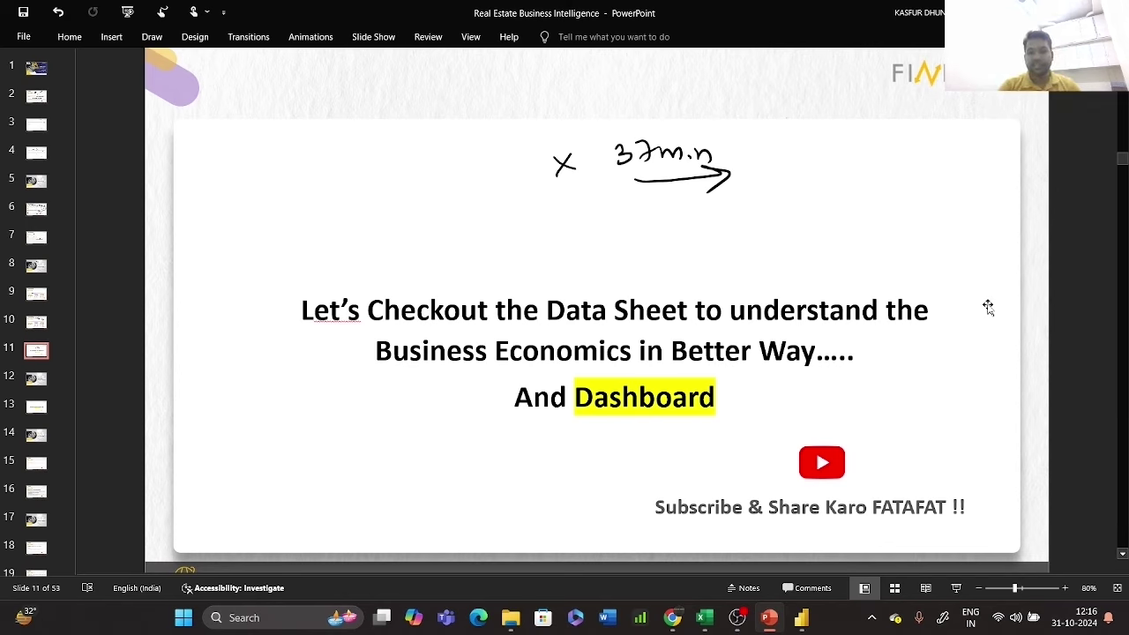
- Switch from the PowerPoint slide to the Walkins Data workbook in Excel
left_click(703, 620)
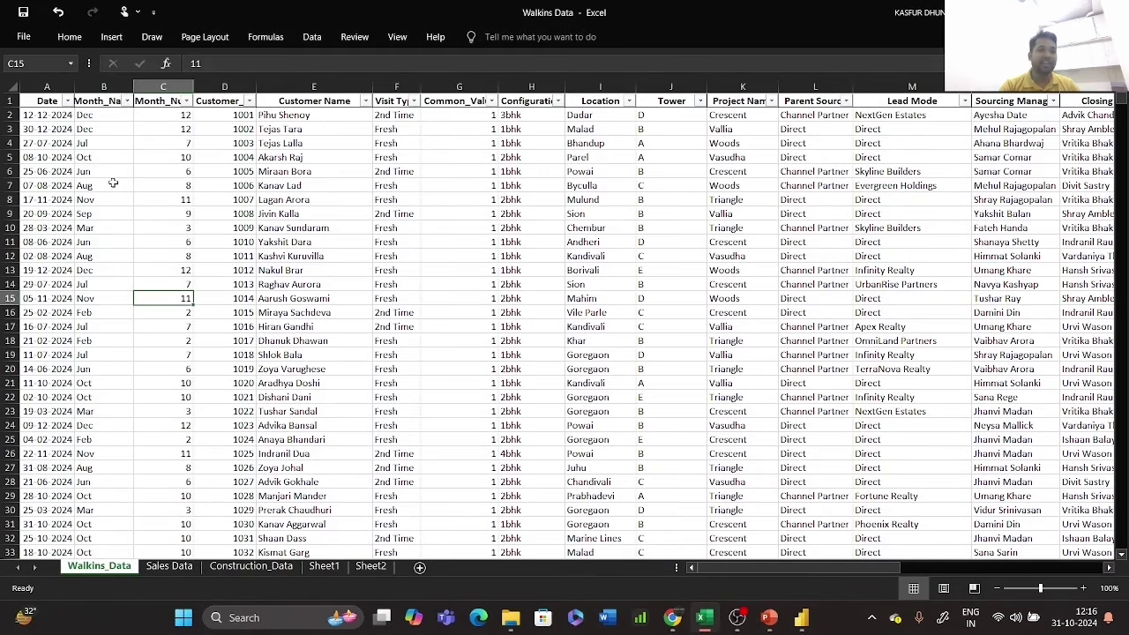
left_click(35, 101)
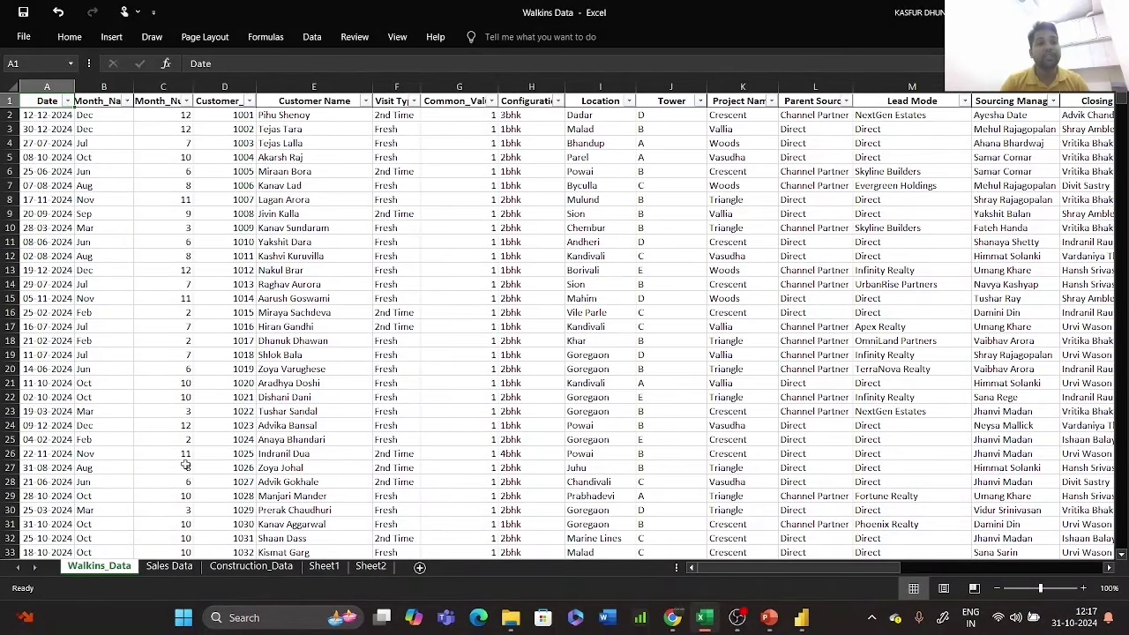
left_click(100, 102)
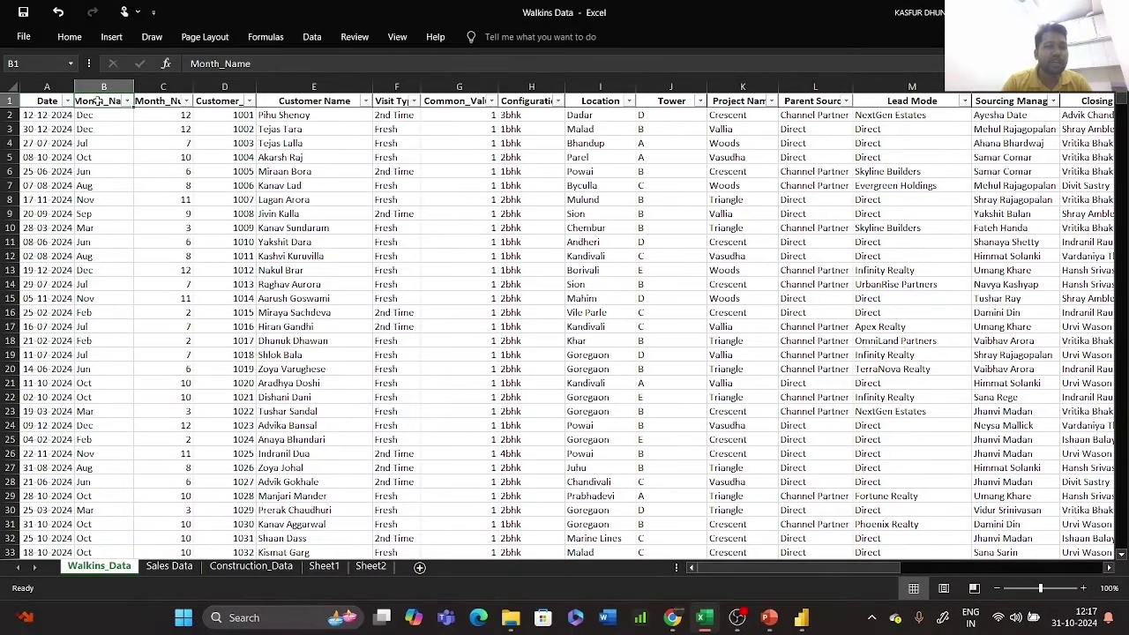
key("Right")
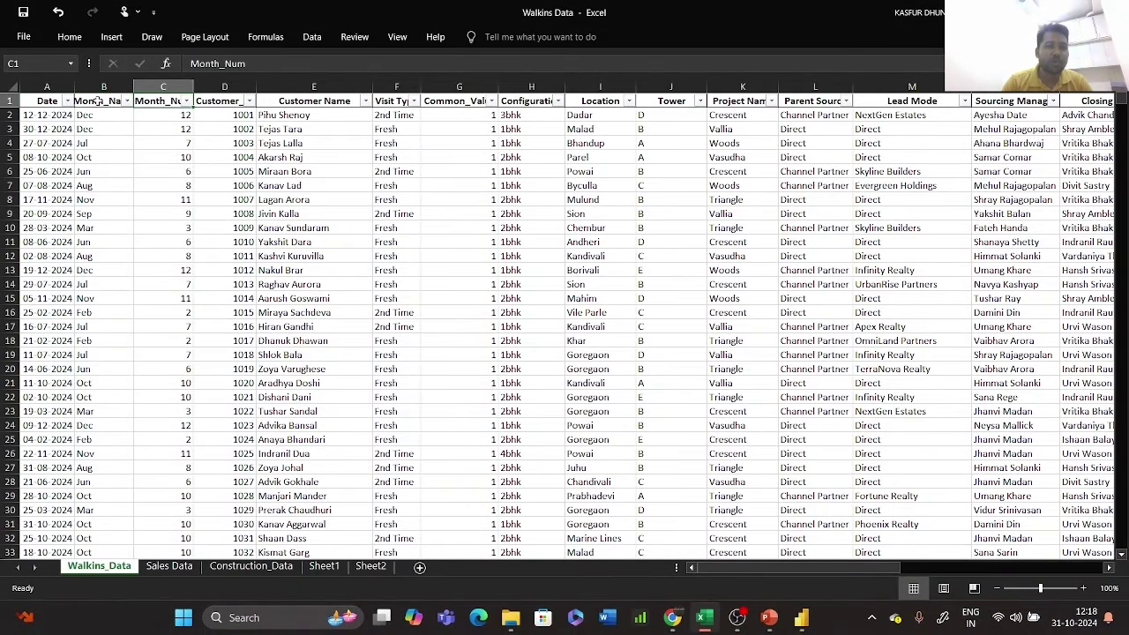
key("Right")
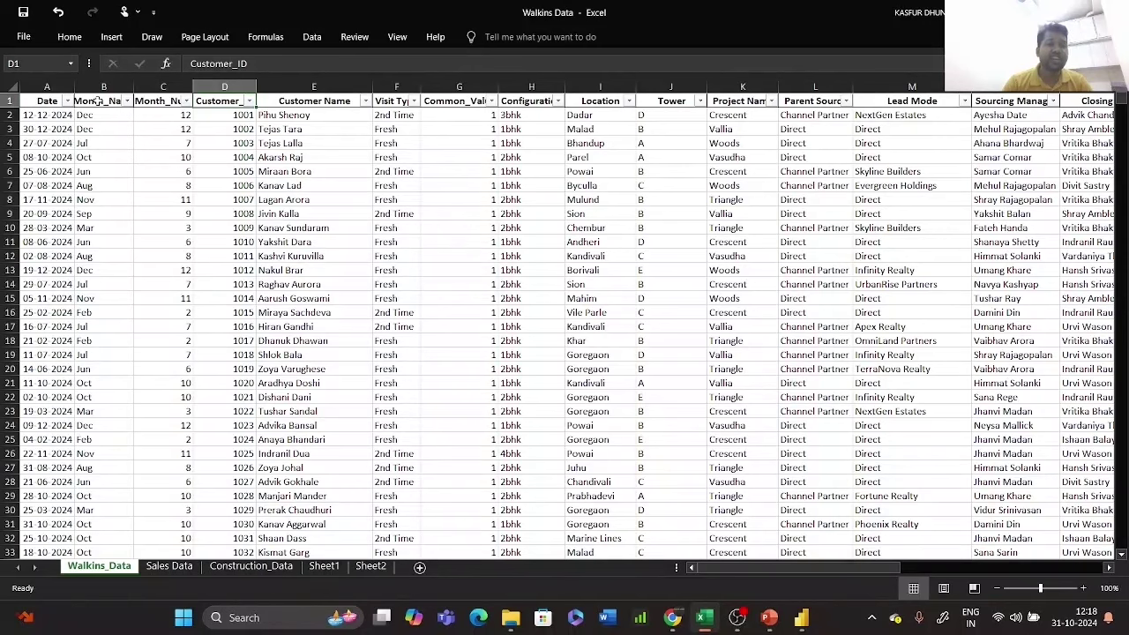
key("Right")
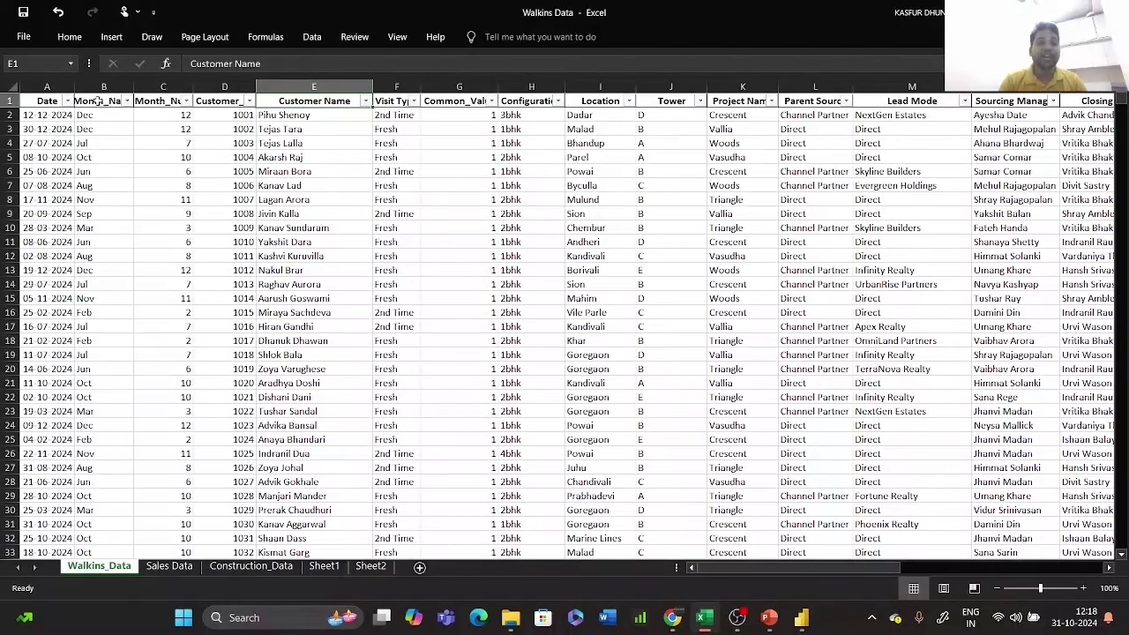
key("Right")
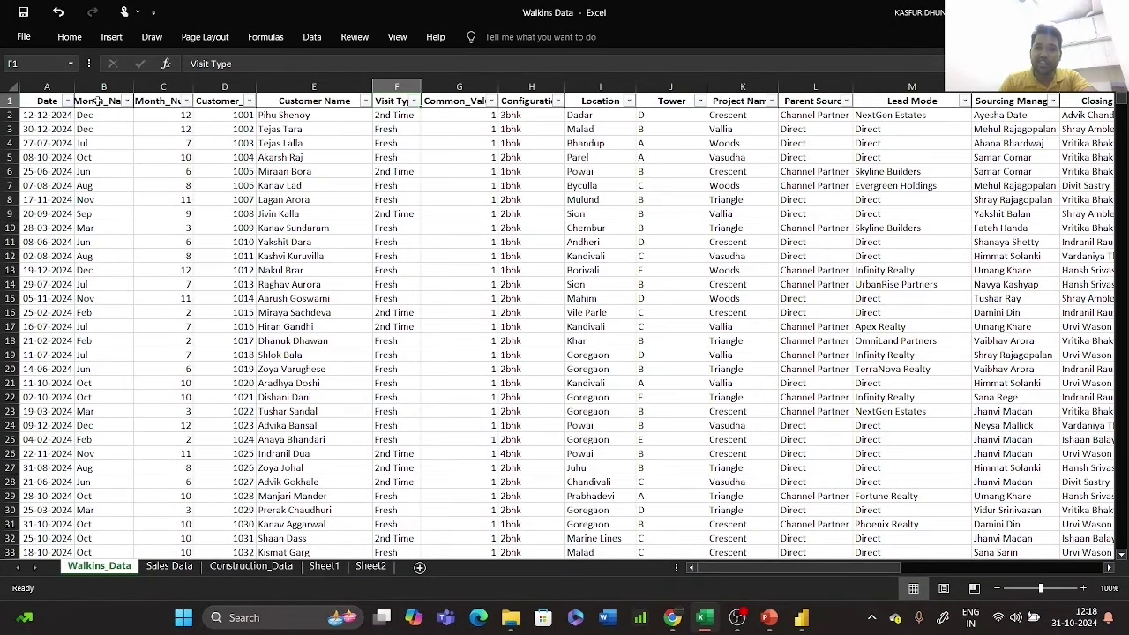
key("Right")
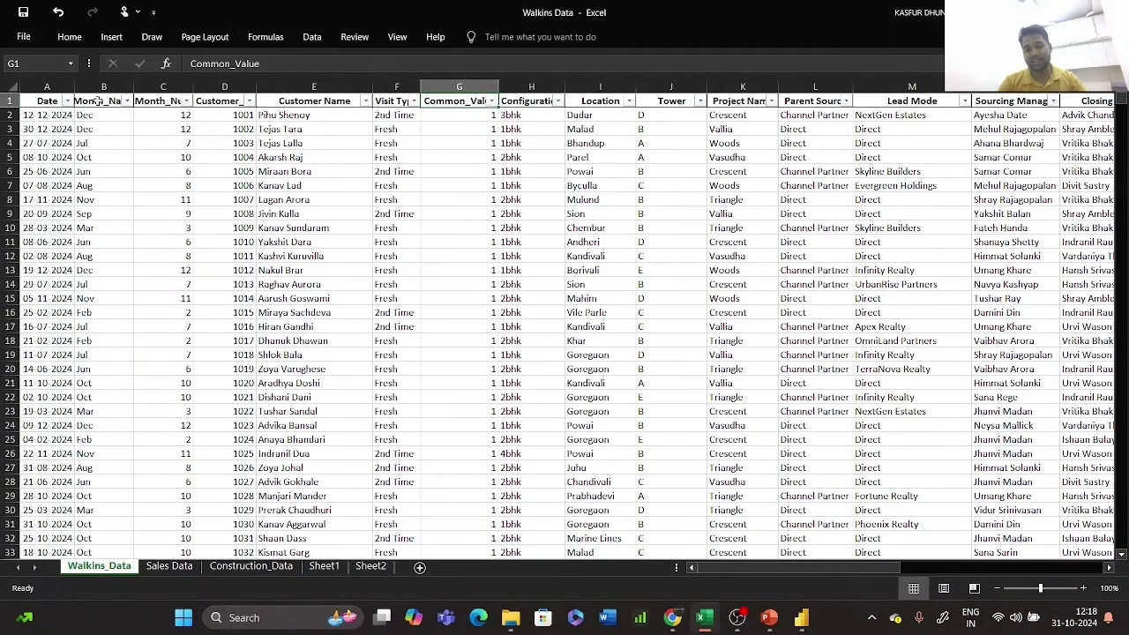
key("Right")
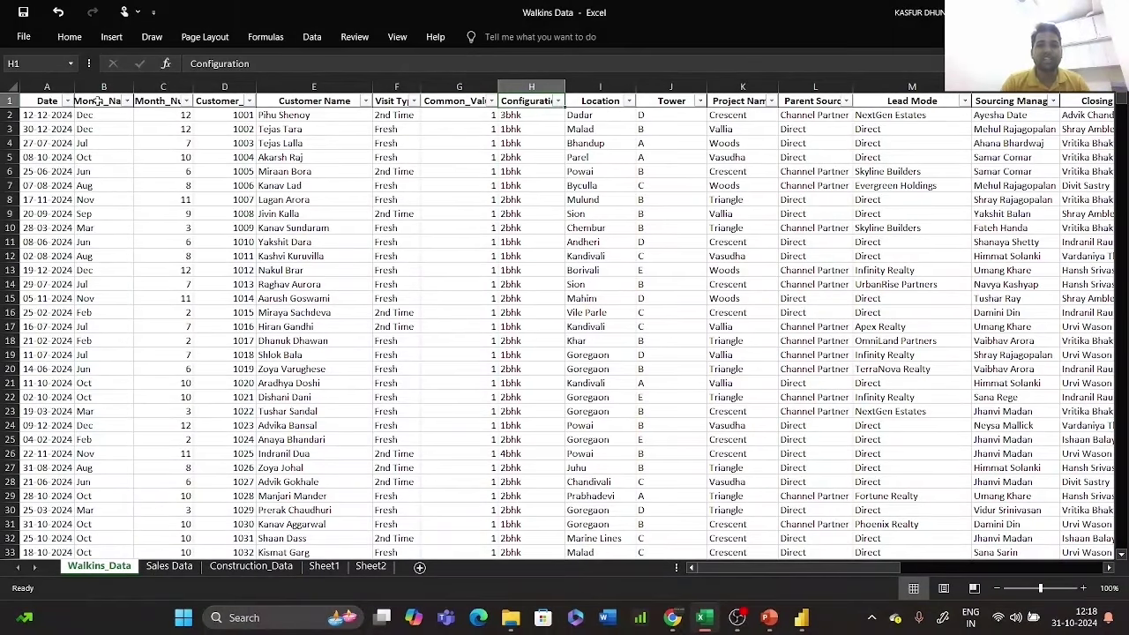
key("Right")
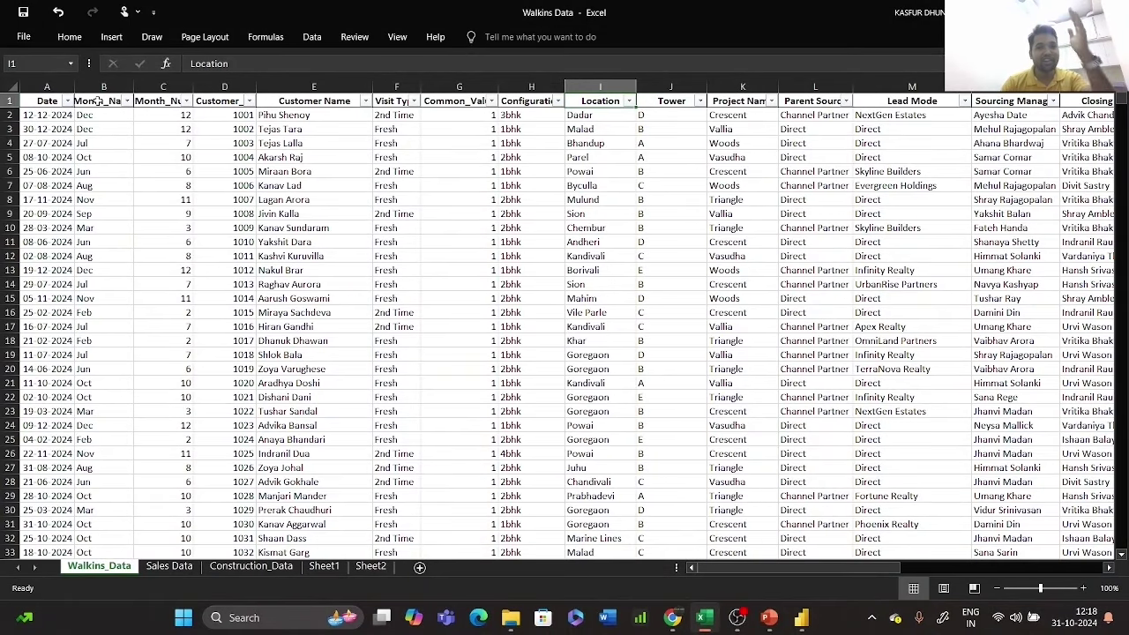
key("Right")
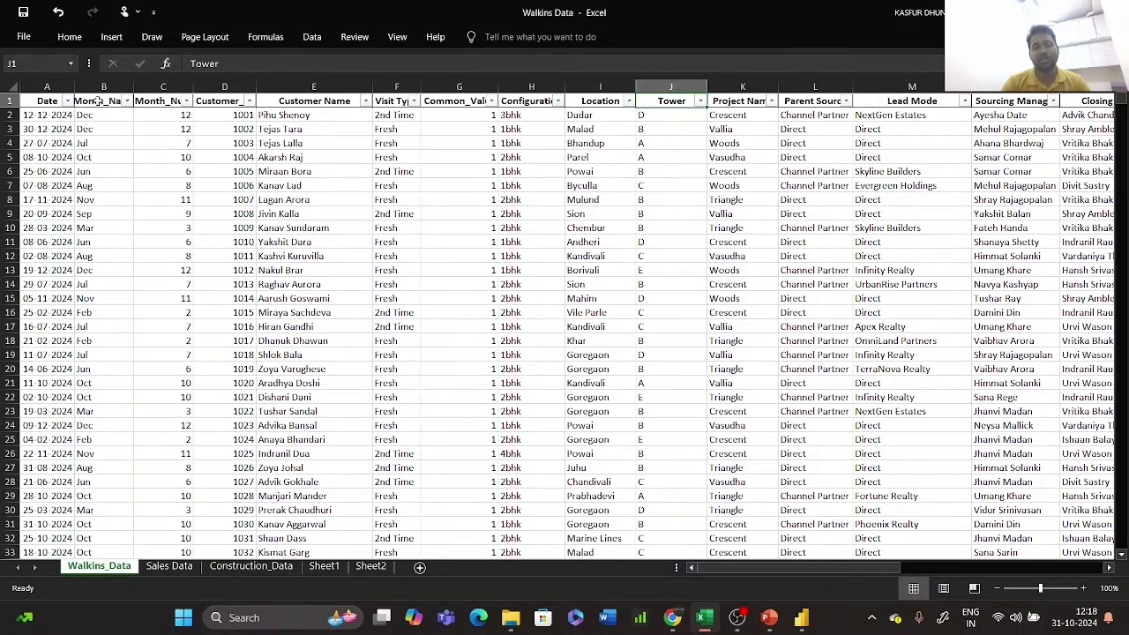
key("Right")
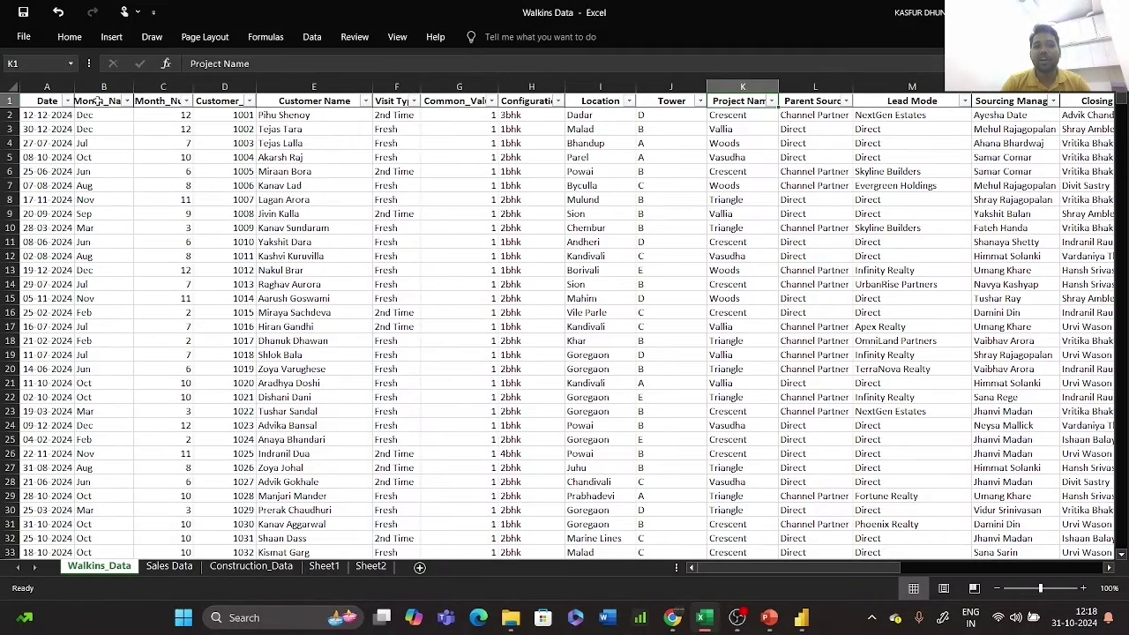
key("Down")
key("Left")
key("Right")
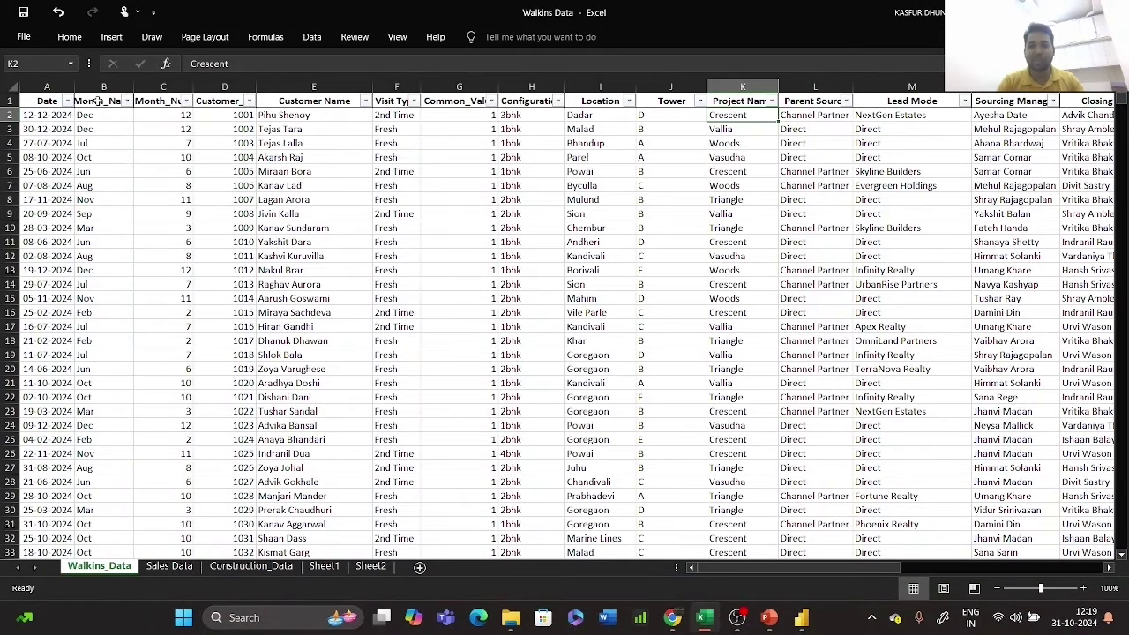
key("Right")
key("Up")
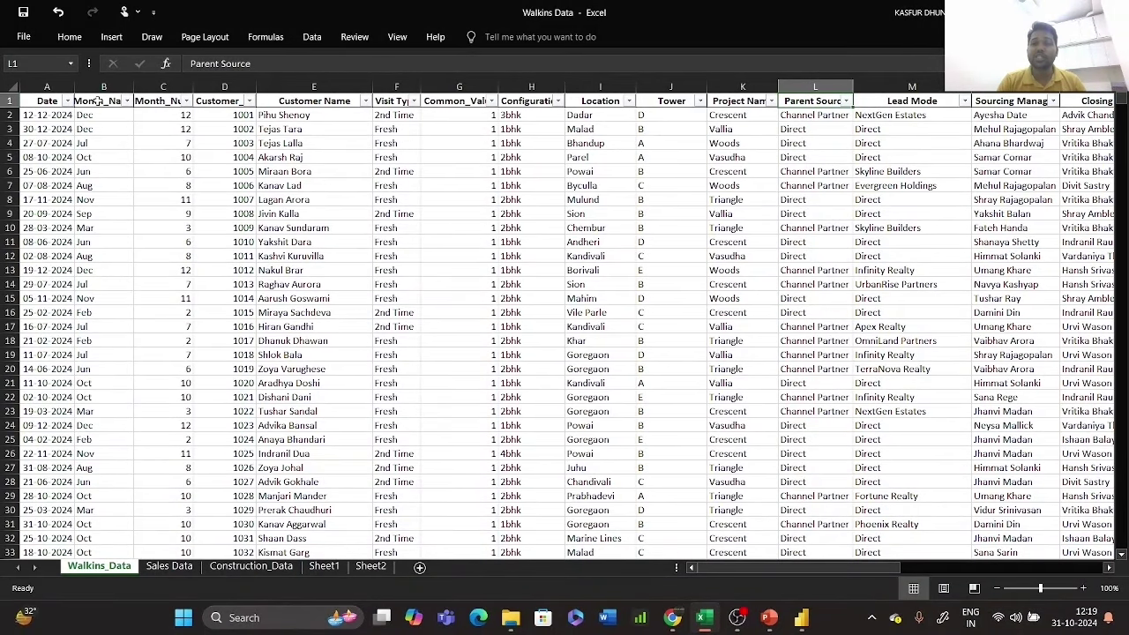
key("Down")
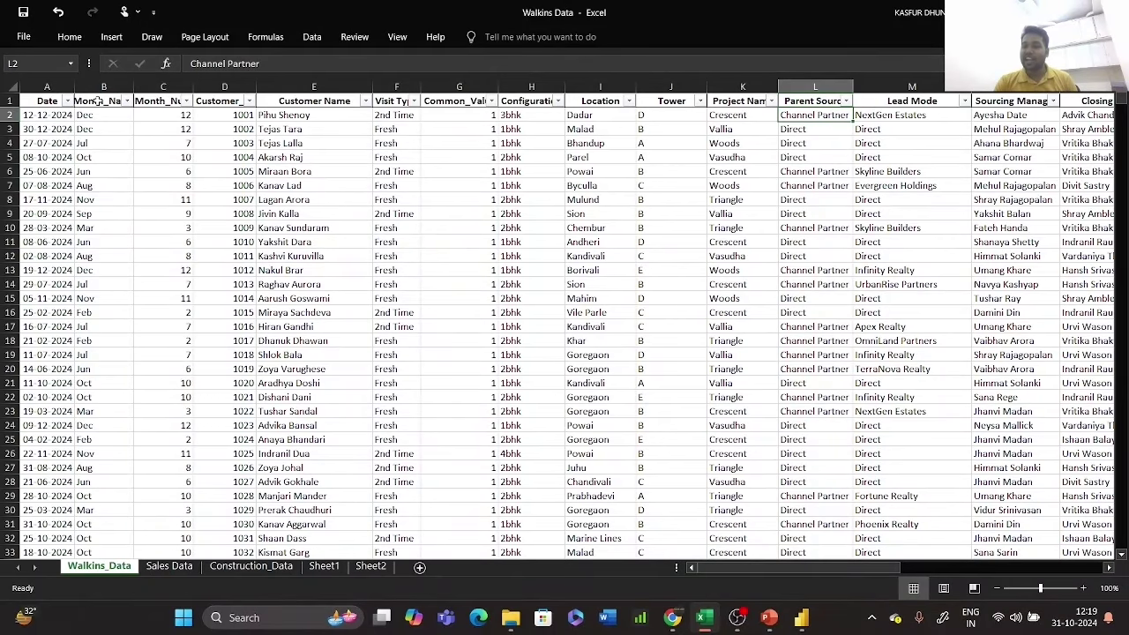
key("Down")
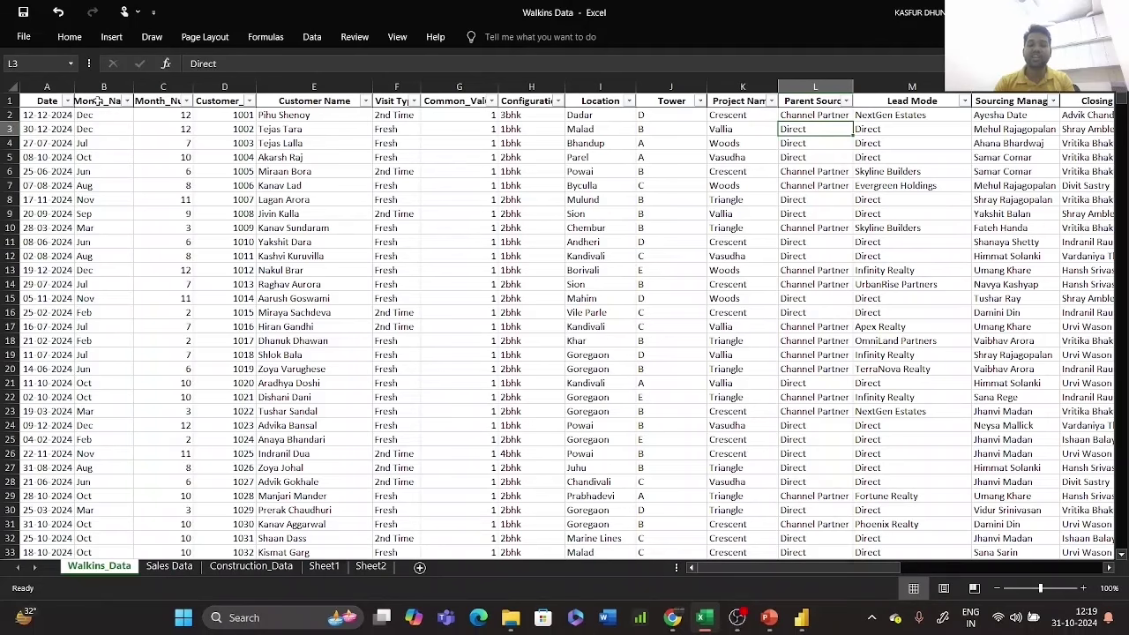
key("Up")
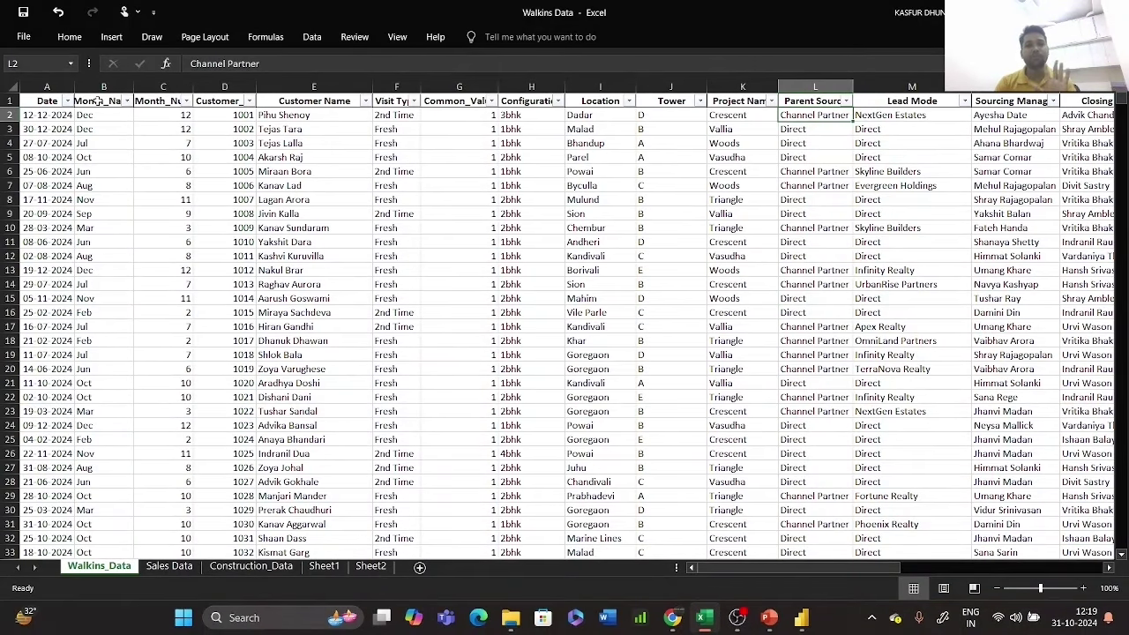
key("Right")
key("Up")
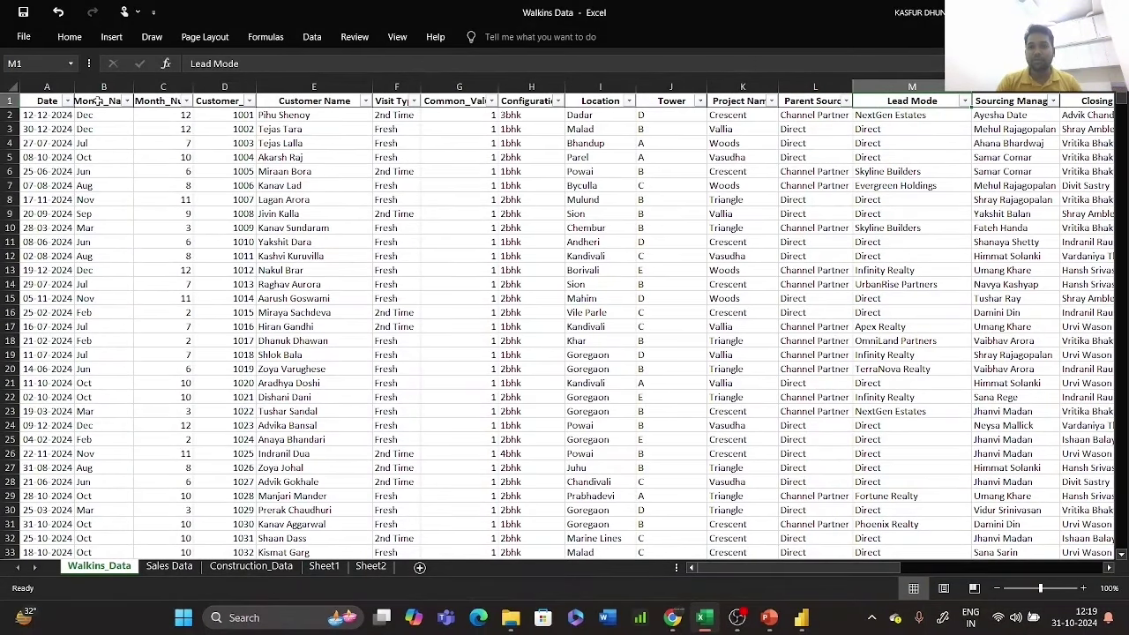
key("Down")
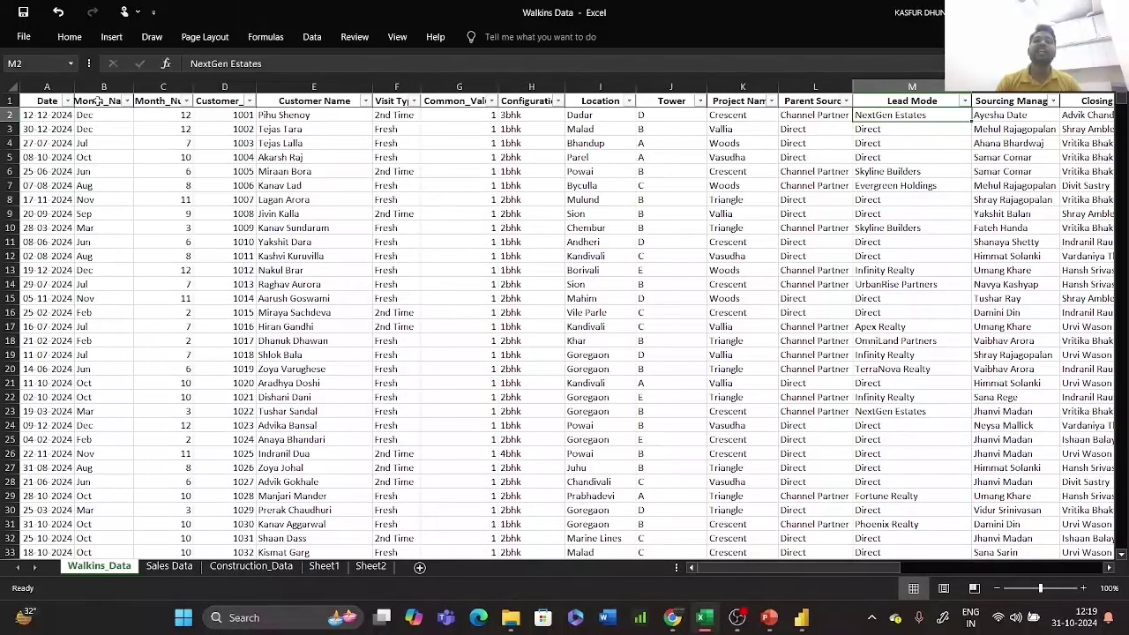
key("Up")
key("Left")
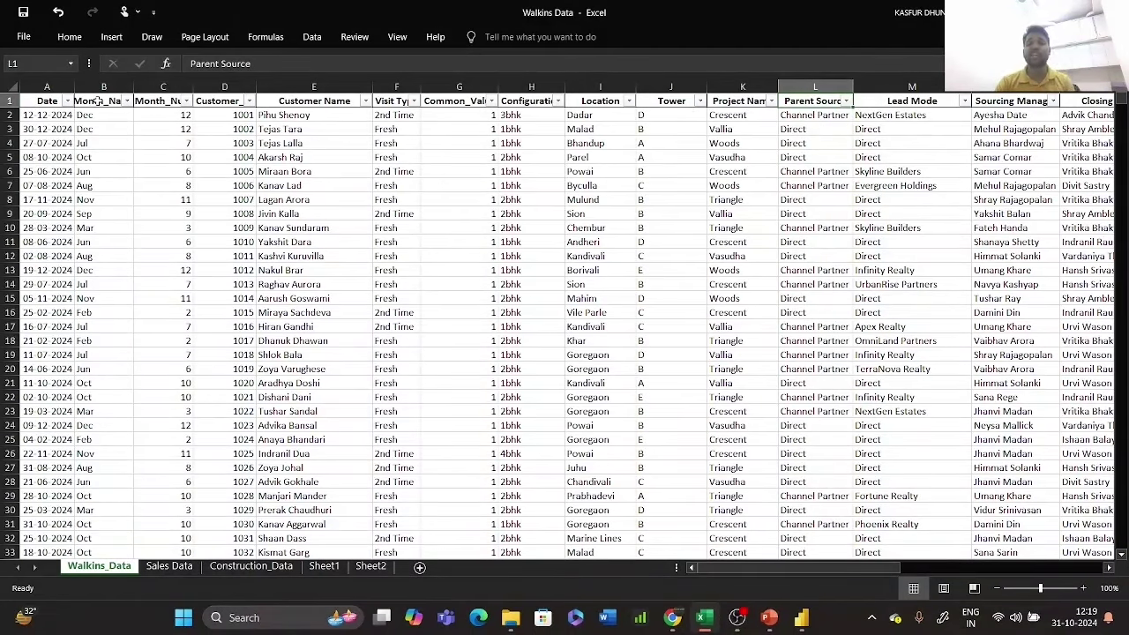
key("Right")
key("Down")
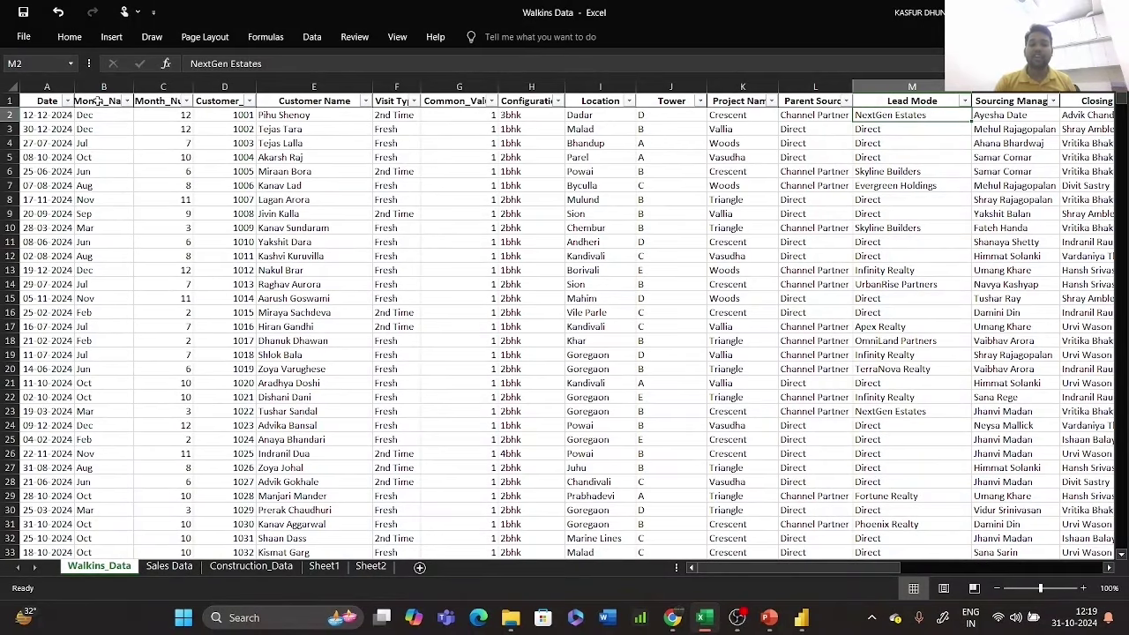
key("Right")
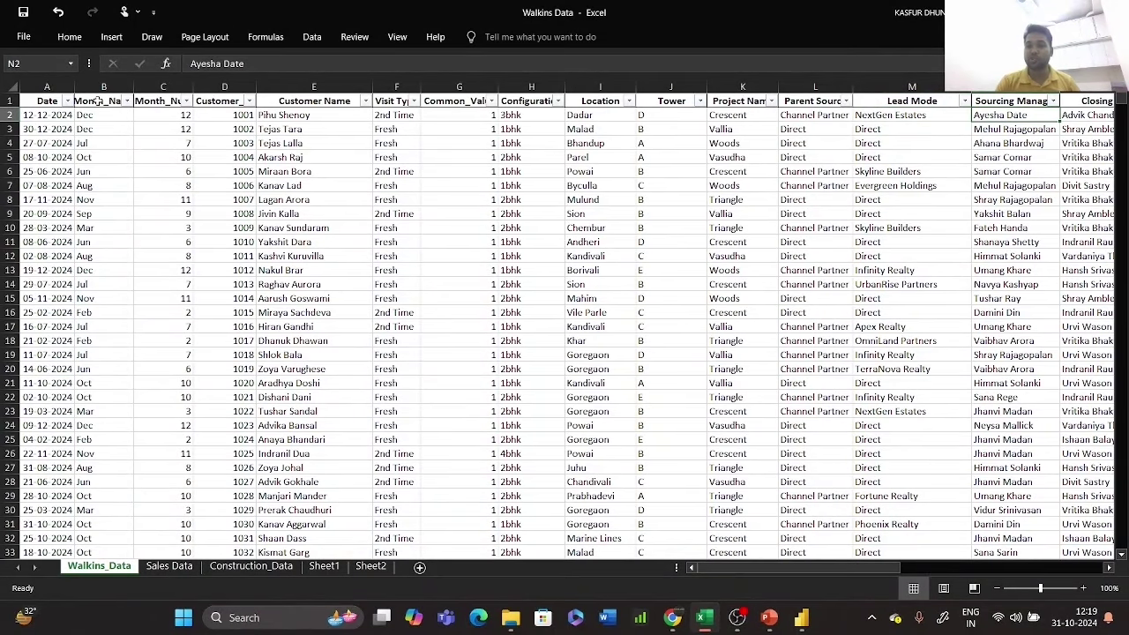
key("Up")
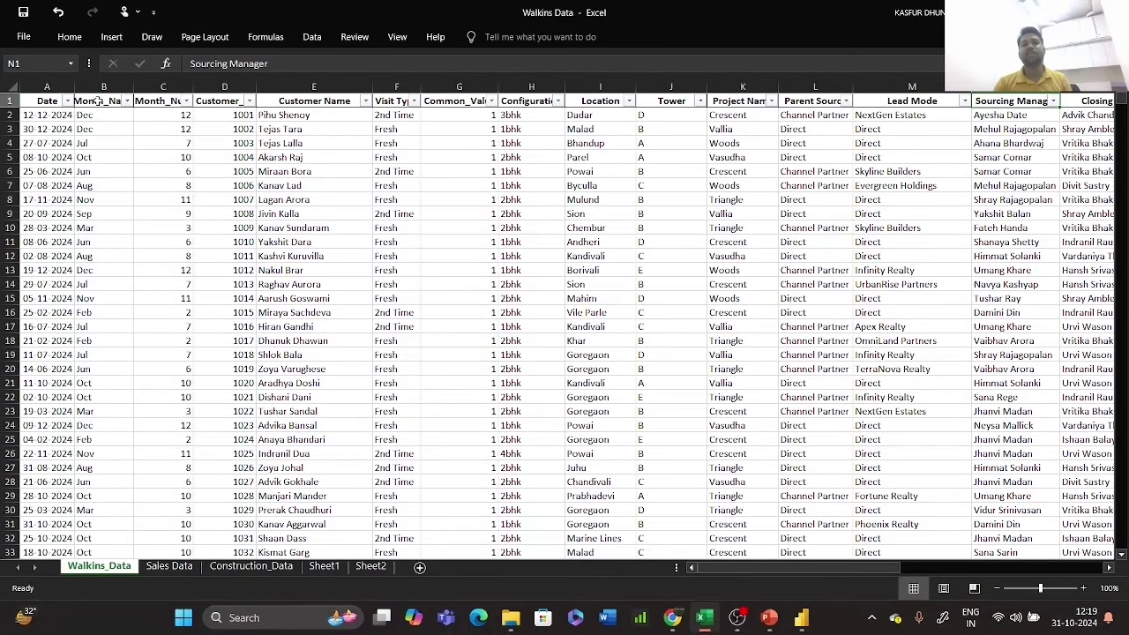
key("Right")
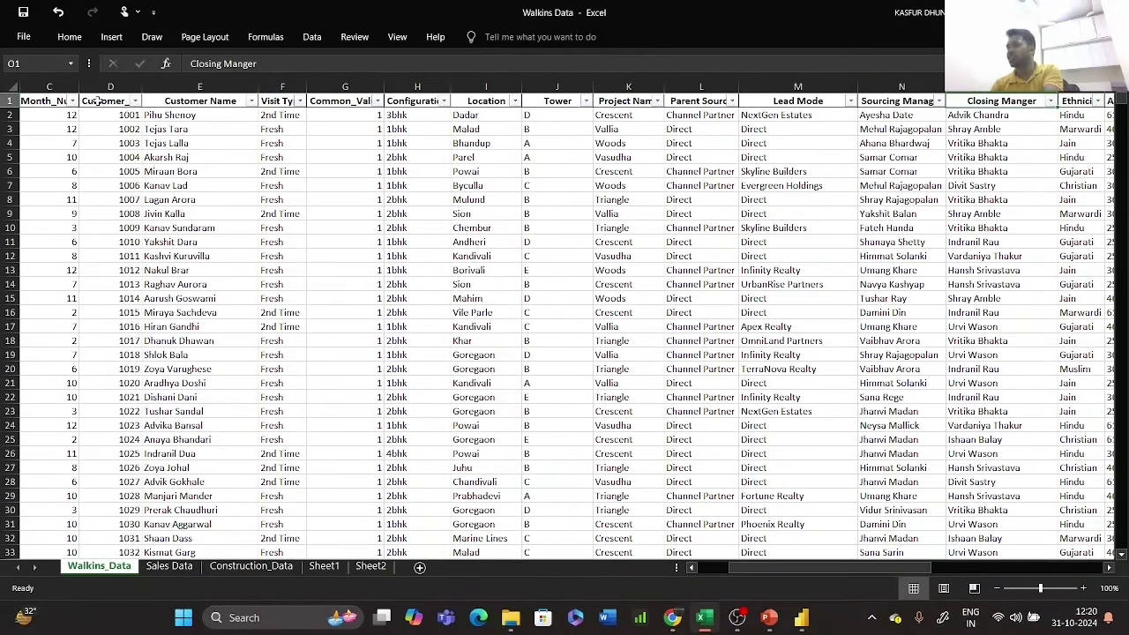
key("Right")
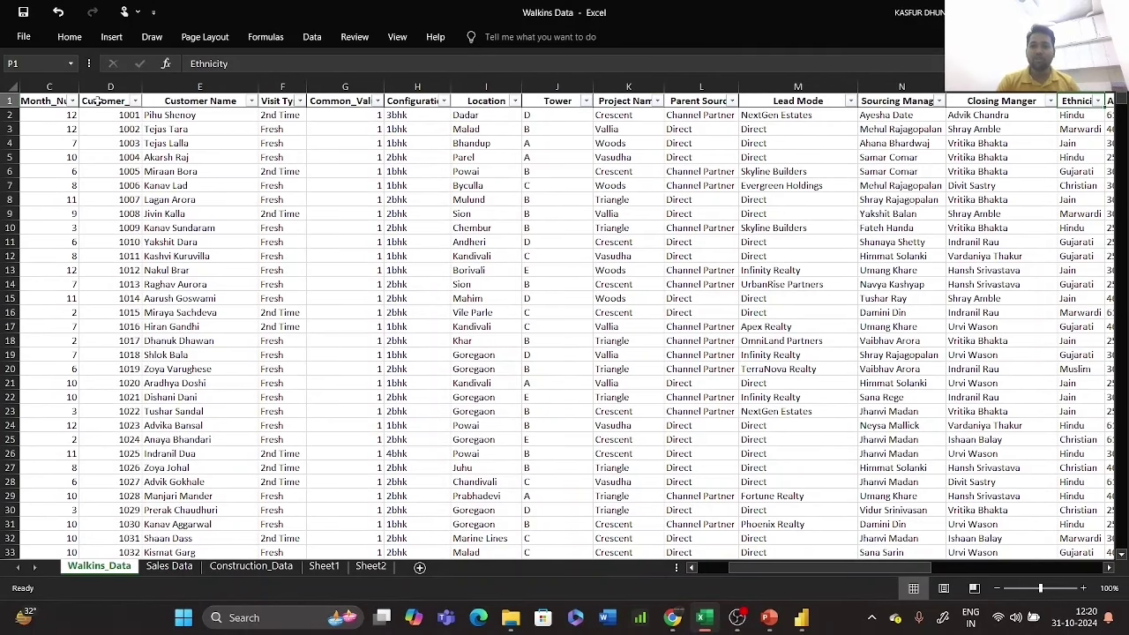
key("Right")
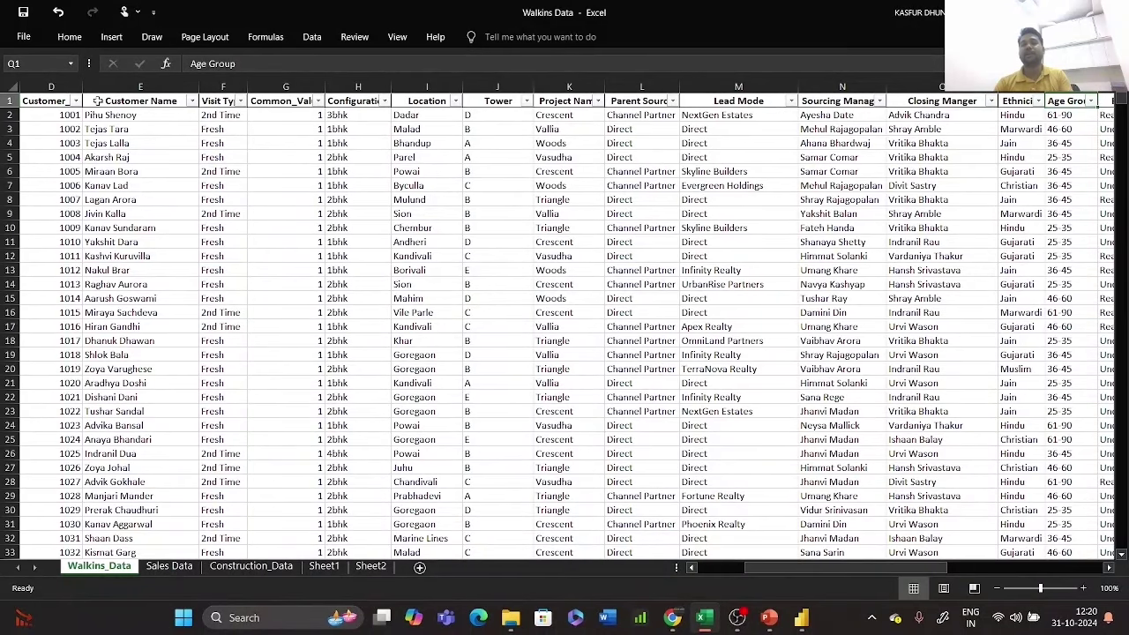
key("Right")
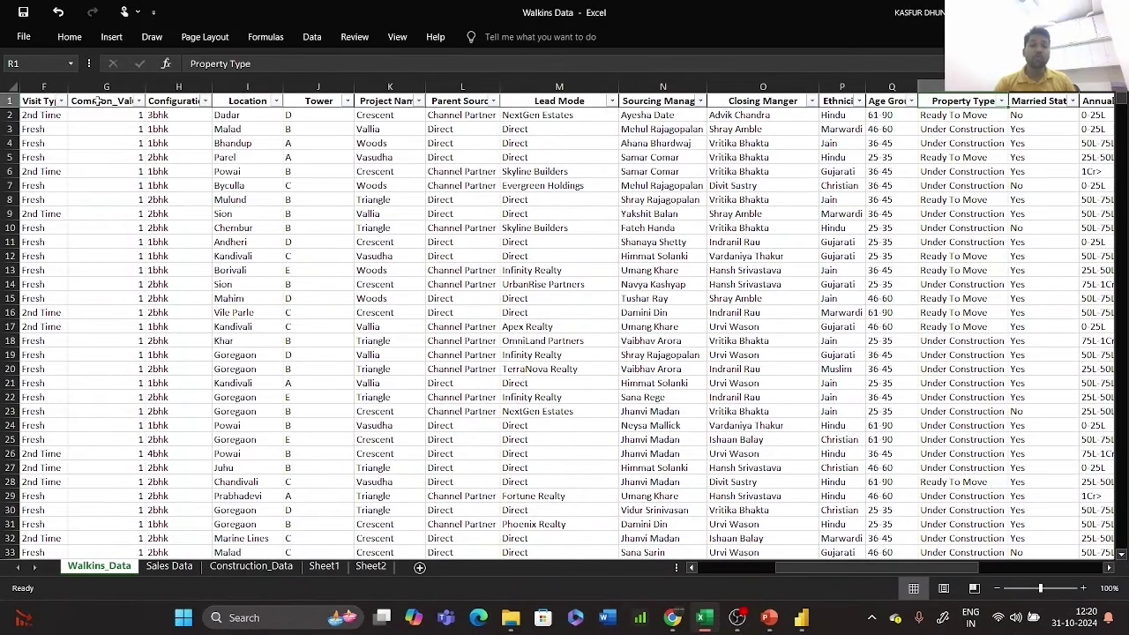
key("Right")
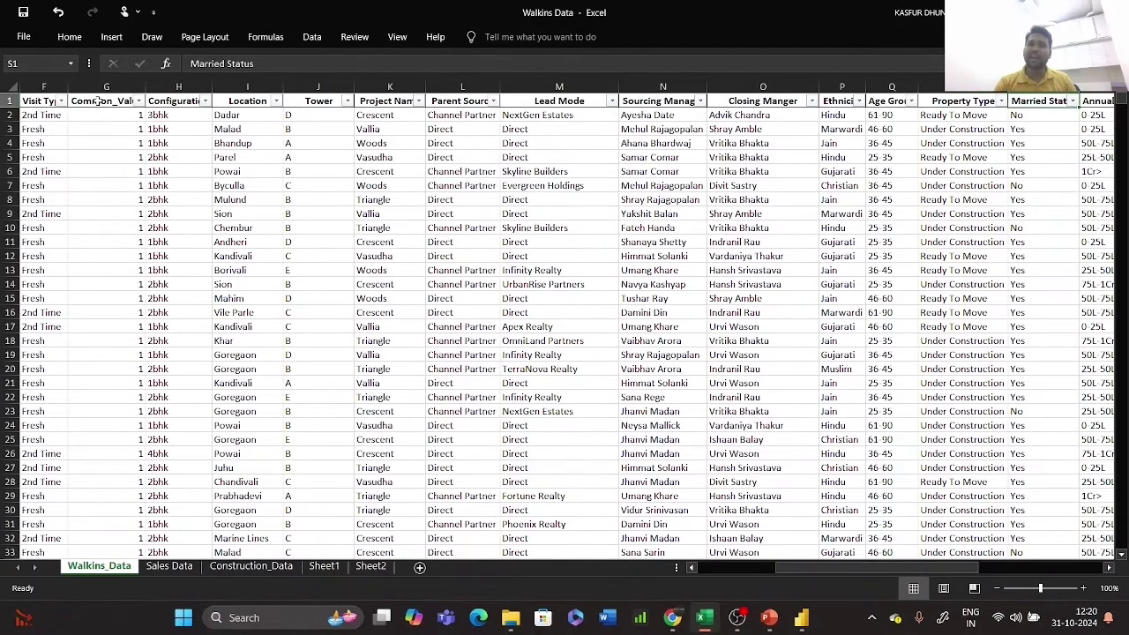
key("Right")
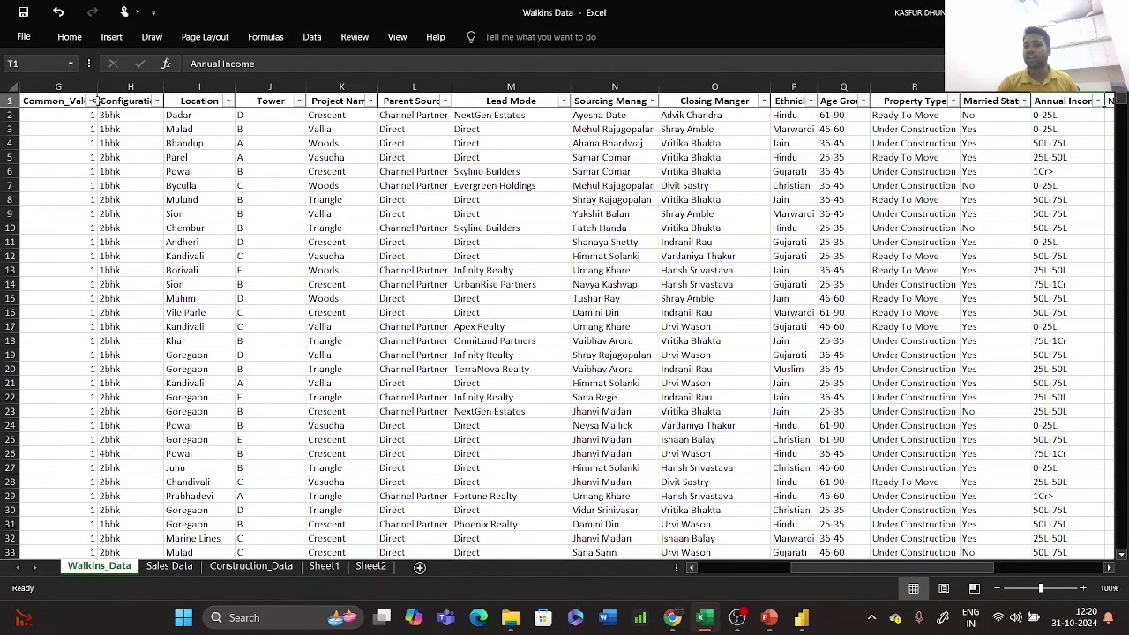
key("Right")
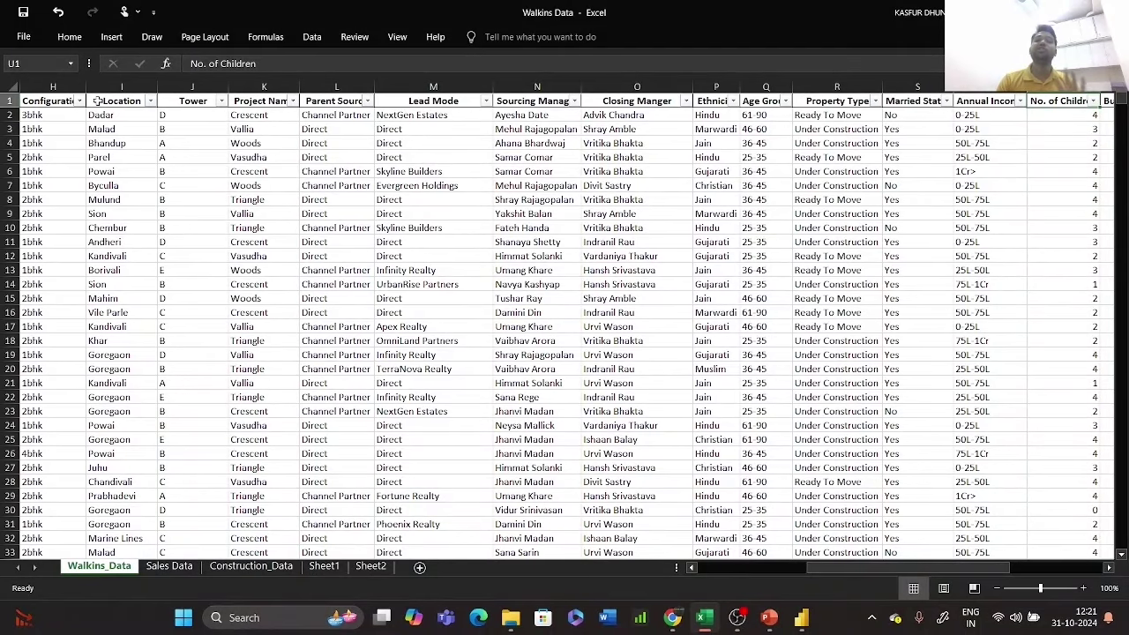
key("Right")
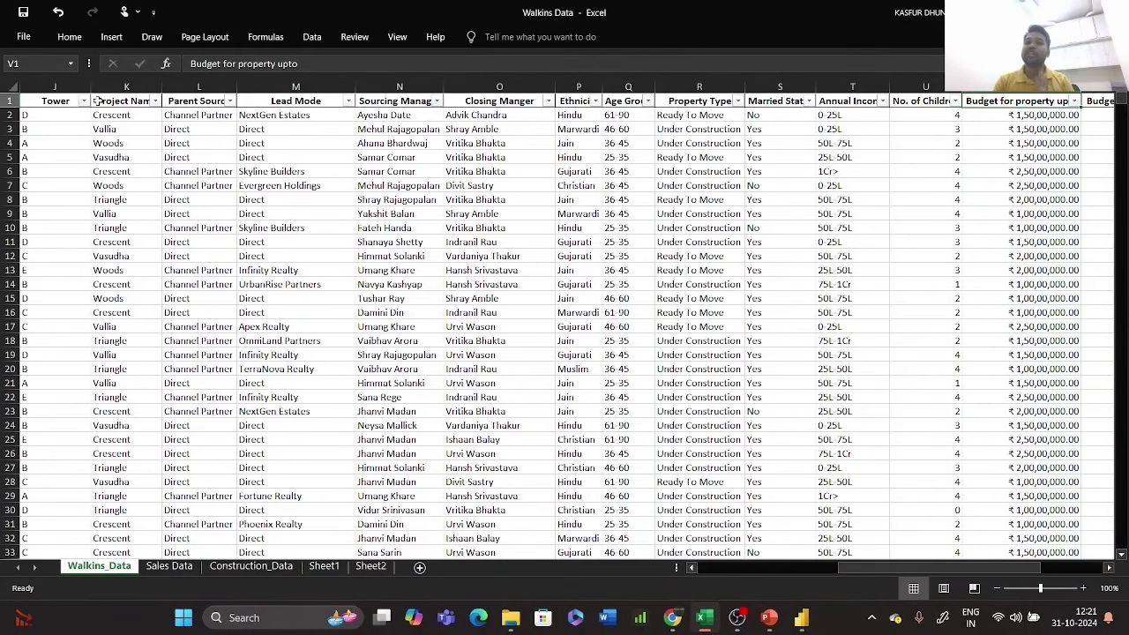
key("Right")
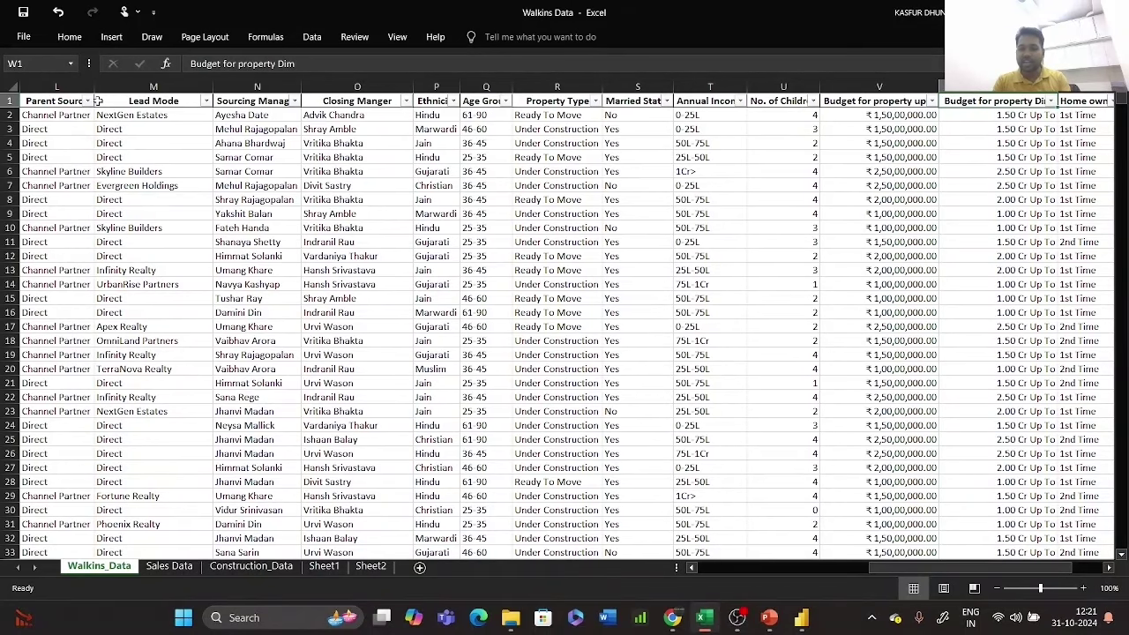
key("Down")
key("Right")
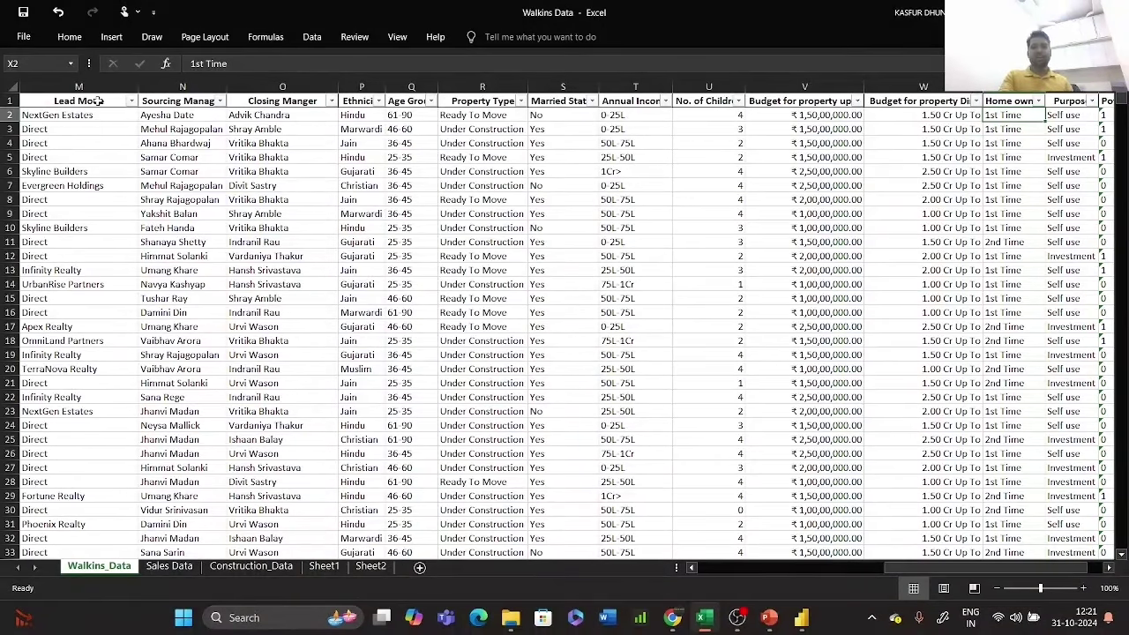
key("Right")
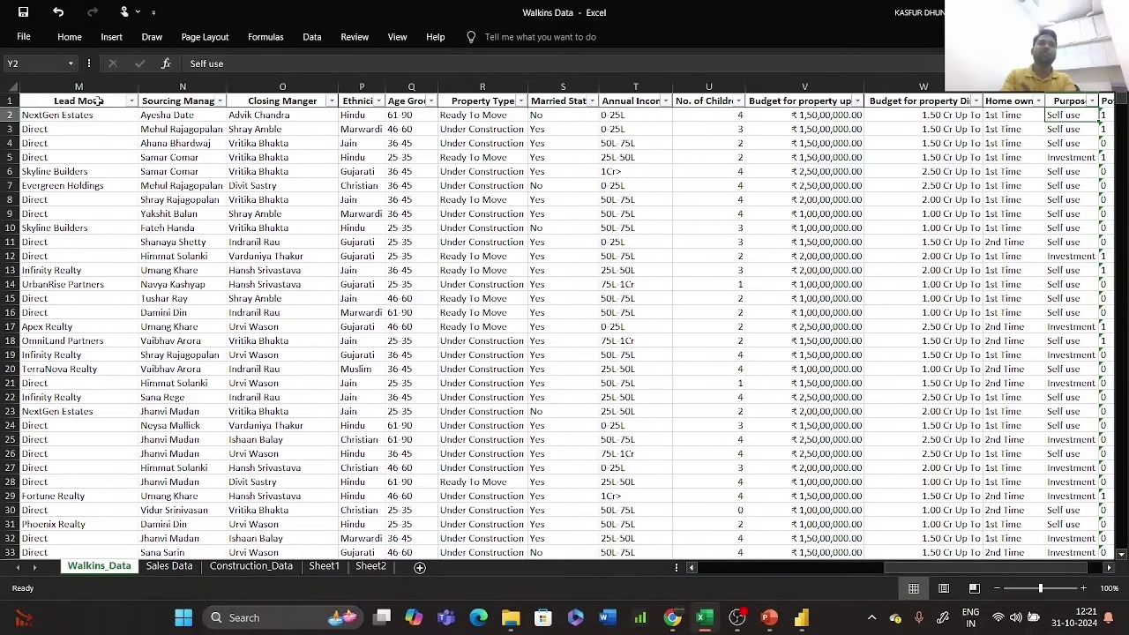
key("Right")
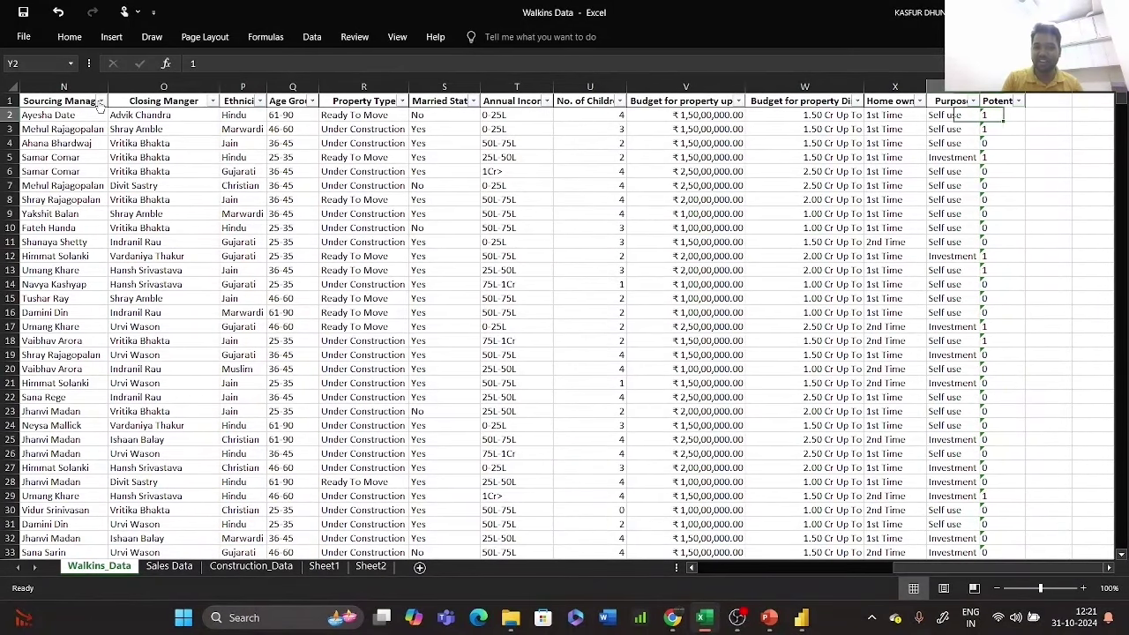
key("Left")
key("Left")
key("Left")
key("Left")
key("Left")
key("Left")
key("Left")
key("Left")
key("Left")
key("Left")
key("Left")
key("Left")
key("Left")
key("Left")
key("Left")
key("Left")
key("Left")
key("Left")
key("Left")
key("Left")
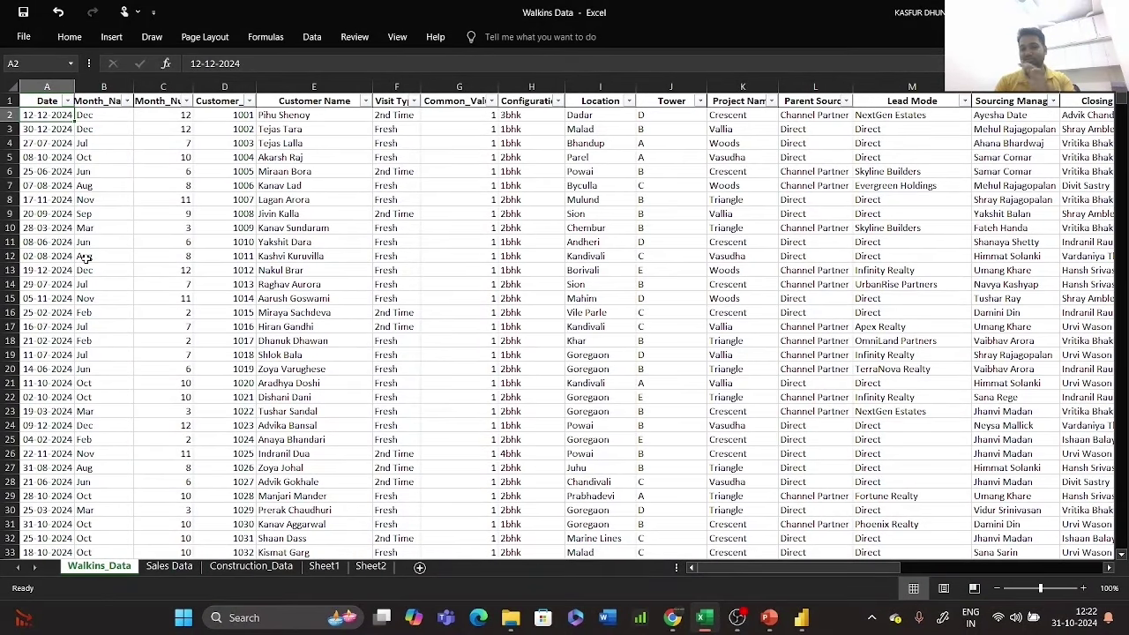
- Open finkaro.com in a new Chrome tab
left_click(672, 617)
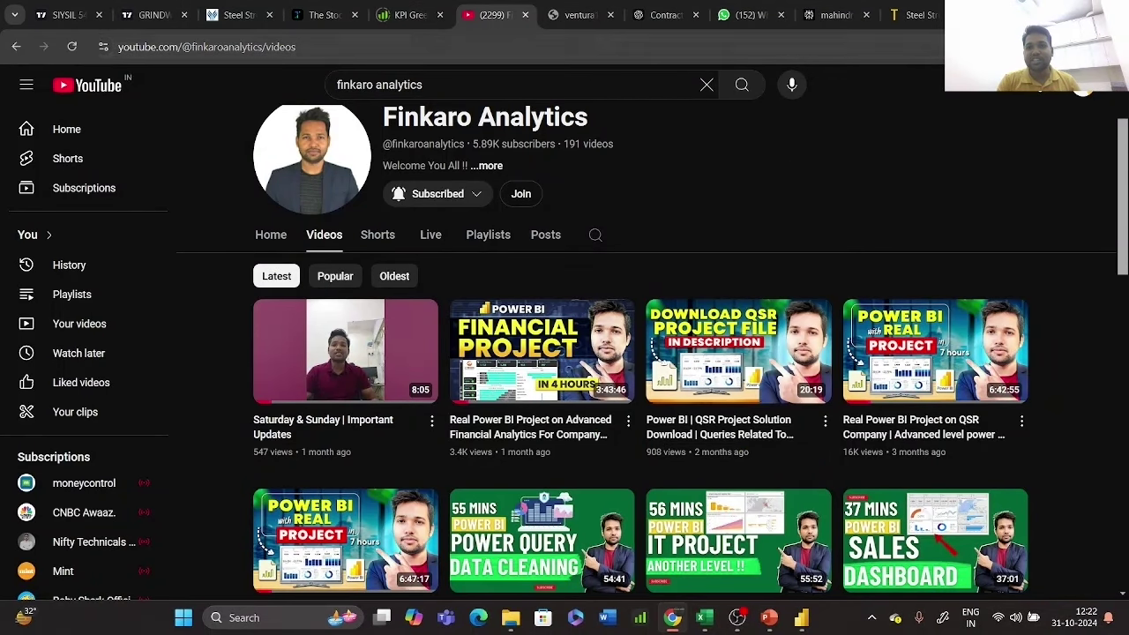
key("ctrl+t")
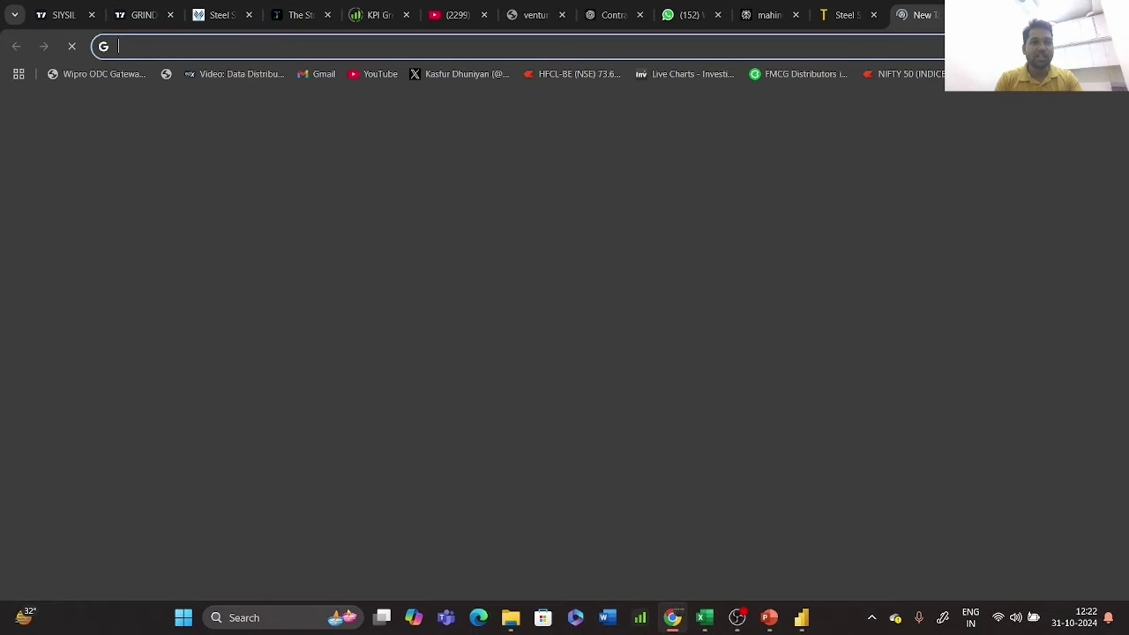
type("finkaro.com")
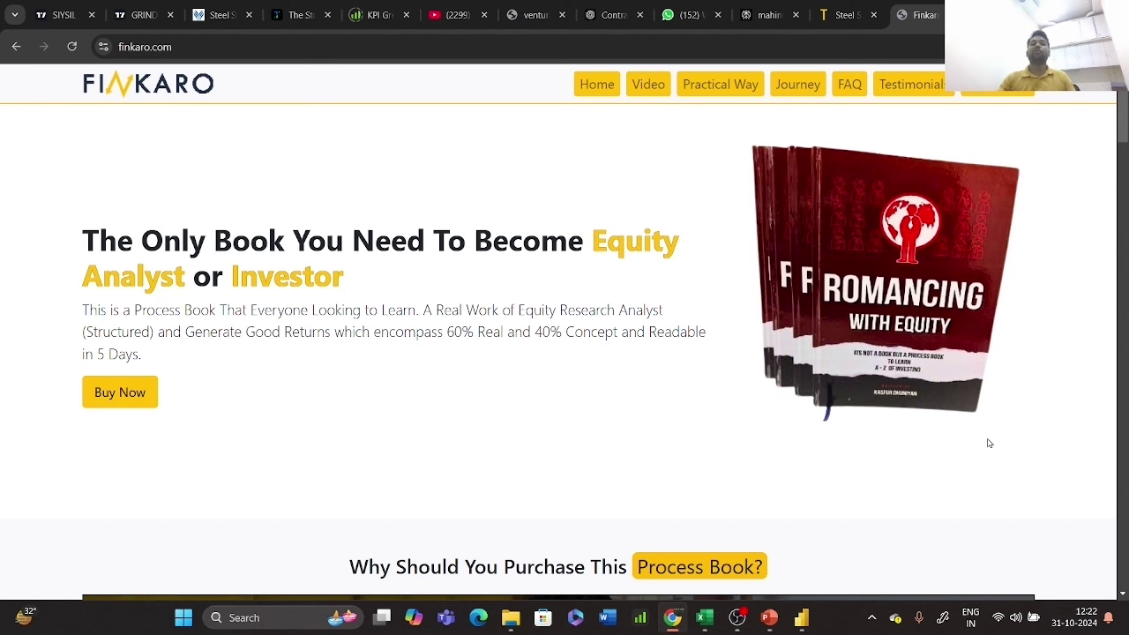
- Browse the Finkaro 'Romancing With Equity' book page, then go back to the Walkins Data workbook
scroll(989, 444, "down", 4)
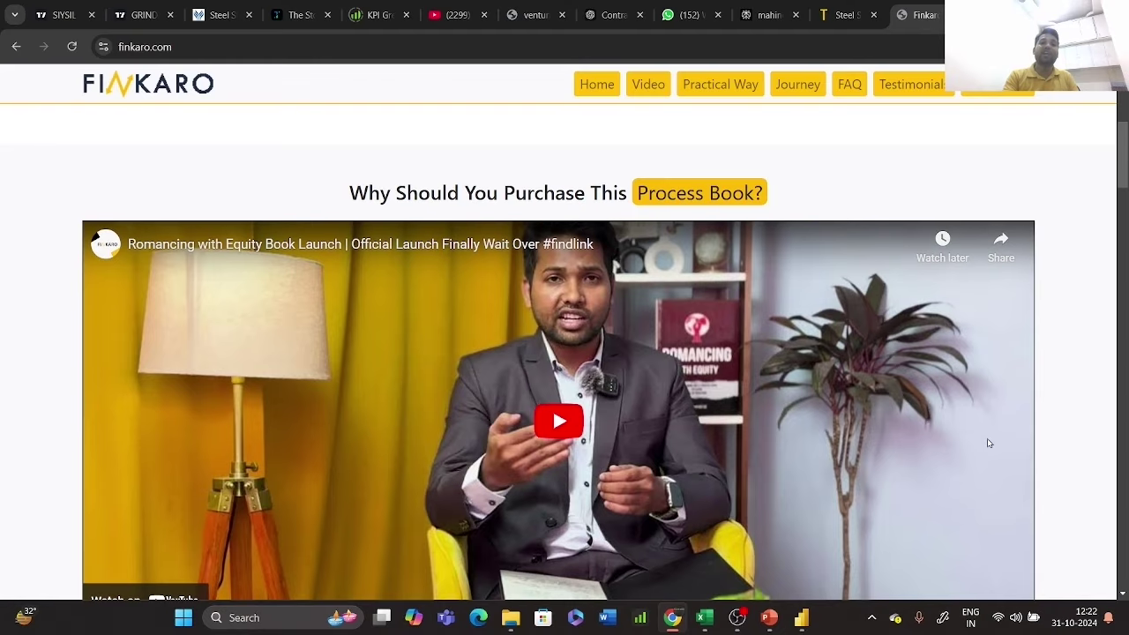
scroll(989, 443, "down", 4)
scroll(989, 443, "down", 7)
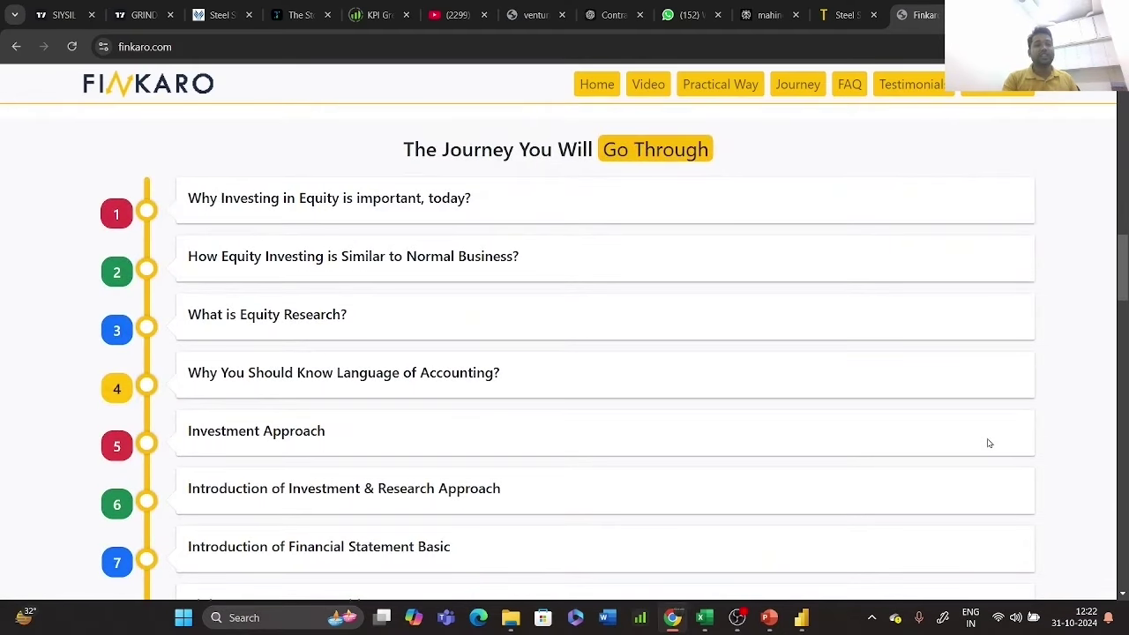
scroll(989, 443, "down", 4)
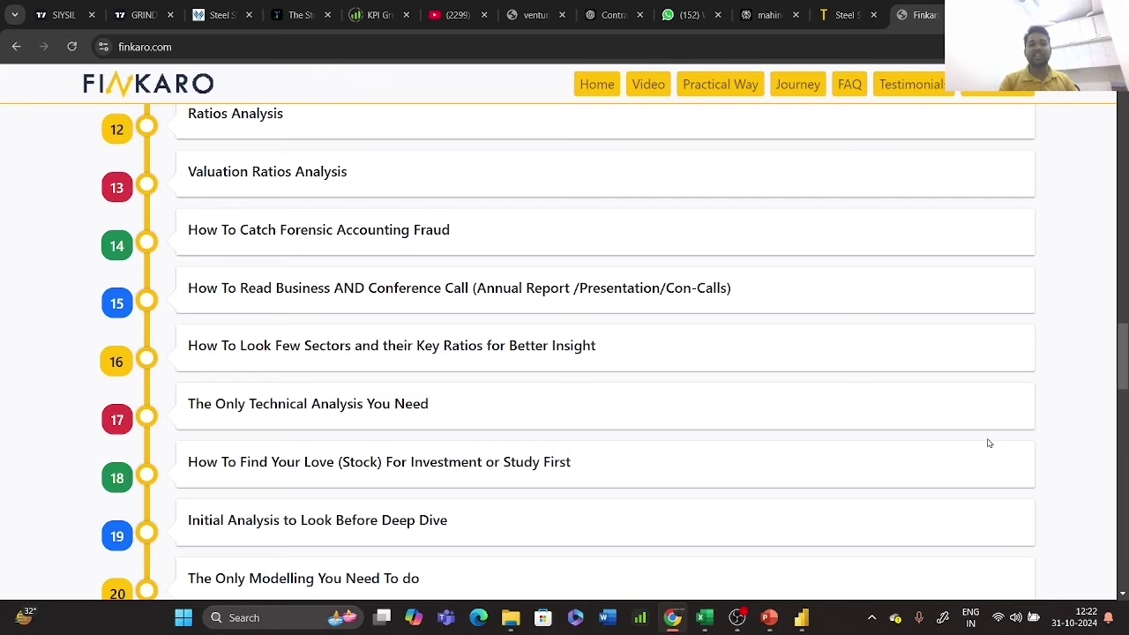
scroll(989, 443, "up", 20)
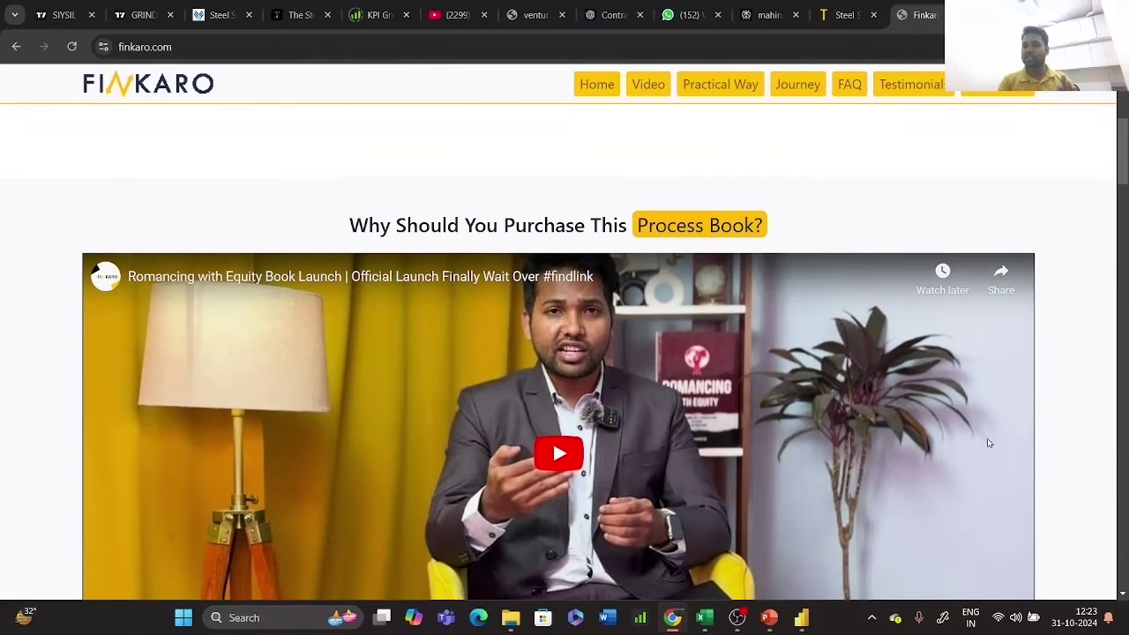
scroll(1059, 287, "up", 4)
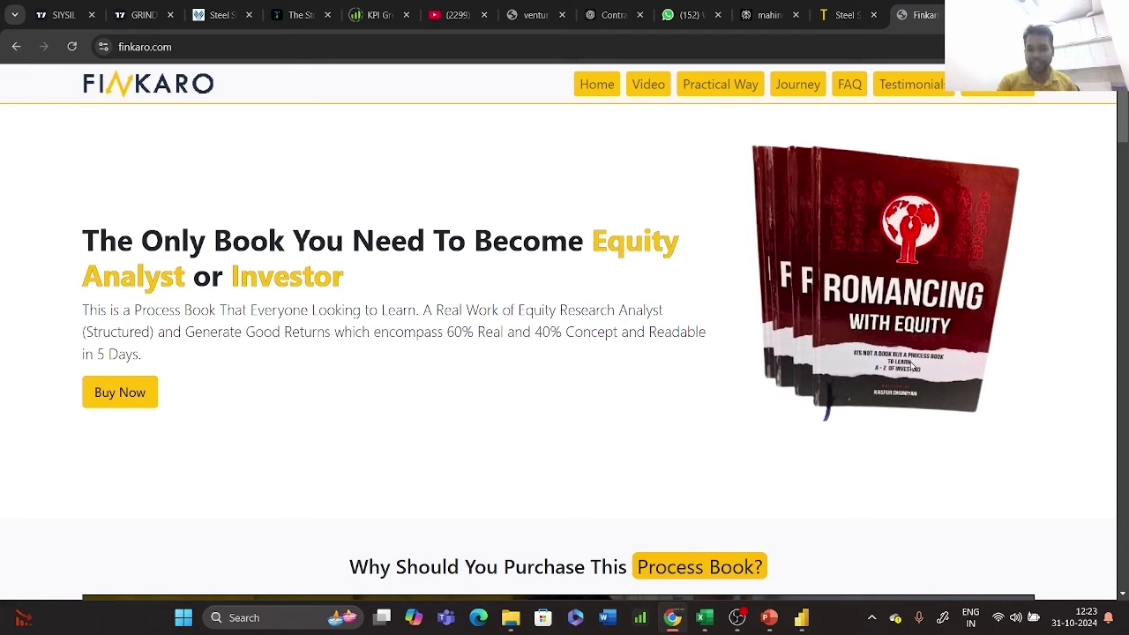
mouse_move(716, 607)
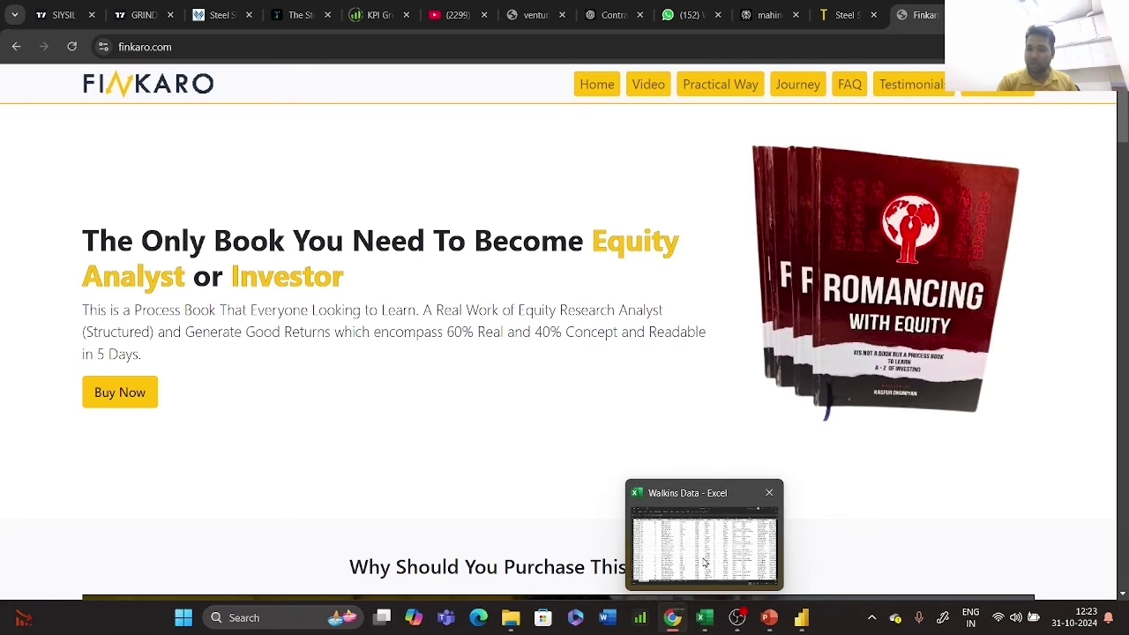
left_click(707, 564)
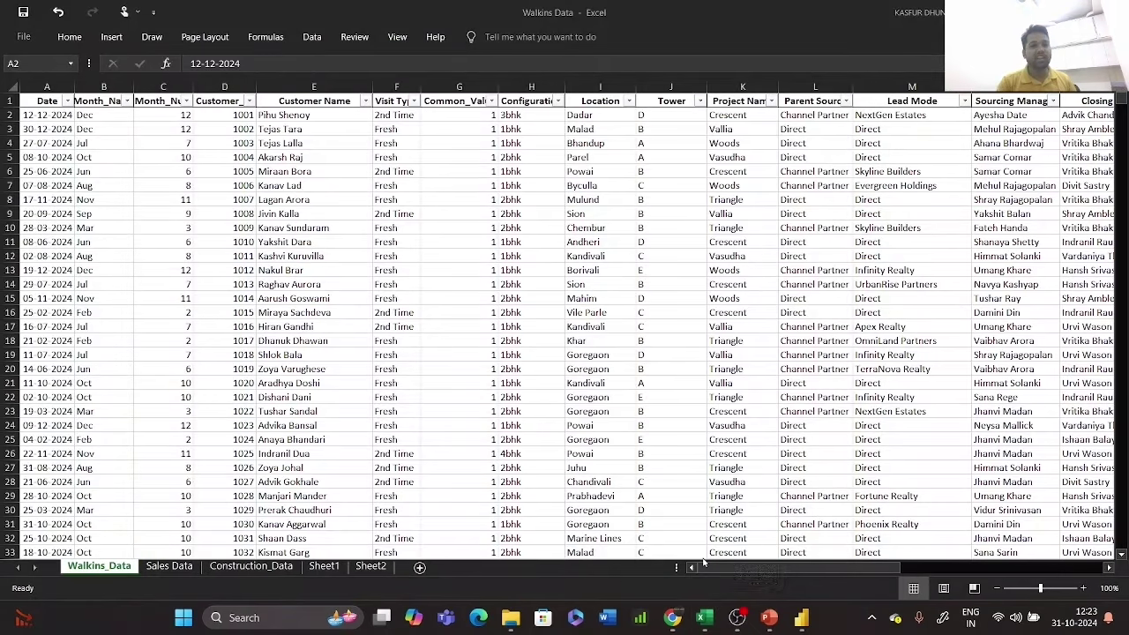
- Select the Walkins_Data Date column to count its 2,500 walk-in records in the status bar
left_click(155, 567)
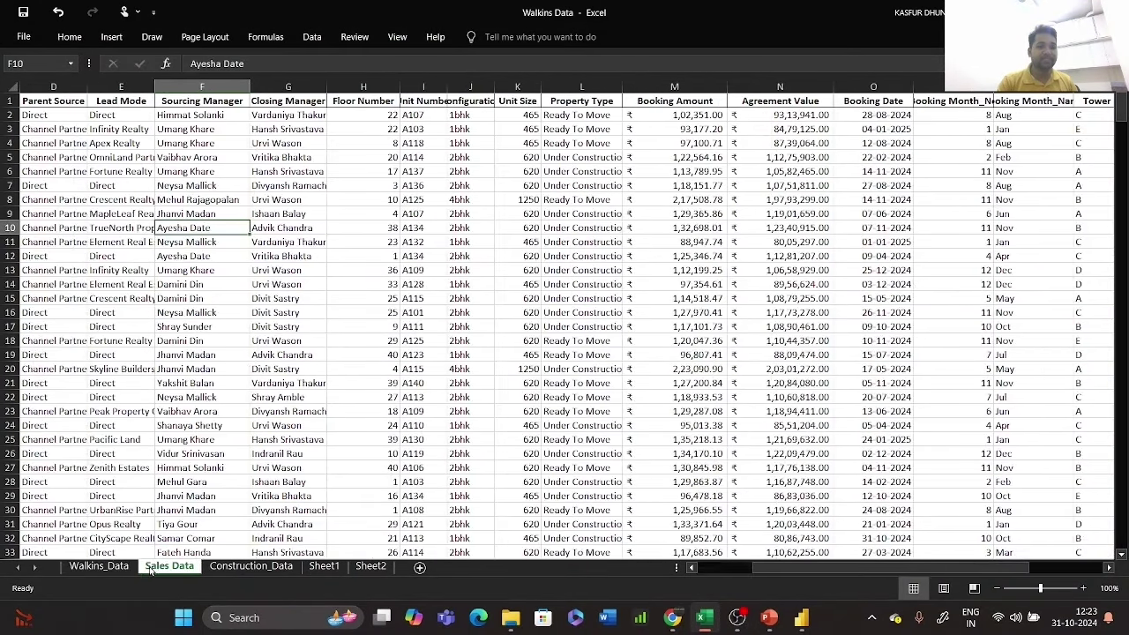
left_click(99, 565)
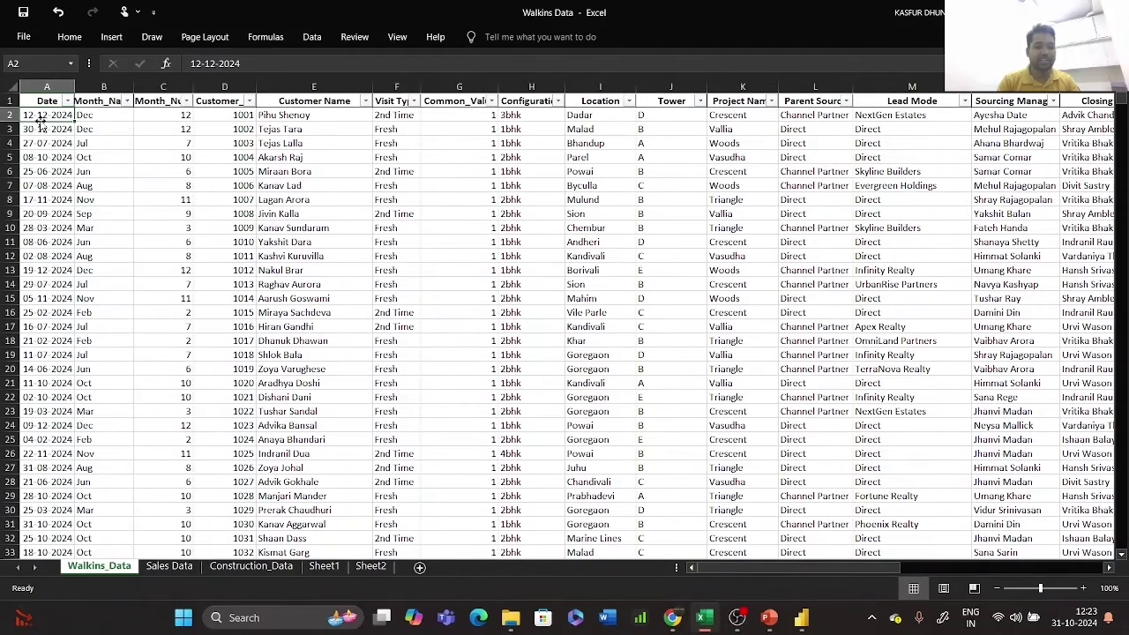
key("ctrl+shift+Down")
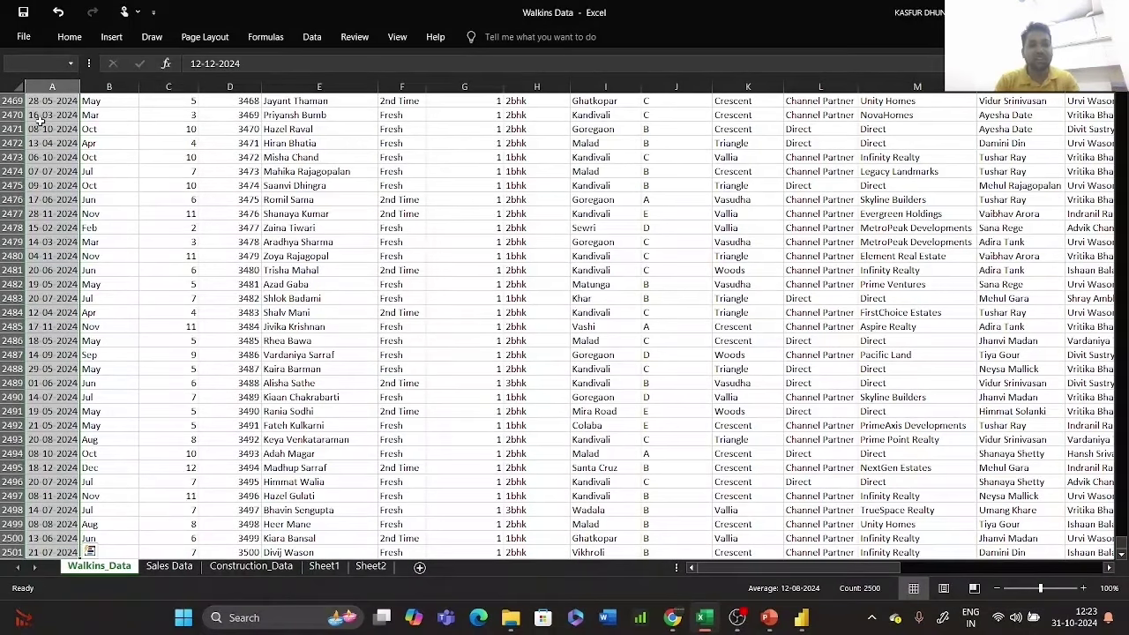
left_click(39, 549)
key("ctrl+shift+Up")
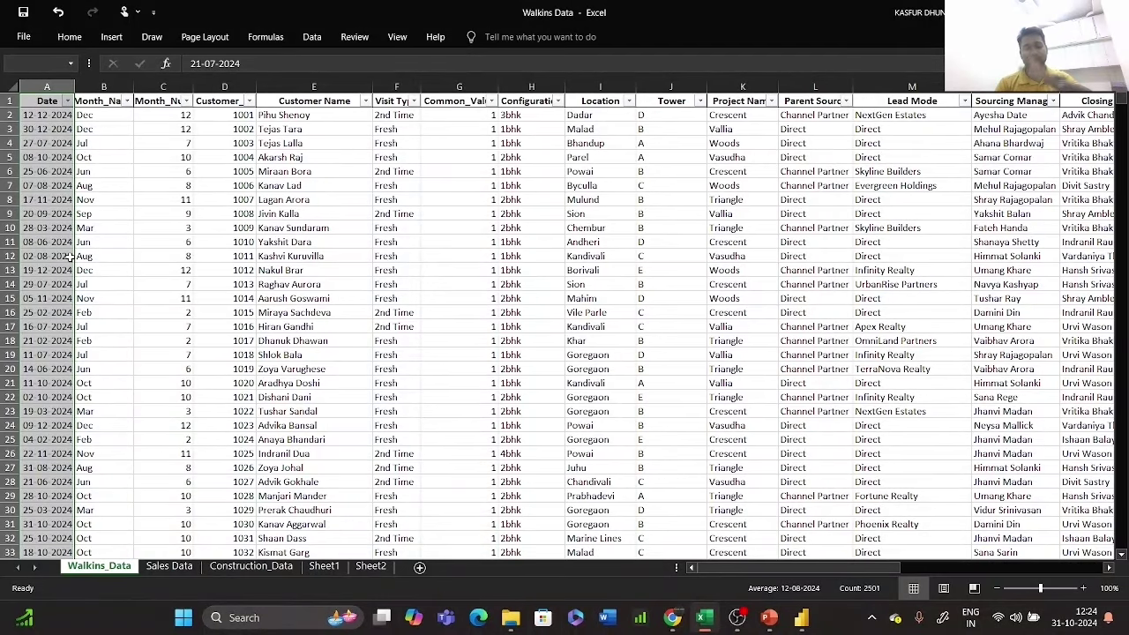
left_click(170, 568)
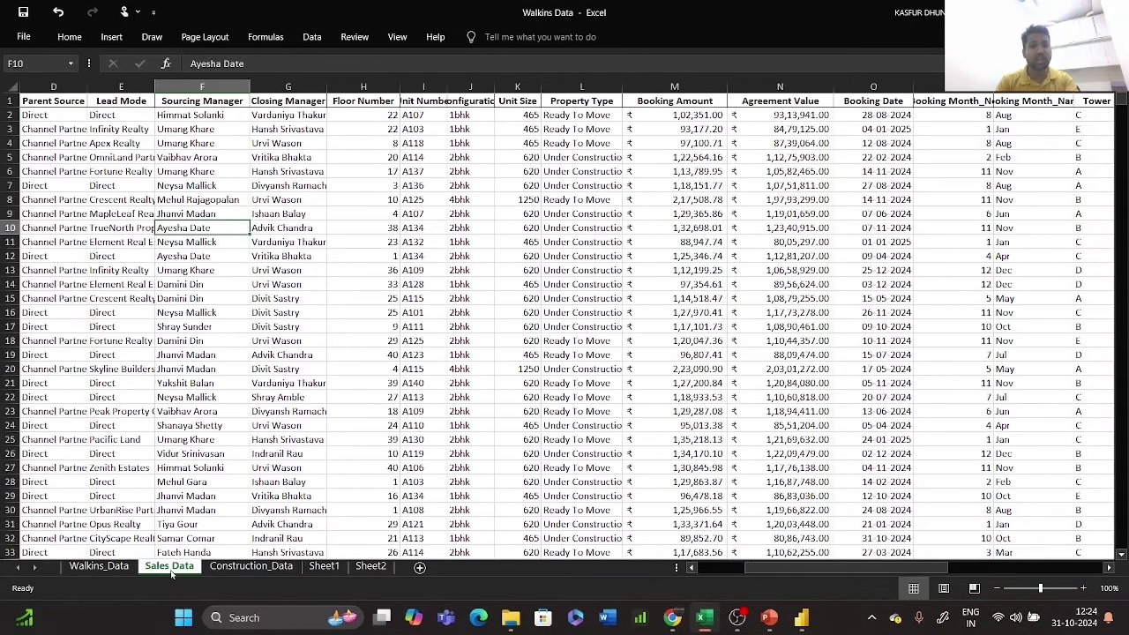
left_click(51, 99)
key("Left")
key("Left")
key("Left")
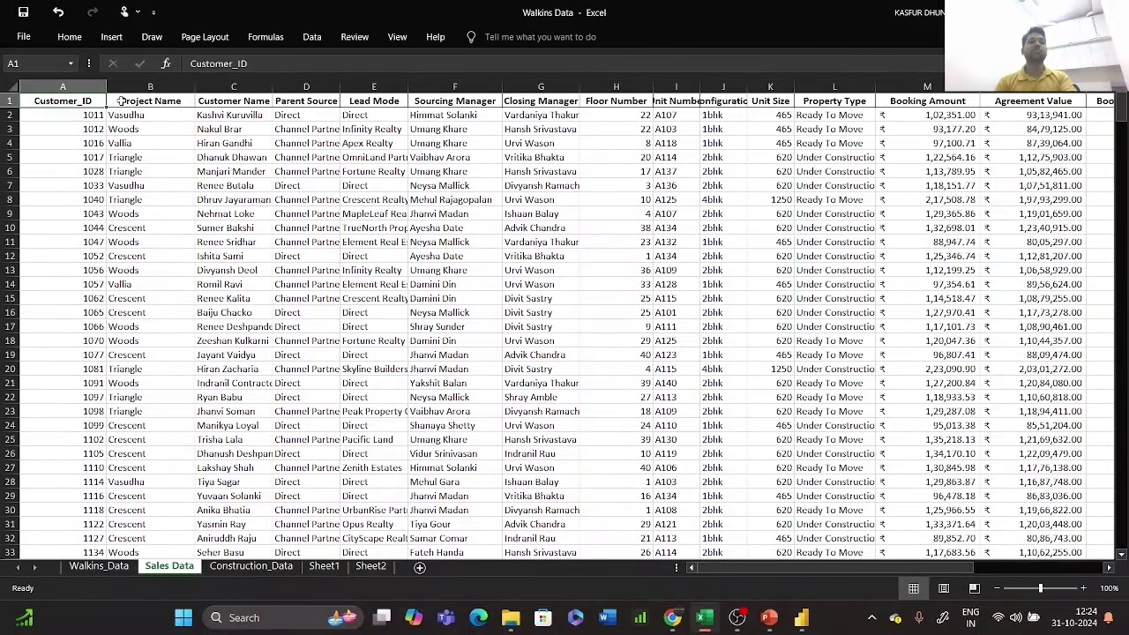
left_click(149, 101)
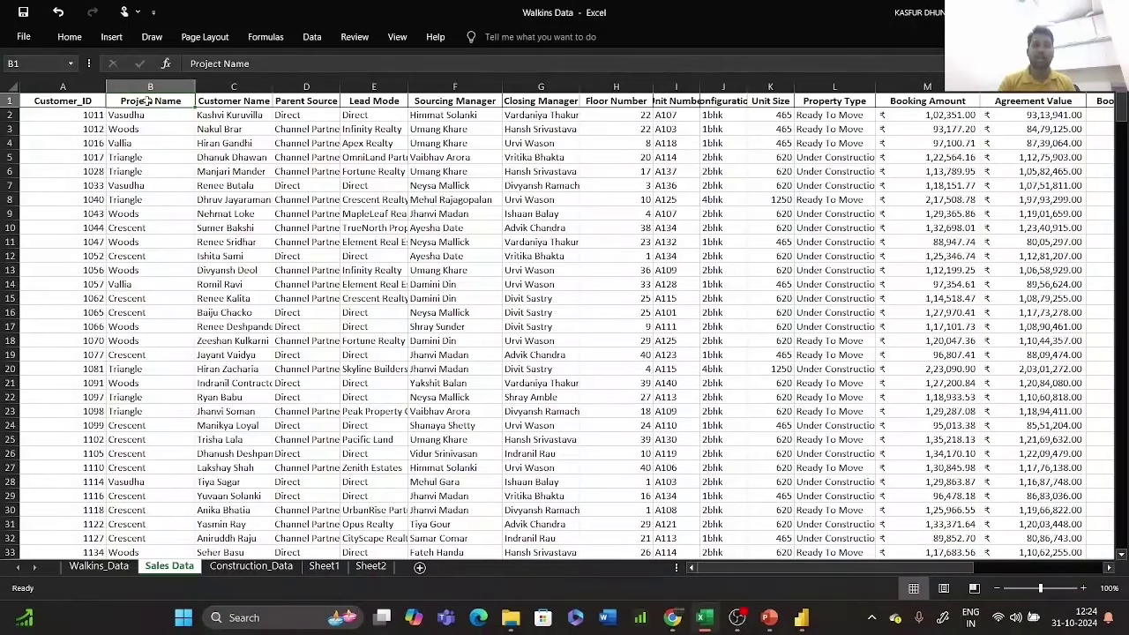
key("Right")
key("Right")
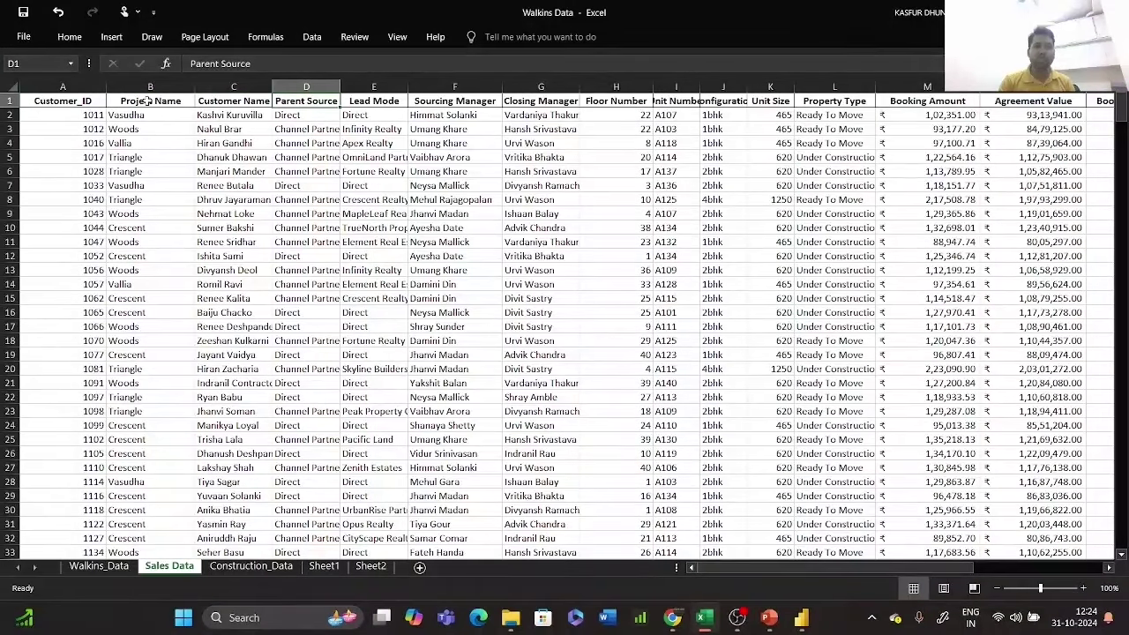
key("Right")
key("Right")
key("Right")
key("Right")
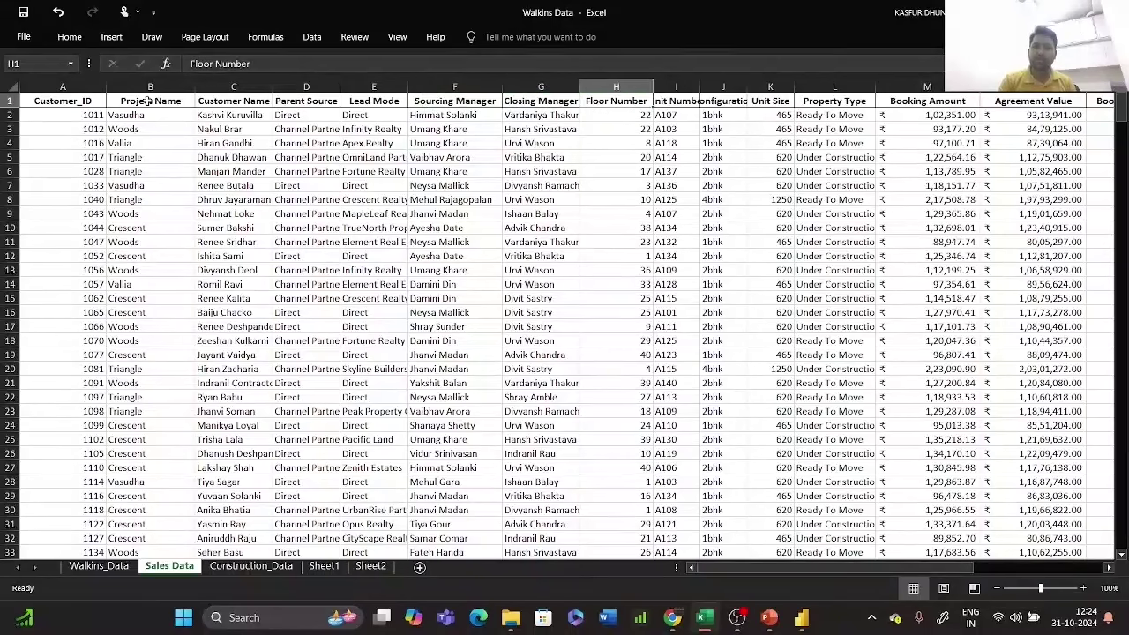
key("Right")
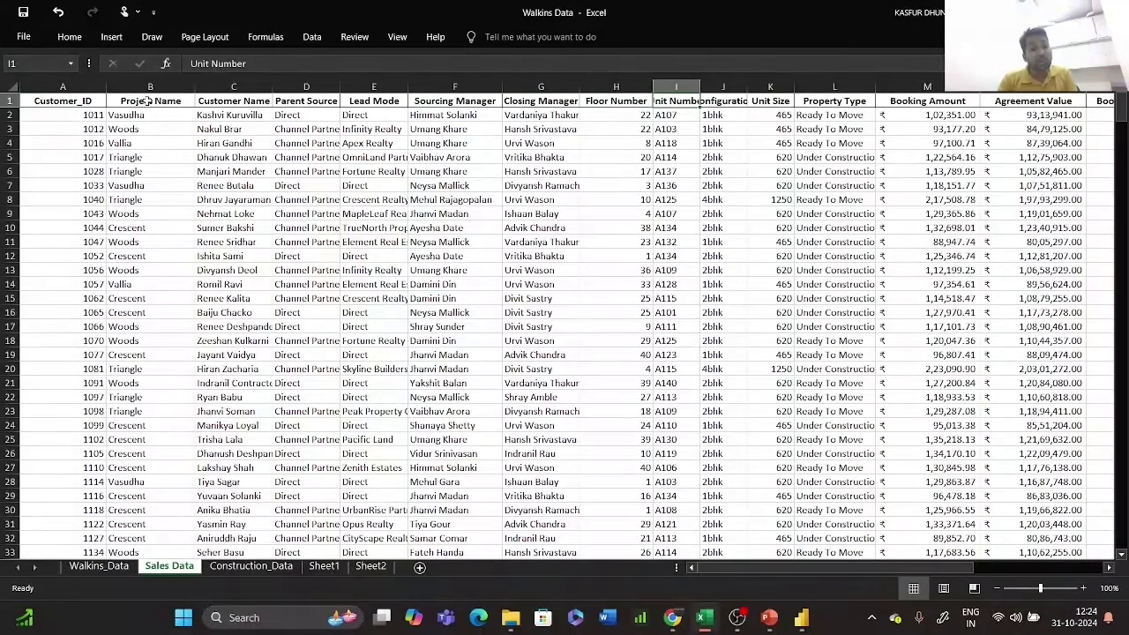
key("Right")
key("Right")
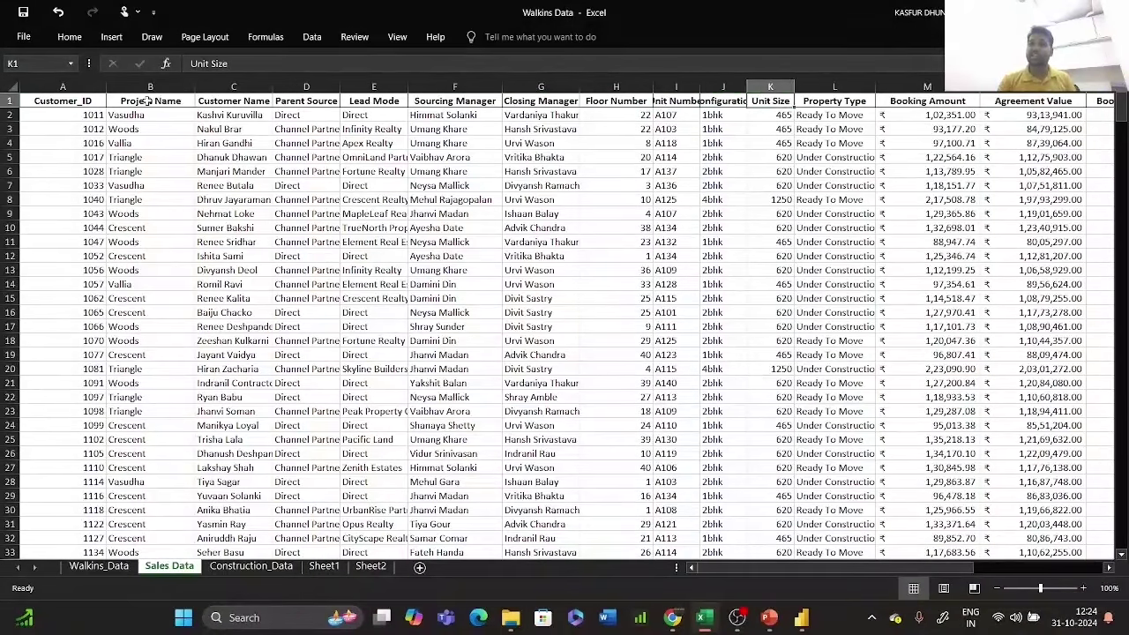
key("Right")
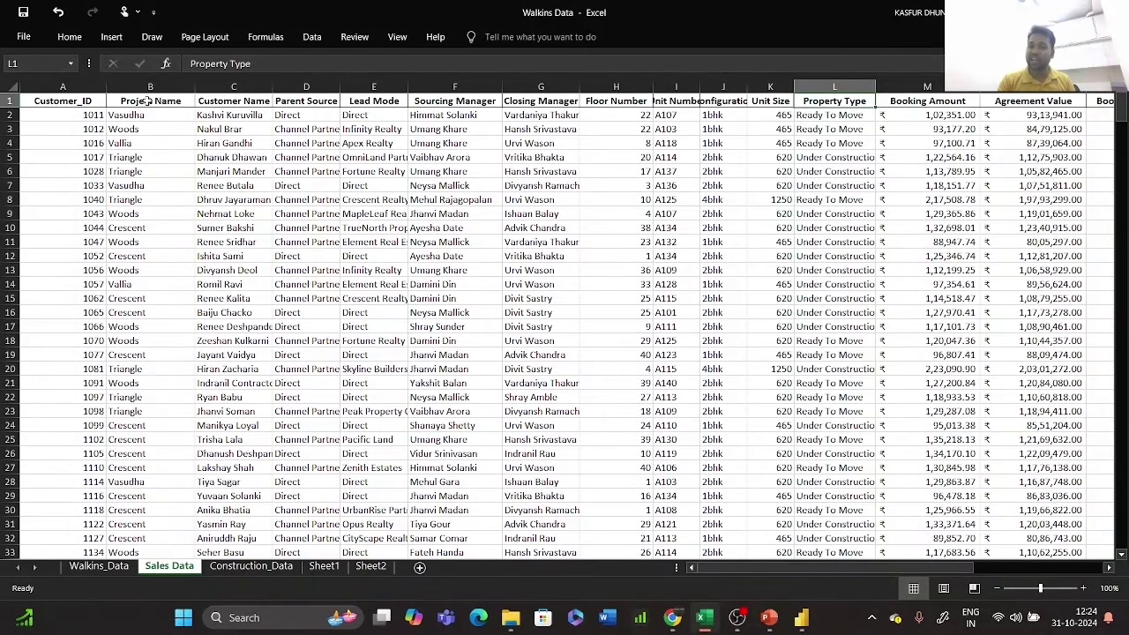
key("Right")
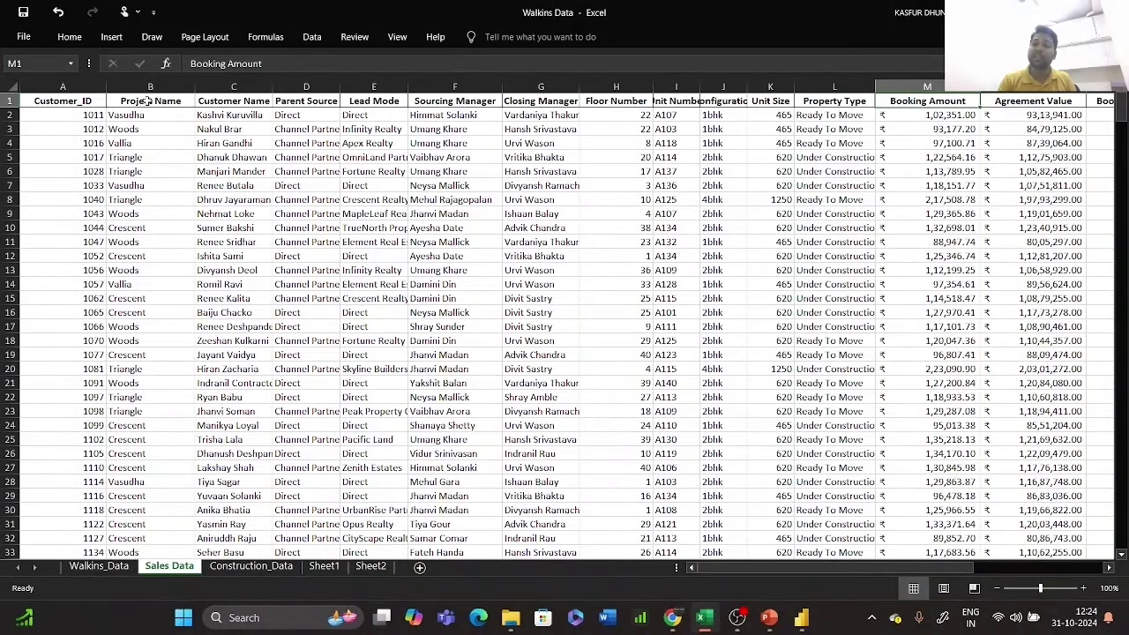
key("Right")
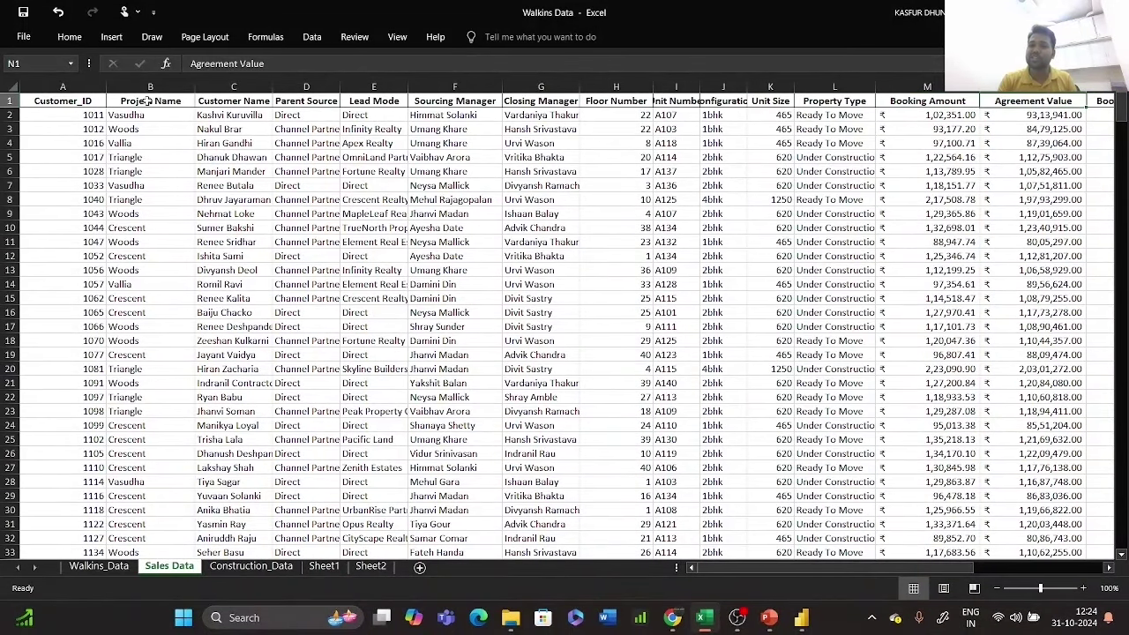
key("Right")
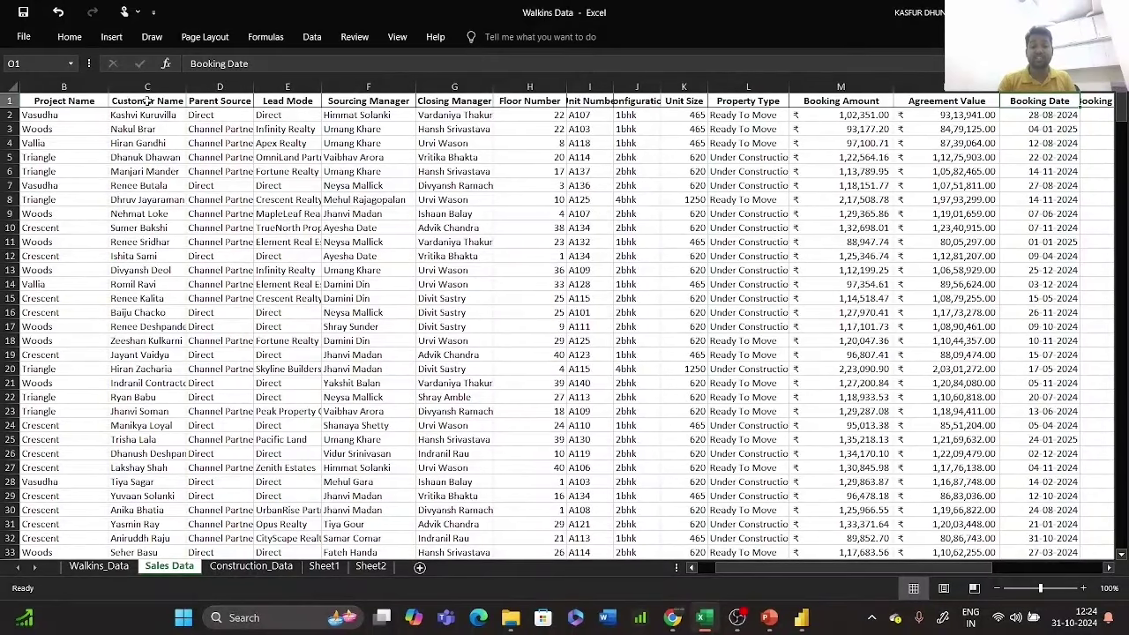
key("Right")
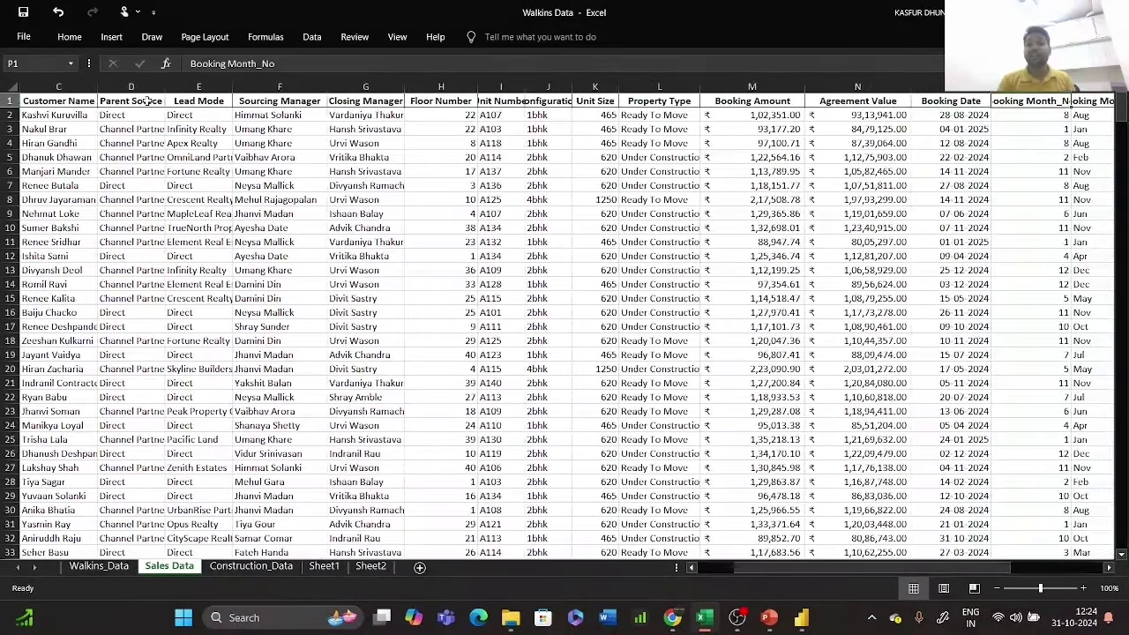
key("Right")
key("Right")
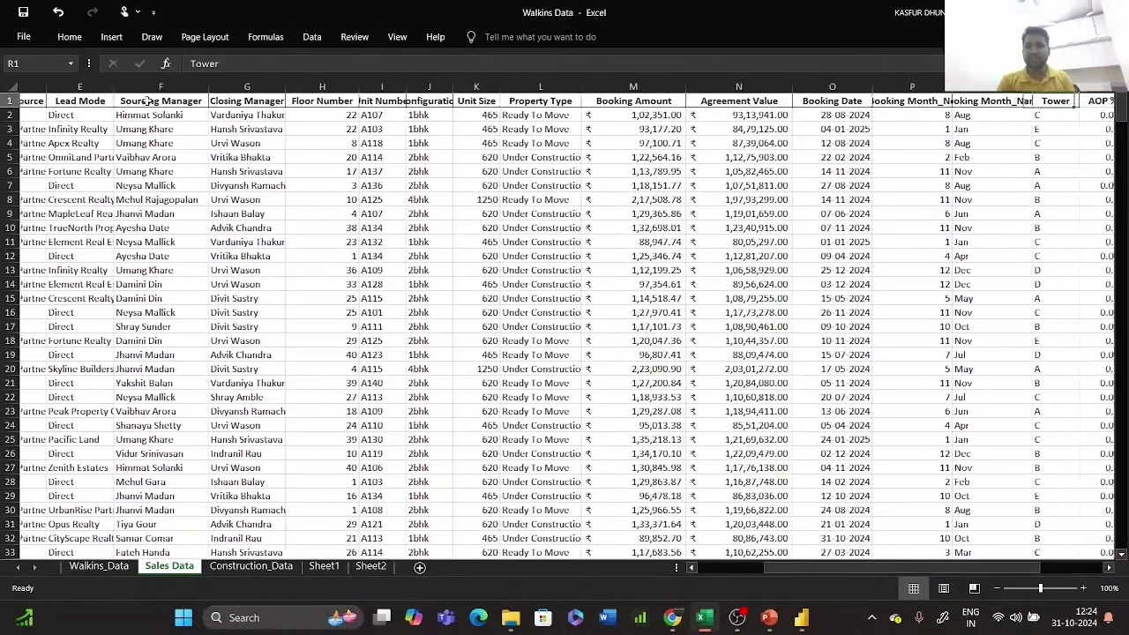
key("Right")
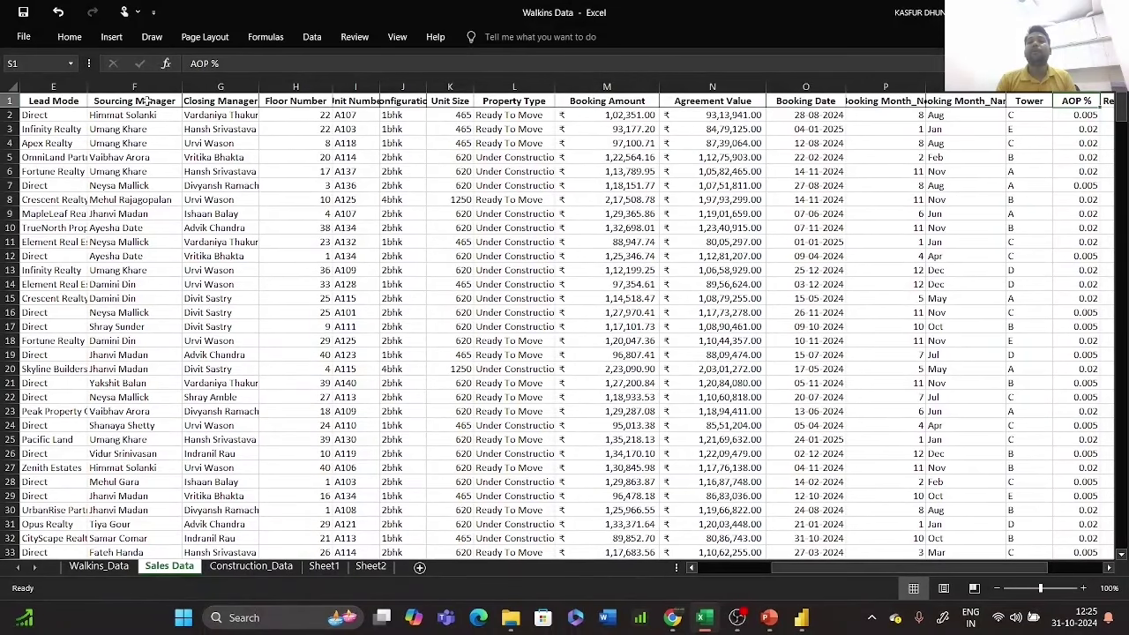
key("Right")
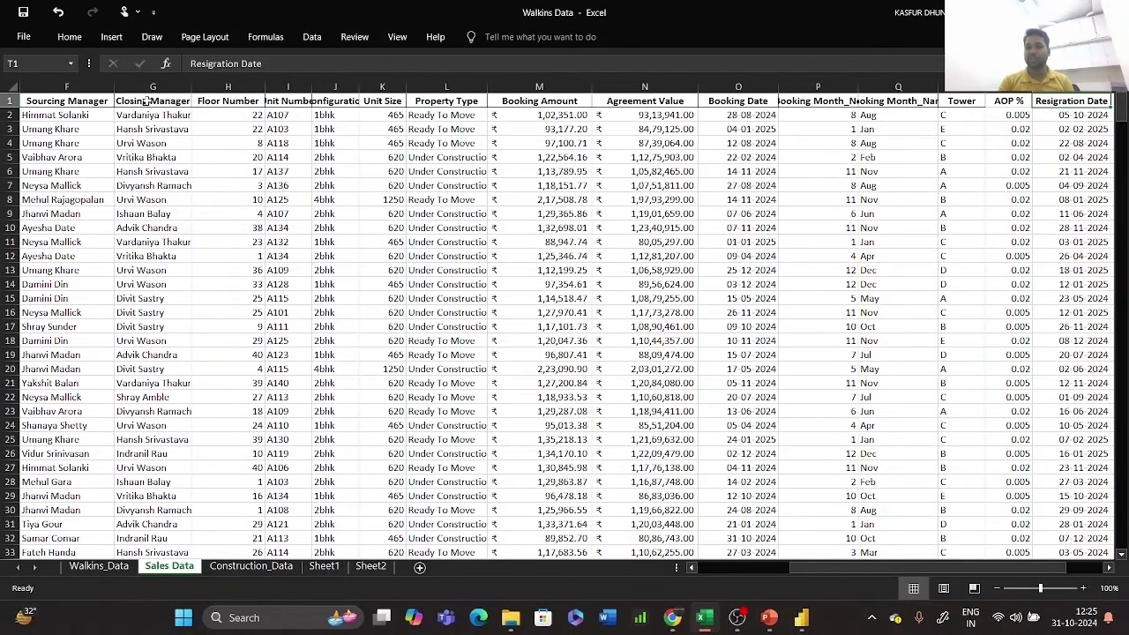
key("Right")
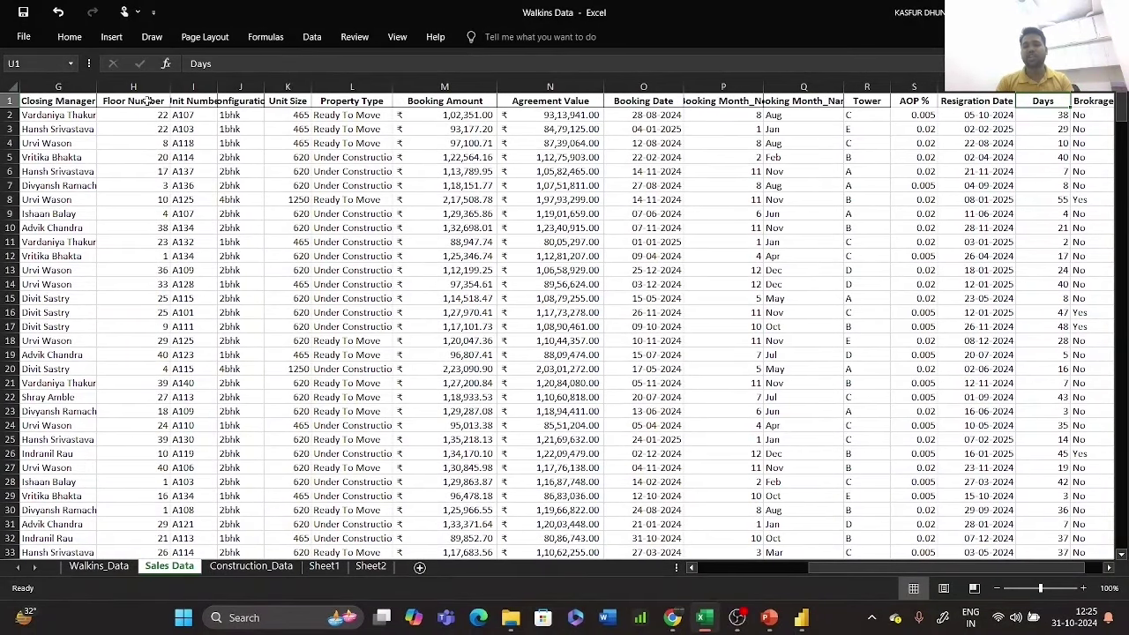
key("Right")
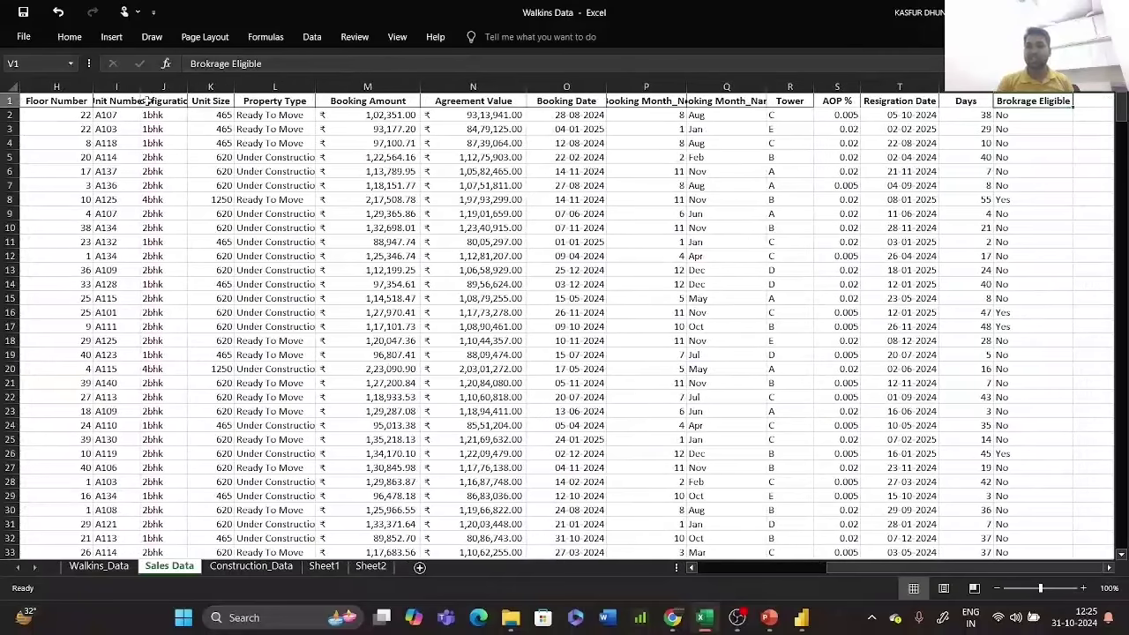
key("Left")
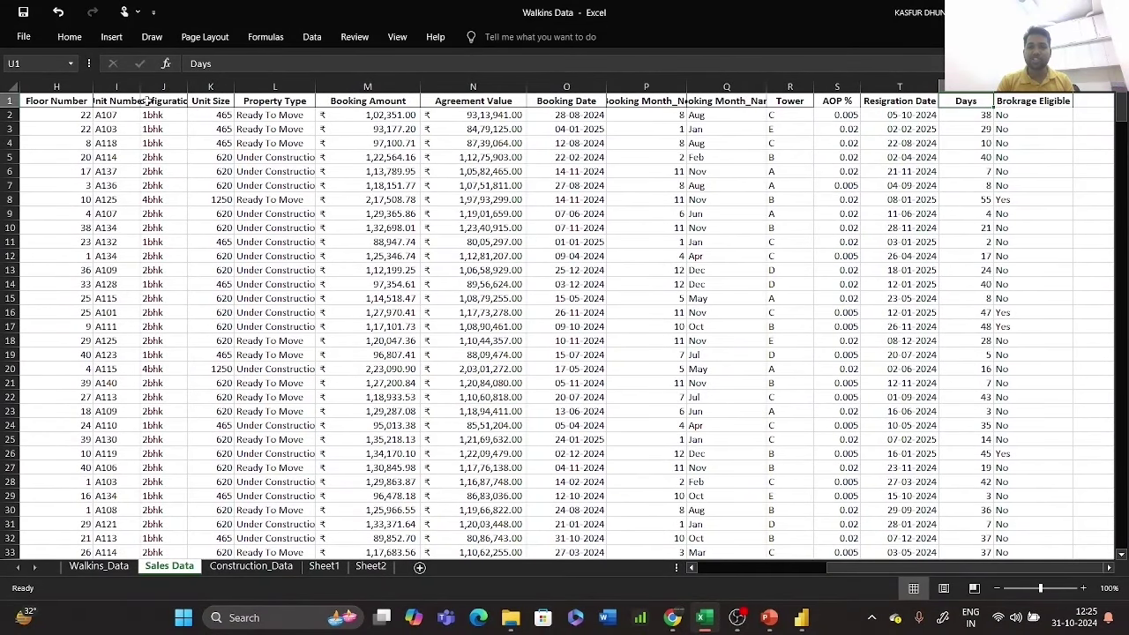
key("Right")
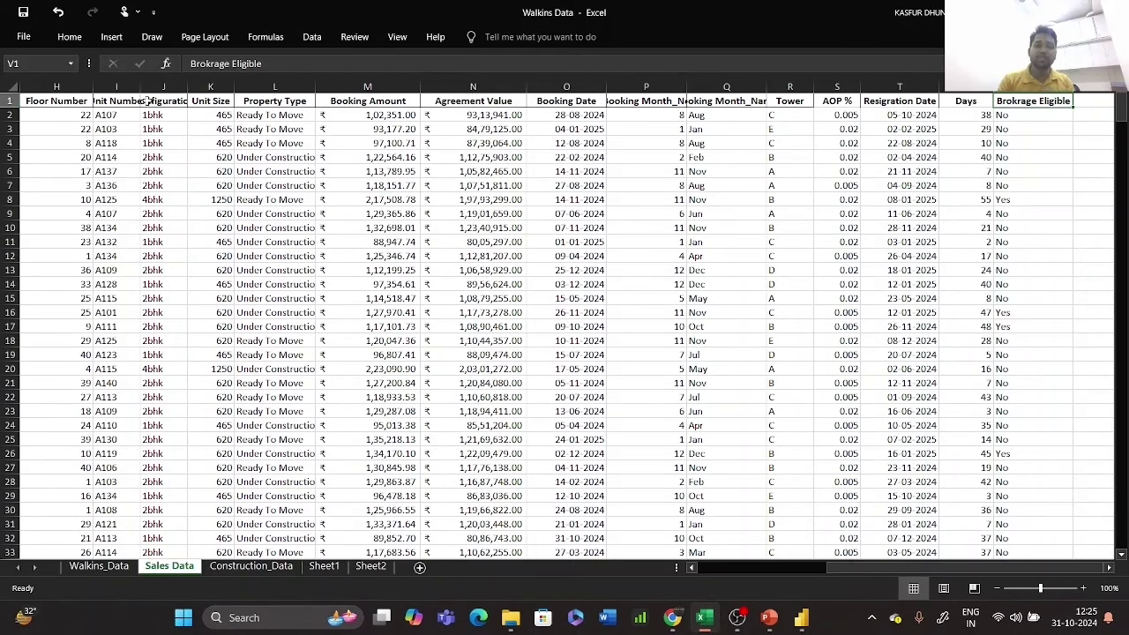
key("Down")
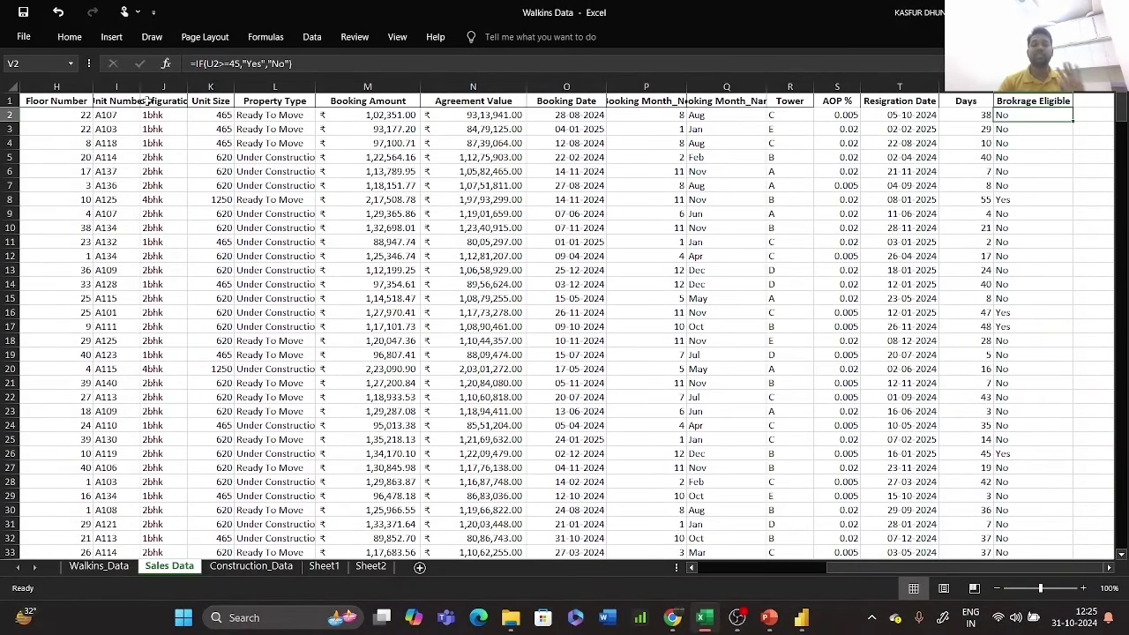
key("Left")
key("Left")
key("Left")
key("Left")
key("Left")
key("Left")
key("Left")
key("Left")
key("Left")
key("Left")
key("Left")
key("Left")
key("Left")
key("Left")
key("Left")
key("Left")
key("Left")
key("Left")
key("Left")
key("Left")
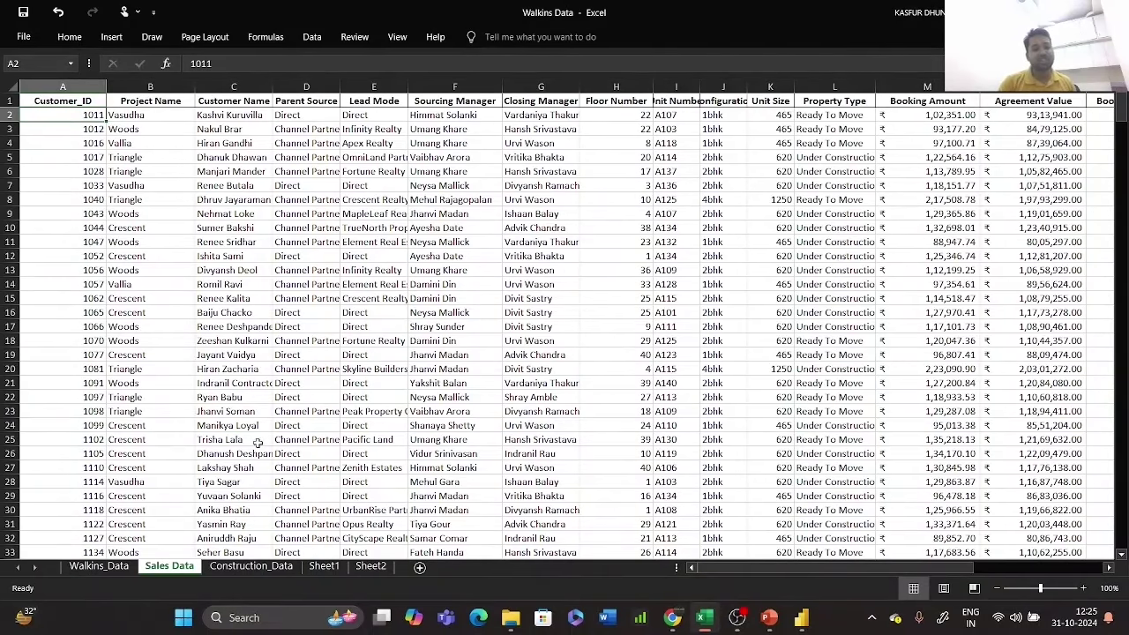
- On Construction_Data, review headings from Project Name through Construction Start Date
left_click(240, 566)
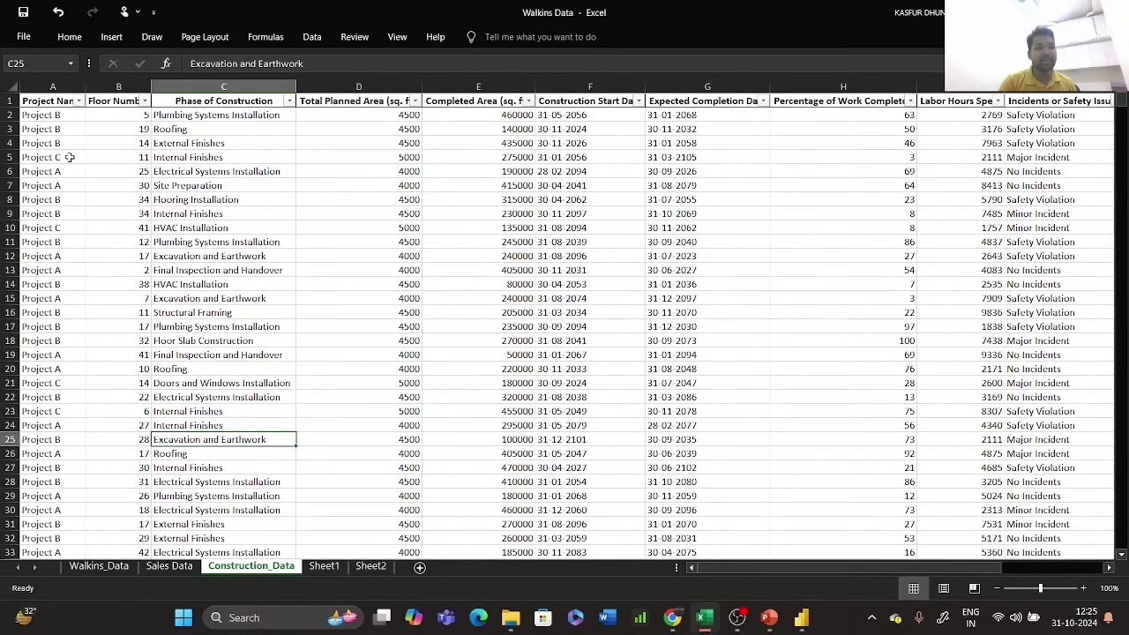
left_click(39, 97)
key("Right")
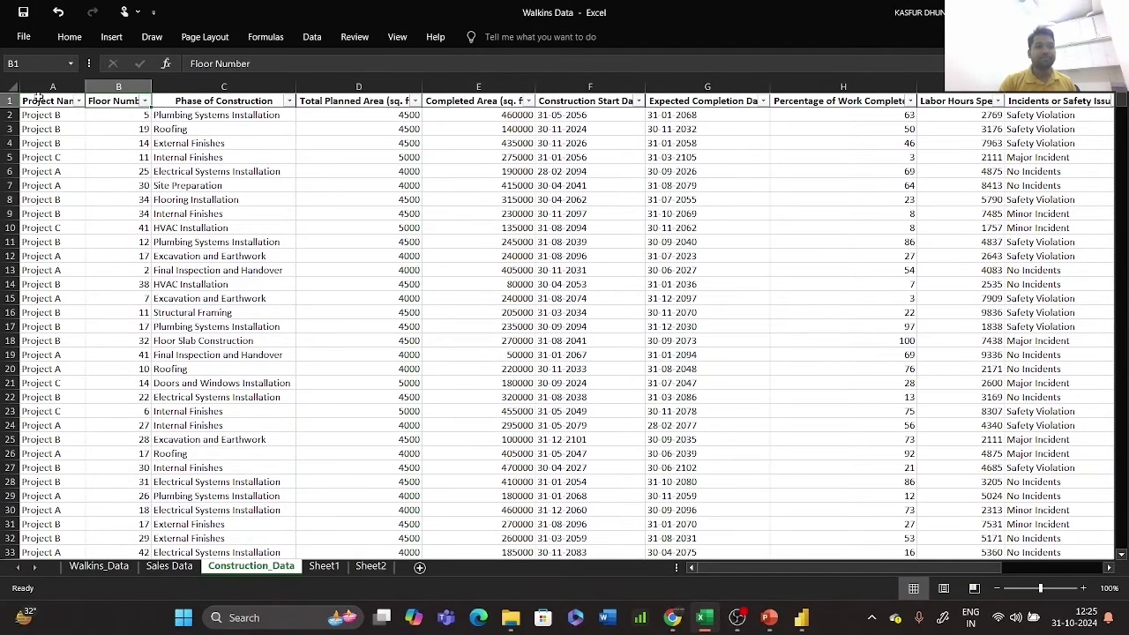
key("Right")
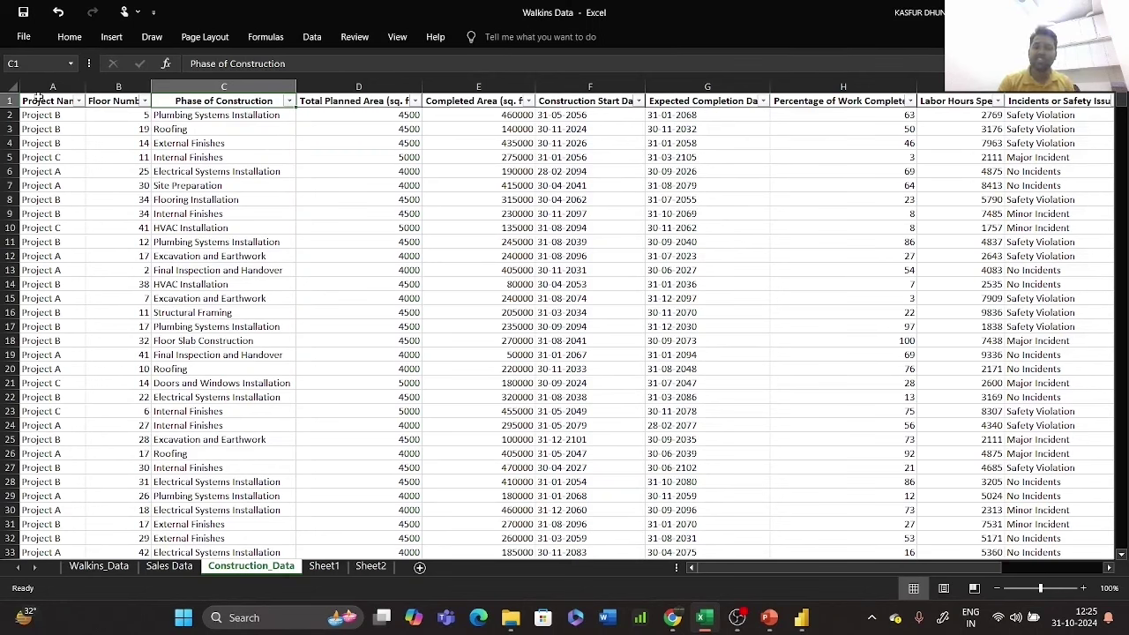
key("Right")
key("Right")
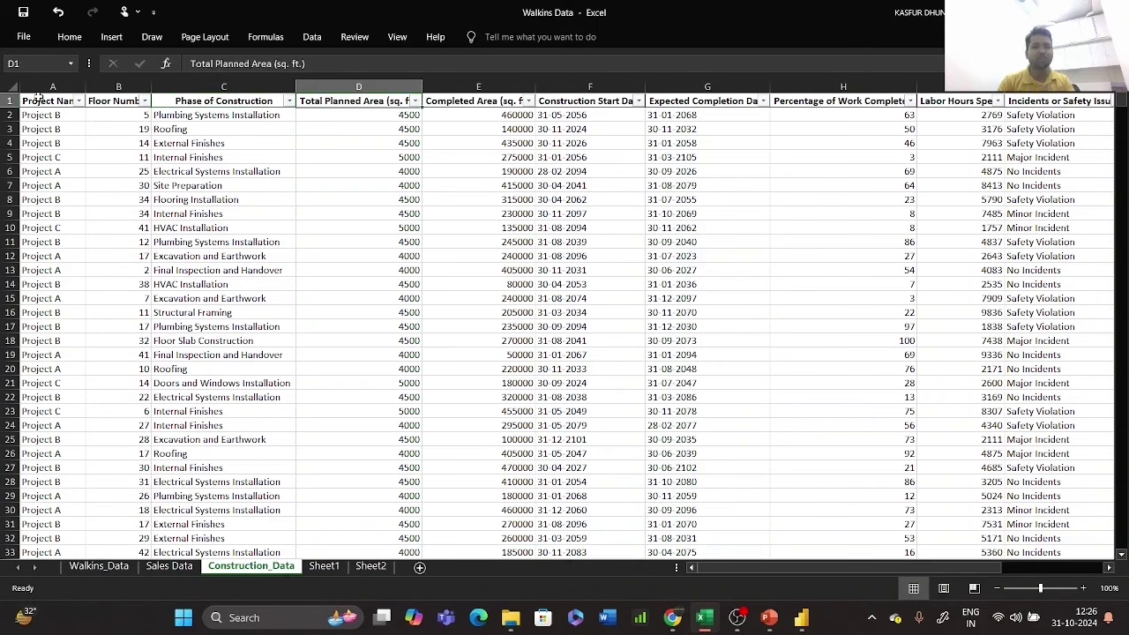
key("Left")
key("Right")
key("Right")
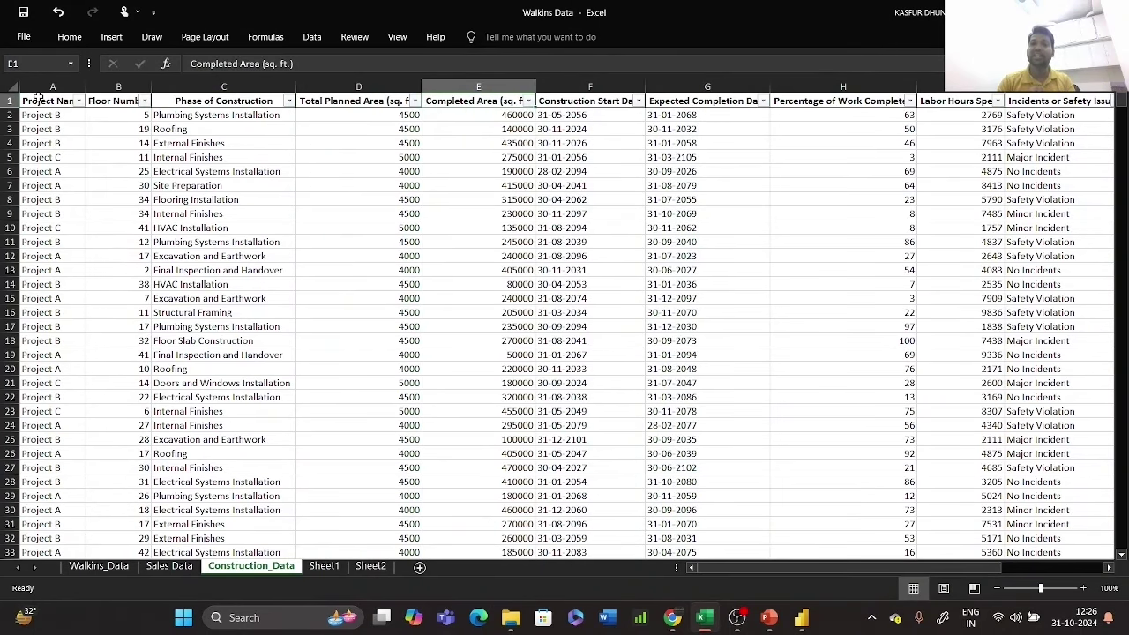
- Review the remaining headings through Current Labor On-Site, then return to cell A1
key("Right")
key("Right")
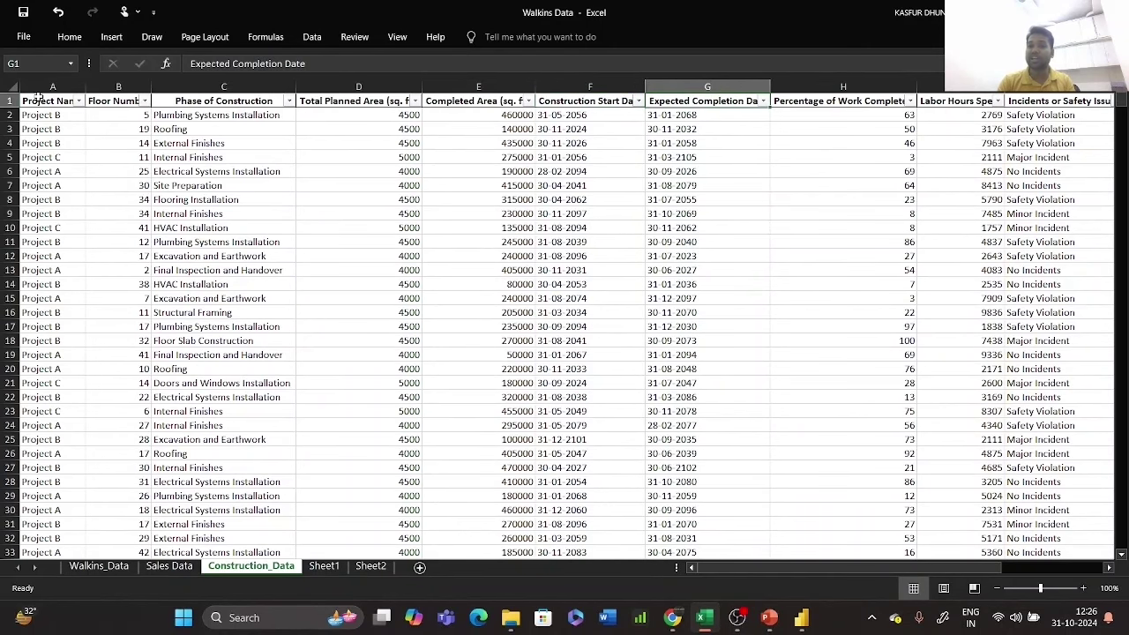
key("Right")
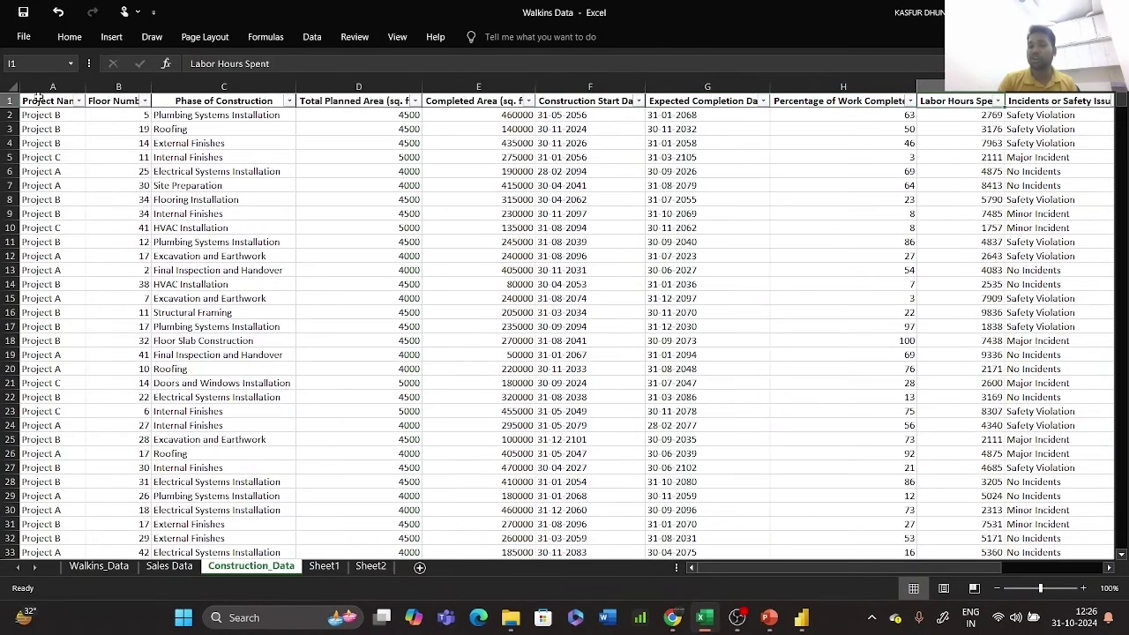
key("Right")
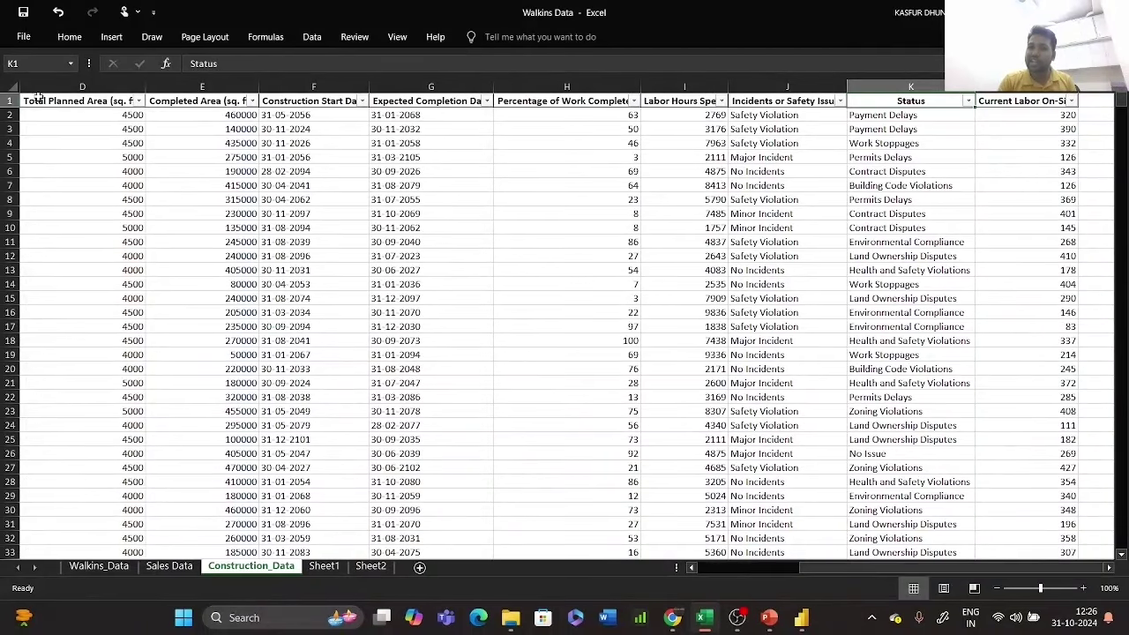
key("Right")
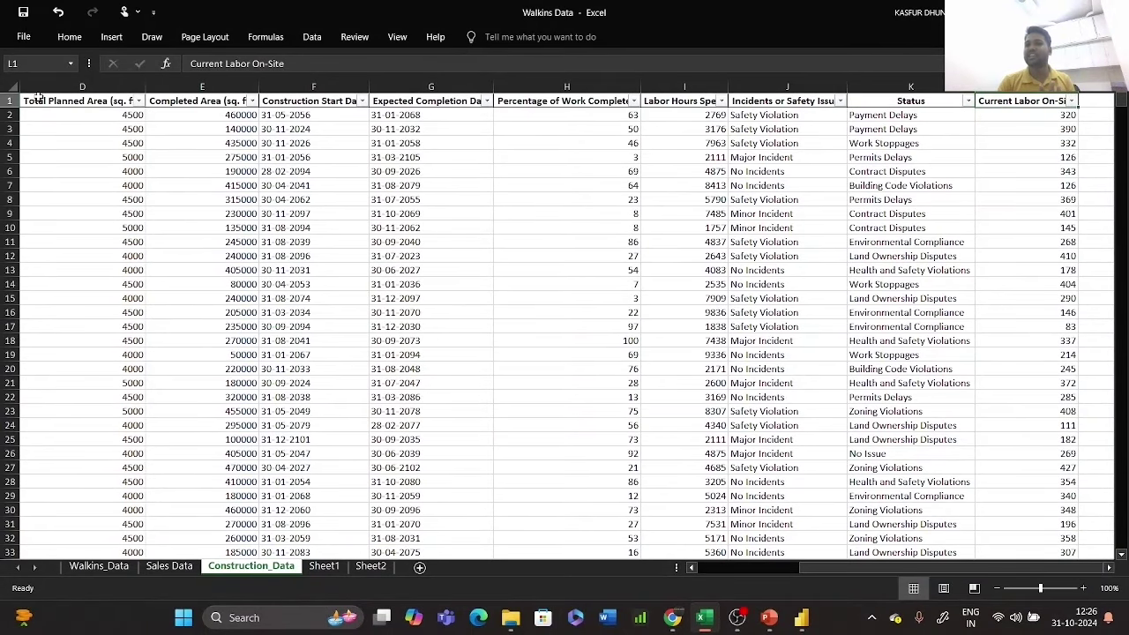
key("Right")
key("Left")
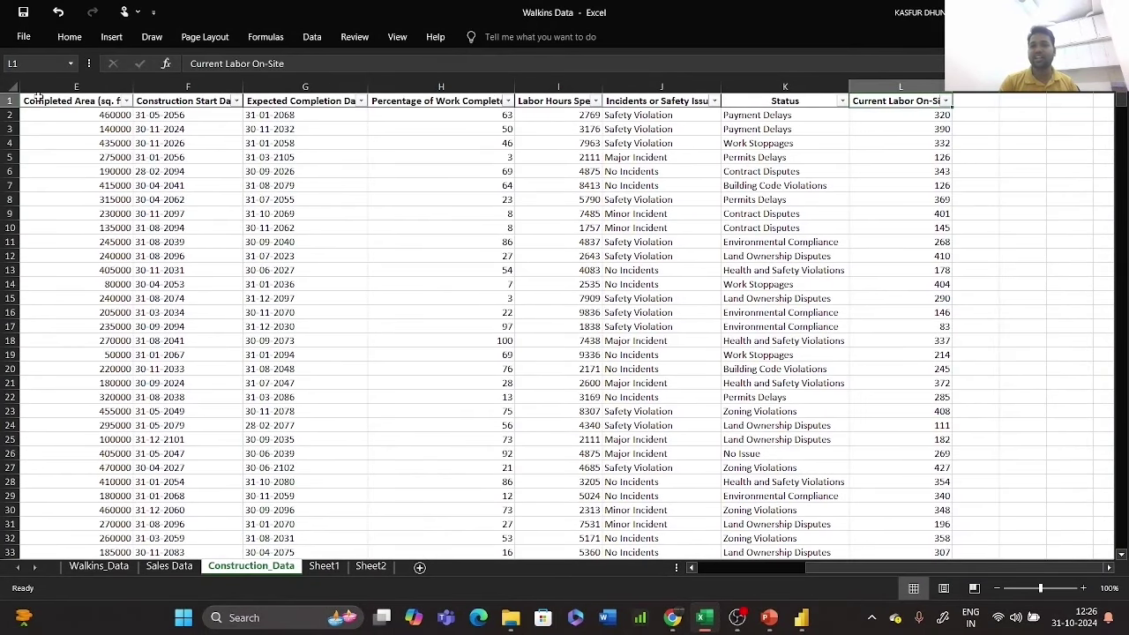
key("ctrl+Home")
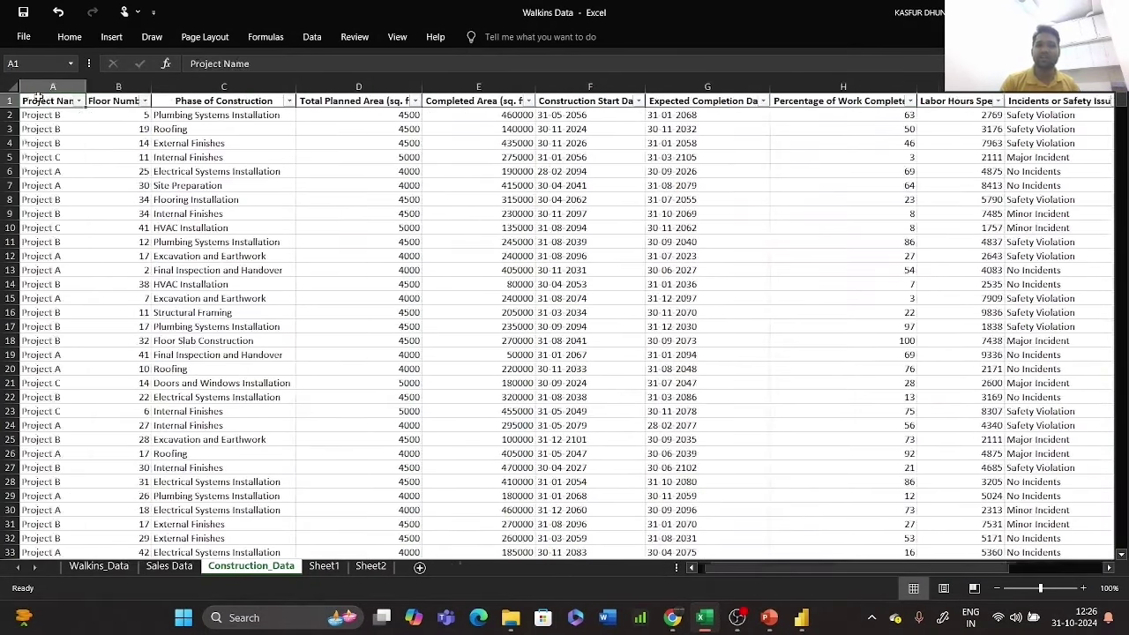
- Return to the Walkins_Data sheet showing Date through Closing Manager columns
left_click(100, 567)
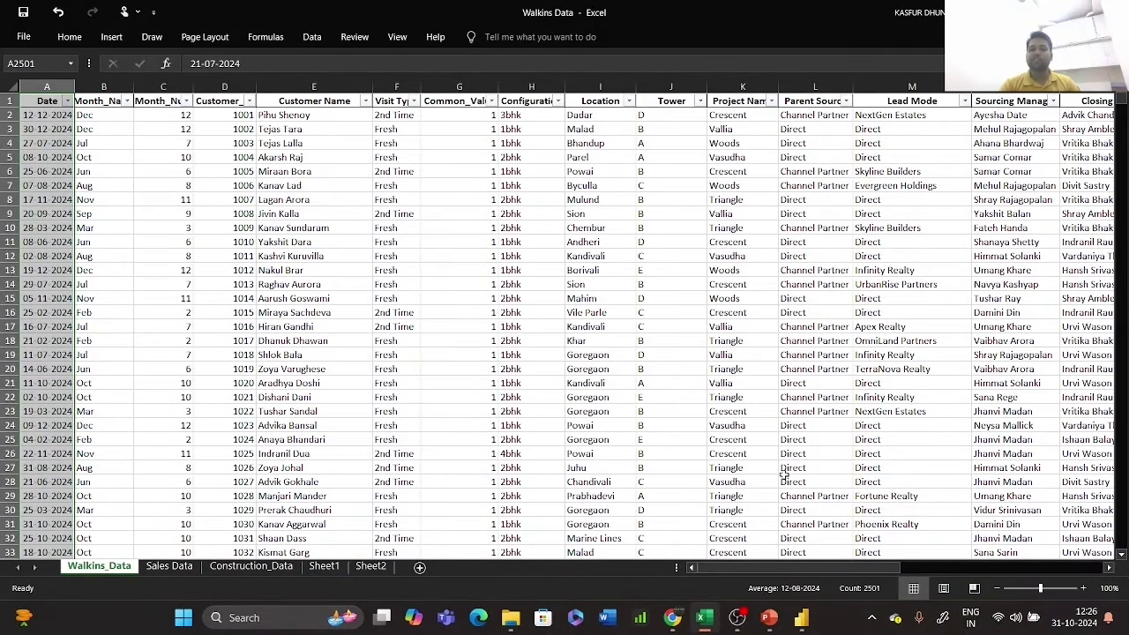
mouse_move(698, 616)
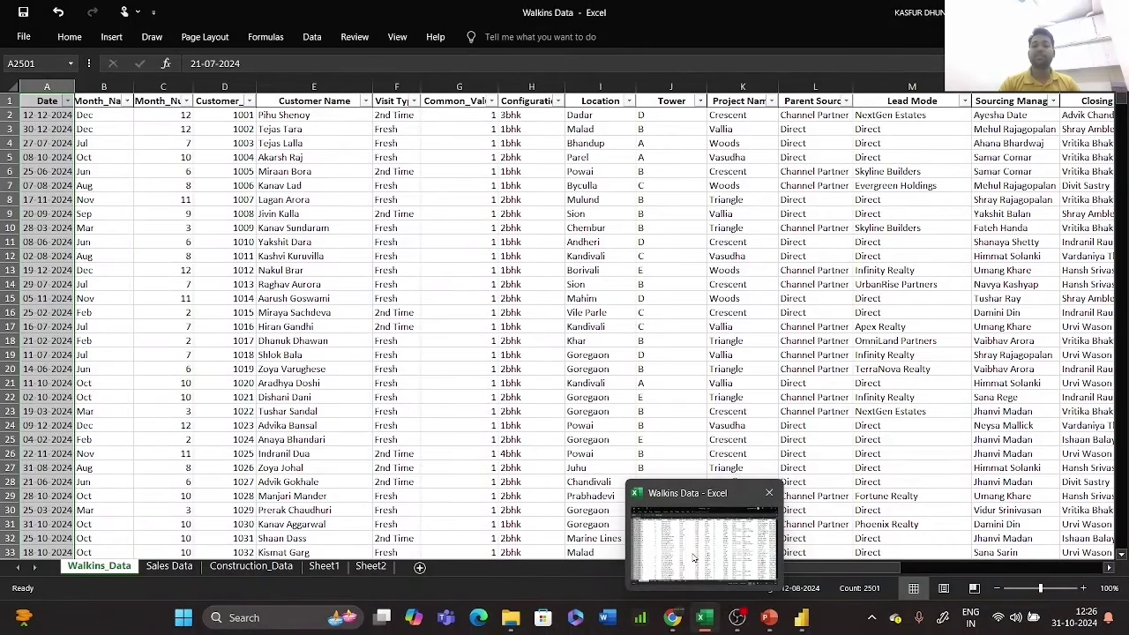
- Show PowerPoint slide 11 on checking the data sheet and dashboard, then switch to Power BI
mouse_move(768, 621)
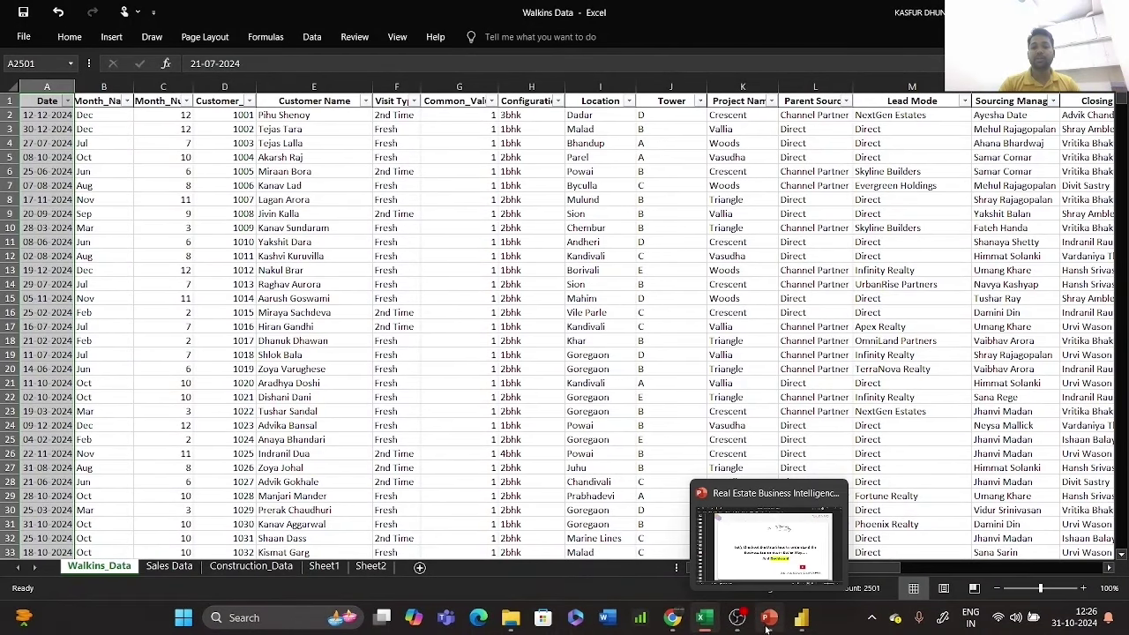
left_click(774, 547)
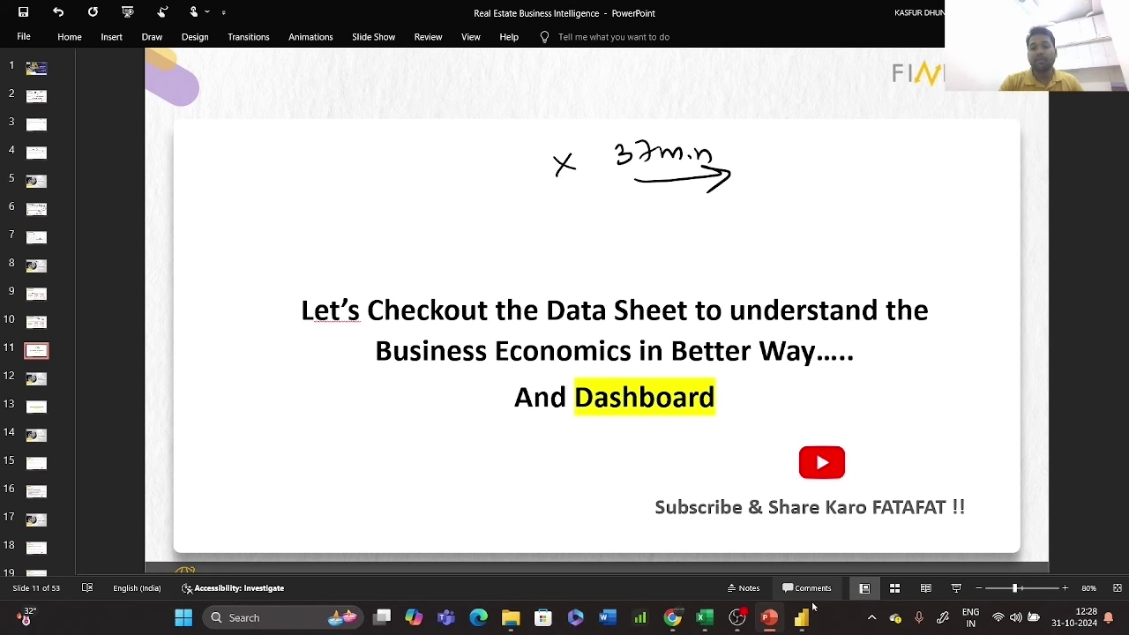
left_click(803, 537)
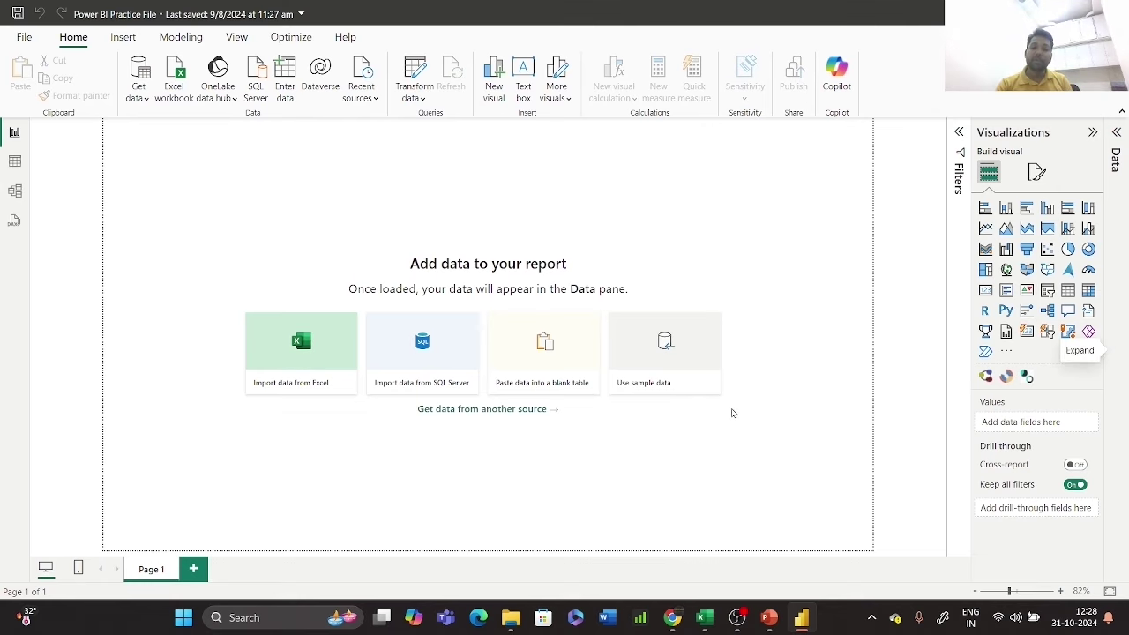
- Bring the Walkins Data Excel workbook in front of the empty Power BI report
left_click(704, 617)
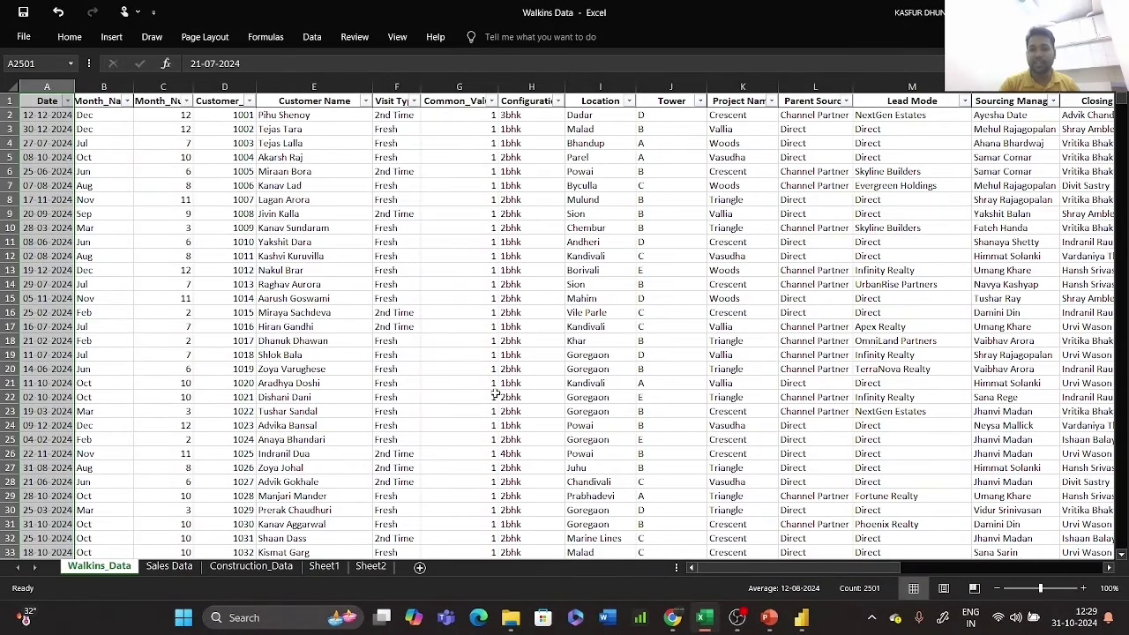
- Switch back to the Power BI Practice File's empty report page
mouse_move(801, 615)
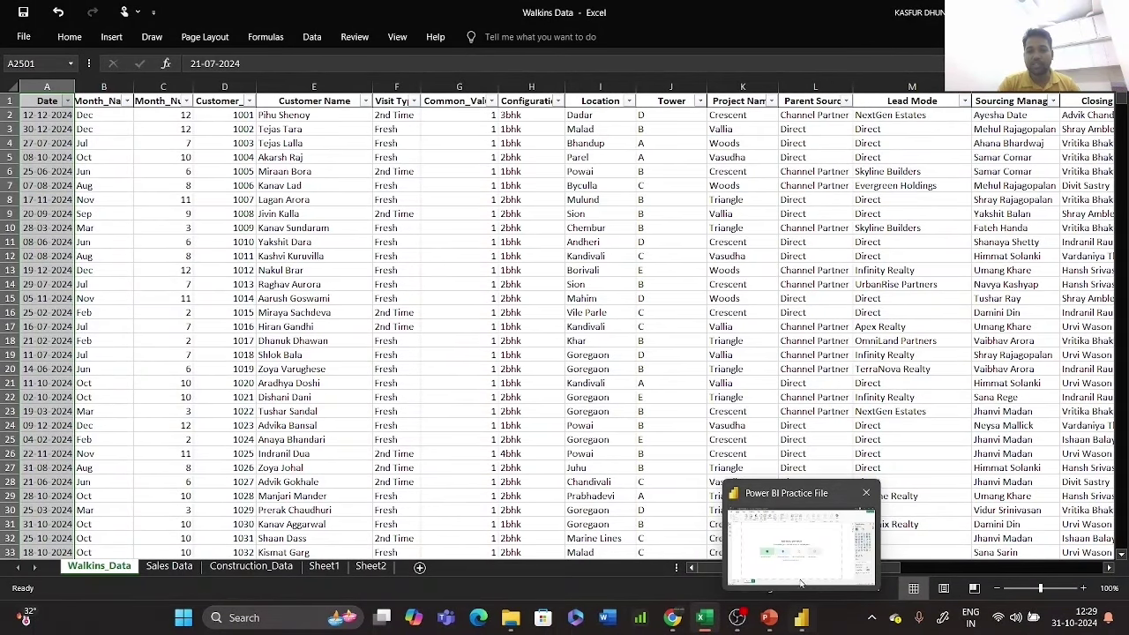
left_click(798, 564)
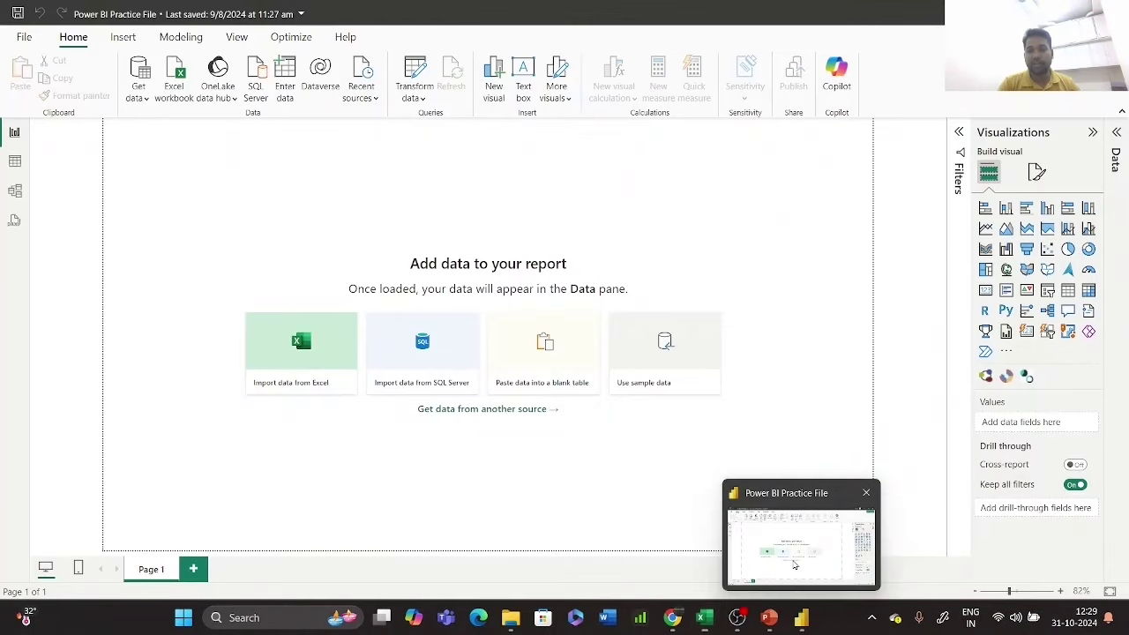
- Import the Walkins Data Excel workbook, listing its five sheets in the Navigator
left_click(1116, 132)
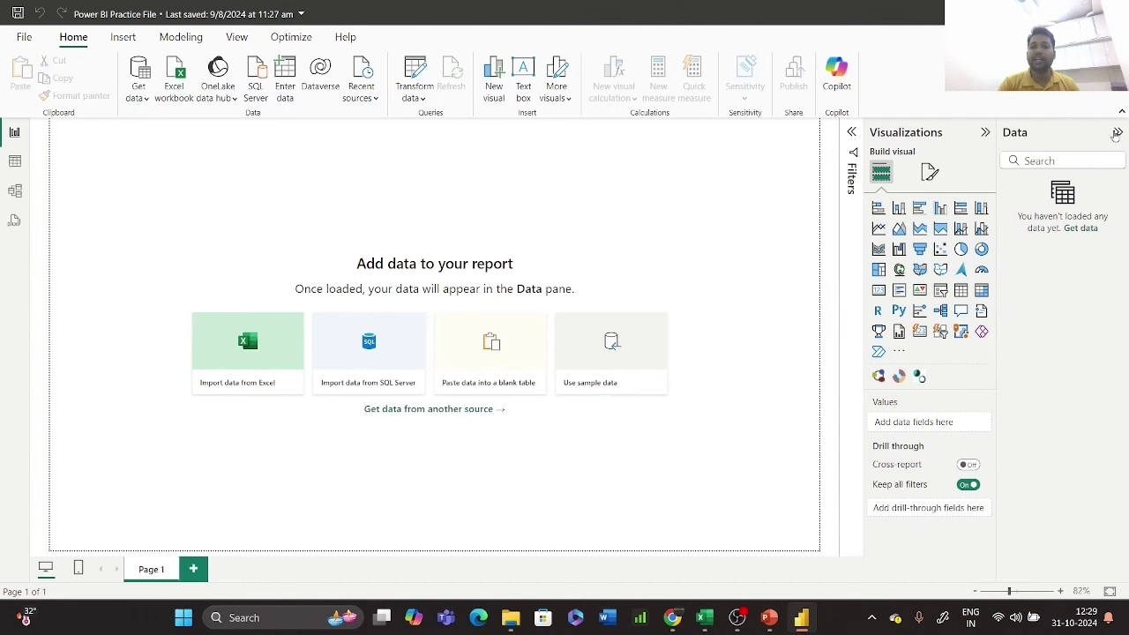
left_click(248, 371)
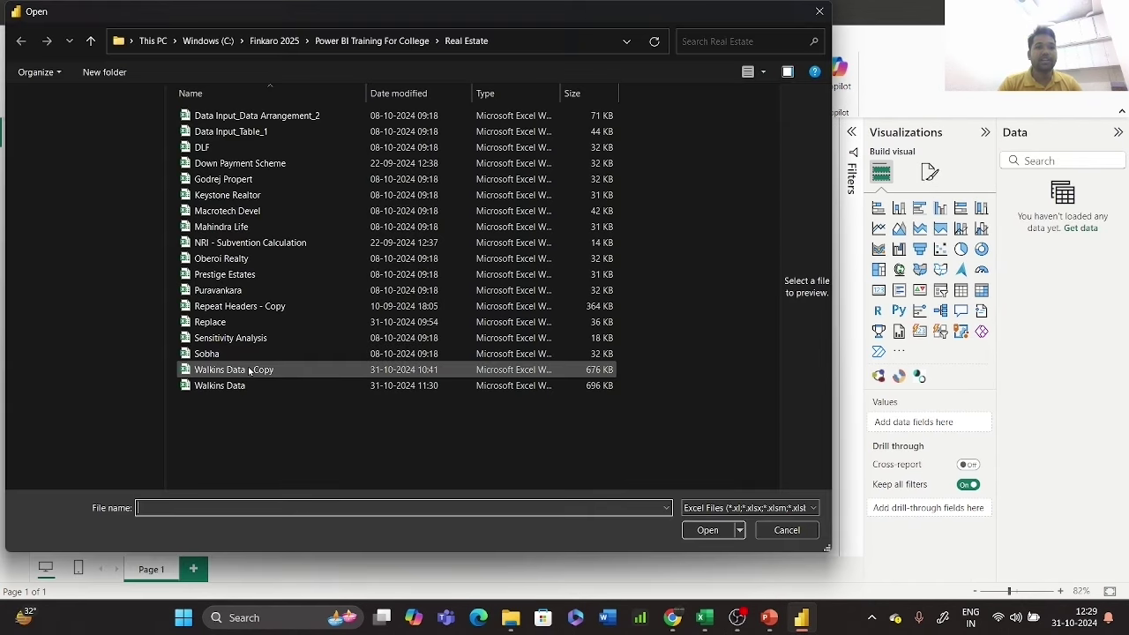
left_click(225, 386)
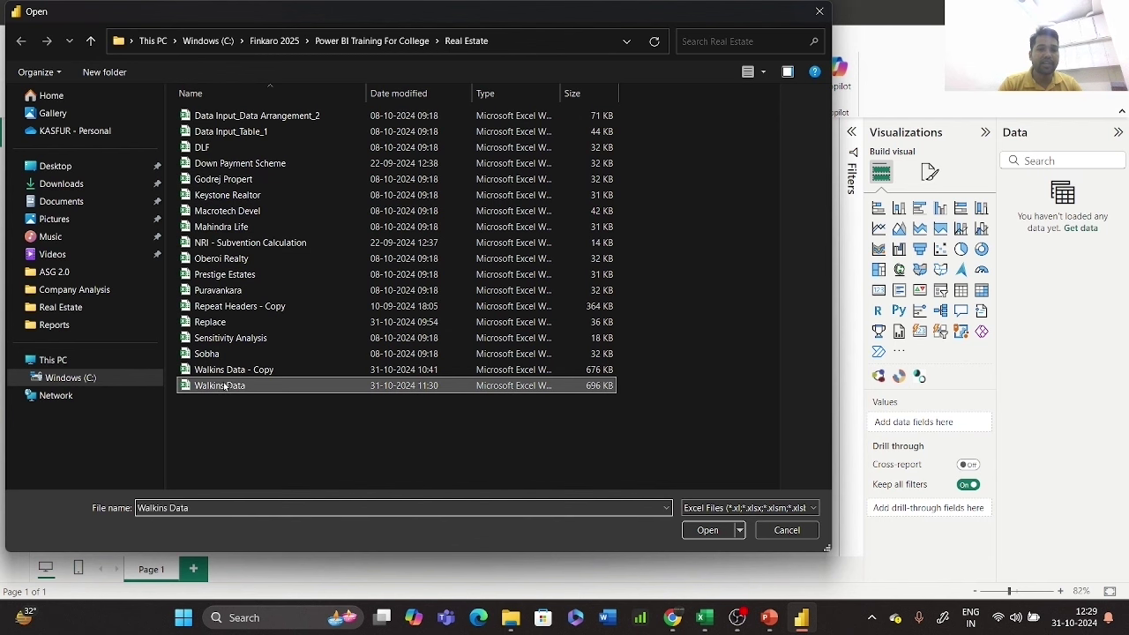
left_click(697, 530)
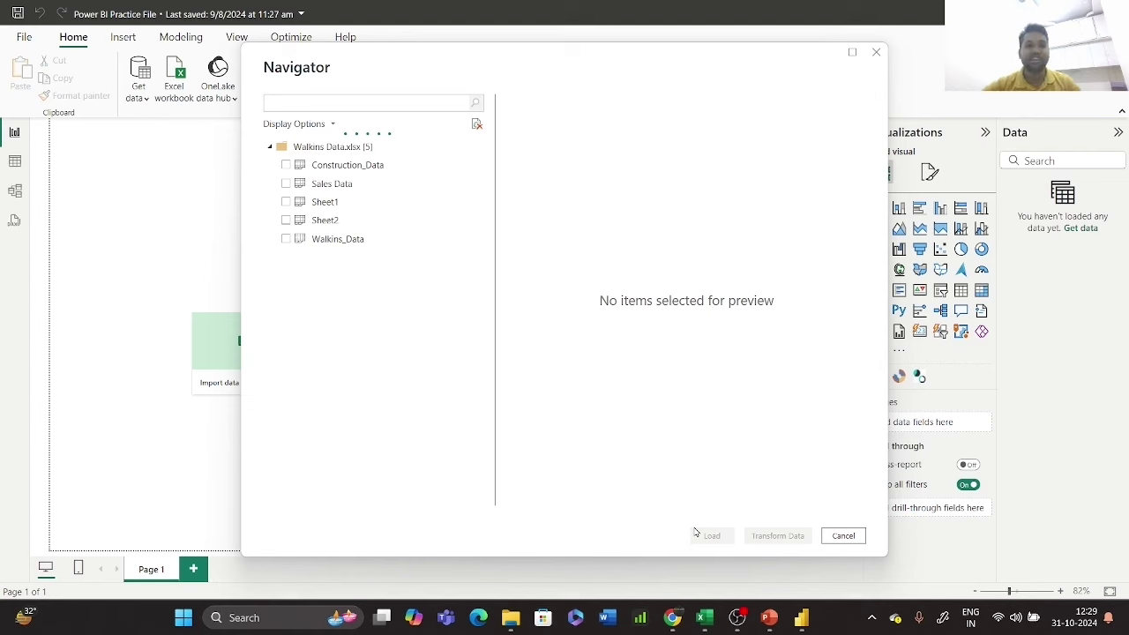
- Load the Walkins_Data and Sales Data sheets into the report
left_click(285, 239)
left_click(285, 184)
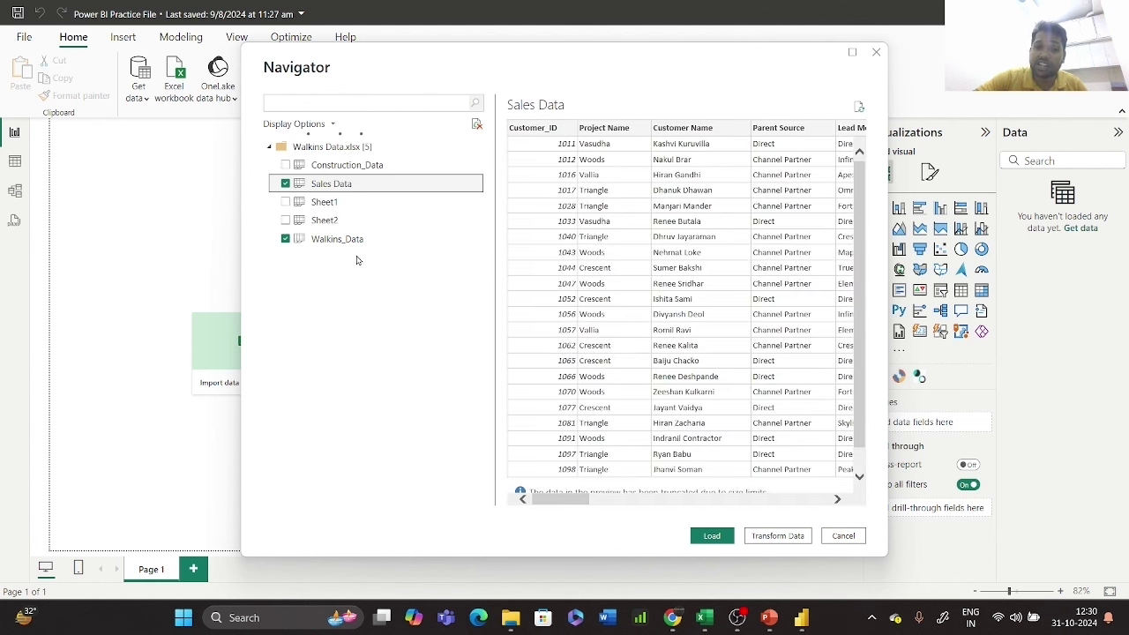
left_click(712, 537)
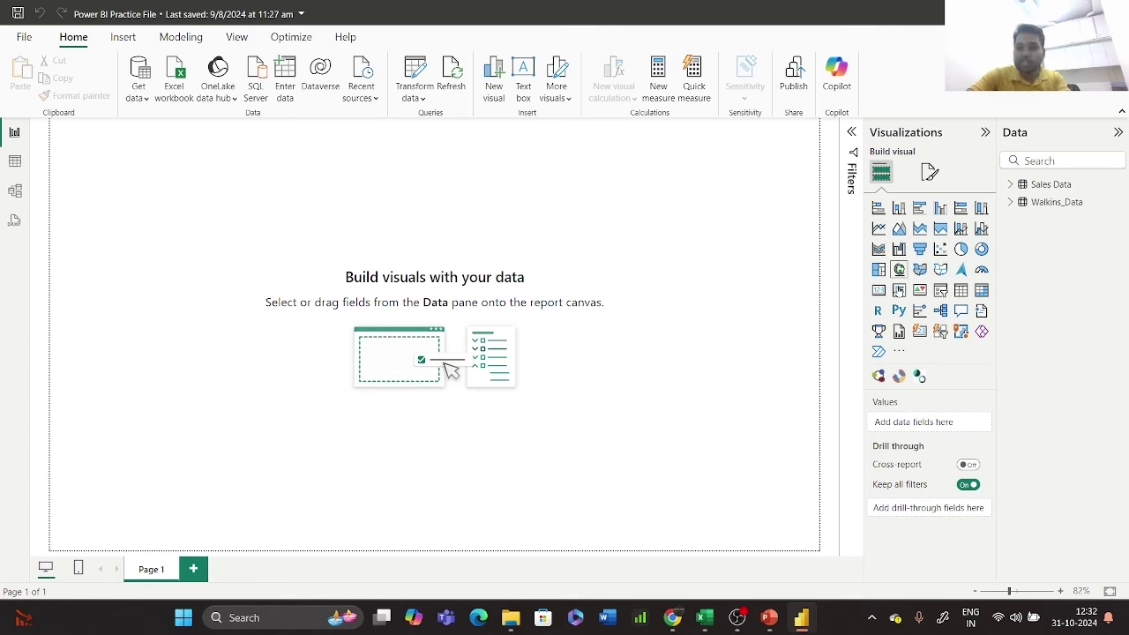
- Add a small empty card and open Walkins_Data in Power Query Editor with its generic Column headers
left_click(879, 292)
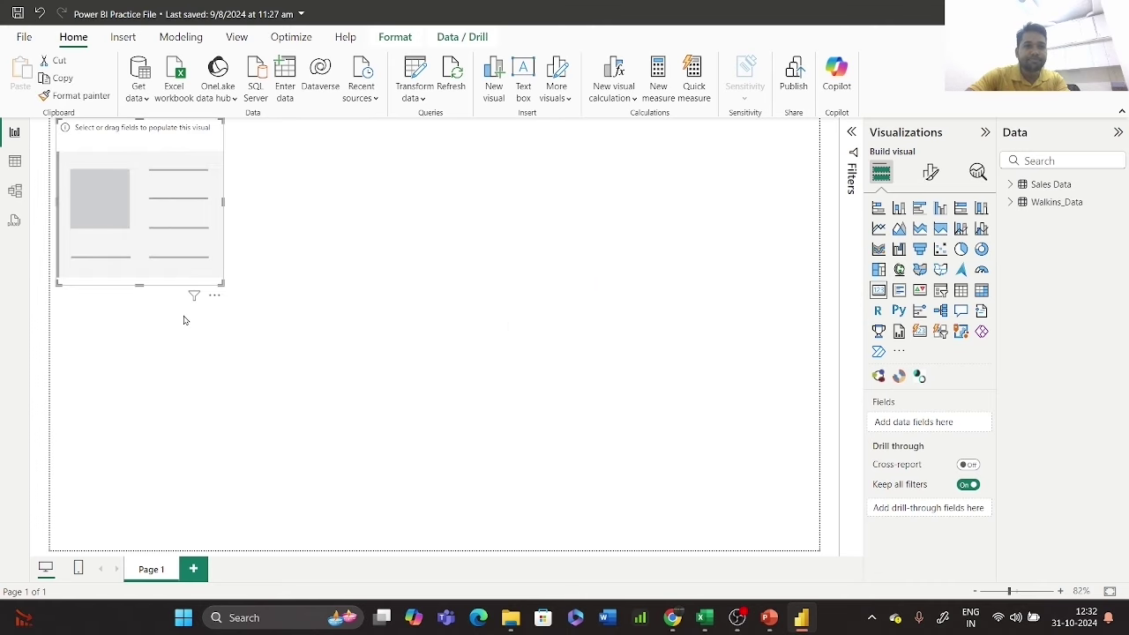
left_click_drag(225, 292, 164, 211)
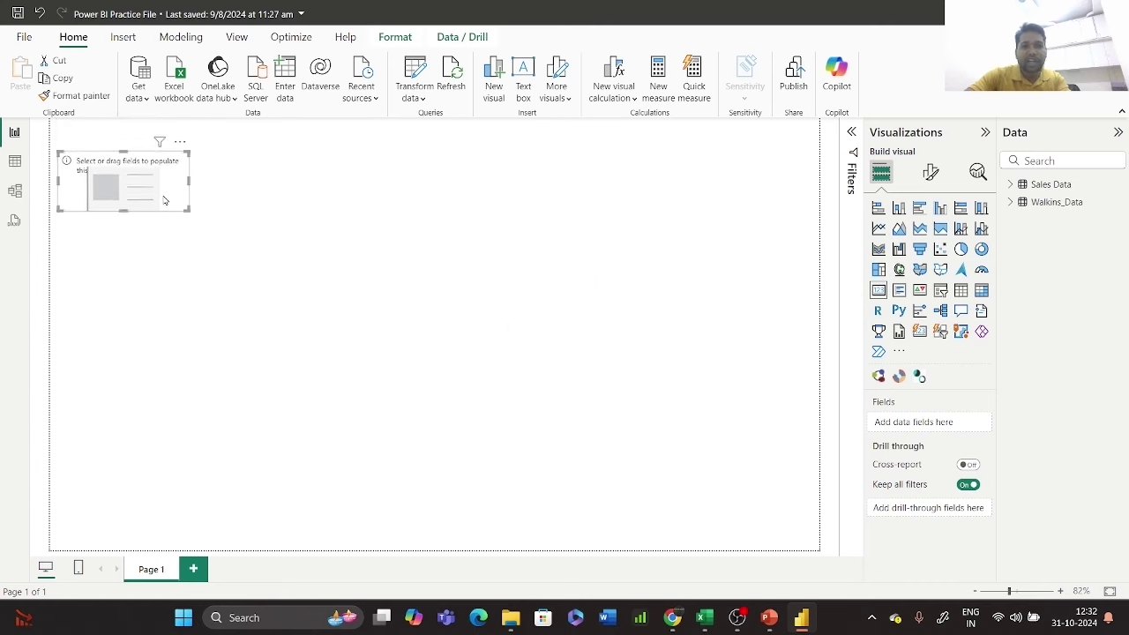
left_click(1010, 202)
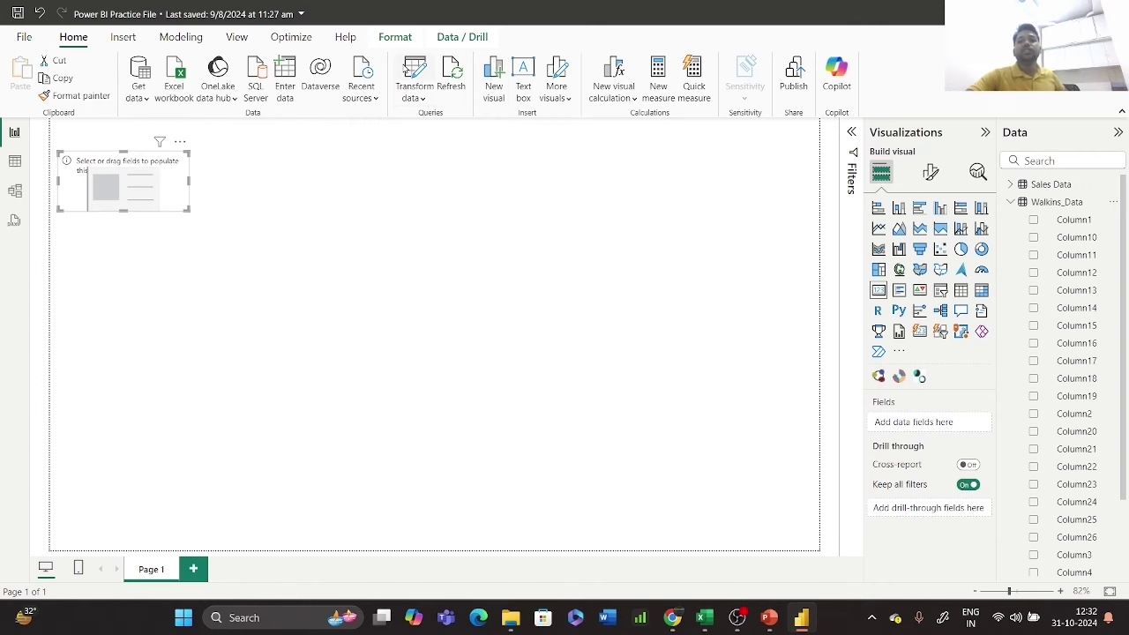
left_click(405, 69)
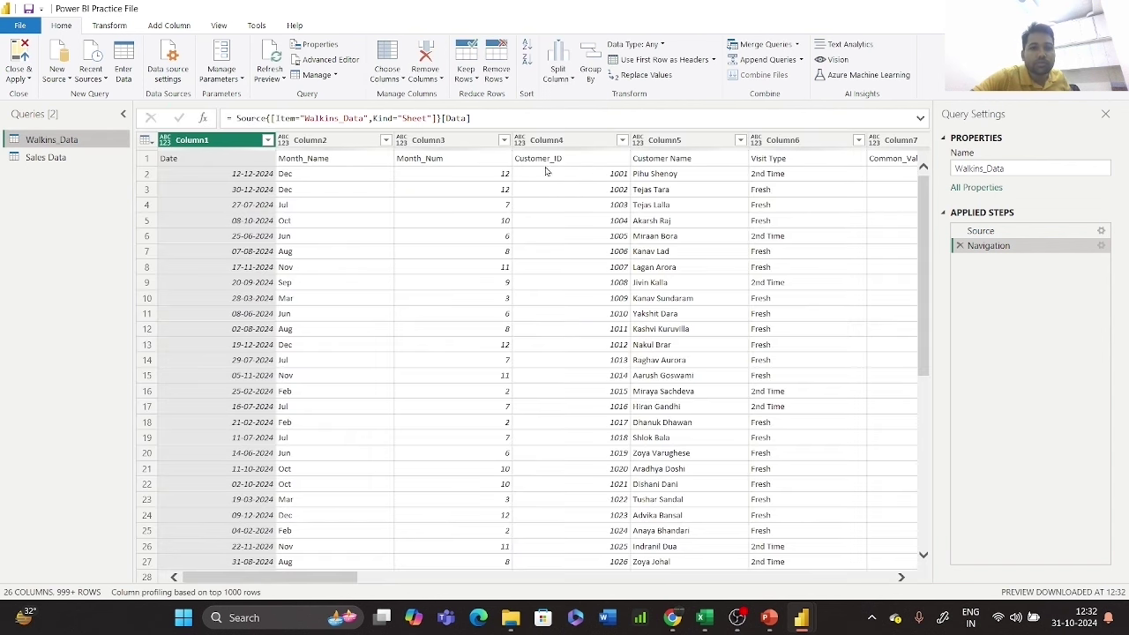
- Promote Walkins_Data's first row to headers so Age Group, Customer_ID and Date appear, then apply
left_click(150, 163)
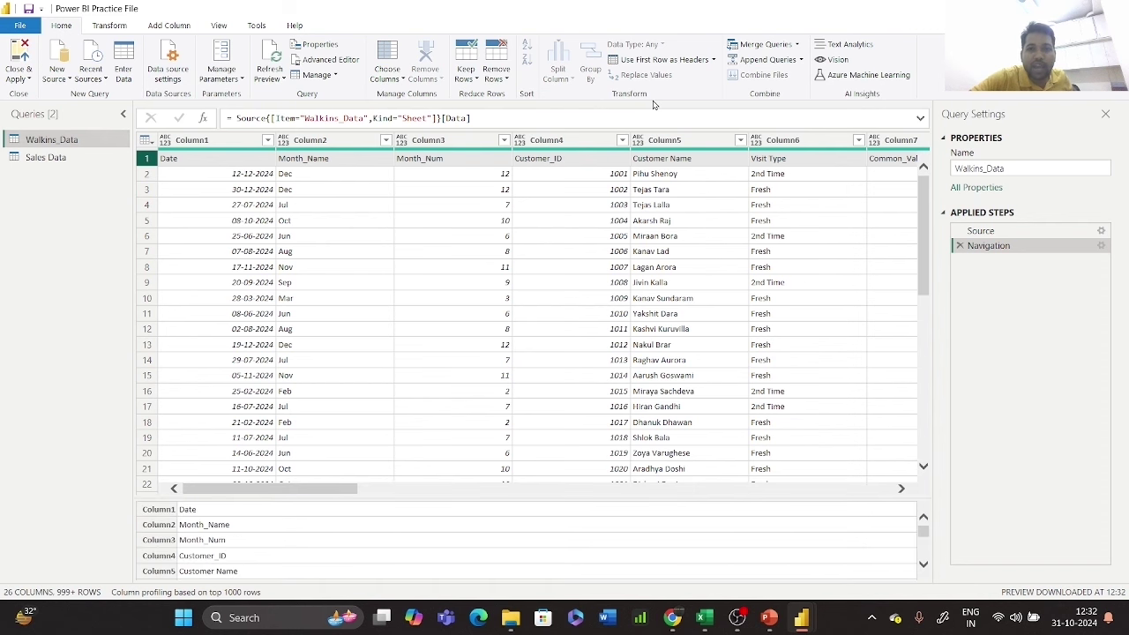
left_click(700, 63)
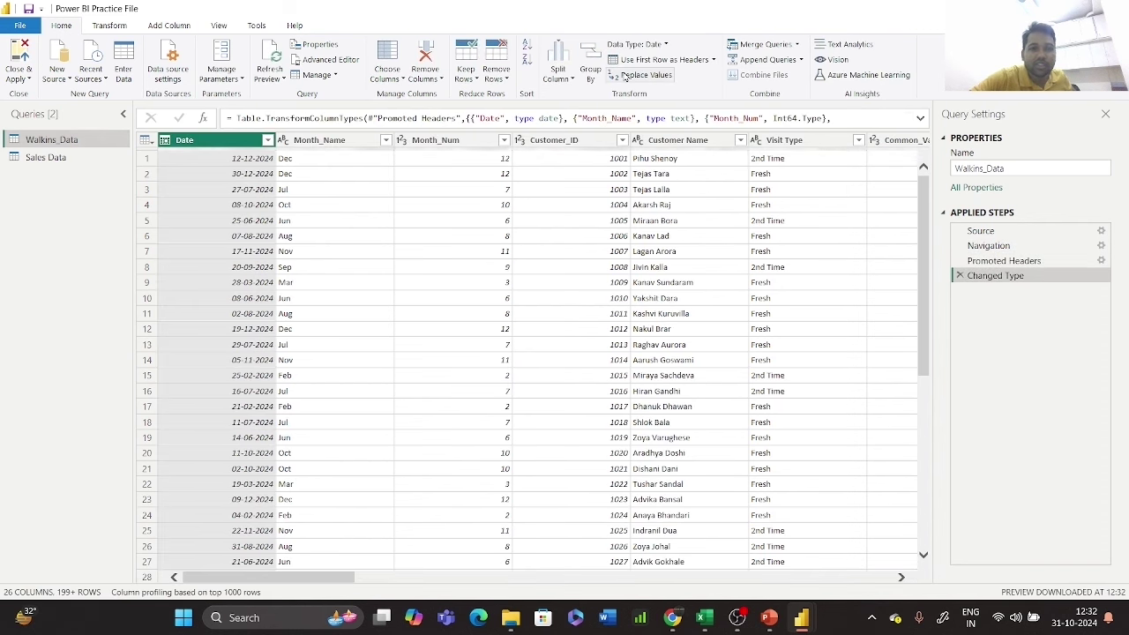
left_click(70, 158)
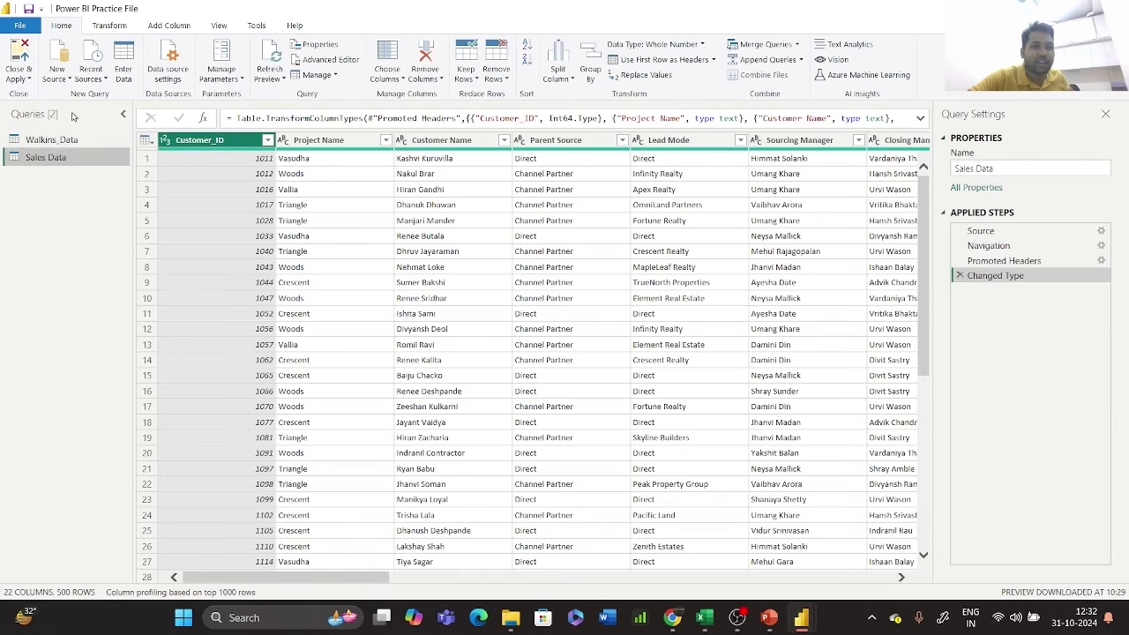
left_click(54, 141)
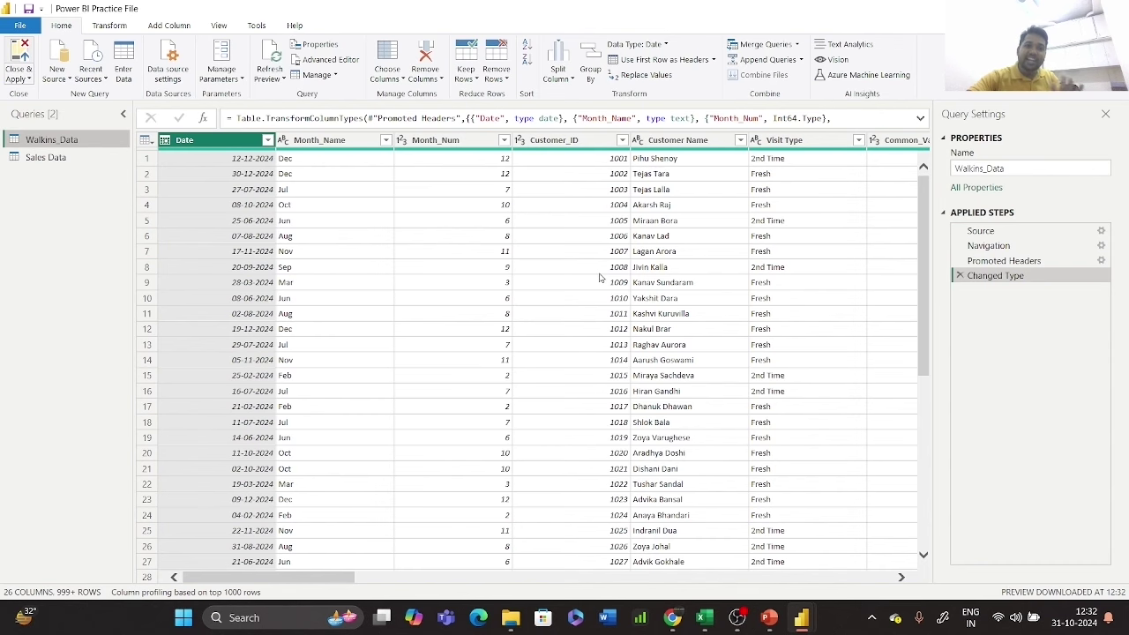
key("alt+Tab")
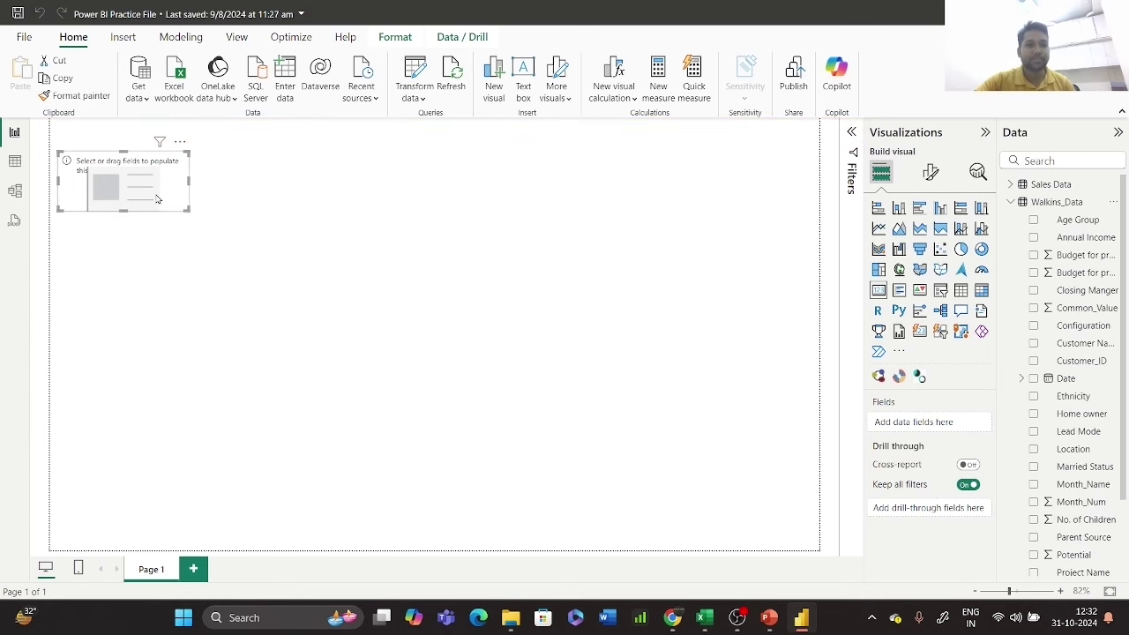
- Place and enlarge the card at top-left, showing Count of Customer_ID as 2500
left_click_drag(157, 196, 154, 172)
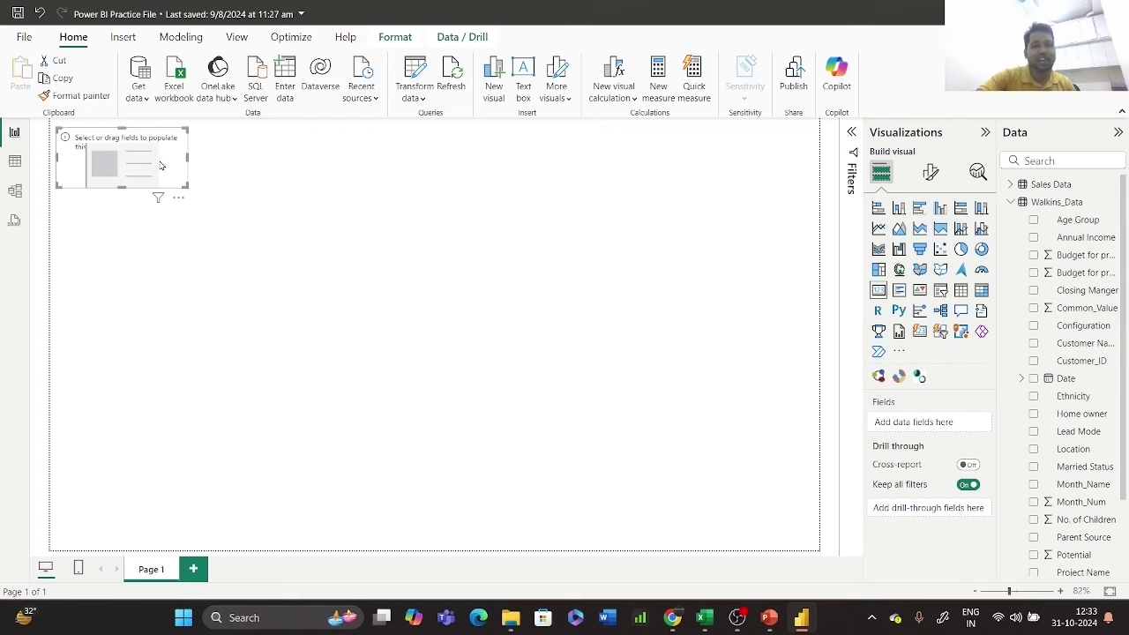
left_click(148, 177)
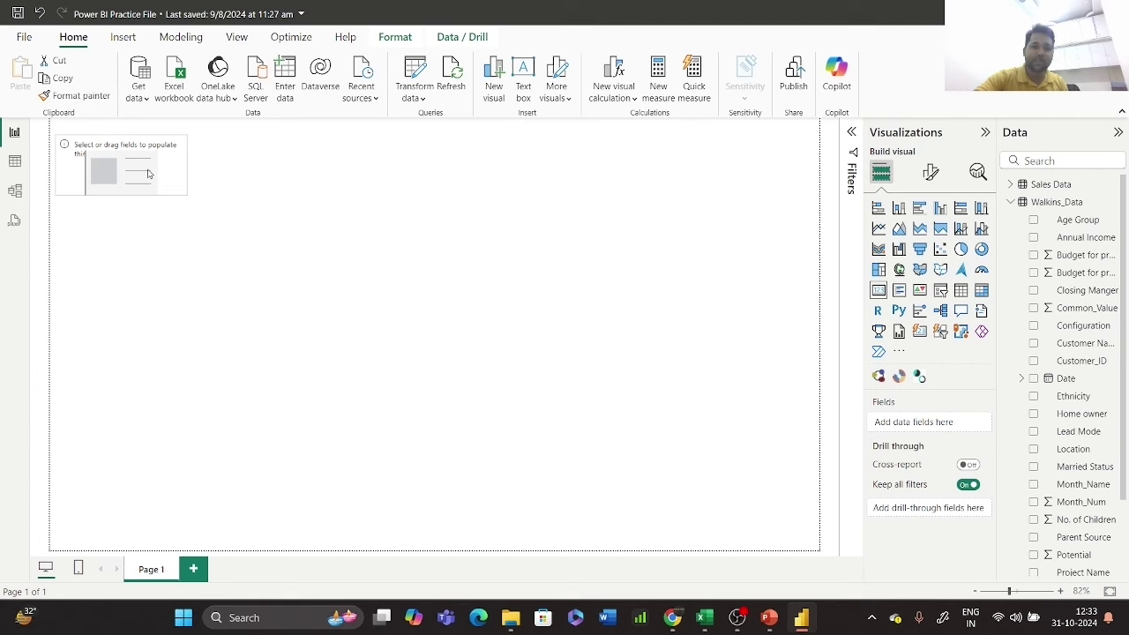
left_click_drag(187, 195, 209, 233)
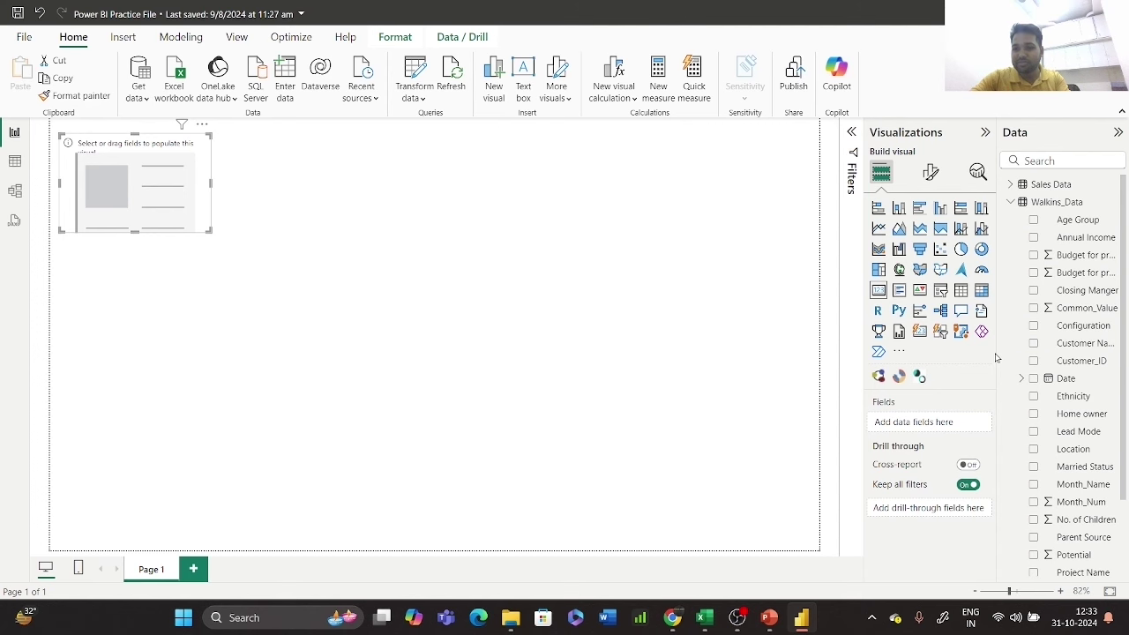
left_click_drag(997, 357, 960, 355)
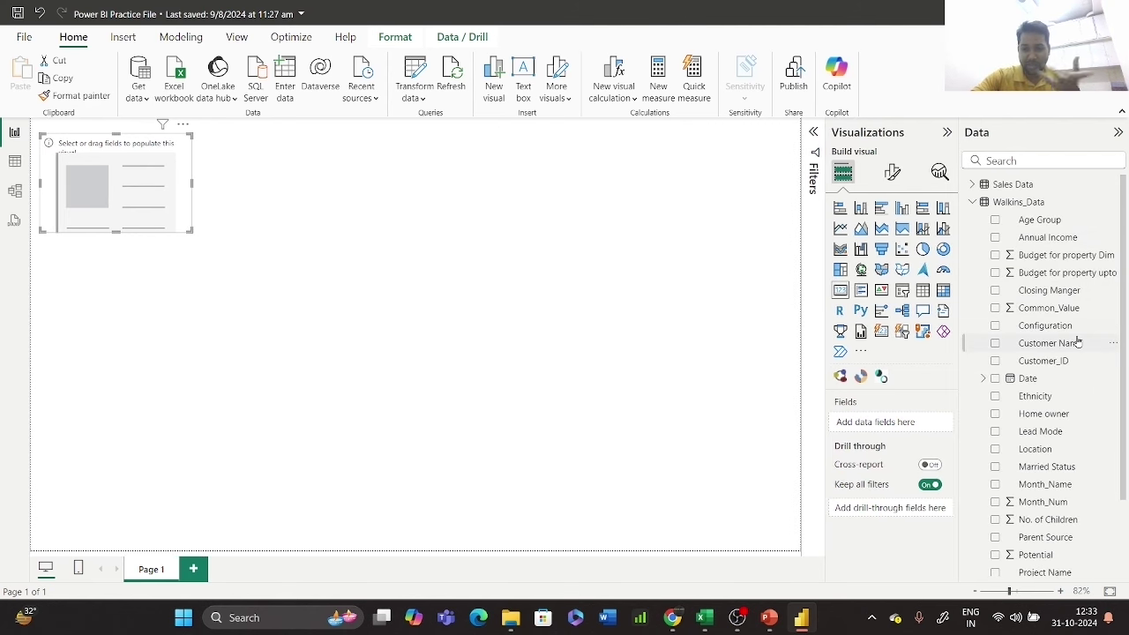
left_click(995, 362)
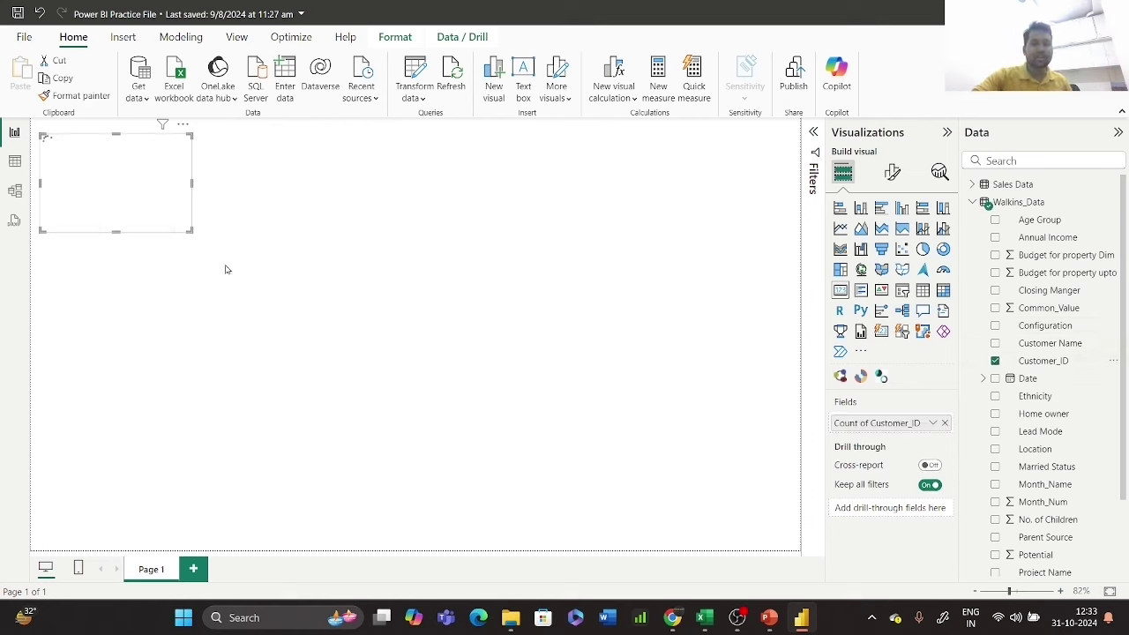
left_click_drag(190, 231, 278, 261)
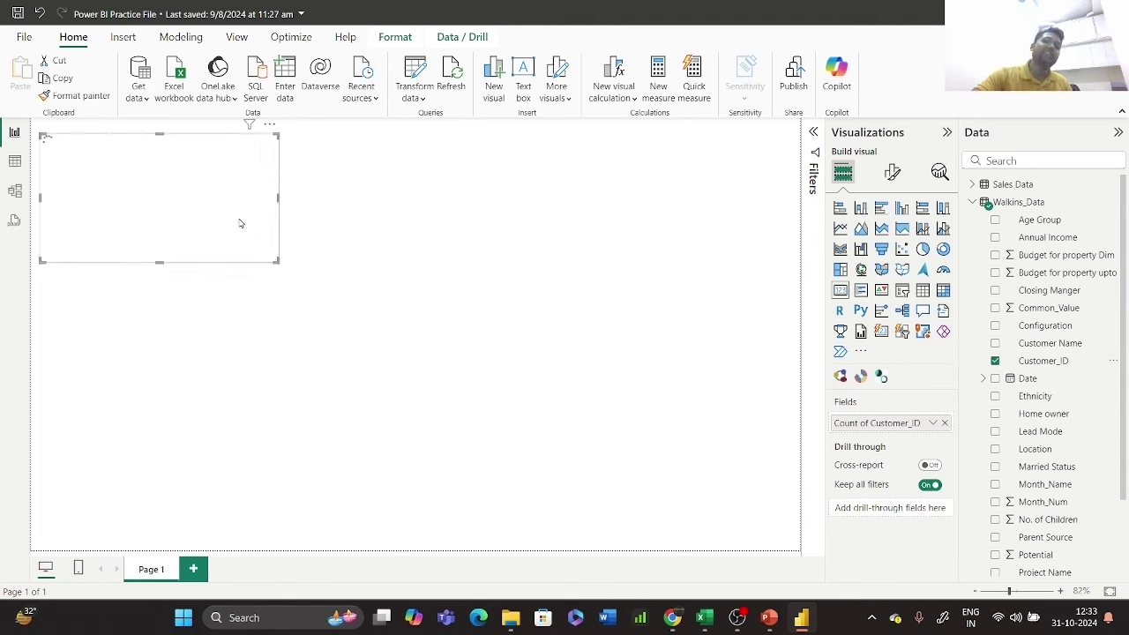
left_click_drag(239, 224, 256, 220)
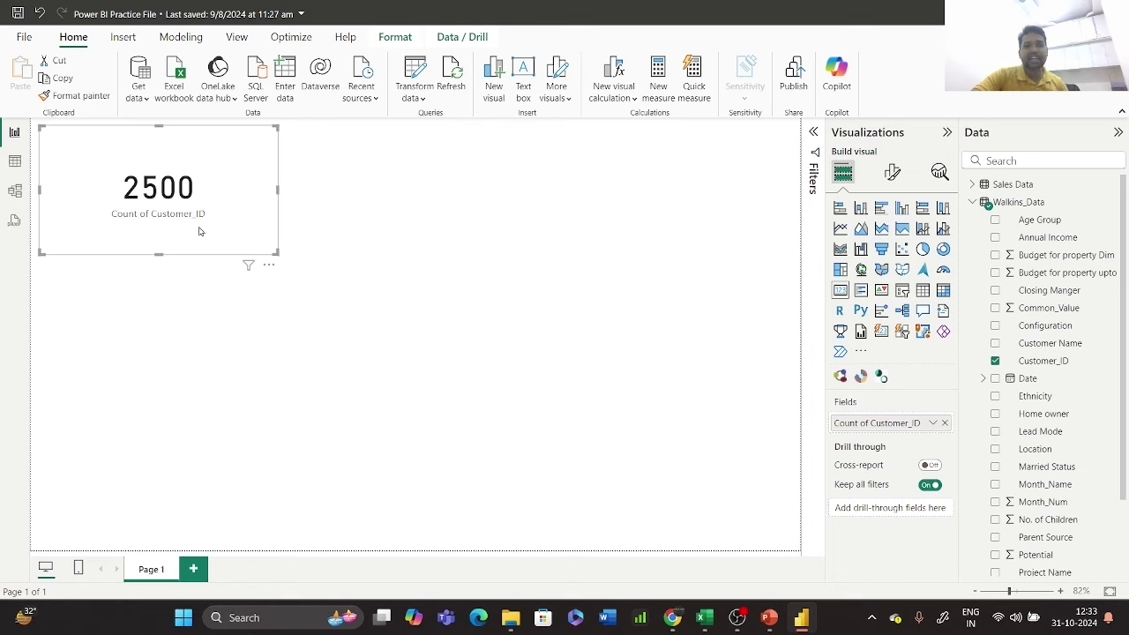
- Turn on the card title 'No.of Walkins', centred and bold
left_click(892, 172)
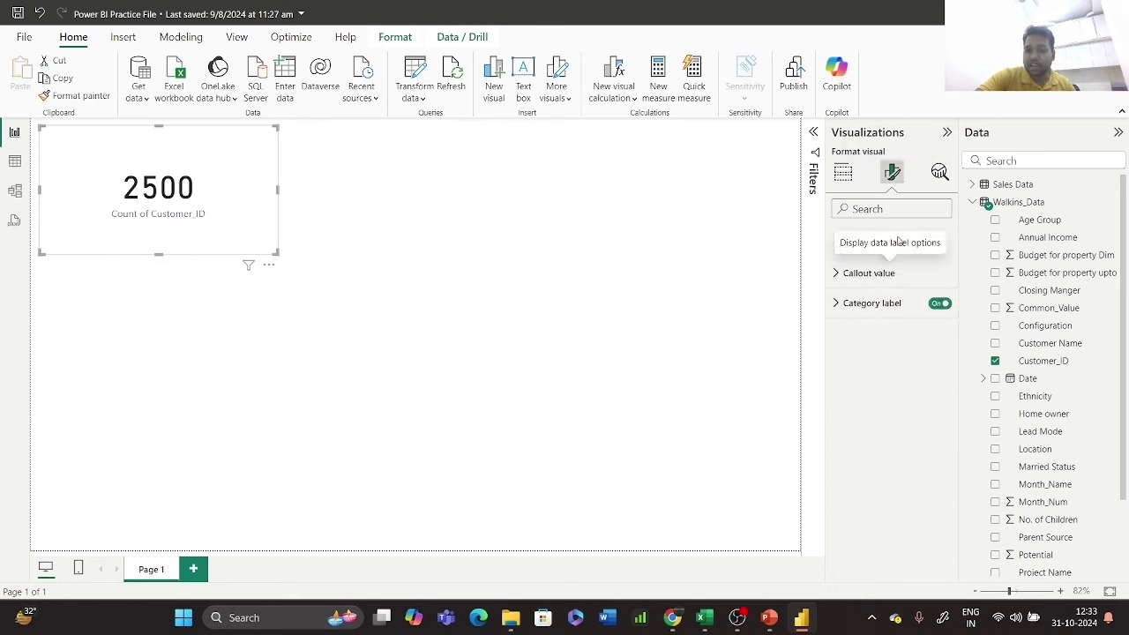
left_click(891, 238)
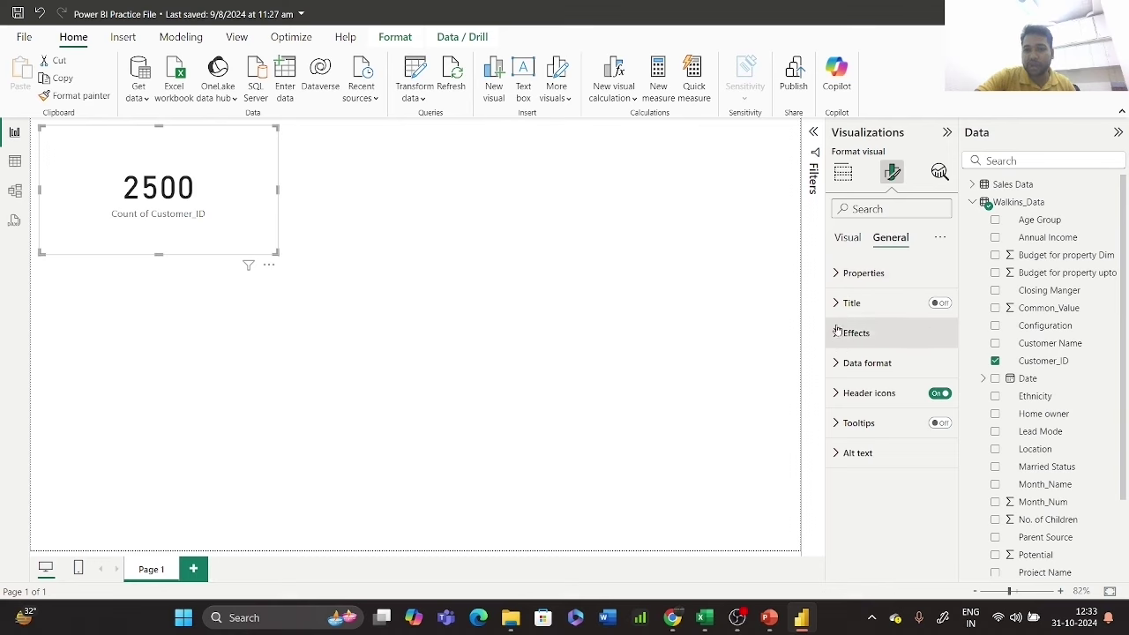
left_click(941, 304)
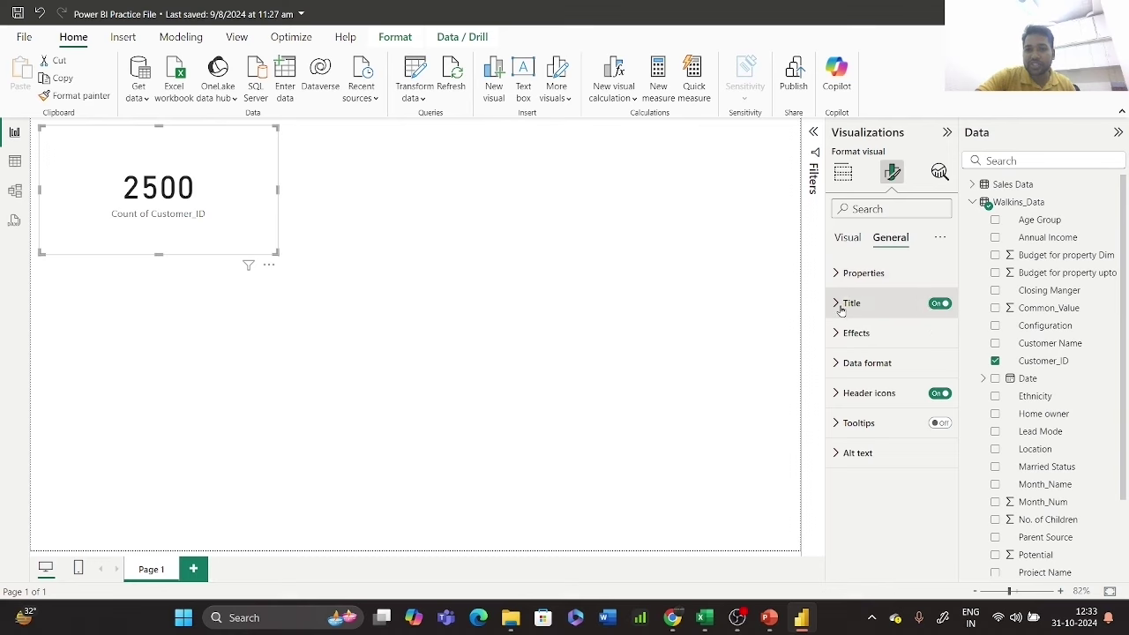
left_click(864, 375)
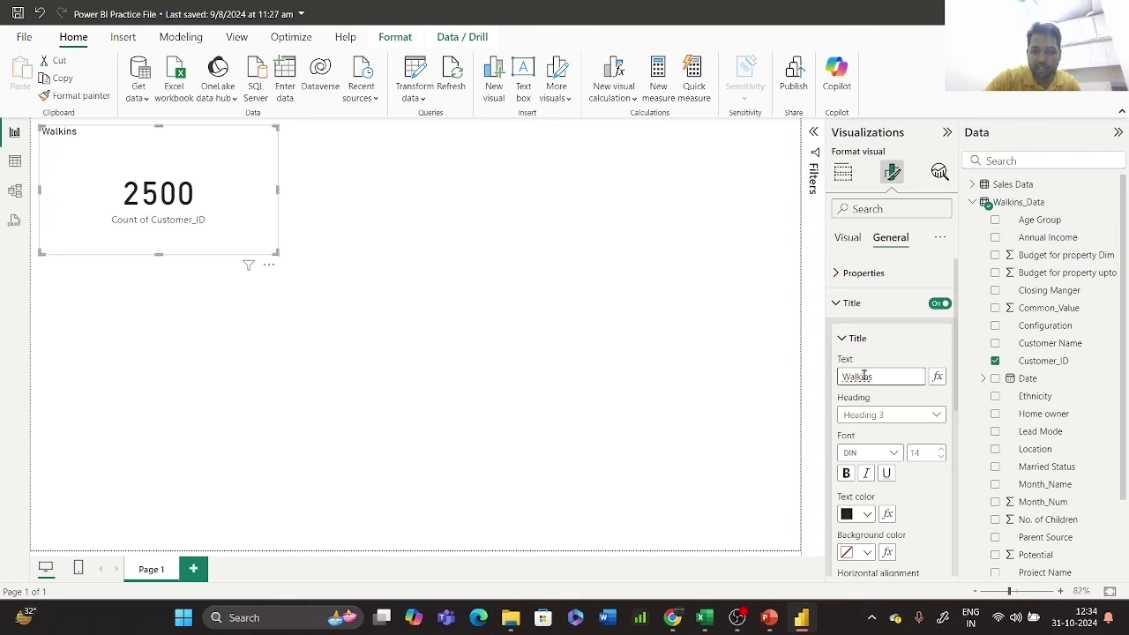
type("No.of")
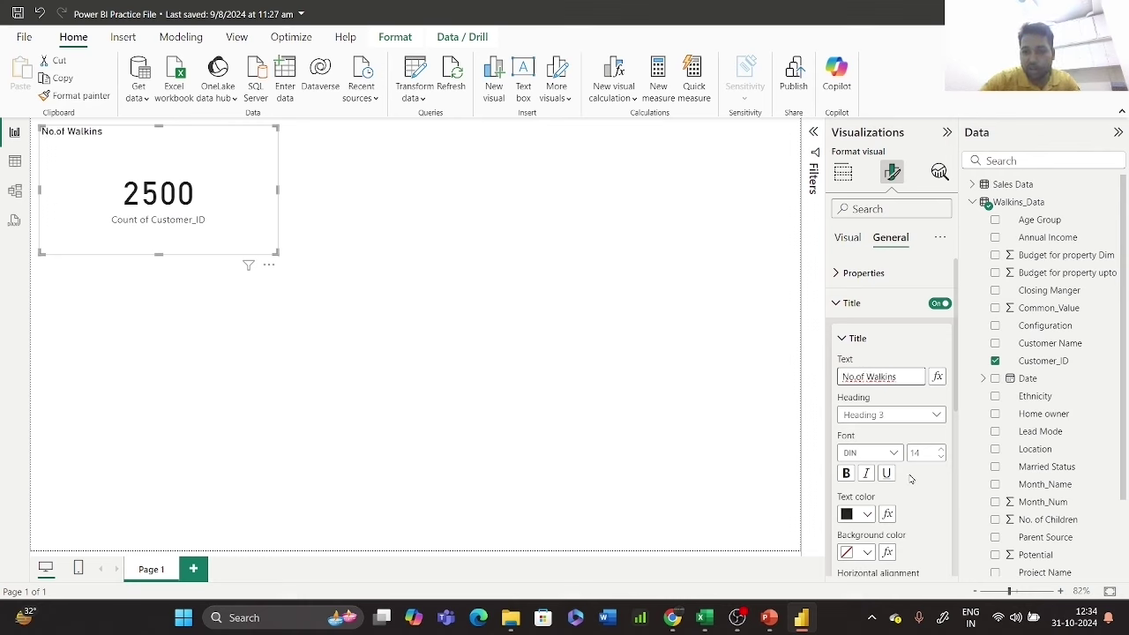
scroll(941, 480, "down", 3)
left_click(865, 371)
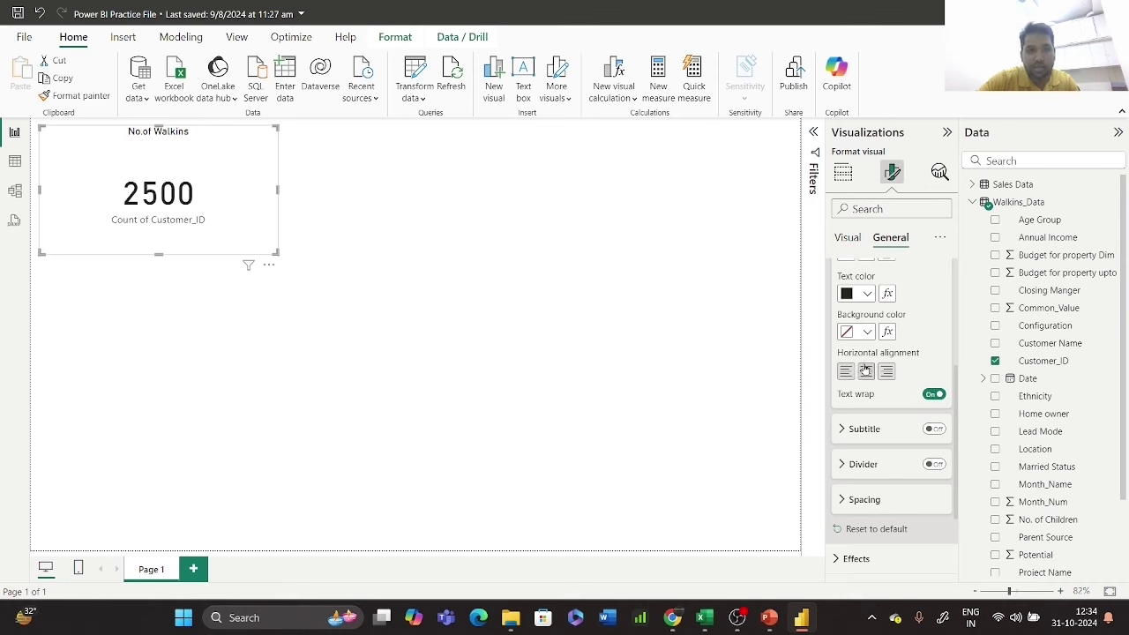
scroll(906, 332, "up", 2)
left_click(846, 326)
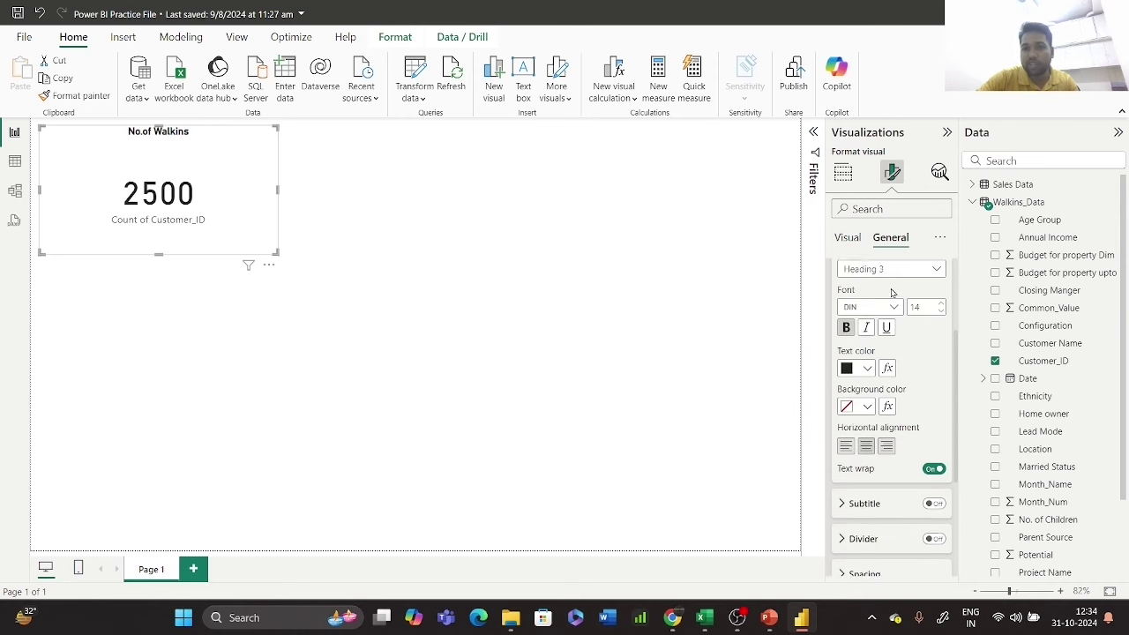
scroll(860, 262, "up", 3)
left_click(847, 239)
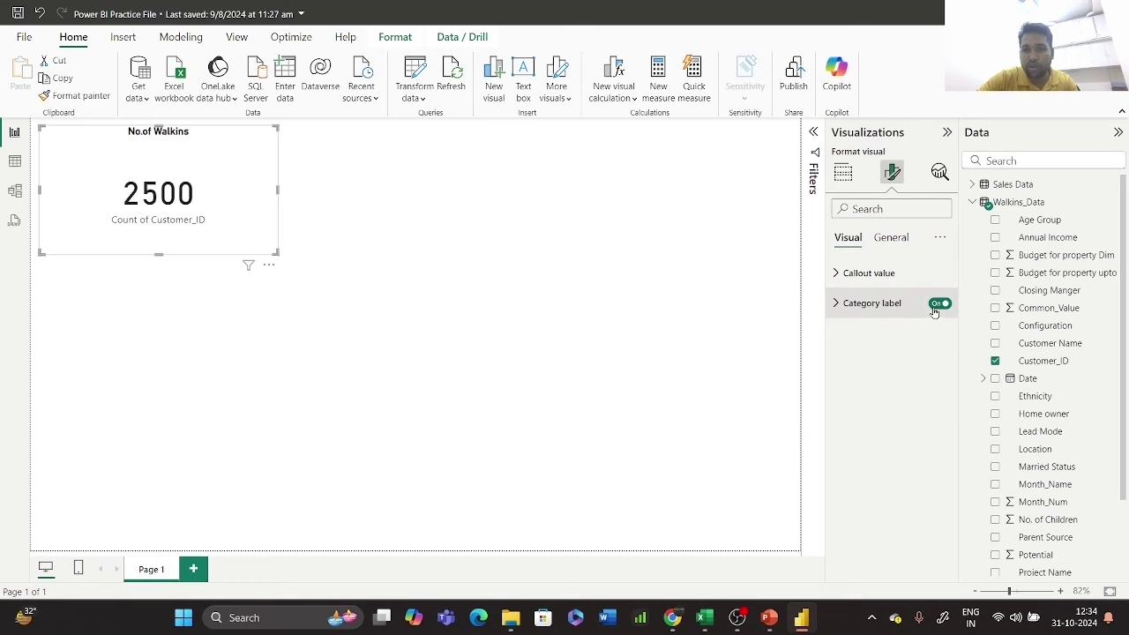
- Switch off the card's category label and shrink its height and width
left_click(937, 304)
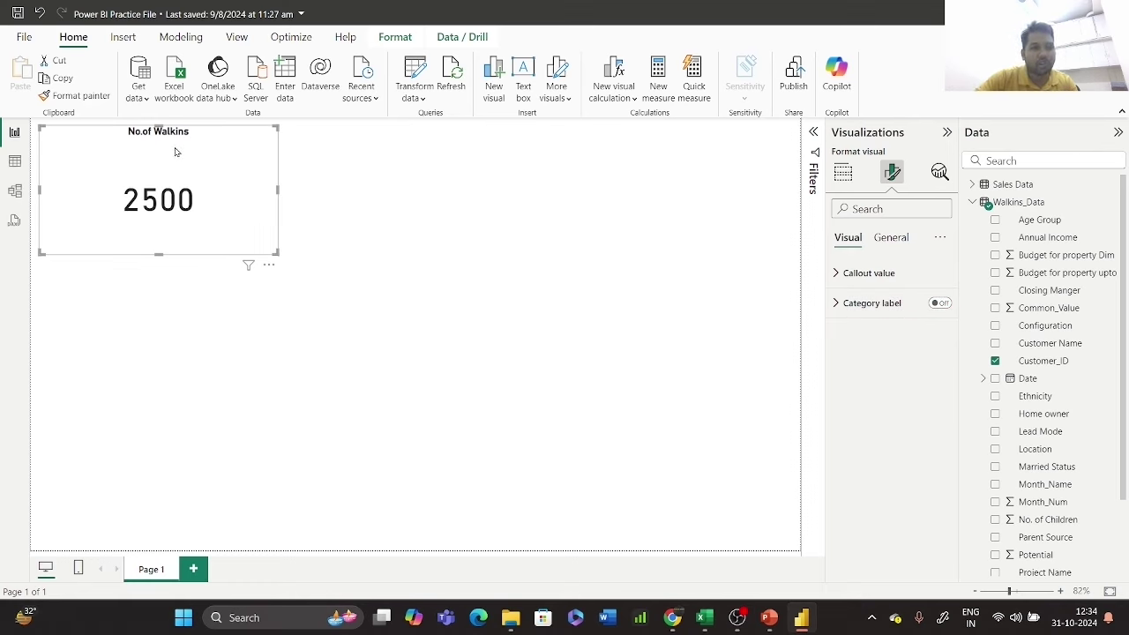
left_click_drag(159, 253, 162, 184)
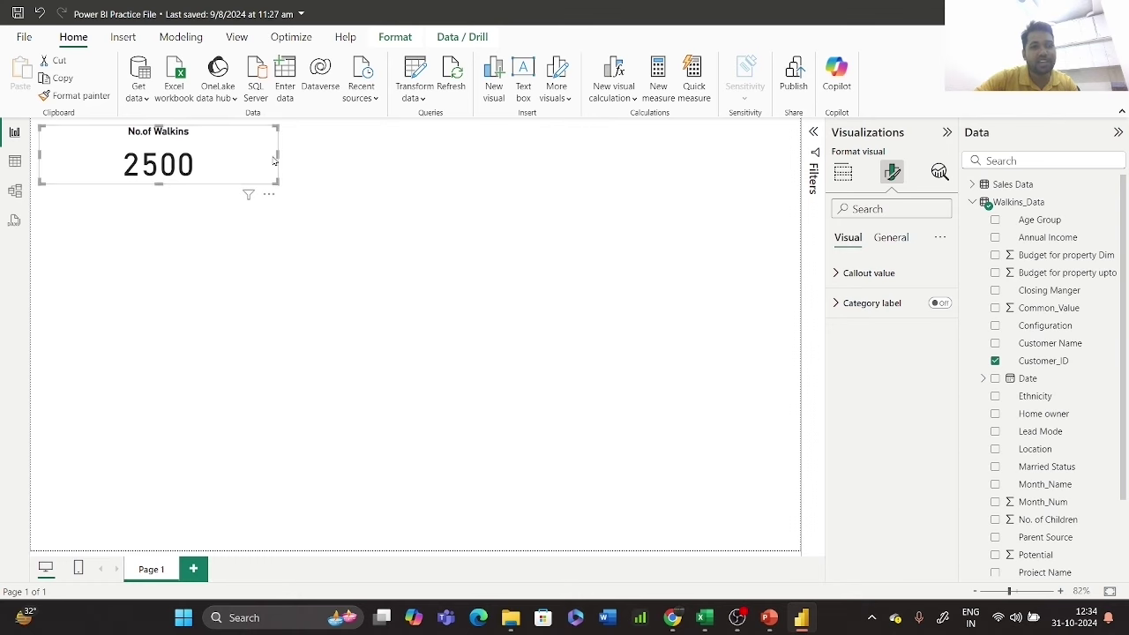
left_click_drag(277, 155, 136, 184)
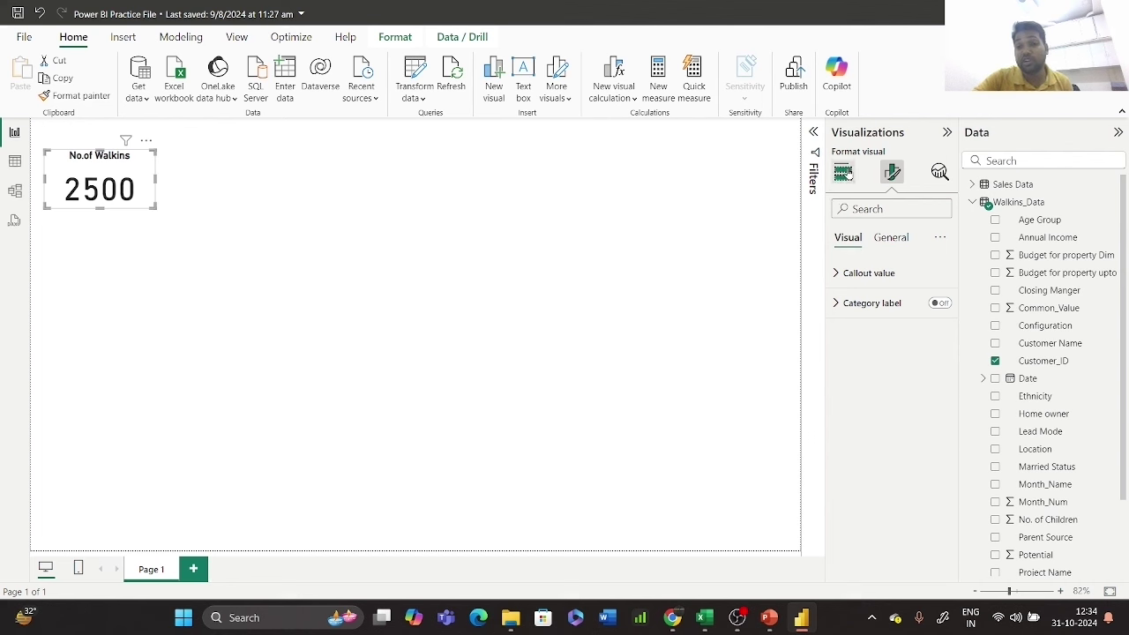
left_click(844, 172)
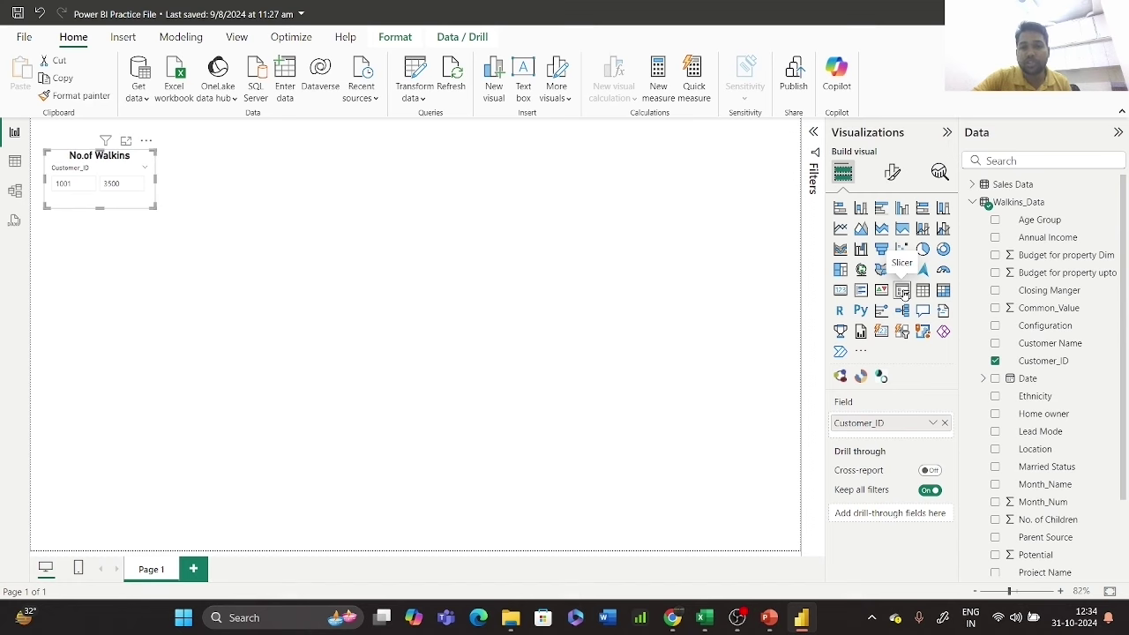
- Restore the card showing 2500 and add a new empty slicer
left_click(840, 290)
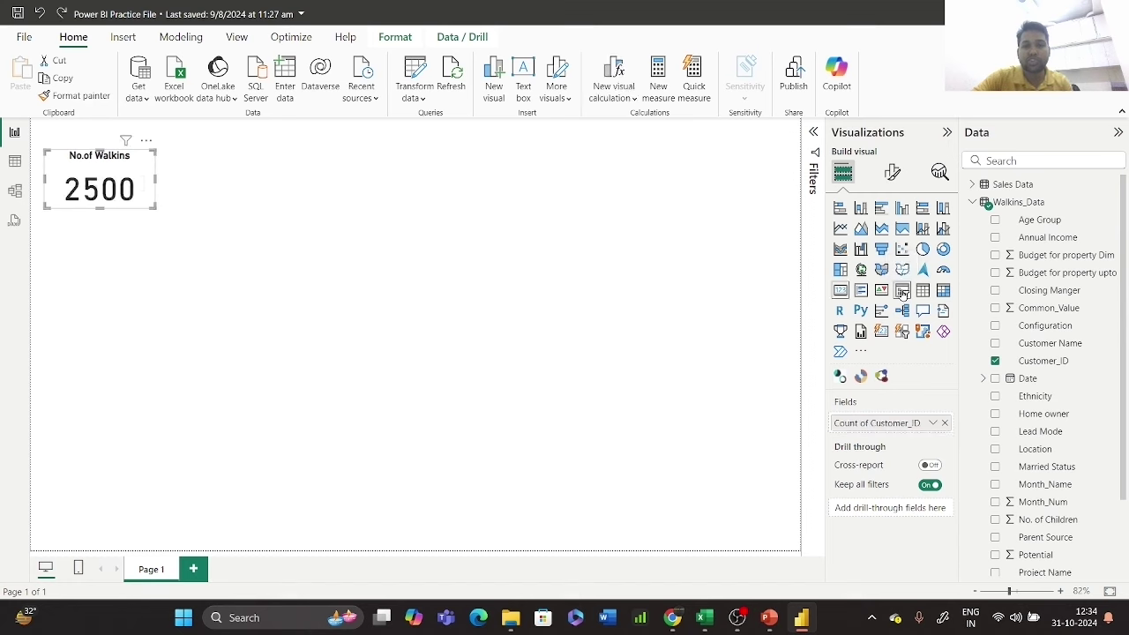
left_click(632, 181)
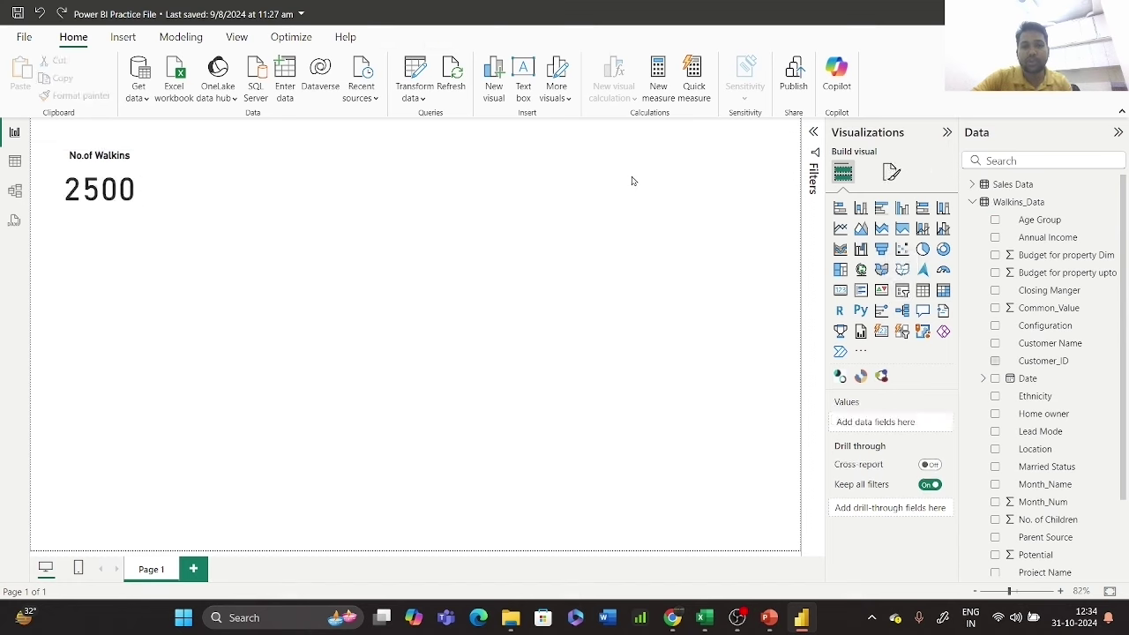
left_click(902, 291)
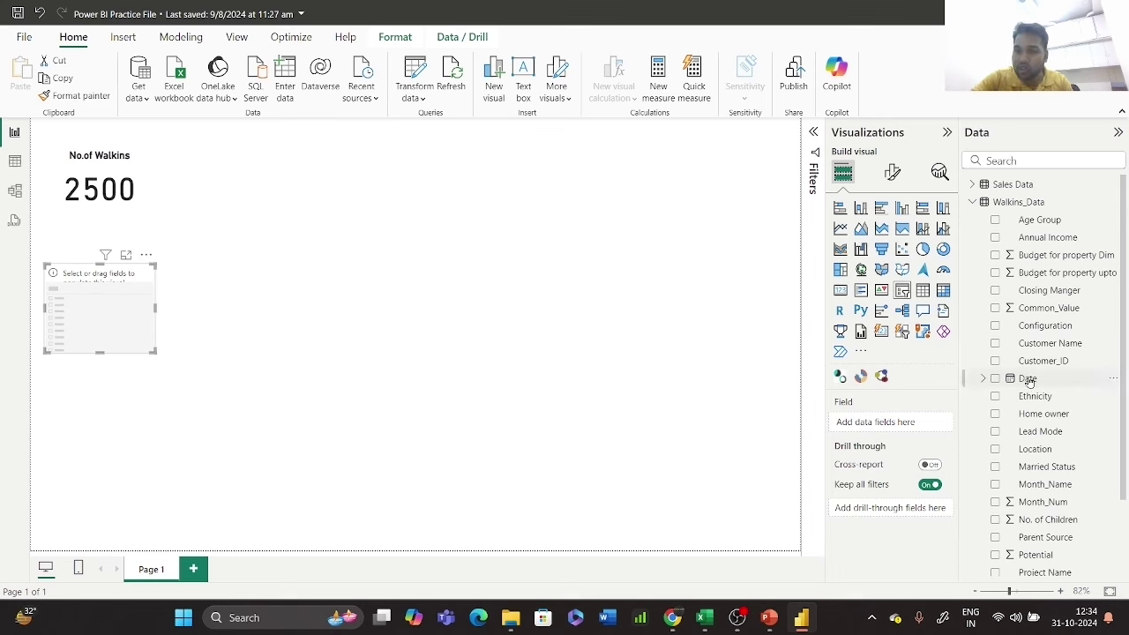
- Add the full Date Hierarchy to the slicer's fields
left_click(982, 381)
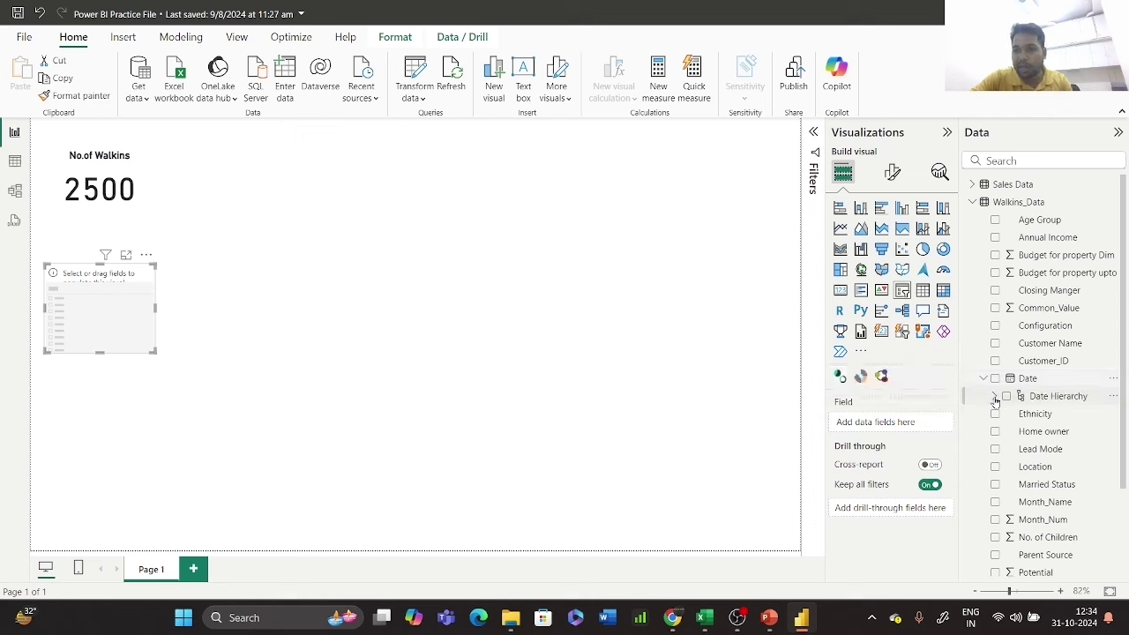
left_click(994, 398)
left_click(995, 399)
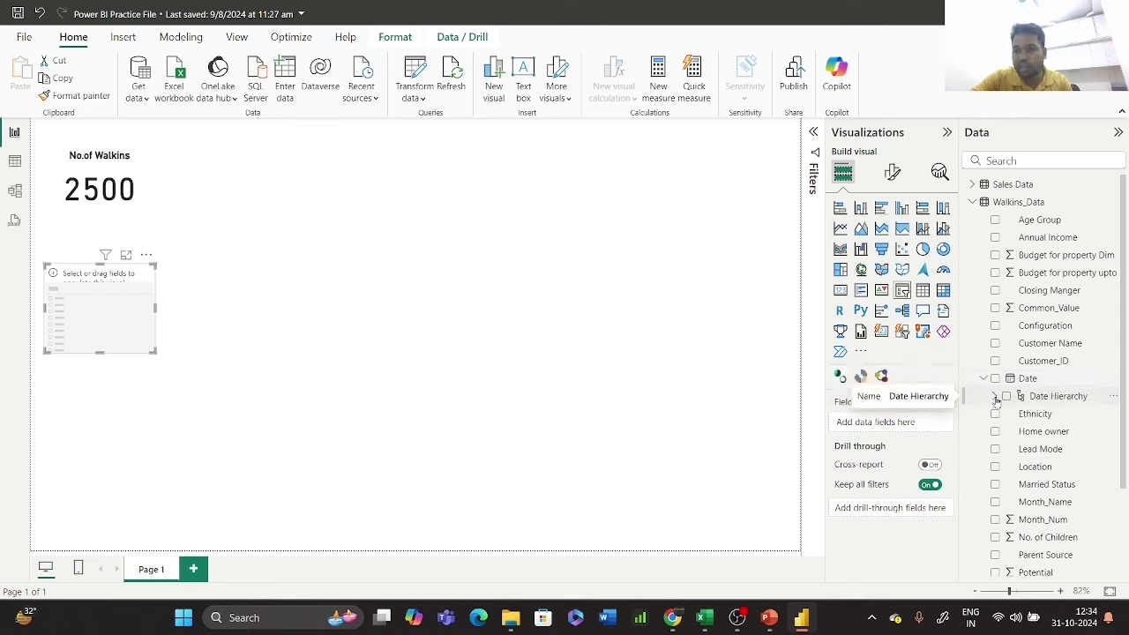
left_click(995, 399)
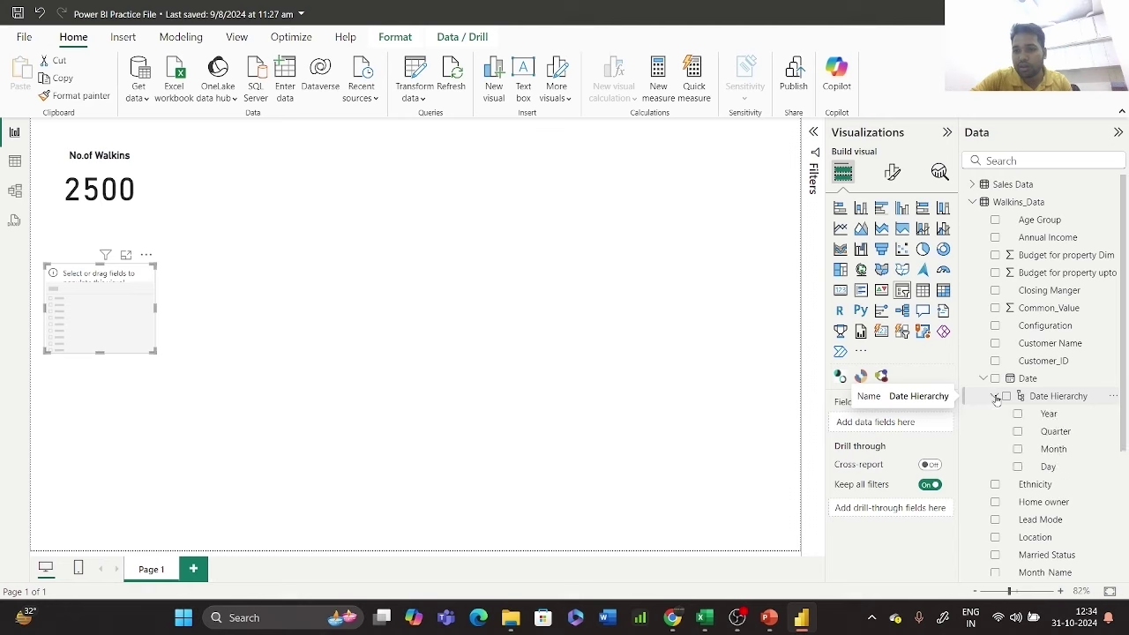
left_click(1007, 397)
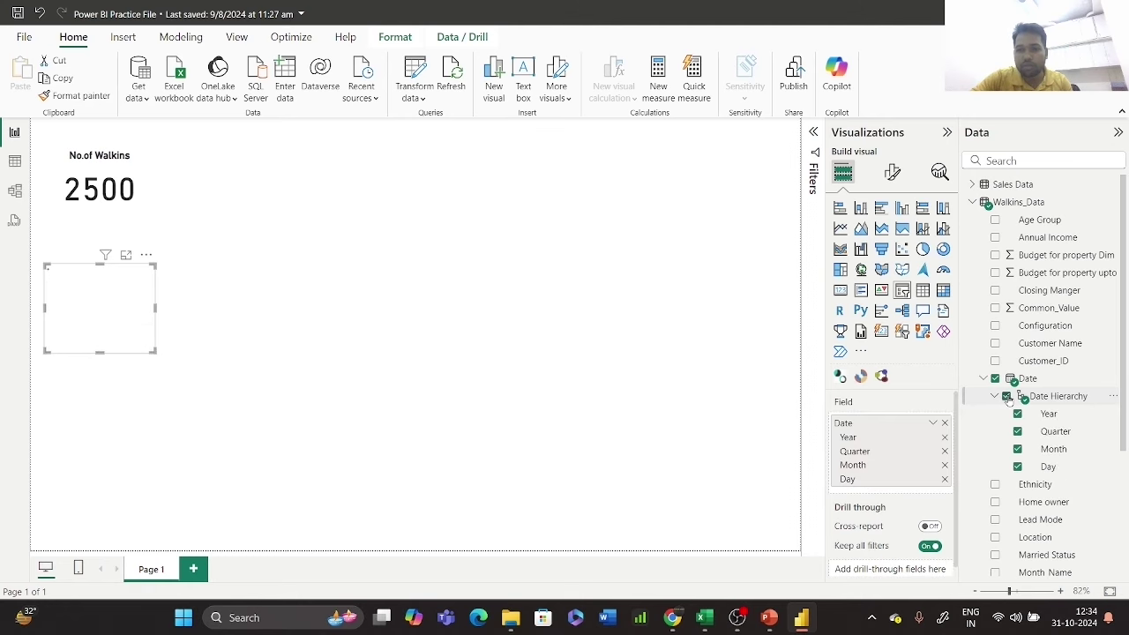
- Keep only Quarter and Month in the slicer and adjust its height
left_click(944, 479)
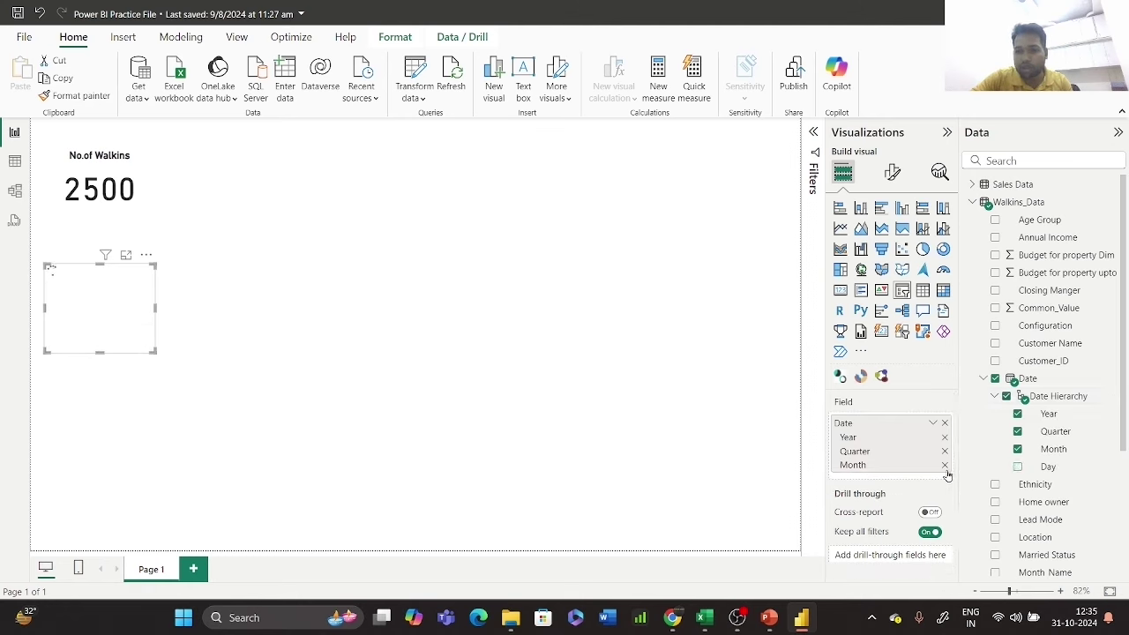
left_click(945, 465)
left_click(945, 452)
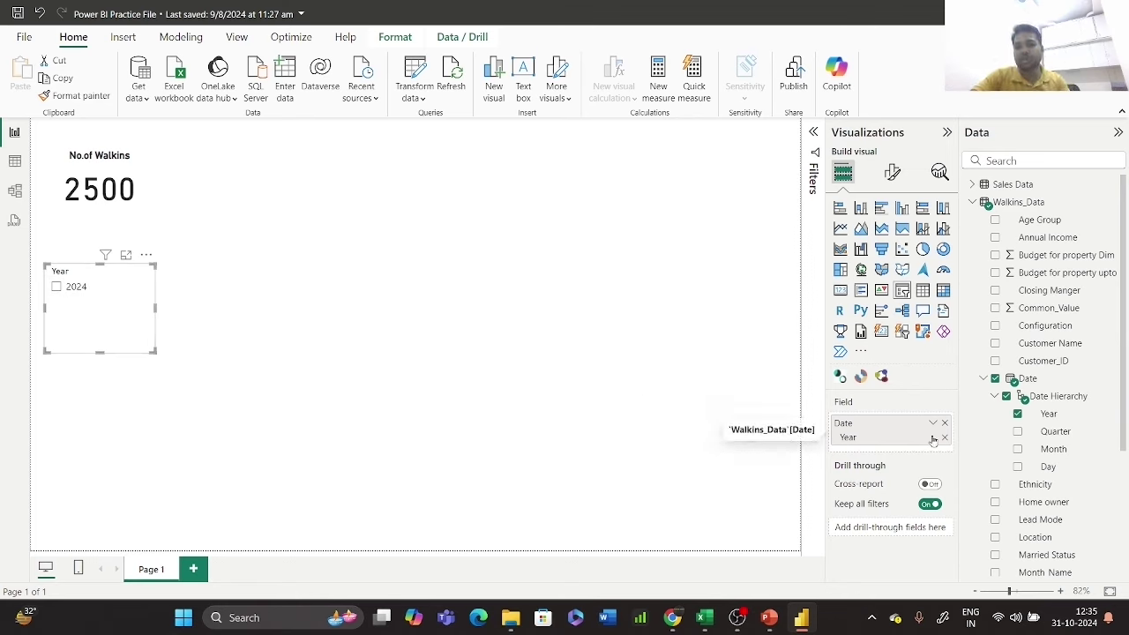
left_click(1018, 432)
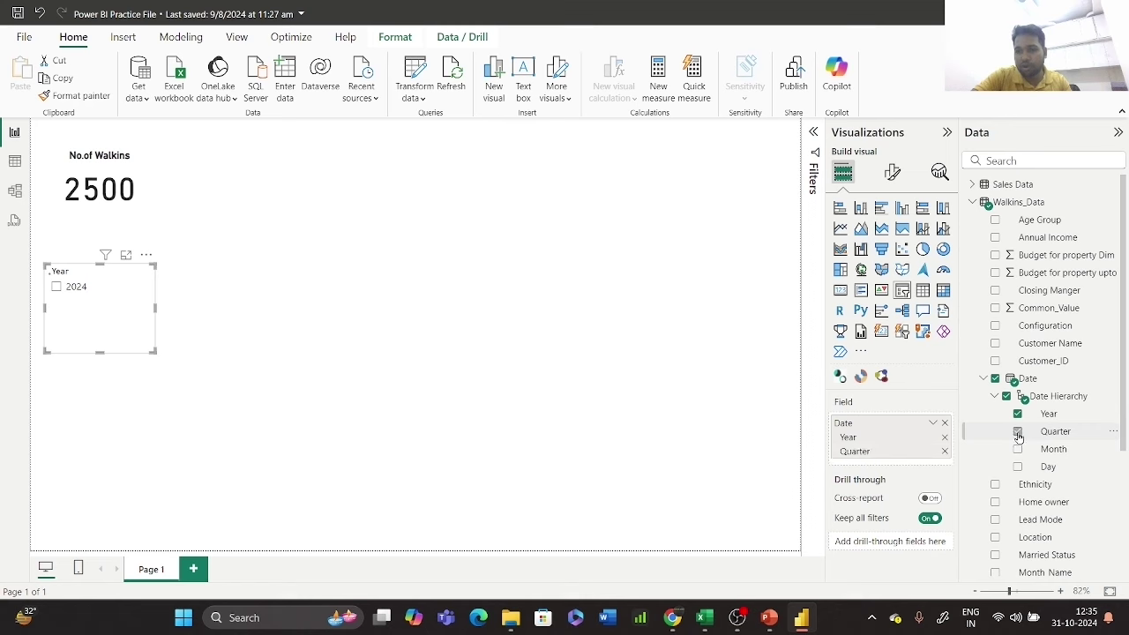
left_click(1018, 449)
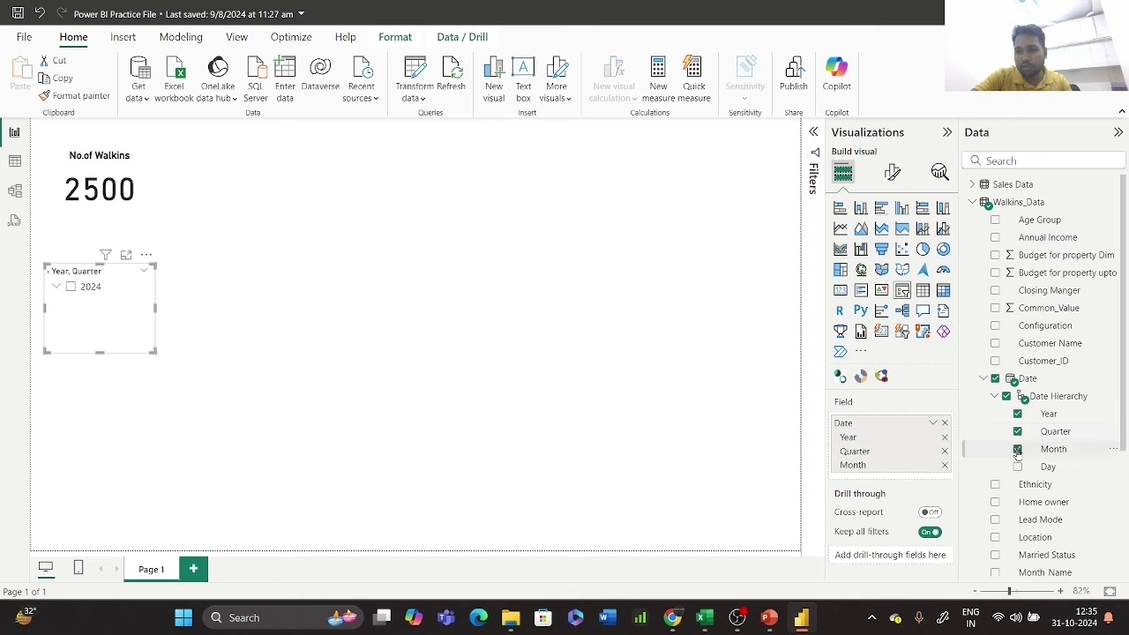
left_click(943, 438)
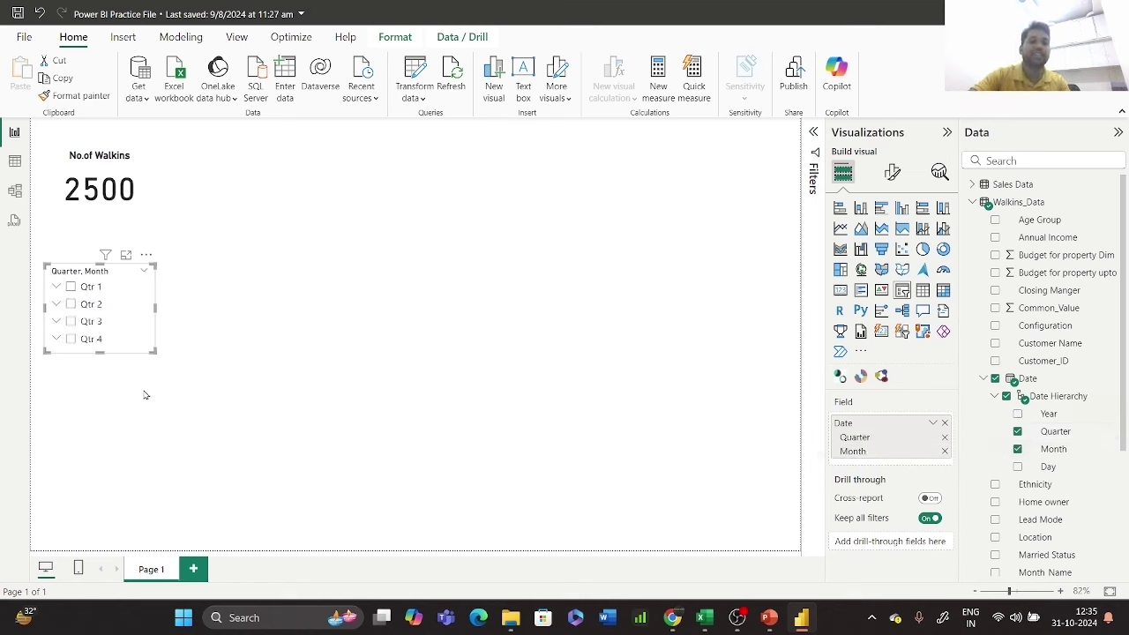
left_click_drag(97, 350, 97, 406)
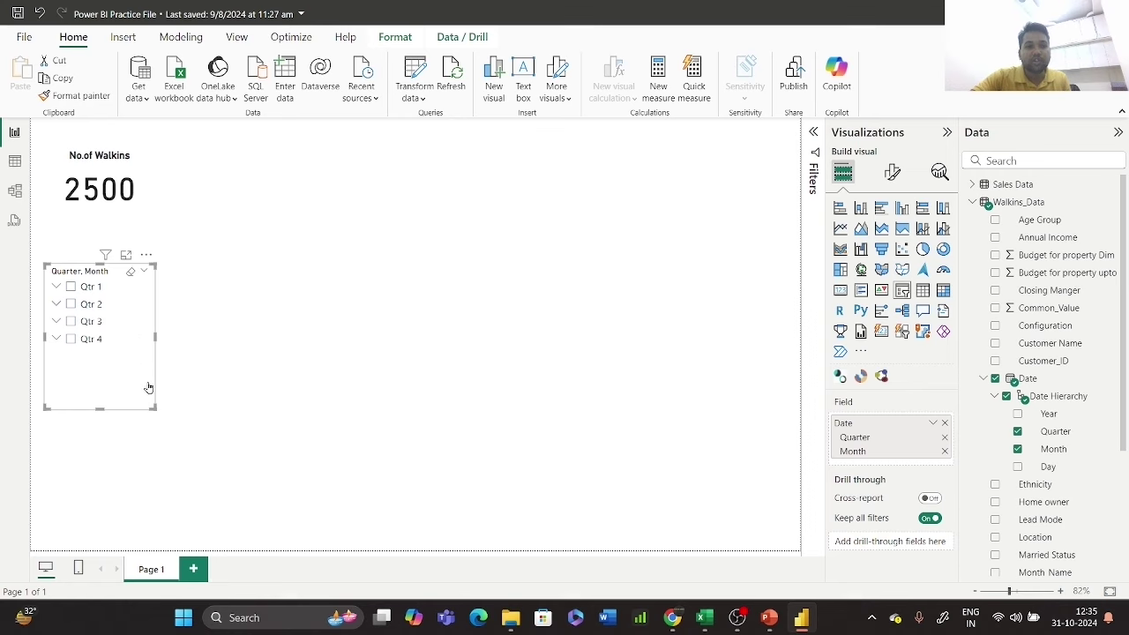
left_click_drag(101, 410, 101, 363)
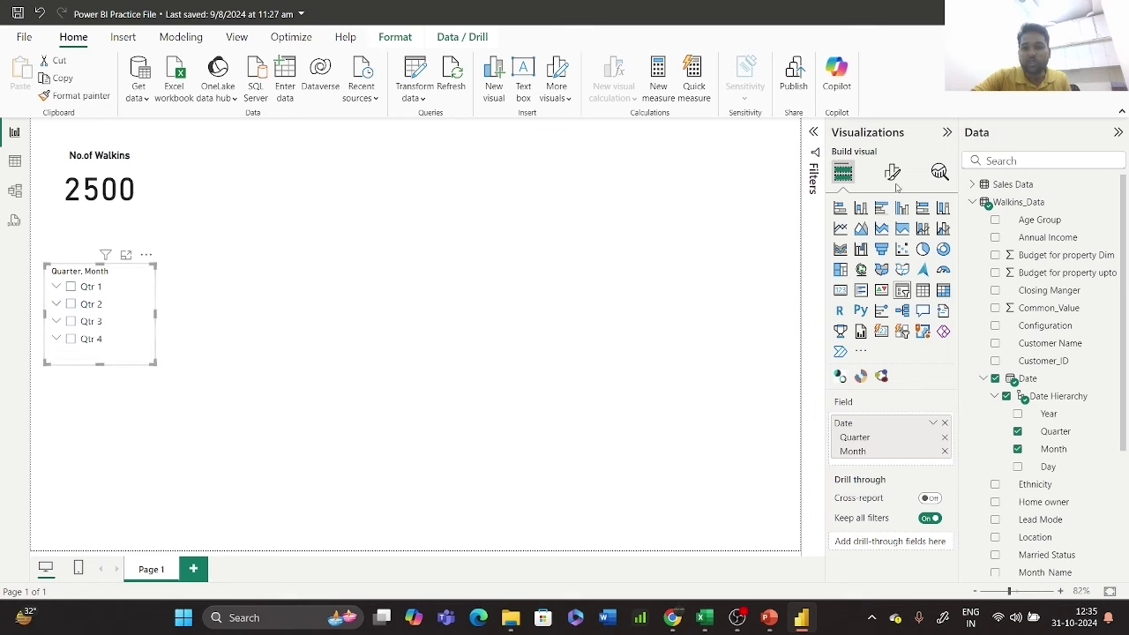
left_click(893, 173)
- Switch the slicer to Dropdown style and move it, smaller, to the top right
left_click(869, 275)
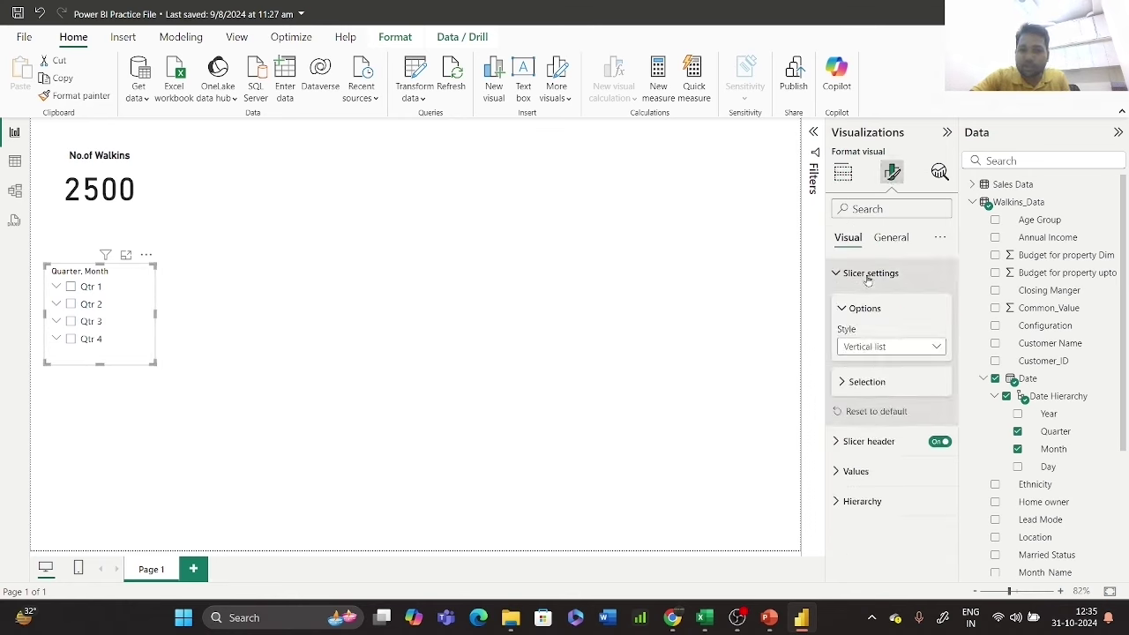
left_click(886, 347)
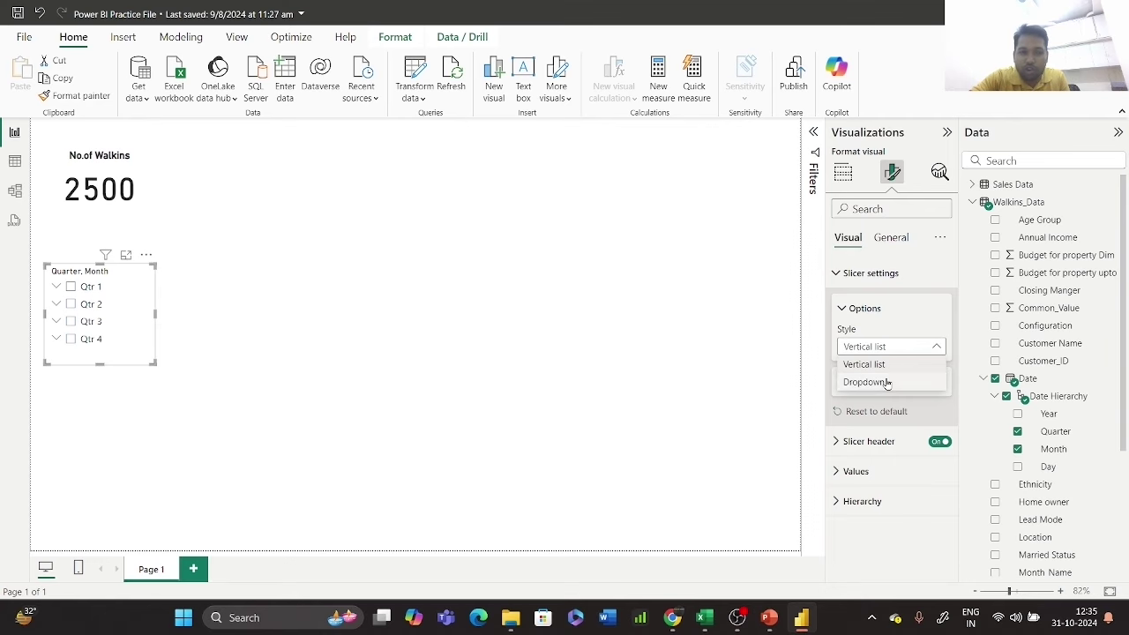
left_click(886, 382)
left_click_drag(101, 362, 761, 153)
- Try each quarter Qtr 1 to Qtr 4 in the slicer, ending on Qtr 1 (card shows 375)
left_click(778, 144)
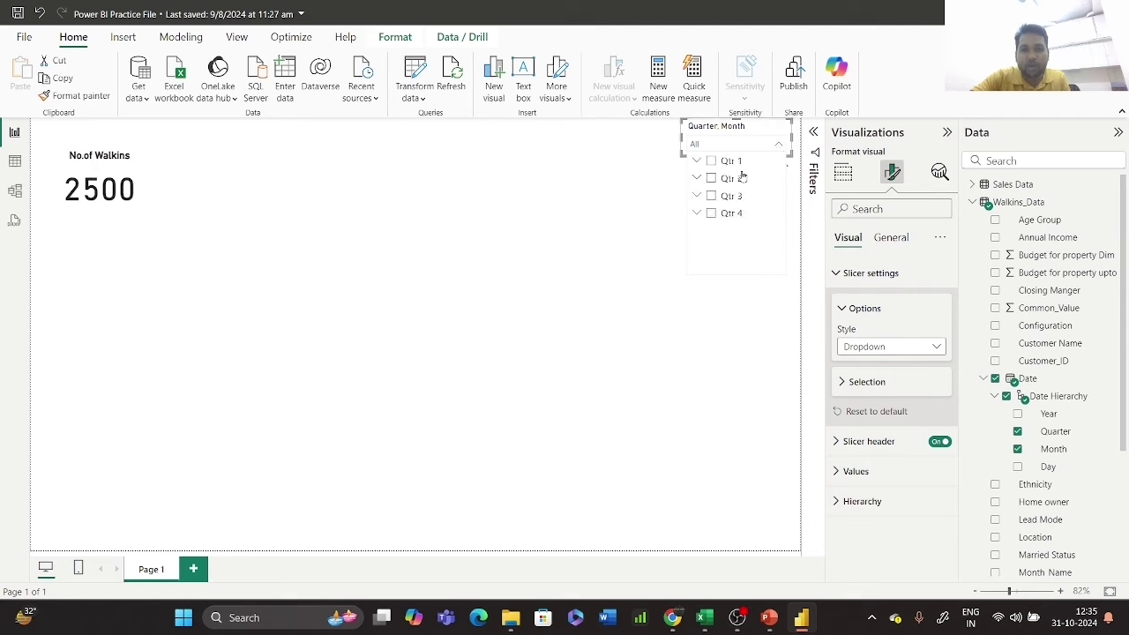
left_click(710, 162)
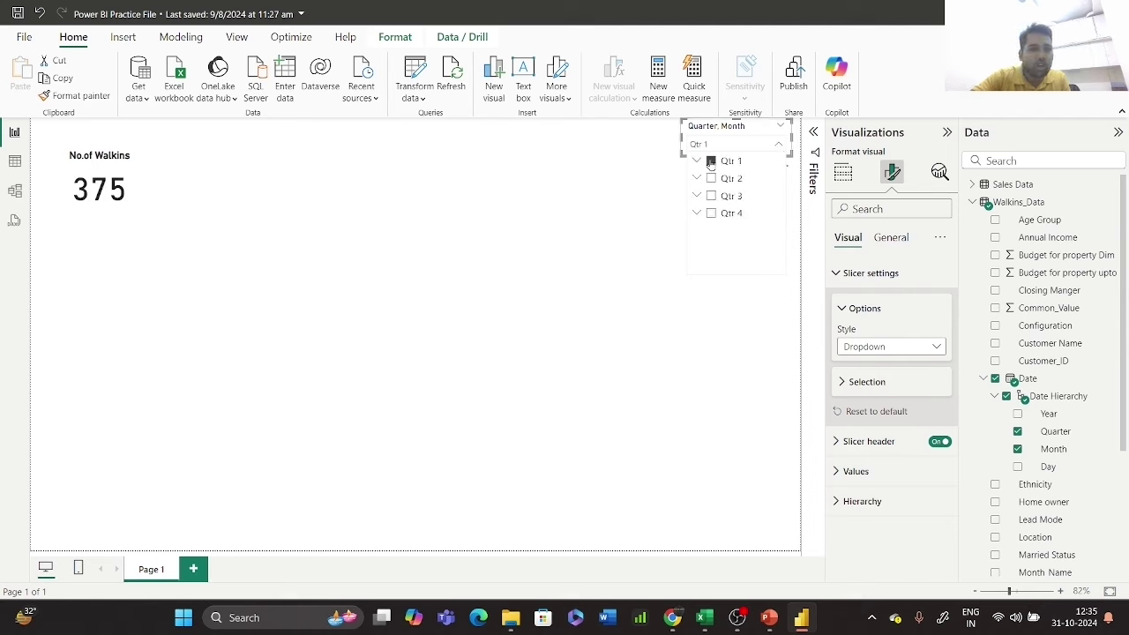
left_click(711, 179)
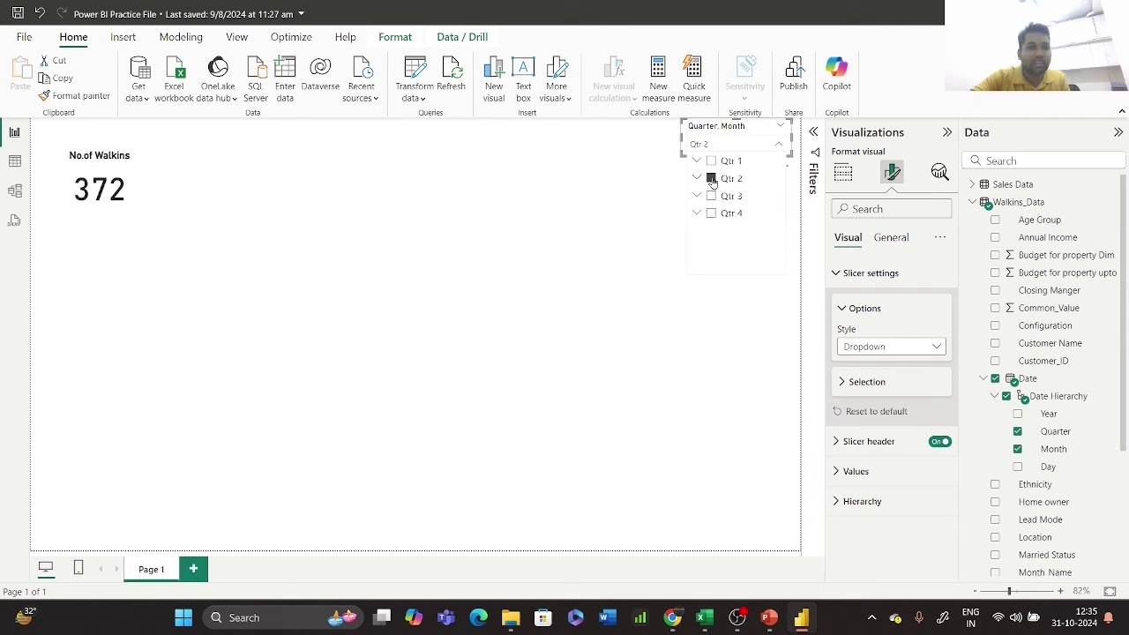
left_click(711, 197)
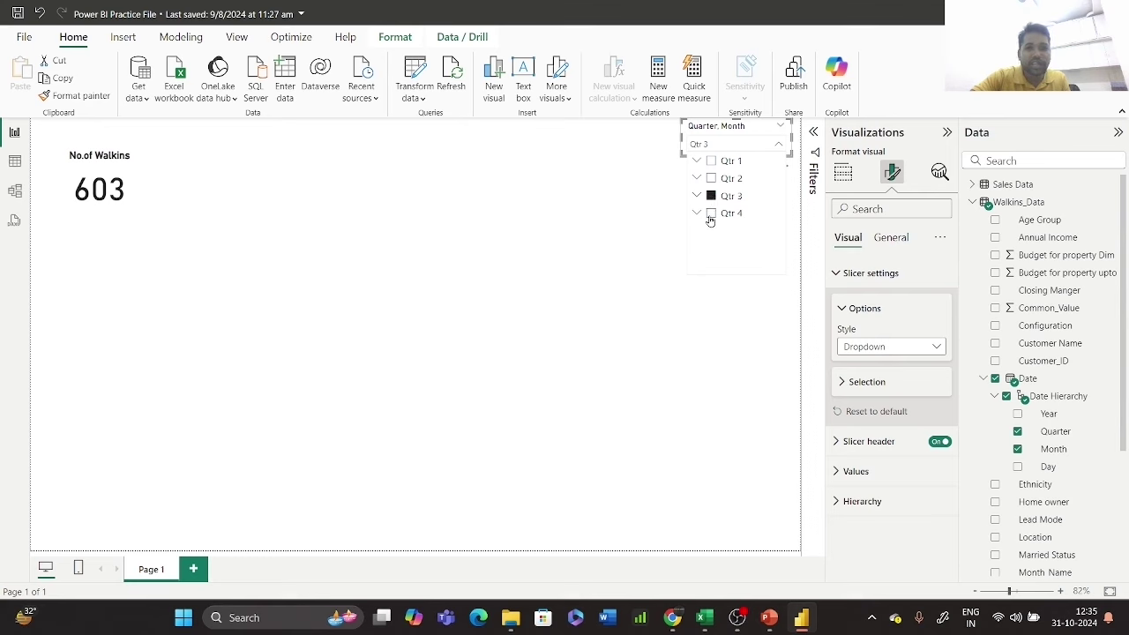
left_click(711, 214)
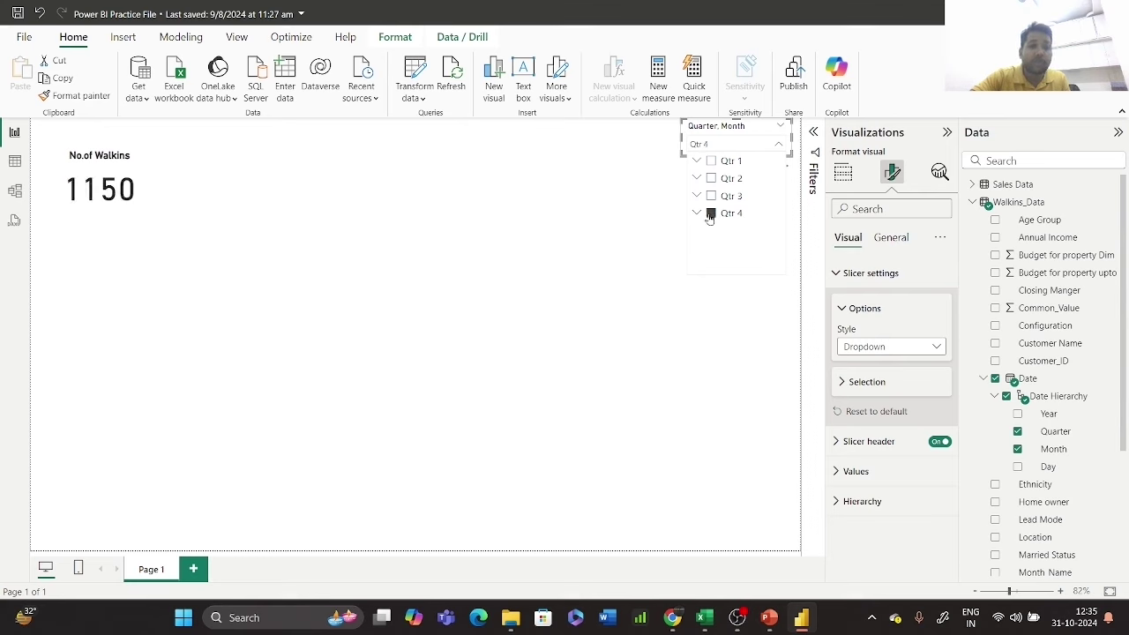
left_click(711, 196)
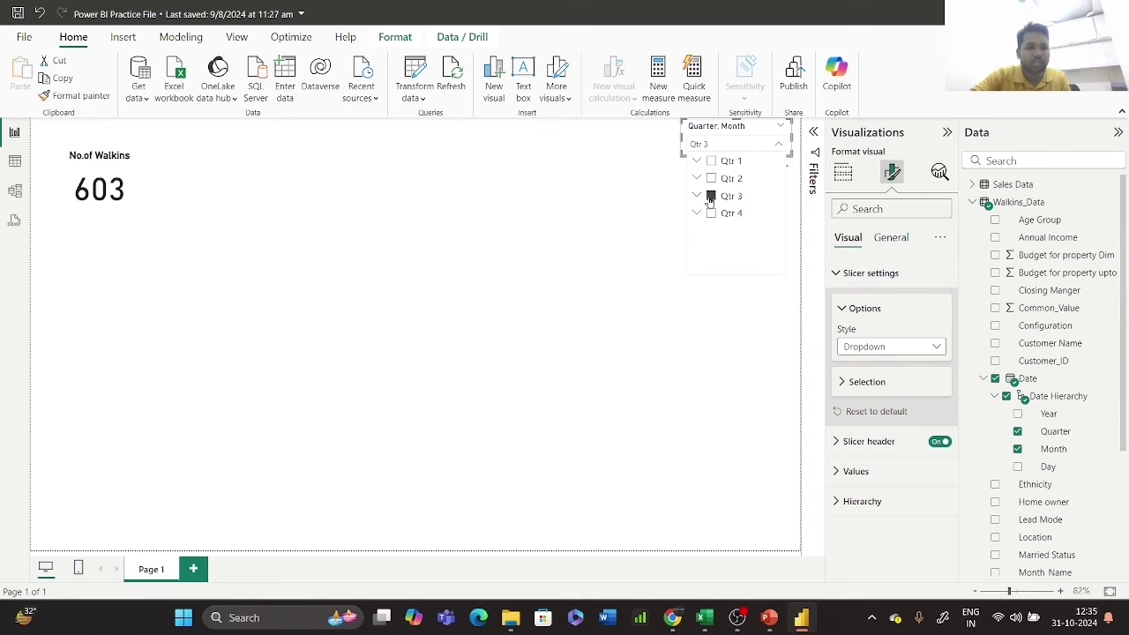
left_click(711, 179)
left_click(711, 163)
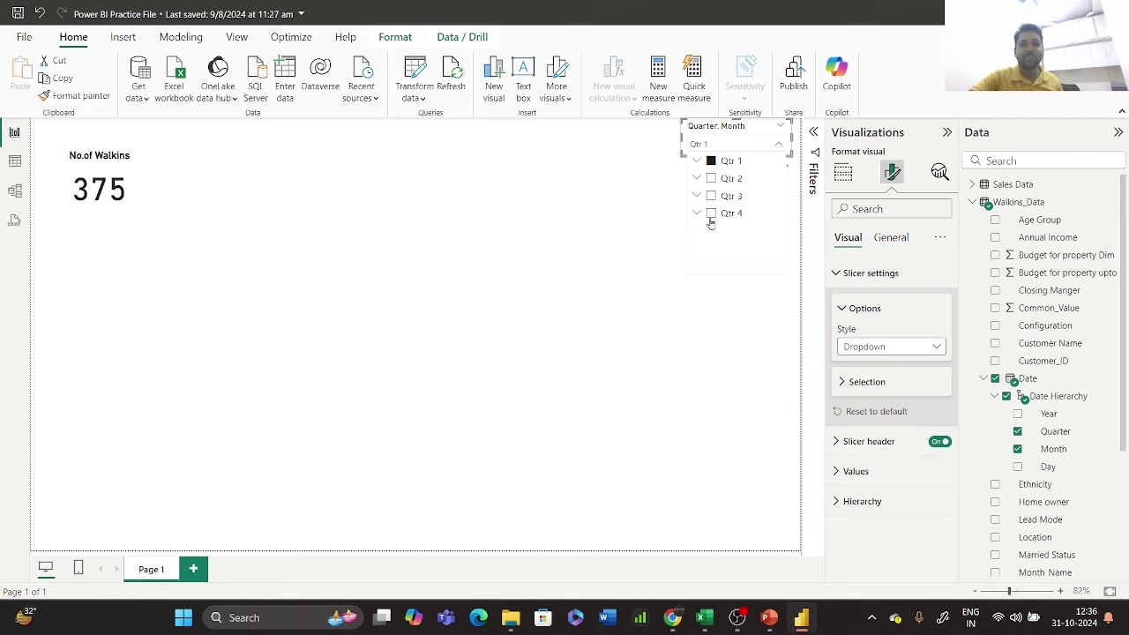
- Peek at Qtr 1's months and review the slicer's general format settings
left_click(696, 161)
left_click(696, 161)
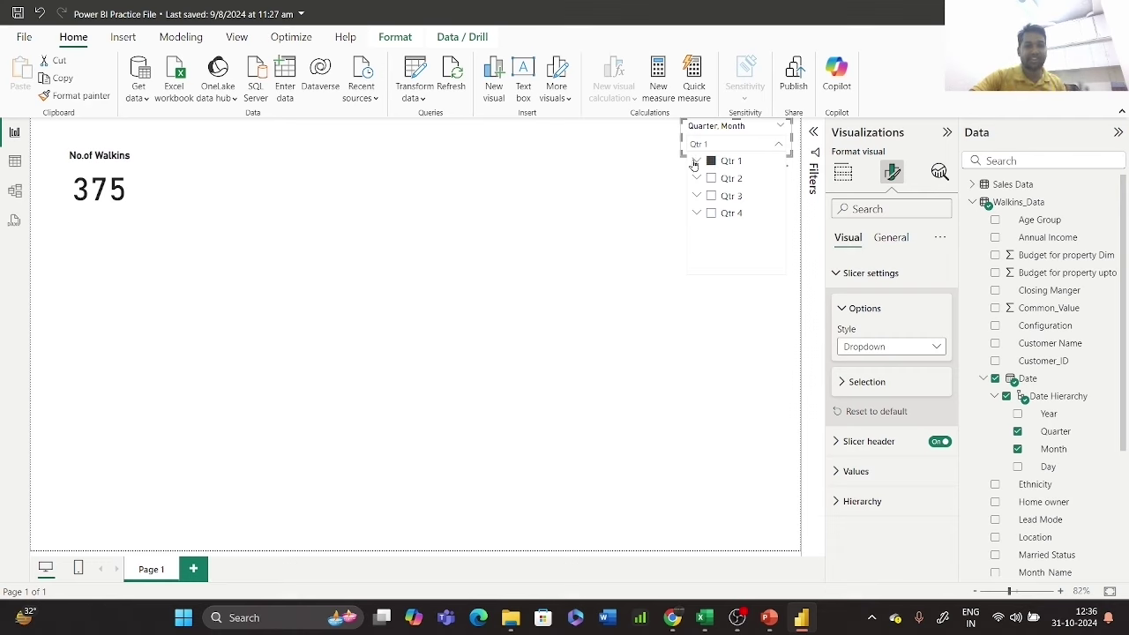
left_click(606, 225)
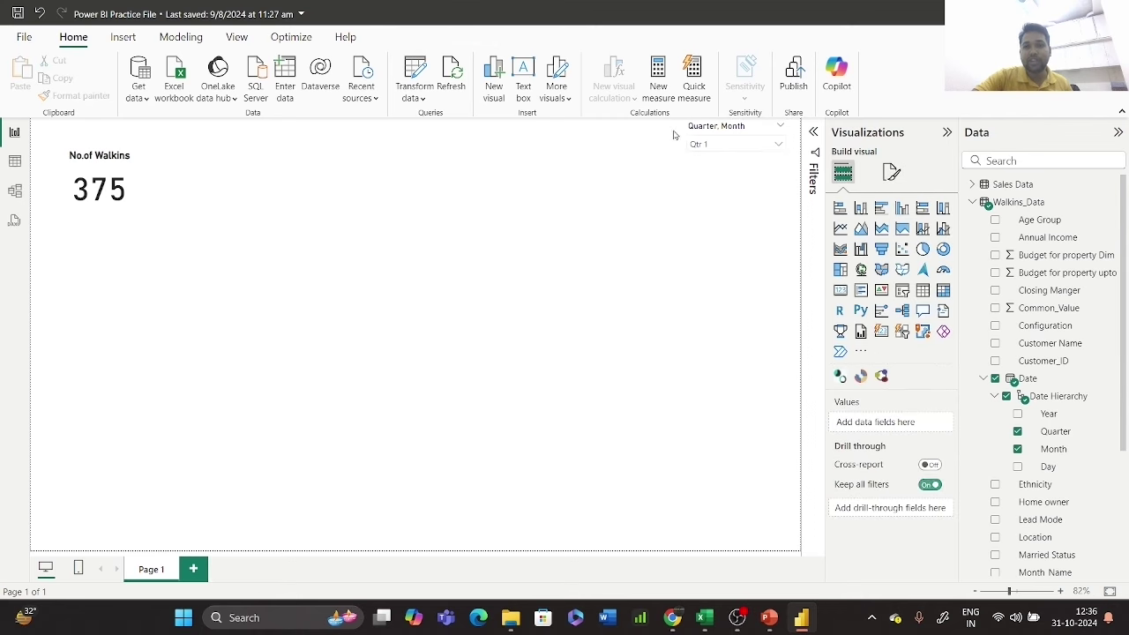
left_click(732, 128)
left_click(894, 173)
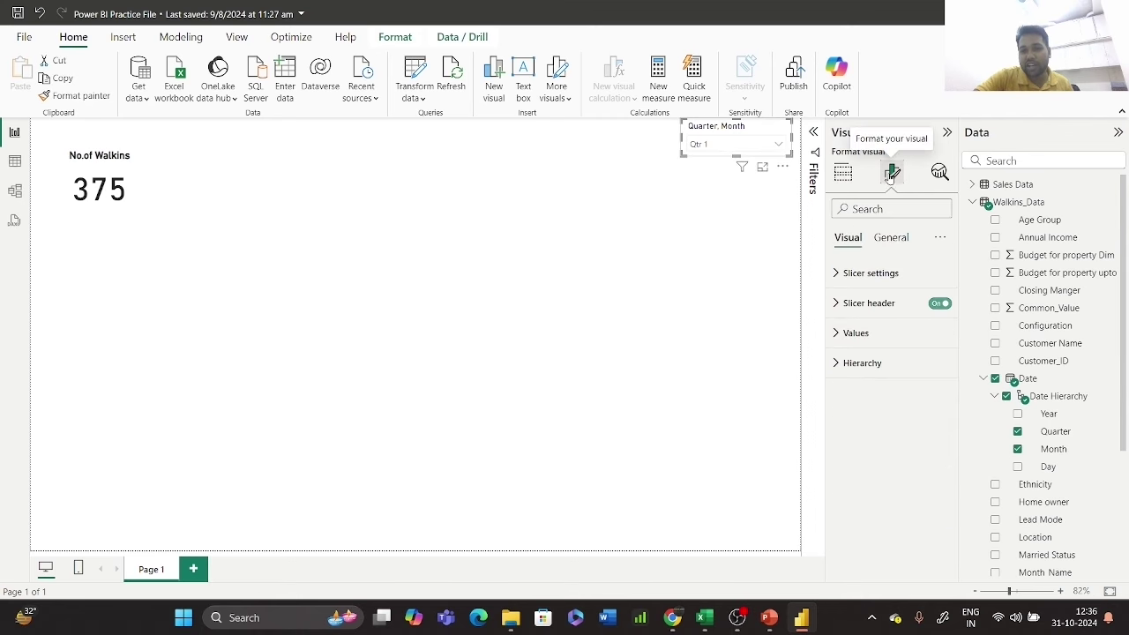
left_click(884, 239)
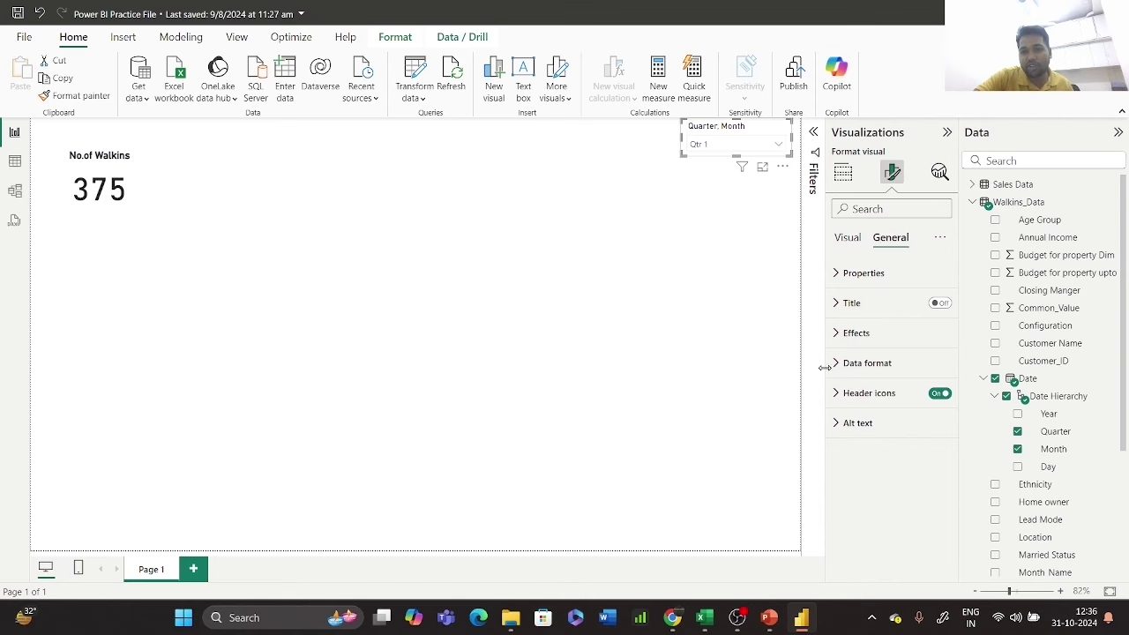
left_click(849, 240)
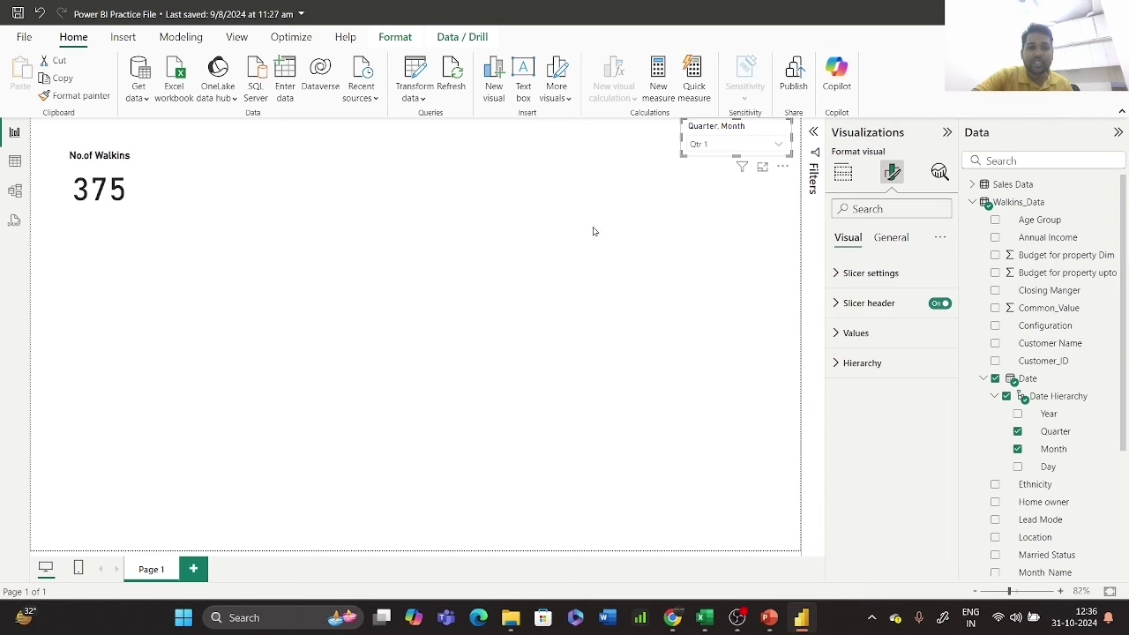
- Enlarge the walk-ins card slightly, place a widened clustered column chart below it, and view Sales Data rows
left_click(147, 159)
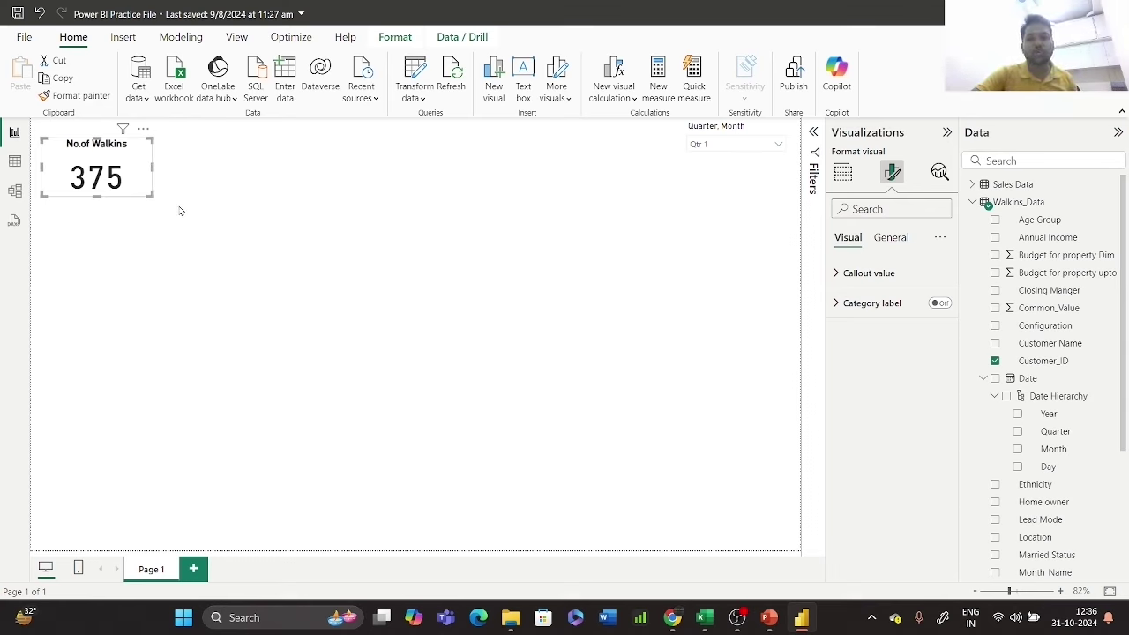
left_click_drag(156, 205, 165, 208)
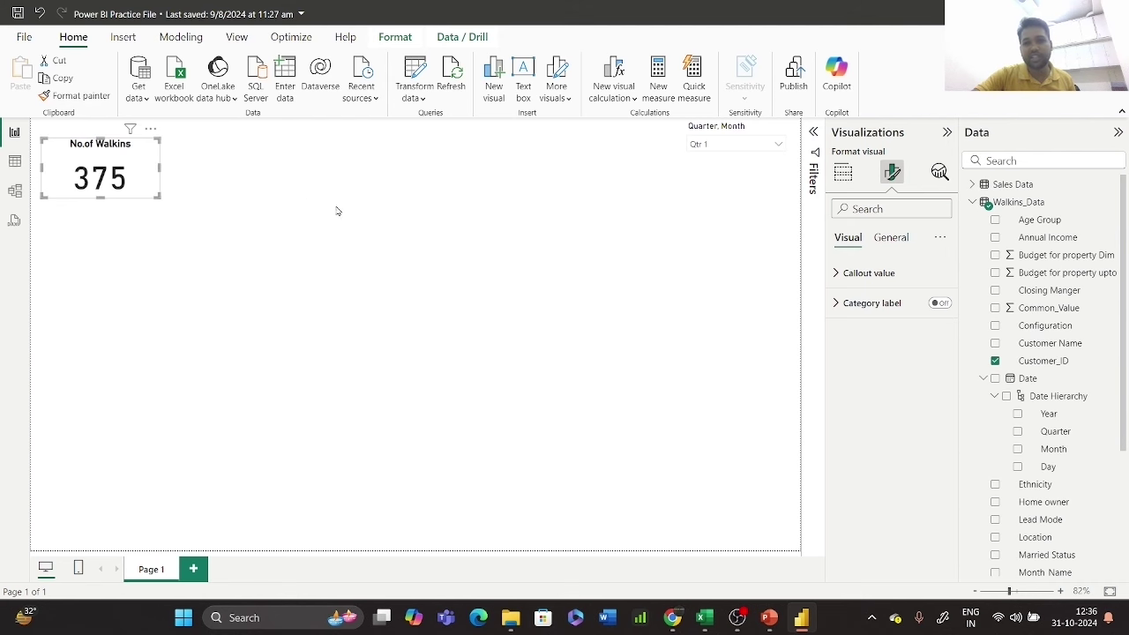
left_click(386, 193)
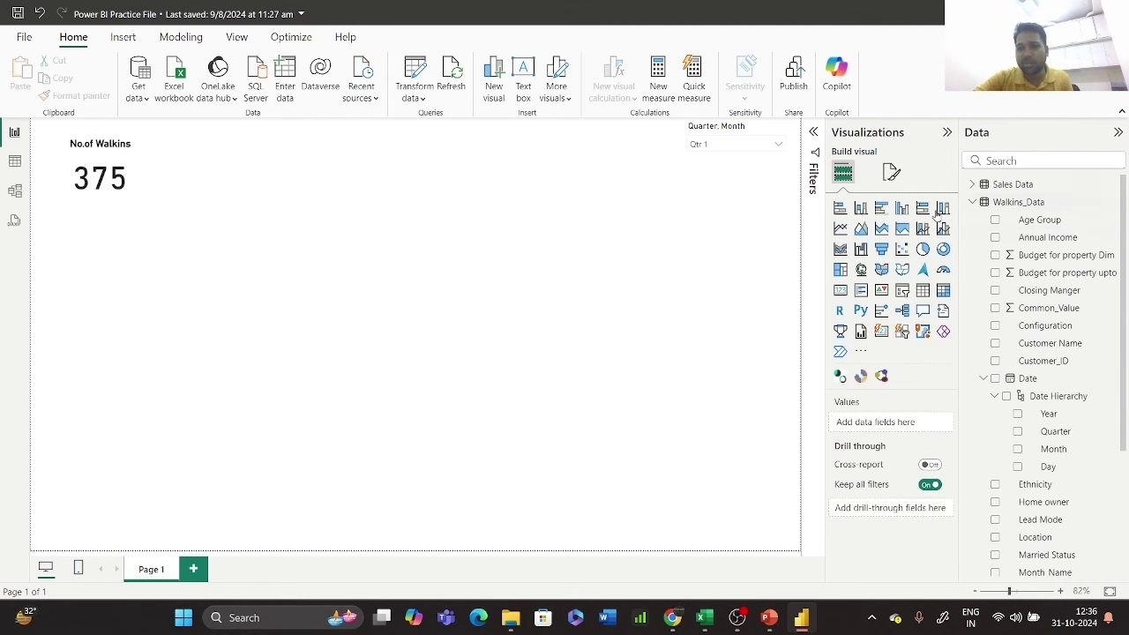
left_click(901, 209)
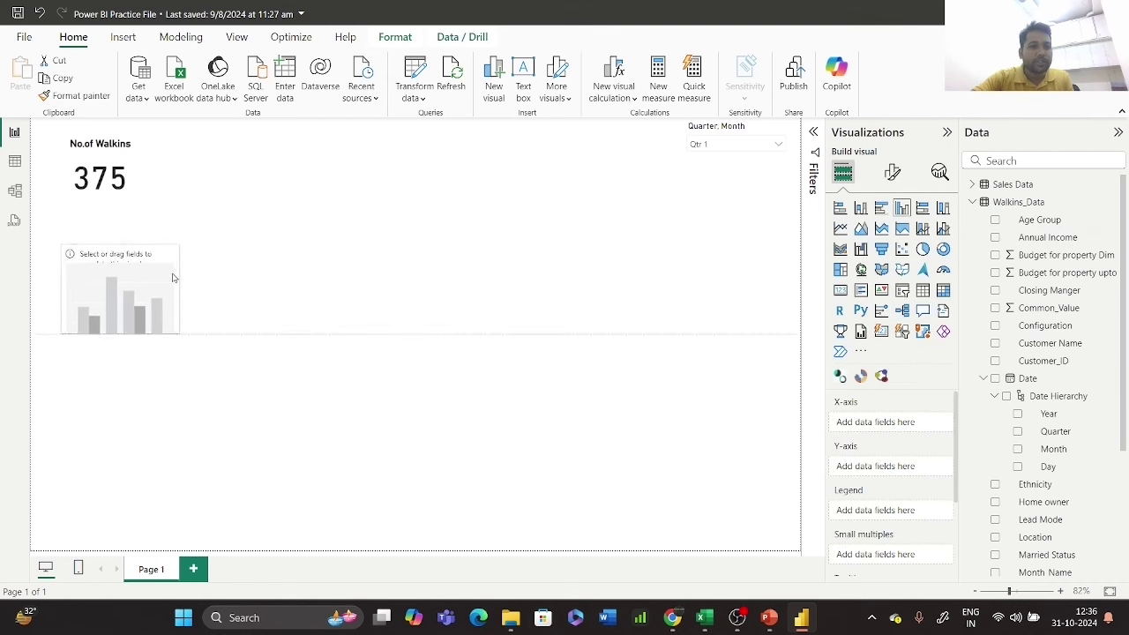
left_click_drag(239, 223, 447, 309)
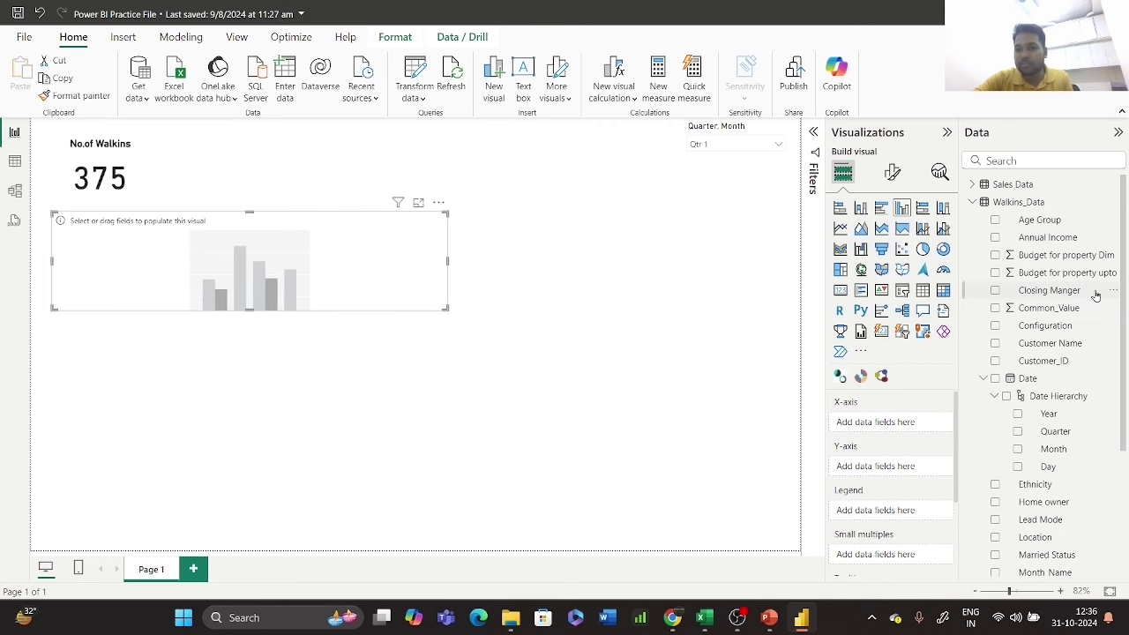
left_click(9, 166)
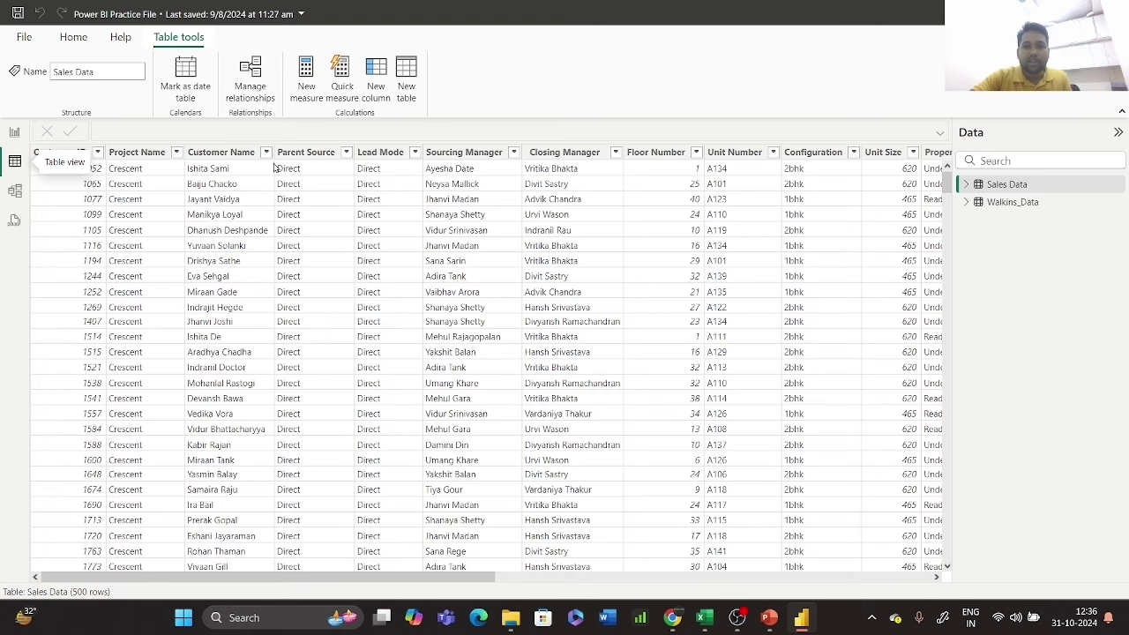
- Sort Walkins_Data's Month_Name column by Month_Num and return to the report view
left_click_drag(507, 579, 577, 568)
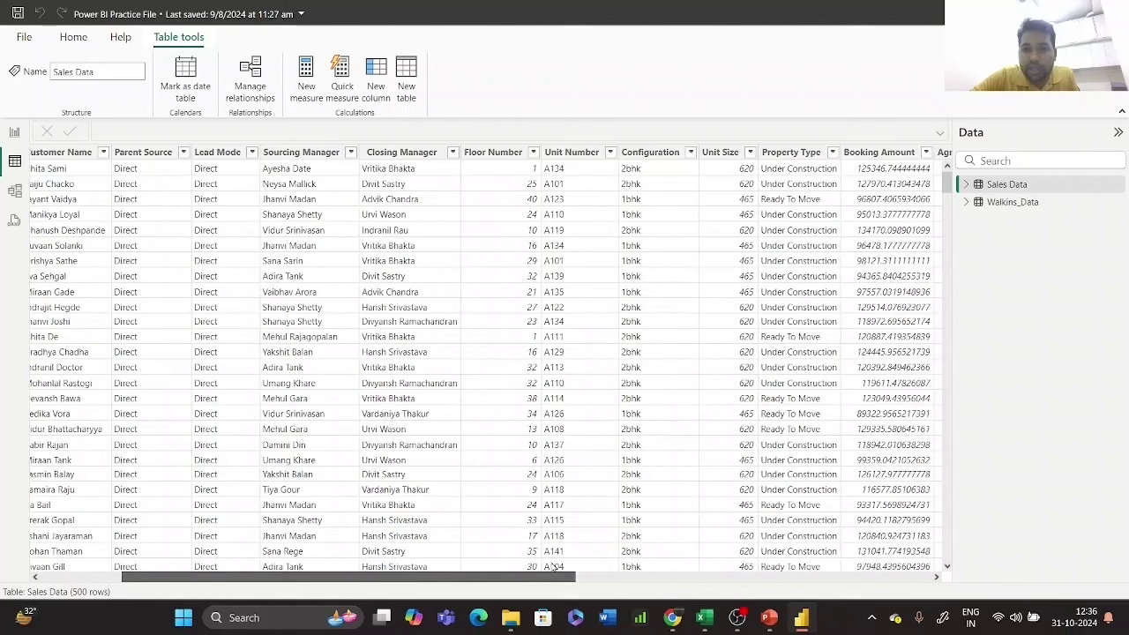
left_click(1014, 208)
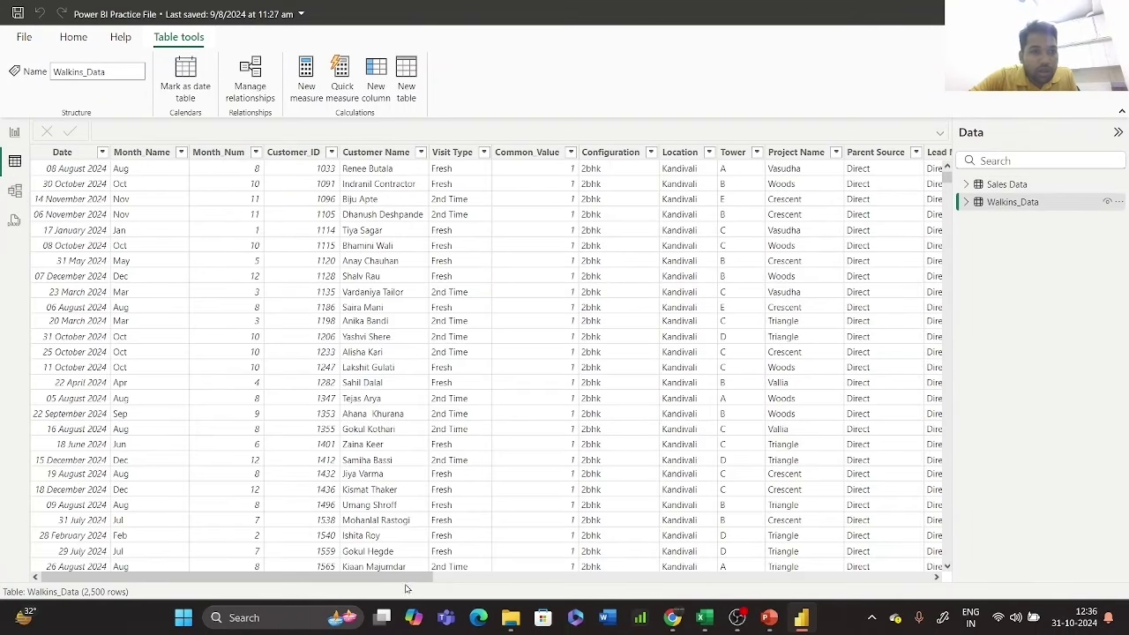
left_click(135, 154)
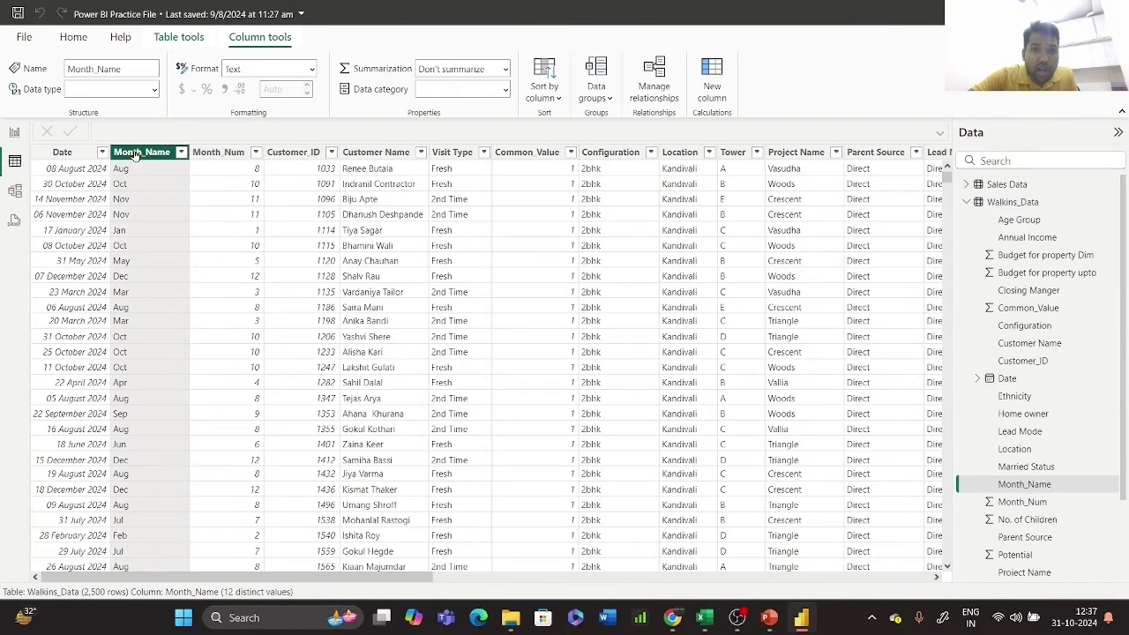
left_click(549, 95)
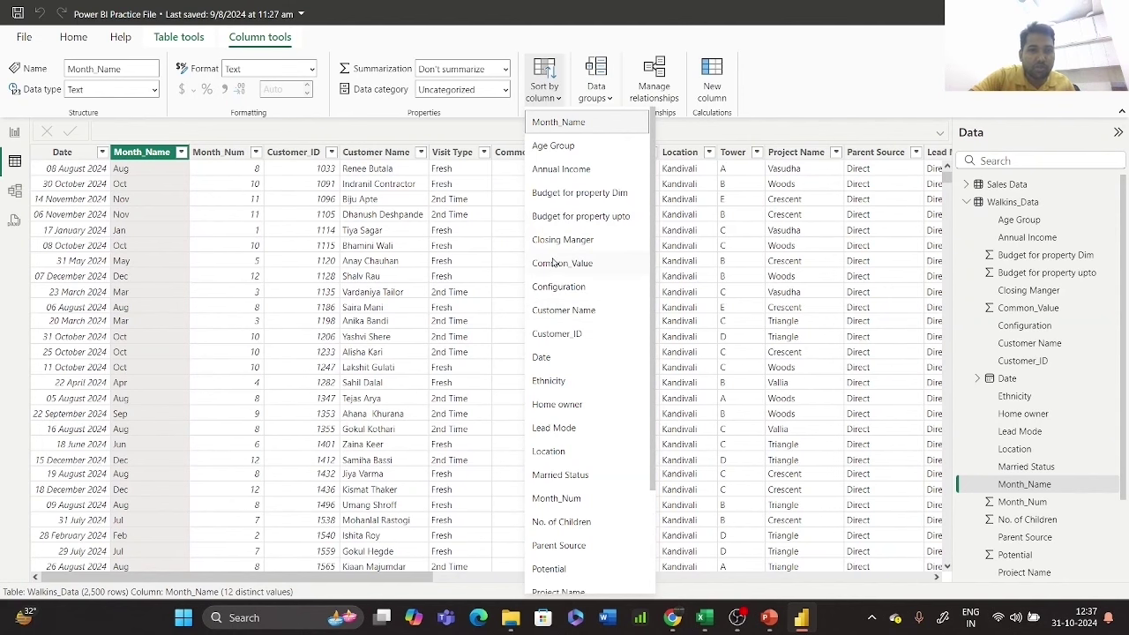
left_click(576, 501)
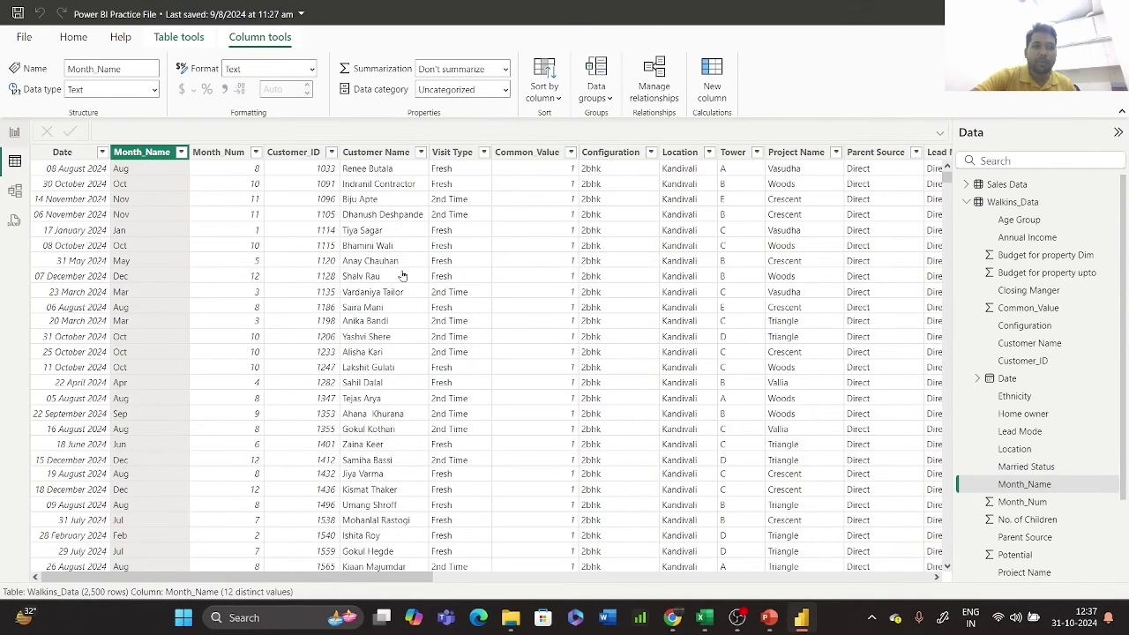
left_click(14, 133)
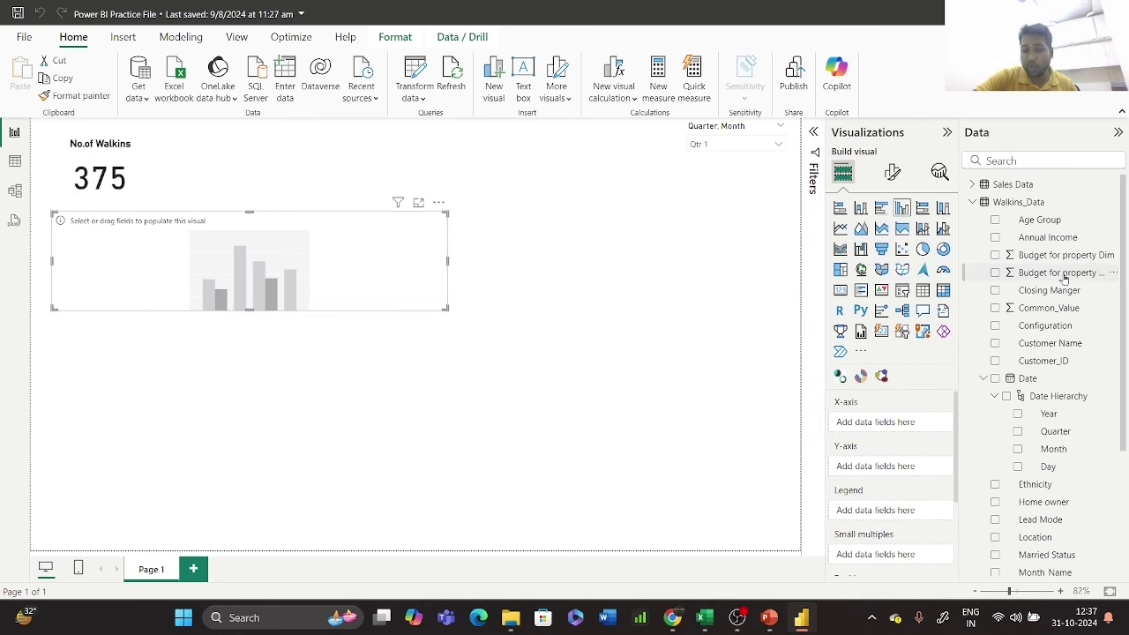
- Try Common_Value as values and Booking Month_Name on the axis, and enlarge the chart
left_click(972, 183)
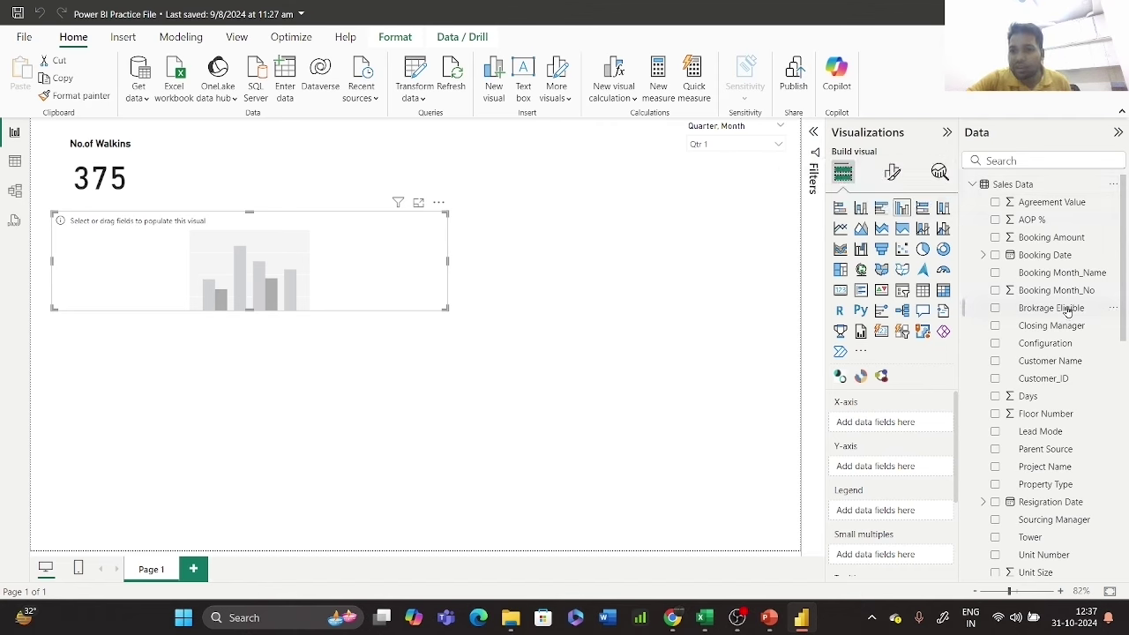
left_click(970, 184)
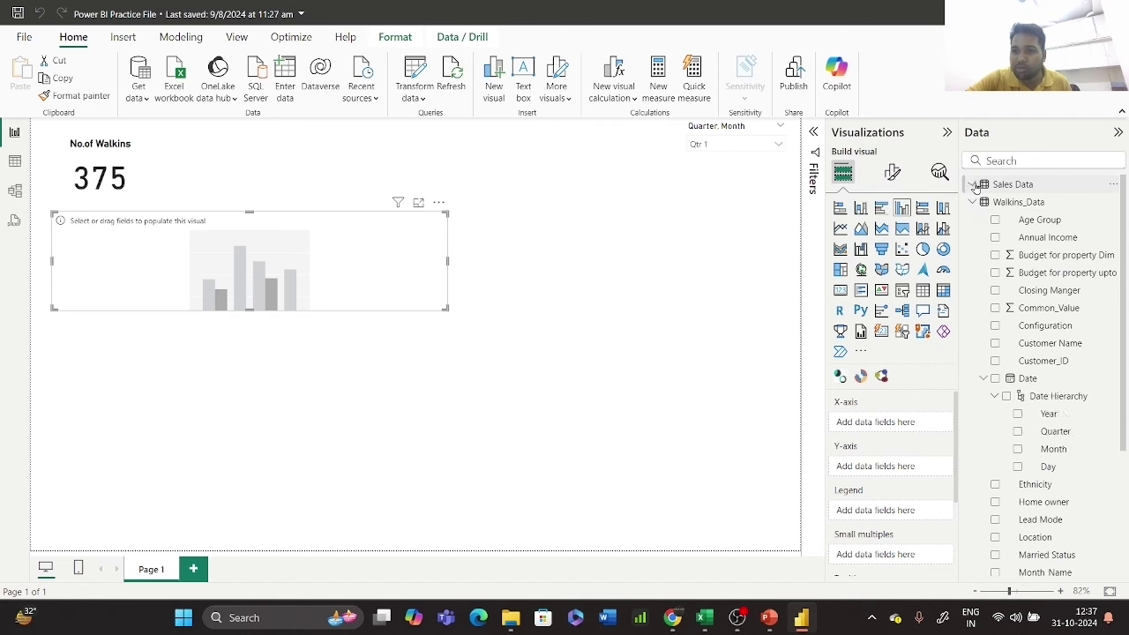
scroll(1088, 479, "down", 3)
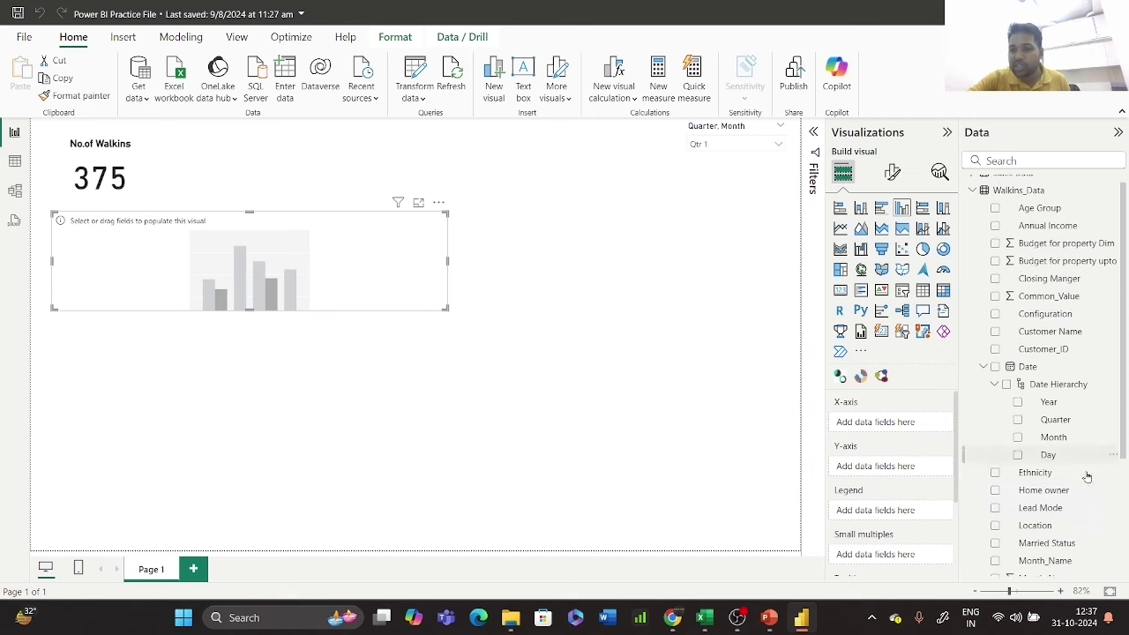
left_click(1017, 160)
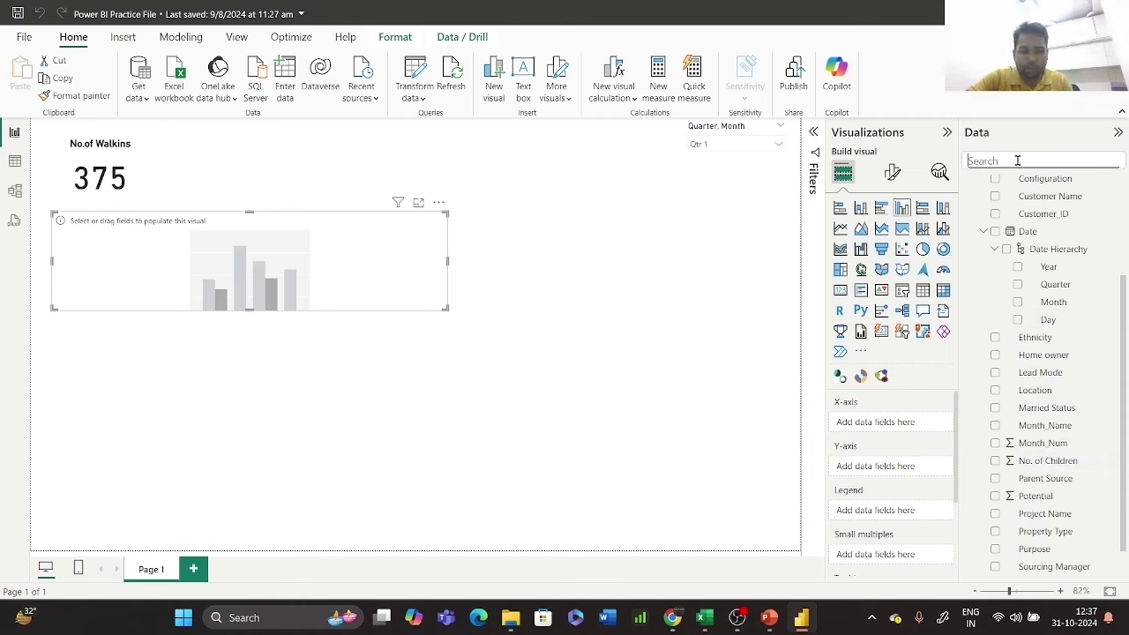
type("com")
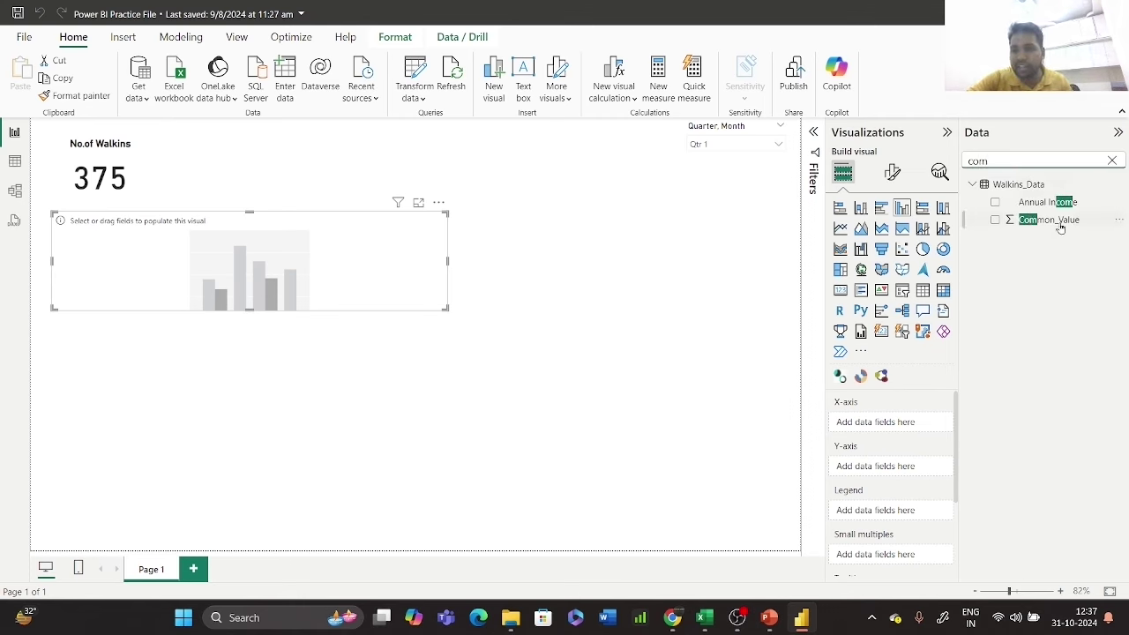
left_click_drag(1061, 227, 912, 468)
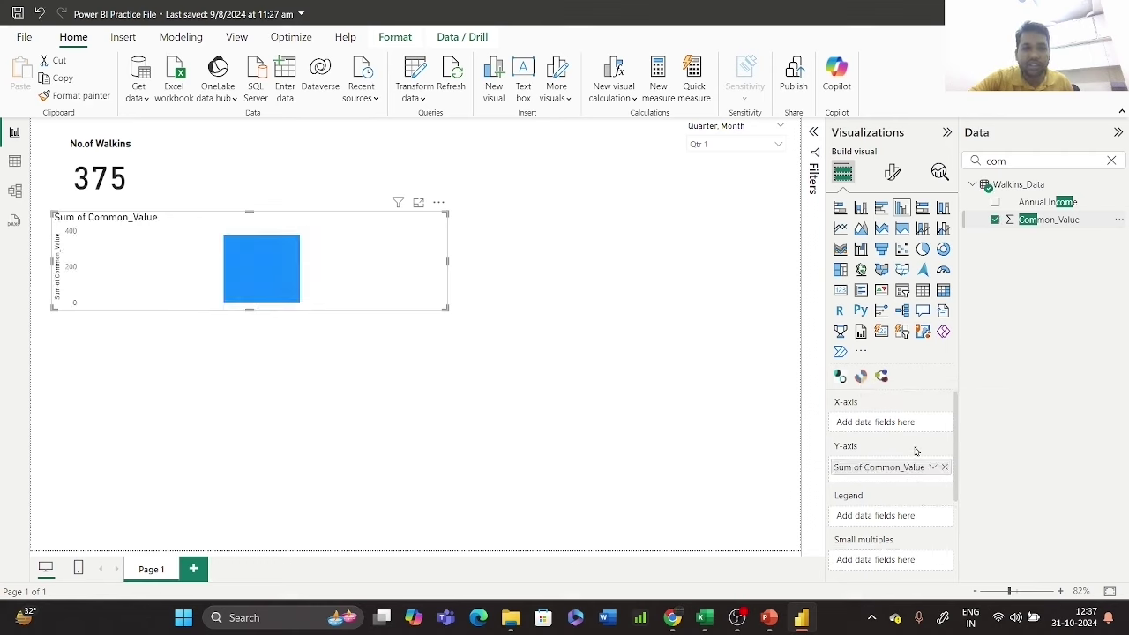
left_click_drag(1018, 161, 971, 164)
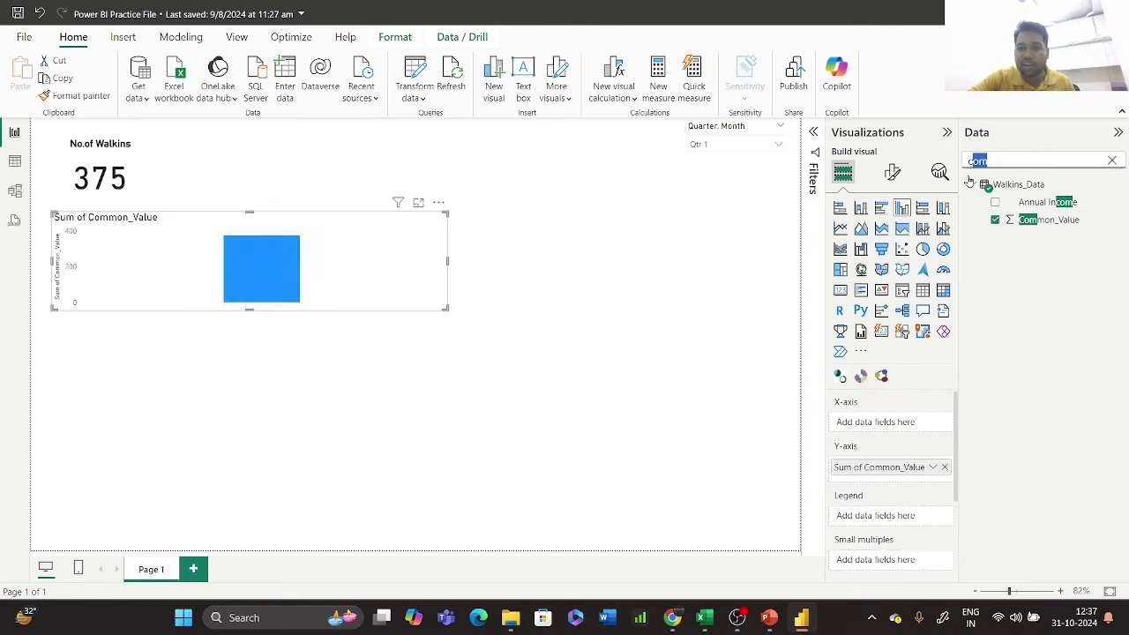
key("BackSpace")
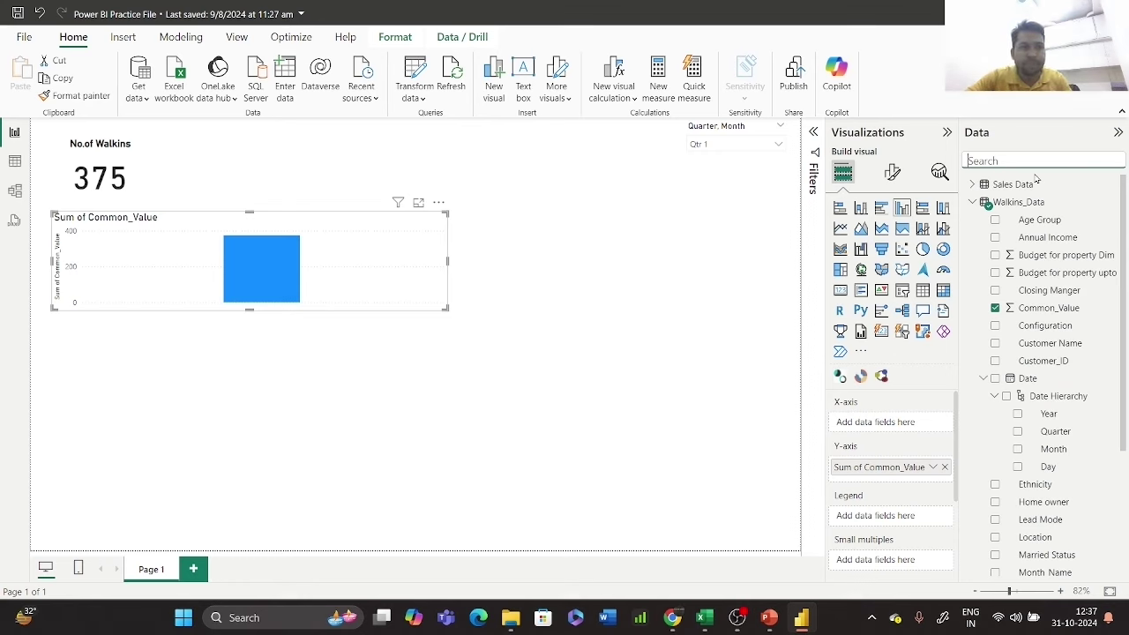
type("mon")
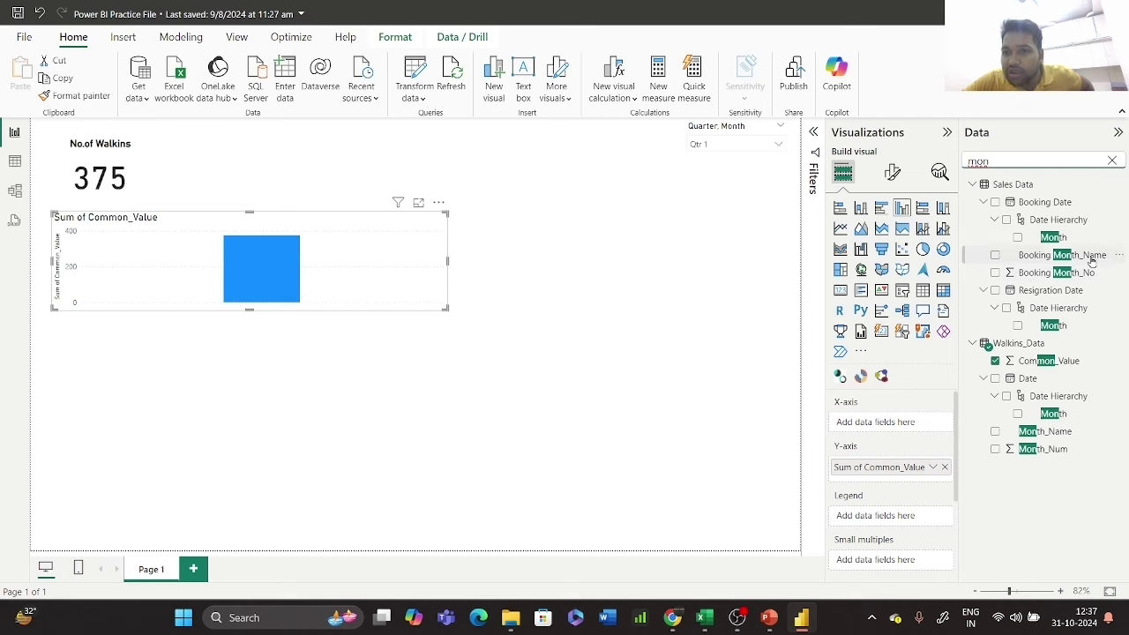
left_click_drag(1091, 258, 934, 430)
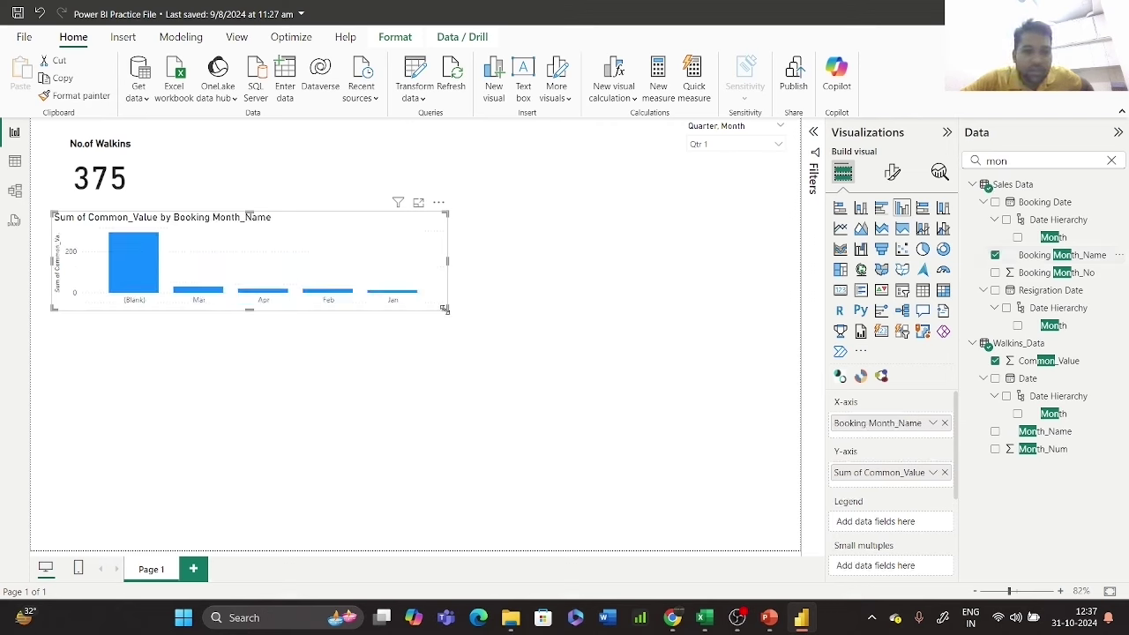
left_click_drag(445, 309, 655, 420)
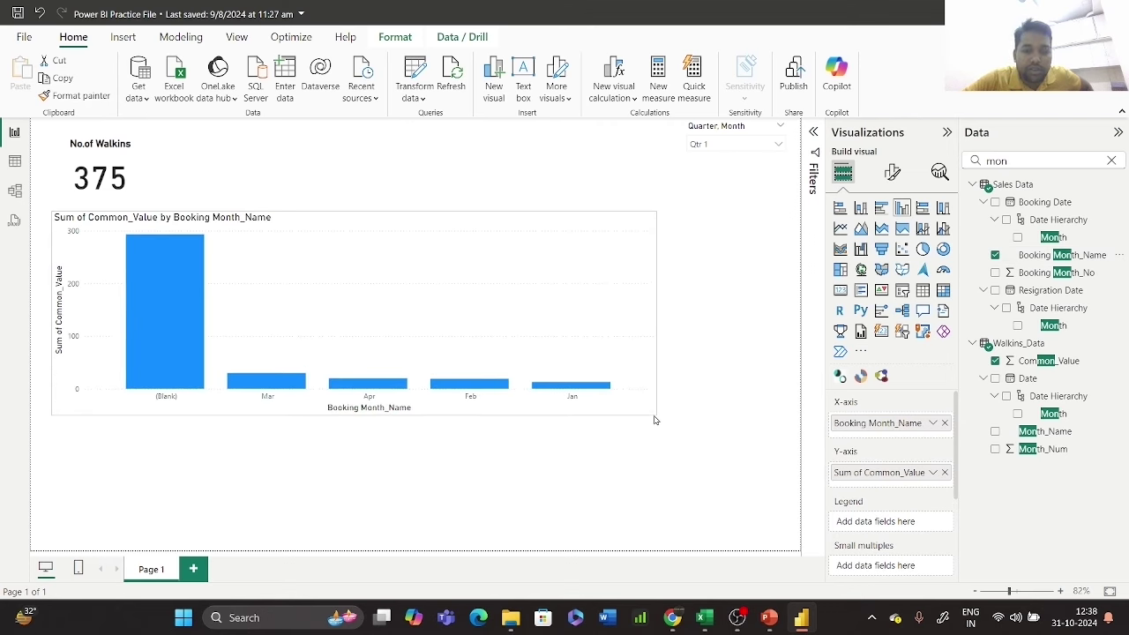
- Remove Sum of Common_Value and re-add Booking Month_Name to the X-axis
left_click(946, 472)
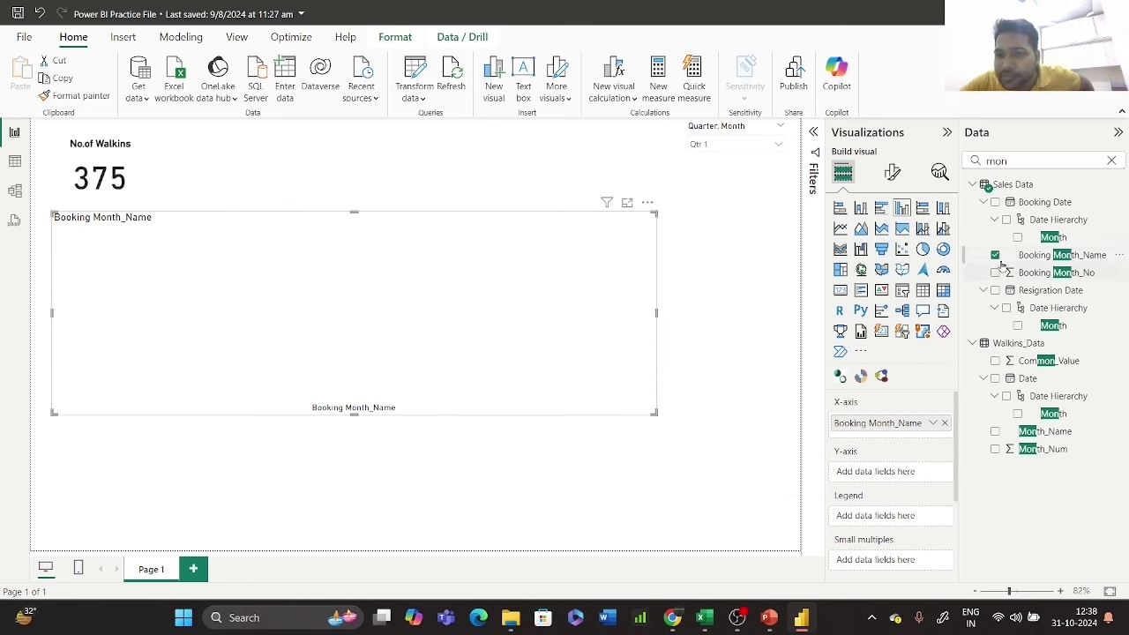
left_click(1112, 163)
scroll(1047, 423, "down", 2)
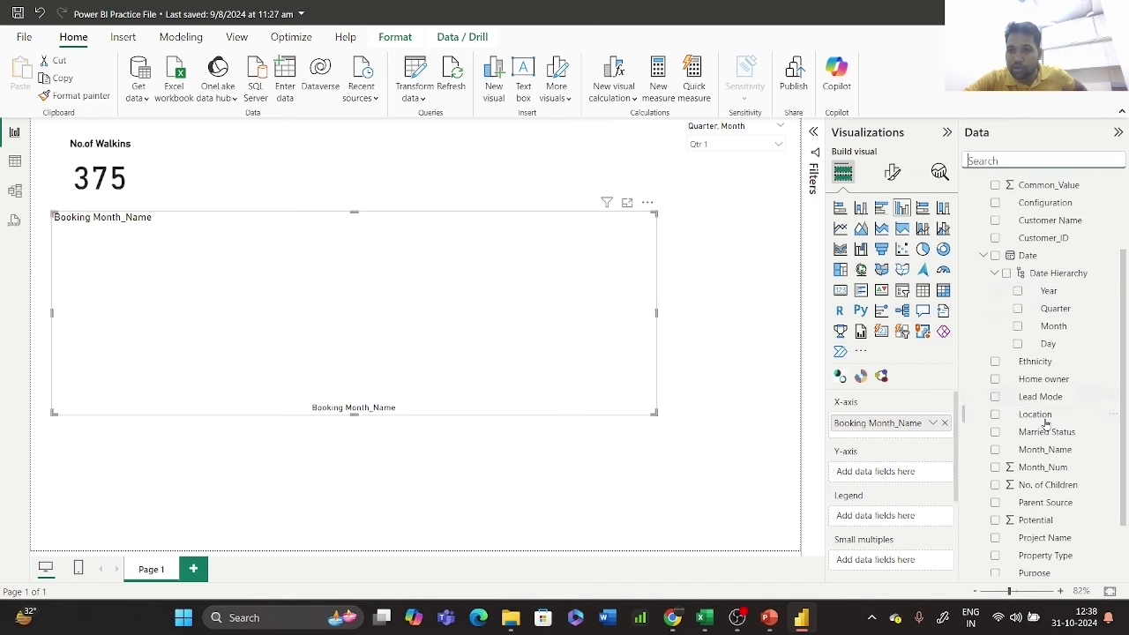
scroll(1046, 423, "up", 2)
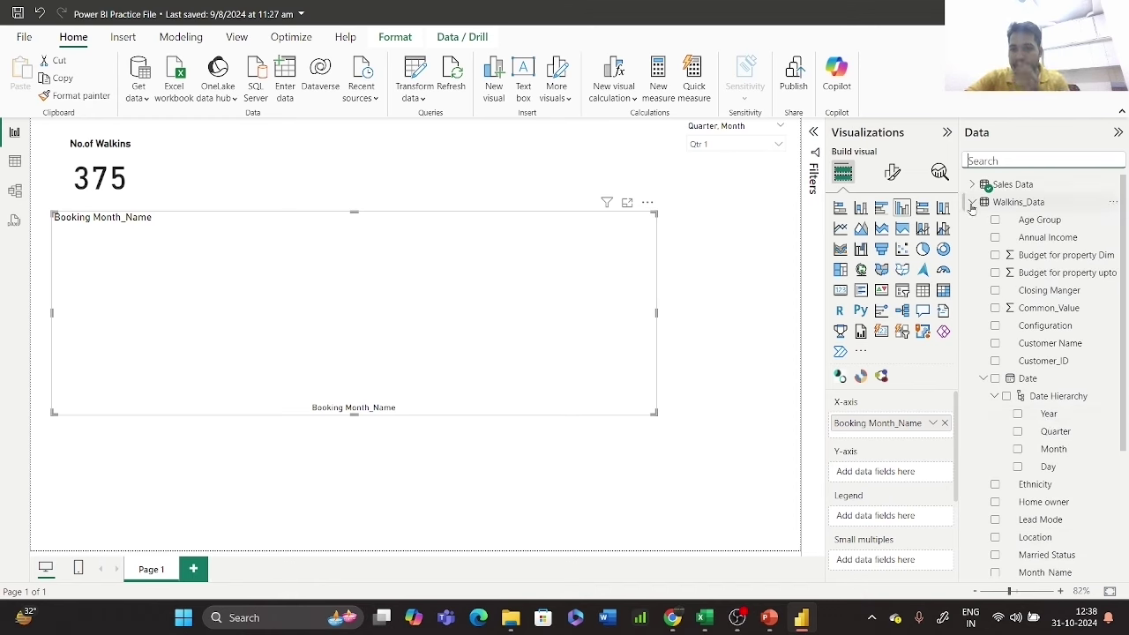
left_click(944, 425)
left_click(972, 184)
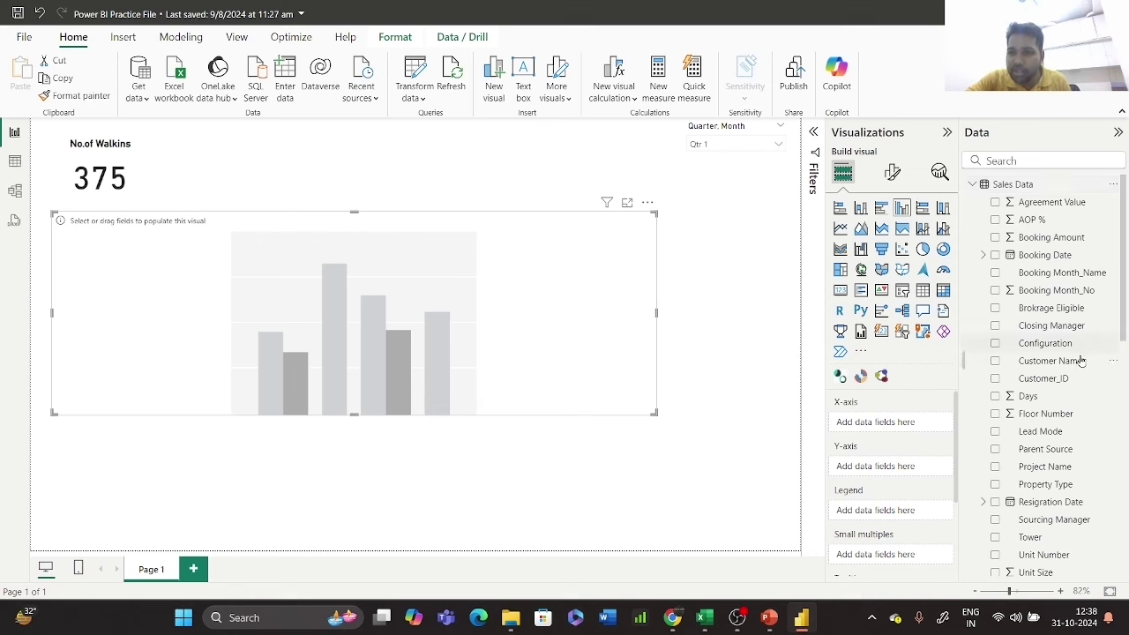
scroll(1074, 395, "down", 2)
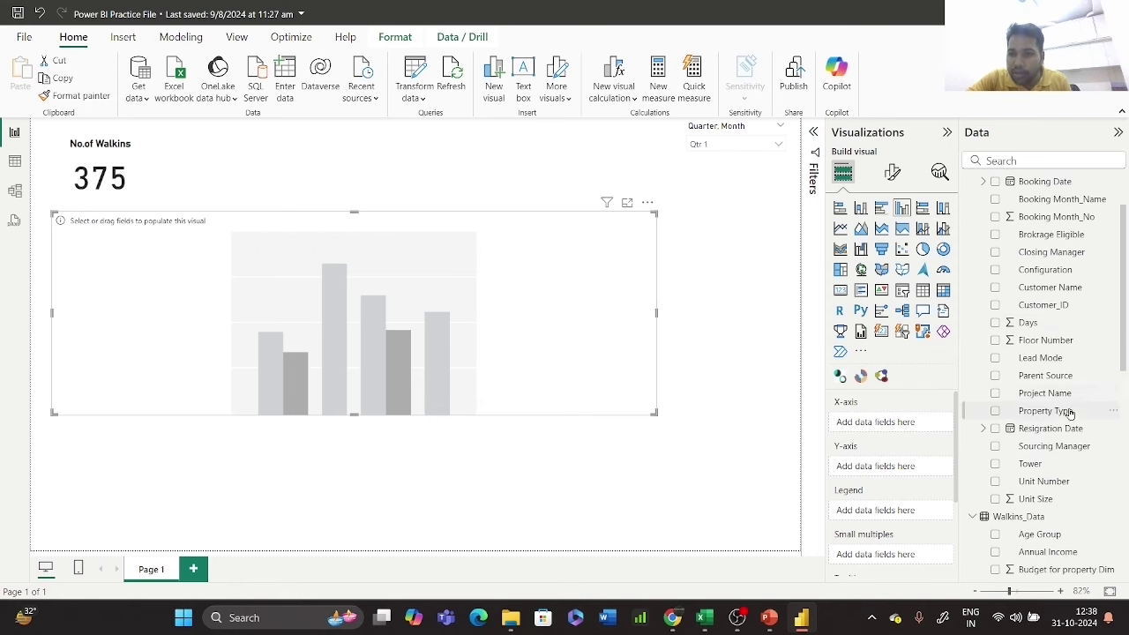
scroll(1069, 413, "up", 2)
left_click_drag(1063, 279, 882, 423)
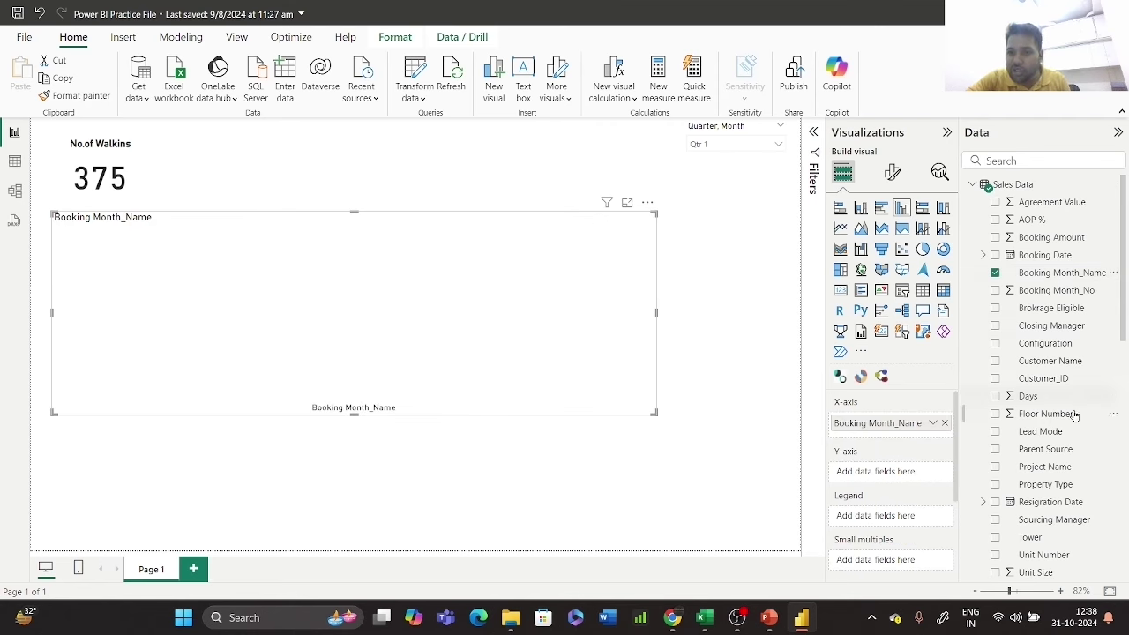
- Count Customer_ID on the Y-axis and enlarge the column chart further
scroll(1068, 423, "down", 2)
scroll(1070, 504, "down", 2)
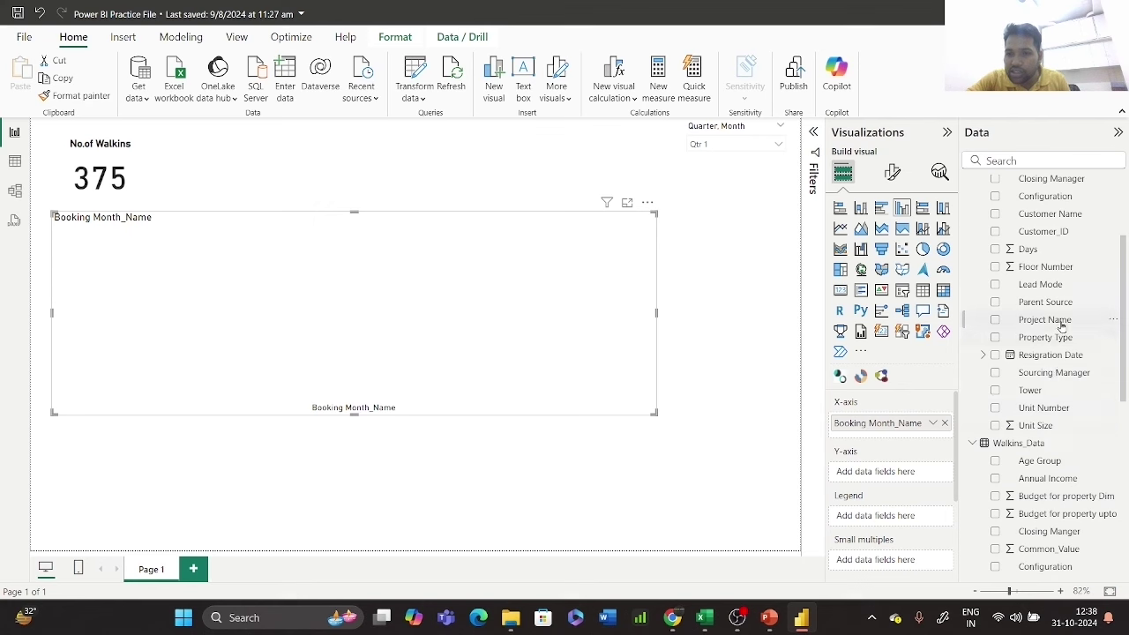
scroll(1064, 365, "down", 2)
scroll(1065, 366, "up", 4)
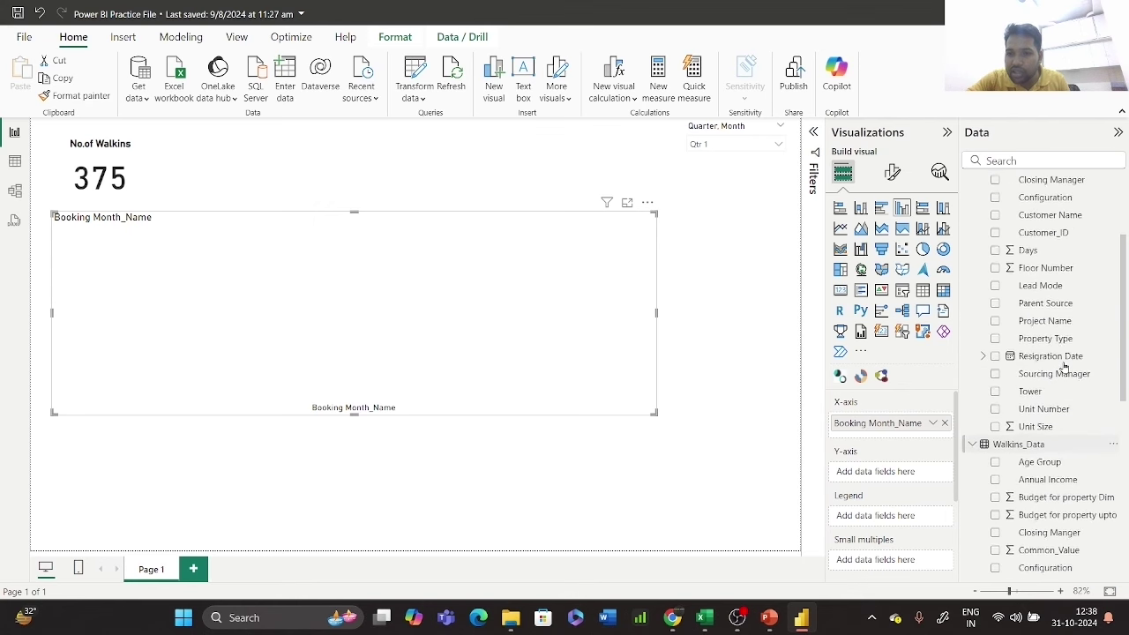
scroll(1064, 366, "up", 2)
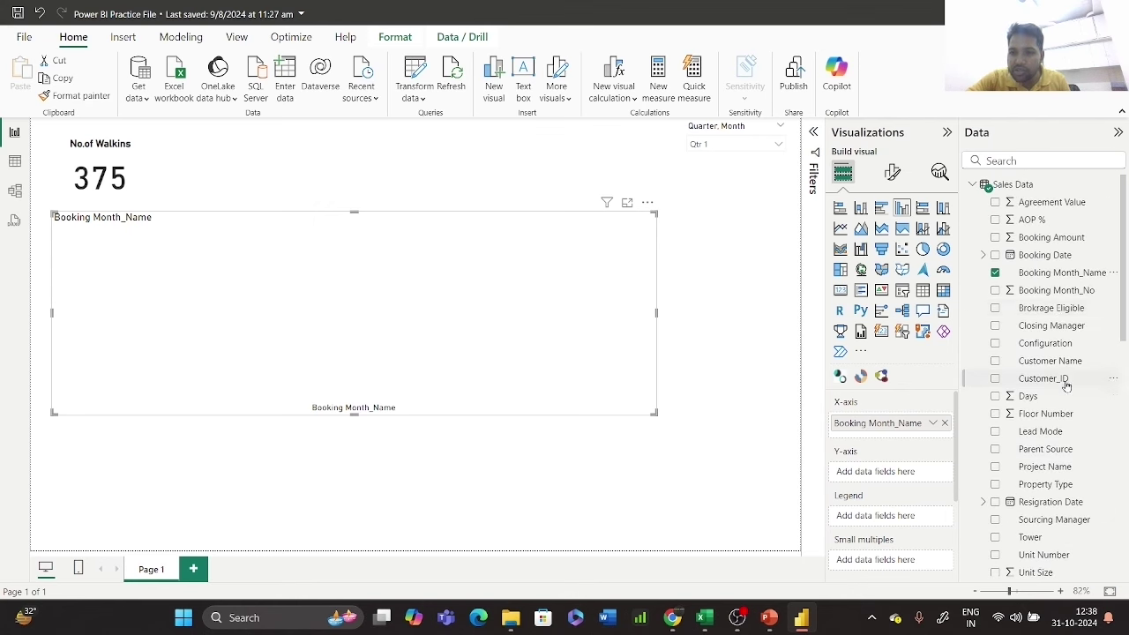
left_click_drag(1066, 385, 927, 477)
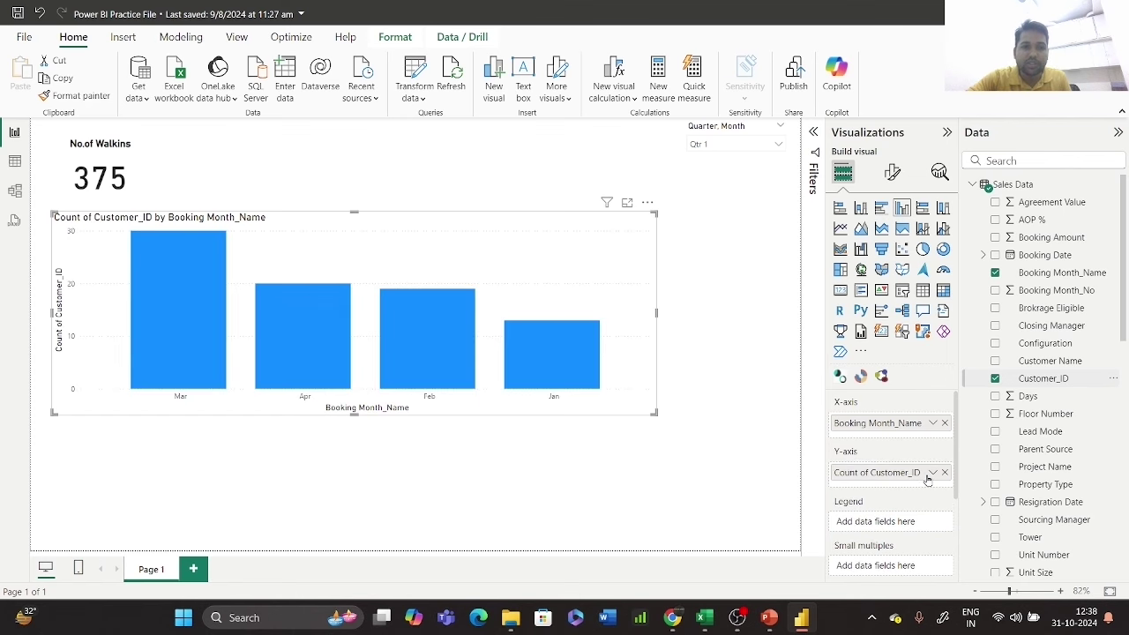
left_click_drag(651, 414, 749, 451)
- Clear the quarter filter and sort the column chart axis by Booking Month_Name
left_click(767, 131)
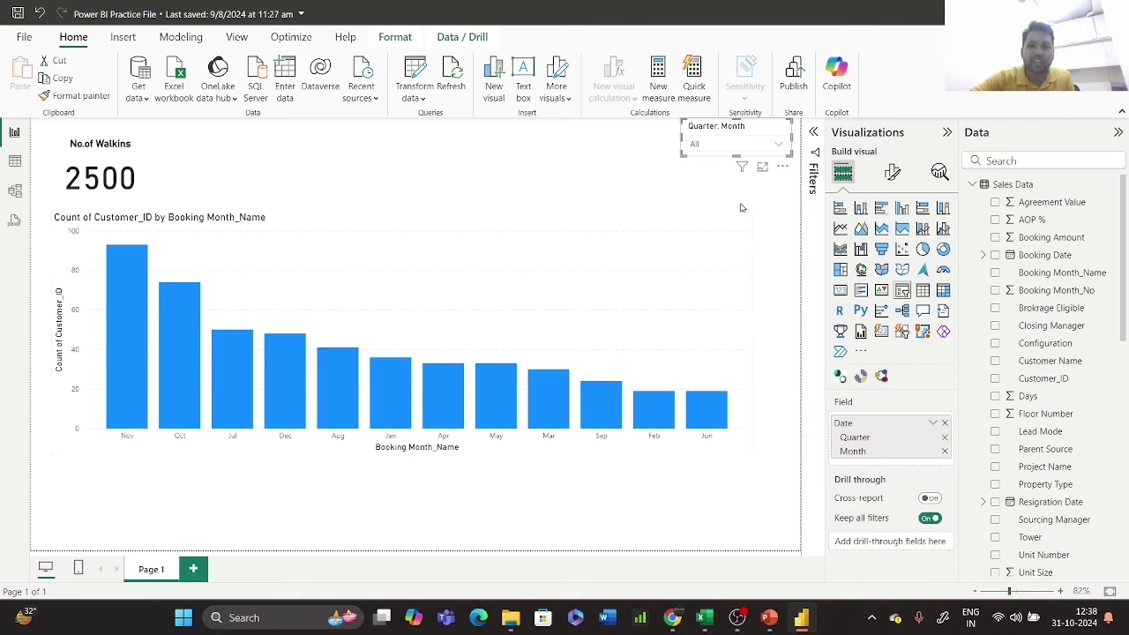
left_click(744, 204)
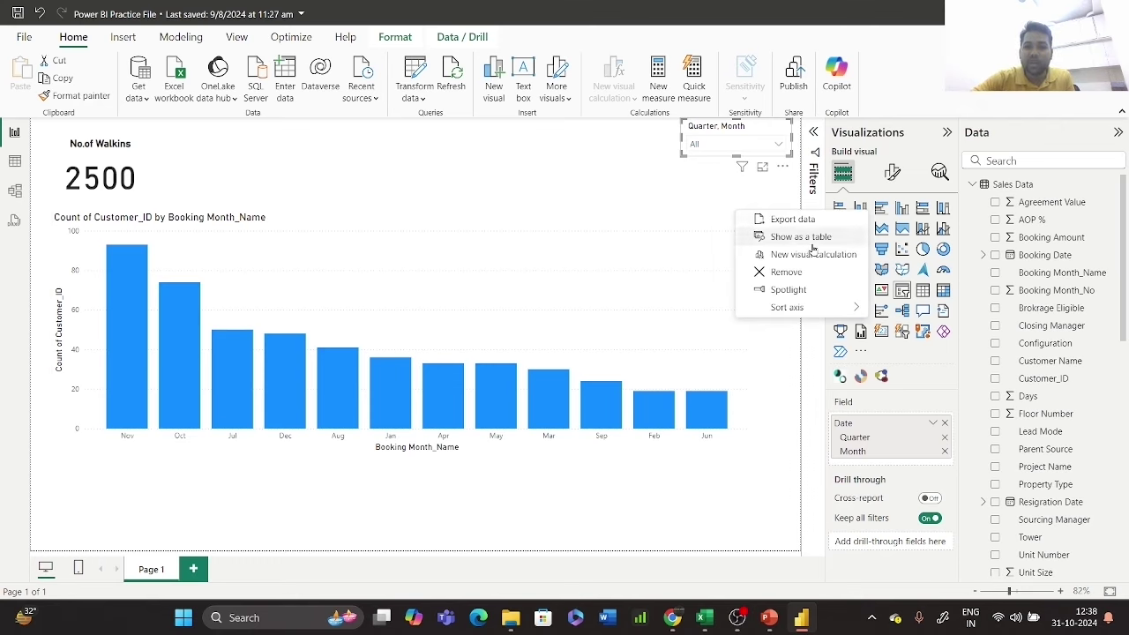
mouse_move(798, 306)
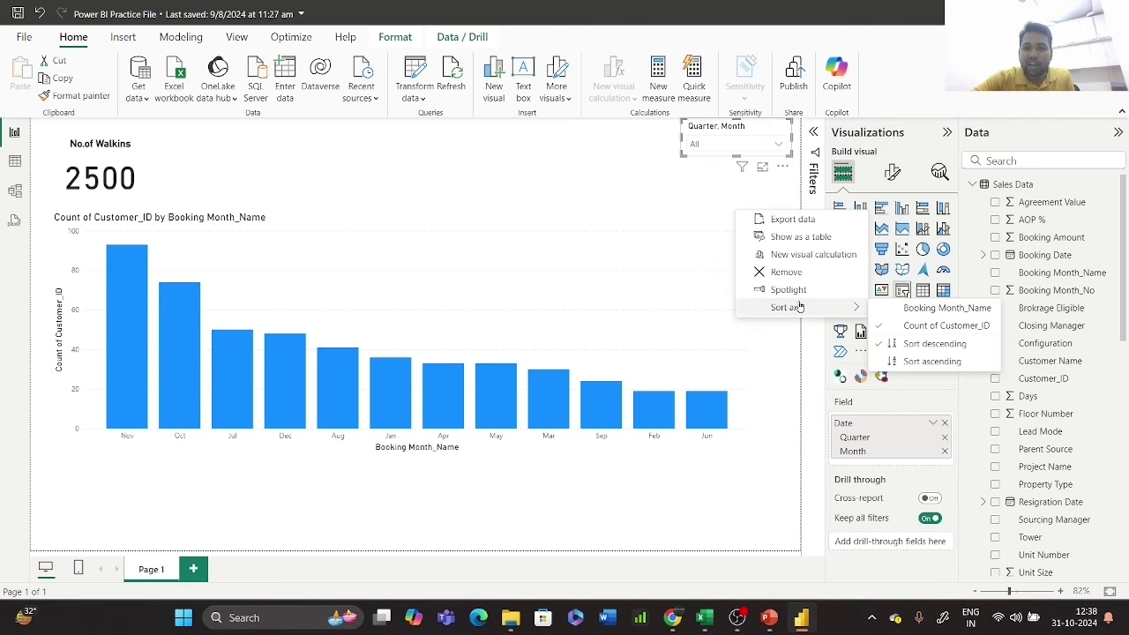
left_click(902, 308)
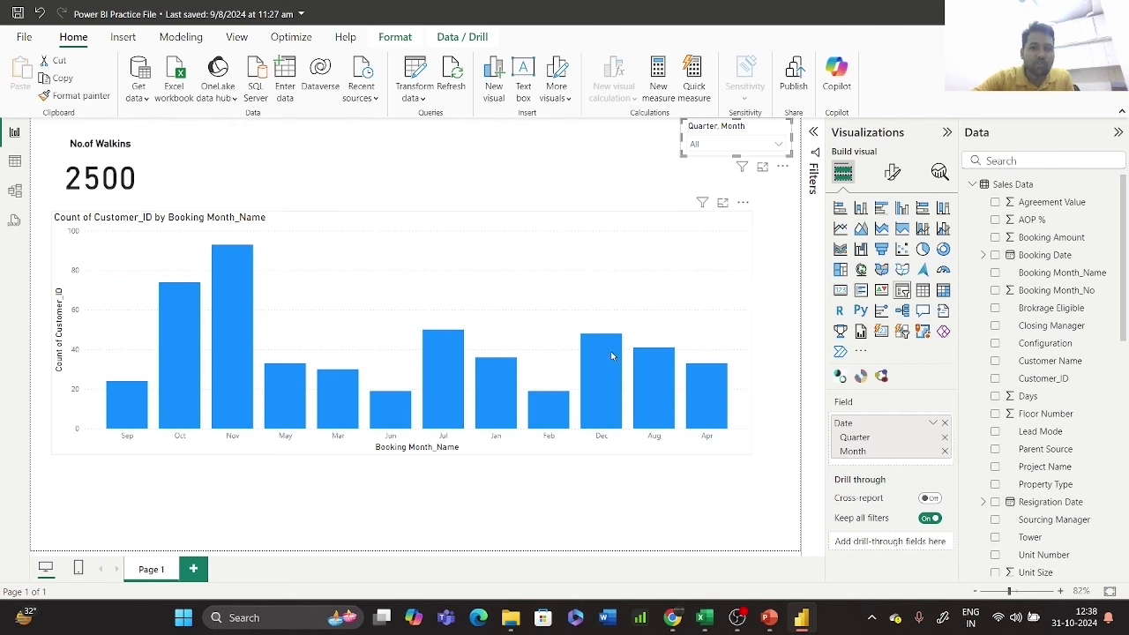
mouse_move(612, 356)
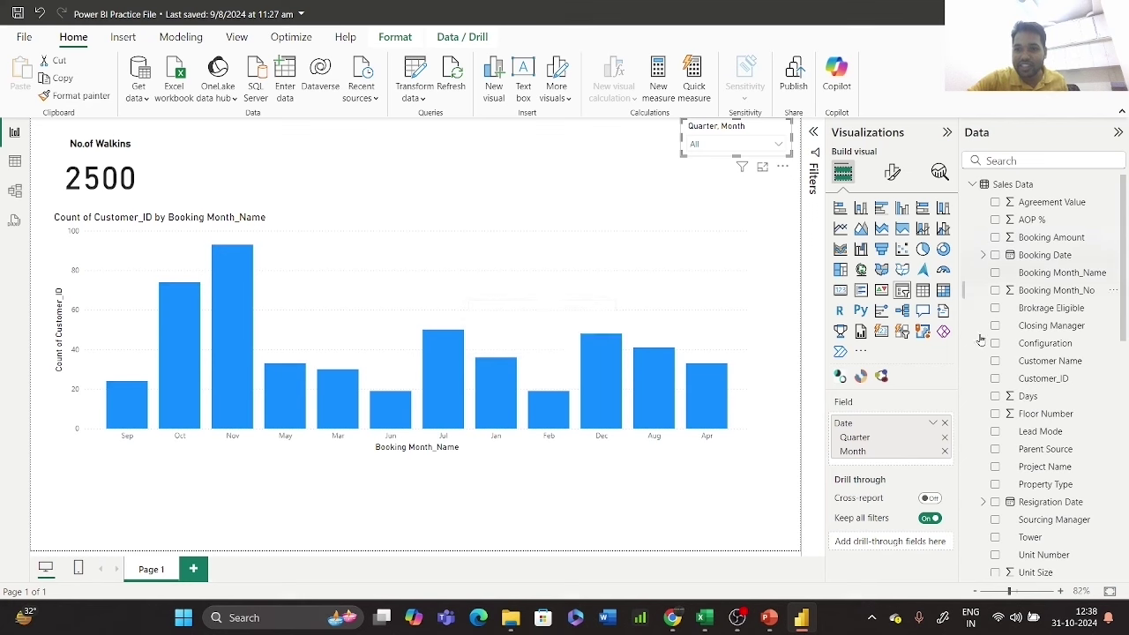
- Sort the column chart by Count of Customer_ID descending, then view the Walkins_Data table
left_click(972, 183)
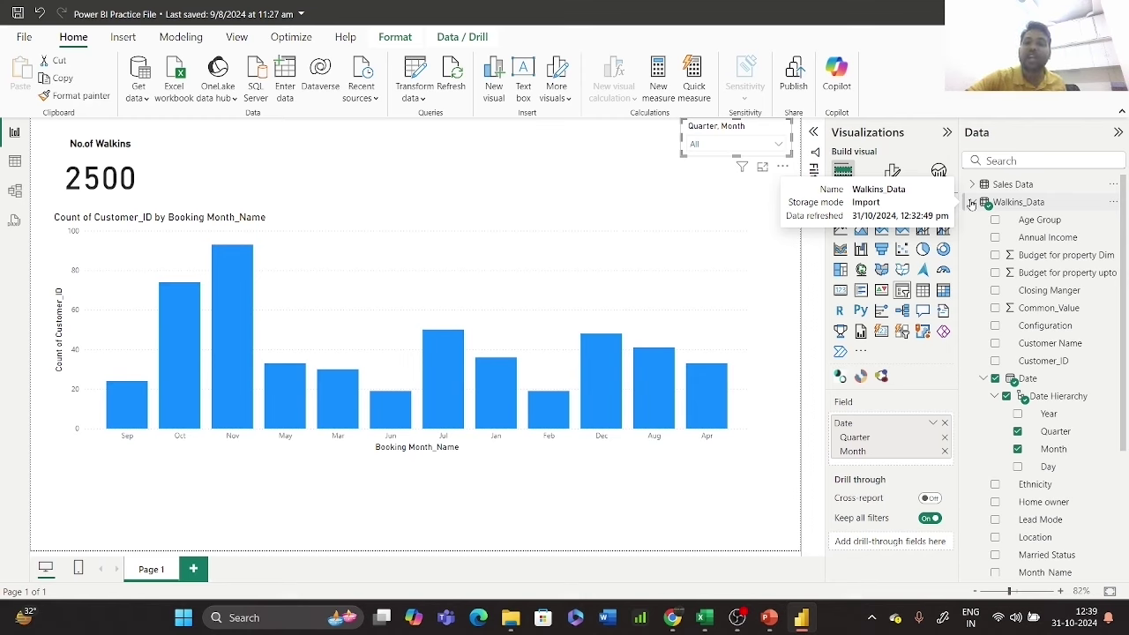
left_click(720, 222)
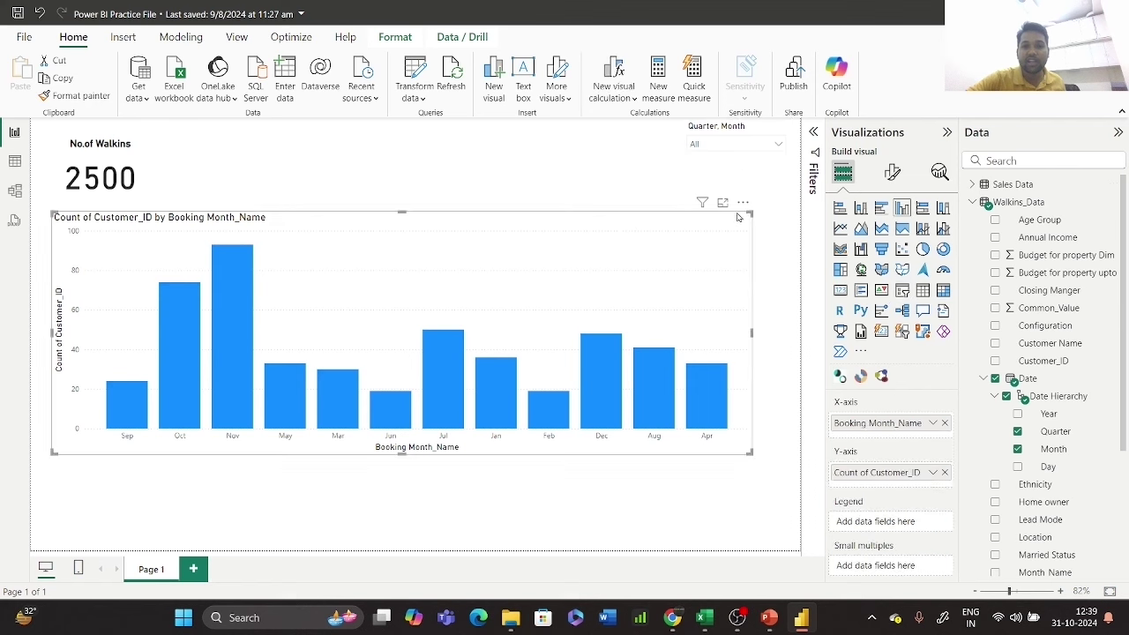
left_click(744, 204)
mouse_move(804, 315)
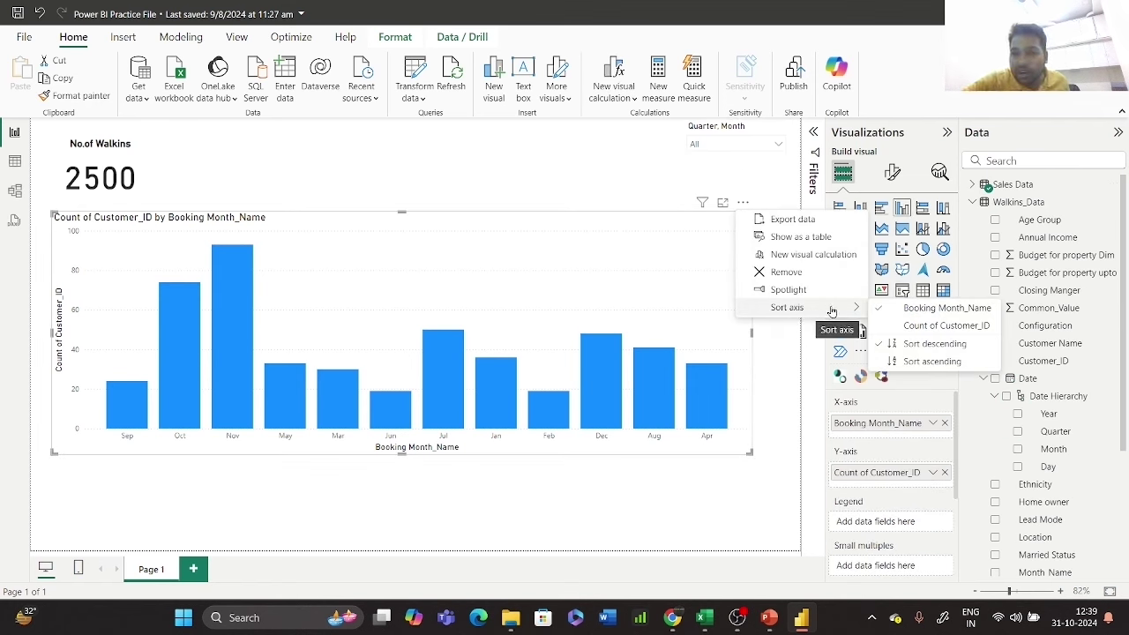
left_click(896, 323)
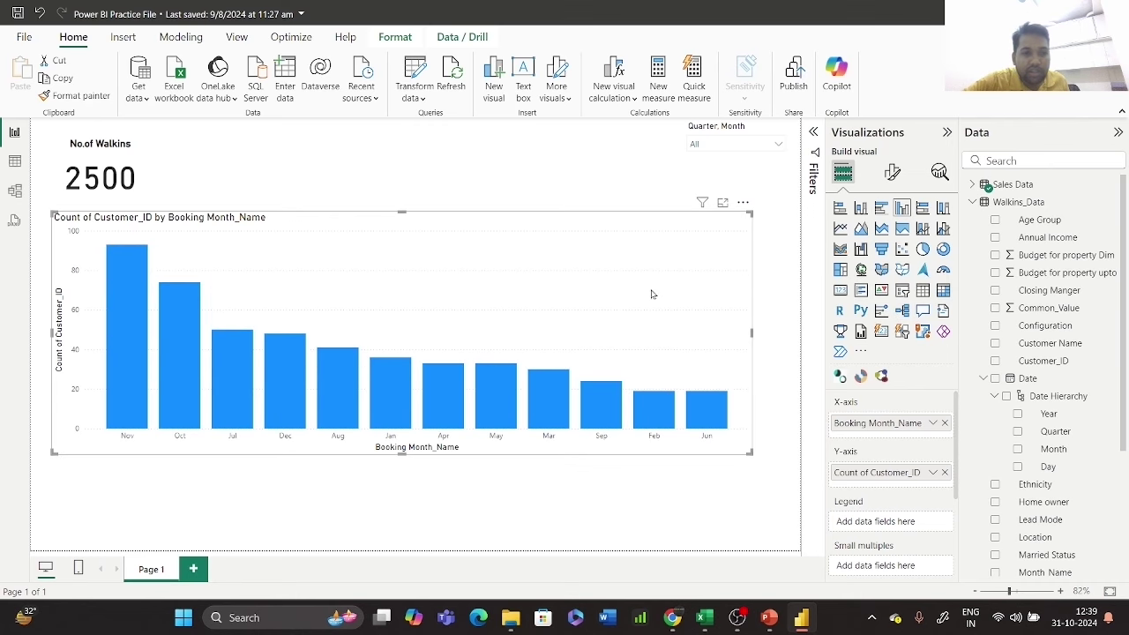
left_click(15, 162)
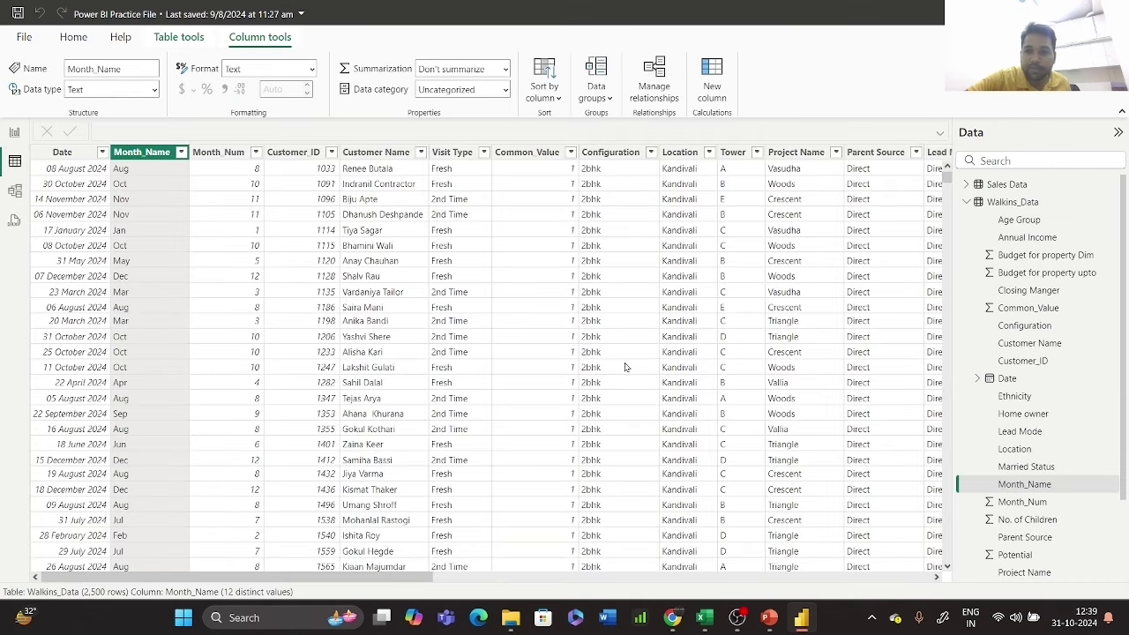
- Set Month_Name to sort by Month_Num in table view and return to the report page
left_click(967, 202)
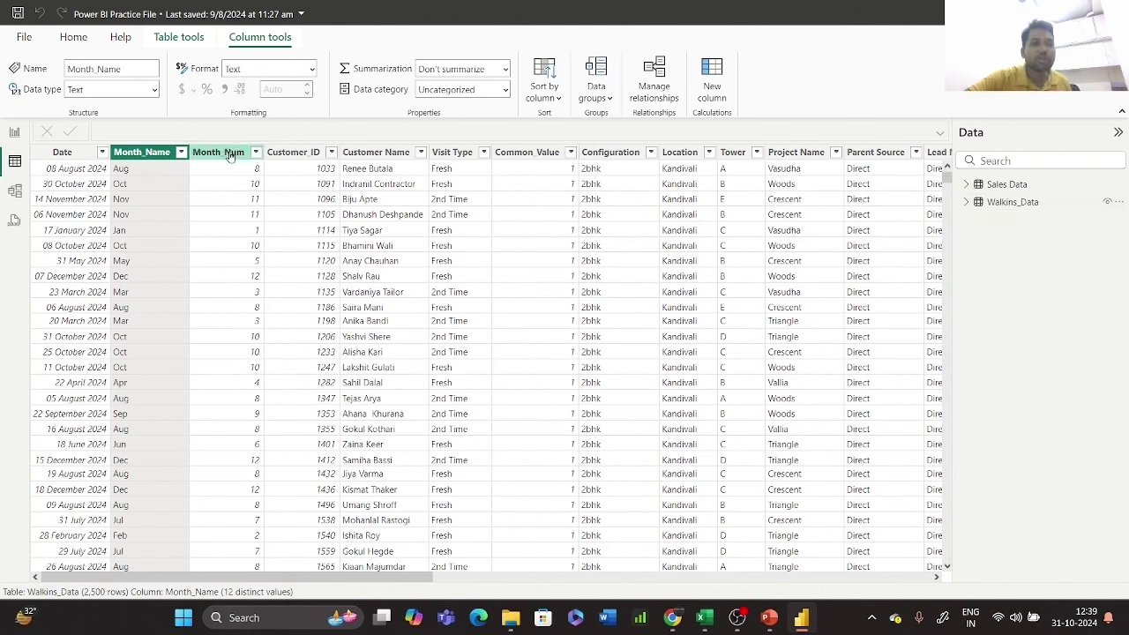
left_click(540, 91)
left_click(568, 498)
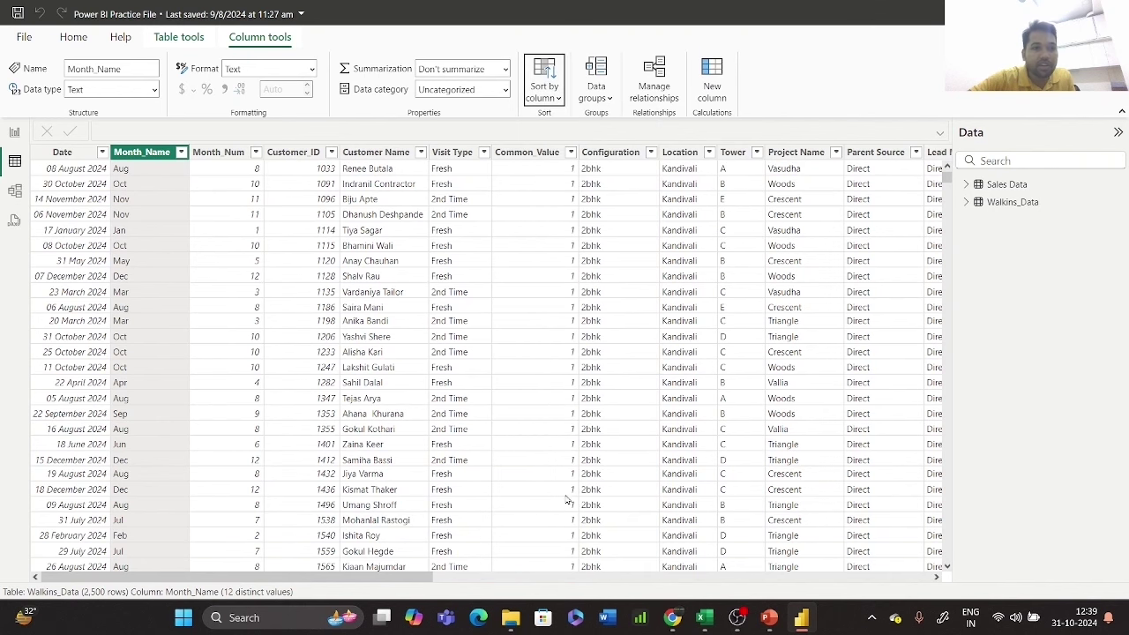
left_click(14, 133)
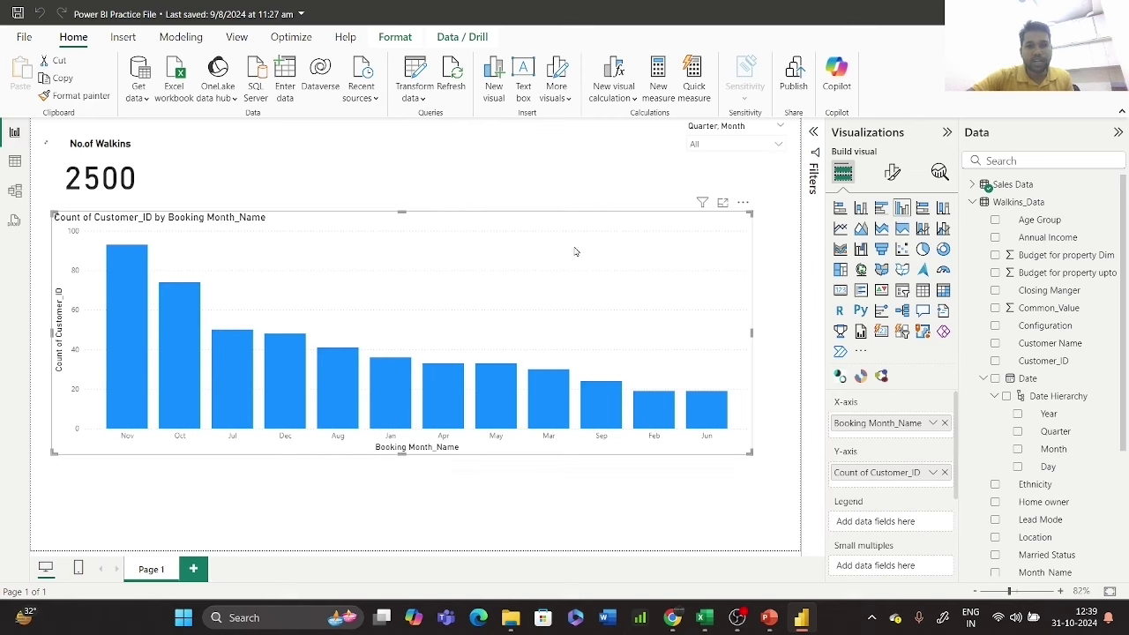
- Replace the chart fields with Date hierarchy Month on the x-axis and Count of Customer_ID as values
left_click(945, 423)
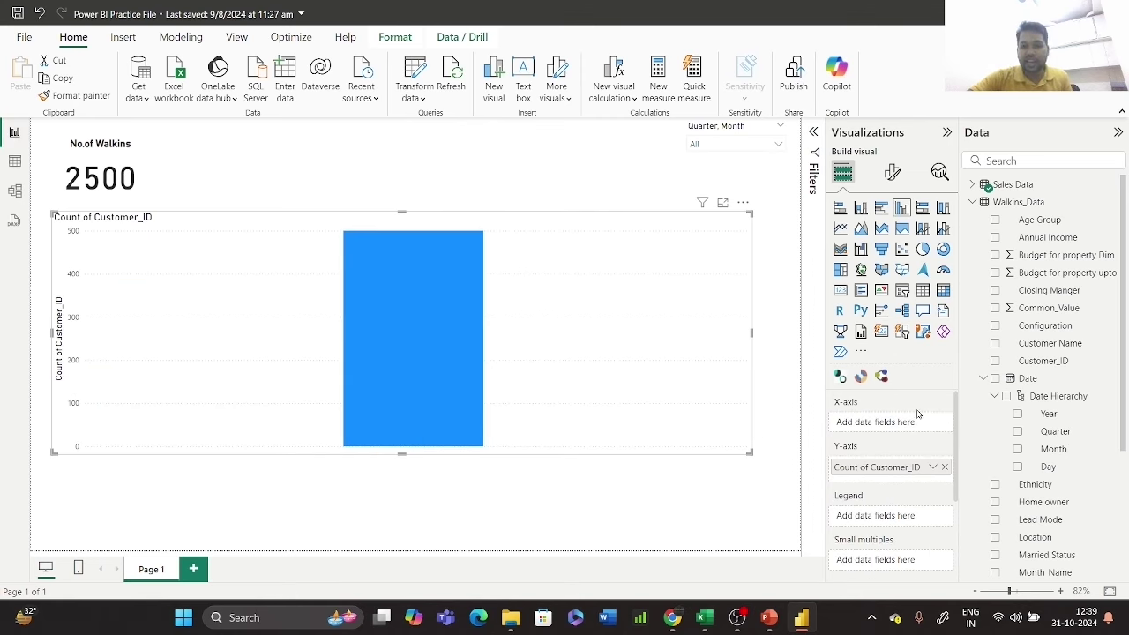
left_click(945, 468)
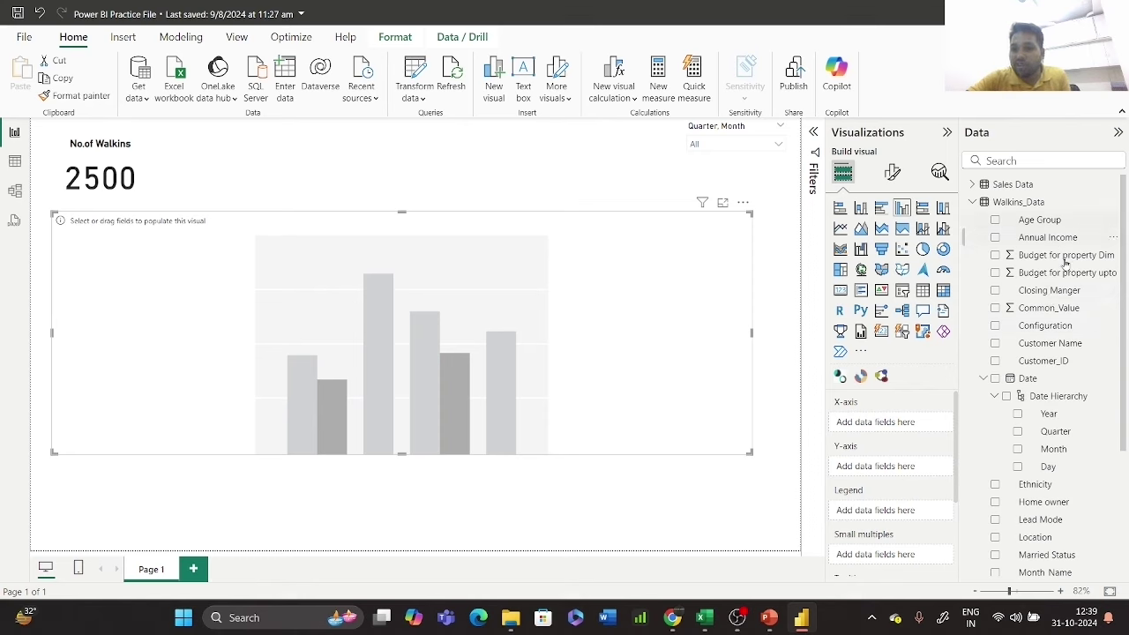
left_click_drag(1075, 452, 933, 433)
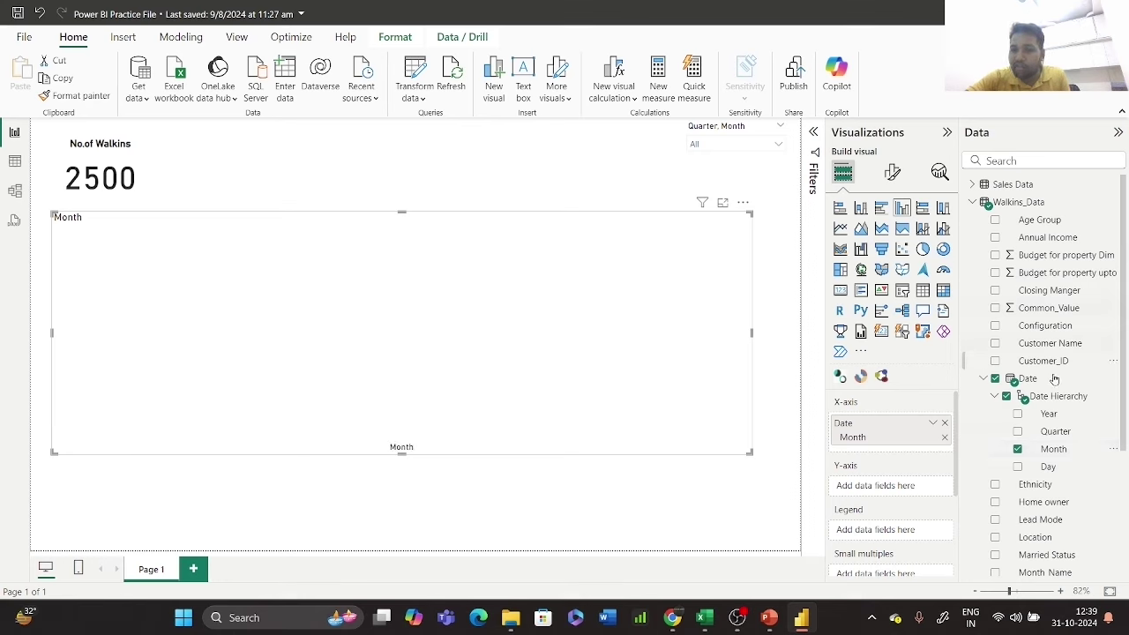
left_click_drag(1068, 362, 918, 492)
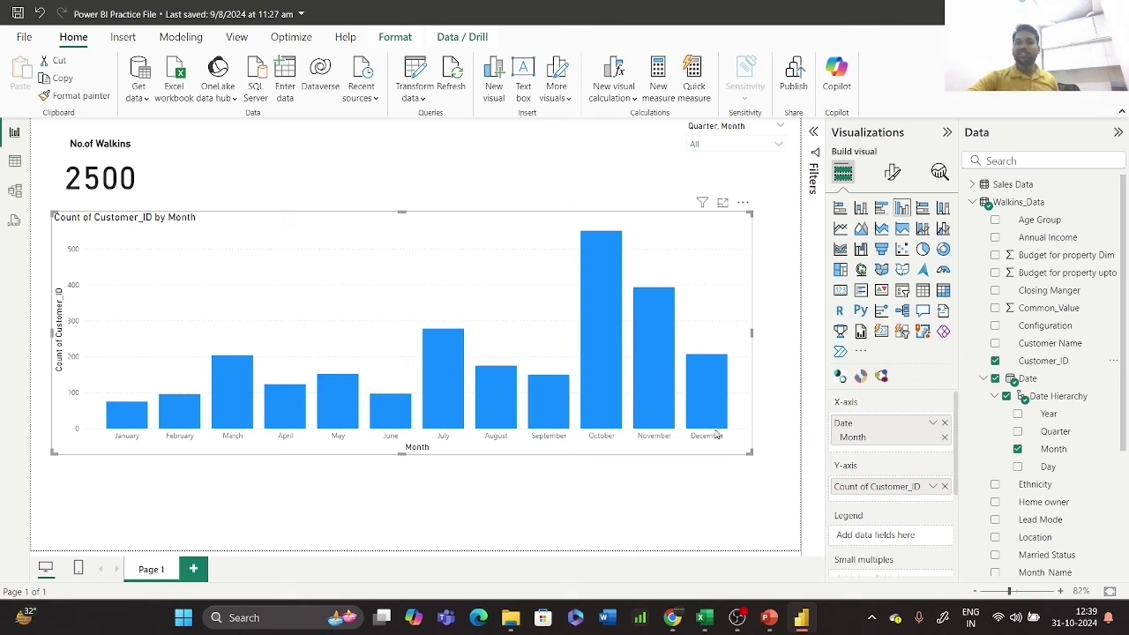
left_click(892, 172)
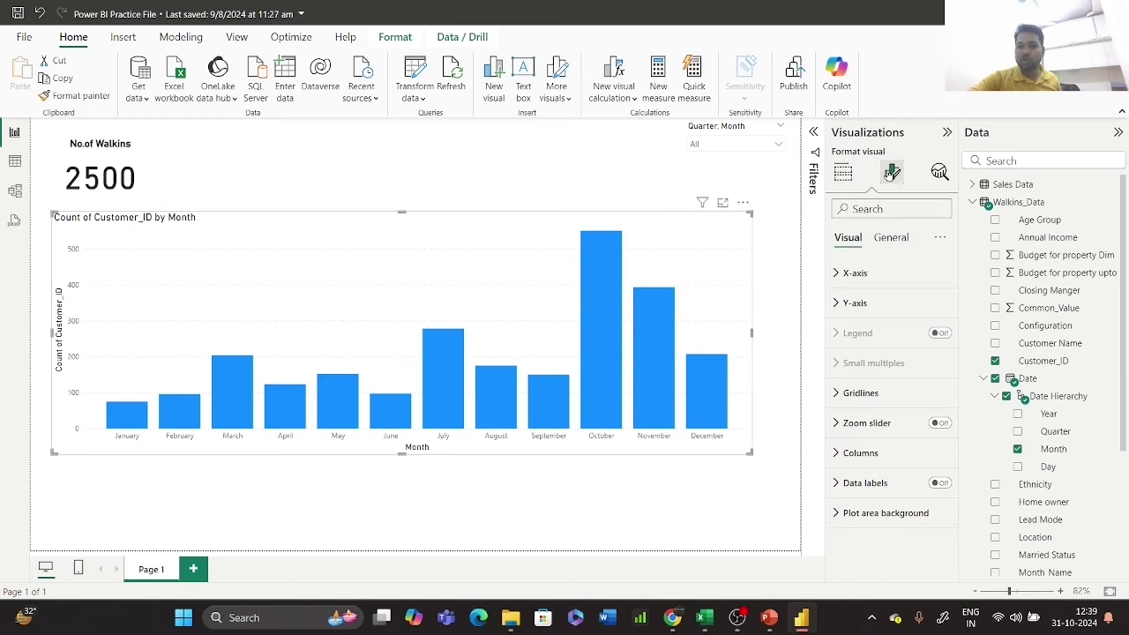
- Turn on data labels, shrink the column chart and place it beside the No.of Walkins card
left_click(941, 485)
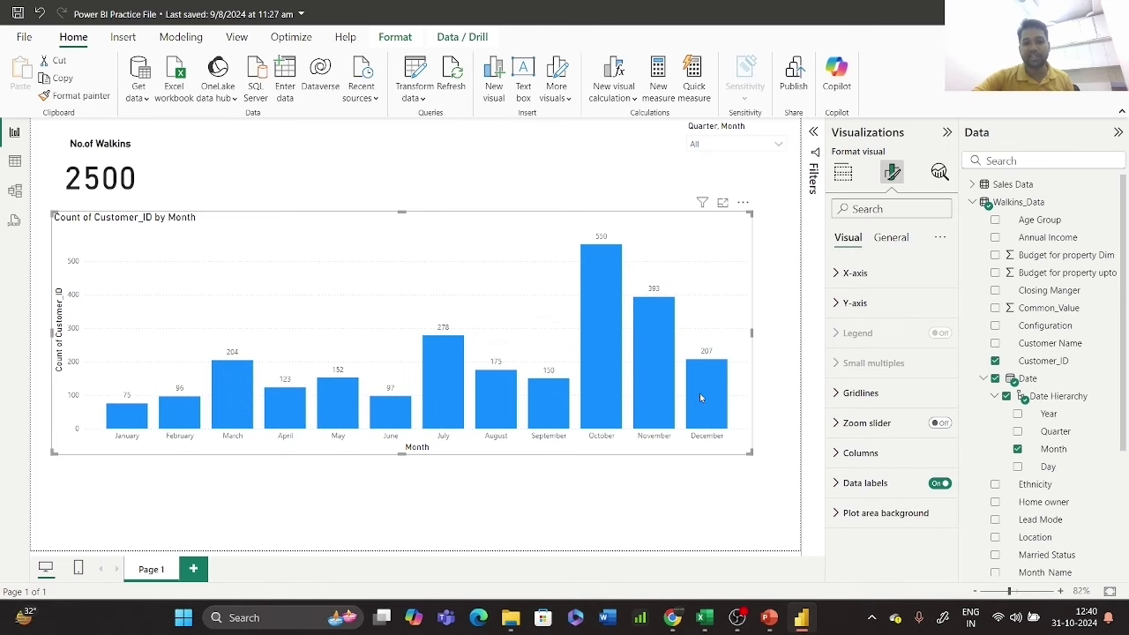
left_click_drag(750, 451, 345, 305)
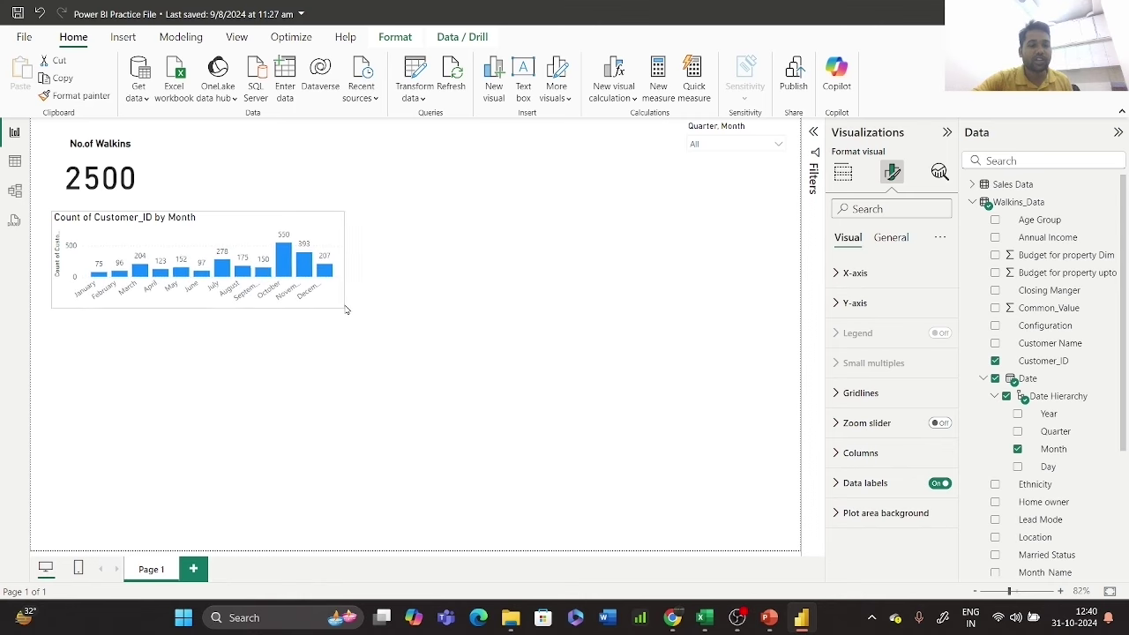
left_click_drag(246, 235, 355, 153)
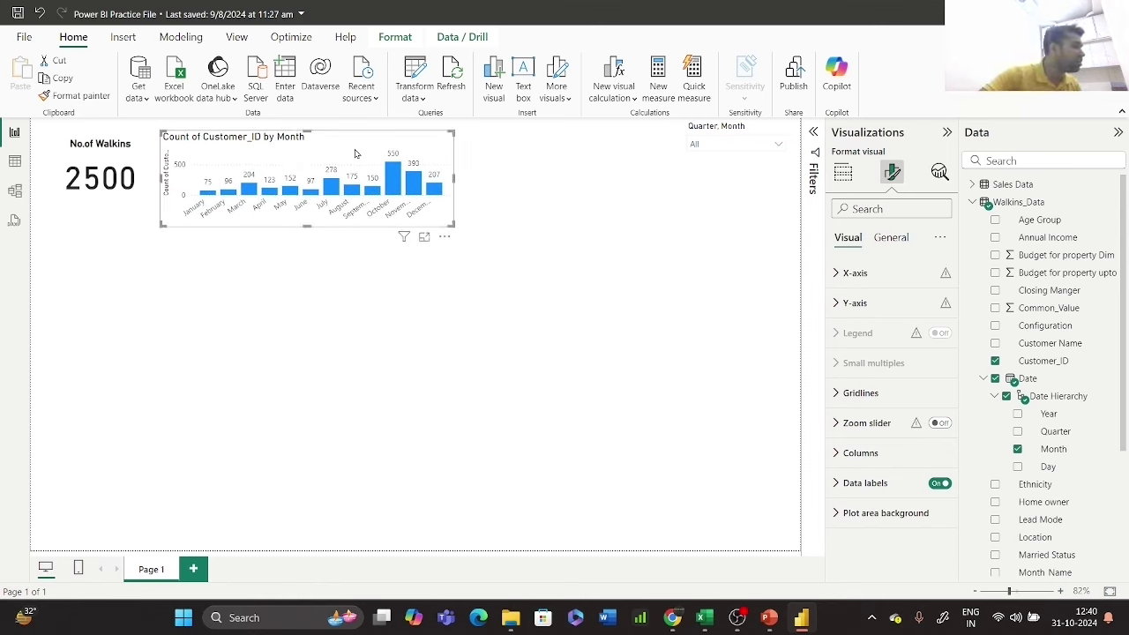
left_click(530, 305)
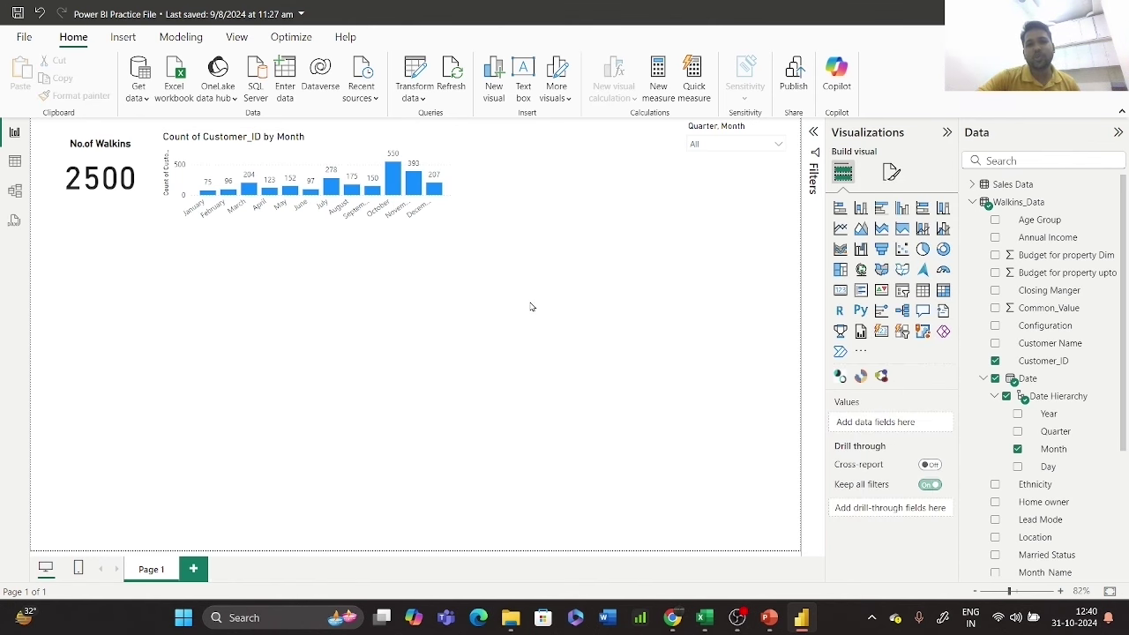
- Add an empty pie chart below the No.of Walkins card and resize it
left_click(921, 249)
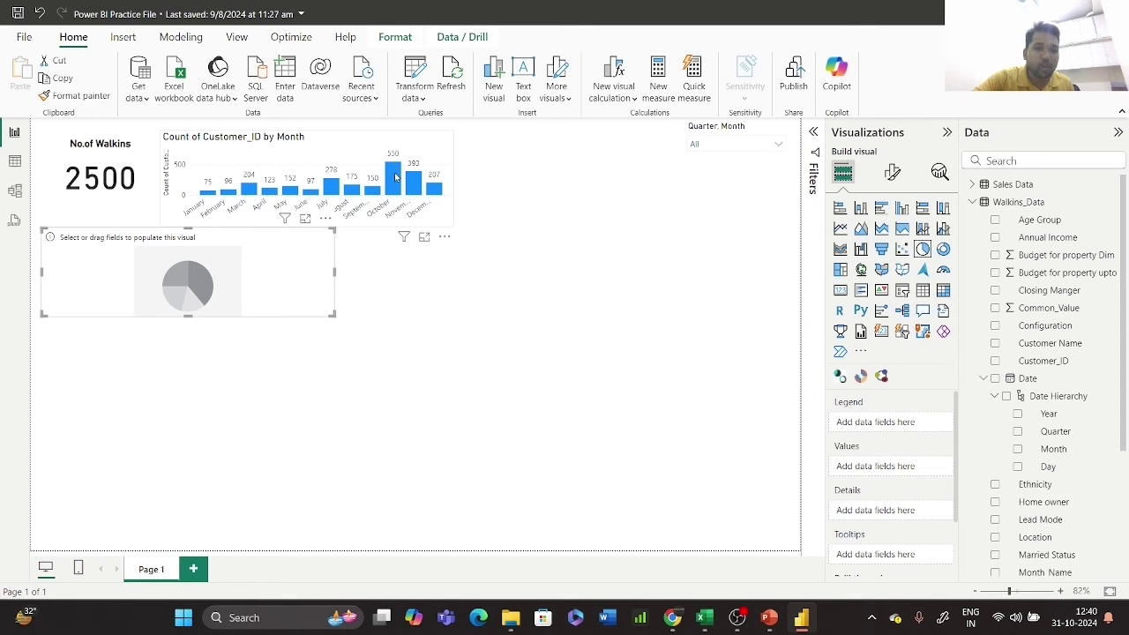
left_click_drag(187, 314, 174, 391)
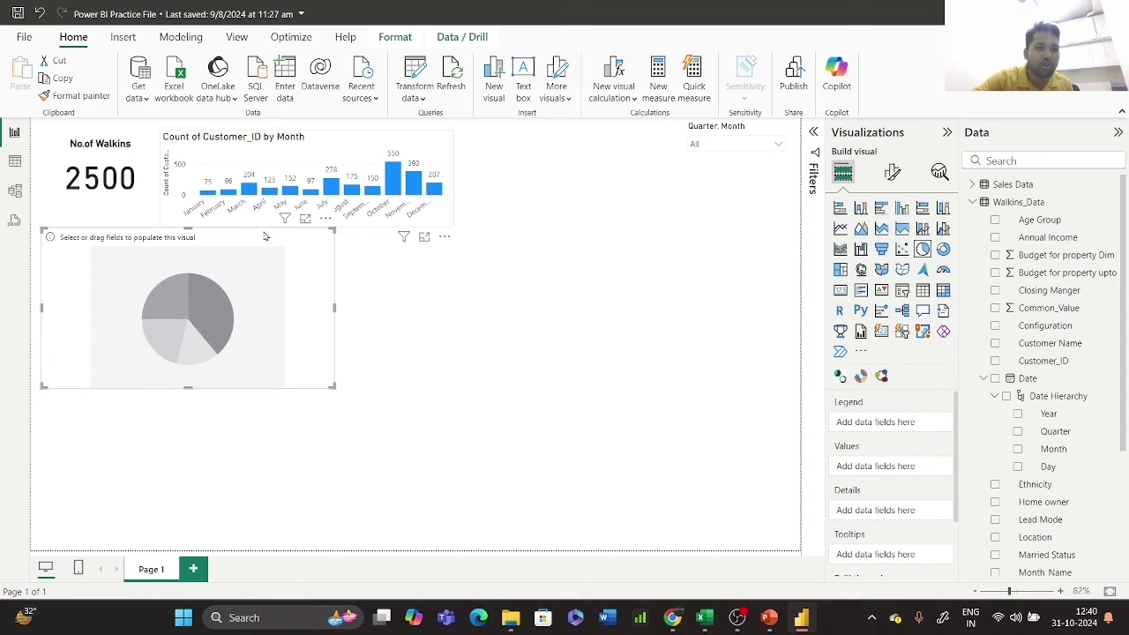
left_click_drag(333, 387, 281, 374)
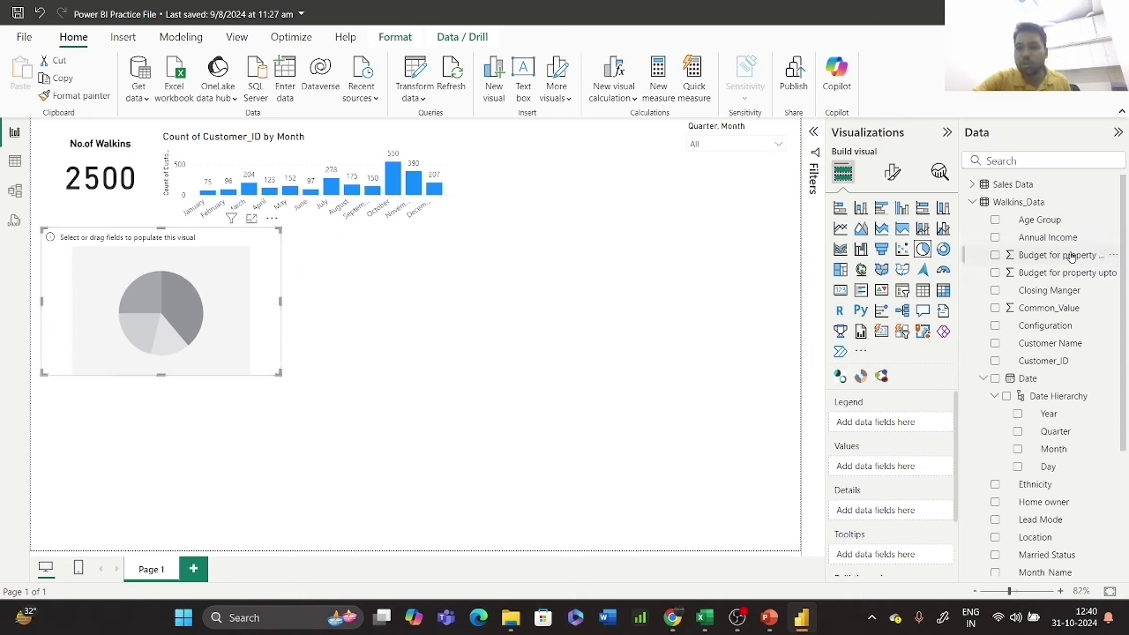
- Use Location as the pie's legend and Common_Value as its values, then enlarge the pie
left_click(1022, 159)
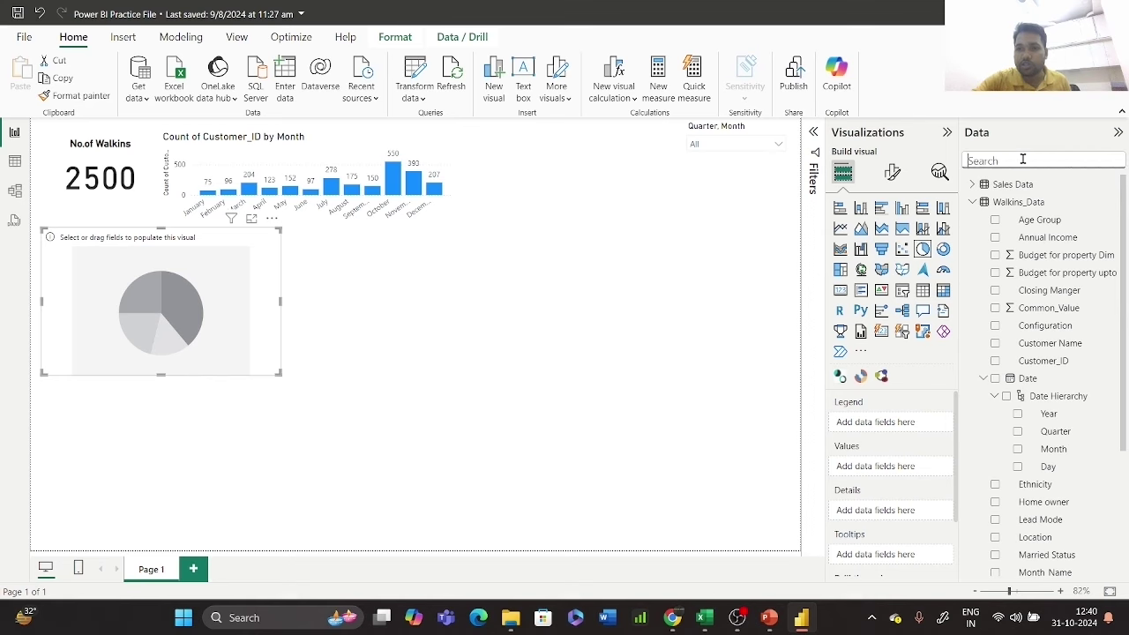
type("loc")
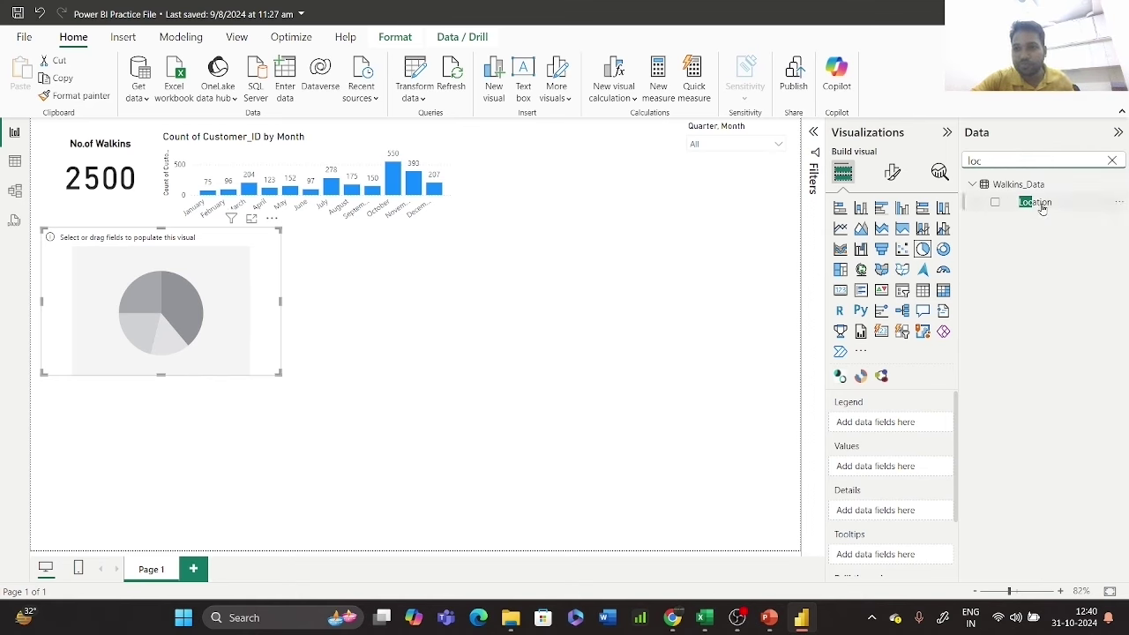
left_click_drag(1036, 202, 909, 429)
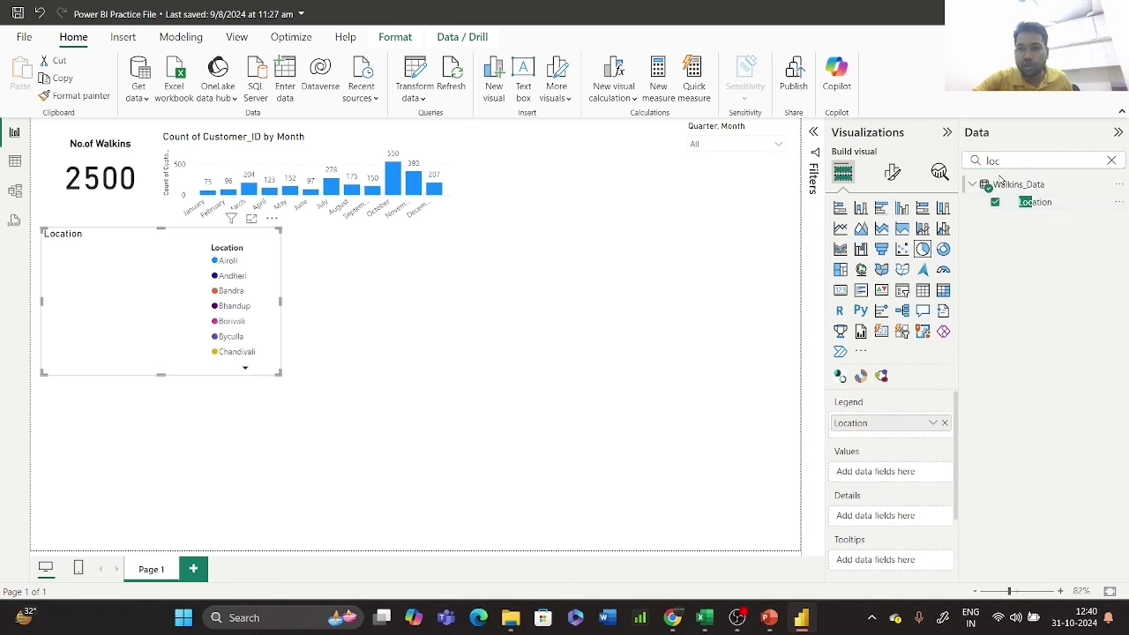
double_click(967, 159)
key("BackSpace")
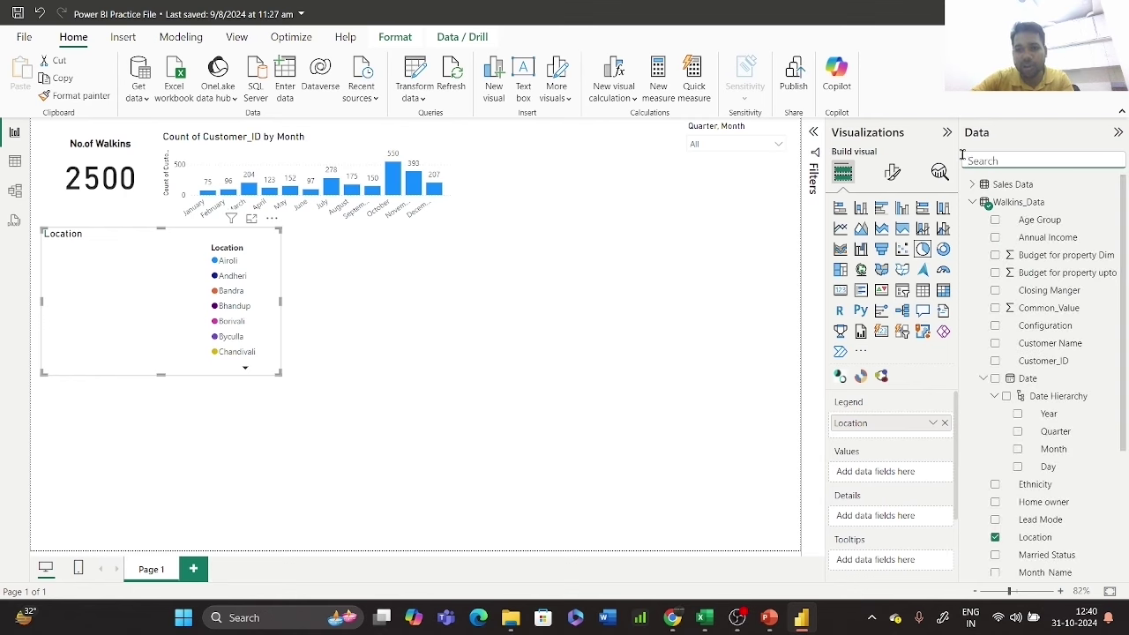
type("com")
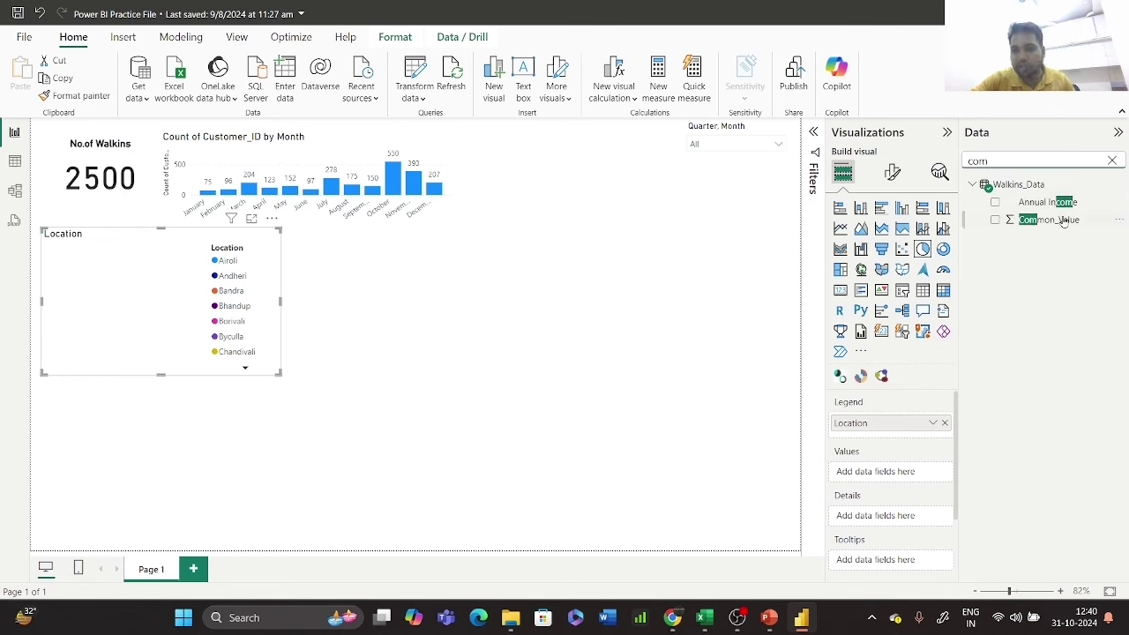
left_click_drag(1048, 220, 913, 472)
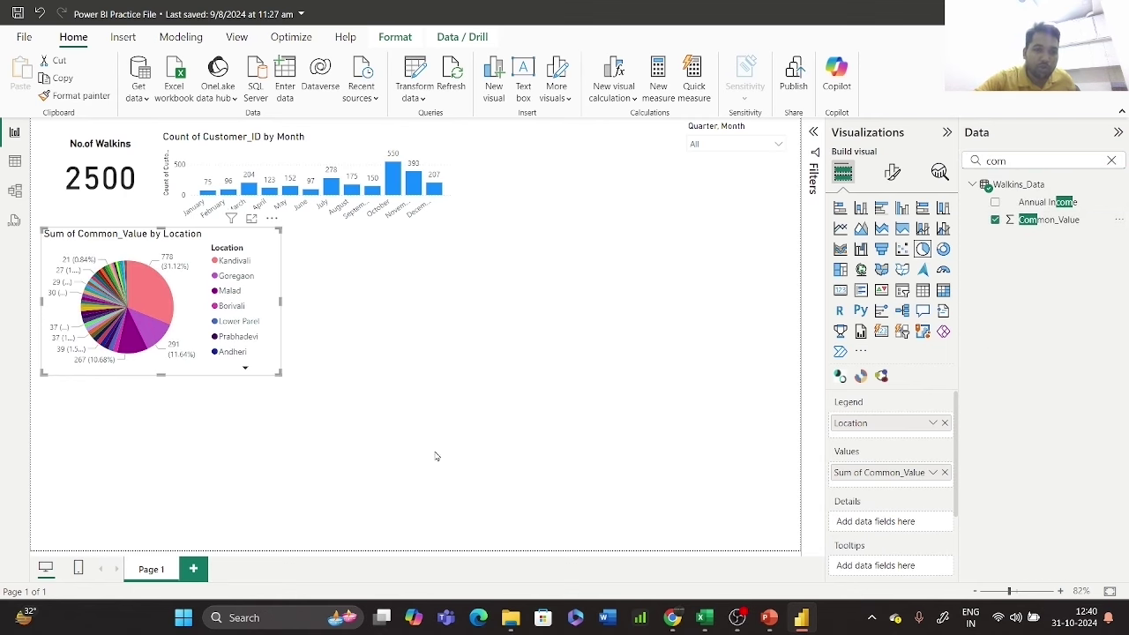
left_click_drag(278, 374, 334, 462)
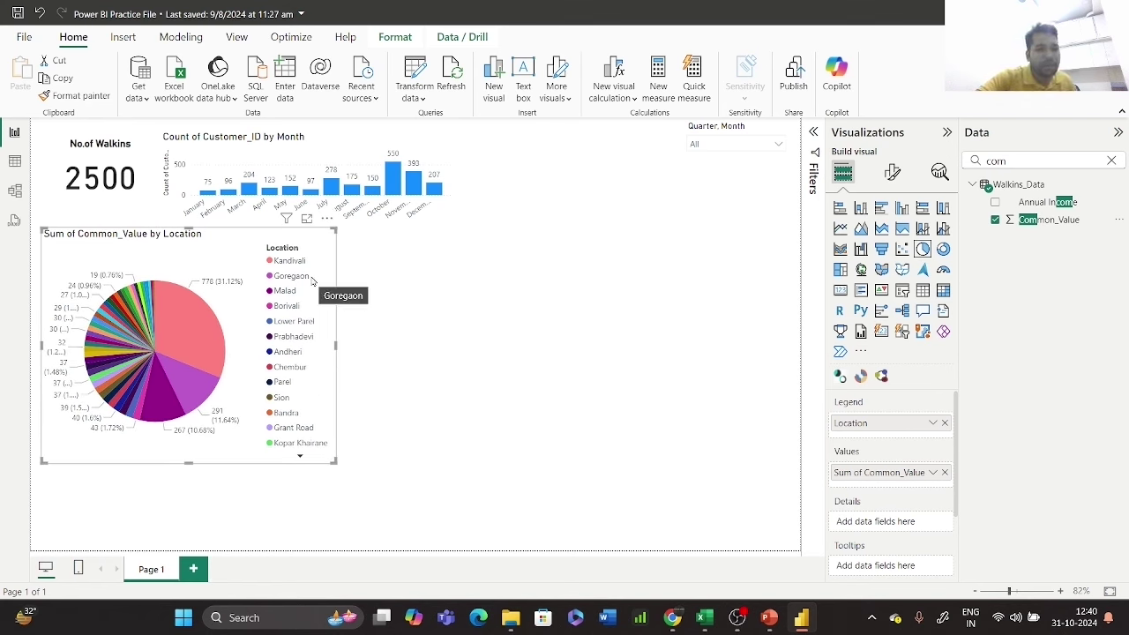
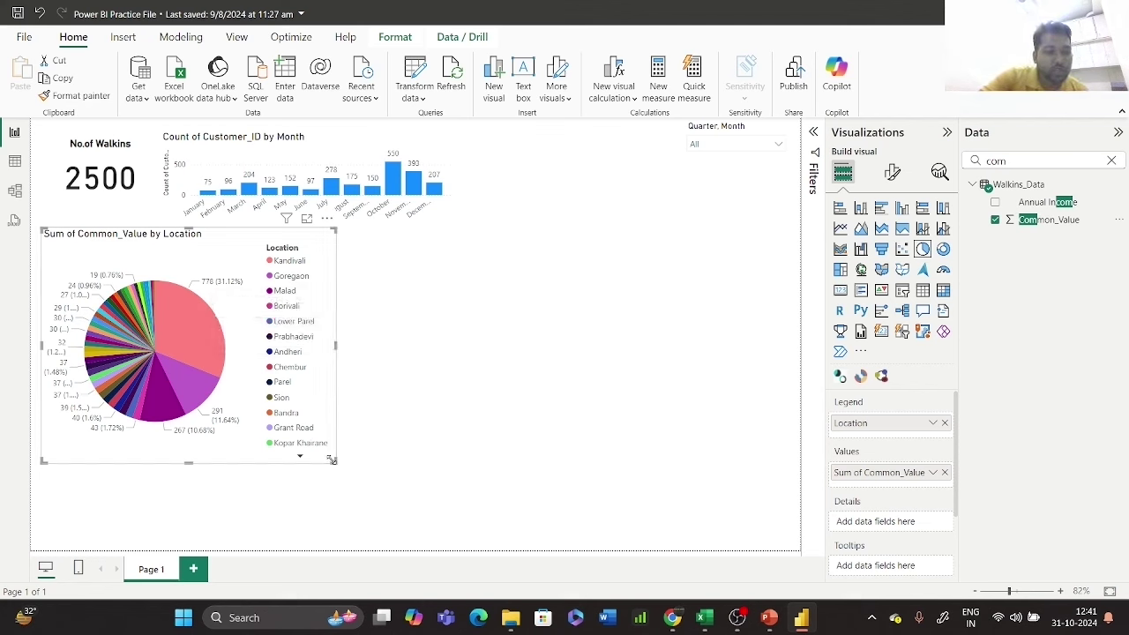
- Turn off the Common_Value by Location pie's legend and shrink it to a small square
left_click_drag(332, 459, 375, 471)
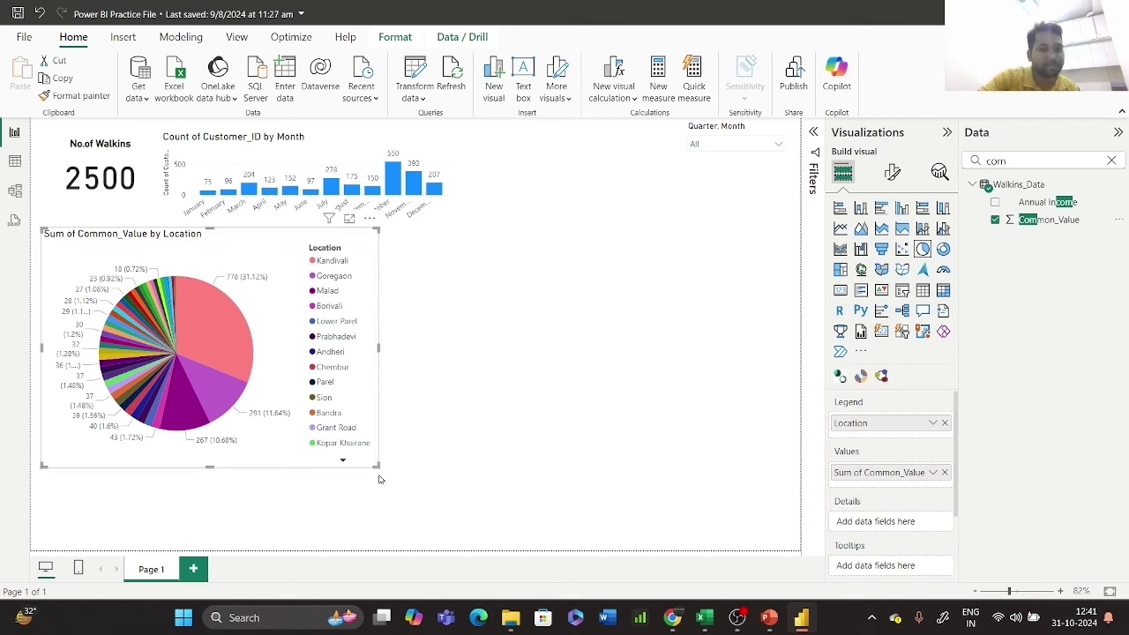
left_click_drag(375, 467, 310, 422)
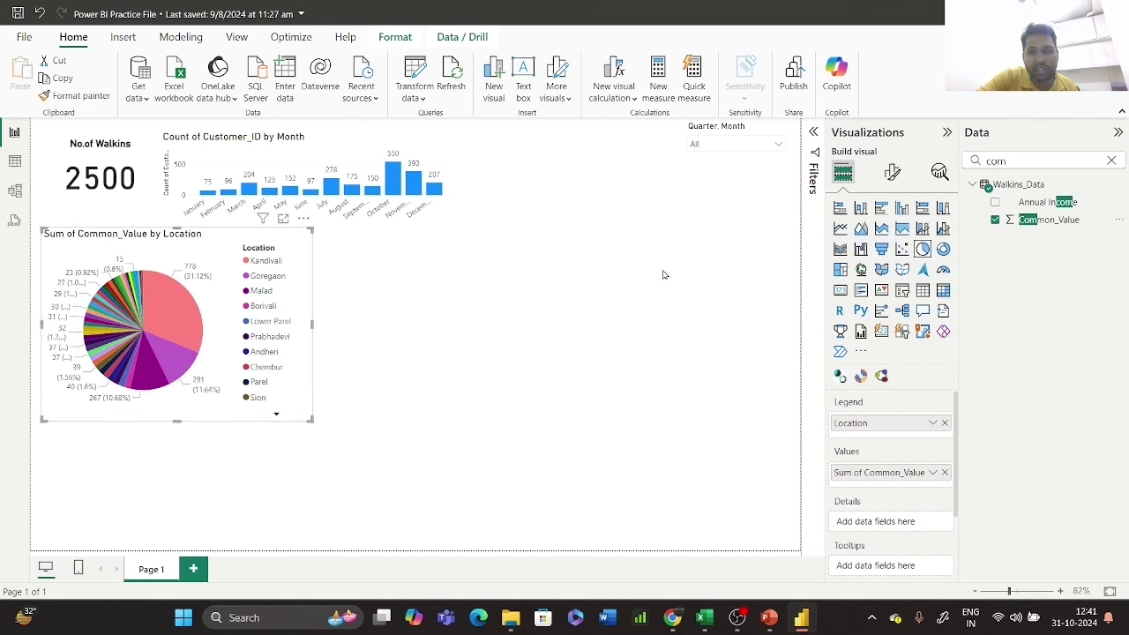
left_click(893, 172)
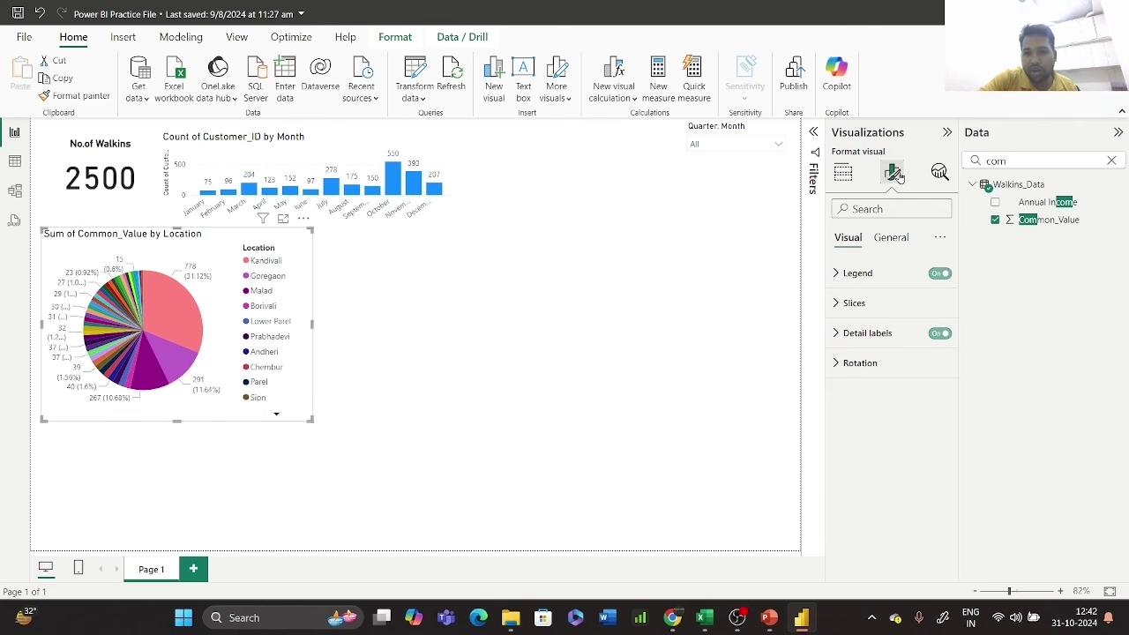
left_click(940, 273)
left_click_drag(306, 424, 239, 396)
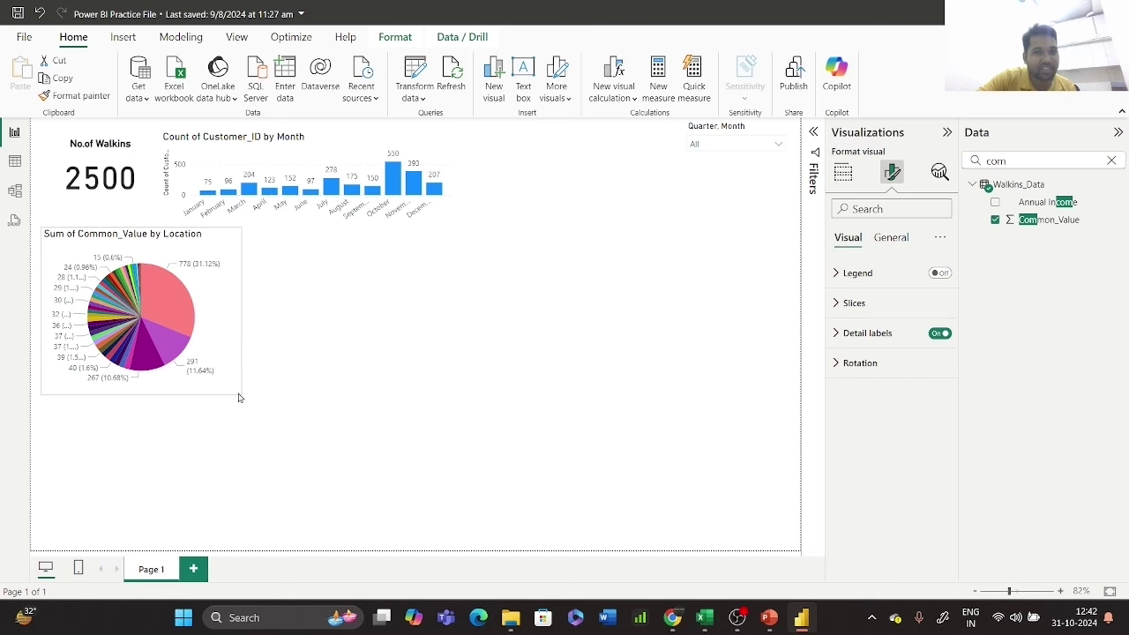
mouse_move(231, 310)
left_mouse_down()
mouse_move(231, 333)
mouse_move(231, 321)
left_mouse_up()
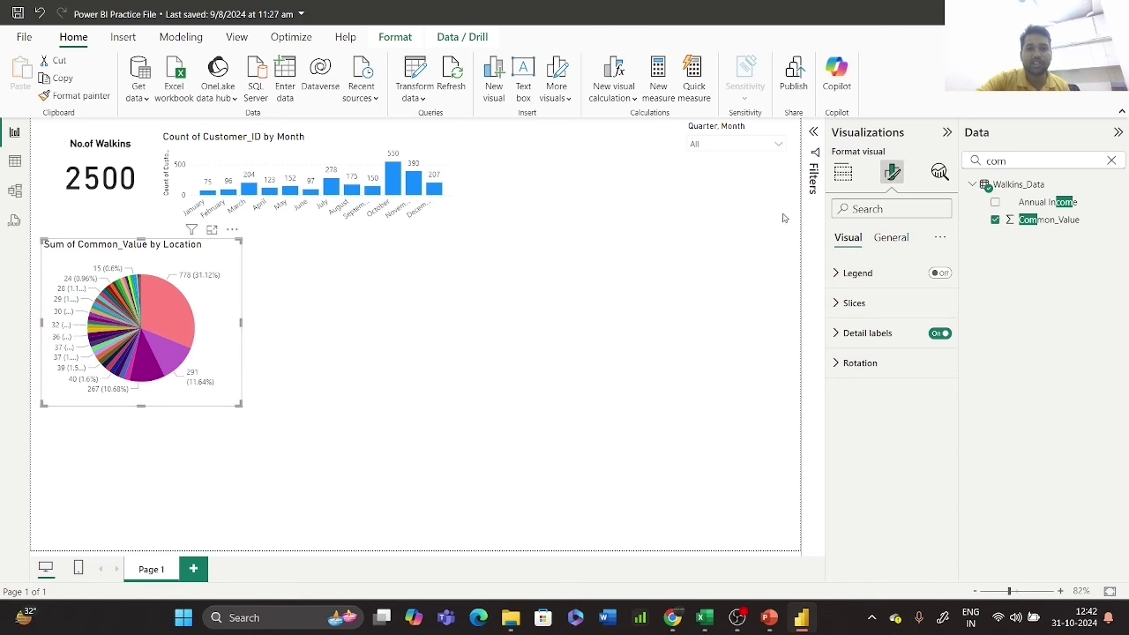
left_click(779, 143)
left_click(732, 179)
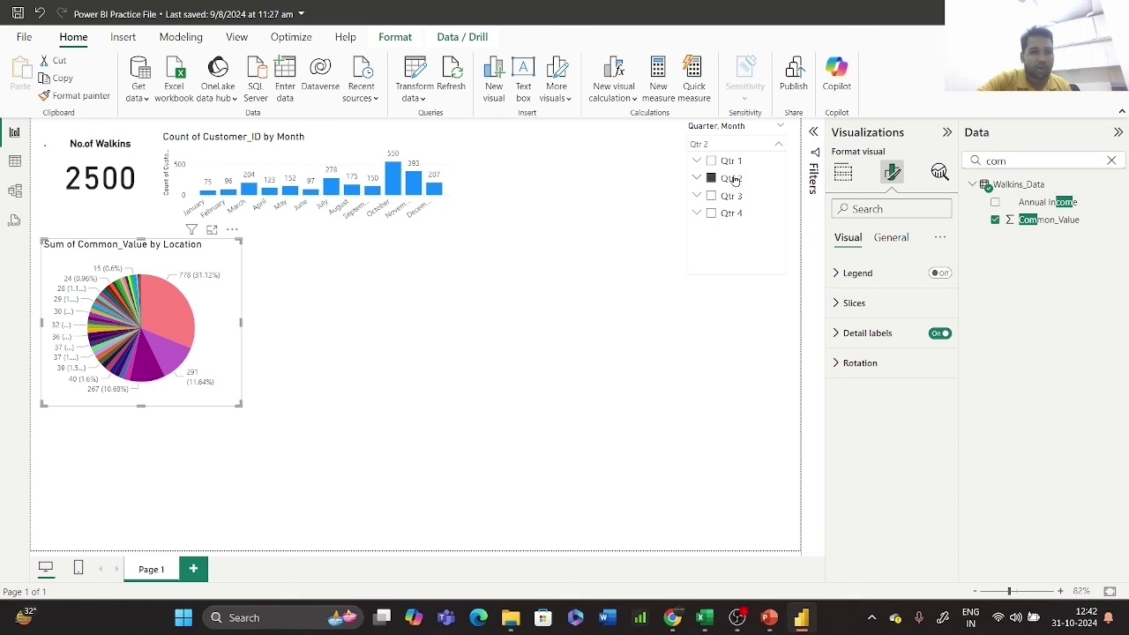
left_click(731, 180)
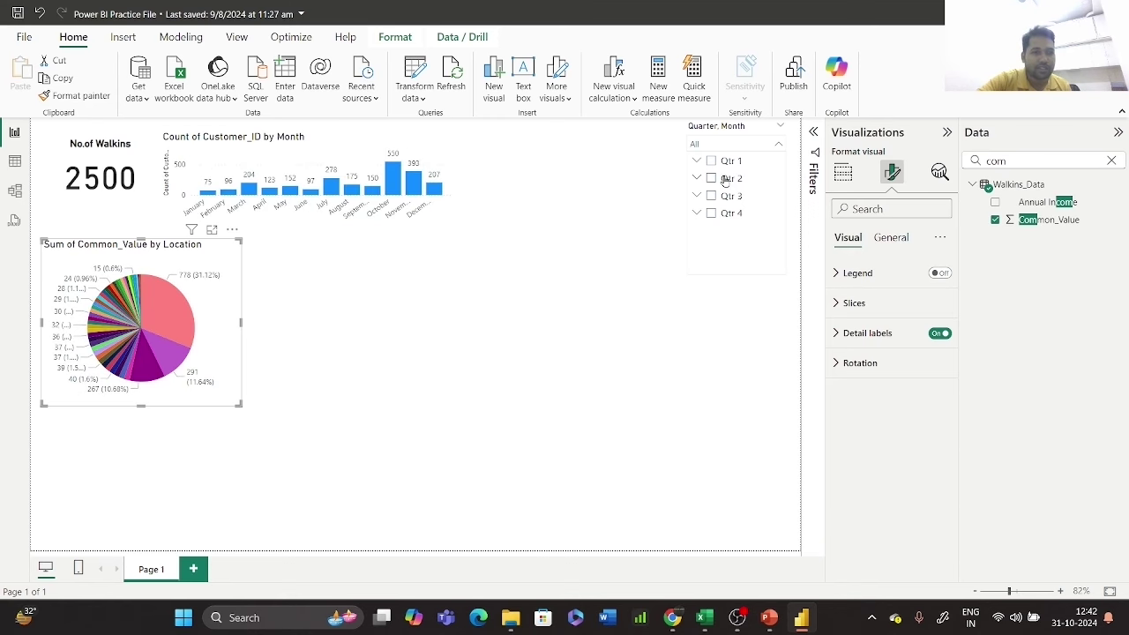
left_click(725, 200)
left_click(729, 213)
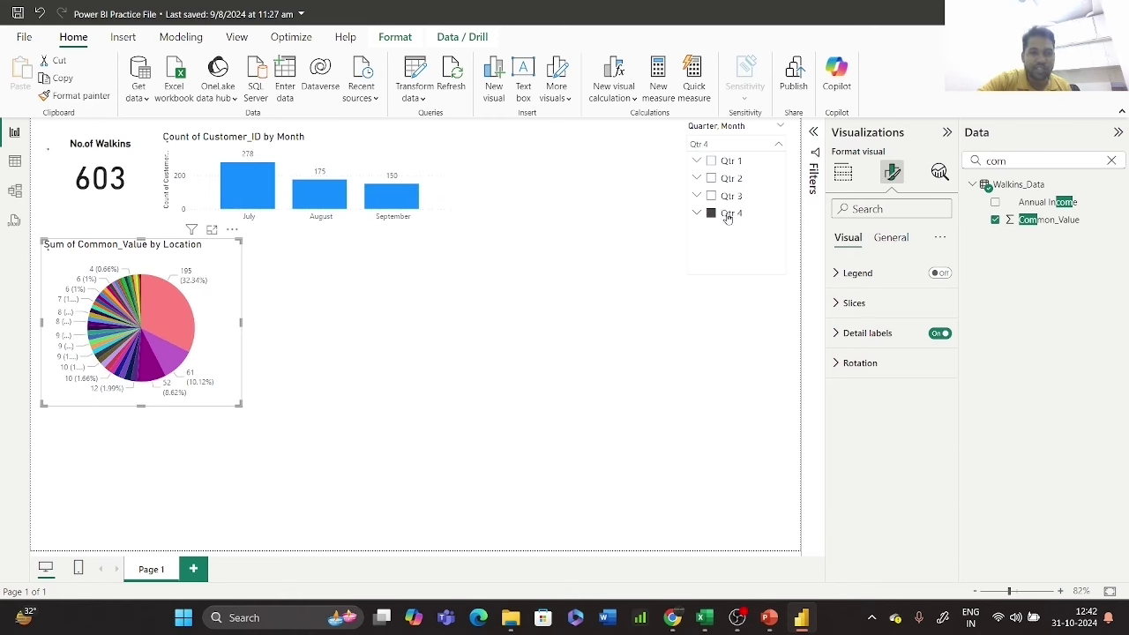
left_click(725, 162)
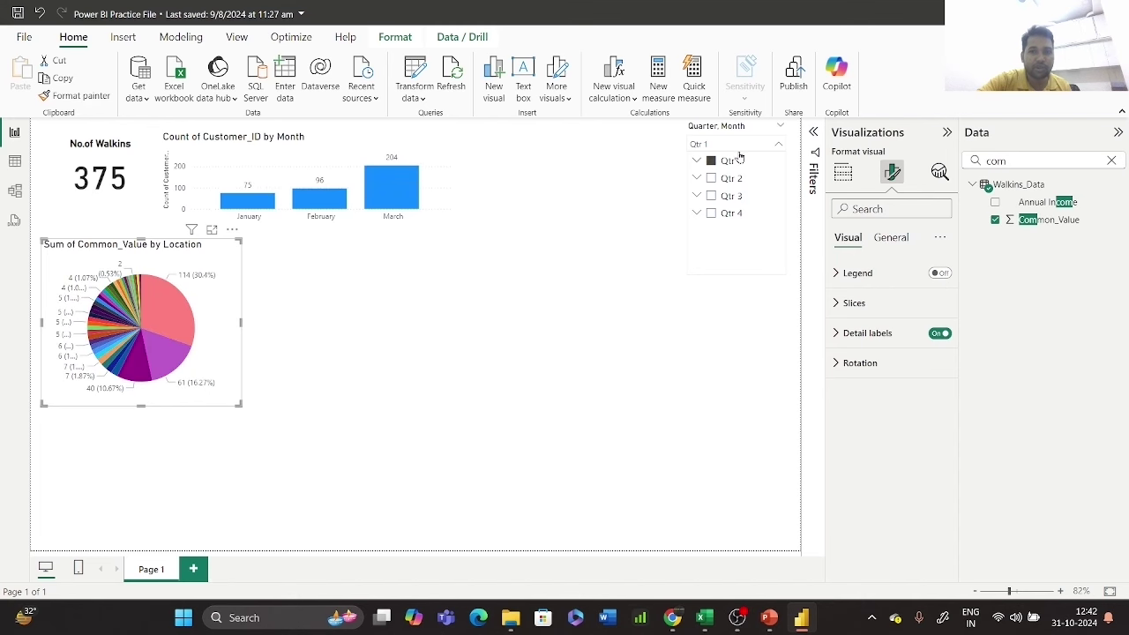
left_click(768, 130)
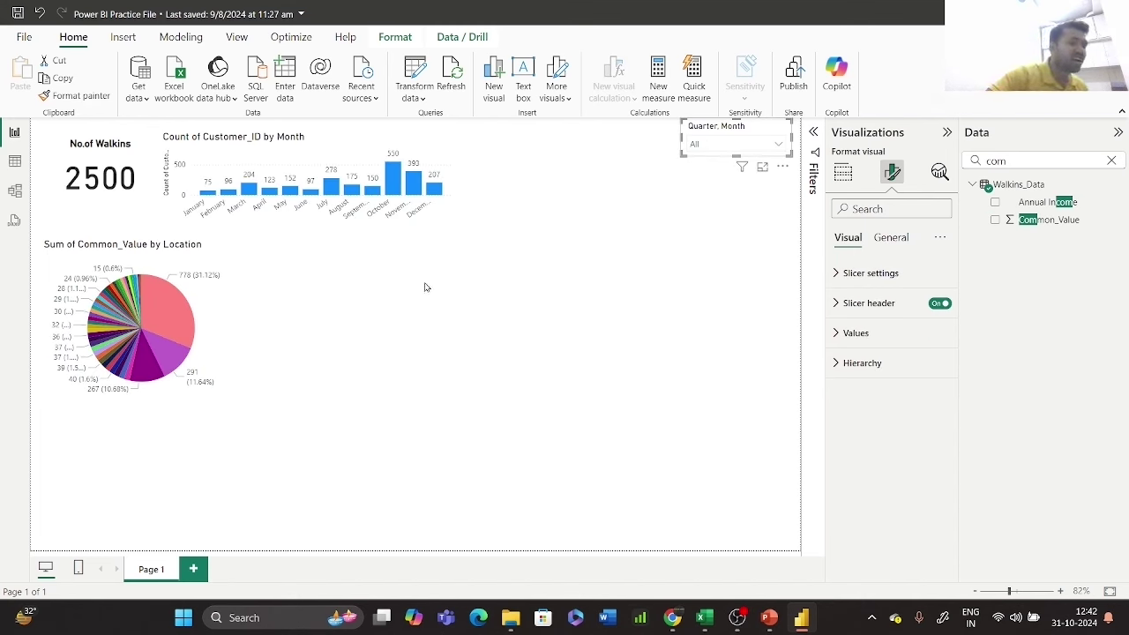
left_click(215, 293)
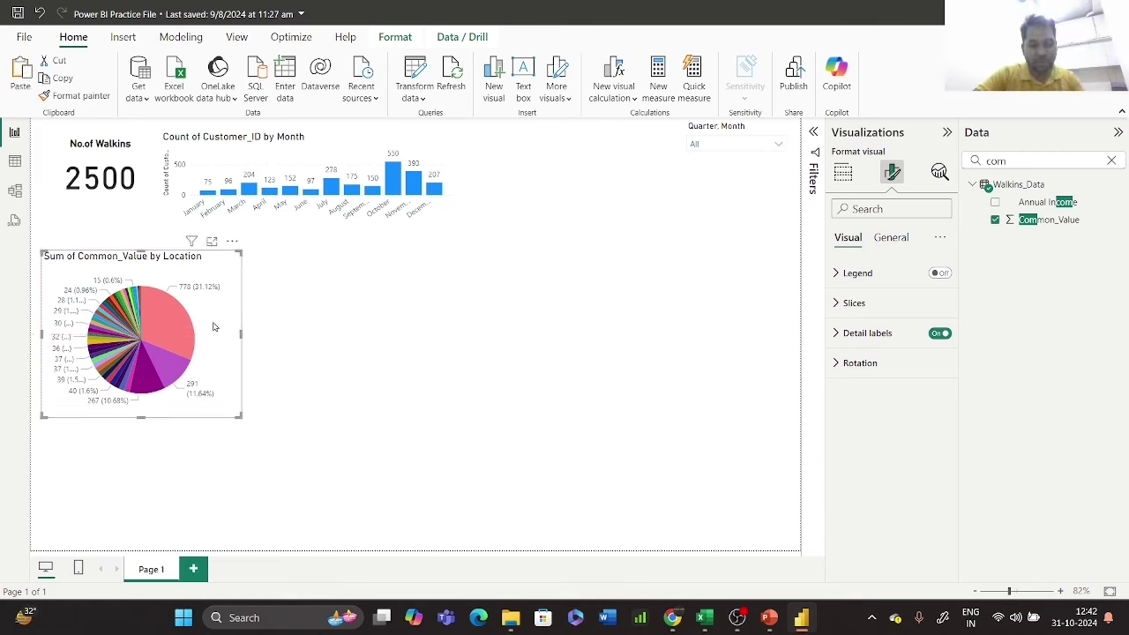
- Paste a copy of the Common_Value pie and line it up beside the original
mouse_move(221, 315)
left_mouse_down()
mouse_move(310, 318)
mouse_move(242, 307)
left_mouse_up()
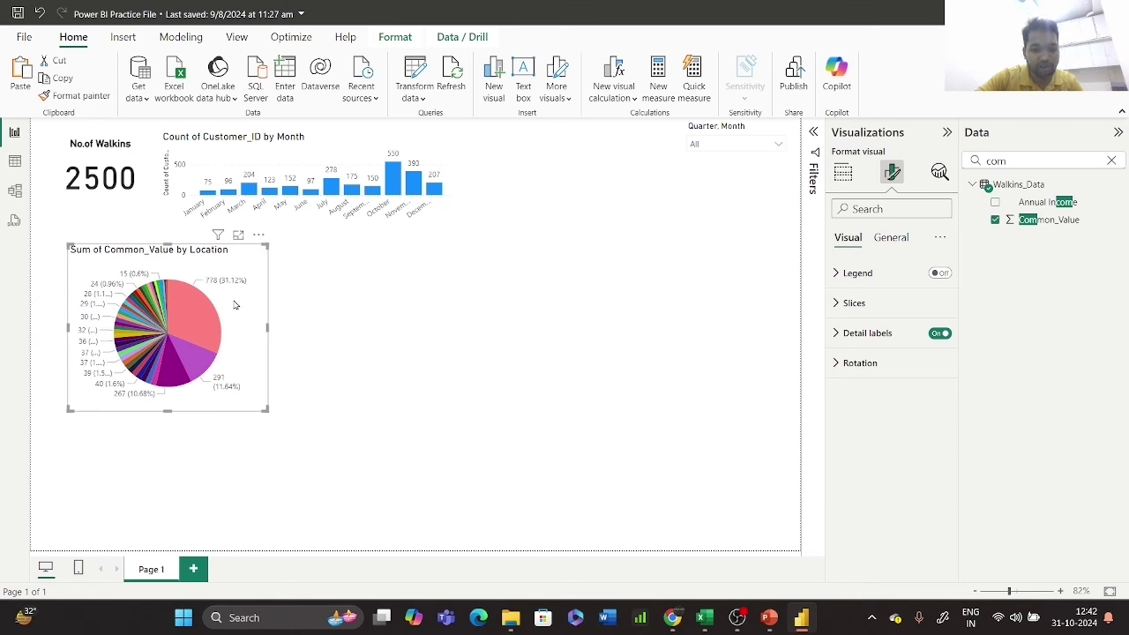
key("ctrl+v")
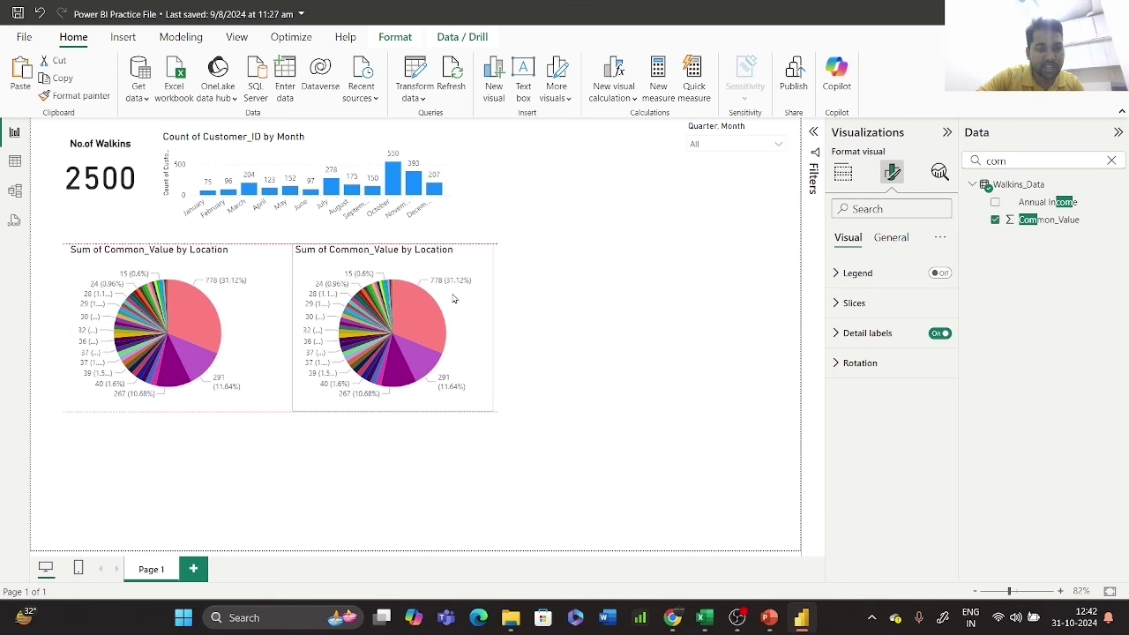
left_click_drag(258, 304, 233, 304)
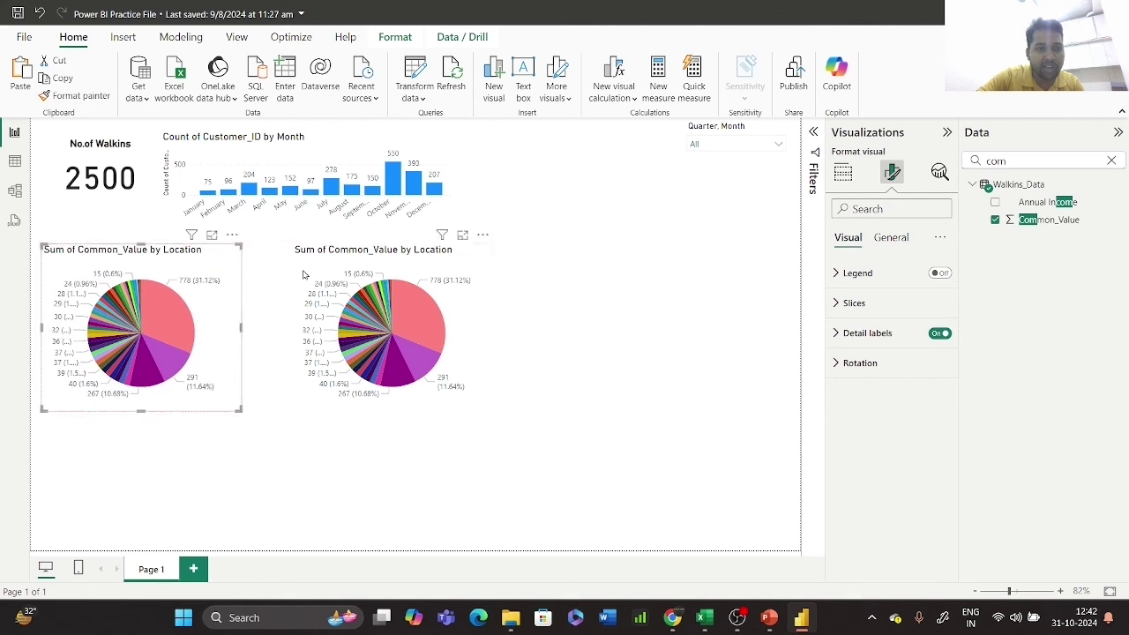
left_click_drag(322, 268, 285, 268)
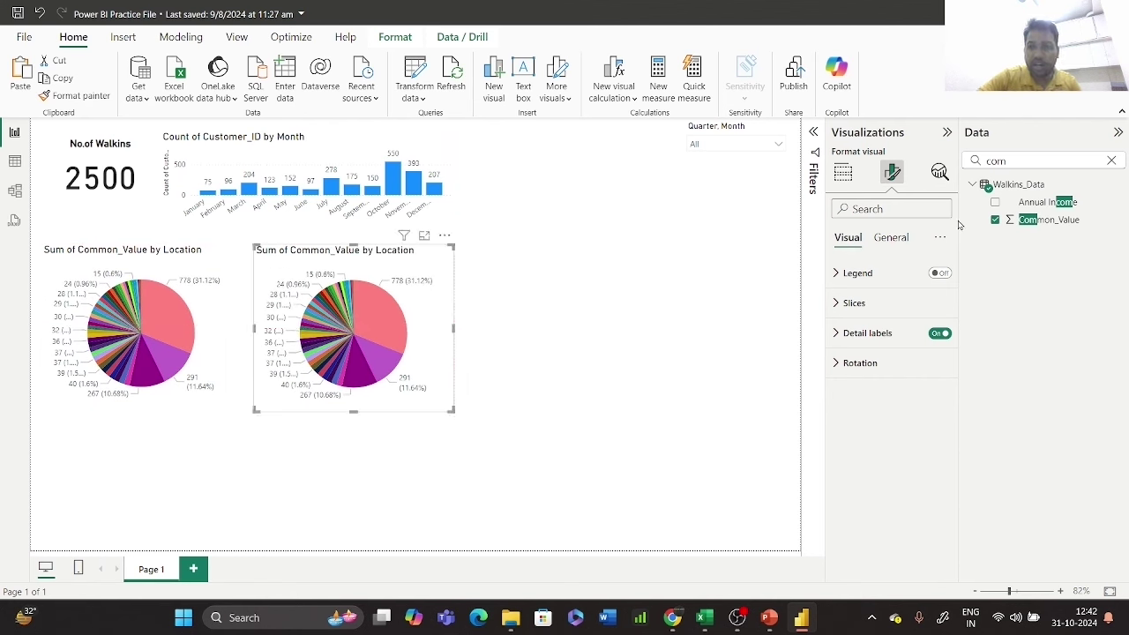
- Remove Location, and a trial Configuration field, from the copy's legend, then switch to the Walkins Data workbook
left_click(1107, 160)
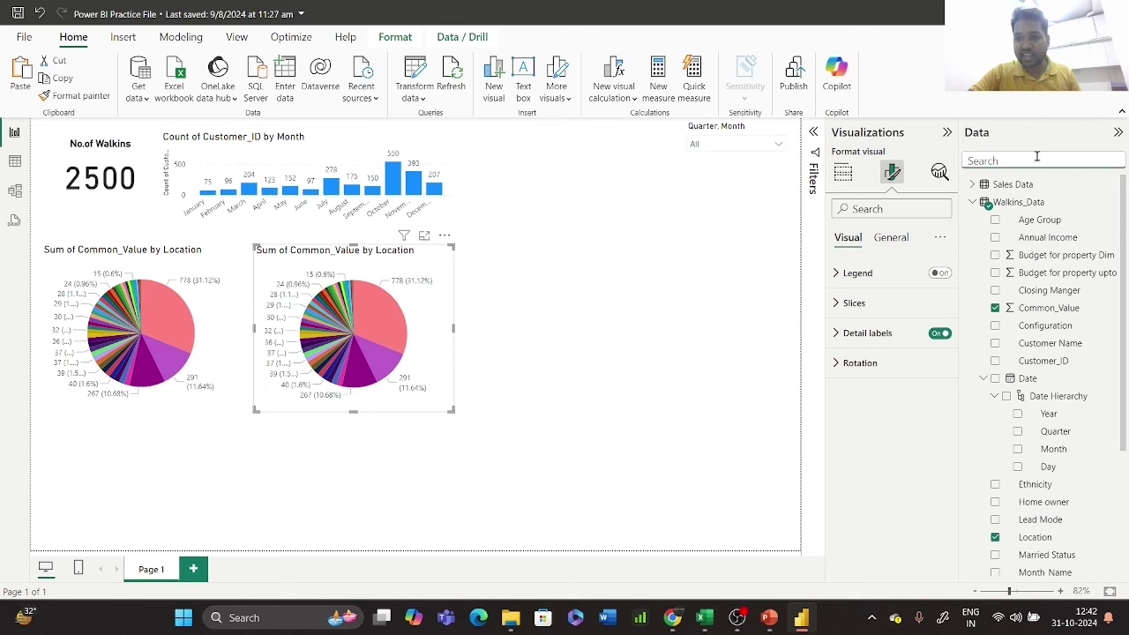
left_click(844, 173)
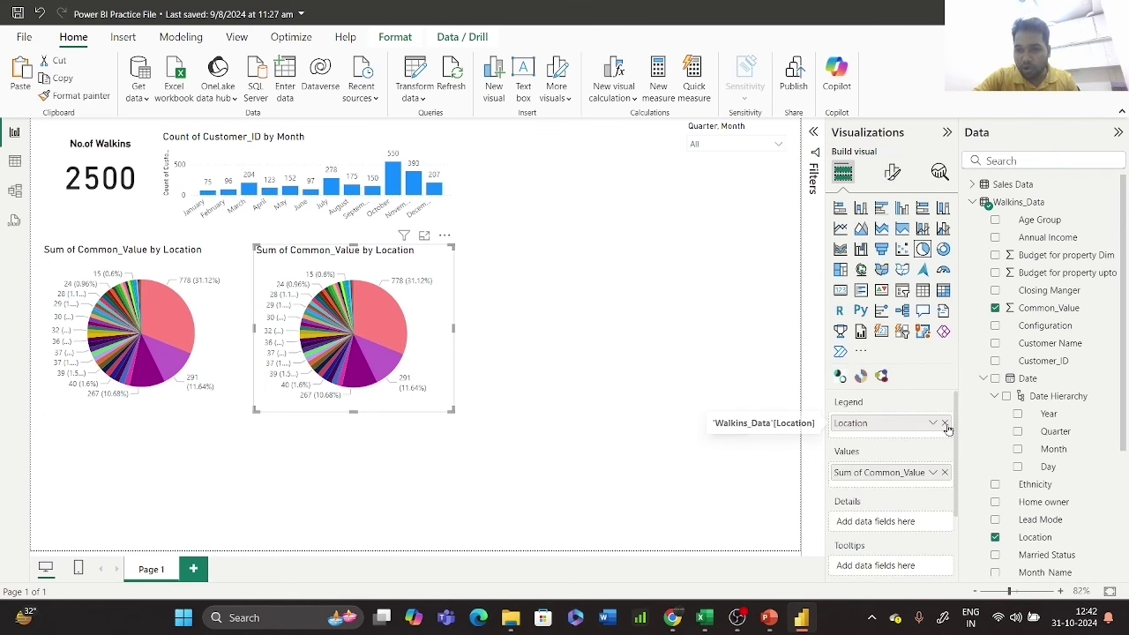
left_click(945, 423)
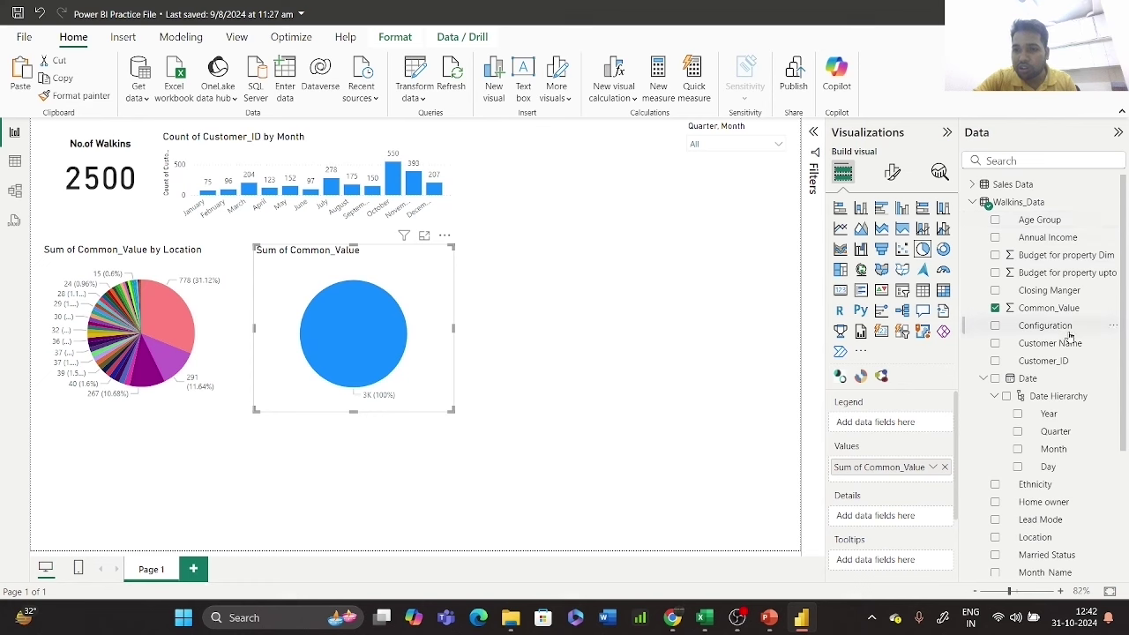
left_click_drag(1066, 328, 923, 429)
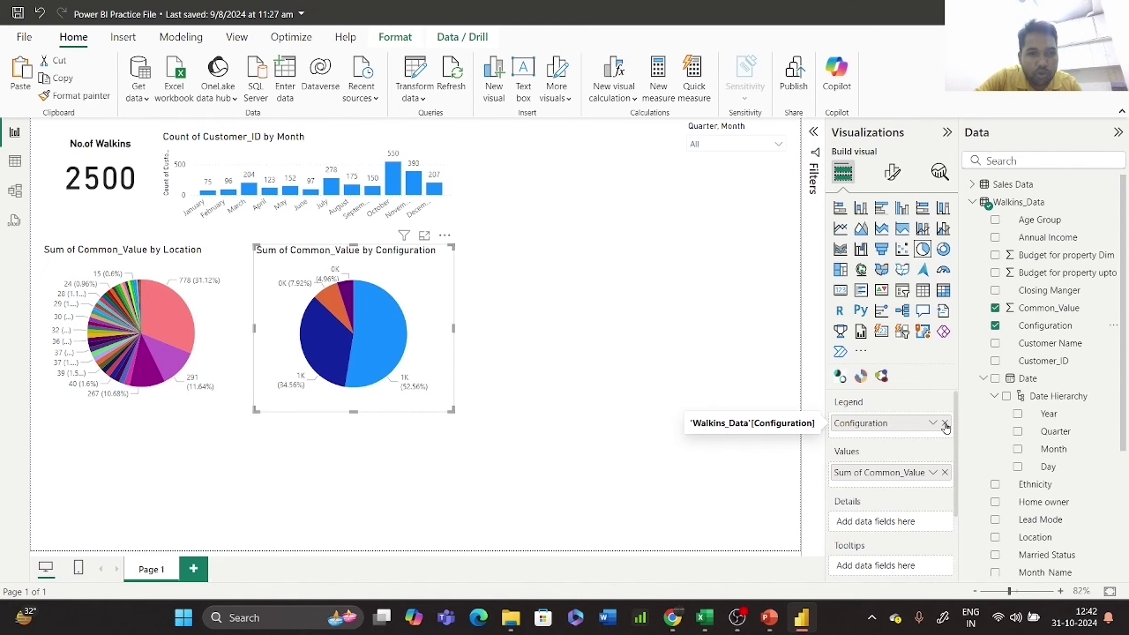
left_click(945, 424)
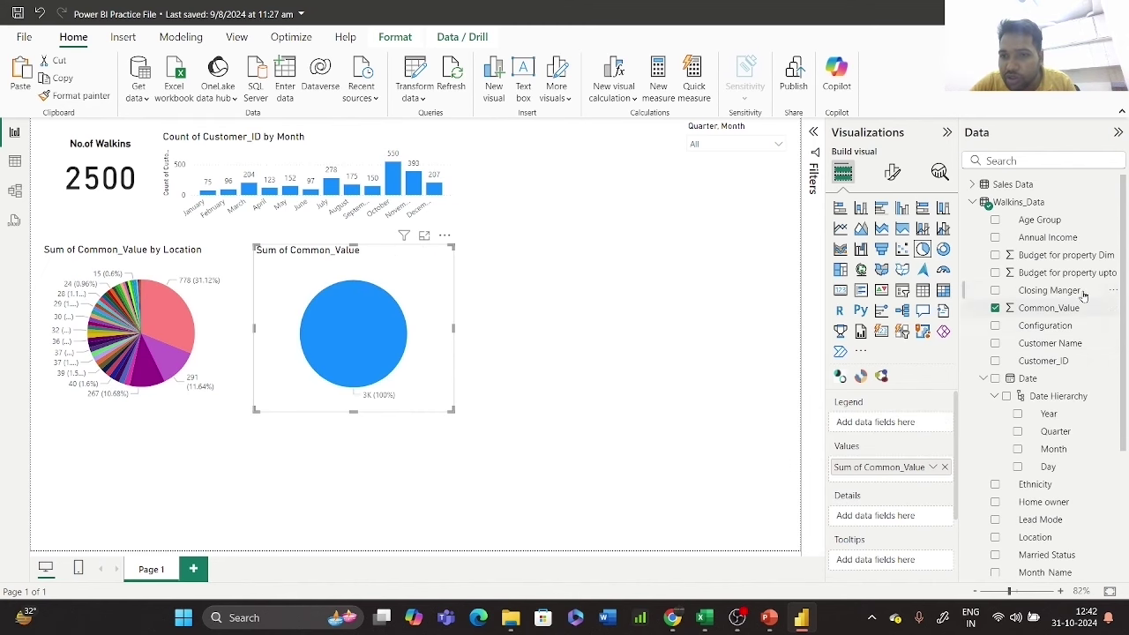
left_click(703, 617)
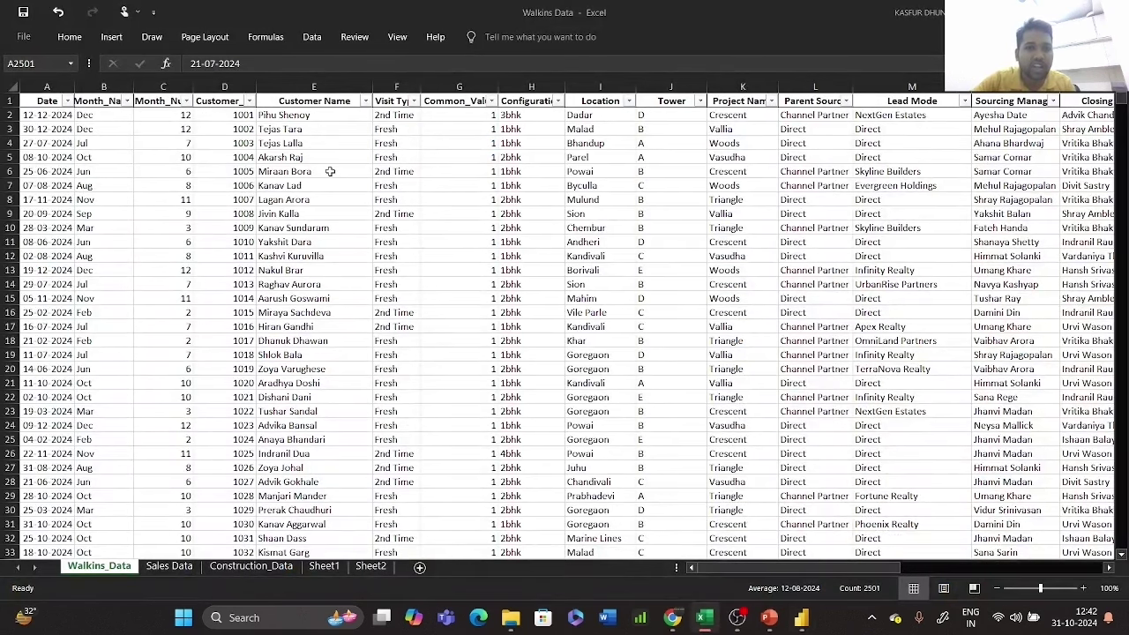
- Check the Configuration column in Excel (header H1, values like 3bhk), then return to Power BI
left_click(517, 116)
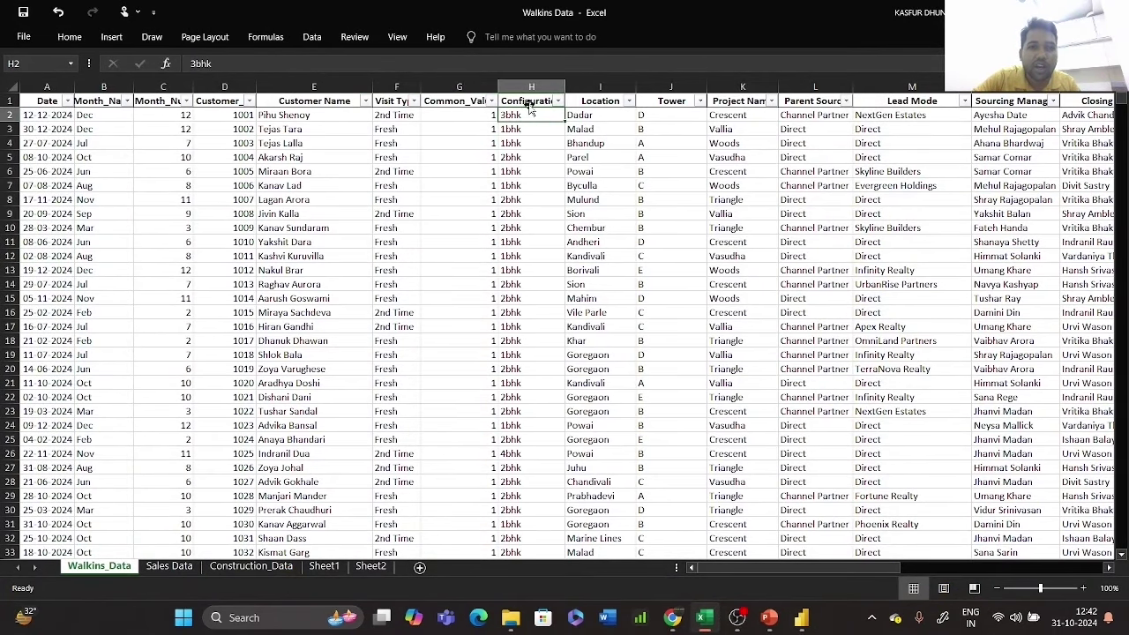
left_click(529, 102)
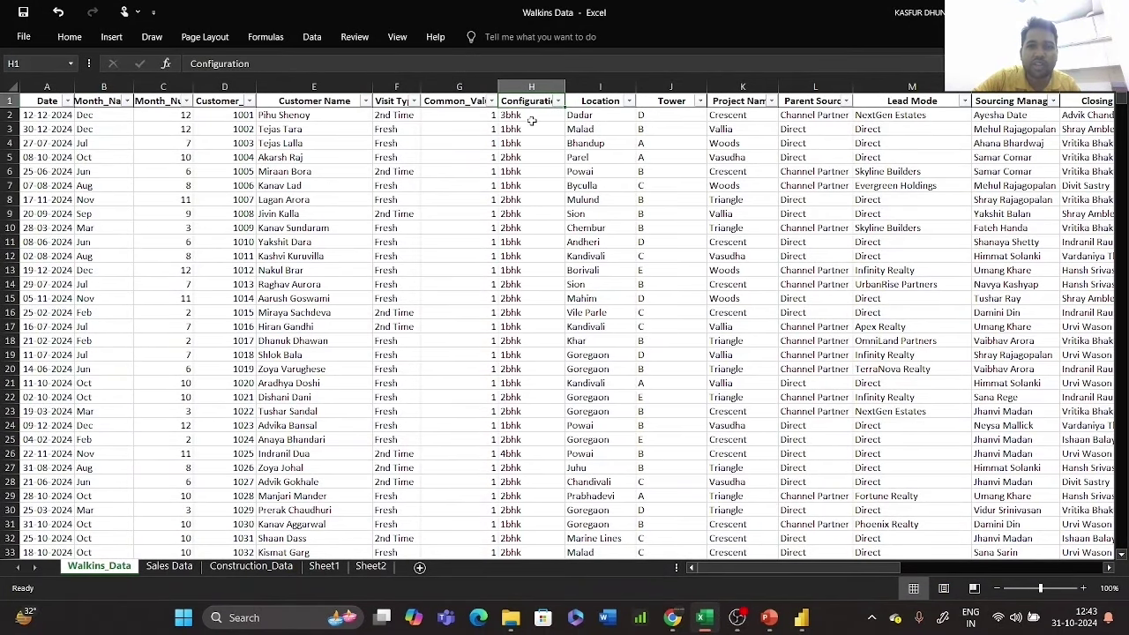
left_click(532, 121)
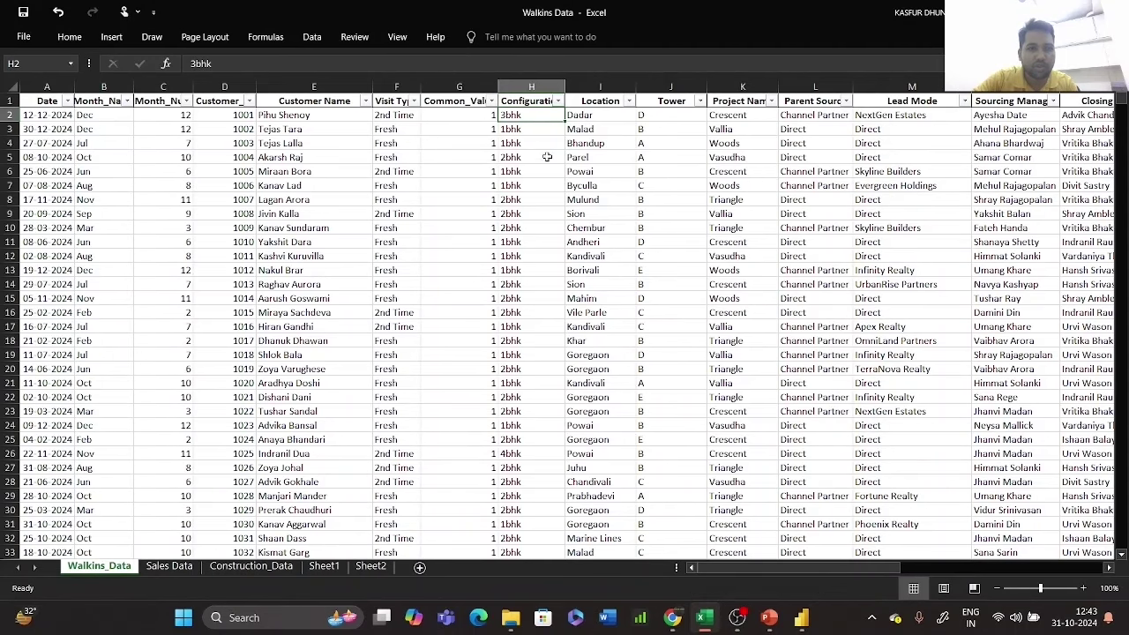
key("alt+Tab")
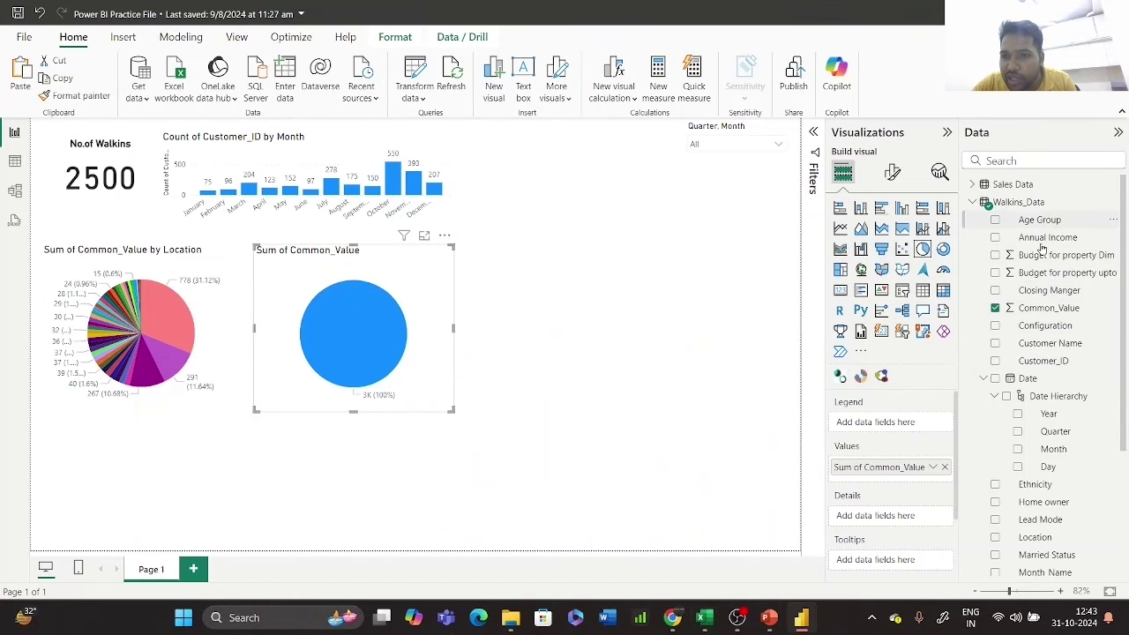
- Remove Sum of Common_Value from the copied pie's values
scroll(1042, 249, "down", 5)
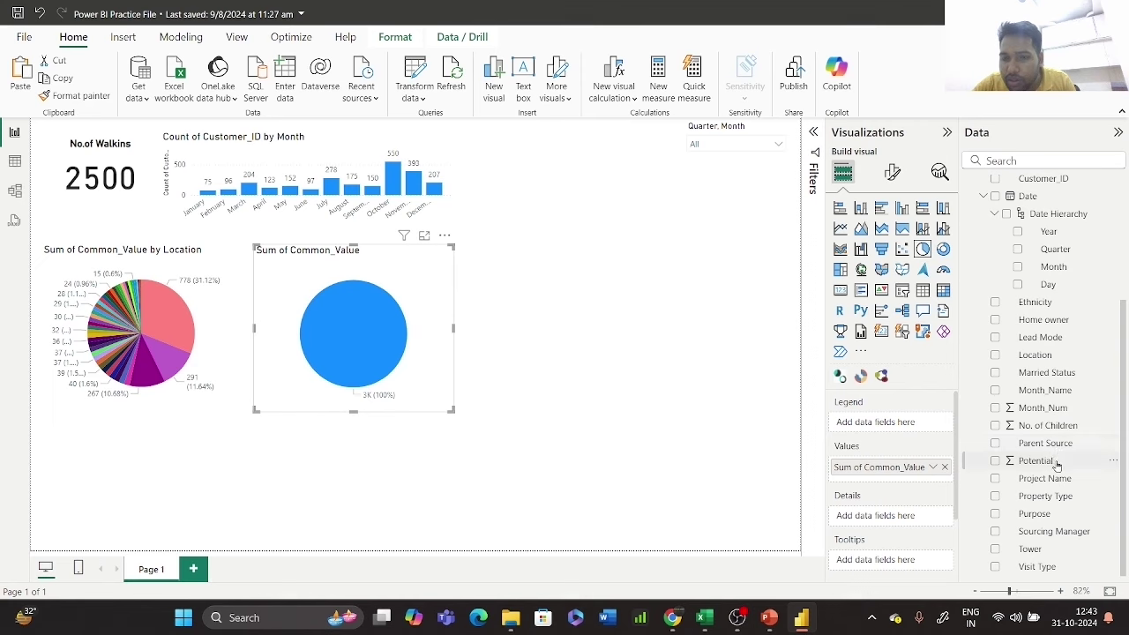
left_click(945, 467)
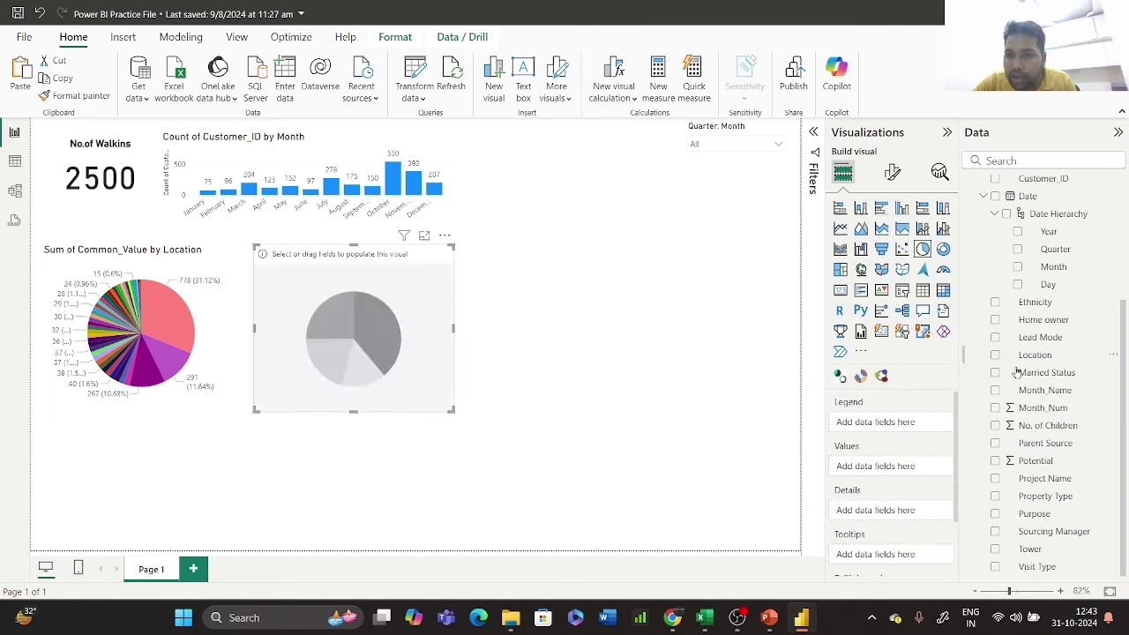
scroll(1015, 371, "up", 3)
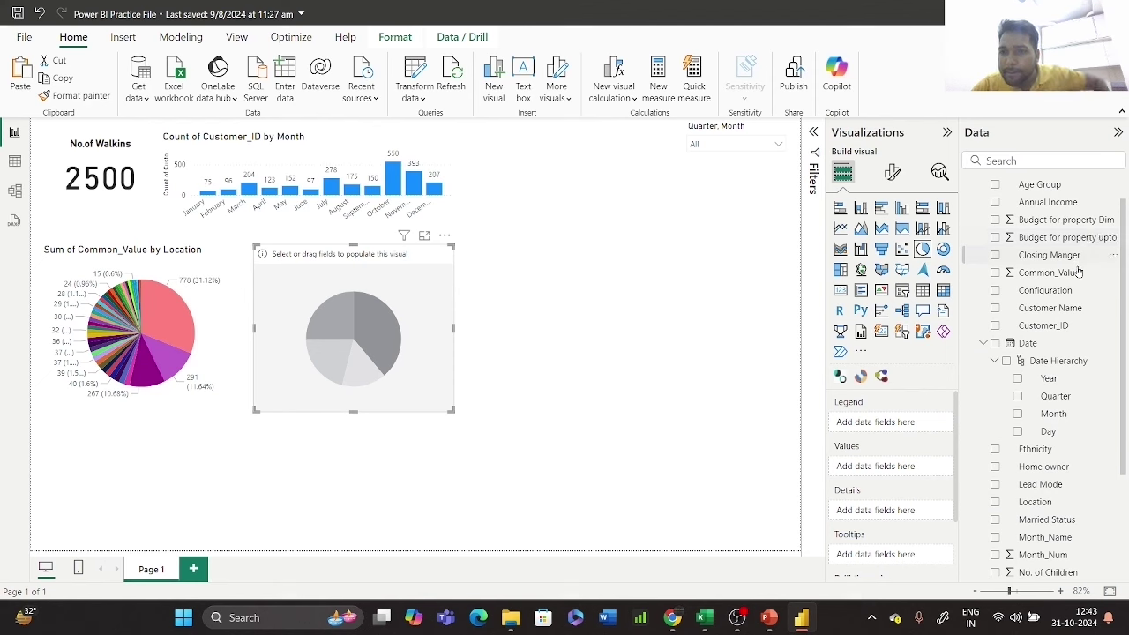
scroll(1076, 338, "up", 1)
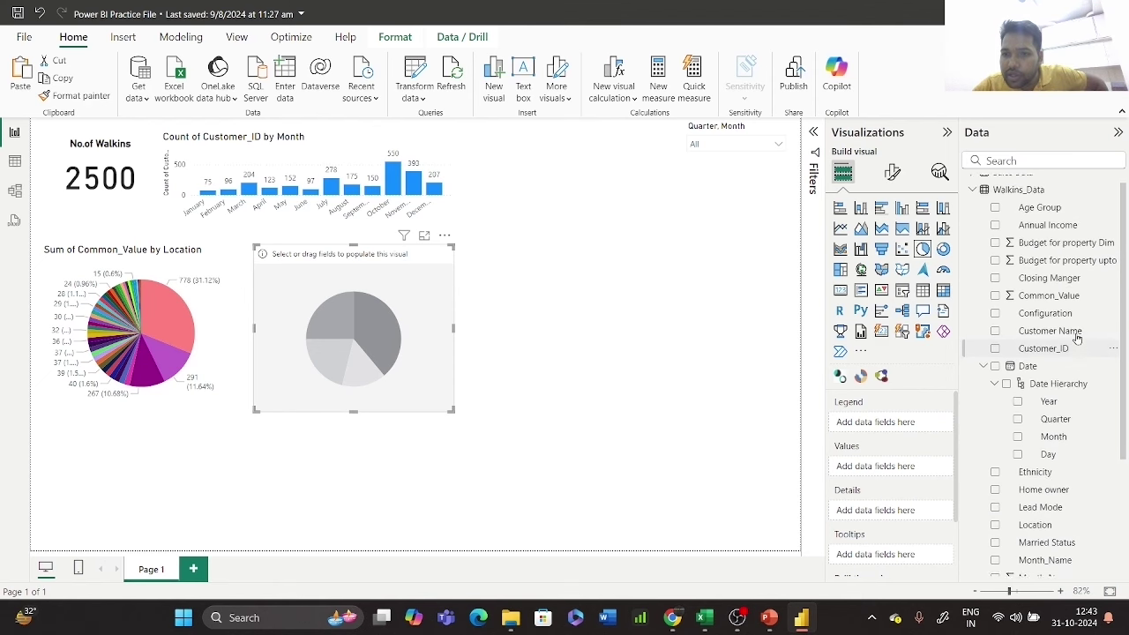
scroll(1076, 338, "up", 1)
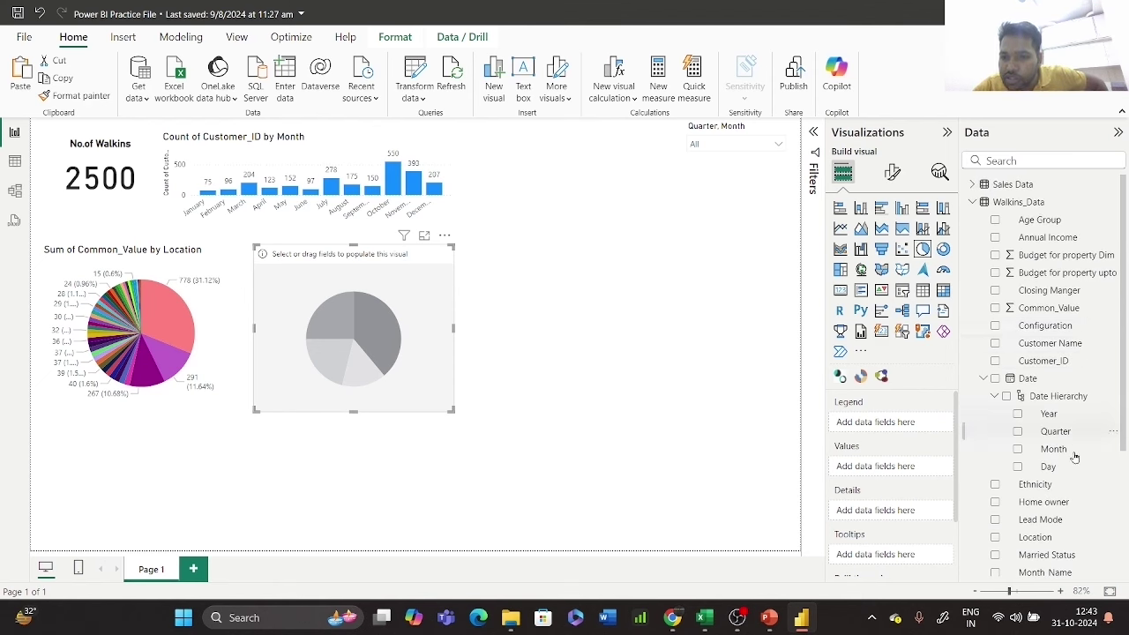
scroll(1074, 456, "down", 5)
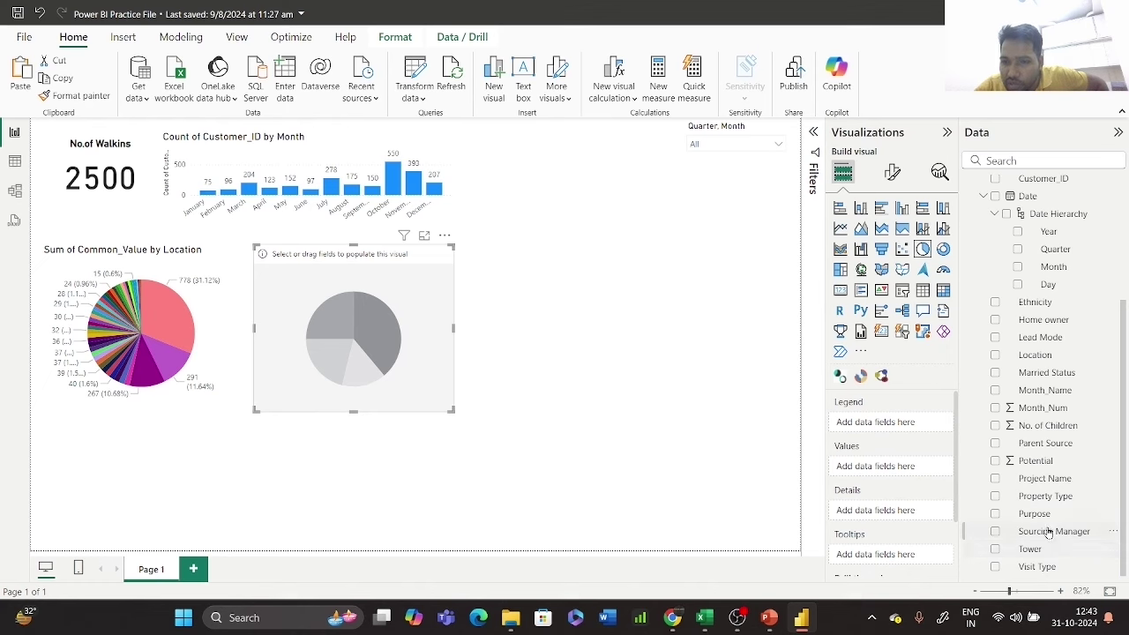
scroll(1052, 366, "up", 5)
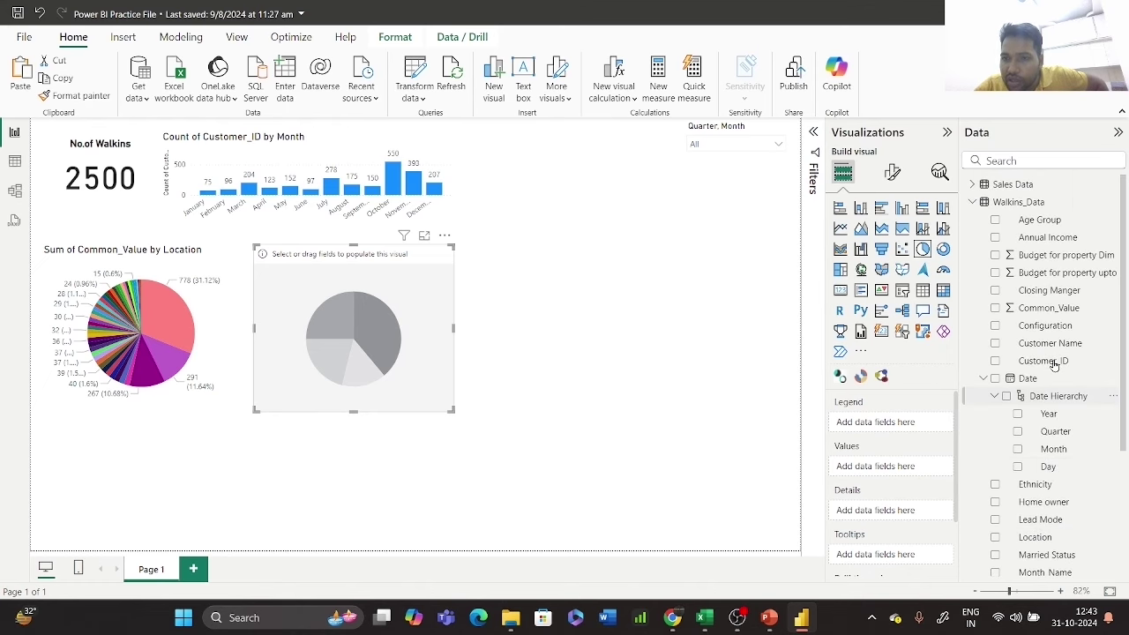
- Build Count of Customer_ID by Configuration in the pie and shrink it slightly
left_click_drag(1070, 329, 920, 431)
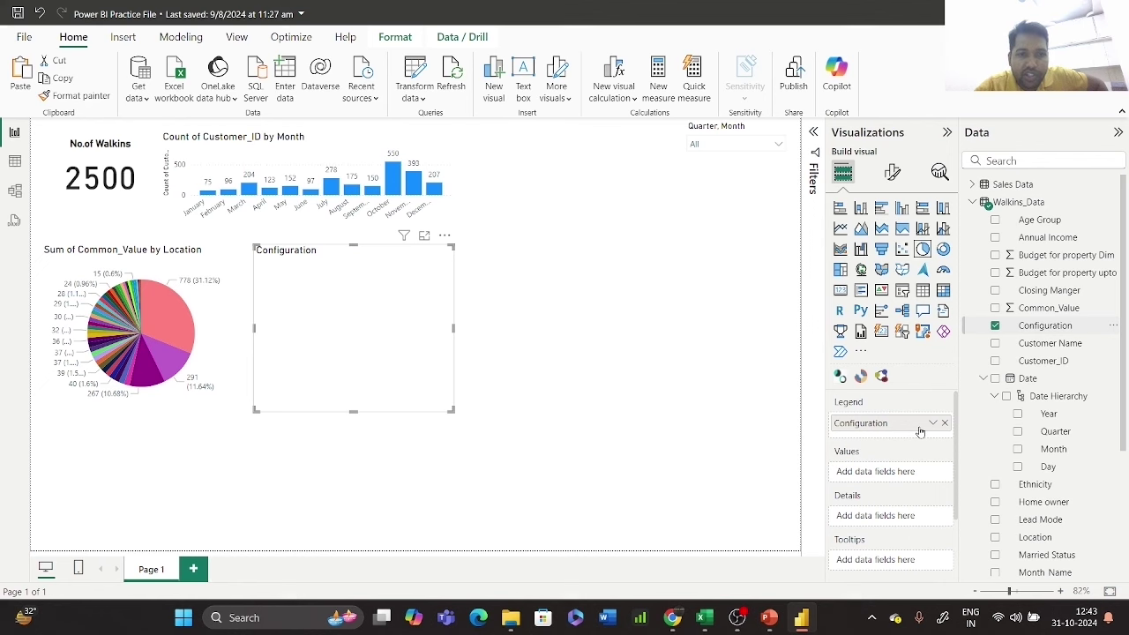
left_click_drag(1059, 362, 905, 476)
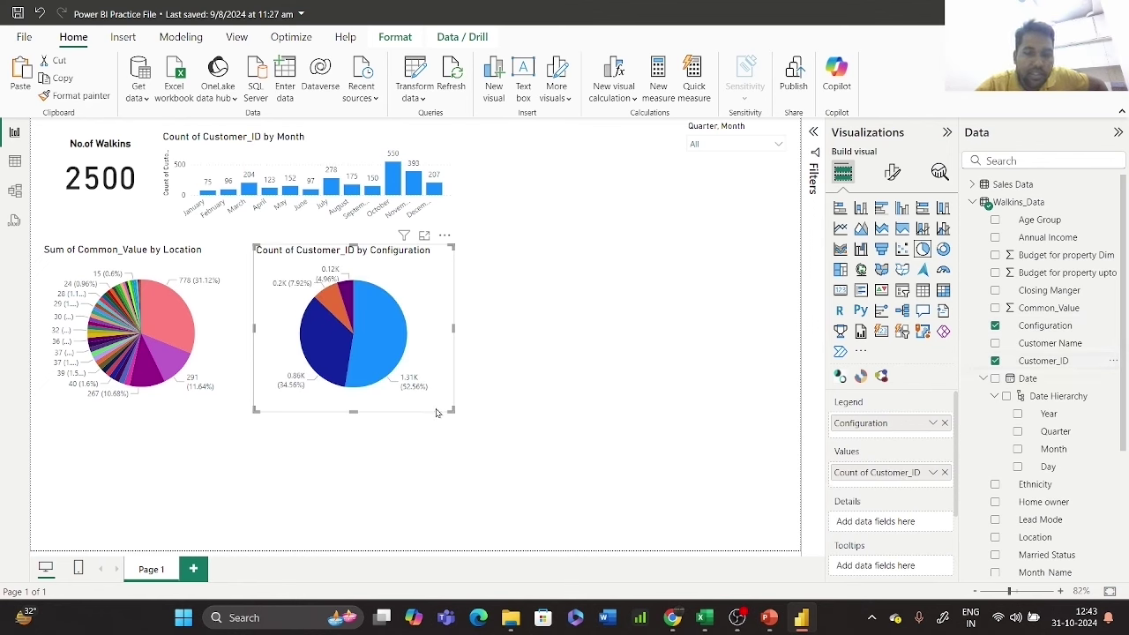
mouse_move(381, 333)
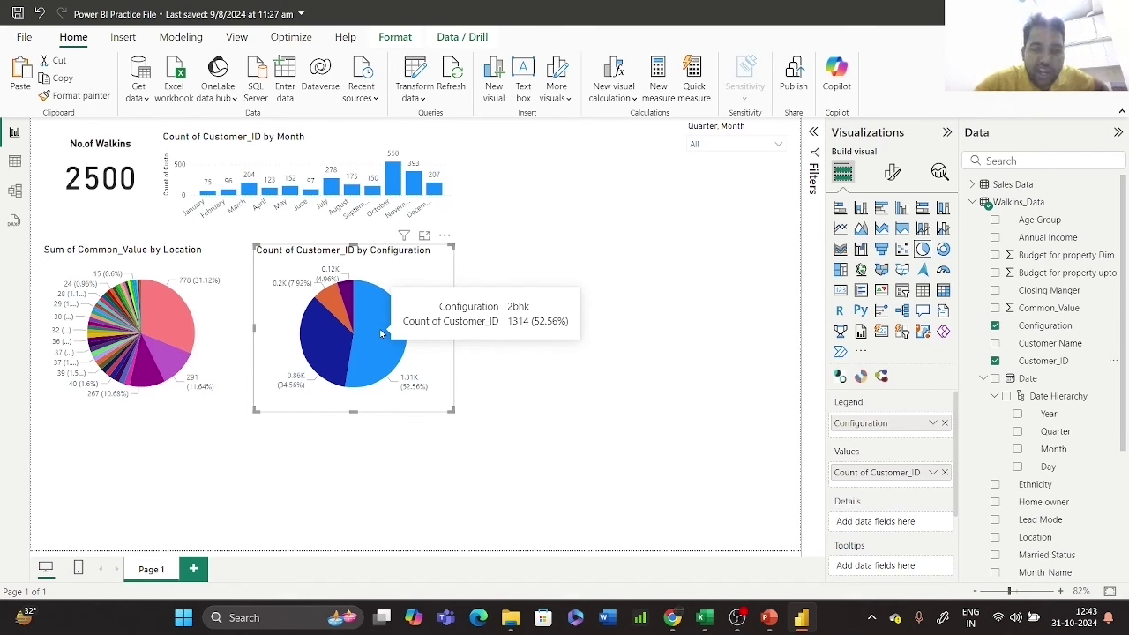
mouse_move(311, 345)
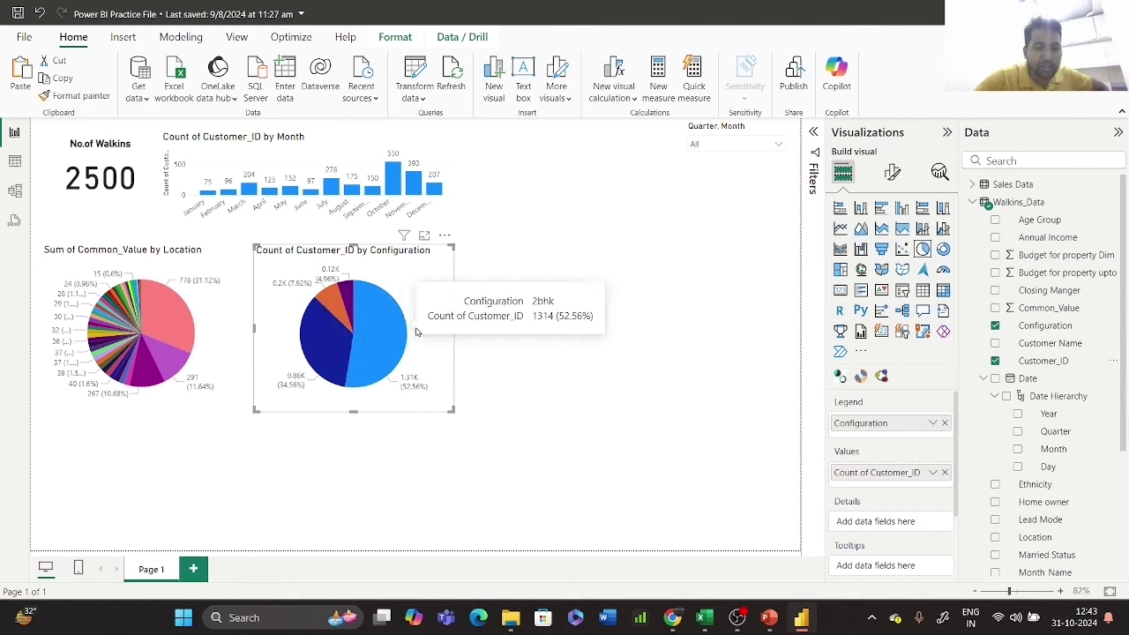
left_click_drag(454, 411, 458, 402)
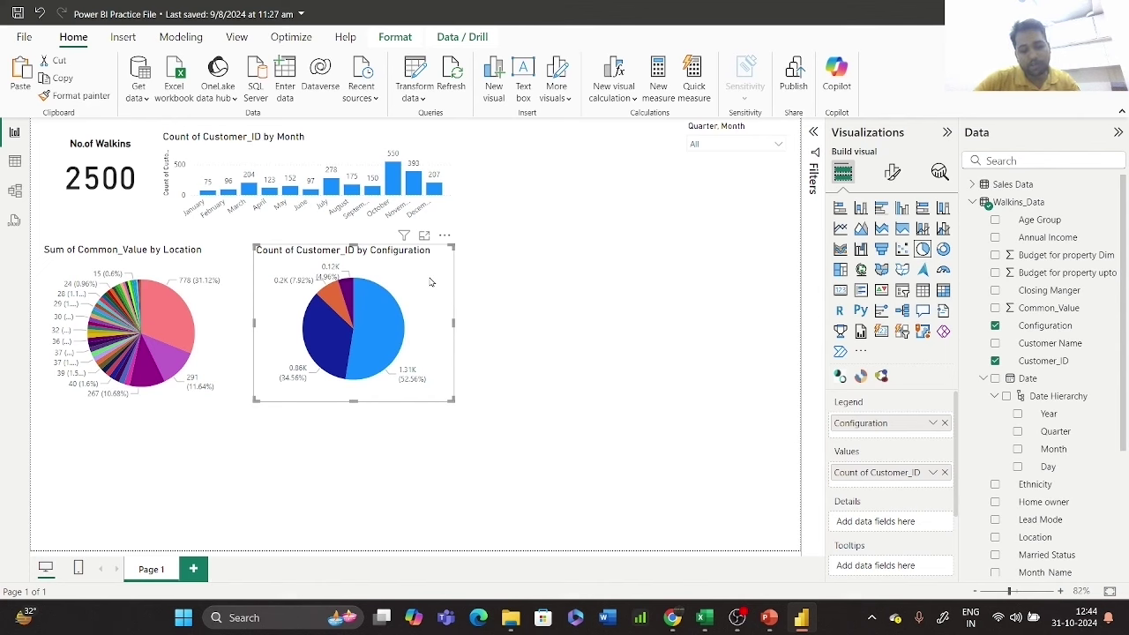
- Duplicate the Configuration pie and drop Configuration from the copy, leaving one 2.5K slice
key("ctrl+c")
key("ctrl+v")
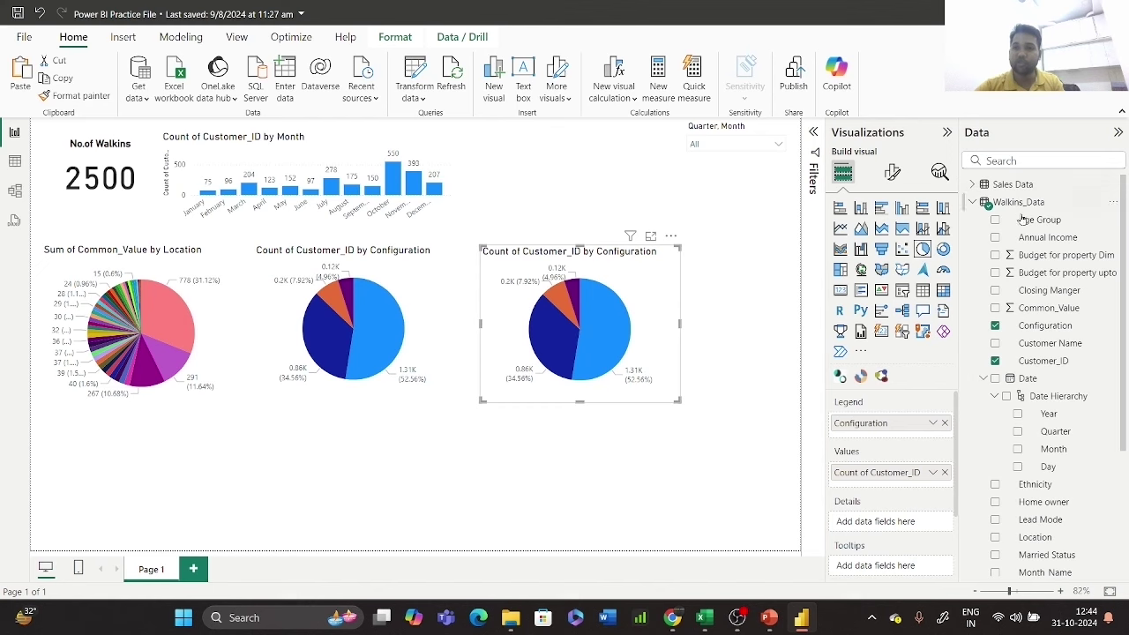
left_click(945, 423)
left_click(1023, 160)
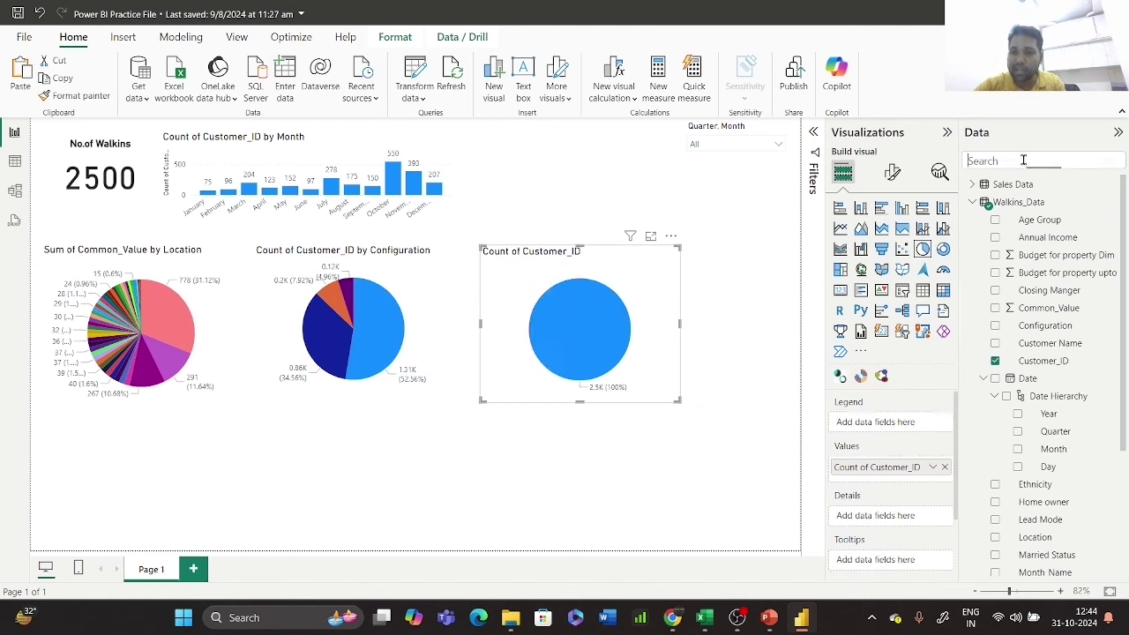
- Split the copied pie by Property Type and move it to the top beside the month chart
scroll(1069, 476, "down", 2)
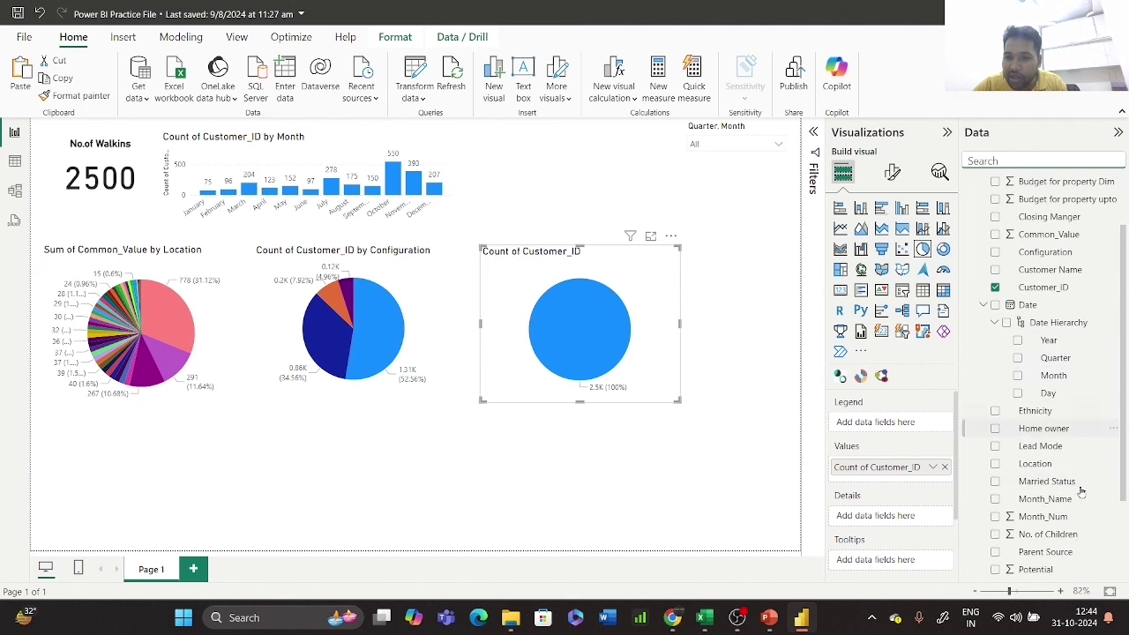
scroll(1076, 541, "down", 3)
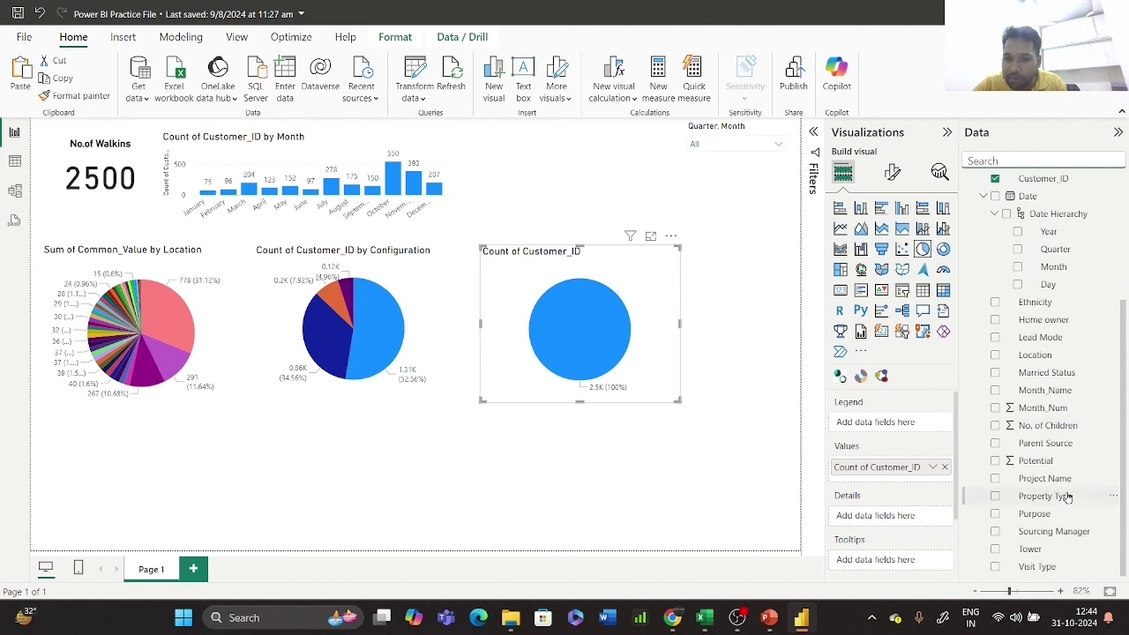
left_click_drag(1069, 501, 926, 425)
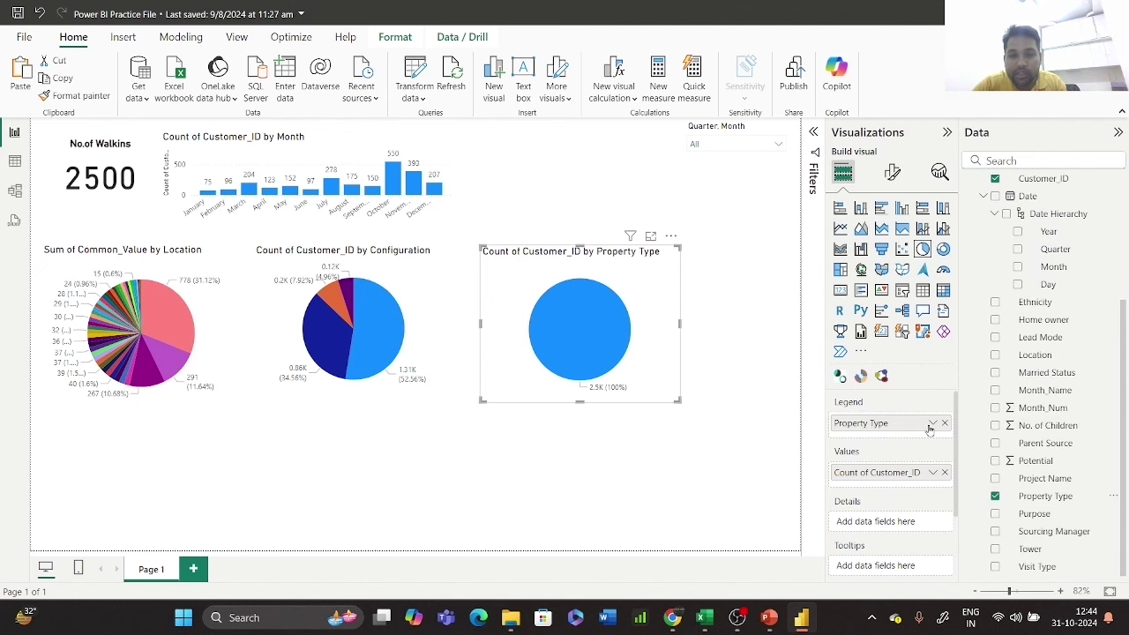
mouse_move(595, 309)
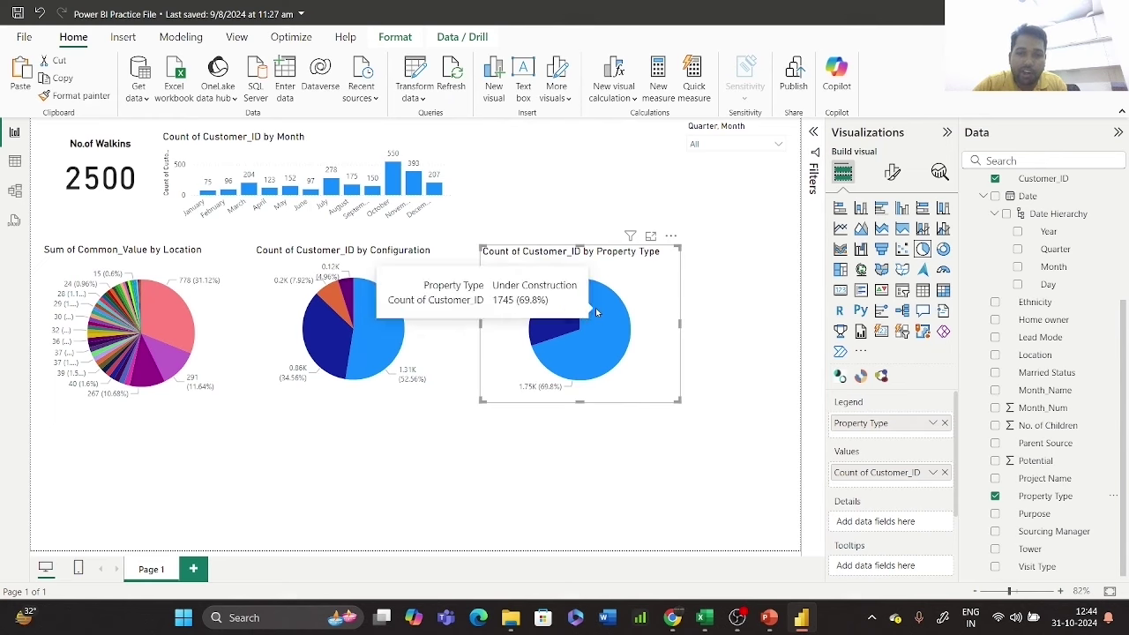
mouse_move(557, 325)
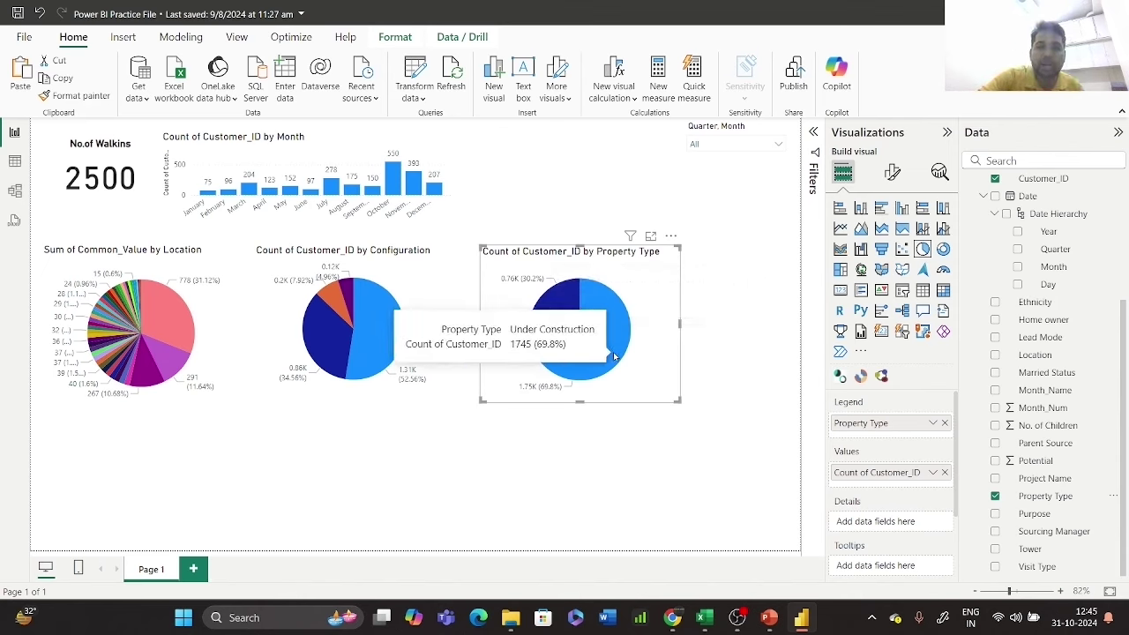
left_click_drag(645, 358, 623, 266)
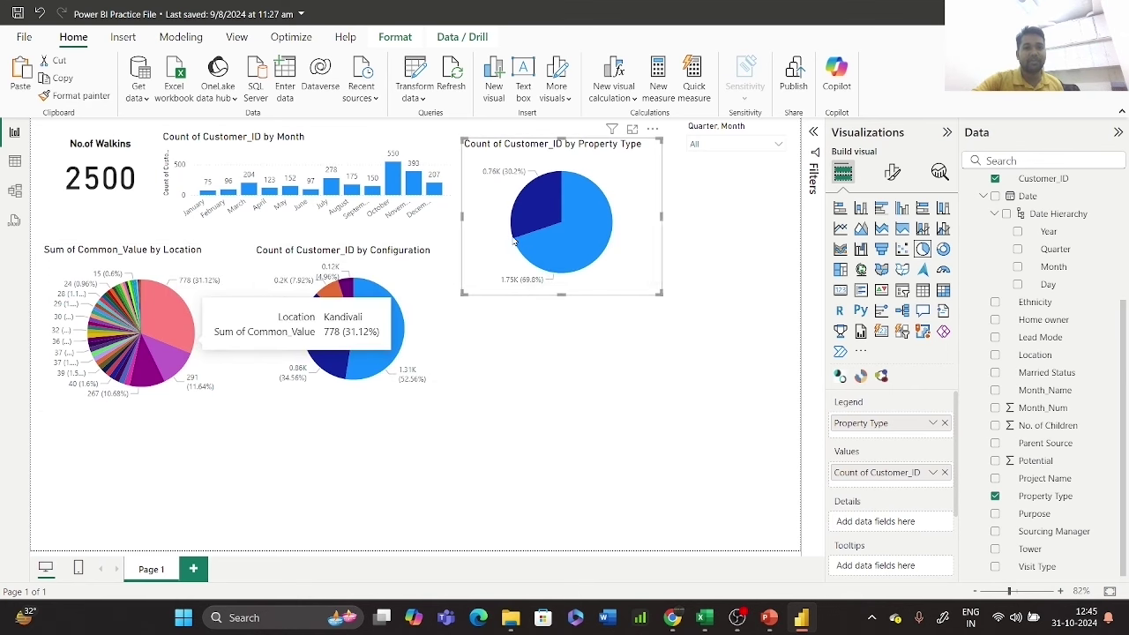
mouse_move(637, 179)
left_mouse_down()
mouse_move(661, 310)
mouse_move(640, 171)
left_mouse_up()
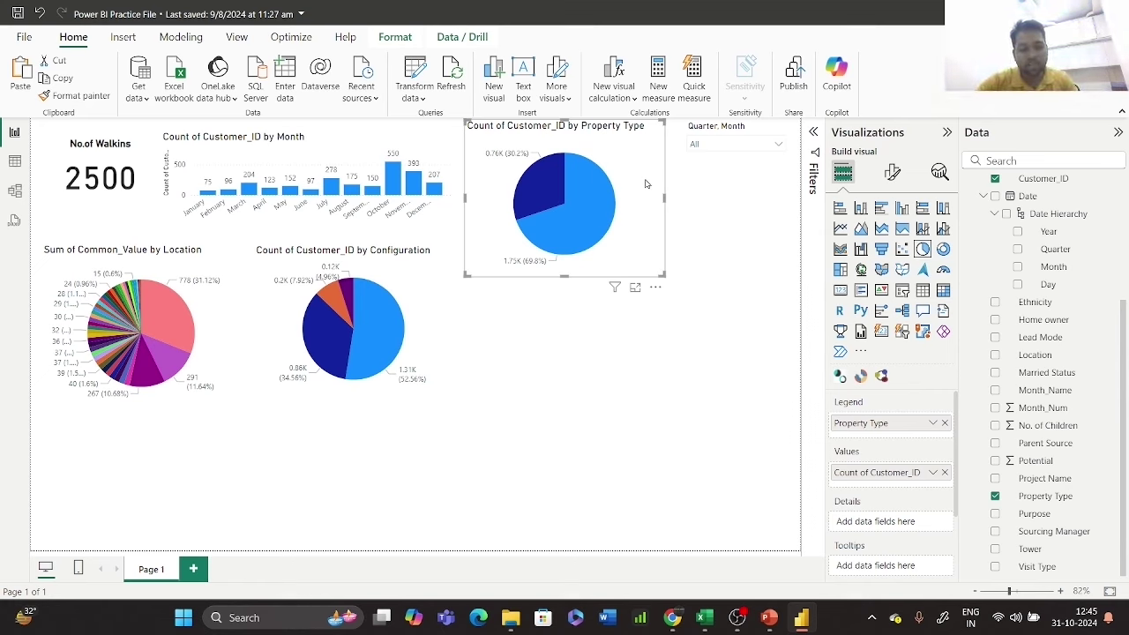
- Duplicate the Property Type pie and place the copy at the lower left of the page
key("ctrl+c")
key("ctrl+v")
left_click_drag(665, 330, 208, 503)
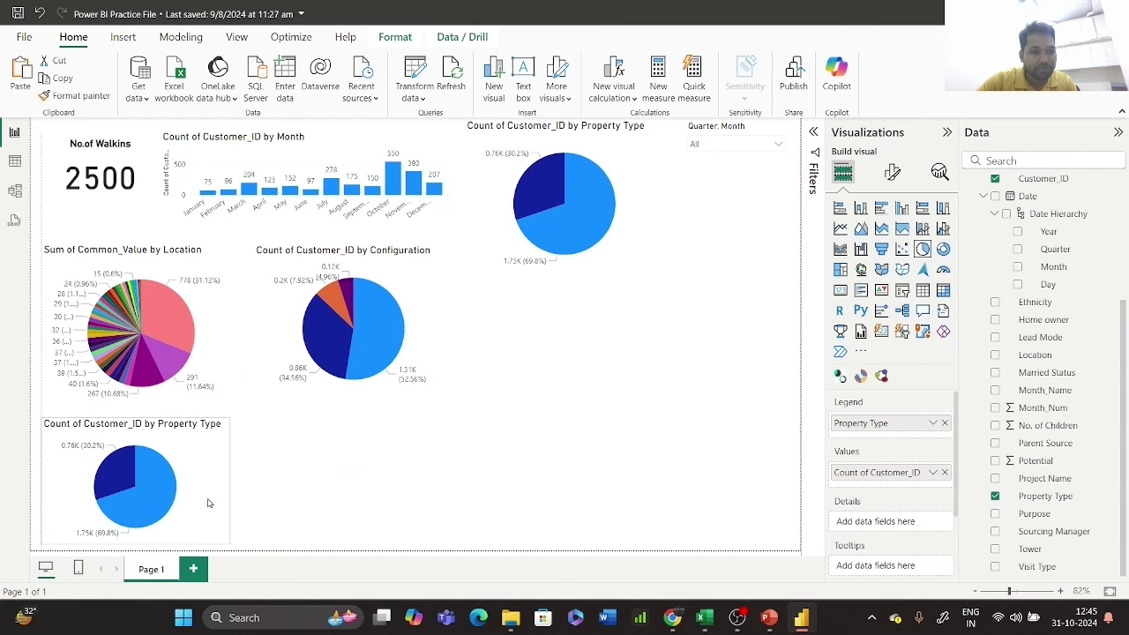
- Convert the top Property Type pie into a donut chart
left_click(633, 210)
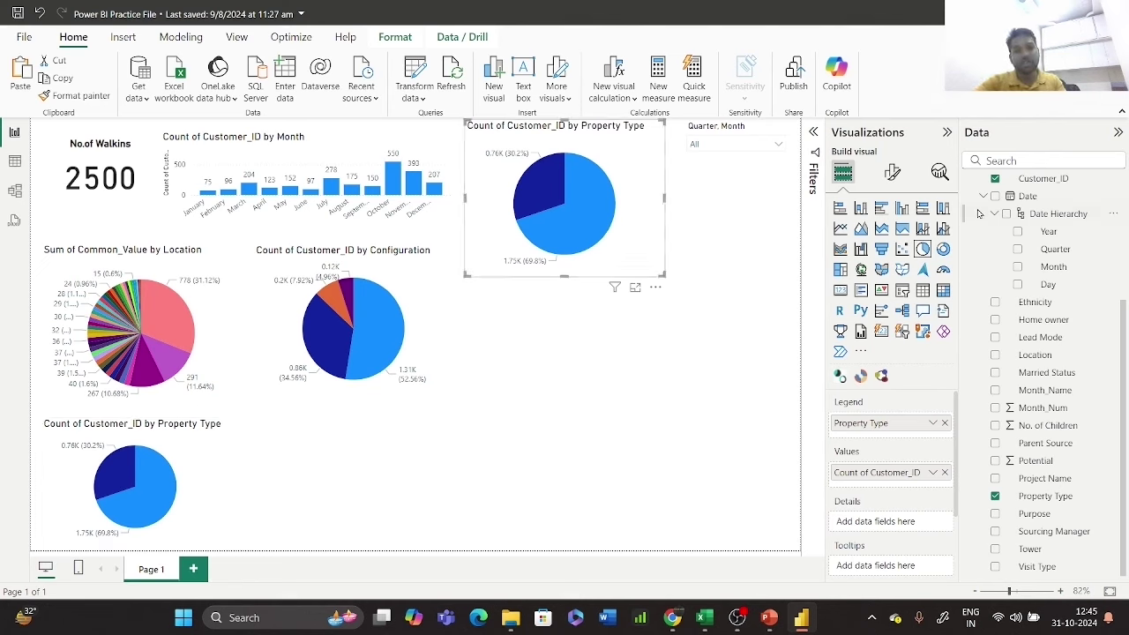
left_click(943, 250)
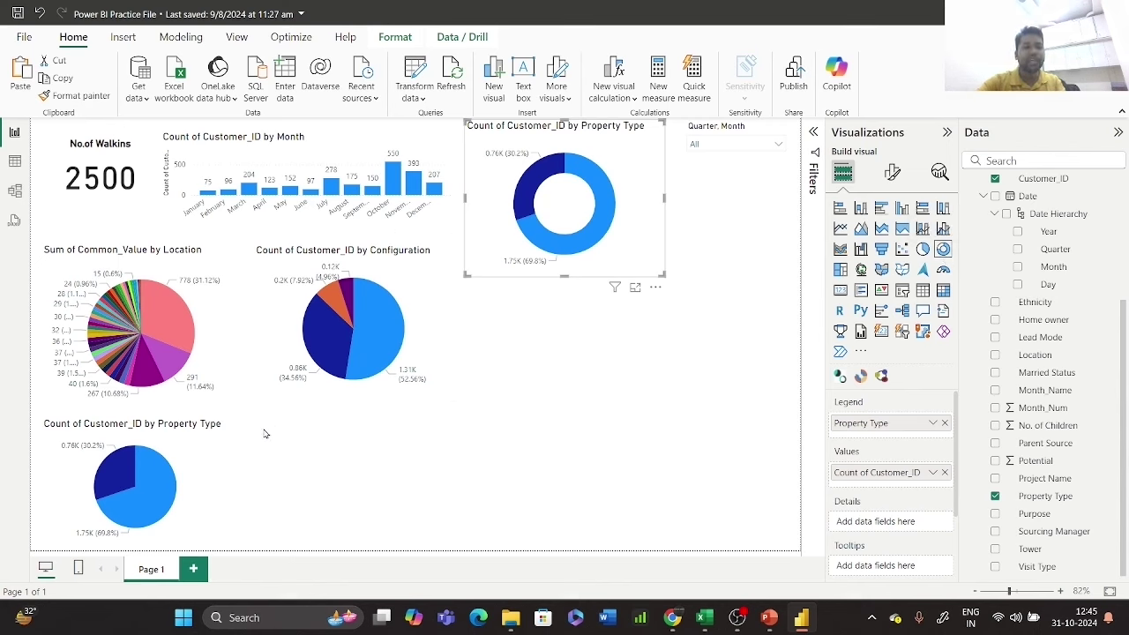
left_click(204, 475)
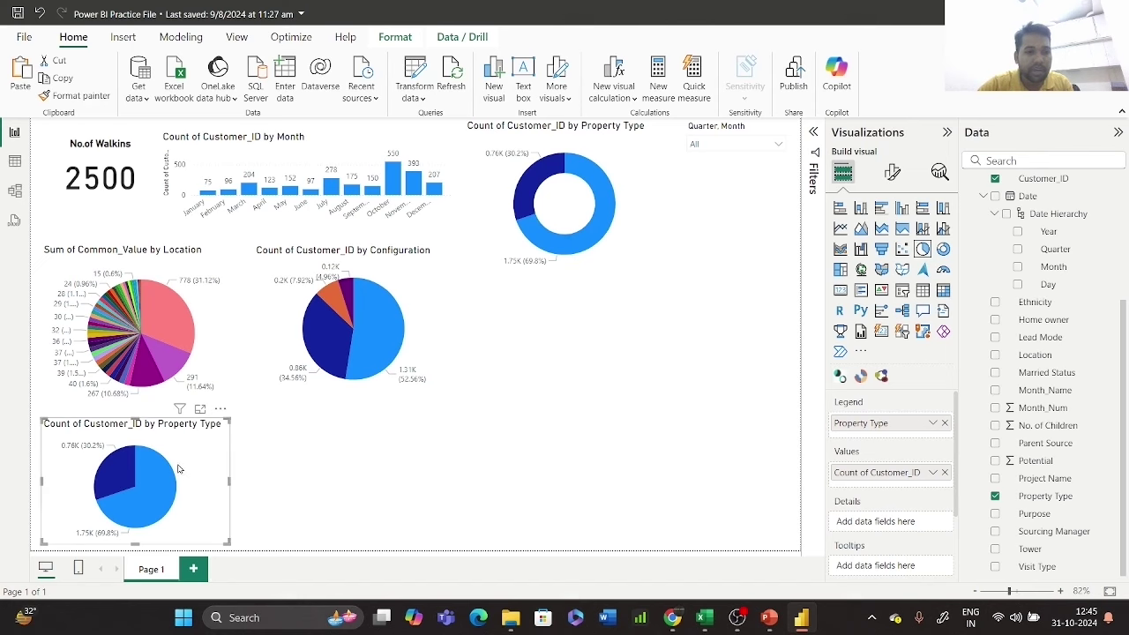
mouse_move(140, 486)
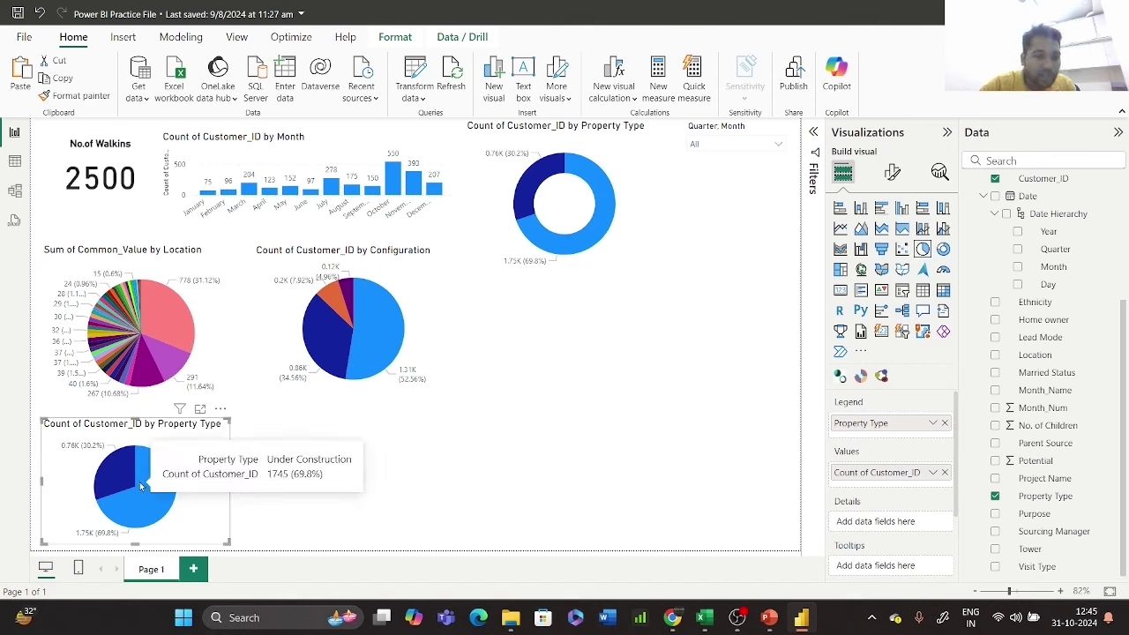
- Replace Property Type with Purpose in the lower-left pie's legend, then duplicate the Purpose pie
left_click(945, 424)
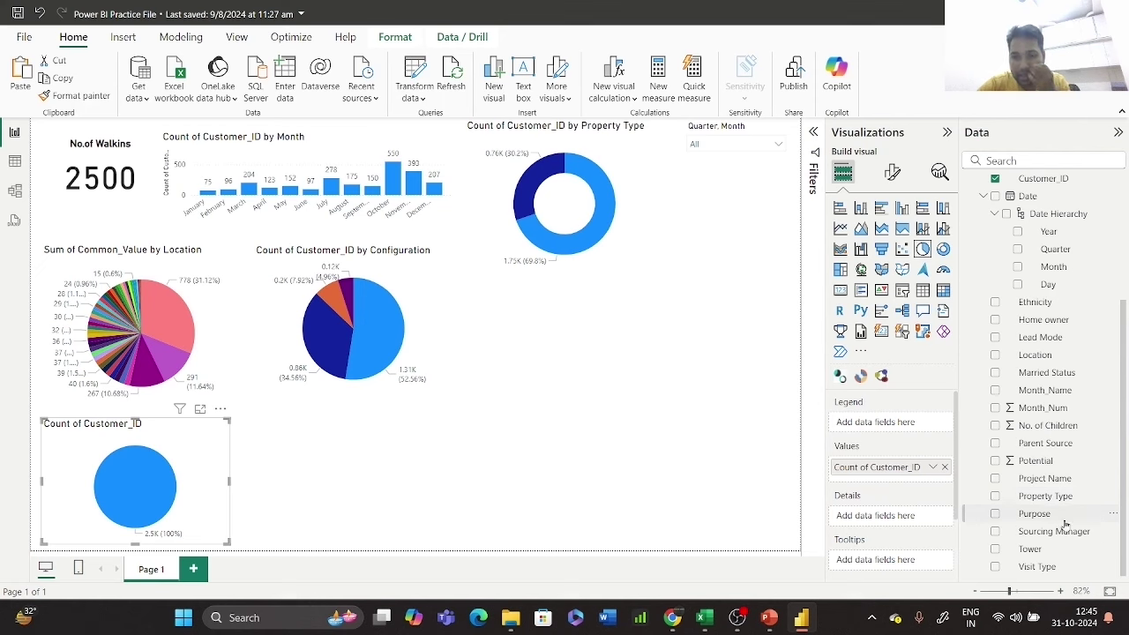
left_click(995, 516)
mouse_move(163, 477)
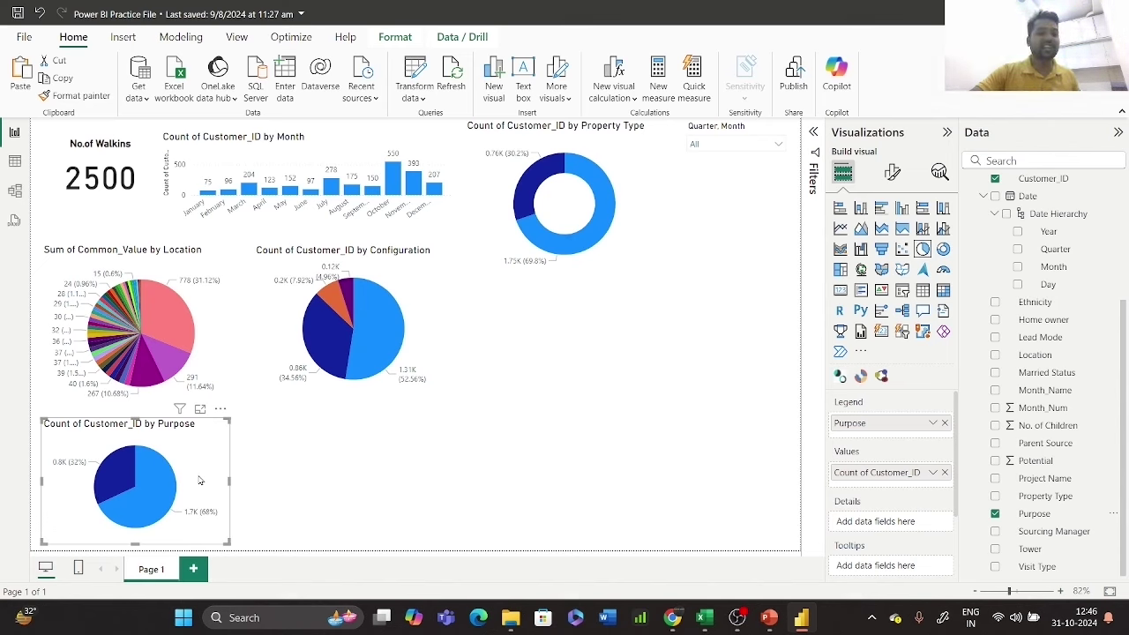
mouse_move(109, 480)
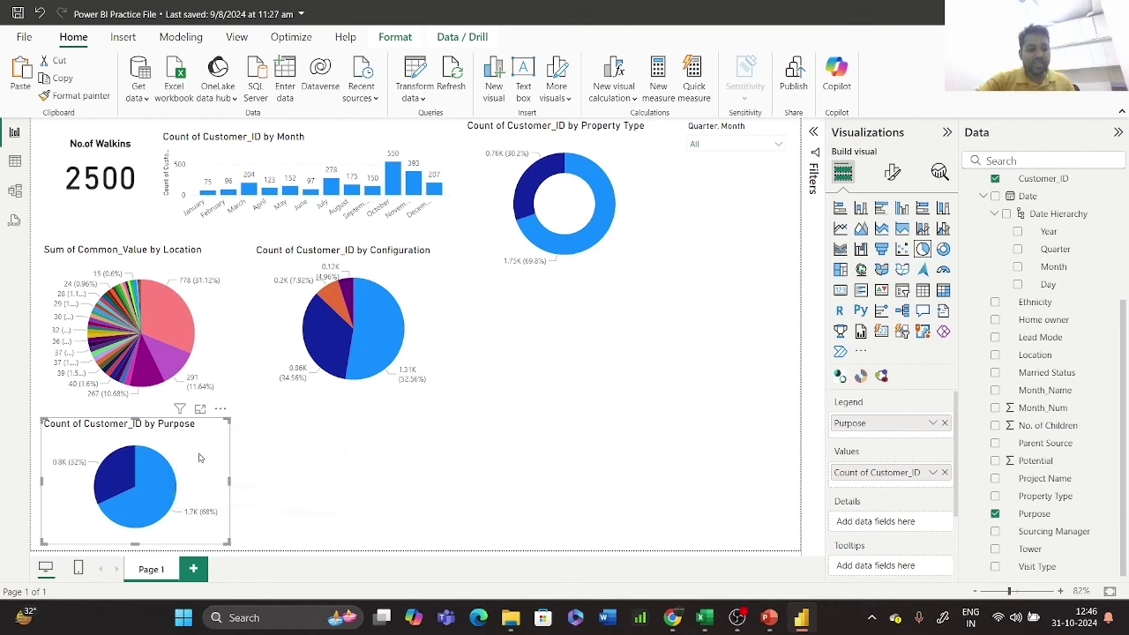
key("ctrl+c")
key("ctrl+v")
- Move the duplicate right of the Purpose pie, switch its legend to Ethnicity, and nudge it into place
left_click_drag(199, 457, 399, 452)
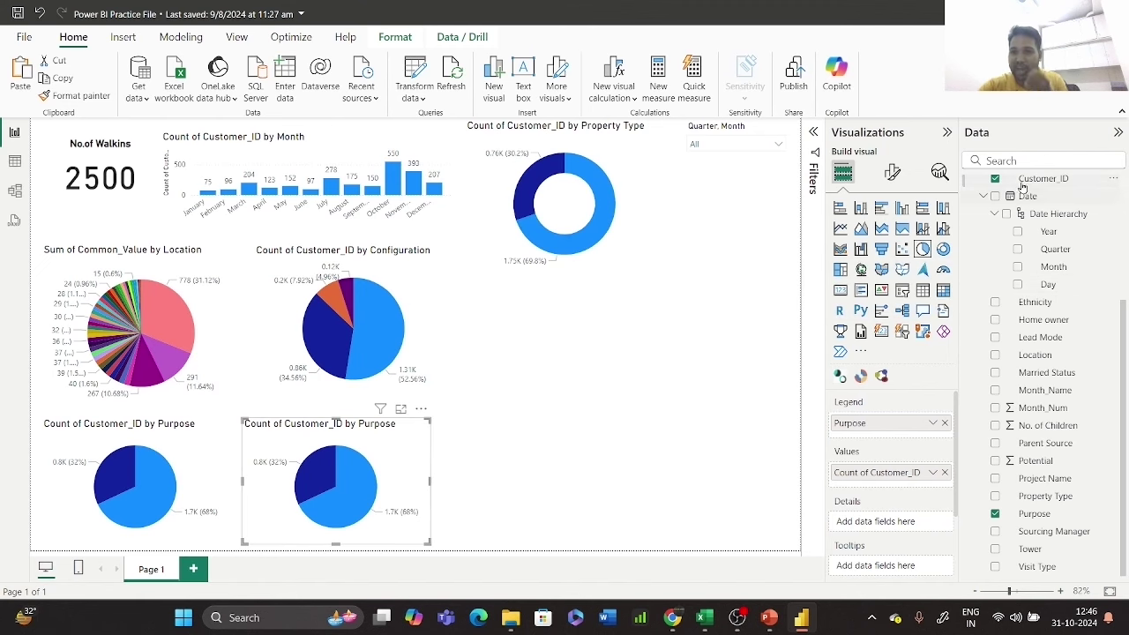
left_click(944, 424)
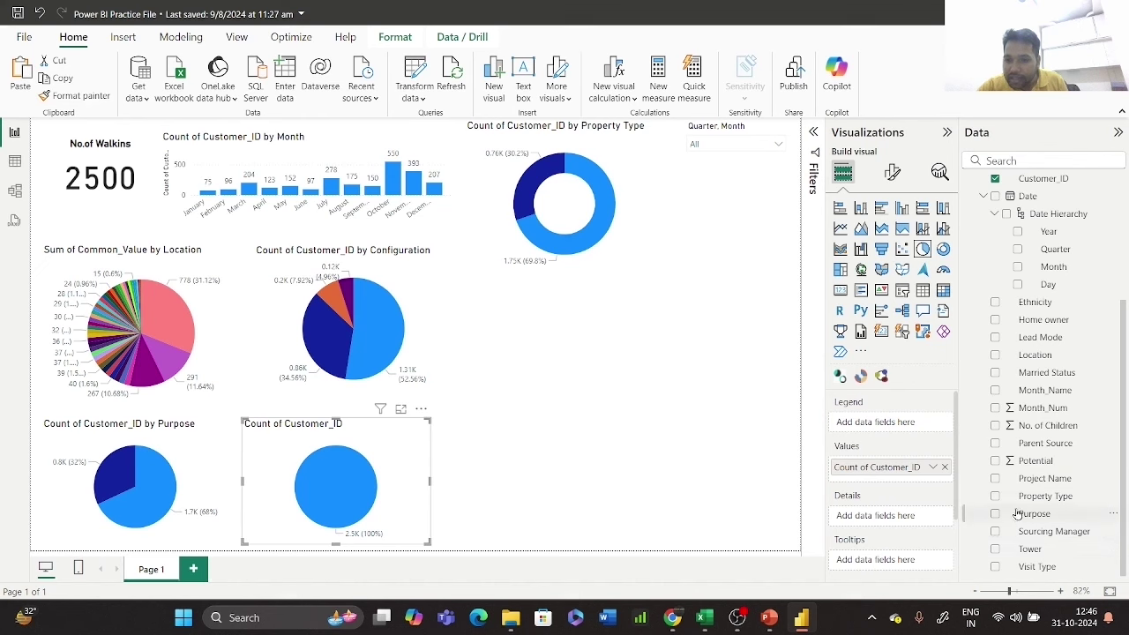
scroll(1019, 388, "up", 2)
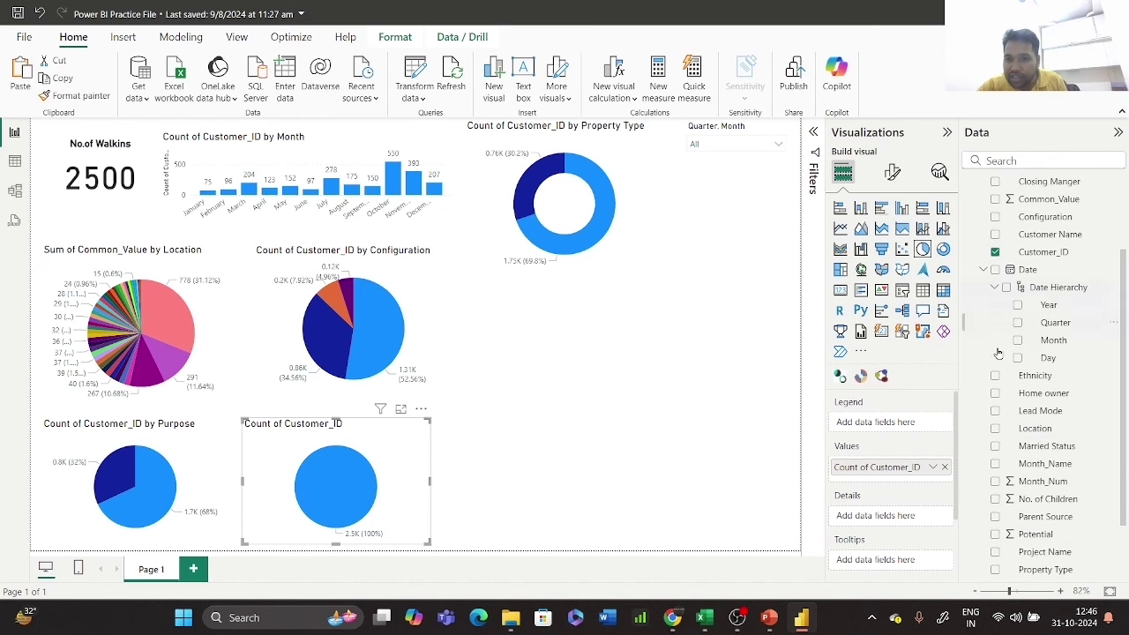
left_click(995, 377)
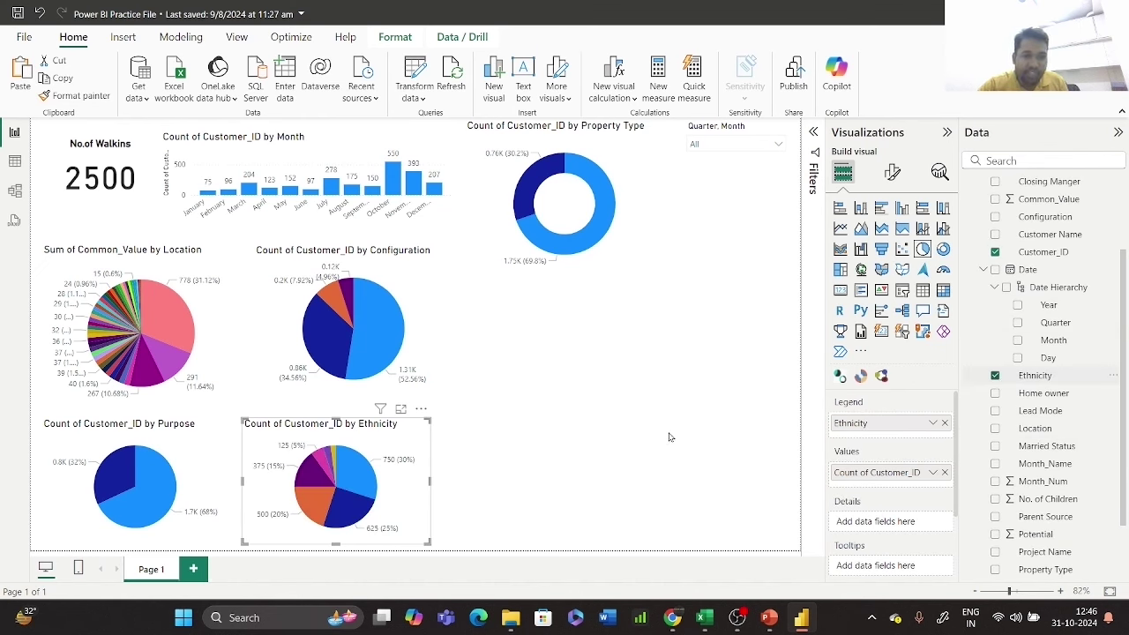
mouse_move(358, 472)
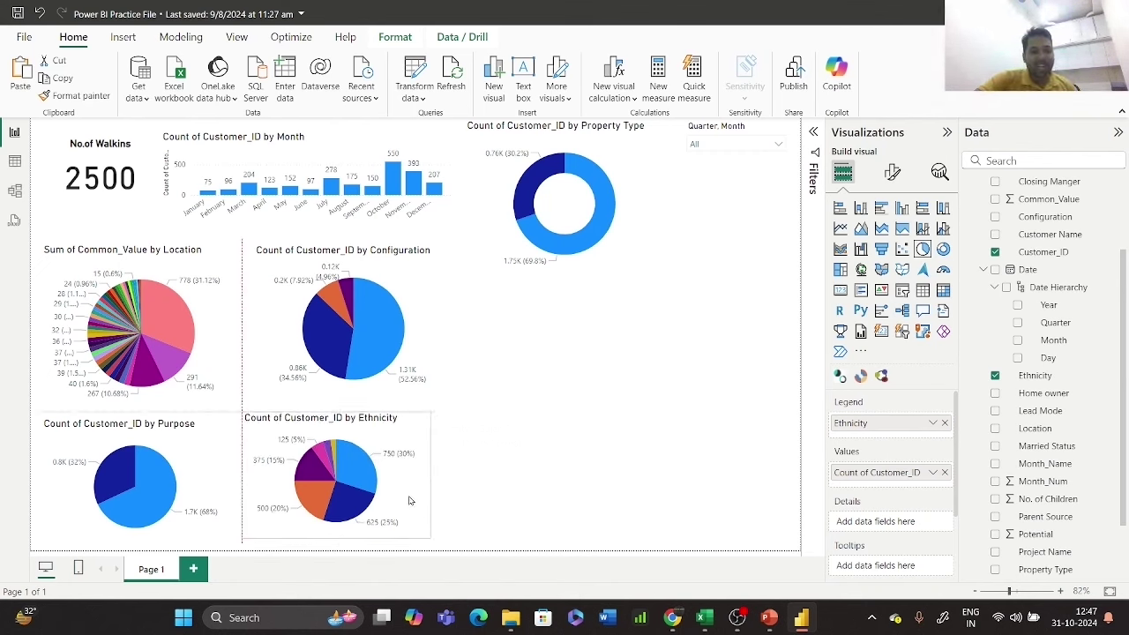
left_click_drag(411, 501, 388, 481)
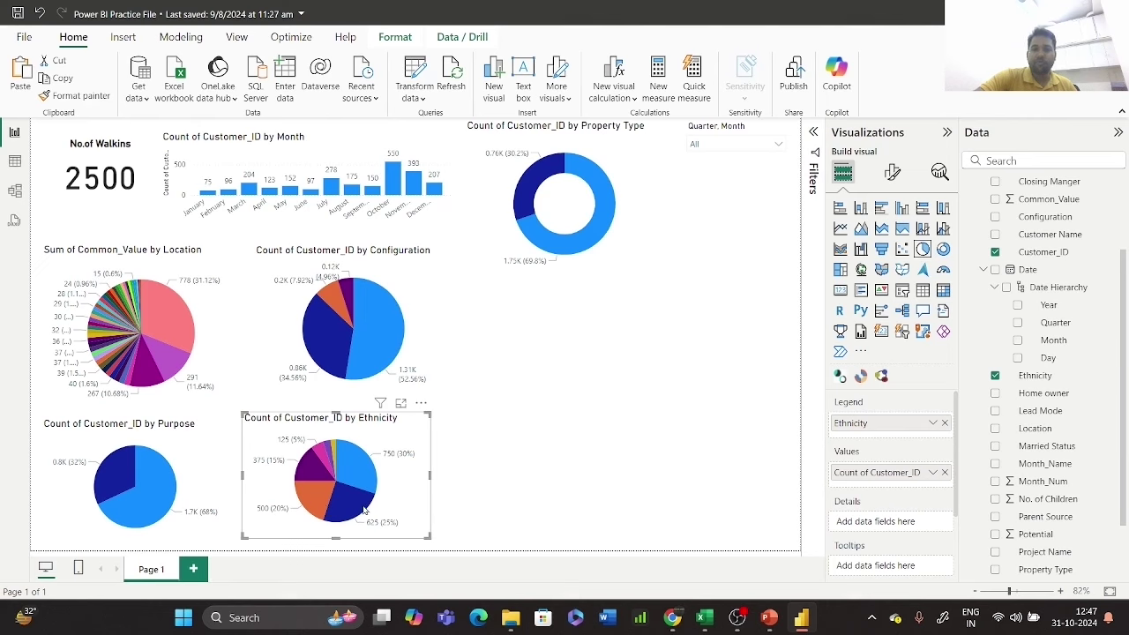
mouse_move(363, 509)
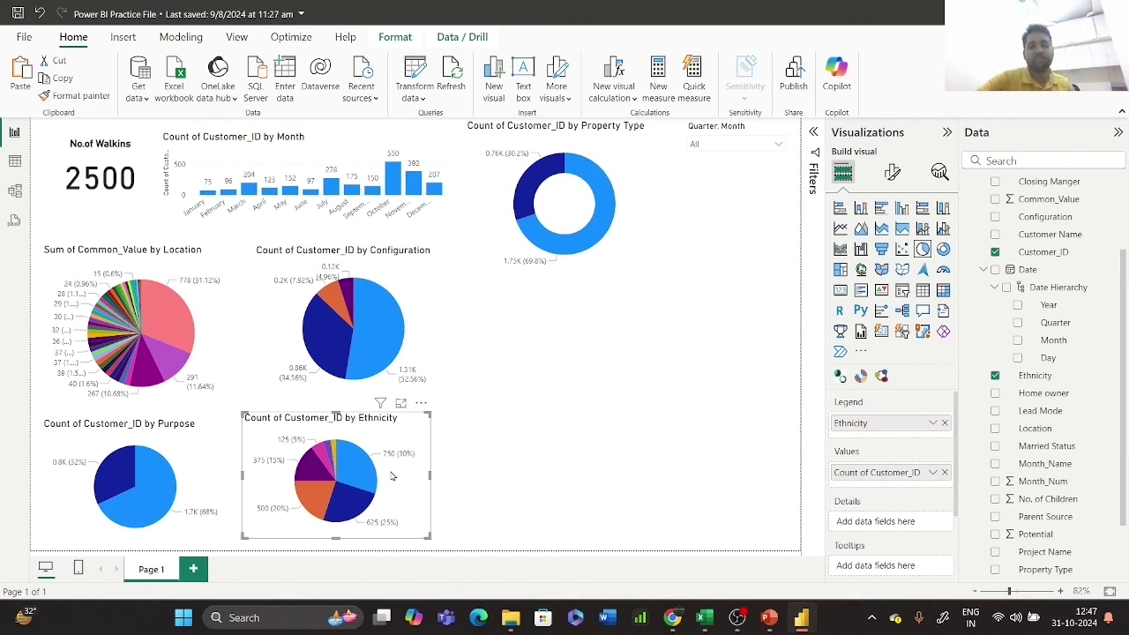
left_click_drag(395, 477, 399, 476)
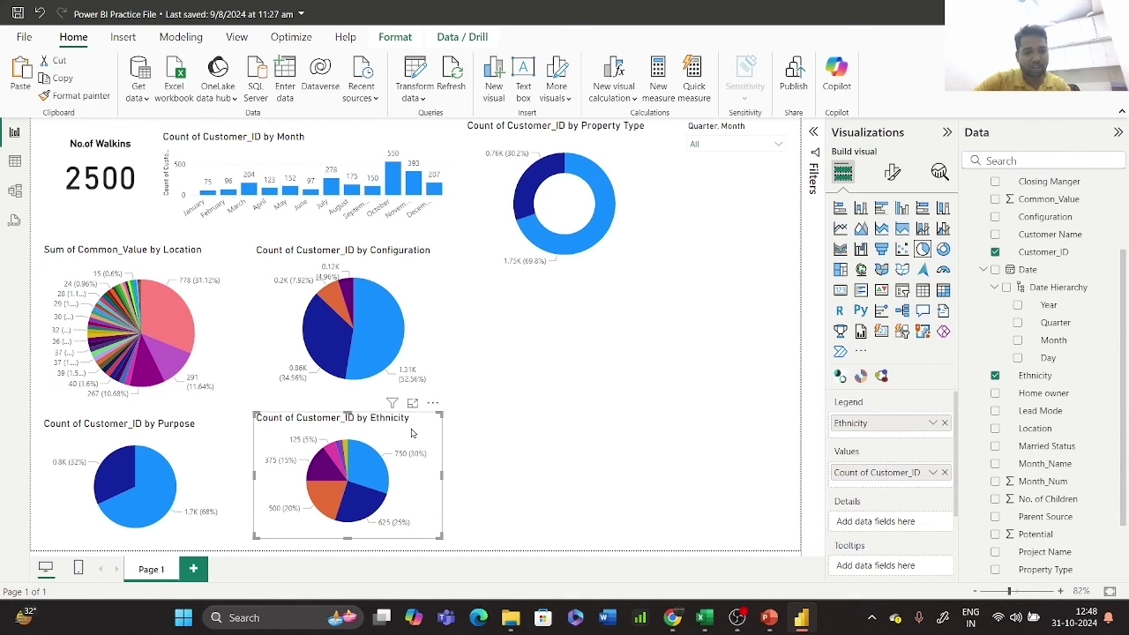
- Duplicate the Ethnicity pie, make the original a clustered column chart, and reposition the pie copy
key("ctrl+c")
key("ctrl+v")
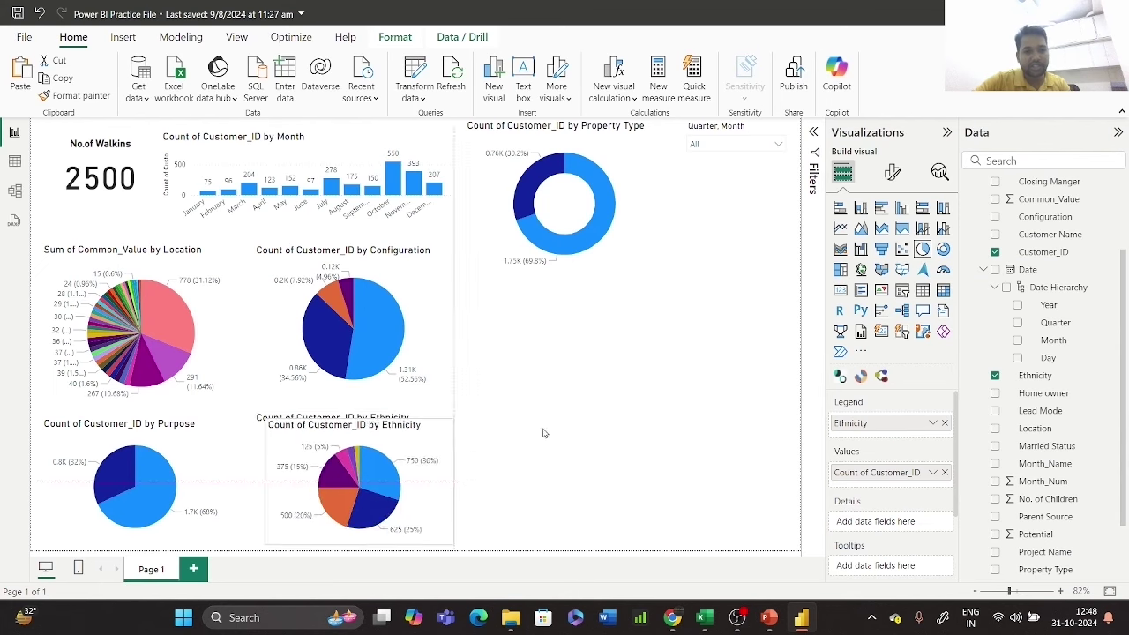
left_click(407, 441)
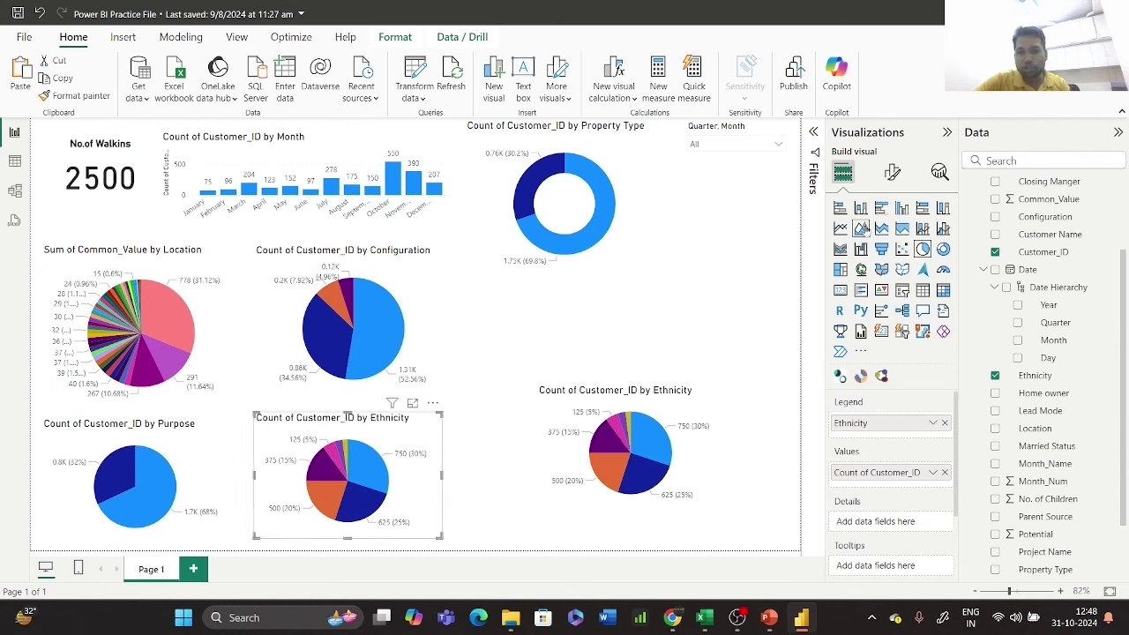
left_click(903, 210)
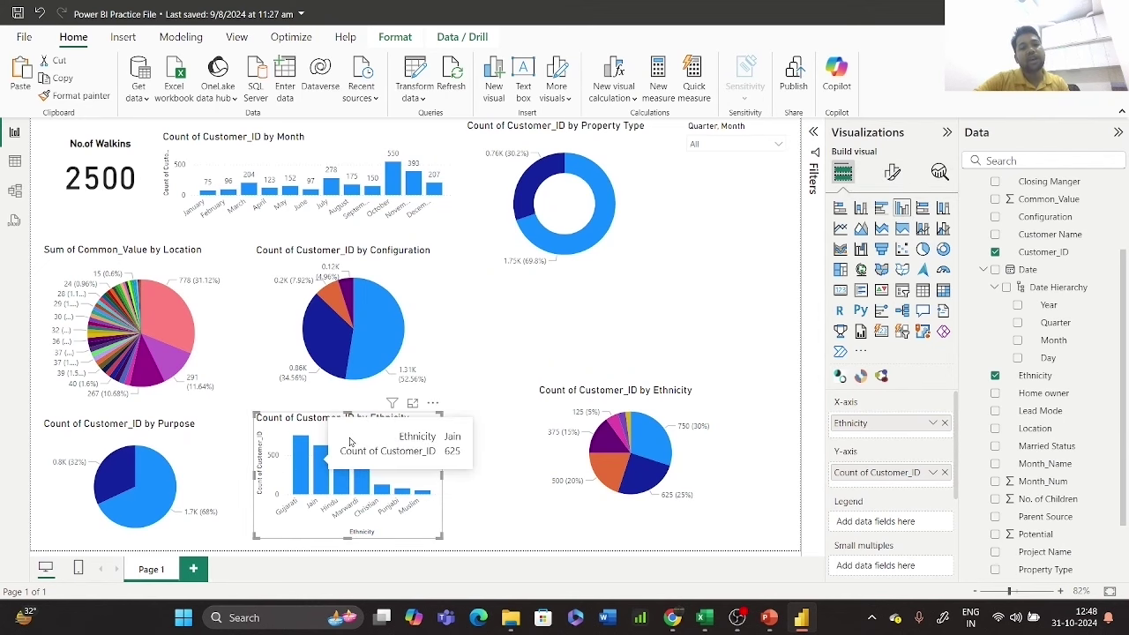
mouse_move(325, 480)
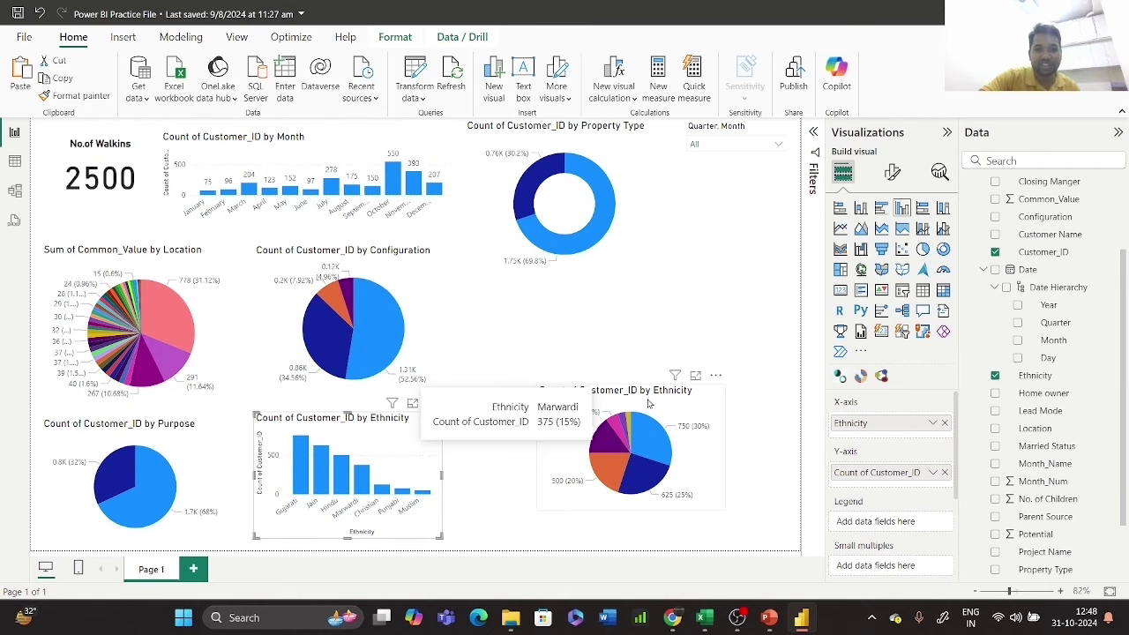
left_click_drag(660, 405, 593, 420)
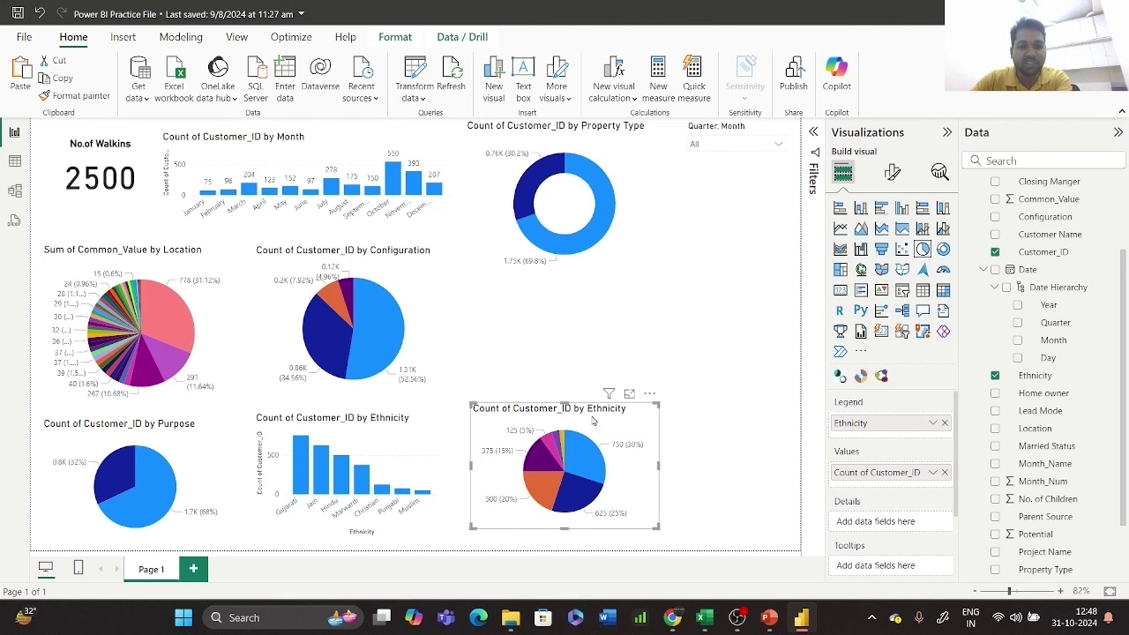
- Delete the extra Ethnicity pie and place a copy of the Purpose pie mid-page
key("Delete")
left_click(184, 467)
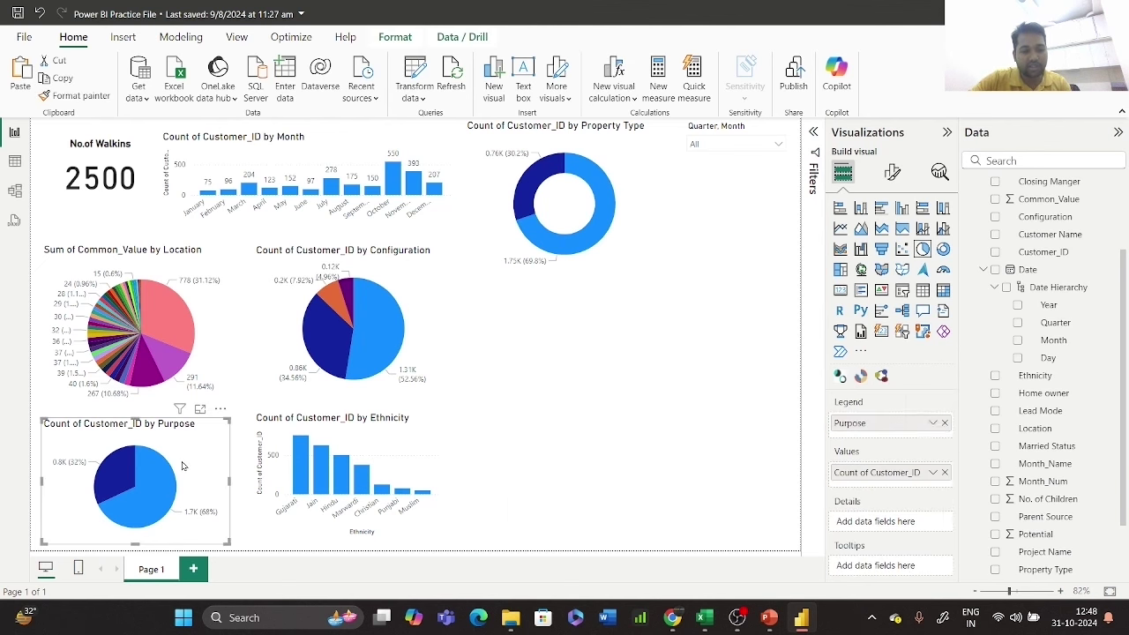
key("ctrl+c")
key("ctrl+v")
left_click_drag(184, 467, 604, 337)
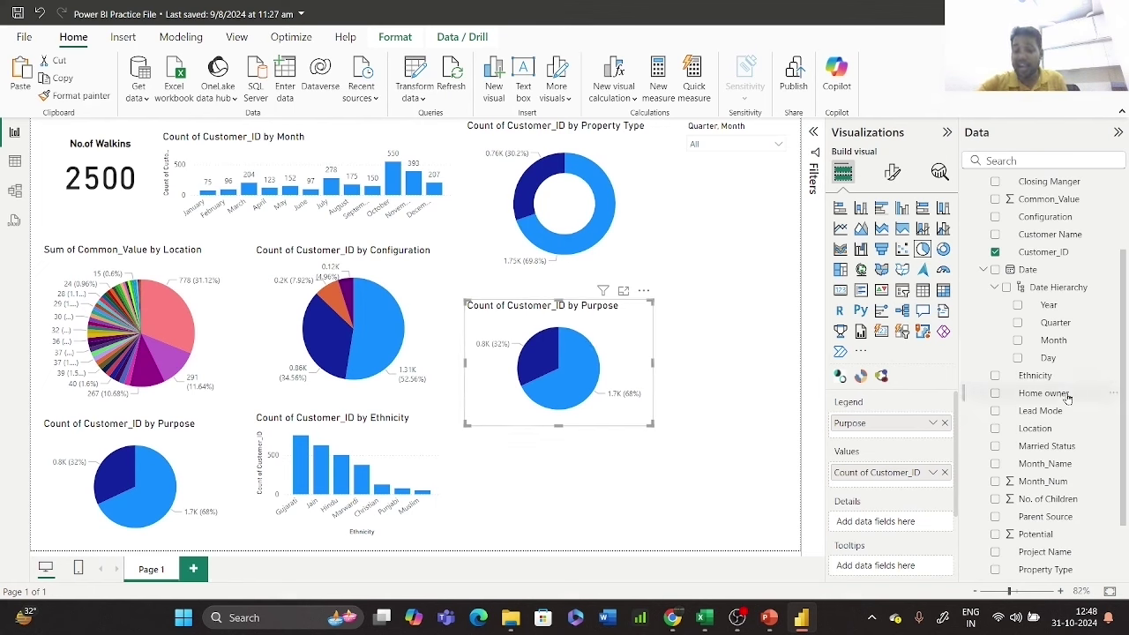
- Swap the copy's legend from Purpose to Parent Source, then enlarge it slightly and nudge it up
scroll(1066, 375, "up", 3)
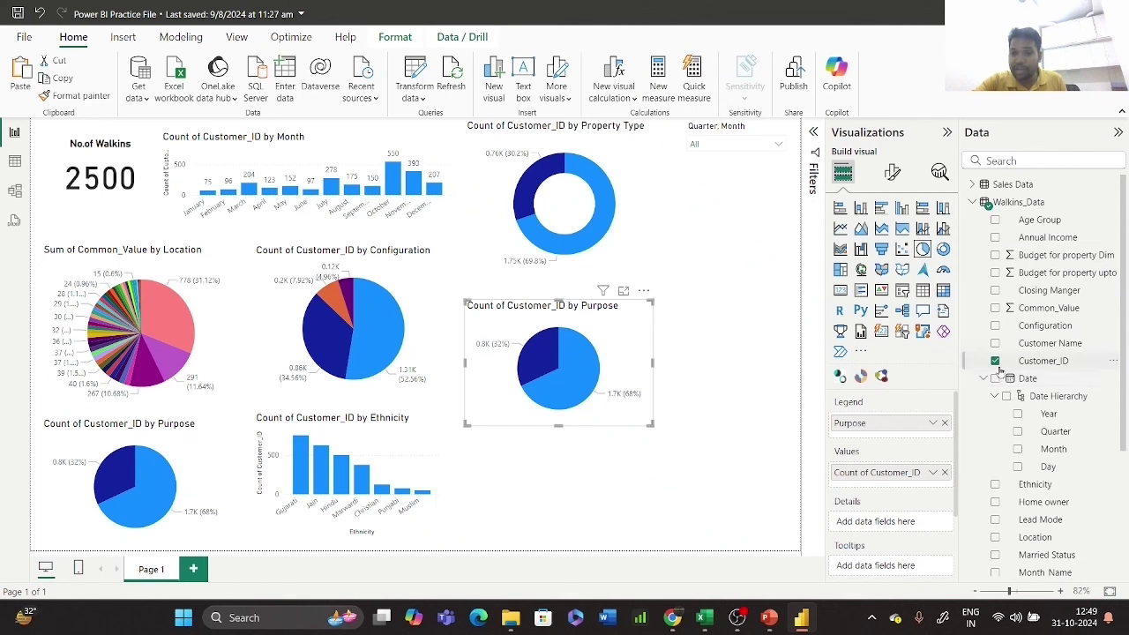
left_click(945, 422)
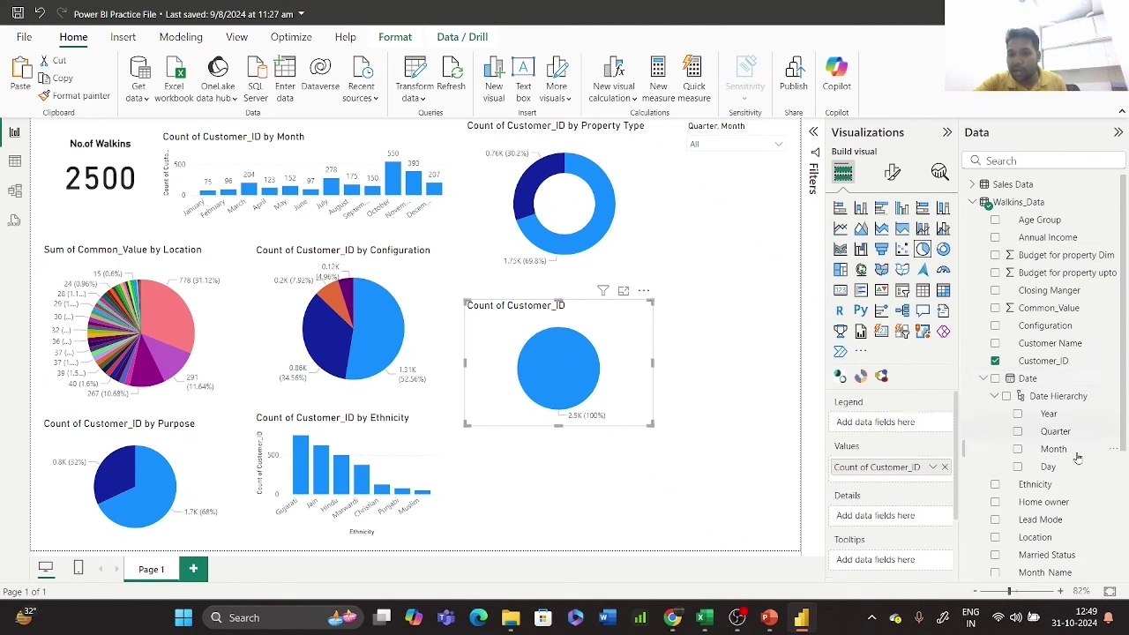
scroll(1078, 461, "down", 3)
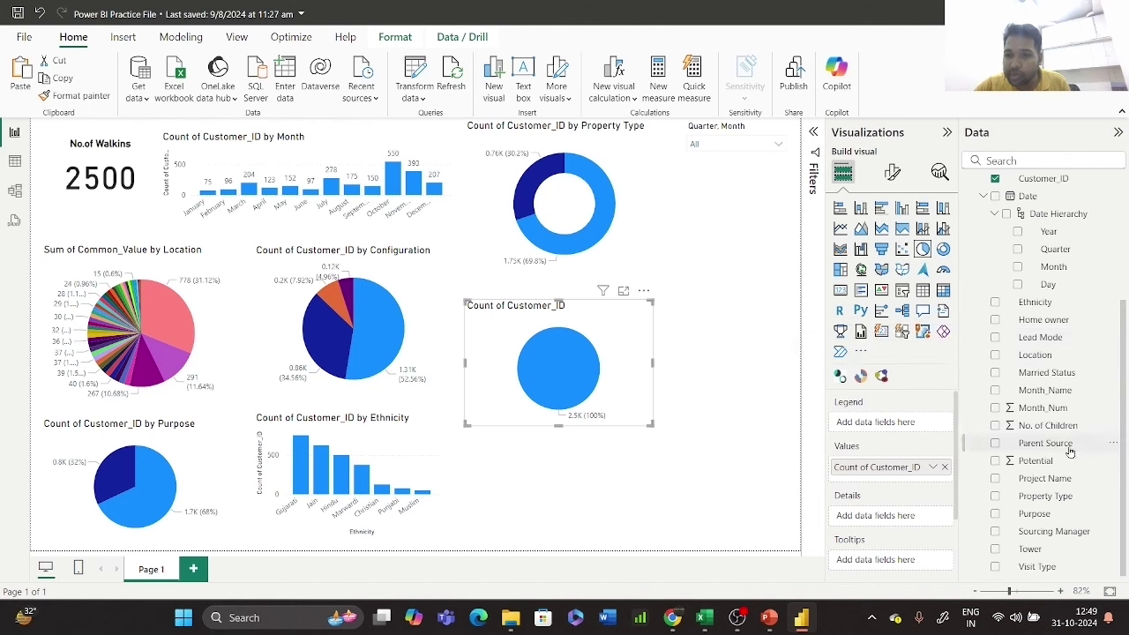
left_click(994, 444)
mouse_move(581, 388)
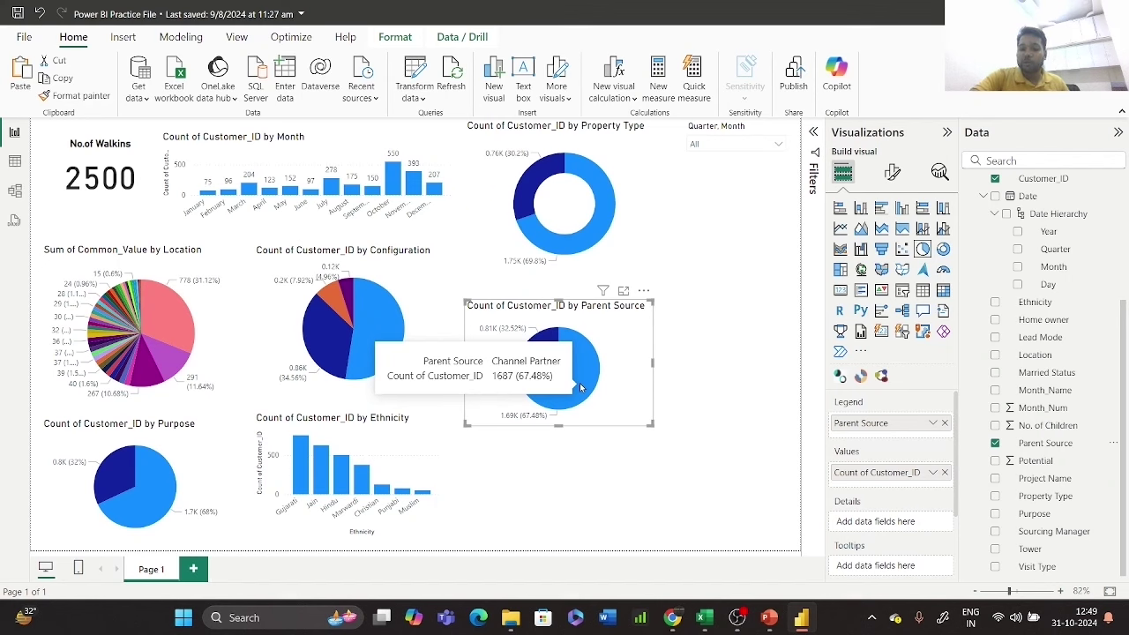
mouse_move(543, 356)
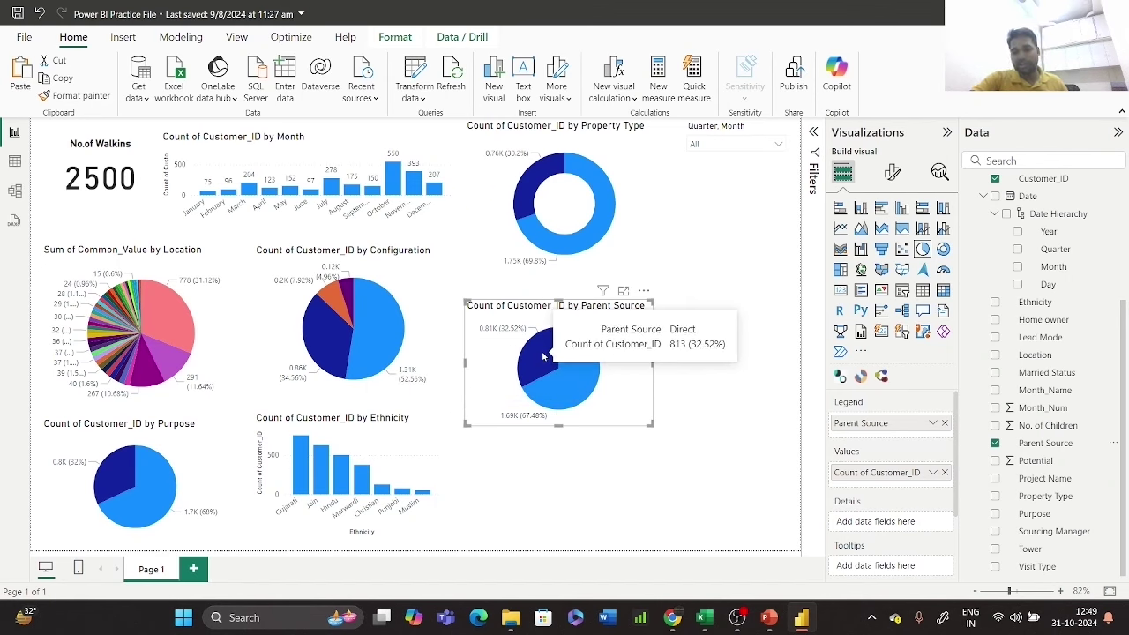
left_click_drag(651, 424, 645, 428)
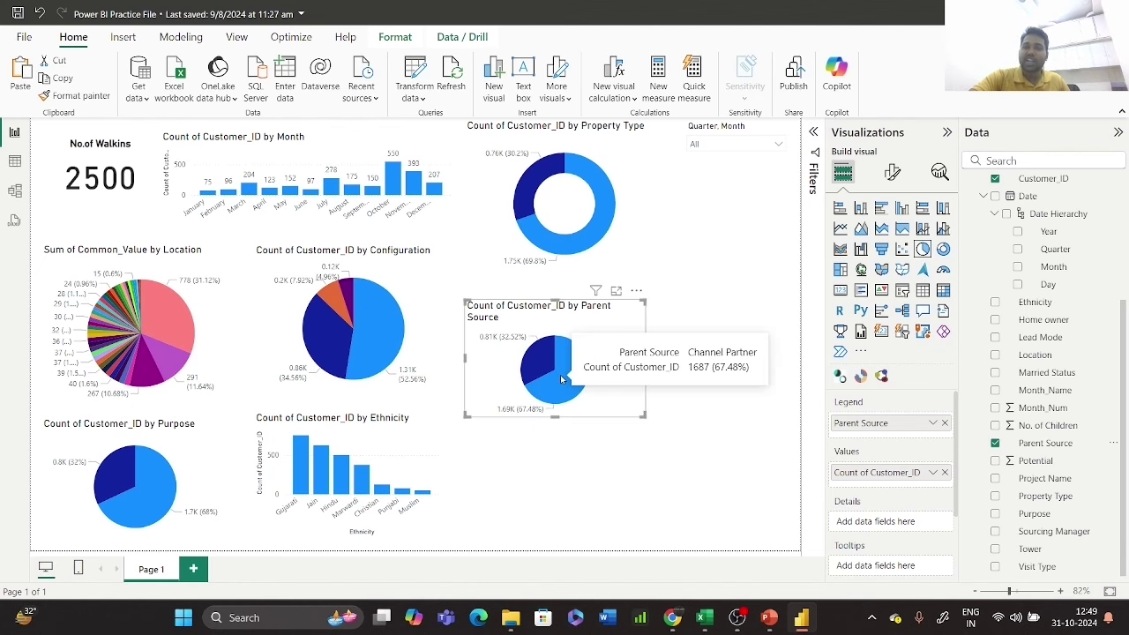
mouse_move(540, 358)
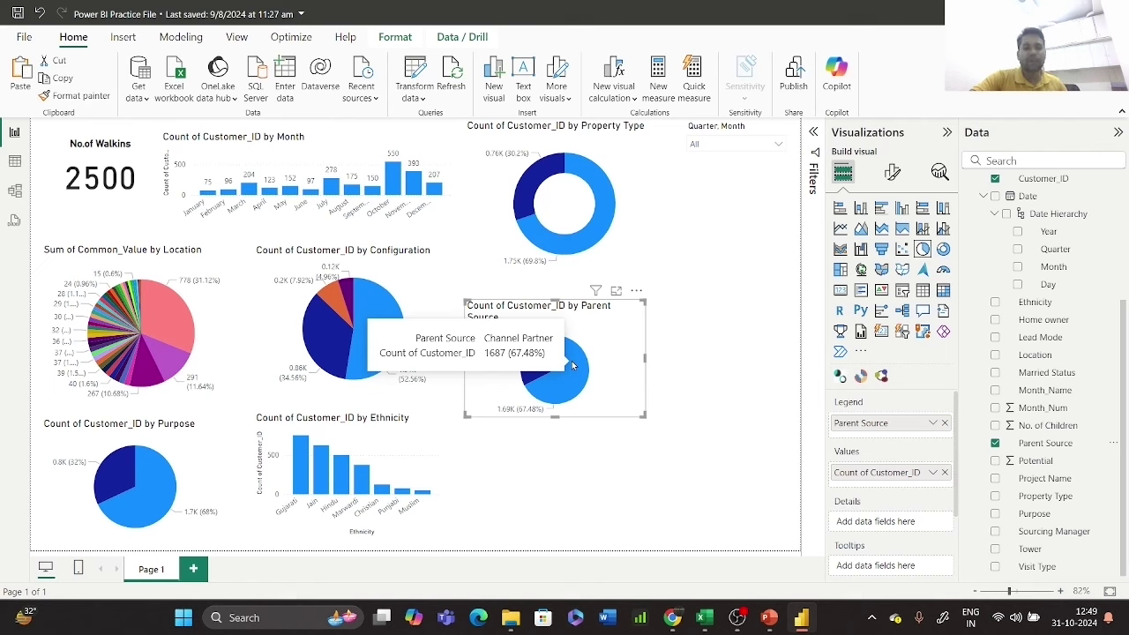
left_click_drag(572, 364, 572, 349)
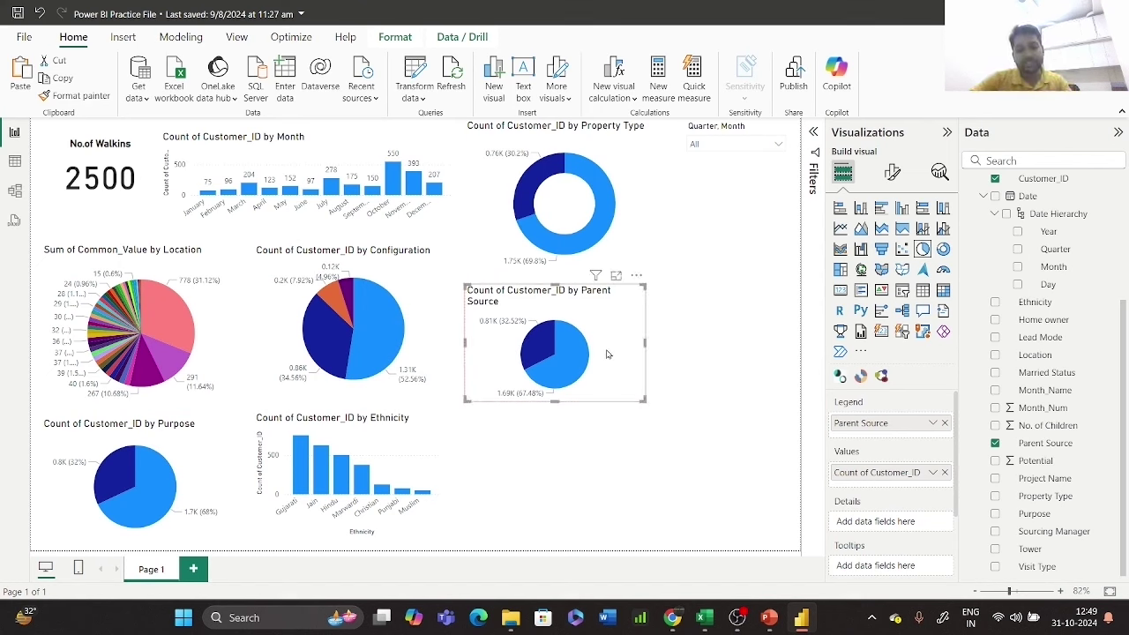
- Duplicate the Parent Source pie and place the copy beneath the original
key("ctrl+c")
key("ctrl+v")
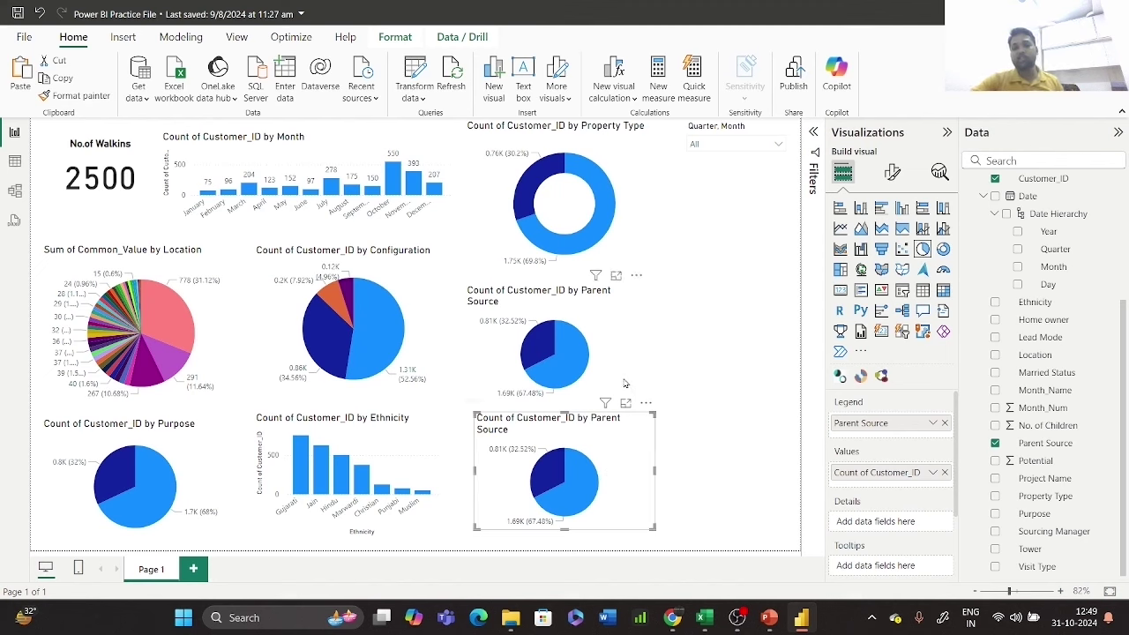
left_click(617, 344)
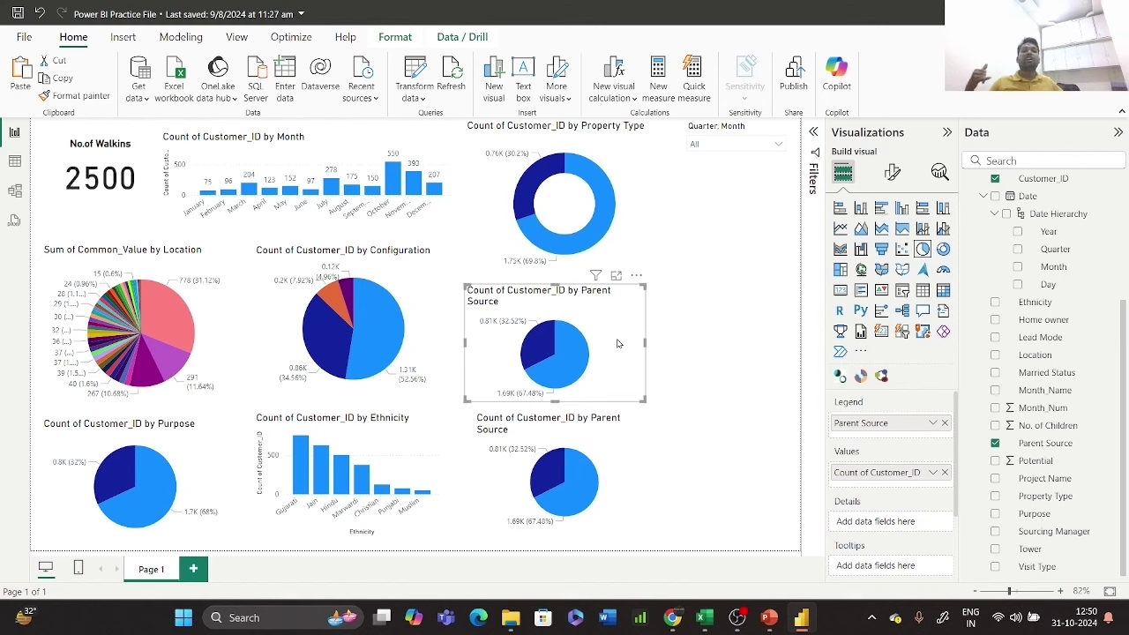
left_click(621, 473)
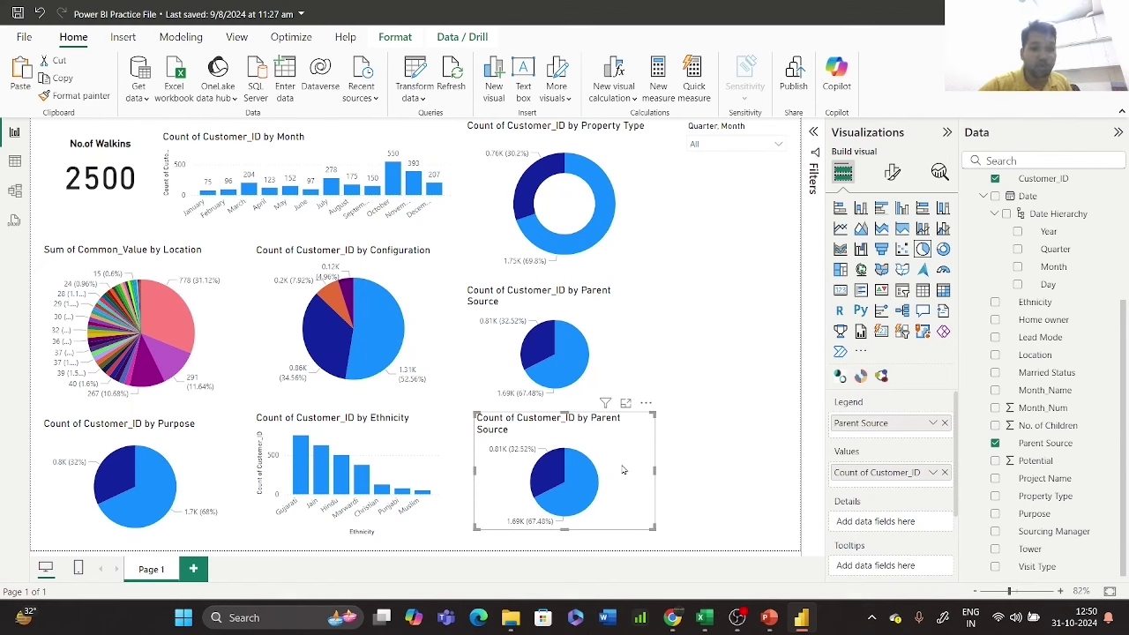
- Change the copied pie's legend to Sourcing Manager and convert it to a clustered column chart
left_click(946, 423)
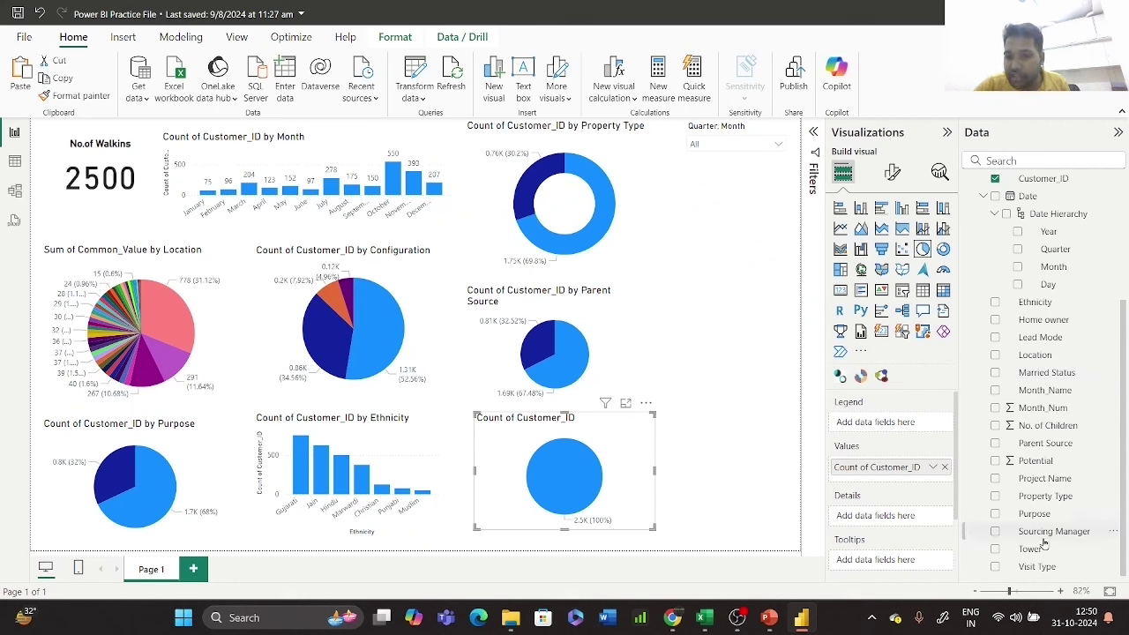
left_click(995, 532)
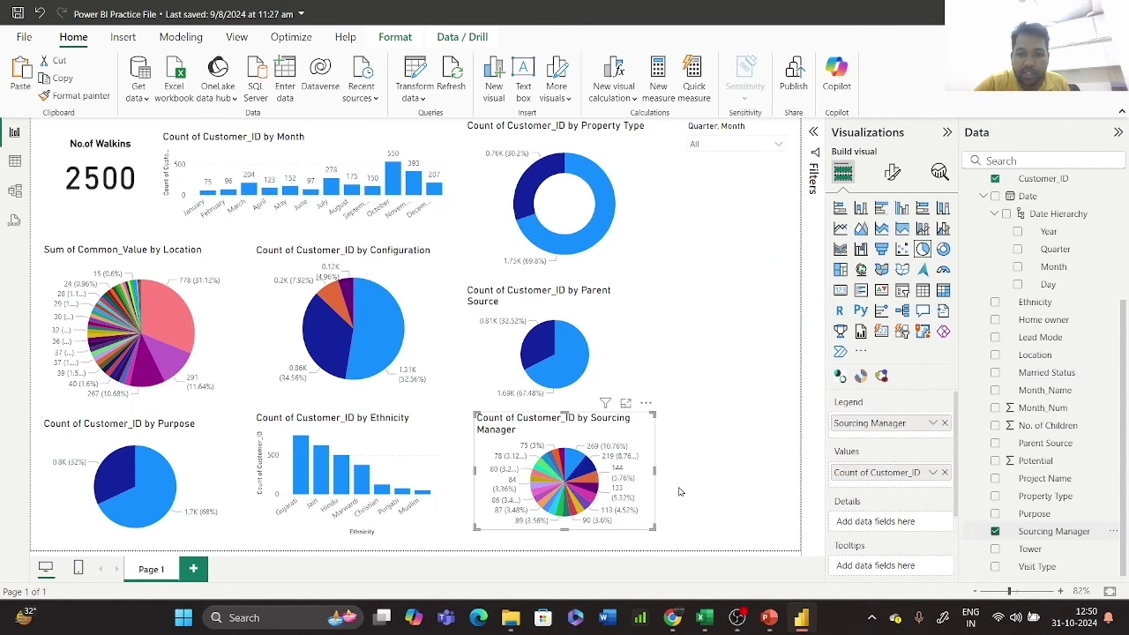
left_click_drag(651, 413, 735, 284)
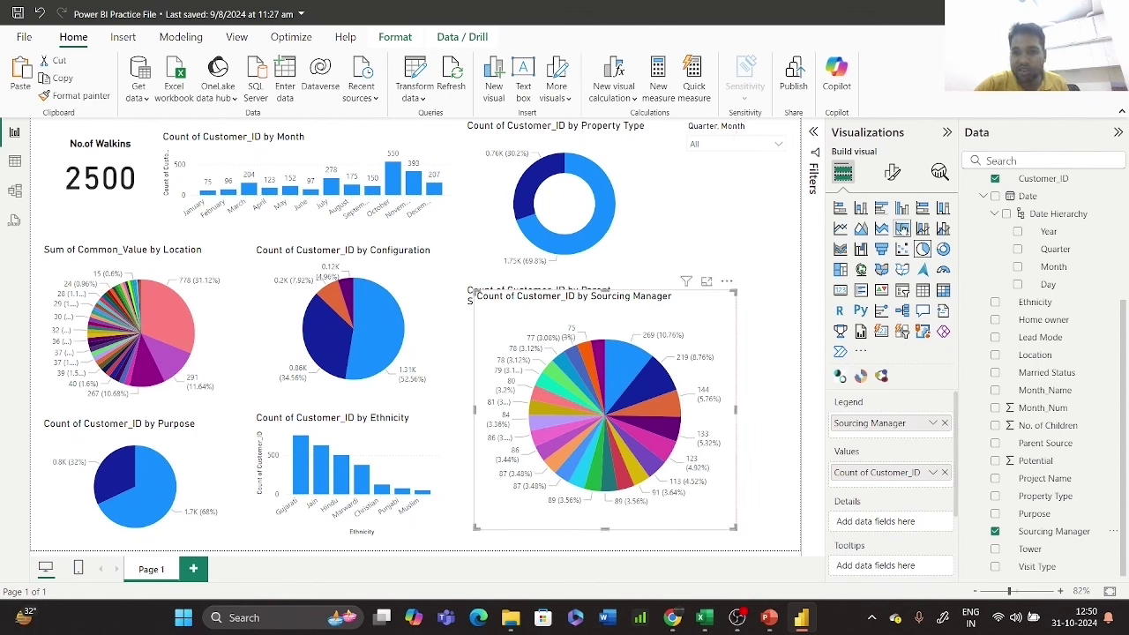
left_click(901, 208)
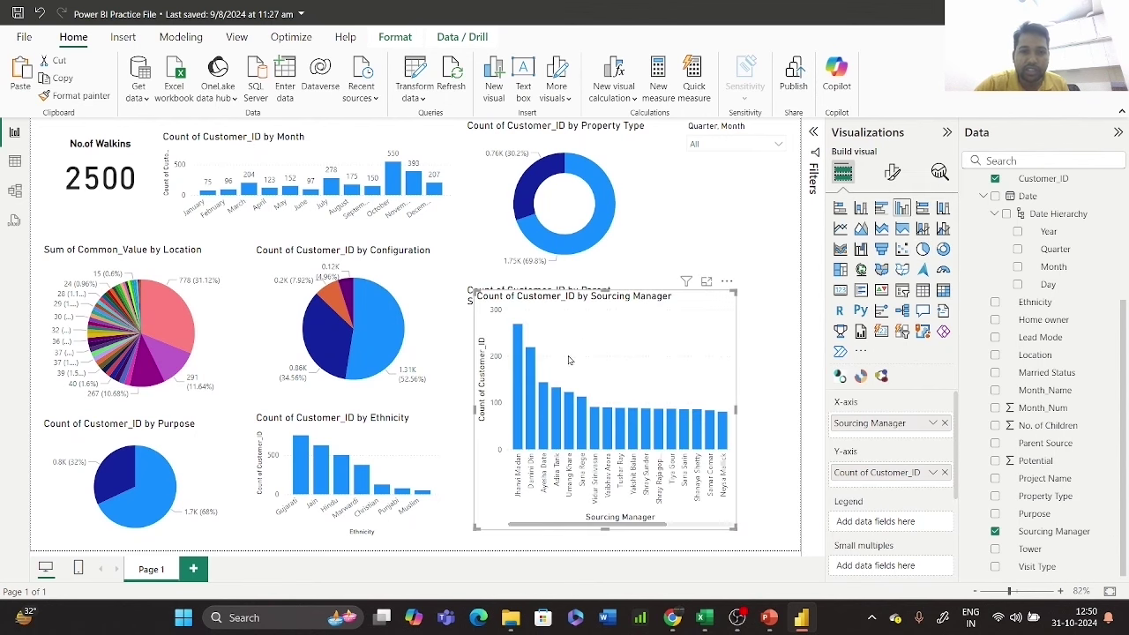
- Resize the Sourcing Manager chart and move the Parent Source pie beside the Property Type donut
left_click_drag(474, 406, 189, 408)
left_click_drag(452, 357, 472, 377)
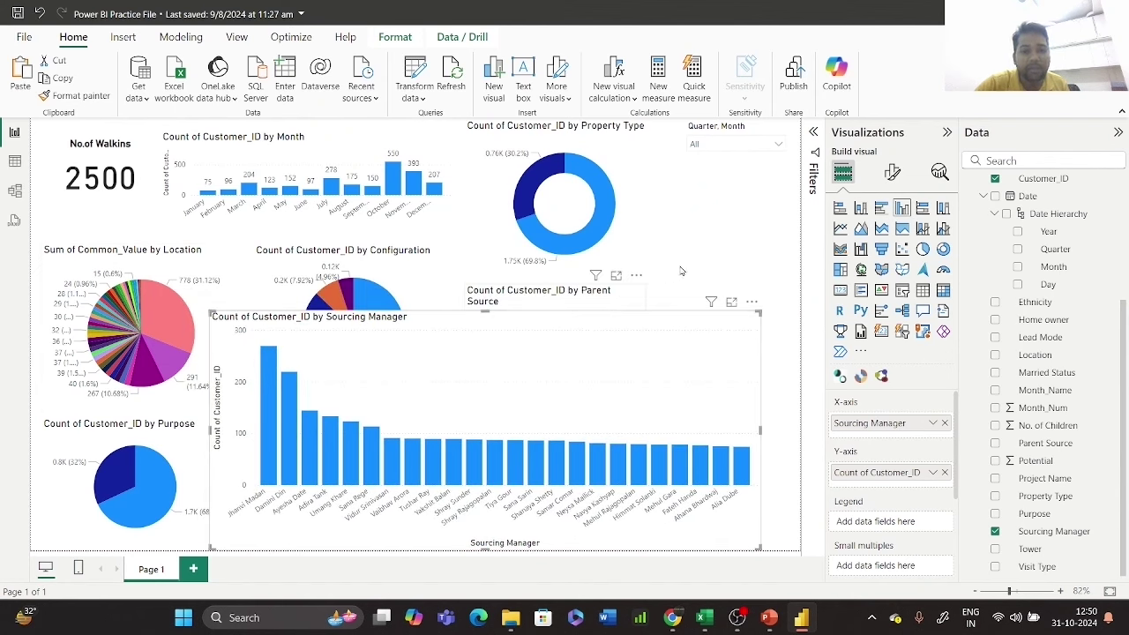
left_click_drag(684, 272, 836, 157)
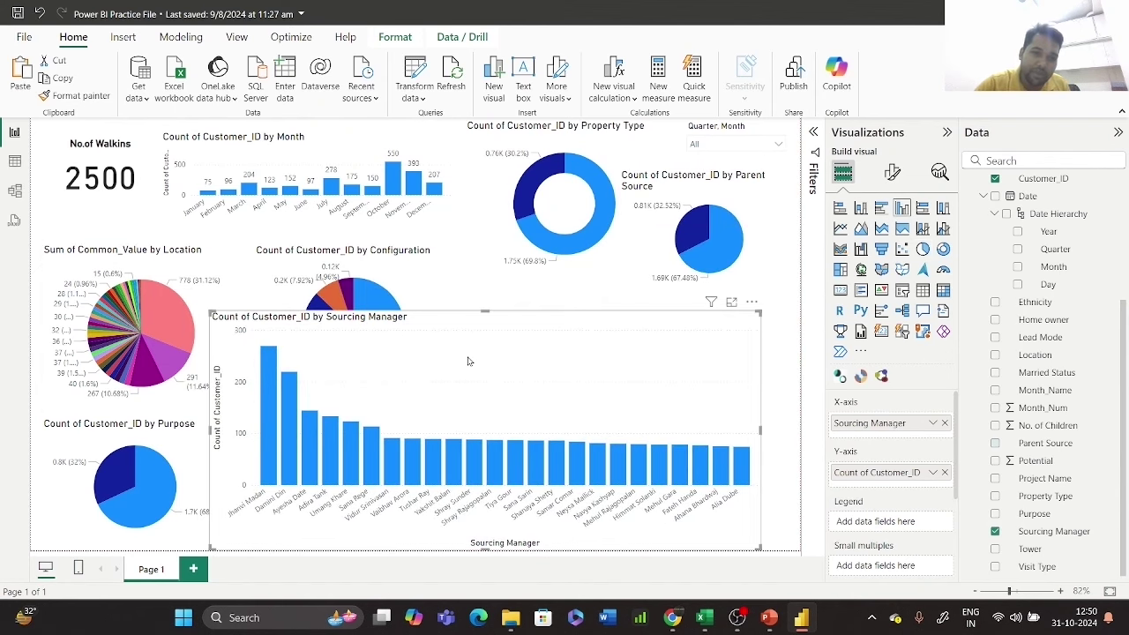
left_click_drag(473, 361, 512, 355)
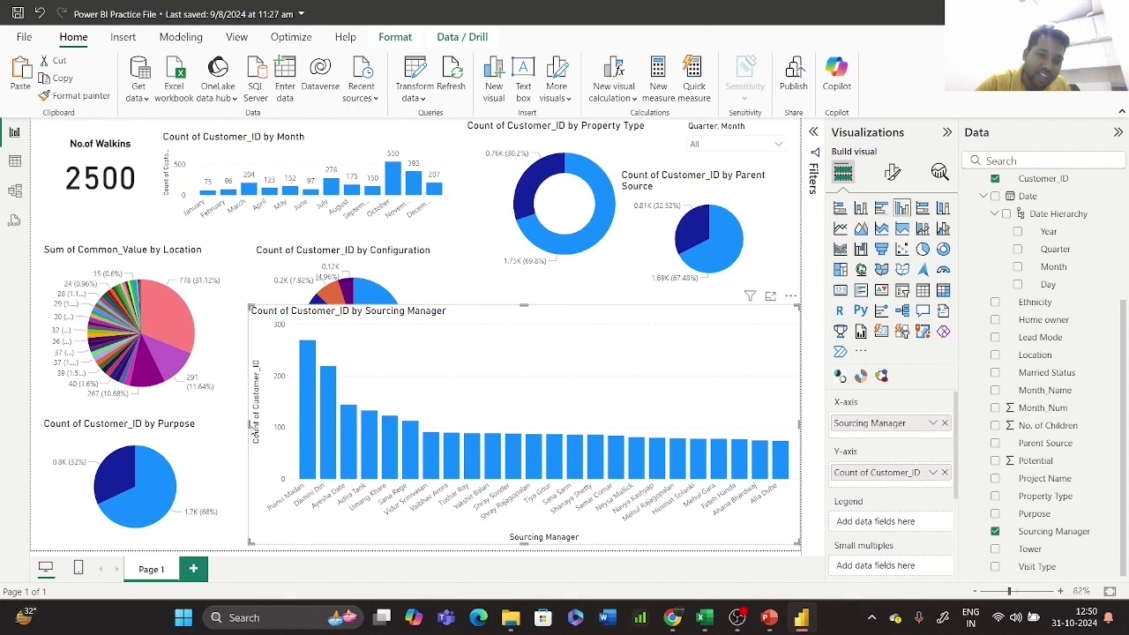
left_click(246, 433)
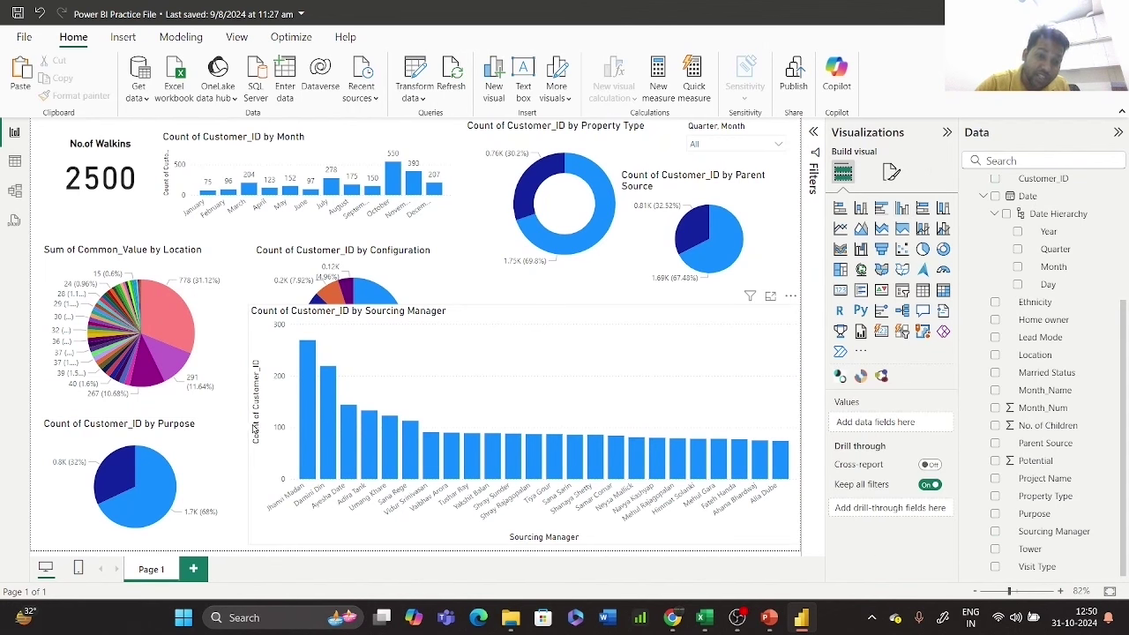
left_click(250, 424)
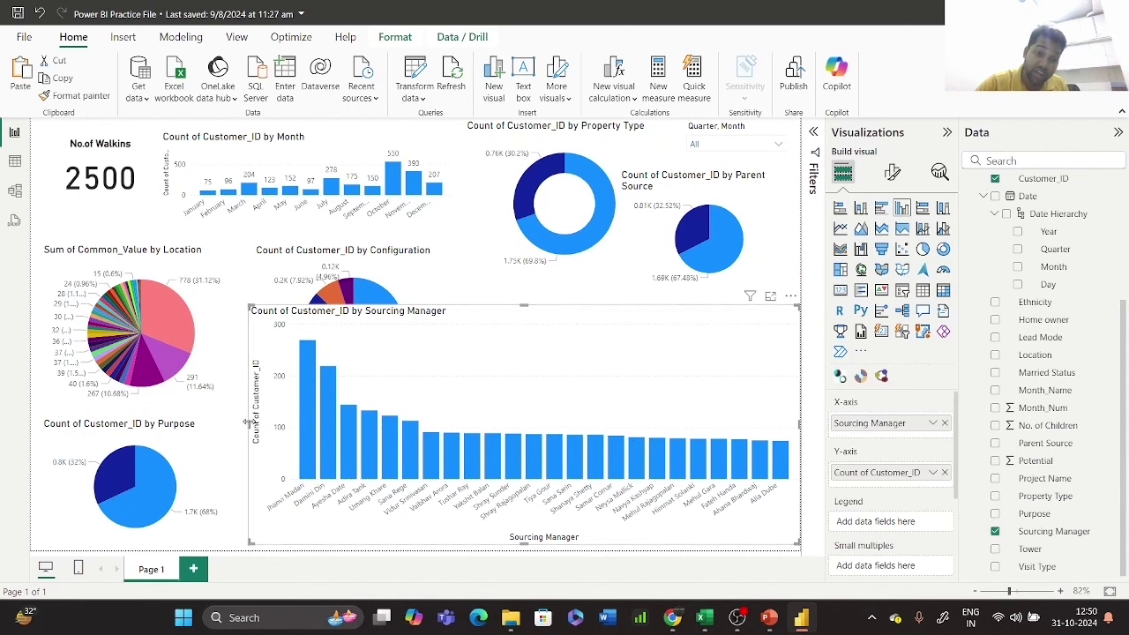
left_click_drag(248, 425, 443, 408)
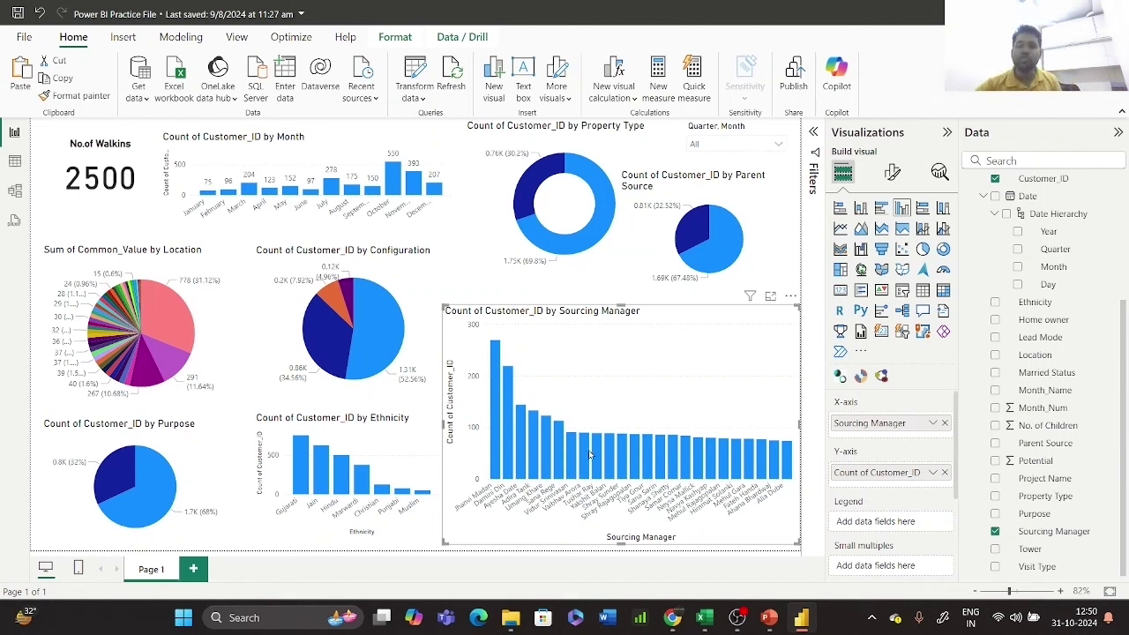
mouse_move(590, 455)
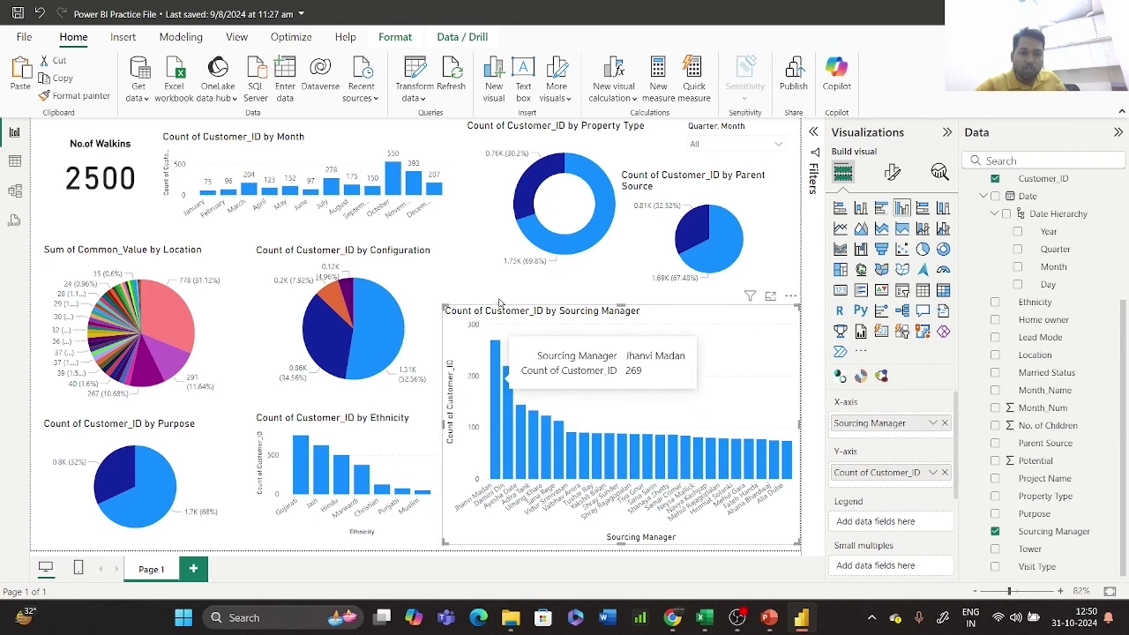
mouse_move(494, 350)
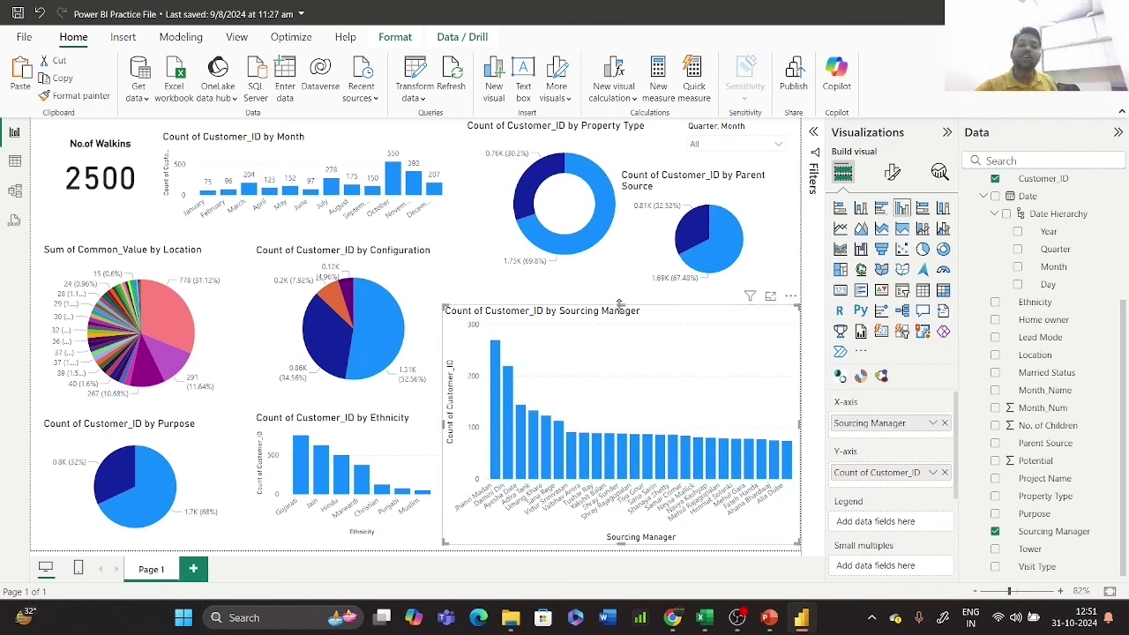
- Shorten the Sourcing Manager chart from the top and Ctrl-drag a copy above it
left_click_drag(620, 305, 622, 409)
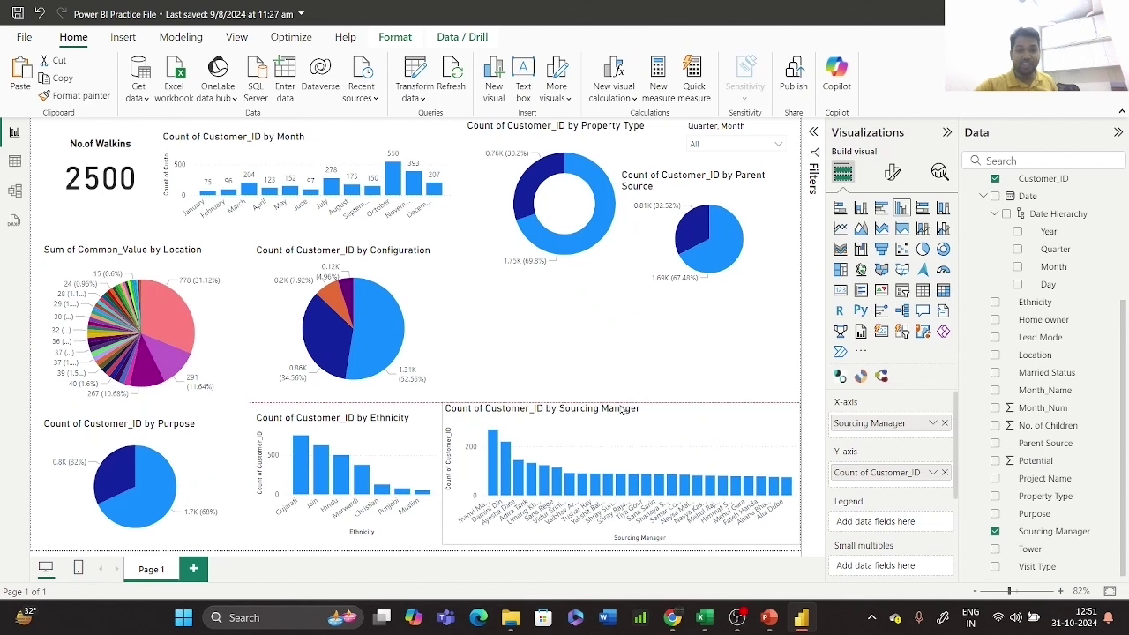
left_click(605, 365)
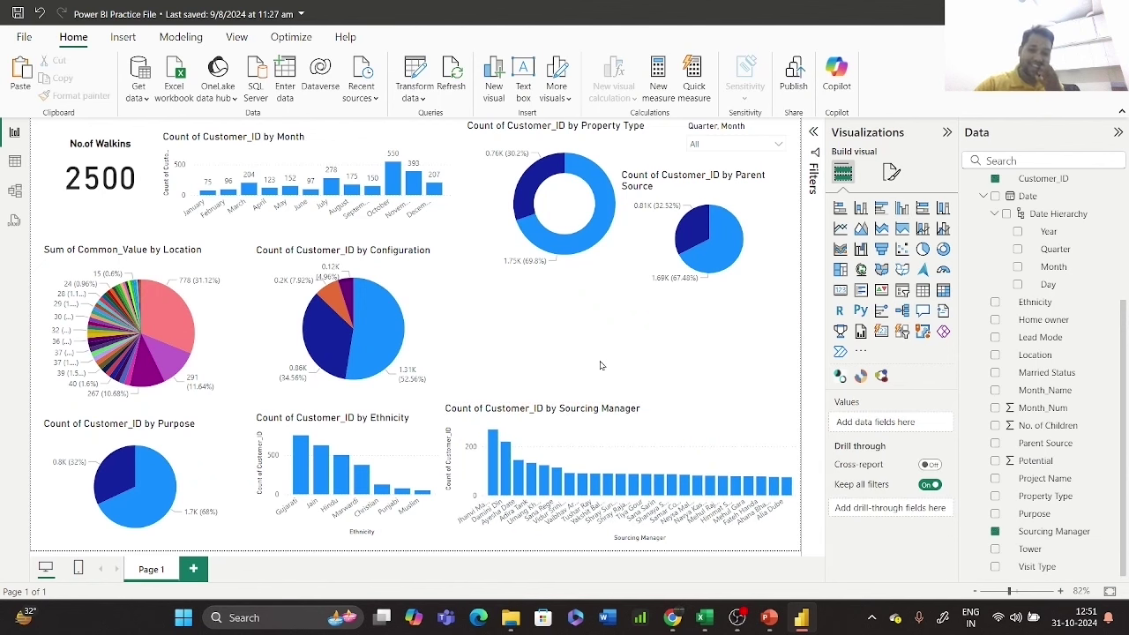
left_click(605, 426)
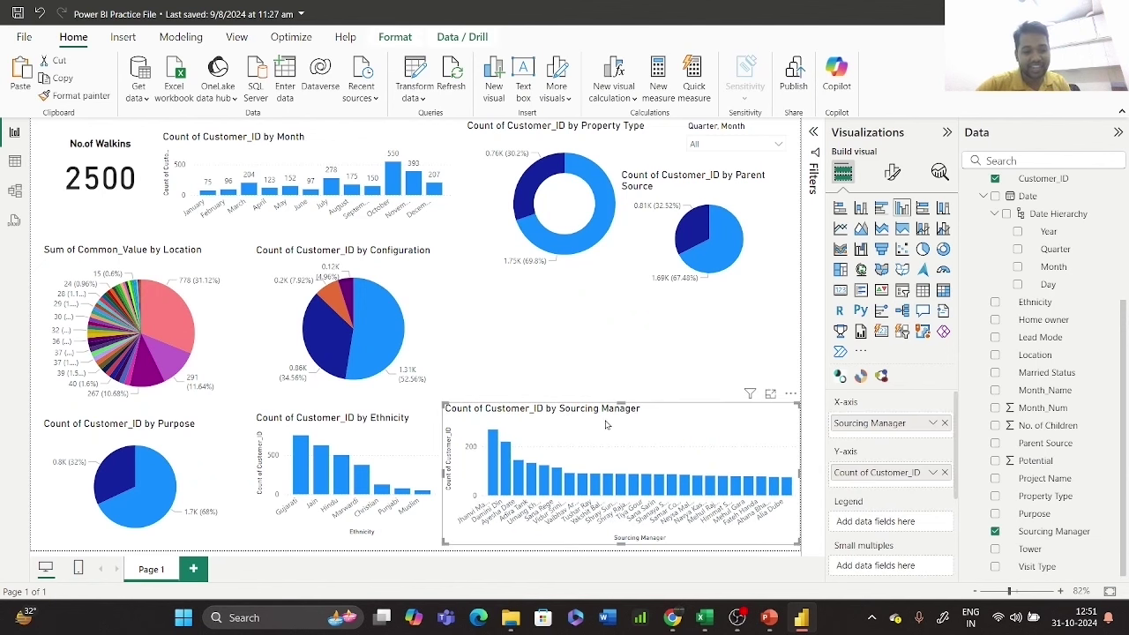
left_click_drag(605, 424, 622, 399)
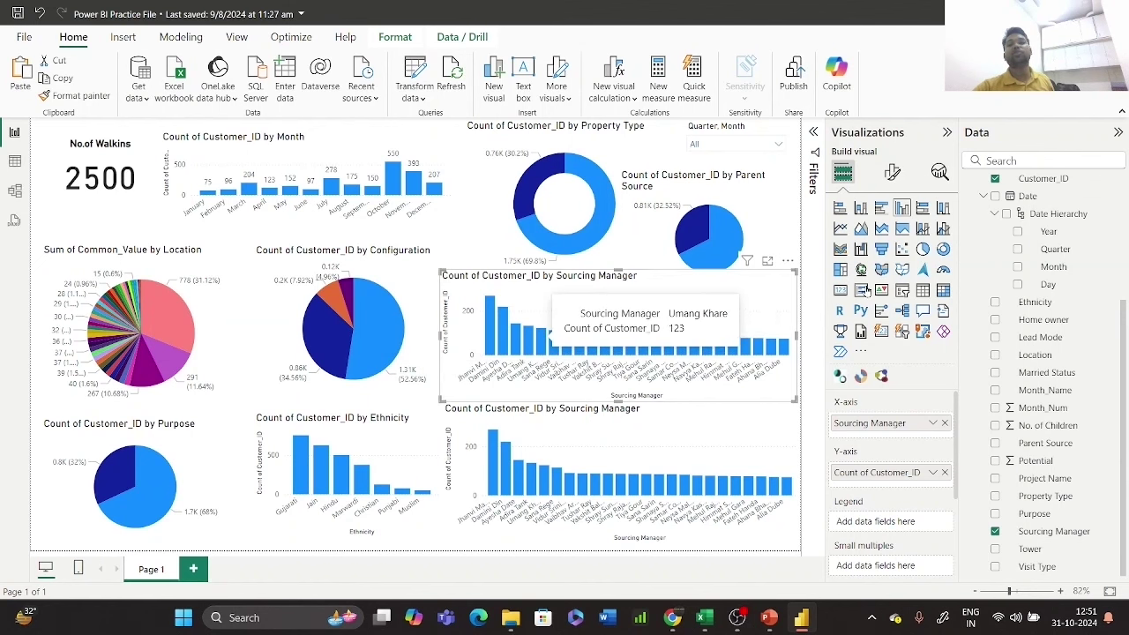
- Remove Sourcing Manager from the copy's X-axis, leaving one total Count of Customer_ID column
left_click(944, 424)
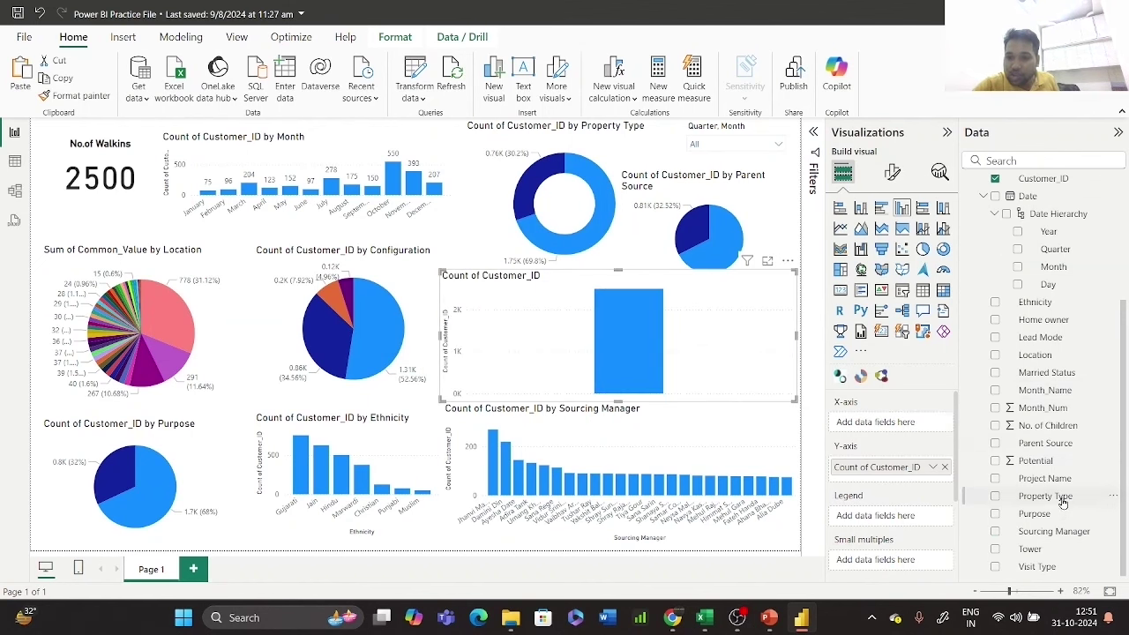
scroll(1061, 494, "up", 2)
scroll(1063, 464, "down", 2)
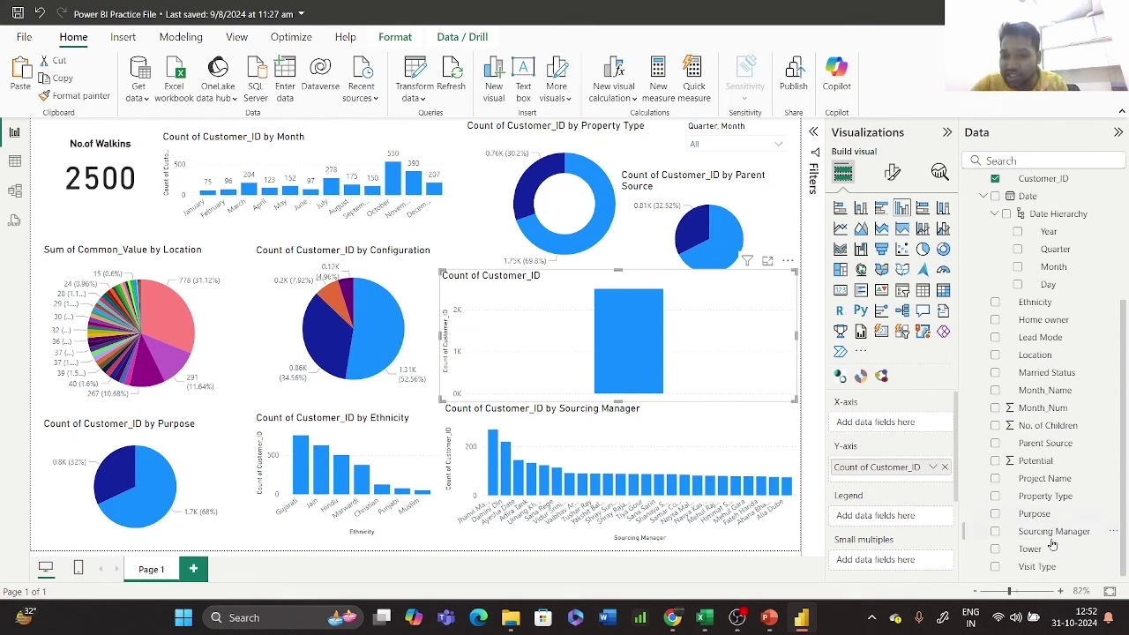
scroll(1048, 472, "up", 3)
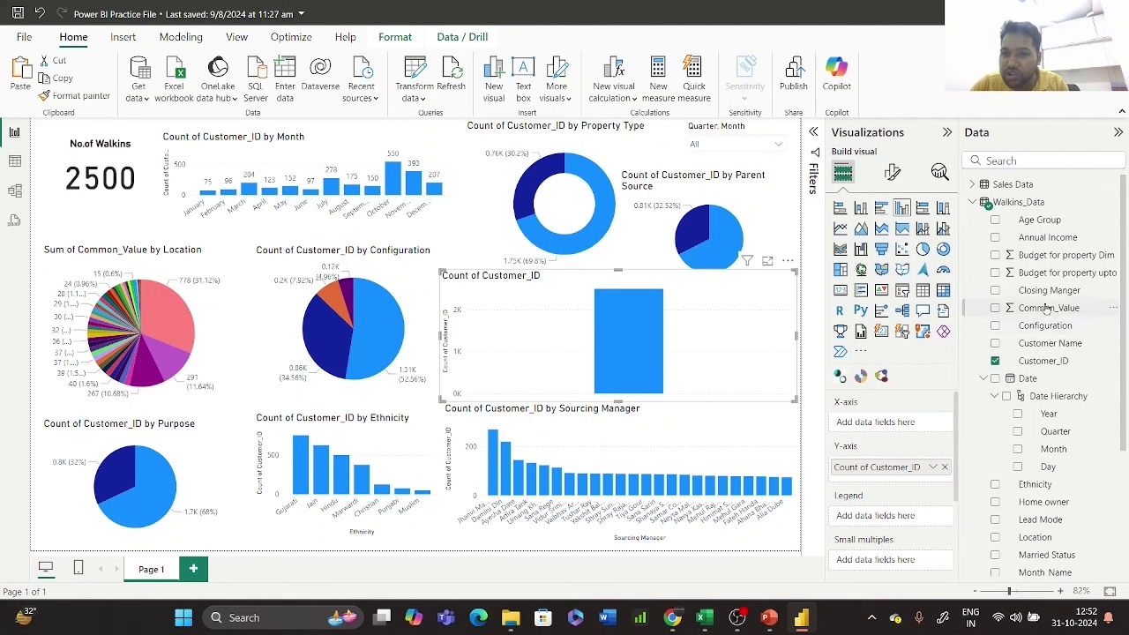
- Add Closing Manger to the copied chart's X-axis, then select the Sourcing Manager chart
left_click(995, 291)
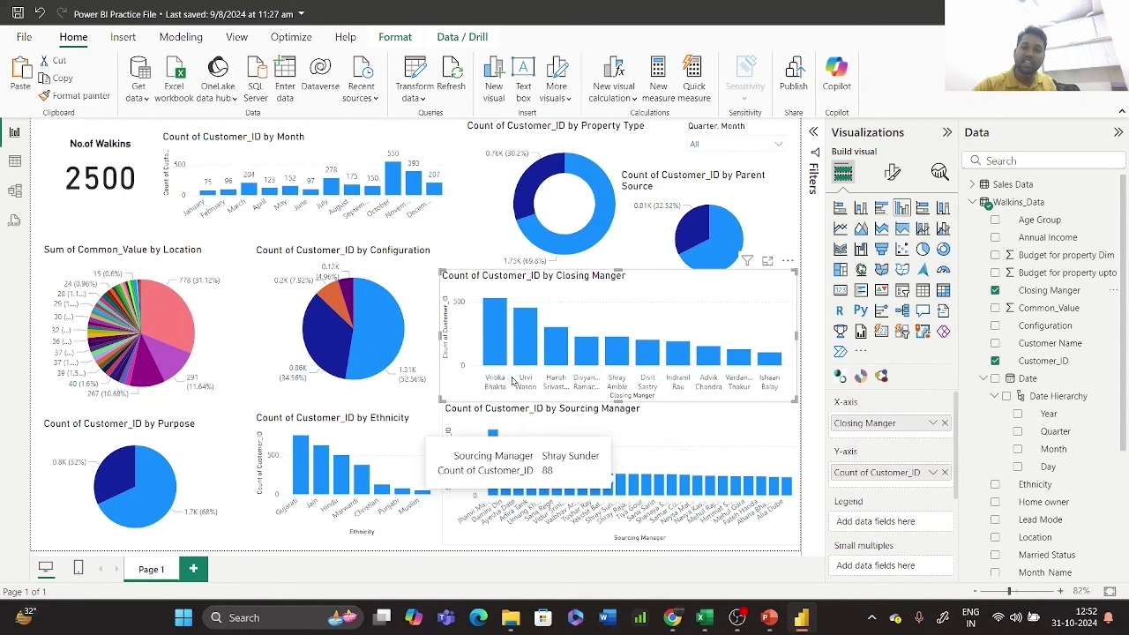
mouse_move(498, 333)
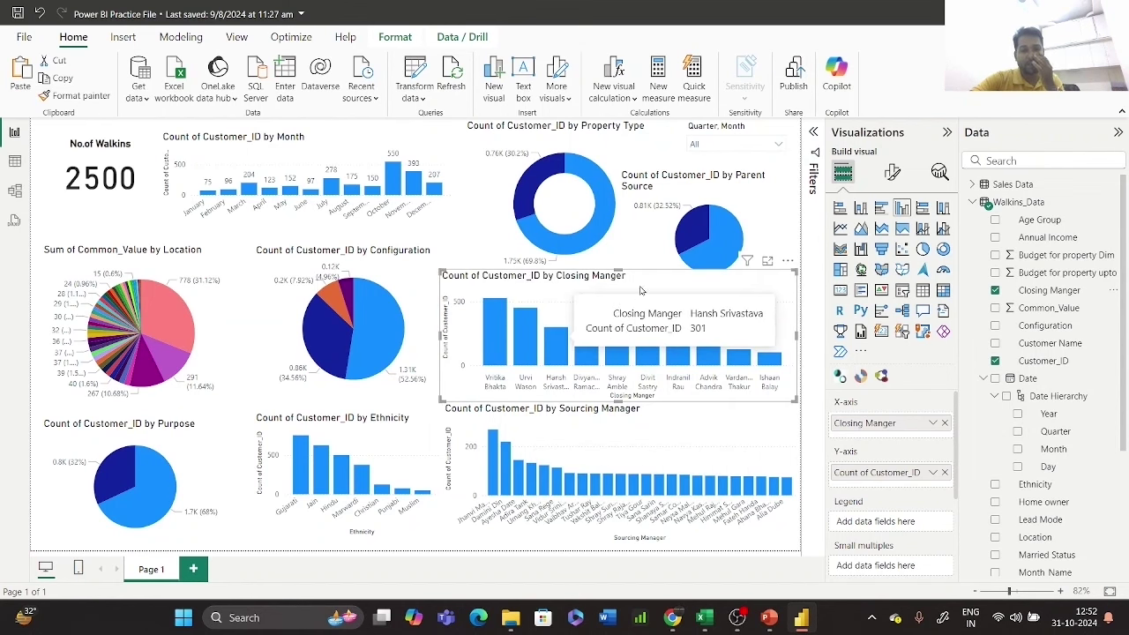
left_click(703, 442)
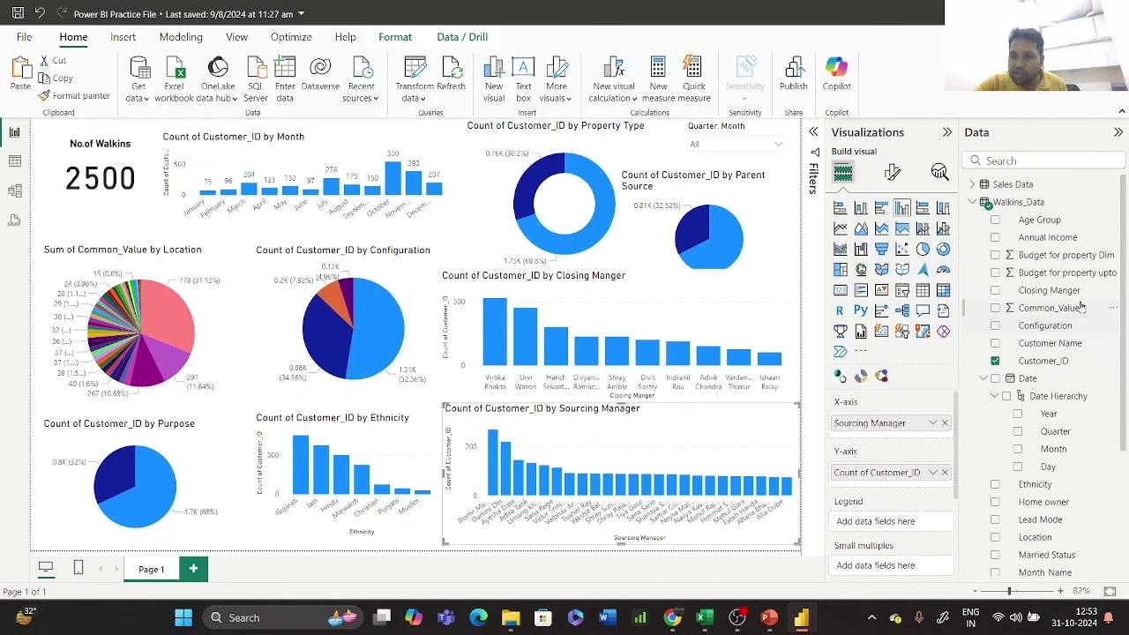
- Replace Sourcing Manager with Closing Manger on the lower chart's X-axis and restore its size
left_click_drag(1075, 298, 923, 428)
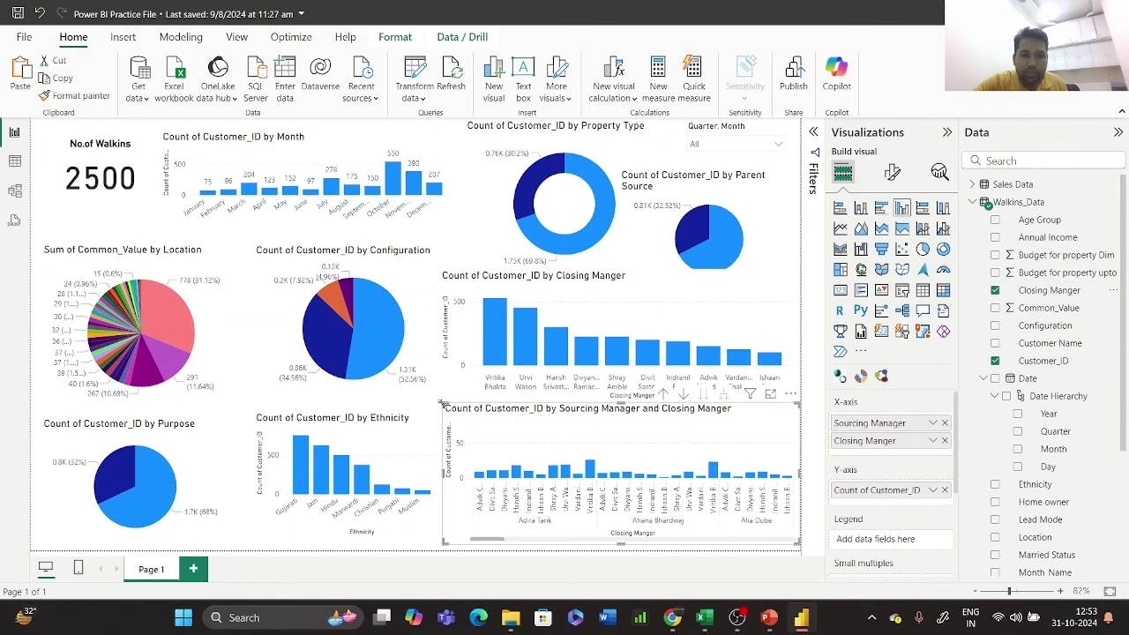
left_click_drag(443, 404, 192, 241)
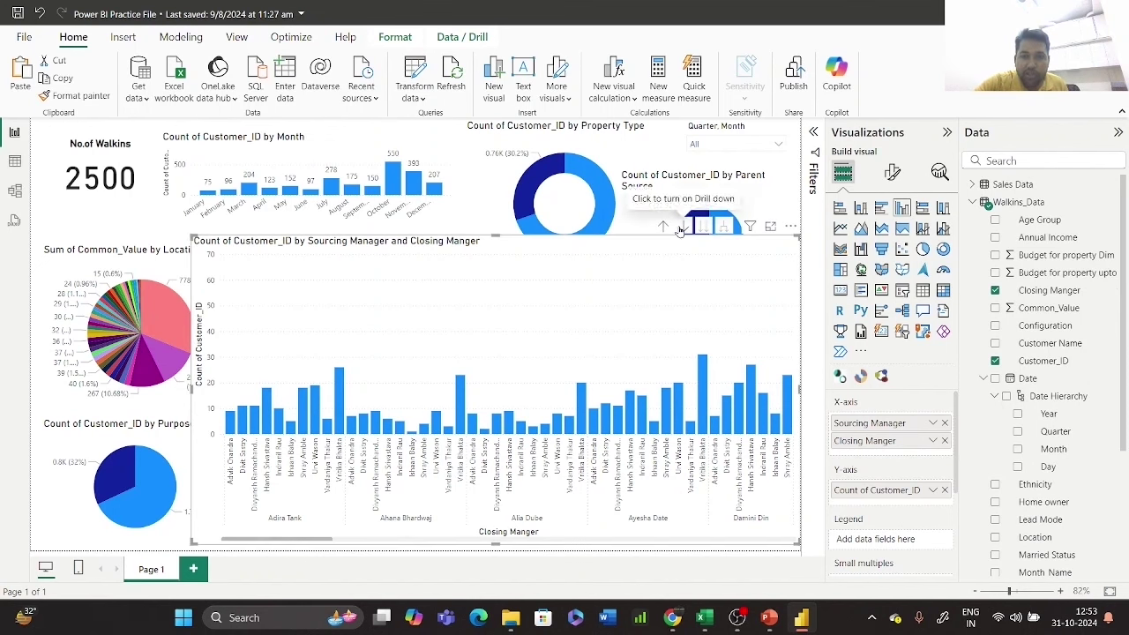
left_click(682, 231)
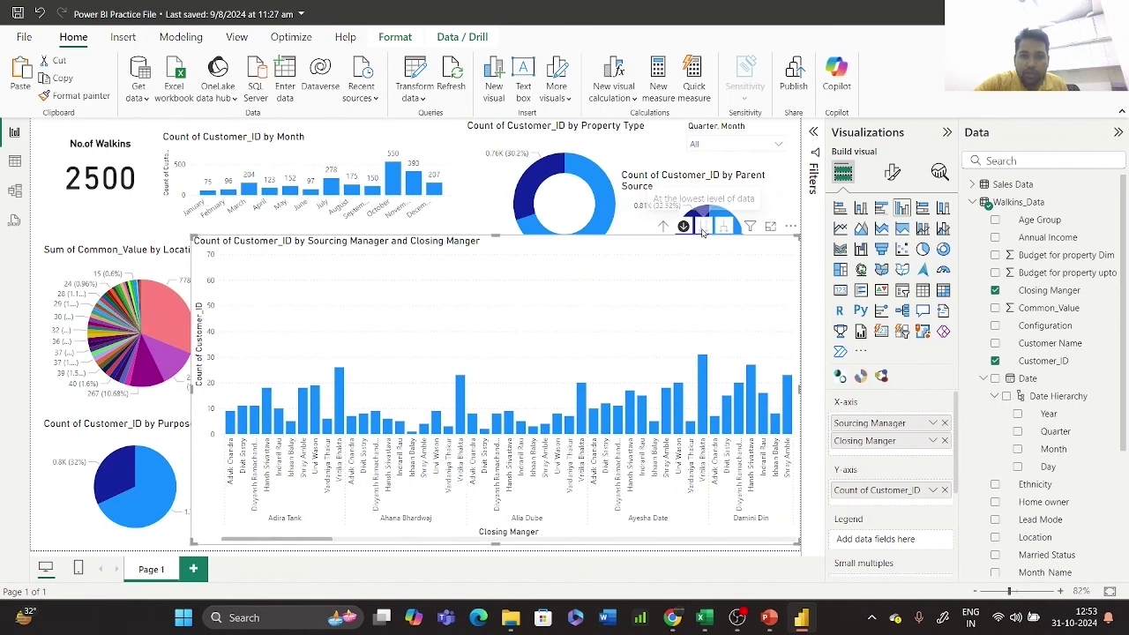
left_click(944, 423)
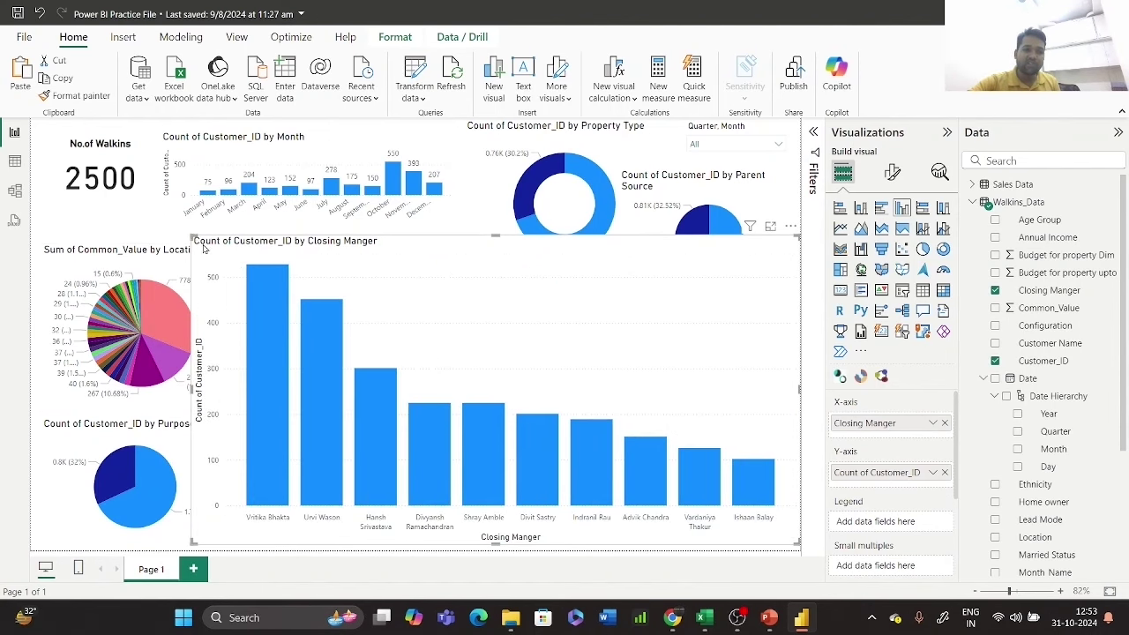
left_click_drag(192, 237, 477, 427)
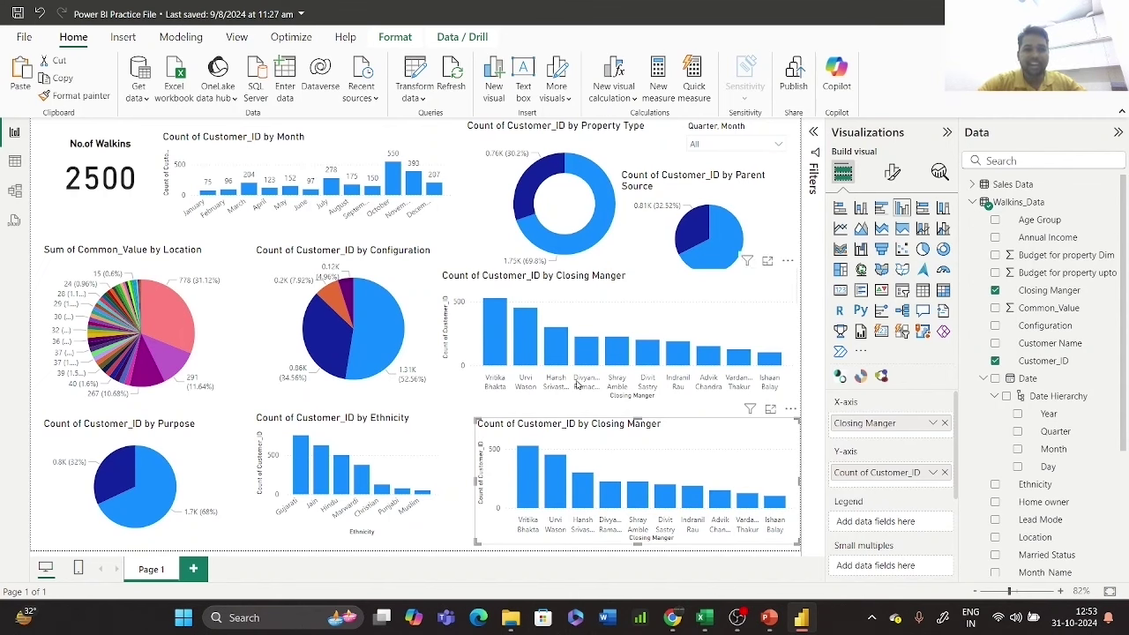
- Add a blank Page 2 to the report and return to Page 1
left_click(193, 572)
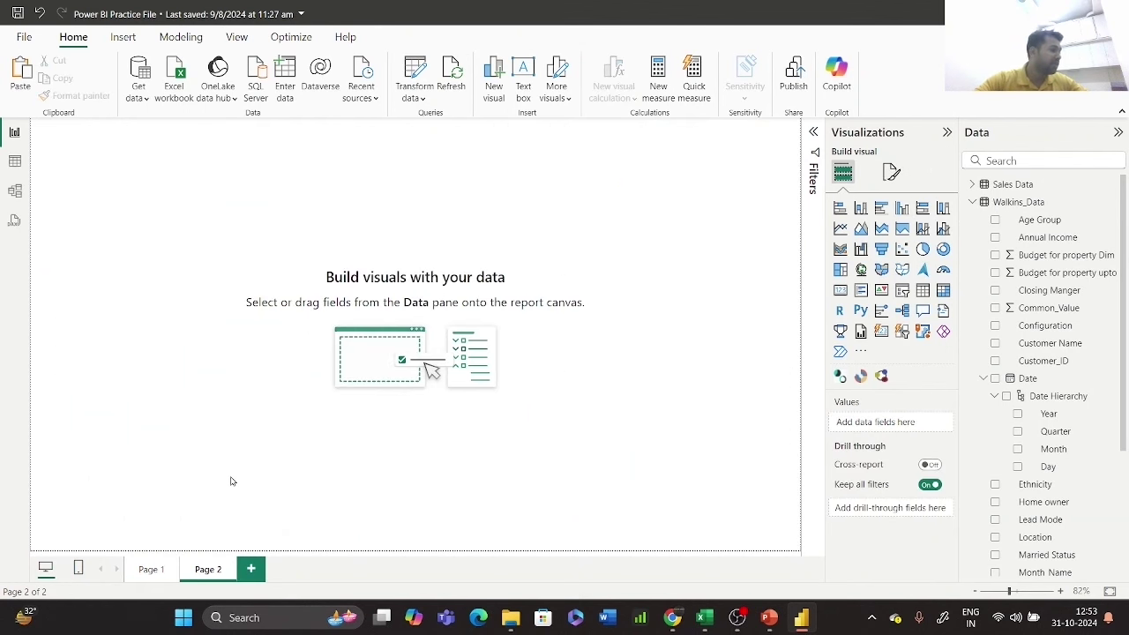
left_click(154, 573)
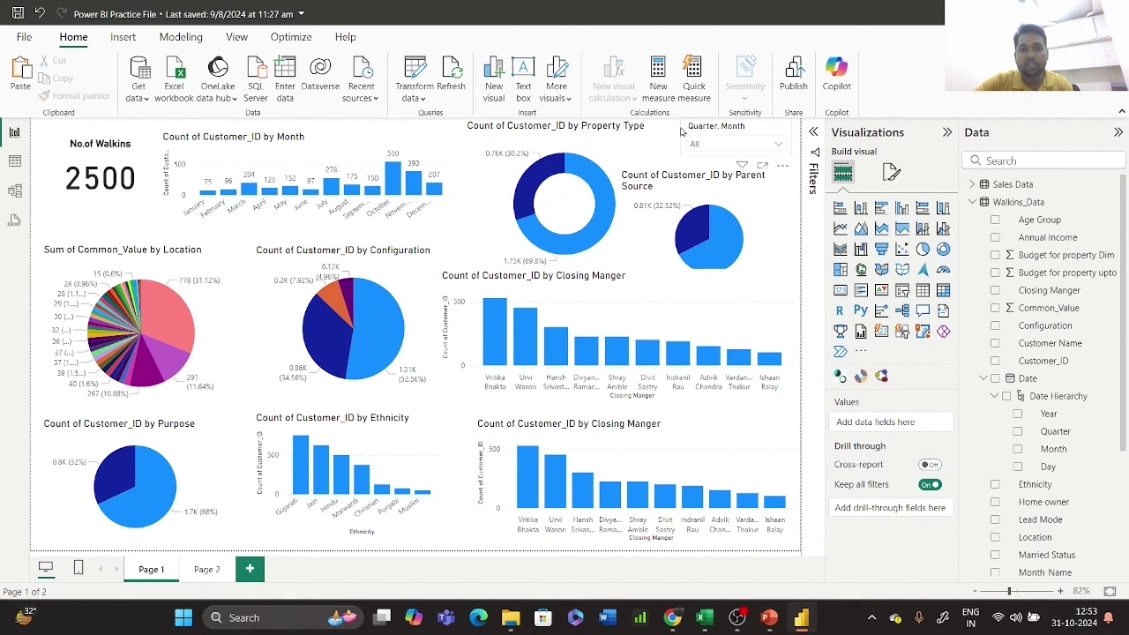
left_click(688, 132)
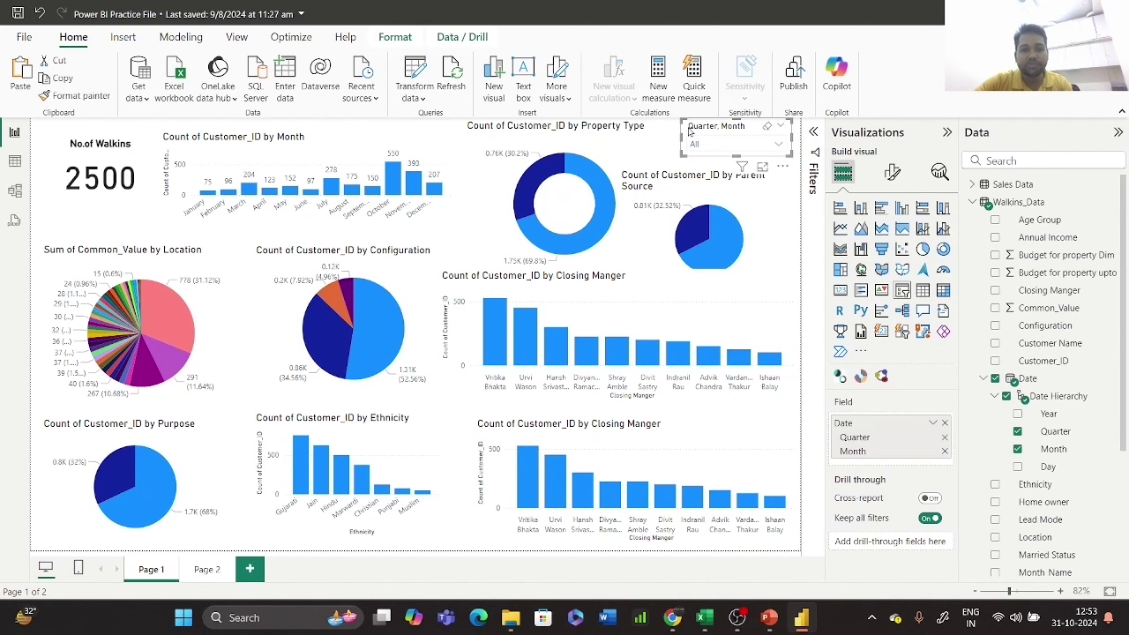
- Try the Quarter slicer with Qtr 1 through Qtr 4, then clear it back to All
left_click(779, 146)
left_click(711, 196)
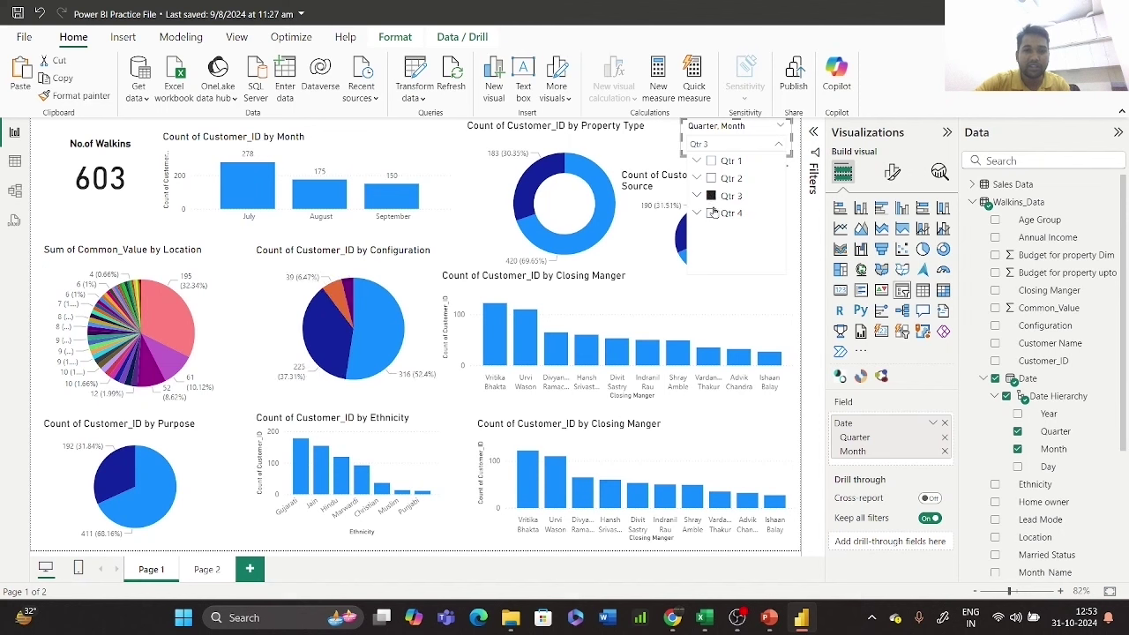
left_click(711, 214)
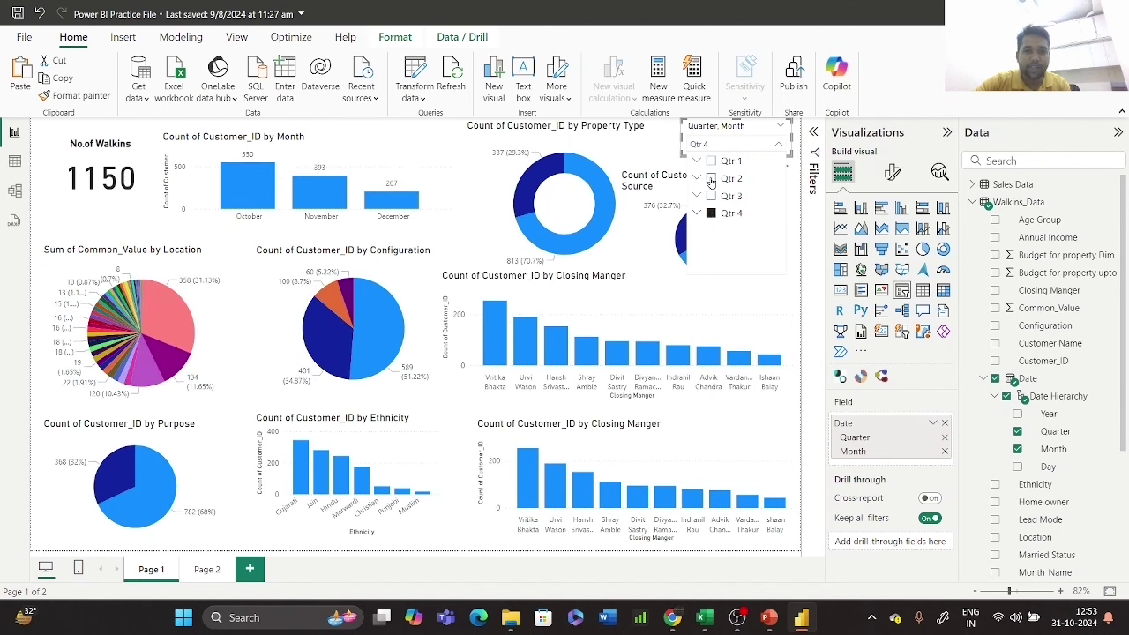
left_click(711, 179)
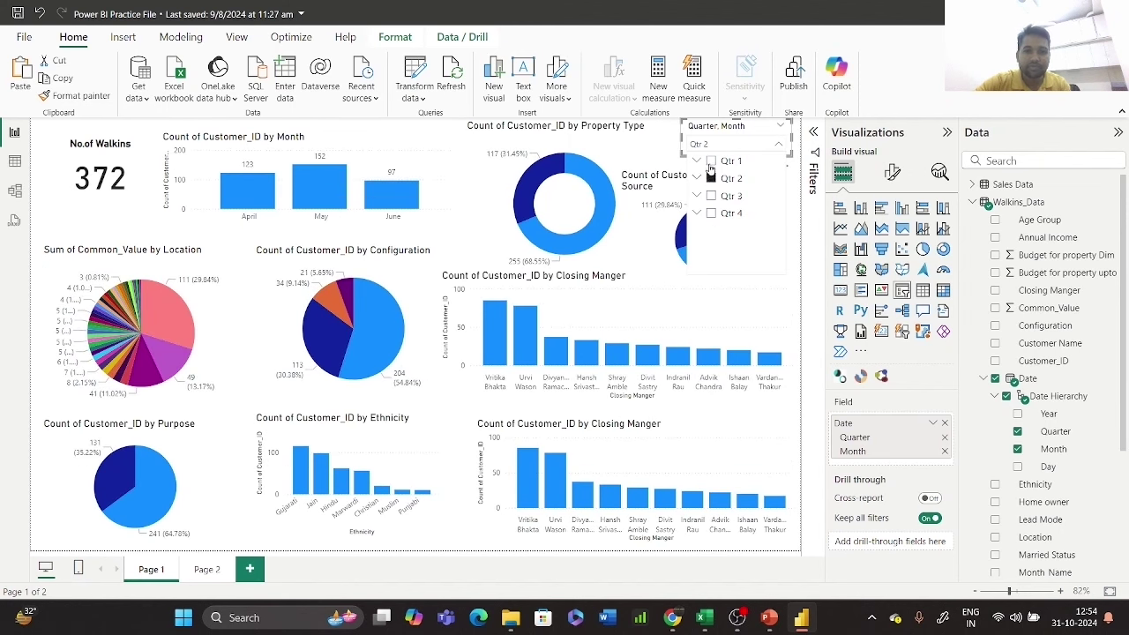
left_click(710, 163)
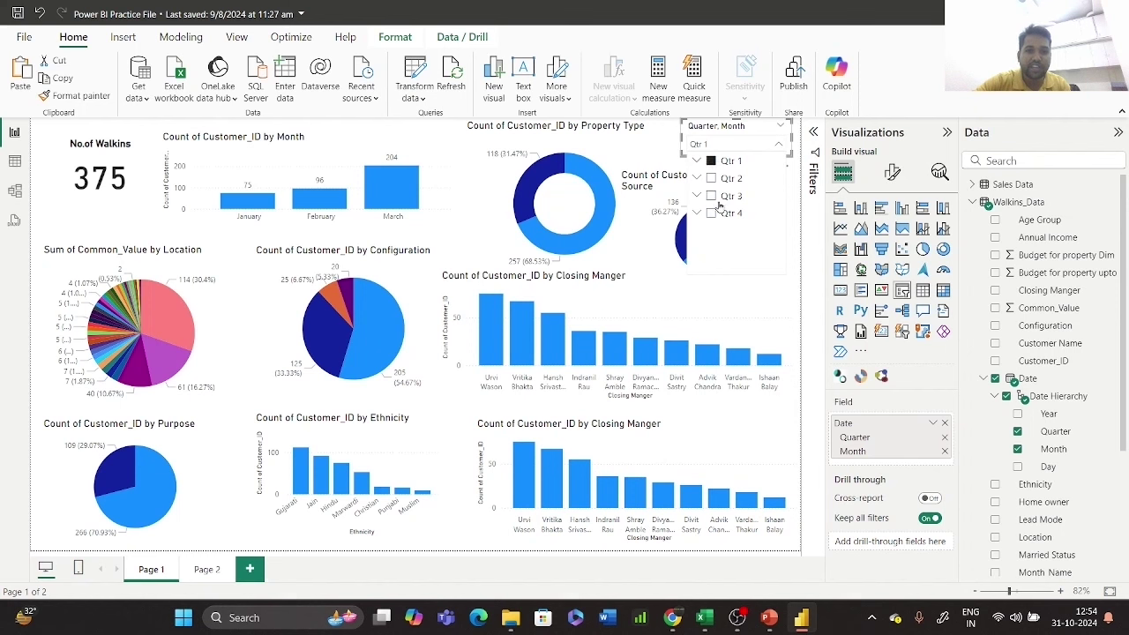
left_click(711, 179)
left_click(766, 128)
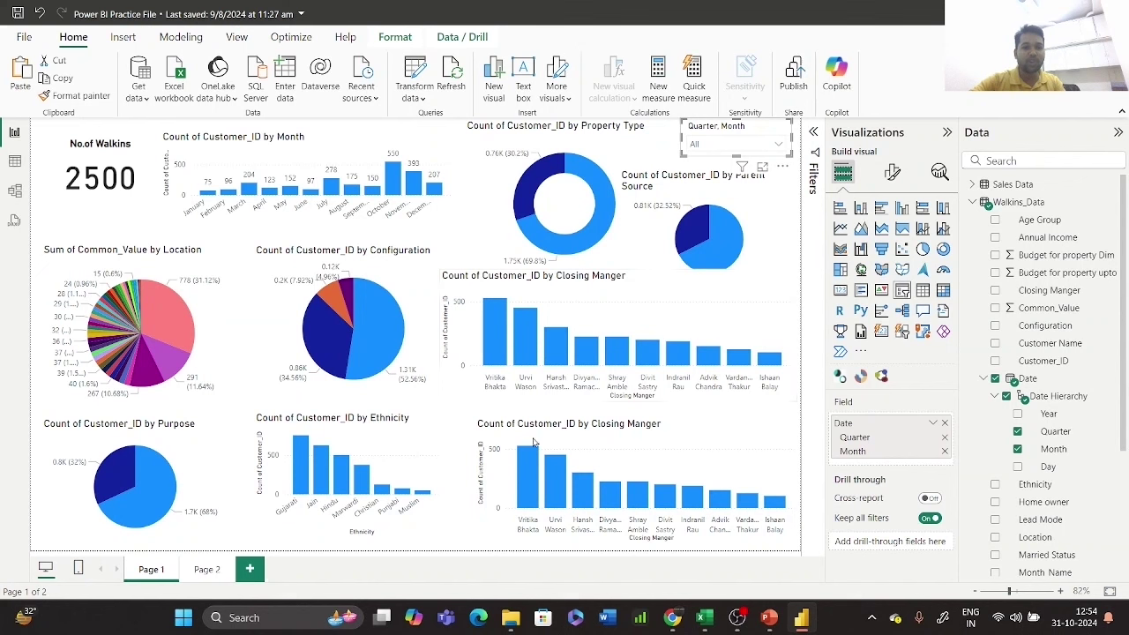
- Swap the upper chart's X-axis from Closing Manger to Sourcing Manager, then go to Page 2
left_click(714, 300)
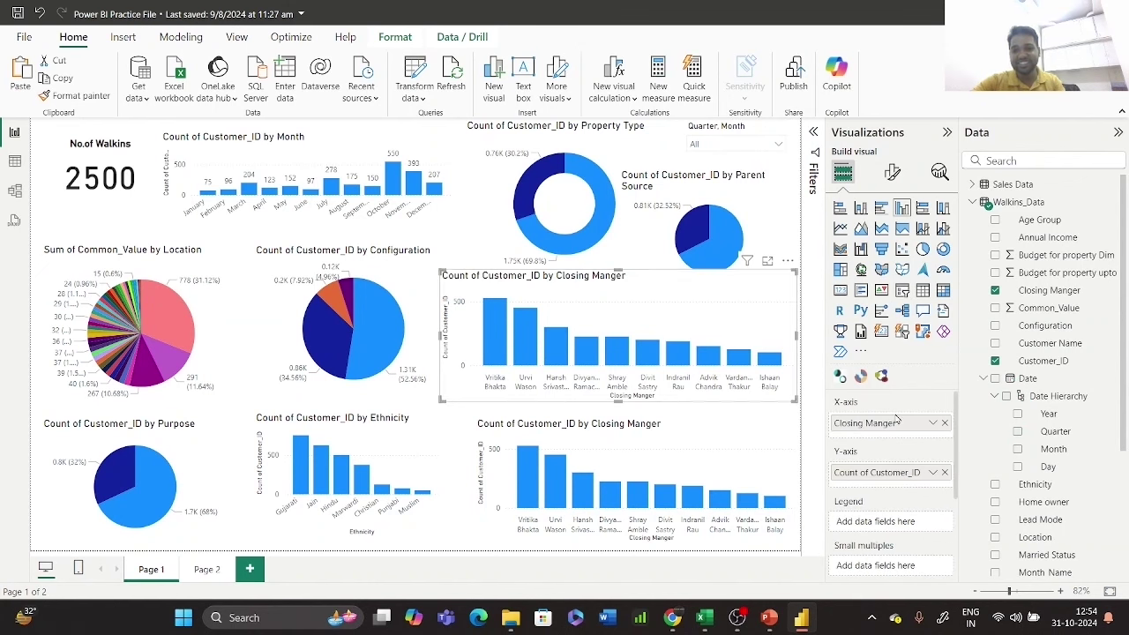
left_click(945, 424)
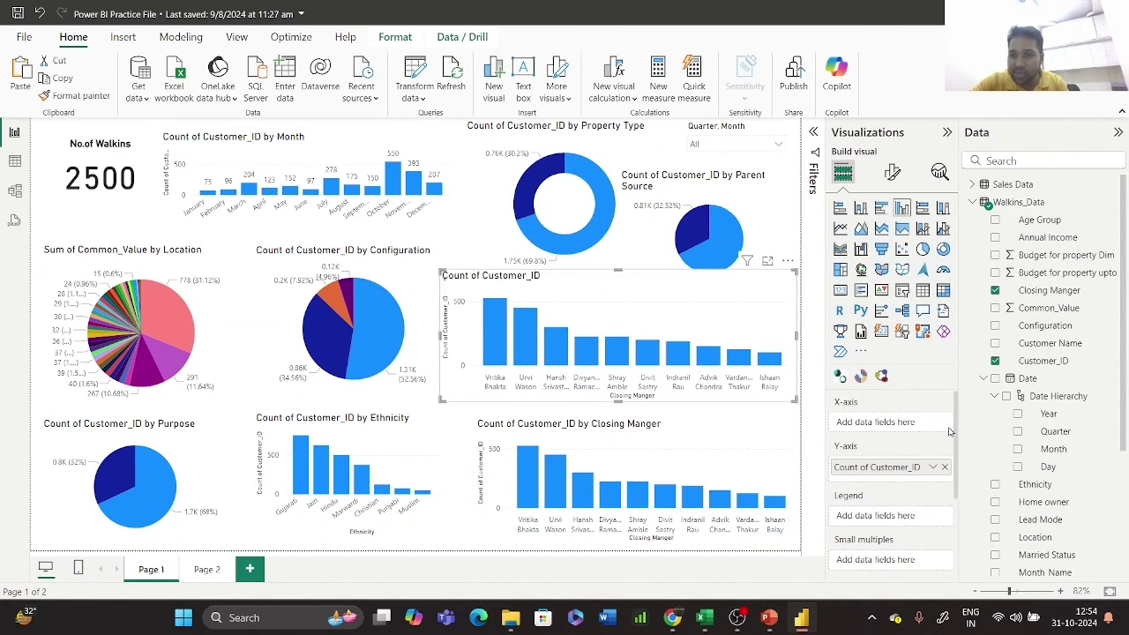
scroll(1055, 480, "down", 3)
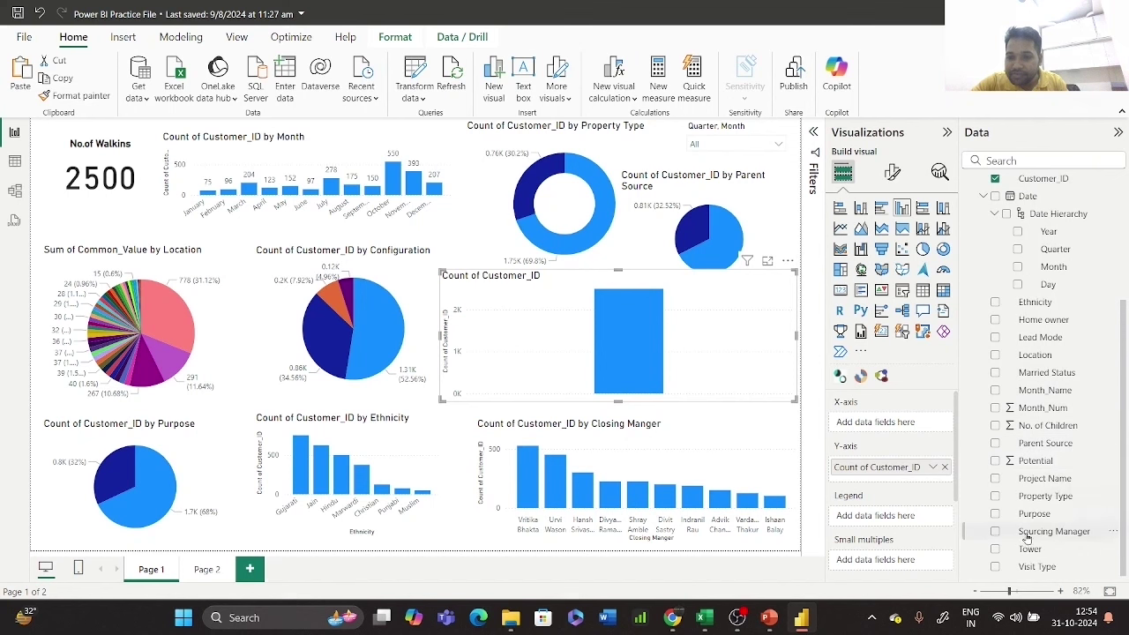
left_click(995, 533)
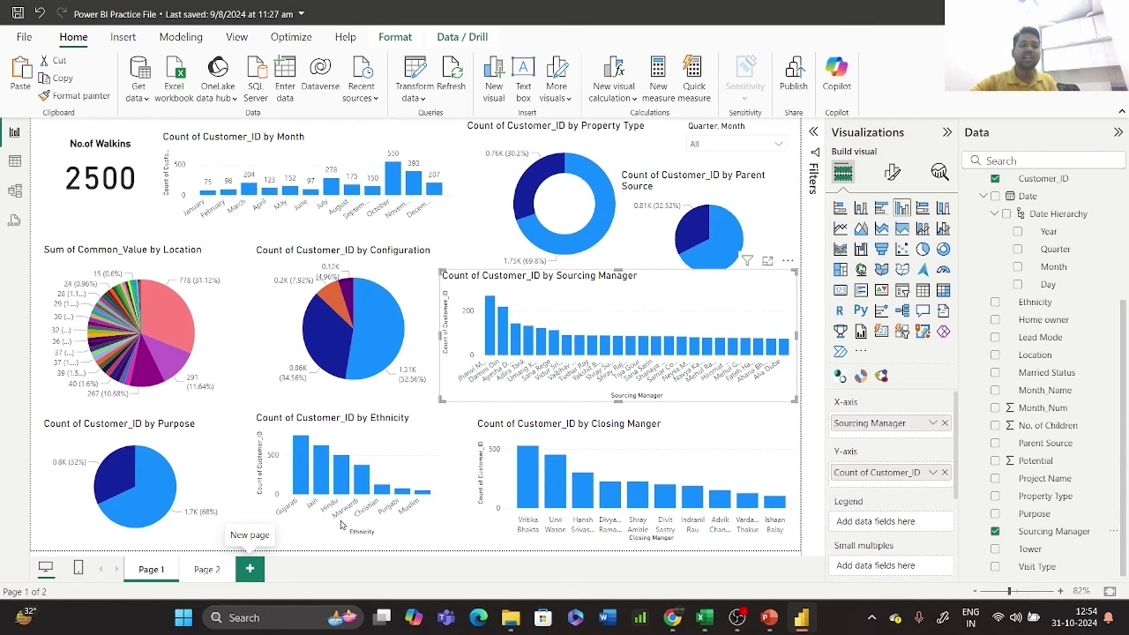
left_click(210, 572)
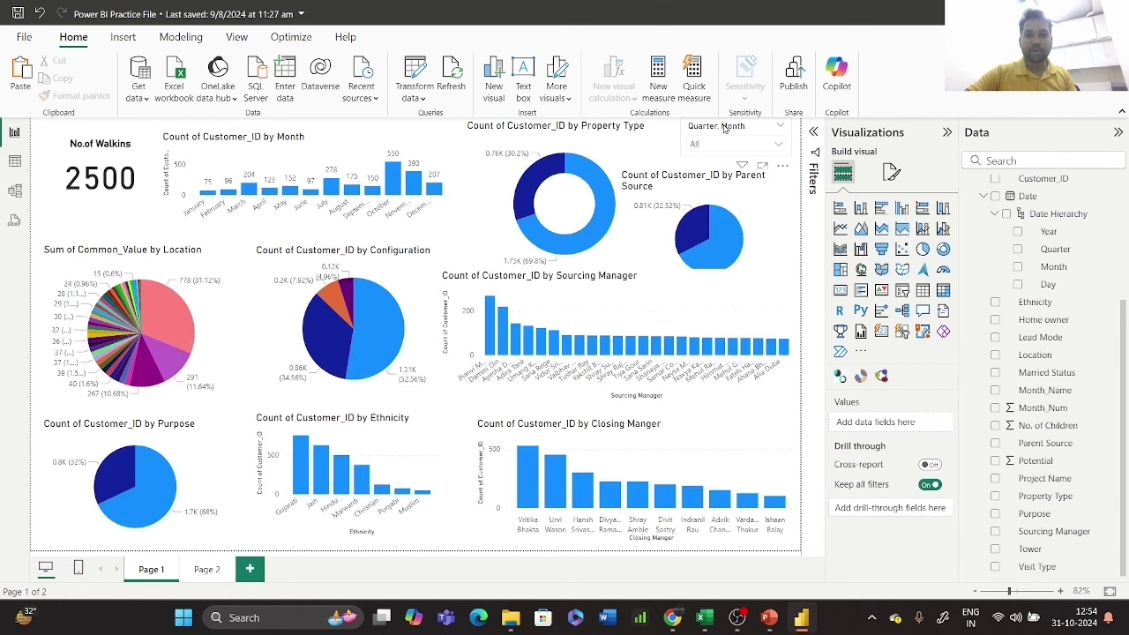
- Paste the Quarter, Month slicer onto Page 2 with Don't sync, then return to Page 1
left_click(725, 128)
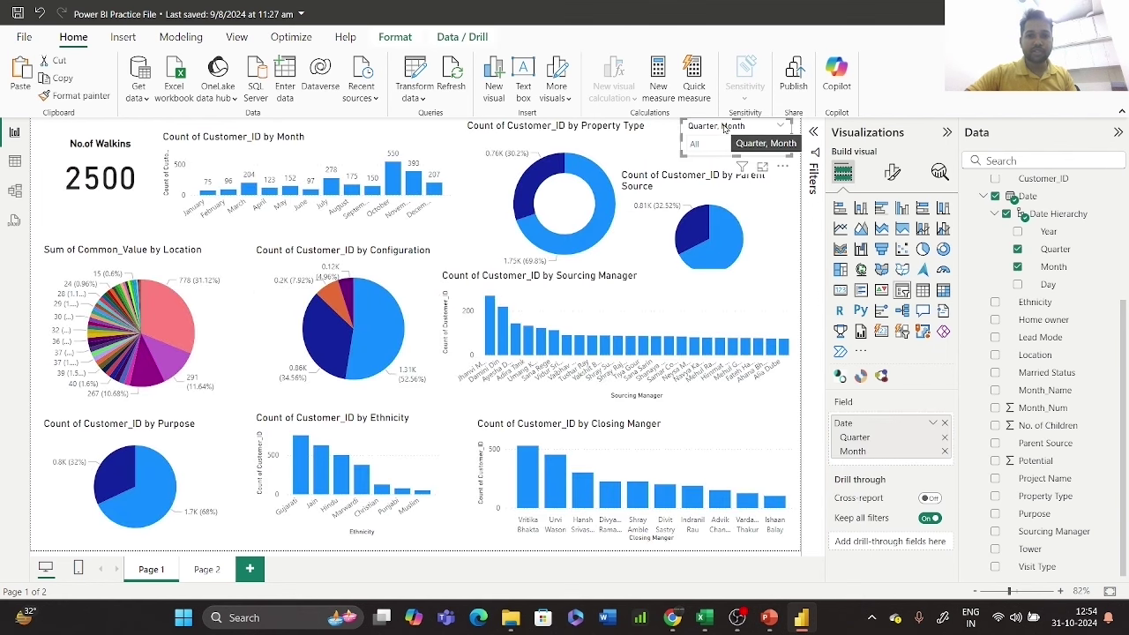
left_click(206, 570)
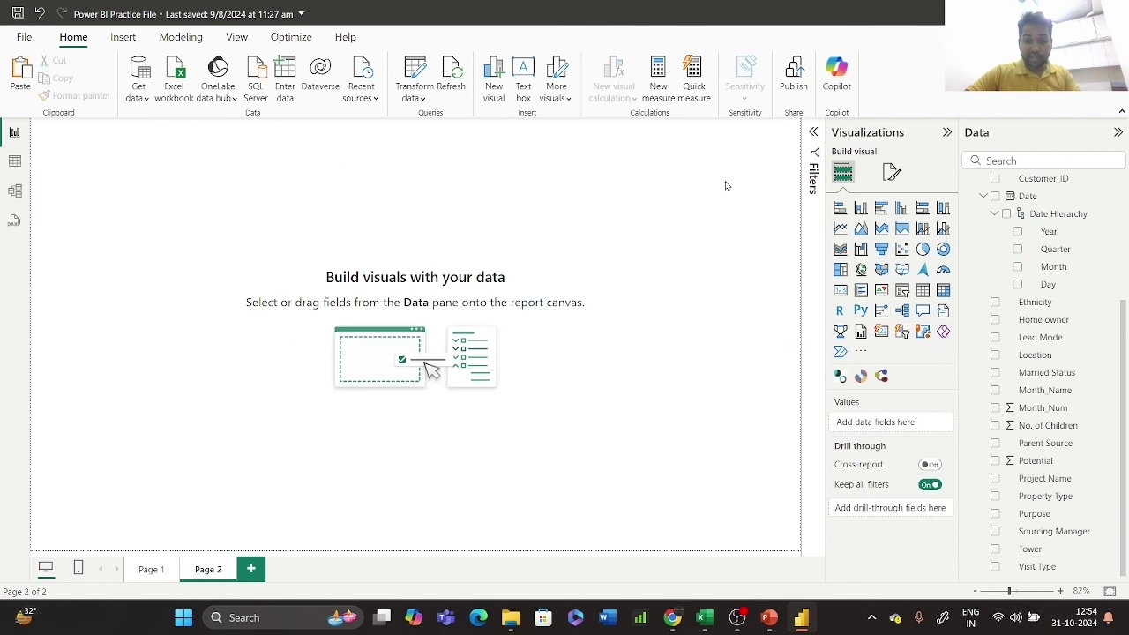
key("ctrl+v")
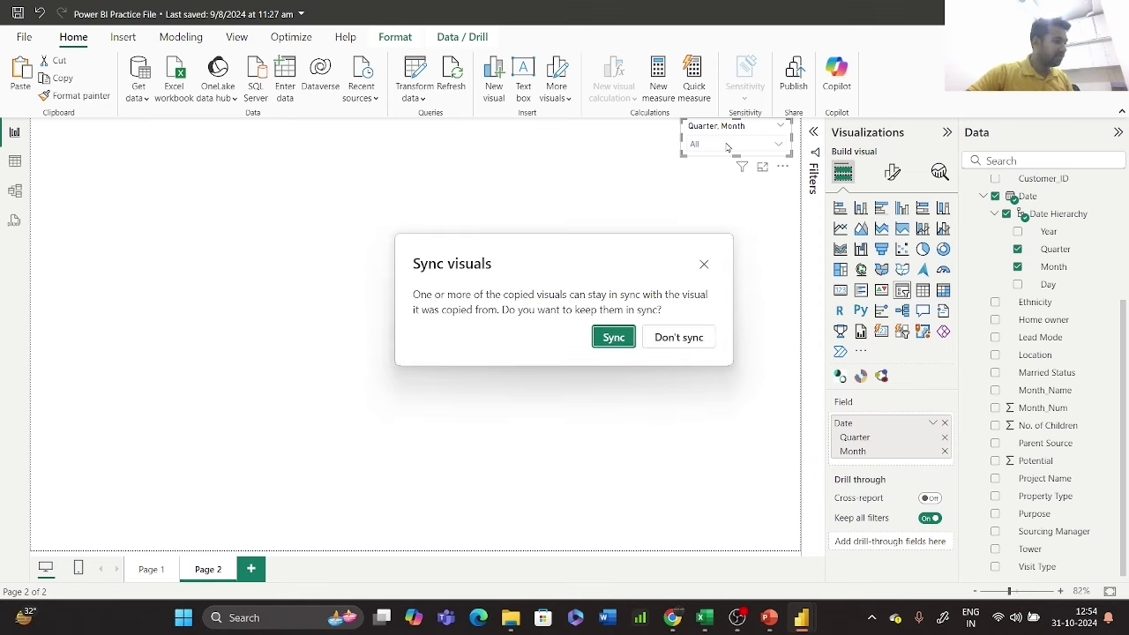
left_click(680, 340)
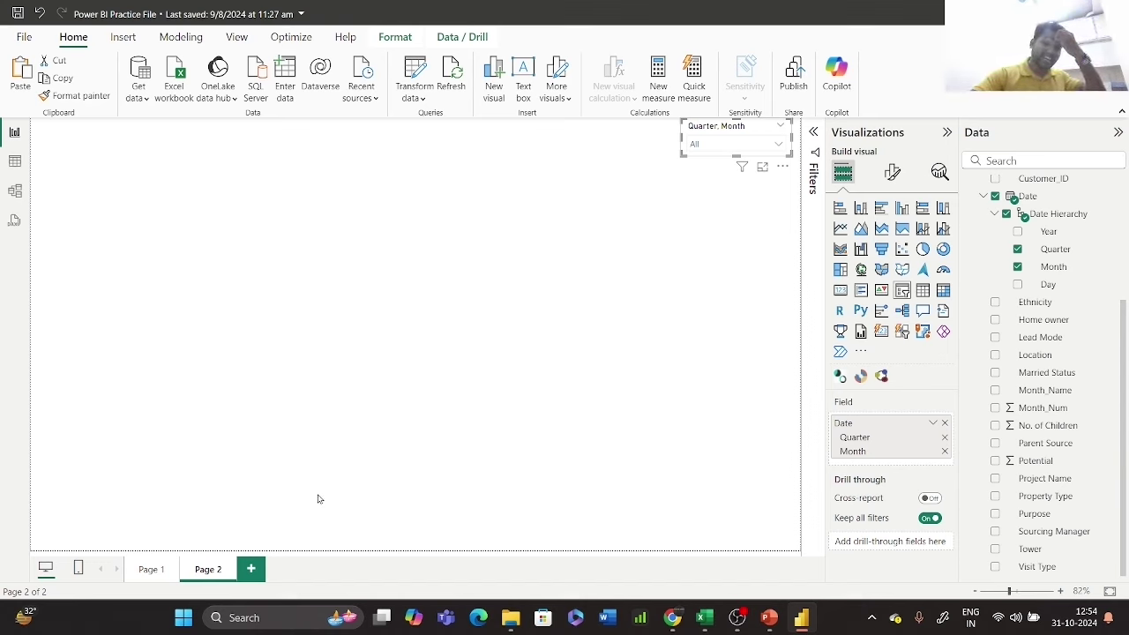
left_click(151, 574)
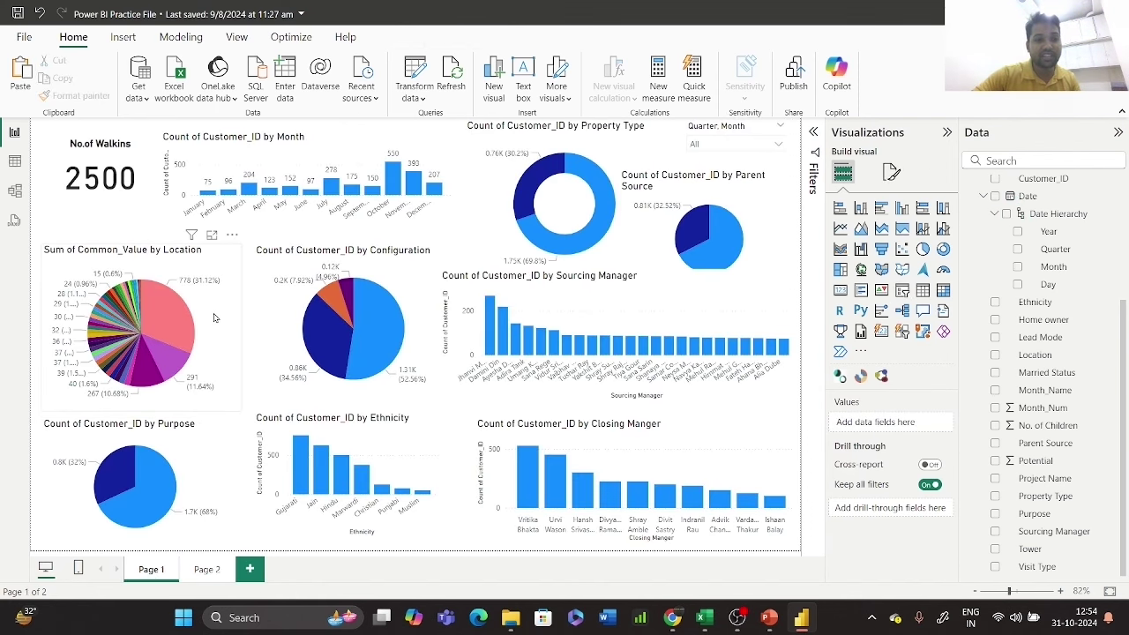
- Copy the Location pie chart from Page 1 onto Page 2
left_click(213, 318)
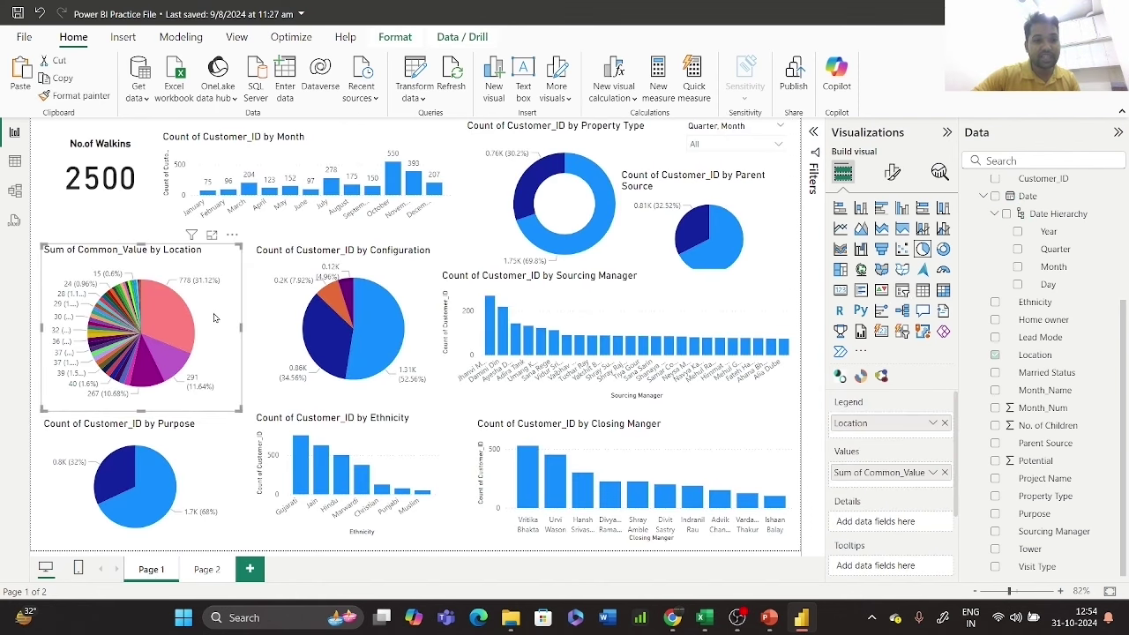
left_click(208, 569)
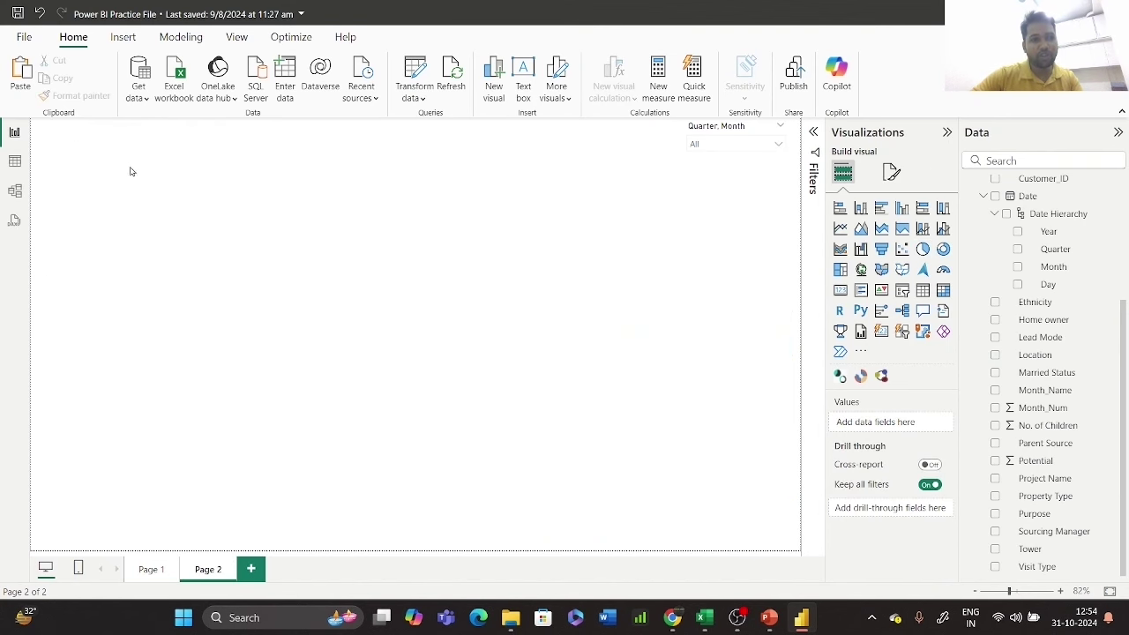
key("ctrl+v")
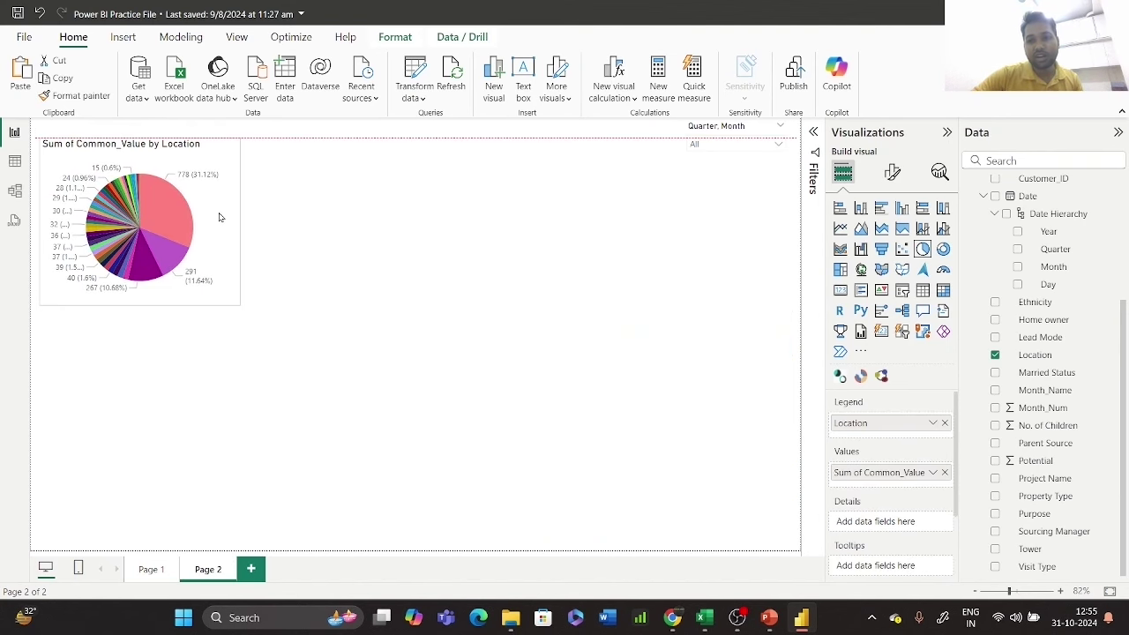
- Replace Location with Visit Type in the pie's legend, then shift and shrink the pie slightly
left_click(945, 423)
left_click(1028, 159)
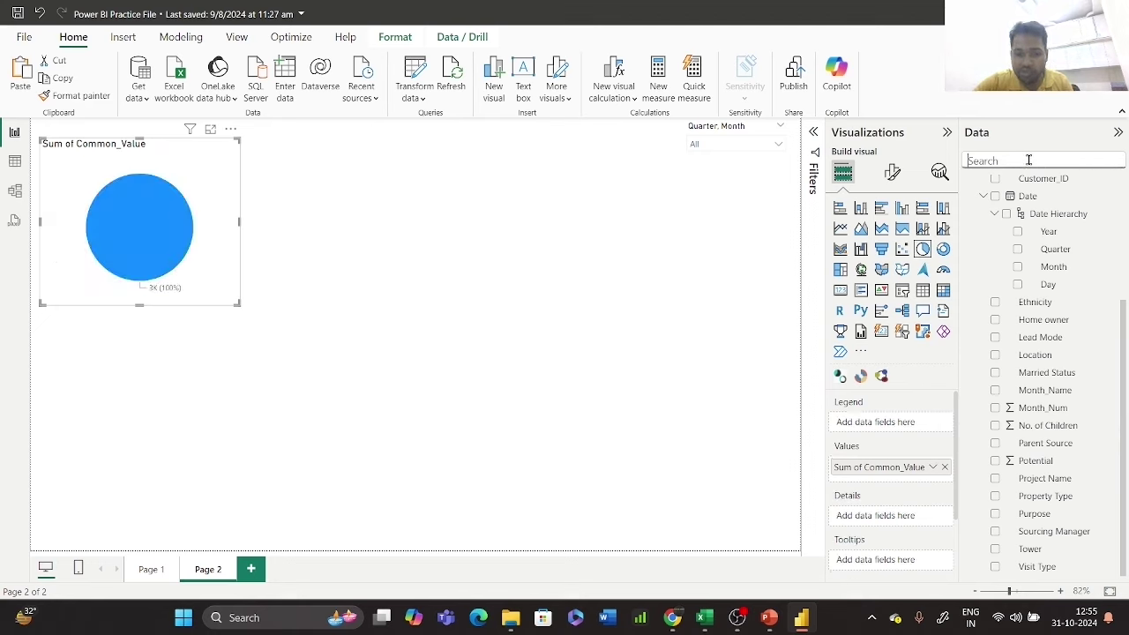
type("vis")
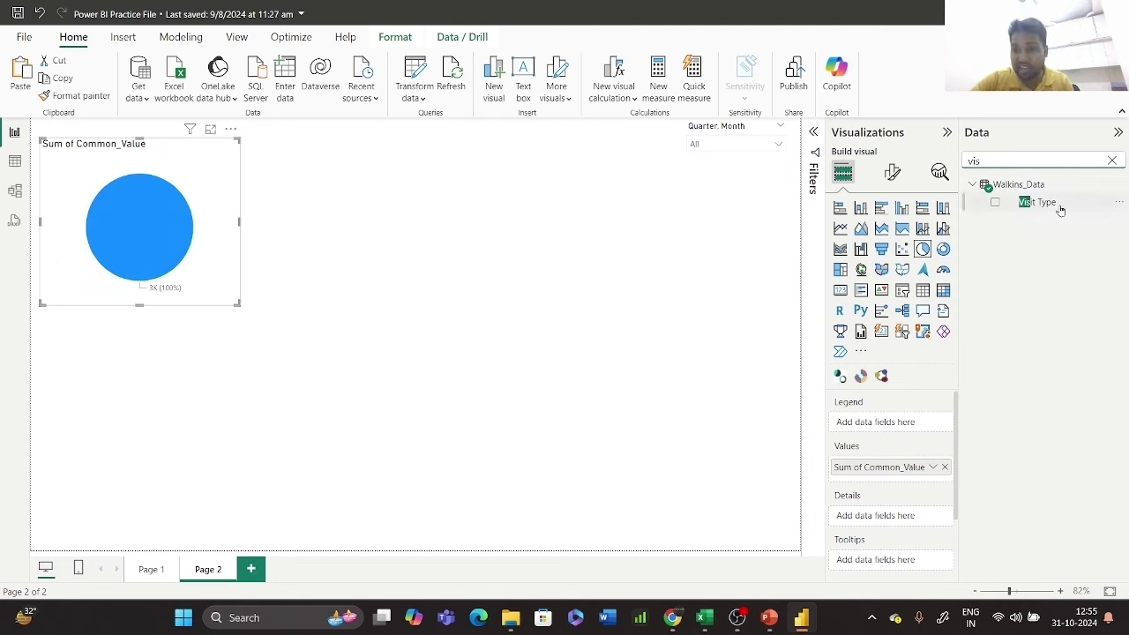
left_click_drag(1056, 204, 891, 423)
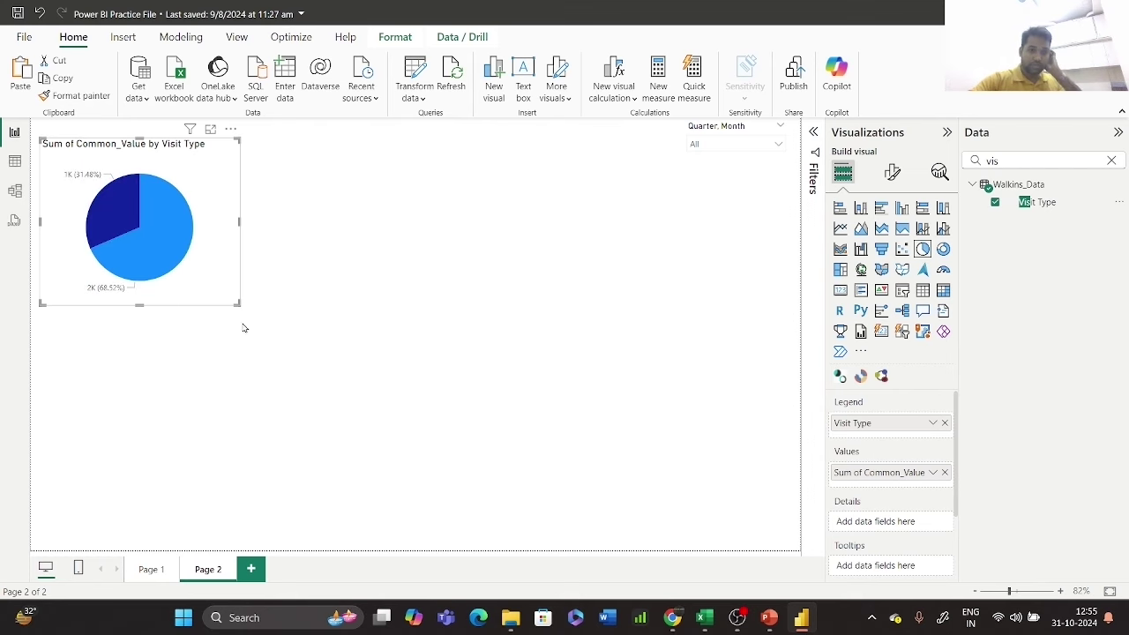
mouse_move(171, 232)
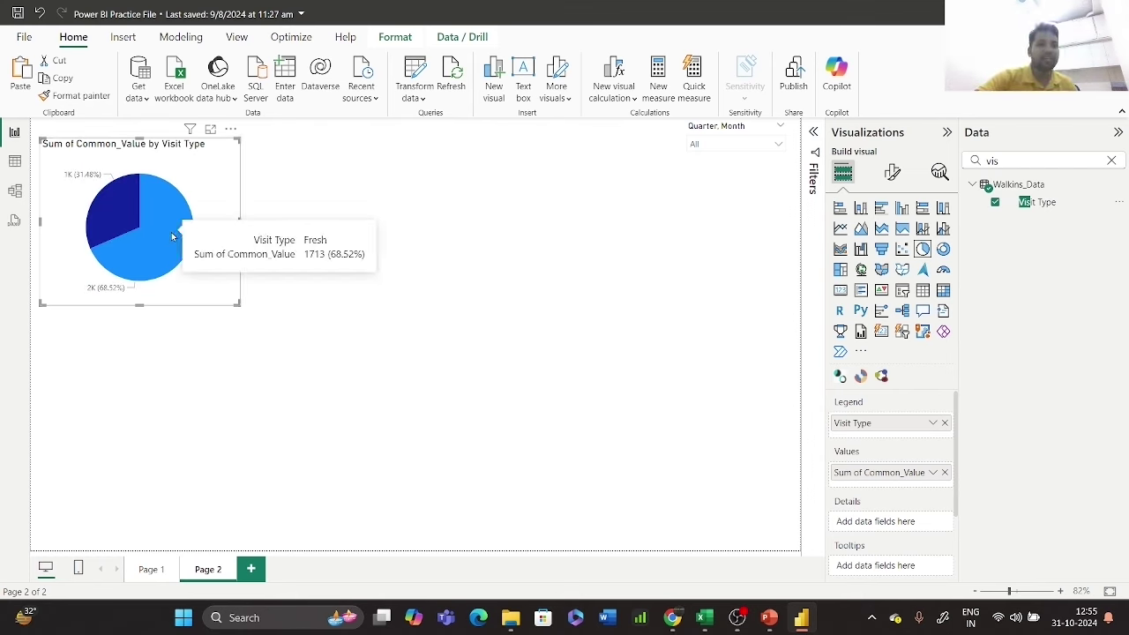
mouse_move(121, 227)
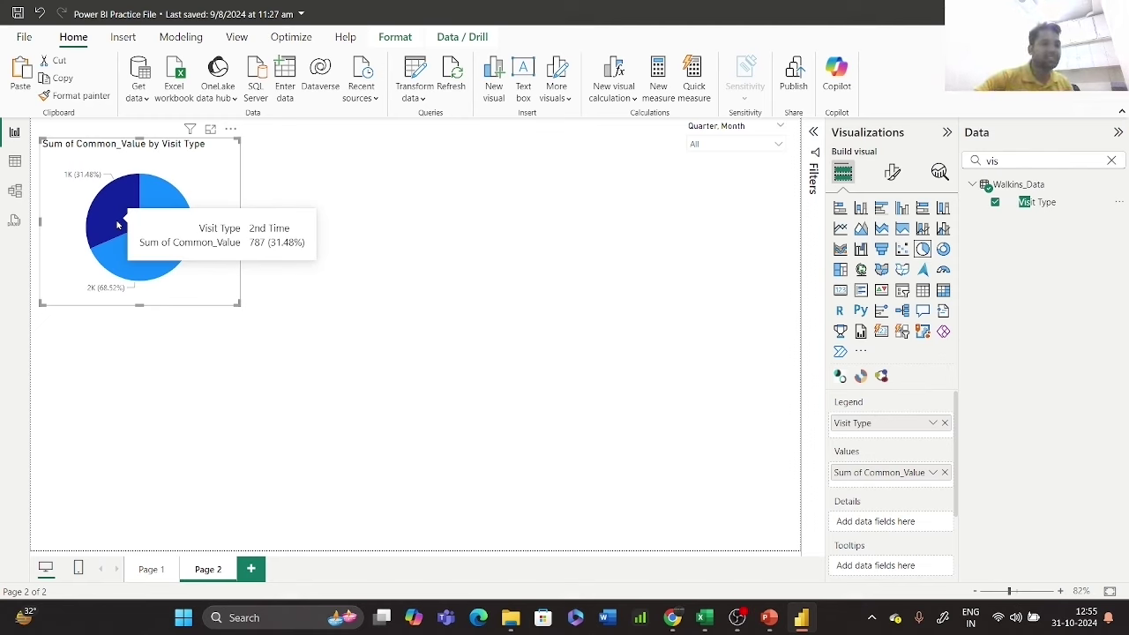
left_click_drag(200, 180, 202, 191)
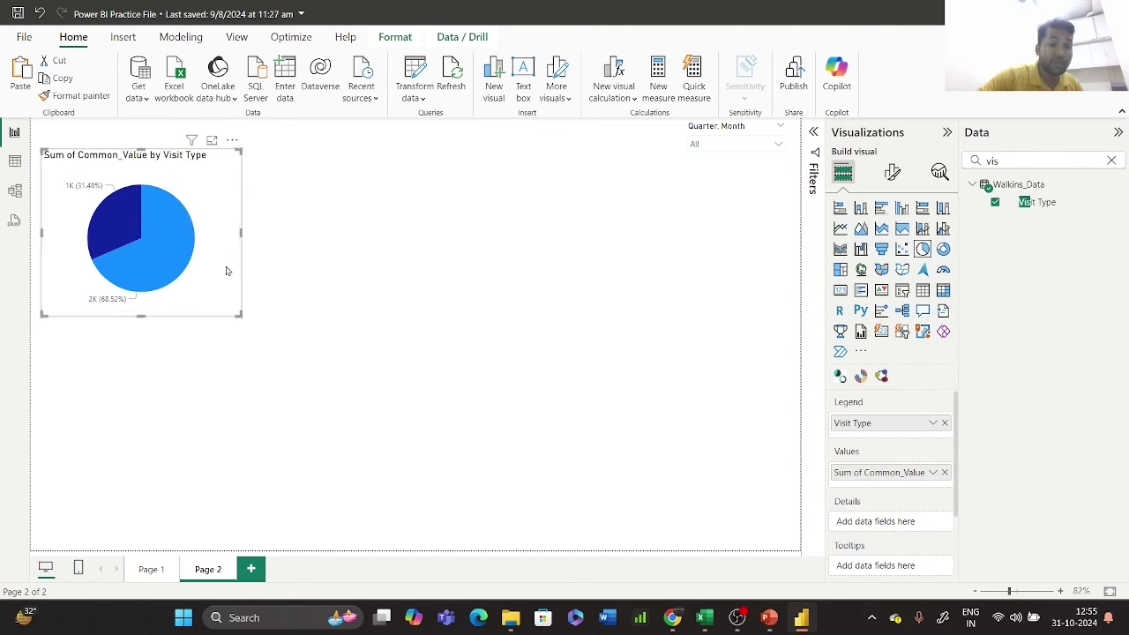
left_click_drag(238, 312, 223, 299)
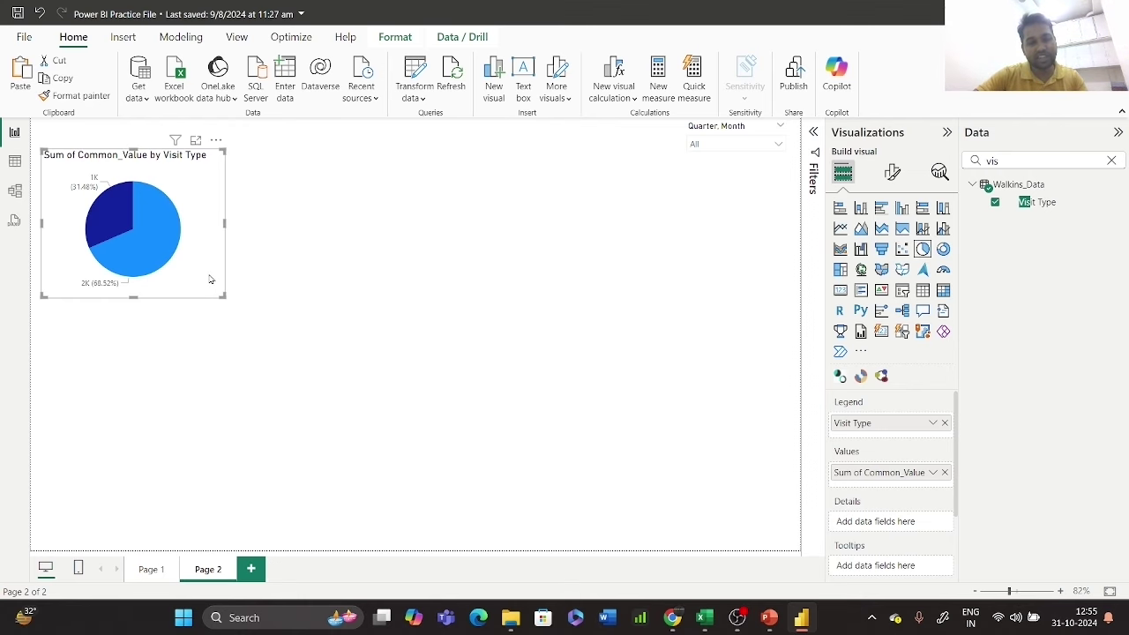
- Duplicate the Visit Type pie on Page 2 and select the copy
key("ctrl+c")
key("ctrl+v")
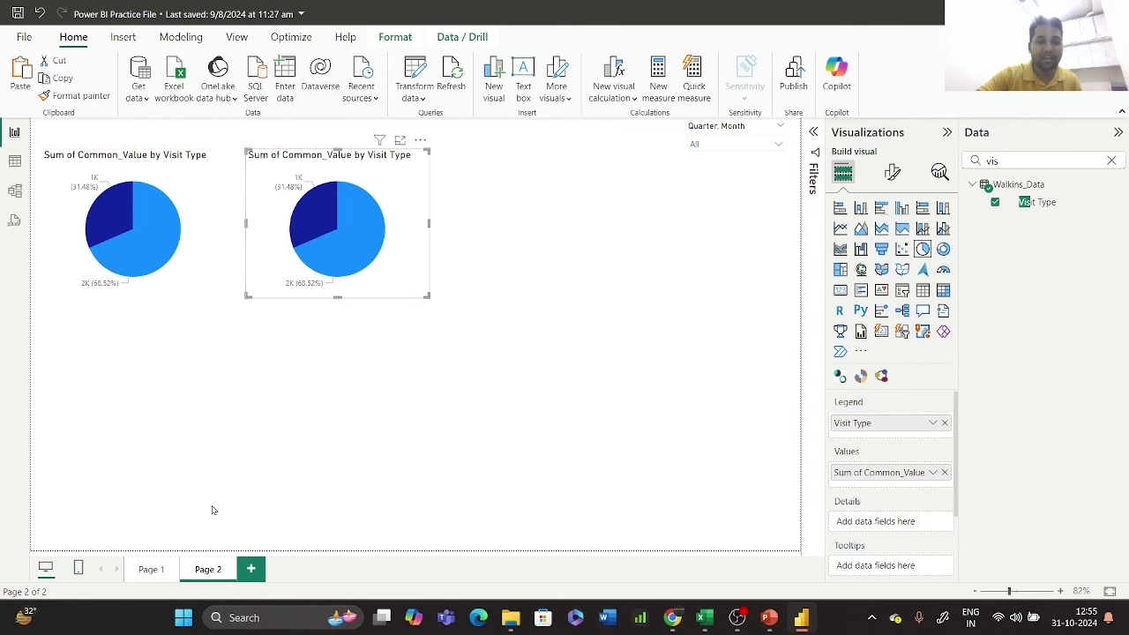
left_click(151, 569)
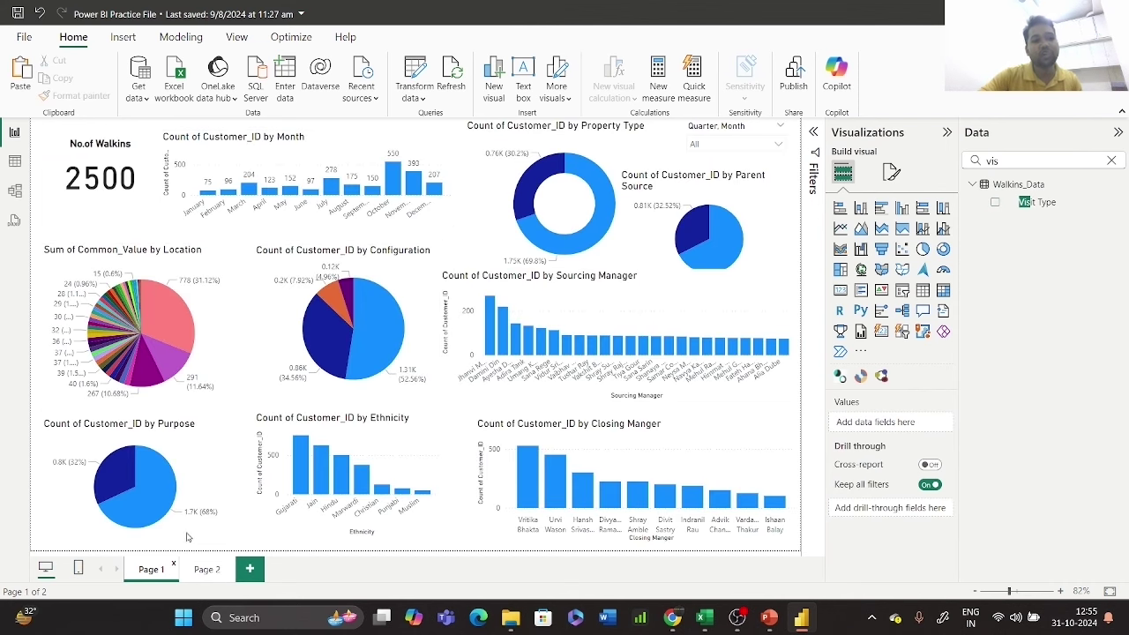
left_click(204, 570)
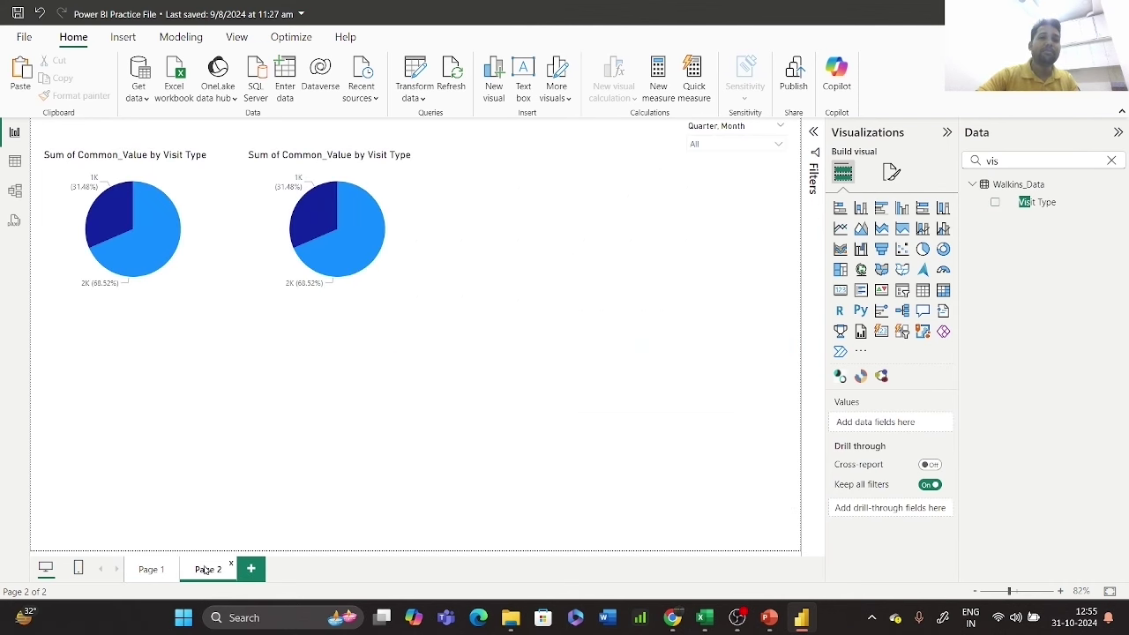
left_click(397, 214)
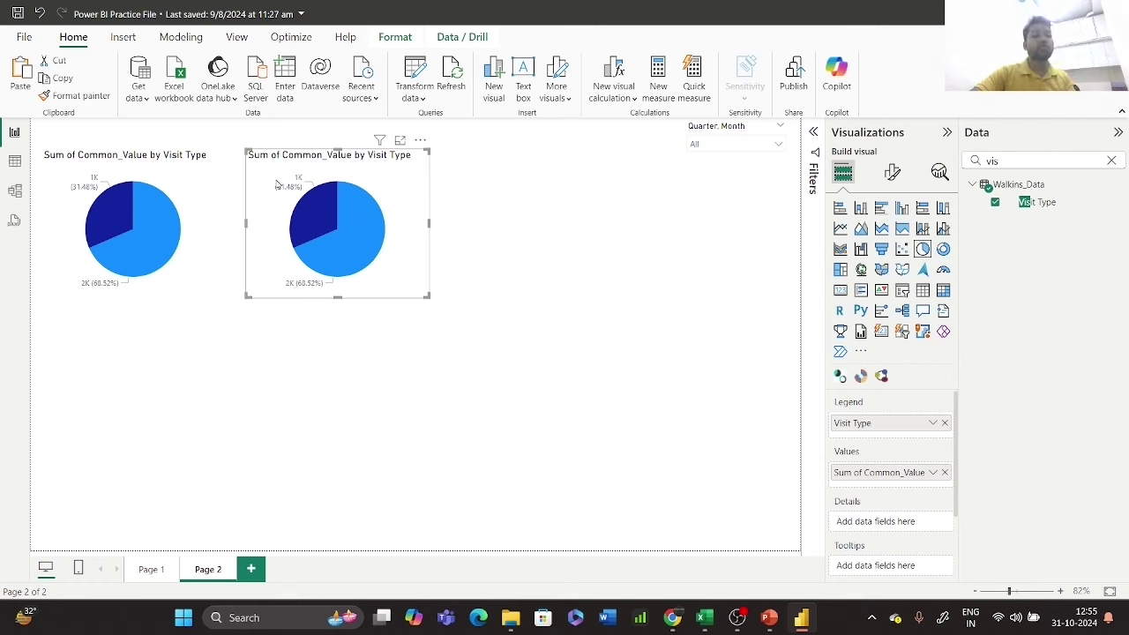
left_click(151, 570)
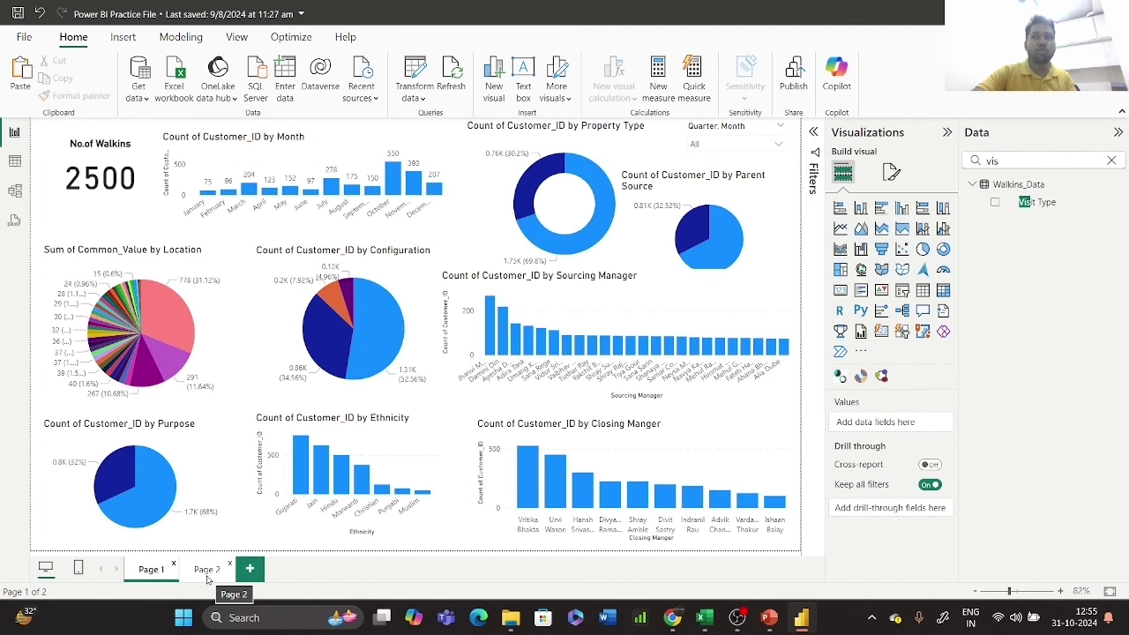
left_click(208, 570)
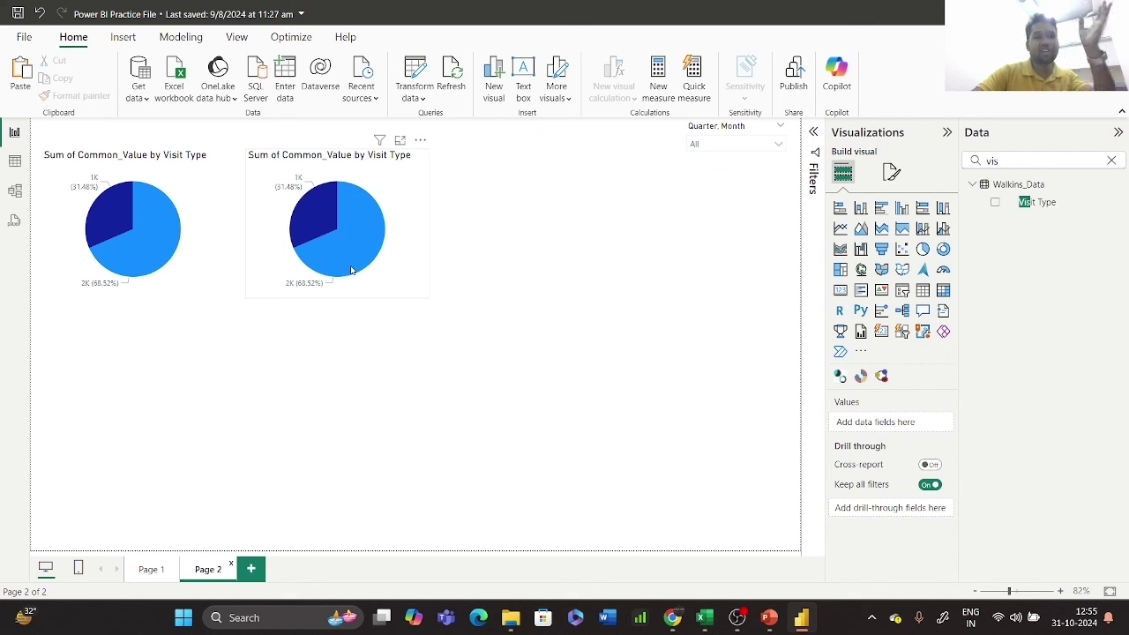
left_click(391, 225)
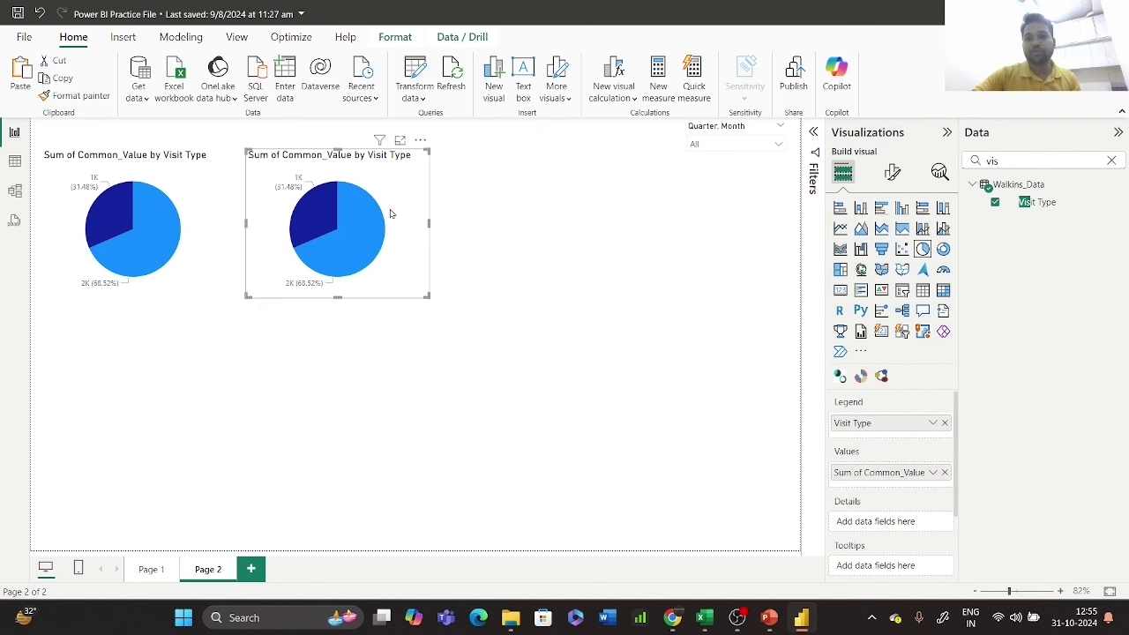
- Swap the copy's legend from Visit Type to Age Group, then go back to Page 1
left_click(1111, 161)
type("a")
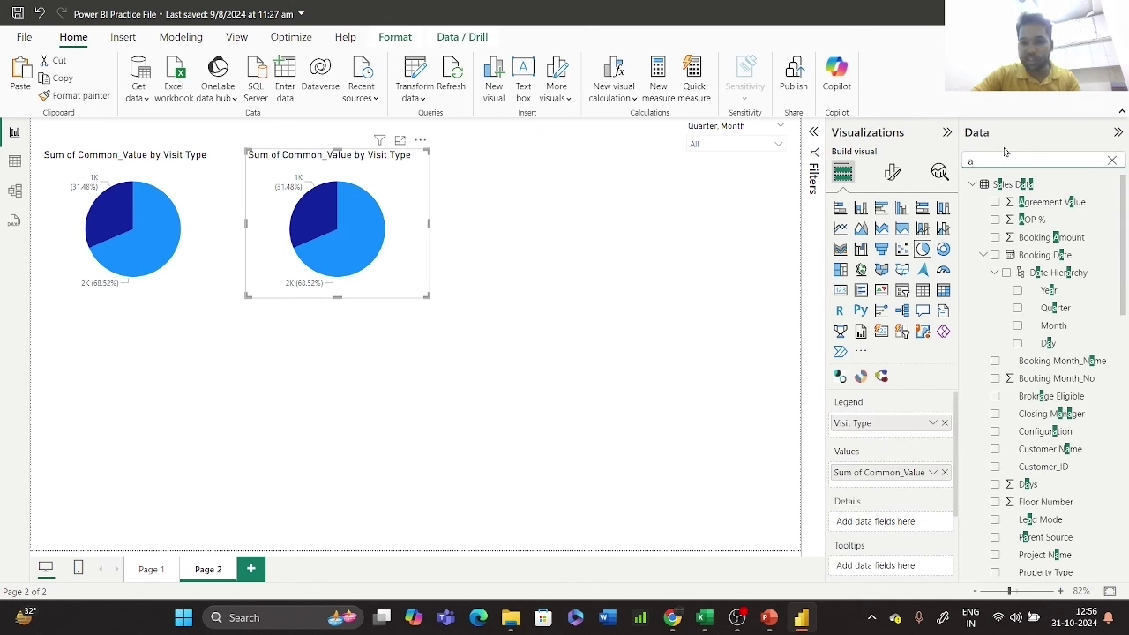
key("BackSpace")
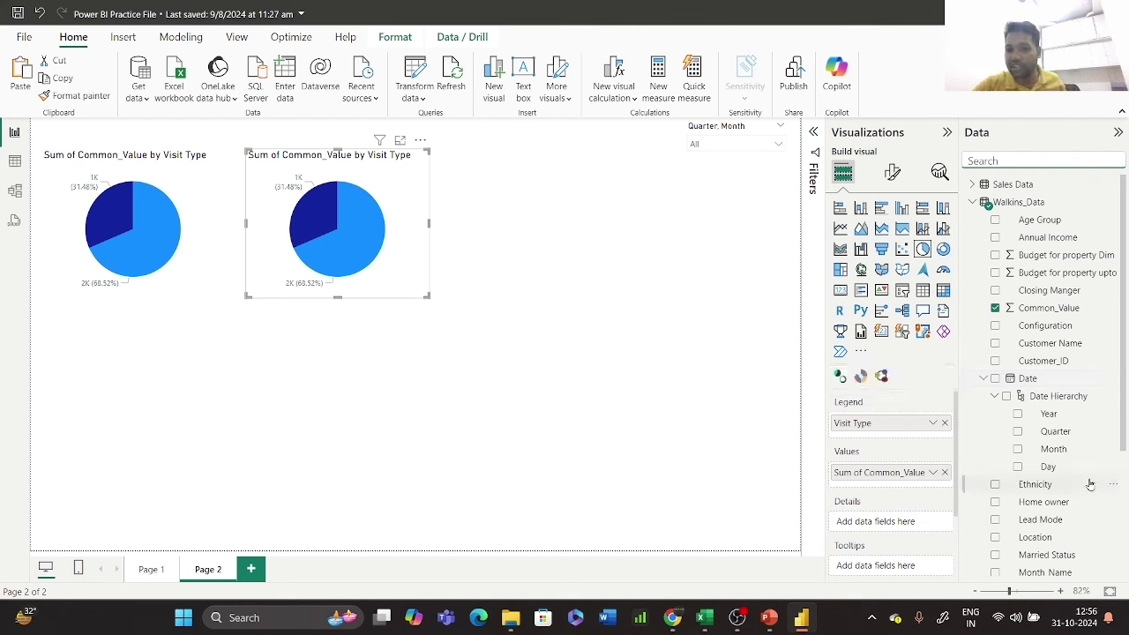
scroll(1091, 485, "down", 3)
scroll(1080, 516, "down", 1)
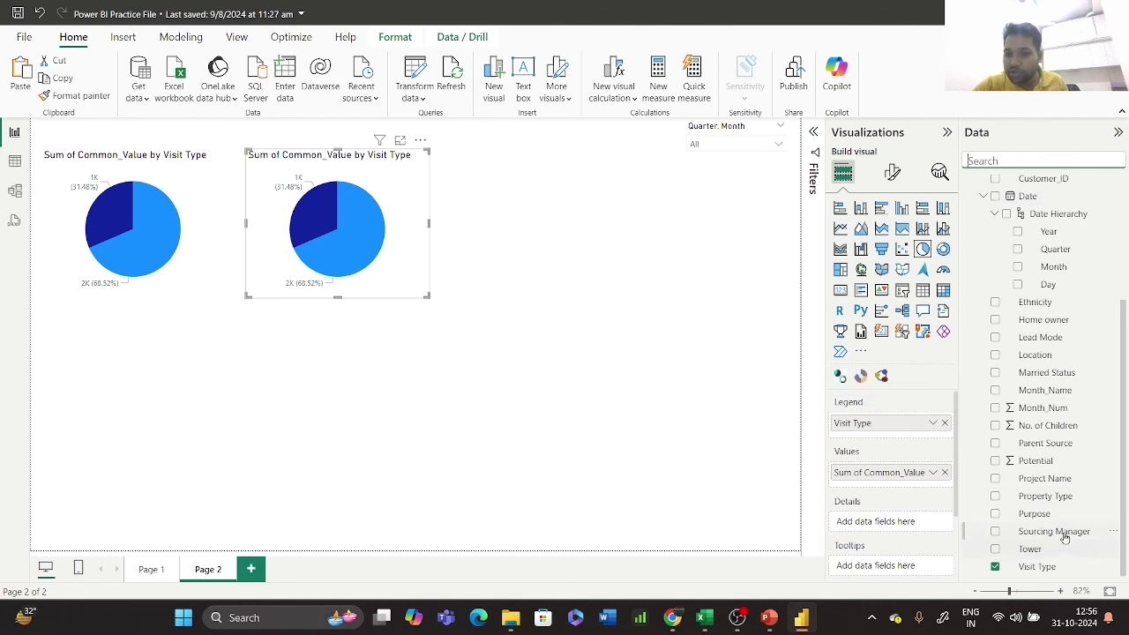
scroll(1065, 538, "up", 4)
scroll(1066, 291, "up", 1)
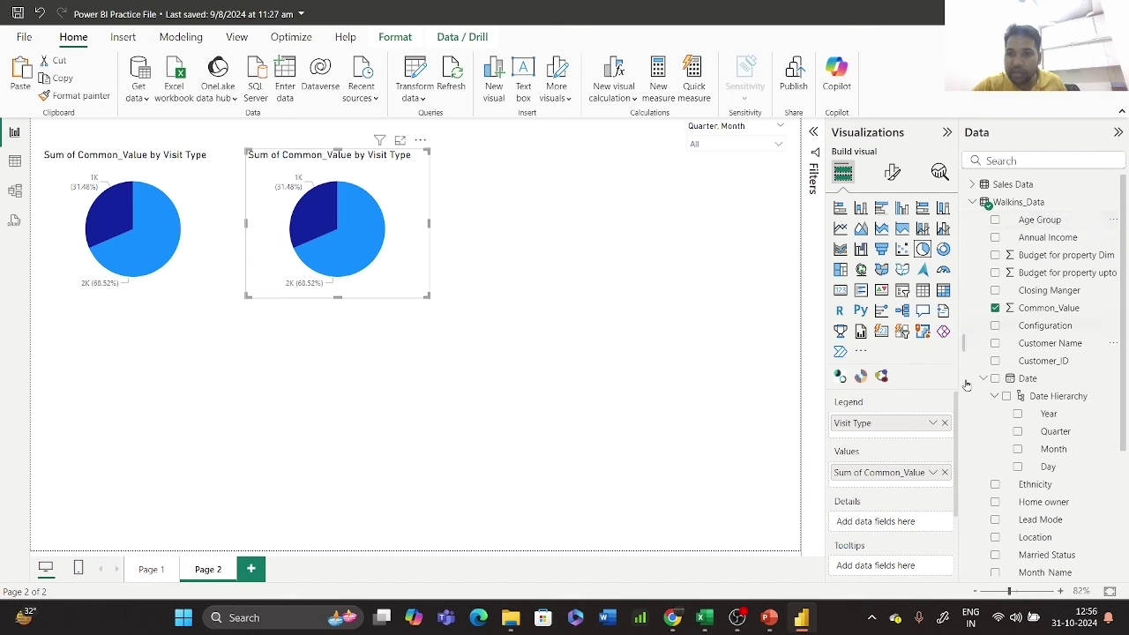
left_click(944, 422)
left_click_drag(1048, 225, 914, 432)
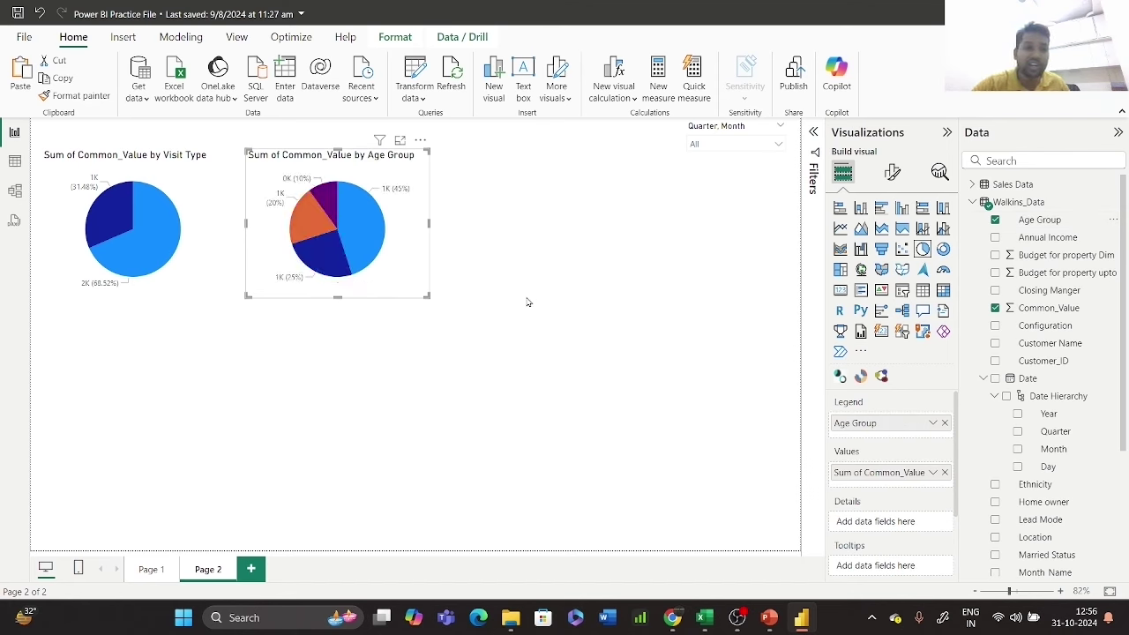
mouse_move(372, 217)
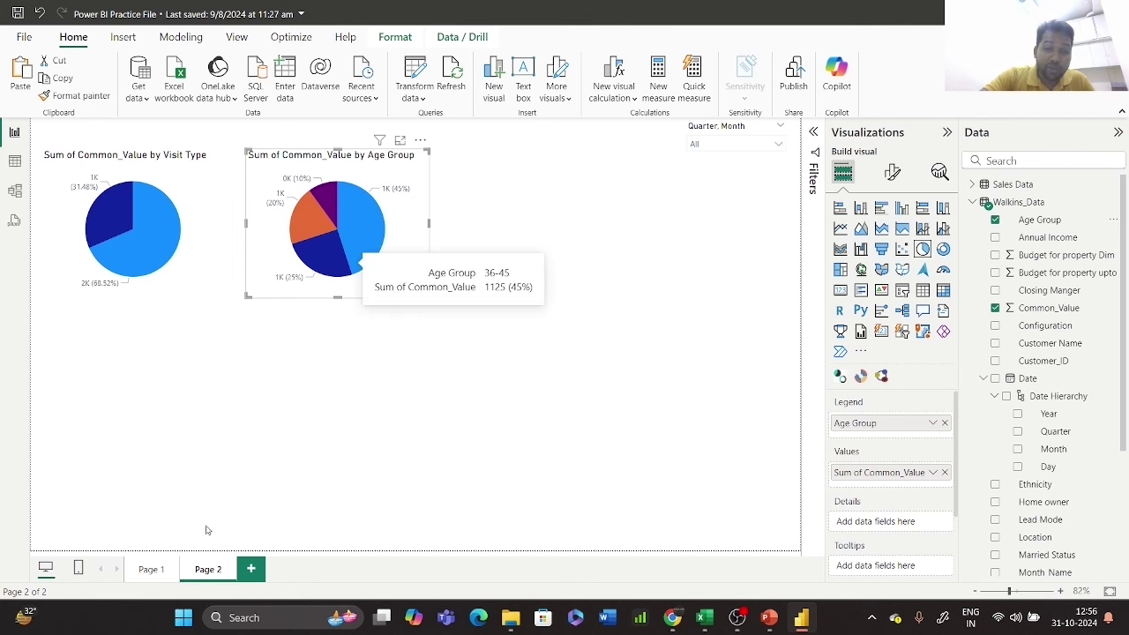
left_click(150, 569)
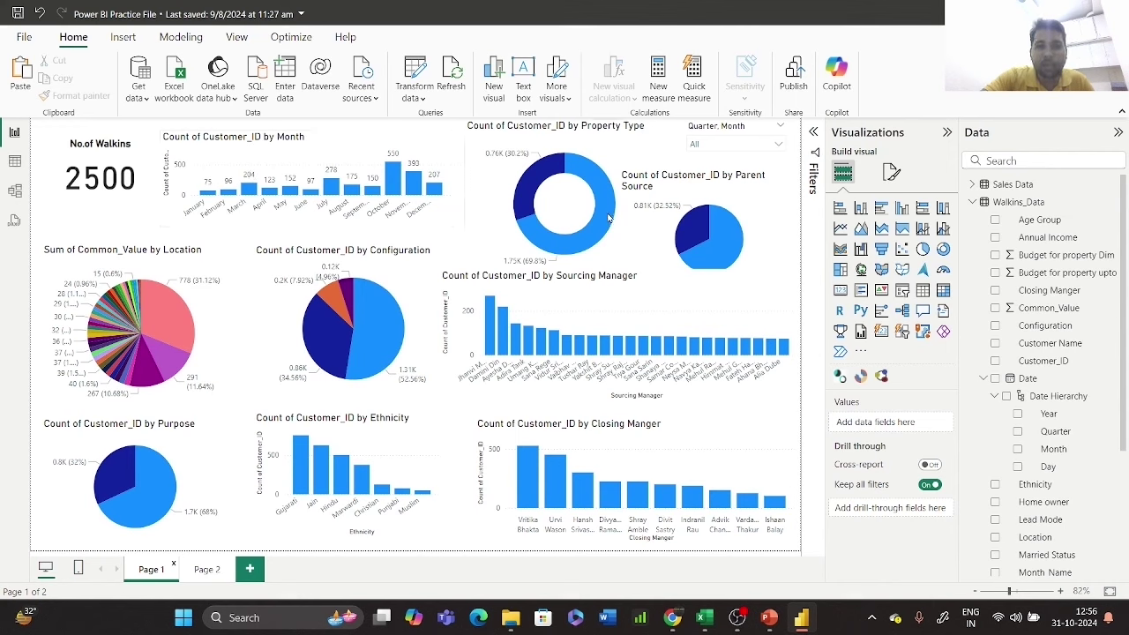
- Return to Page 2 to view the Visit Type and Age Group pies
mouse_move(607, 217)
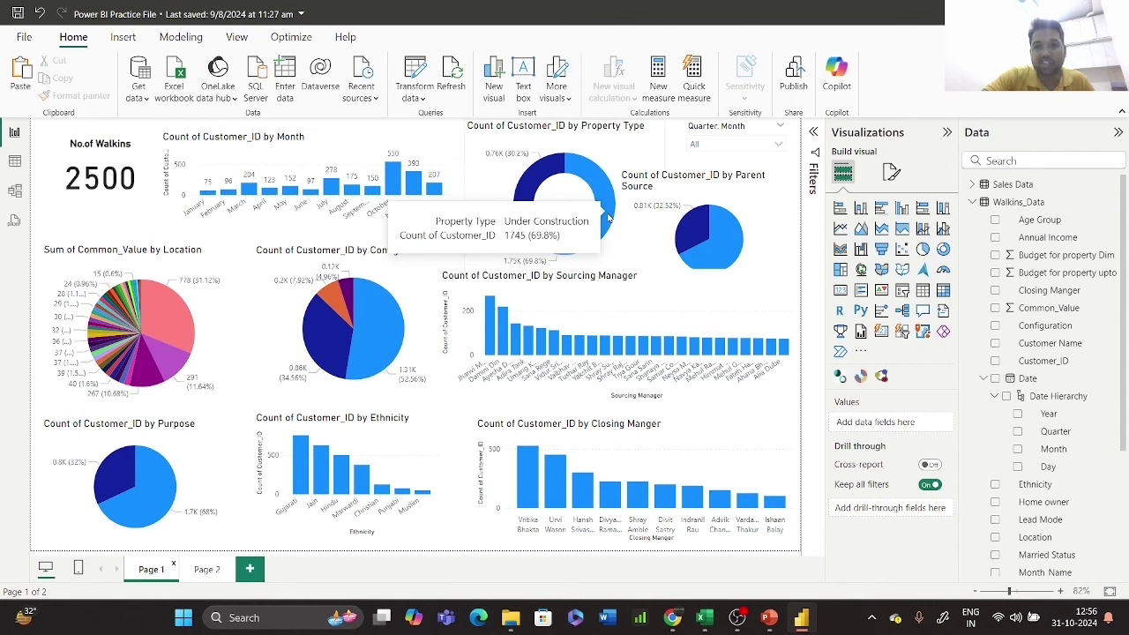
mouse_move(741, 230)
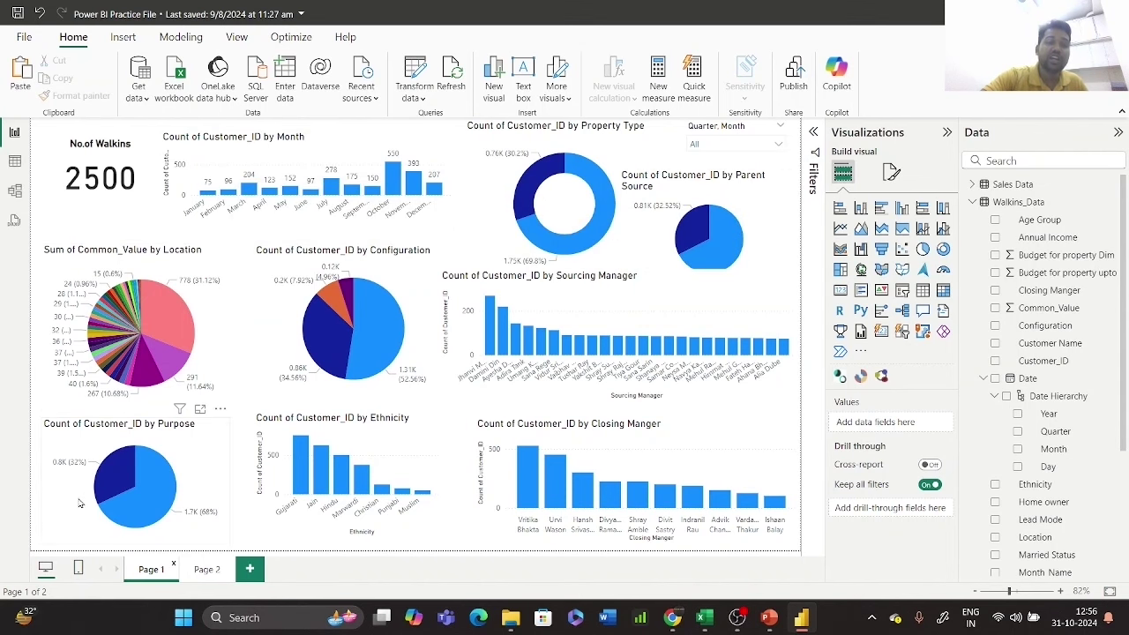
mouse_move(147, 515)
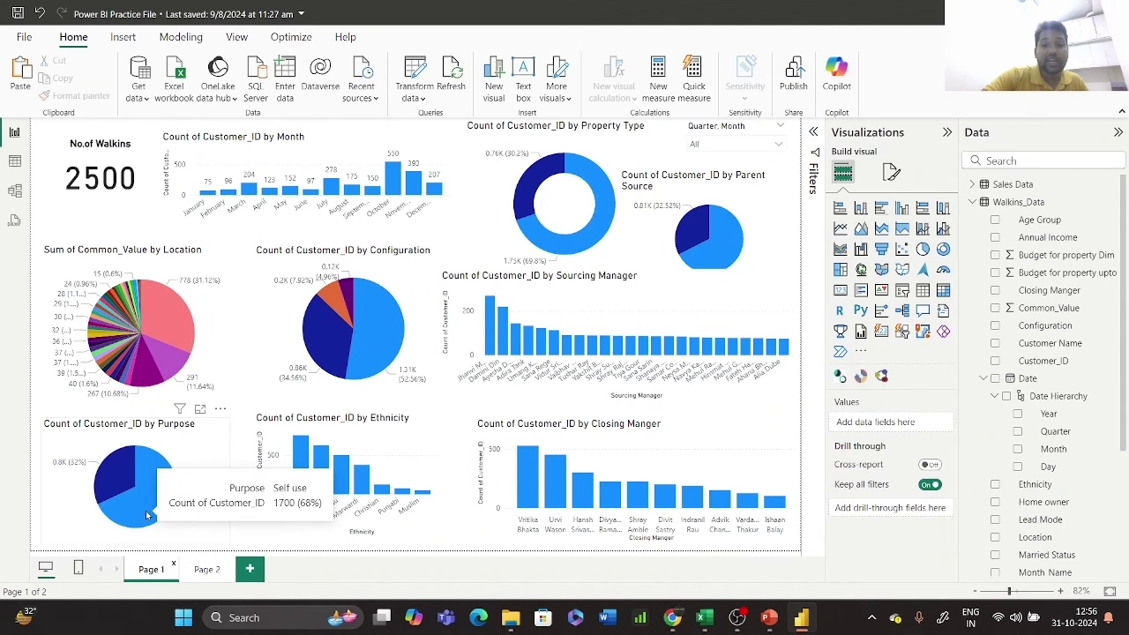
left_click(207, 569)
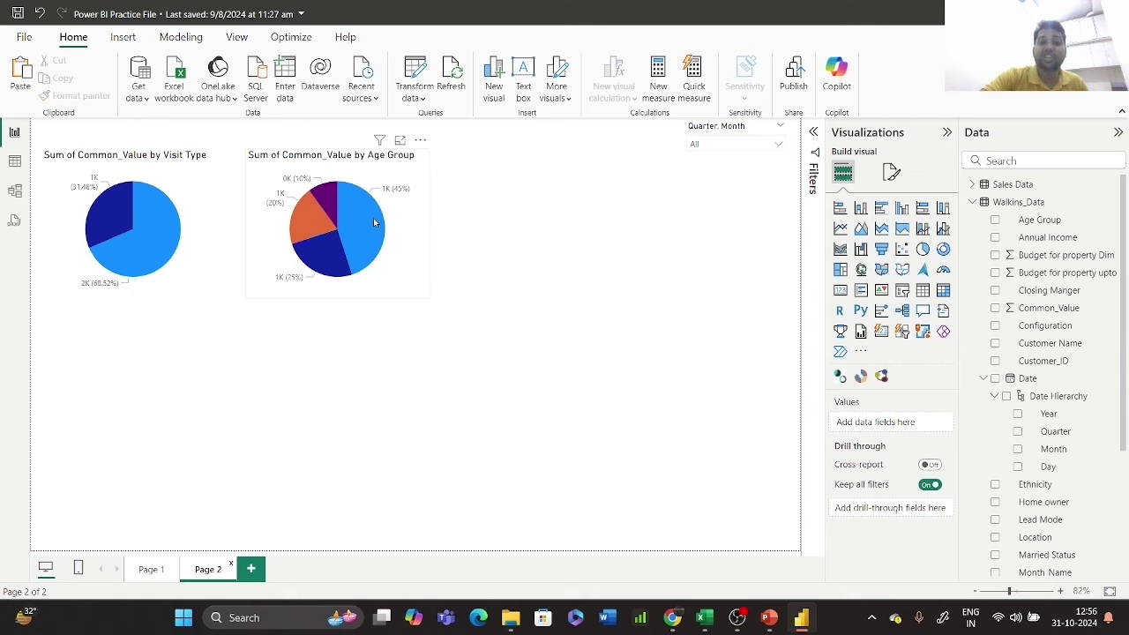
mouse_move(373, 222)
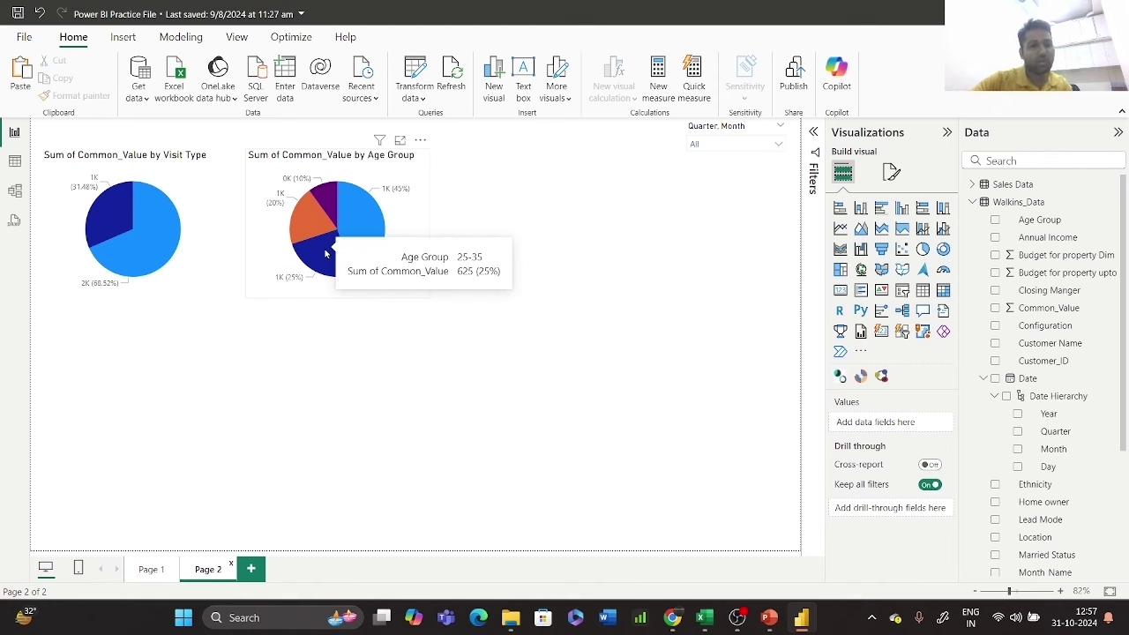
- Duplicate the Age Group pie and place the copy to its right
mouse_move(375, 170)
left_mouse_down()
mouse_move(333, 167)
mouse_move(373, 174)
left_mouse_up()
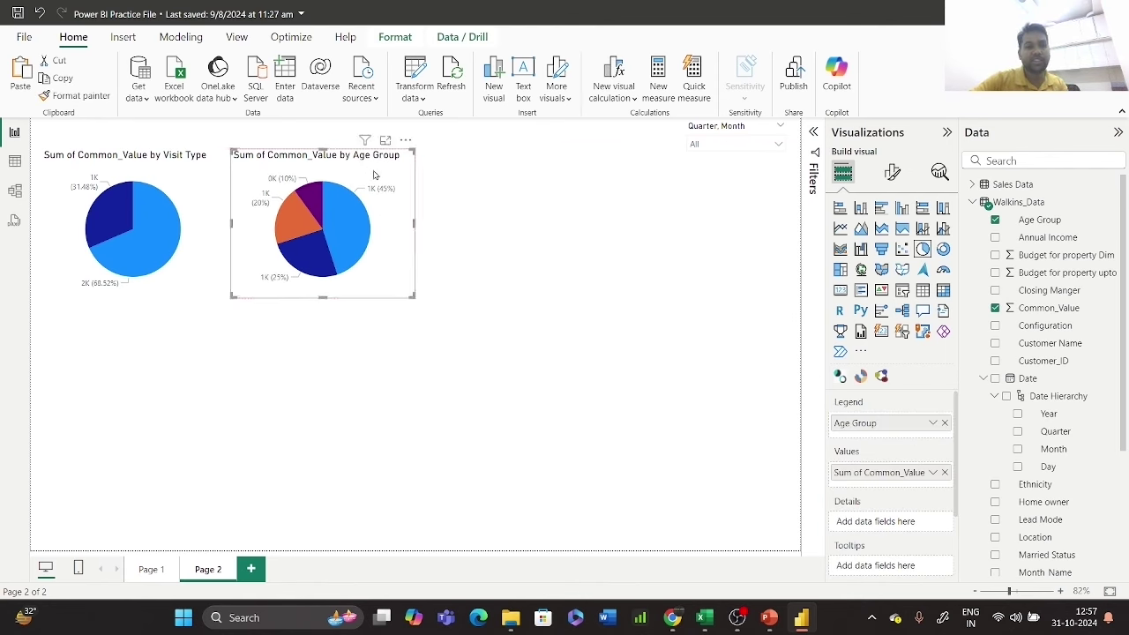
key("ctrl+c")
key("ctrl+v")
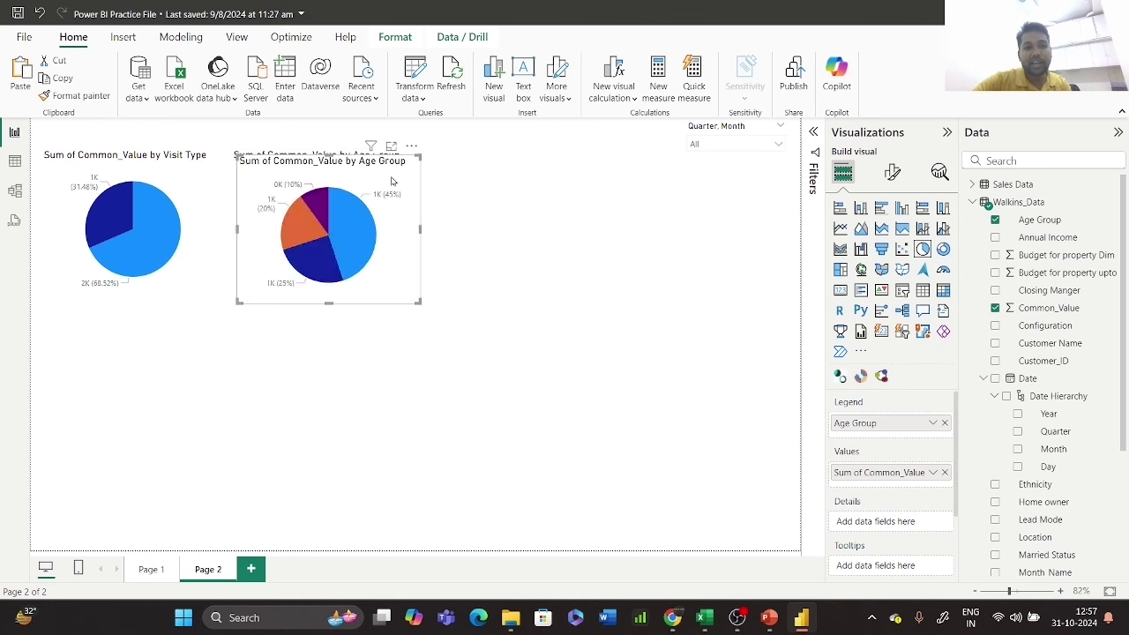
left_click_drag(374, 174, 582, 172)
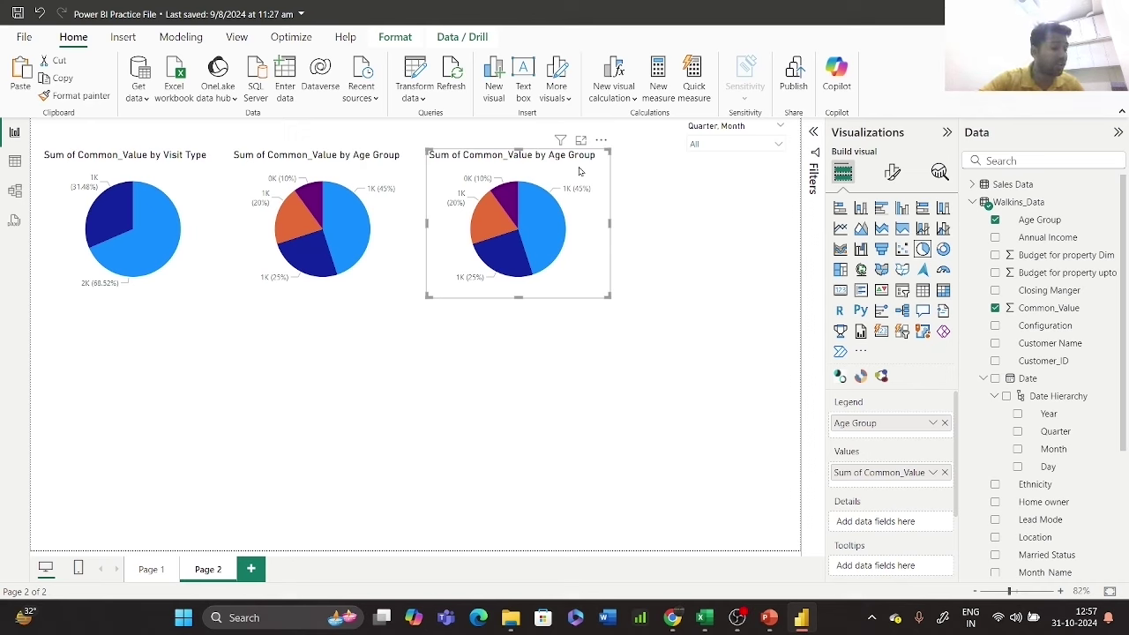
- Replace Age Group with Annual Income as the copied pie's legend
left_click(945, 423)
left_click(1011, 157)
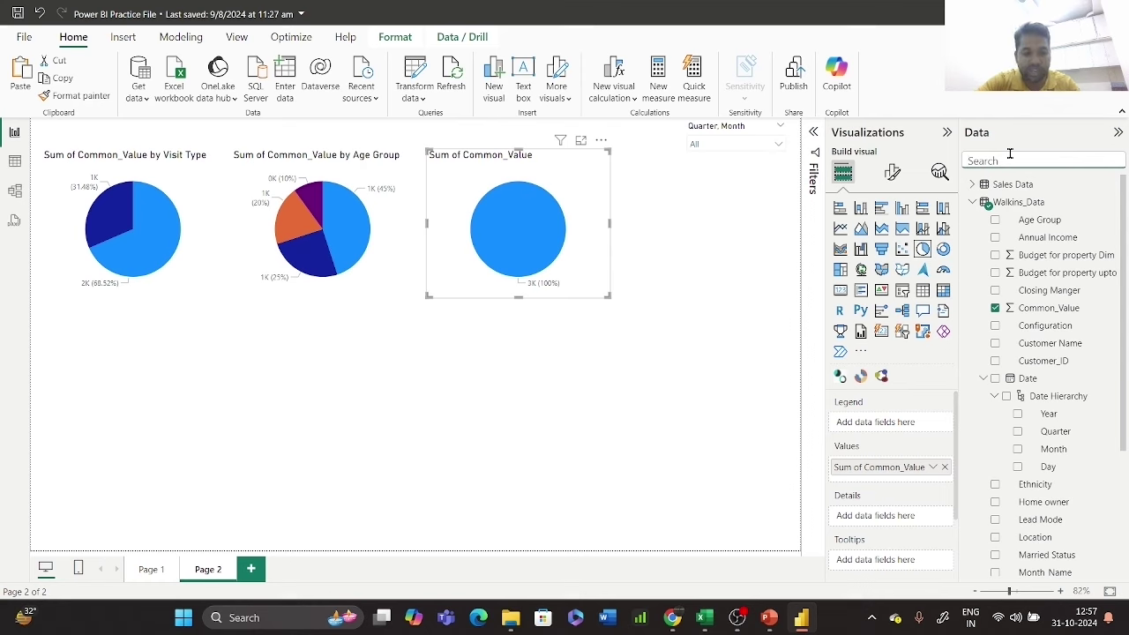
type("ann")
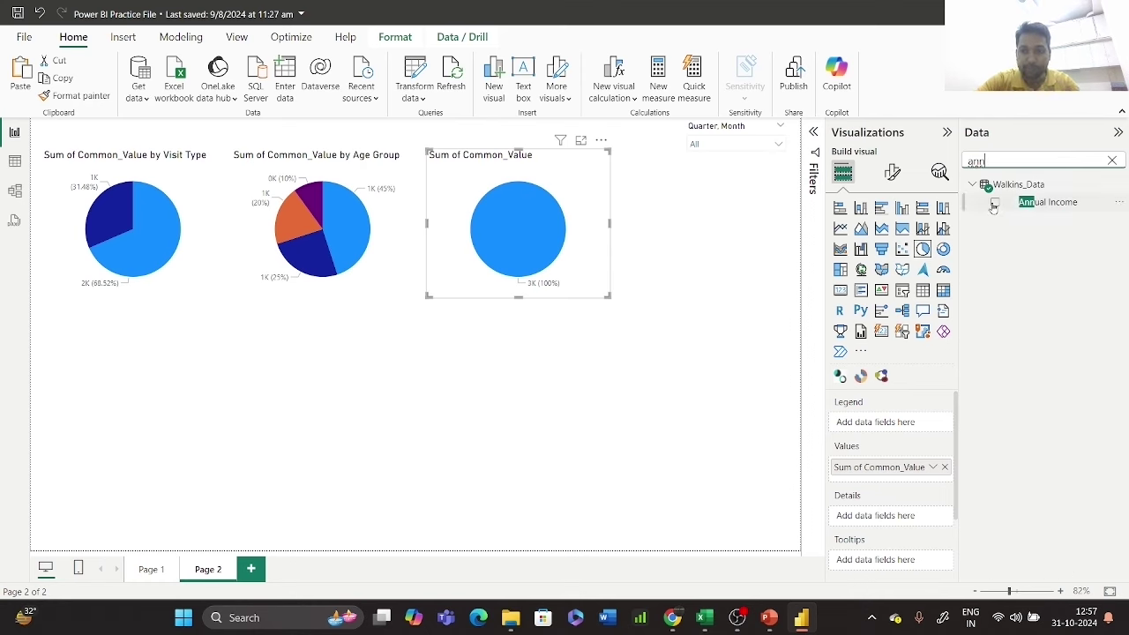
left_click(994, 204)
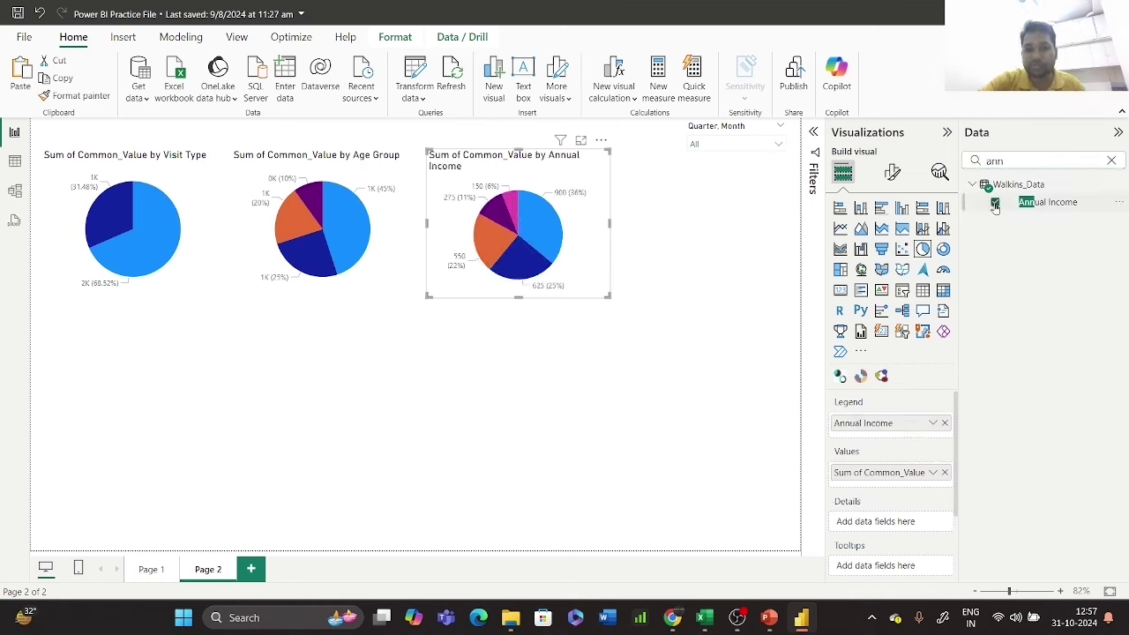
- Inspect the Annual Income pie on Page 2
mouse_move(545, 220)
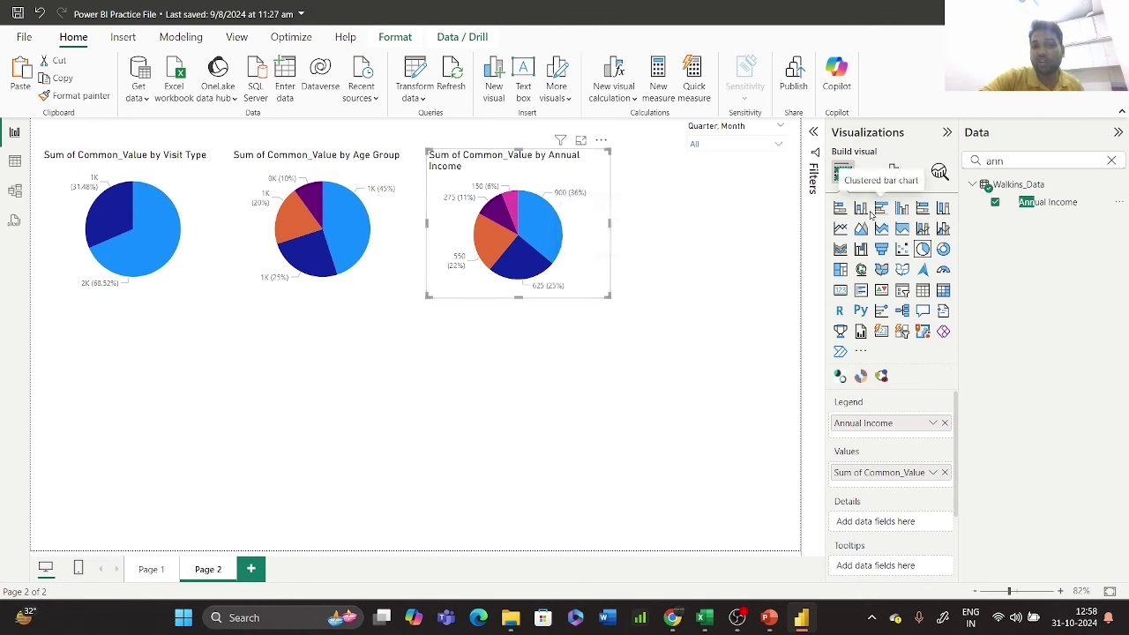
- Convert the Annual Income pie to a column chart, make it wider and shorter, and nudge it right
left_click(900, 213)
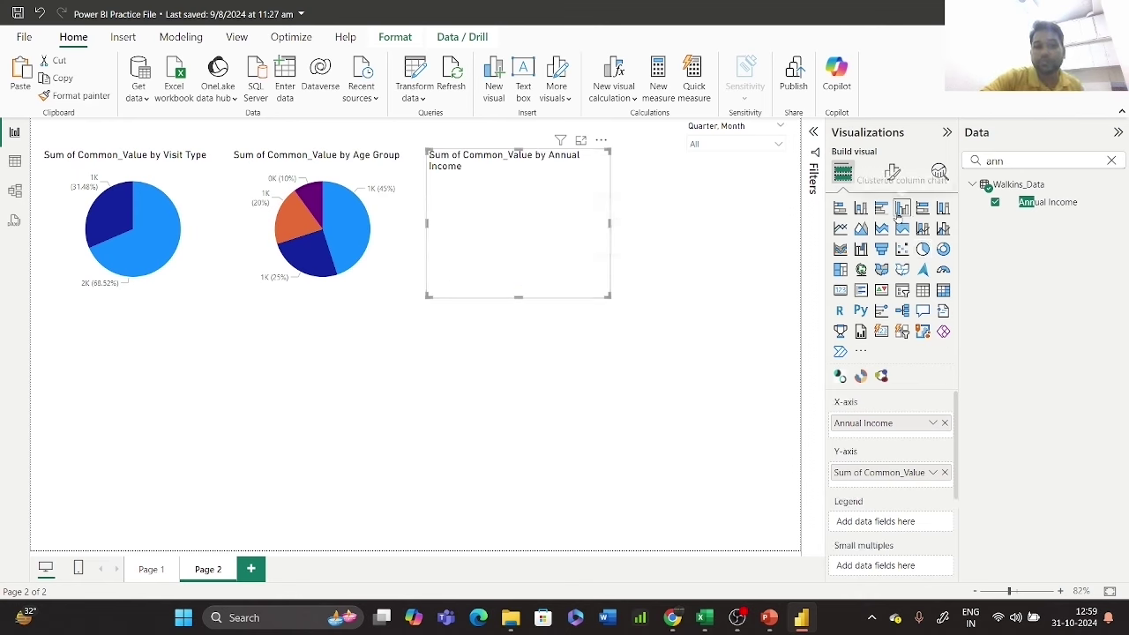
left_click_drag(607, 297, 712, 276)
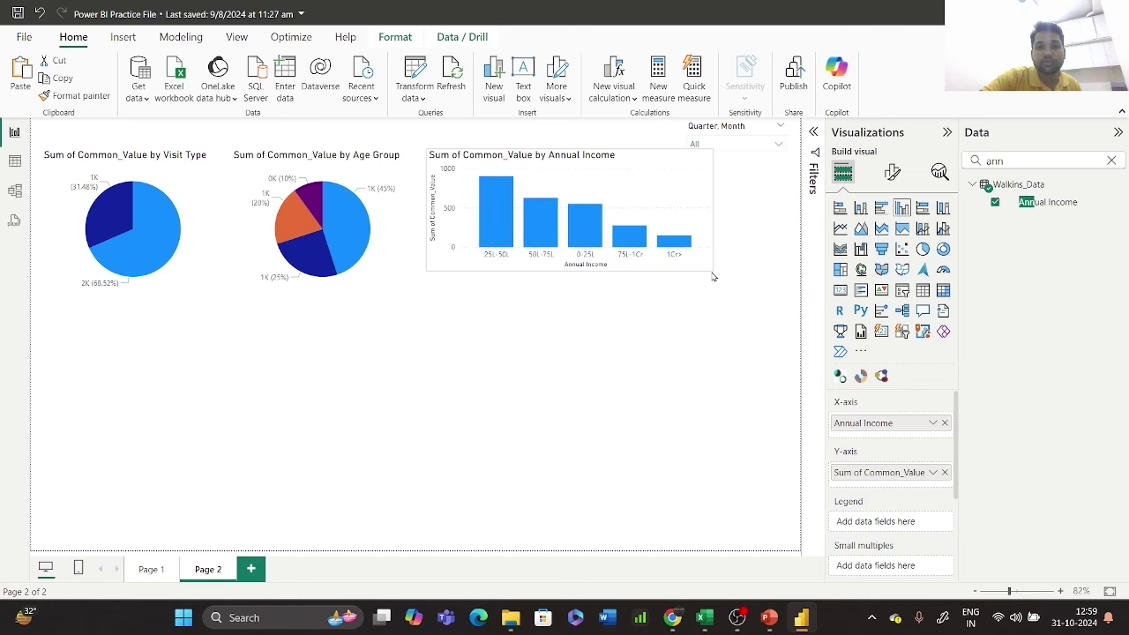
mouse_move(492, 202)
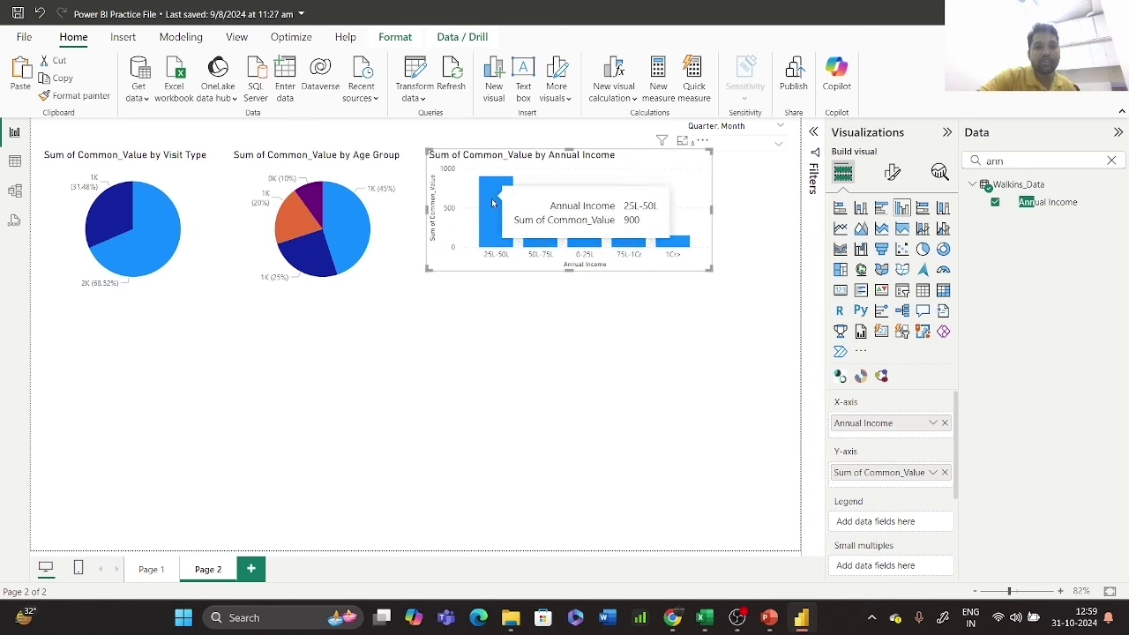
left_click_drag(652, 180, 659, 183)
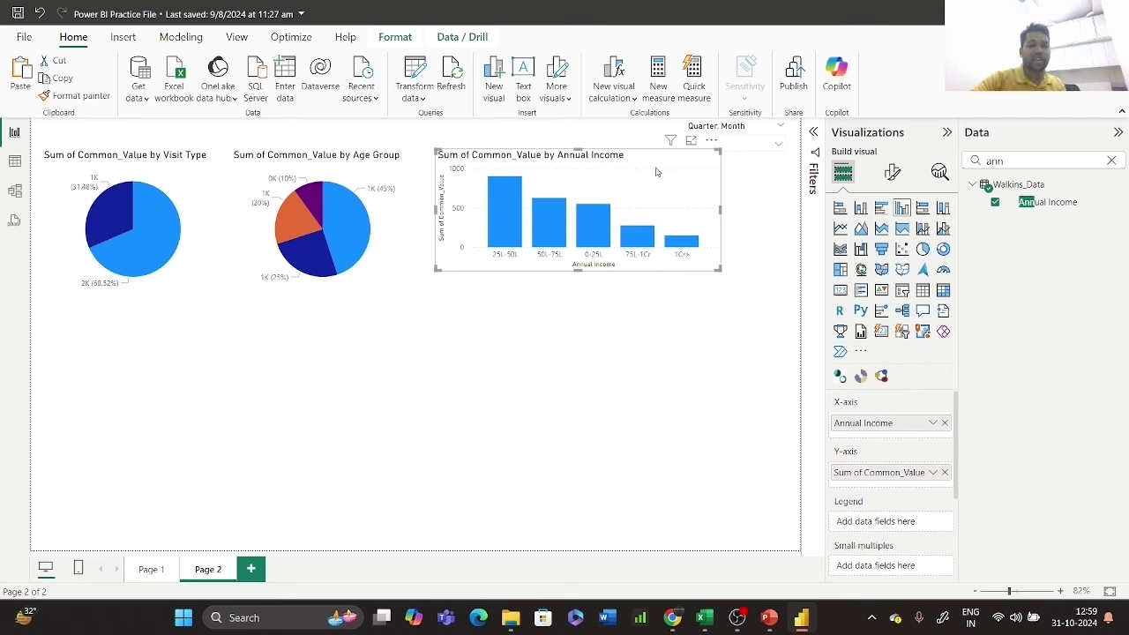
- Duplicate the Annual Income column chart and position the copy below the pies
key("ctrl+c")
key("ctrl+v")
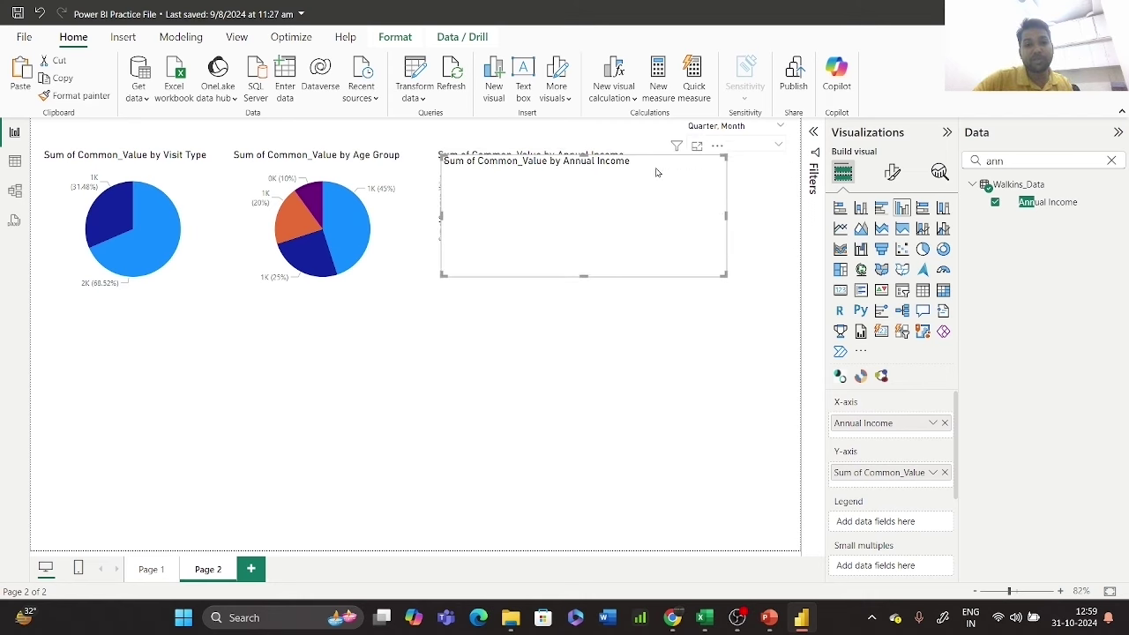
left_click_drag(655, 172, 279, 335)
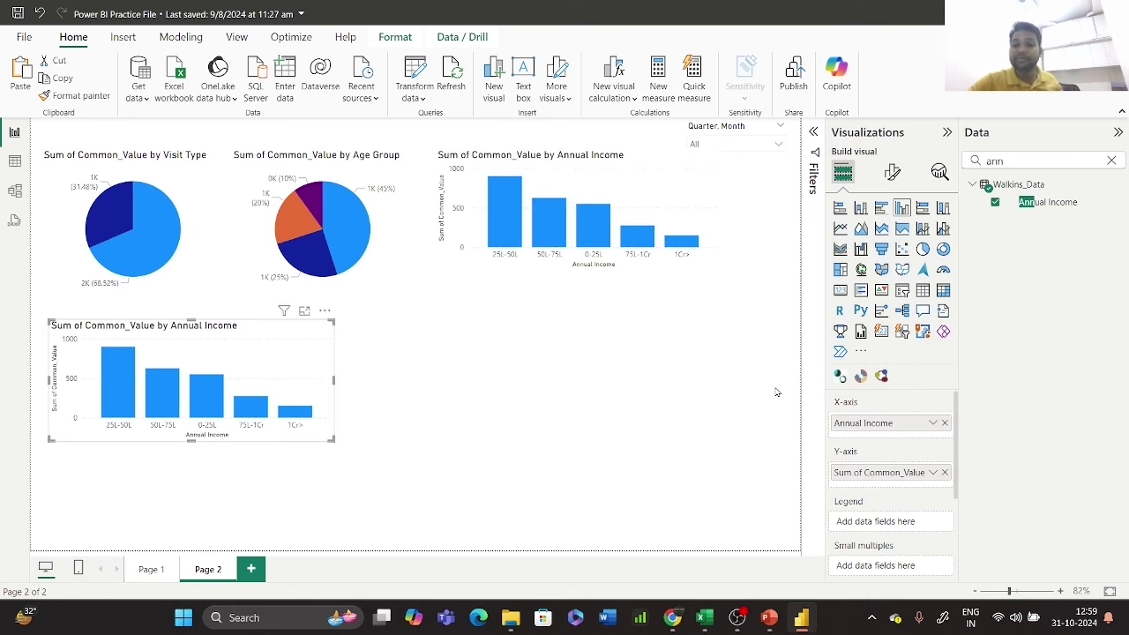
left_click(1111, 161)
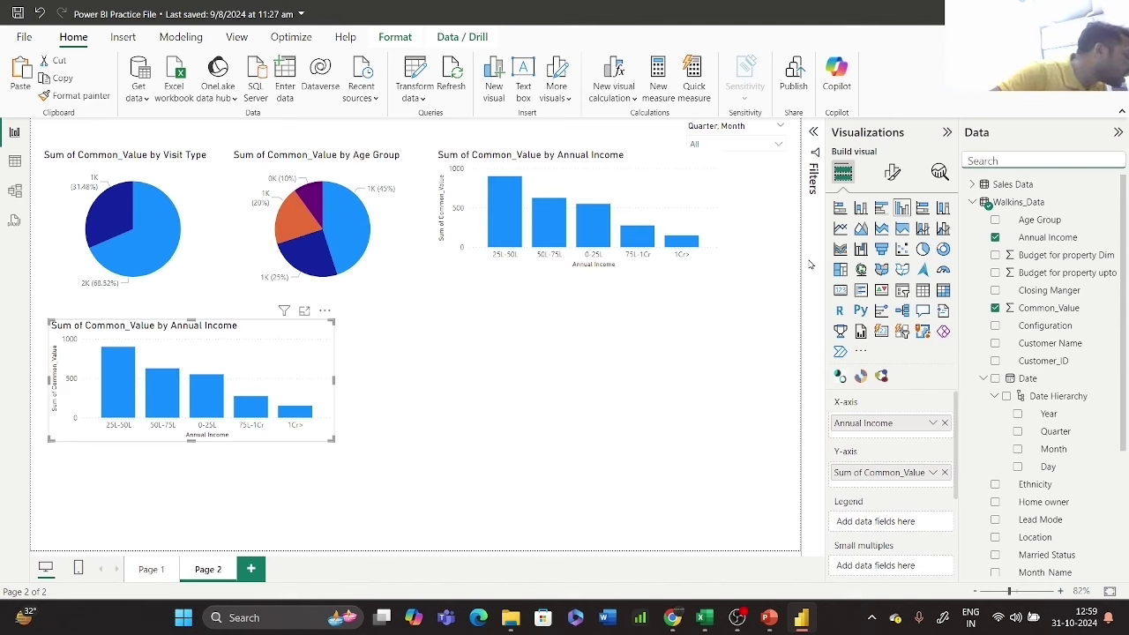
left_click(280, 343)
left_click_drag(280, 343, 273, 348)
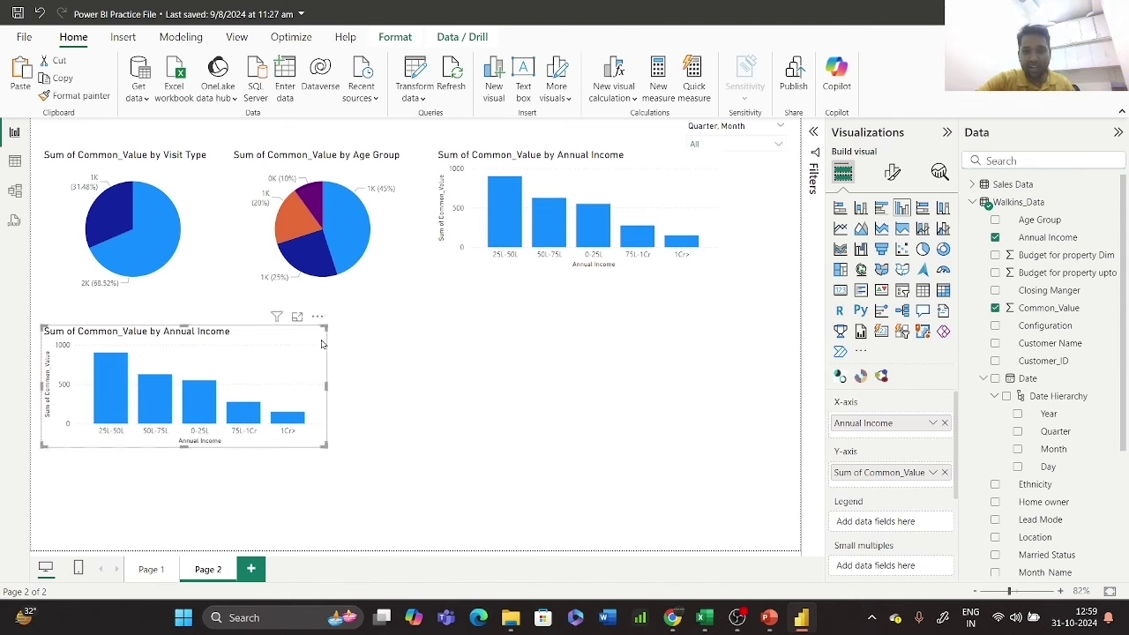
- Chart the copy by Married Status instead of Annual Income as a donut
left_click(945, 423)
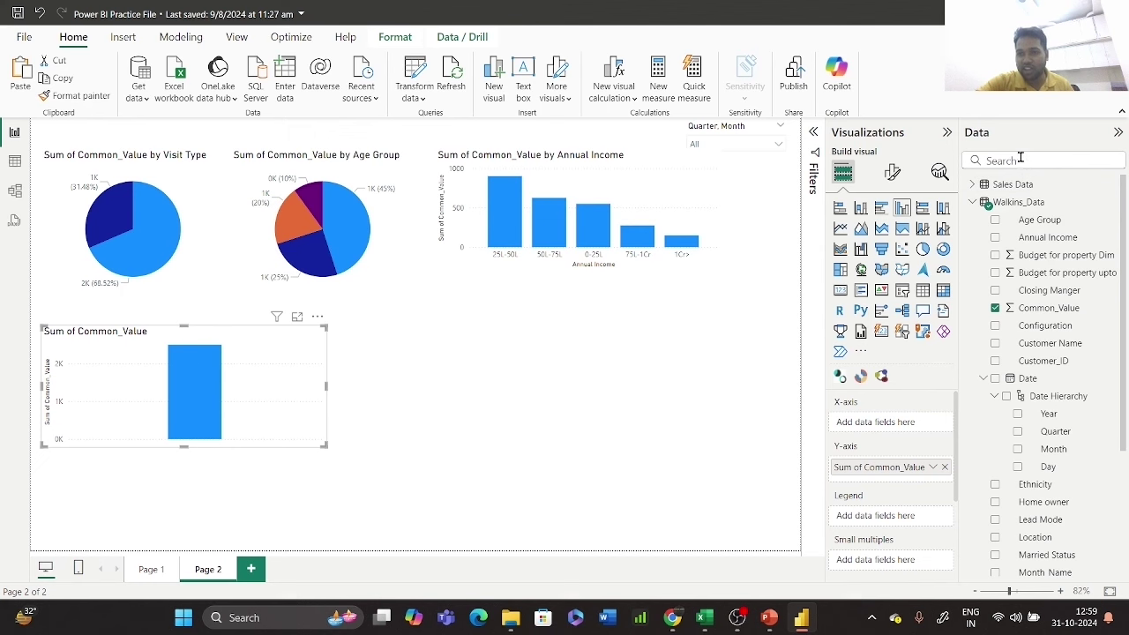
scroll(1104, 369, "down", 2)
left_click(996, 481)
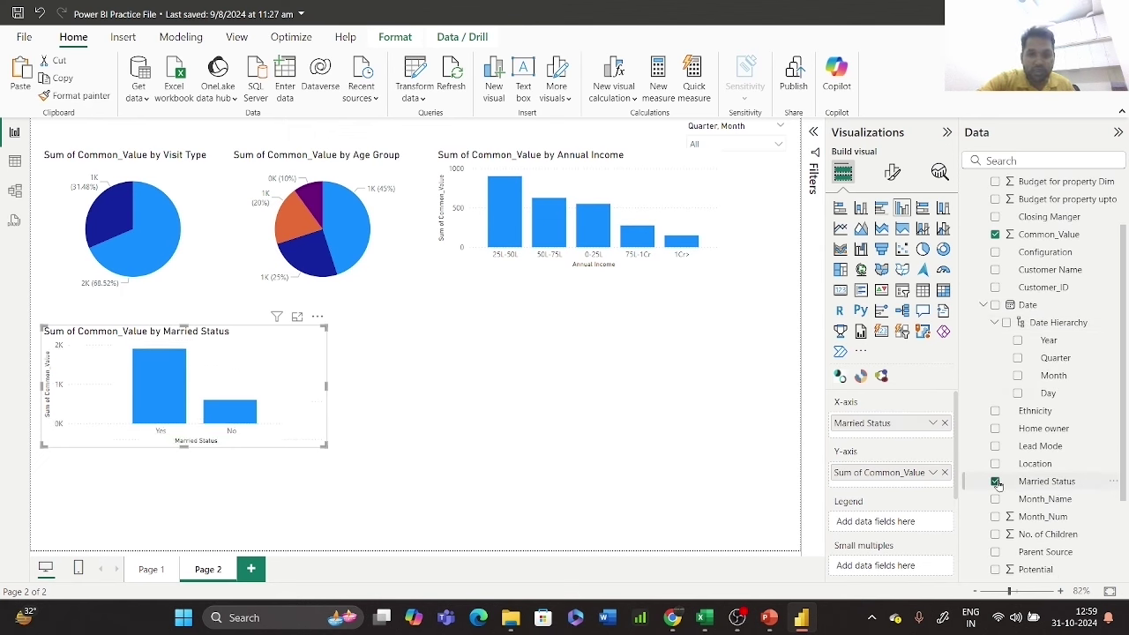
left_click(943, 249)
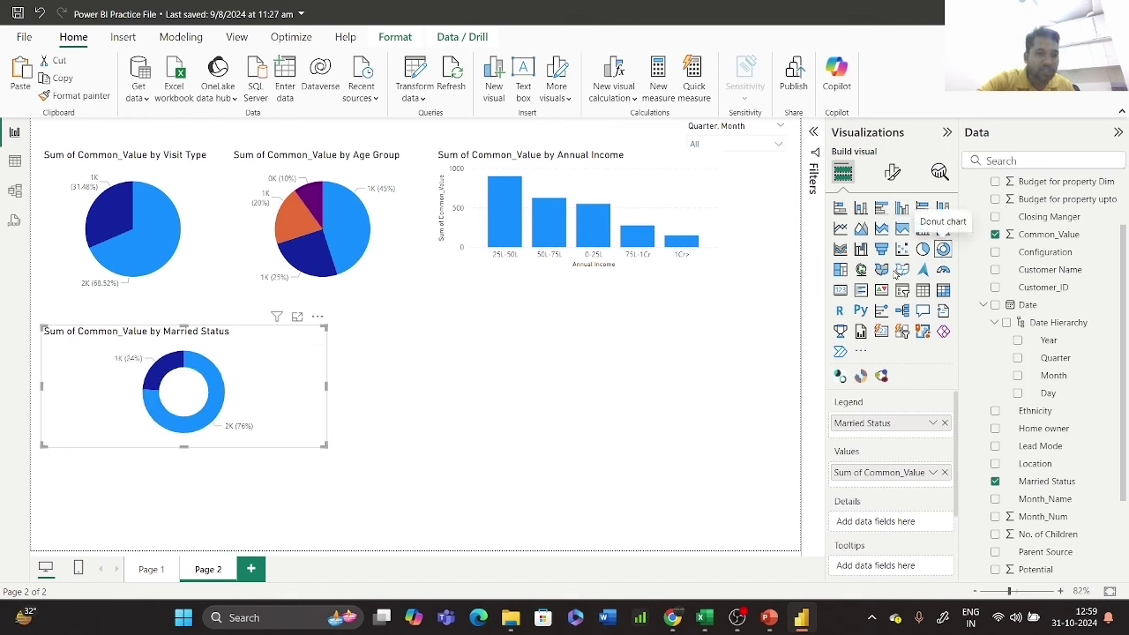
- Make the Married Status donut taller and narrower, then widen it slightly so its title fits one line
mouse_move(214, 395)
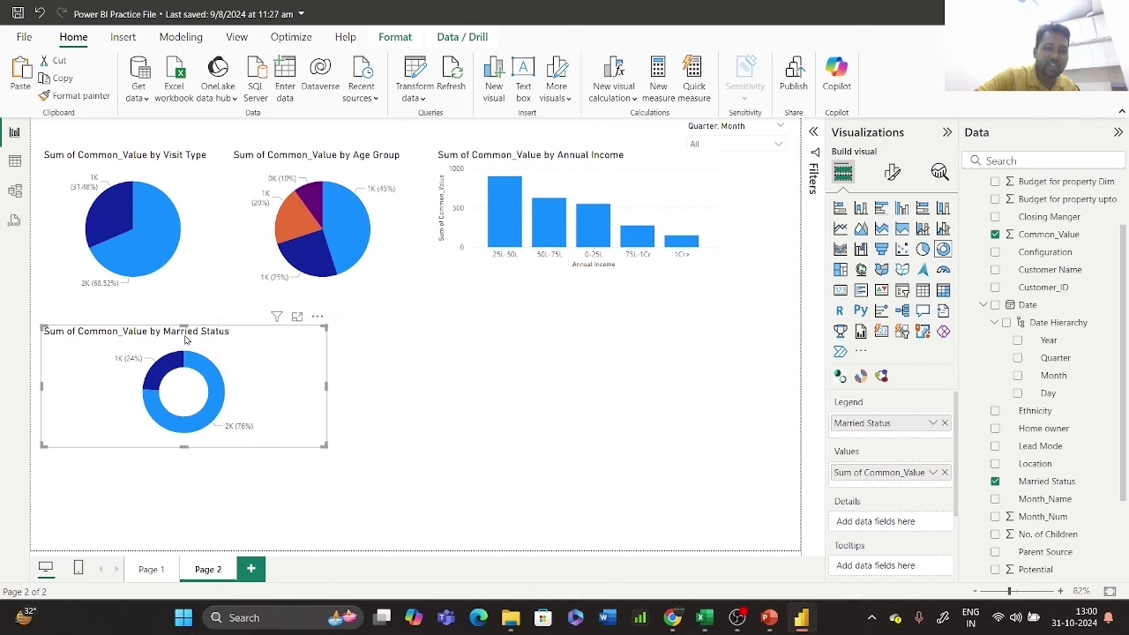
left_click_drag(184, 328, 183, 306)
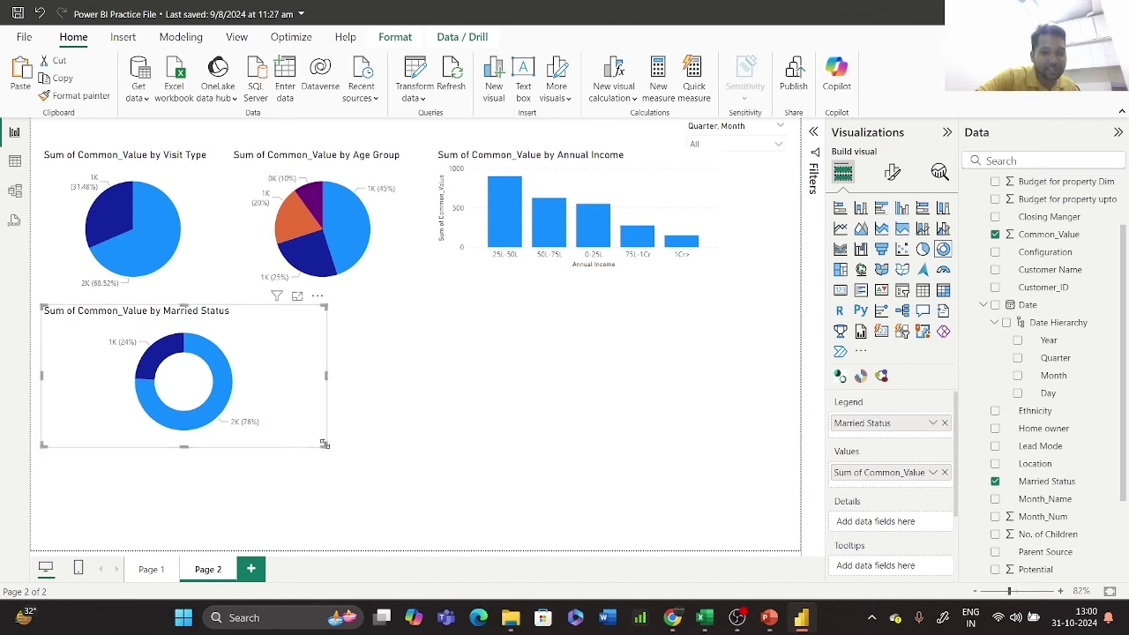
left_click_drag(326, 445, 223, 487)
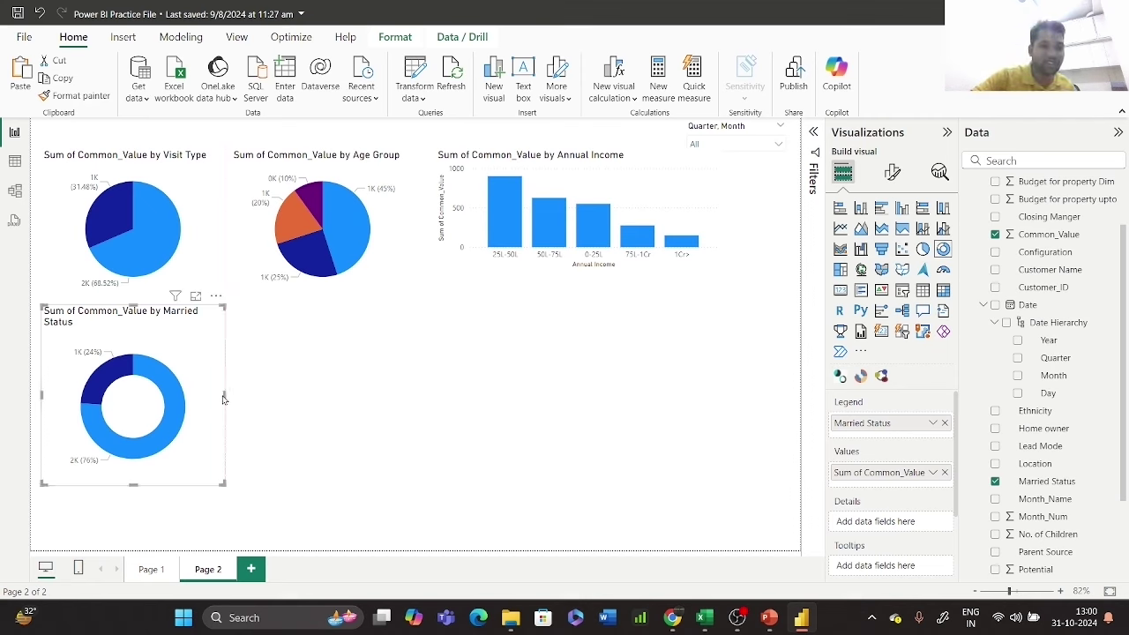
left_click_drag(224, 397, 274, 403)
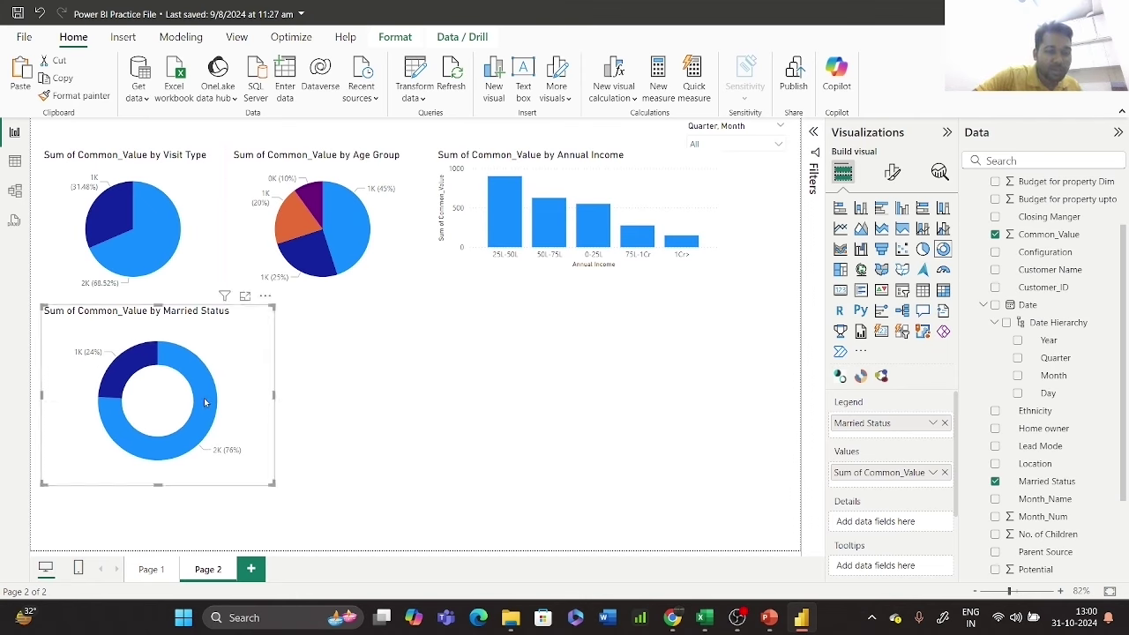
mouse_move(205, 402)
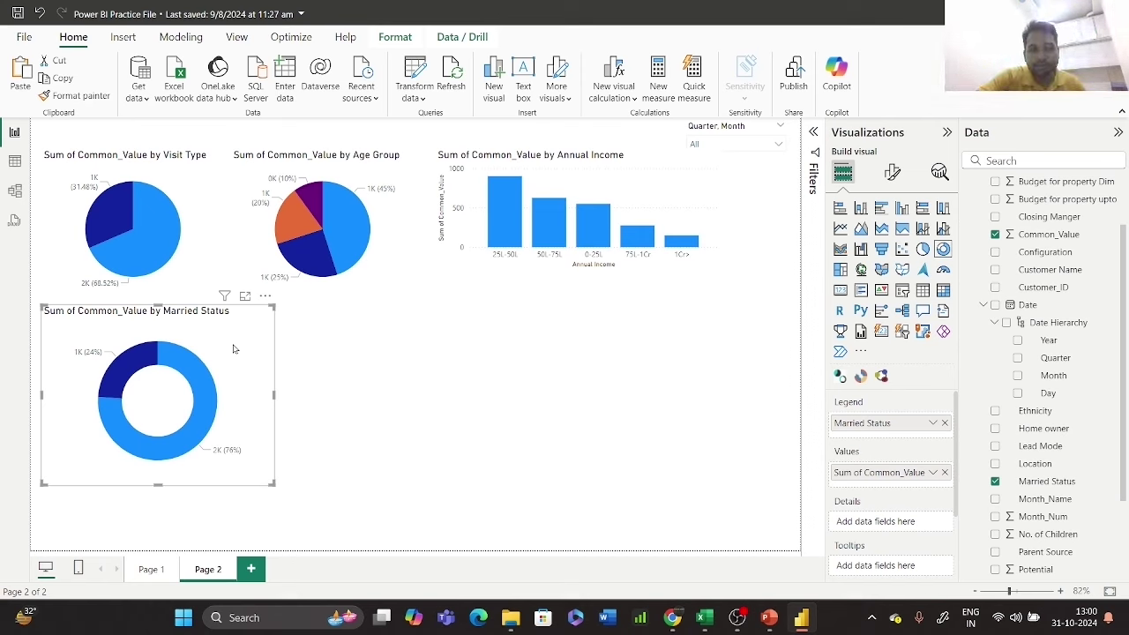
- Duplicate the Married Status donut beside the original and remove Married Status from its legend
key("ctrl+c")
key("ctrl+v")
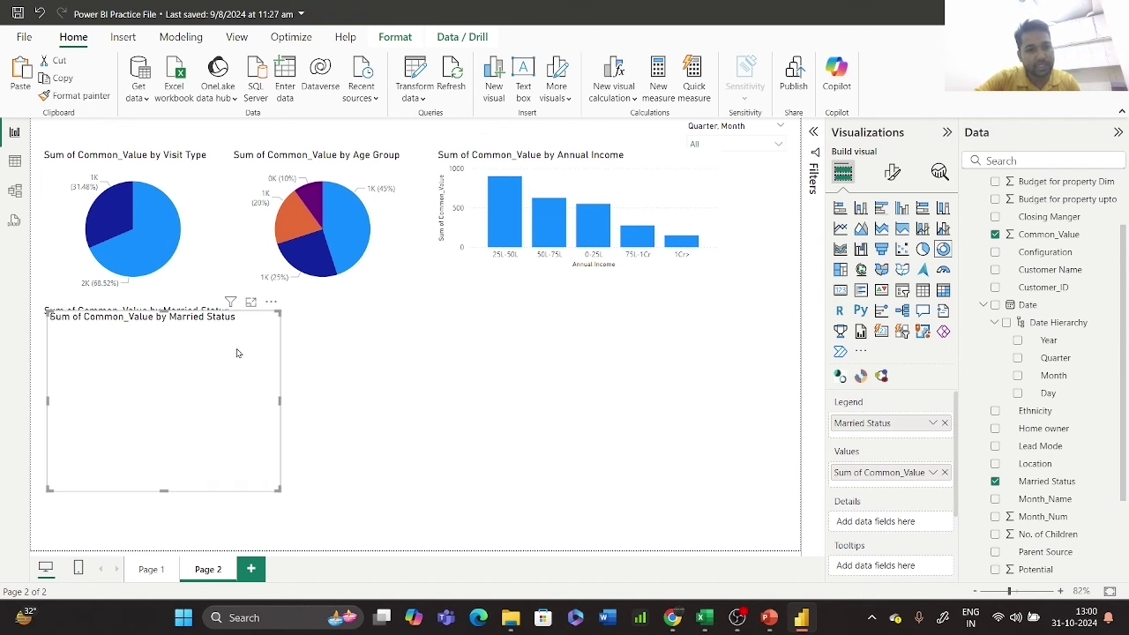
left_click_drag(239, 353, 457, 342)
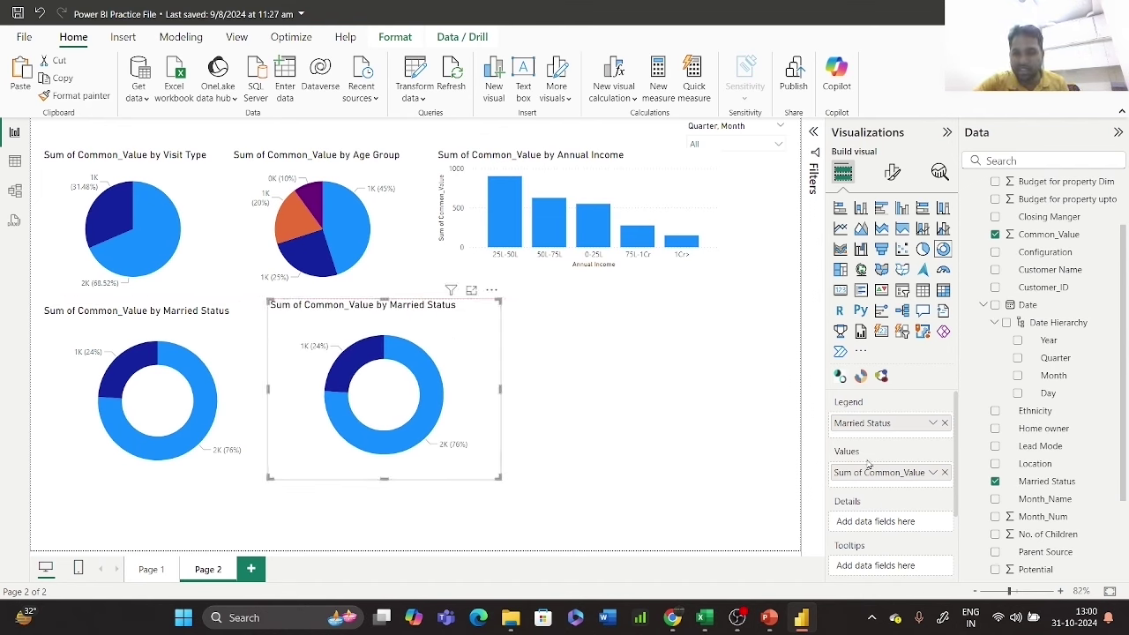
left_click(945, 422)
- Try No. of Children, Common_Value and Customer_ID in the wells, leaving No. of Children as legend
scroll(1083, 427, "down", 2)
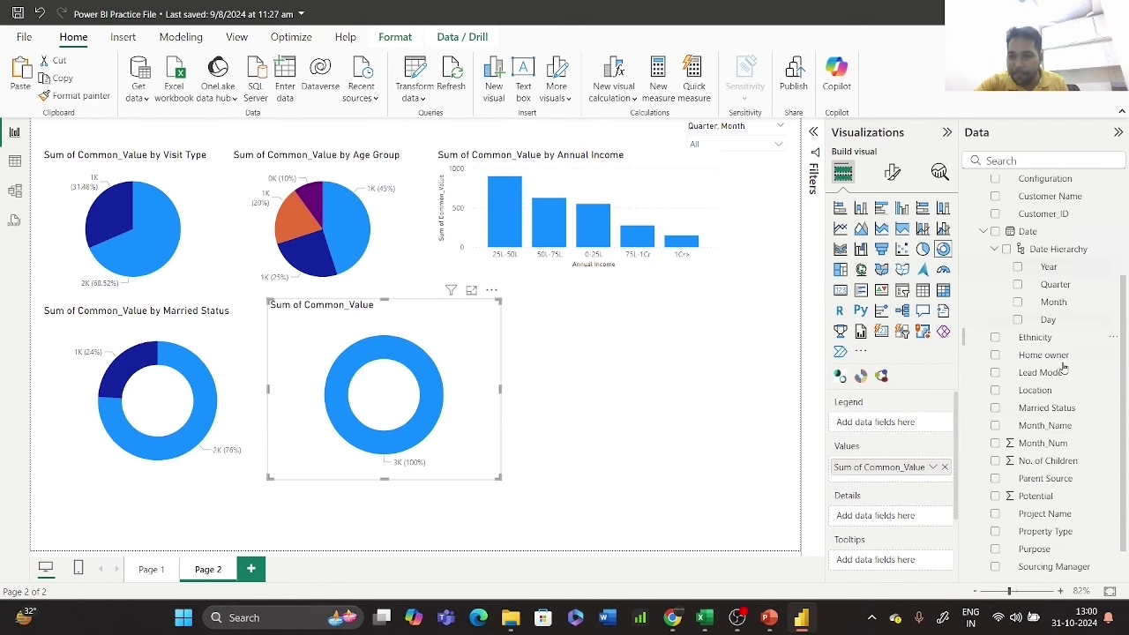
scroll(1087, 491, "down", 1)
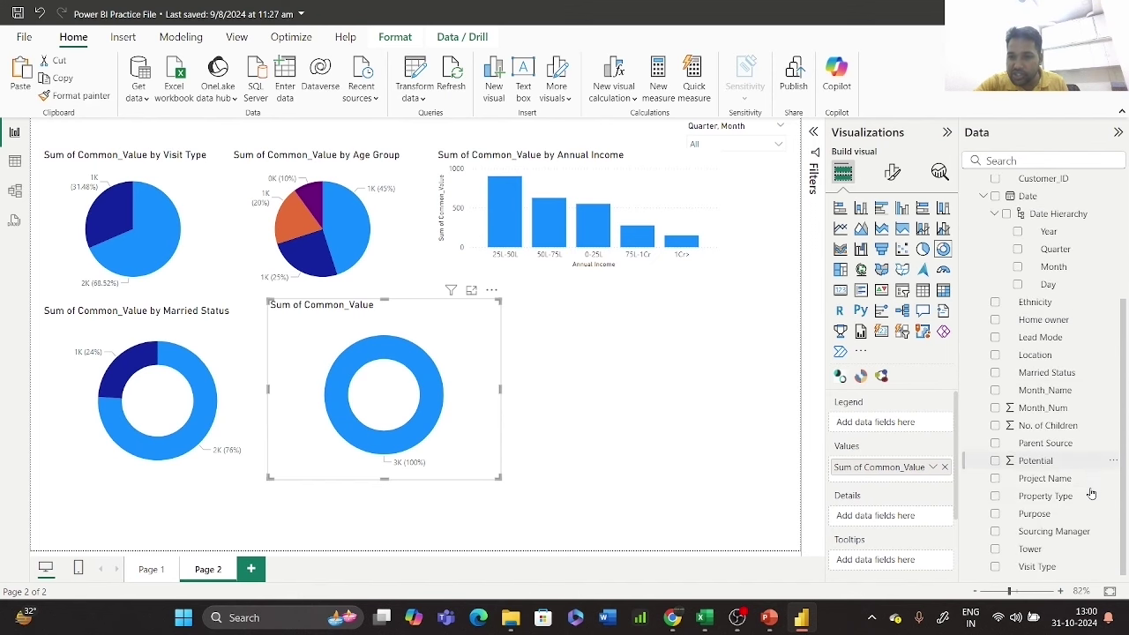
left_click(995, 426)
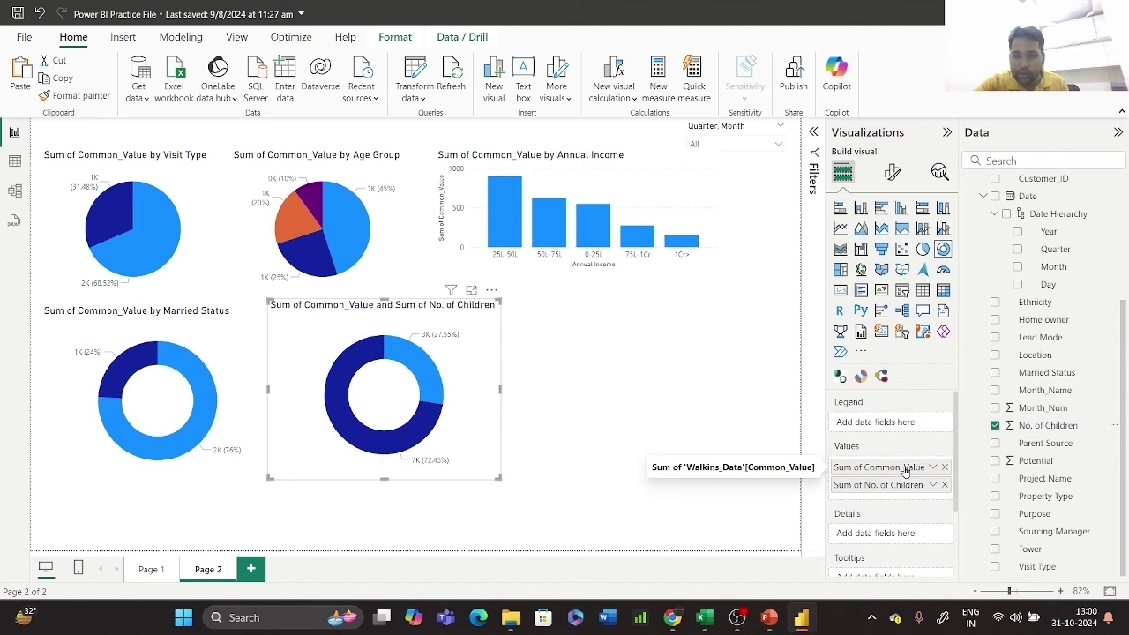
left_click_drag(911, 469, 908, 427)
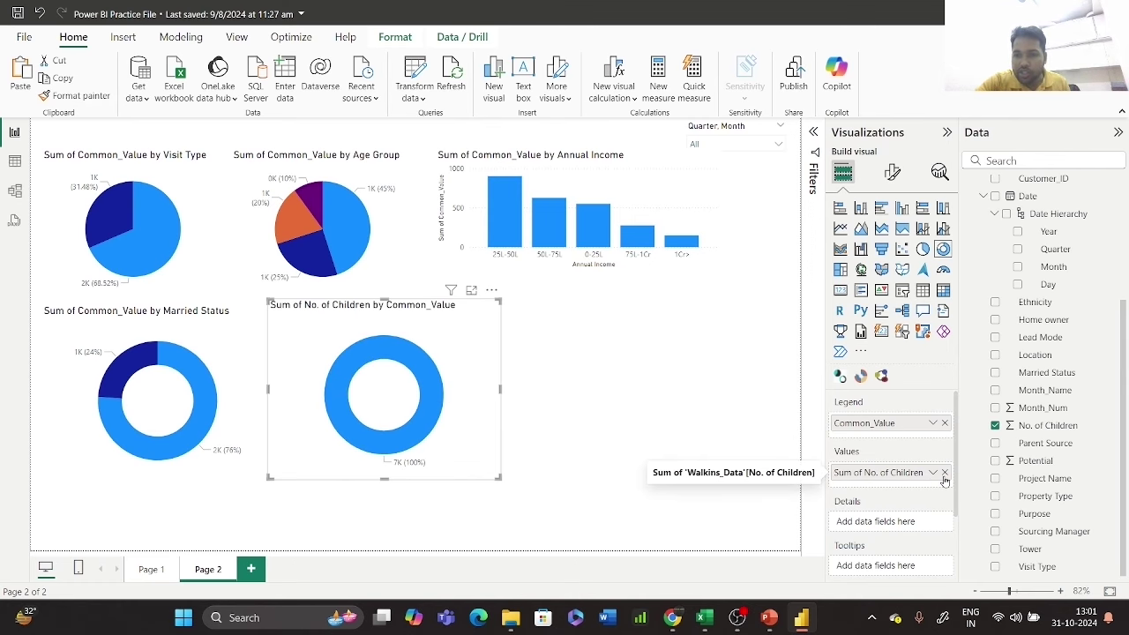
left_click(946, 473)
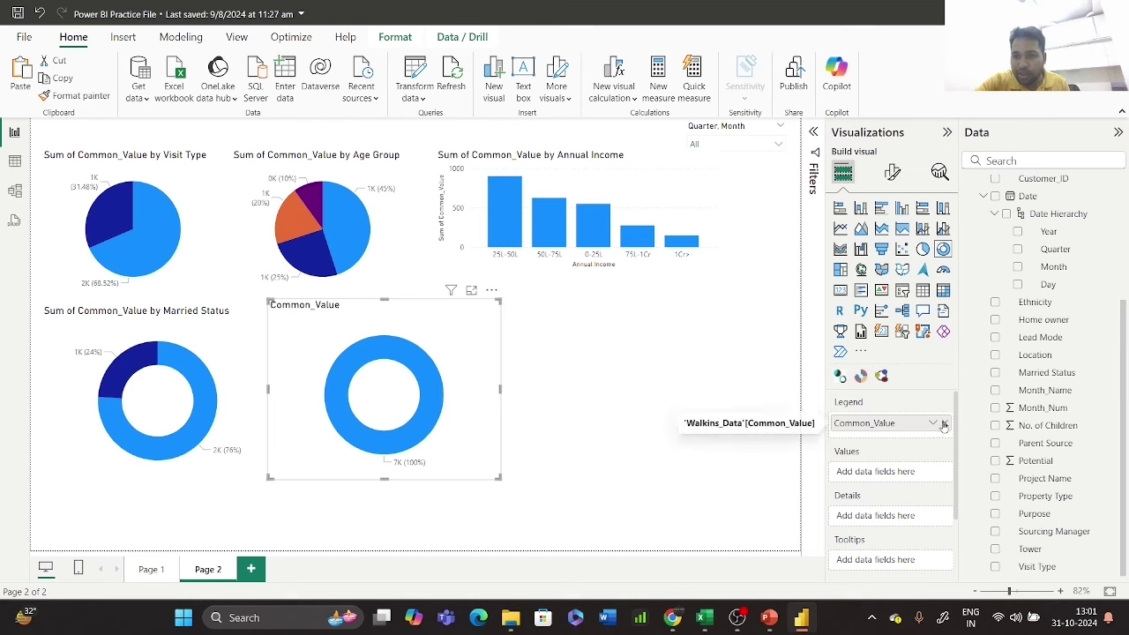
left_click(945, 423)
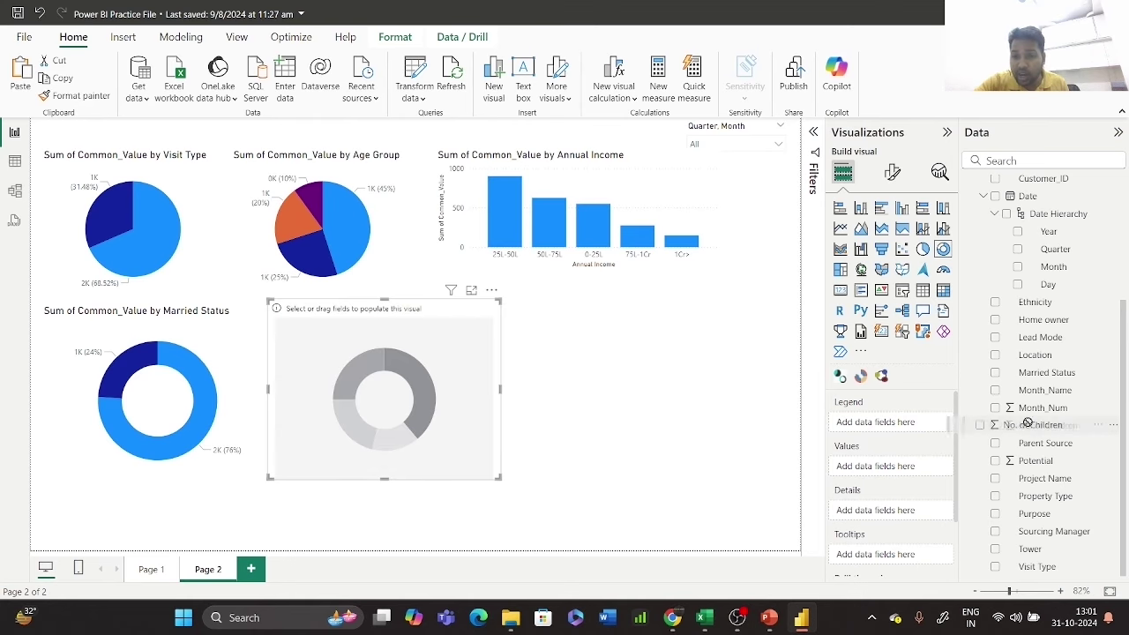
left_click_drag(1046, 425, 923, 473)
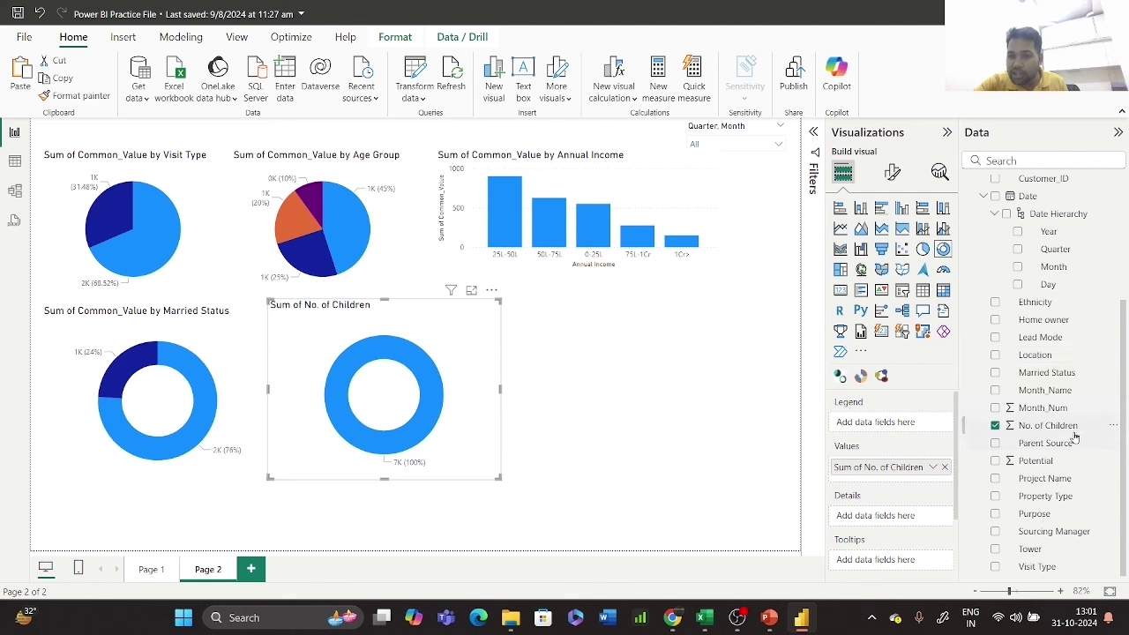
scroll(1078, 434, "up", 4)
left_click_drag(1068, 362, 926, 430)
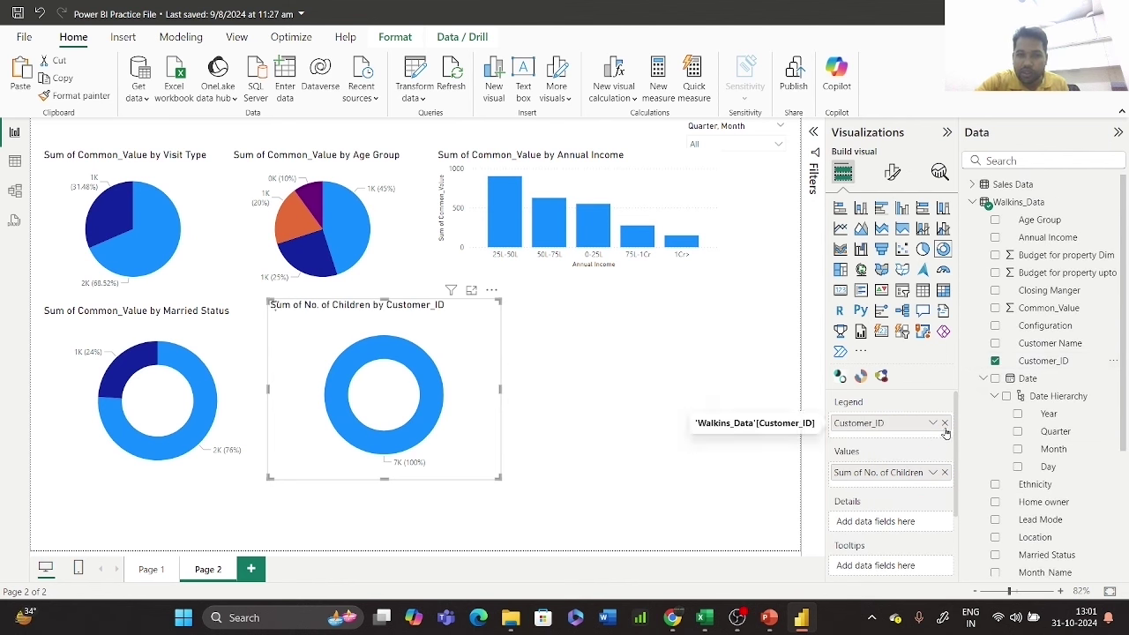
left_click(945, 423)
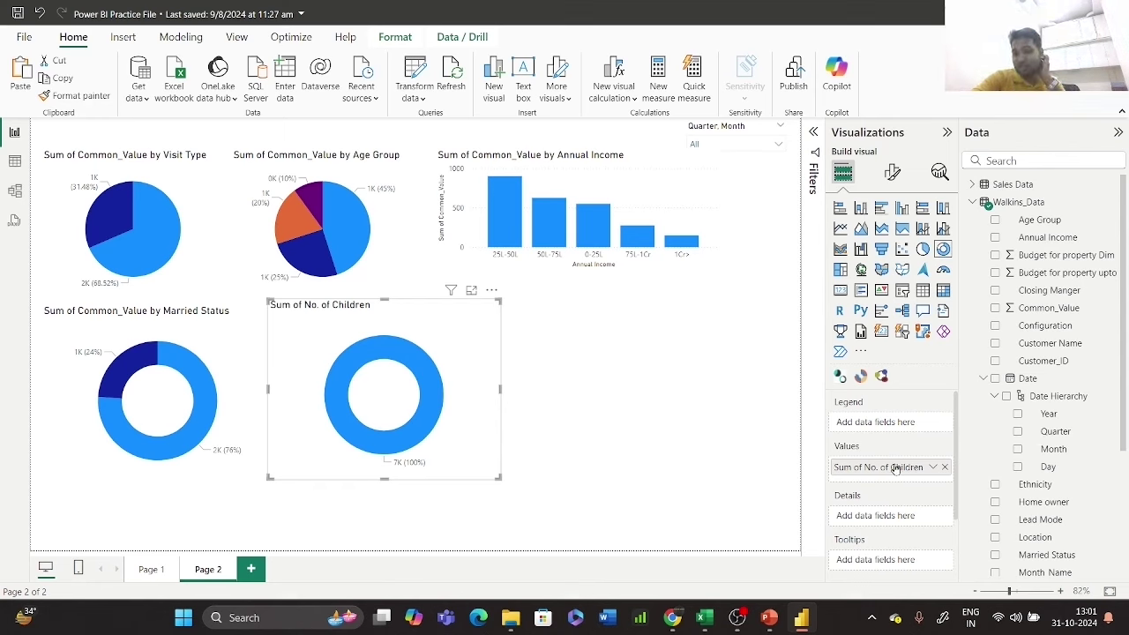
left_click_drag(898, 468, 893, 423)
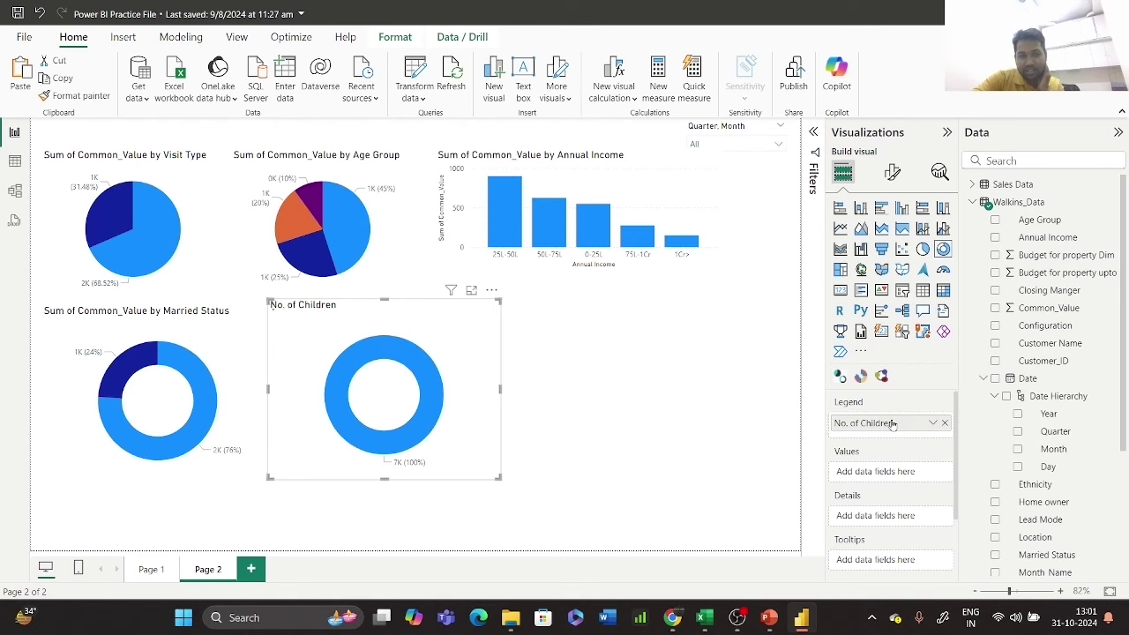
- Make it a clustered bar chart counting Customer_ID by No. of Children, taller and wider
left_click(882, 209)
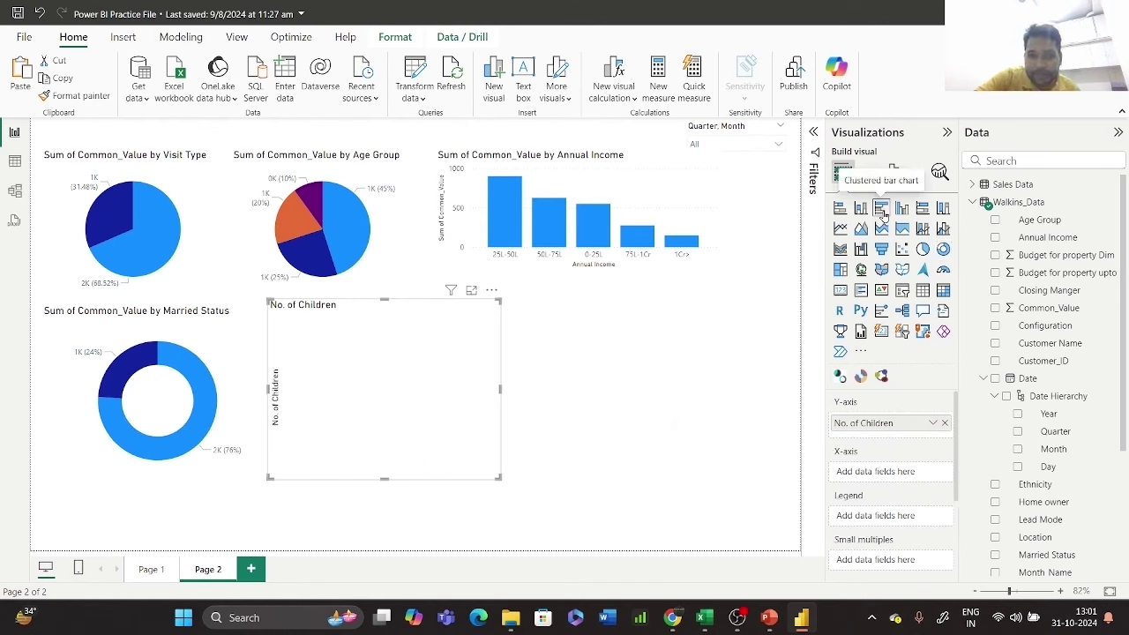
left_click_drag(1070, 362, 920, 477)
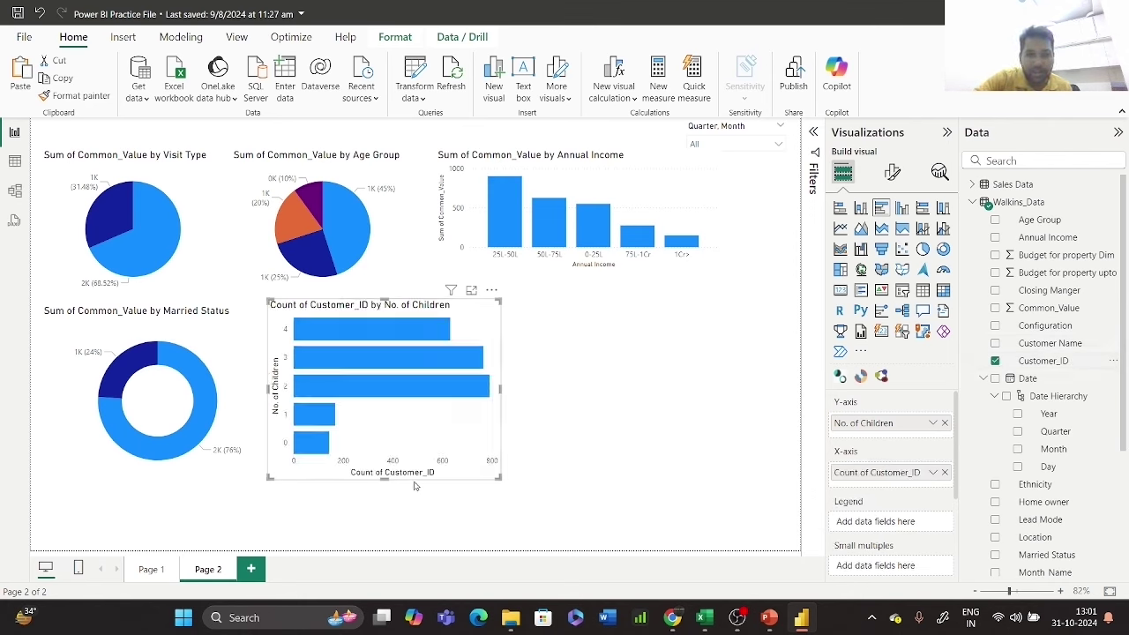
left_click_drag(385, 484, 385, 528)
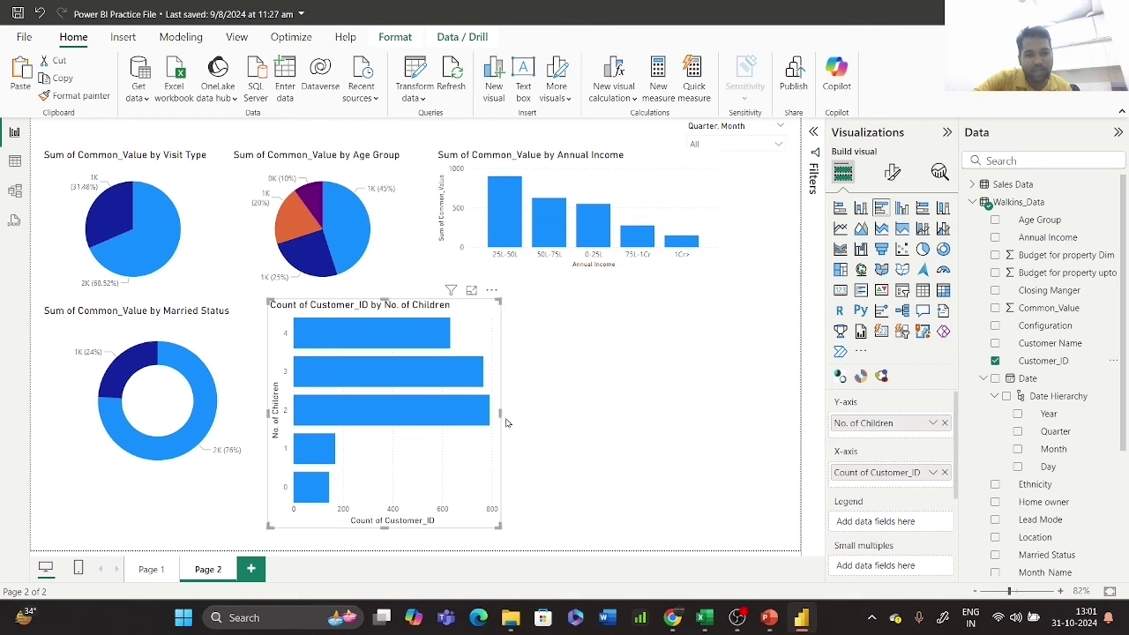
left_click_drag(500, 415, 602, 416)
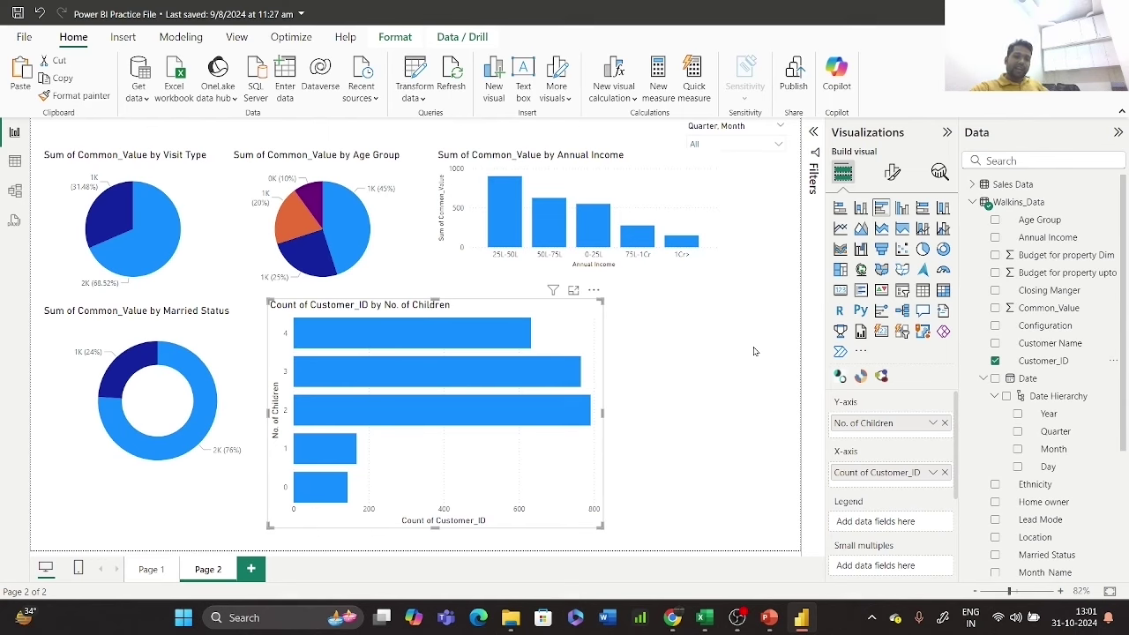
- Narrow the No. of Children bar chart back to a tidier width
mouse_move(315, 487)
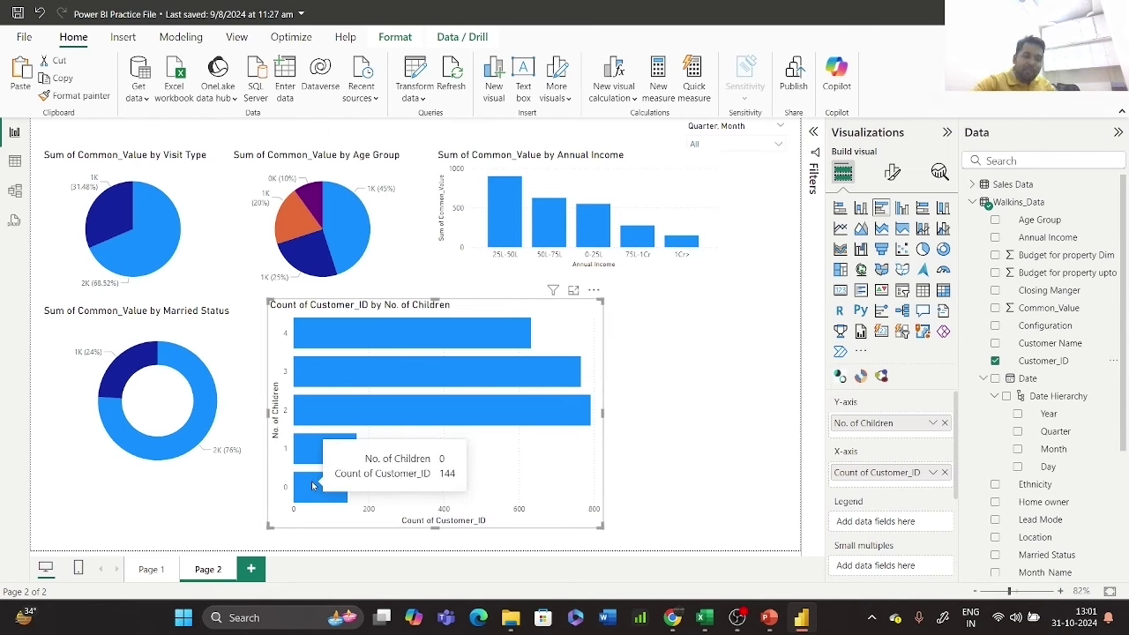
mouse_move(319, 446)
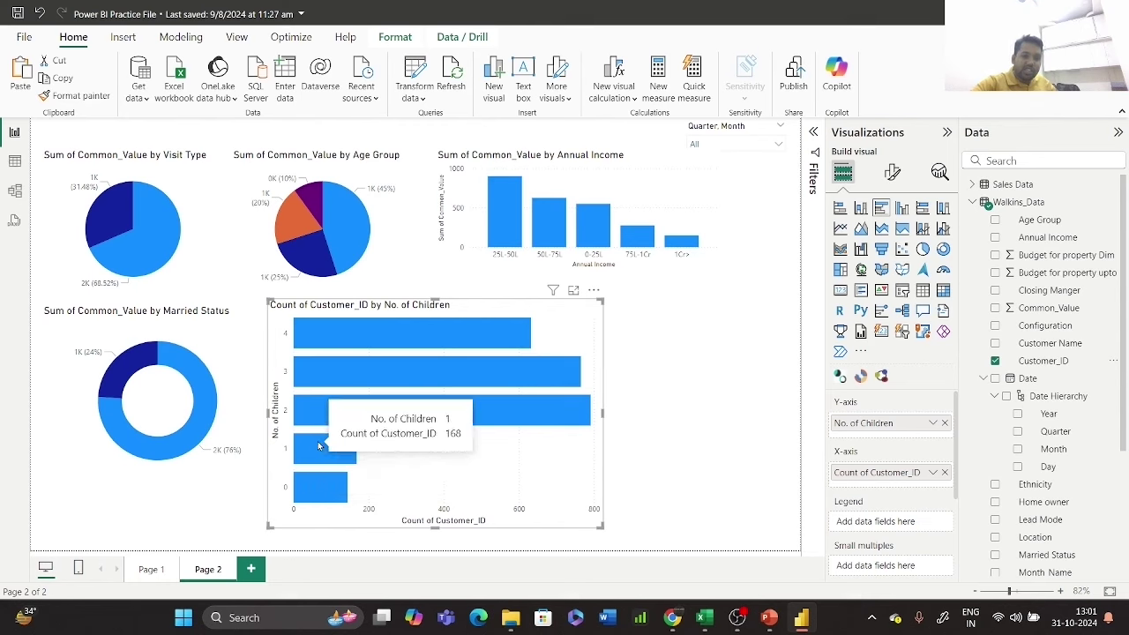
mouse_move(321, 418)
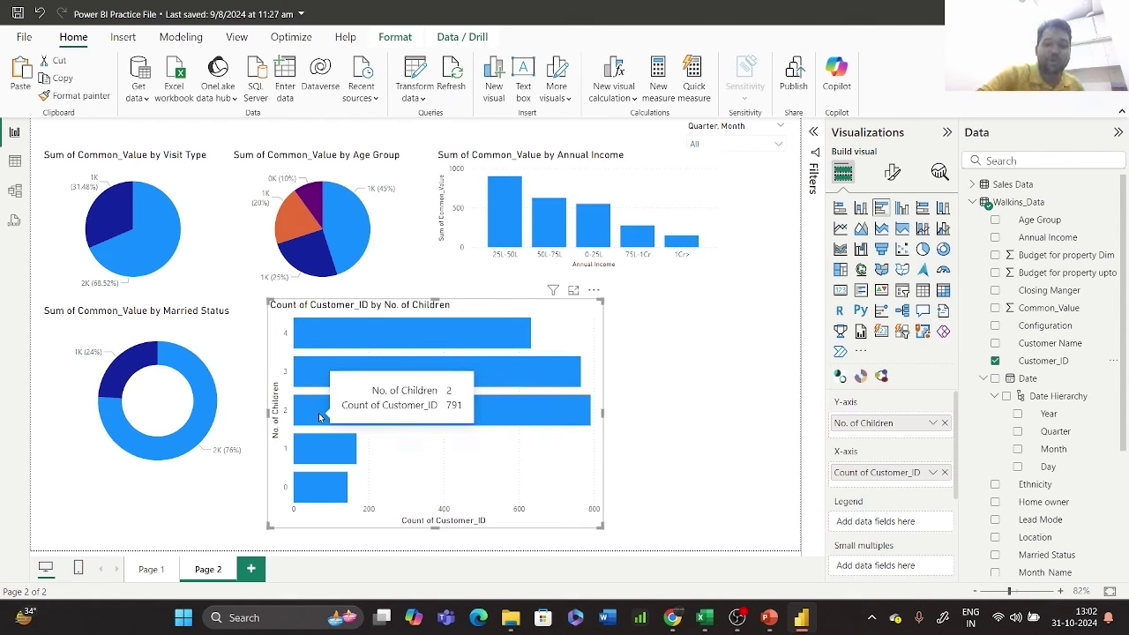
mouse_move(339, 249)
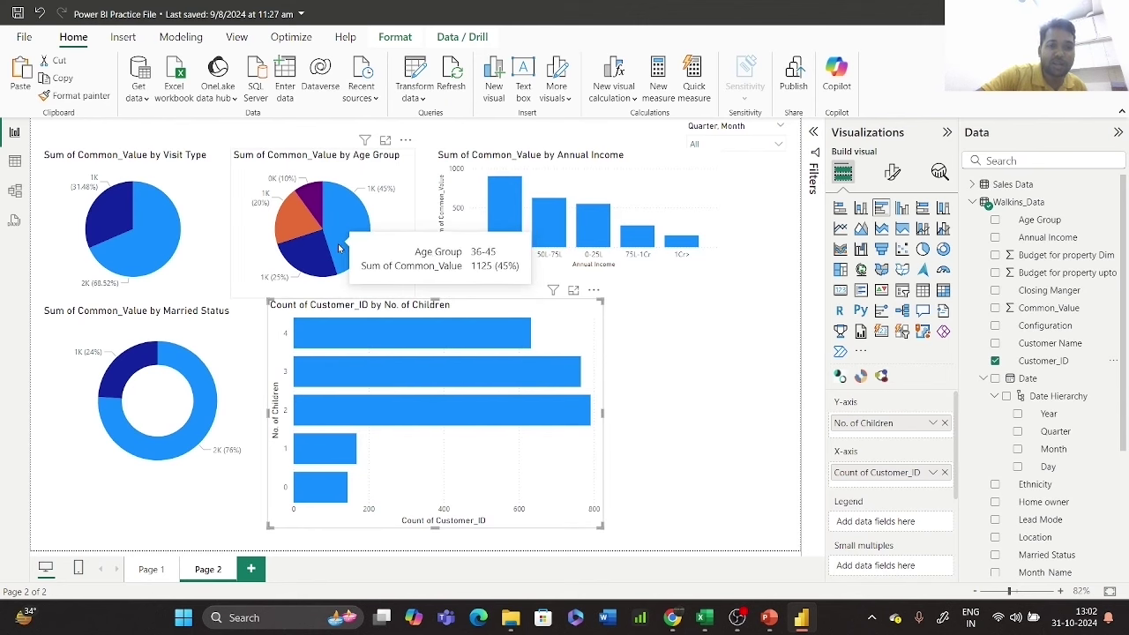
mouse_move(370, 375)
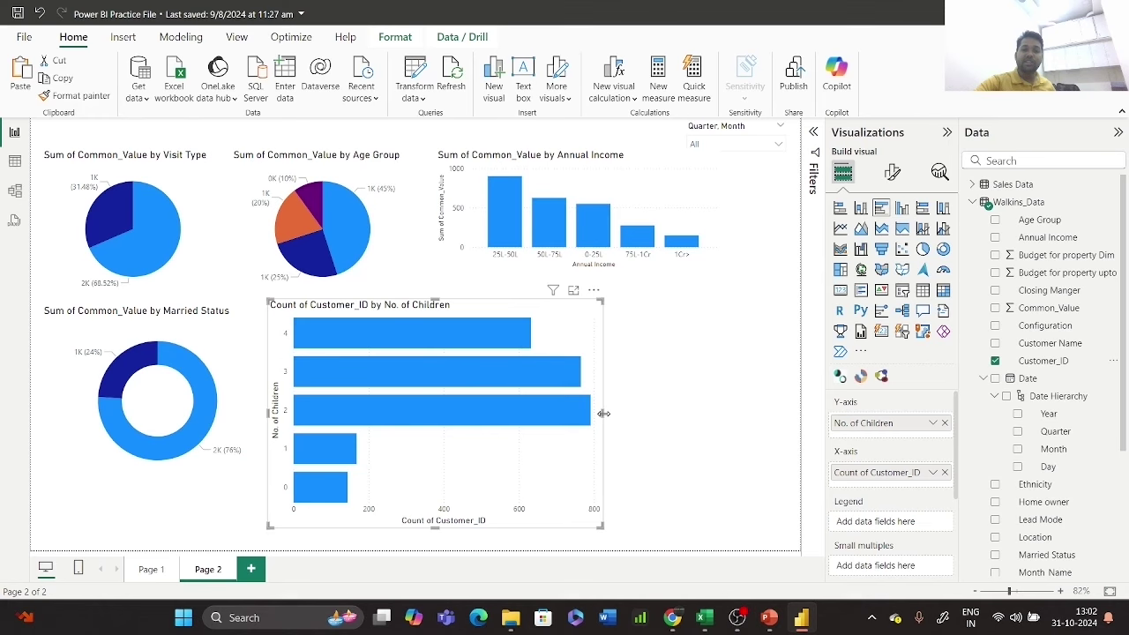
left_click_drag(604, 413, 482, 413)
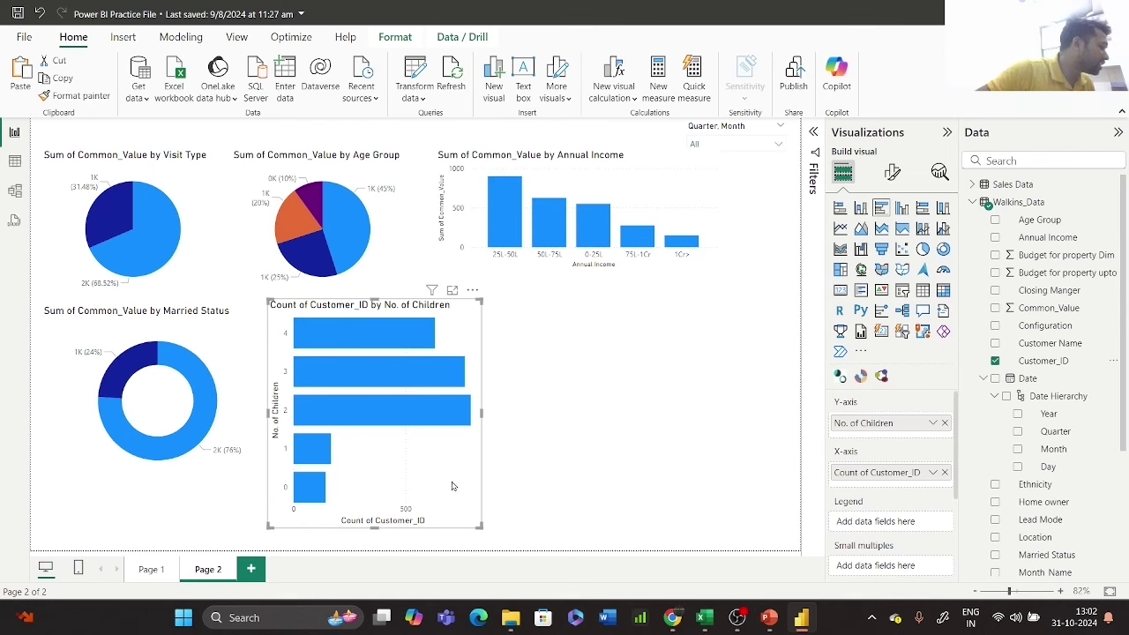
left_click(371, 246)
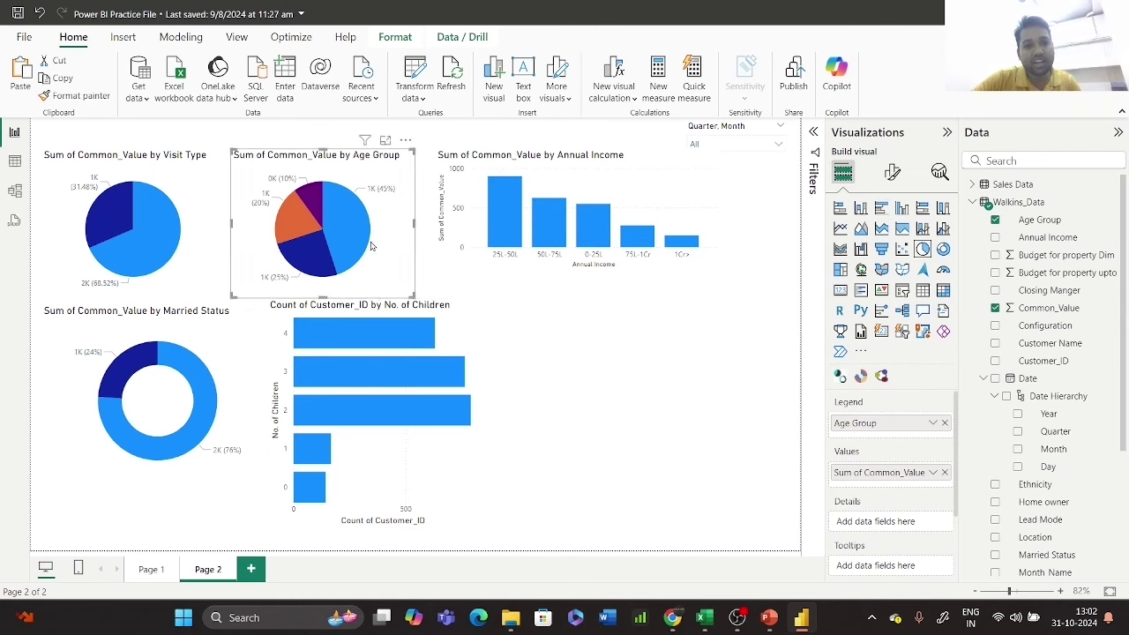
- Duplicate the Age Group pie and move the copy to the page's lower right
key("ctrl+c")
key("ctrl+v")
left_click_drag(414, 265, 622, 412)
- Split the copied pie by Home owner instead of Age Group
left_click(1012, 158)
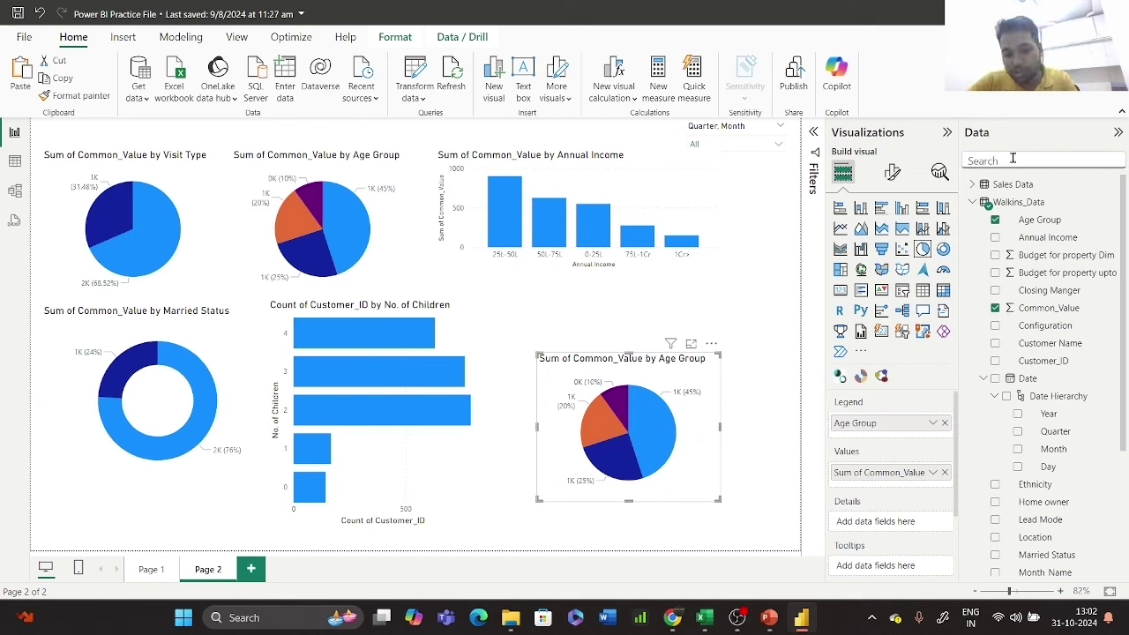
type("hom")
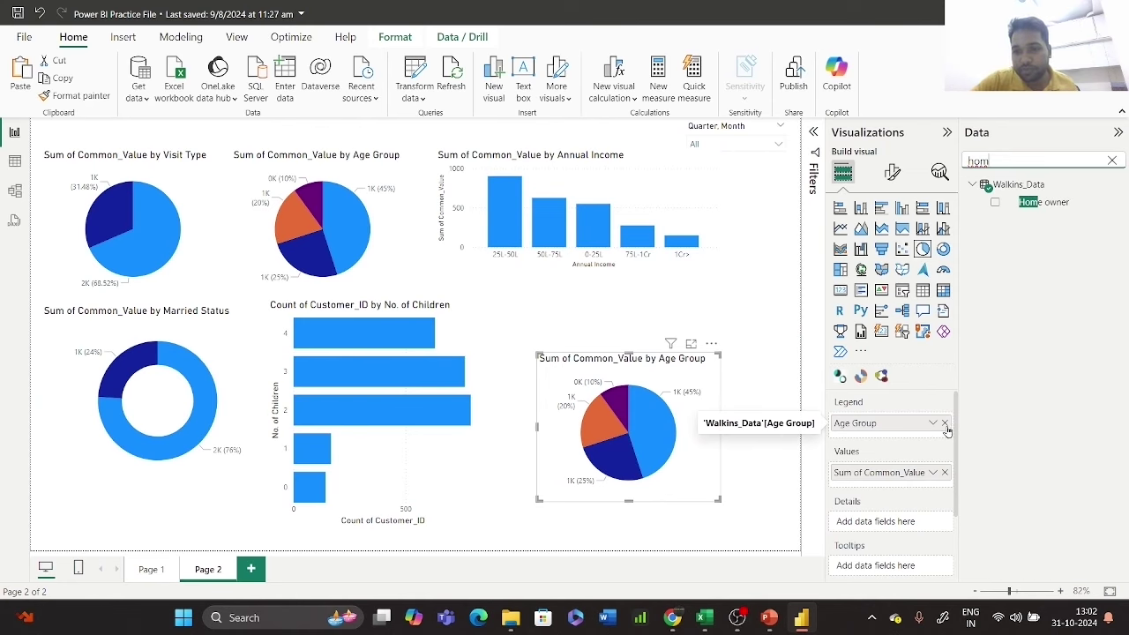
left_click(944, 423)
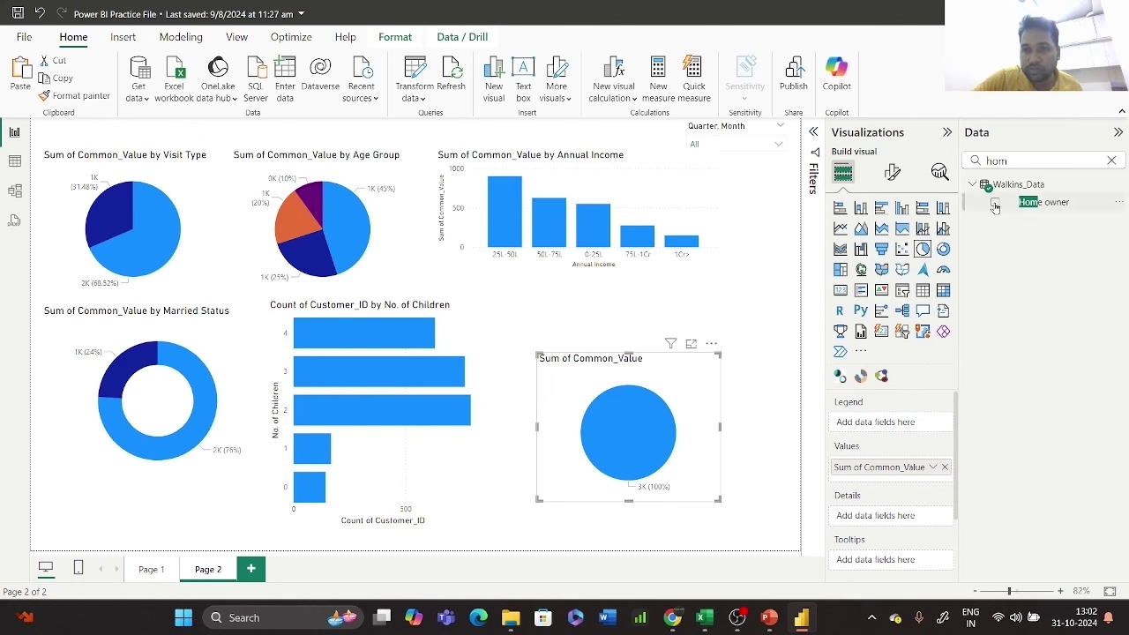
left_click(995, 204)
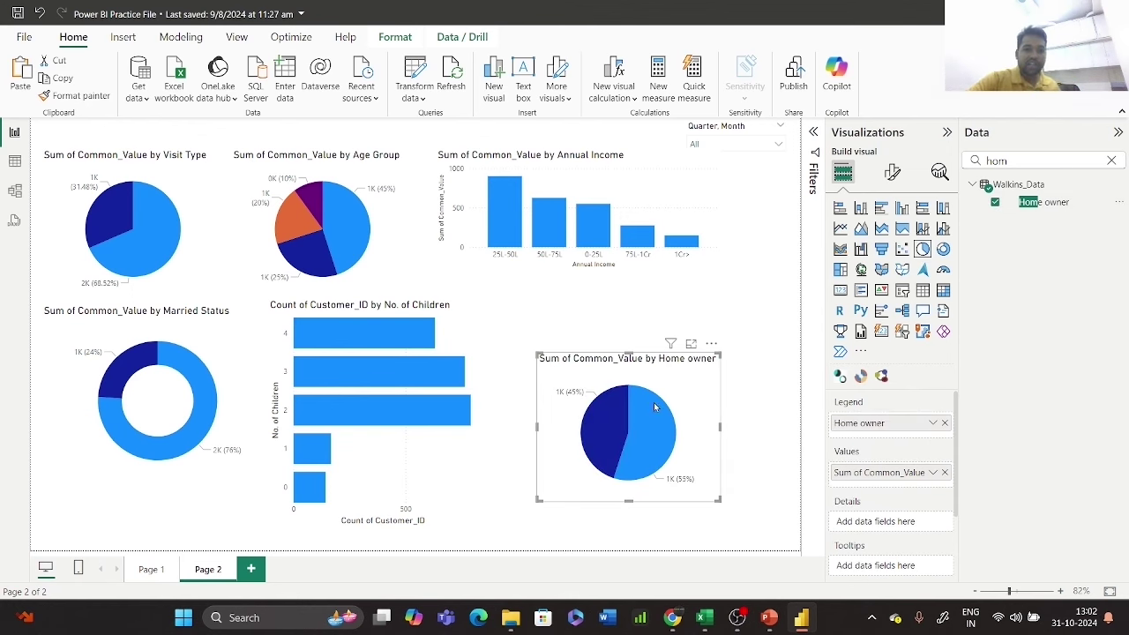
mouse_move(657, 428)
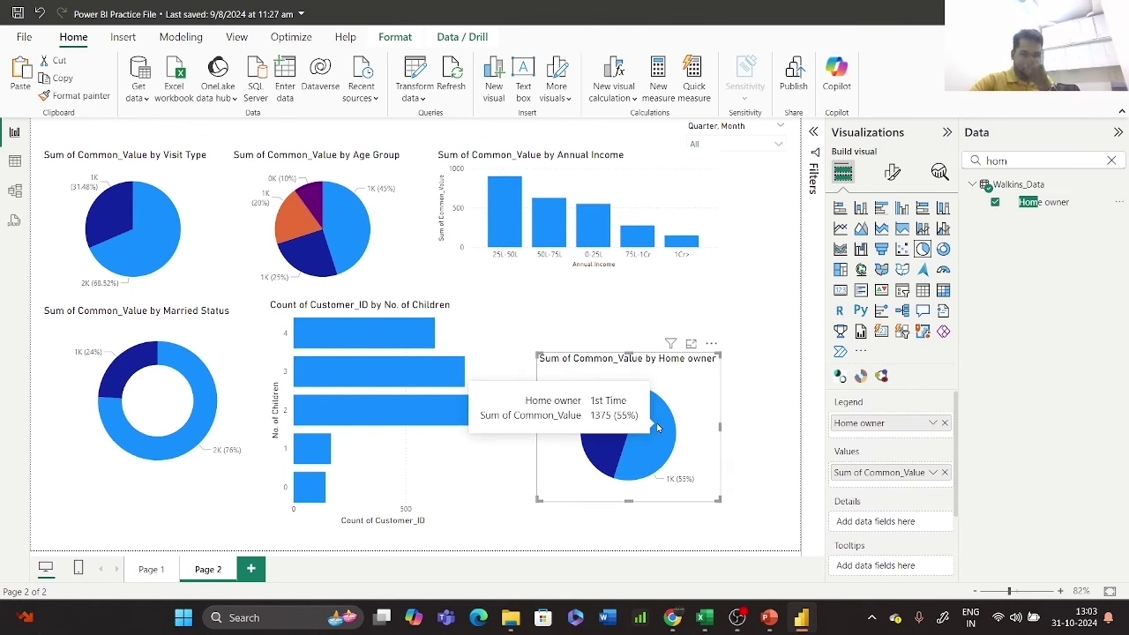
mouse_move(612, 432)
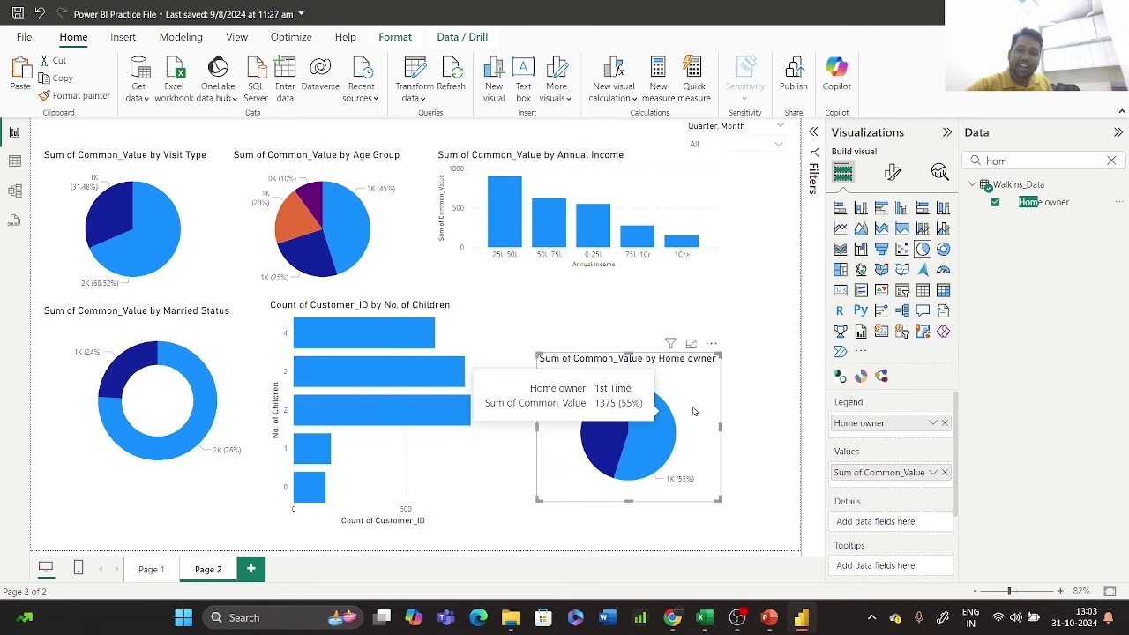
- Convert the Home owner pie into a smaller donut placed beside the No. of Children bar chart
left_click_drag(693, 411, 663, 358)
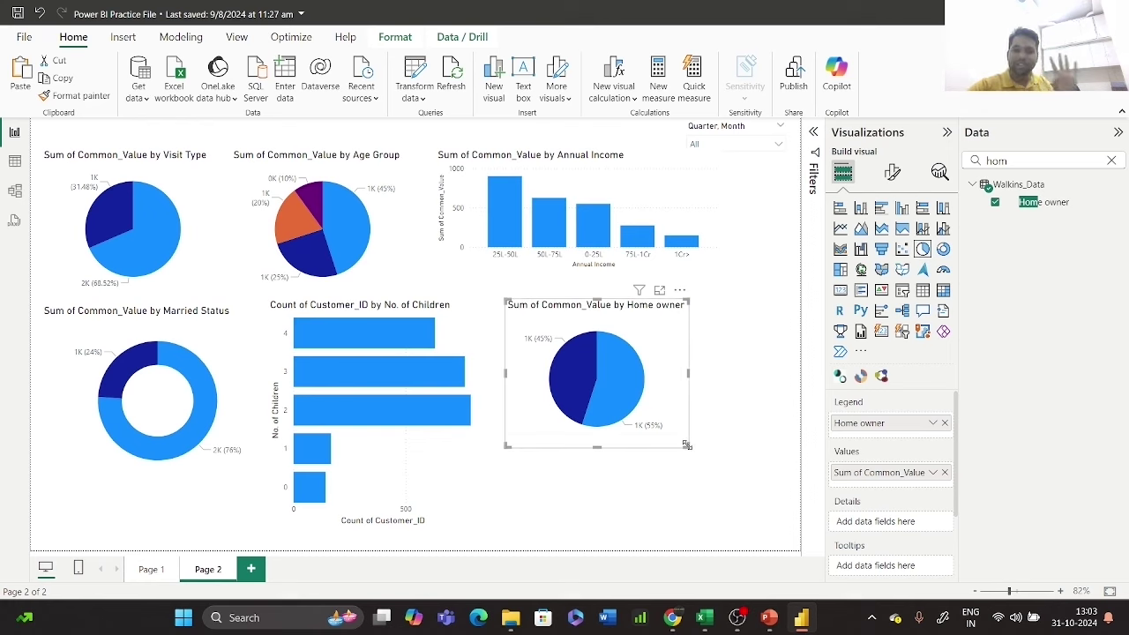
left_click_drag(666, 369, 682, 452)
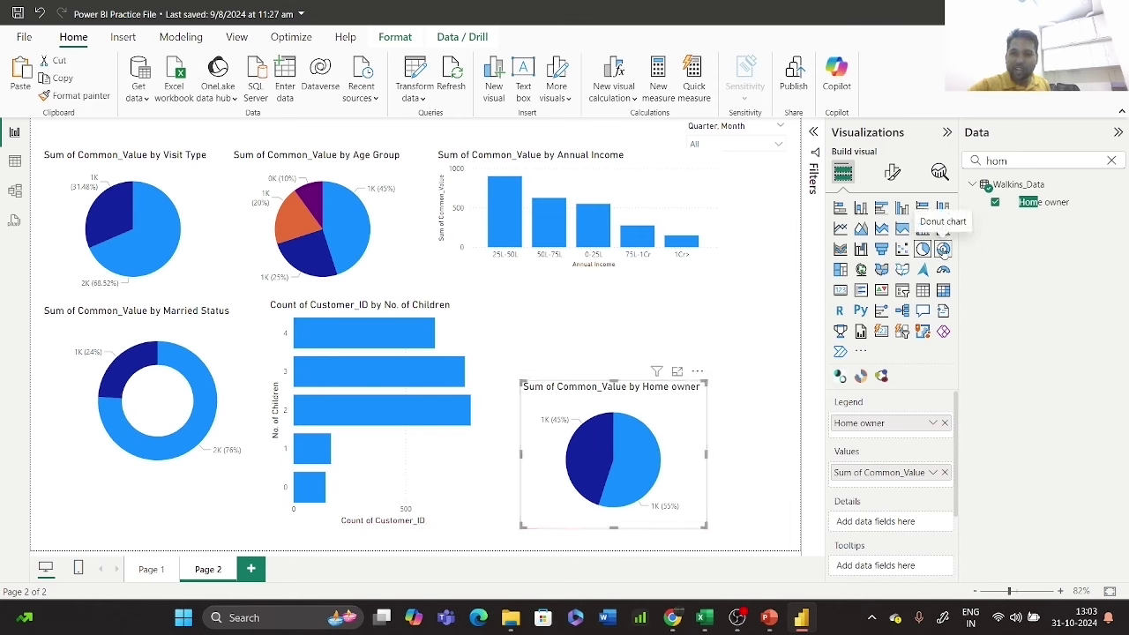
left_click(943, 249)
left_click_drag(657, 412, 655, 354)
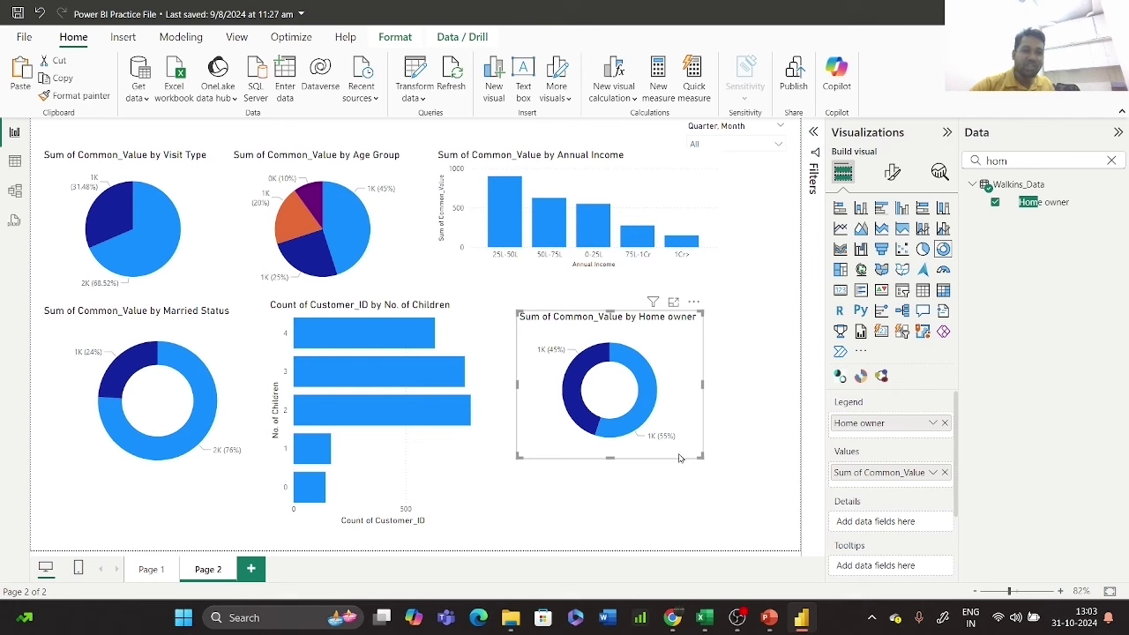
left_click_drag(694, 457, 694, 444)
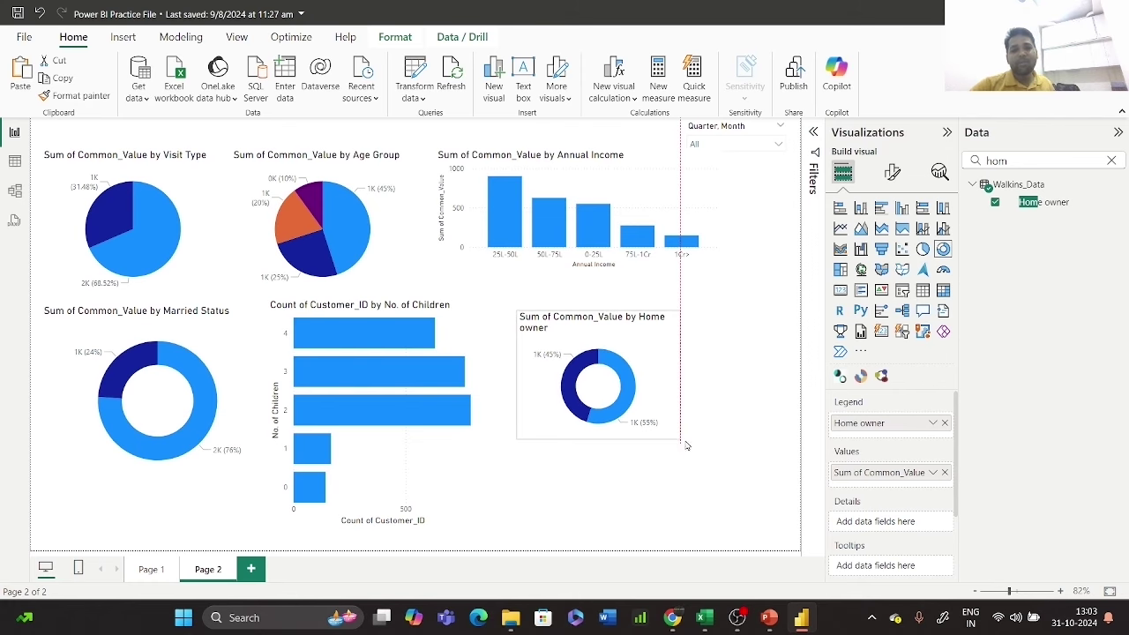
left_click_drag(665, 385, 637, 362)
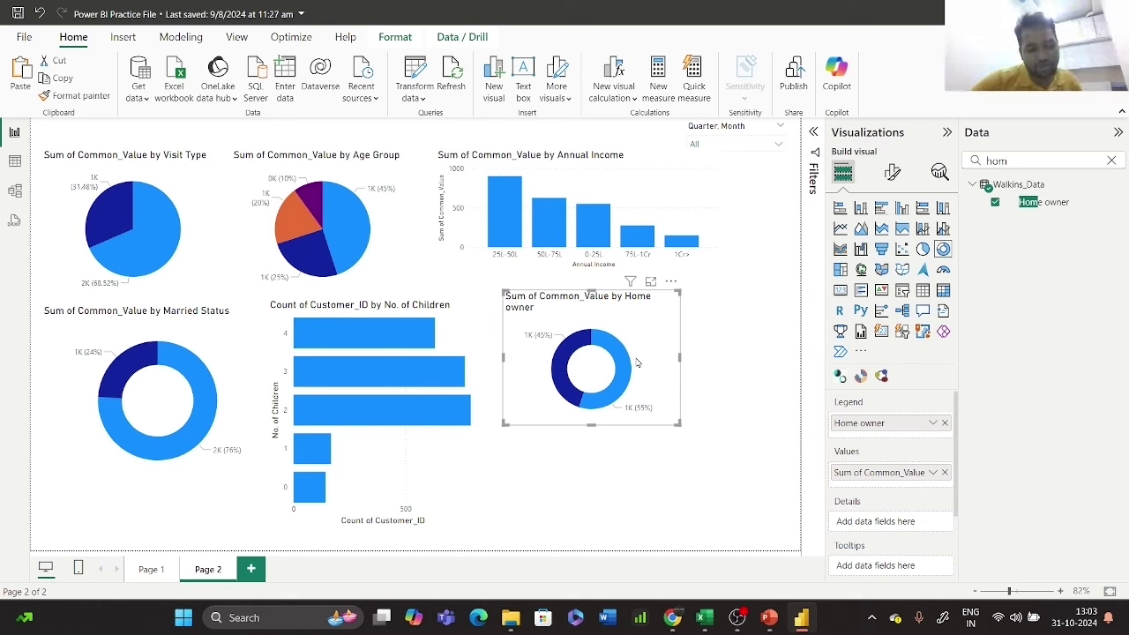
- Paste a copy of the Home owner donut, moving and shrinking the original to make room
key("ctrl+v")
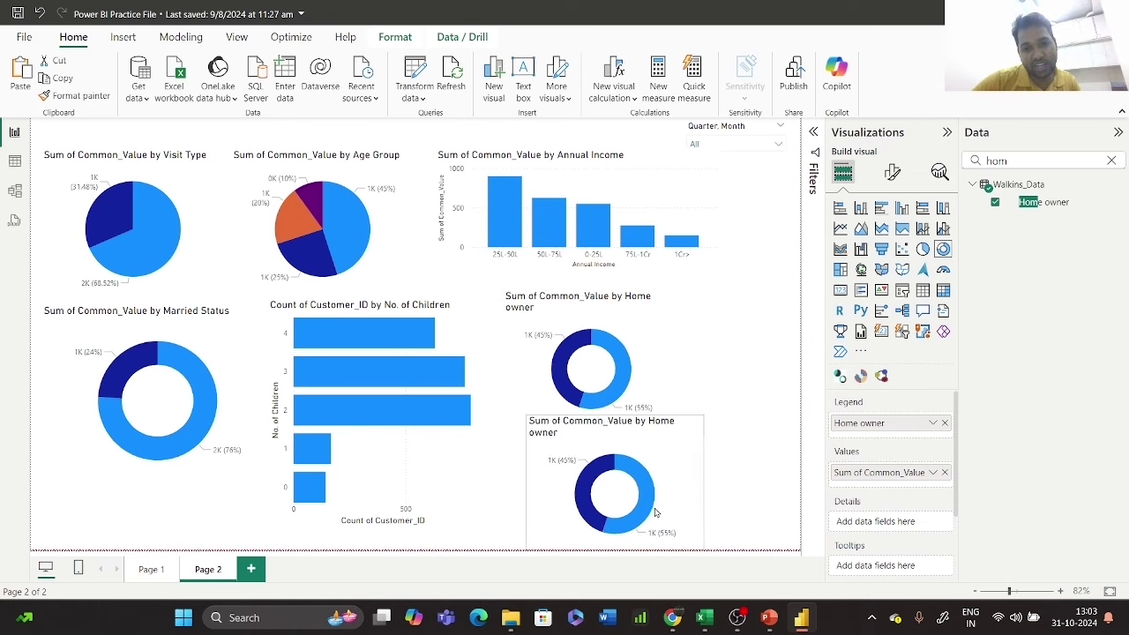
left_click_drag(662, 341, 782, 310)
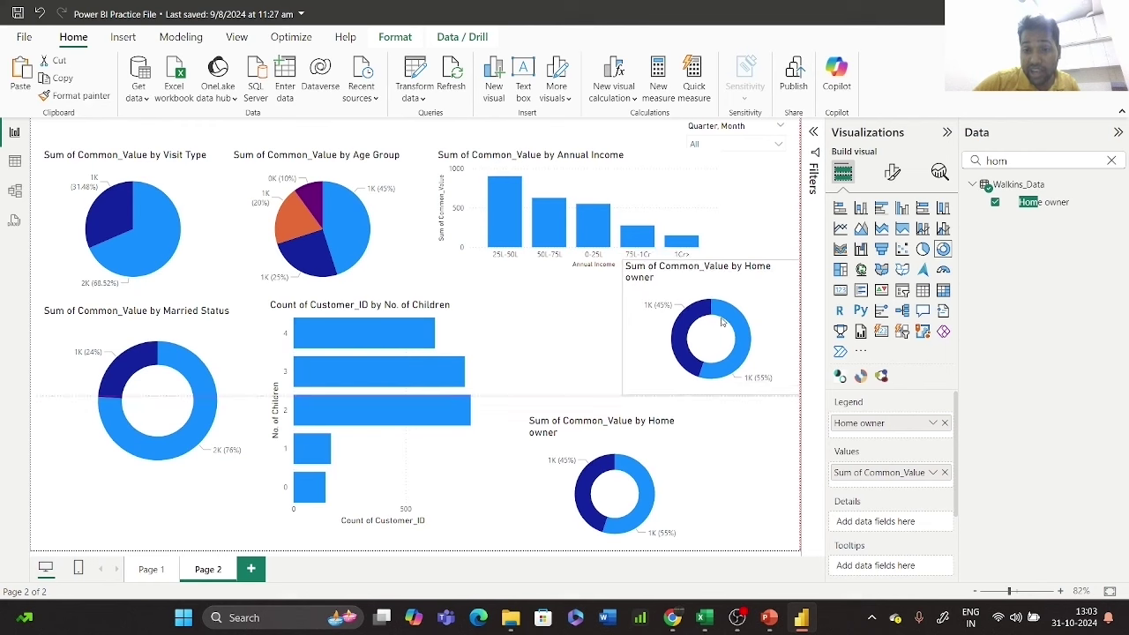
left_click_drag(623, 258, 650, 282)
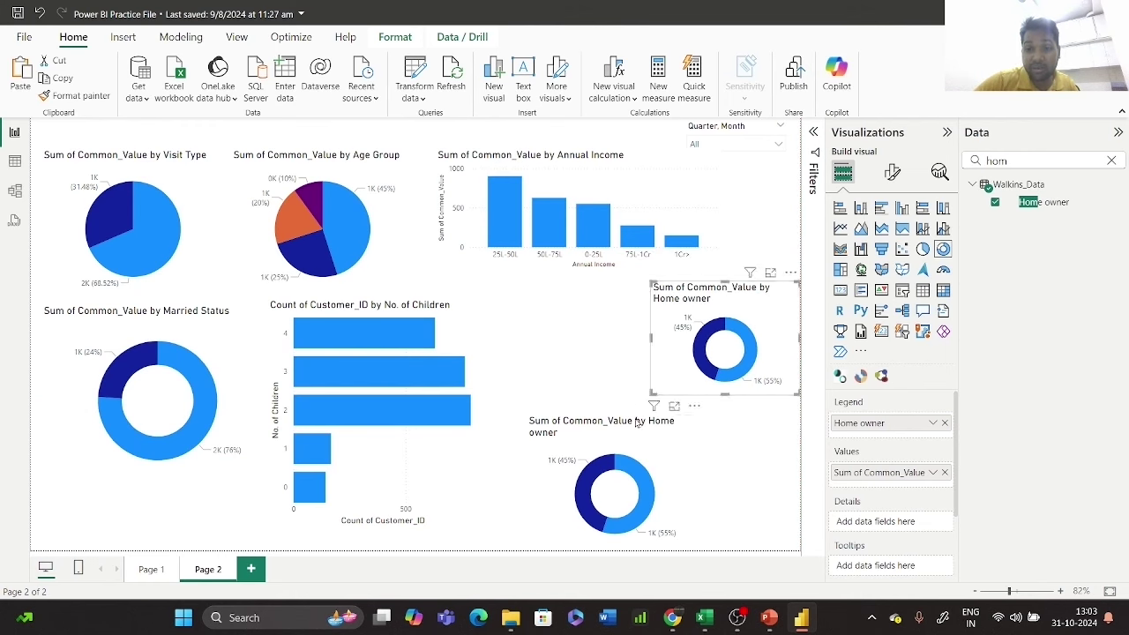
left_click_drag(610, 422, 600, 422)
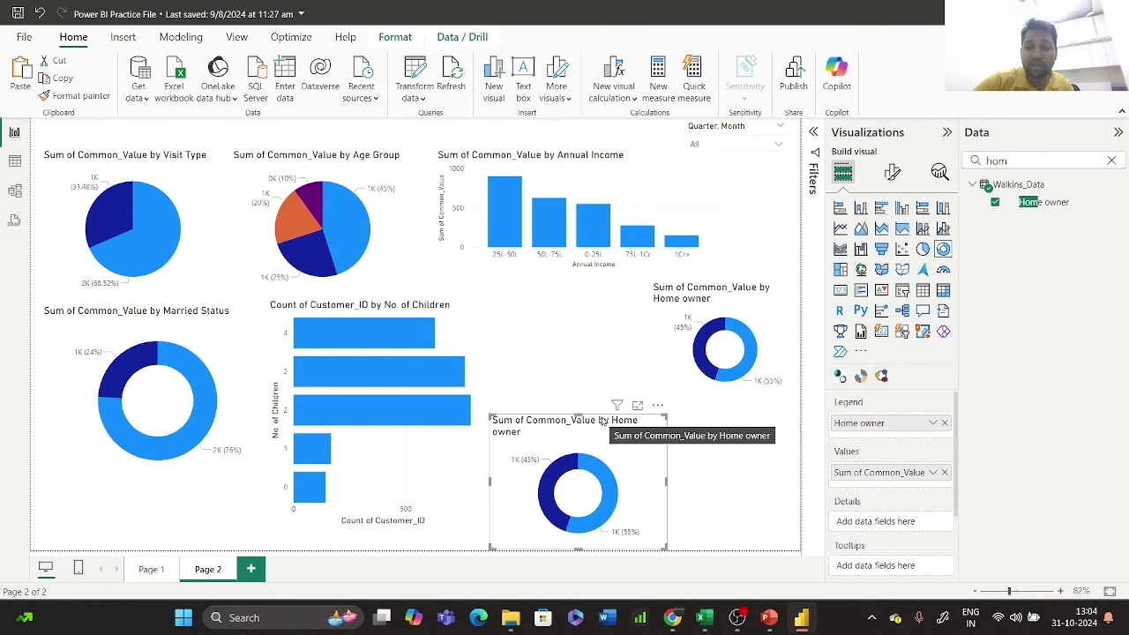
- Replace Home owner with Purpose in the copy's legend and move it beside the children chart
left_click(1114, 161)
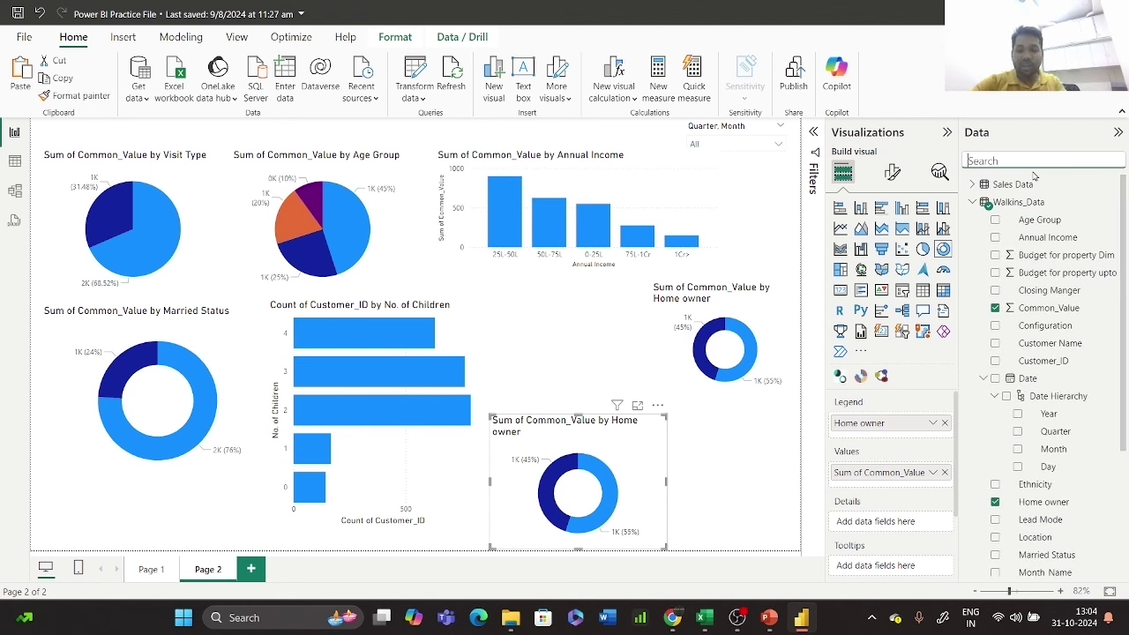
type("p")
key("BackSpace")
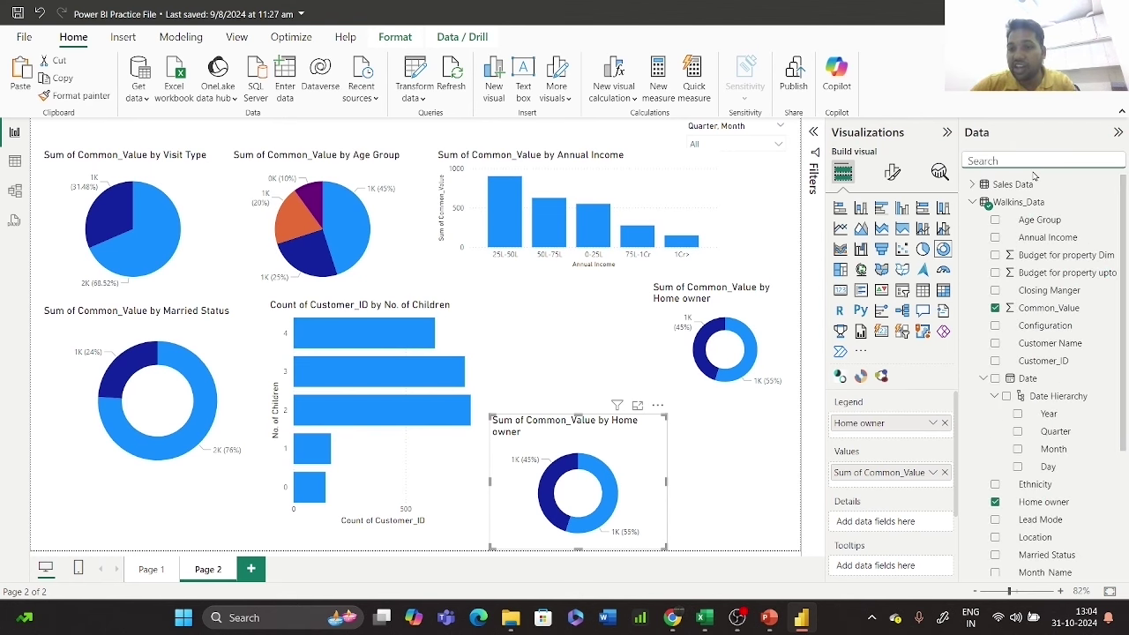
scroll(1082, 497, "down", 3)
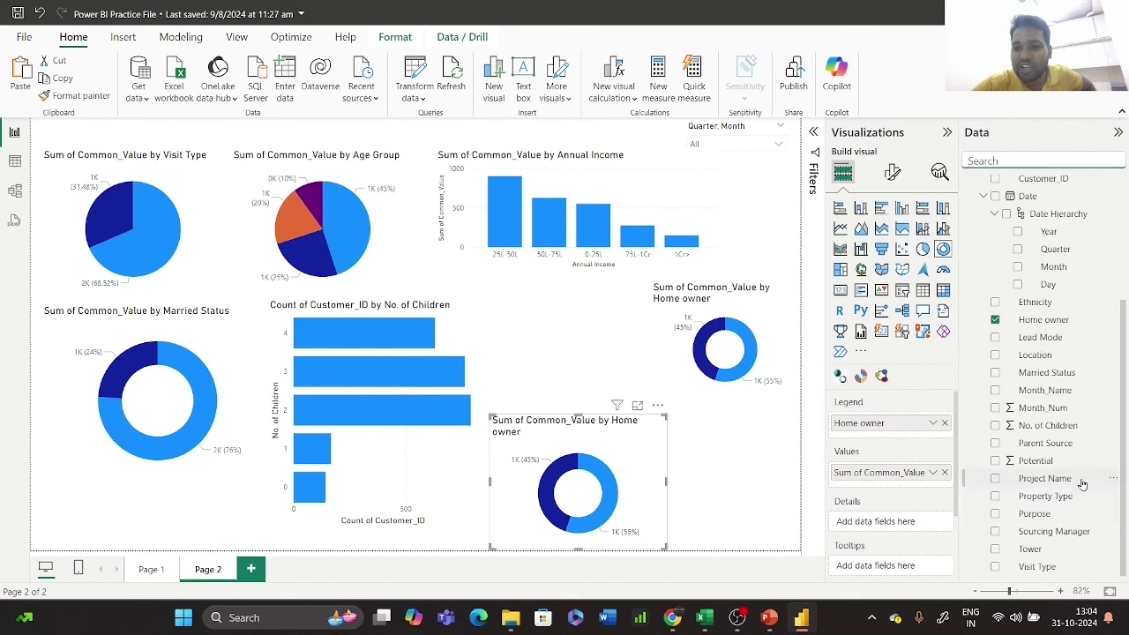
left_click(944, 423)
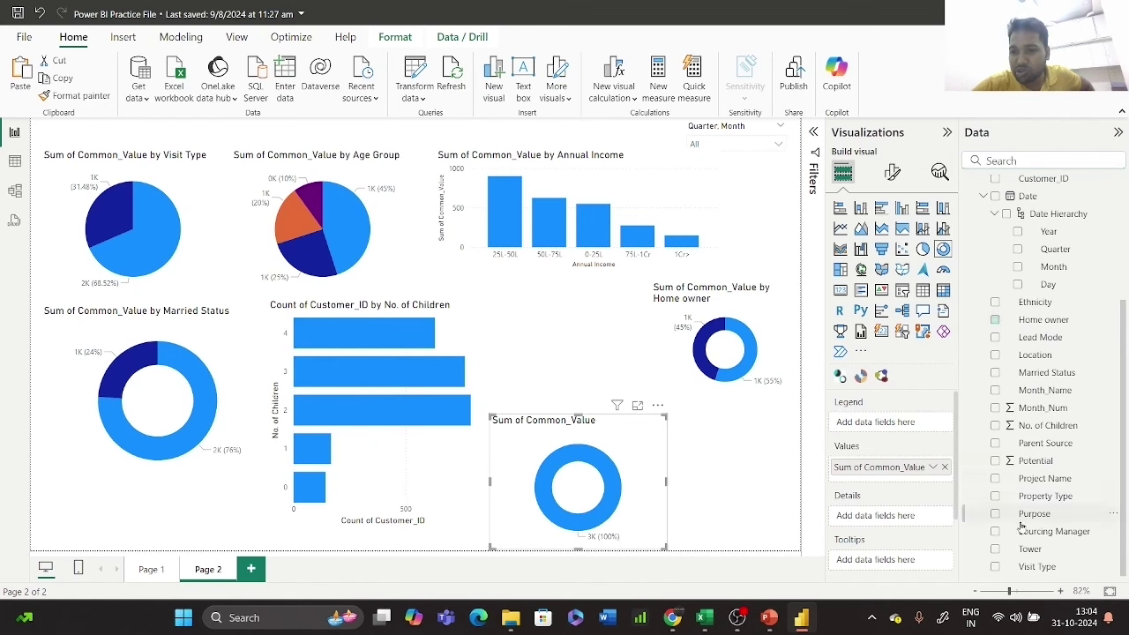
left_click(995, 513)
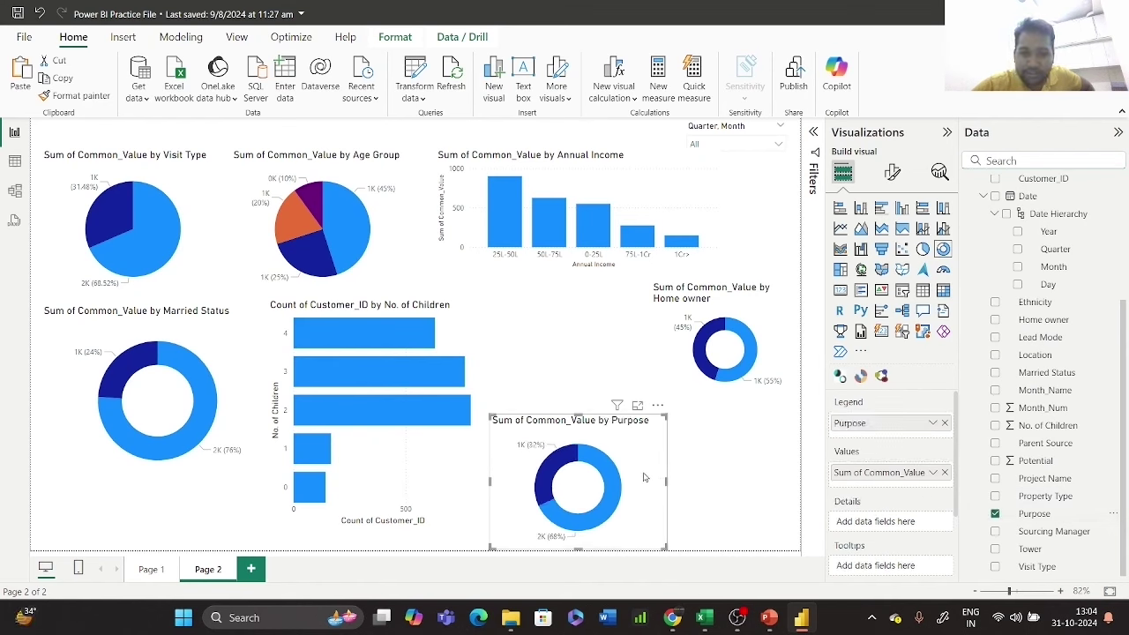
mouse_move(612, 481)
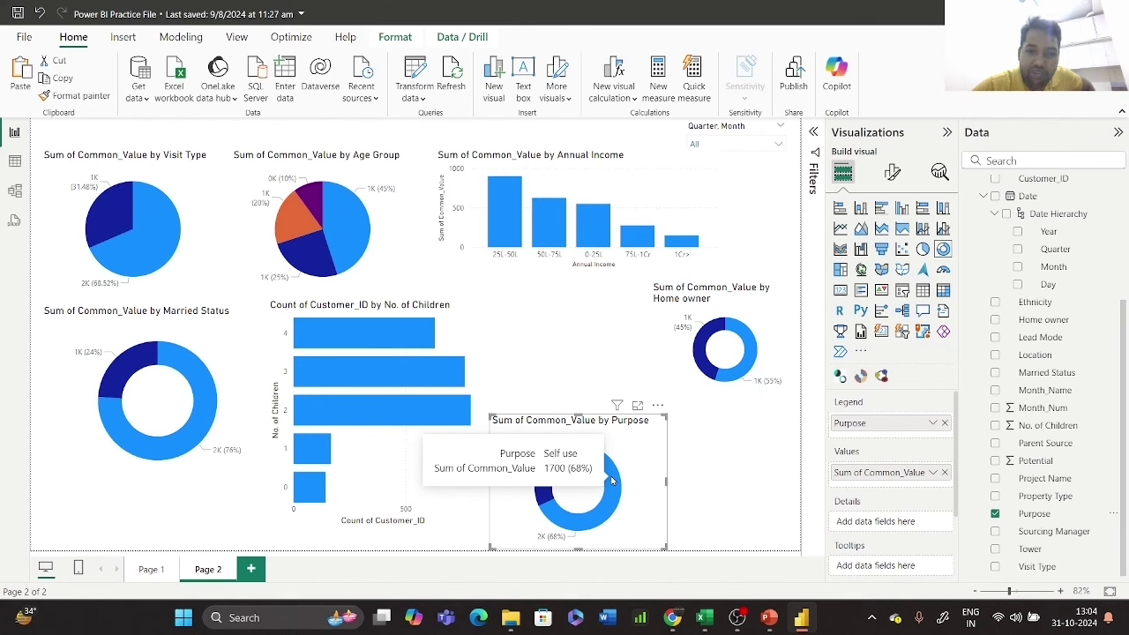
mouse_move(549, 468)
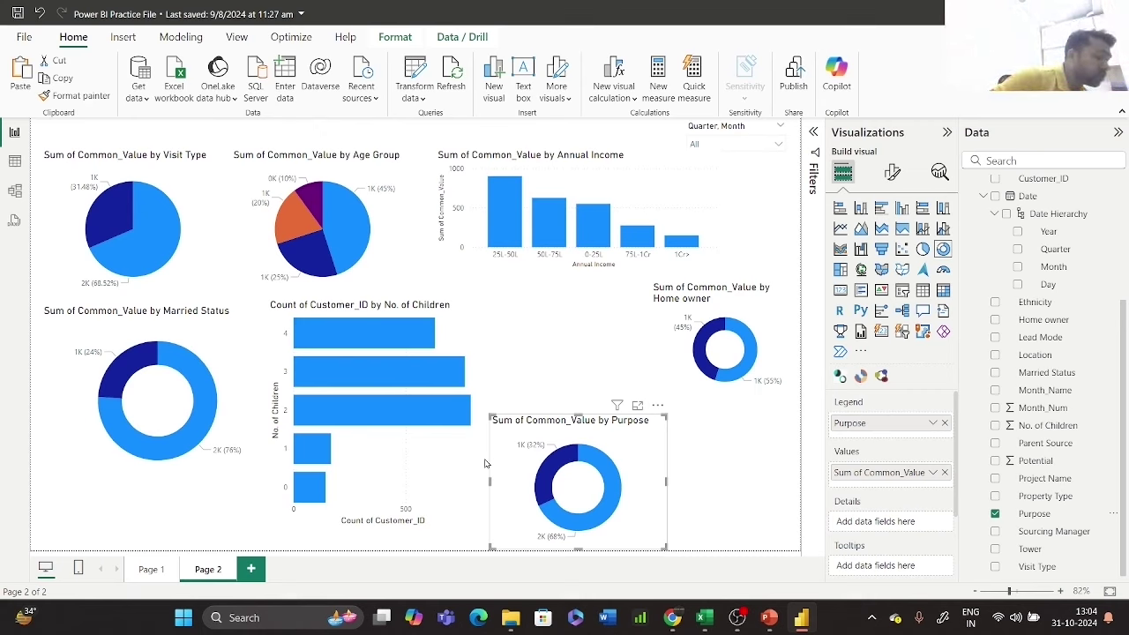
left_click_drag(652, 495, 627, 352)
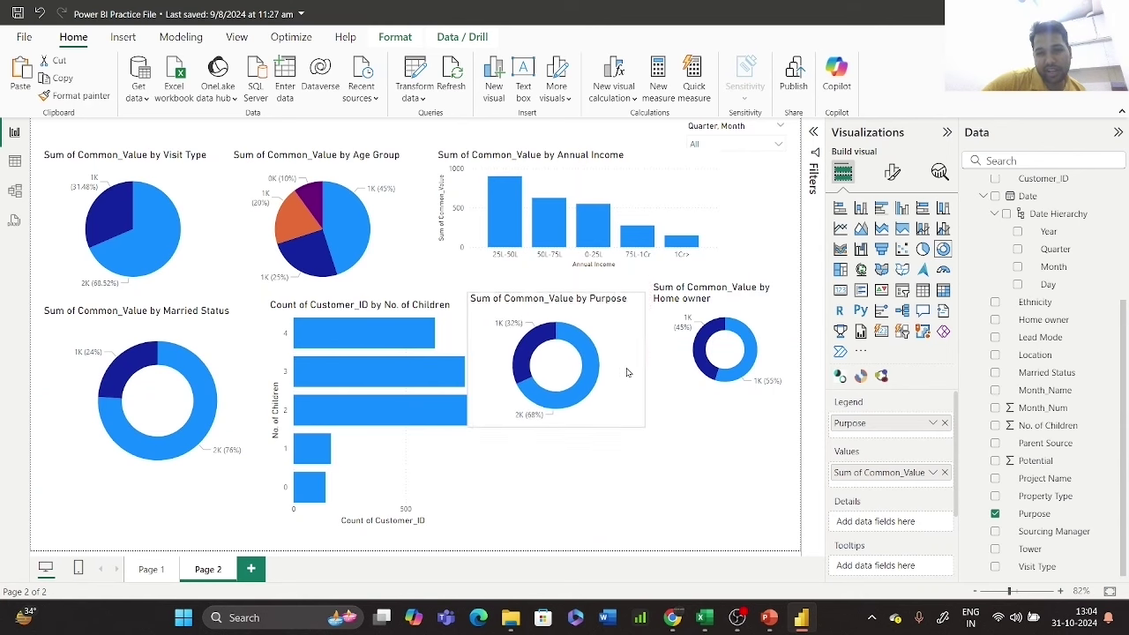
- Deselect the Purpose donut and select the No. of Children bar chart to show its Y-axis and X-axis
left_click(596, 485)
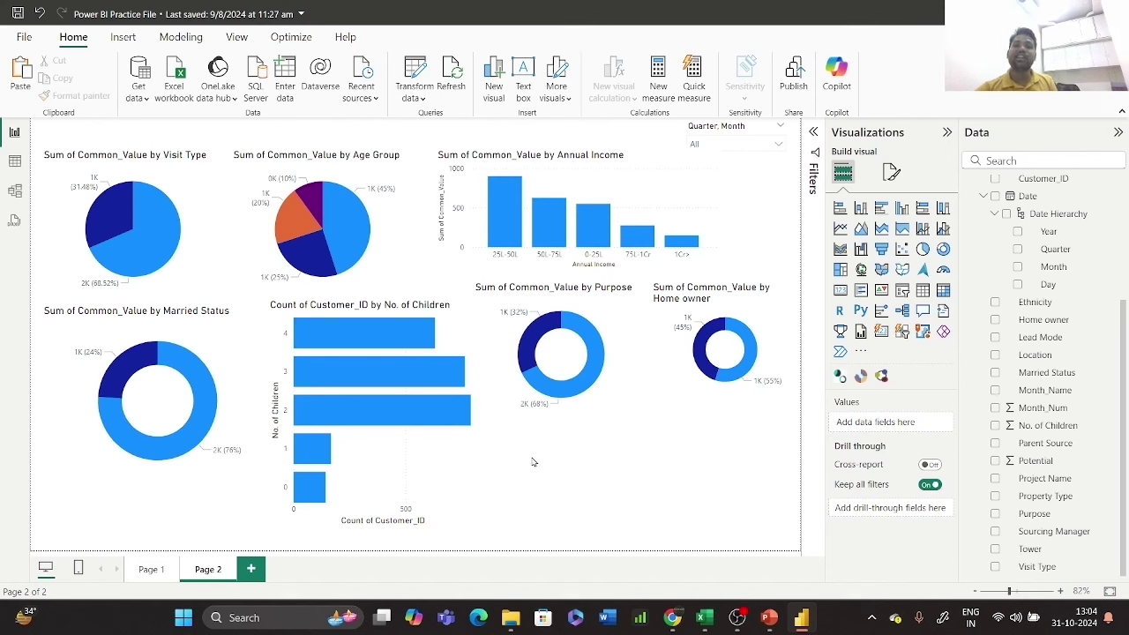
left_click(591, 410)
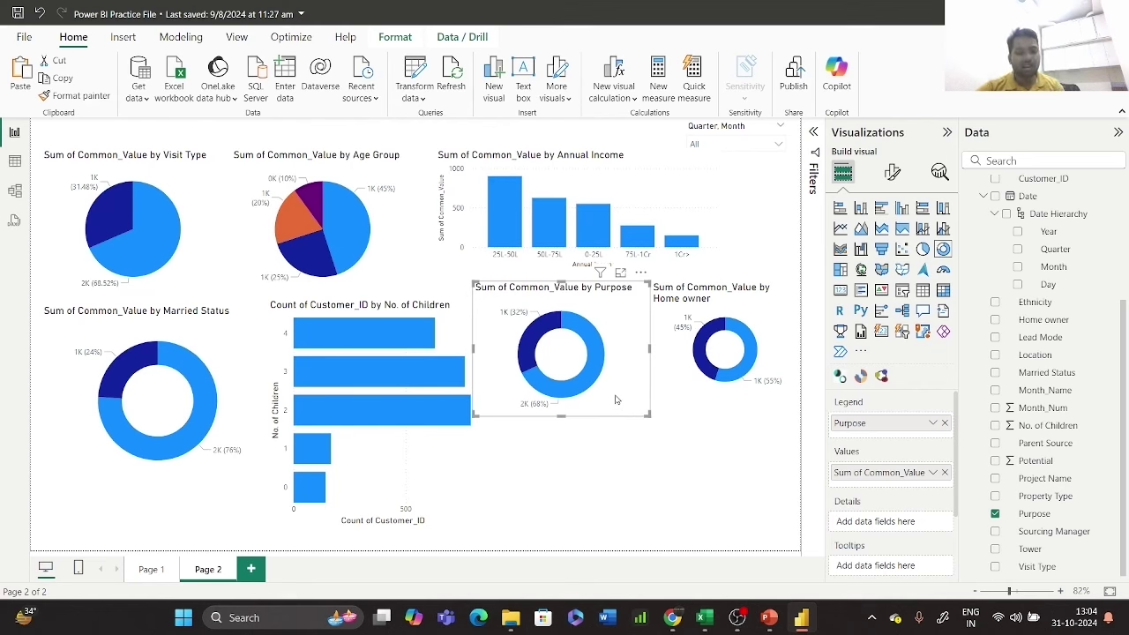
left_click(412, 401)
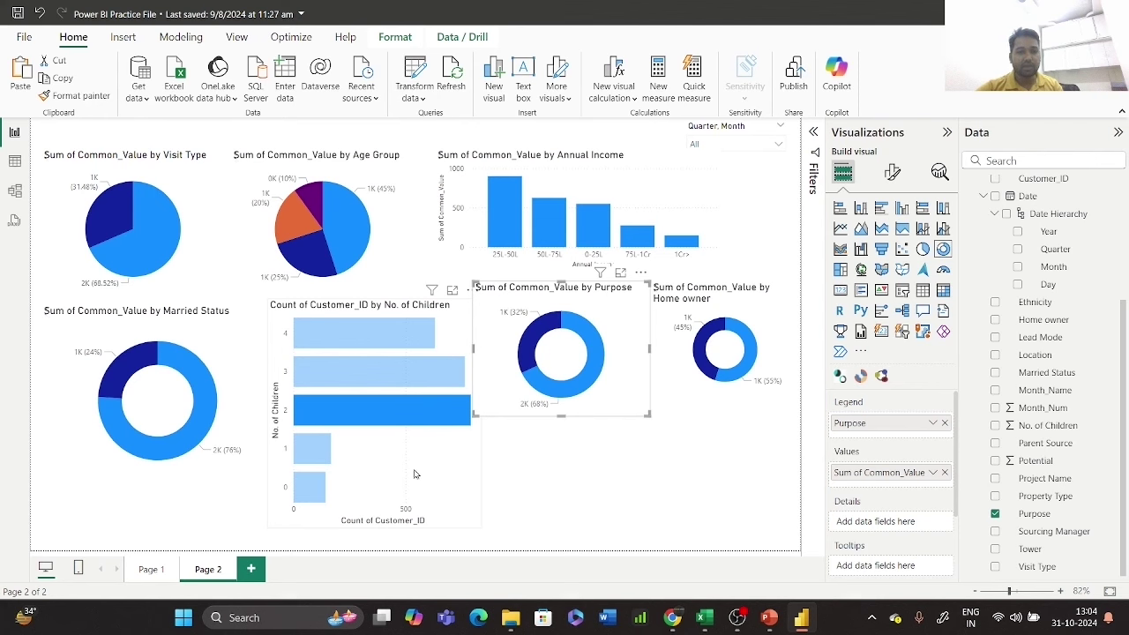
left_click(415, 474)
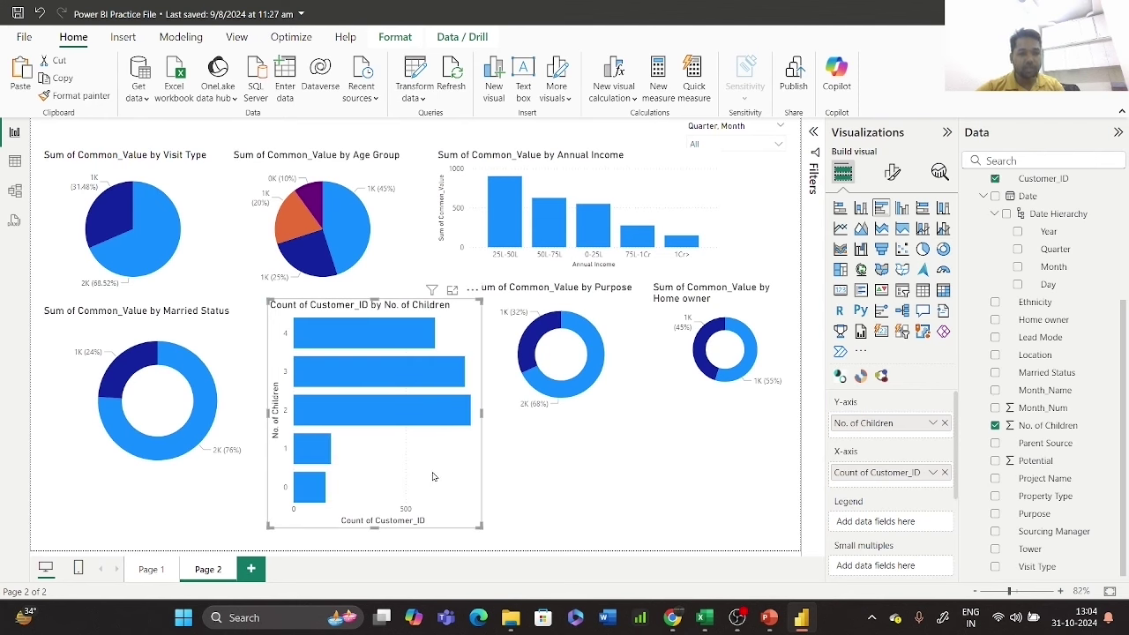
- Duplicate the No. of Children bar chart, shrink it, and place it in the lower right
key("ctrl+c")
key("ctrl+v")
left_click_drag(432, 476, 701, 465)
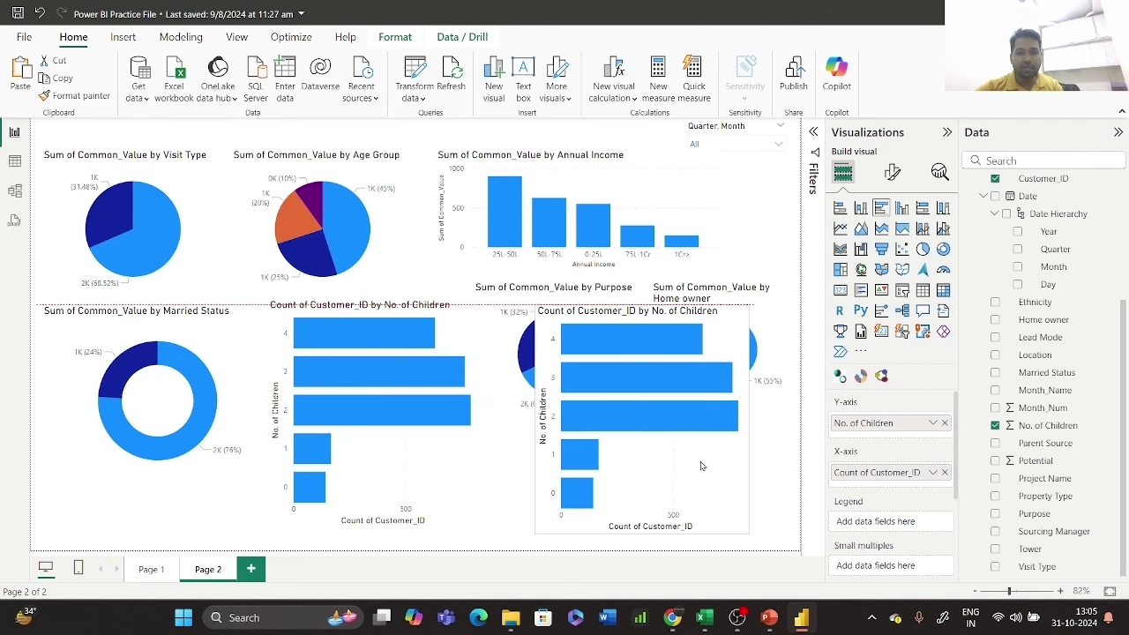
left_click_drag(535, 306, 552, 423)
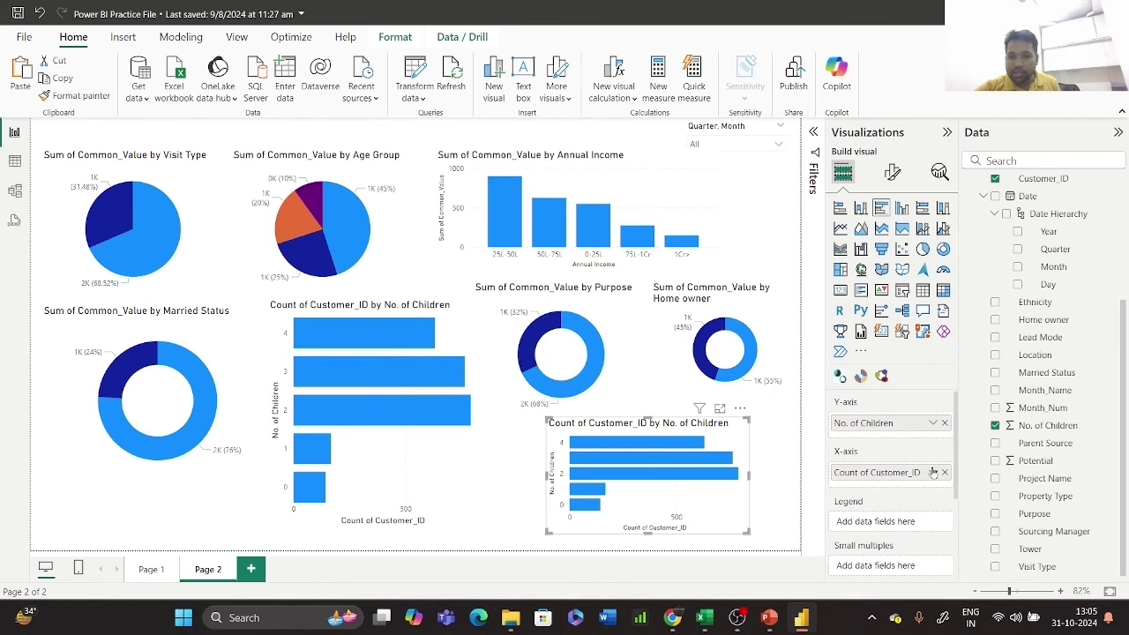
- Regroup the duplicate chart by Potential instead of No. of Children, nudging it right
left_click(944, 424)
left_click(1025, 157)
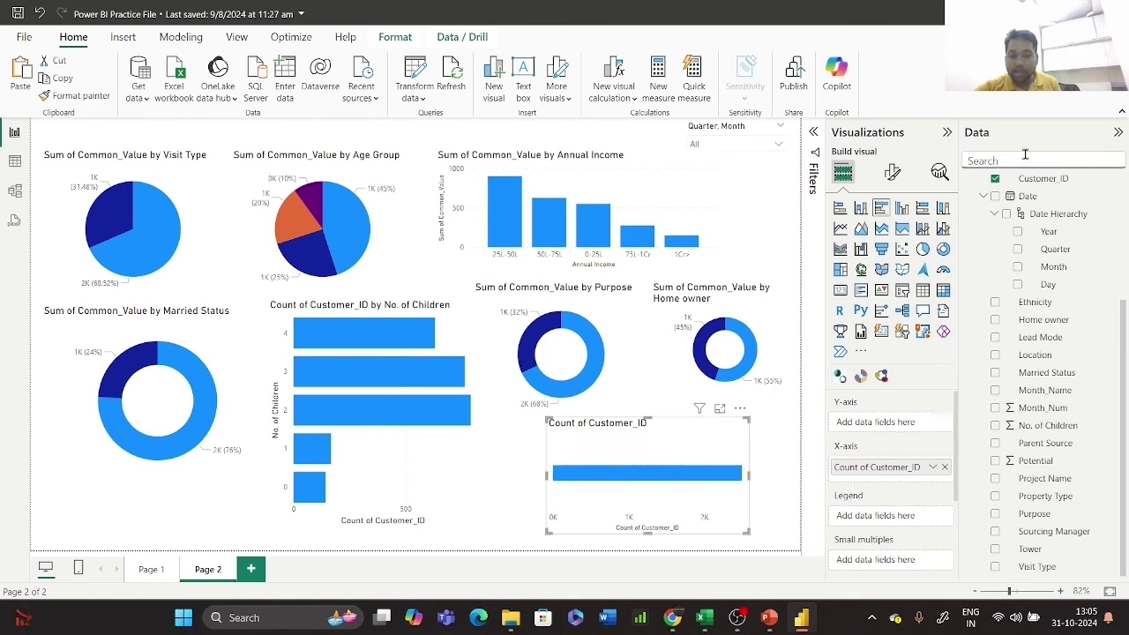
type("po")
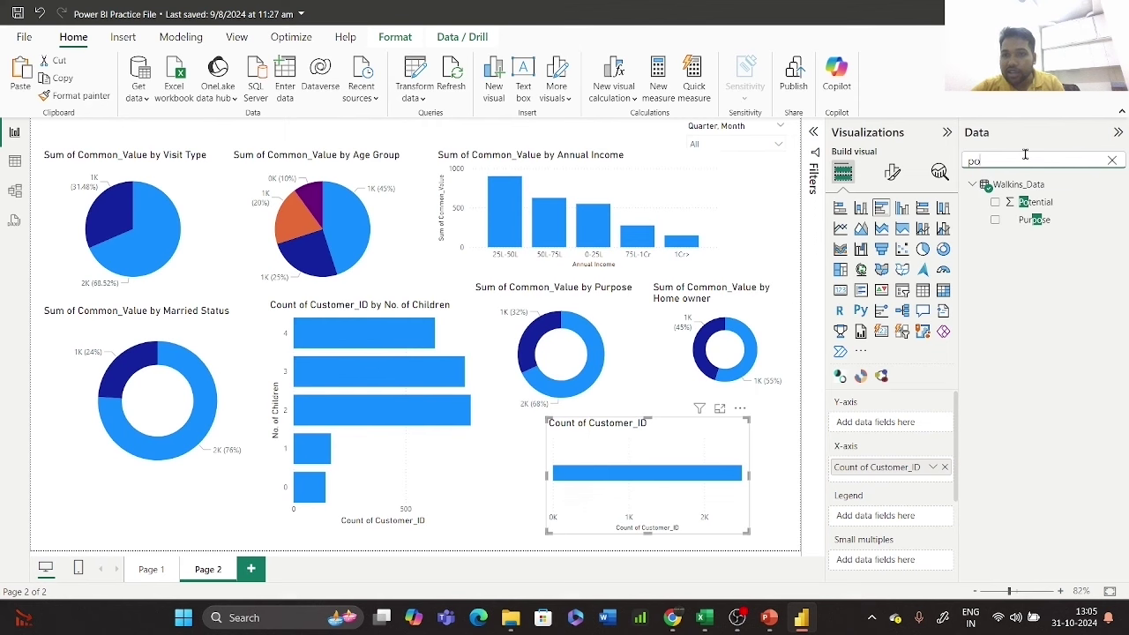
left_click_drag(1034, 202, 913, 431)
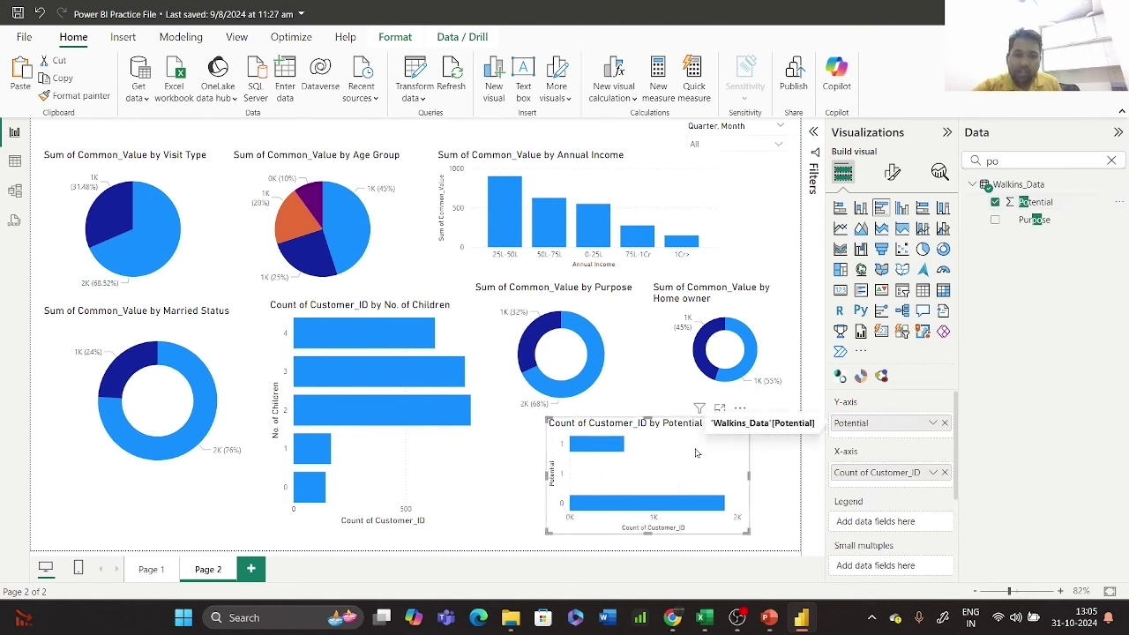
mouse_move(628, 512)
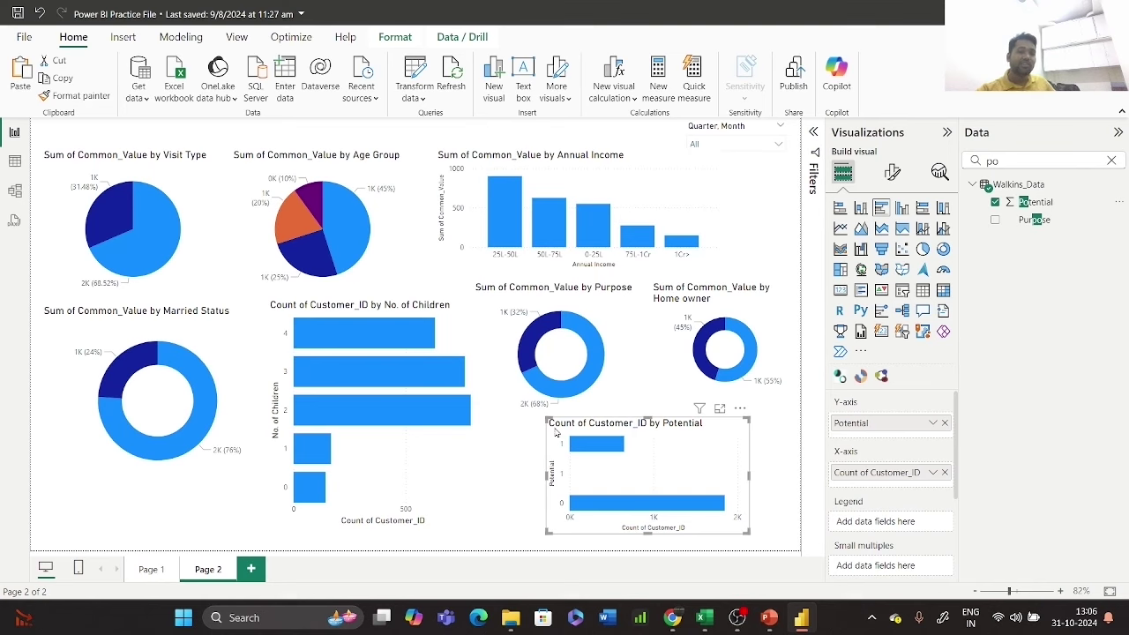
left_click_drag(702, 451, 735, 451)
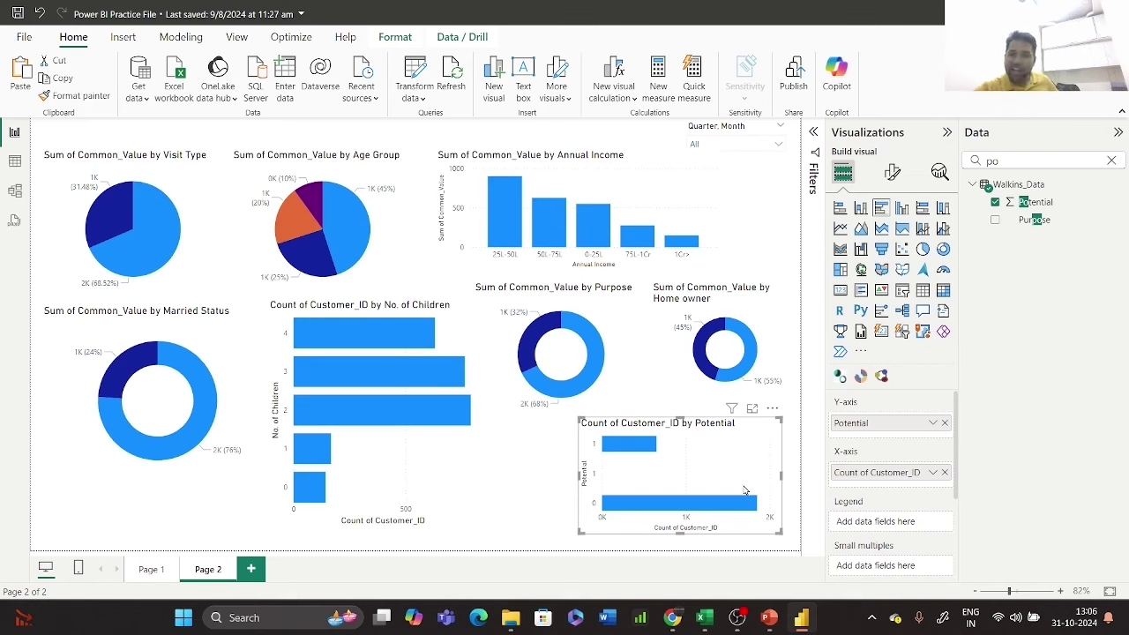
- Turn on data labels for the Potential bar chart and clear the field search
left_click(893, 175)
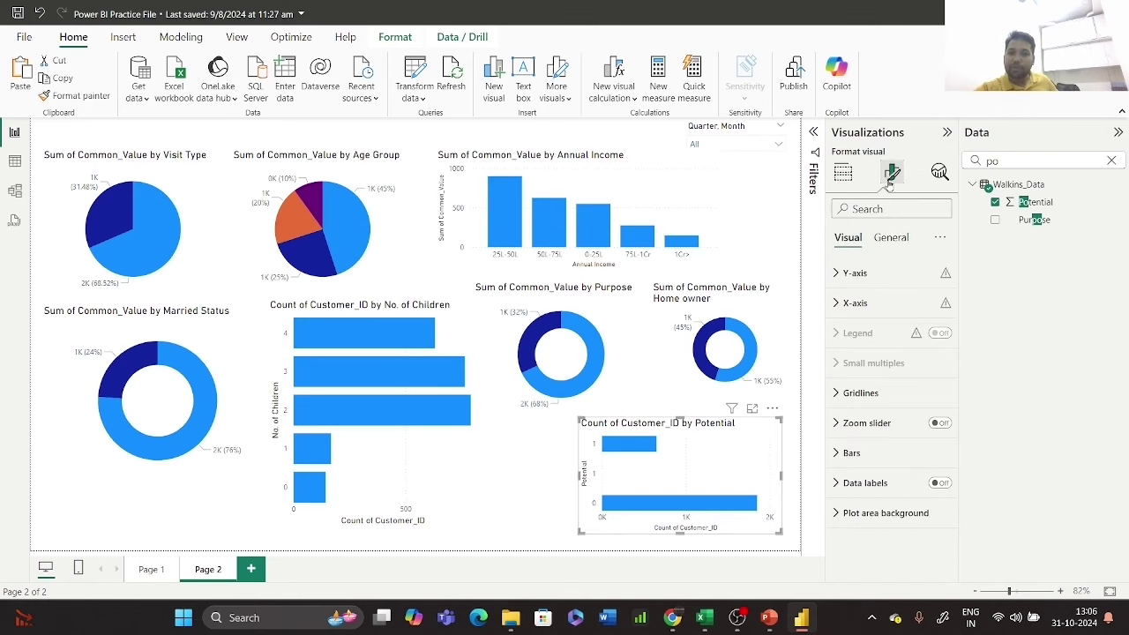
left_click(939, 482)
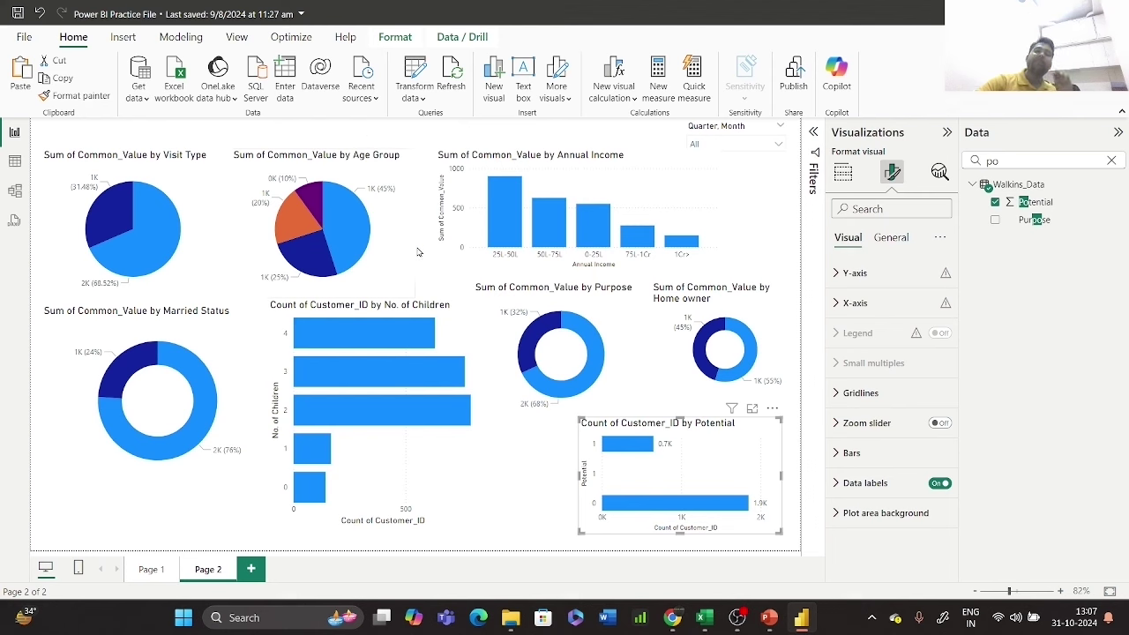
left_click(1111, 160)
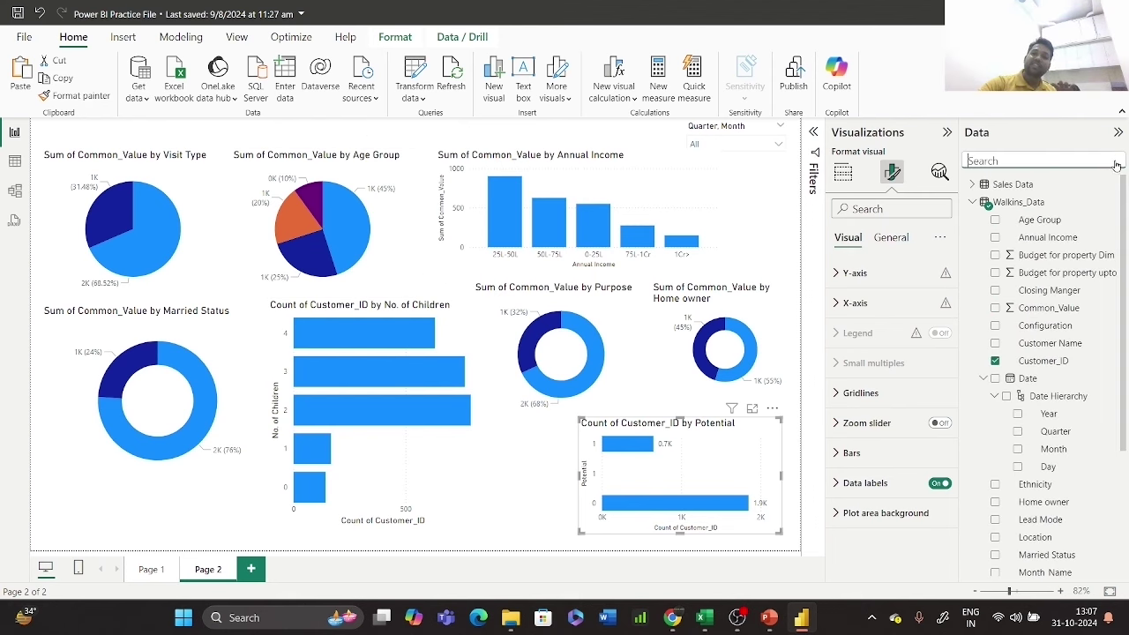
- Collapse the Walkins_Data field list and add a blank Page 3
left_click(972, 207)
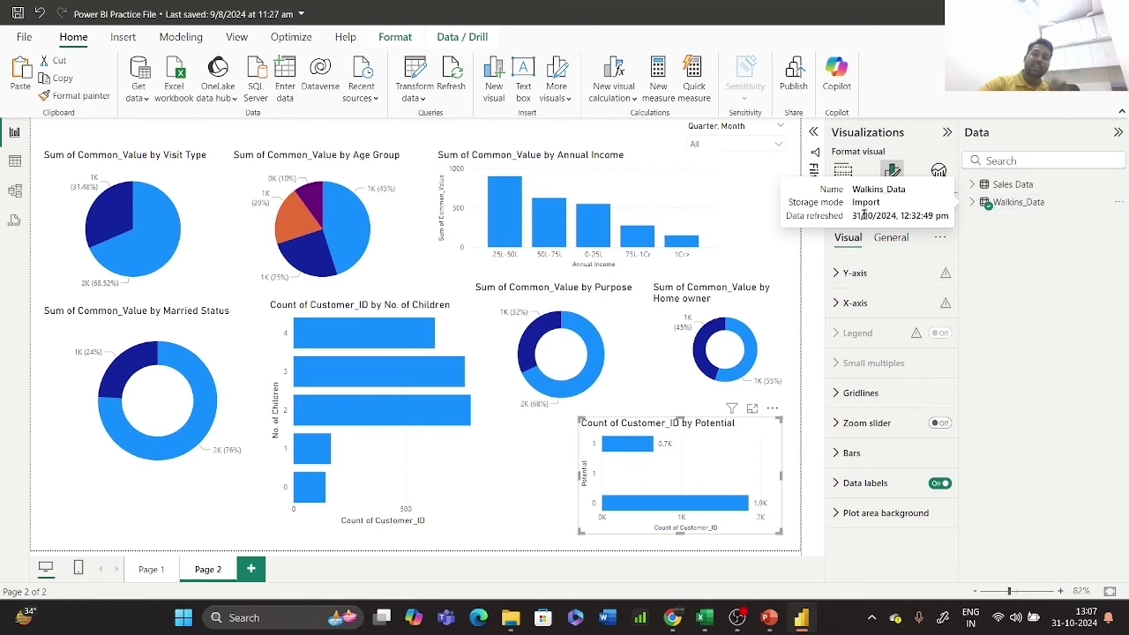
left_click(250, 569)
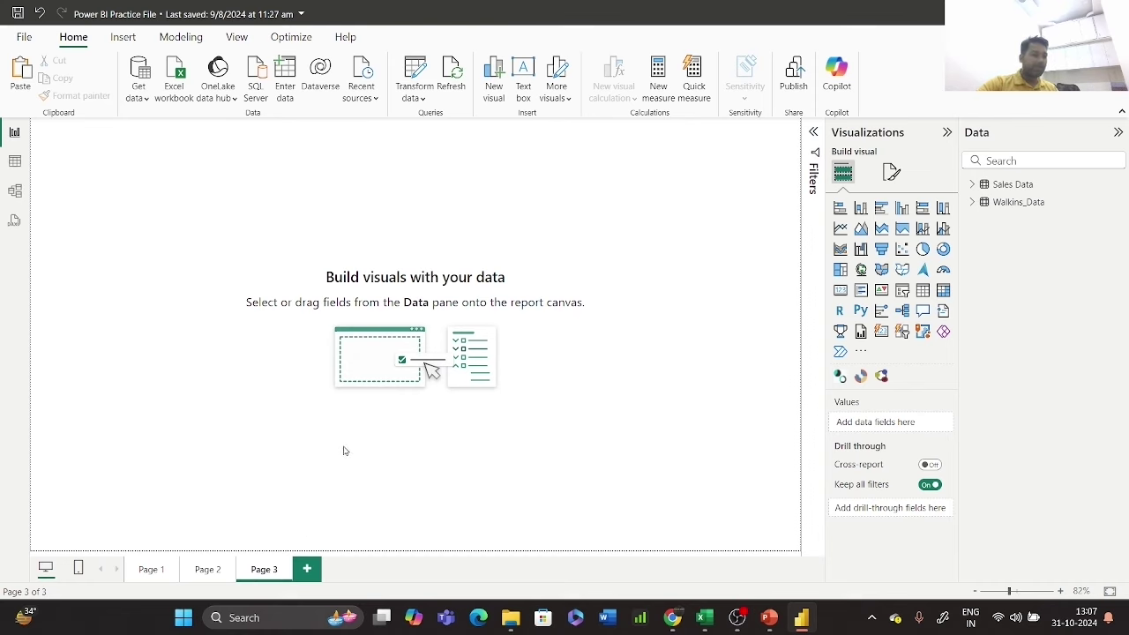
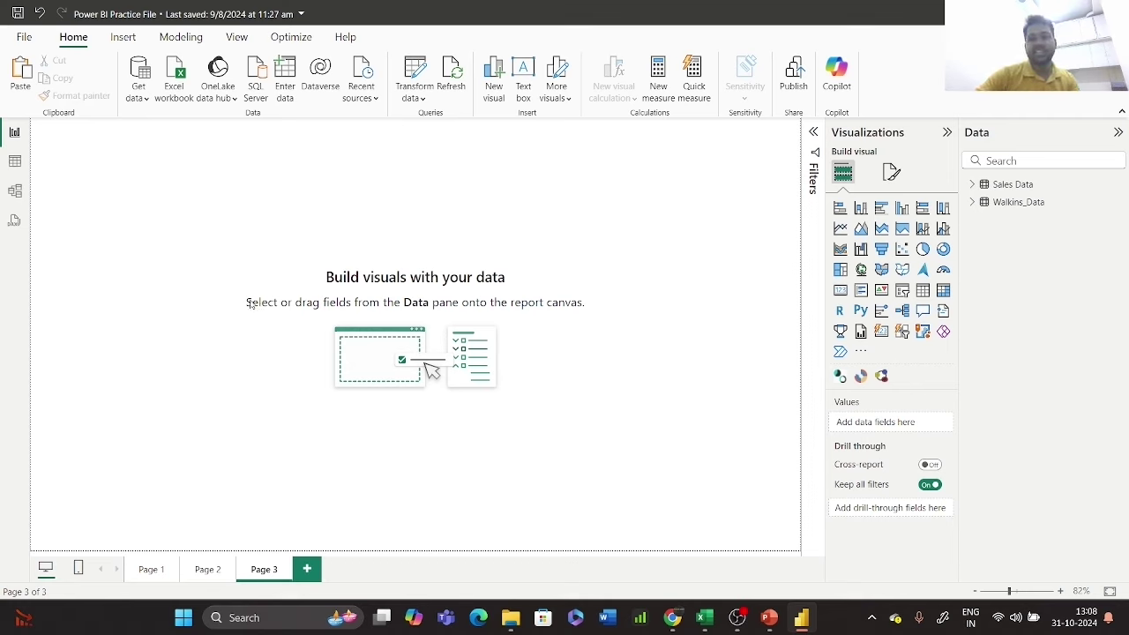
- On Page 2, try the quarter slicer with Qtr 3, Qtr 4 and Qtr 2, then reset it to All
left_click(209, 570)
left_click(707, 130)
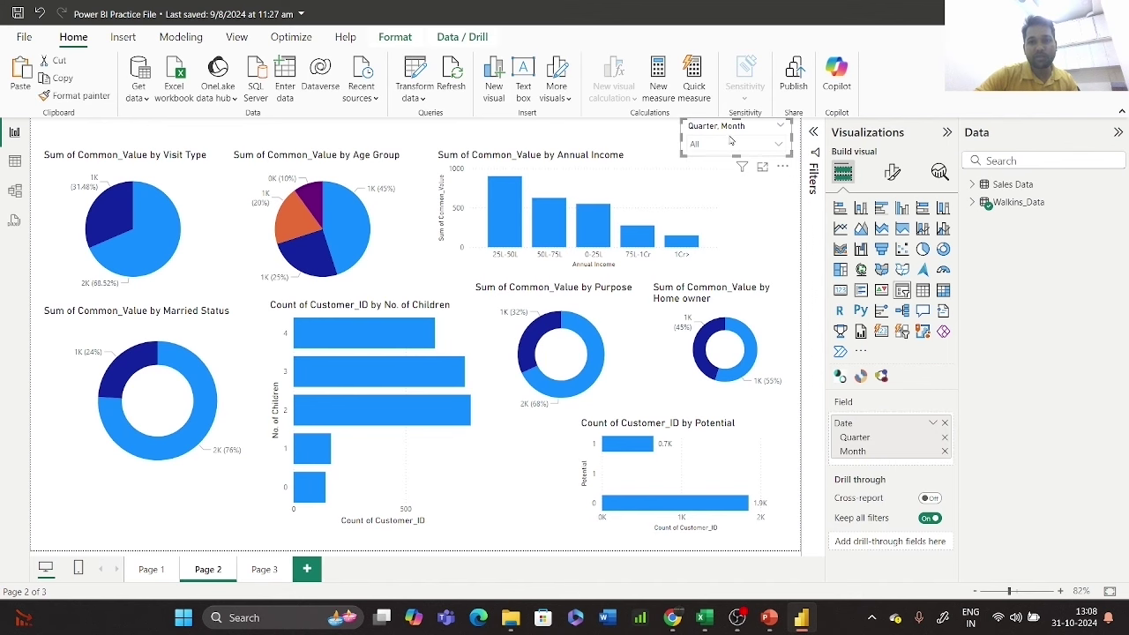
left_click(779, 145)
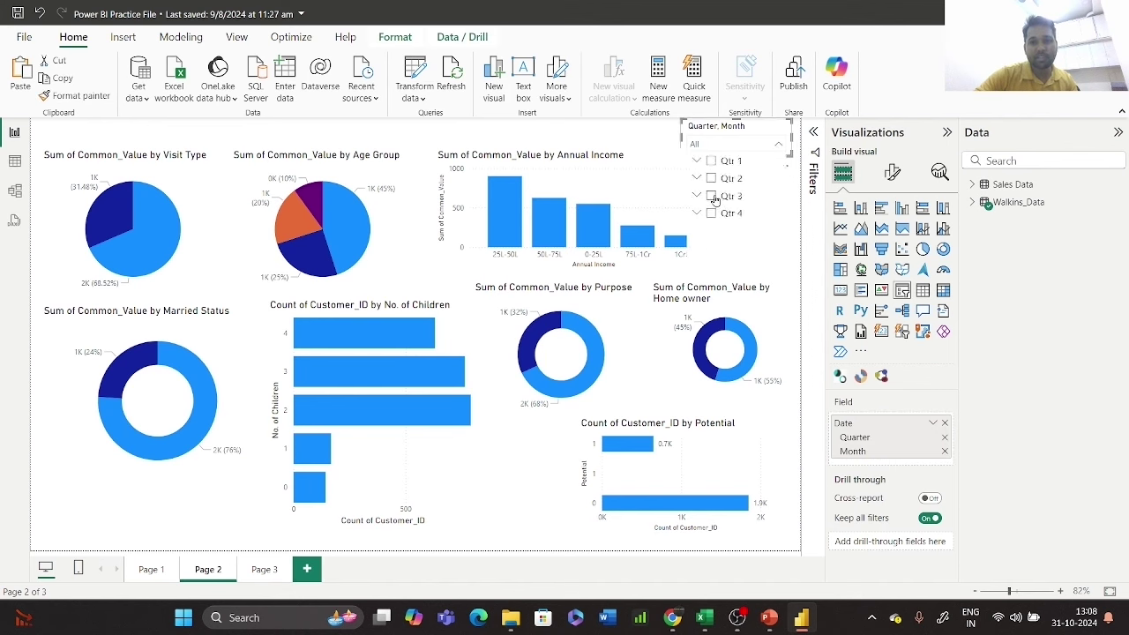
left_click(713, 196)
left_click(712, 213)
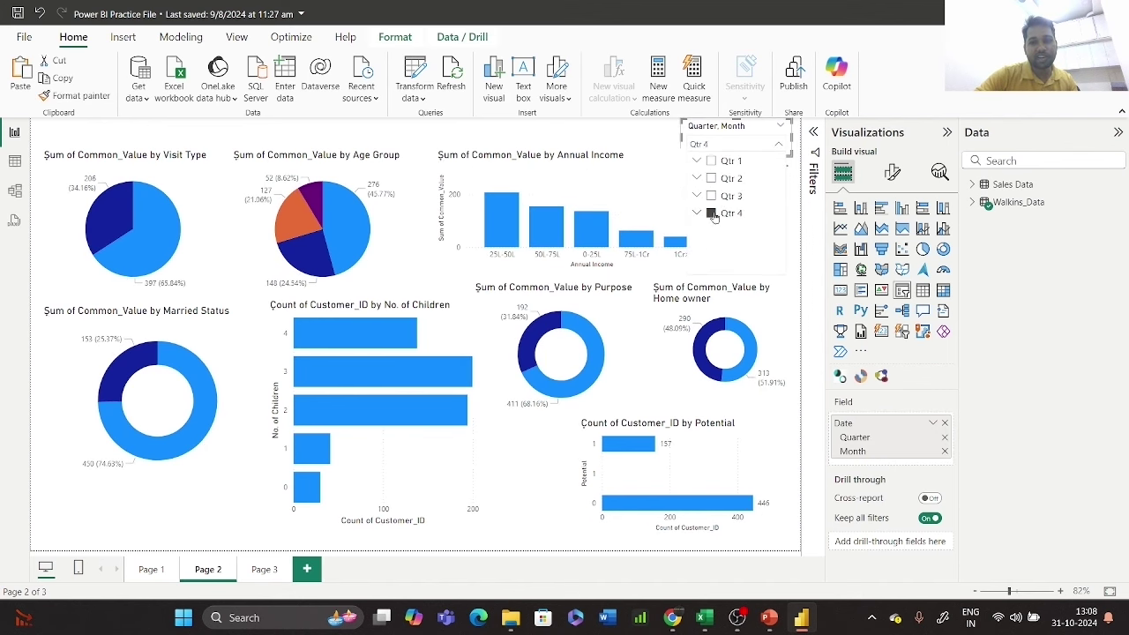
left_click(712, 179)
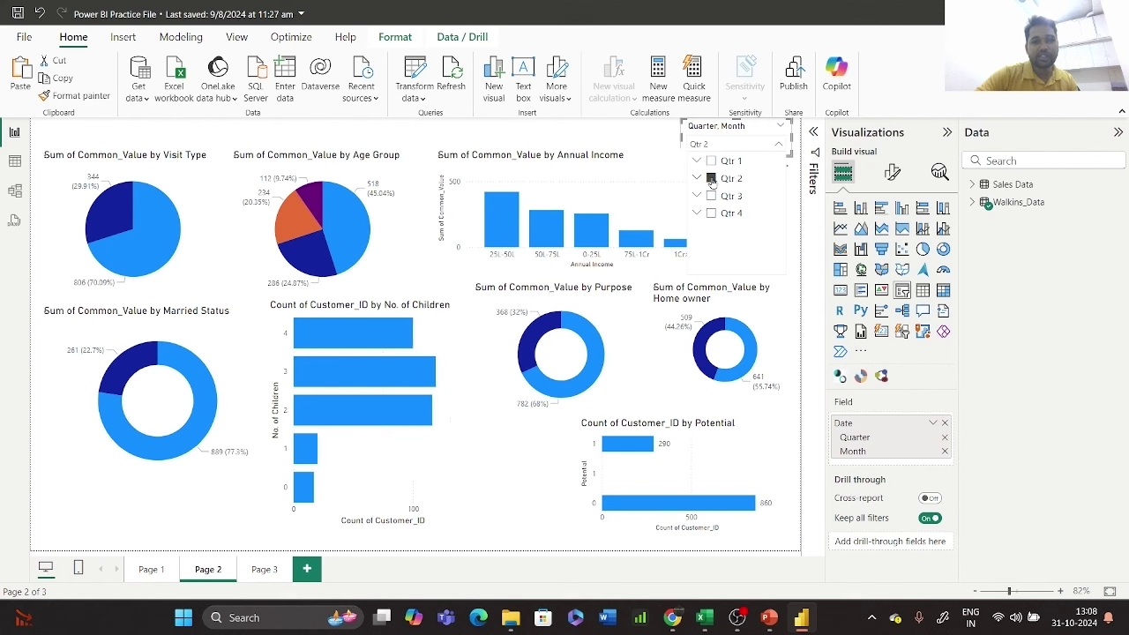
left_click(766, 126)
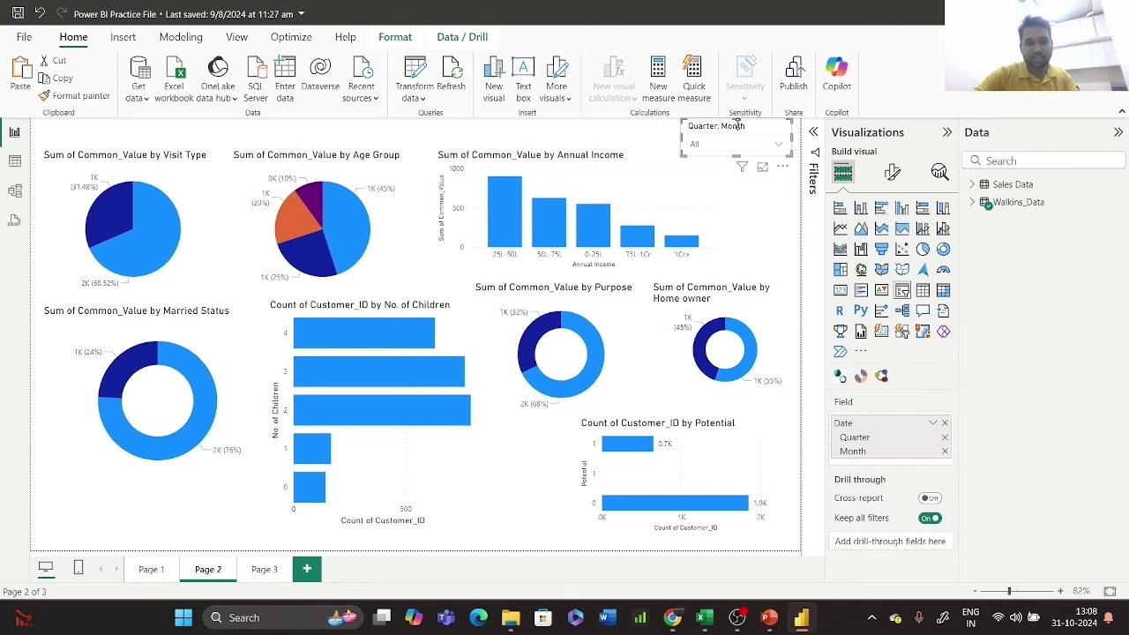
- Paste the quarter slicer onto Page 3 without syncing, place it top-right, and expand Sales Data
left_click(265, 569)
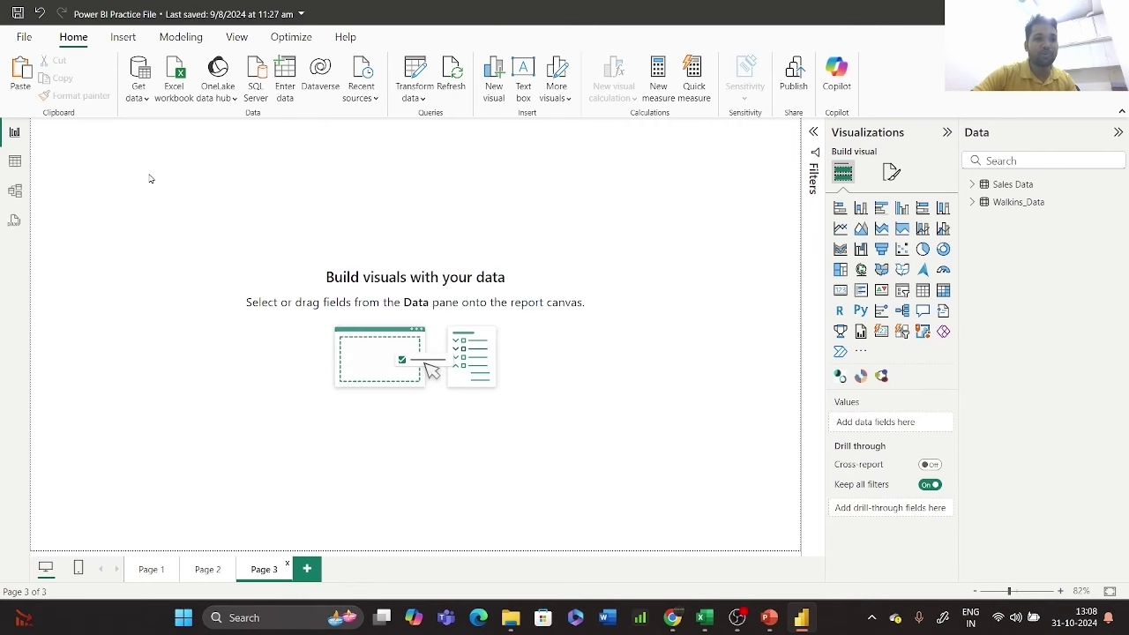
key("ctrl+v")
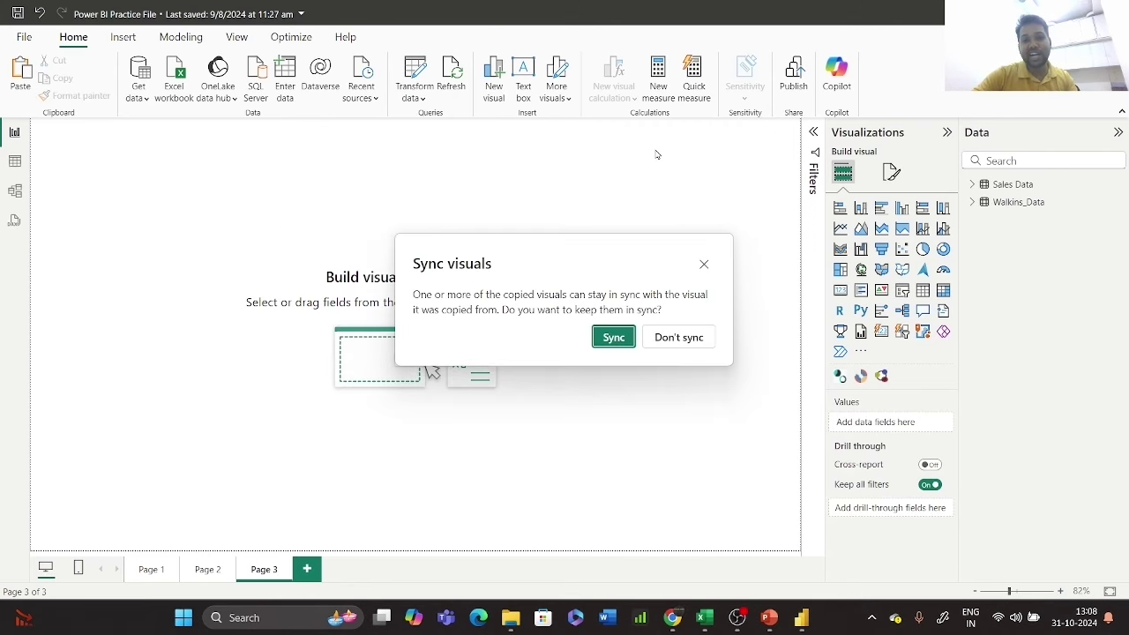
left_click(679, 337)
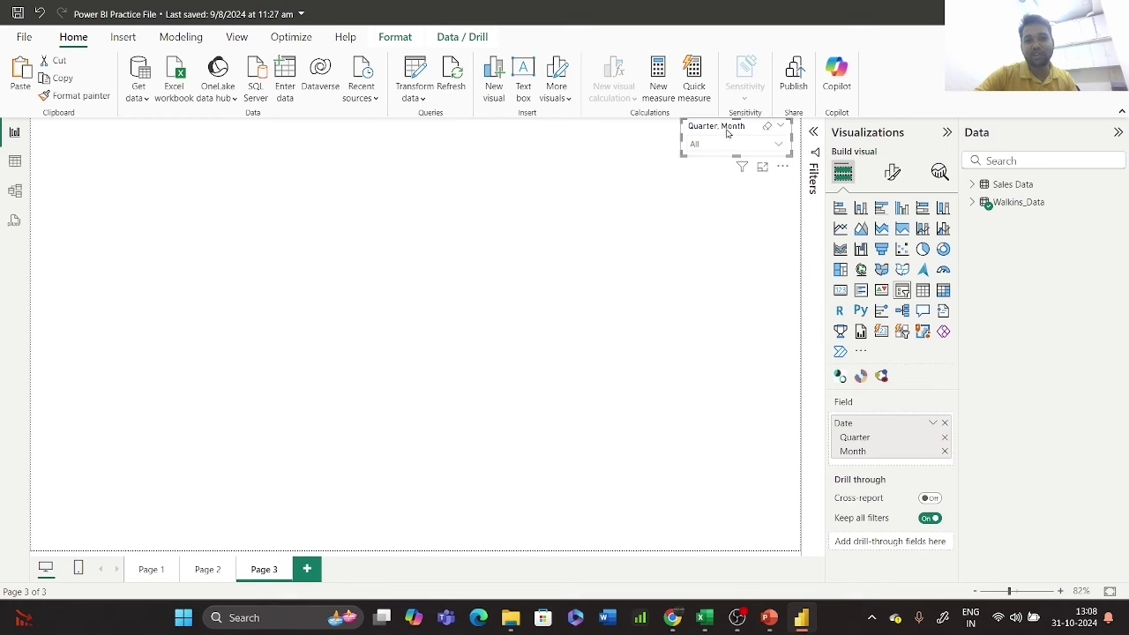
left_click_drag(733, 131, 731, 136)
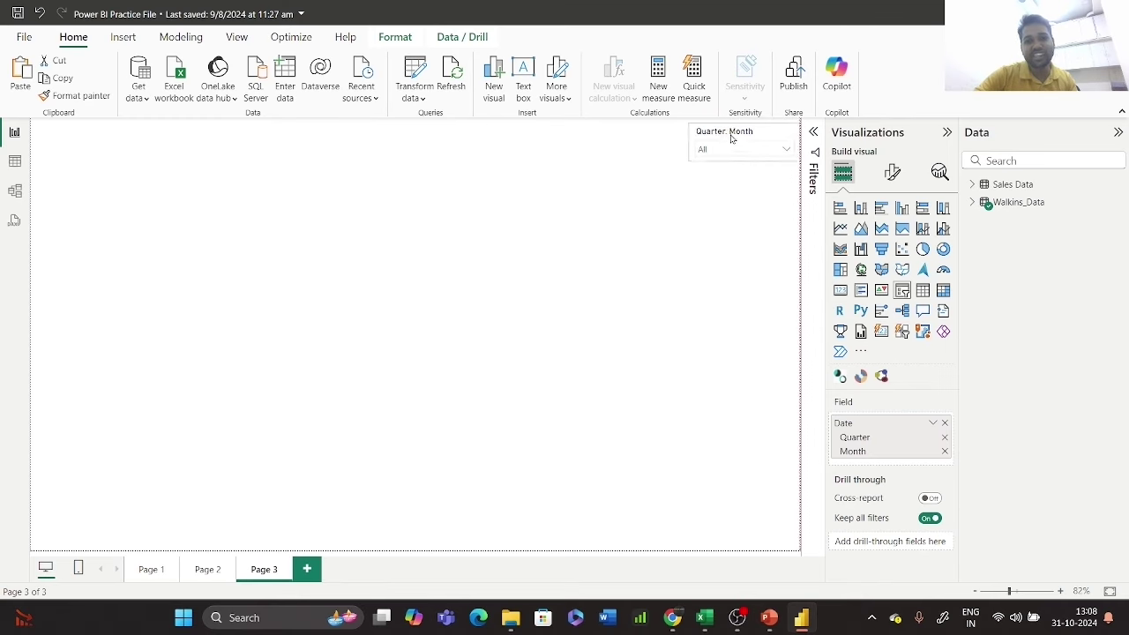
left_click(480, 204)
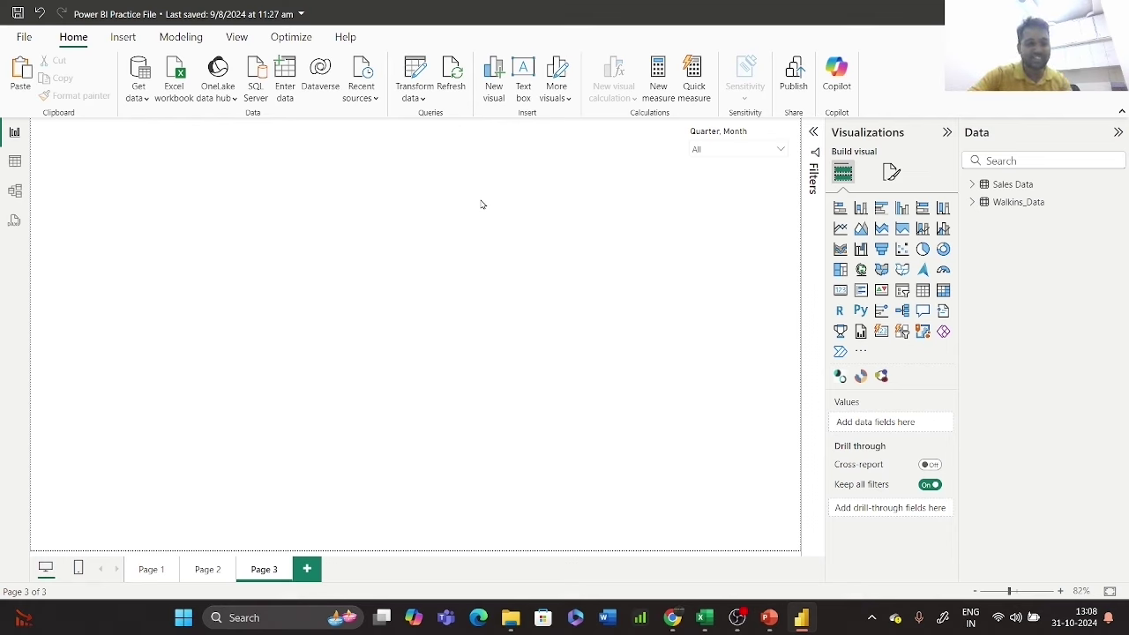
left_click(969, 187)
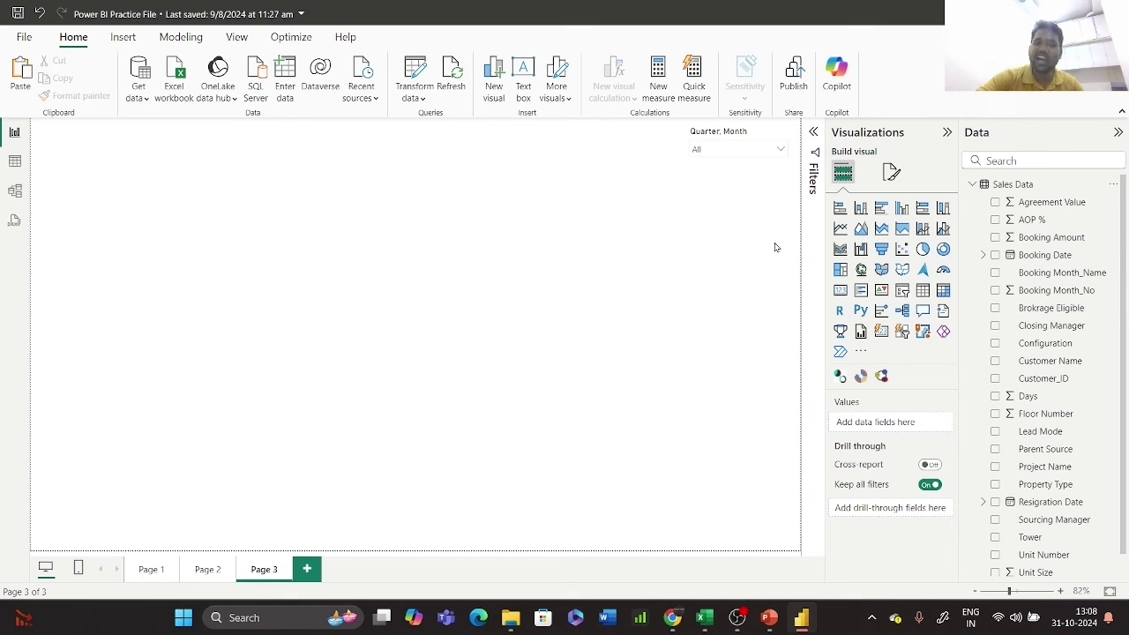
- Add a small card at the page's top left showing the Count of Customer_ID
left_click(840, 292)
left_click_drag(201, 256, 117, 152)
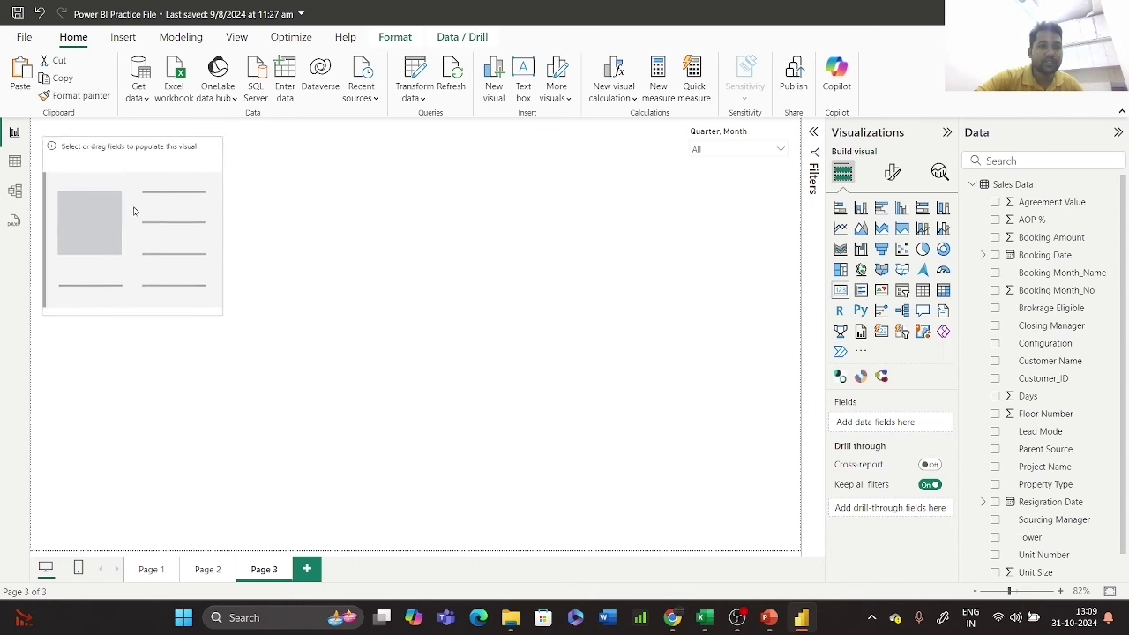
left_click_drag(216, 321, 167, 205)
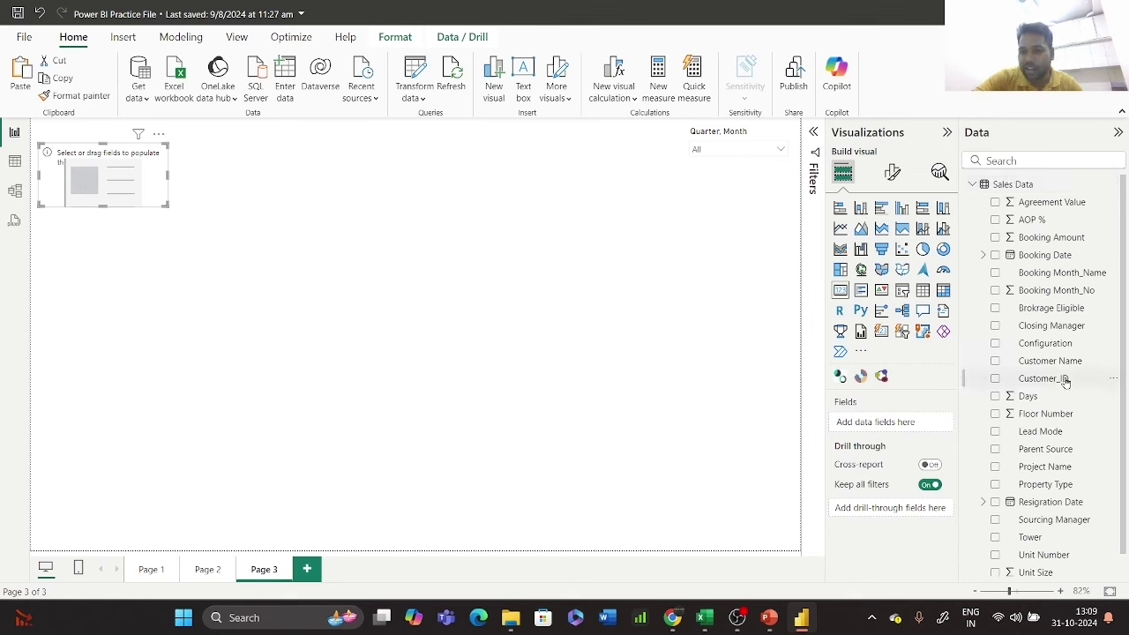
left_click_drag(1066, 380, 926, 425)
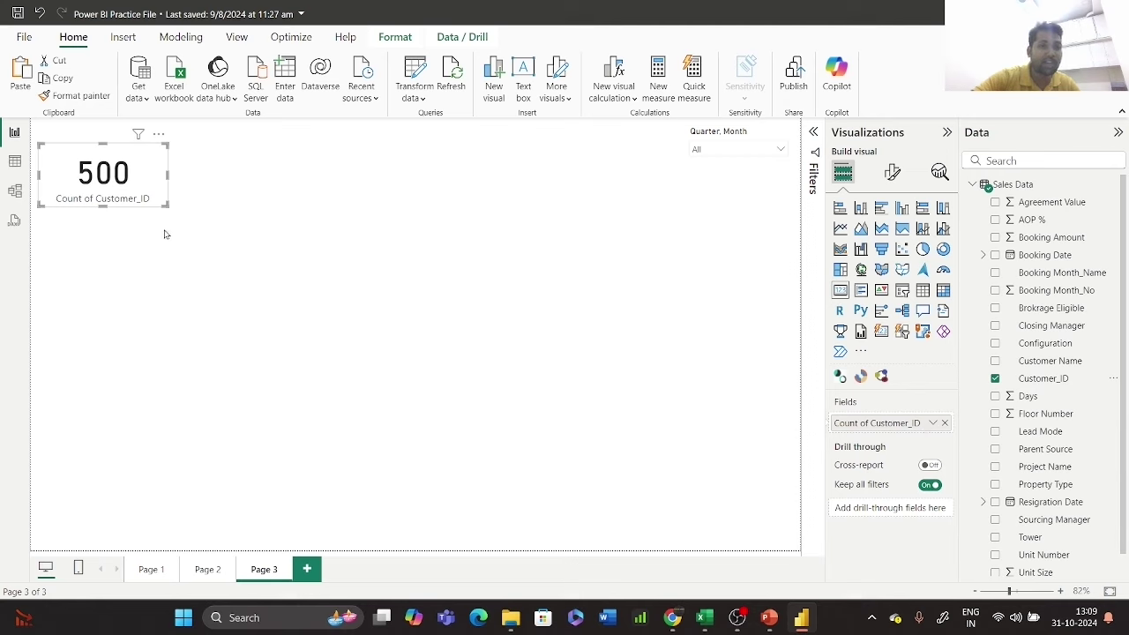
- Make the Customer_ID card slightly taller and fine-tune its top-left position
left_click_drag(163, 204, 168, 226)
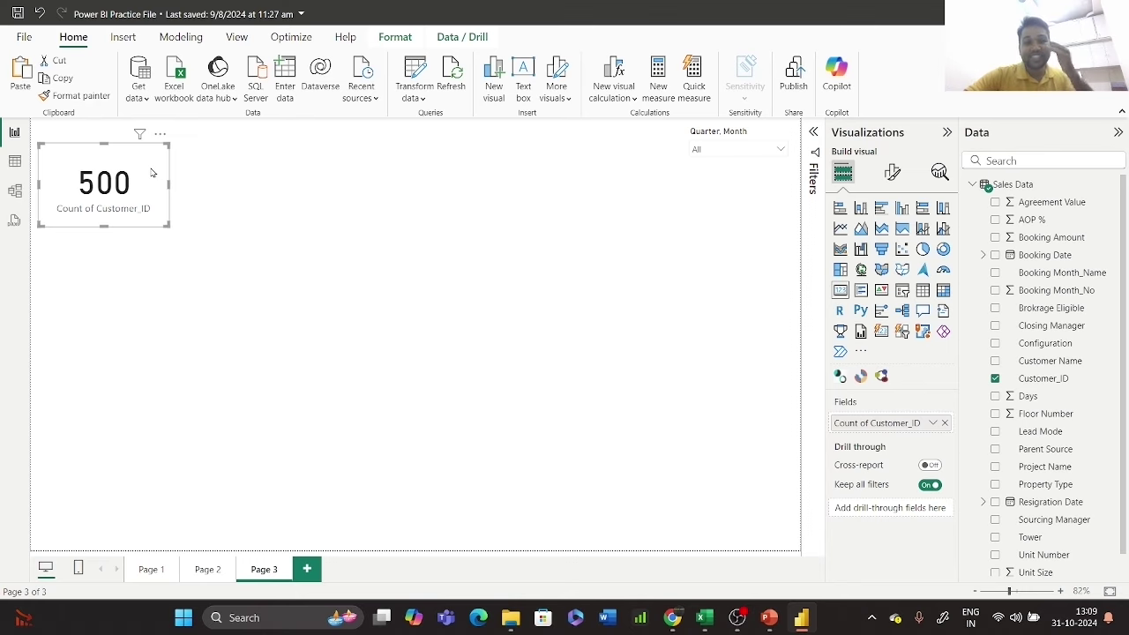
left_click_drag(151, 170, 145, 165)
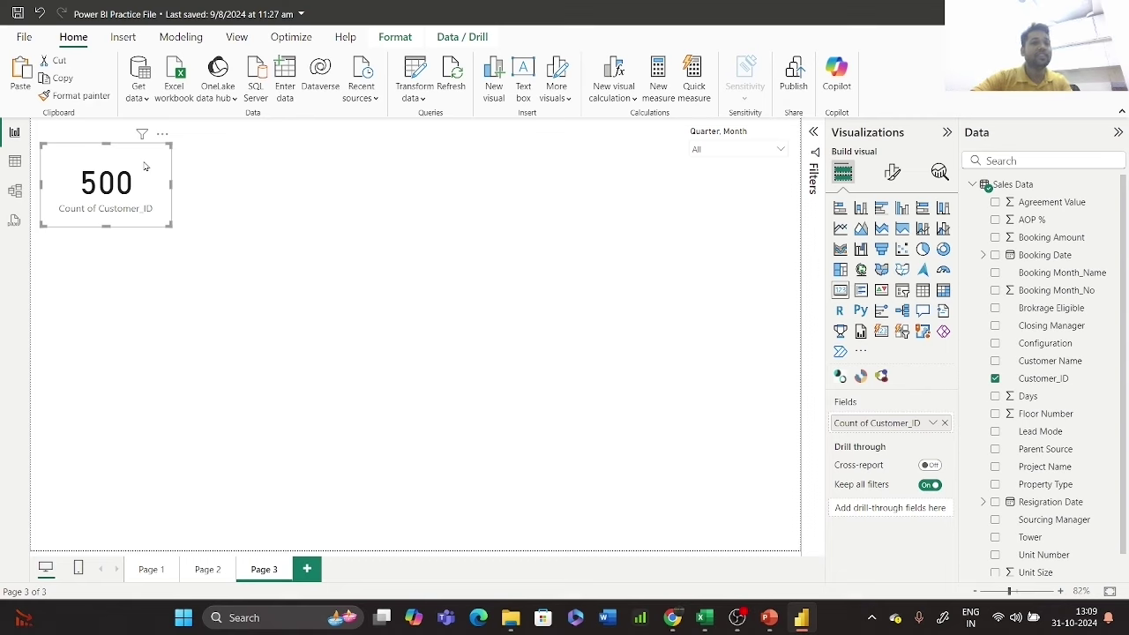
left_click_drag(146, 166, 144, 160)
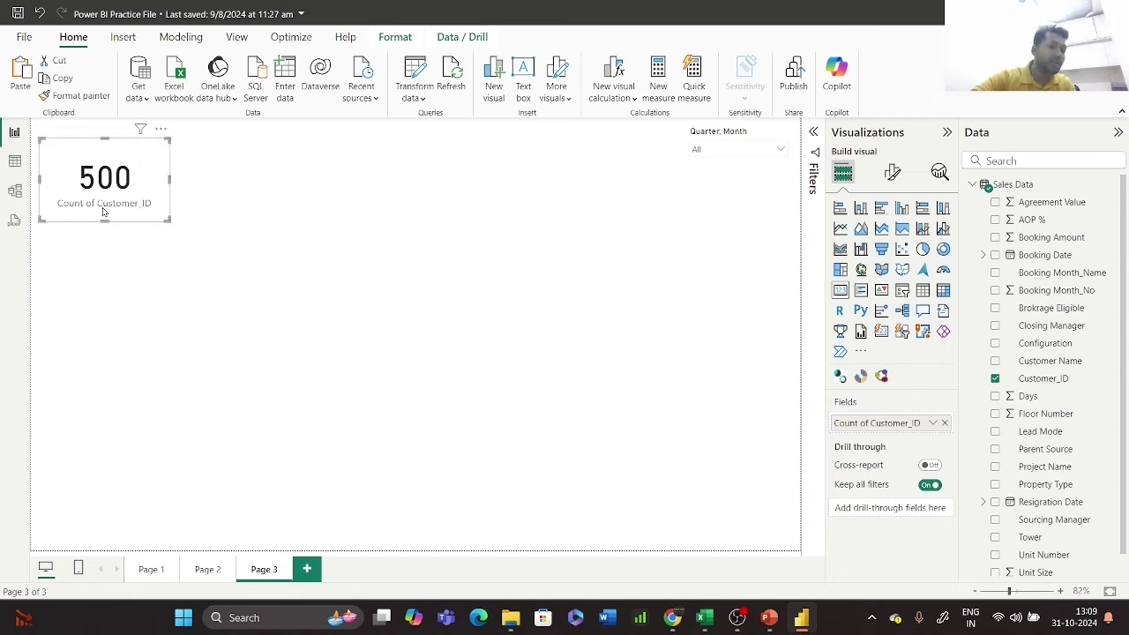
left_click_drag(80, 215, 85, 220)
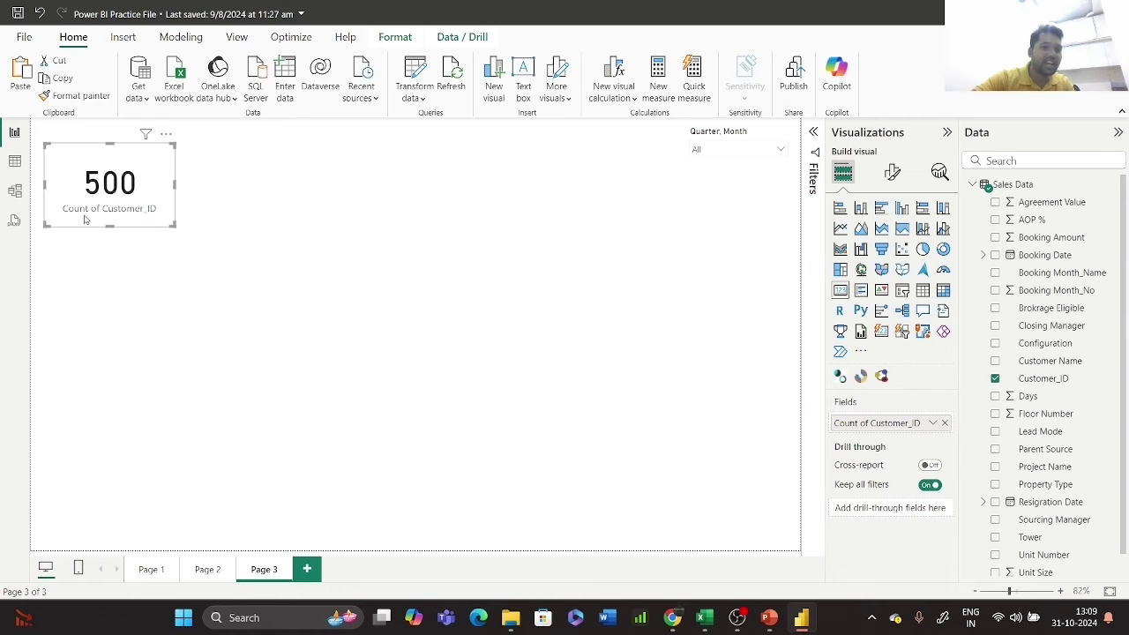
left_click_drag(162, 199, 151, 189)
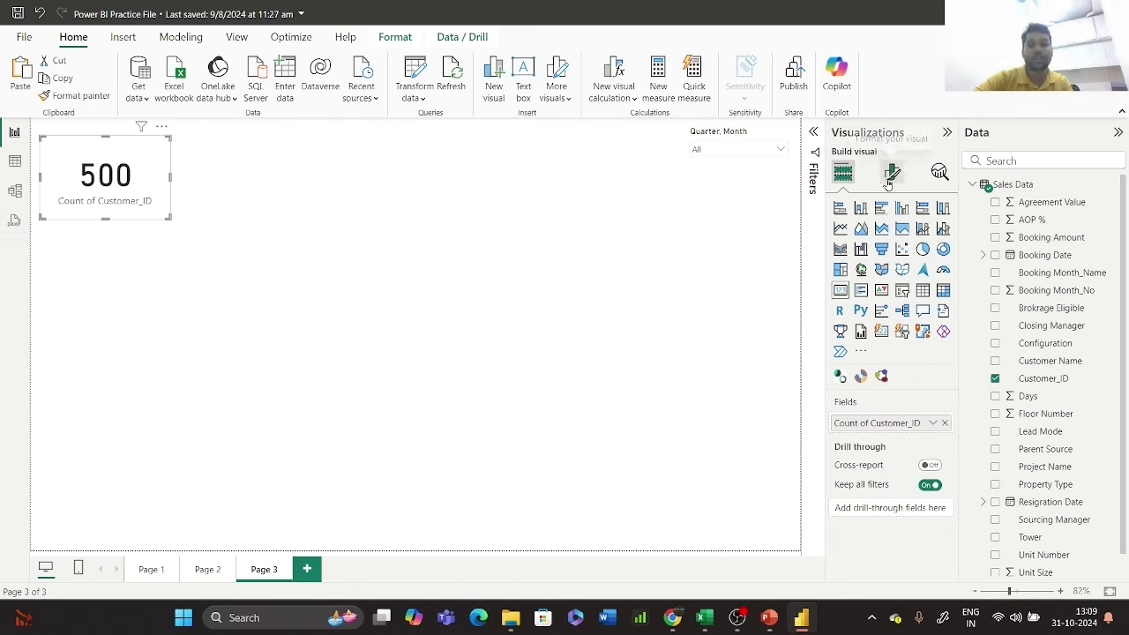
- Turn on the card's title and set its text to 'Unit Sold'
left_click(891, 174)
left_click(889, 239)
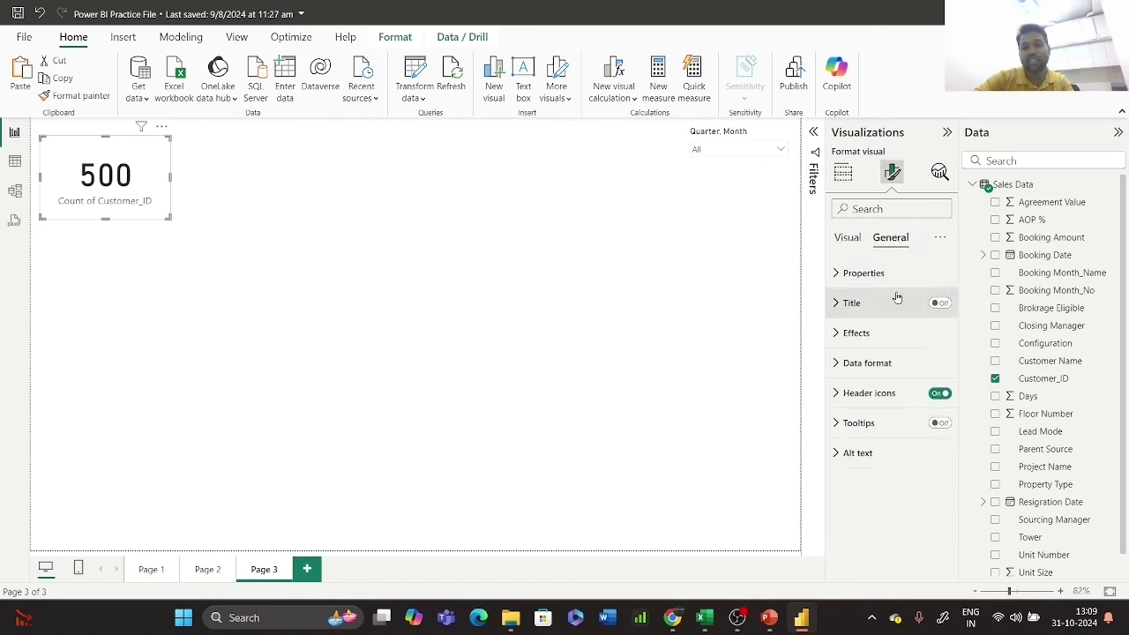
left_click(939, 304)
left_click(849, 303)
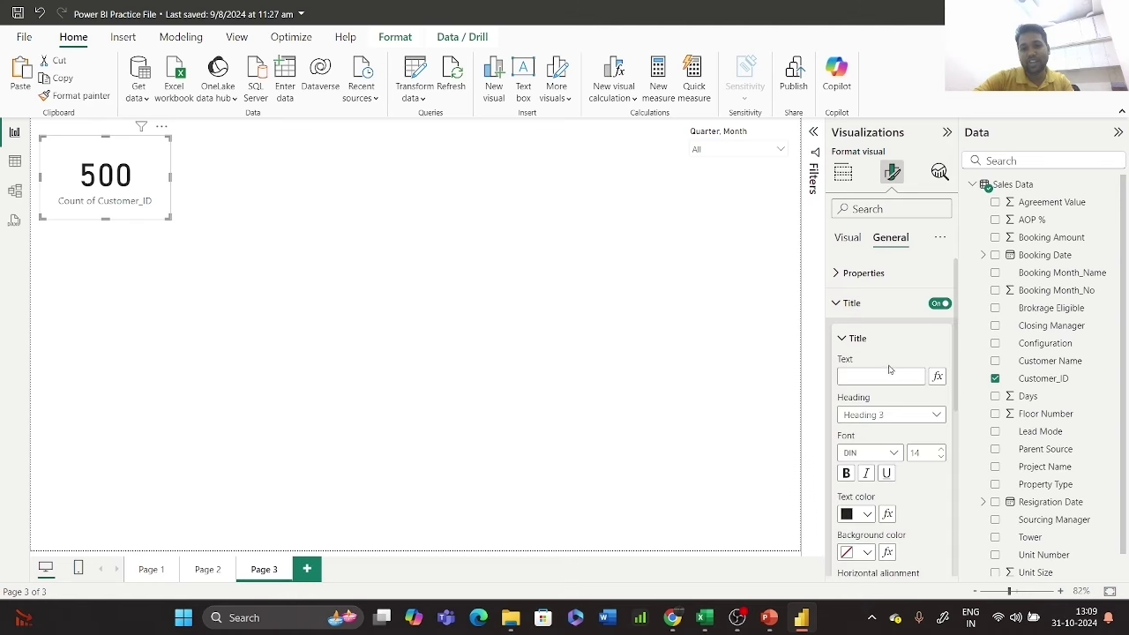
left_click(882, 371)
type("Unit")
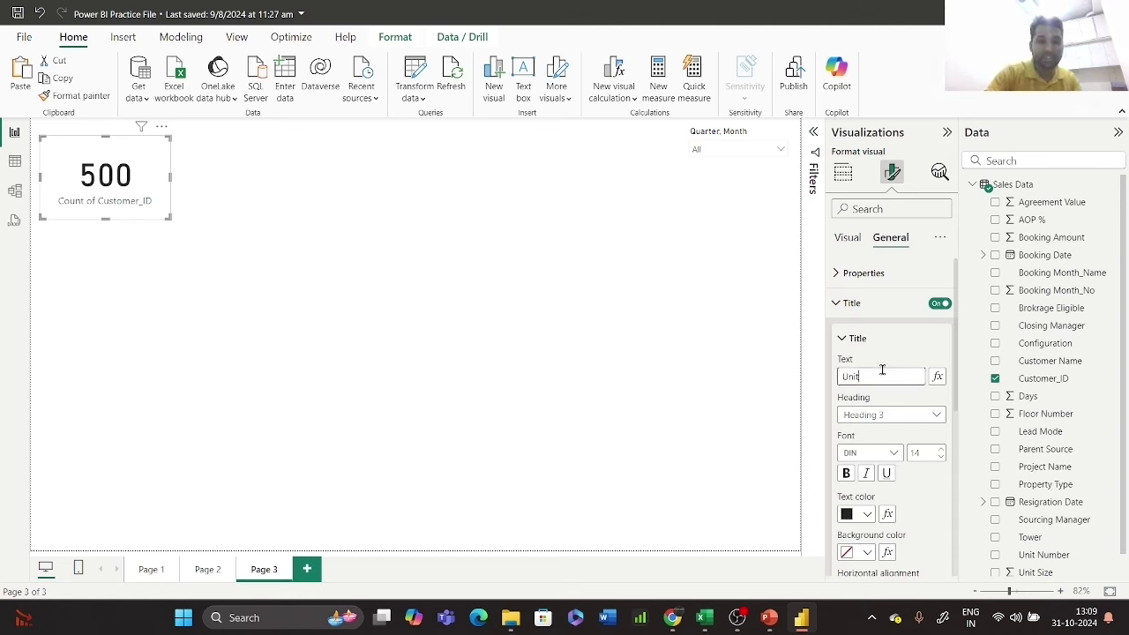
key("Return")
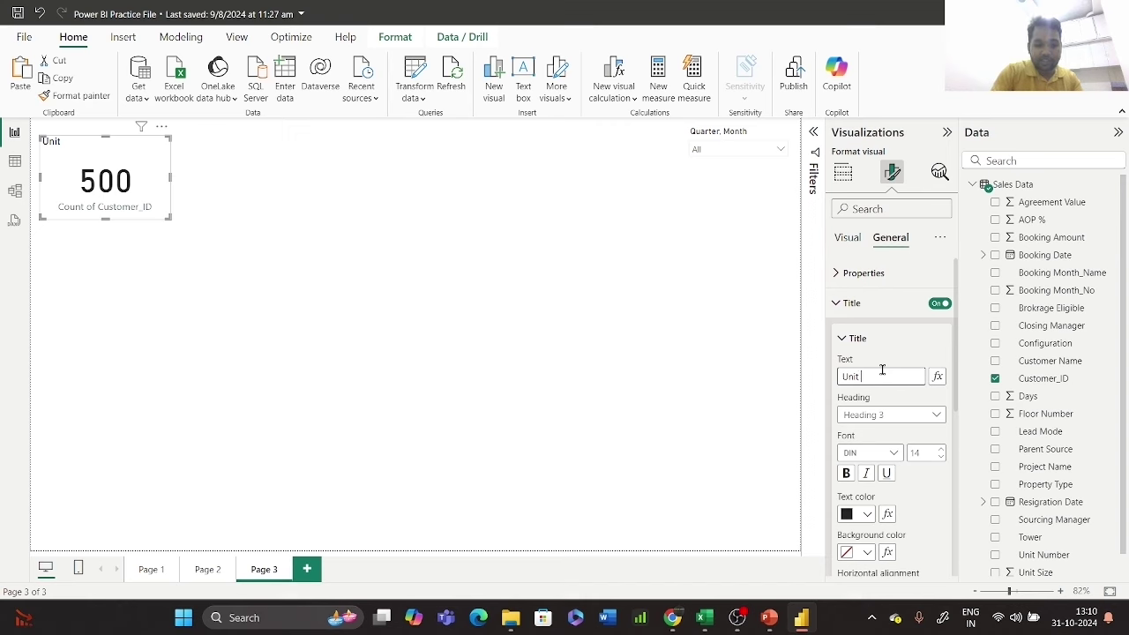
type("it Sold")
key("Return")
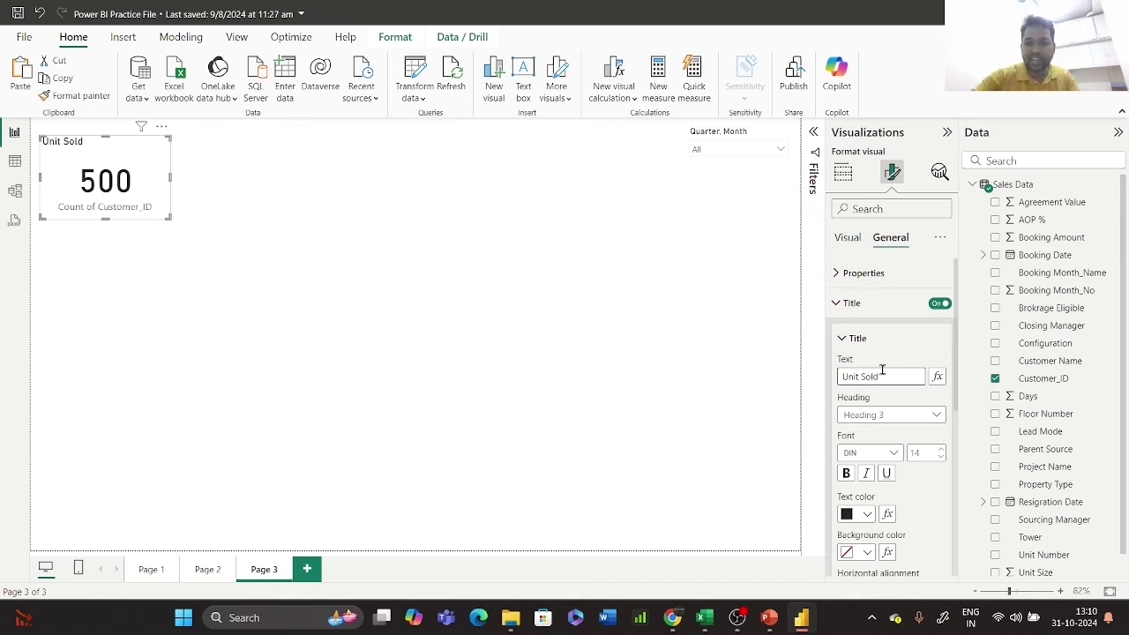
- Center the Unit Sold title, nudge the card up-left, and copy it
left_click(842, 339)
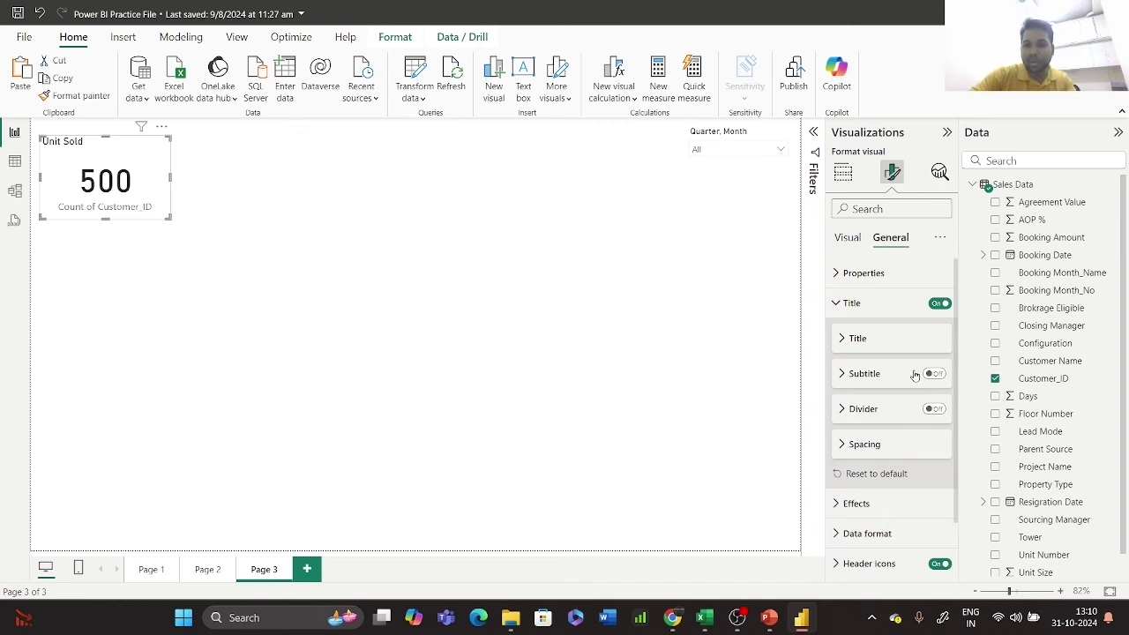
left_click(843, 340)
scroll(869, 445, "down", 3)
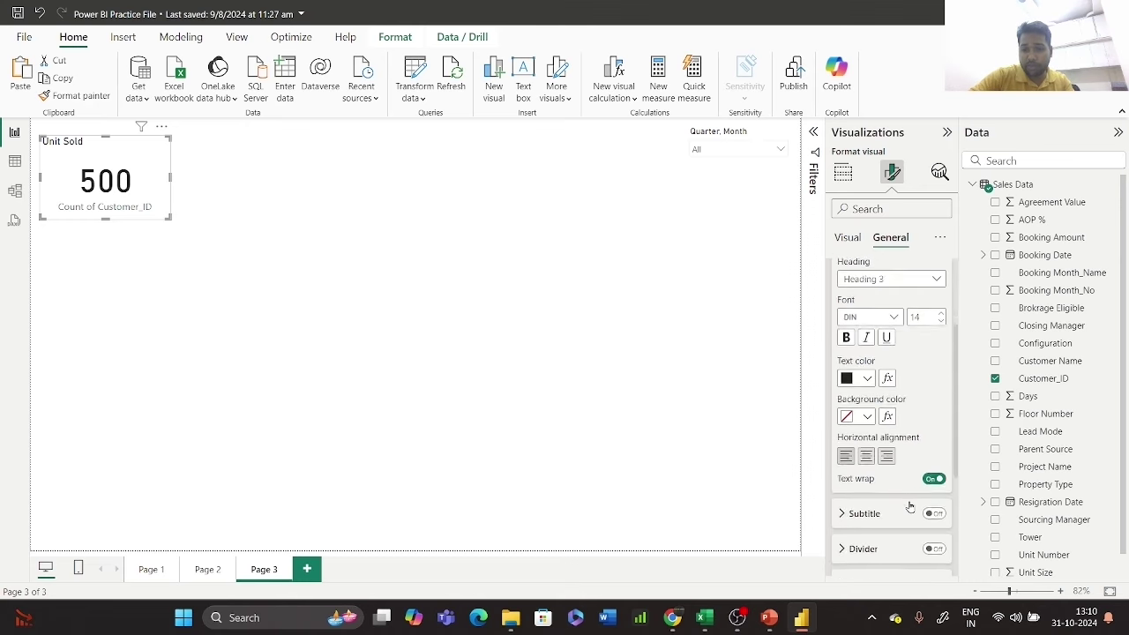
left_click(867, 446)
scroll(890, 370, "up", 3)
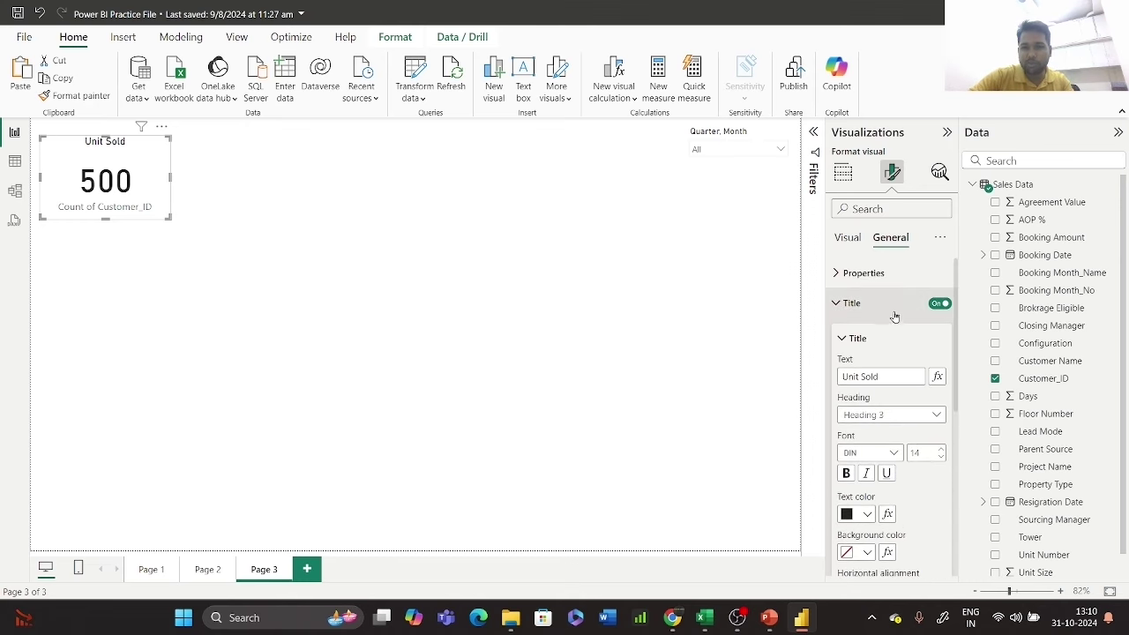
left_click(838, 303)
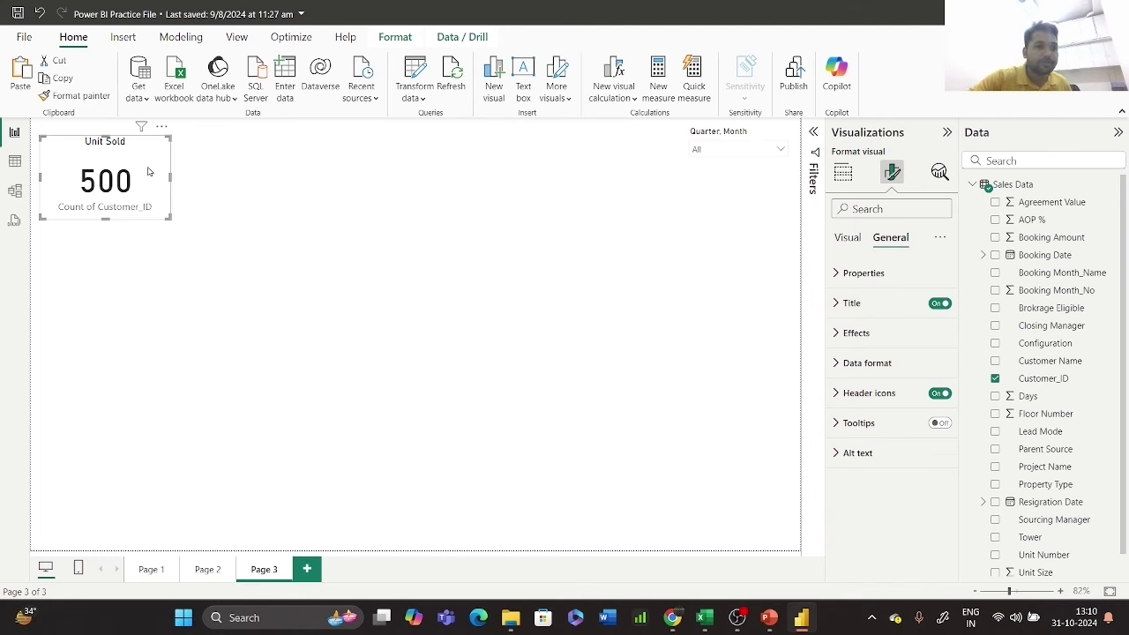
left_click_drag(149, 174, 143, 170)
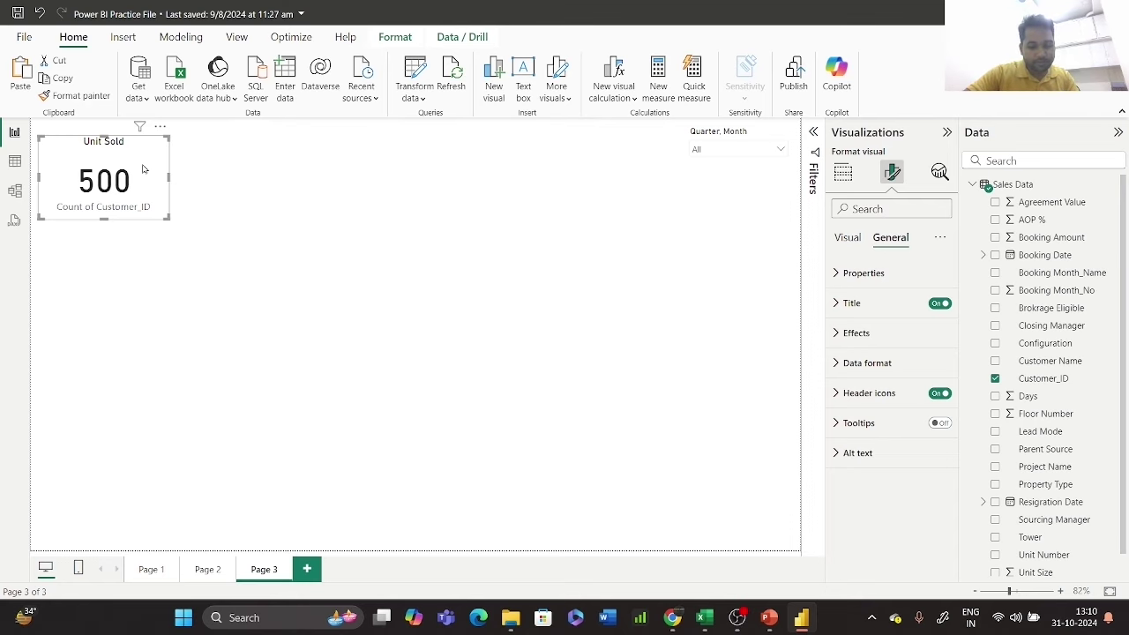
key("ctrl+c")
- Paste a copy of the Unit Sold card beside the original, make it a pie chart, then view the model
key("ctrl+v")
left_click_drag(244, 173, 261, 165)
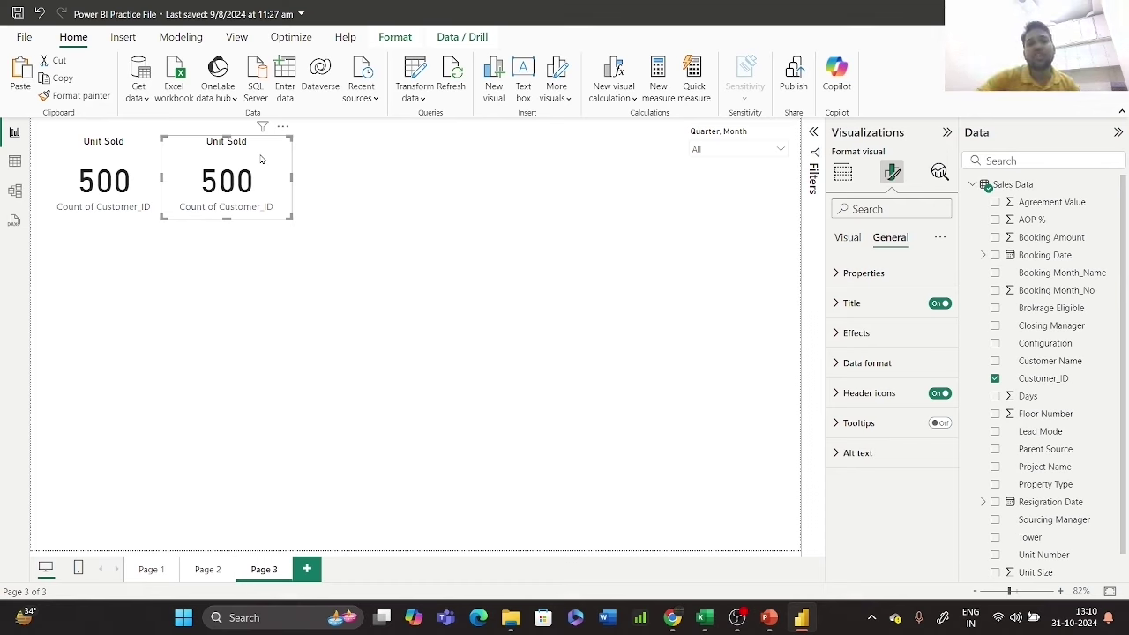
left_click(842, 172)
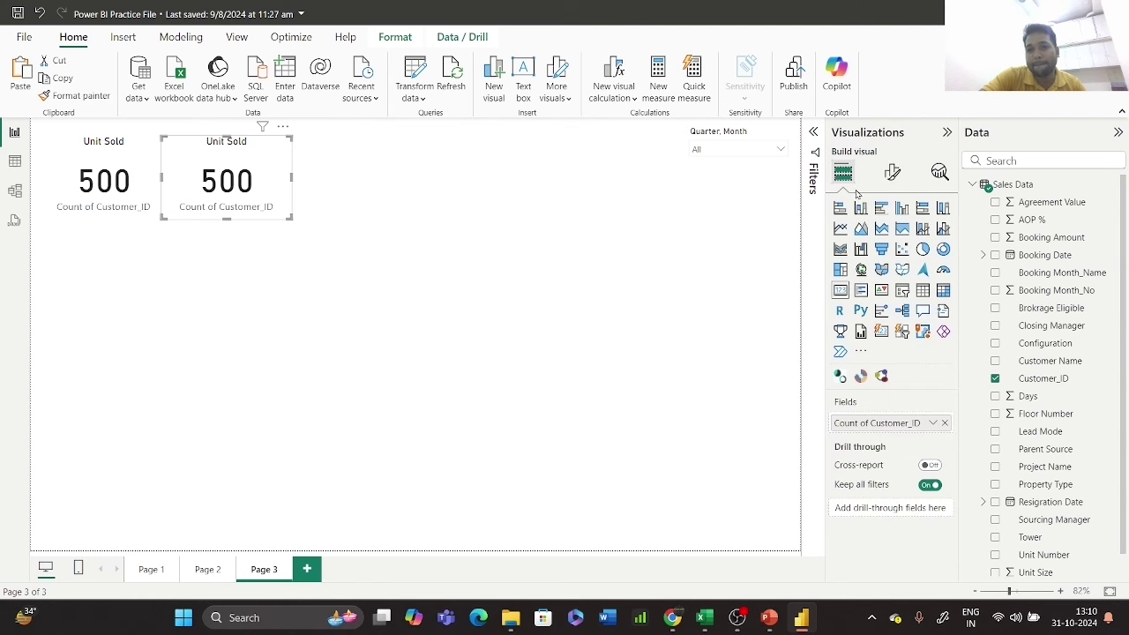
left_click(923, 250)
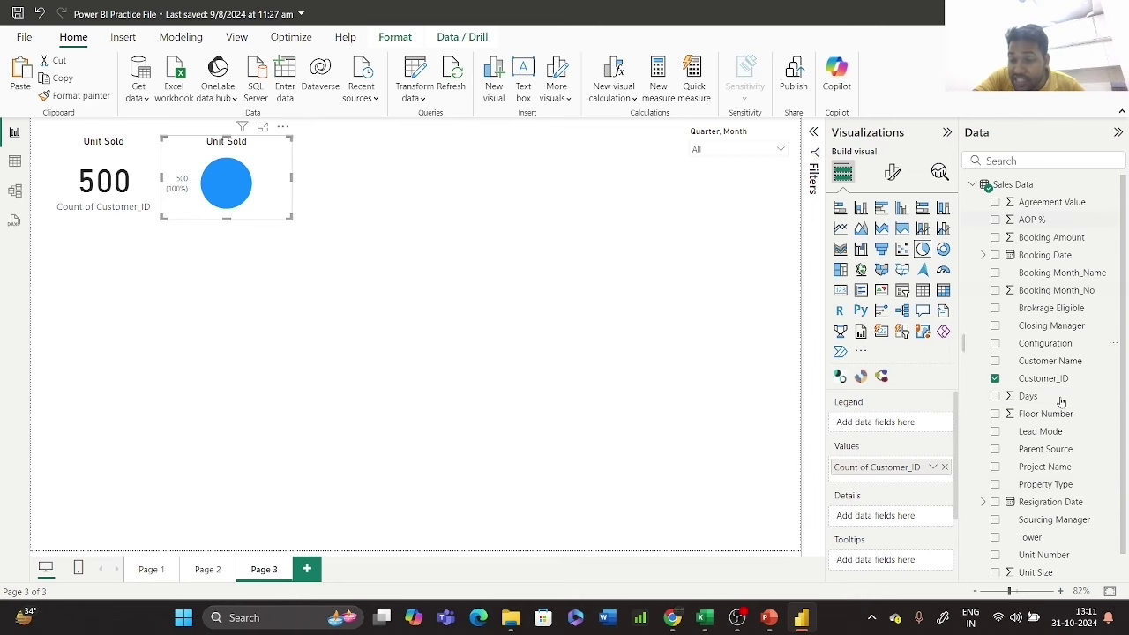
left_click(17, 193)
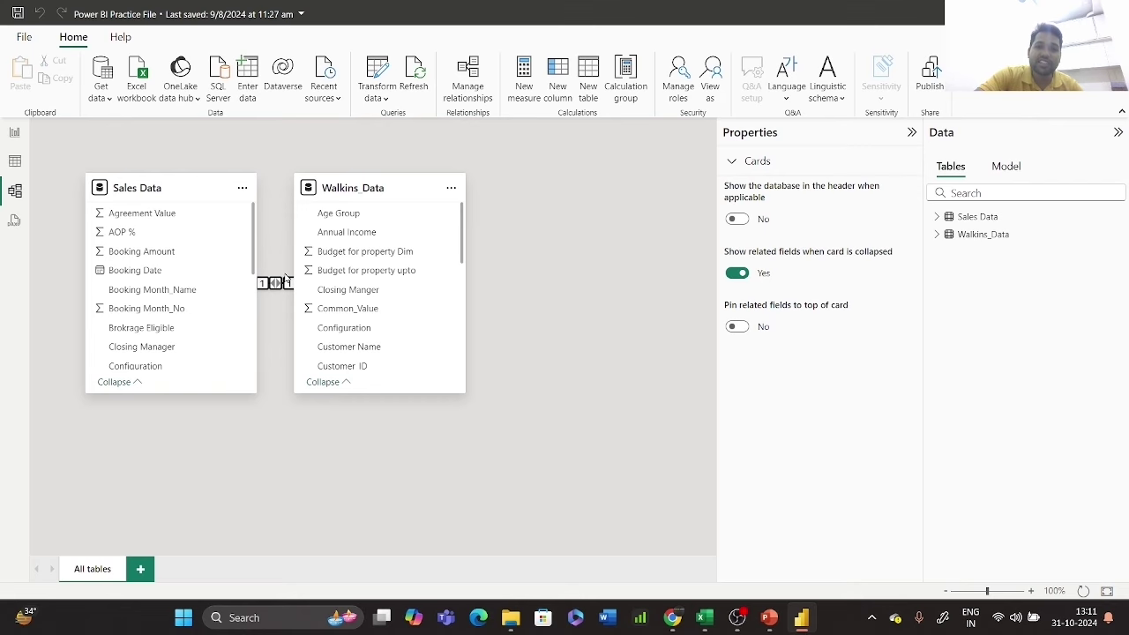
- Move Walkins_Data to the right of Sales Data and collapse the Properties and Data panes
left_click_drag(353, 187, 574, 199)
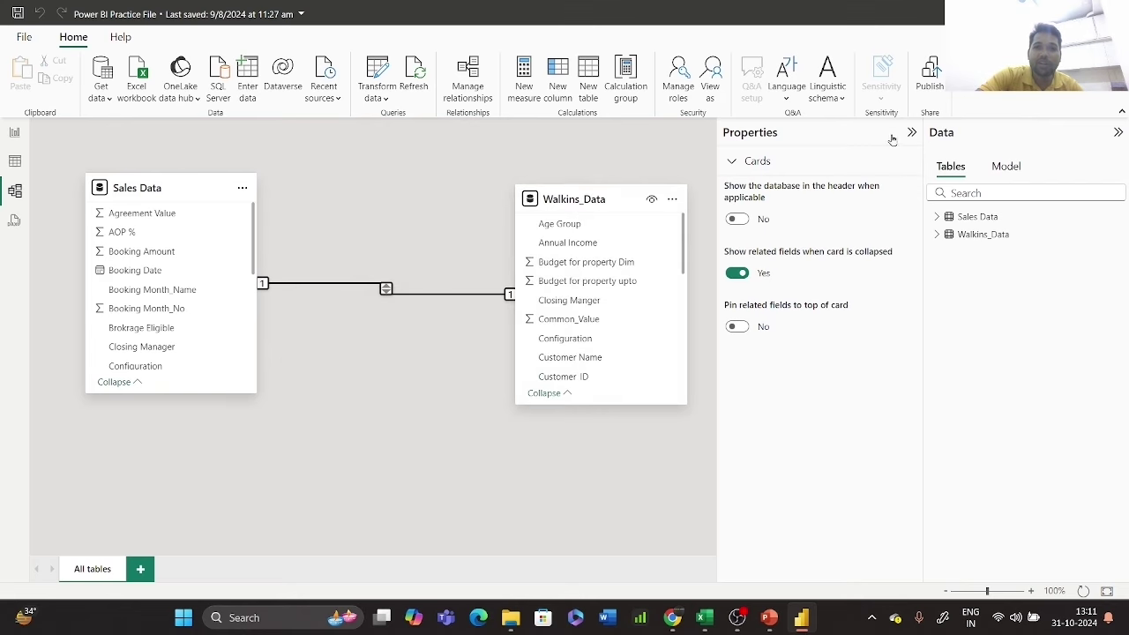
left_click(913, 132)
left_click(1118, 133)
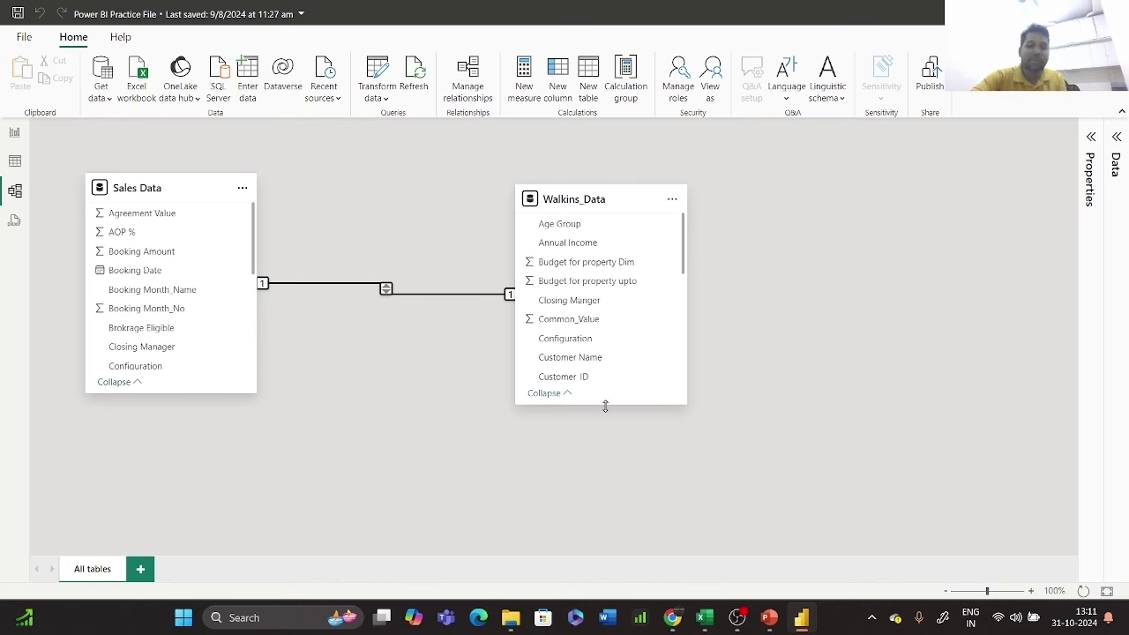
- Back on Page 3, split the Unit Sold pie by Project Name, size it beside the card, and duplicate it
left_click(14, 134)
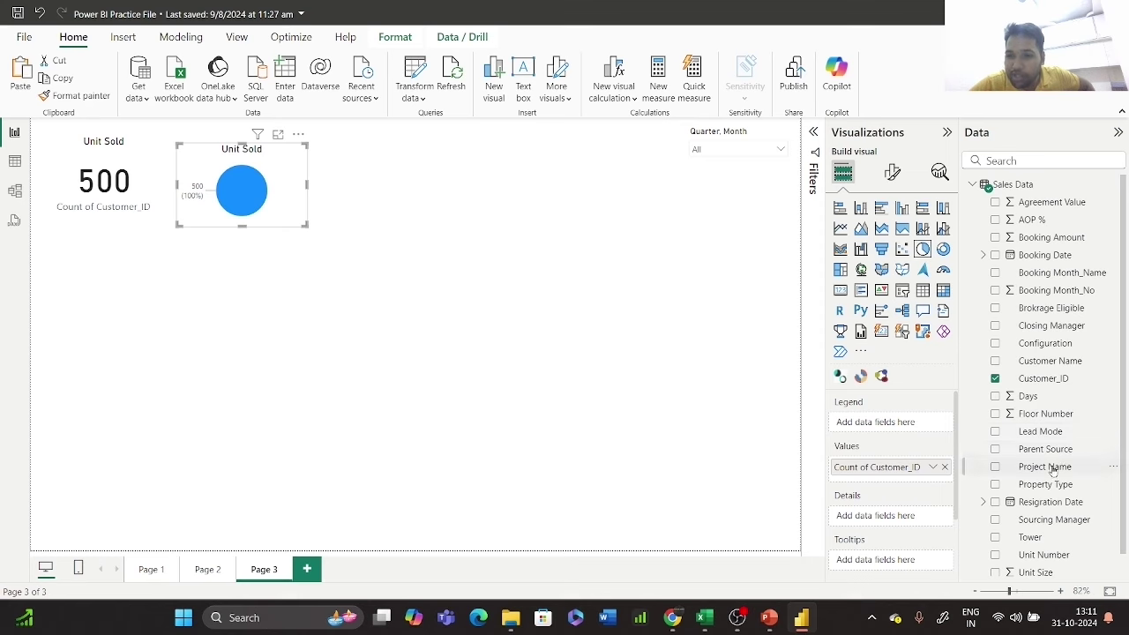
left_click_drag(1056, 467, 919, 425)
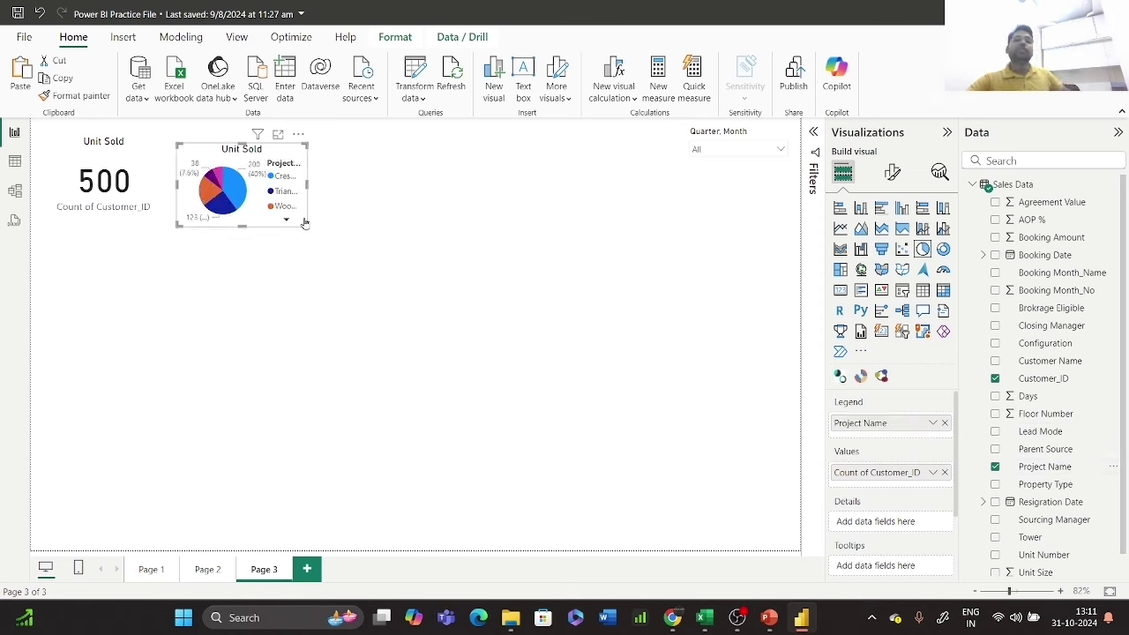
left_click_drag(306, 225, 449, 270)
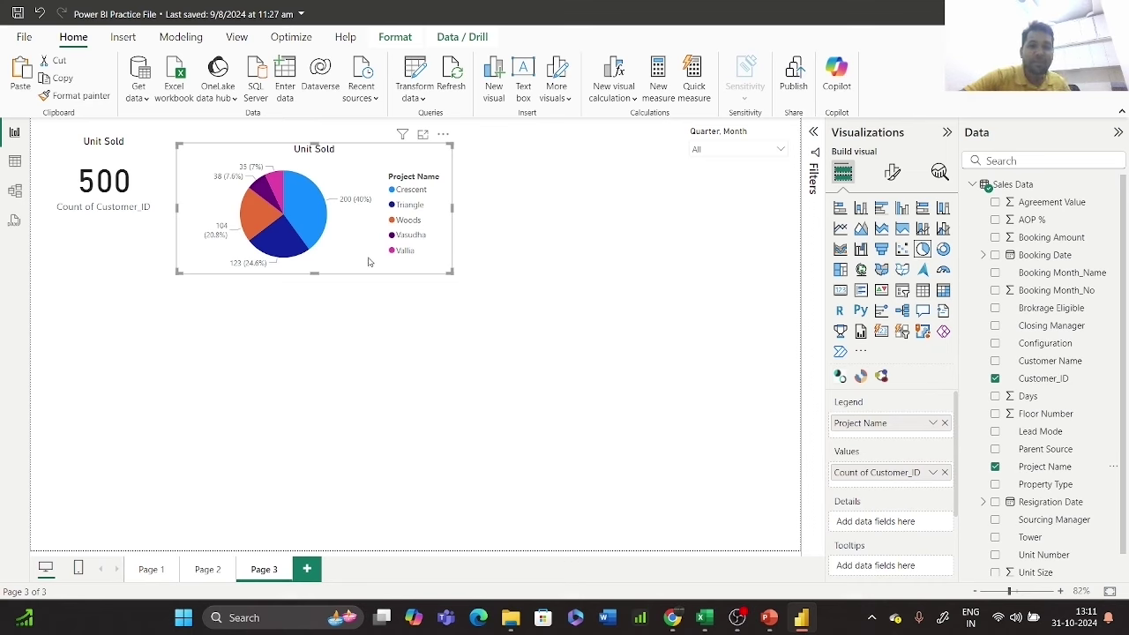
left_click_drag(371, 262, 358, 247)
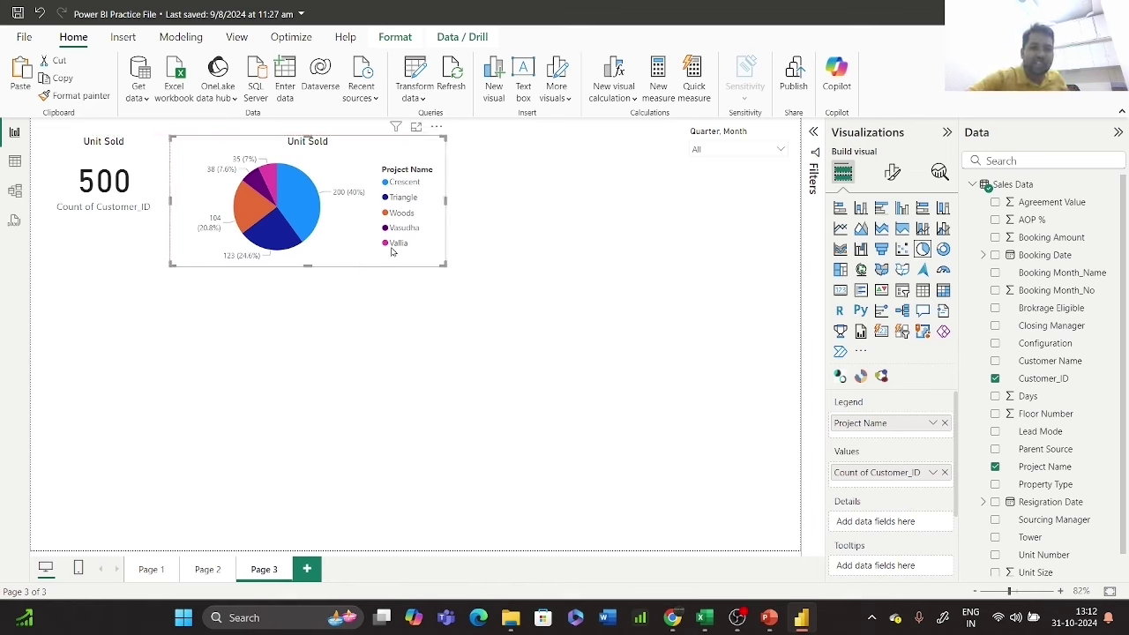
mouse_move(274, 178)
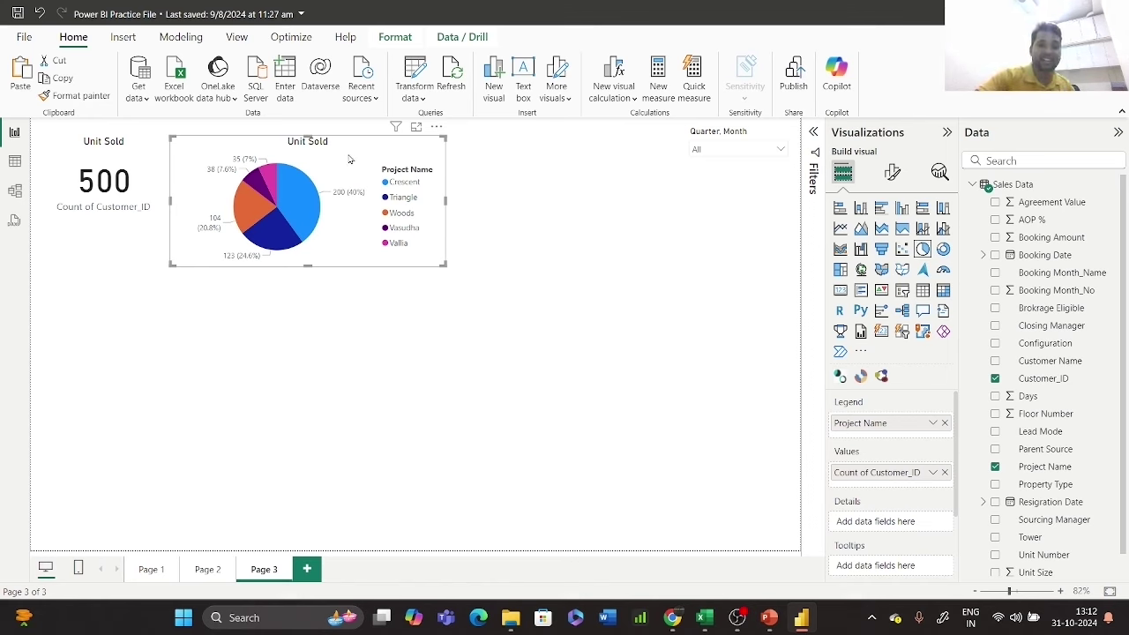
left_click_drag(443, 264, 404, 222)
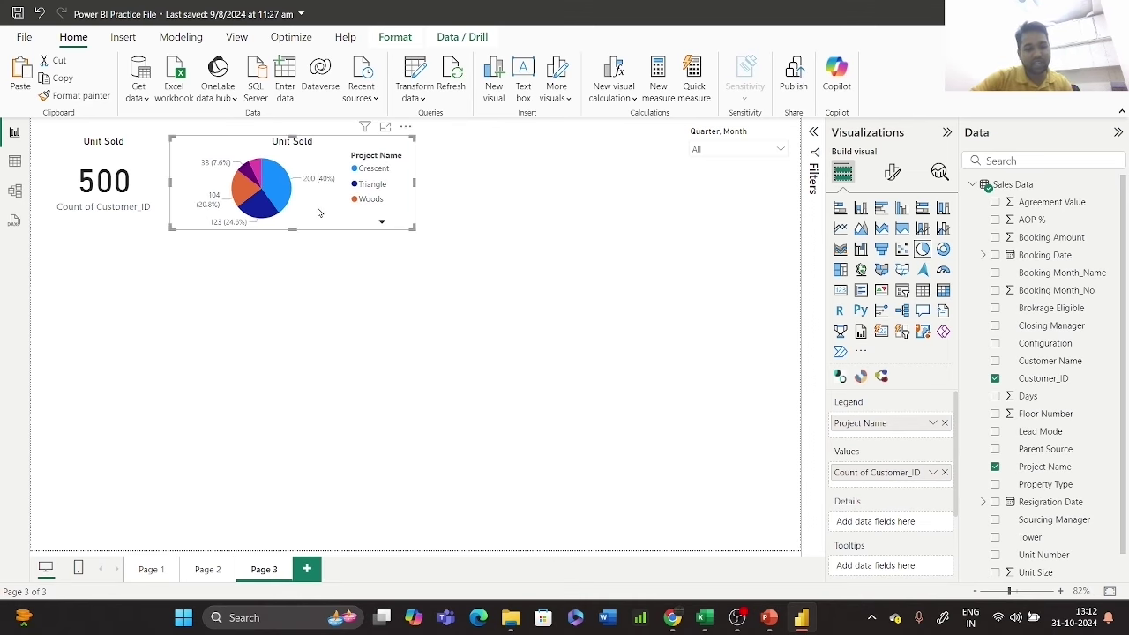
key("ctrl+c")
key("ctrl+v")
- Move the pie copy to the right, remove Project Name from its legend, and reselect the left pie
left_click_drag(321, 213, 570, 202)
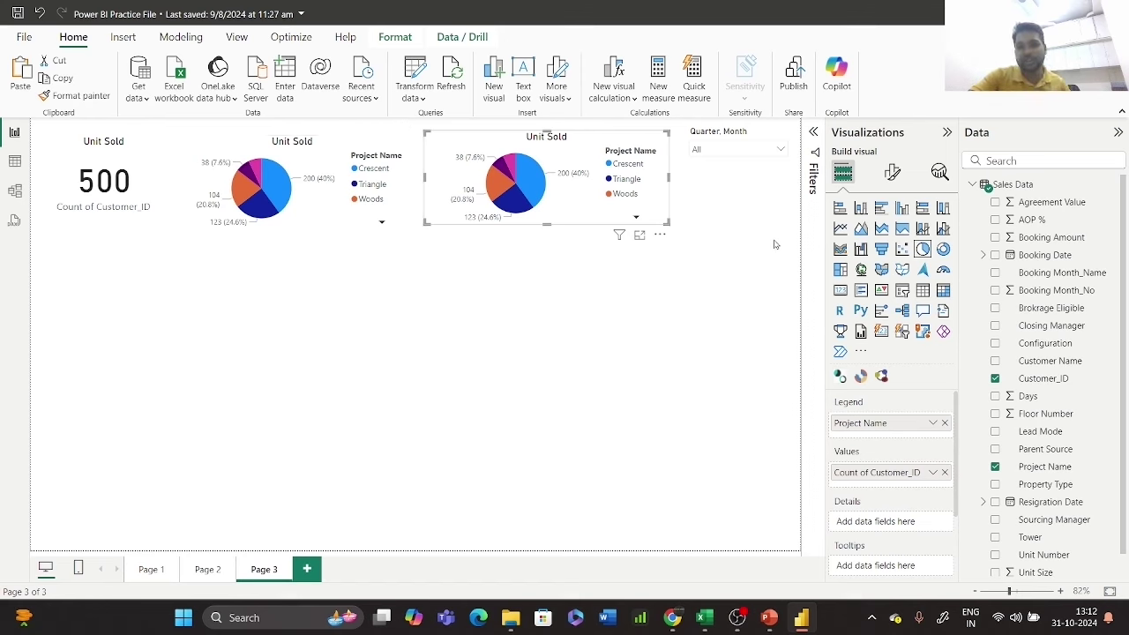
left_click(945, 424)
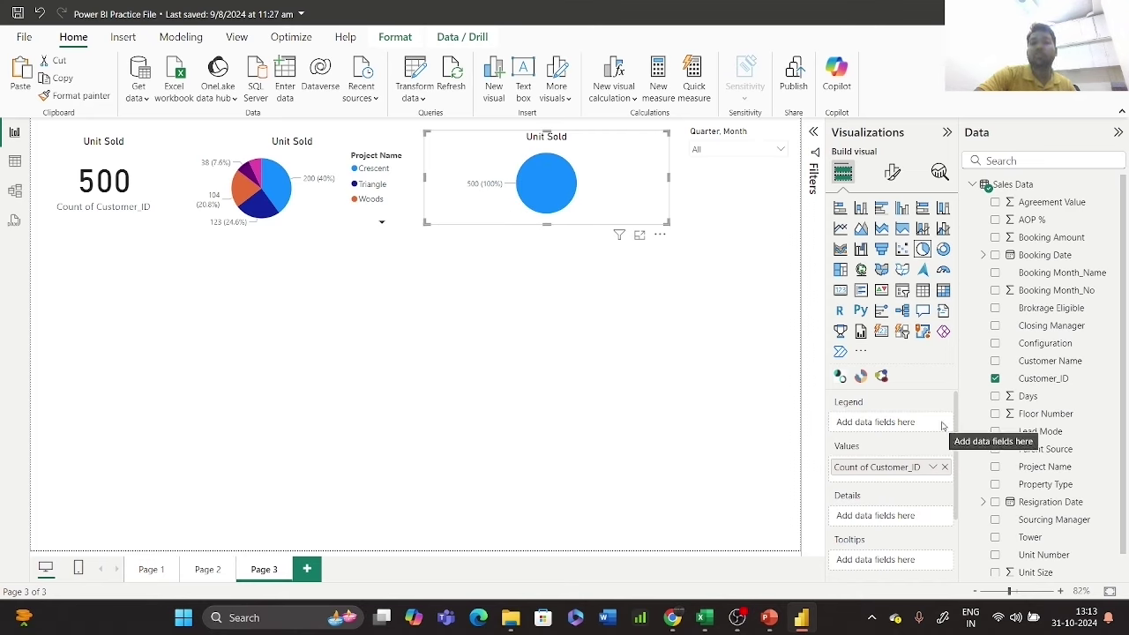
left_click(298, 163)
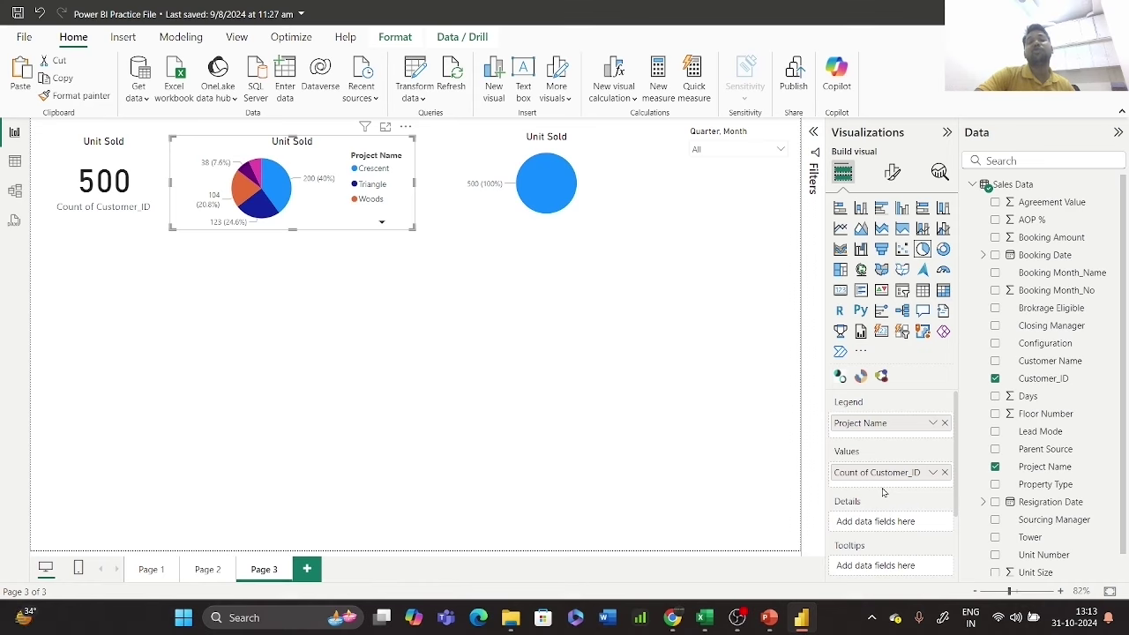
- Search fields for 'tower', undo an accidental Tower split on the left pie, and select the right pie
left_click(1004, 157)
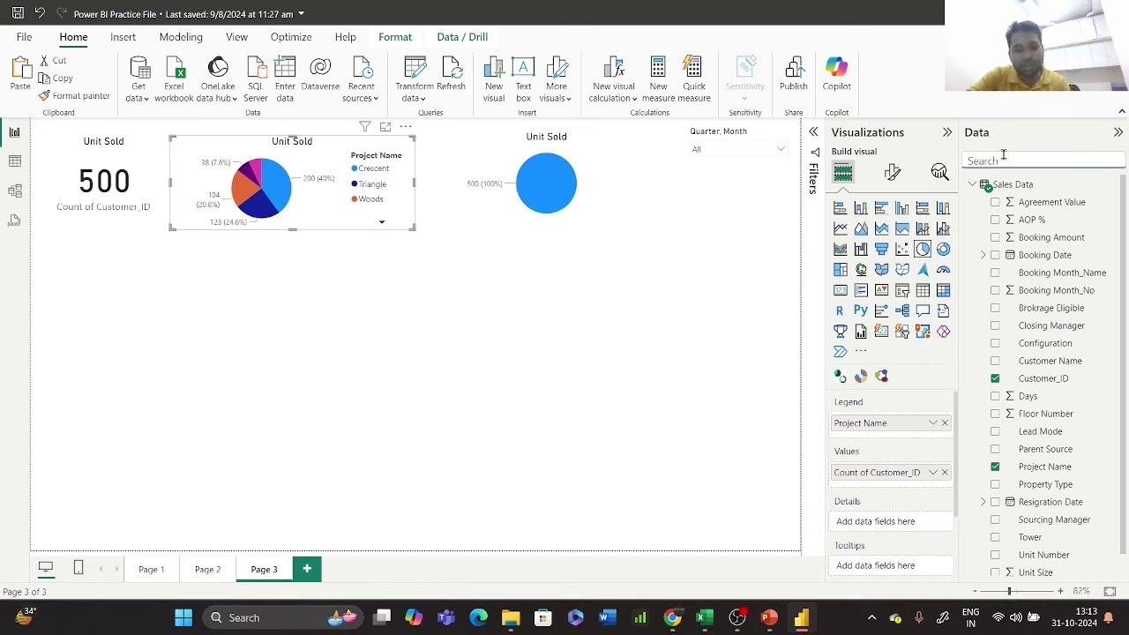
type("tower")
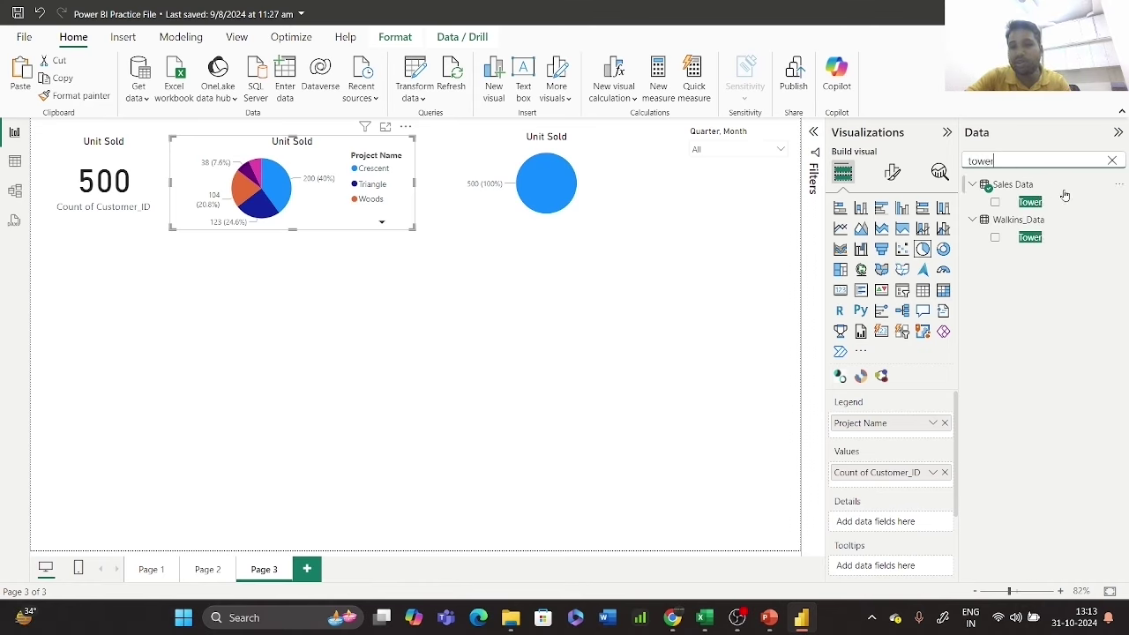
left_click_drag(1030, 202, 898, 424)
left_click(945, 422)
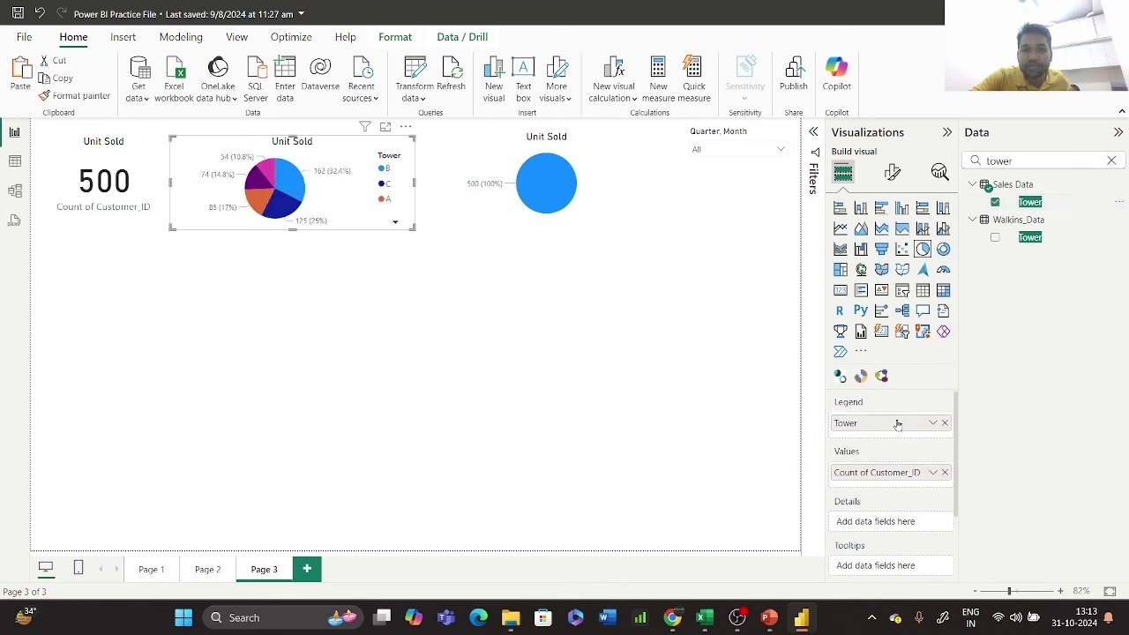
left_click(945, 424)
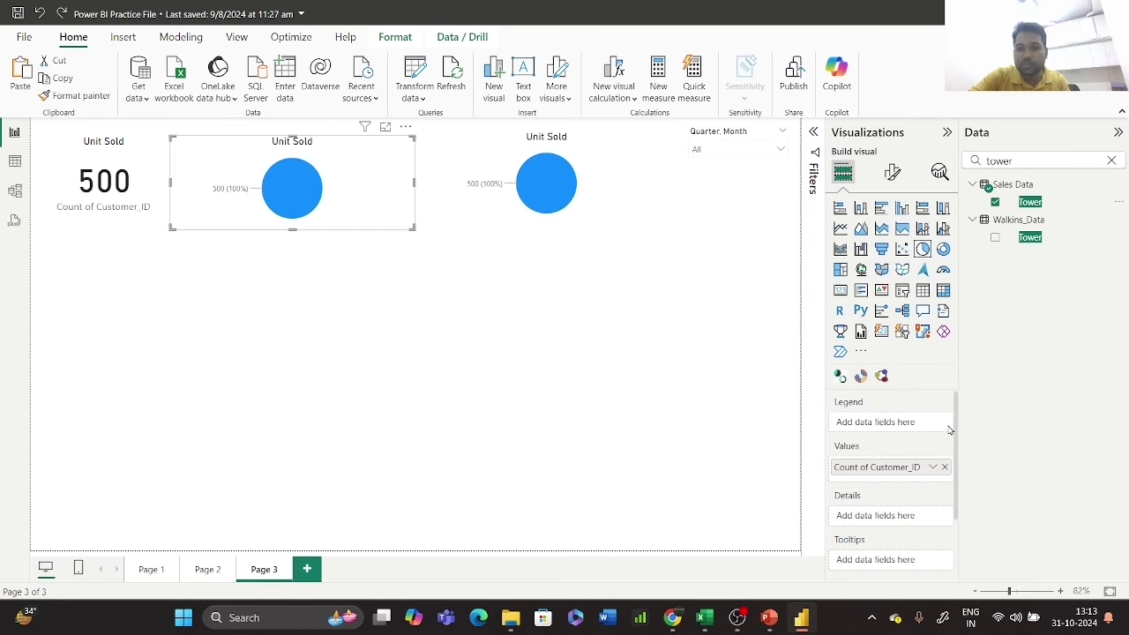
key("ctrl+z")
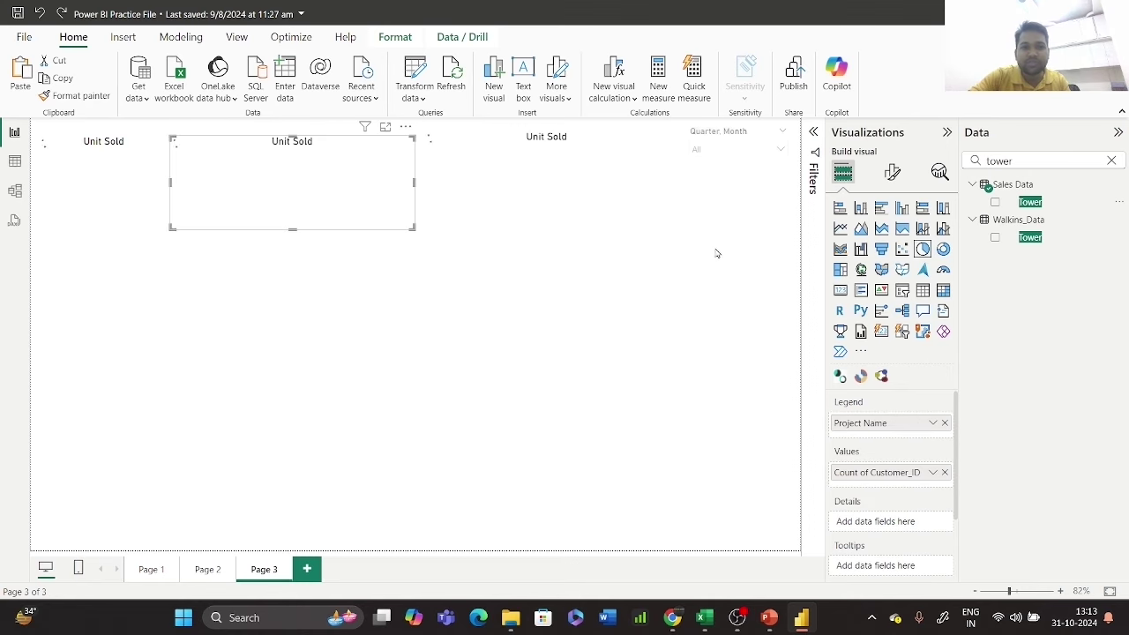
left_click(496, 153)
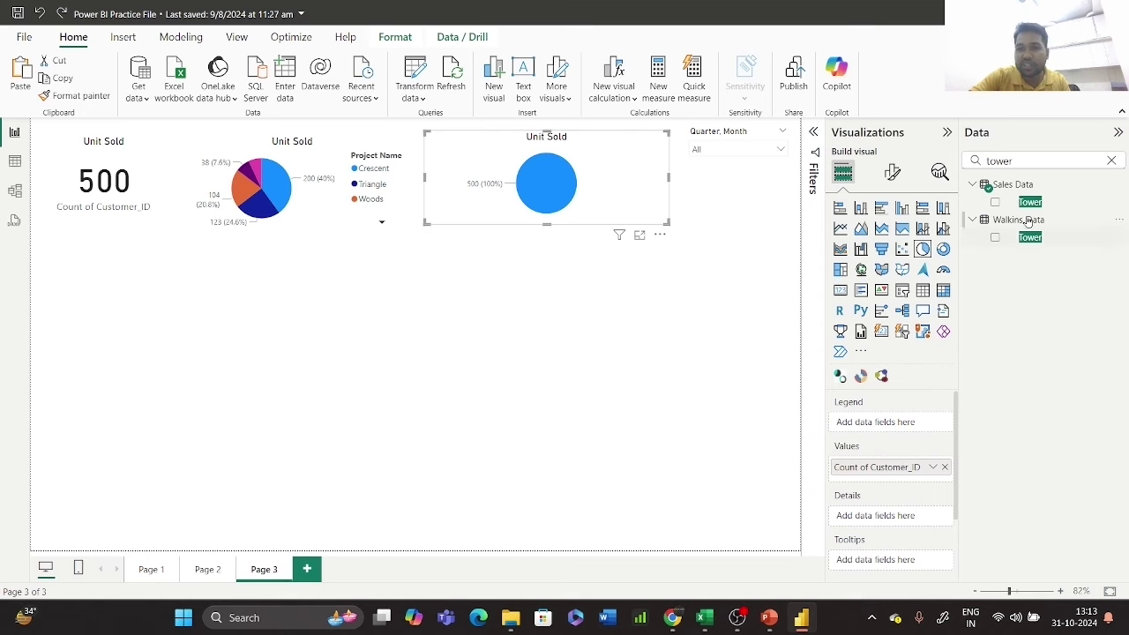
- Split the right pie by Tower (A–E), make it taller, and place a copy below the card
left_click_drag(1031, 202, 903, 427)
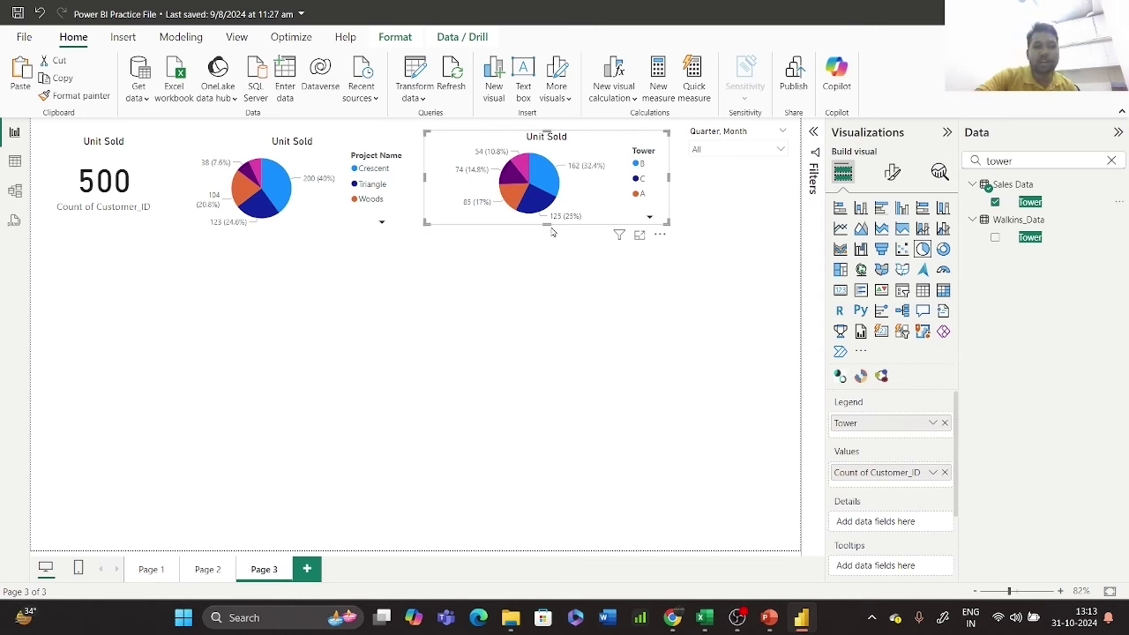
left_click_drag(547, 225, 551, 282)
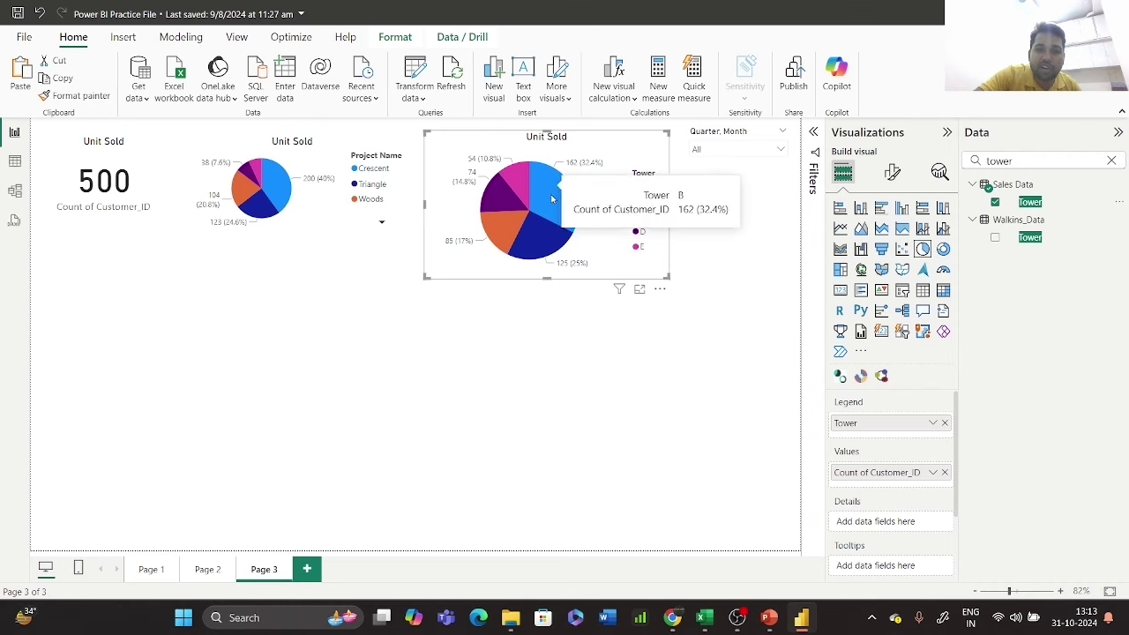
mouse_move(549, 251)
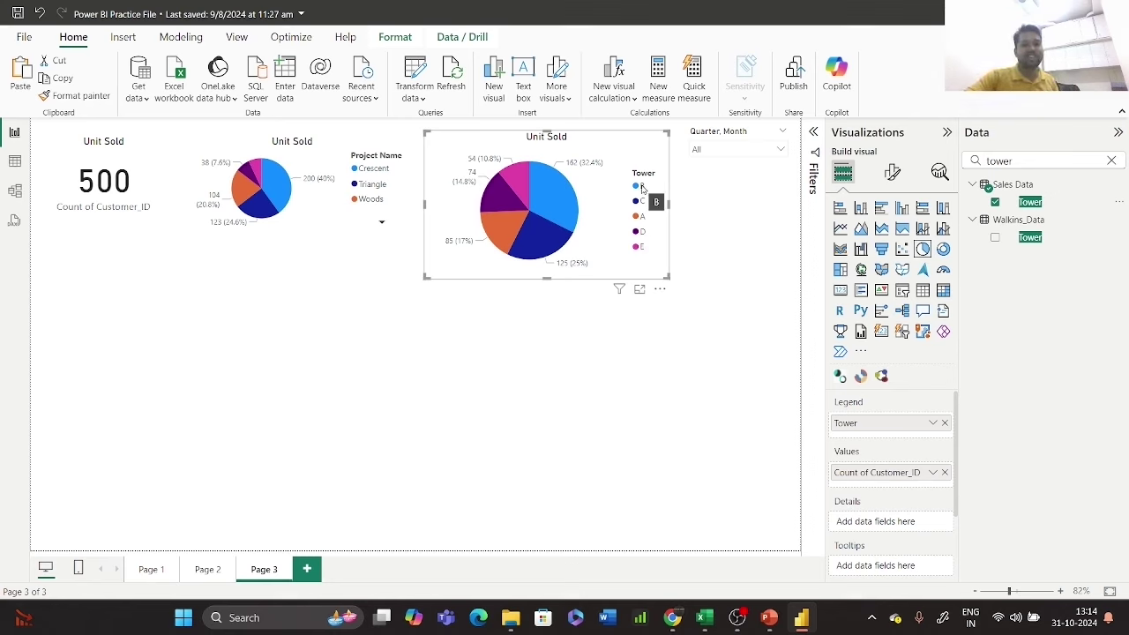
left_click_drag(596, 150, 595, 146)
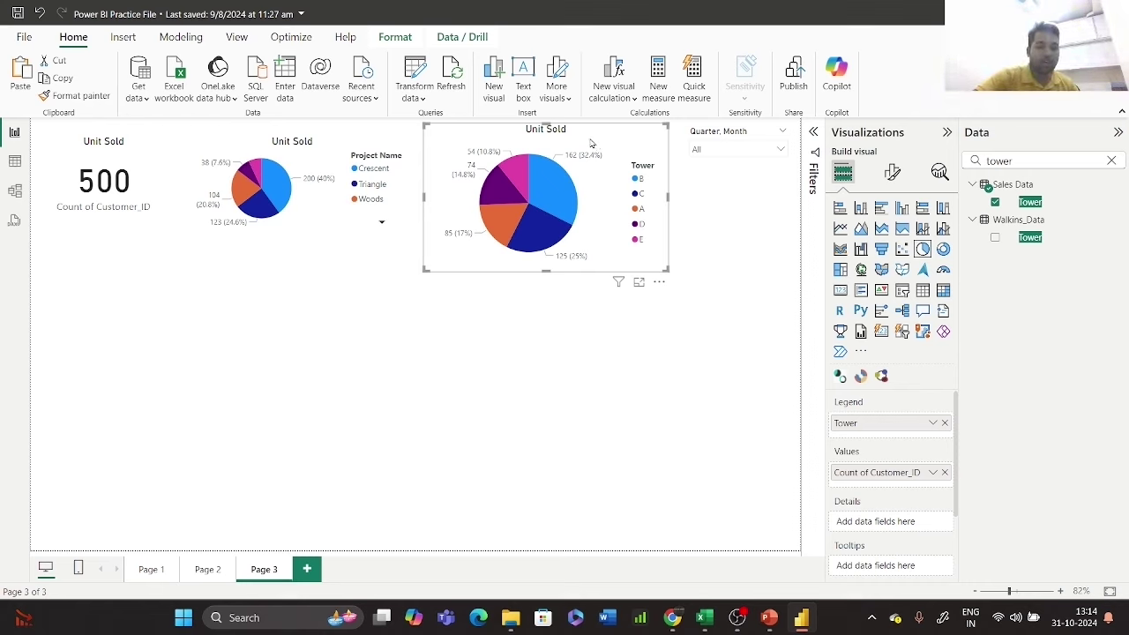
left_click_drag(591, 143, 198, 261)
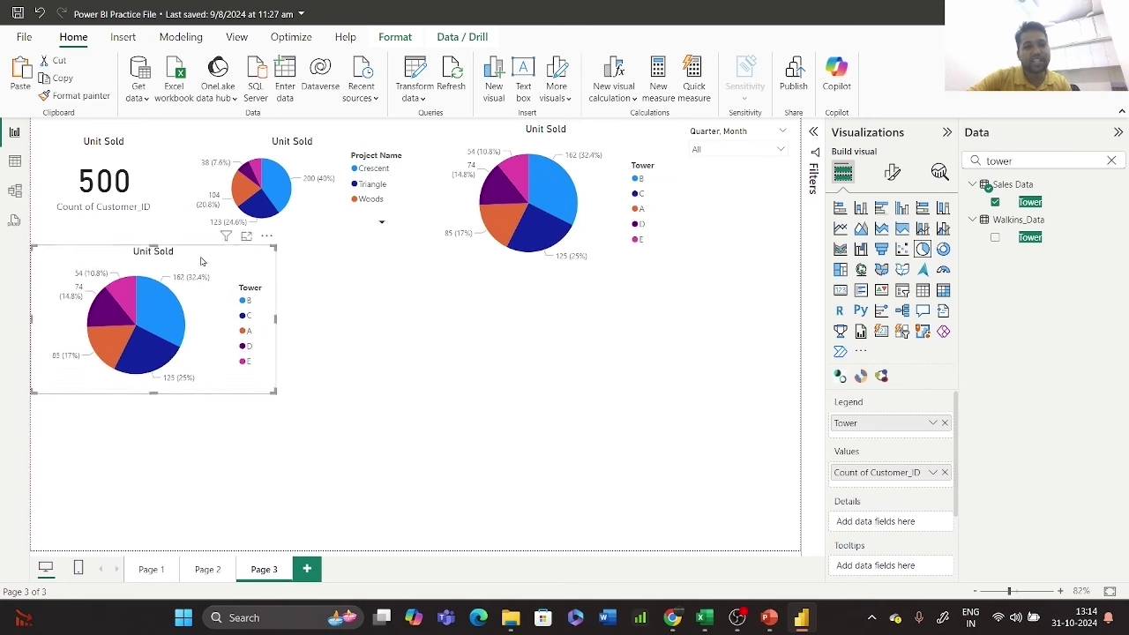
- Clear the field search, swap Tower for Lead Mode in the copy's legend, and enlarge that pie
left_click(1112, 161)
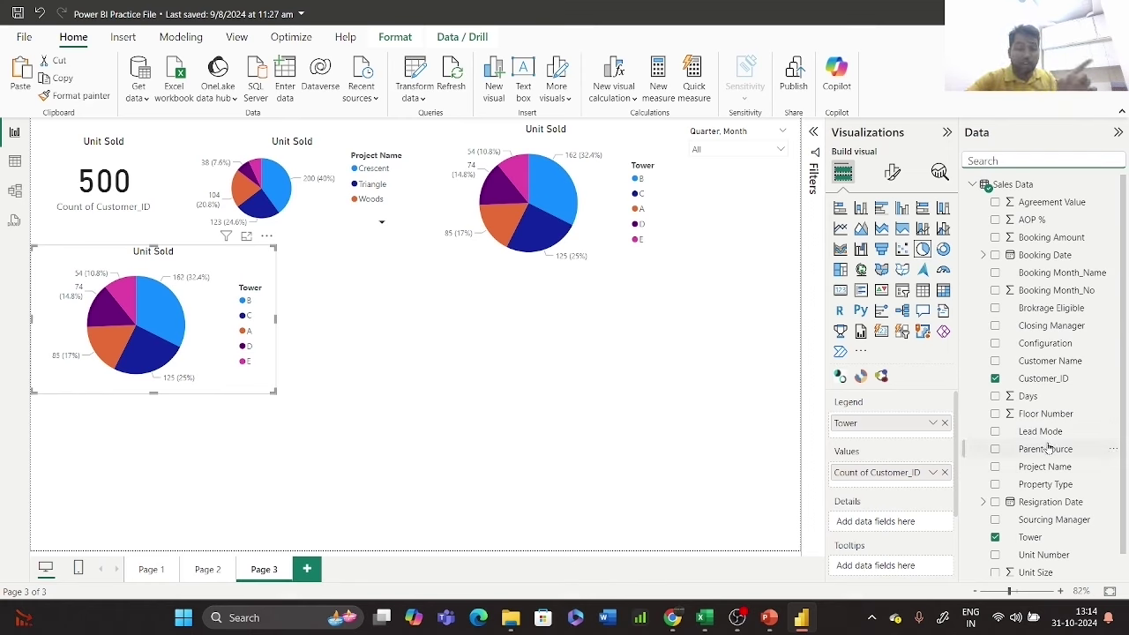
left_click(944, 423)
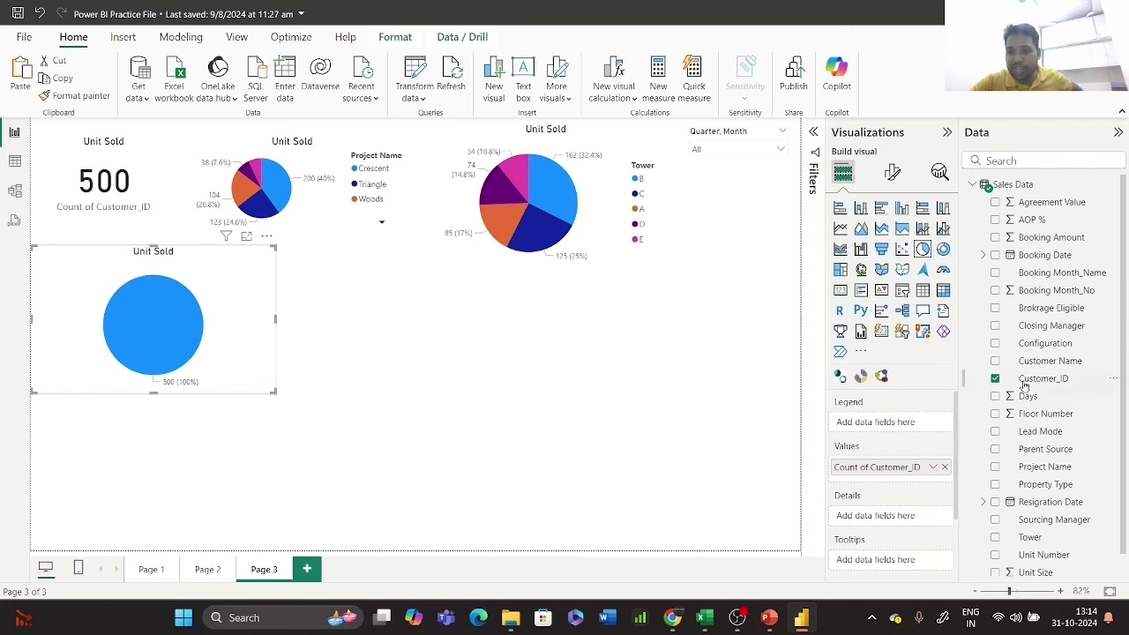
left_click(996, 432)
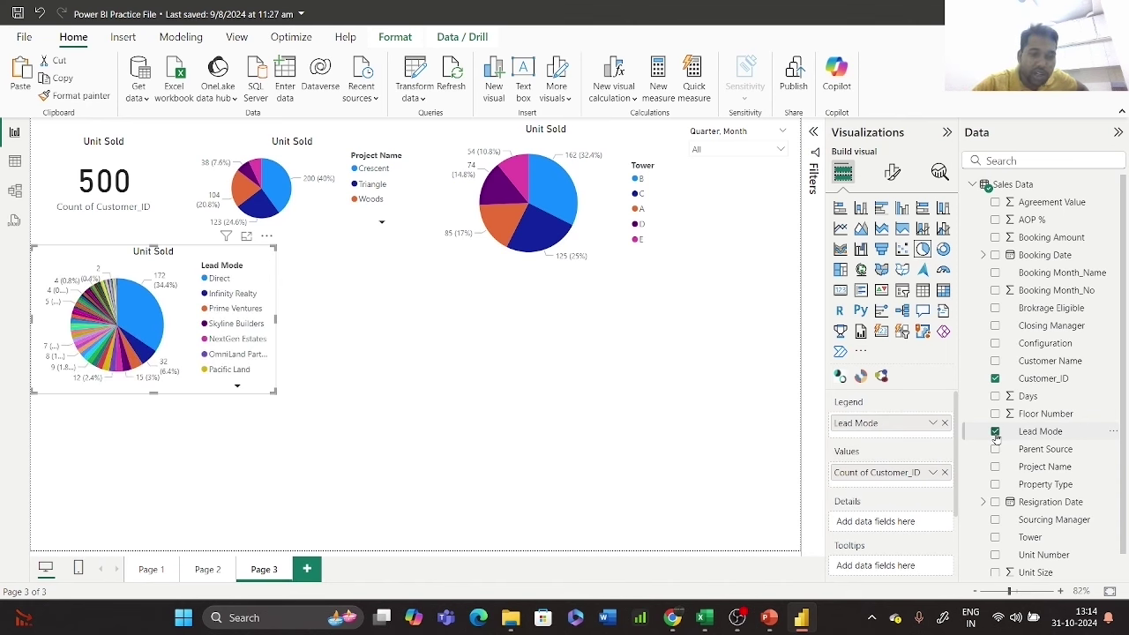
left_click_drag(153, 390, 151, 490)
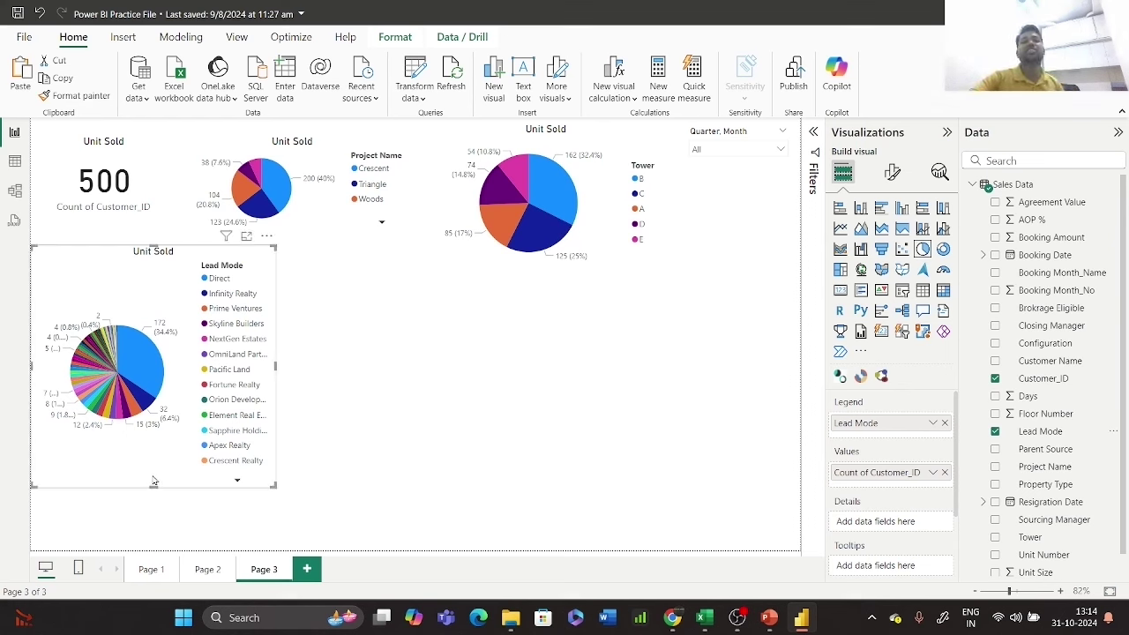
left_click_drag(275, 367, 459, 409)
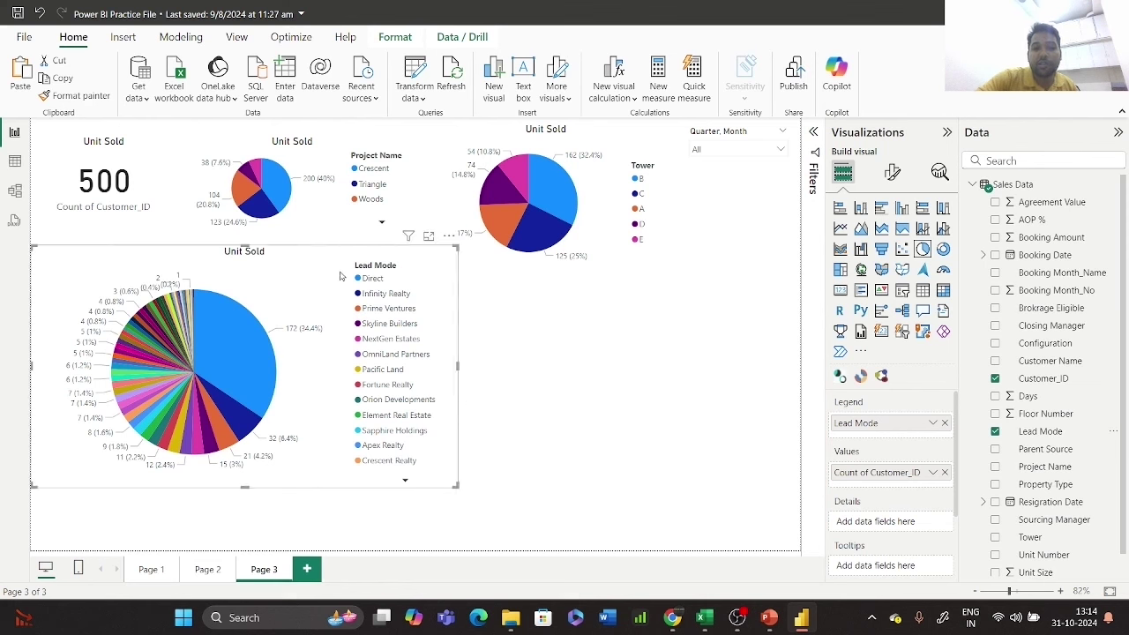
left_click_drag(302, 268, 296, 273)
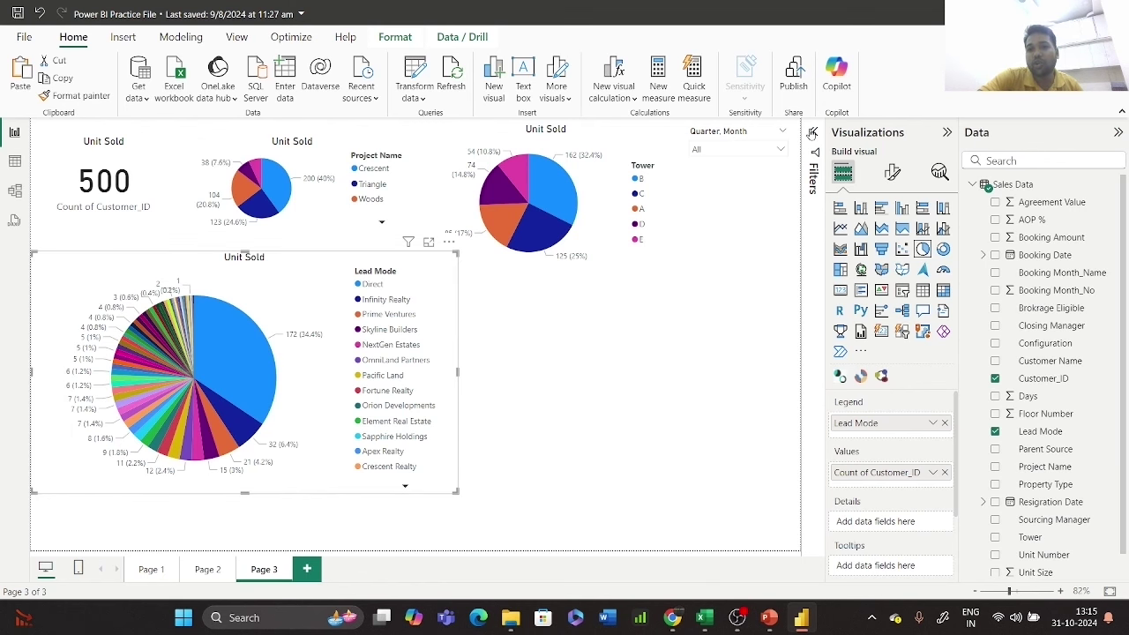
- Filter the Lead Mode pie to exclude Direct, found by searching 'di' in the Lead Mode filter
left_click(812, 132)
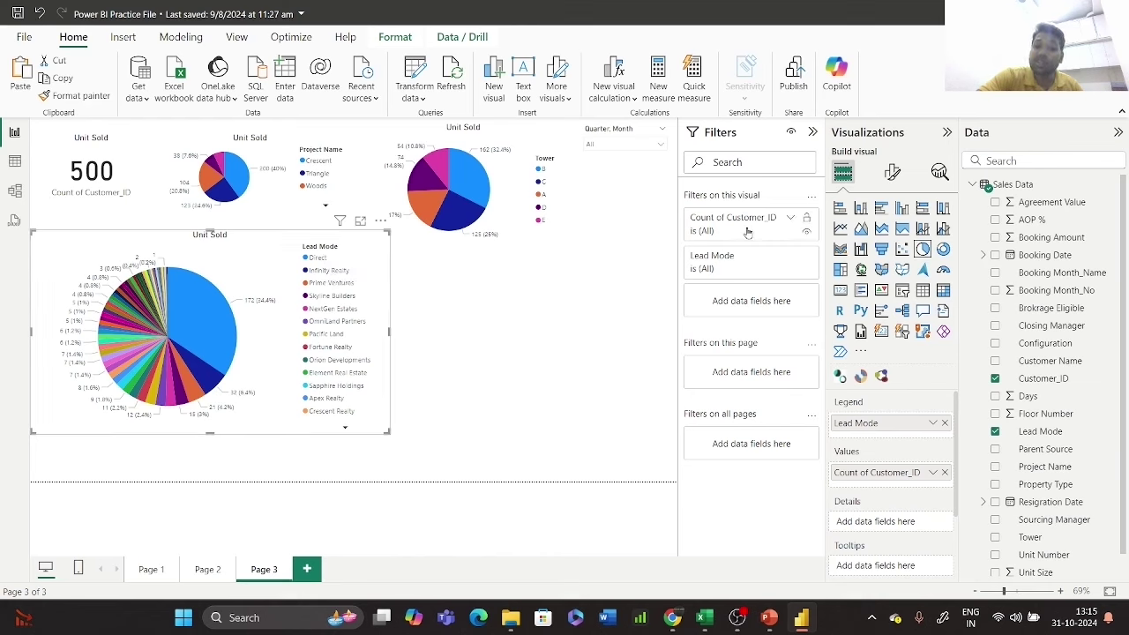
left_click(788, 258)
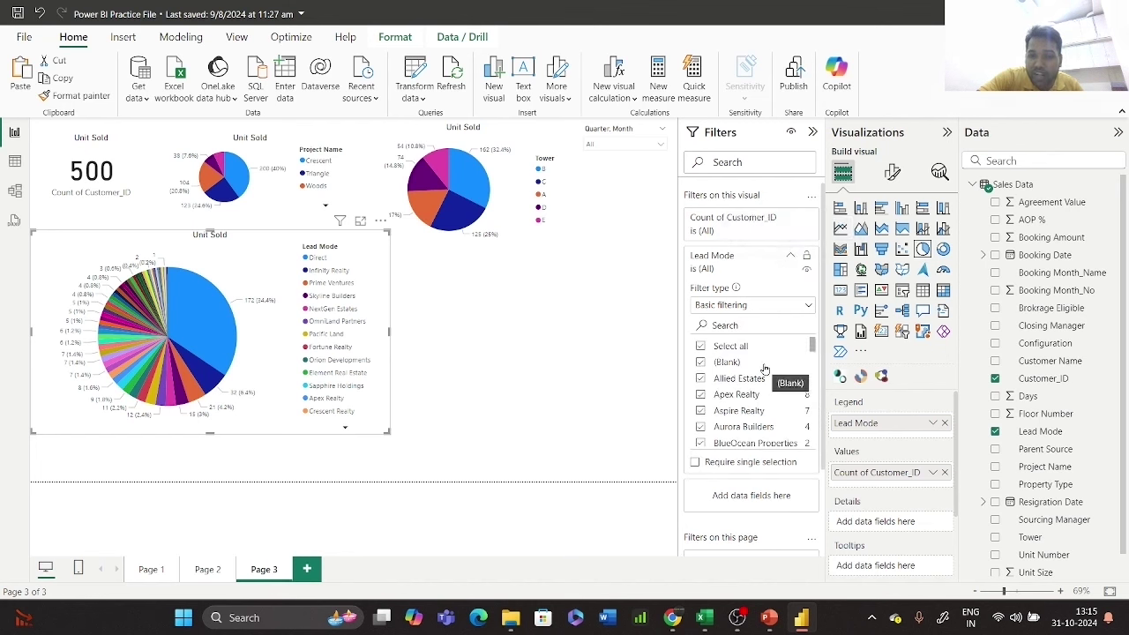
scroll(770, 411, "down", 15)
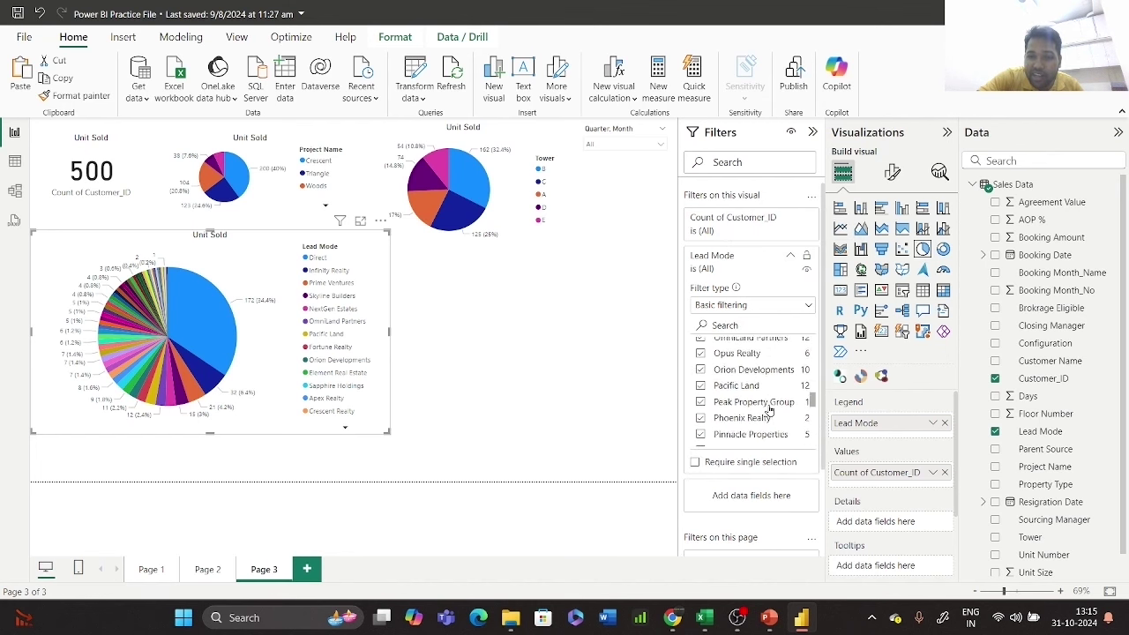
left_click(729, 325)
type("di")
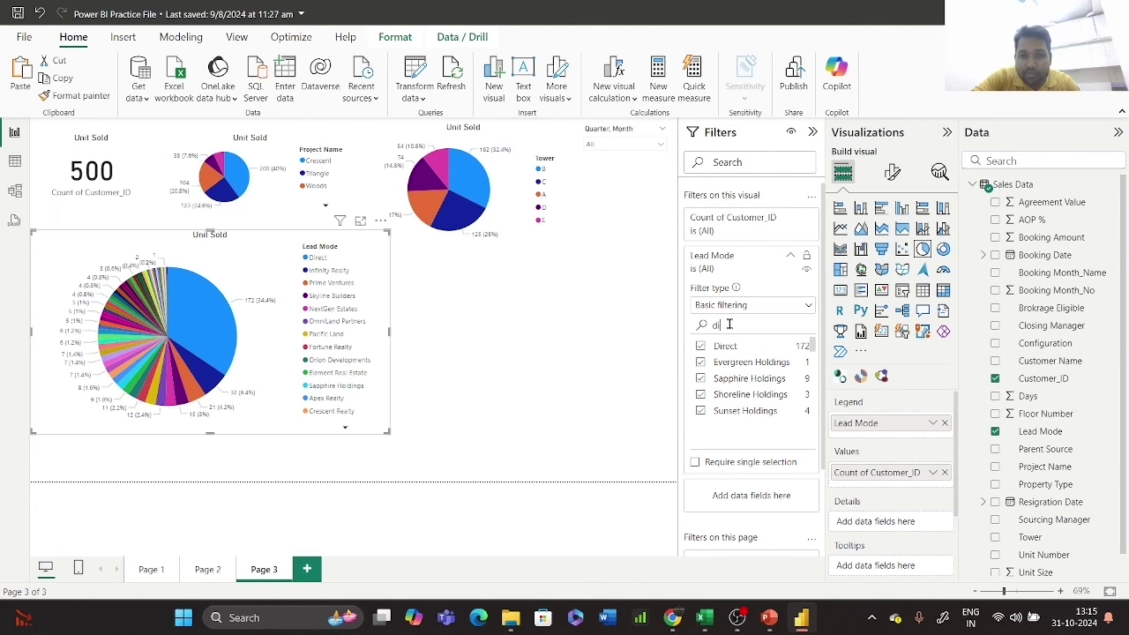
left_click(700, 346)
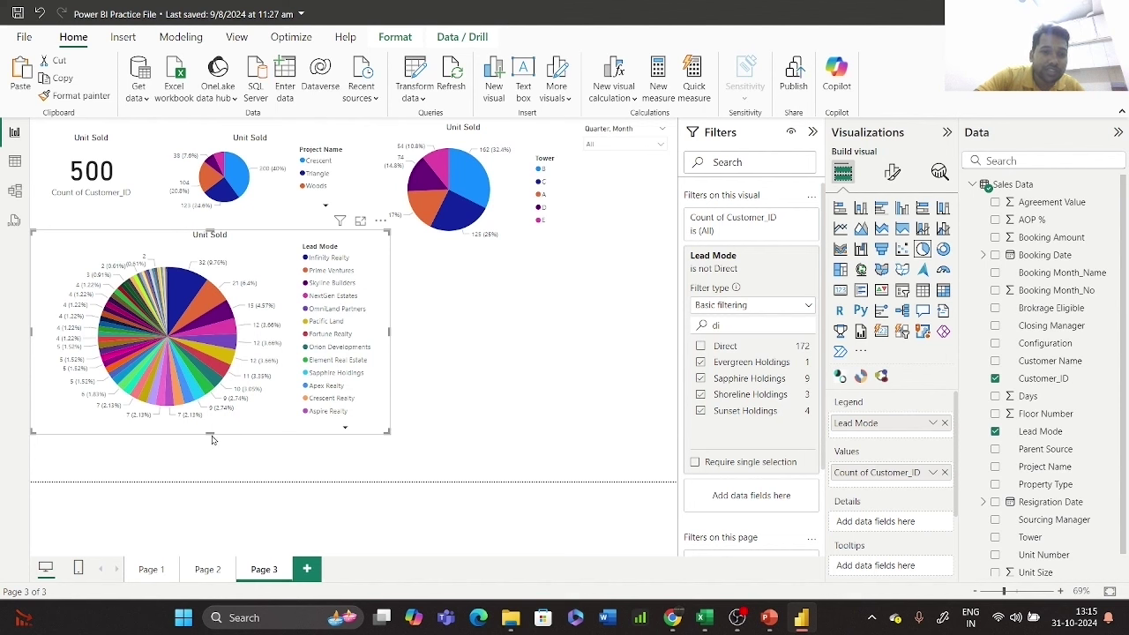
- Make the Lead Mode pie taller again and copy it with Ctrl+C
left_click_drag(210, 435, 211, 477)
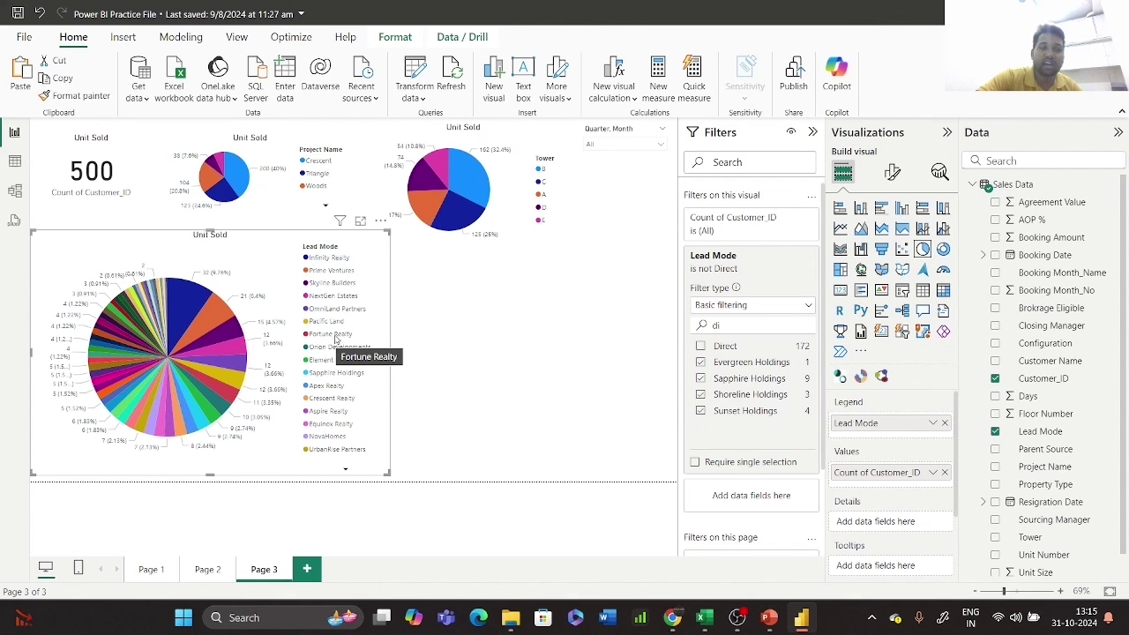
left_click(430, 302)
left_click(382, 407)
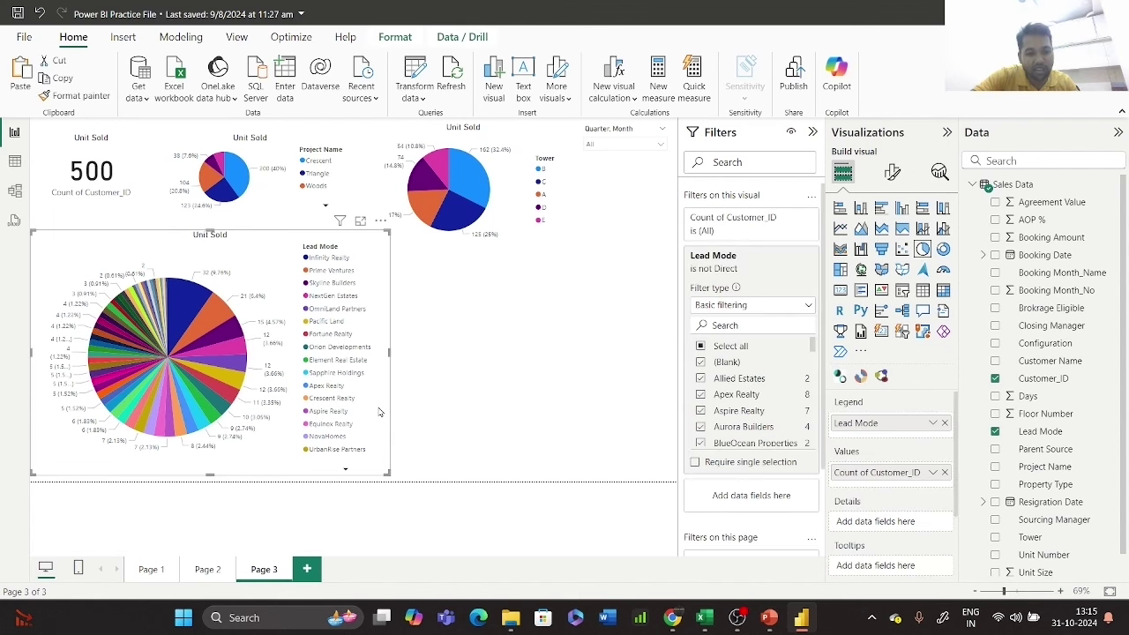
key("ctrl+c")
- Paste the pie copy, shrink it, and remove its Lead Mode legend and Count of Customer_ID values
key("ctrl+v")
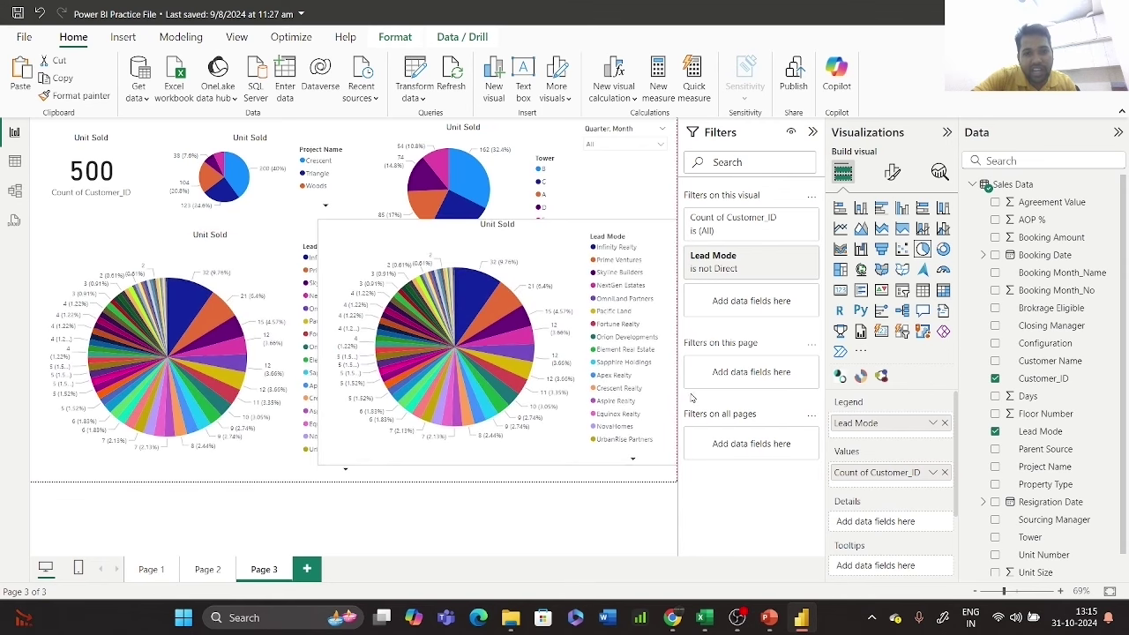
left_click_drag(320, 228, 411, 278)
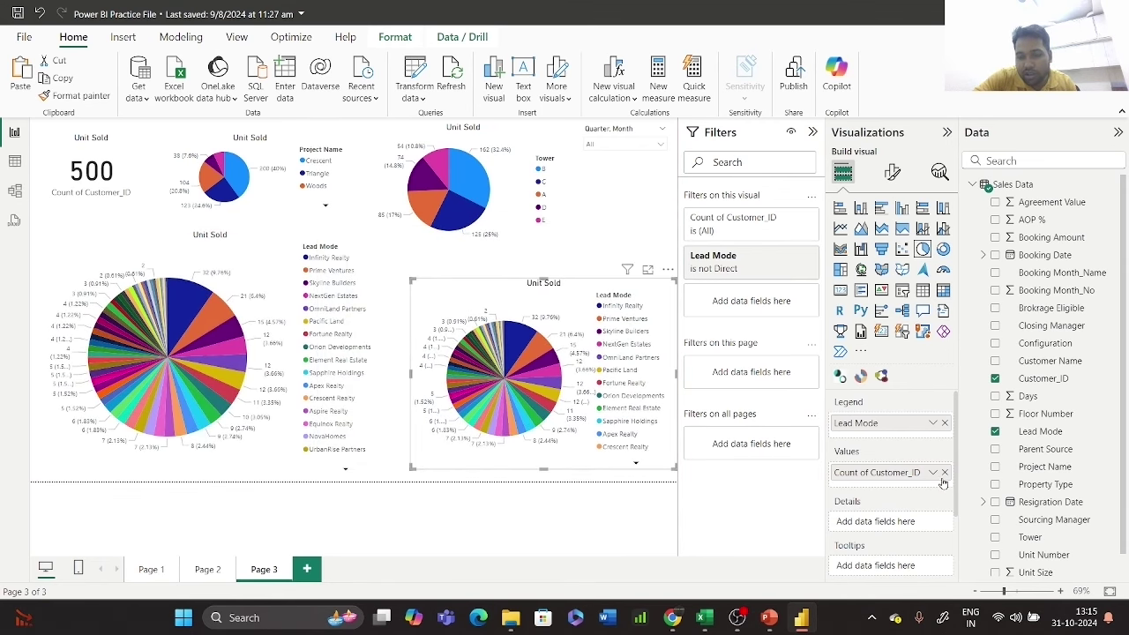
left_click(945, 424)
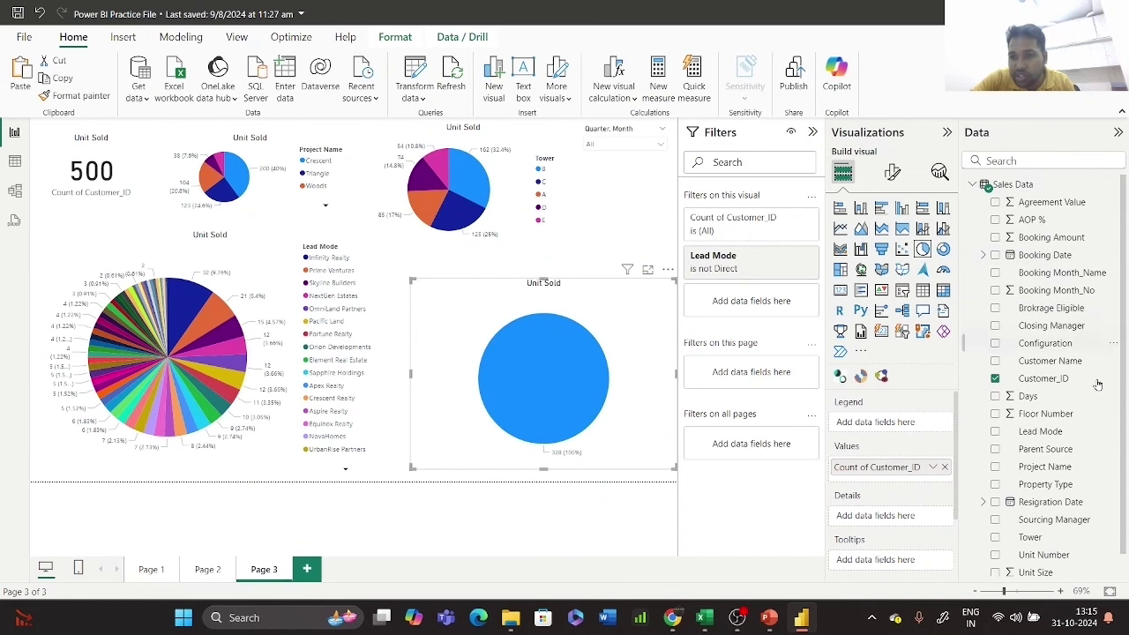
scroll(1075, 357, "down", 1)
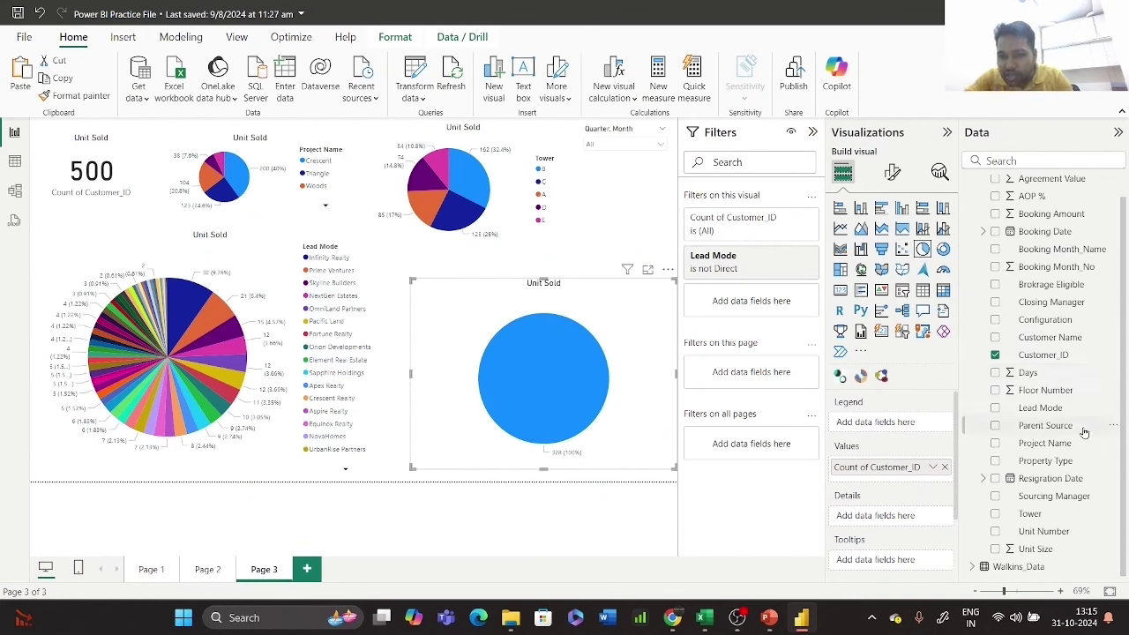
scroll(1078, 429, "up", 1)
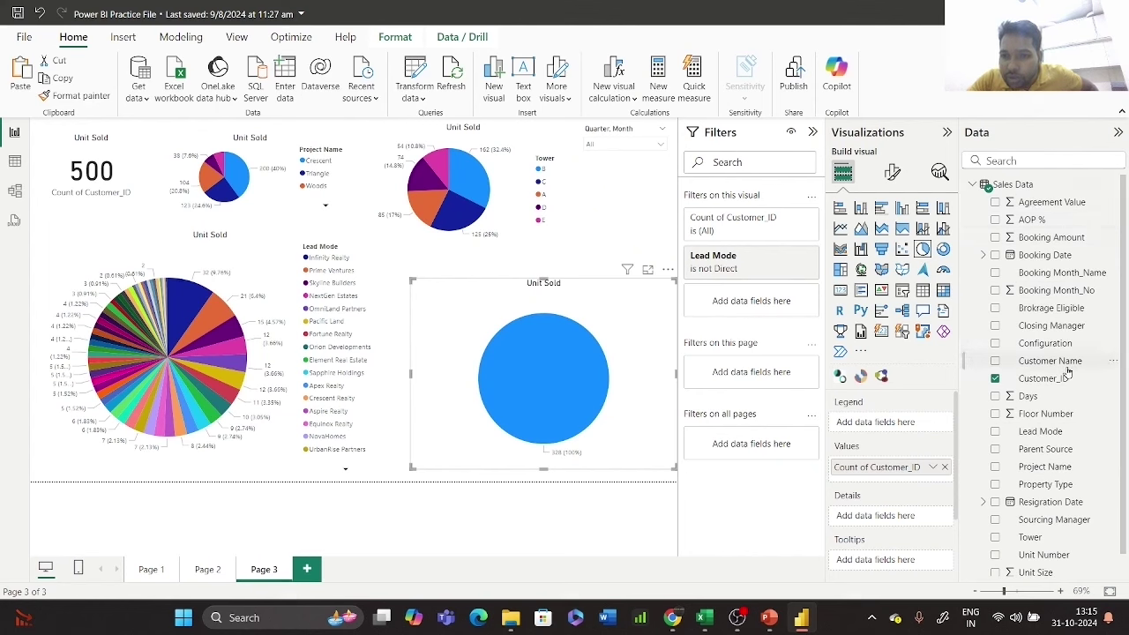
left_click_drag(1044, 432, 919, 432)
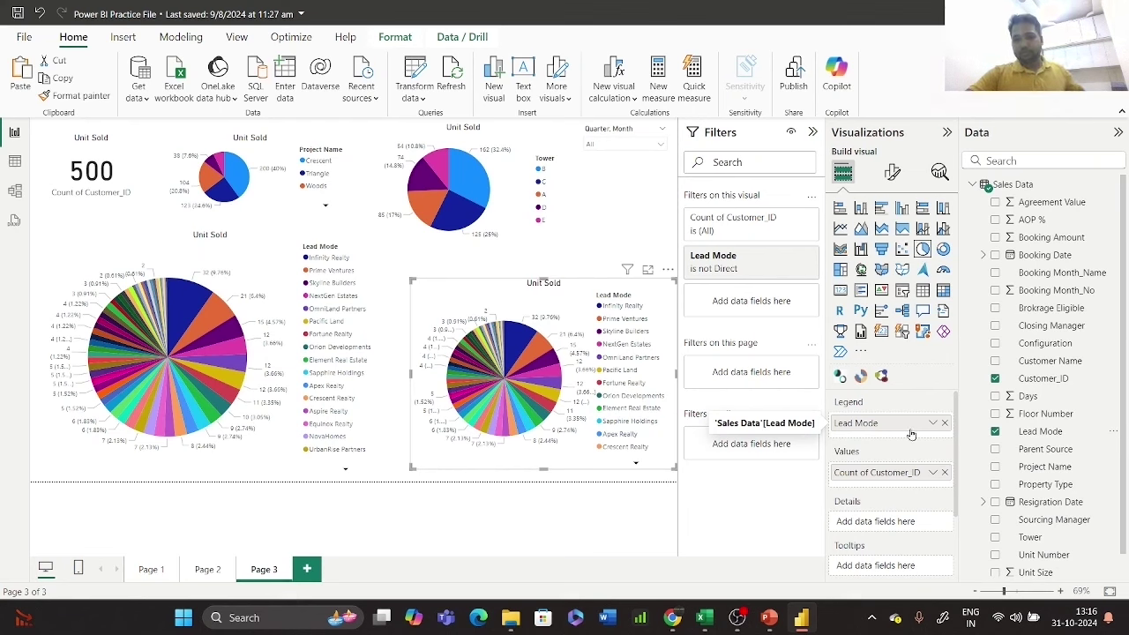
left_click(945, 423)
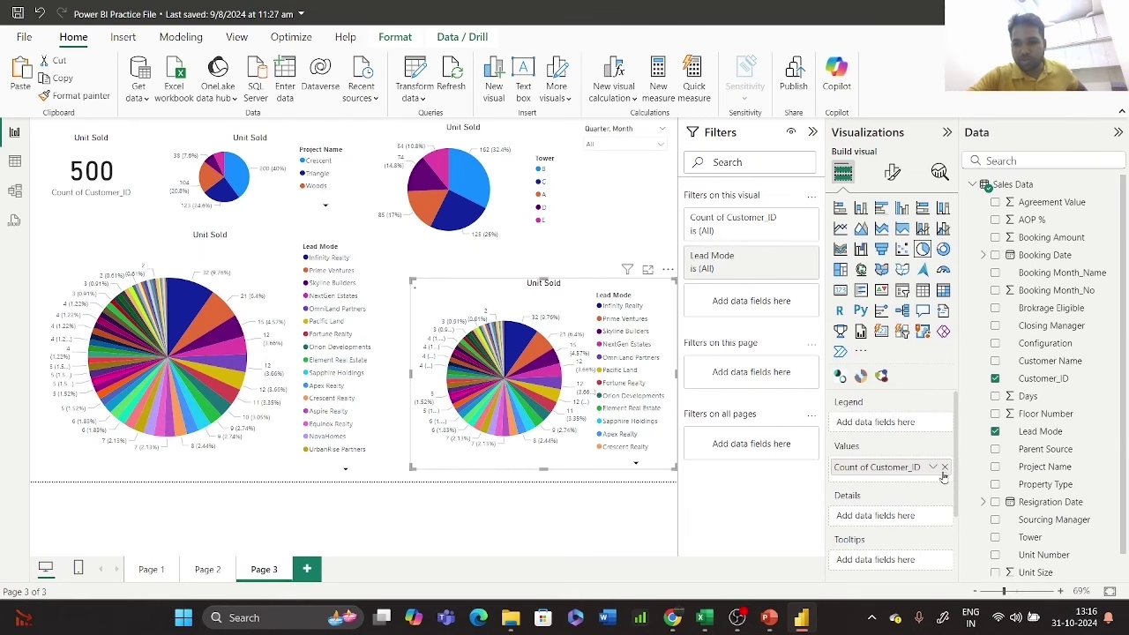
left_click(945, 472)
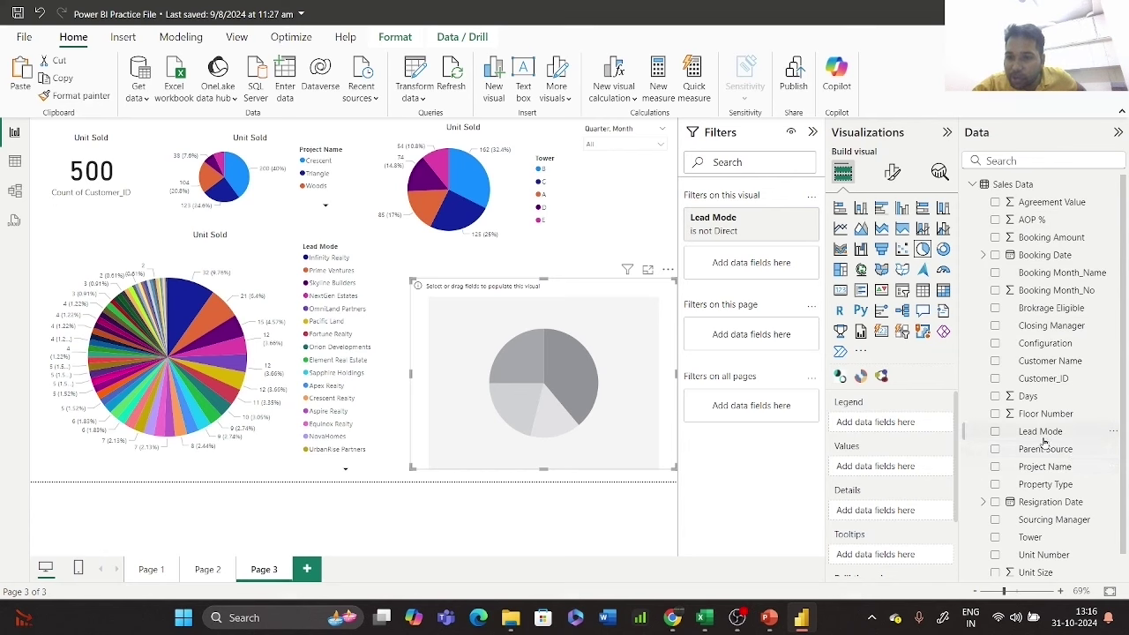
- Make the empty visual a taller clustered bar chart counting Customer_ID by Lead Mode, then clear Lead Mode
left_click(879, 210)
left_click_drag(1041, 431, 909, 467)
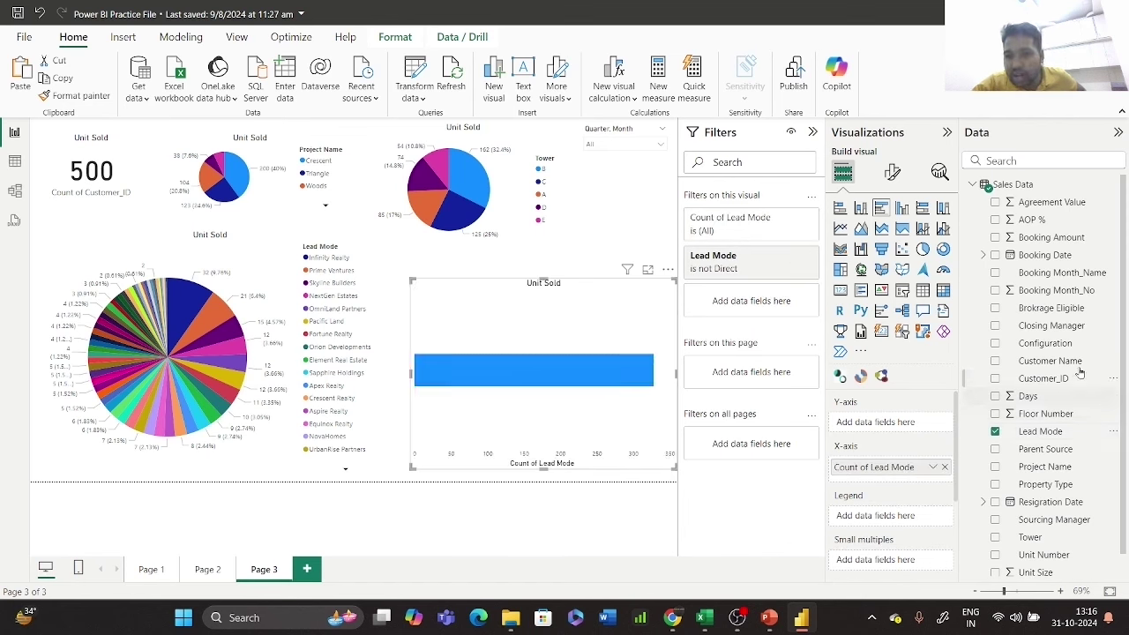
left_click_drag(1066, 380, 929, 426)
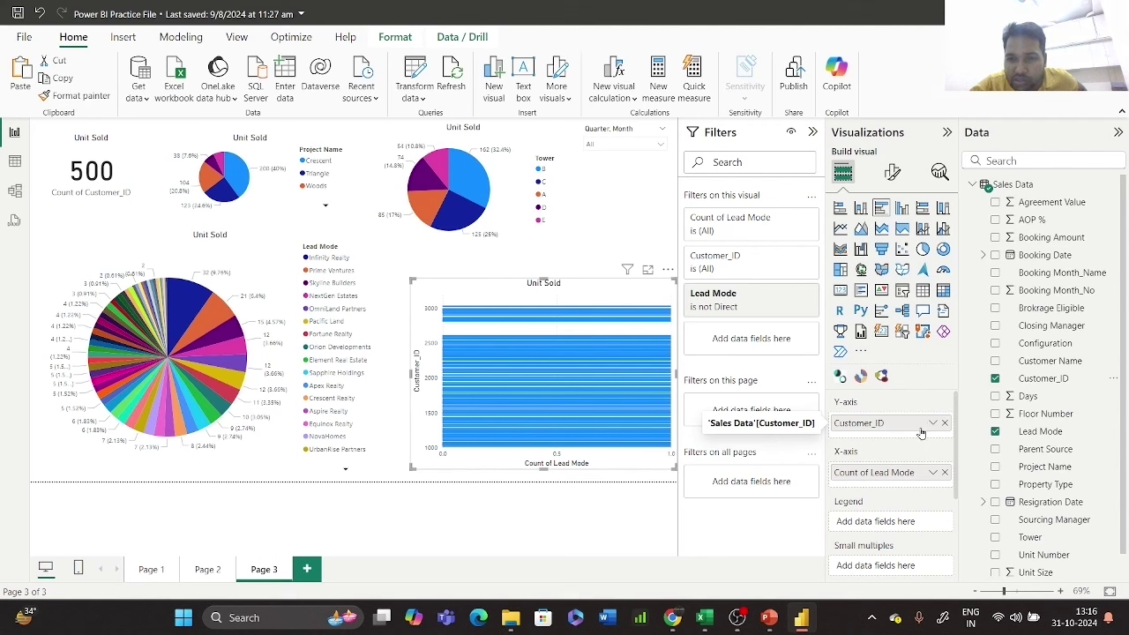
left_click(945, 423)
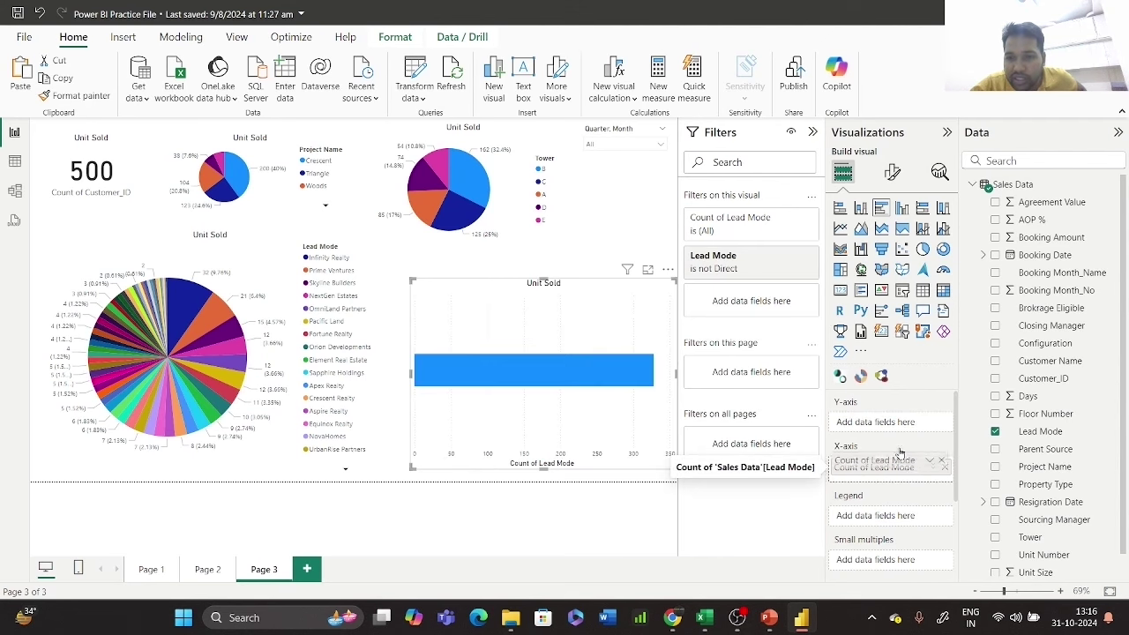
left_click_drag(899, 452, 898, 432)
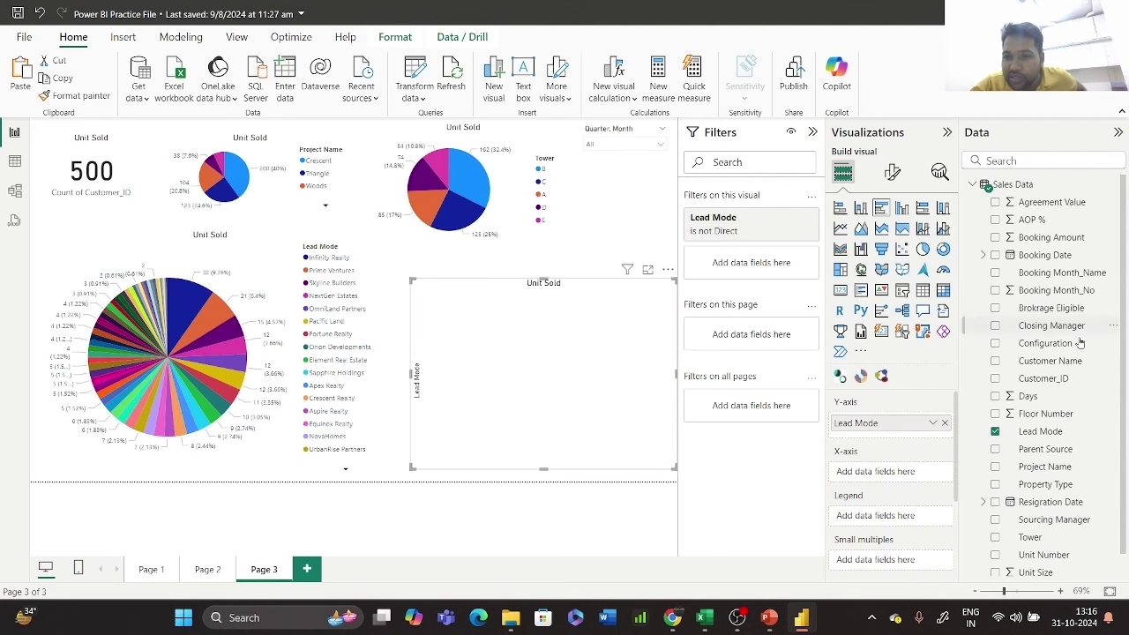
left_click_drag(1059, 380, 919, 477)
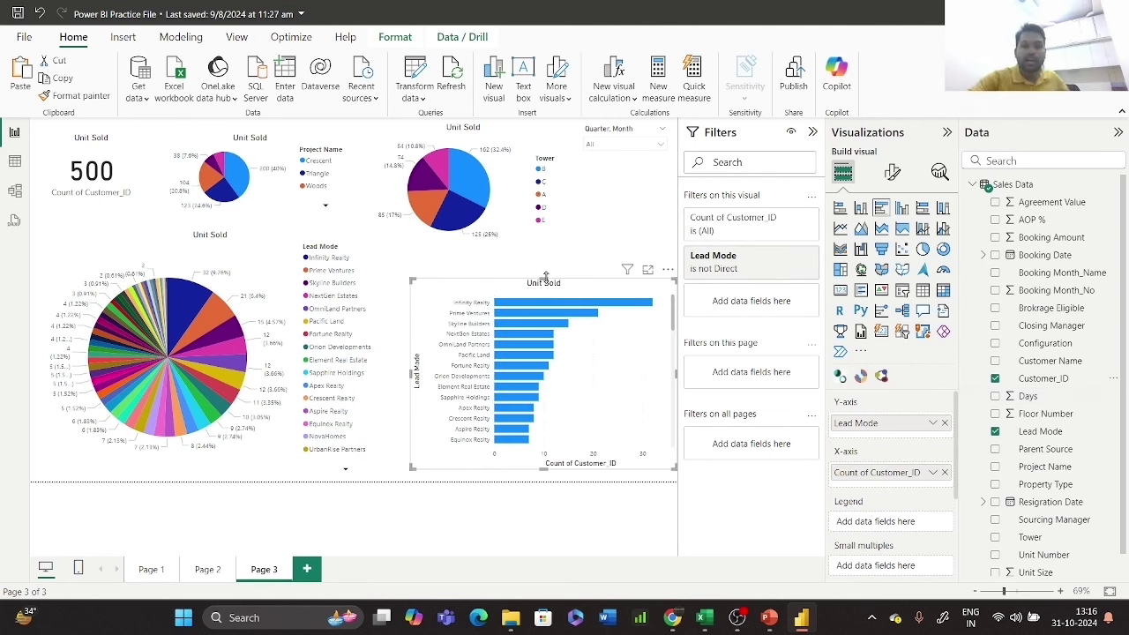
left_click_drag(545, 279, 544, 243)
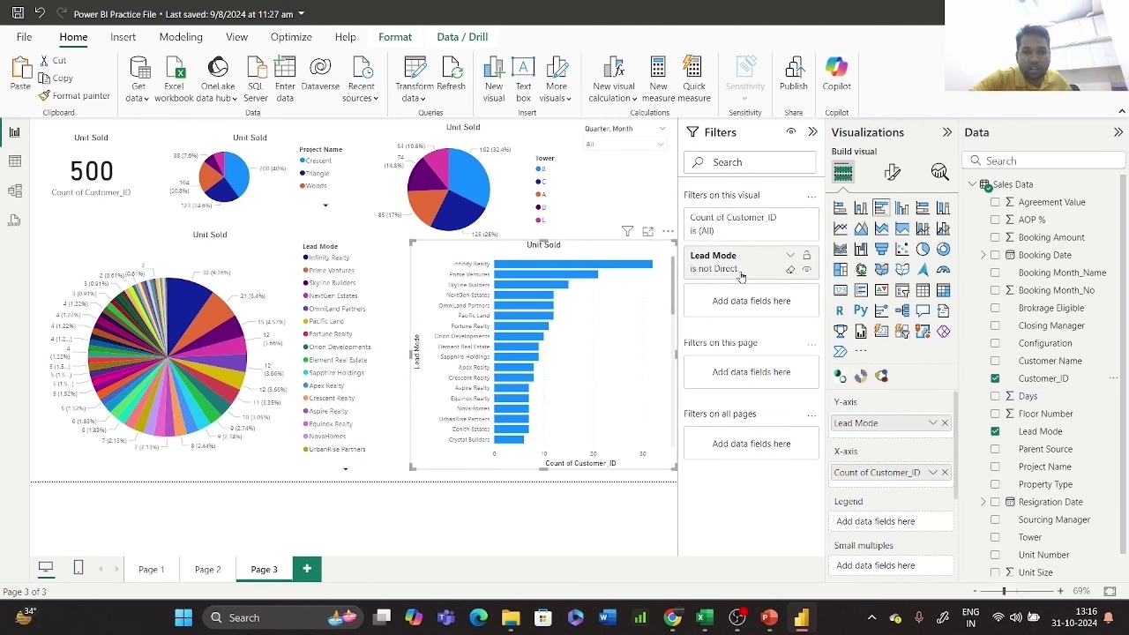
mouse_move(642, 271)
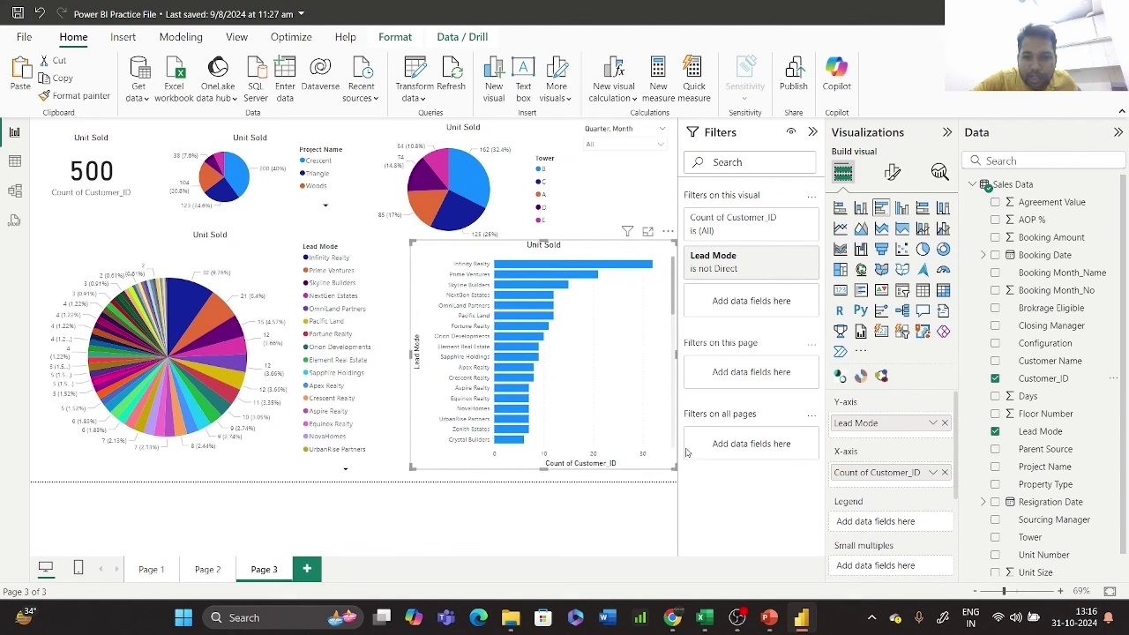
left_click(944, 424)
- Put Parent Source on the bar chart's axis, restore Direct, then move and shrink the chart
left_click_drag(1023, 449, 899, 425)
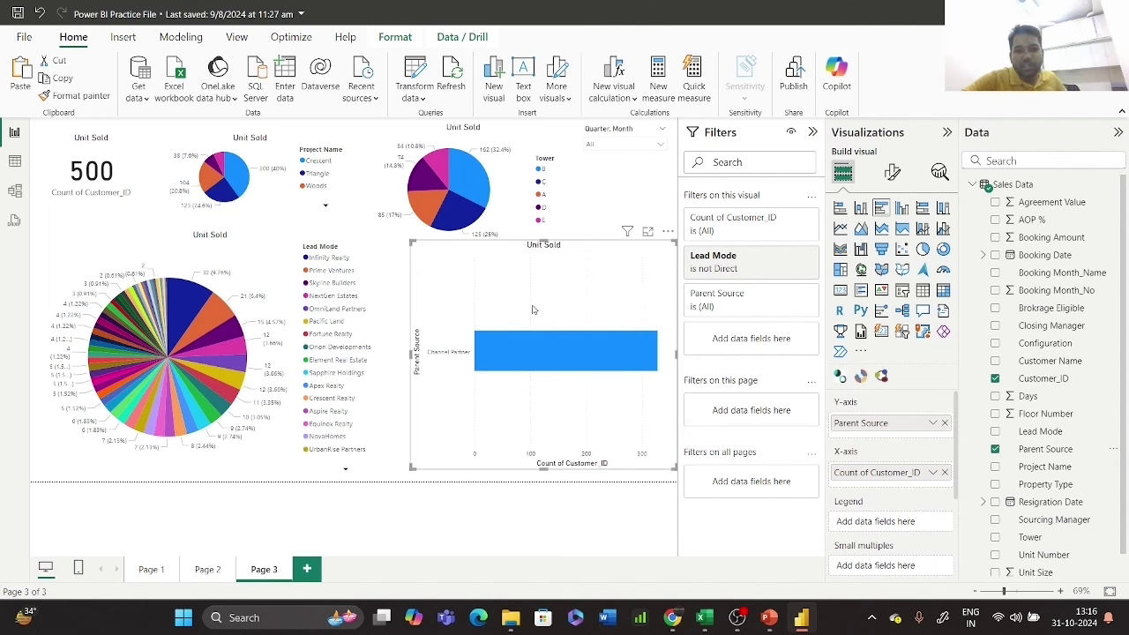
left_click(789, 274)
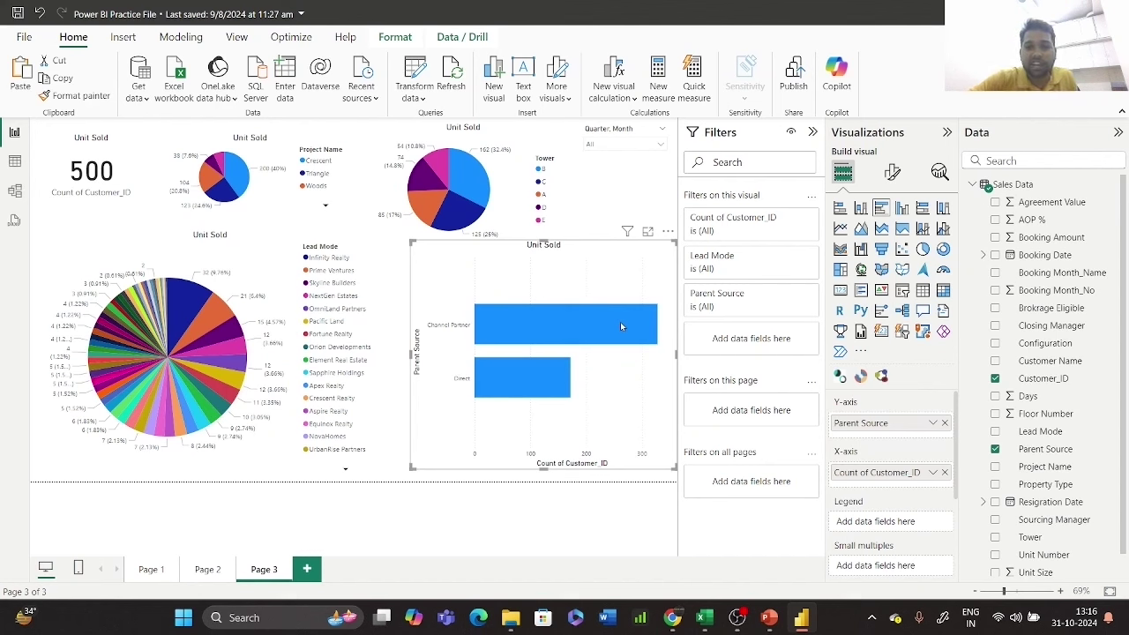
mouse_move(620, 322)
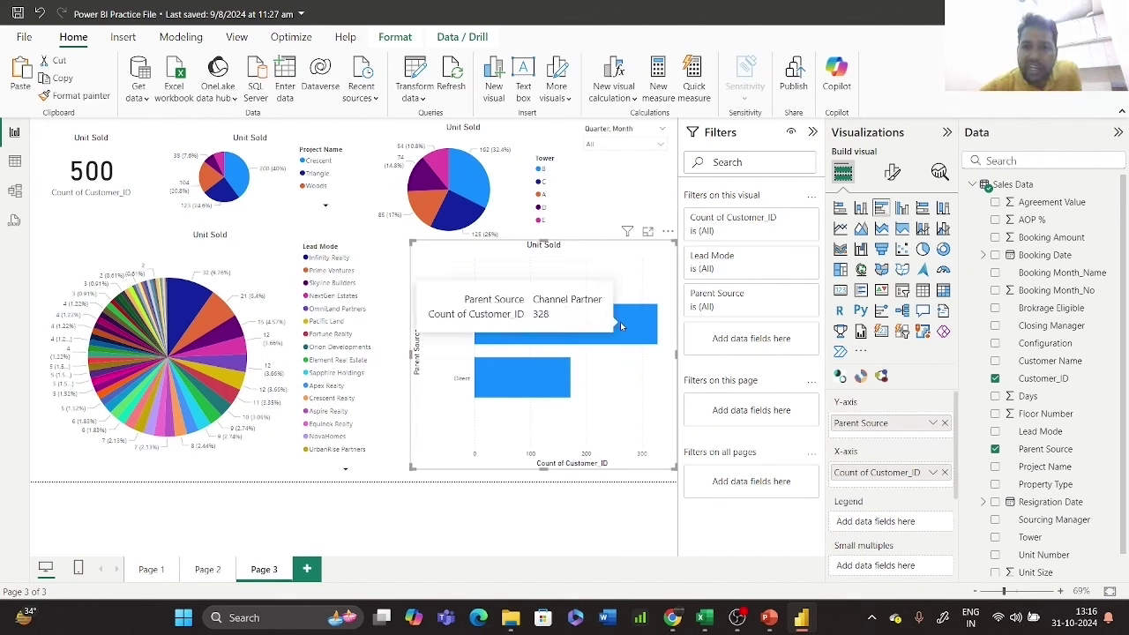
mouse_move(553, 374)
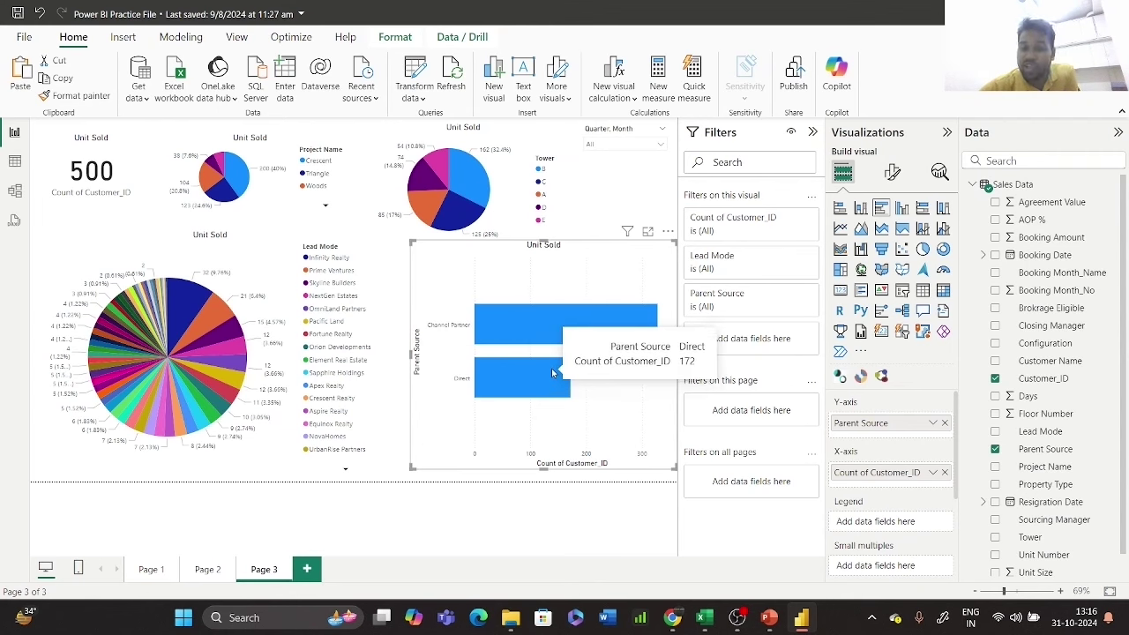
mouse_move(583, 325)
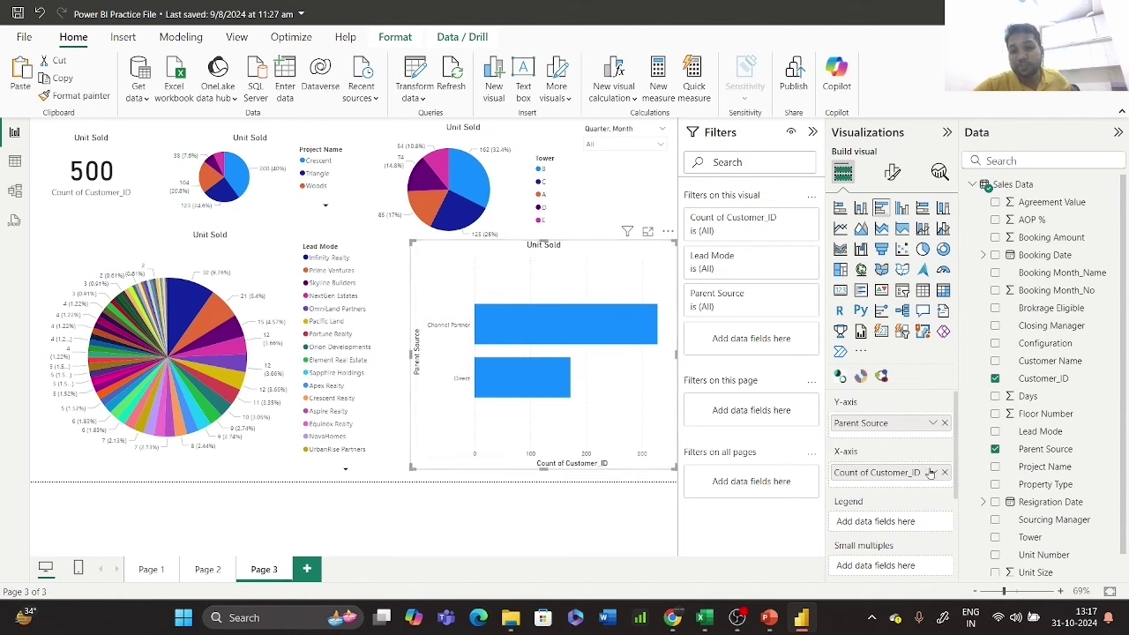
left_click_drag(593, 266, 568, 275)
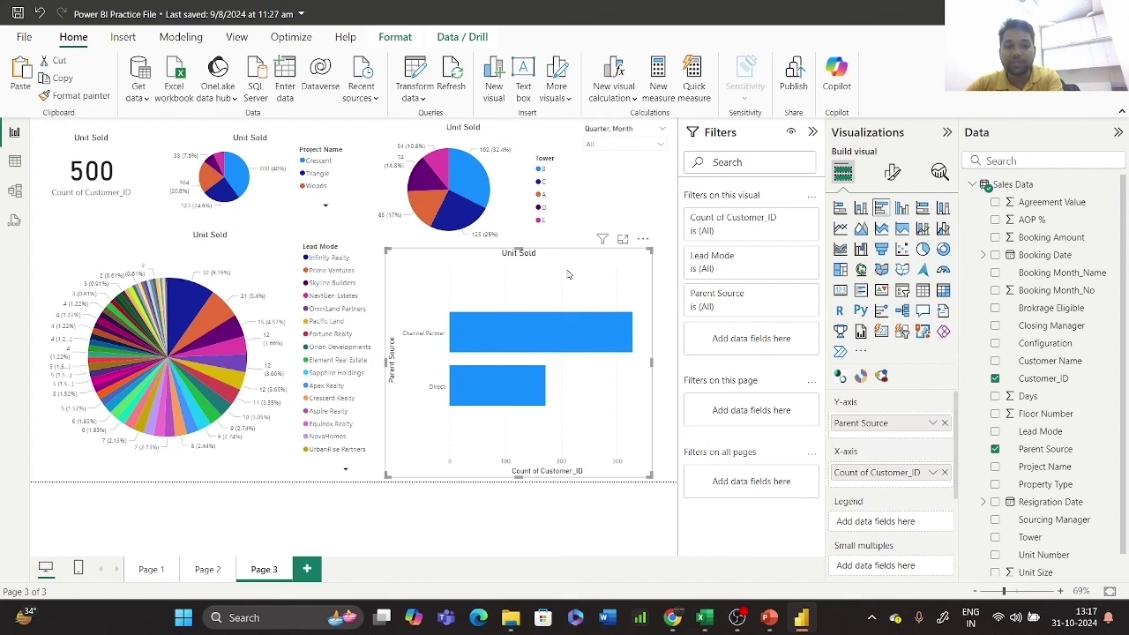
left_click_drag(651, 251, 532, 299)
left_click(596, 355)
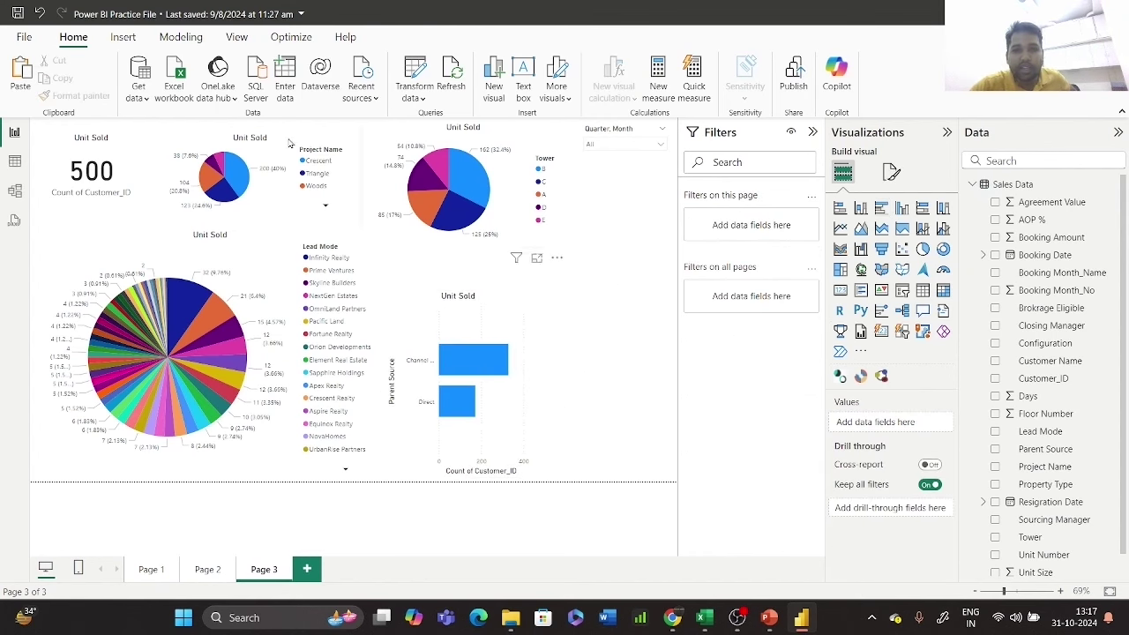
- Duplicate the 500 card, swap its field to Parent Source, and widen the copy
left_click(104, 164)
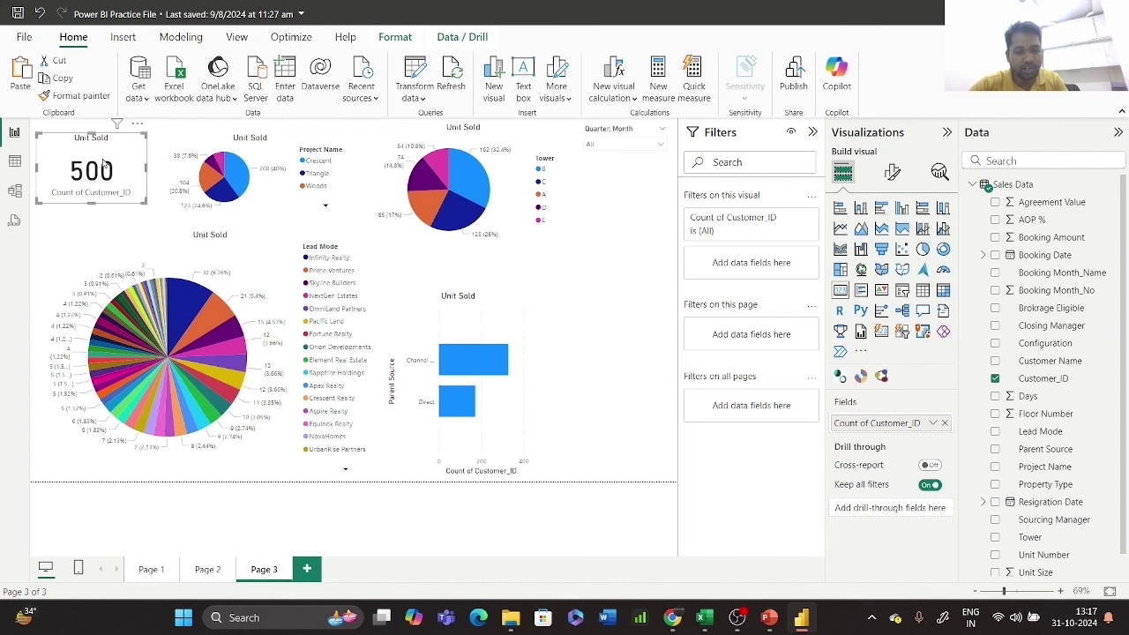
key("ctrl+c")
key("ctrl+v")
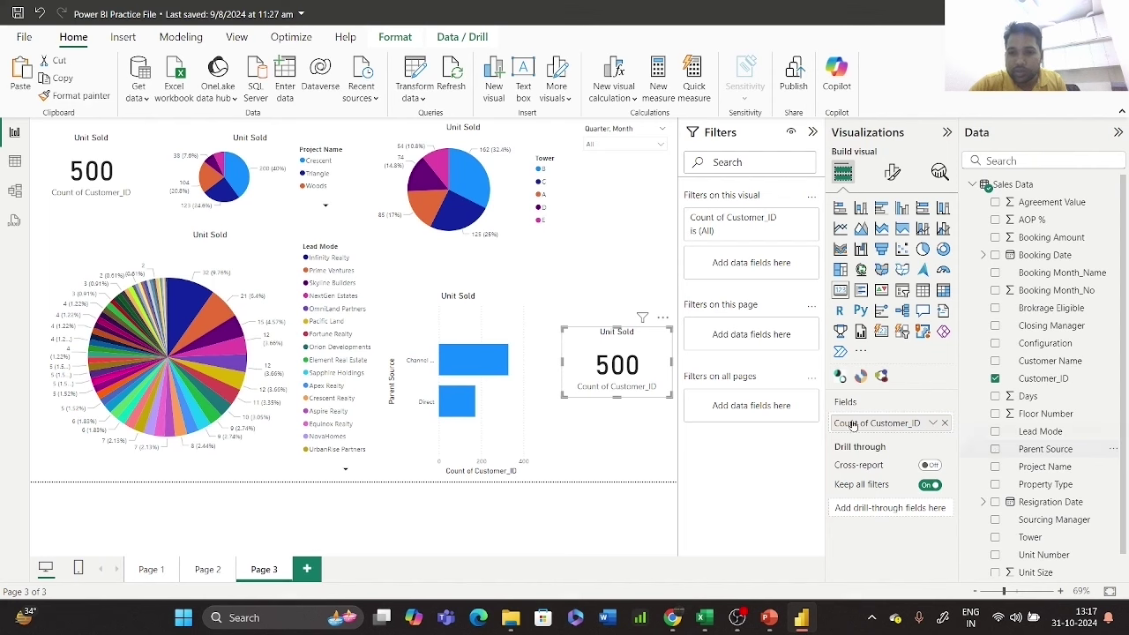
left_click(943, 423)
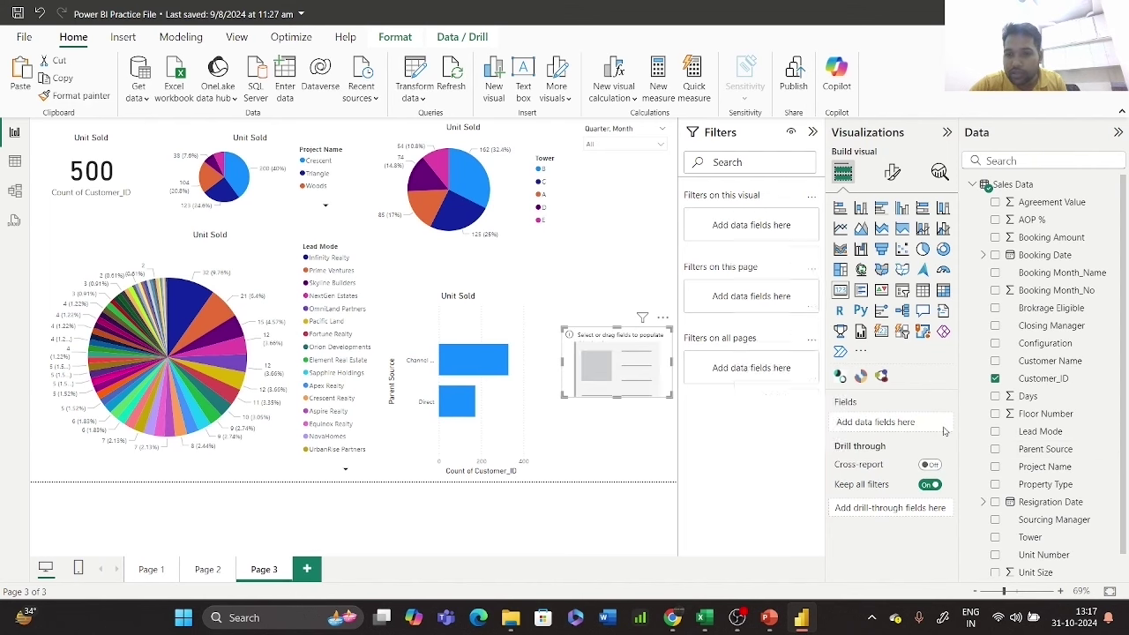
left_click(995, 449)
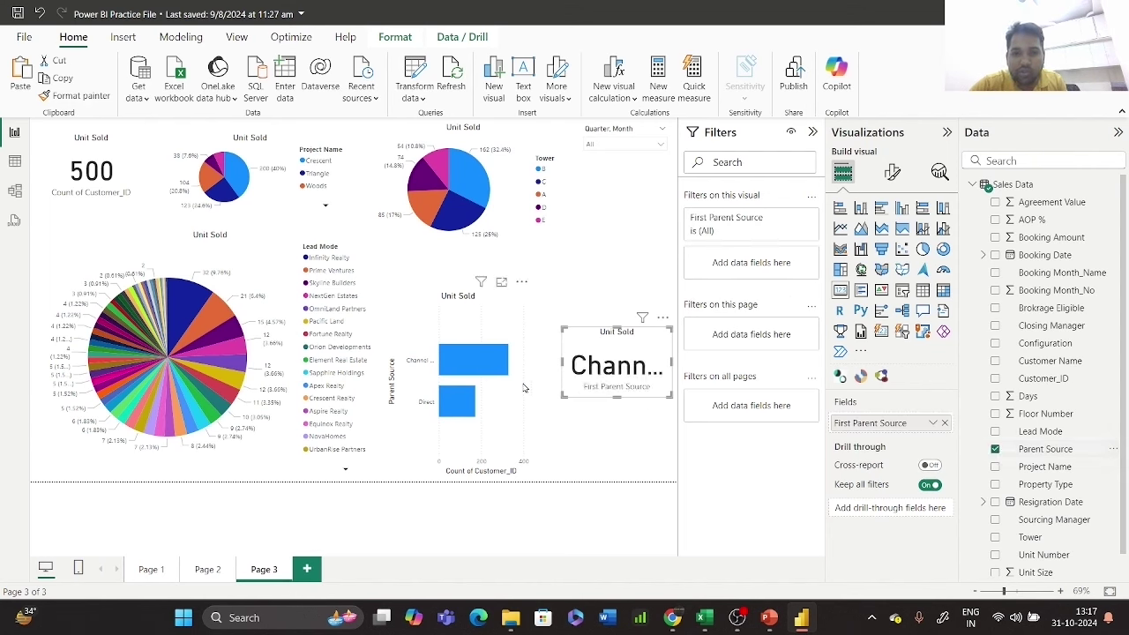
left_click_drag(562, 397, 398, 412)
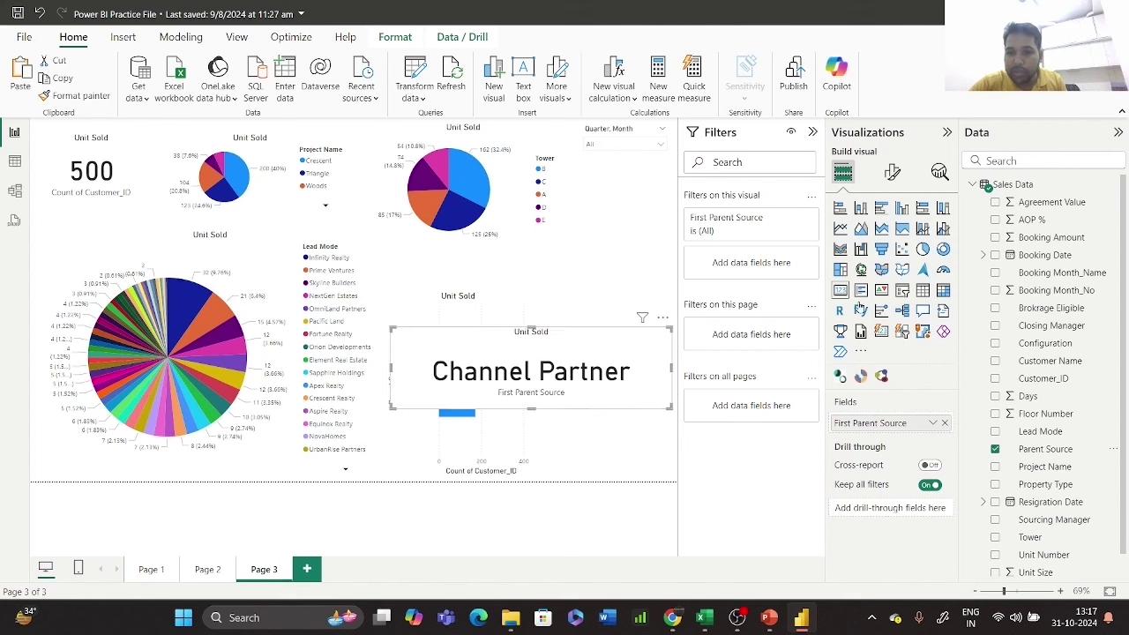
- Try a Channel Partner filter and Count summarization on Parent Source, then remove both
left_click(790, 218)
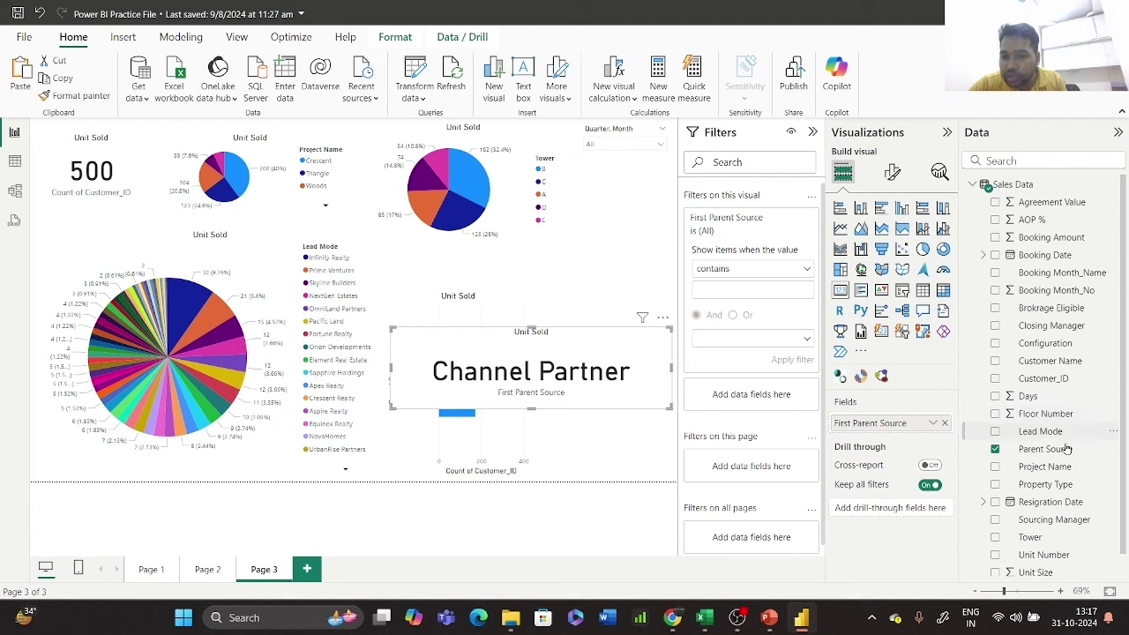
left_click_drag(1046, 449, 785, 309)
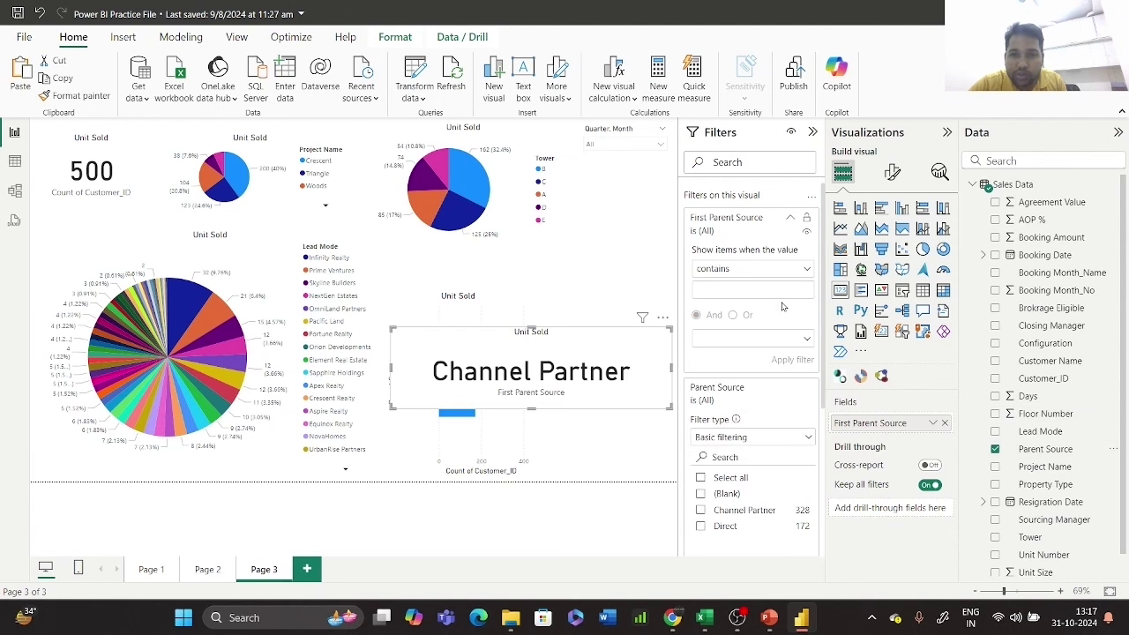
left_click(701, 511)
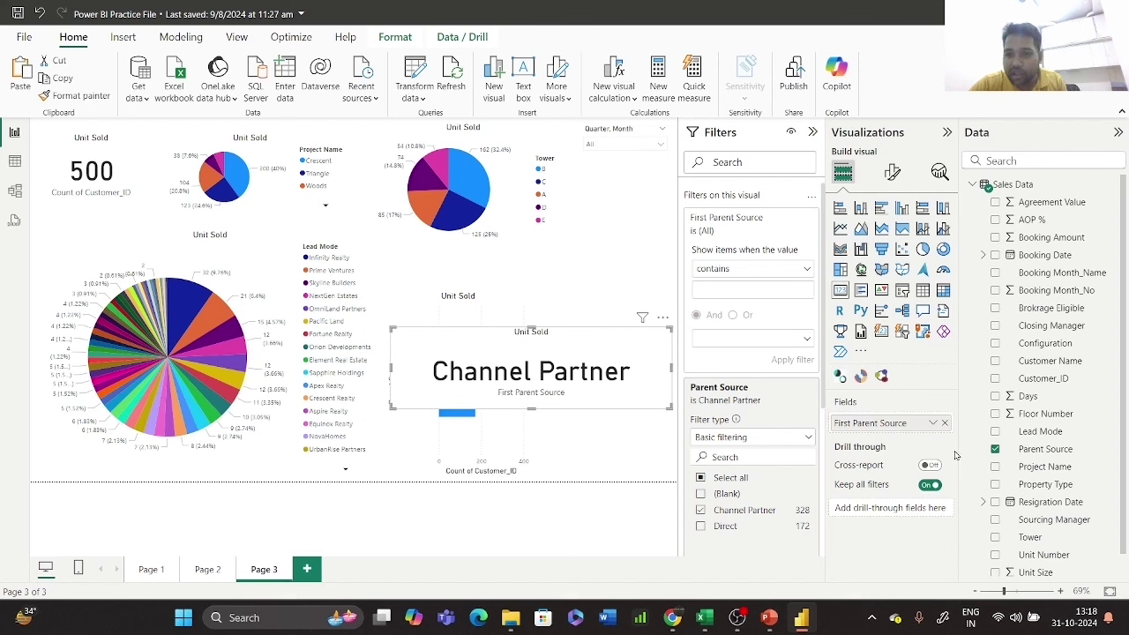
left_click(932, 424)
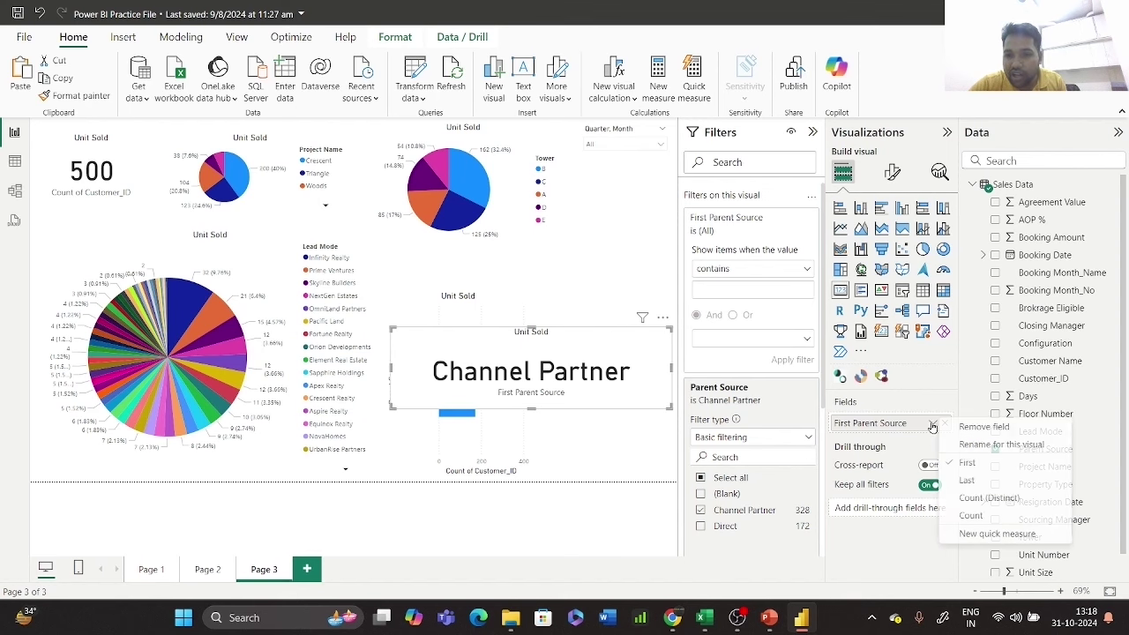
left_click(974, 513)
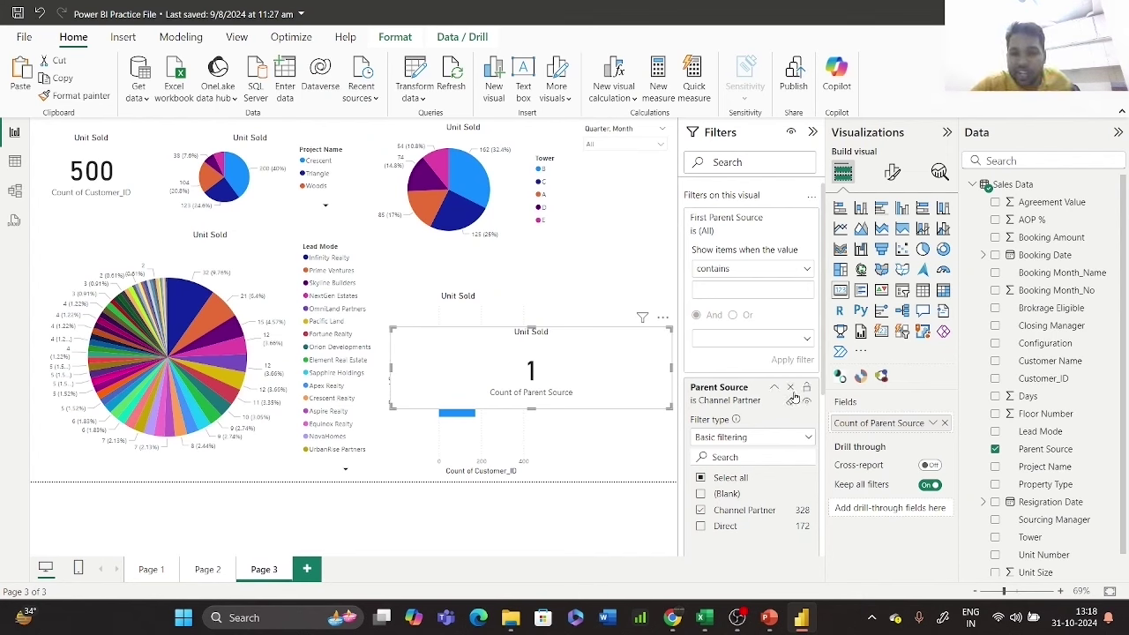
left_click(790, 388)
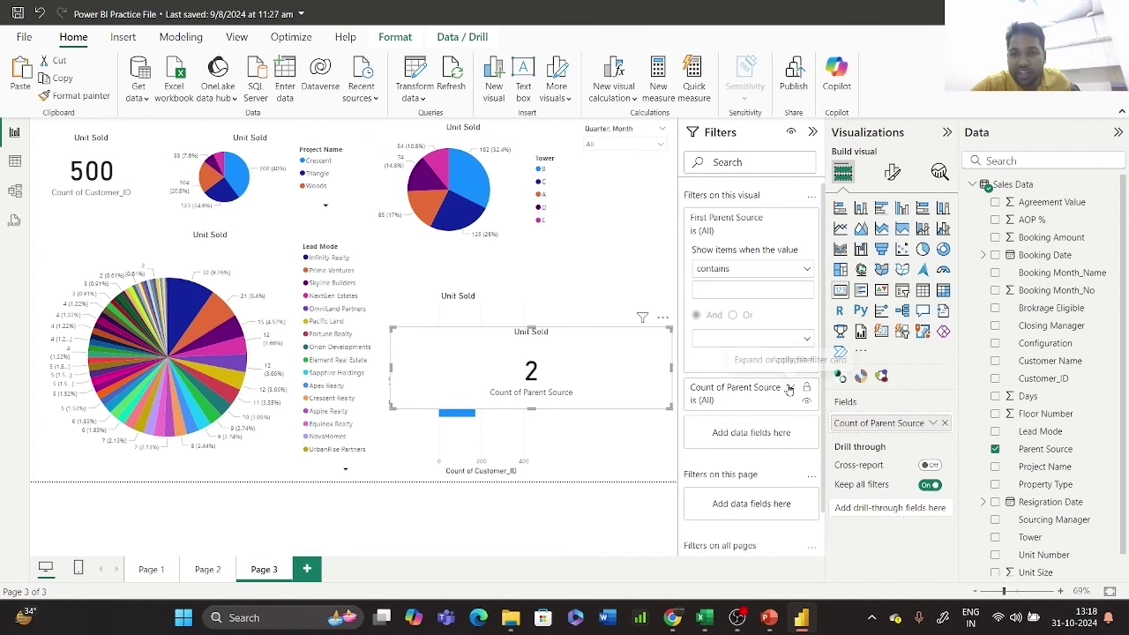
left_click(945, 424)
- Show Lead Mode in the card as Count (Distinct), giving 59, and narrow the card
left_click_drag(1048, 436, 882, 423)
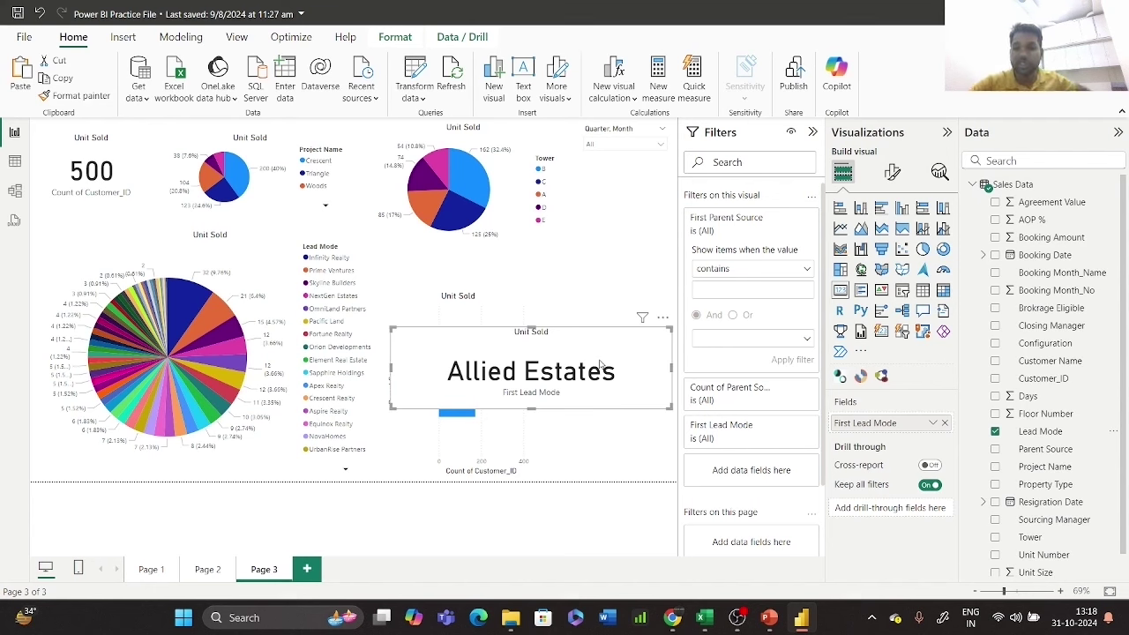
left_click(933, 423)
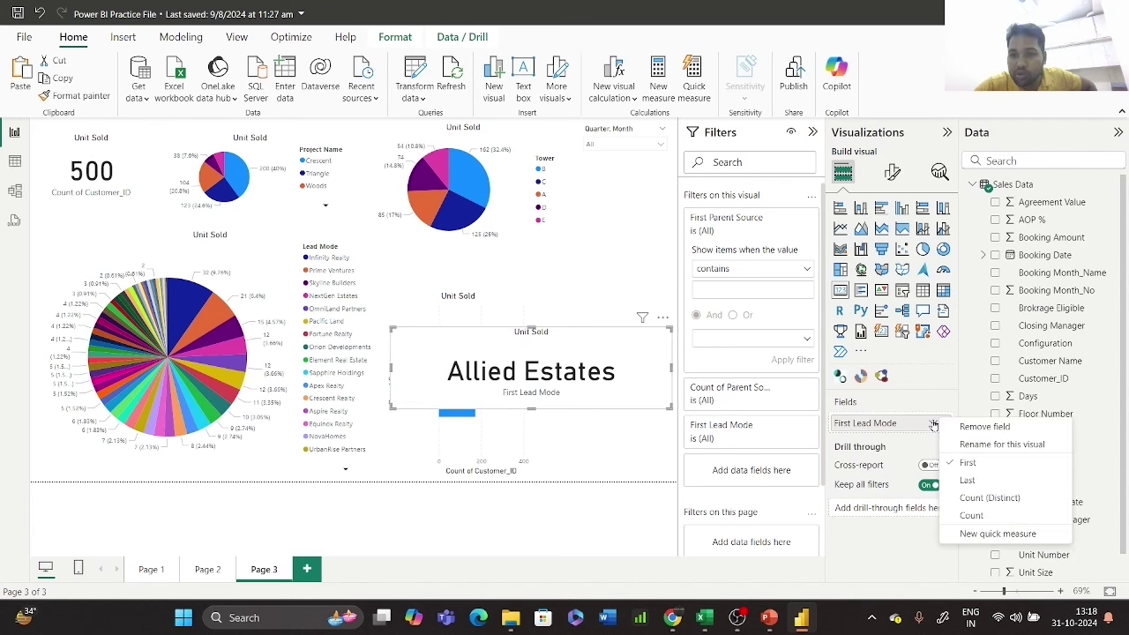
left_click(1004, 499)
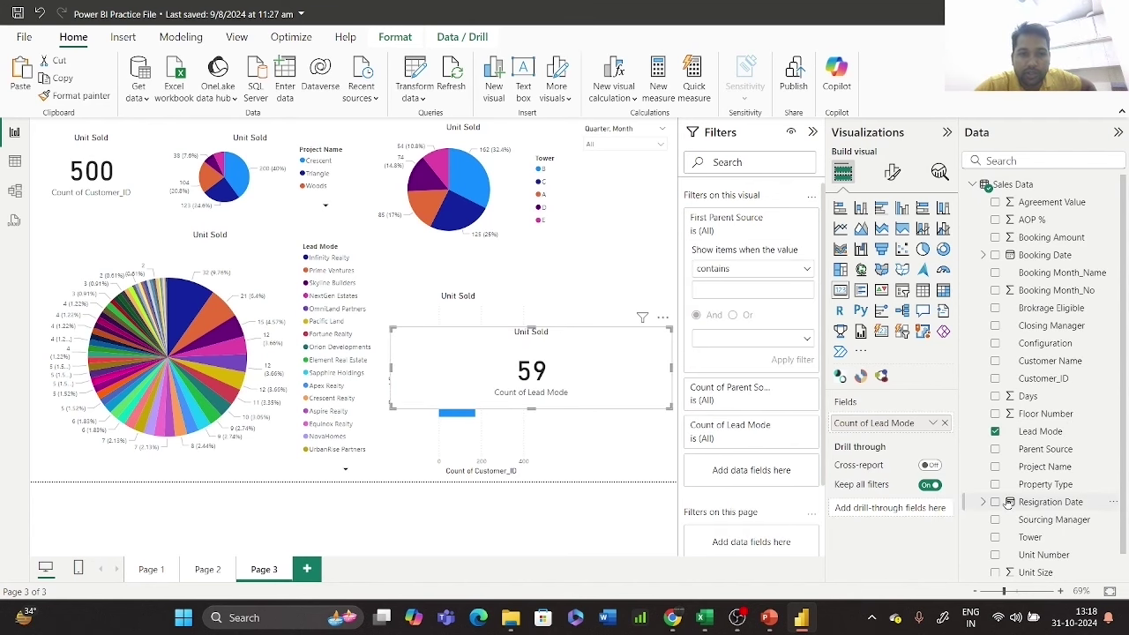
left_click_drag(1008, 501, 498, 434)
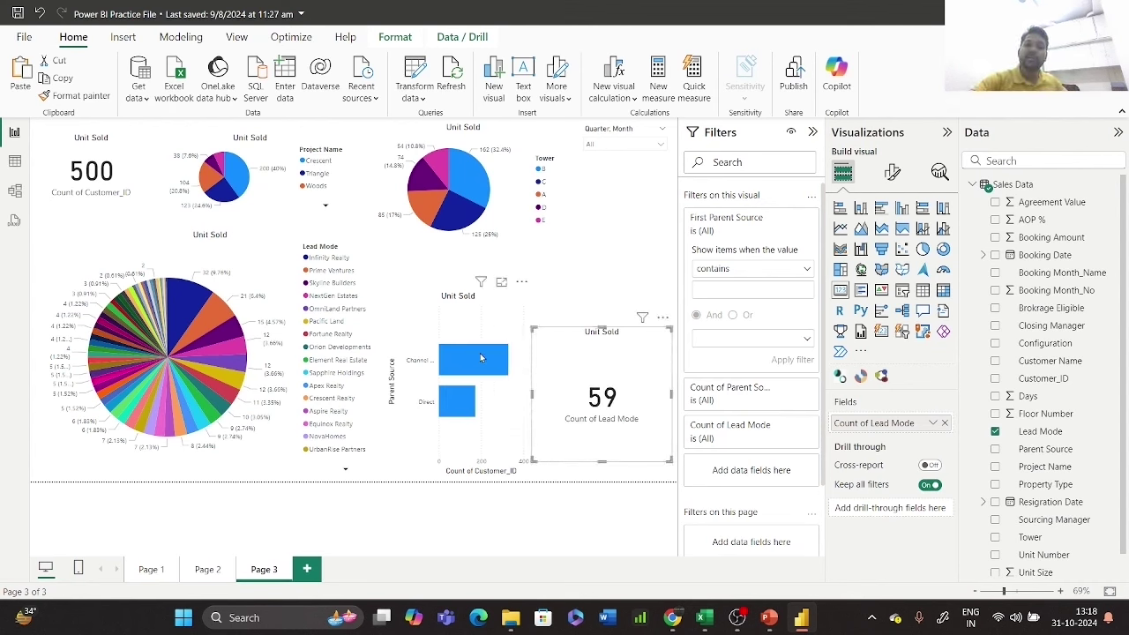
- Move the 59 card up beside the Tower pie and shrink it to uncover the Tower legend
mouse_move(479, 357)
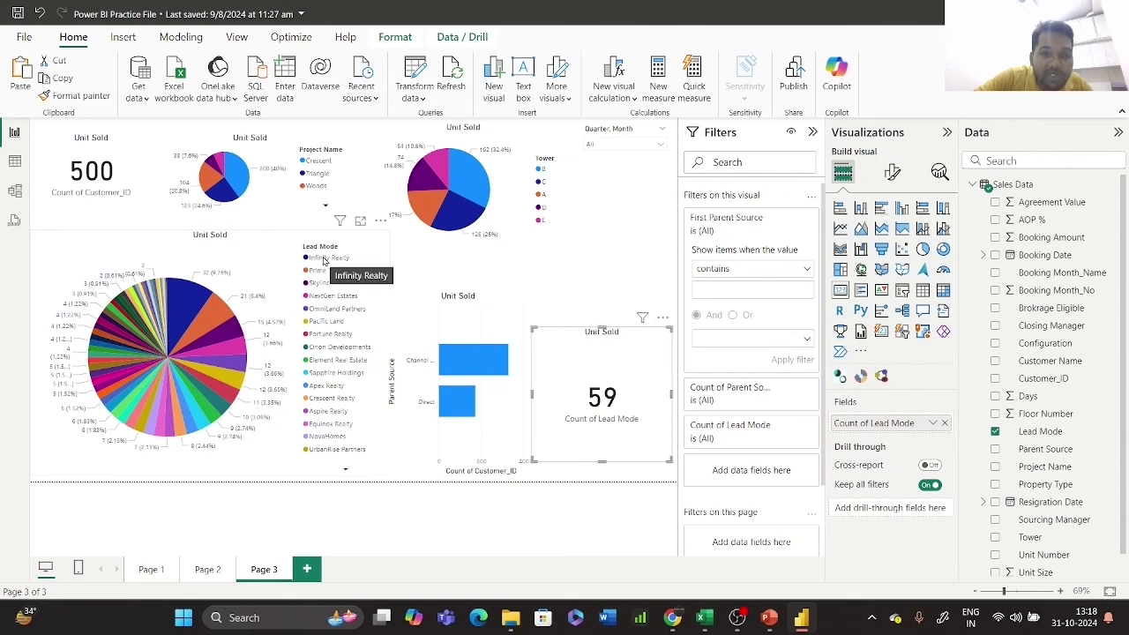
mouse_move(179, 310)
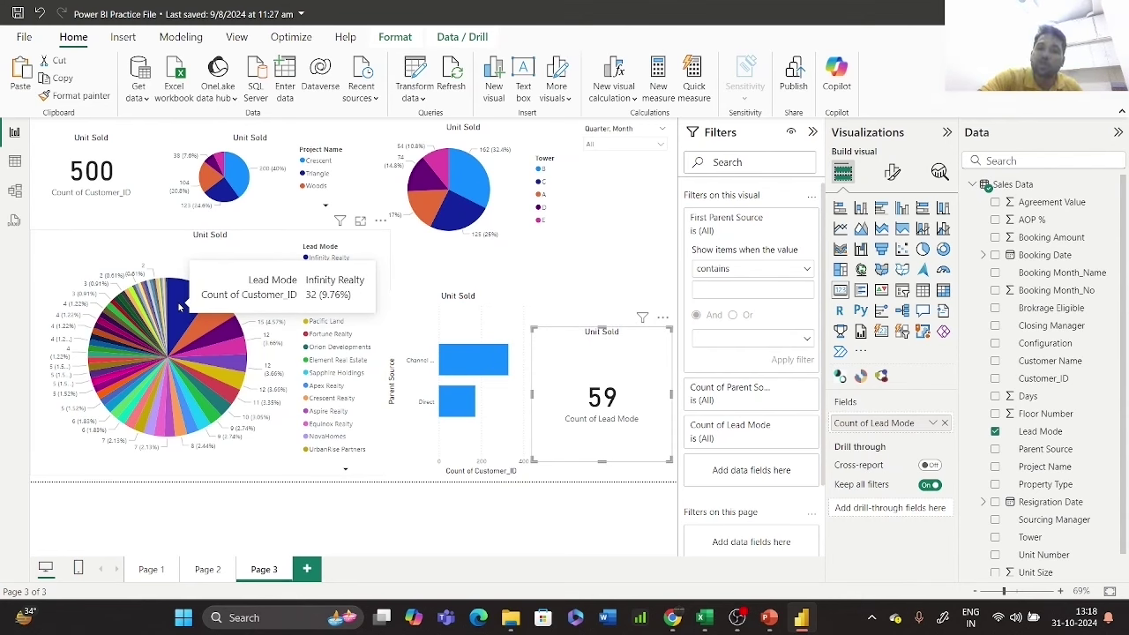
mouse_move(226, 315)
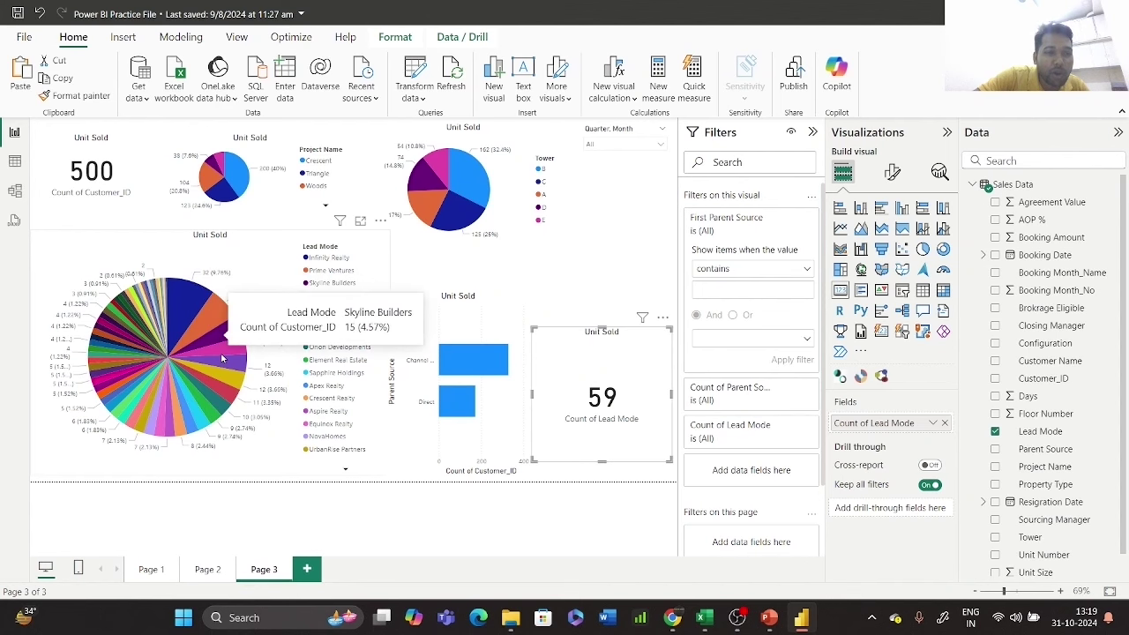
mouse_move(231, 404)
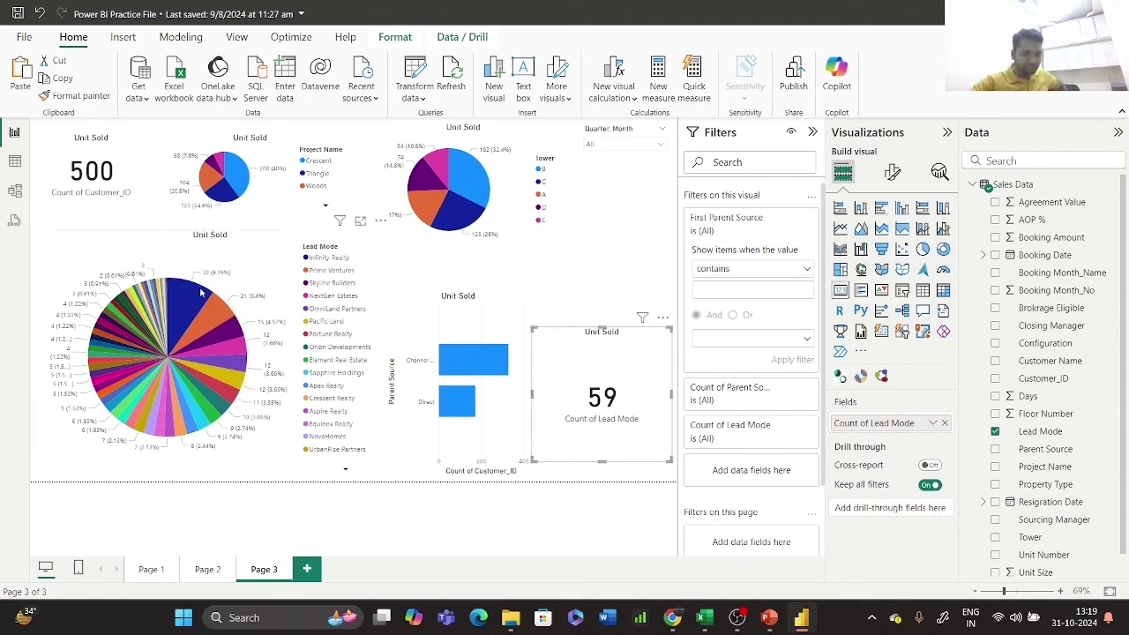
left_click_drag(615, 344, 615, 319)
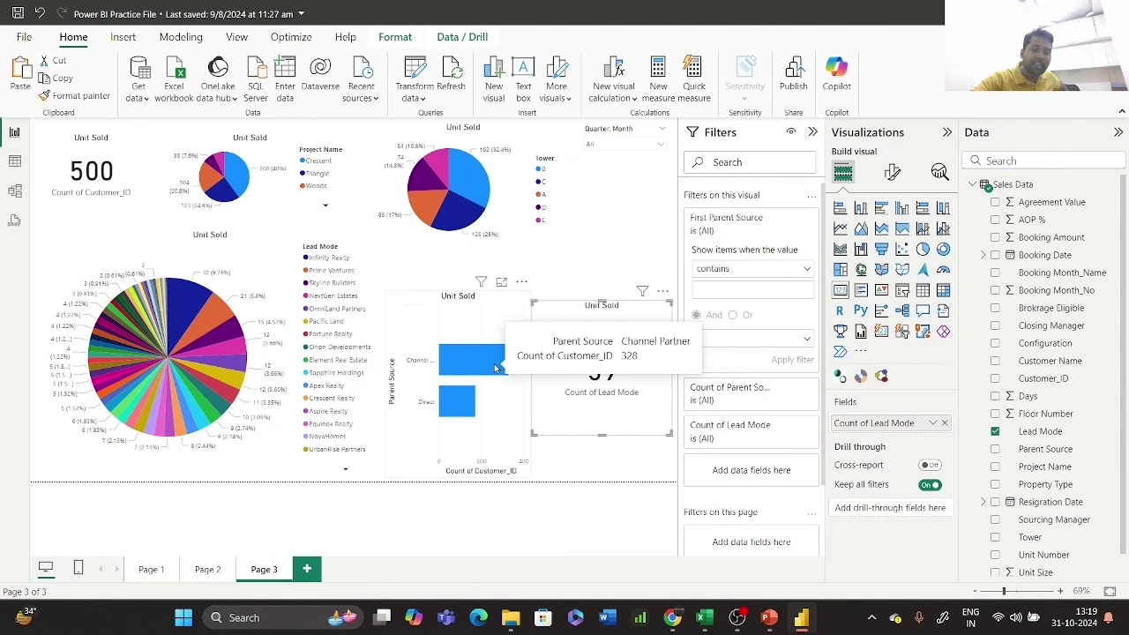
left_click_drag(644, 369, 650, 239)
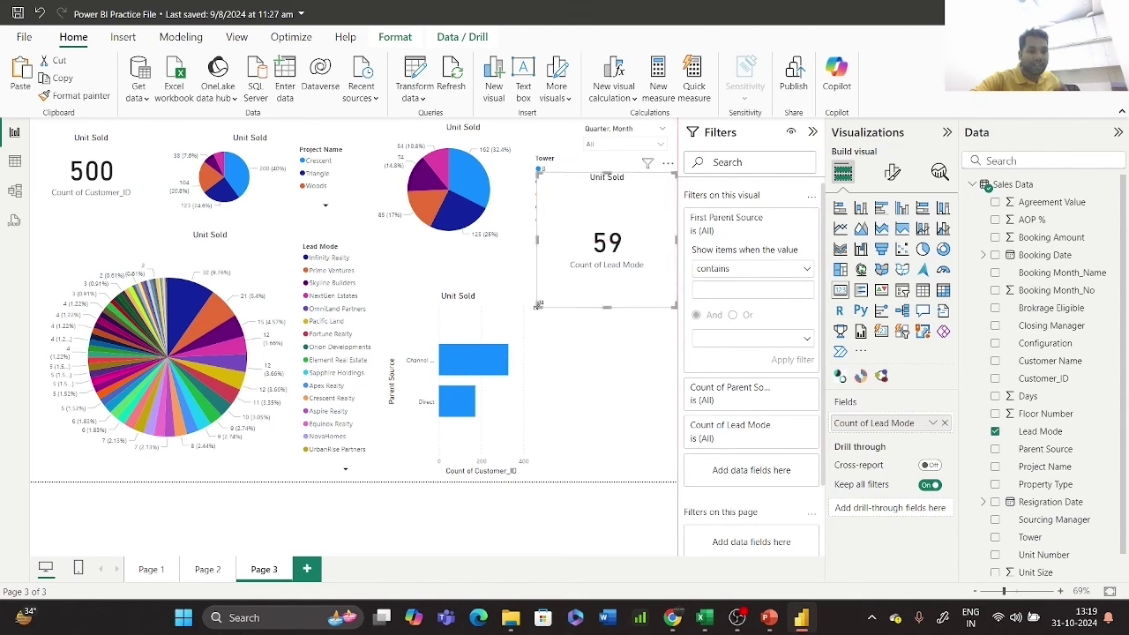
left_click_drag(537, 306, 569, 263)
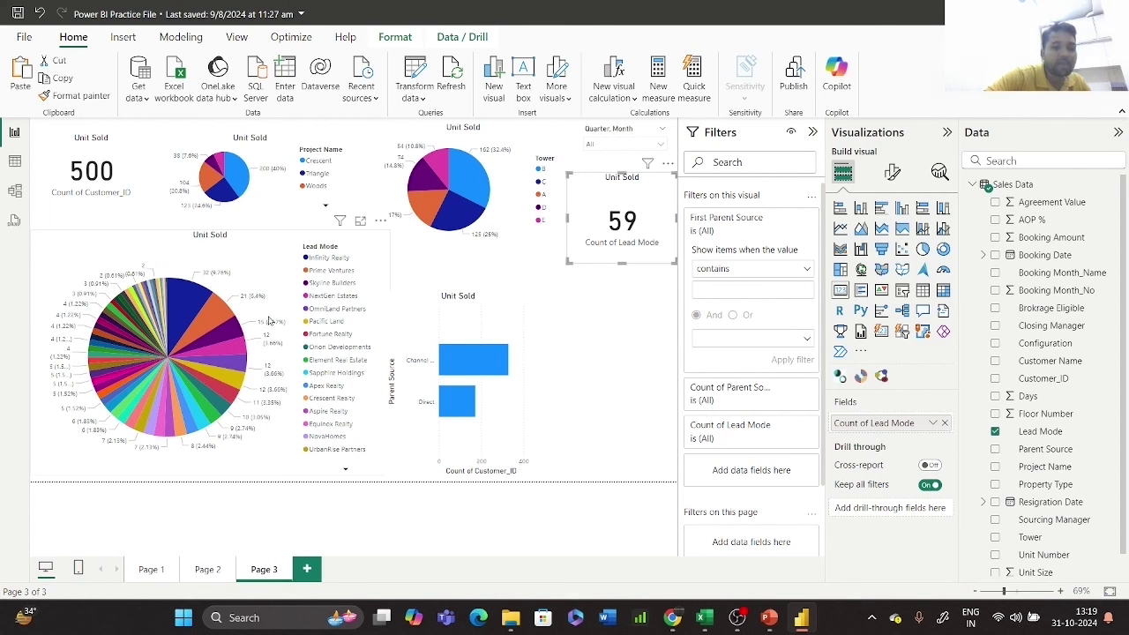
- Convert the large Lead Mode pie into a clustered column chart and collapse the Filters pane
left_click(256, 258)
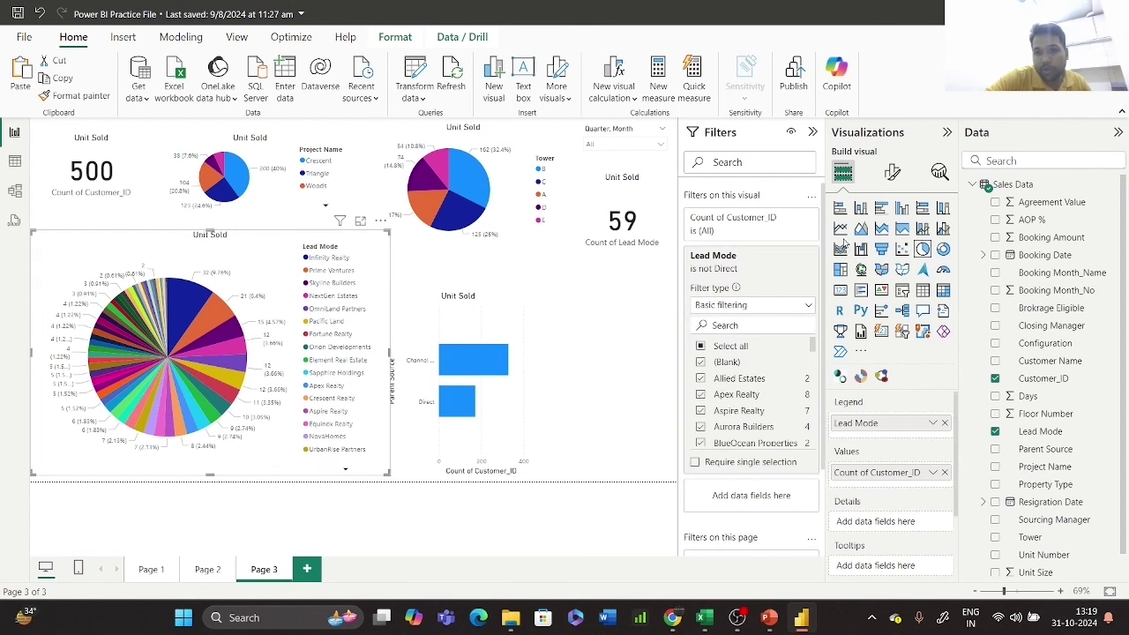
left_click(901, 209)
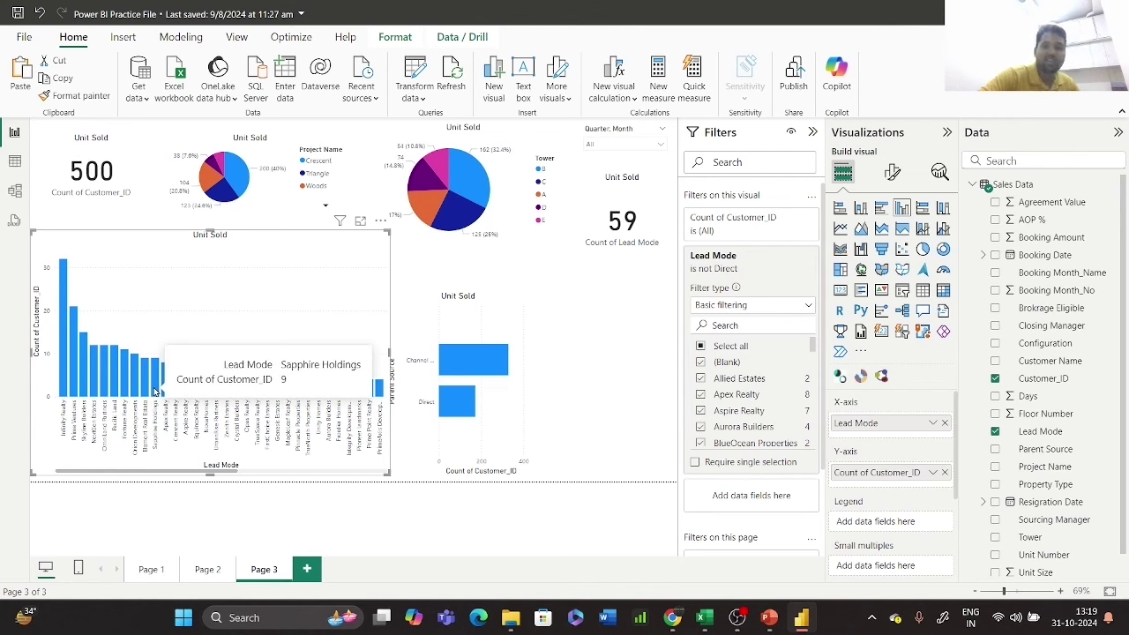
left_click(813, 132)
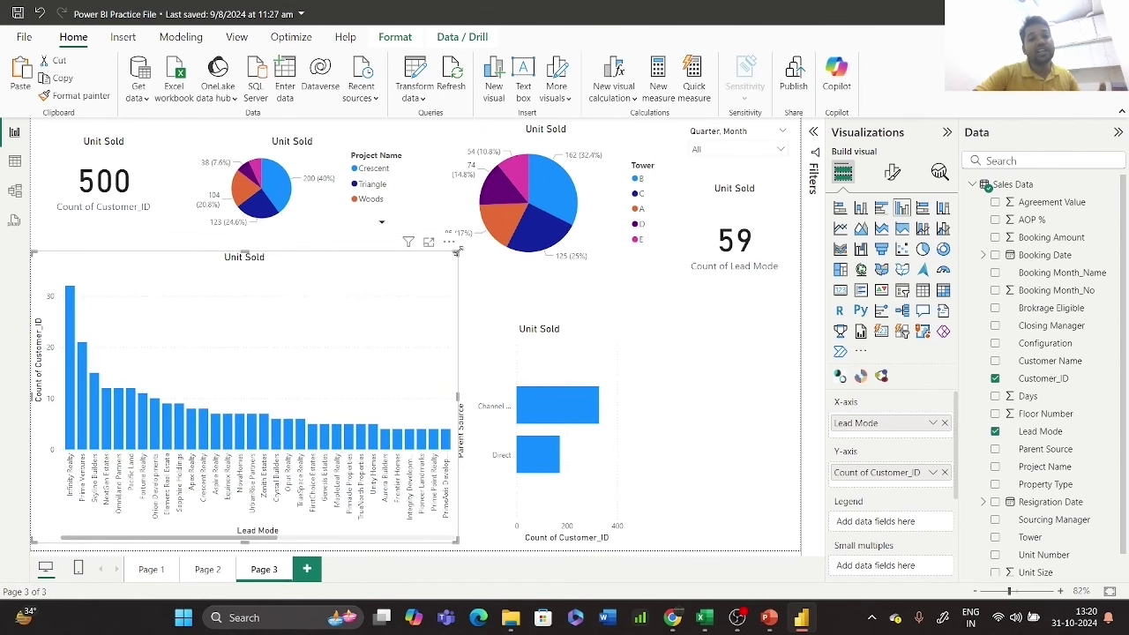
- Shrink the column chart leftward and position the Parent Source bar chart beside it
left_click_drag(457, 251, 219, 238)
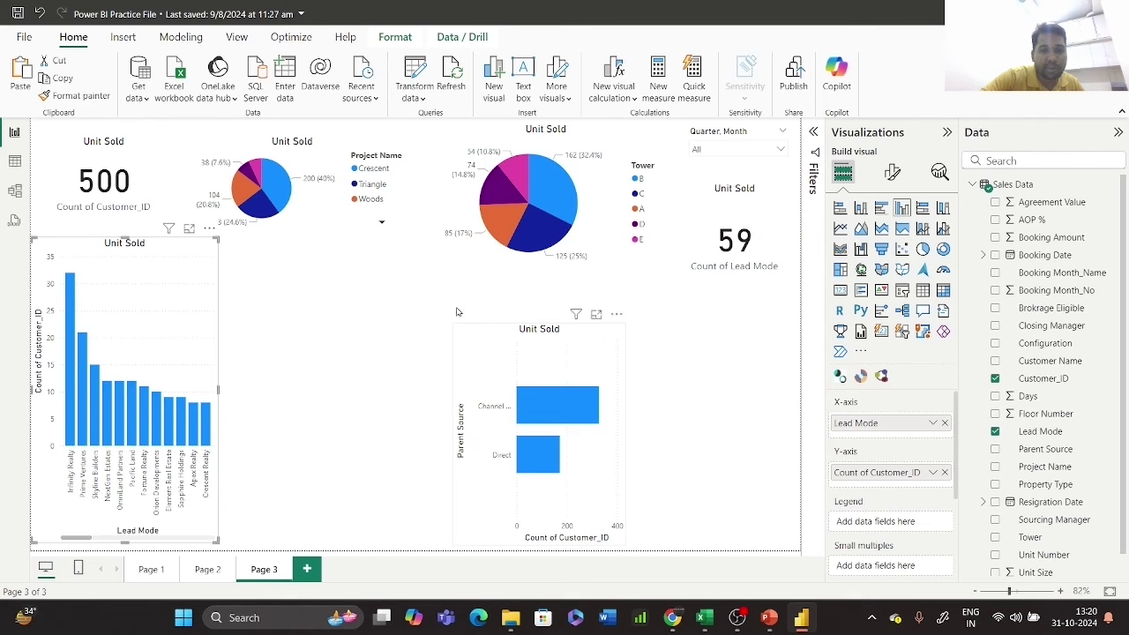
left_click_drag(457, 312, 246, 237)
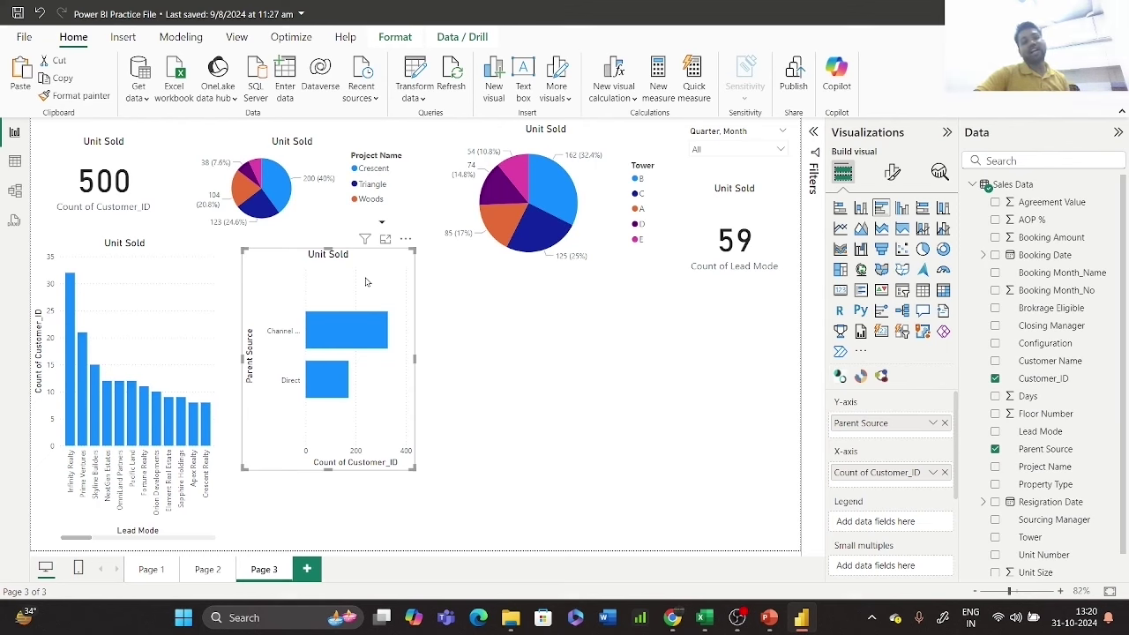
left_click_drag(366, 282, 370, 292)
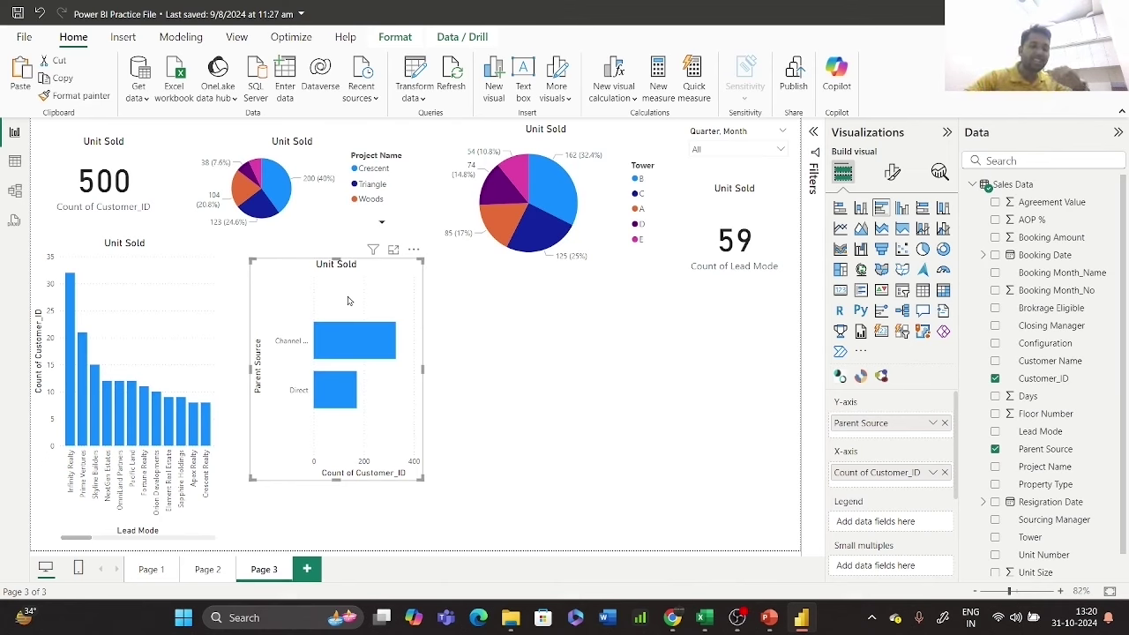
- Nudge the bar chart lower and right, then toggle a tower C cross-filter on and off
left_click_drag(349, 301, 345, 314)
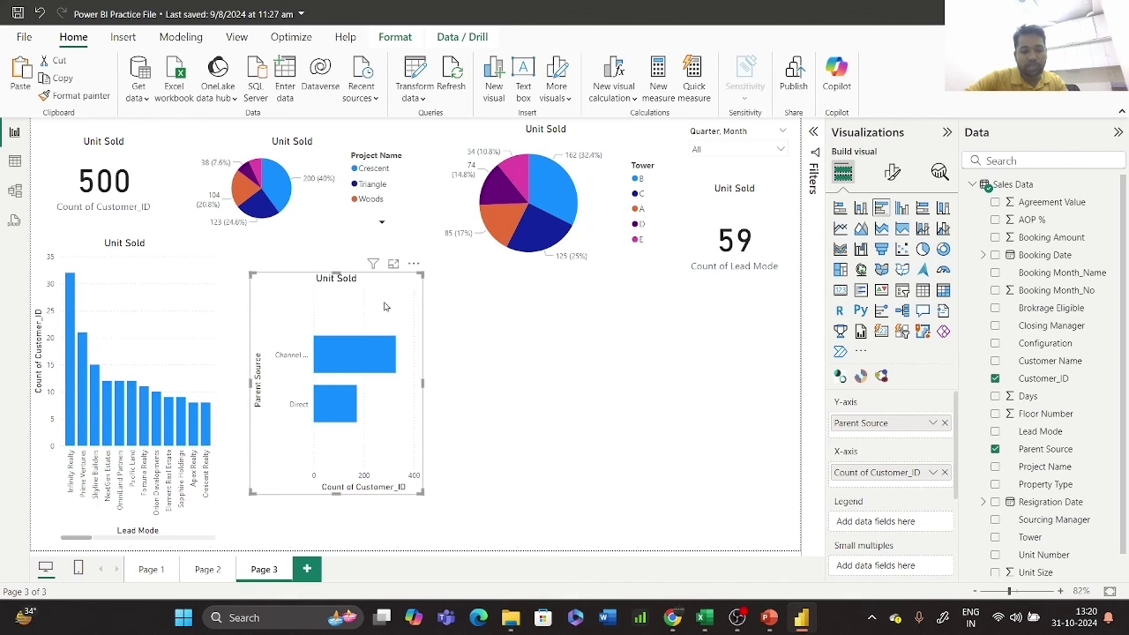
left_click_drag(384, 306, 397, 315)
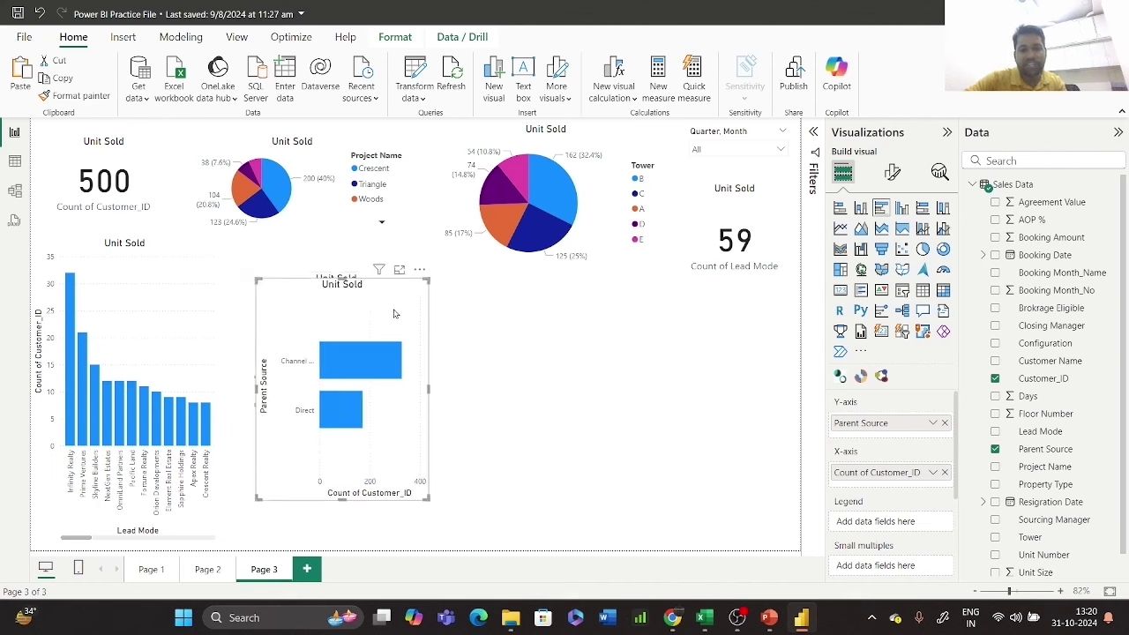
left_click(459, 291)
left_click(542, 233)
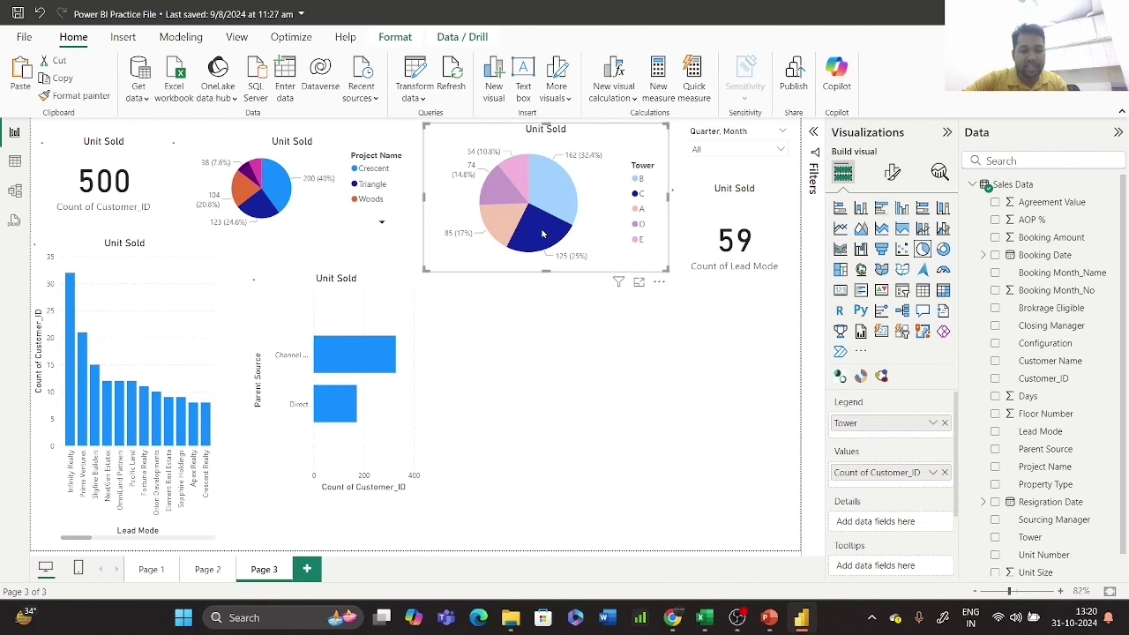
left_click(544, 232)
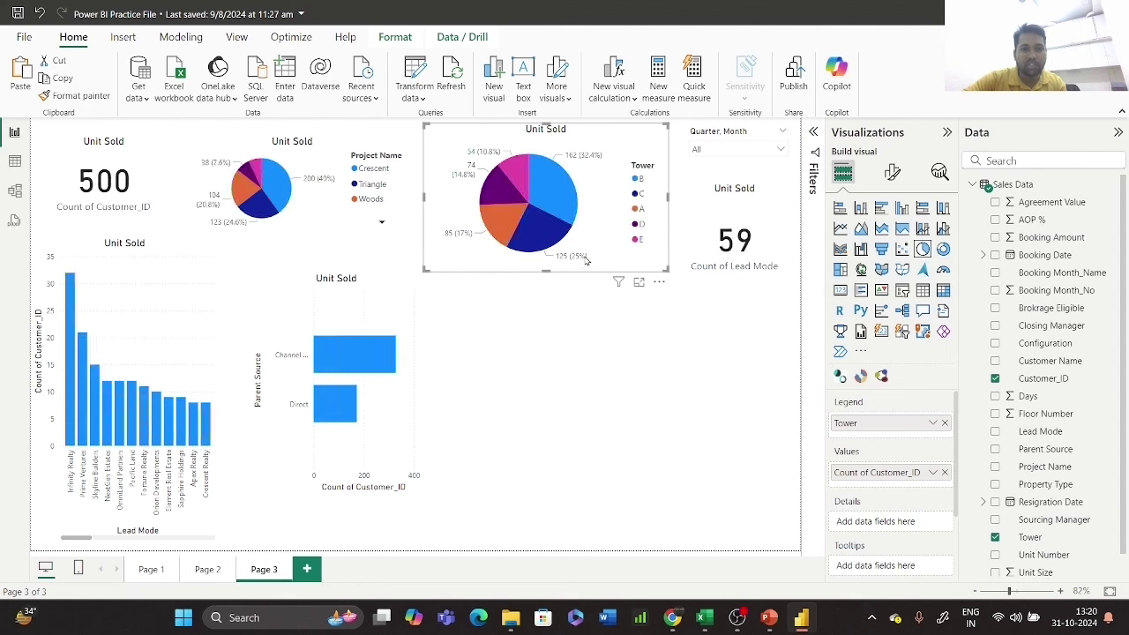
- Duplicate the Tower pie below the original and split the copy by Sourcing Manager
key("ctrl+c")
key("ctrl+v")
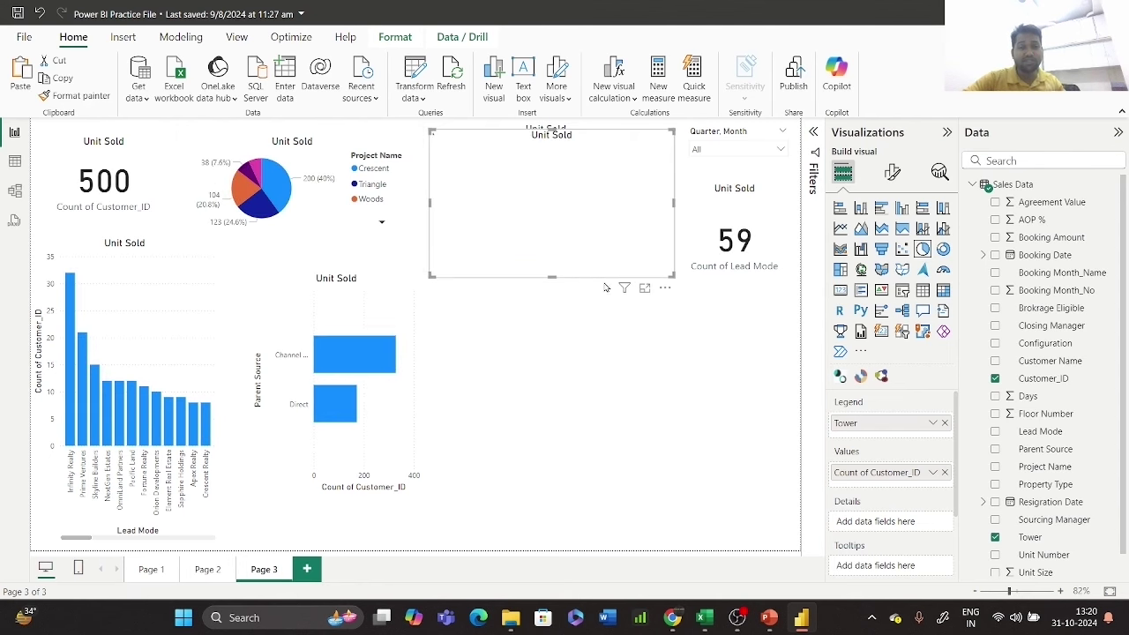
left_click_drag(606, 249, 615, 466)
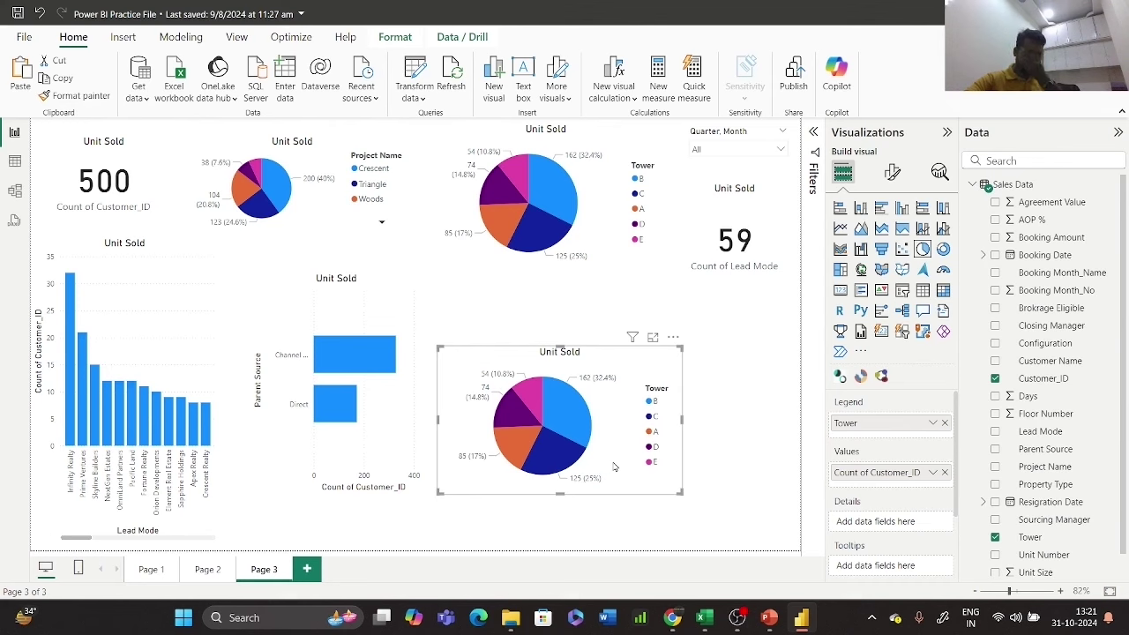
left_click(944, 425)
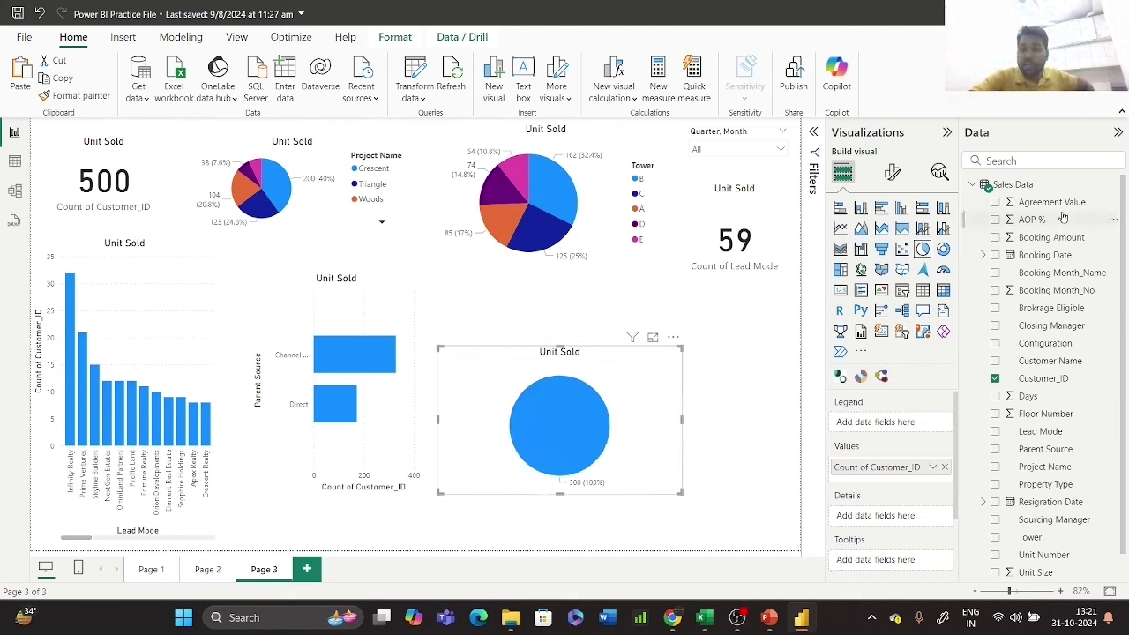
scroll(1094, 469, "down", 1)
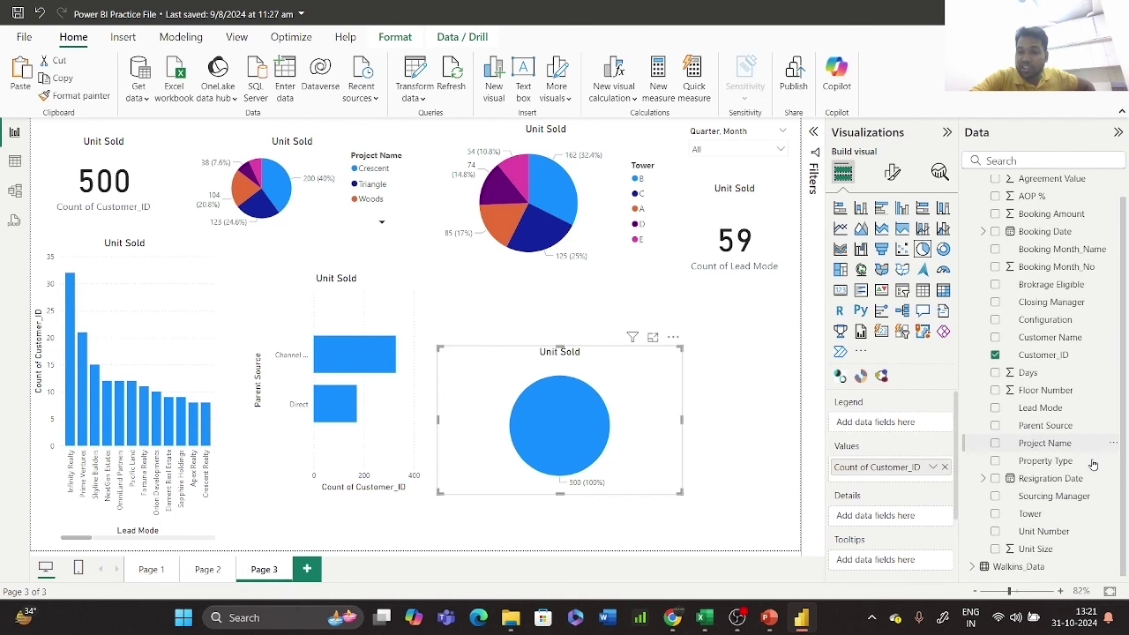
left_click_drag(1078, 500, 921, 427)
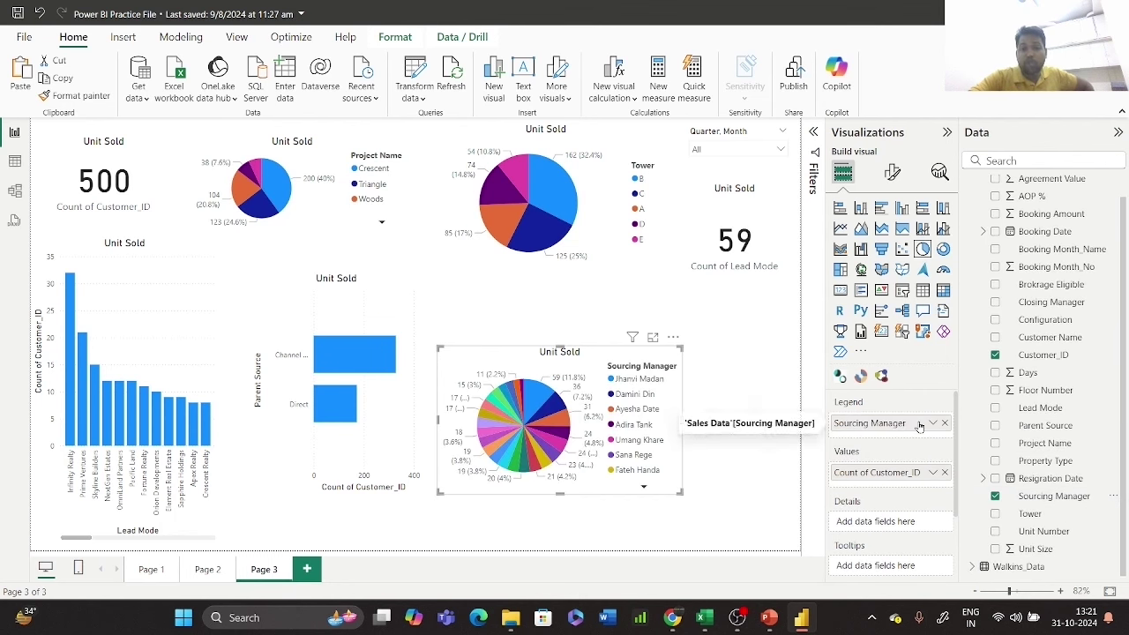
left_click(782, 149)
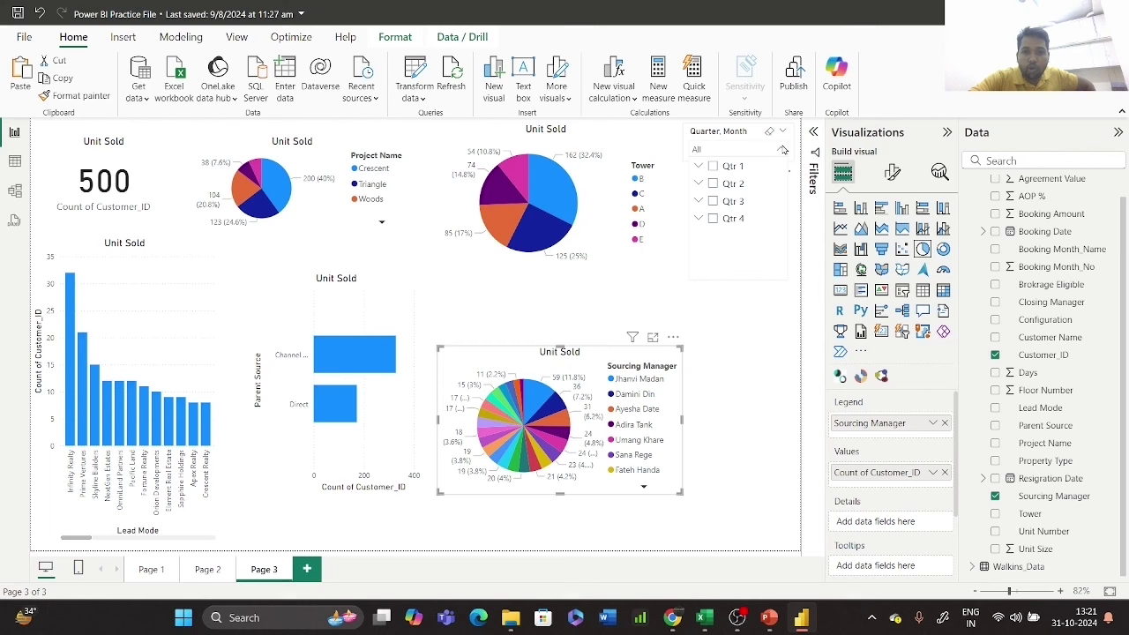
left_click(713, 206)
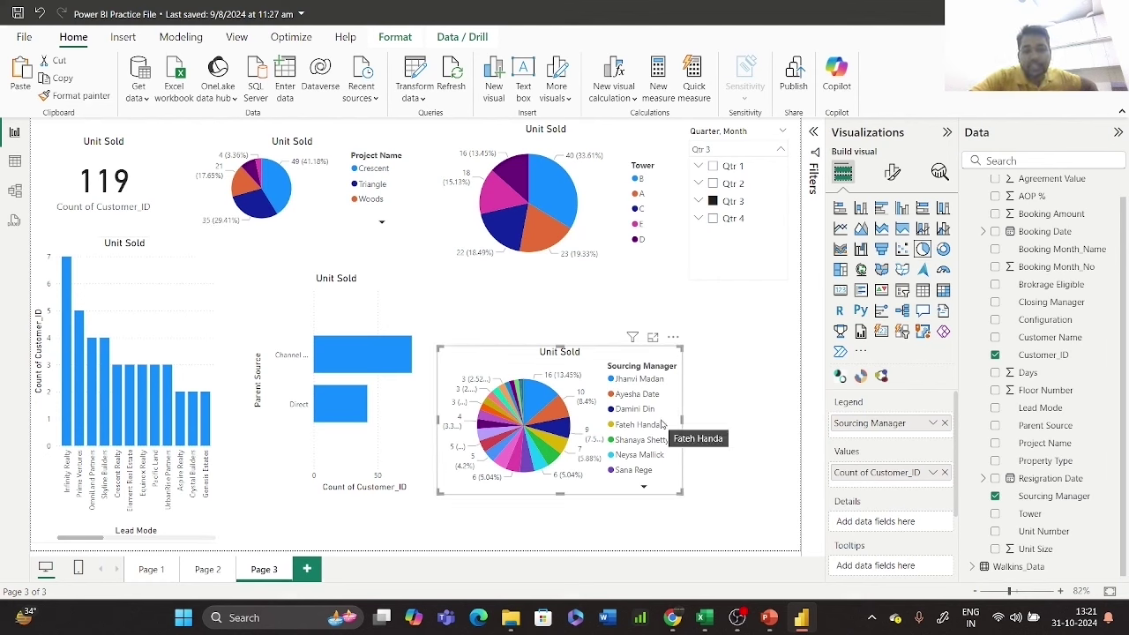
left_click(712, 219)
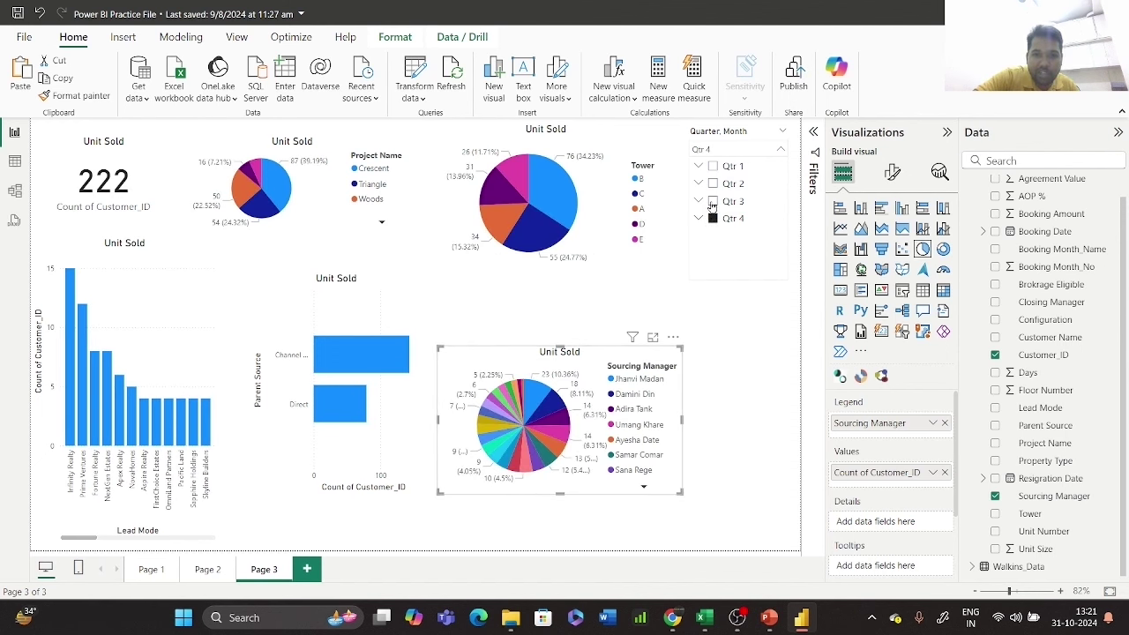
left_click(713, 183)
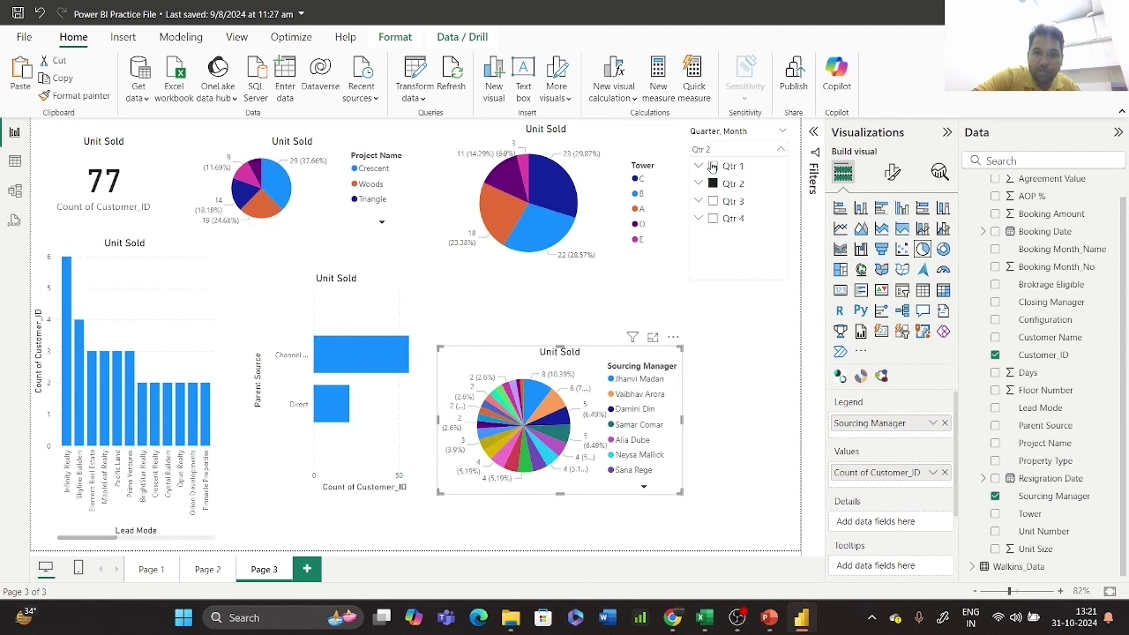
left_click(712, 167)
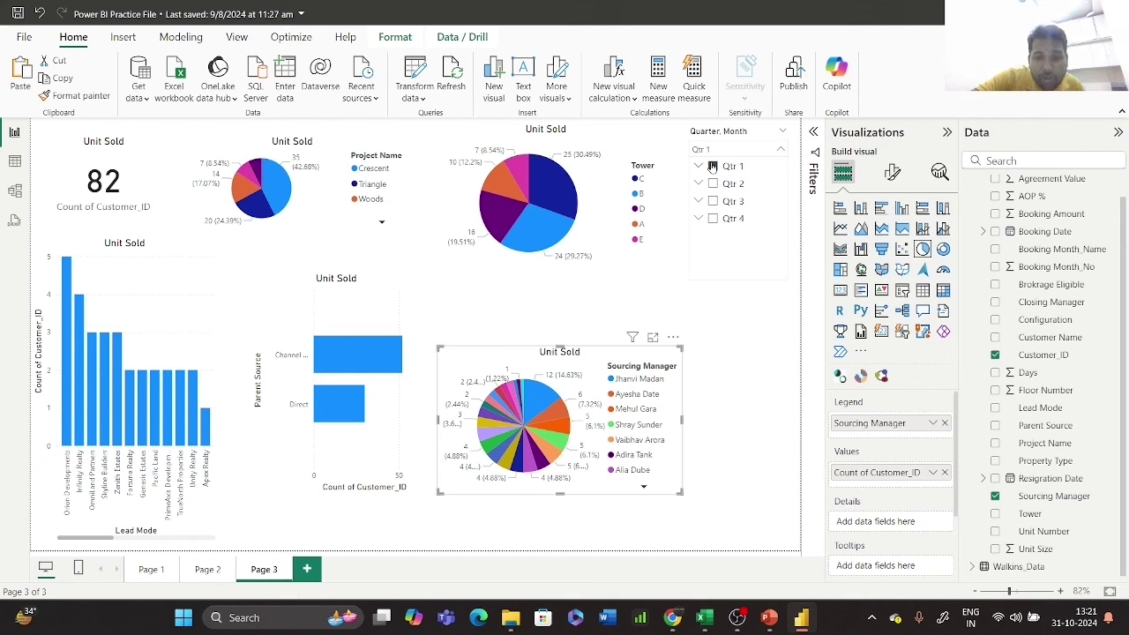
left_click(713, 185)
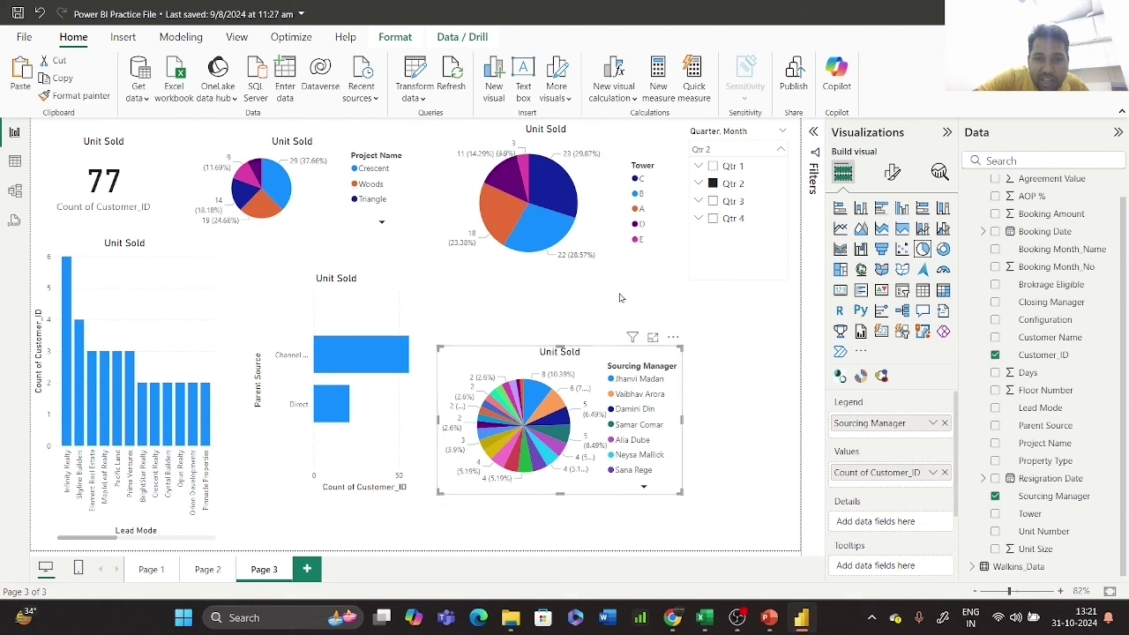
left_click(714, 202)
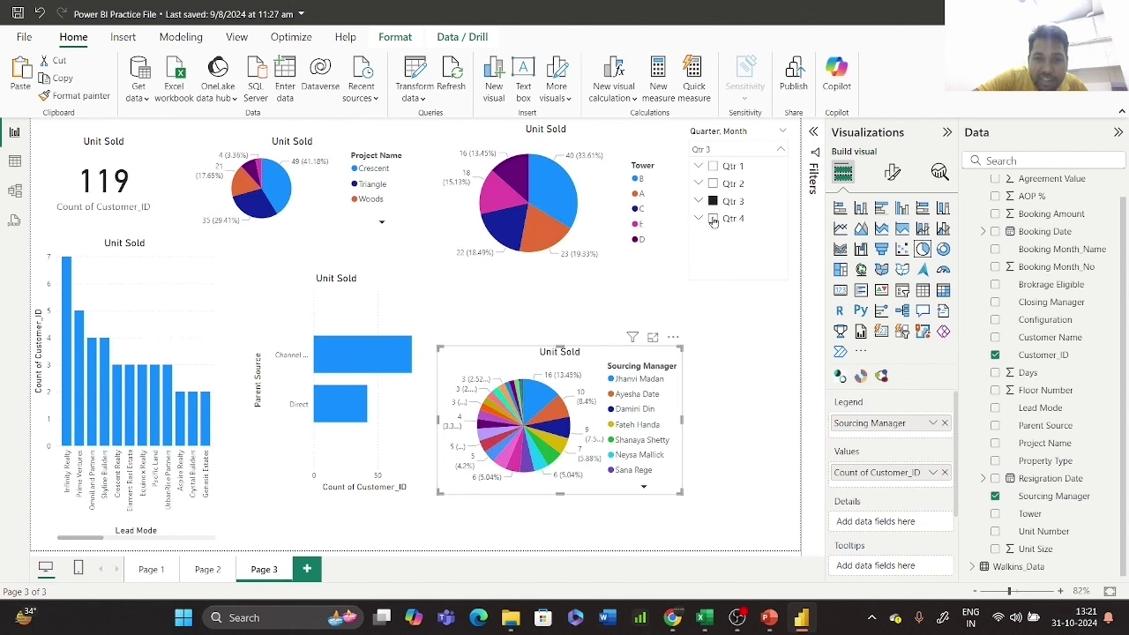
left_click(714, 220)
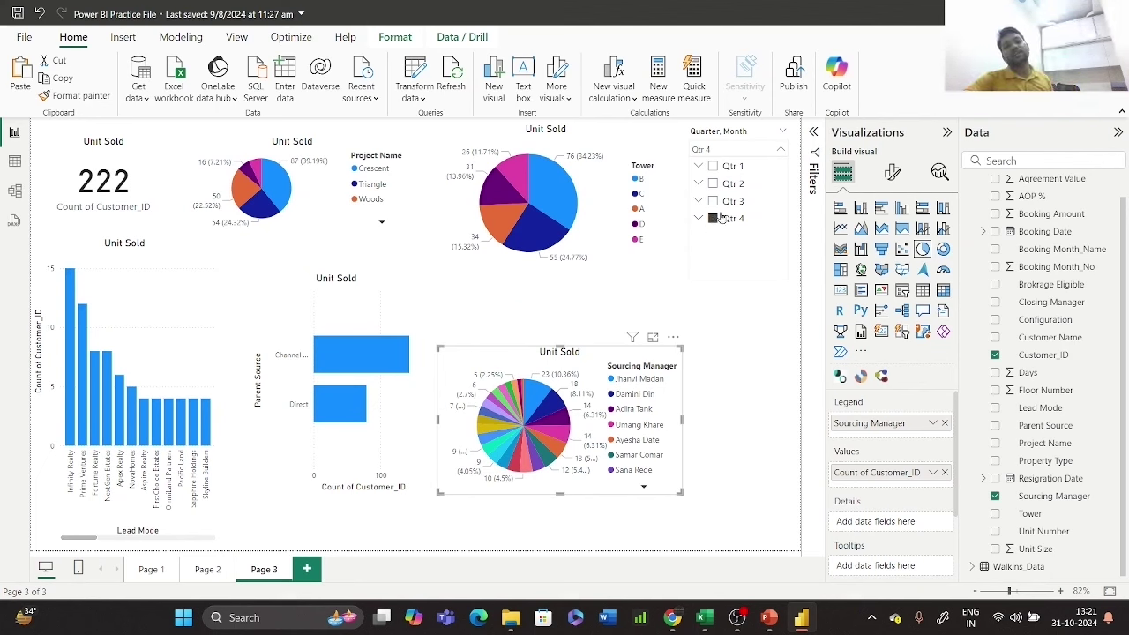
left_click(713, 219)
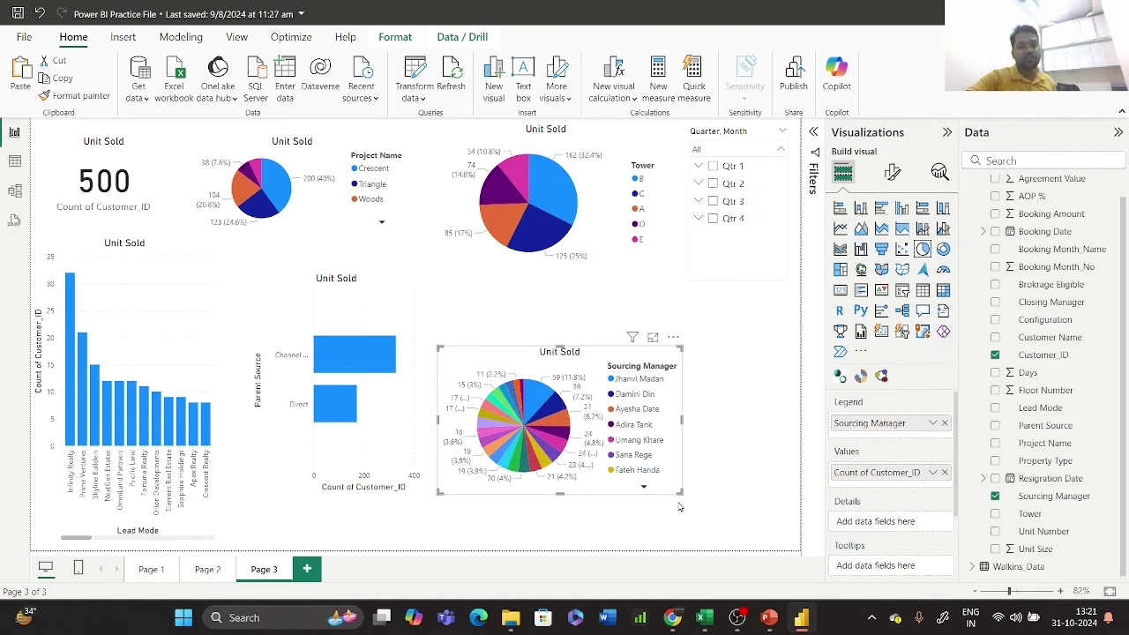
- Make the Sourcing Manager pie taller and narrower and move it up slightly
left_click_drag(560, 494, 560, 549)
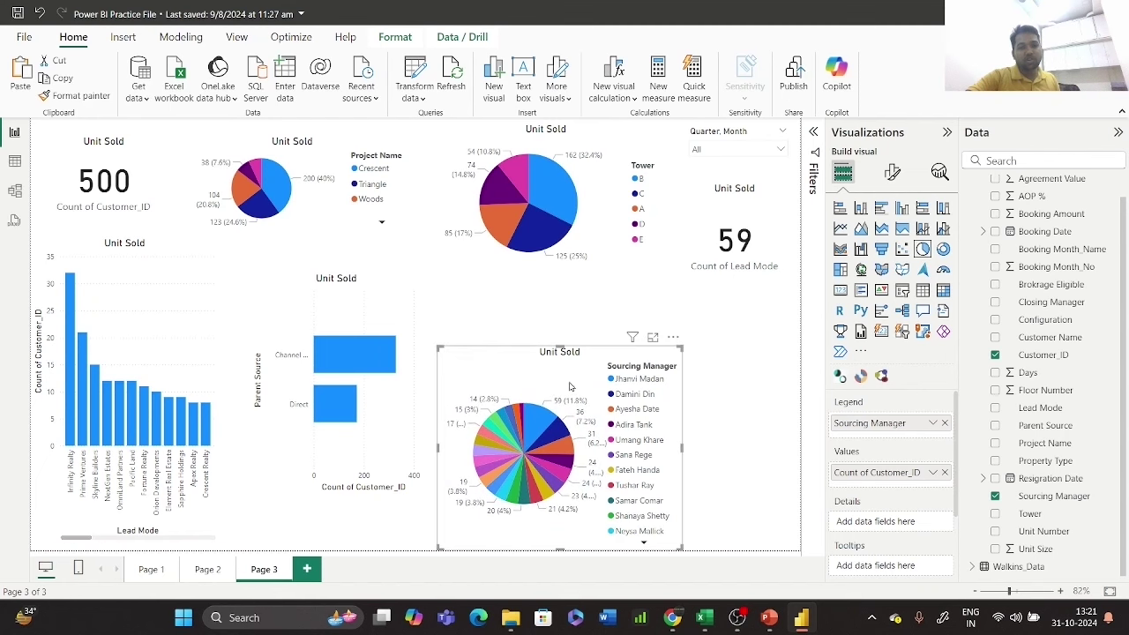
left_click_drag(591, 370, 591, 330)
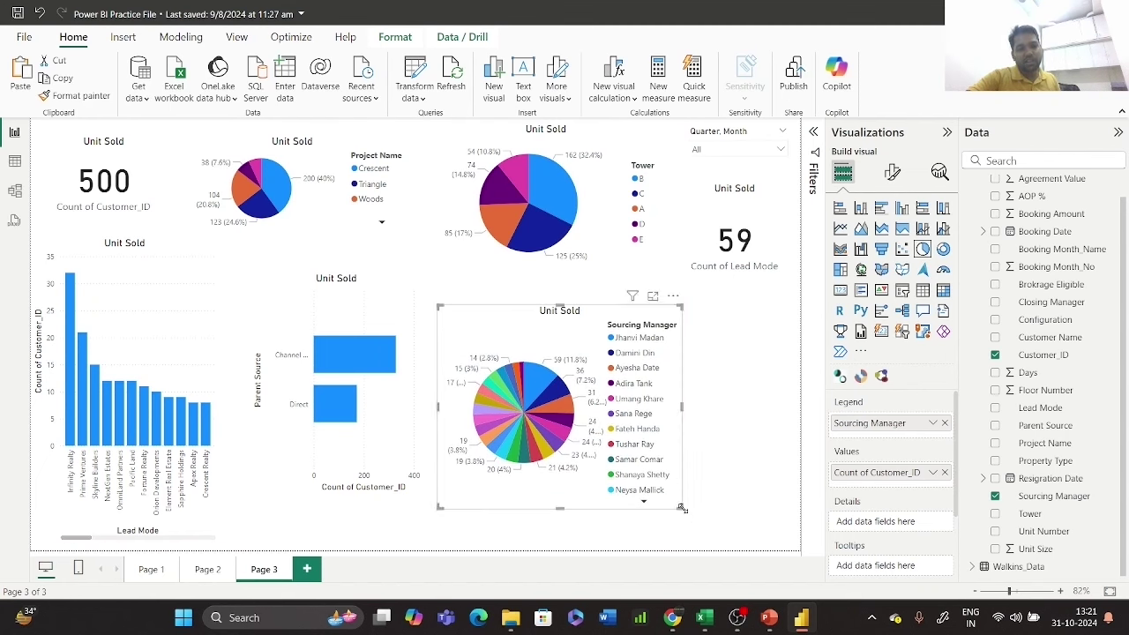
left_click_drag(677, 517, 645, 530)
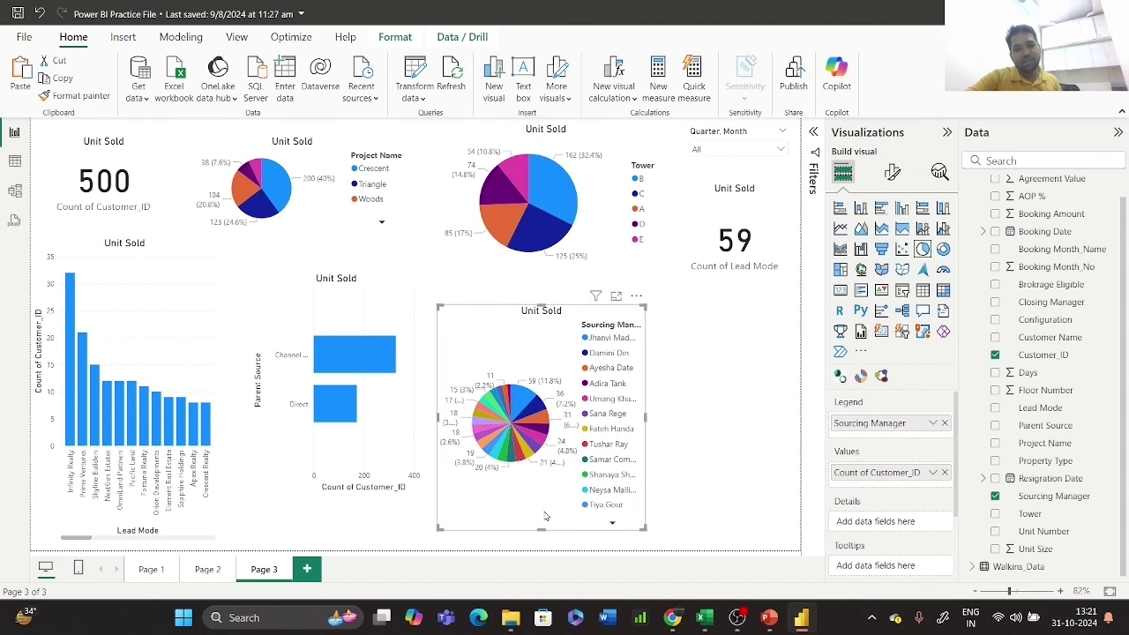
- Duplicate the Sourcing Manager pie at the page's right edge, splitting it by Closing Manager instead
key("ctrl+c")
key("ctrl+v")
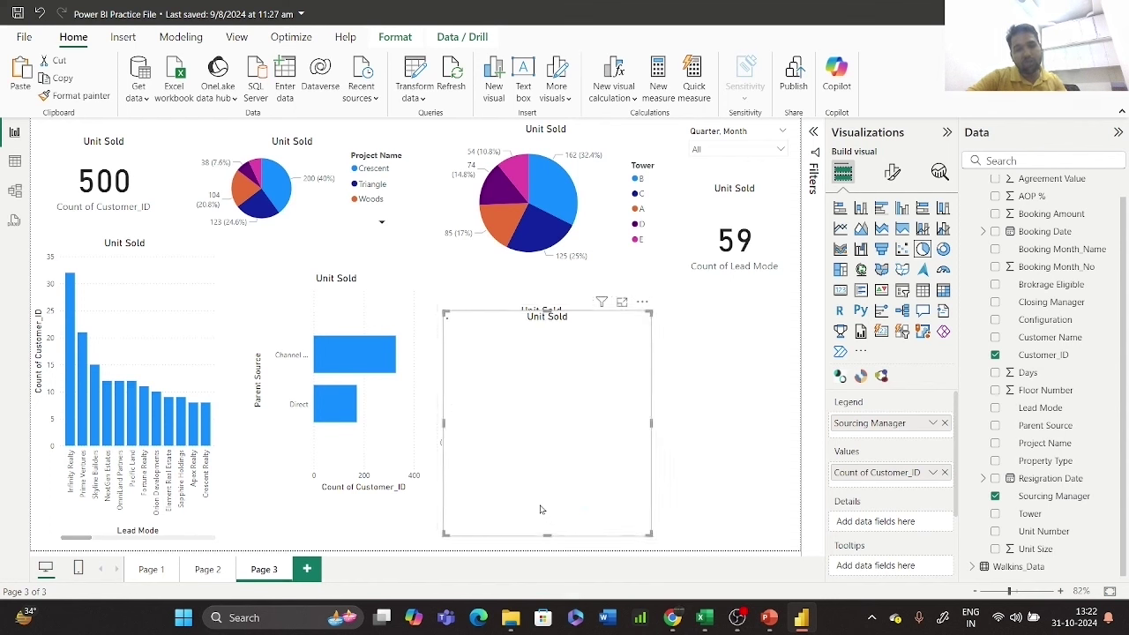
left_click_drag(540, 510, 739, 507)
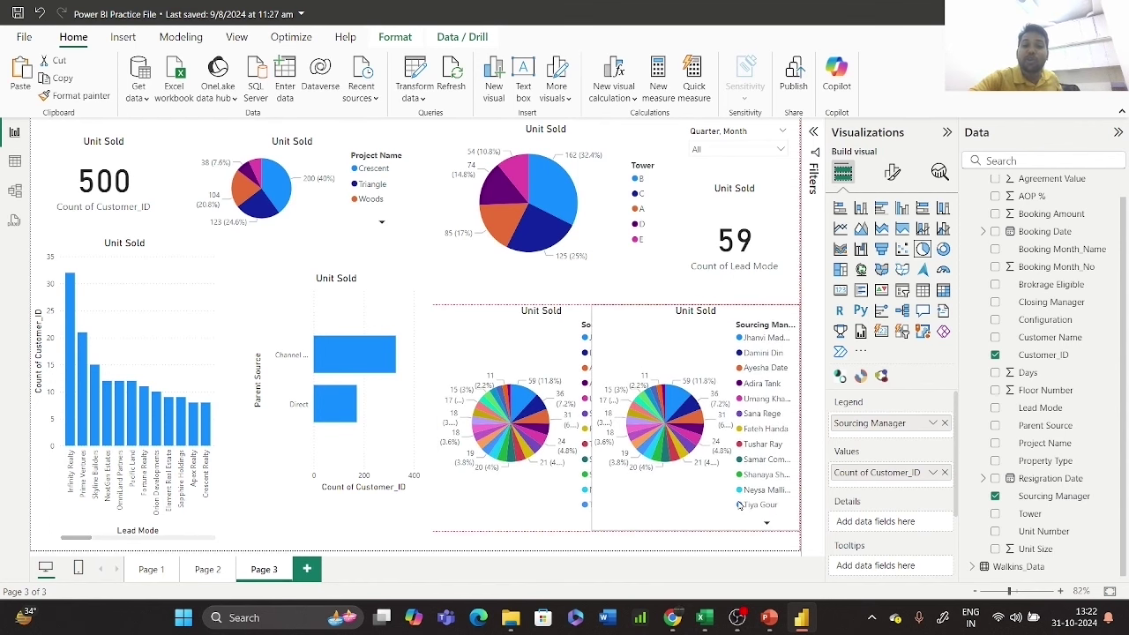
left_click_drag(593, 418, 668, 429)
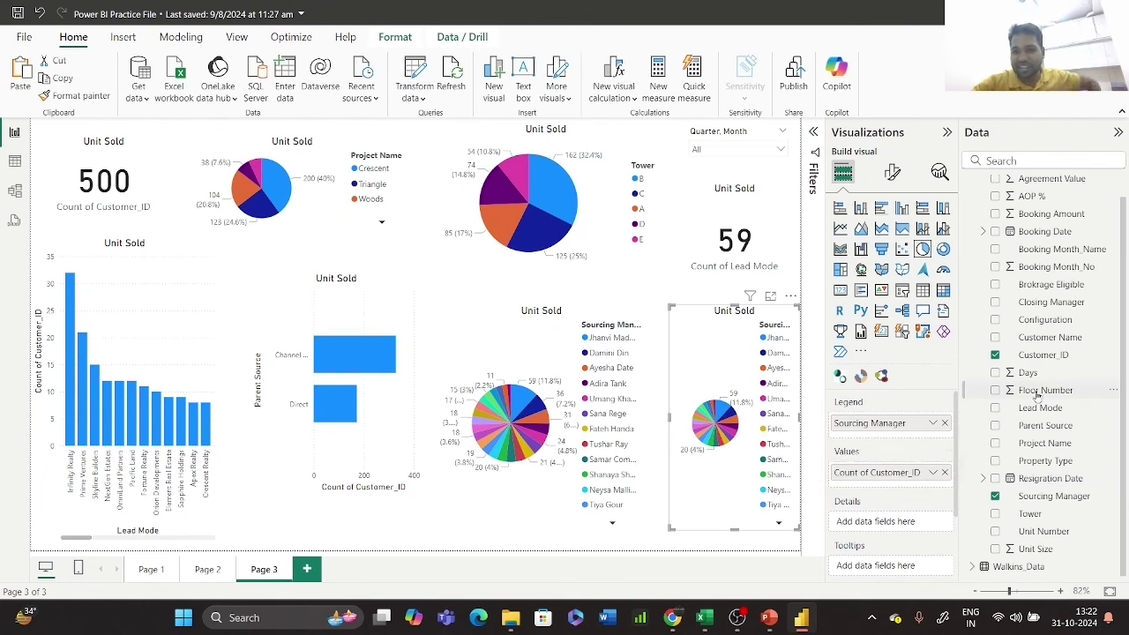
left_click(944, 422)
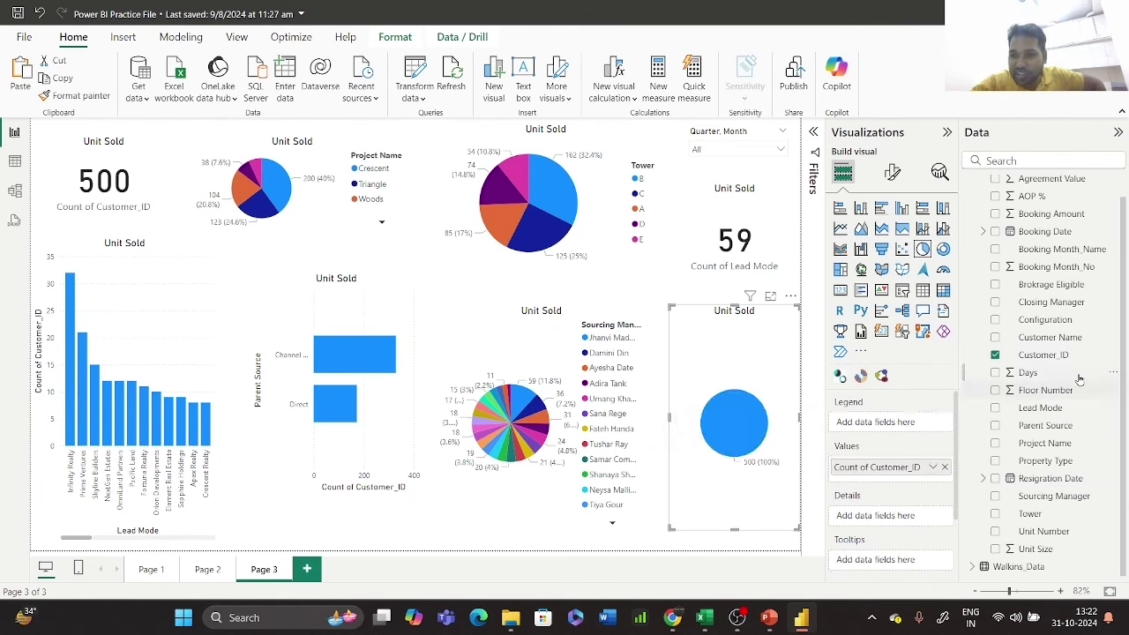
left_click(995, 497)
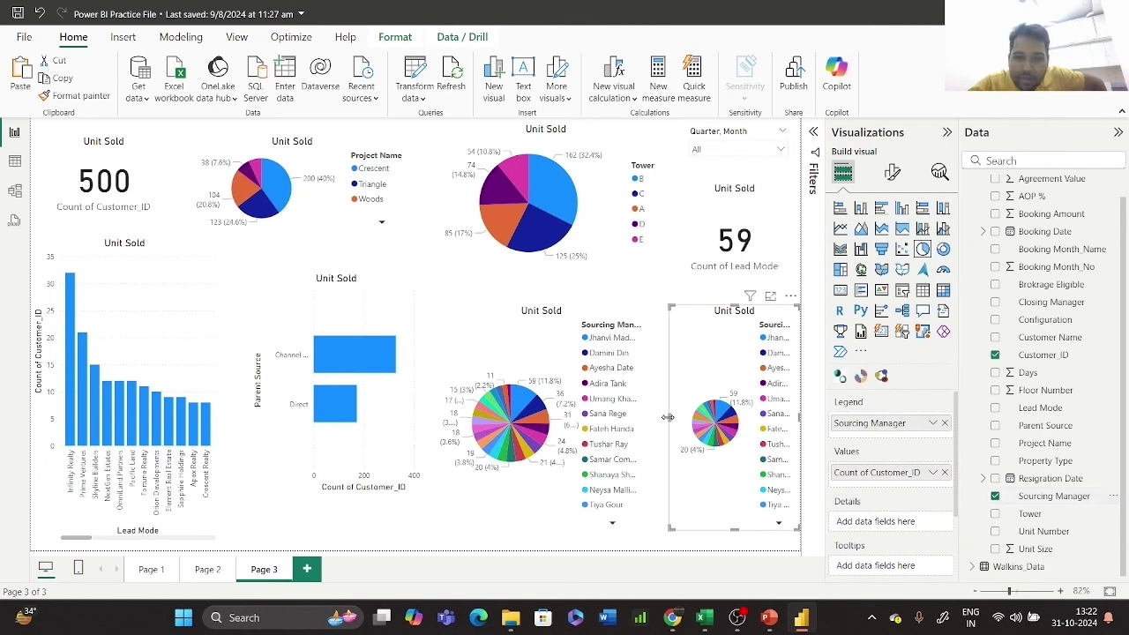
left_click(944, 422)
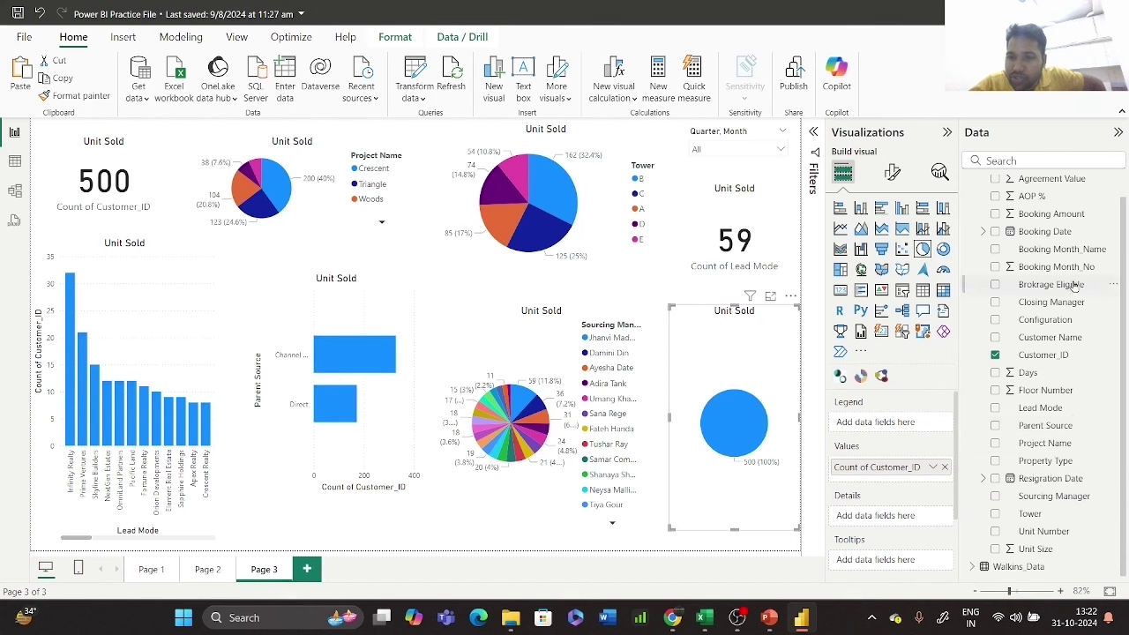
left_click(996, 302)
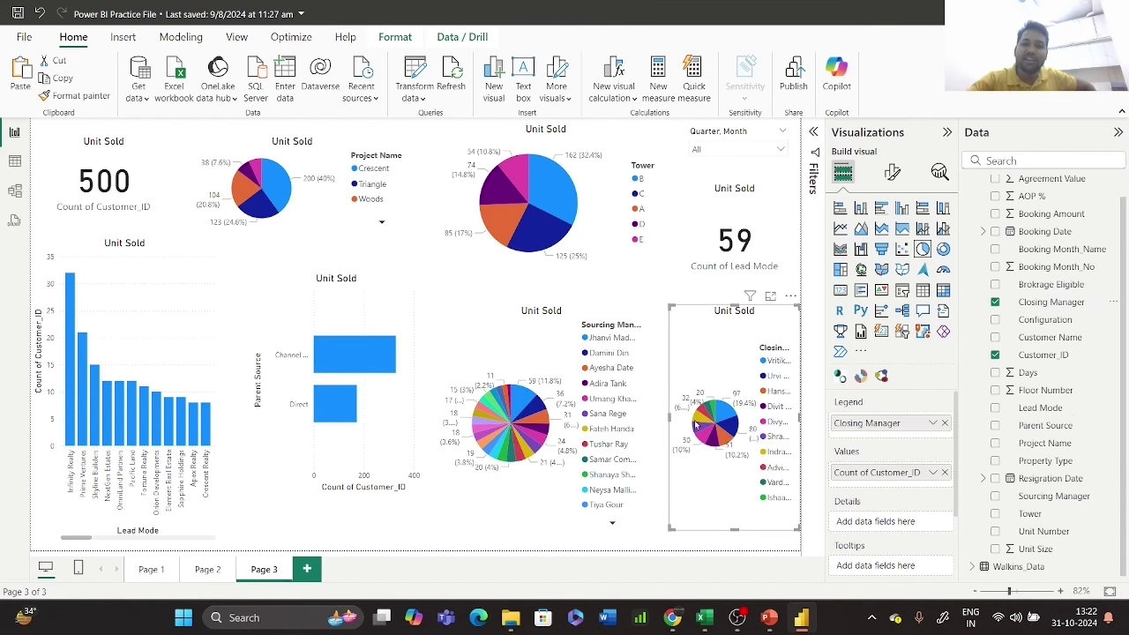
mouse_move(670, 417)
left_mouse_down()
mouse_move(467, 418)
mouse_move(629, 412)
mouse_move(663, 423)
mouse_move(651, 427)
left_mouse_up()
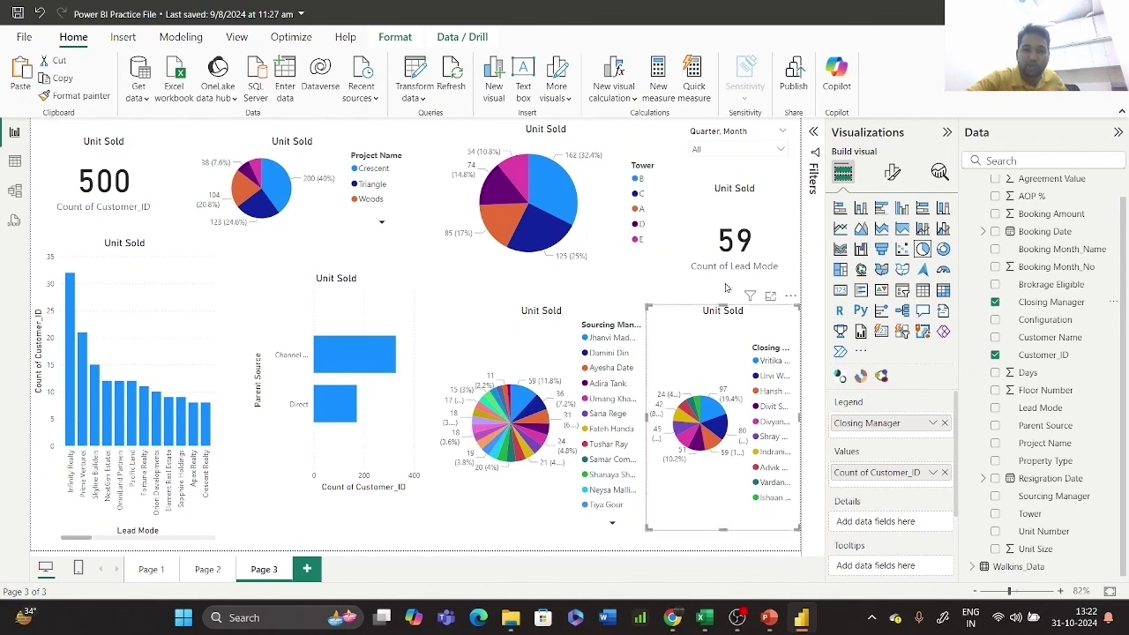
- Step the Quarter slicer through Qtr 1, Qtr 2, Qtr 1 and Qtr 3, ending on Qtr 4 (222 customers)
left_click(780, 149)
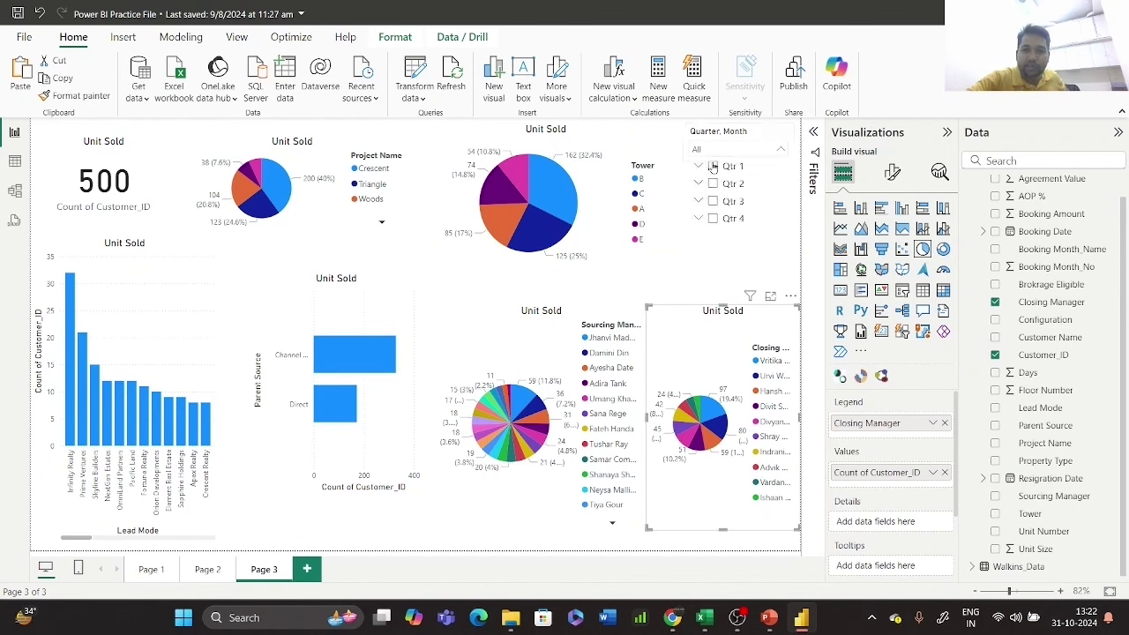
left_click(713, 166)
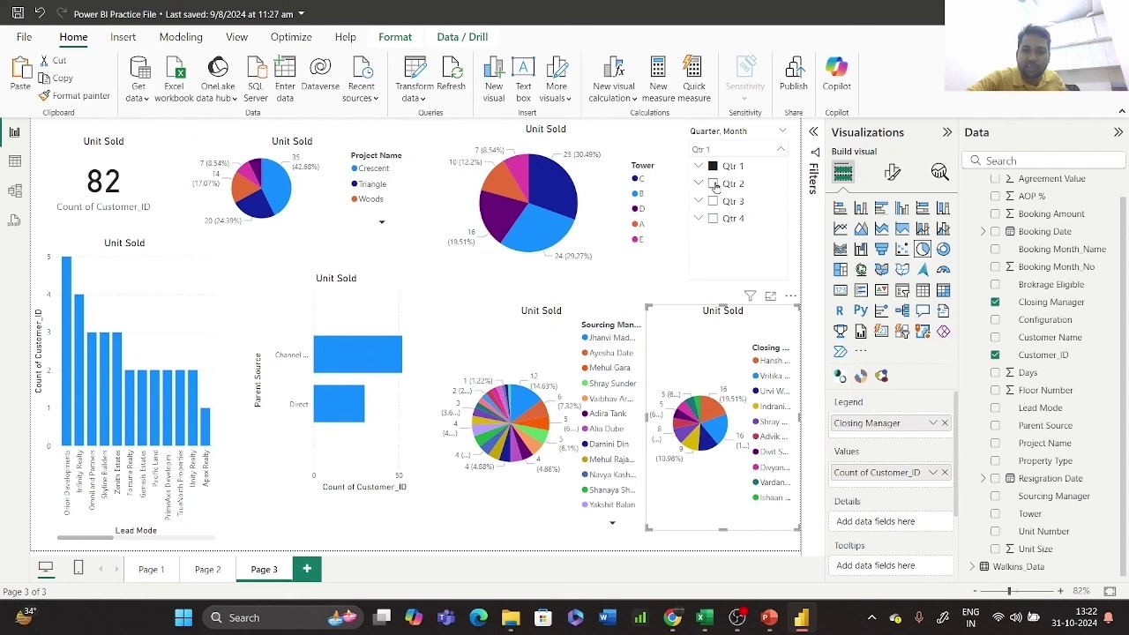
left_click(713, 184)
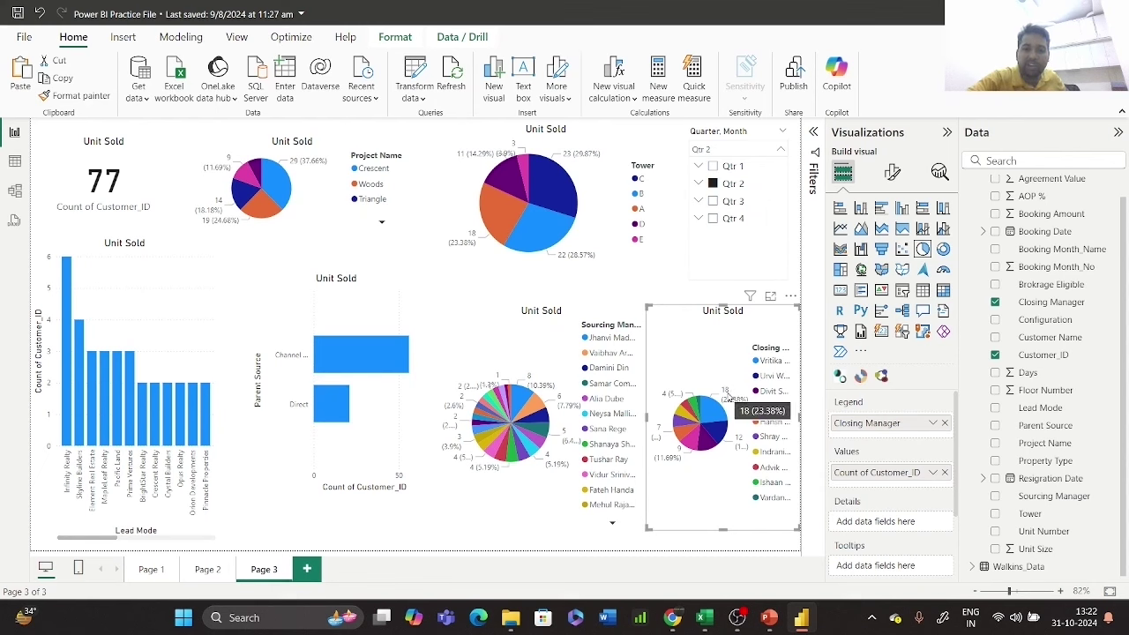
left_click(714, 167)
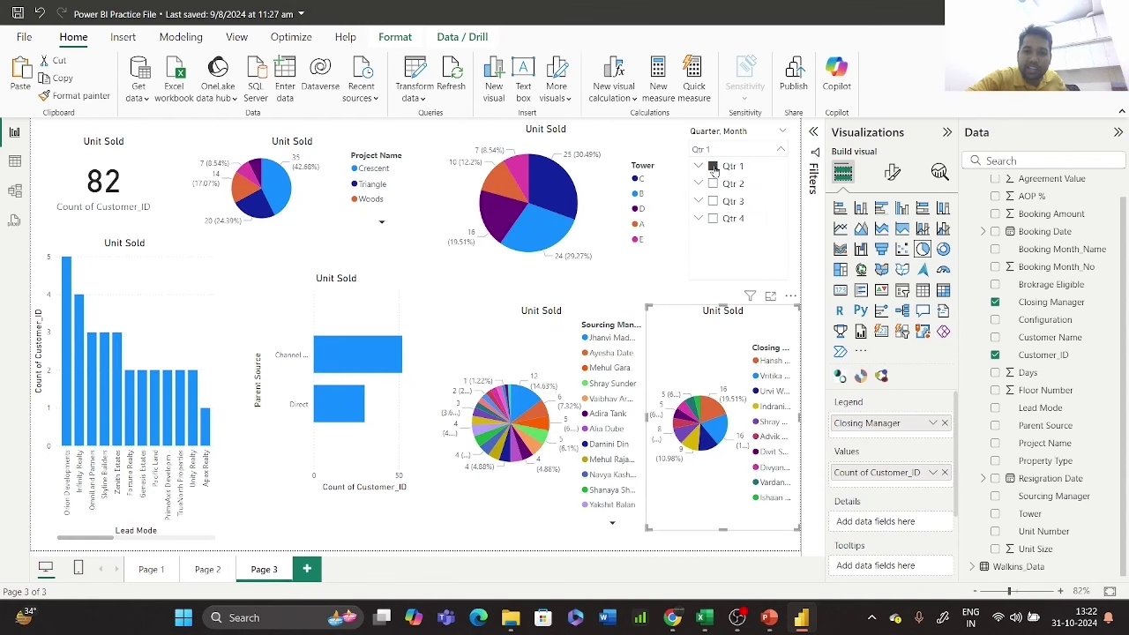
left_click(713, 202)
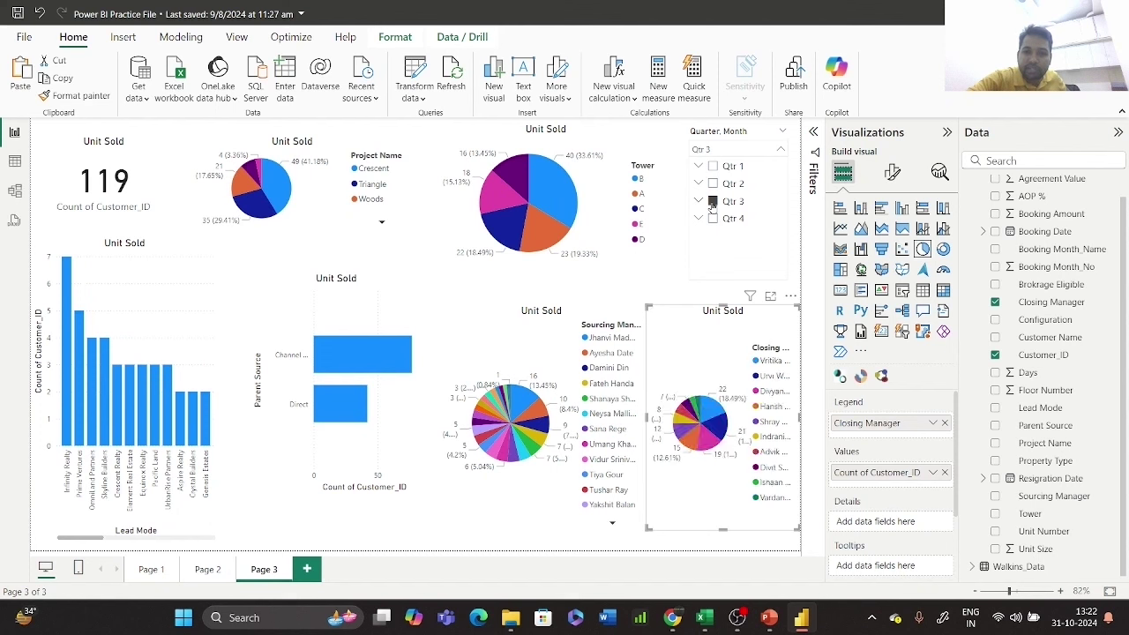
left_click(713, 219)
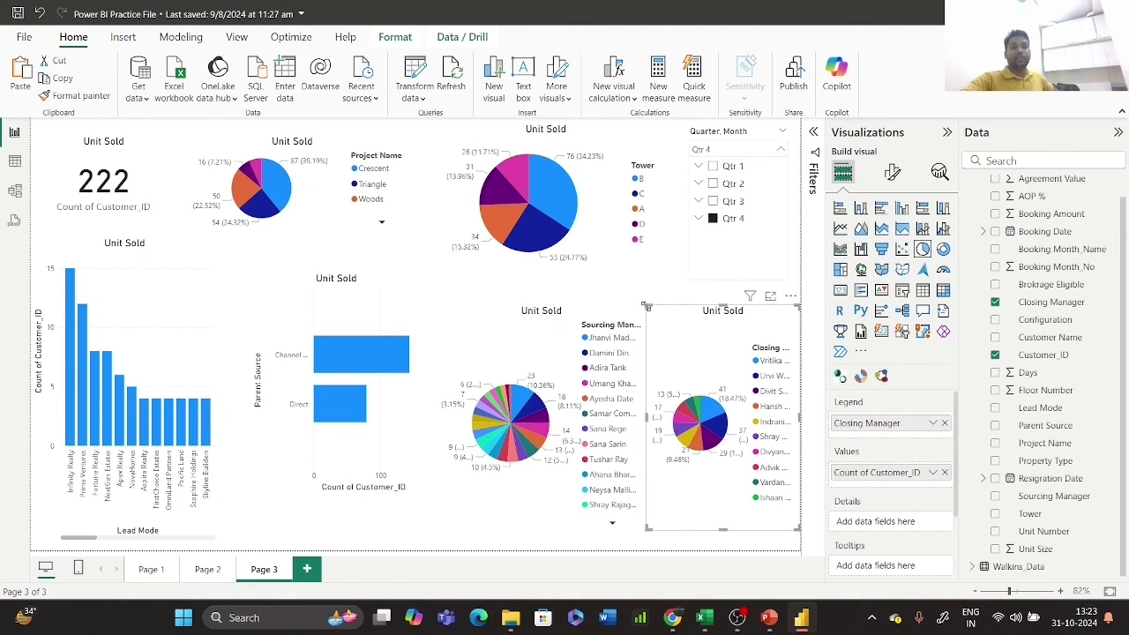
- Shrink the Lead Mode bar chart and move the Parent Source chart down into the bottom row
left_click_drag(648, 309, 675, 328)
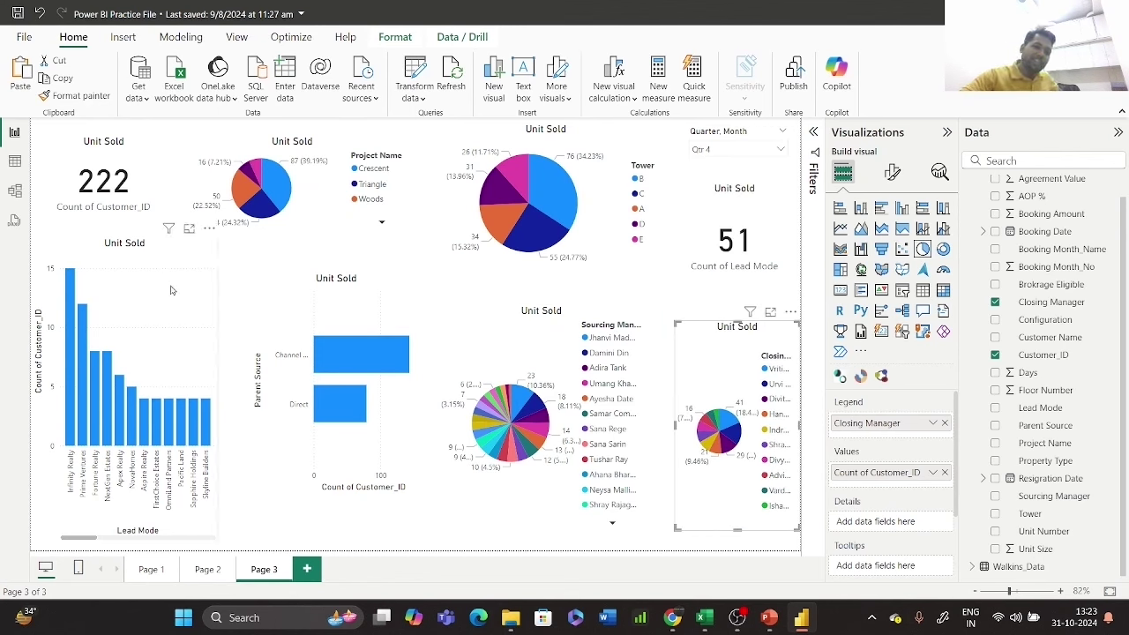
left_click(150, 256)
left_click_drag(141, 239, 141, 406)
left_click(150, 332)
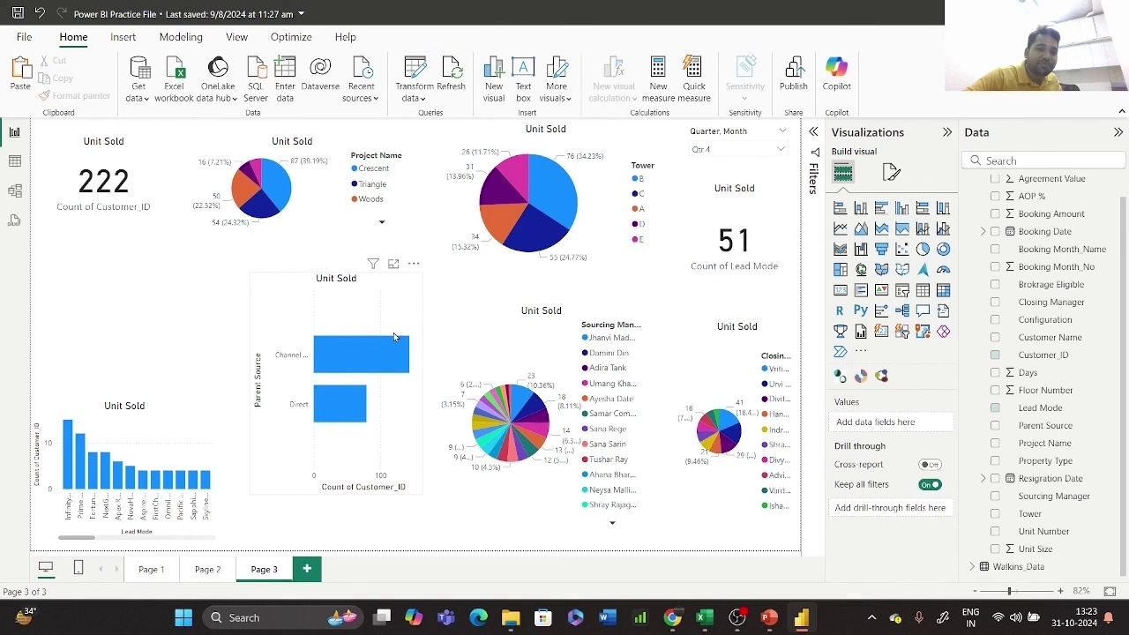
left_click(362, 289)
left_click_drag(362, 289, 363, 474)
left_click_drag(533, 320, 538, 422)
- Move the Sourcing Manager and Closing Manager pies to the bottom row and add a clustered column chart
key("Escape")
left_click(539, 337)
left_click(741, 326)
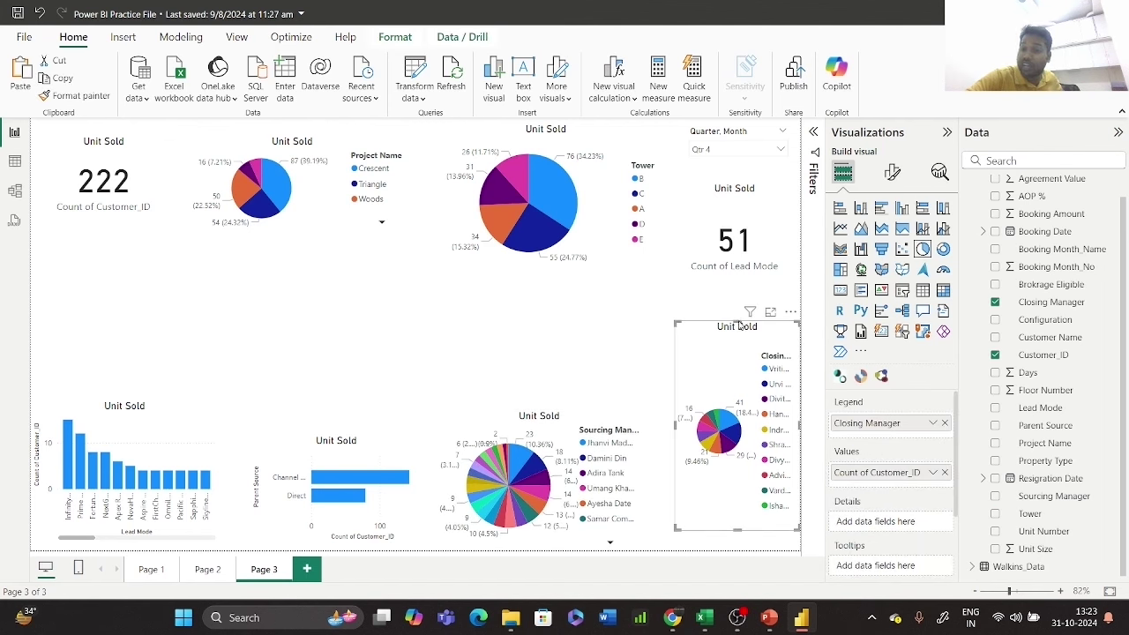
left_click_drag(737, 319, 737, 433)
left_click(320, 333)
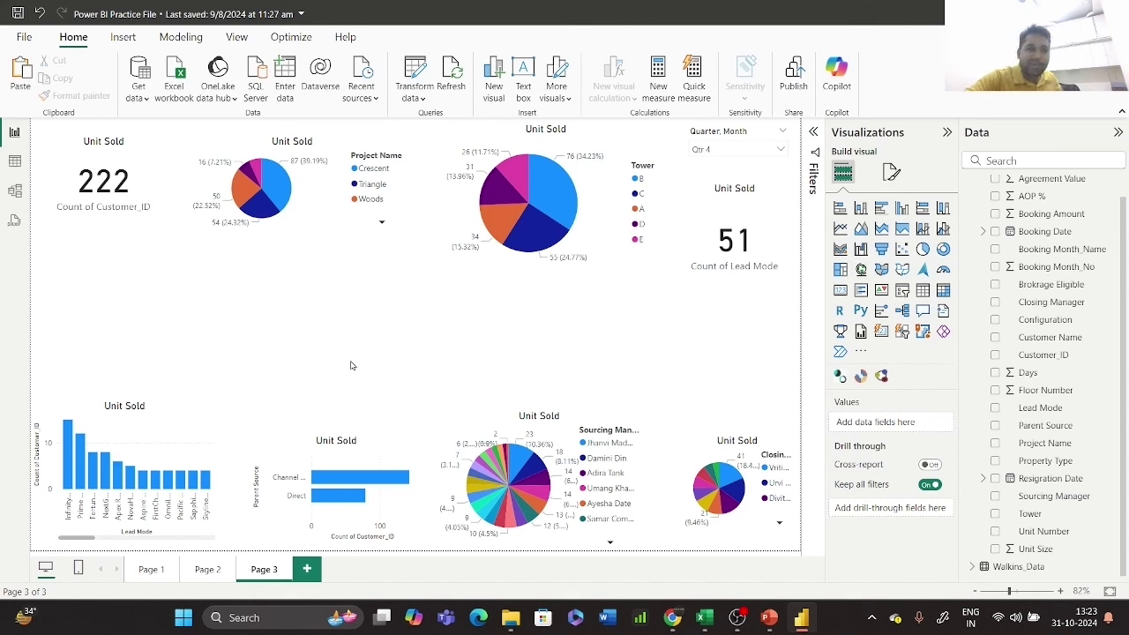
left_click_drag(350, 365, 519, 393)
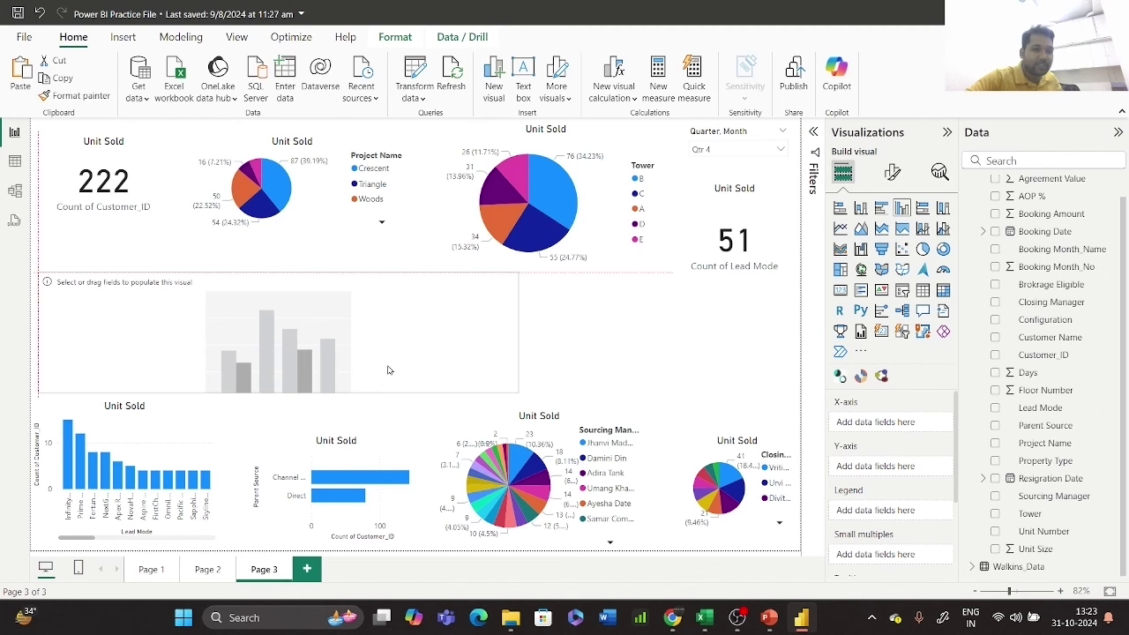
- Plot Sum of Agreement Value by Booking Date Month, then remove Month from the axis
scroll(1069, 282, "up", 1)
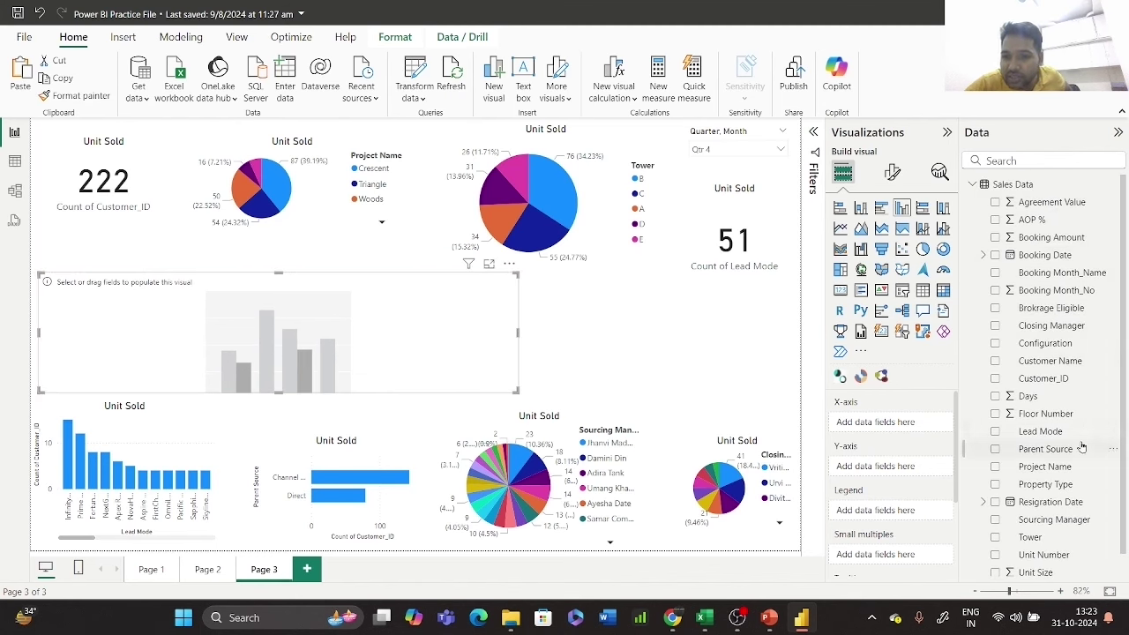
scroll(1081, 448, "down", 1)
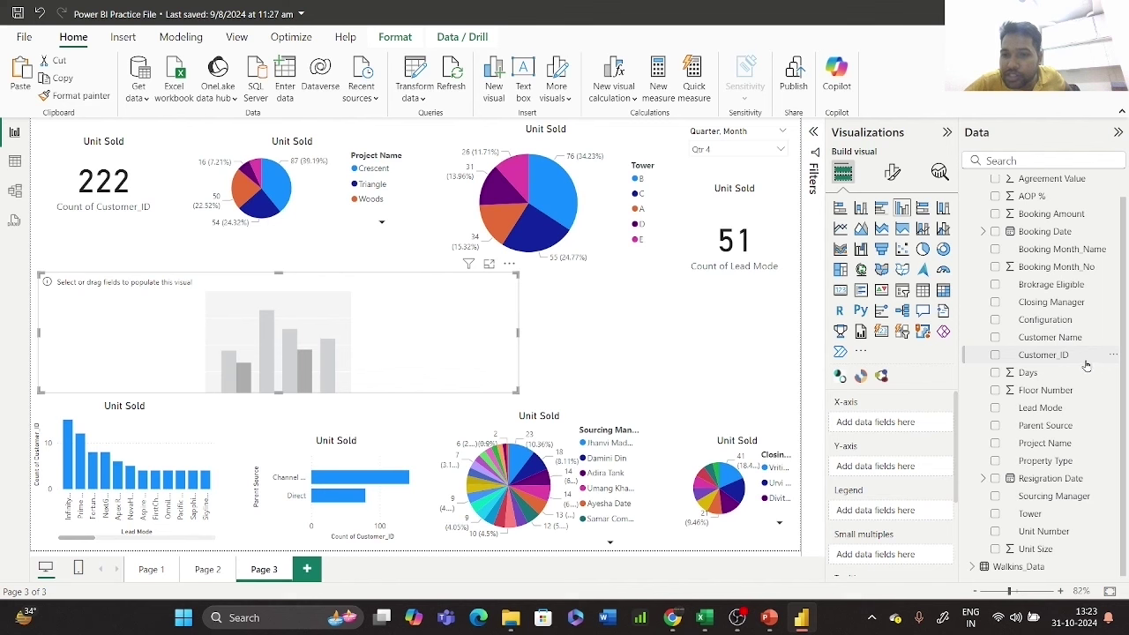
scroll(1069, 282, "up", 1)
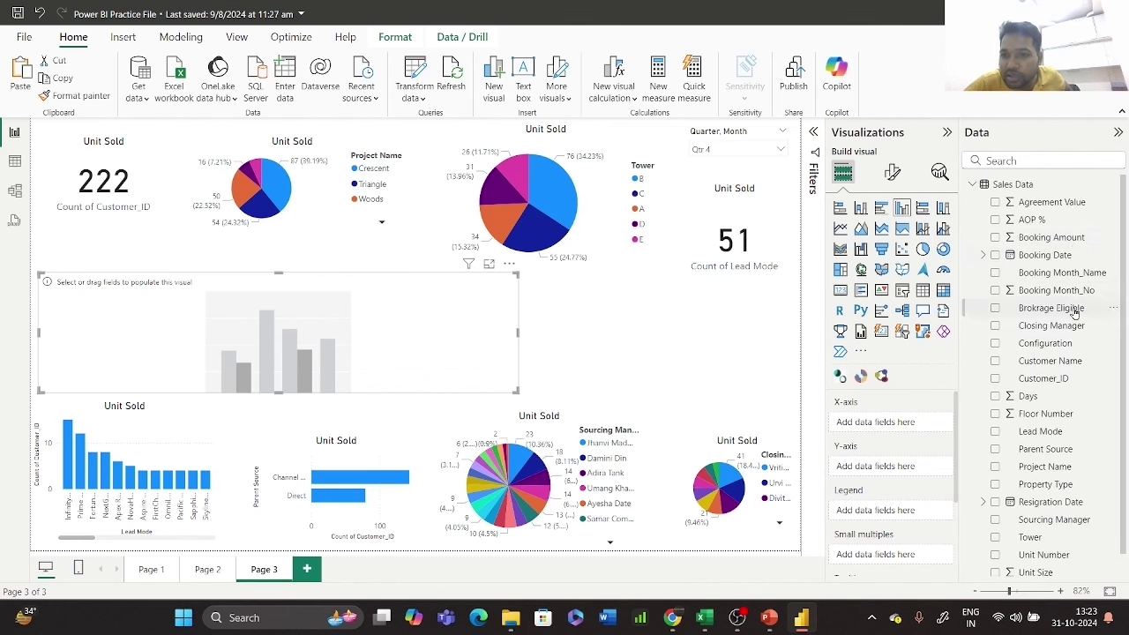
left_click(984, 256)
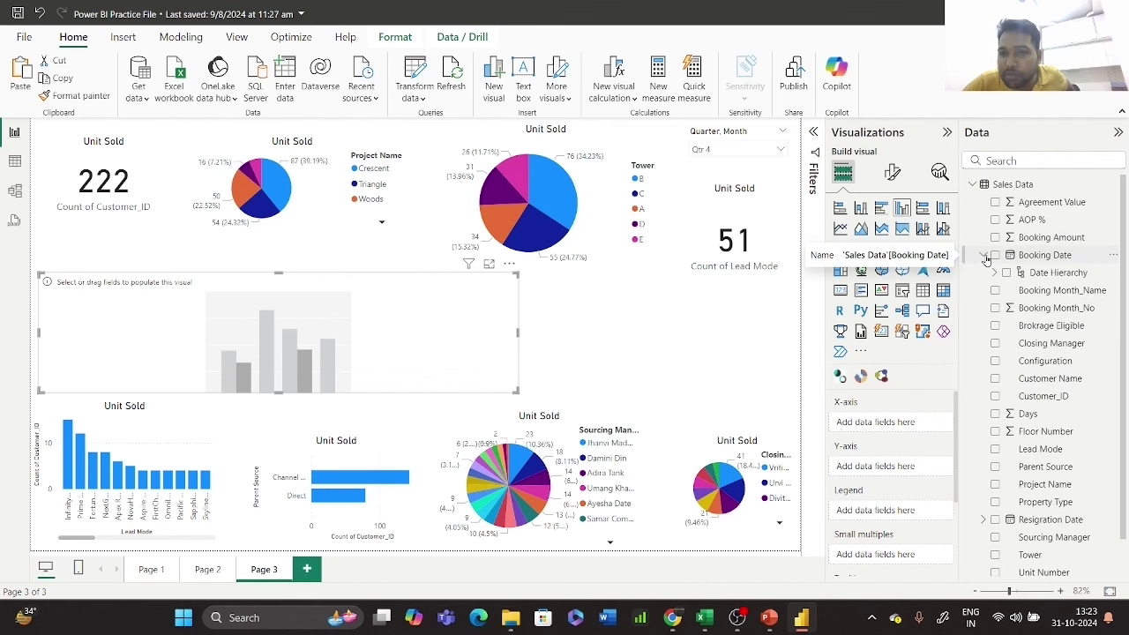
left_click(995, 272)
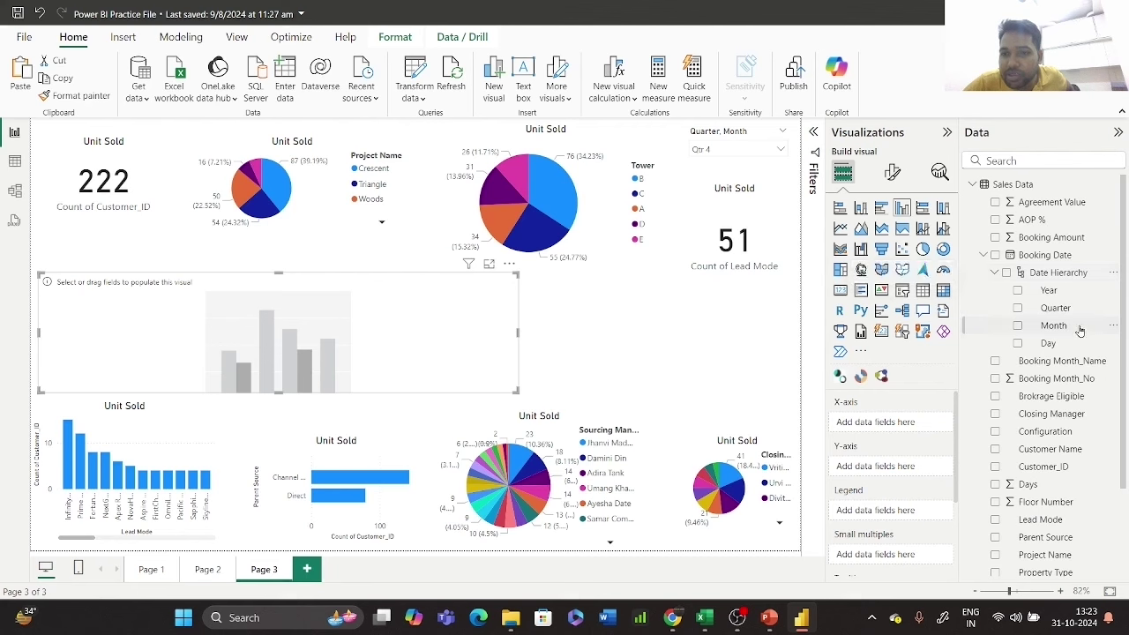
left_click_drag(1080, 330, 944, 427)
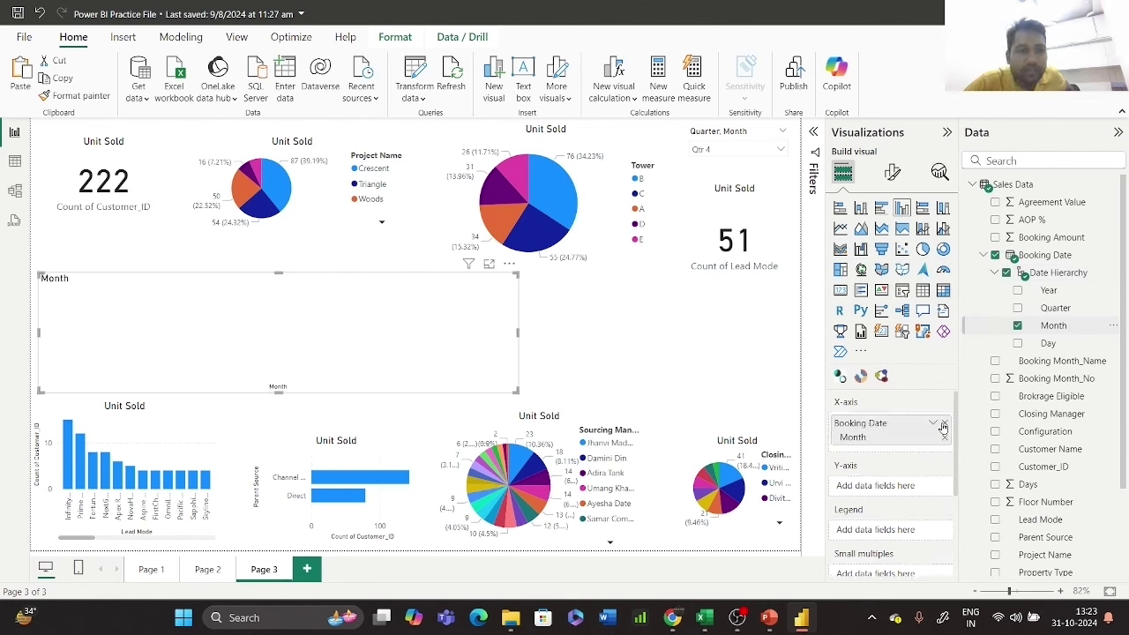
left_click(995, 202)
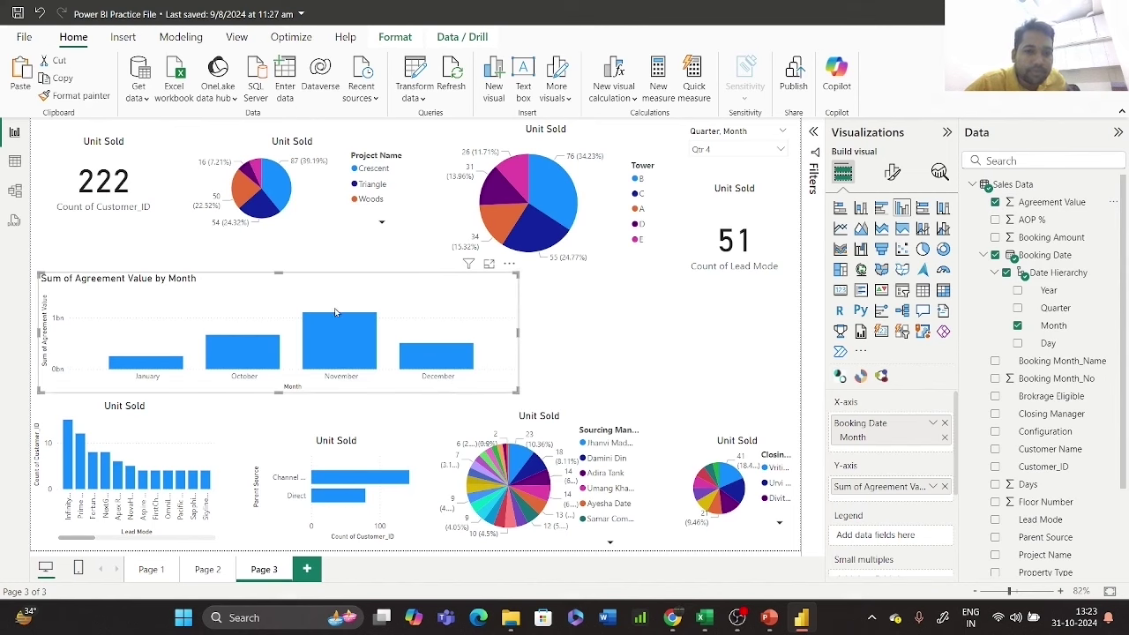
mouse_move(335, 323)
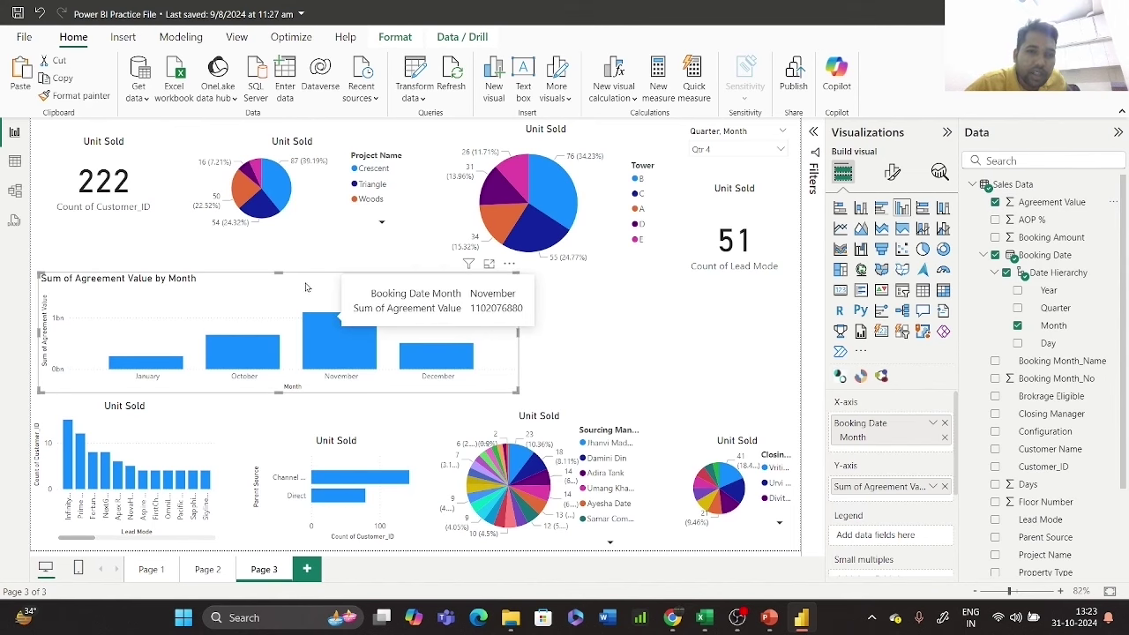
left_click(944, 438)
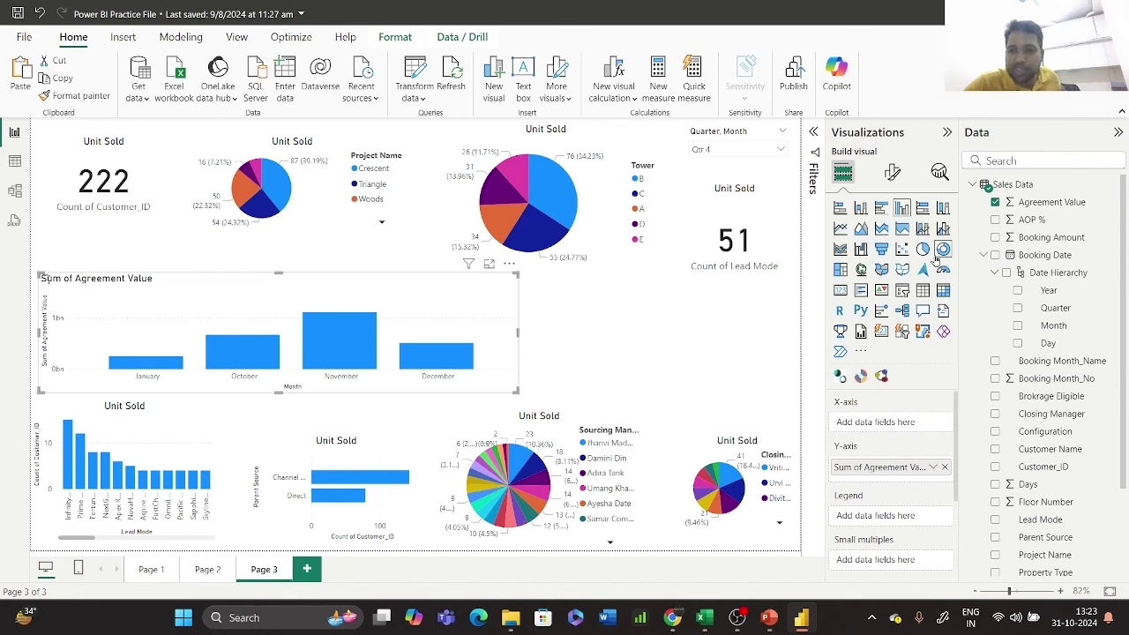
- Convert the chart to a card under the 222 card, showing Agreement Value in millions with two decimals
left_click(839, 290)
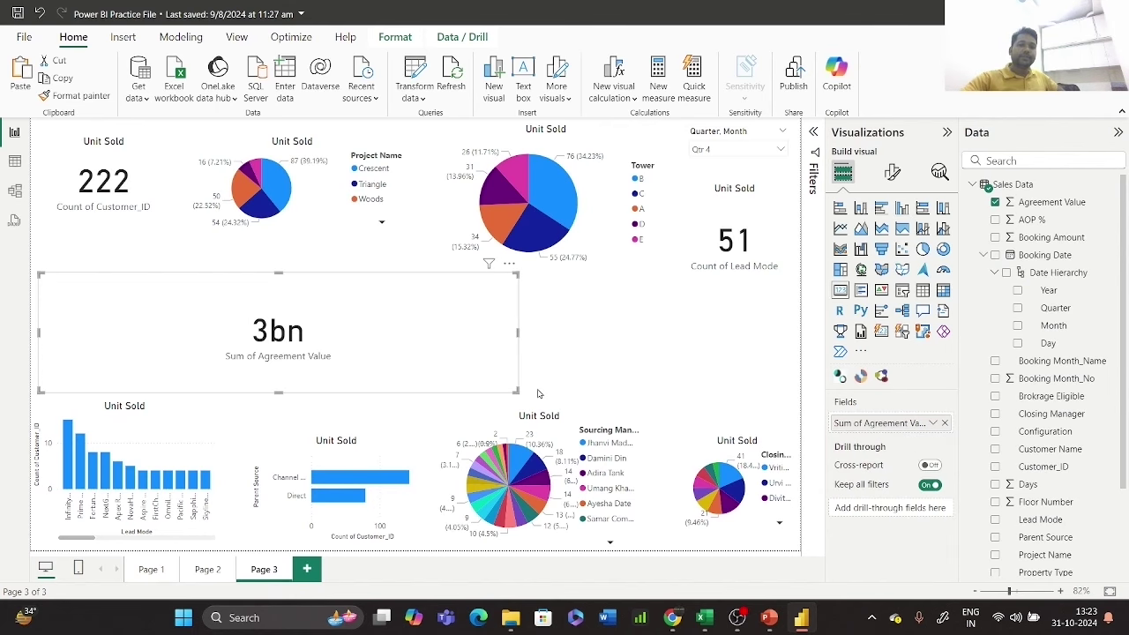
left_click_drag(517, 391, 189, 388)
left_click_drag(113, 335, 125, 313)
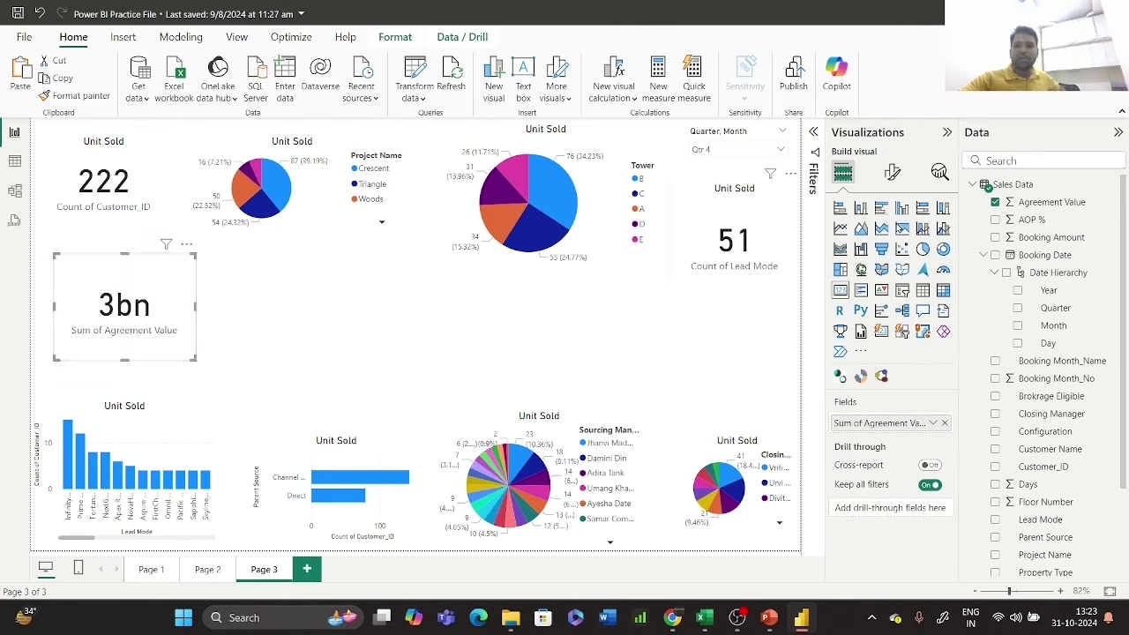
left_click(893, 173)
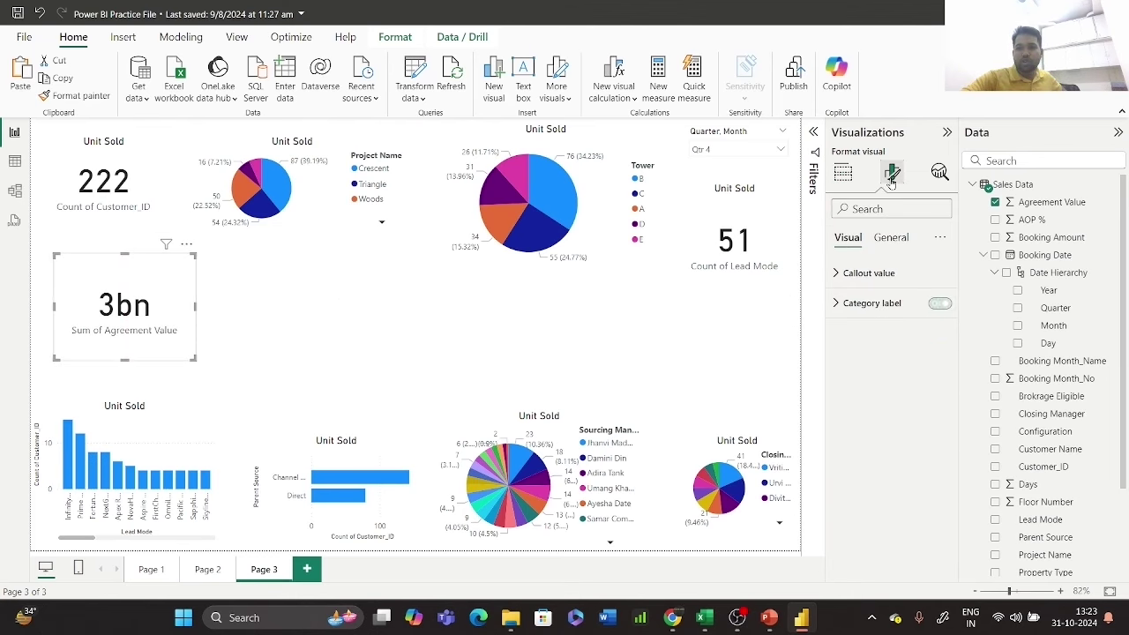
left_click(885, 239)
left_click(847, 238)
left_click(860, 273)
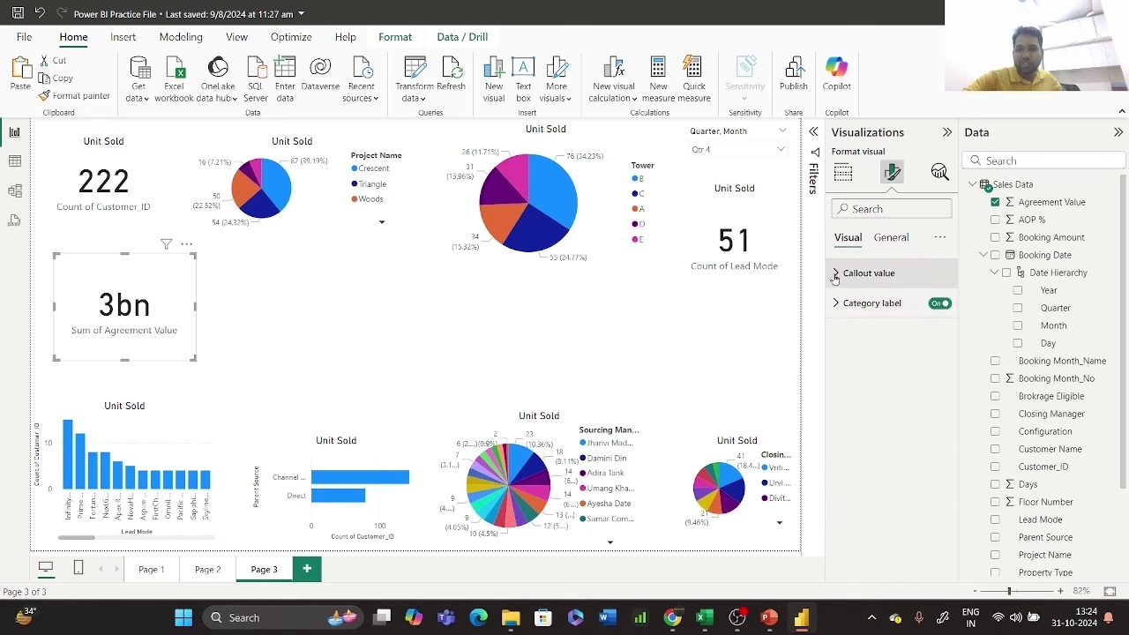
left_click(912, 422)
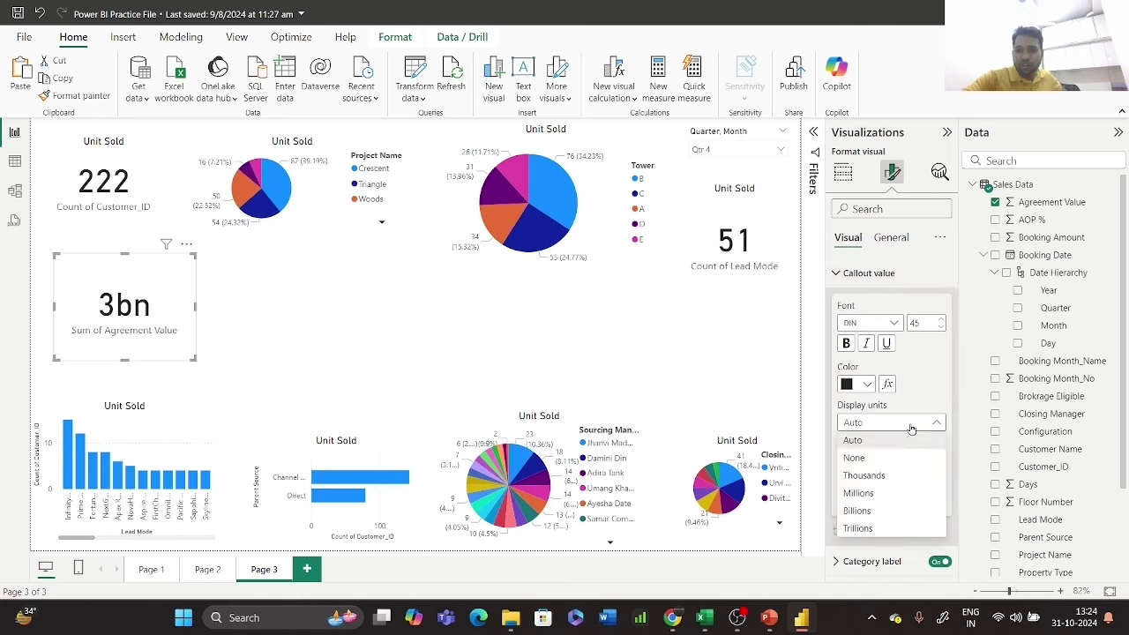
left_click(900, 496)
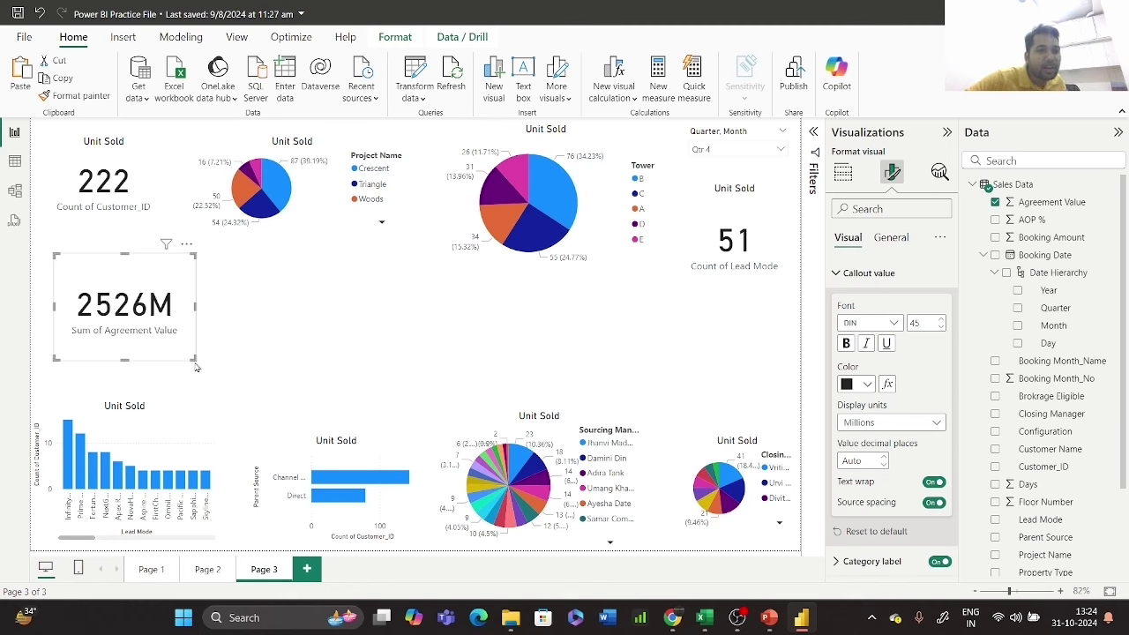
left_click_drag(194, 359, 238, 381)
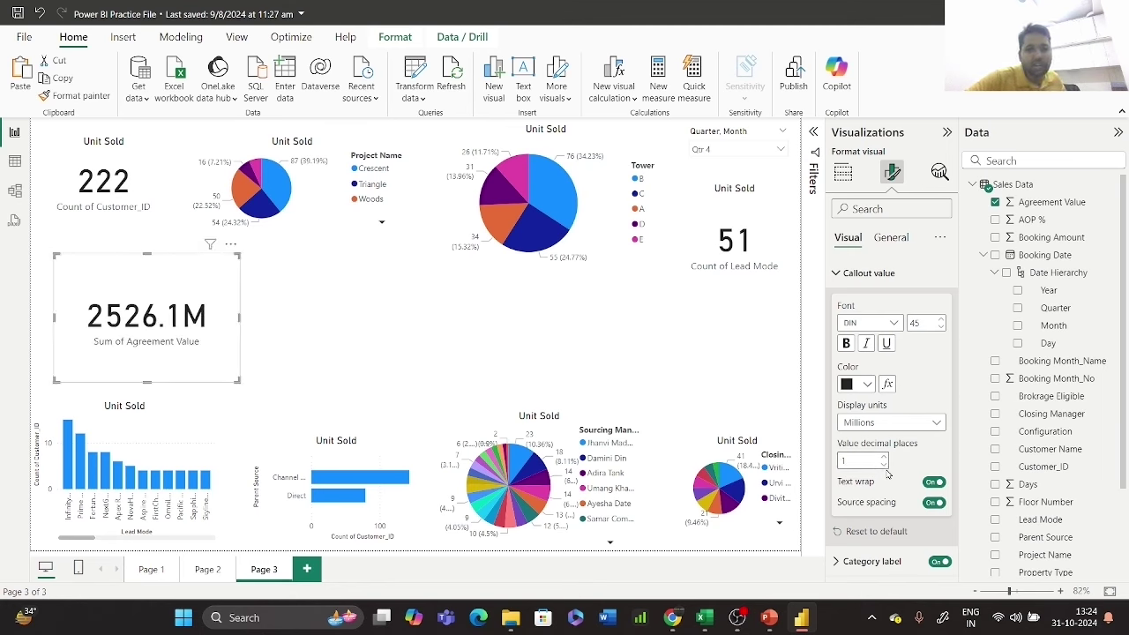
left_click(884, 458)
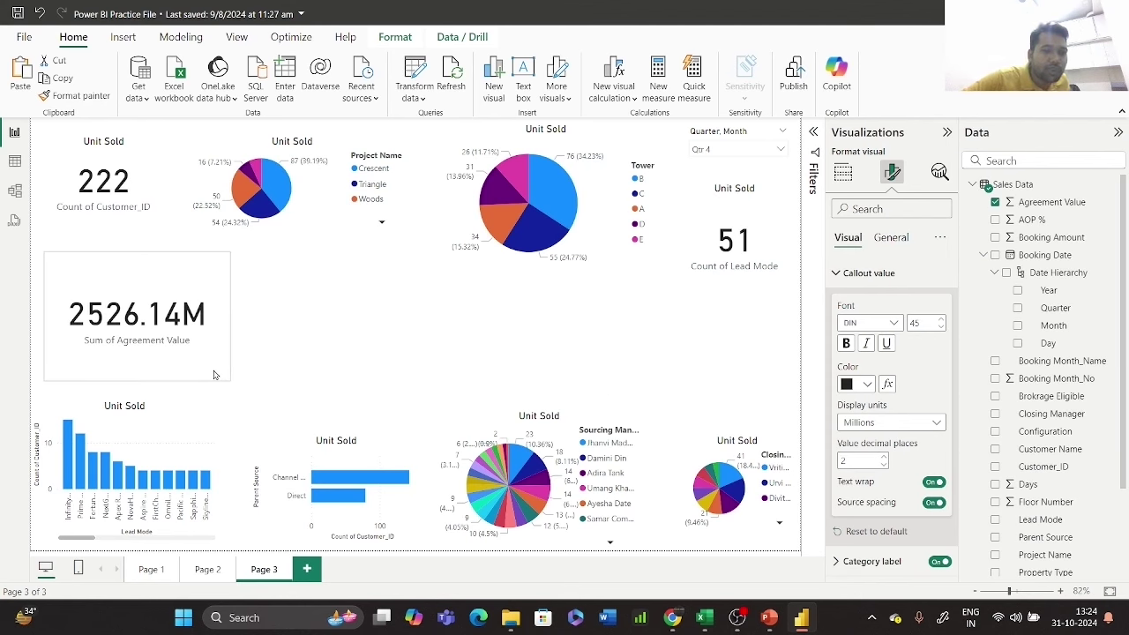
- Clear the quarter/month slicer to All and enlarge and reposition the Closing Manager pie chart
left_click(768, 134)
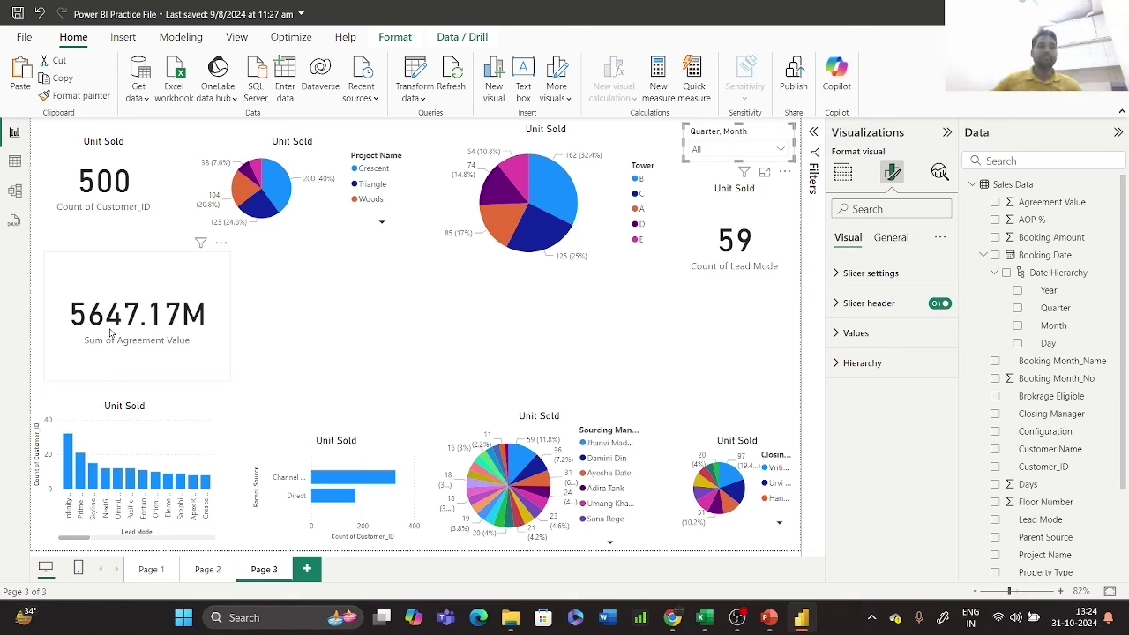
left_click(141, 282)
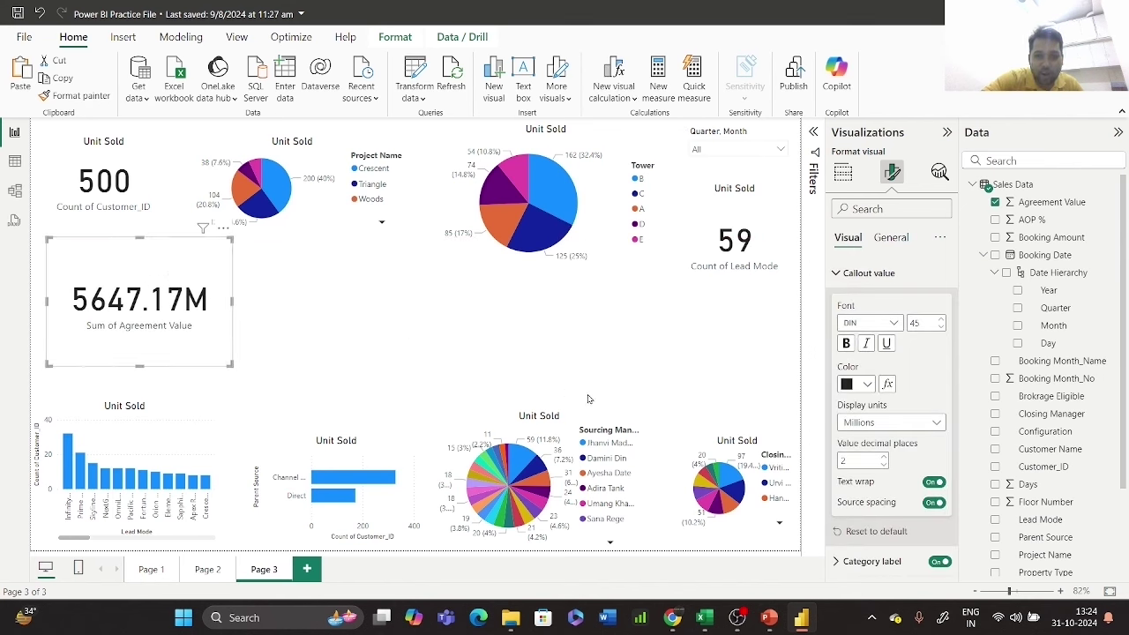
left_click(719, 451)
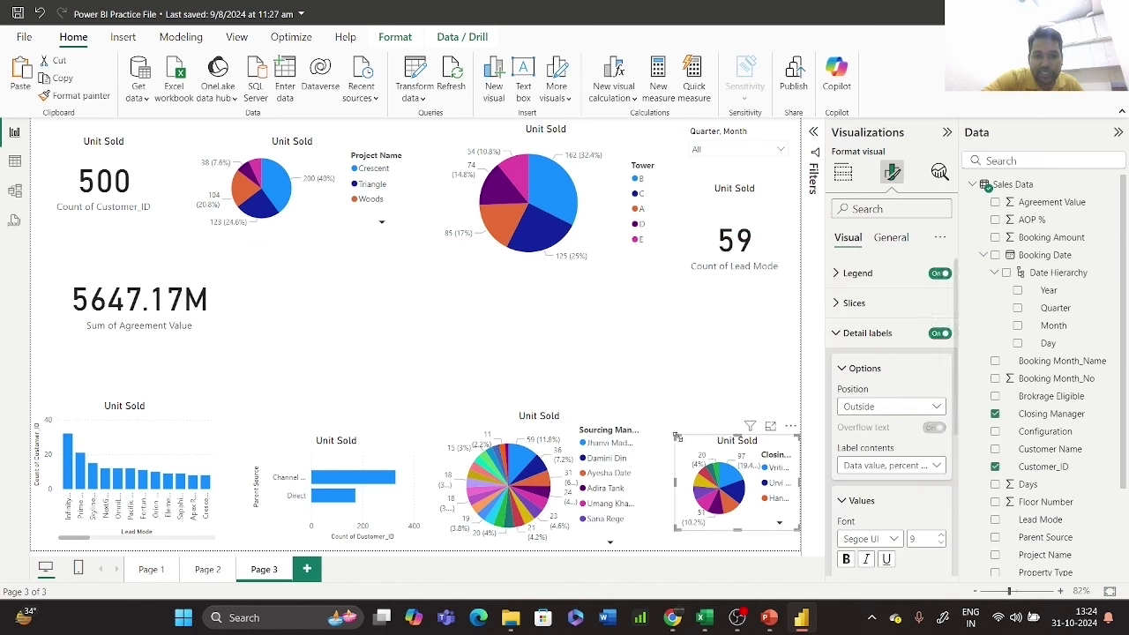
left_click_drag(685, 421, 591, 304)
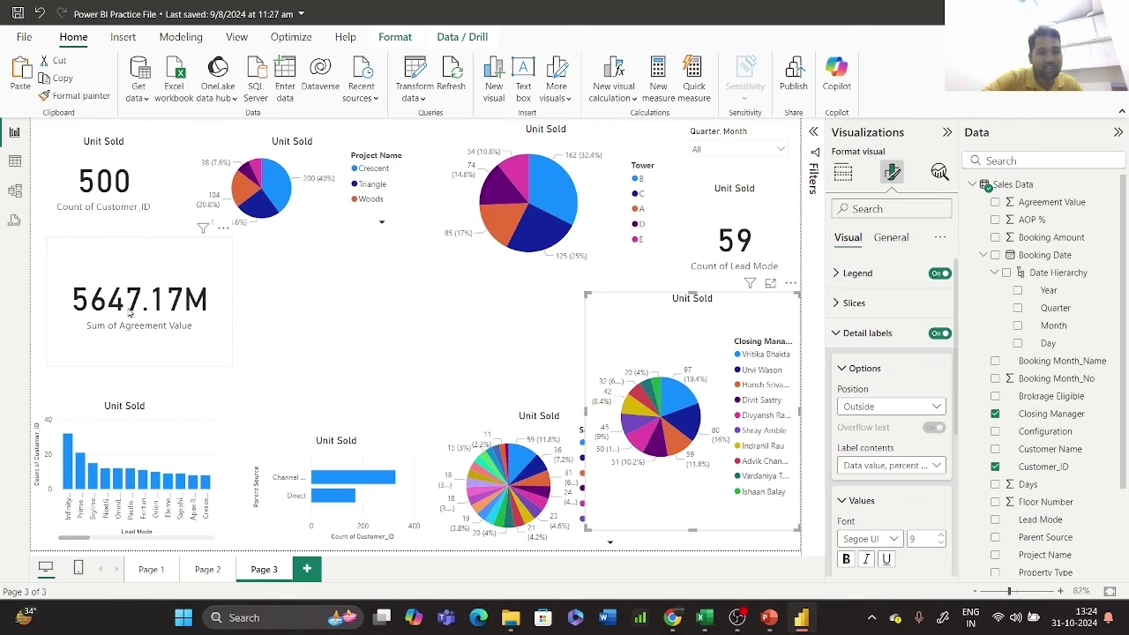
mouse_move(683, 341)
left_mouse_down()
mouse_move(668, 353)
mouse_move(676, 361)
left_mouse_up()
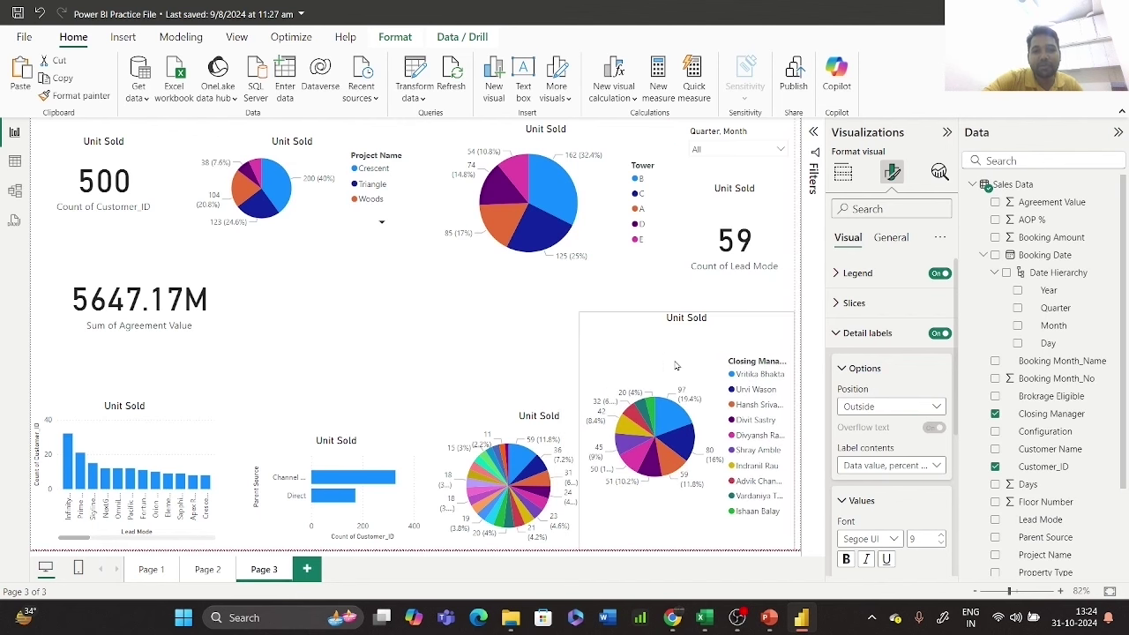
left_click(218, 325)
- Convert the Agreement Value card to a clustered column chart by Closing Manager and stretch it wide and taller
left_click(843, 174)
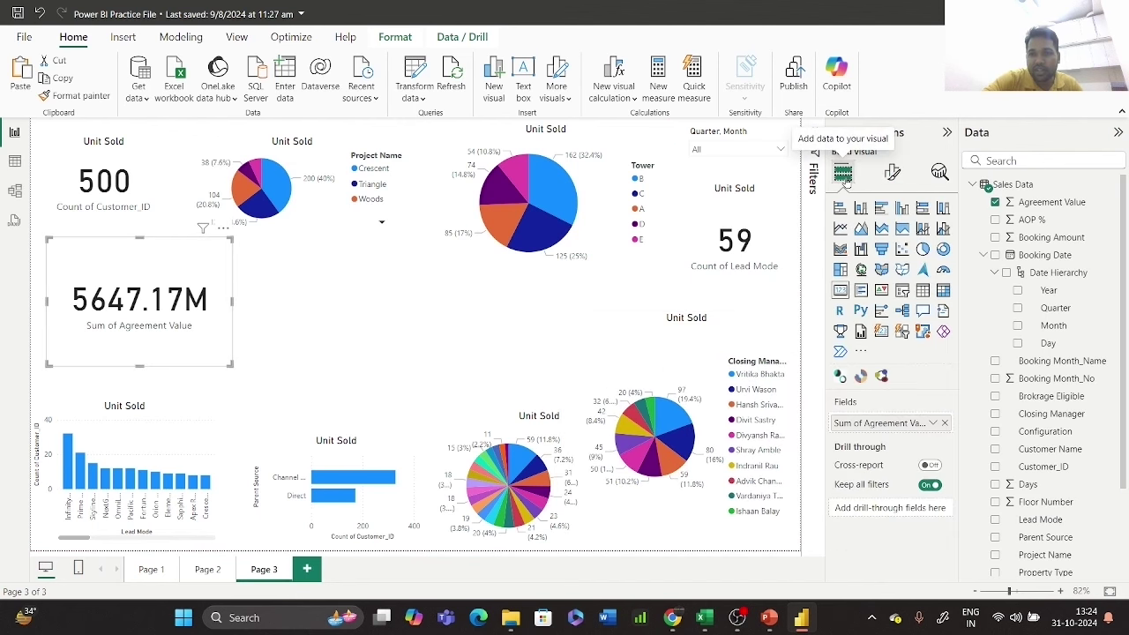
left_click(901, 210)
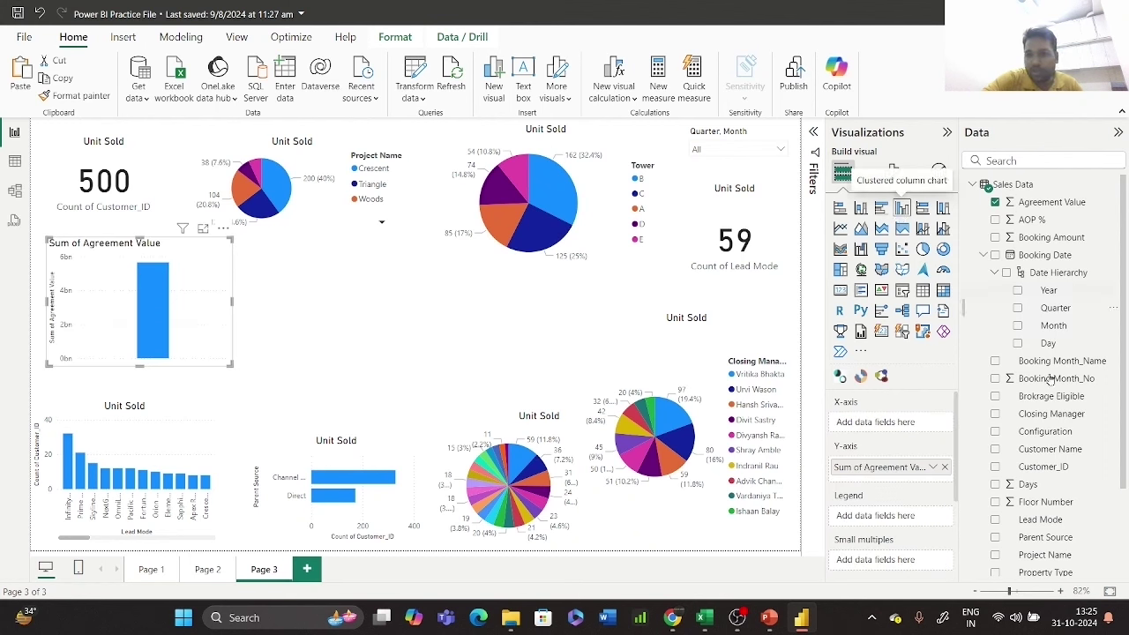
scroll(1092, 529, "down", 3)
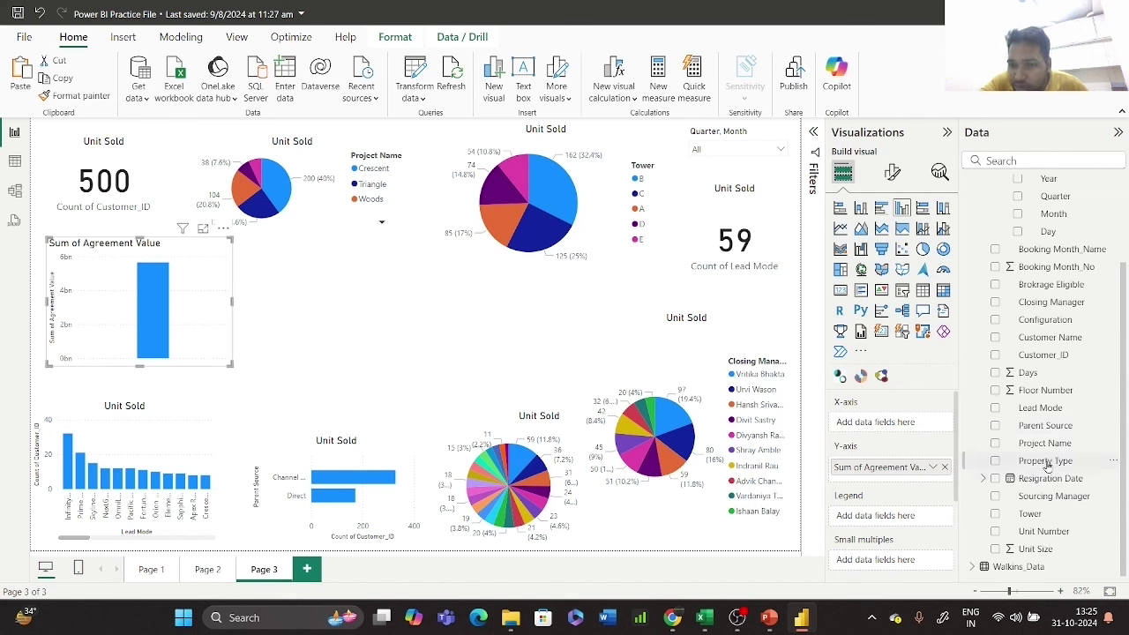
scroll(971, 461, "up", 2)
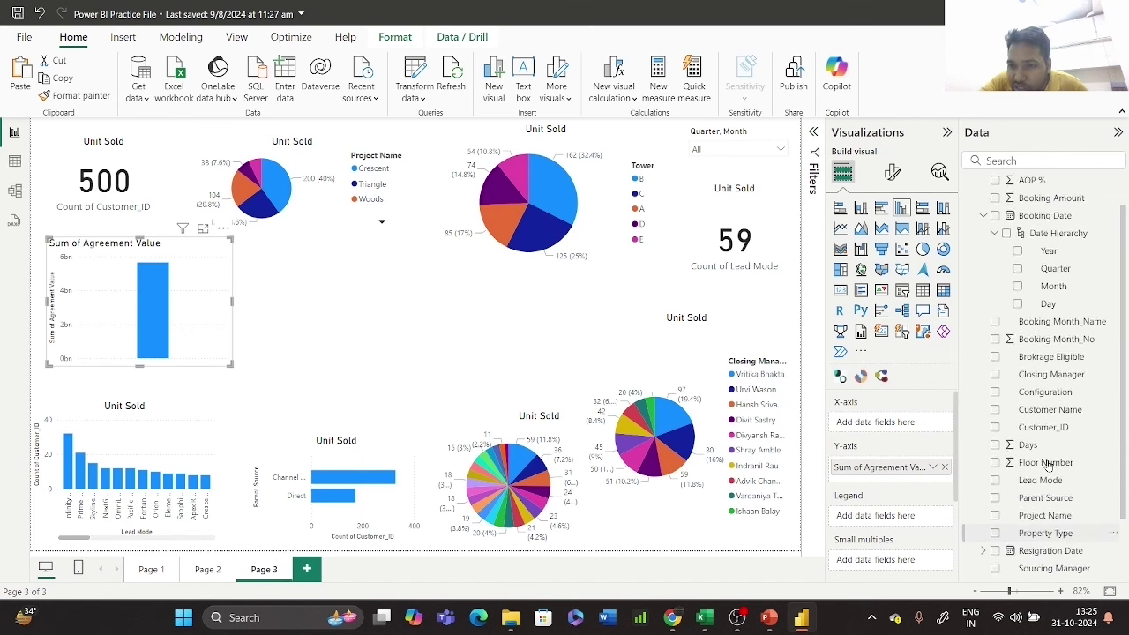
left_click(995, 376)
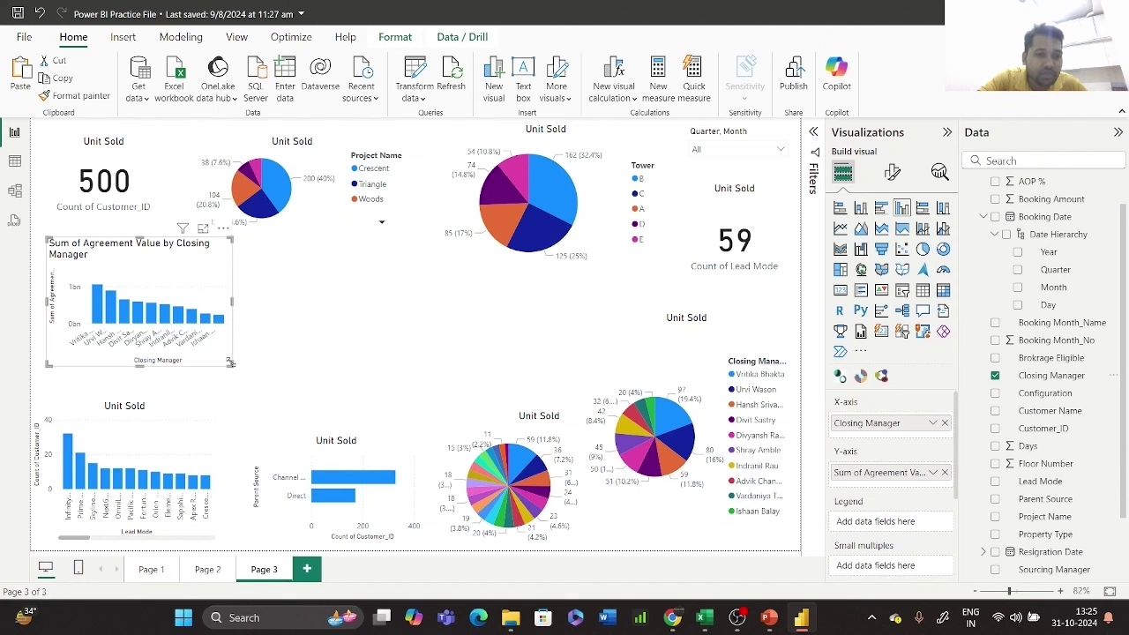
left_click_drag(231, 365, 569, 390)
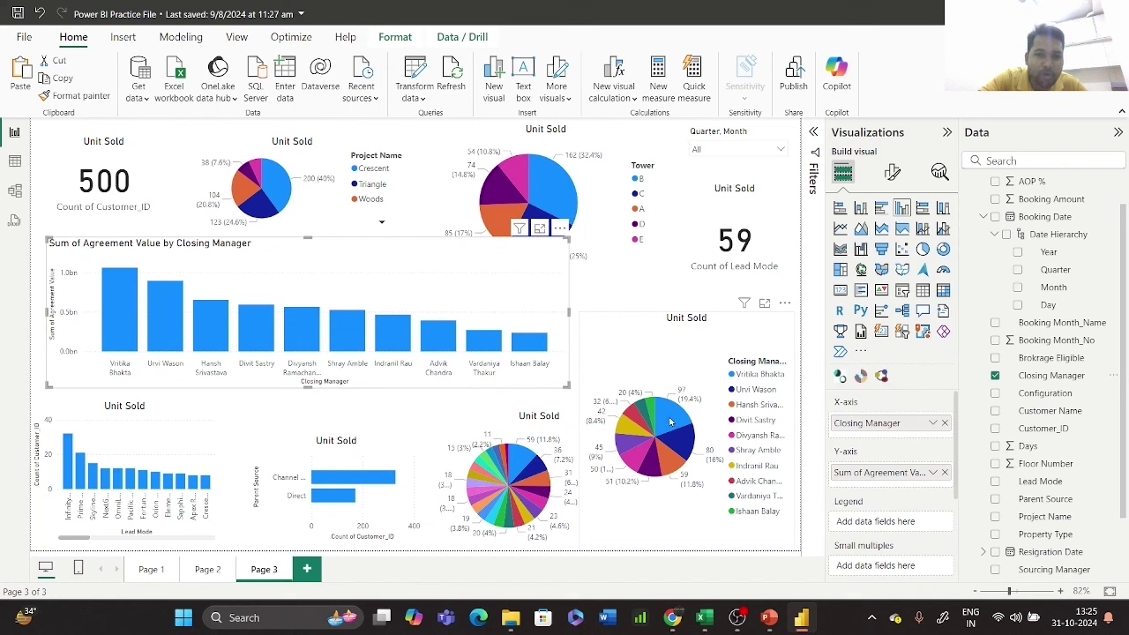
mouse_move(108, 317)
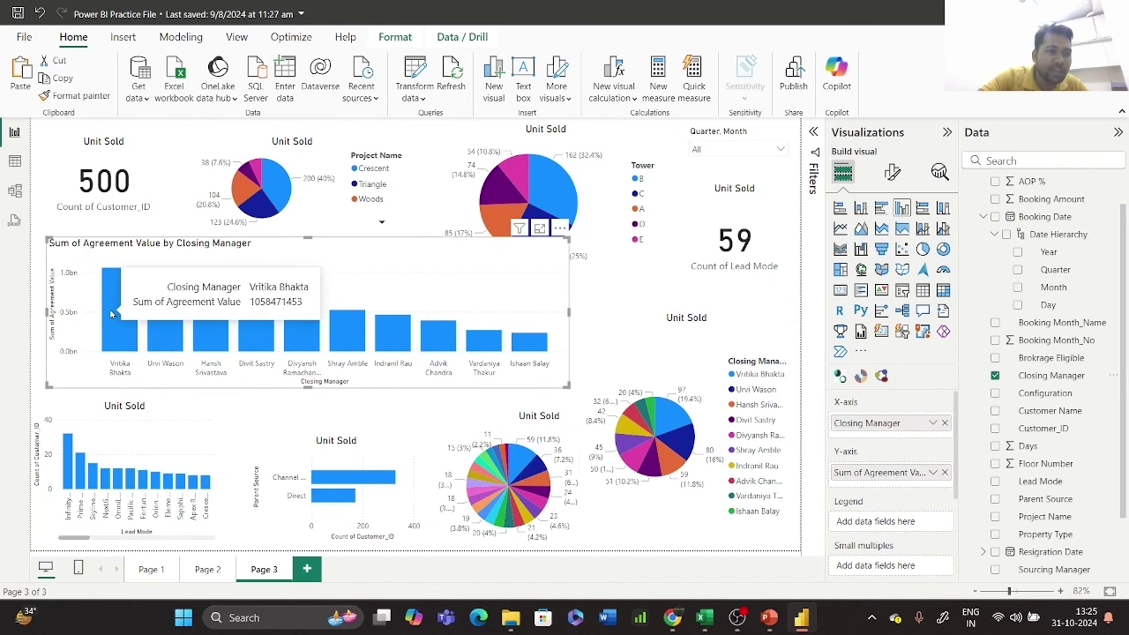
mouse_move(307, 238)
left_mouse_down()
mouse_move(312, 185)
mouse_move(311, 205)
left_mouse_up()
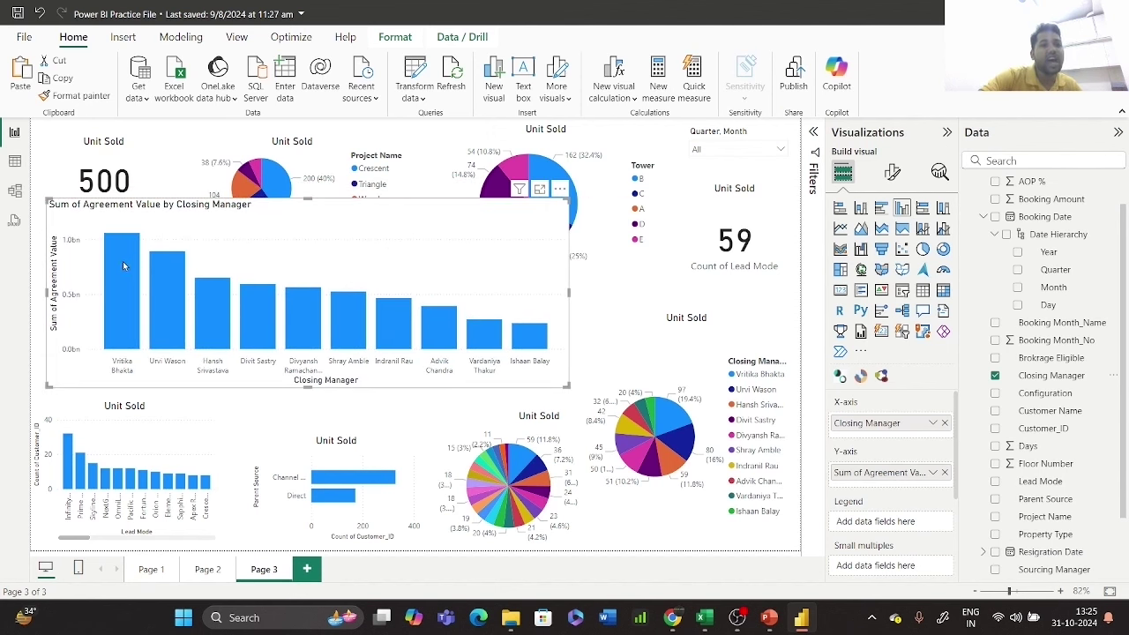
mouse_move(125, 266)
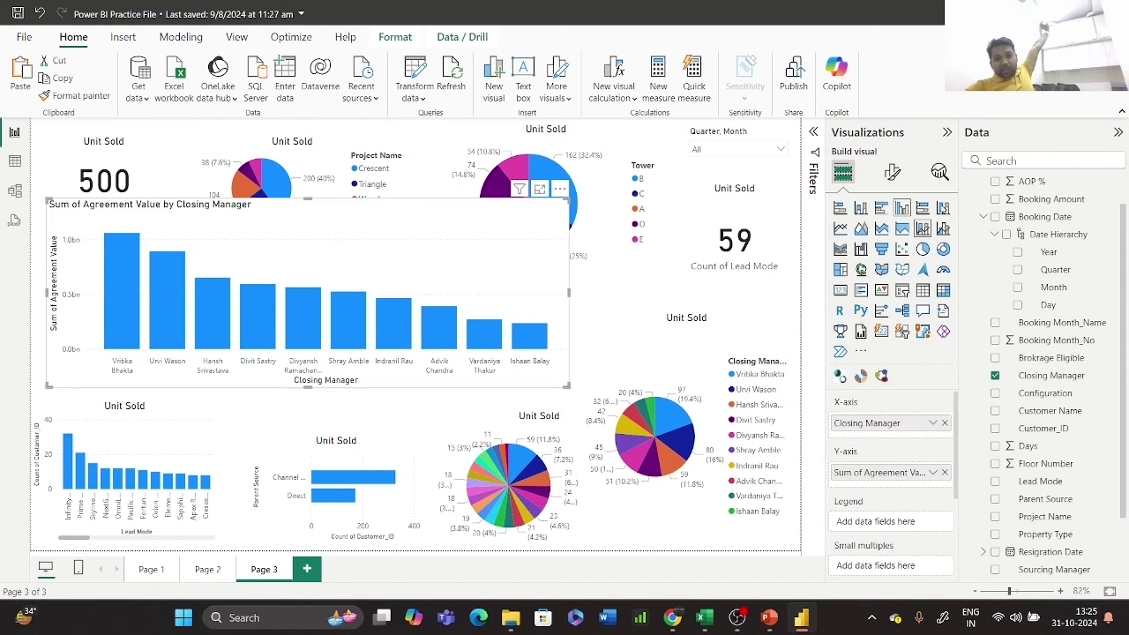
left_click(893, 173)
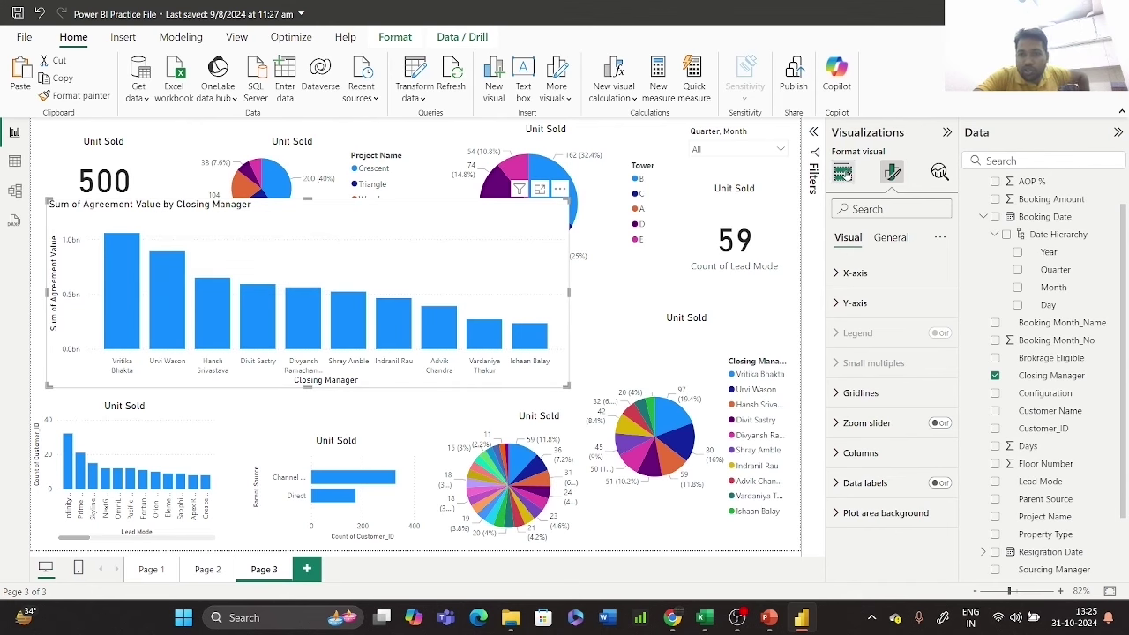
- Turn on data labels for the Closing Manager column chart
left_click(844, 173)
left_click(893, 173)
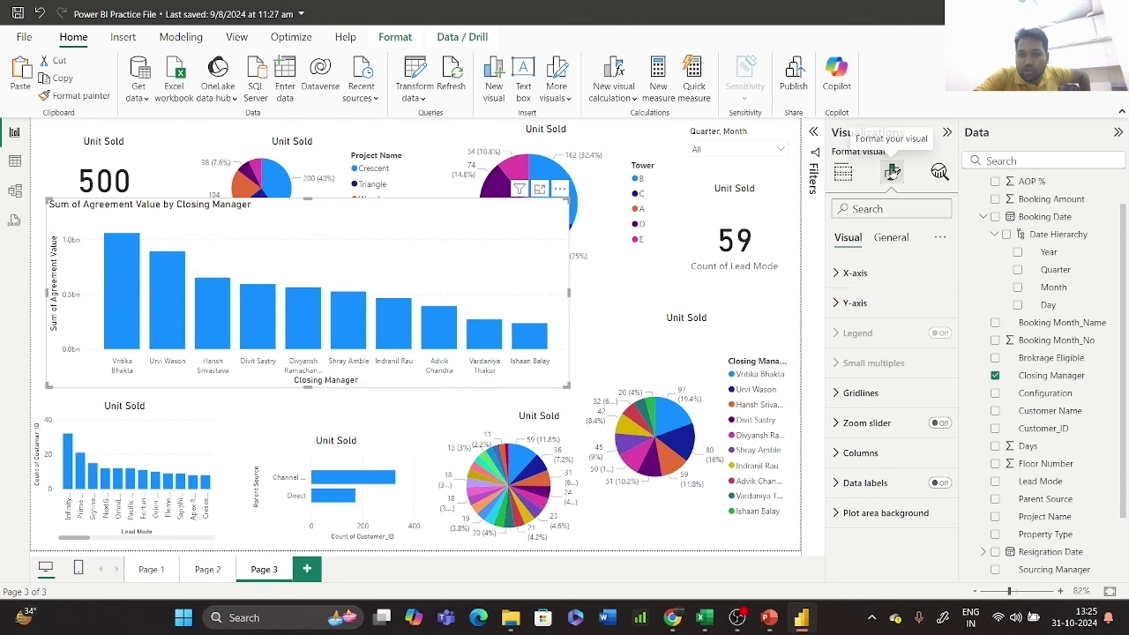
left_click(937, 484)
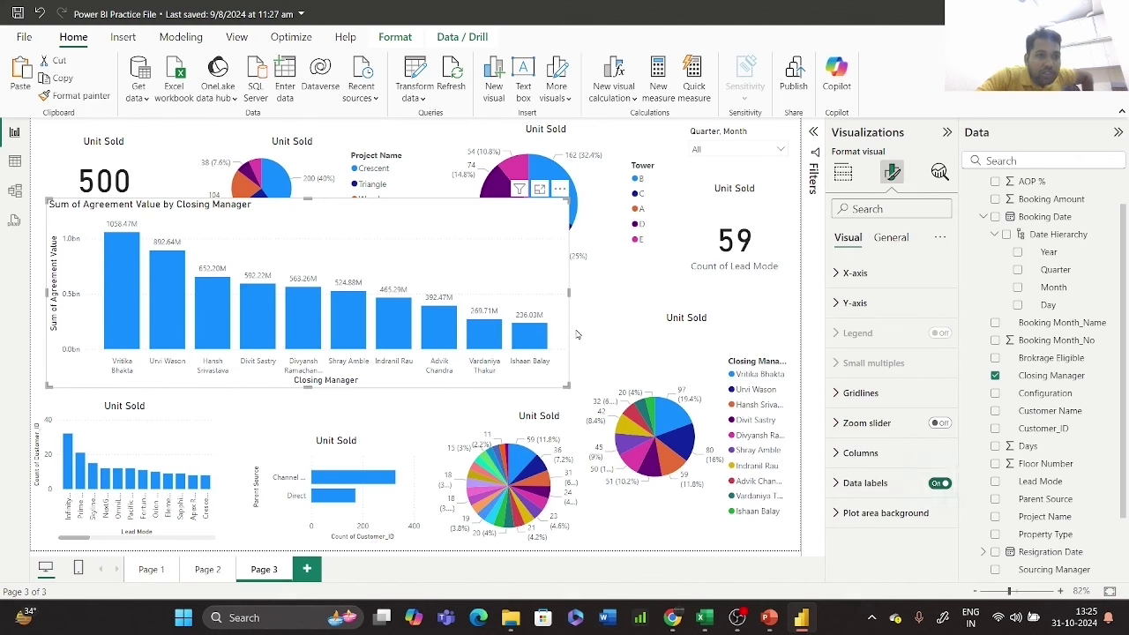
mouse_move(116, 240)
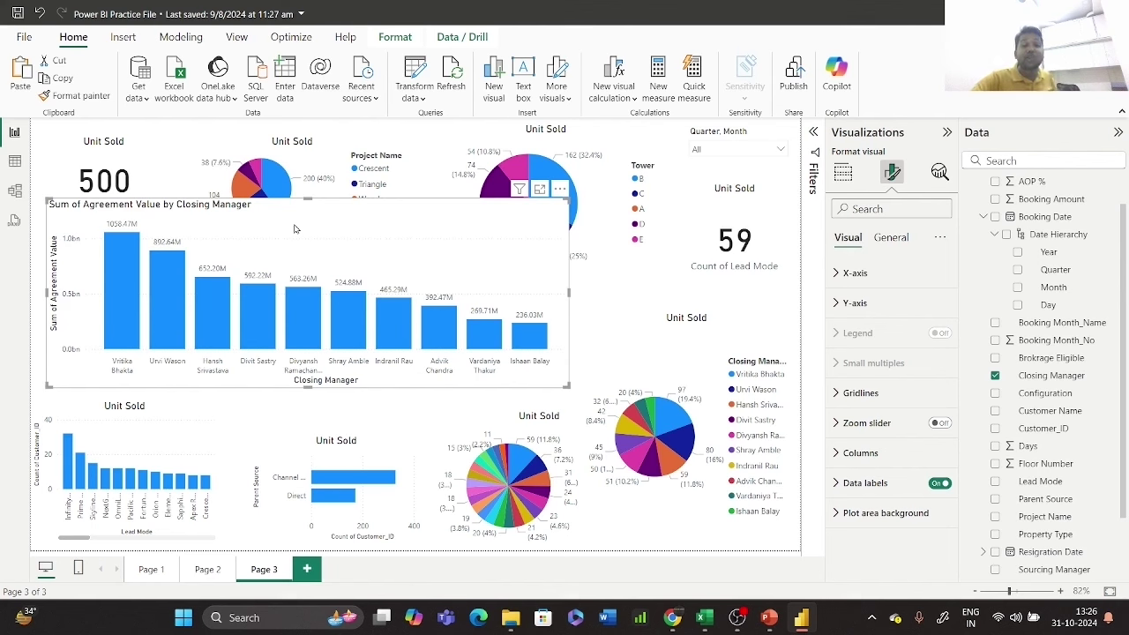
- Adjust the chart's top edge and narrow it to sit at the page's left side
left_click_drag(305, 202, 299, 250)
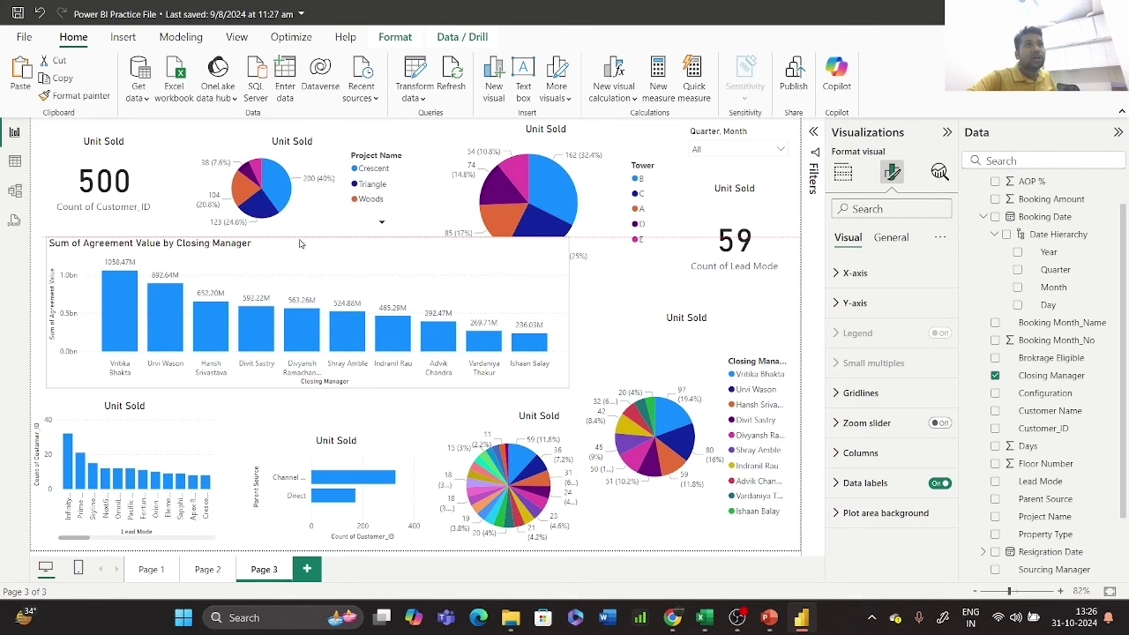
left_click_drag(299, 241, 300, 227)
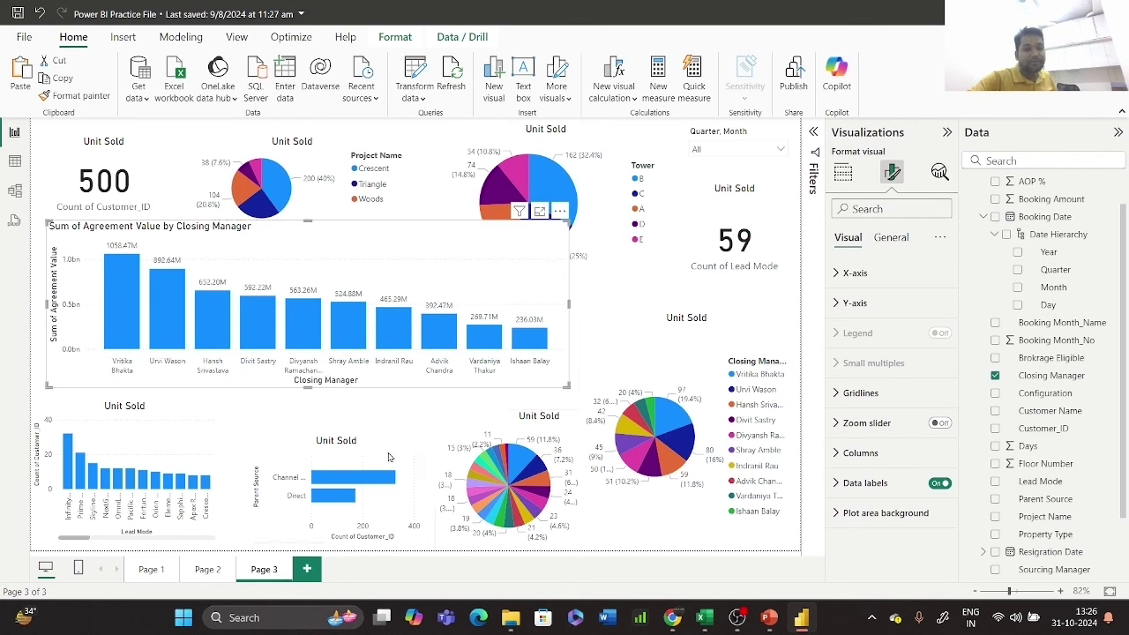
left_click_drag(570, 325, 305, 309)
mouse_move(271, 275)
left_mouse_down()
mouse_move(277, 294)
mouse_move(263, 286)
left_mouse_up()
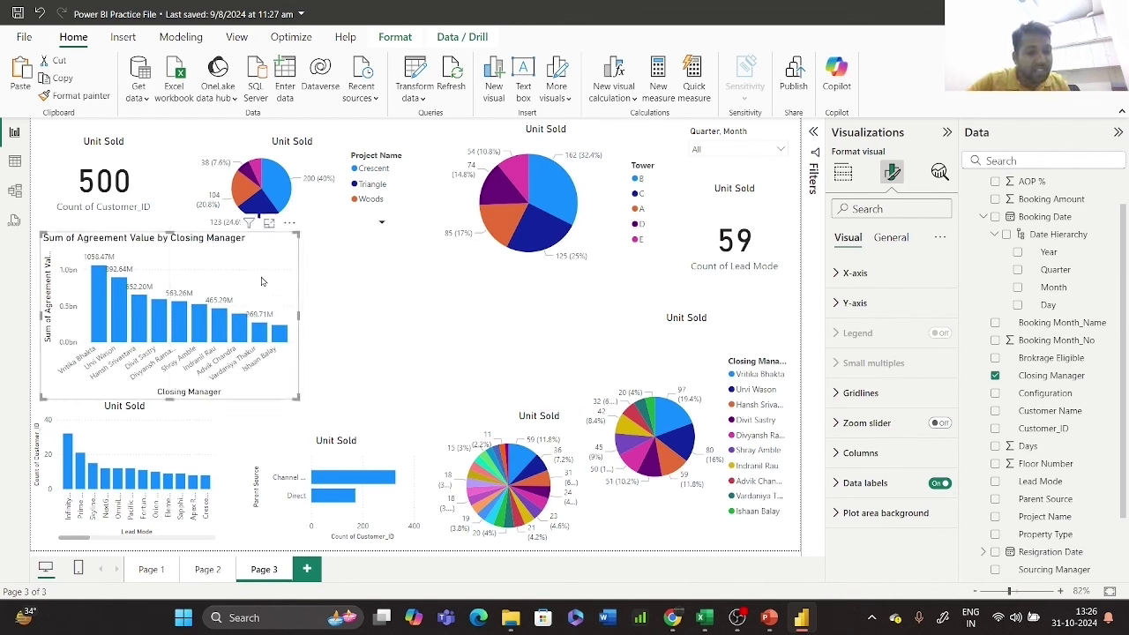
- Duplicate the Closing Manager column chart and change the copy to show Agreement Value by Booking Month
key("ctrl+c")
key("ctrl+v")
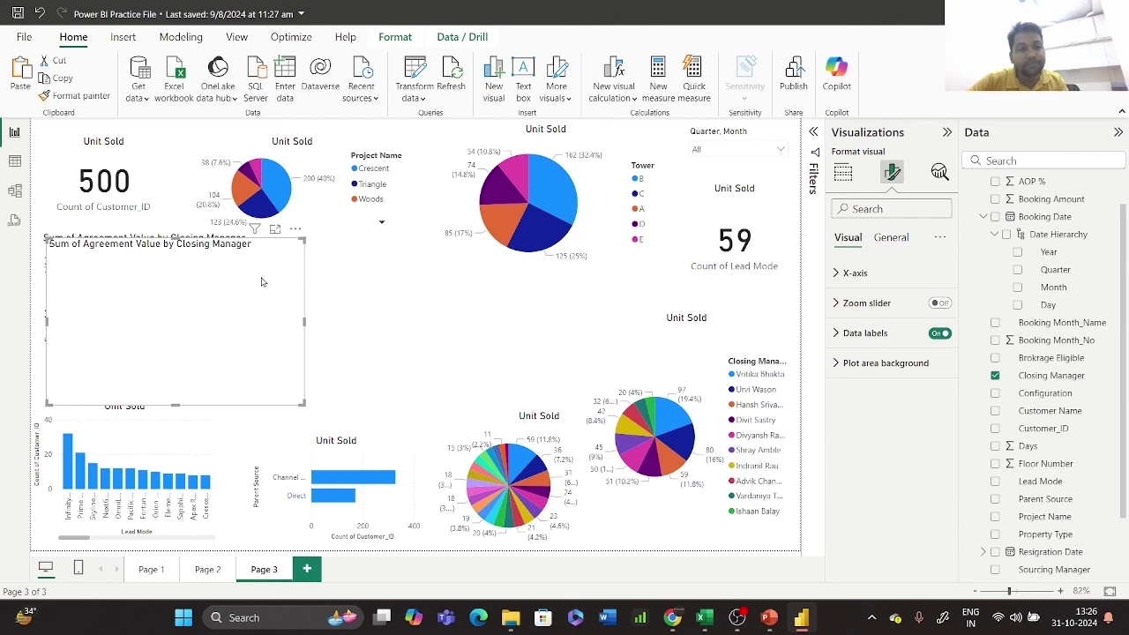
left_click_drag(261, 281, 505, 272)
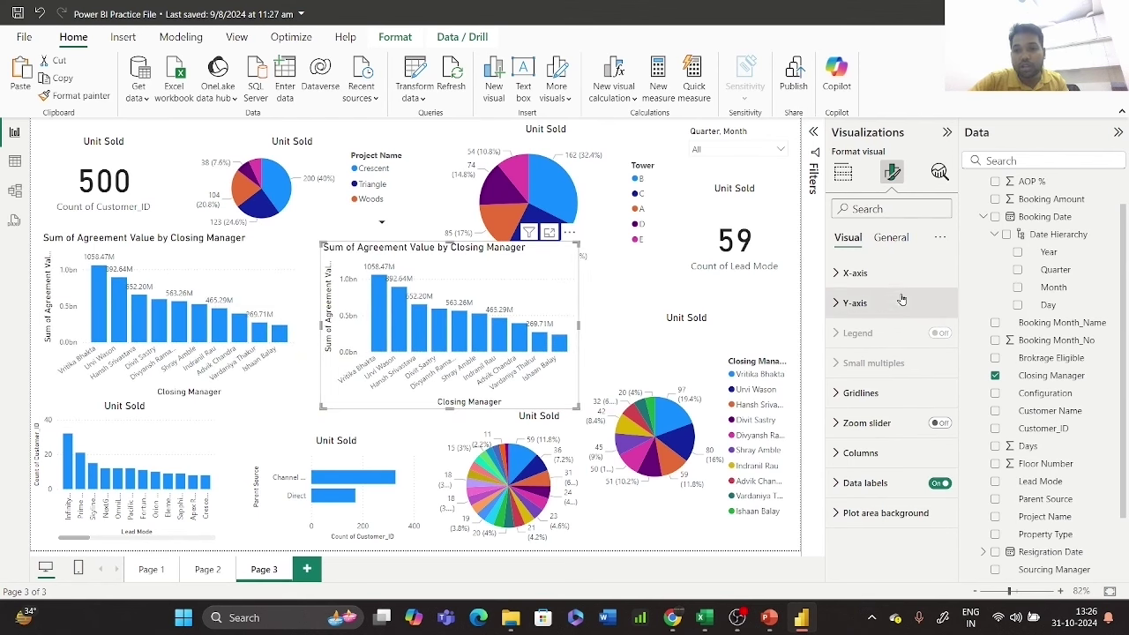
left_click(843, 172)
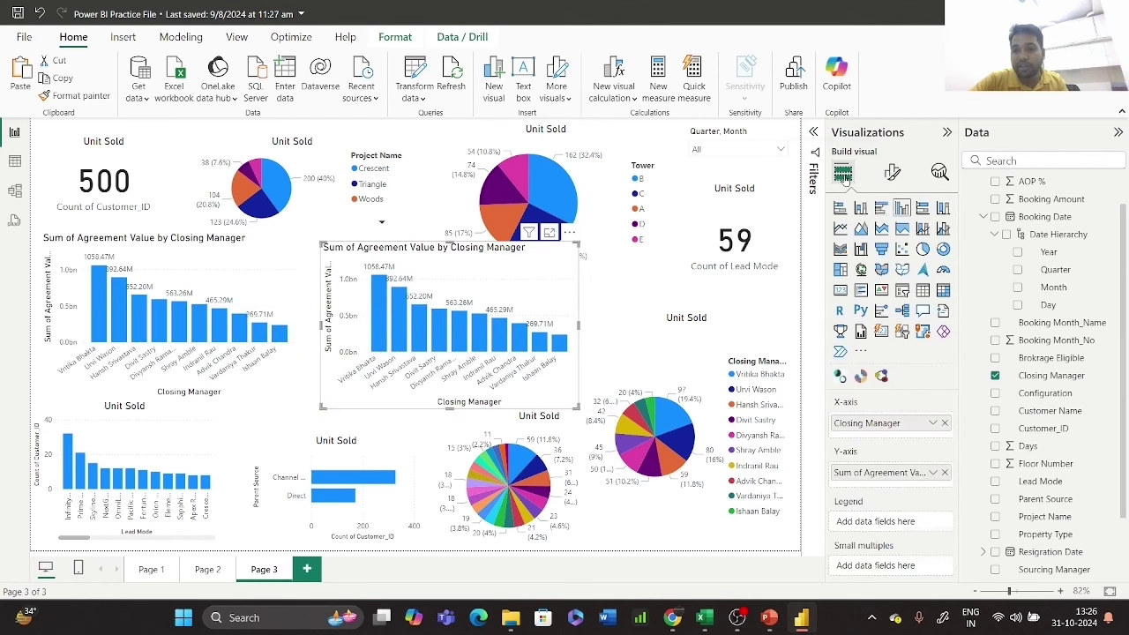
left_click(945, 423)
left_click(1019, 288)
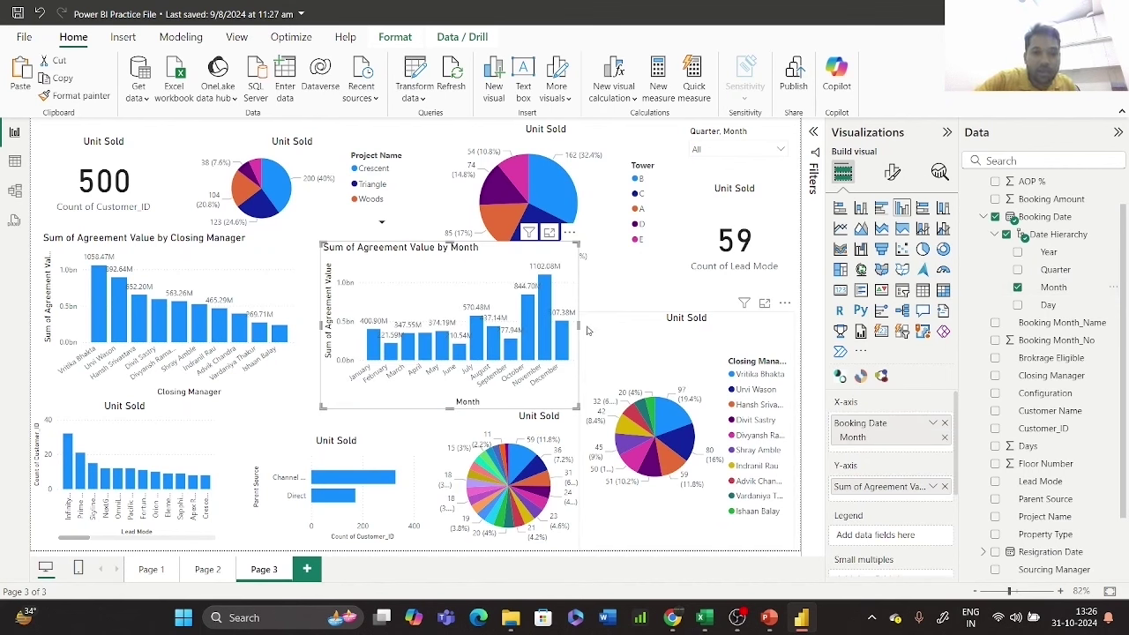
- Lower the Closing Manager pie's top edge and widen the Agreement Value by Month chart
left_click(684, 319)
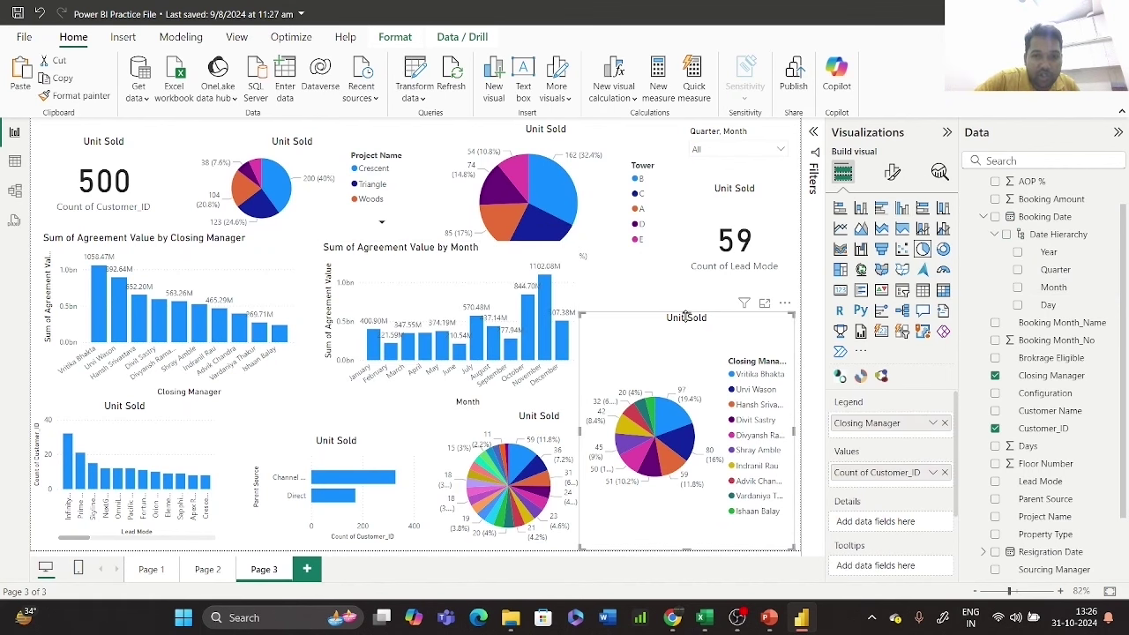
left_click_drag(684, 310, 685, 394)
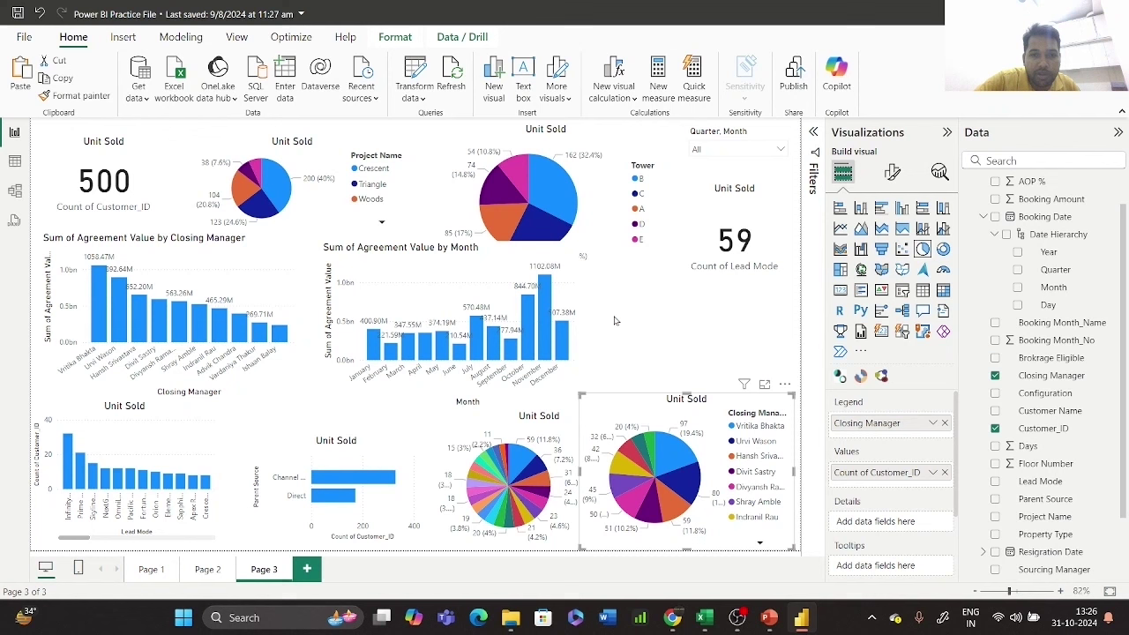
left_click(568, 293)
left_click_drag(580, 323, 794, 344)
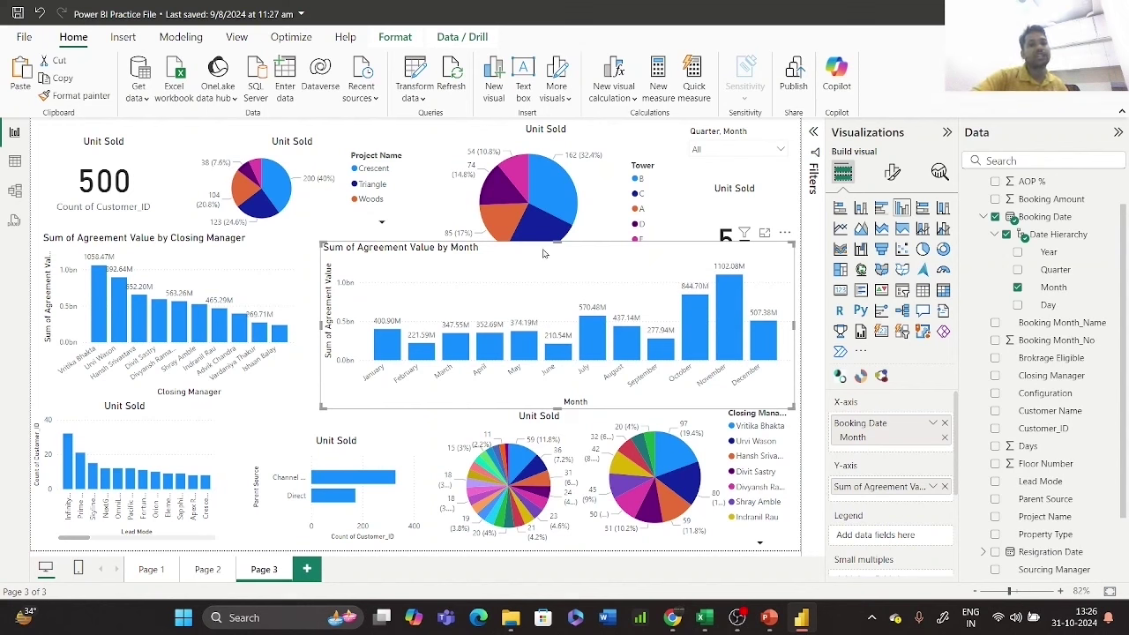
- Shorten the Month chart and move and shrink the 59 Lead Mode card under the slicer
left_click_drag(557, 241, 558, 273)
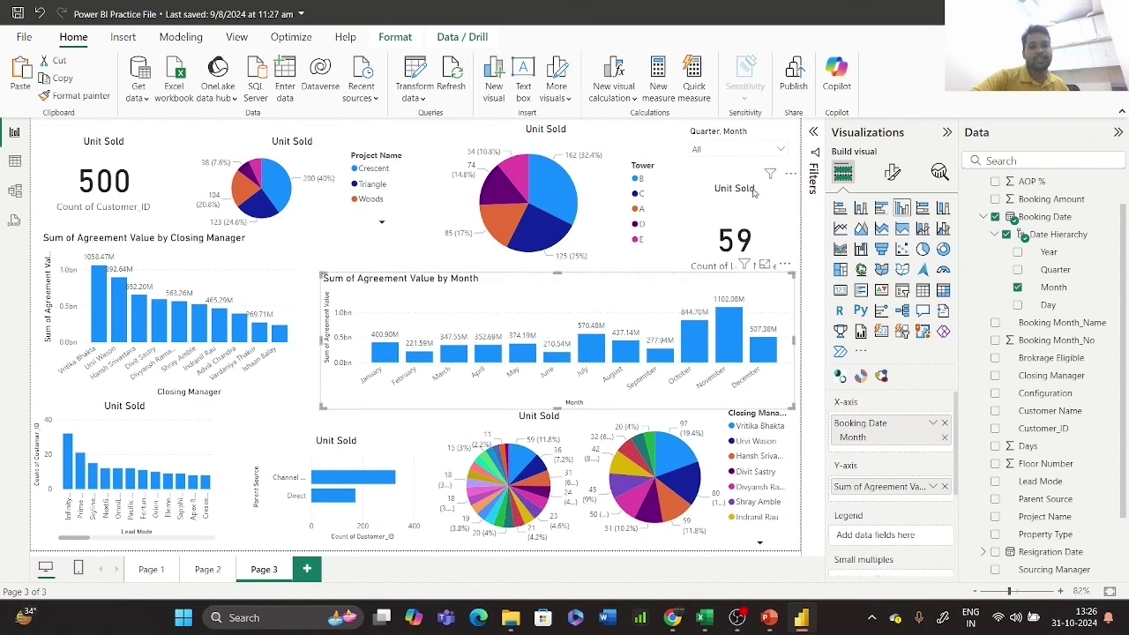
left_click(719, 206)
left_click_drag(719, 206, 719, 186)
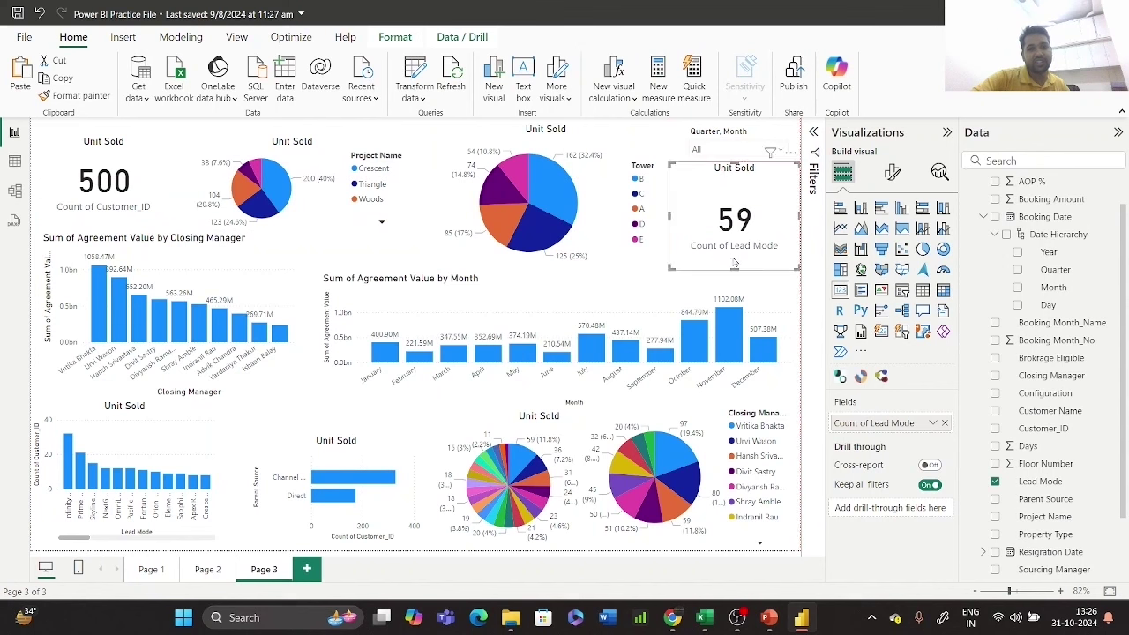
left_click_drag(734, 273, 734, 251)
- Adjust the Agreement Value by Month chart's height and add a blank Page 4
left_click(577, 290)
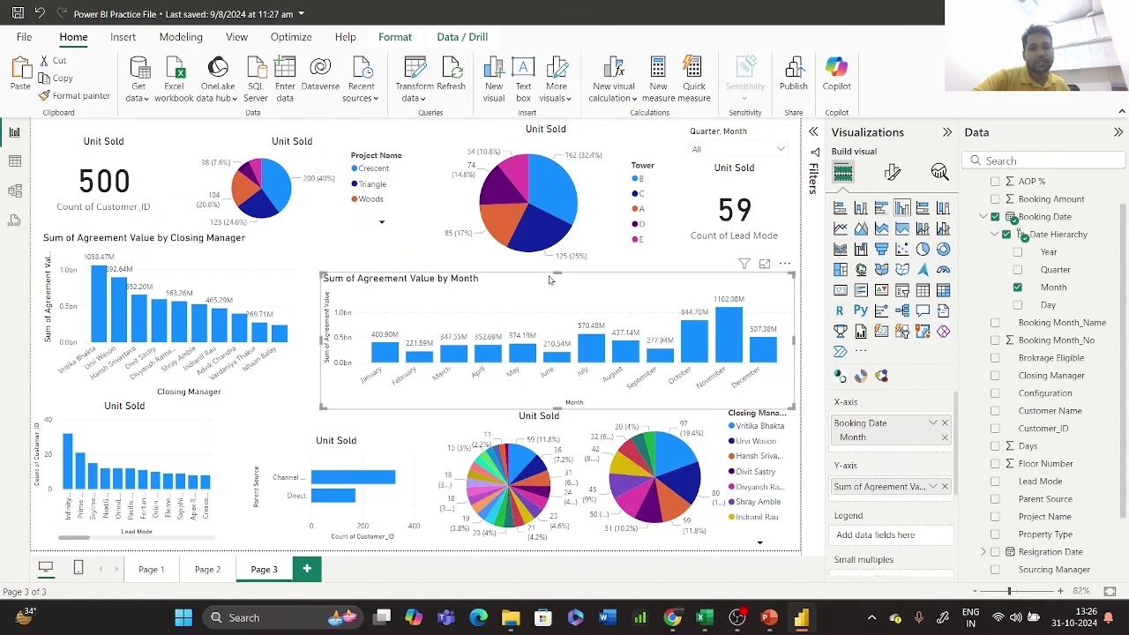
left_click_drag(558, 270, 557, 257)
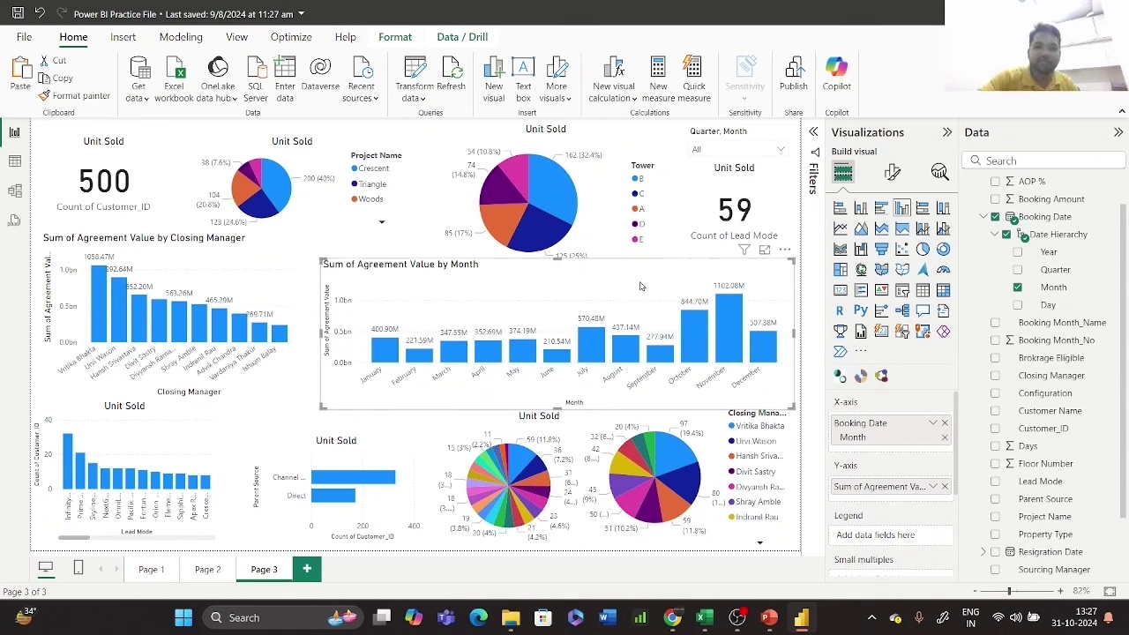
left_click_drag(556, 262, 555, 262)
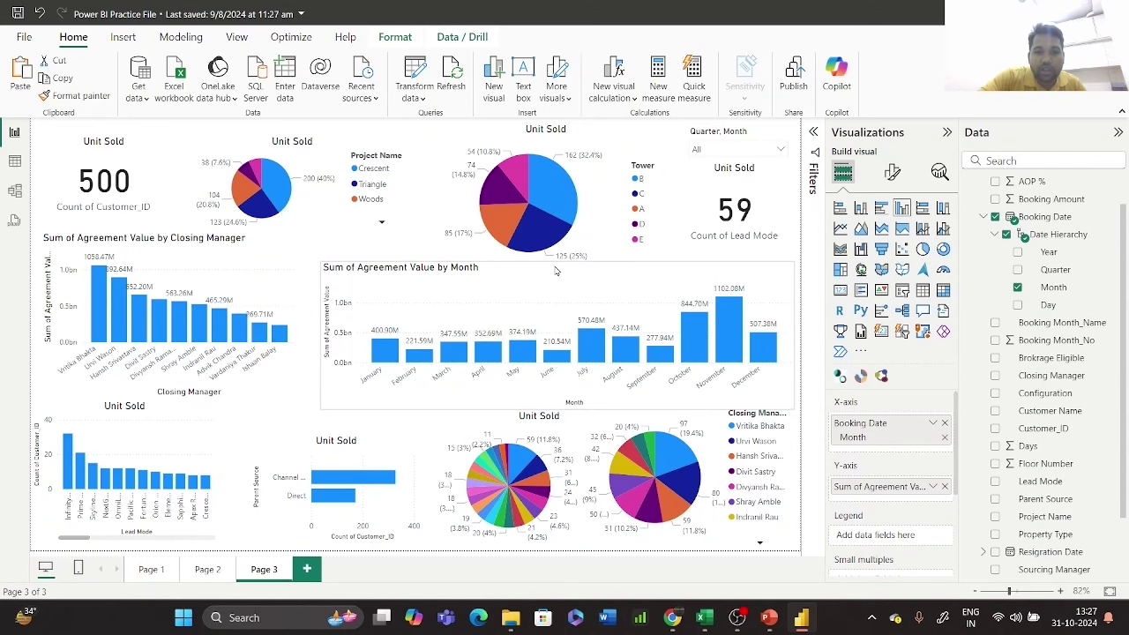
left_click(307, 571)
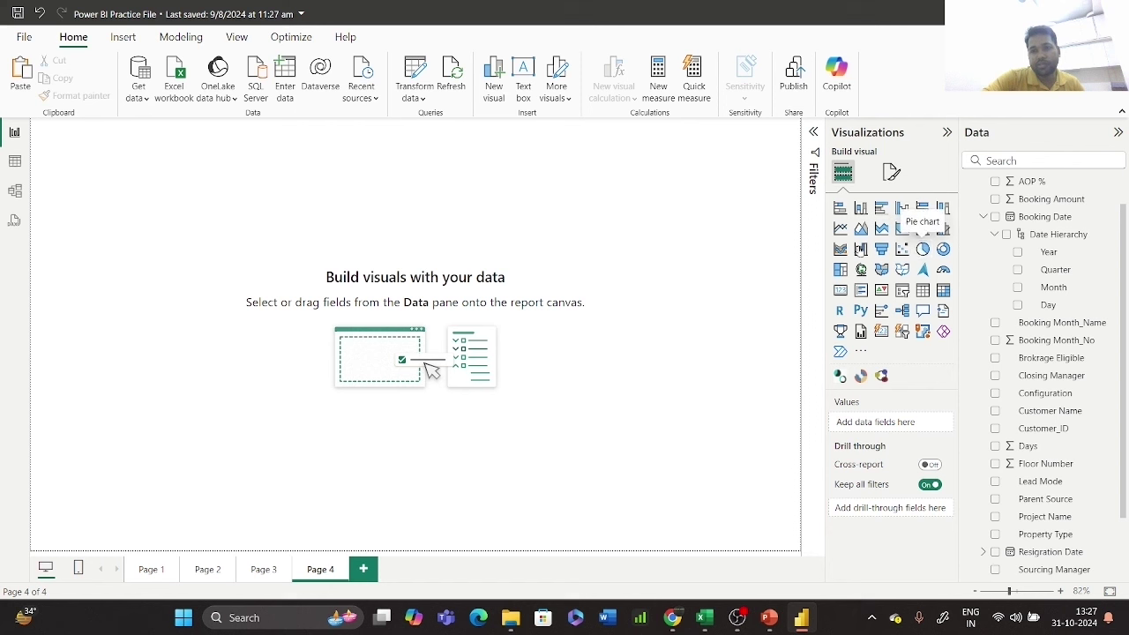
- Add an empty pie chart, paste Page 3's Quarter, Month slicer with Don't sync, and move the pie top-left
left_click(923, 249)
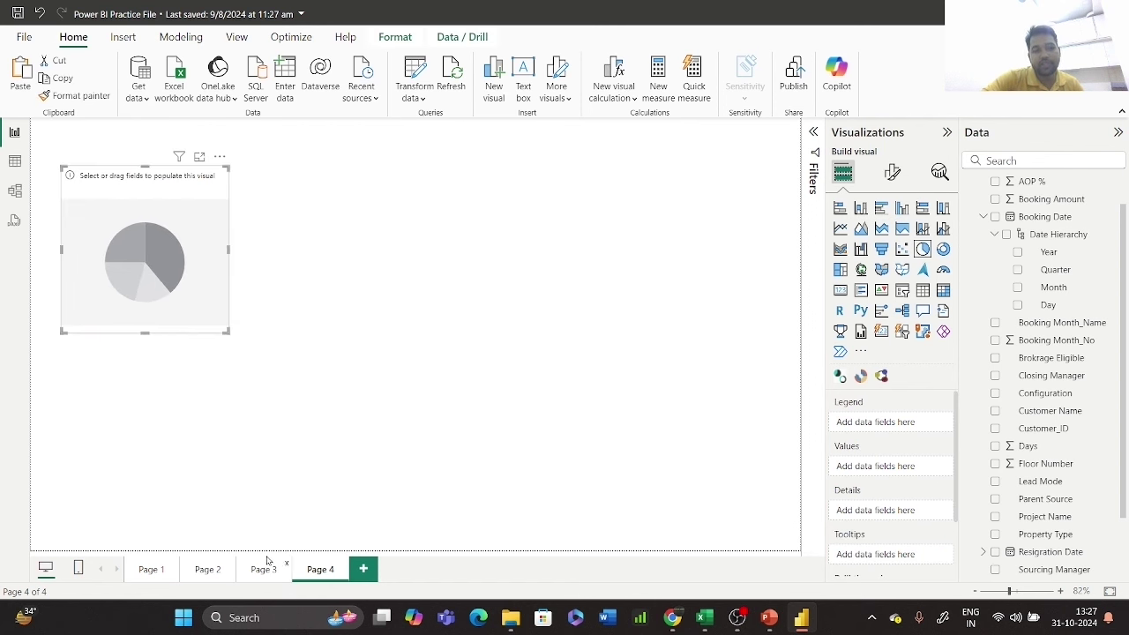
key("ctrl+Page_Up")
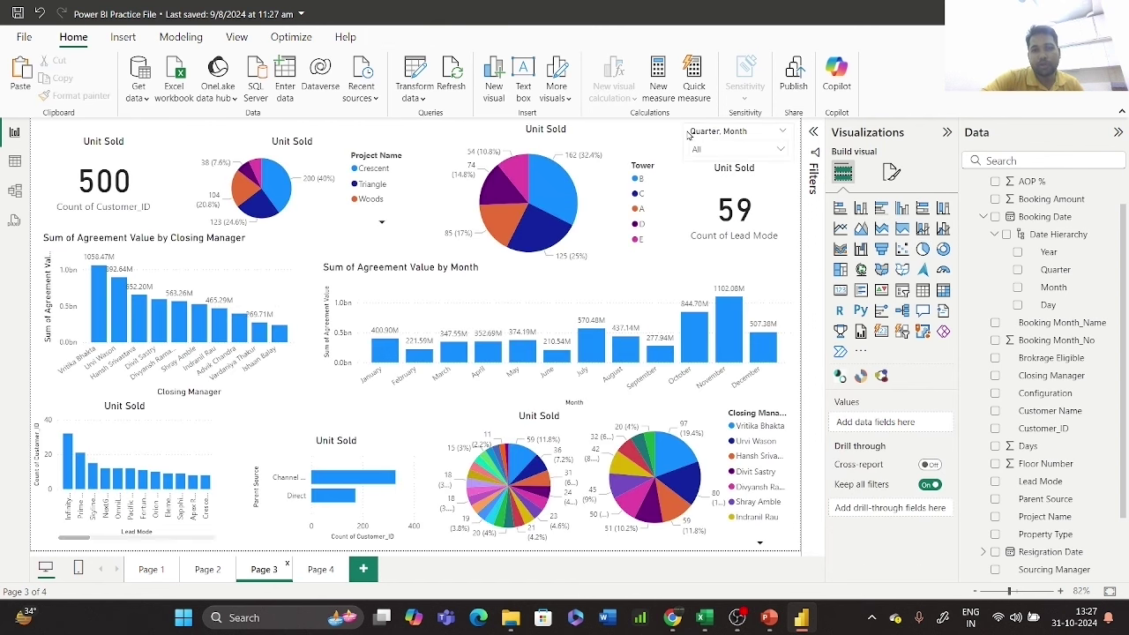
left_click(688, 134)
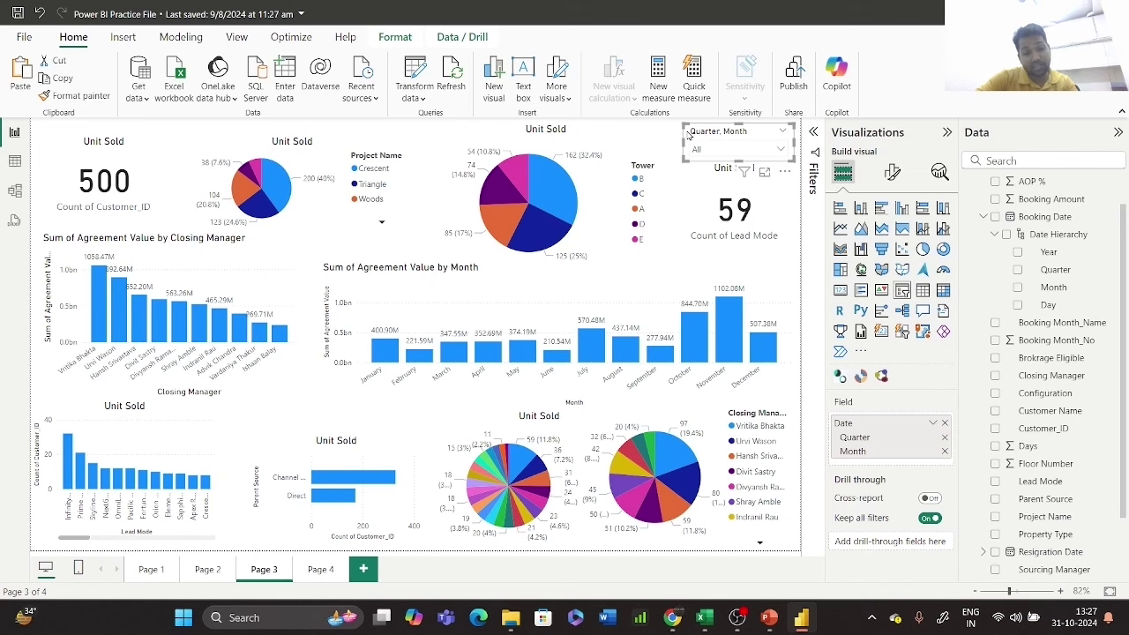
key("ctrl+Page_Down")
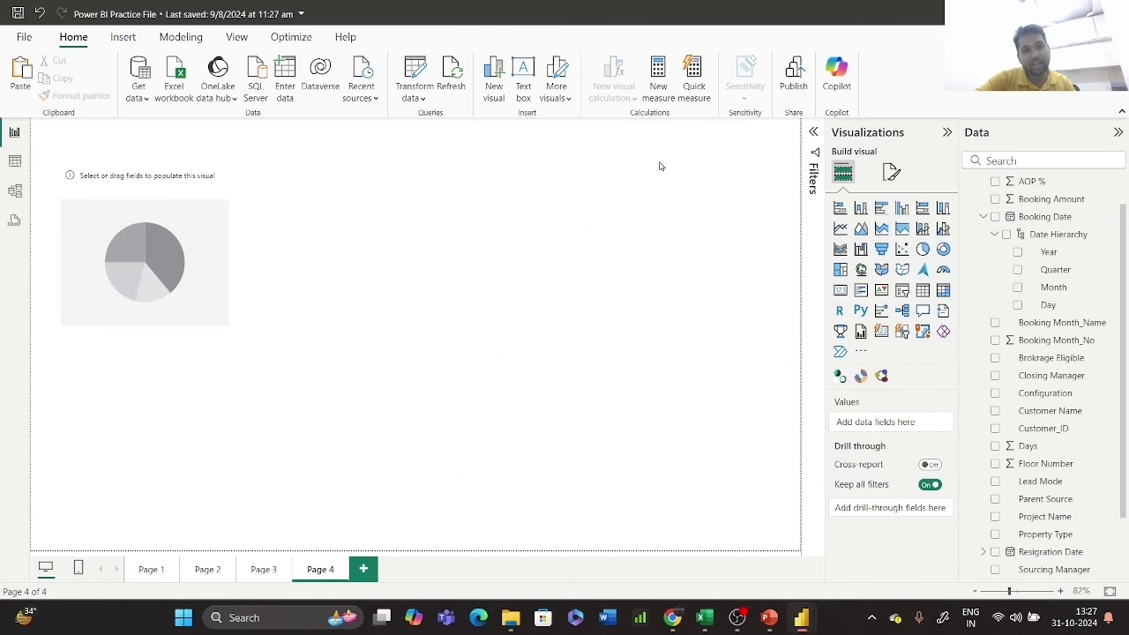
key("ctrl+v")
left_click(678, 339)
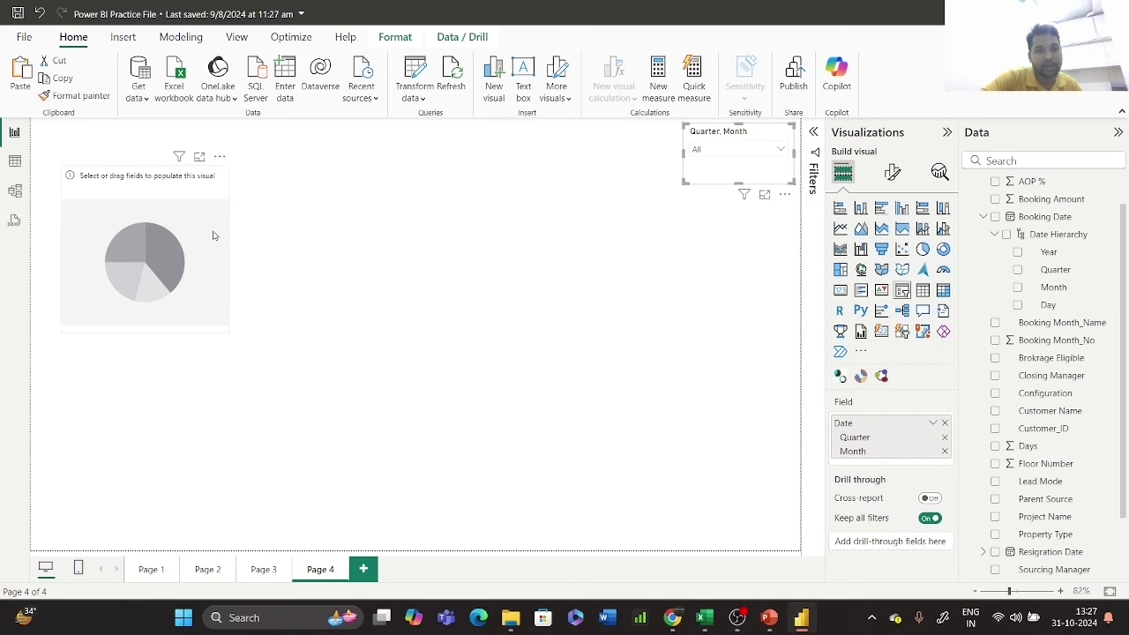
left_click(196, 199)
left_click_drag(196, 198, 176, 162)
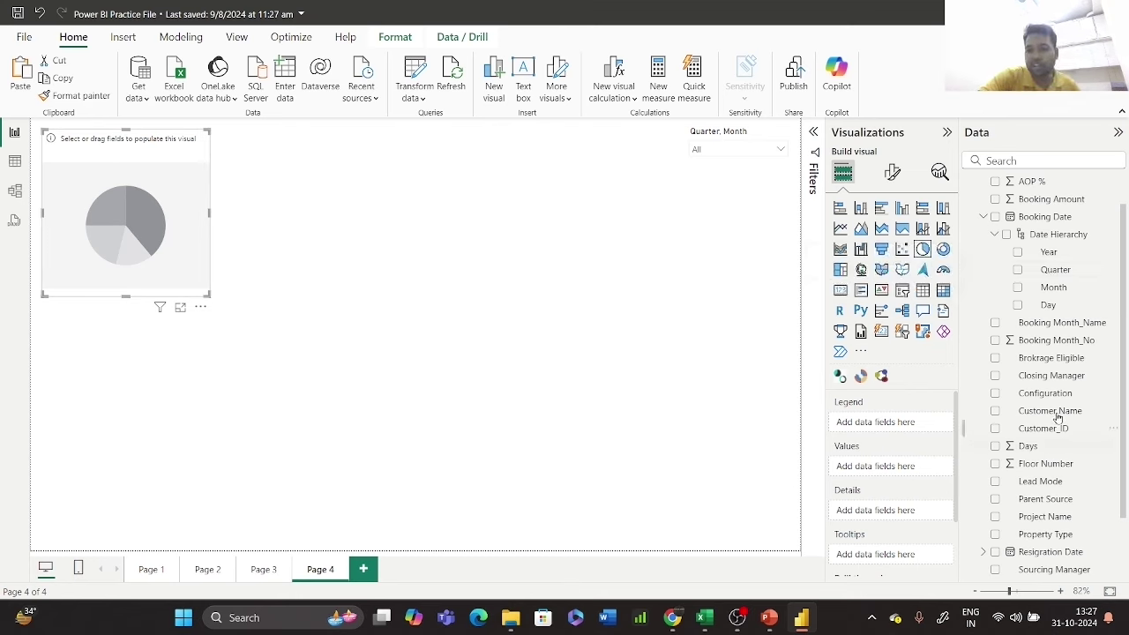
- Build a pie of Count of Configuration by Closing Manager and enlarge it
scroll(1059, 414, "down", 2)
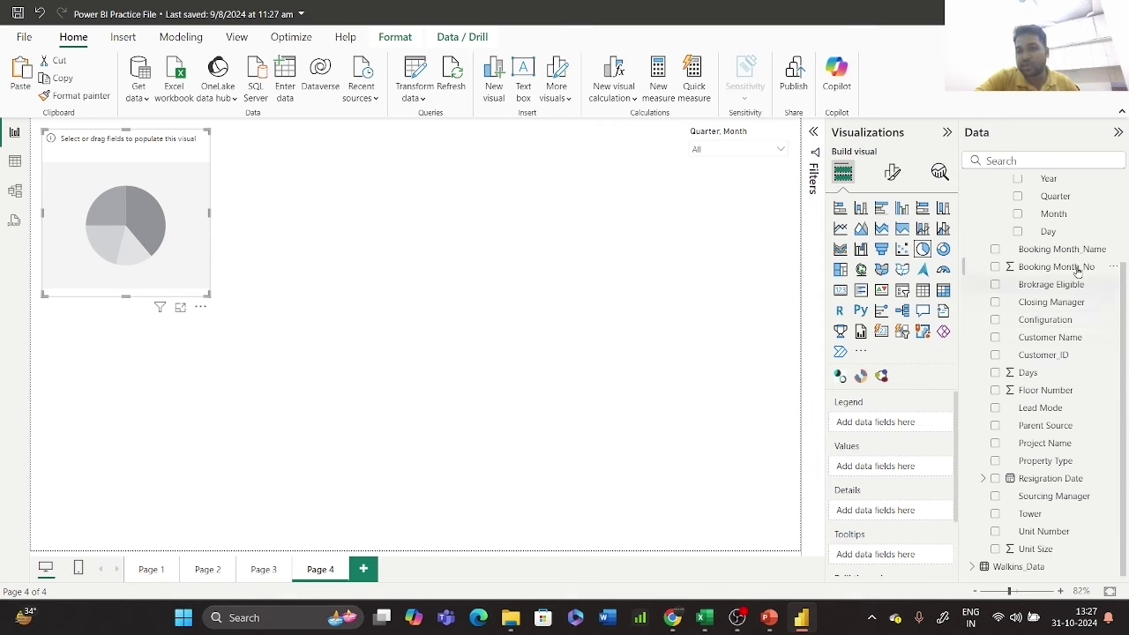
left_click(995, 303)
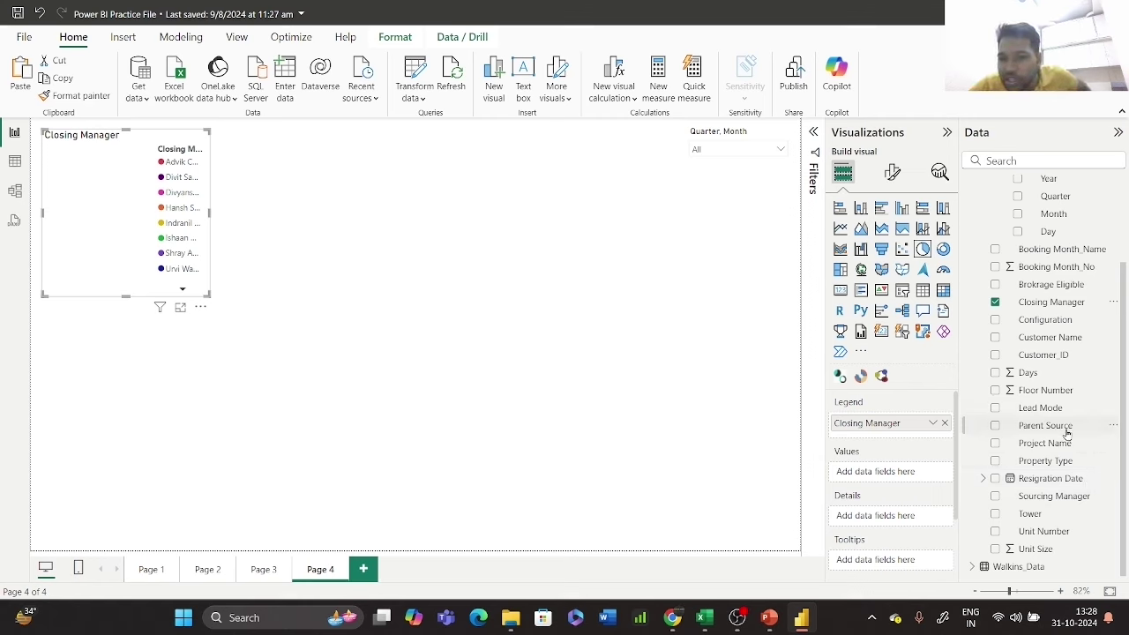
scroll(1066, 388, "up", 3)
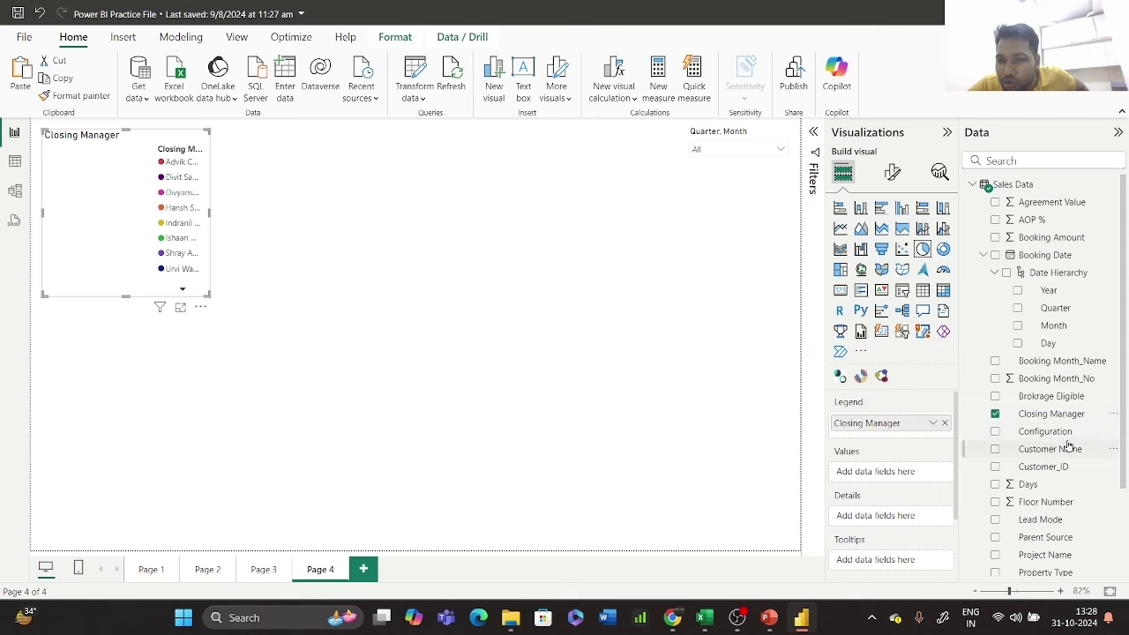
left_click(995, 432)
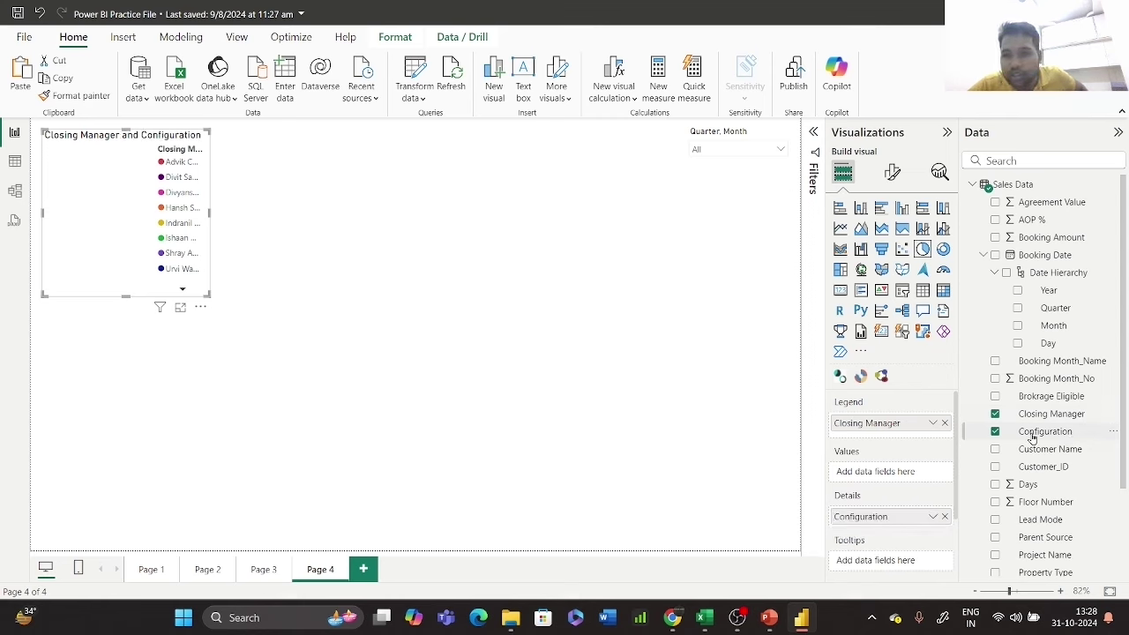
left_click_drag(882, 516, 884, 473)
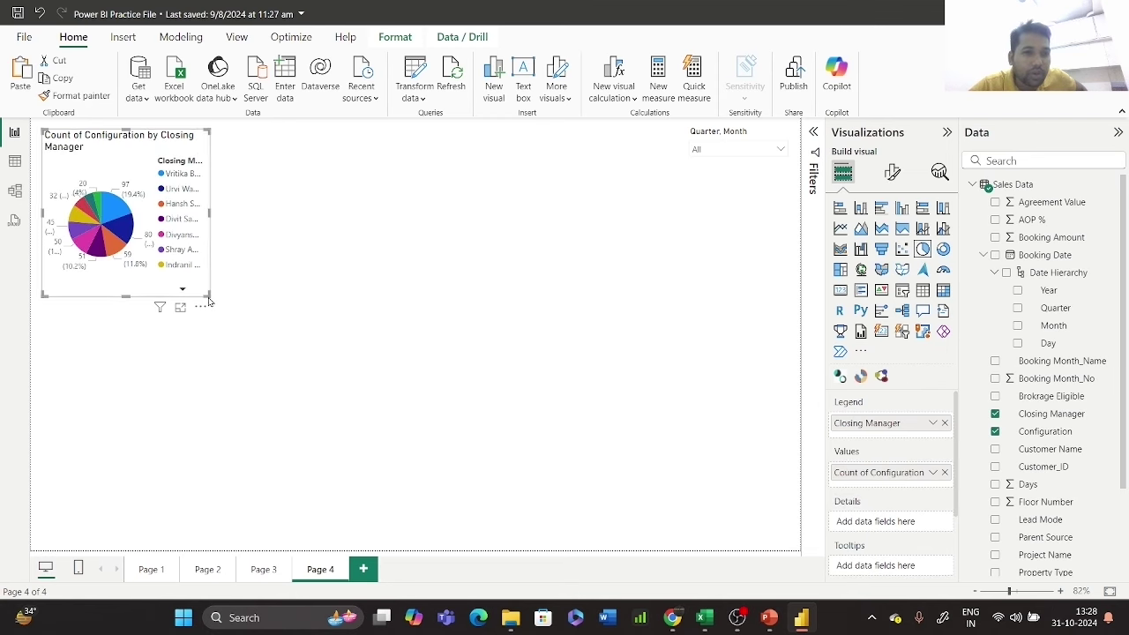
left_click_drag(209, 300, 385, 393)
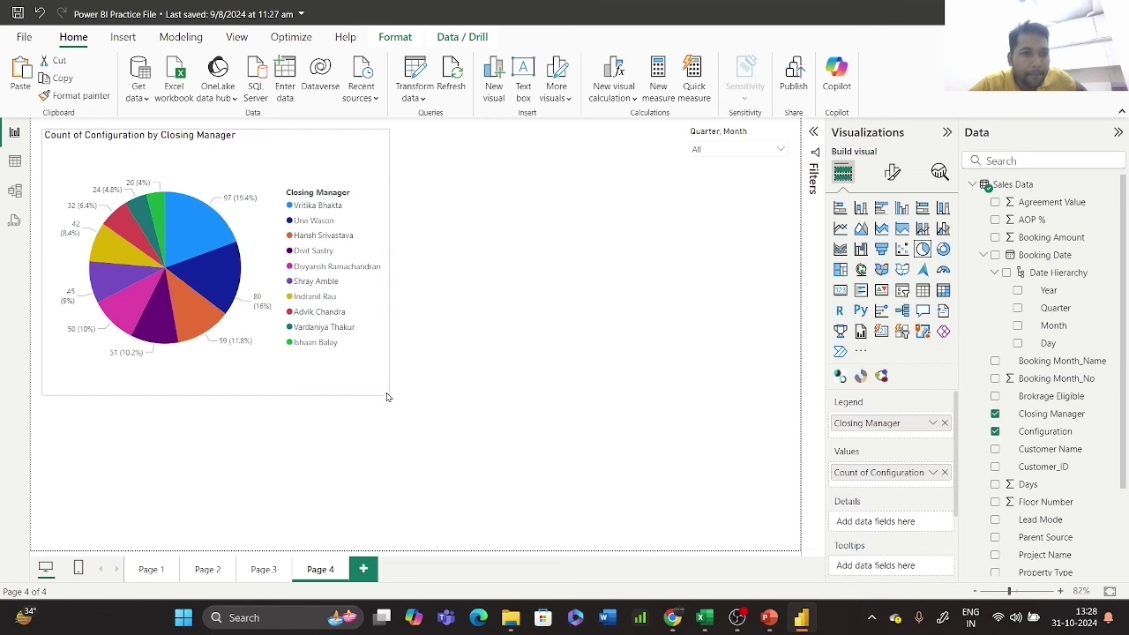
mouse_move(199, 241)
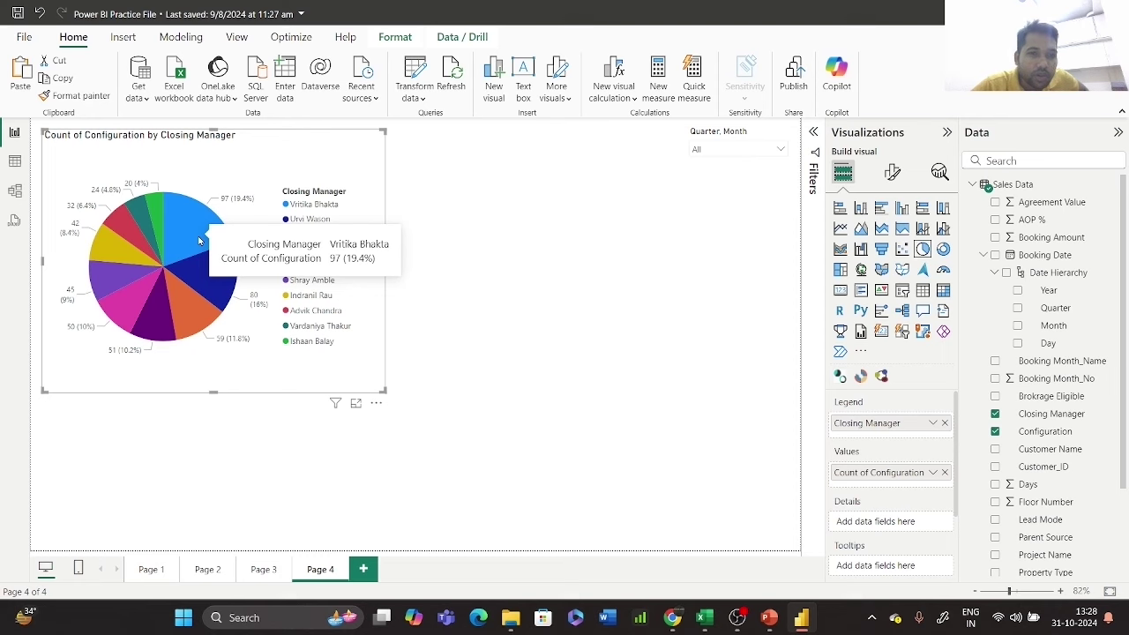
- Try Count (Distinct), then remove both fields and change the visual to a clustered bar chart
left_click(933, 474)
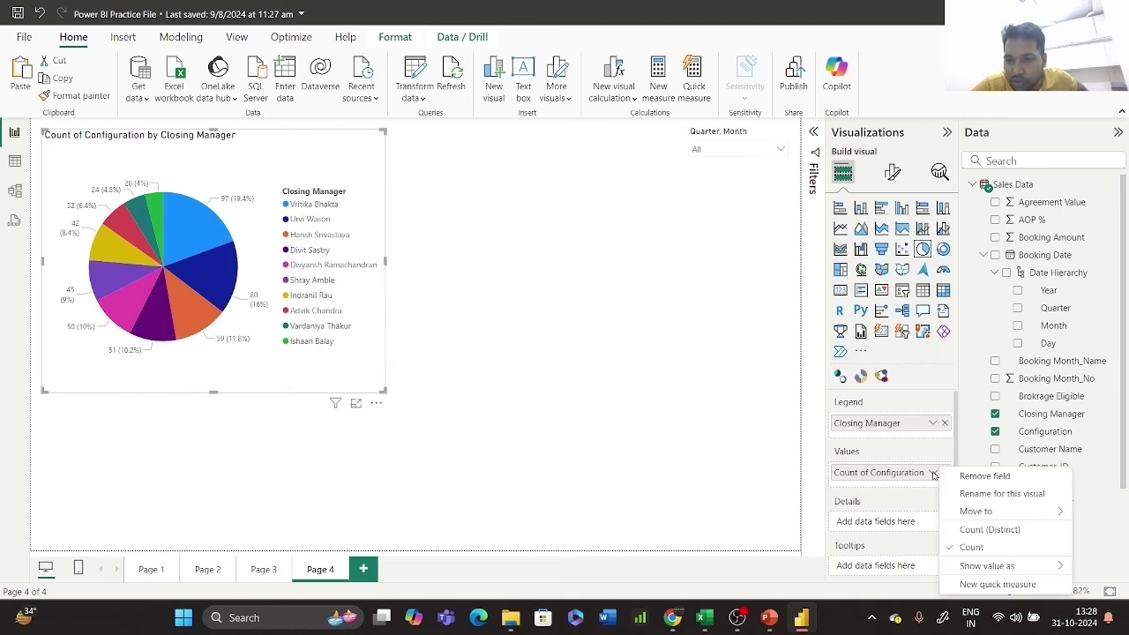
left_click(948, 533)
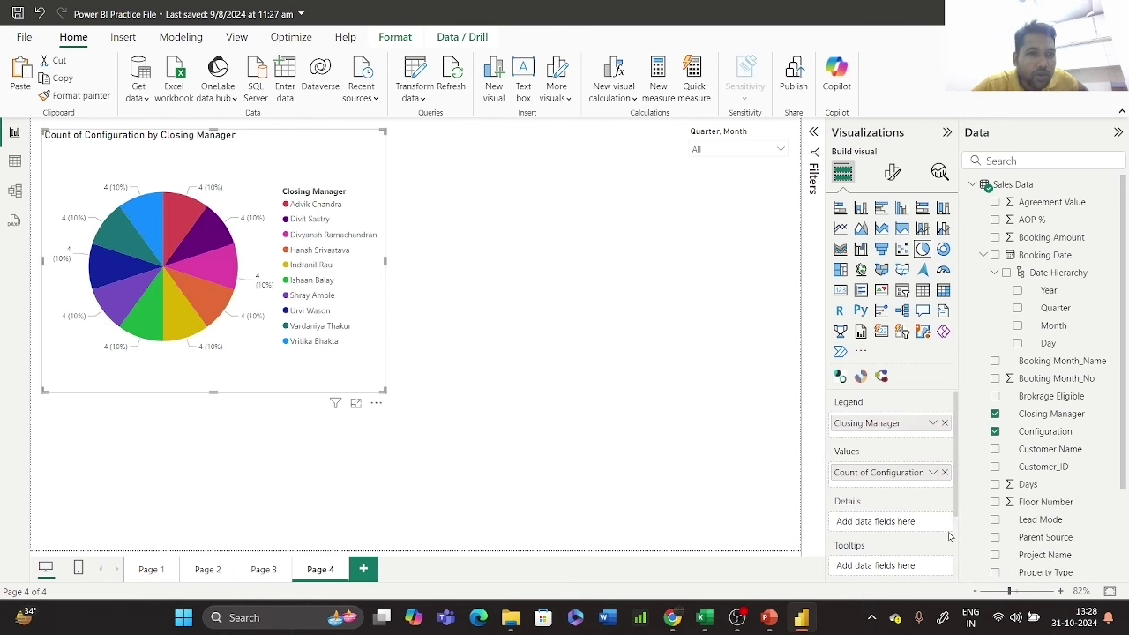
left_click(945, 472)
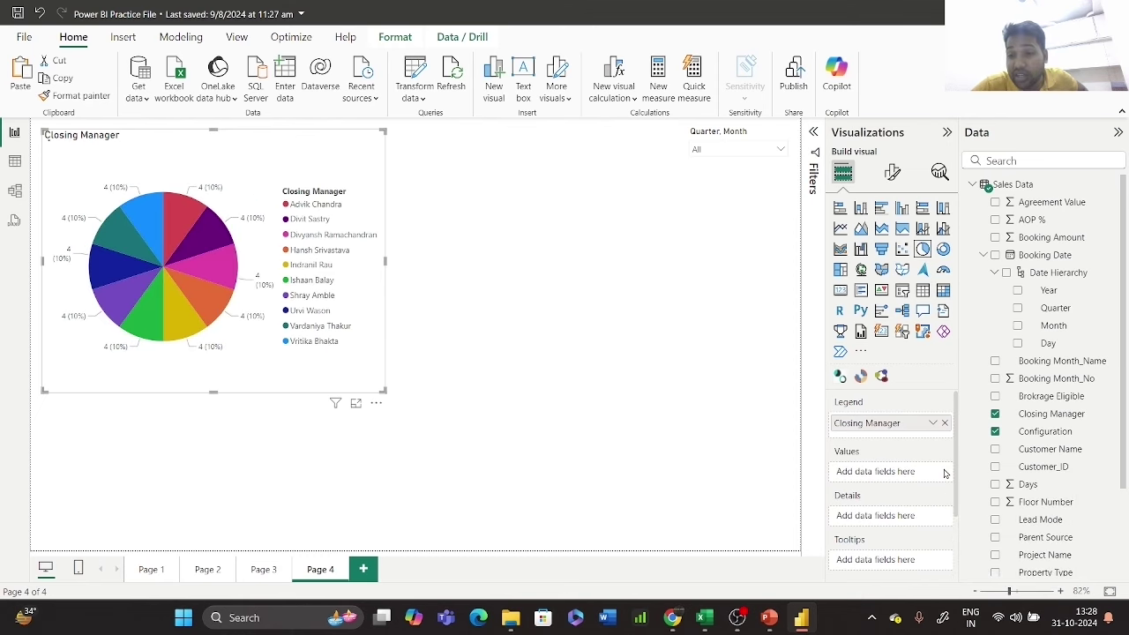
left_click(945, 425)
left_click(882, 208)
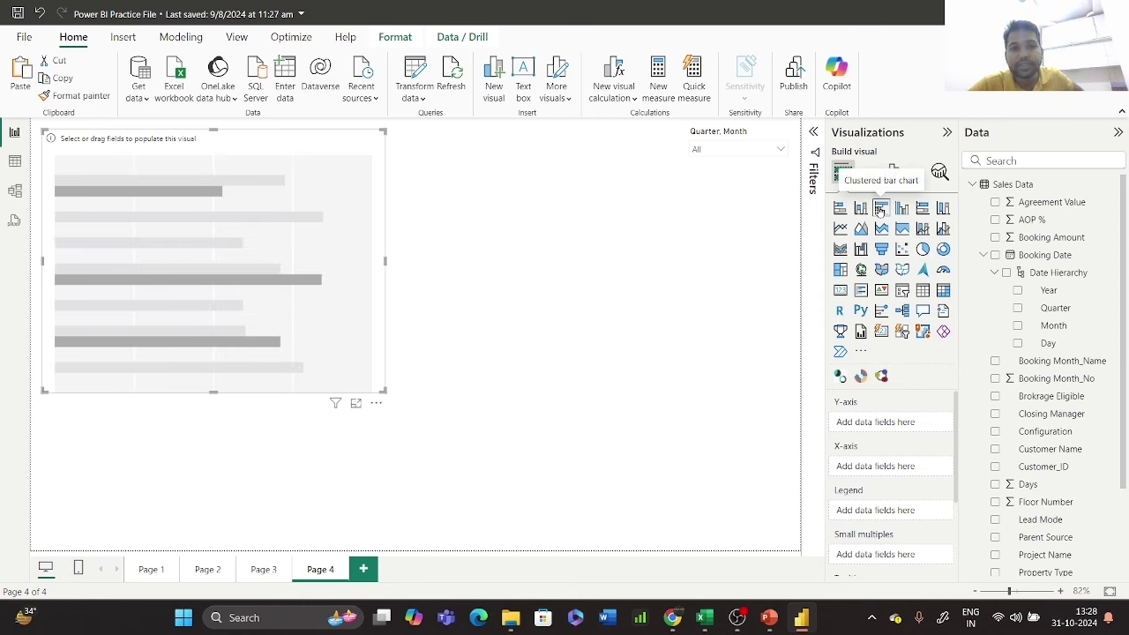
- Plot Count of Configuration on the X-axis against Closing Manager on the Y-axis, then enlarge the bar chart
left_click(996, 432)
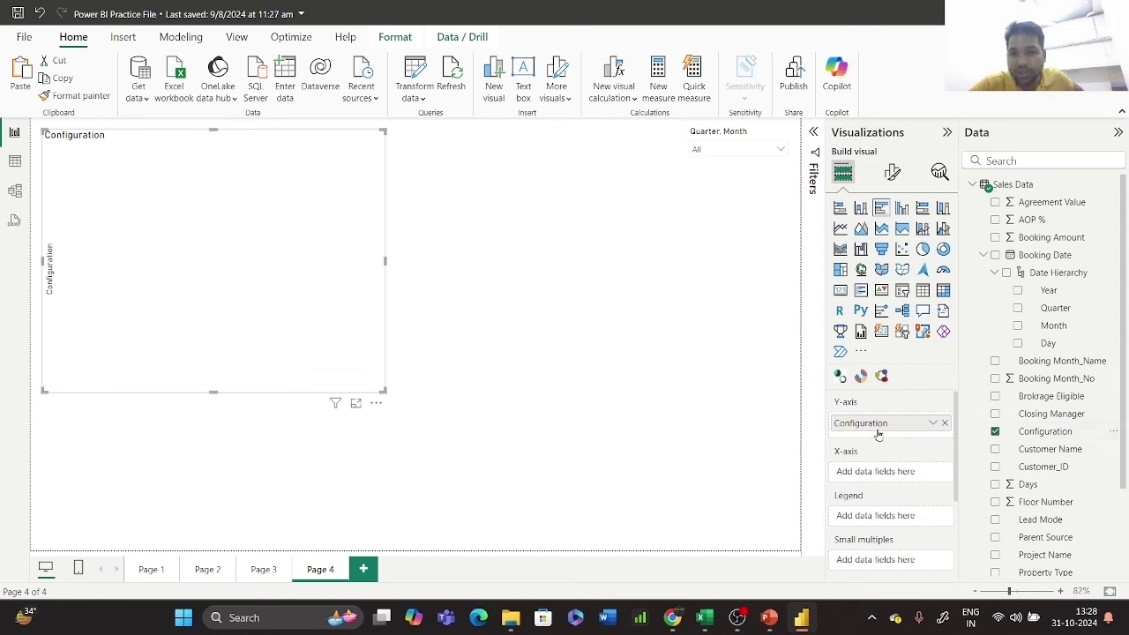
left_click_drag(887, 423, 890, 474)
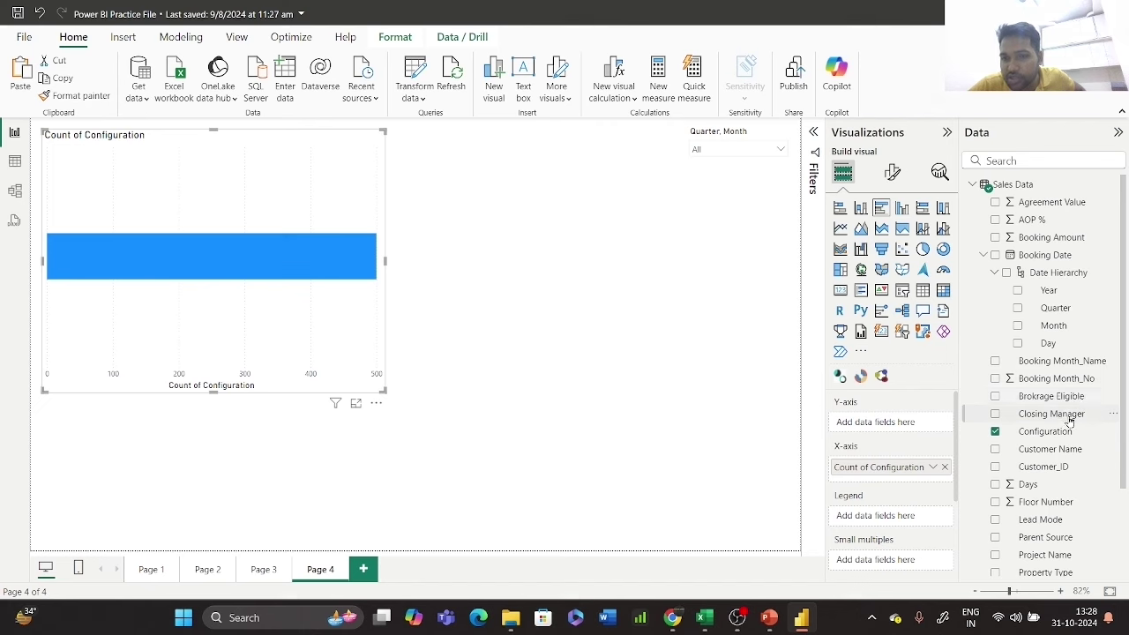
left_click_drag(1070, 420, 893, 424)
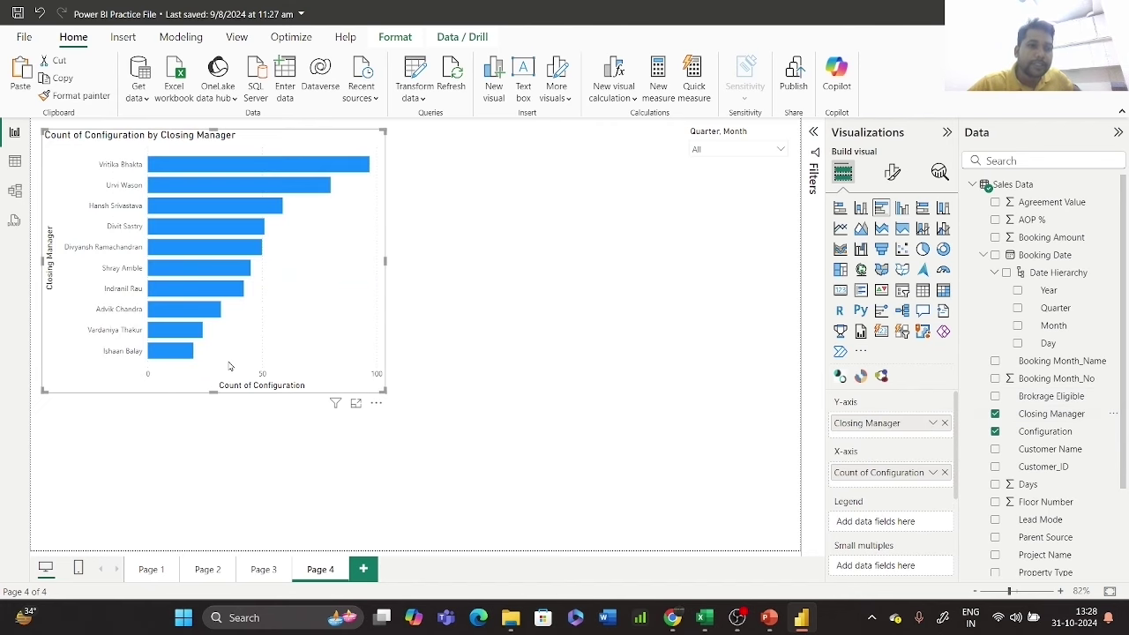
left_click_drag(213, 392, 213, 477)
left_click_drag(385, 303, 517, 330)
mouse_move(470, 177)
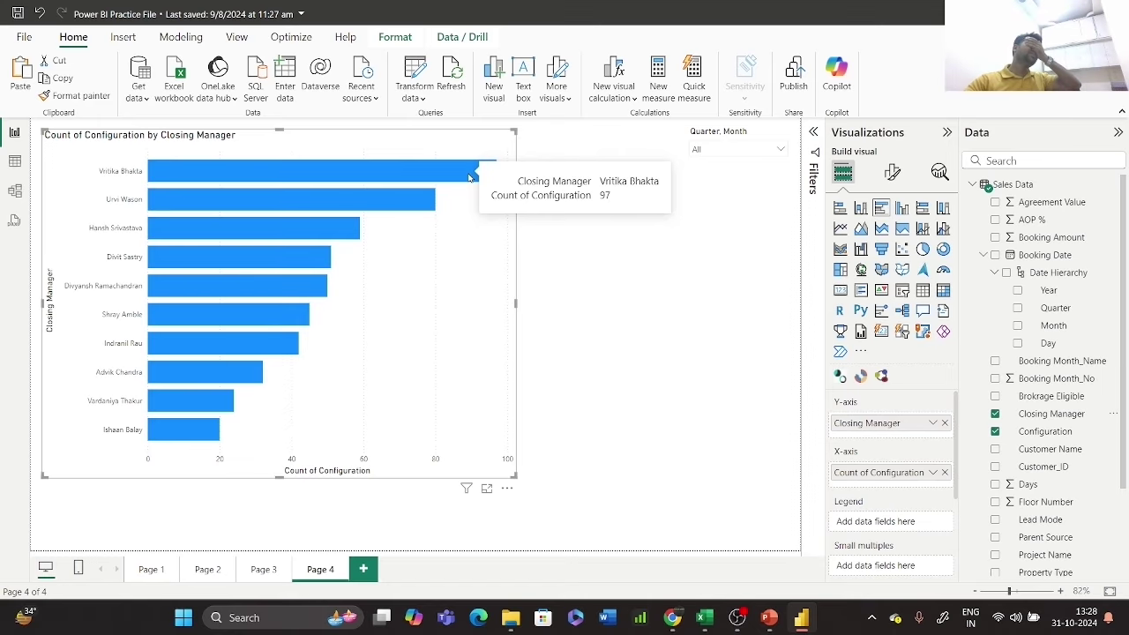
- In the Walkins Data workbook's Sales Data sheet, widen column J to fit the Configuration header
mouse_move(704, 616)
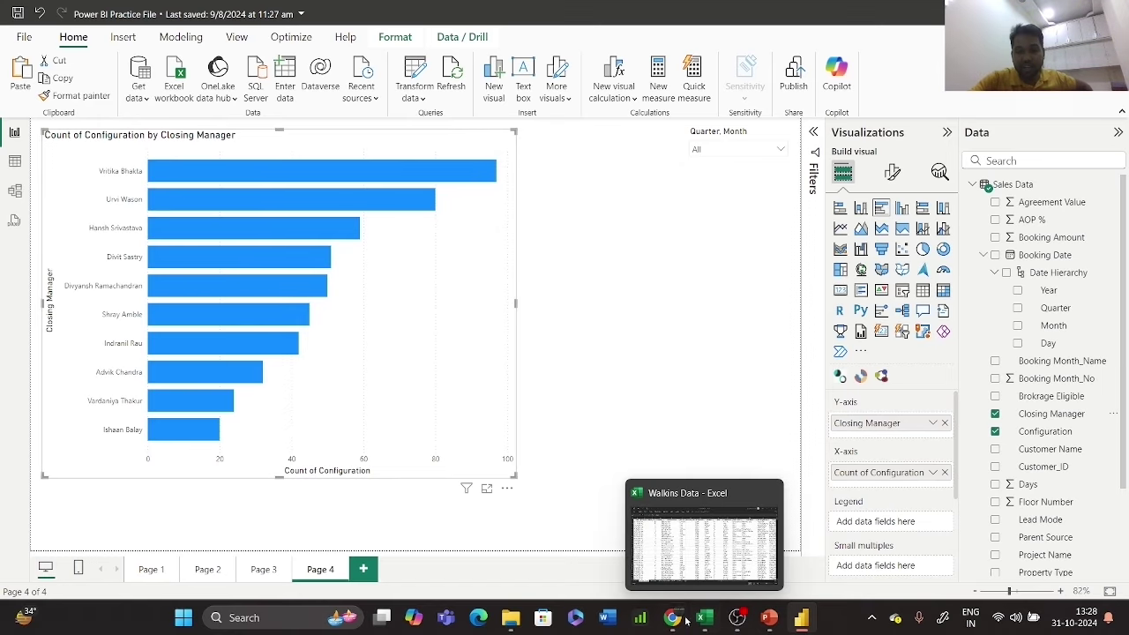
left_click(713, 582)
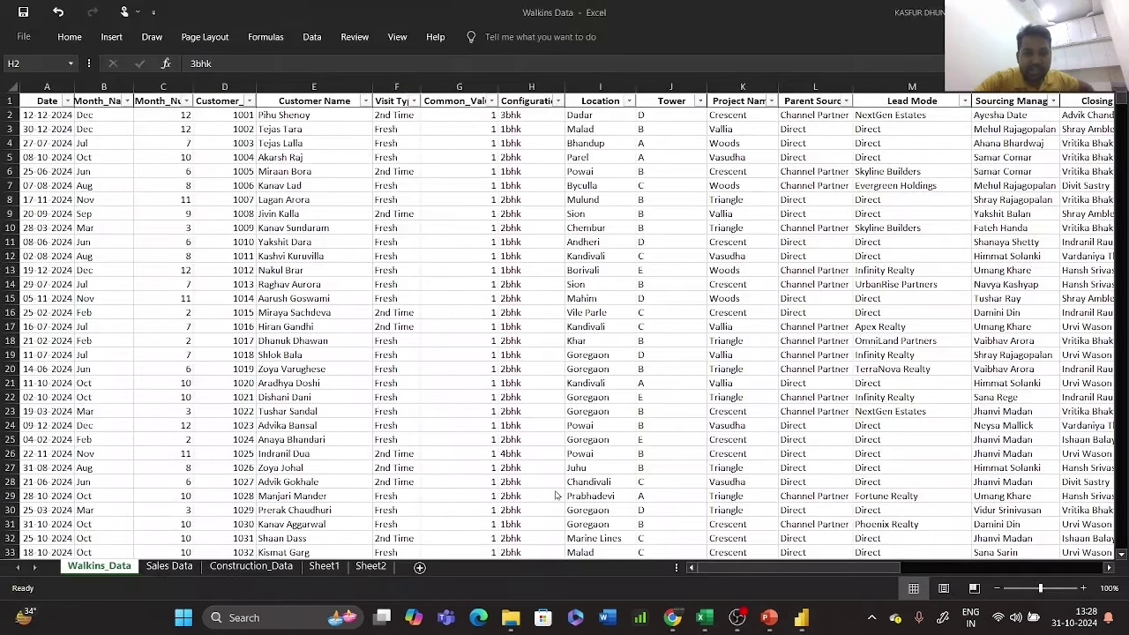
left_click(169, 567)
left_click(596, 262)
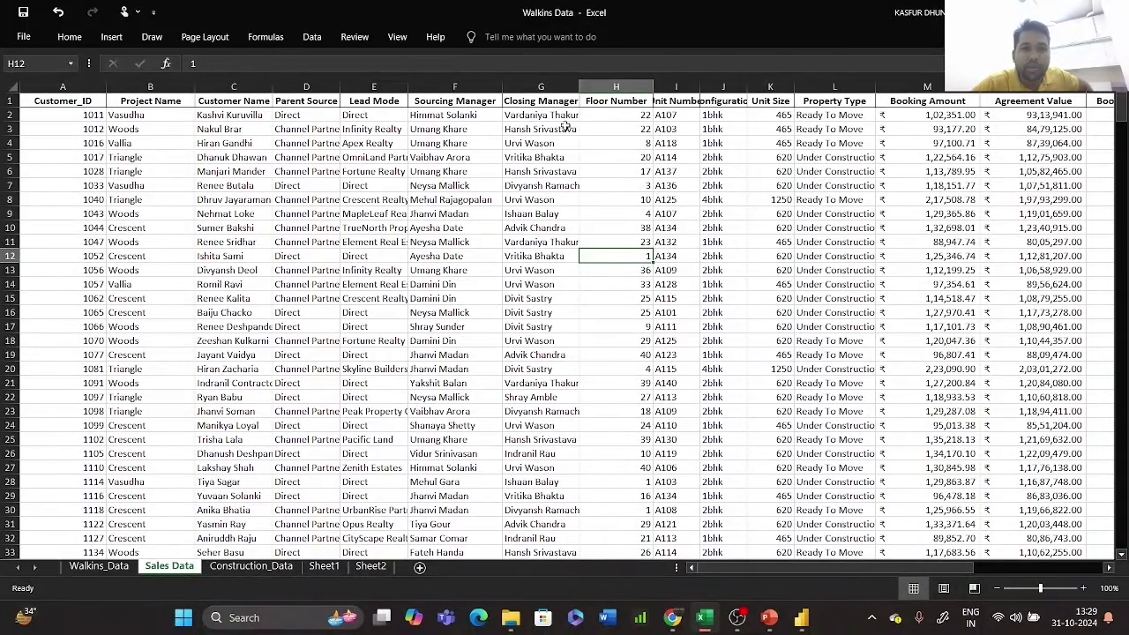
left_click(385, 114)
key("Right")
key("Right")
key("Right")
key("Right")
key("Right")
key("Right")
key("Right")
key("Right")
key("Right")
key("Right")
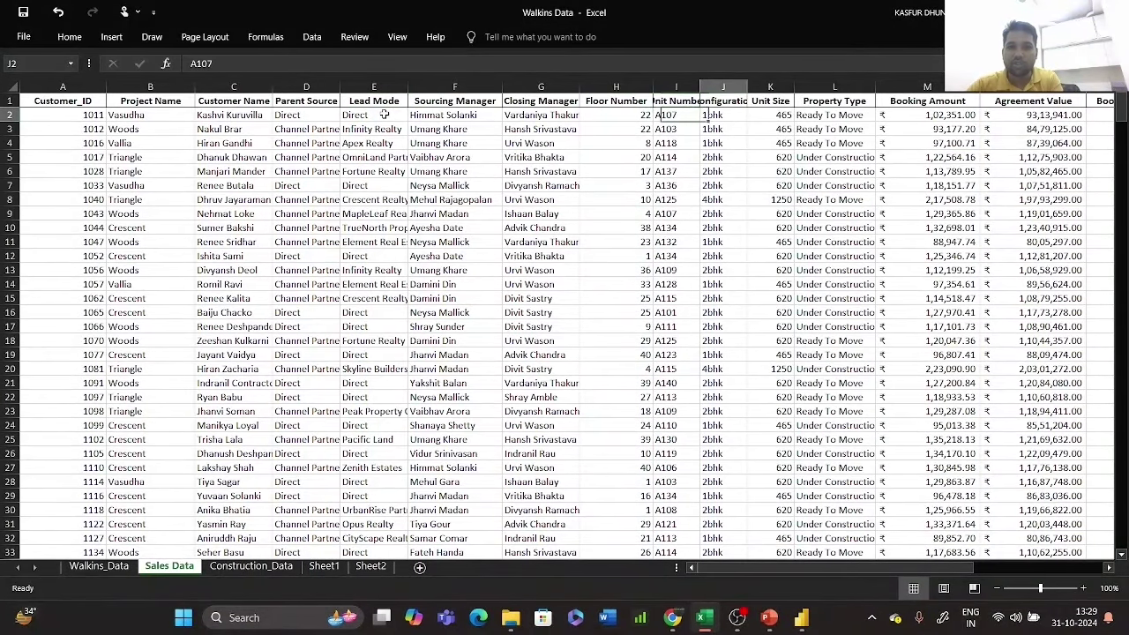
left_click(641, 101)
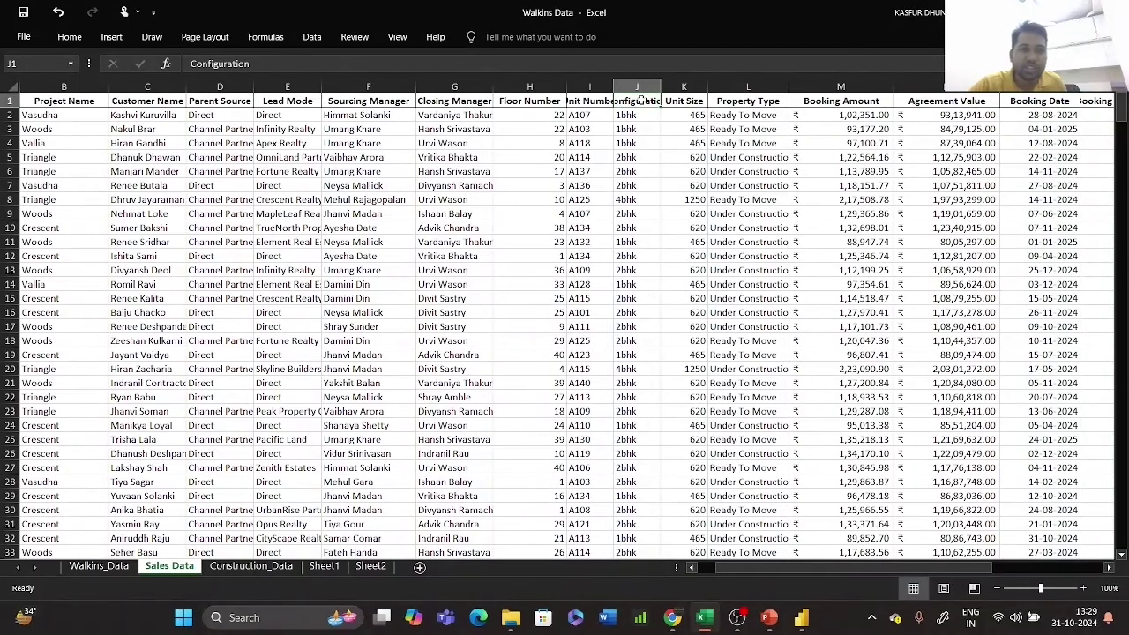
left_click_drag(658, 92, 695, 93)
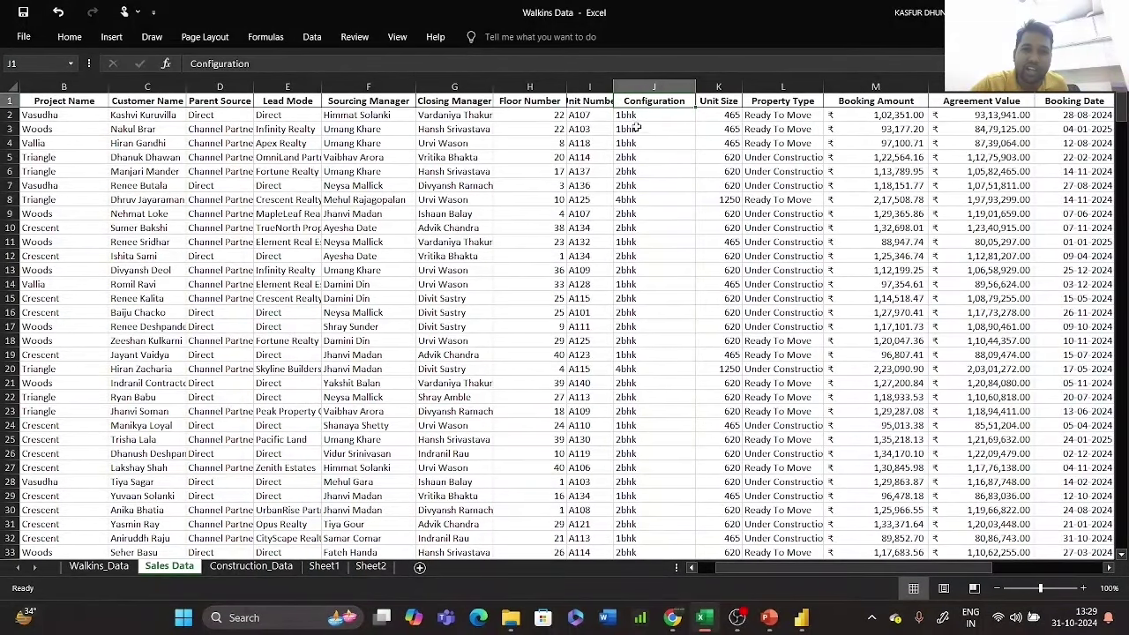
- Browse the sales column headers, check the first Configuration value (1bhk), and return to Power BI
left_click(641, 114)
left_click(654, 102)
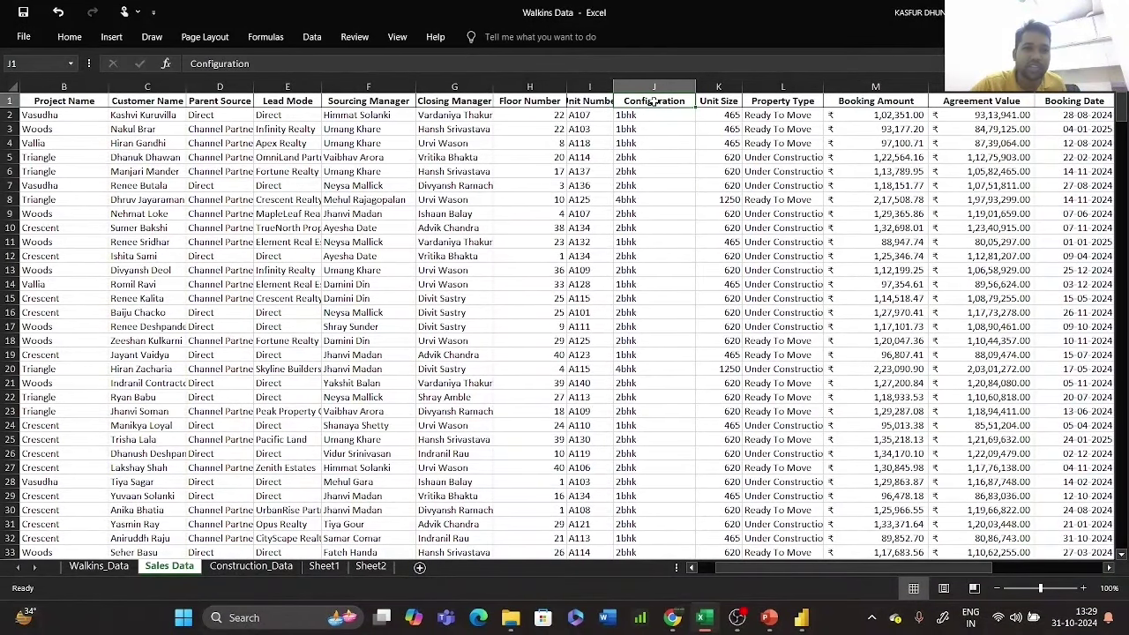
key("Right")
key("Right")
key("Right")
key("Right")
key("Right")
key("Right")
key("Right")
key("Right")
key("Right")
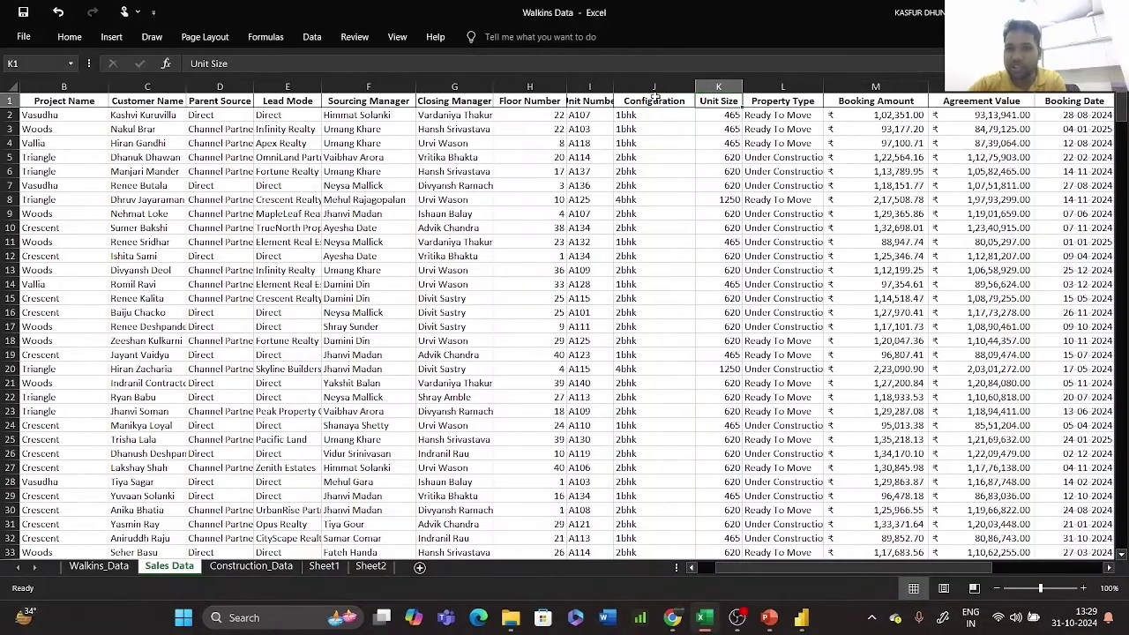
key("Right")
key("Right")
key("Right")
key("Right")
key("Right")
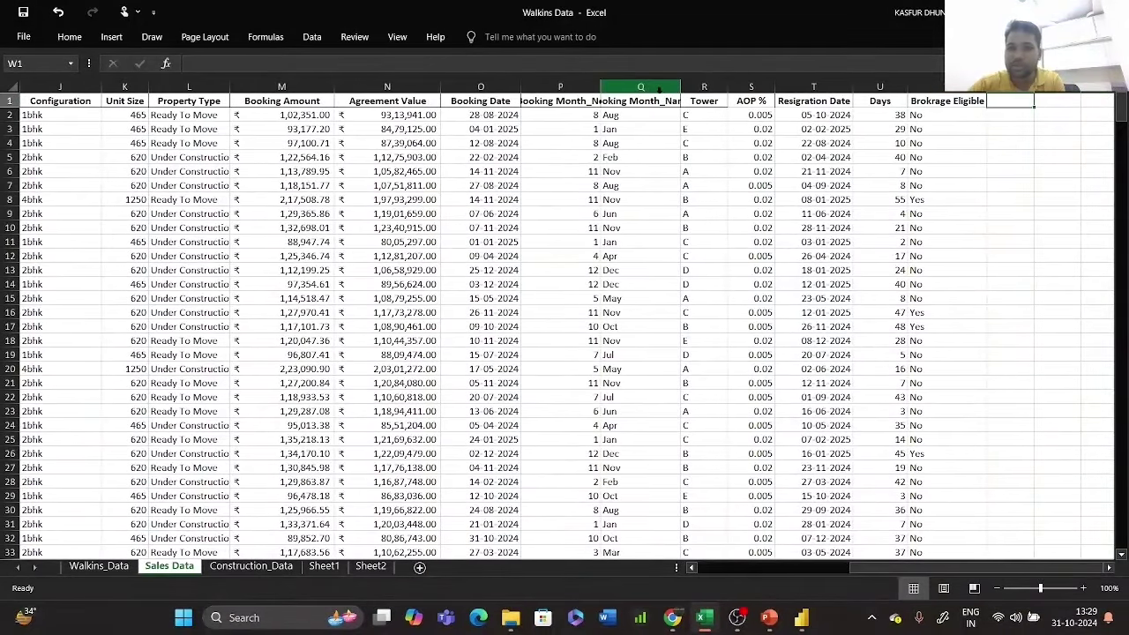
key("ctrl+Home")
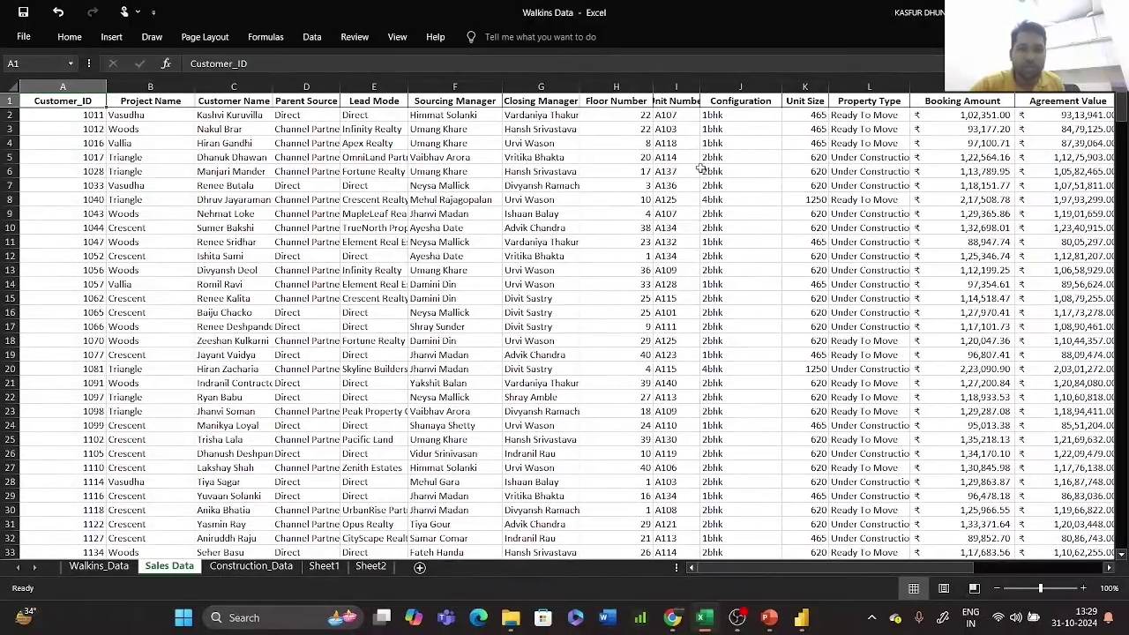
left_click(720, 118)
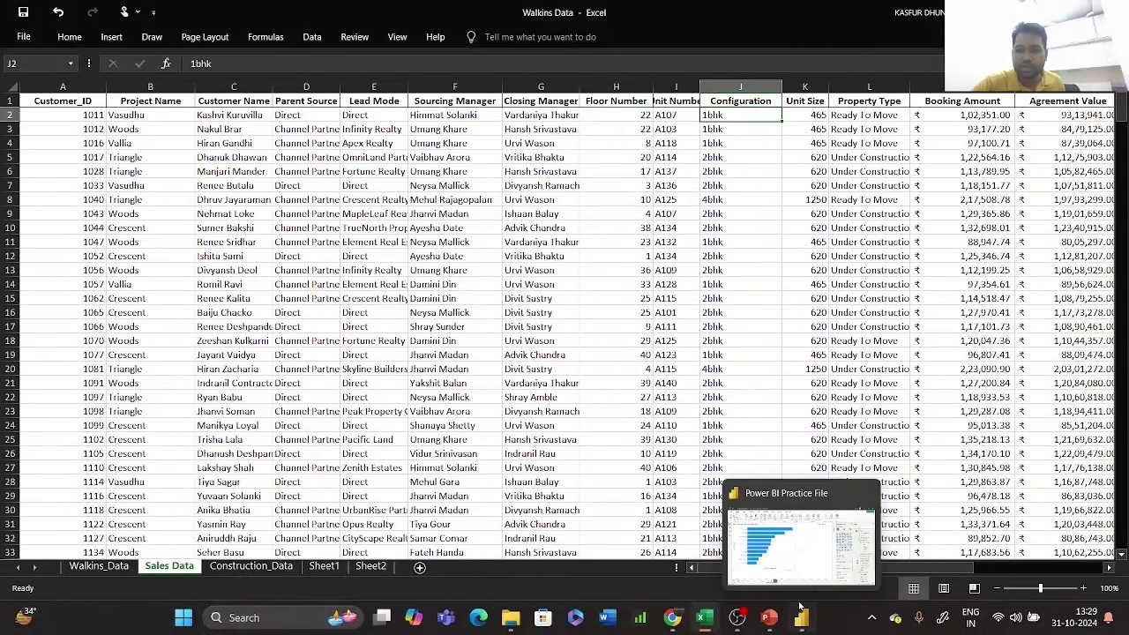
left_click(801, 617)
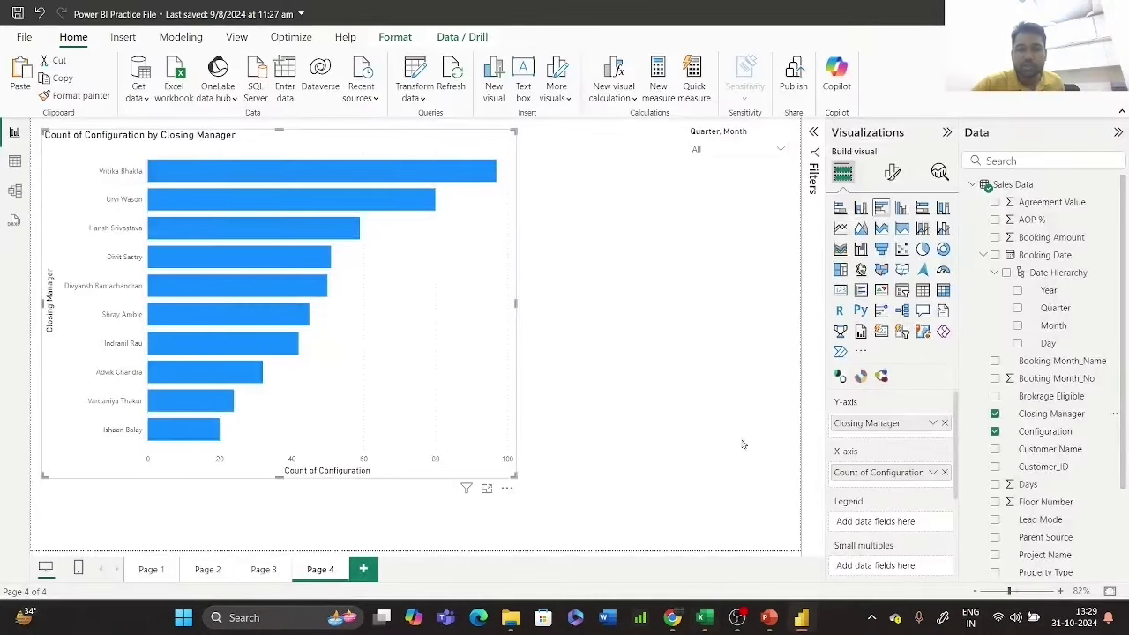
- Swap Closing Manager out so the bar chart shows Count of Customer_ID by Configuration
left_click(945, 422)
left_click_drag(901, 470, 895, 425)
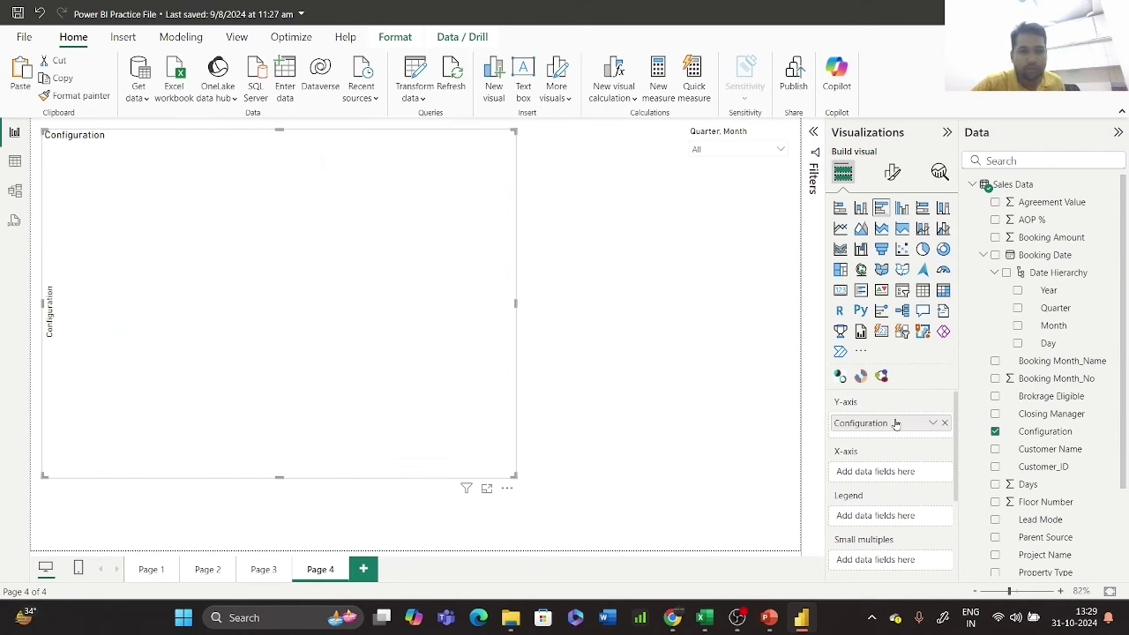
left_click_drag(1061, 420, 893, 473)
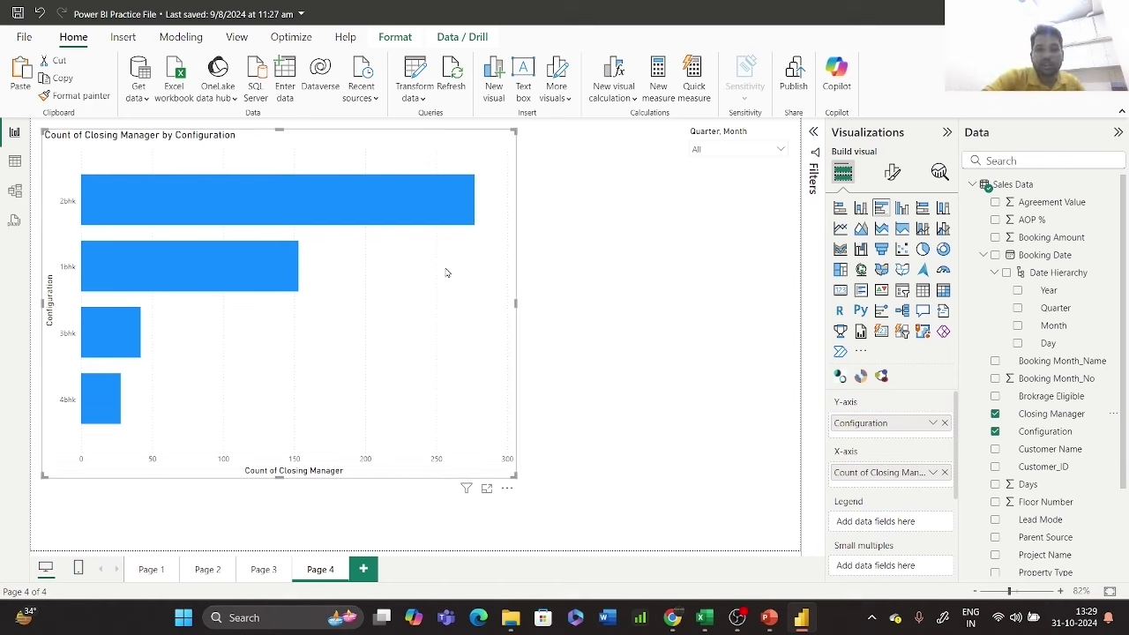
mouse_move(439, 217)
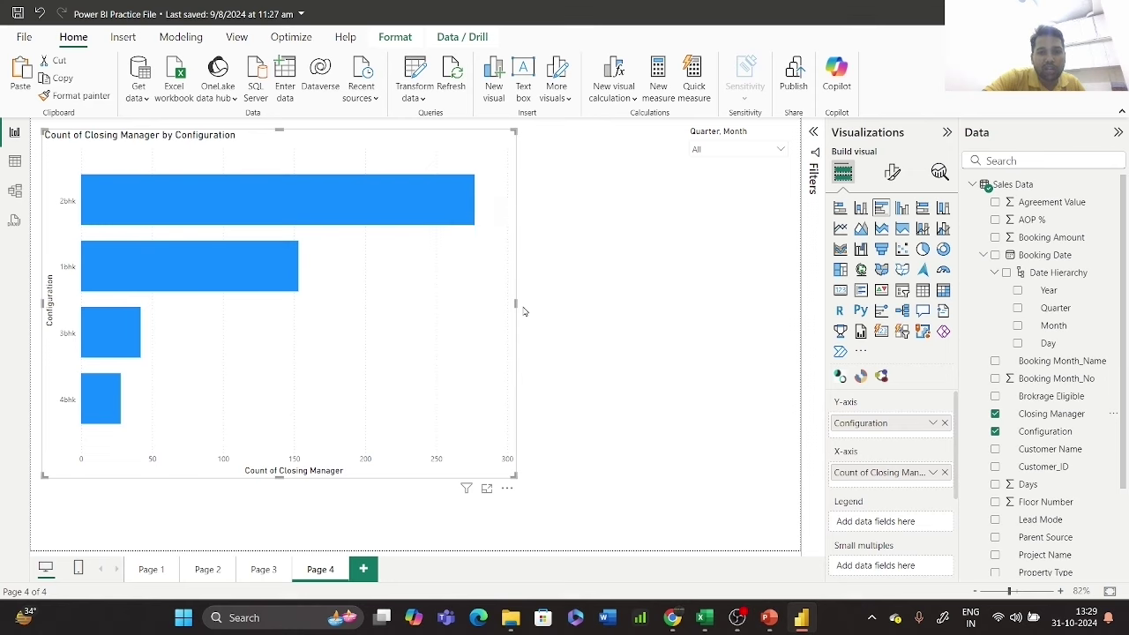
left_click(944, 472)
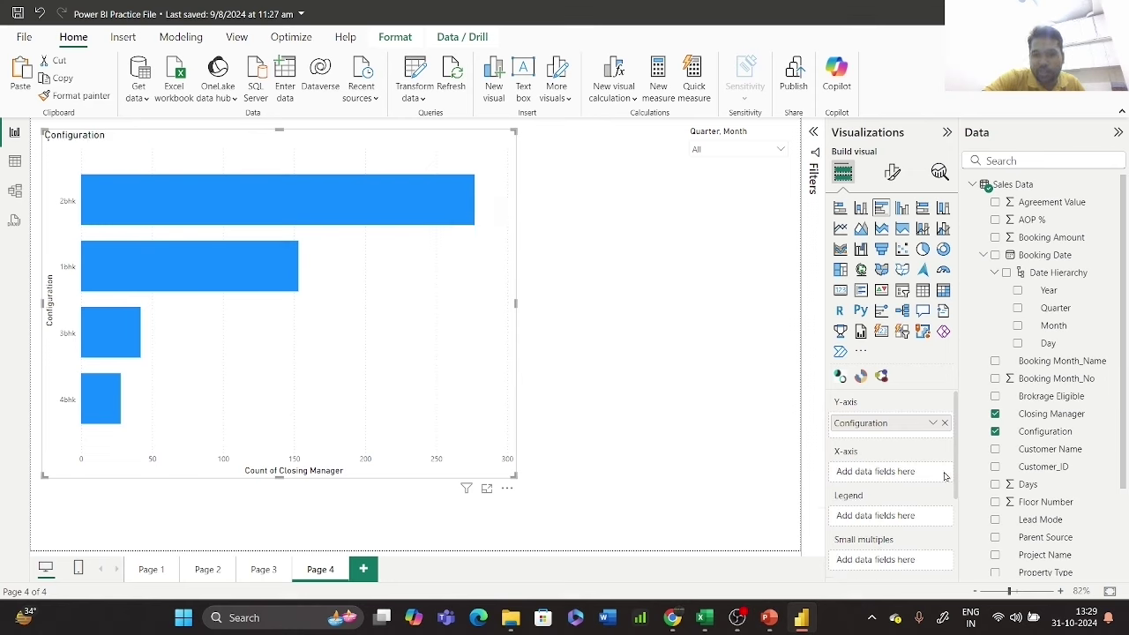
left_click_drag(1067, 469, 919, 476)
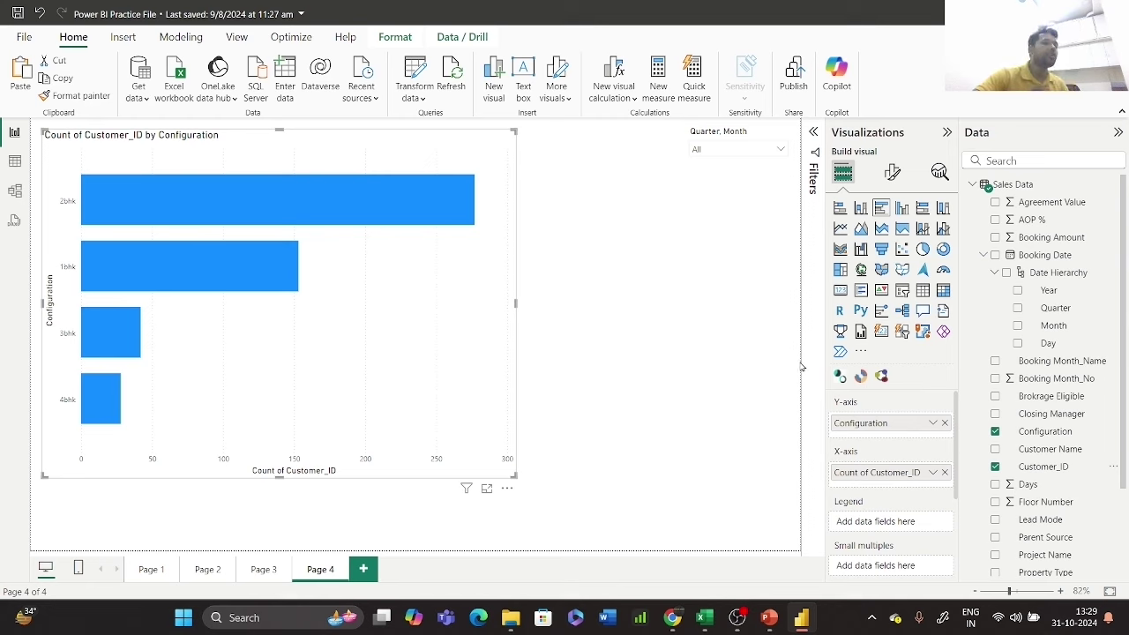
- Convert the Customer_ID count chart to a pie and shrink it into the page's top-left corner
left_click(923, 248)
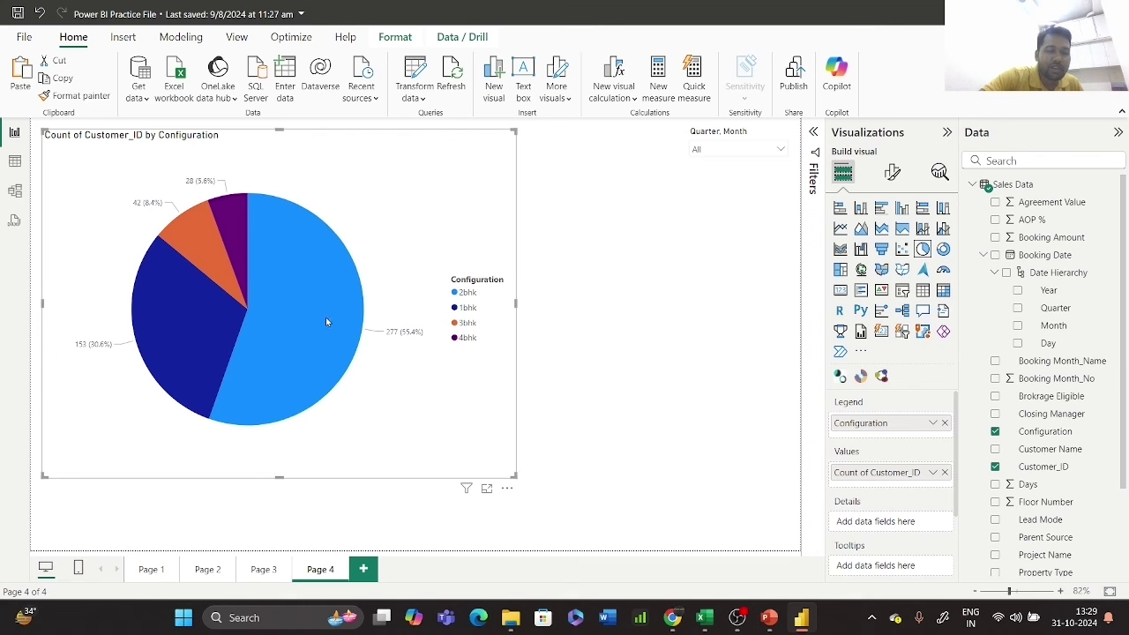
mouse_move(323, 319)
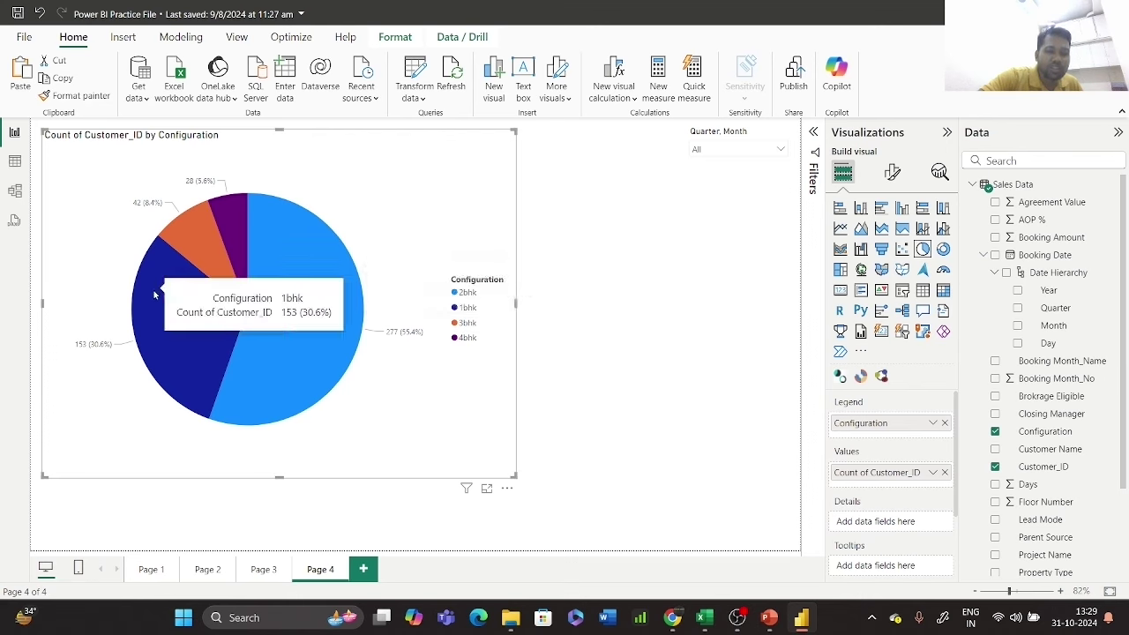
left_click_drag(516, 477, 317, 527)
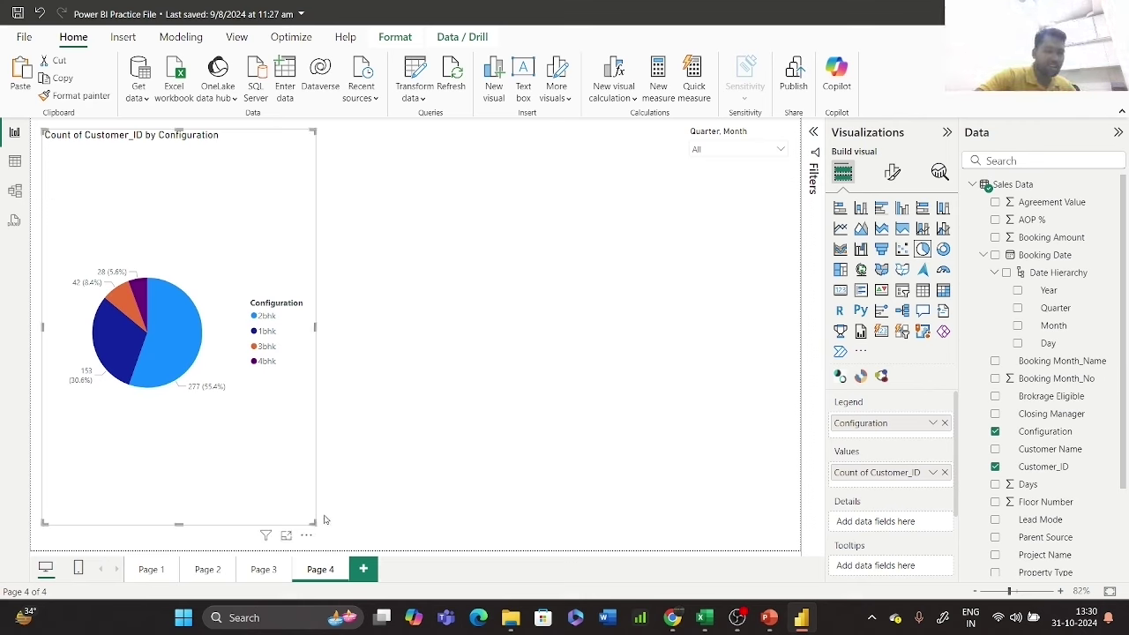
left_click_drag(179, 523, 177, 270)
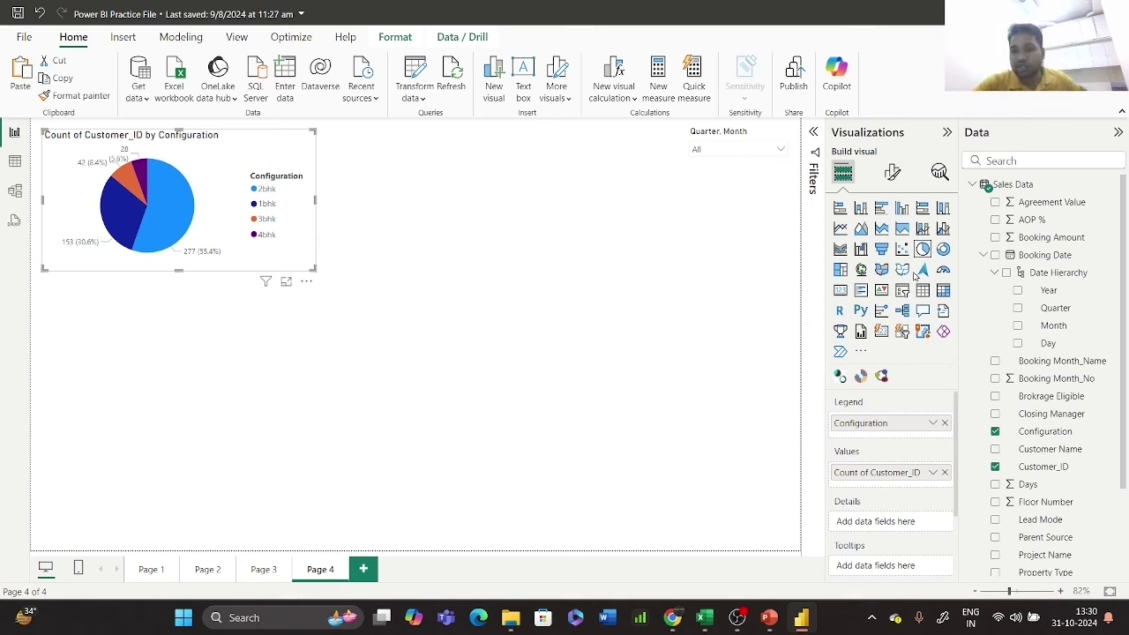
left_click(587, 266)
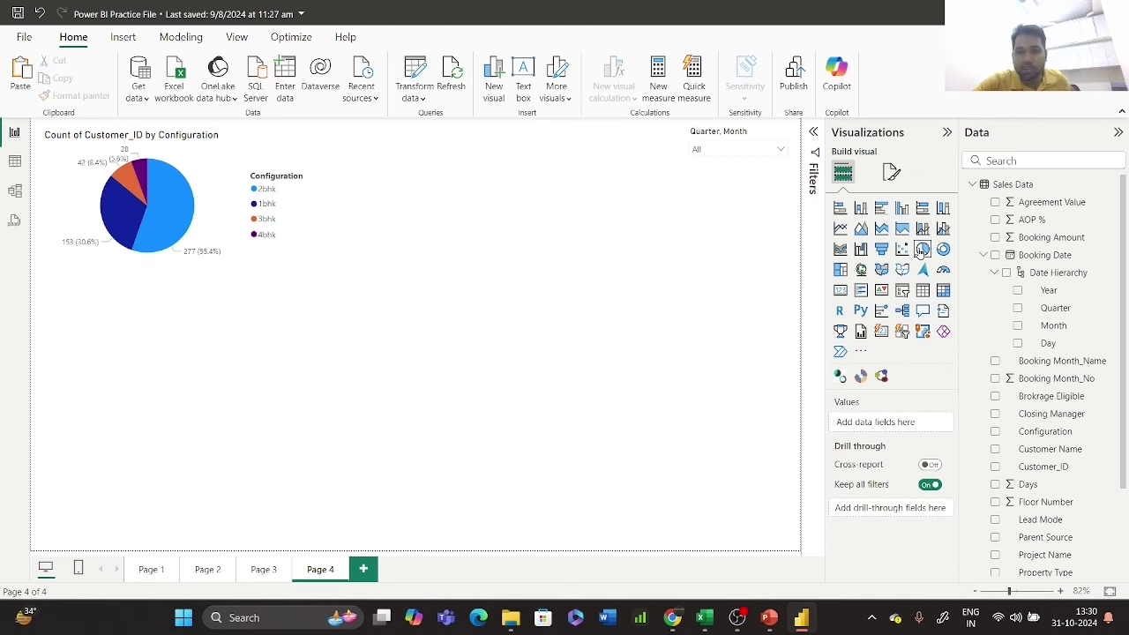
- Add a second pie below the first showing Sum of Agreement Value by Configuration, then enlarge it
left_click(923, 248)
left_click_drag(209, 363, 218, 368)
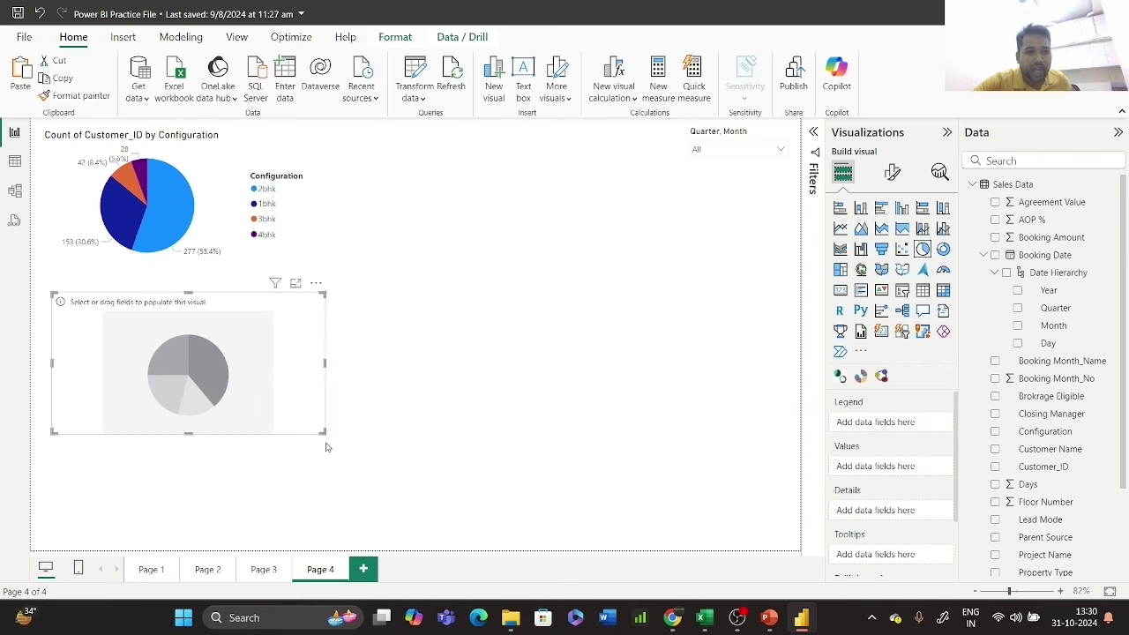
left_click_drag(322, 431, 275, 529)
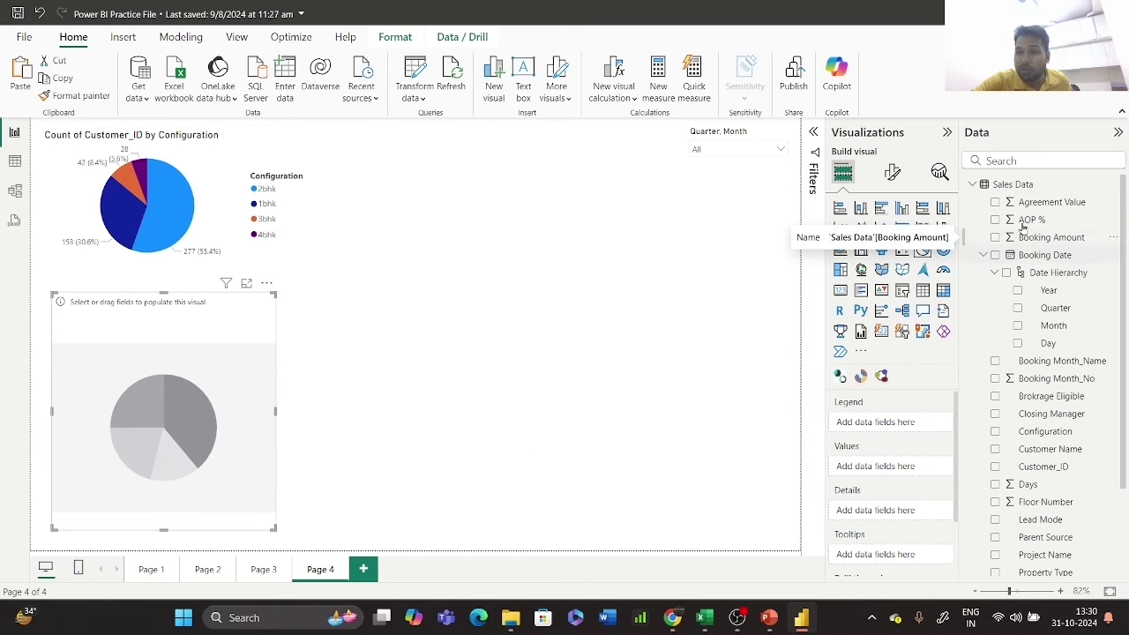
left_click(996, 203)
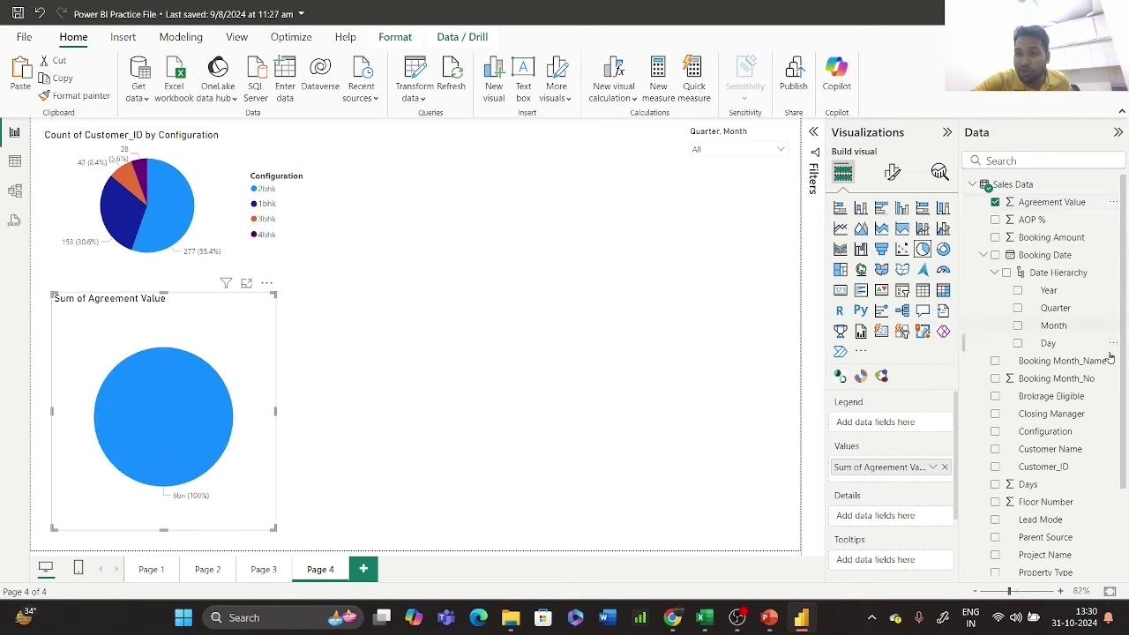
left_click(996, 433)
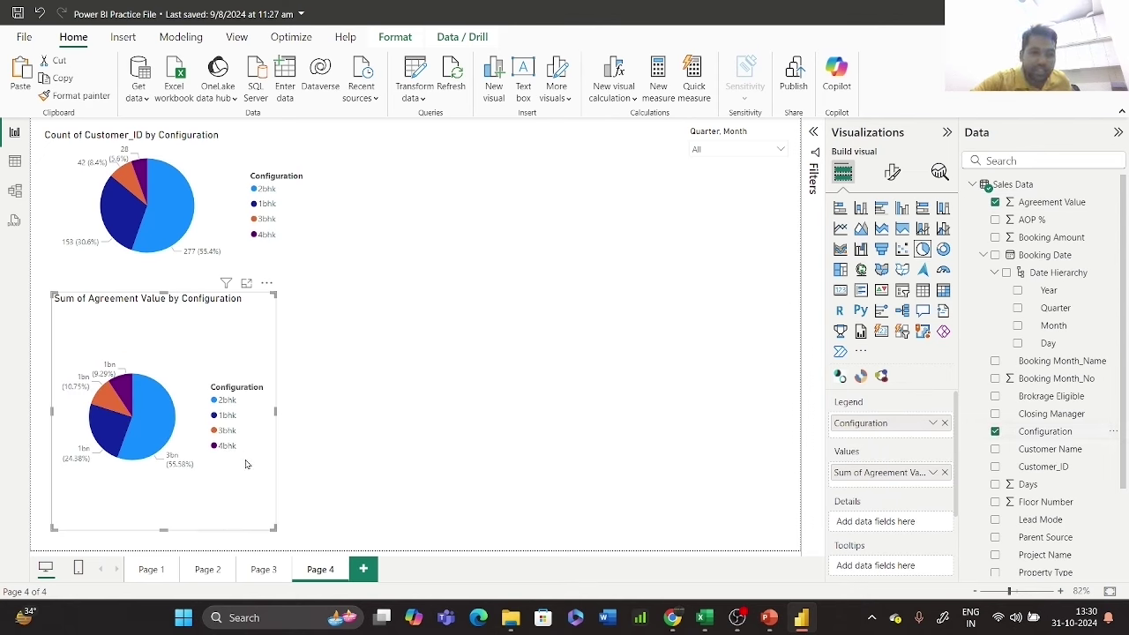
left_click_drag(276, 530, 420, 521)
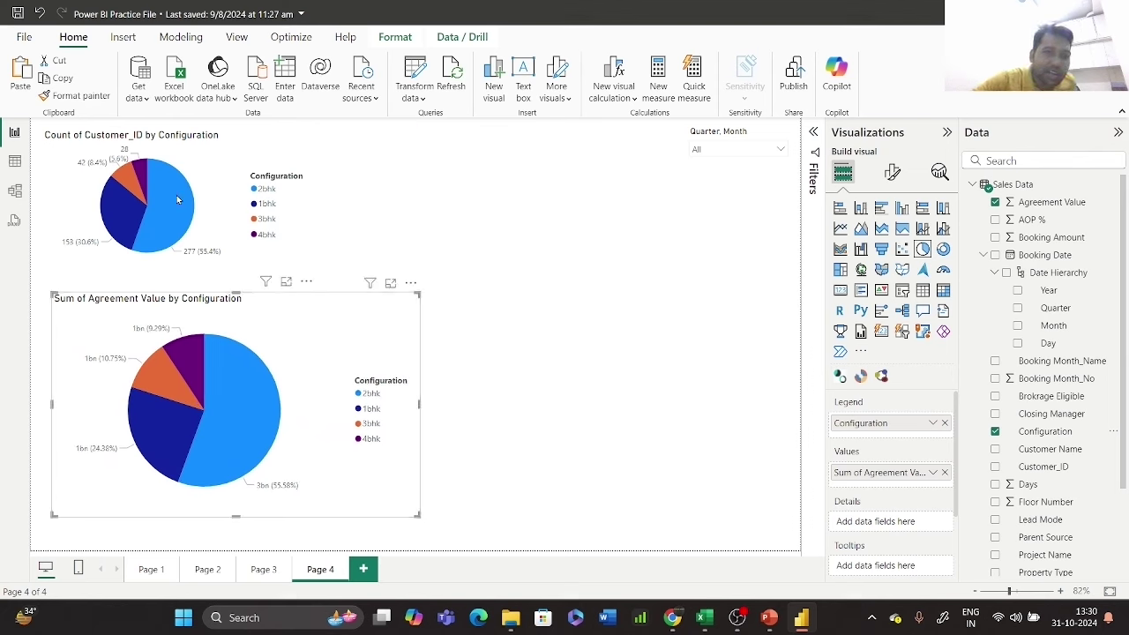
mouse_move(173, 202)
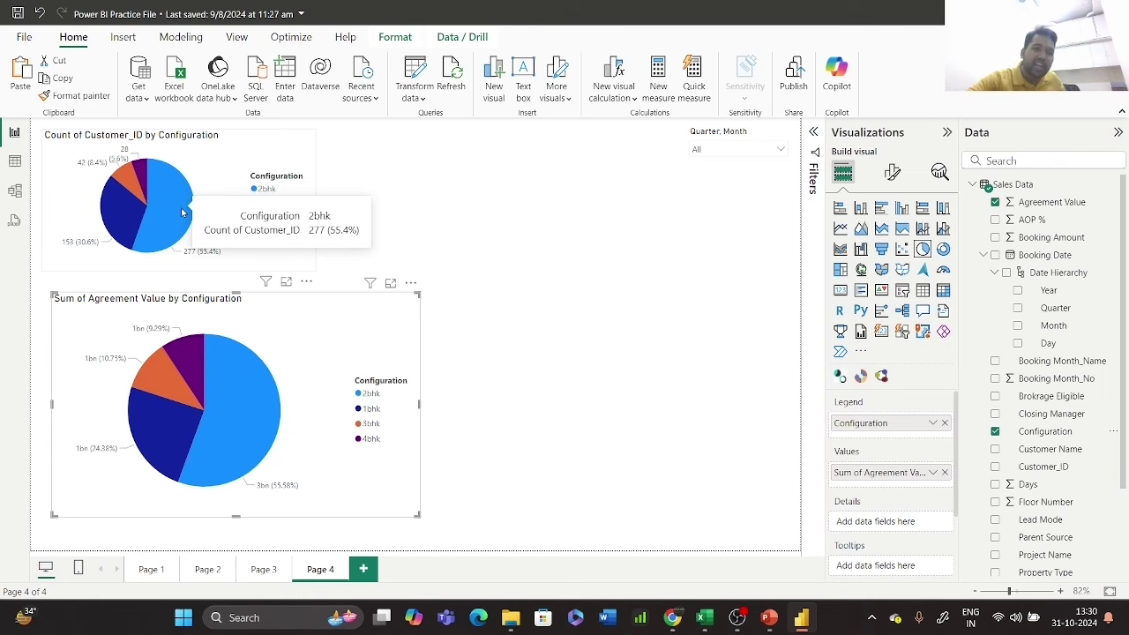
mouse_move(228, 384)
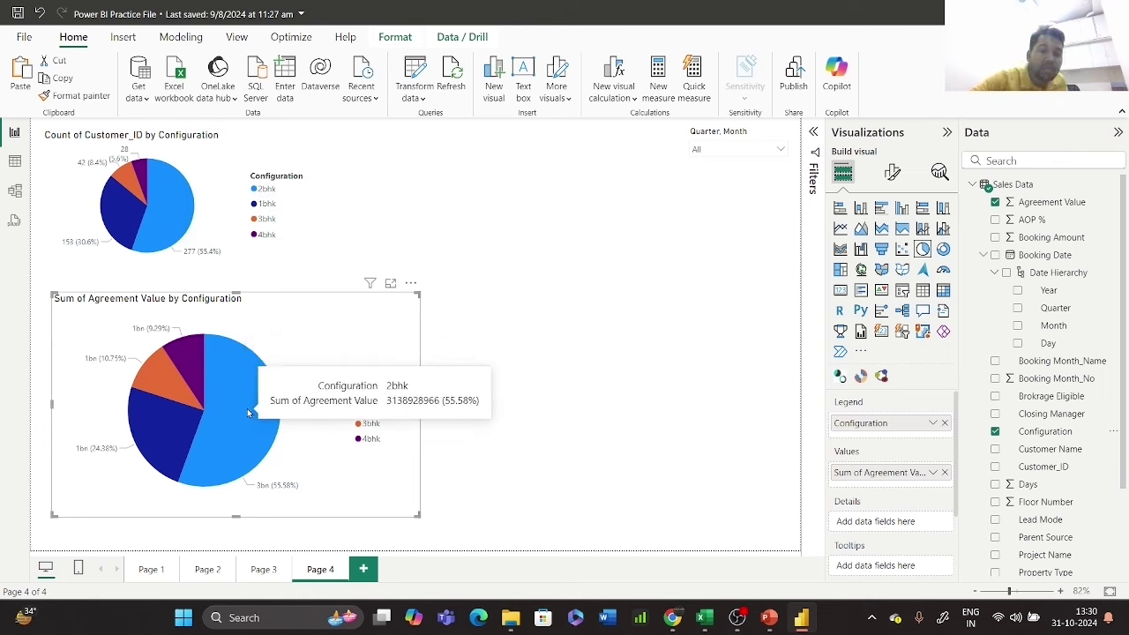
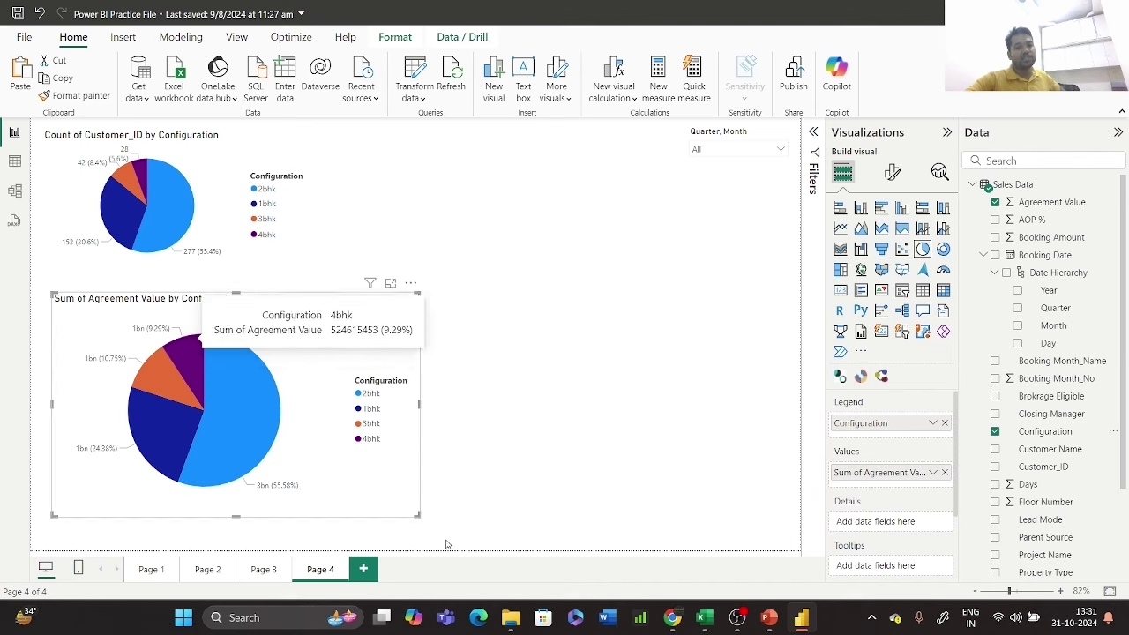
- Drag the Sum of Agreement Value pie chart's corner handle inward to make it narrower
left_click_drag(294, 534, 334, 542)
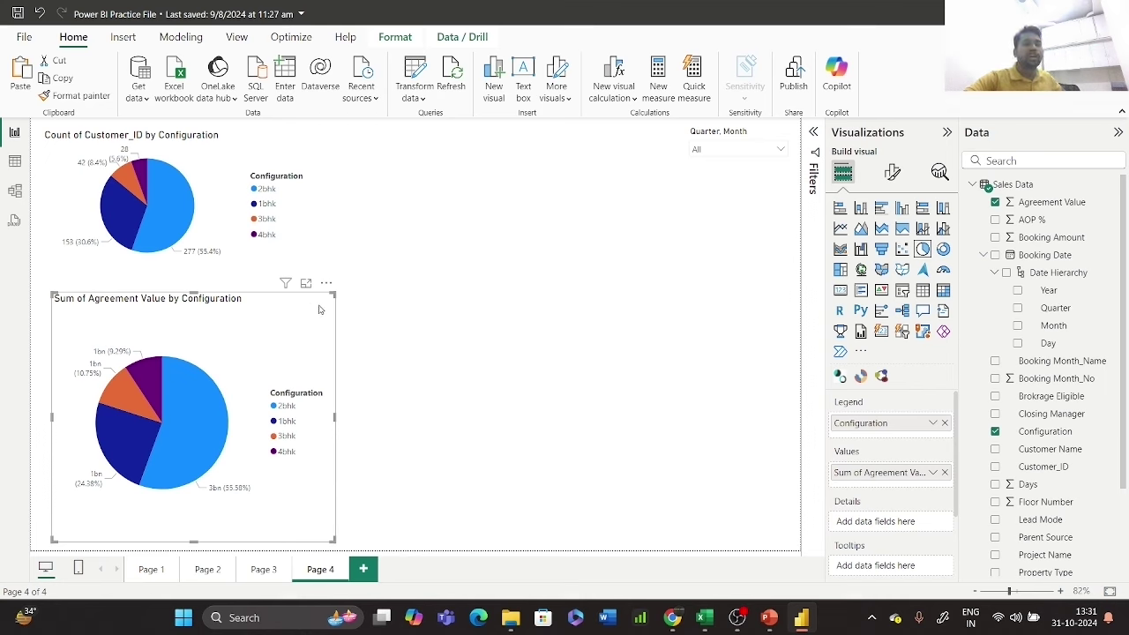
- In Excel's Sales Data sheet, filter the Configuration column to show only 4bhk
mouse_move(704, 617)
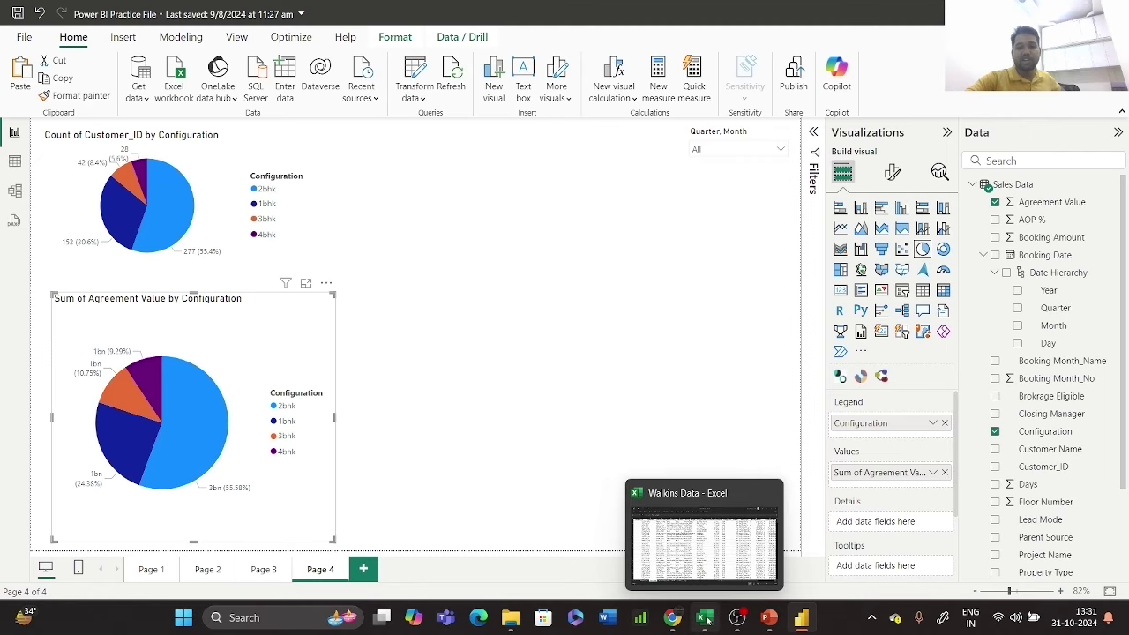
left_click(709, 539)
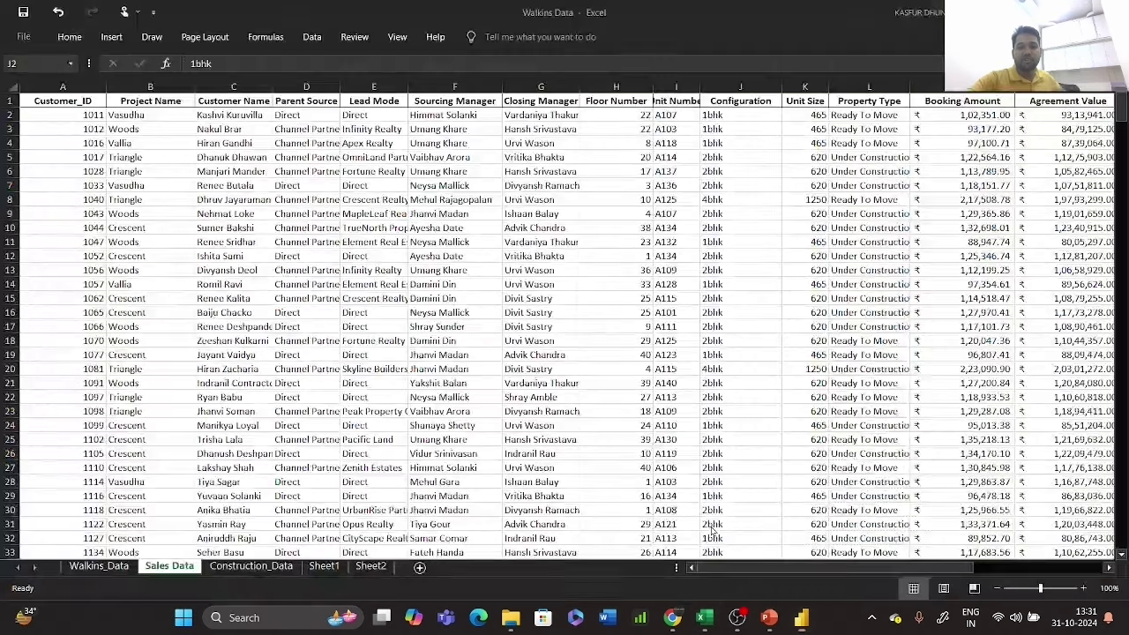
left_click(758, 102)
key("ctrl+shift+l")
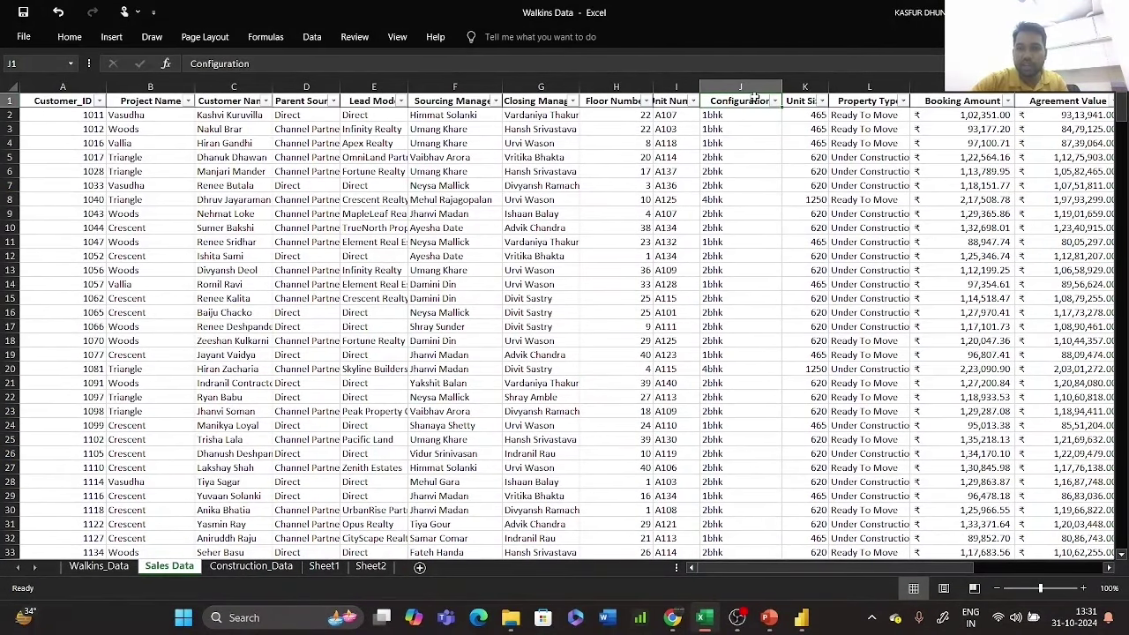
left_click(775, 100)
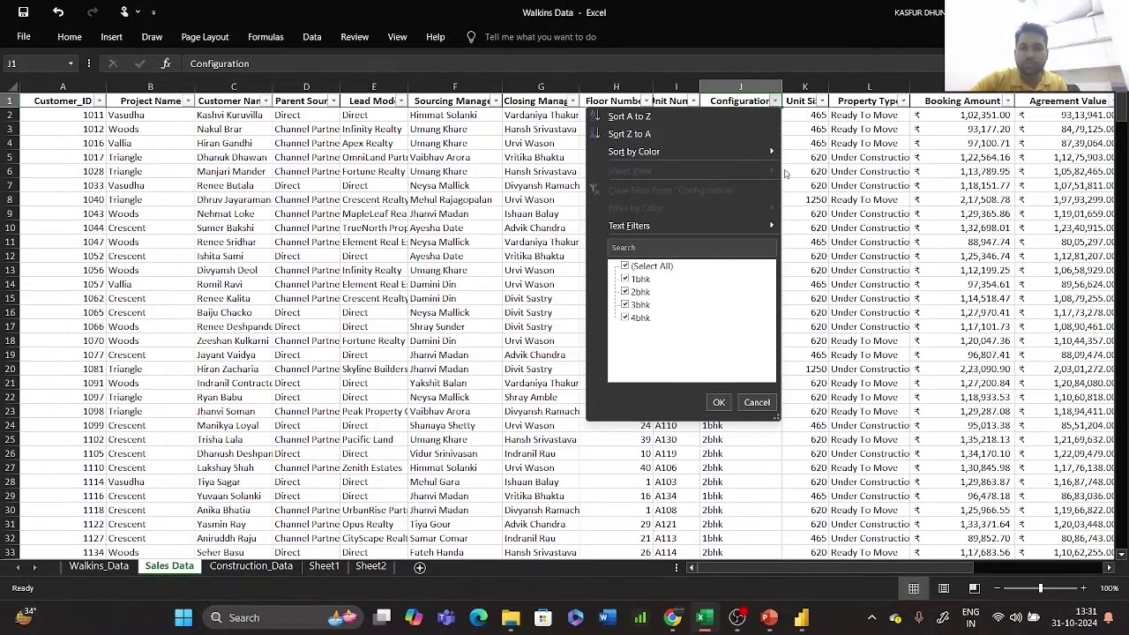
left_click(625, 265)
left_click(625, 318)
left_click(719, 403)
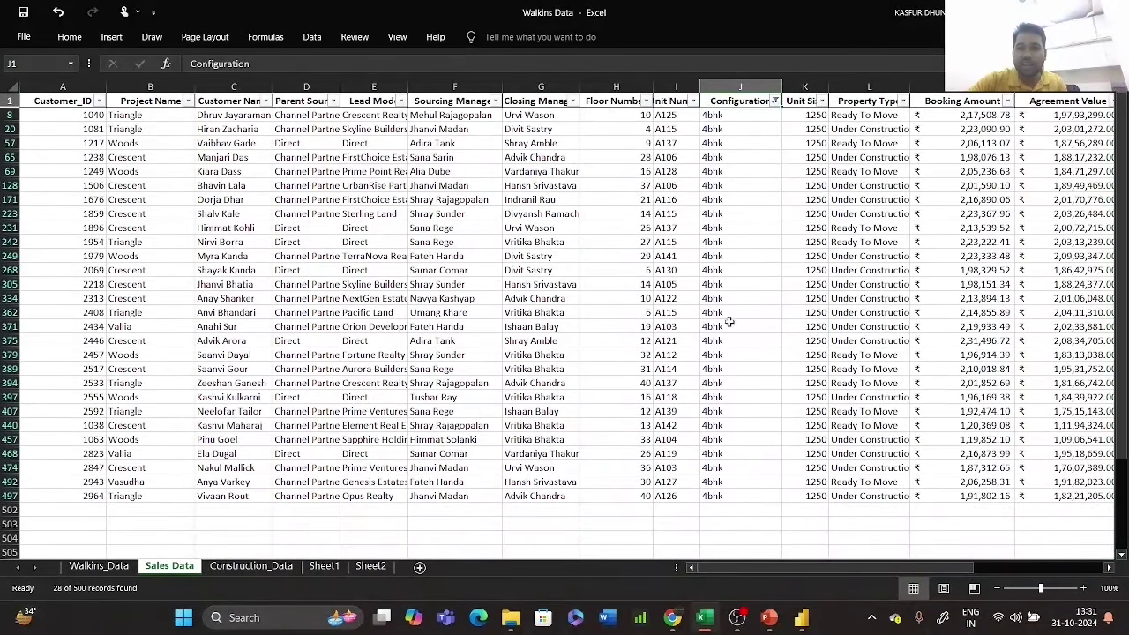
- Check Booking Amount and Agreement Value of 4bhk rows, clear the filter, return to Power BI
left_click(945, 118)
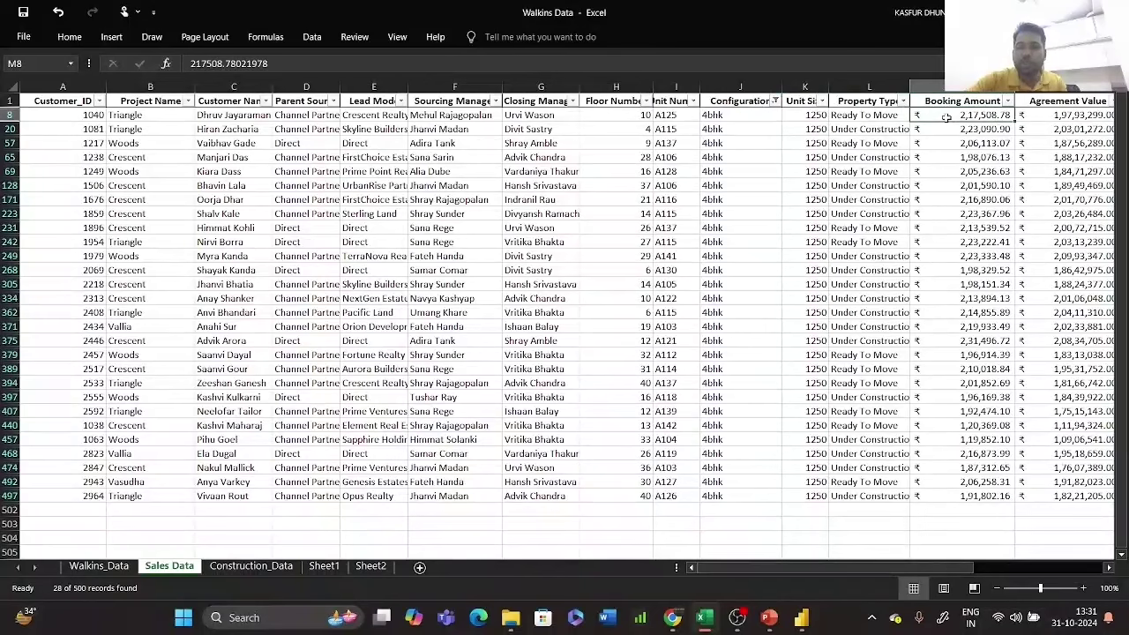
left_click(1028, 118)
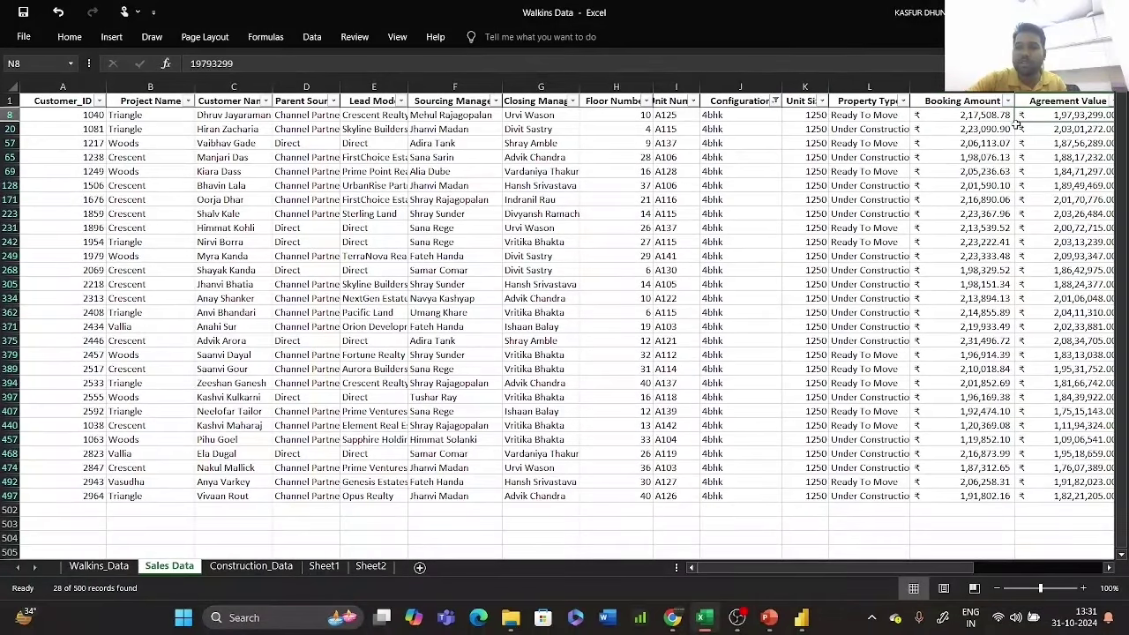
left_click(1070, 129)
left_click(1058, 145)
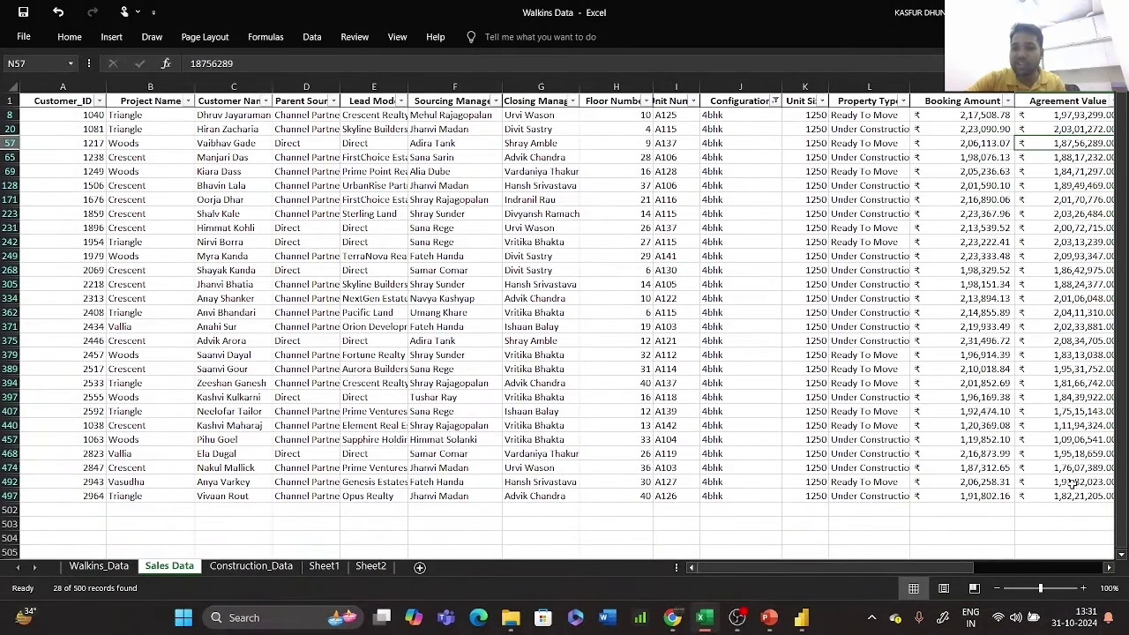
left_click(742, 104)
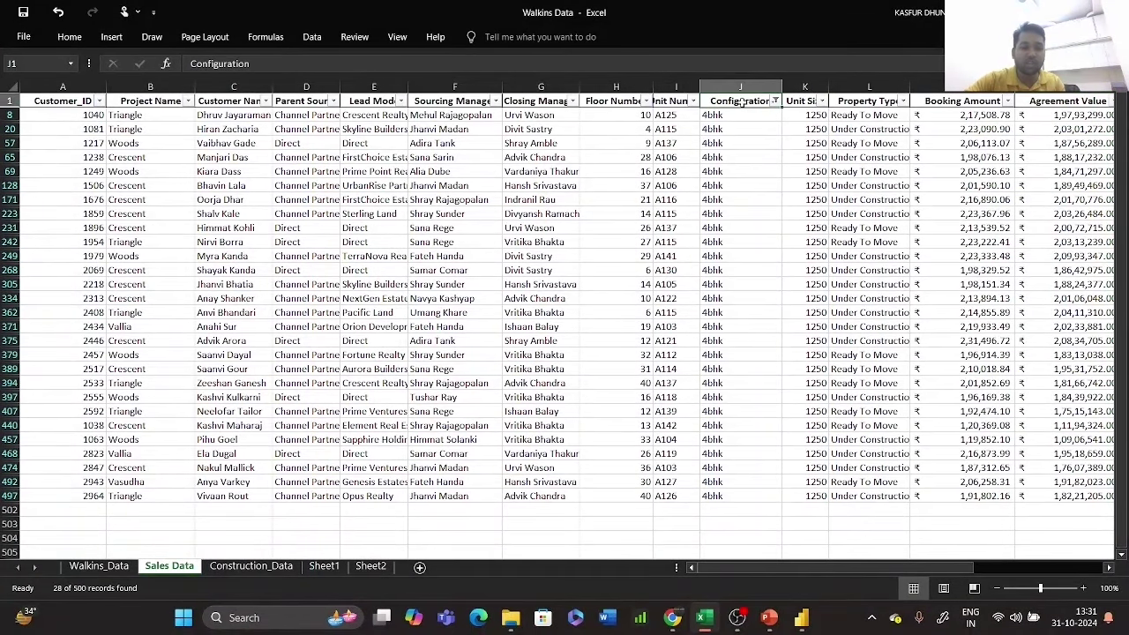
key("ctrl+shift+l")
key("alt+Tab")
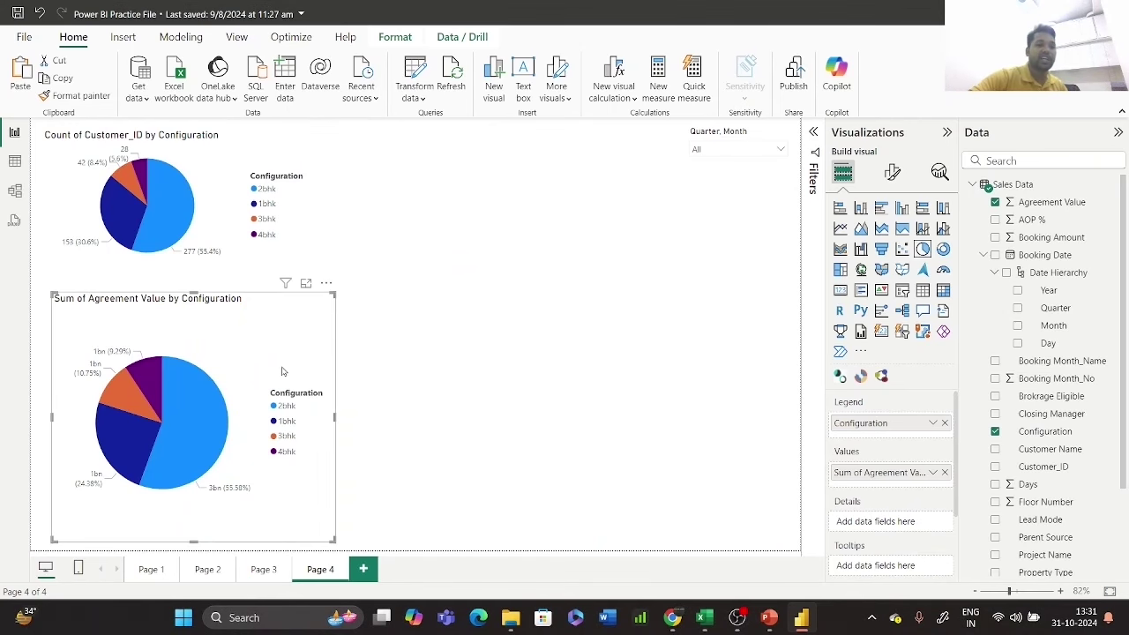
- Shrink the Sum of Agreement Value pie chart further by its corner and deselect it
left_click_drag(335, 541, 284, 515)
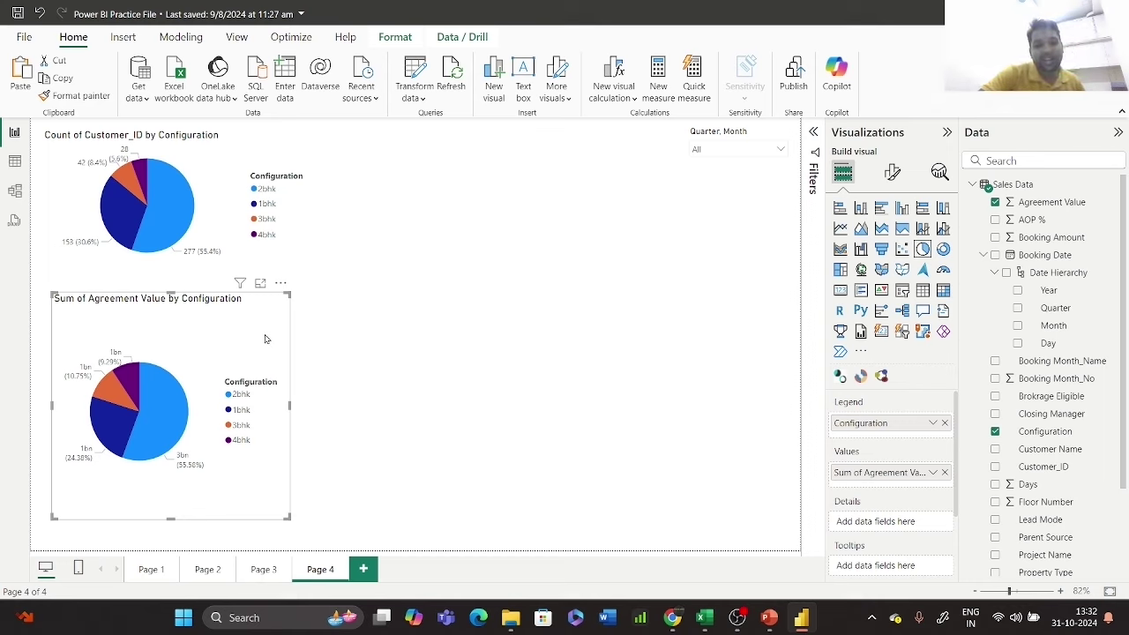
left_click(565, 314)
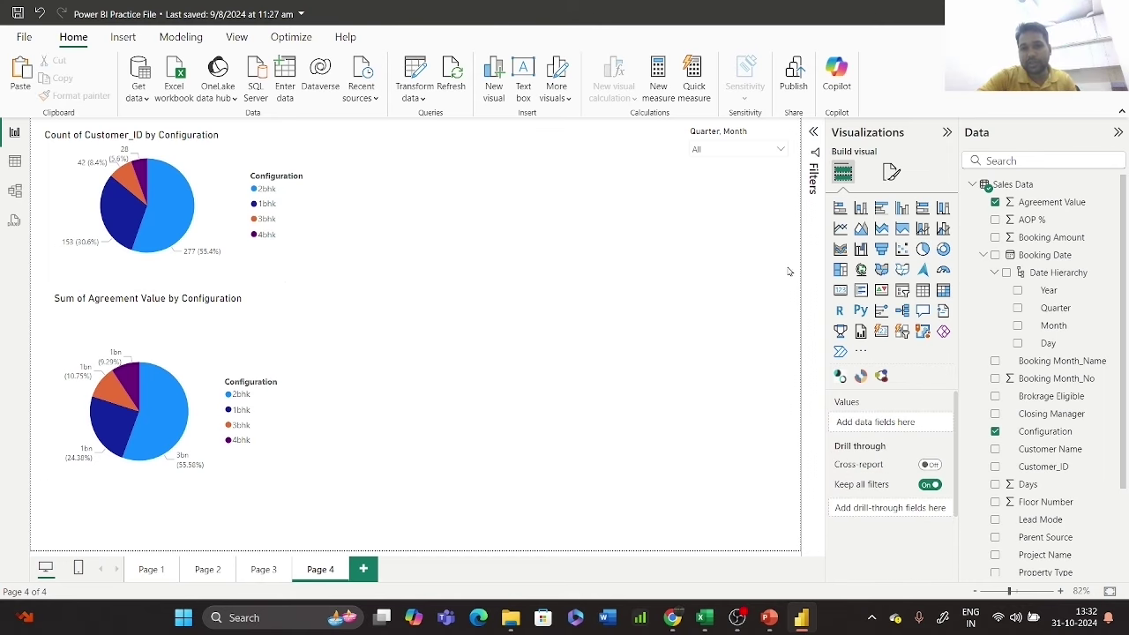
- Add a clustered bar chart of Count of Customer_ID by Unit Size
left_click(881, 207)
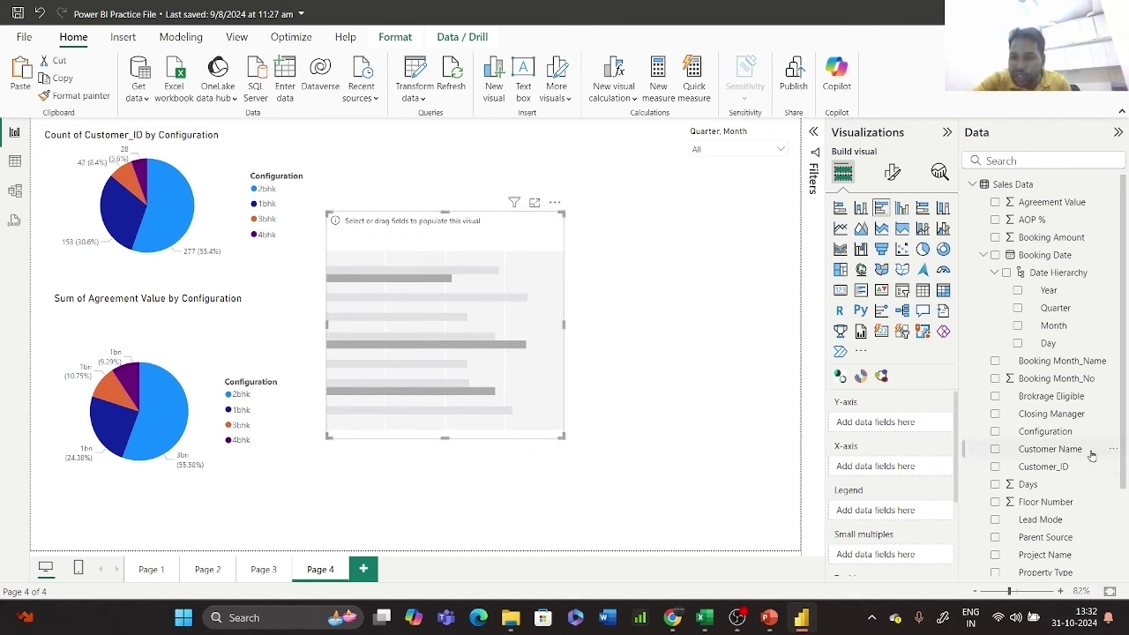
scroll(1086, 494, "down", 3)
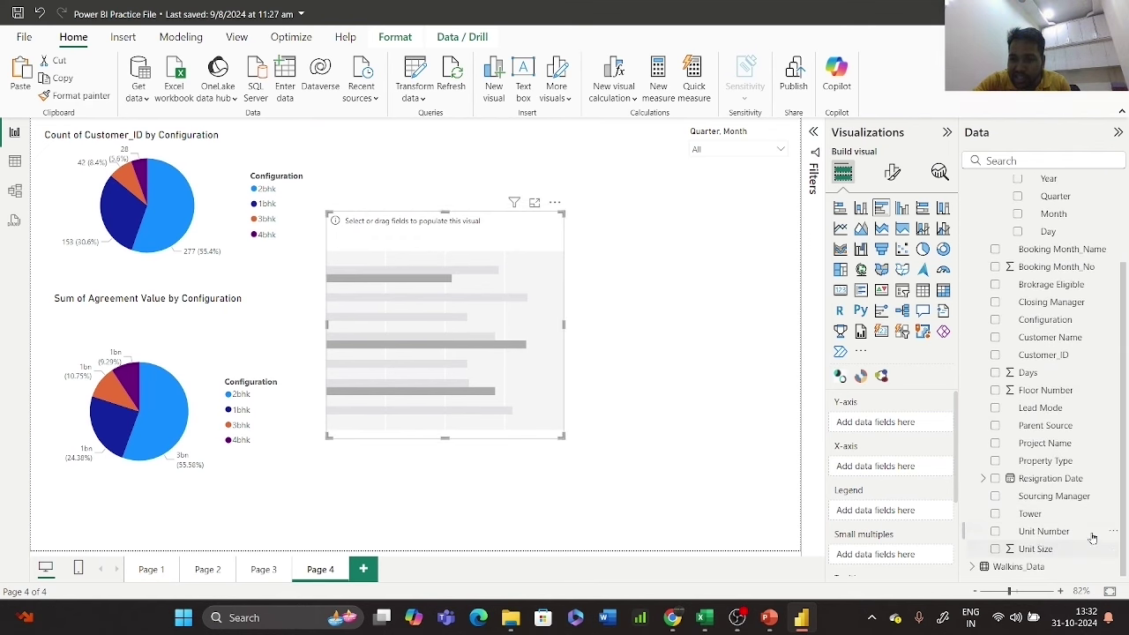
left_click_drag(992, 551, 908, 430)
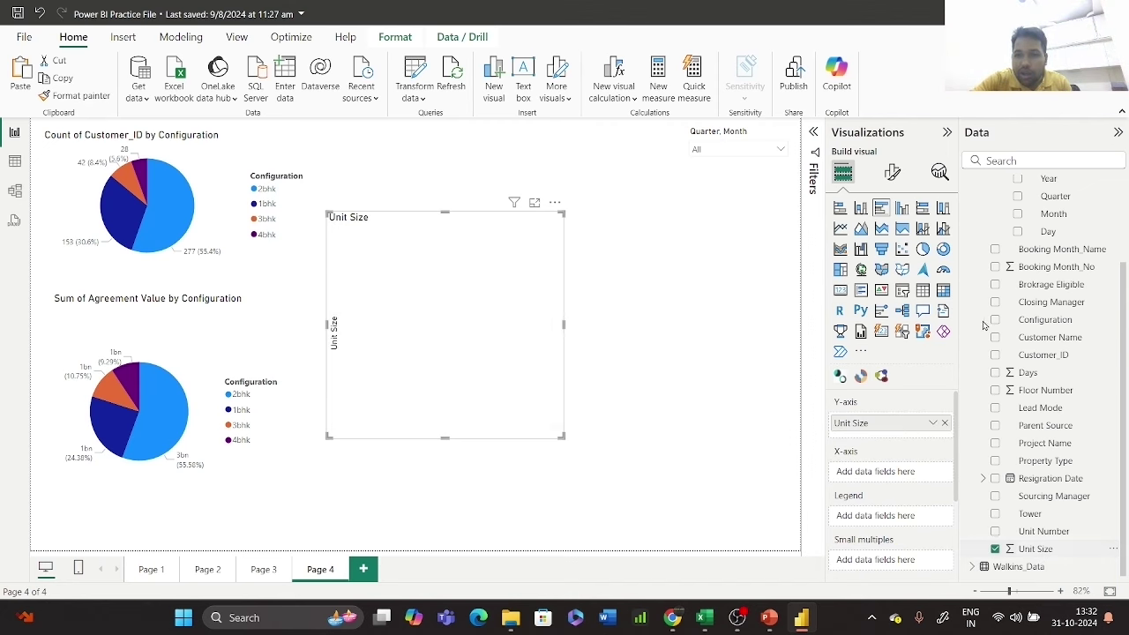
scroll(1098, 412, "up", 3)
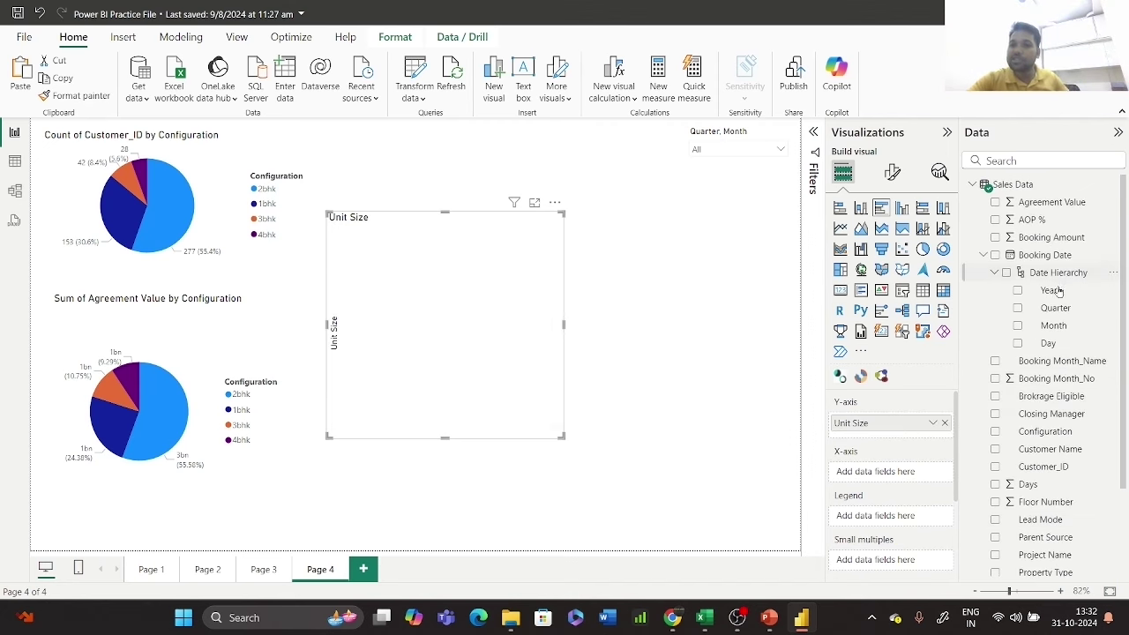
scroll(1041, 430, "down", 3)
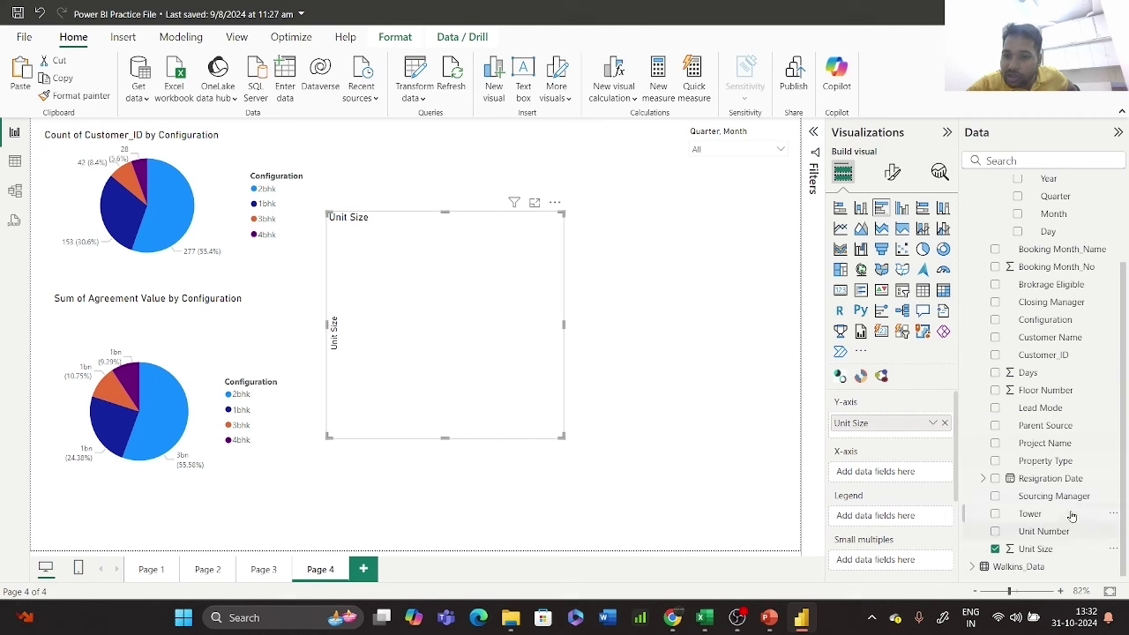
scroll(1076, 379, "up", 3)
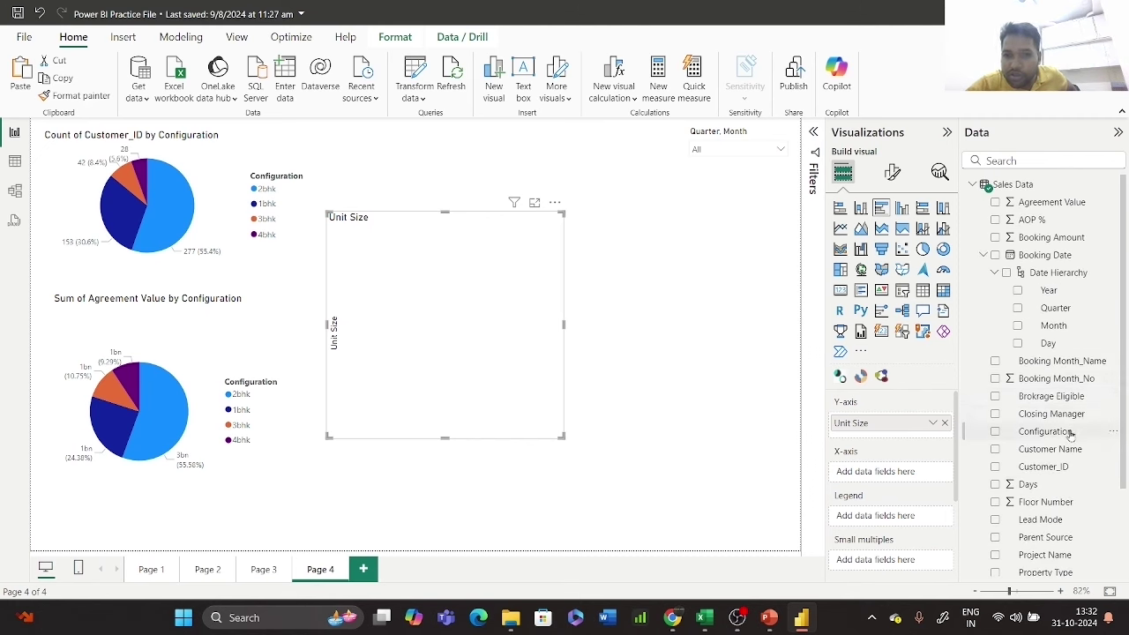
scroll(1069, 331, "down", 3)
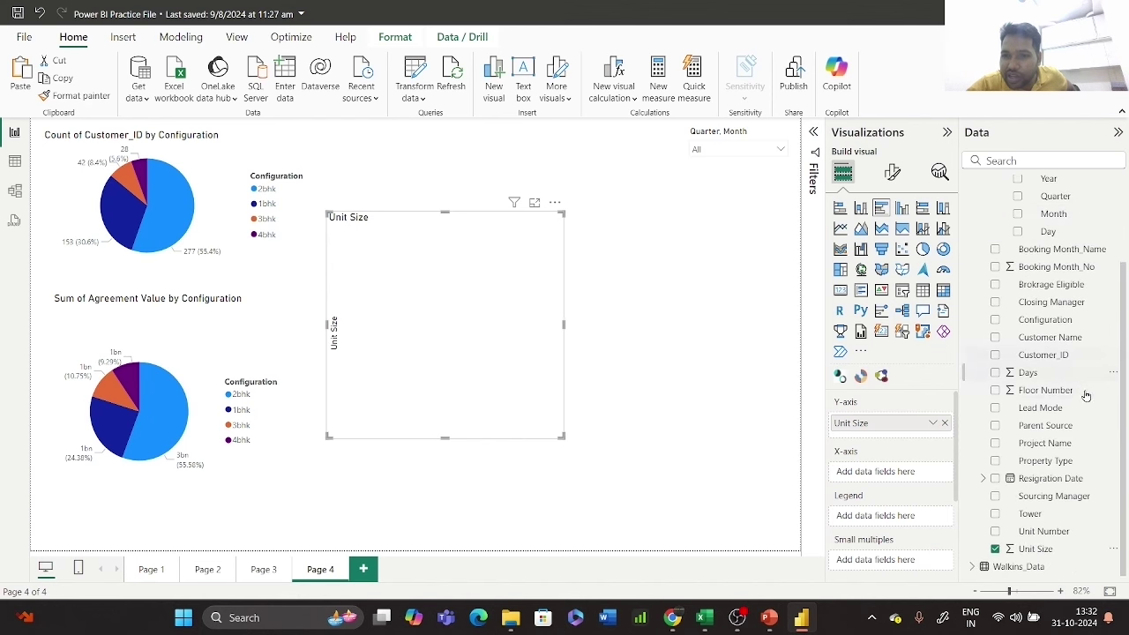
scroll(1079, 507, "up", 3)
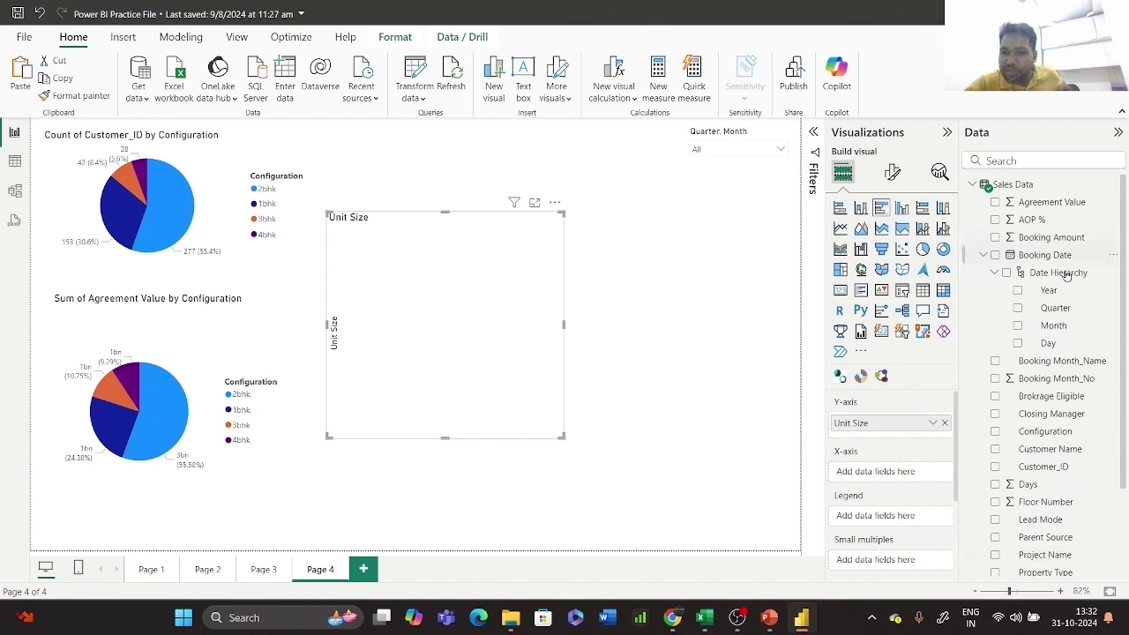
left_click_drag(1064, 468, 933, 477)
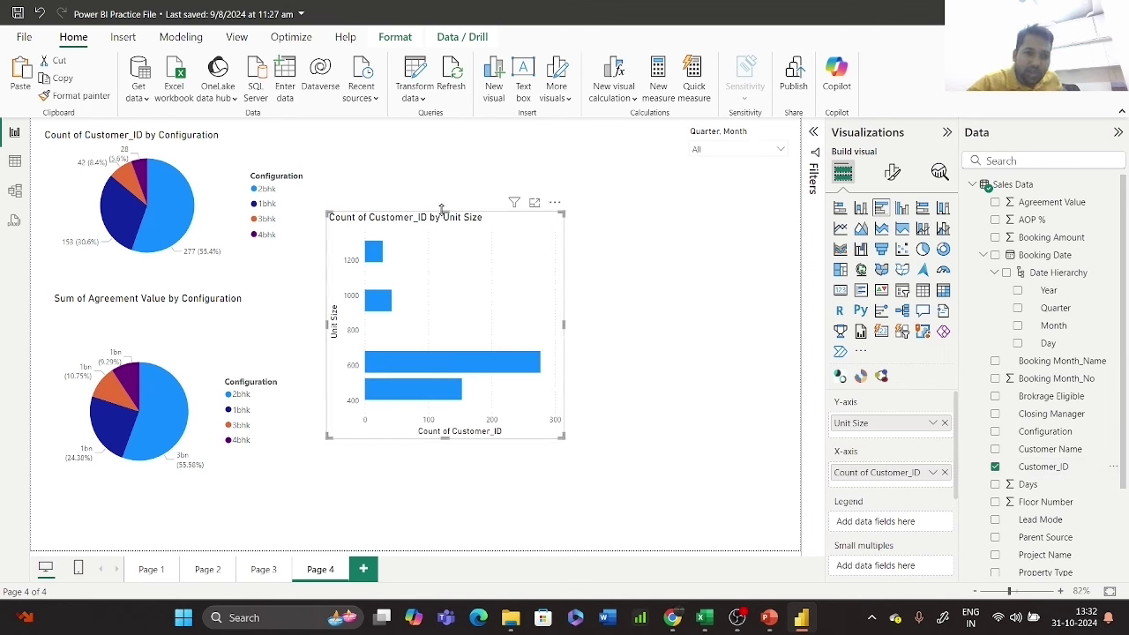
- Stretch the bar chart taller, extending it both upward and downward
left_click_drag(446, 211, 446, 154)
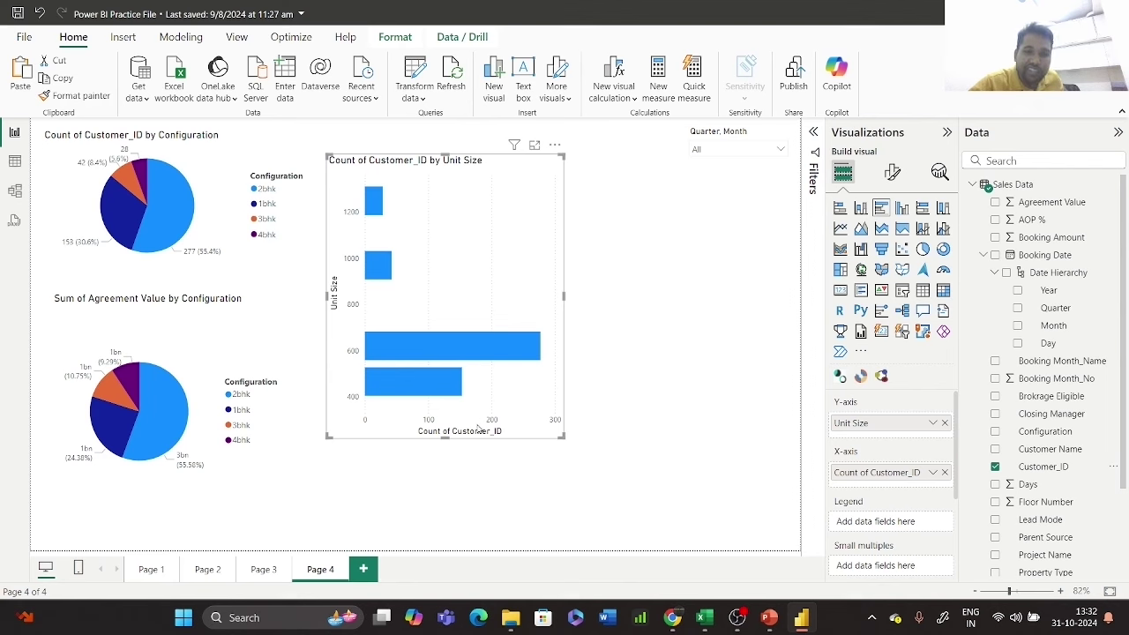
left_click_drag(446, 436, 443, 491)
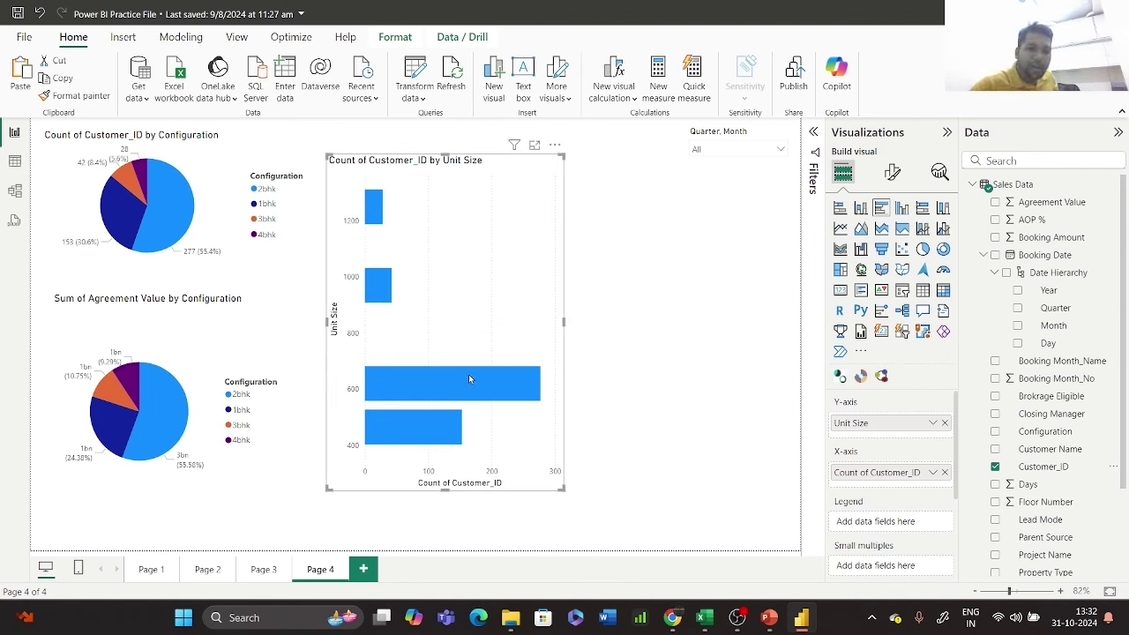
mouse_move(469, 379)
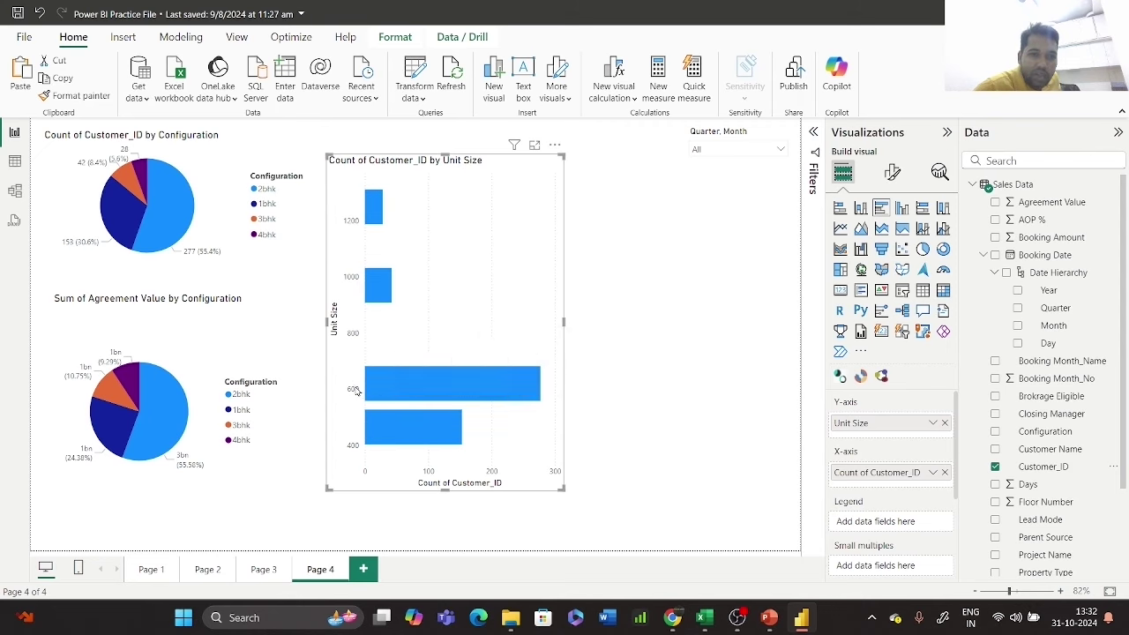
mouse_move(371, 438)
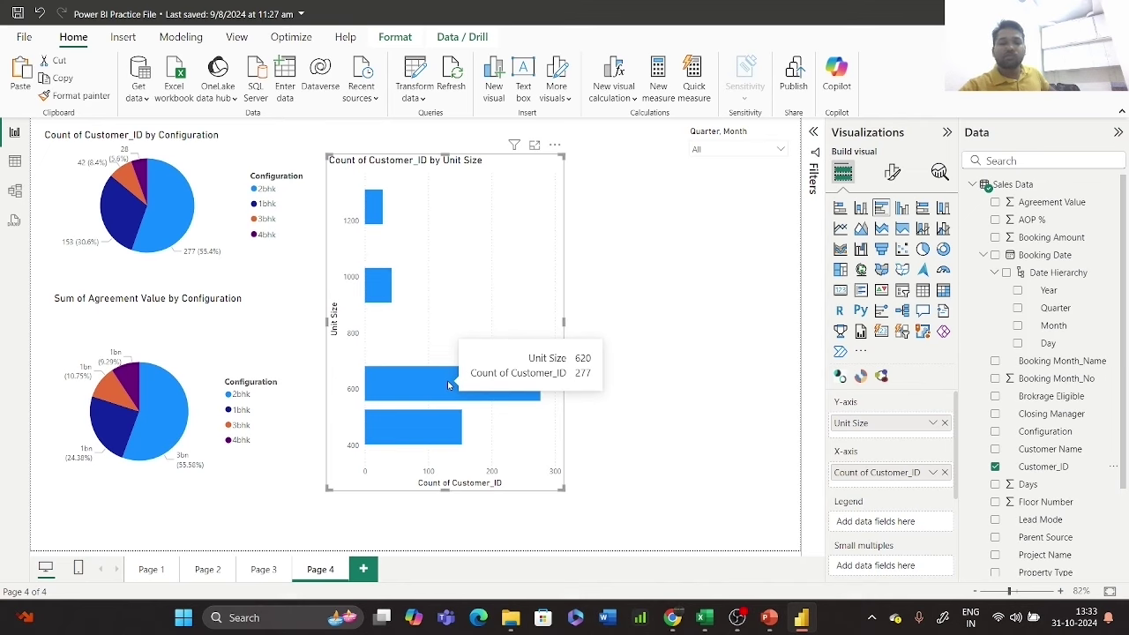
mouse_move(388, 289)
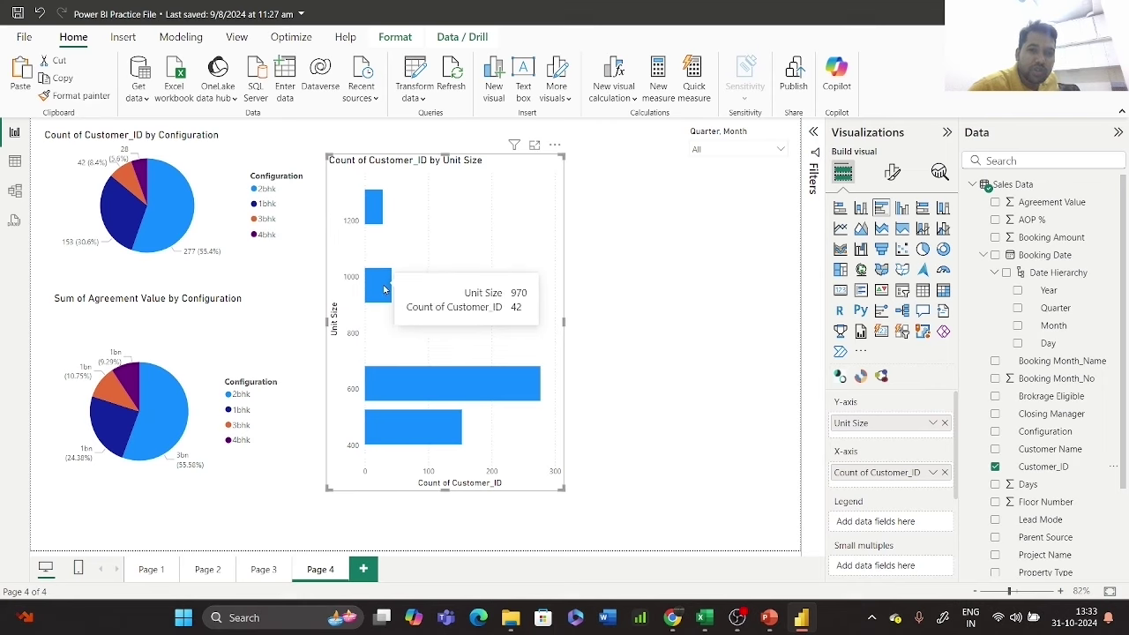
mouse_move(378, 212)
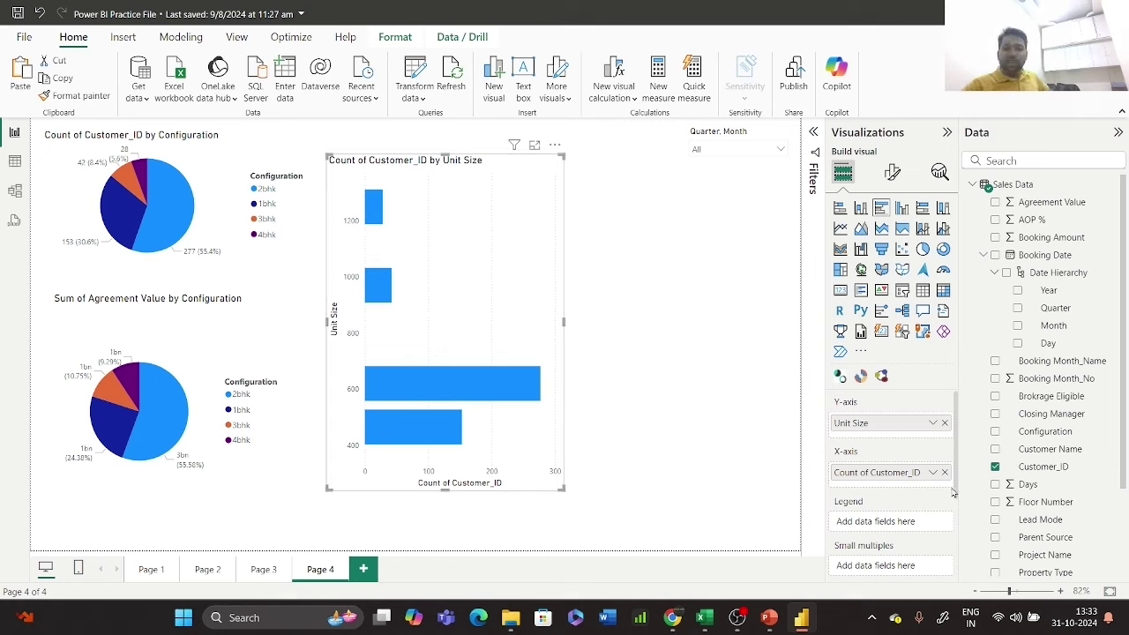
- Remove Unit Size and Count of Customer_ID from the bar chart and show the Walkins_Data fields
left_click(945, 423)
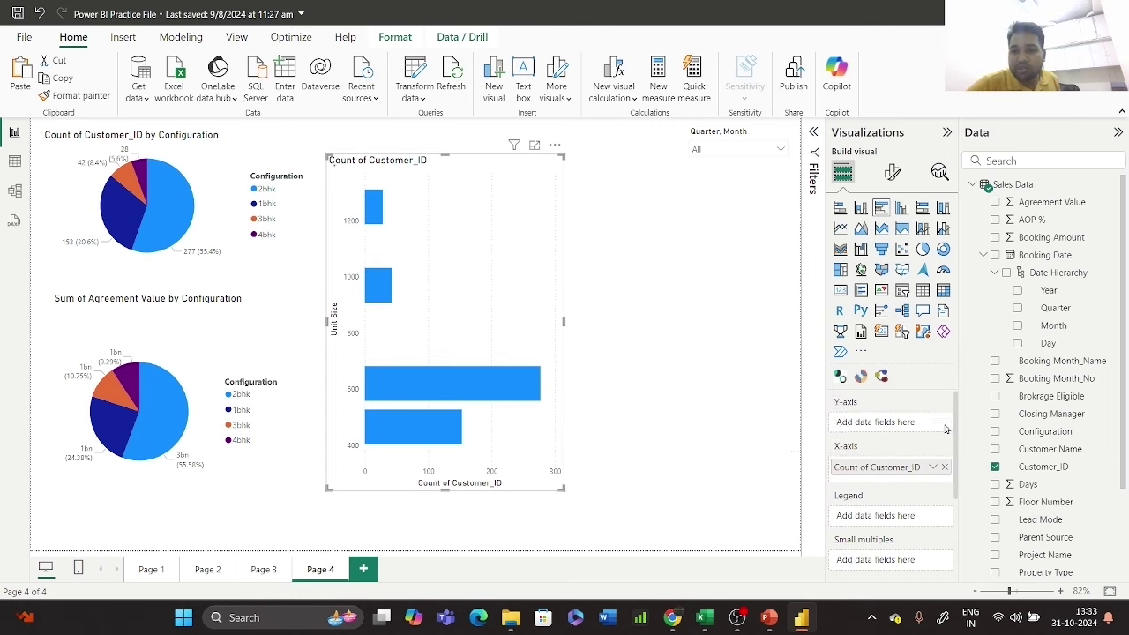
left_click(945, 467)
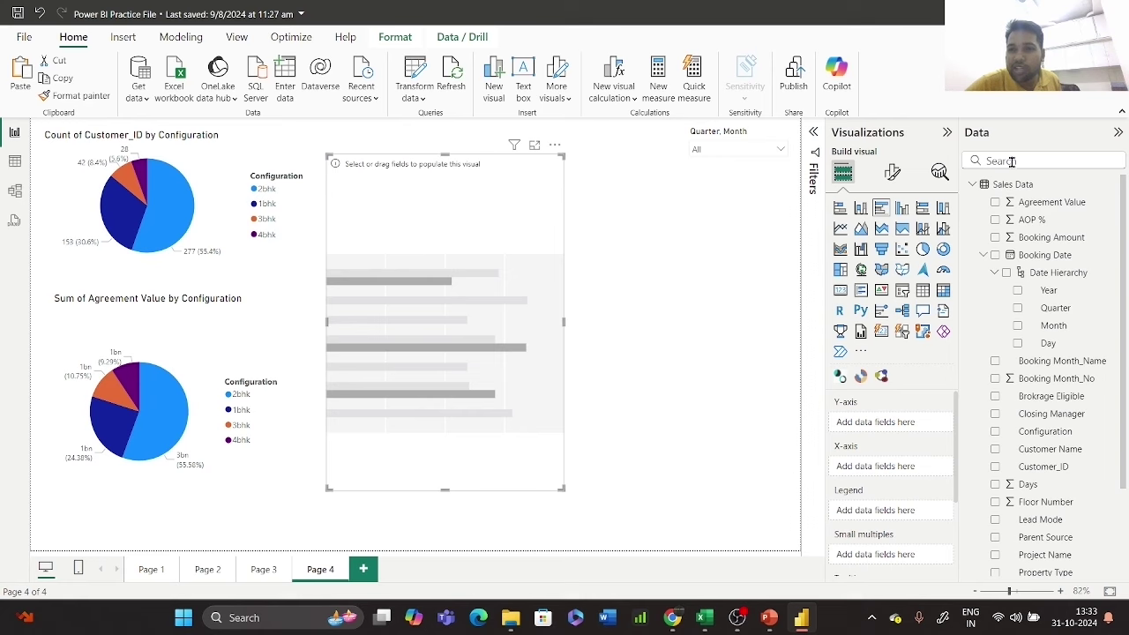
left_click(972, 184)
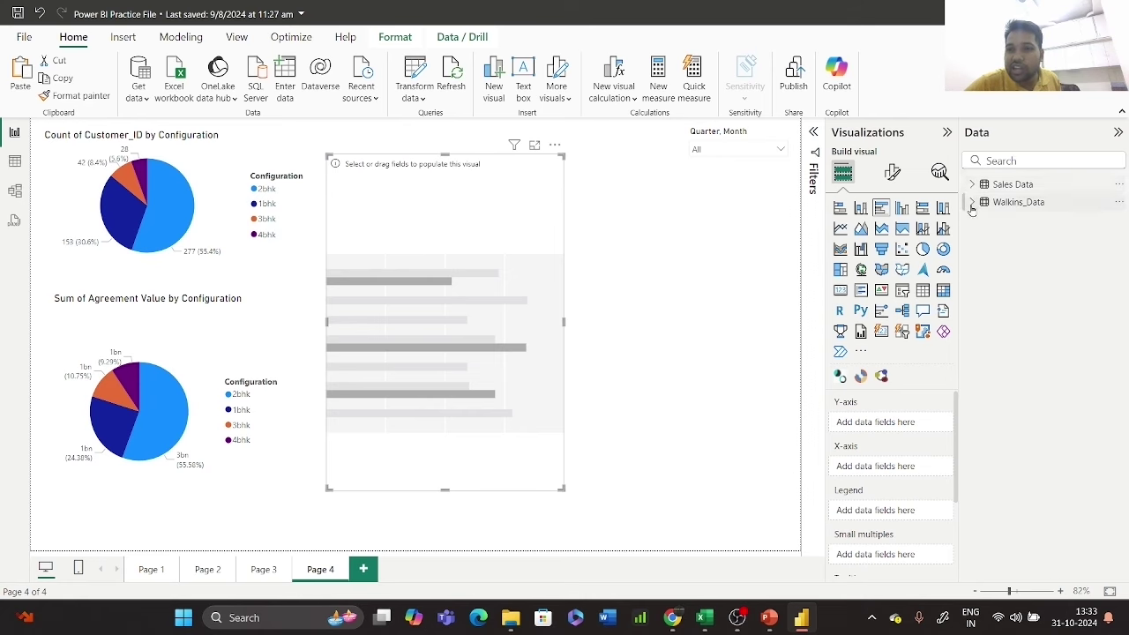
left_click(972, 203)
- Plot Count of Customer_ID by Unit Size and resize the chart to sit beside the pies
scroll(1072, 459, "down", 5)
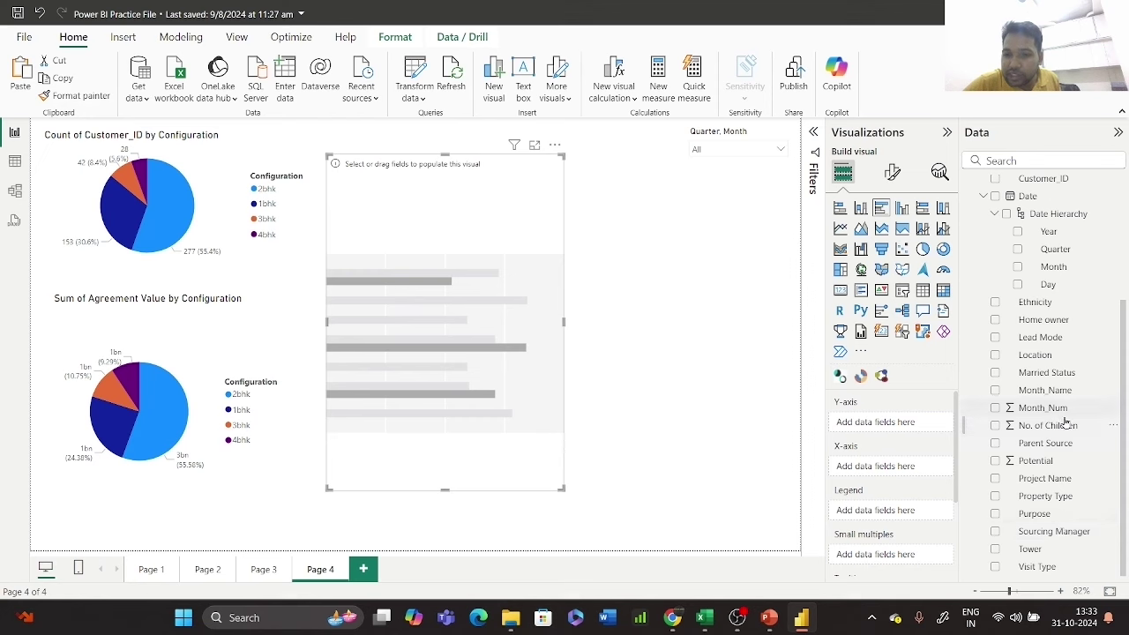
scroll(1065, 415, "up", 5)
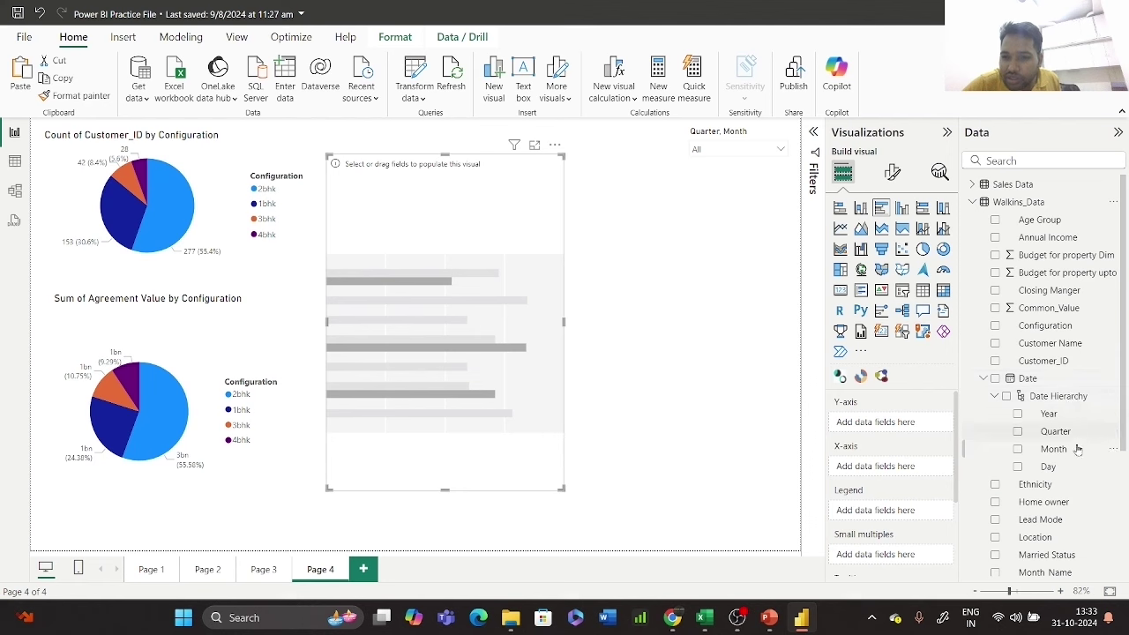
scroll(1078, 450, "down", 2)
scroll(1077, 476, "down", 3)
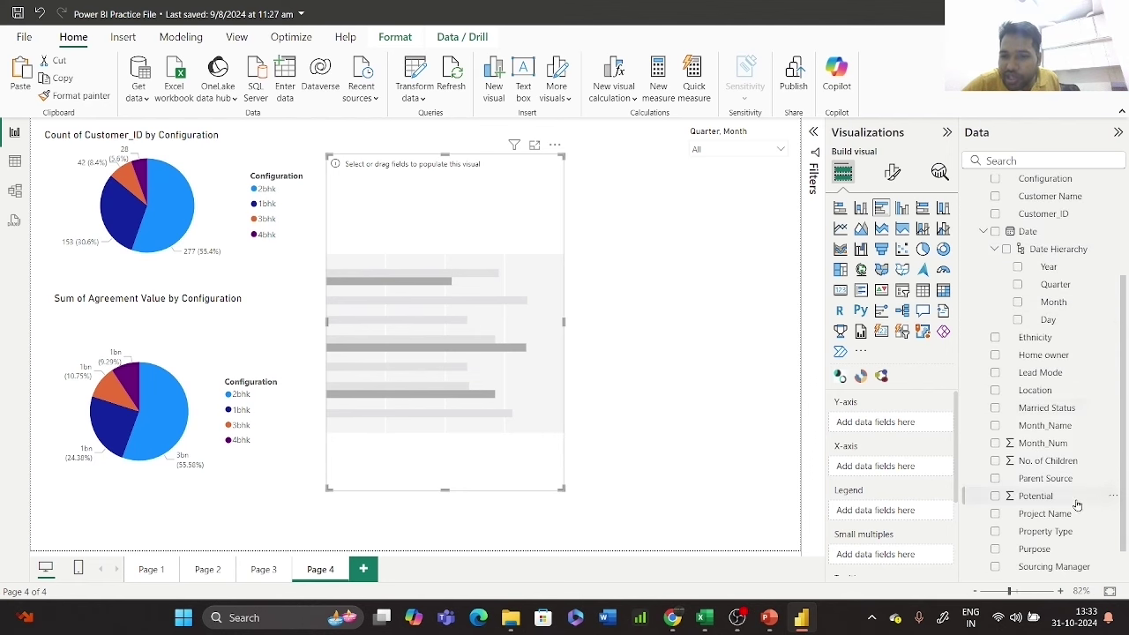
scroll(1072, 529, "down", 1)
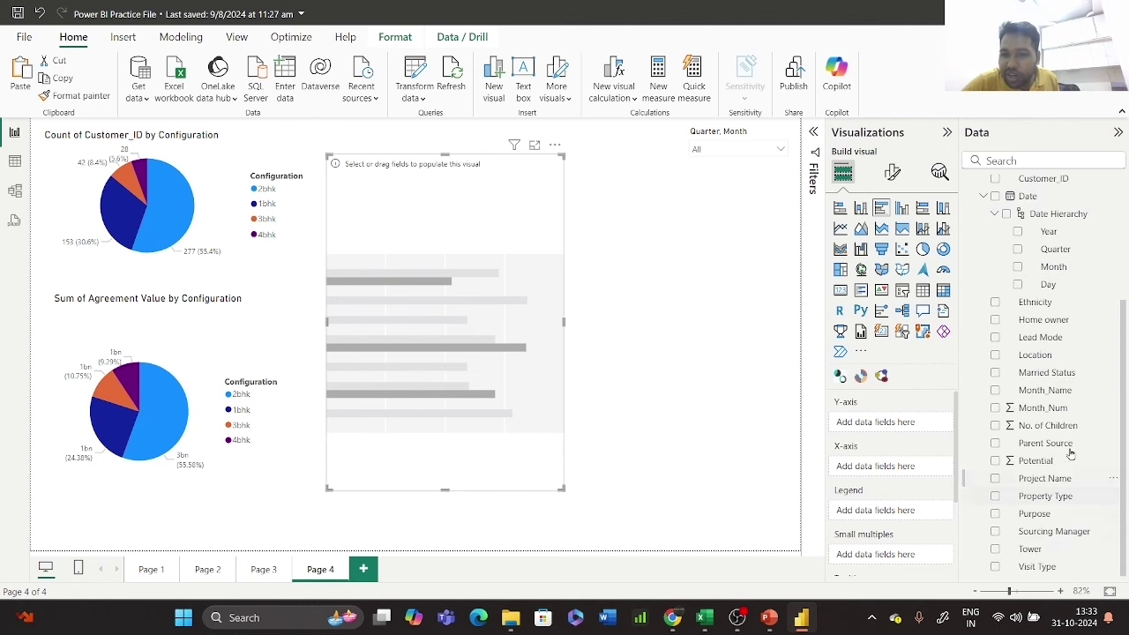
scroll(1070, 453, "up", 2)
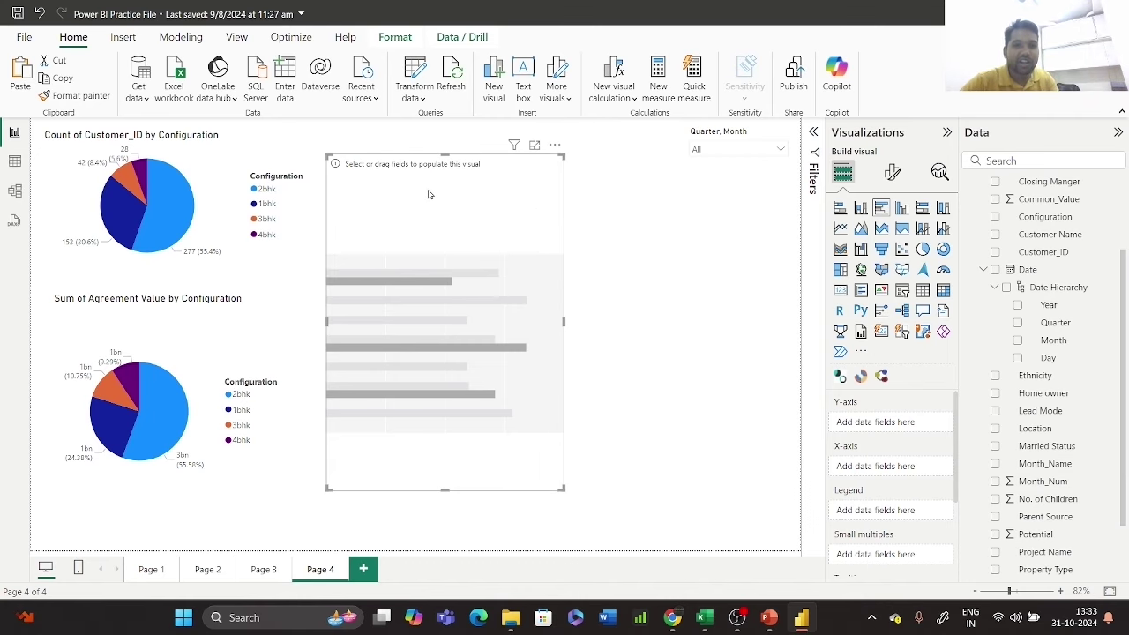
left_click_drag(428, 194, 429, 194)
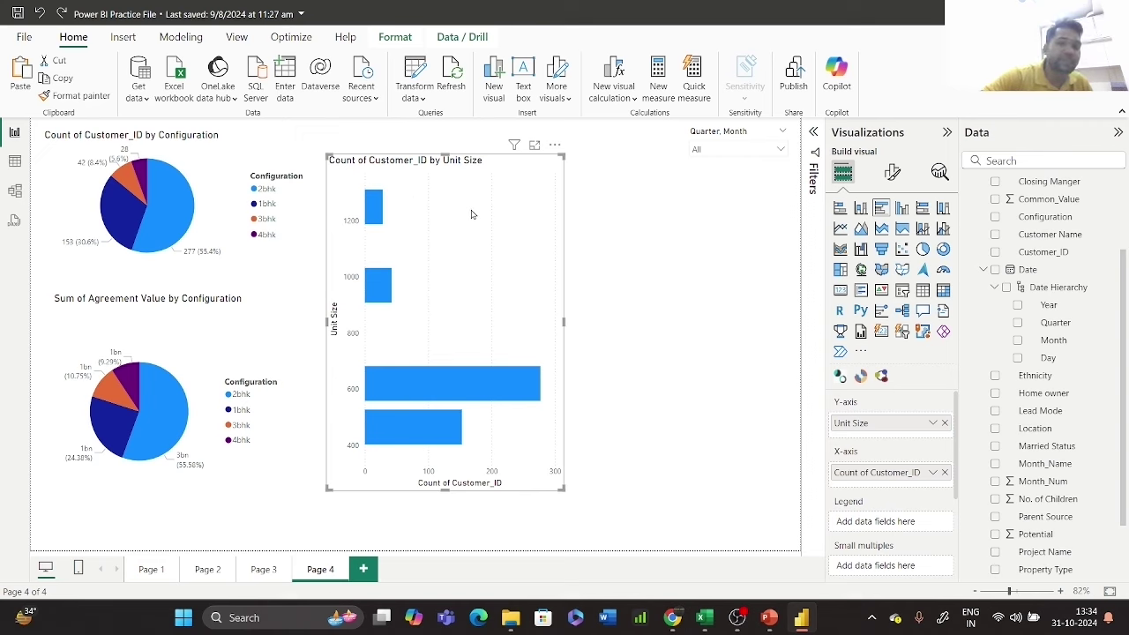
left_click_drag(561, 156, 540, 140)
- Add Page 5 and paste Page 4's Quarter, Month slicer onto it without syncing
left_click(653, 305)
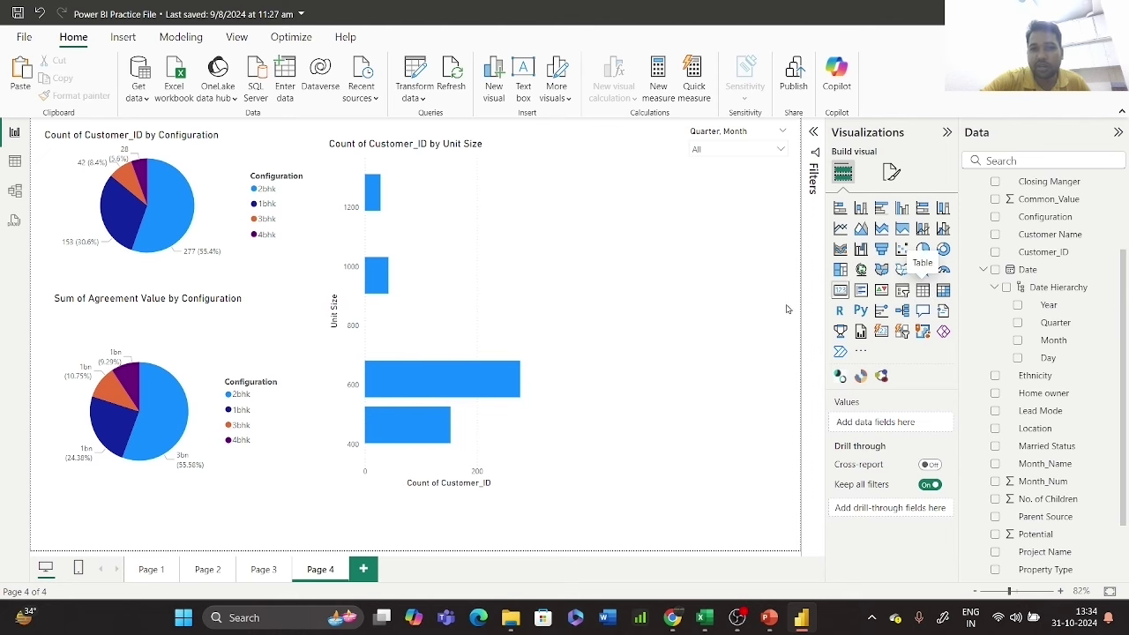
left_click(370, 574)
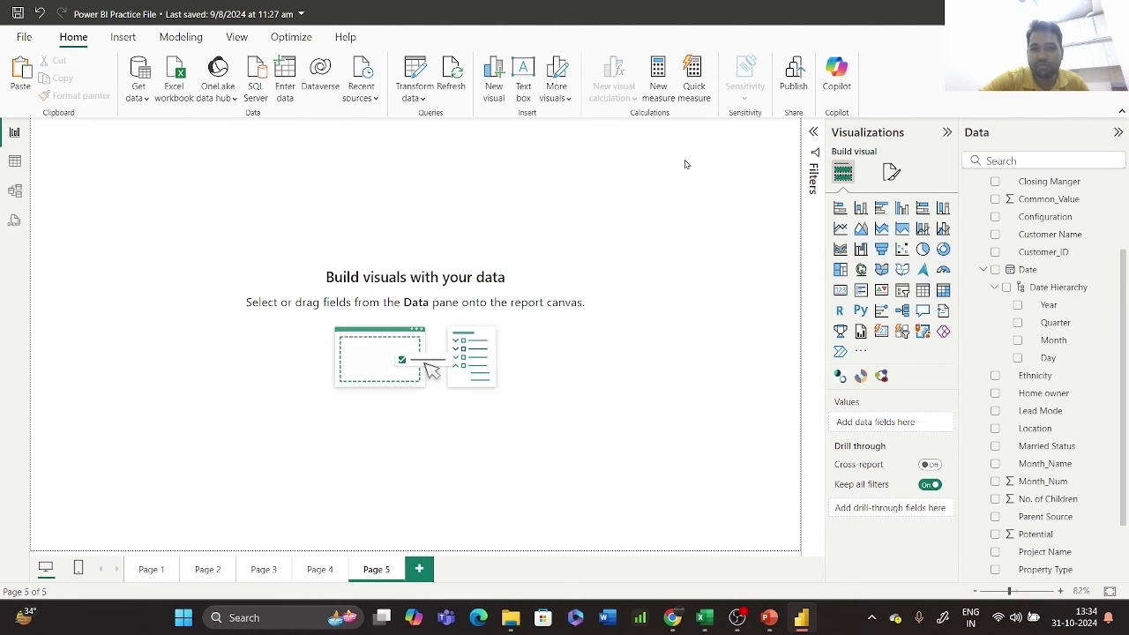
left_click(319, 569)
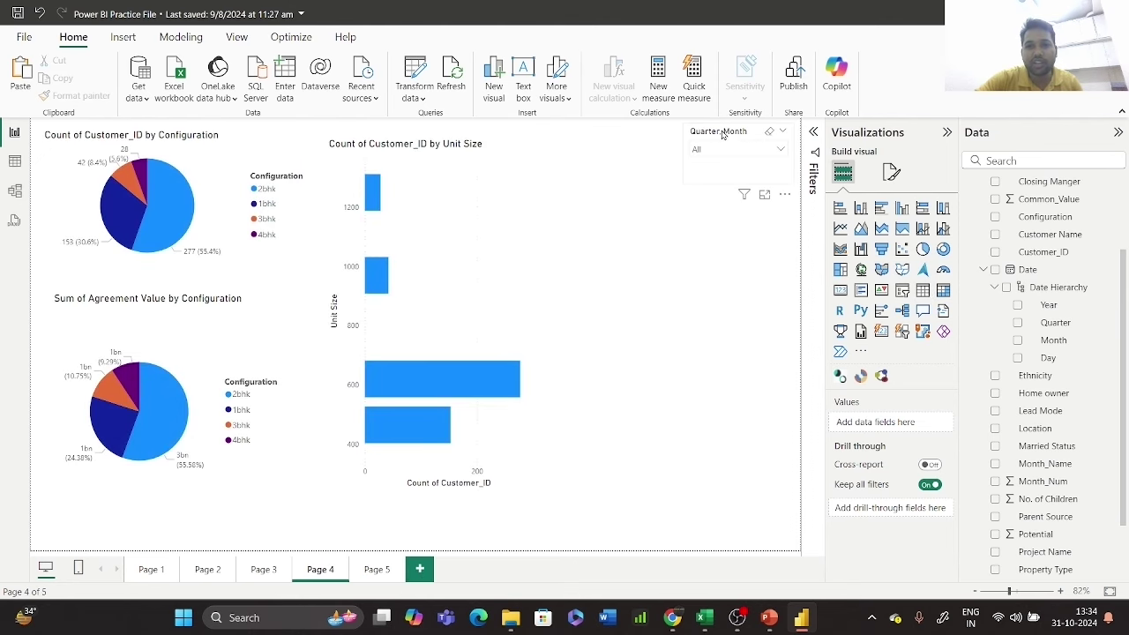
left_click(722, 133)
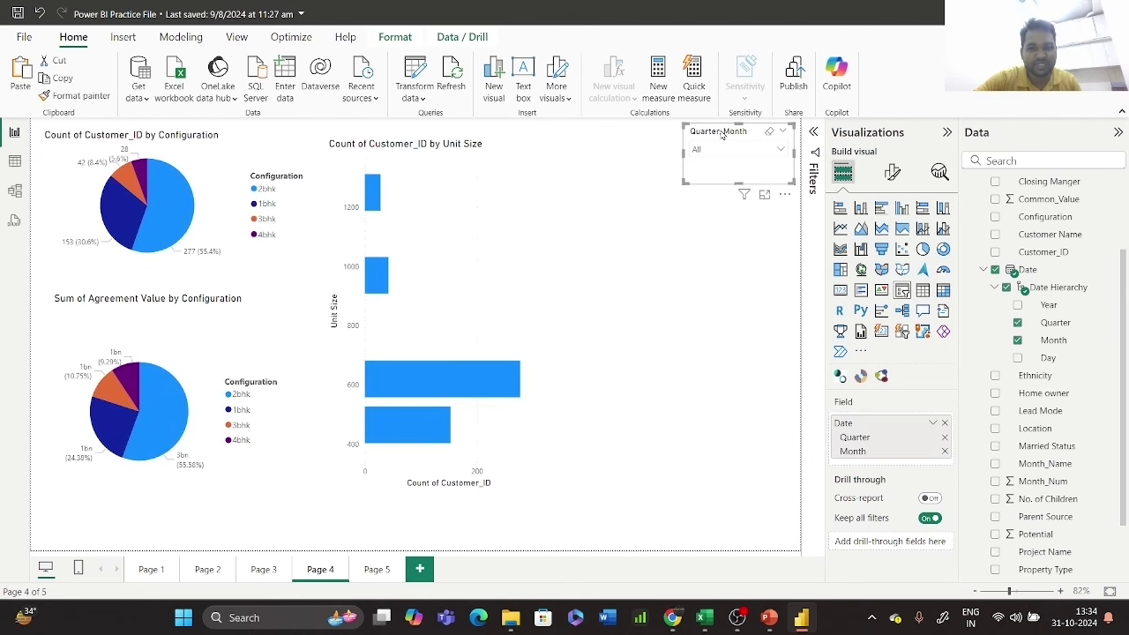
left_click(381, 572)
key("ctrl+v")
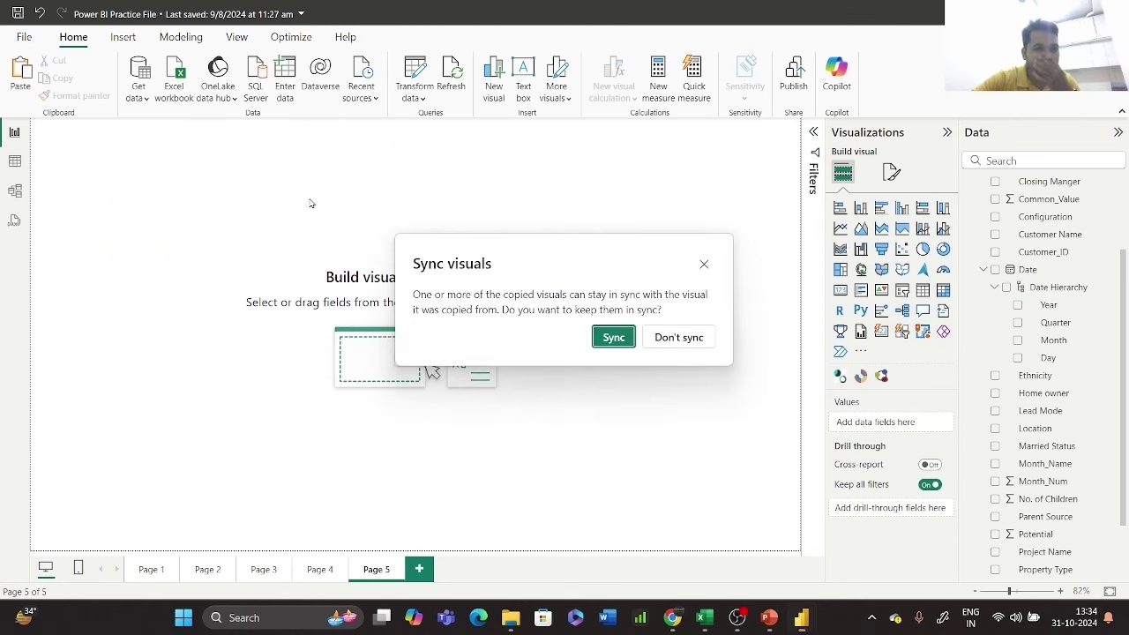
left_click(679, 335)
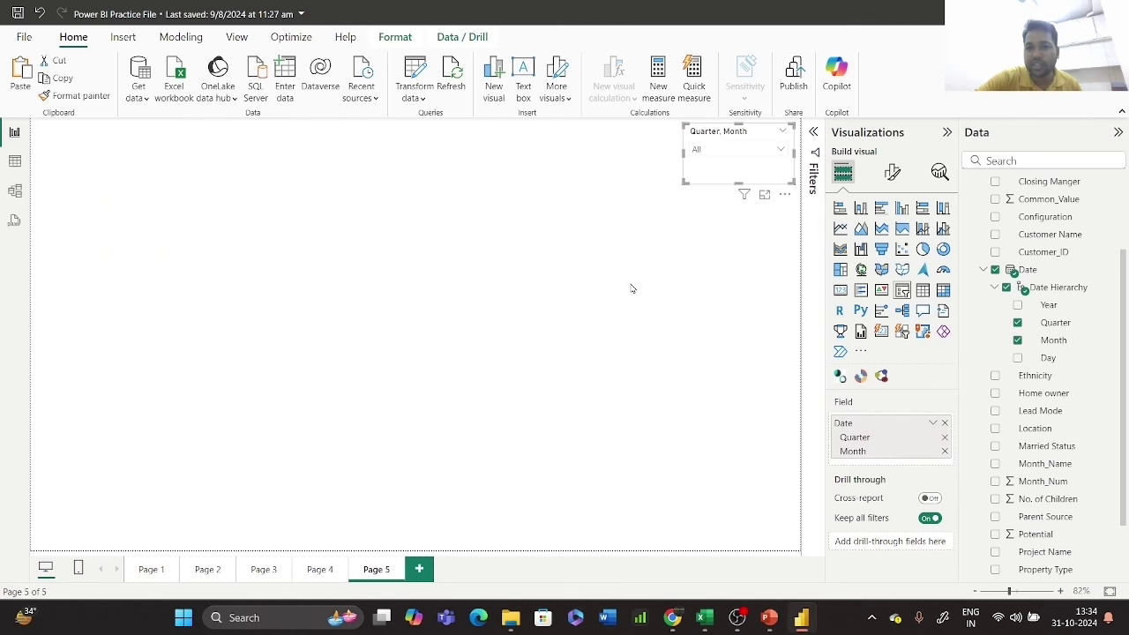
left_click(678, 284)
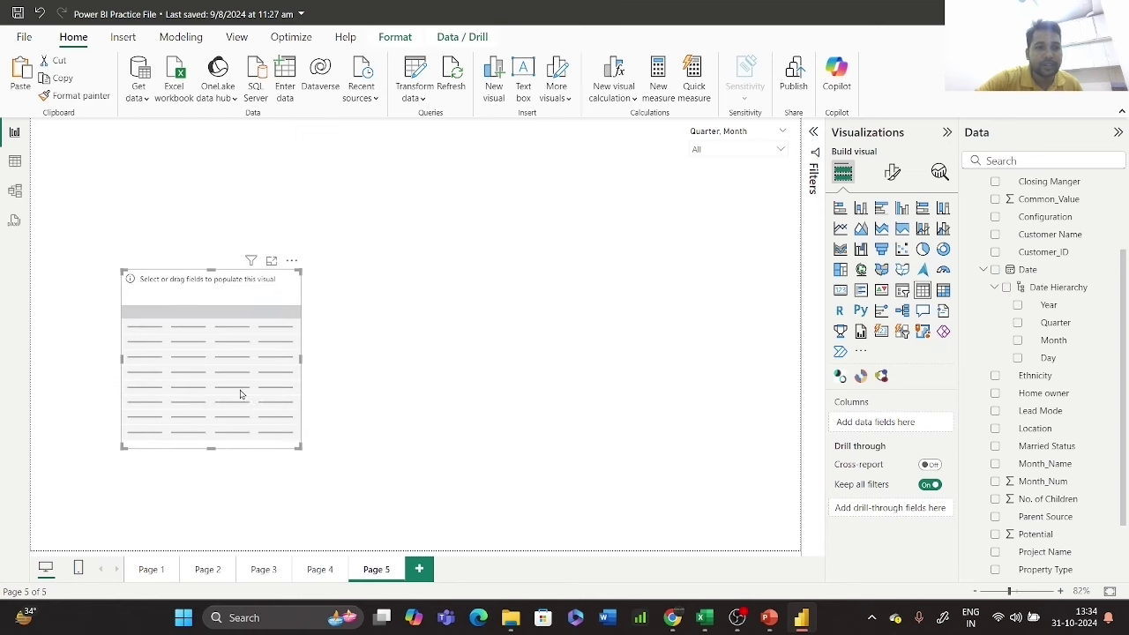
- Enlarge the empty table visual and snap it into the page's top-left corner
left_click_drag(202, 276, 143, 144)
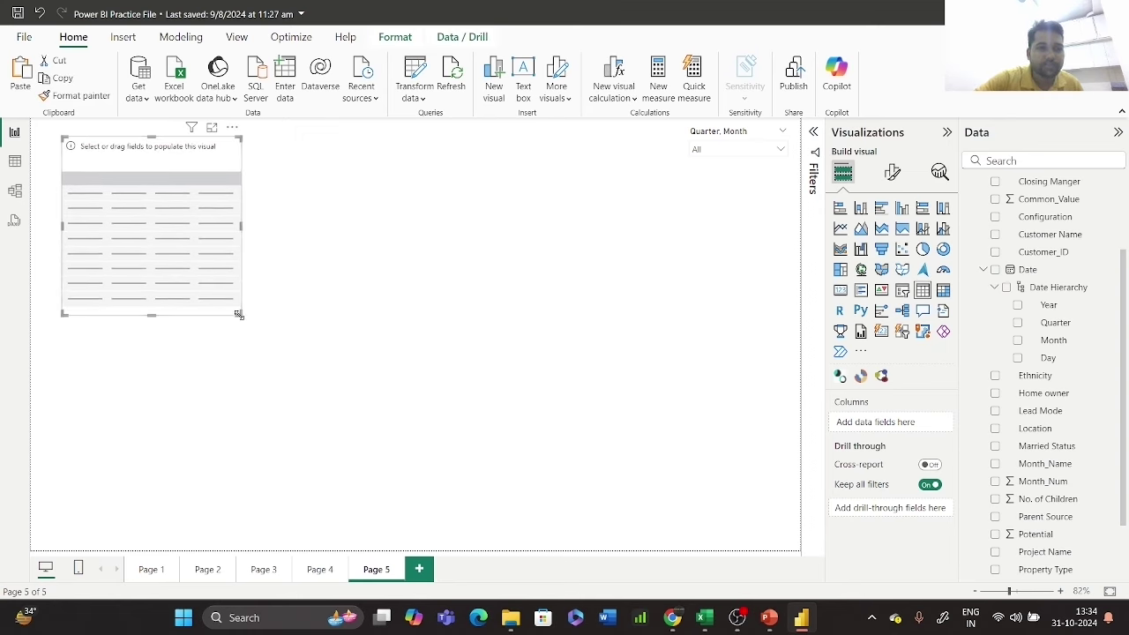
left_click_drag(238, 314, 279, 486)
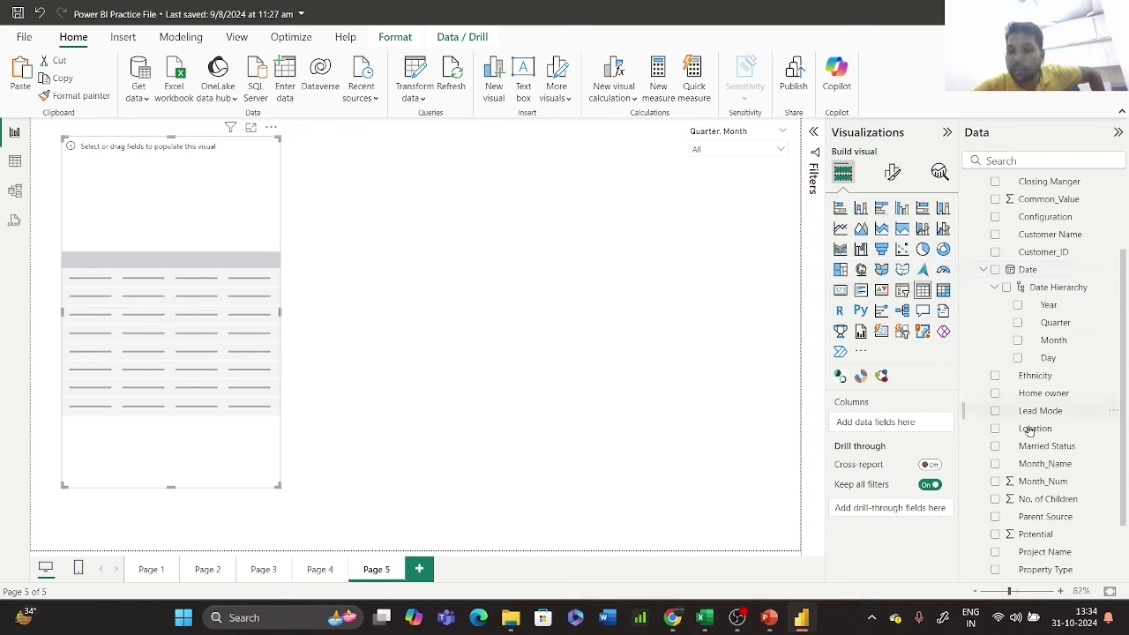
scroll(1064, 420, "up", 1)
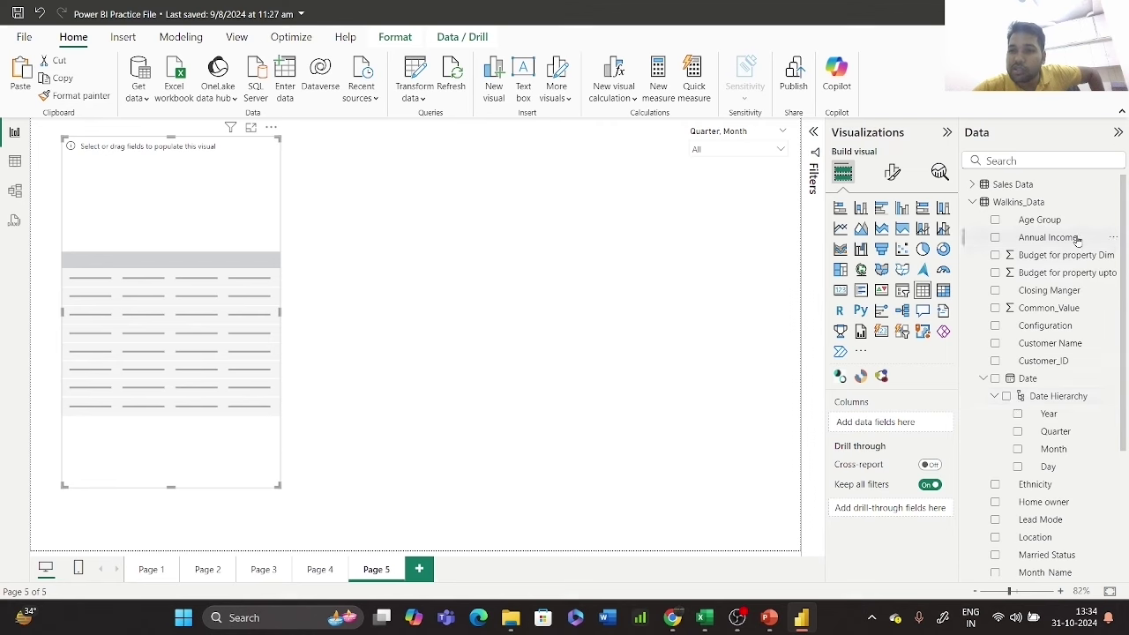
scroll(1061, 358, "down", 1)
scroll(1066, 342, "up", 1)
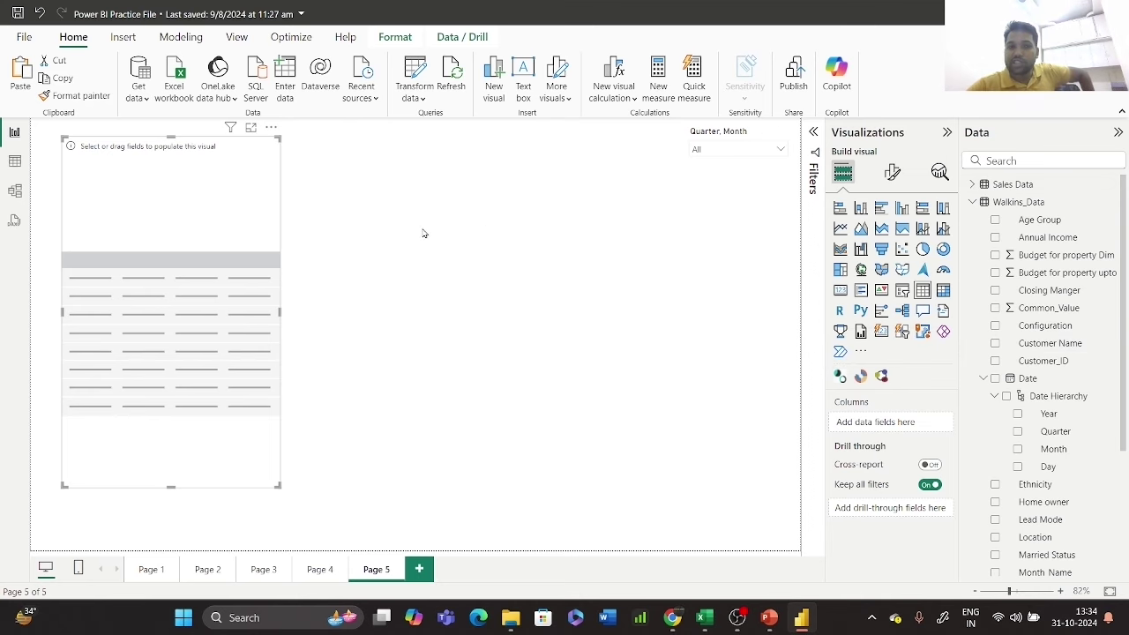
left_click_drag(217, 211, 200, 214)
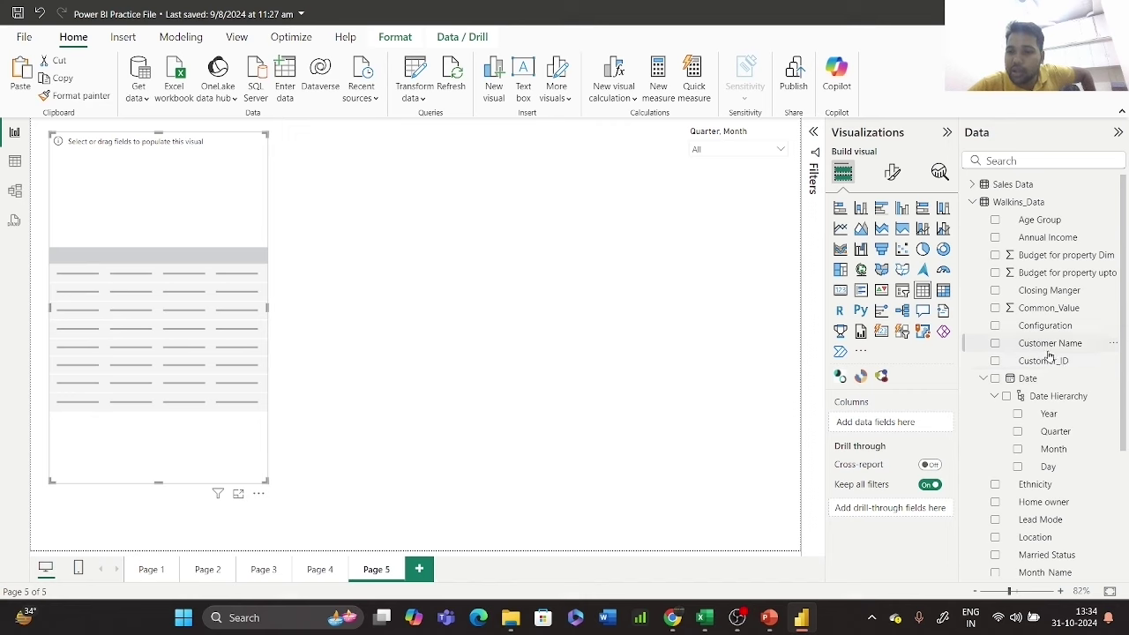
- Try Walkins_Data's Parent Source in the table, remove it, and switch to the Sales Data fields
scroll(1078, 362, "down", 3)
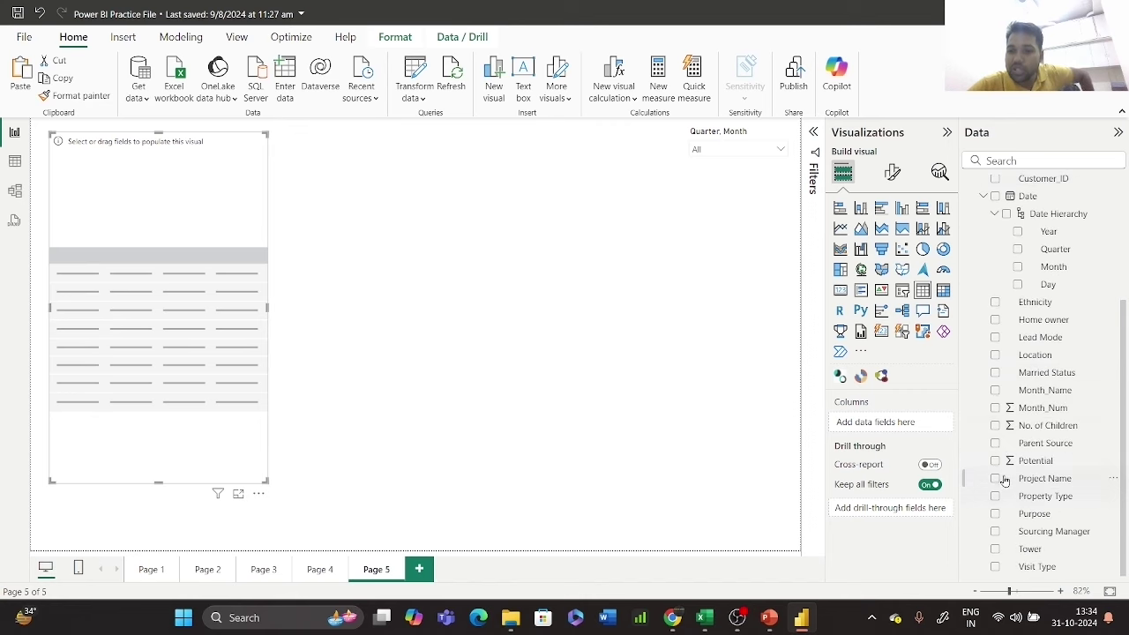
left_click(995, 444)
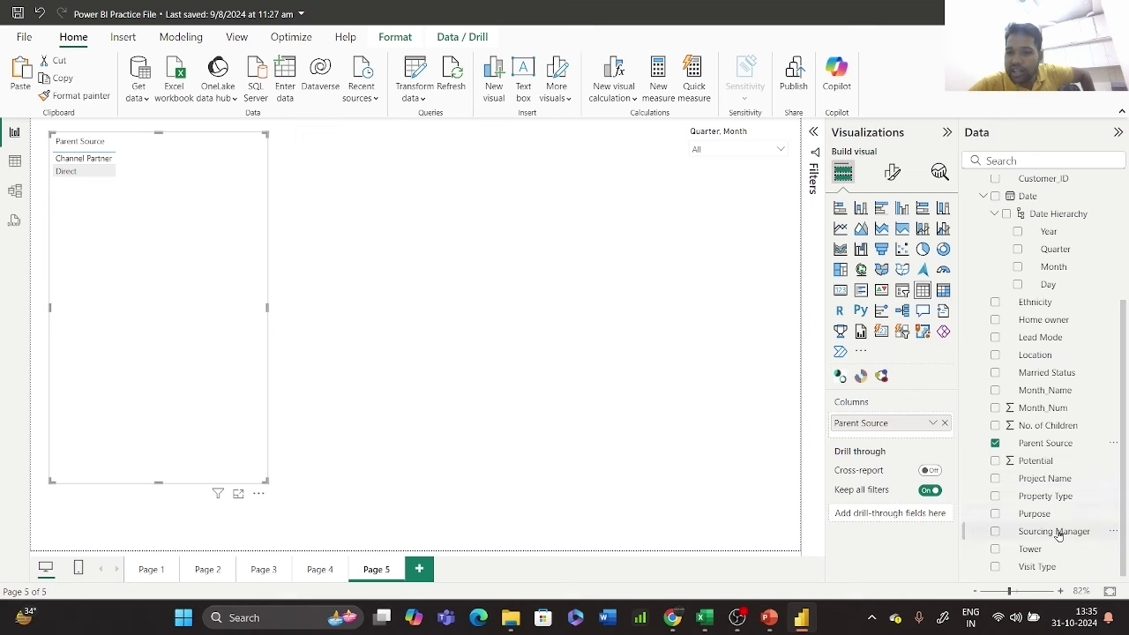
scroll(1065, 378, "up", 2)
scroll(1065, 378, "up", 3)
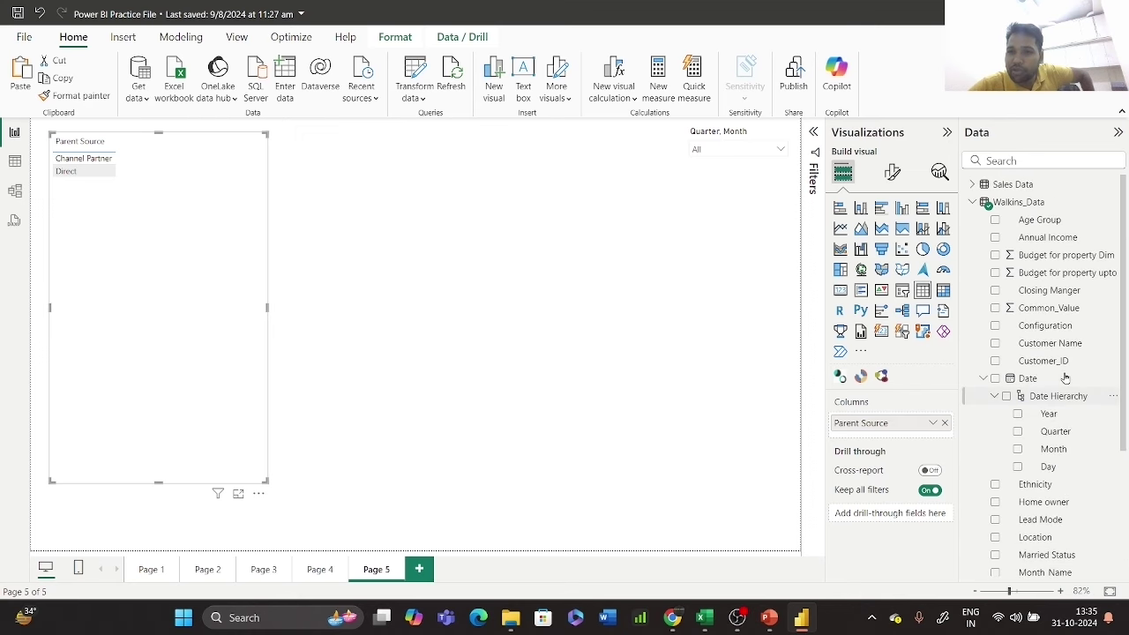
scroll(1058, 379, "down", 4)
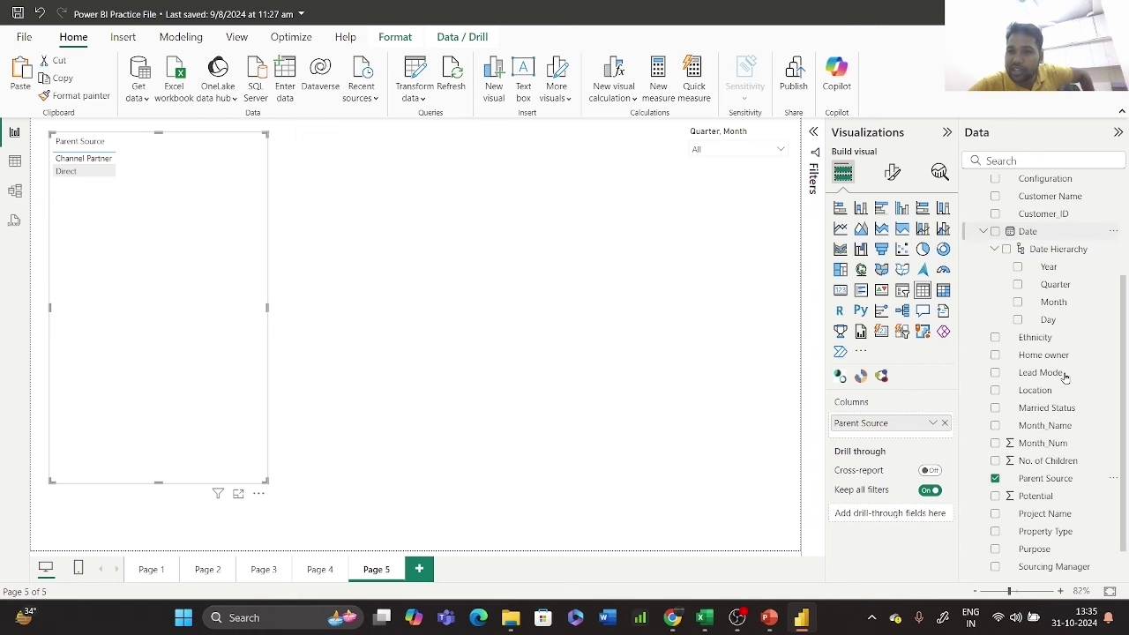
left_click(995, 478)
scroll(994, 236, "up", 3)
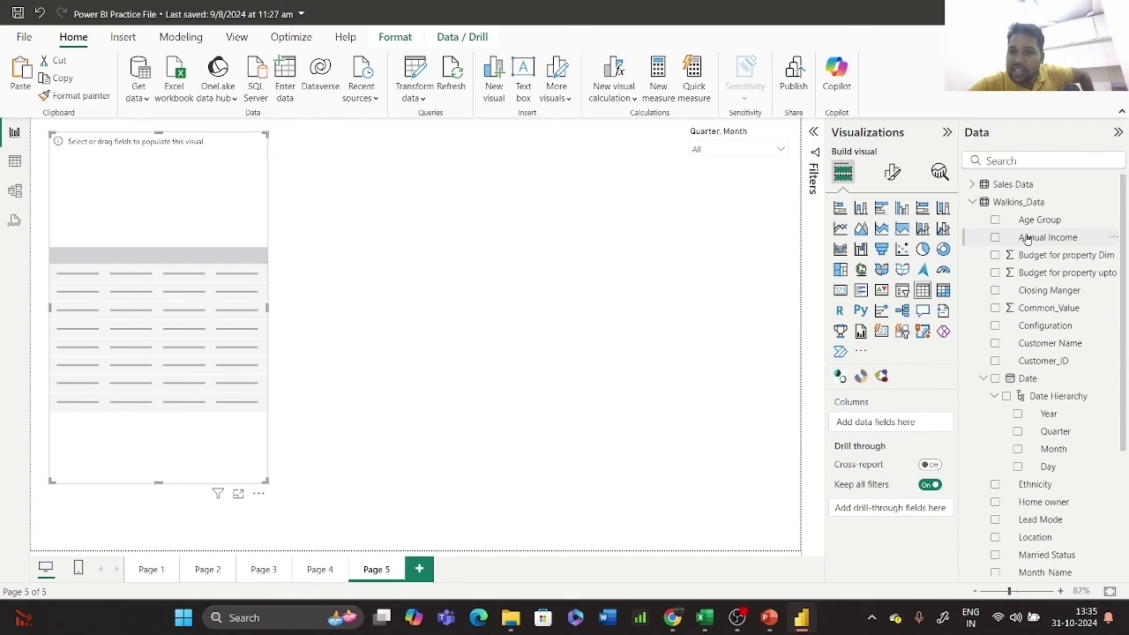
left_click(973, 205)
left_click(972, 205)
left_click(972, 183)
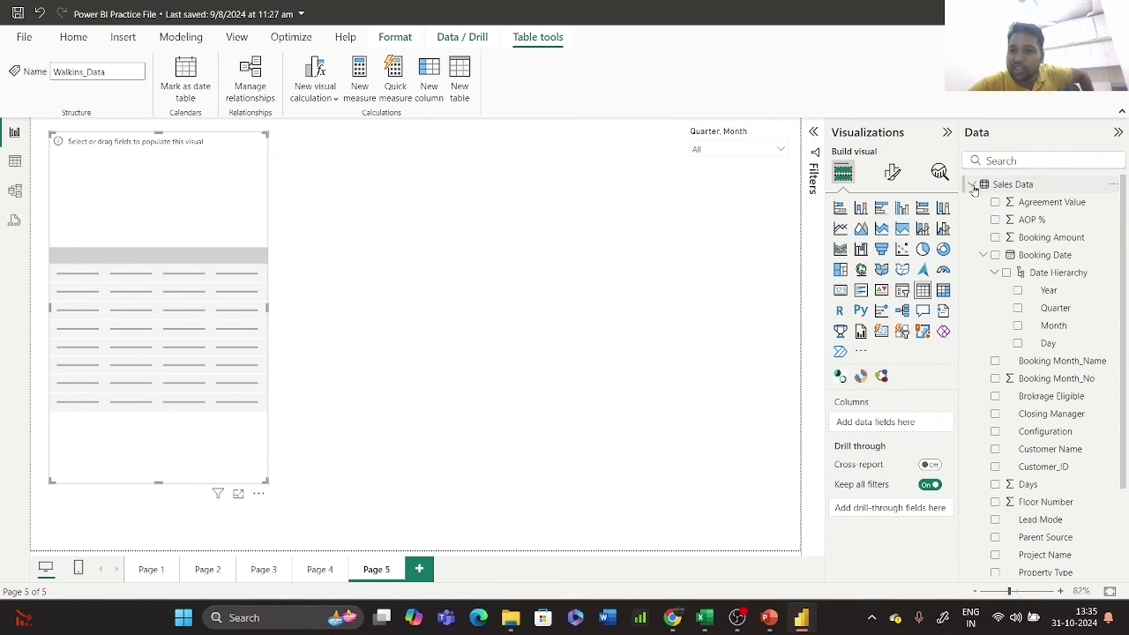
- Fill the table with Parent Source, Lead Mode, Sum of Agreement Value and Sum of AOP %, sized to fit
scroll(1069, 468, "down", 3)
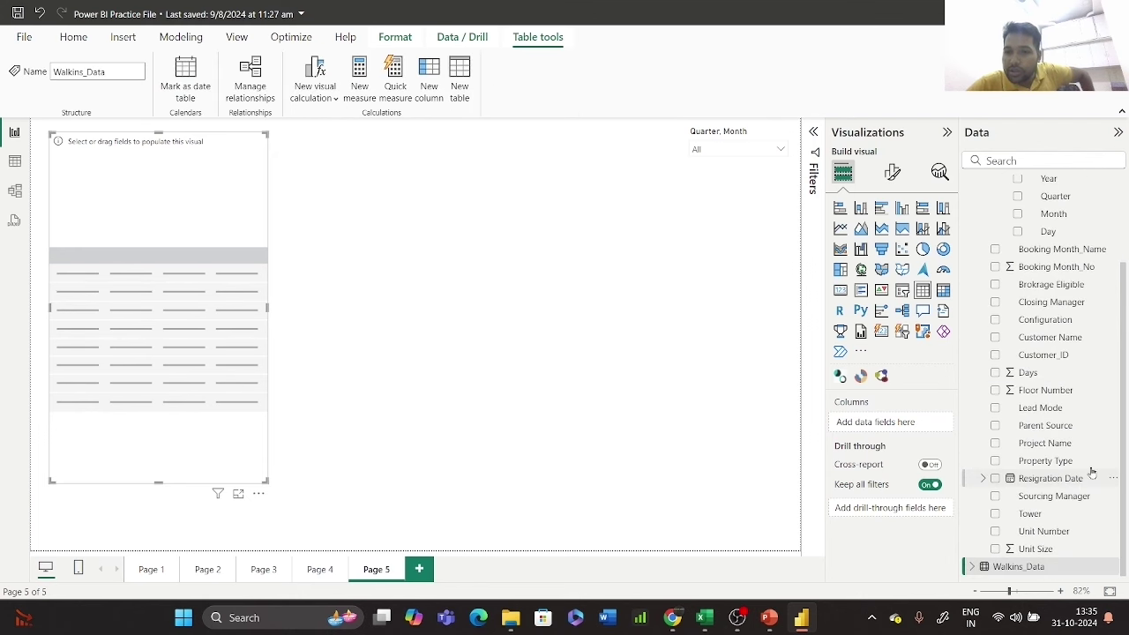
left_click(995, 426)
left_click(995, 408)
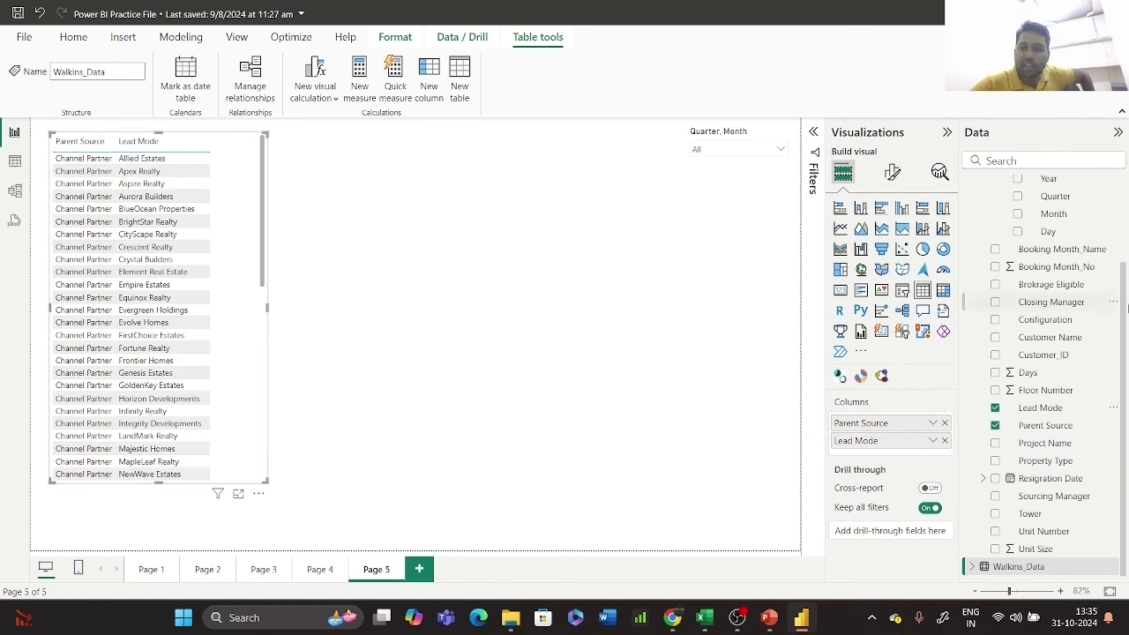
scroll(1055, 374, "up", 3)
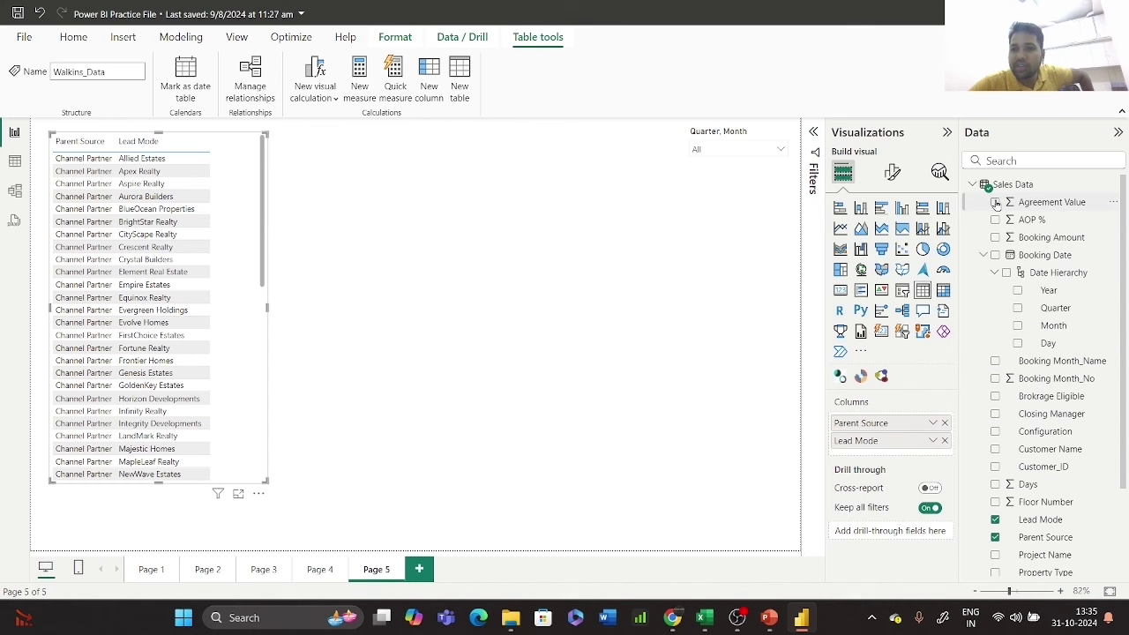
left_click(995, 202)
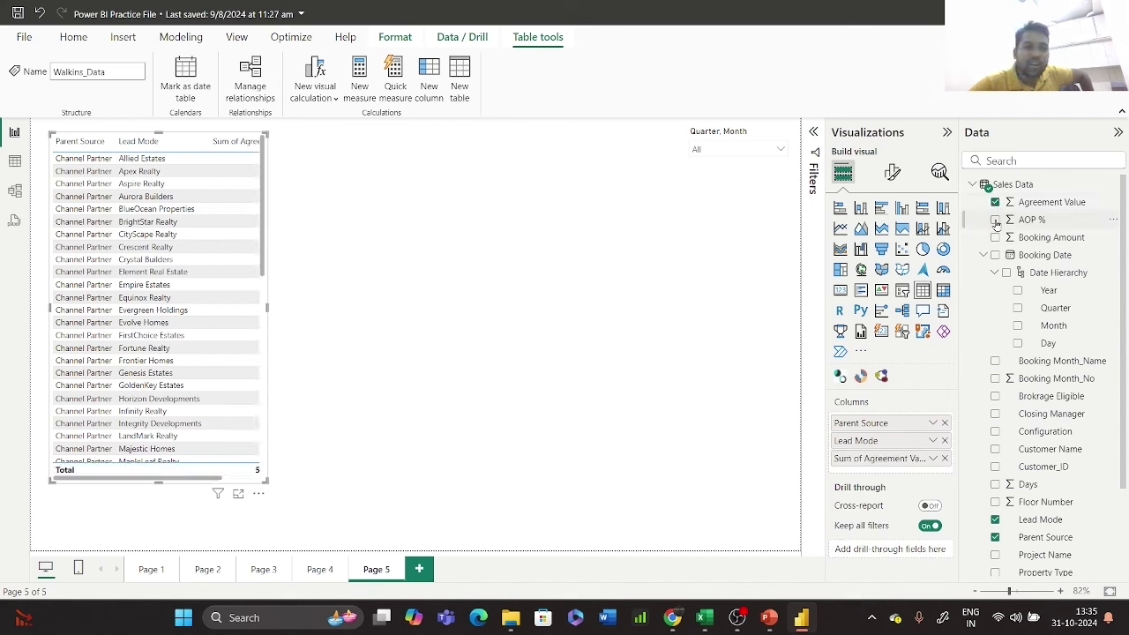
left_click(995, 220)
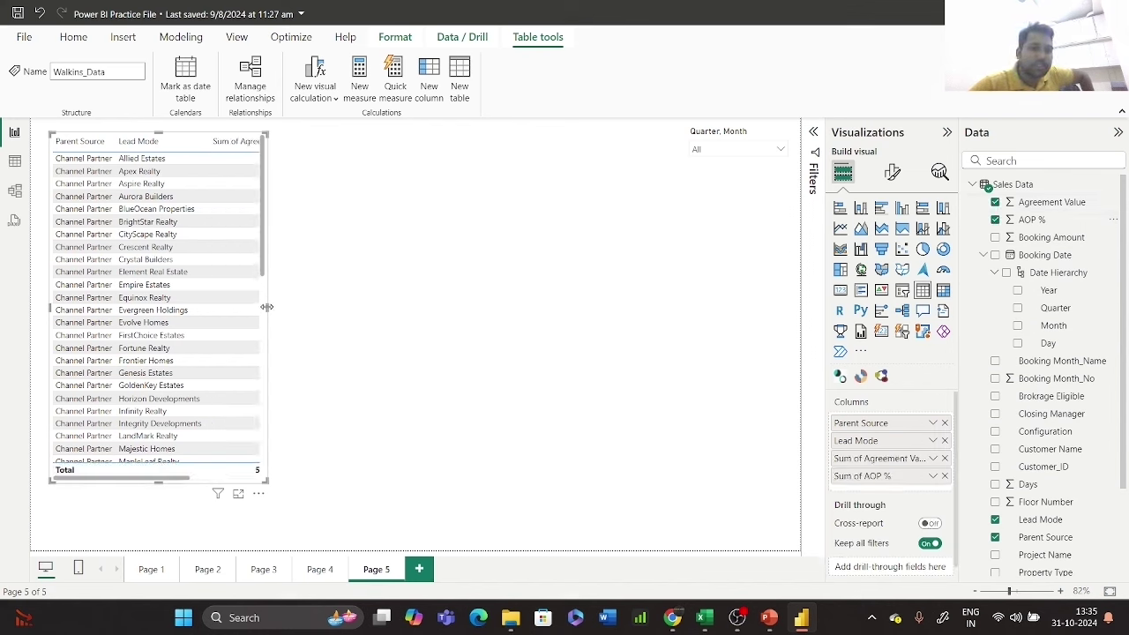
left_click_drag(267, 306, 632, 329)
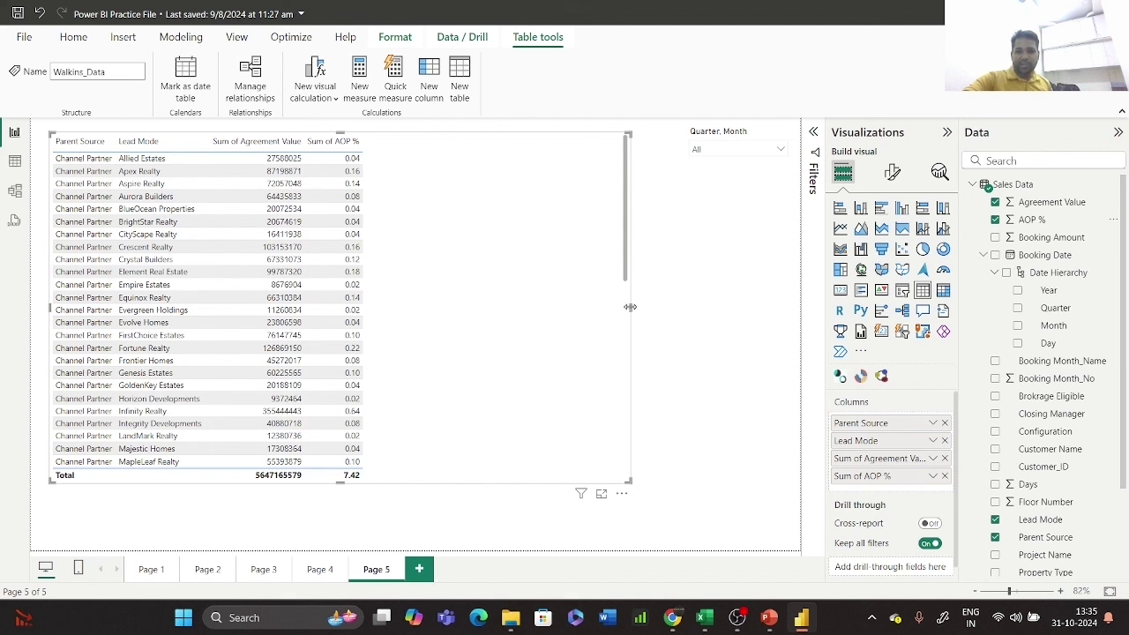
left_click_drag(630, 307, 449, 308)
left_click(600, 341)
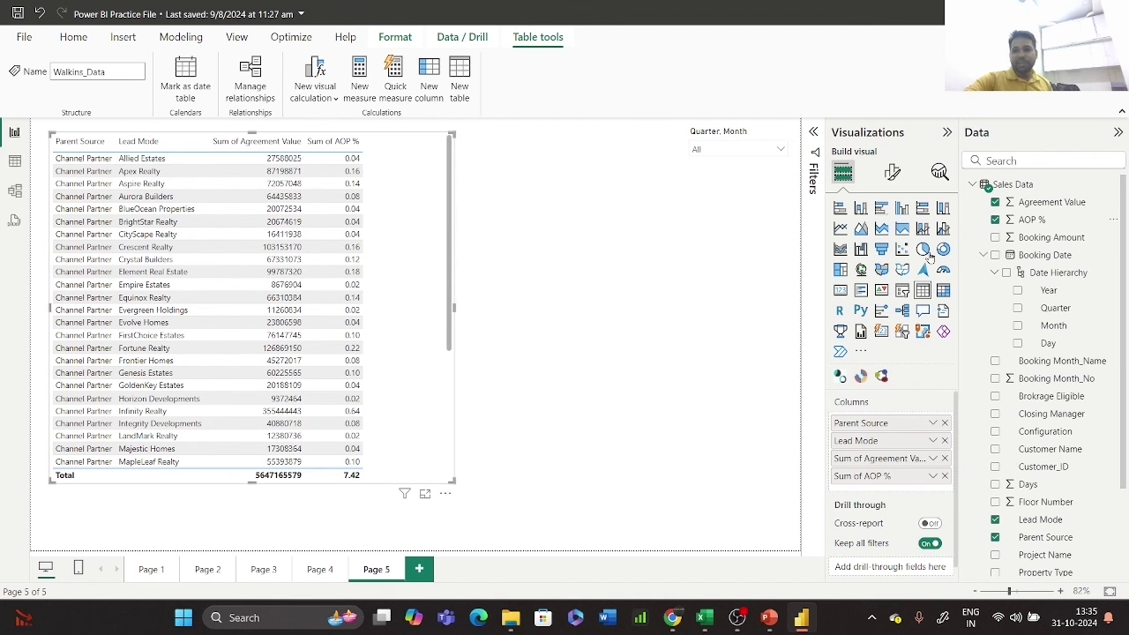
- Start the measure Comisson = CALCULATE(SUM('Sales Data'[Agreement Value])) in the formula bar
right_click(983, 186)
key("Escape")
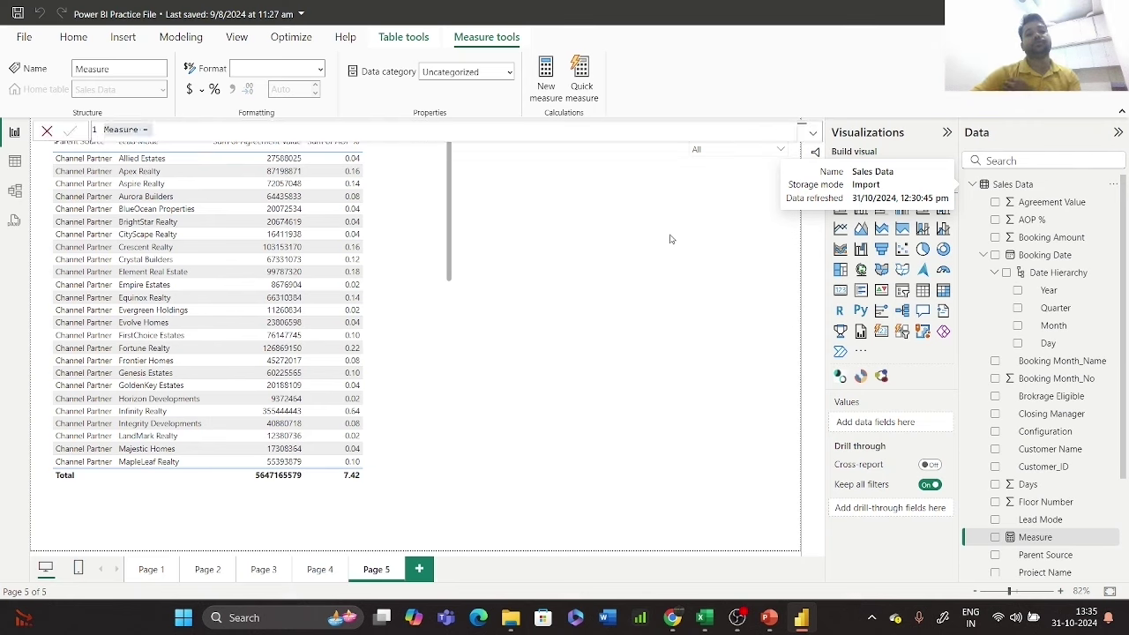
type("Co")
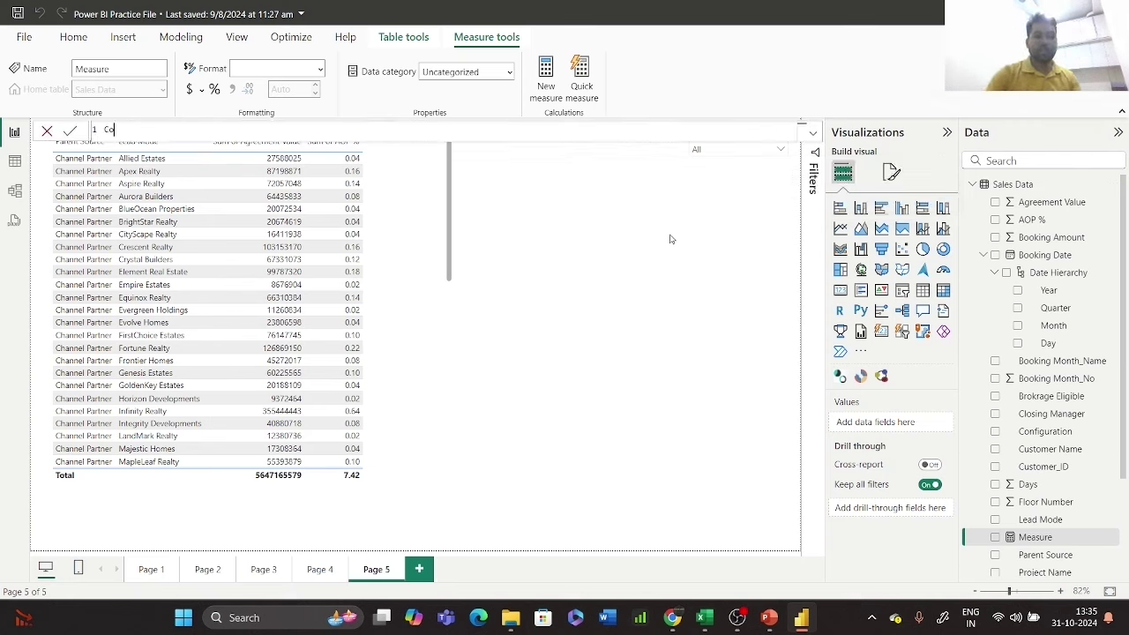
type("mssion")
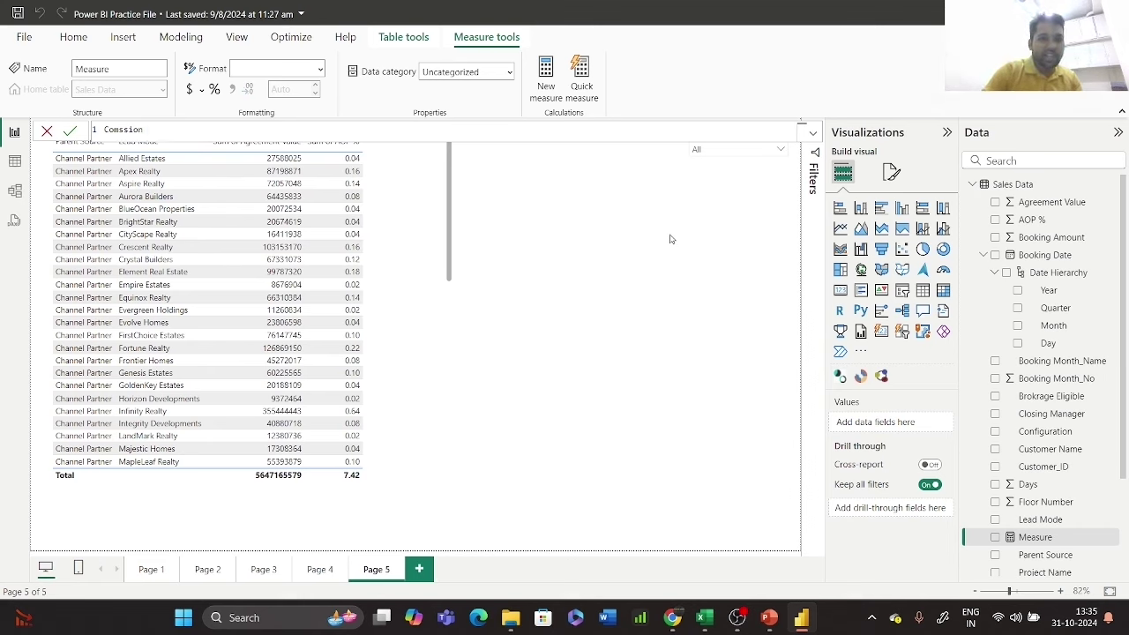
key("BackSpace")
key("BackSpace")
key("BackSpace")
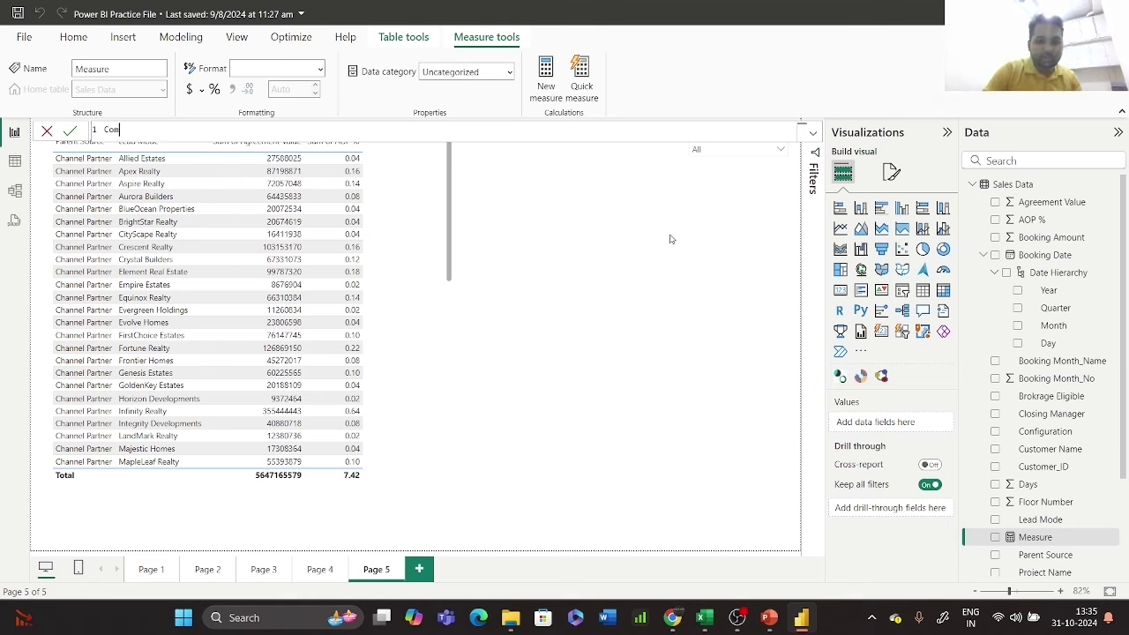
type("sson =")
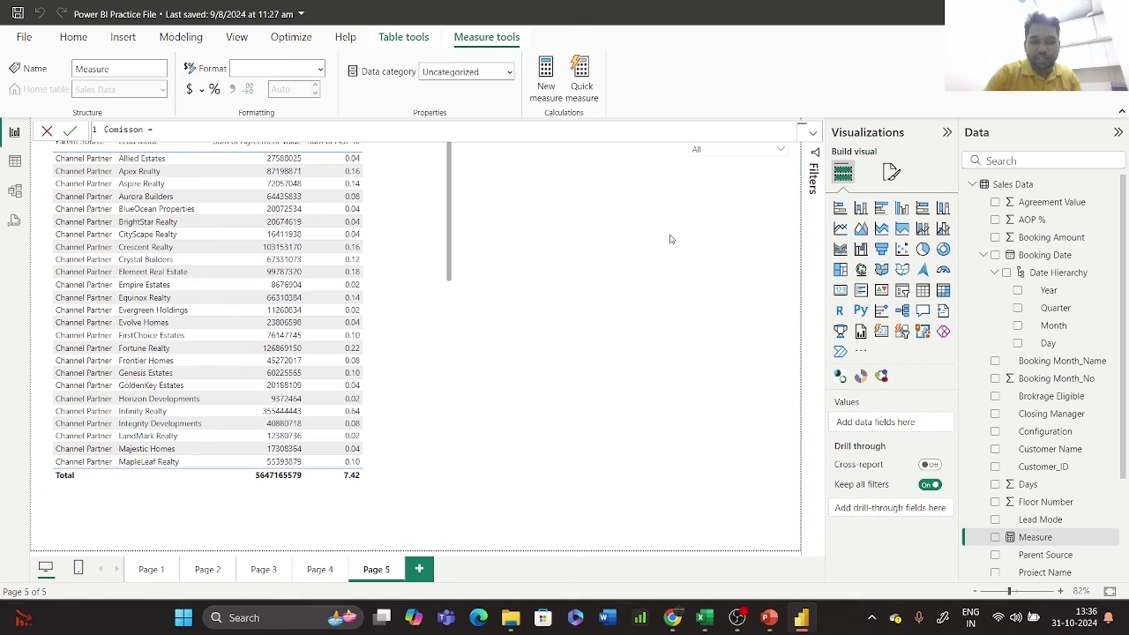
type(" agr")
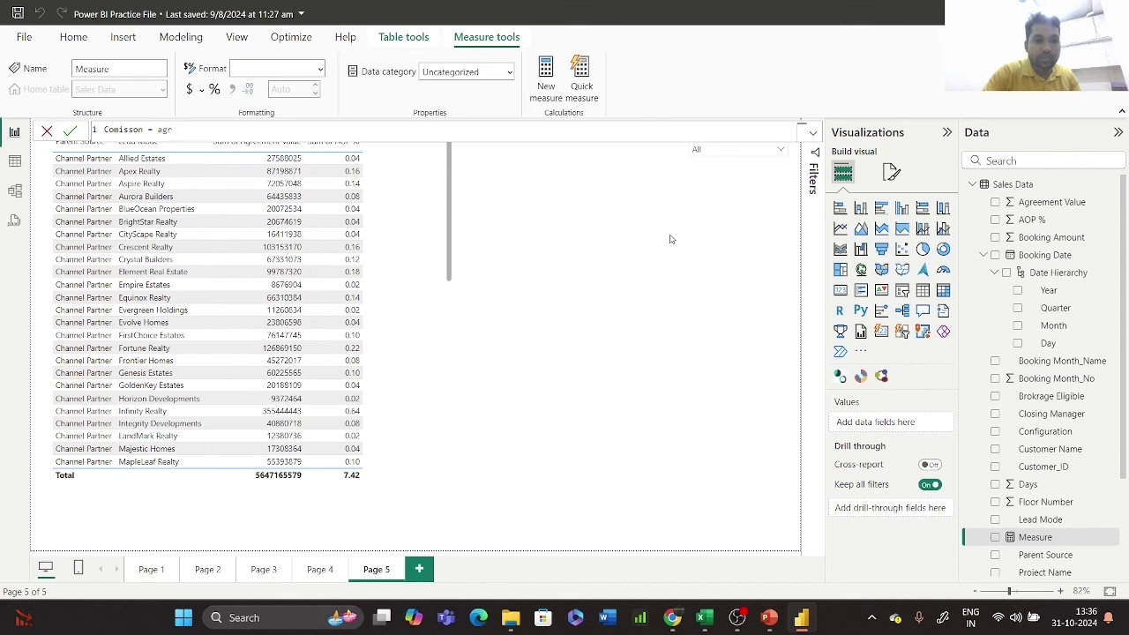
key("BackSpace")
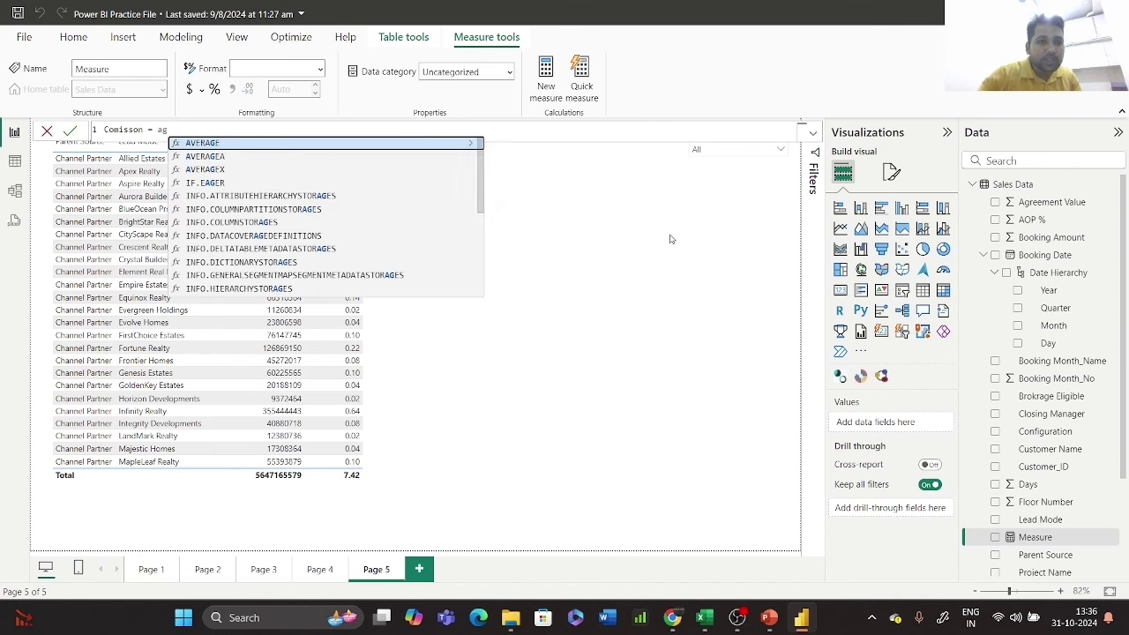
key("BackSpace")
key("BackSpace")
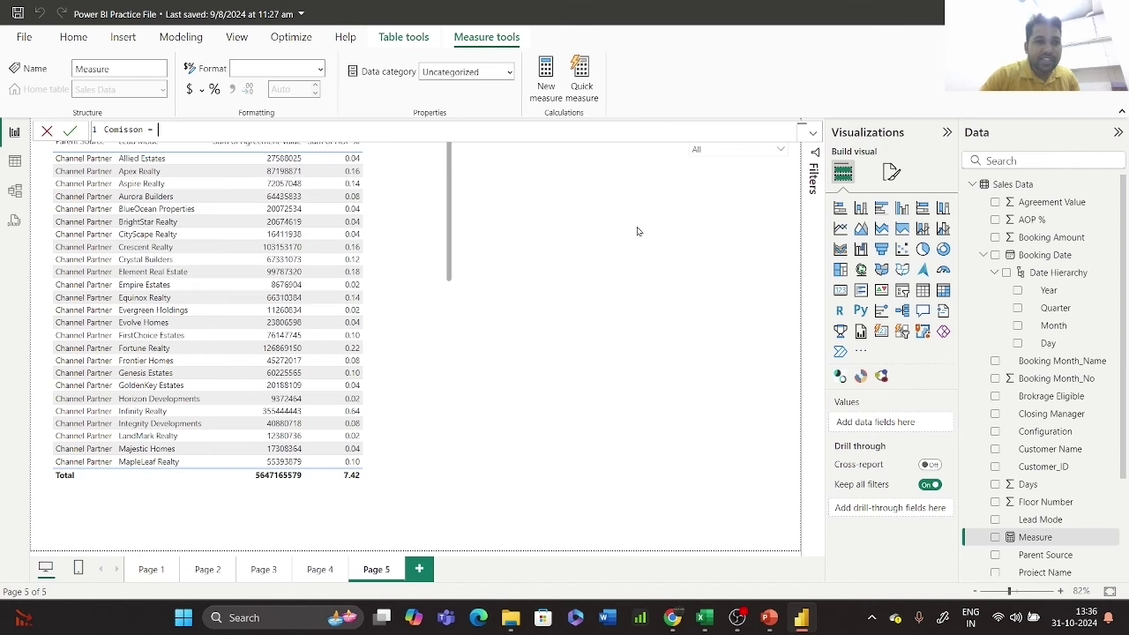
type("sal")
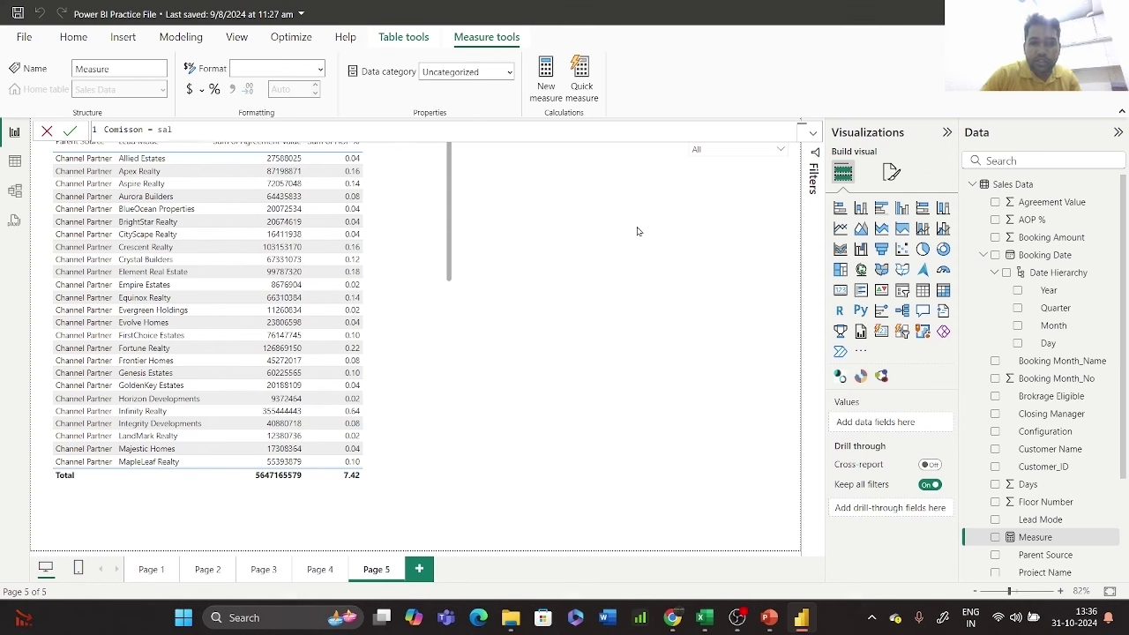
key("BackSpace")
key("BackSpace")
key("BackSpace")
type("cal")
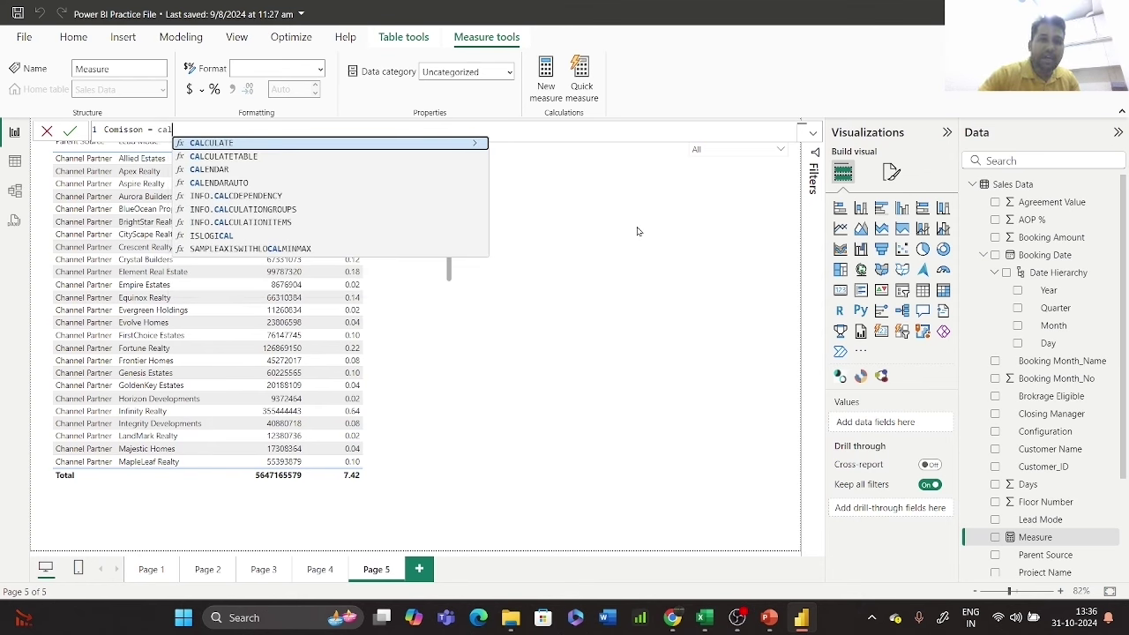
key("Tab")
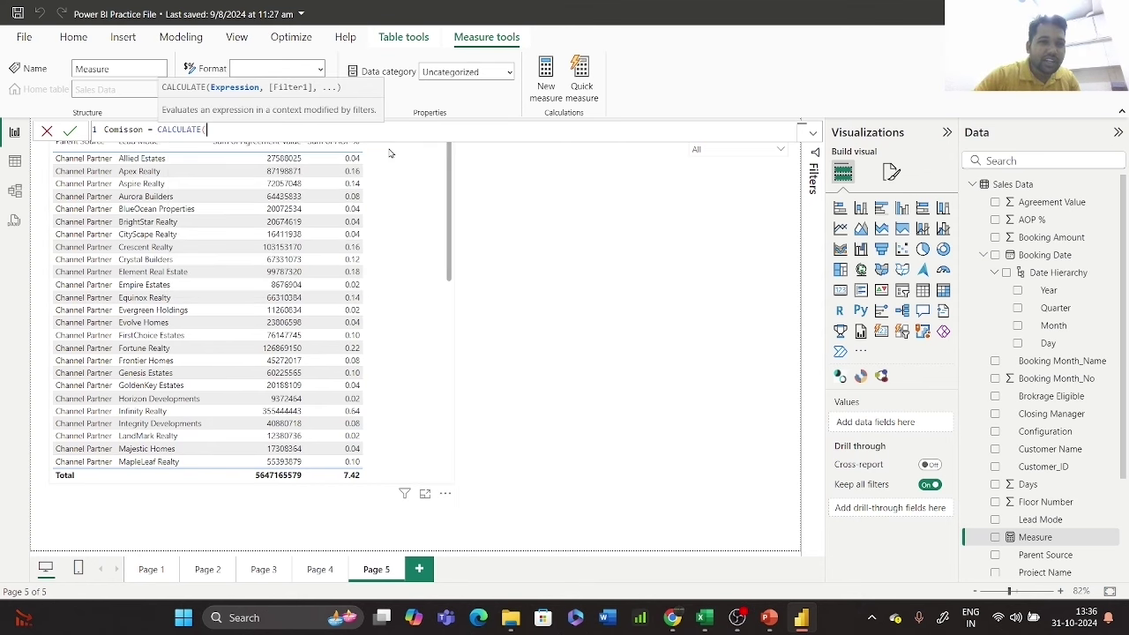
type("sum")
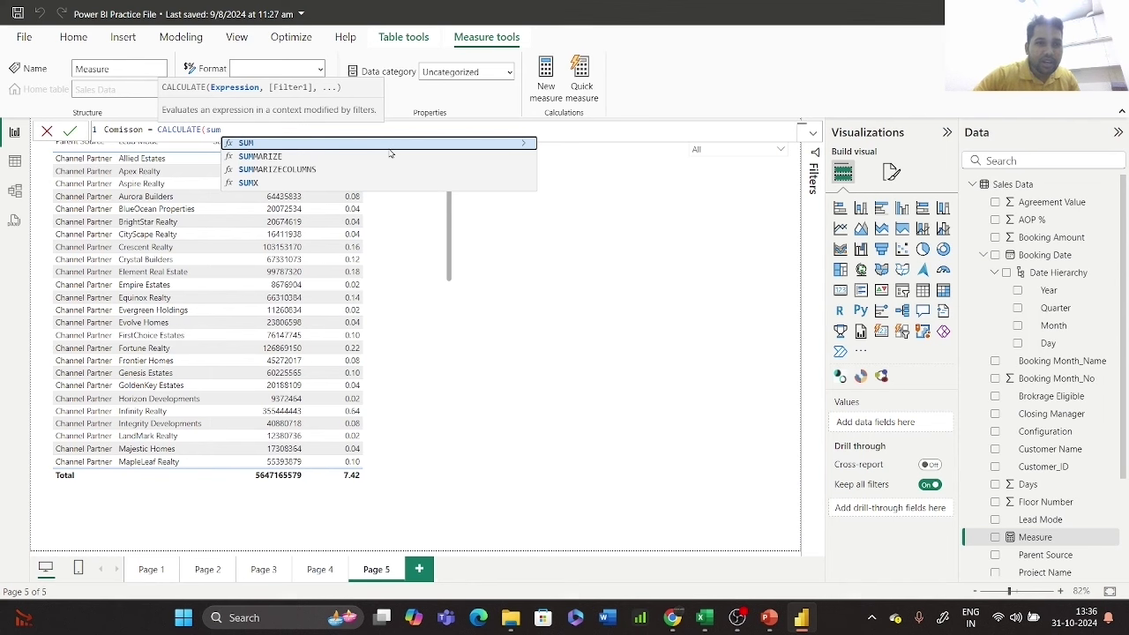
key("Tab")
type("a")
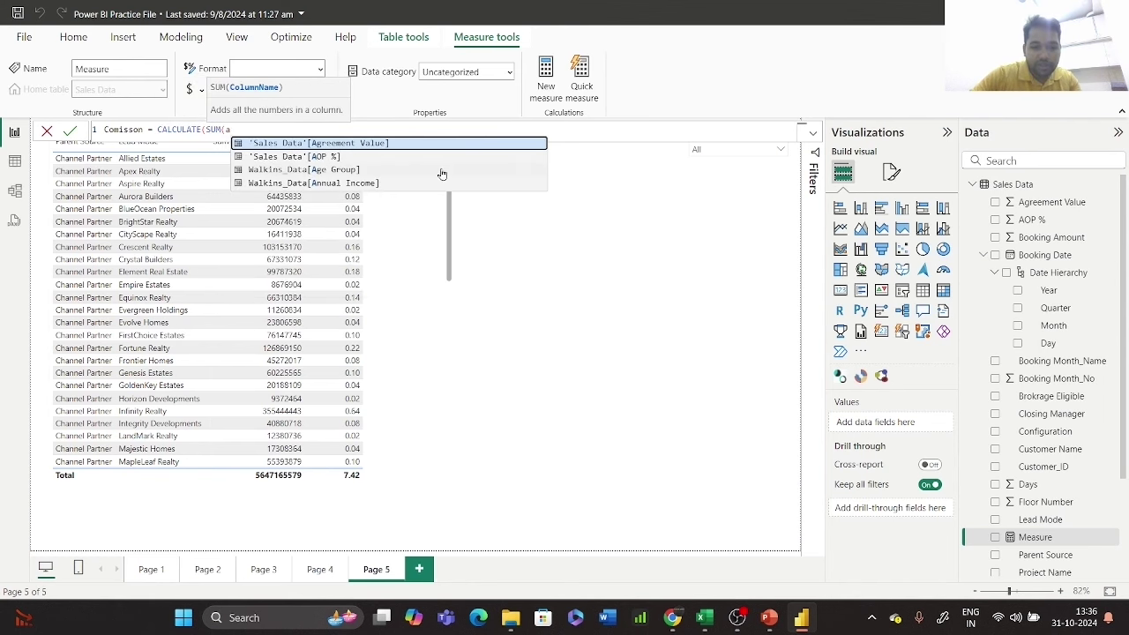
key("Tab")
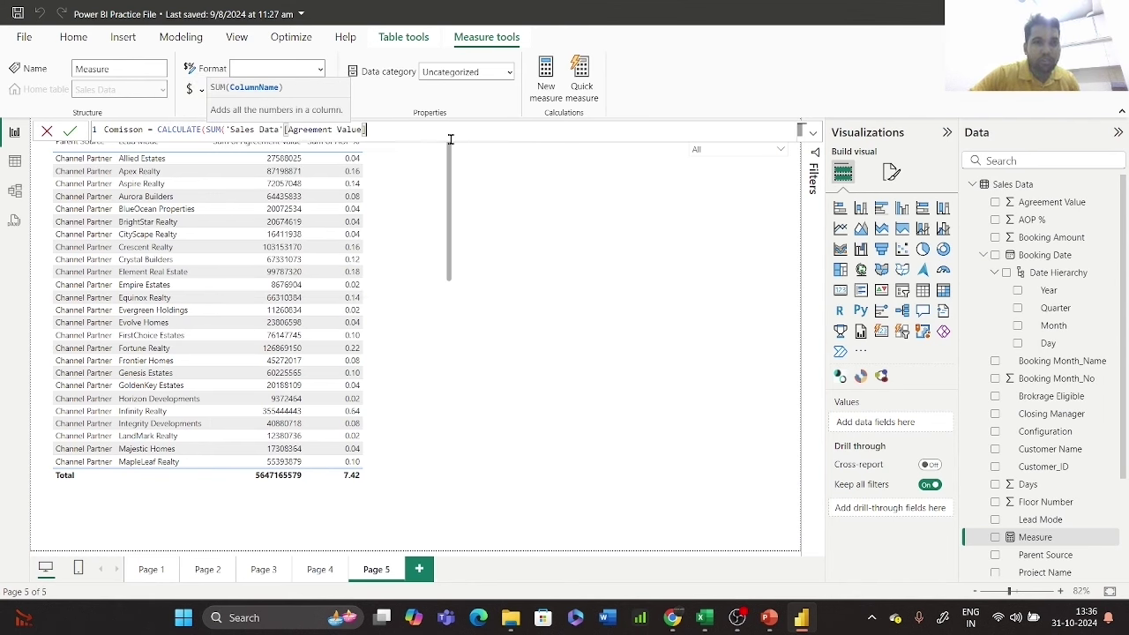
- Finish it with *SUM('Sales Data'[AOP %]), commit the measure, and add Comisson to the report
type(")")
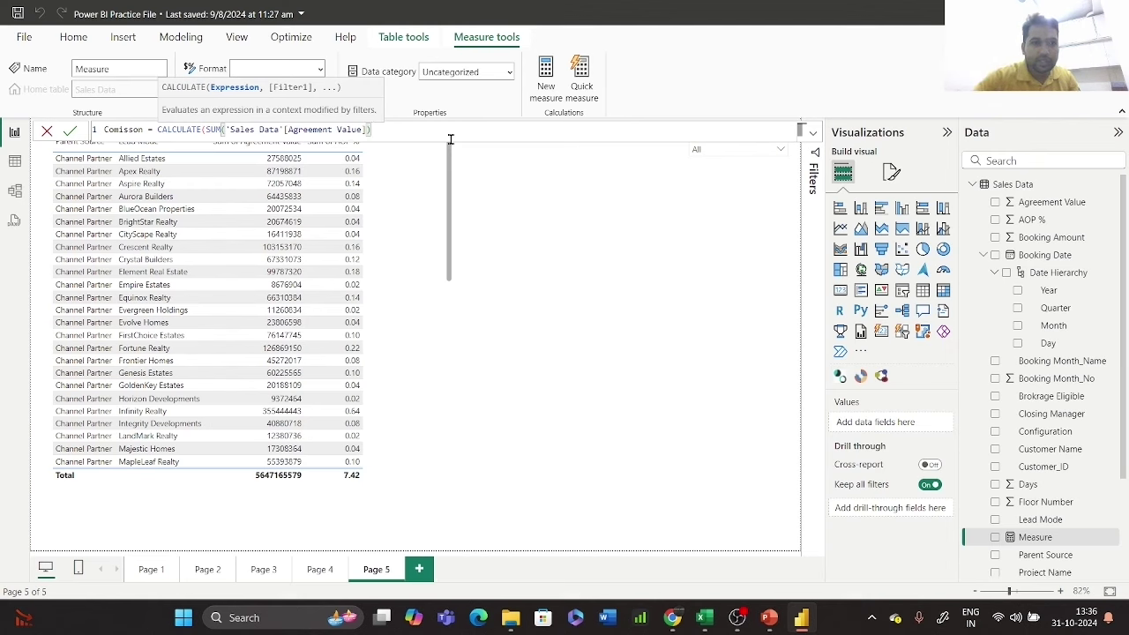
type(")")
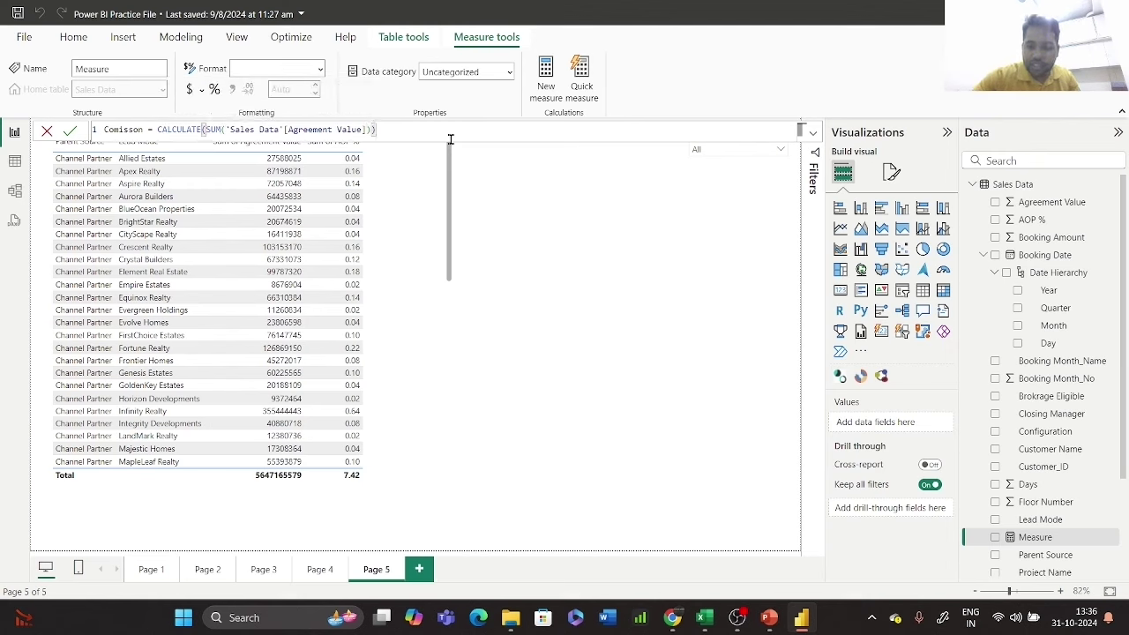
type("*")
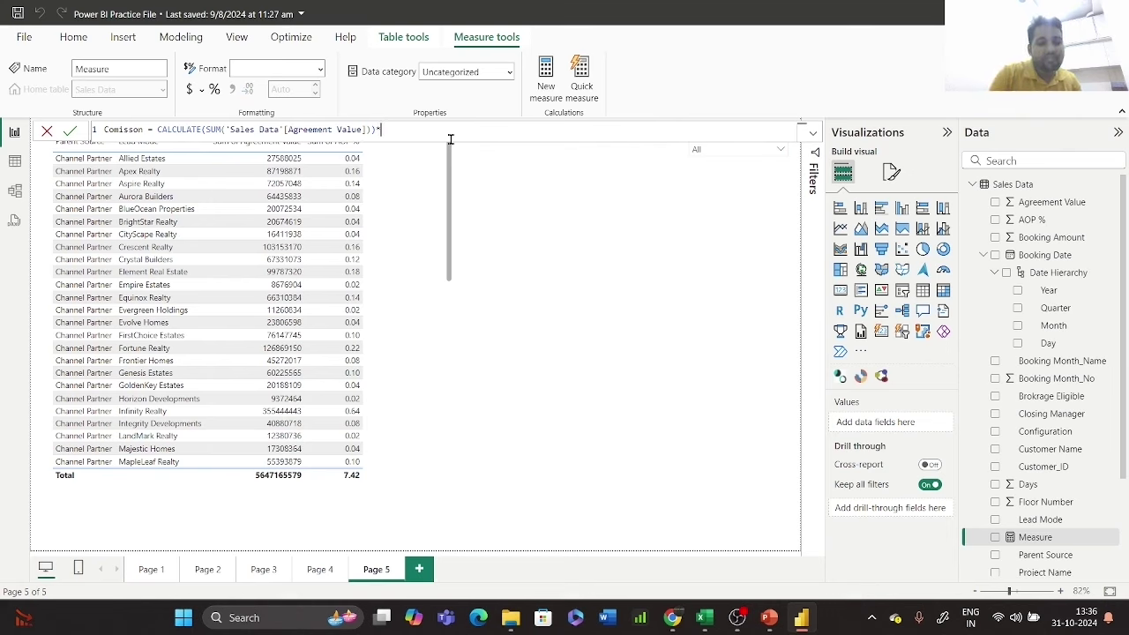
type("aop")
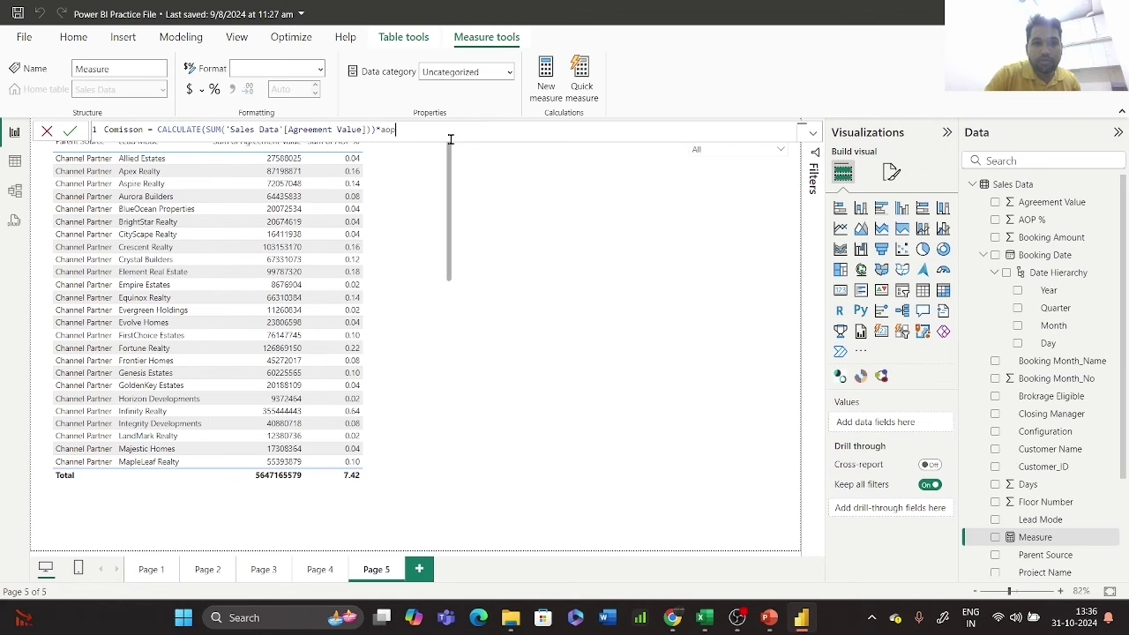
key("BackSpace")
key("BackSpace")
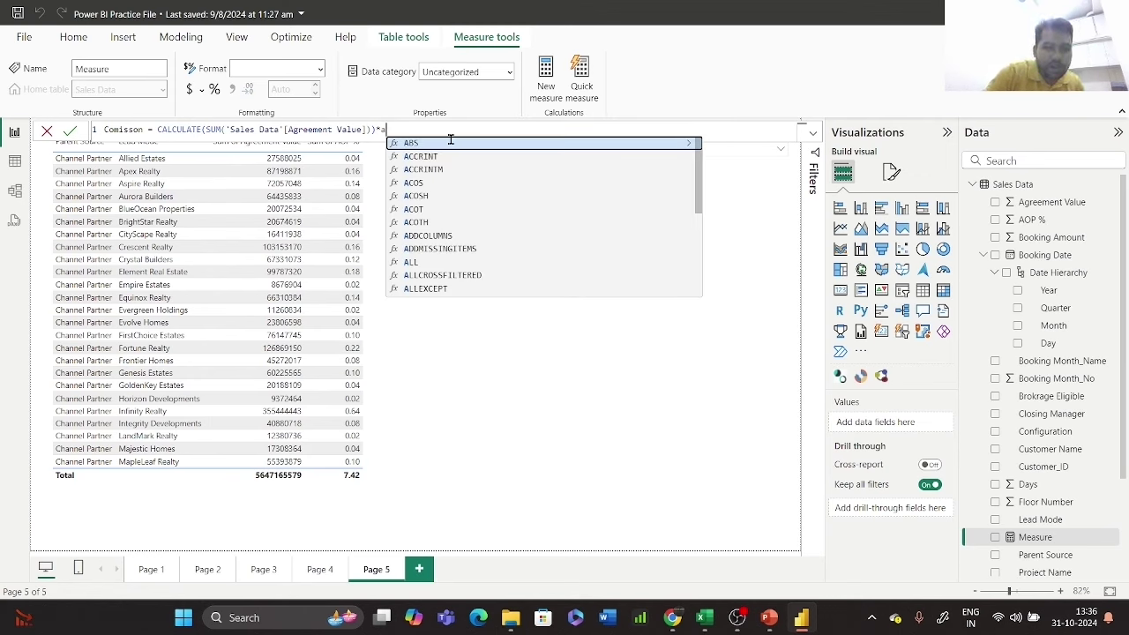
key("BackSpace")
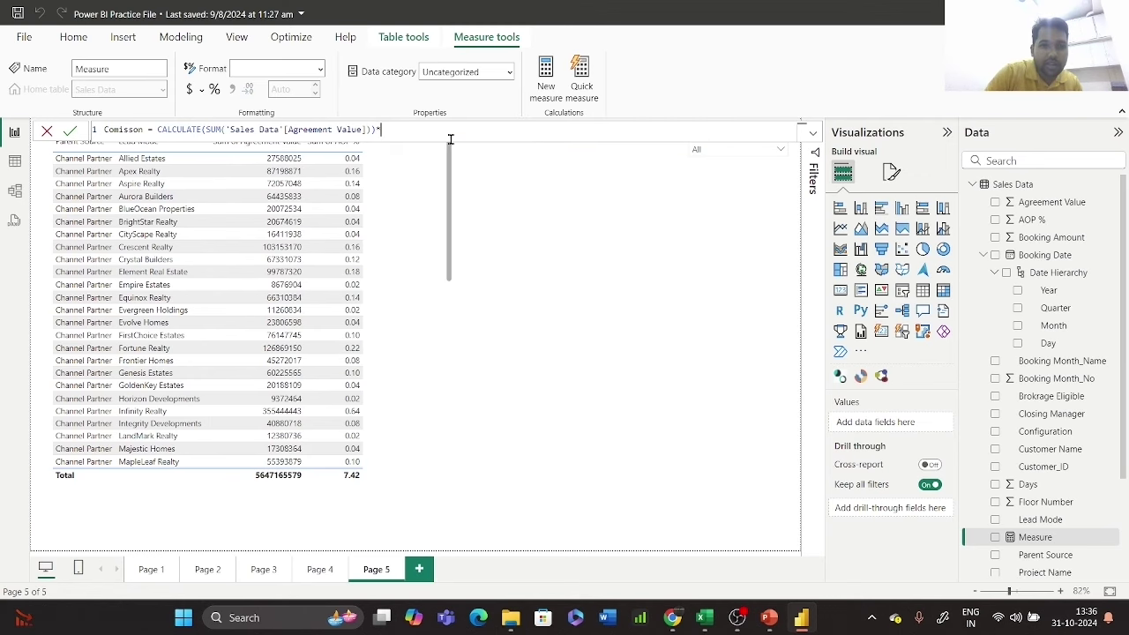
type("sum")
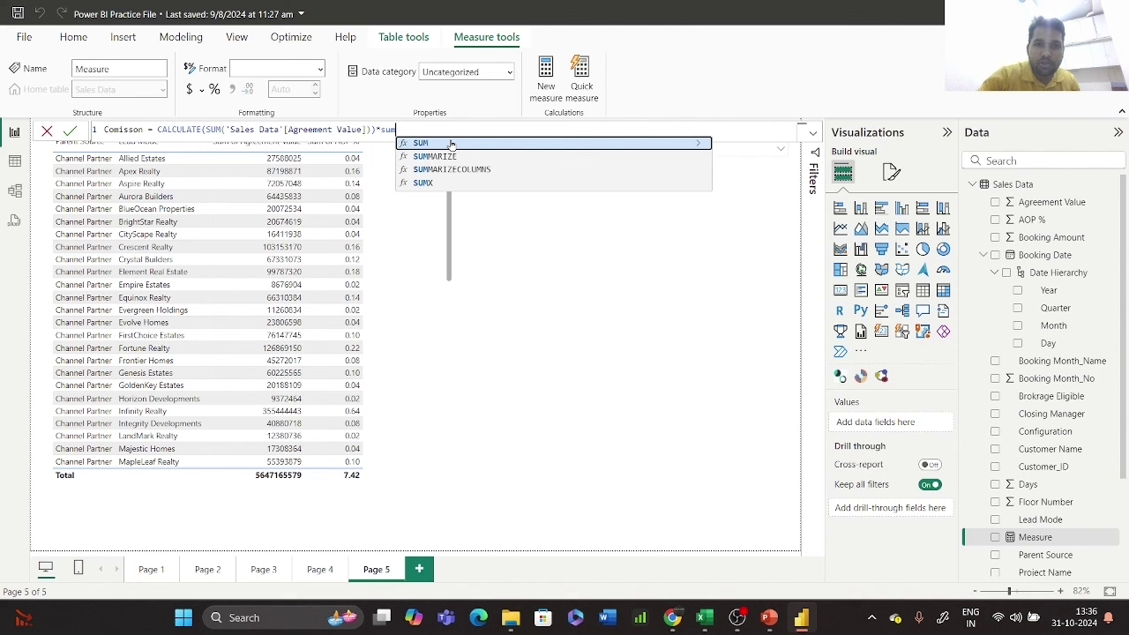
left_click(451, 143)
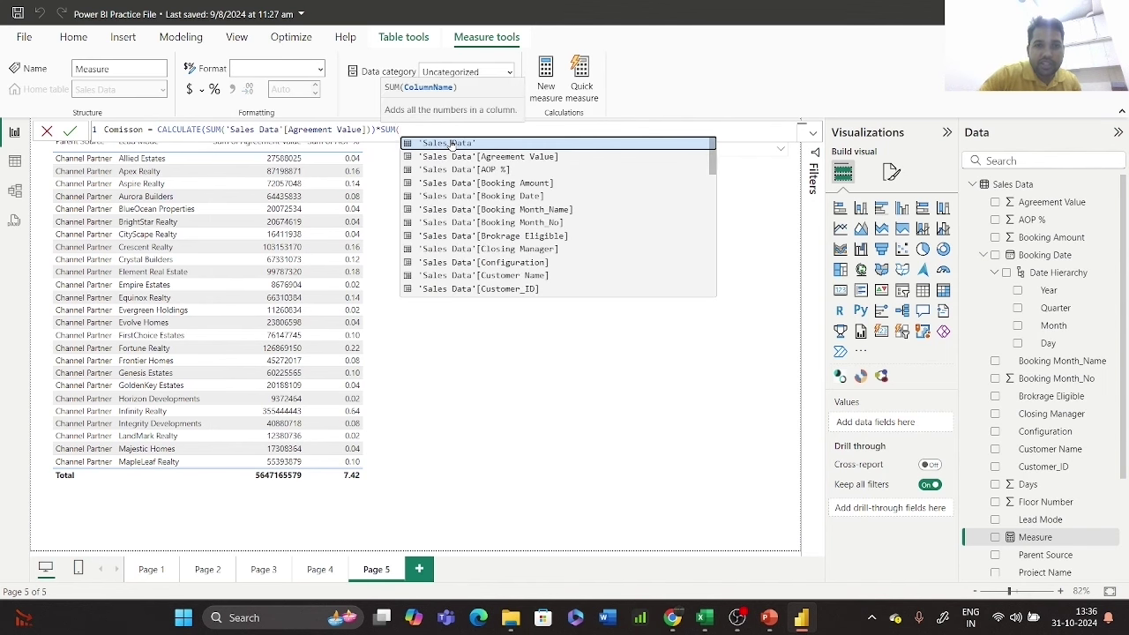
left_click(451, 143)
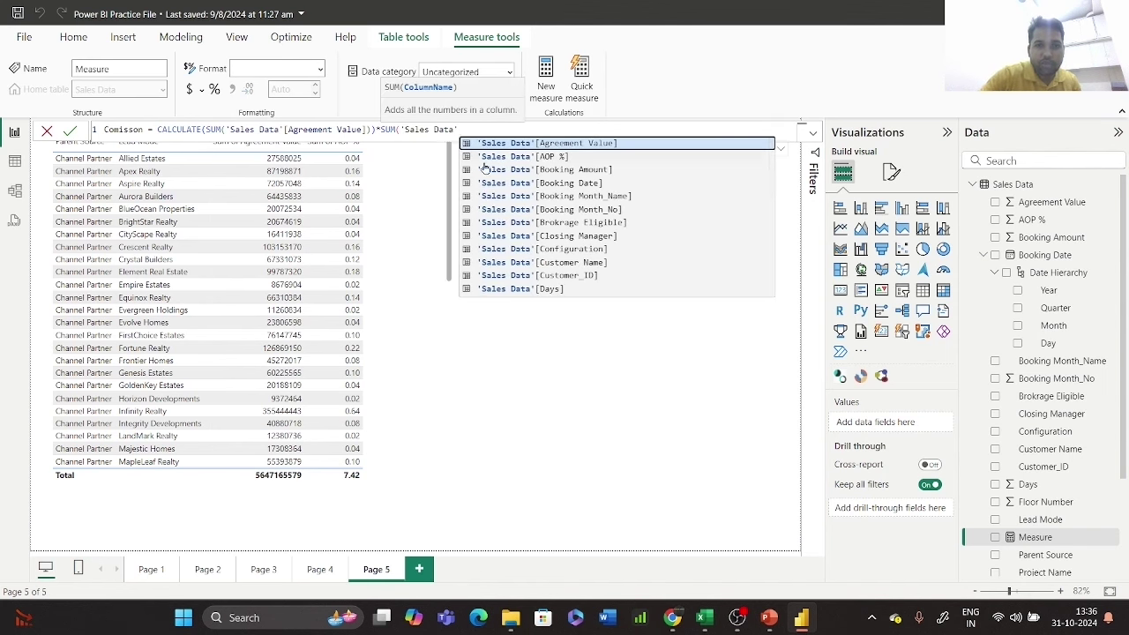
left_click(541, 157)
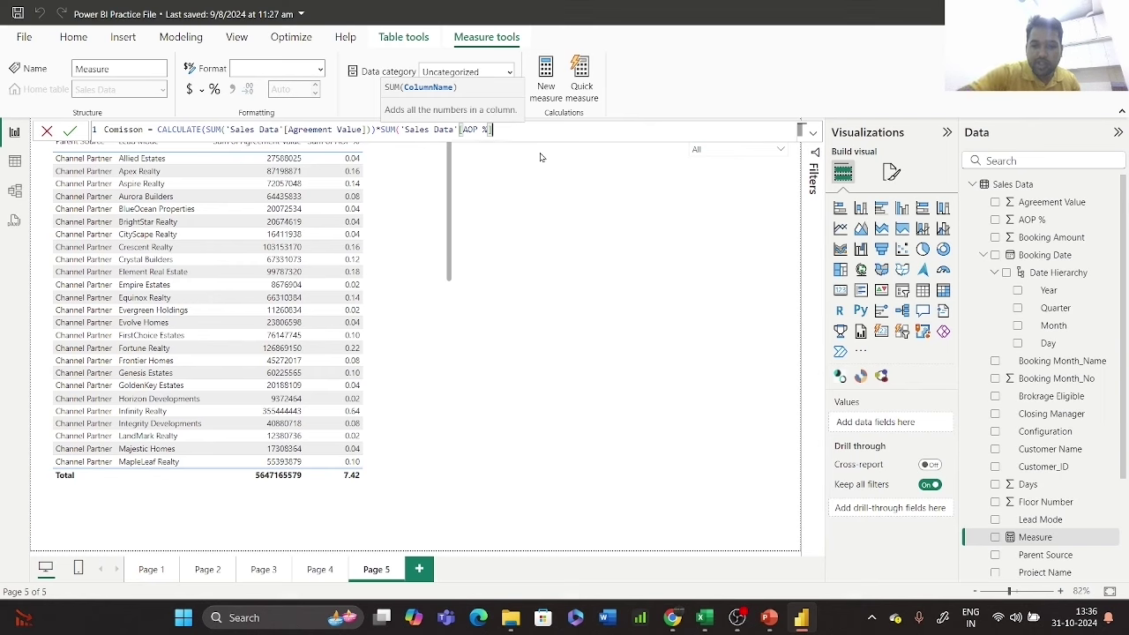
type(")")
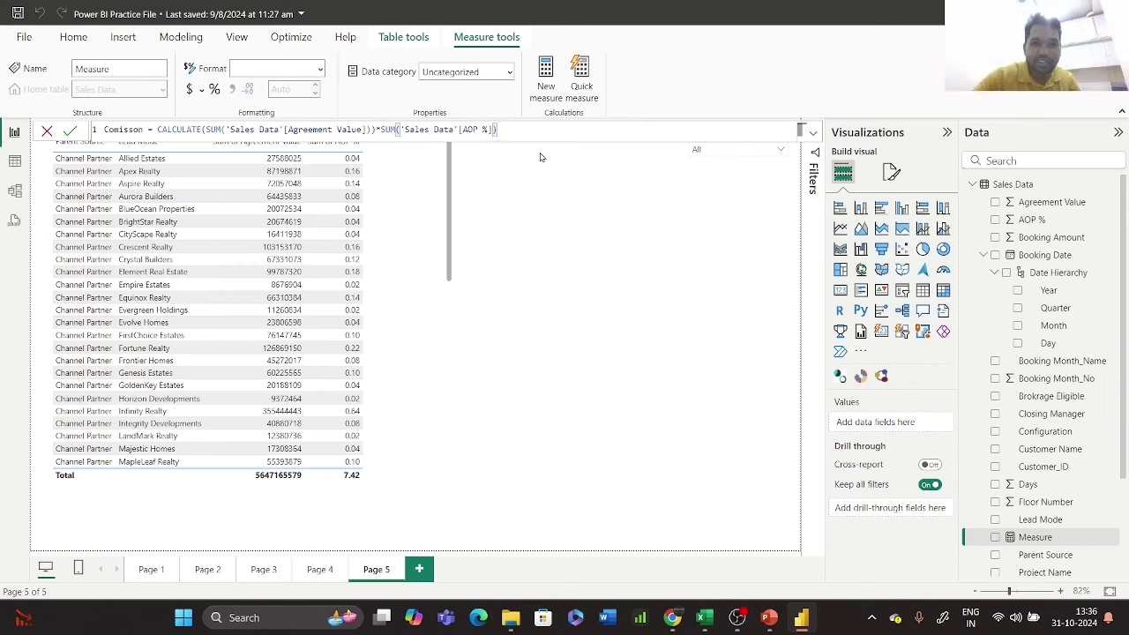
key("Return")
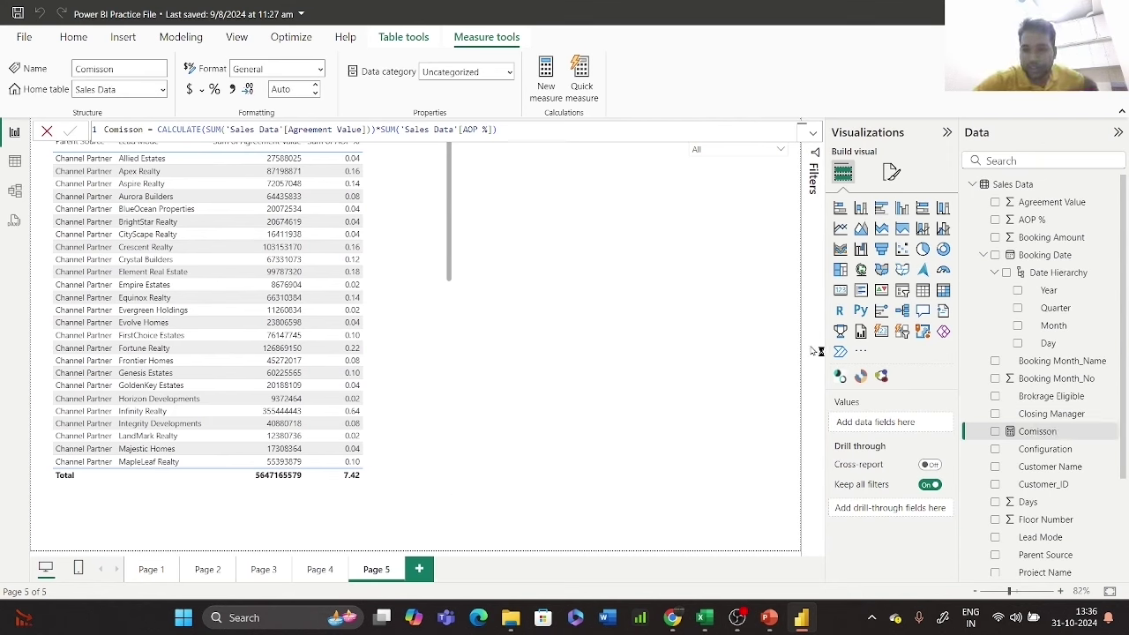
left_click(1035, 435)
- Clear Comisson from the stray visual and delete the empty placeholder visual
left_click_drag(1037, 436, 903, 429)
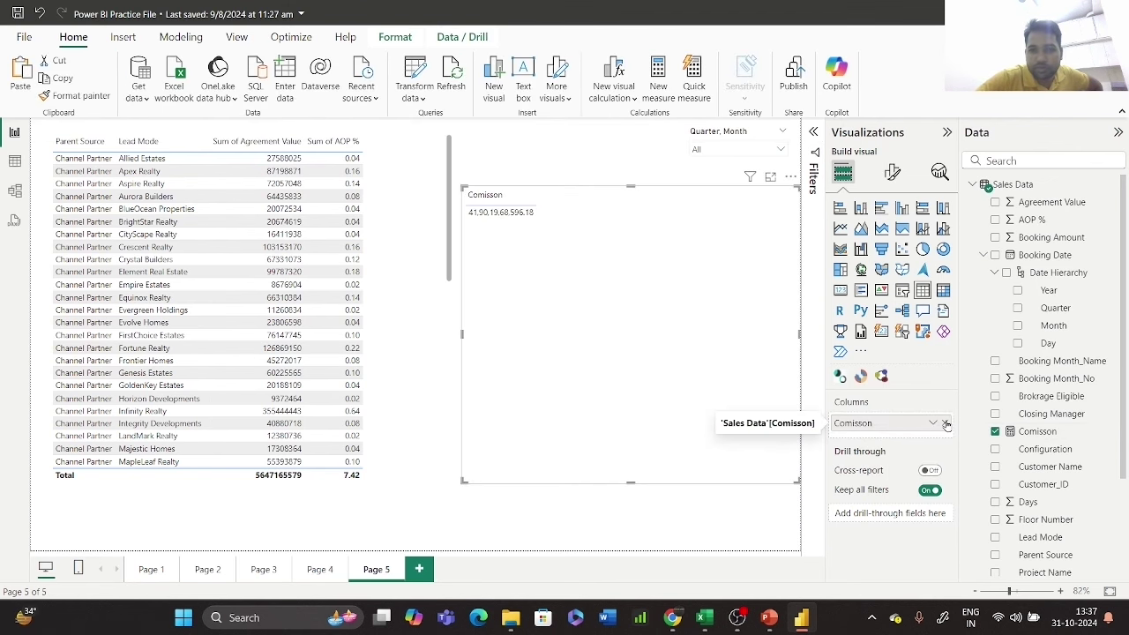
left_click(945, 422)
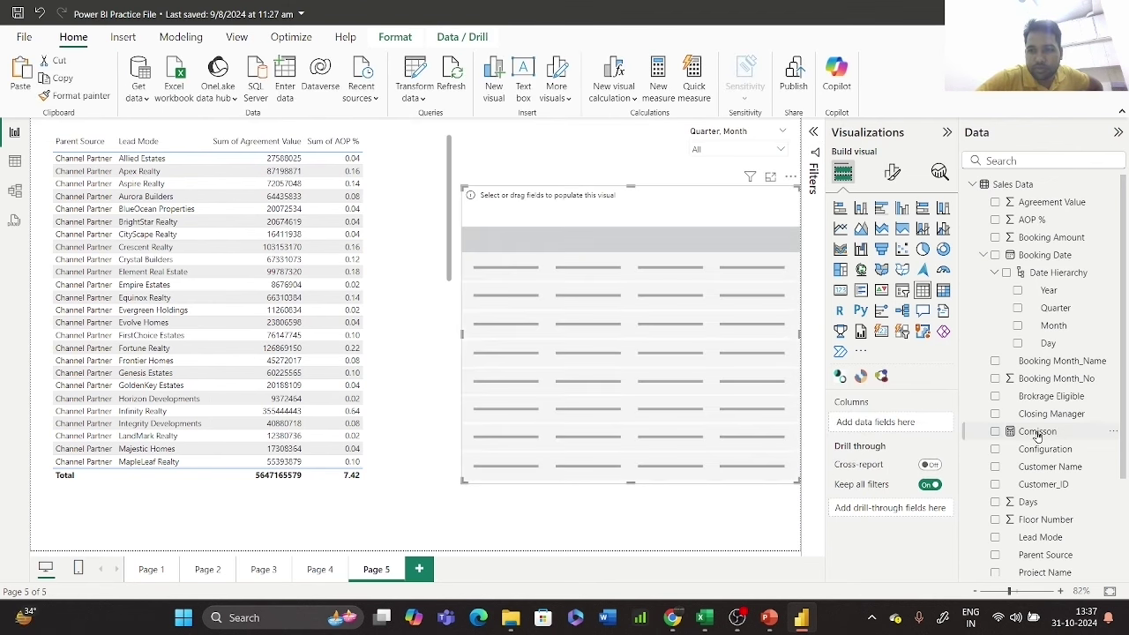
left_click(401, 288)
left_click(619, 210)
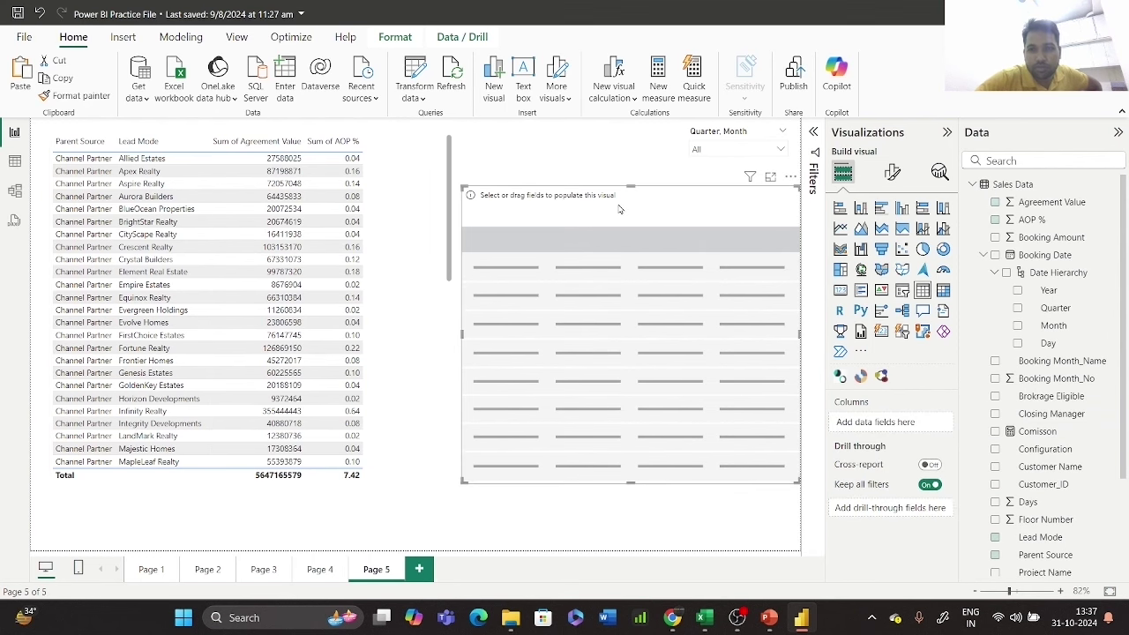
key("Delete")
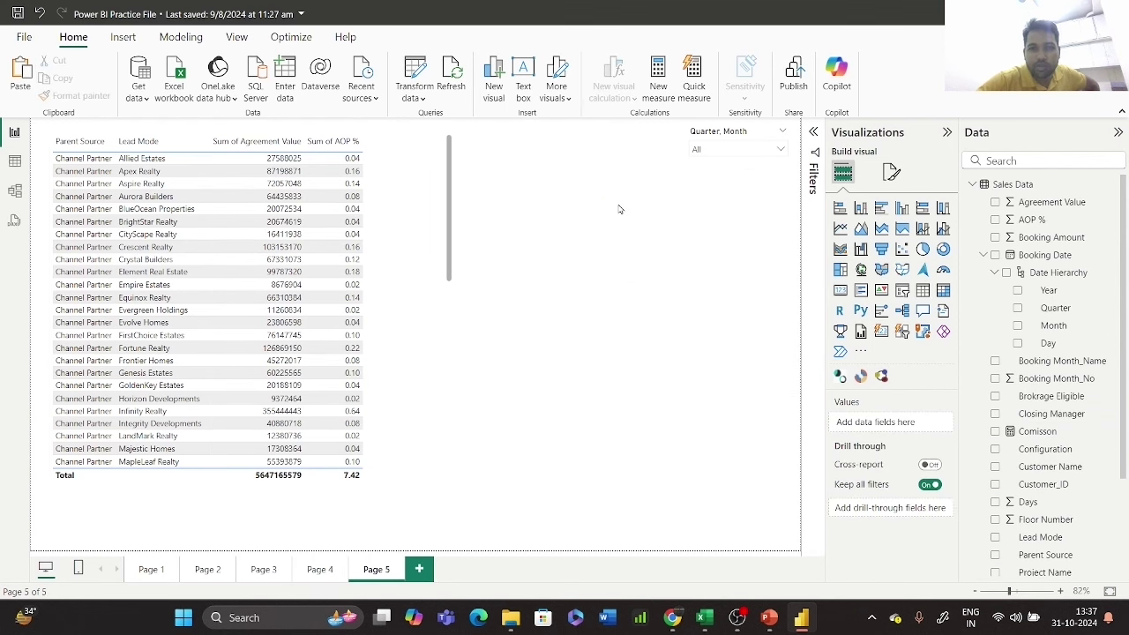
- Add Comisson as a column of the Parent Source and Lead Mode table and widen it
left_click(414, 308)
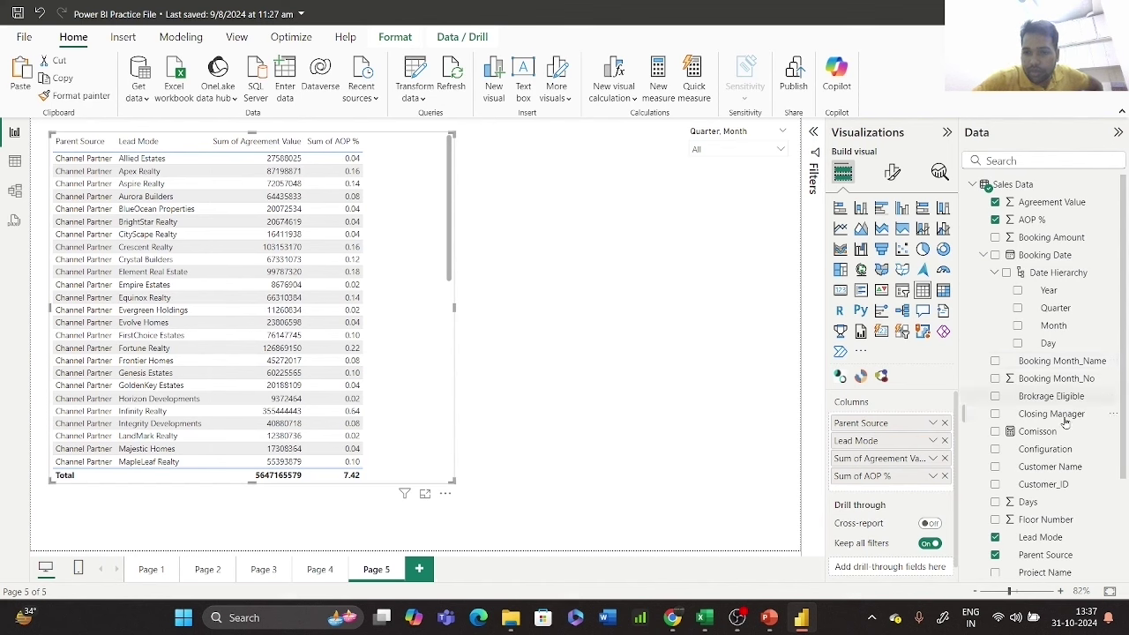
left_click_drag(1063, 434, 920, 493)
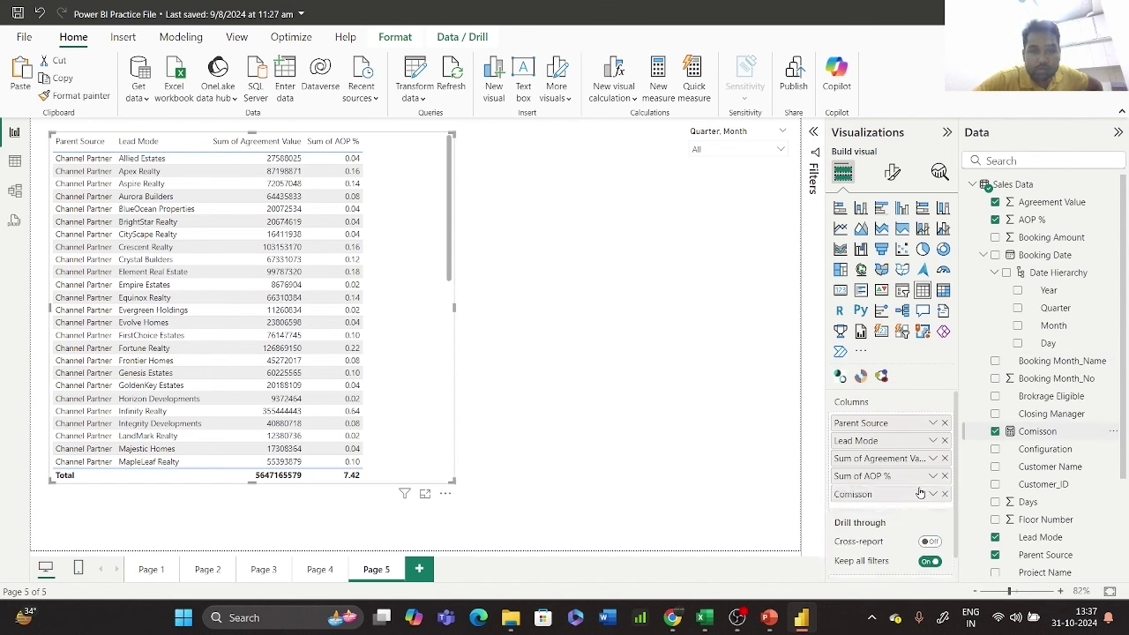
left_click_drag(453, 308, 528, 317)
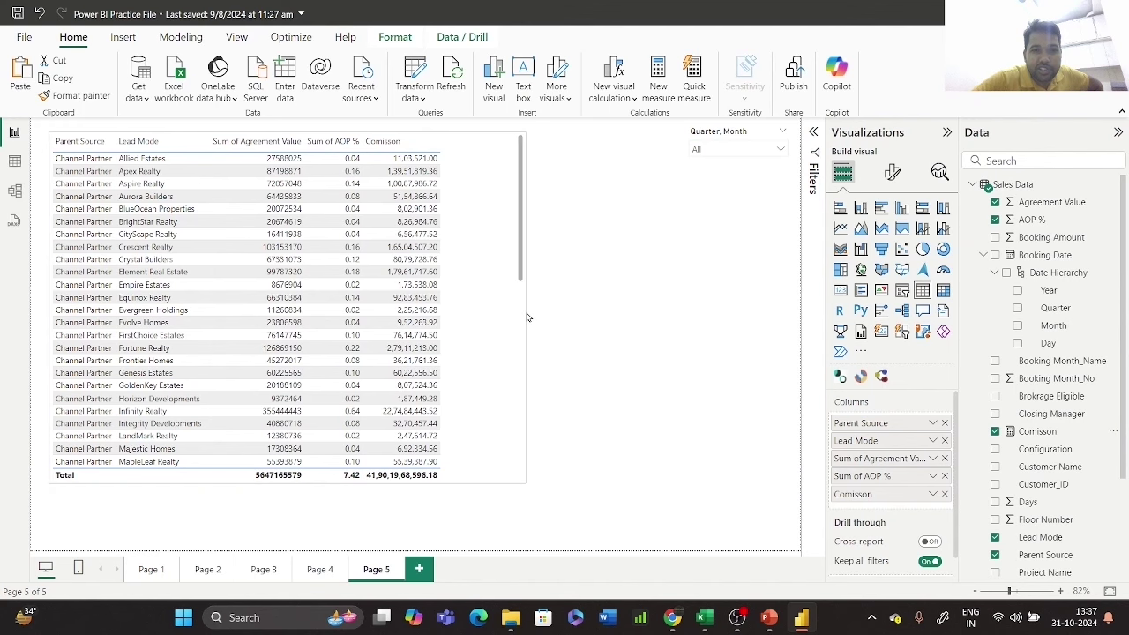
left_click(813, 132)
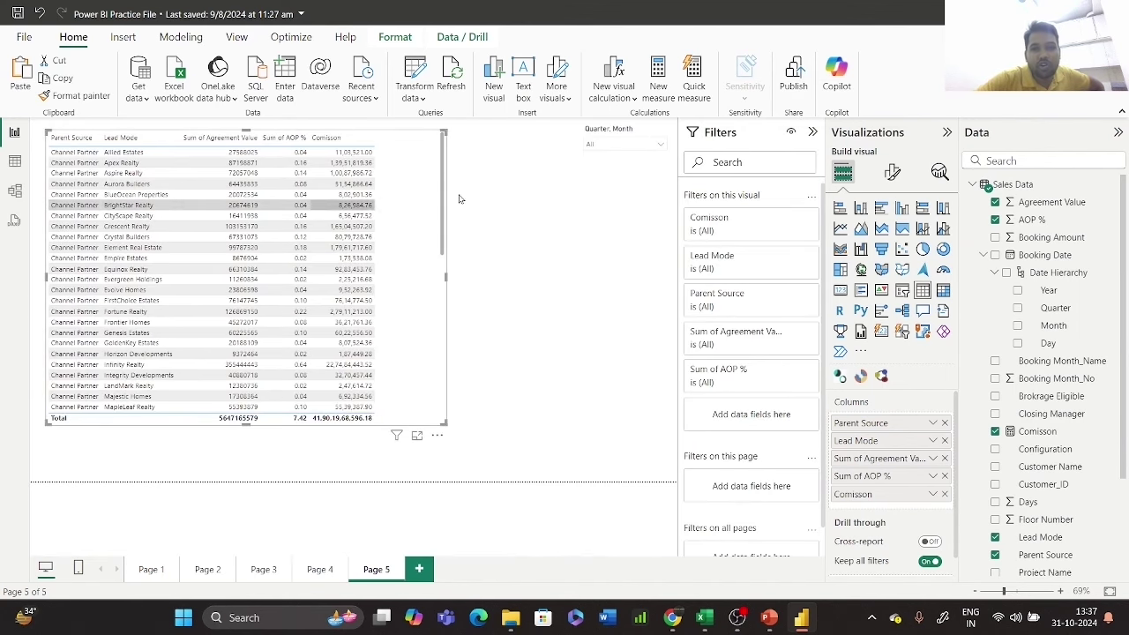
- Filter Parent Source to all values except Direct, then collapse the Filters pane
left_click(790, 294)
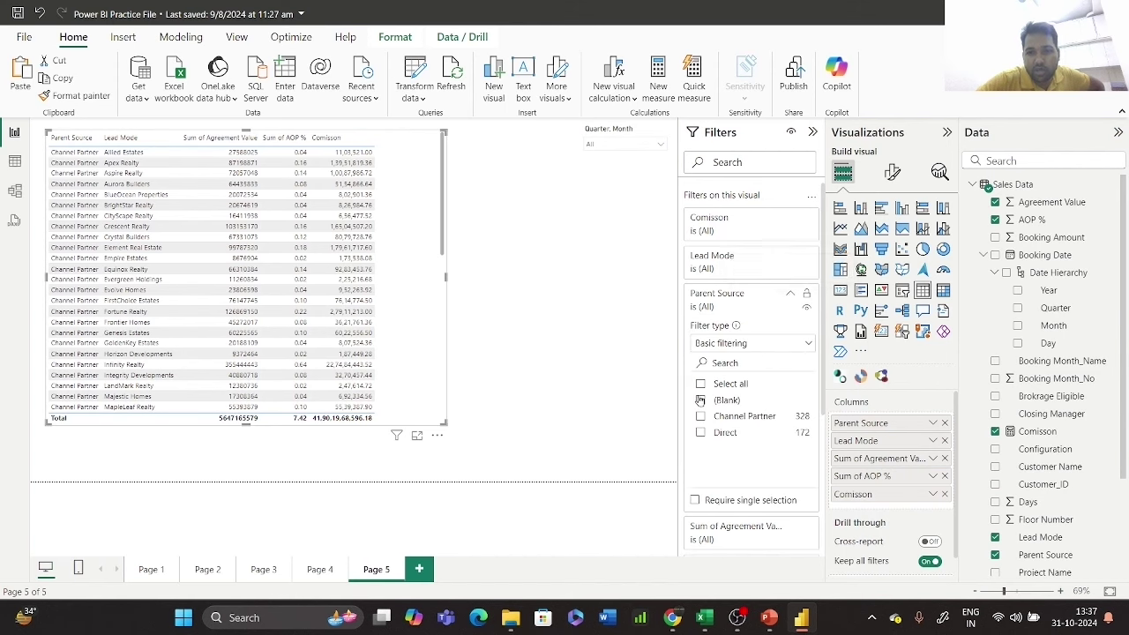
left_click(702, 383)
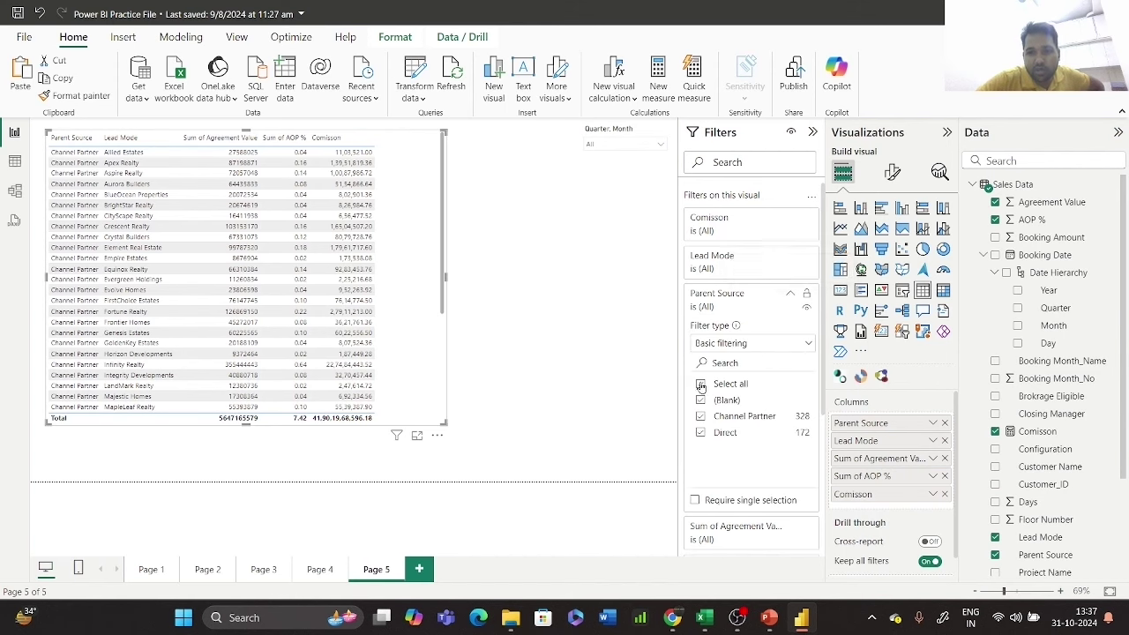
left_click(701, 433)
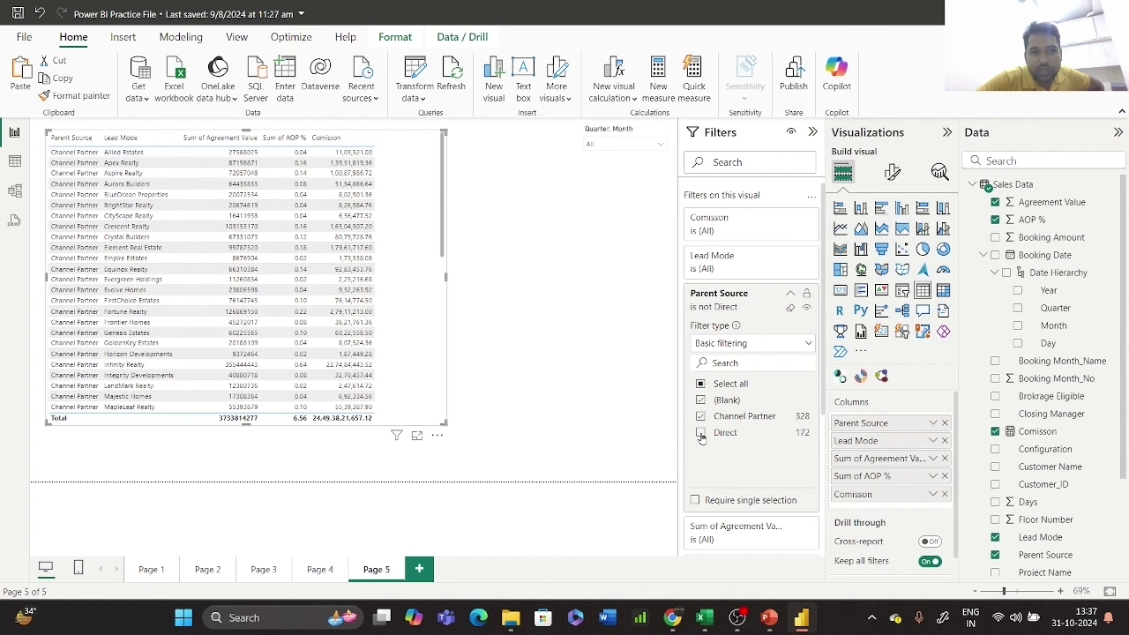
left_click(813, 133)
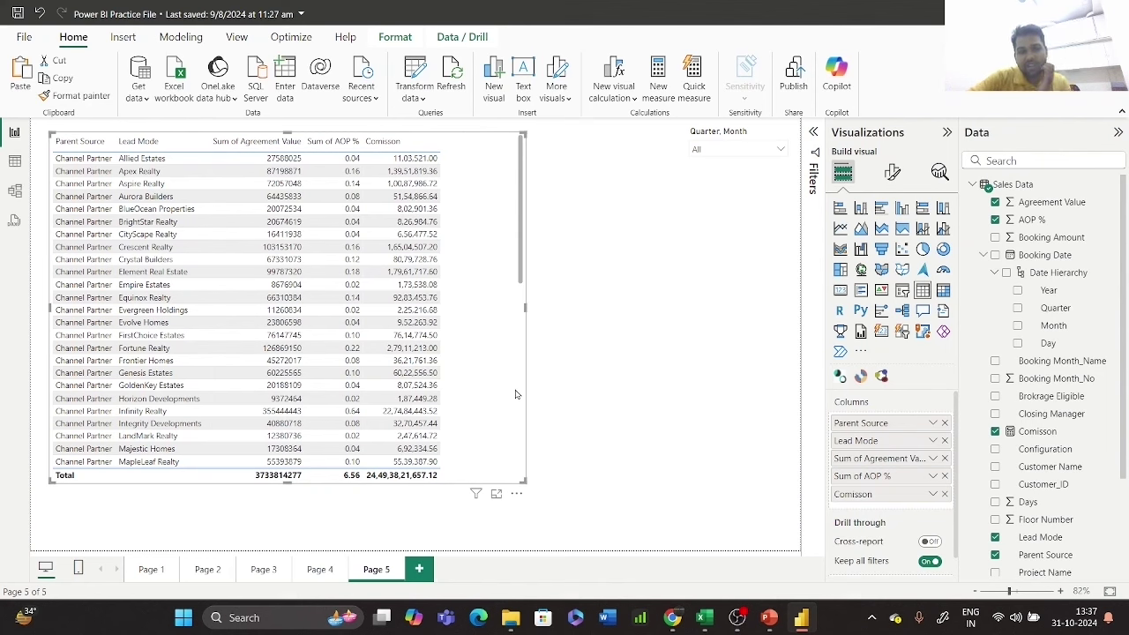
- Remove the Sum of AOP % and Comisson fields from the table's Columns well
left_click(945, 475)
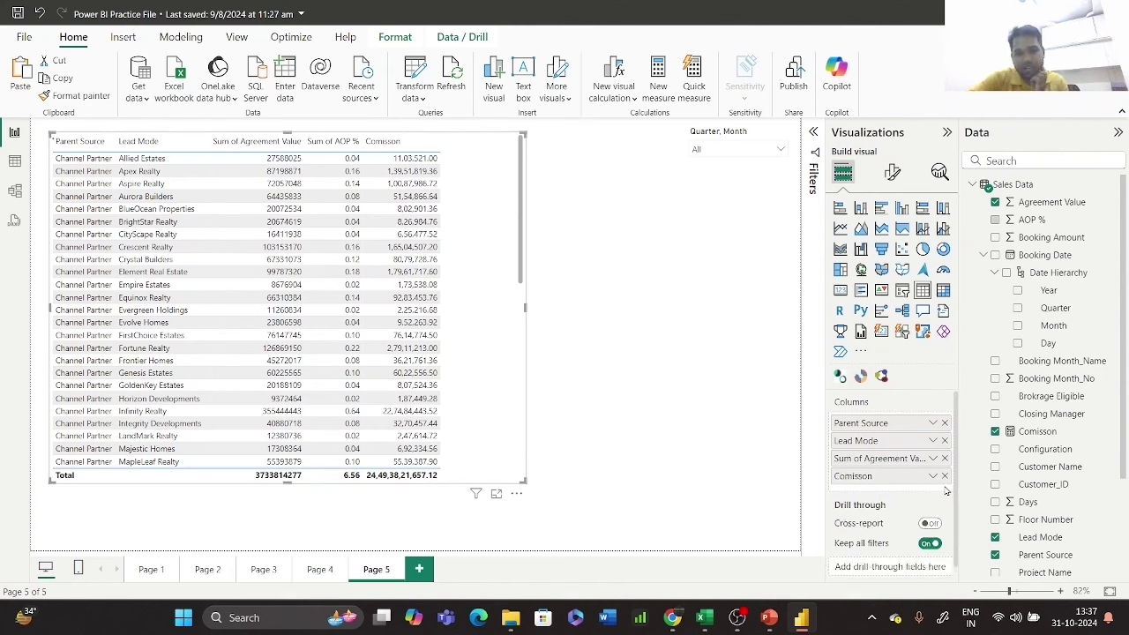
left_click(945, 476)
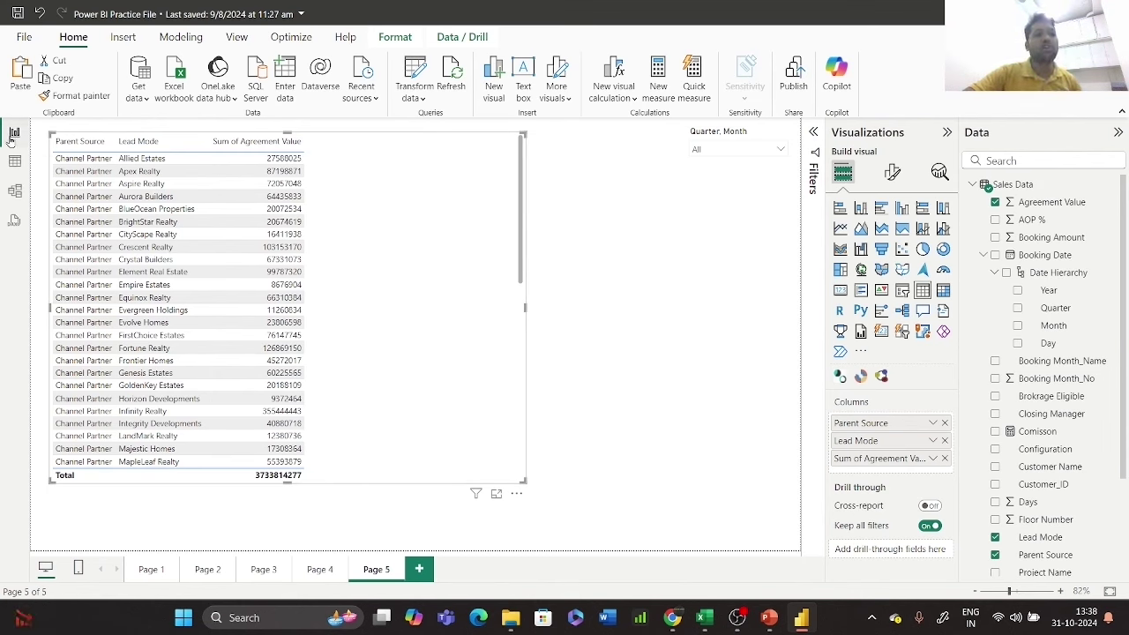
- Open the Sales Data table in Table view
left_click(14, 167)
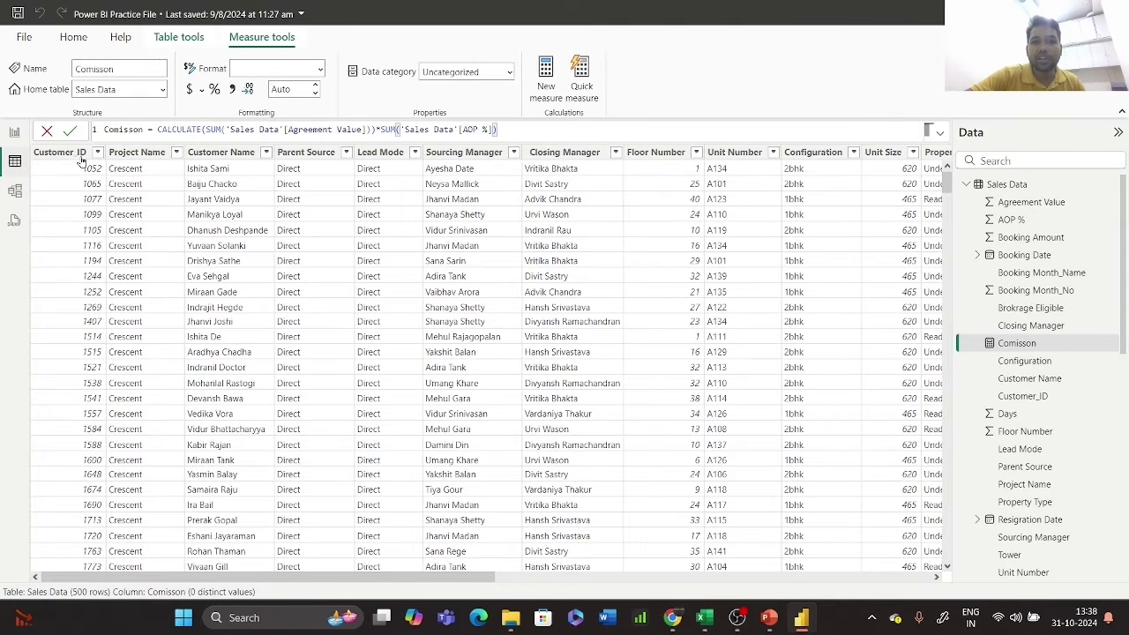
left_click_drag(468, 584, 937, 584)
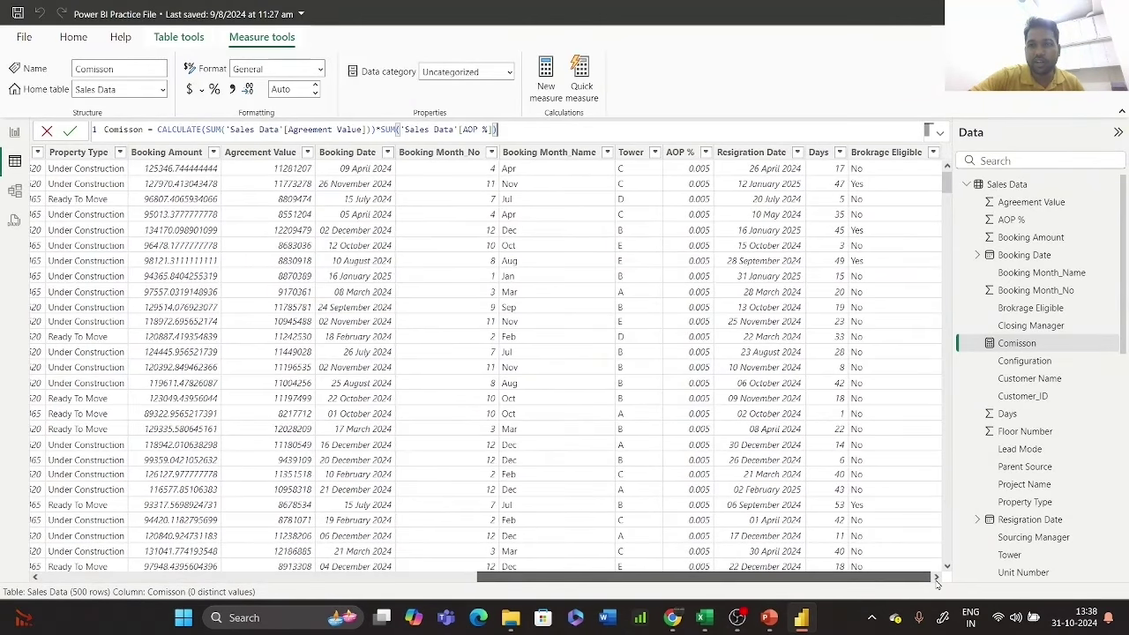
left_click(966, 184)
left_click(966, 202)
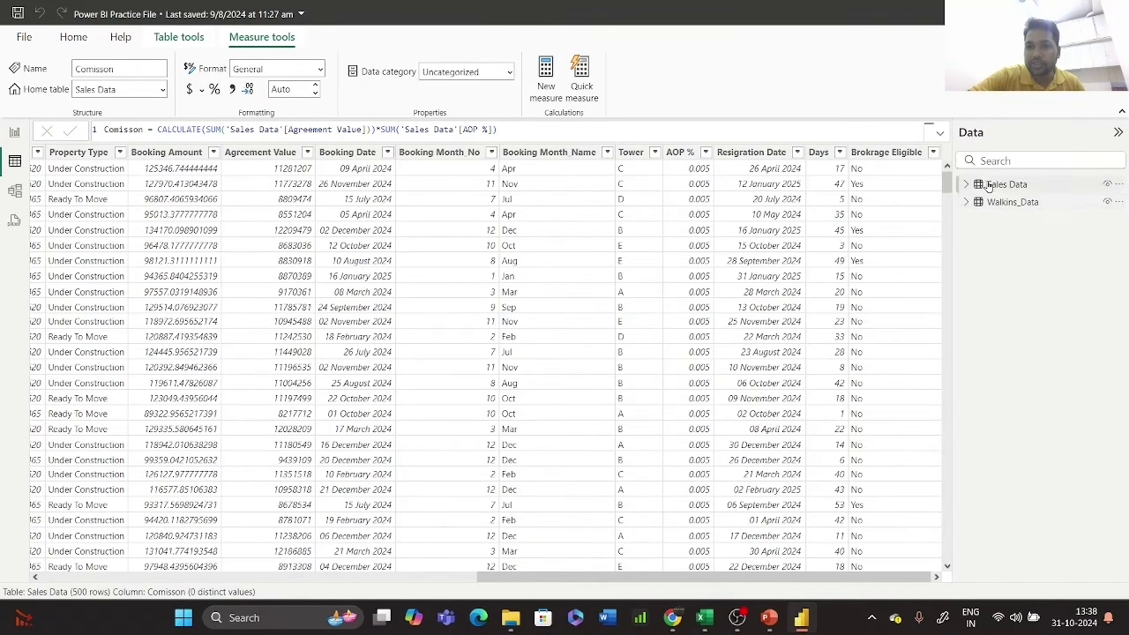
left_click(988, 185)
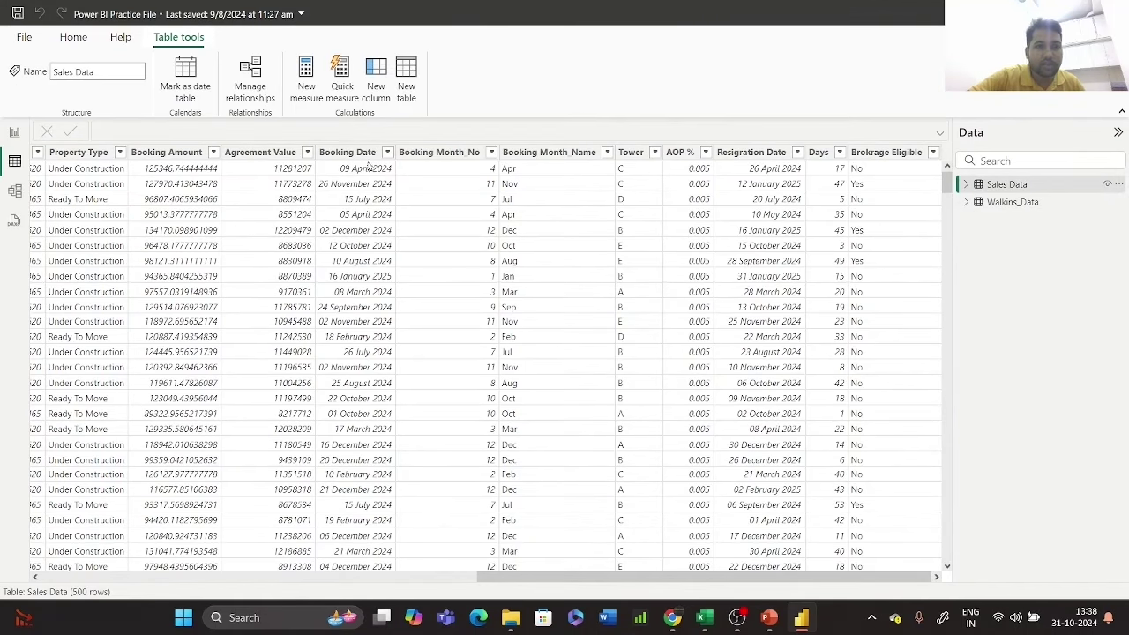
left_click(249, 157)
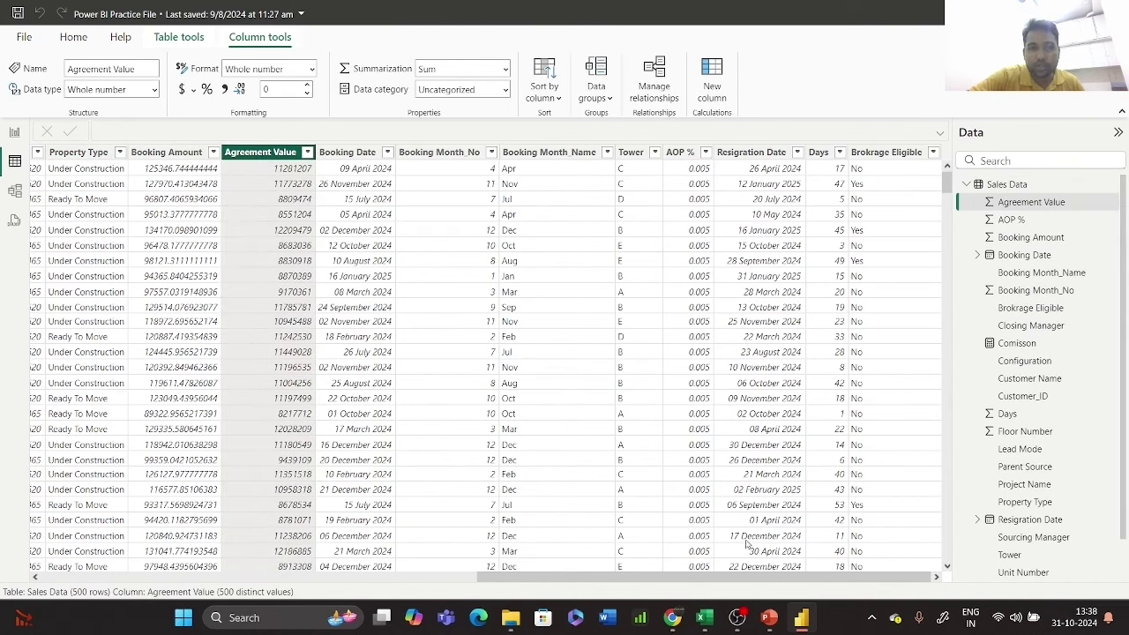
- Create the column Brok = 'Sales Data'[Agreement Value]*'Sales Data'[AOP %]
left_click(712, 79)
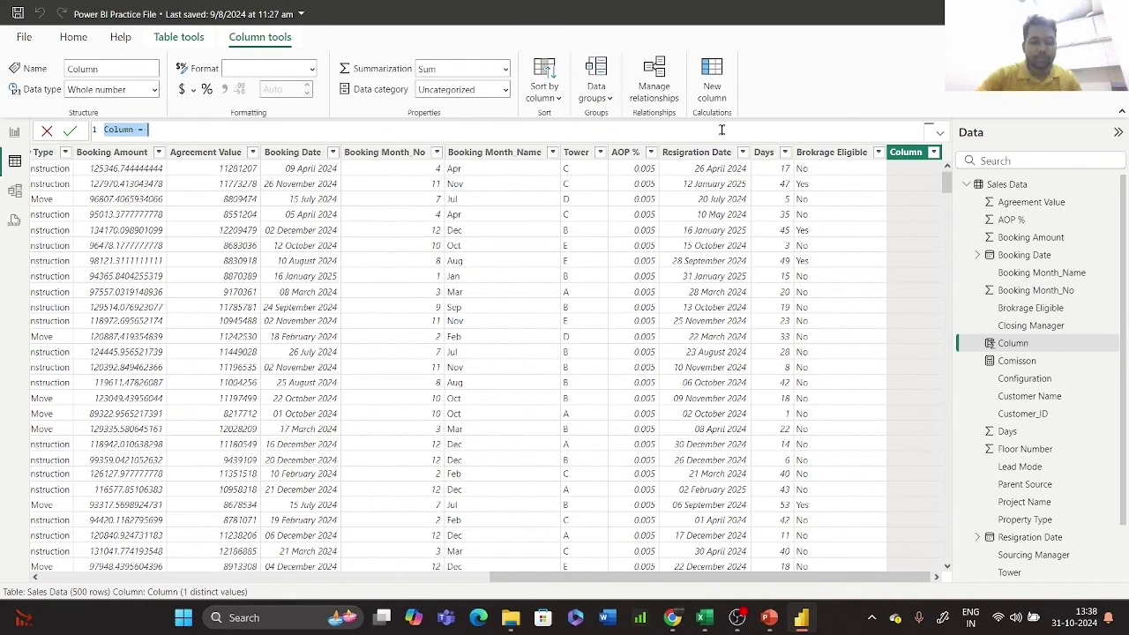
type("Com")
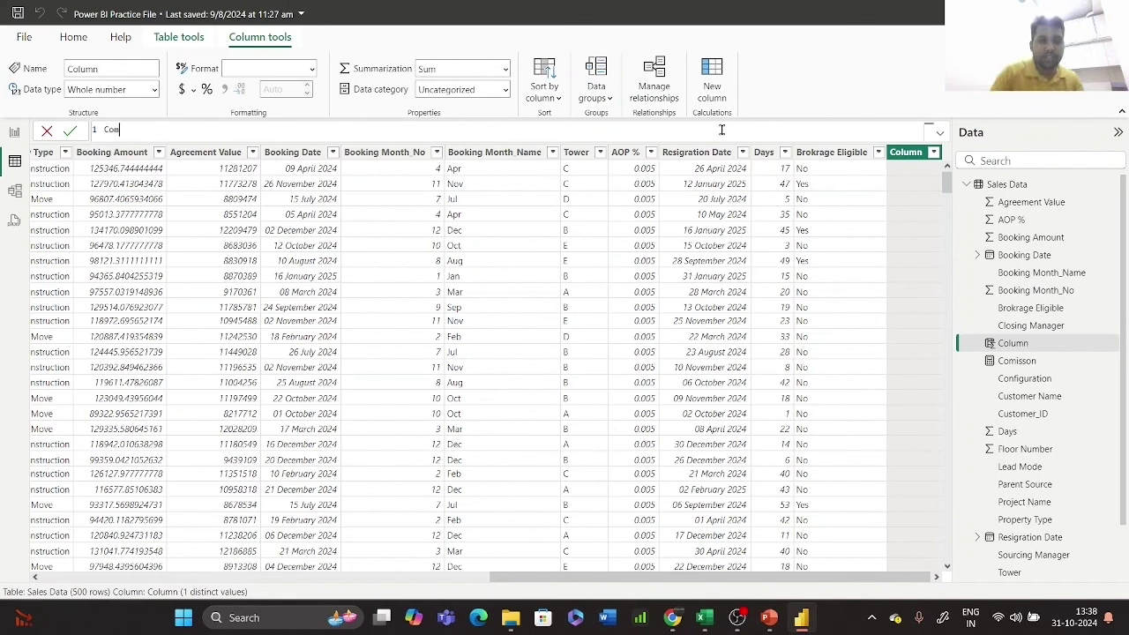
key("BackSpace")
type("B")
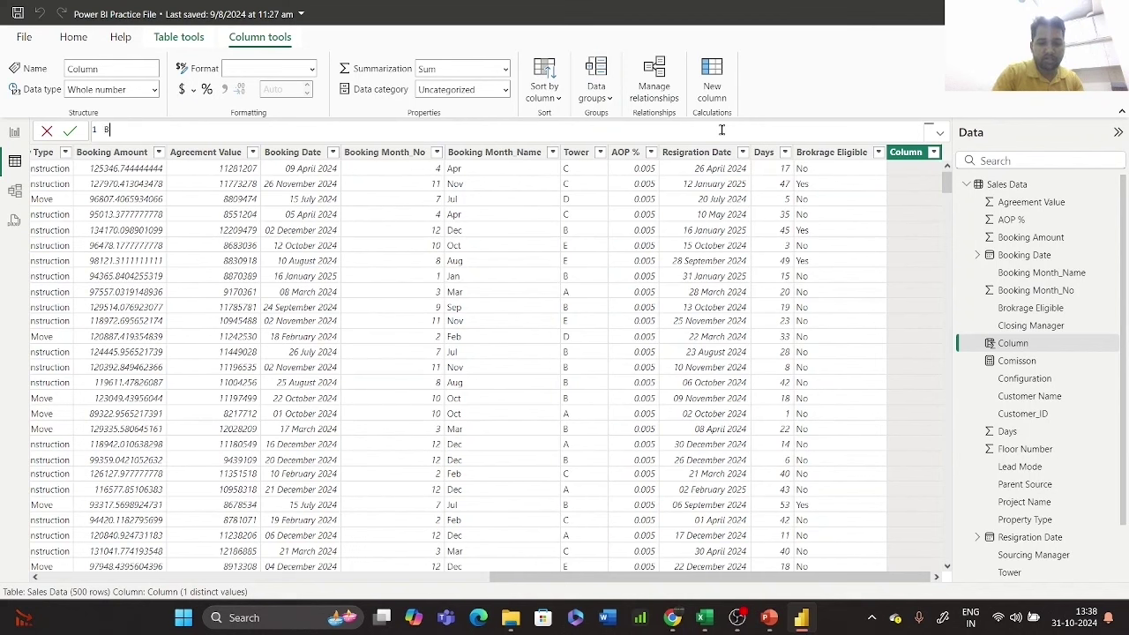
type("rok =")
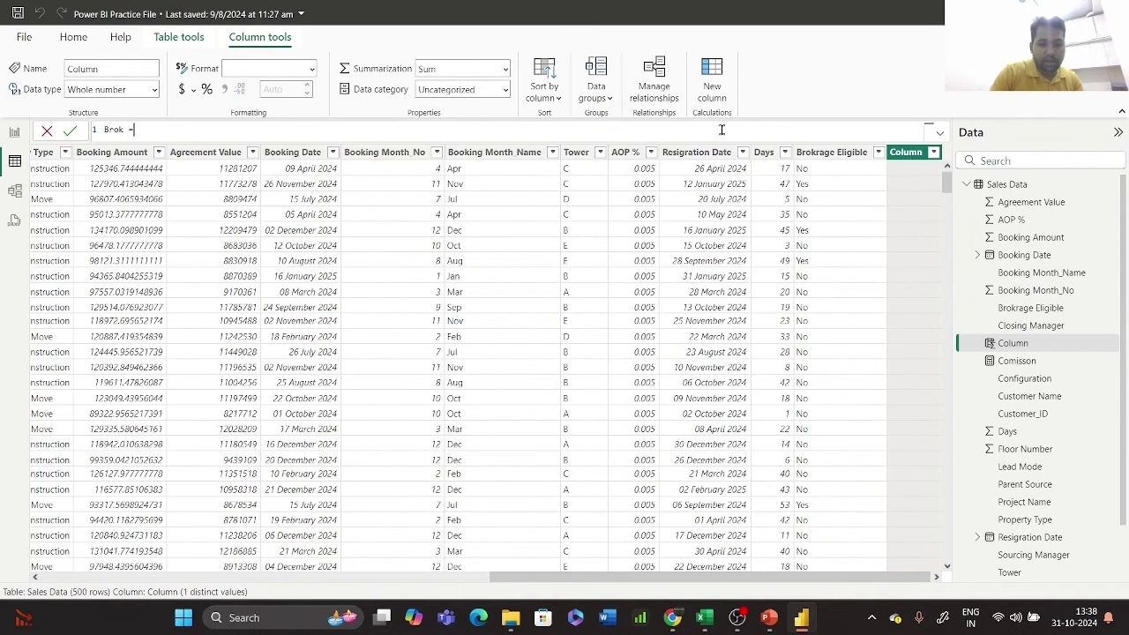
type("ag")
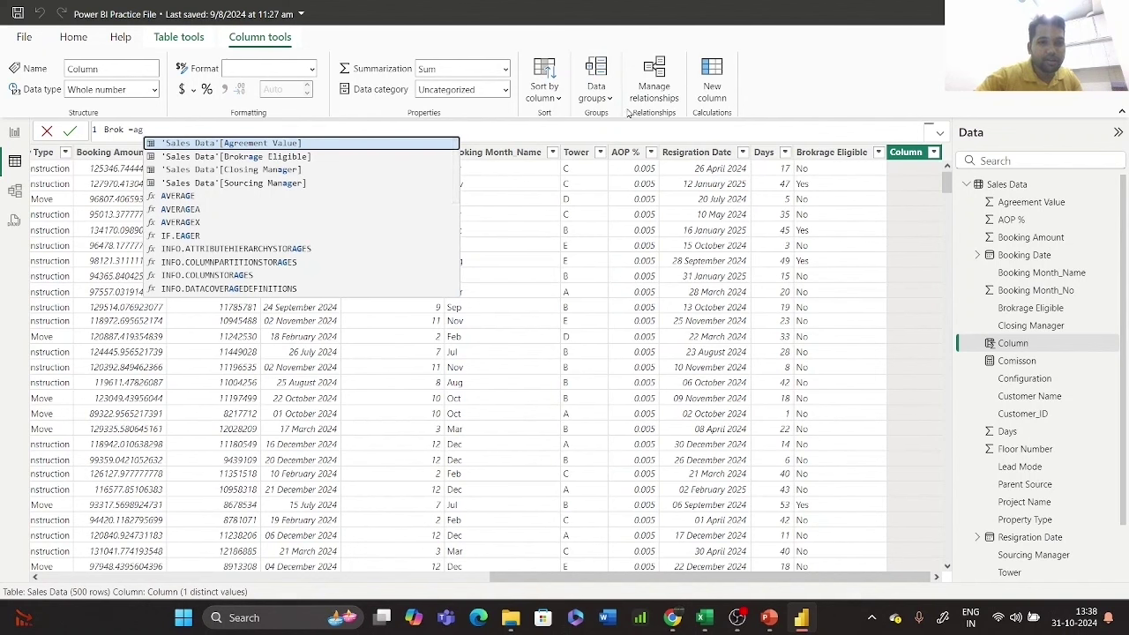
left_click(419, 142)
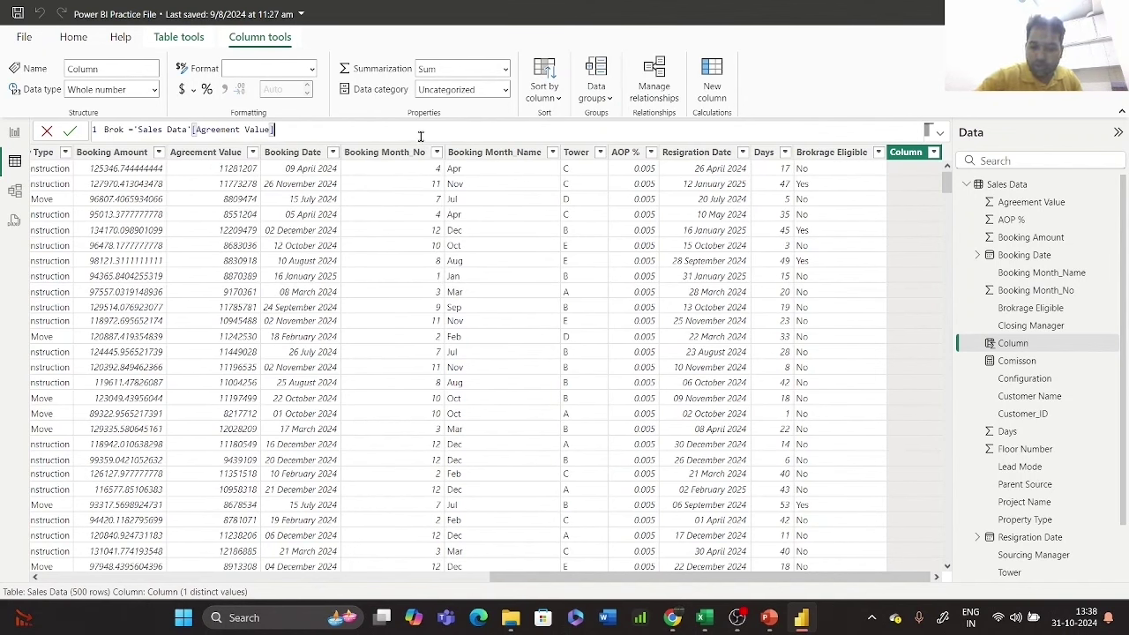
type("*")
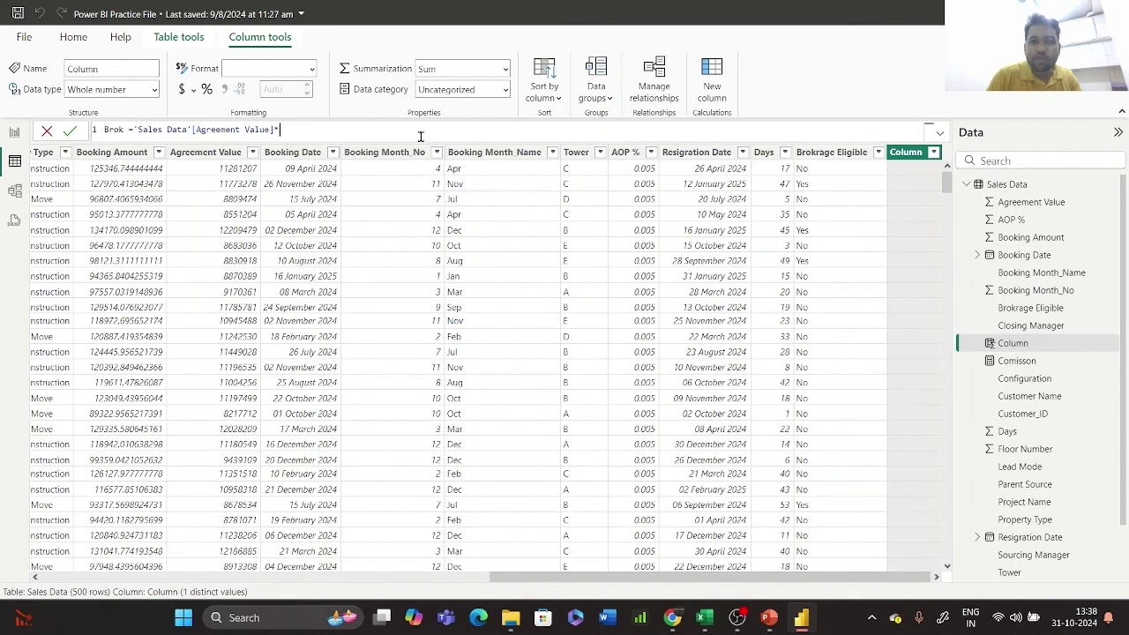
type("aop")
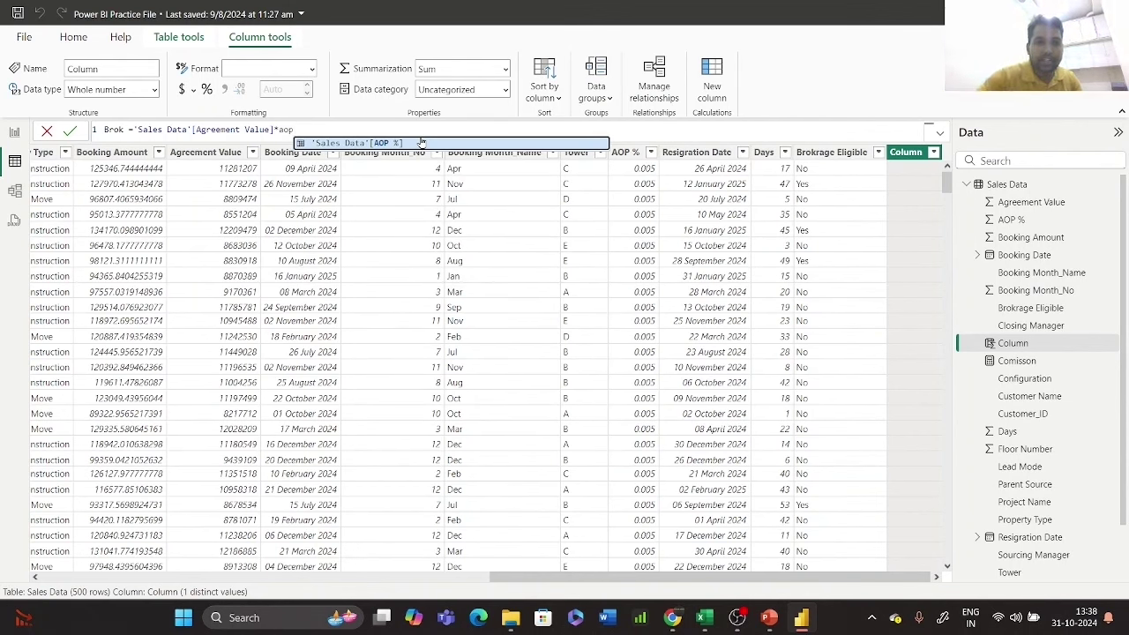
key("Tab")
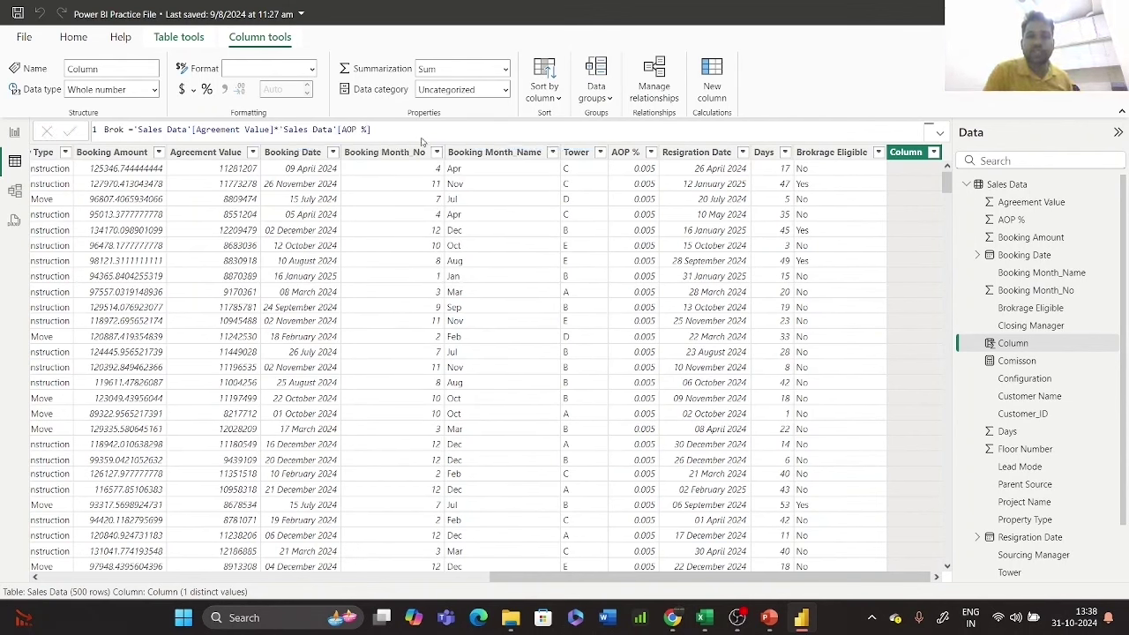
key("Return")
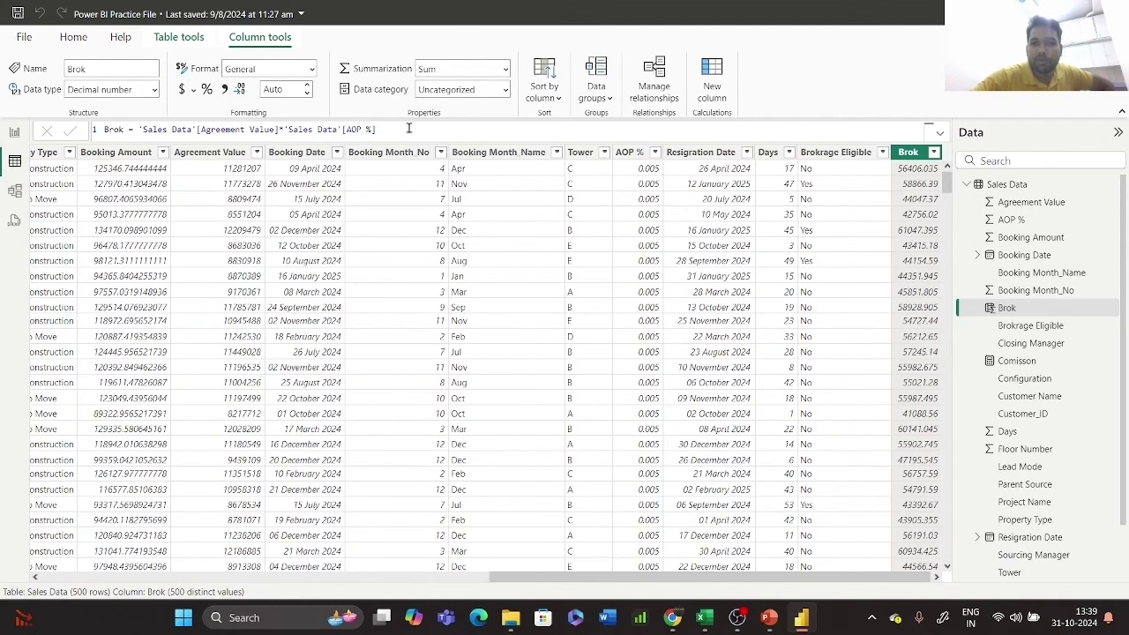
left_click(14, 133)
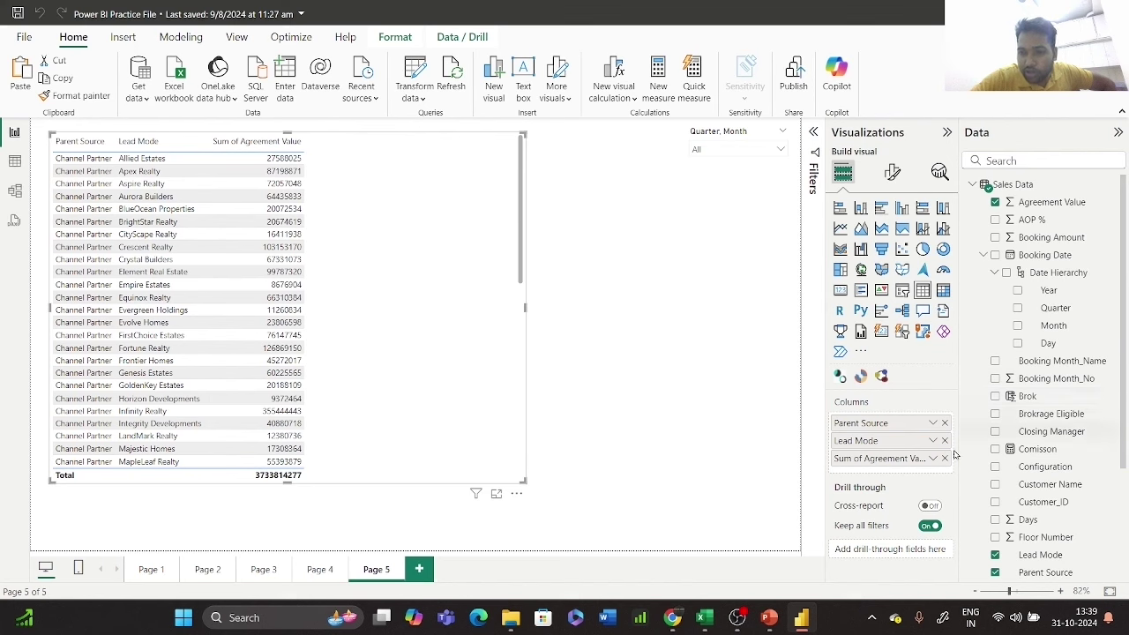
- Add Brok to the Page 5 table as Sum of Brok, then make the table taller and narrower
left_click_drag(1026, 396, 903, 464)
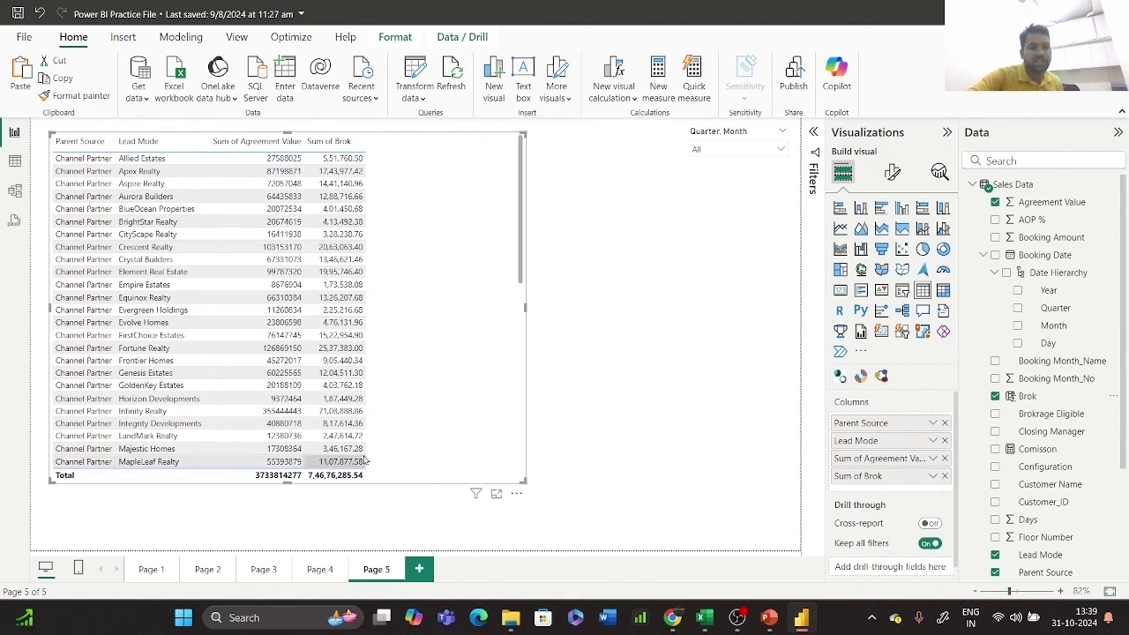
left_click_drag(288, 483, 294, 535)
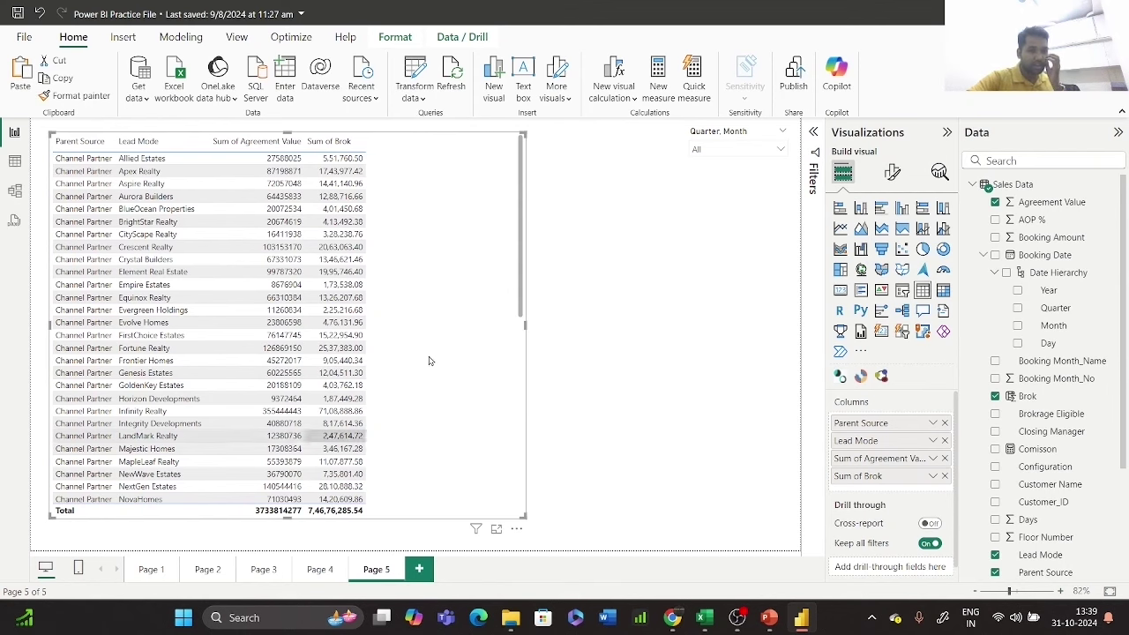
left_click_drag(526, 324, 400, 324)
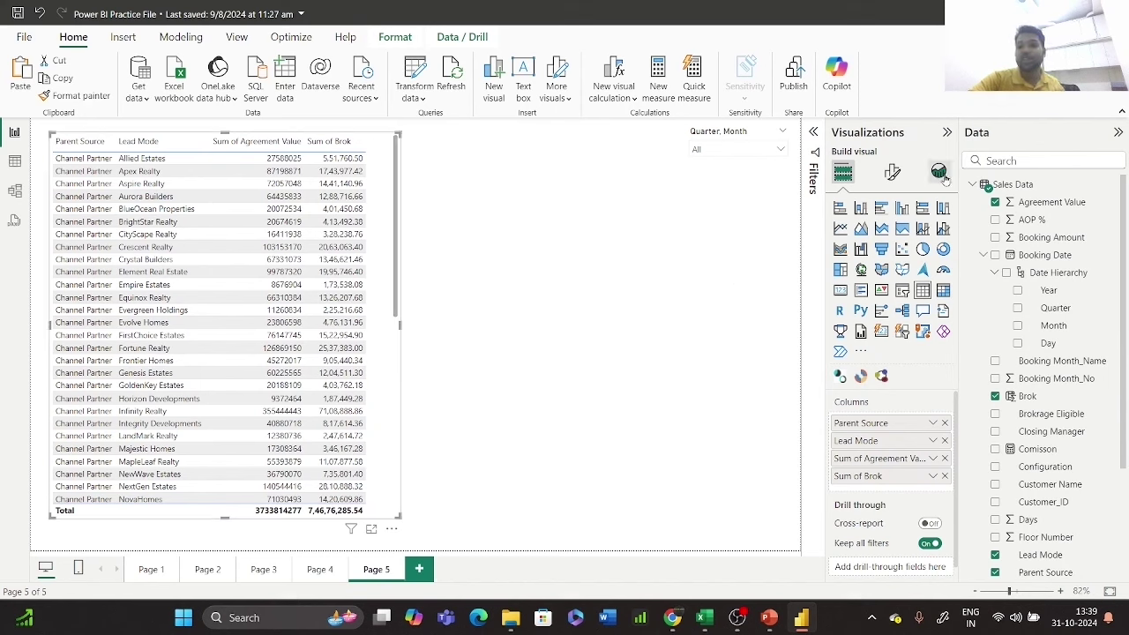
- Add the Brokerage Eligible field to the table and widen it to fit
left_click(1024, 163)
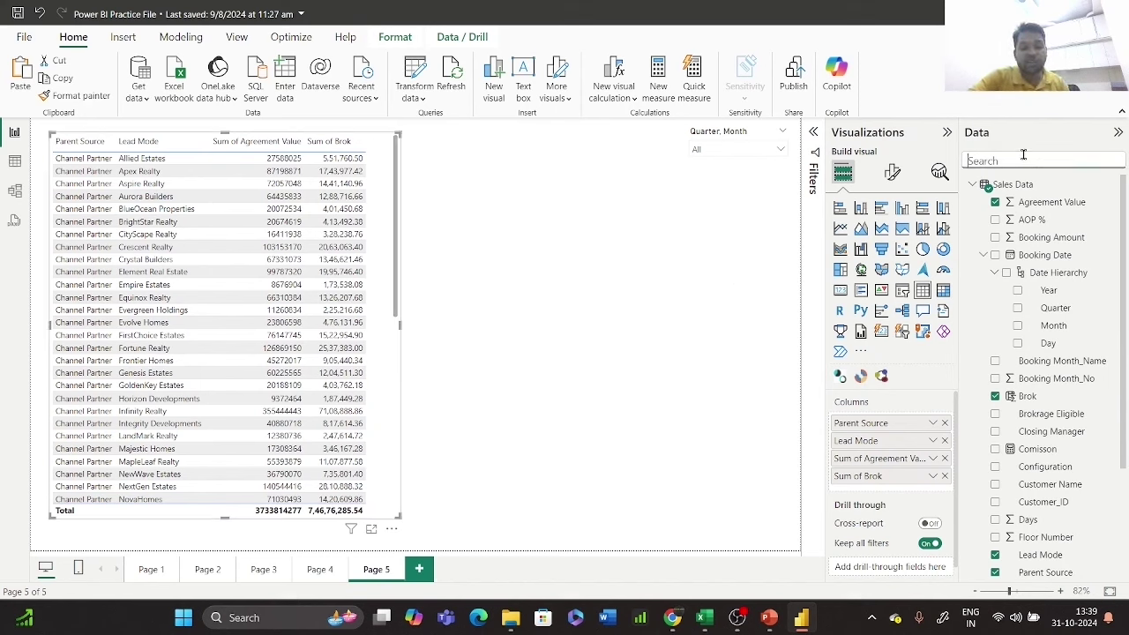
type("el")
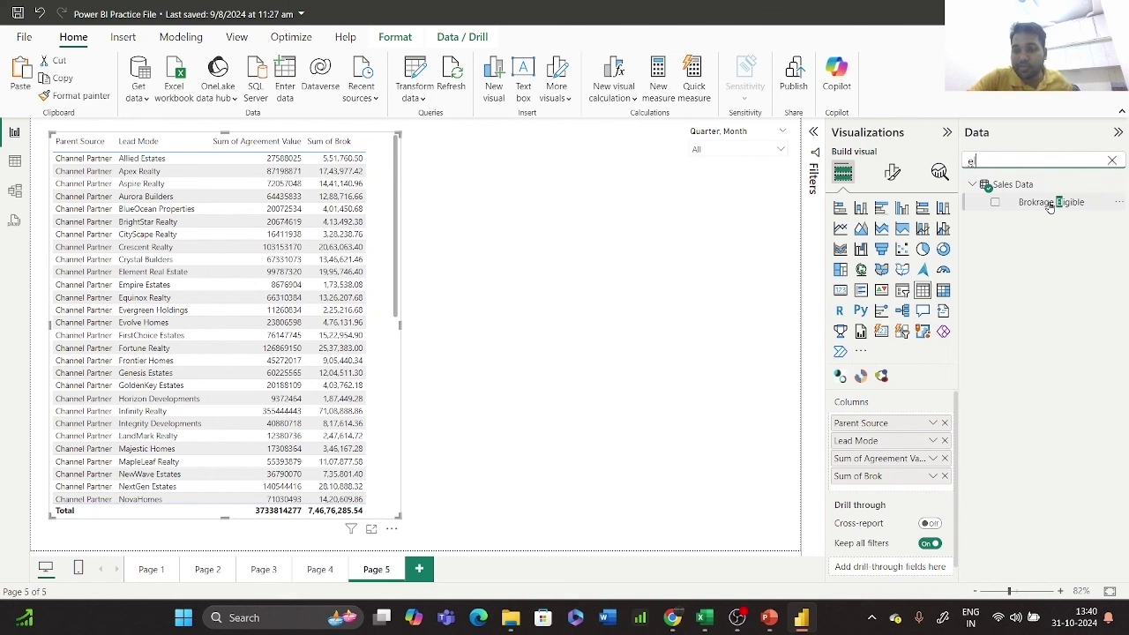
left_click_drag(1050, 207, 898, 494)
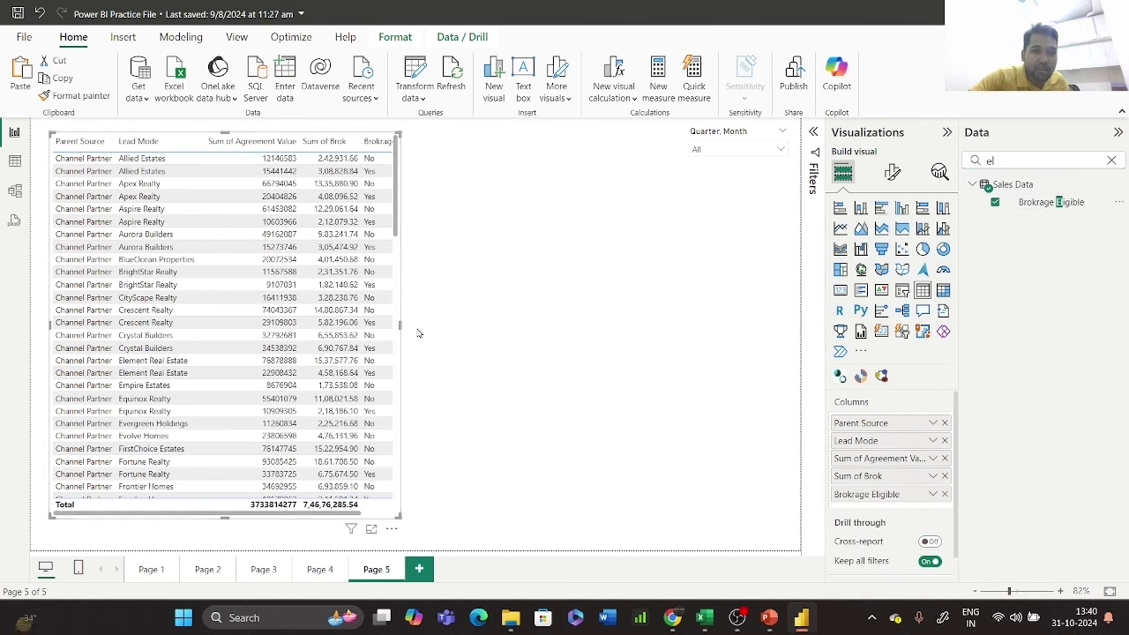
left_click_drag(400, 327, 445, 349)
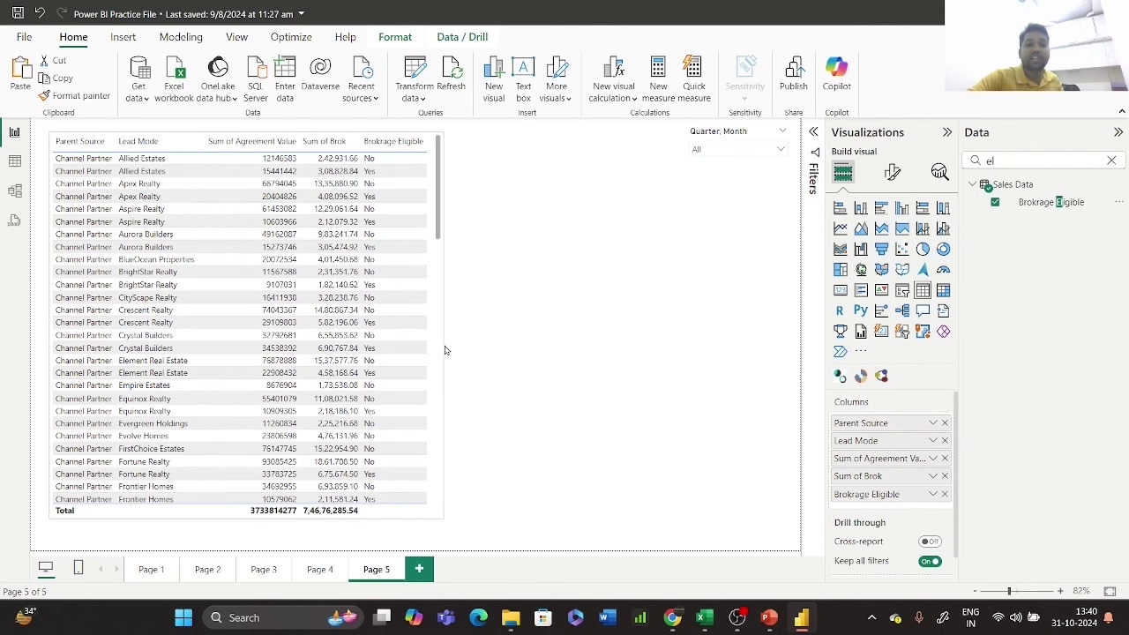
- Filter the table to Brokerage Eligible = Yes, then deselect it
left_click(813, 133)
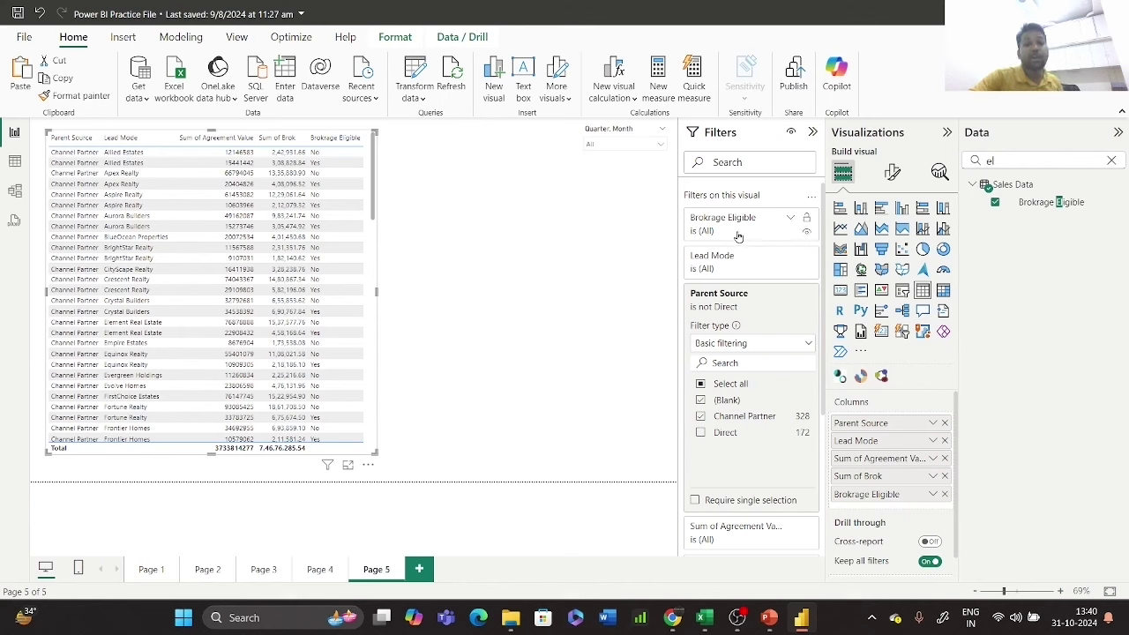
left_click(789, 221)
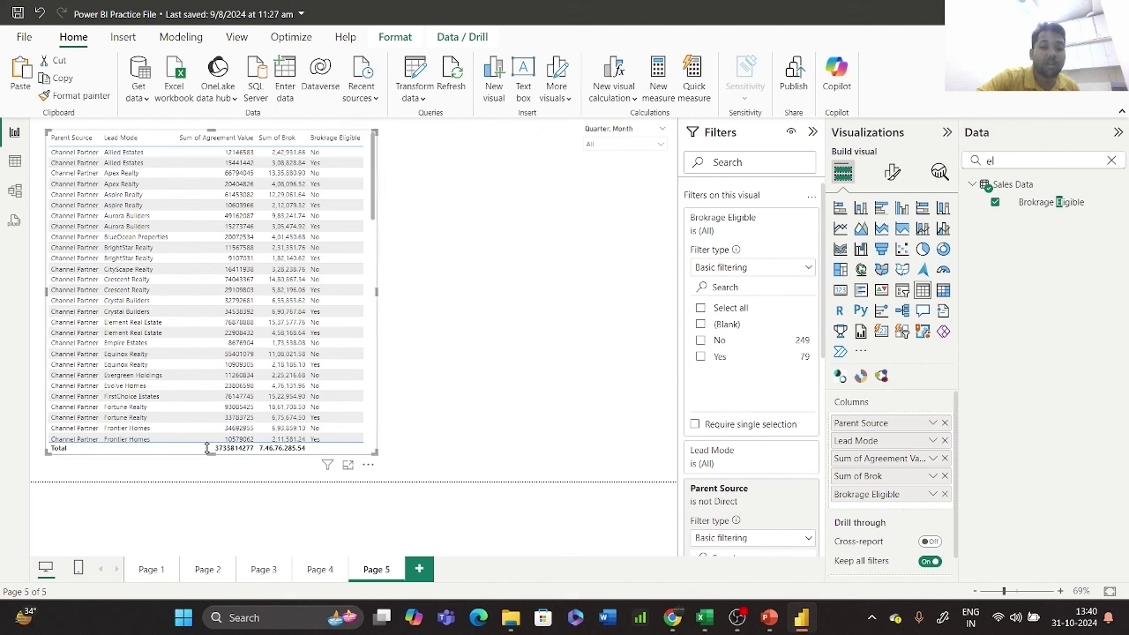
left_click(701, 357)
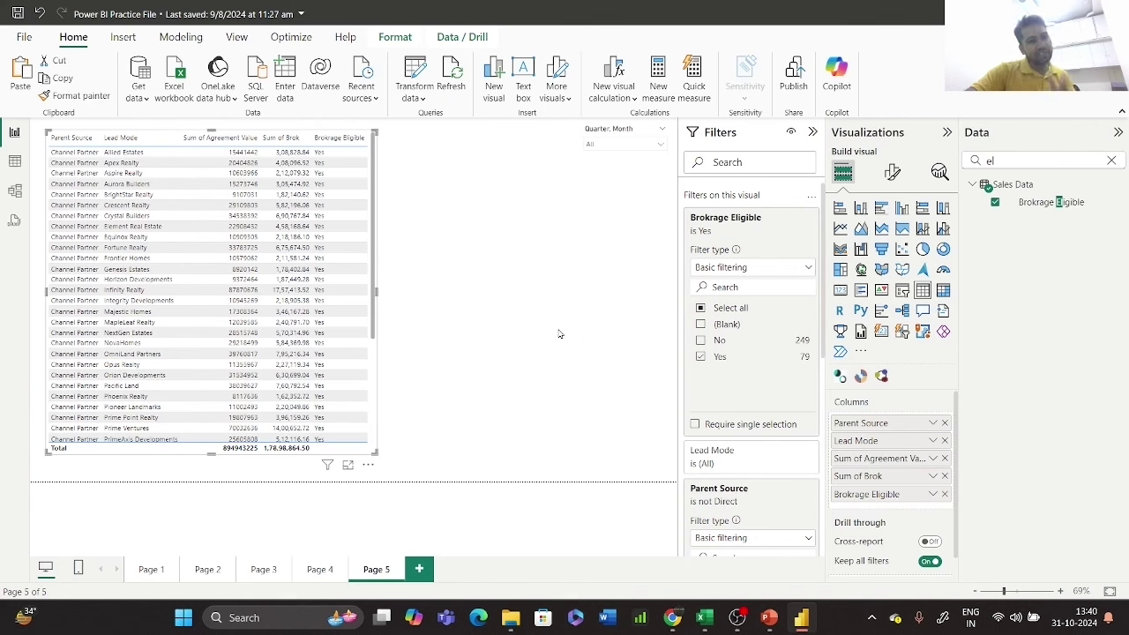
left_click_drag(376, 451, 382, 470)
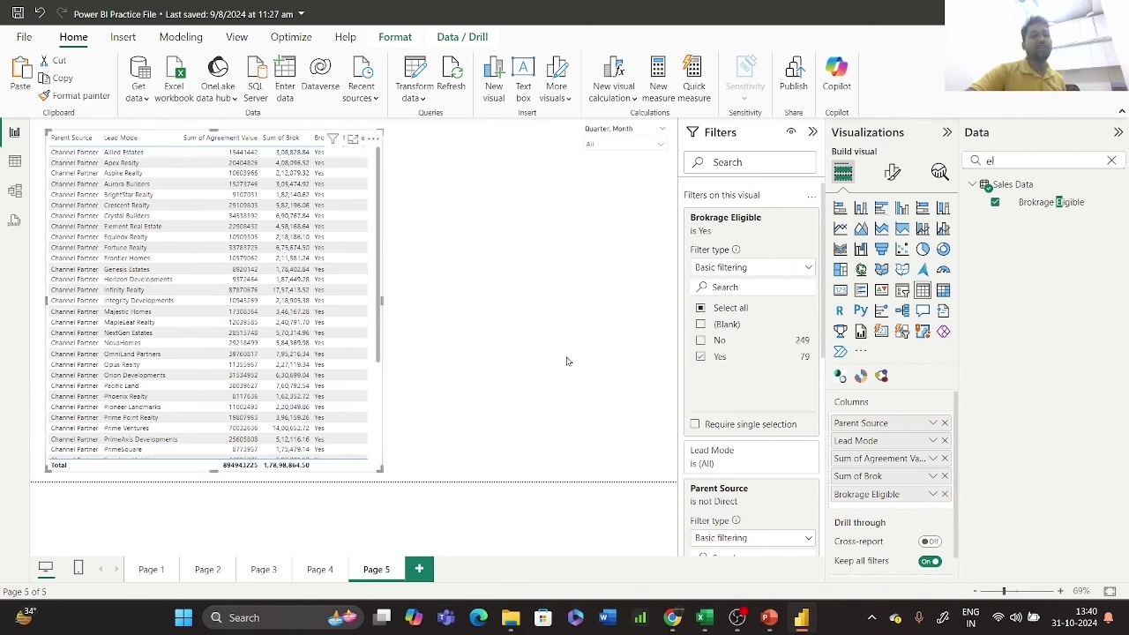
left_click(499, 243)
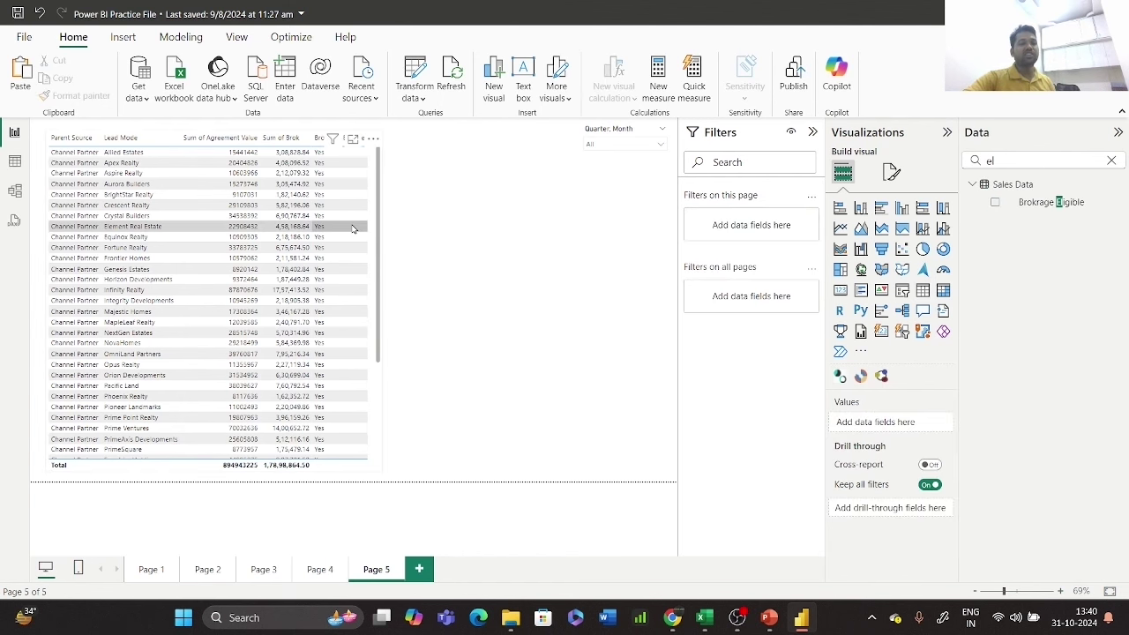
- Hide the Visualizations pane and step back through Page 4 to the Page 3 overview dashboard
left_click(947, 132)
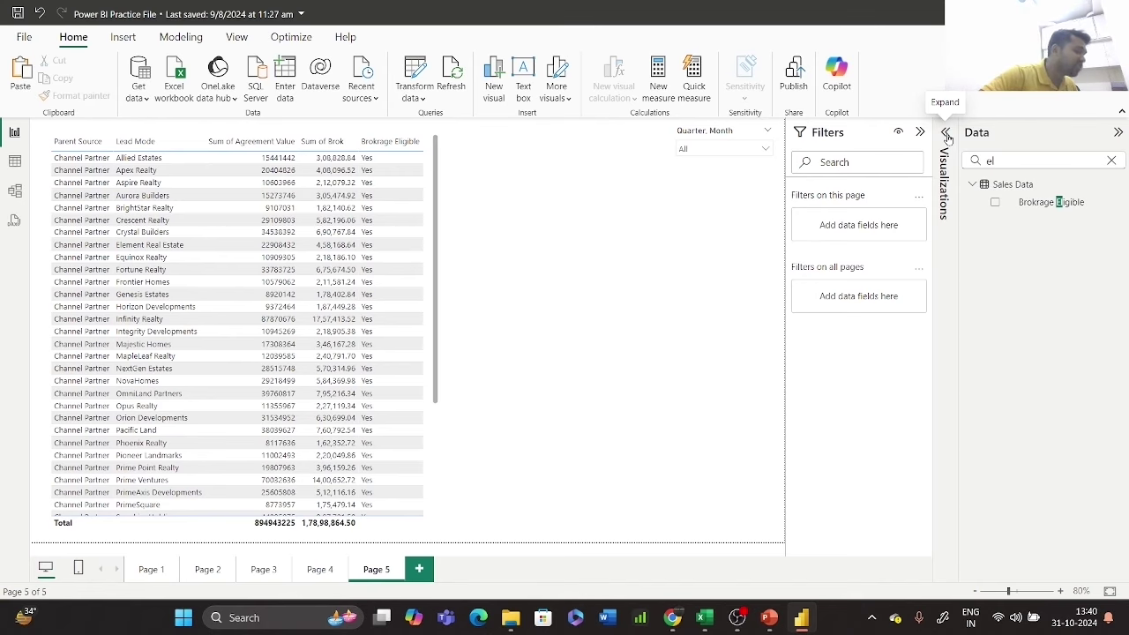
left_click(318, 578)
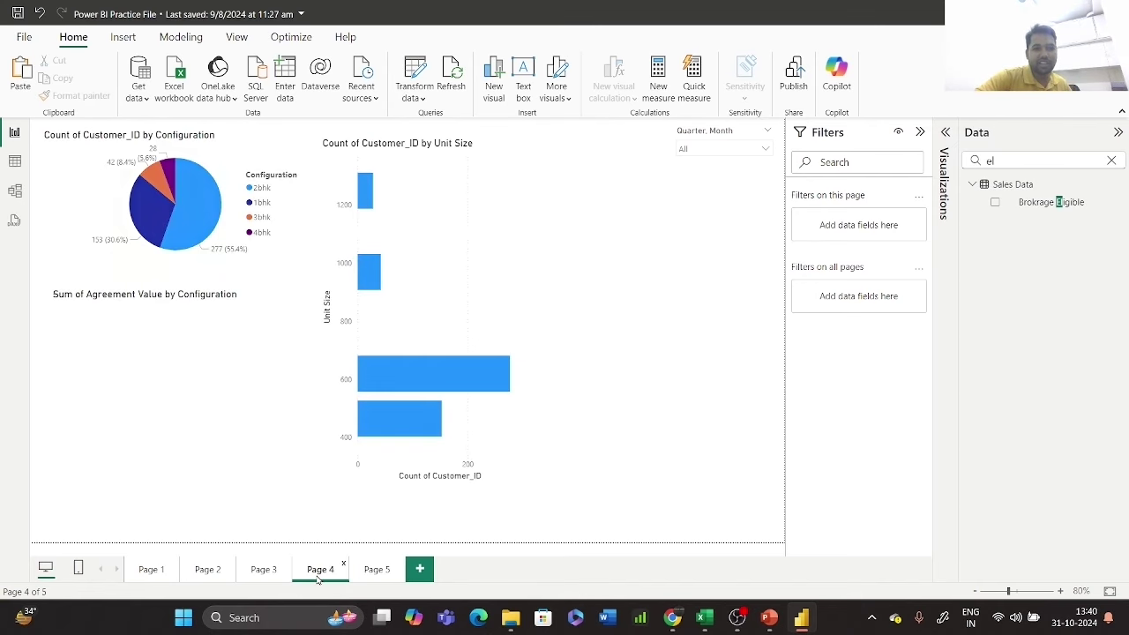
left_click(261, 569)
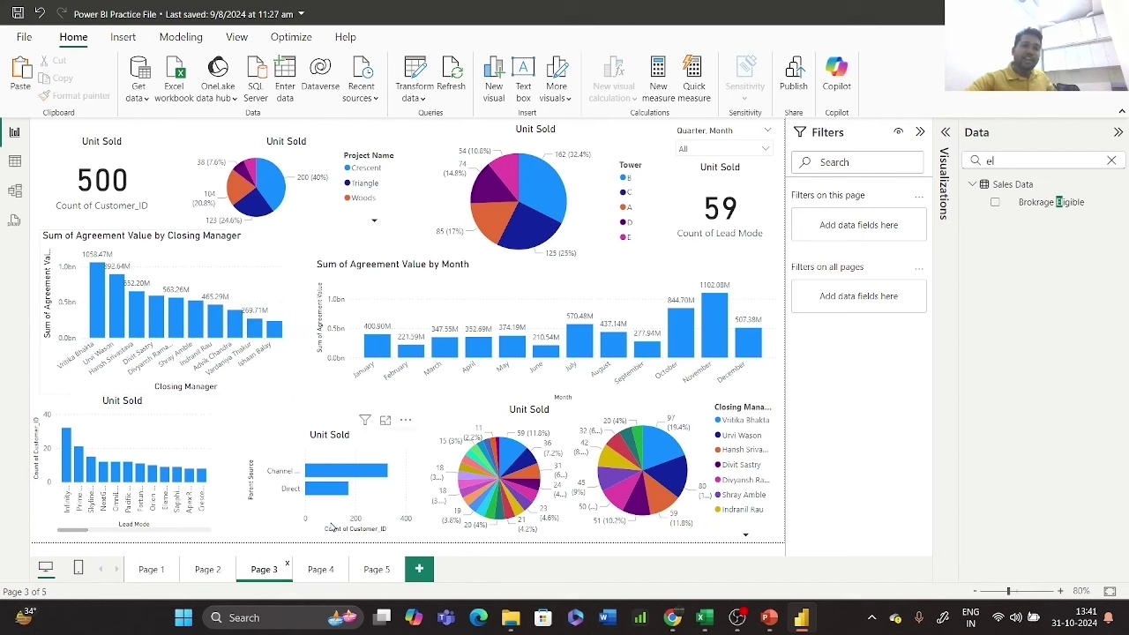
mouse_move(310, 482)
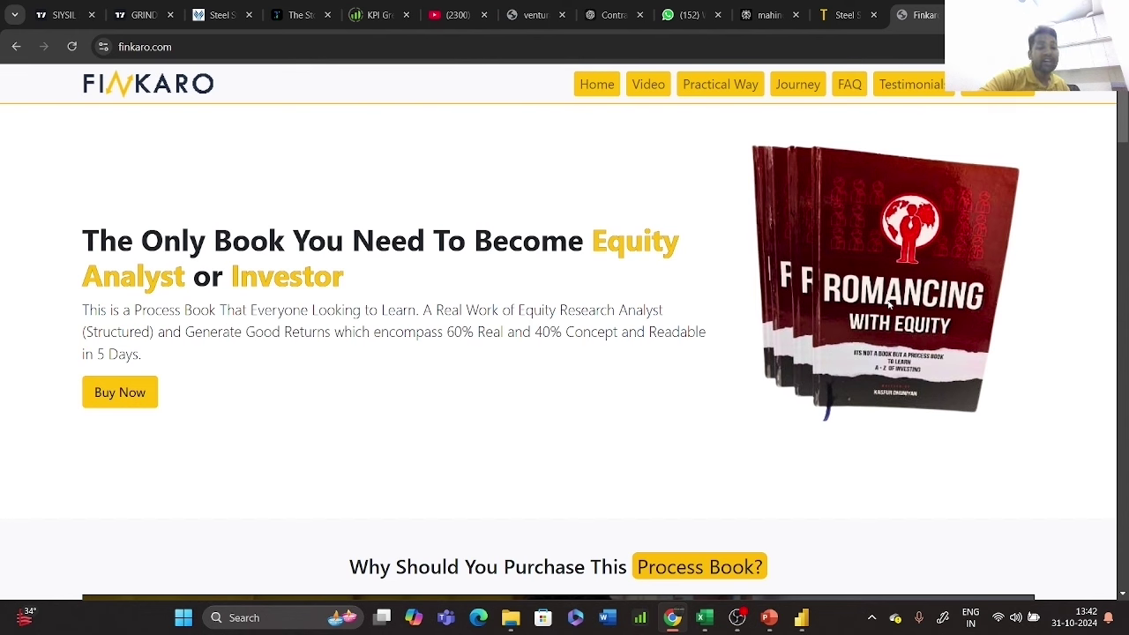
- Switch to the Finkaro Analytics YouTube channel's Videos page
left_click(451, 15)
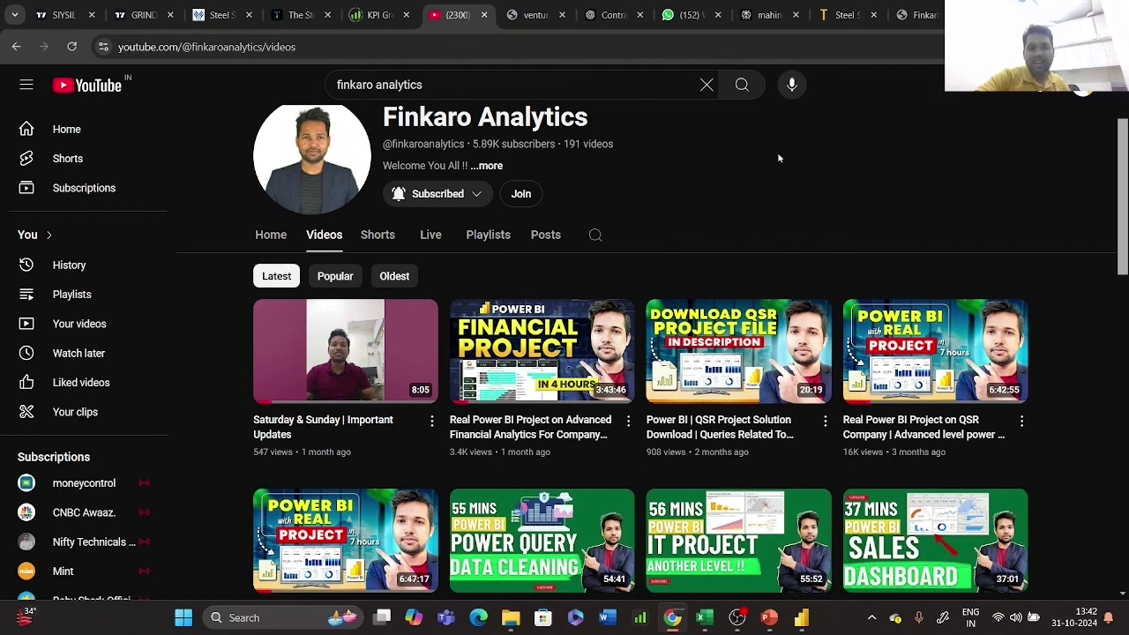
- Search Screener.in for 'lodha' and open Macrotech Developers' Oct 2024 investor presentation
left_click(379, 15)
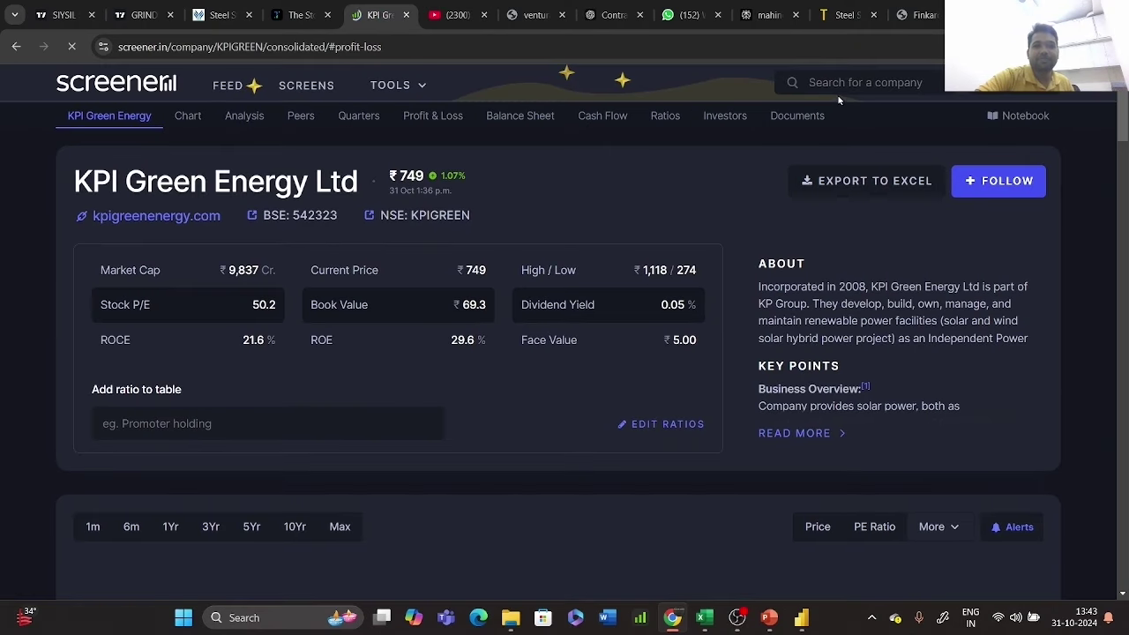
left_click(848, 82)
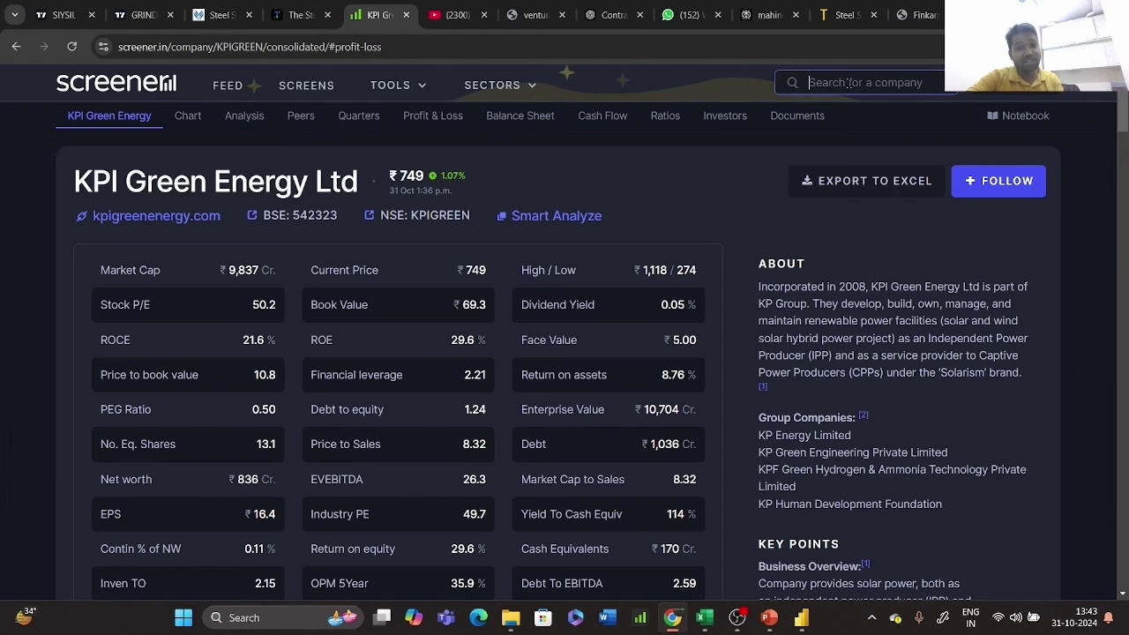
type("lodha")
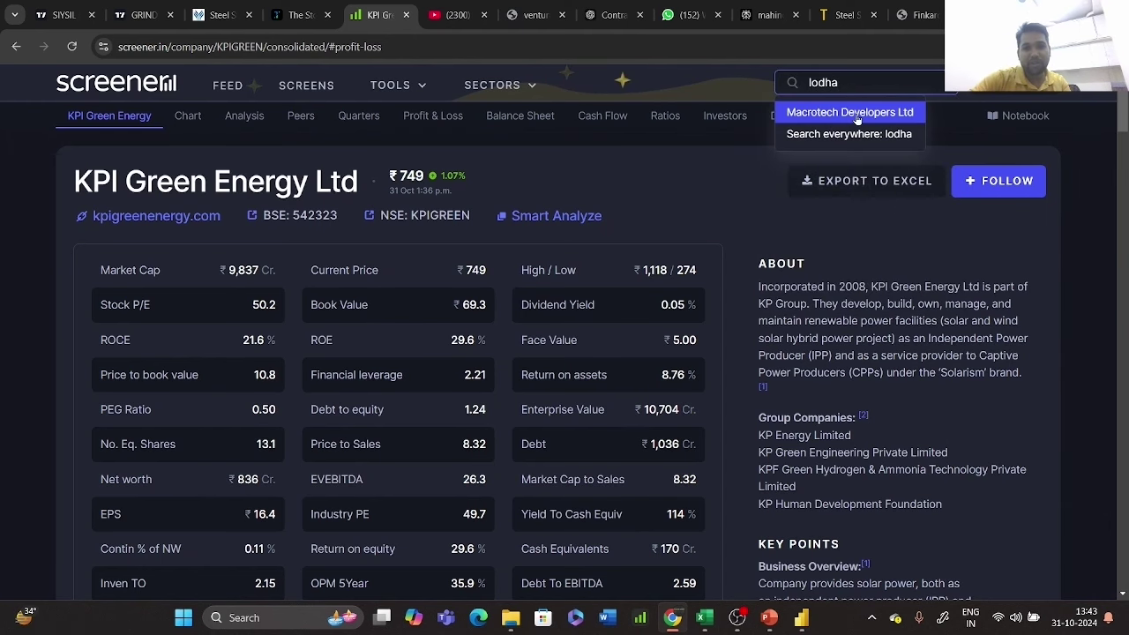
left_click(852, 113)
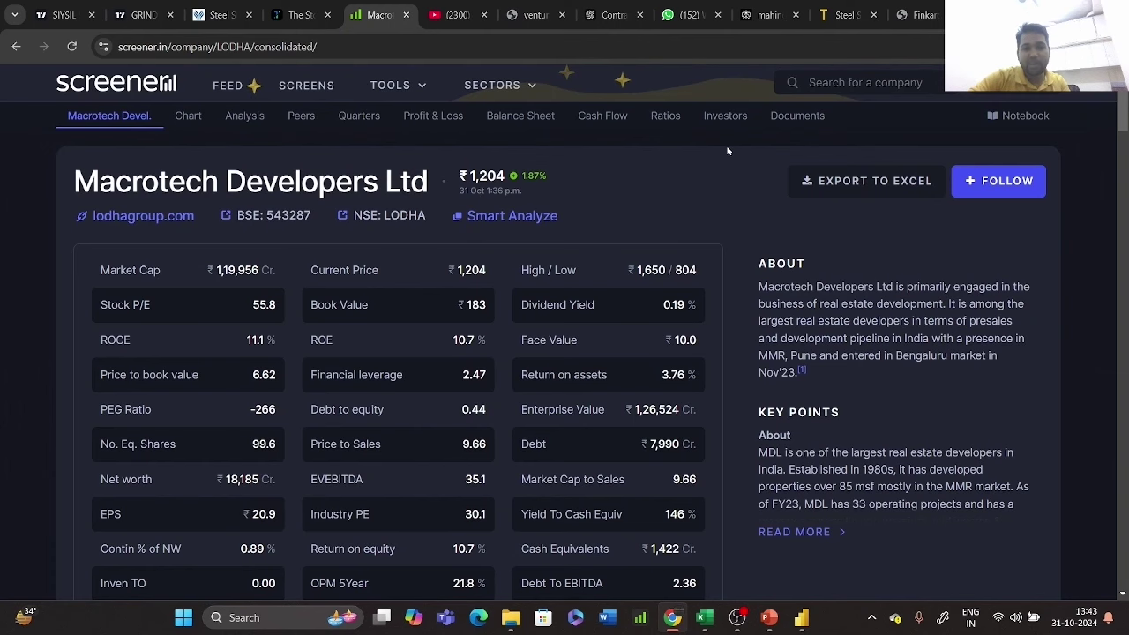
left_click(782, 123)
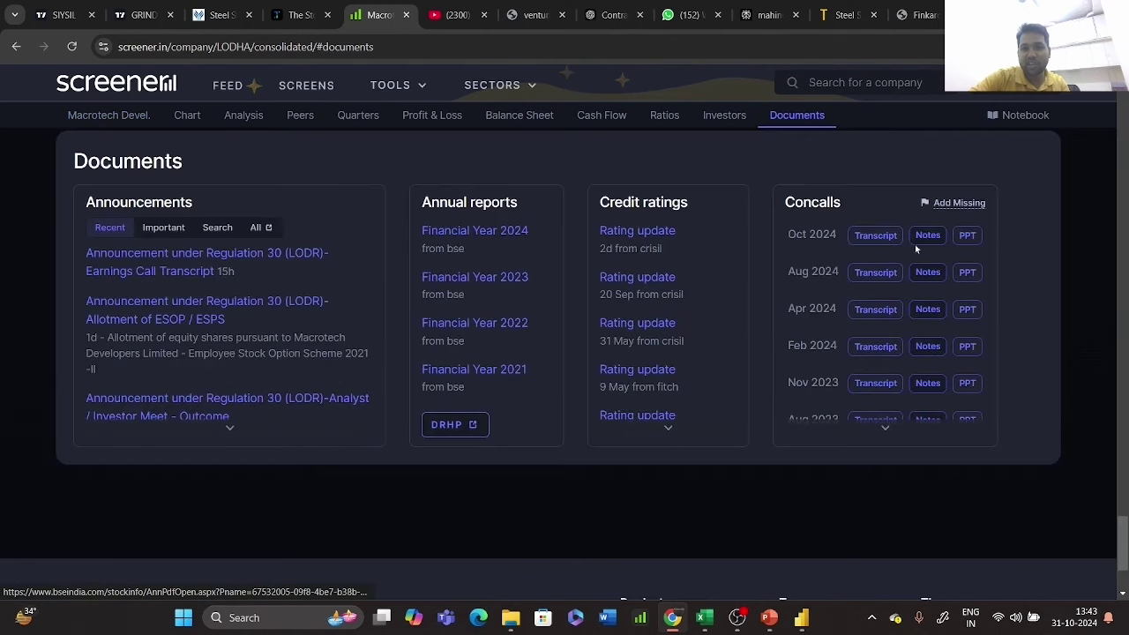
left_click(967, 243)
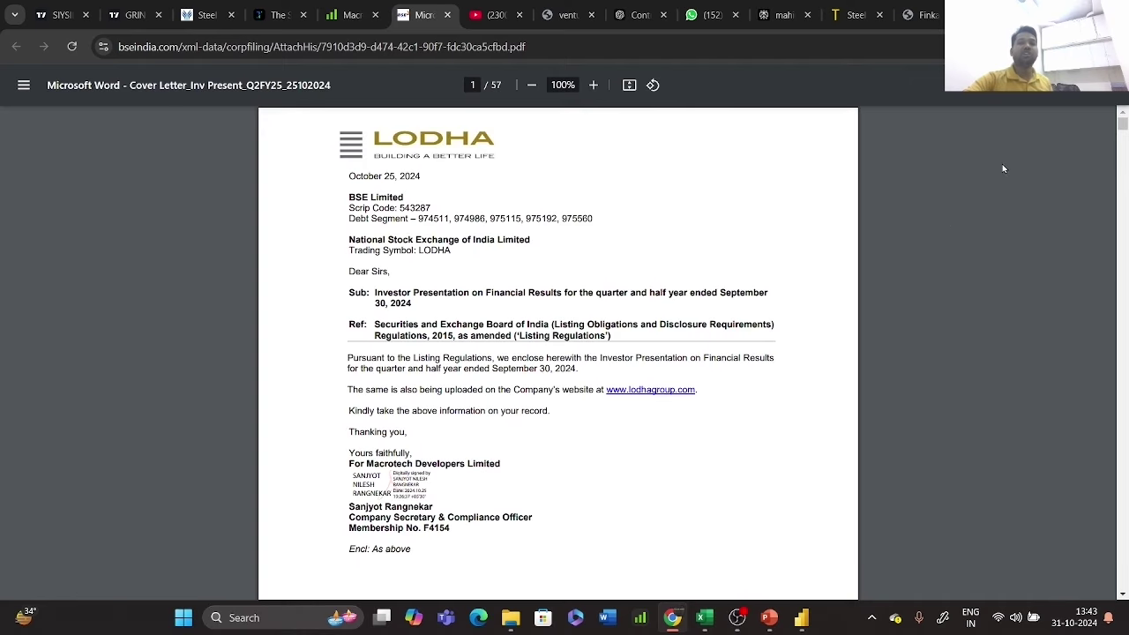
- Scroll through the Lodha deck to the Palava MMR infrastructure connectivity slide
left_click(1122, 143)
left_click_drag(1123, 143, 1122, 179)
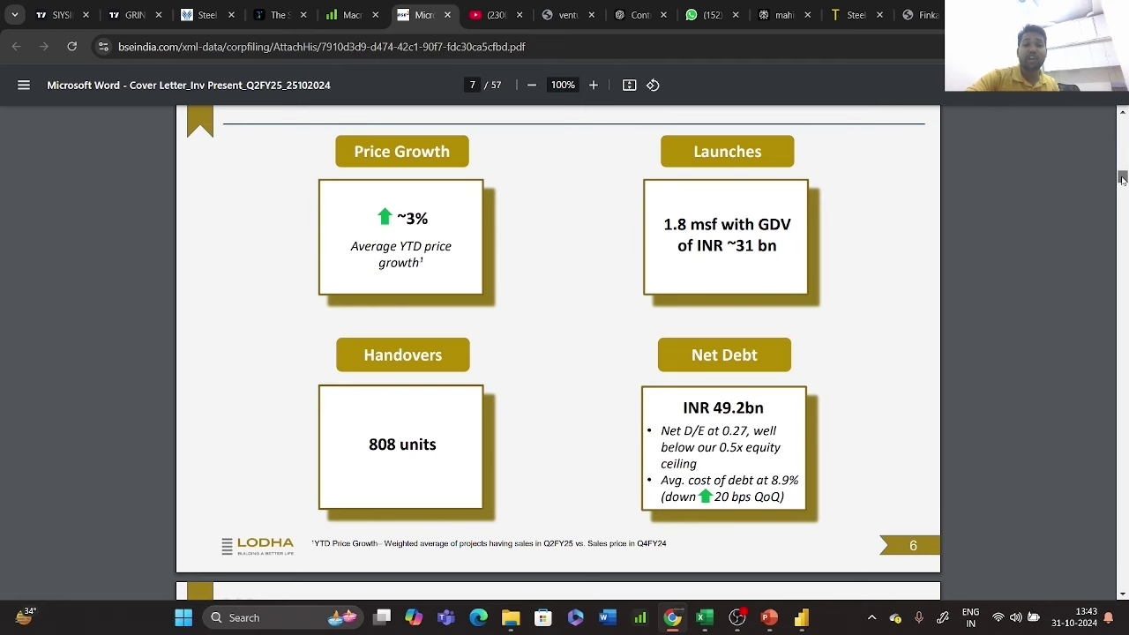
left_click_drag(1122, 179, 1122, 205)
scroll(383, 239, "up", 1)
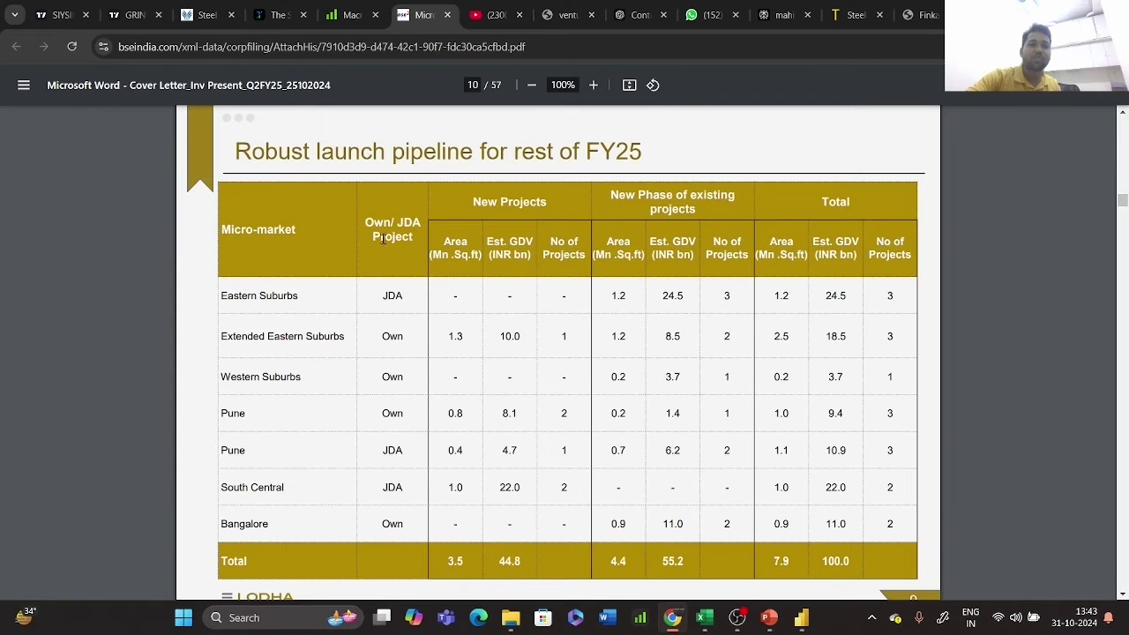
scroll(270, 297, "down", 8)
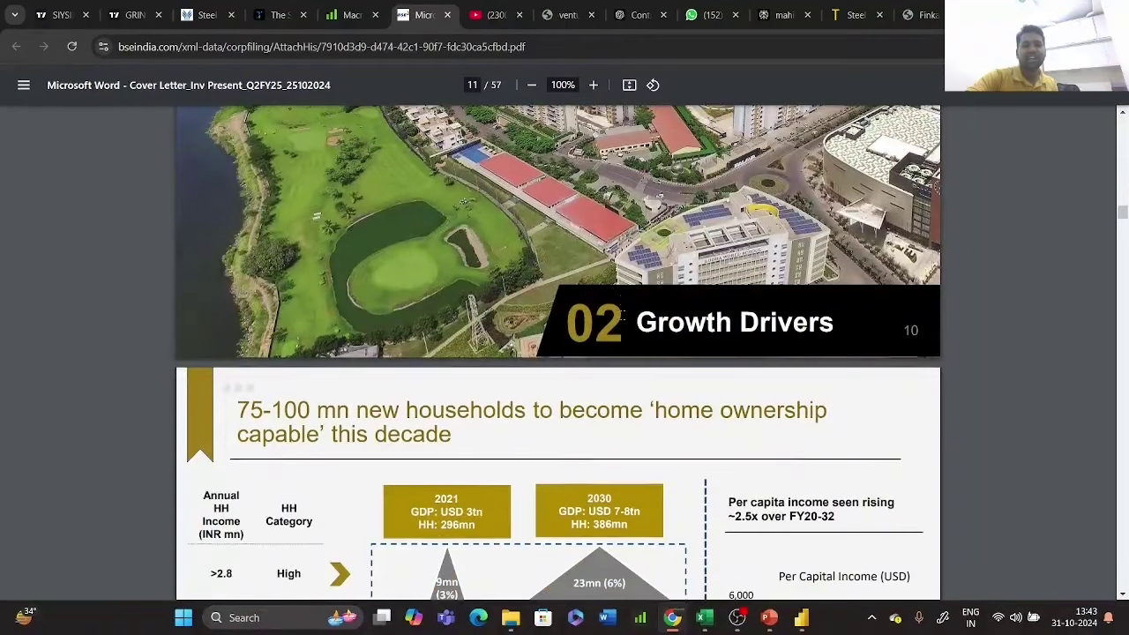
scroll(619, 379, "up", 3)
scroll(613, 353, "down", 10)
scroll(618, 359, "up", 5)
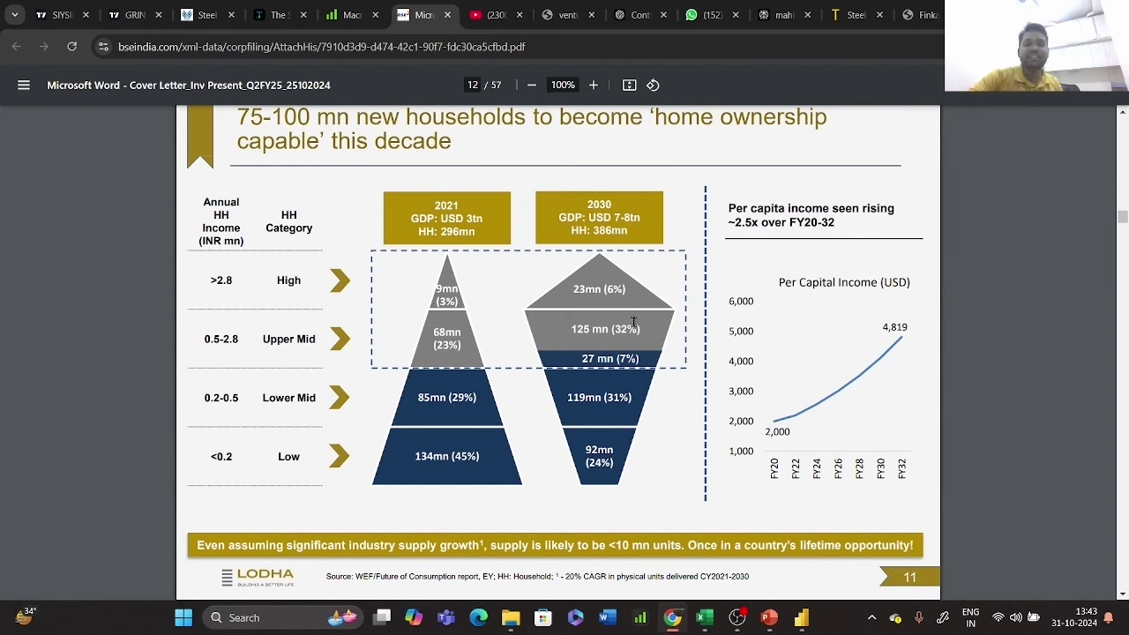
scroll(633, 335, "down", 8)
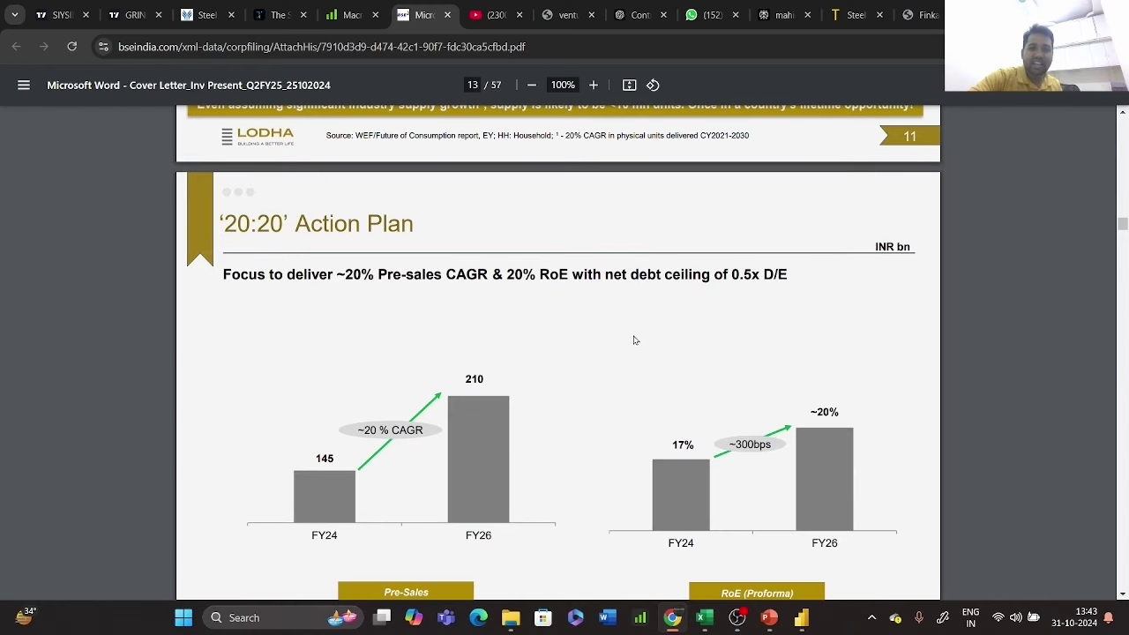
scroll(627, 371, "down", 4)
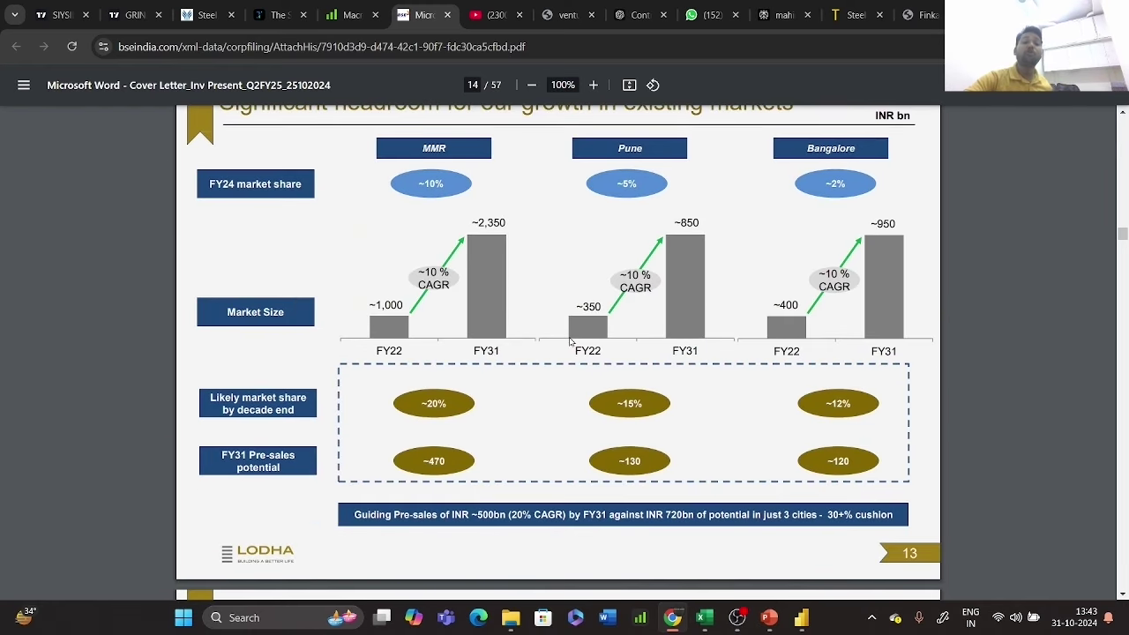
scroll(548, 303, "down", 1)
scroll(524, 358, "down", 6)
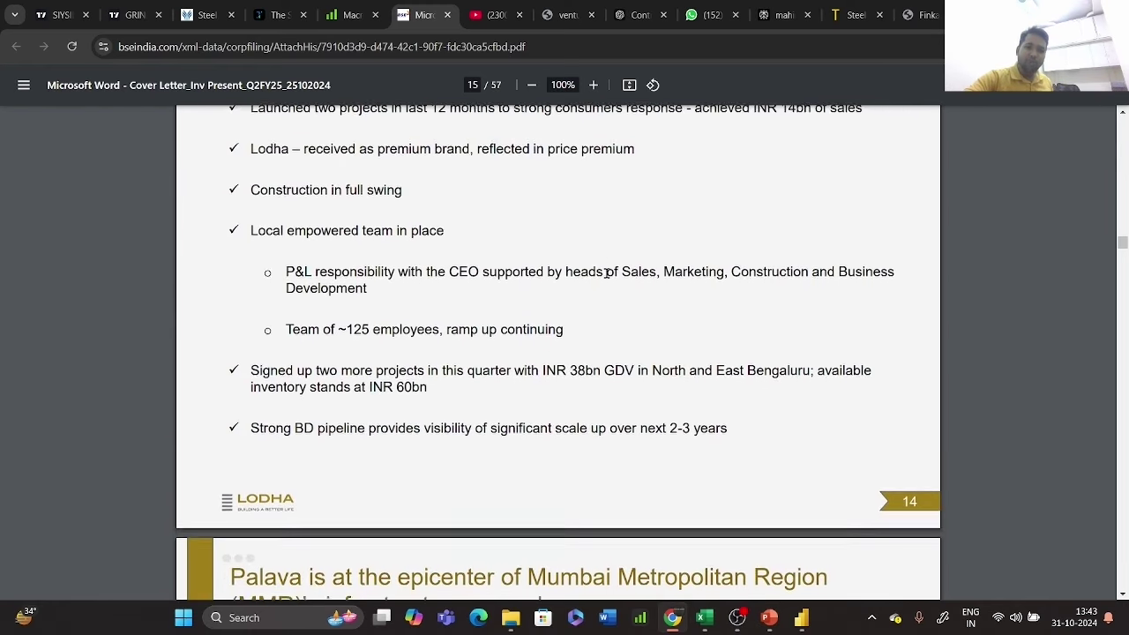
scroll(600, 344, "down", 6)
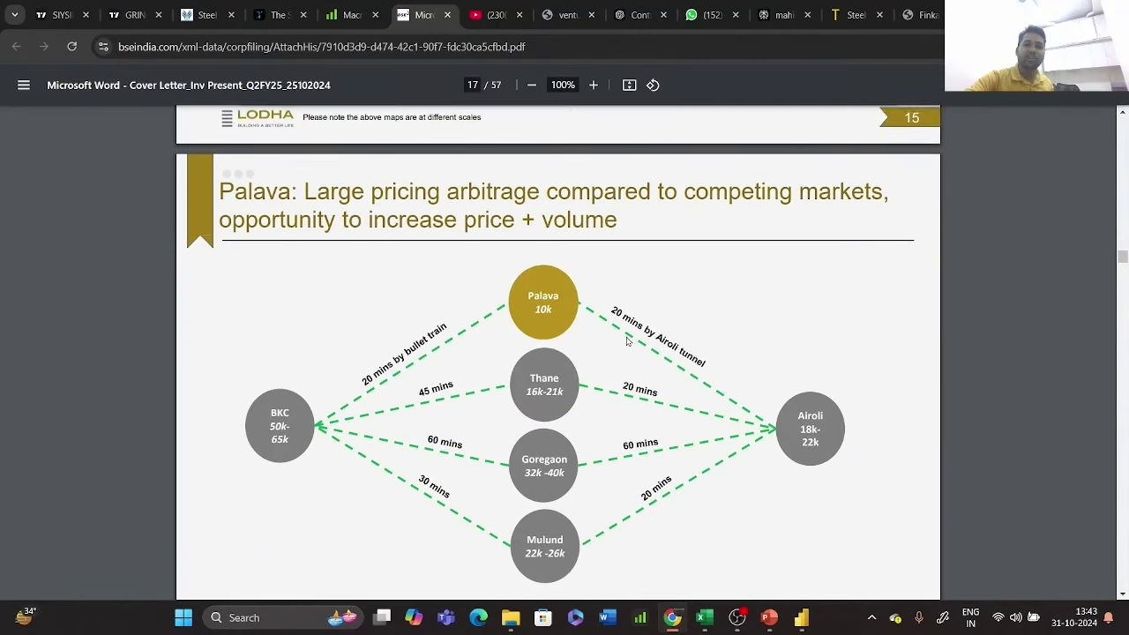
scroll(569, 245, "up", 4)
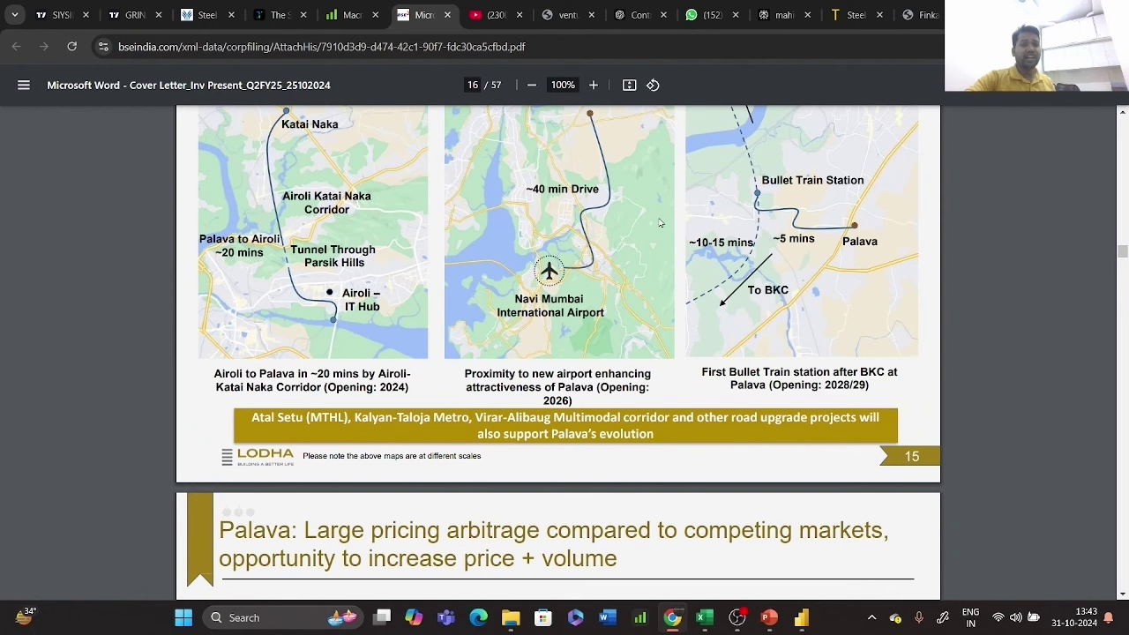
scroll(657, 222, "up", 3)
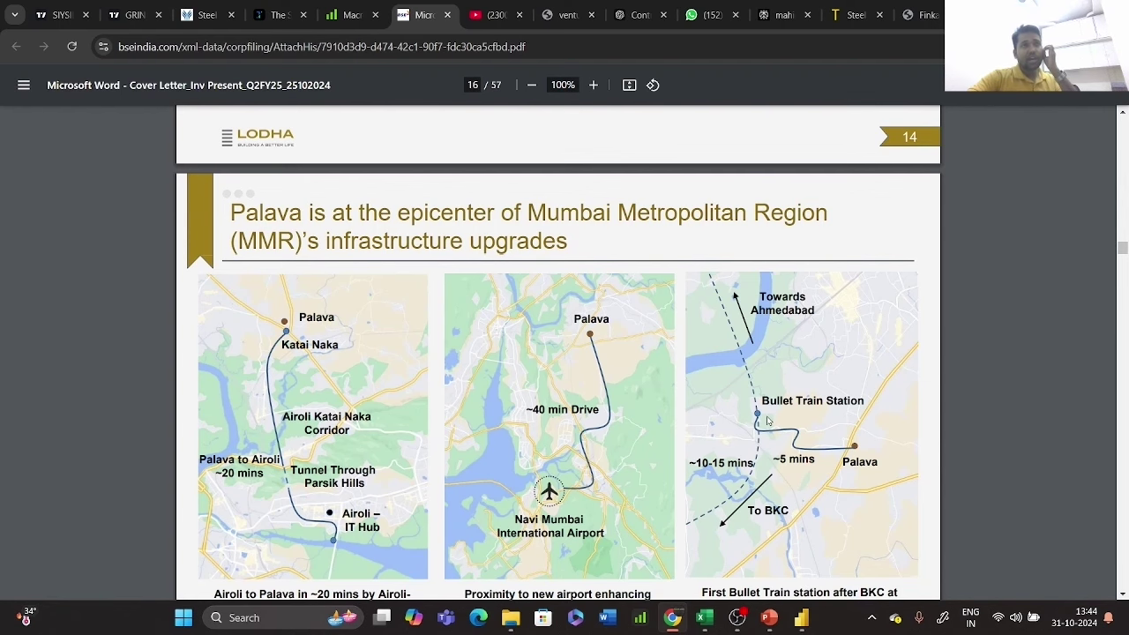
- Bring Power BI Desktop back and move through Pages 5, 4 and 2 to Page 1
mouse_move(801, 618)
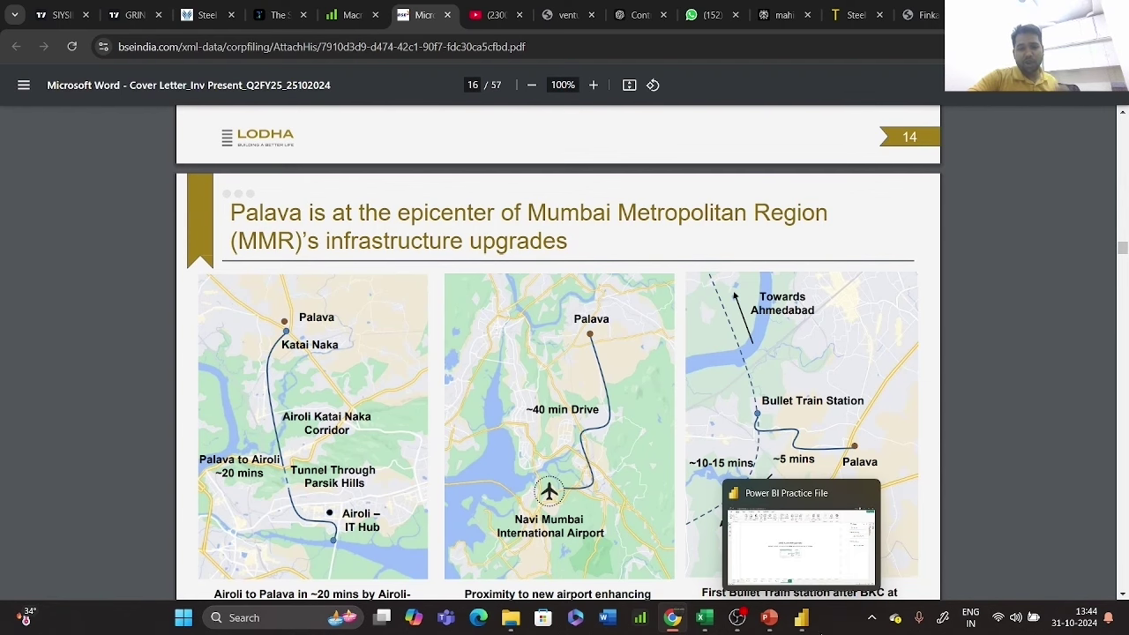
left_click(766, 548)
left_click(378, 570)
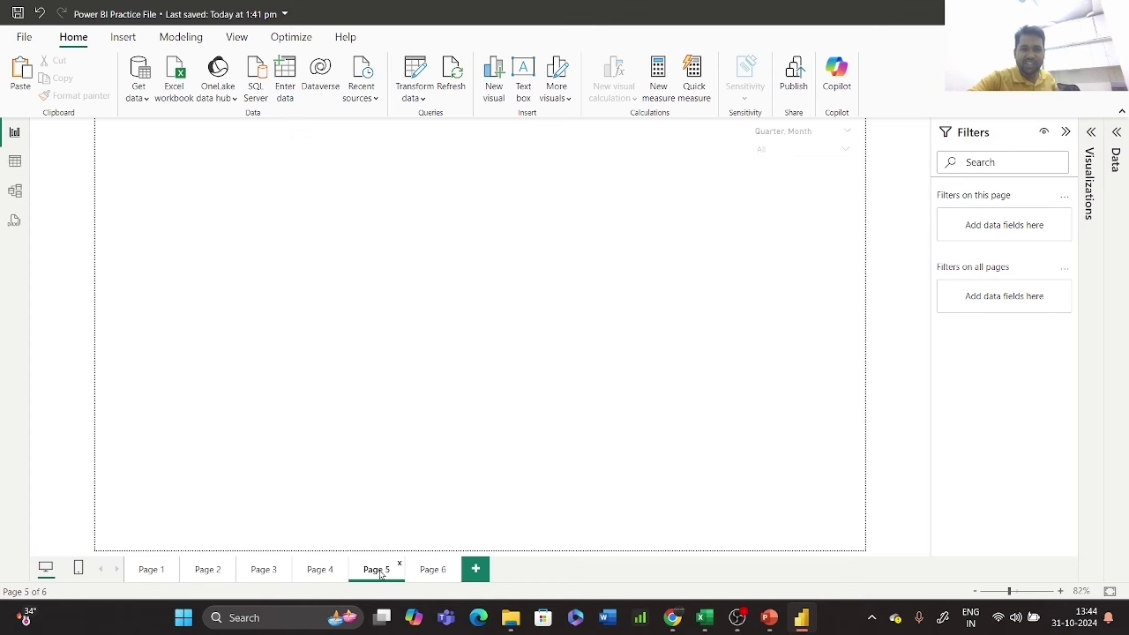
left_click(321, 569)
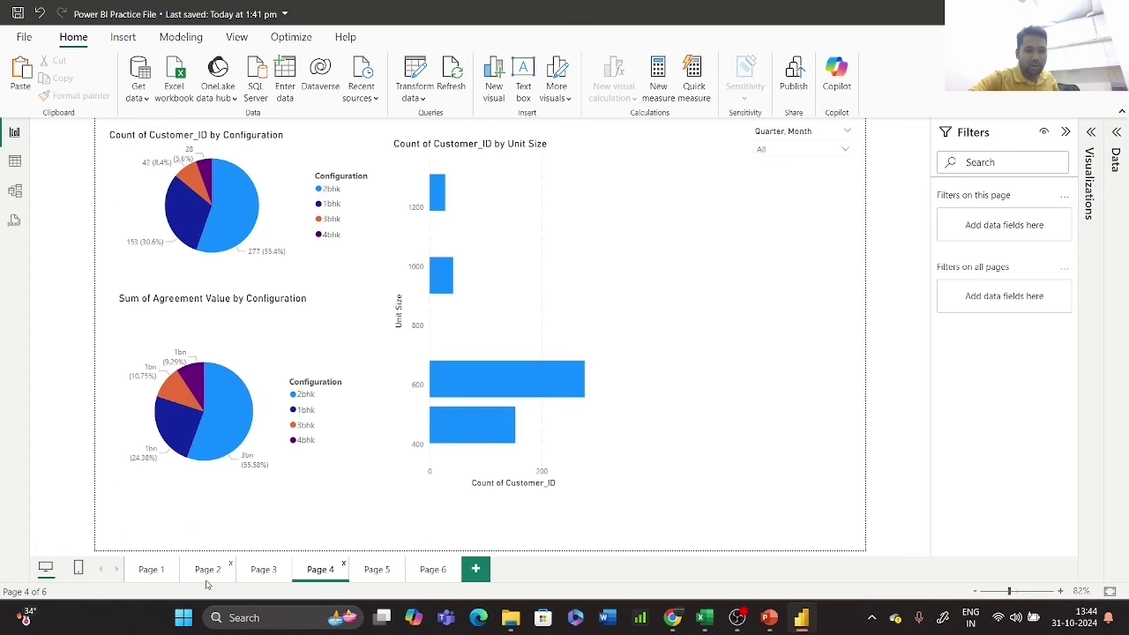
left_click(207, 570)
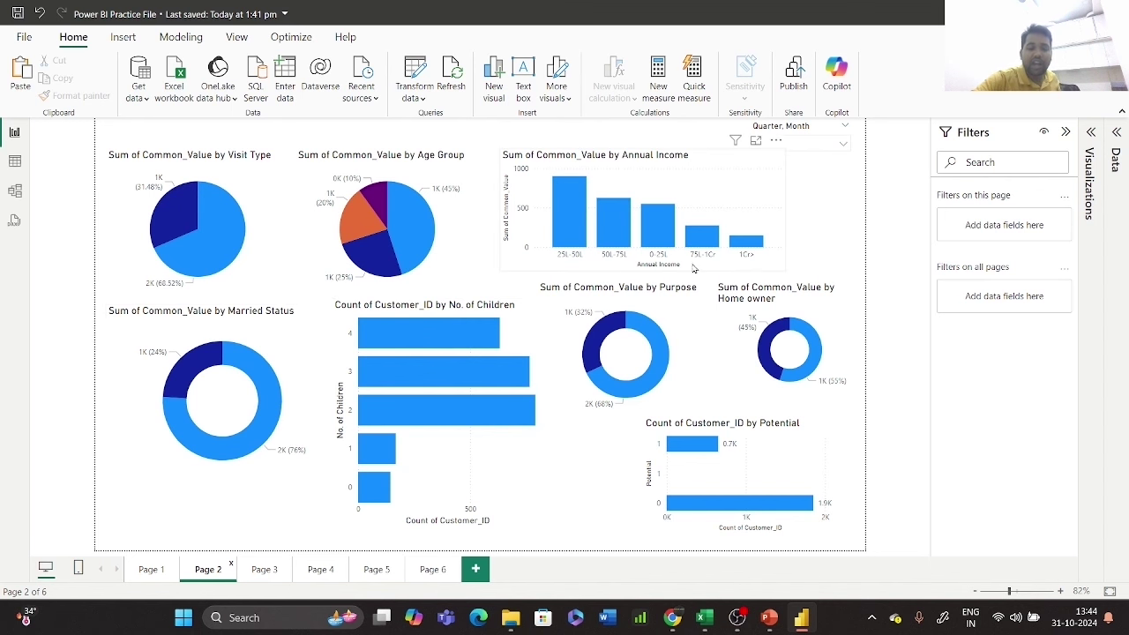
left_click(150, 570)
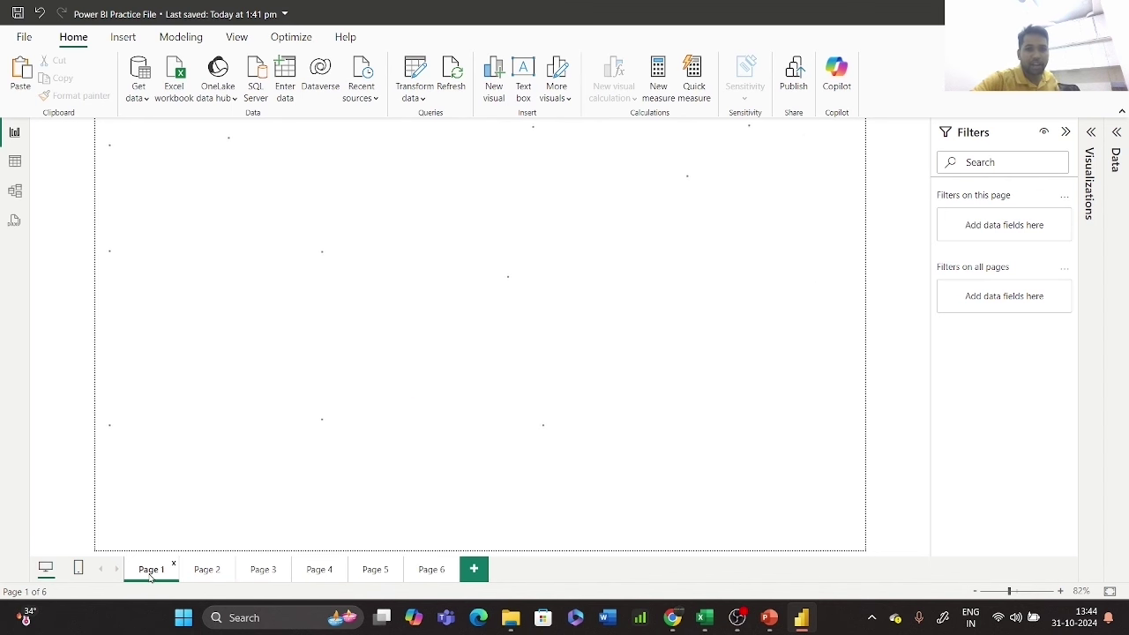
- Show the Data and Visualizations panes and hide the Filters pane
left_click(1117, 134)
left_click(948, 134)
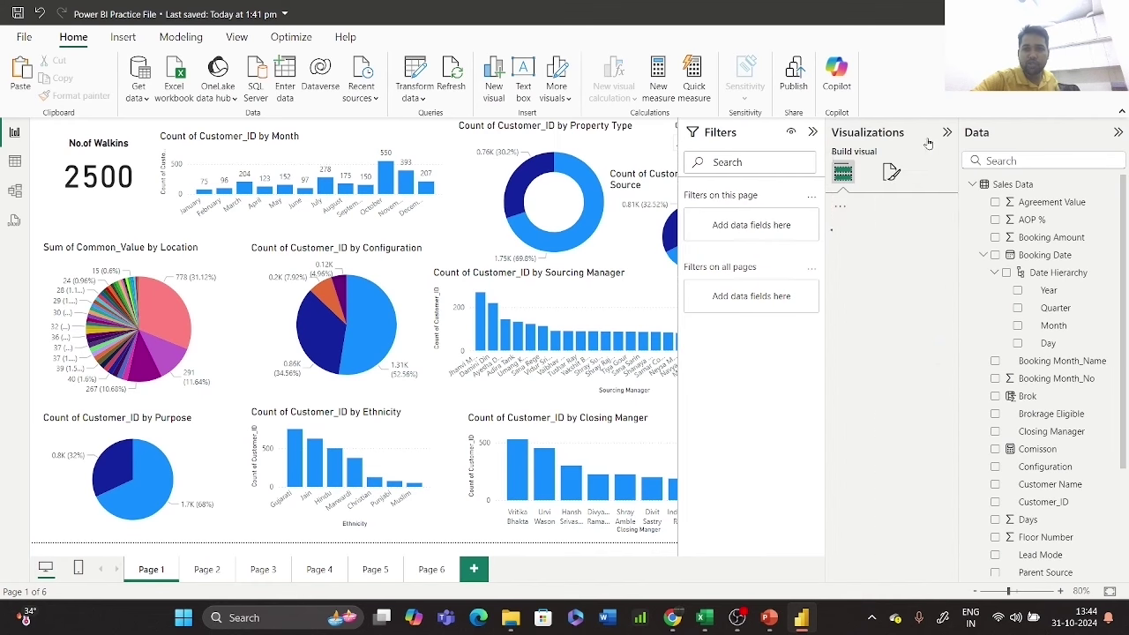
left_click(813, 131)
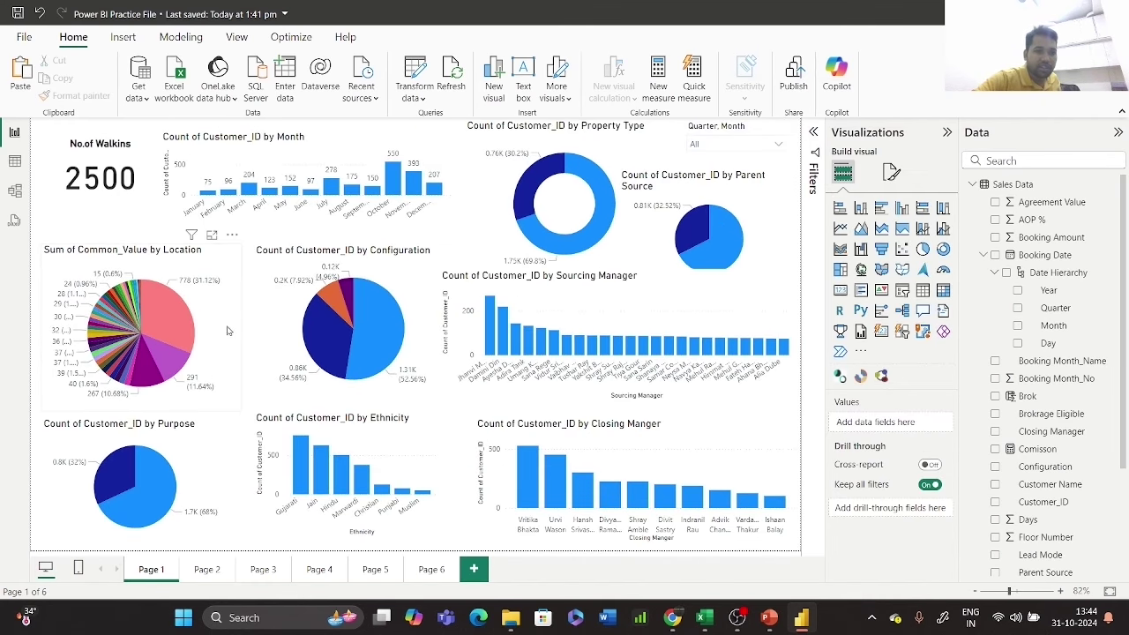
- Try map types on Page 1's location visual, set it to a pie chart, then go to Page 6
left_click(223, 326)
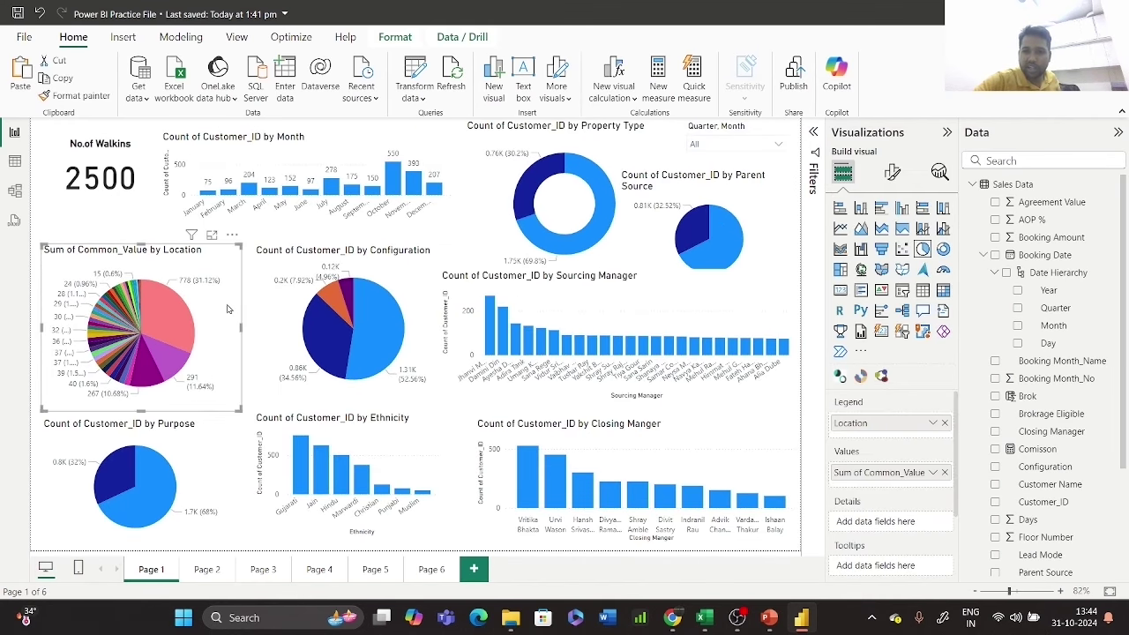
left_click(882, 270)
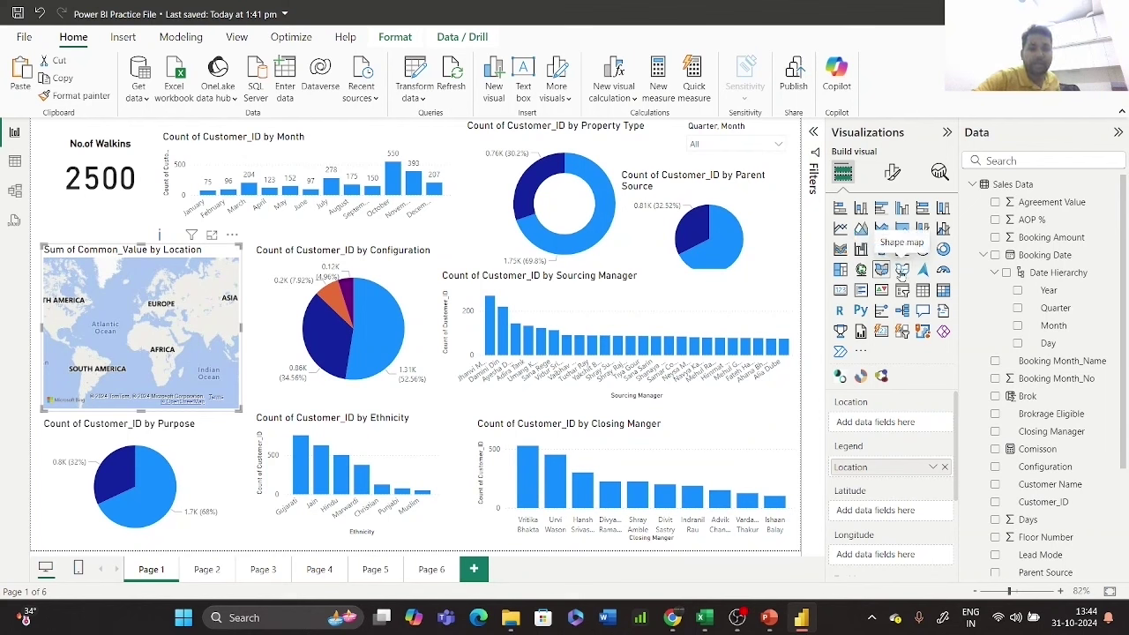
left_click(901, 269)
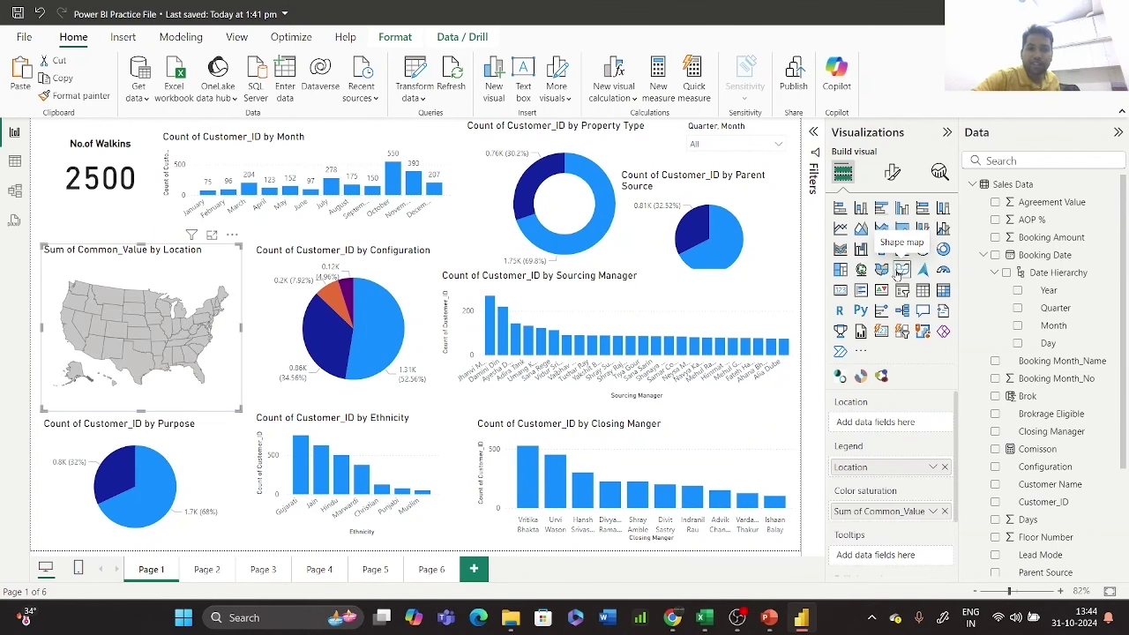
left_click(861, 269)
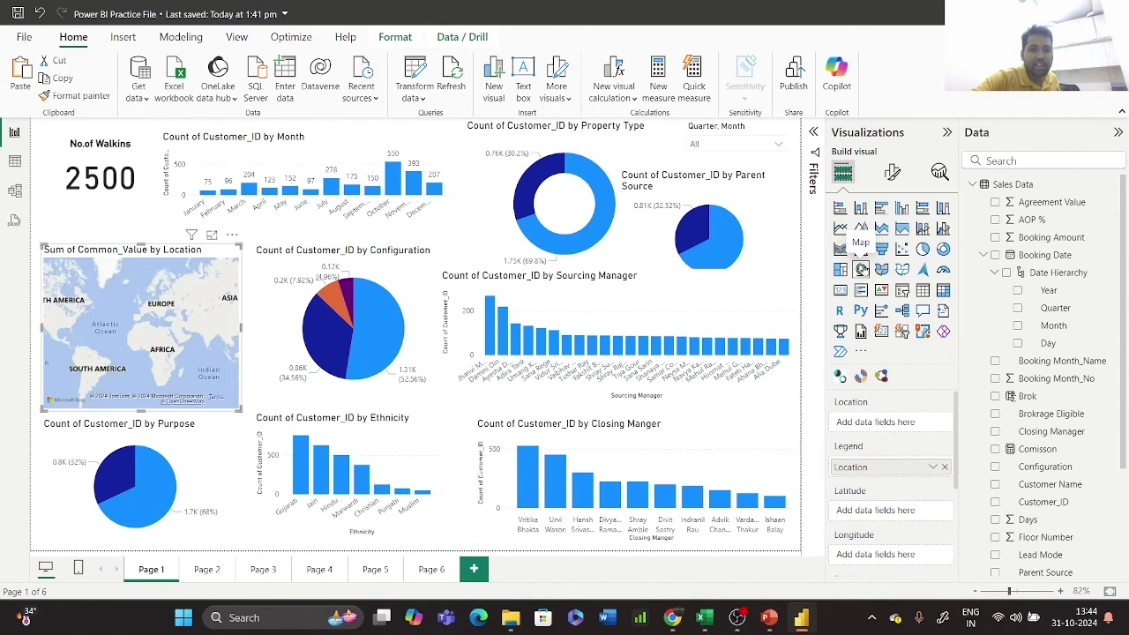
left_click(921, 250)
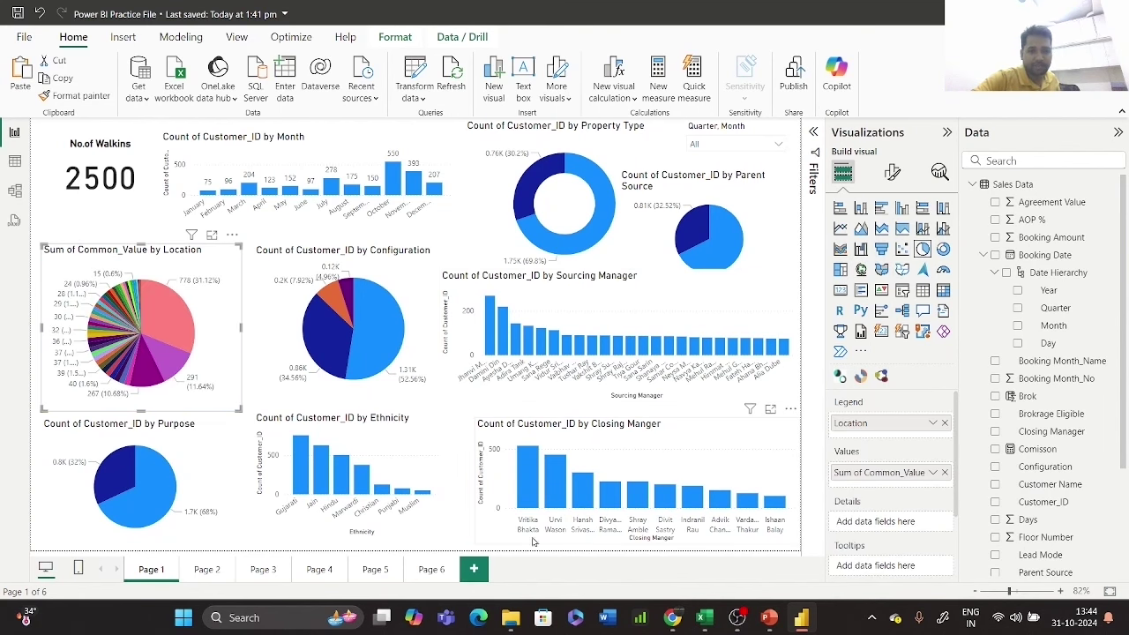
left_click(433, 569)
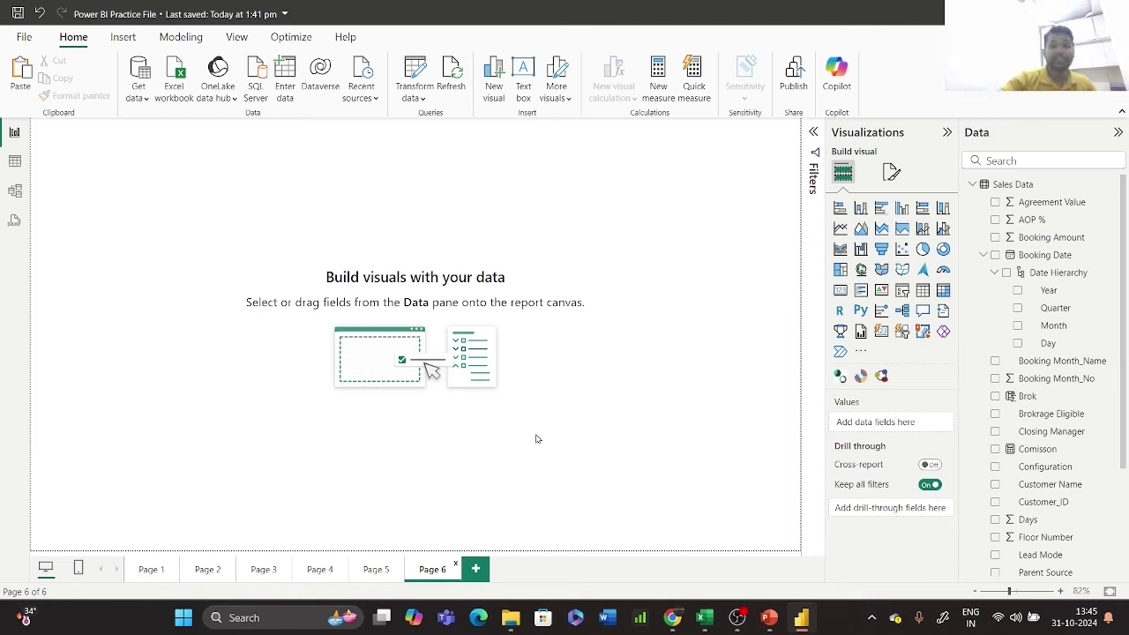
- Start a new Sales Data measure with numerator COUNT('Sales Data'[Customer_ID])
left_click(971, 186)
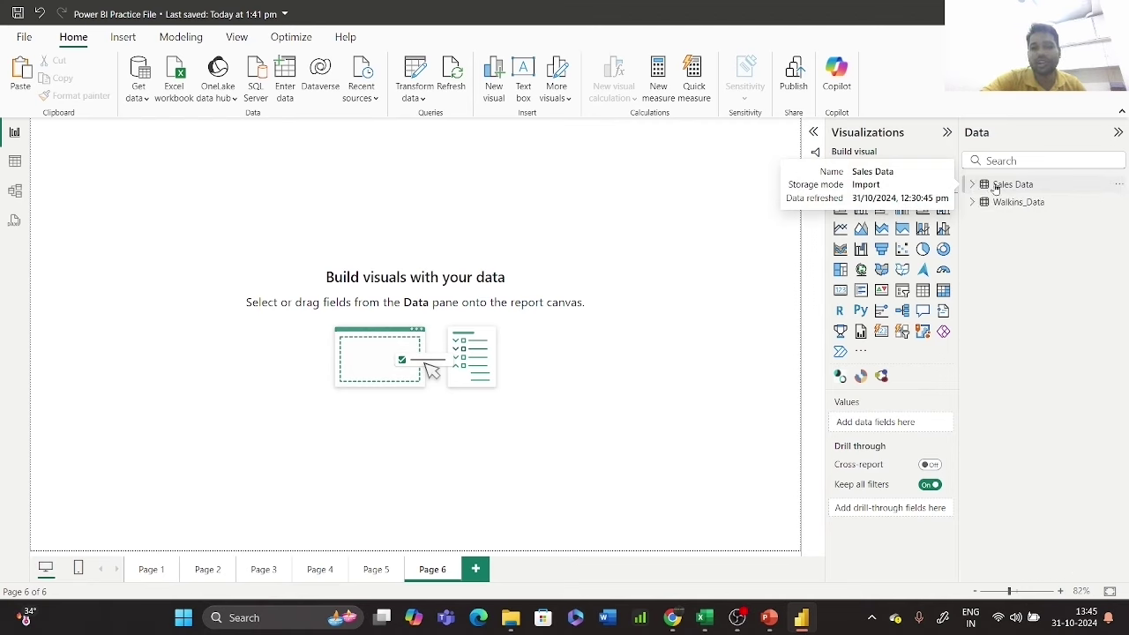
right_click(995, 188)
left_click(1032, 265)
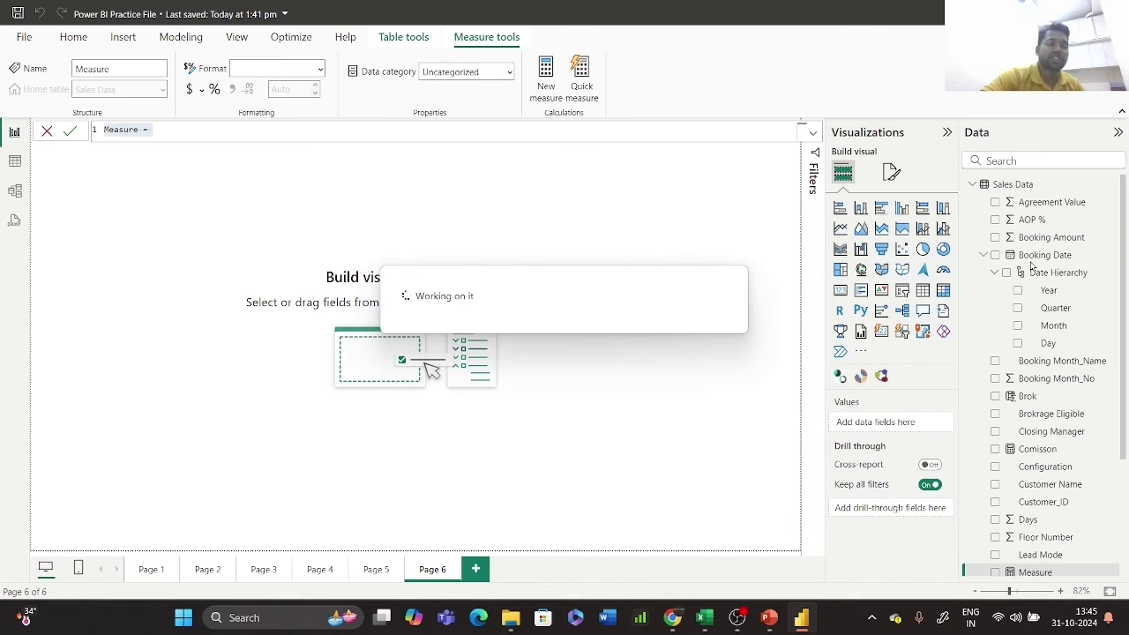
type("Coversion Rat")
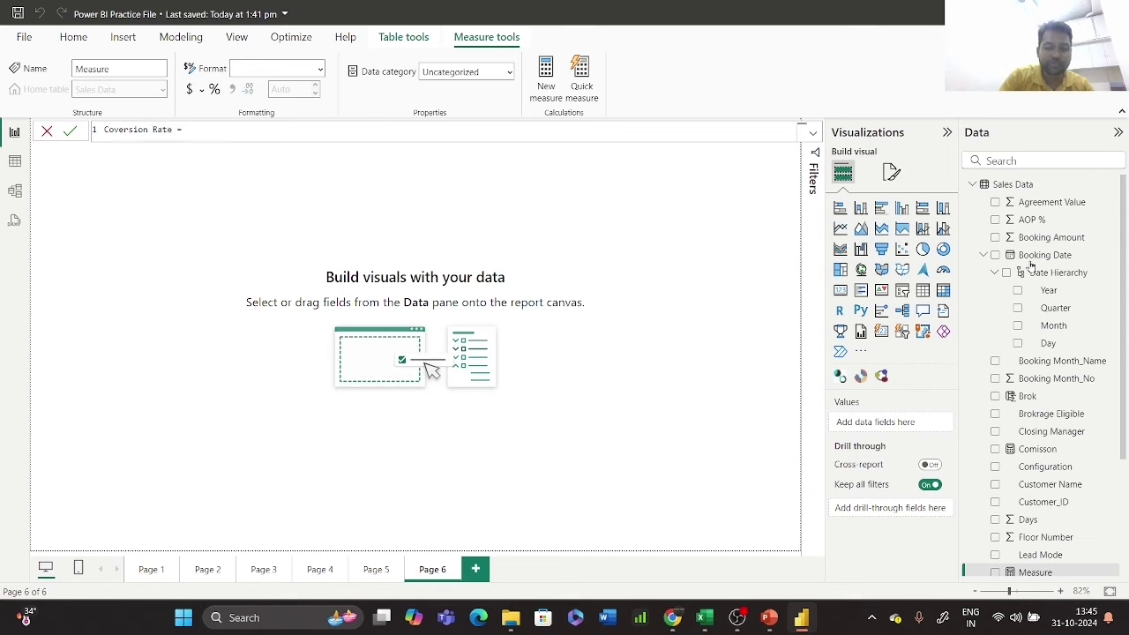
type("coun")
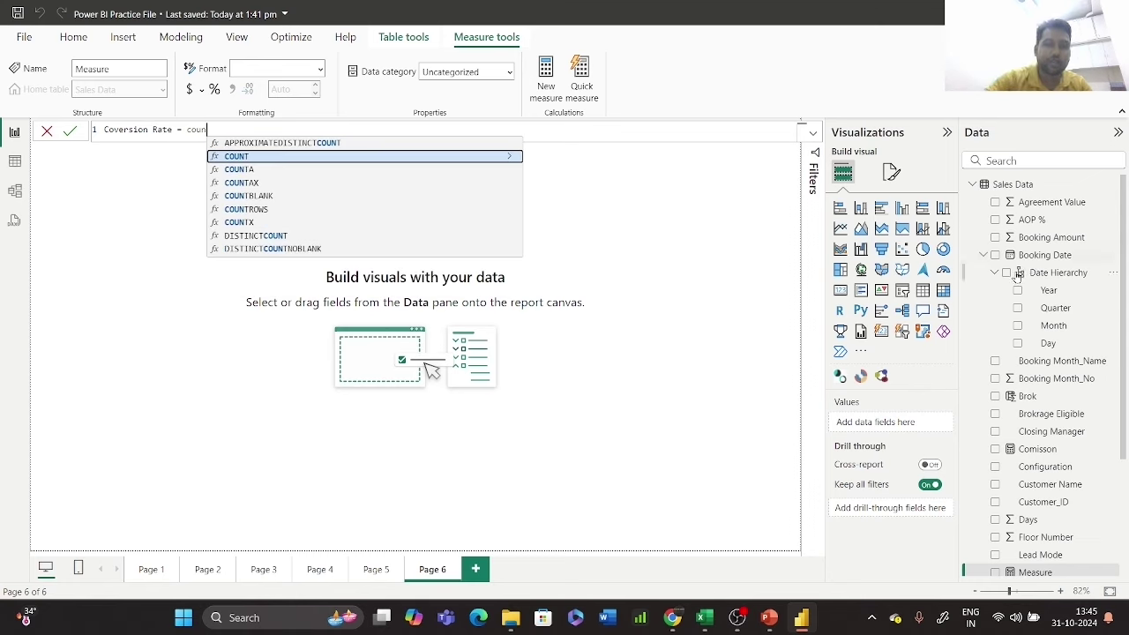
left_click(402, 159)
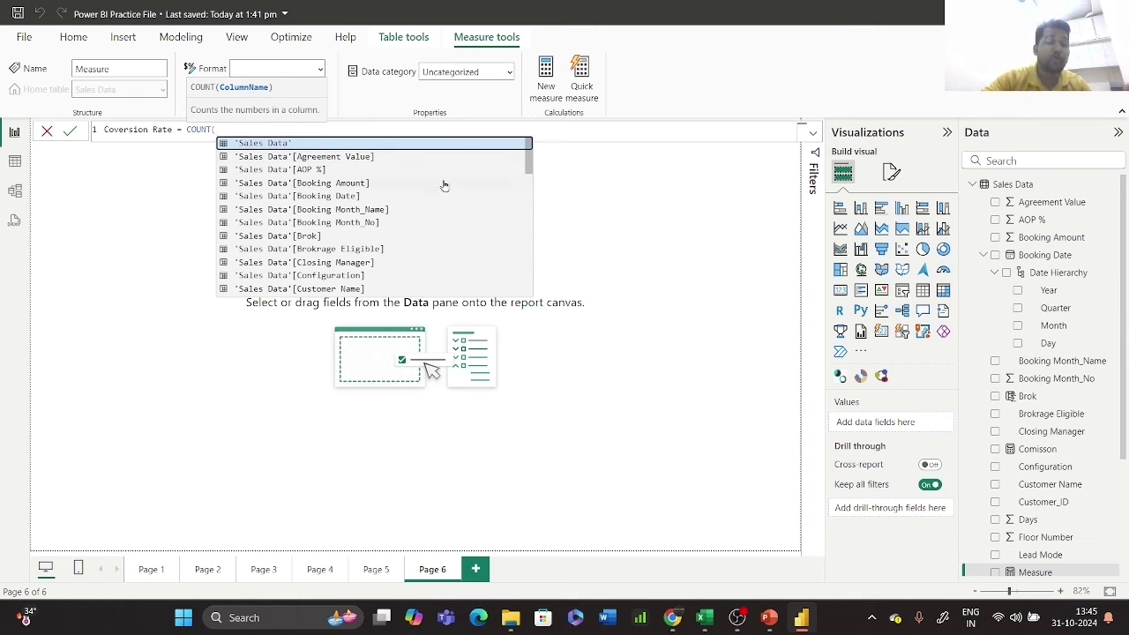
key("Tab")
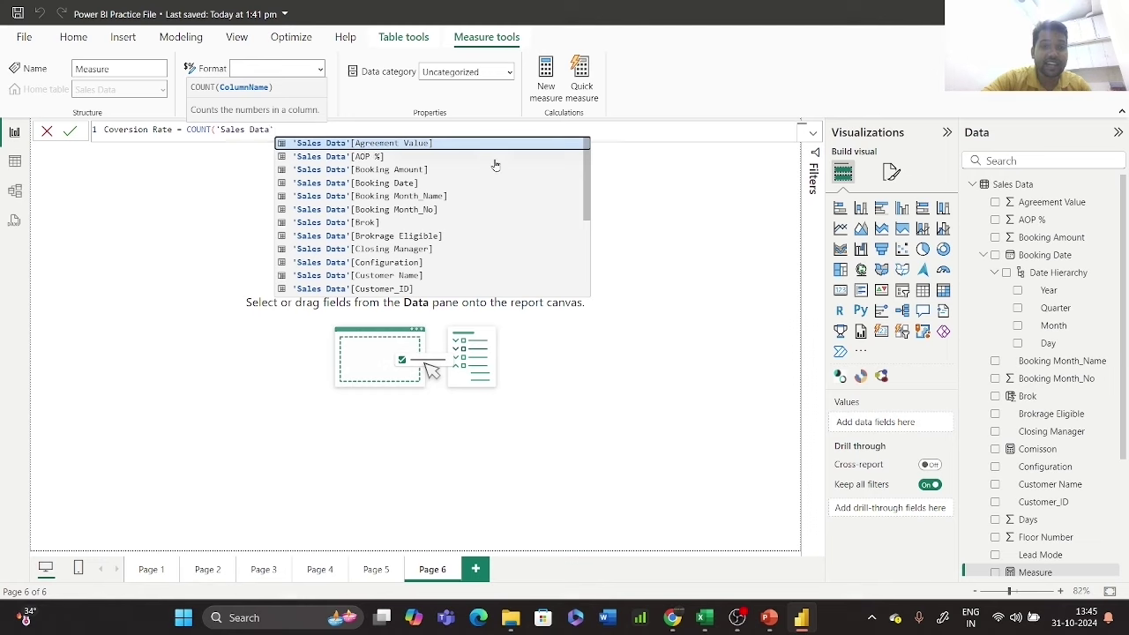
left_click(429, 291)
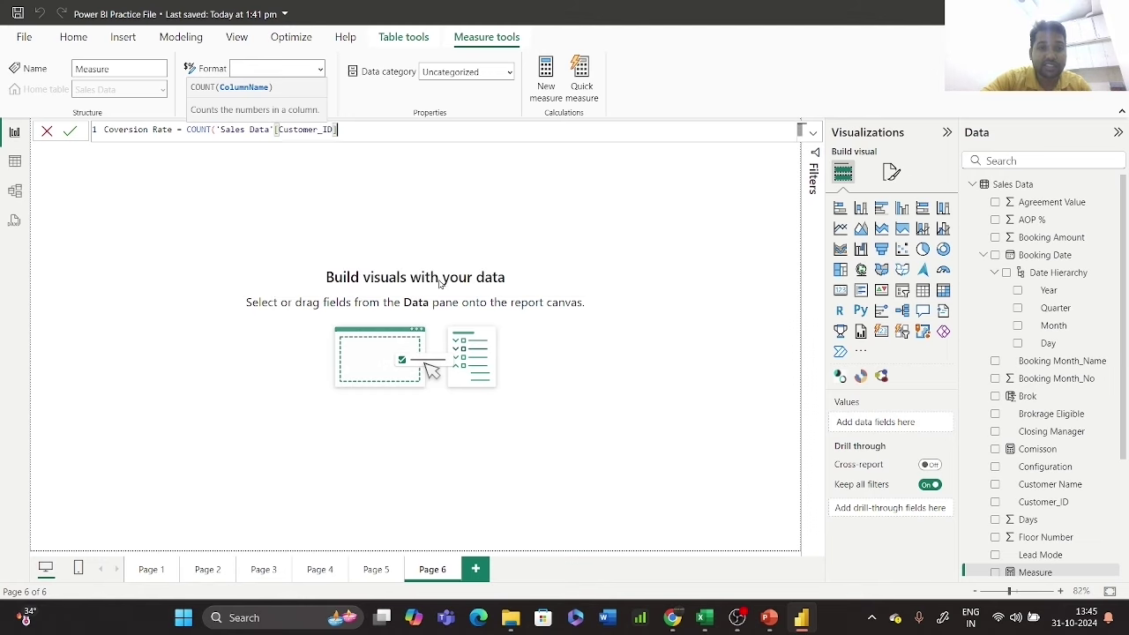
- Divide by COUNT(Walkins_Data[Customer_ID]) and commit the Coversion Rate measure
type(")")
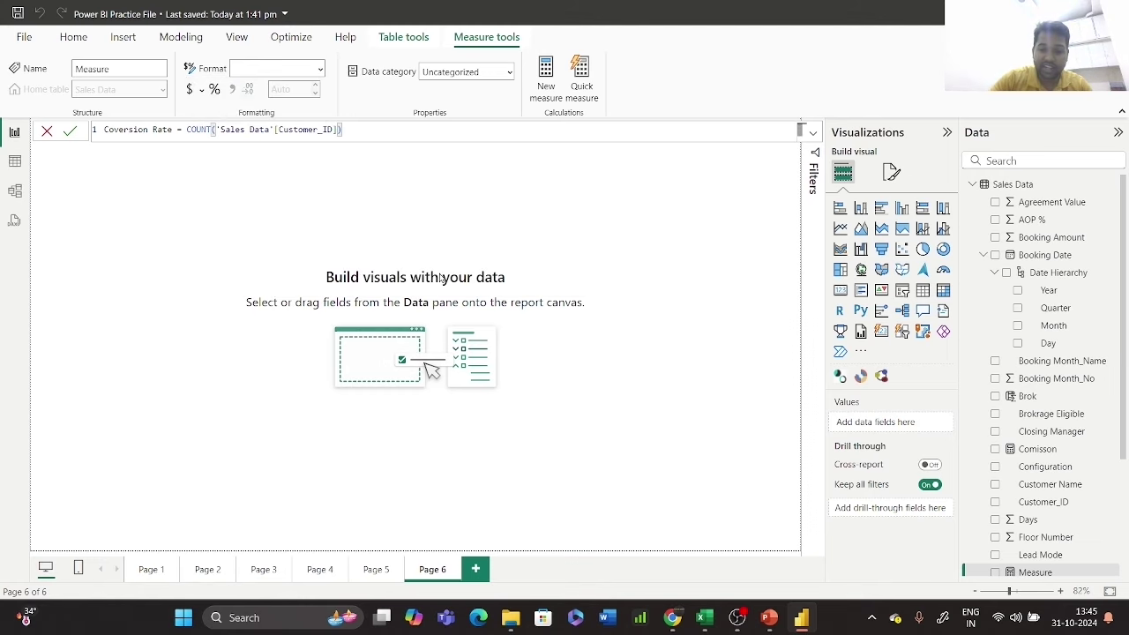
type("/")
type("coun")
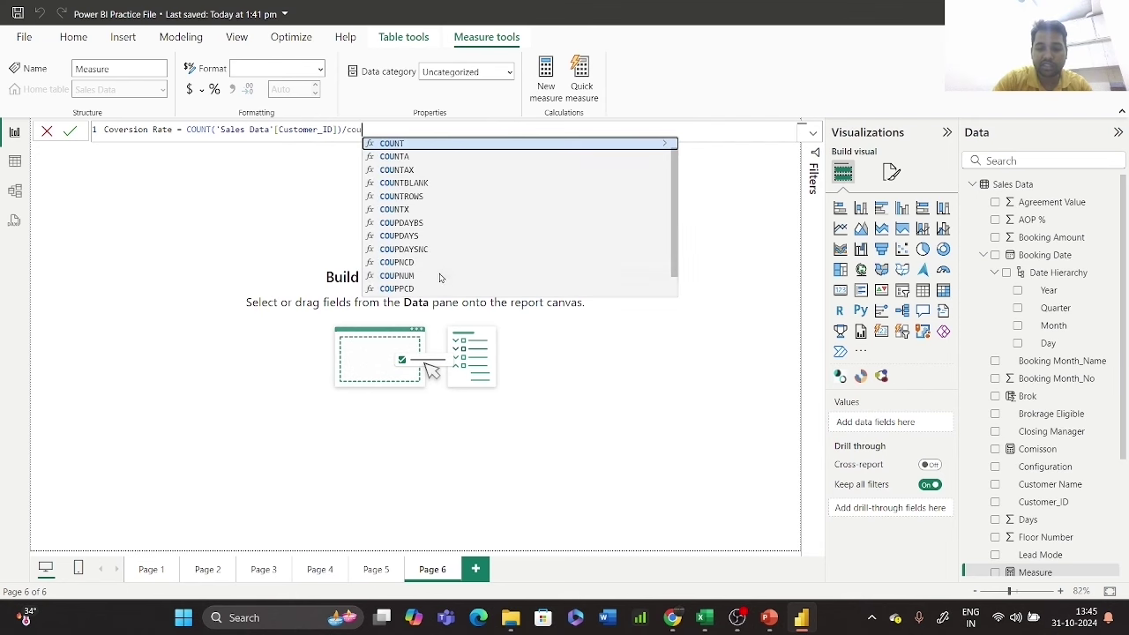
left_click(421, 160)
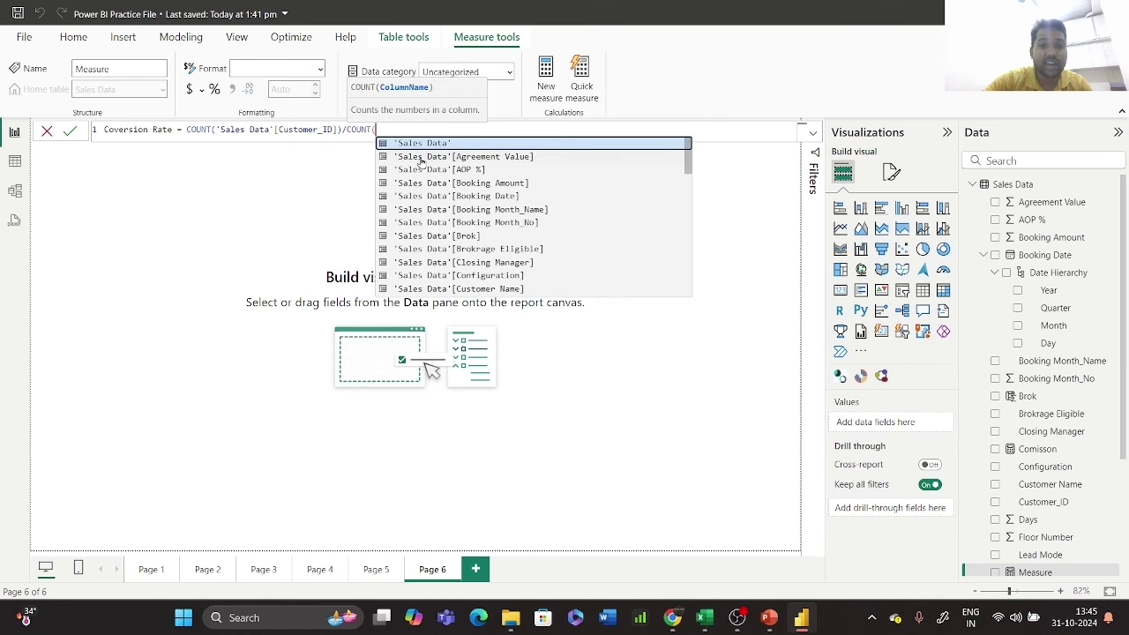
type("wa")
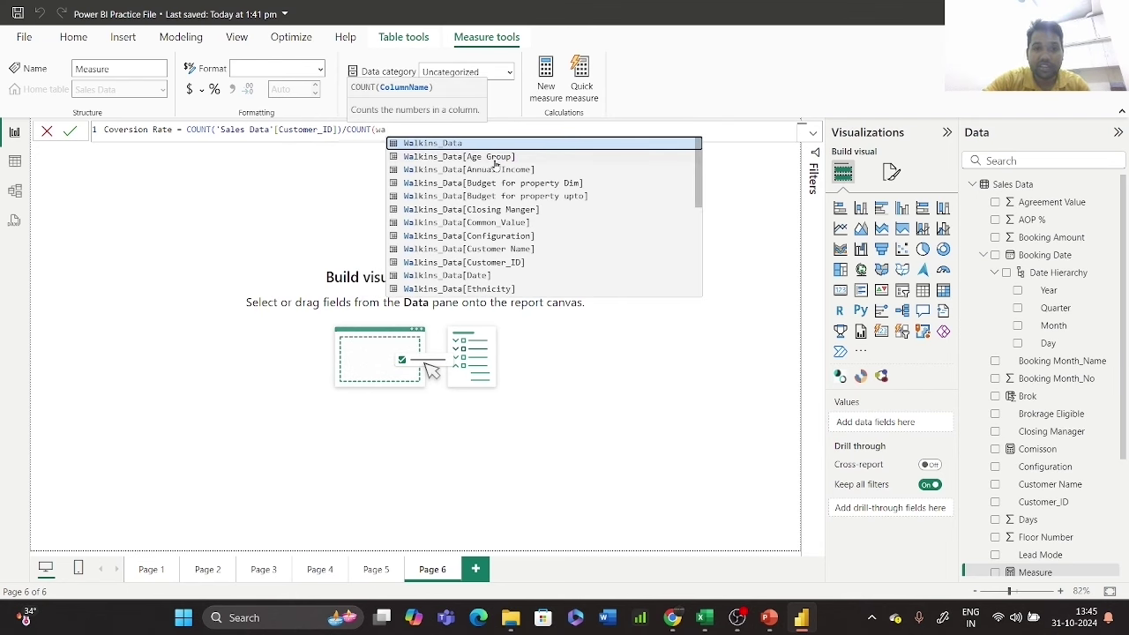
left_click(466, 142)
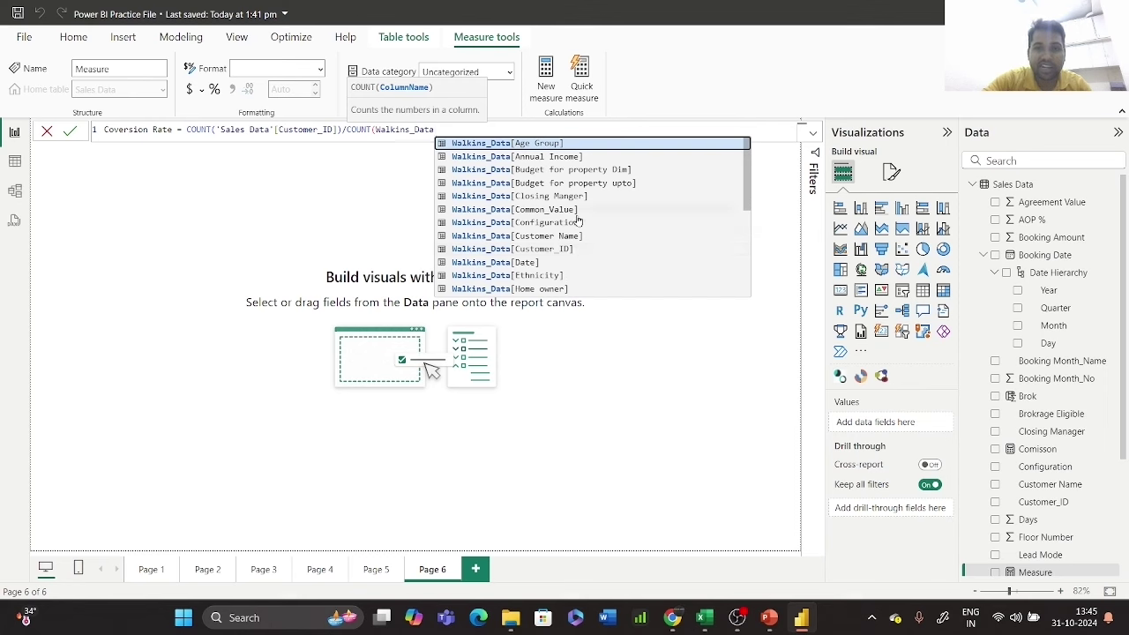
scroll(607, 210, "down", 4)
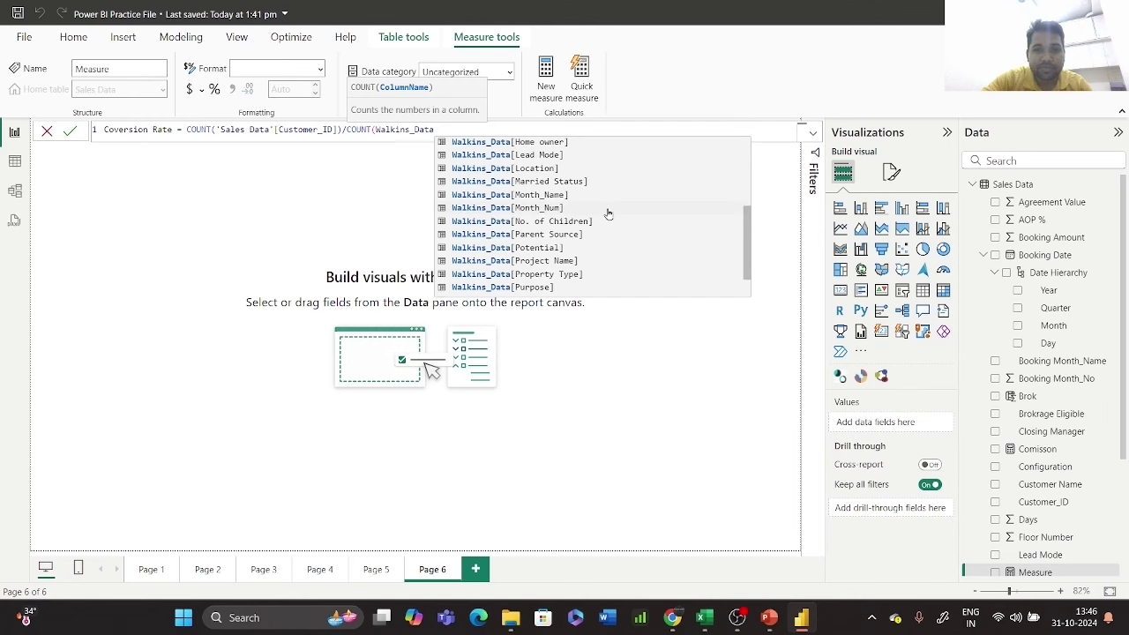
scroll(610, 220, "down", 1)
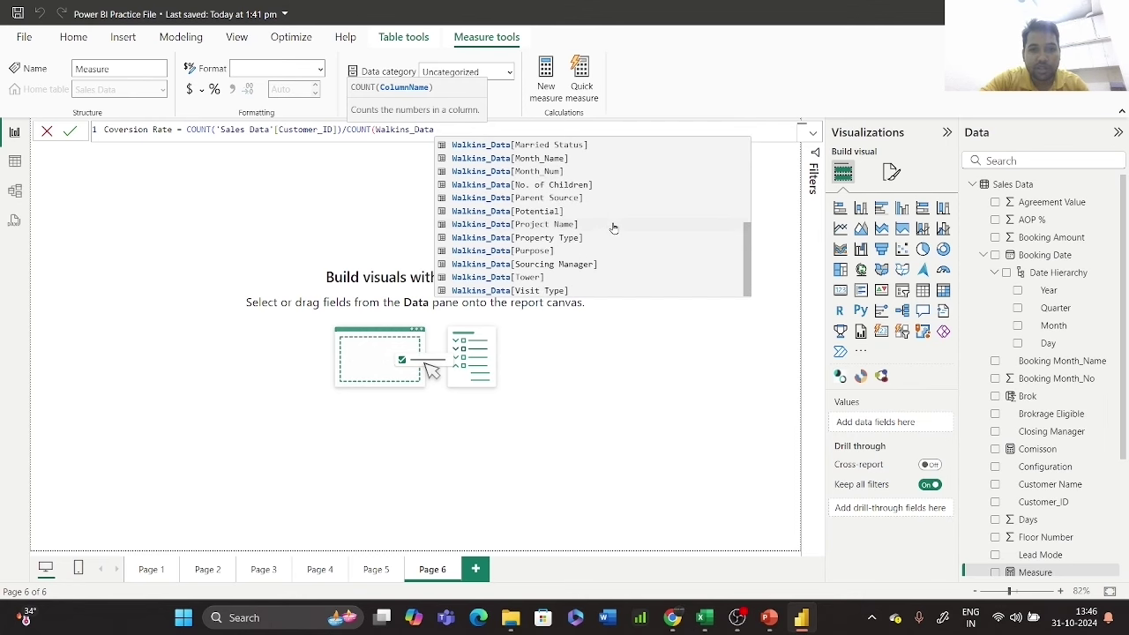
scroll(569, 225, "up", 3)
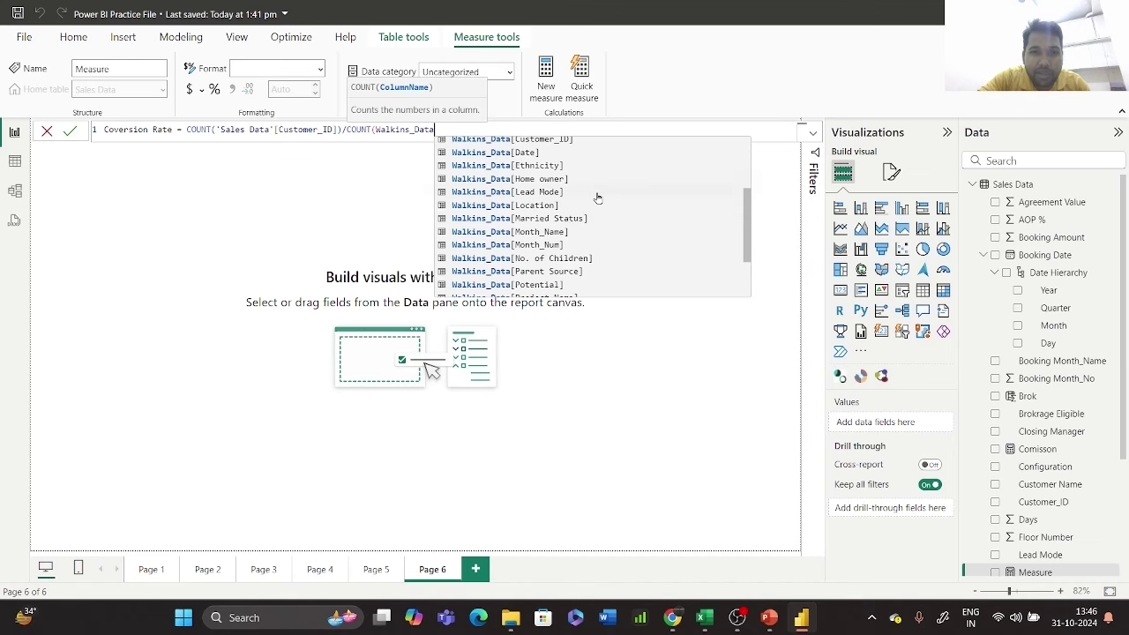
scroll(597, 197, "up", 1)
left_click(580, 182)
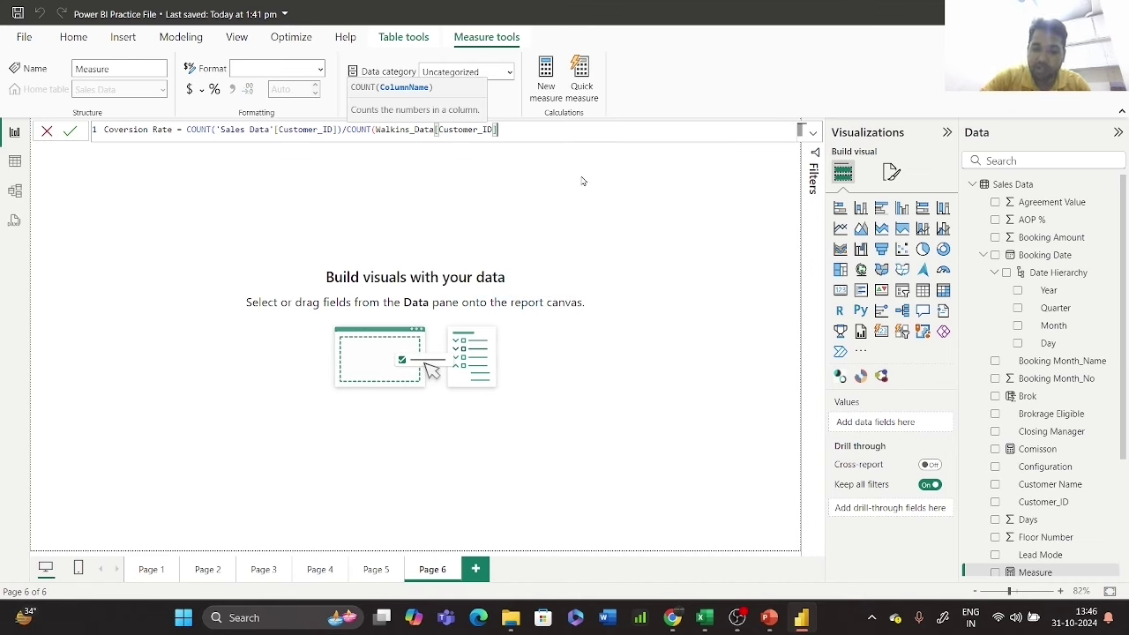
type(")")
key("Return")
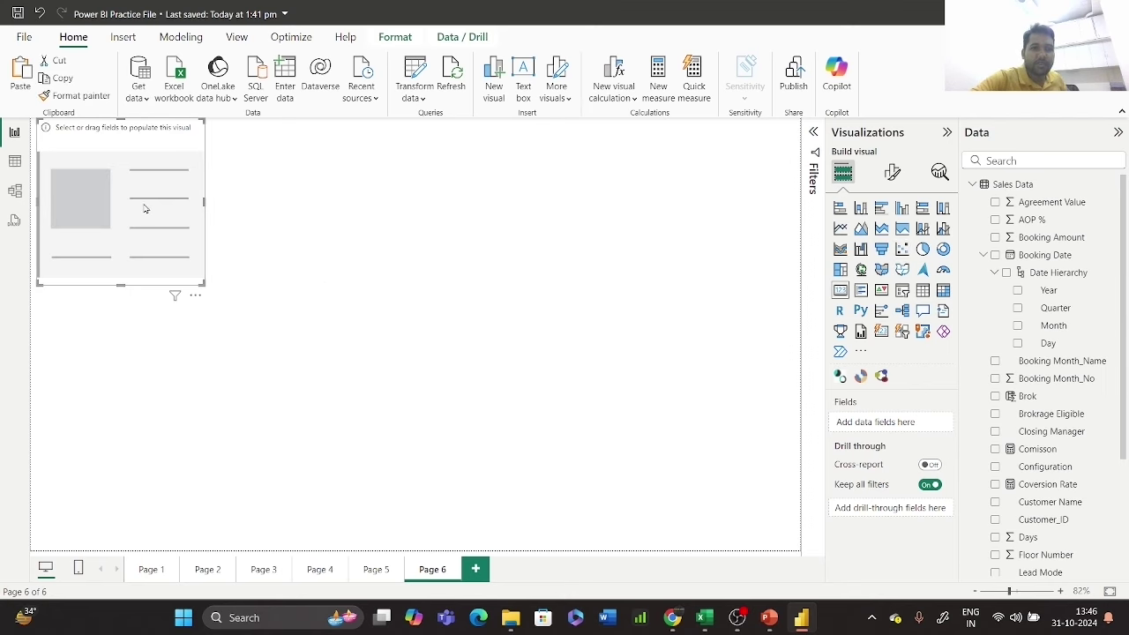
- Add Coversion Rate to the Page 6 card, format it as a percentage (20.00%), and reposition it
left_click(995, 486)
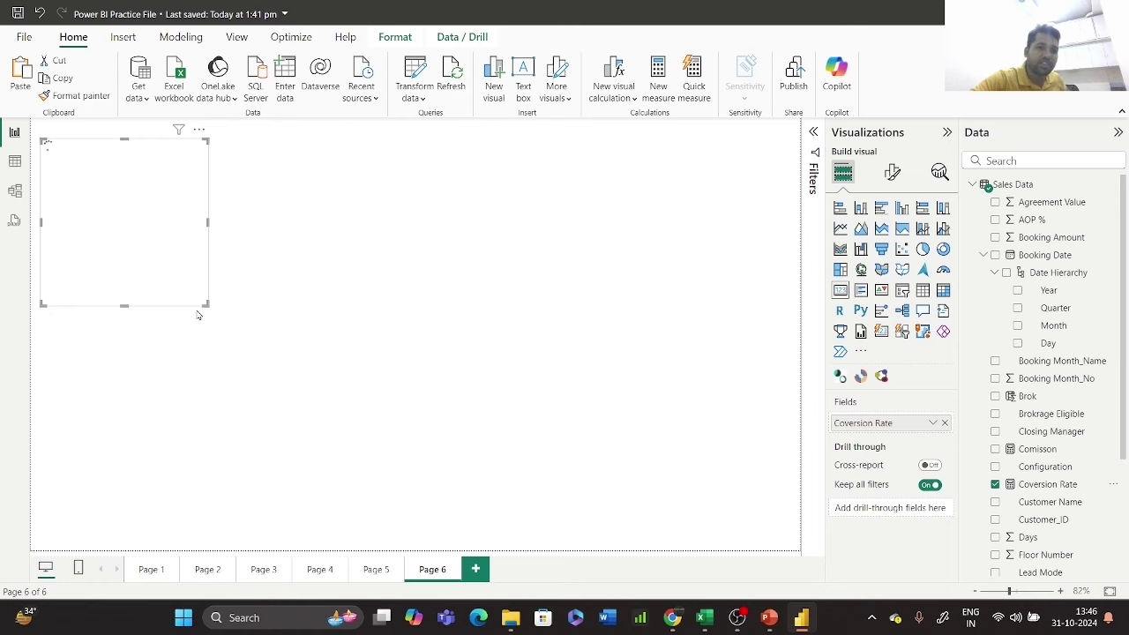
left_click_drag(221, 306, 238, 300)
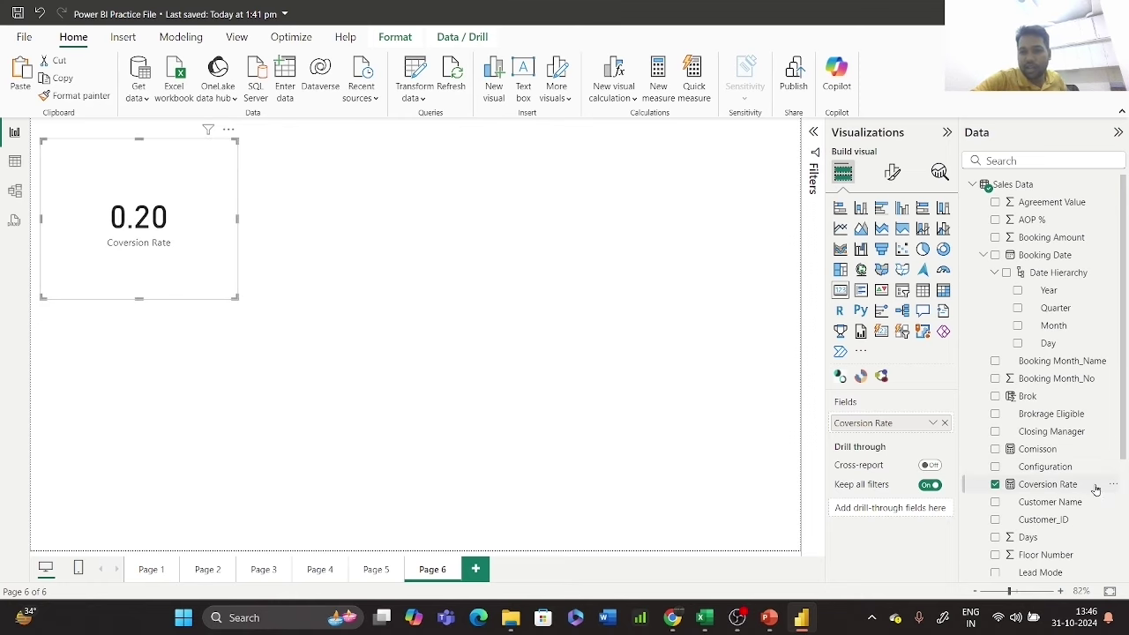
left_click(1060, 488)
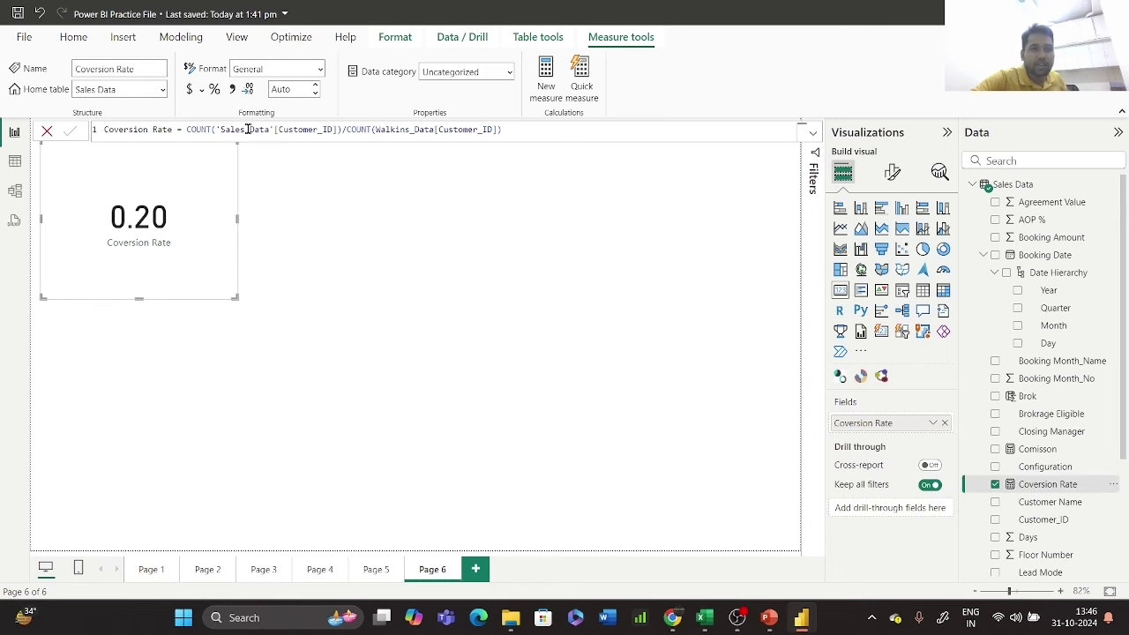
left_click(213, 90)
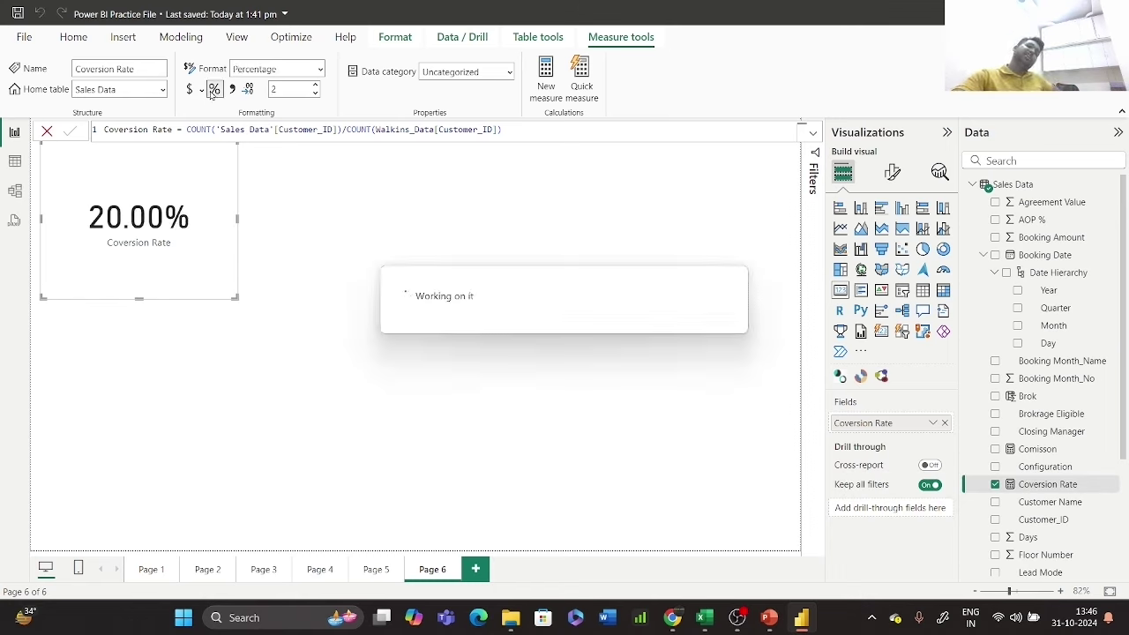
left_click_drag(209, 262, 212, 295)
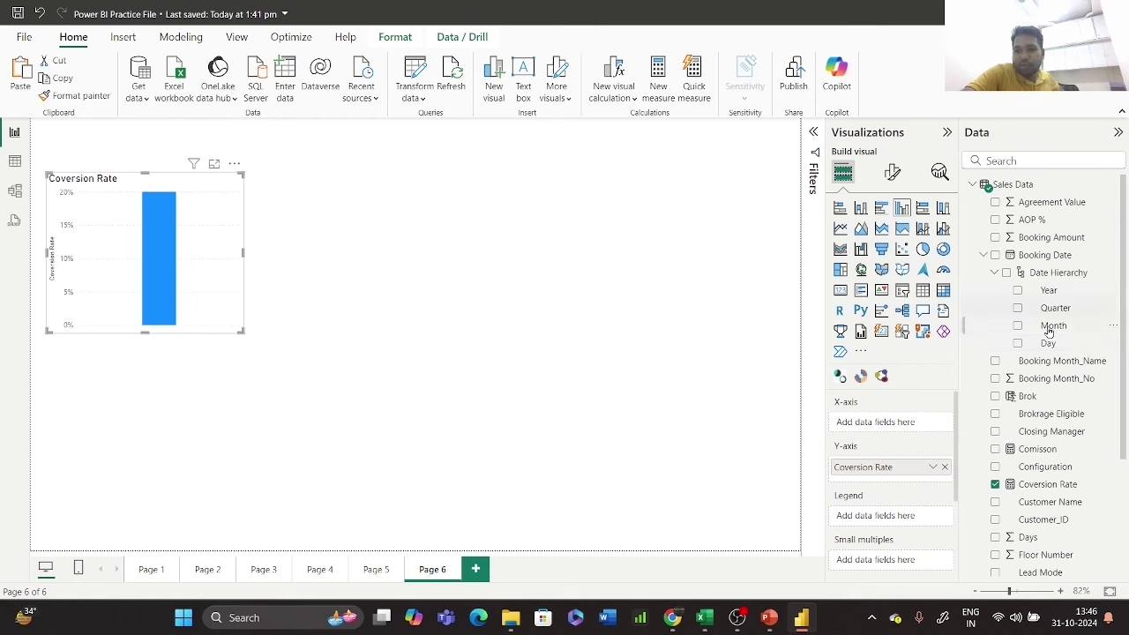
- Try and remove Month on the conversion-rate visual, then revert it to a compact card
left_click(1019, 327)
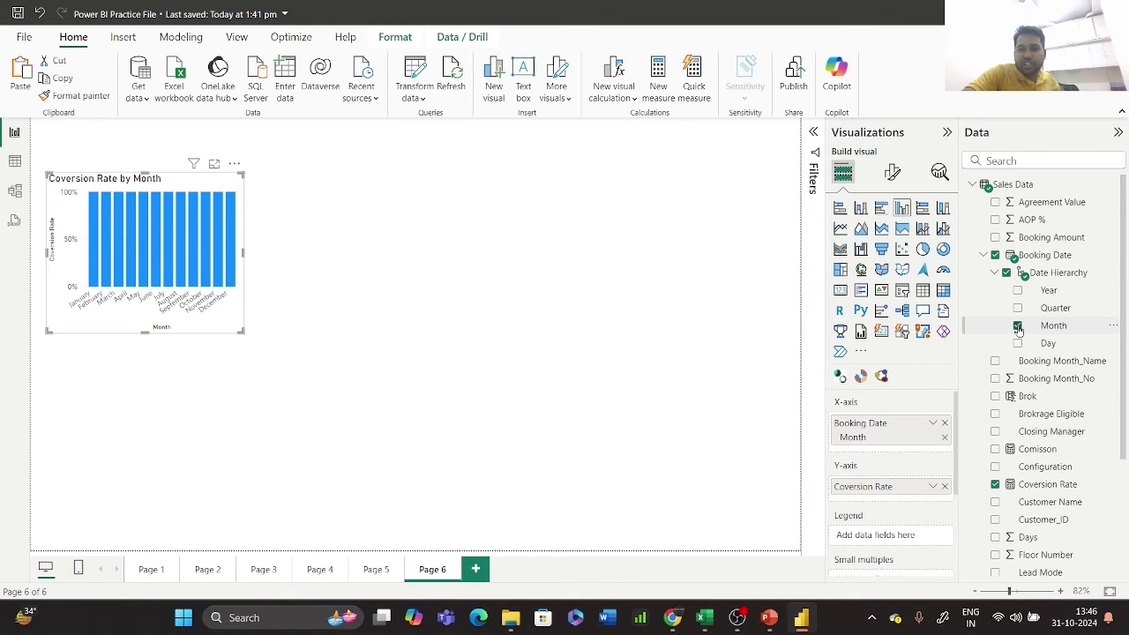
left_click(1019, 327)
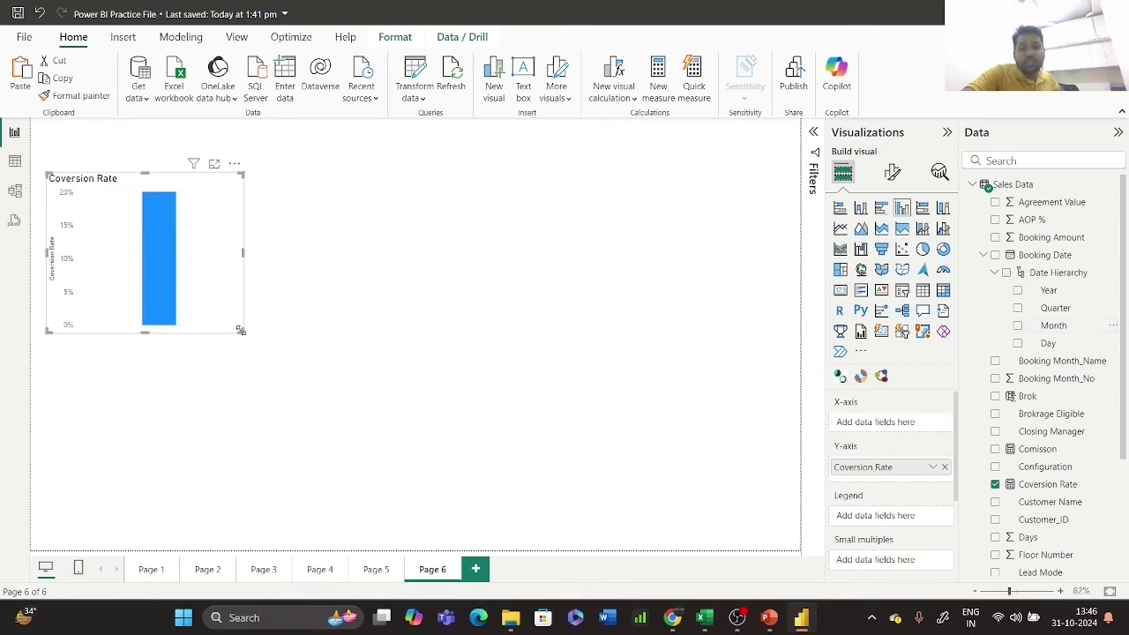
left_click_drag(240, 330, 361, 349)
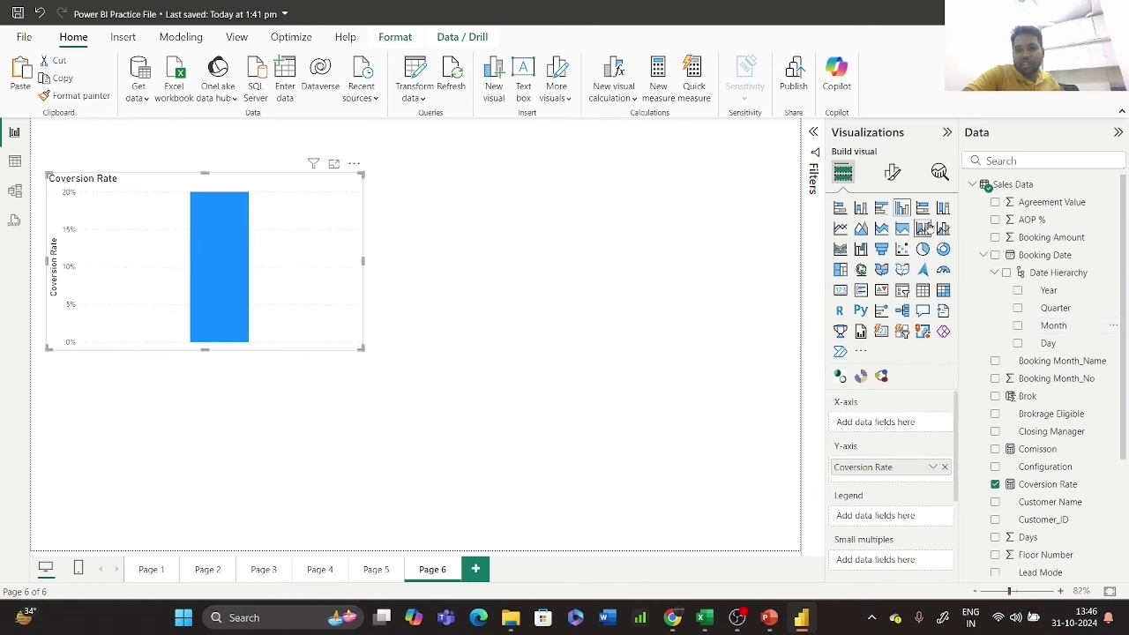
left_click(841, 291)
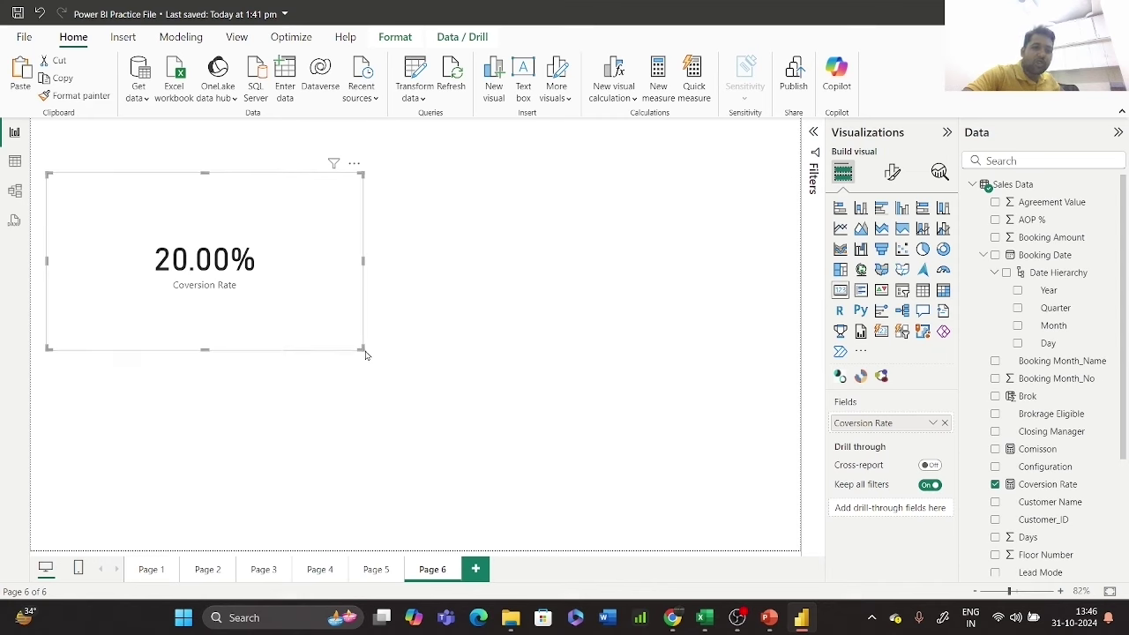
left_click_drag(361, 348, 179, 273)
- Add a clustered column chart below the Coversion Rate card and widen it
left_click(680, 285)
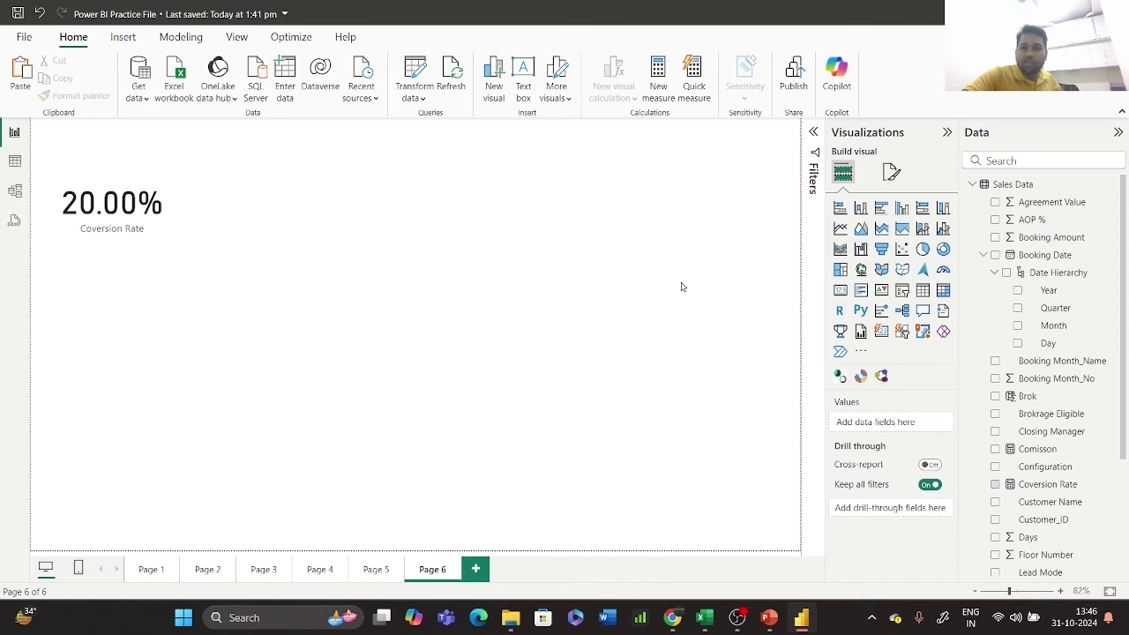
left_click_drag(201, 352, 152, 328)
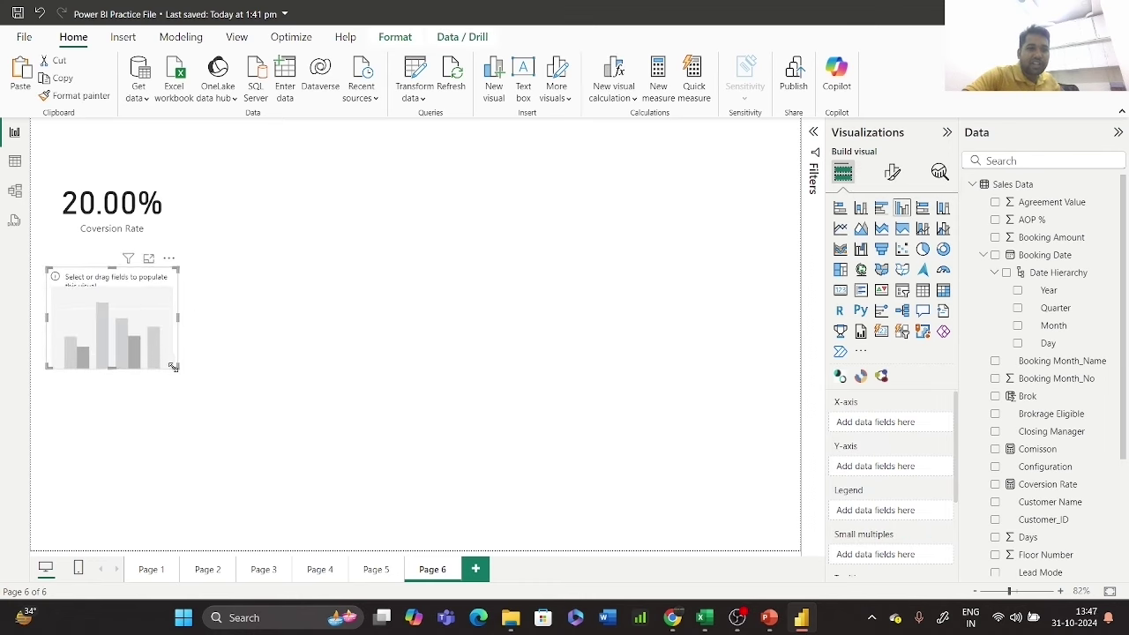
left_click_drag(177, 367, 431, 412)
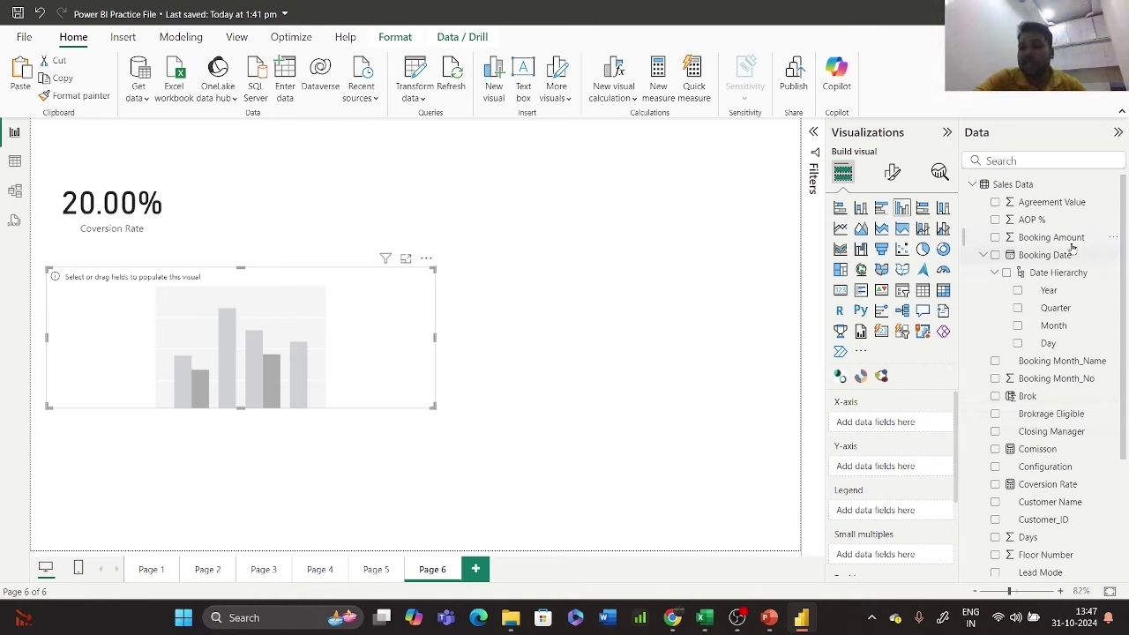
- Plot Count of Customer_ID by booking Month as a line chart
left_click(1018, 326)
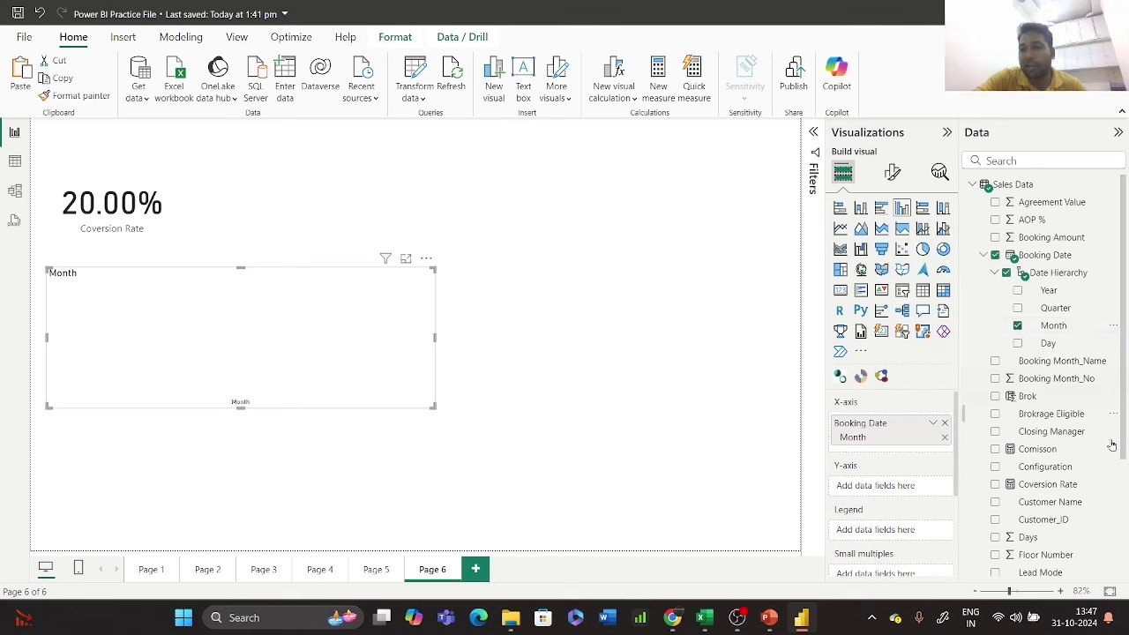
left_click(995, 520)
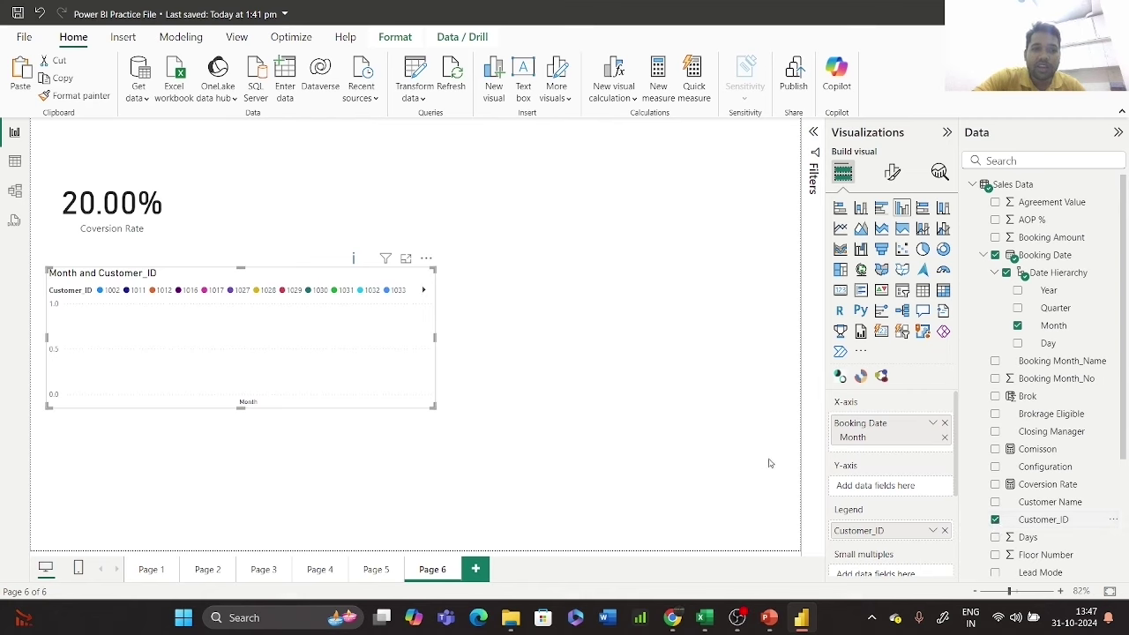
left_click_drag(902, 532, 882, 487)
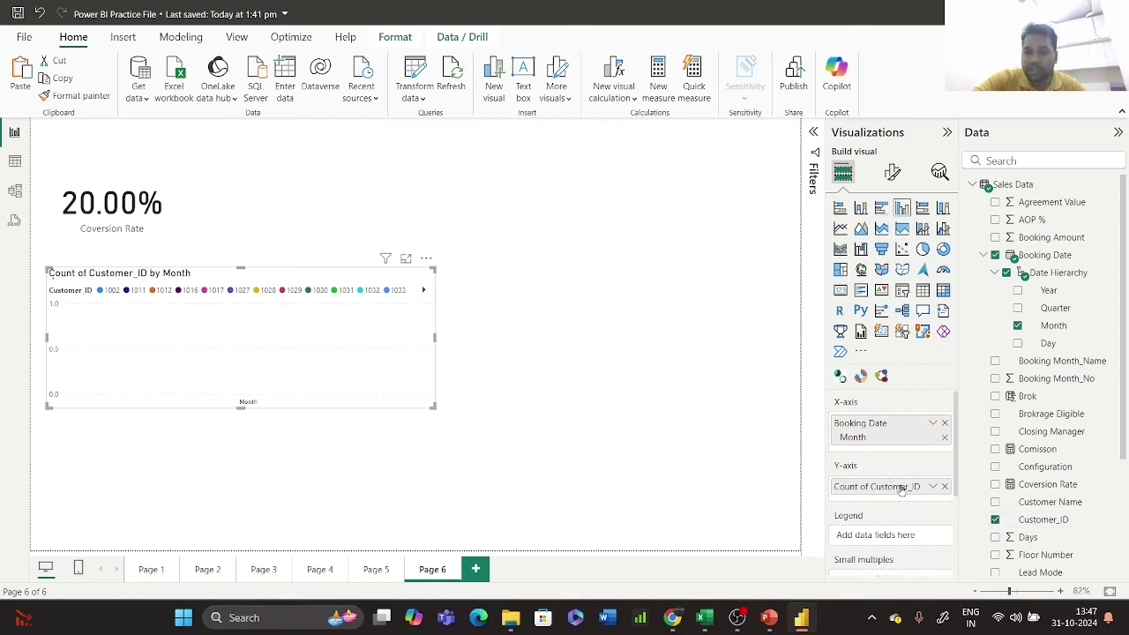
left_click_drag(429, 411, 558, 424)
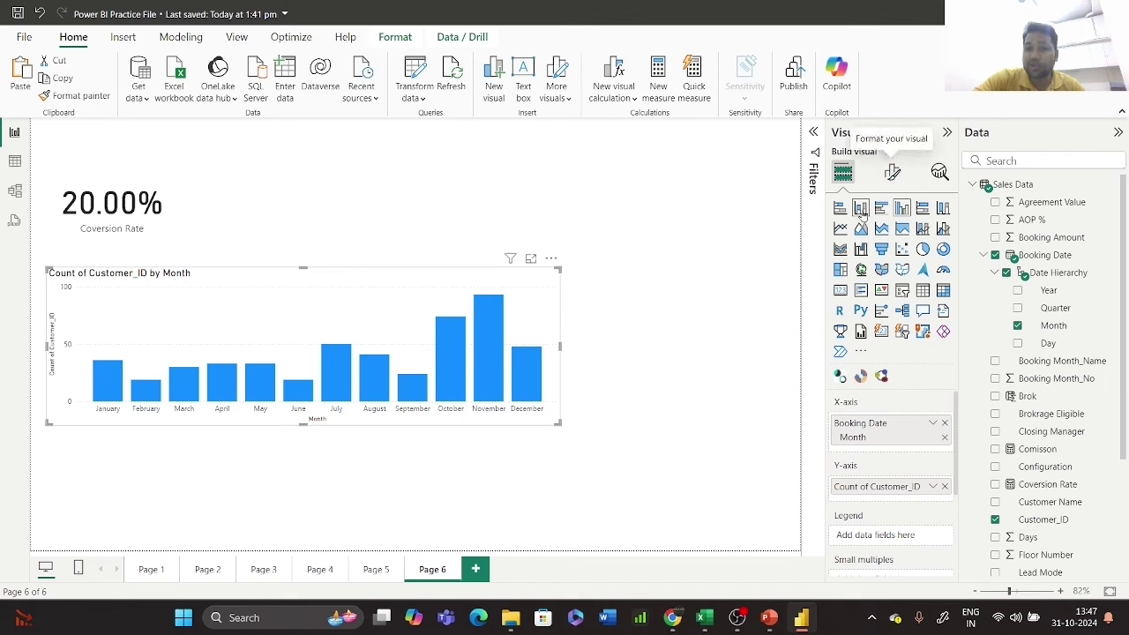
left_click(839, 231)
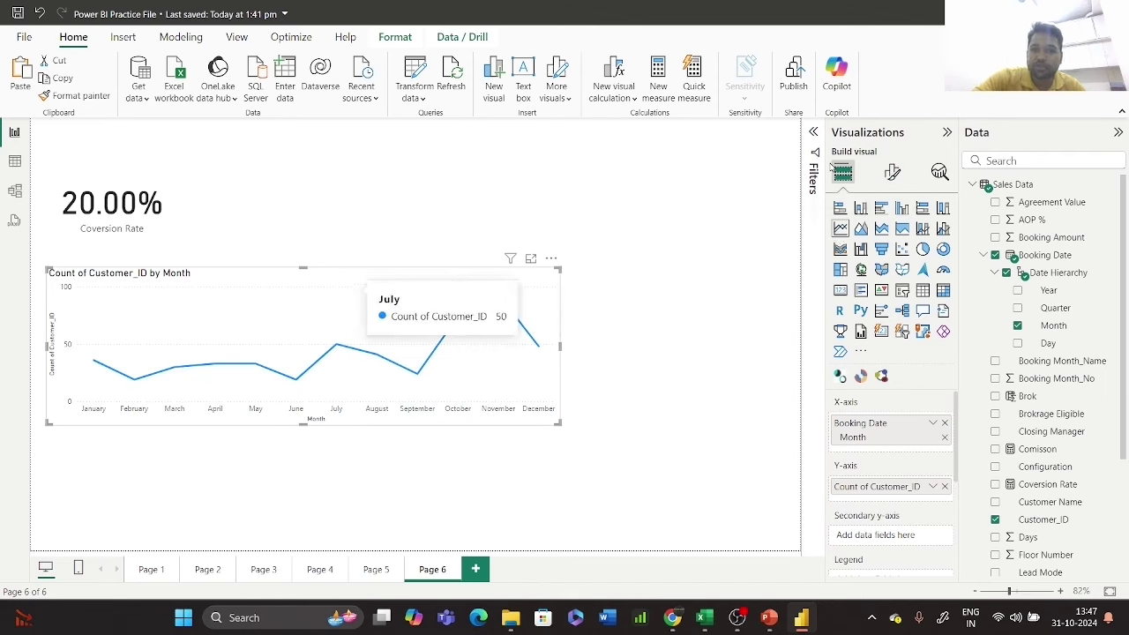
- Turn on data labels and place the shortened line chart beside the Conversion Rate card
left_click(892, 173)
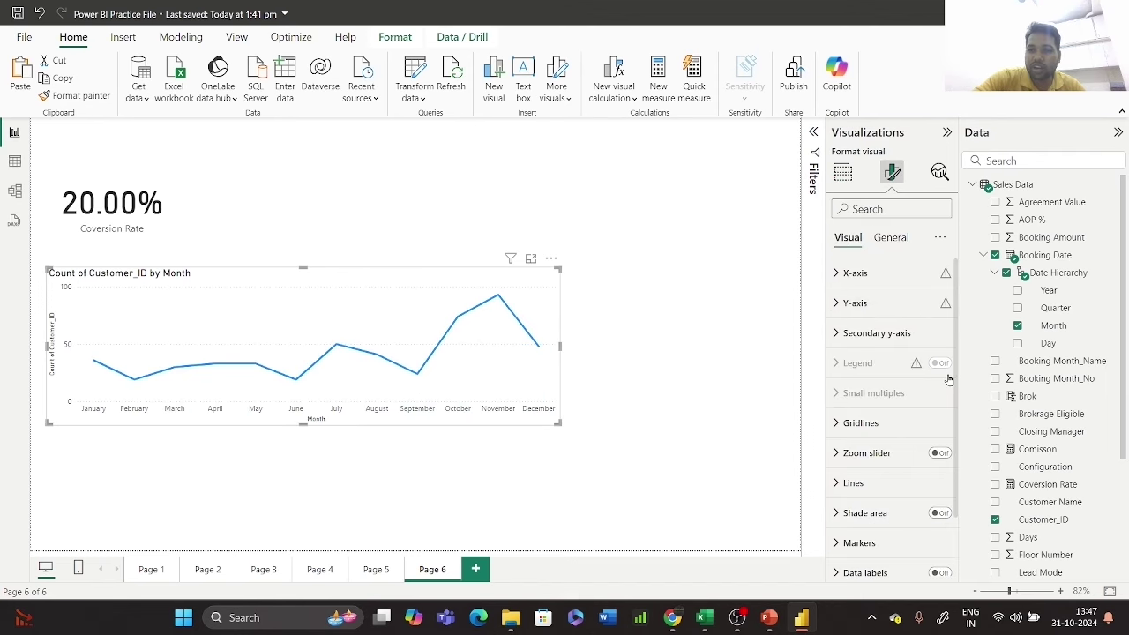
scroll(937, 511, "down", 1)
left_click(937, 502)
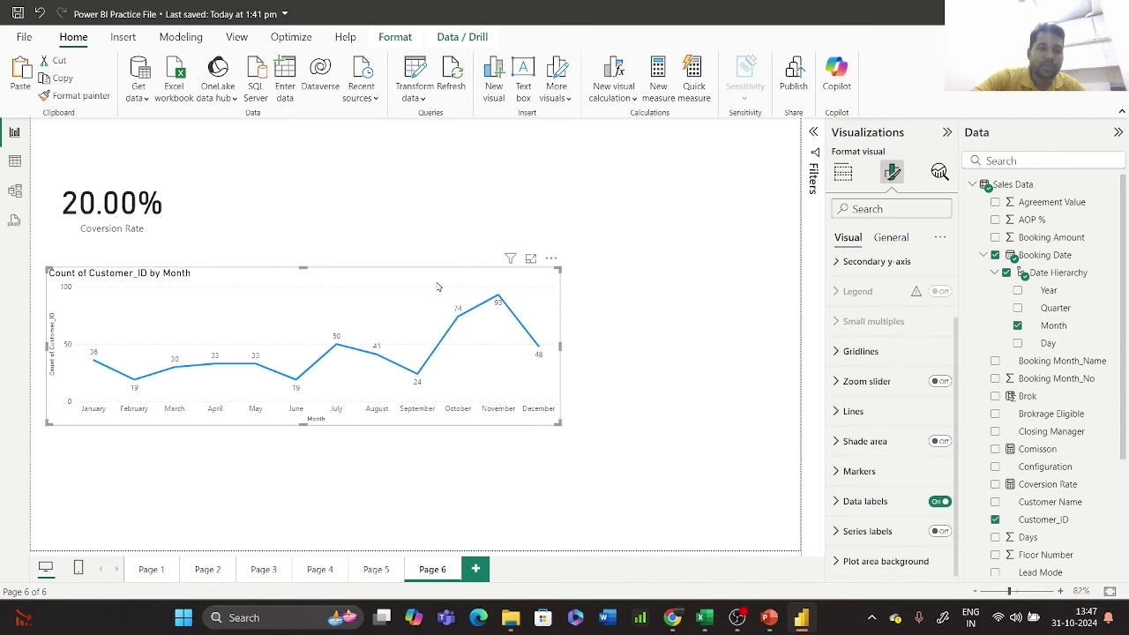
left_click_drag(441, 284, 571, 190)
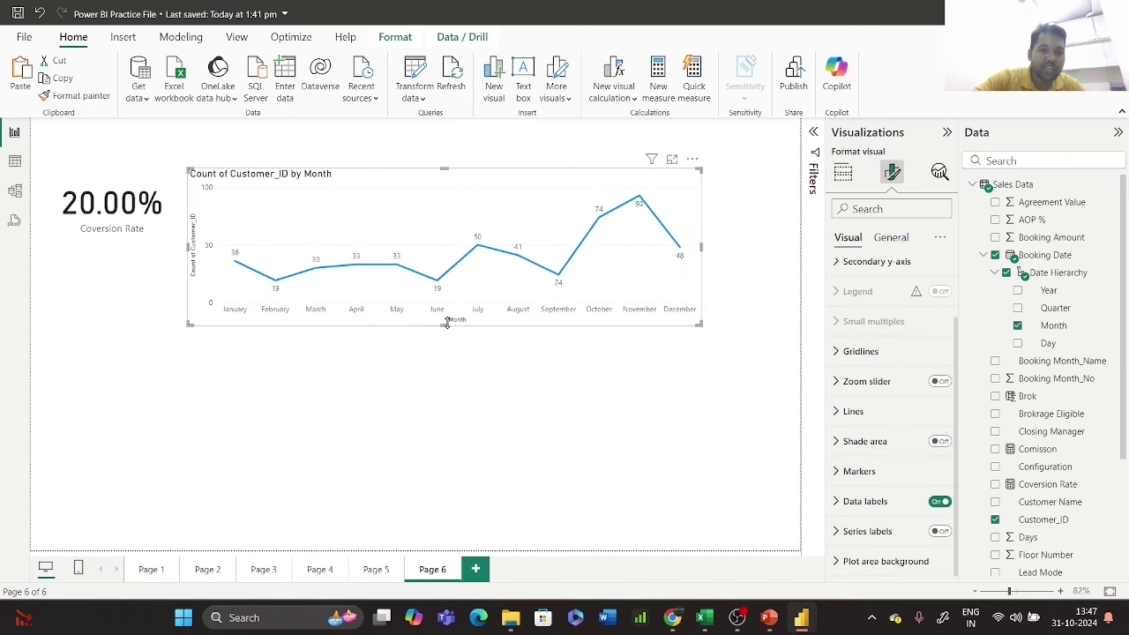
left_click_drag(444, 326, 445, 310)
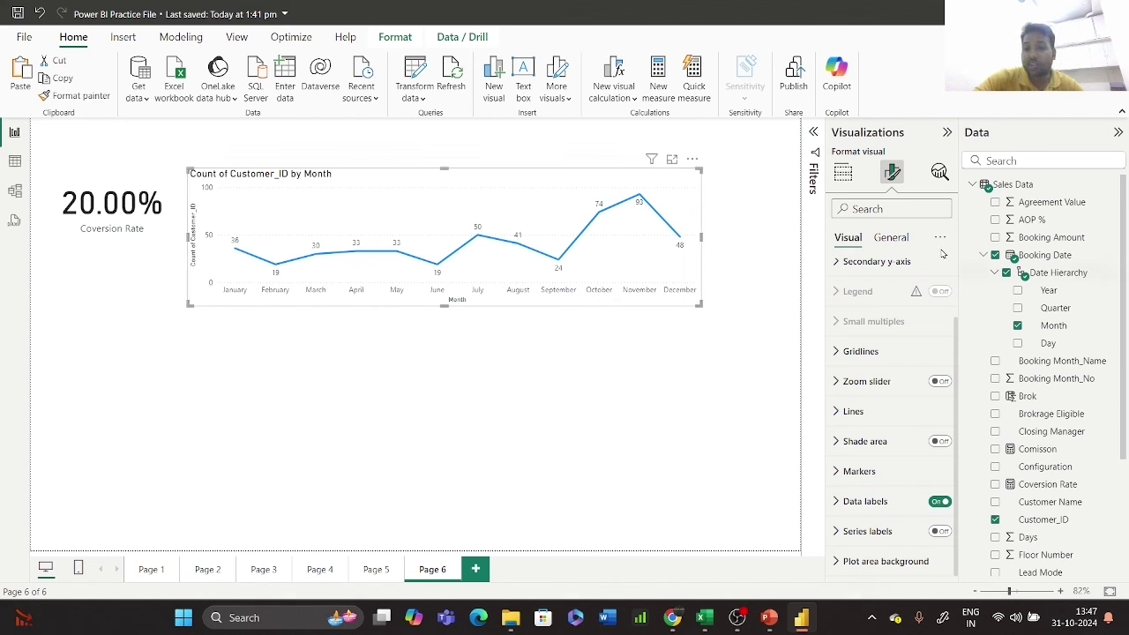
left_click(843, 172)
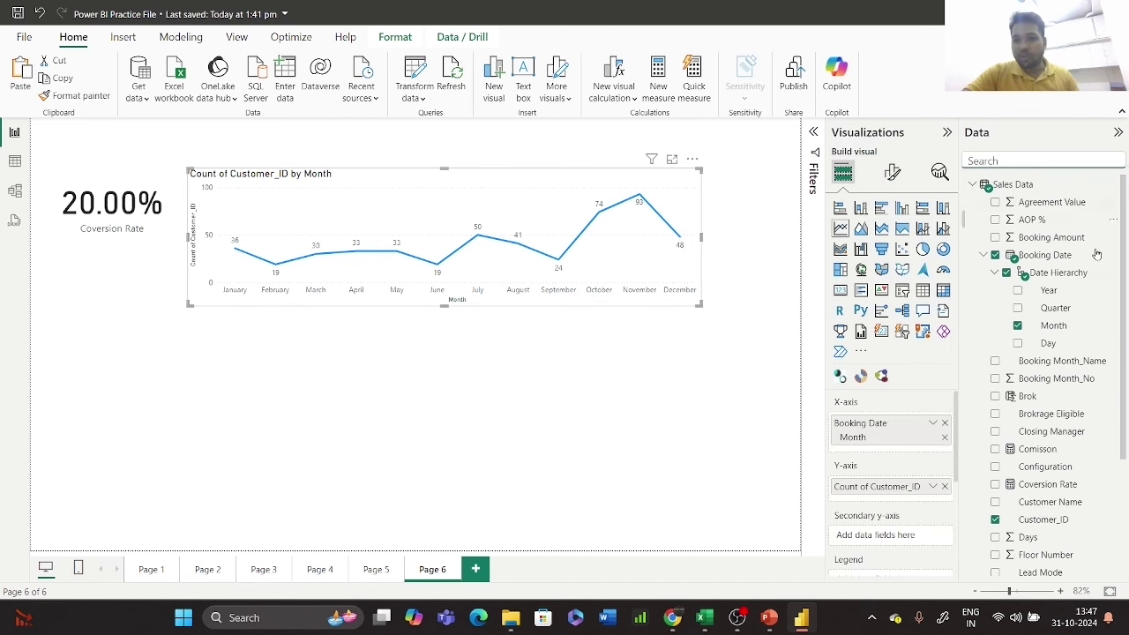
- Add the Walkins_Data Customer_ID count to the line chart's Y-axis
scroll(1054, 379, "down", 3)
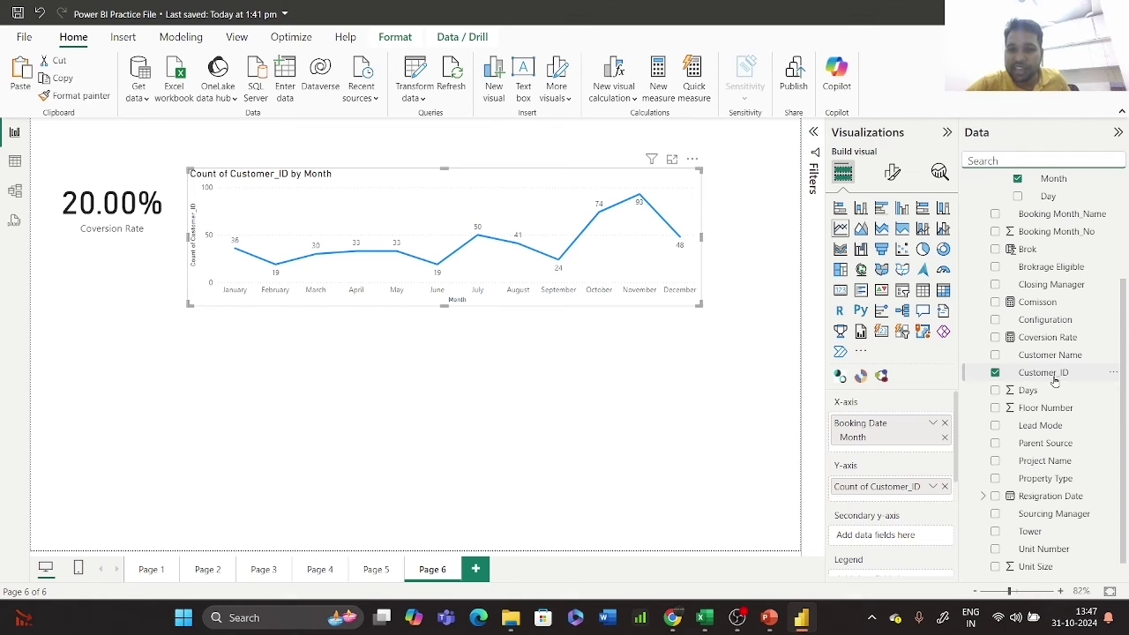
scroll(1057, 377, "down", 1)
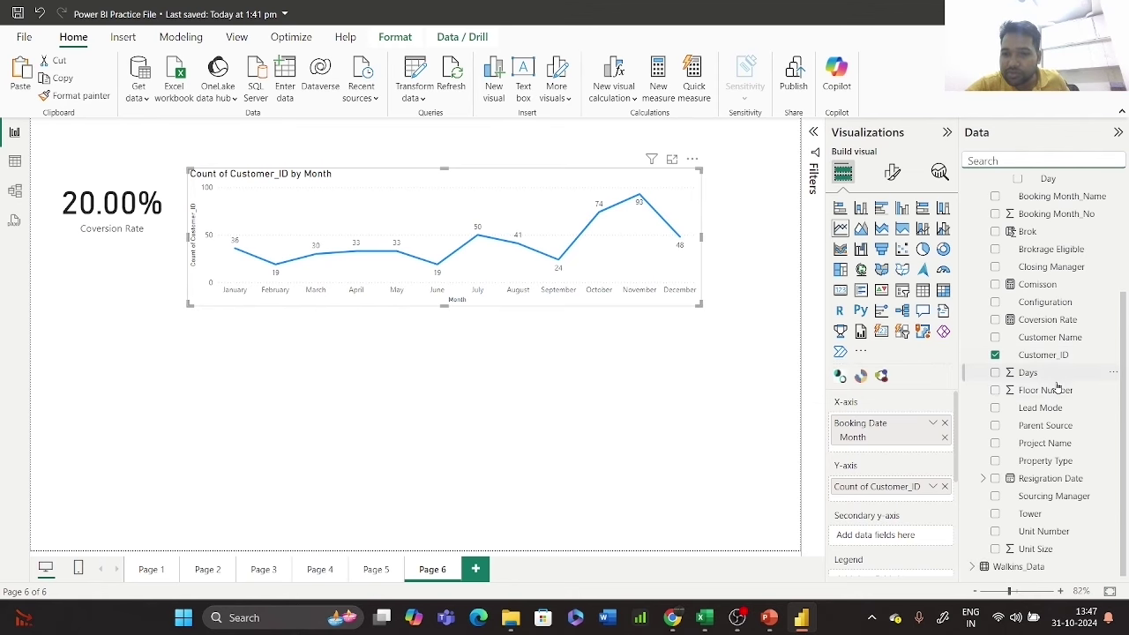
left_click(972, 566)
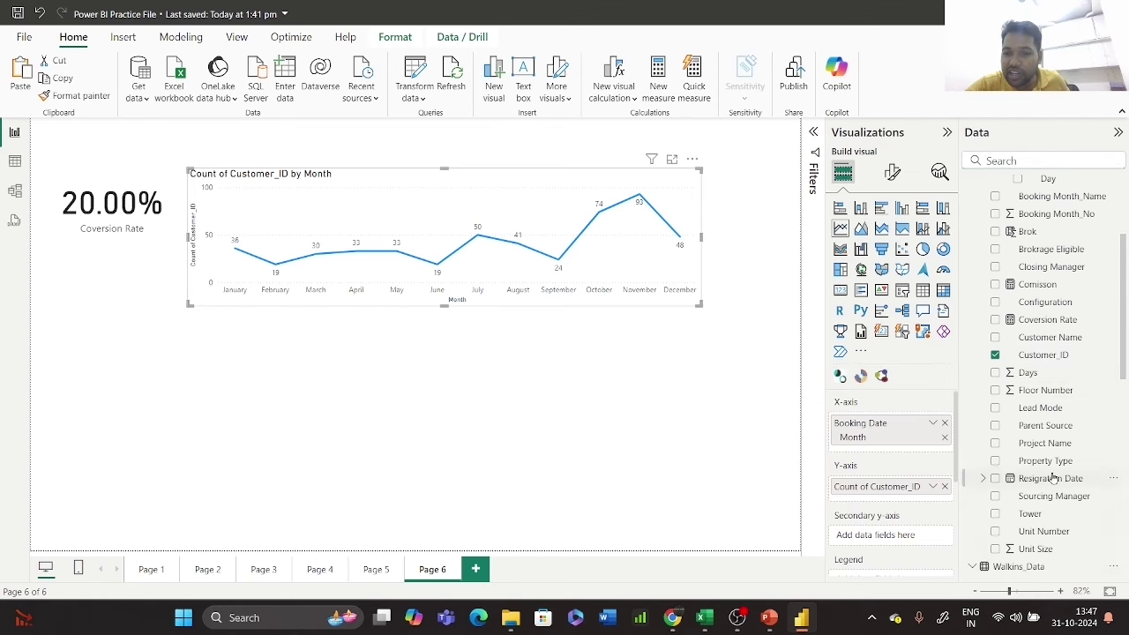
scroll(1075, 463, "down", 7)
scroll(1075, 463, "down", 5)
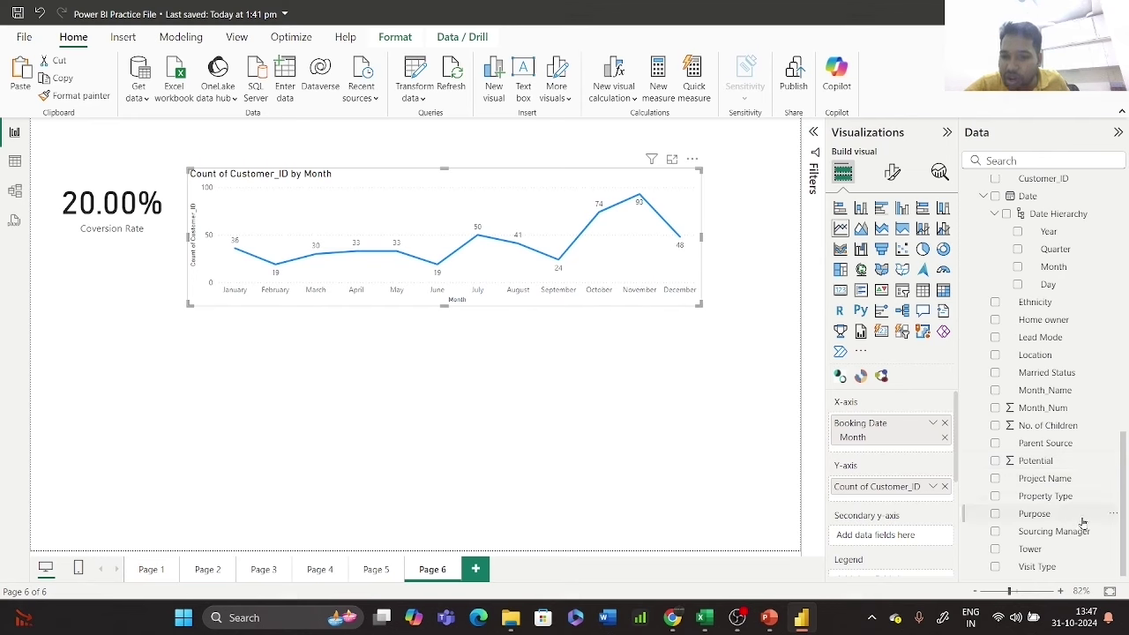
scroll(1063, 463, "up", 6)
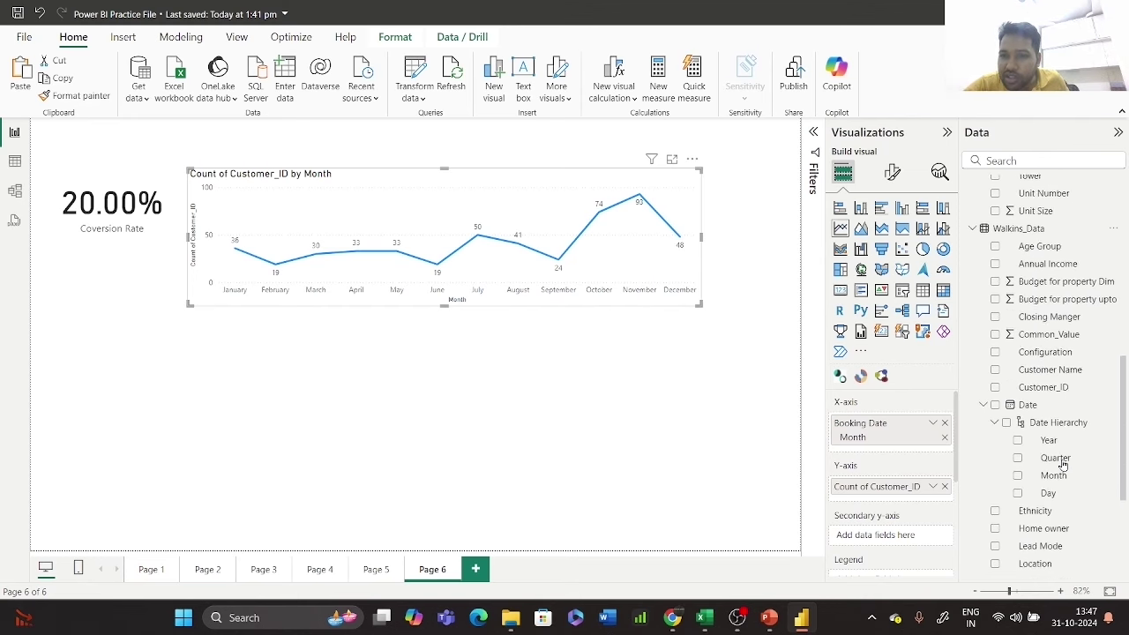
left_click_drag(1069, 400, 931, 494)
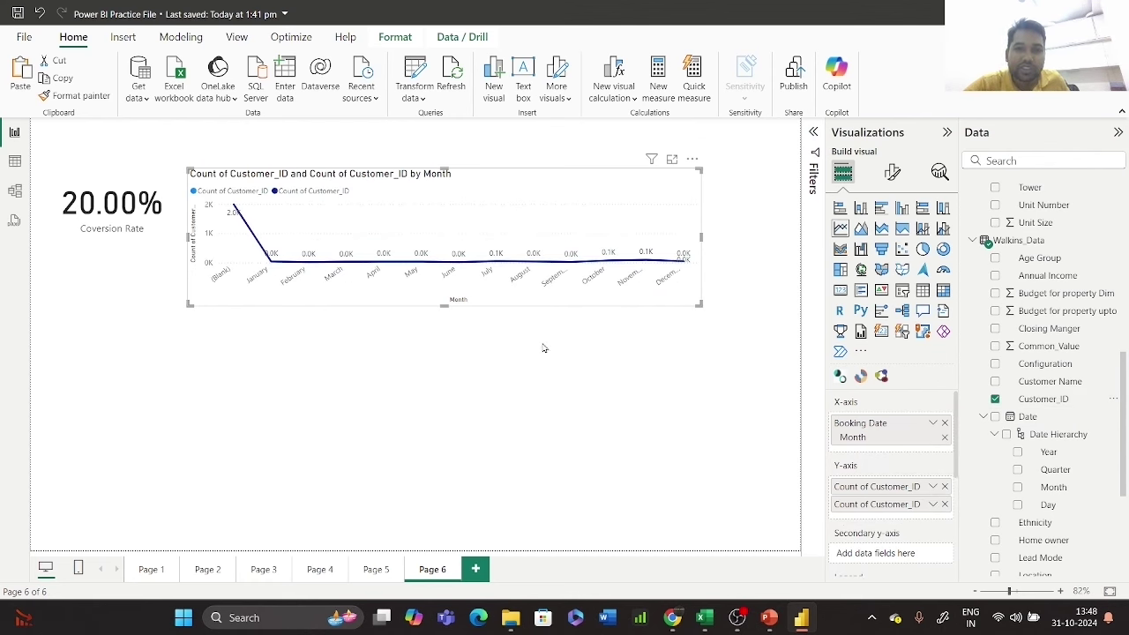
- Make the line chart taller and remove the second Count of Customer_ID
left_click_drag(444, 307, 443, 359)
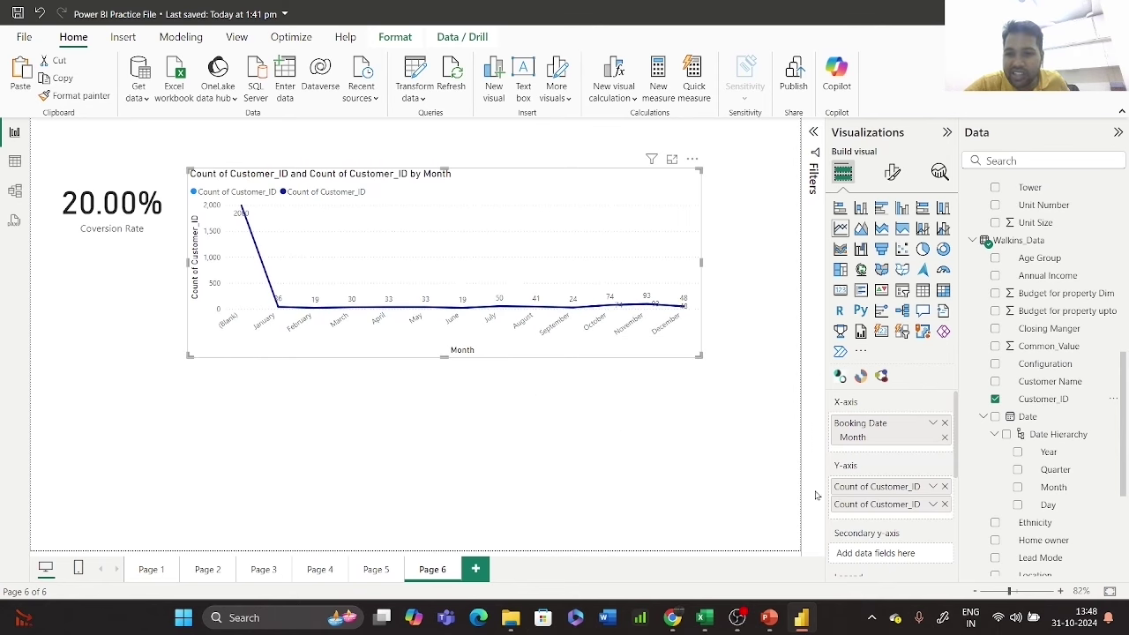
left_click(945, 504)
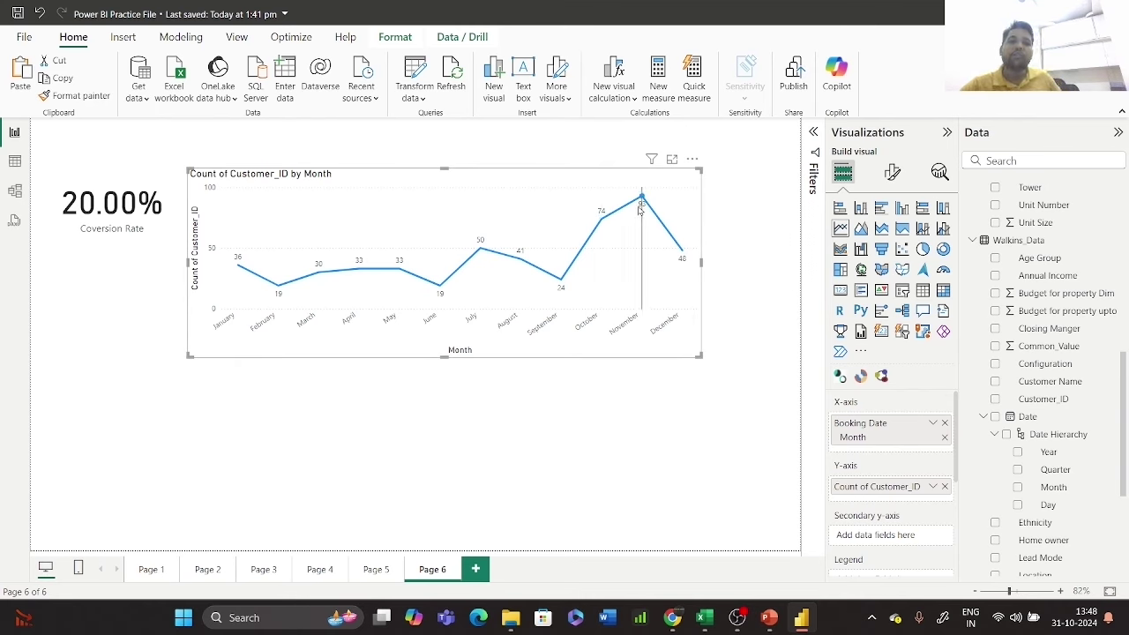
mouse_move(641, 208)
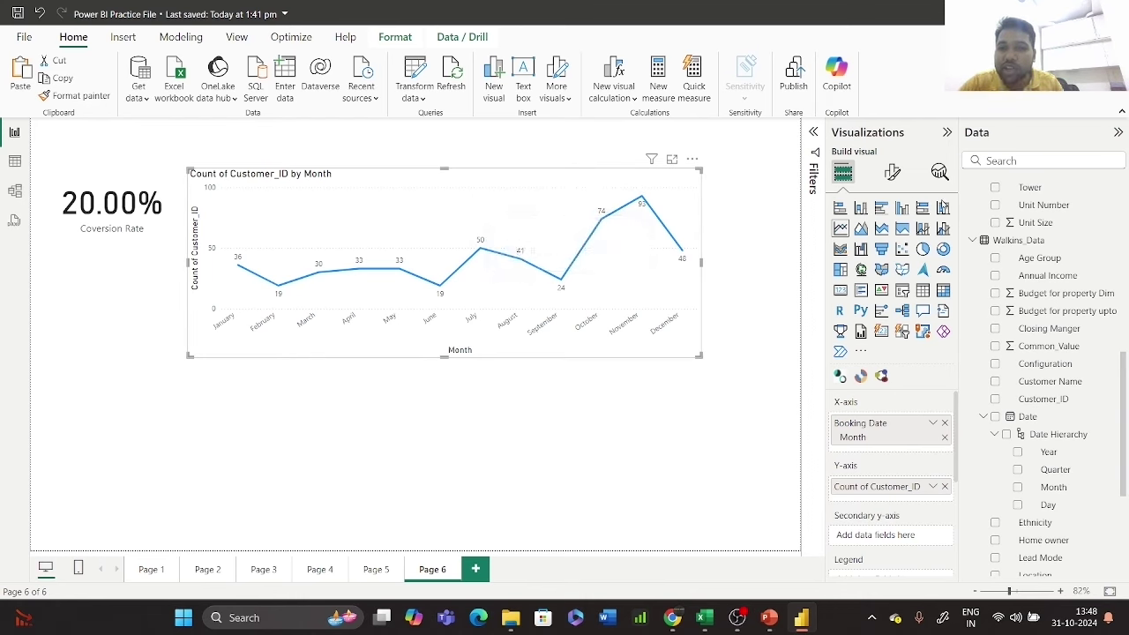
- Convert to a line and stacked column chart with Walkins_Data Customer_ID on the line y-axis
left_click(922, 230)
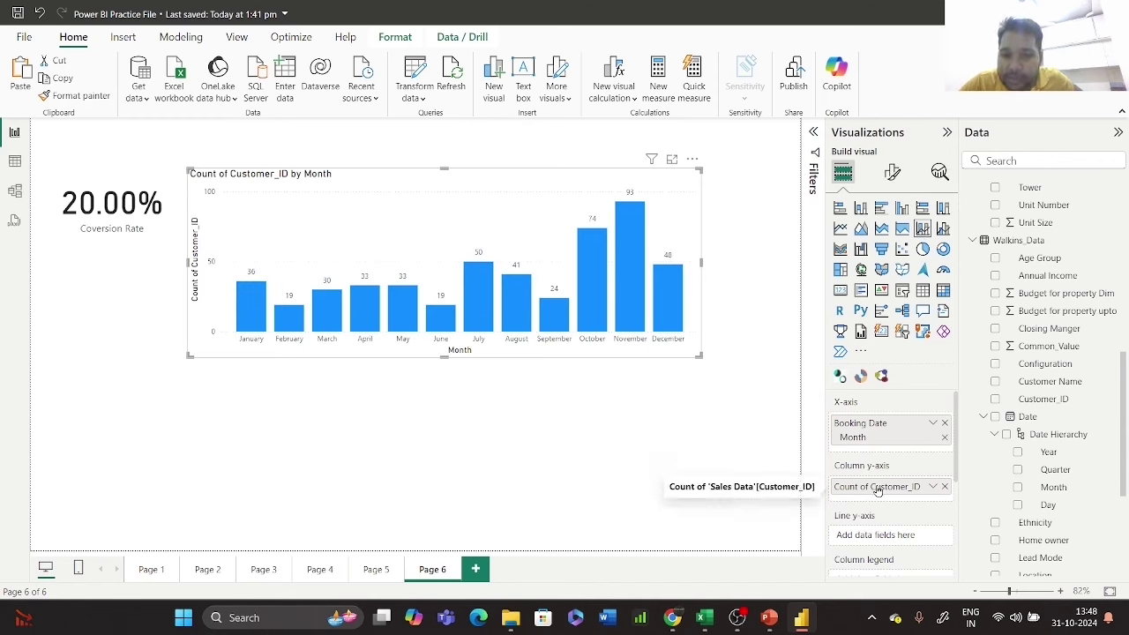
scroll(1094, 485, "down", 5)
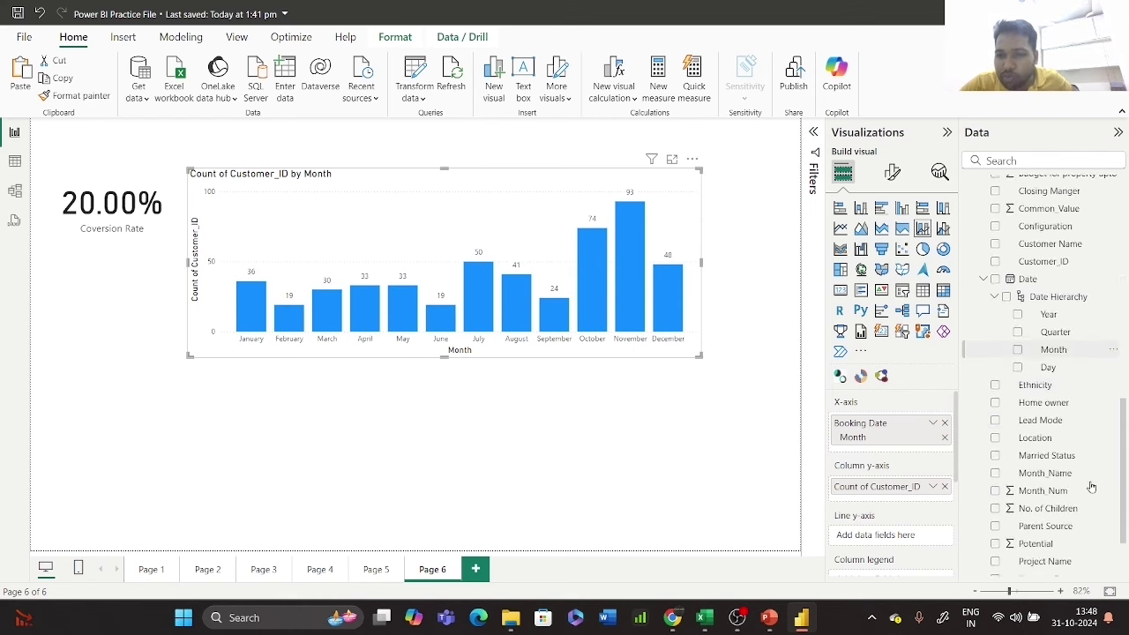
scroll(1097, 481, "down", 1)
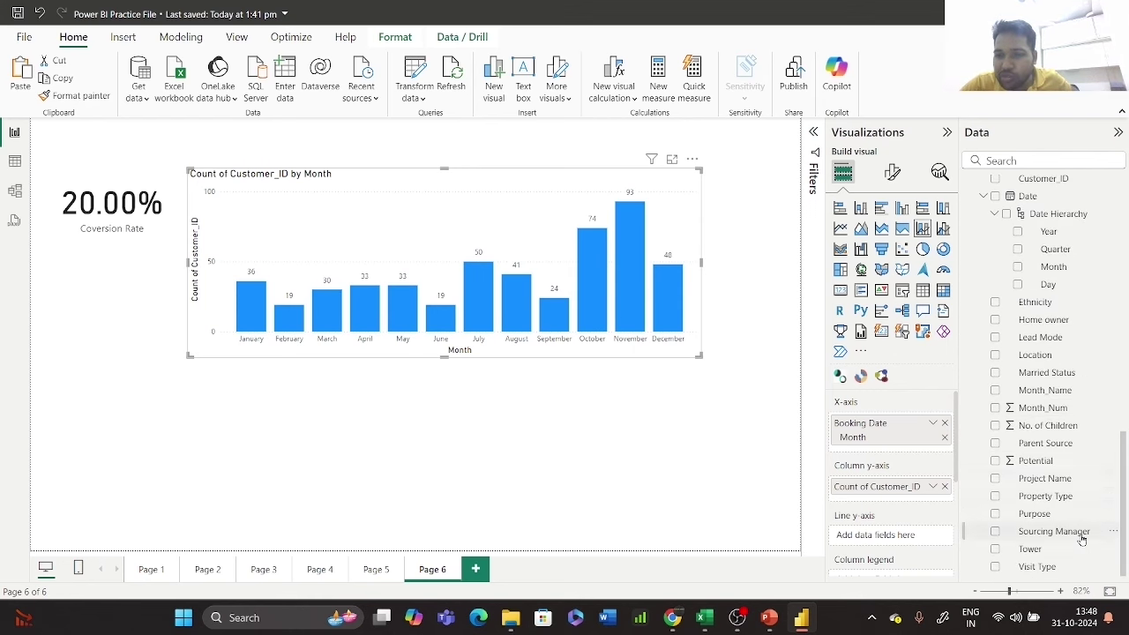
scroll(1073, 430, "up", 2)
scroll(1074, 432, "up", 3)
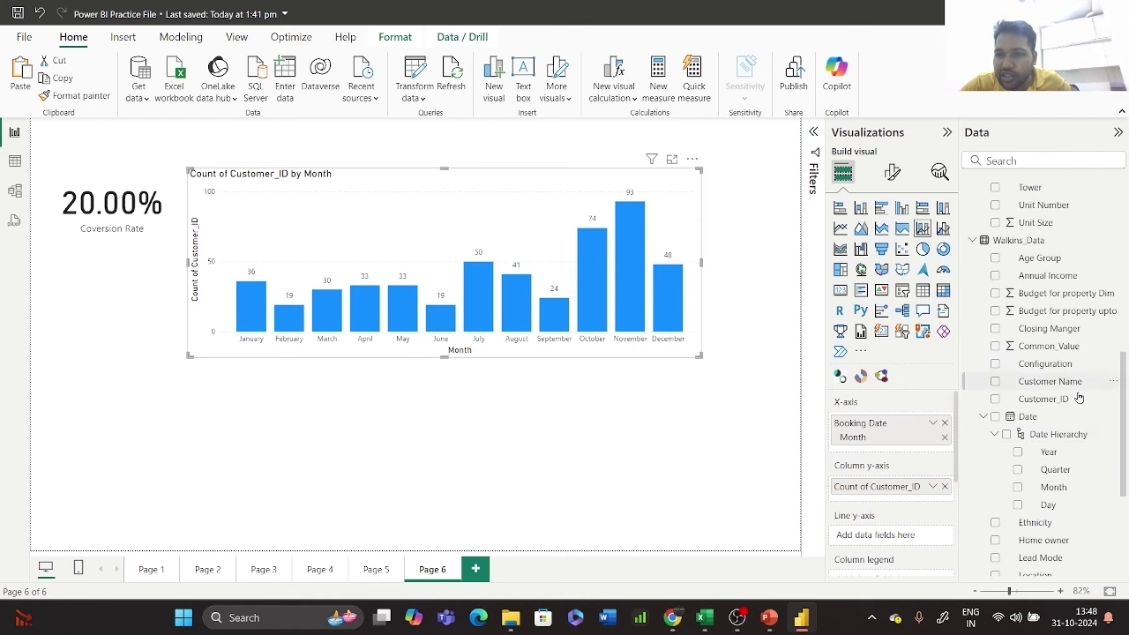
left_click_drag(1078, 399, 930, 537)
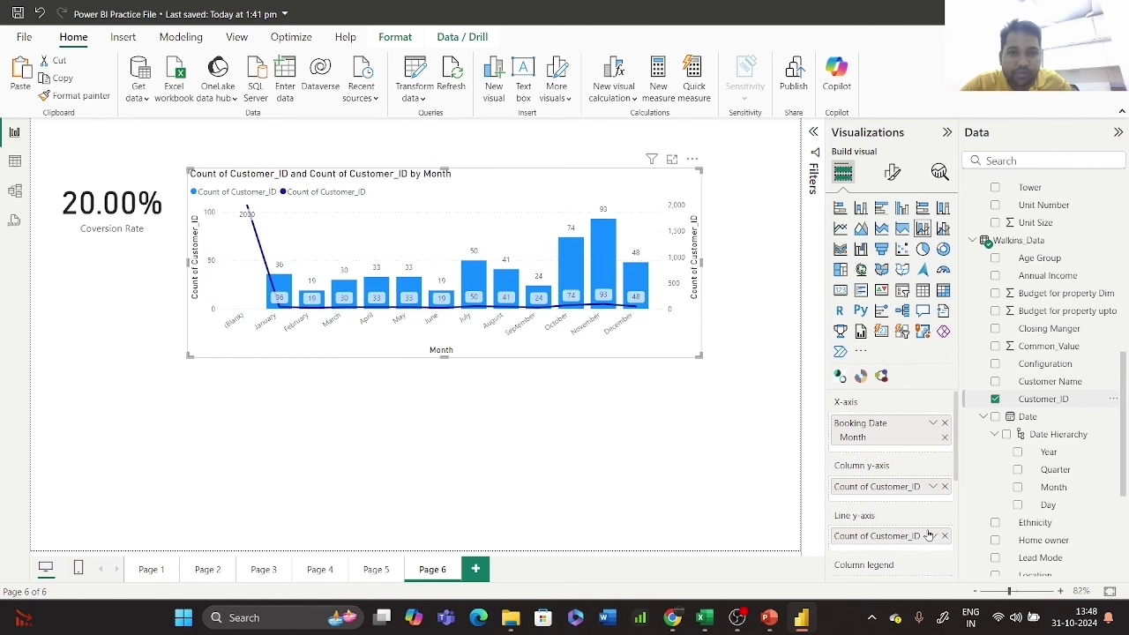
mouse_move(248, 211)
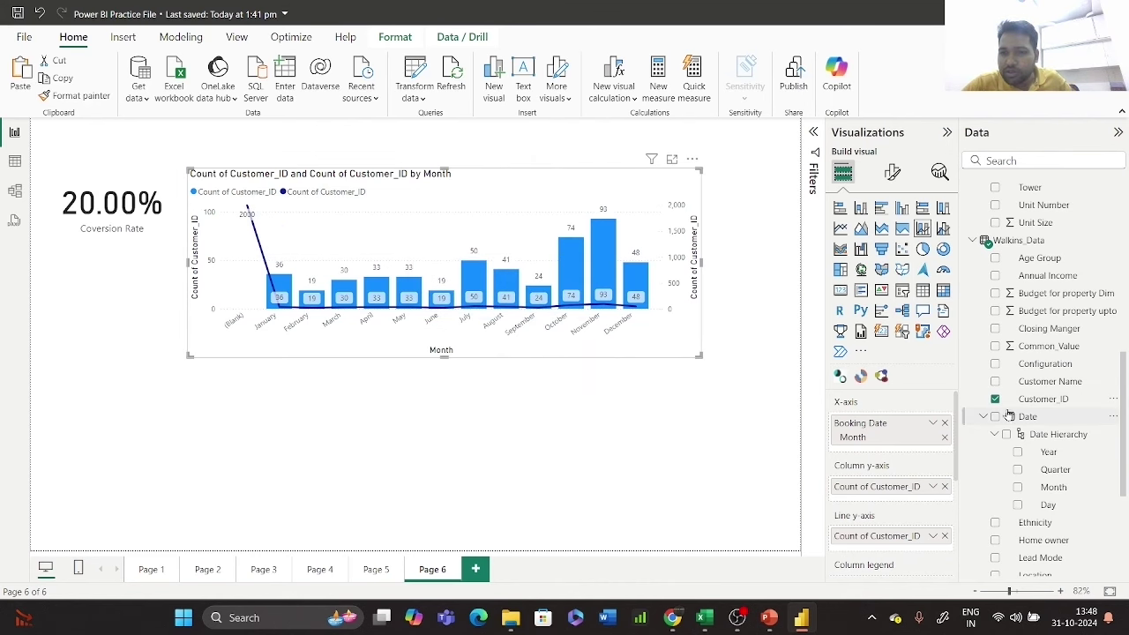
- Remove booking Month from the combo chart's x-axis
scroll(1055, 370, "up", 5)
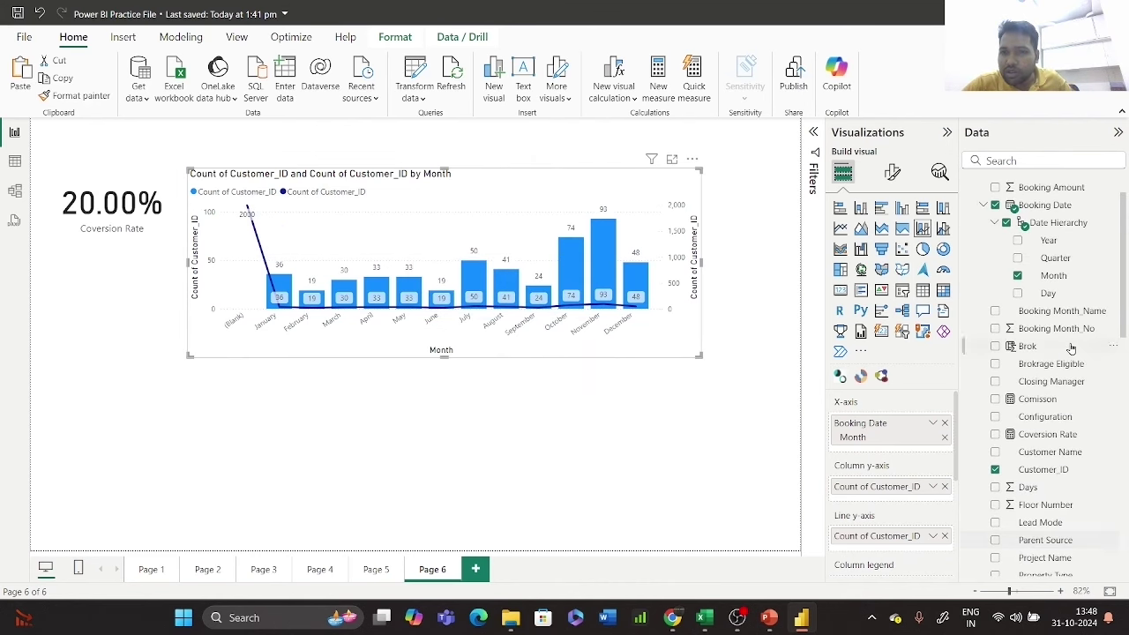
scroll(1071, 357, "down", 4)
scroll(1071, 356, "up", 4)
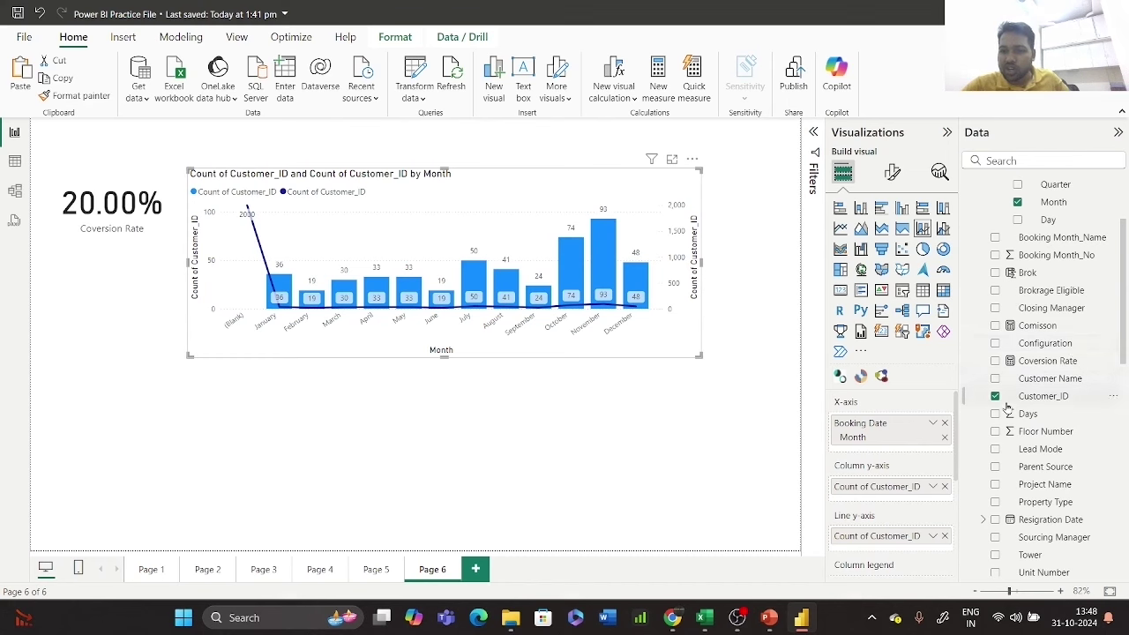
scroll(1027, 381, "up", 2)
left_click(1018, 326)
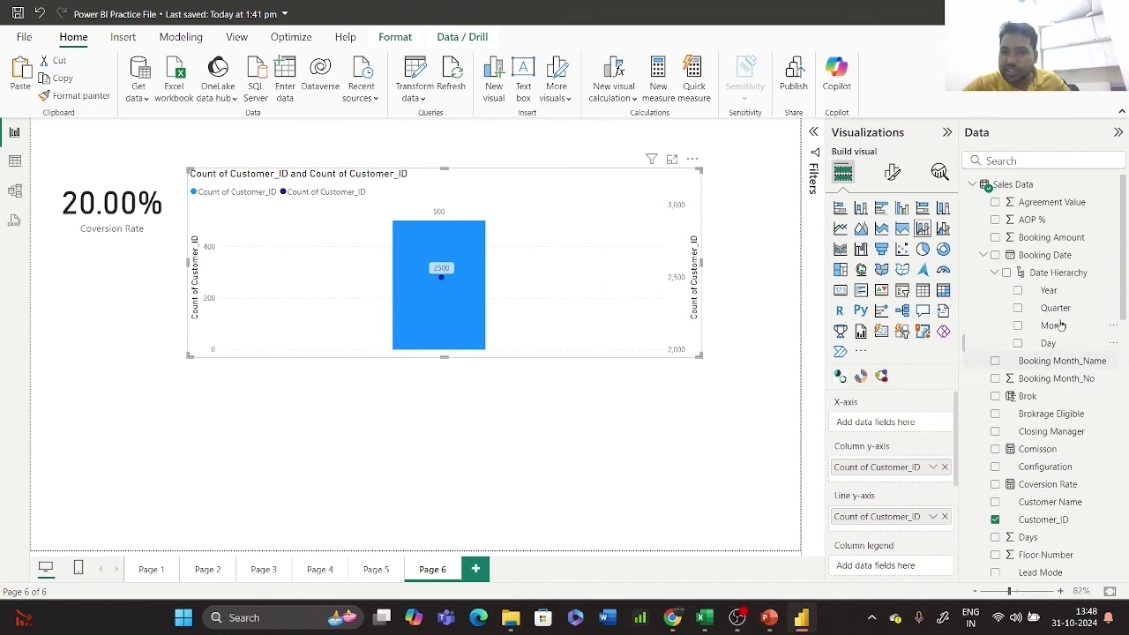
- Collapse Sales Data and put Walkins_Data Date Month on the combo chart's x-axis
left_click(972, 186)
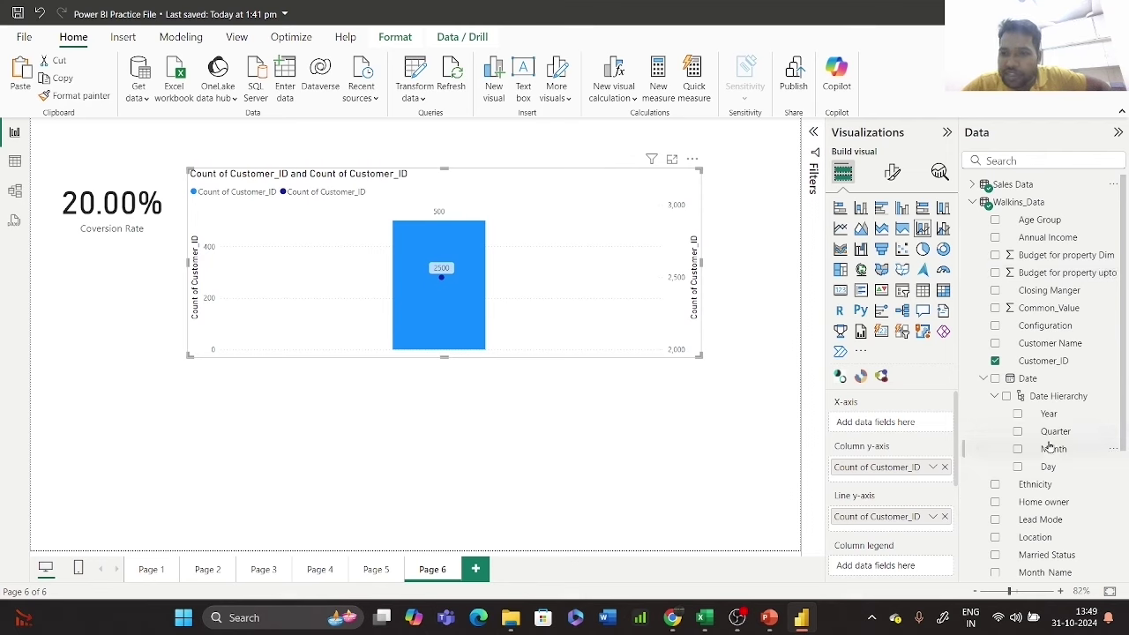
scroll(1056, 446, "down", 3)
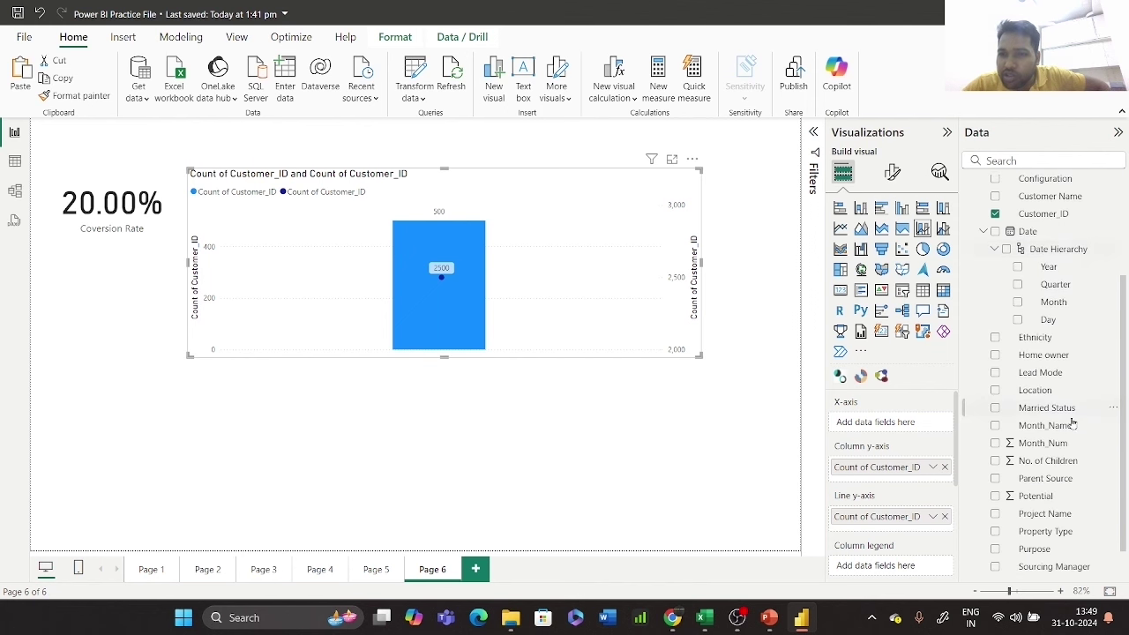
scroll(1058, 448, "up", 3)
left_click_drag(1064, 450, 927, 425)
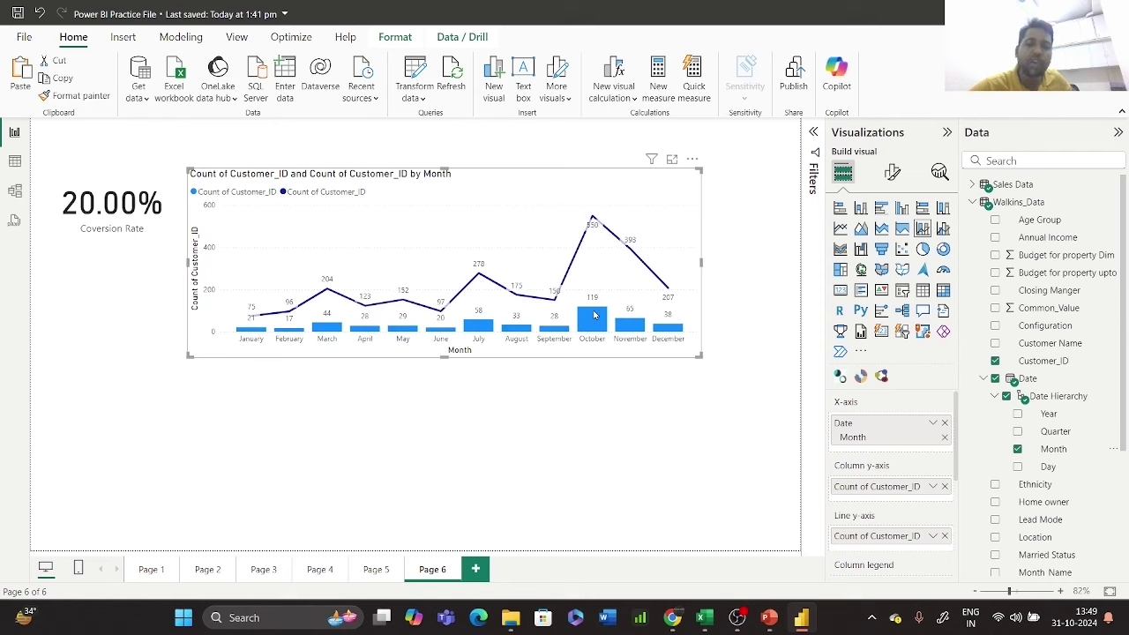
- Swap the two Customer_ID counts between column and line y-axes, nudging the chart up-right
mouse_move(594, 313)
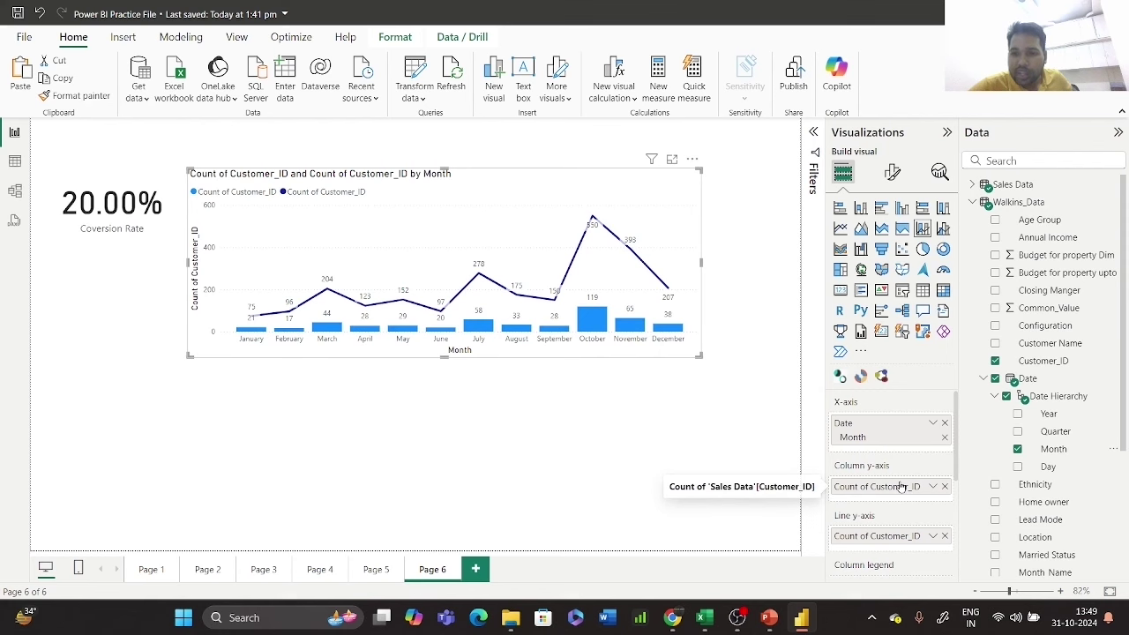
mouse_move(900, 486)
left_mouse_down()
mouse_move(898, 548)
mouse_move(896, 487)
left_mouse_up()
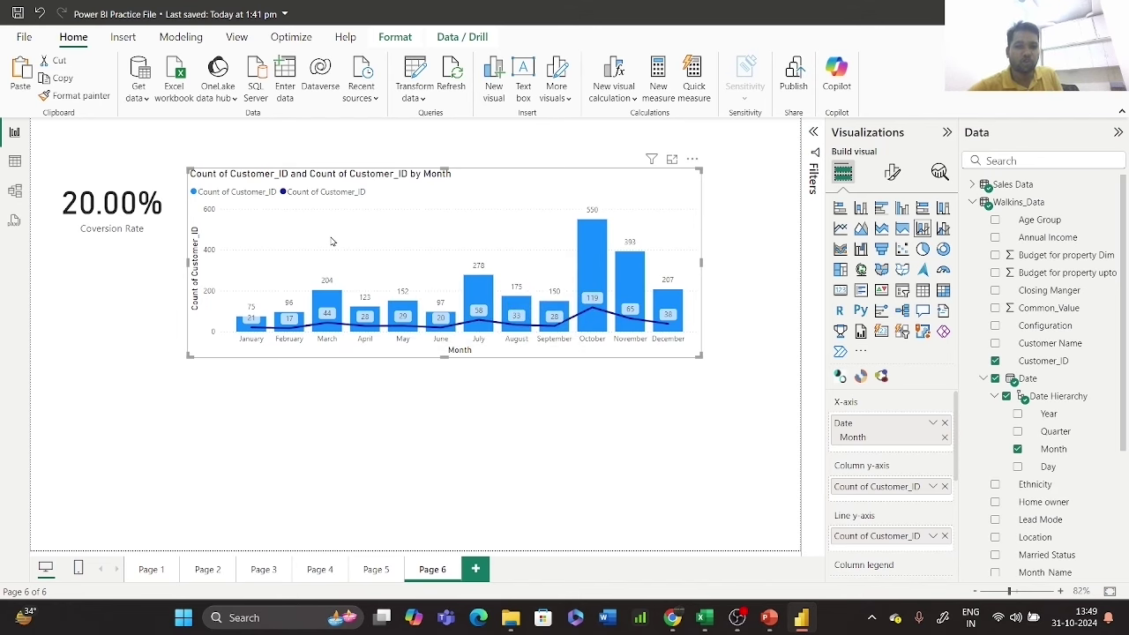
left_click_drag(496, 235, 516, 211)
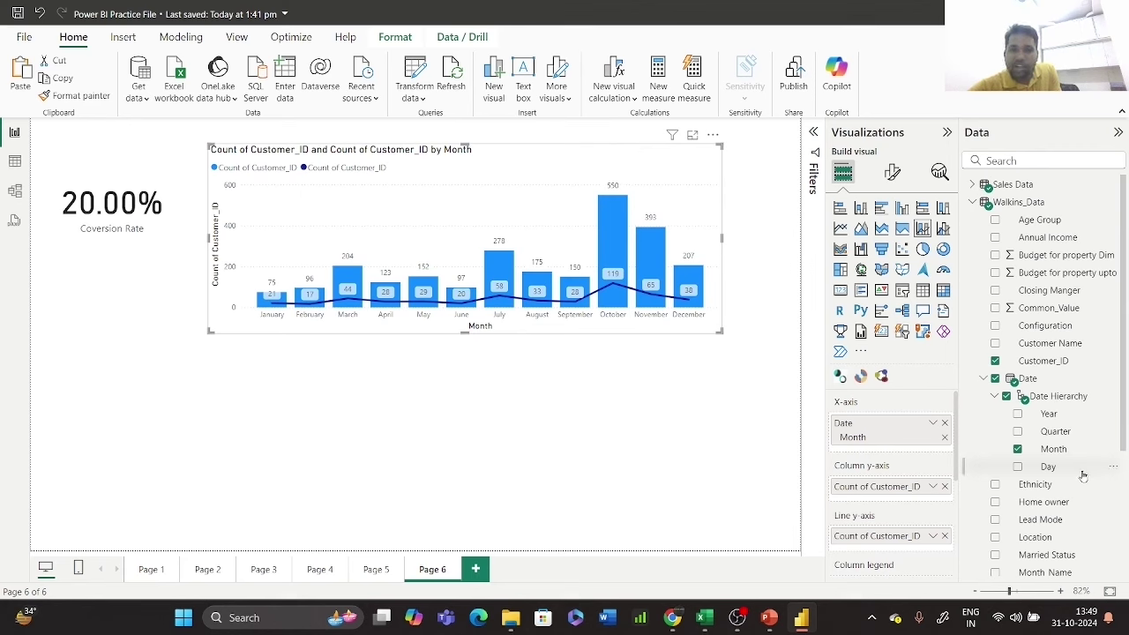
- Expand the Sales Data table in the Data pane
scroll(1084, 477, "down", 3)
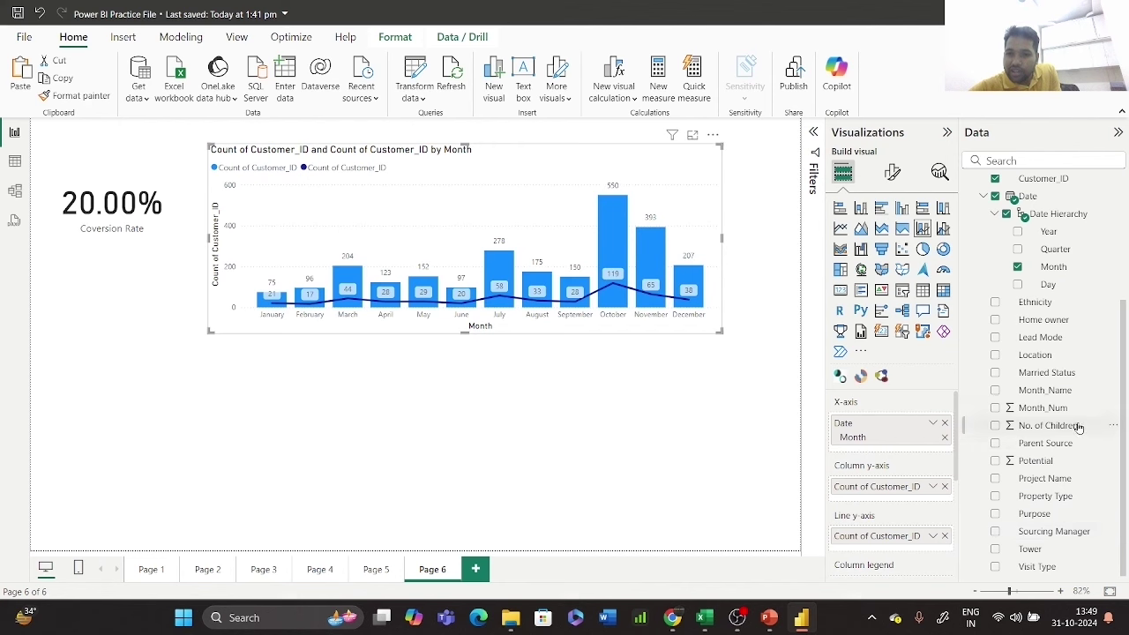
scroll(1078, 429, "up", 3)
scroll(1078, 427, "up", 1)
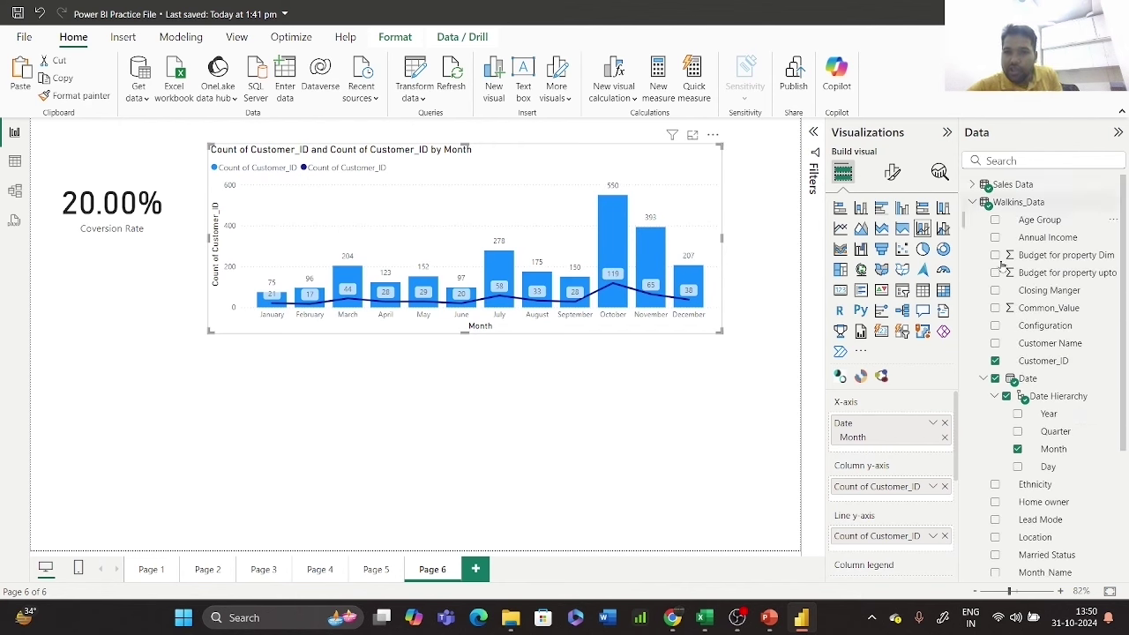
scroll(1065, 372, "down", 1)
scroll(1065, 375, "down", 3)
scroll(1059, 362, "up", 5)
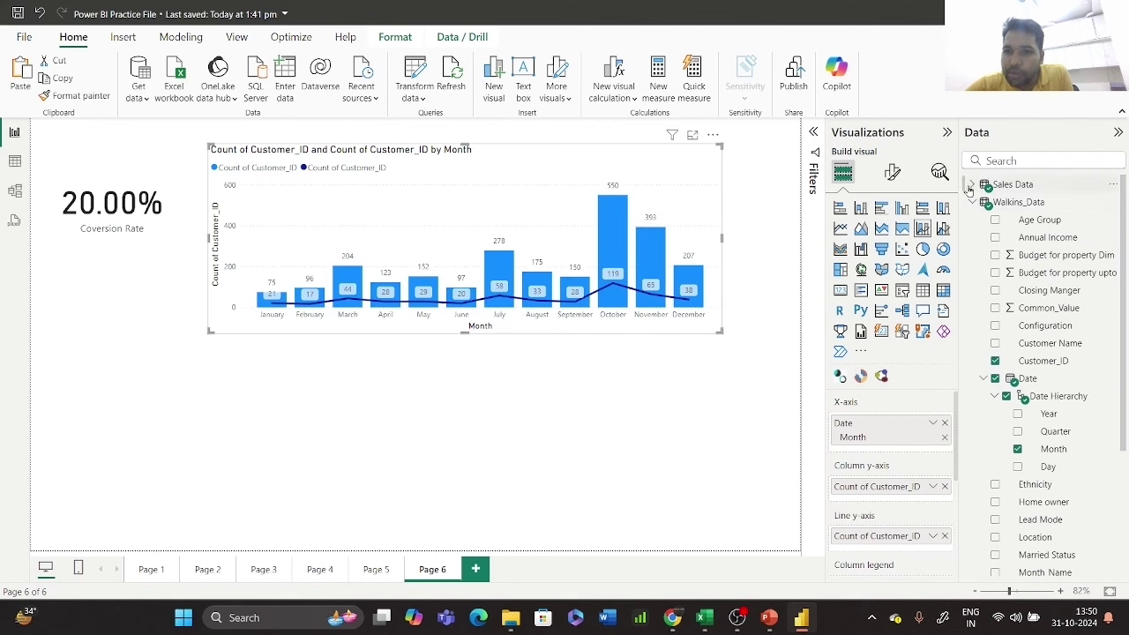
left_click(972, 185)
scroll(1075, 408, "down", 2)
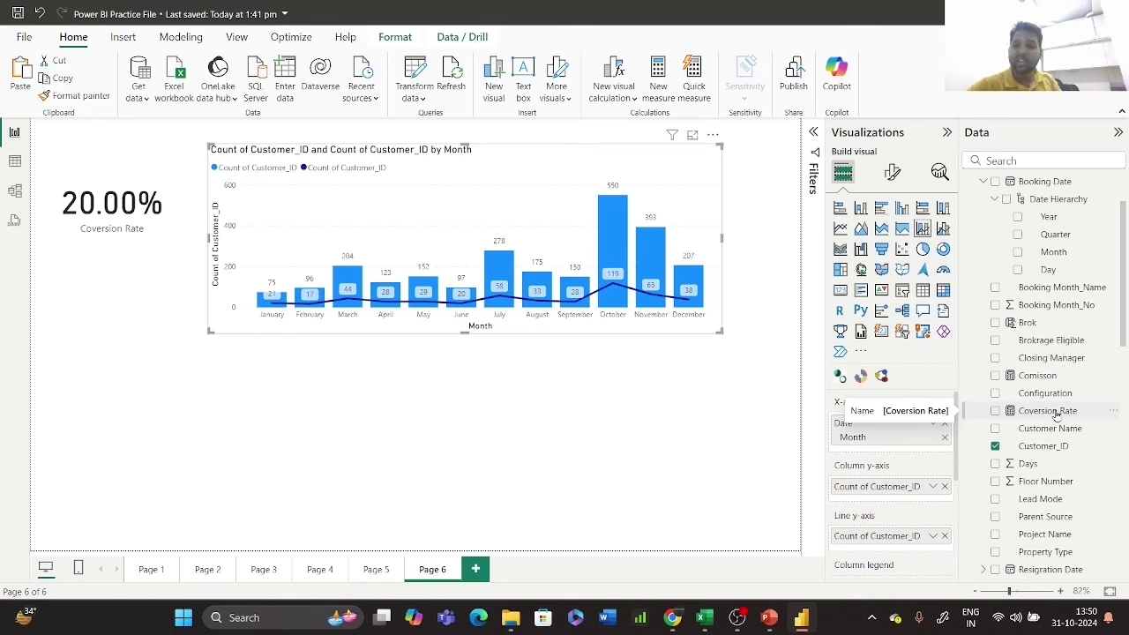
- Add Coversion Rate to the Line y-axis, stretch the combo chart taller, and show Format visual
left_click_drag(1056, 414, 925, 556)
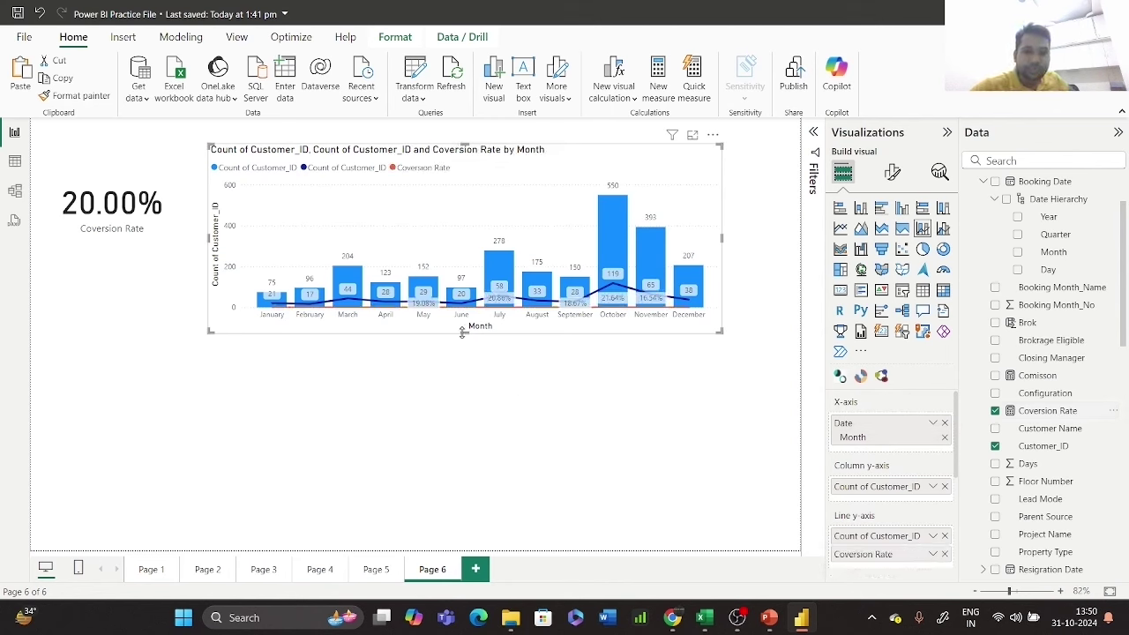
left_click_drag(471, 338, 461, 477)
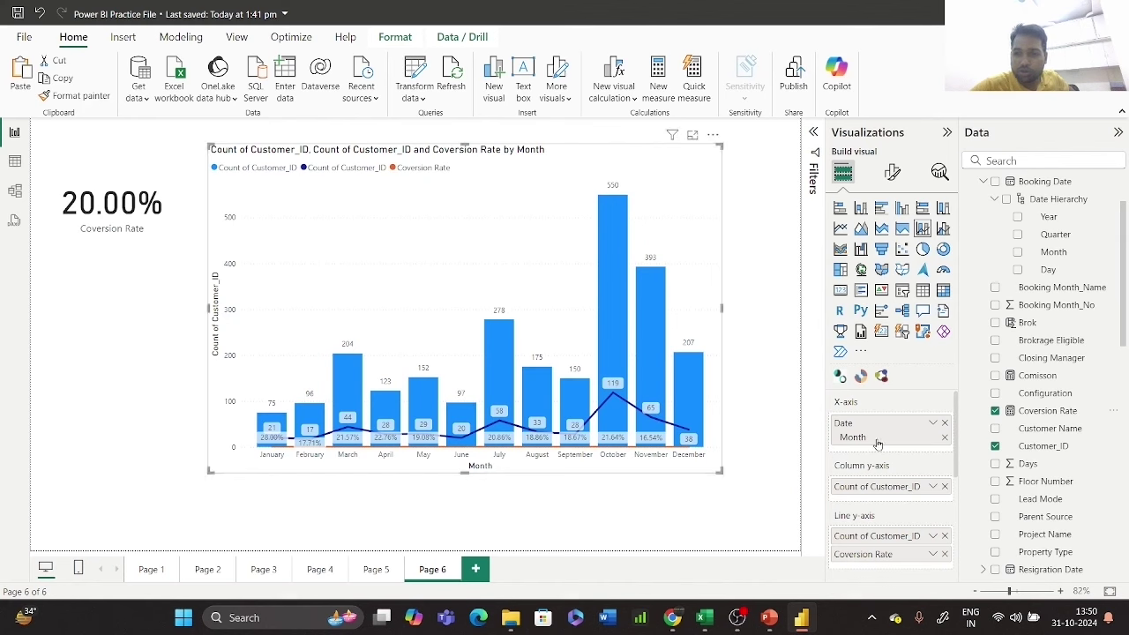
left_click(892, 172)
scroll(909, 397, "down", 3)
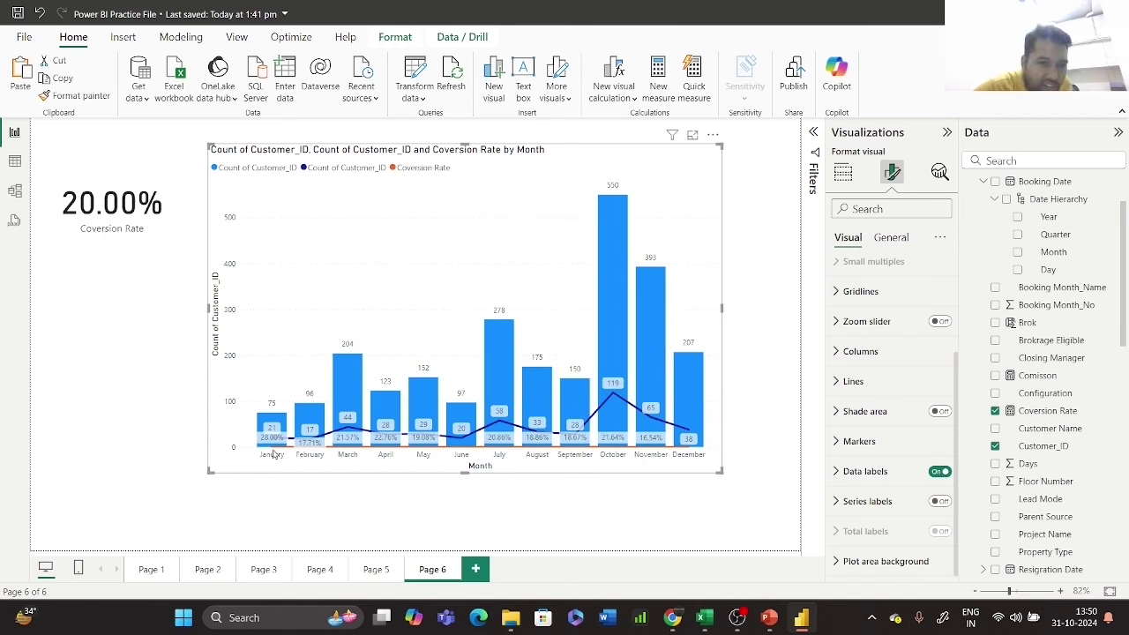
- Expand the Lines formatting and pick the series to style
left_click(836, 387)
scroll(891, 397, "down", 3)
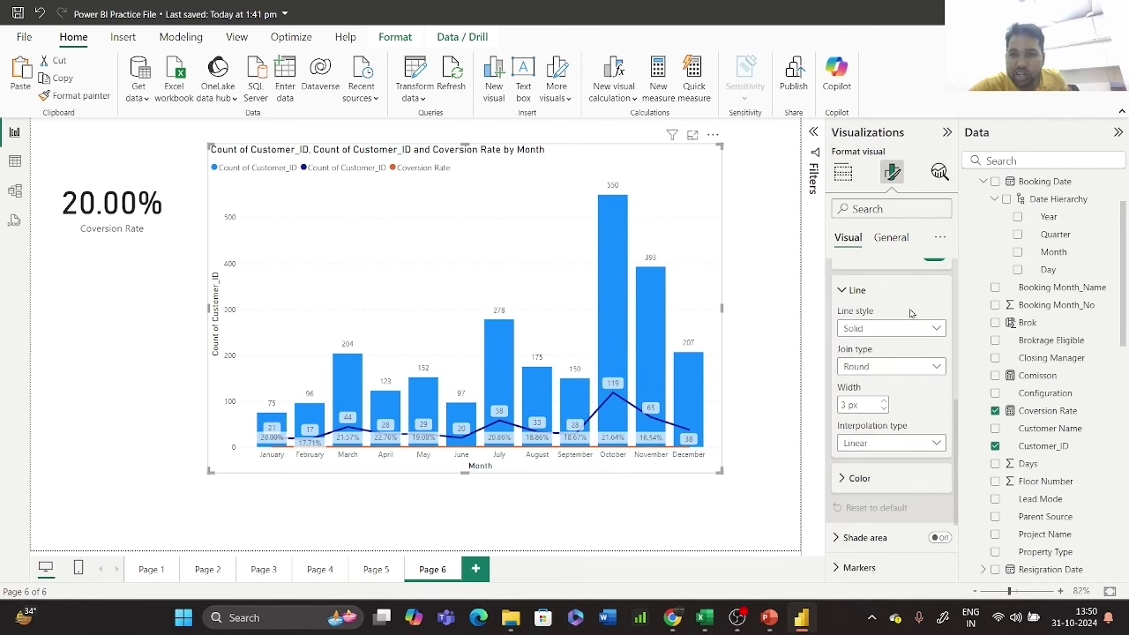
scroll(916, 324, "up", 2)
left_click(922, 381)
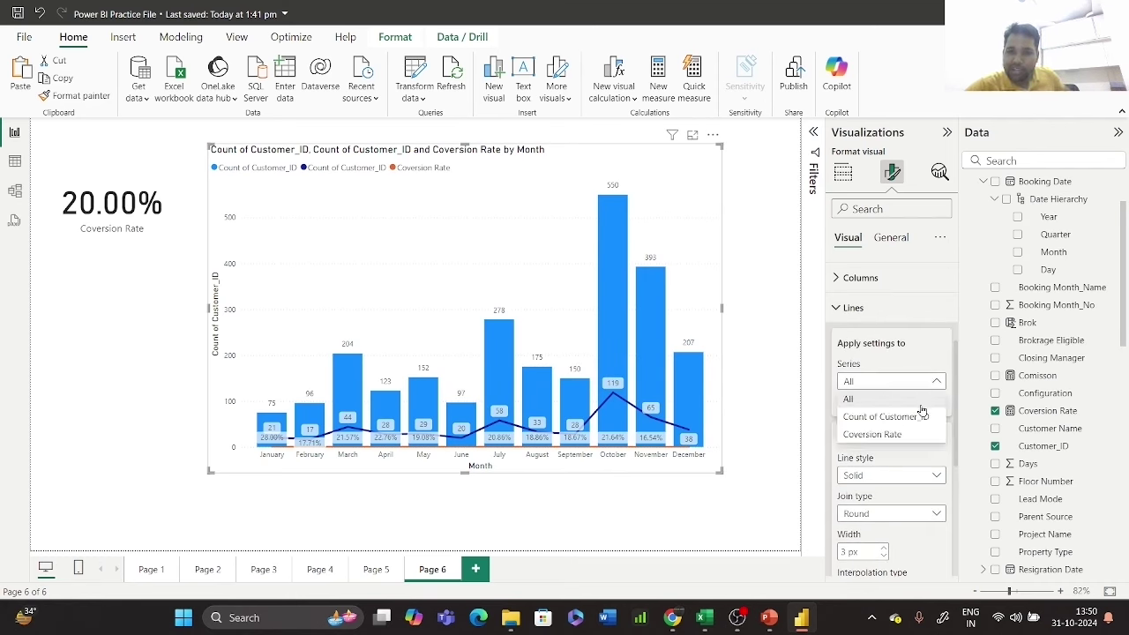
left_click(921, 415)
- Set the line's join type to Bevel and its style to Dashed, toggling dash scaling
scroll(935, 477, "down", 2)
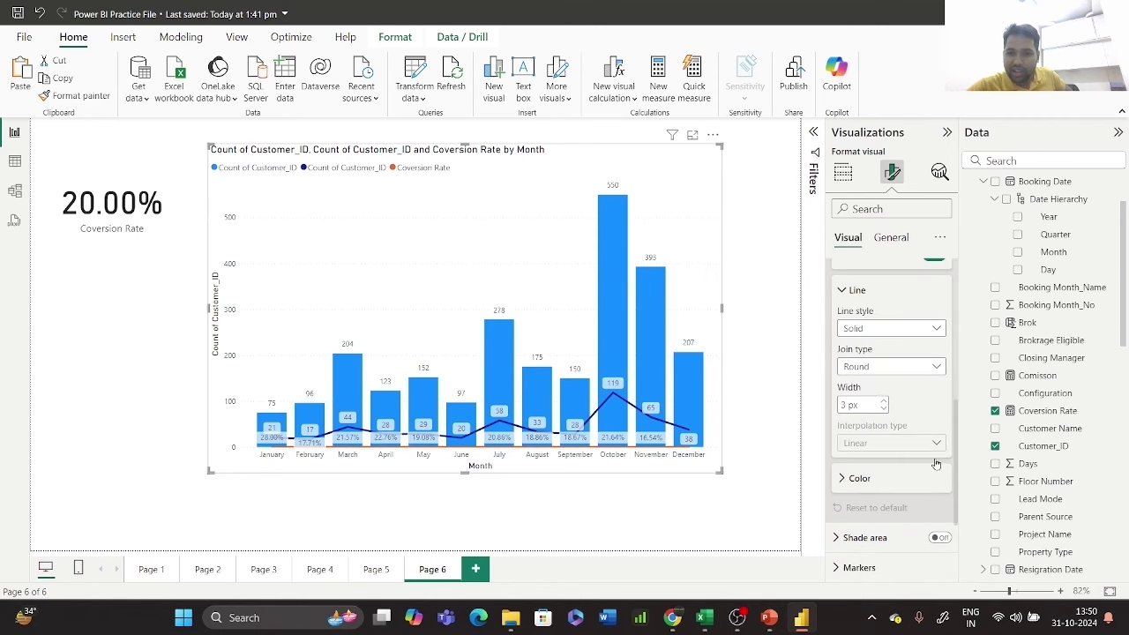
left_click(934, 367)
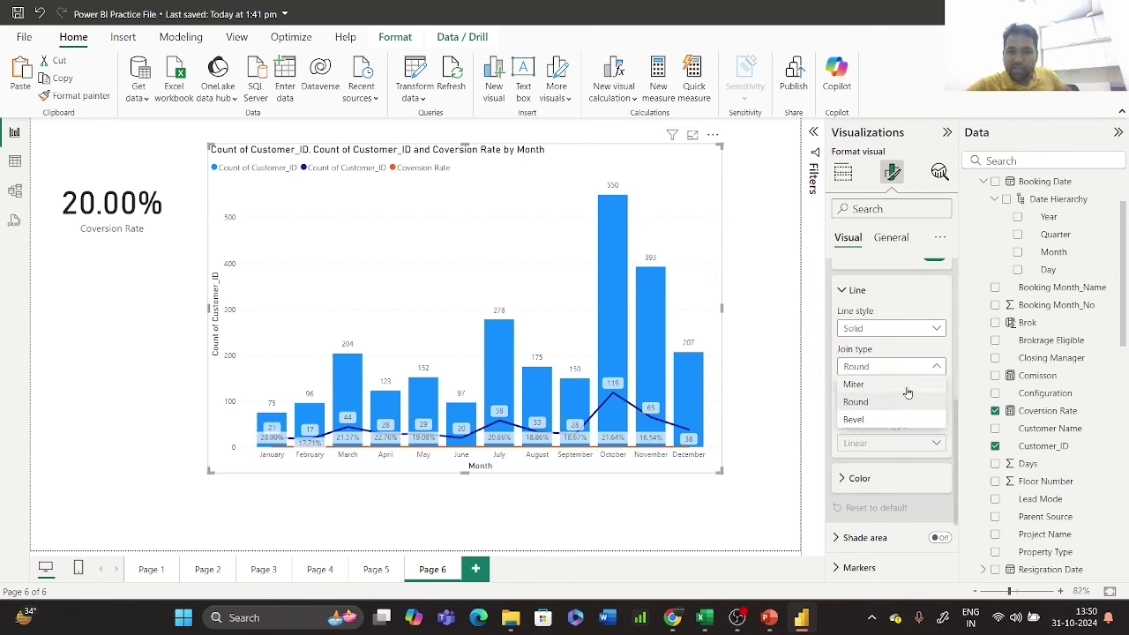
left_click(907, 386)
left_click(918, 369)
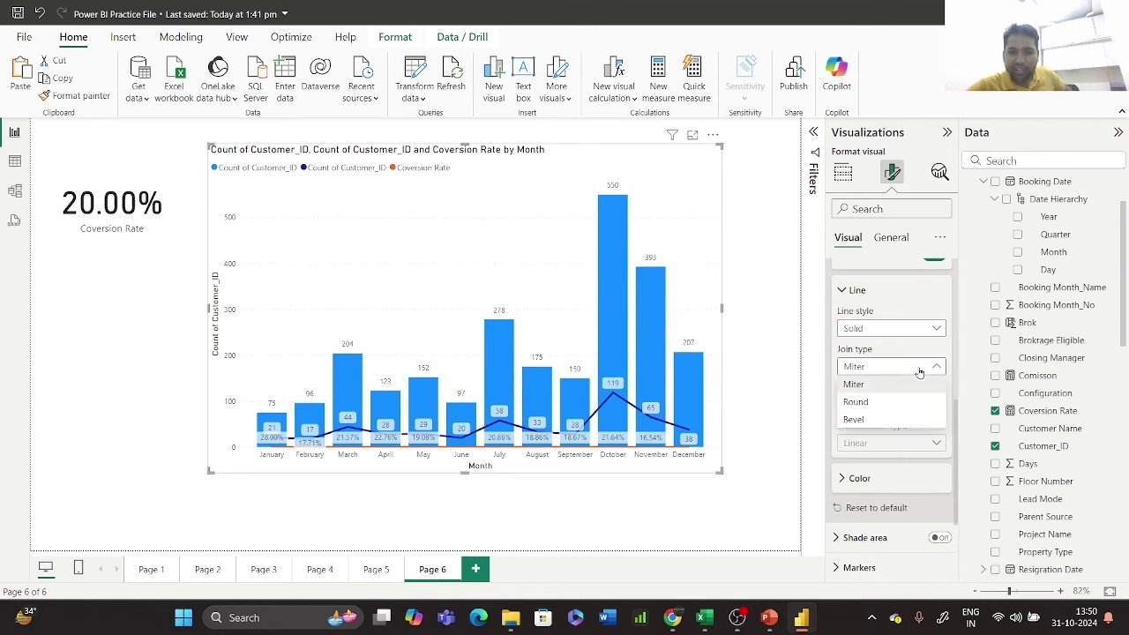
left_click(906, 422)
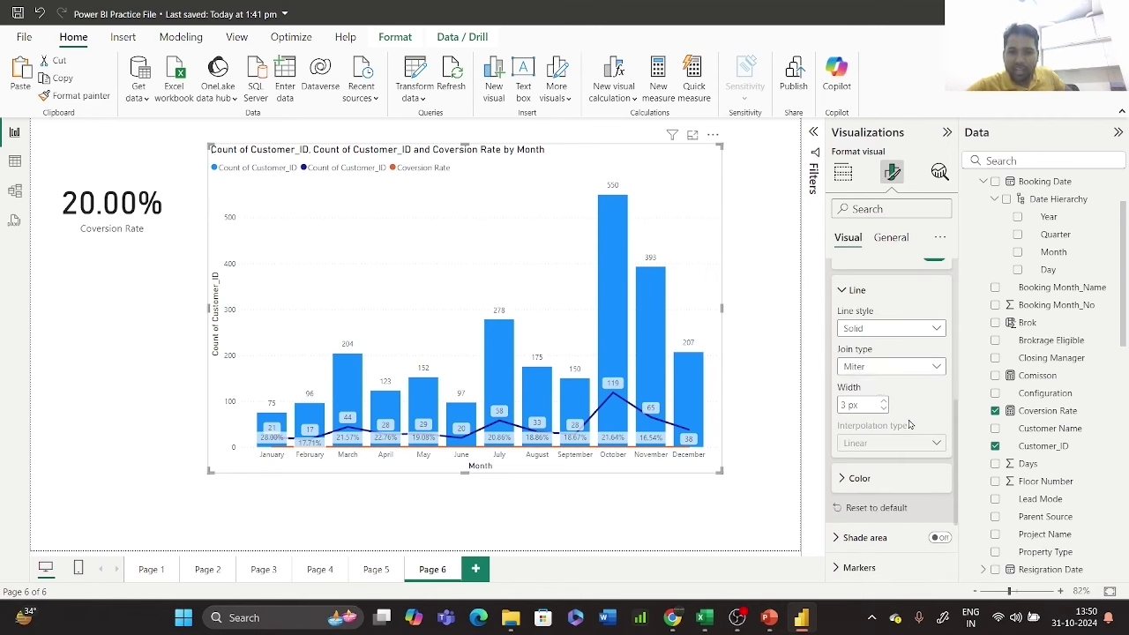
left_click(918, 328)
left_click(907, 368)
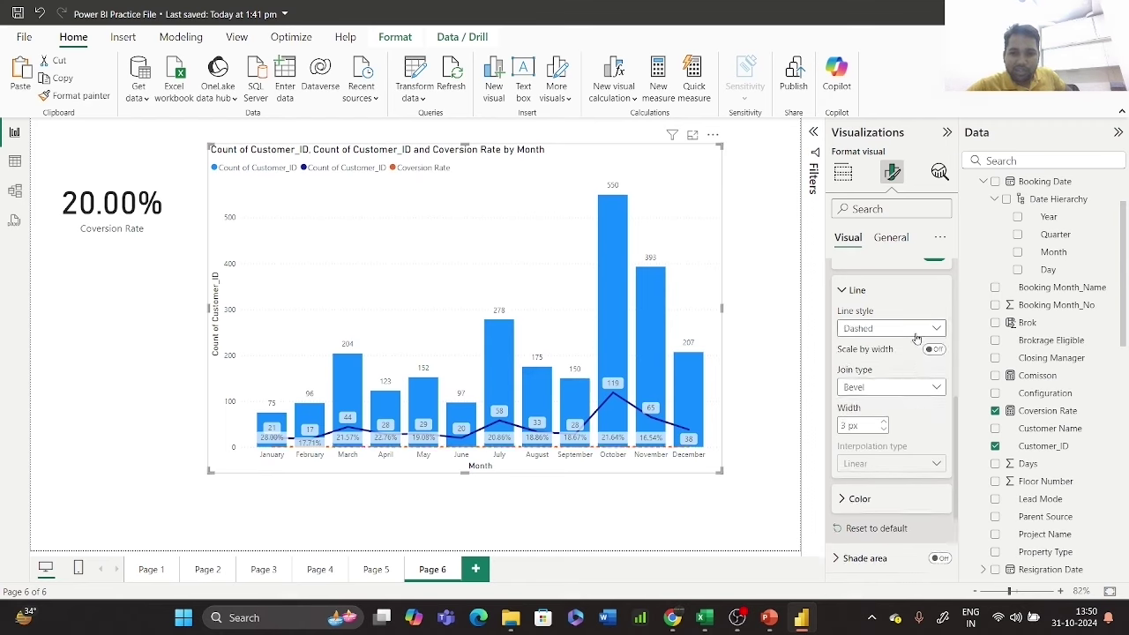
left_click(933, 350)
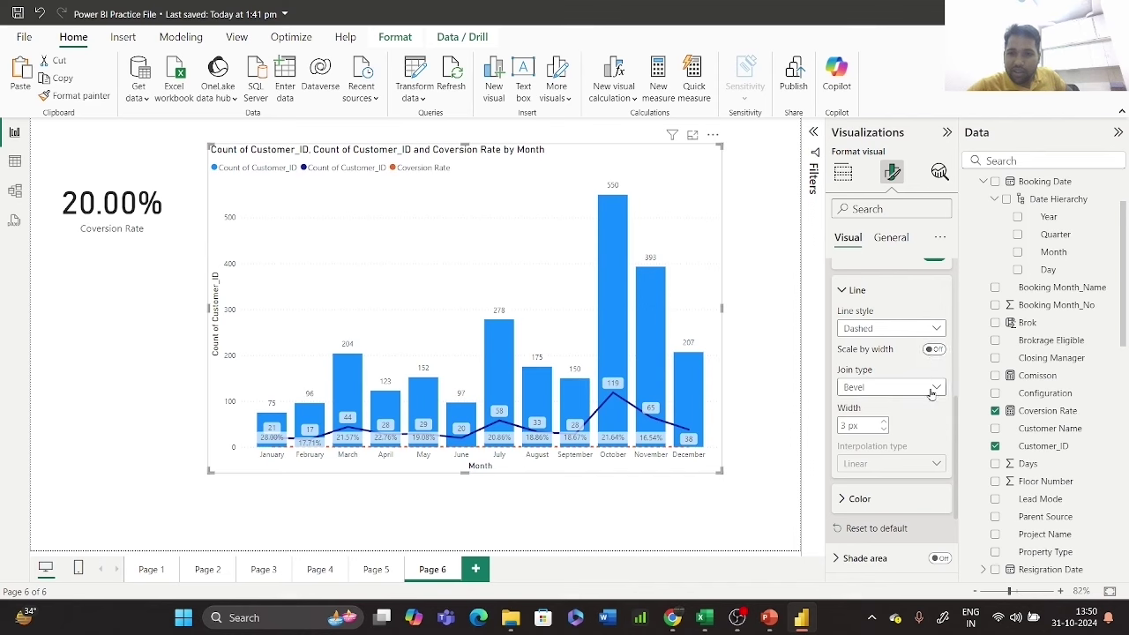
- Collapse the Lines and Columns settings and expand the Secondary y-axis settings
scroll(926, 394, "down", 3)
scroll(927, 394, "up", 6)
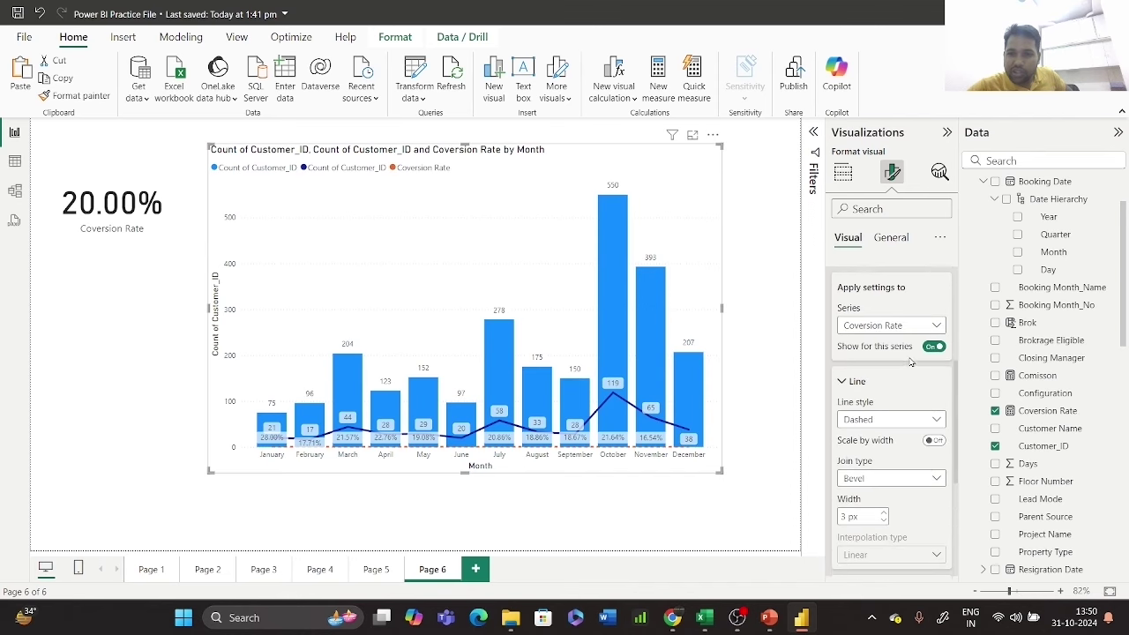
scroll(906, 424, "up", 4)
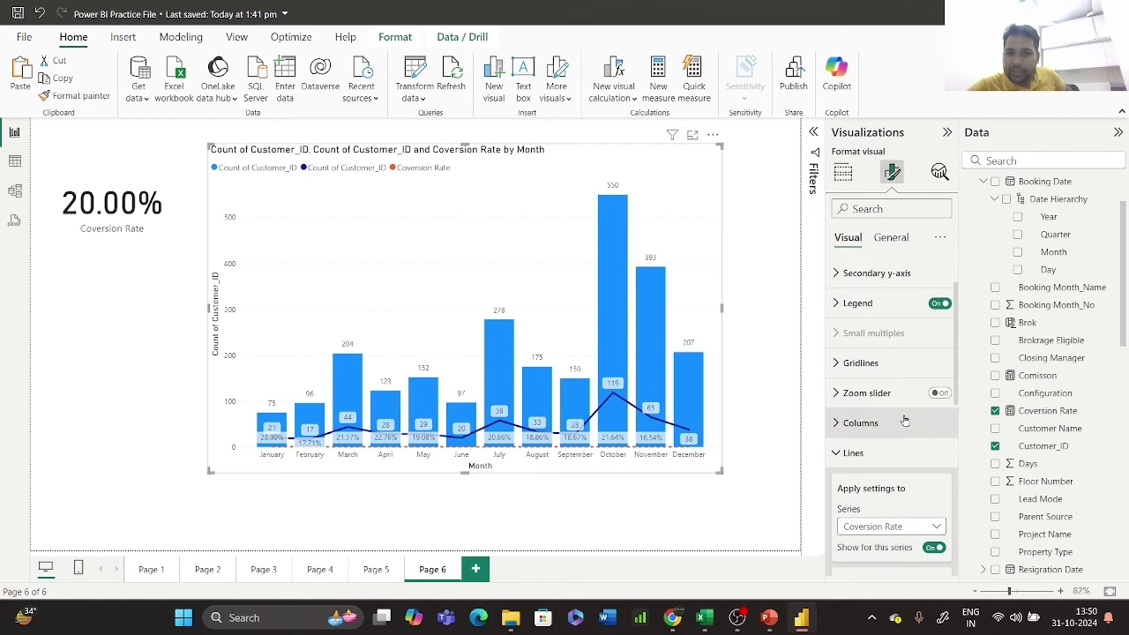
scroll(869, 445, "down", 5)
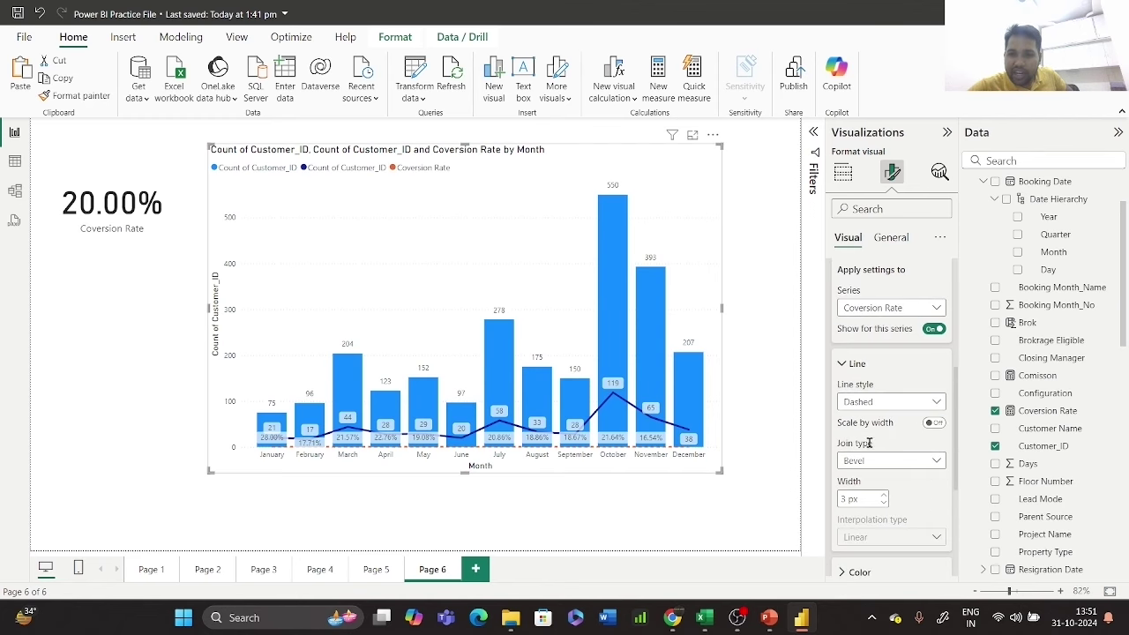
scroll(869, 304, "up", 1)
scroll(896, 401, "down", 6)
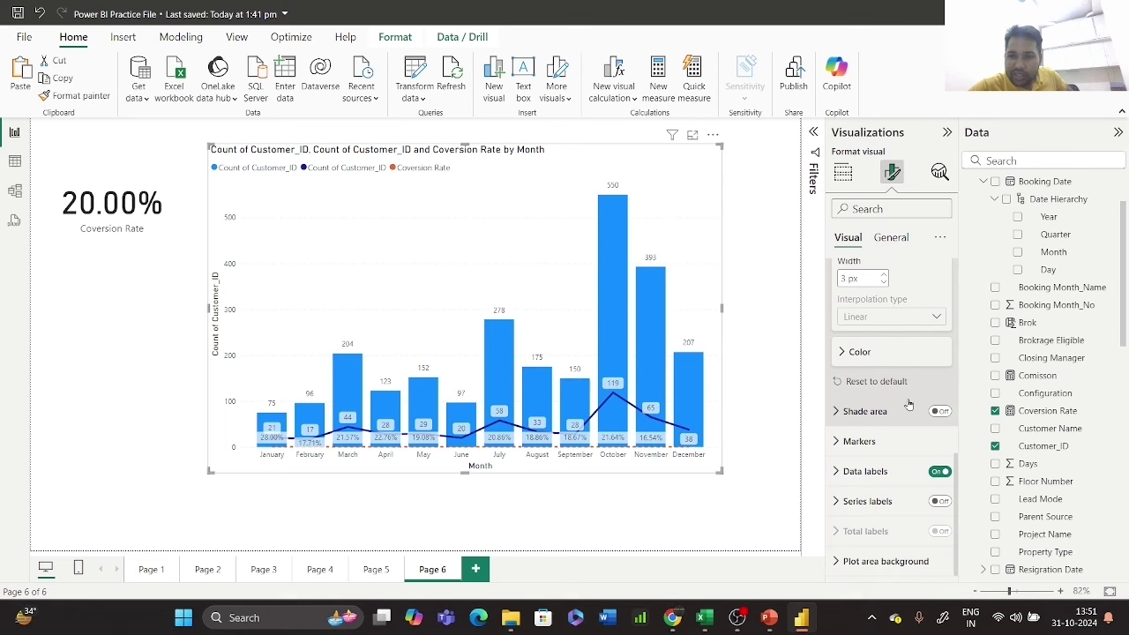
scroll(909, 404, "up", 6)
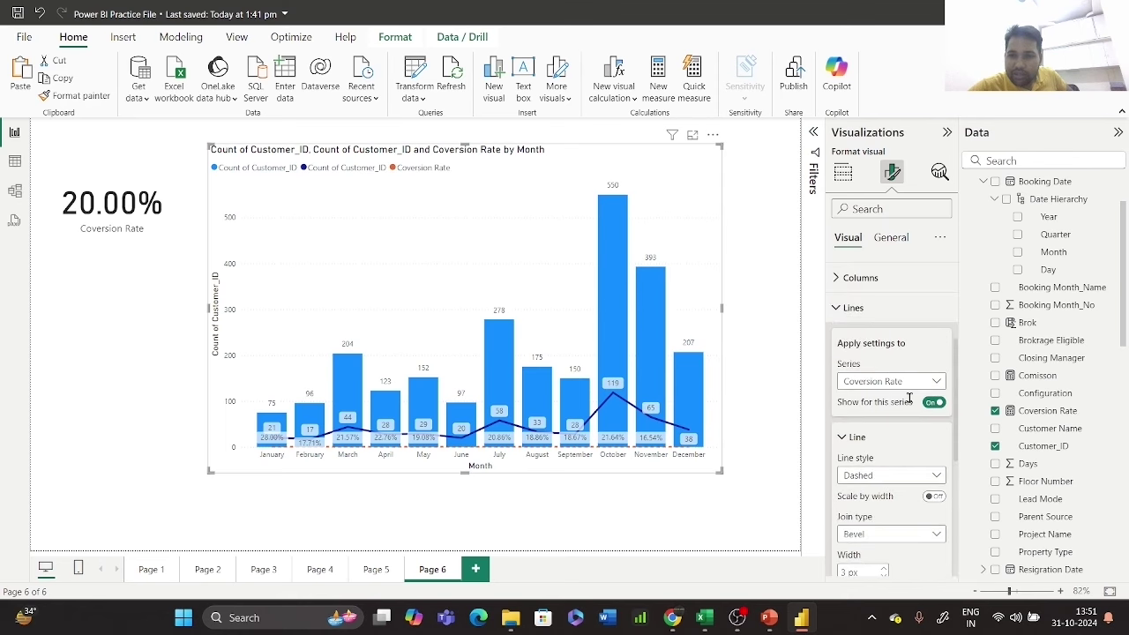
left_click(842, 438)
scroll(883, 357, "up", 1)
scroll(864, 388, "up", 2)
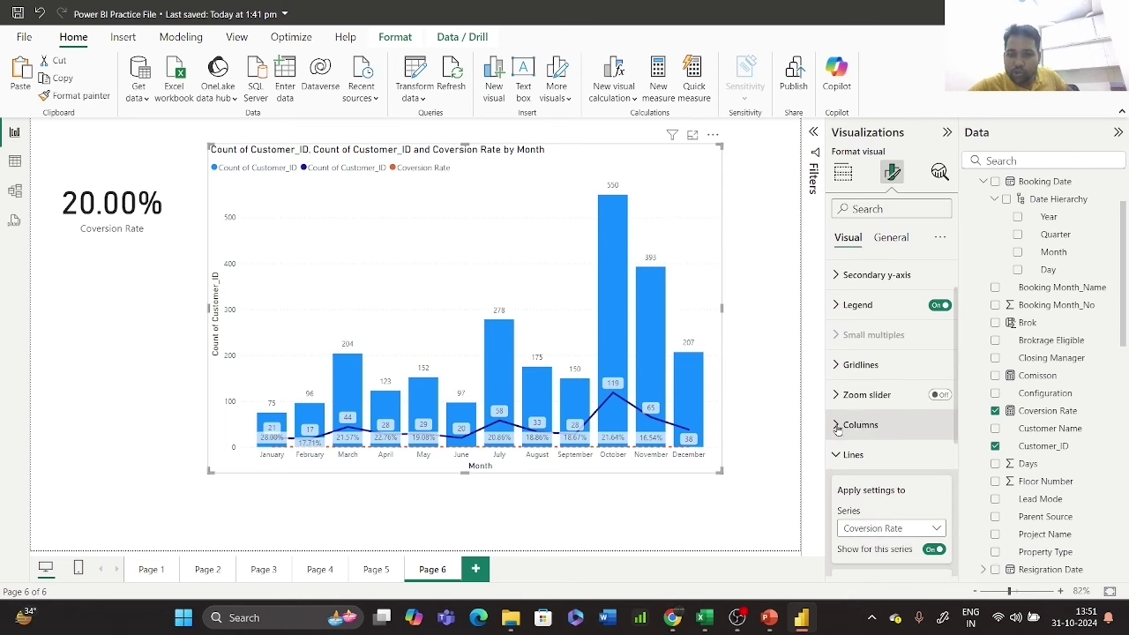
left_click(838, 426)
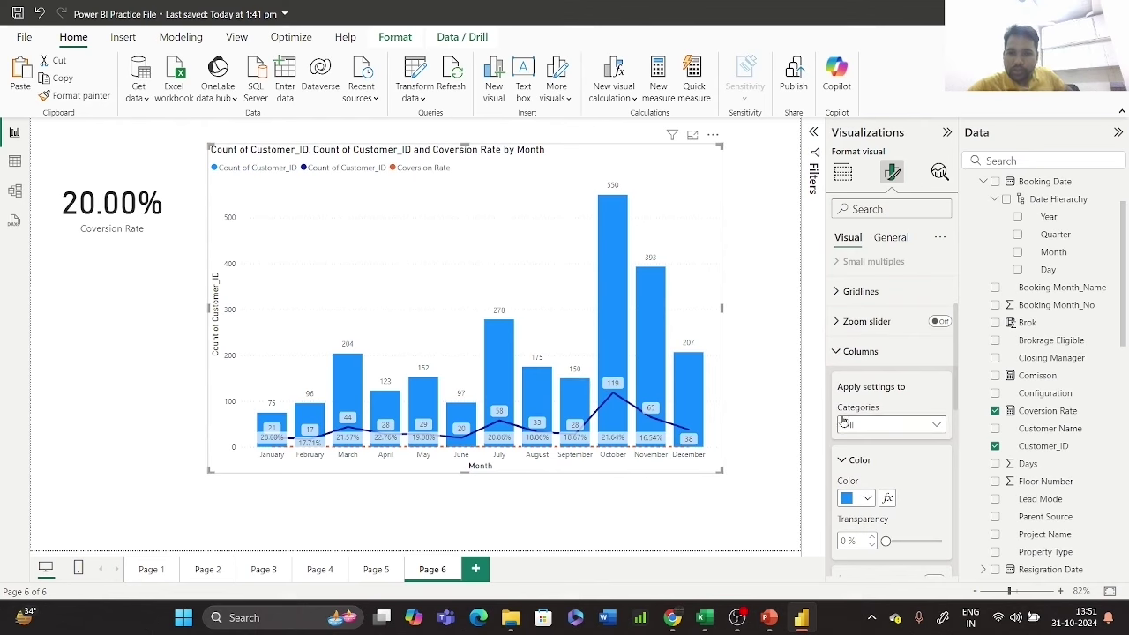
left_click(843, 358)
scroll(895, 353, "up", 3)
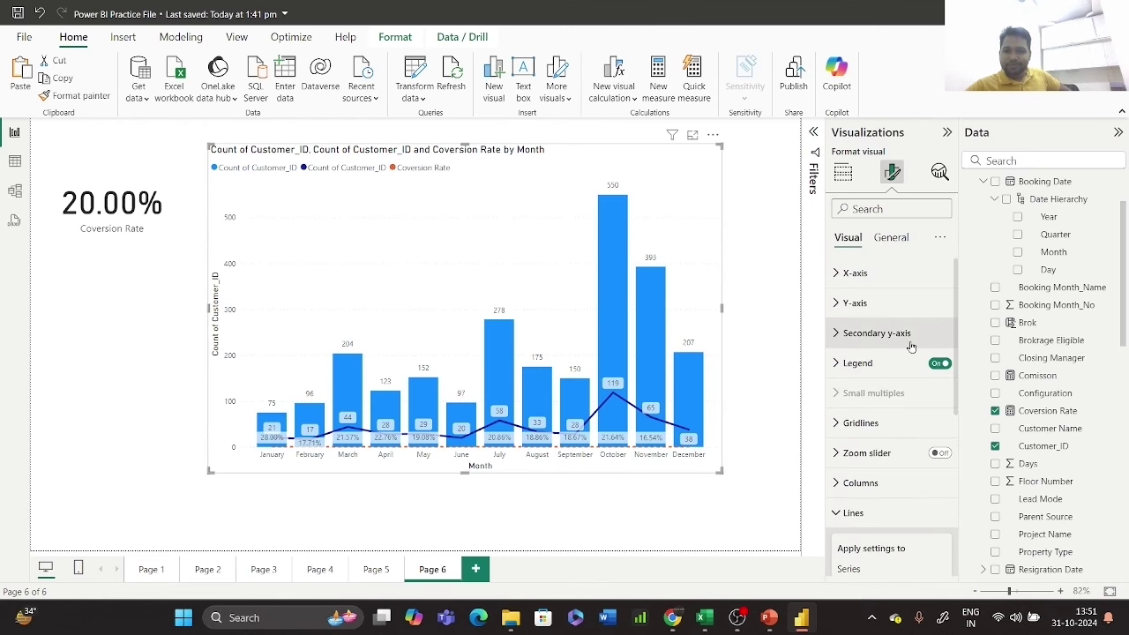
left_click(837, 334)
scroll(928, 341, "down", 3)
scroll(912, 350, "up", 2)
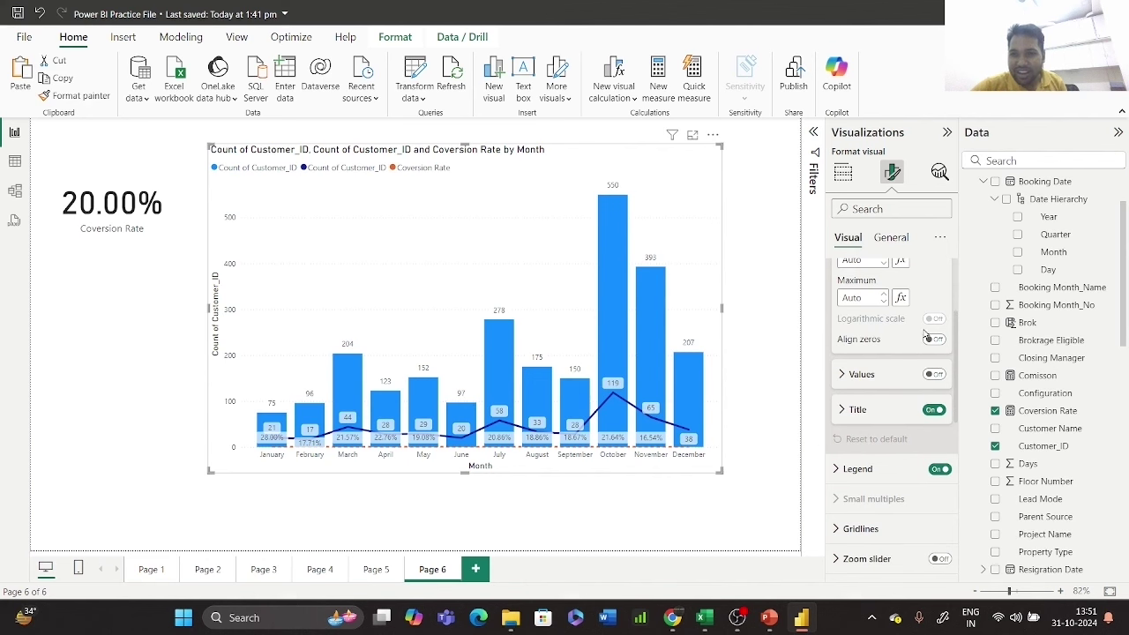
left_click(934, 341)
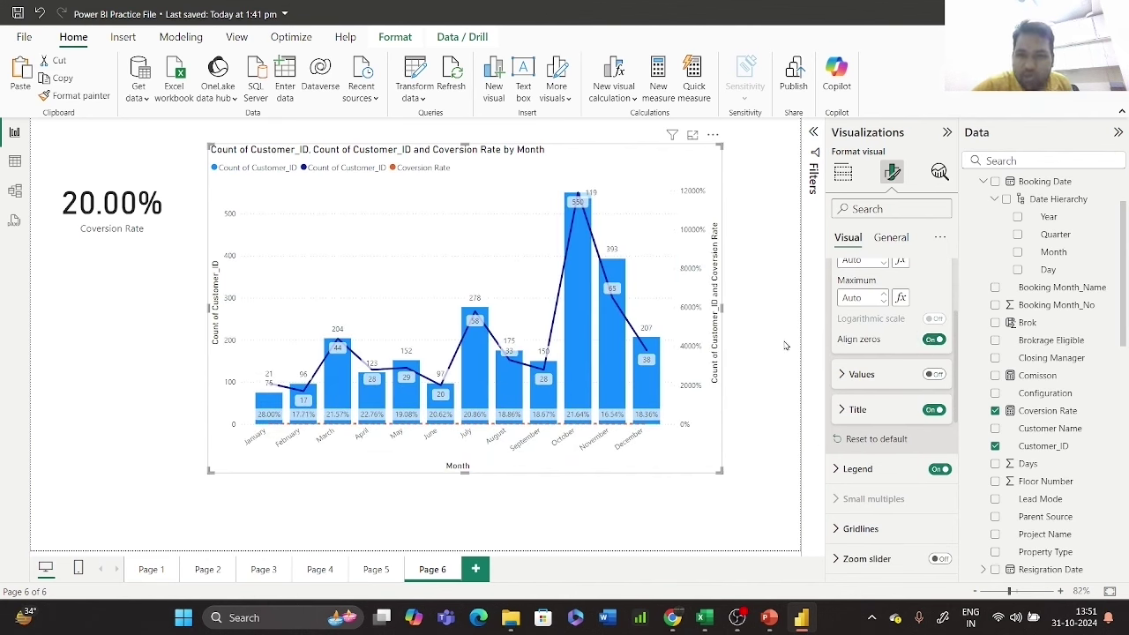
scroll(912, 342, "up", 2)
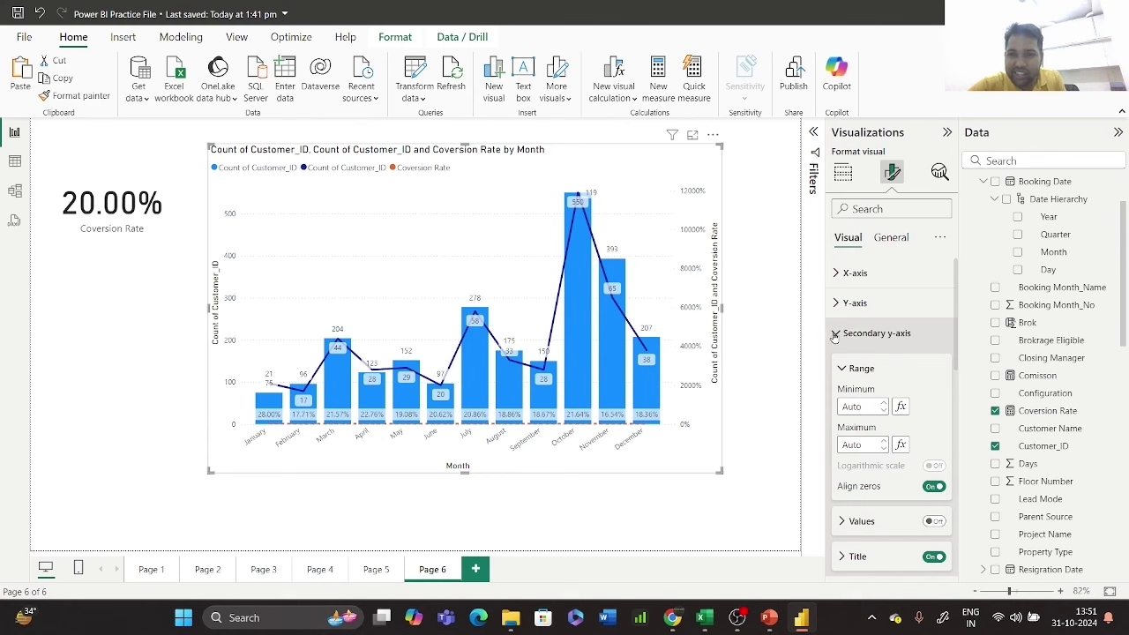
left_click(849, 325)
left_click(860, 304)
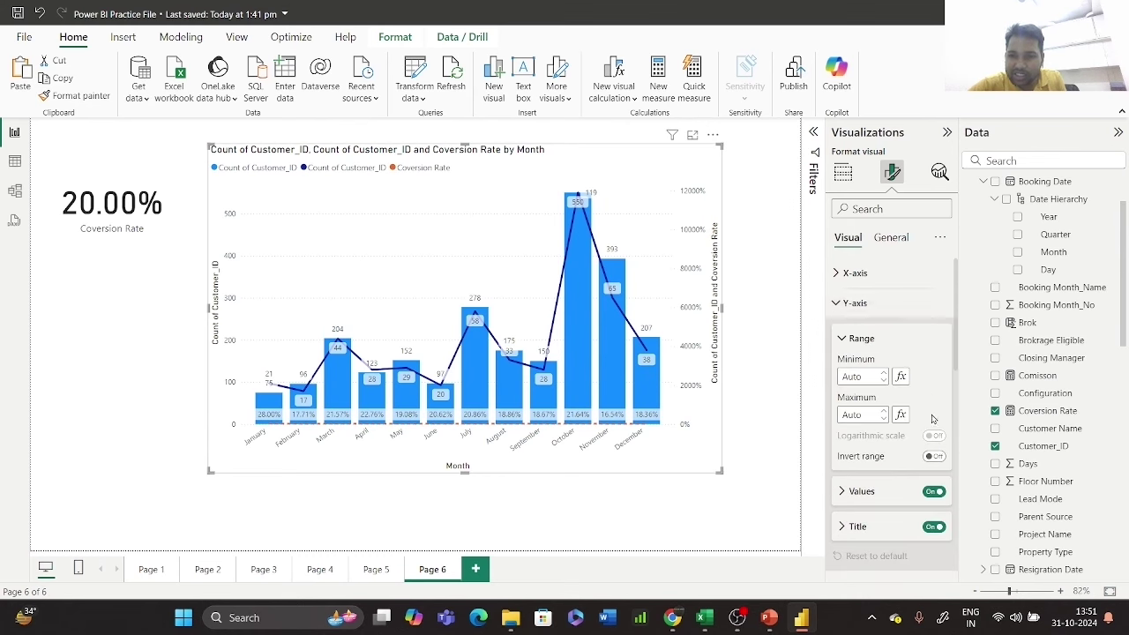
left_click(934, 456)
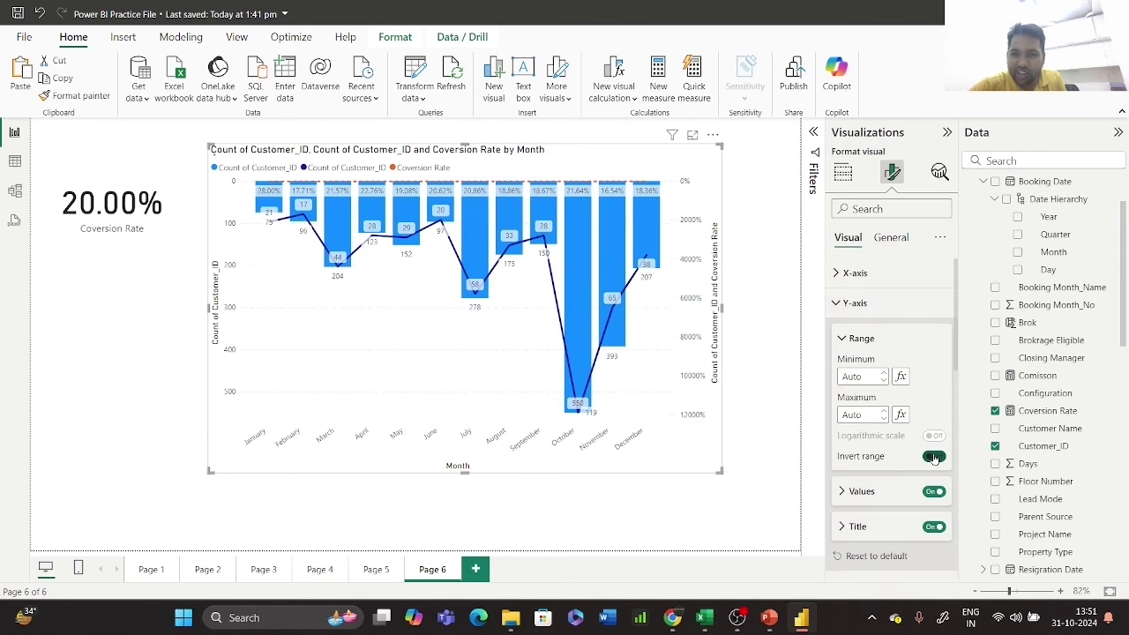
left_click(934, 457)
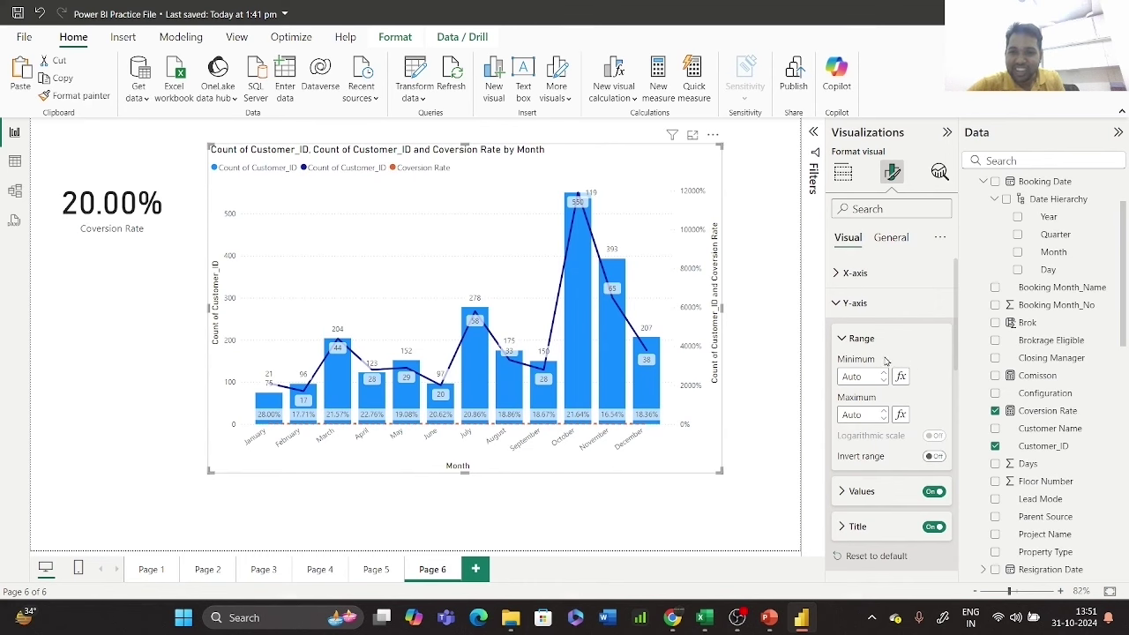
left_click(856, 303)
scroll(912, 404, "down", 3)
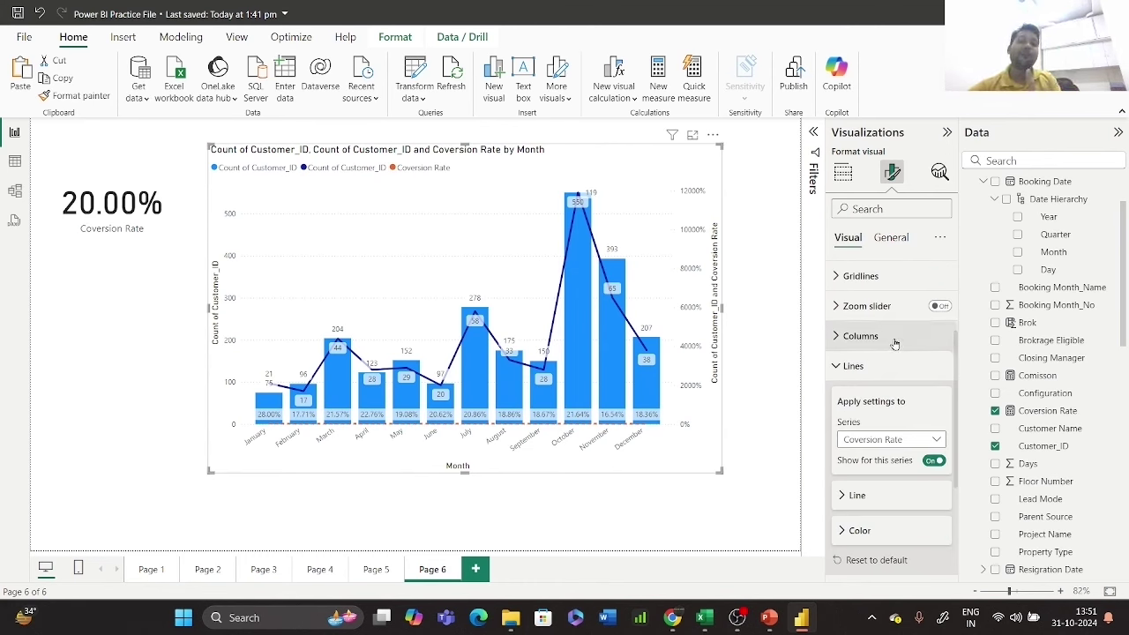
scroll(894, 414, "down", 1)
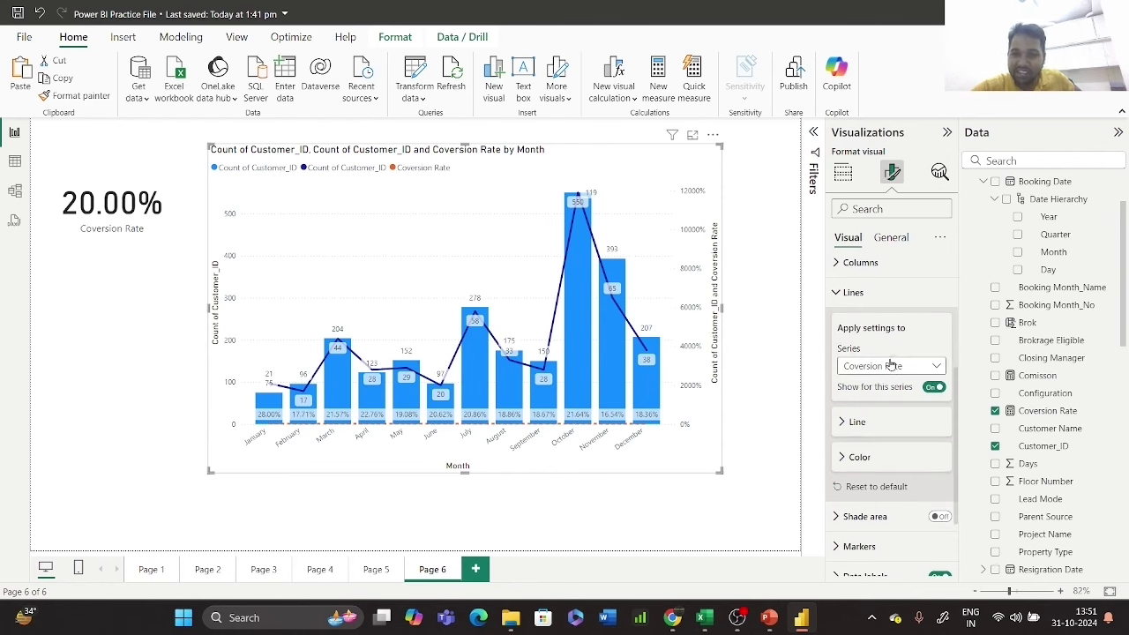
left_click(852, 292)
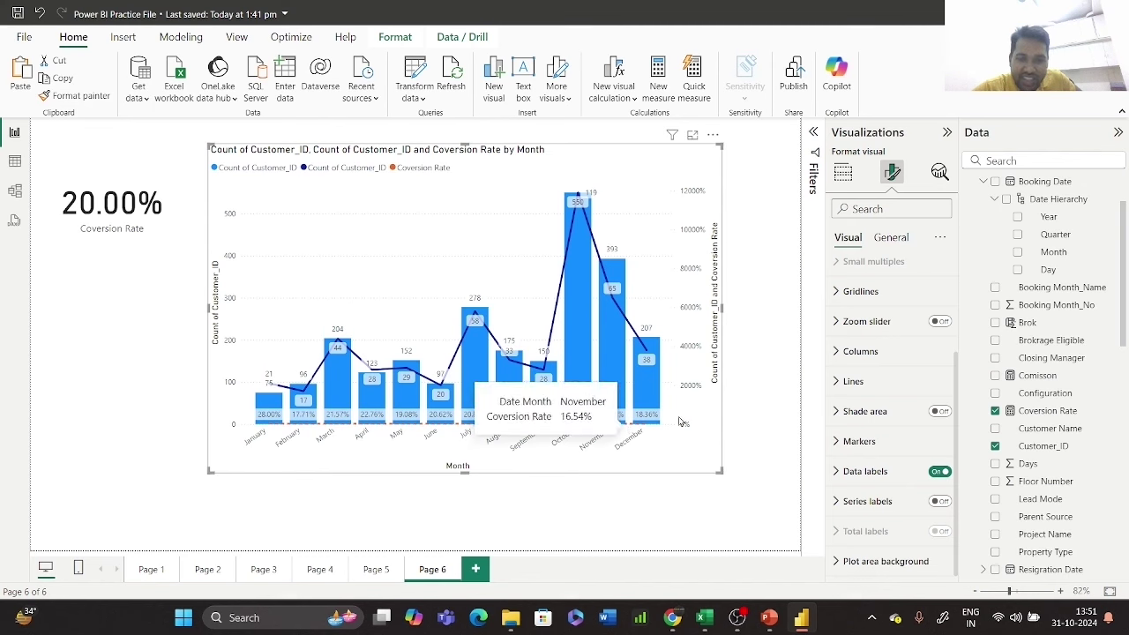
scroll(882, 427, "up", 2)
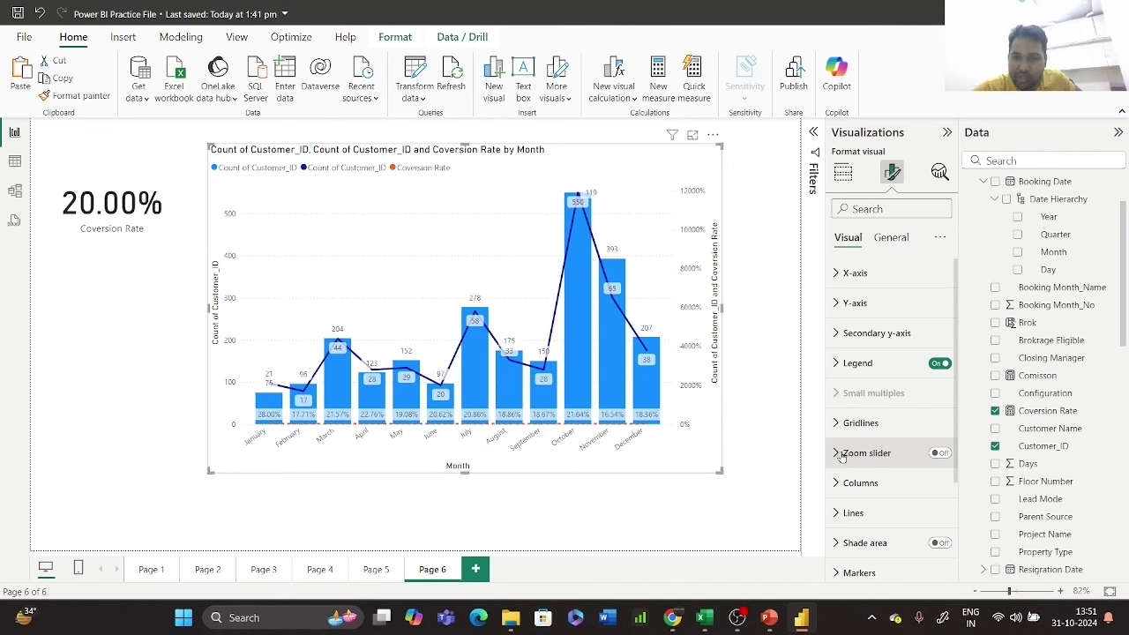
left_click(939, 453)
left_click(939, 454)
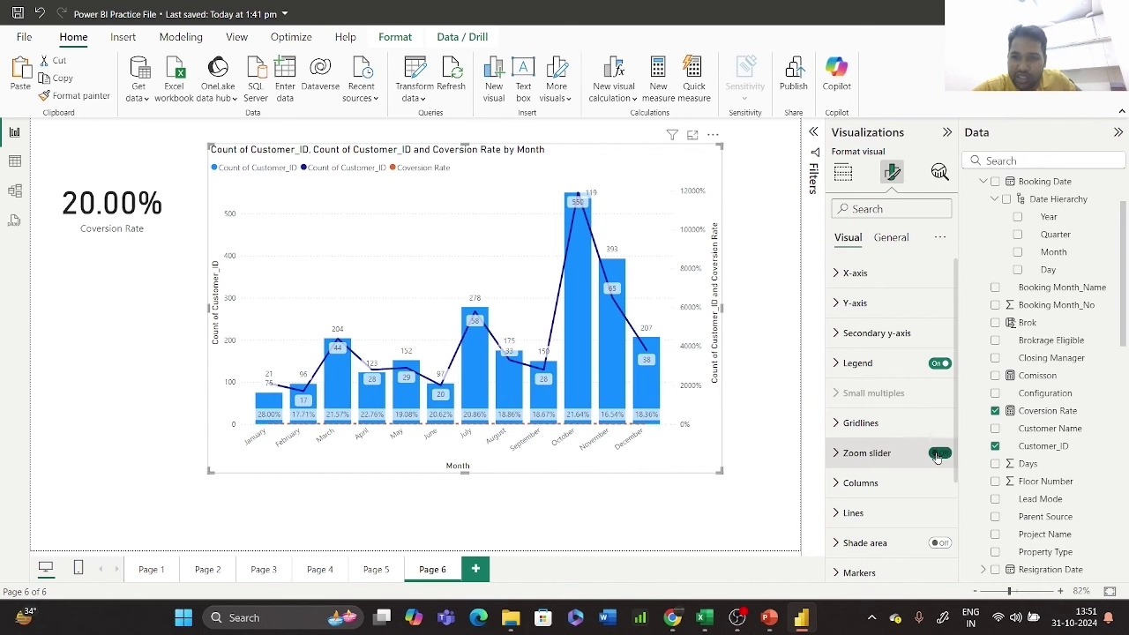
left_click(833, 334)
scroll(909, 415, "down", 3)
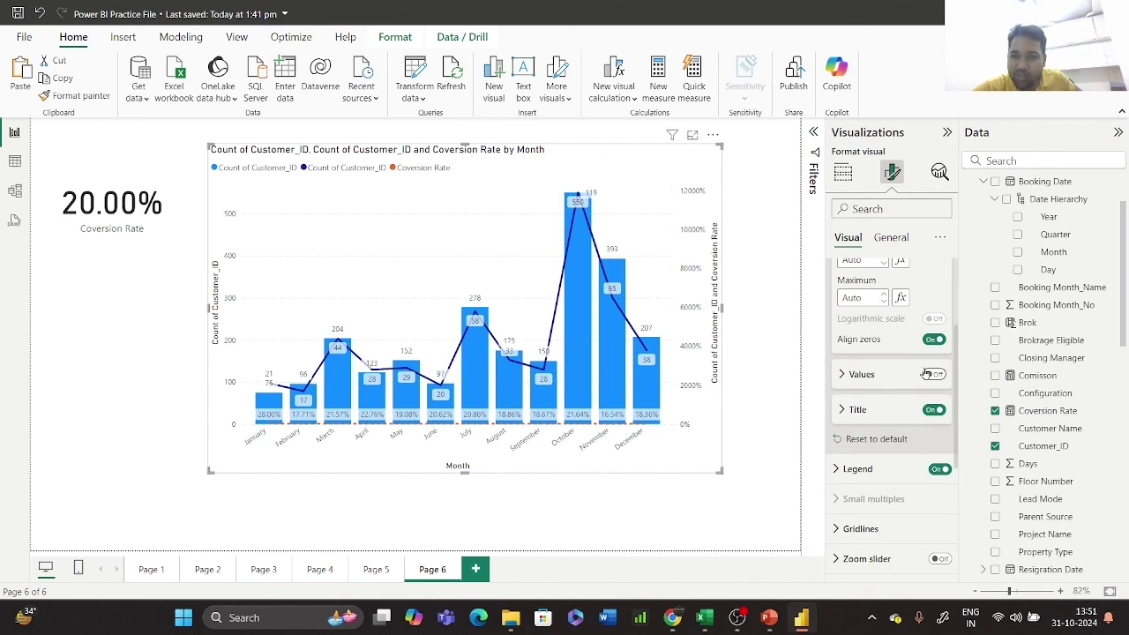
scroll(926, 373, "up", 2)
scroll(873, 346, "up", 2)
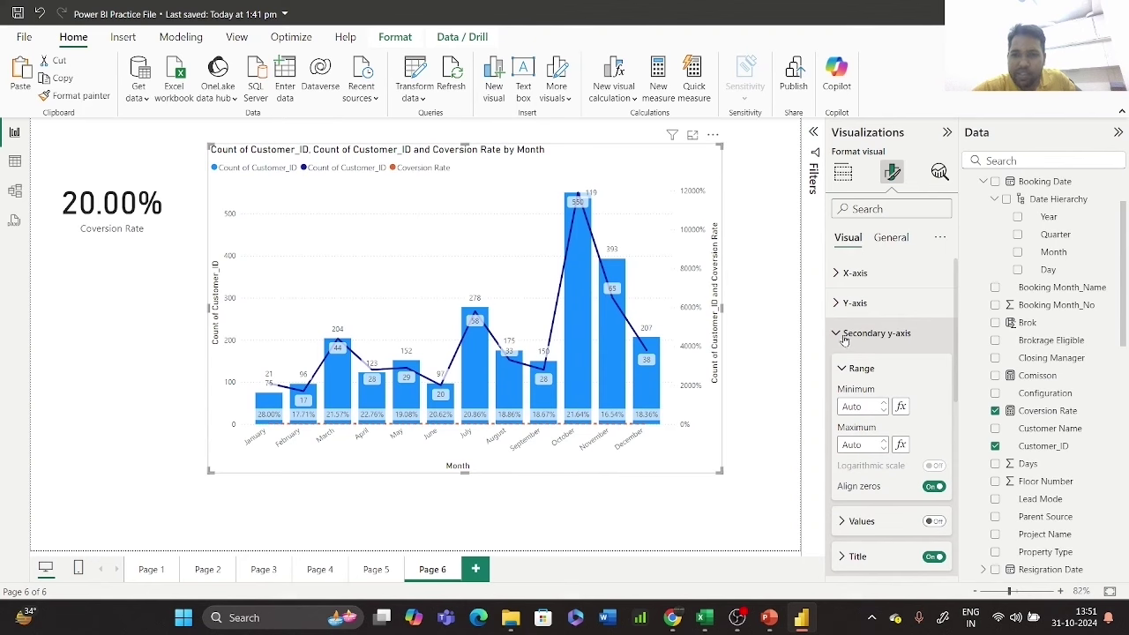
left_click(845, 335)
scroll(898, 443, "down", 3)
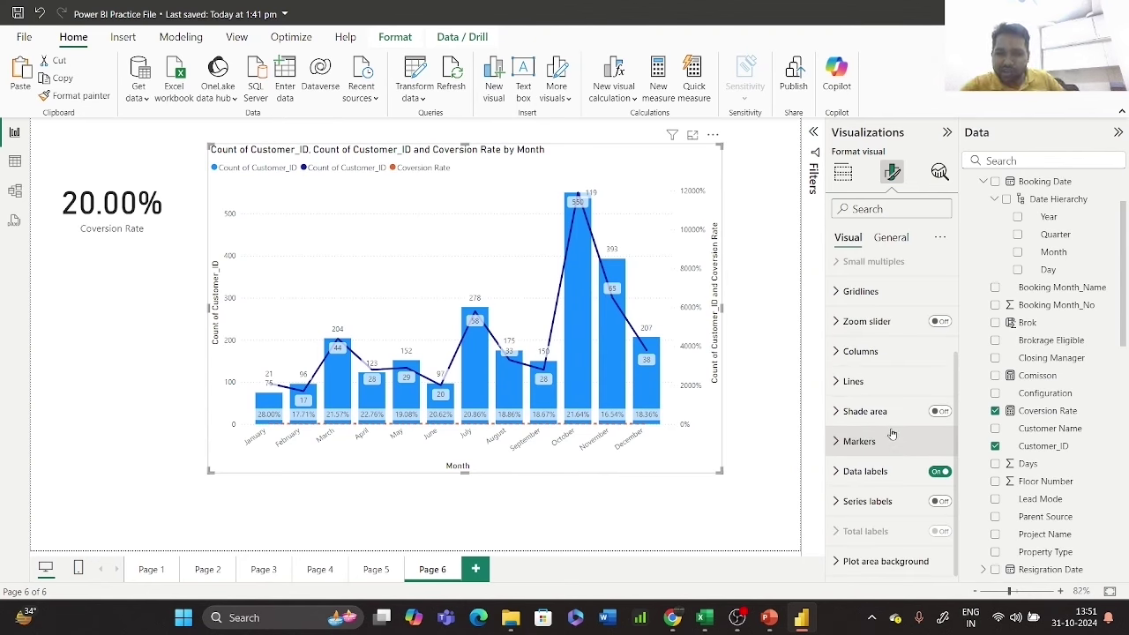
- Turn on markers for all series of the combo chart
left_click(865, 471)
scroll(869, 404, "down", 4)
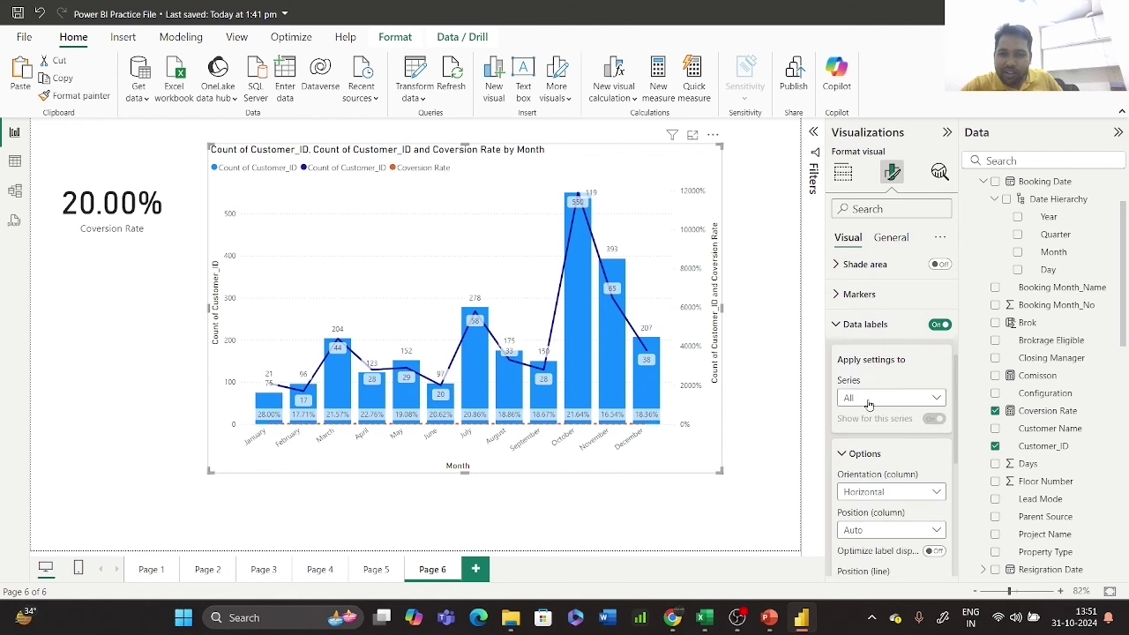
left_click(845, 296)
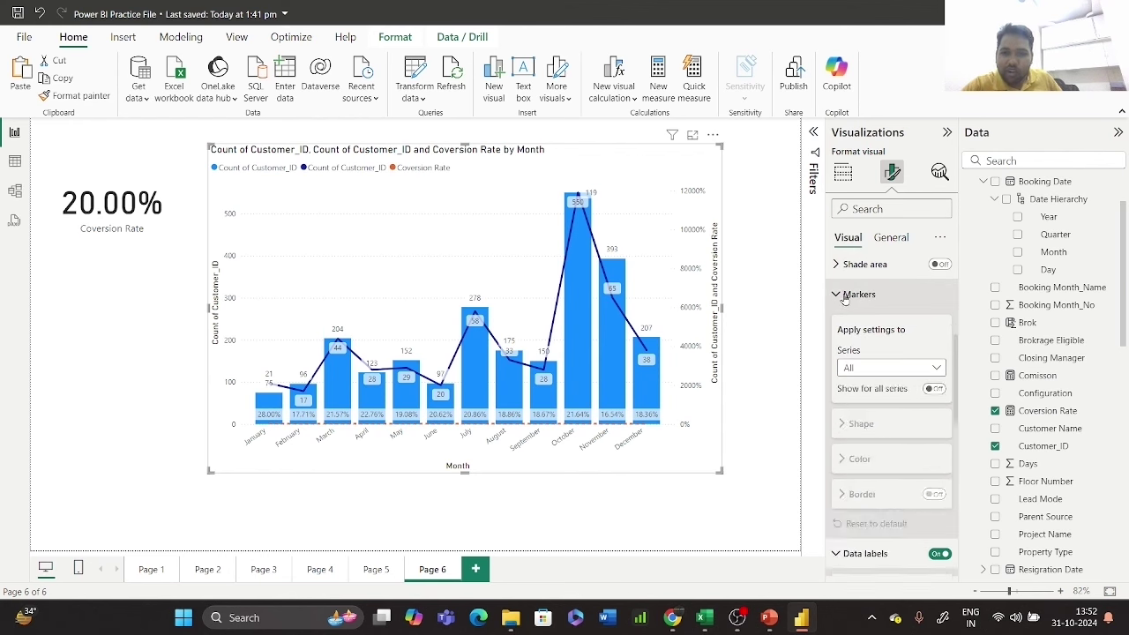
left_click(935, 390)
left_click(934, 369)
left_click(935, 370)
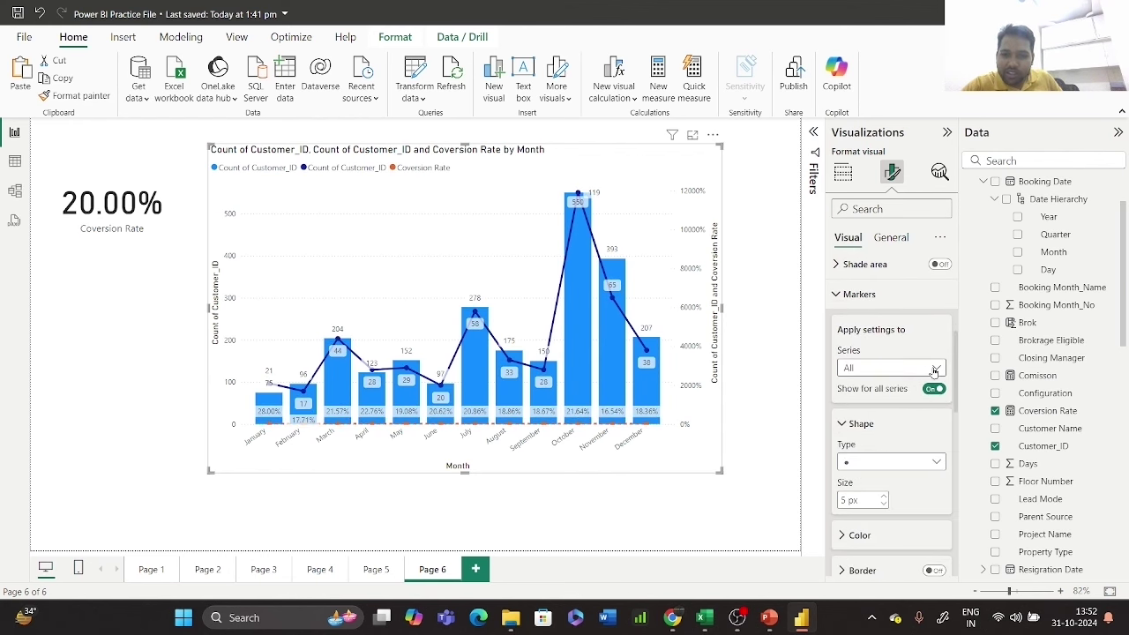
scroll(880, 463, "down", 2)
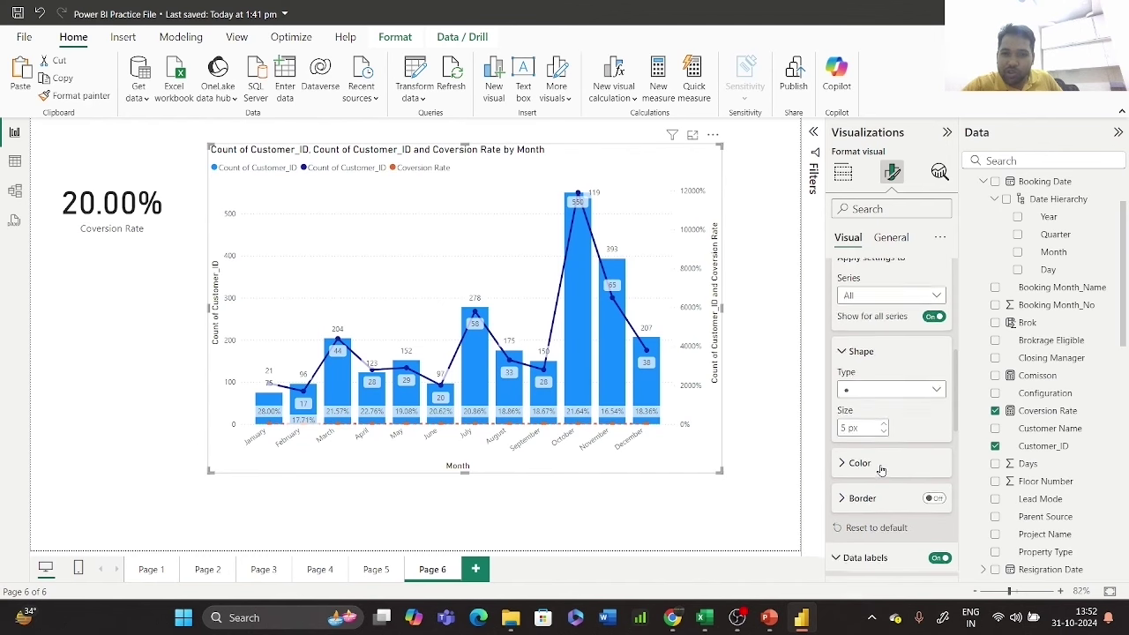
scroll(845, 424, "up", 3)
left_click(835, 368)
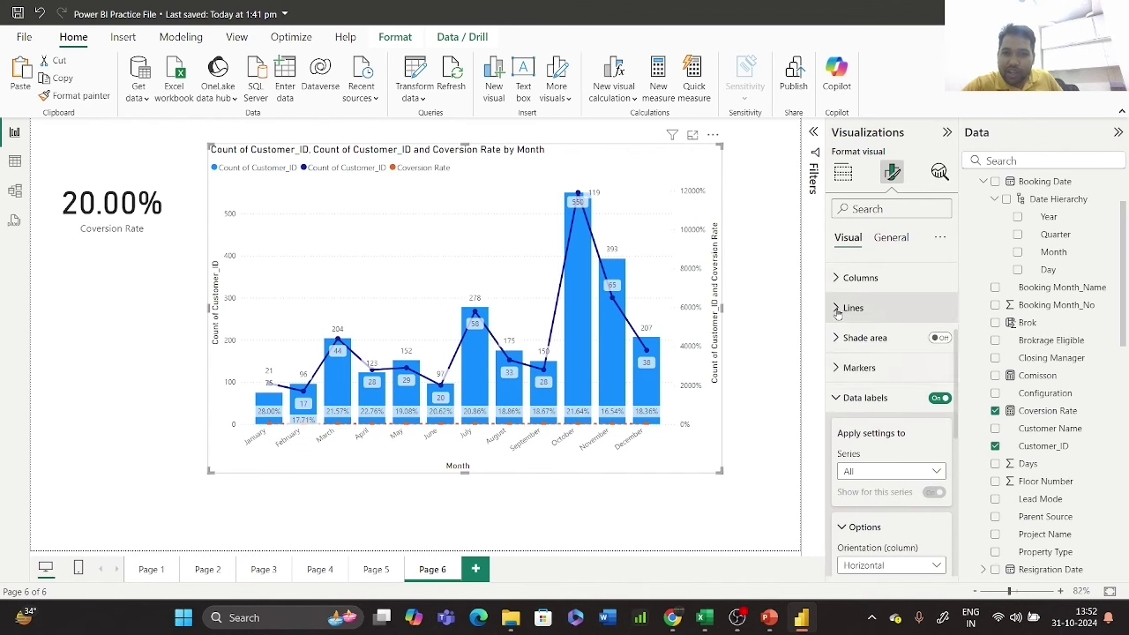
- Set the line join type to Round under Lines
left_click(838, 308)
scroll(871, 377, "down", 2)
left_click(841, 370)
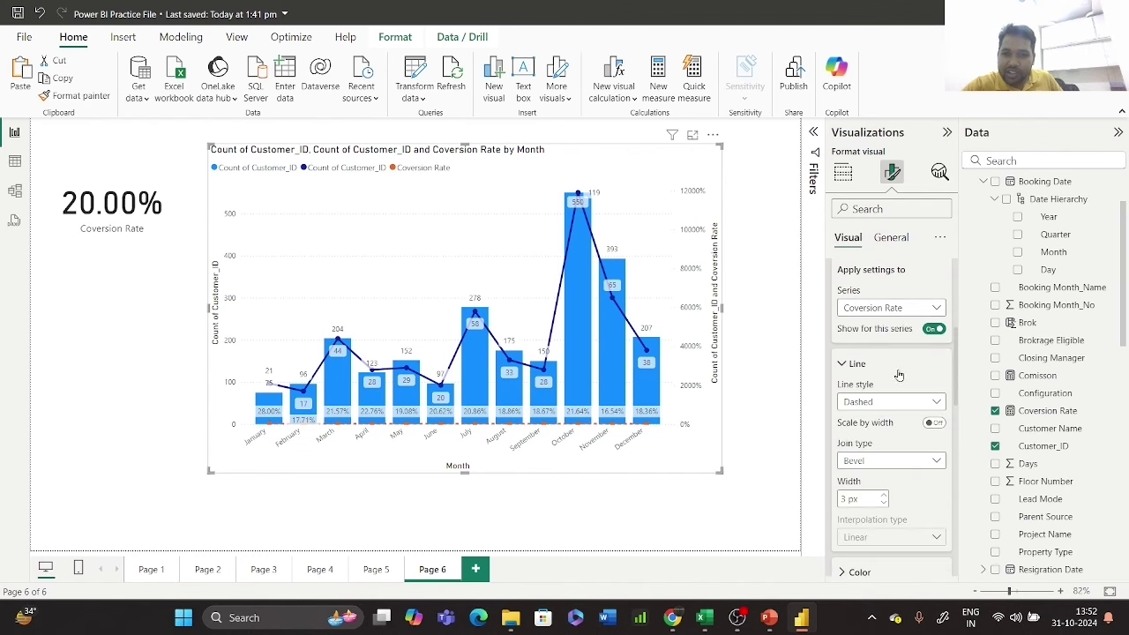
scroll(899, 374, "down", 2)
left_click(928, 318)
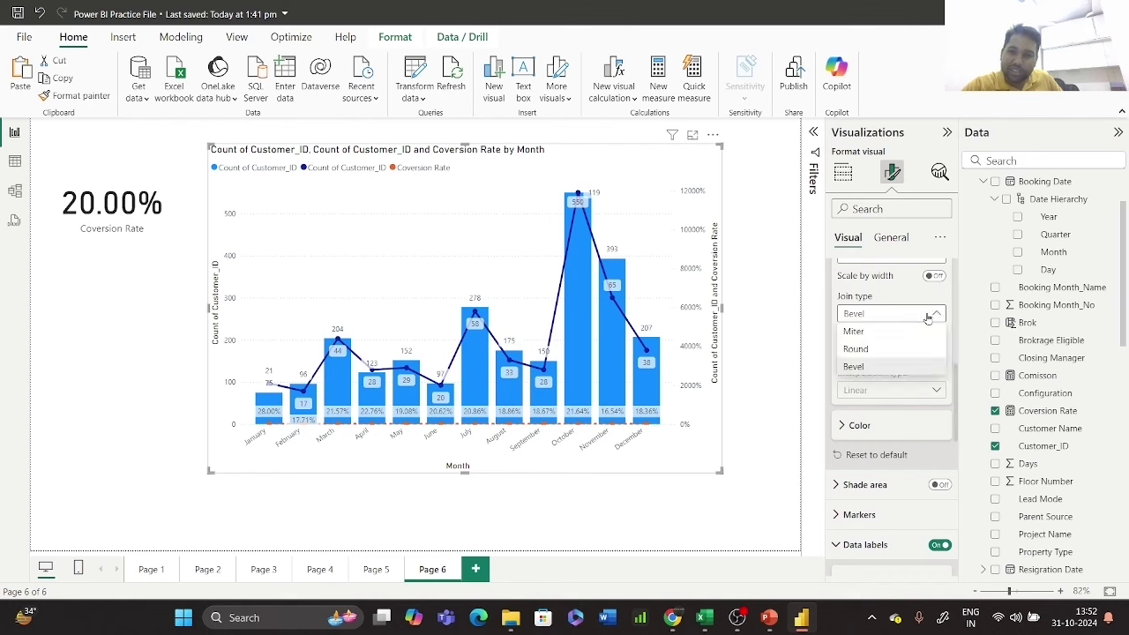
key("Escape")
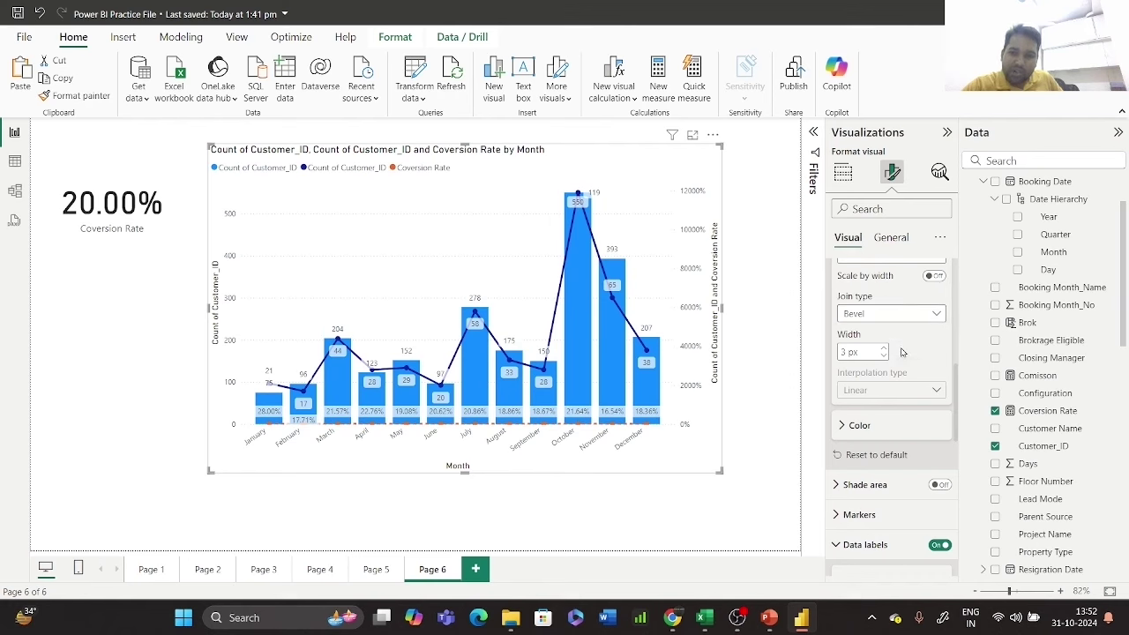
left_click(913, 314)
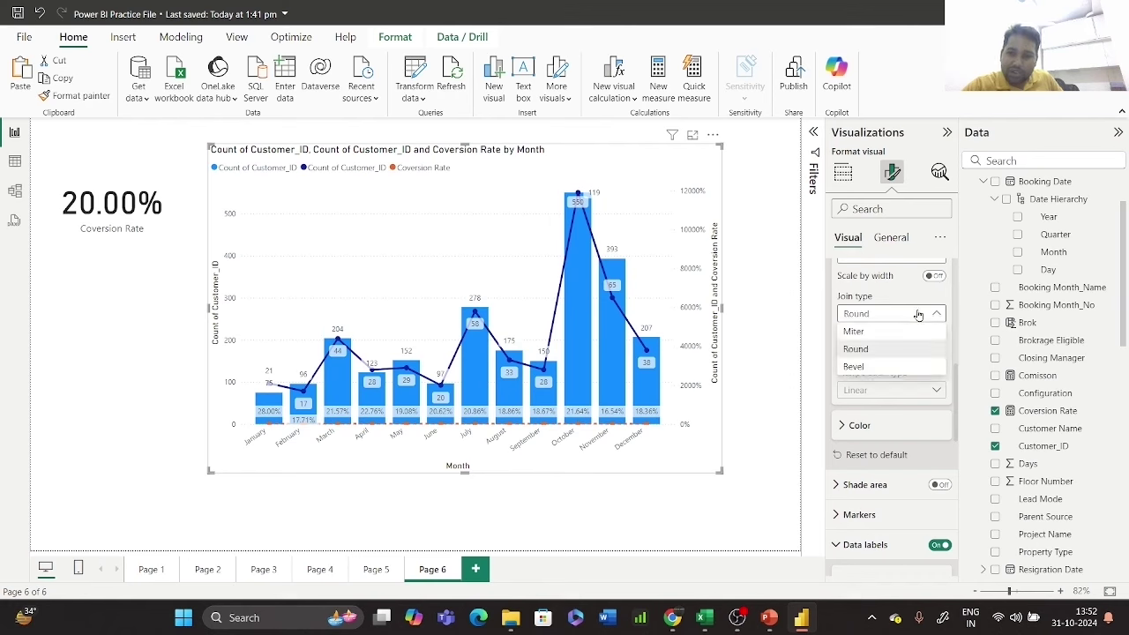
left_click(894, 347)
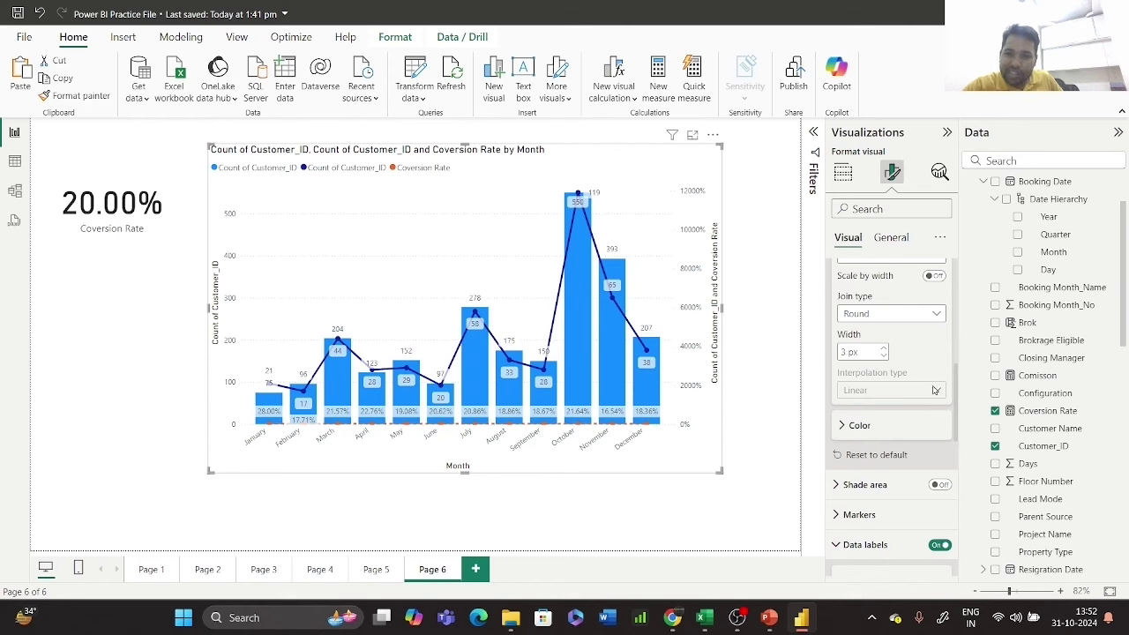
- Review the Y-axis settings and open the Legend options
scroll(933, 390, "up", 5)
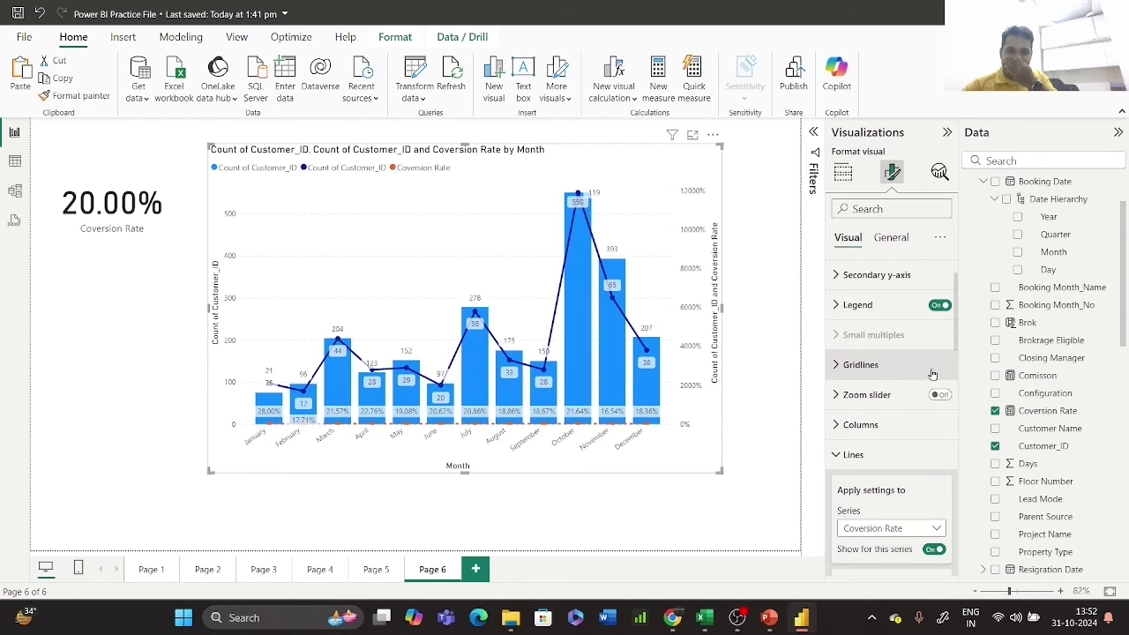
scroll(835, 368, "up", 2)
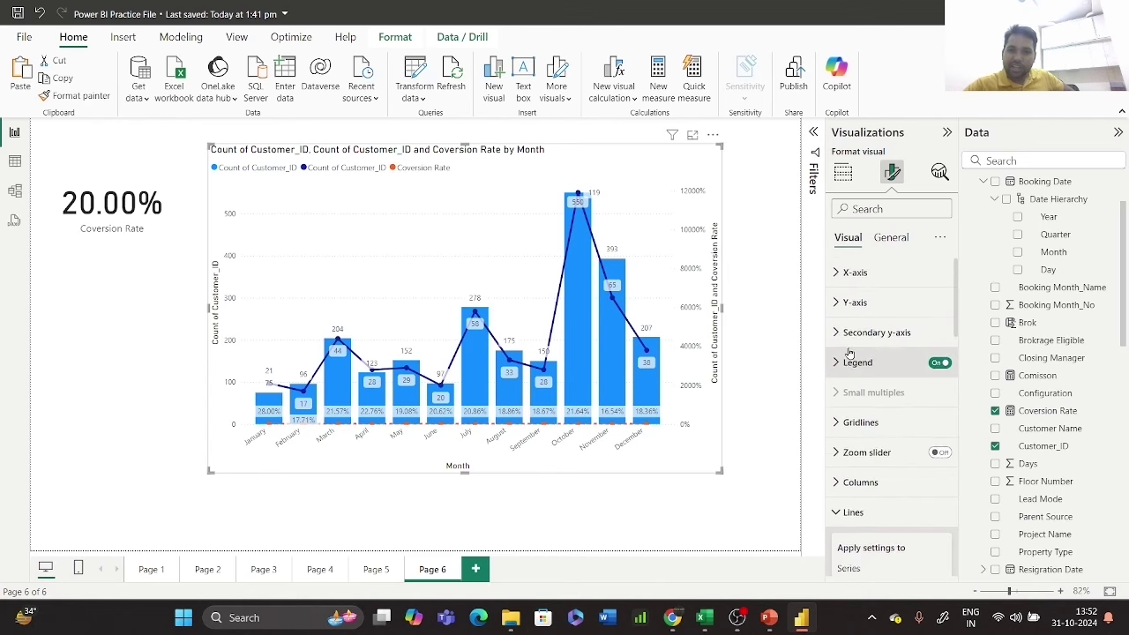
left_click(836, 302)
left_click(837, 303)
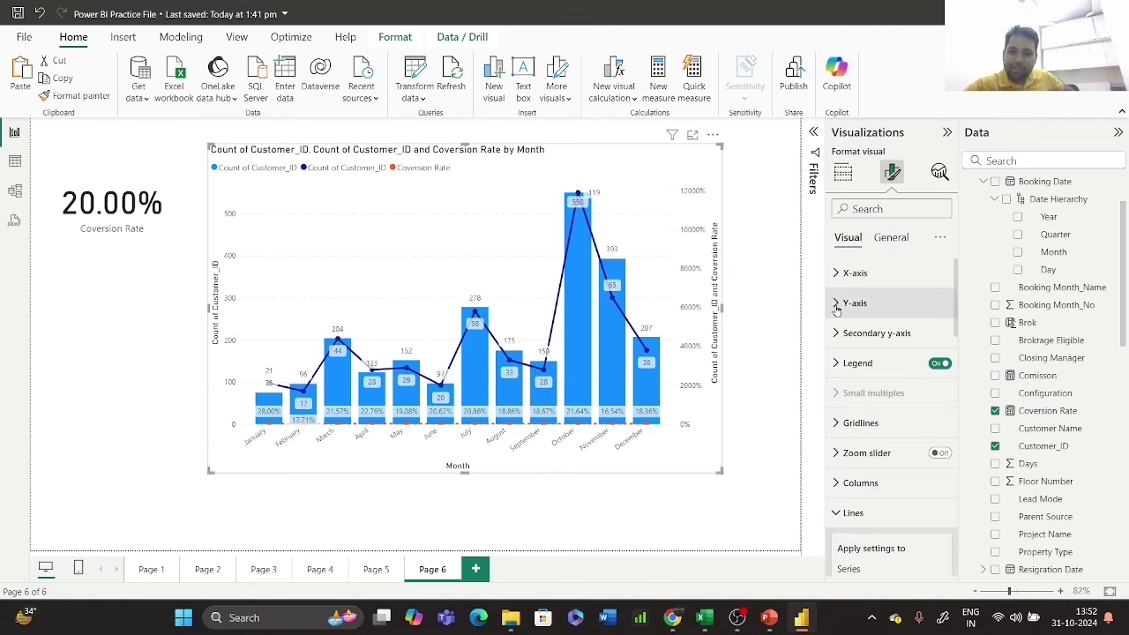
left_click(837, 303)
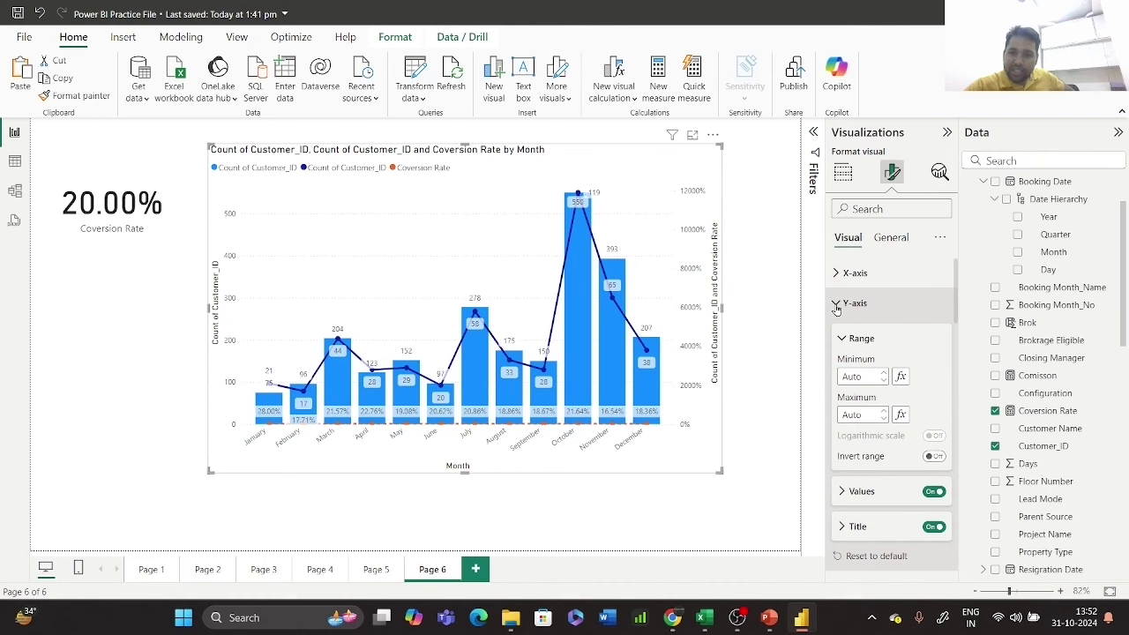
left_click(836, 304)
left_click(835, 366)
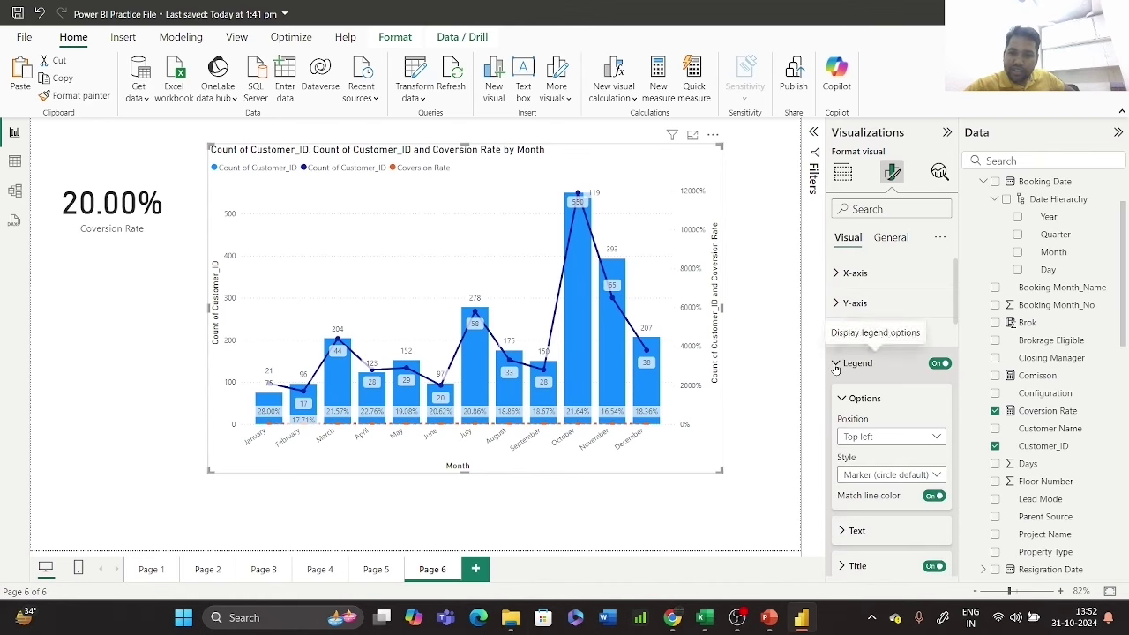
- Review the chart's General format sections: Effects, Data format, Tooltips and Title
left_click(836, 366)
left_click(891, 238)
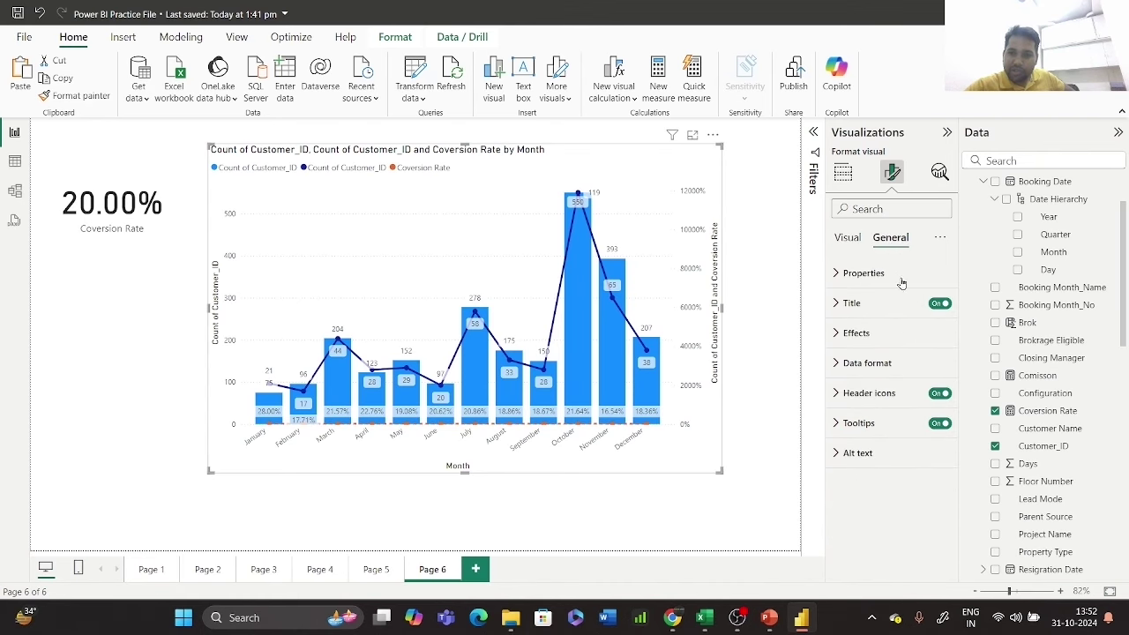
left_click(835, 333)
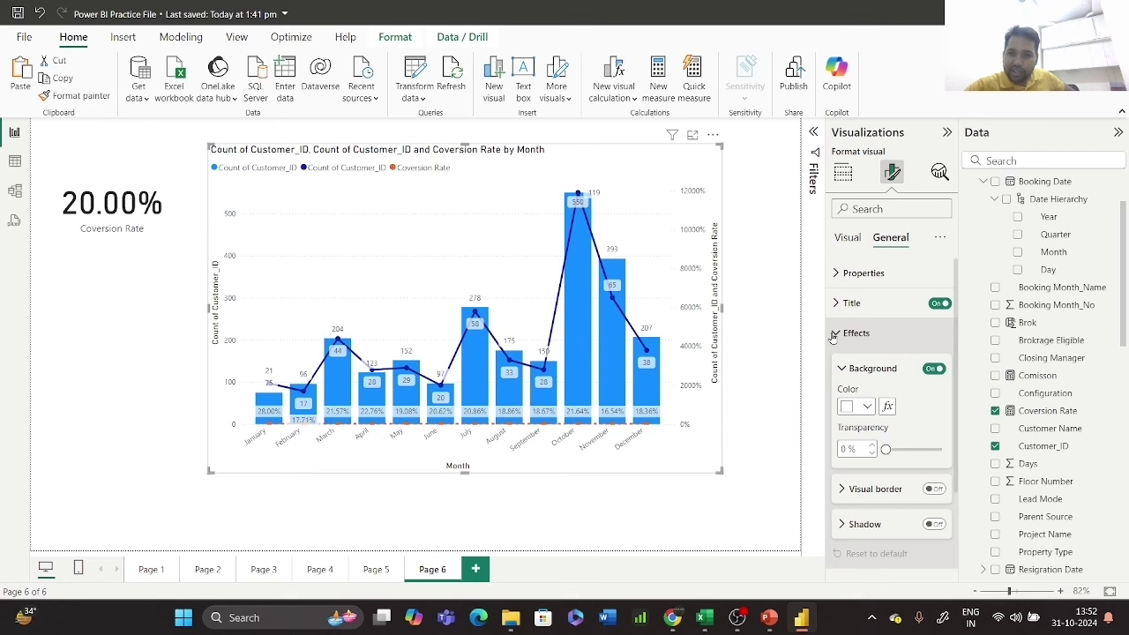
left_click(834, 334)
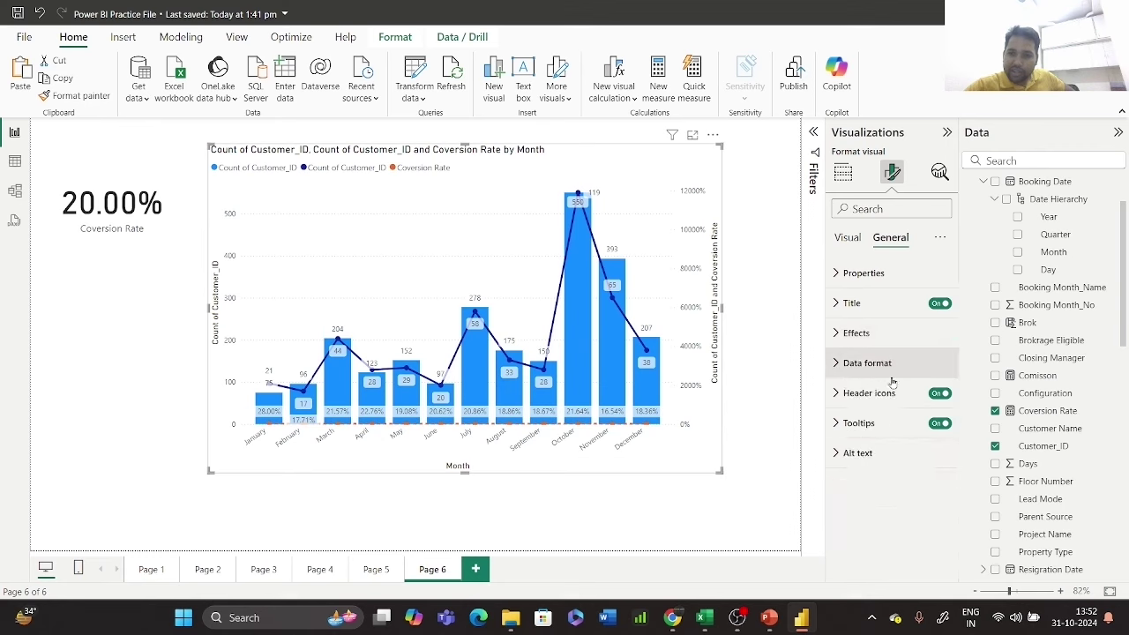
left_click(835, 363)
left_click(833, 365)
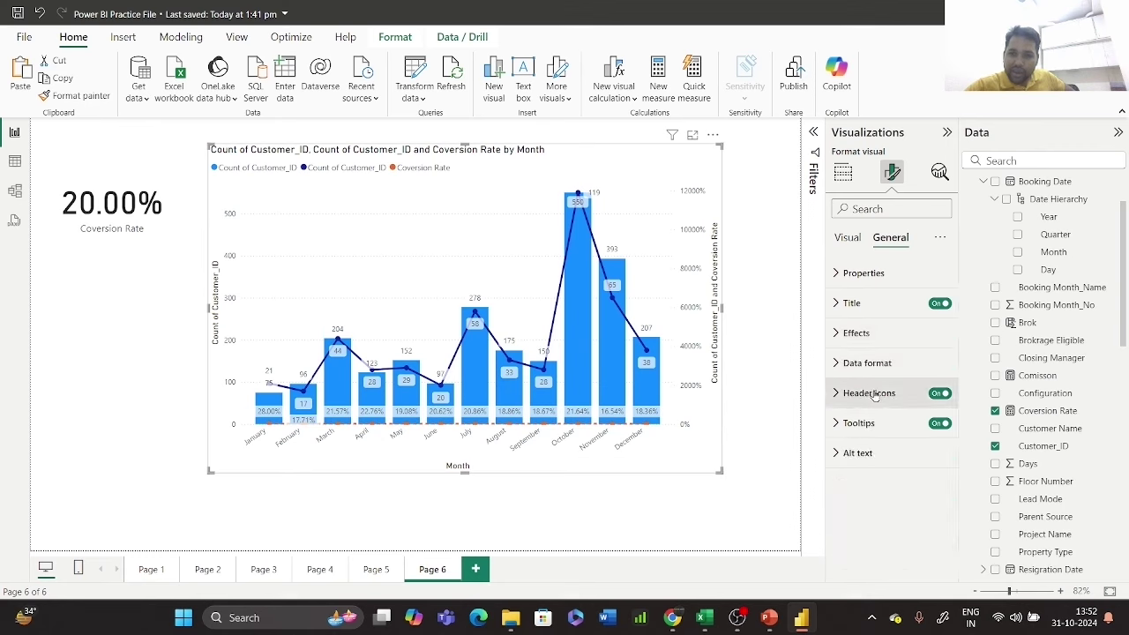
left_click(835, 424)
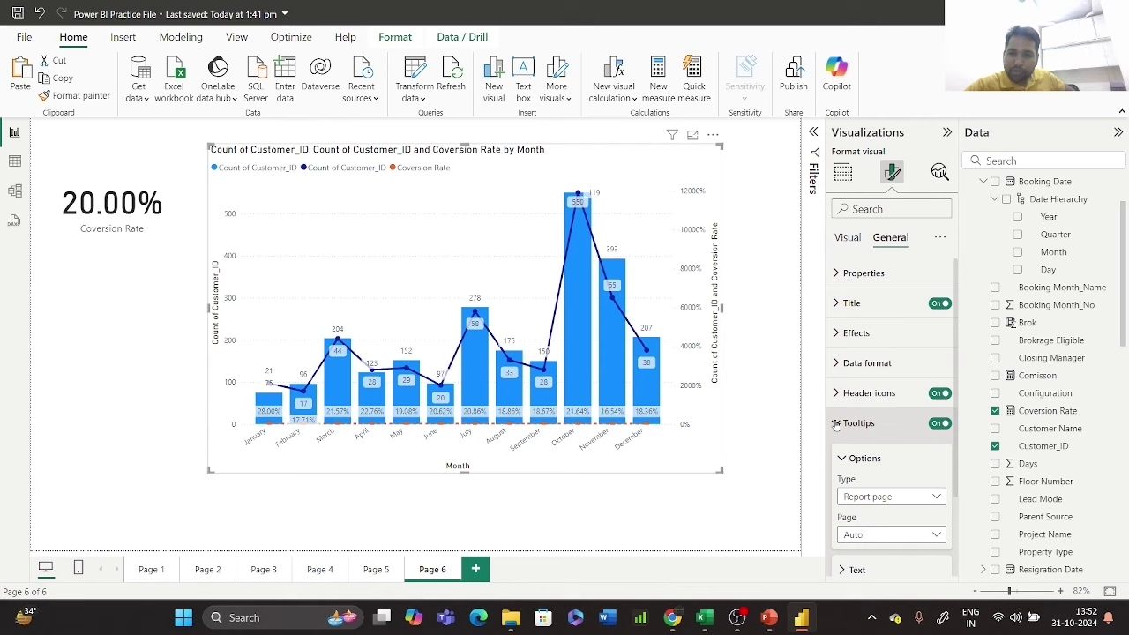
left_click(835, 425)
left_click(834, 302)
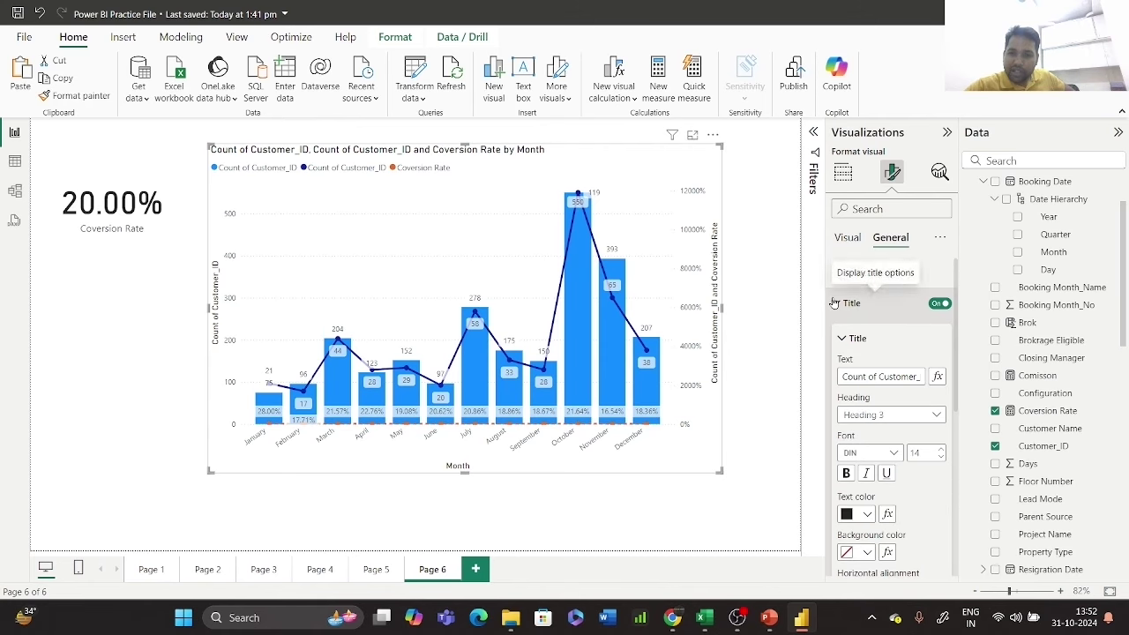
left_click(835, 302)
- Check the size and position properties, then shift the combo chart slightly left and down
left_click(835, 273)
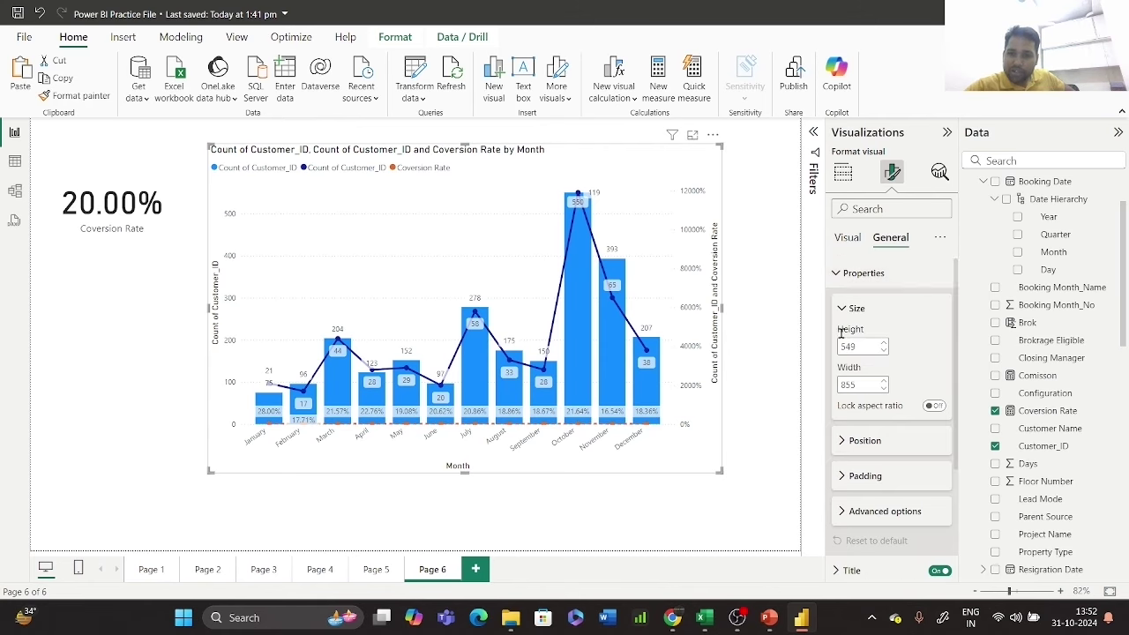
left_click(841, 444)
left_click(841, 443)
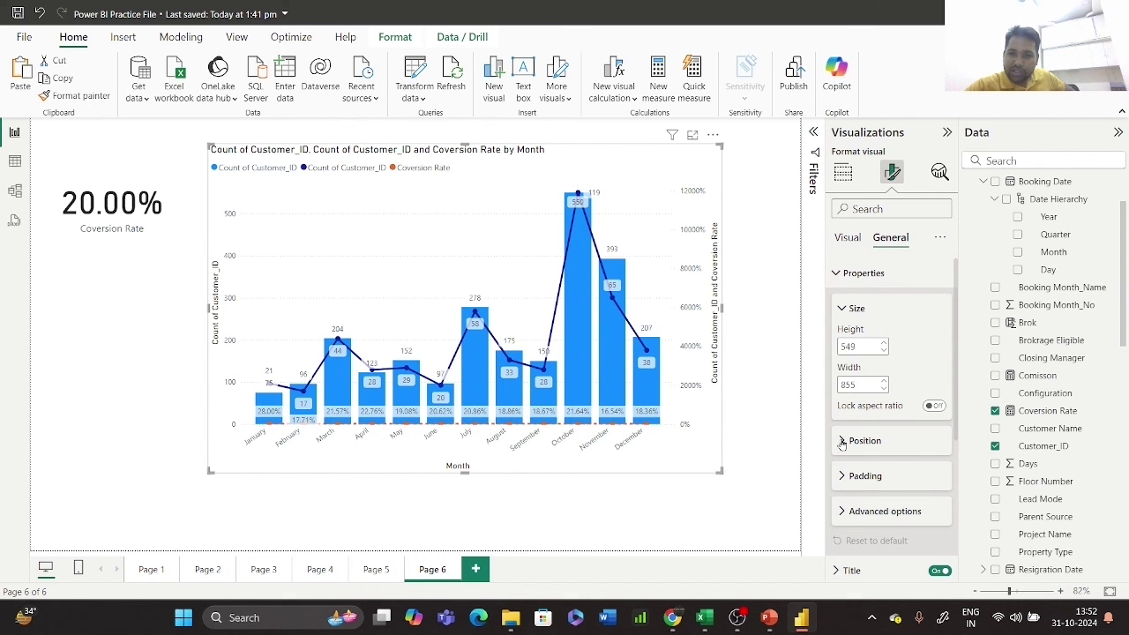
left_click(843, 239)
left_click_drag(519, 186, 500, 198)
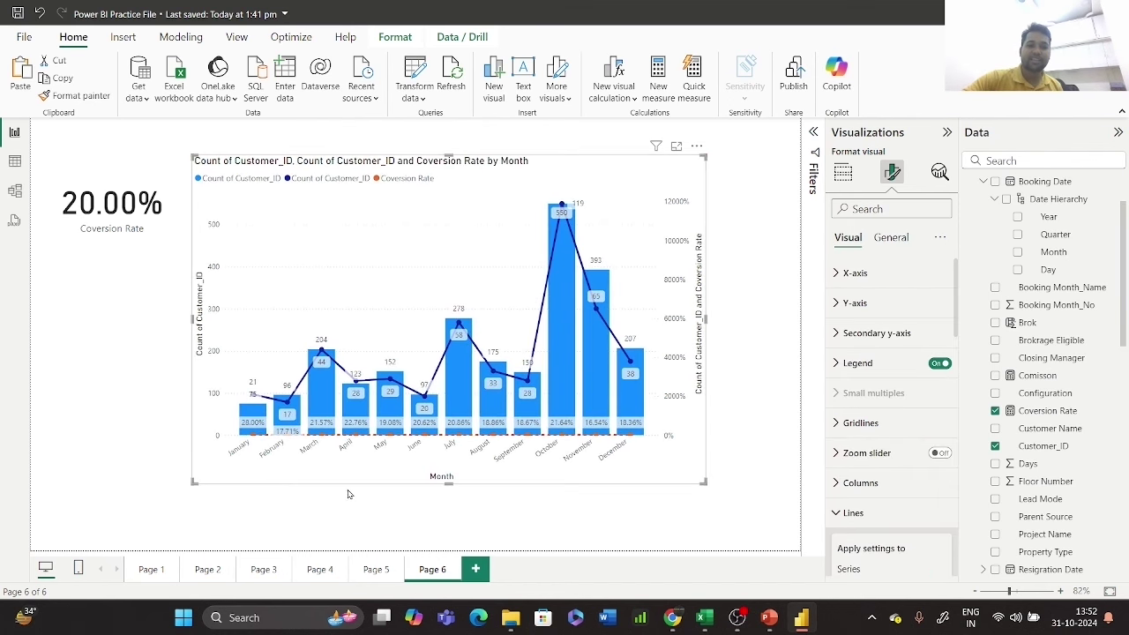
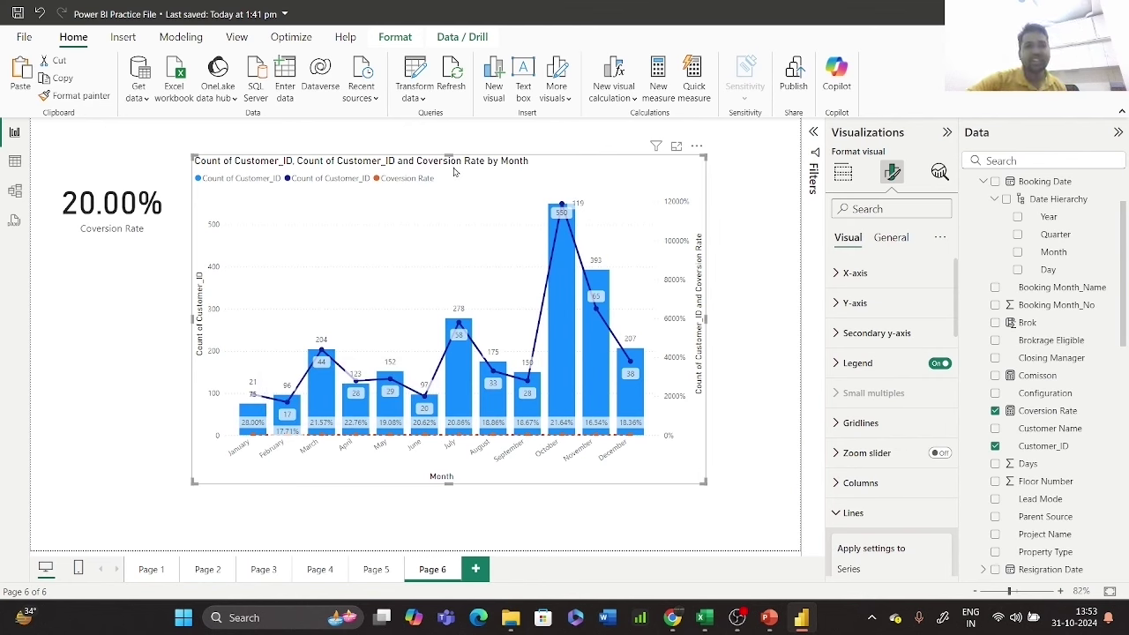
- Reshape the monthly combo chart into a tall, narrow visual along the left edge of Page 6
left_click_drag(449, 155, 448, 282)
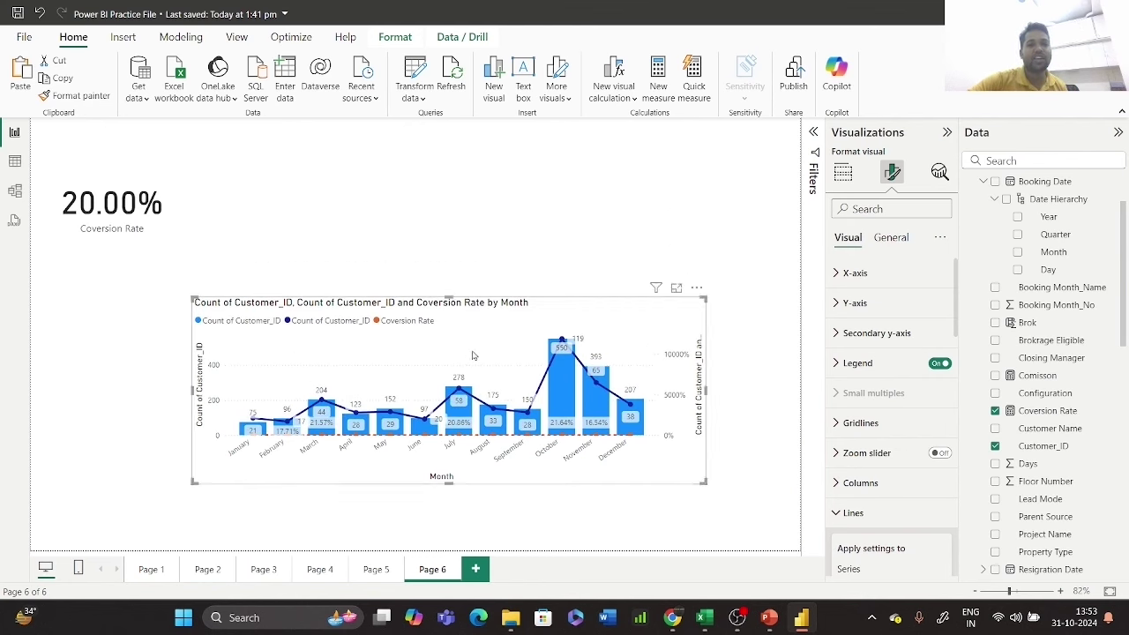
left_click_drag(508, 380, 370, 347)
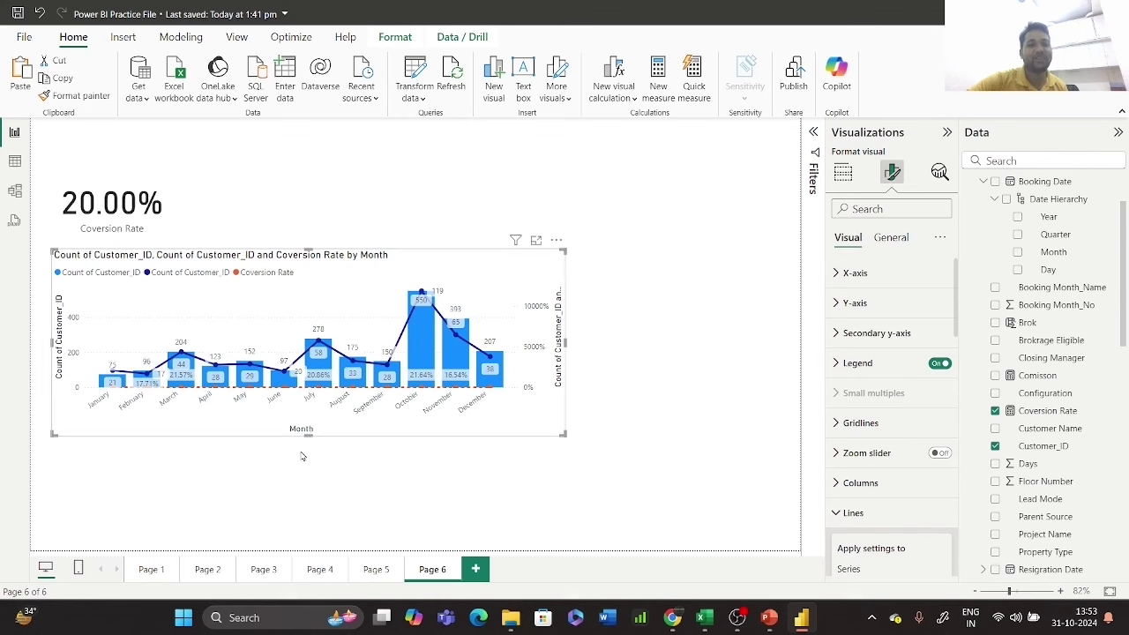
left_click_drag(308, 436, 281, 510)
left_click_drag(563, 258, 328, 256)
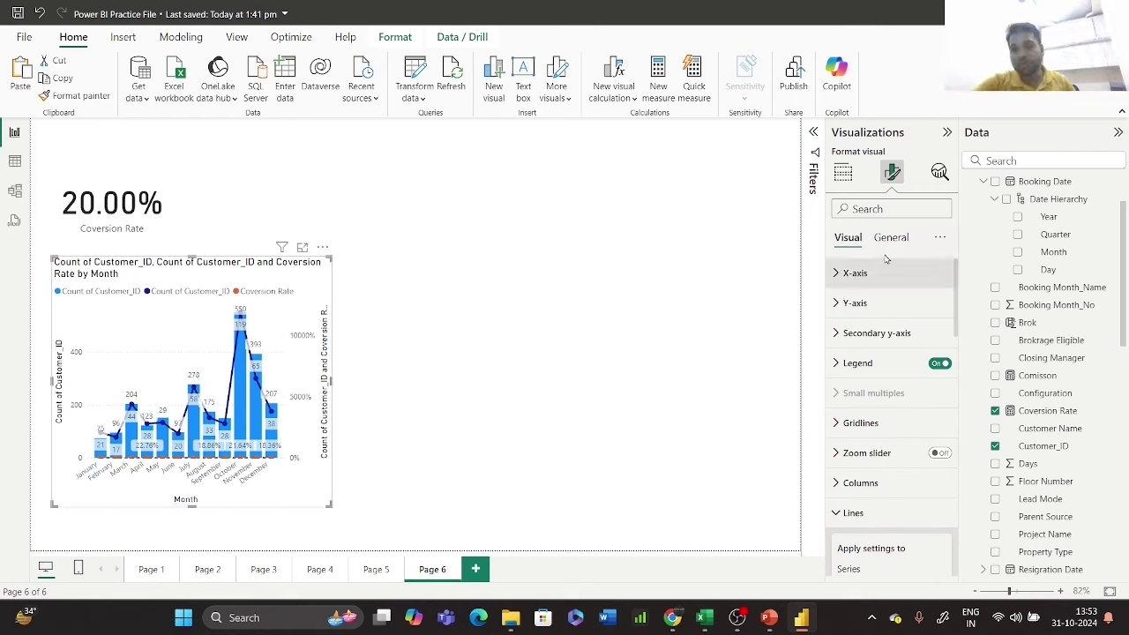
left_click(844, 174)
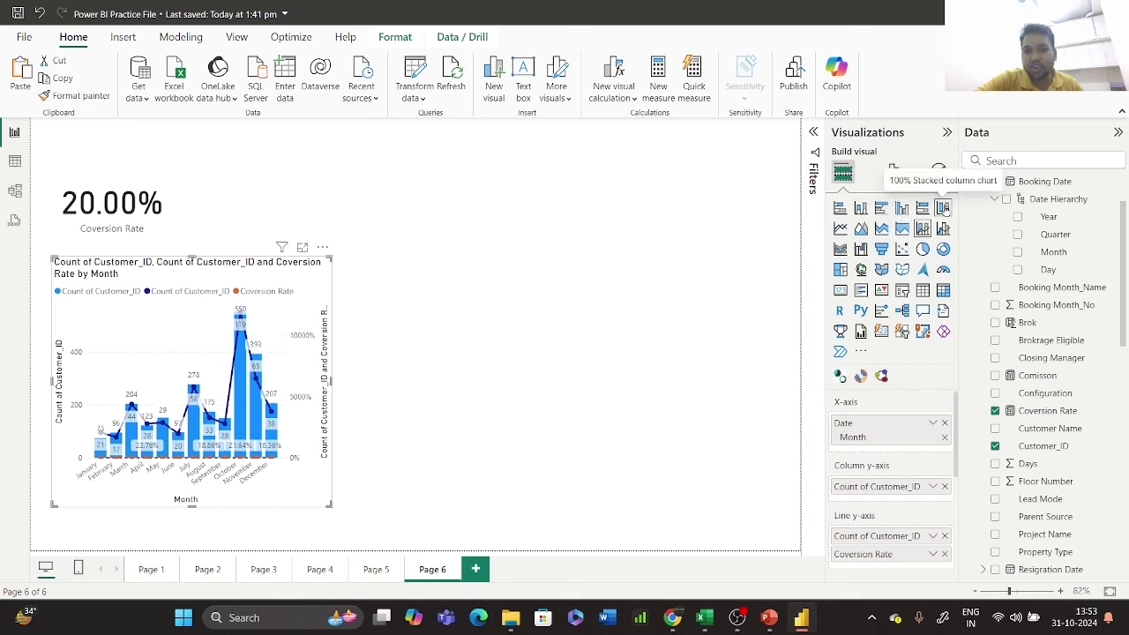
- Insert a 100% stacked column visual, then delete it
key("Escape")
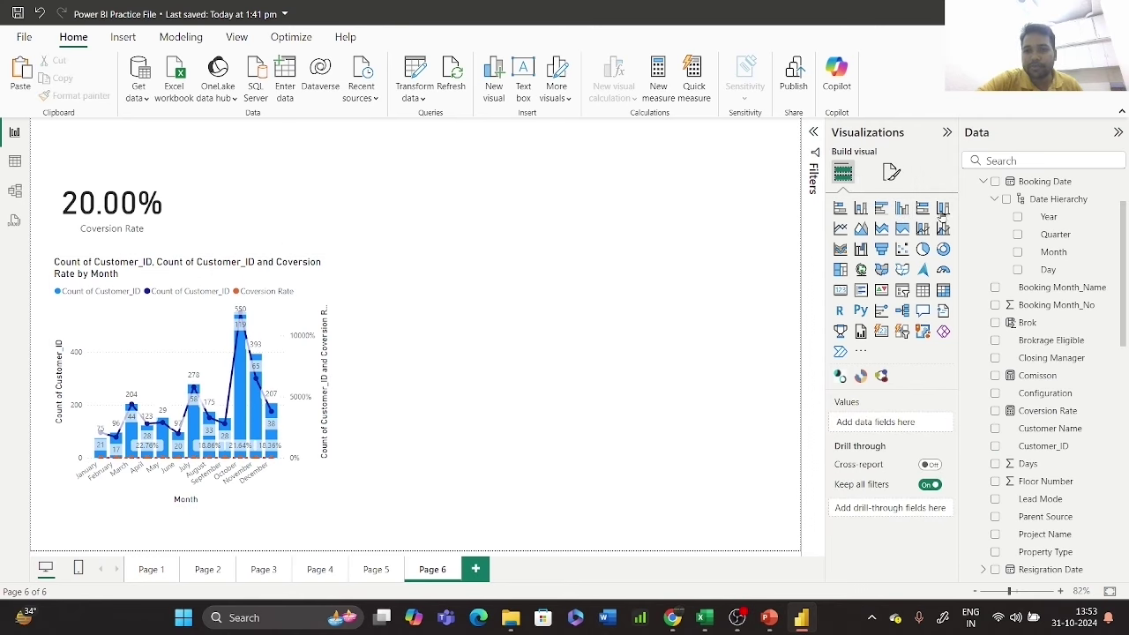
left_click(942, 208)
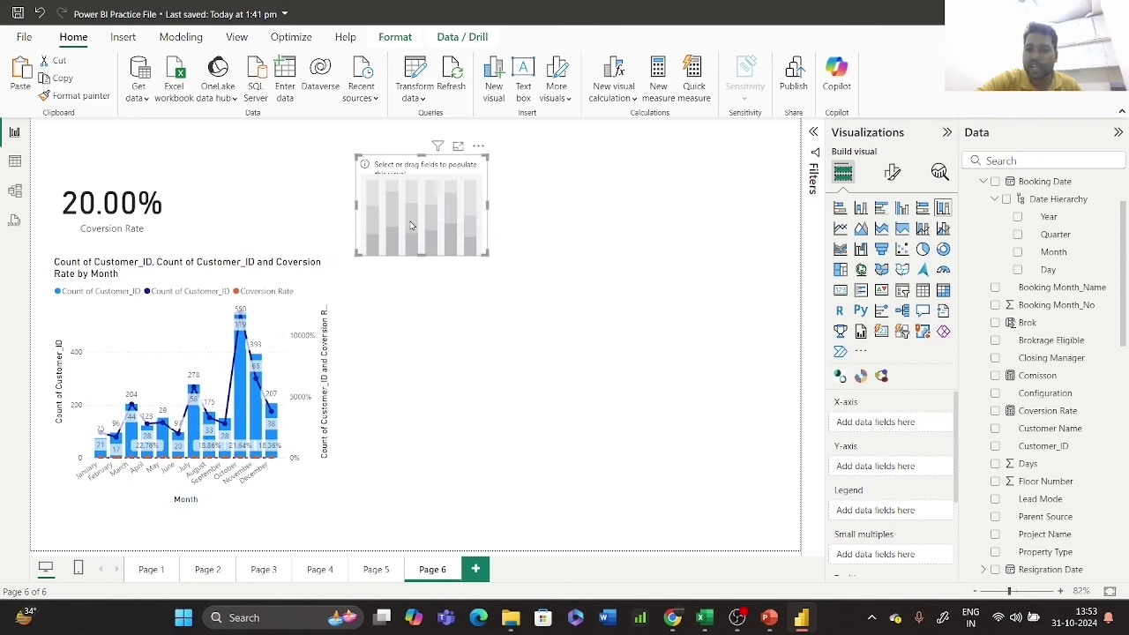
left_click_drag(428, 232, 438, 281)
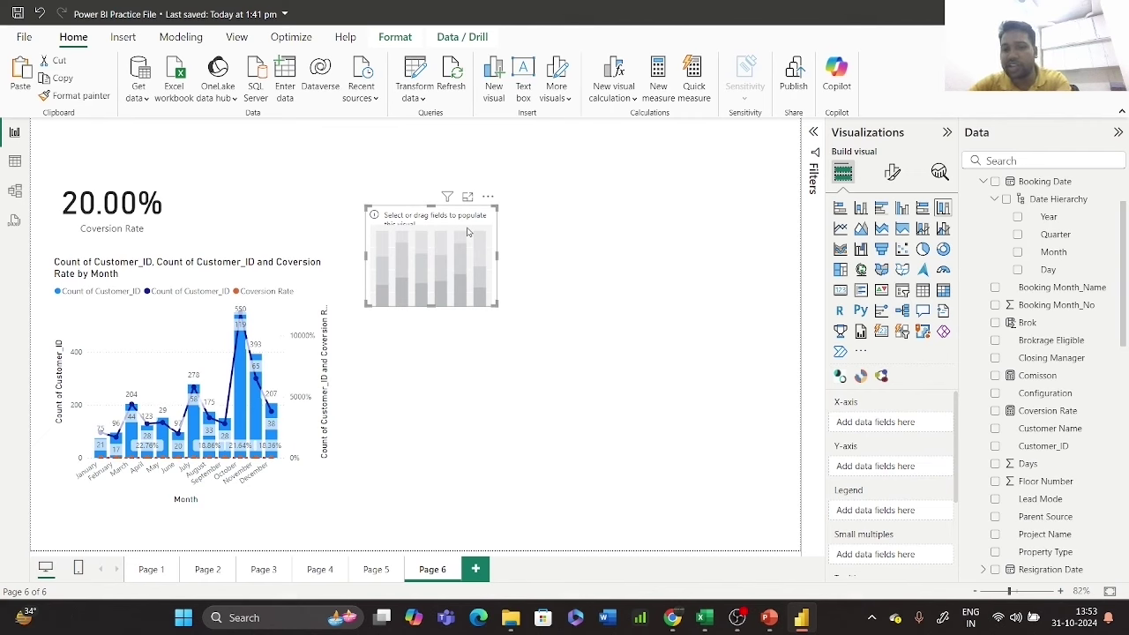
key("Delete")
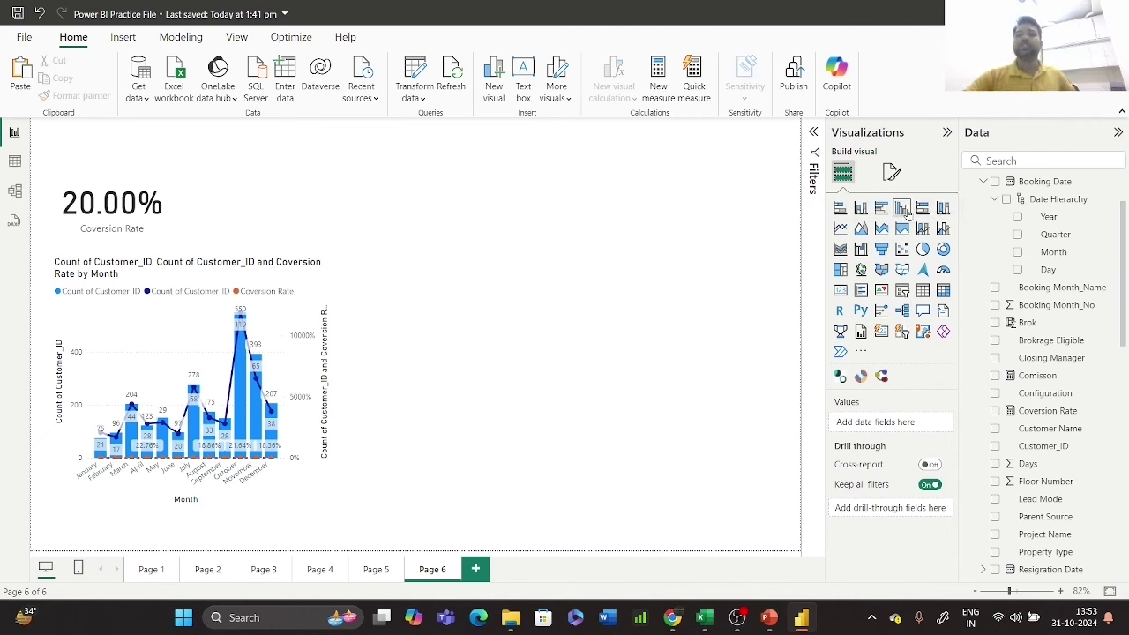
- Add a clustered column chart, enlarge it near the page centre, and put Agreement Value on its Y-axis
left_click(901, 210)
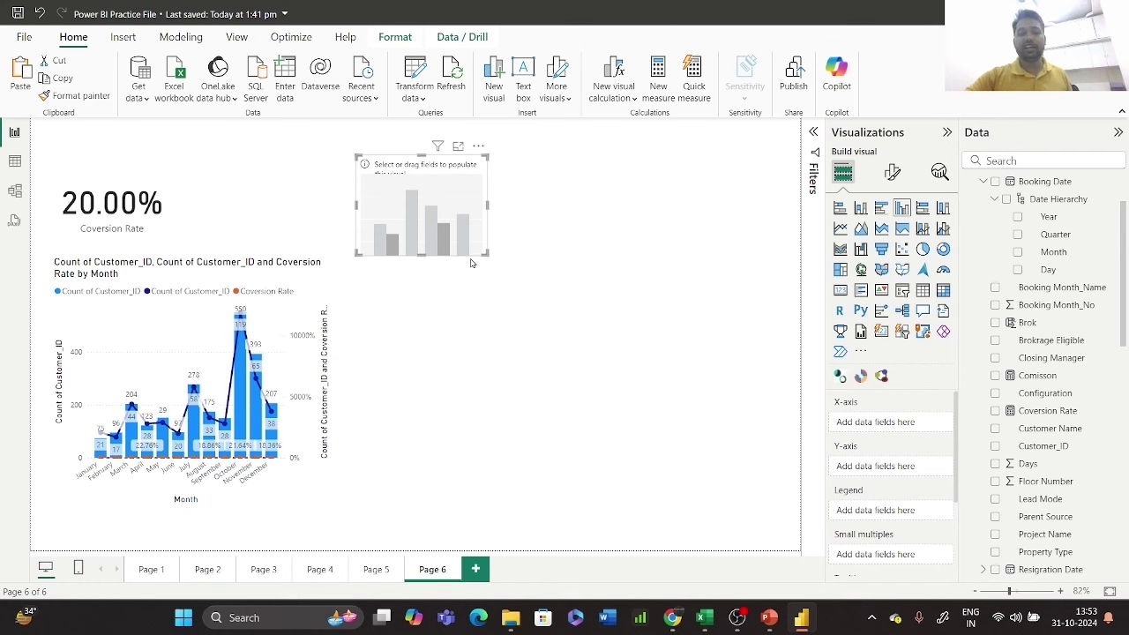
left_click_drag(483, 254, 688, 409)
left_click_drag(662, 247, 709, 322)
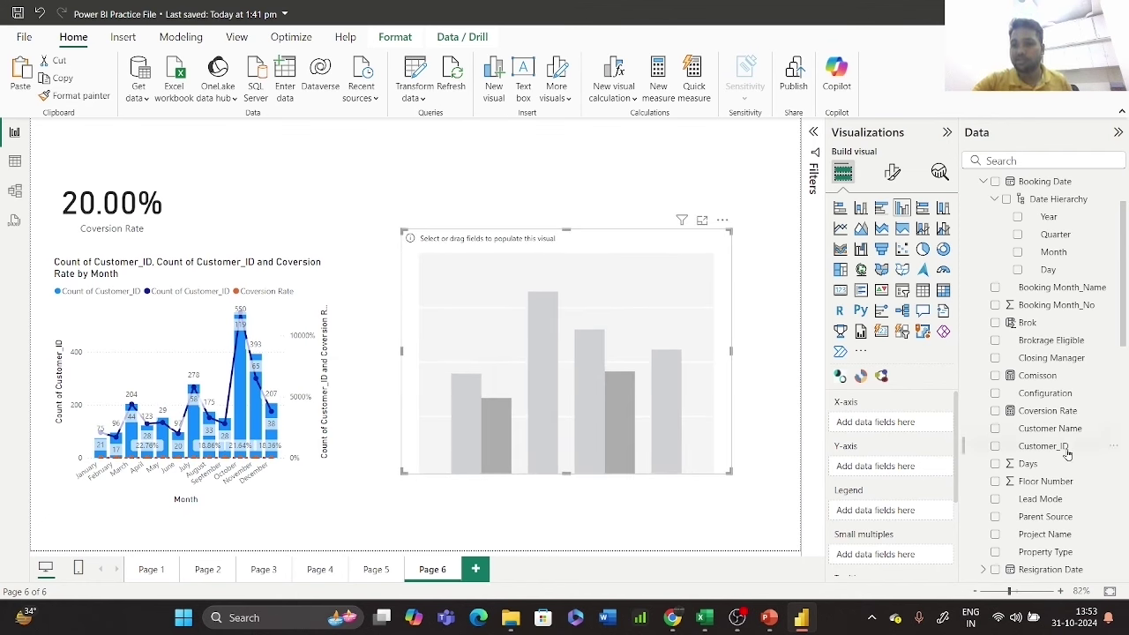
scroll(1080, 379, "up", 3)
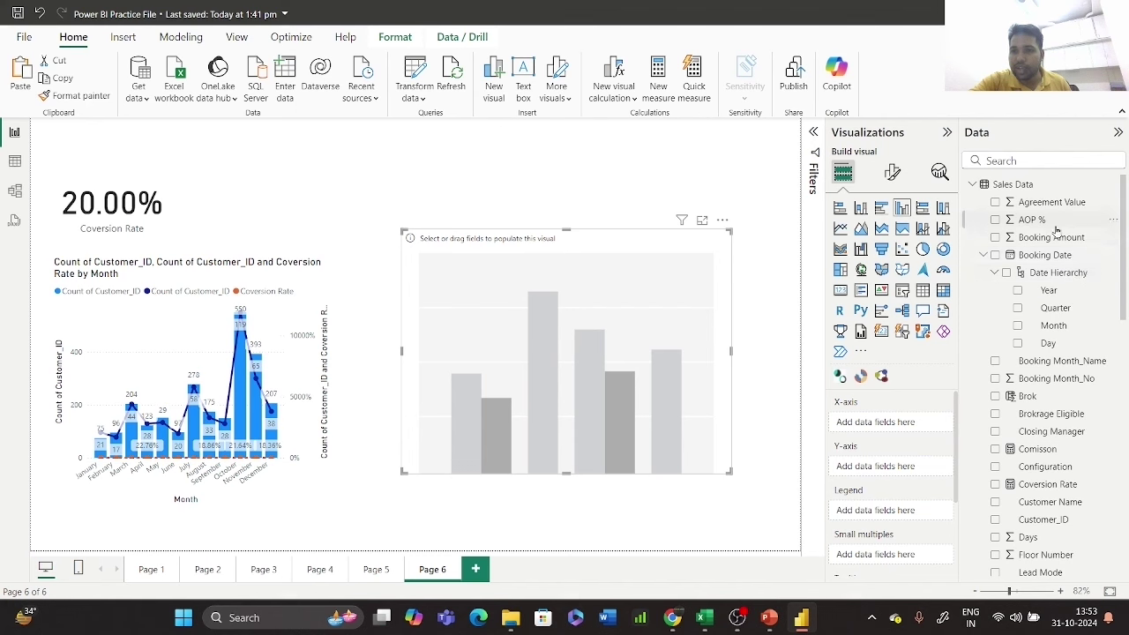
left_click_drag(1056, 205, 915, 466)
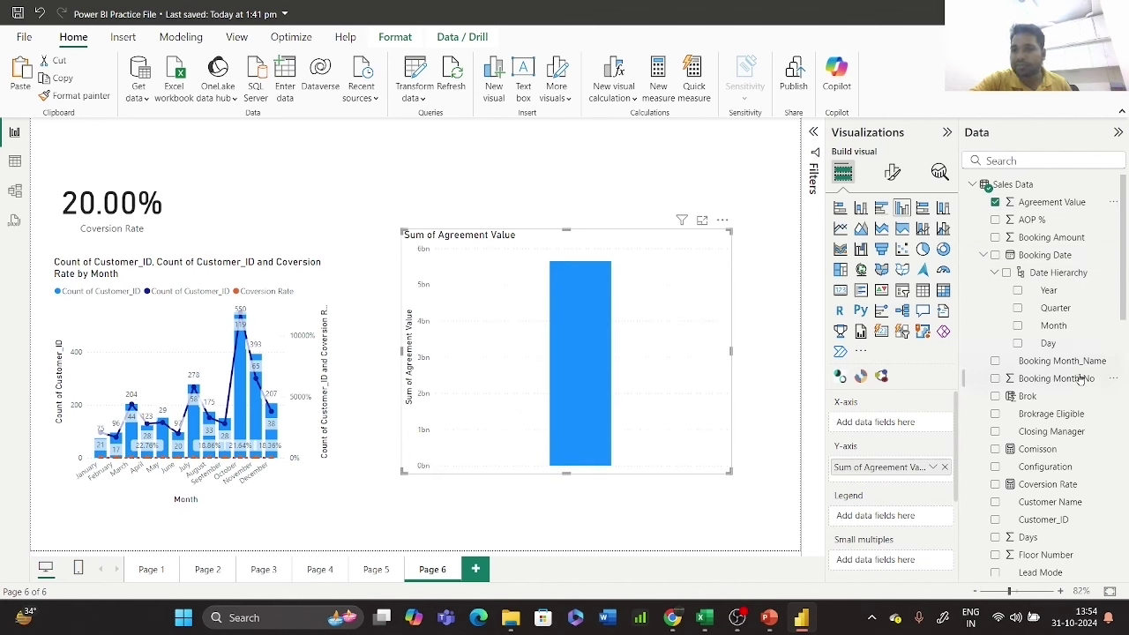
- Widen the Data pane and re-tick Sales Data's Agreement Value so the chart shows one Sum of Agreement Value bar
scroll(1083, 379, "down", 10)
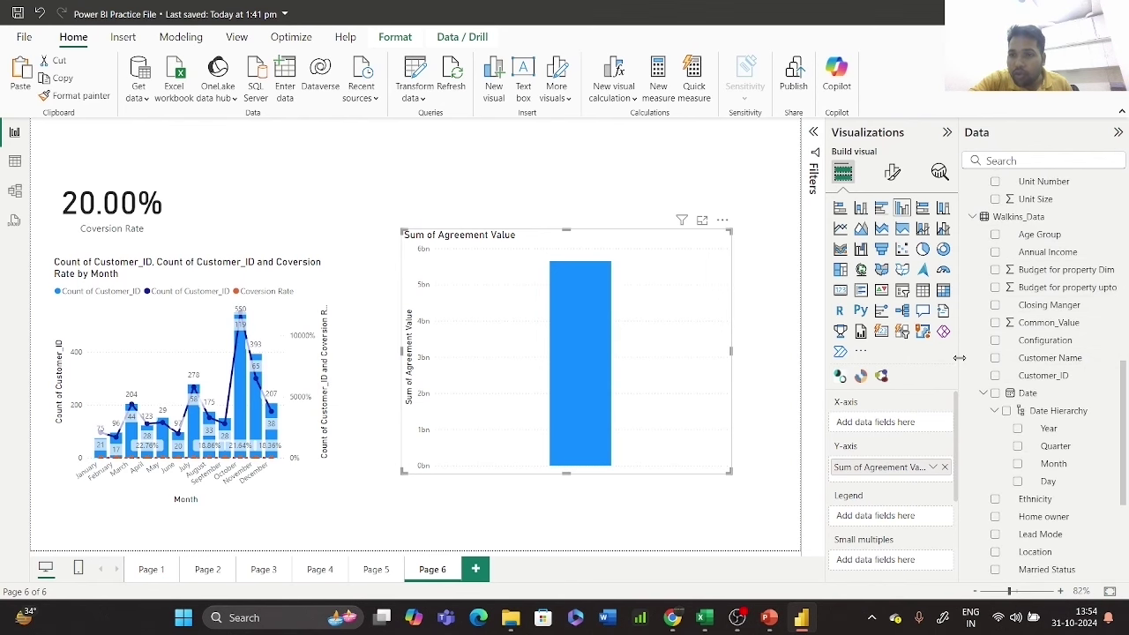
left_click_drag(960, 357, 930, 354)
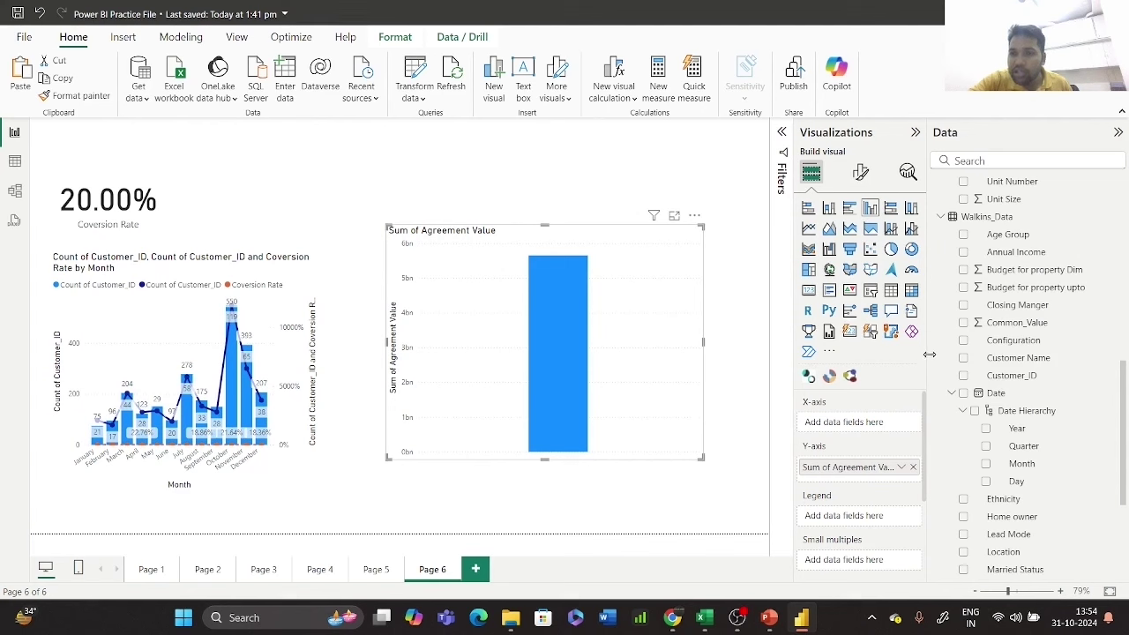
scroll(971, 285, "up", 10)
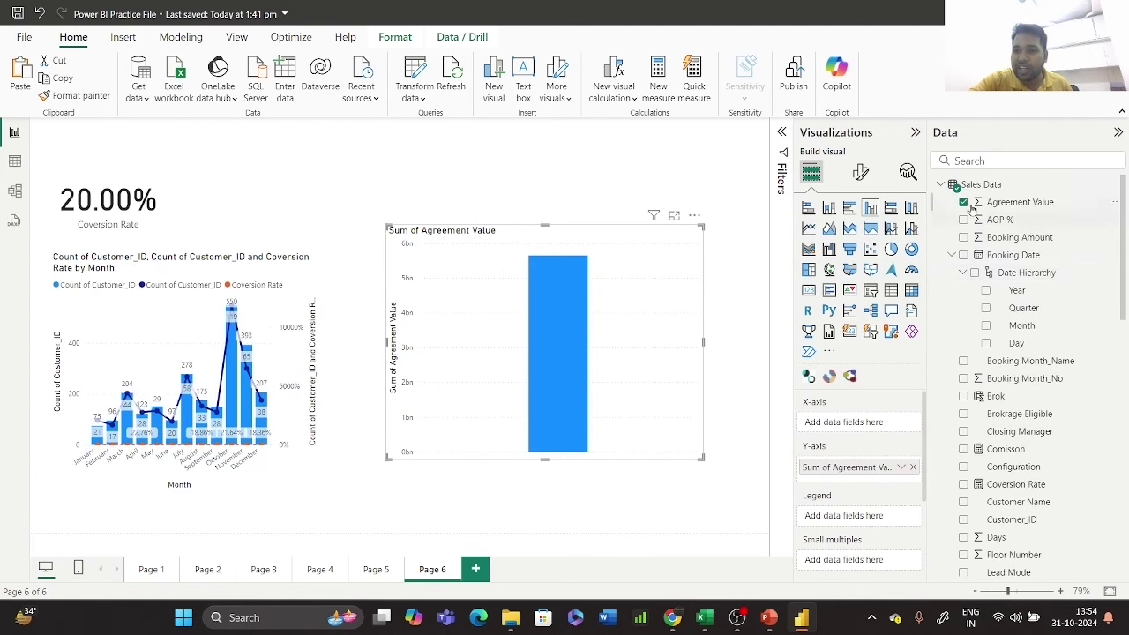
left_click(964, 203)
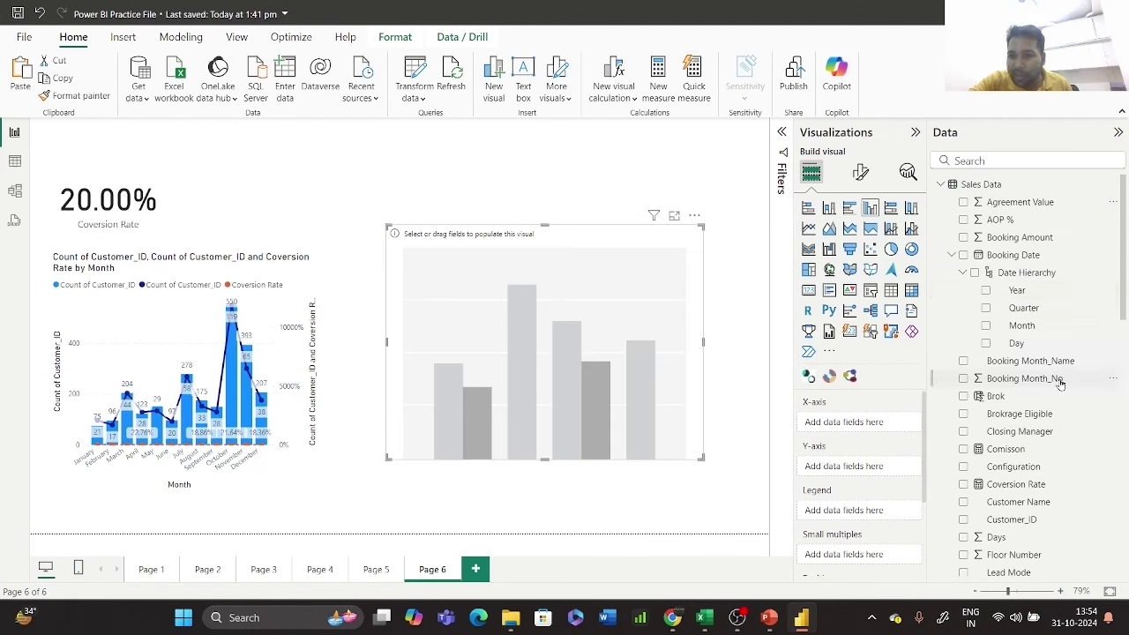
scroll(1074, 460, "down", 4)
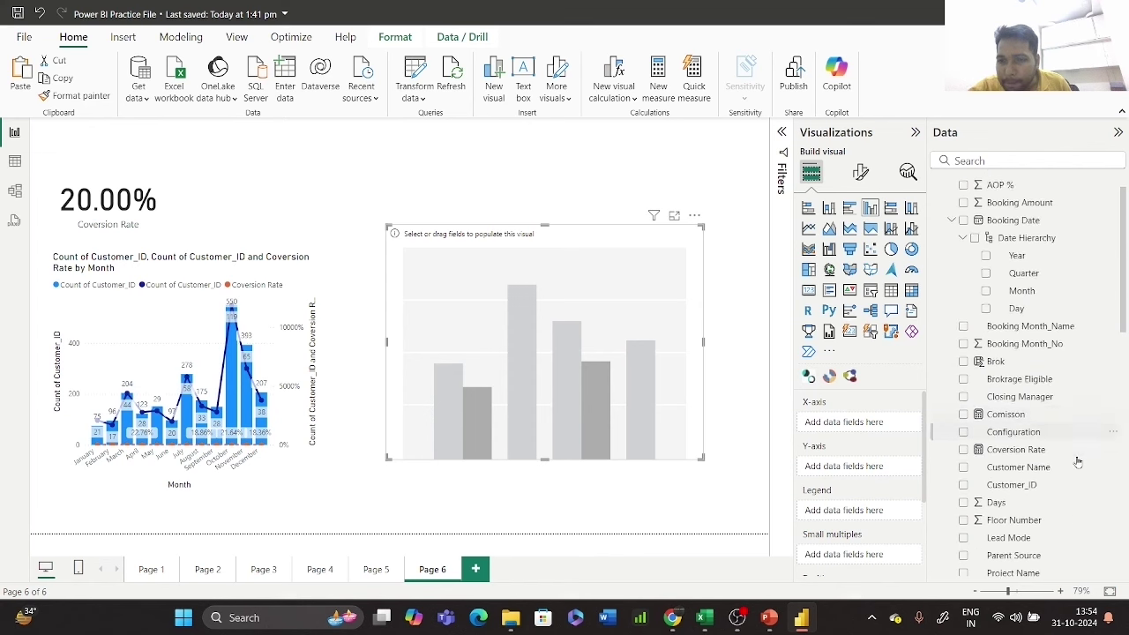
scroll(1060, 477, "down", 4)
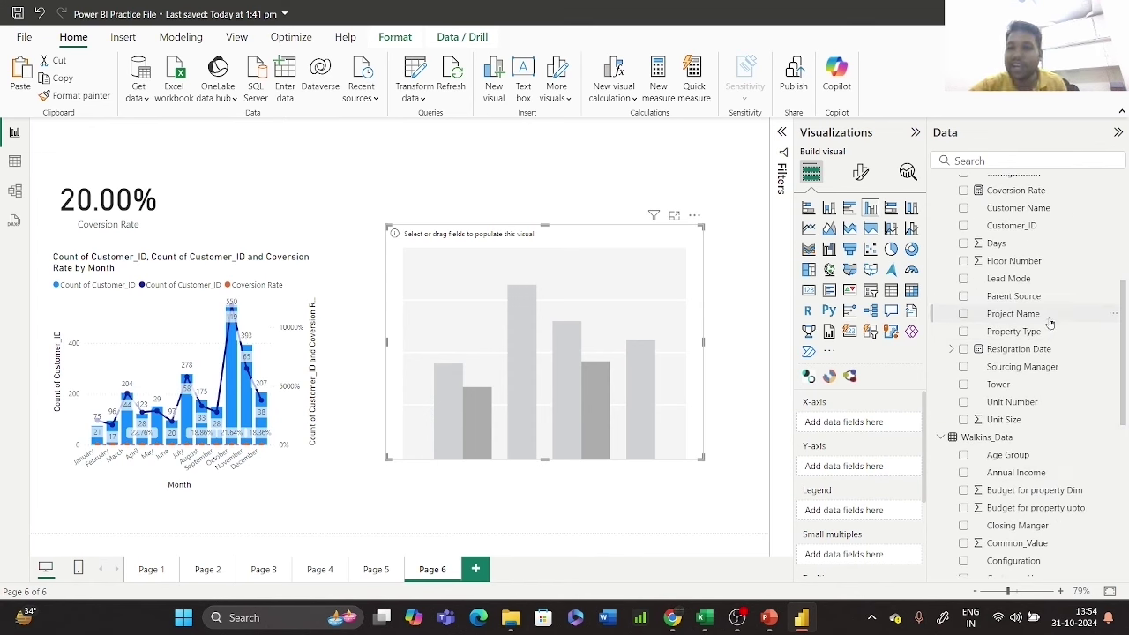
scroll(1050, 323, "up", 6)
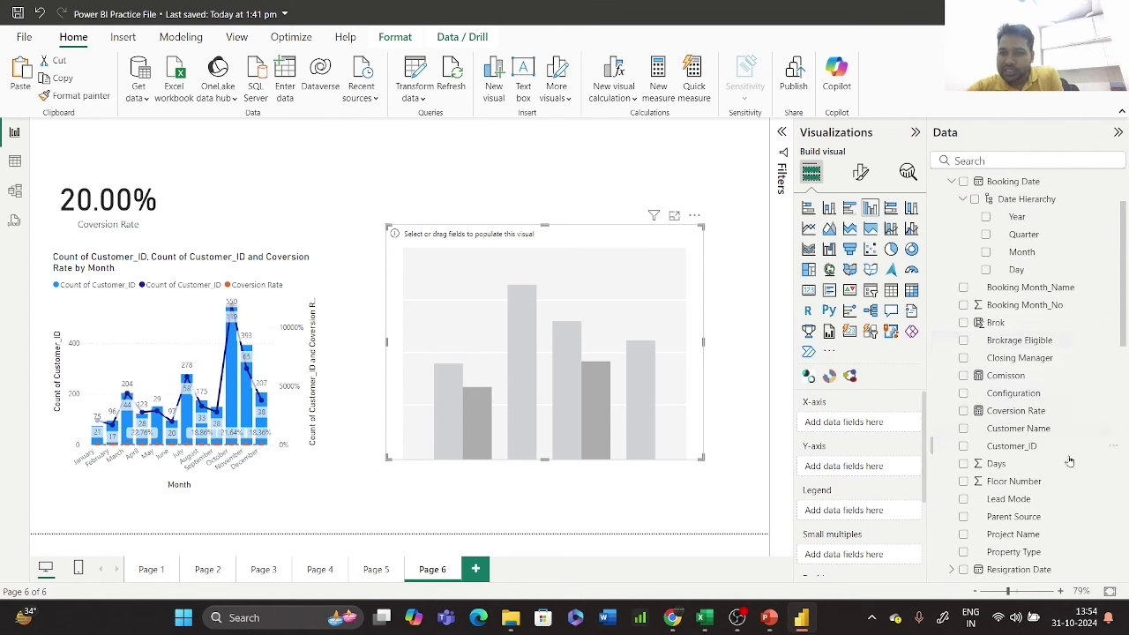
scroll(1074, 391, "up", 2)
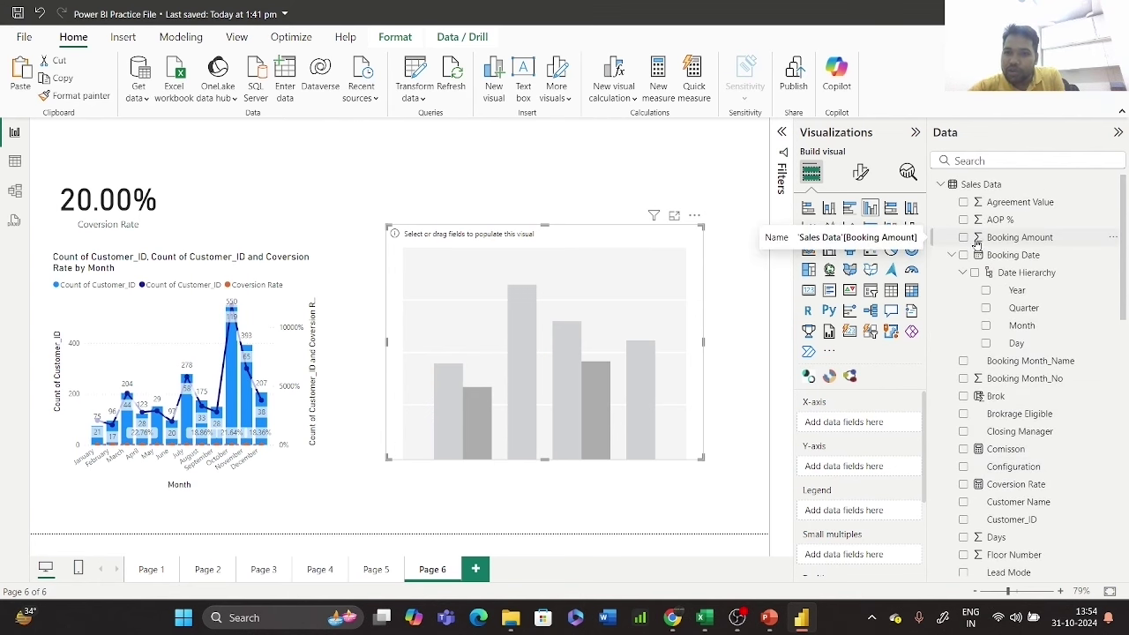
left_click(964, 203)
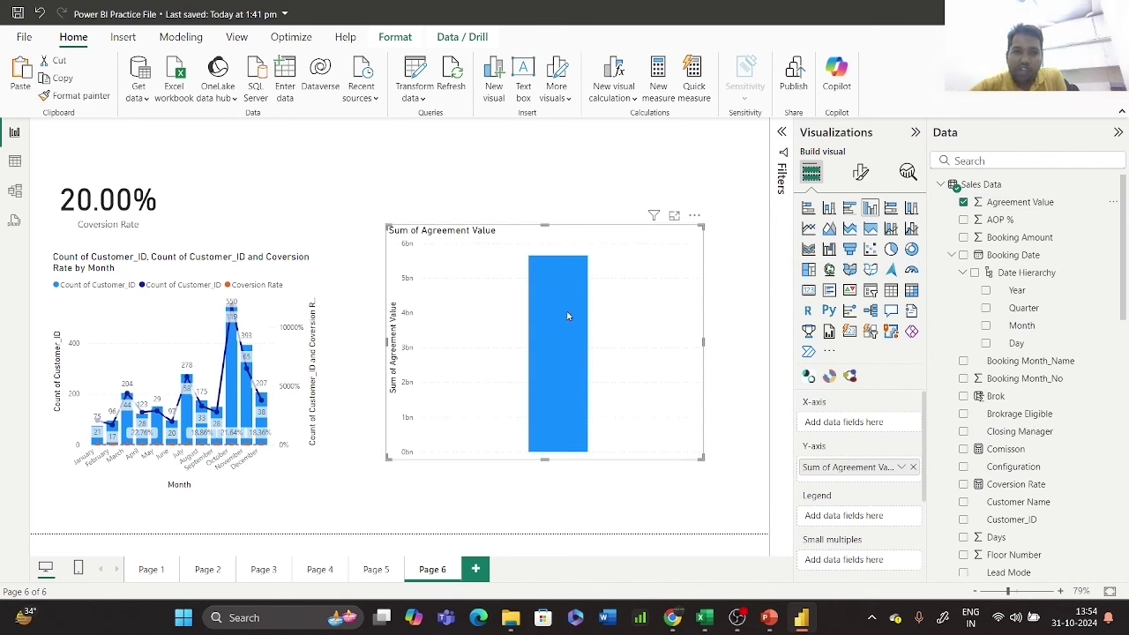
- Add Potential as a second Y-axis value and break the chart down by booking Month
scroll(1068, 389, "down", 5)
scroll(1069, 388, "down", 3)
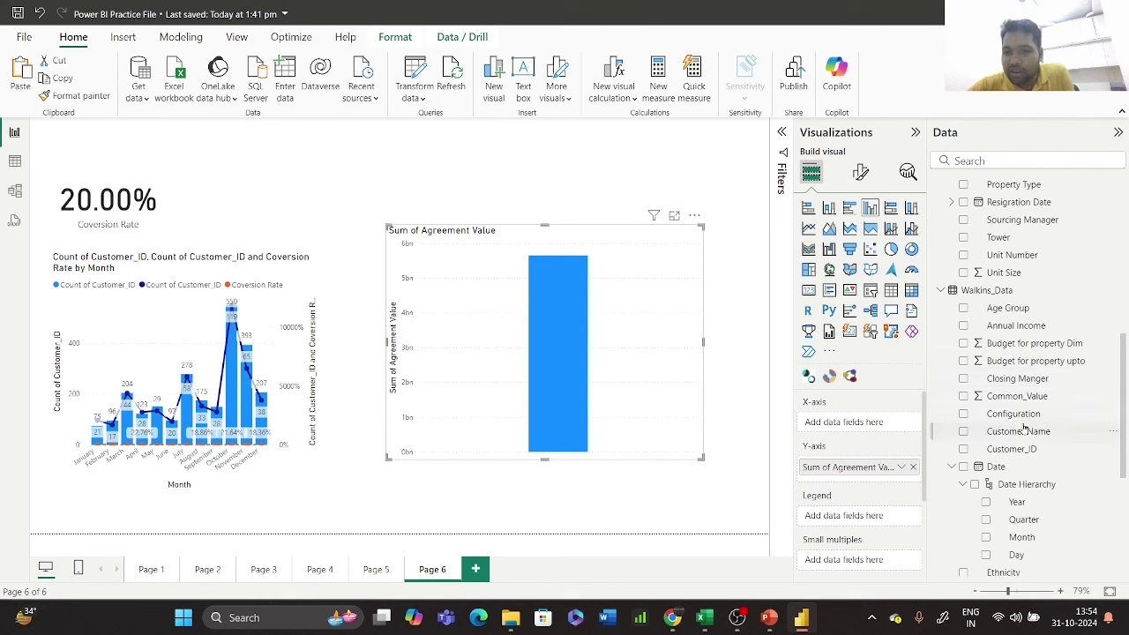
scroll(1037, 411, "down", 2)
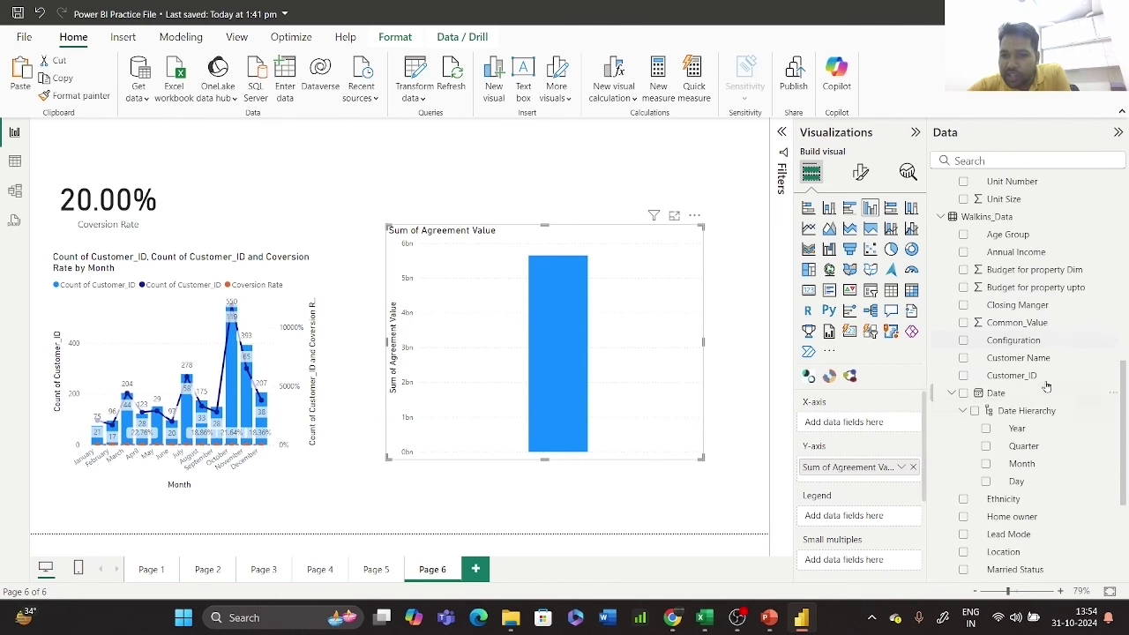
scroll(1041, 499, "down", 4)
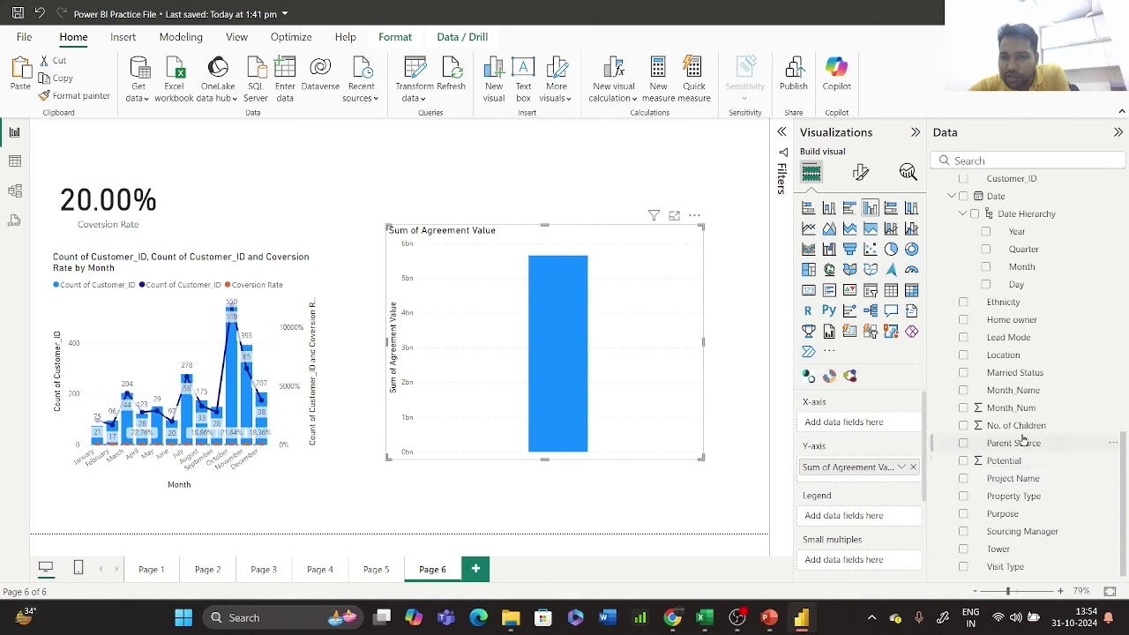
scroll(1028, 404, "up", 2)
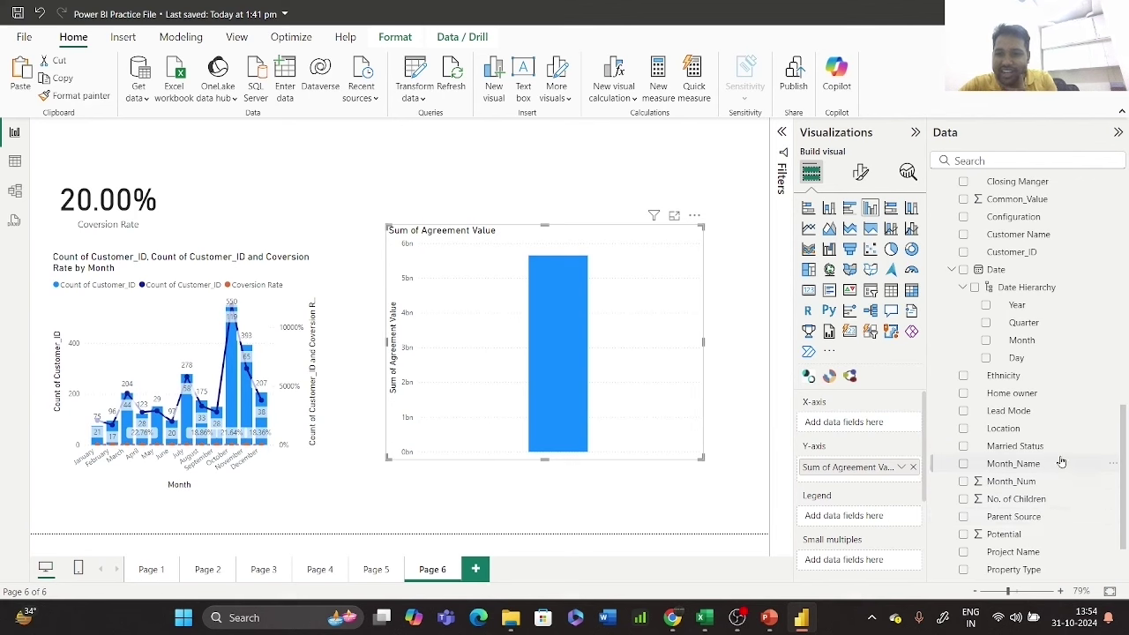
scroll(1059, 461, "up", 2)
scroll(1050, 487, "down", 4)
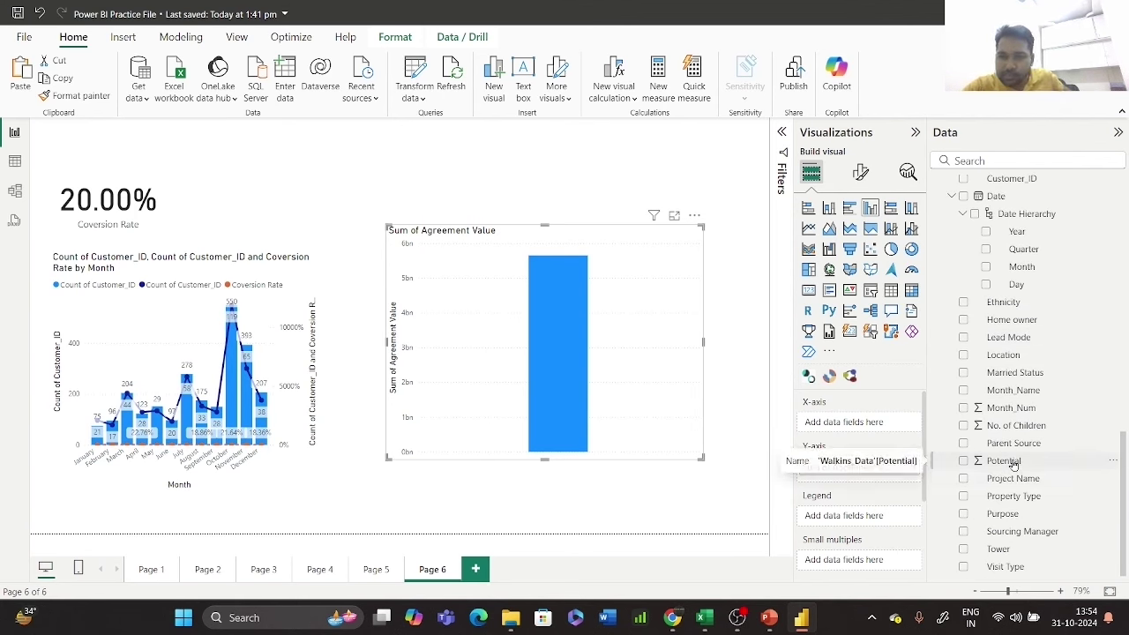
left_click_drag(1013, 465, 892, 480)
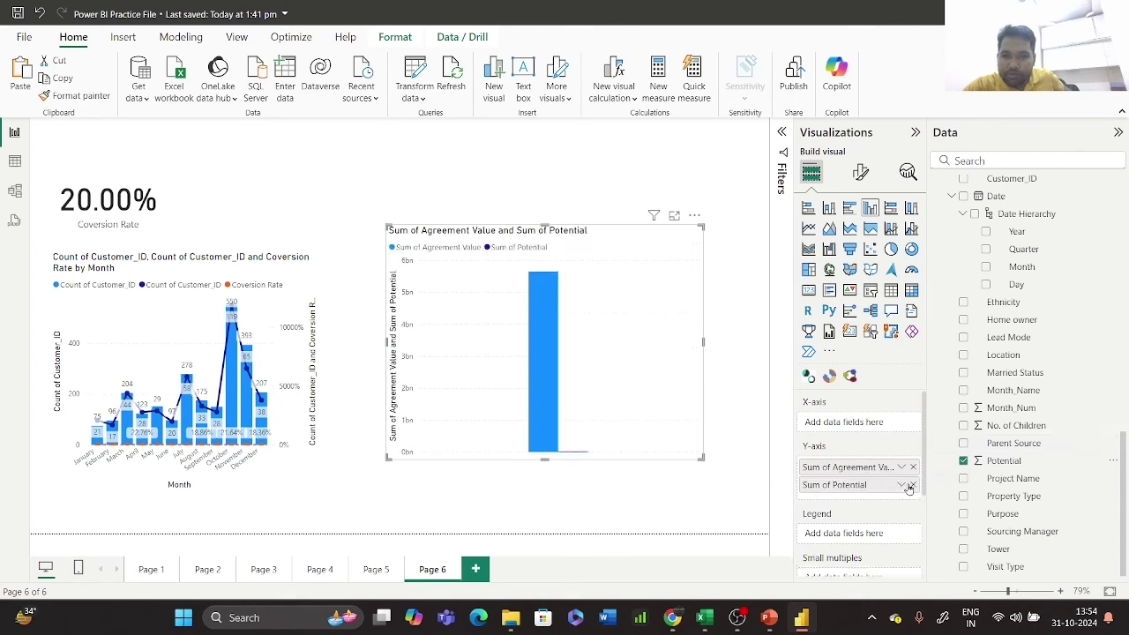
scroll(1064, 388, "up", 10)
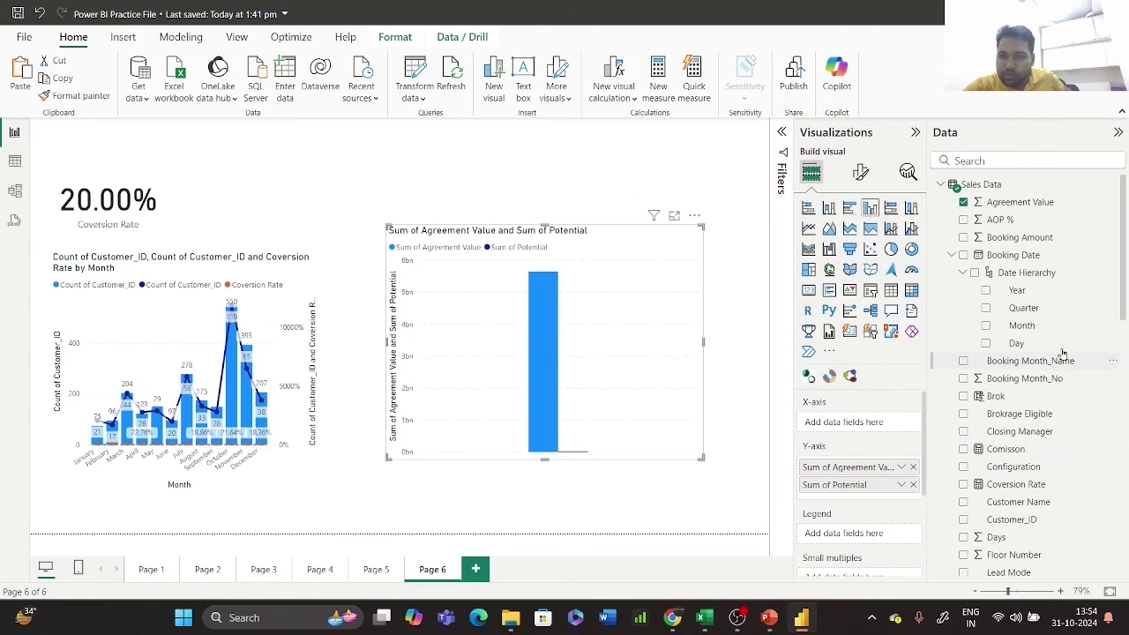
left_click(986, 325)
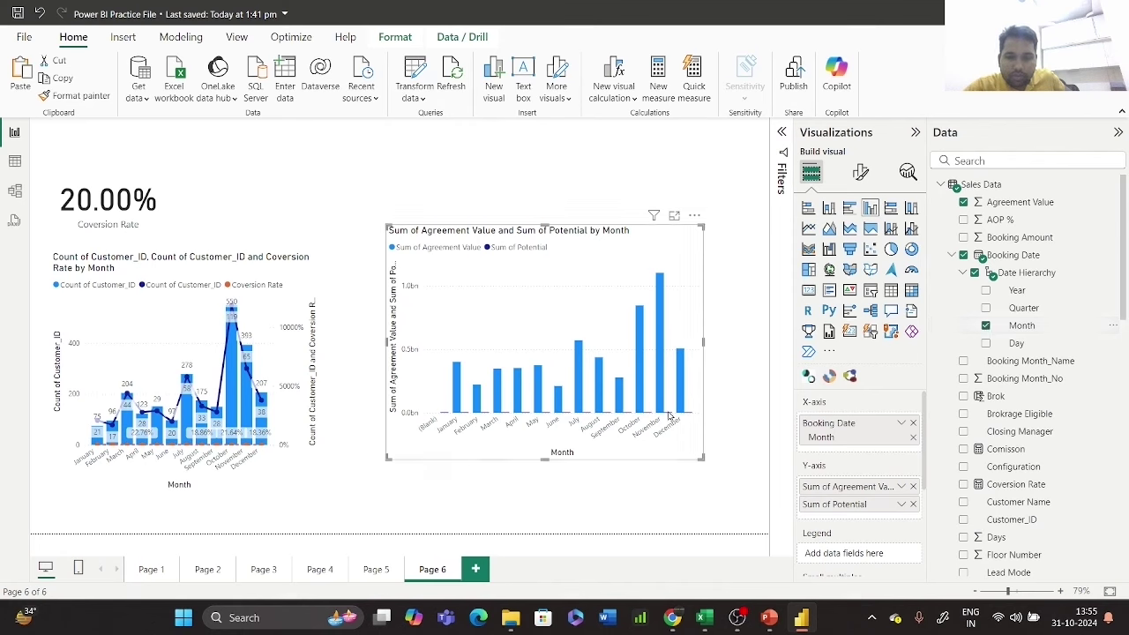
- Remove Potential so only Agreement Value by month remains, then switch to the Walkins Data workbook
scroll(1050, 481, "down", 5)
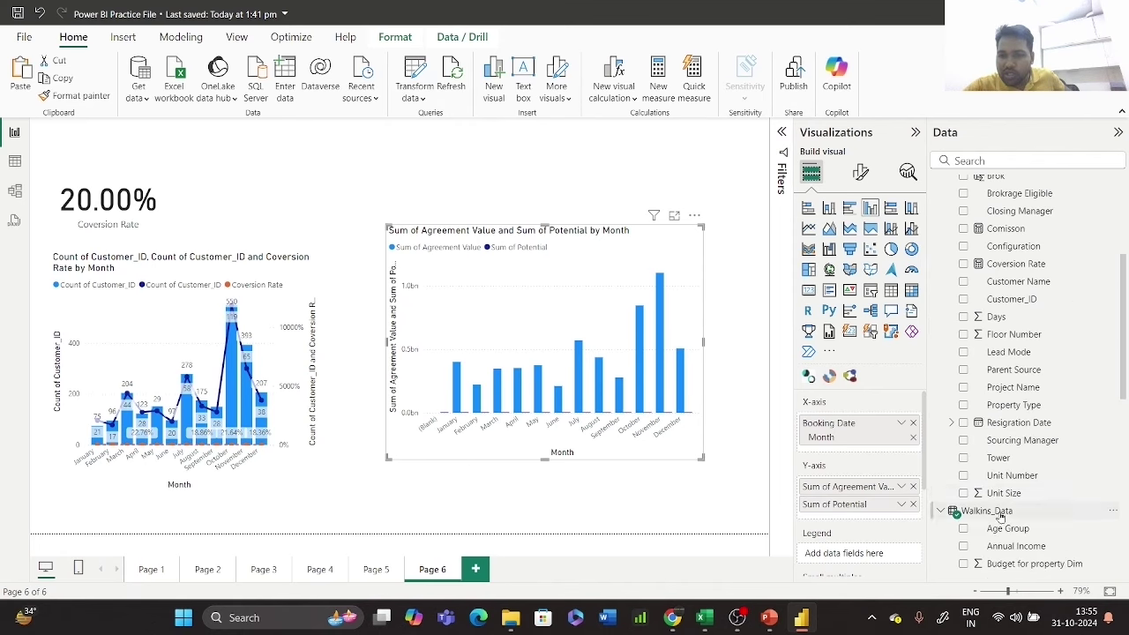
scroll(1049, 483, "down", 8)
scroll(1049, 483, "down", 3)
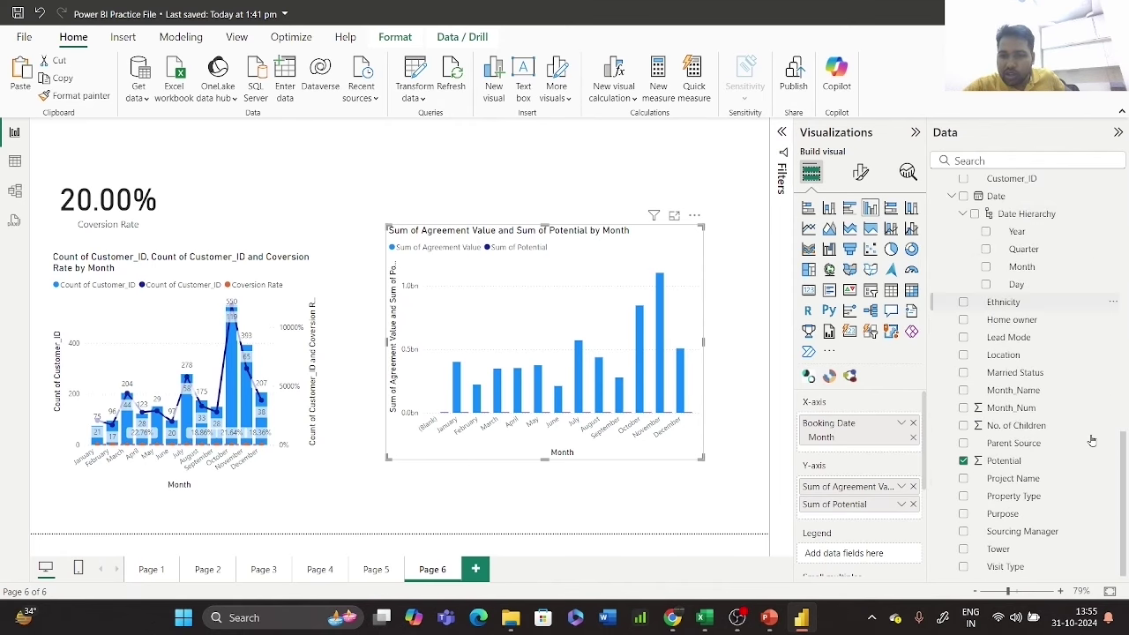
left_click(965, 461)
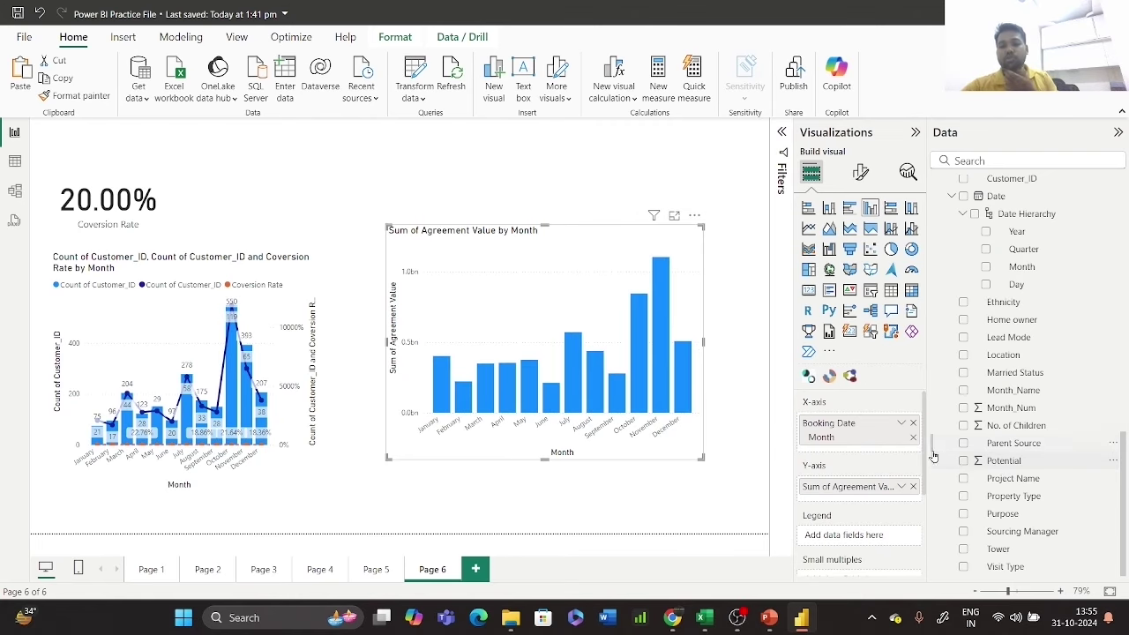
mouse_move(703, 618)
left_click(706, 539)
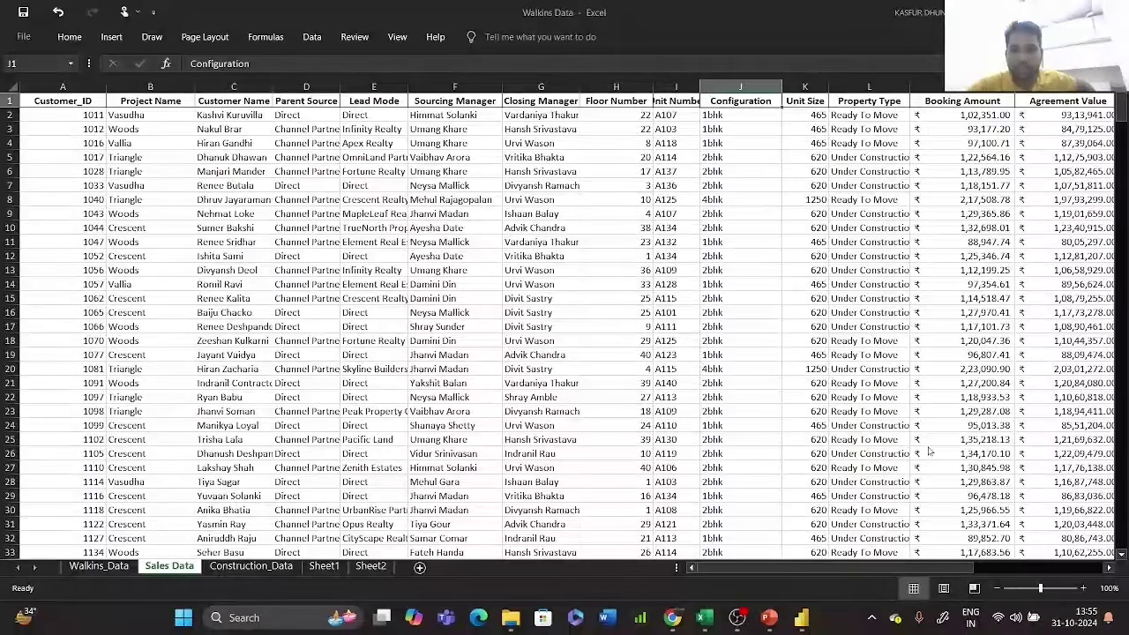
- Inspect the columns of the Sales Data and Walkins_Data sheets up to their last filled column
left_click(925, 140)
key("Right")
scroll(489, 256, "right", 1)
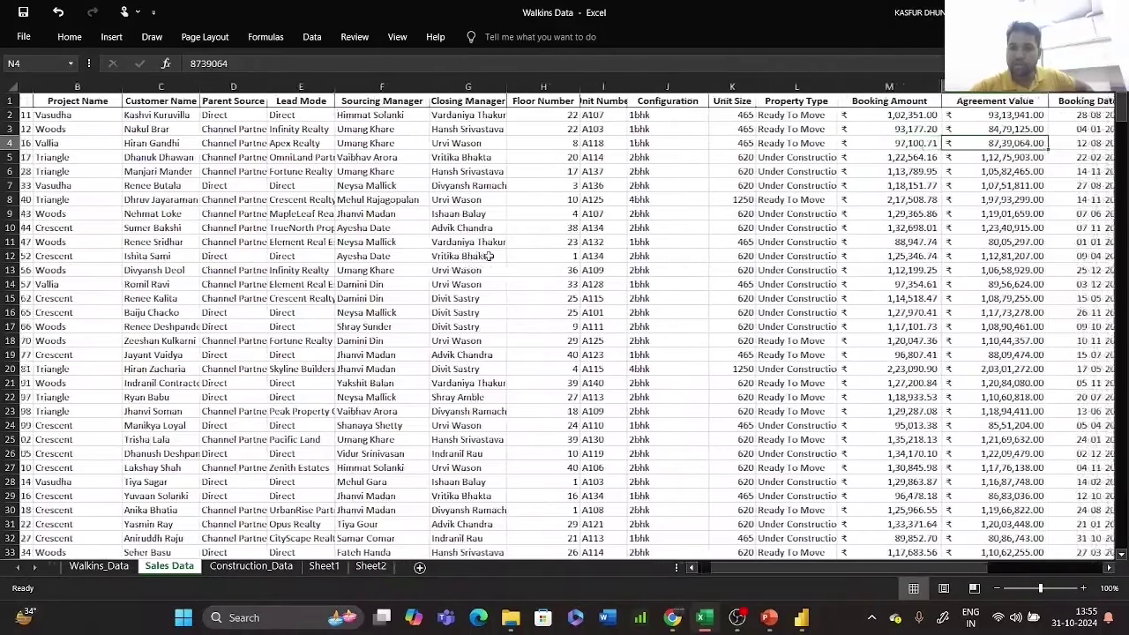
key("Right")
key("Right")
key("Right")
key("Right")
key("Right")
key("Right")
key("Right")
key("Right")
key("Right")
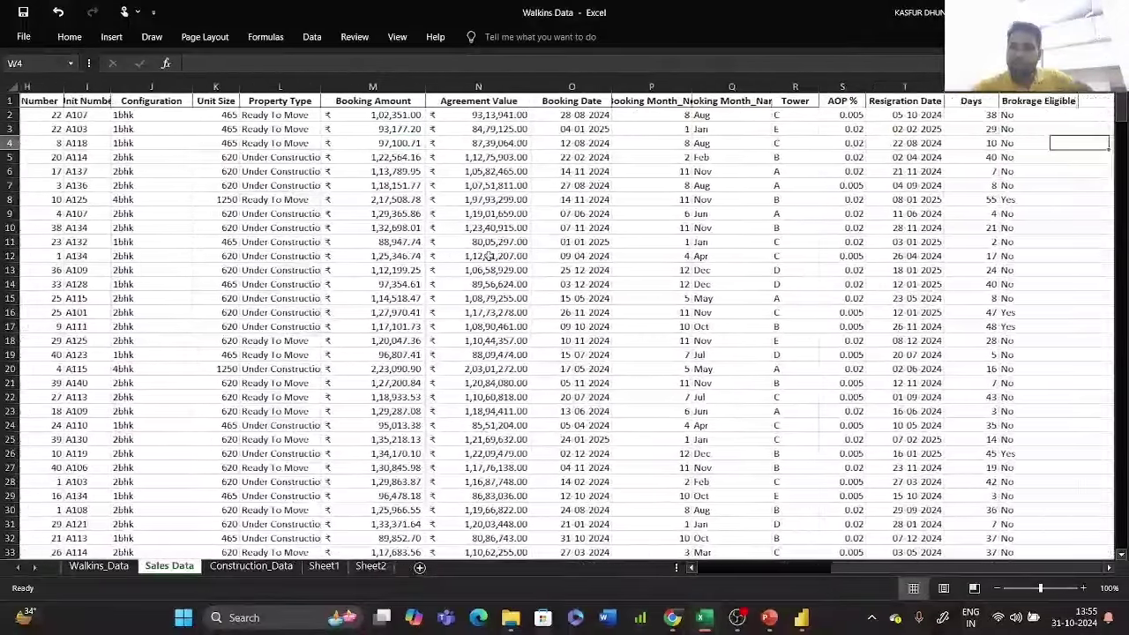
key("Right")
key("Home")
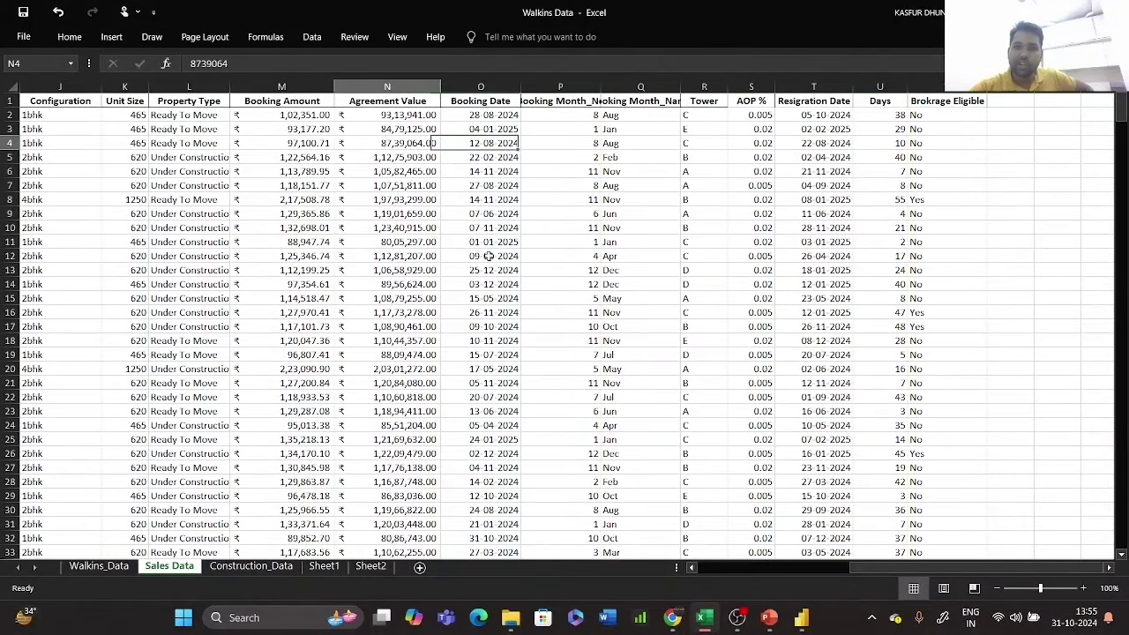
left_click(88, 565)
left_click(932, 115)
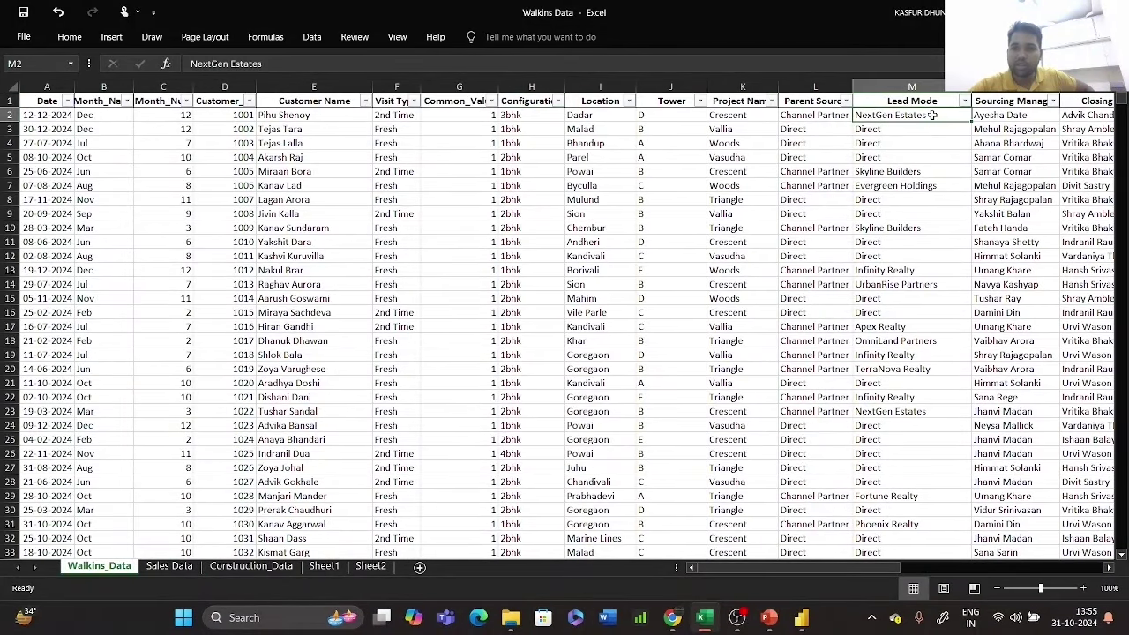
key("Right")
key("Right")
key("Right")
key("Right")
key("Right")
key("Right")
key("Right")
key("Right")
key("Right")
key("Right")
key("Right")
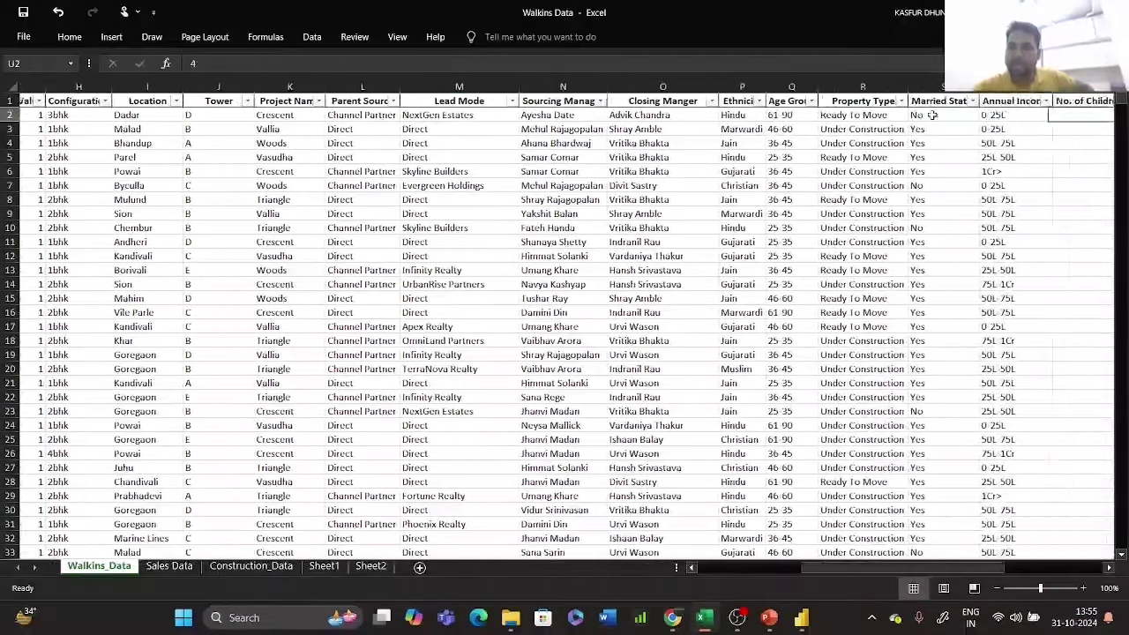
key("Right")
key("Right")
key("Right")
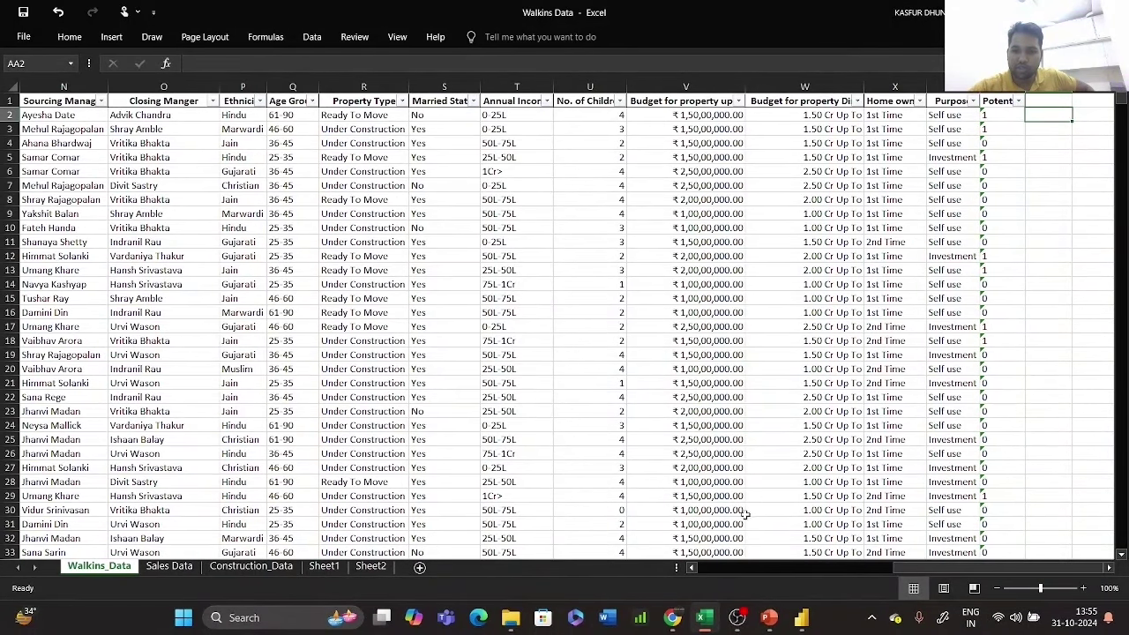
- Back in Power BI, delete the Agreement Value by Month column chart
mouse_move(688, 615)
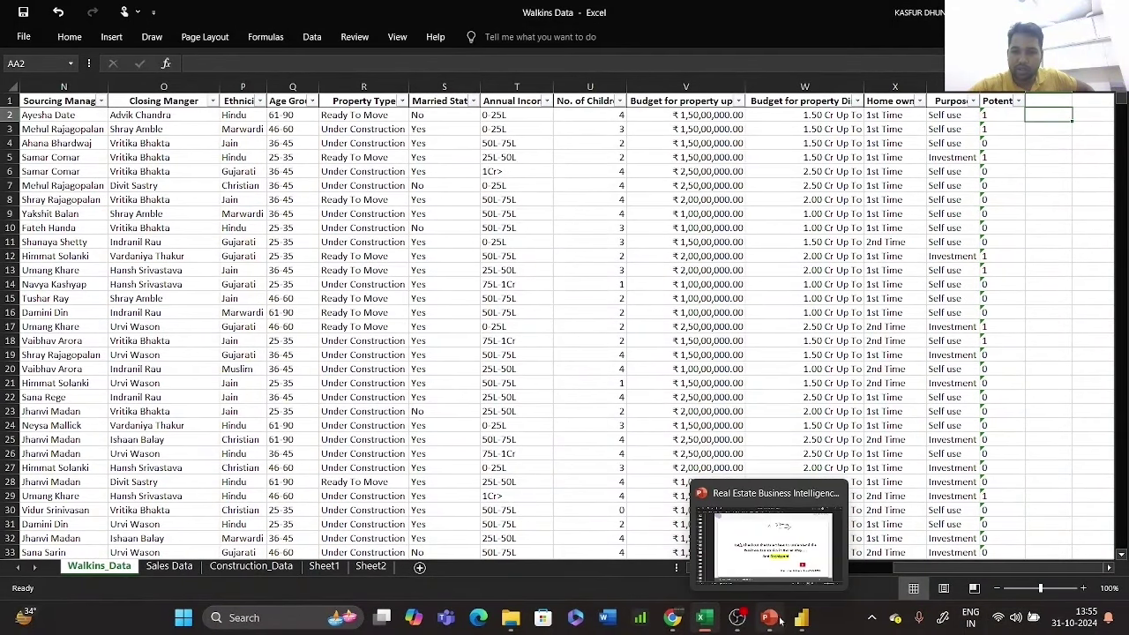
mouse_move(801, 616)
left_click(812, 539)
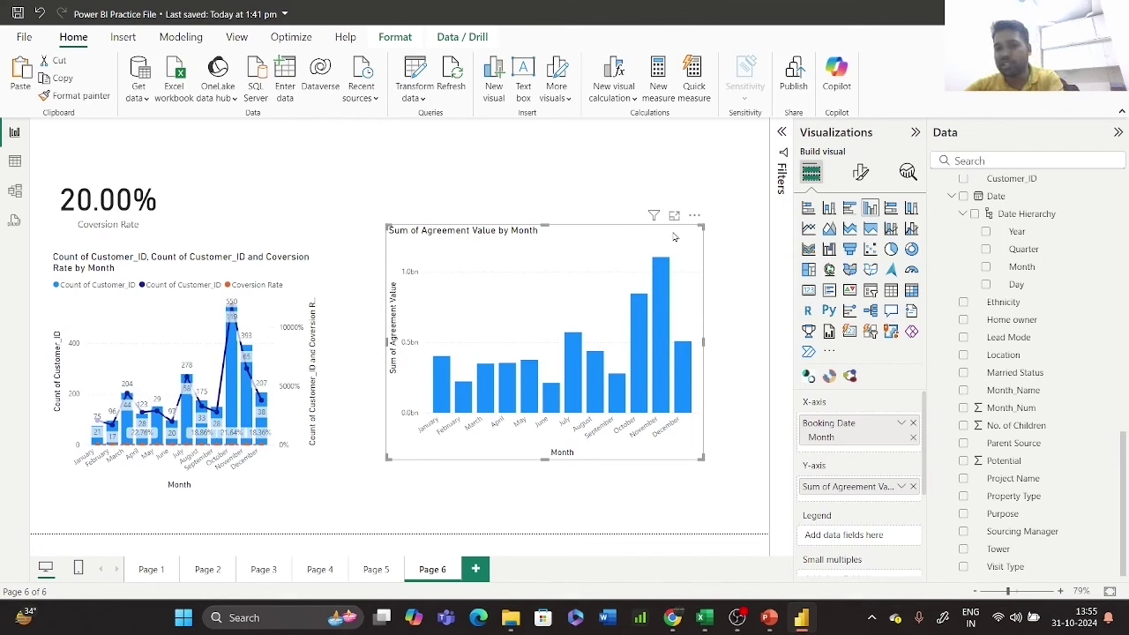
key("Delete")
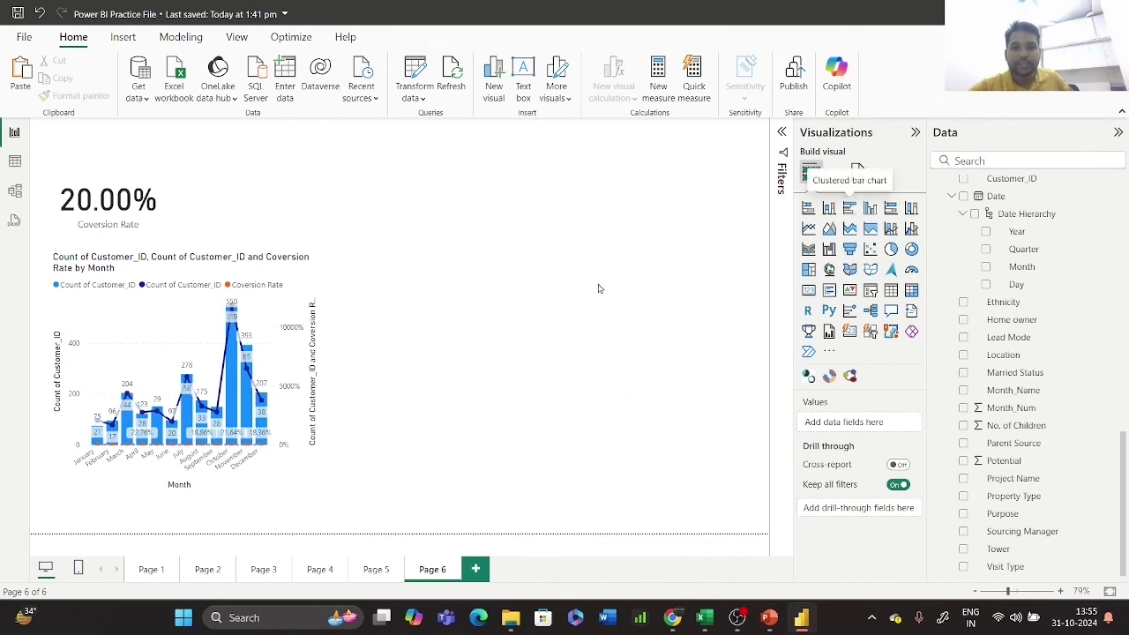
left_click_drag(598, 288, 415, 396)
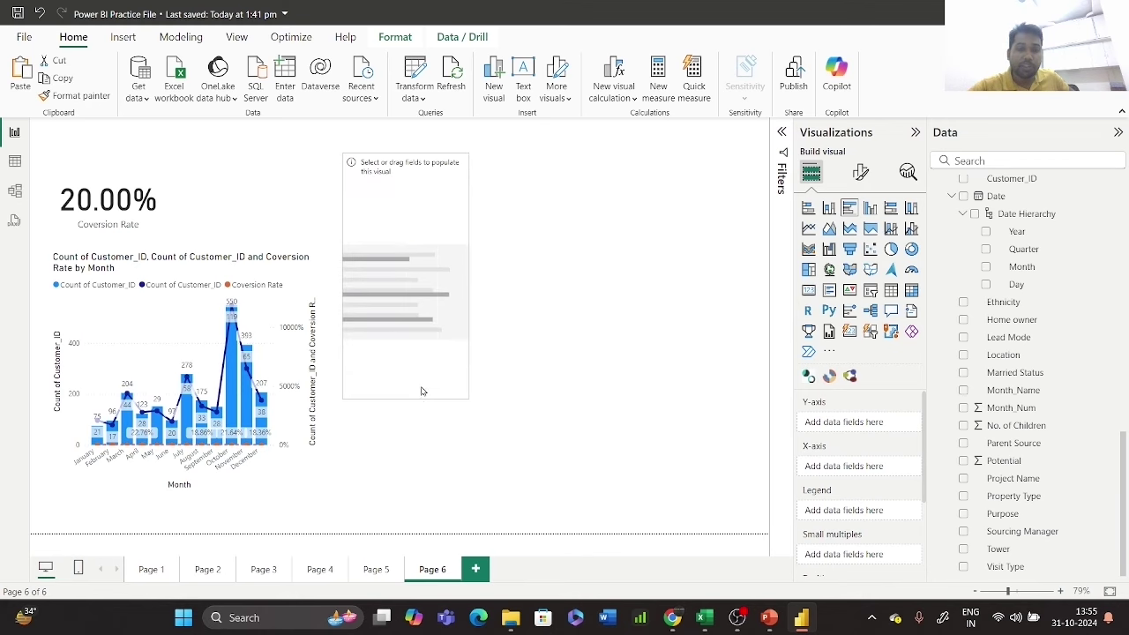
left_click_drag(415, 353, 434, 450)
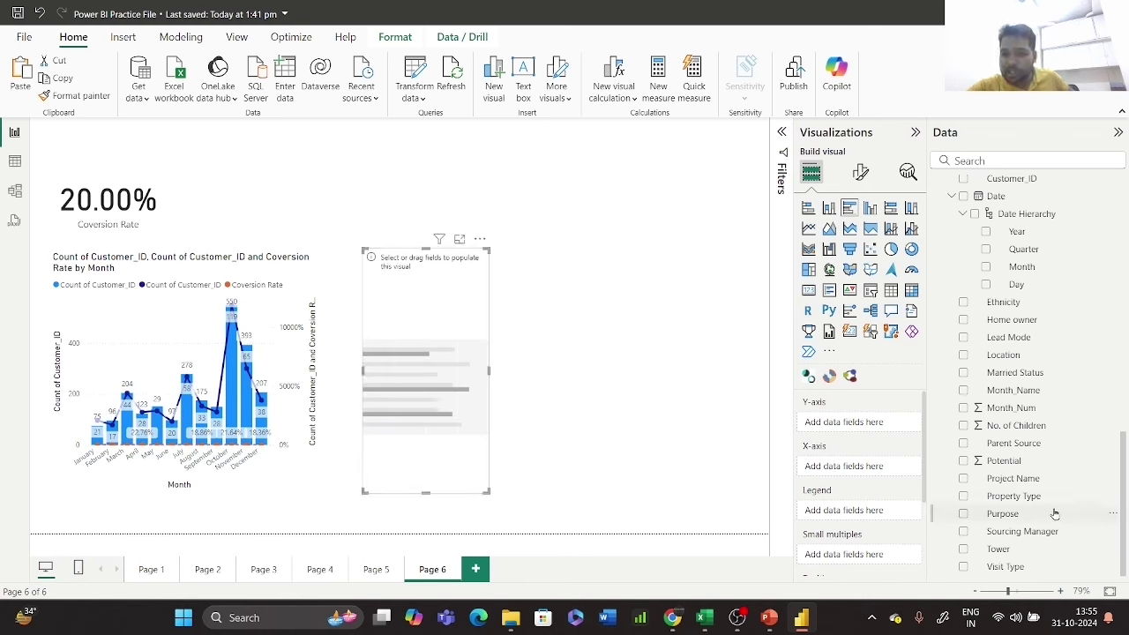
left_click(964, 462)
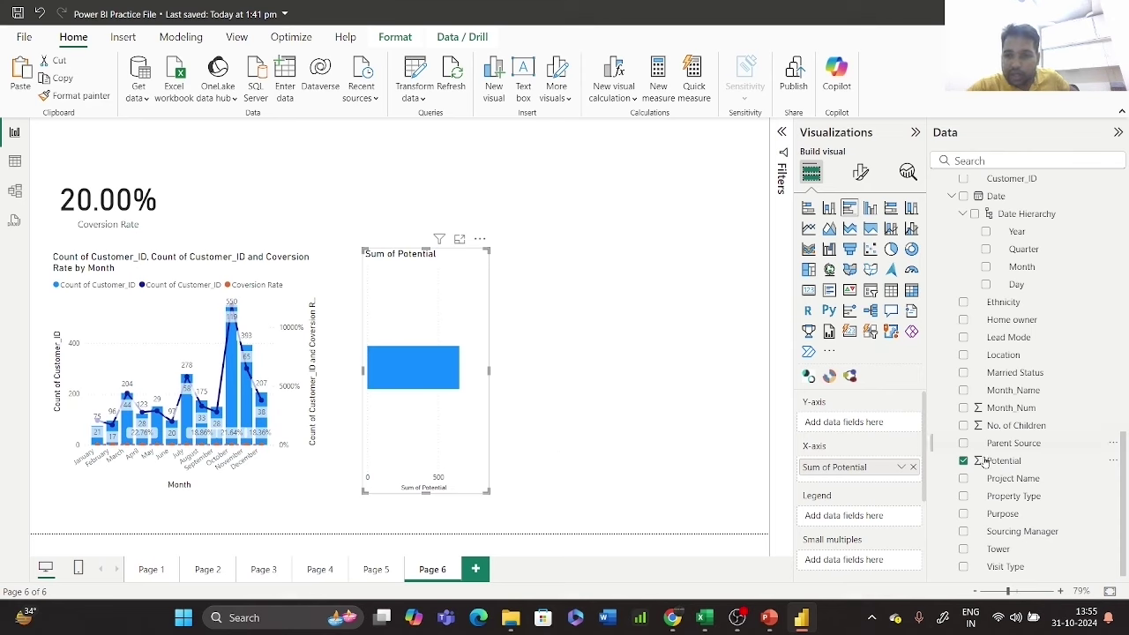
left_click_drag(985, 462, 856, 468)
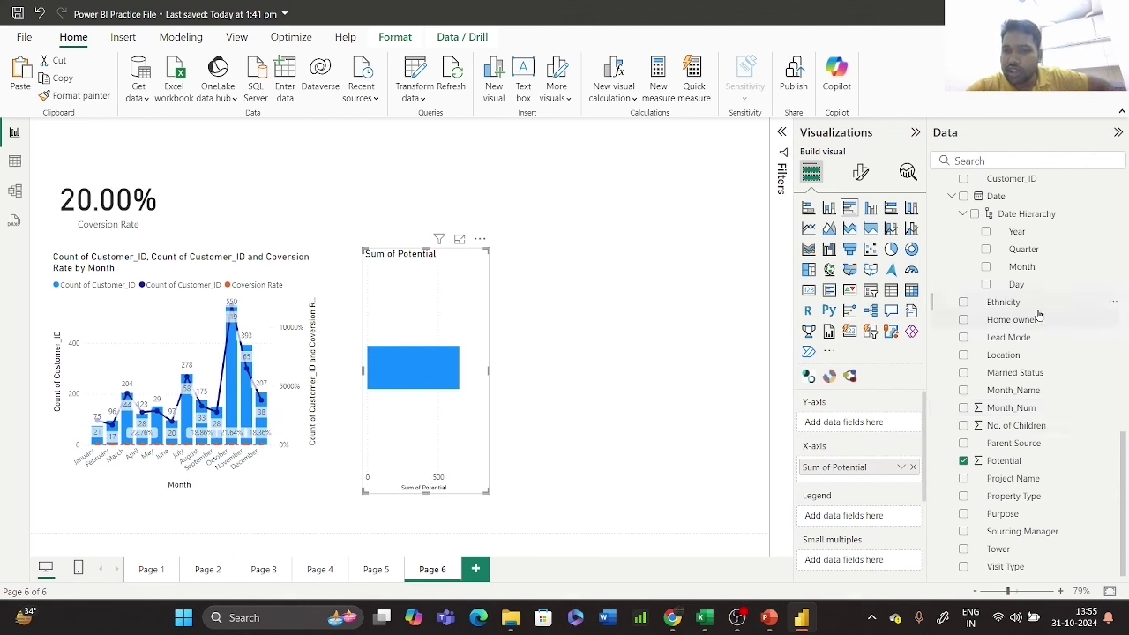
scroll(1050, 291, "up", 5)
scroll(1055, 235, "up", 10)
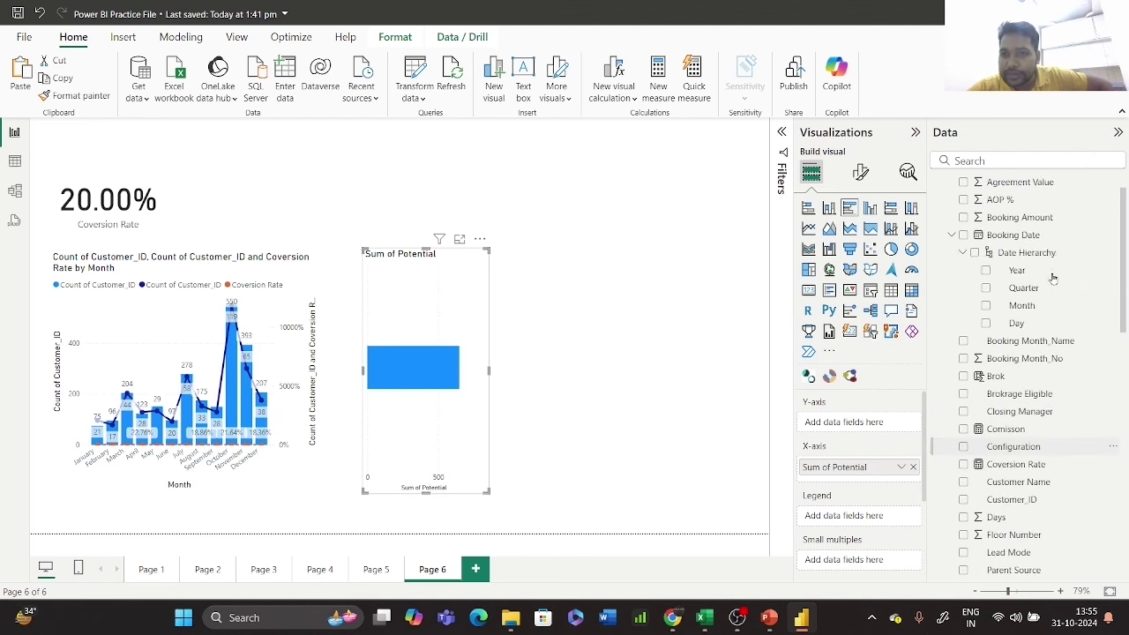
left_click_drag(1041, 202, 878, 423)
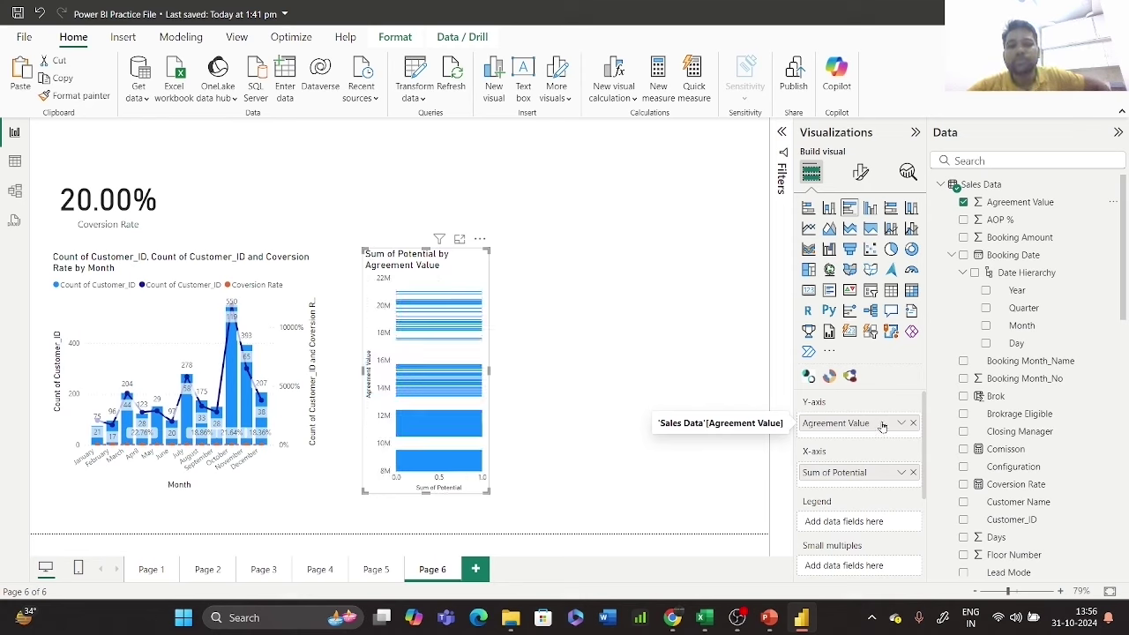
mouse_move(883, 426)
left_mouse_down()
mouse_move(874, 484)
mouse_move(869, 422)
left_mouse_up()
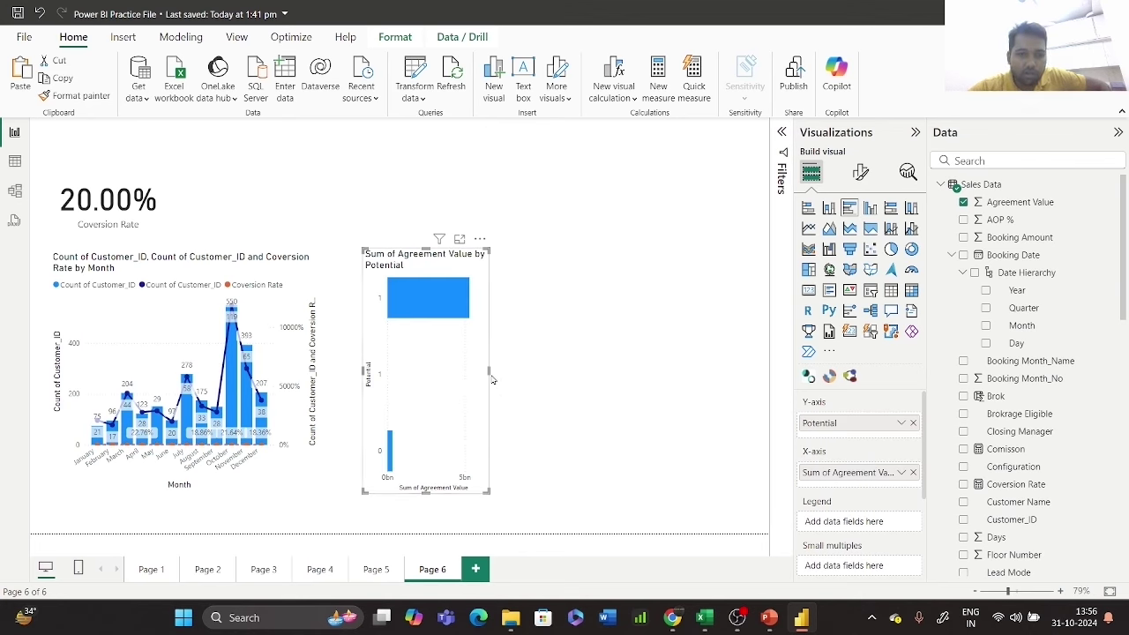
left_click_drag(490, 369, 721, 371)
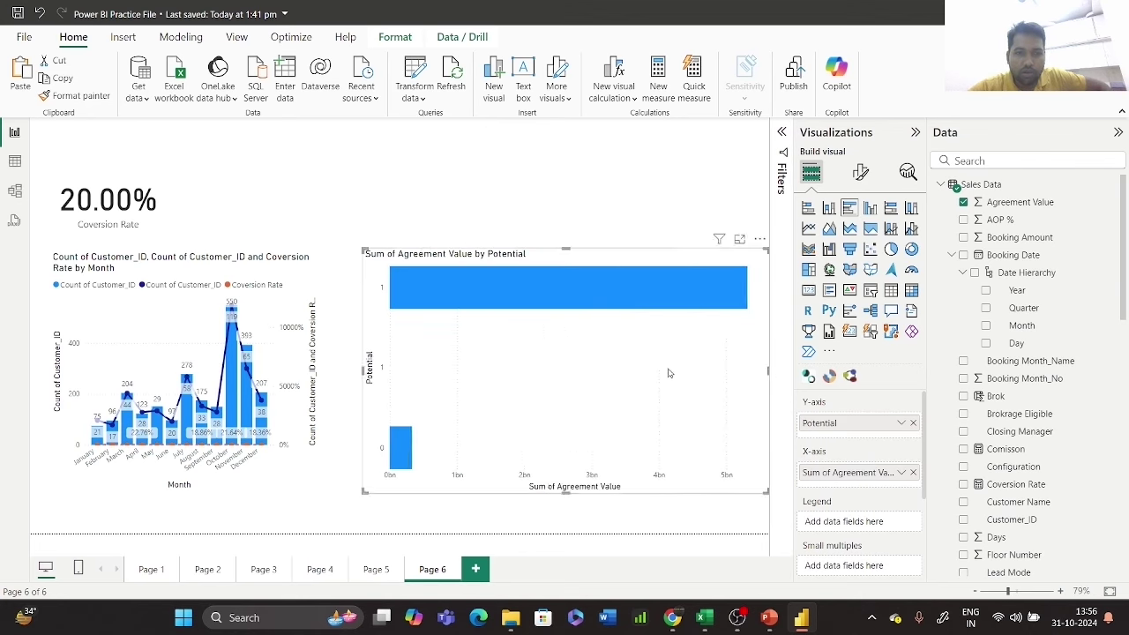
left_click_drag(363, 370, 314, 369)
mouse_move(687, 296)
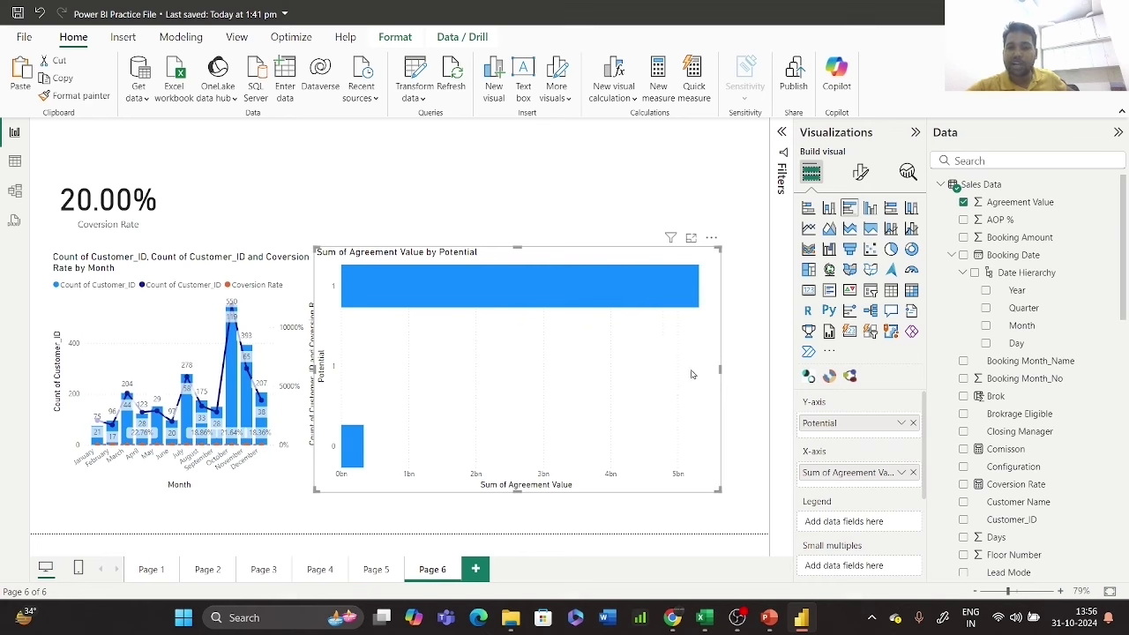
left_click(913, 473)
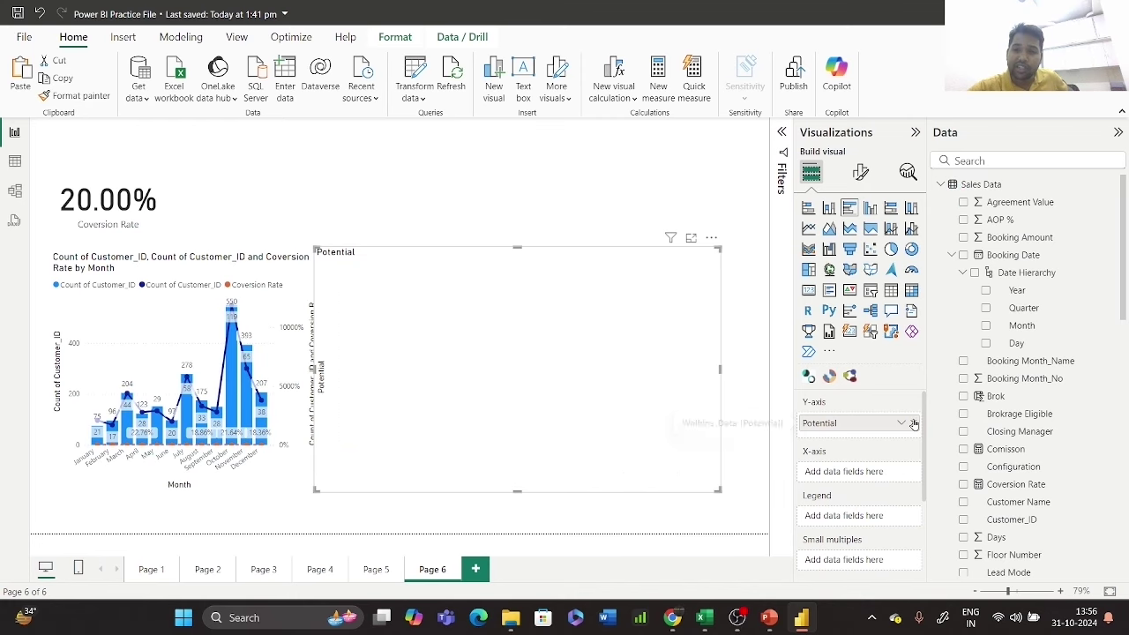
left_click(913, 423)
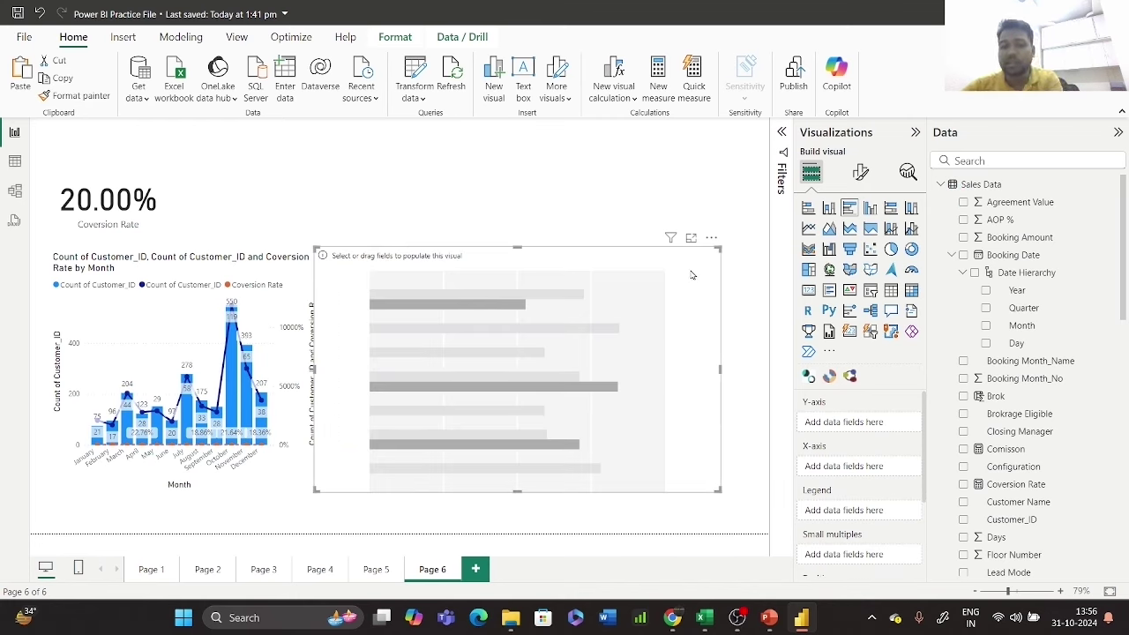
key("Delete")
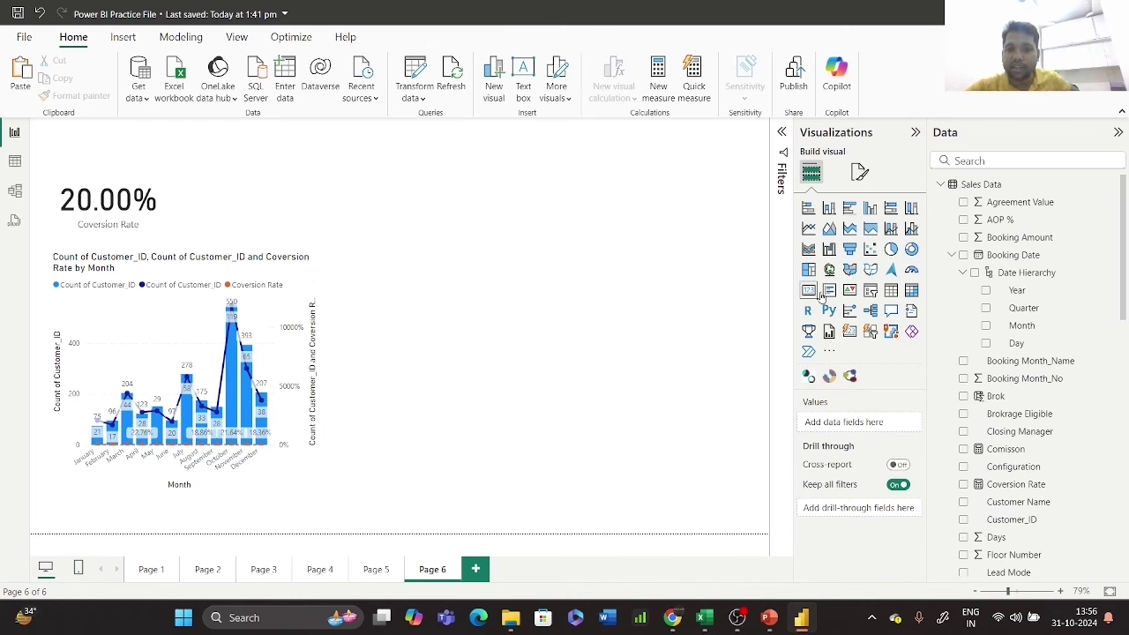
- Copy the Quarter, Month slicer from Page 5 onto Page 6 without syncing it
left_click(386, 573)
left_click(687, 132)
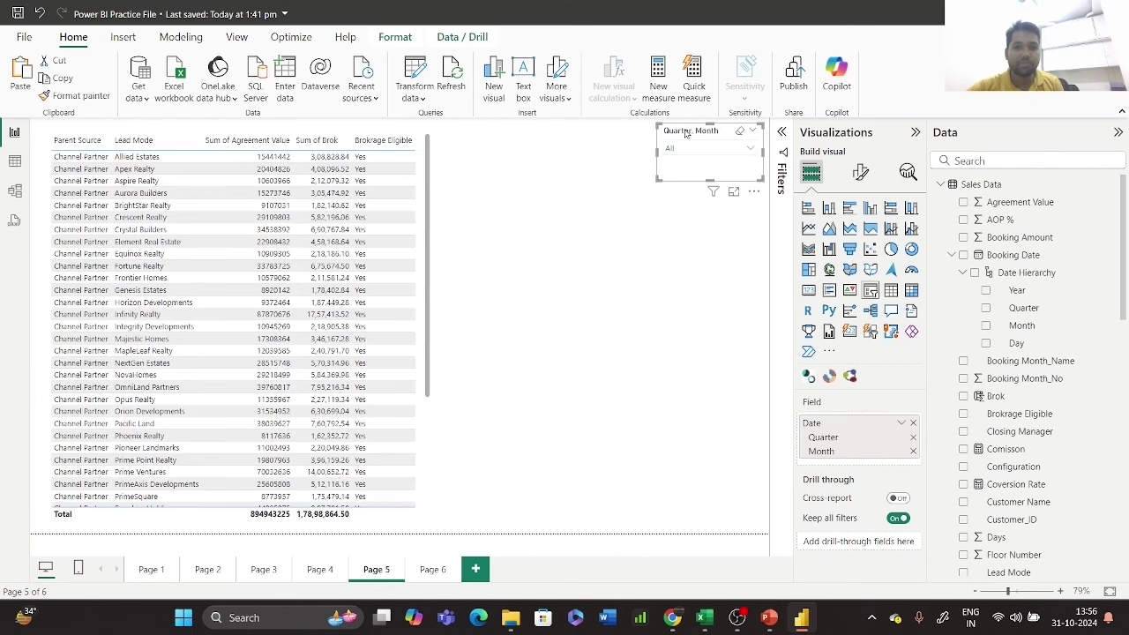
left_click(431, 569)
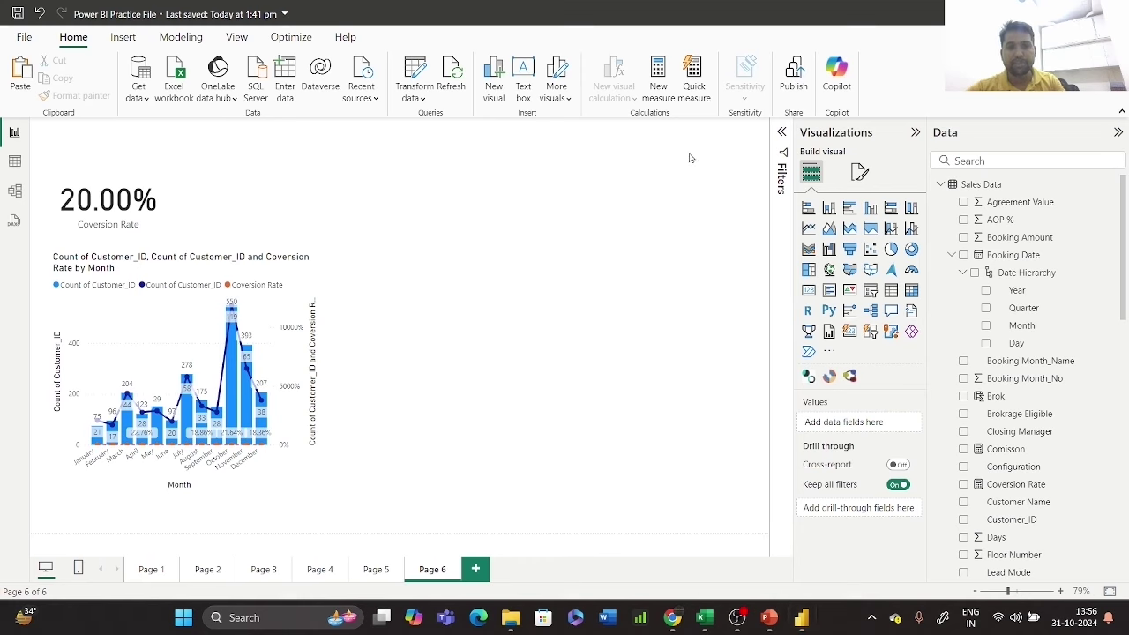
key("ctrl+v")
left_click(671, 339)
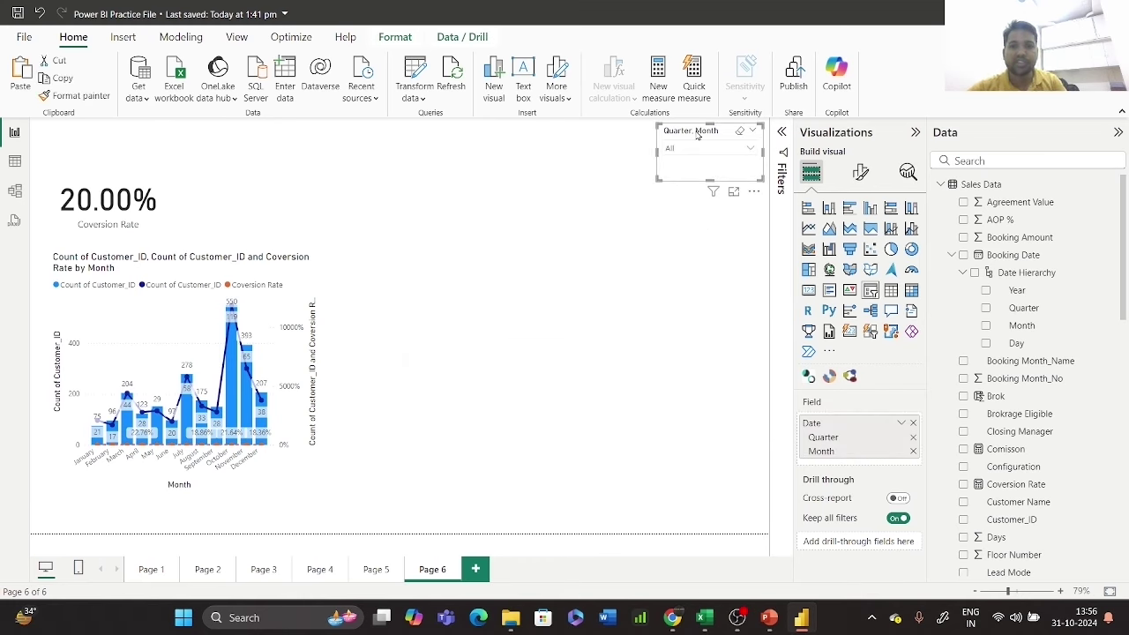
- Duplicate the slicer alongside and switch its field to Walkins_Data Potential
left_click_drag(696, 134, 574, 135)
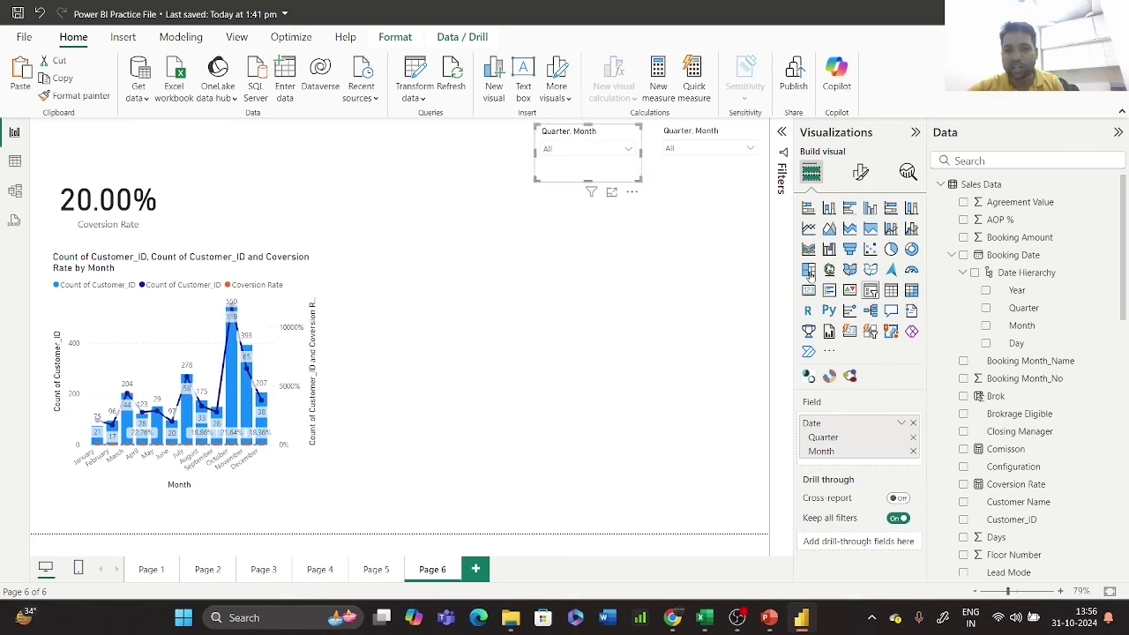
left_click(913, 424)
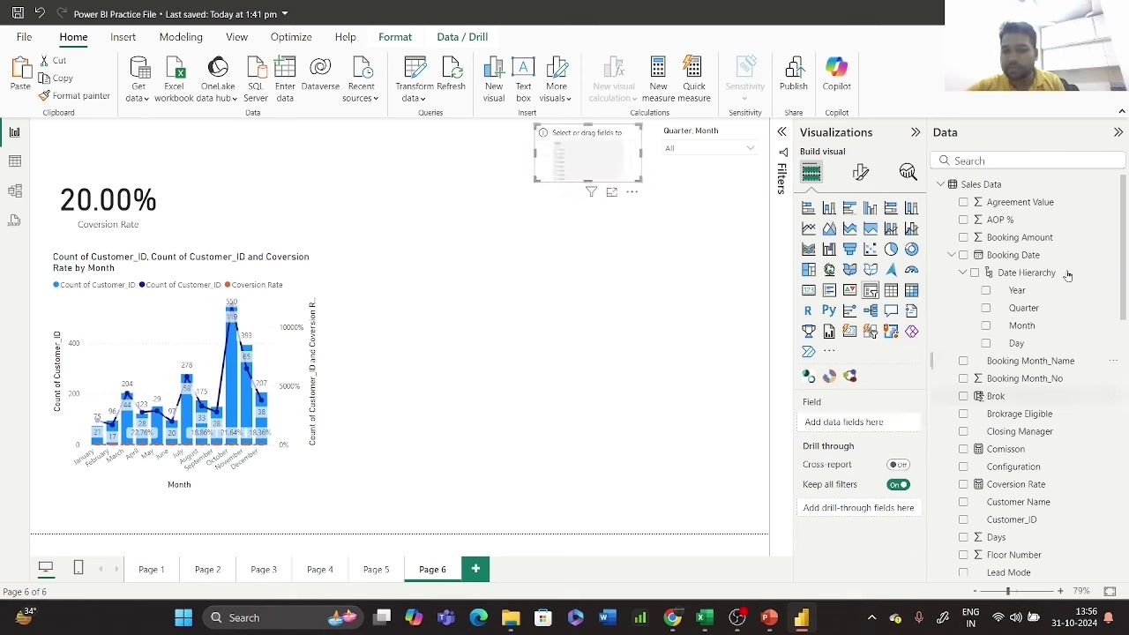
left_click(1000, 158)
type("po")
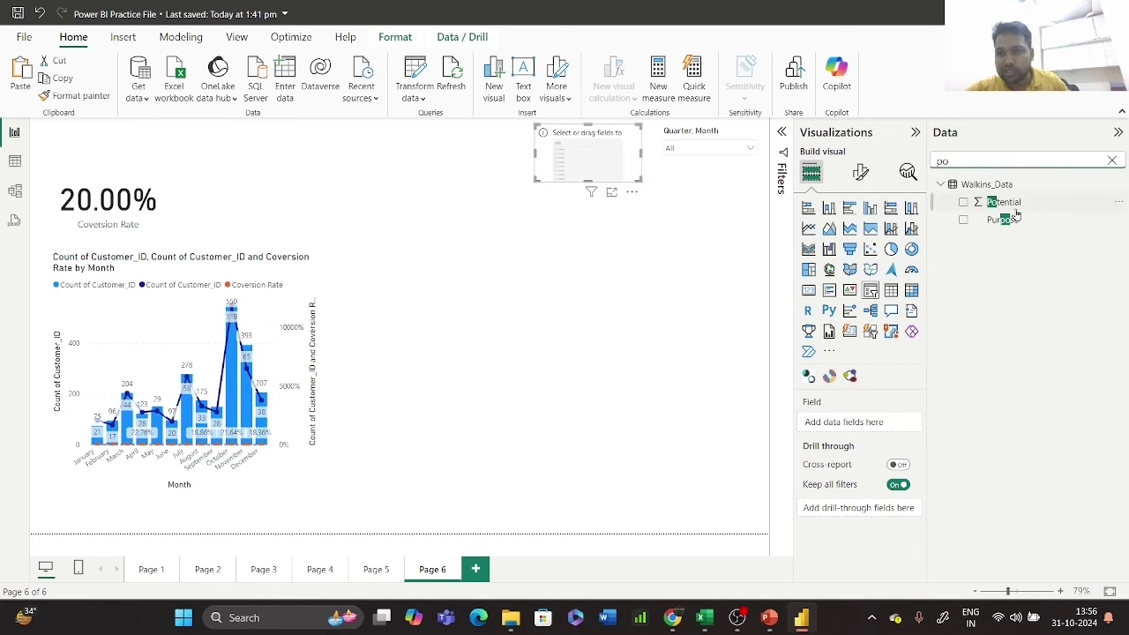
left_click_drag(1004, 203, 880, 429)
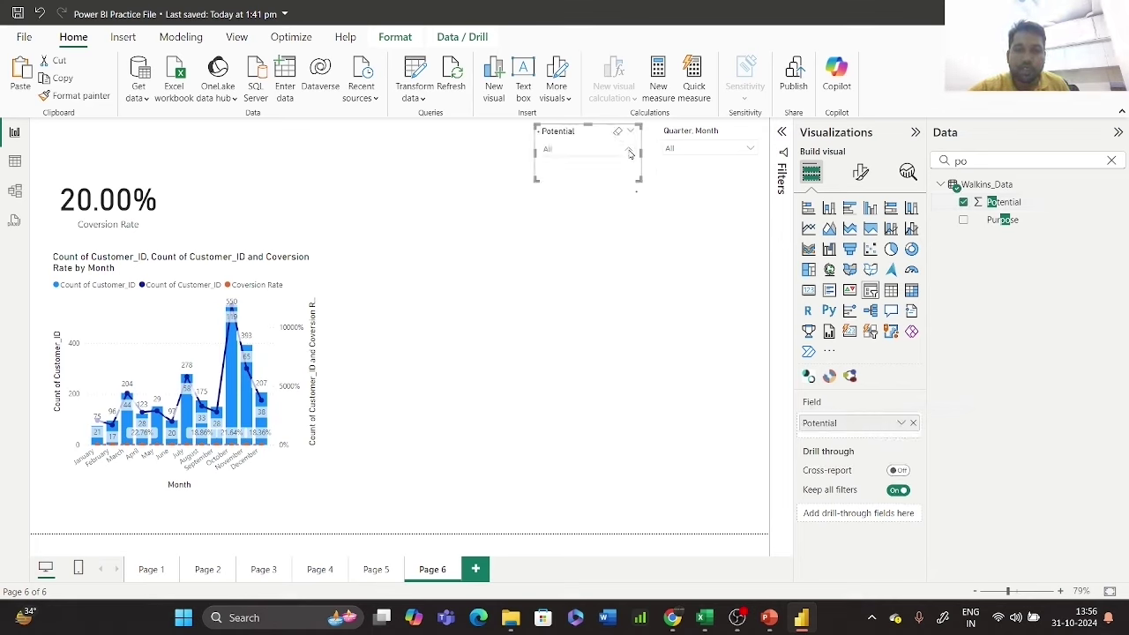
left_click(621, 255)
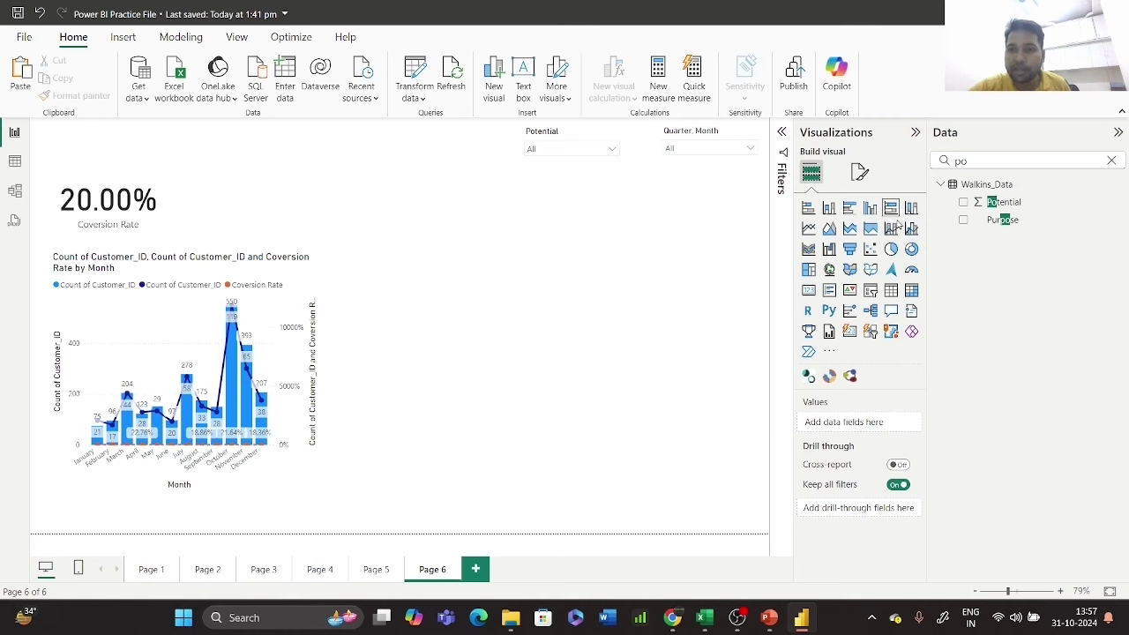
- Clear the field search, then add and delete an empty column chart
left_click(1114, 163)
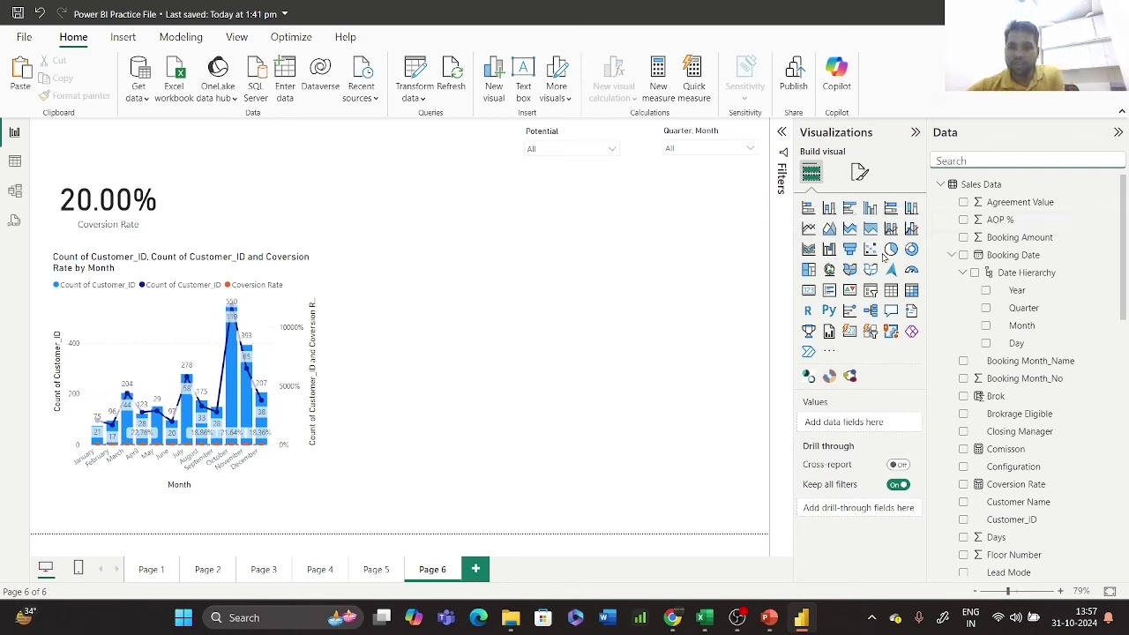
left_click(871, 209)
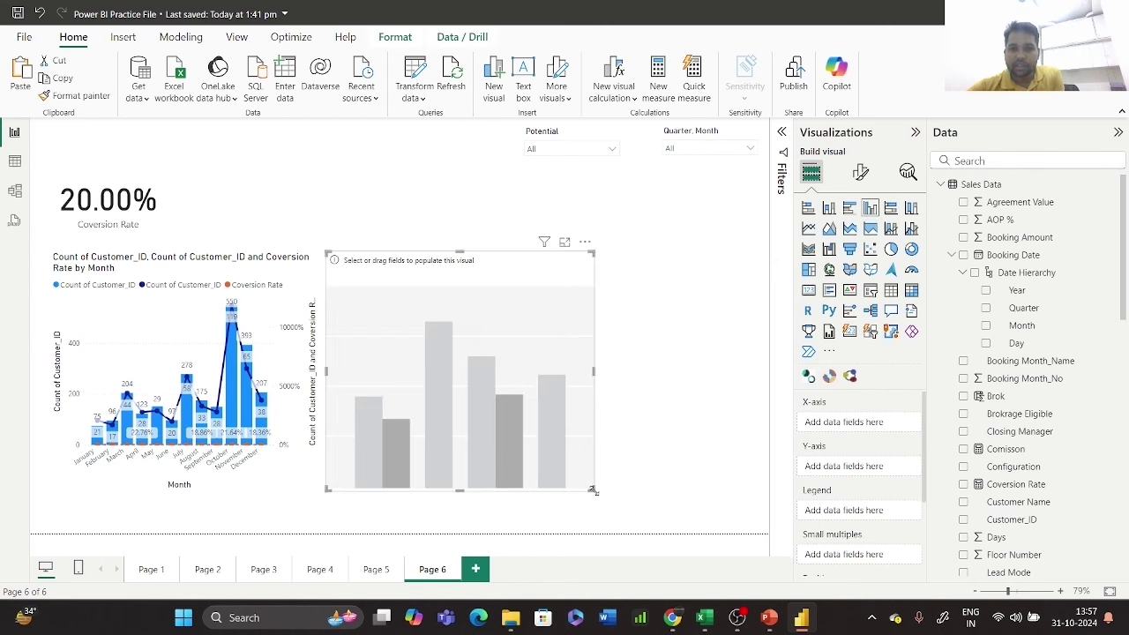
left_click_drag(596, 495, 671, 459)
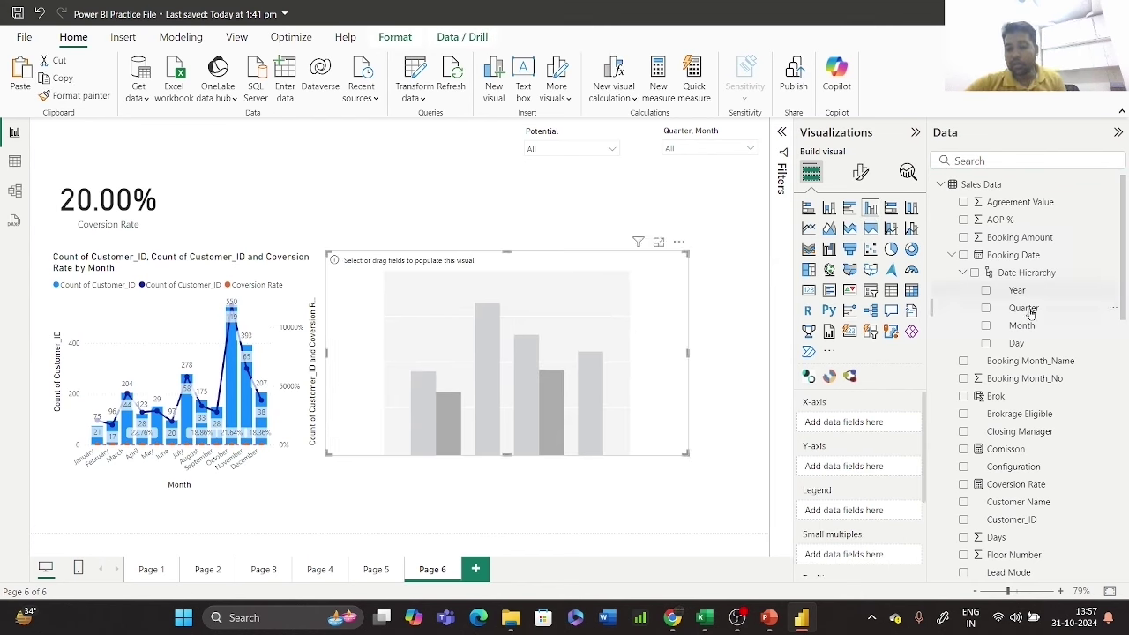
scroll(1033, 318, "down", 3)
scroll(1034, 320, "up", 3)
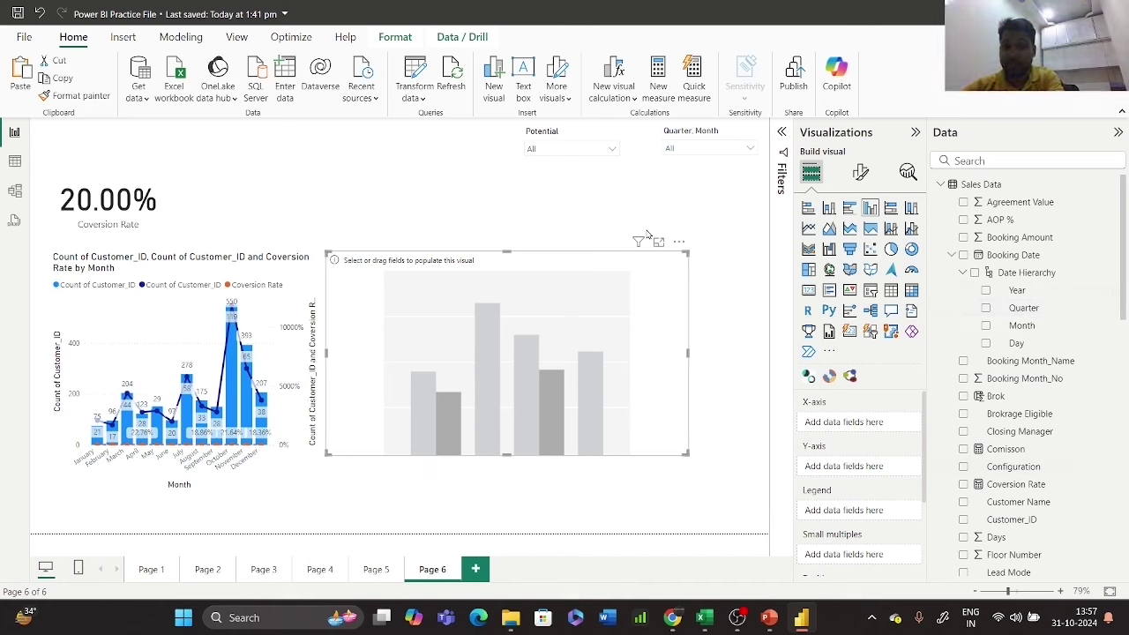
key("Delete")
- Add a card showing Sum of Agreement Value and make it shorter
left_click(808, 293)
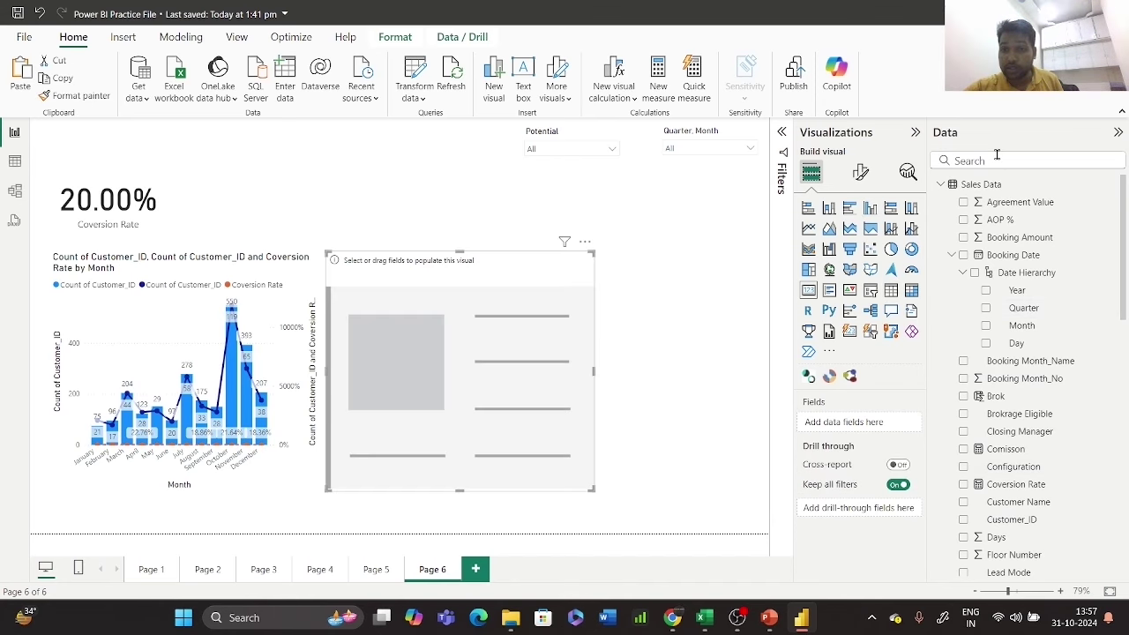
left_click(965, 203)
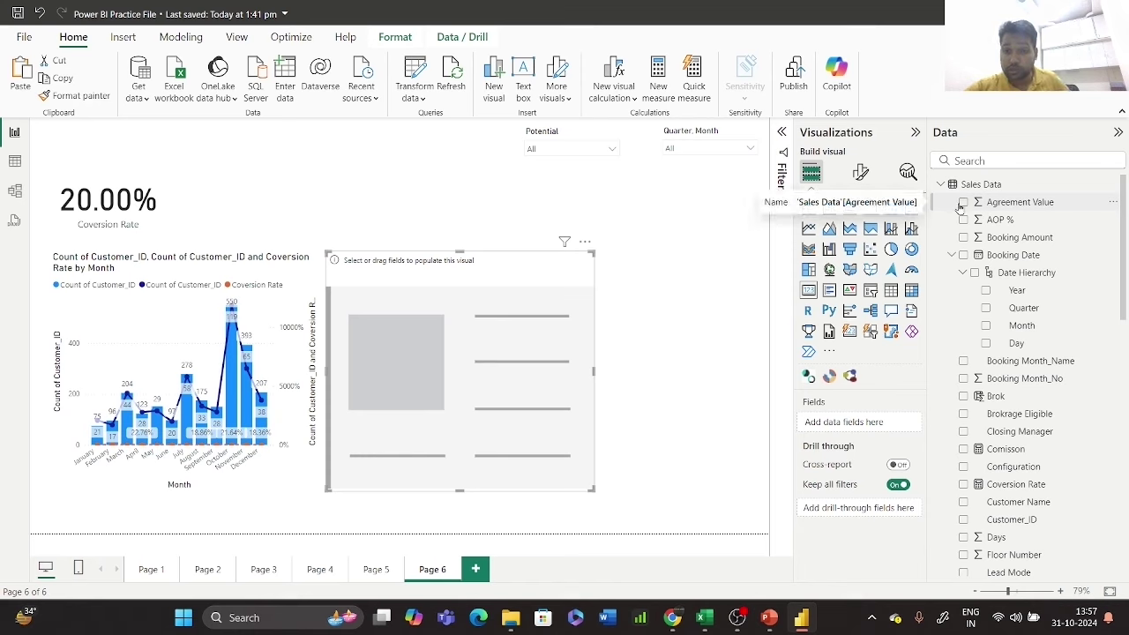
left_click_drag(590, 488, 618, 344)
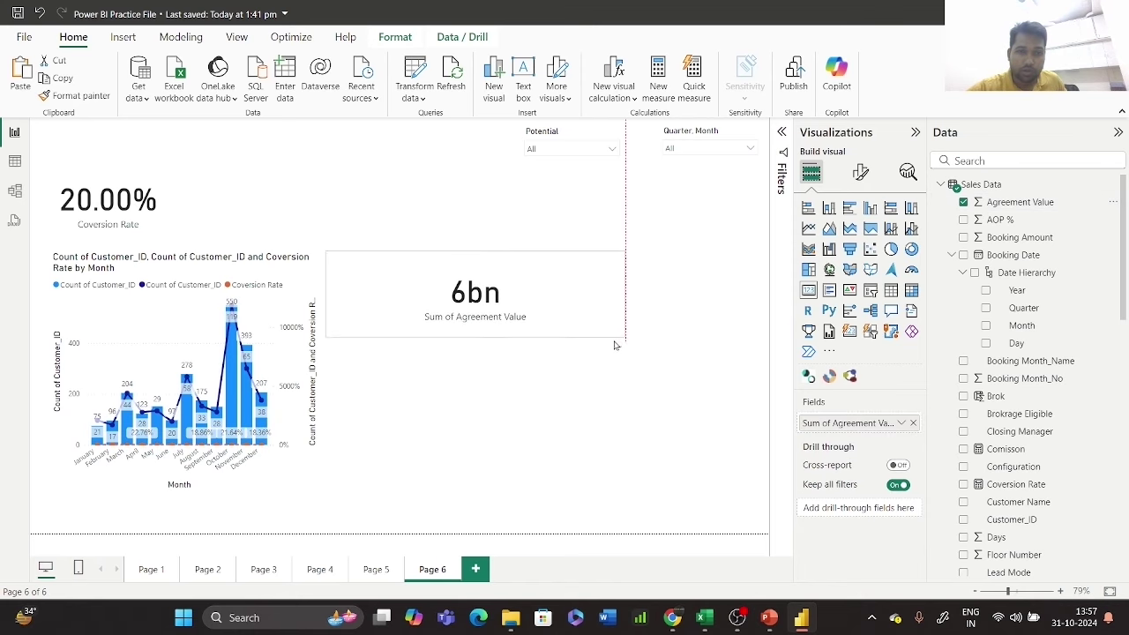
left_click(610, 148)
- Try the Potential slicer at values 1 and 0, then clear it back to All
left_click(534, 183)
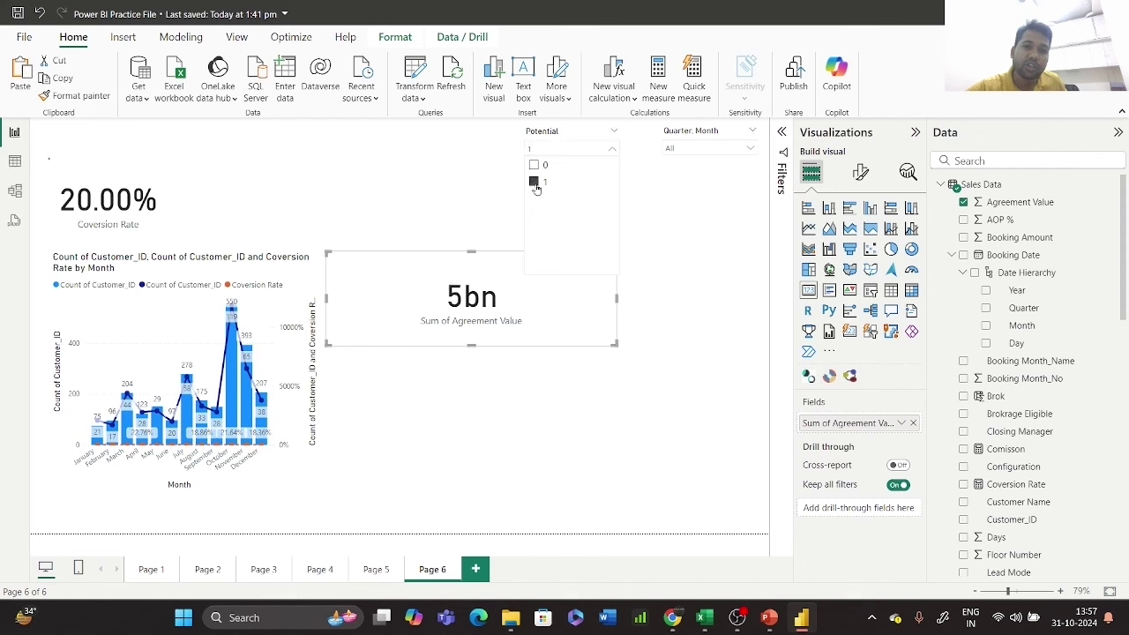
left_click(534, 166)
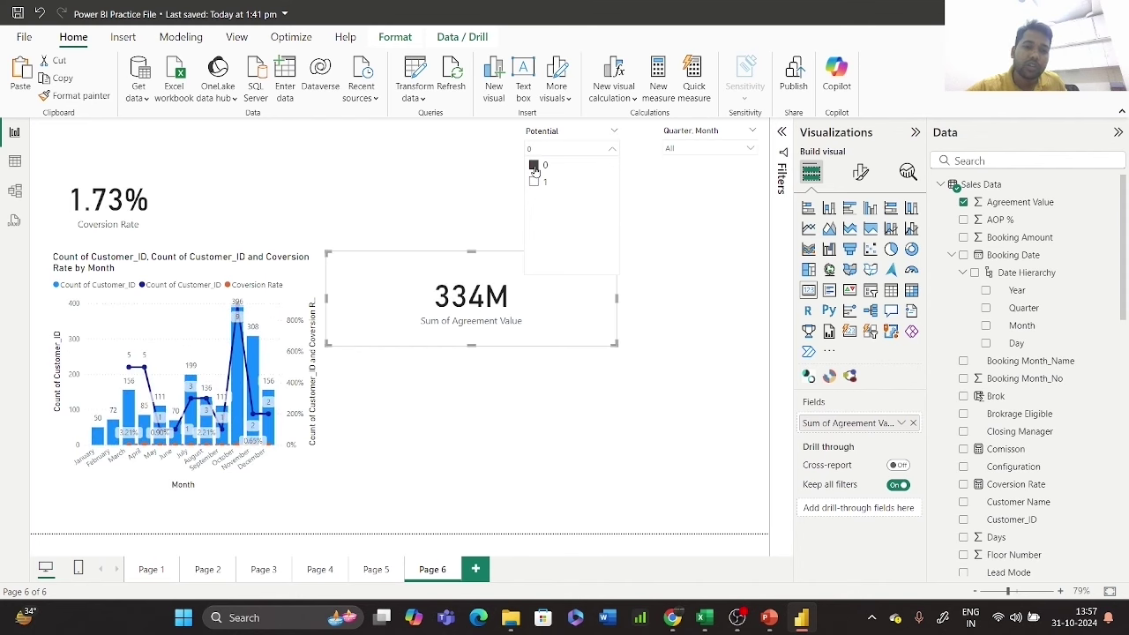
left_click(535, 182)
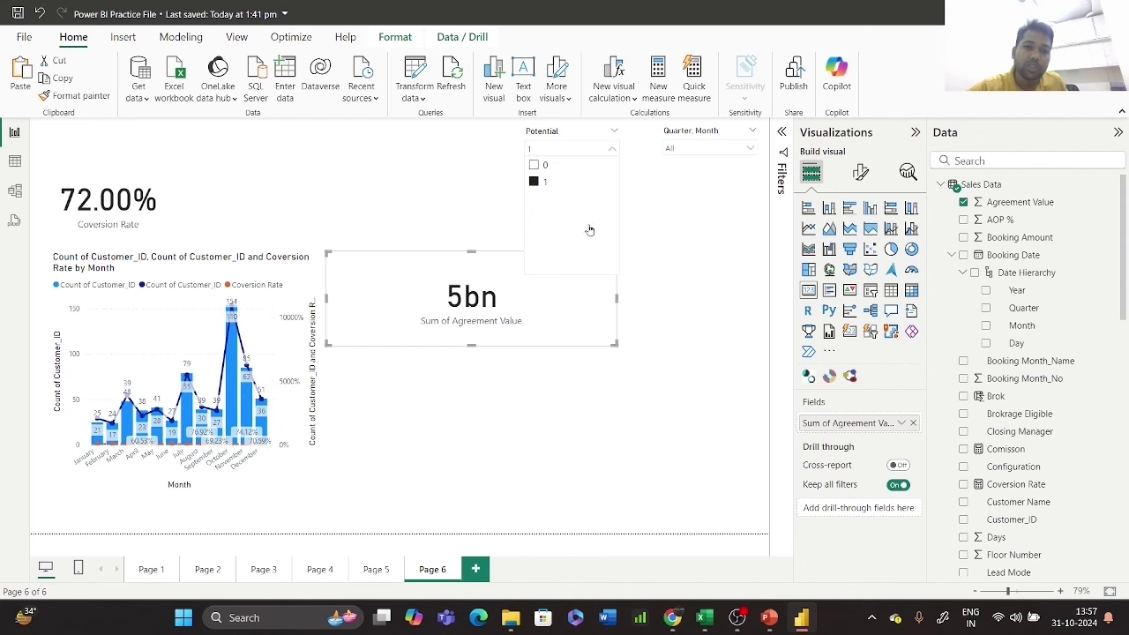
left_click(434, 173)
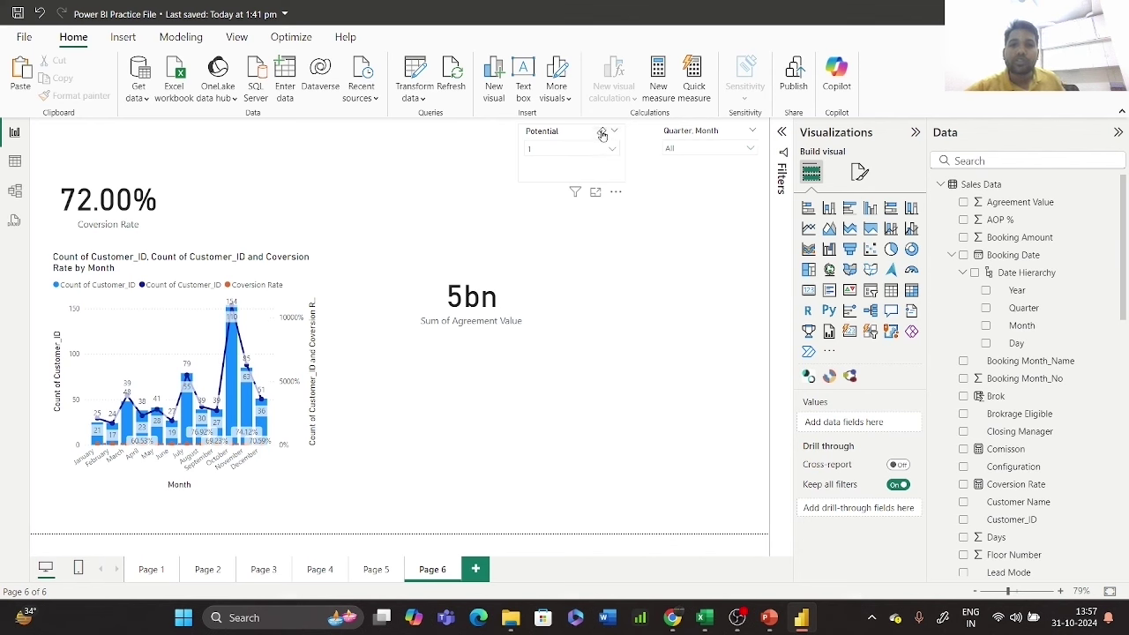
left_click(602, 133)
- Narrow the Agreement Value card and move it higher on the page
left_click(615, 301)
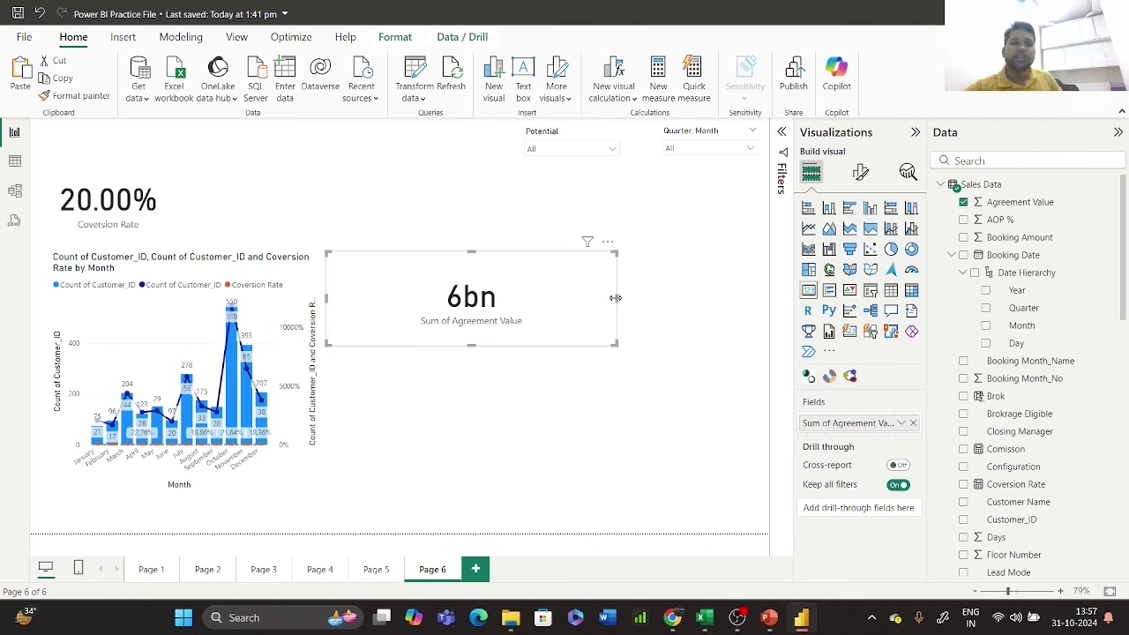
left_click_drag(615, 298, 504, 254)
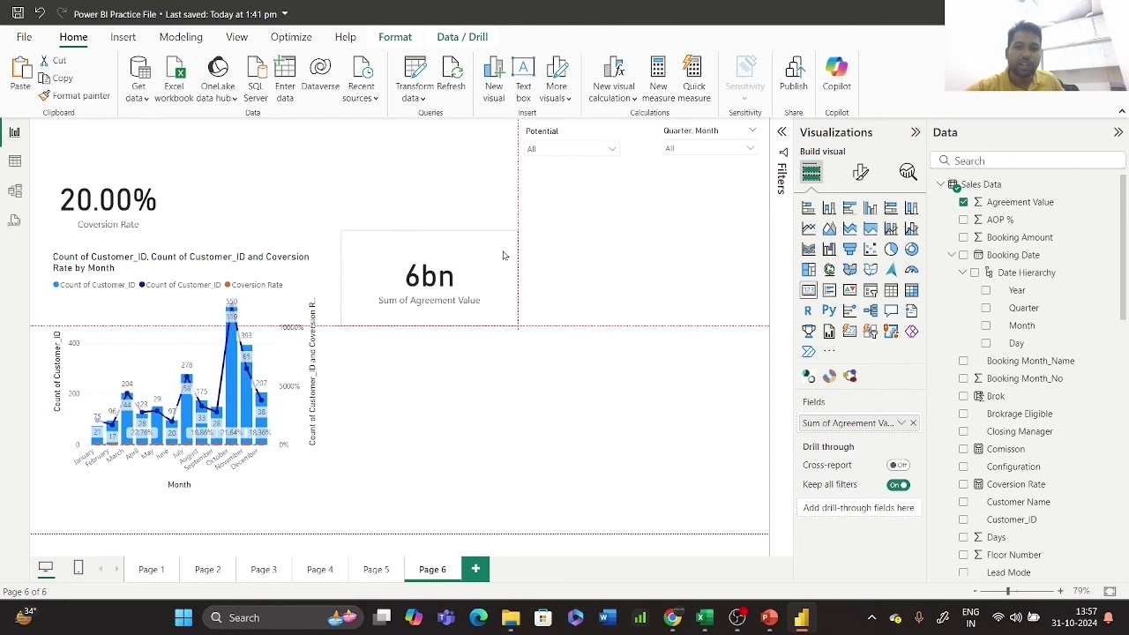
scroll(1054, 431, "down", 1)
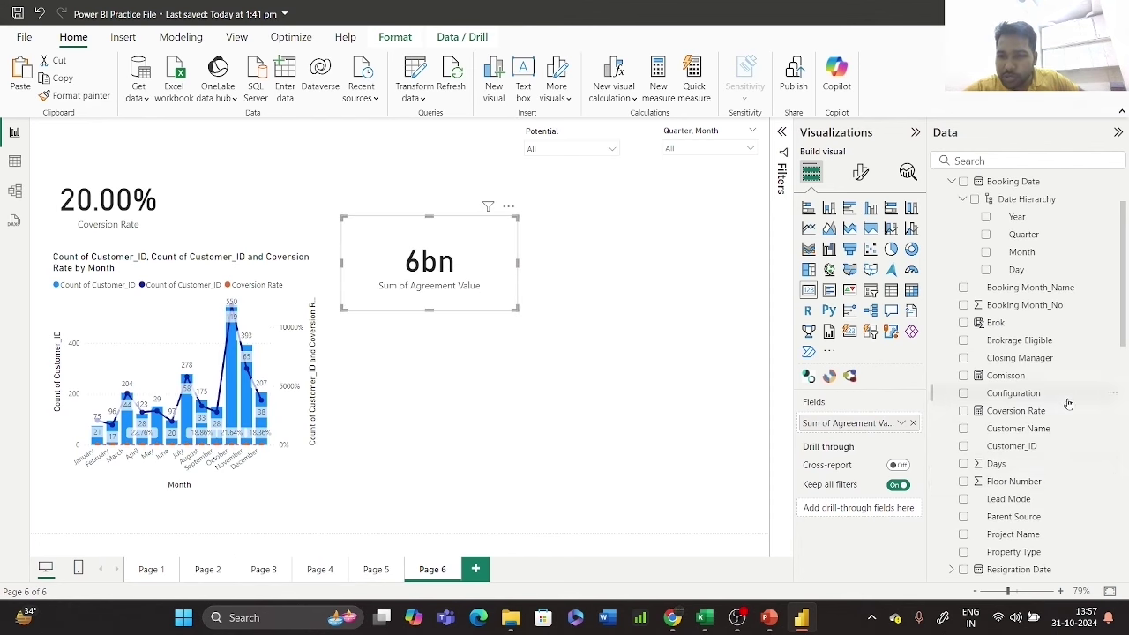
scroll(1059, 466, "up", 1)
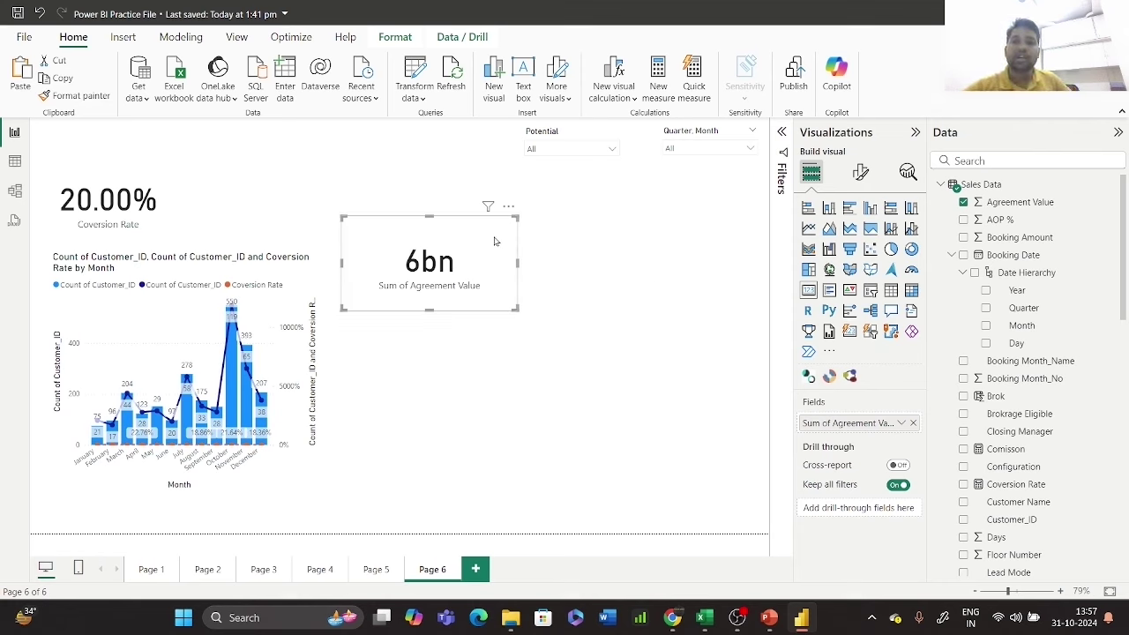
- Replace Agreement Value on the card with a count of Sales Data Customer_ID (500)
left_click(914, 424)
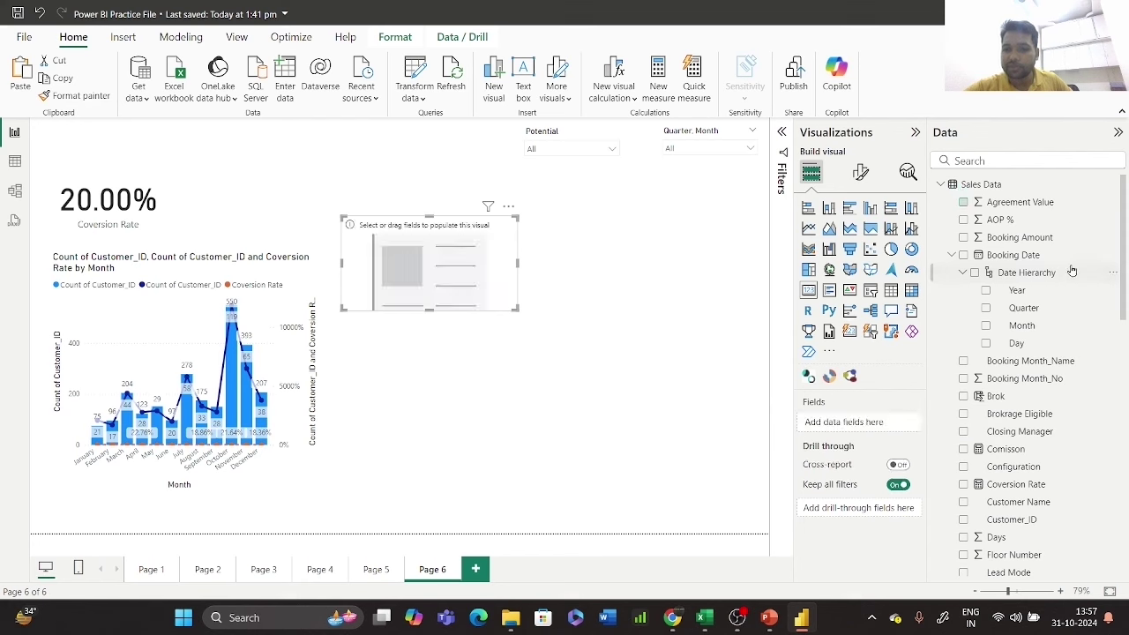
left_click(998, 161)
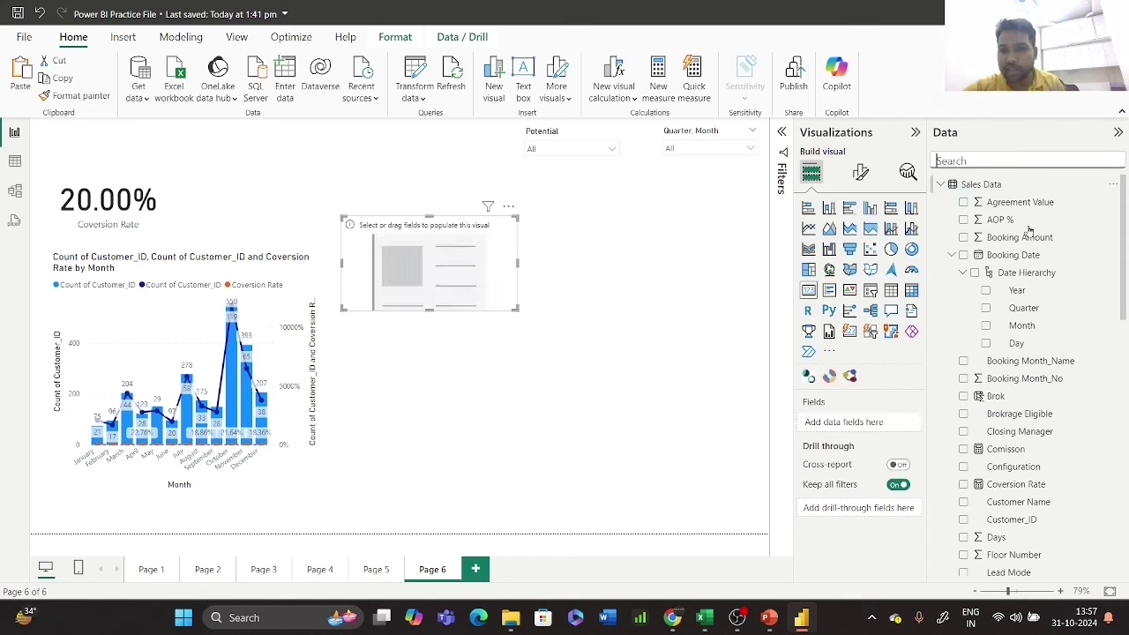
scroll(1058, 357, "down", 5)
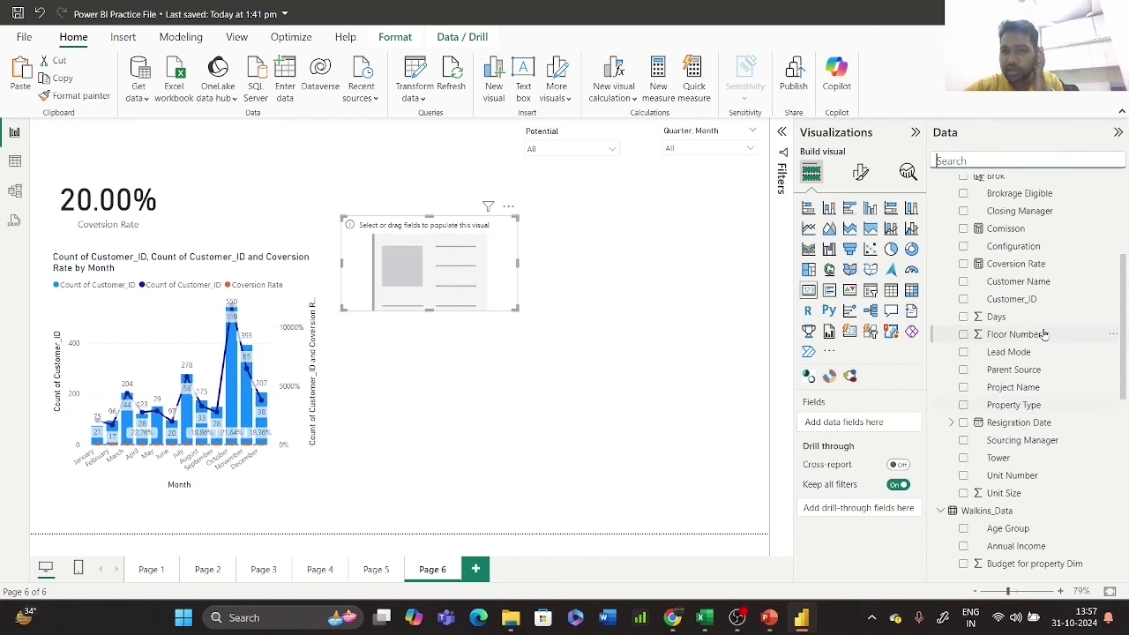
left_click(963, 299)
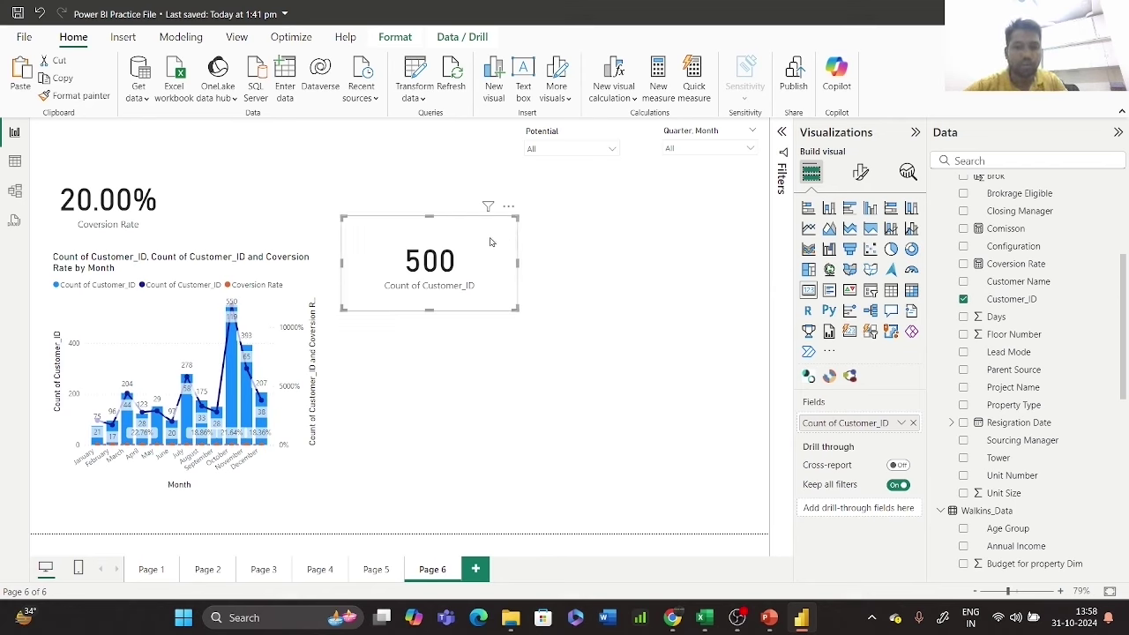
- Duplicate the 500 card and move the copy to the right
key("ctrl+c")
key("ctrl+v")
left_click_drag(491, 248, 708, 252)
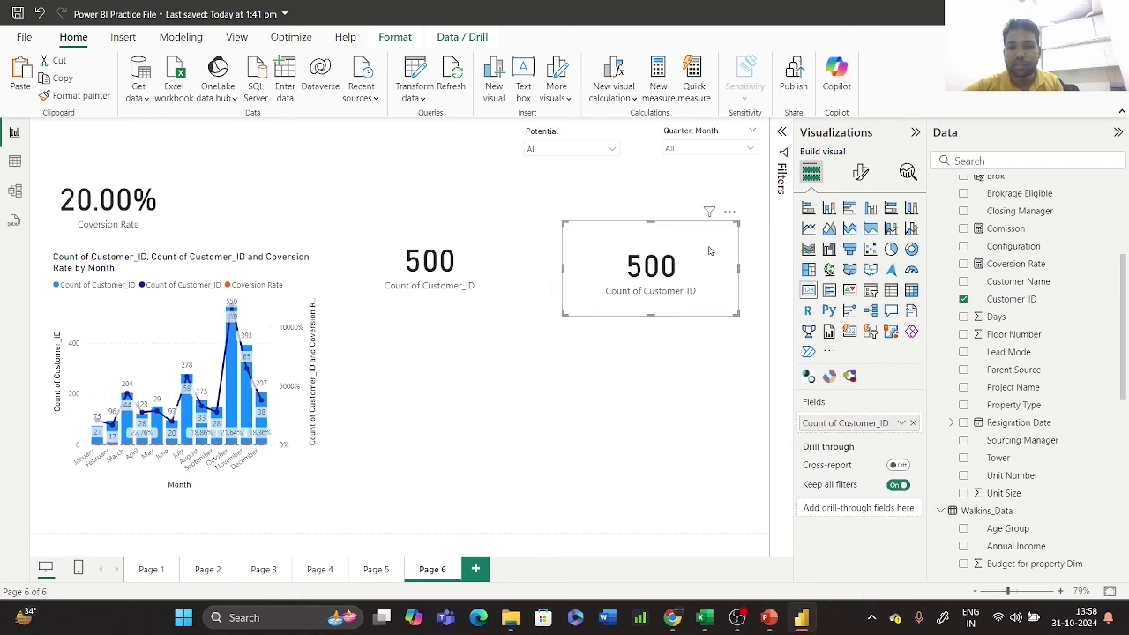
scroll(1032, 309, "up", 3)
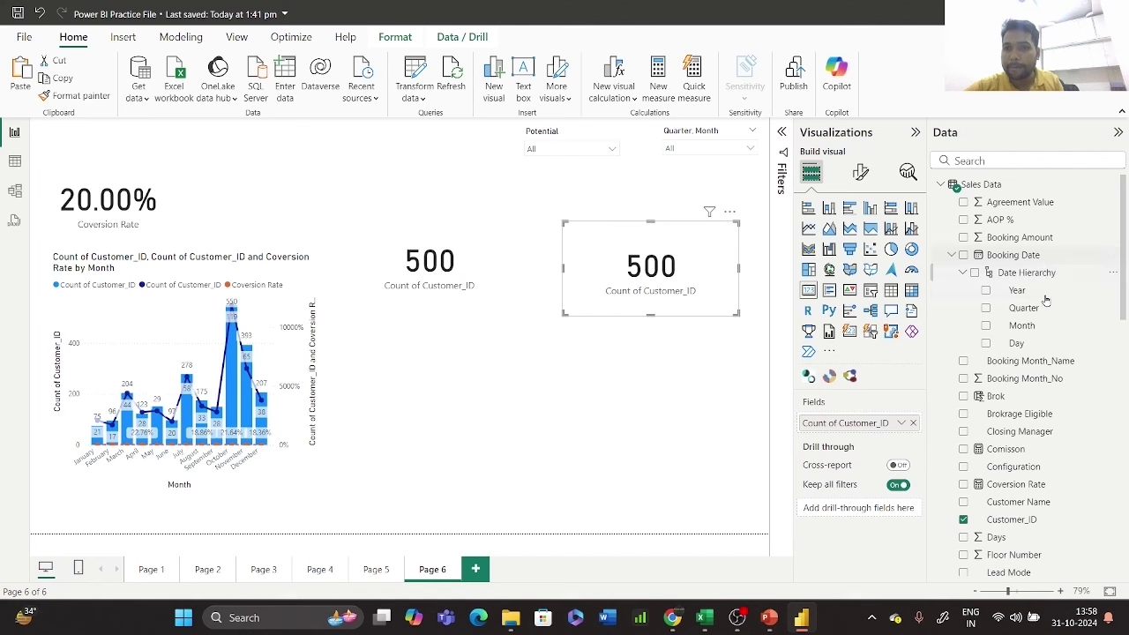
scroll(1048, 357, "down", 5)
scroll(1048, 357, "up", 5)
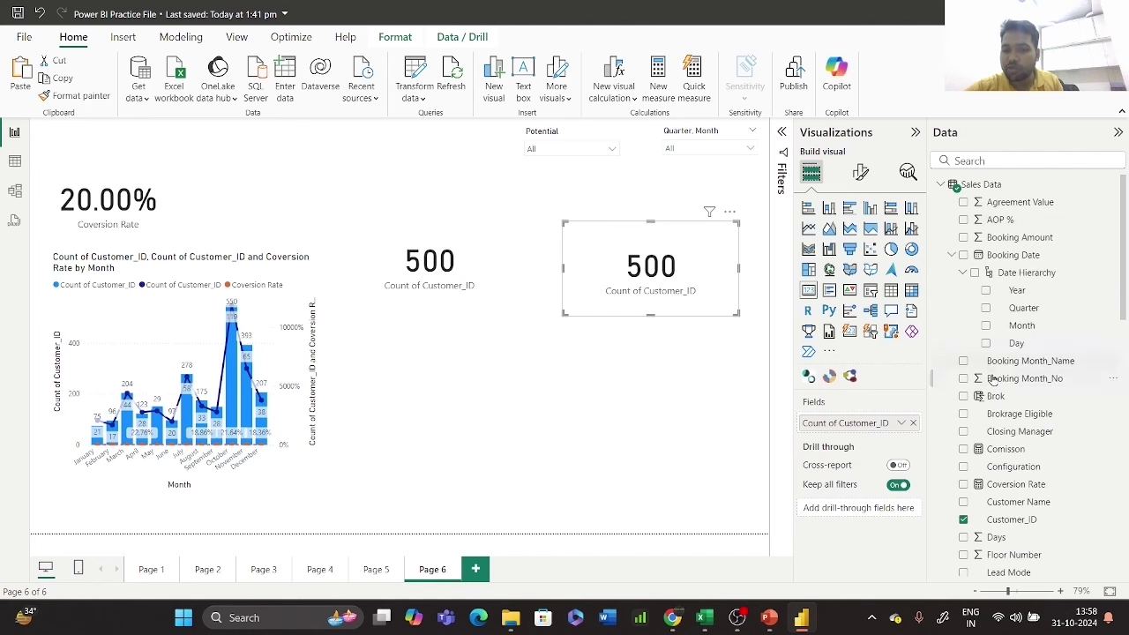
scroll(994, 379, "down", 10)
scroll(1039, 226, "up", 5)
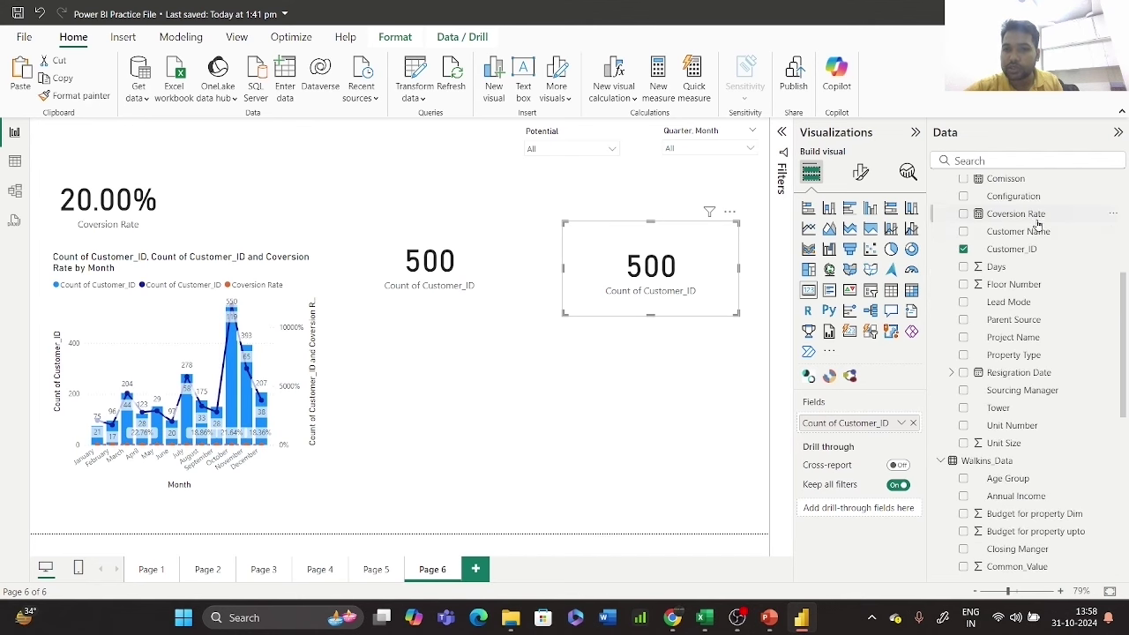
scroll(1038, 226, "up", 5)
- Swap the copied card's field to a count of Walkins_Data Customer_ID (2500)
left_click(939, 185)
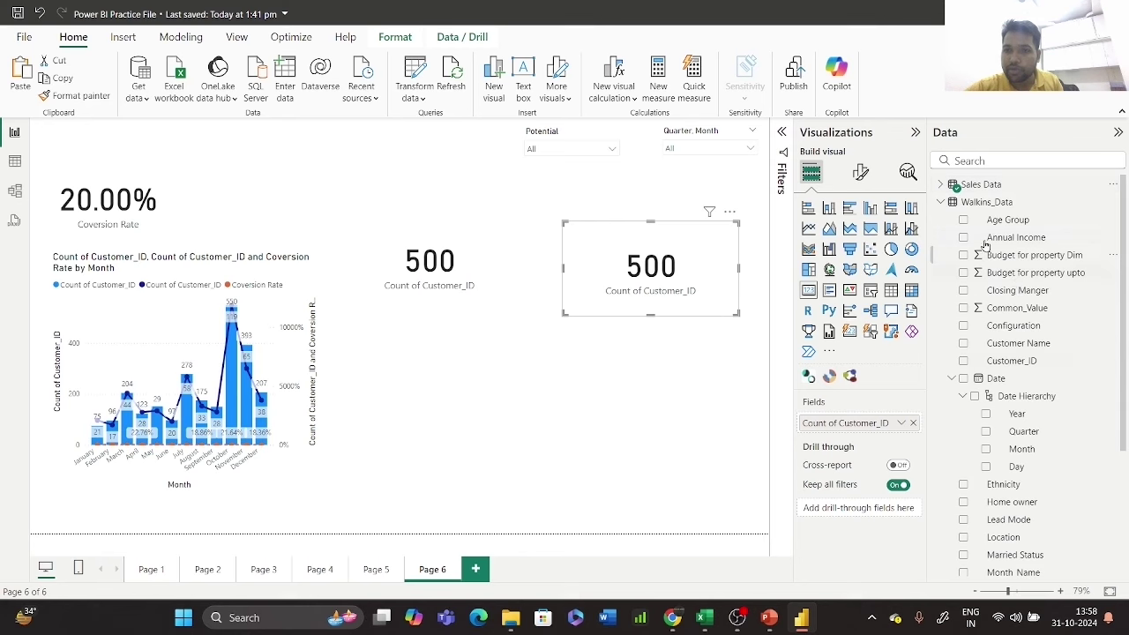
left_click(940, 202)
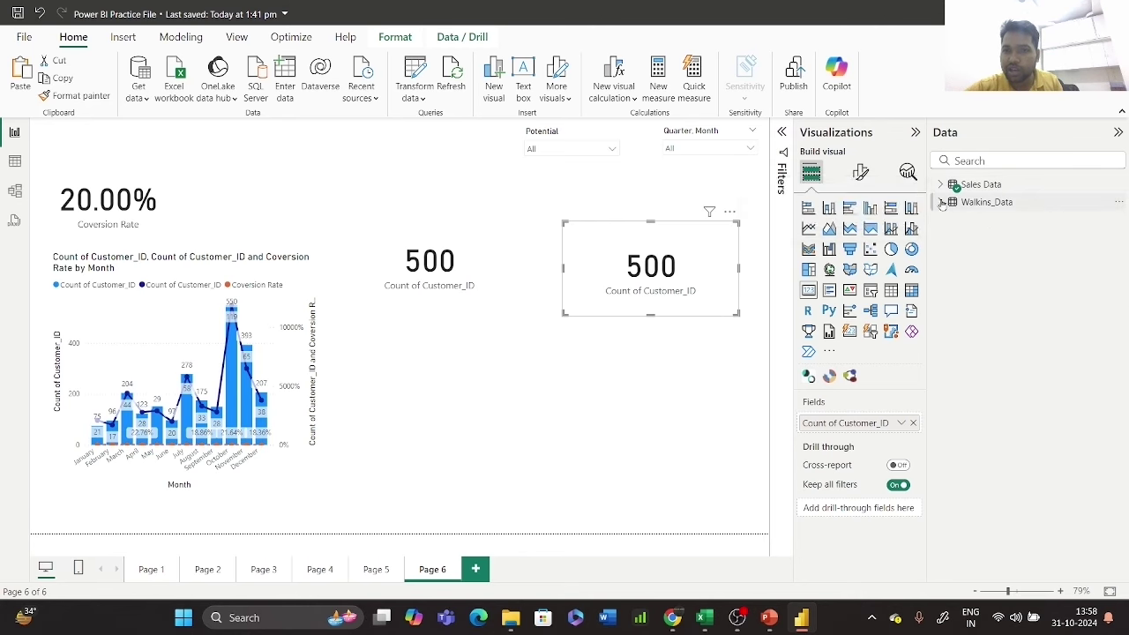
left_click(941, 202)
scroll(1031, 454, "down", 5)
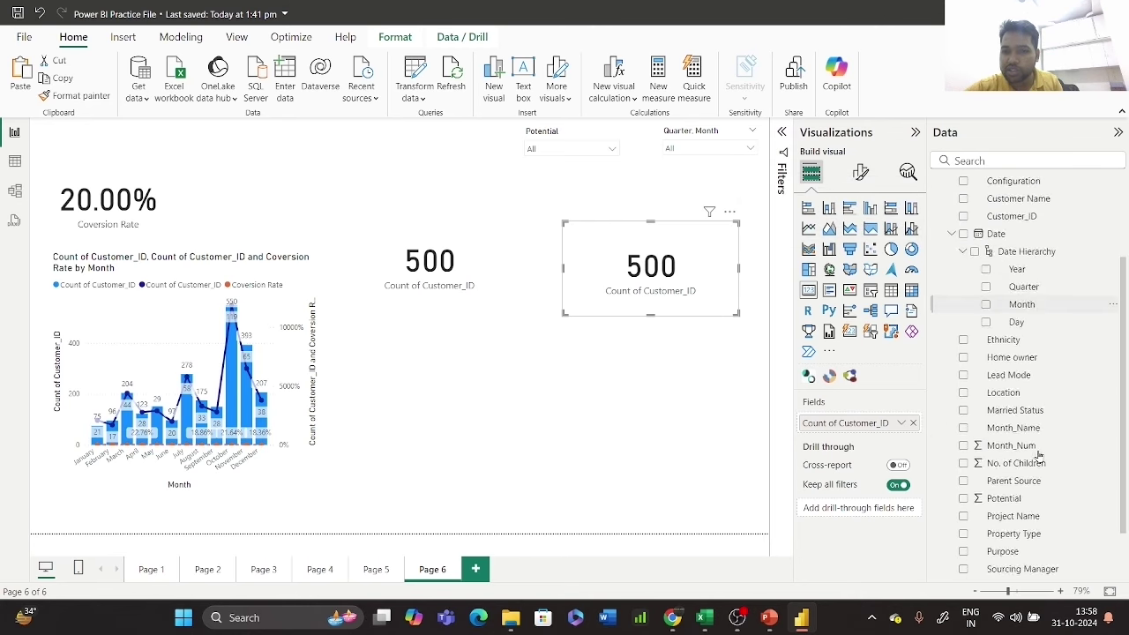
left_click(913, 423)
scroll(1065, 388, "up", 2)
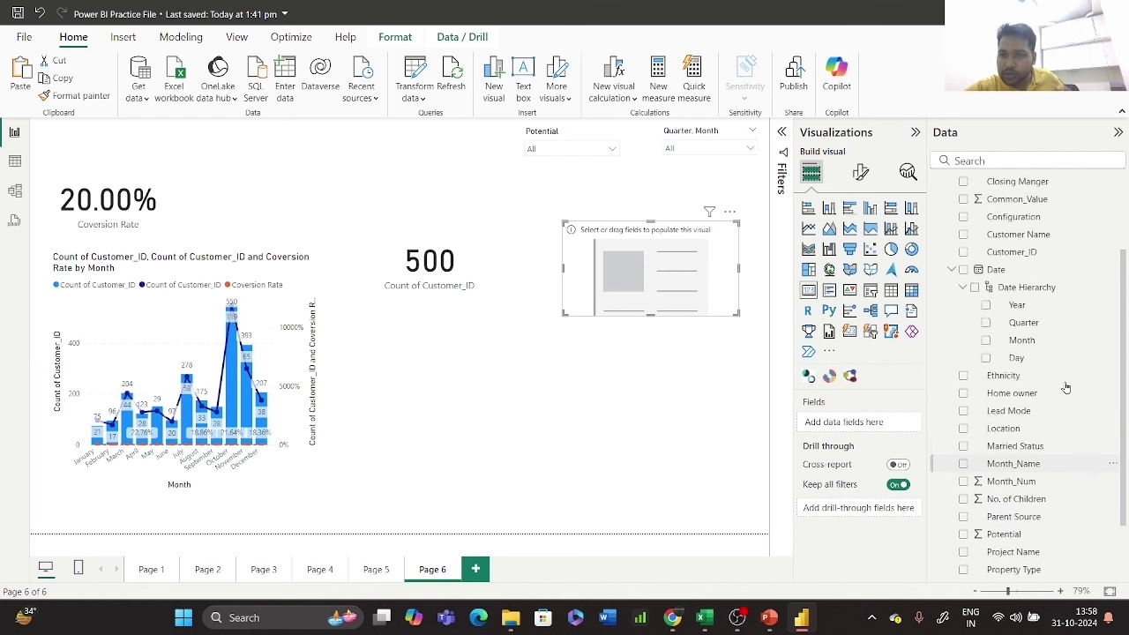
scroll(1065, 388, "up", 3)
left_click(963, 361)
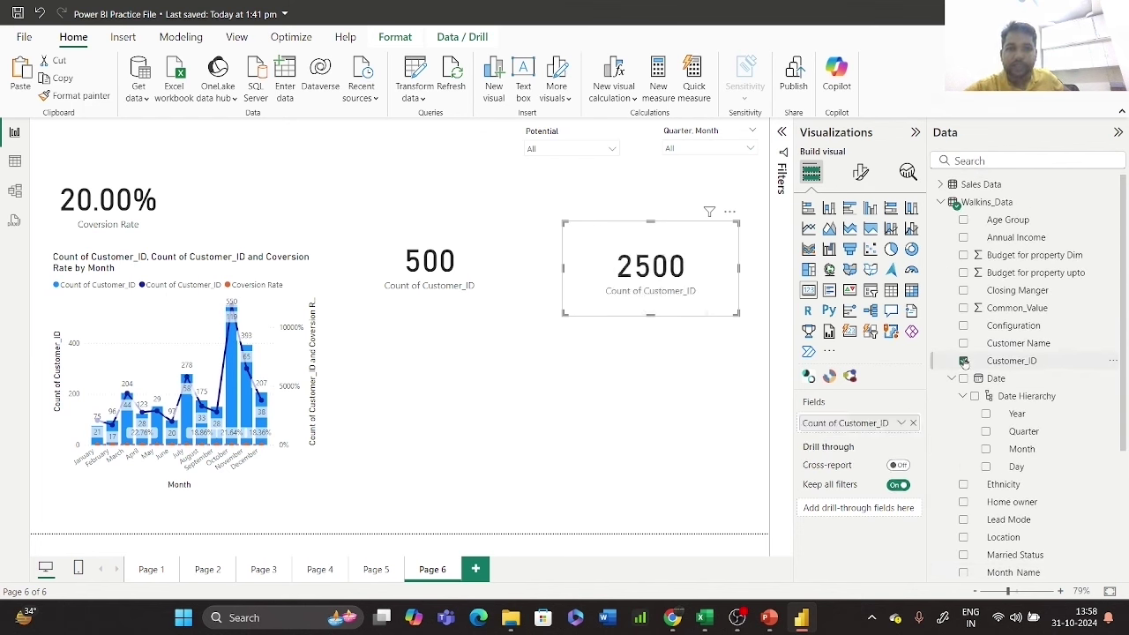
- Filter the page by Potential 1 and then 0, nudge the 32 count card up, and clear the filter
left_click(608, 152)
left_click(534, 181)
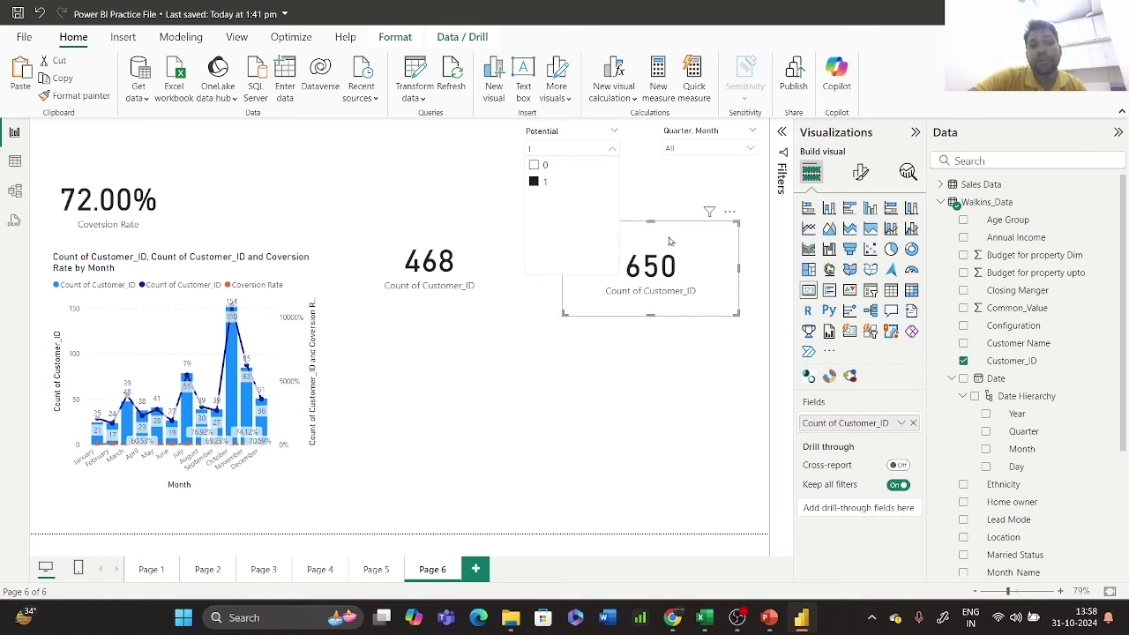
left_click(534, 165)
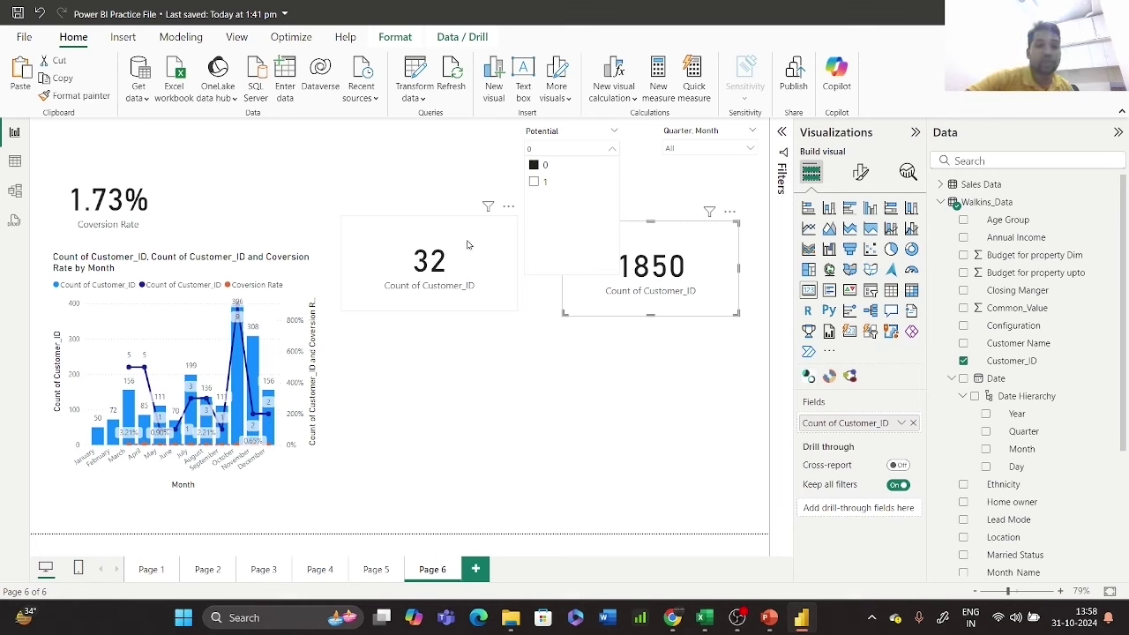
mouse_move(473, 248)
left_mouse_down()
mouse_move(446, 210)
mouse_move(472, 230)
left_mouse_up()
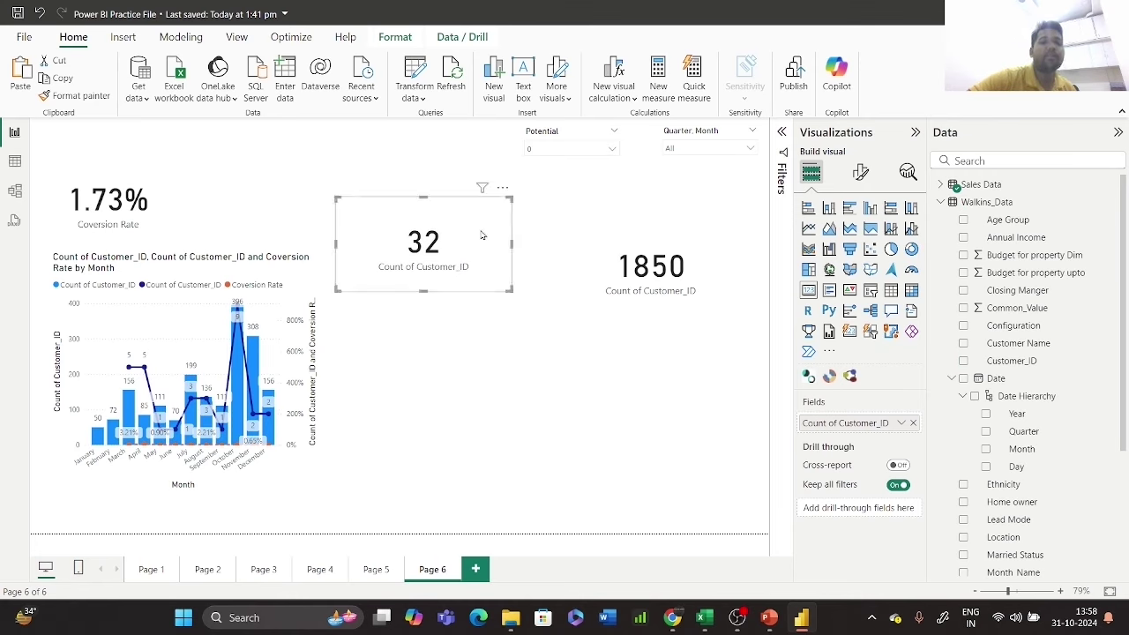
left_click(601, 130)
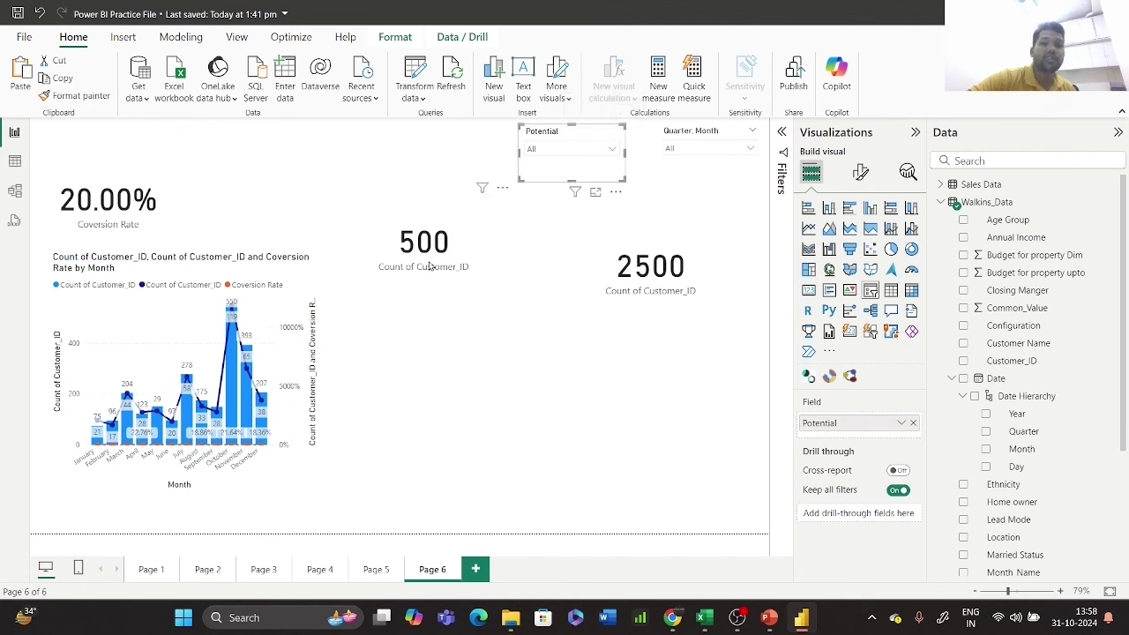
- Filter to Potential 1 again, select the 468 count card, then return the slicer to All
left_click(569, 148)
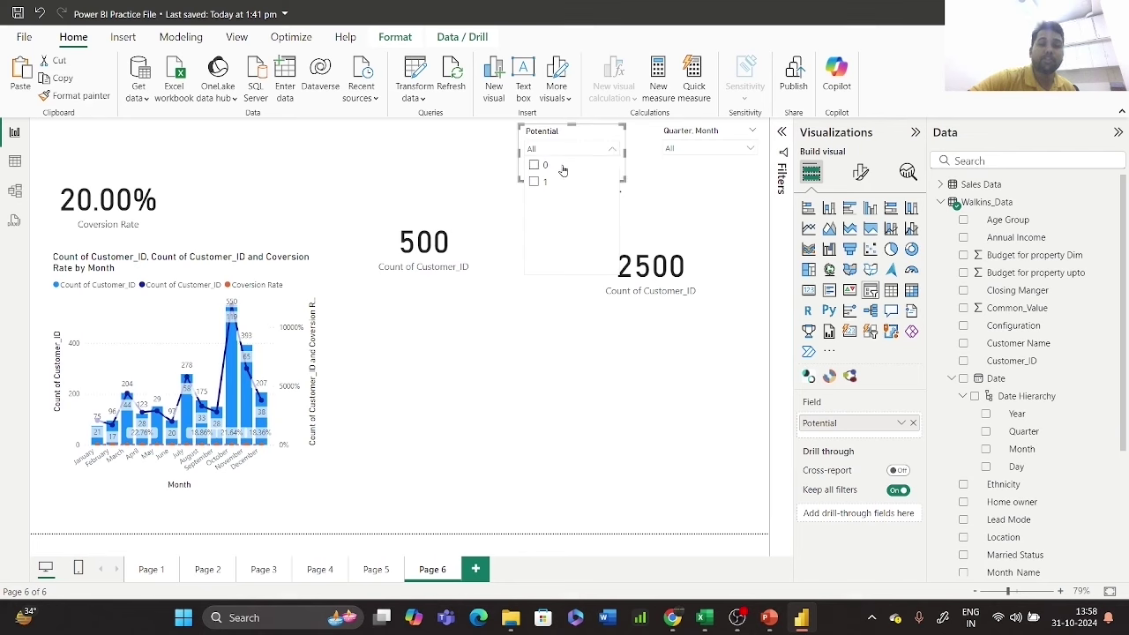
left_click(535, 182)
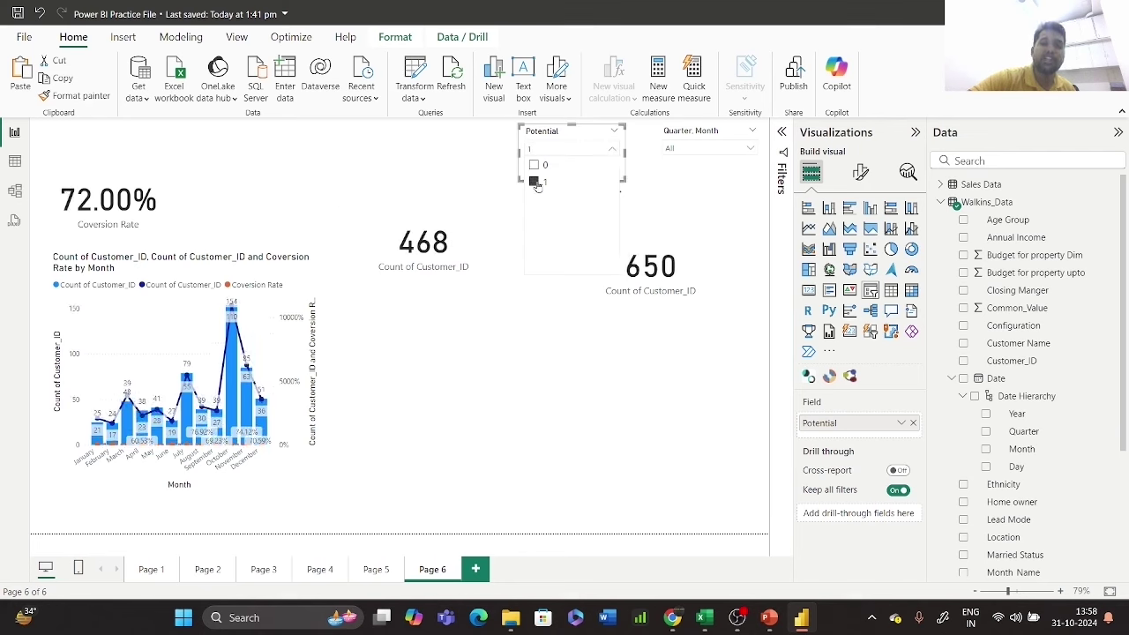
left_click(413, 226)
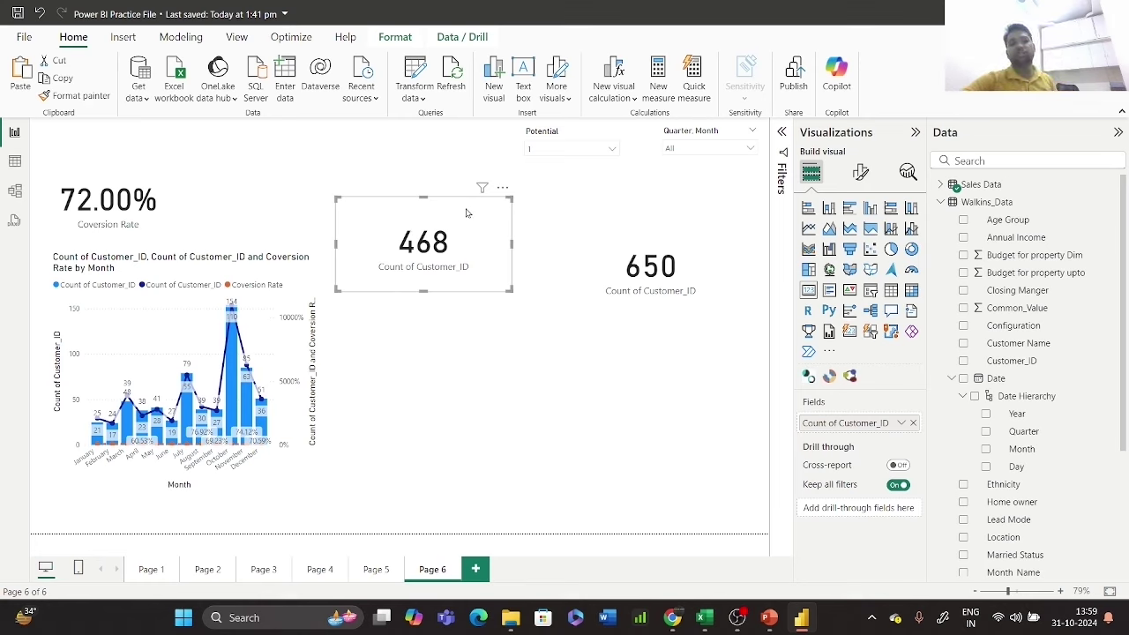
left_click(597, 131)
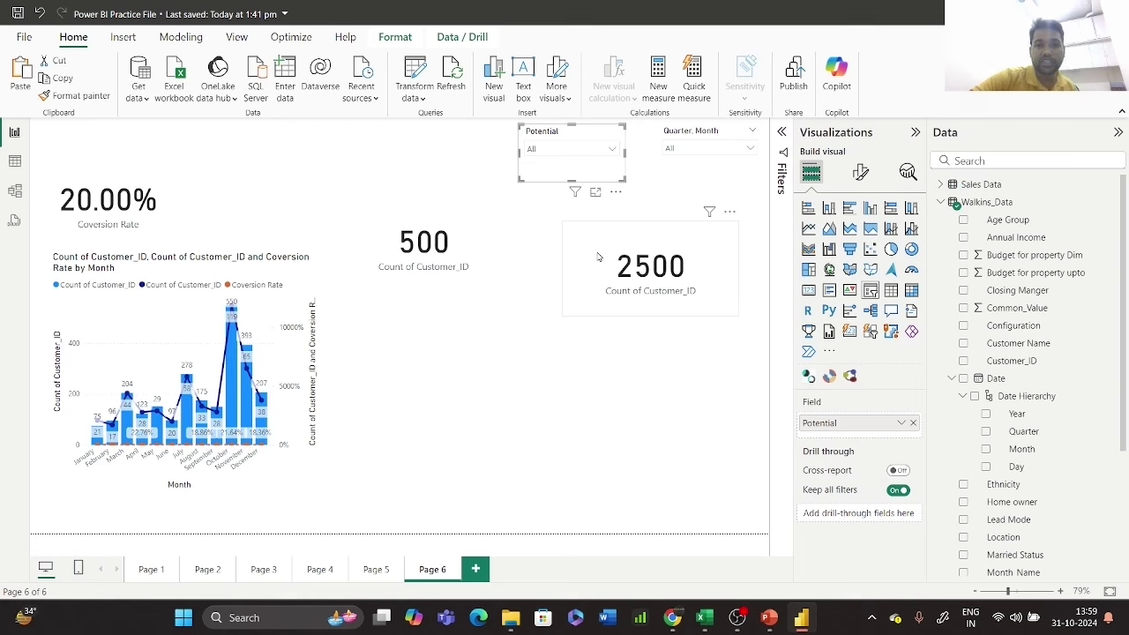
- Reposition the 2500 card and filter the page to Potential 1, so the cards show 72.00%, 468 and 650
left_click_drag(599, 258, 561, 231)
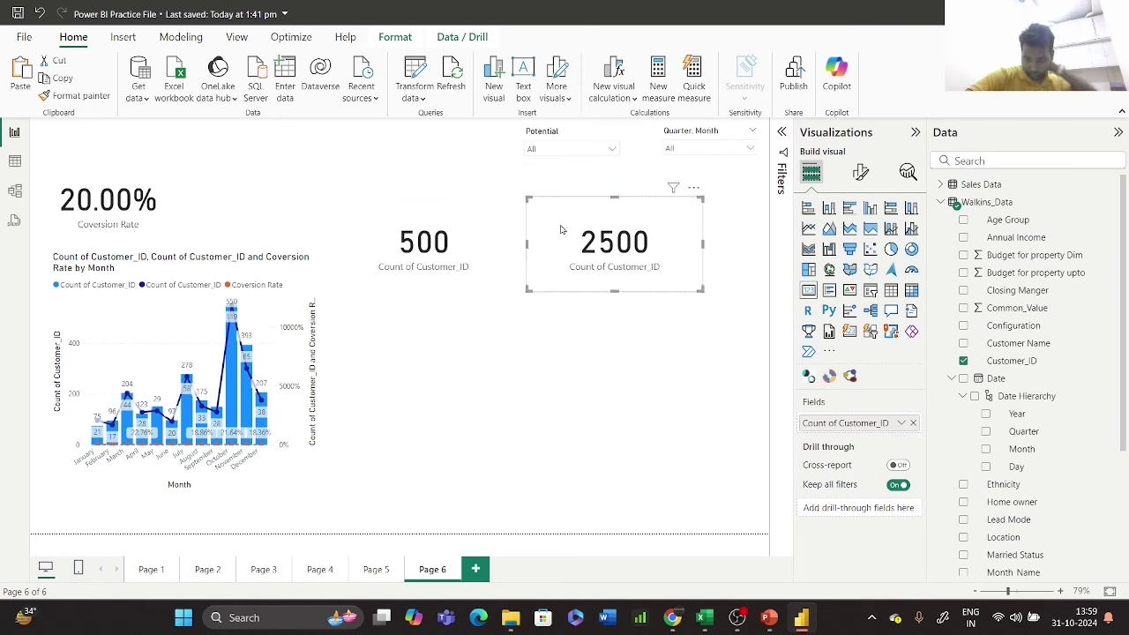
left_click_drag(573, 222, 578, 147)
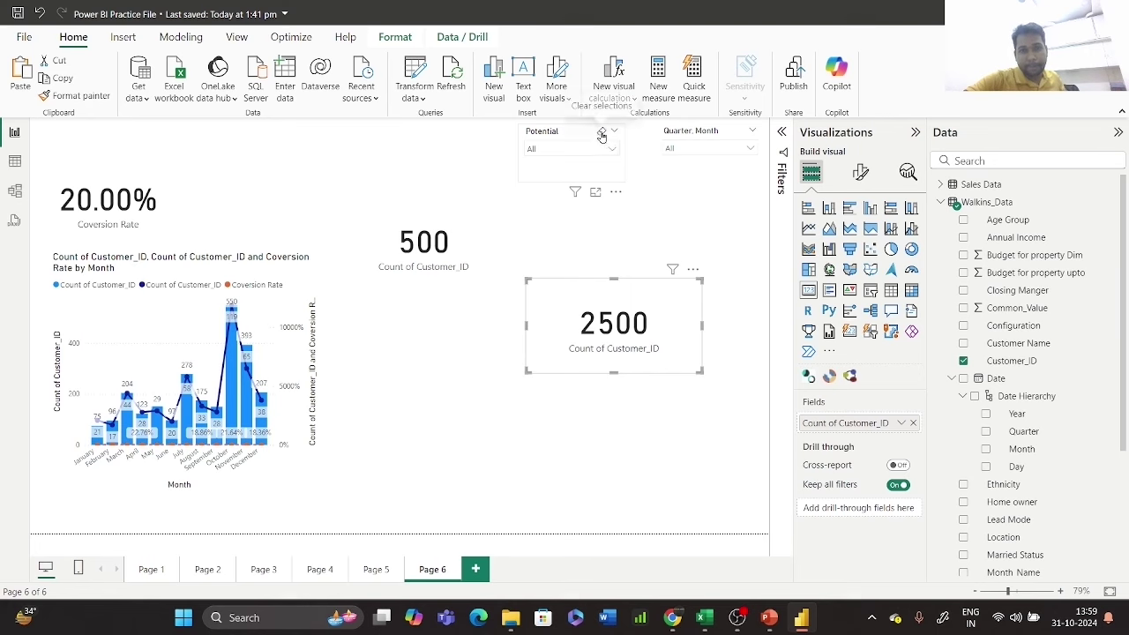
left_click(604, 144)
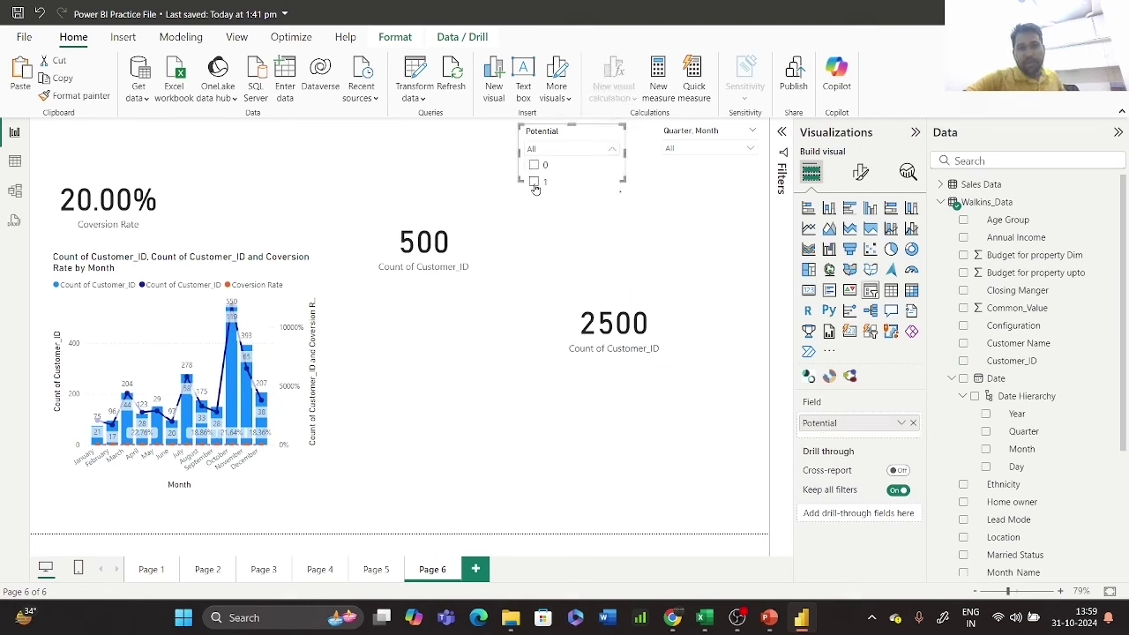
left_click(534, 187)
left_click(643, 296)
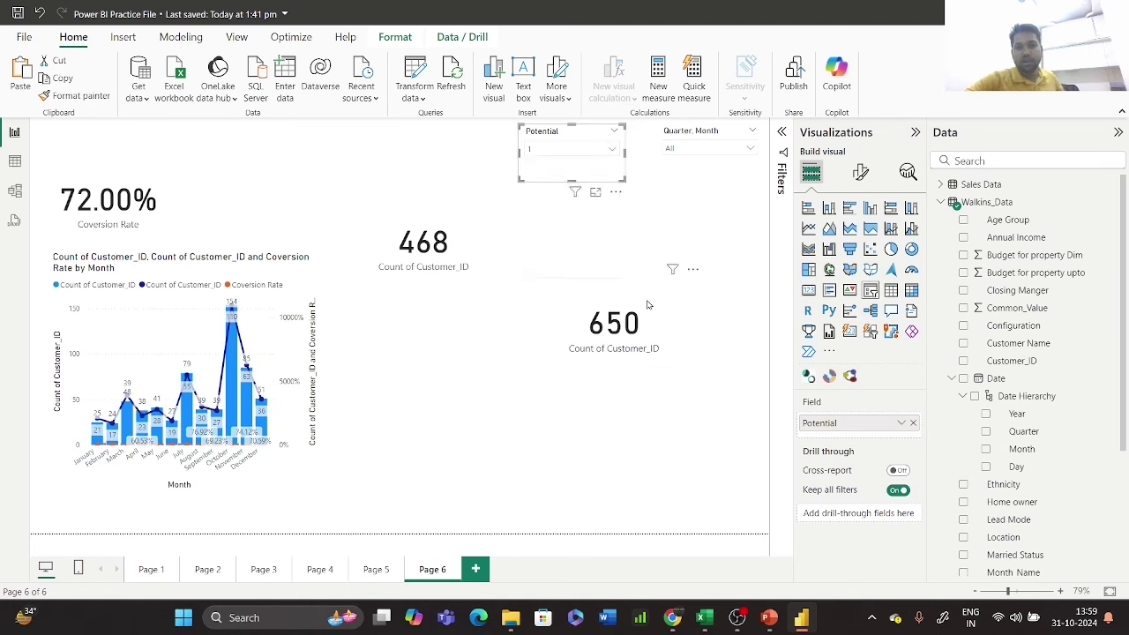
left_click(648, 304)
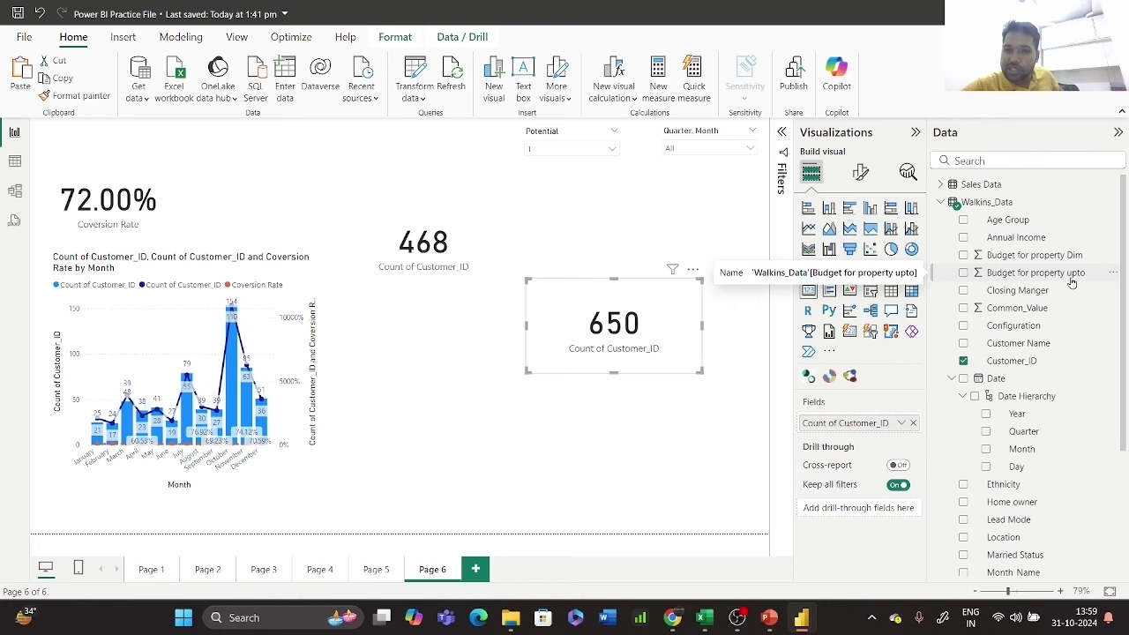
- Turn the 650 card into a clustered column chart of Budget for property upto and enlarge it
left_click(867, 208)
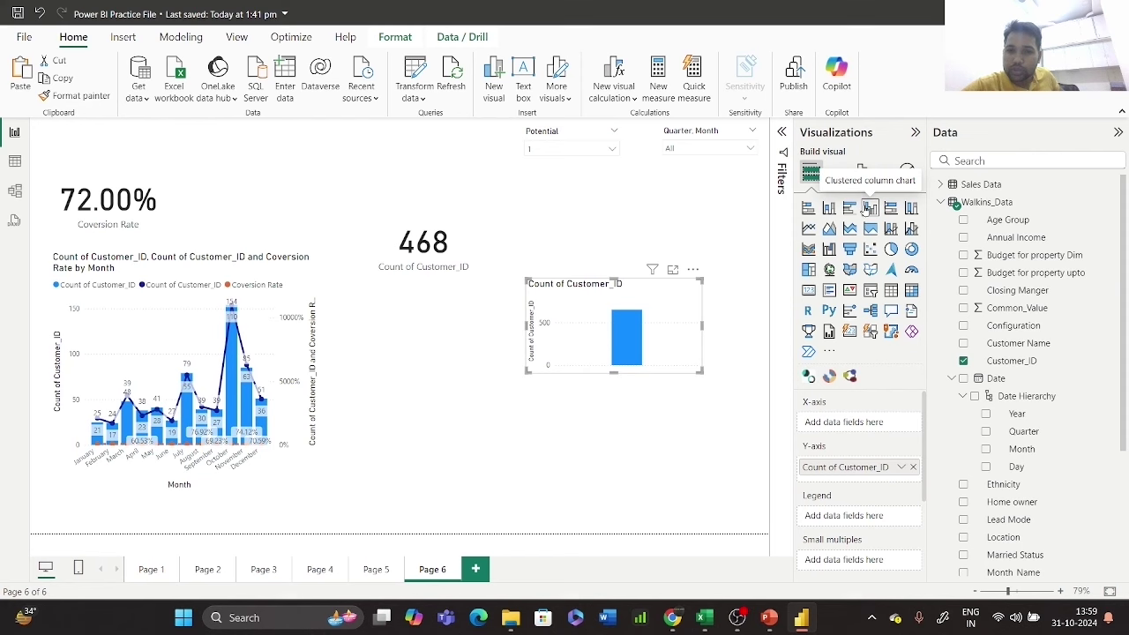
left_click_drag(1055, 273, 881, 424)
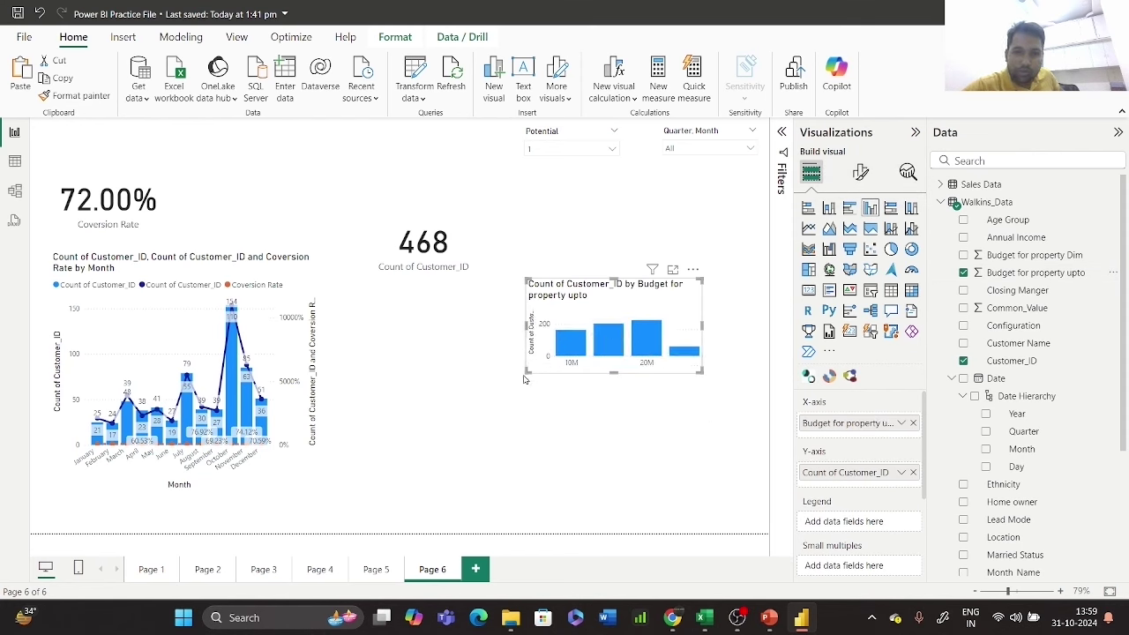
left_click_drag(524, 378, 377, 465)
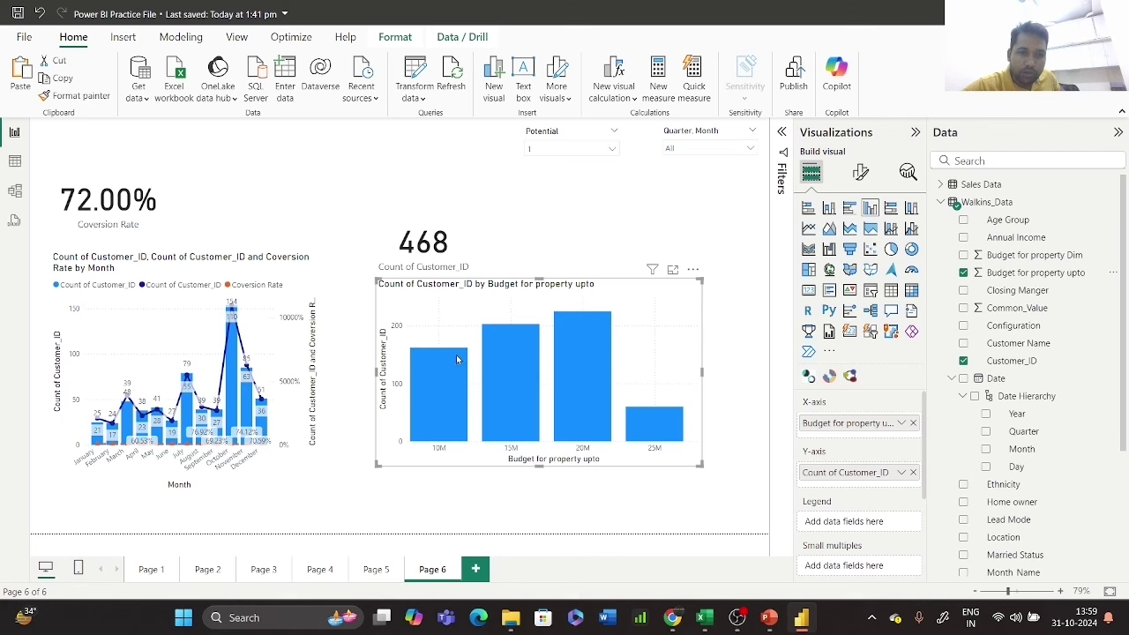
mouse_move(581, 341)
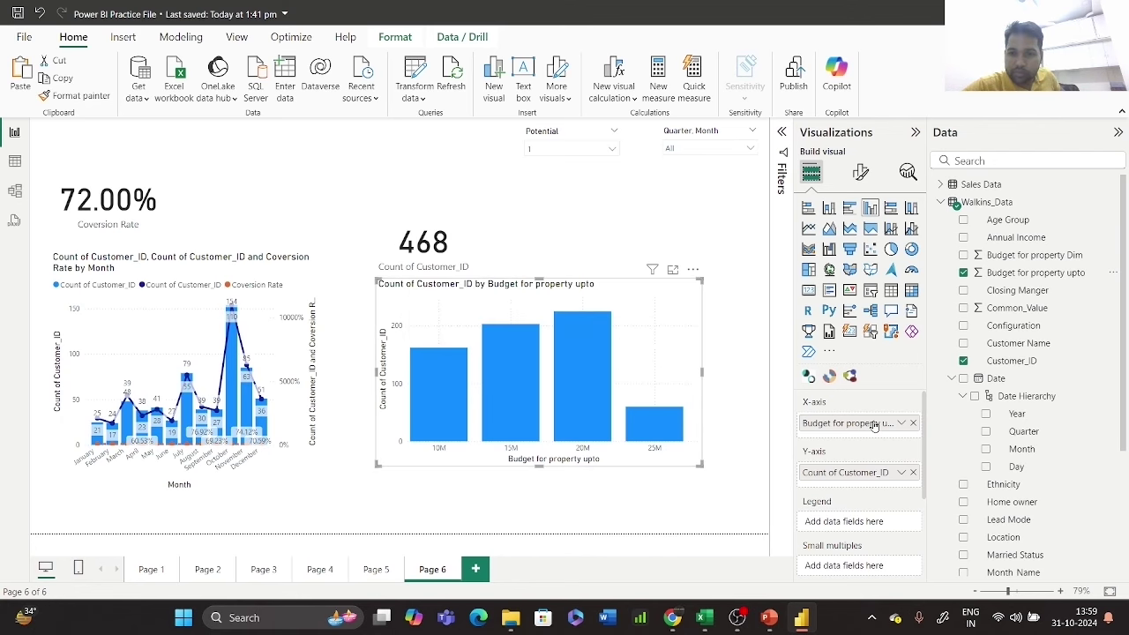
- Try budget as values with Customer_ID on the axis, then remove both fields
left_click_drag(872, 425, 869, 485)
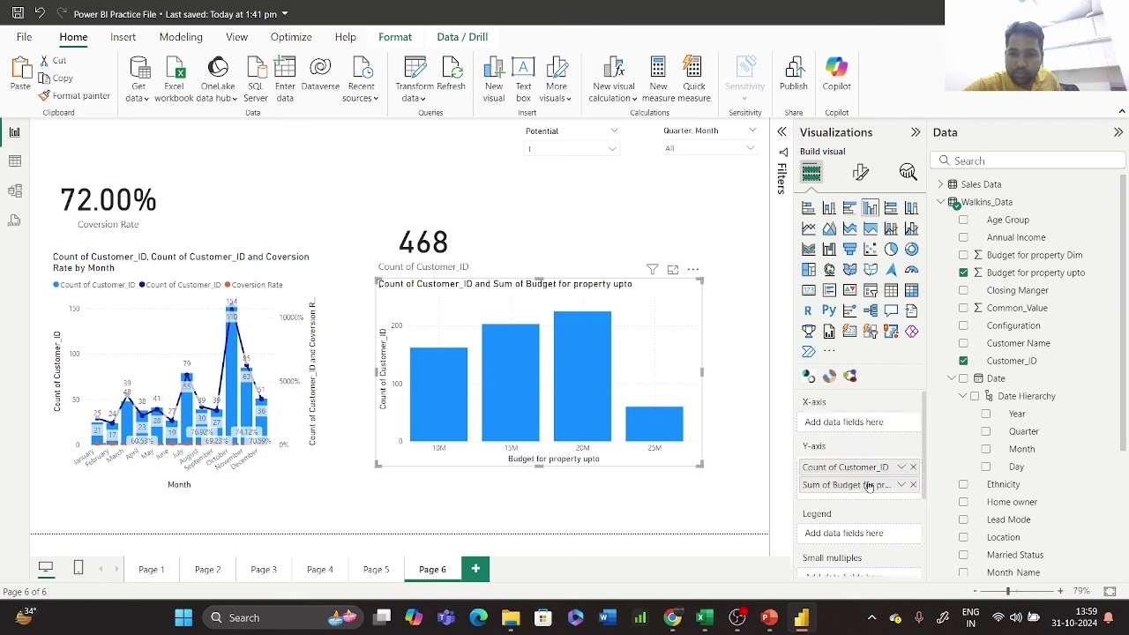
left_click_drag(867, 422, 866, 423)
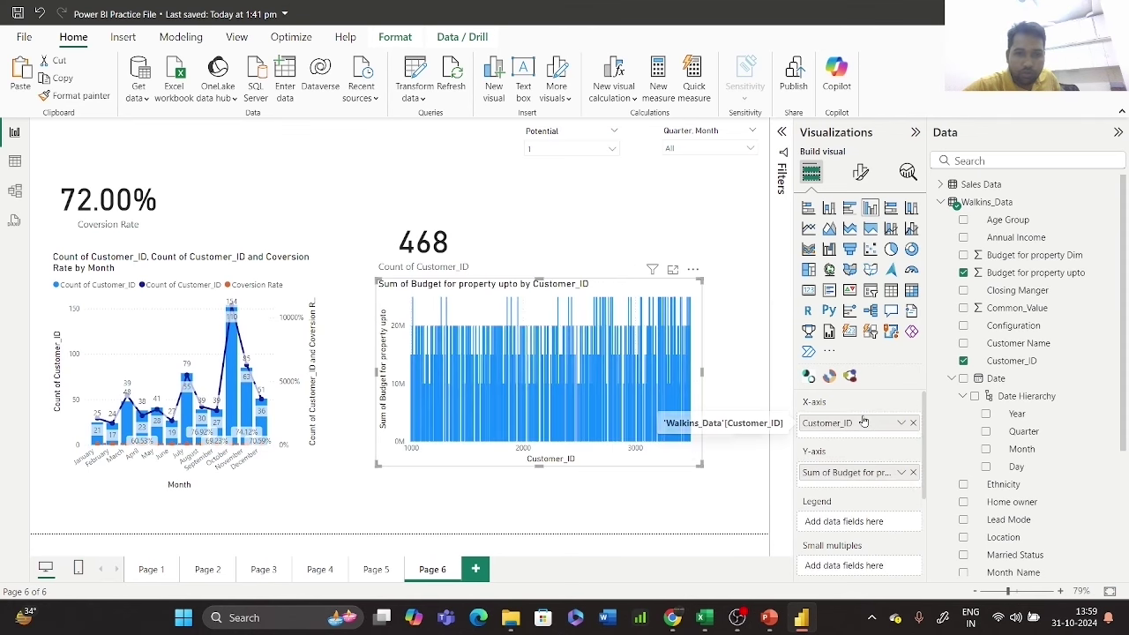
left_click(913, 473)
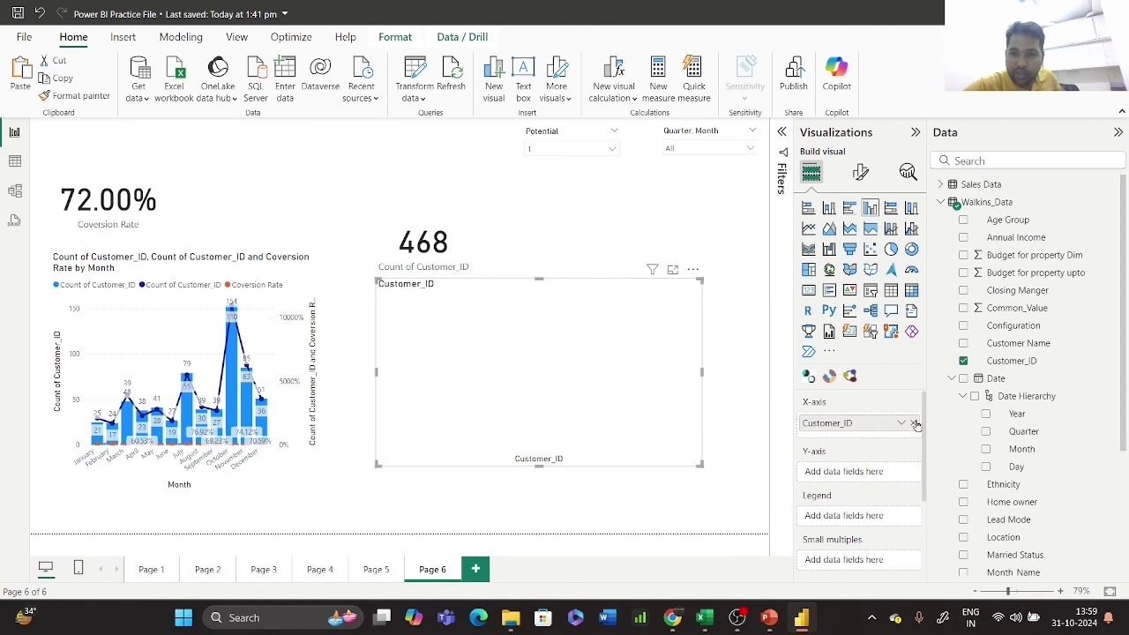
left_click(913, 423)
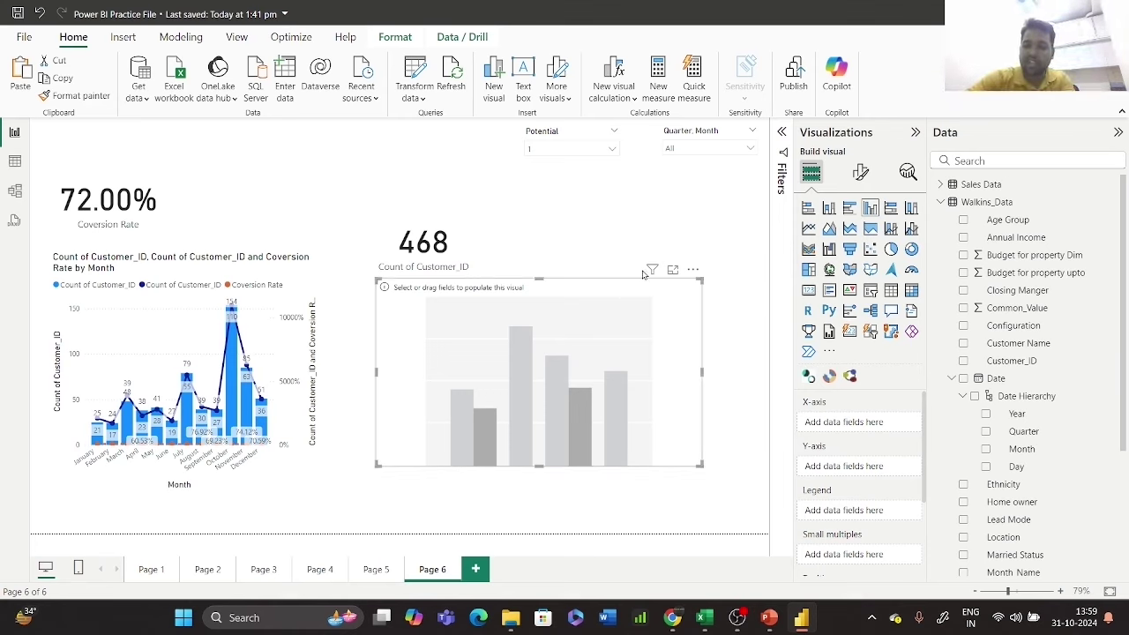
key("Delete")
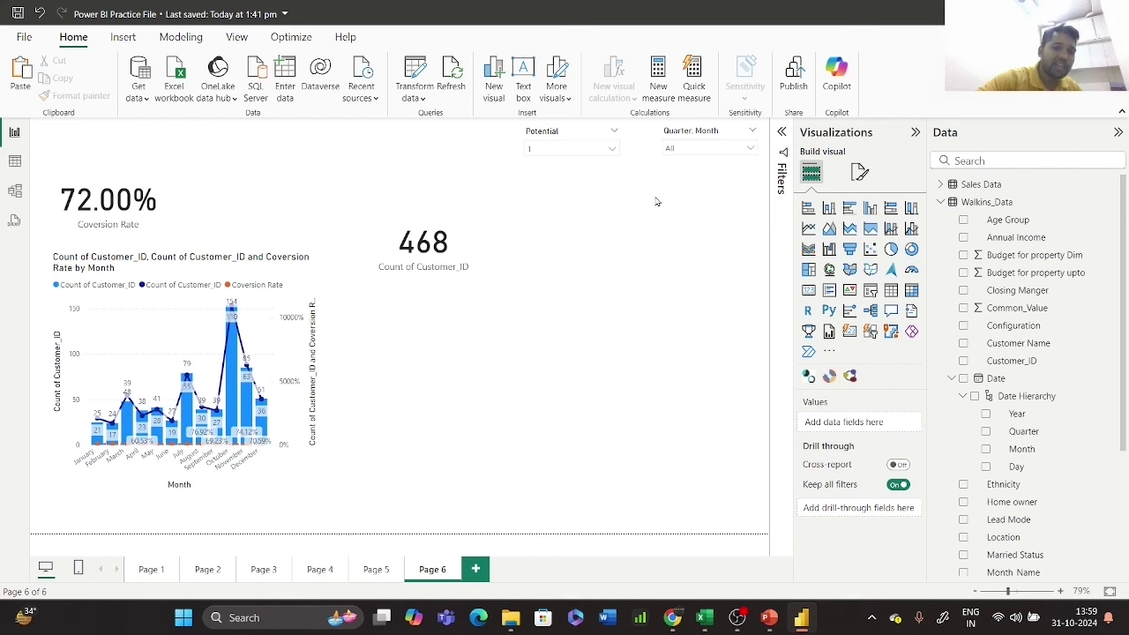
left_click(438, 236)
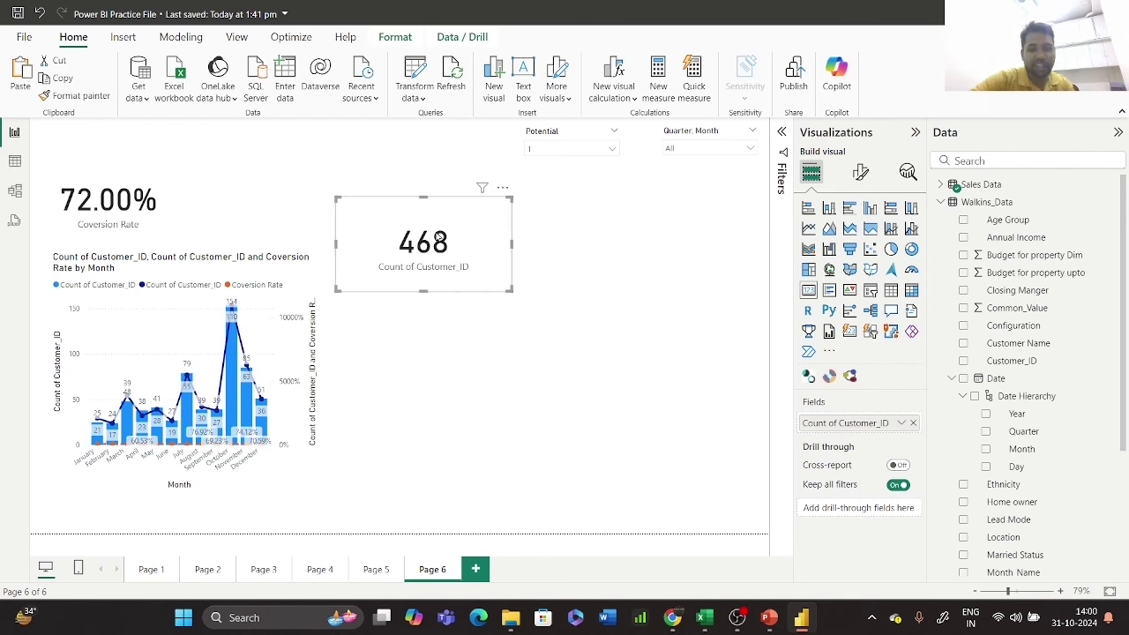
key("ctrl+c")
key("ctrl+v")
left_click_drag(474, 242, 668, 249)
scroll(1050, 476, "down", 3)
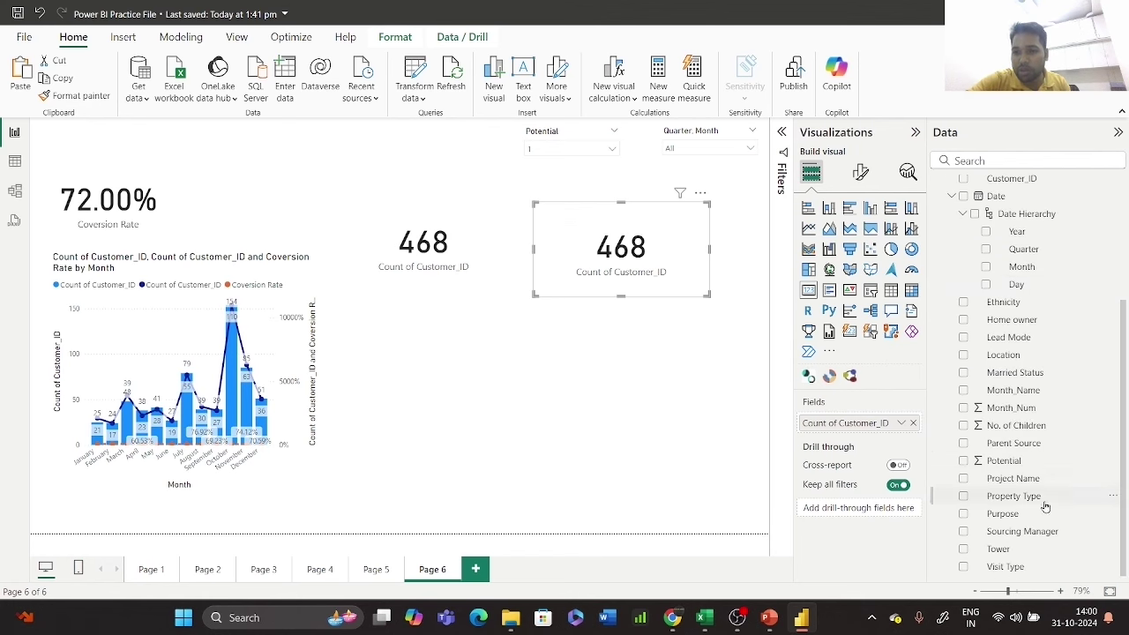
left_click(914, 424)
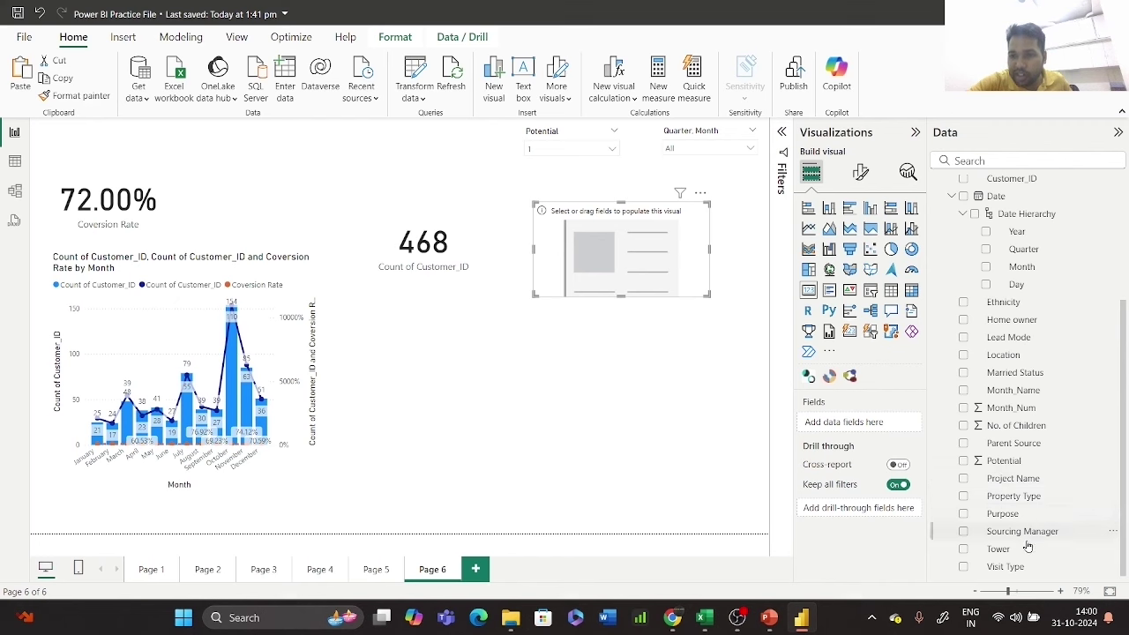
scroll(1037, 397, "up", 3)
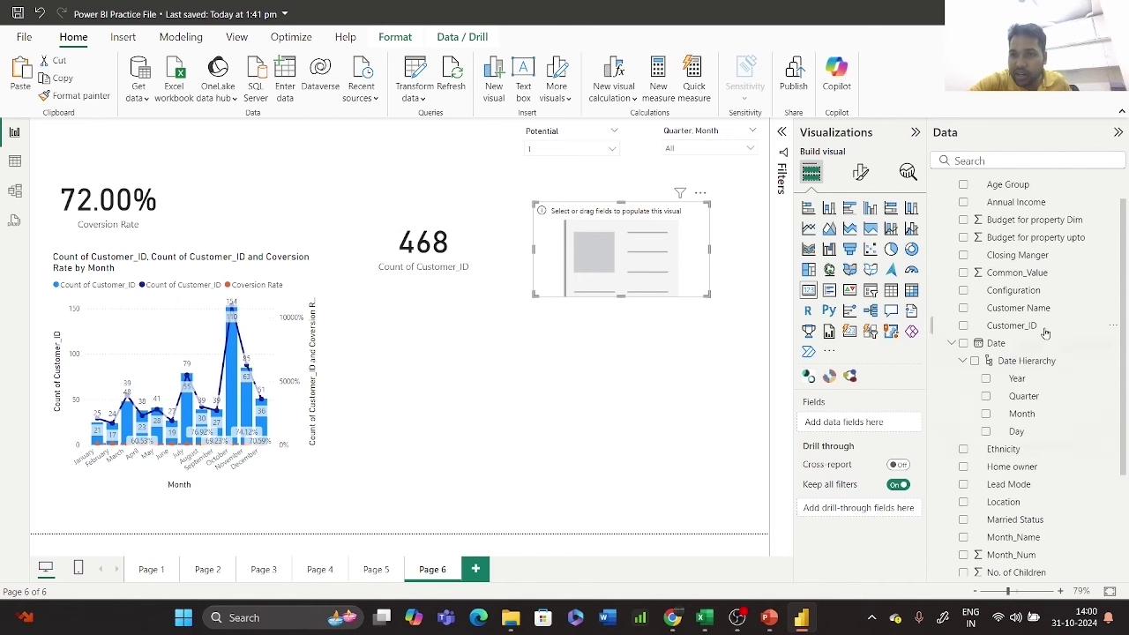
left_click(964, 325)
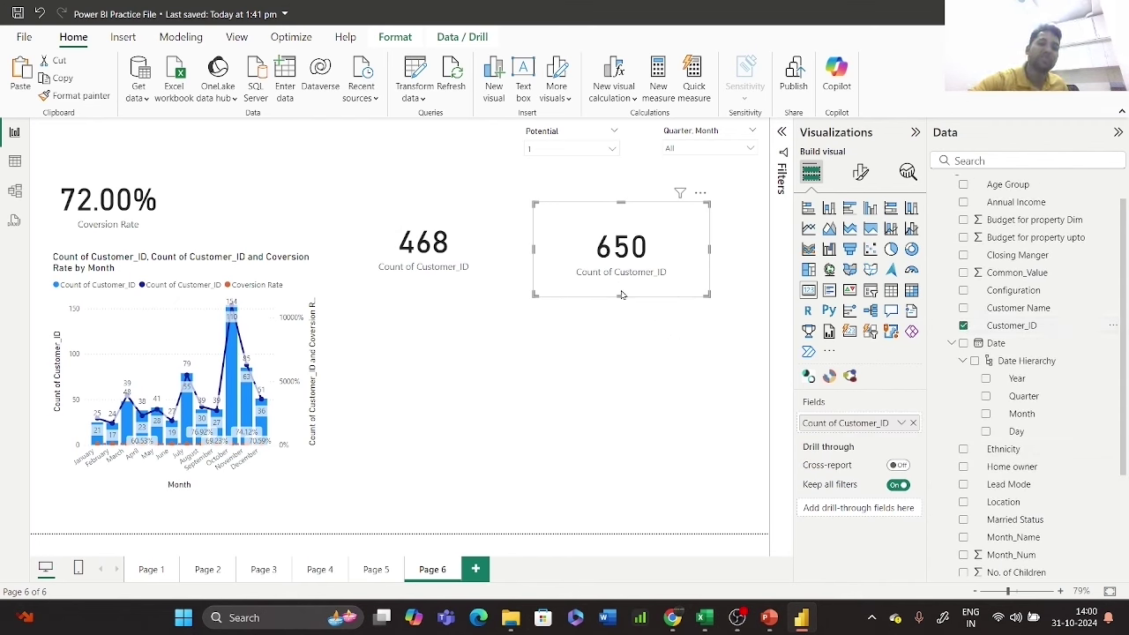
left_click_drag(621, 295, 621, 280)
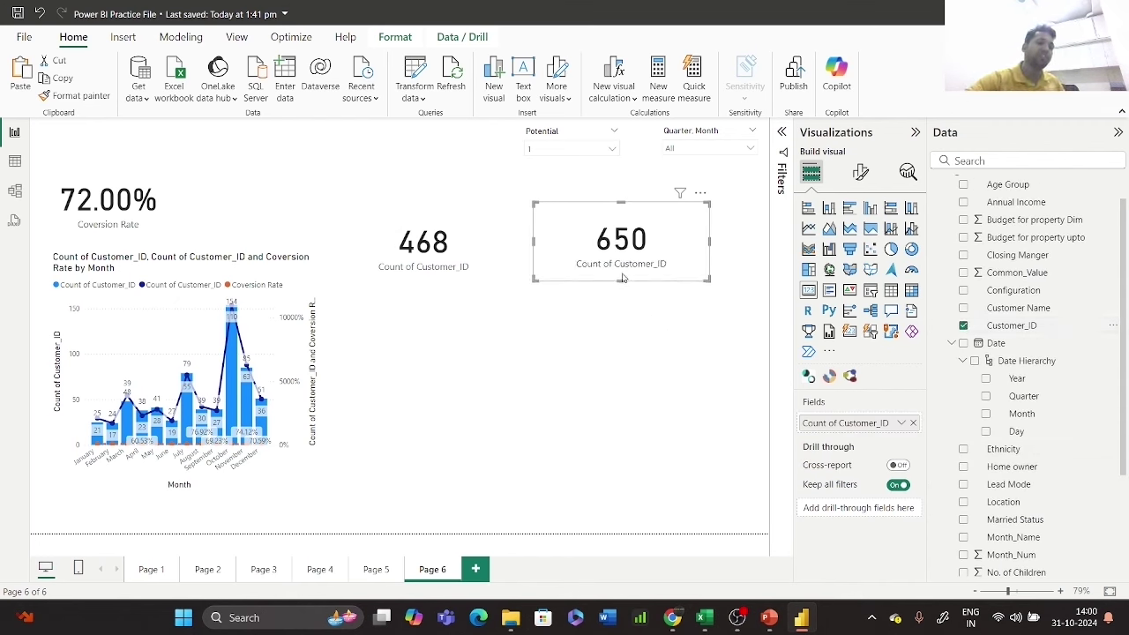
left_click(486, 243)
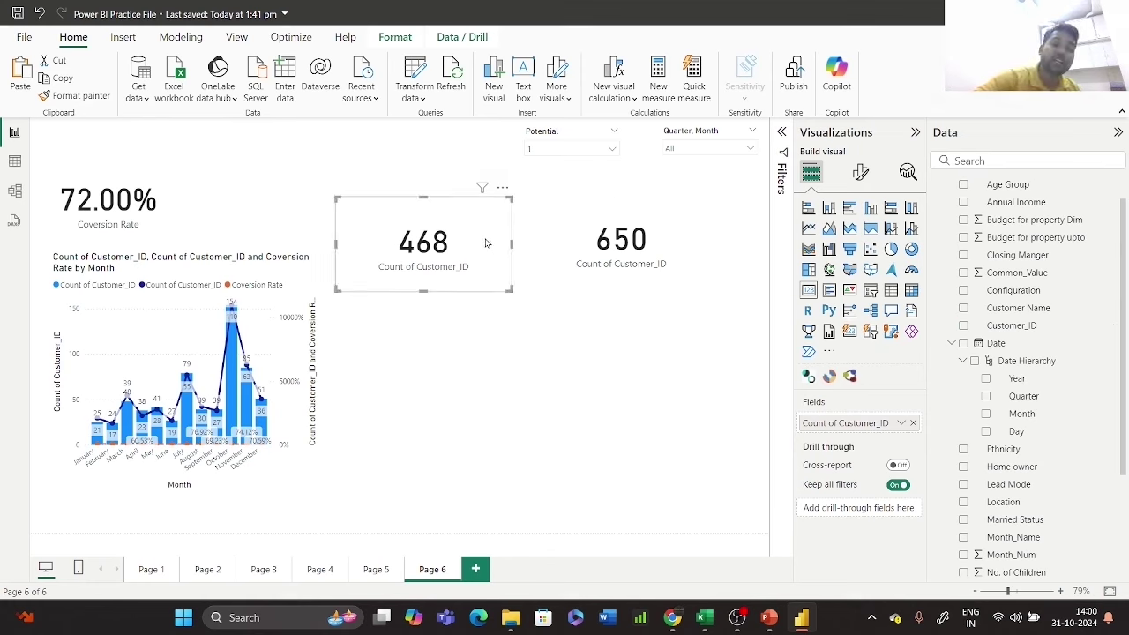
left_click(601, 131)
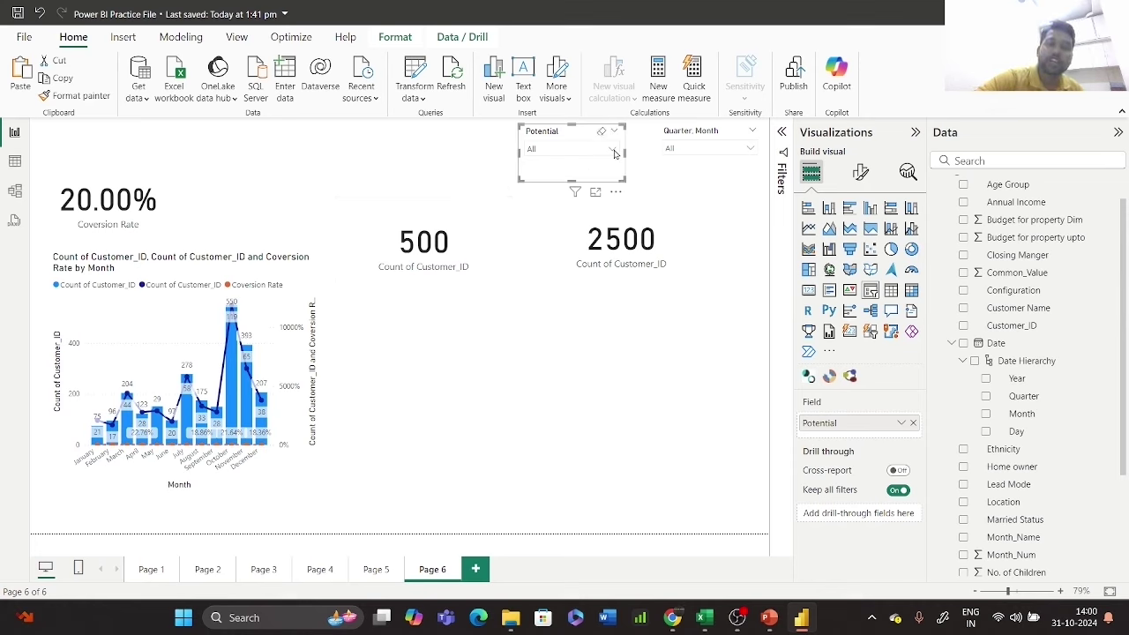
left_click(471, 226)
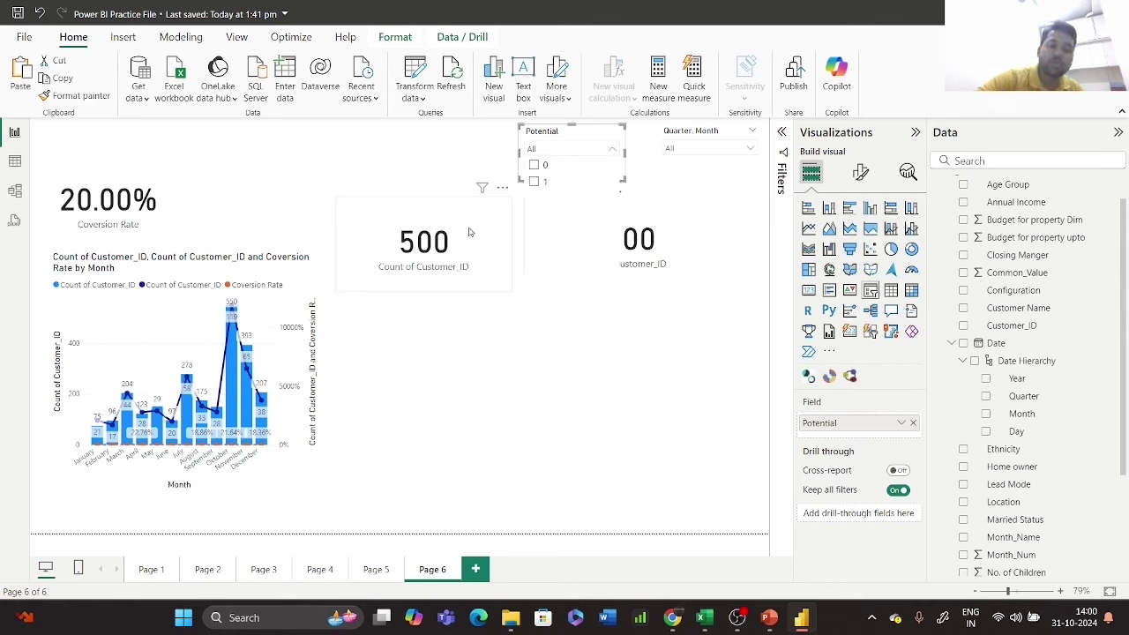
left_click(613, 150)
left_click(535, 166)
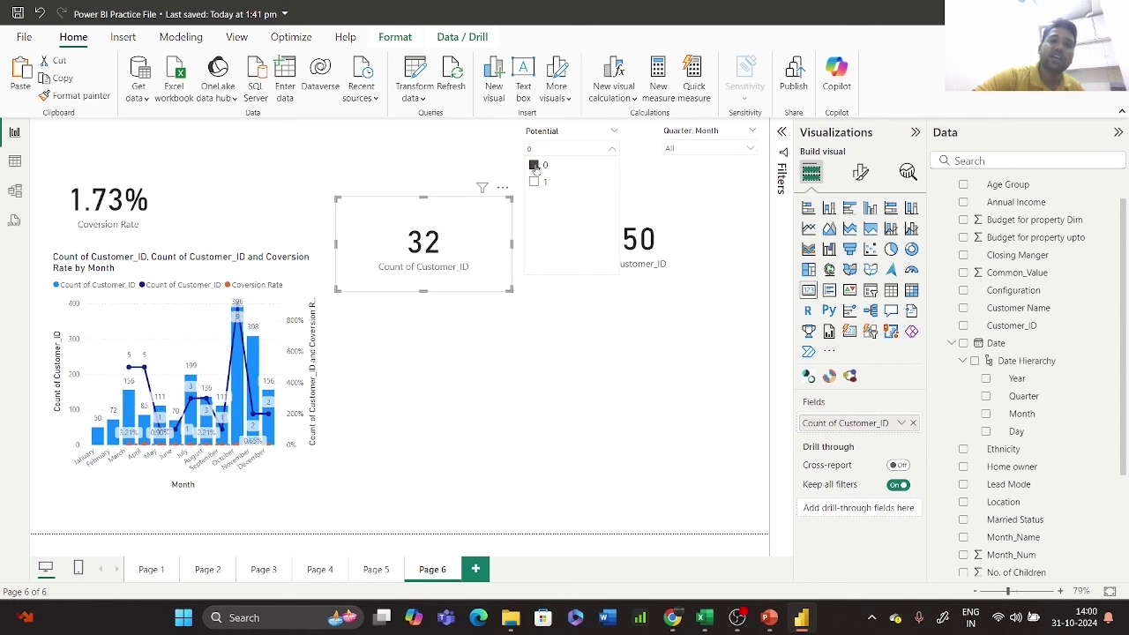
left_click(534, 166)
mouse_move(704, 617)
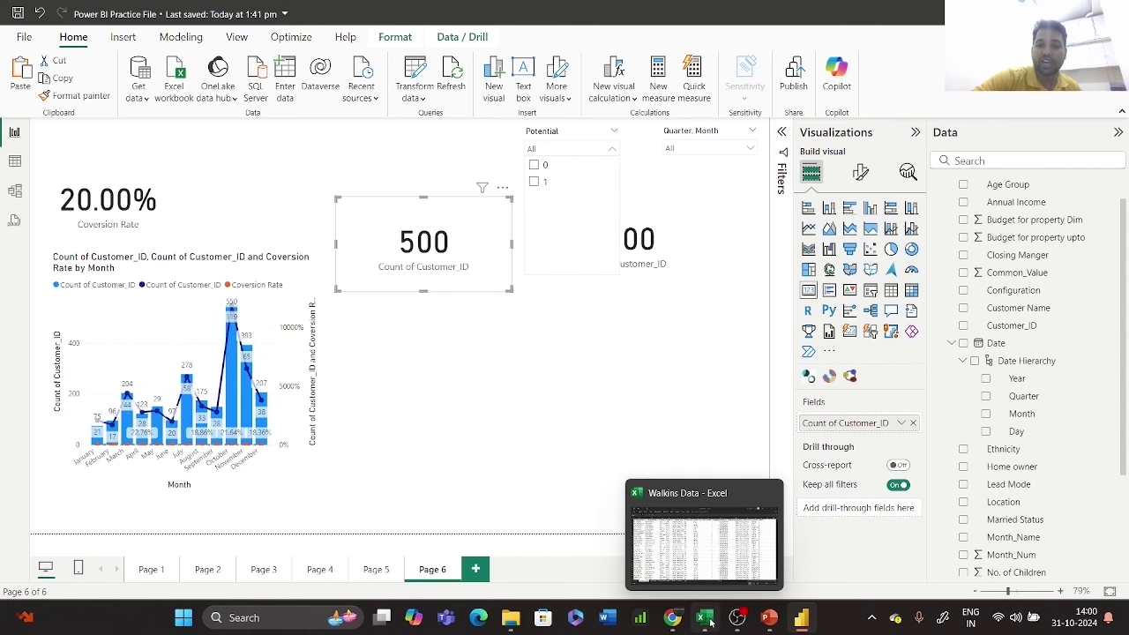
left_click(701, 568)
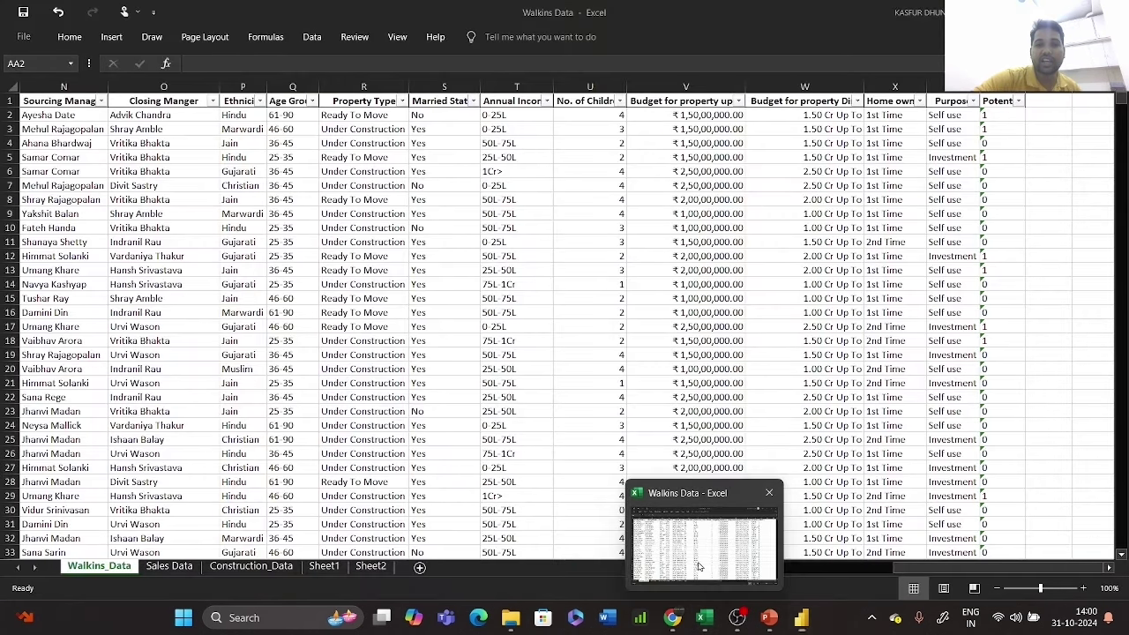
- Scan the Sales Data sheet's columns from Agreement Value right to Brokerage Eligible
left_click(1002, 101)
left_click(170, 565)
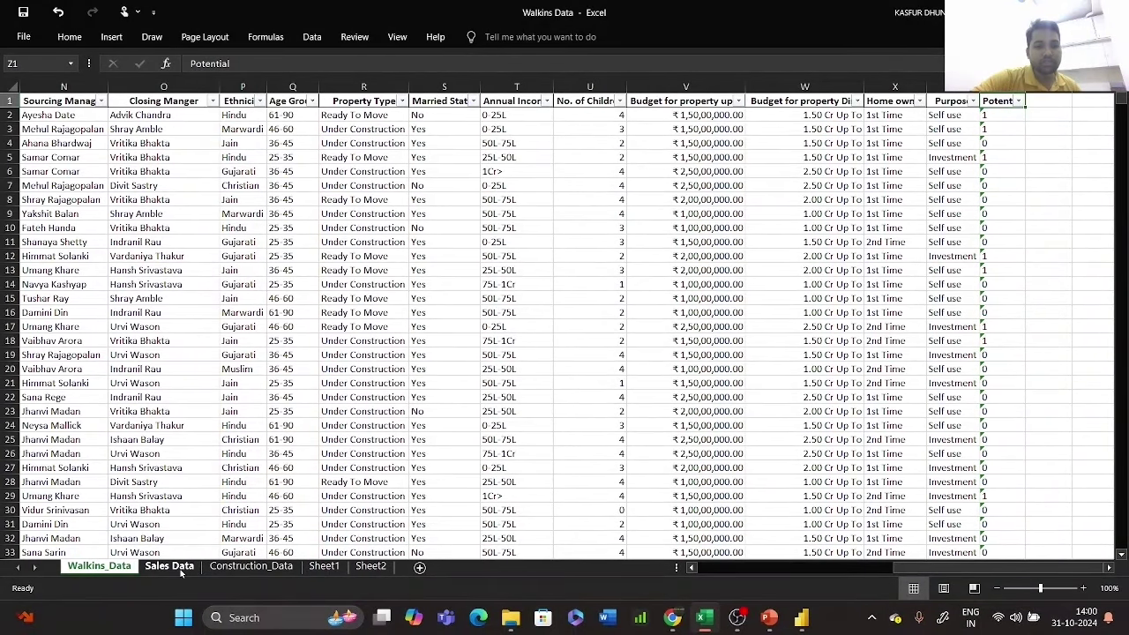
left_click(1062, 114)
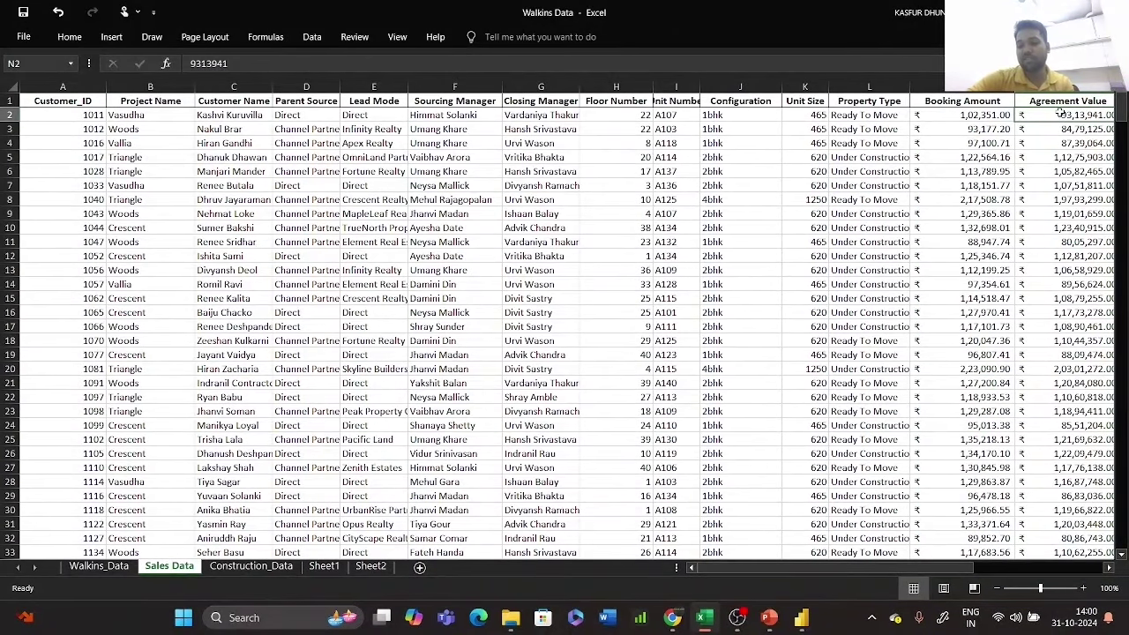
key("Right")
key("Right")
key("Right")
key("Right")
key("Right")
key("Right")
key("Right")
key("Right")
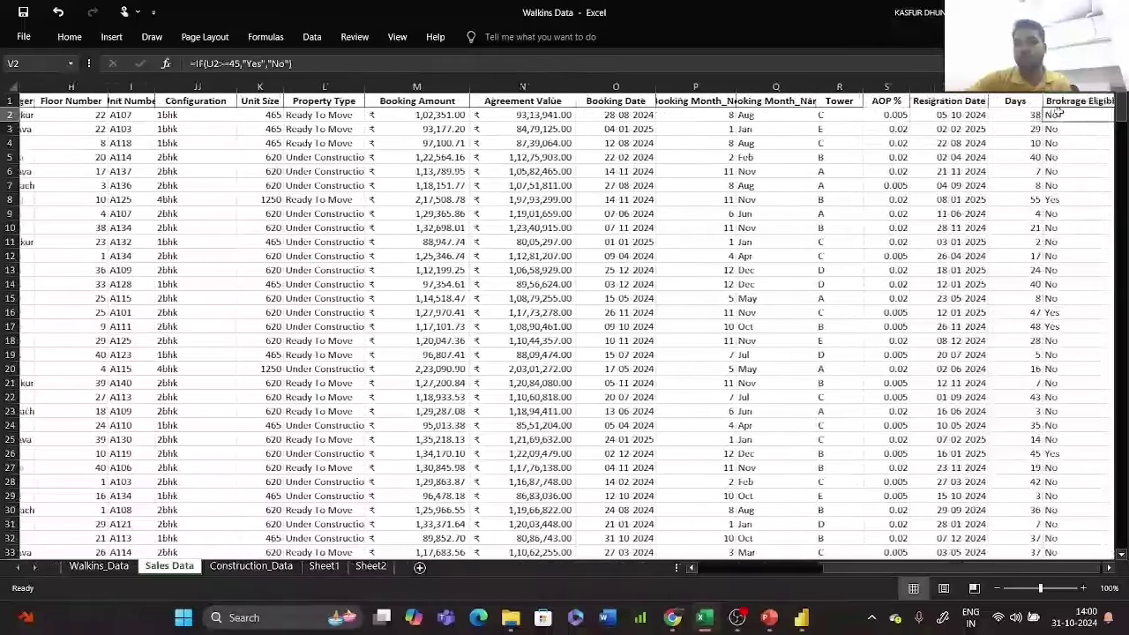
key("Right")
key("Right")
key("Right")
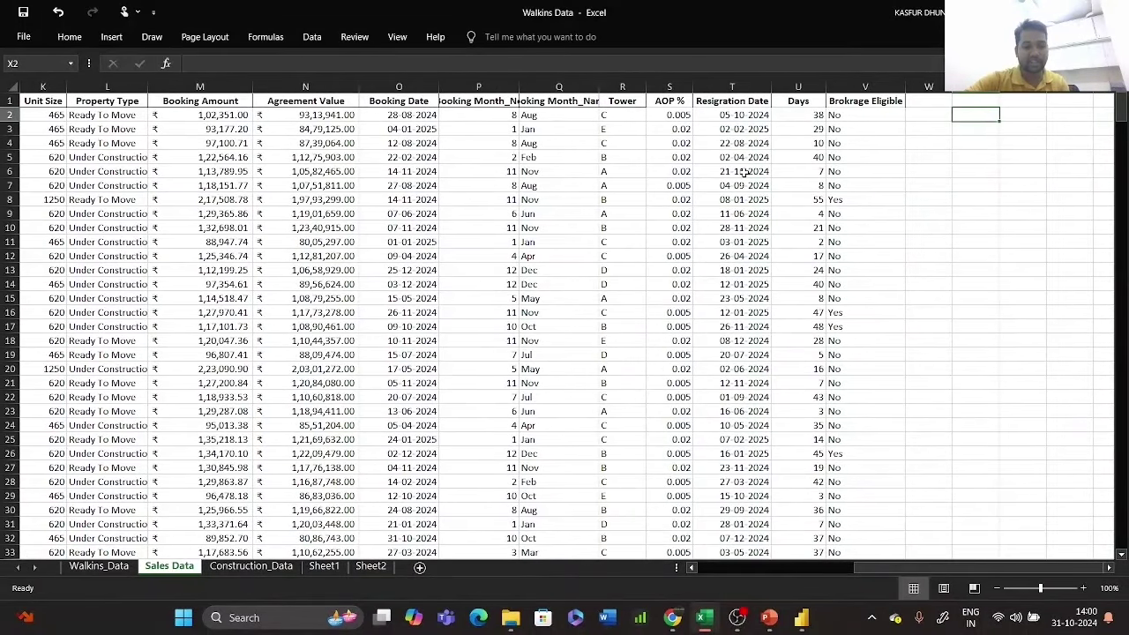
key("alt+Tab")
left_click(580, 148)
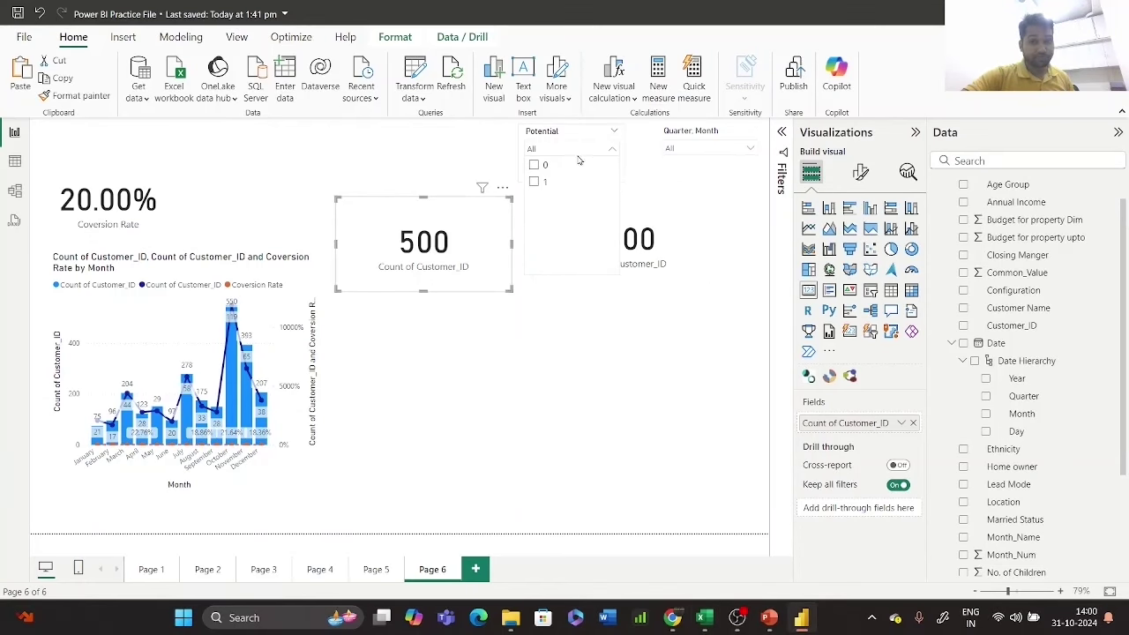
- Raise the 500 card slightly on Page 6 and add a blank Page 7
left_click(601, 132)
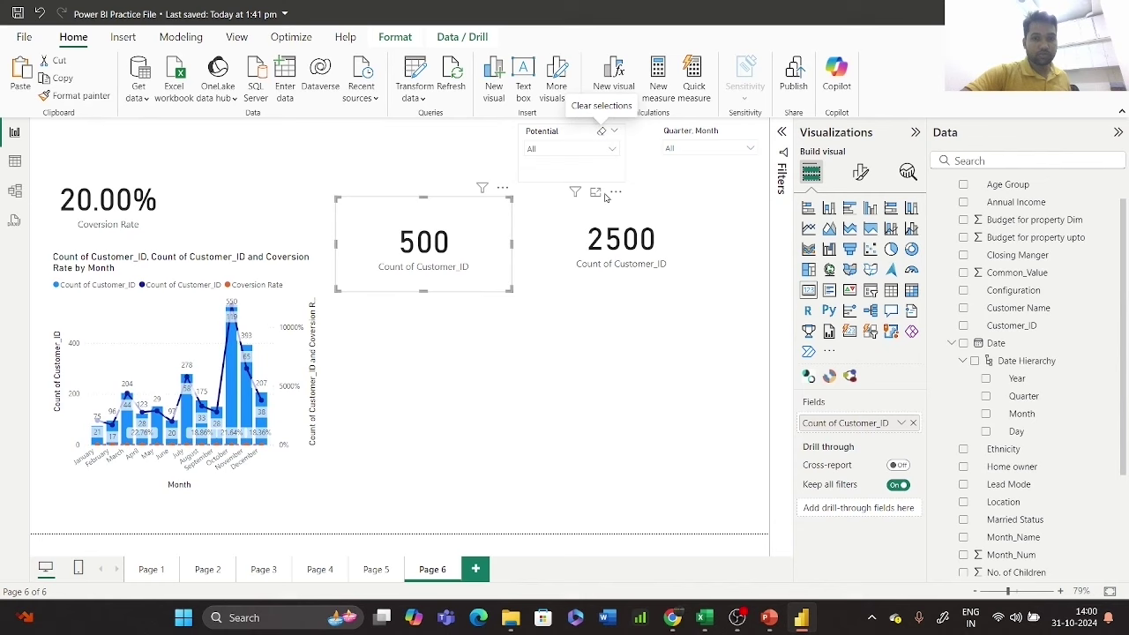
left_click(575, 382)
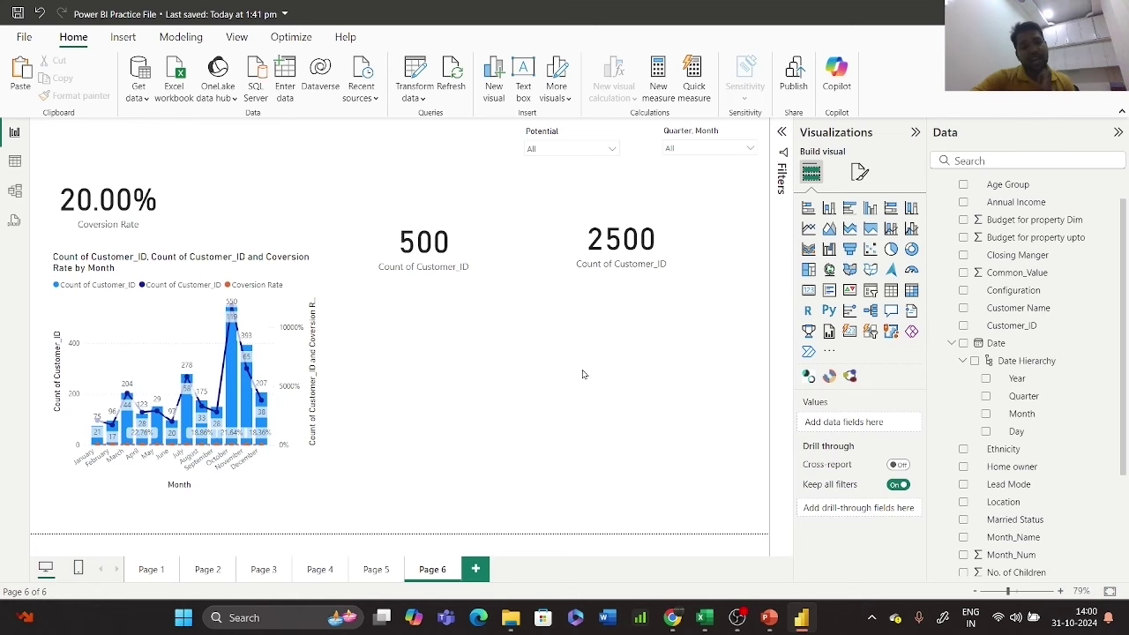
left_click_drag(489, 199, 488, 158)
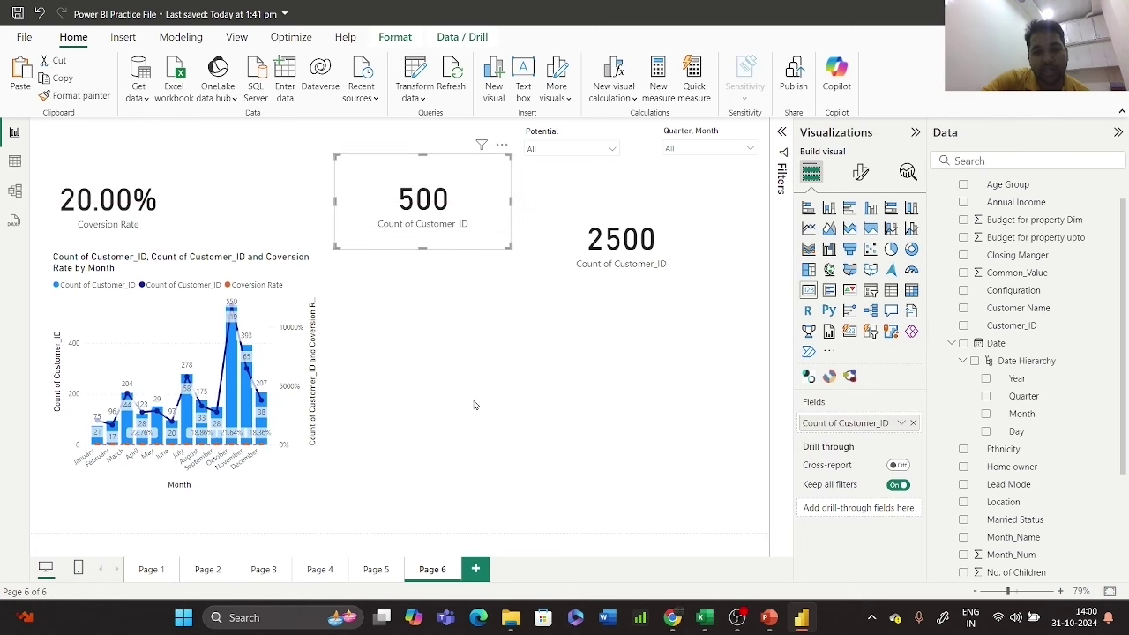
left_click(475, 569)
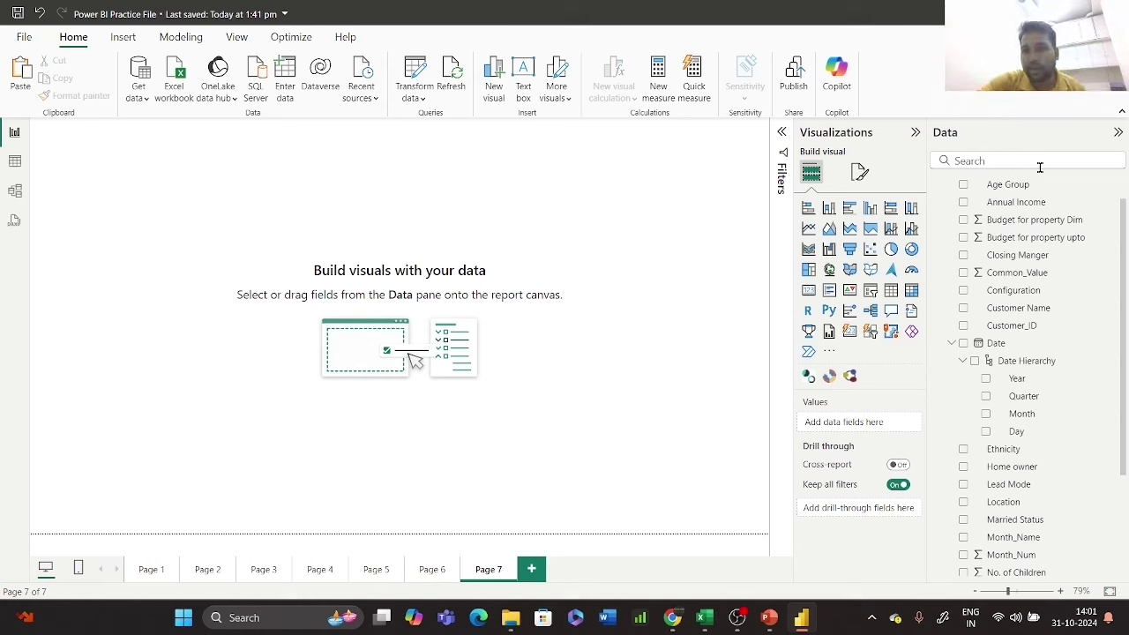
- Place a table of Walkins_Data Customer Name on Page 7 and stretch it taller and wider
left_click(993, 163)
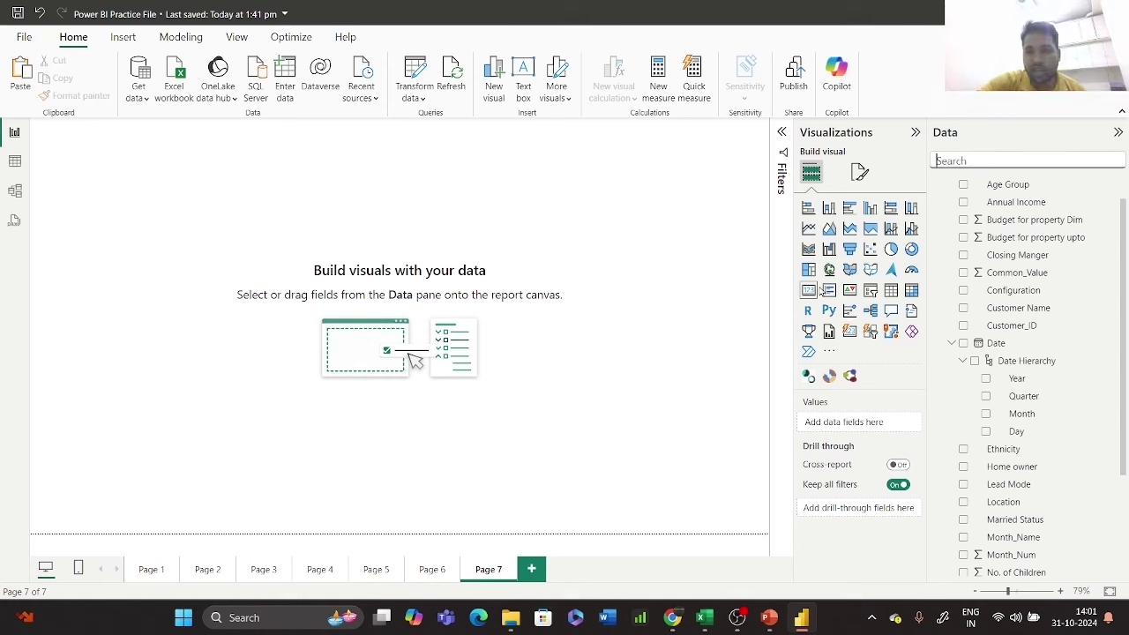
scroll(1006, 238, "up", 2)
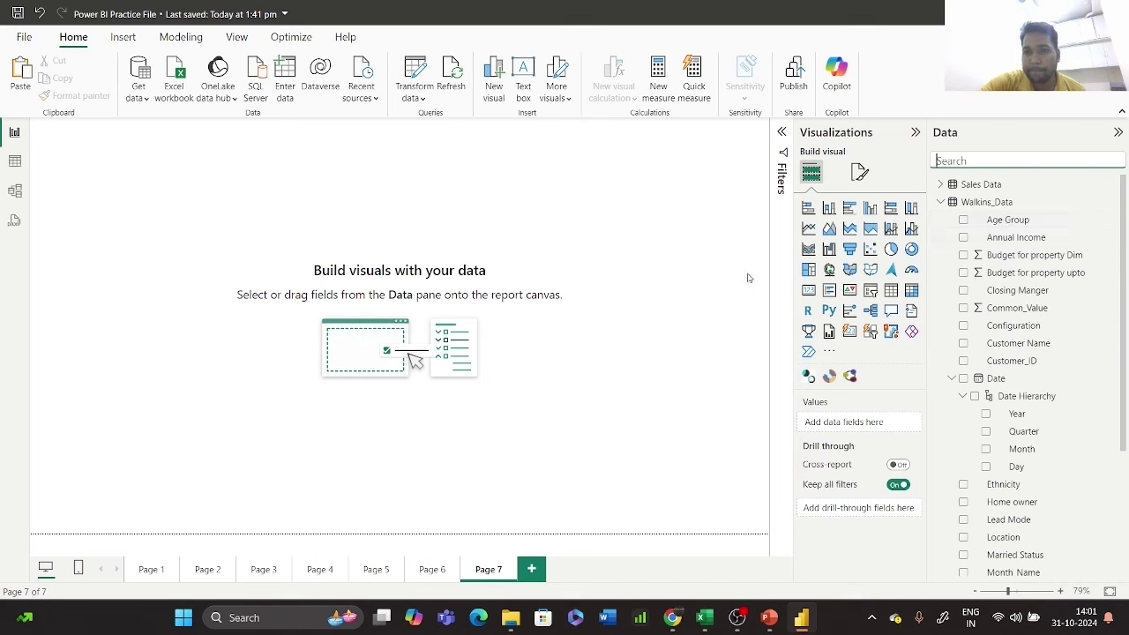
left_click(891, 291)
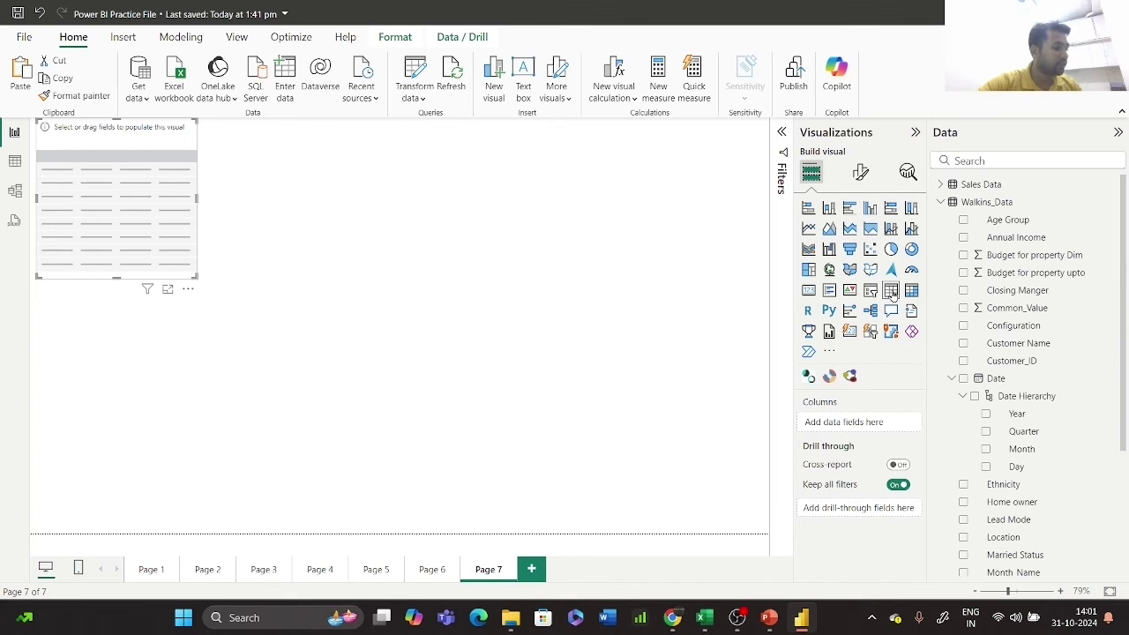
left_click_drag(171, 236, 194, 323)
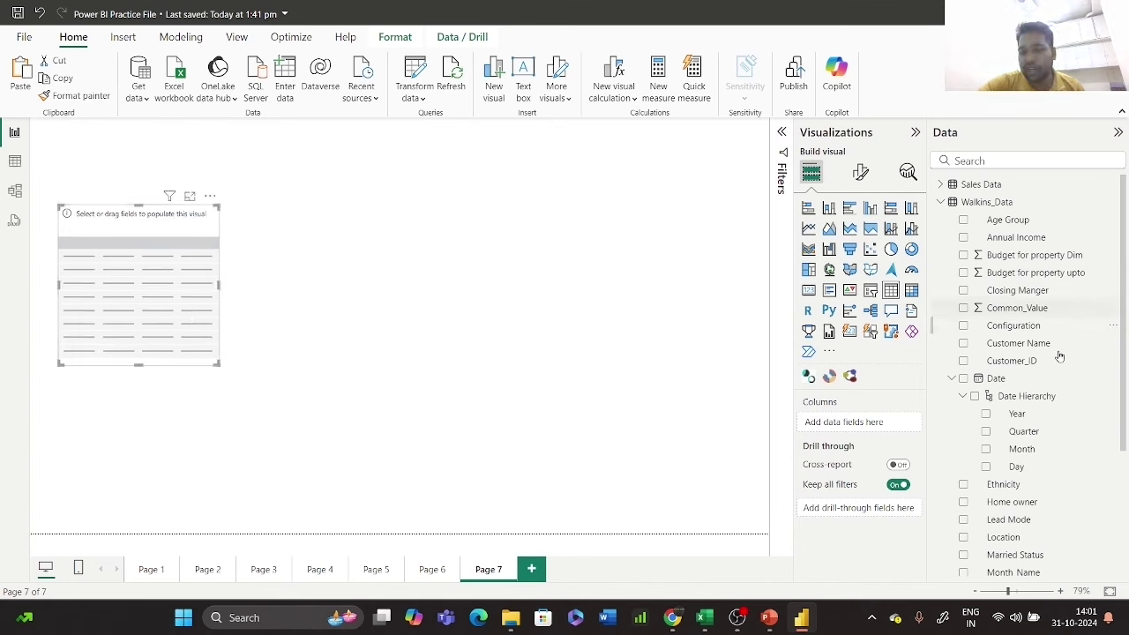
left_click(963, 343)
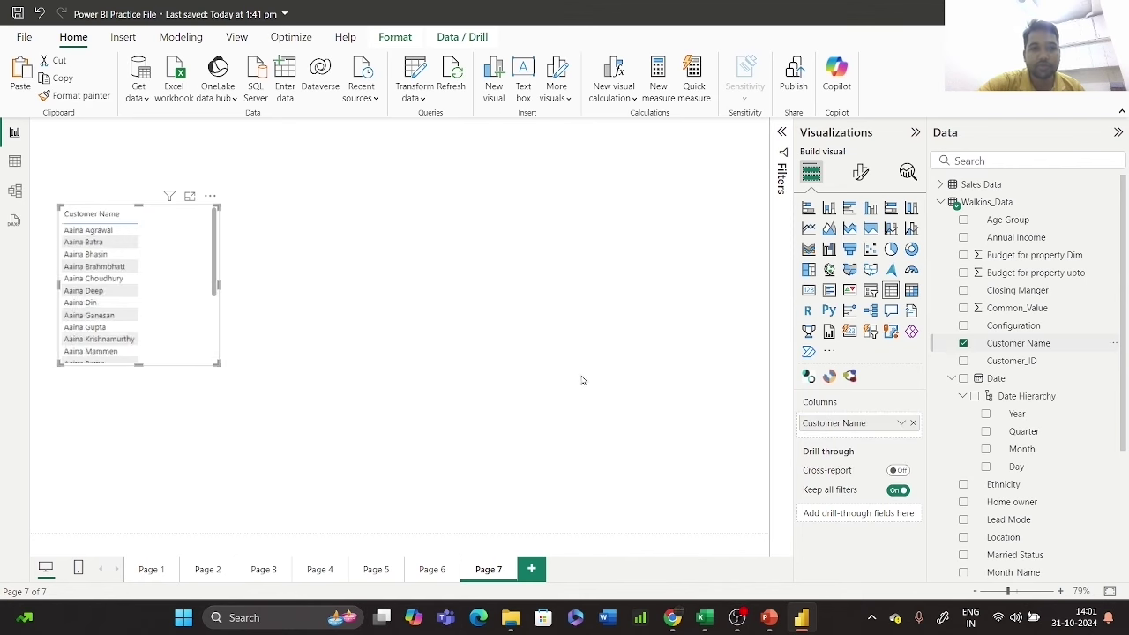
left_click_drag(137, 364, 139, 508)
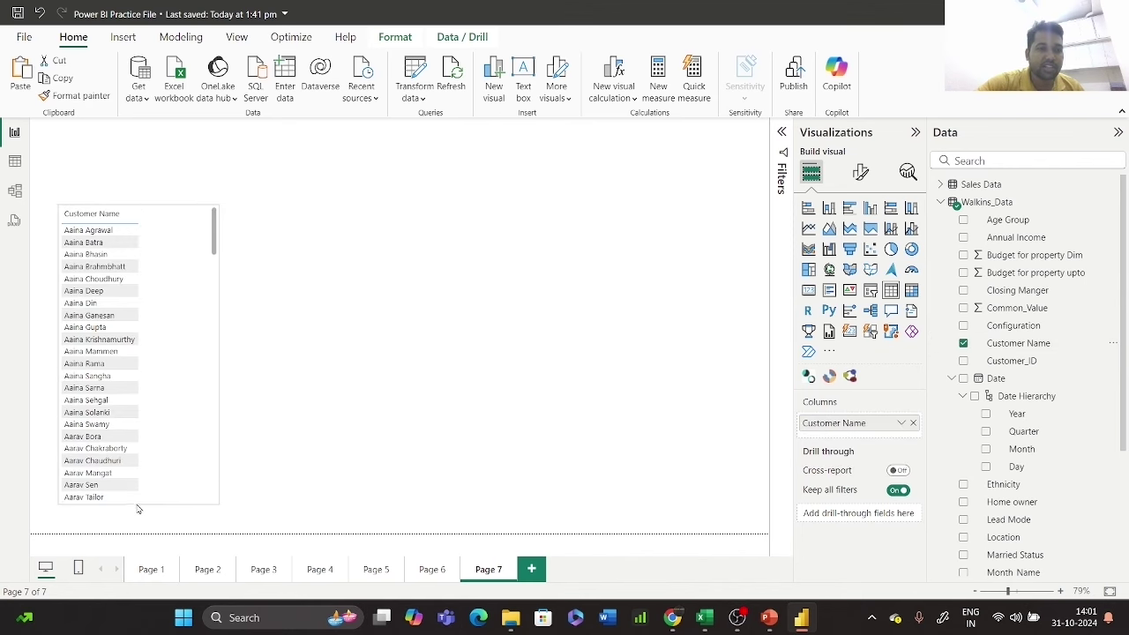
left_click_drag(220, 351, 579, 366)
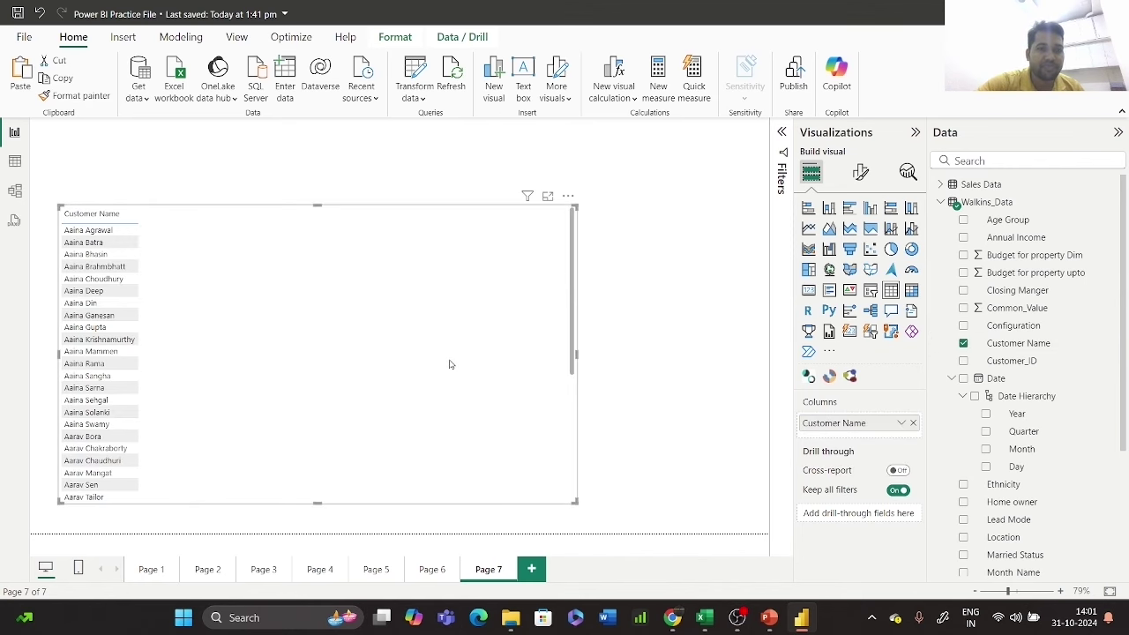
left_click_drag(449, 362, 433, 312)
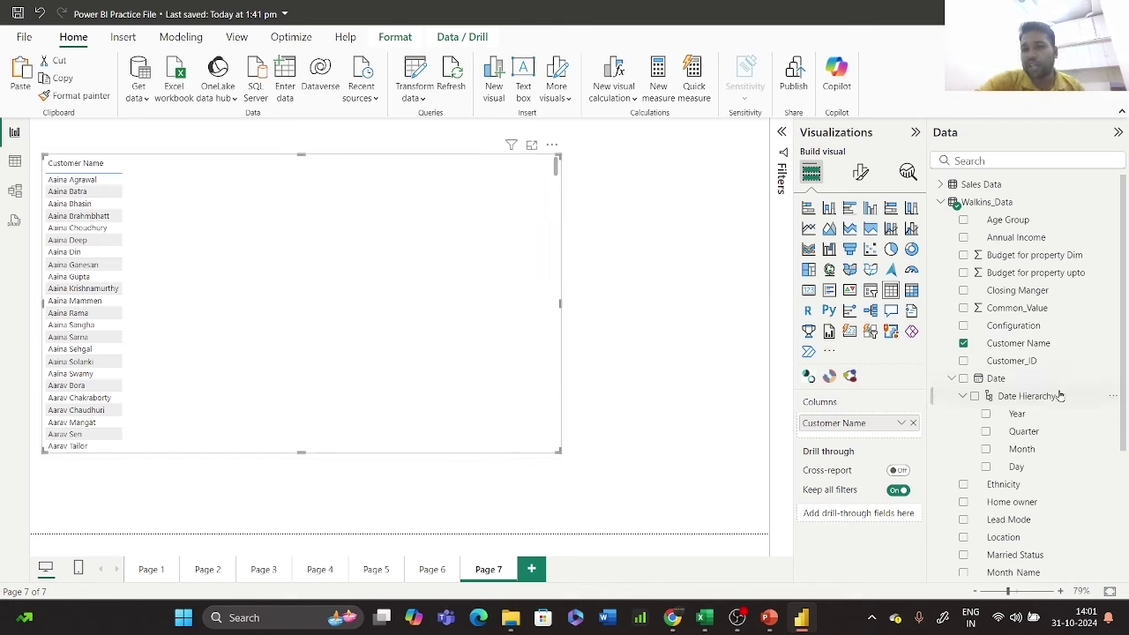
scroll(1061, 454, "down", 4)
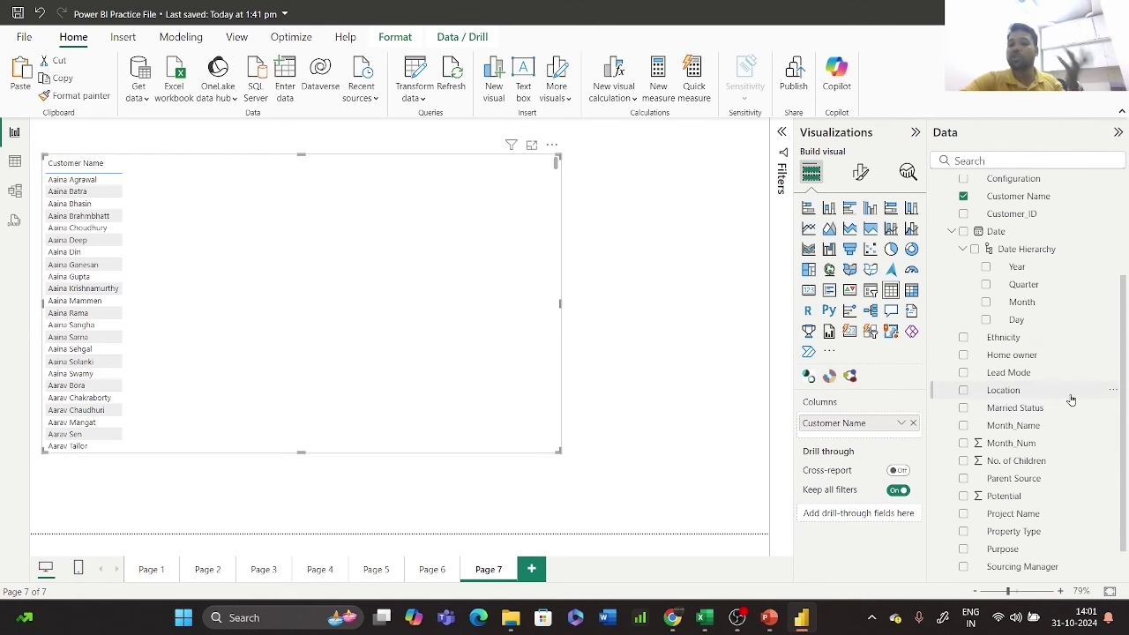
- In Excel, reach Customer_ID 1028 in cell A6, then select Walkins_Data's Budget for property Dim header
left_click(704, 618)
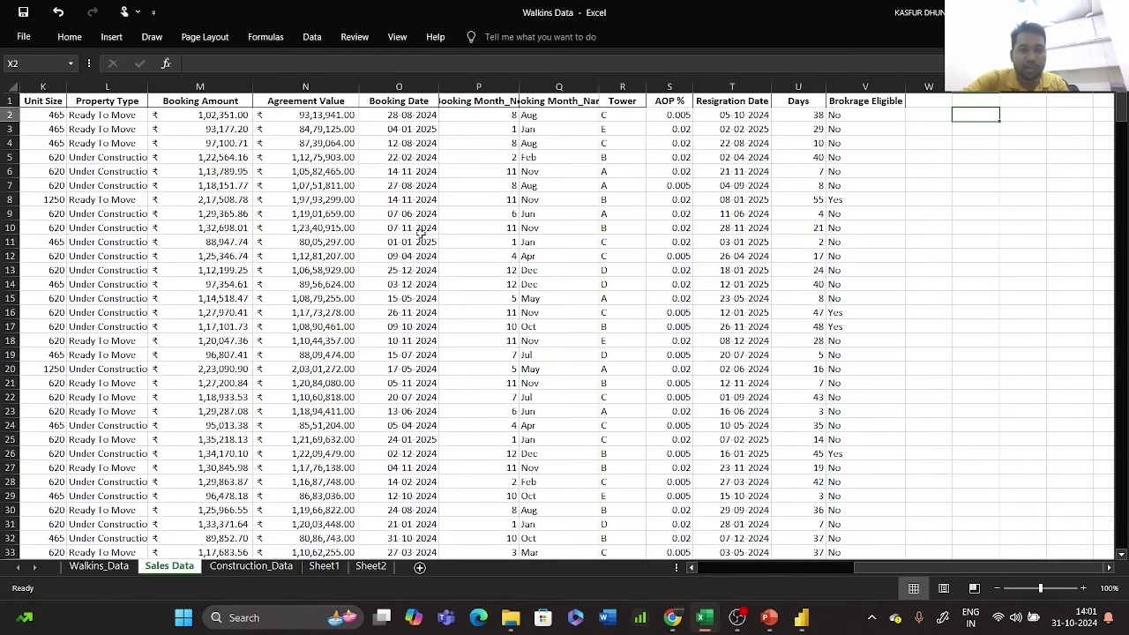
left_click(426, 171)
key("Left")
key("Left")
key("Left")
key("Left")
key("Left")
key("Left")
key("Left")
key("Left")
key("Left")
key("Left")
key("Left")
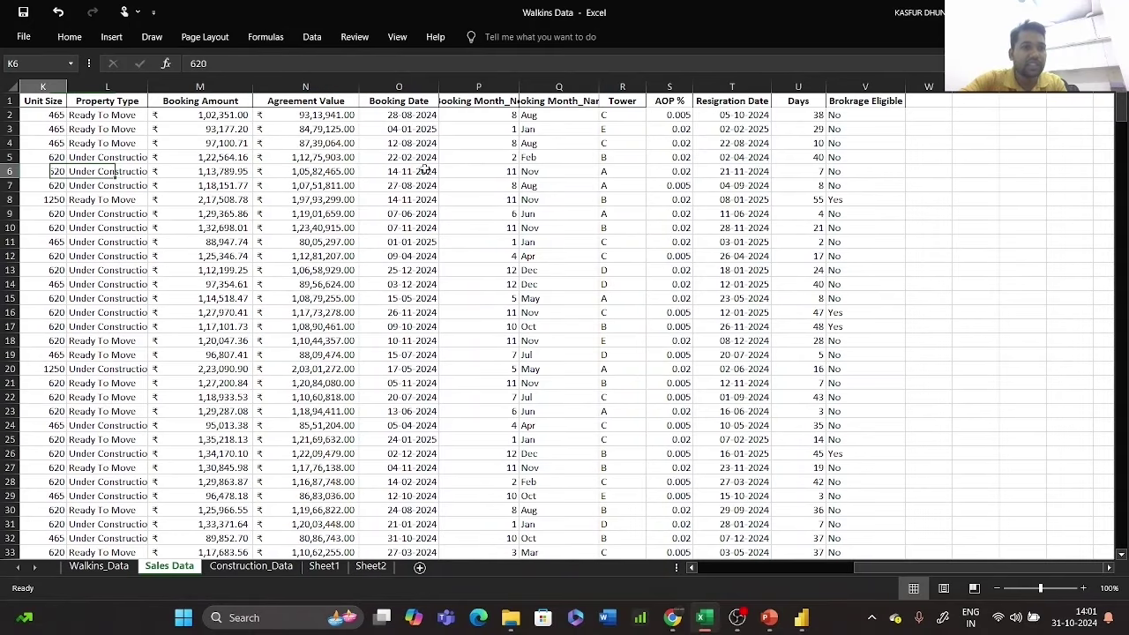
key("Left")
key("Left")
key("Left")
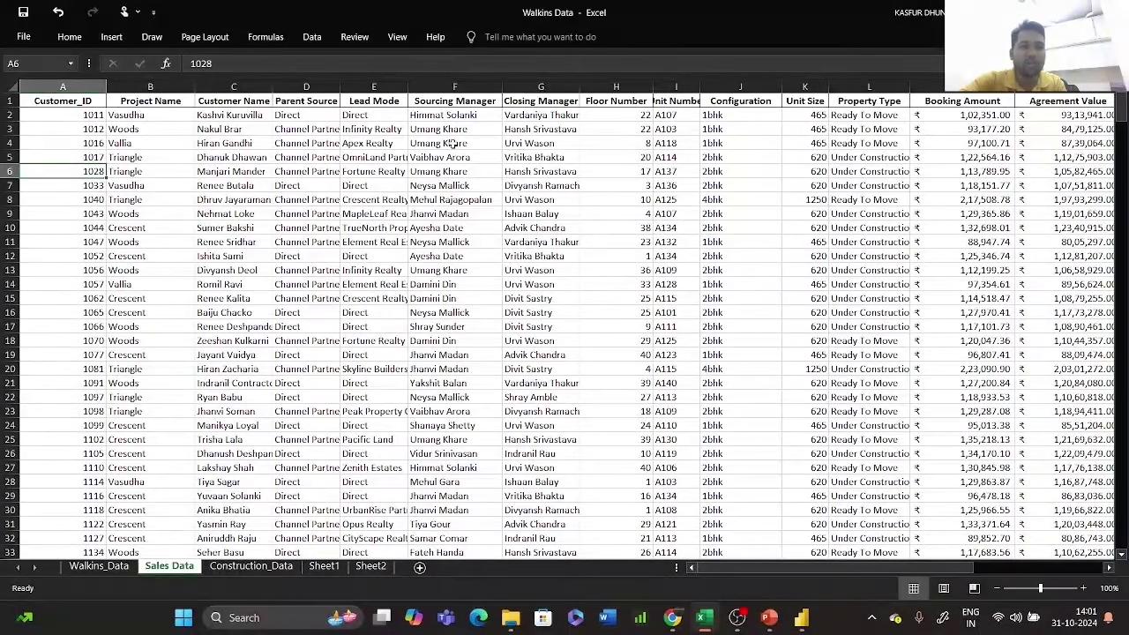
left_click(123, 565)
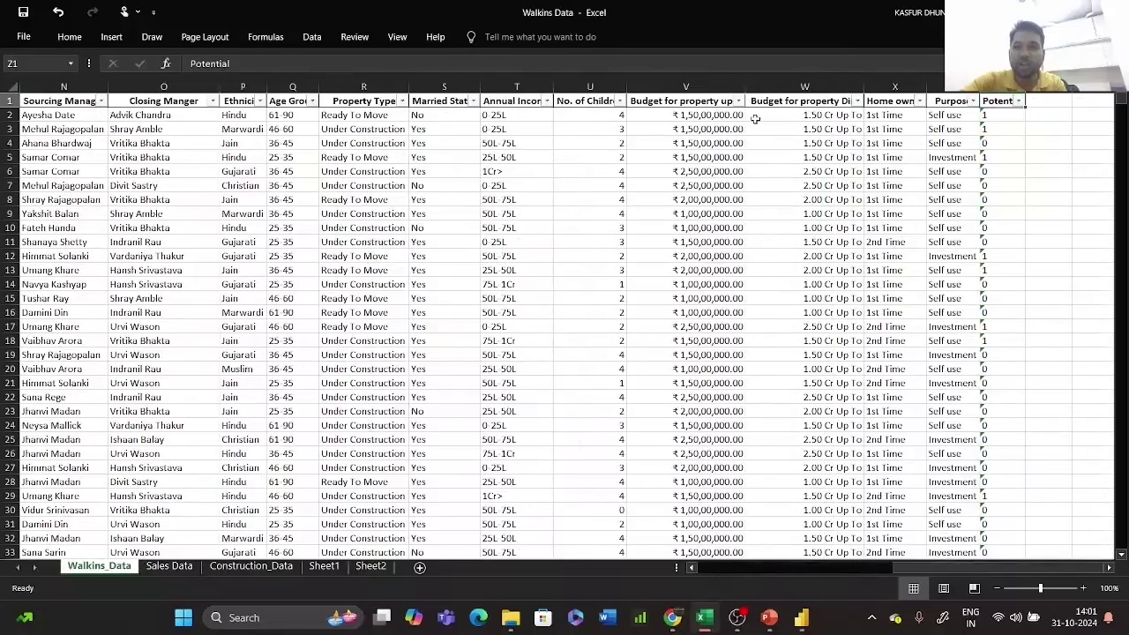
left_click(799, 103)
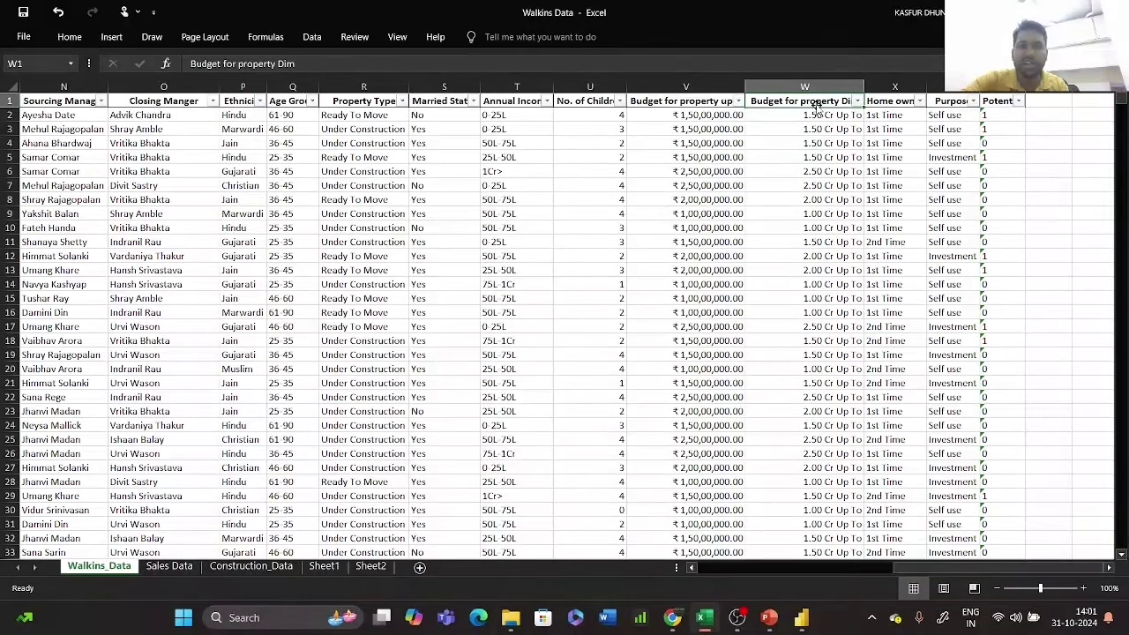
key("alt+Tab")
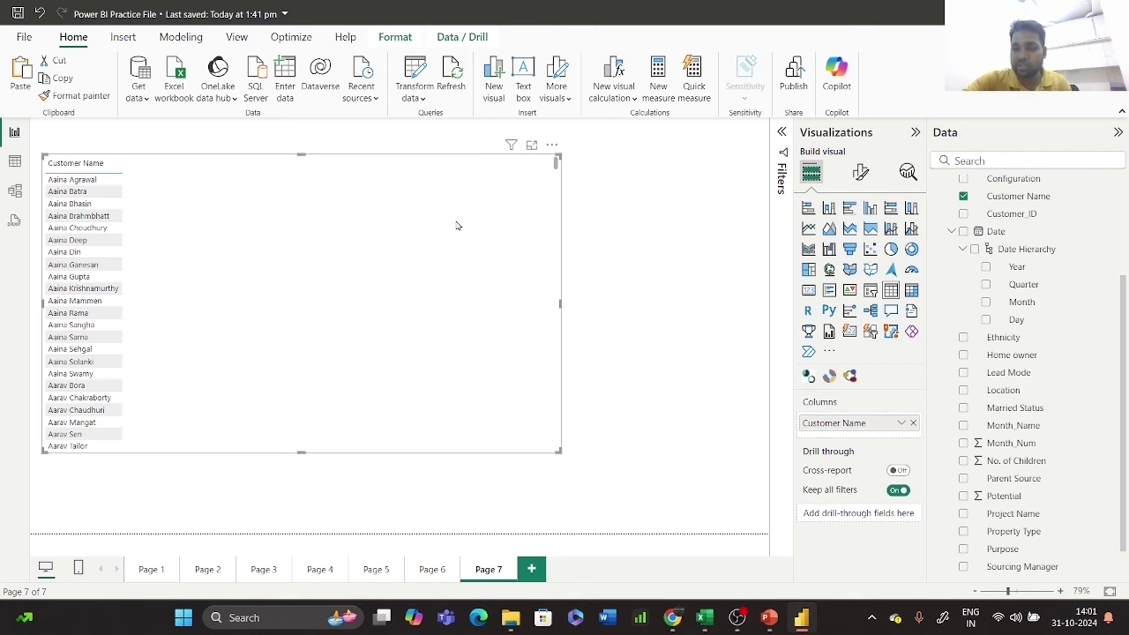
- Replace the table with a column chart using Budget for property Dim on the X-axis
key("Delete")
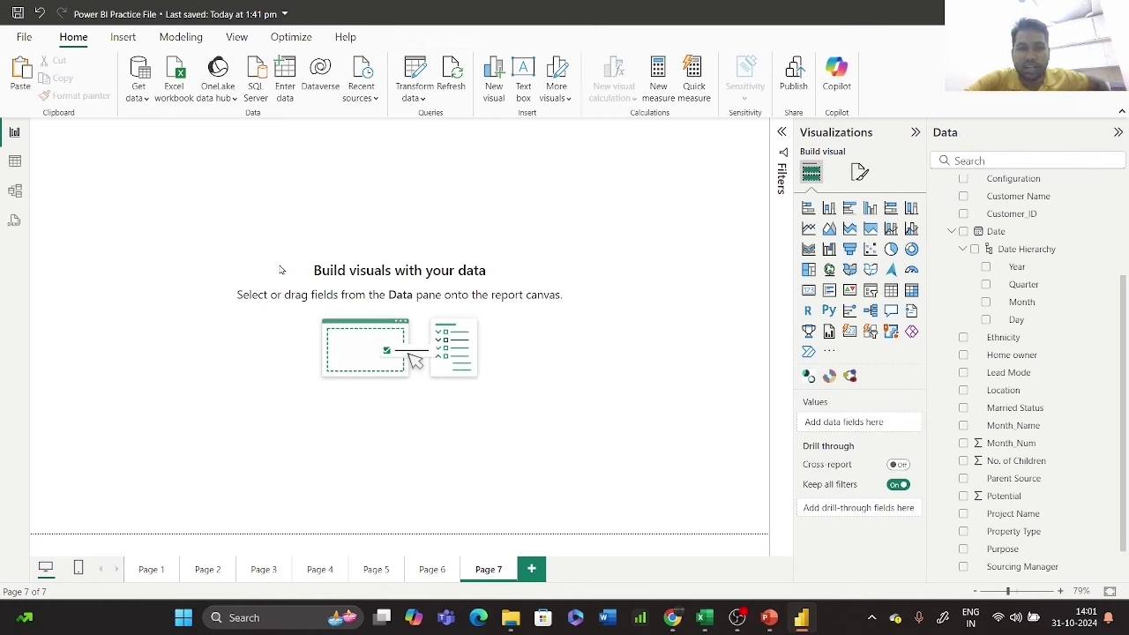
left_click(870, 209)
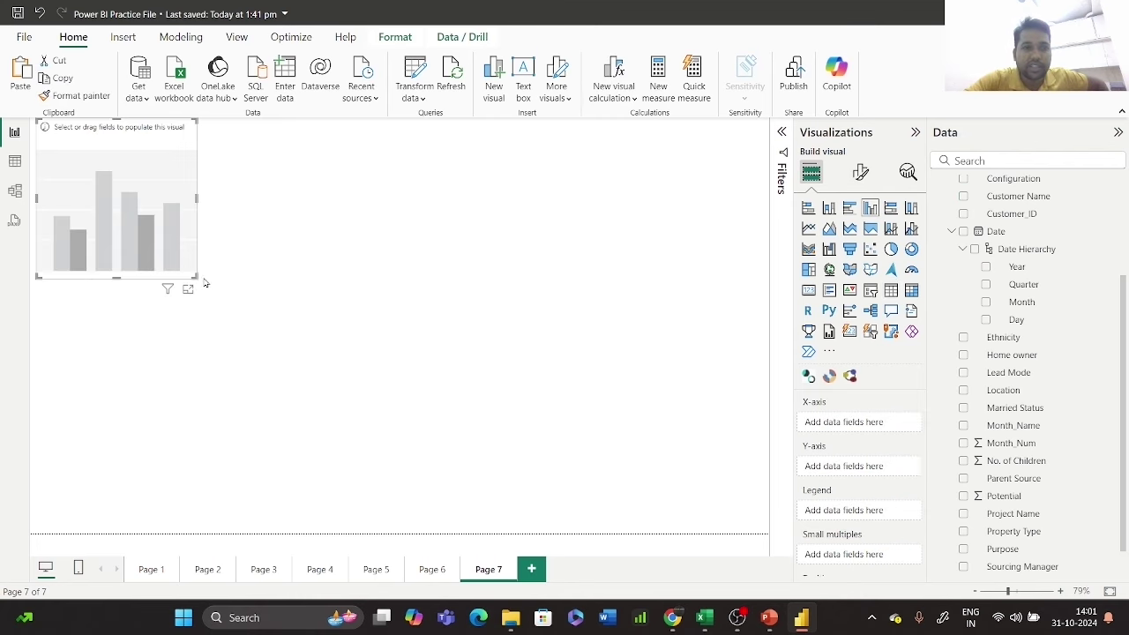
left_click(989, 160)
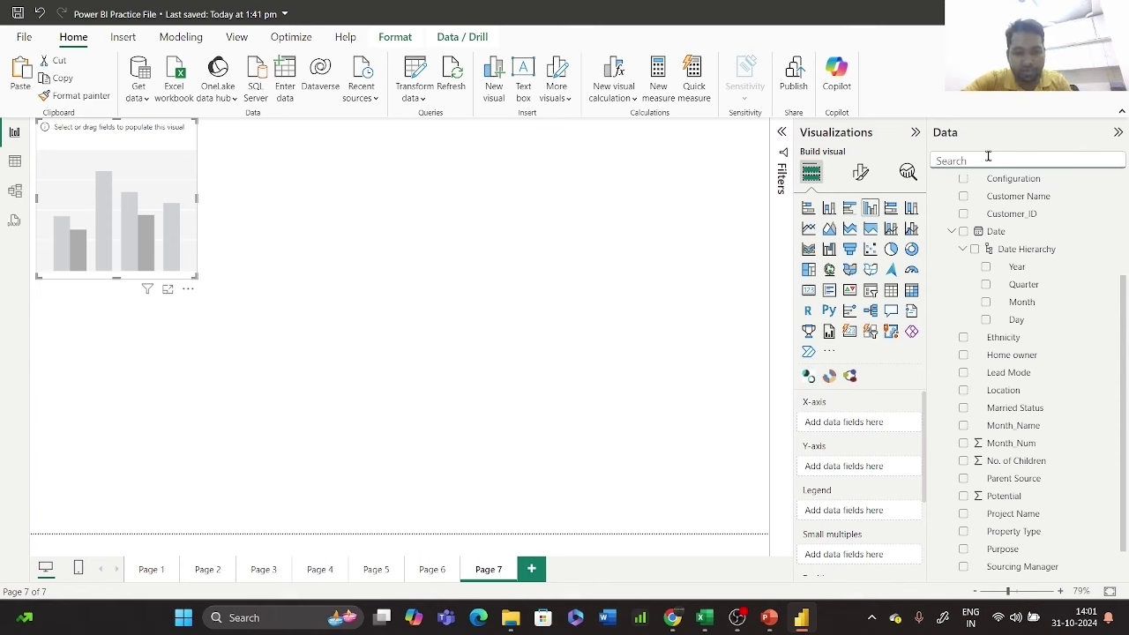
type("di")
left_click_drag(1066, 201, 874, 424)
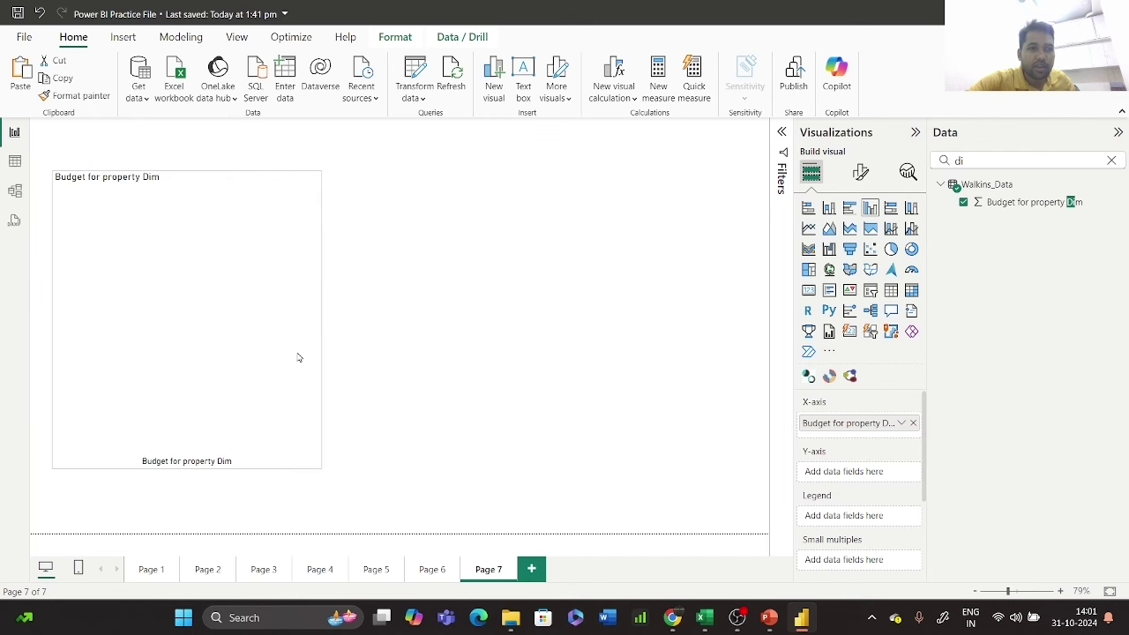
- Count Walkins_Data Customer_ID on the Y-axis and widen the chart across the page
left_click(1113, 162)
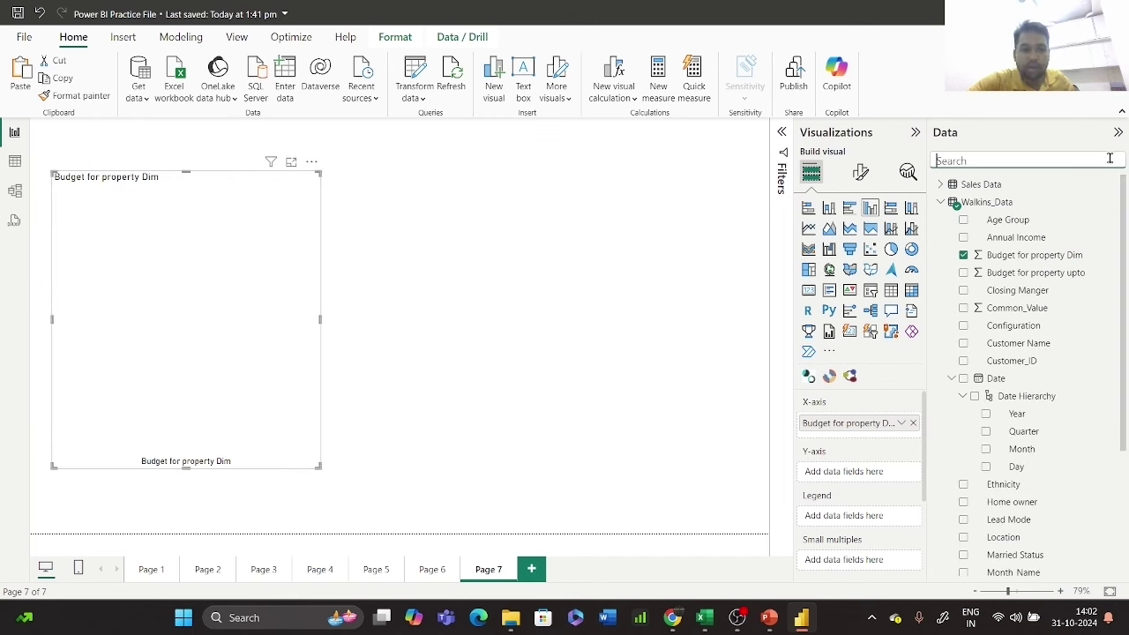
type("c")
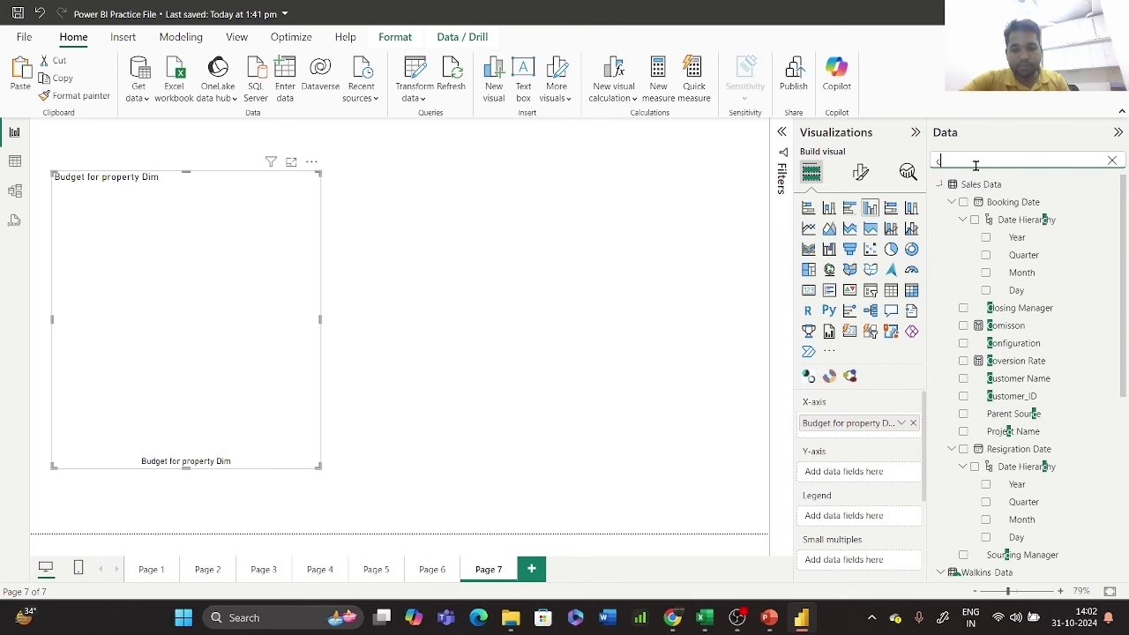
type("u")
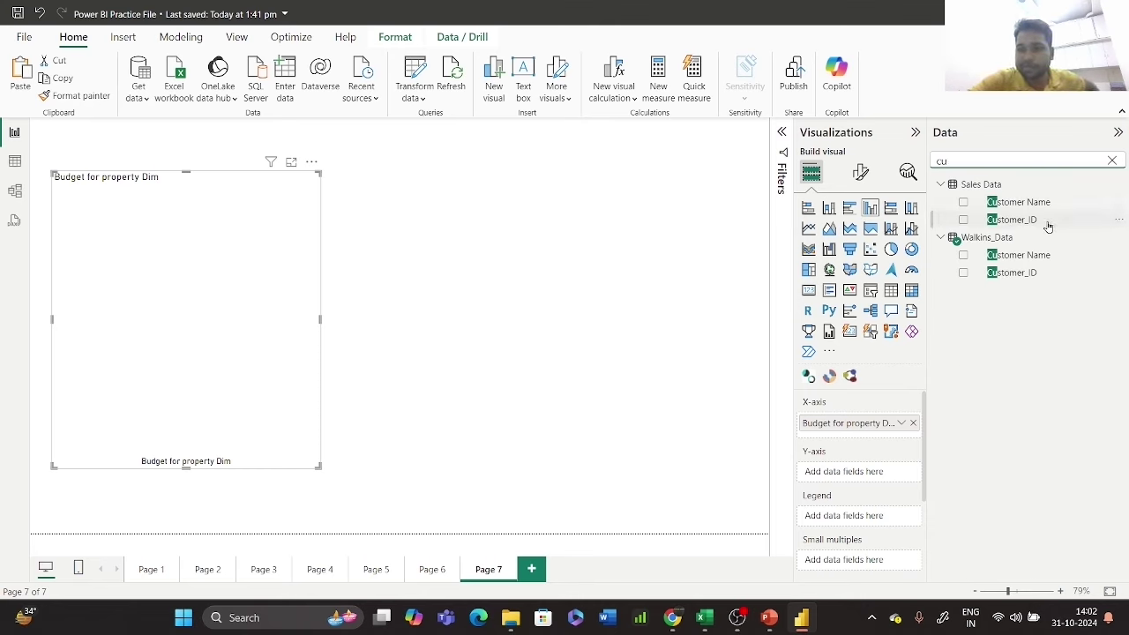
left_click_drag(1005, 272, 863, 475)
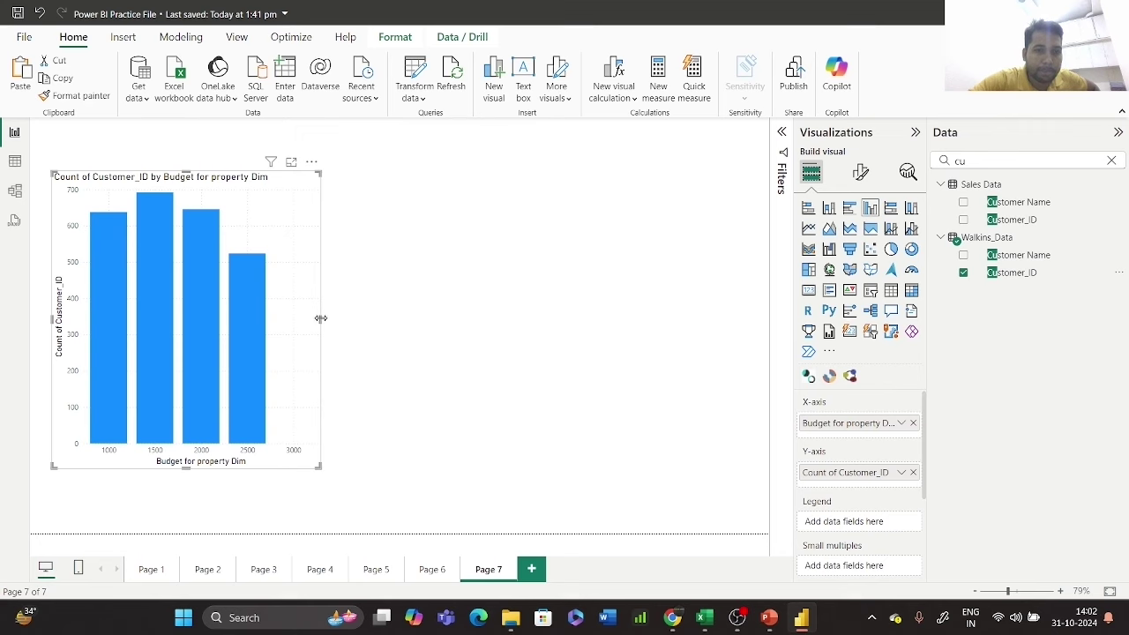
left_click_drag(320, 317, 619, 321)
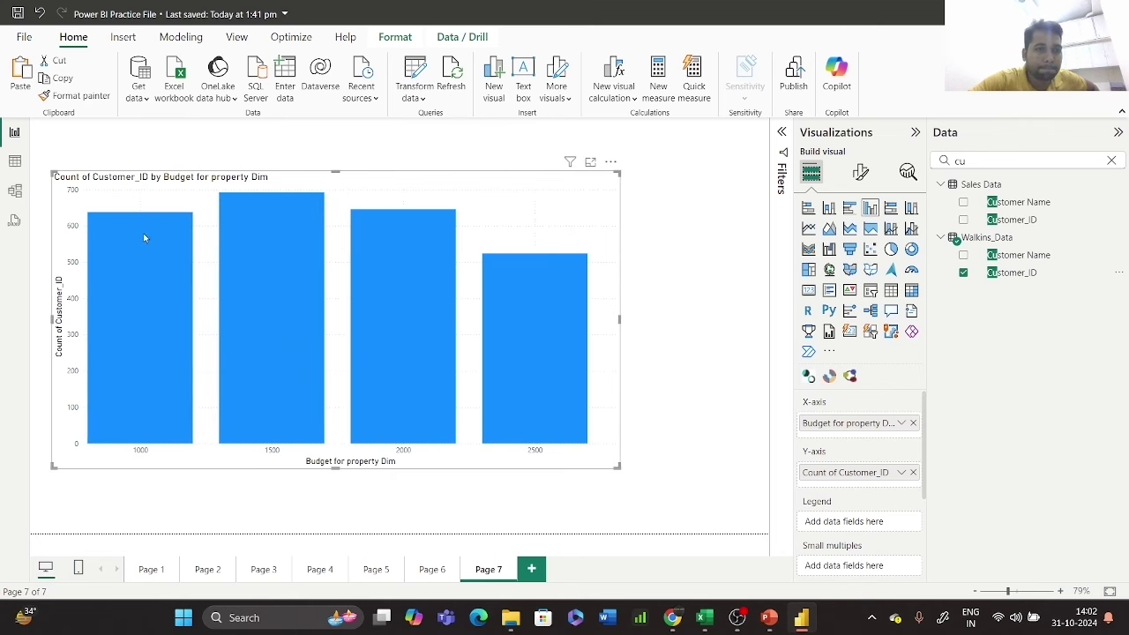
mouse_move(145, 237)
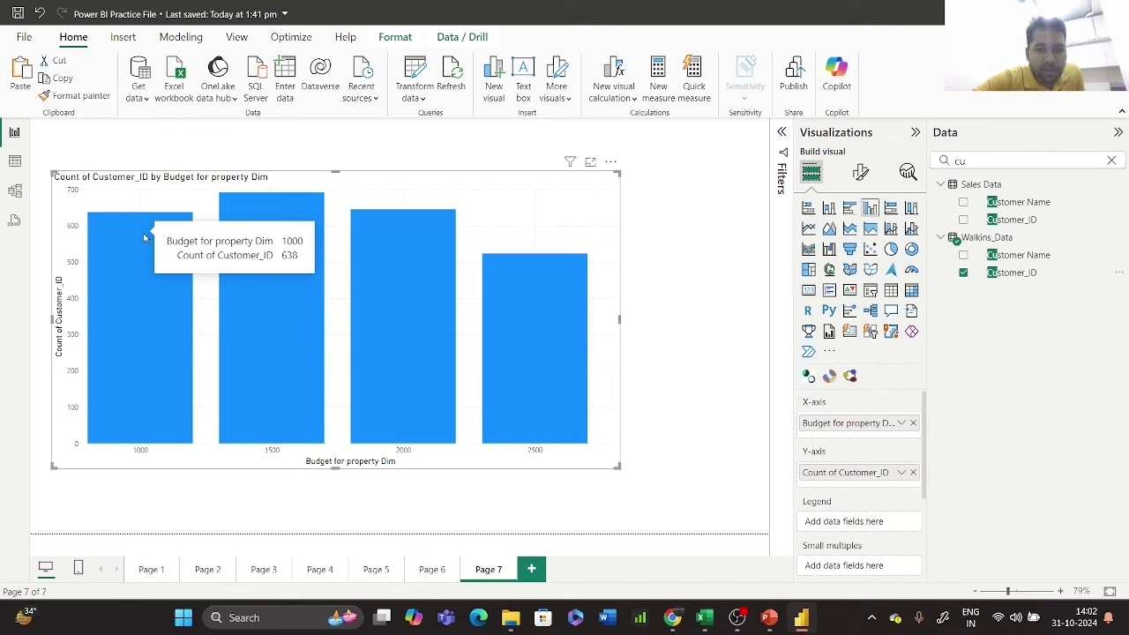
- Switch the budget chart to a clustered bar chart
left_click(901, 425)
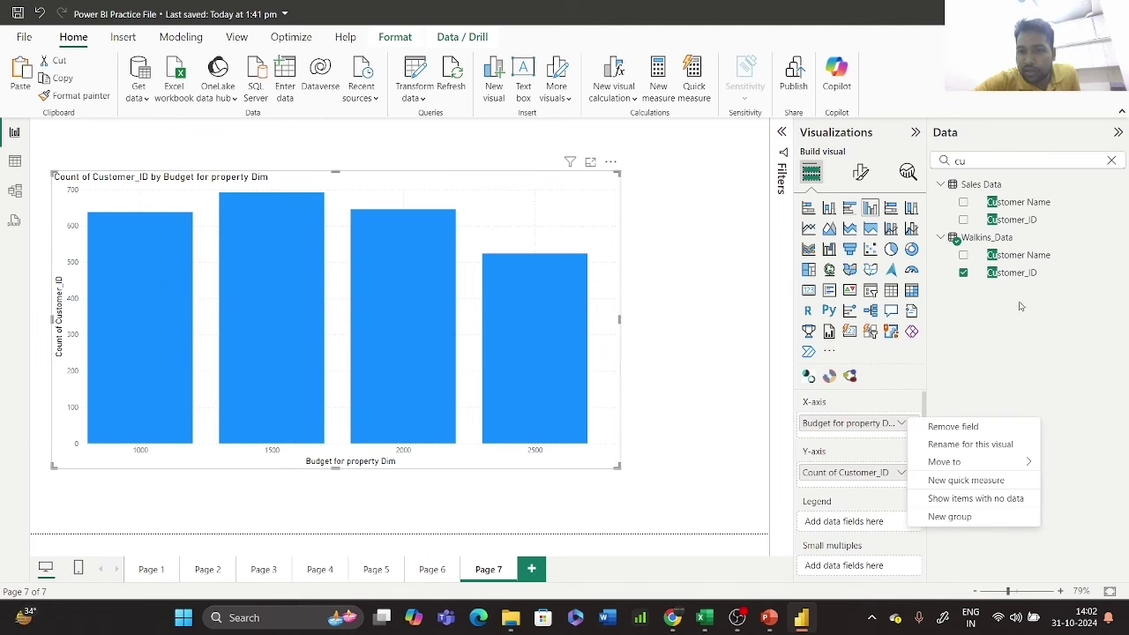
left_click(1111, 161)
left_click(1112, 161)
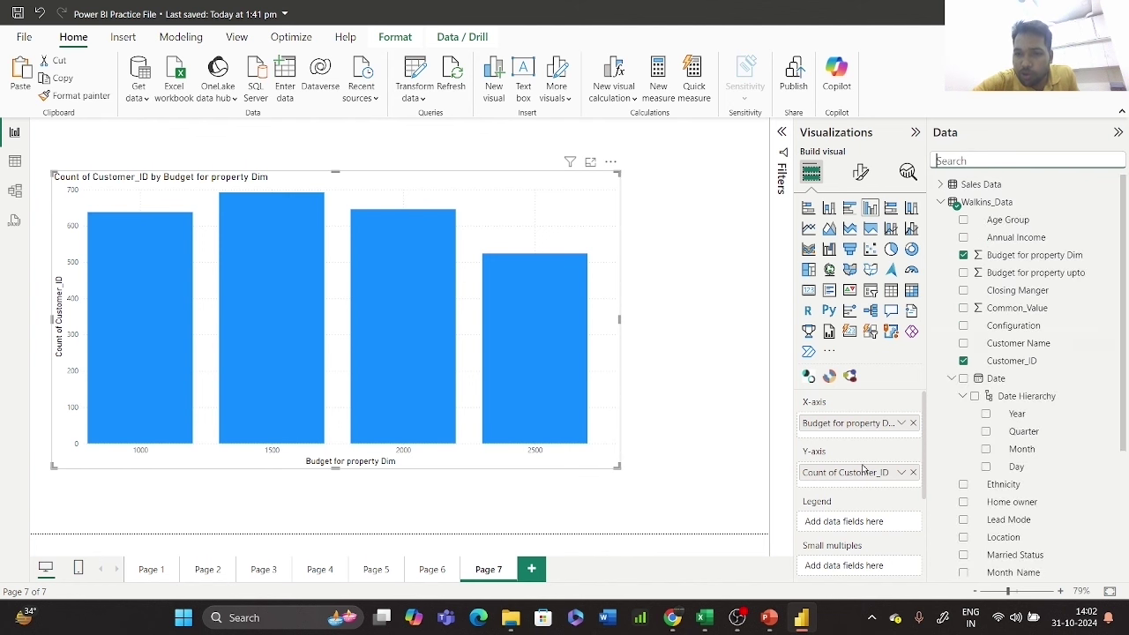
left_click(849, 209)
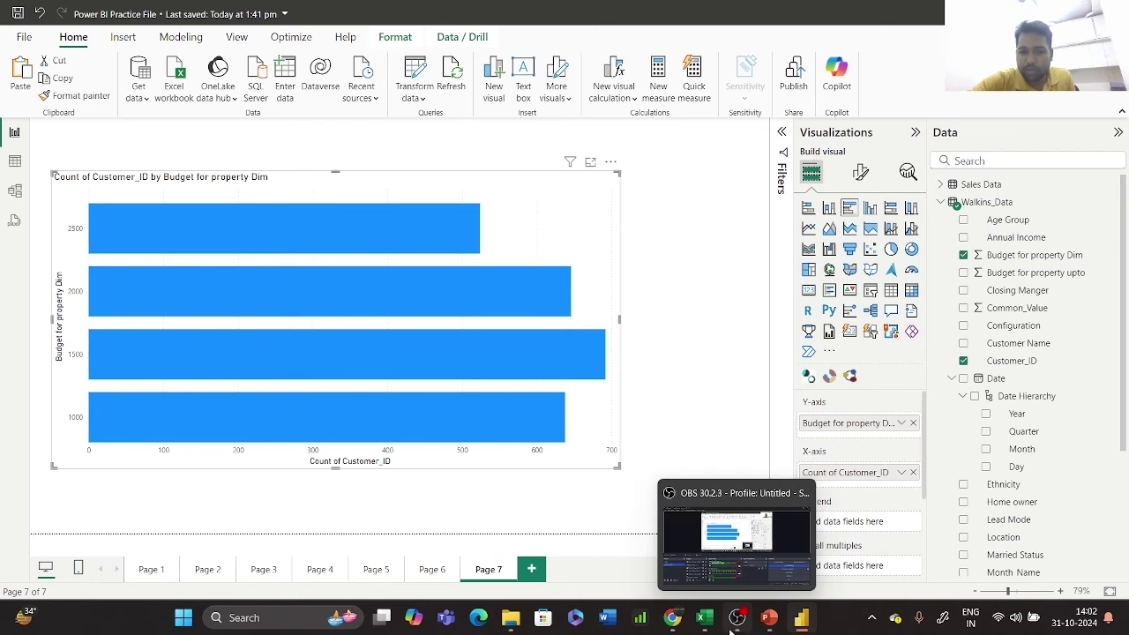
left_click(704, 618)
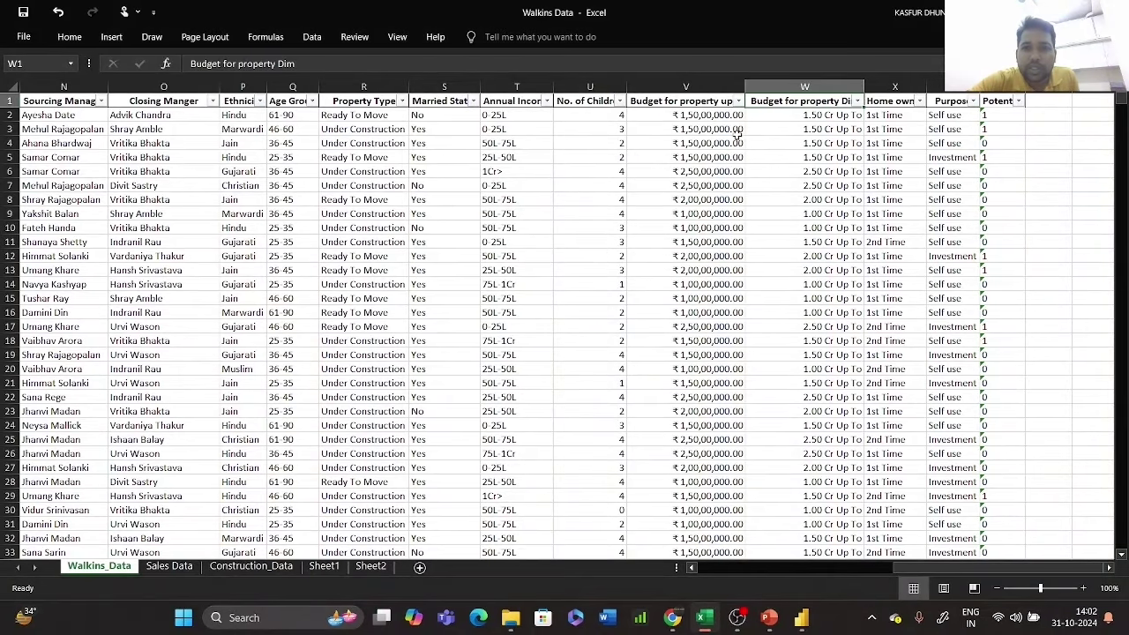
- Copy column W from W2 down and paste it back as values only
left_click(803, 117)
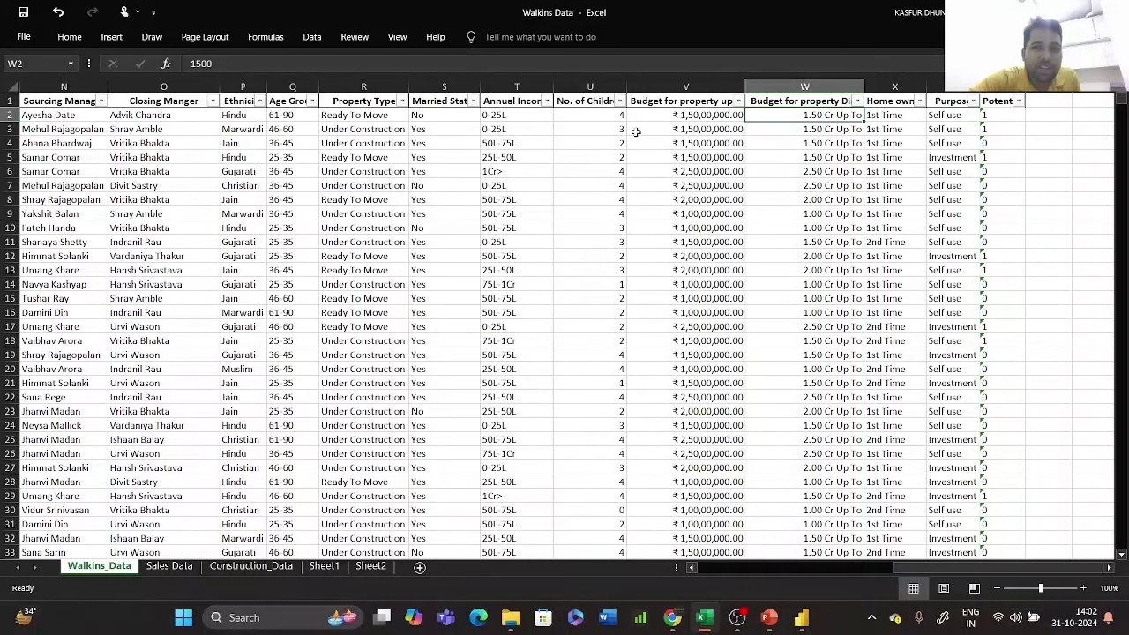
left_click(701, 114)
left_click(797, 116)
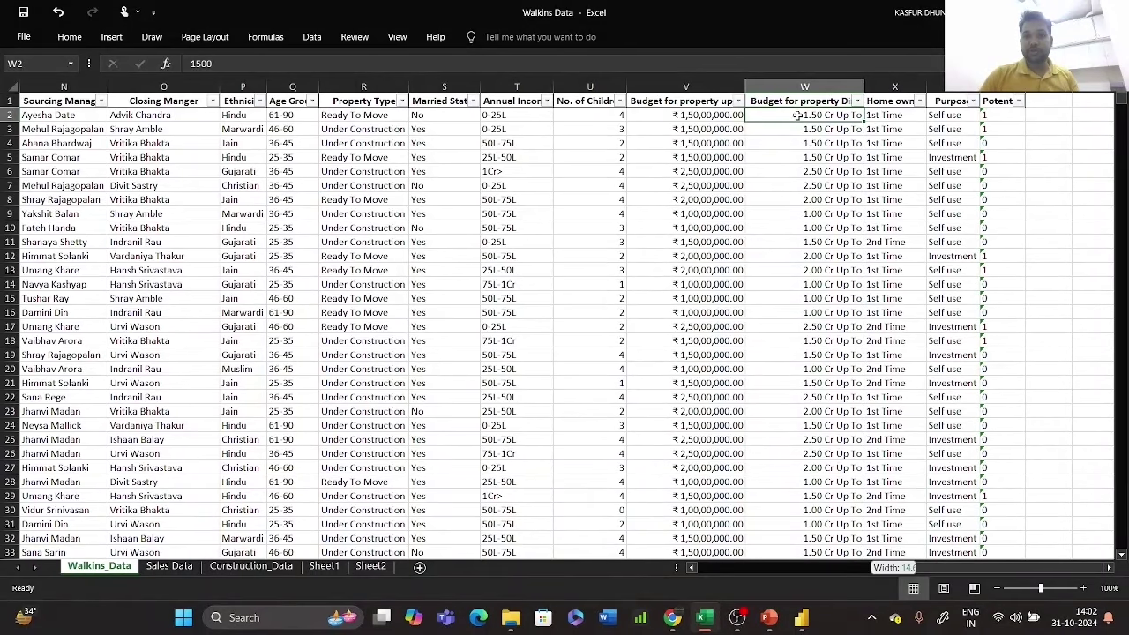
key("ctrl+shift+Down")
key("ctrl+c")
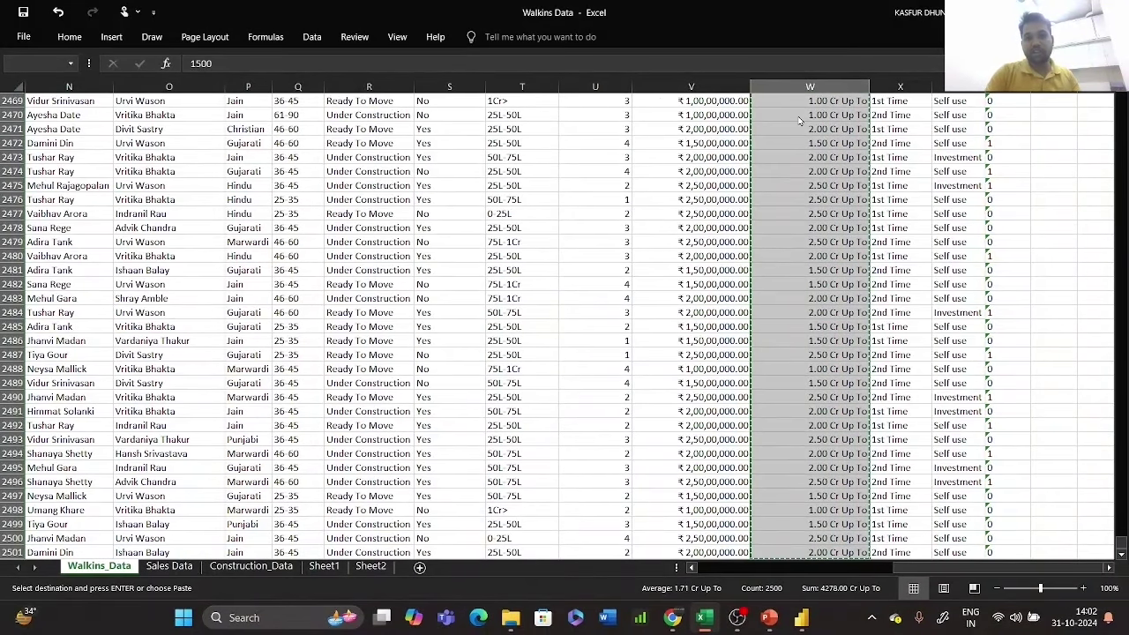
key("ctrl+alt+v")
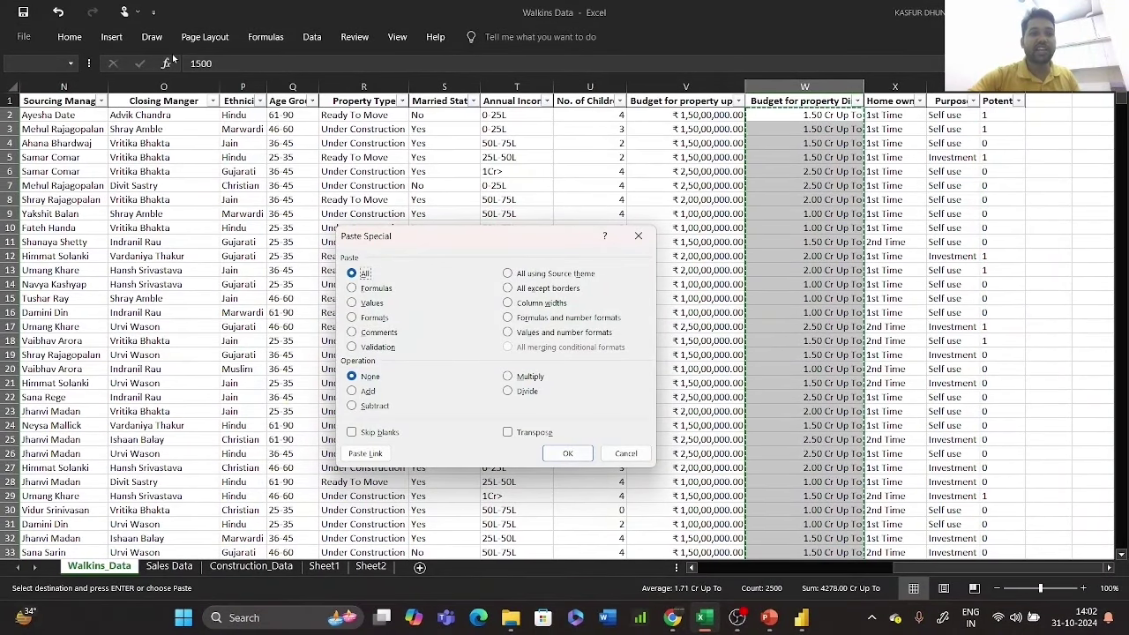
left_click(364, 304)
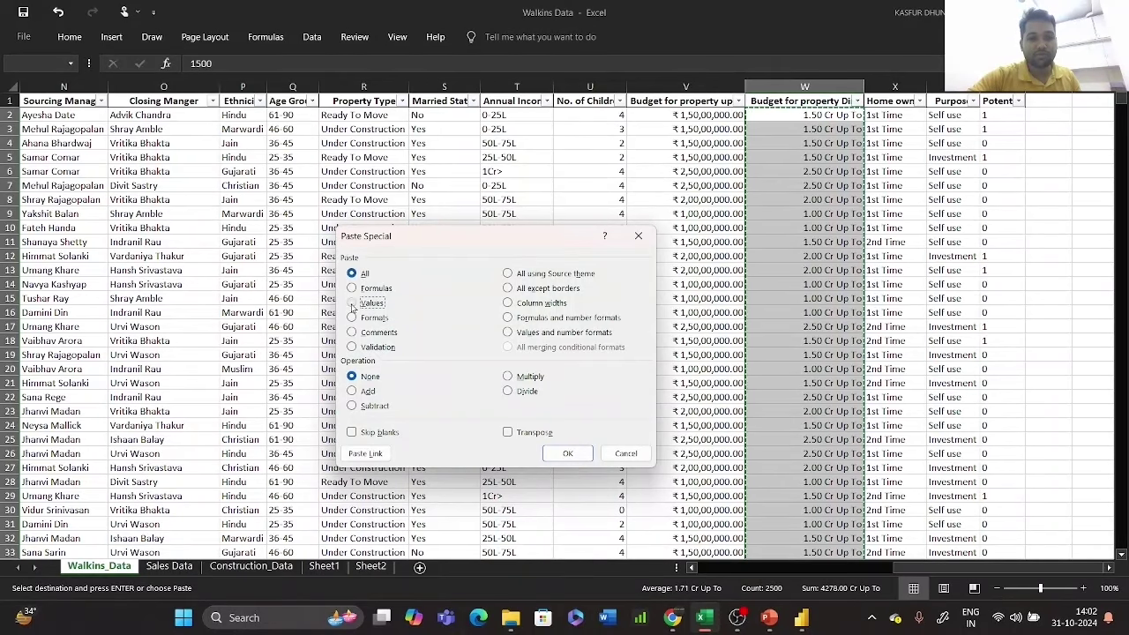
left_click(567, 453)
- Check column W's distinct budget values in its filter list without applying a filter
left_click(818, 115)
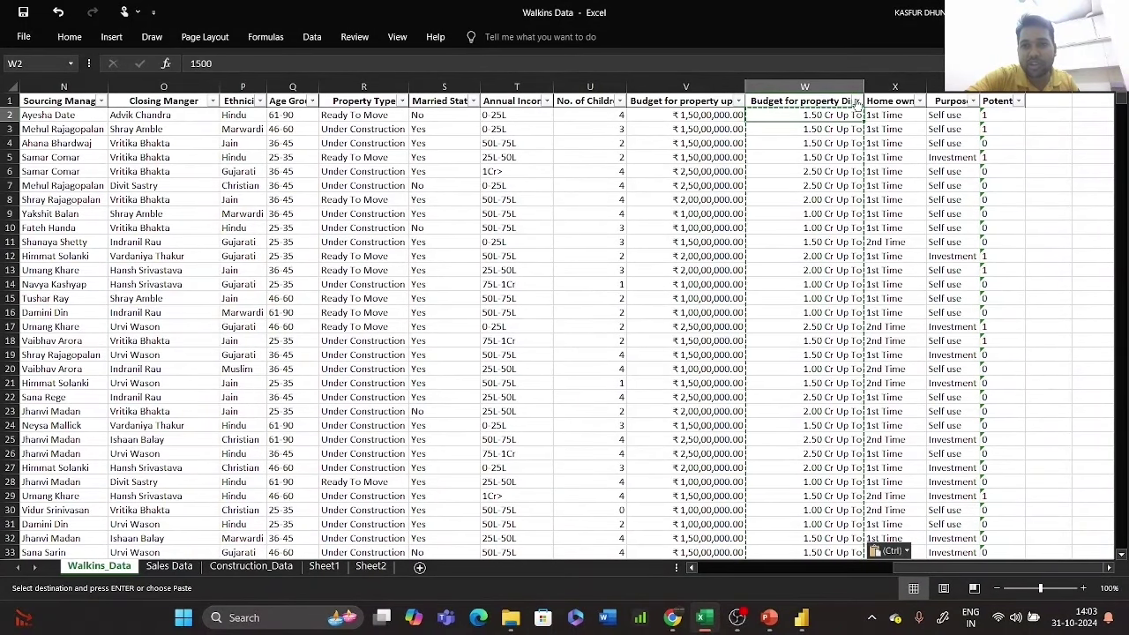
left_click(856, 102)
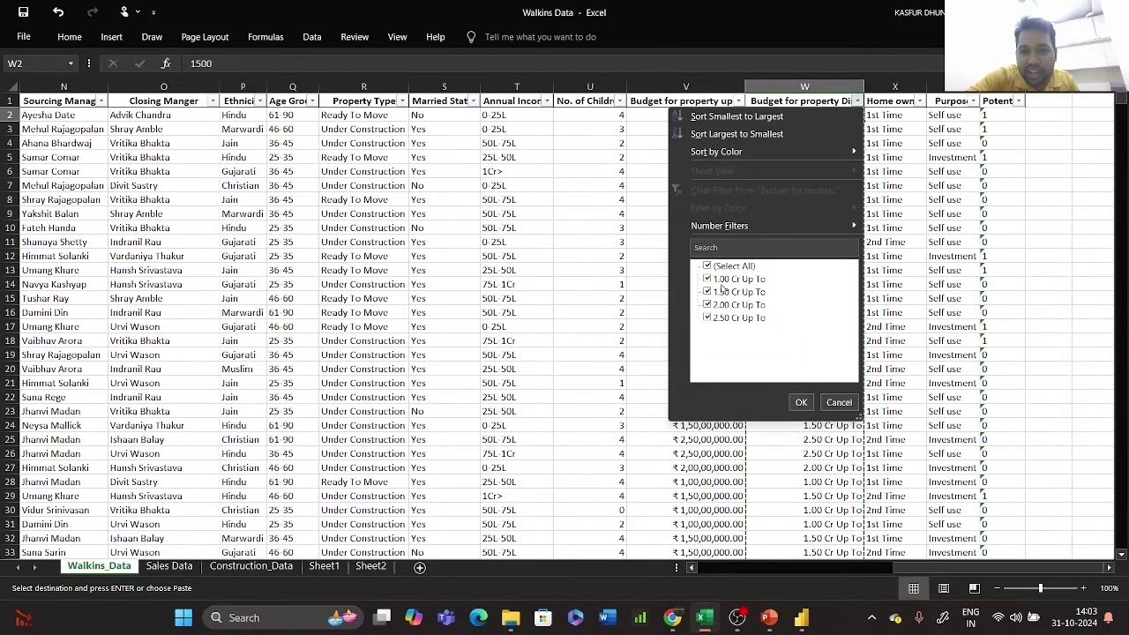
left_click(838, 402)
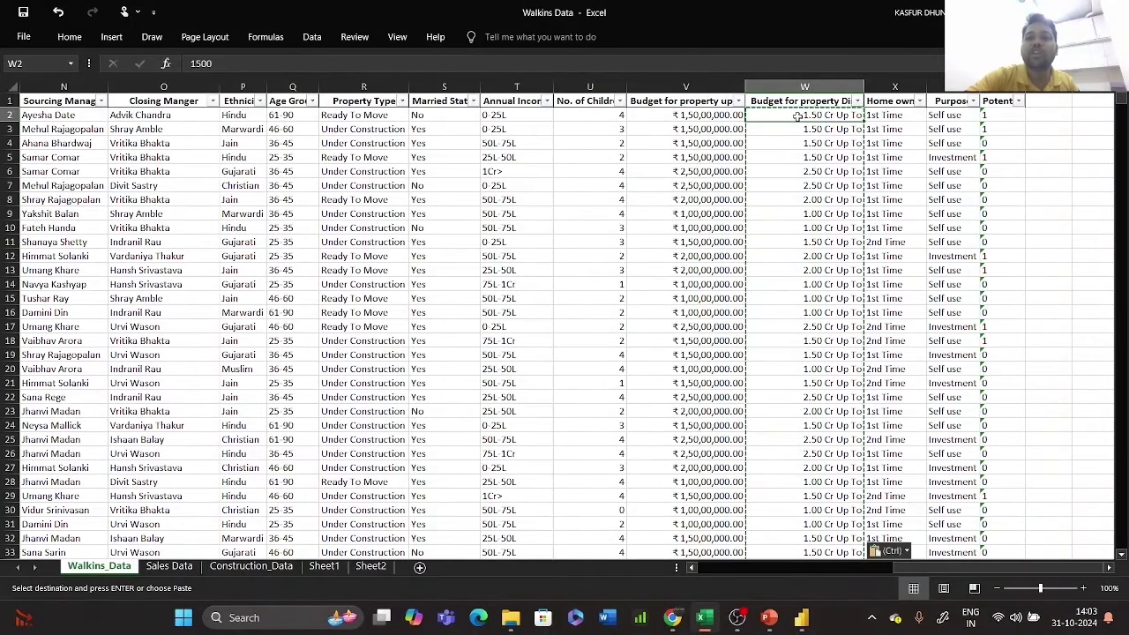
key("alt+Tab")
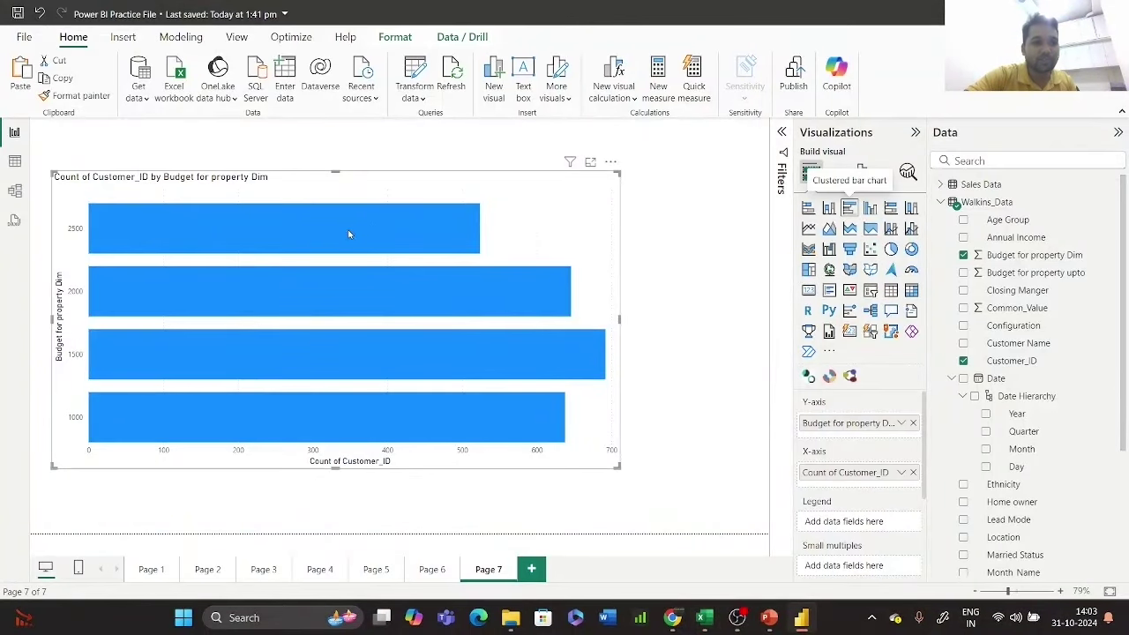
- Narrow the budget bar chart to roughly the left half of Page 7
mouse_move(323, 225)
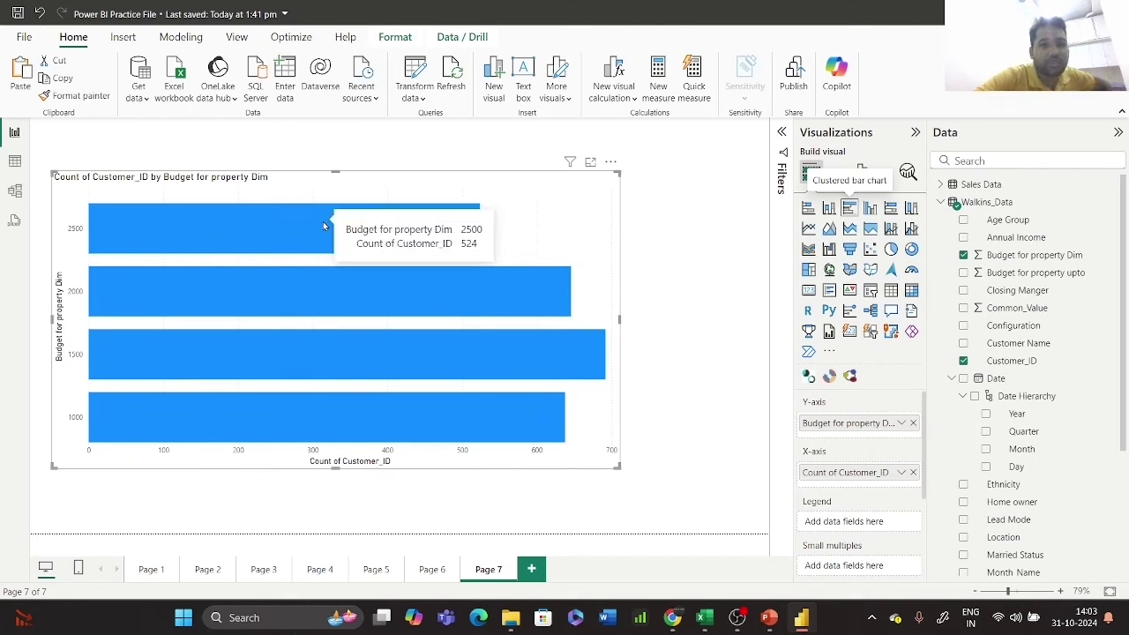
mouse_move(320, 283)
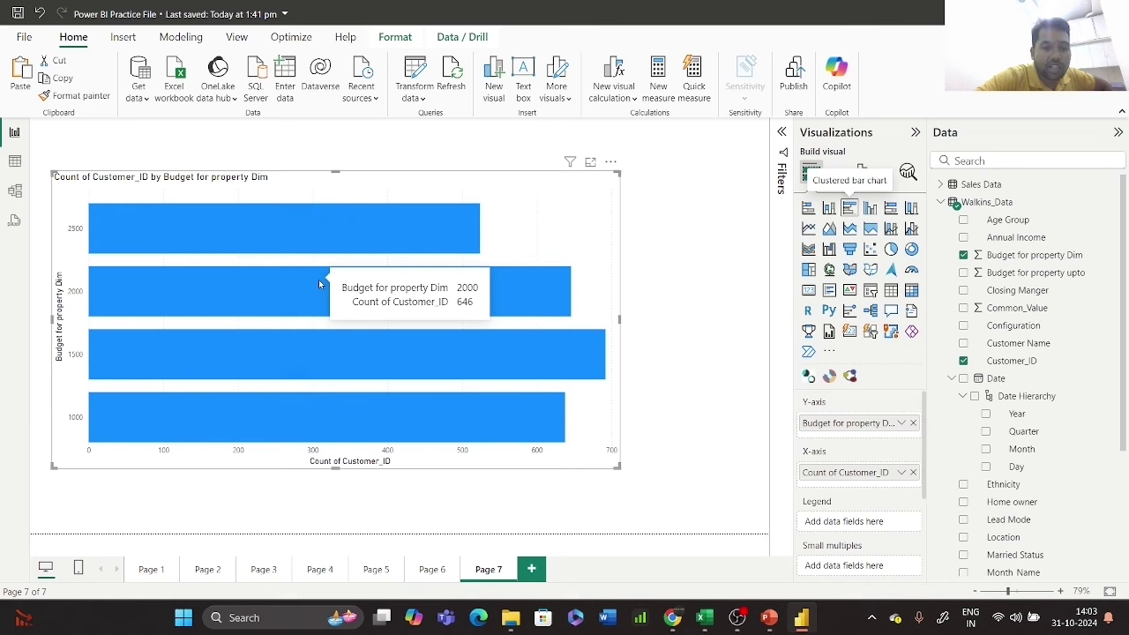
mouse_move(338, 356)
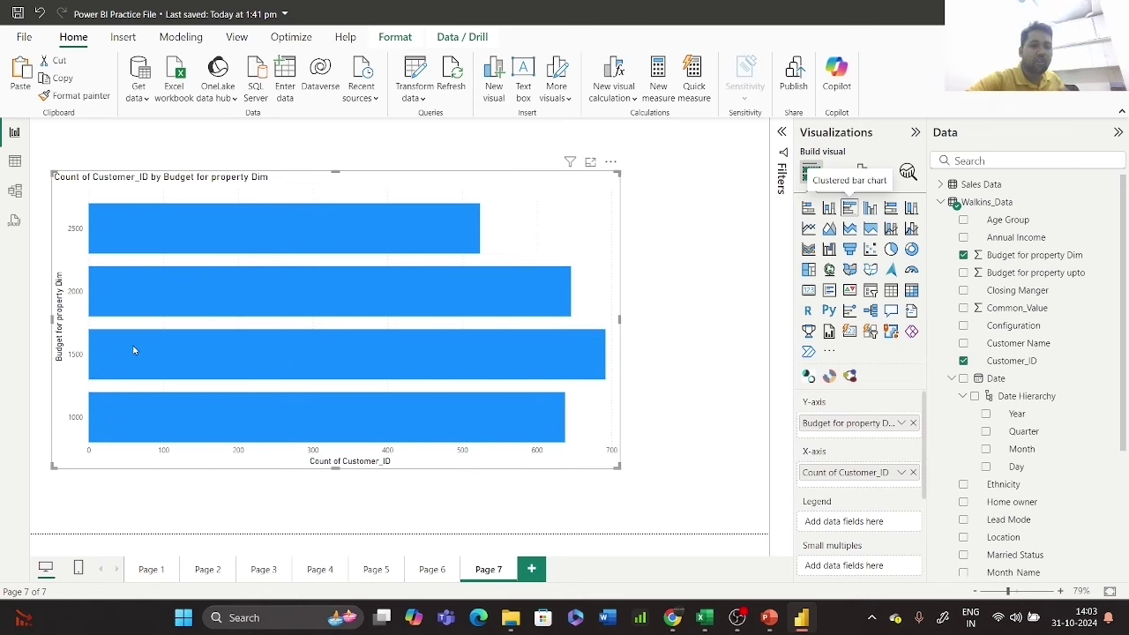
left_click(628, 305)
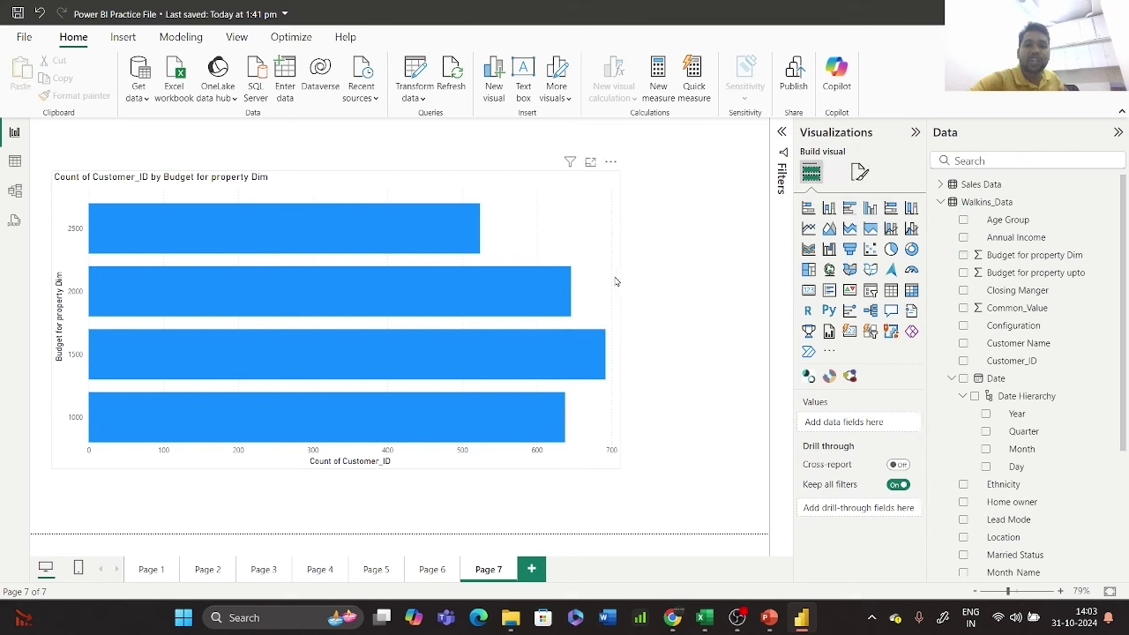
left_click(615, 305)
left_click_drag(620, 318, 458, 326)
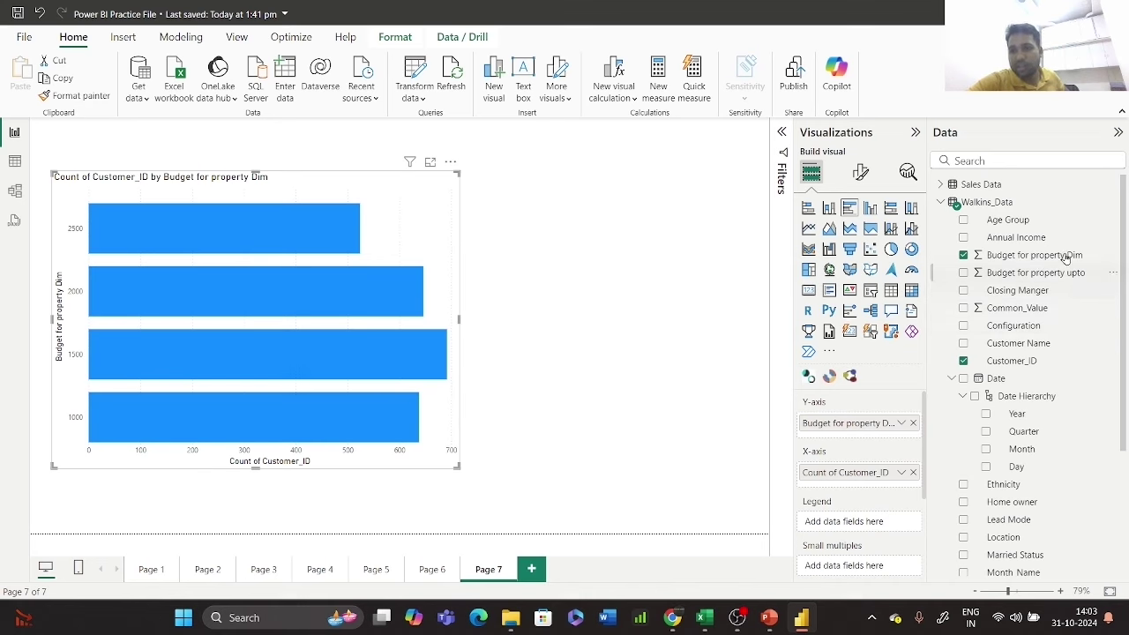
- Collapse Walkins_Data in the Data pane and expand the Sales Data fields
scroll(1072, 465, "down", 2)
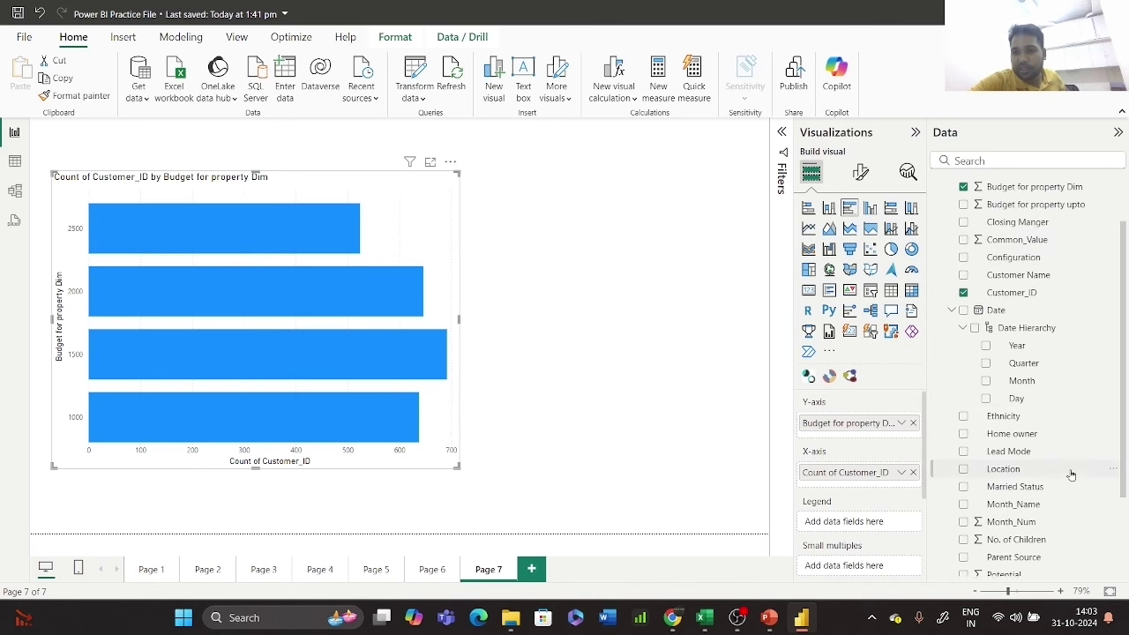
scroll(1069, 469, "up", 2)
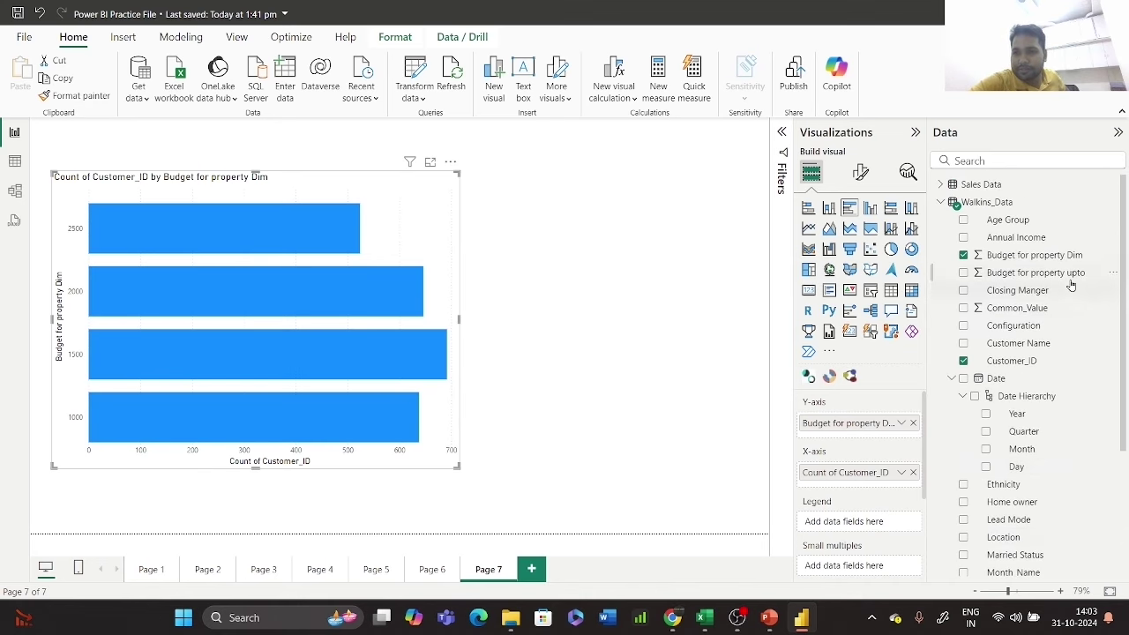
left_click(941, 204)
left_click(941, 185)
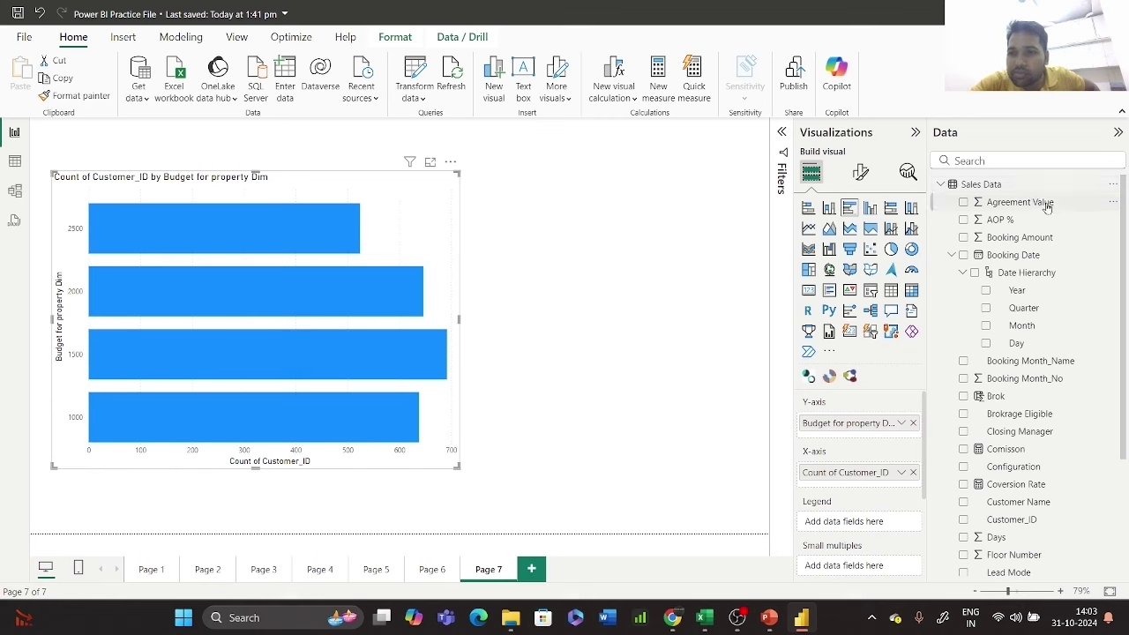
- Add Agreement Value to the budget chart, drill down to it, then back up
left_click_drag(1048, 209, 877, 434)
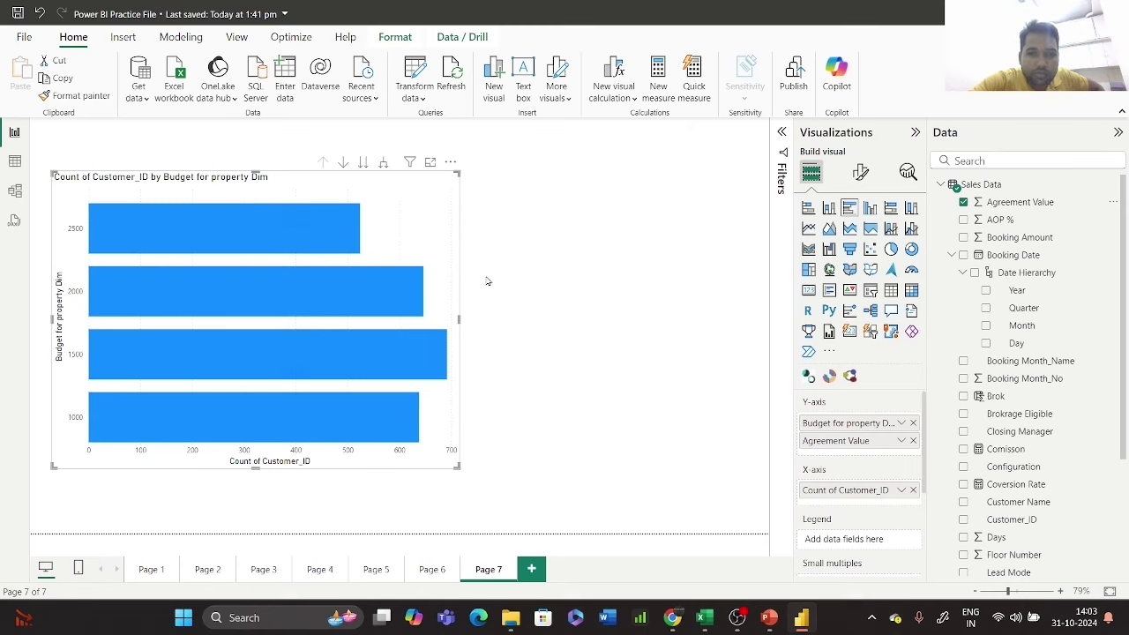
left_click(363, 162)
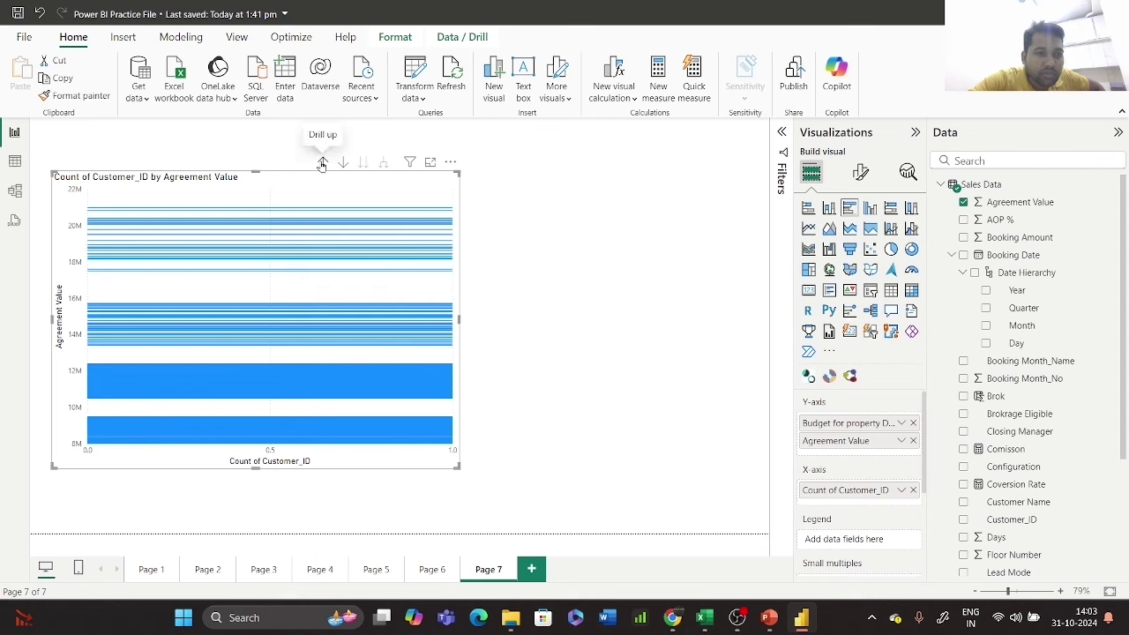
left_click(322, 164)
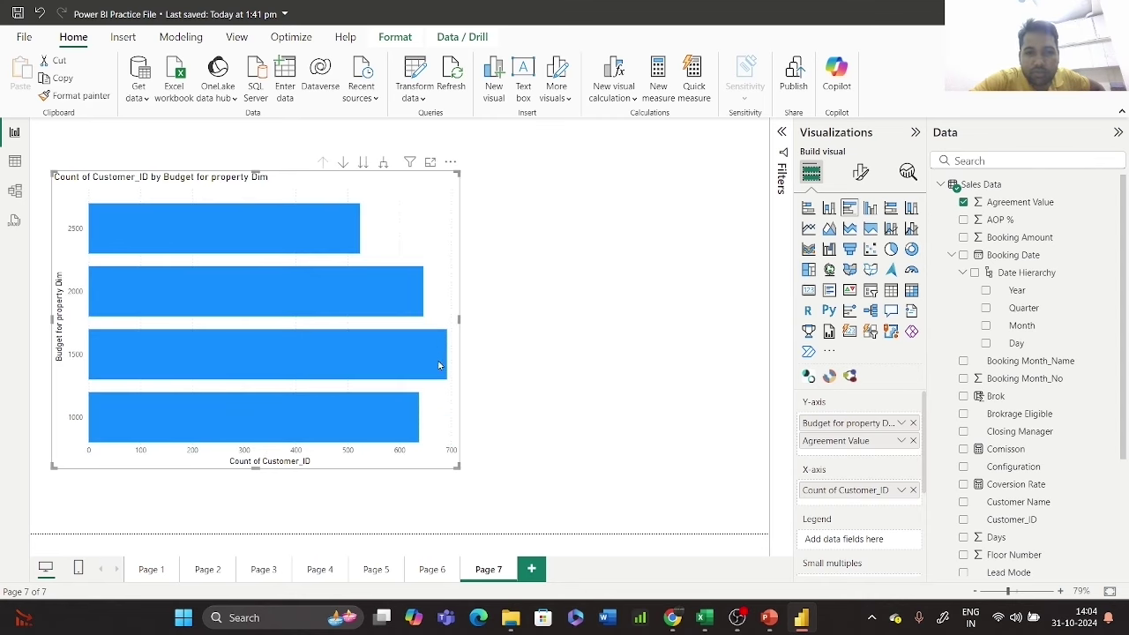
- Make the budget chart taller and narrower, tucked at the left of Page 7
left_click_drag(256, 469, 256, 519)
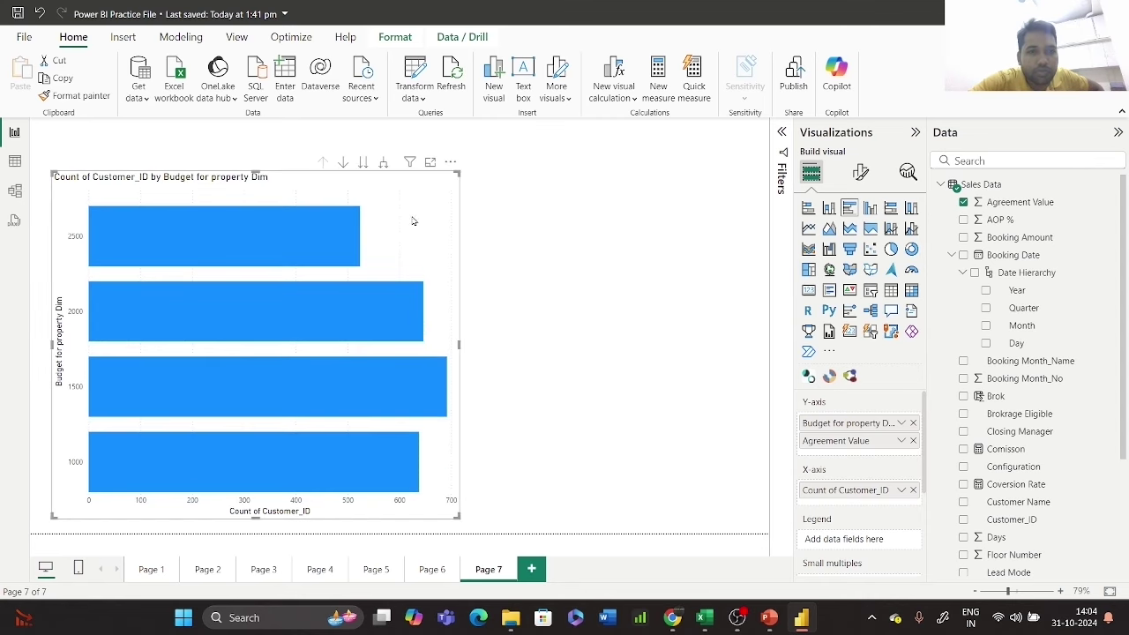
left_click_drag(412, 220, 402, 215)
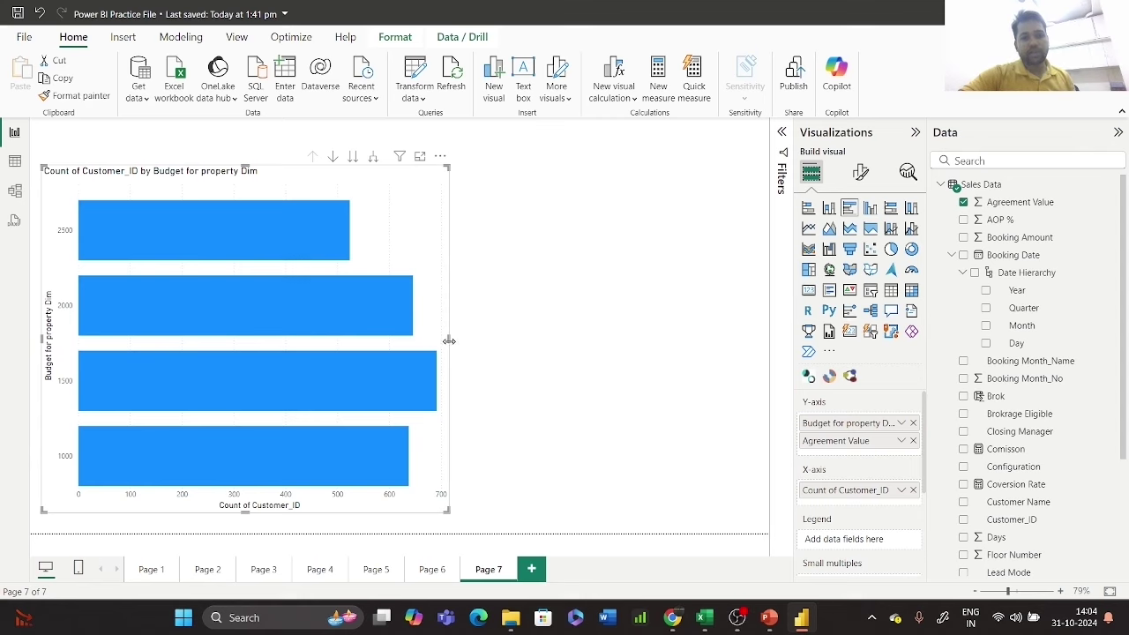
left_click_drag(449, 341, 378, 339)
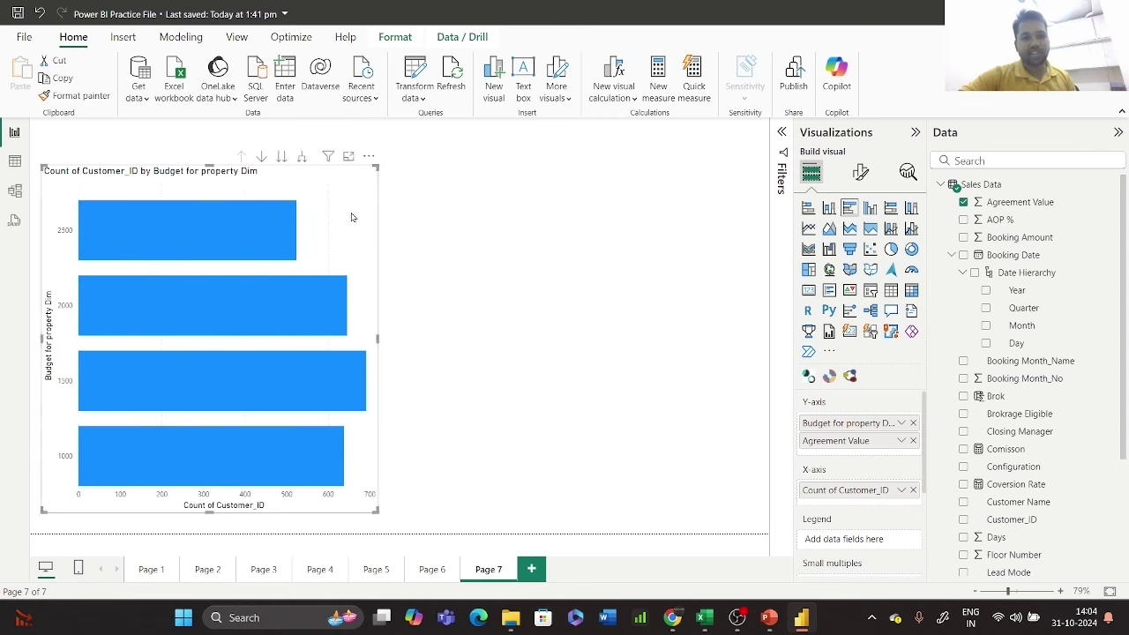
left_click(617, 269)
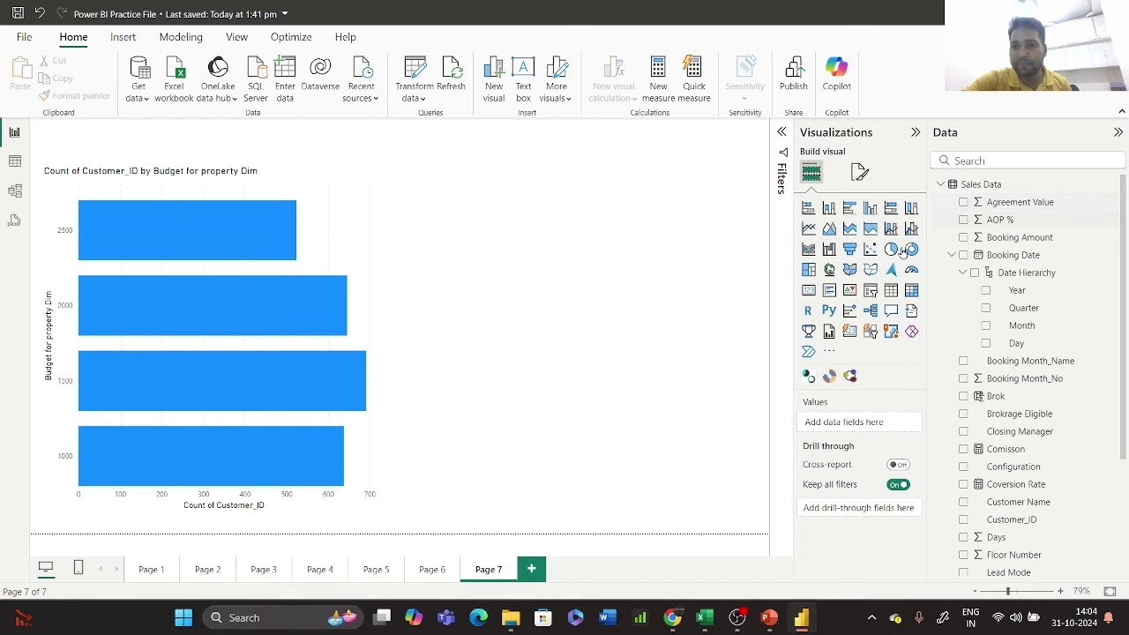
- Add a second clustered bar chart of Sum of Agreement Value to Page 7, then switch to Excel
left_click(850, 210)
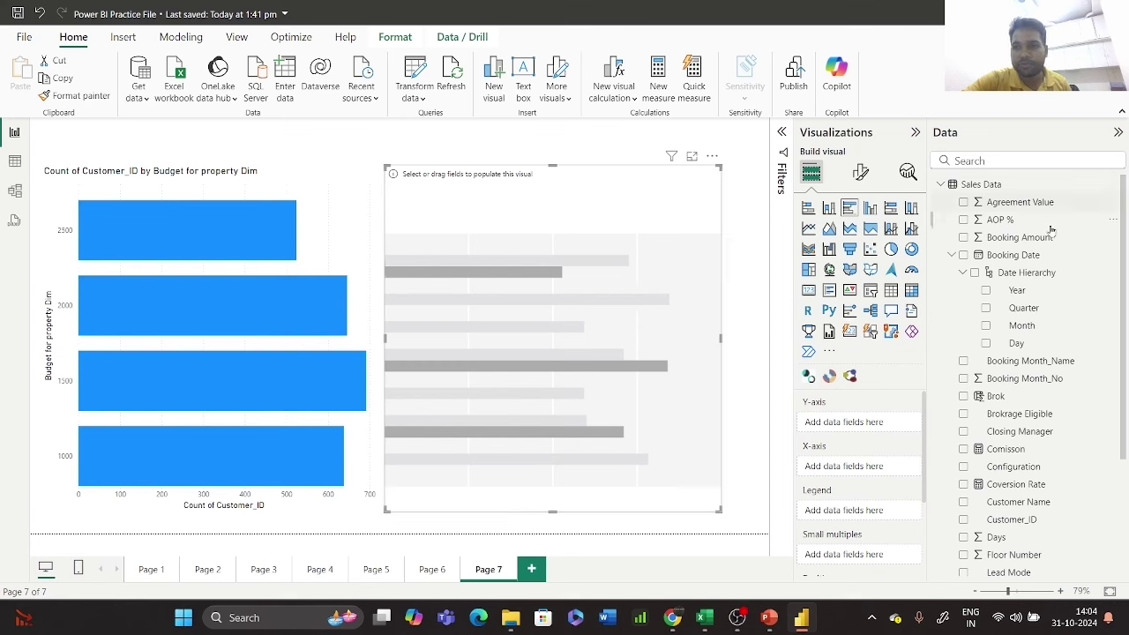
left_click(964, 203)
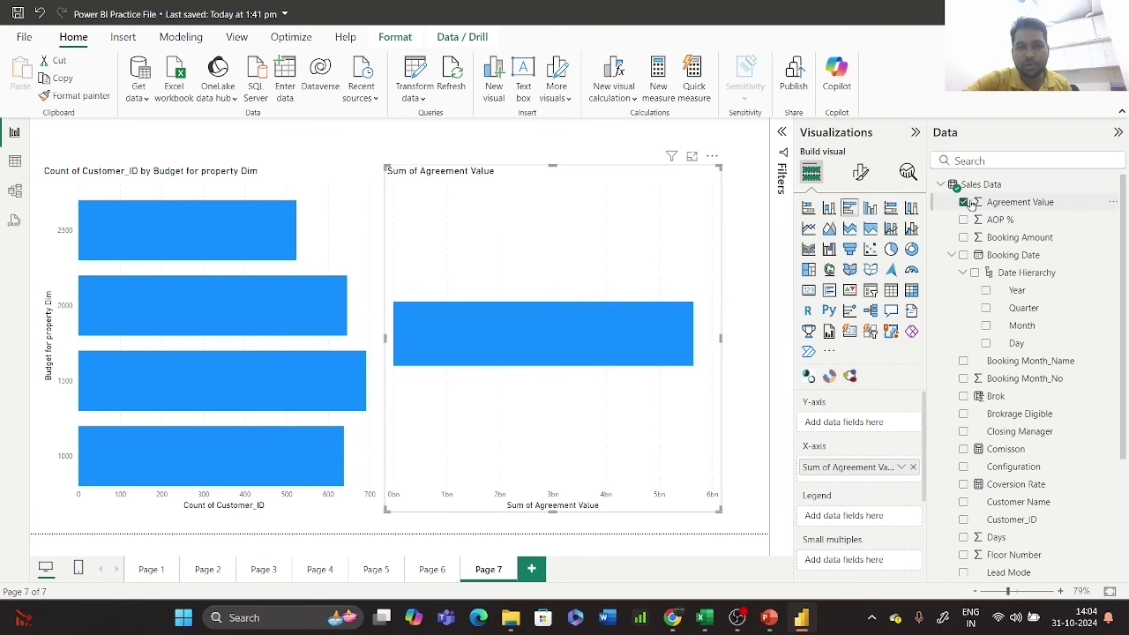
scroll(1065, 351, "down", 2)
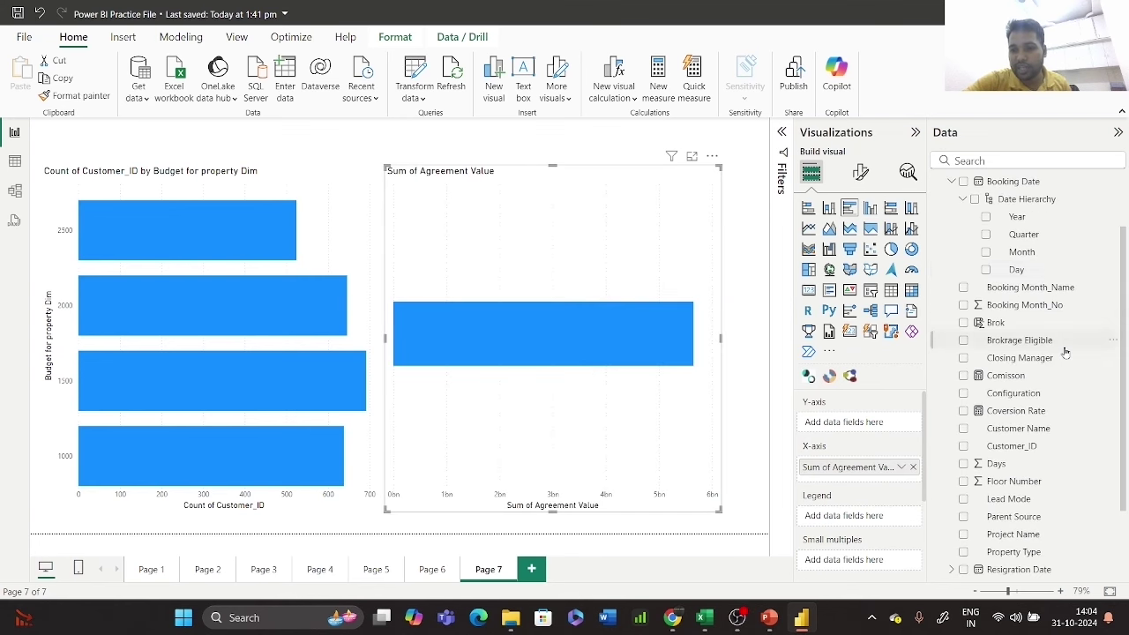
scroll(1065, 351, "up", 2)
mouse_move(753, 615)
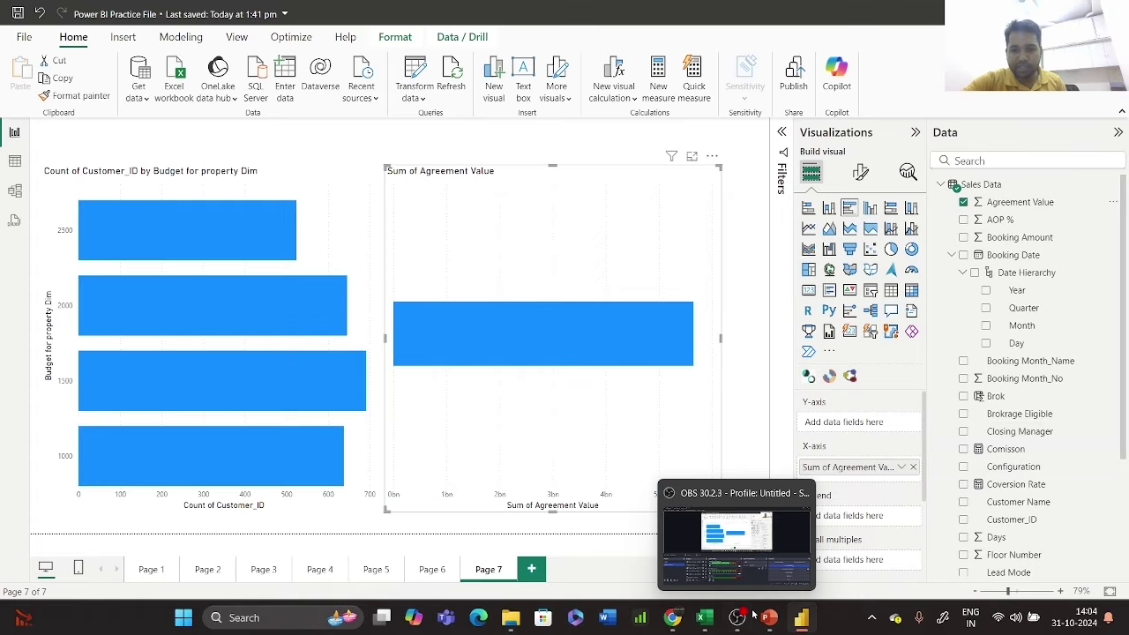
left_click(703, 617)
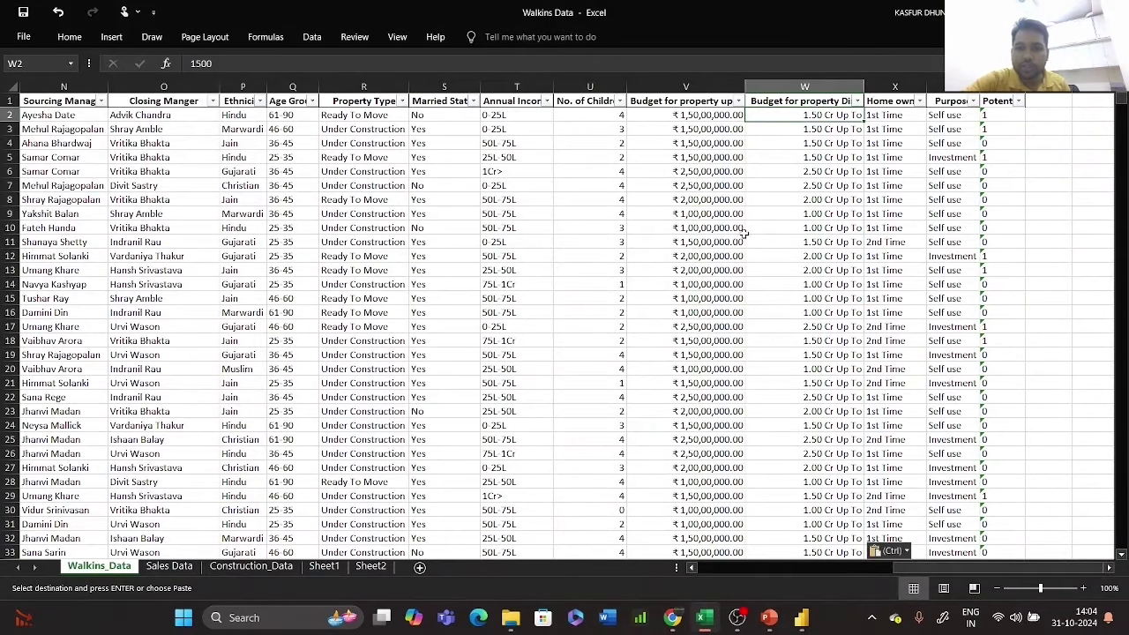
- Look over the Sales Data sheet's first-row cells L2 to O2, then return to Power BI
left_click(172, 566)
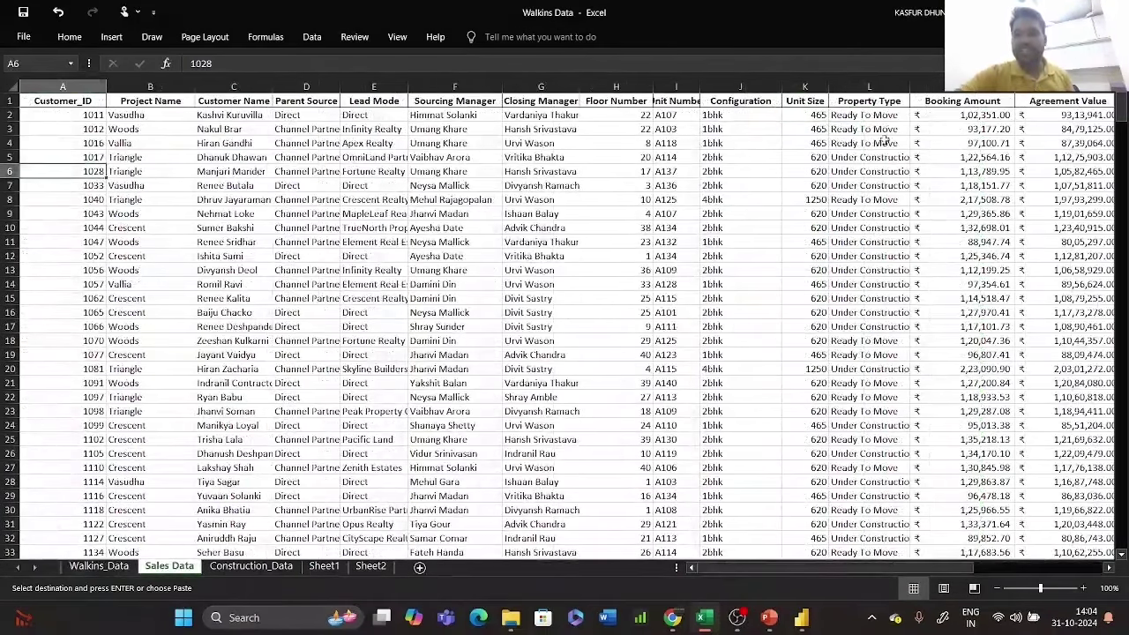
left_click(873, 115)
left_click(969, 116)
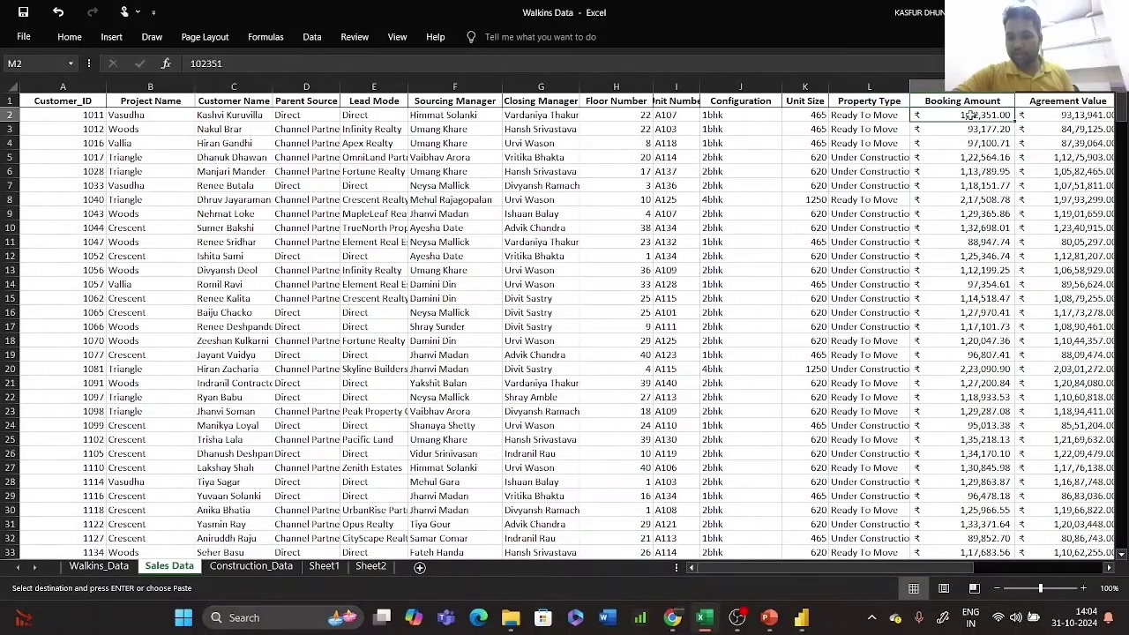
key("Right")
key("Right")
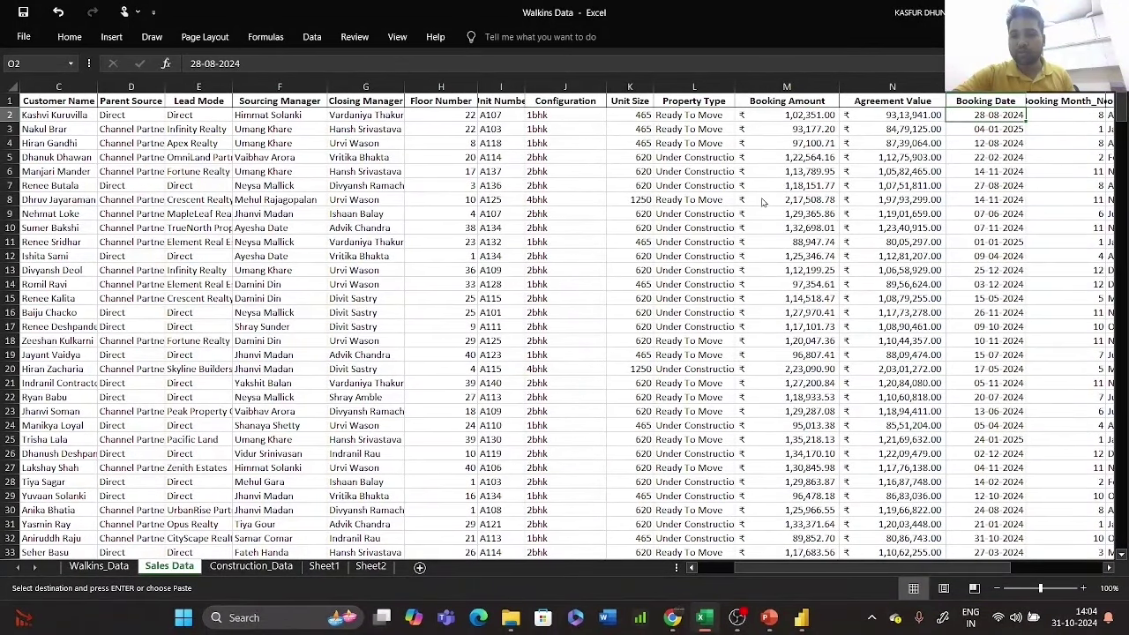
key("alt+Tab")
- Search 'dim' and drag Budget for property Dim onto the Agreement Value chart, giving budget bars 1000–2500
left_click(988, 161)
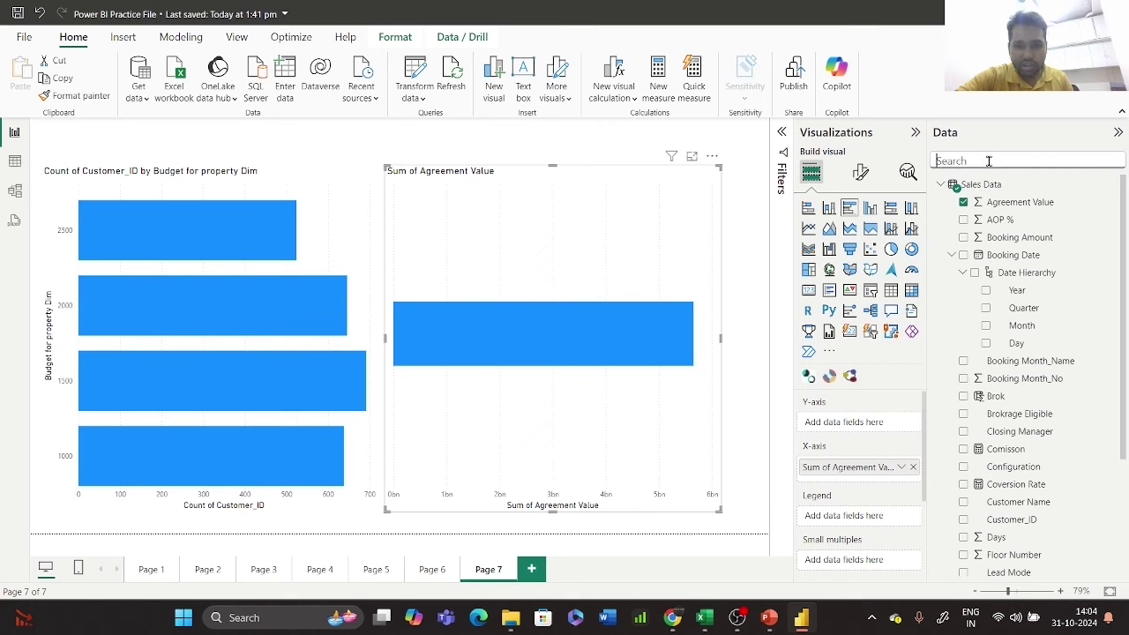
type("dim")
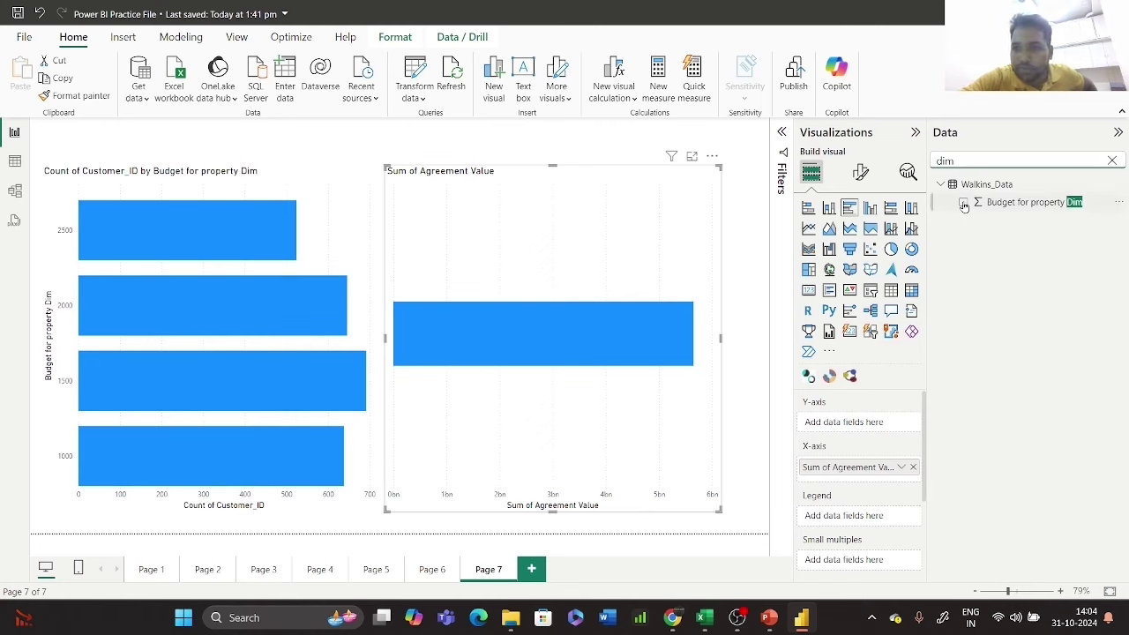
left_click_drag(1034, 209, 874, 425)
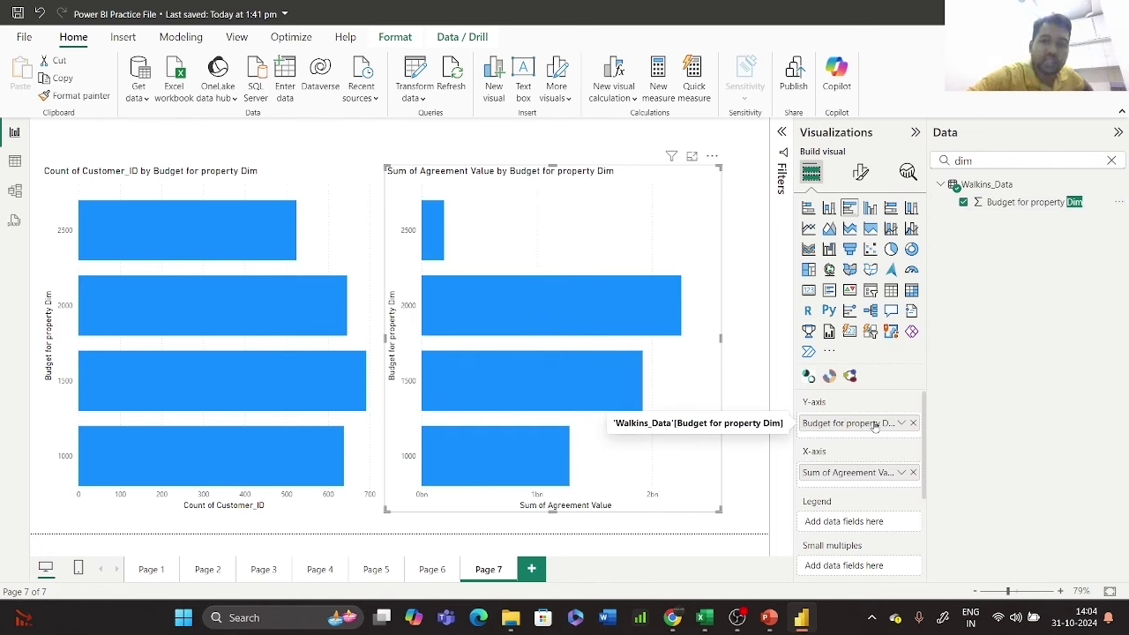
mouse_move(628, 303)
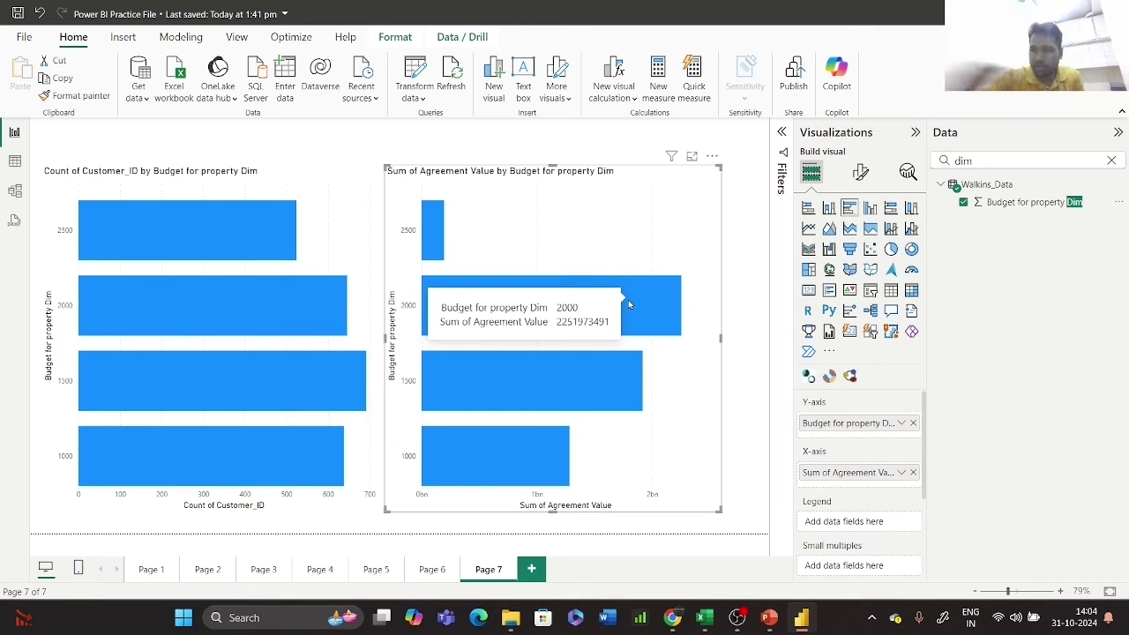
mouse_move(288, 391)
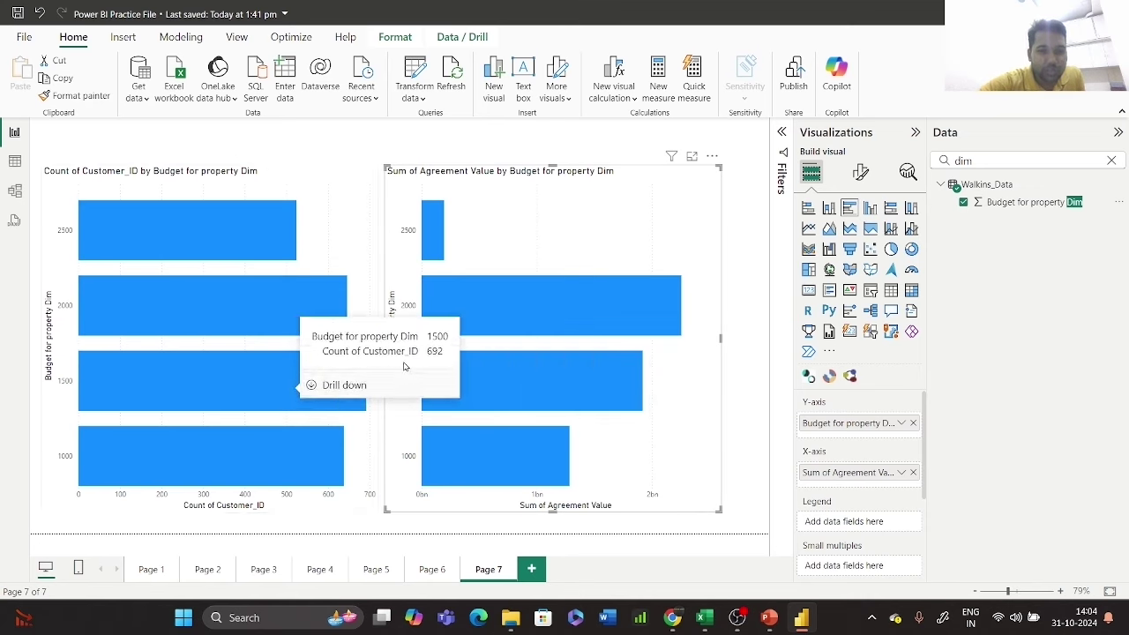
mouse_move(530, 387)
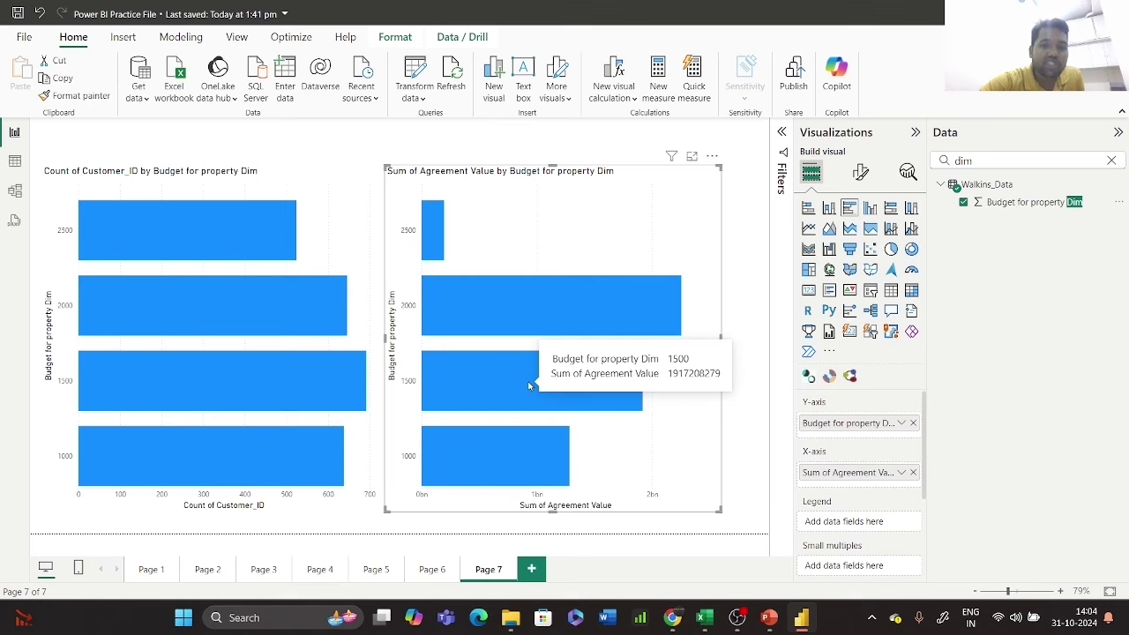
mouse_move(353, 386)
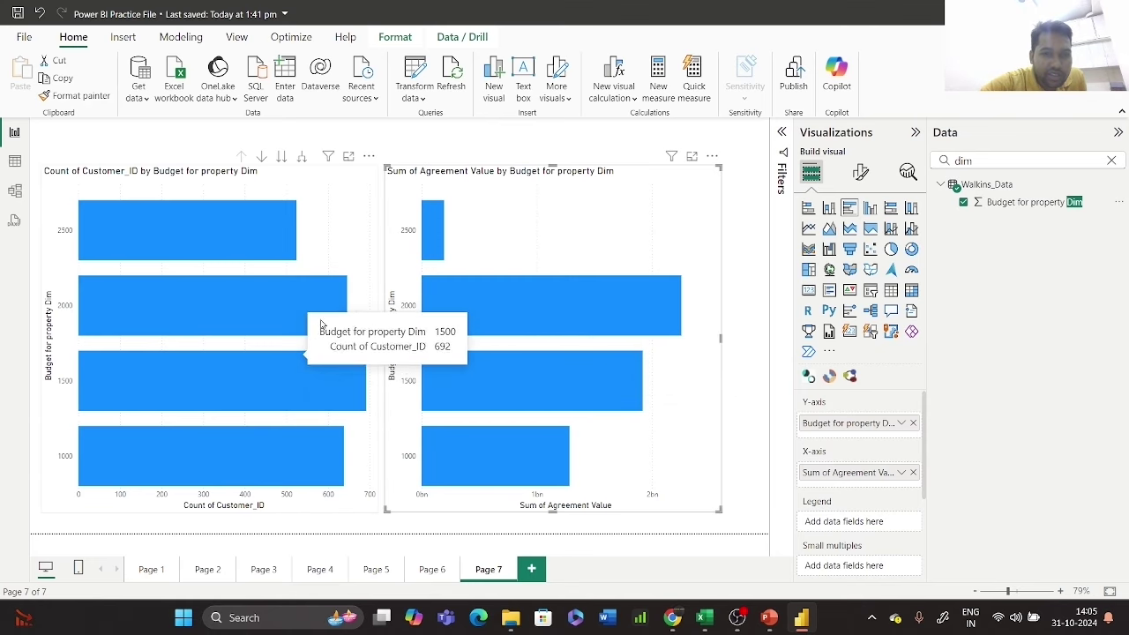
left_click(342, 231)
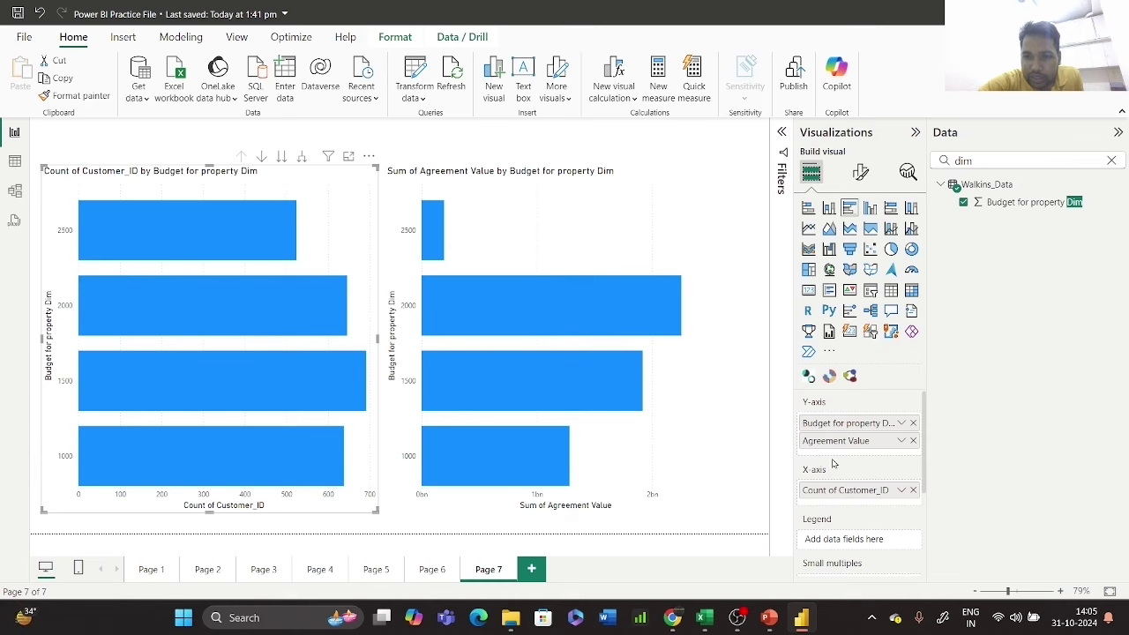
left_click(913, 441)
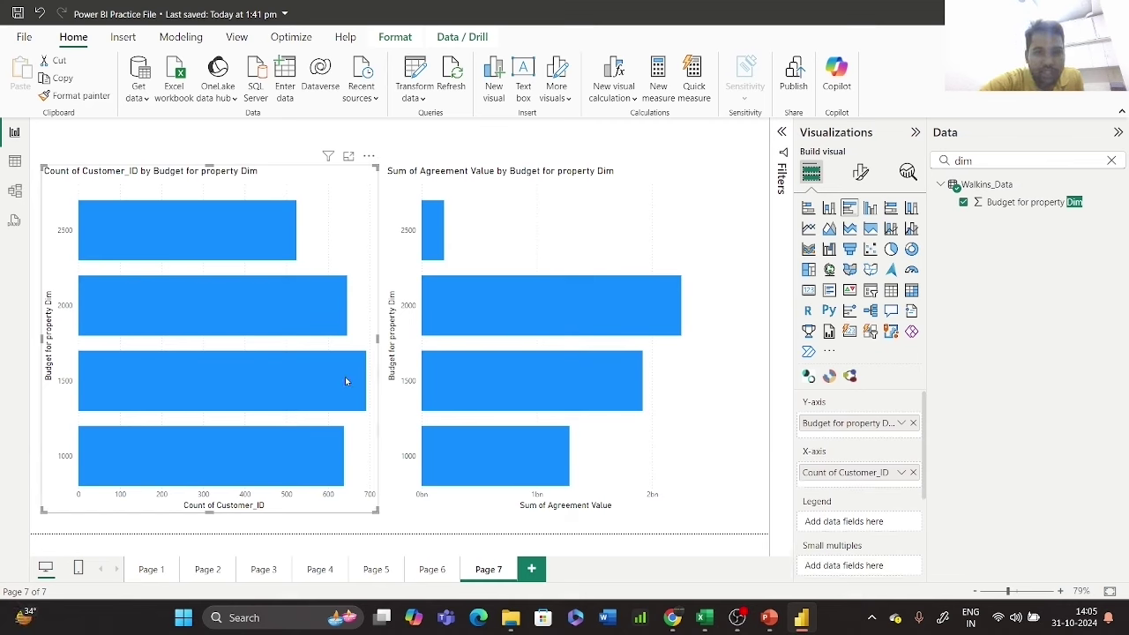
mouse_move(346, 381)
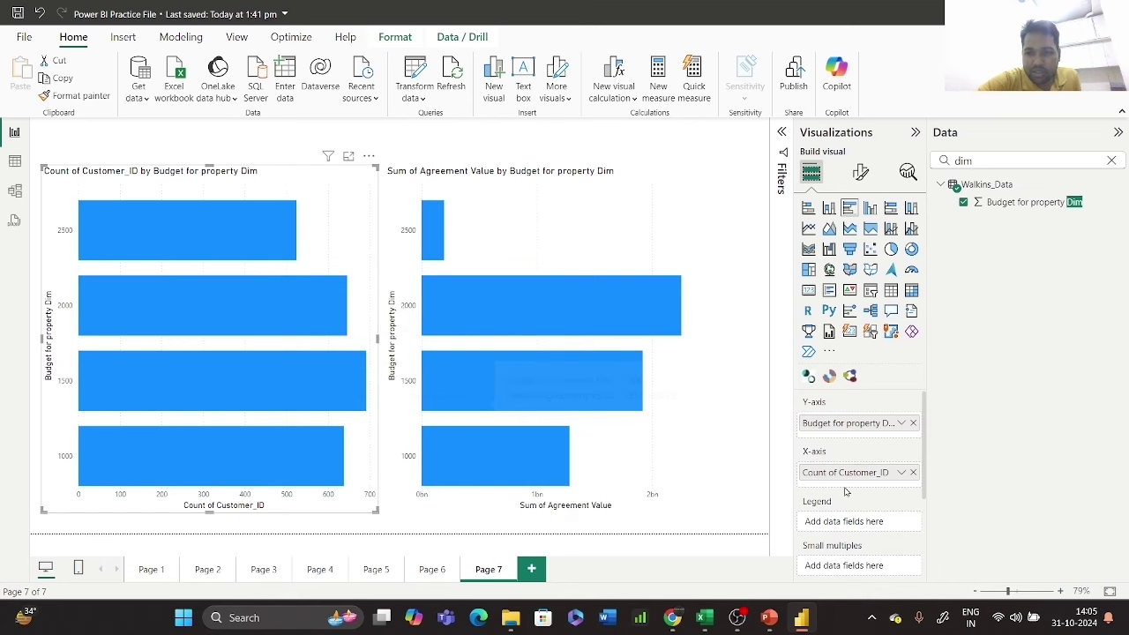
left_click(913, 473)
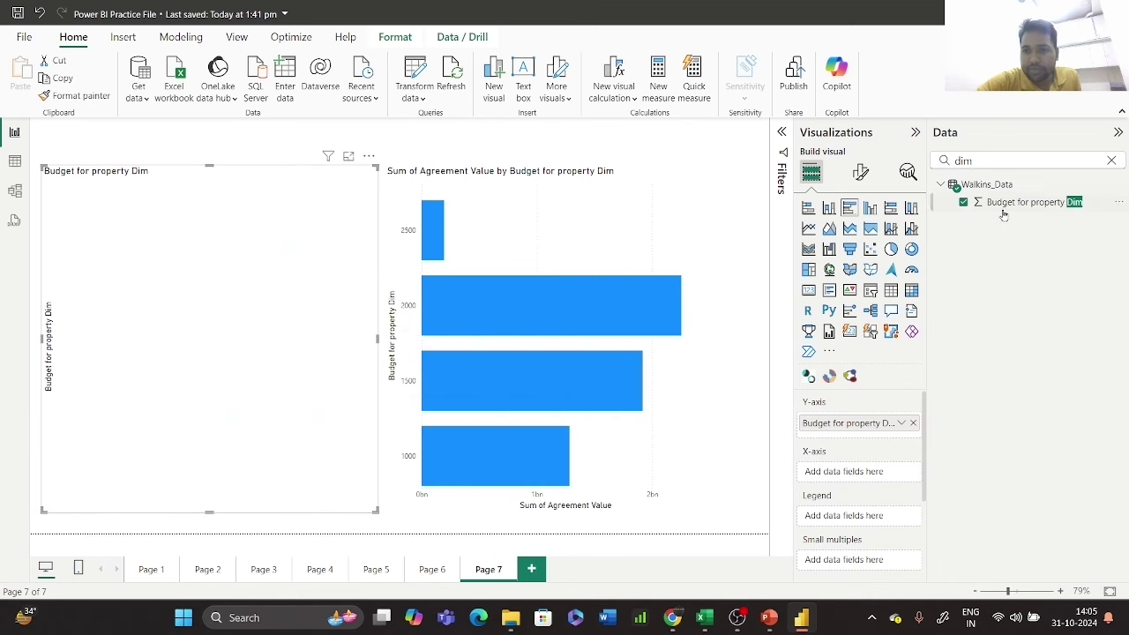
double_click(992, 160)
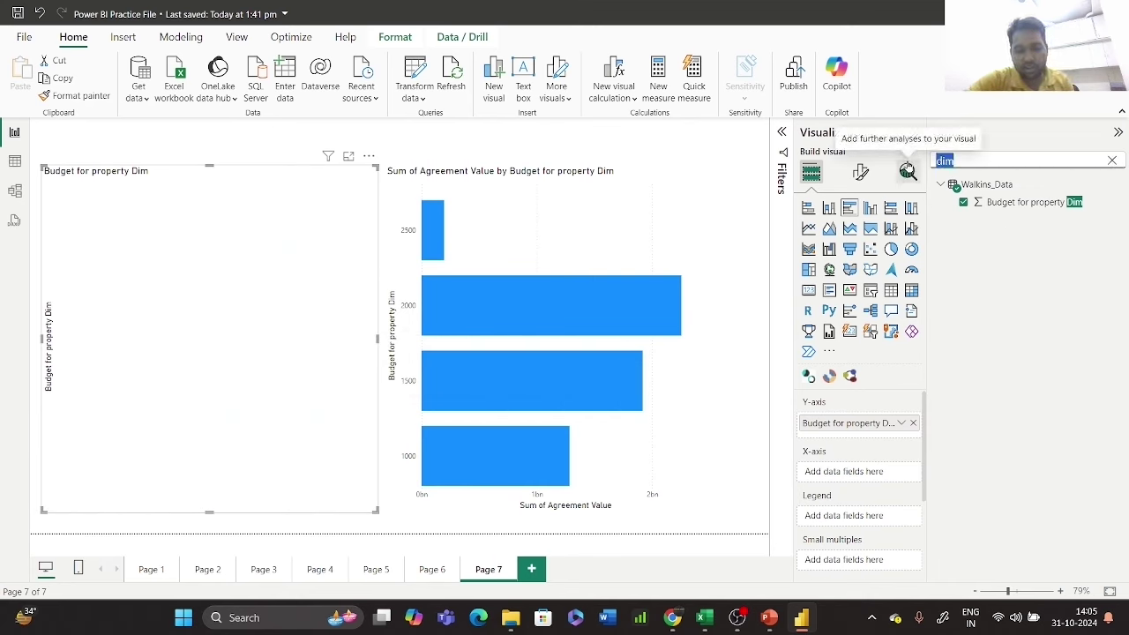
key("BackSpace")
type("bu")
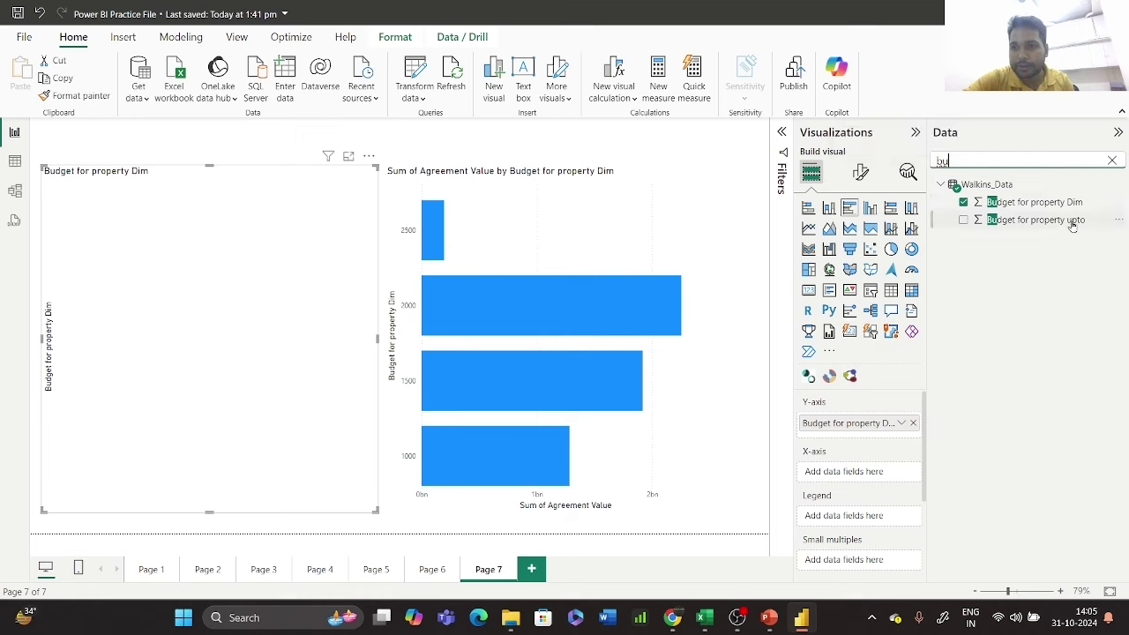
left_click_drag(1059, 228, 869, 527)
left_click_drag(871, 471, 871, 475)
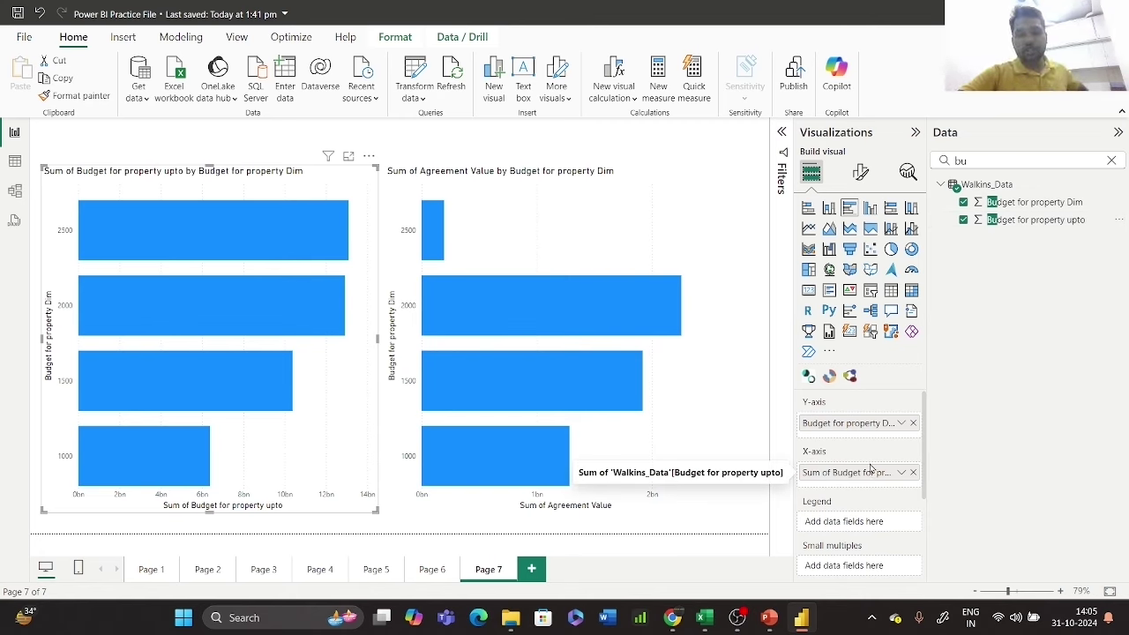
mouse_move(150, 253)
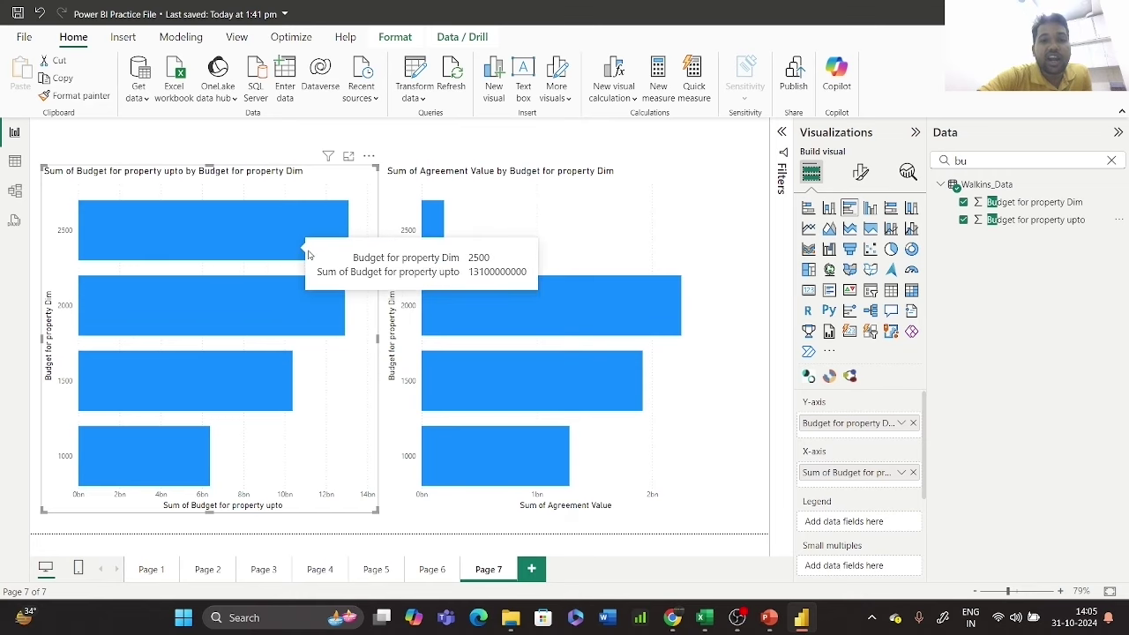
mouse_move(434, 230)
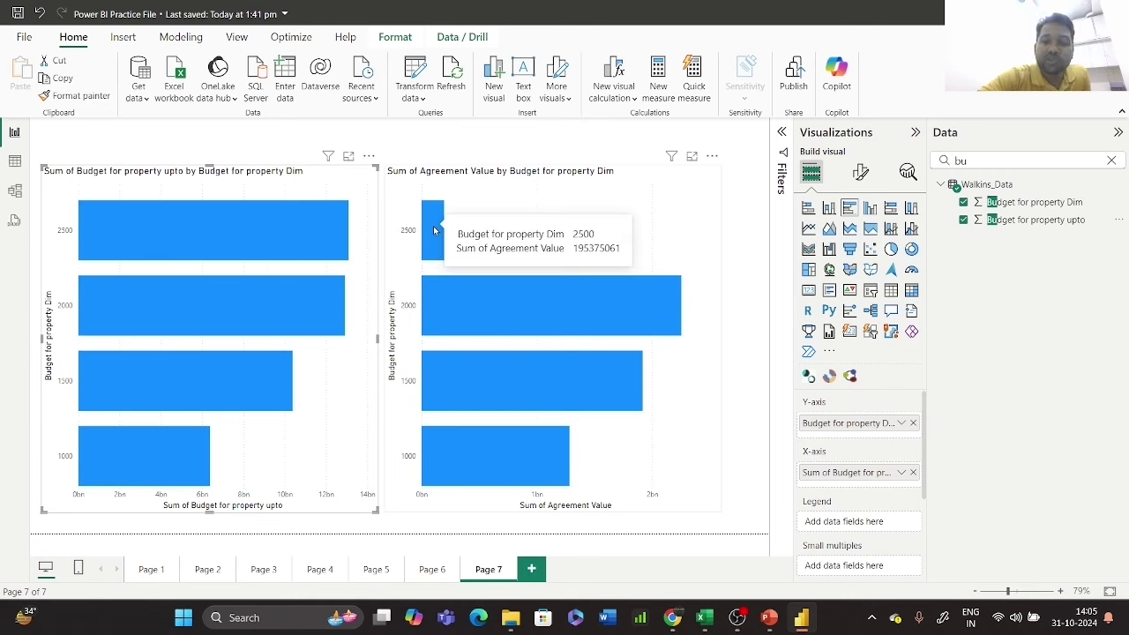
mouse_move(261, 320)
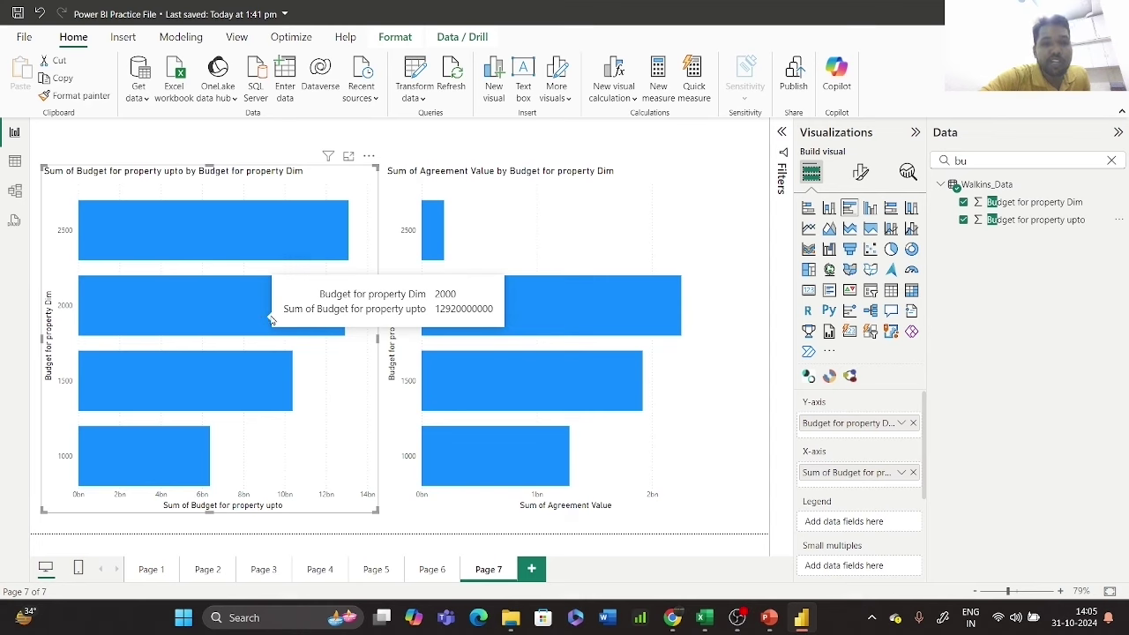
mouse_move(565, 325)
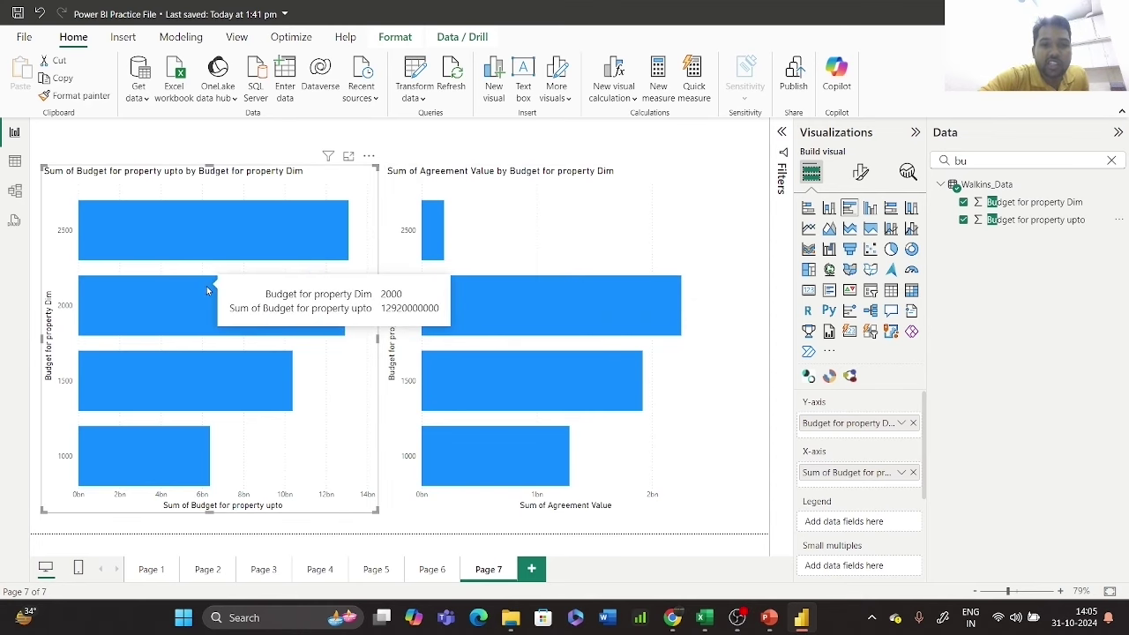
mouse_move(218, 381)
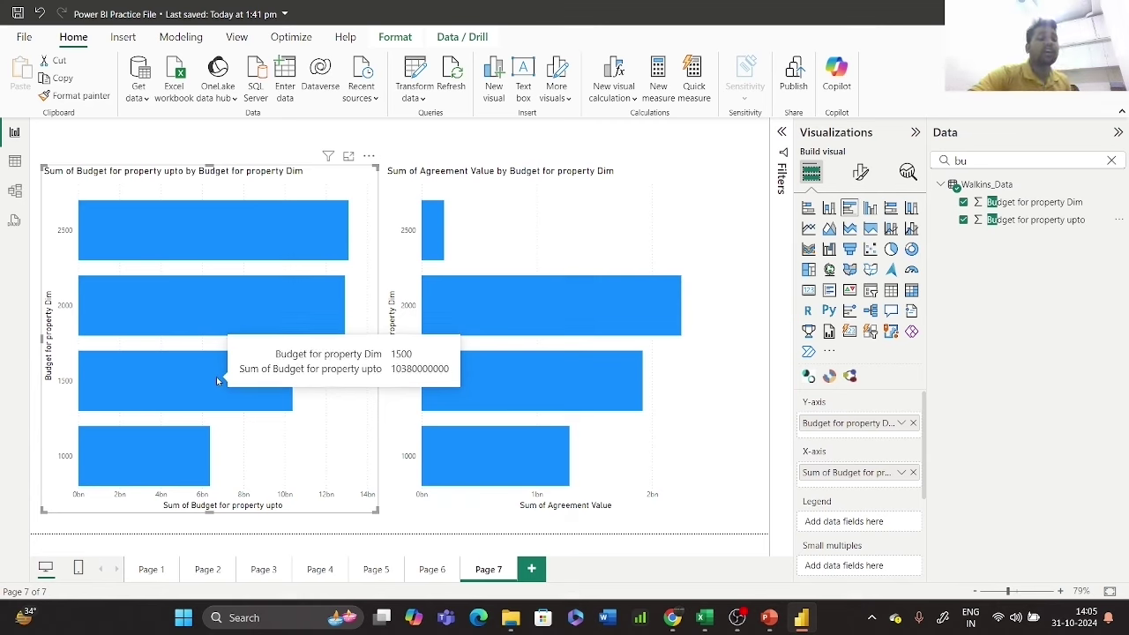
mouse_move(481, 382)
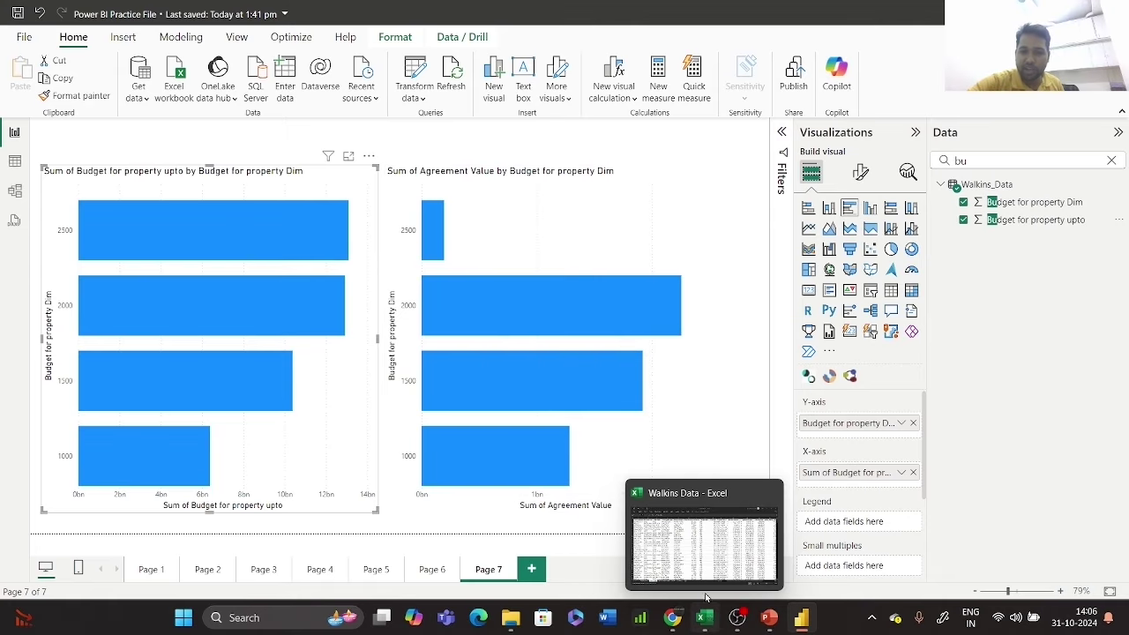
- In the Walkins Data workbook, insert a blank column P before Booking Month_No
left_click(706, 598)
left_click(882, 298)
key("ctrl+c")
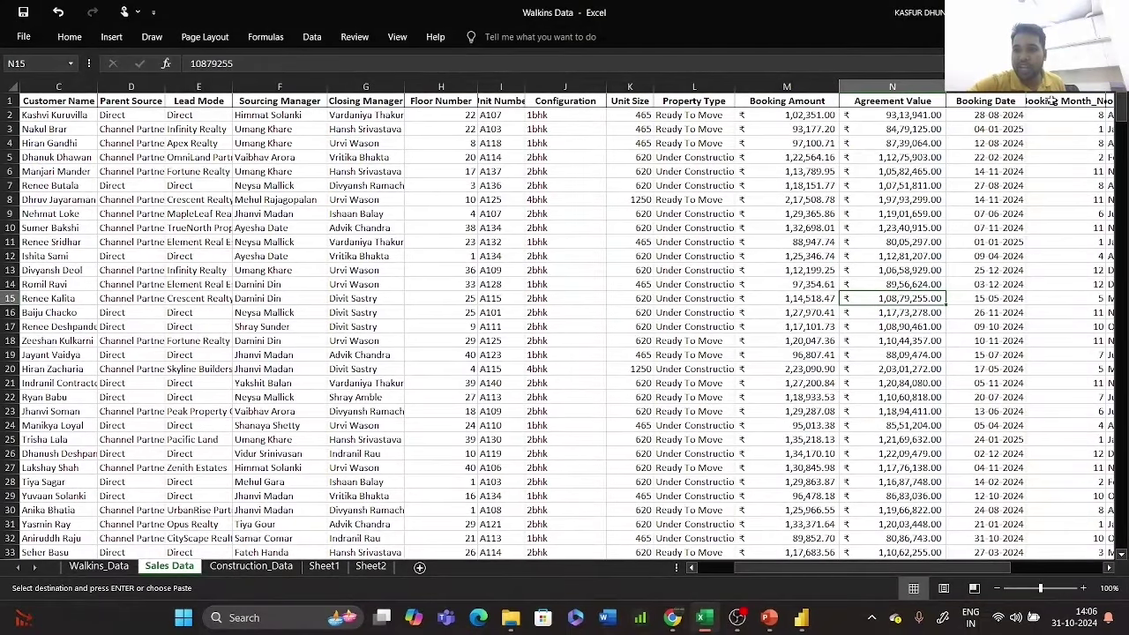
left_click(1067, 86)
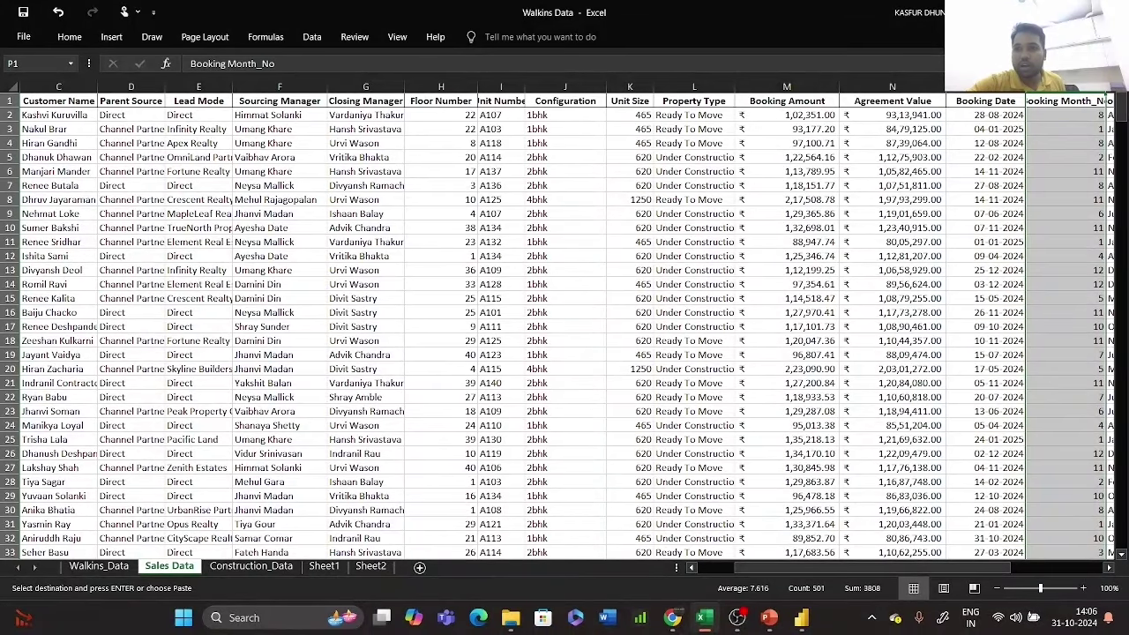
right_click(1057, 88)
left_click(944, 219)
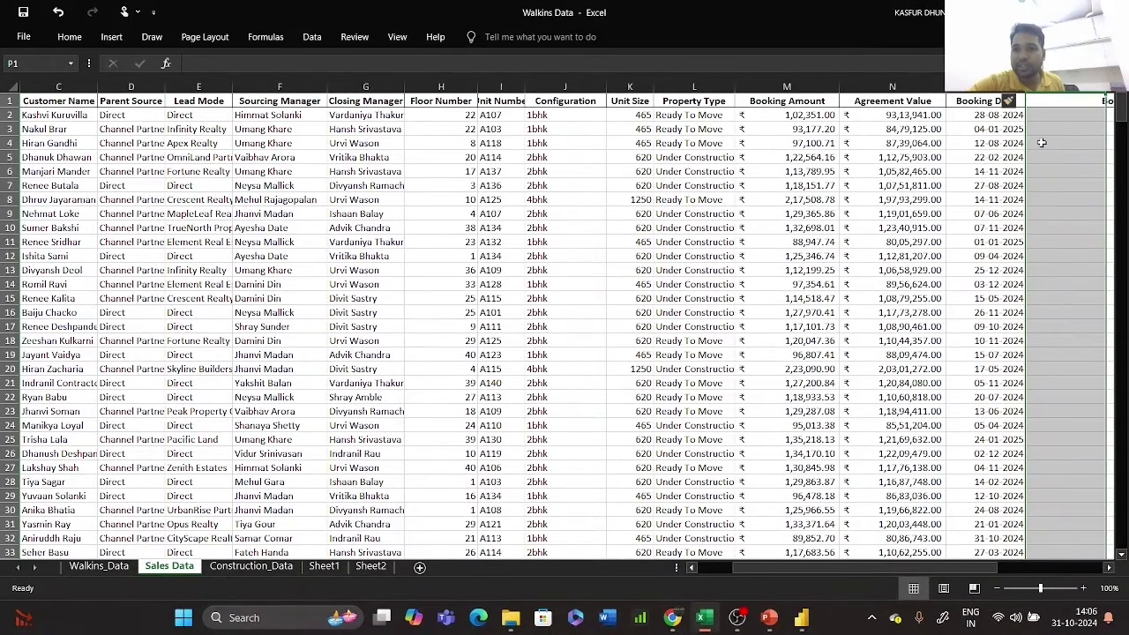
- Start a VLOOKUP formula in cell P2 of the new column, briefly checking its help
left_click(1055, 117)
key("Right")
key("Right")
key("Right")
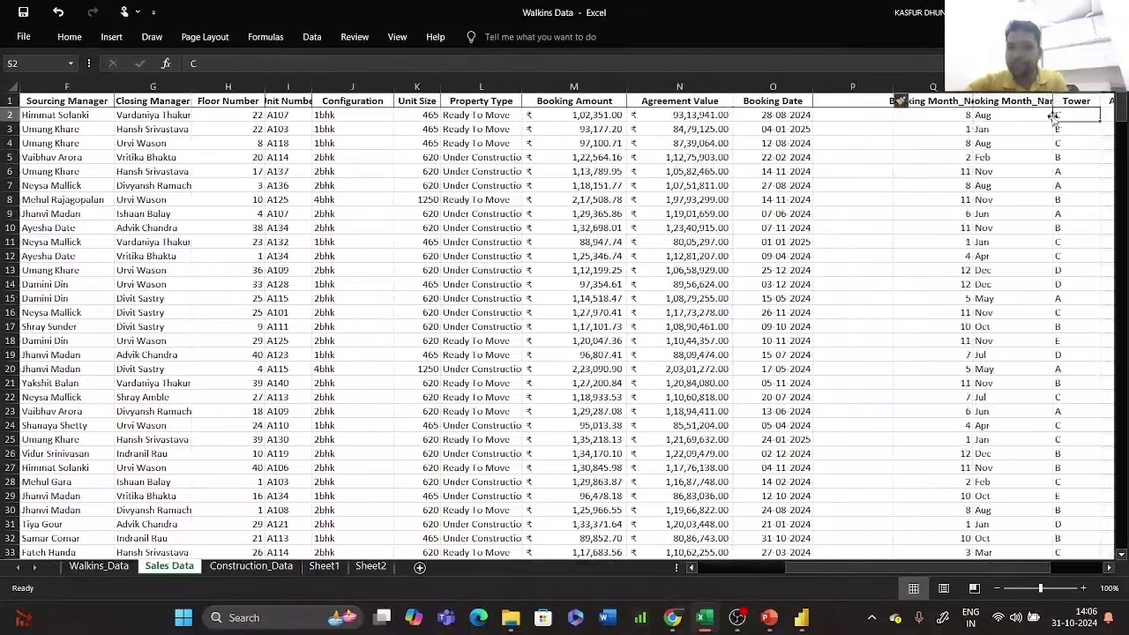
left_click(845, 114)
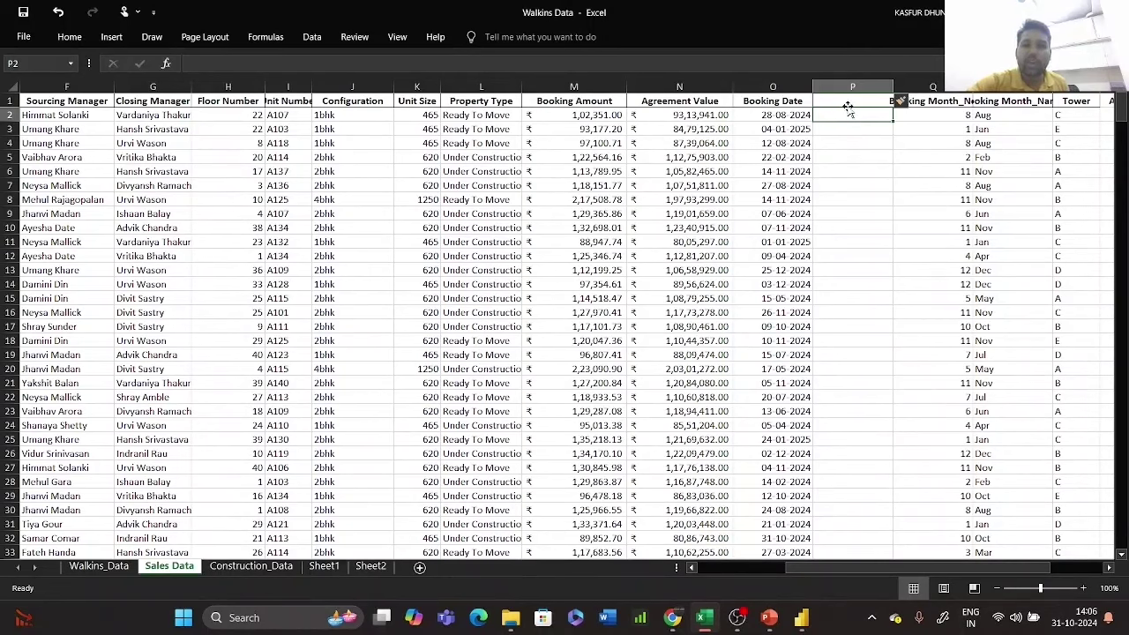
left_click(853, 101)
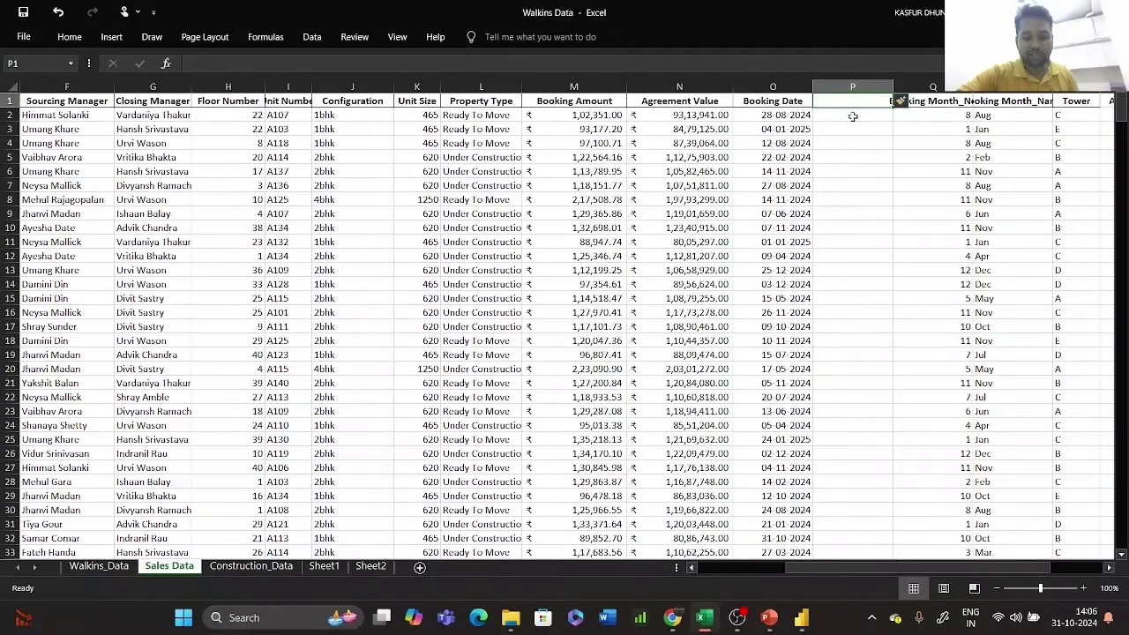
left_click(834, 113)
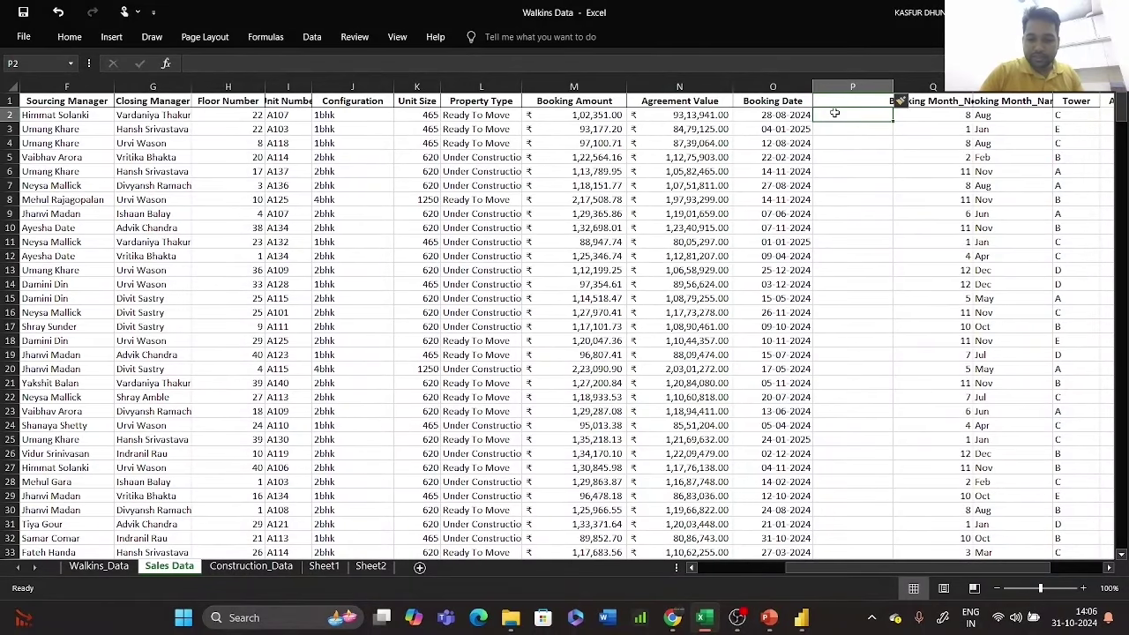
type("=vlo")
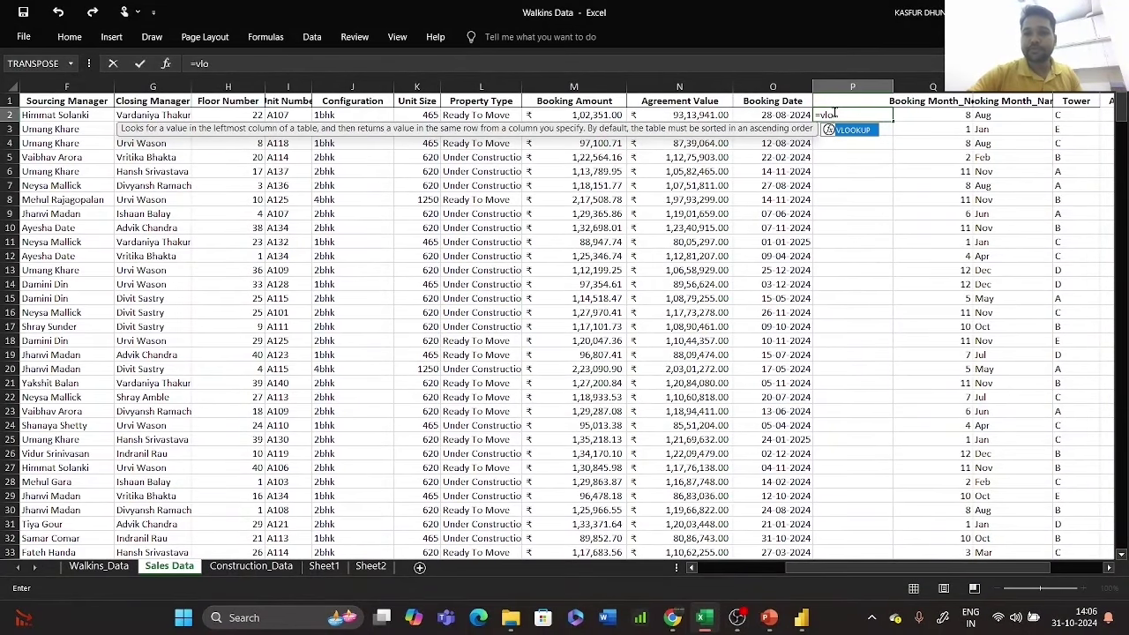
double_click(860, 130)
left_click(860, 131)
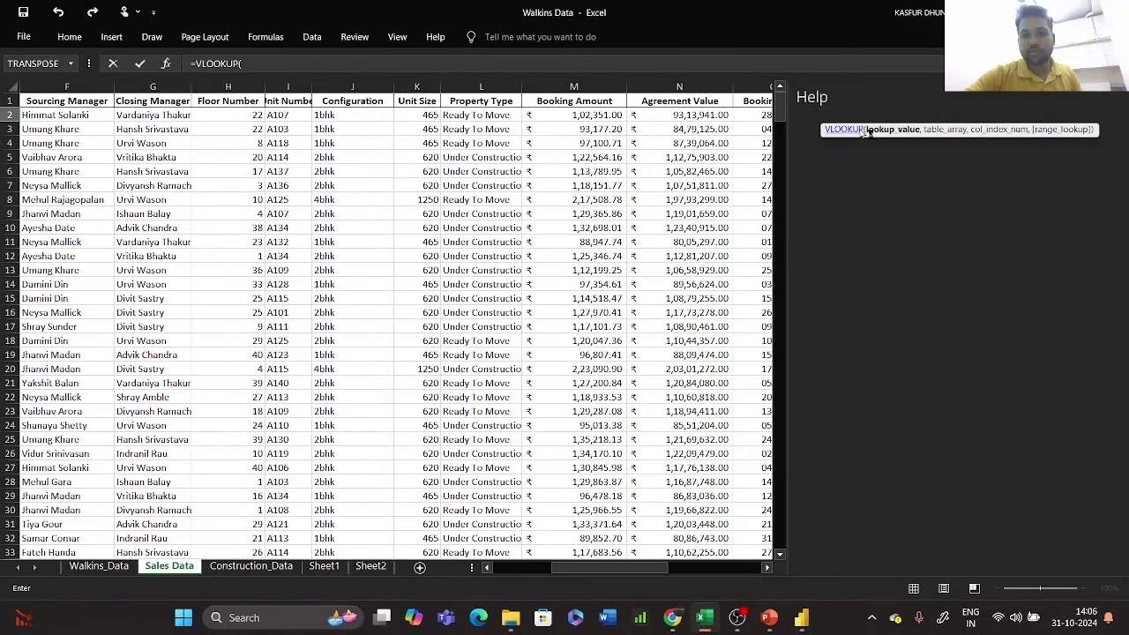
left_click(1112, 95)
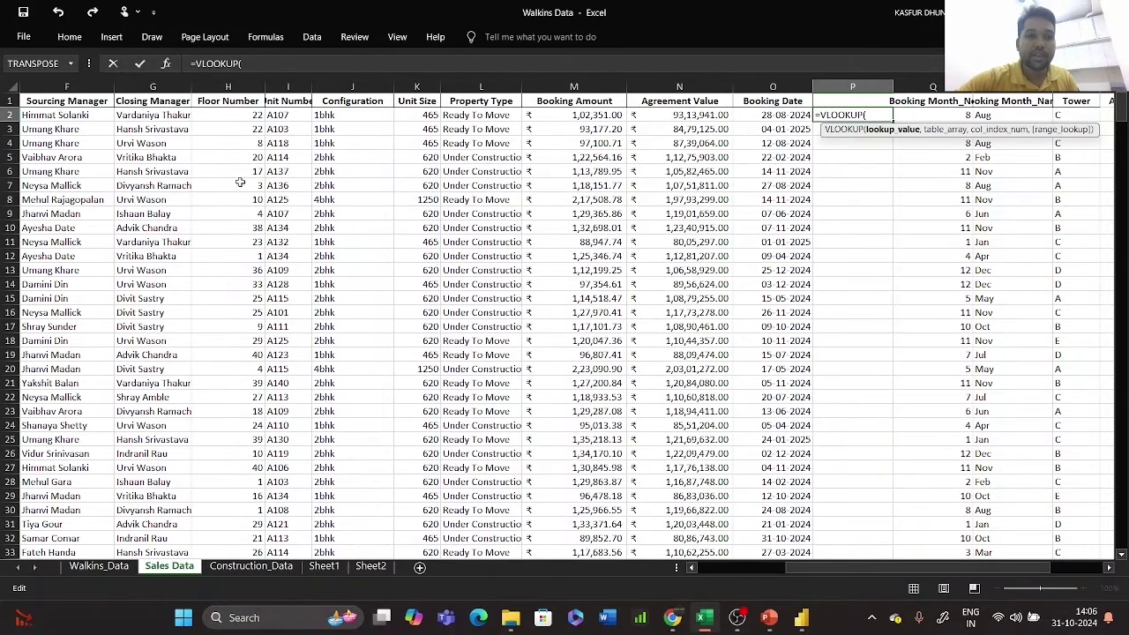
- Pick A2 as lookup value and Walkins_Data columns D:V as table, then cancel the formula
left_click(40, 111)
key("Left")
key("Left")
key("Left")
key("Left")
key("Left")
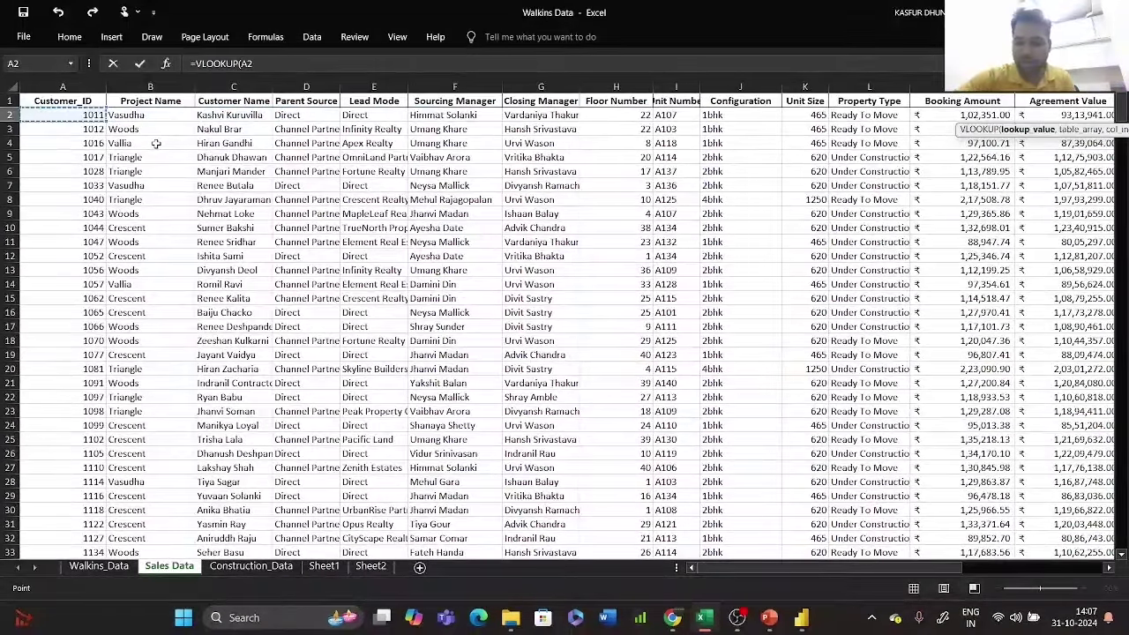
type(",")
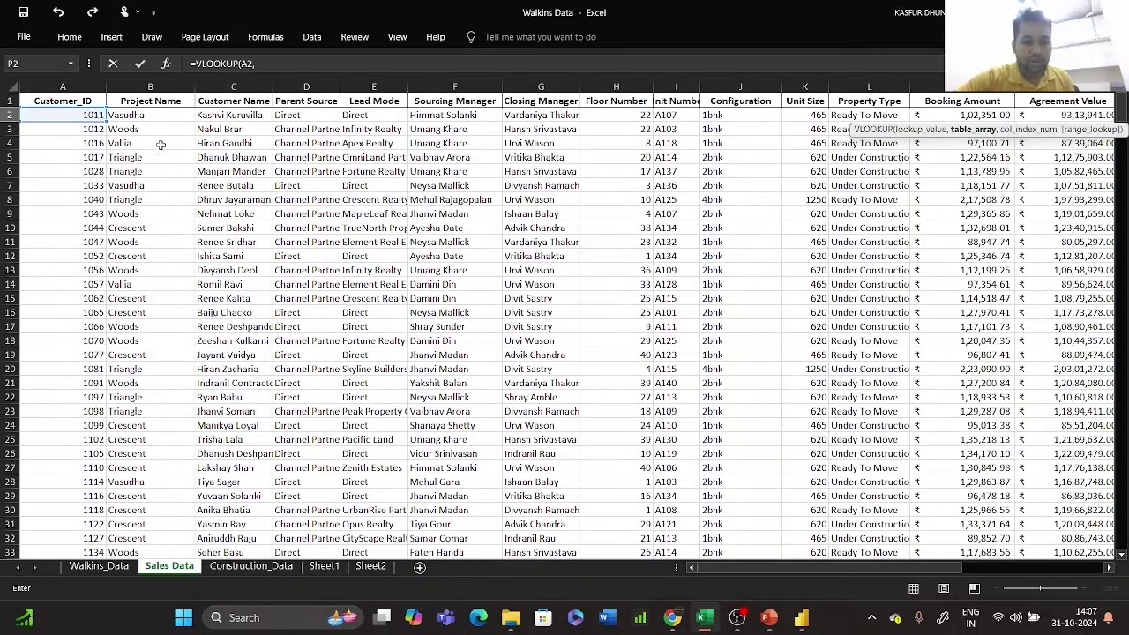
left_click(111, 565)
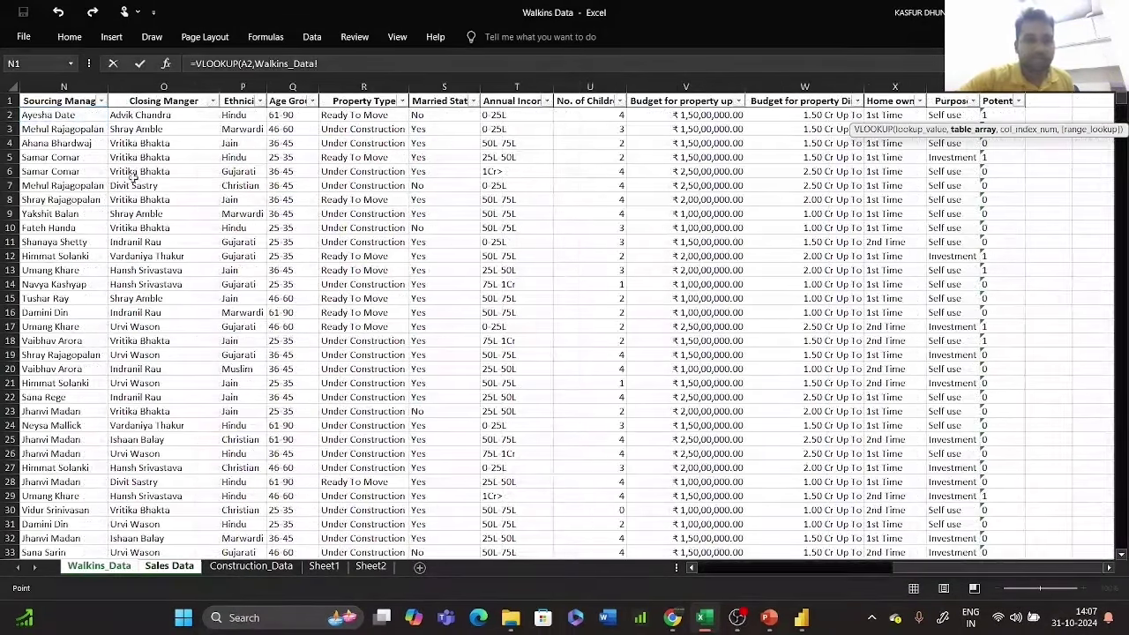
key("Left")
key("Left")
key("Left")
key("Left")
key("Left")
key("Left")
key("Left")
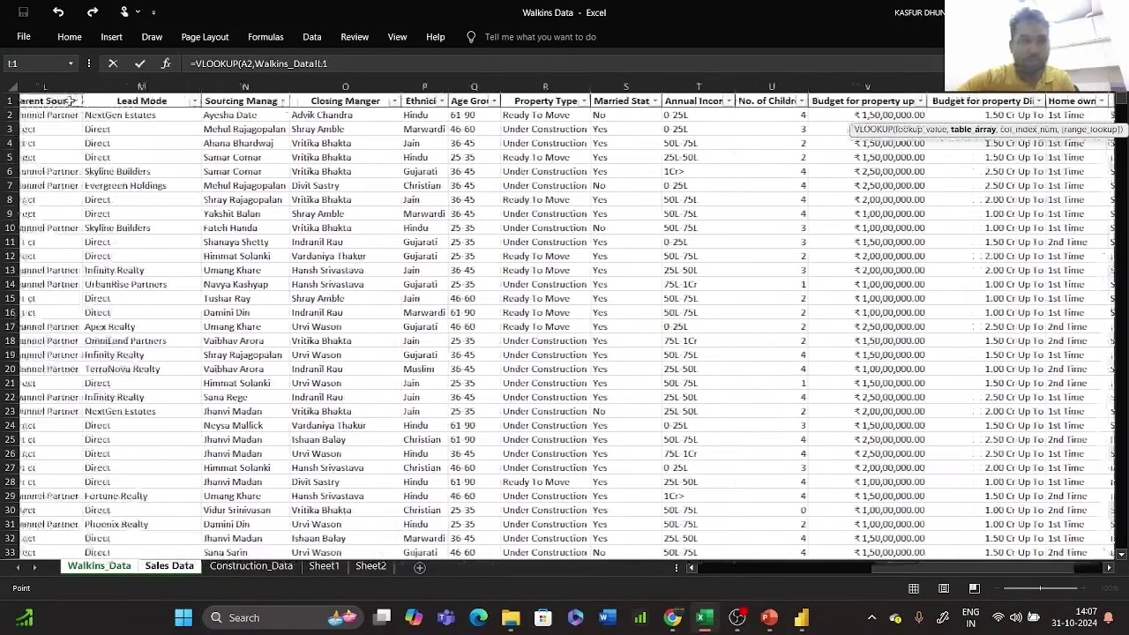
key("Left")
key("Left")
key("Left")
key("Left")
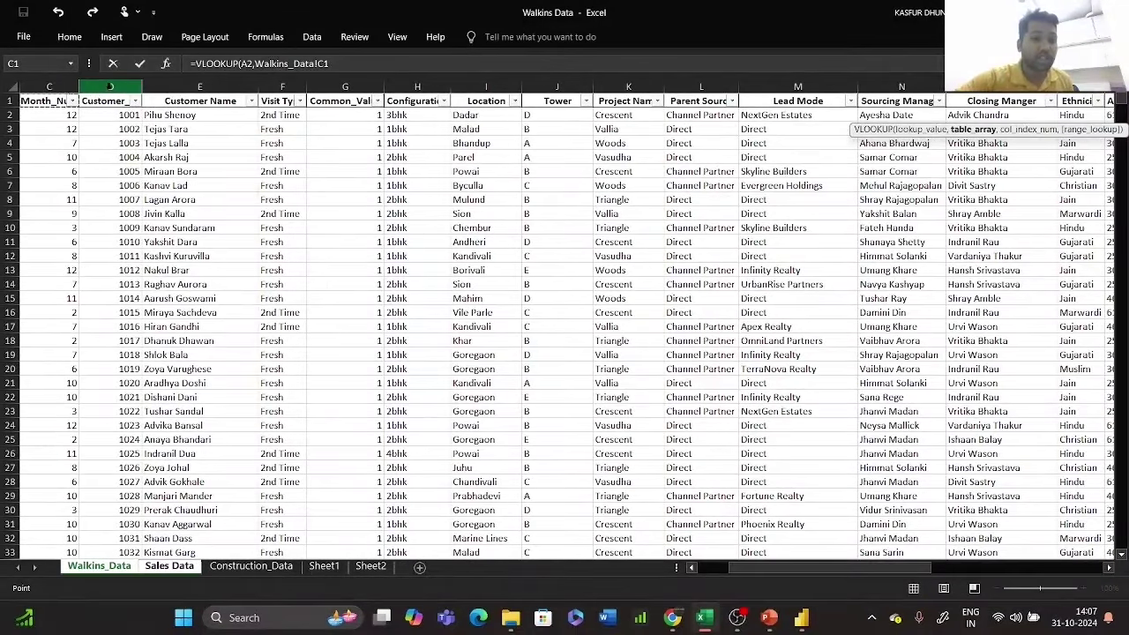
left_click_drag(110, 86, 713, 86)
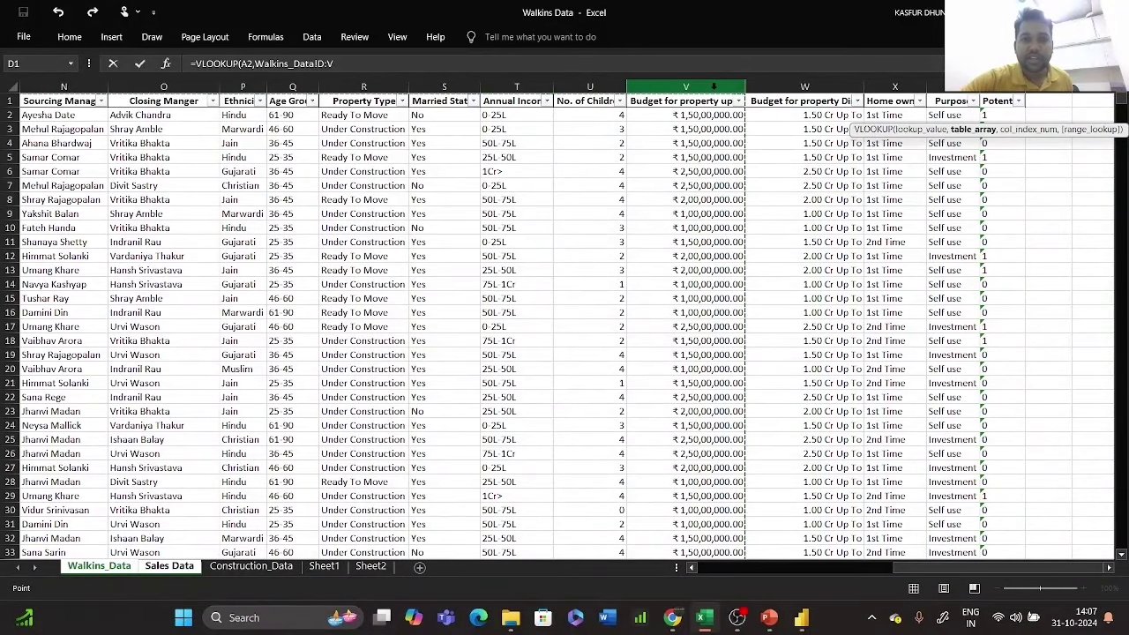
left_click_drag(713, 87, 715, 82)
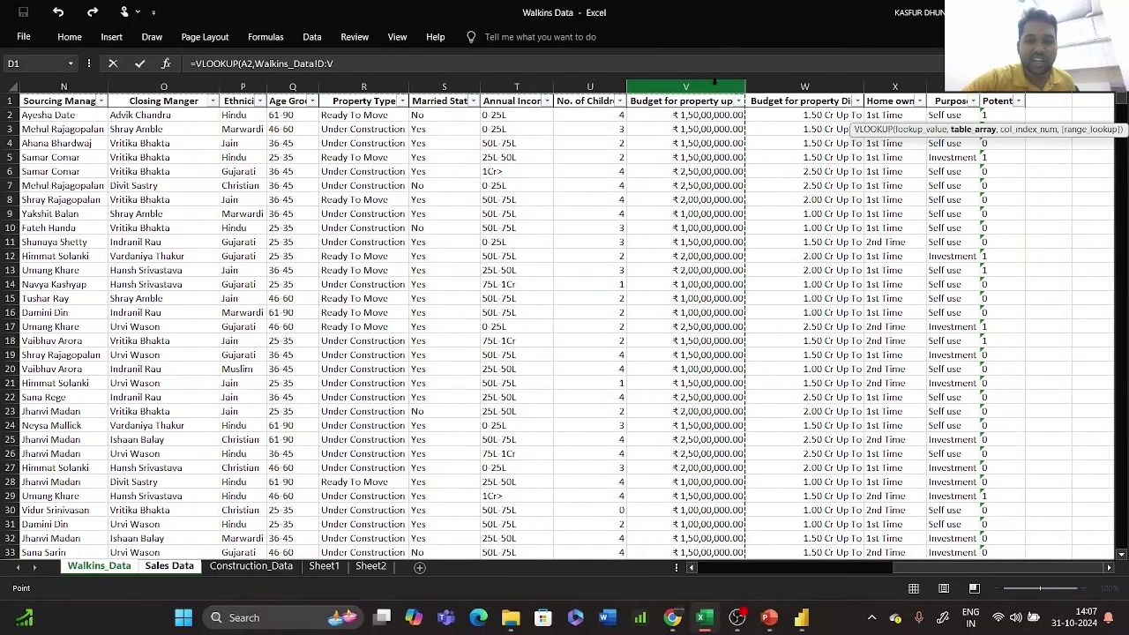
key("Escape")
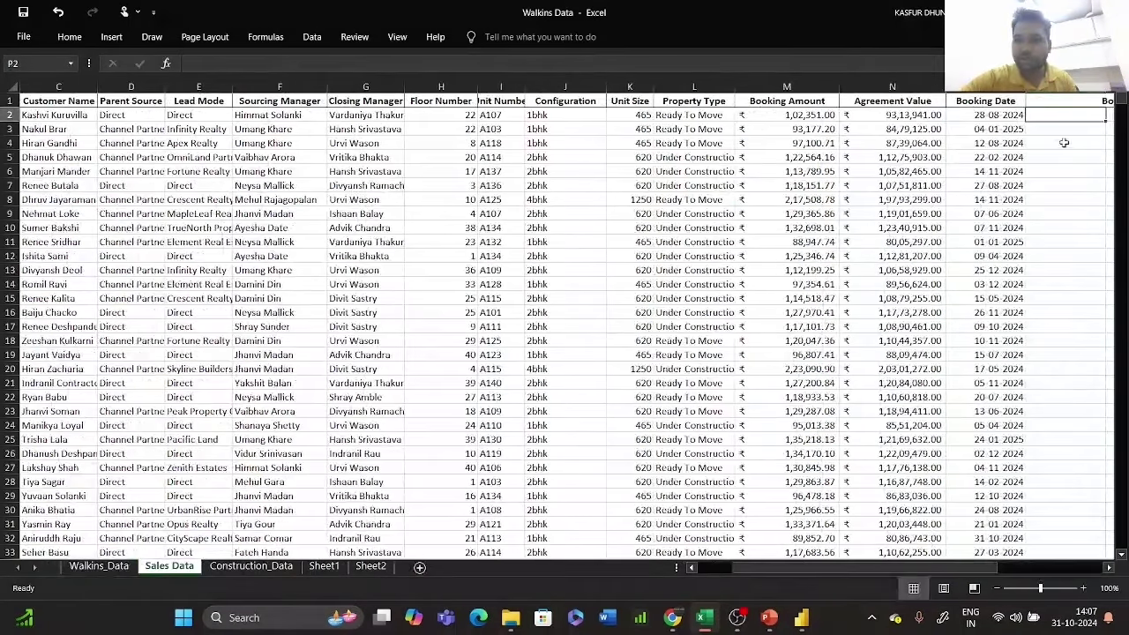
- Begin a VLOOKUP in P2 using Customer_ID in A2 as the lookup value
type("=vlo")
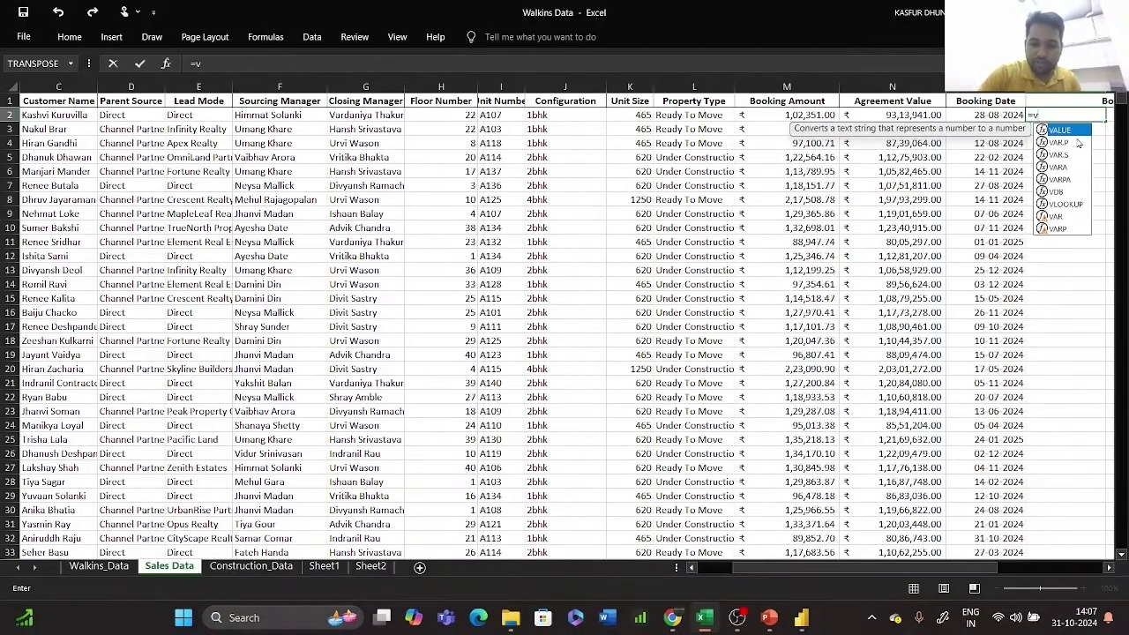
double_click(1063, 129)
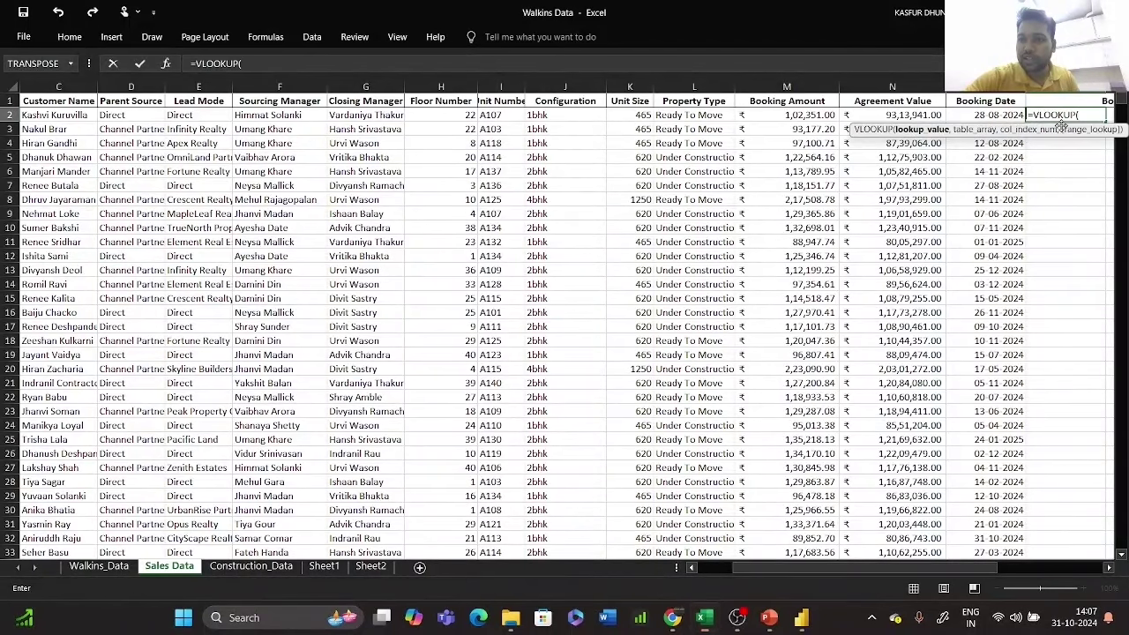
scroll(76, 115, "left", 2)
left_click(84, 114)
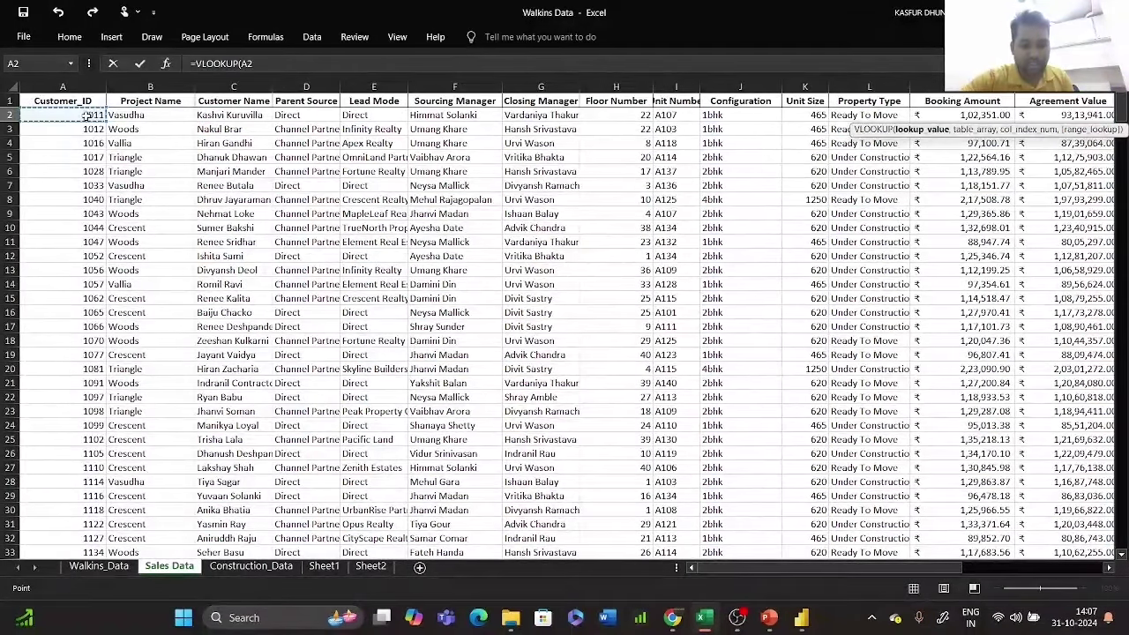
type(",")
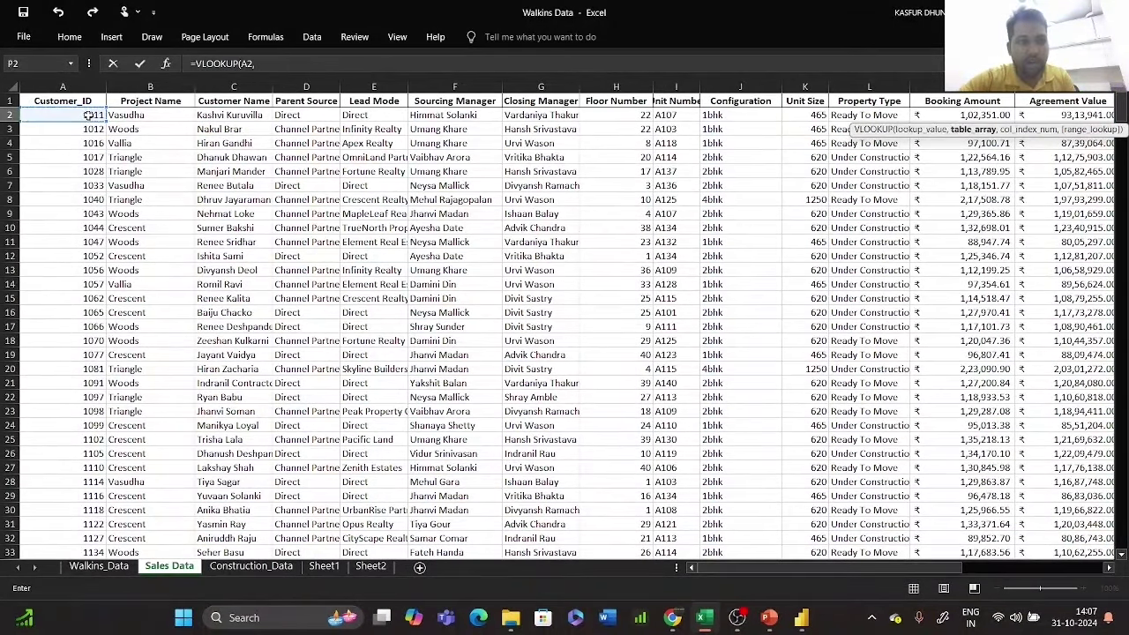
- Set Walkins_Data!D:V as the table and finish with column 19, exact match (0)
left_click(104, 566)
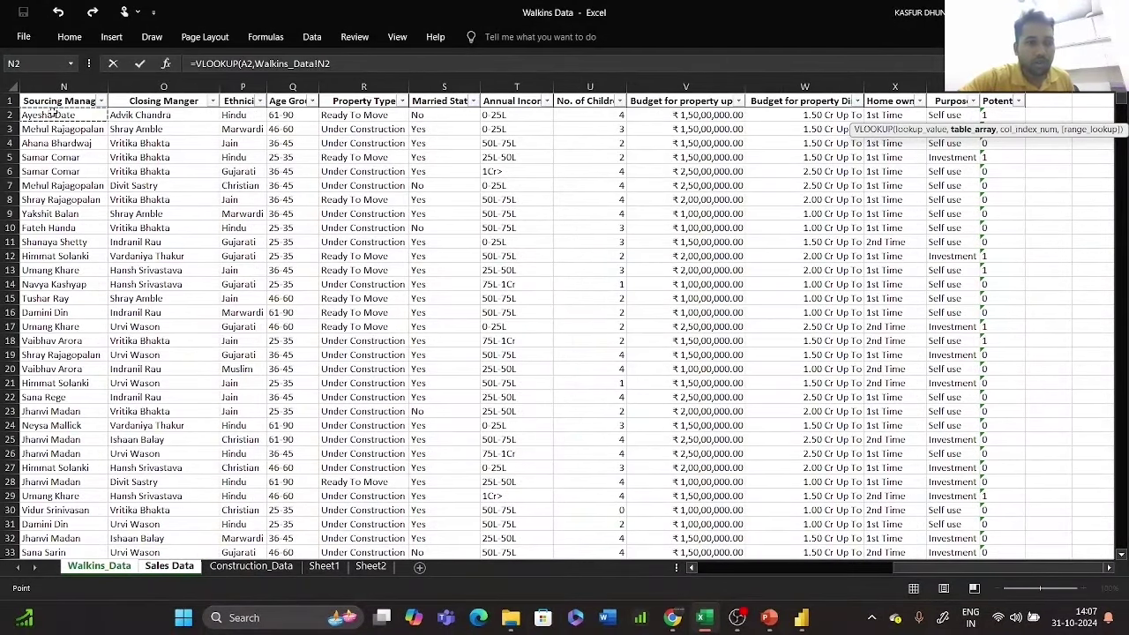
scroll(53, 115, "left", 3)
left_click(53, 113)
key("Left")
key("Left")
key("Left")
key("Left")
key("Left")
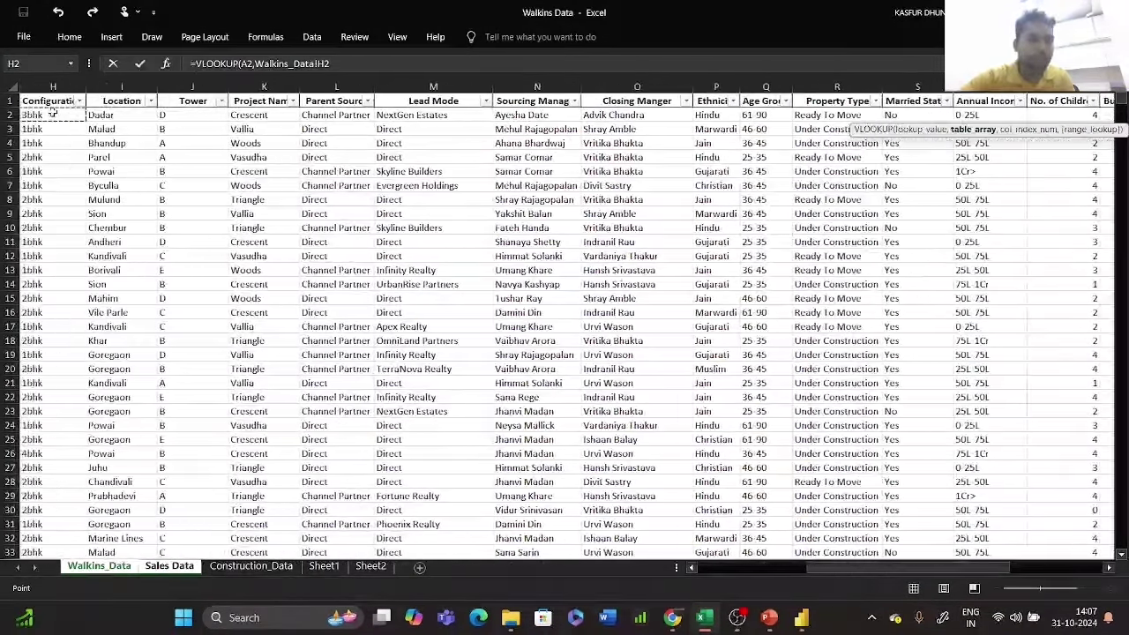
key("Left")
key("Left")
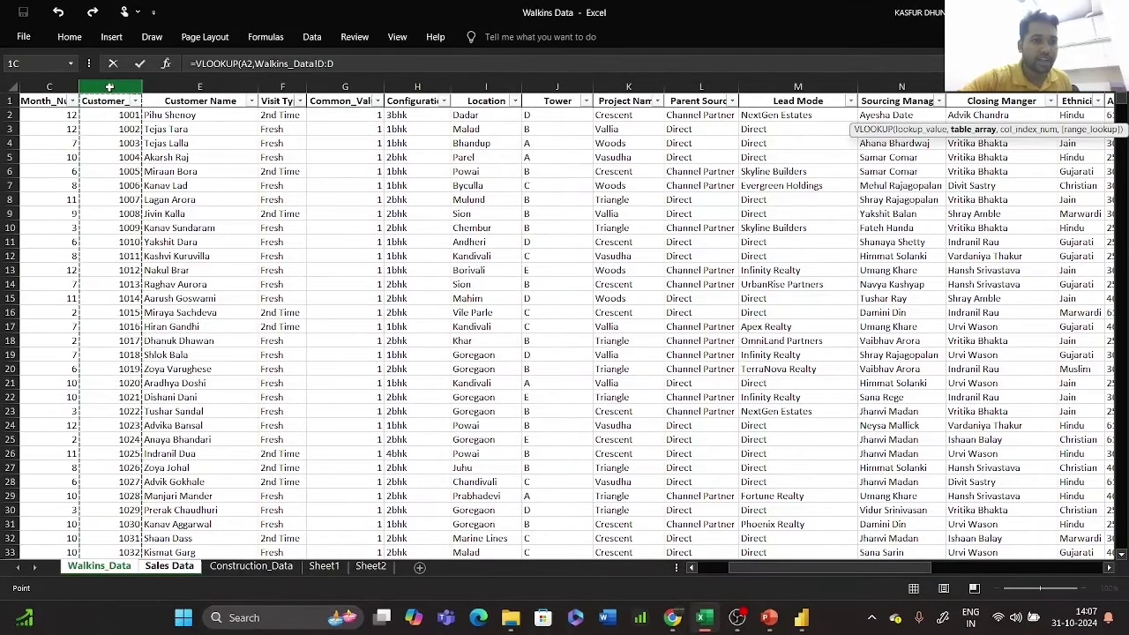
left_click_drag(110, 85, 879, 85)
left_click_drag(948, 83, 925, 82)
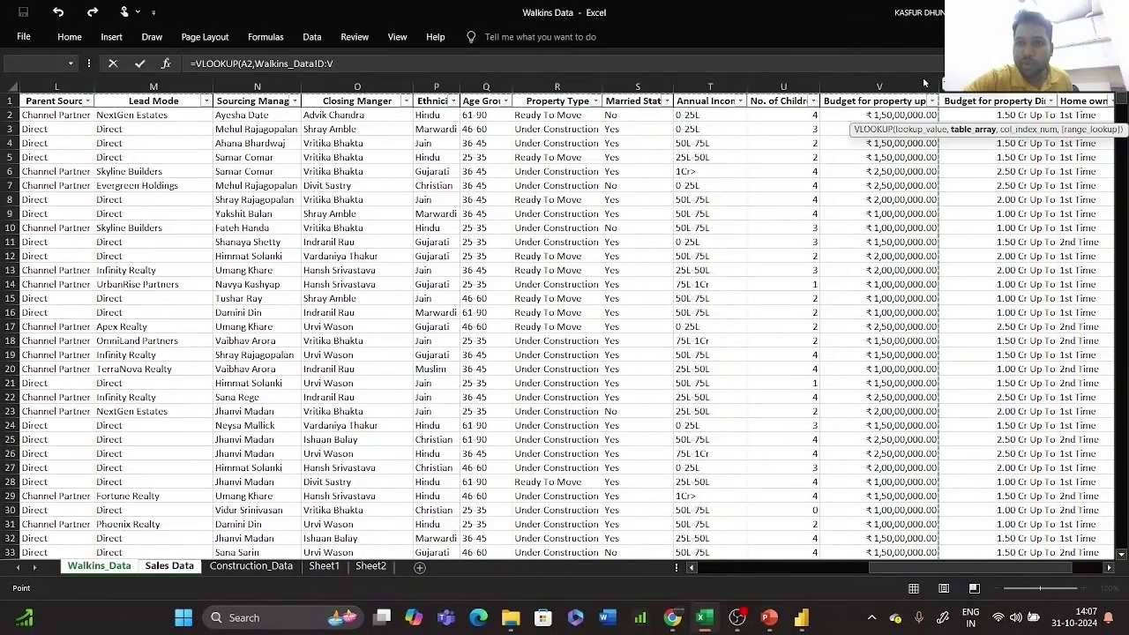
left_click(526, 57)
type(",")
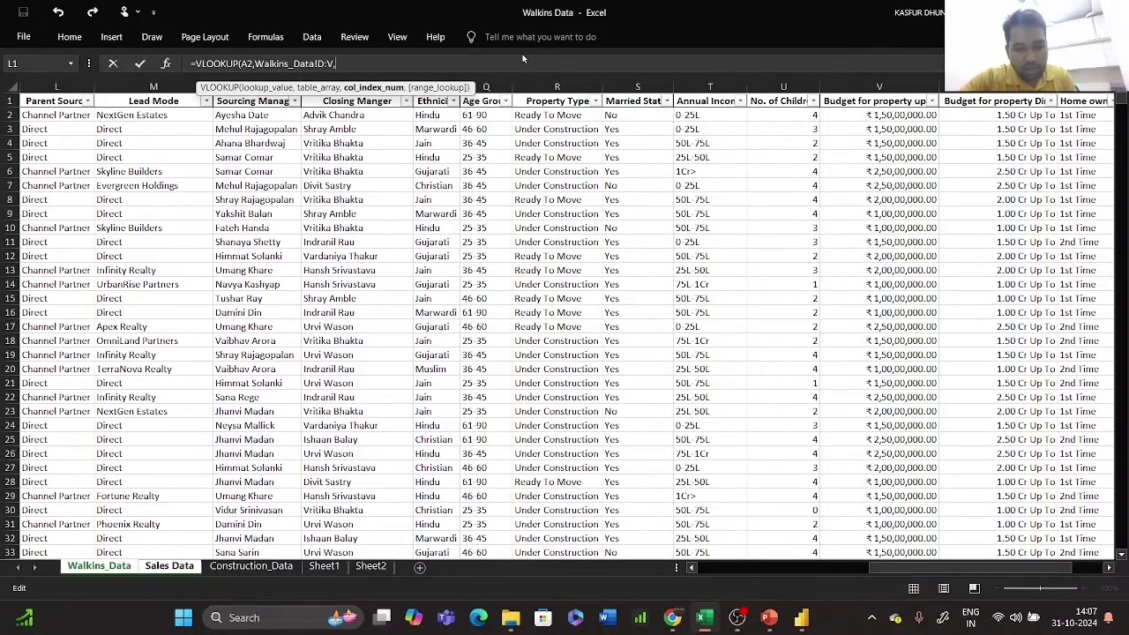
type("19,0)")
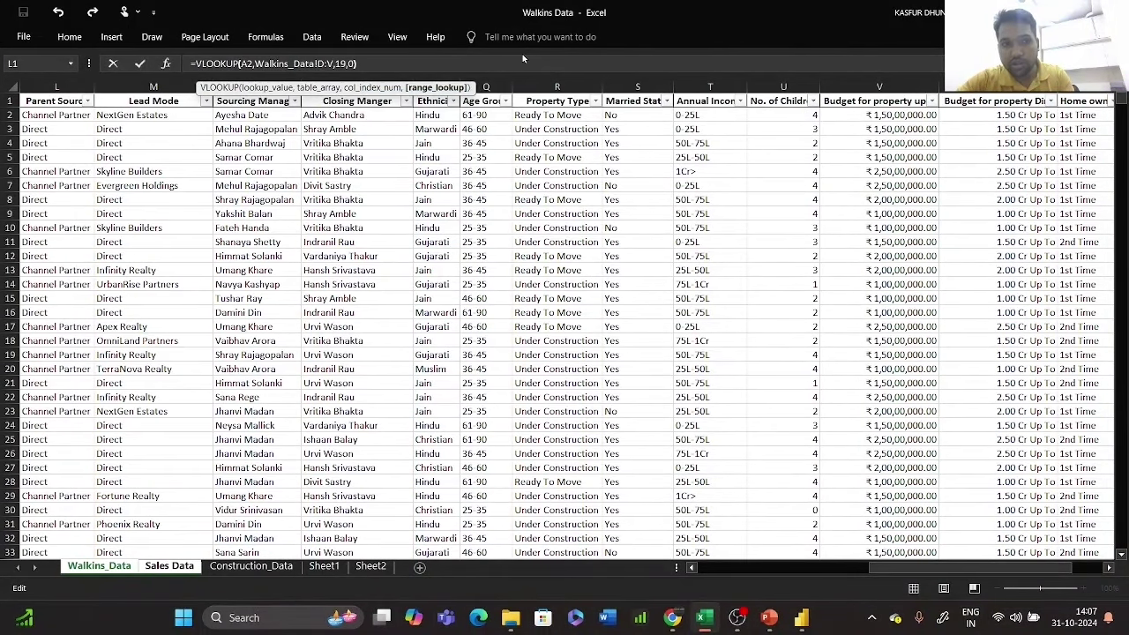
key("Return")
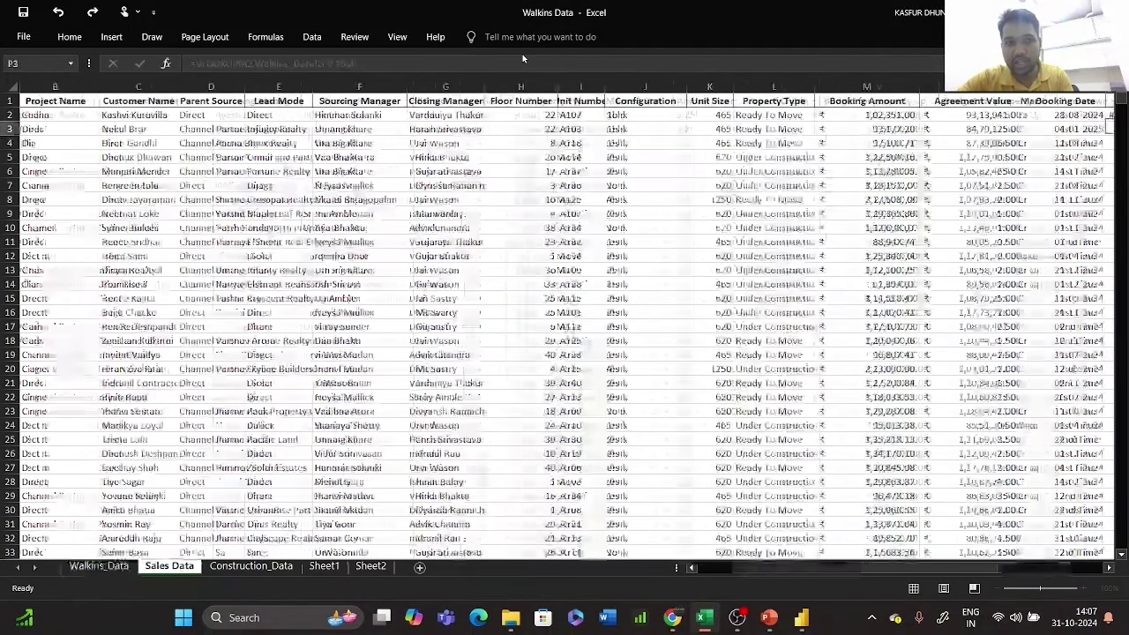
- Fill the P2 lookup formula down column P and widen the column to show its results
left_click(1096, 115)
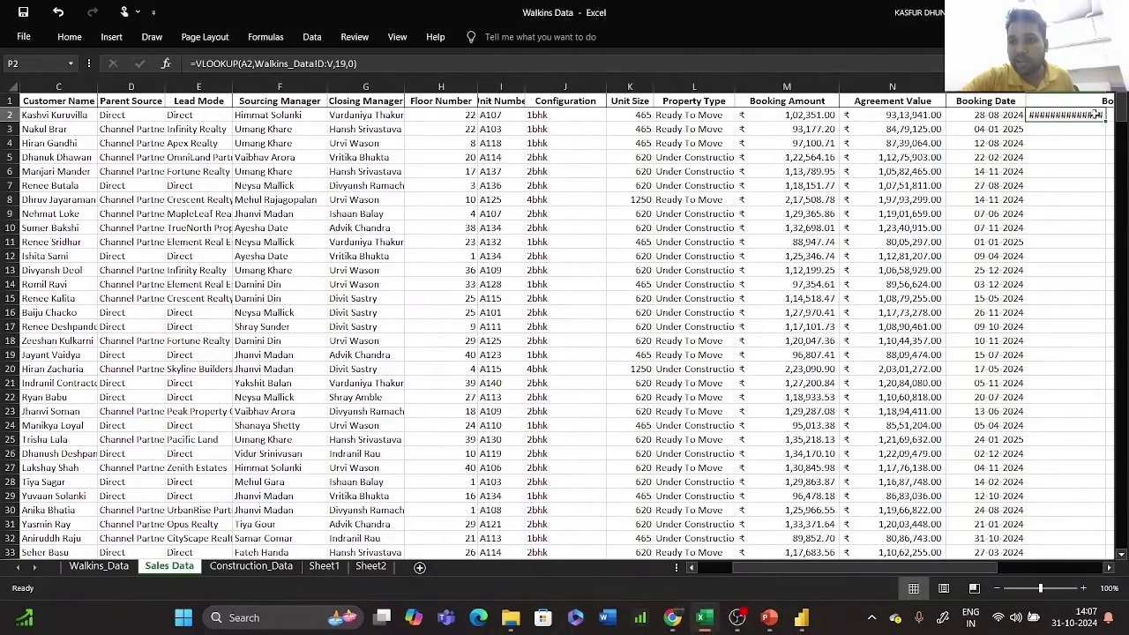
double_click(1107, 122)
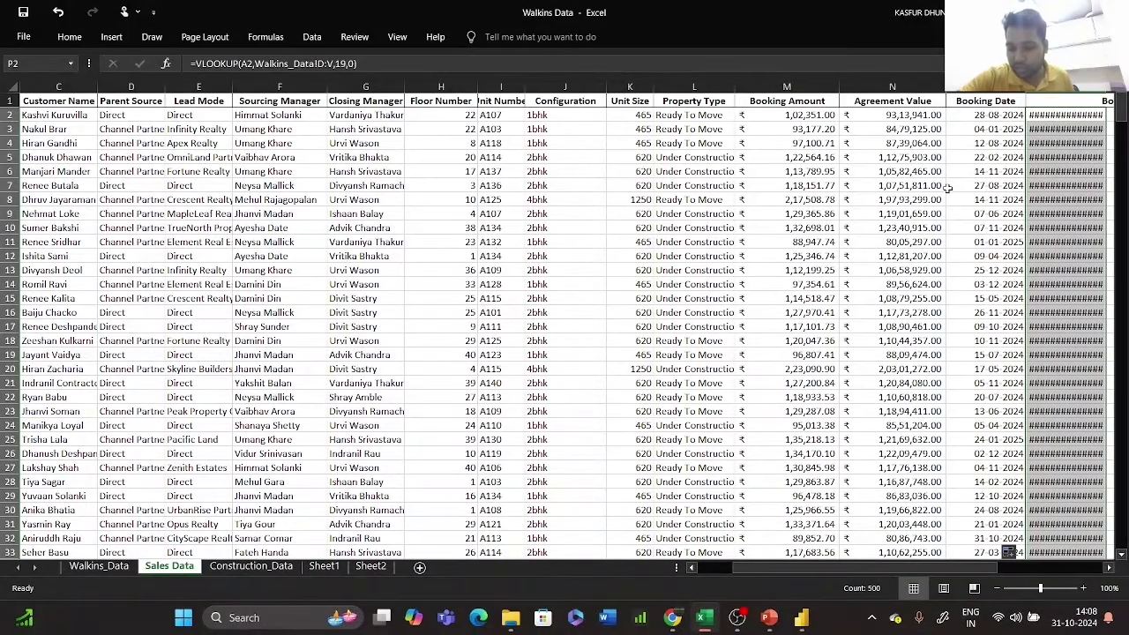
left_click(892, 200)
mouse_move(510, 618)
key("Right")
key("Right")
key("Right")
key("Right")
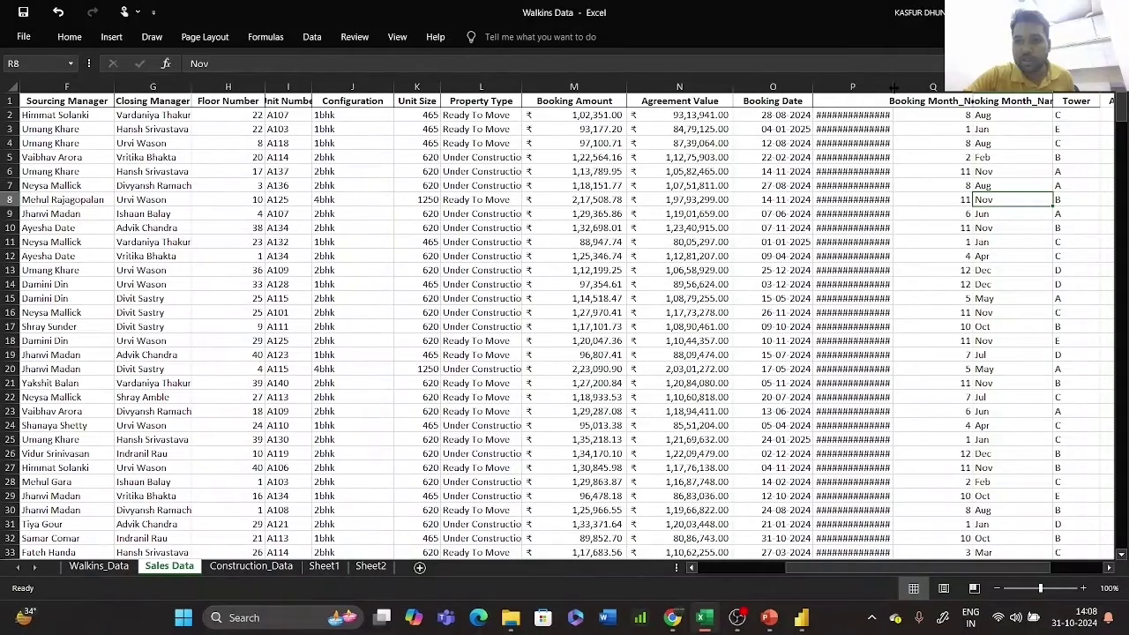
left_click_drag(894, 92, 999, 97)
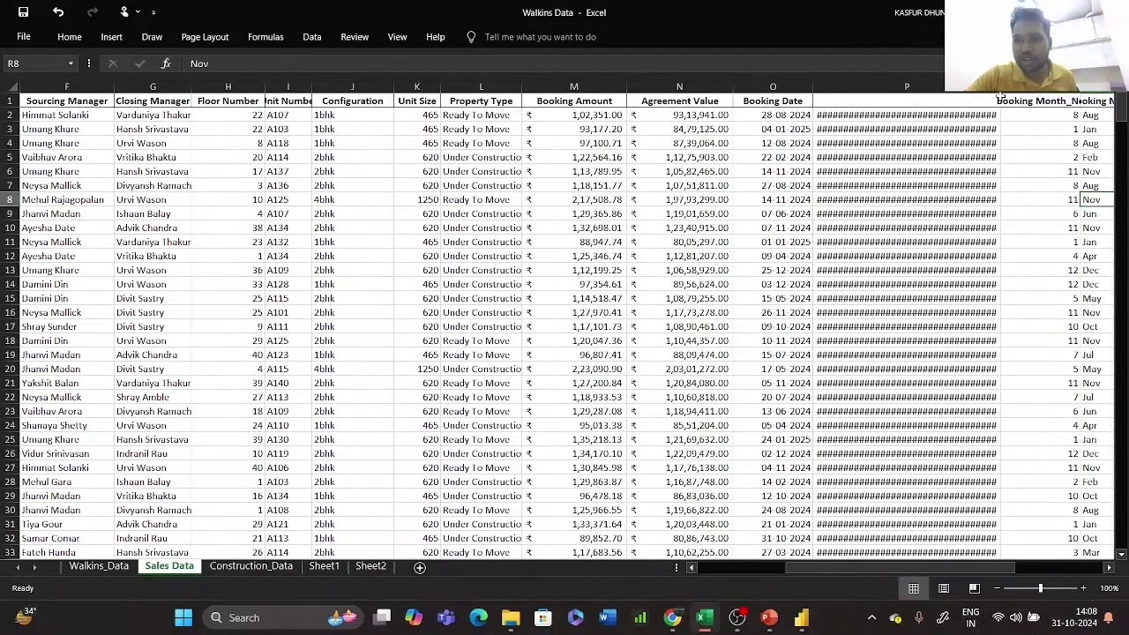
left_click(944, 115)
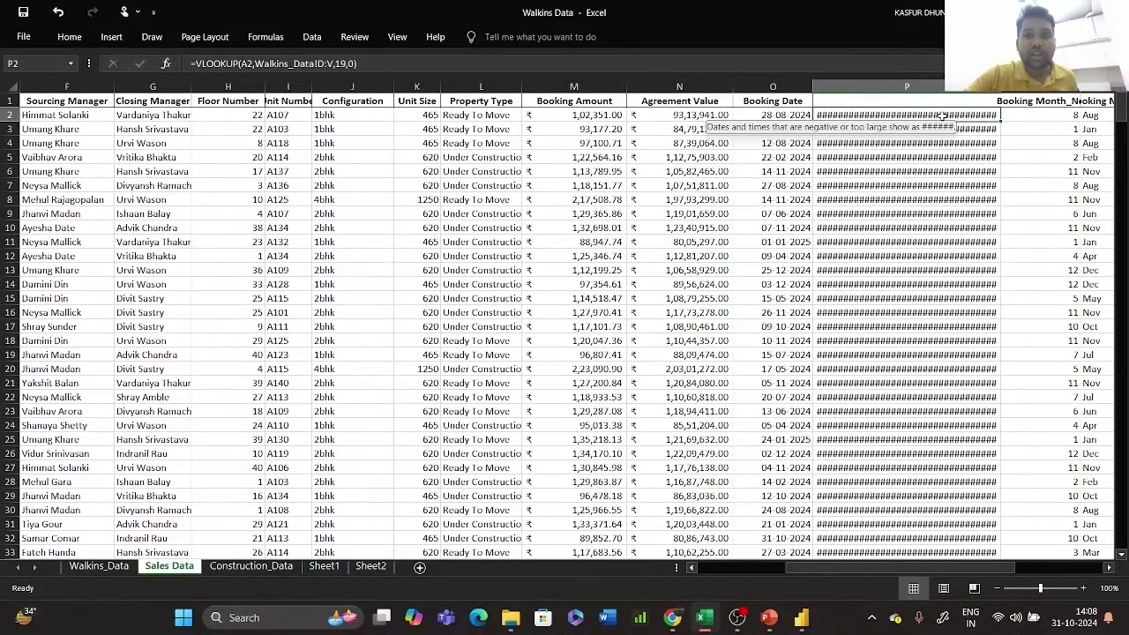
left_click(398, 64)
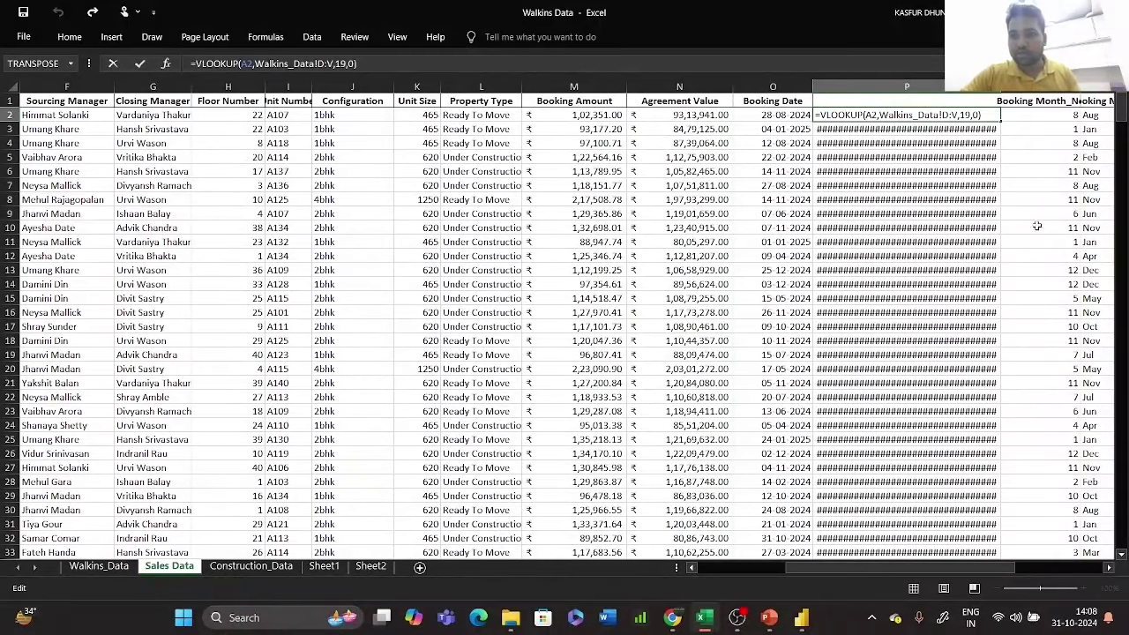
left_click(950, 157)
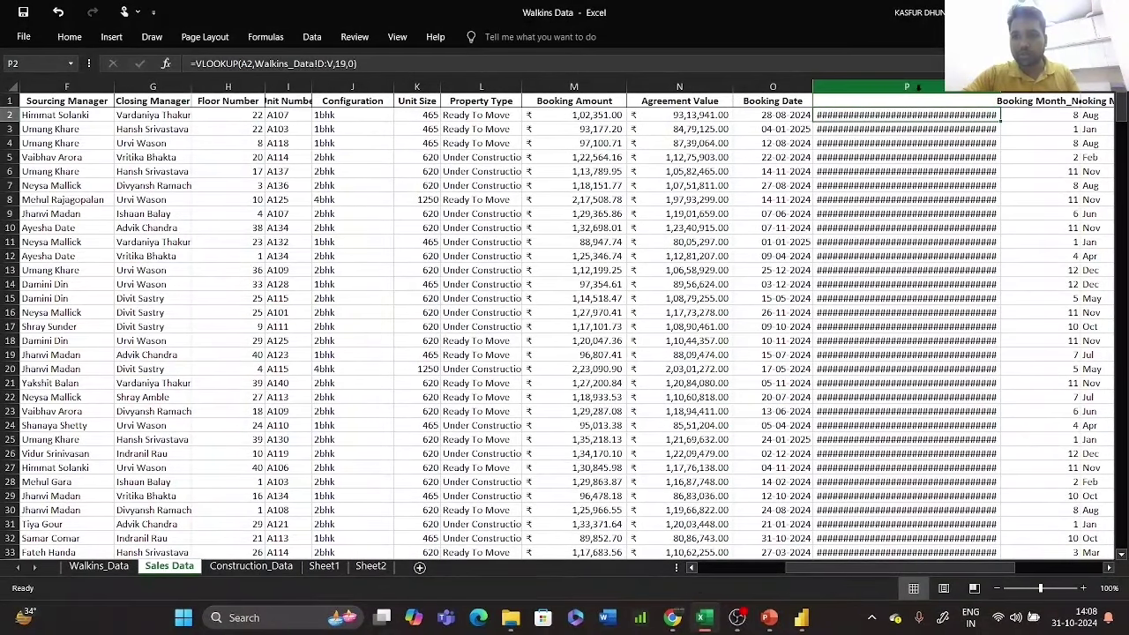
- Clear column P's #### results and start a new =vlo formula in P2
left_click(919, 86)
key("Delete")
left_click(880, 115)
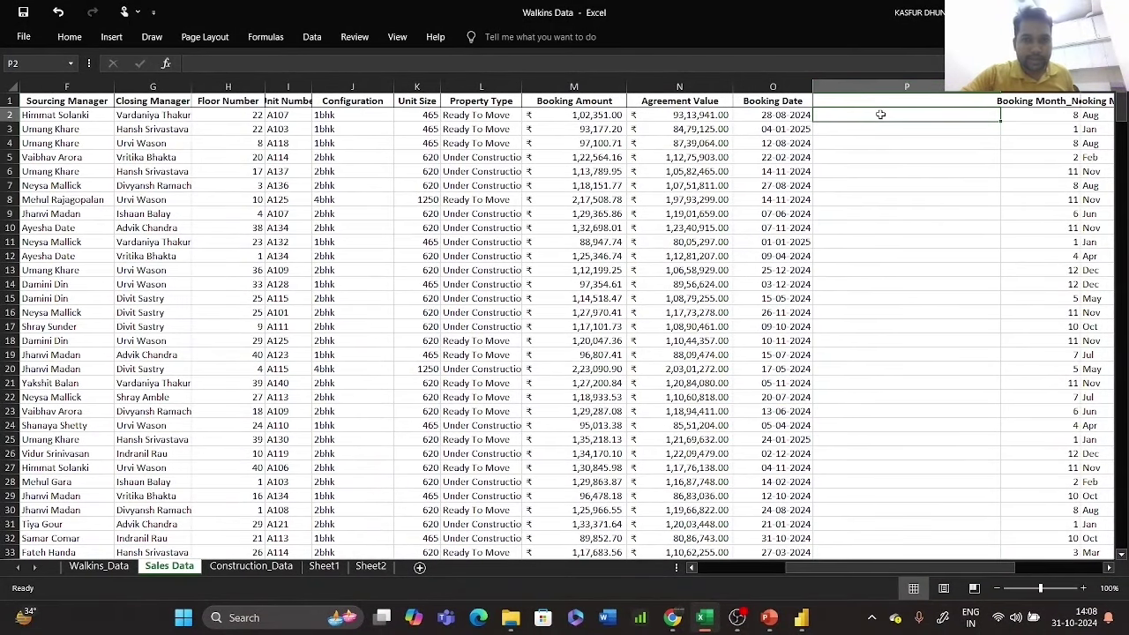
type("=vlo")
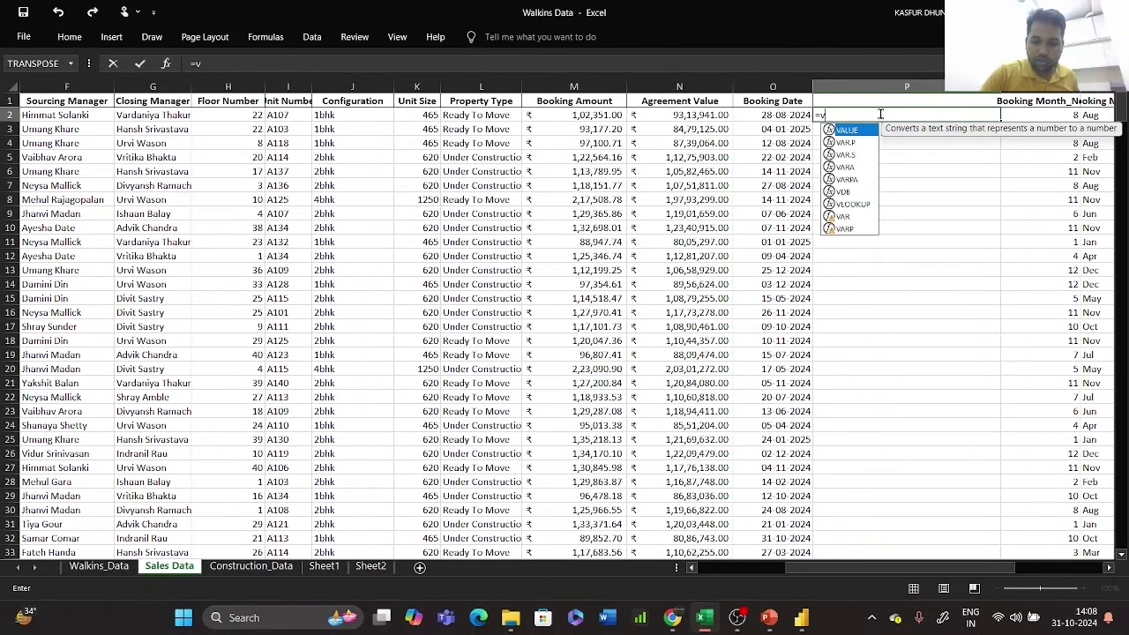
double_click(863, 132)
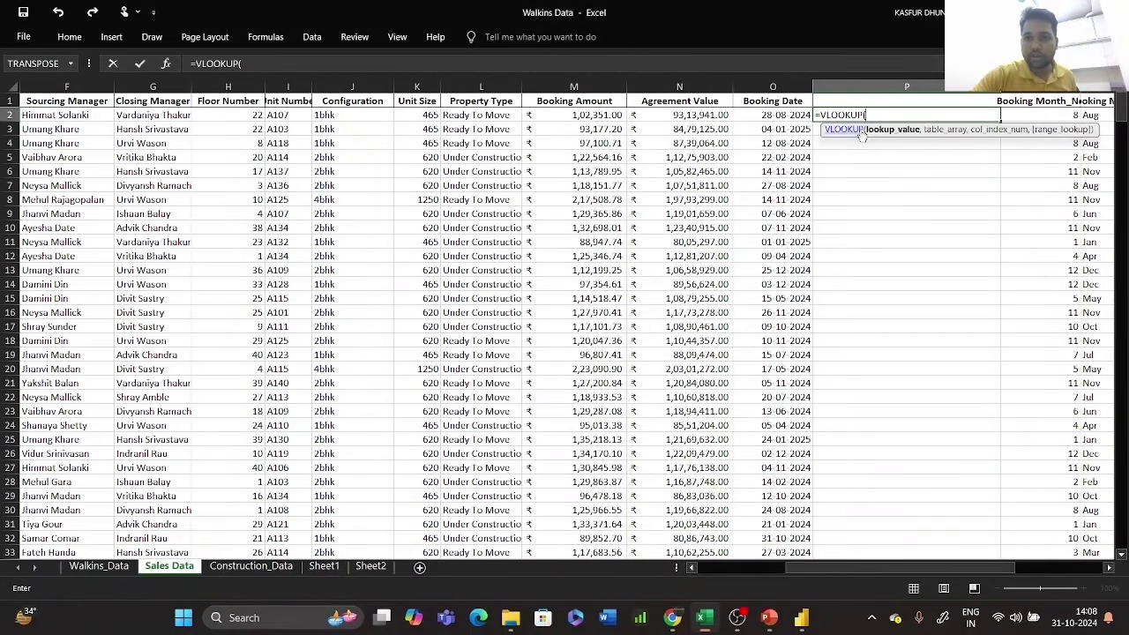
left_click(78, 113)
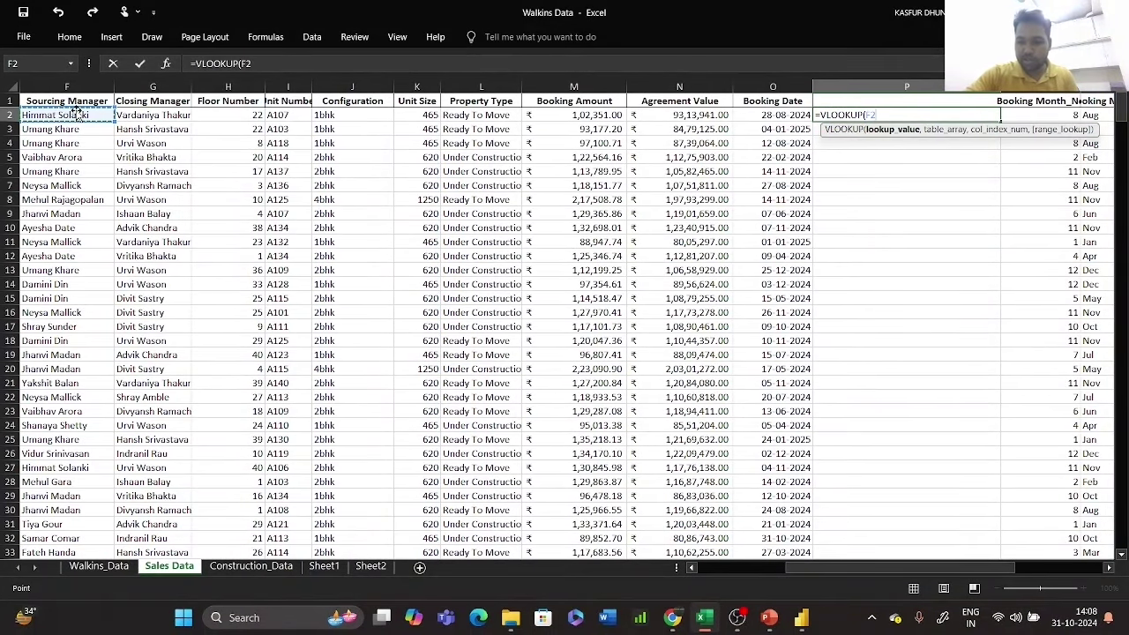
key("Left")
key("Left")
key("Left")
key("Left")
key("Left")
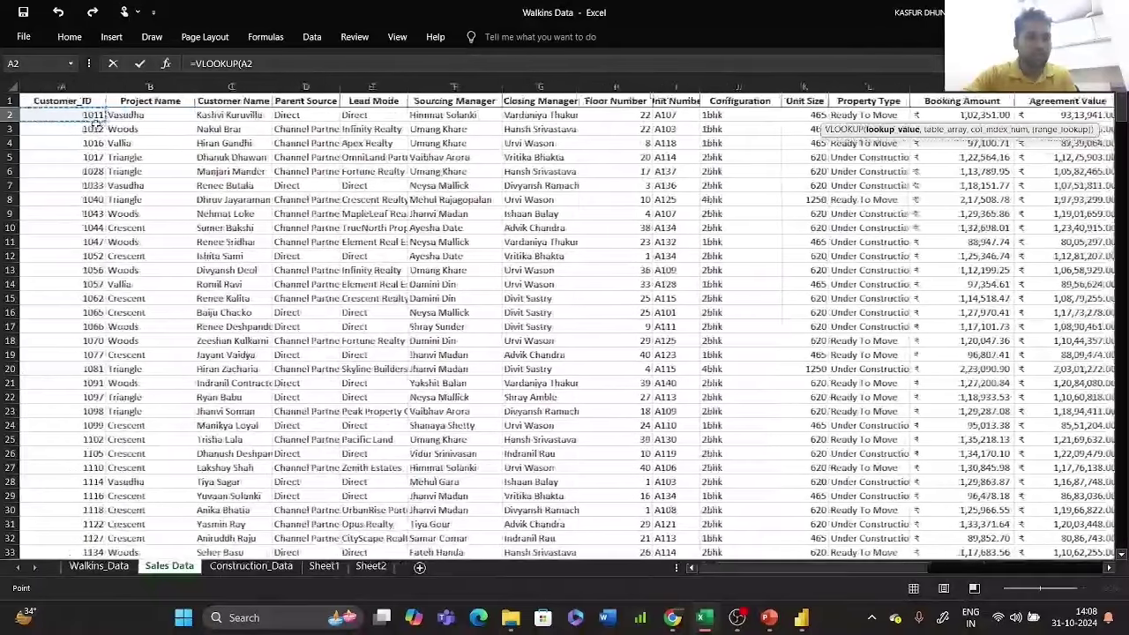
type(",")
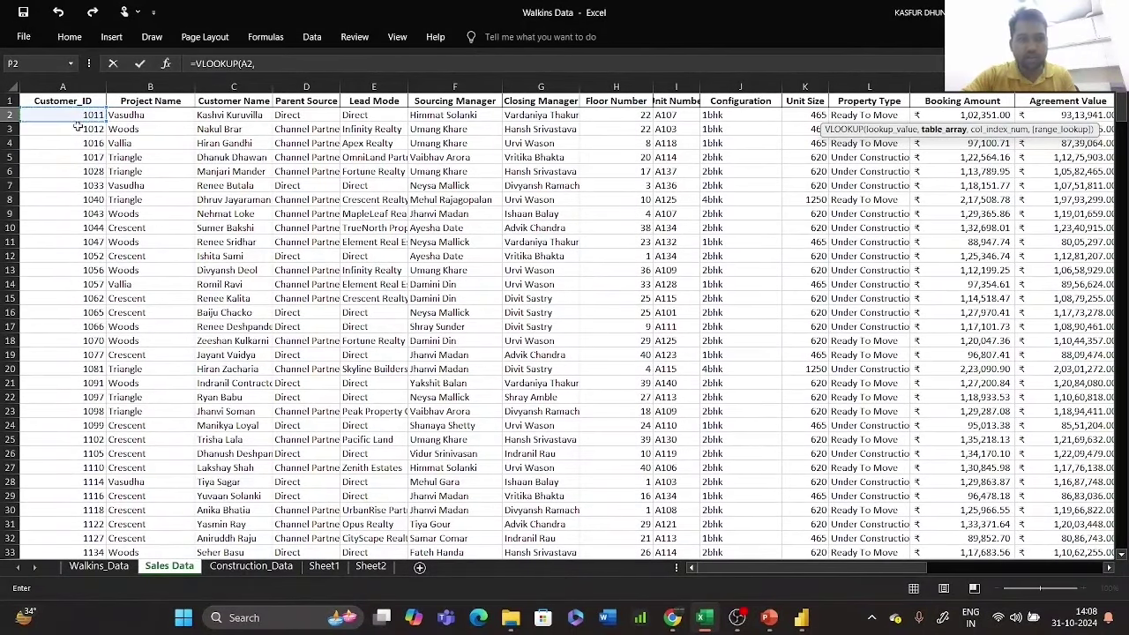
left_click(99, 565)
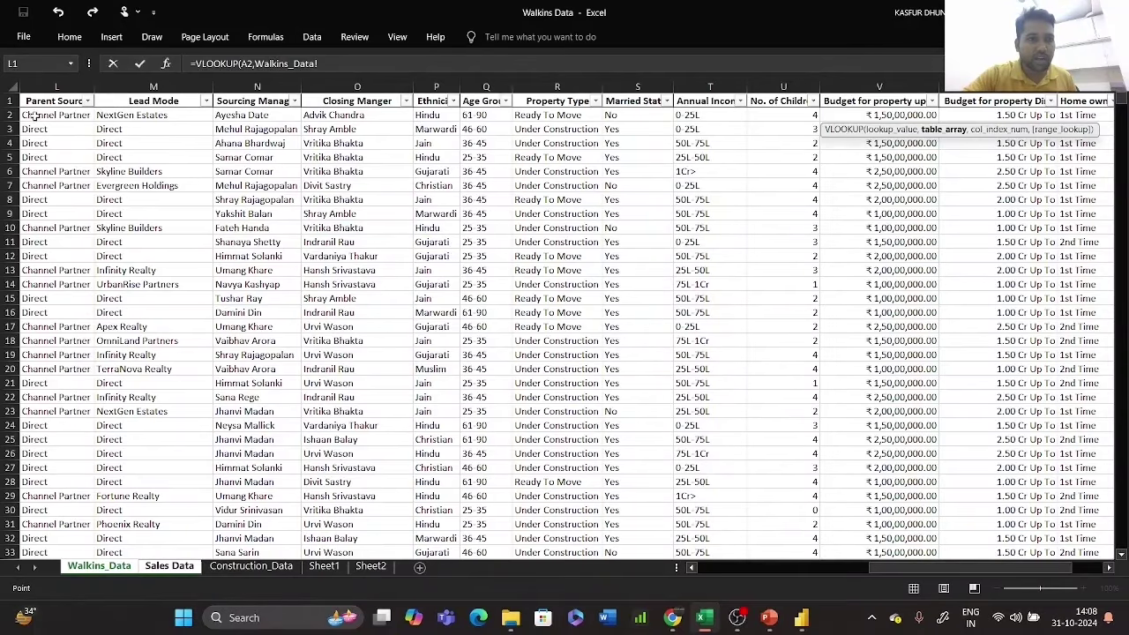
scroll(35, 115, "left", 8)
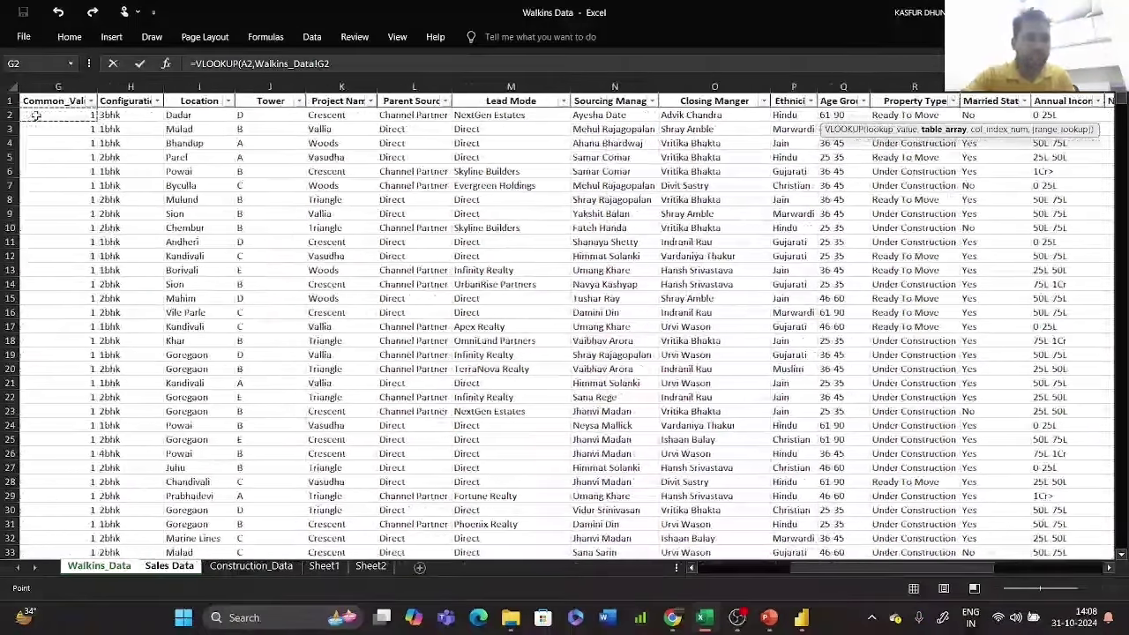
left_click(35, 114)
scroll(35, 115, "left", 4)
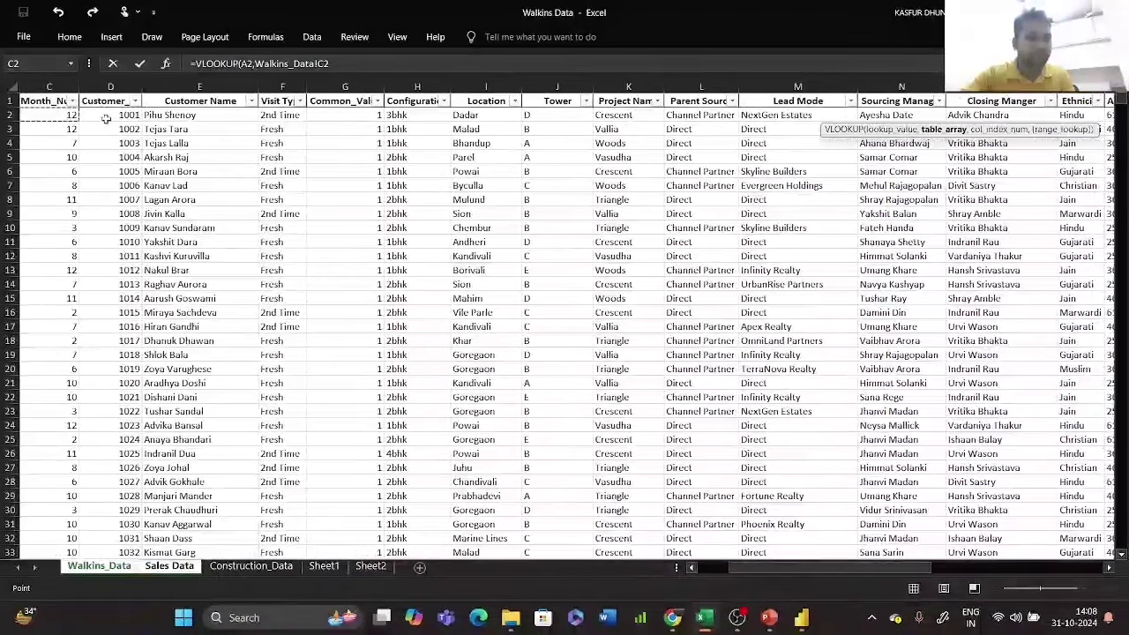
left_click(105, 119)
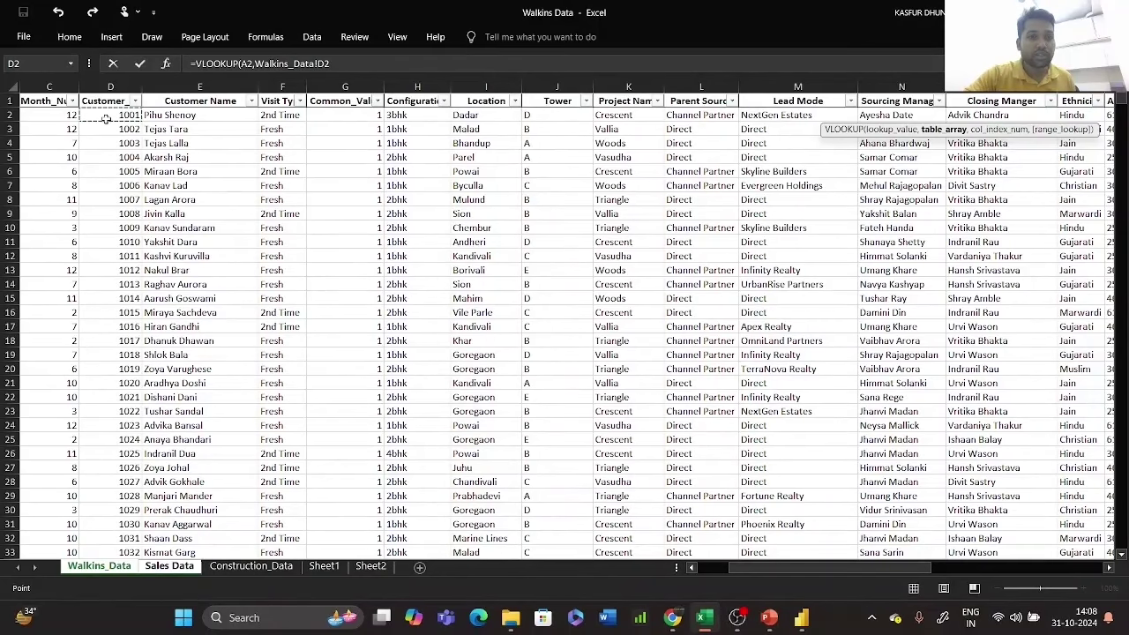
left_click(111, 85)
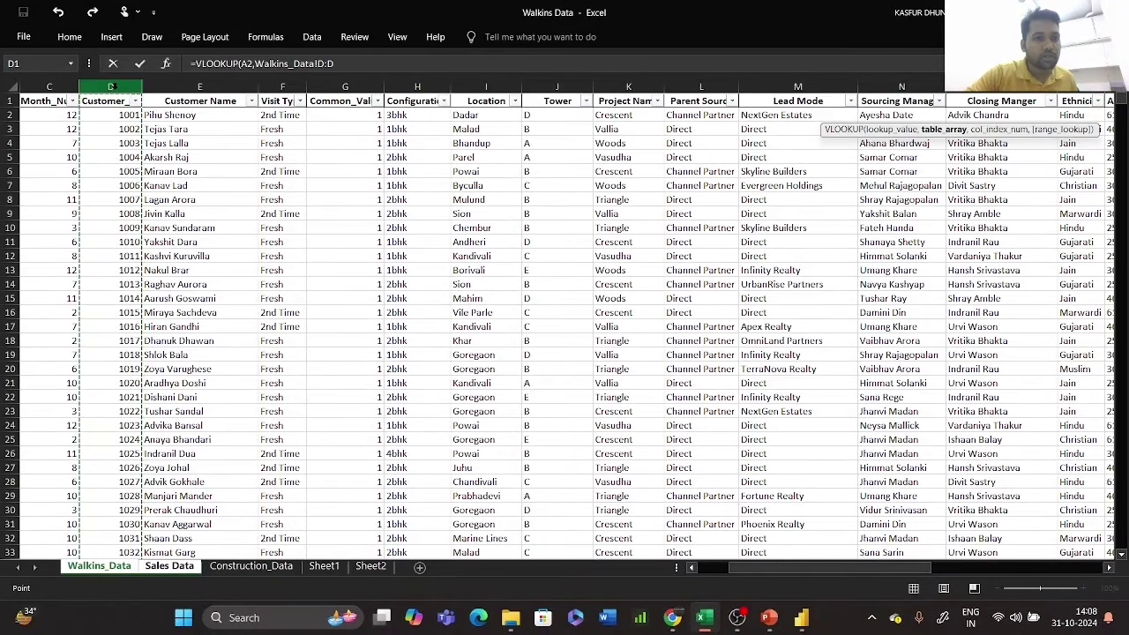
left_click_drag(112, 87, 709, 70)
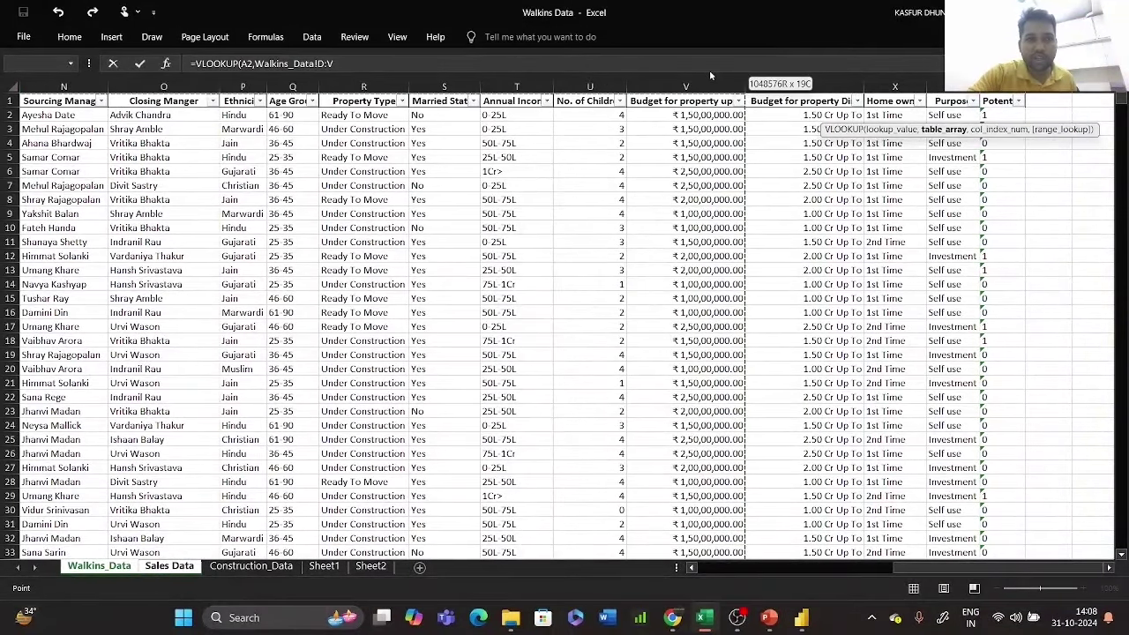
type(",")
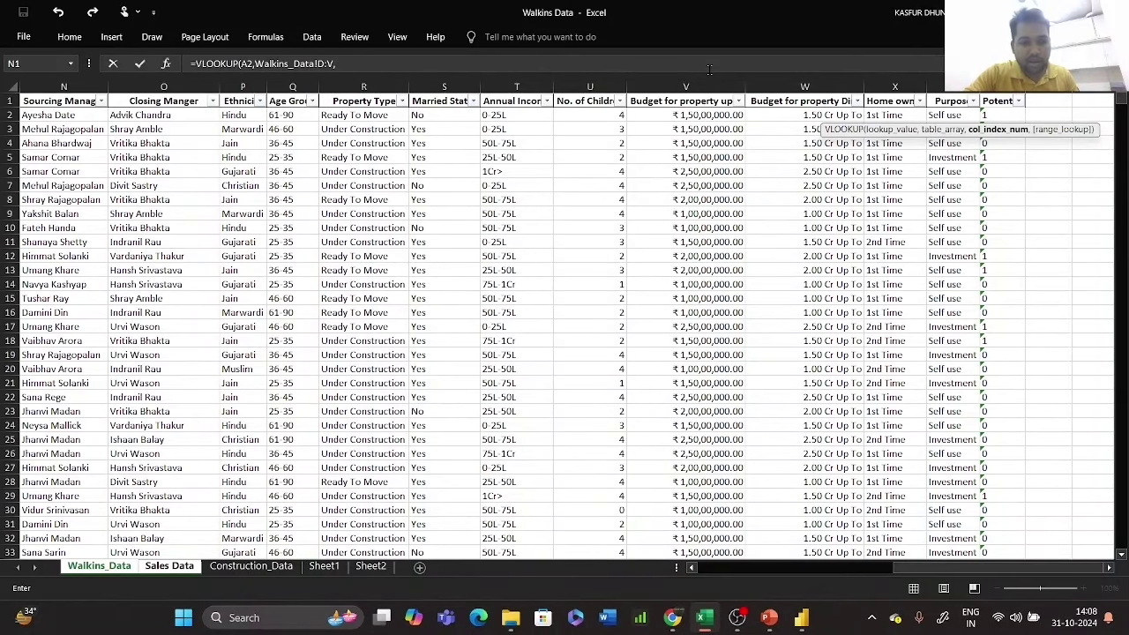
type("19,0")
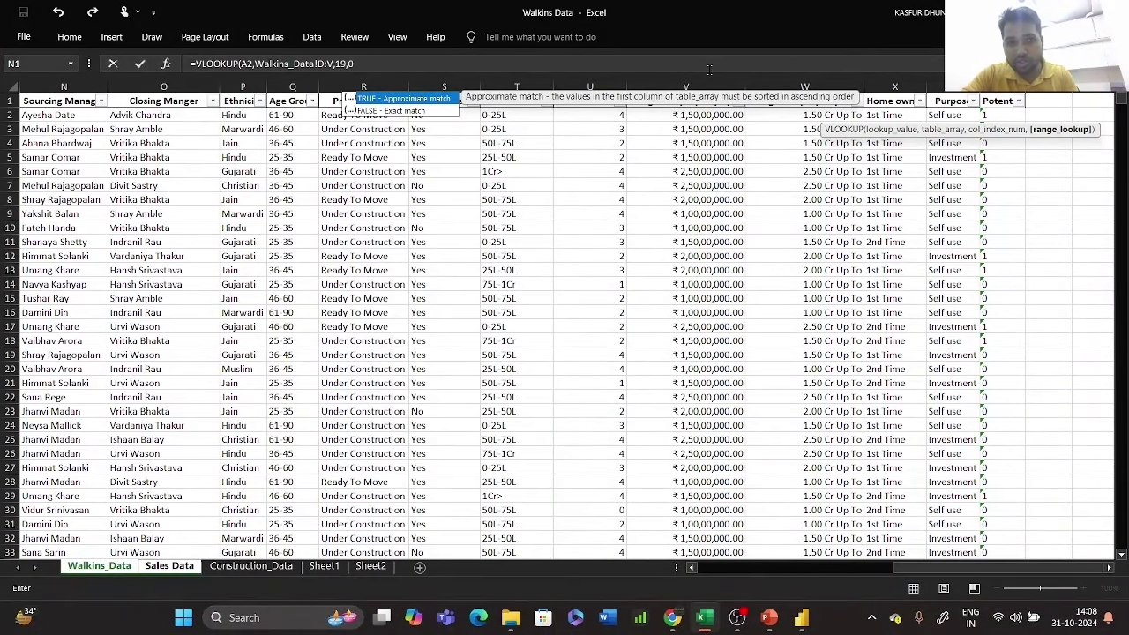
key("Return")
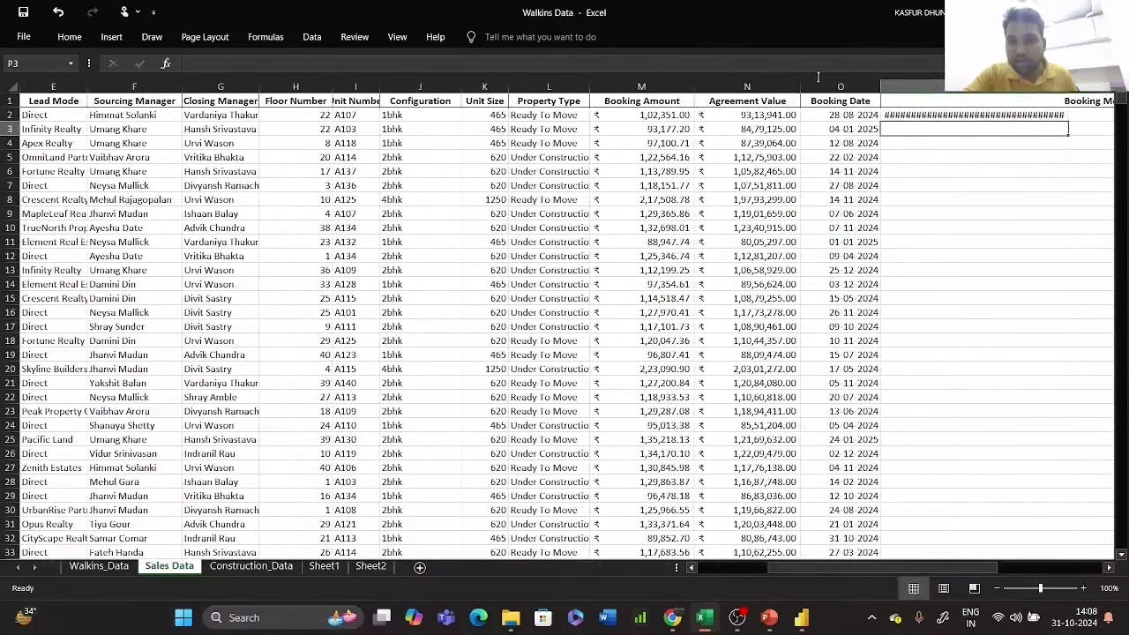
left_click(1016, 115)
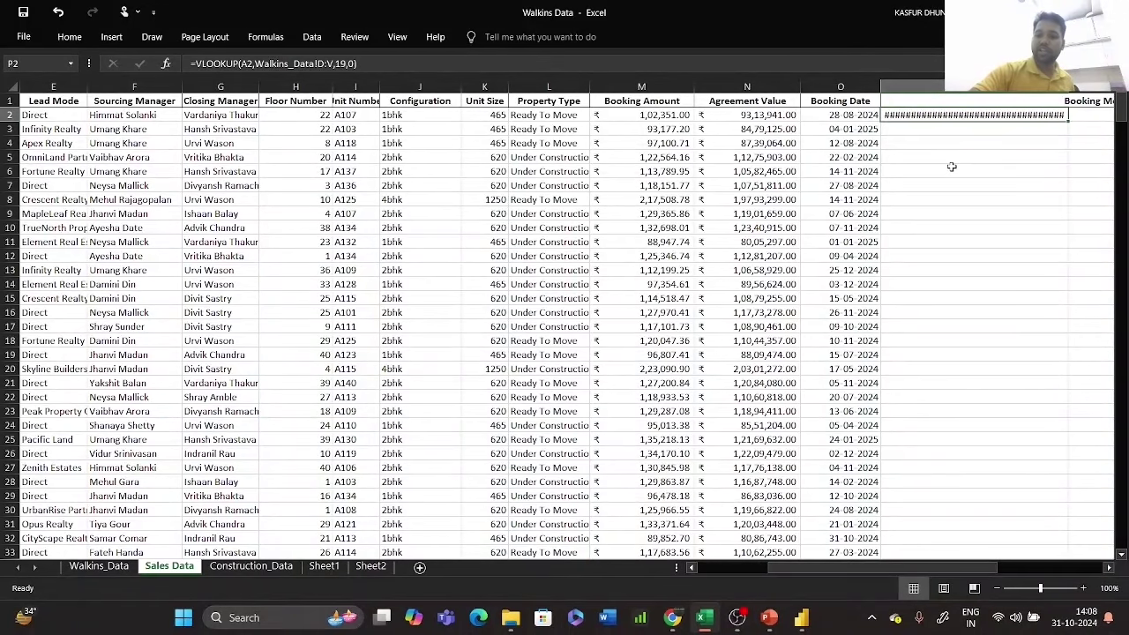
key("Delete")
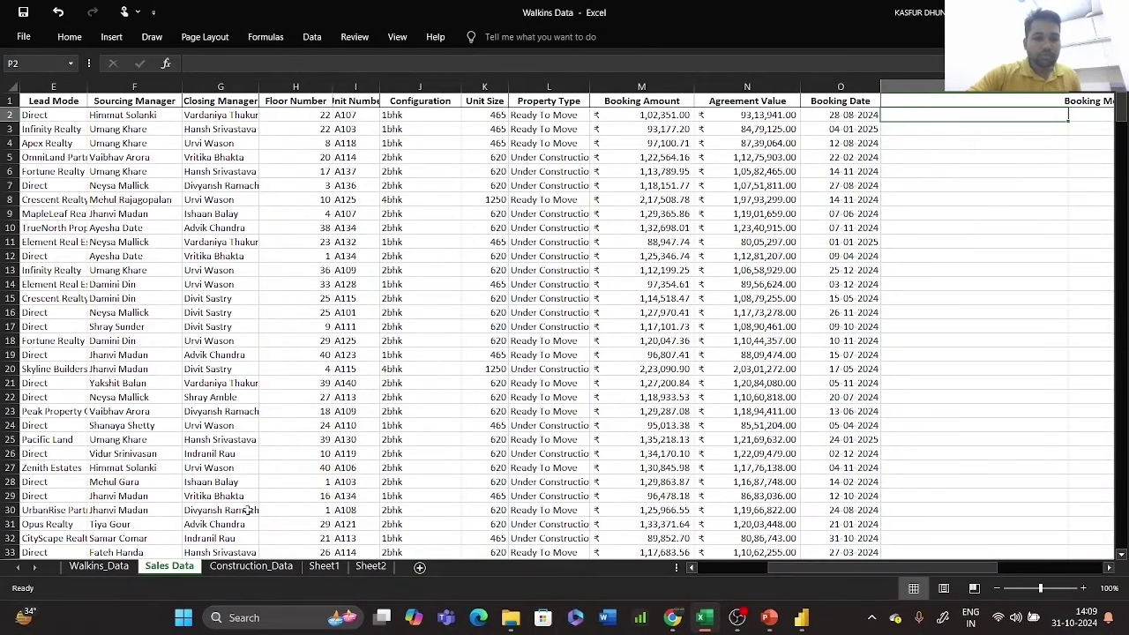
- On Walkins_Data, check budget values and insert a blank column V before the budget column
left_click(99, 565)
left_click(715, 117)
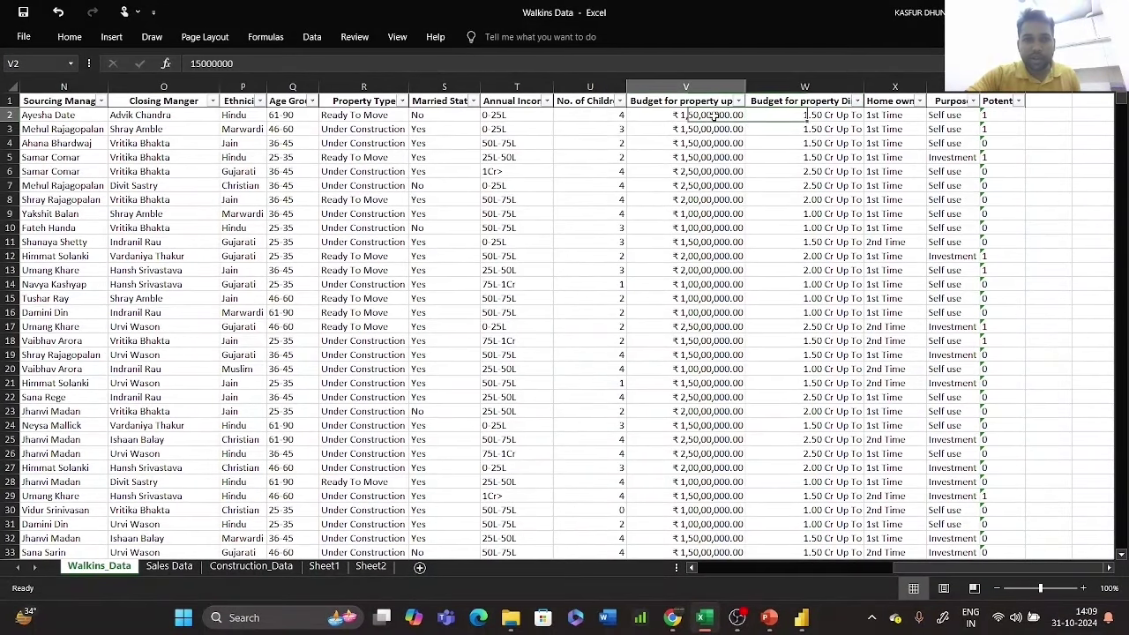
left_click(650, 145)
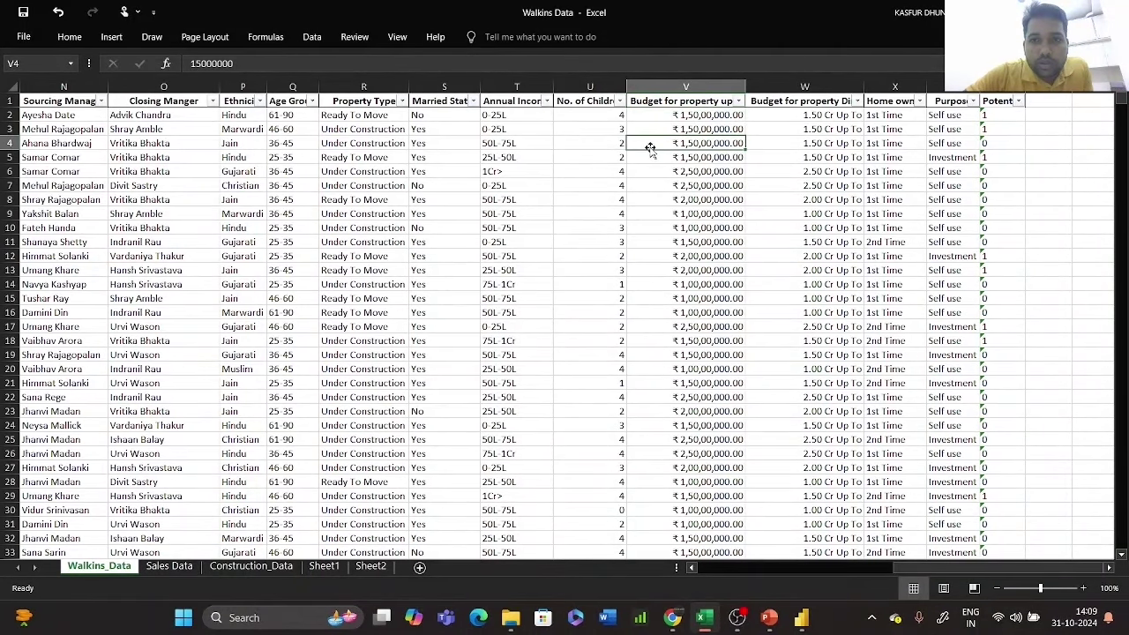
right_click(661, 88)
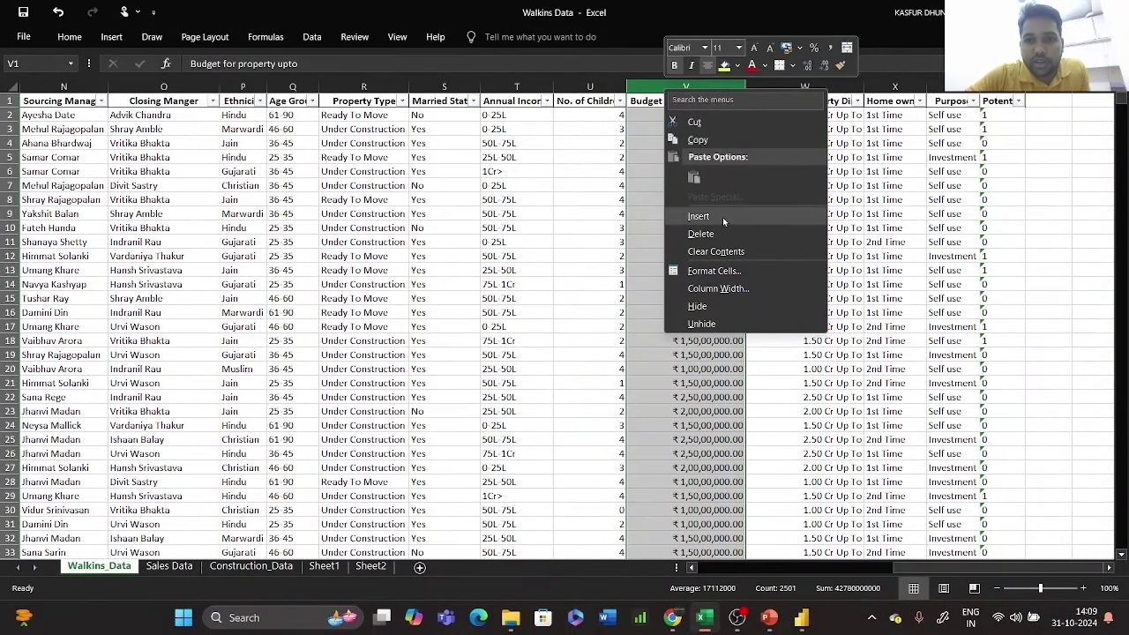
left_click(697, 216)
left_click(590, 185)
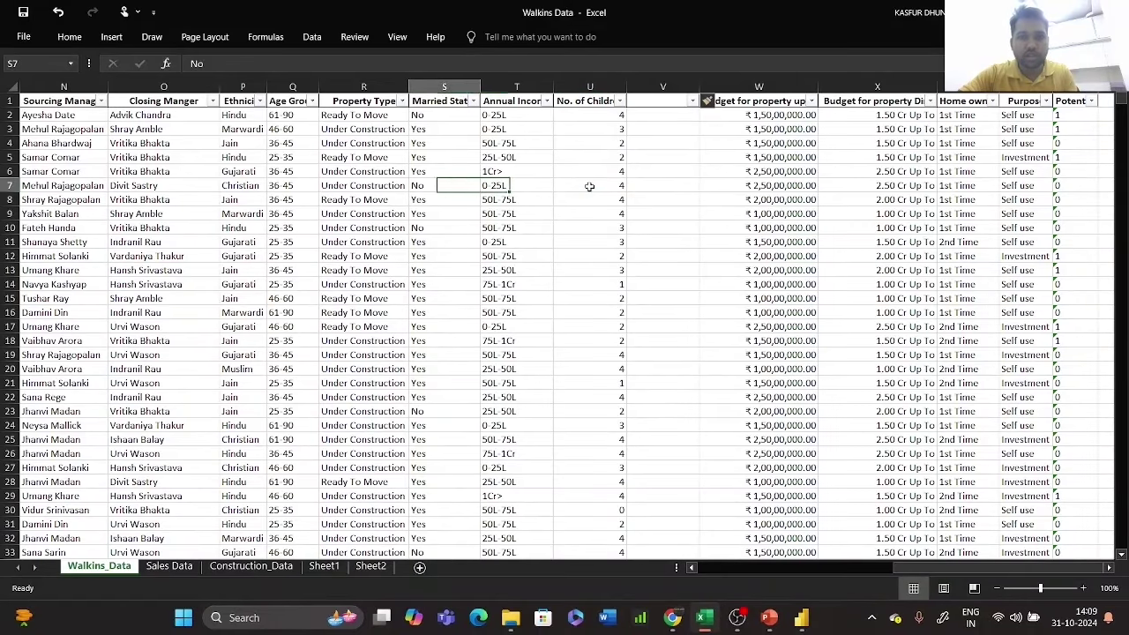
- Copy the Customer_ID column D into new column V, check W2's budget, then go to Sales Data
key("Home")
left_click(224, 96)
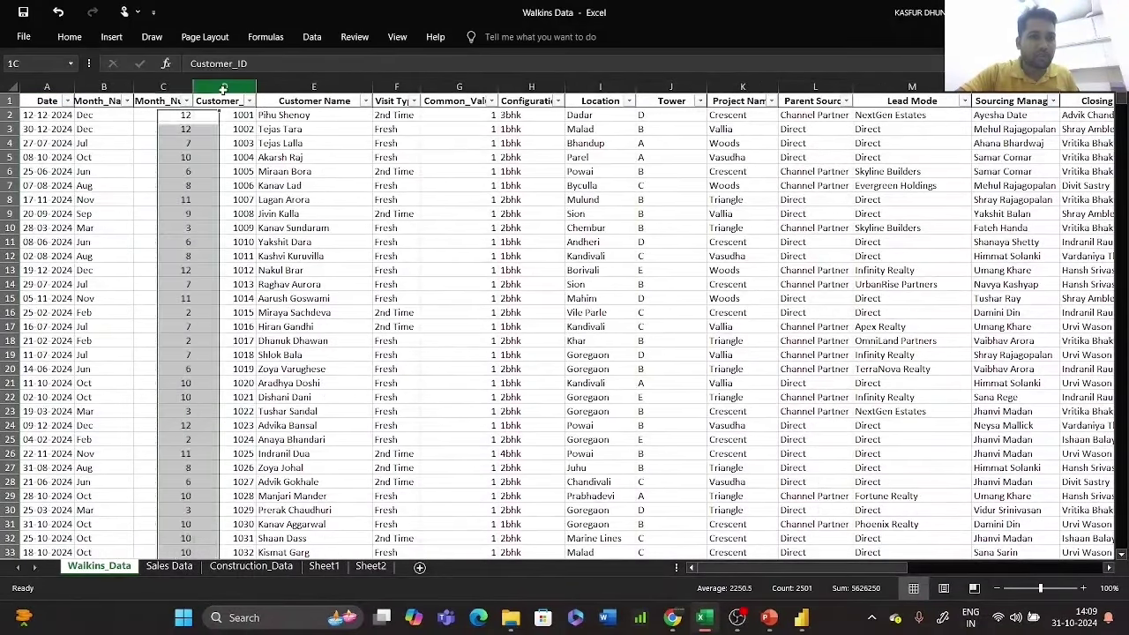
key("ctrl+c")
left_click(889, 144)
key("Right")
key("Right")
key("Right")
key("Right")
key("Right")
key("Right")
key("Right")
key("Right")
key("Right")
key("Right")
key("Right")
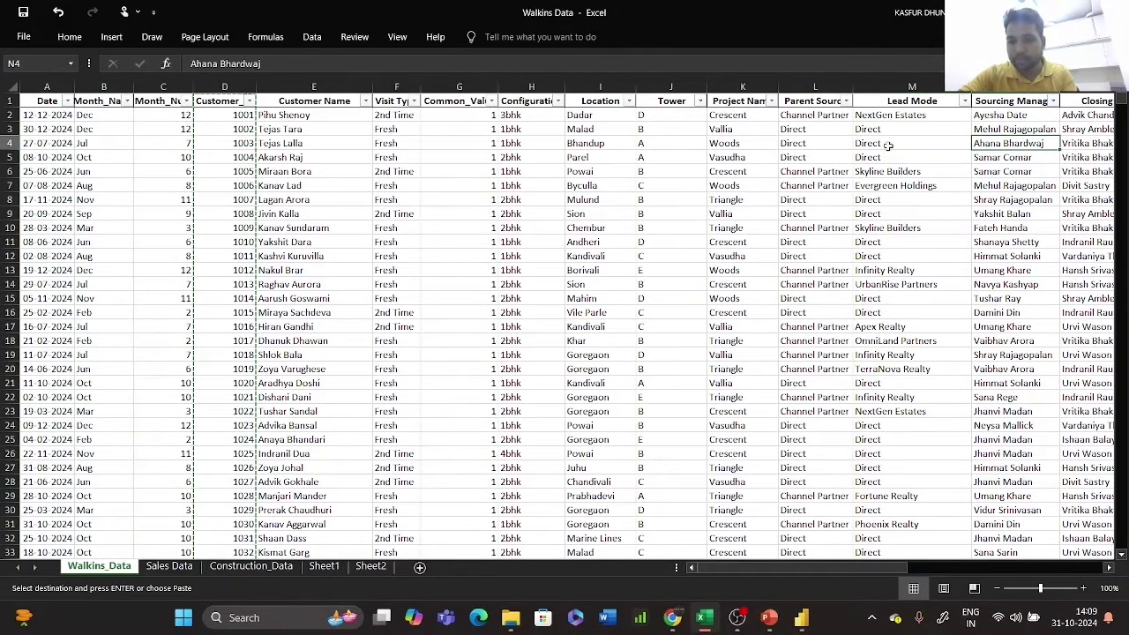
left_click(781, 91)
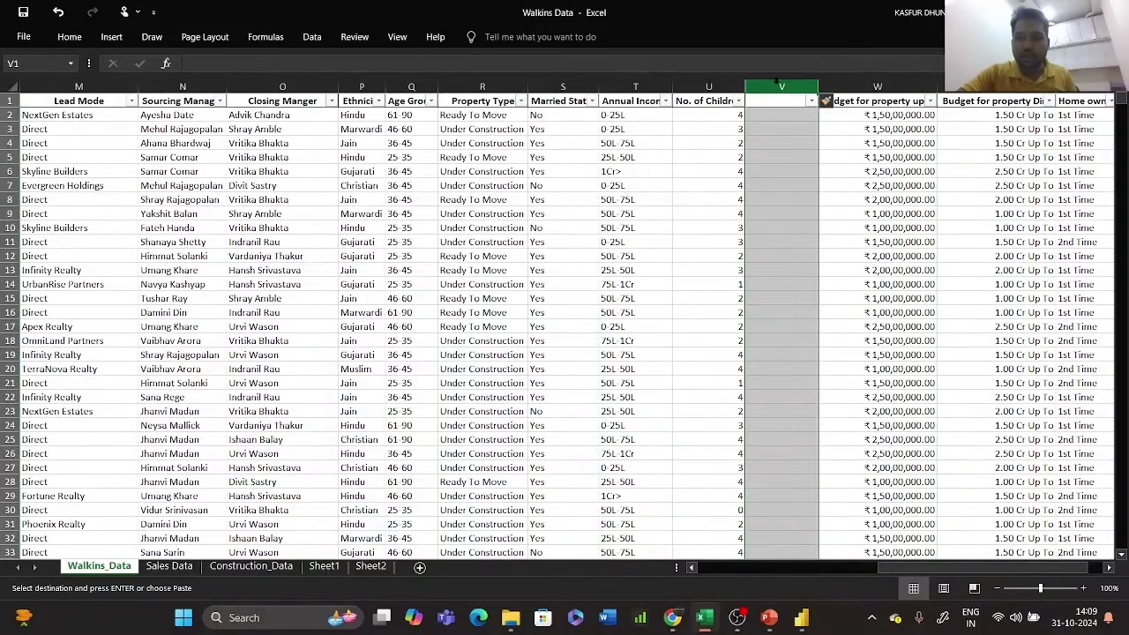
key("ctrl+v")
left_click(842, 168)
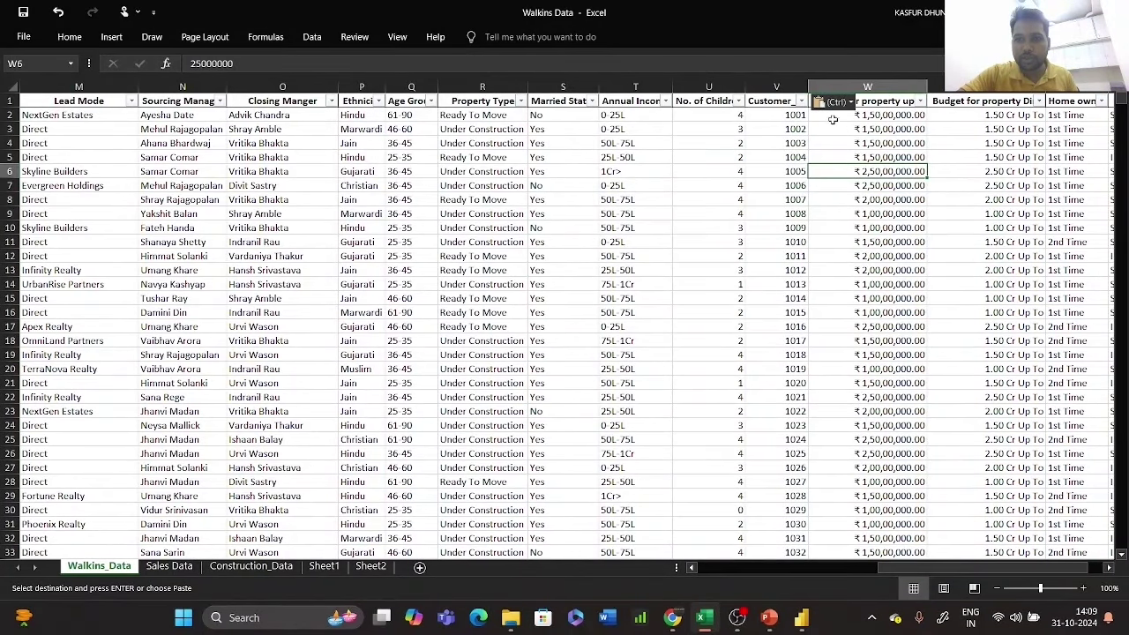
left_click(799, 120)
left_click(857, 117)
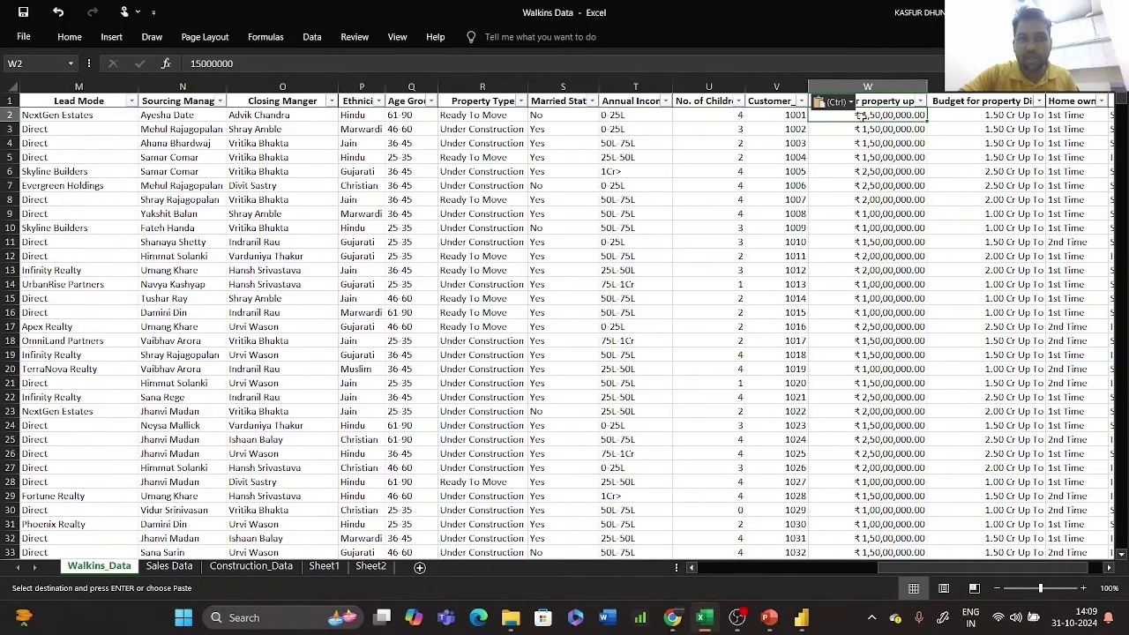
left_click(177, 570)
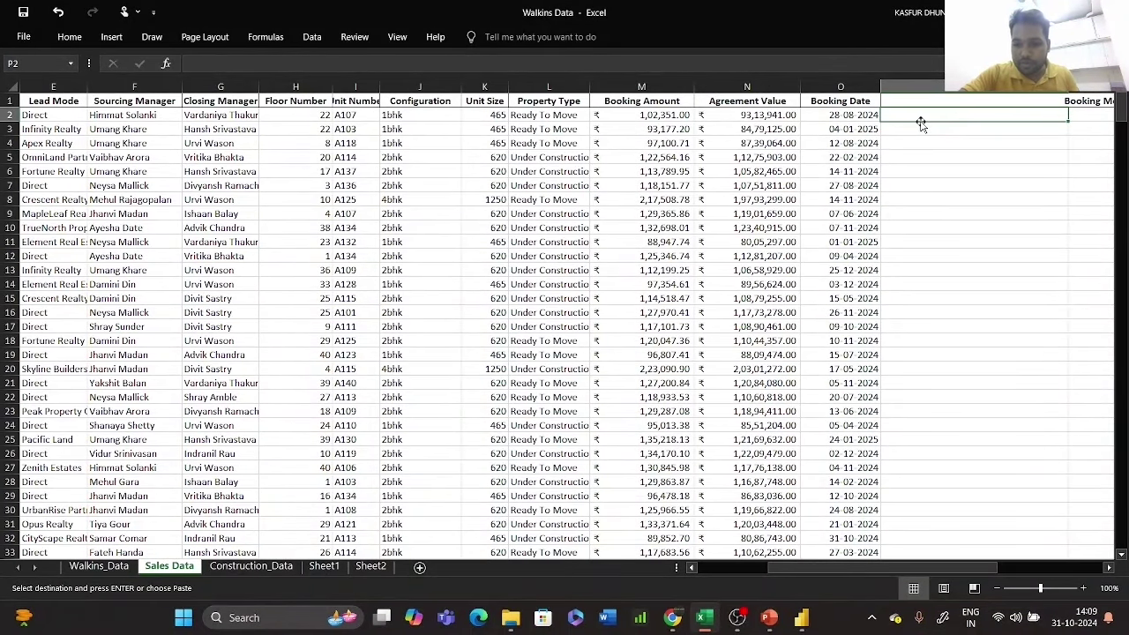
- Cancel the unfinished formula and insert a blank column P on Sales Data
type("=v")
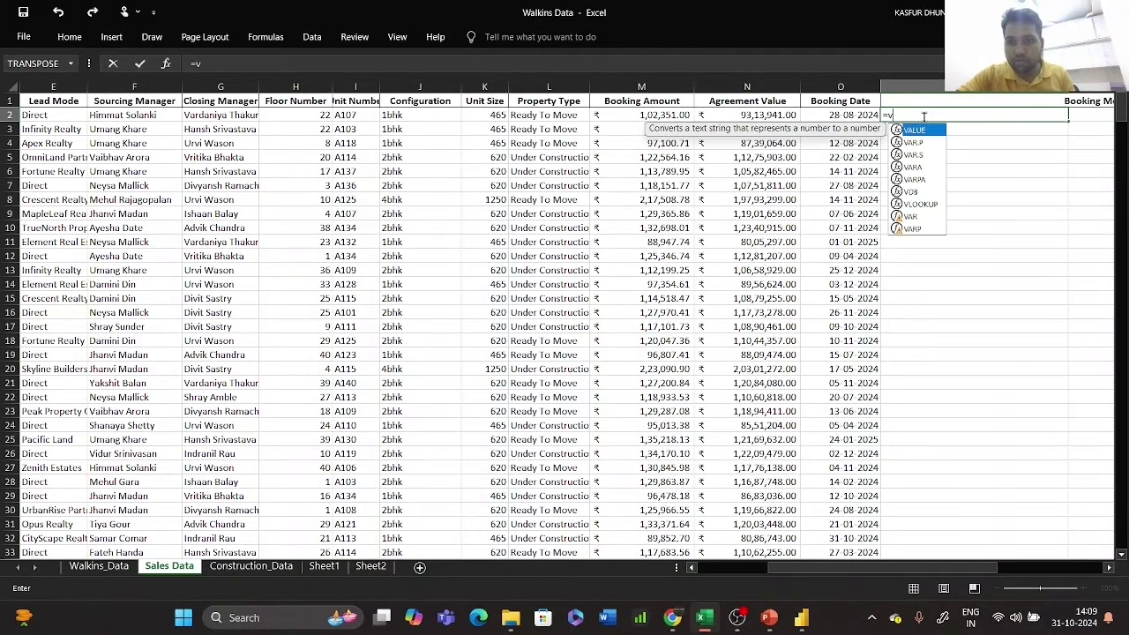
key("Escape")
key("Escape")
left_click(946, 231)
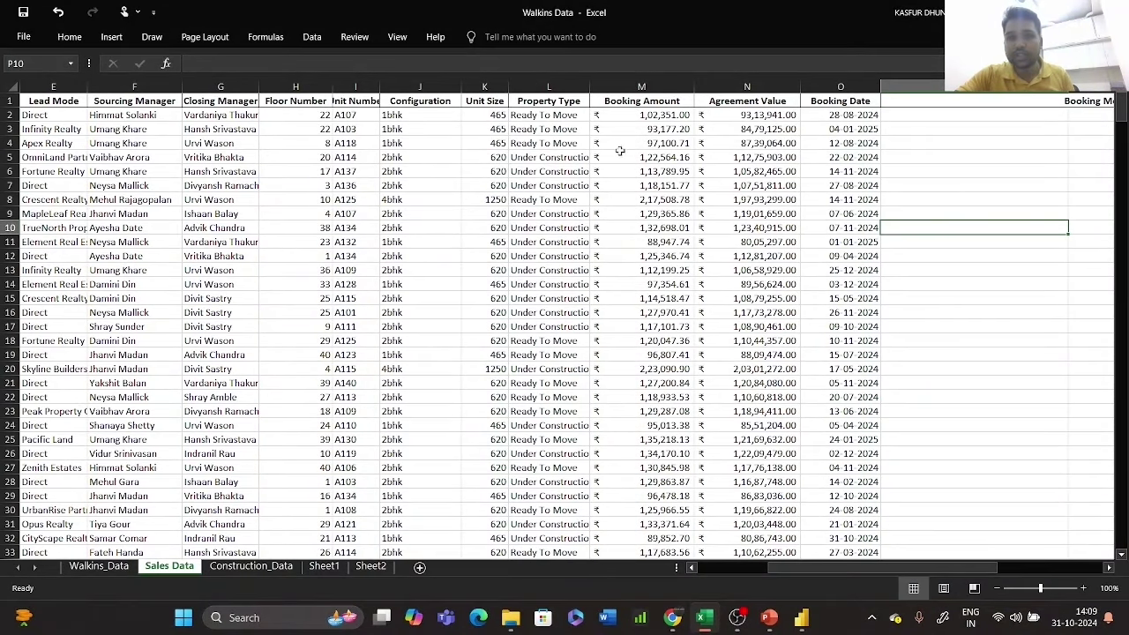
left_click(53, 86)
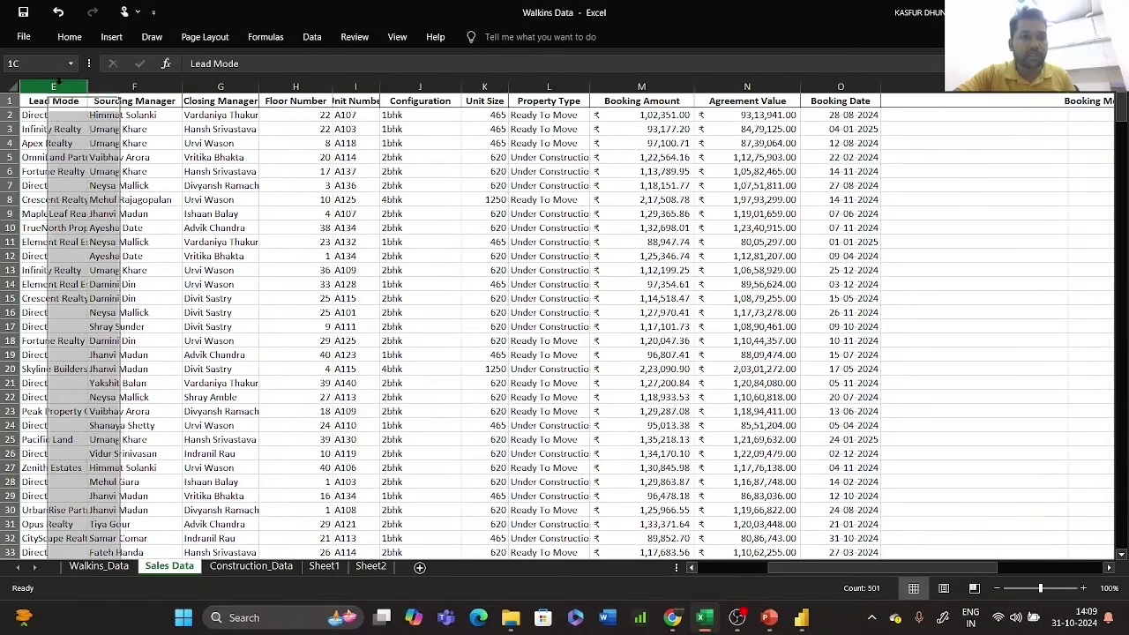
left_click(926, 86)
right_click(926, 83)
left_click(965, 212)
left_click(869, 200)
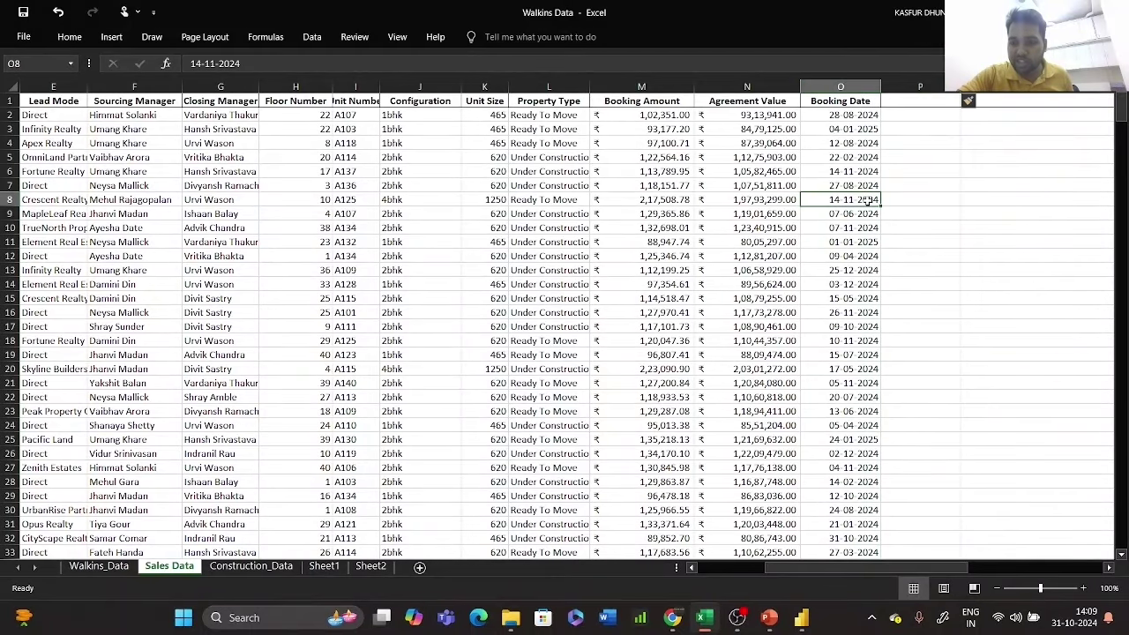
- Copy the Customer_ID column A and paste it into column P
scroll(794, 185, "left", 3)
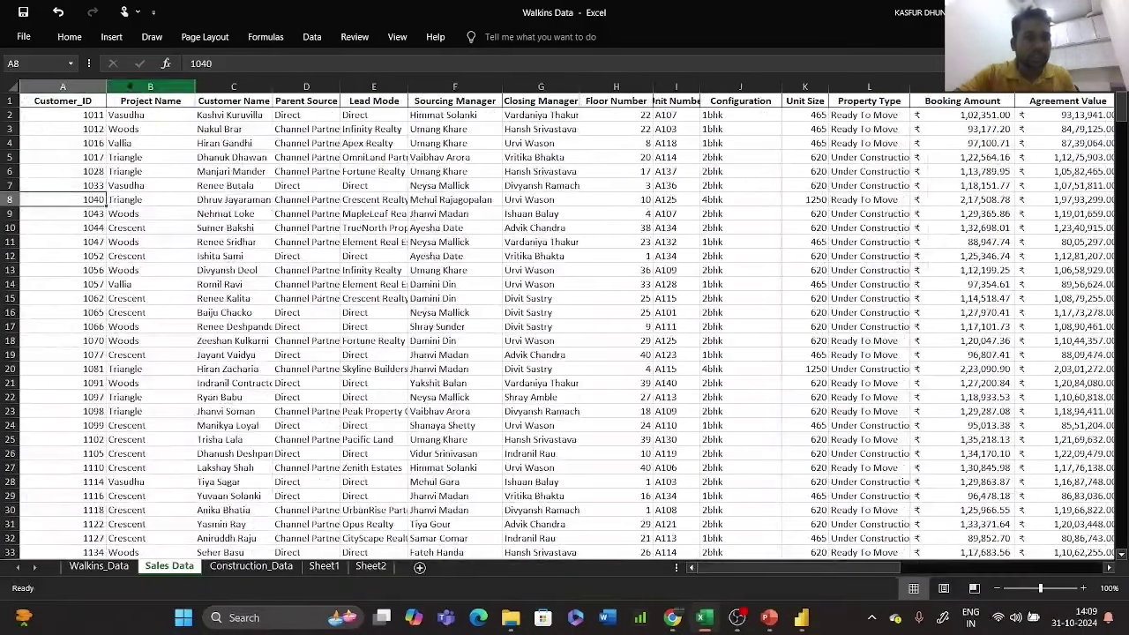
left_click(79, 86)
key("ctrl+c")
left_click(969, 160)
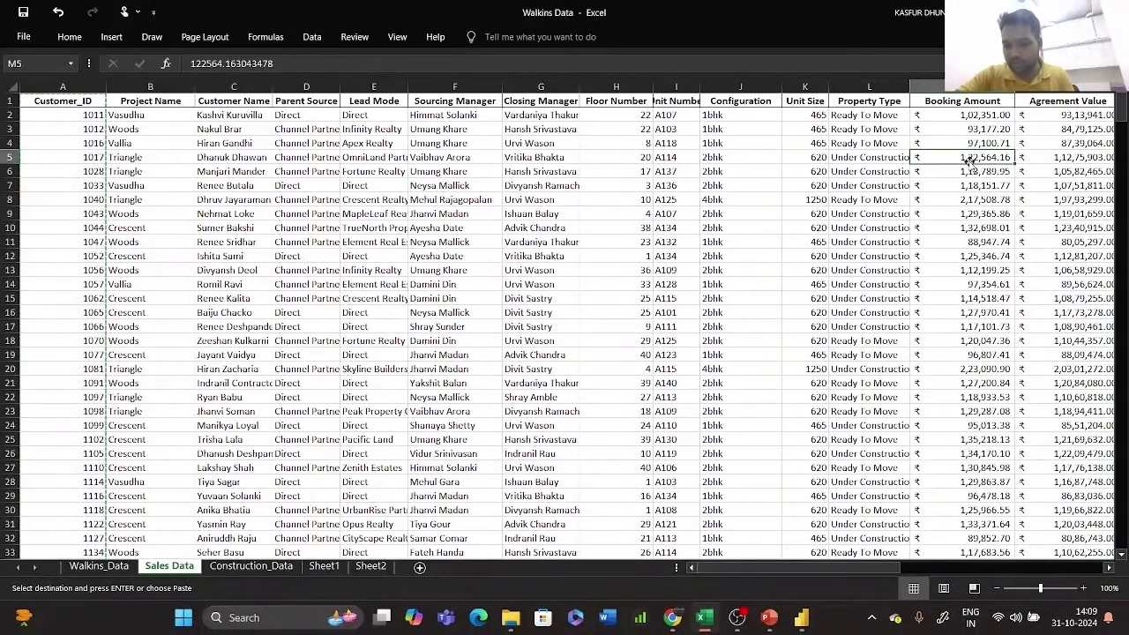
key("Right")
scroll(968, 160, "right", 3)
left_click(694, 86)
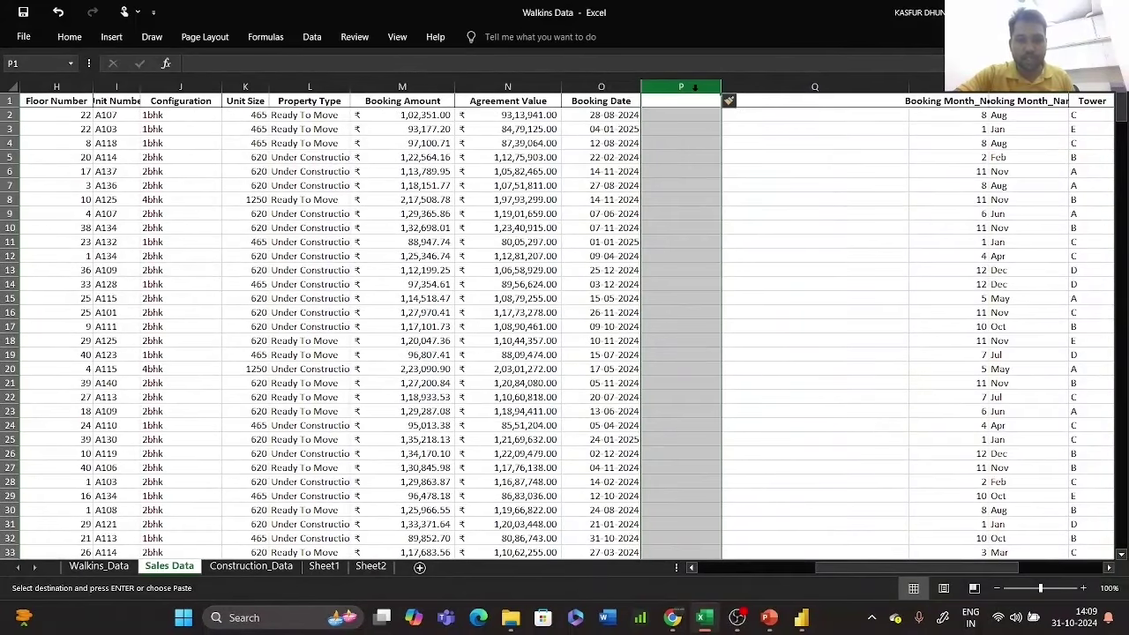
key("ctrl+v")
- Enter =VLOOKUP(P2,Walkins_Data!V:W,2,0) in cell Q2 to fetch the budget
left_click(829, 113)
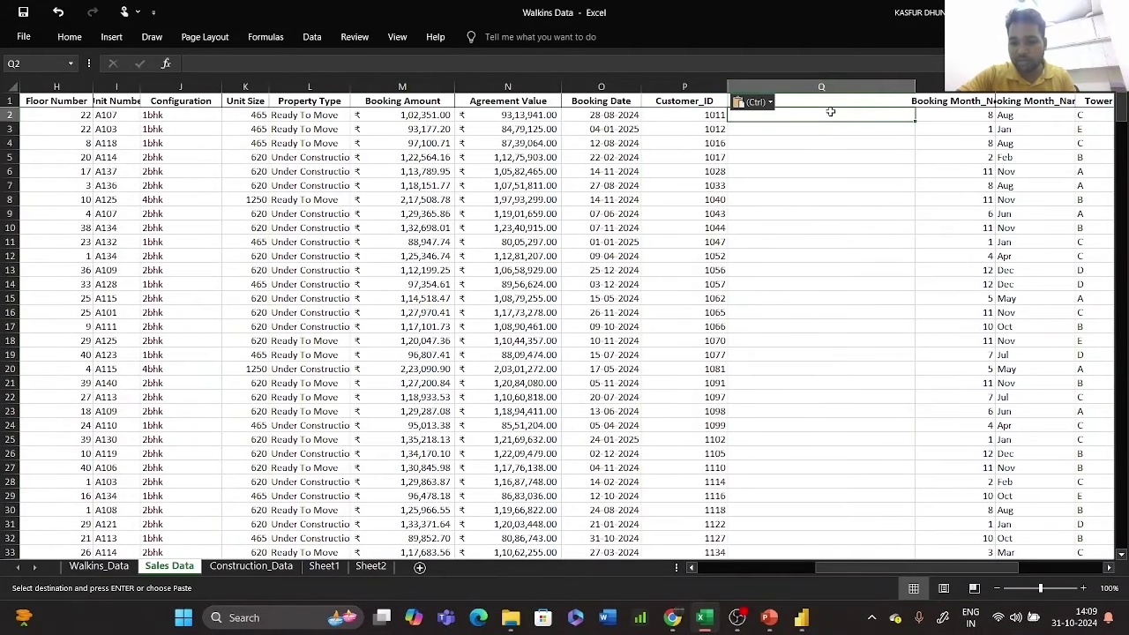
type("=vl")
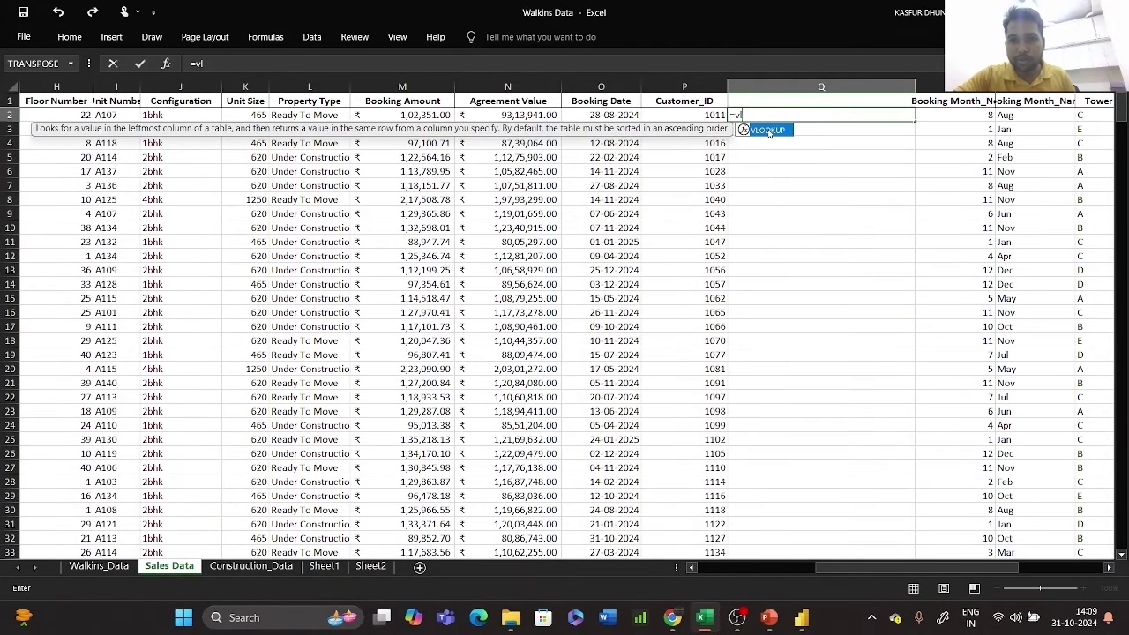
double_click(765, 130)
left_click(709, 116)
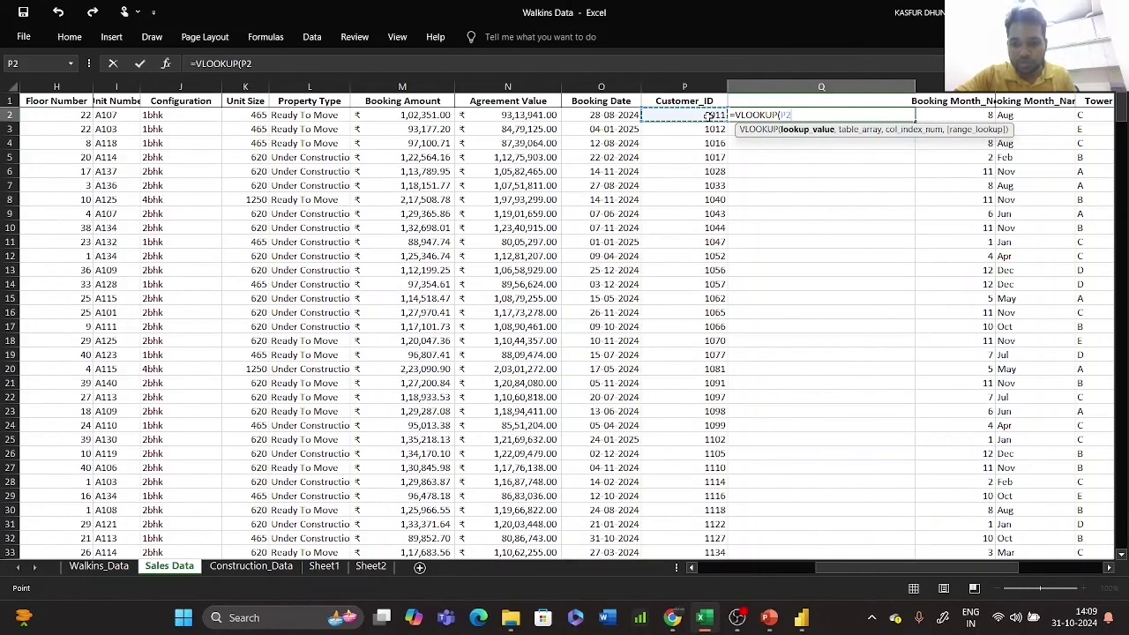
type(",")
left_click(99, 566)
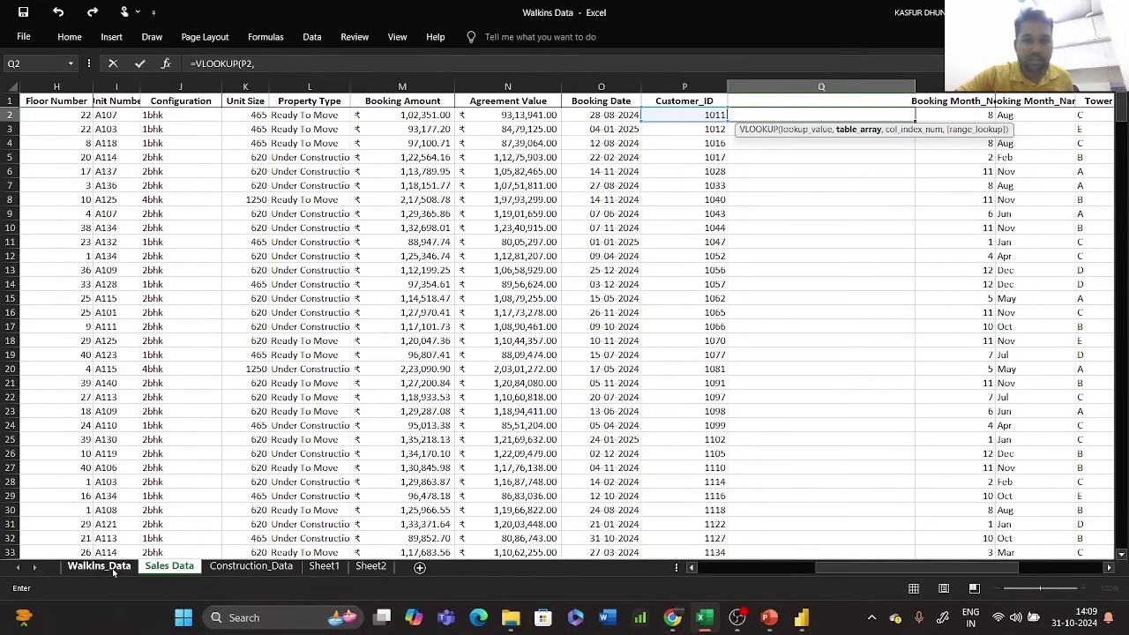
left_click_drag(776, 86, 838, 81)
type(",2")
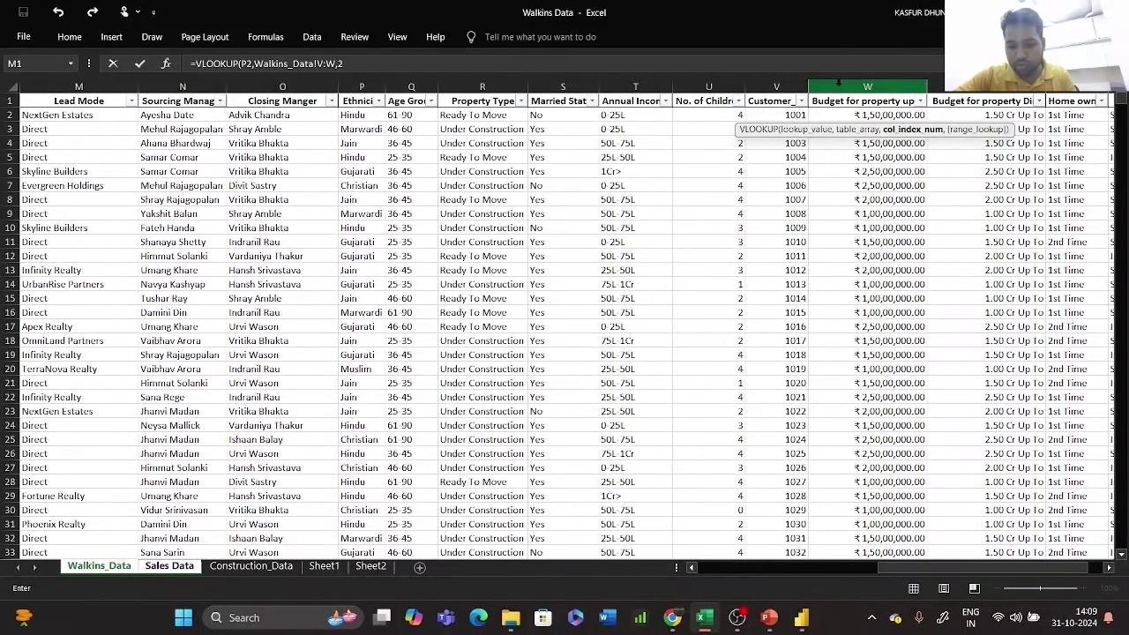
type(",0")
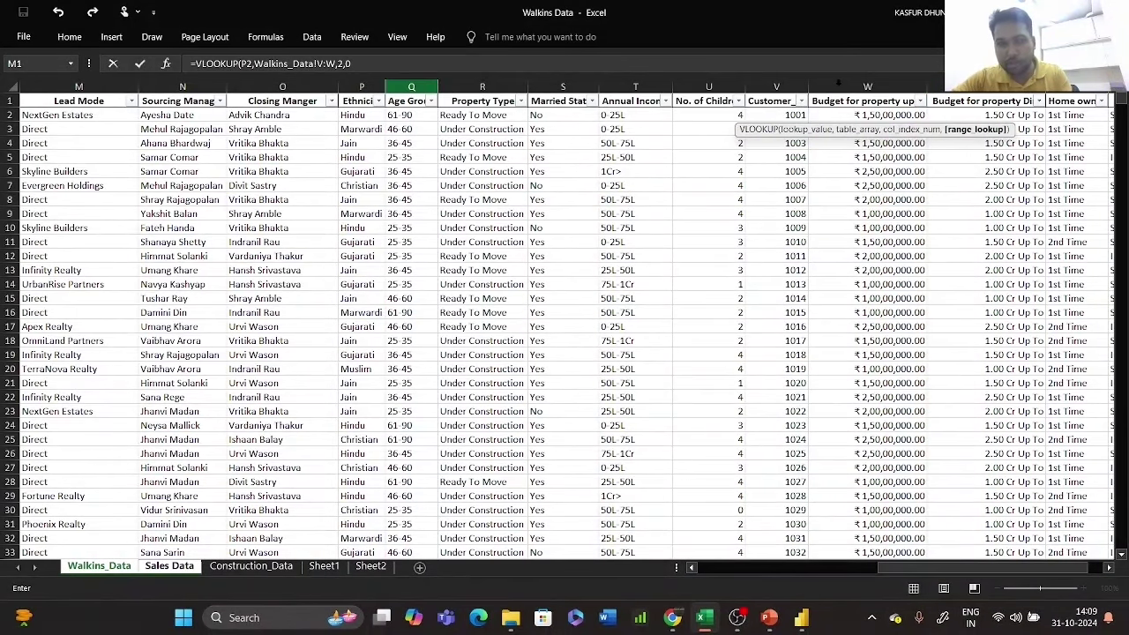
key("Return")
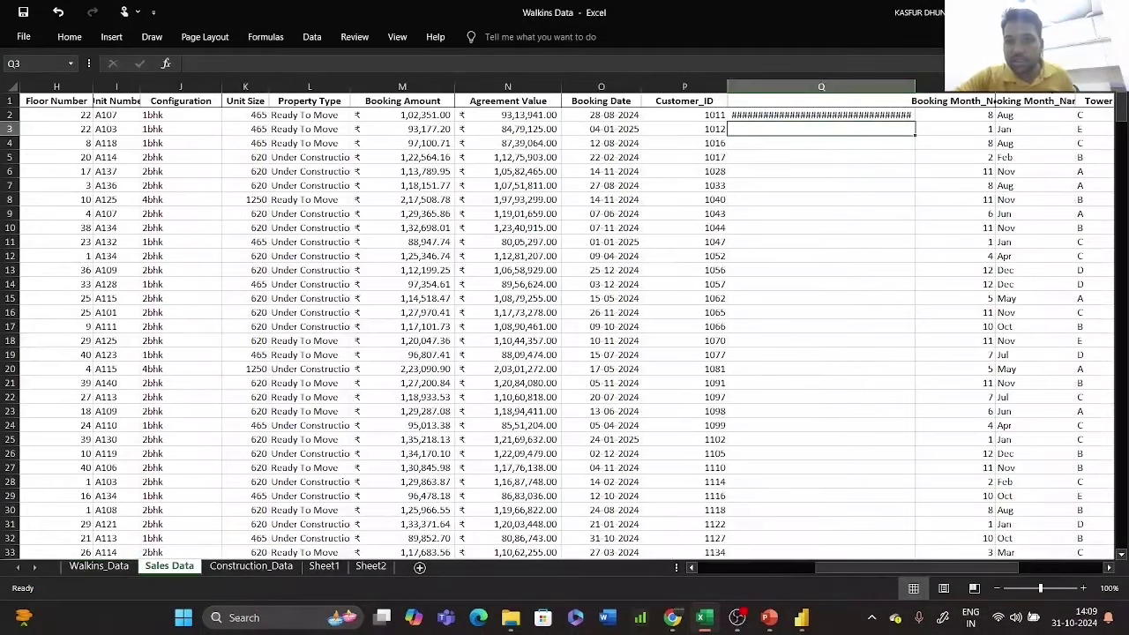
left_click(864, 115)
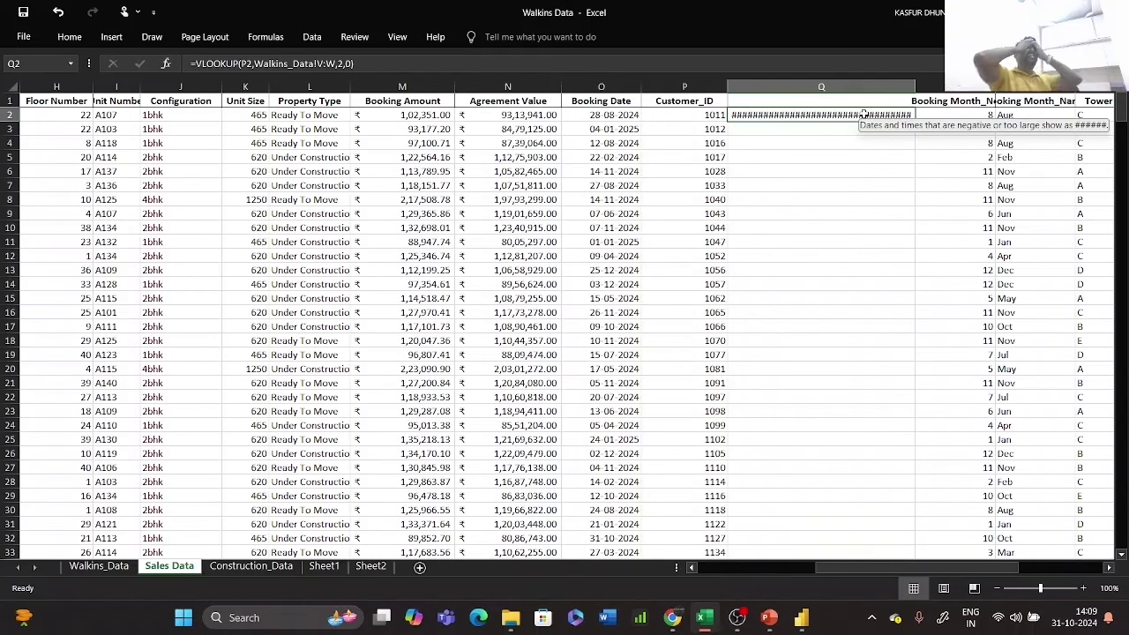
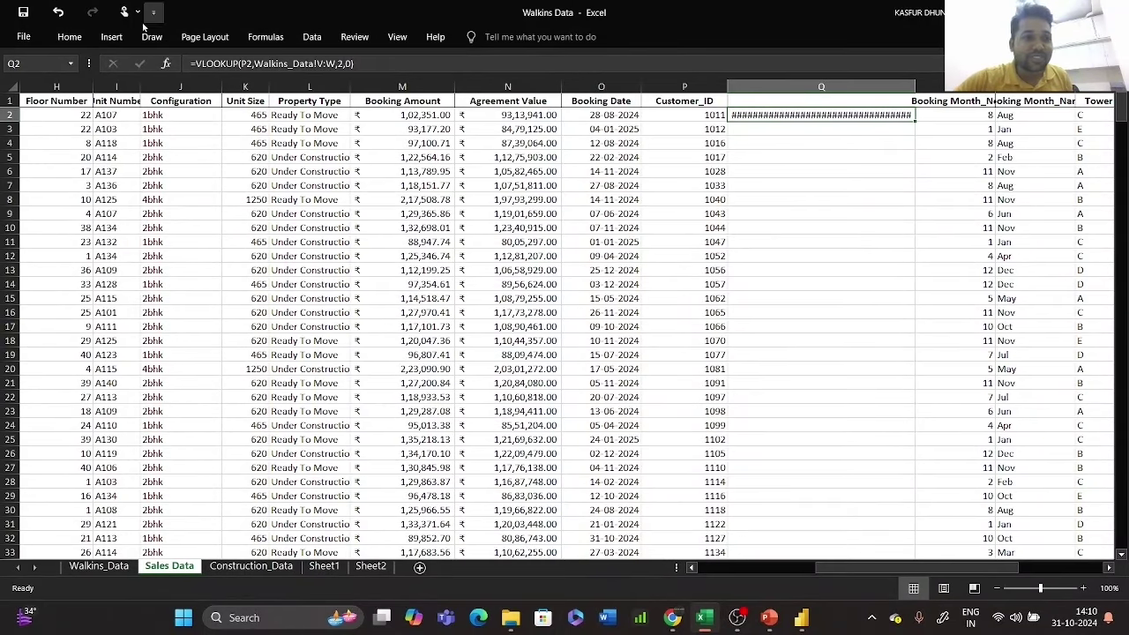
- Set Q2's number format to General and copy it down all 500 rows
left_click(69, 36)
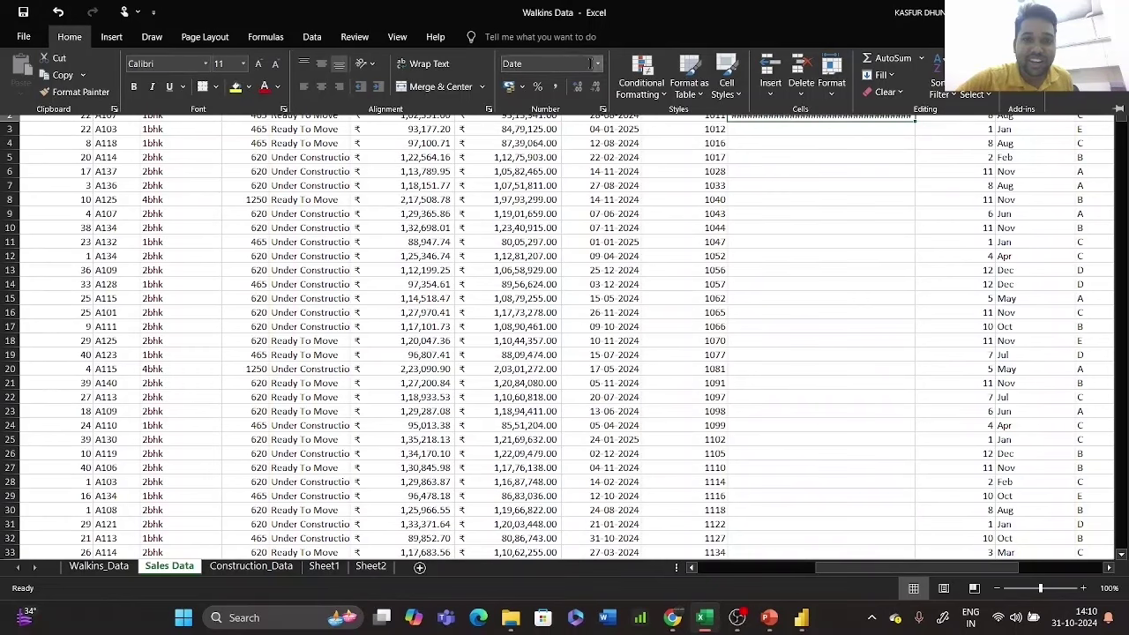
left_click(597, 64)
left_click(599, 85)
left_click(735, 197)
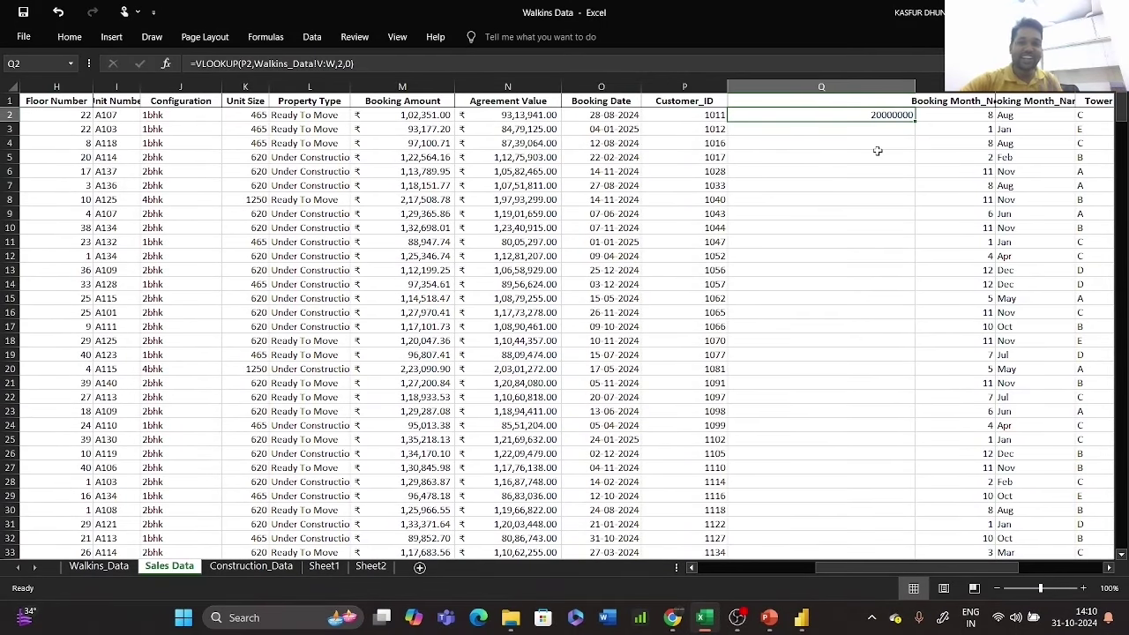
double_click(916, 120)
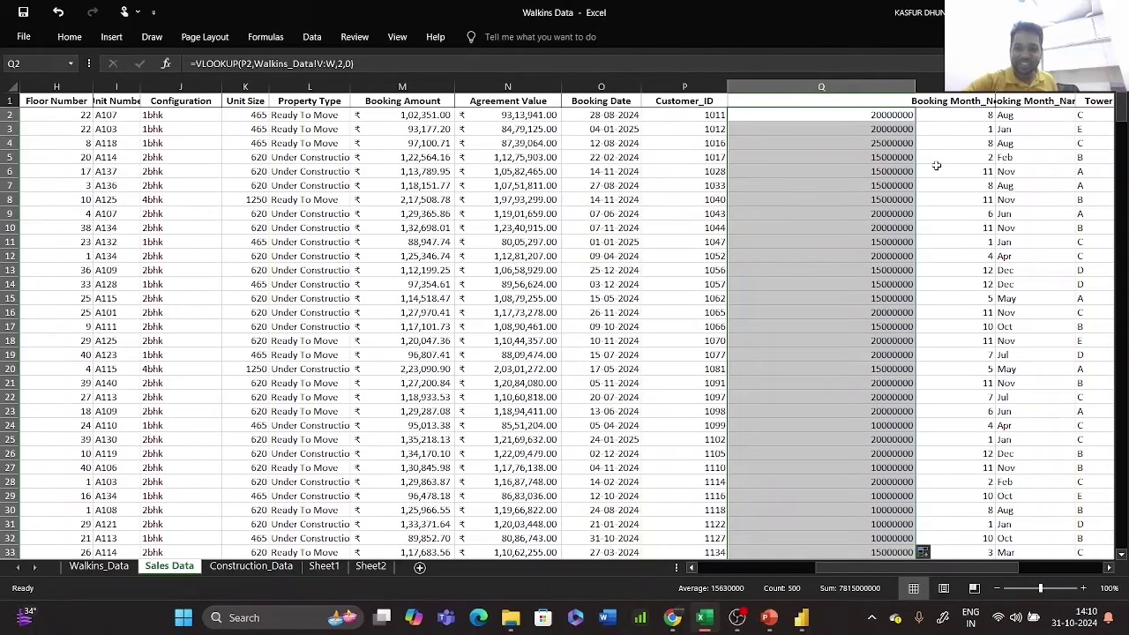
- Insert a blank column before the Booking Month_No column
left_click(931, 88)
right_click(931, 88)
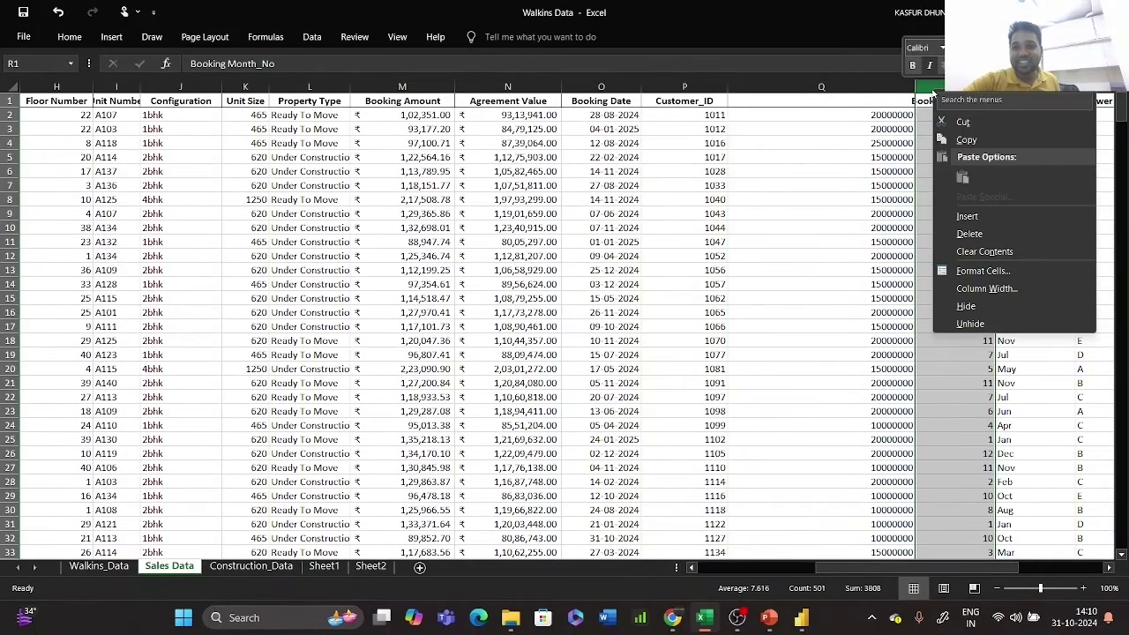
left_click(983, 216)
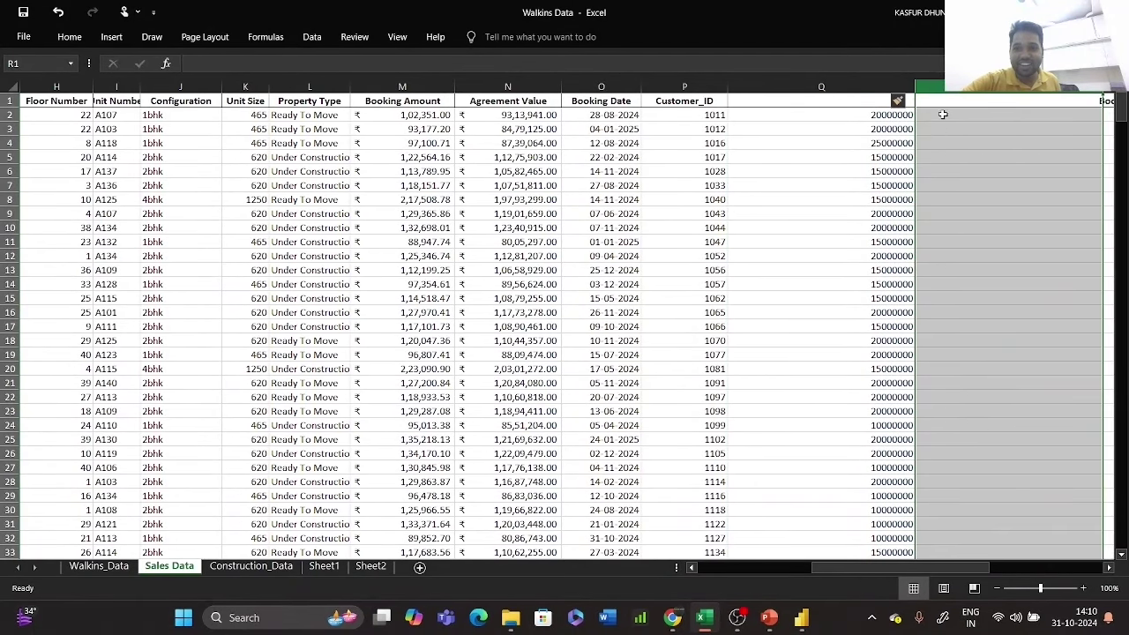
- Enter a first difference formula in R2, =Q2-N2
left_click(942, 114)
type("=")
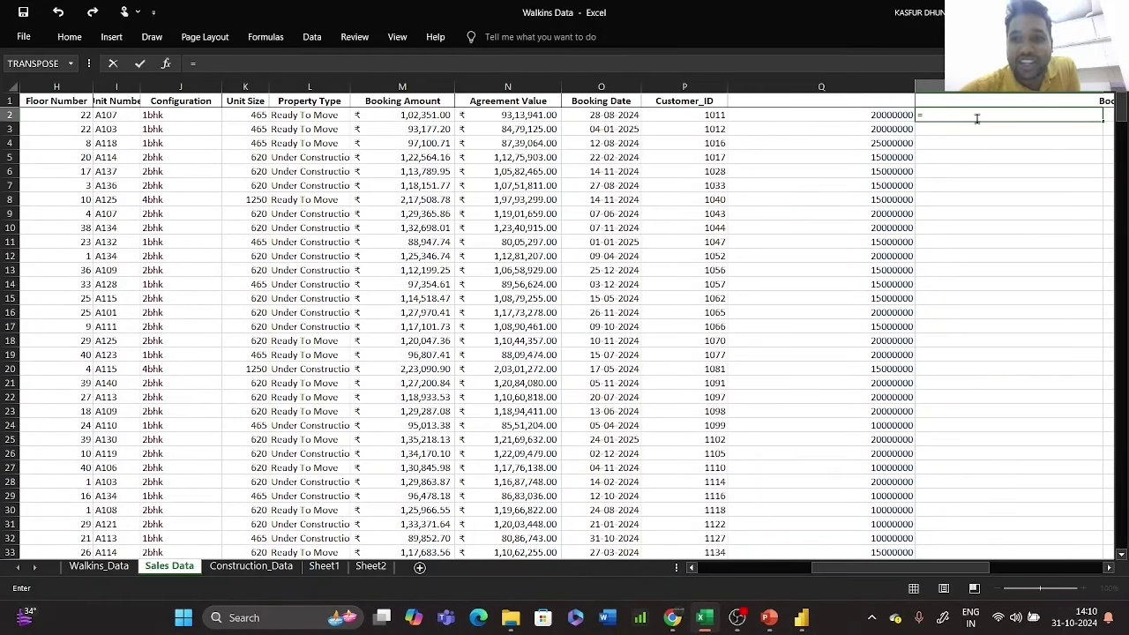
left_click(852, 115)
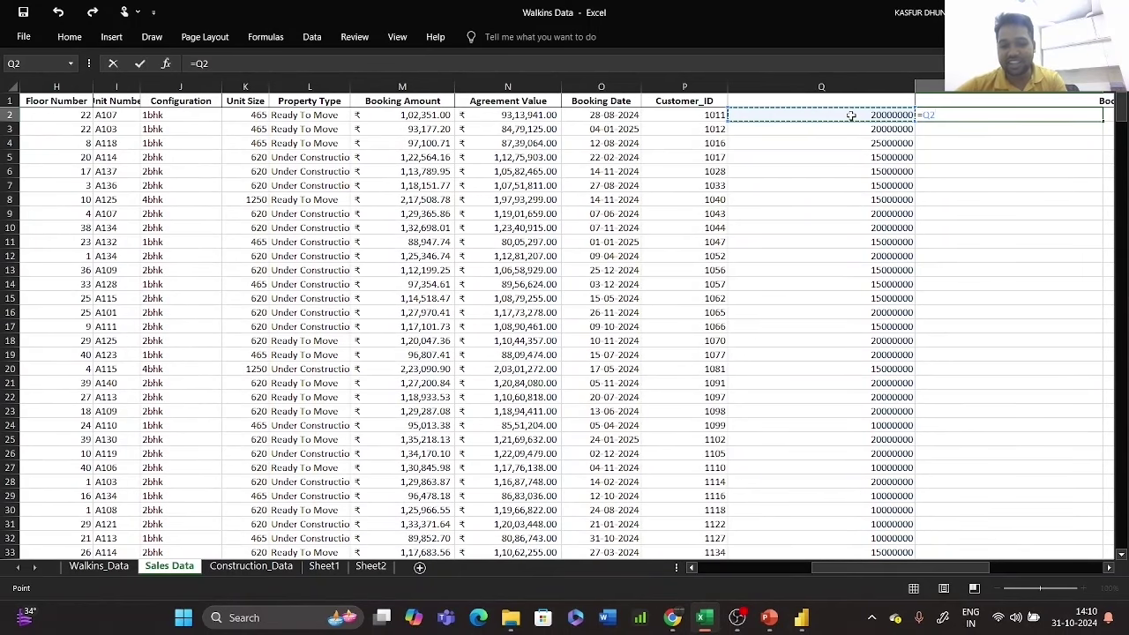
type("-")
left_click(533, 116)
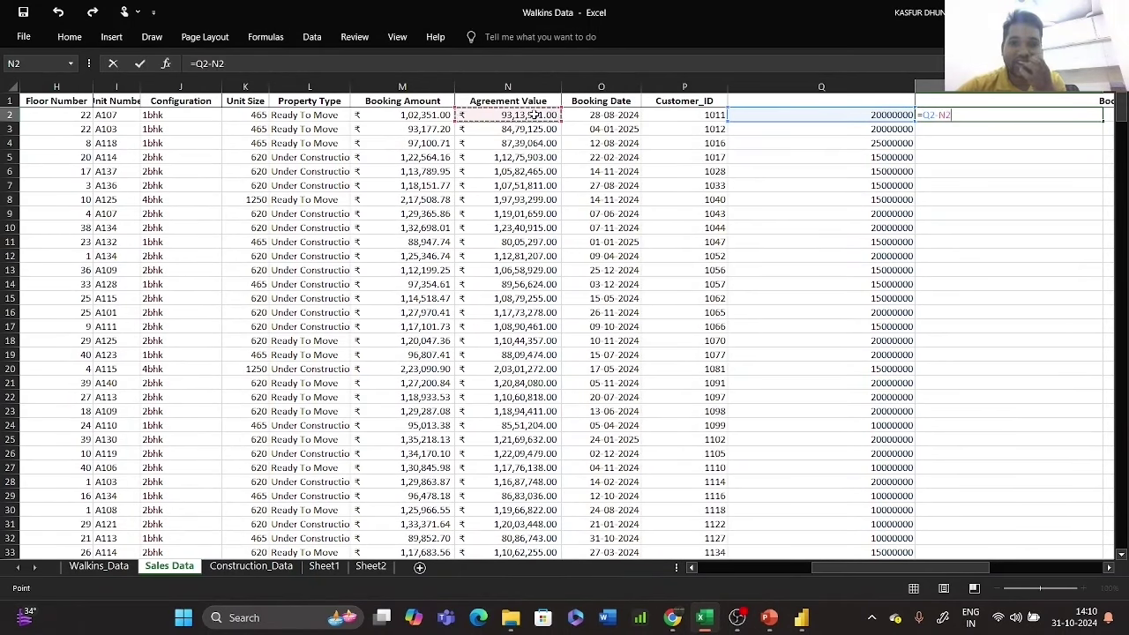
key("Return")
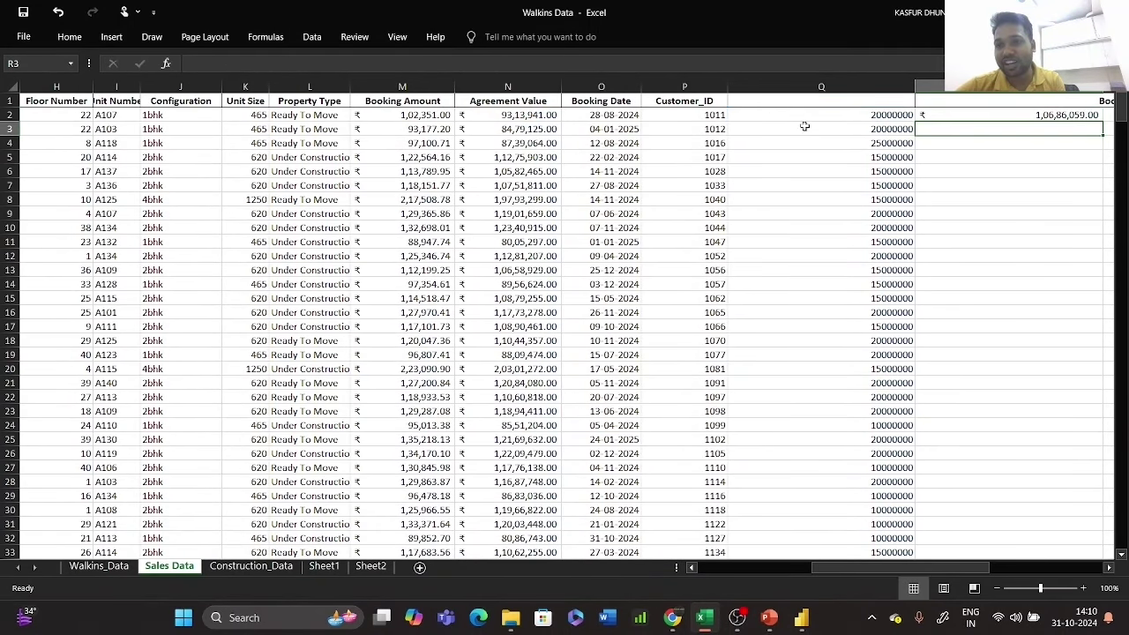
- Redo R2 as =N2-Q2, fill it down the column, and turn on header filters
left_click(1013, 112)
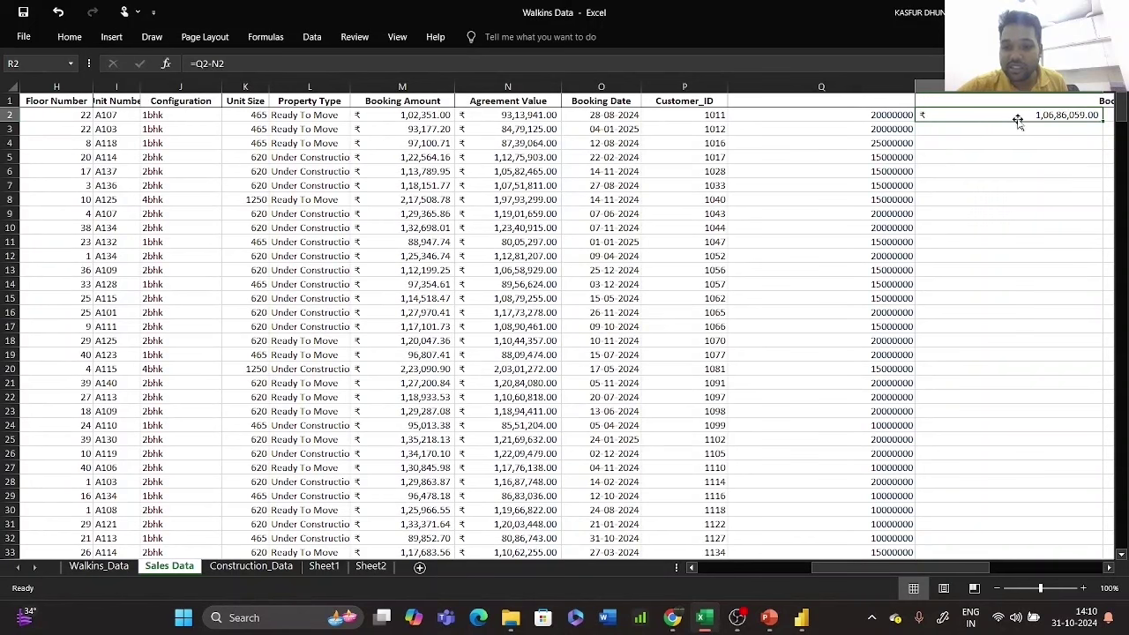
type("=")
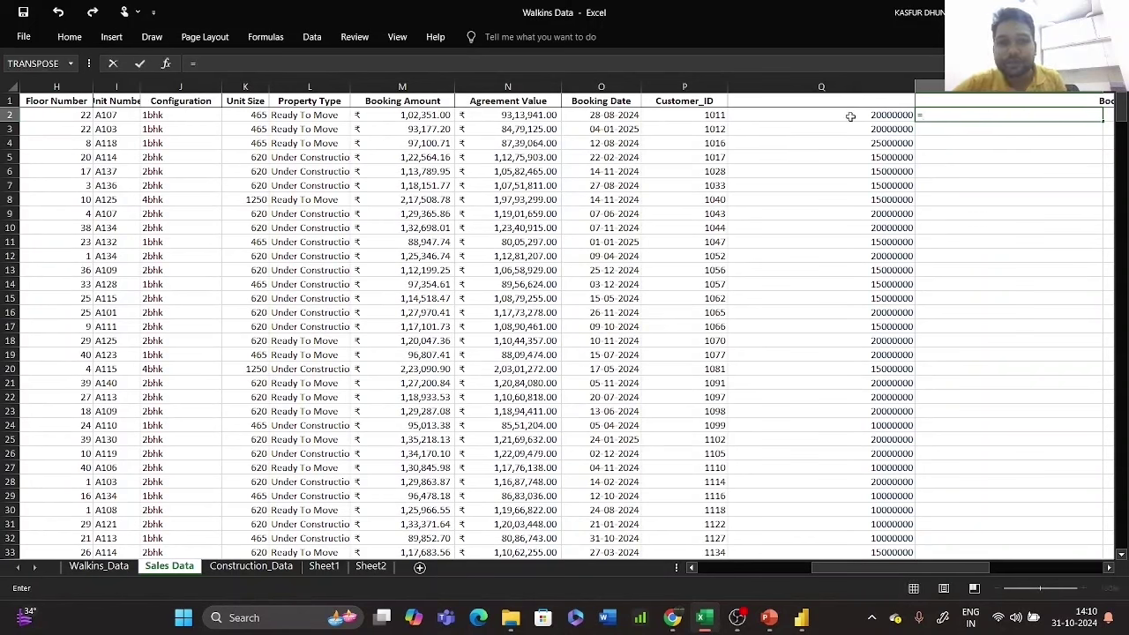
left_click(533, 115)
type("-")
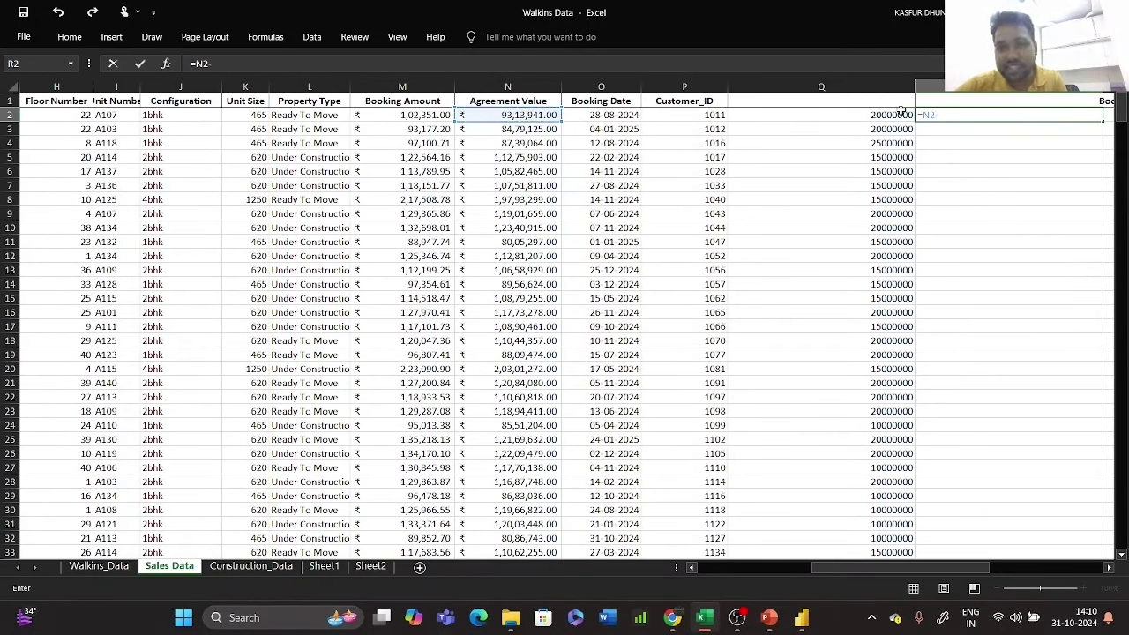
left_click(870, 115)
key("Return")
left_click(1066, 115)
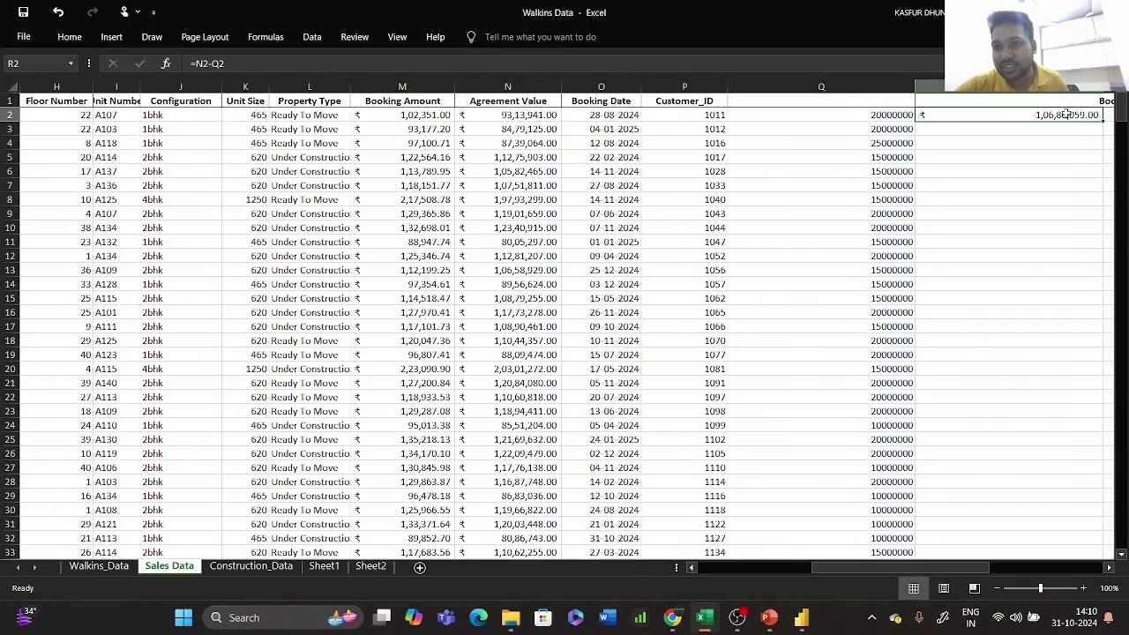
double_click(1099, 121)
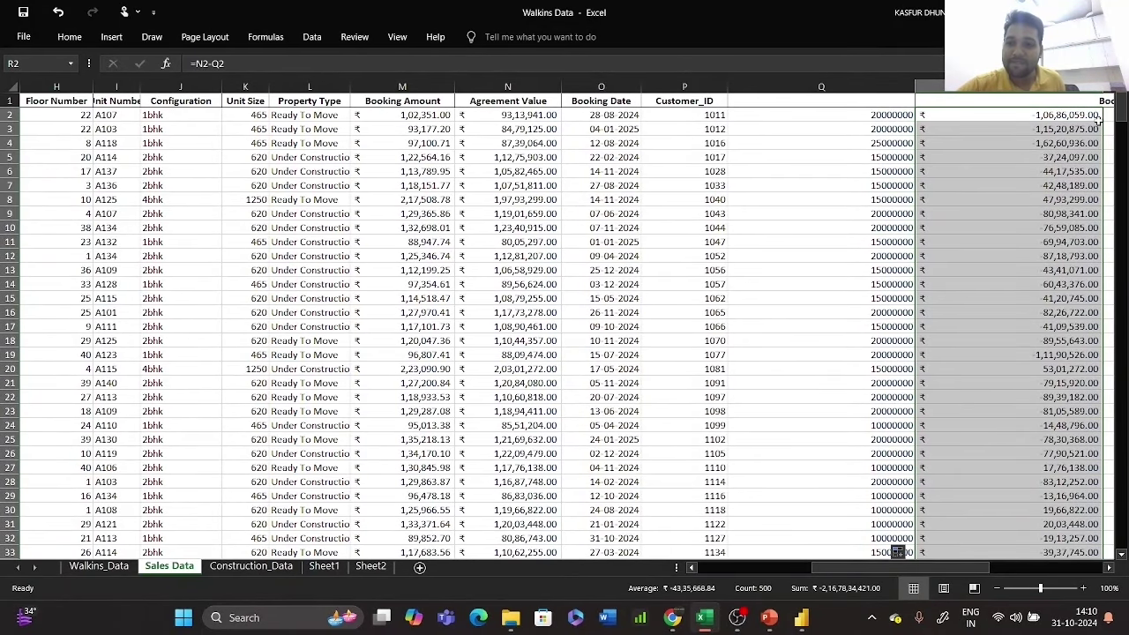
left_click(981, 100)
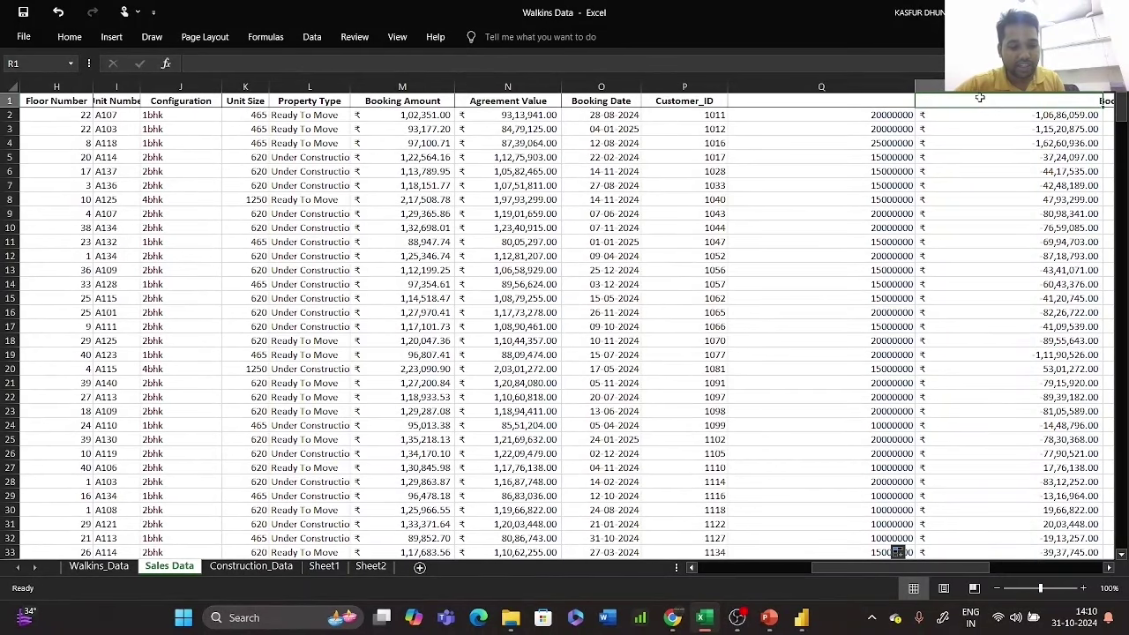
key("ctrl+shift+l")
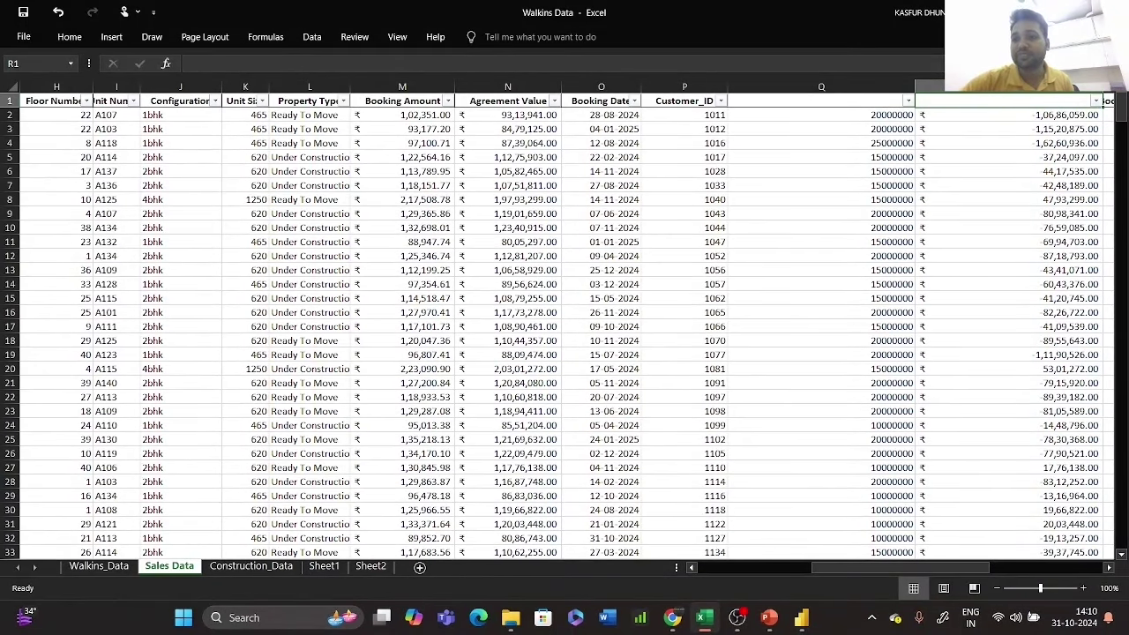
- Apply a Number Filters > Greater Than filter on column R, leaving 26 of 500 records
left_click_drag(838, 571, 877, 572)
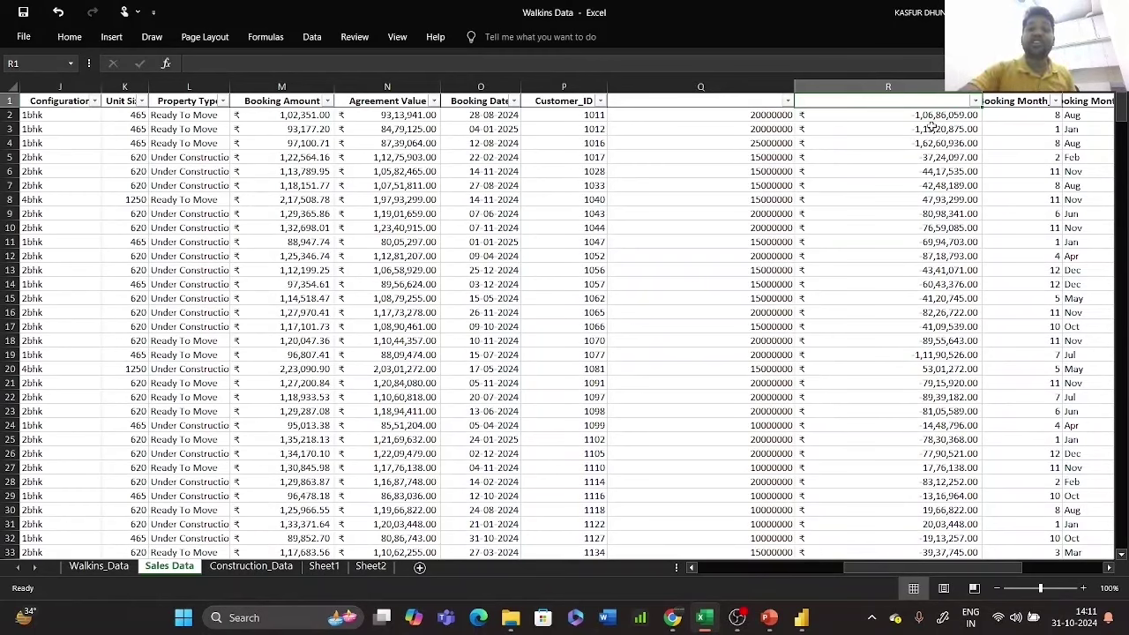
left_click(975, 102)
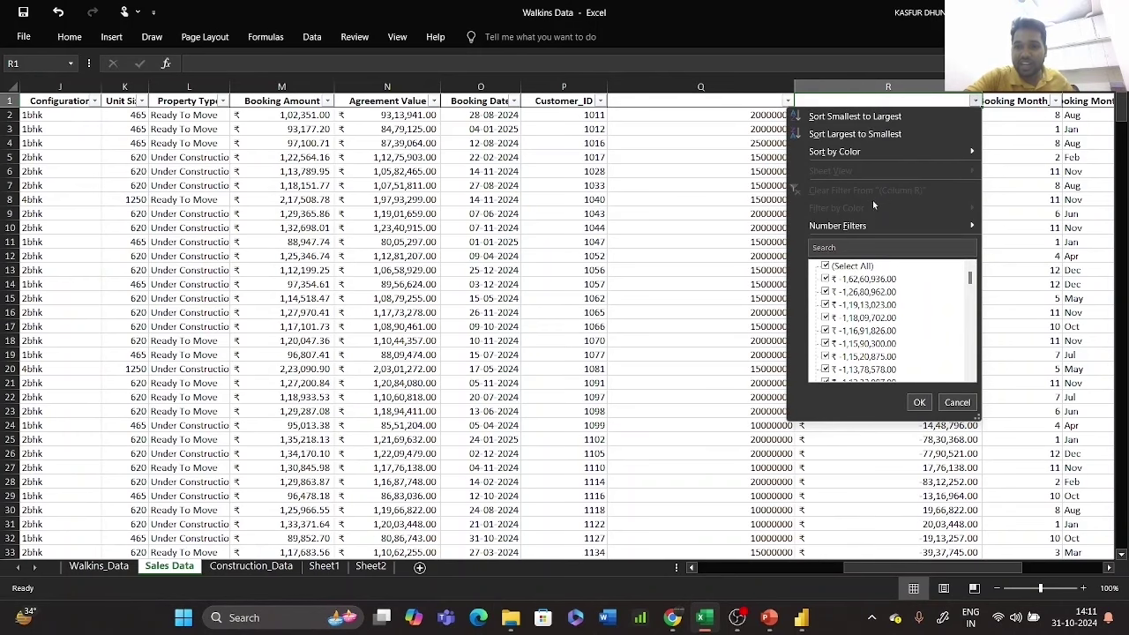
mouse_move(861, 227)
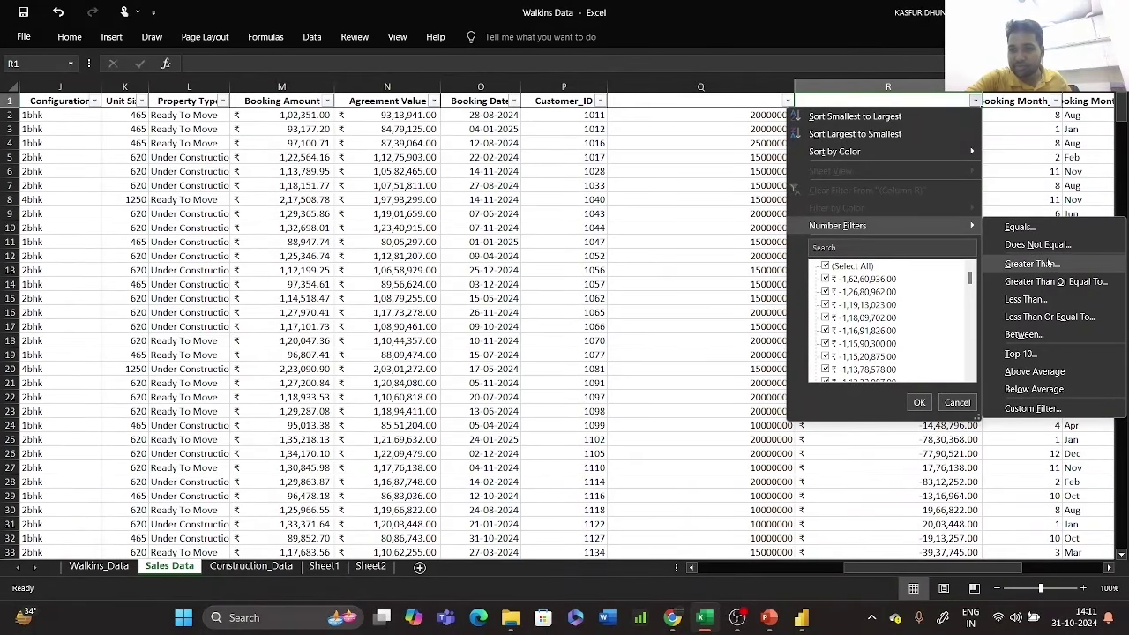
left_click(1030, 265)
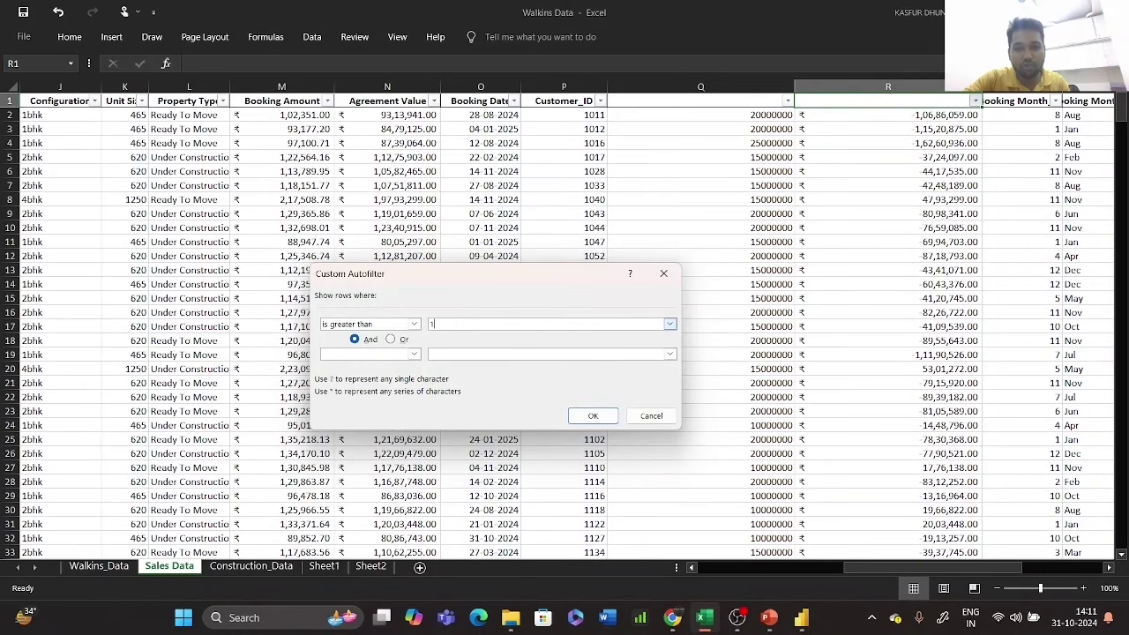
left_click(582, 416)
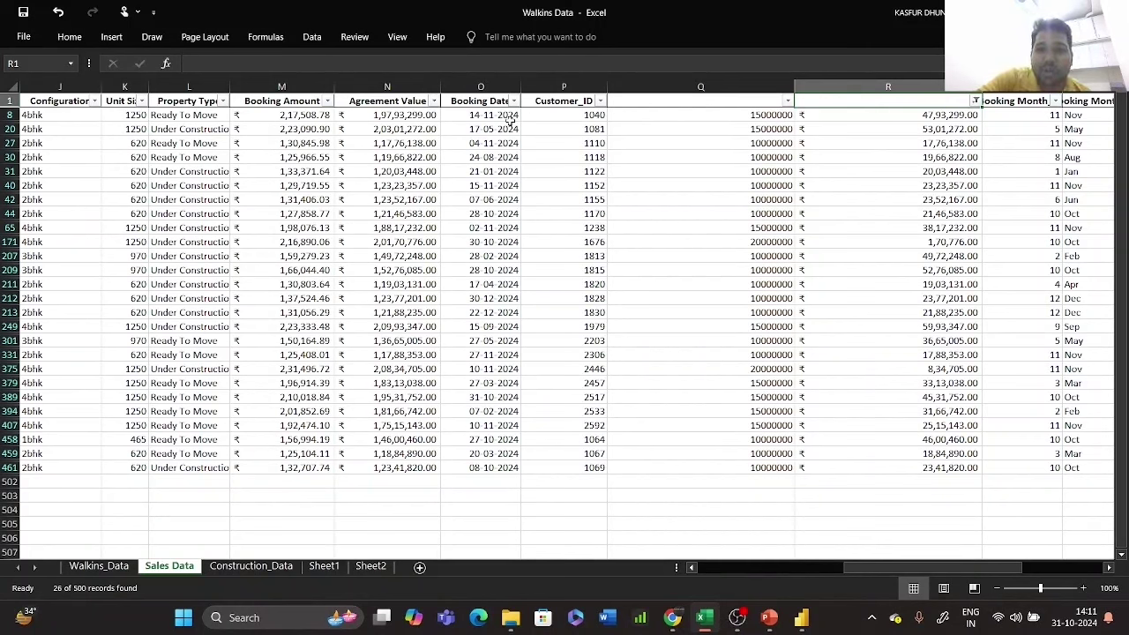
- Check the lookup values, Agreement Values and difference formulas in rows 8 and 20
left_click(677, 114)
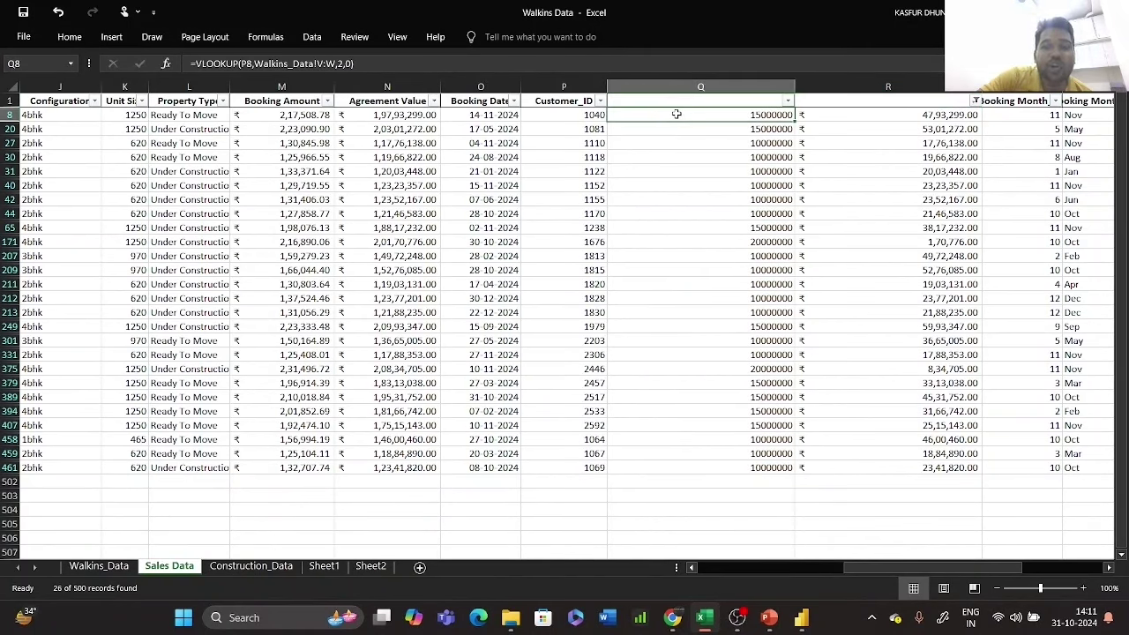
left_click(408, 114)
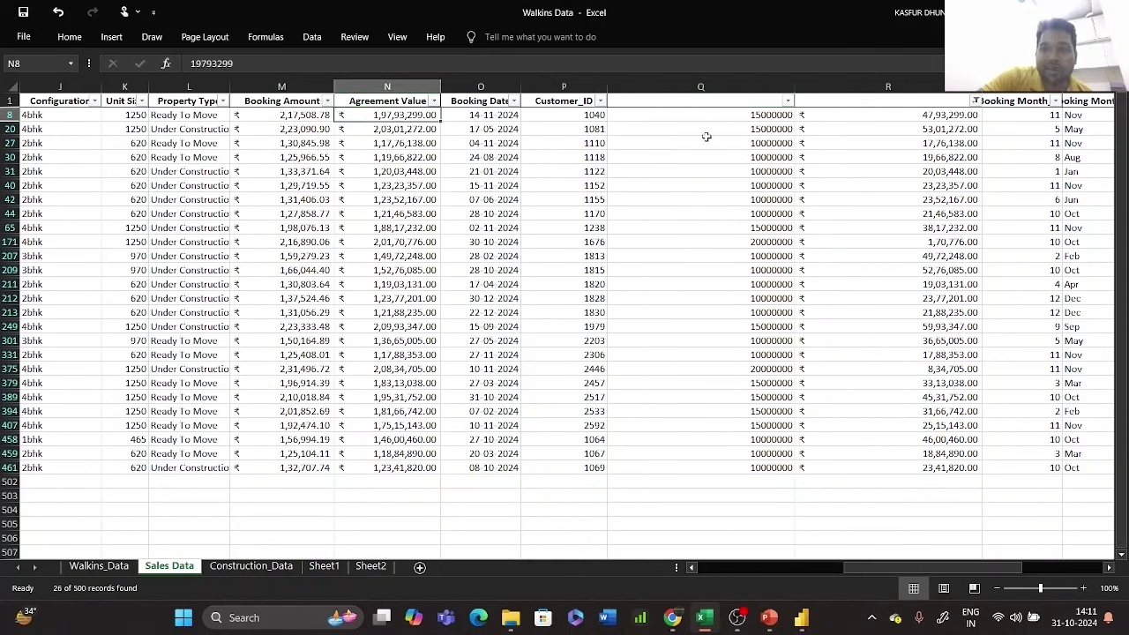
left_click(758, 131)
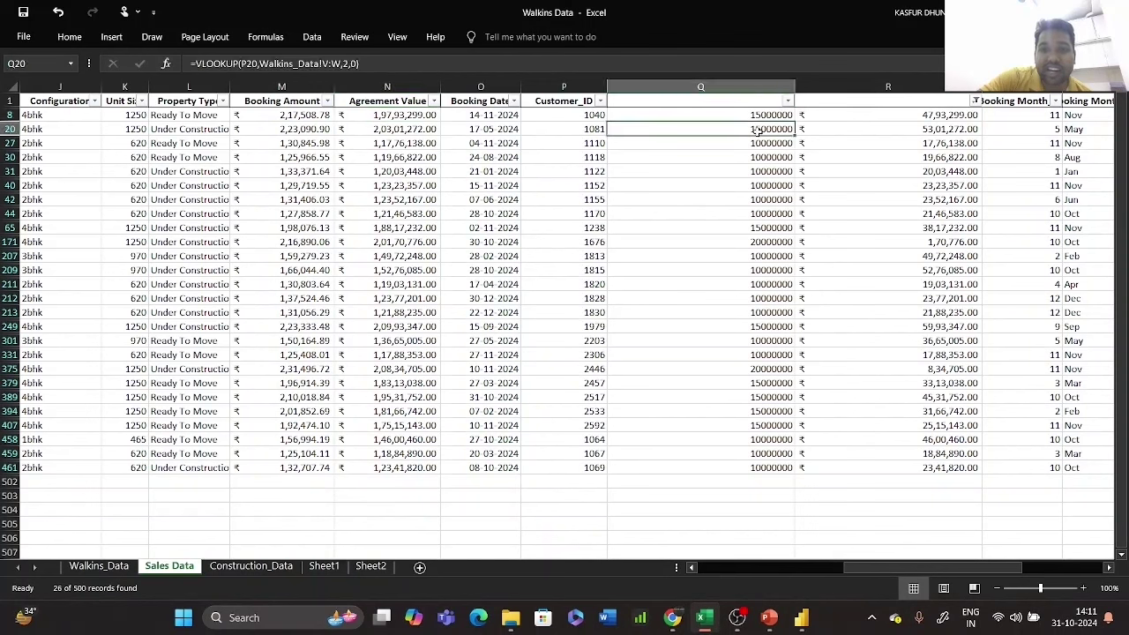
left_click(384, 130)
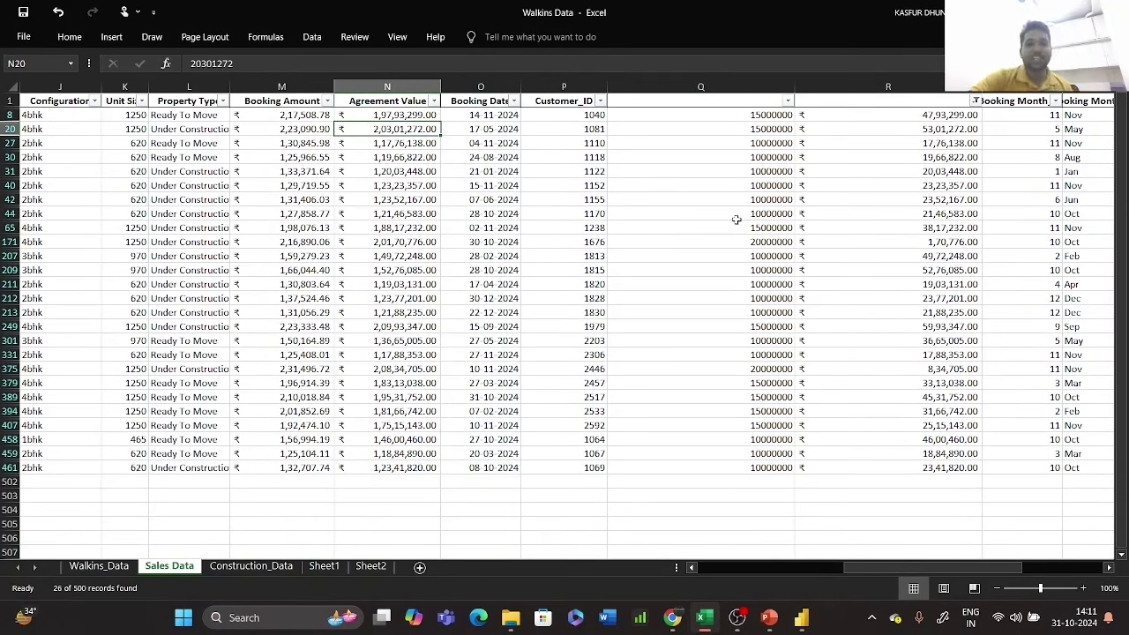
left_click(908, 130)
left_click(920, 115)
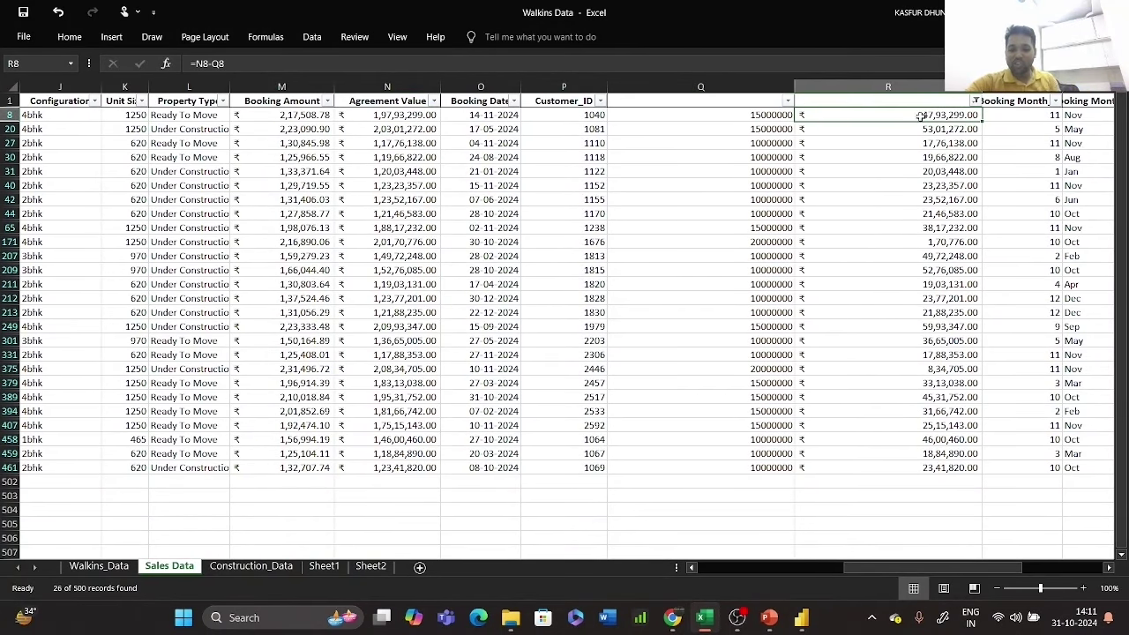
key("Left")
key("Left")
key("Left")
key("Left")
key("Left")
key("Left")
key("Left")
key("Left")
key("Left")
key("Left")
key("Left")
key("Left")
key("Left")
key("Left")
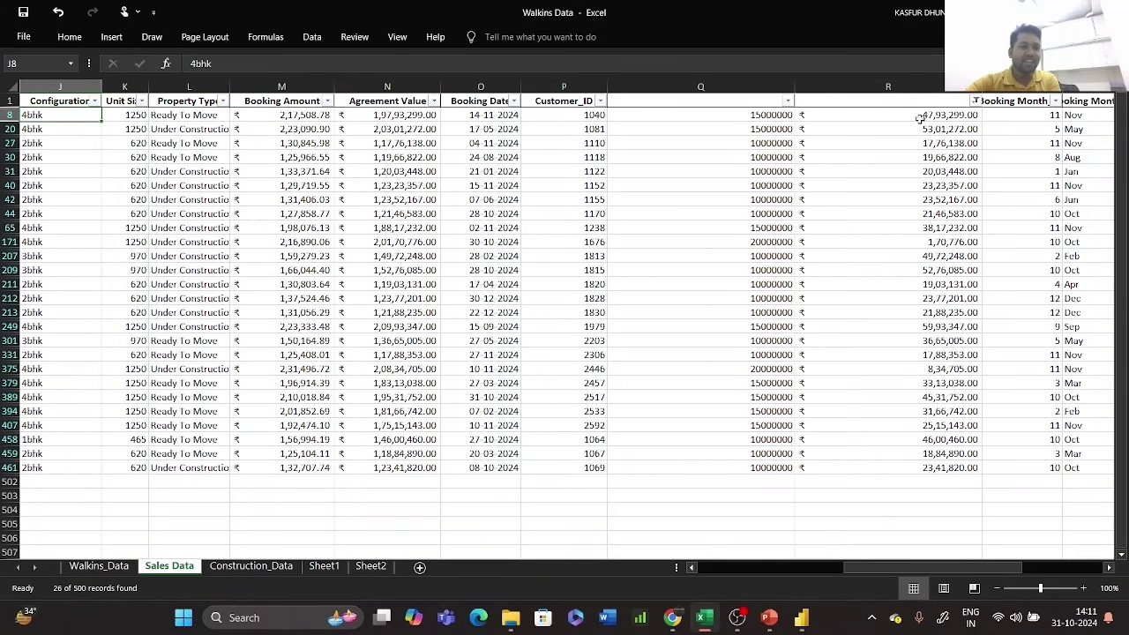
key("Left")
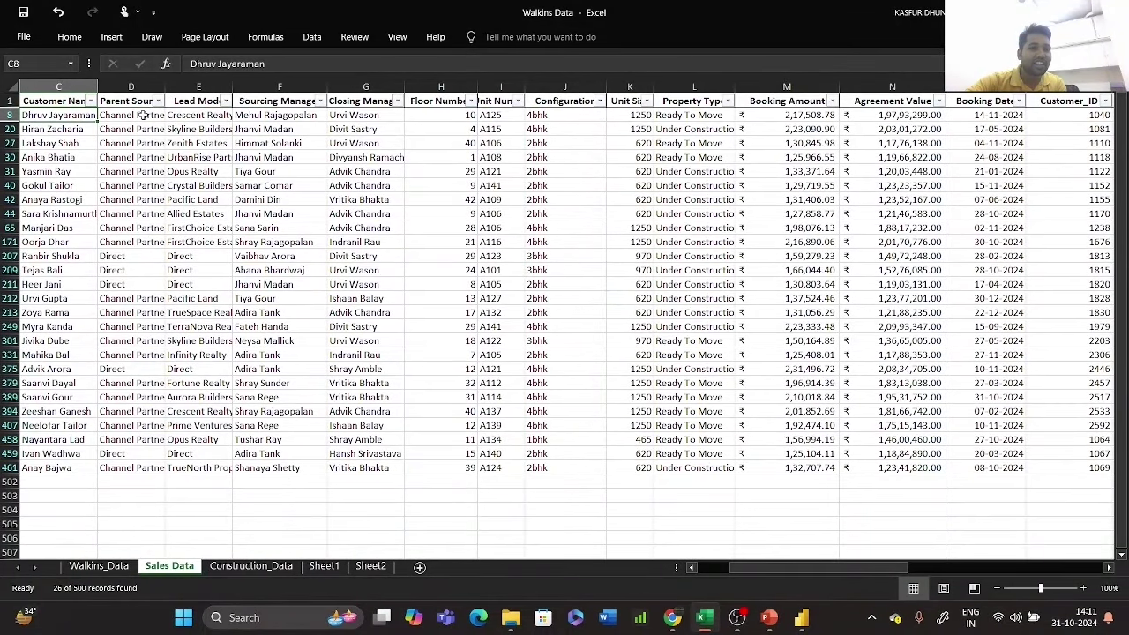
- Select the filtered Sourcing Manager names and column Q lookup values, totalling 320000000
left_click_drag(290, 115, 290, 468)
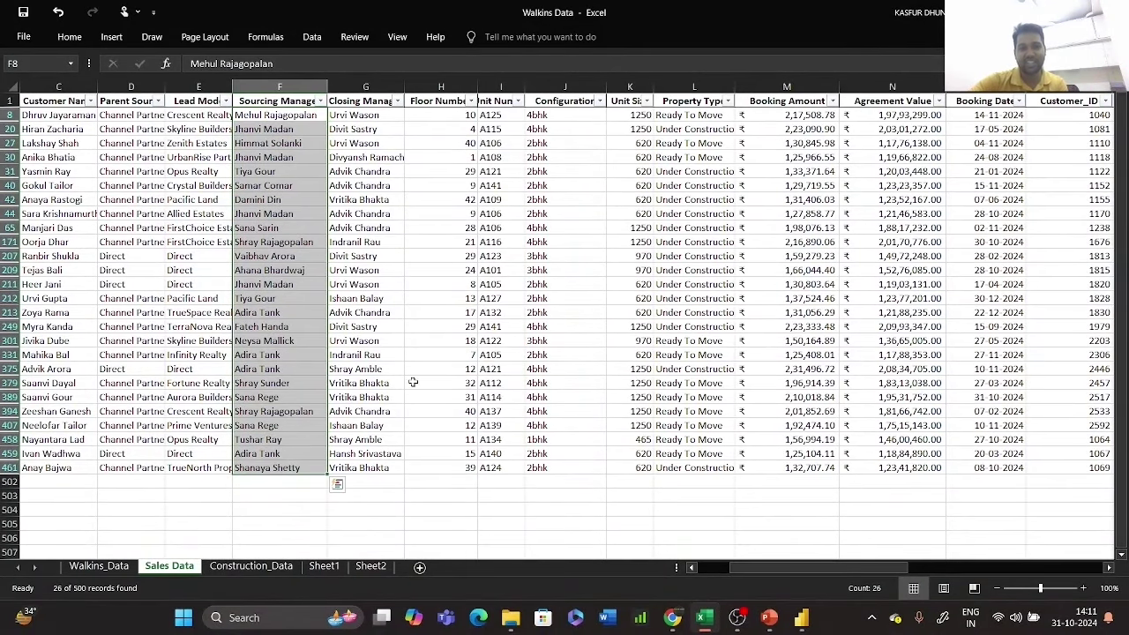
left_click(811, 115)
key("Right")
key("Right")
key("Right")
key("Right")
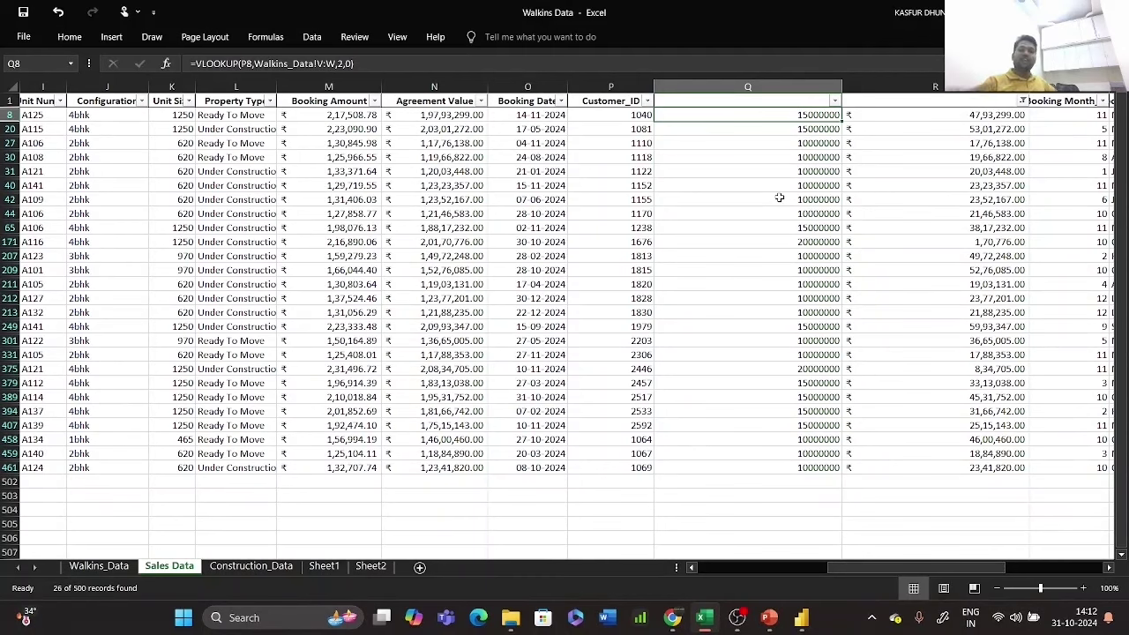
key("ctrl+shift+Down")
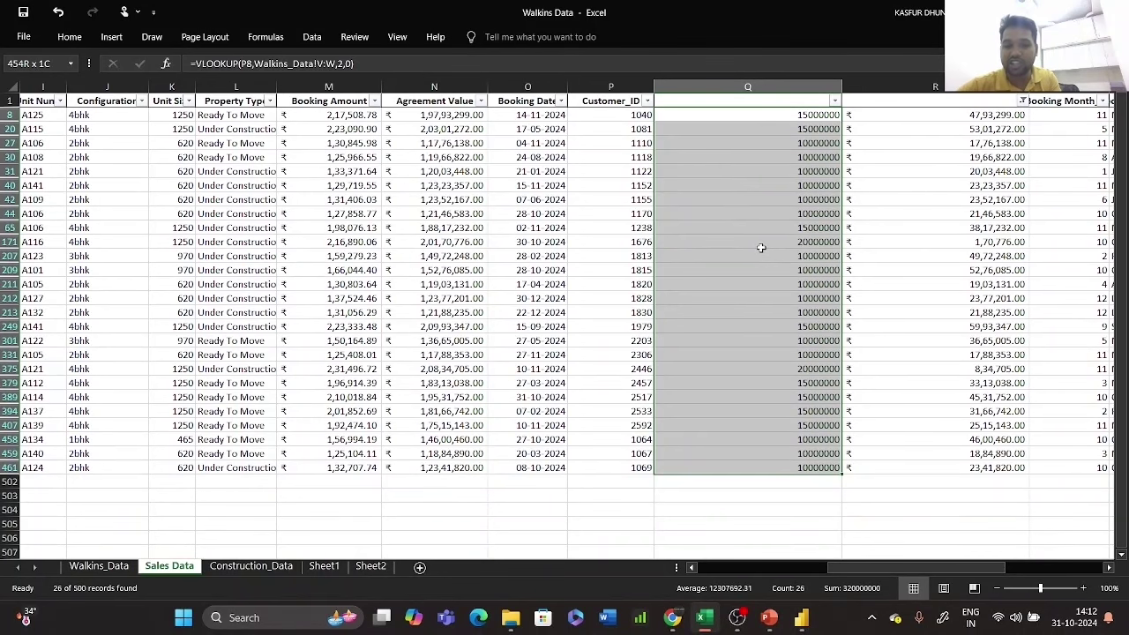
key("Left")
key("Left")
key("Left")
key("Left")
key("Left")
key("Left")
key("Left")
key("Left")
key("Left")
key("Left")
key("Left")
key("Left")
key("Left")
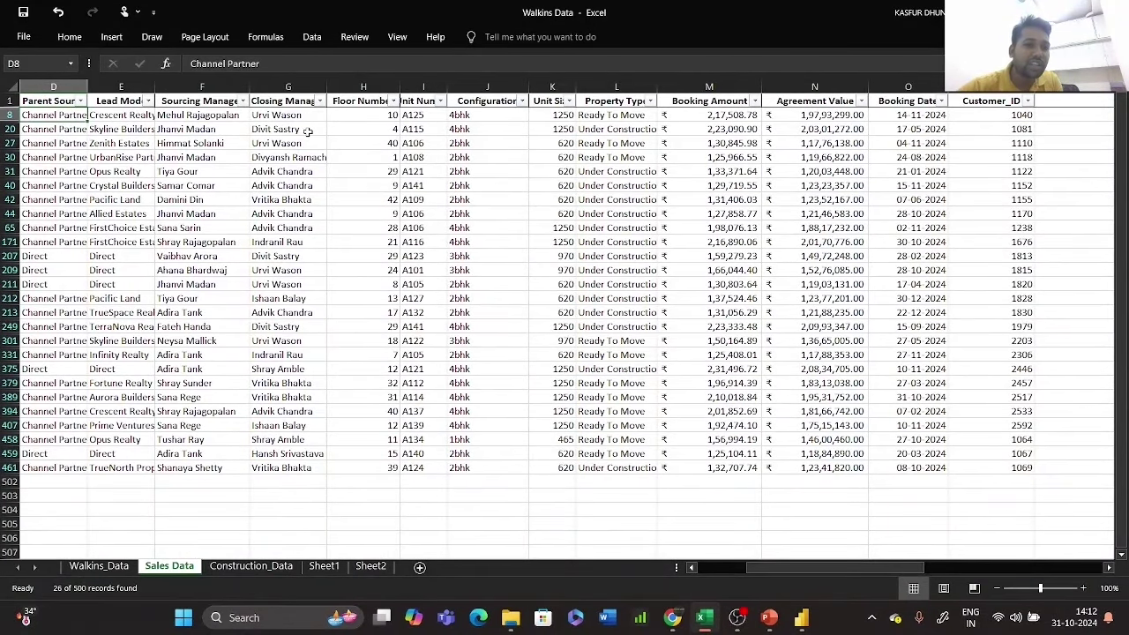
- Copy the filtered closing manager names into Sheet2 cell Q8
left_click_drag(294, 114, 295, 465)
key("ctrl+c")
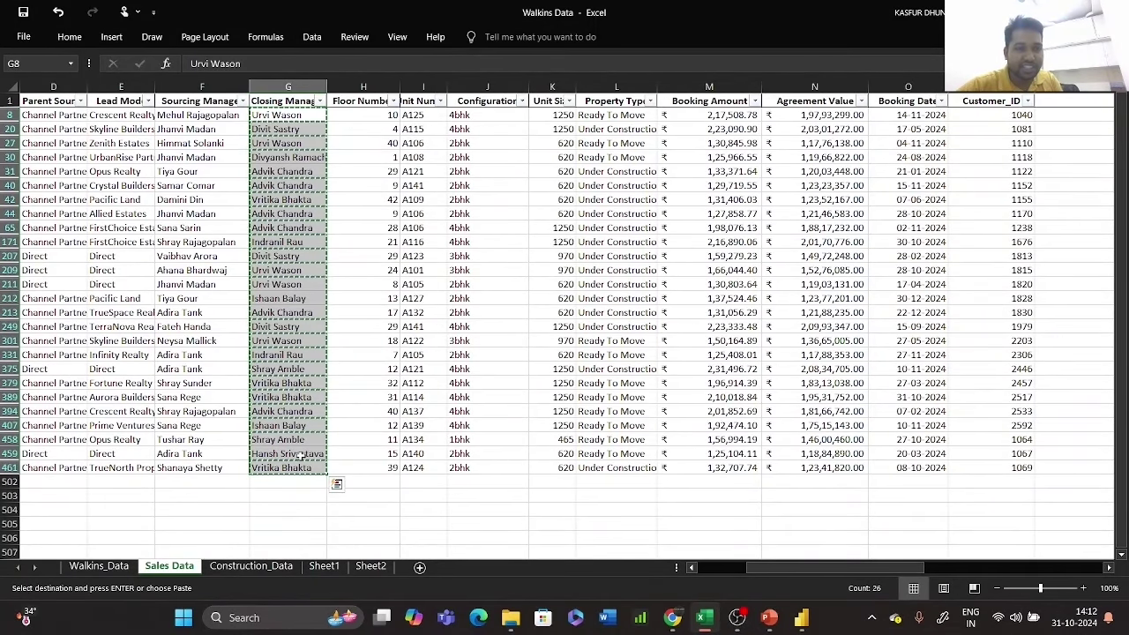
left_click(358, 569)
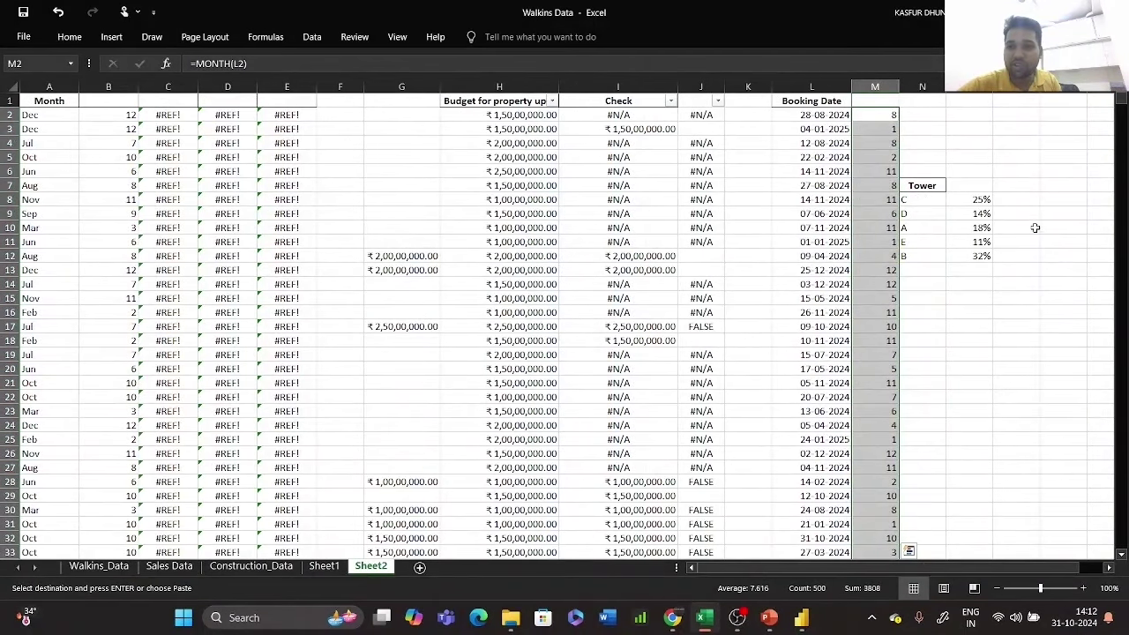
left_click(1061, 199)
key("ctrl+v")
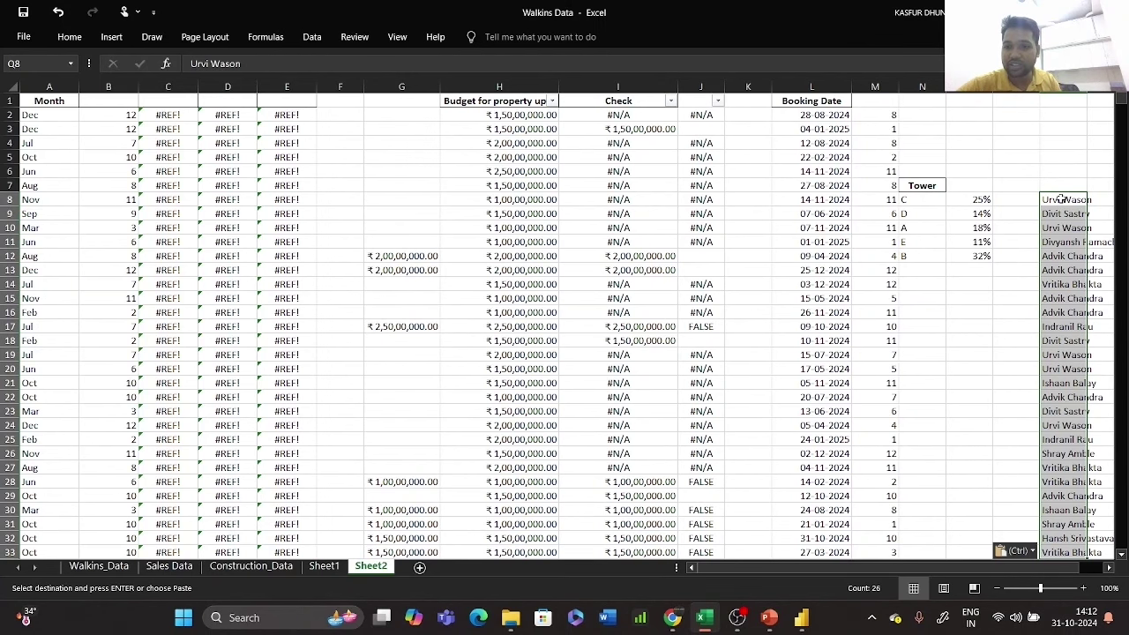
scroll(1062, 199, "down", 5)
scroll(1061, 200, "up", 4)
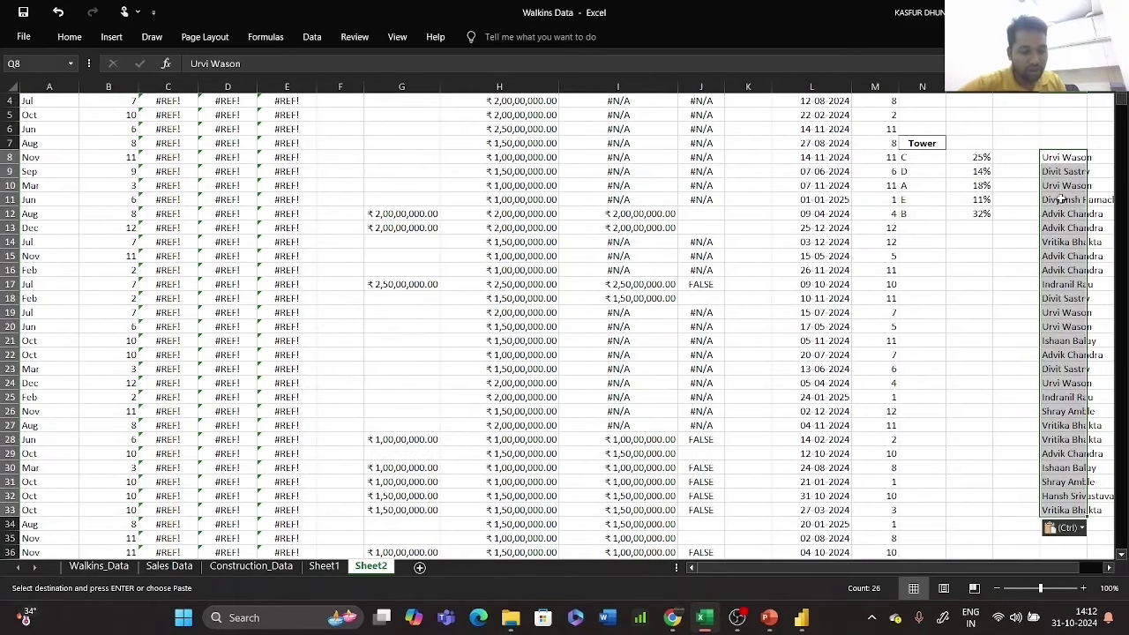
- Remove duplicates from the pasted list, leaving 9 unique manager names
key("alt+a")
key("m")
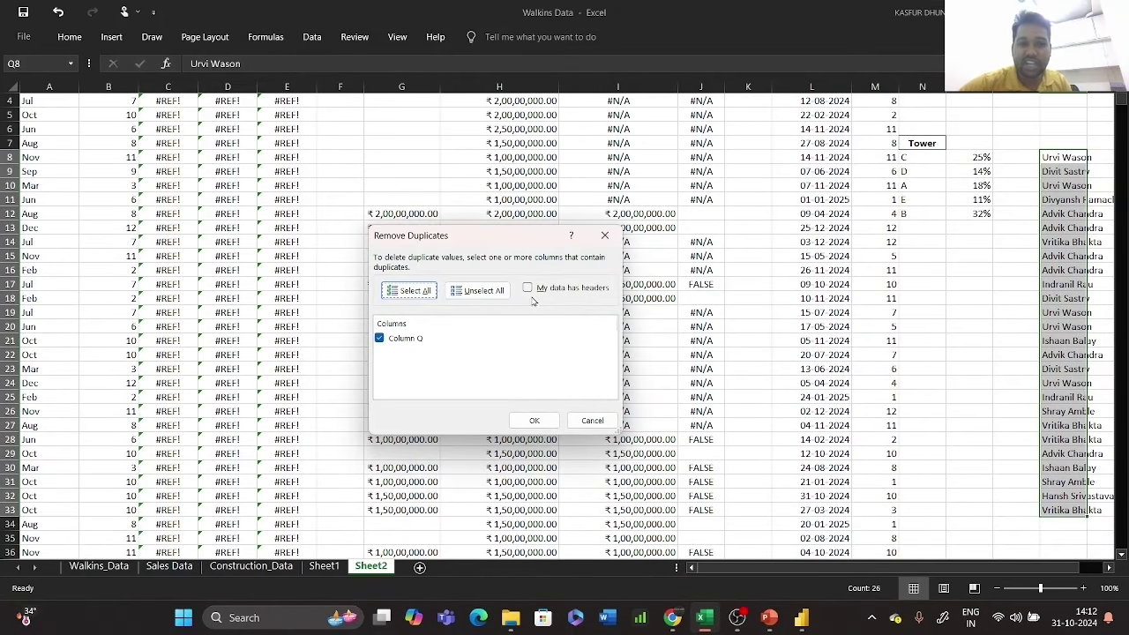
left_click(534, 421)
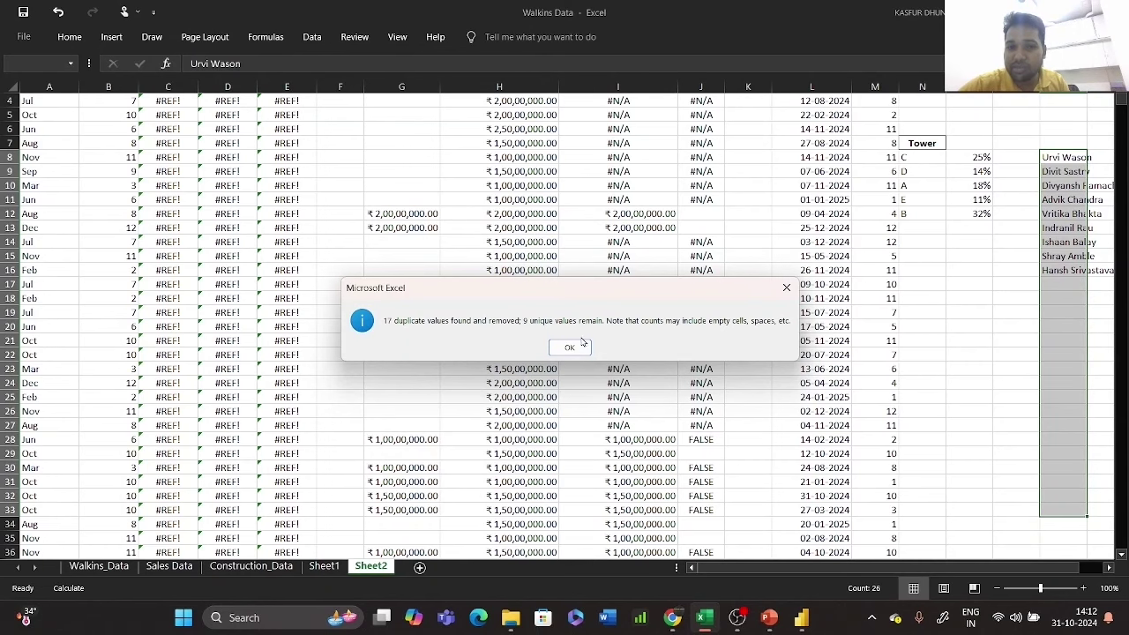
left_click(569, 346)
left_click(1073, 169)
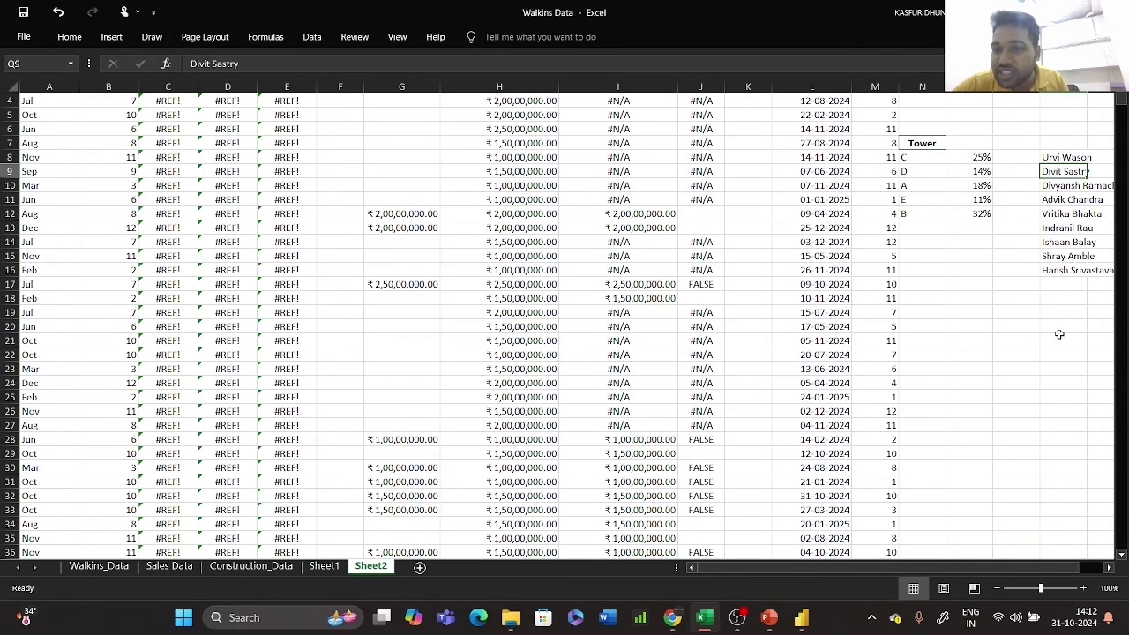
left_click_drag(921, 572, 930, 571)
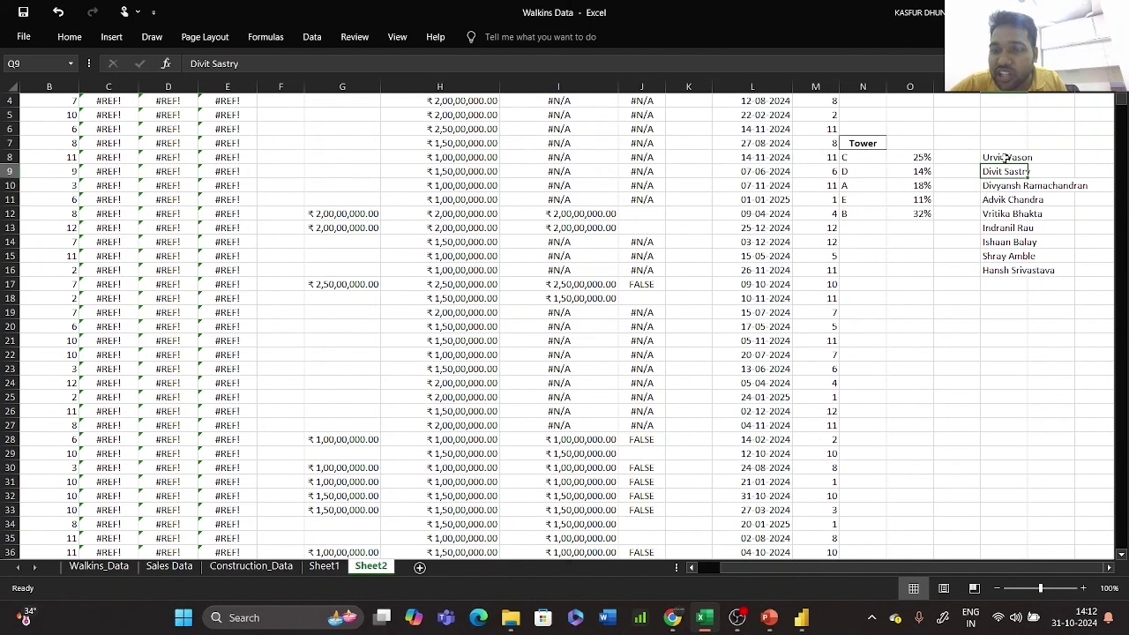
left_click_drag(1006, 160, 1013, 262)
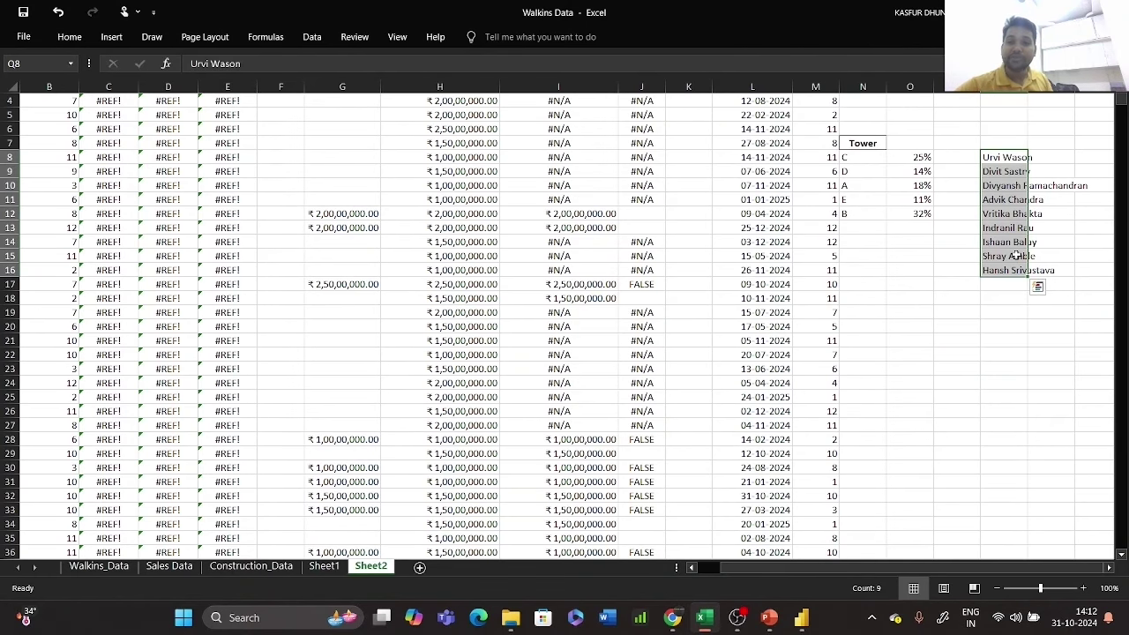
- Return to the Sales Data sheet, then bring up the Power BI practice file
left_click(157, 569)
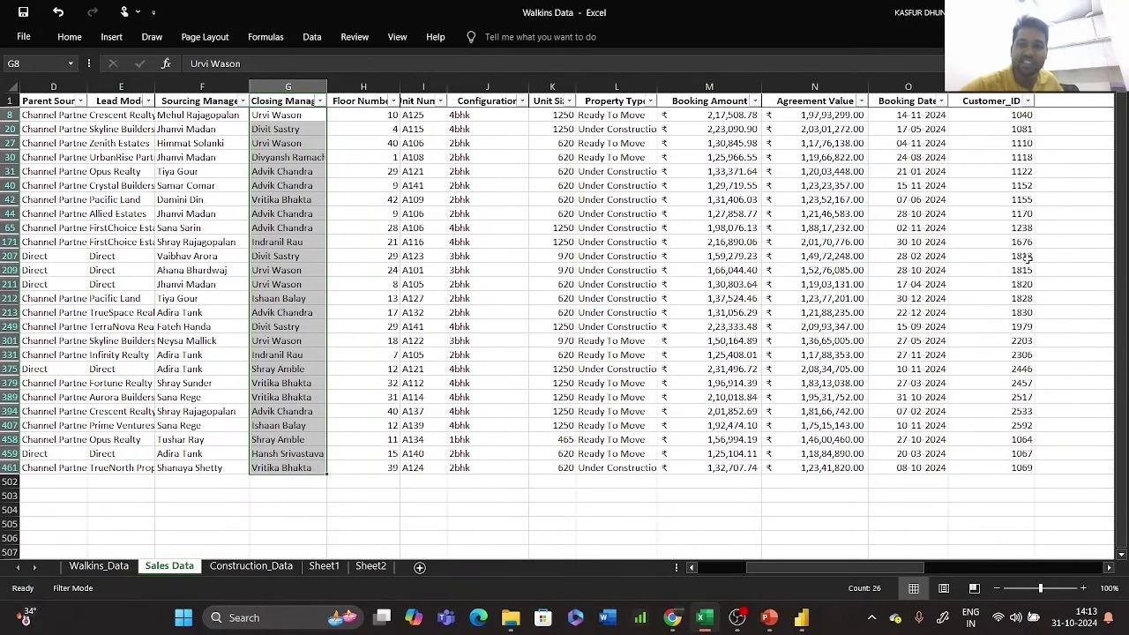
left_click(352, 325)
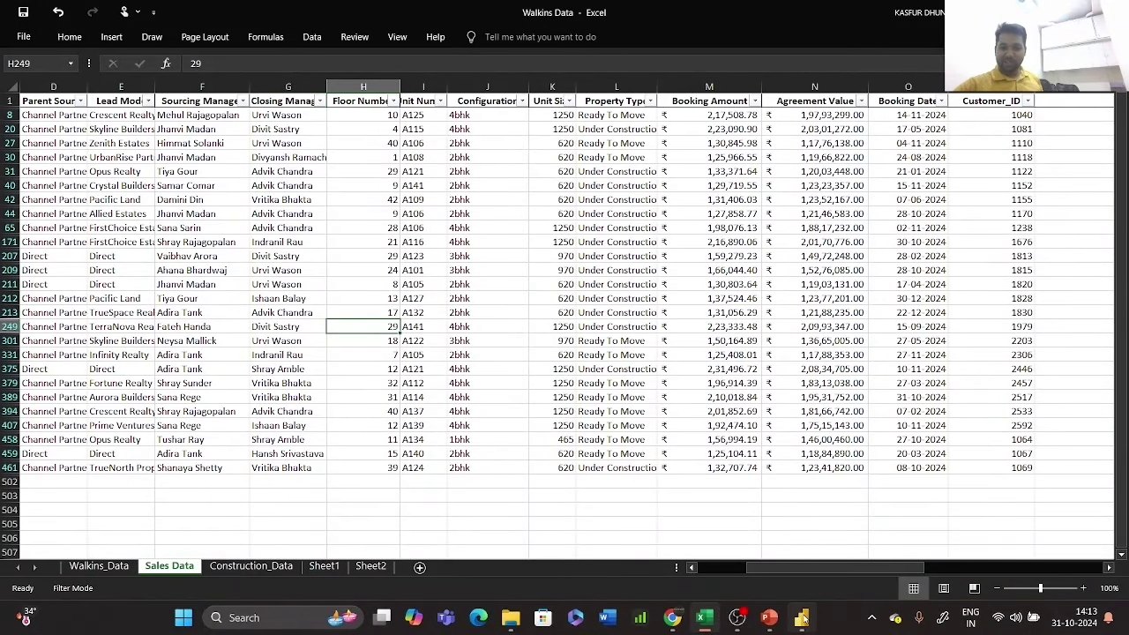
left_click(803, 619)
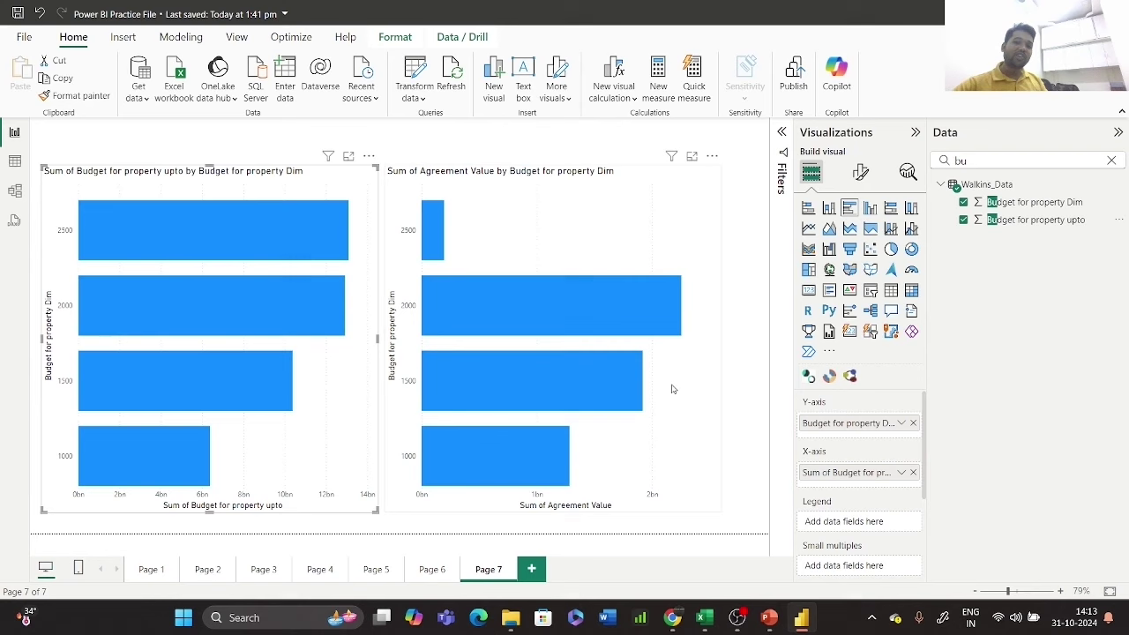
- Narrow the Sum of Budget and Sum of Agreement Value charts and place them side by side
left_click(670, 194)
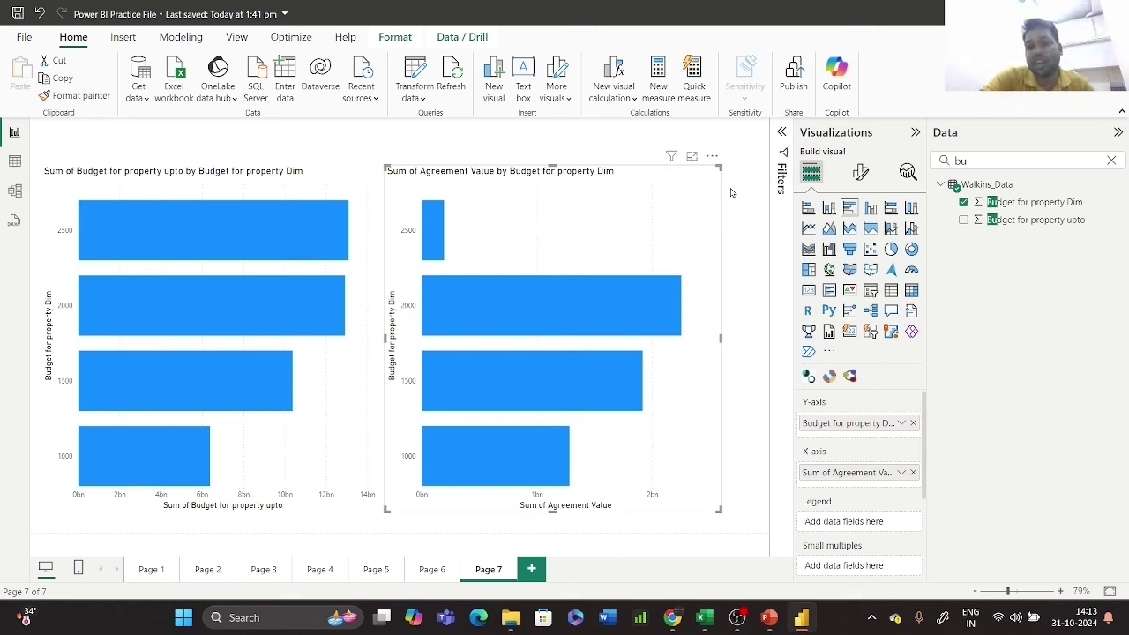
left_click_drag(720, 167, 613, 159)
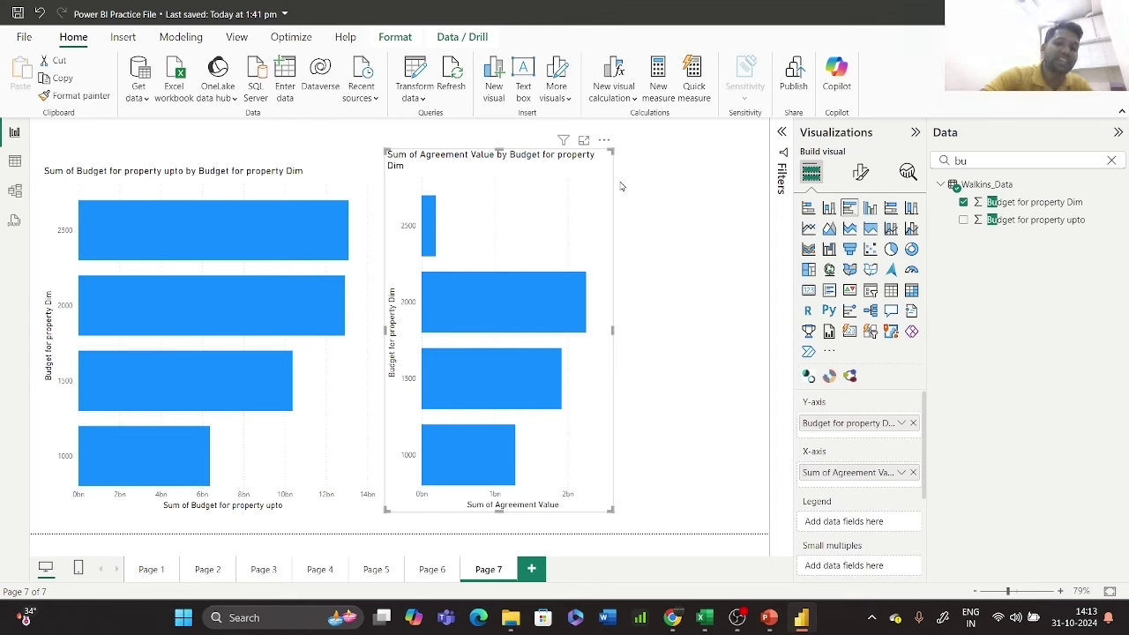
left_click(346, 189)
left_click_drag(379, 173, 227, 150)
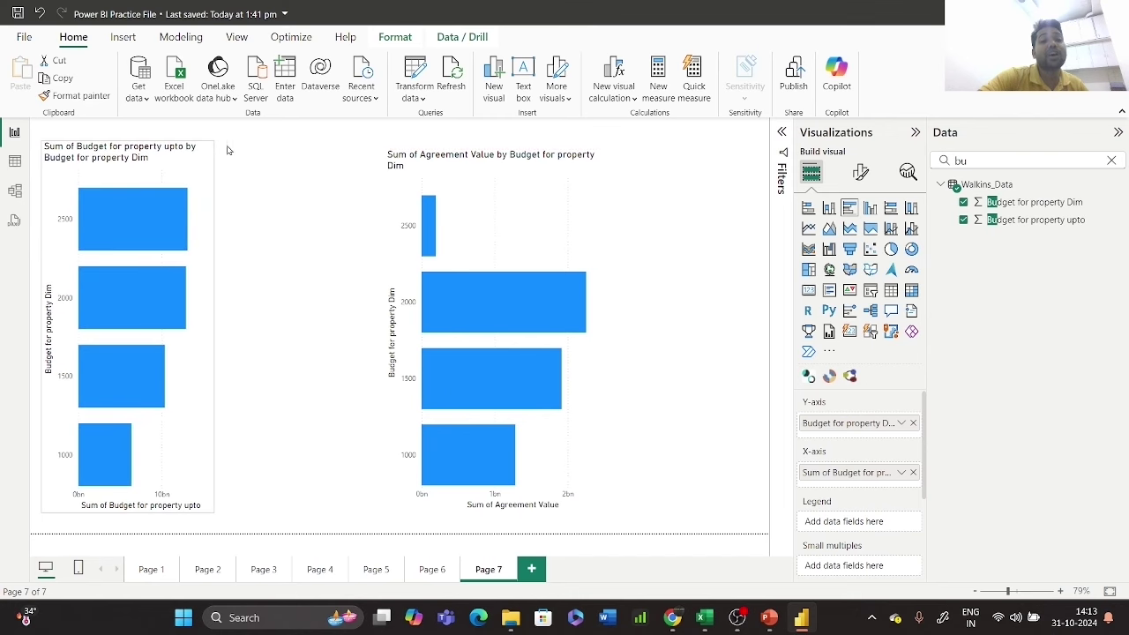
left_click_drag(529, 182, 378, 174)
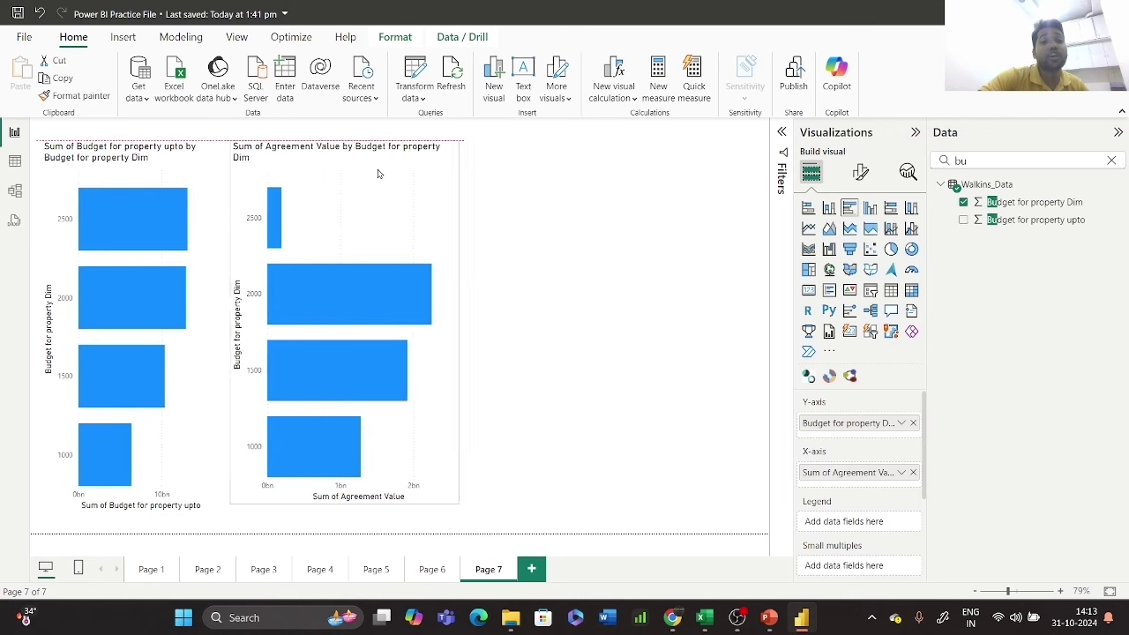
left_click_drag(460, 144, 439, 145)
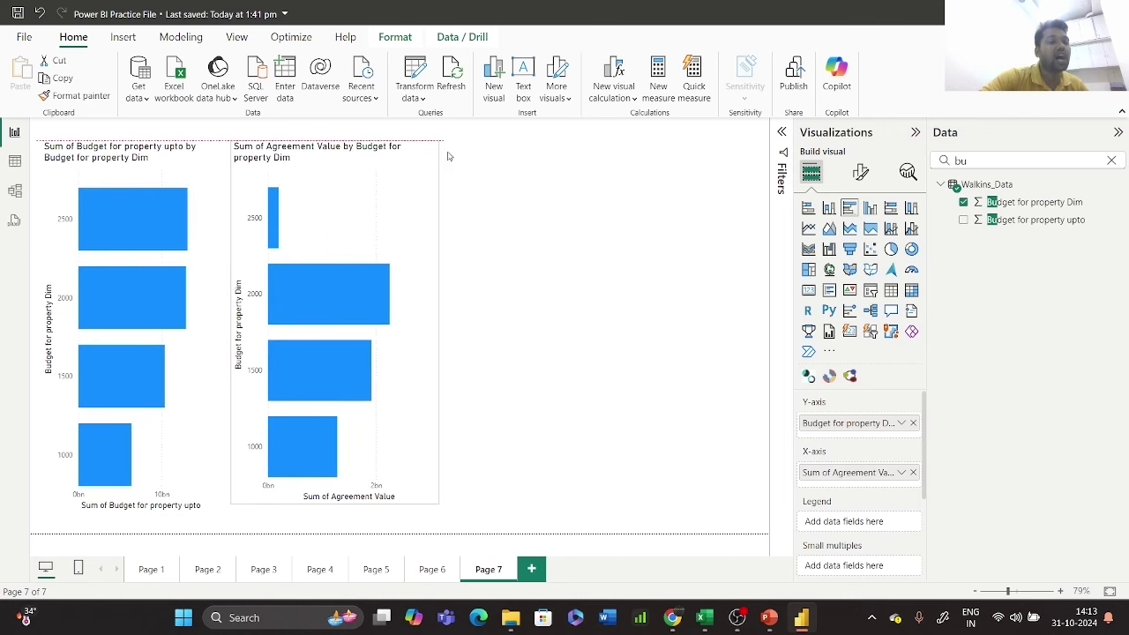
left_click(592, 252)
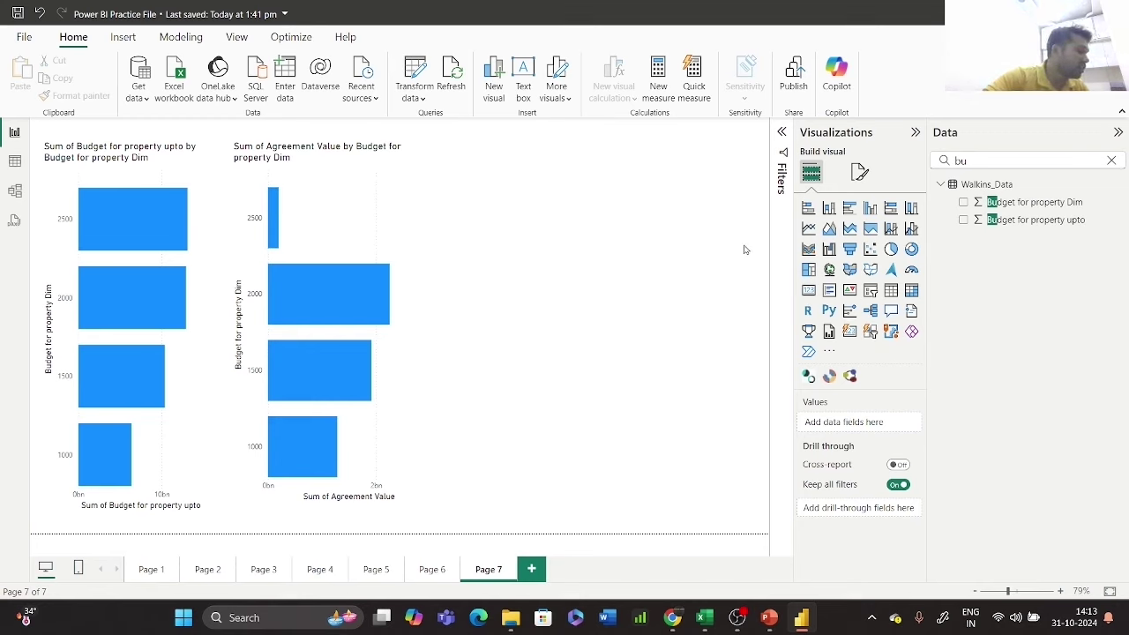
left_click(1111, 160)
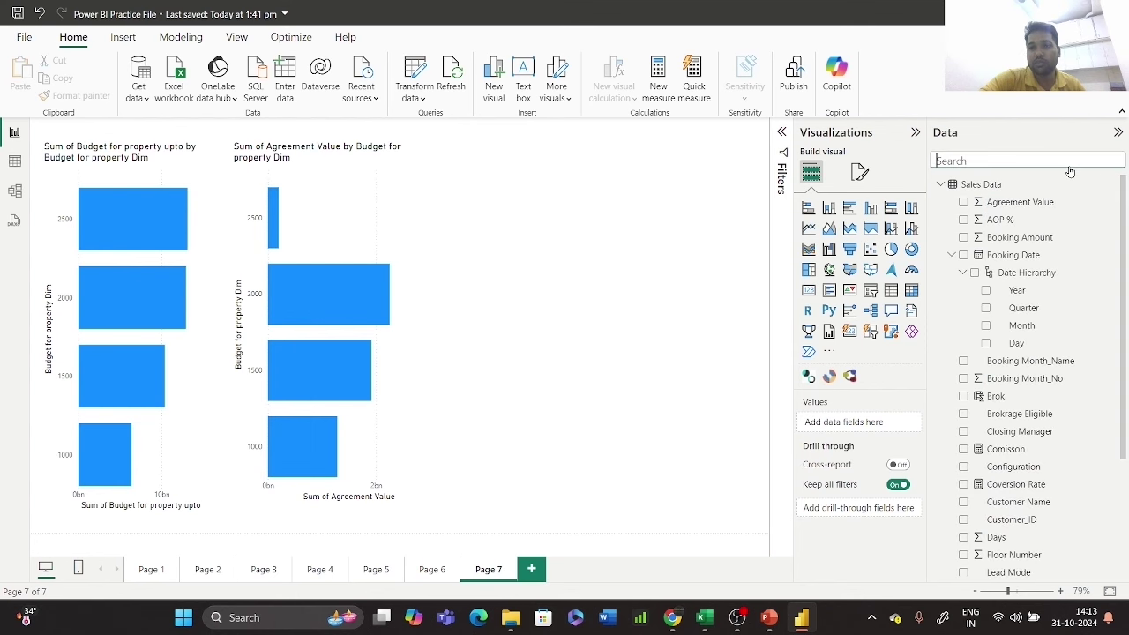
- Create the Sales Data measure total sales = SUM('Sales Data'[Agreement Value])
right_click(970, 183)
key("Escape")
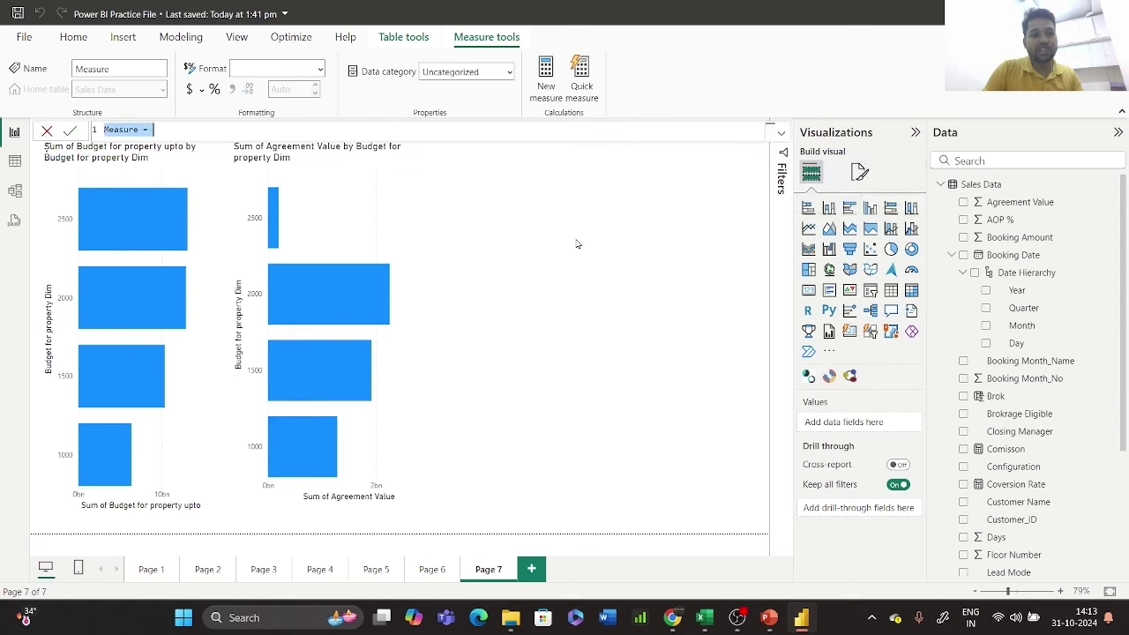
type("t")
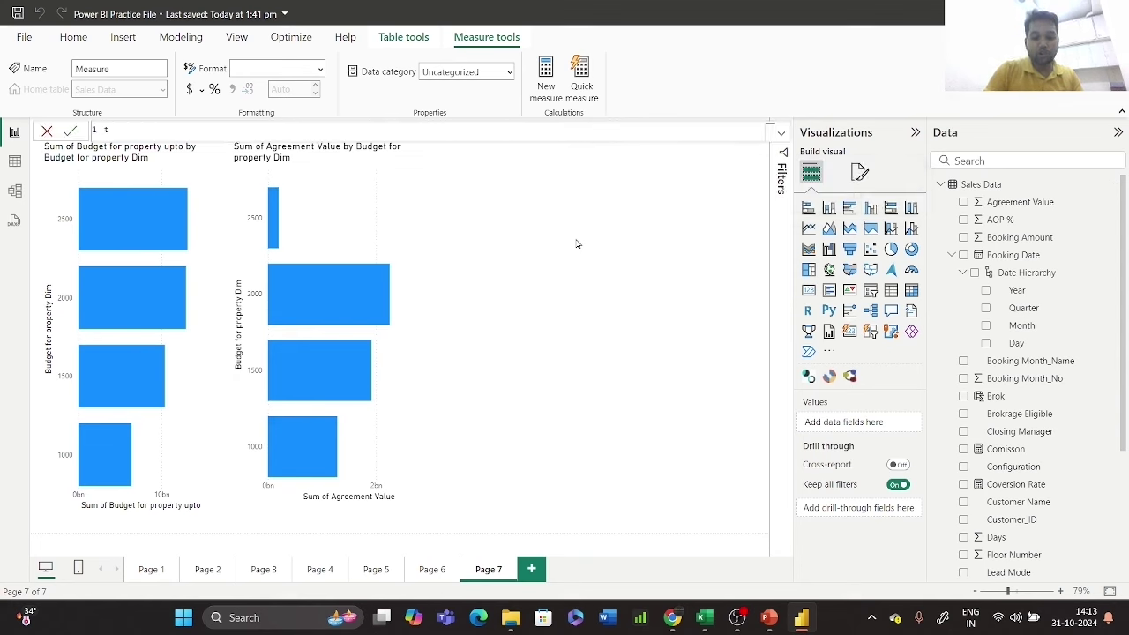
type("ota")
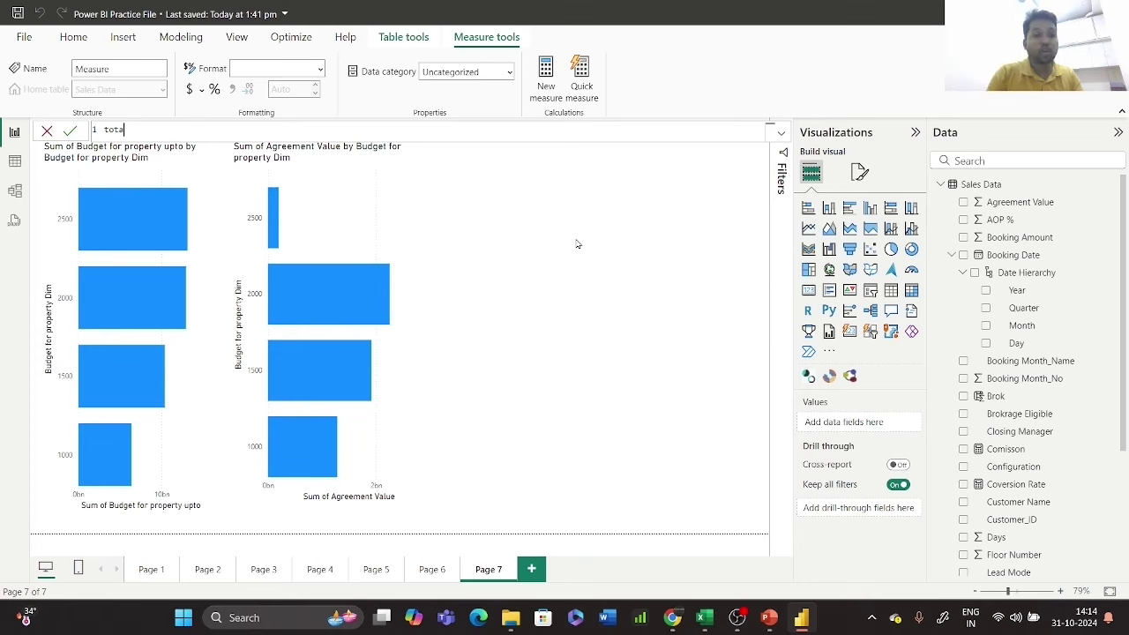
type("l")
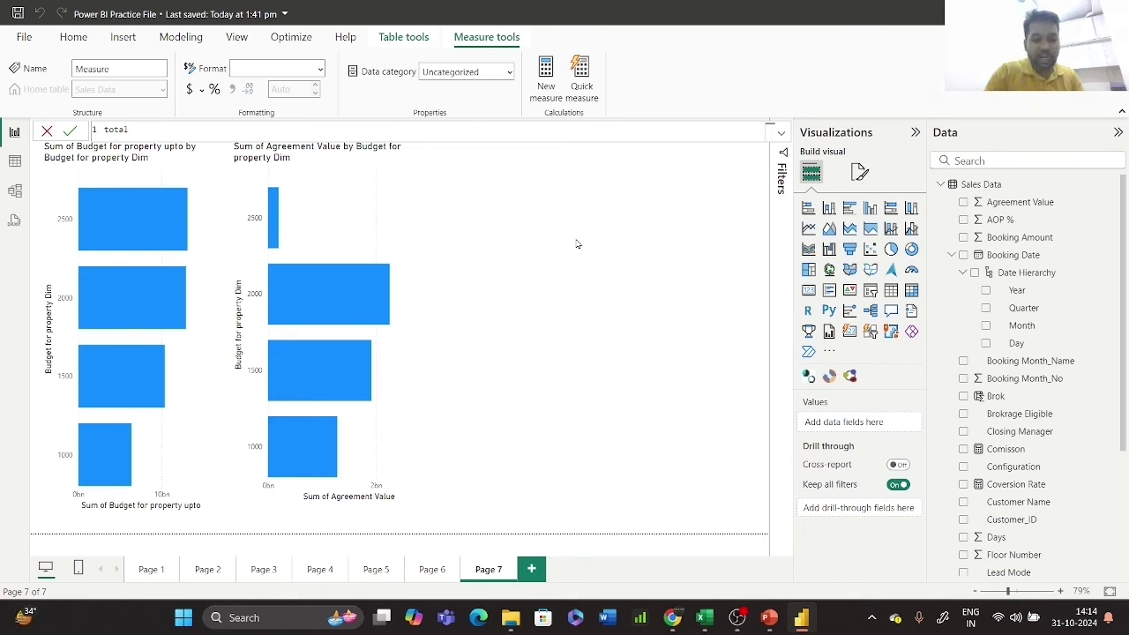
type("sales")
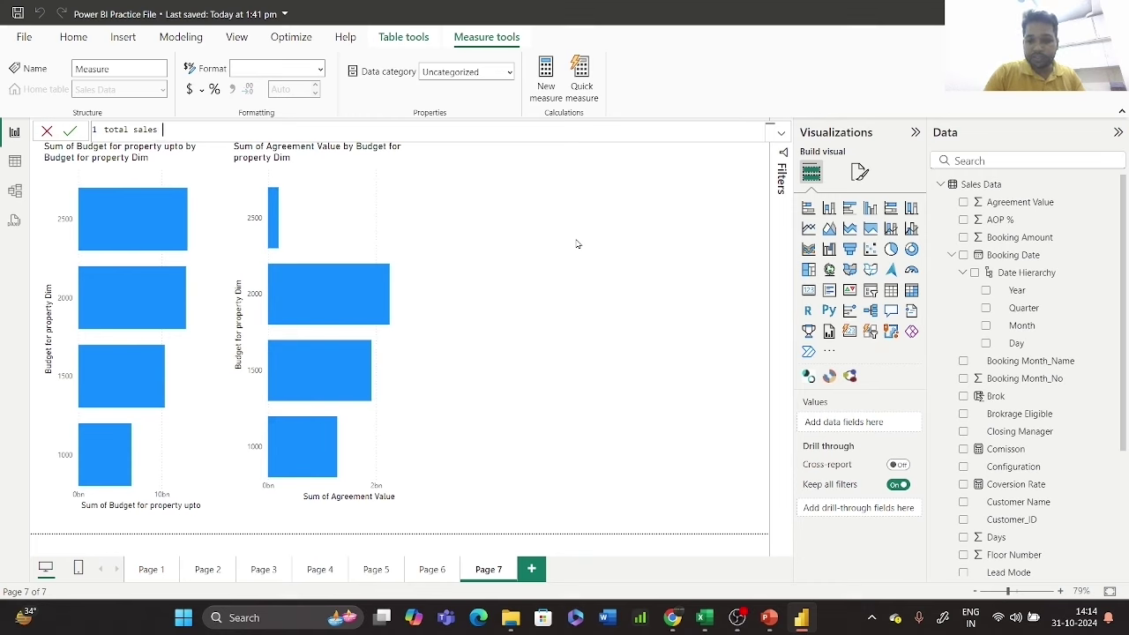
type(" =")
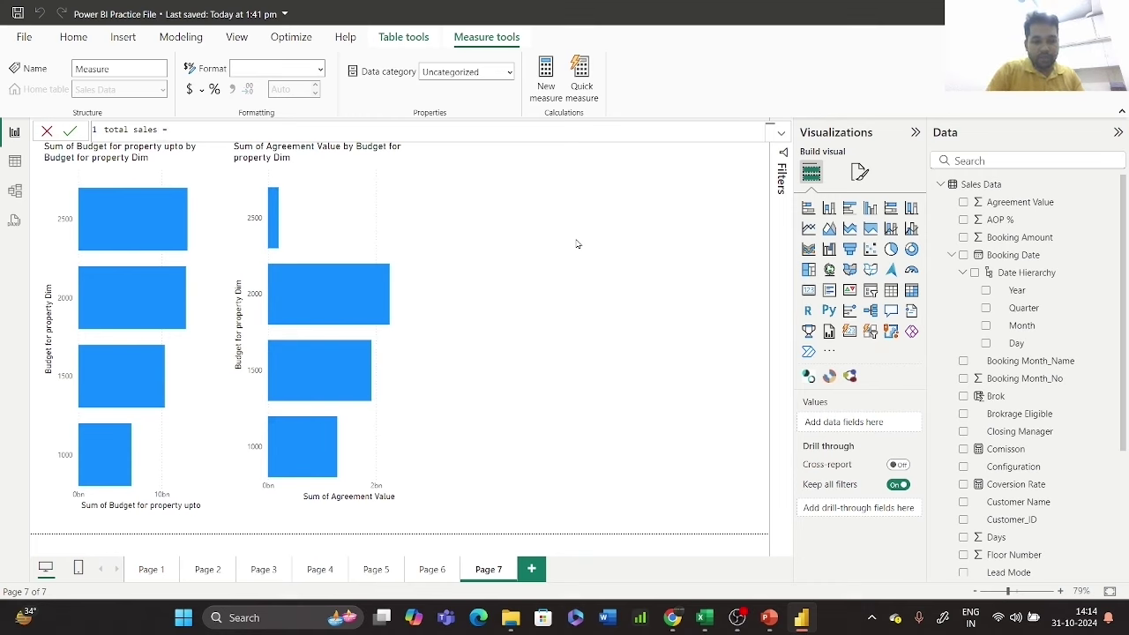
type(" sum")
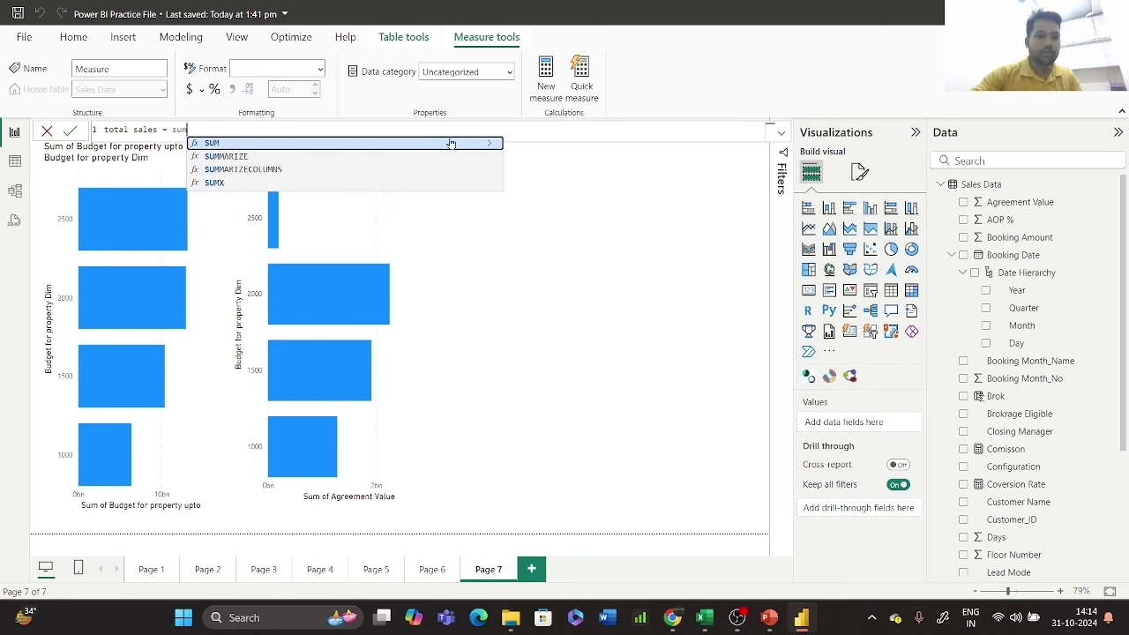
left_click(450, 143)
left_click(404, 159)
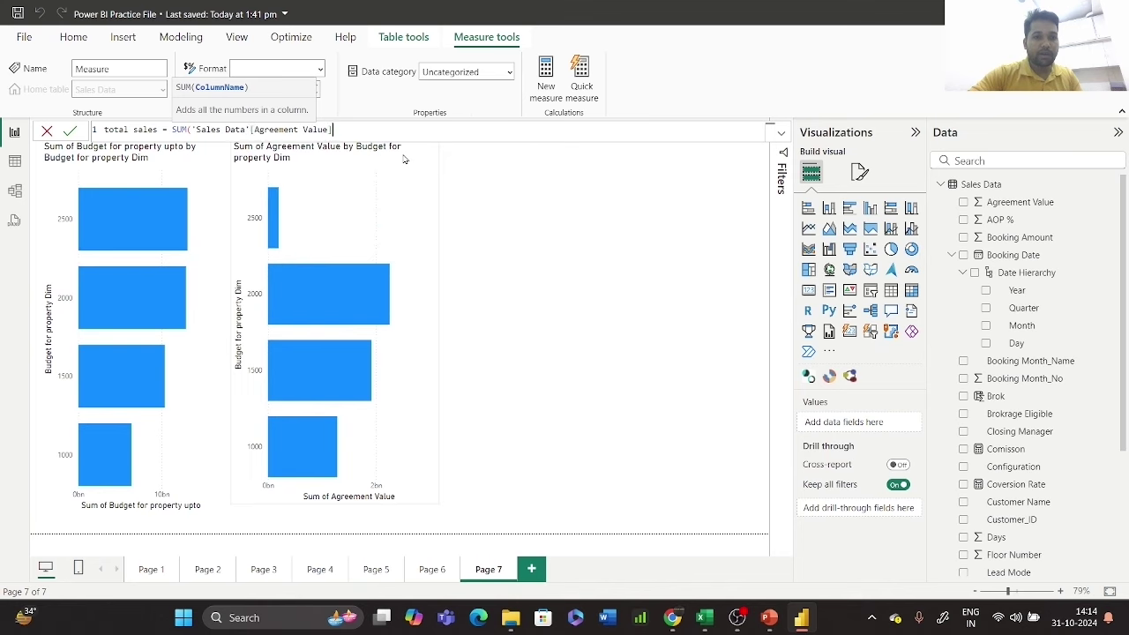
type(")")
key("Return")
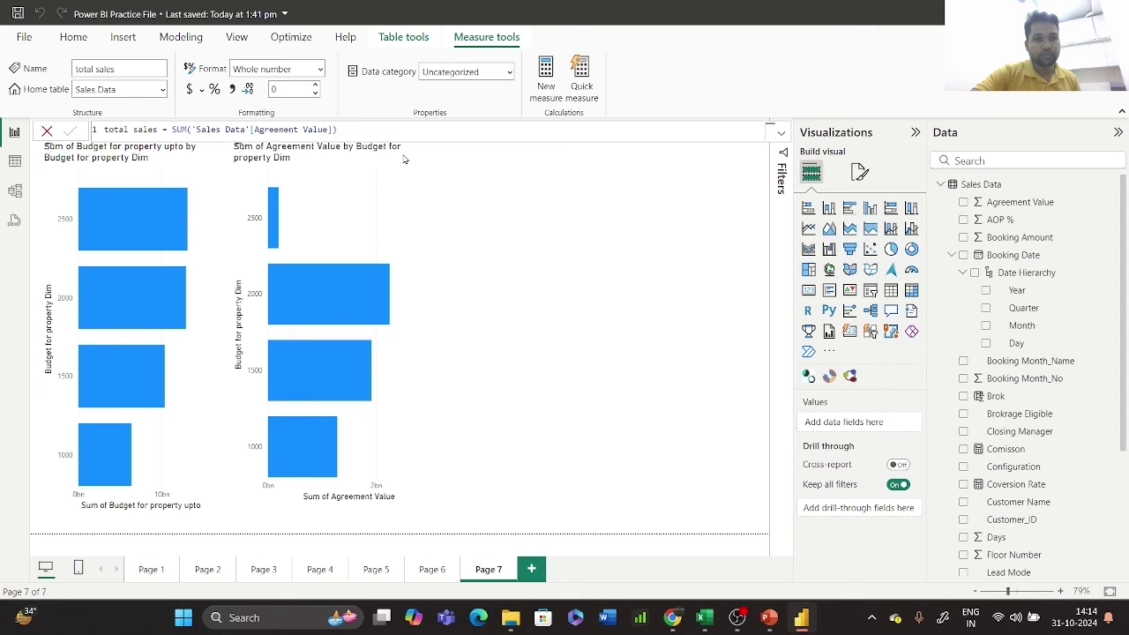
left_click(49, 133)
- Start a new measure 'avg rev per walkin' beginning with 'Sales Data'[total sales]
left_click(643, 267)
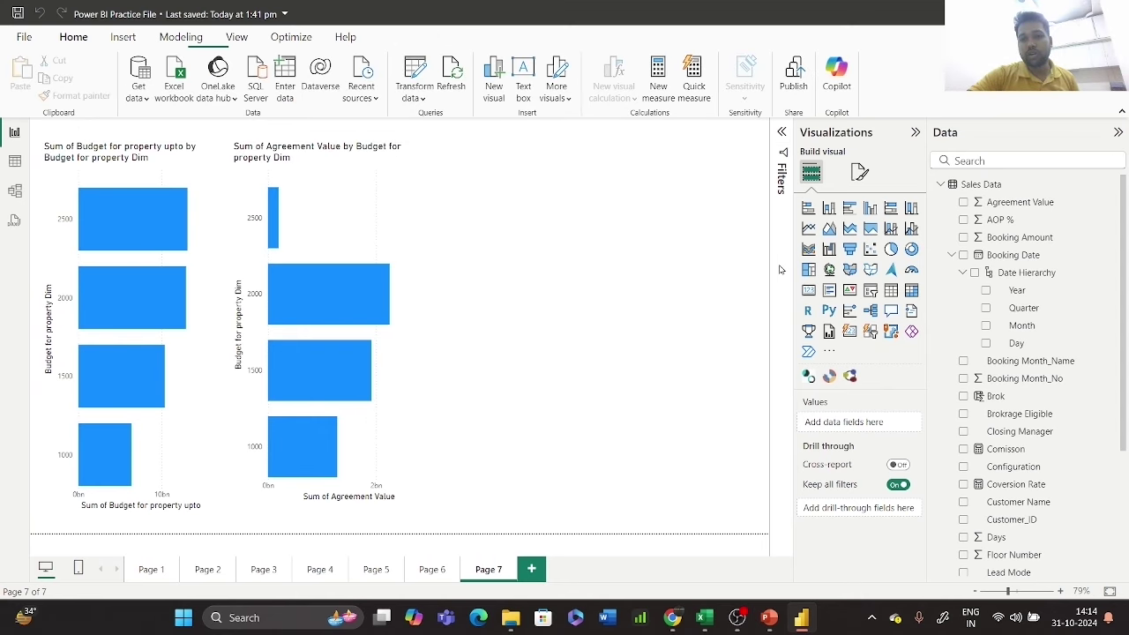
left_click(830, 297)
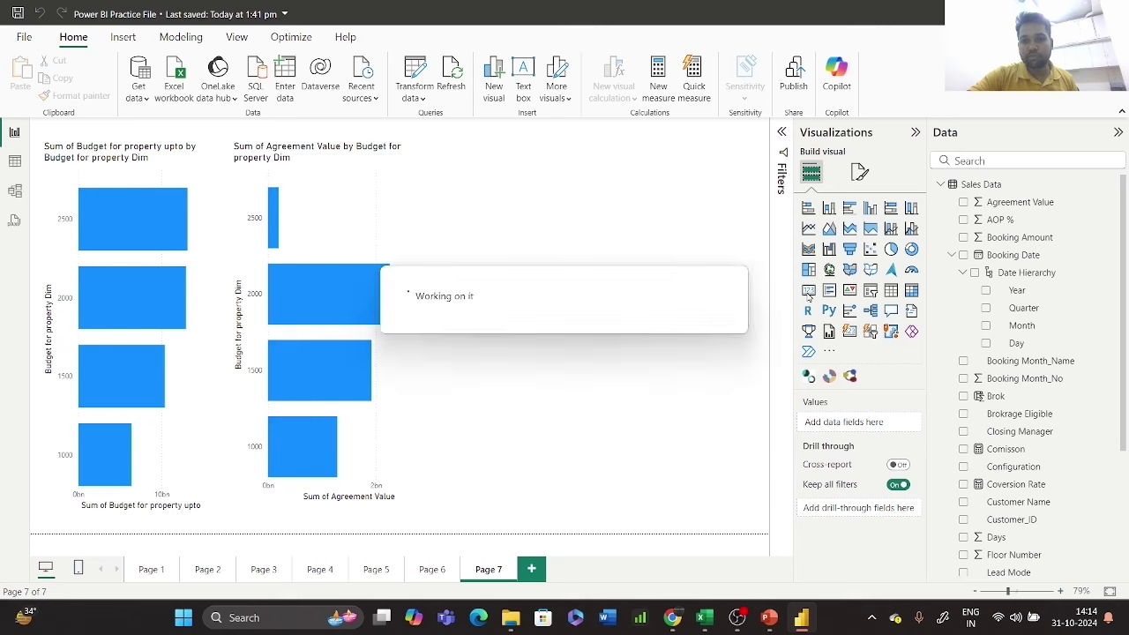
right_click(954, 185)
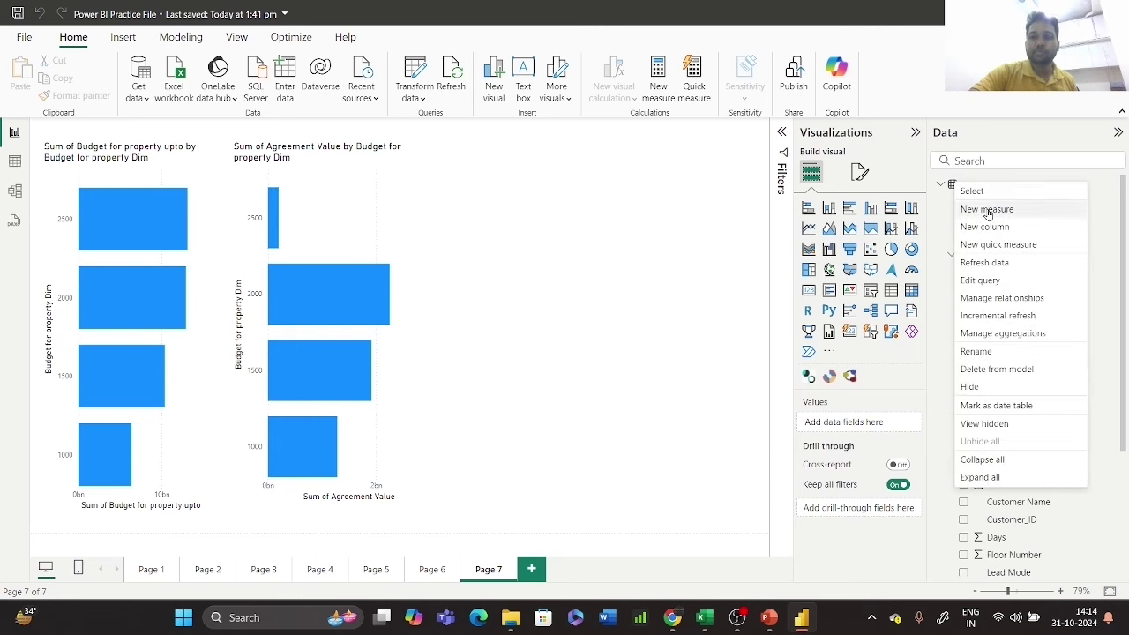
key("Escape")
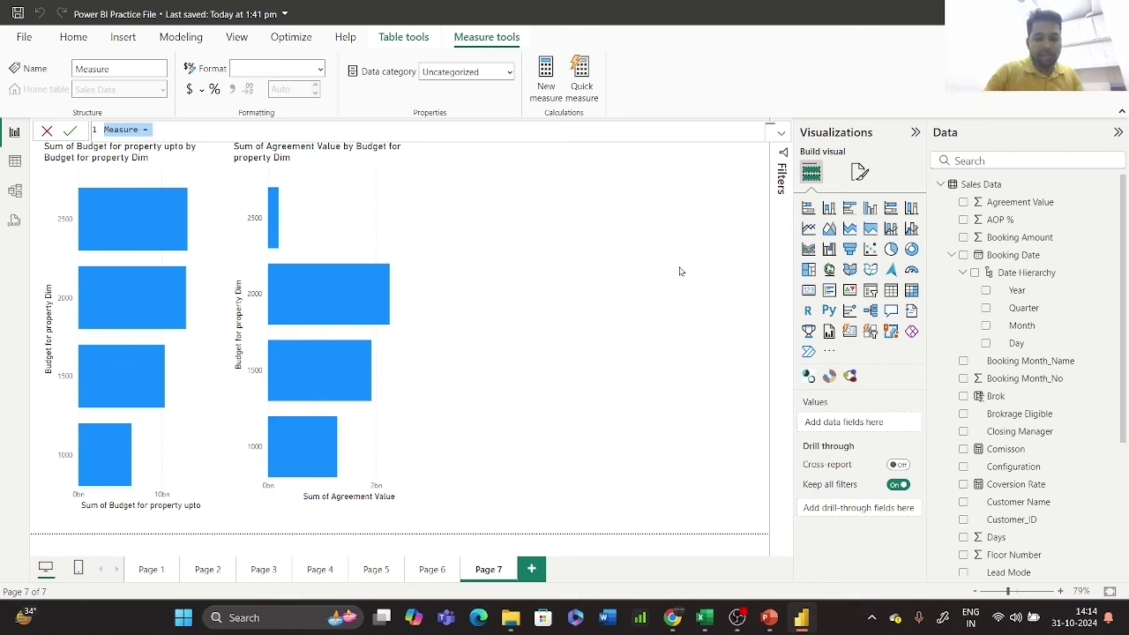
type("avg")
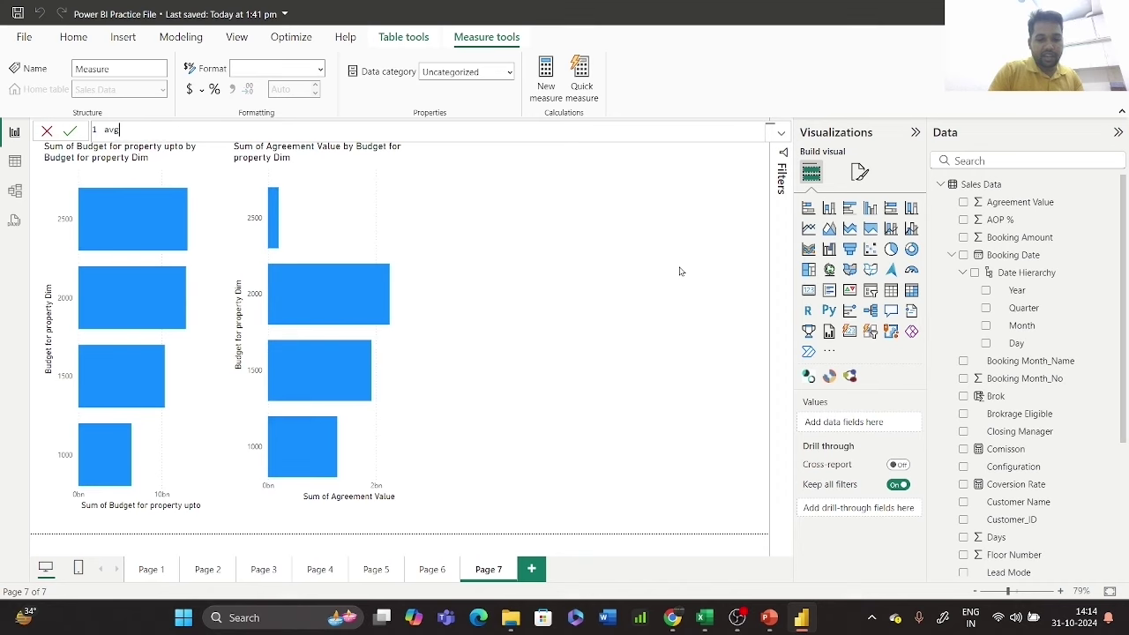
type(" rev per ")
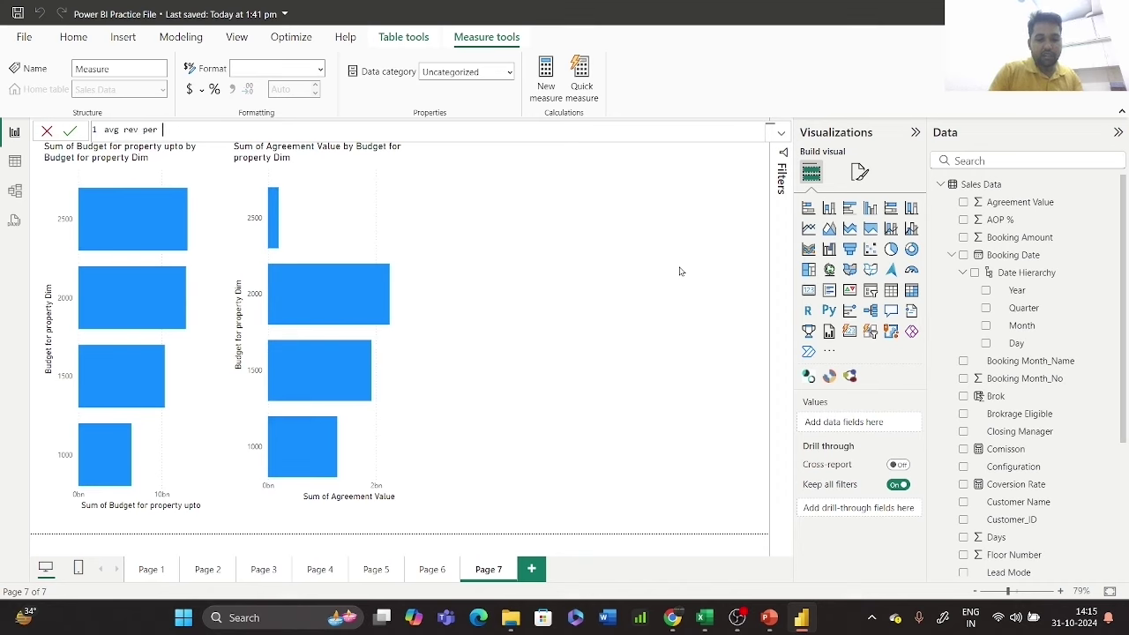
type("walkin")
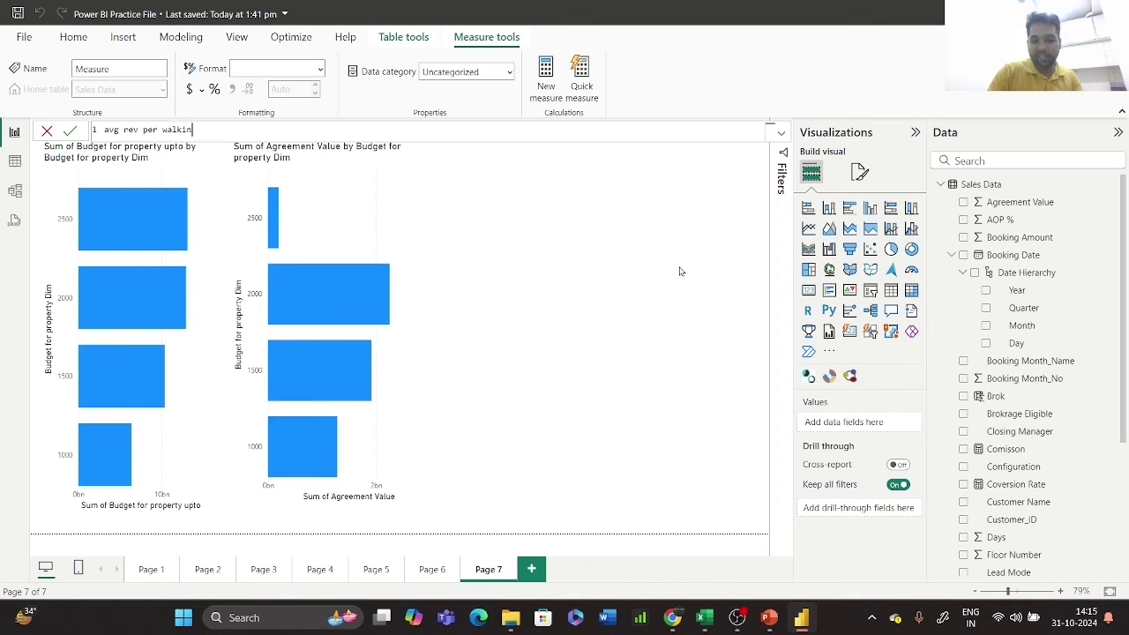
type(" = ")
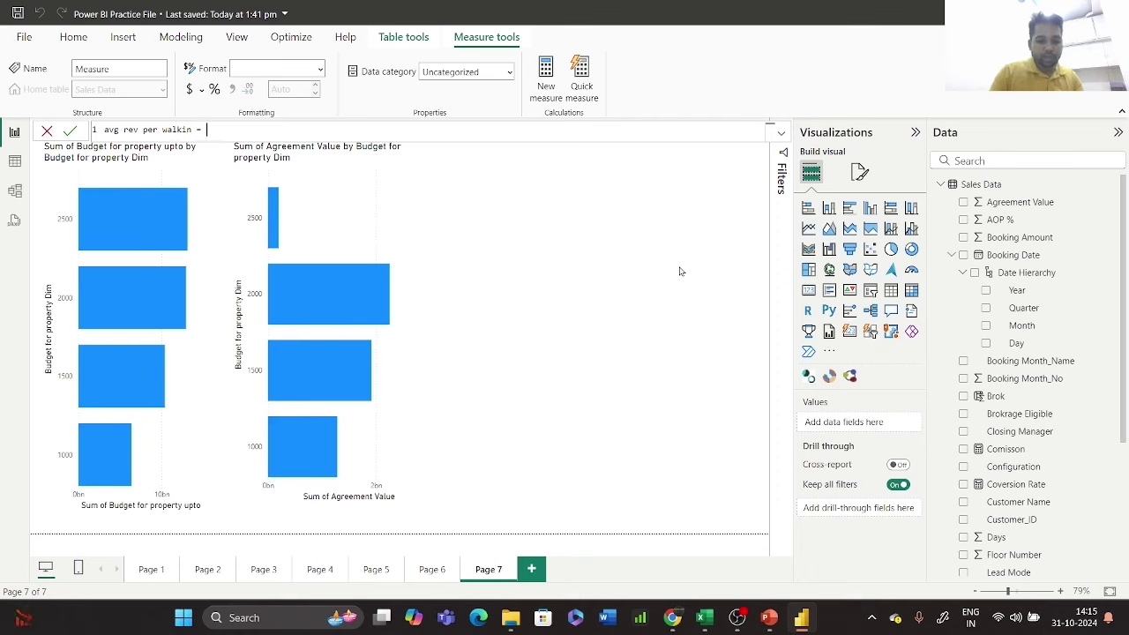
type("sal")
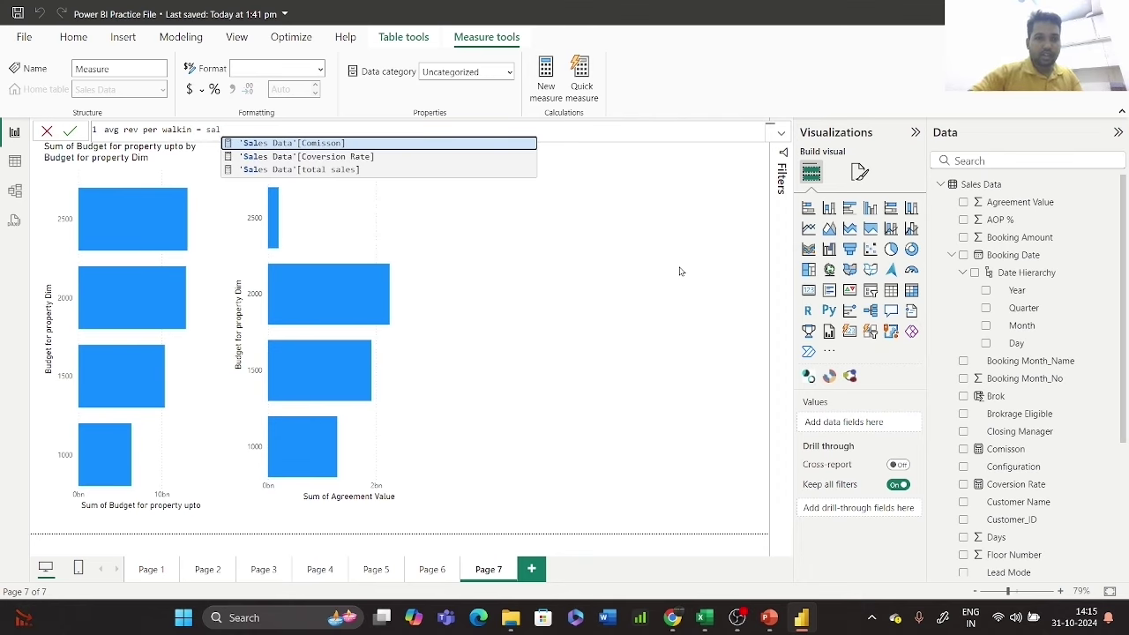
left_click(431, 169)
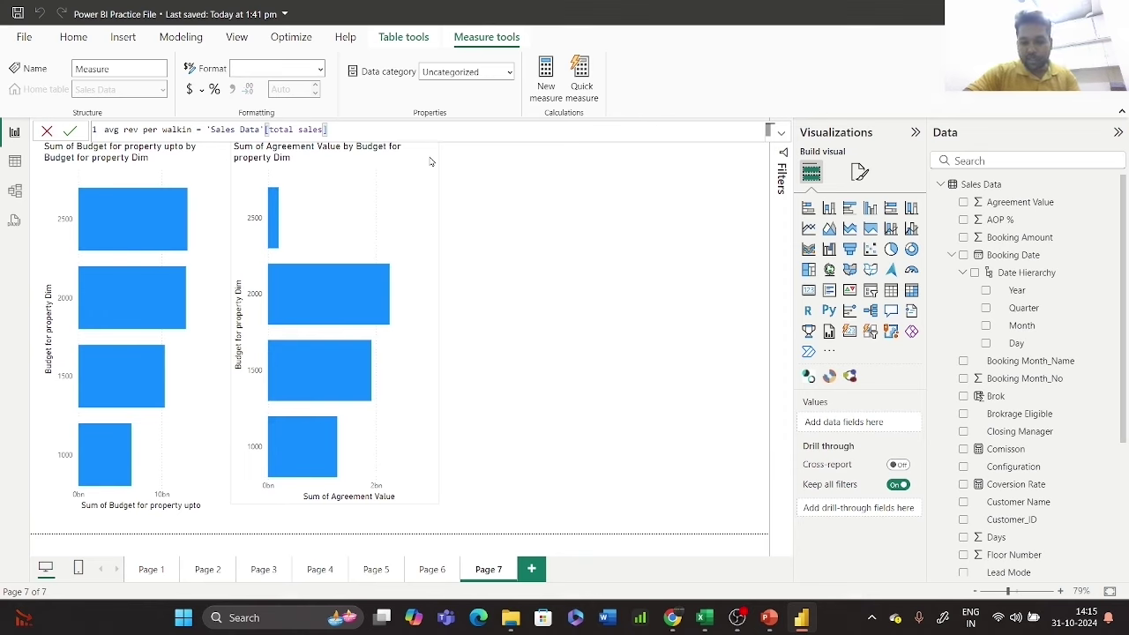
- Divide it by COUNT(Walkins_Data[Customer_ID]) and commit the measure
type("/")
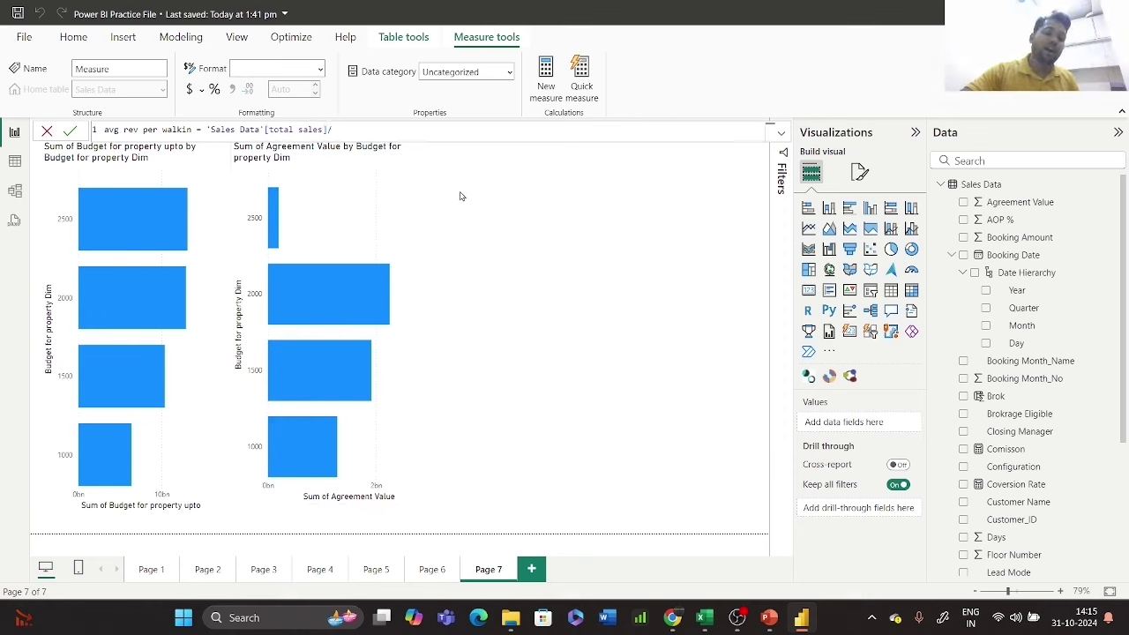
type("cus")
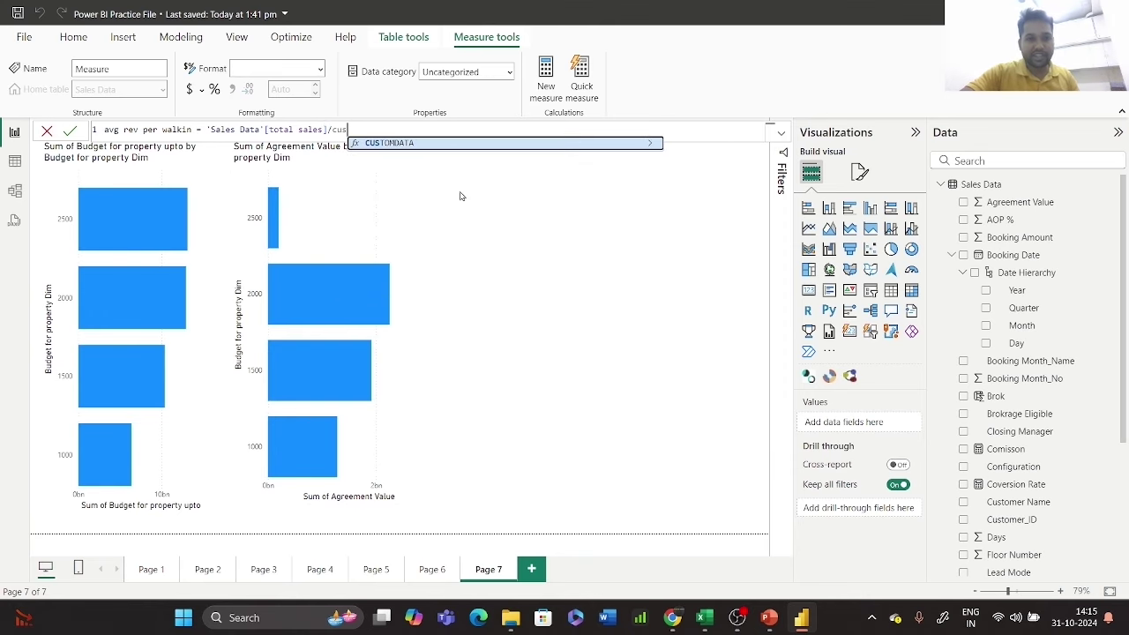
key("BackSpace")
key("BackSpace")
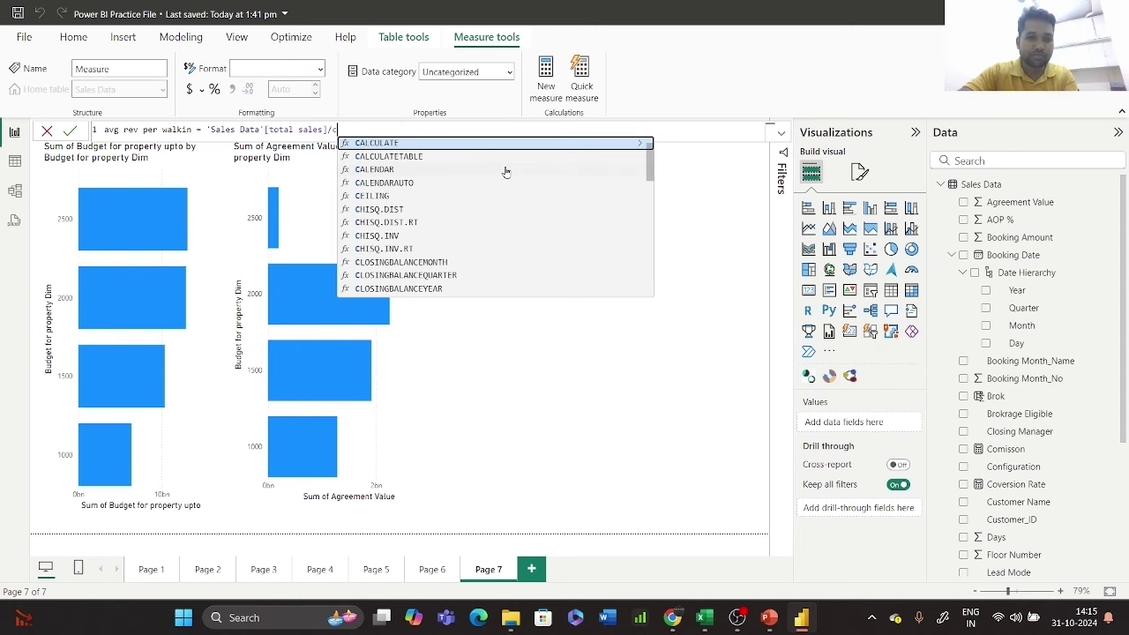
key("BackSpace")
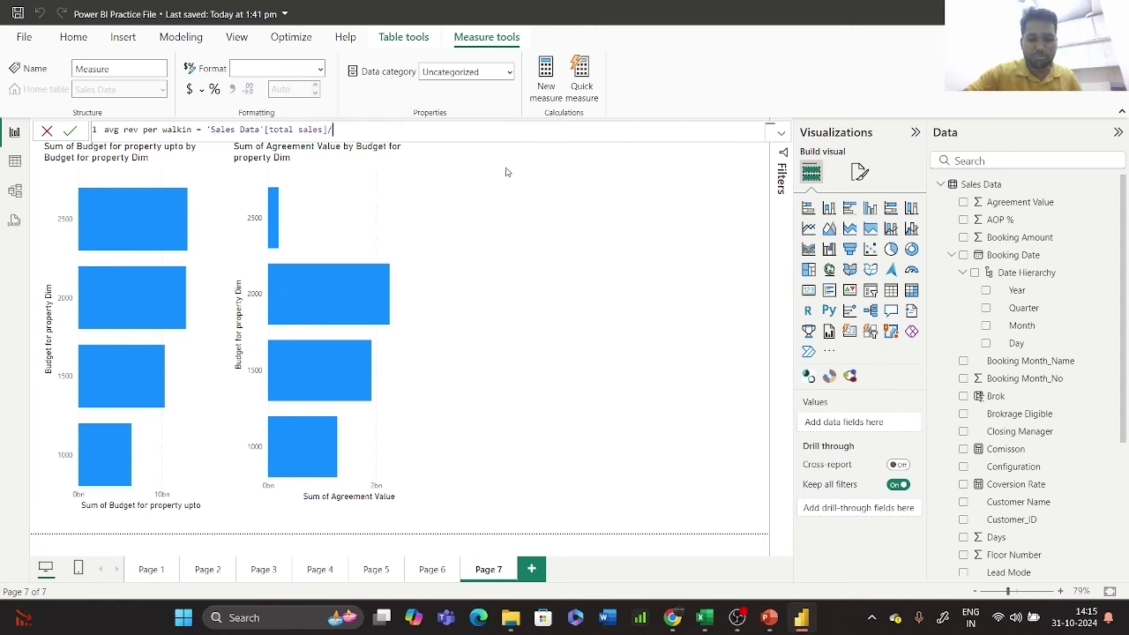
type("coun")
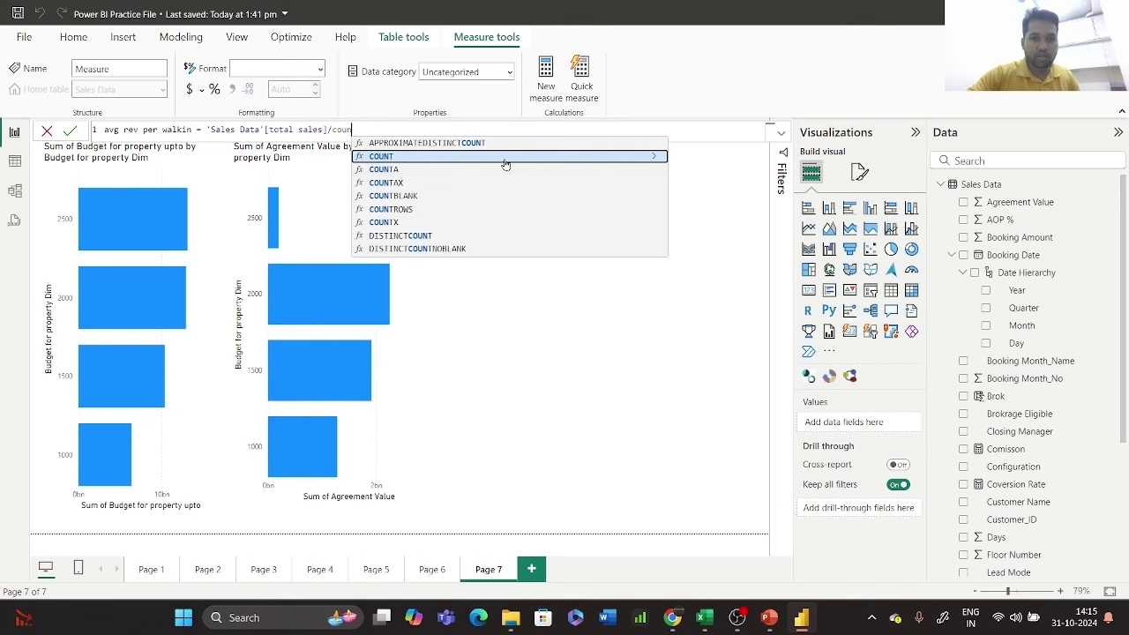
key("Tab")
type("cus")
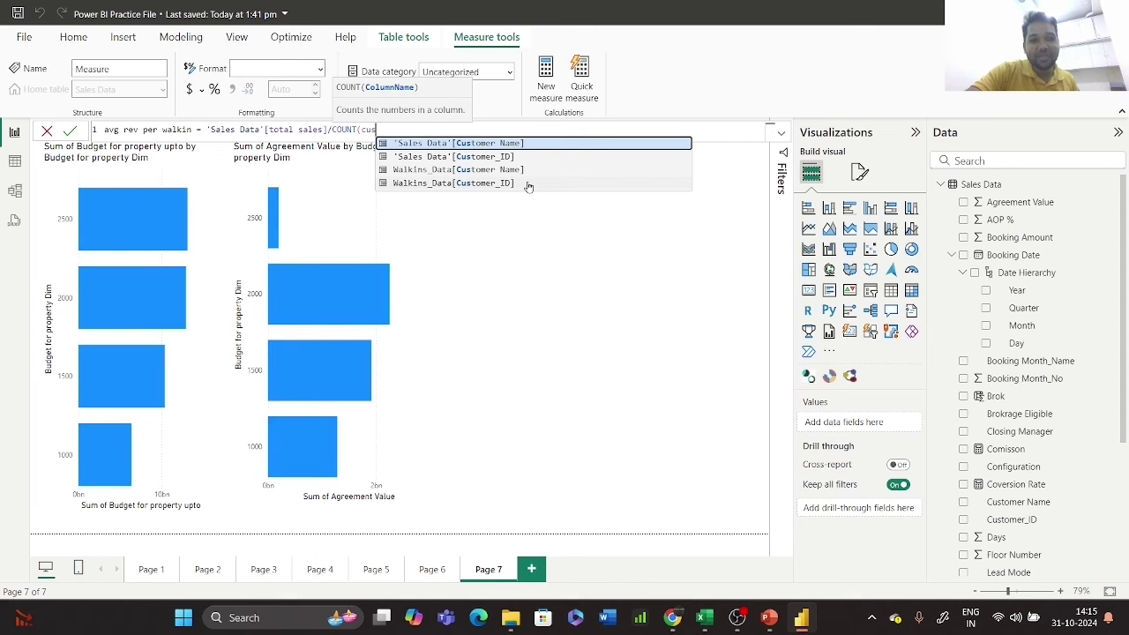
left_click(527, 185)
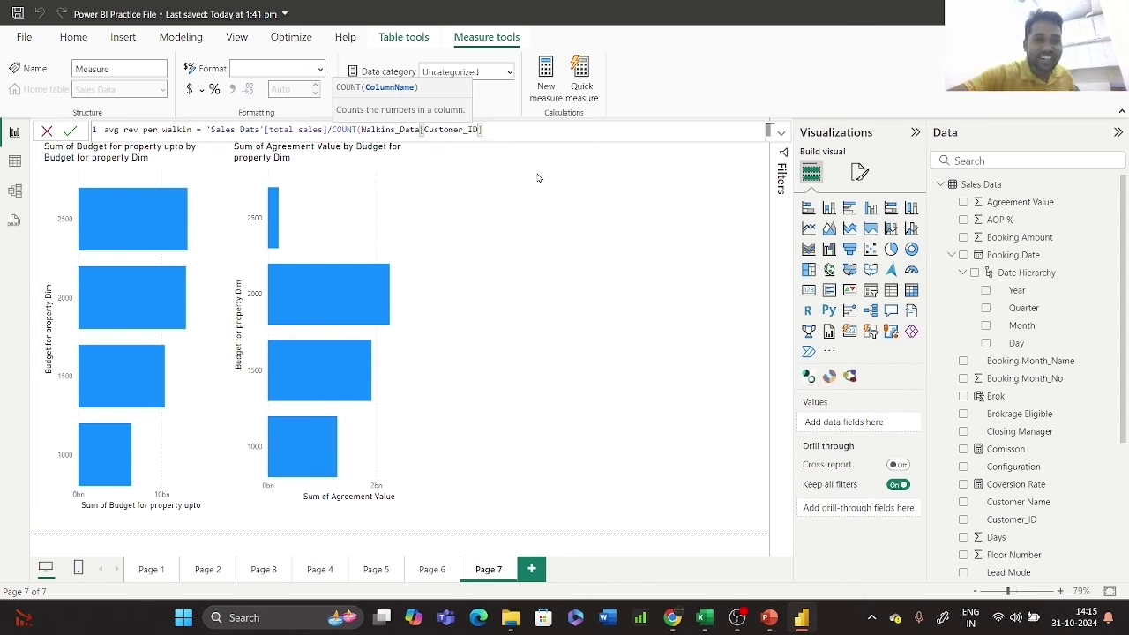
type(")")
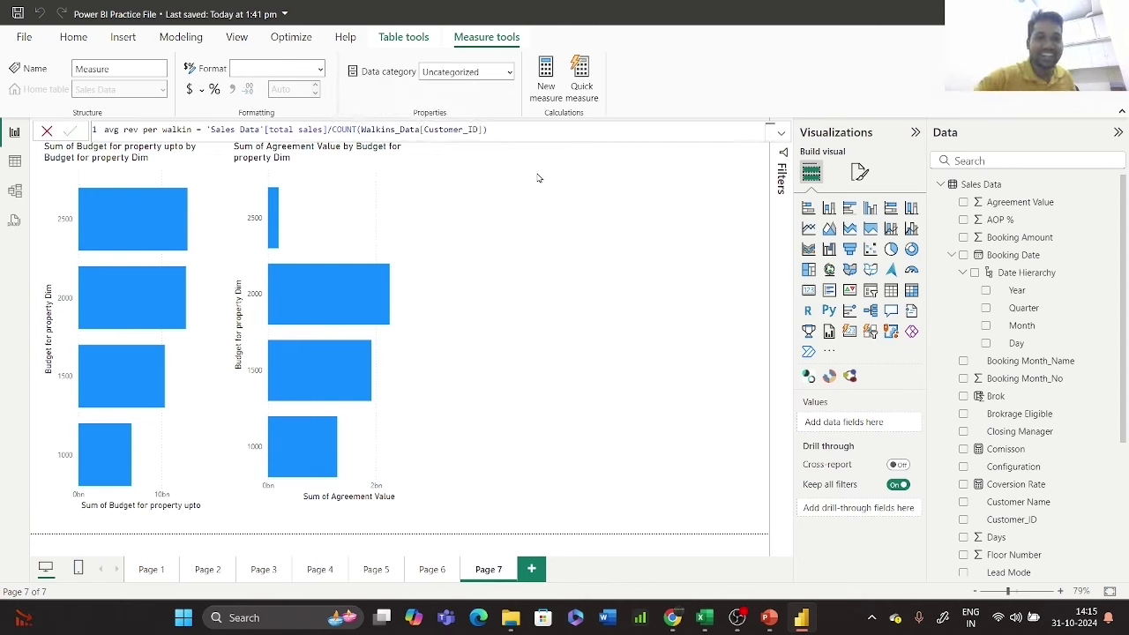
key("Return")
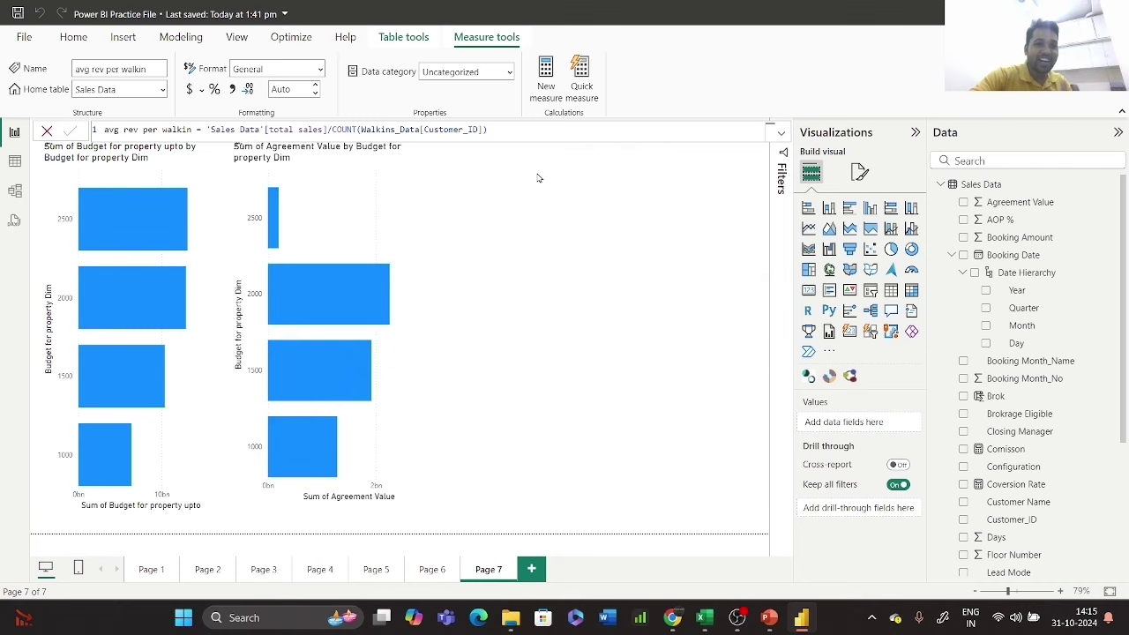
left_click(47, 131)
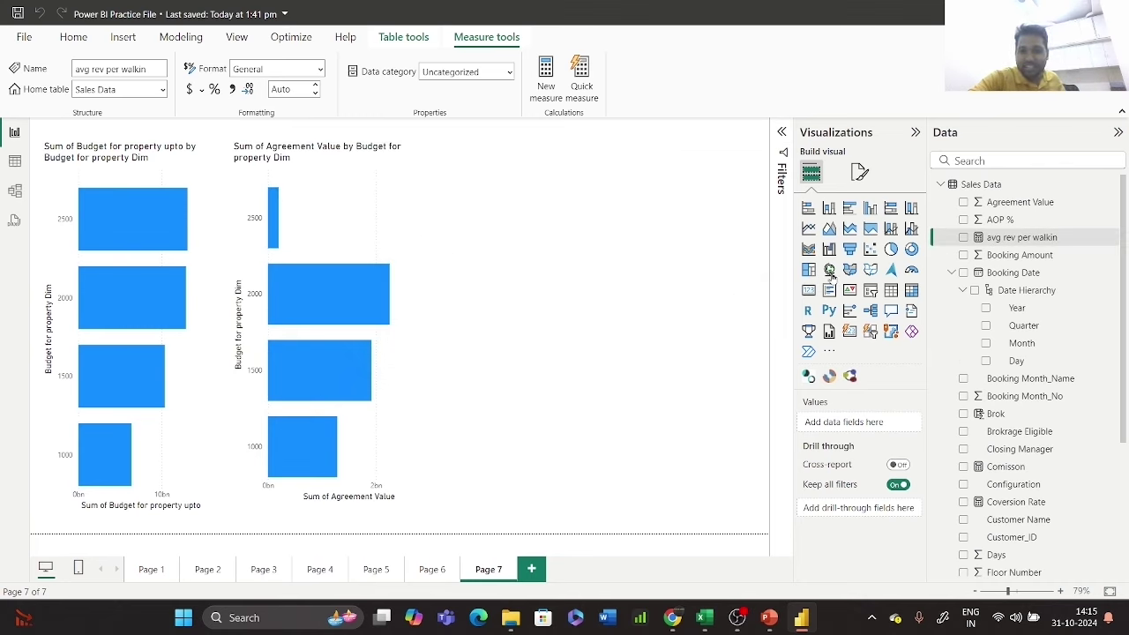
- Add a card showing avg rev per walkin (2.26M) and reshape it into a wide, short box
left_click(808, 291)
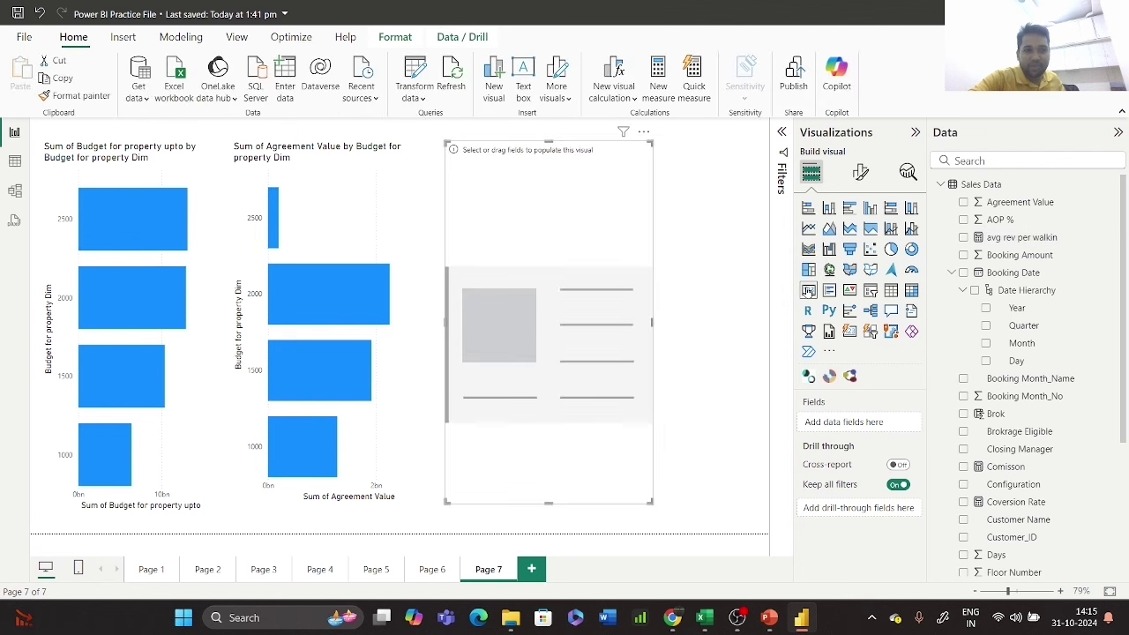
left_click(963, 237)
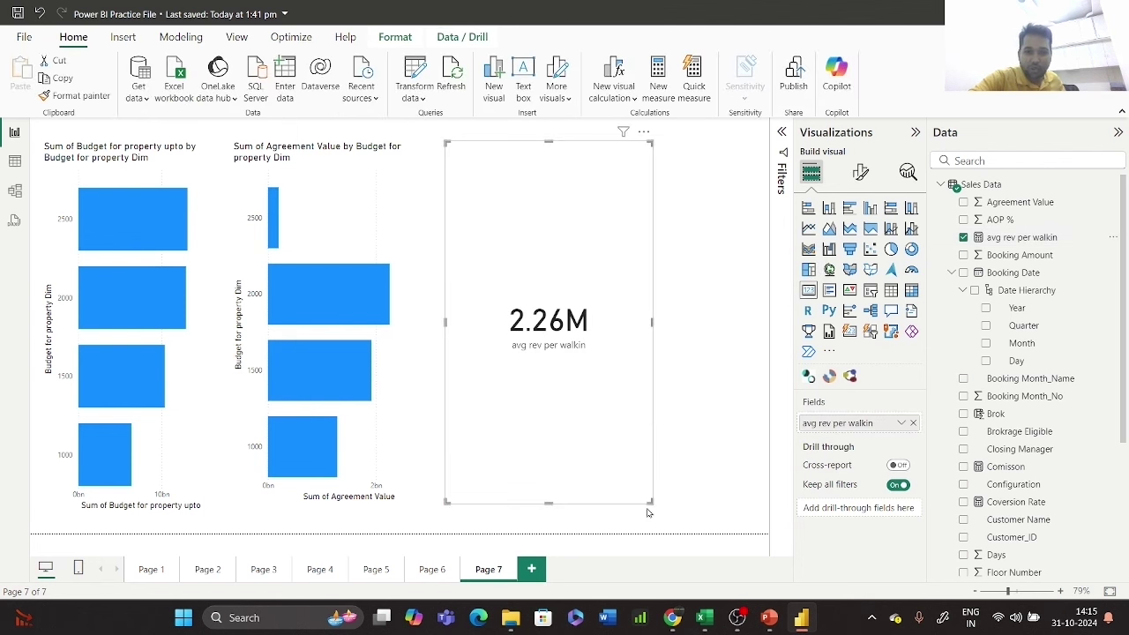
left_click_drag(652, 502, 722, 349)
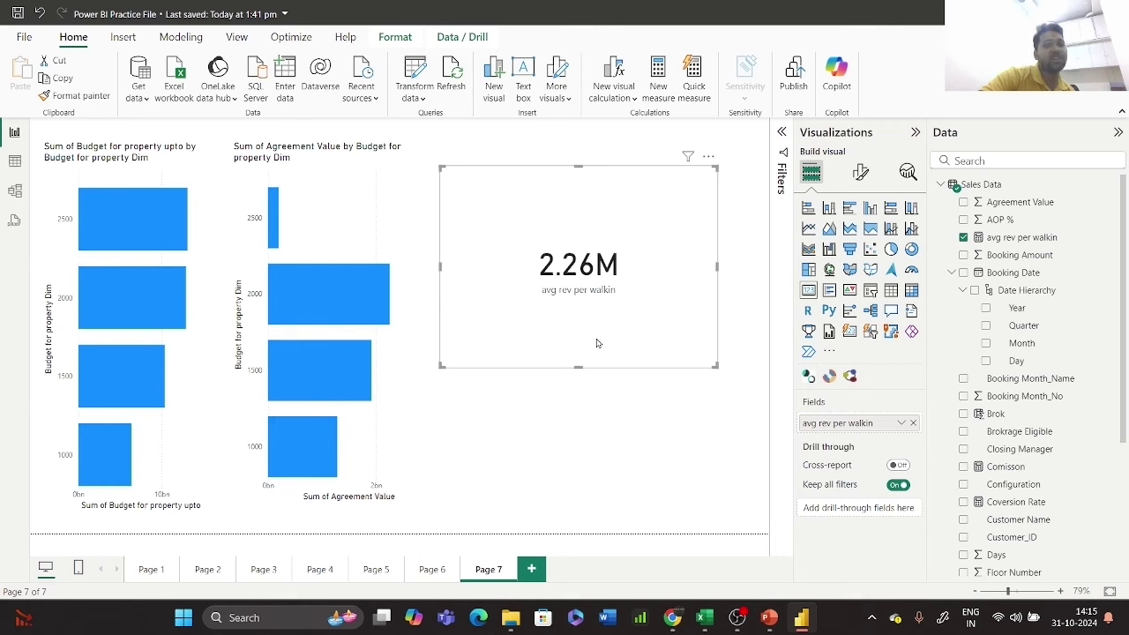
mouse_move(596, 344)
left_mouse_down()
mouse_move(585, 347)
mouse_move(584, 329)
left_mouse_up()
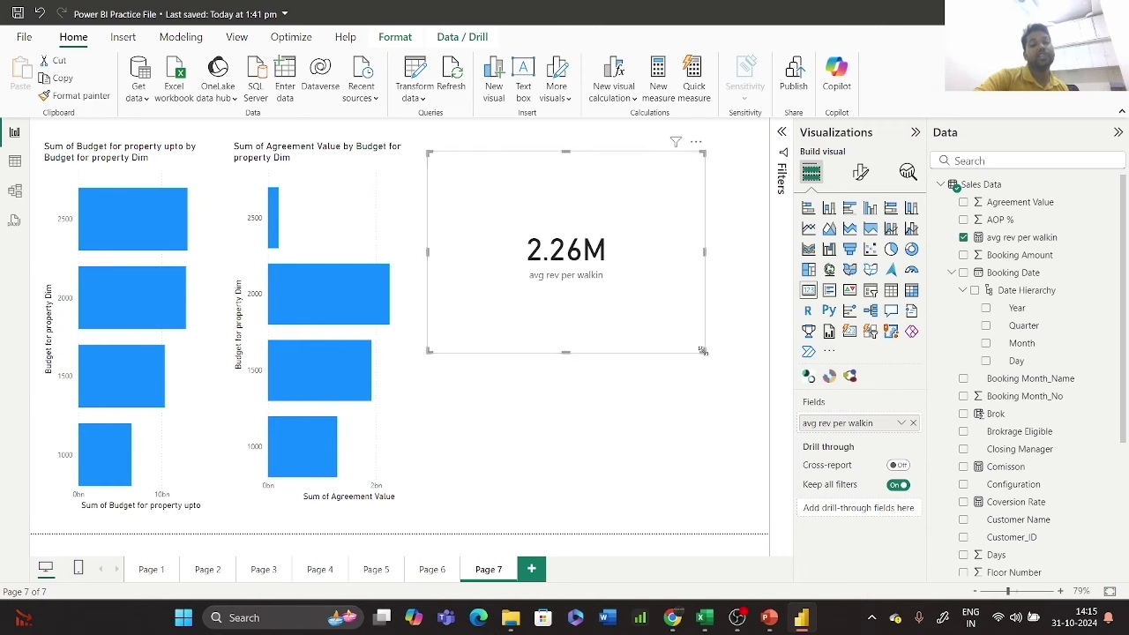
left_click_drag(702, 350, 658, 277)
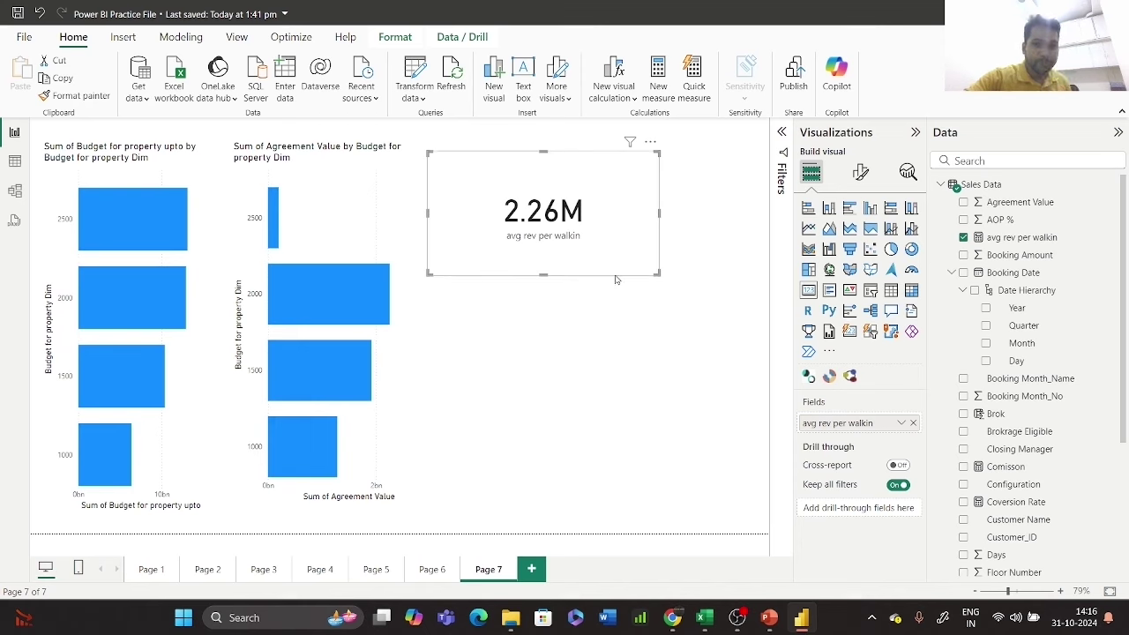
- Shrink the 2.26M avg rev per walkin card into a compact tile and deselect it
left_click_drag(657, 271, 620, 208)
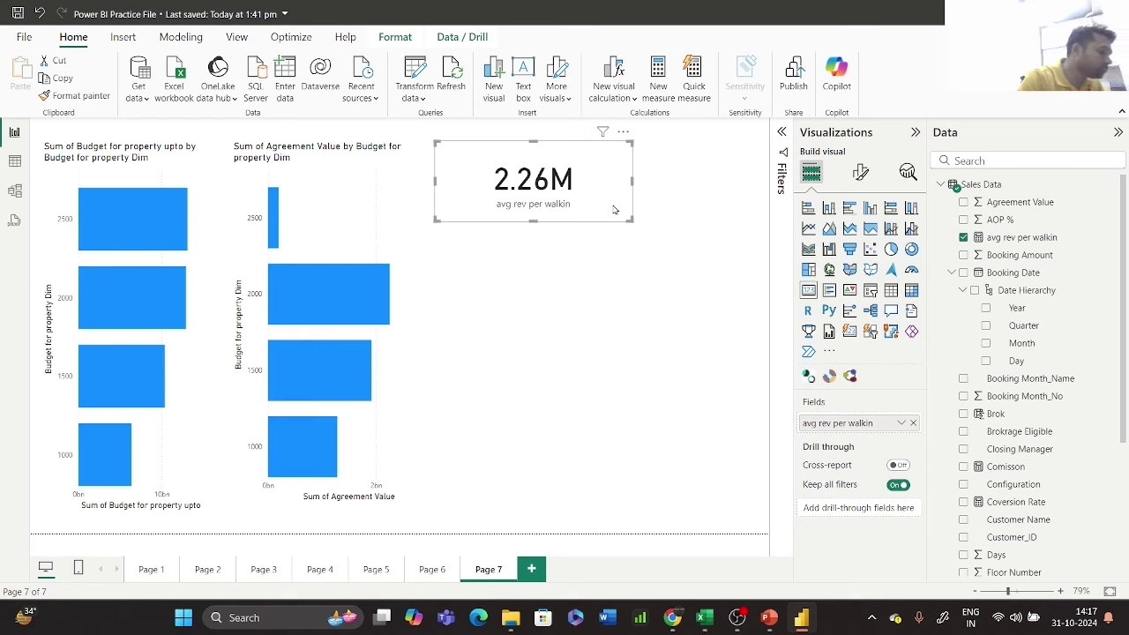
left_click(600, 326)
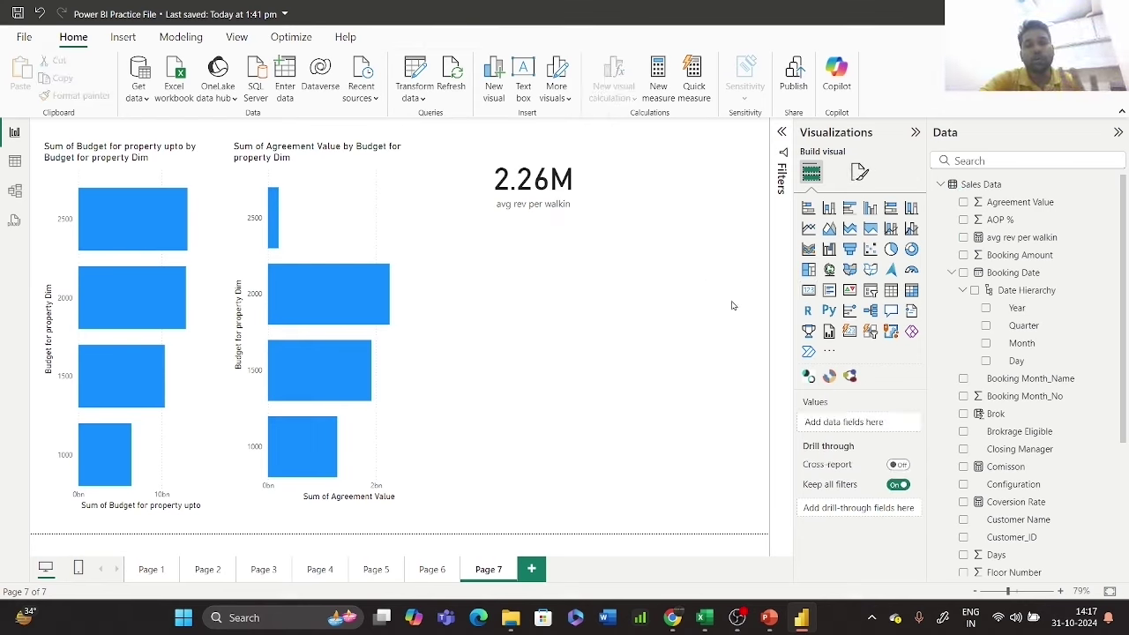
- Add a column chart of Sum of Budget for property upto by Location
left_click(871, 209)
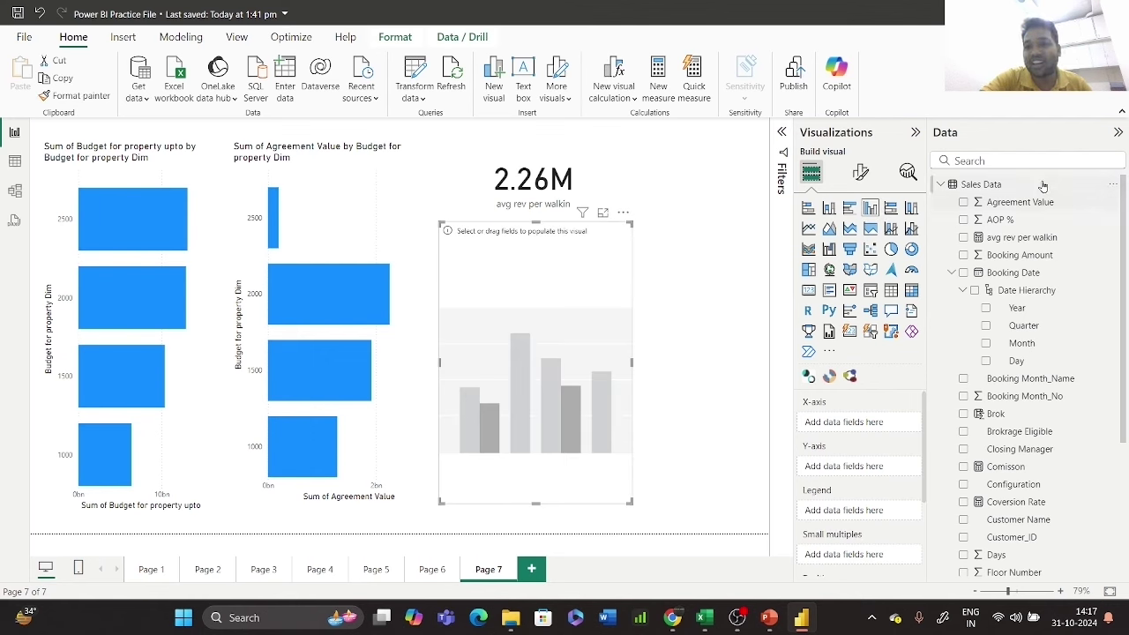
left_click(978, 155)
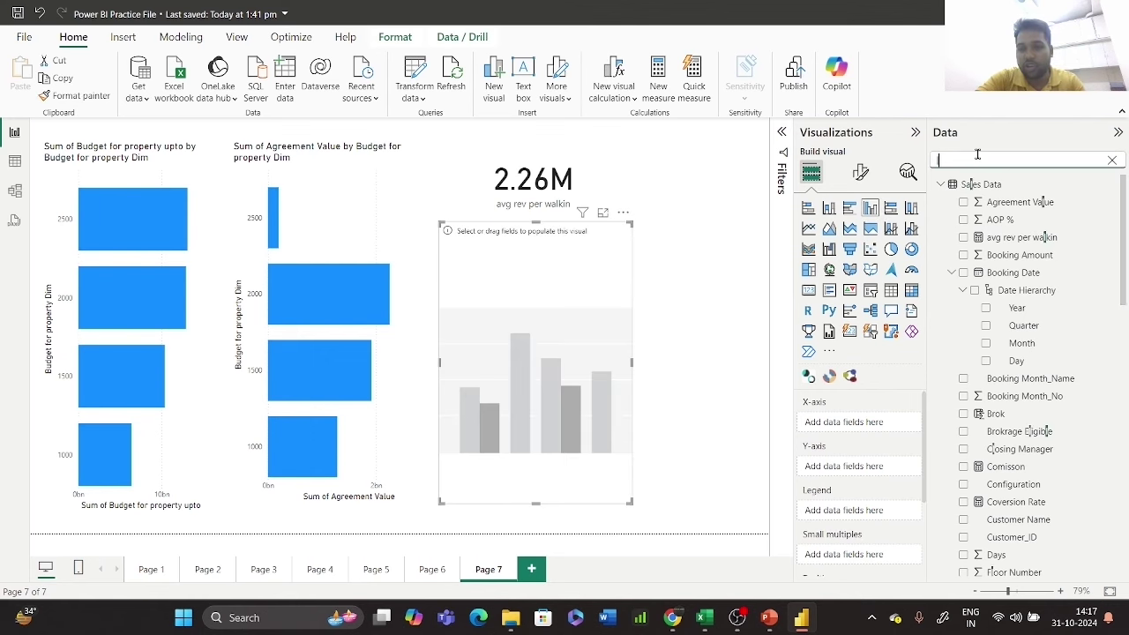
type("lo")
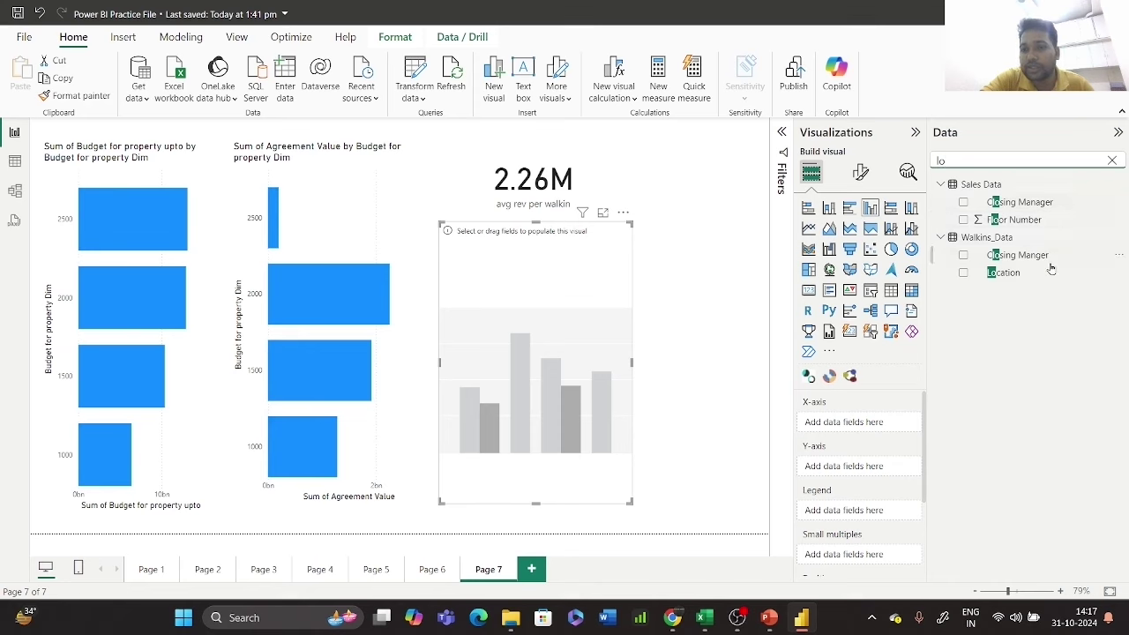
left_click_drag(1019, 280, 892, 429)
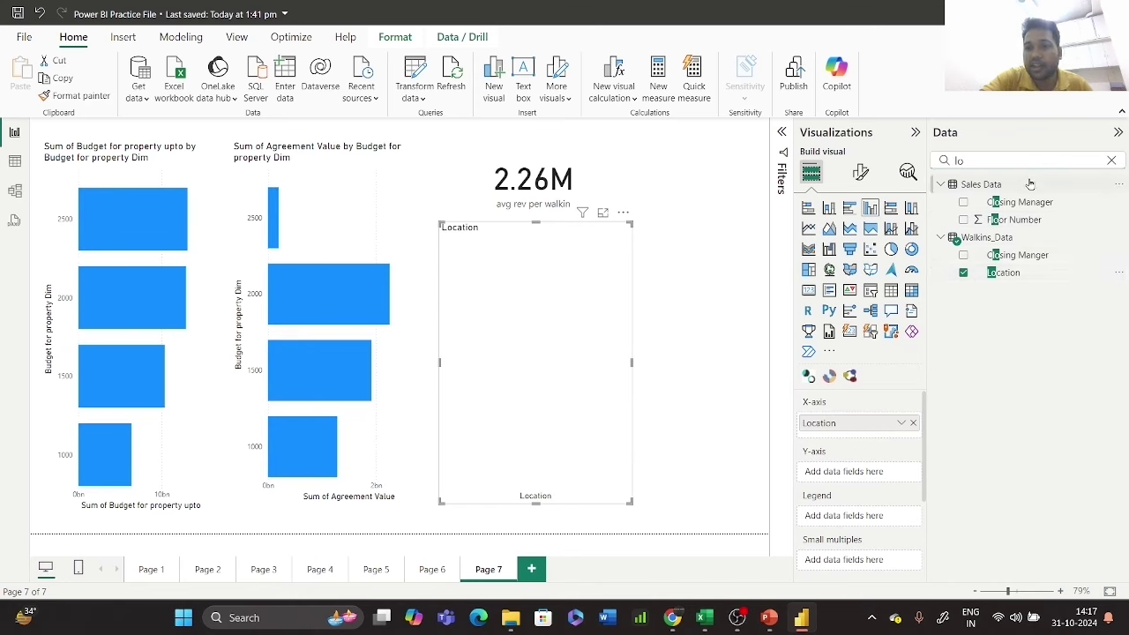
left_click(1112, 160)
left_click(1053, 160)
type("bu")
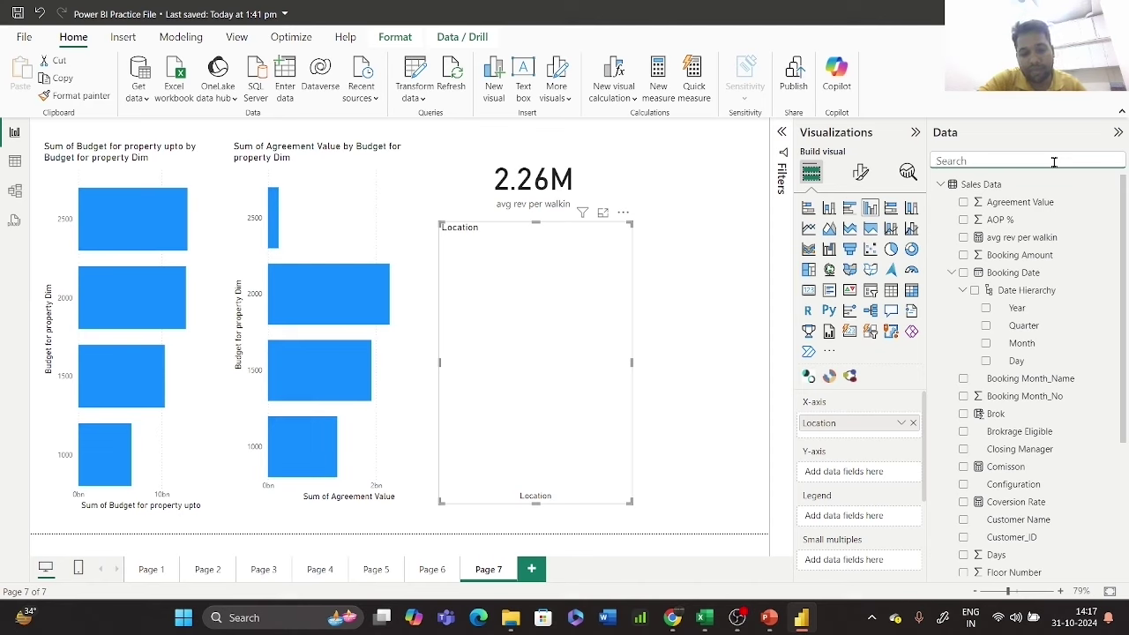
type("d")
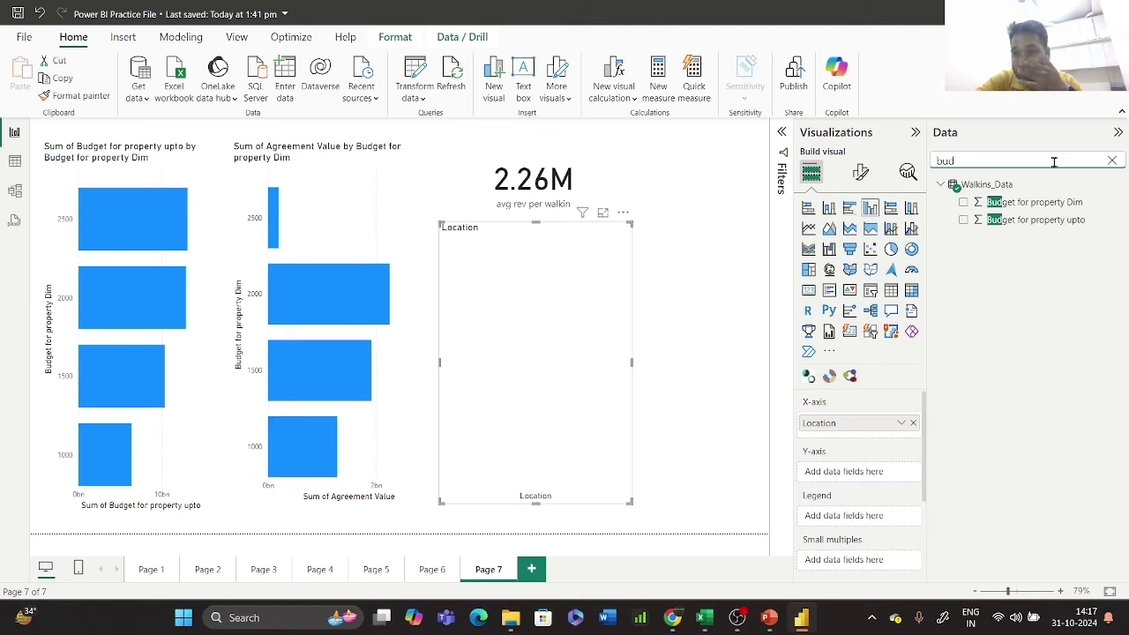
mouse_move(1057, 226)
left_mouse_down()
mouse_move(923, 448)
mouse_move(889, 474)
left_mouse_up()
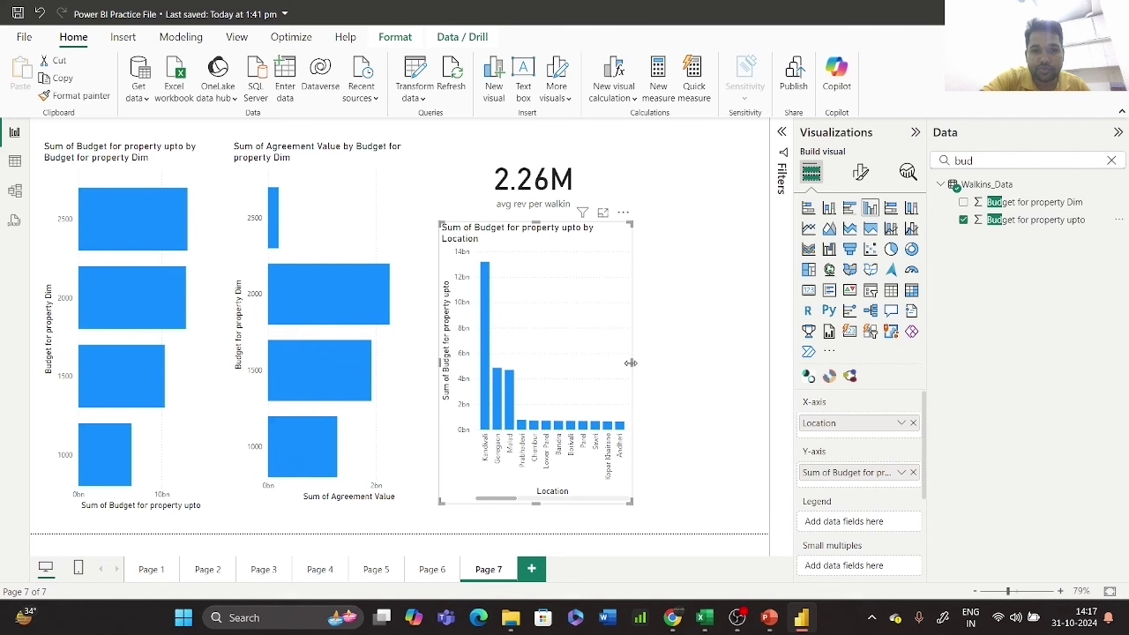
- Widen the Location chart, then shorten it into the lower page area below the avg rev card
left_click_drag(632, 362, 772, 369)
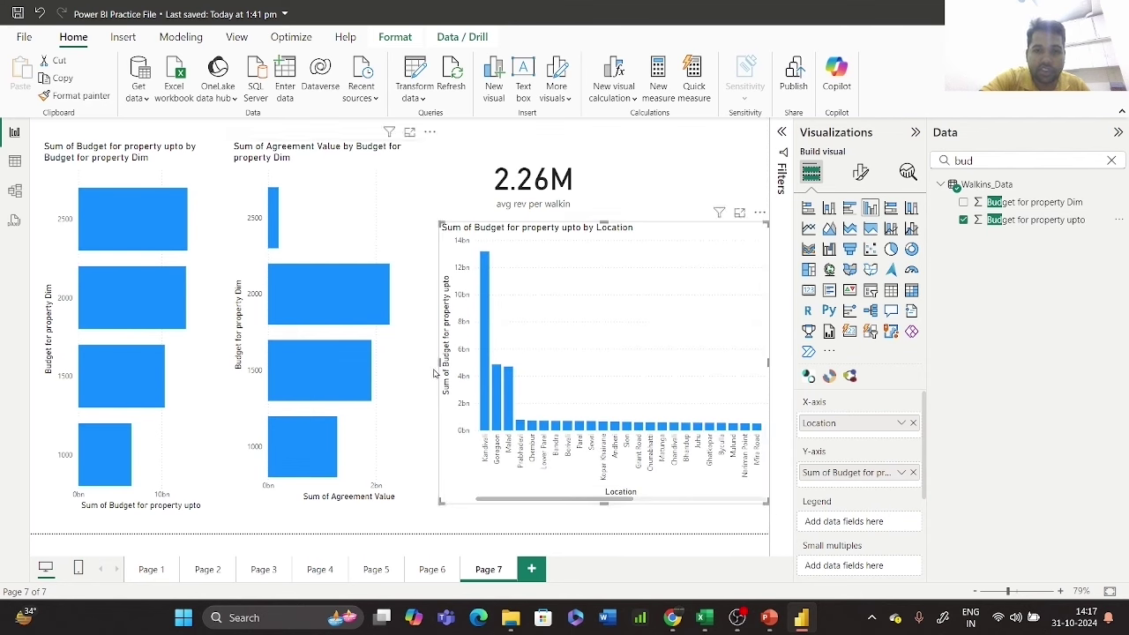
left_click_drag(441, 364, 391, 361)
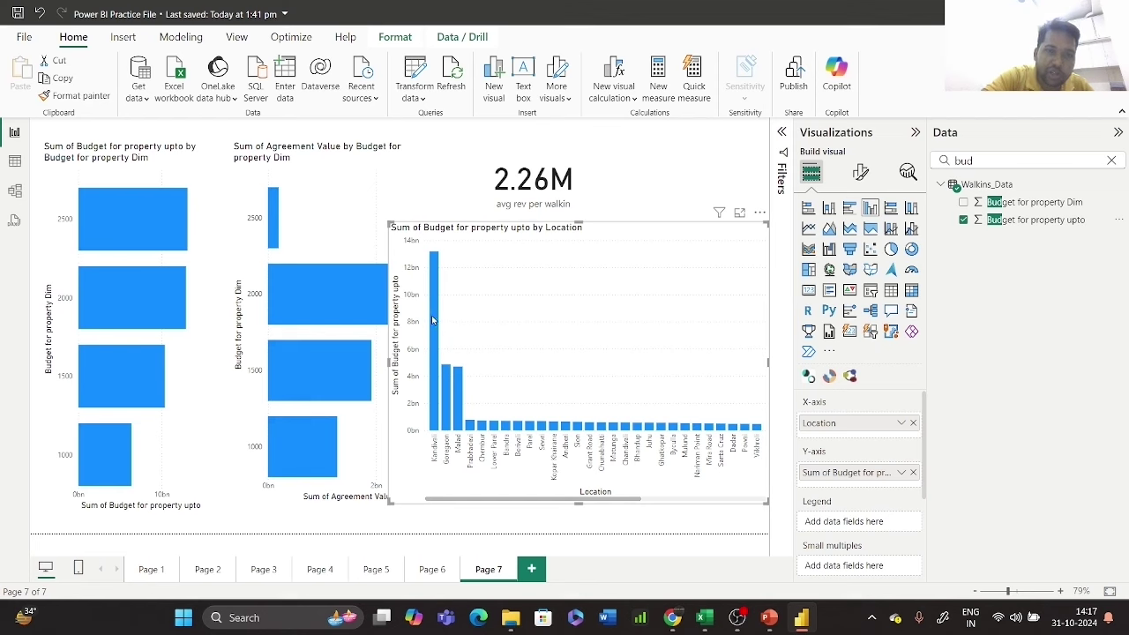
mouse_move(436, 276)
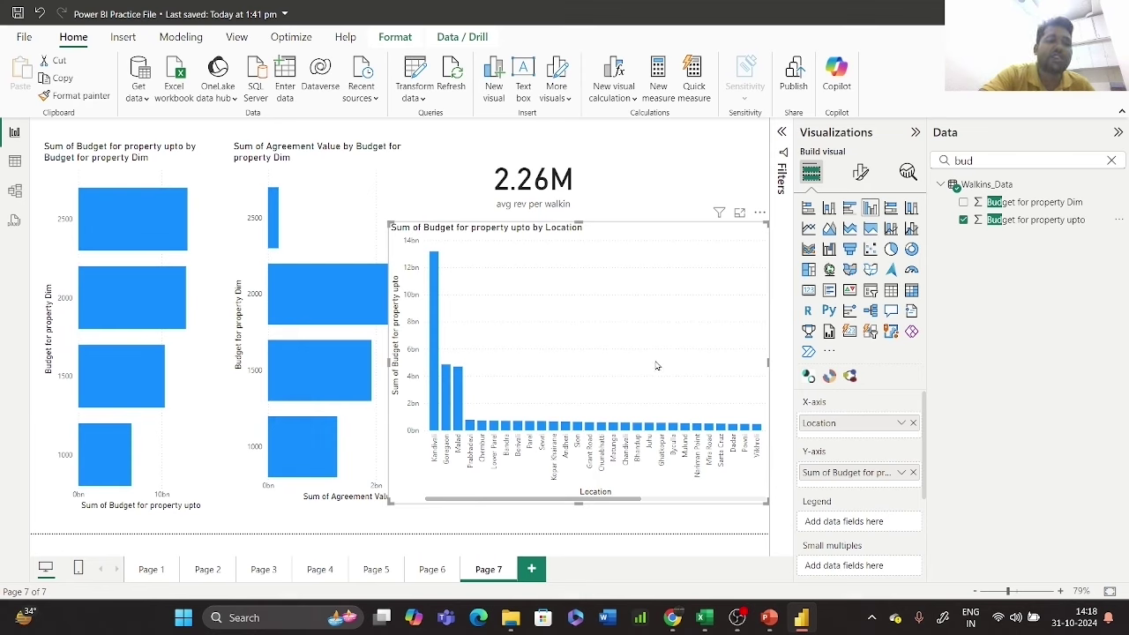
left_click_drag(578, 226, 599, 394)
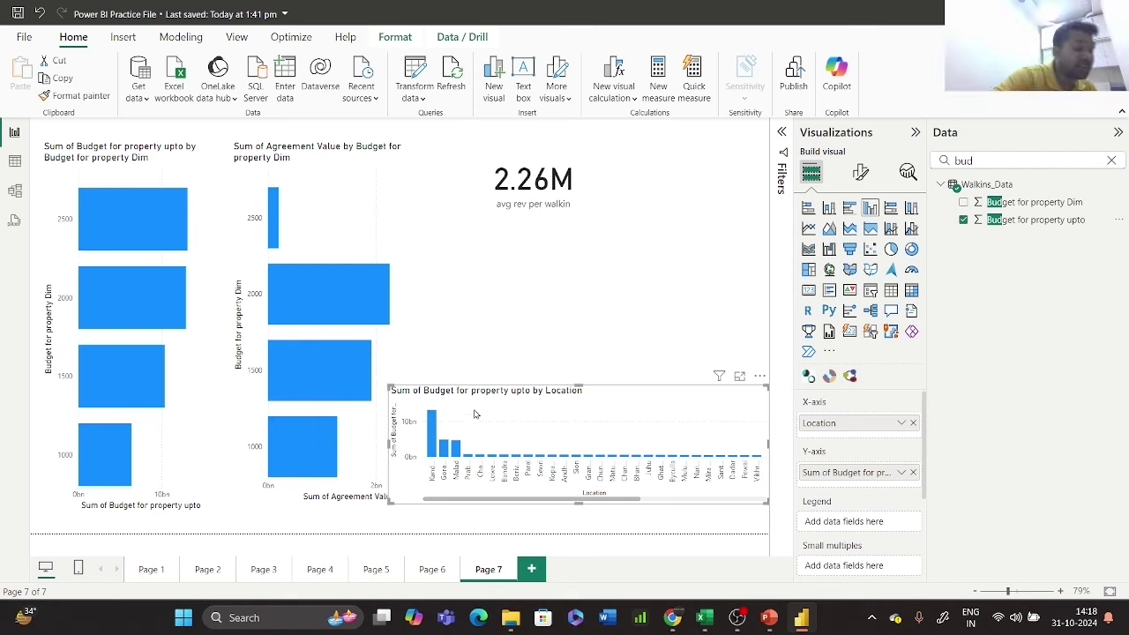
left_click(575, 295)
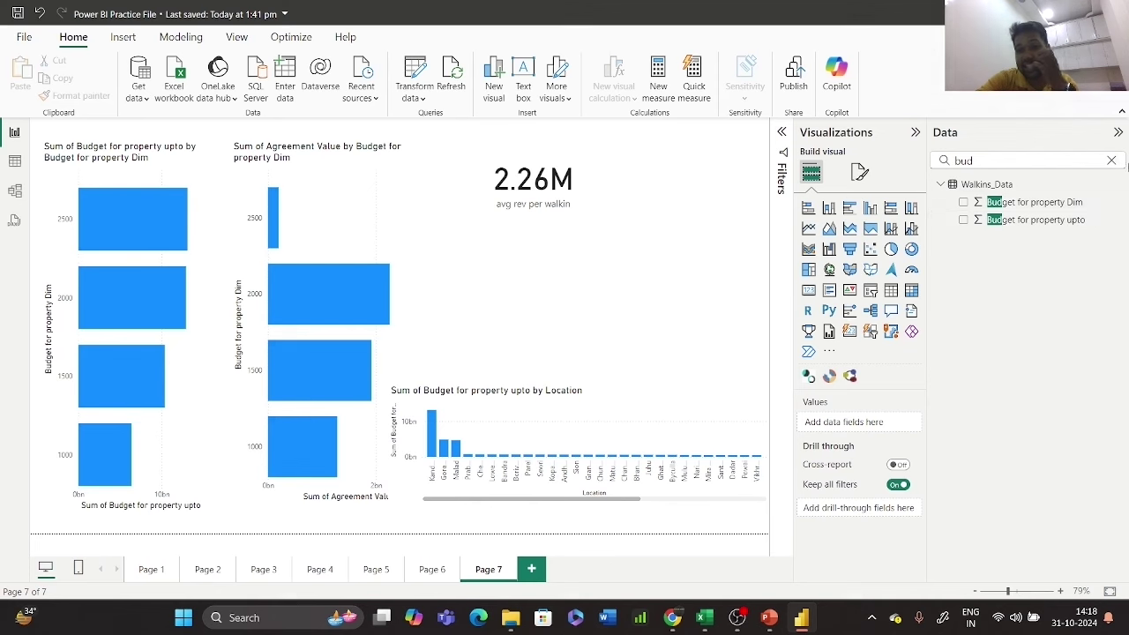
- Search the Data pane for 'day' fields, then bring the Walkins Data workbook forward in Excel
left_click(1111, 161)
type("da")
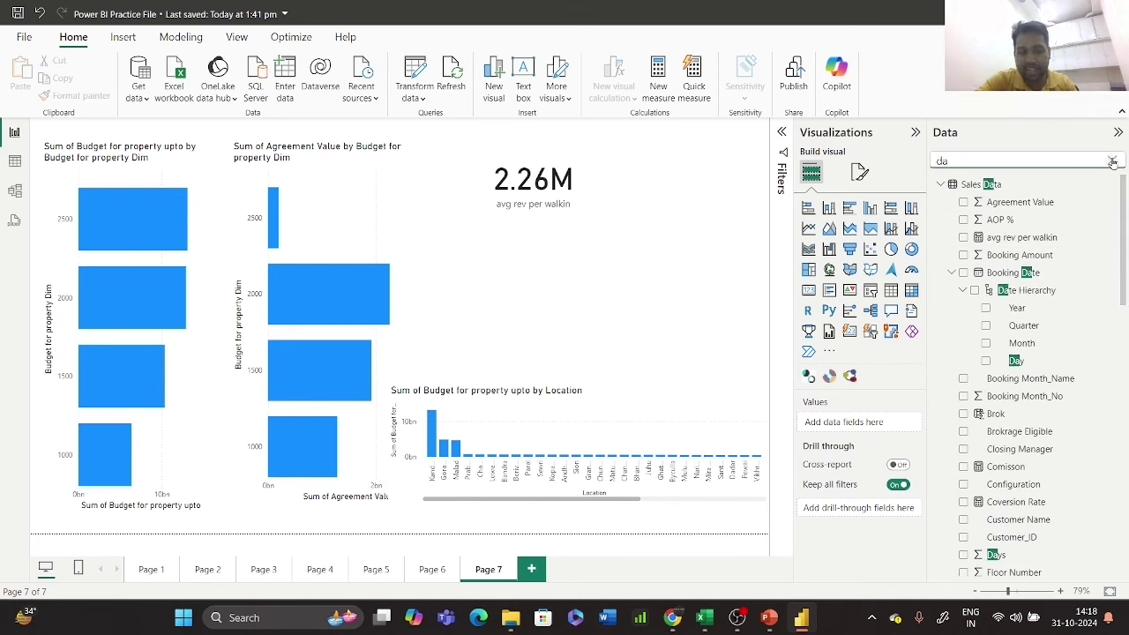
type("y")
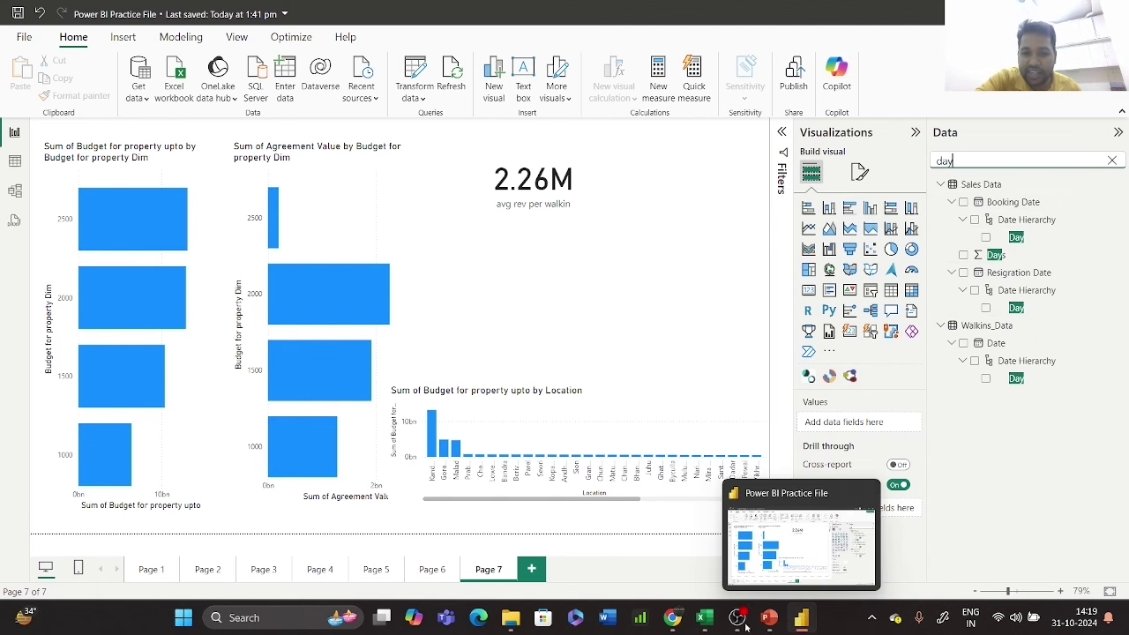
mouse_move(704, 617)
left_click(697, 525)
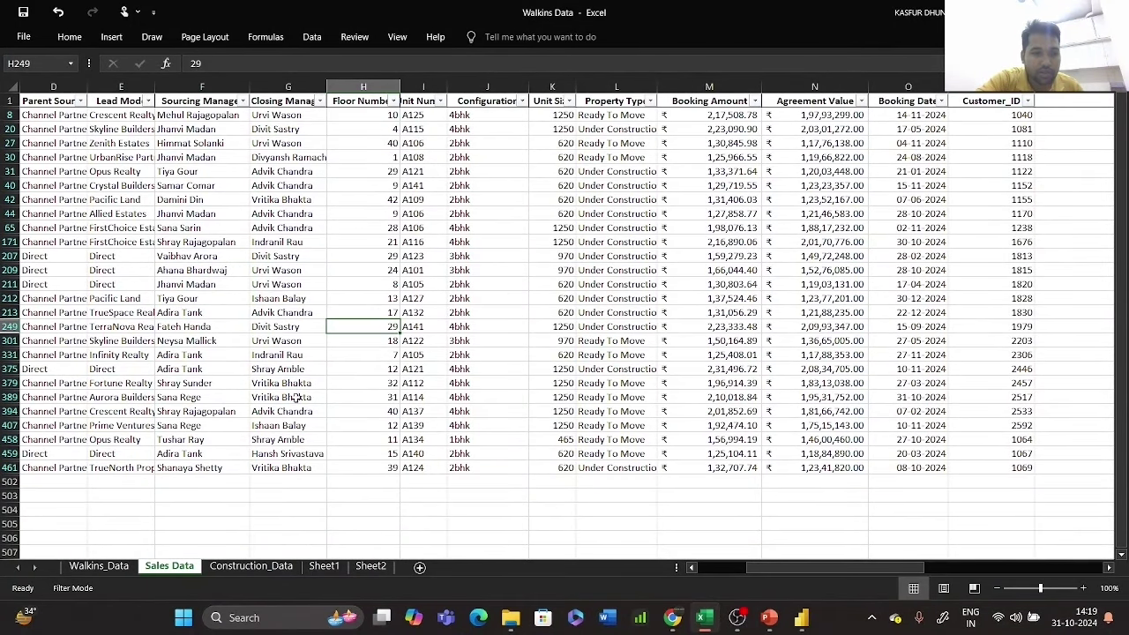
- Clear the Sales Data filter and review the Days formula =W2-O2 and its column totals
key("ctrl+shift+l")
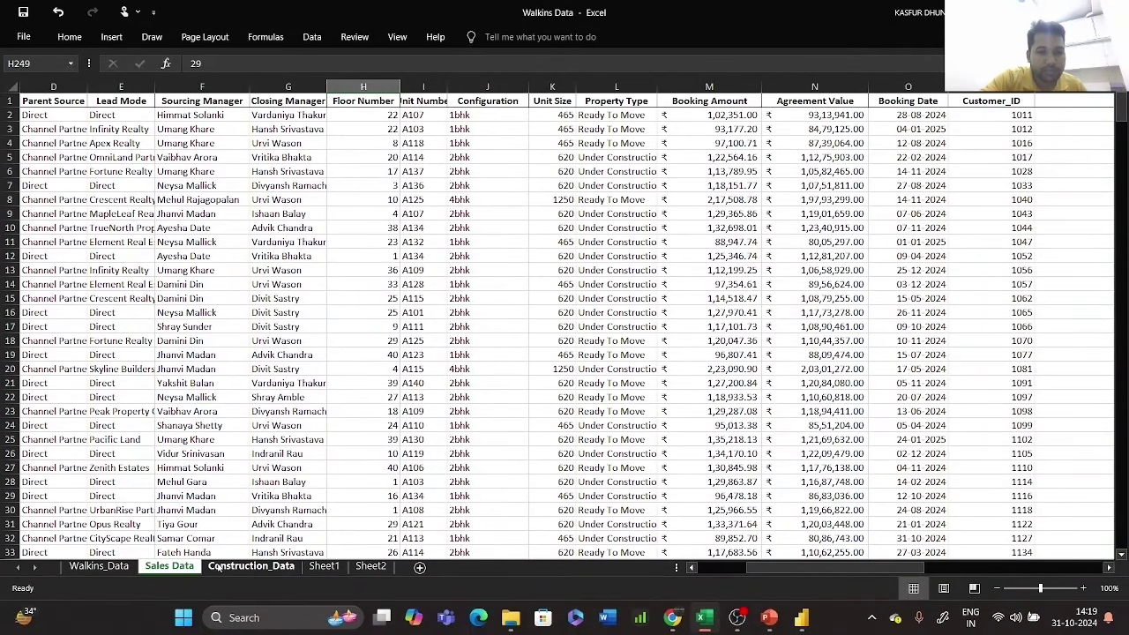
left_click(726, 243)
left_click(894, 116)
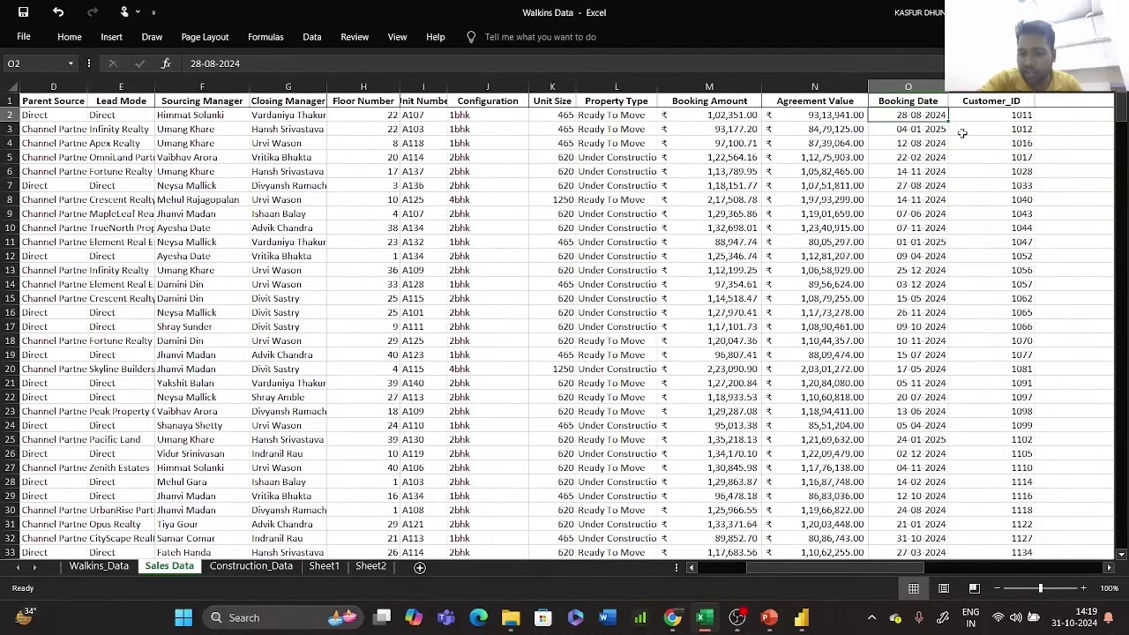
key("Right")
key("Right")
key("Right")
key("Right")
key("Right")
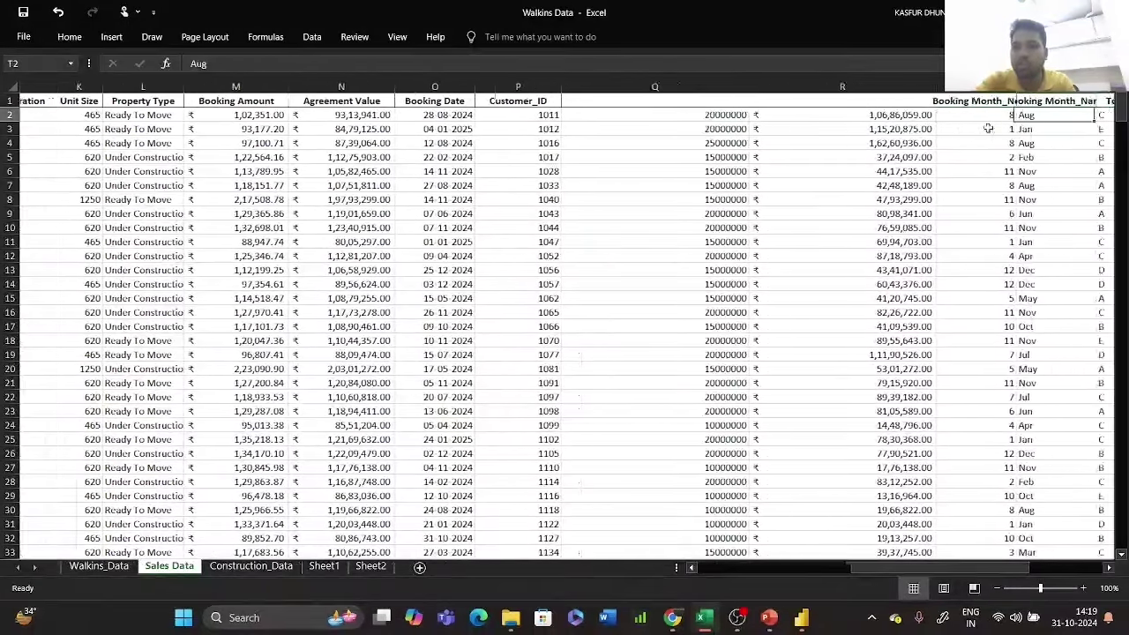
key("Right")
key("Right")
key("Right")
key("Right")
key("Right")
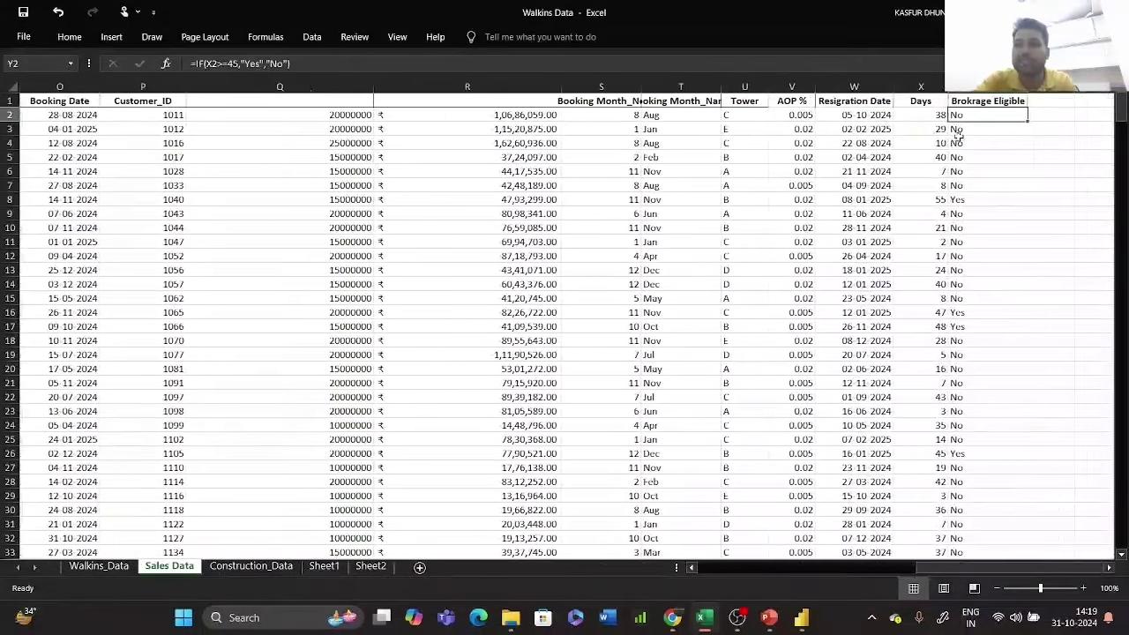
key("Right")
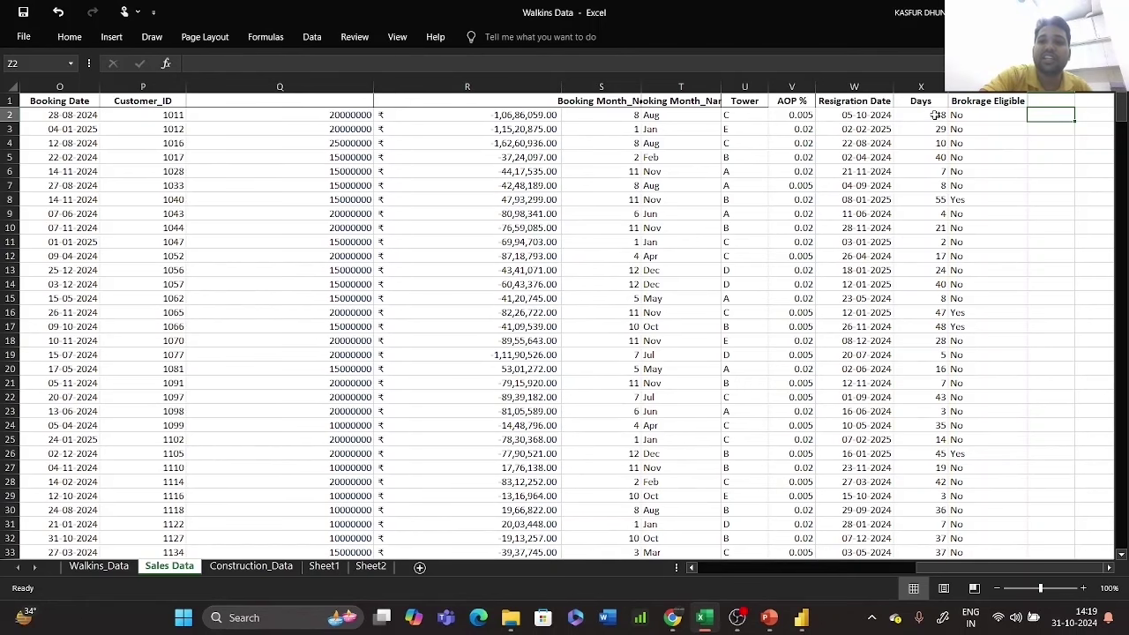
left_click(936, 115)
key("ctrl+shift+Down")
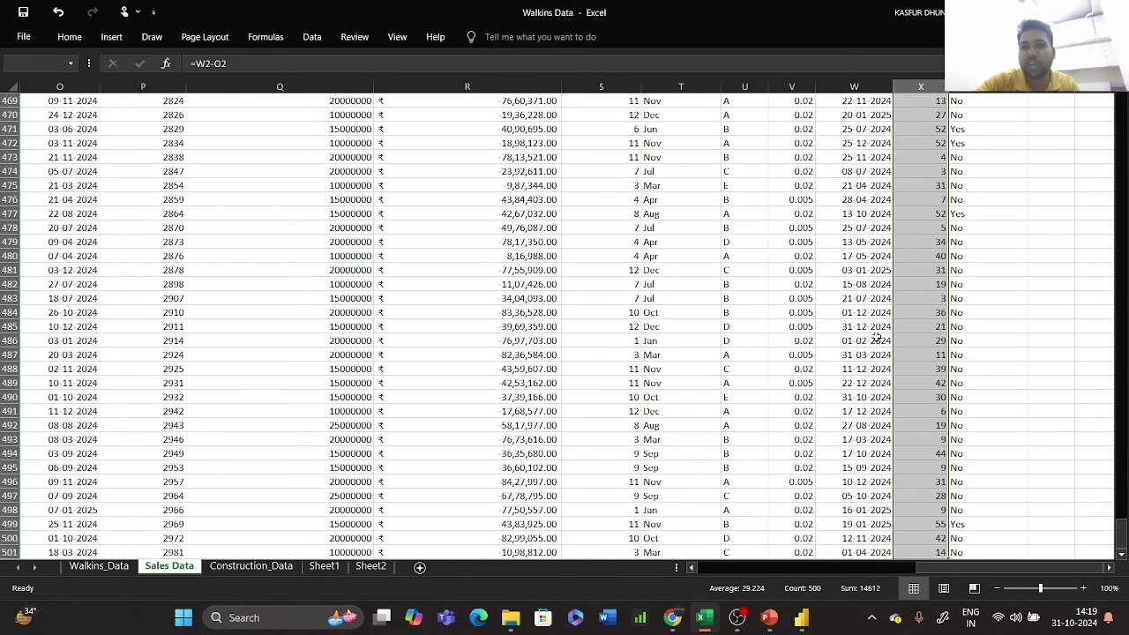
scroll(889, 340, "up", 20)
scroll(890, 341, "up", 3)
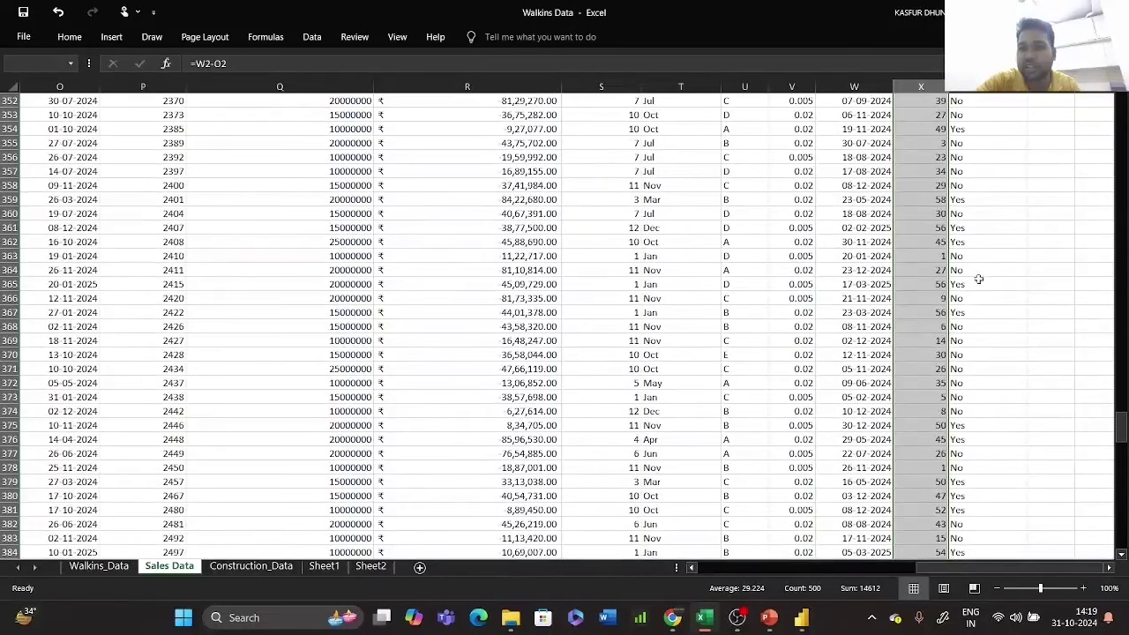
left_click_drag(1120, 428, 1119, 99)
left_click(930, 100)
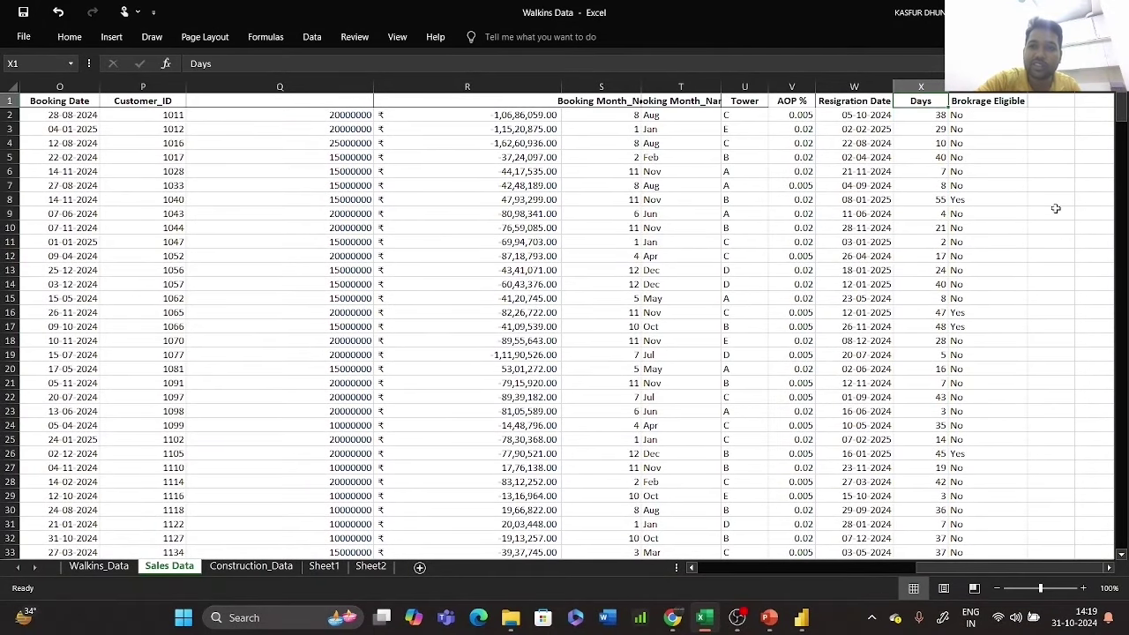
- Return to Power BI Desktop and search the field list for 's'
key("alt+Tab")
left_click(1062, 167)
type("s")
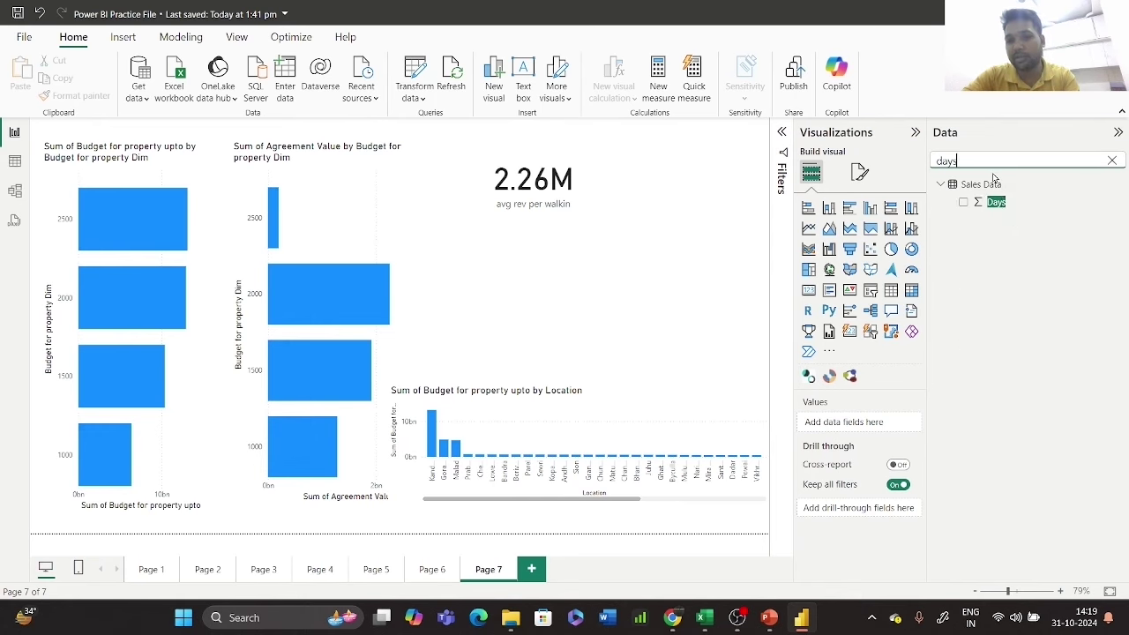
- Empty the field search and start a new measure on the Sales Data table
key("BackSpace")
key("BackSpace")
key("BackSpace")
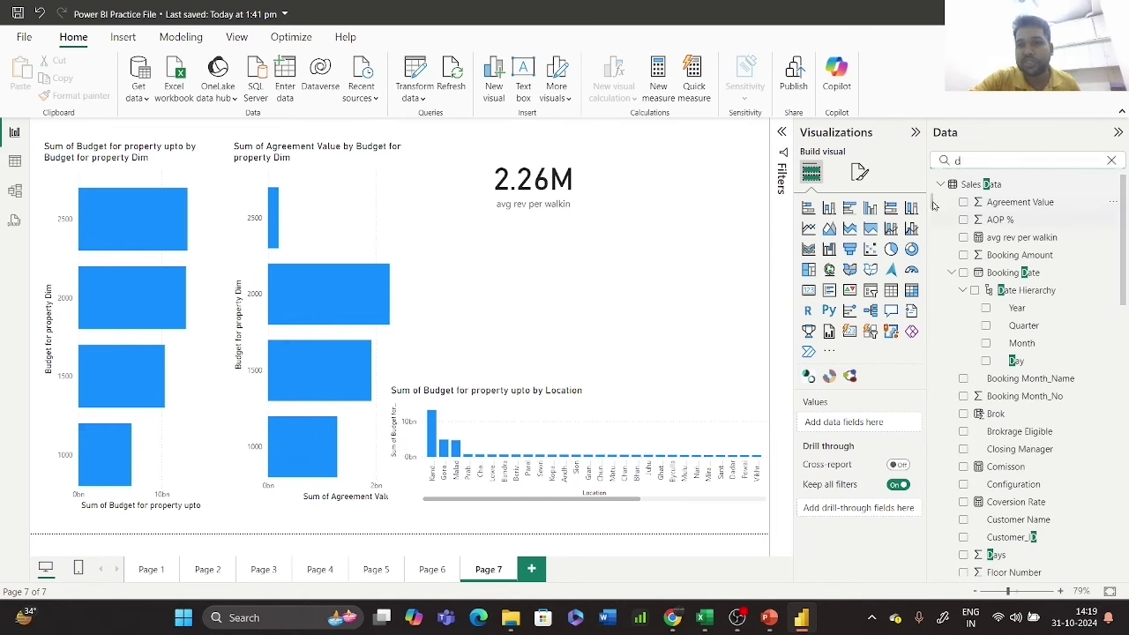
left_click(997, 159)
key("BackSpace")
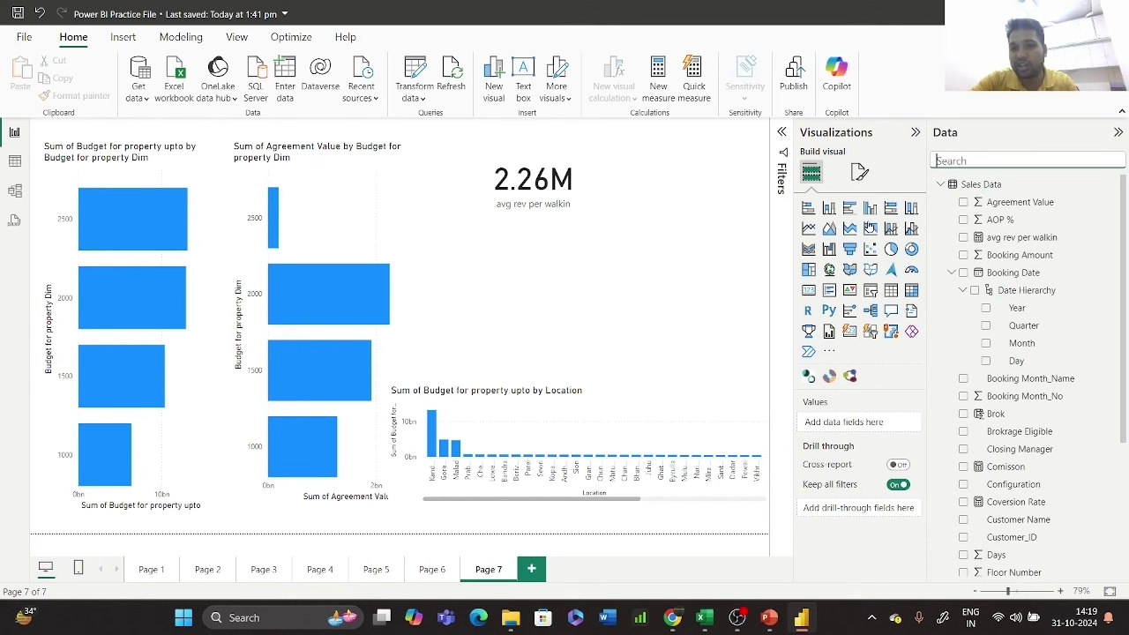
right_click(960, 185)
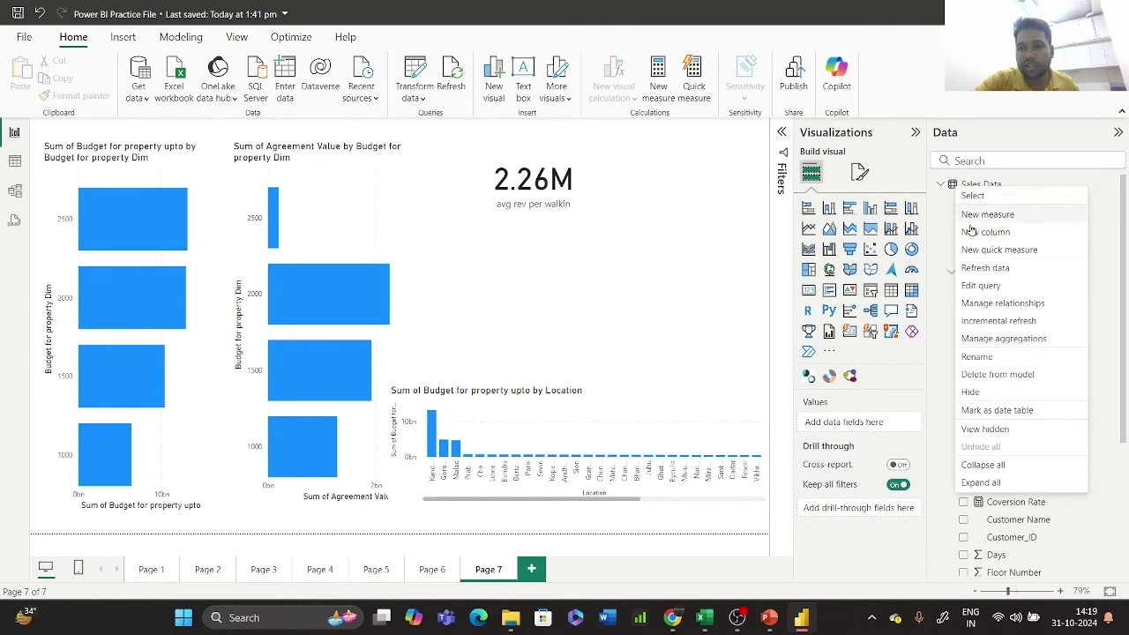
key("Escape")
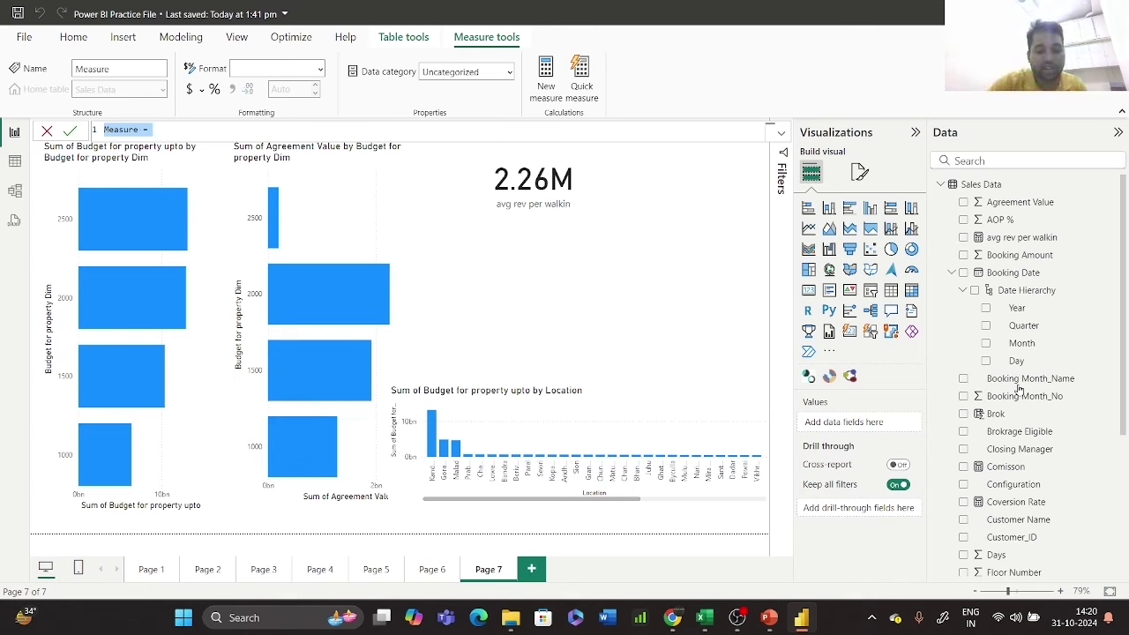
- Enter and commit cp brok release = AVERAGE('Sales Data'[Days]), then close the formula bar
type("cp")
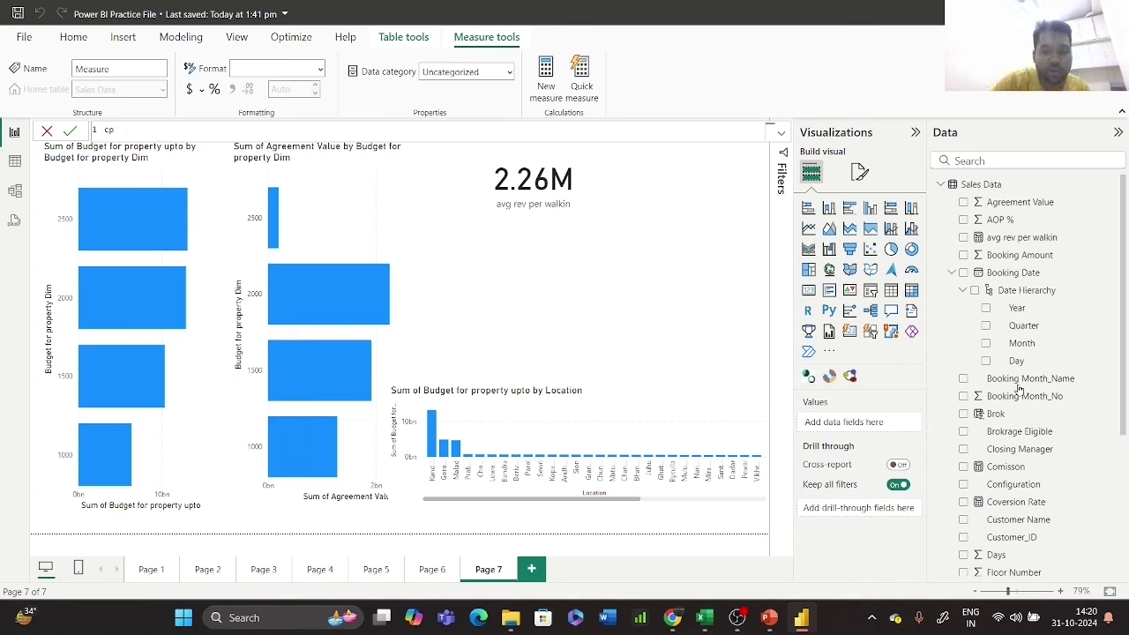
type(" br")
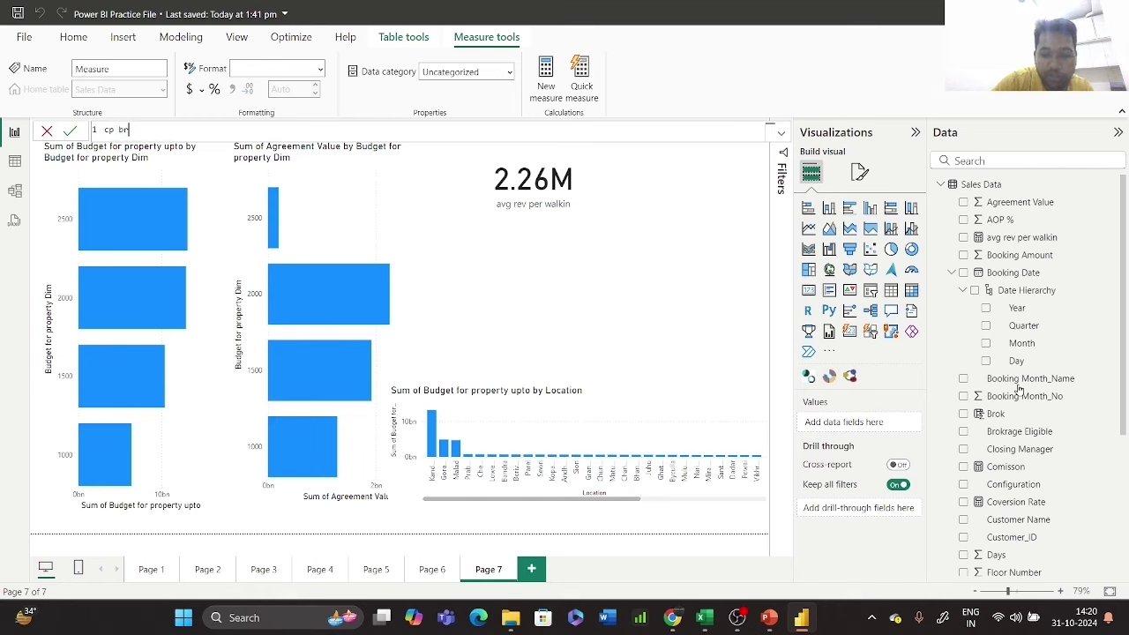
type("ok release =")
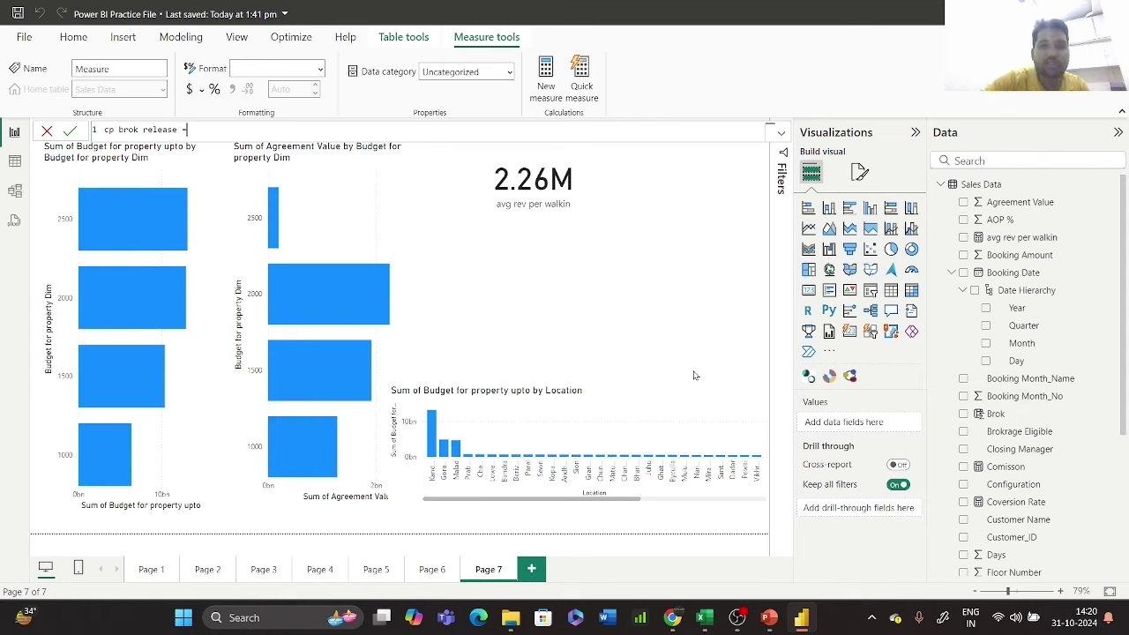
type("ave")
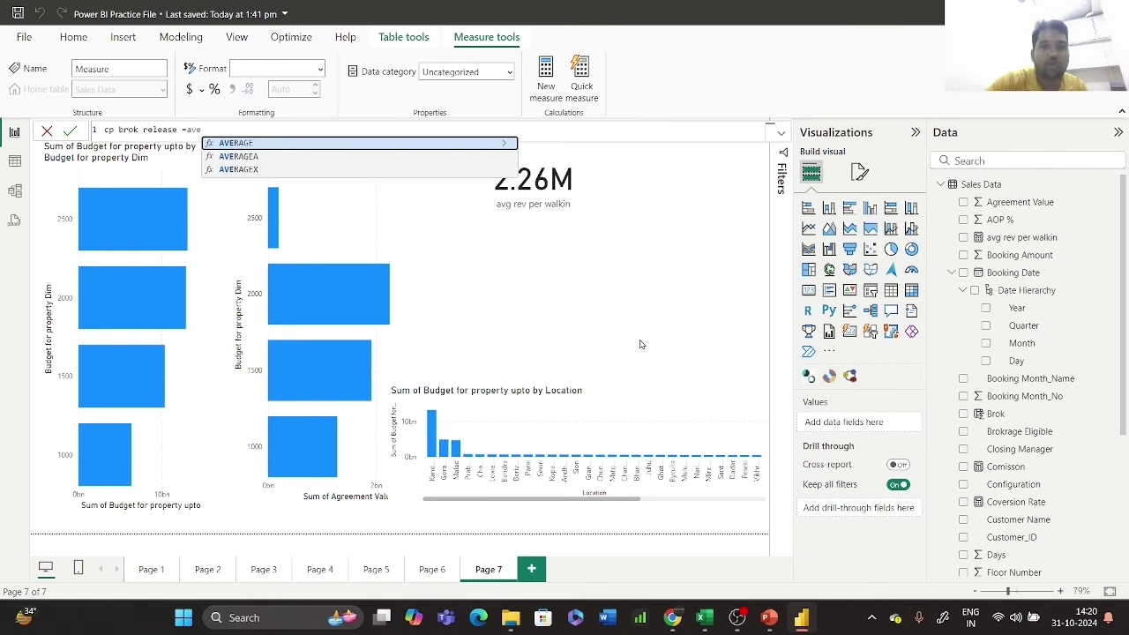
key("Tab")
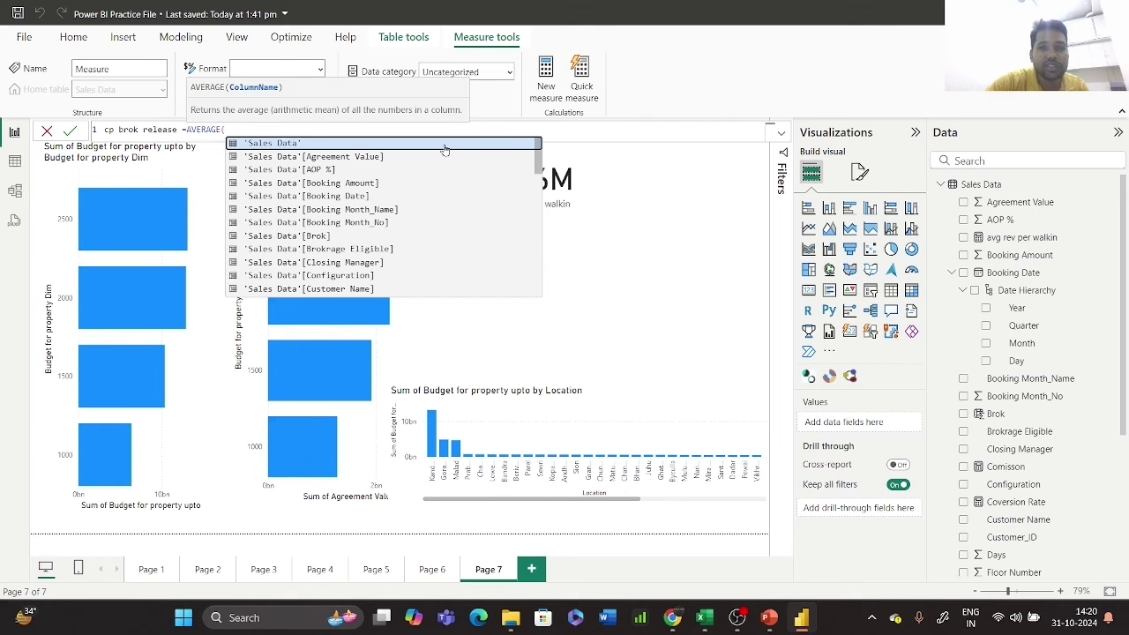
key("Tab")
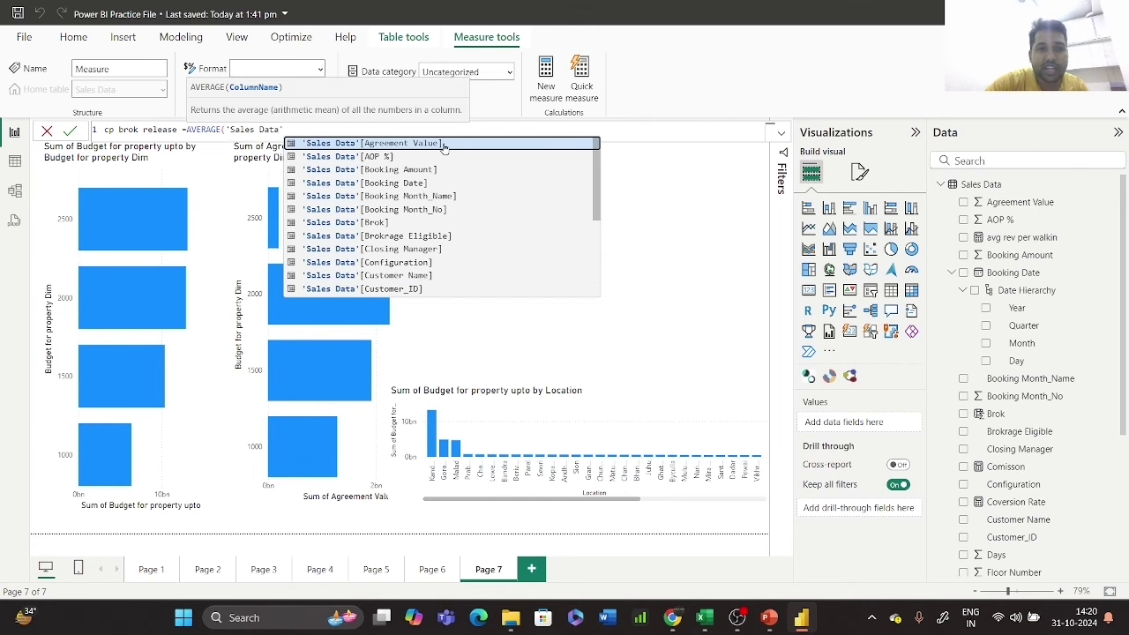
type("da")
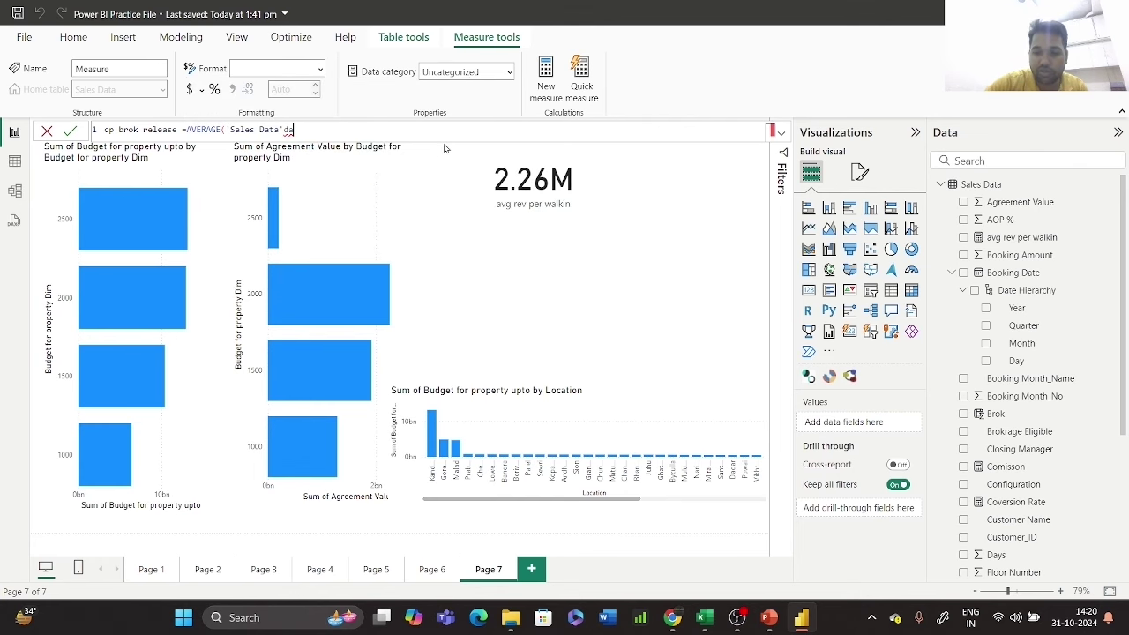
key("BackSpace")
key("BackSpace")
scroll(455, 163, "down", 3)
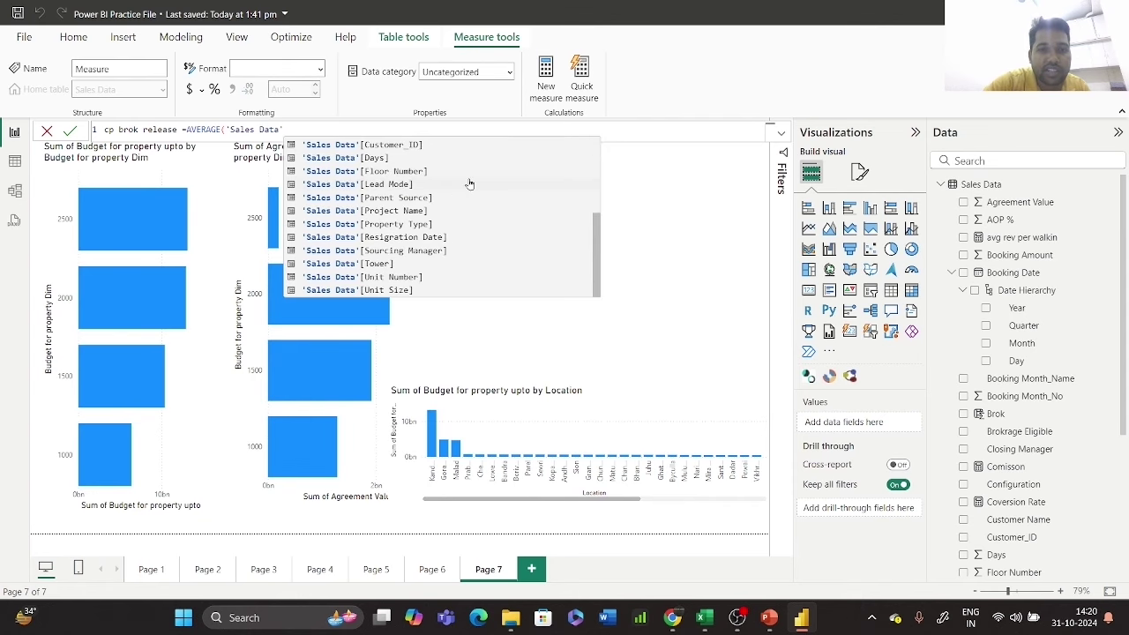
scroll(503, 226, "up", 2)
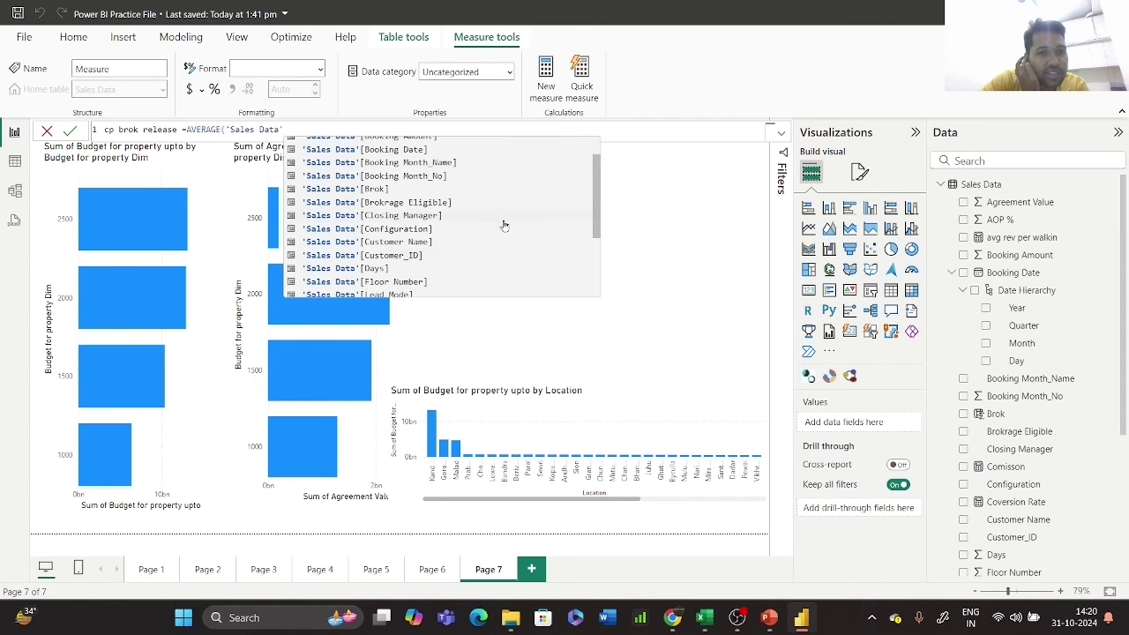
left_click(427, 274)
type(")")
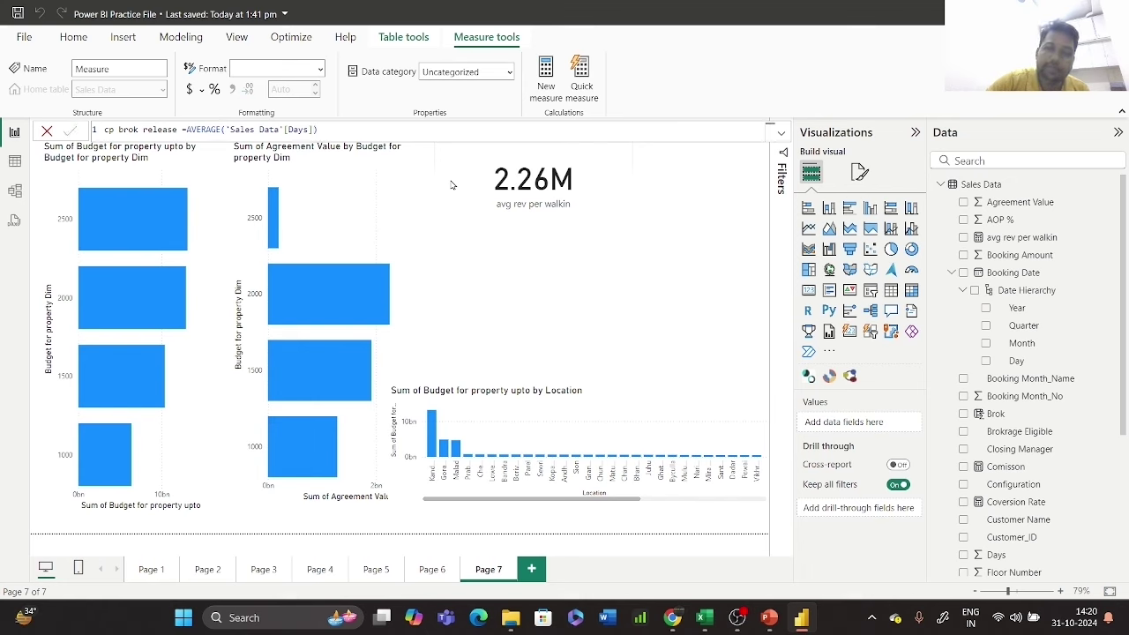
key("Return")
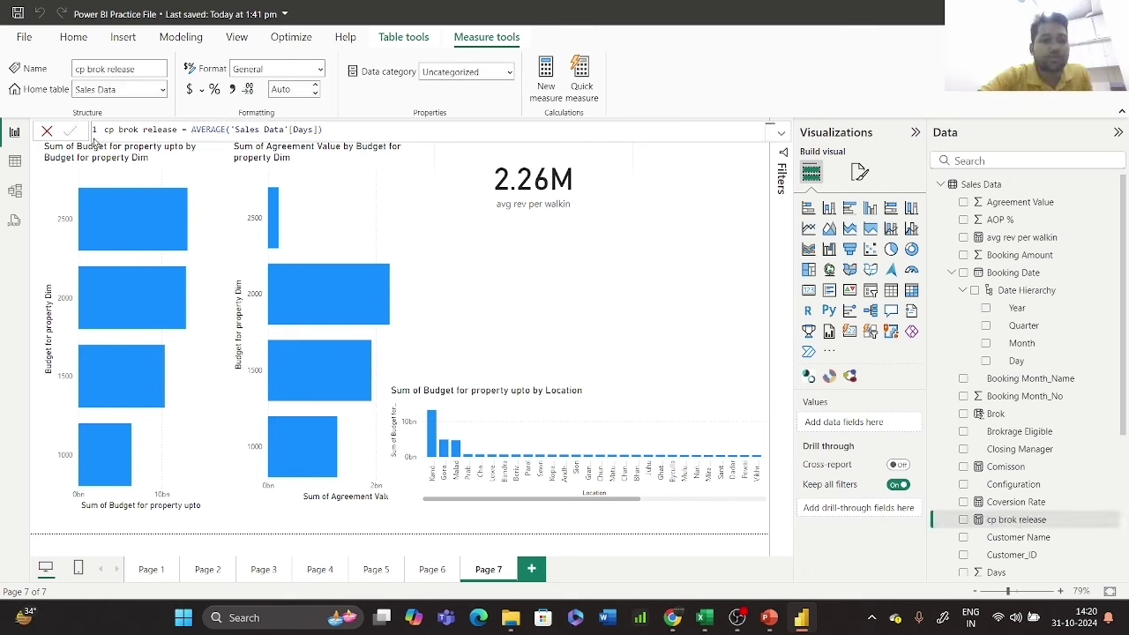
left_click(47, 131)
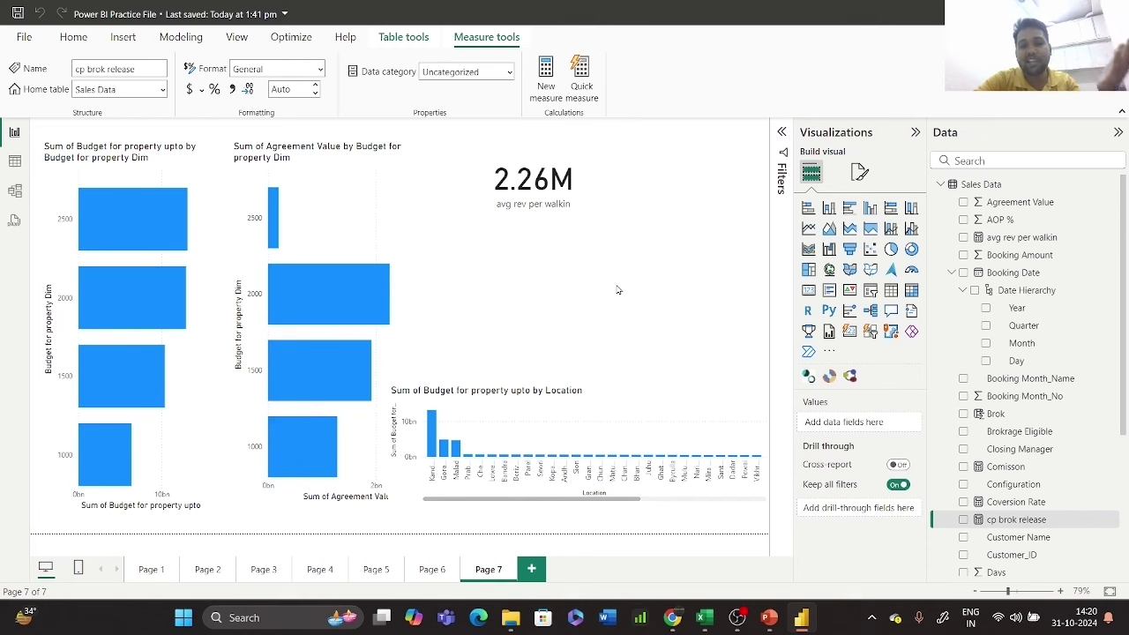
- Add a card visual showing the cp brok release measure (29.22)
left_click(809, 294)
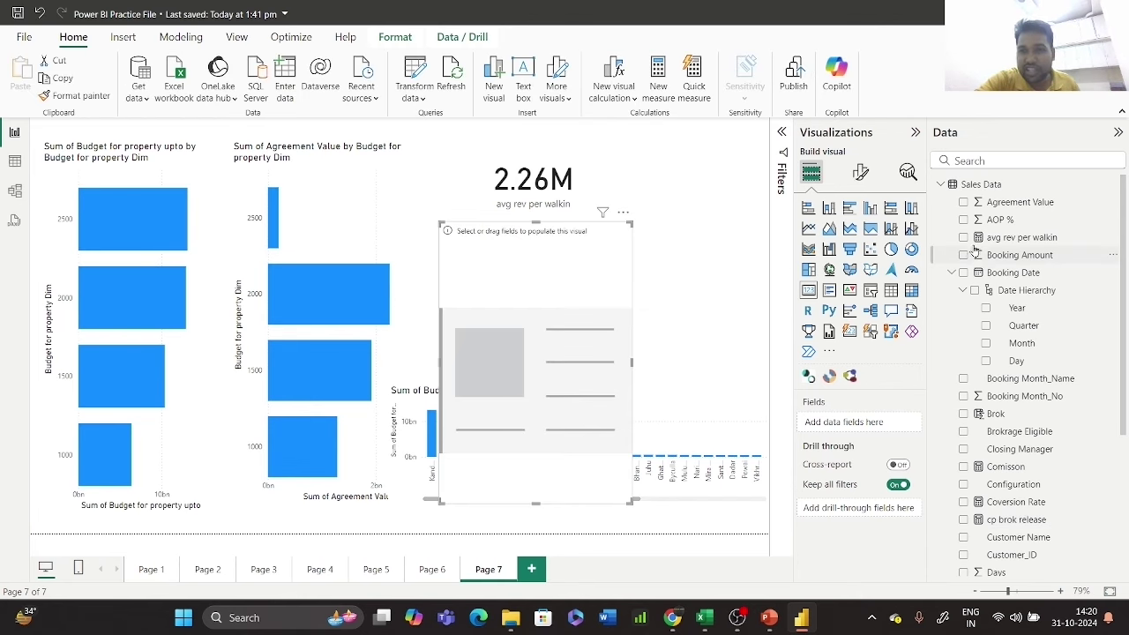
left_click(964, 237)
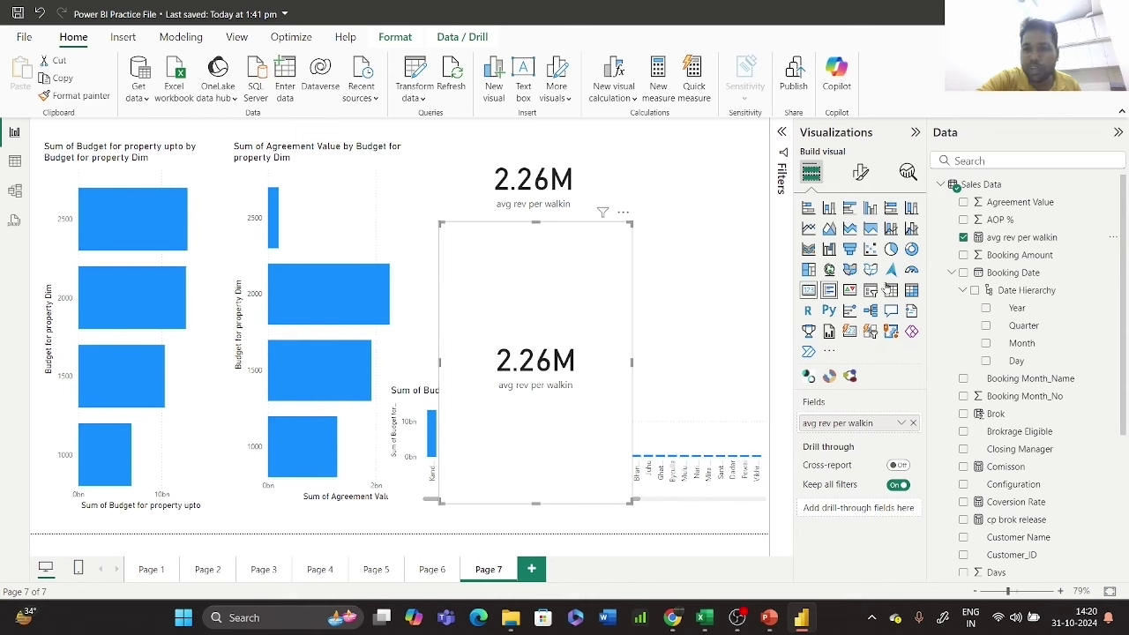
left_click(964, 237)
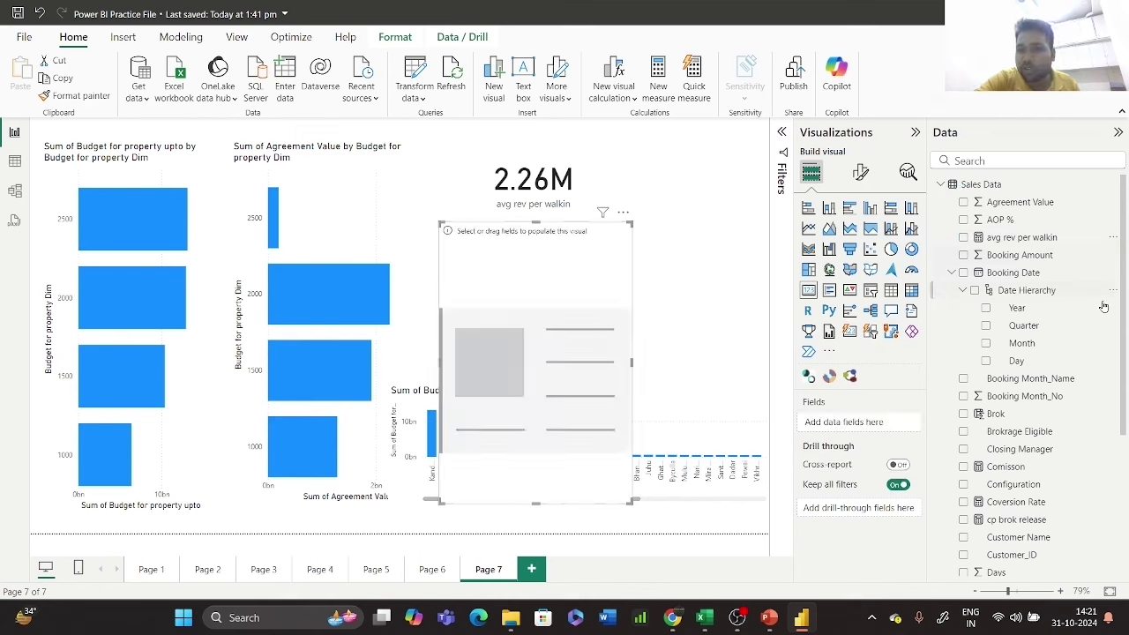
left_click(1019, 159)
type("av")
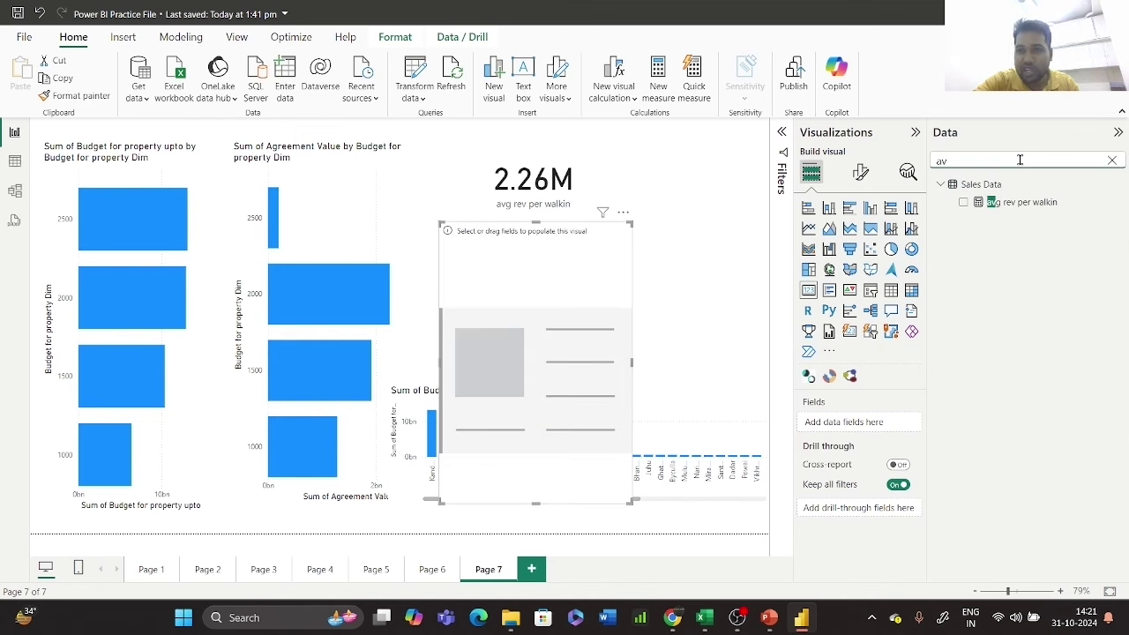
key("BackSpace")
key("BackSpace")
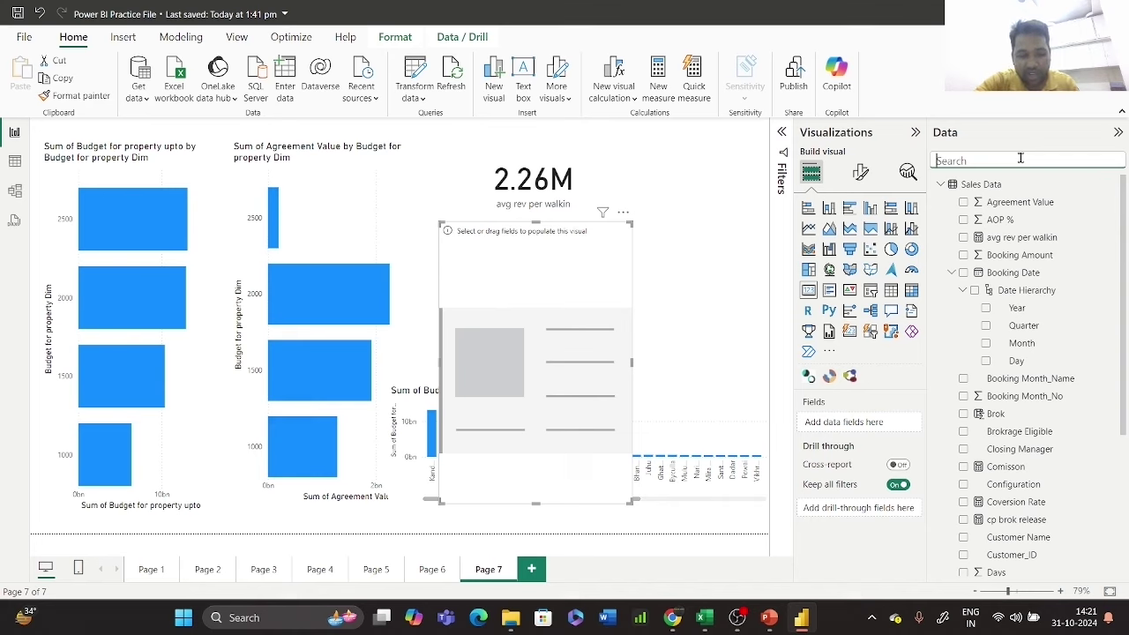
type("cp")
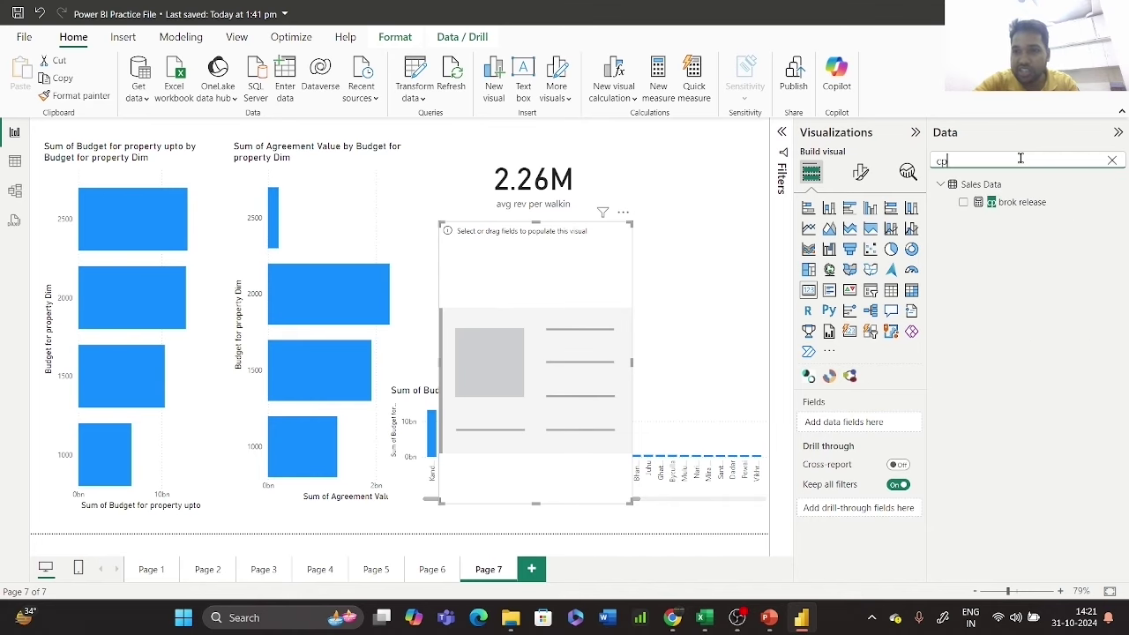
left_click(963, 203)
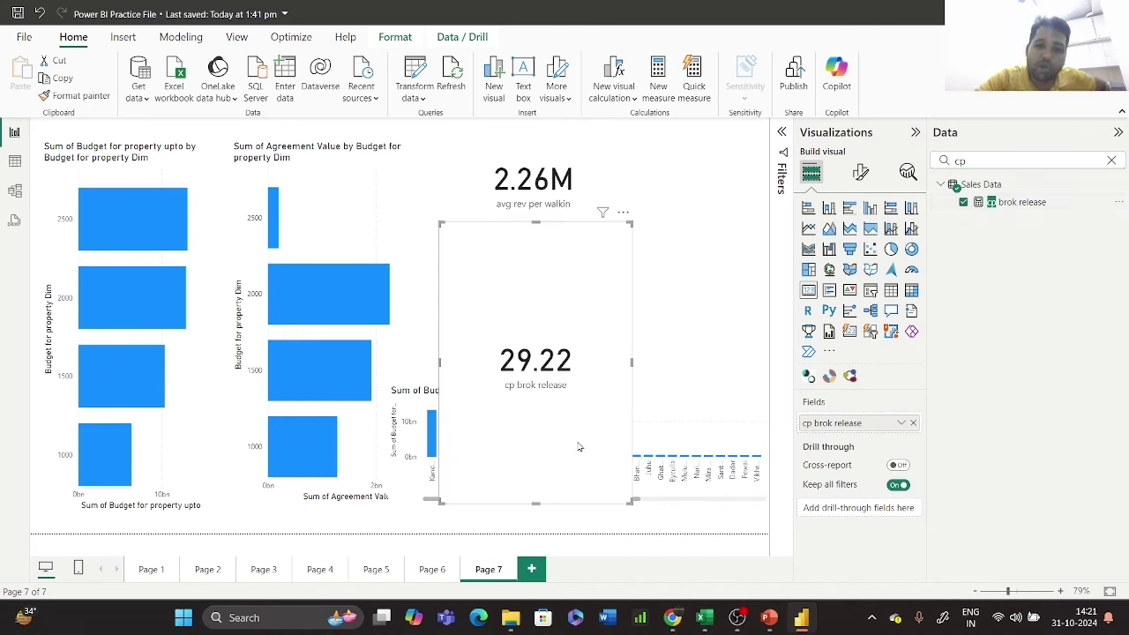
- Shorten the cp brok release card and position it under the 2.26M card
left_click_drag(579, 447, 701, 435)
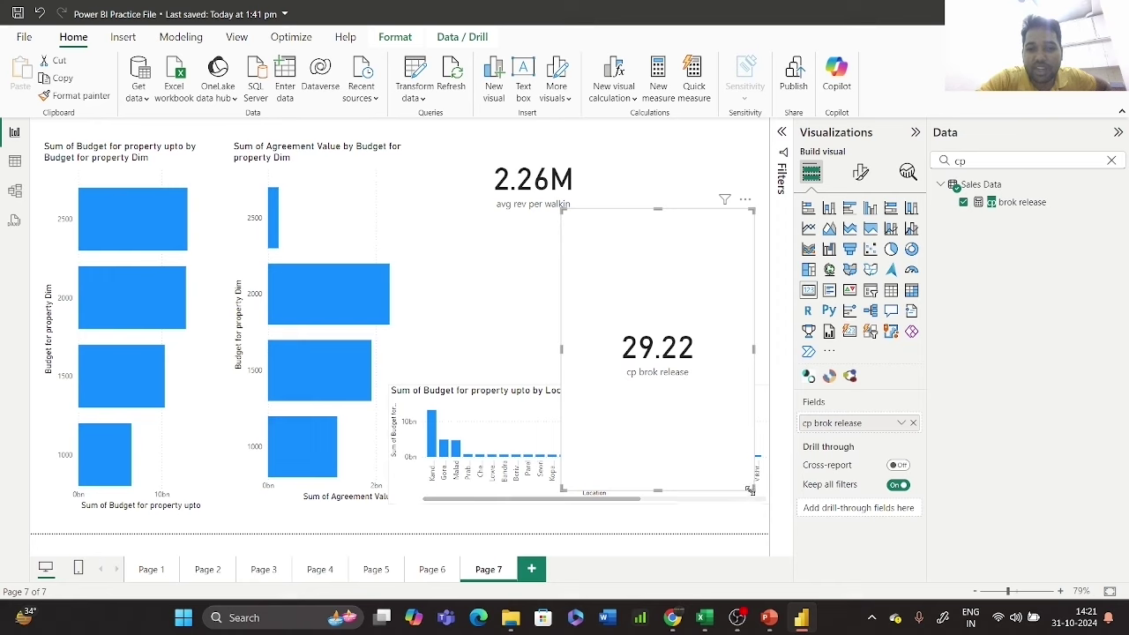
left_click_drag(750, 487, 717, 307)
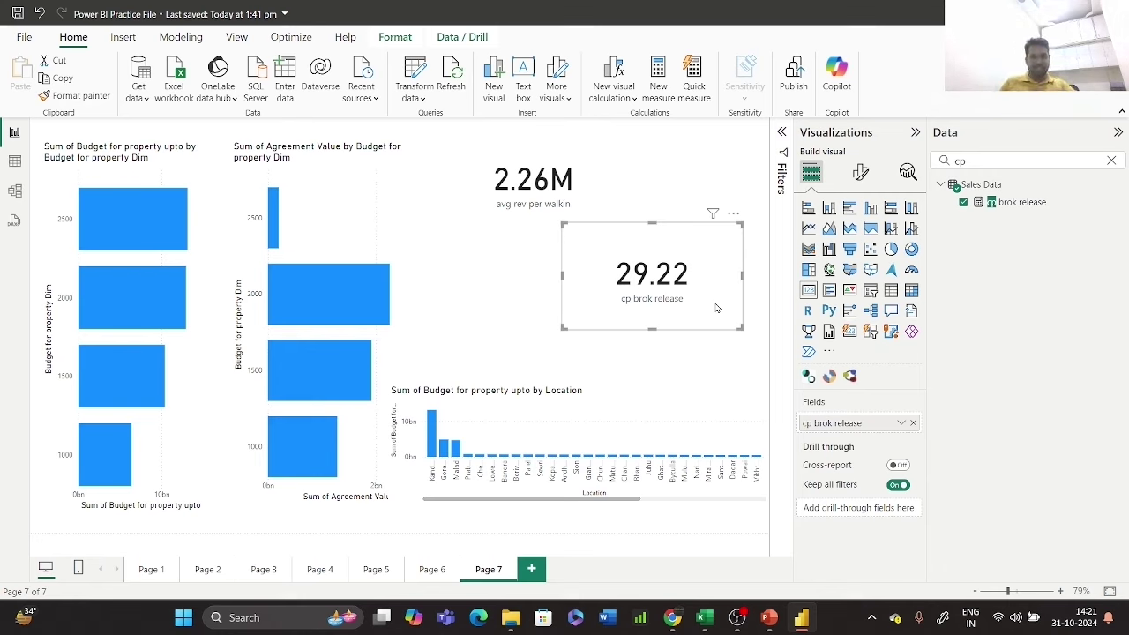
left_click_drag(713, 308, 618, 307)
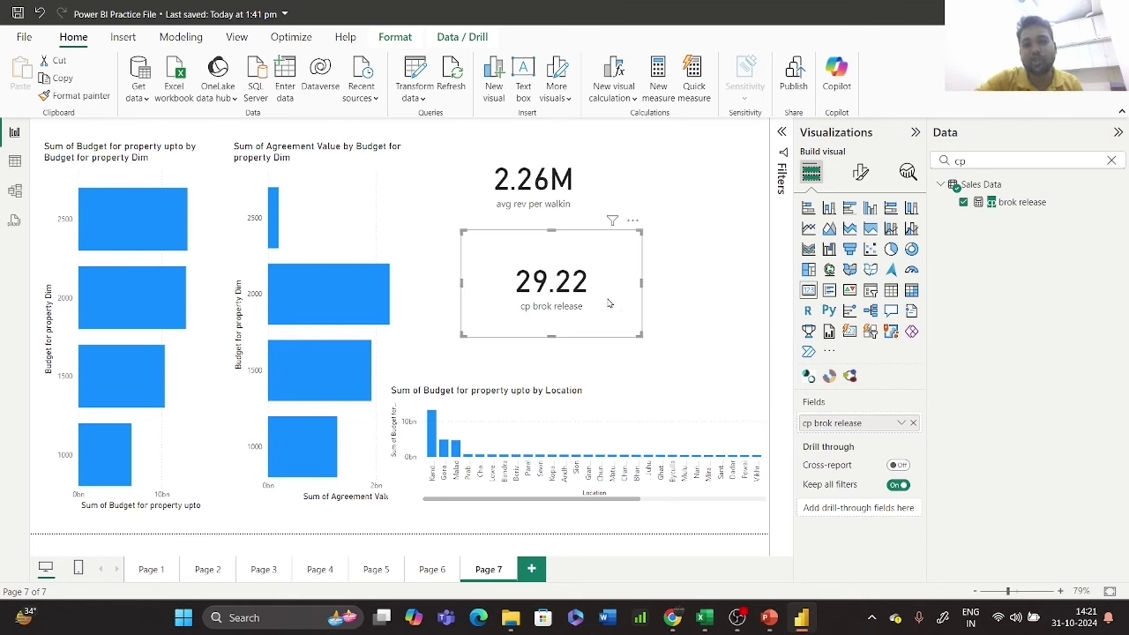
left_click_drag(608, 303, 590, 305)
- Clear the 'cp' search and start a new measure in Sales Data
left_click(1110, 161)
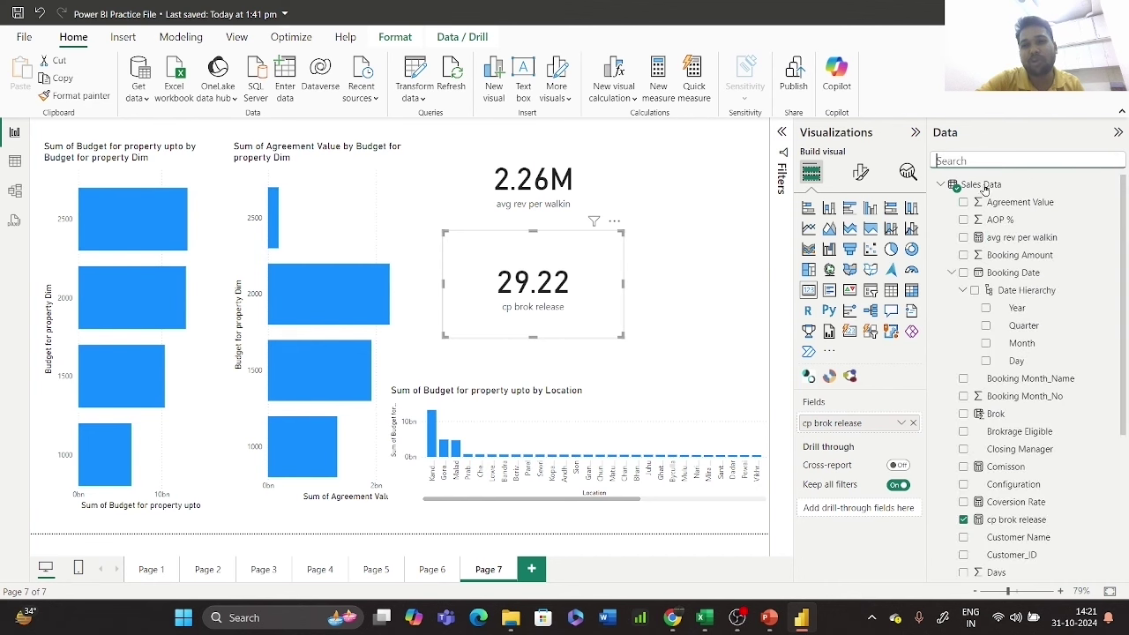
right_click(985, 188)
key("Escape")
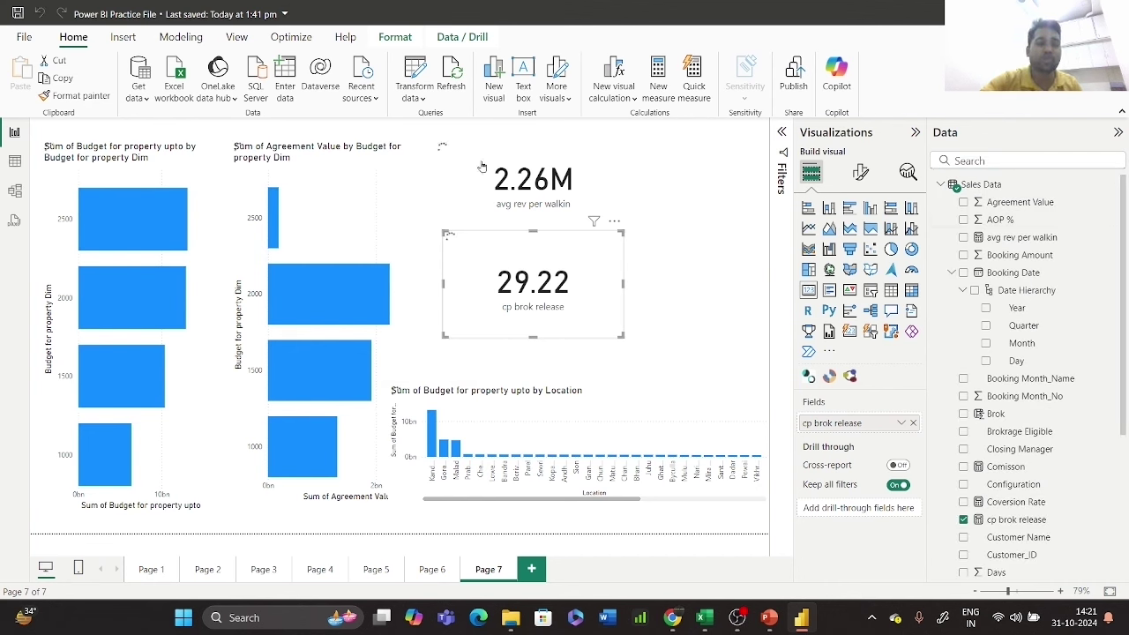
- Write max = MAX('Sales Data'[Days]) and commit the measure
key("ctrl+a")
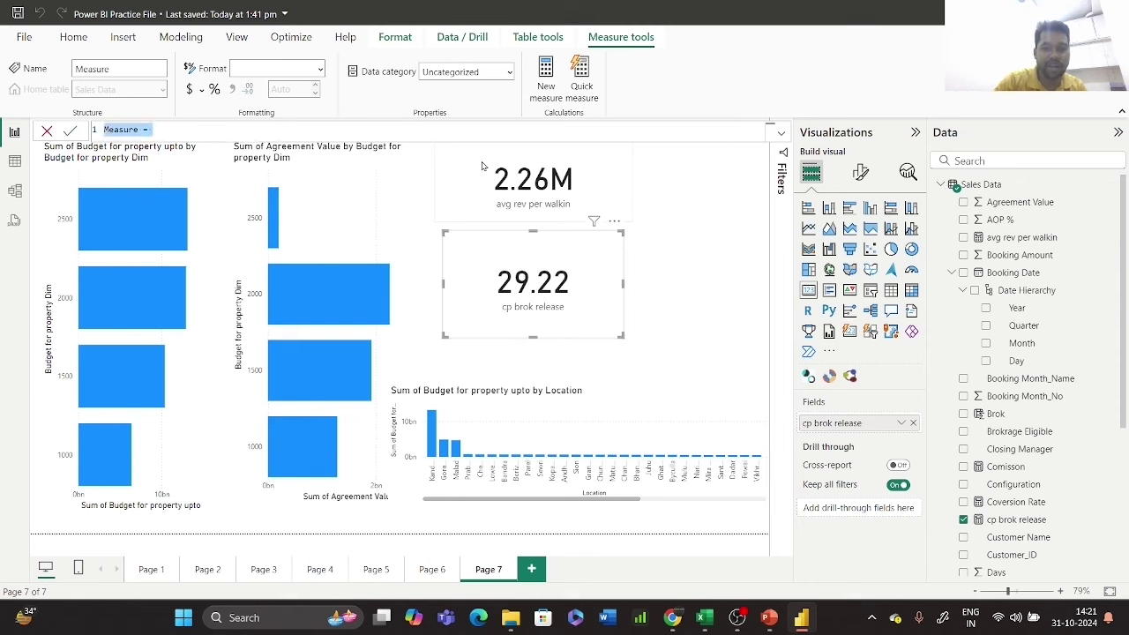
type("max")
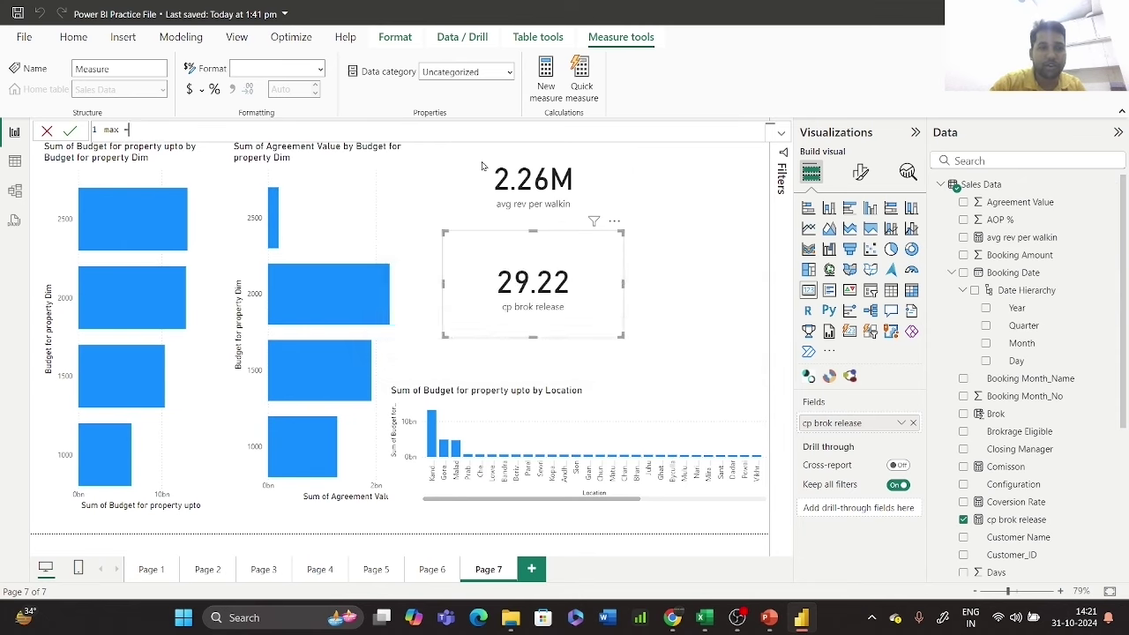
type(" = max")
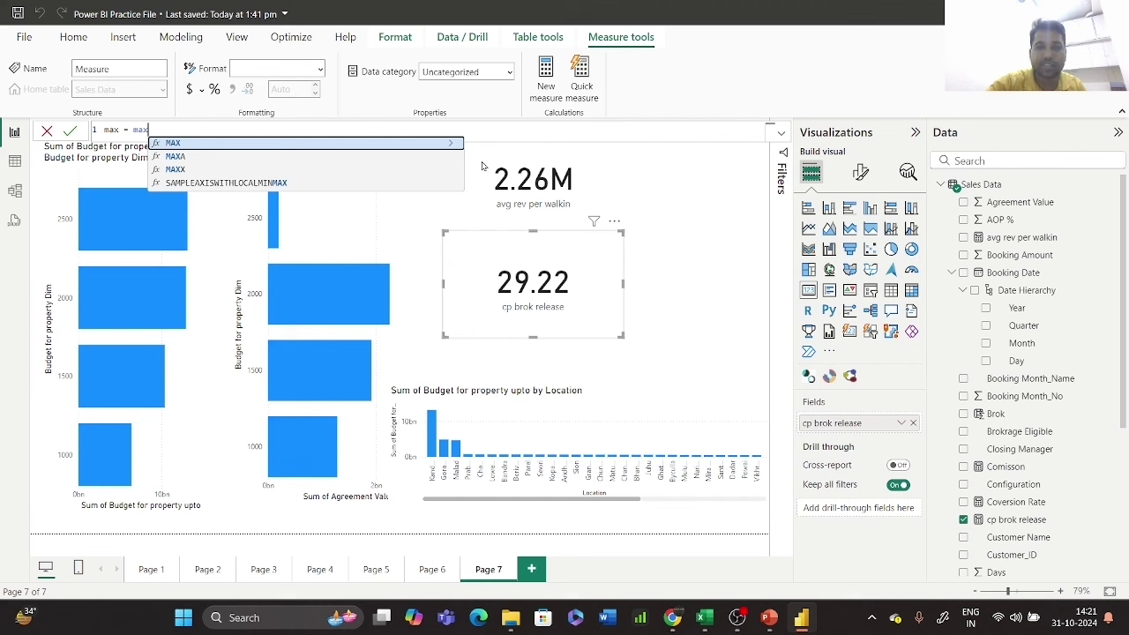
left_click(402, 144)
type("sa")
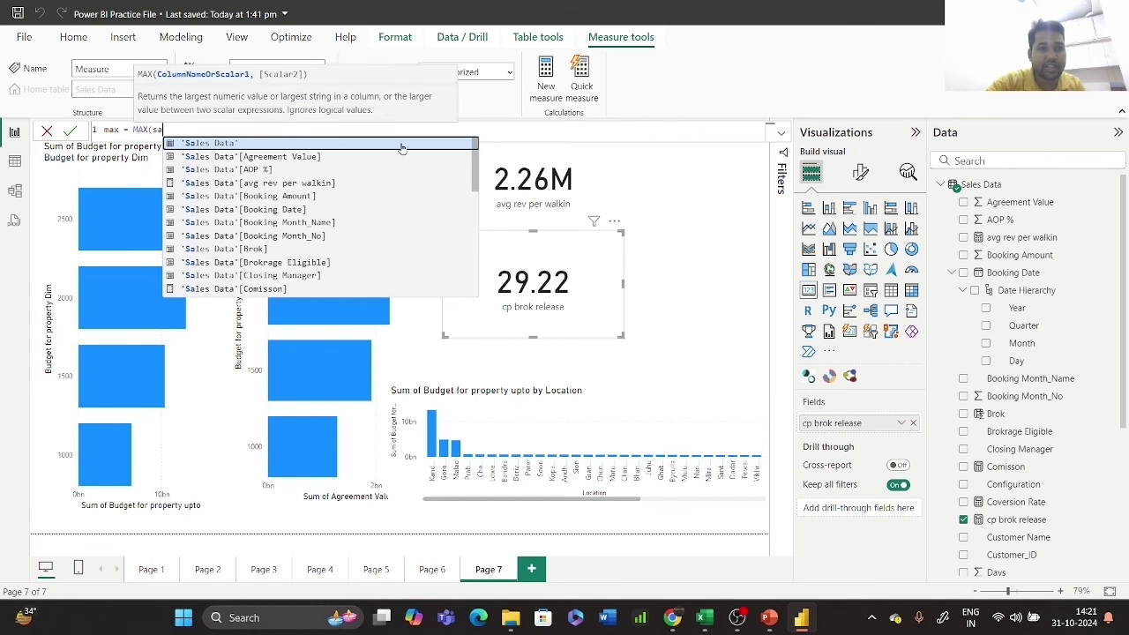
left_click(401, 144)
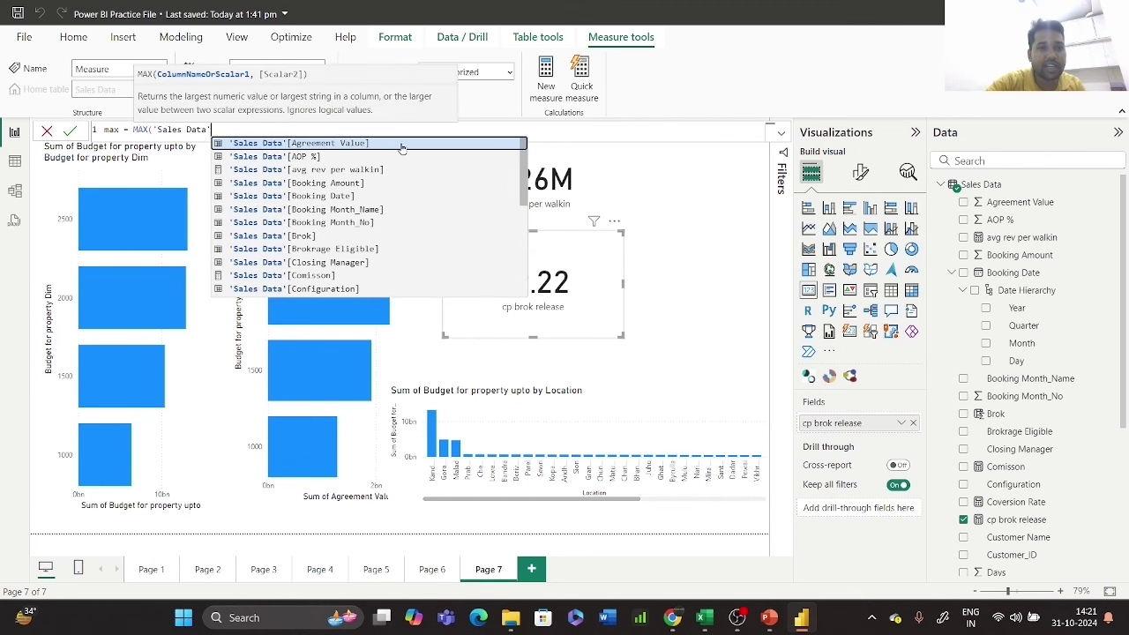
scroll(410, 243, "down", 3)
left_click(411, 245)
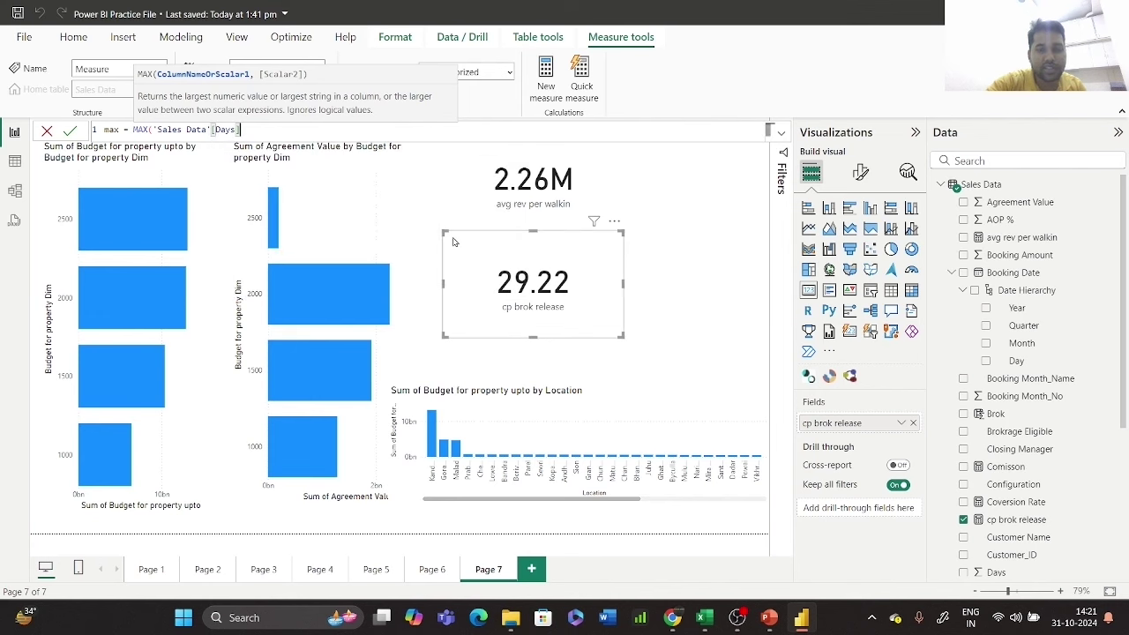
type(")")
key("Return")
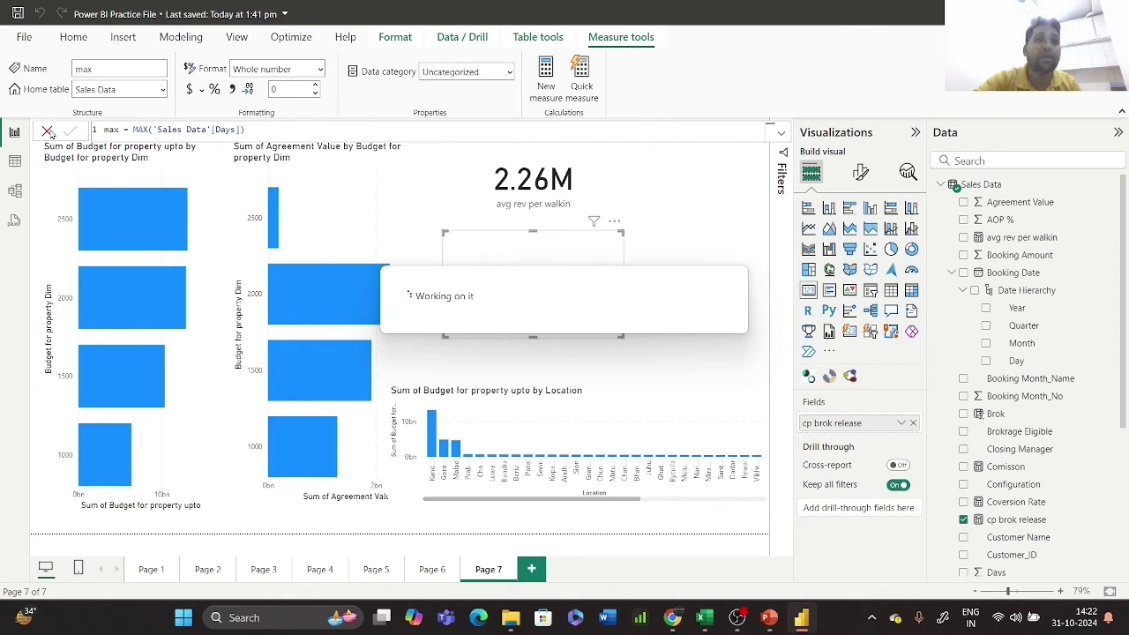
left_click(49, 130)
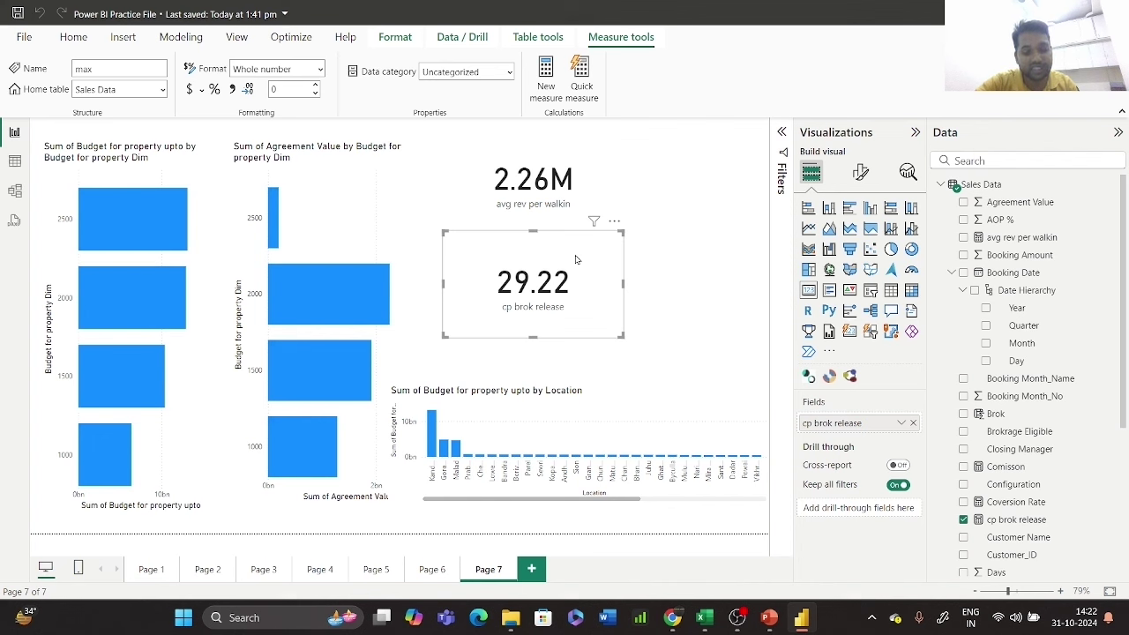
- Duplicate the card, switch it to the max measure (59) beside 2.26M, and move 29.22 below
key("ctrl+c")
key("ctrl+v")
left_click_drag(591, 280, 728, 338)
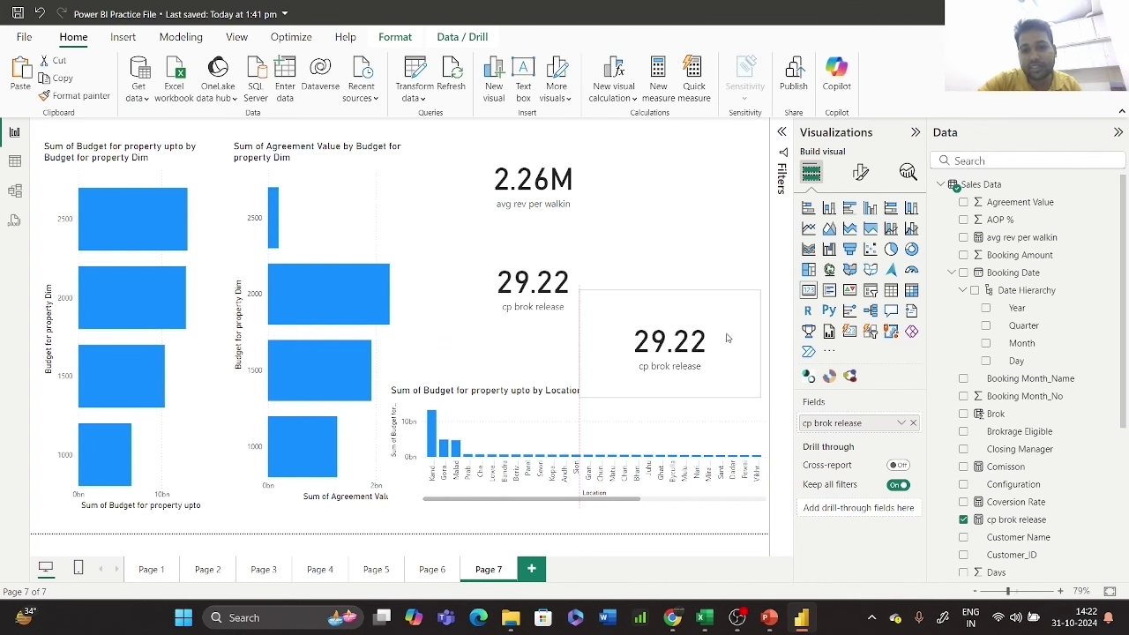
left_click(913, 422)
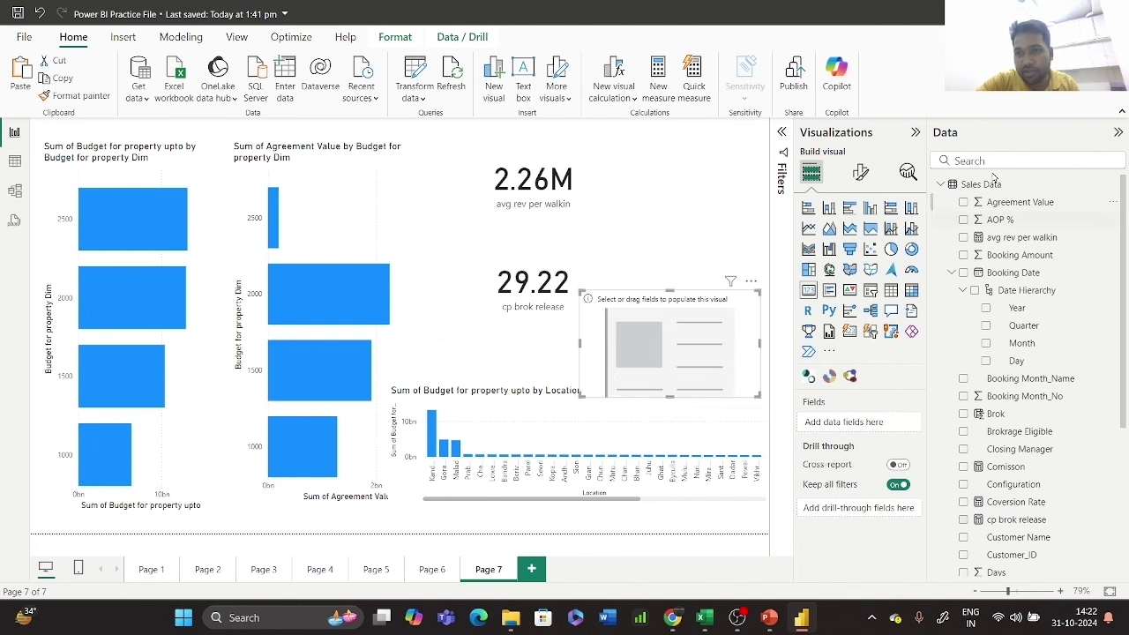
left_click(989, 159)
type("max")
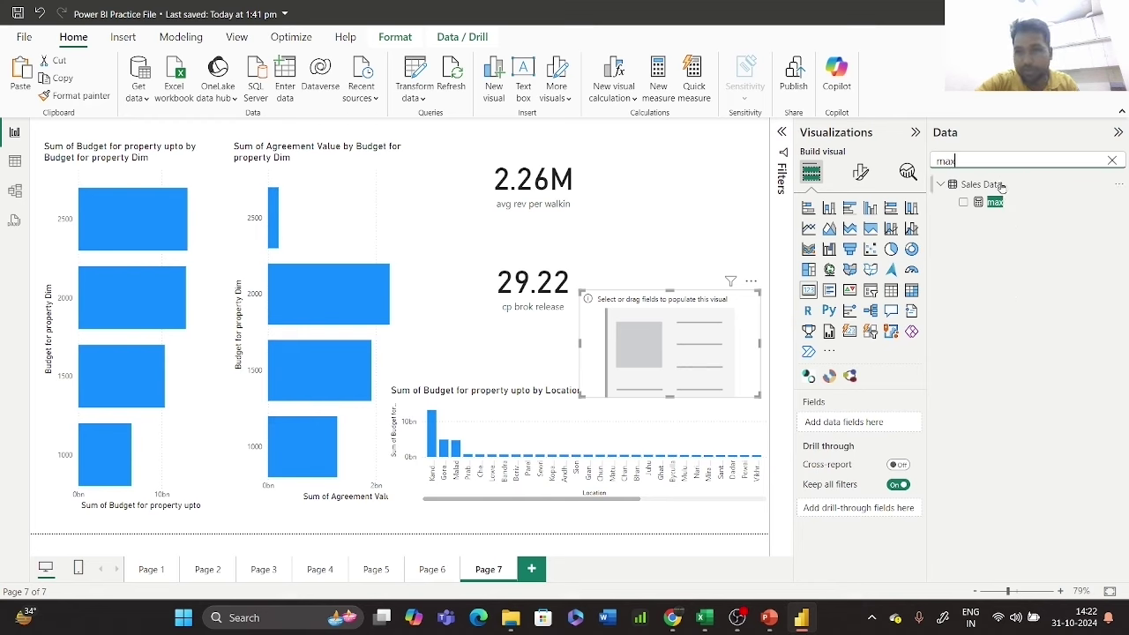
left_click(963, 202)
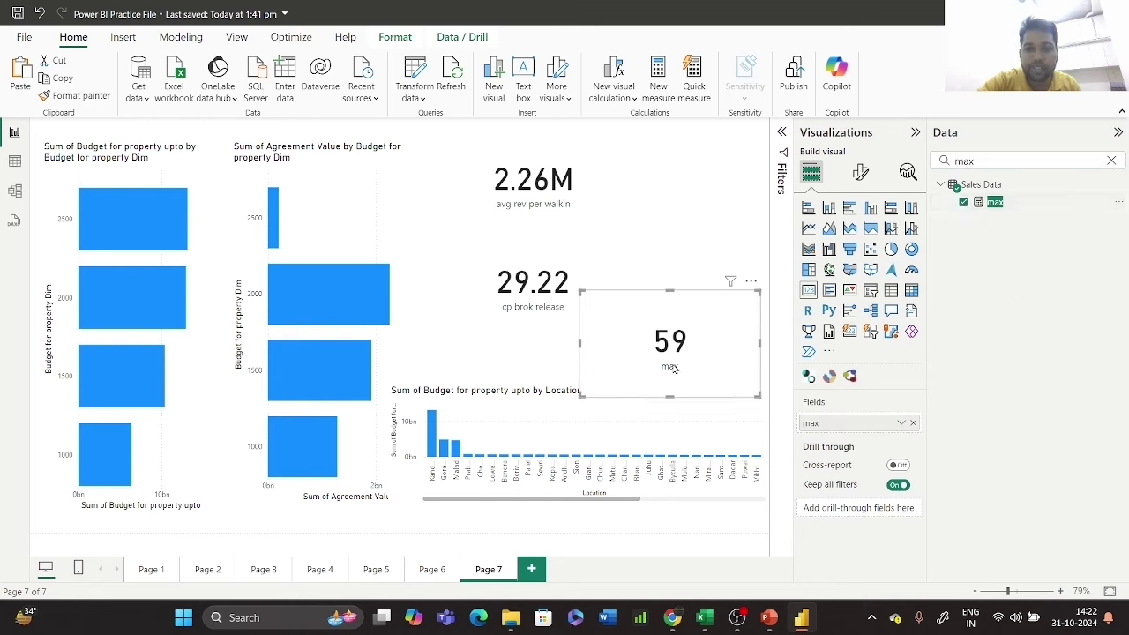
left_click_drag(673, 368, 683, 256)
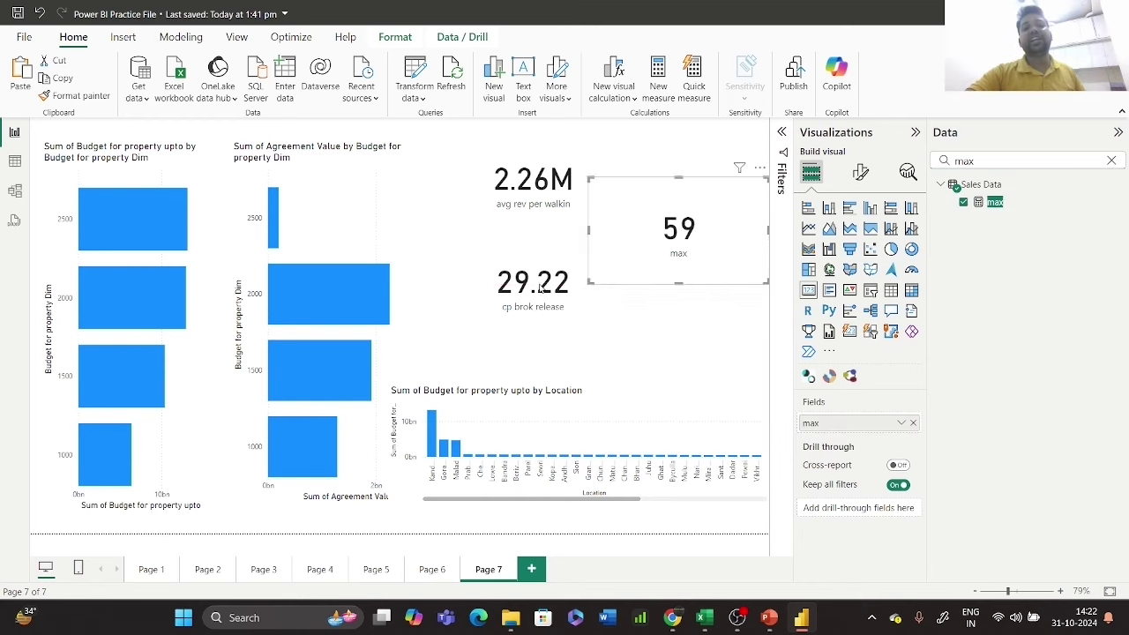
left_click_drag(540, 289, 510, 316)
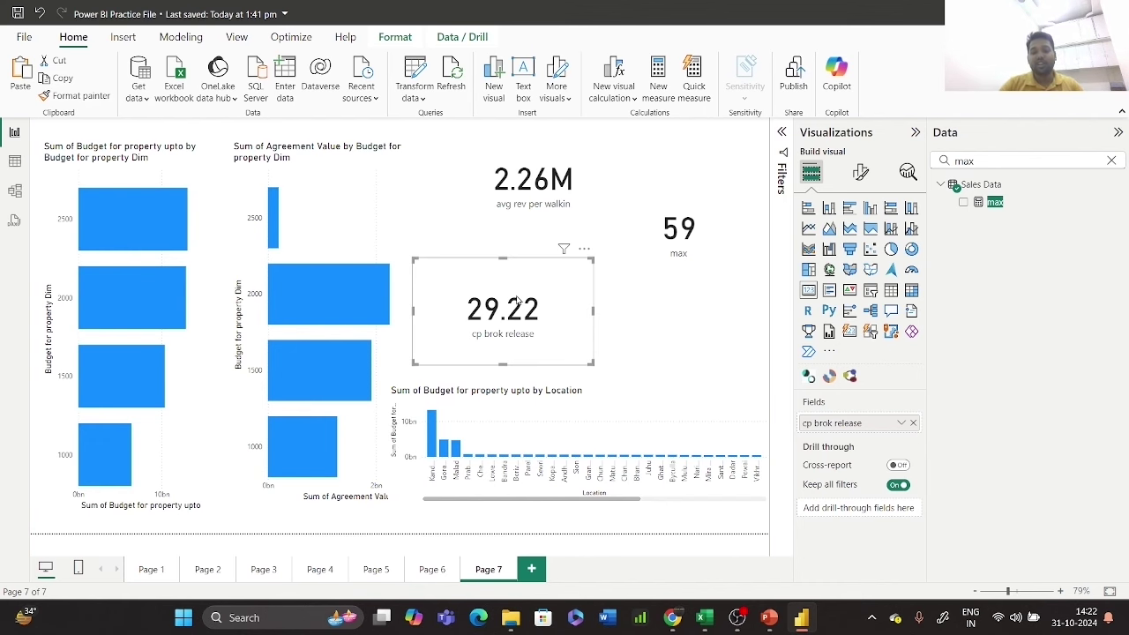
key("alt+Tab")
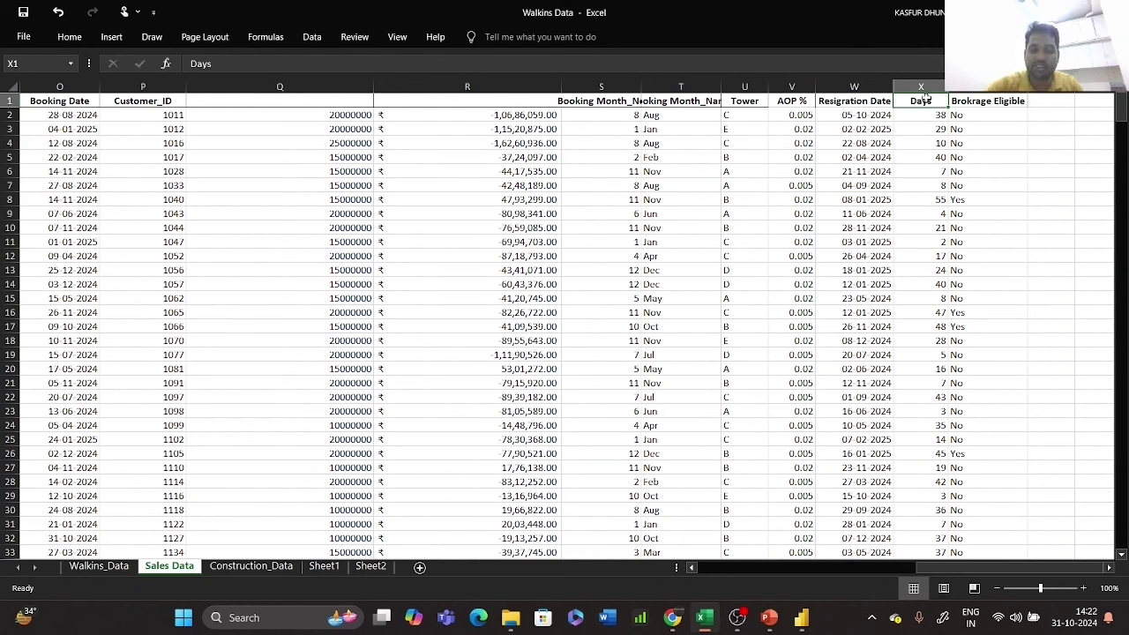
key("ctrl+shift+l")
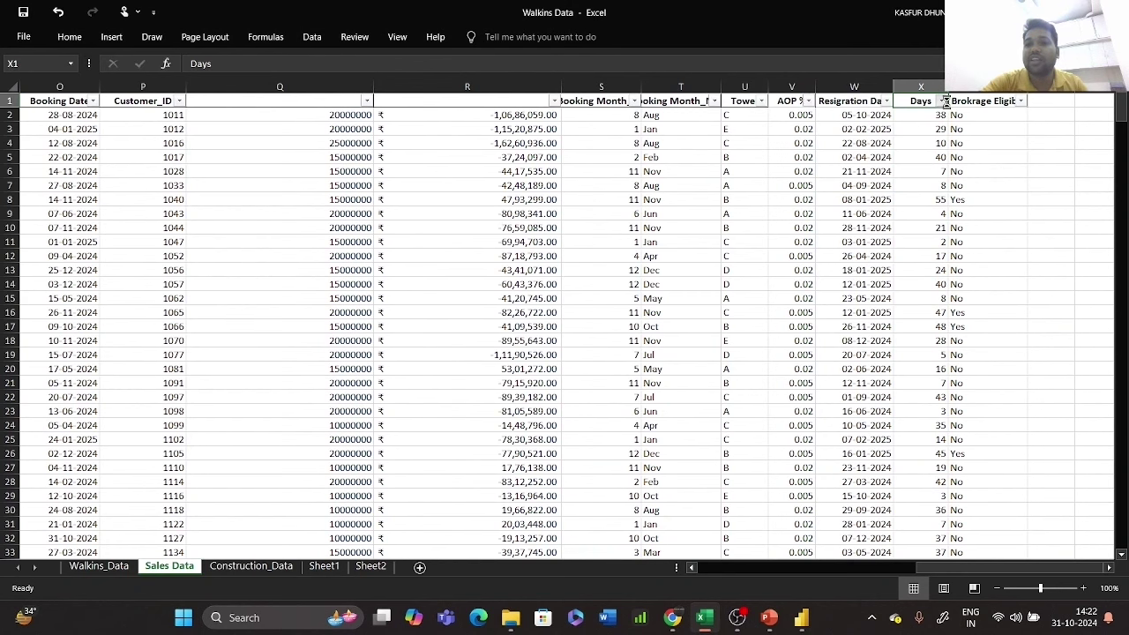
left_click(942, 100)
mouse_move(869, 227)
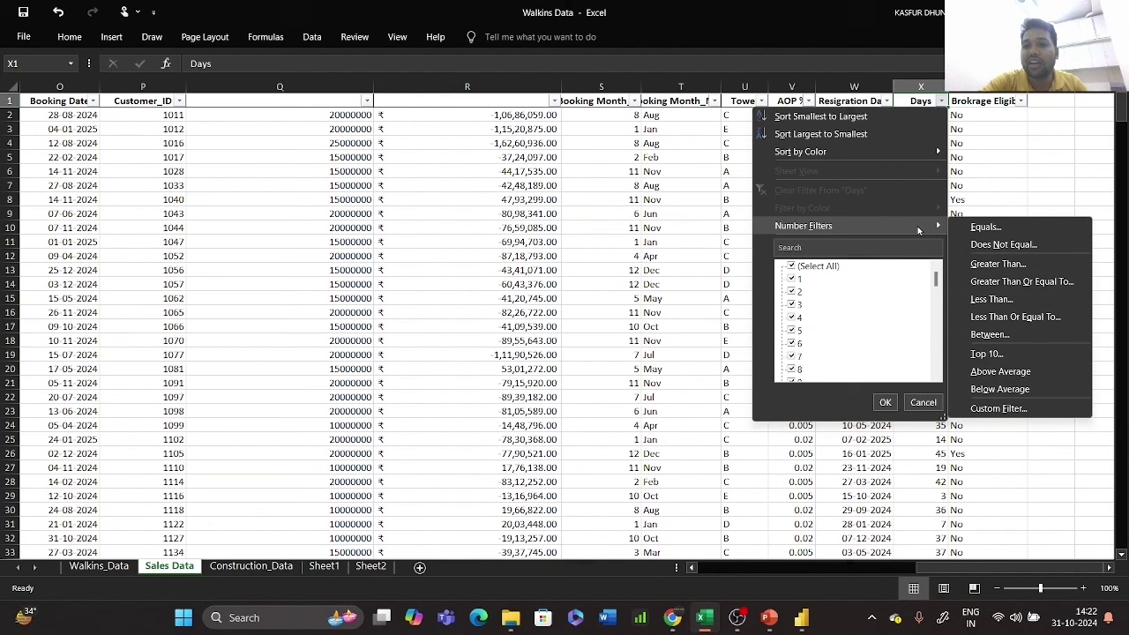
left_click(1023, 266)
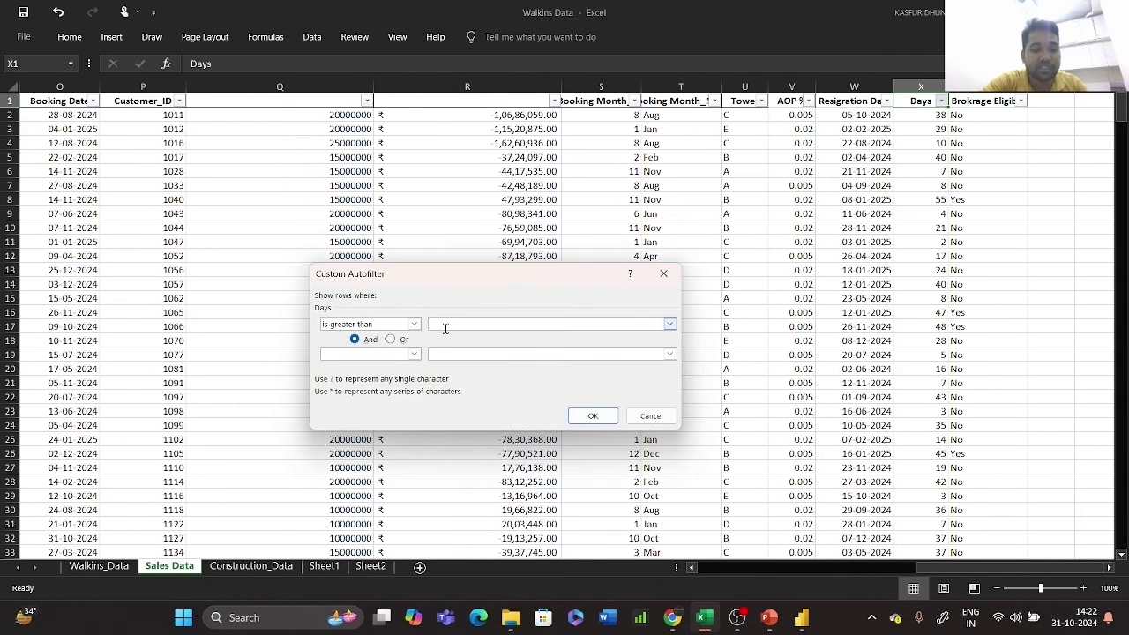
type("3")
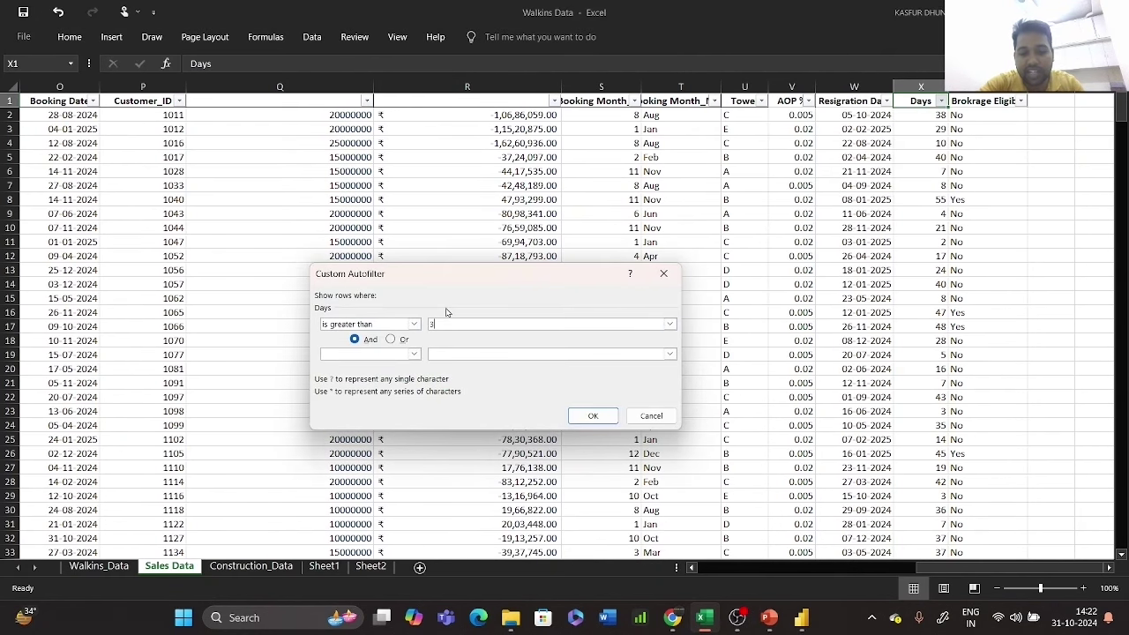
type("0")
left_click(582, 415)
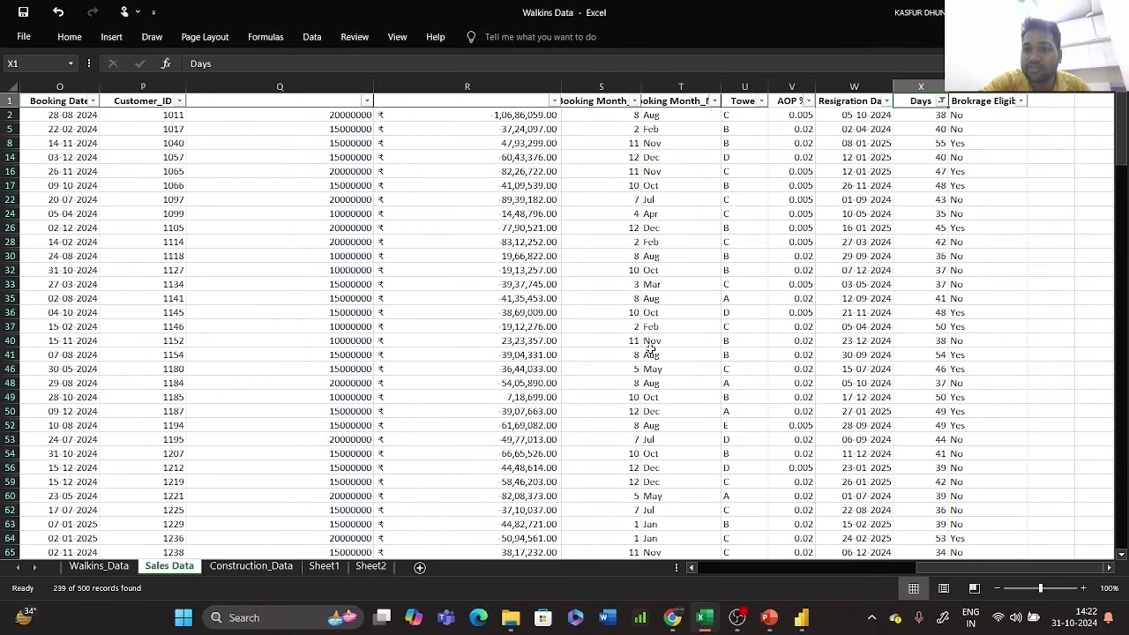
left_click(922, 116)
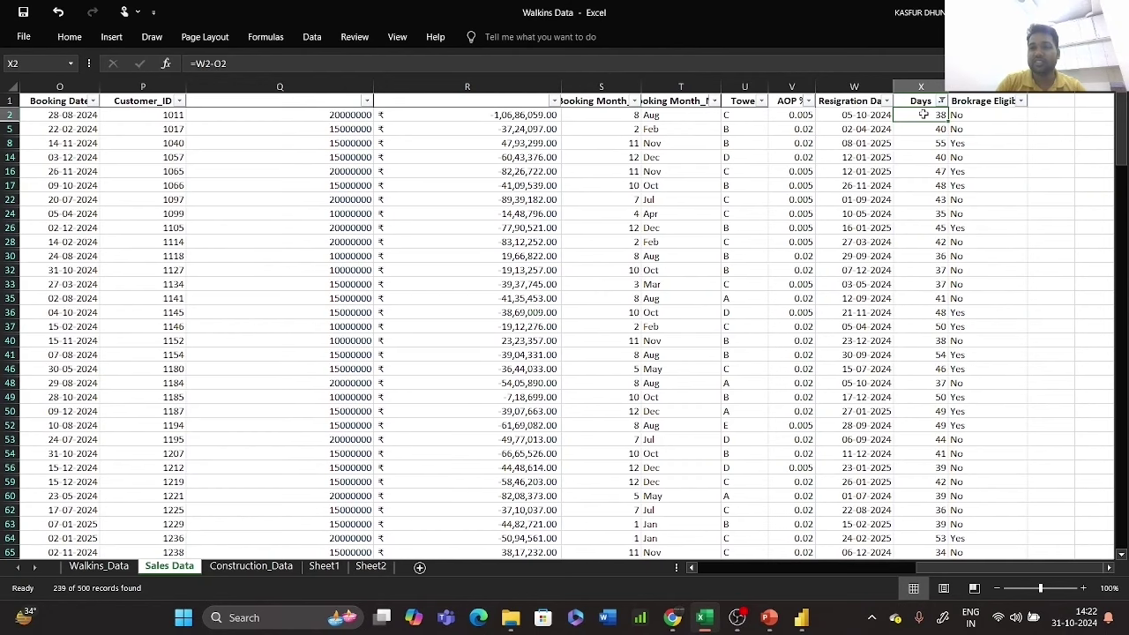
key("ctrl+shift+Down")
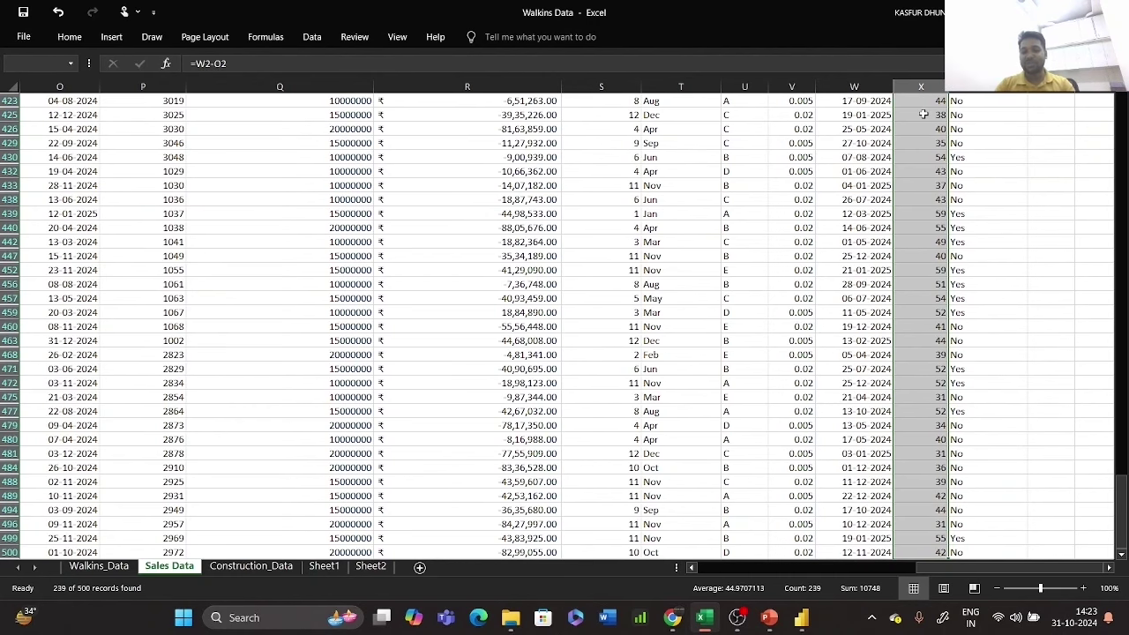
key("ctrl+shift+Up")
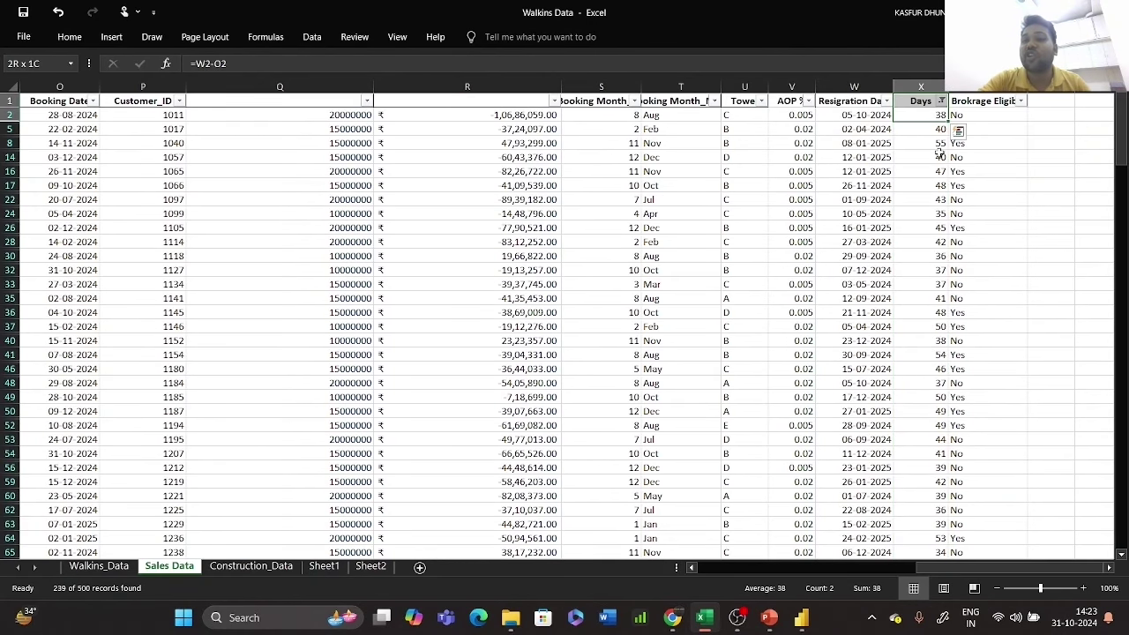
- Clear the existing Days filter and filter Days to values greater than 45
left_click(942, 102)
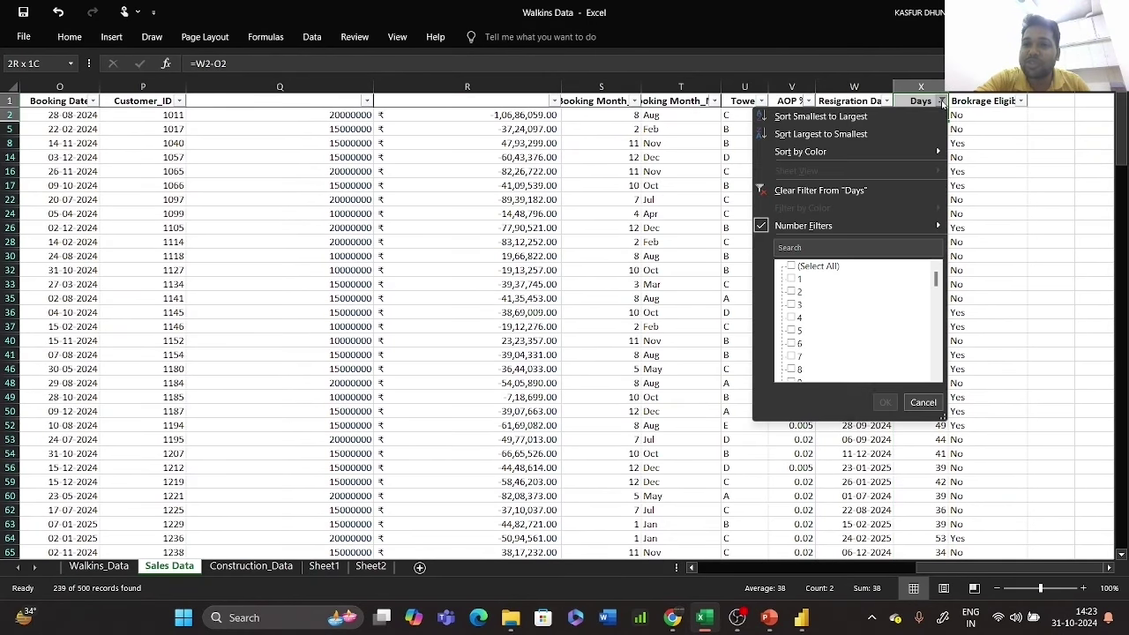
left_click(820, 190)
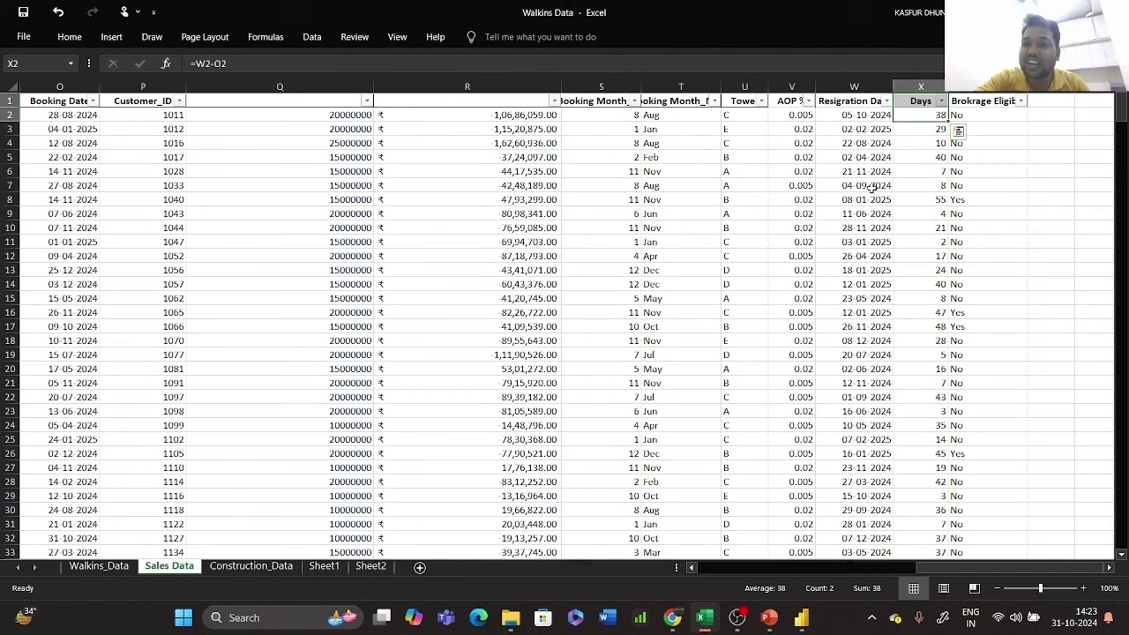
left_click(942, 104)
mouse_move(863, 225)
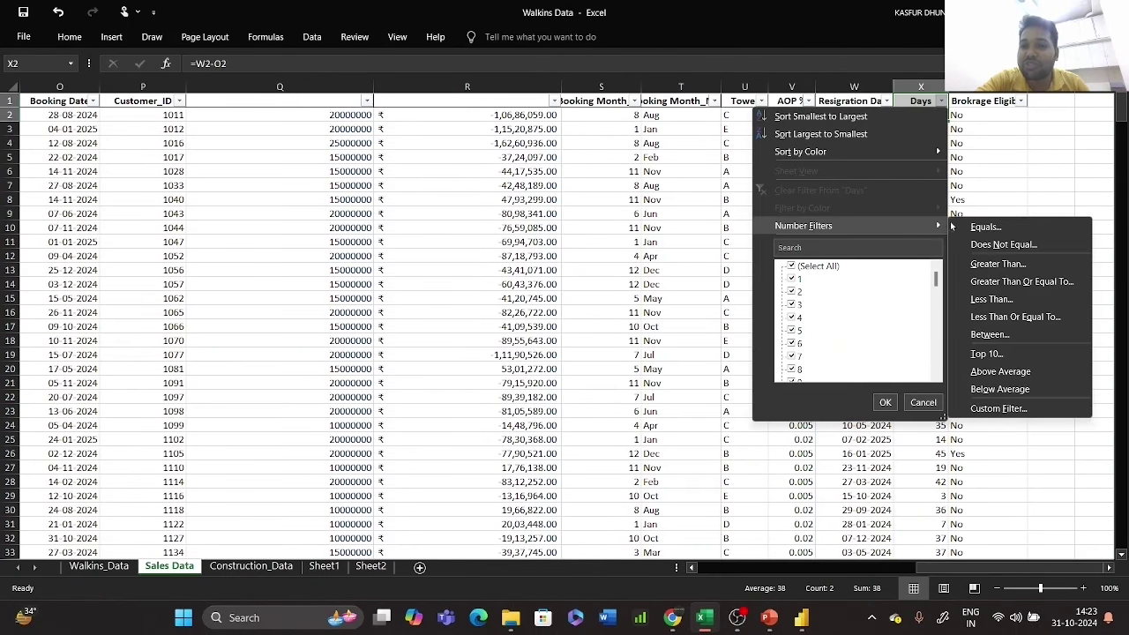
left_click(1006, 301)
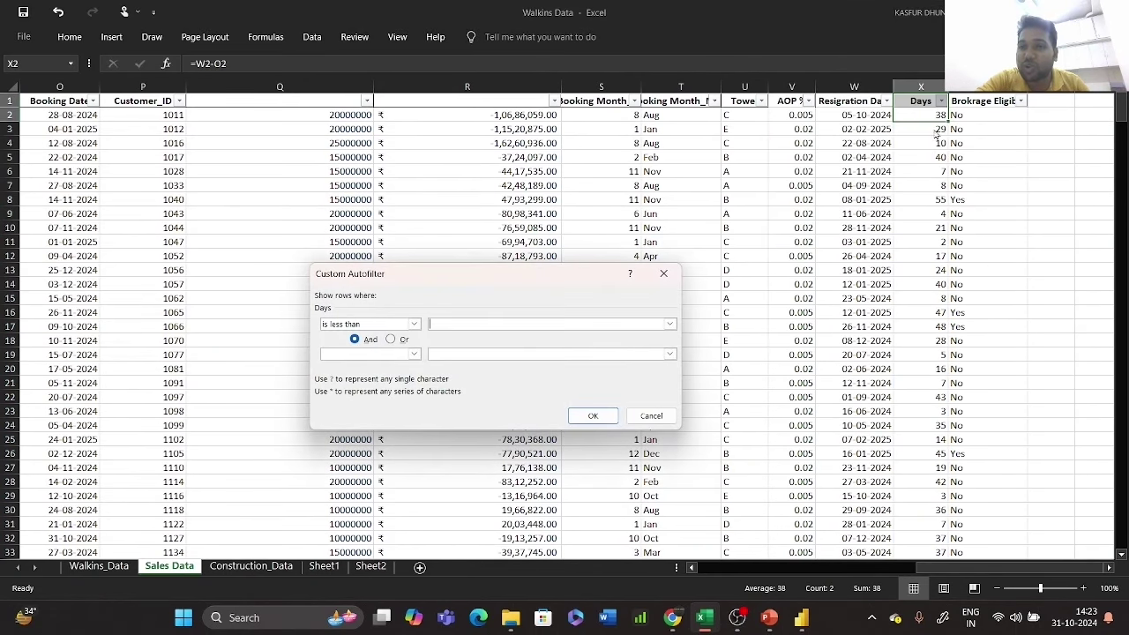
left_click(664, 273)
left_click(941, 100)
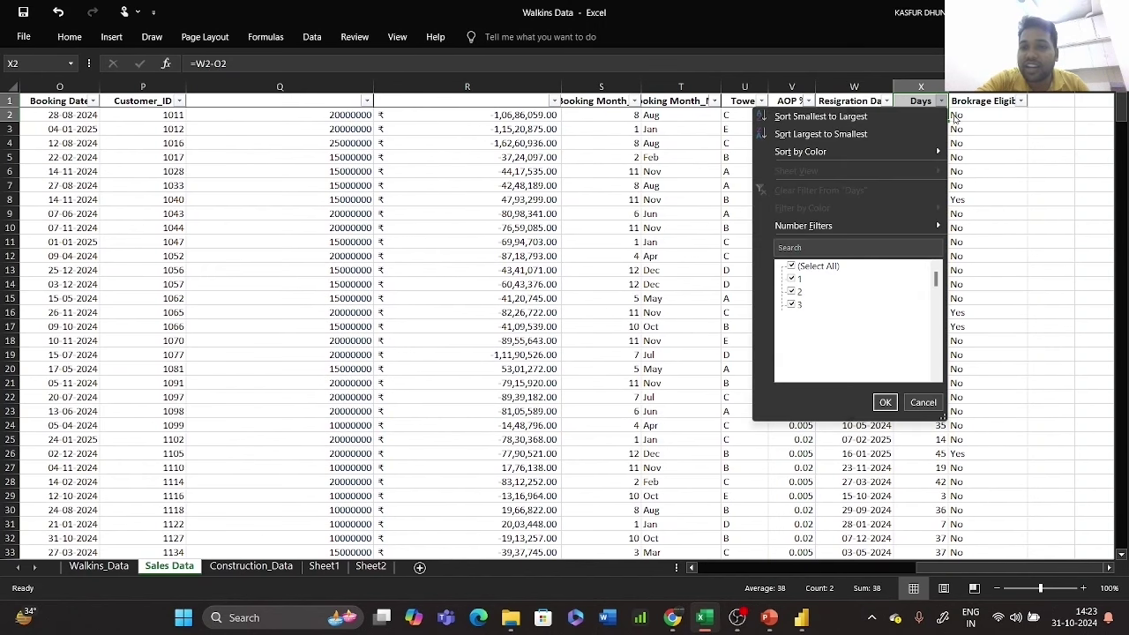
mouse_move(891, 227)
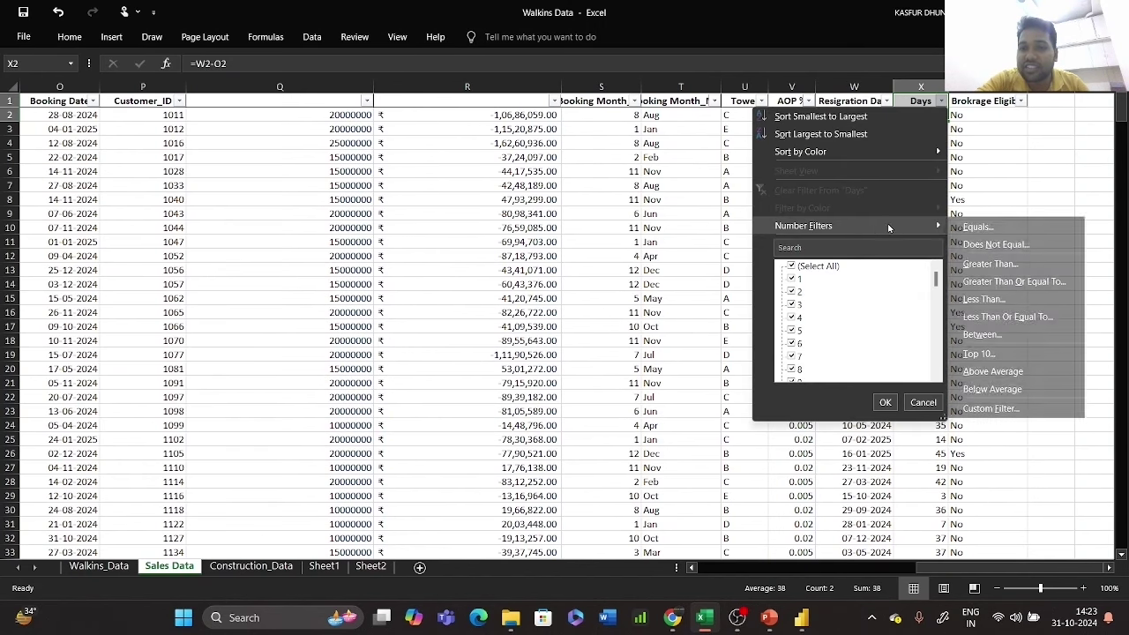
left_click(994, 272)
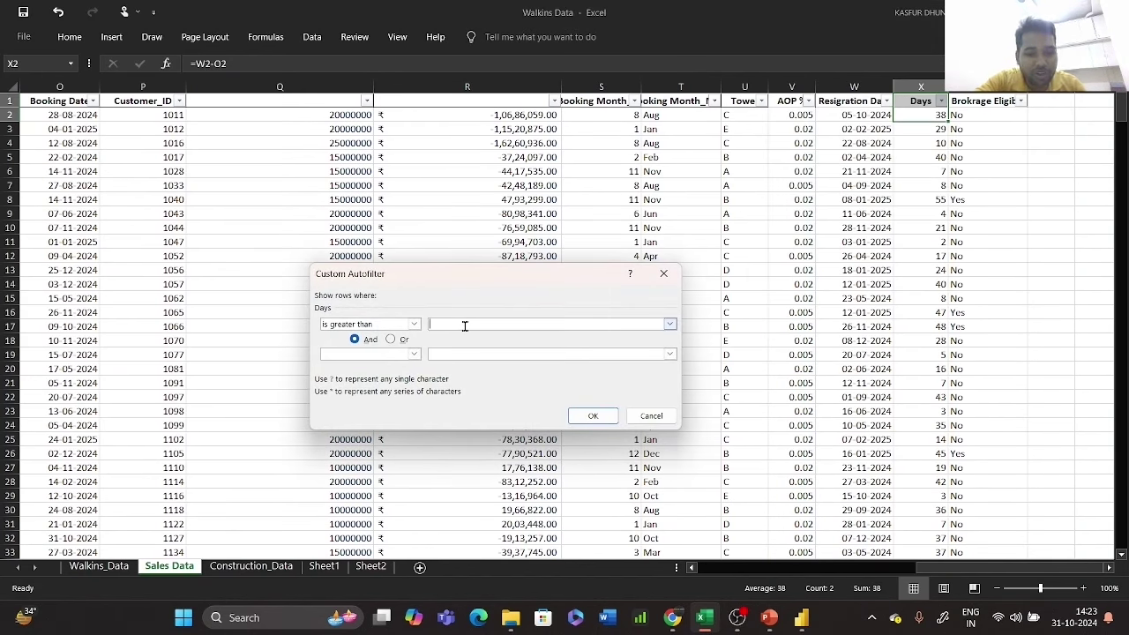
type("45")
left_click(591, 415)
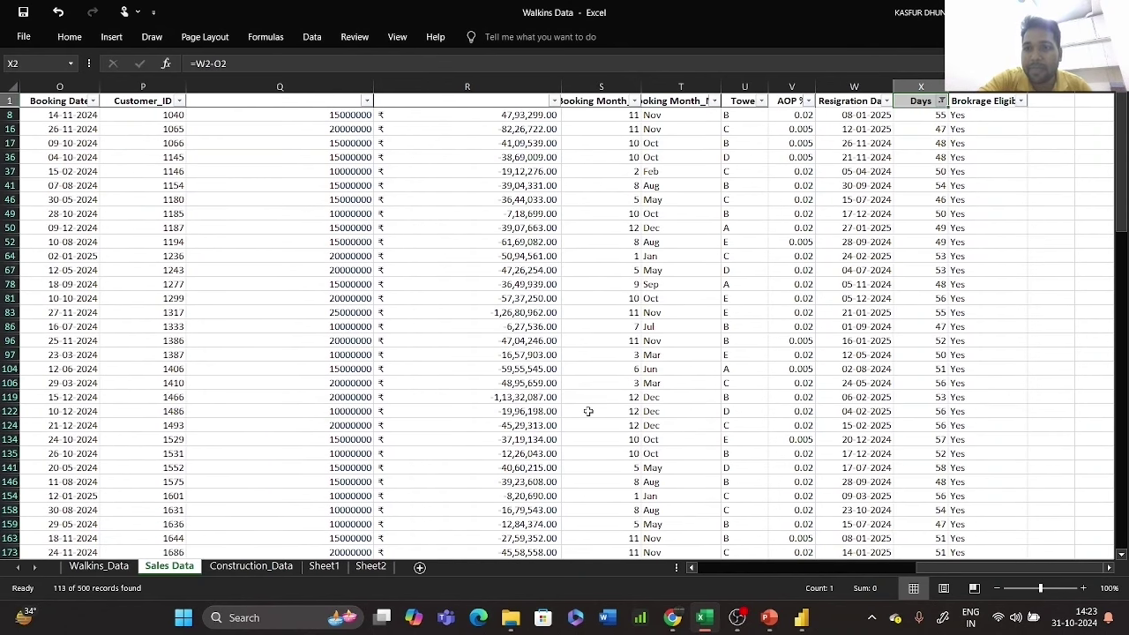
- Select the filtered Days values to check their count, then remove all table filters
left_click(918, 117)
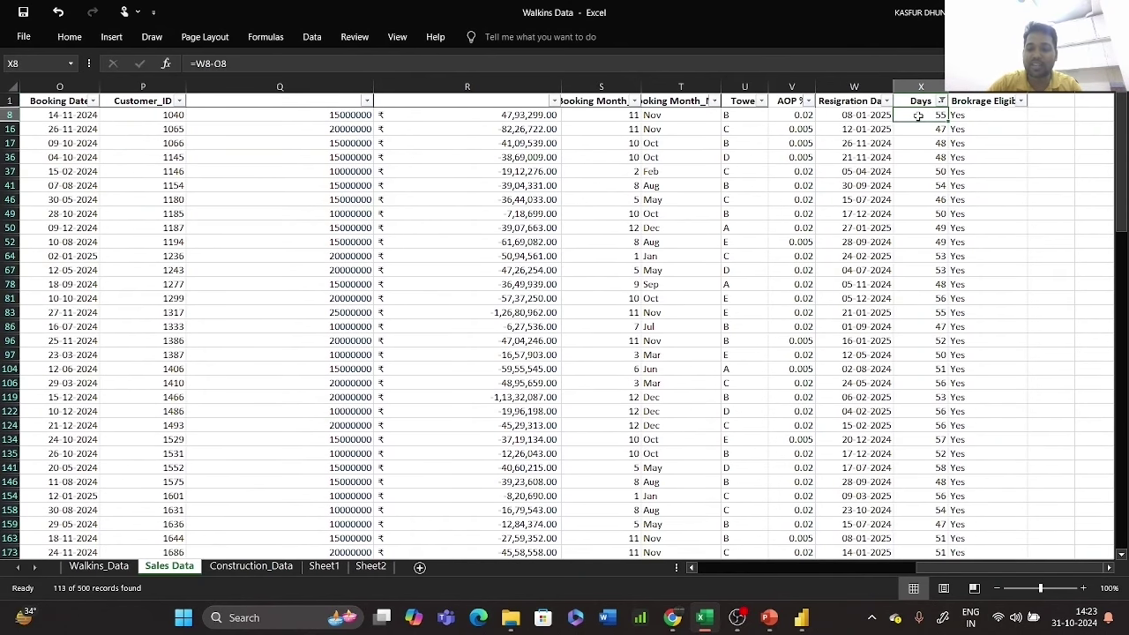
key("ctrl+shift+Down")
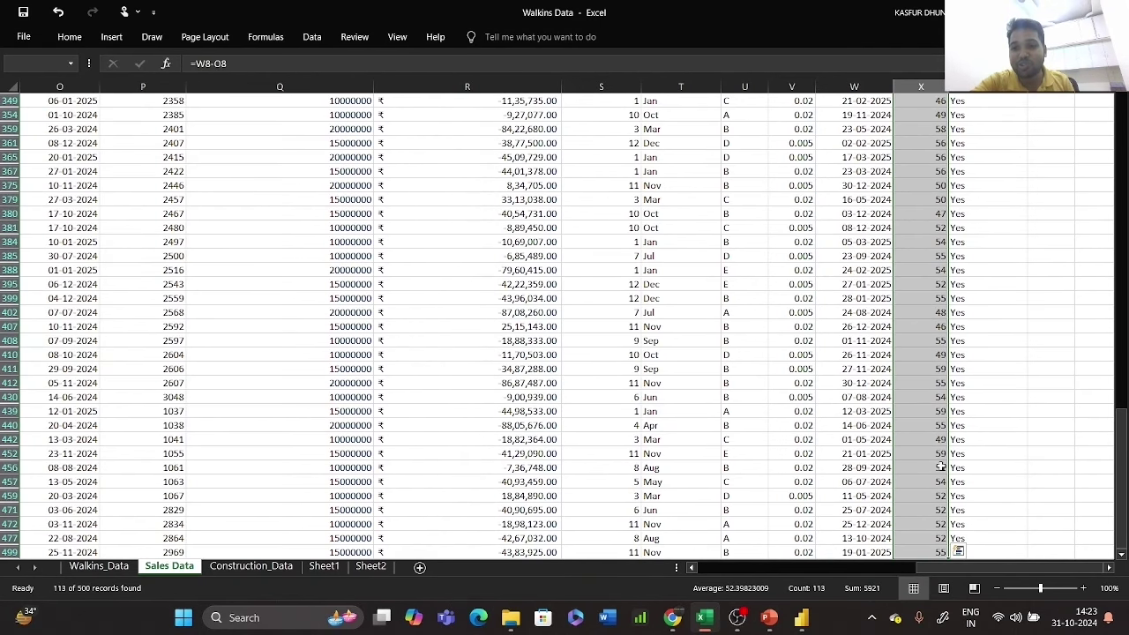
scroll(949, 448, "up", 1)
scroll(950, 448, "up", 18)
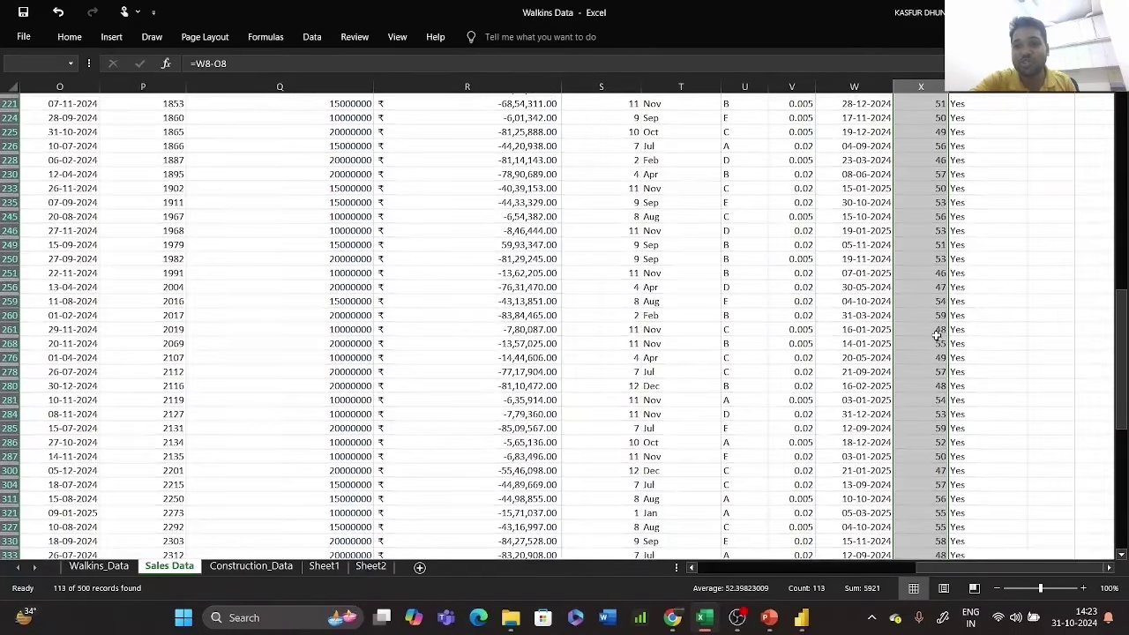
left_click(931, 314)
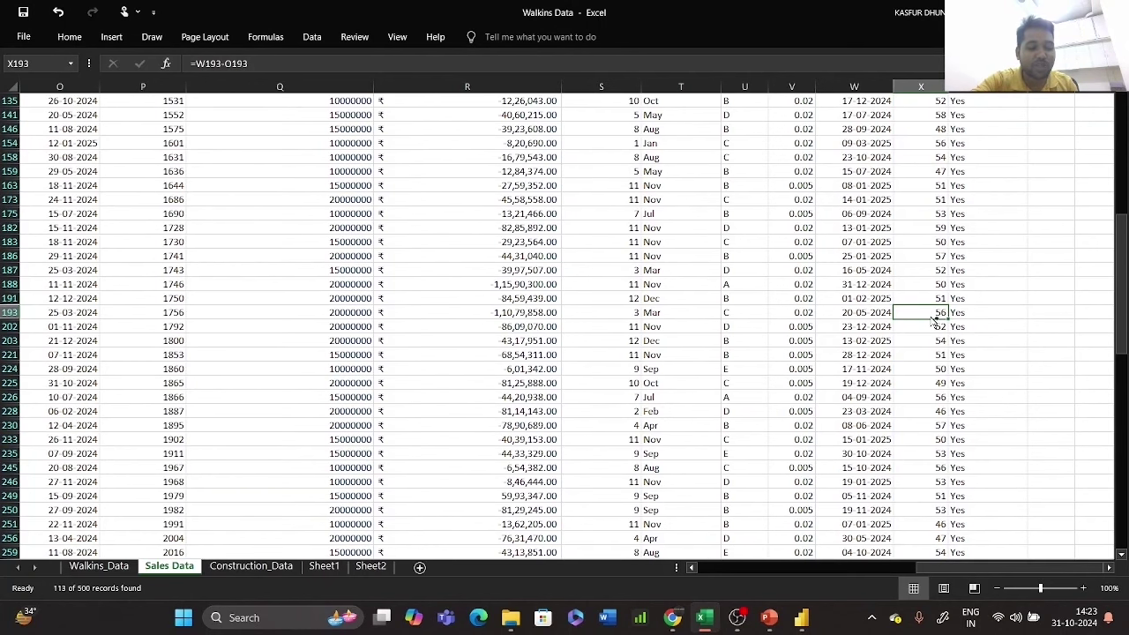
key("ctrl+shift+Up")
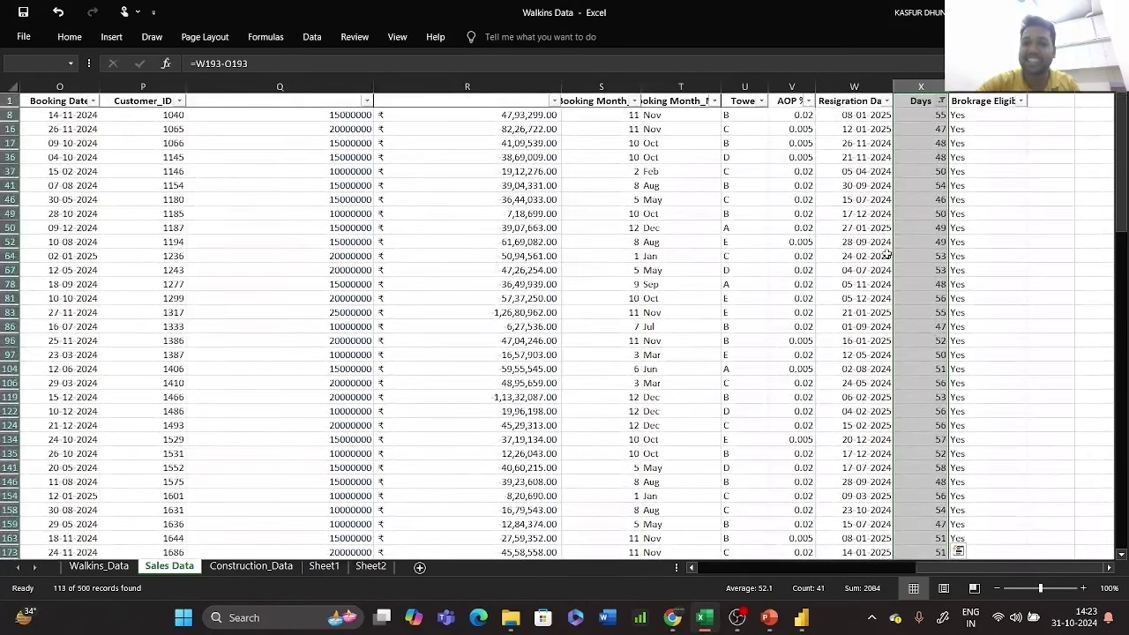
left_click(921, 102)
key("ctrl+shift+l")
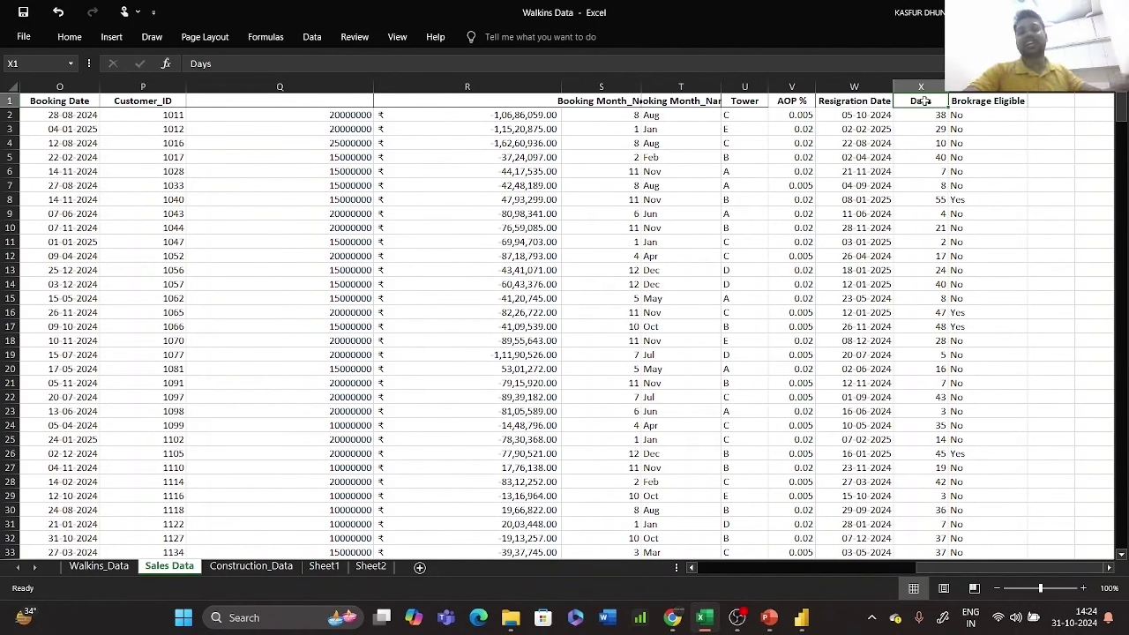
- Look over the Construction_Data sheet in the Walkins Data workbook
left_click(762, 183)
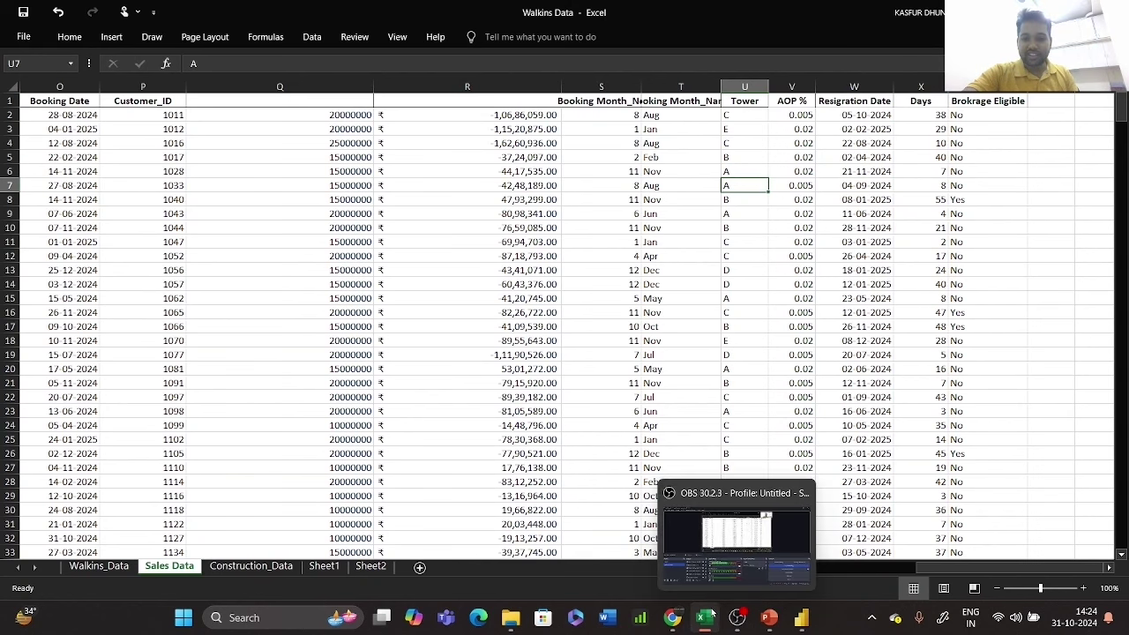
left_click(799, 621)
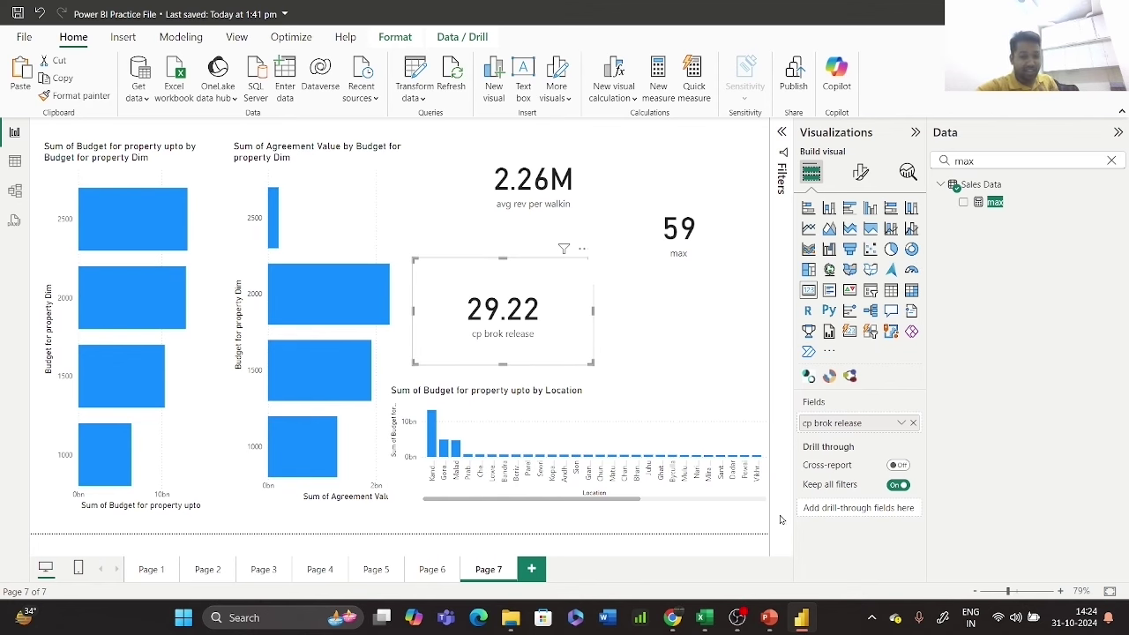
mouse_move(704, 618)
left_click(704, 553)
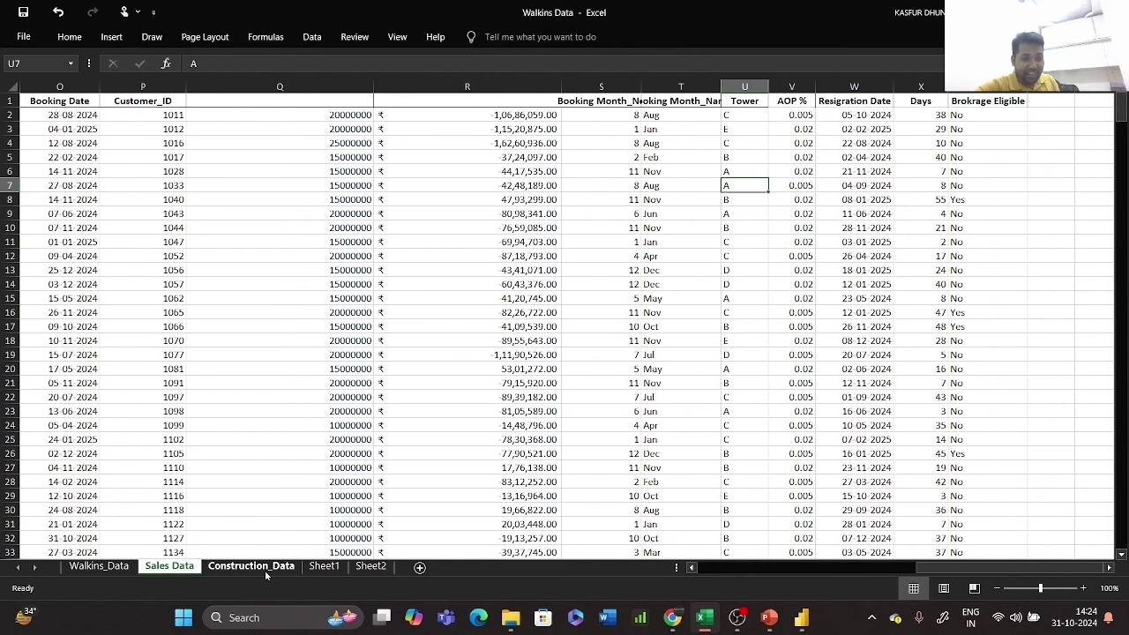
left_click(266, 570)
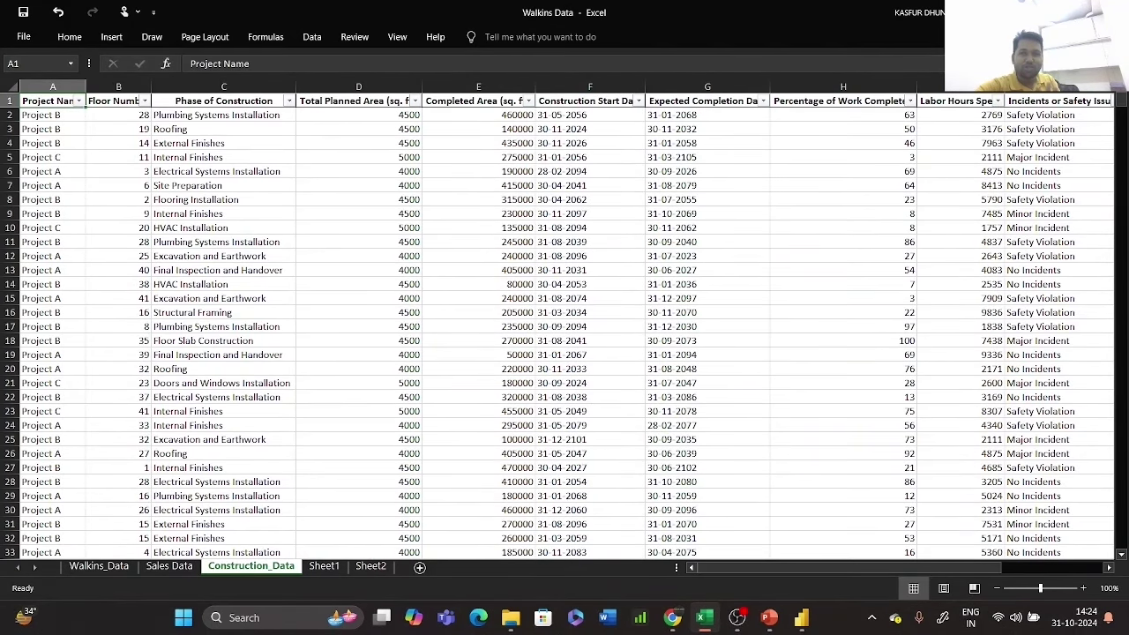
- Back in Power BI, clear the field search and collapse the Sales Data table
key("alt+Tab")
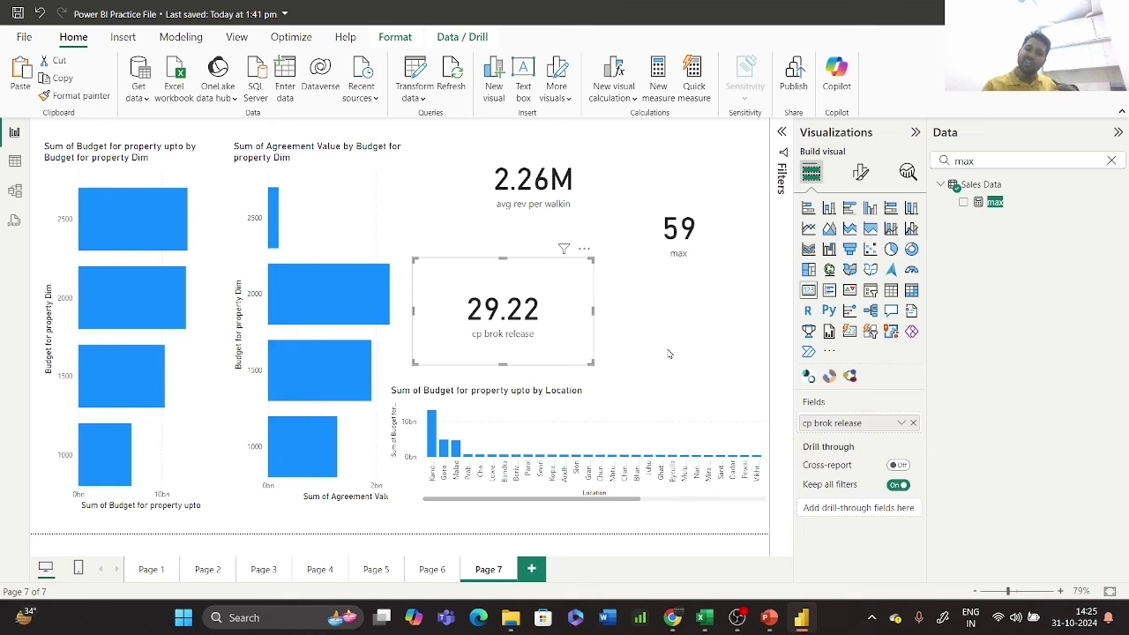
left_click(1110, 161)
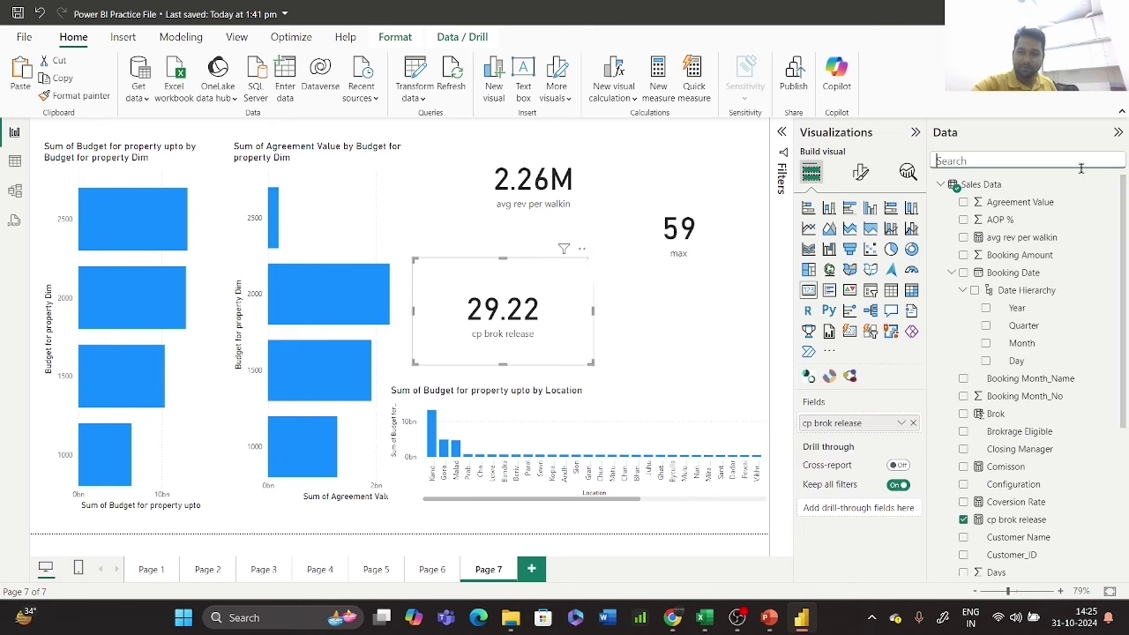
left_click(940, 184)
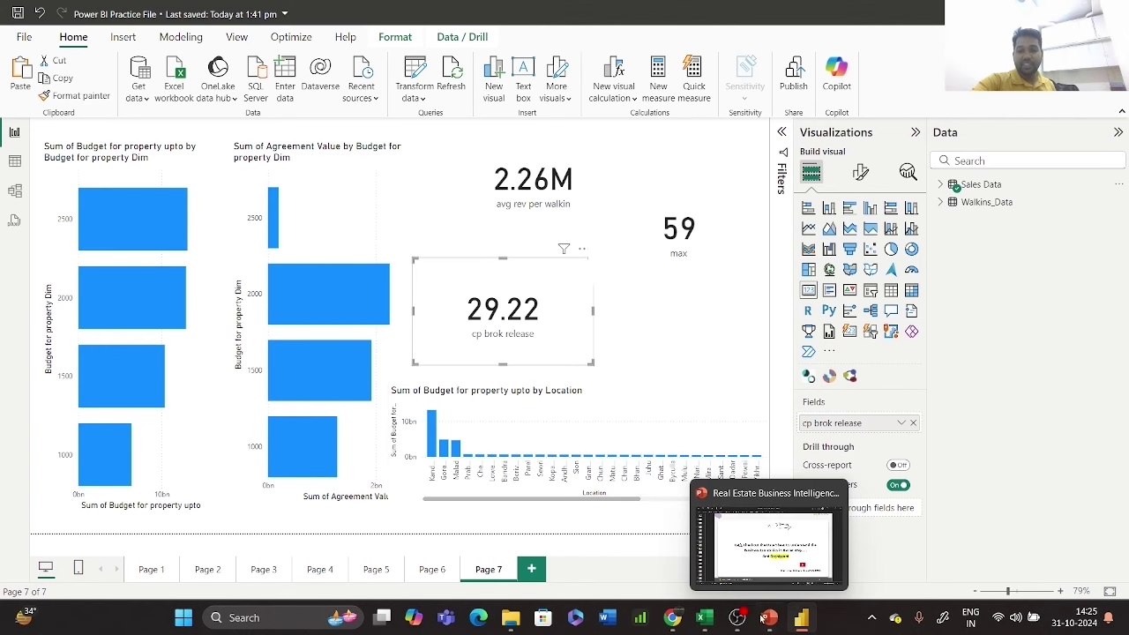
- Switch to the PowerPoint deck and move from slide 8 back to slide 6, CSMO Requirements
left_click(767, 529)
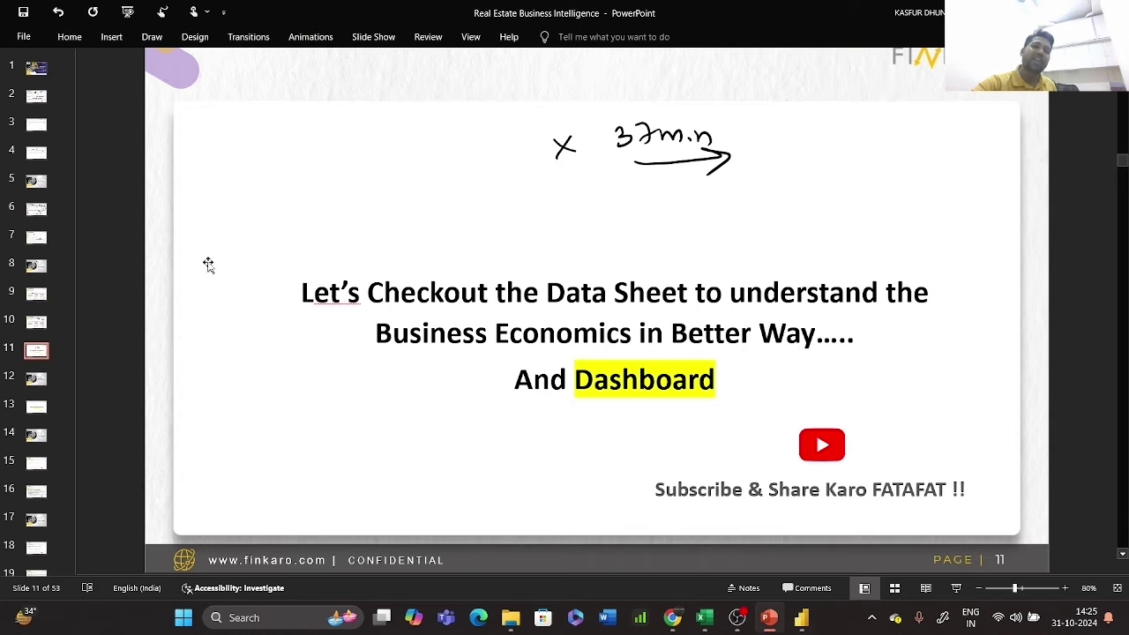
left_click(37, 269)
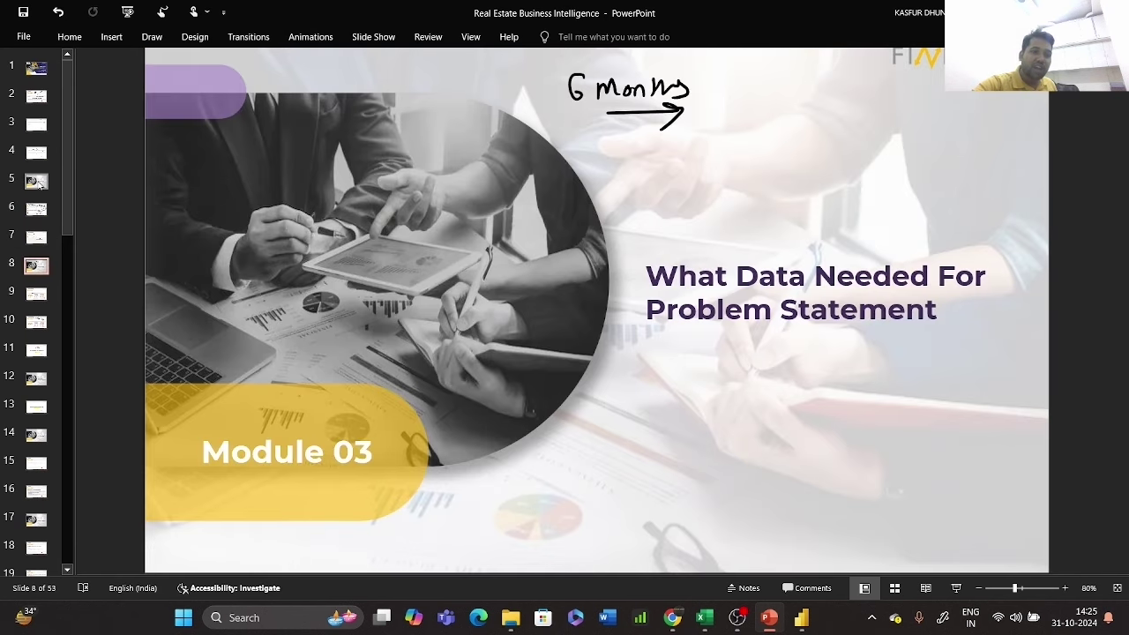
left_click(39, 212)
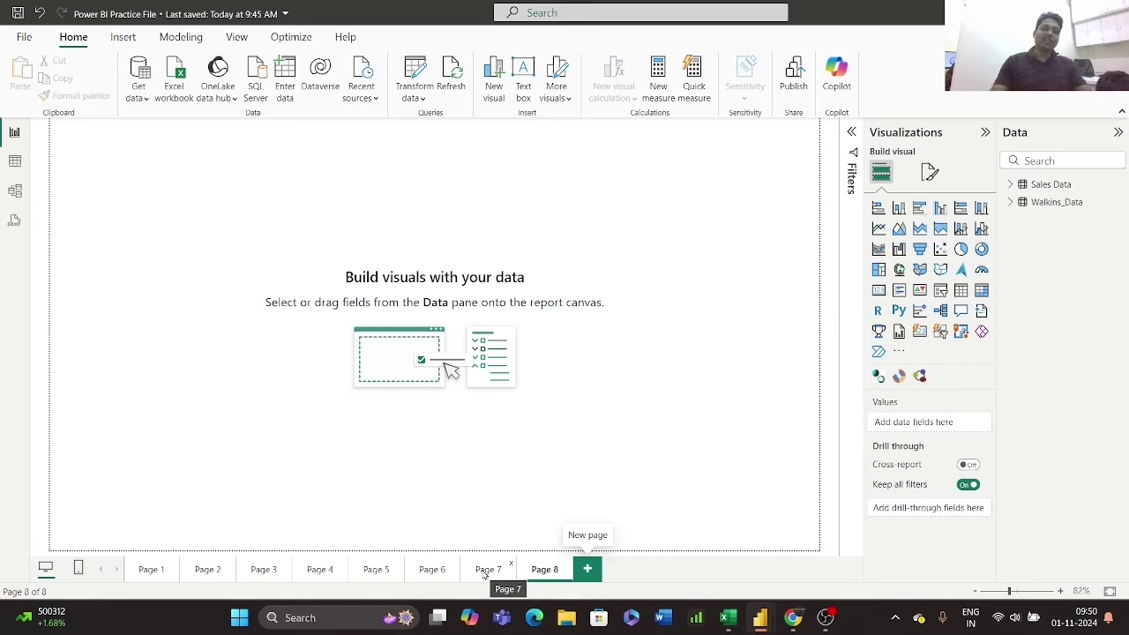
left_click(137, 574)
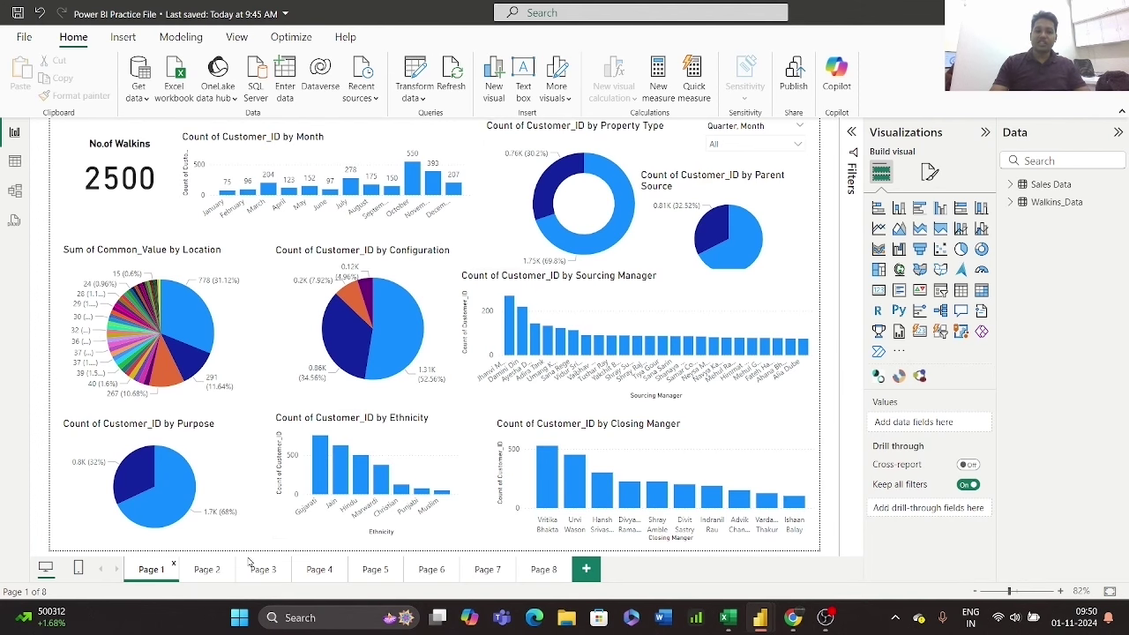
left_click(208, 571)
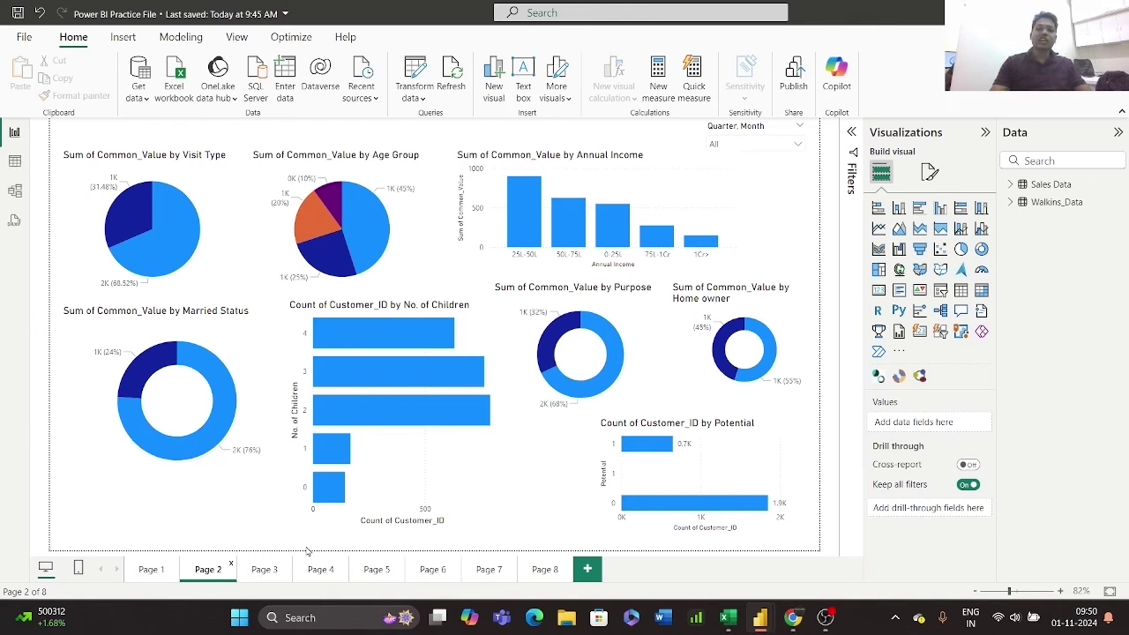
left_click(263, 570)
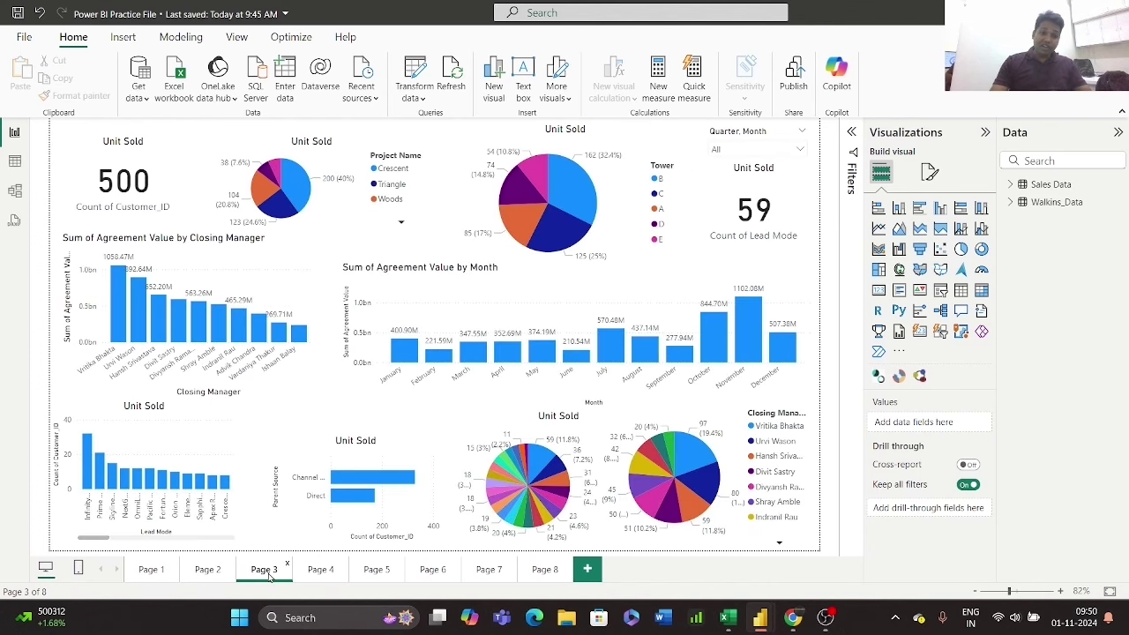
left_click(321, 570)
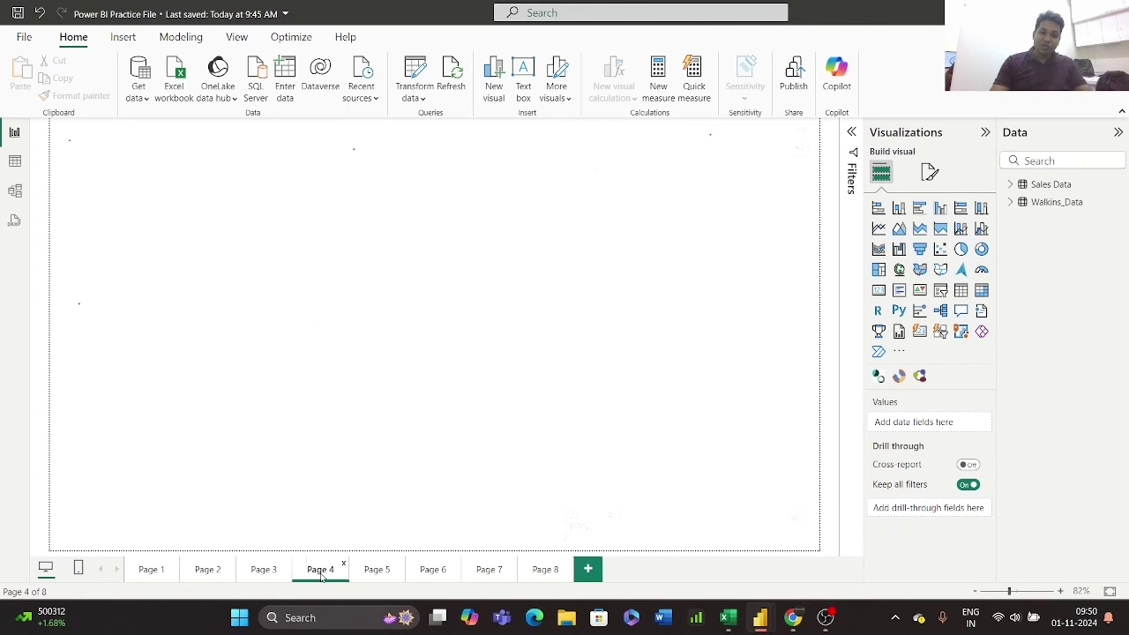
left_click(542, 574)
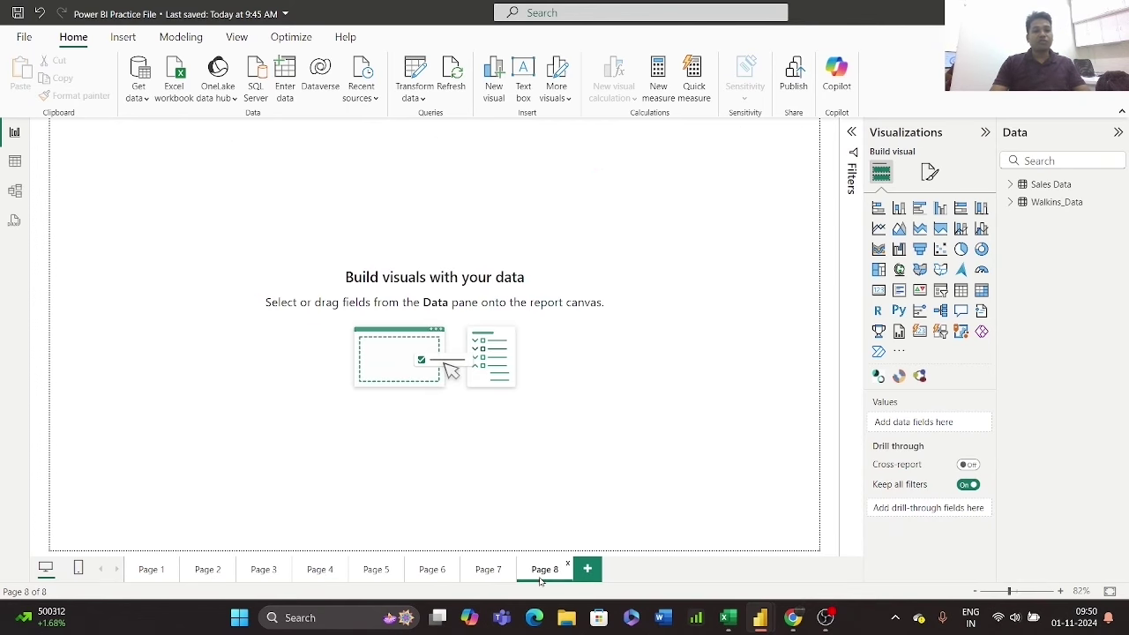
left_click(588, 570)
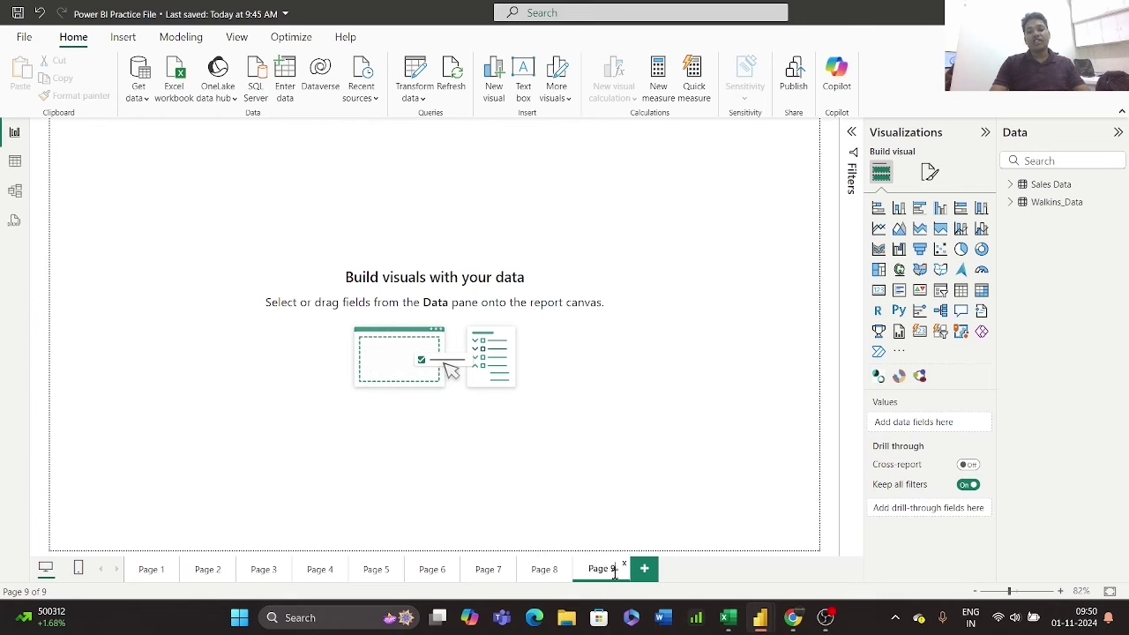
- Rename the Page 9 tab to 'Walkins', correcting the mistyped letters before confirming
double_click(587, 570)
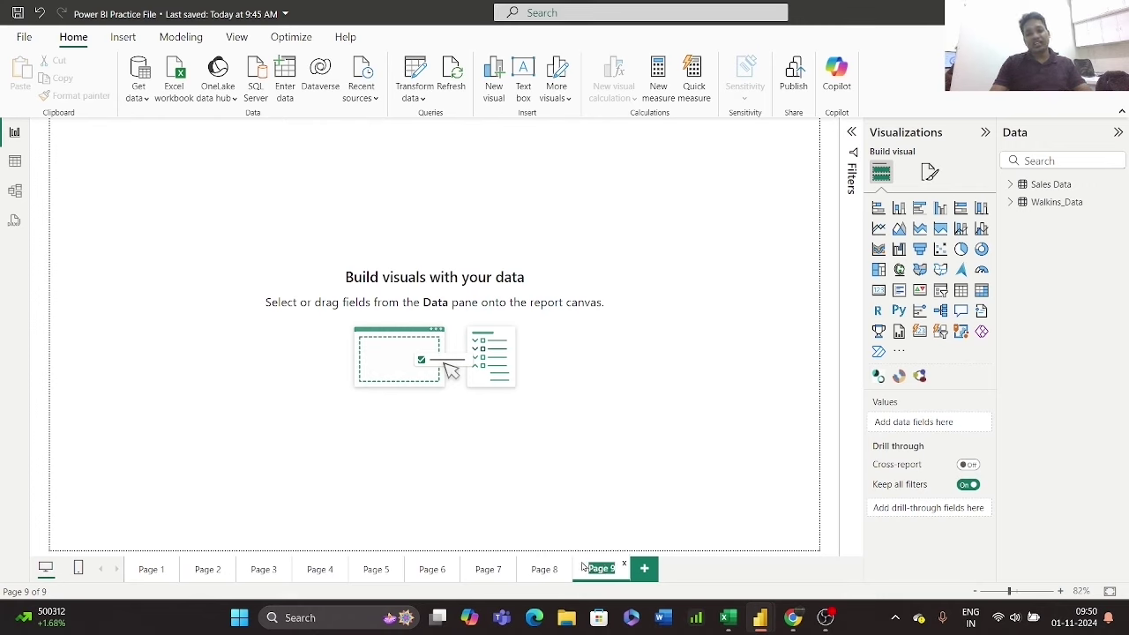
type("Walkins")
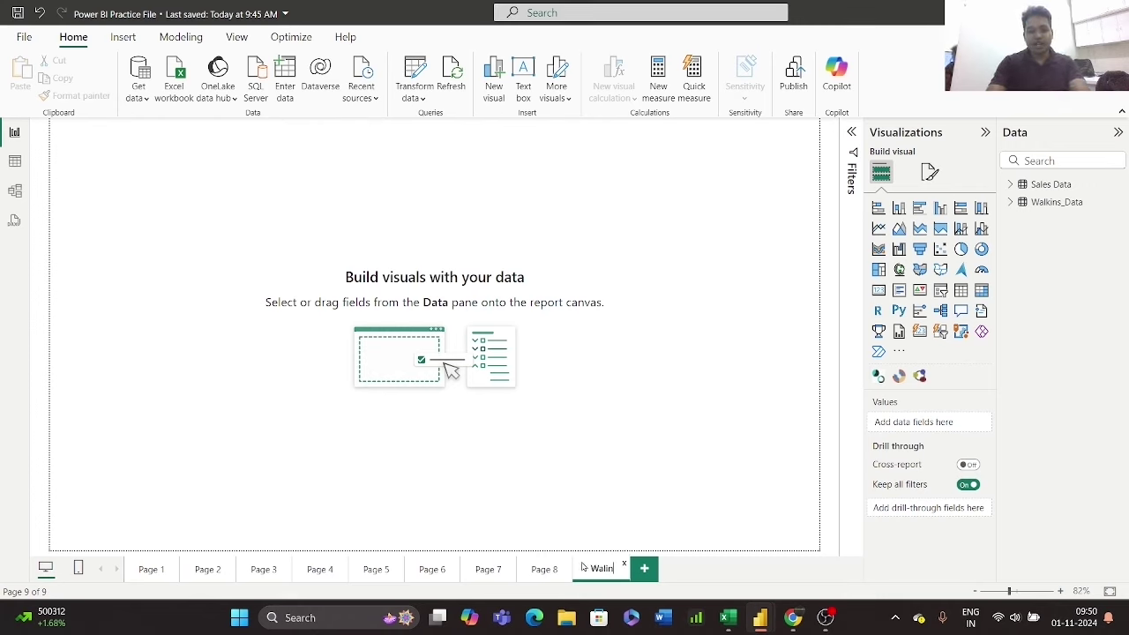
key("BackSpace")
key("BackSpace")
key("BackSpace")
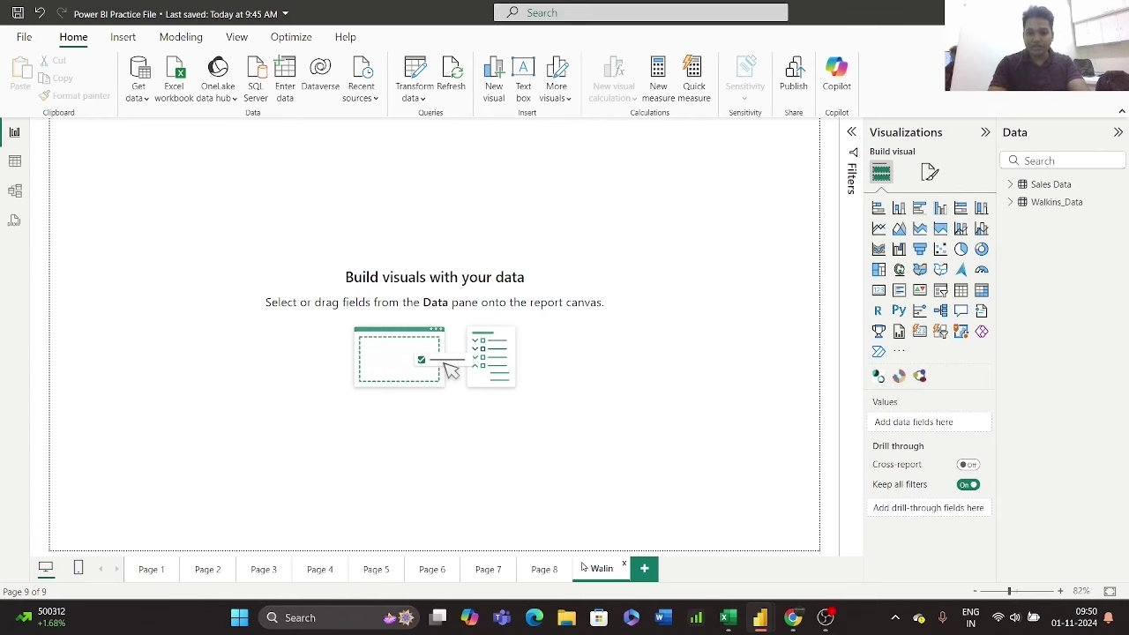
key("BackSpace")
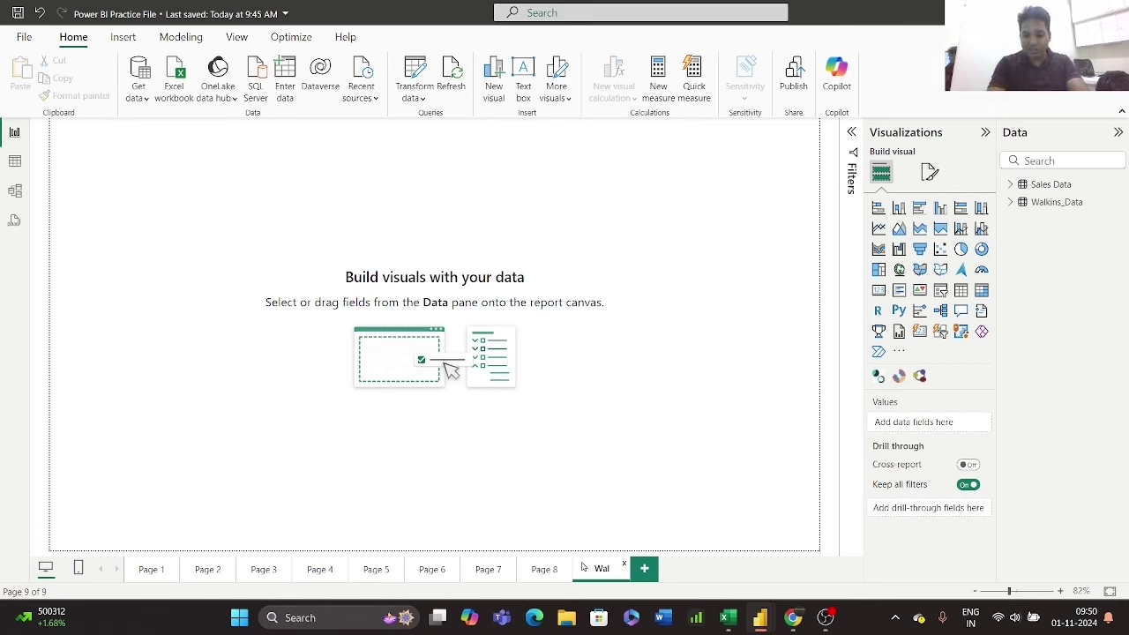
type("kins")
key("Return")
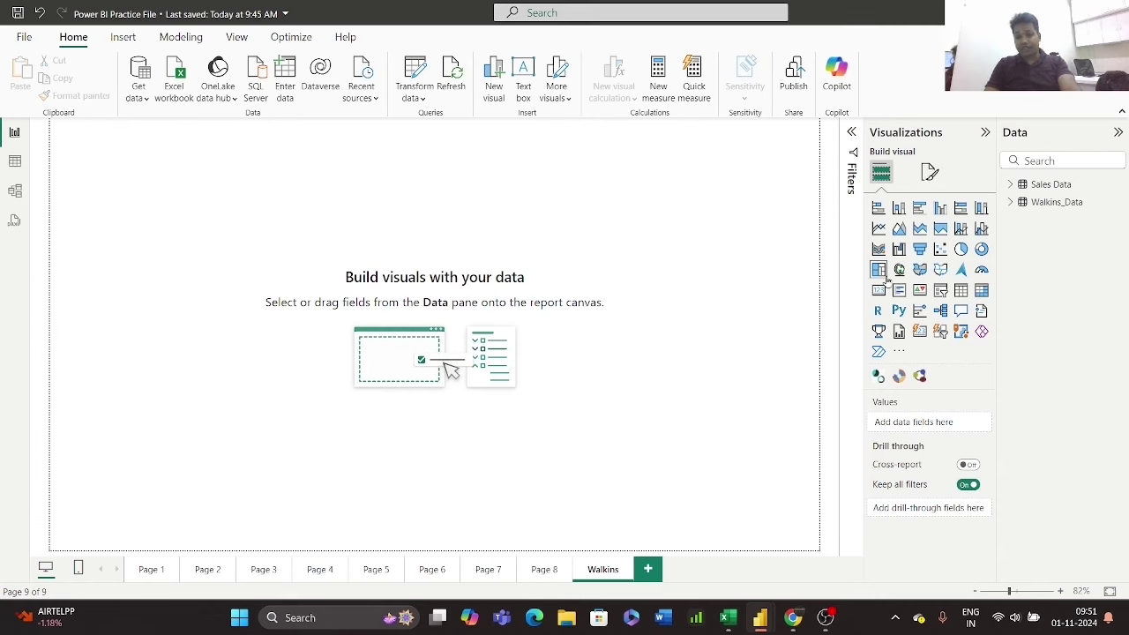
- Add a short, narrow slicer at the top-right corner filtering by Walkins_Data Date Quarter
left_click(940, 290)
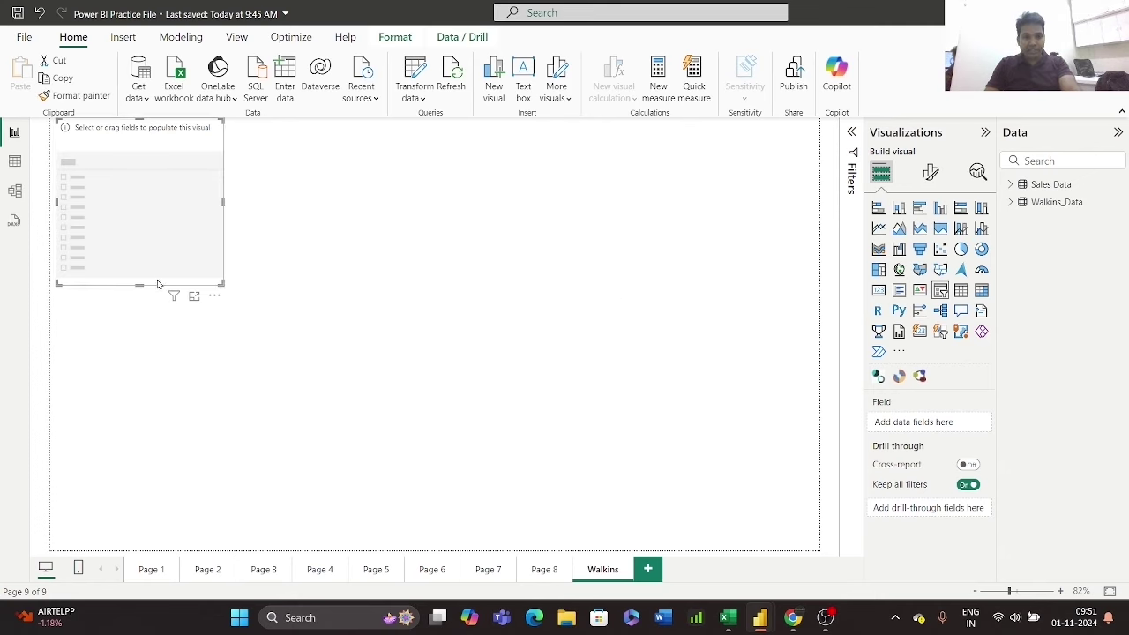
left_click_drag(139, 285, 771, 154)
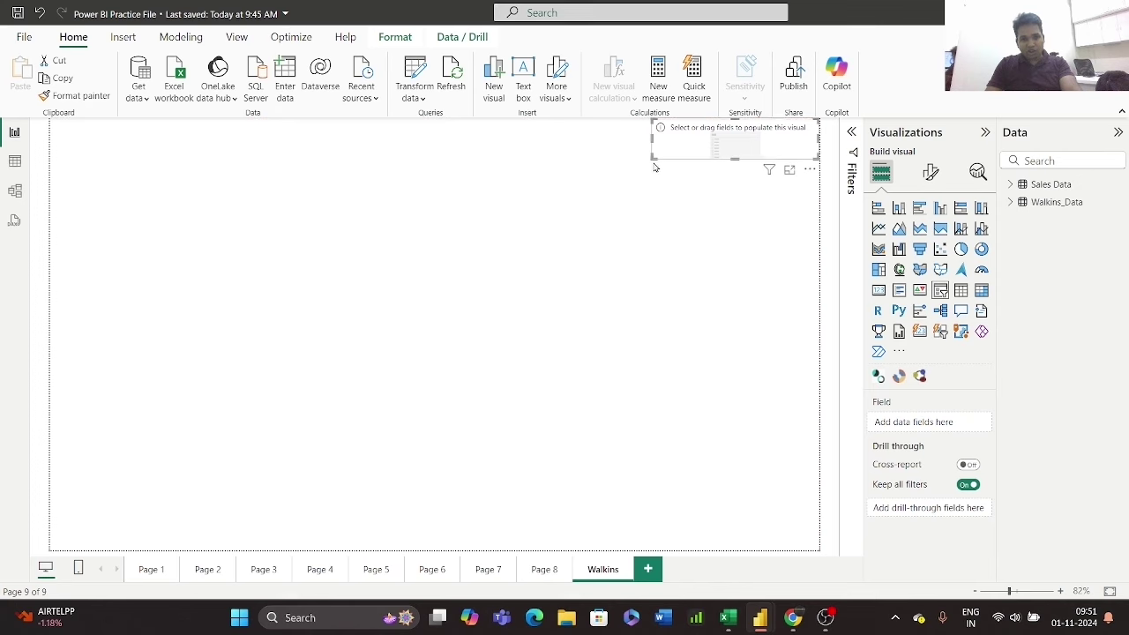
left_click_drag(653, 159, 711, 159)
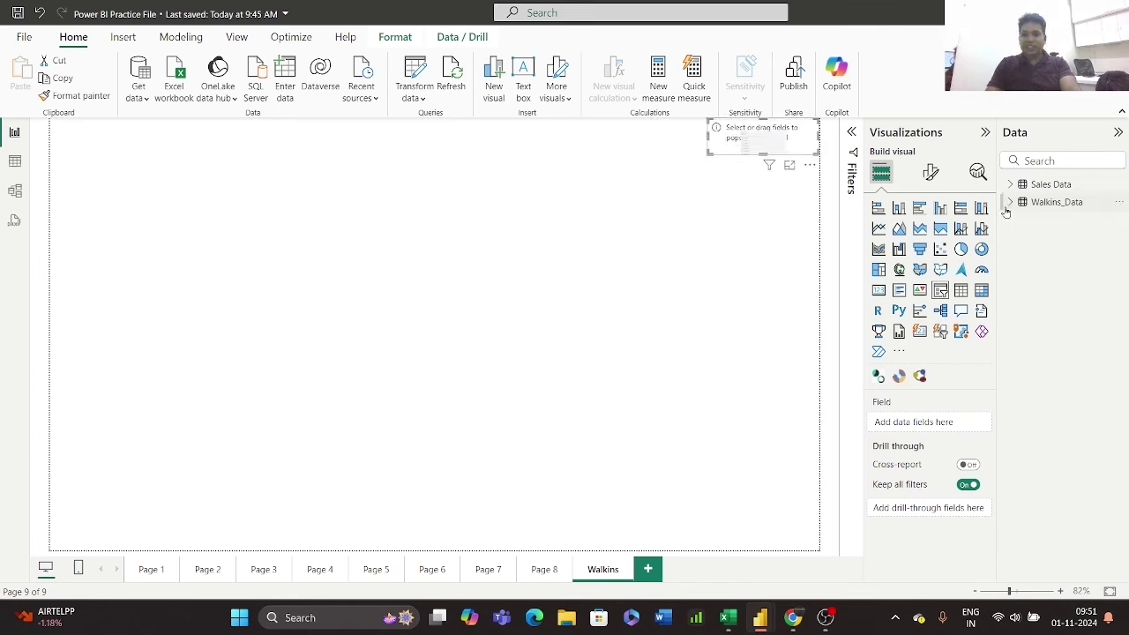
left_click(1011, 202)
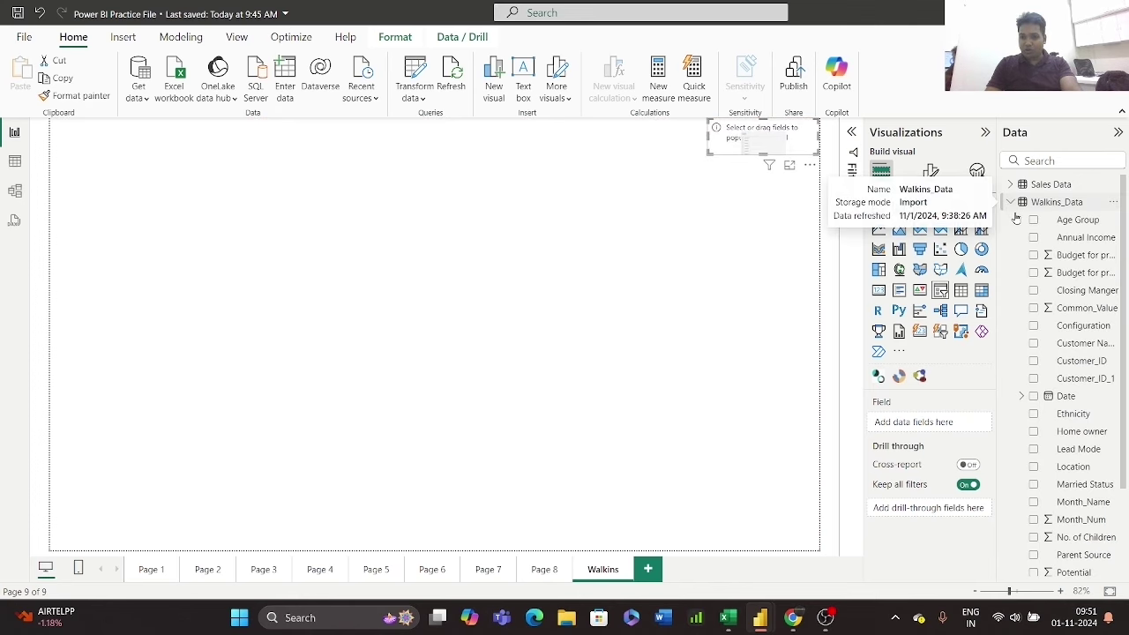
left_click(1022, 396)
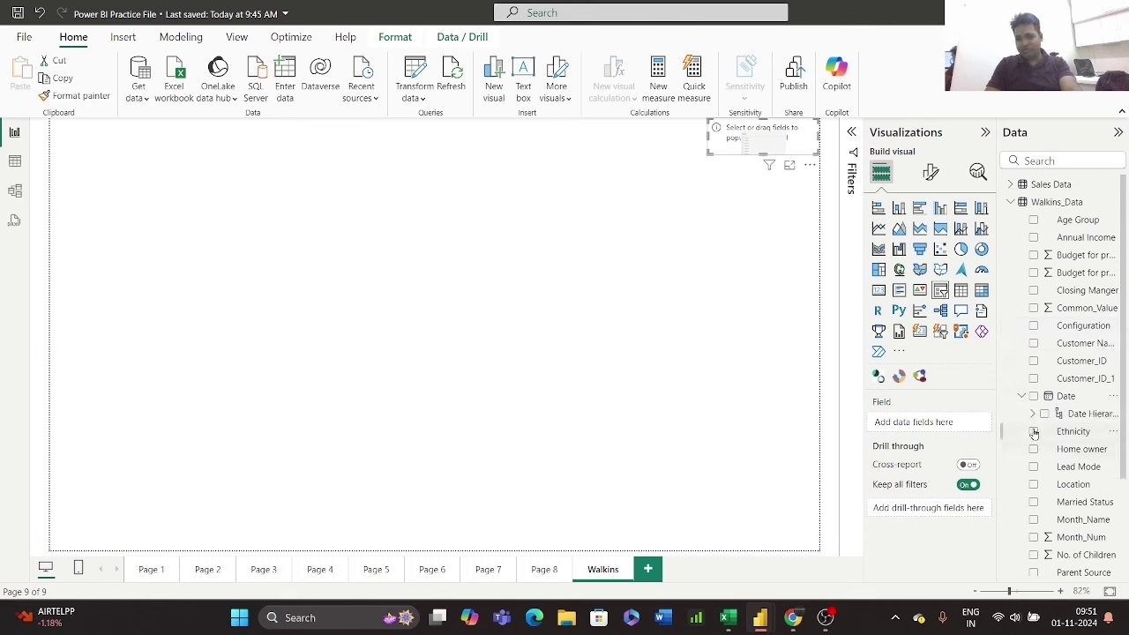
left_click(1032, 414)
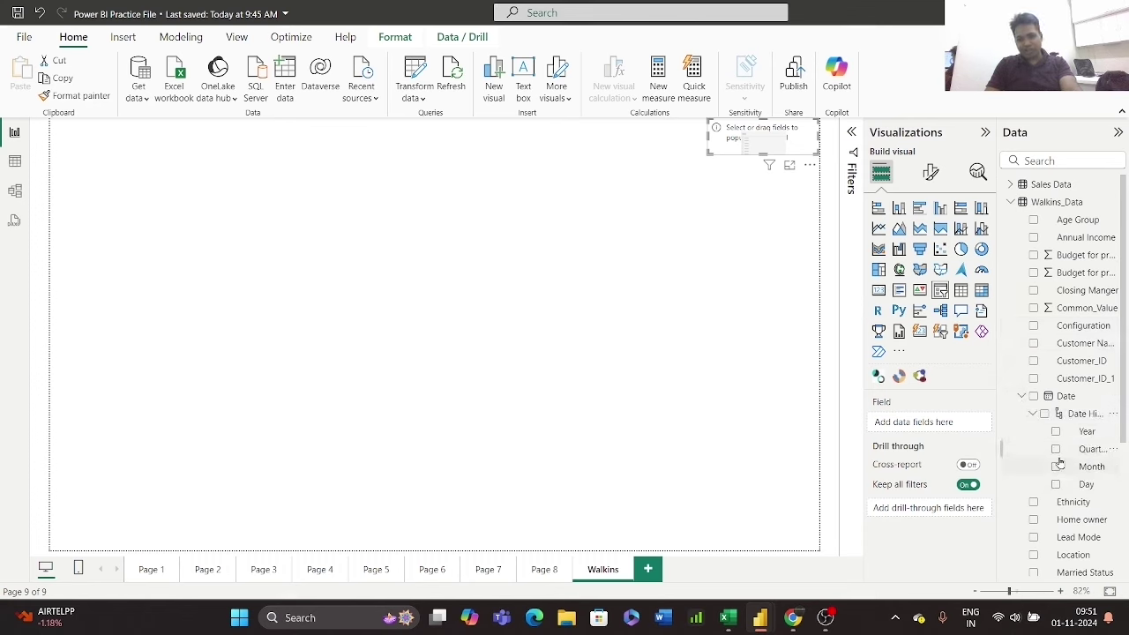
left_click(1056, 449)
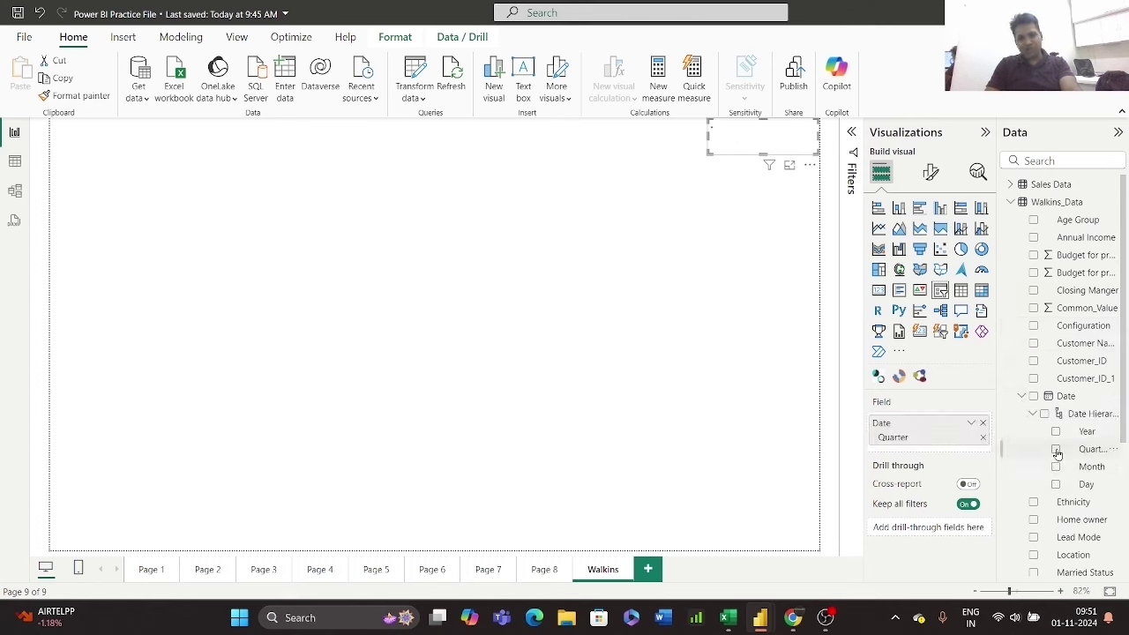
- Set the slicer style to Dropdown and check its Qtr 1–4 choices
left_click(931, 174)
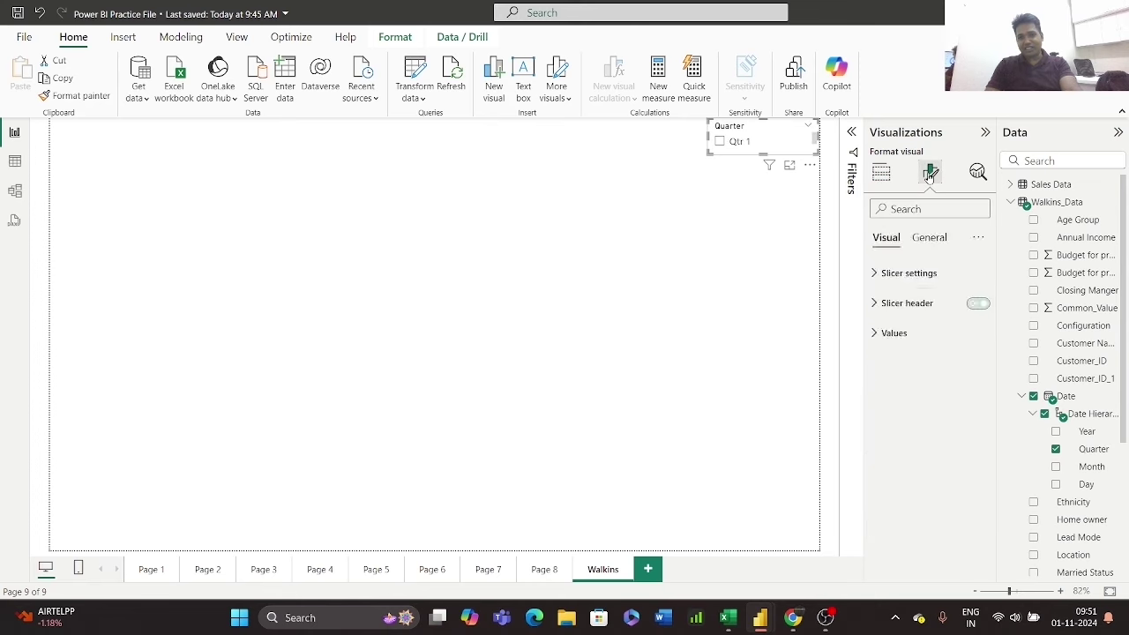
left_click(876, 275)
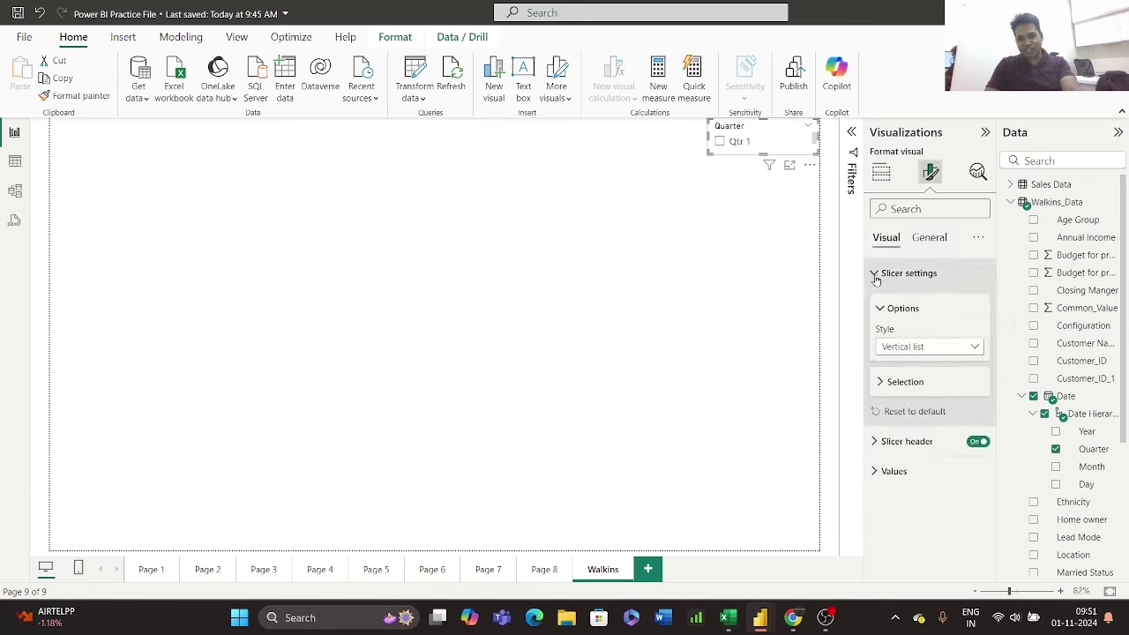
left_click(926, 347)
left_click(909, 399)
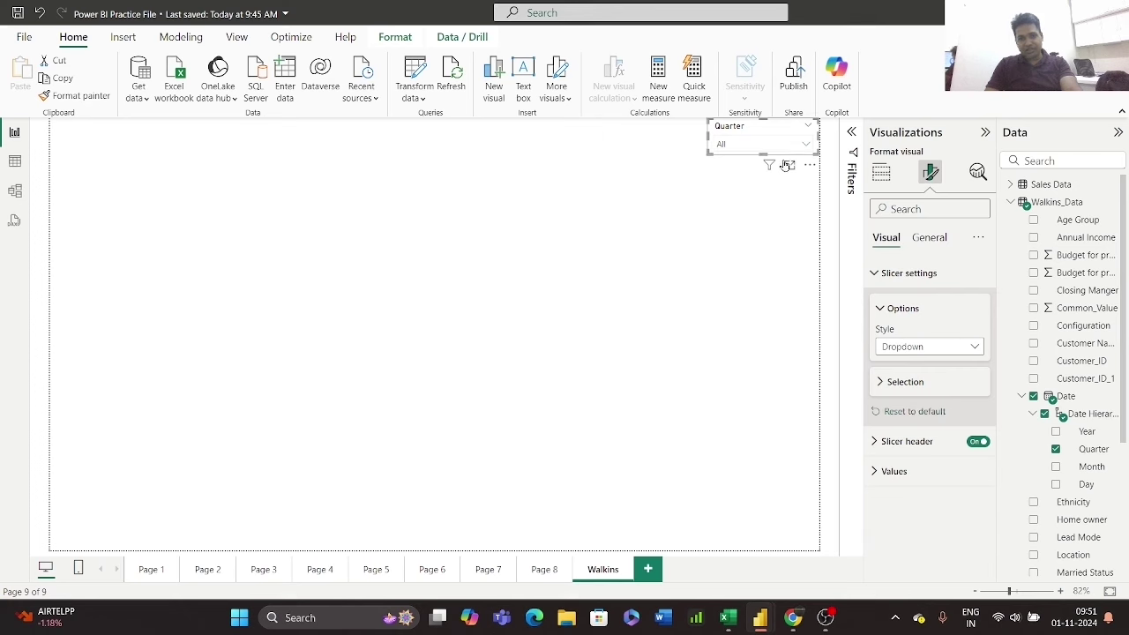
left_click(881, 172)
left_click(802, 149)
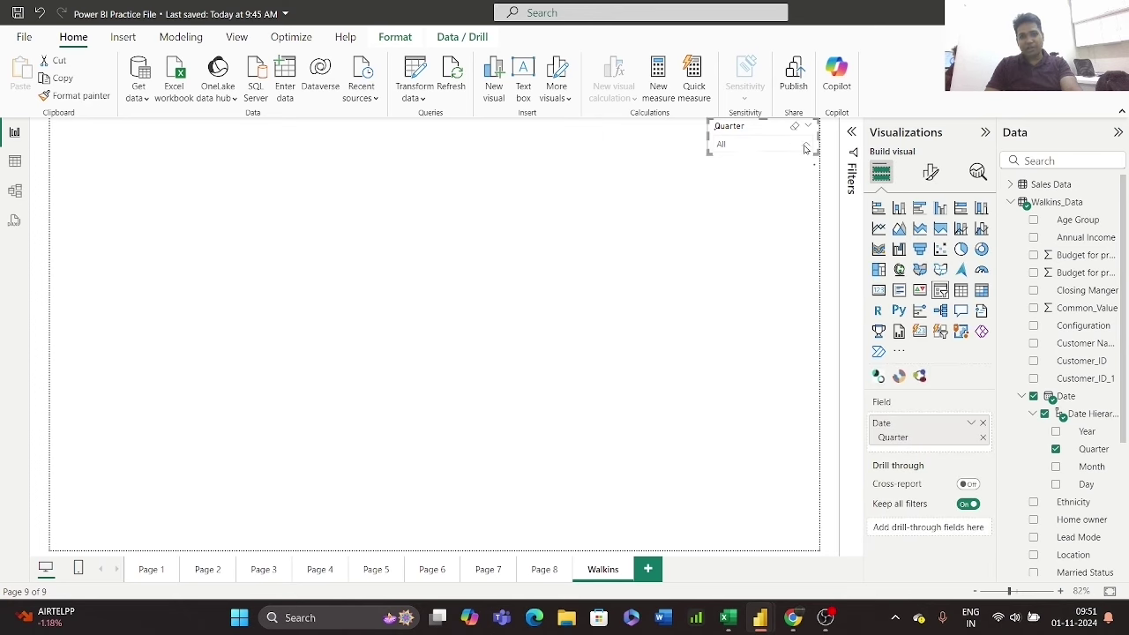
left_click(803, 148)
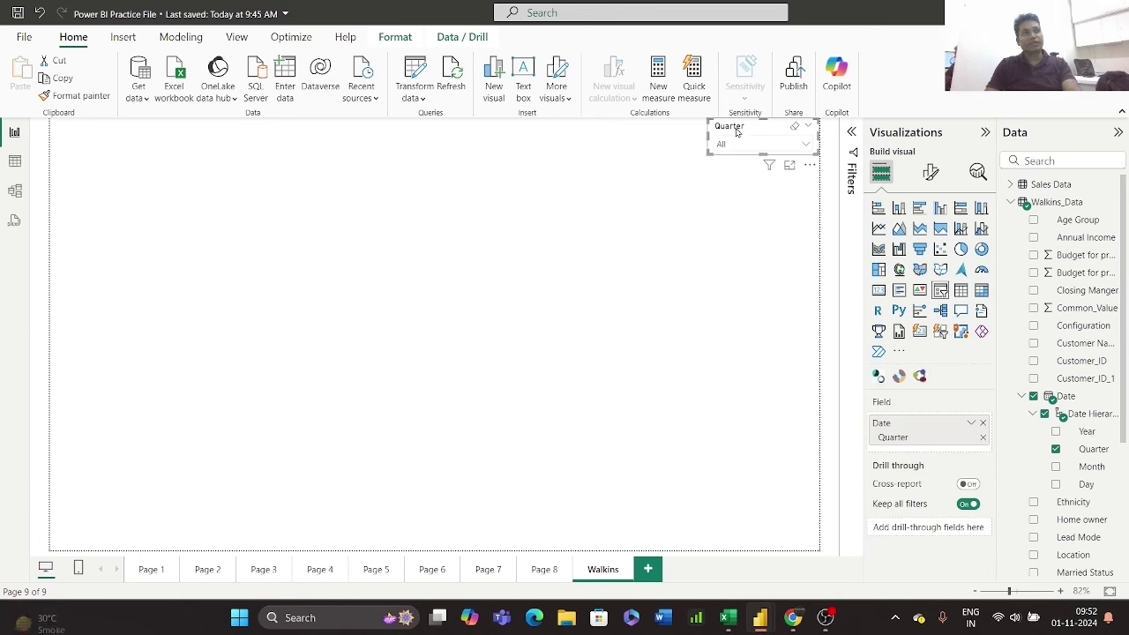
- Copy the Quarter slicer and paste duplicates, dragging each left along the top row
key("ctrl+c")
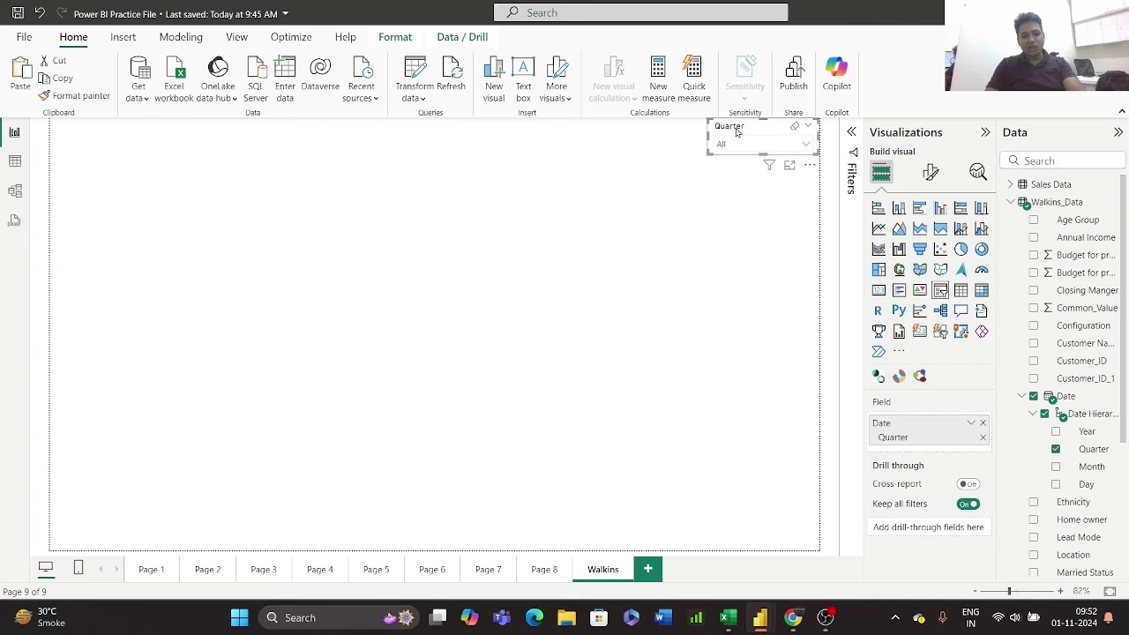
key("ctrl+v")
left_click_drag(754, 131, 414, 128)
key("ctrl+v")
key("ctrl+v")
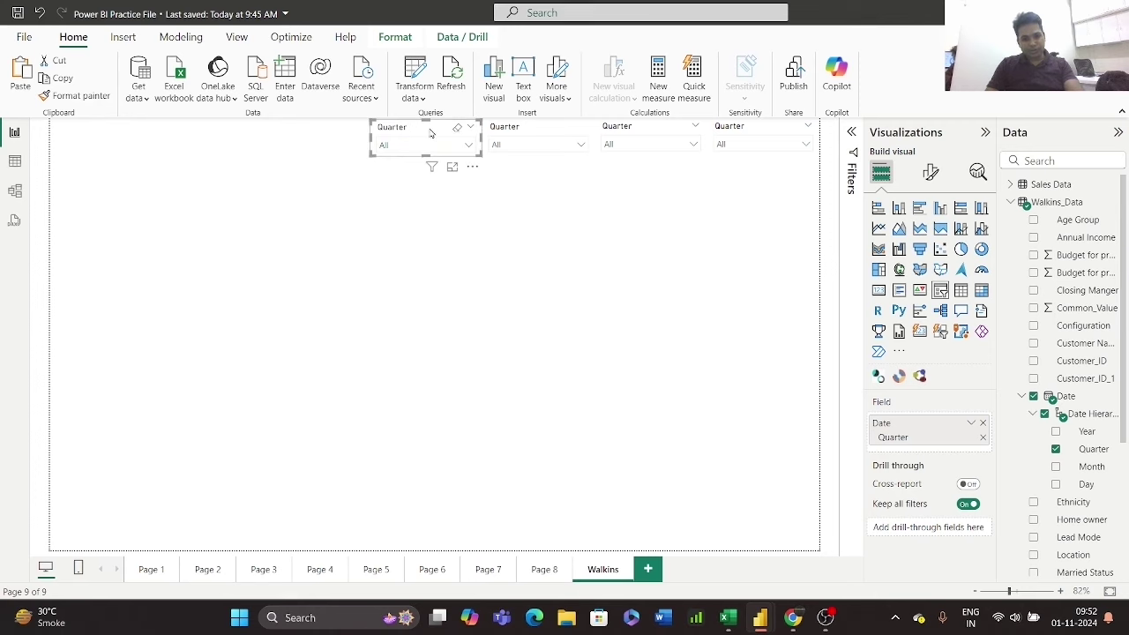
left_click_drag(430, 134, 176, 134)
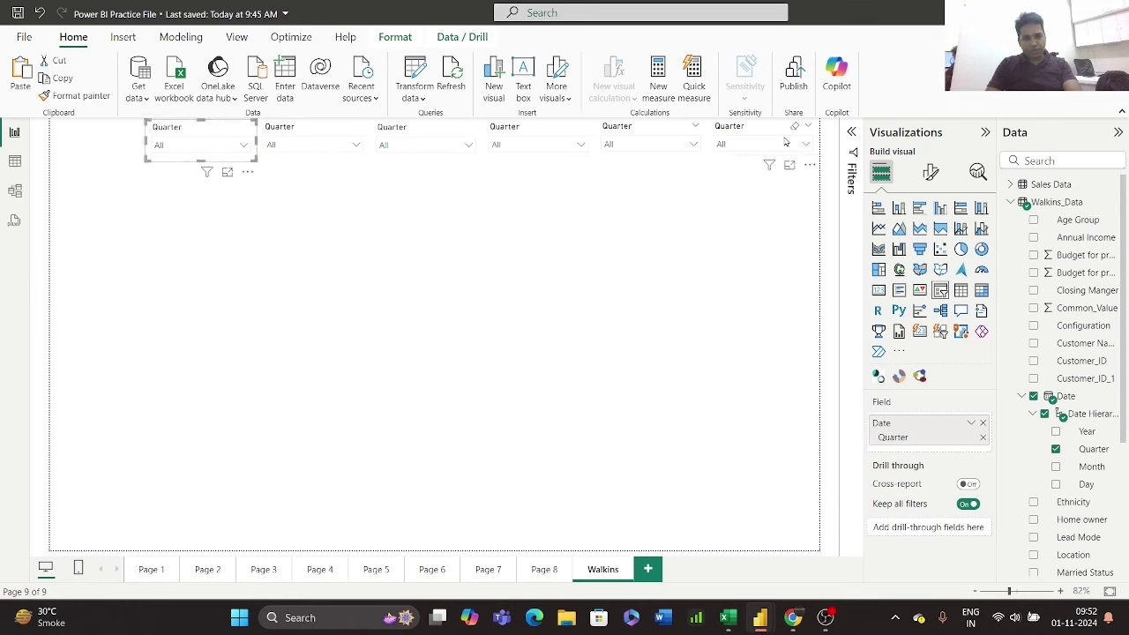
- Switch the fifth slicer from Quarter to Age Group
left_click(624, 132)
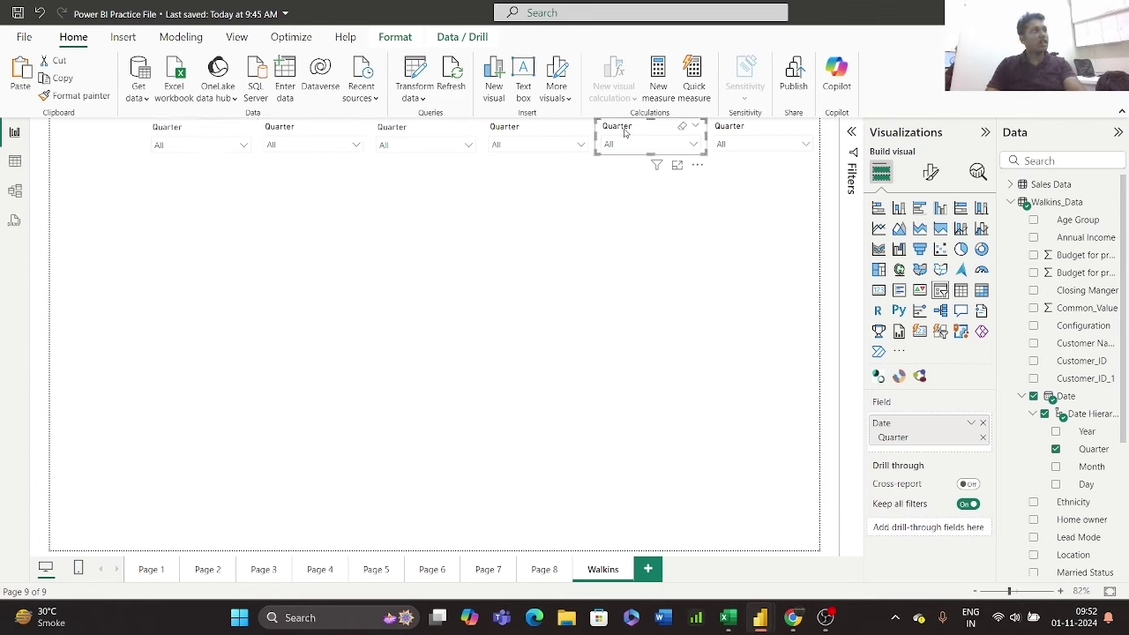
left_click(1044, 162)
type("age")
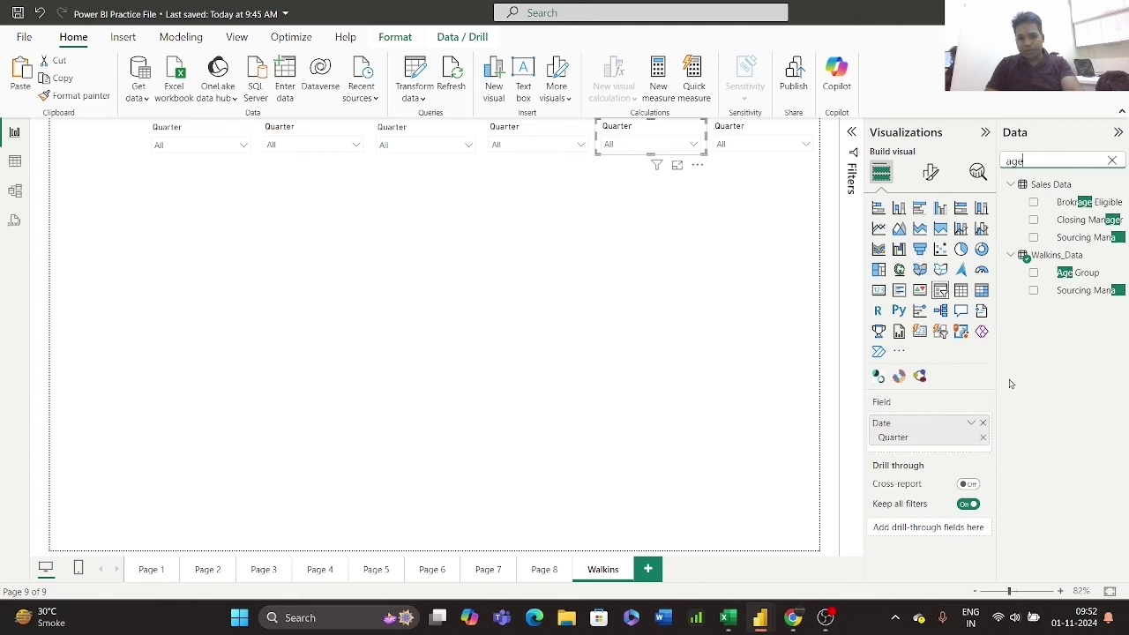
left_click(983, 424)
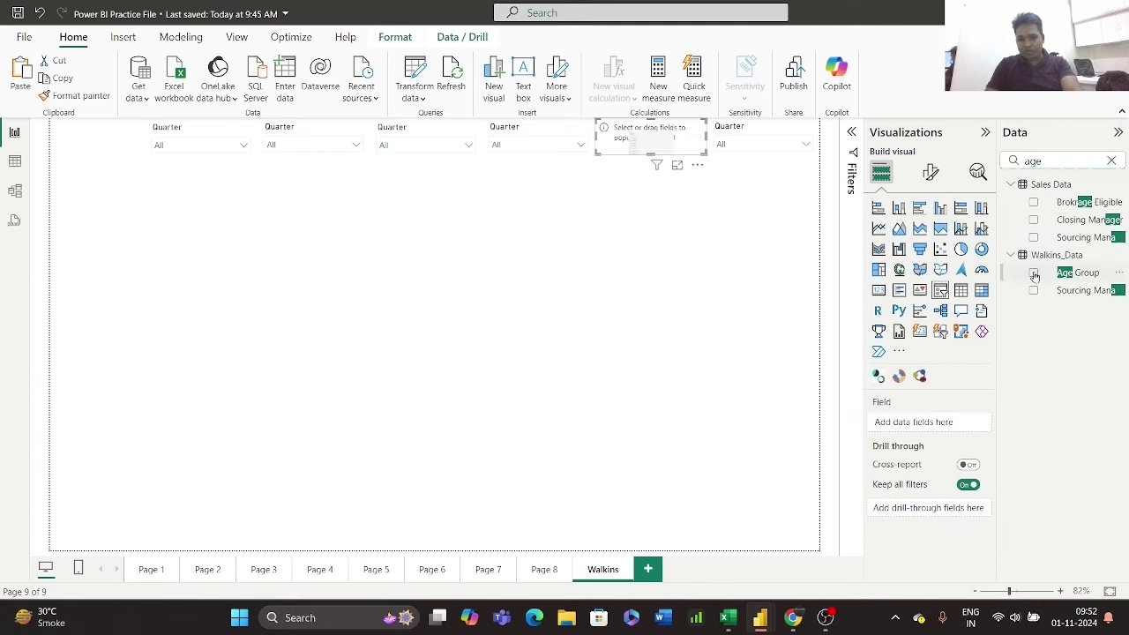
left_click(1034, 274)
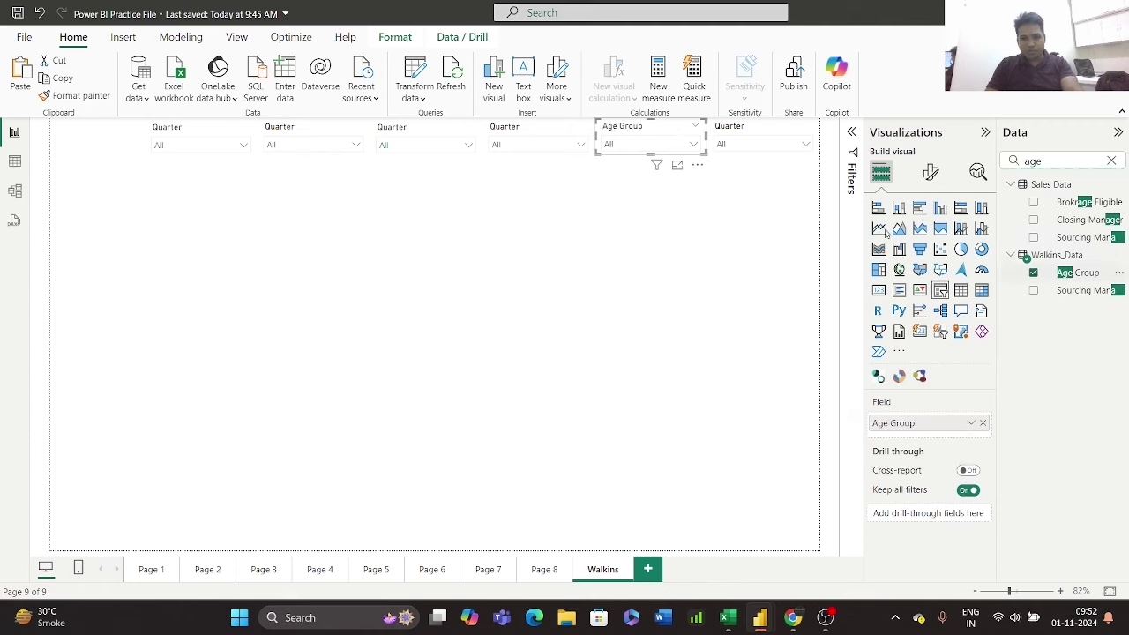
- Switch the fourth slicer from Quarter to Ethnicity
left_click(546, 134)
left_click_drag(1055, 161, 978, 157)
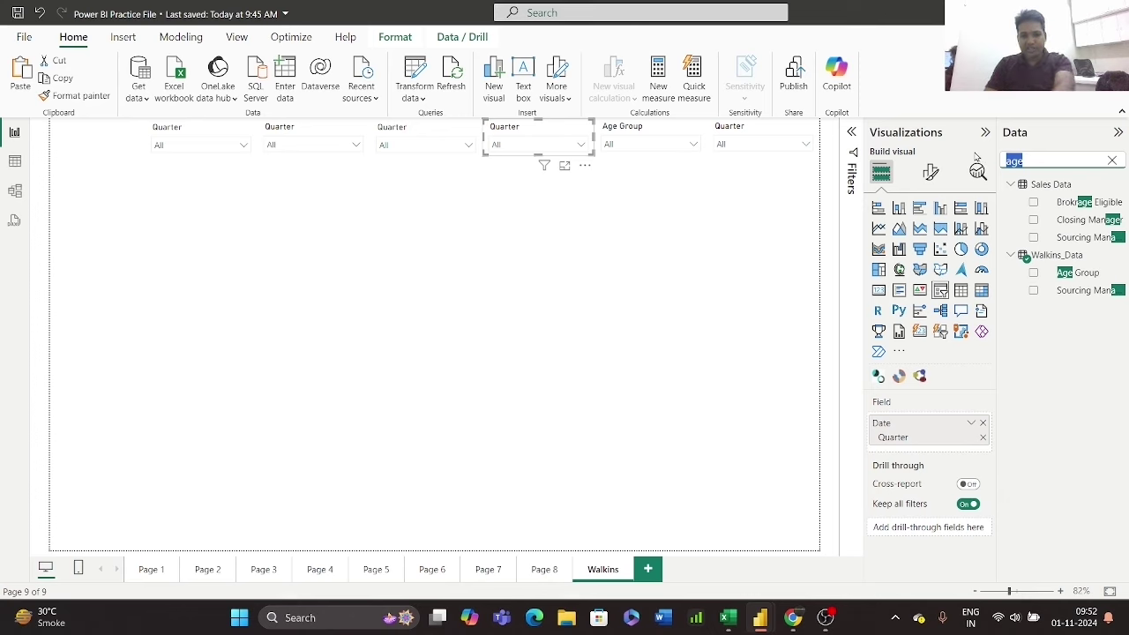
type("et")
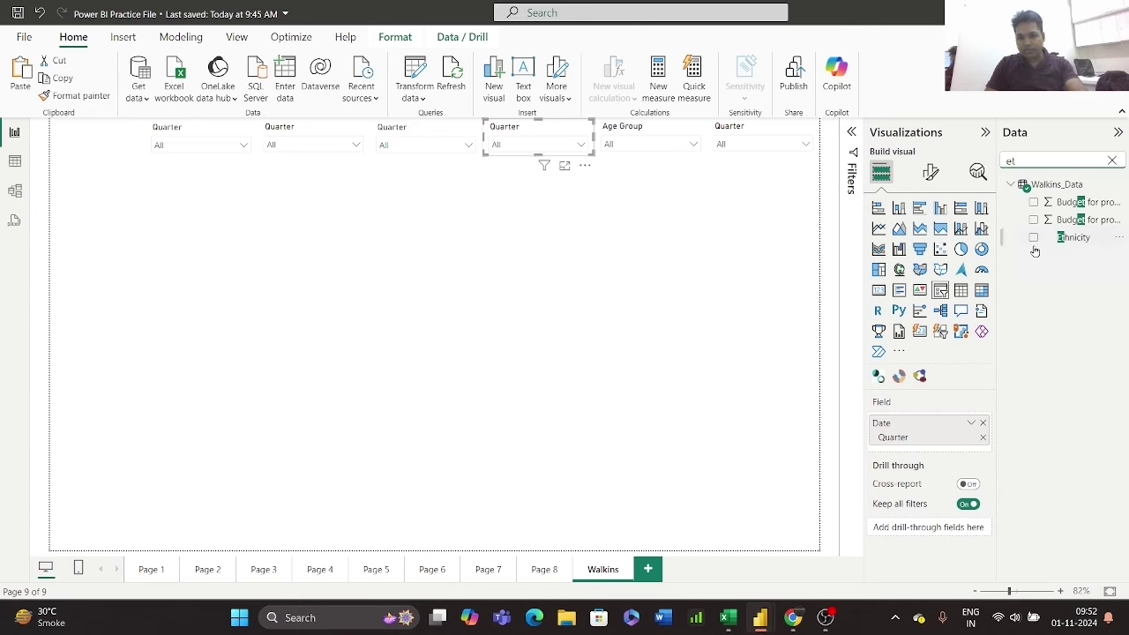
left_click(1034, 238)
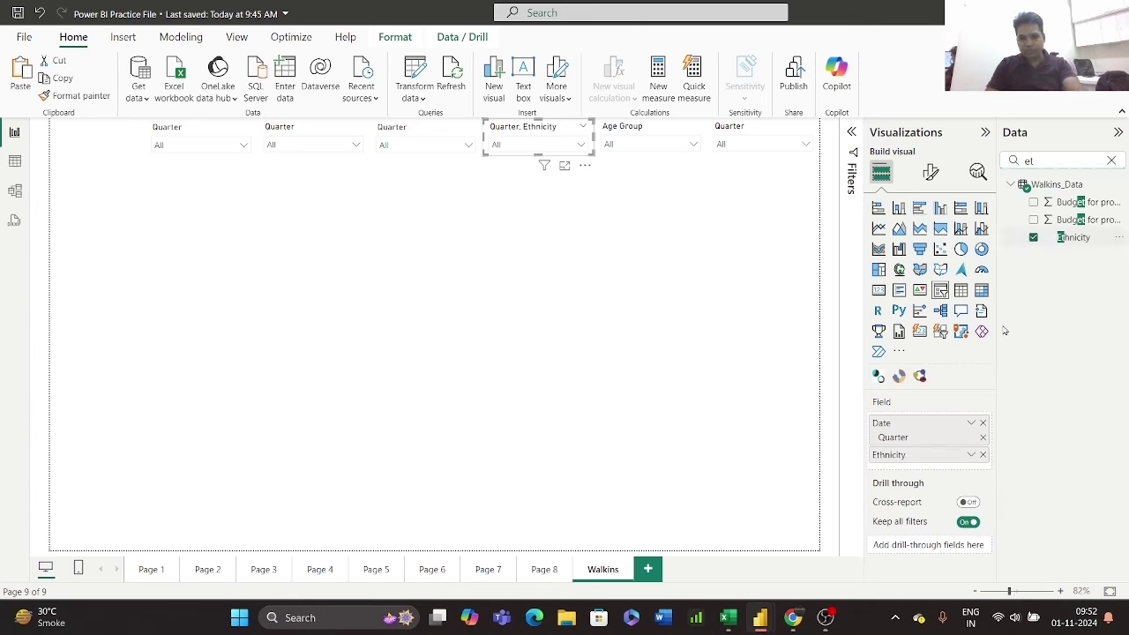
left_click(984, 424)
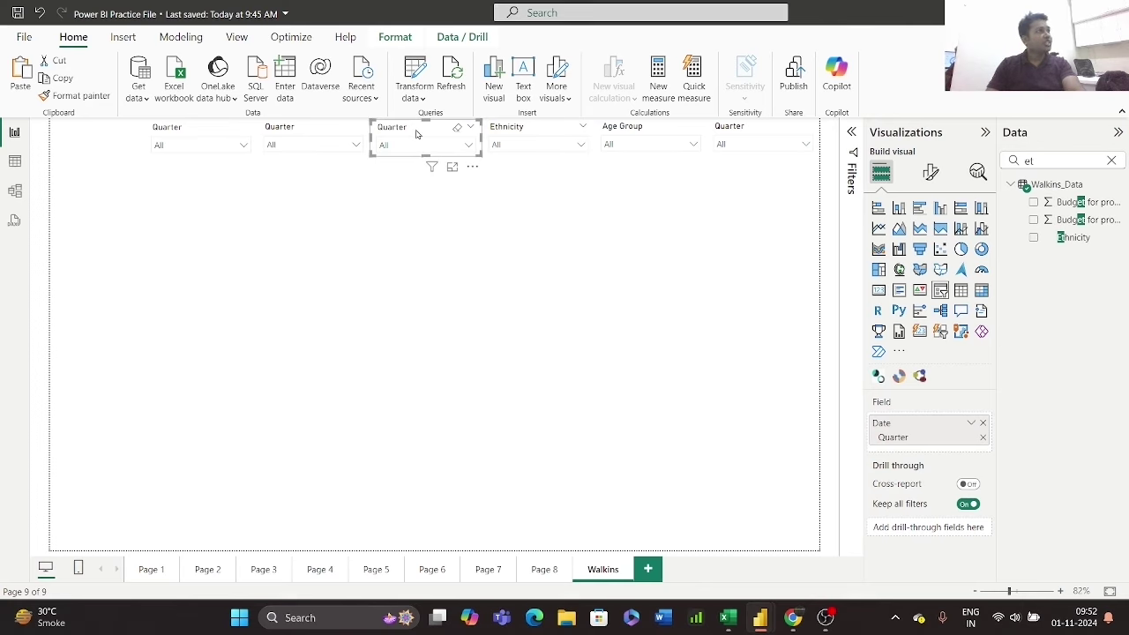
- Switch the third slicer from Quarter to Annual Income
left_click_drag(1044, 159, 1000, 154)
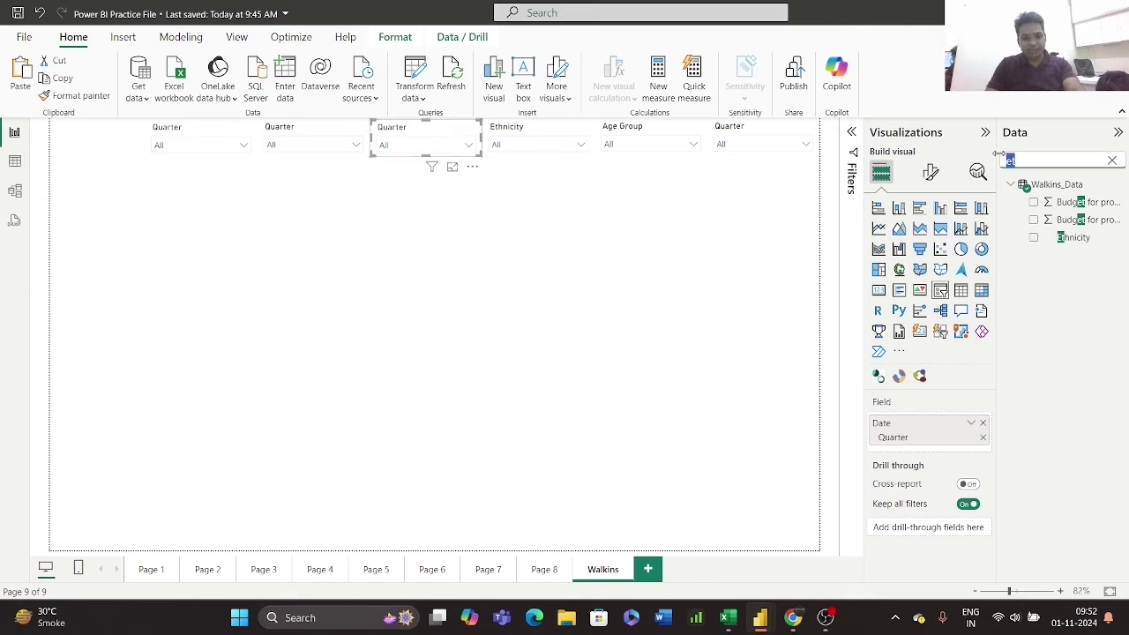
type("ann")
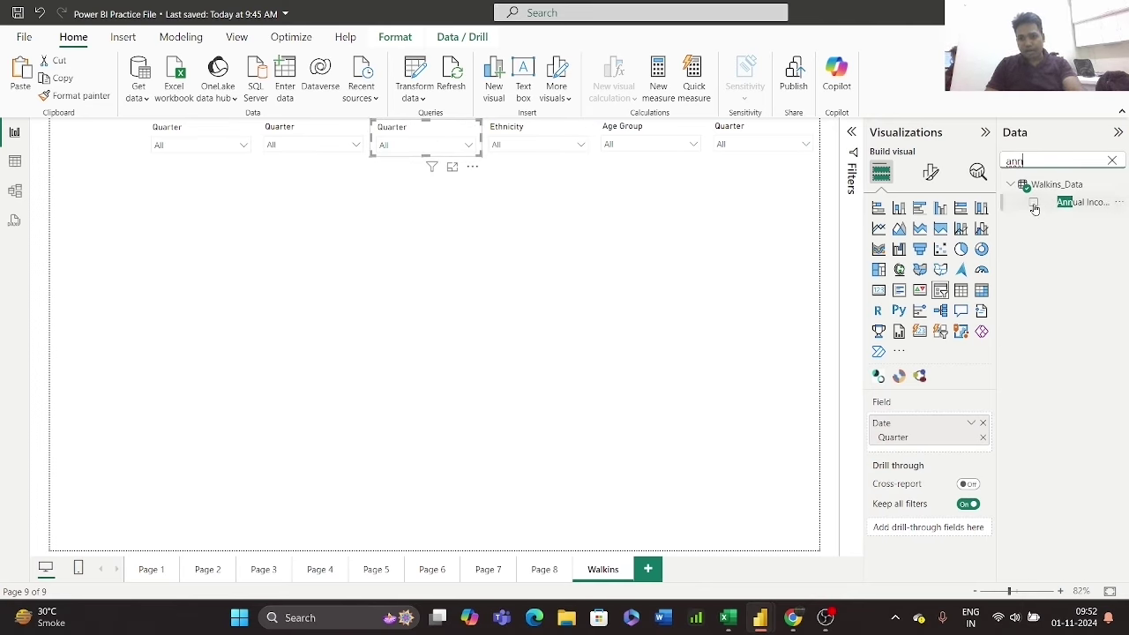
left_click(1034, 204)
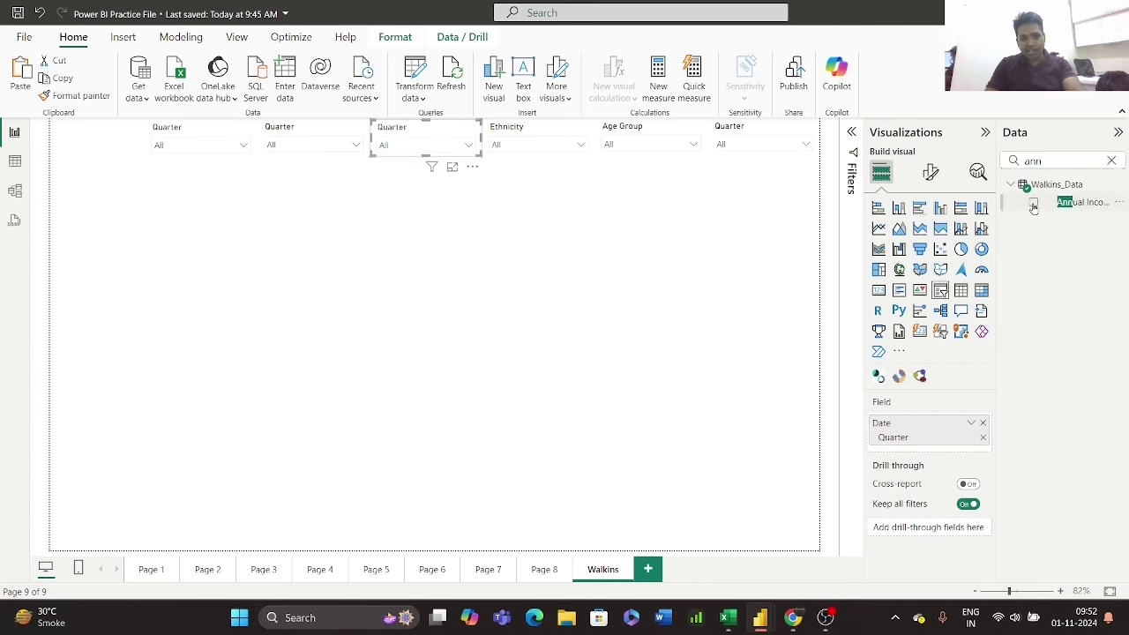
left_click(984, 426)
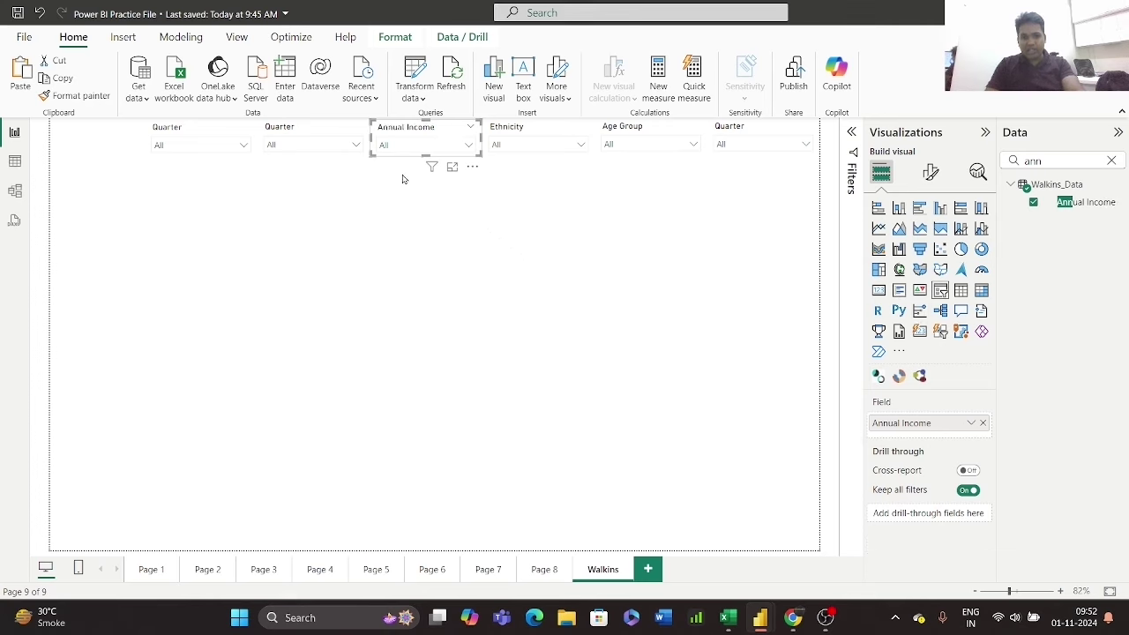
left_click(309, 134)
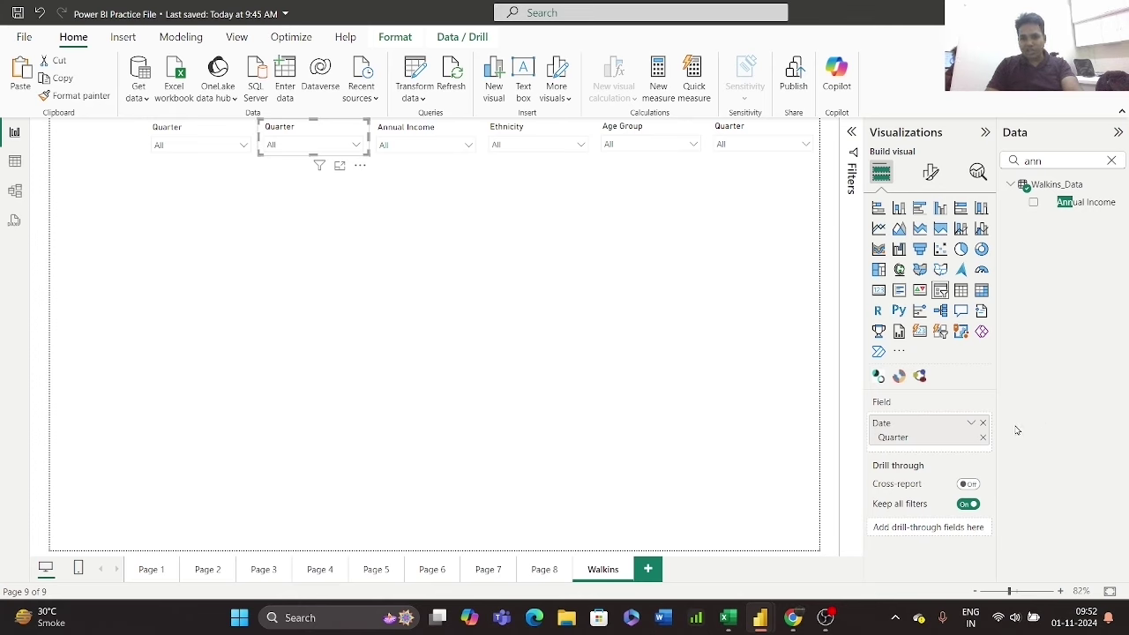
- Switch the second slicer from Quarter to Location
left_click(1112, 162)
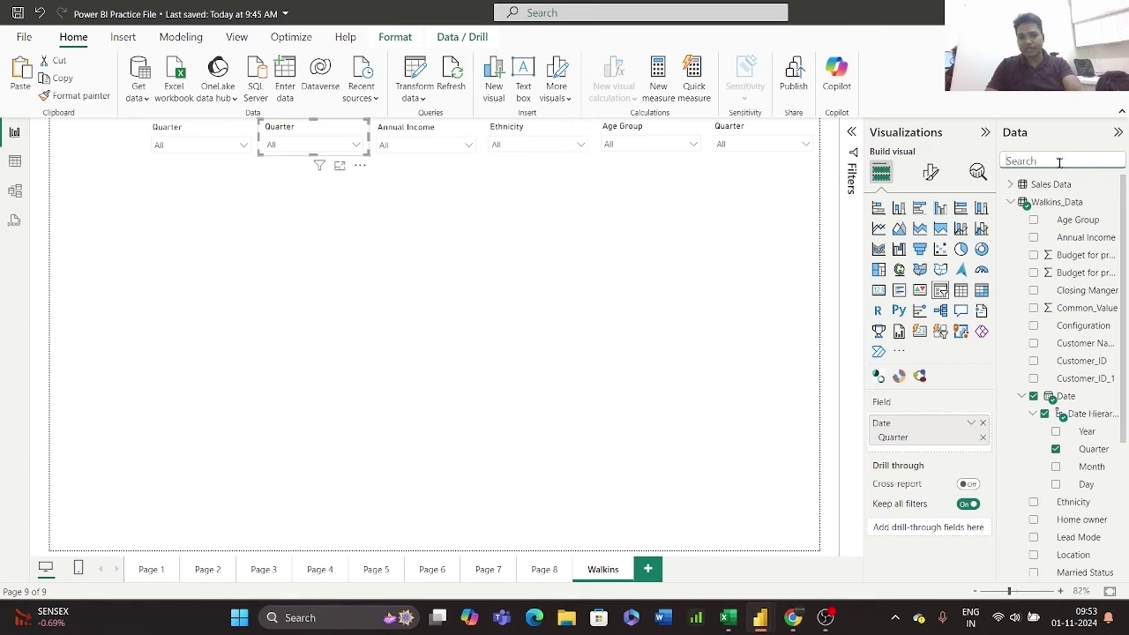
type("loc")
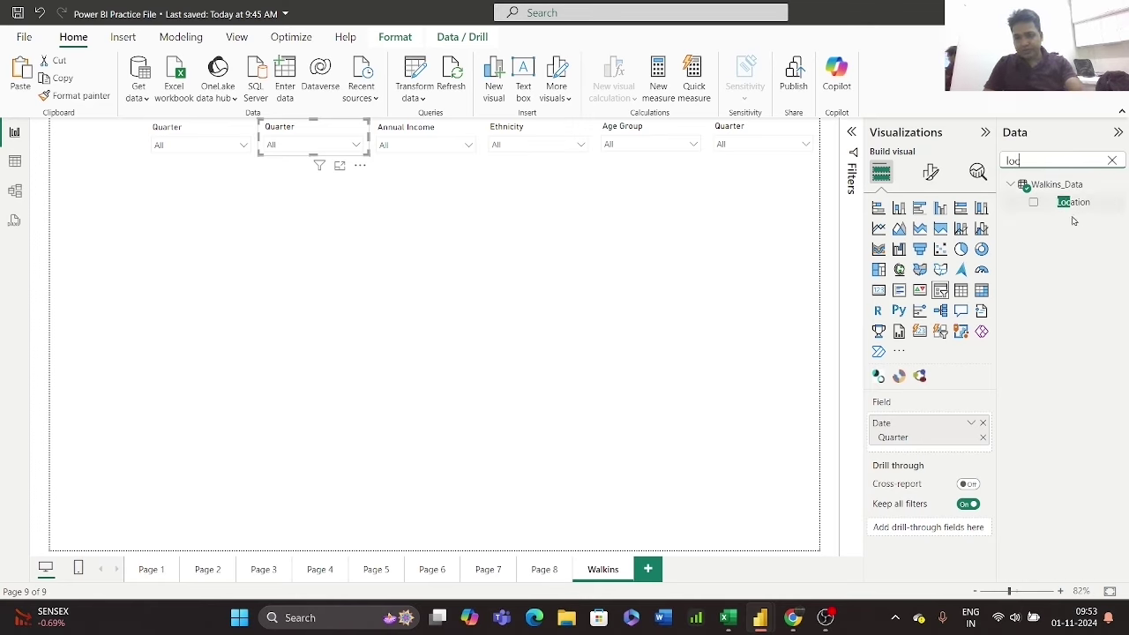
left_click(1033, 202)
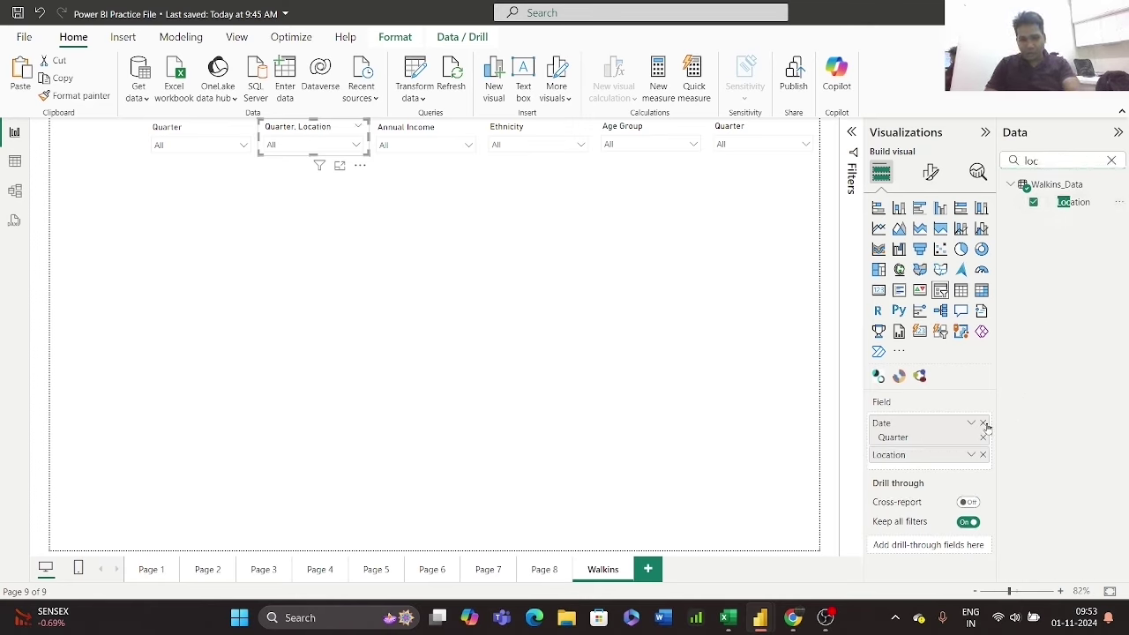
left_click(984, 424)
- Switch the first slicer from Quarter to Configuration and make it slightly shorter
left_click(211, 134)
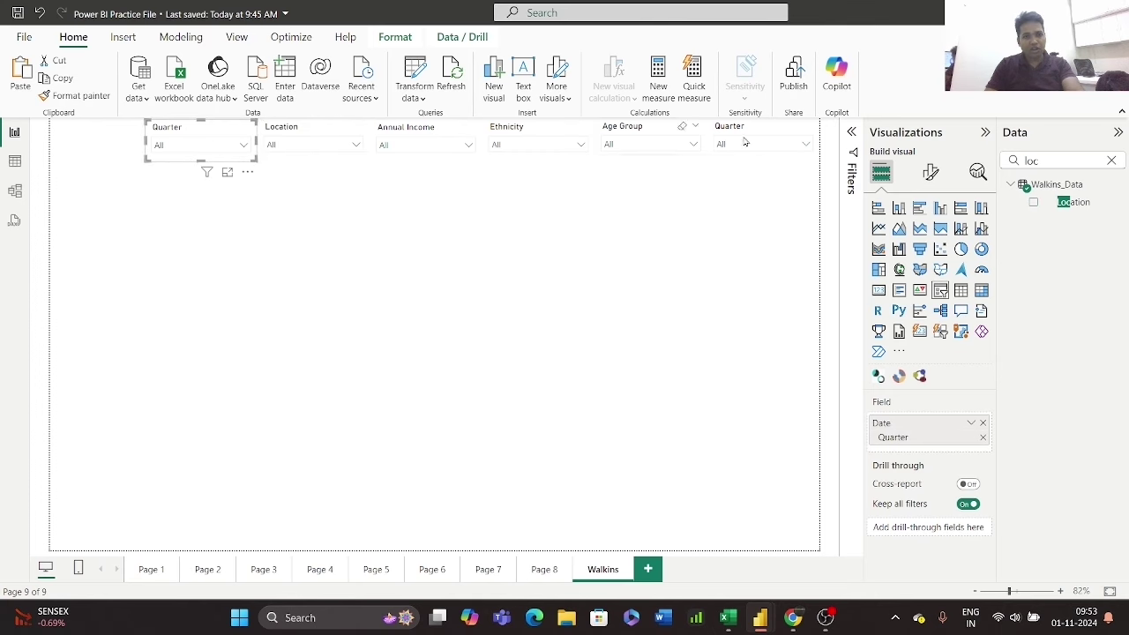
left_click(1112, 162)
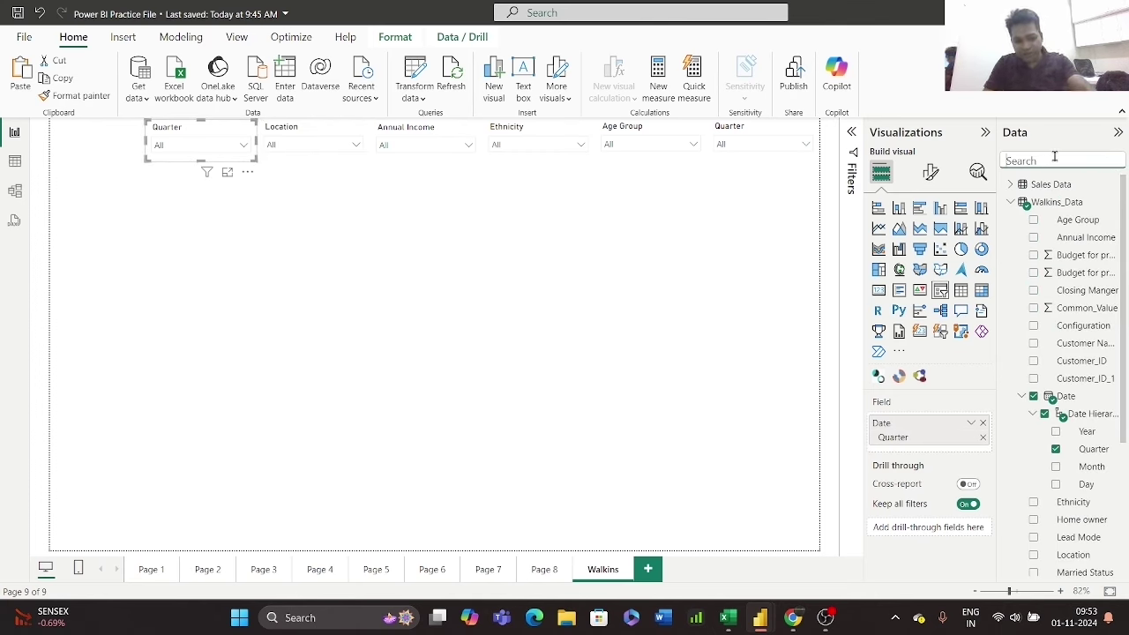
type("con")
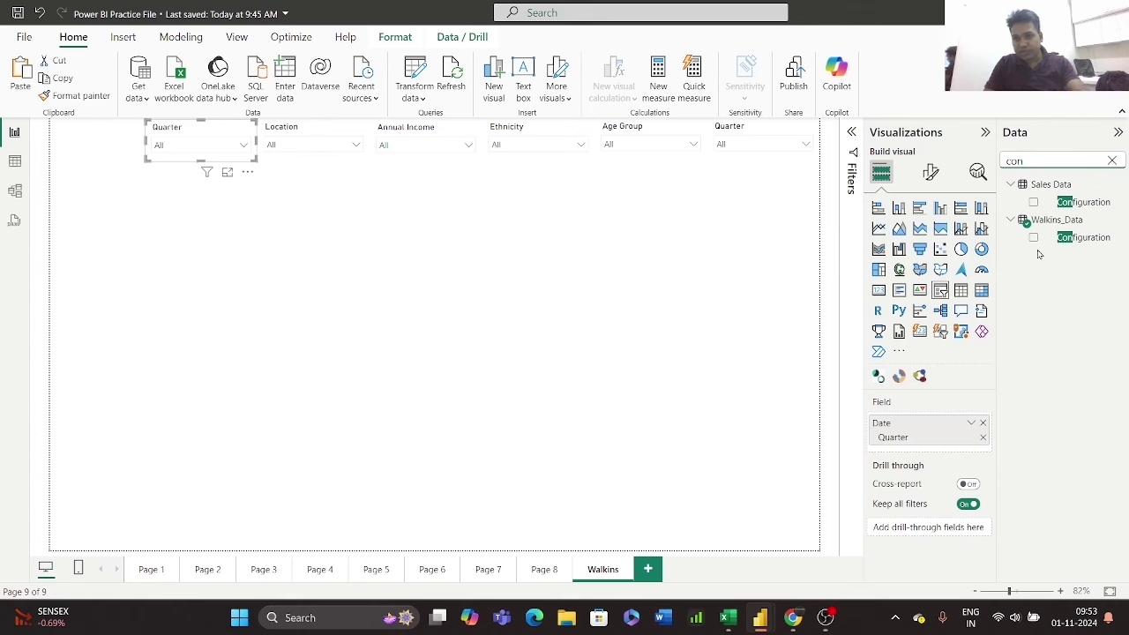
left_click(1032, 238)
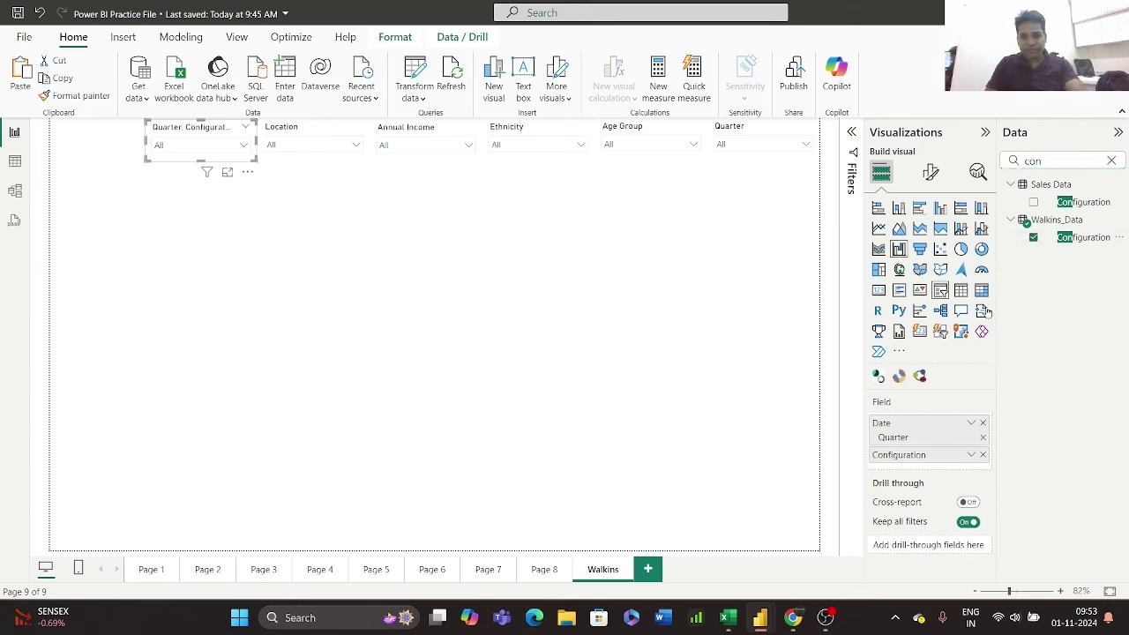
left_click(981, 425)
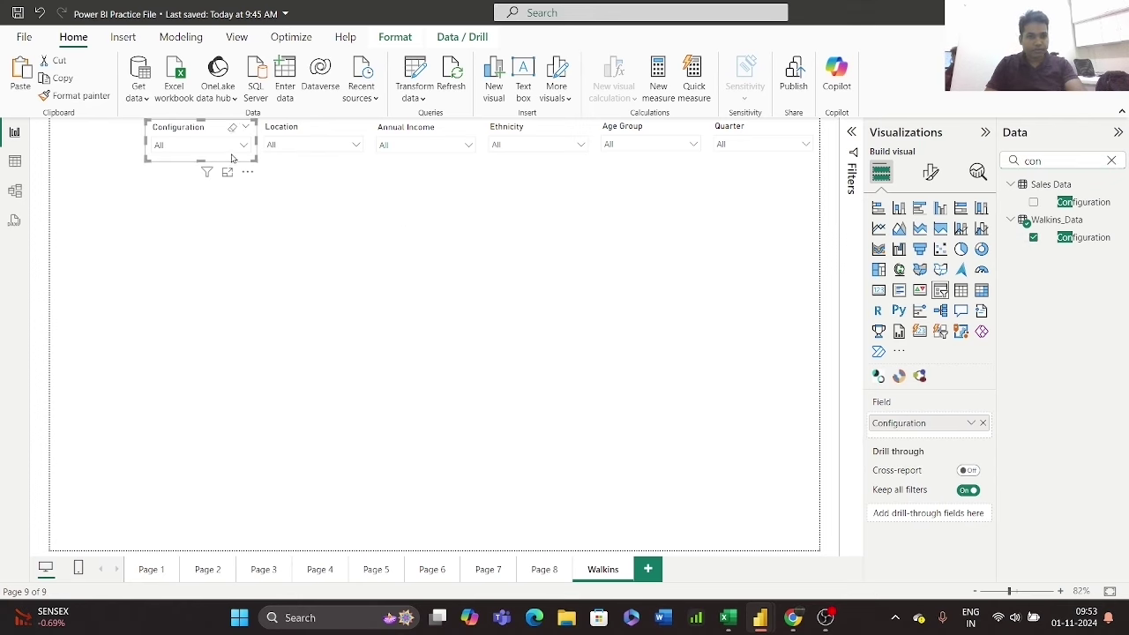
left_click_drag(200, 158, 163, 142)
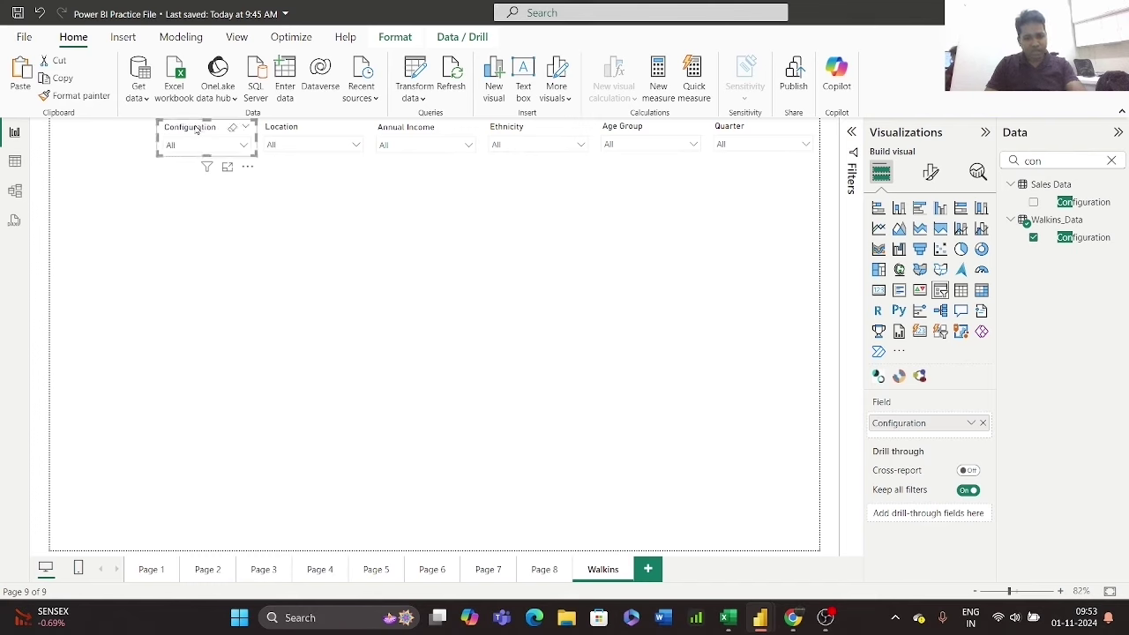
- Duplicate the Configuration slicer to the far left and change its field to Parent Source
key("ctrl+c")
key("ctrl+v")
left_click_drag(196, 130, 84, 134)
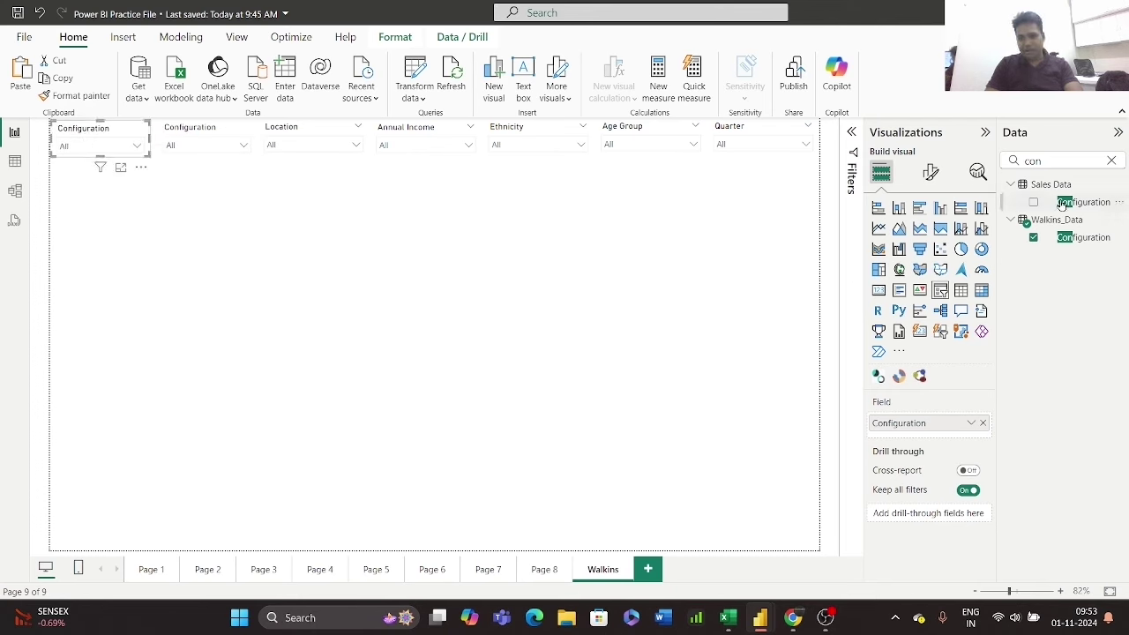
left_click(983, 425)
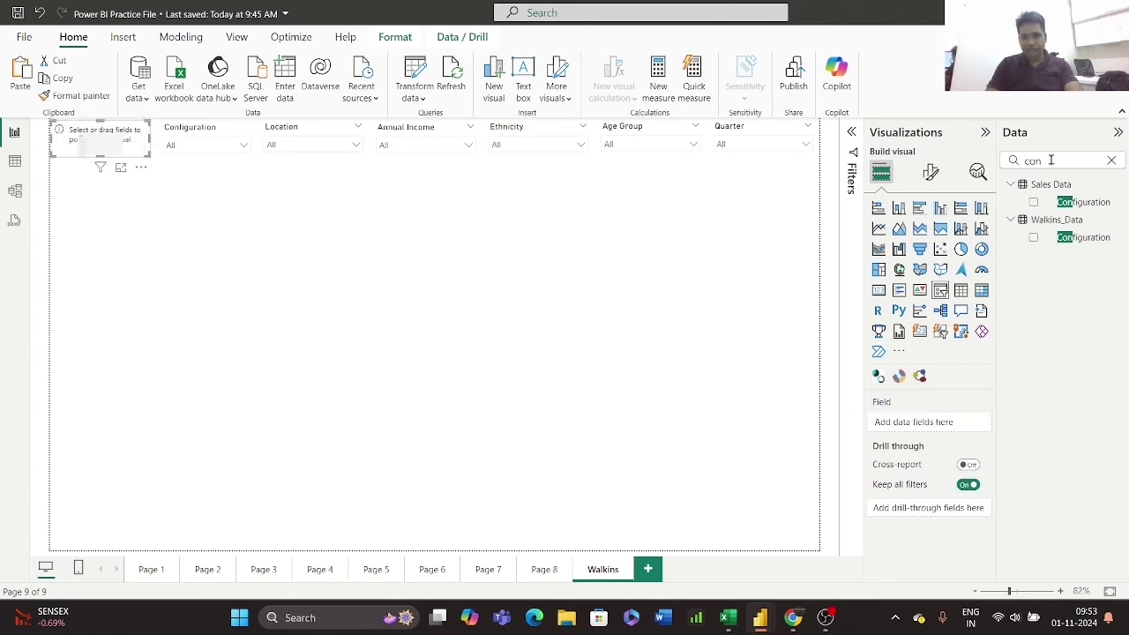
double_click(1014, 161)
key("BackSpace")
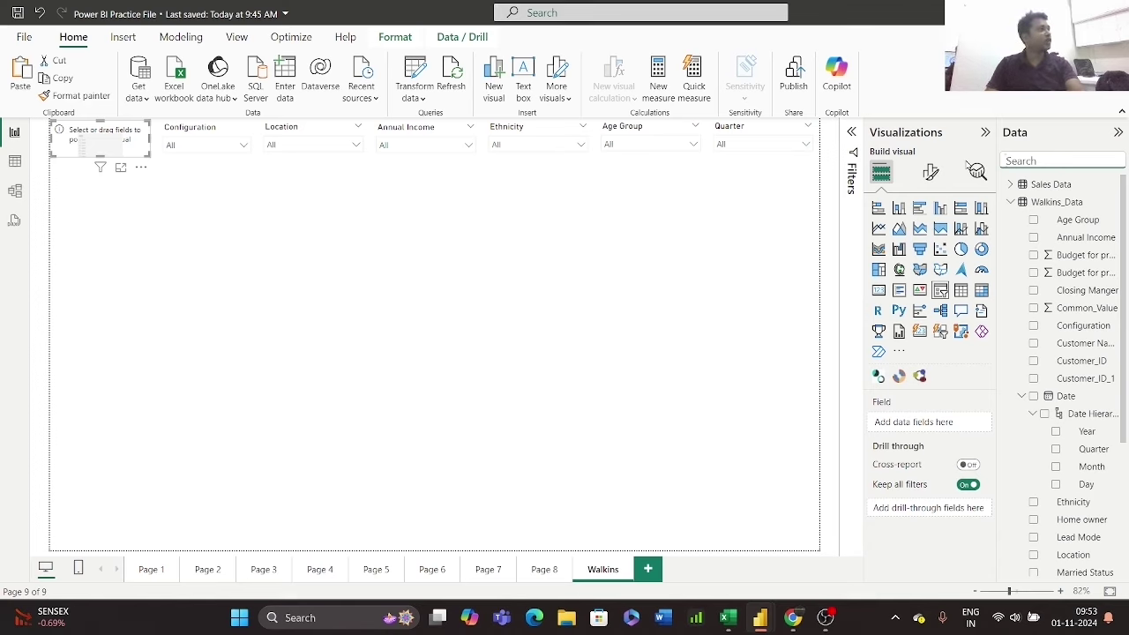
type("par")
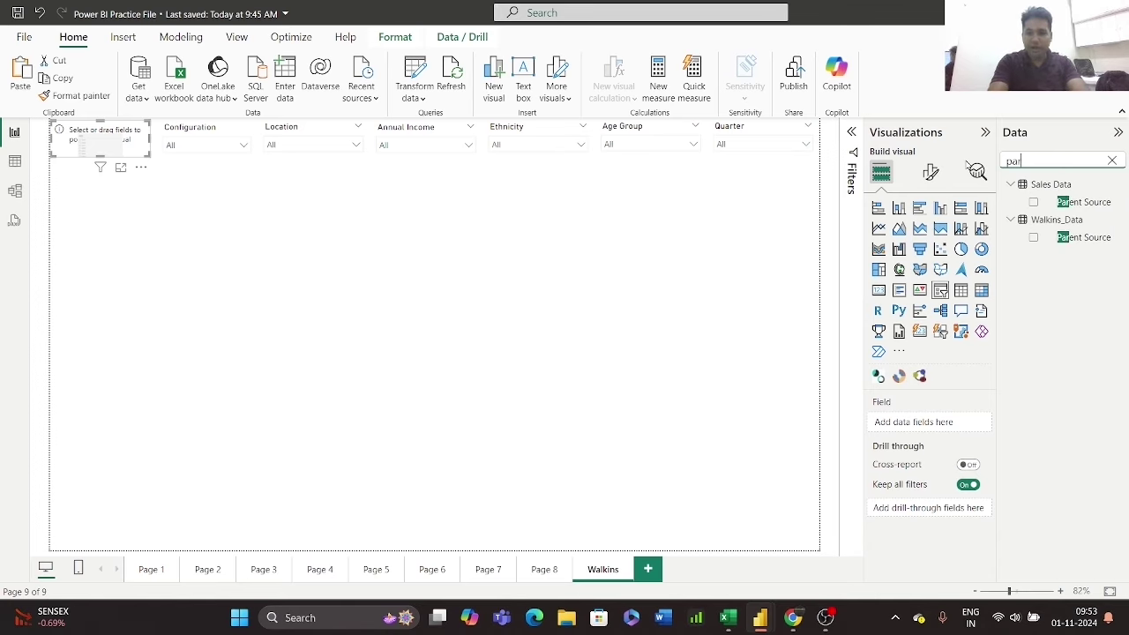
left_click(1033, 237)
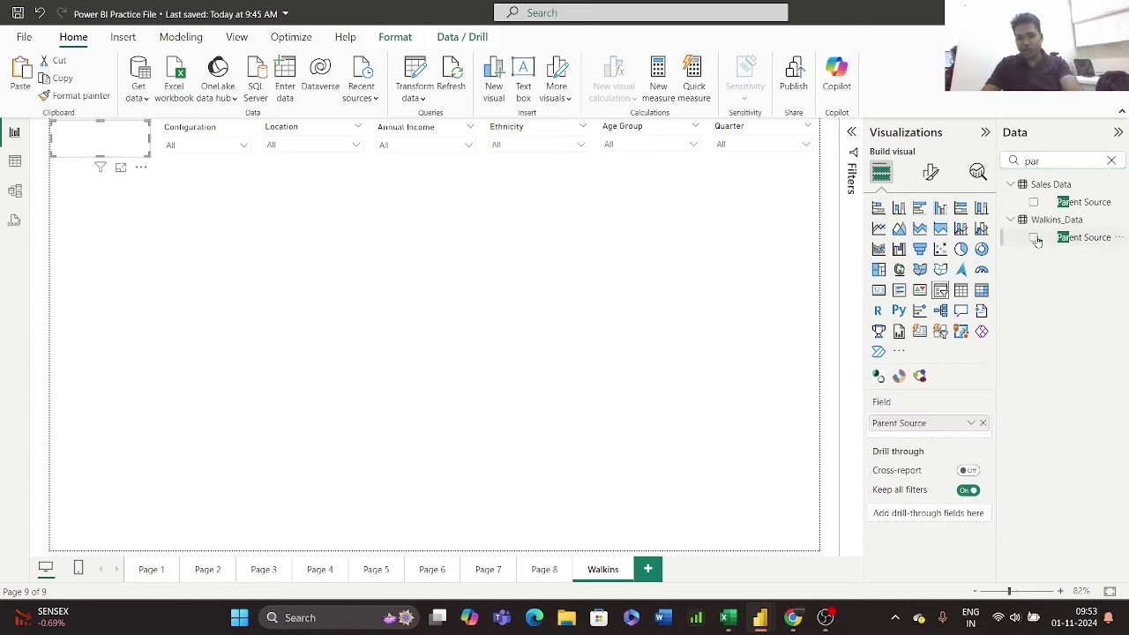
- Add a card near the page centre showing the count of walk-in Customer_ID (2500)
left_click(258, 216)
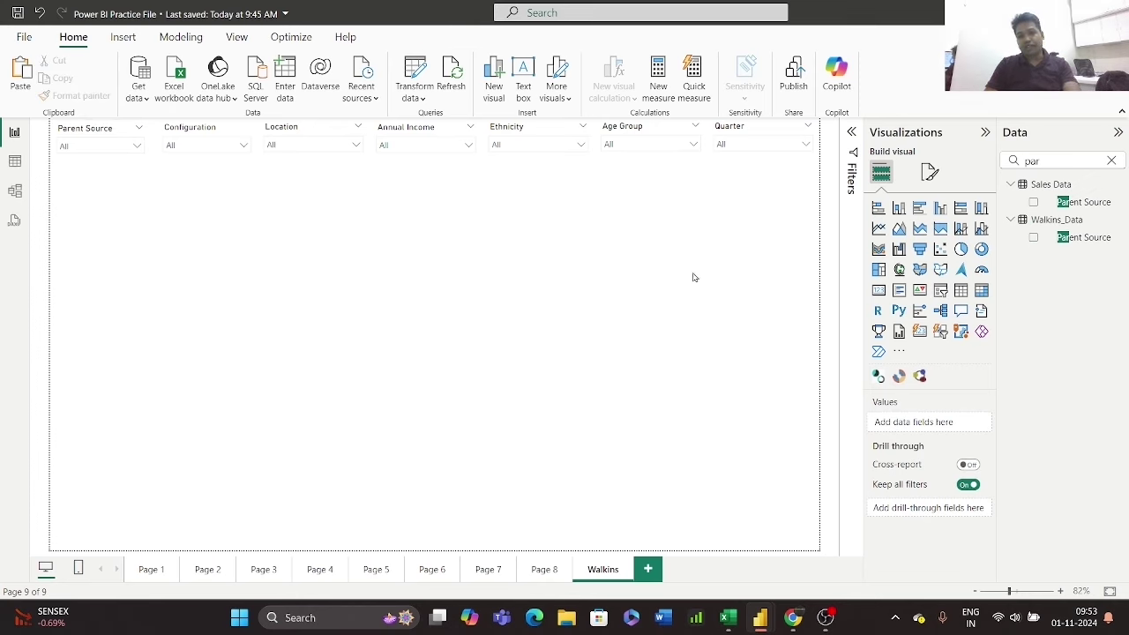
left_click_drag(879, 293, 541, 209)
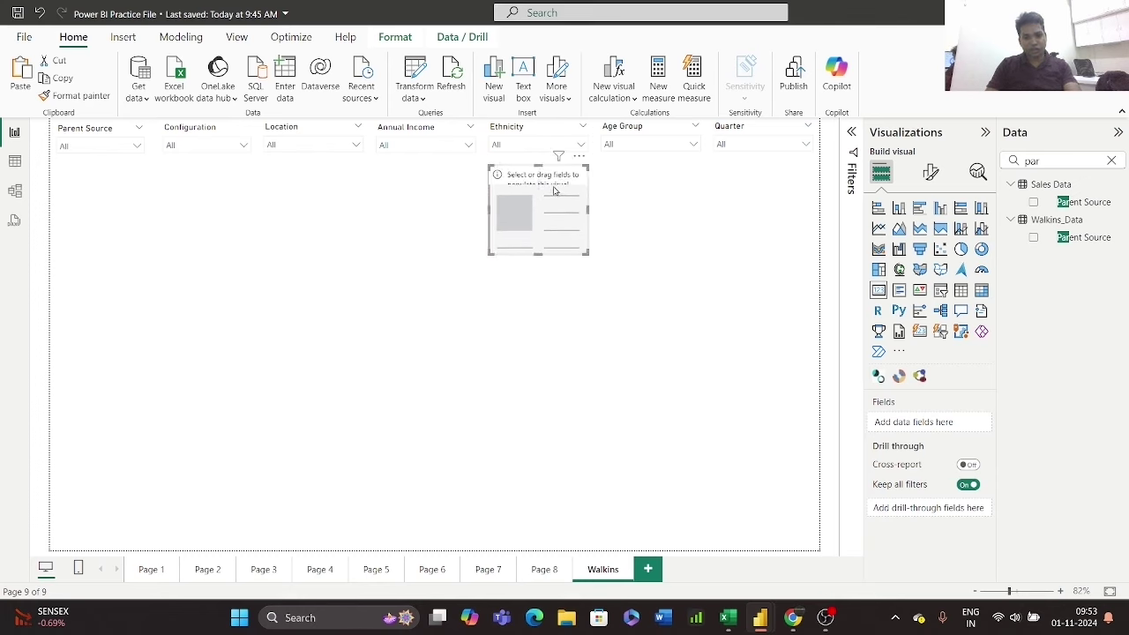
left_click(1113, 162)
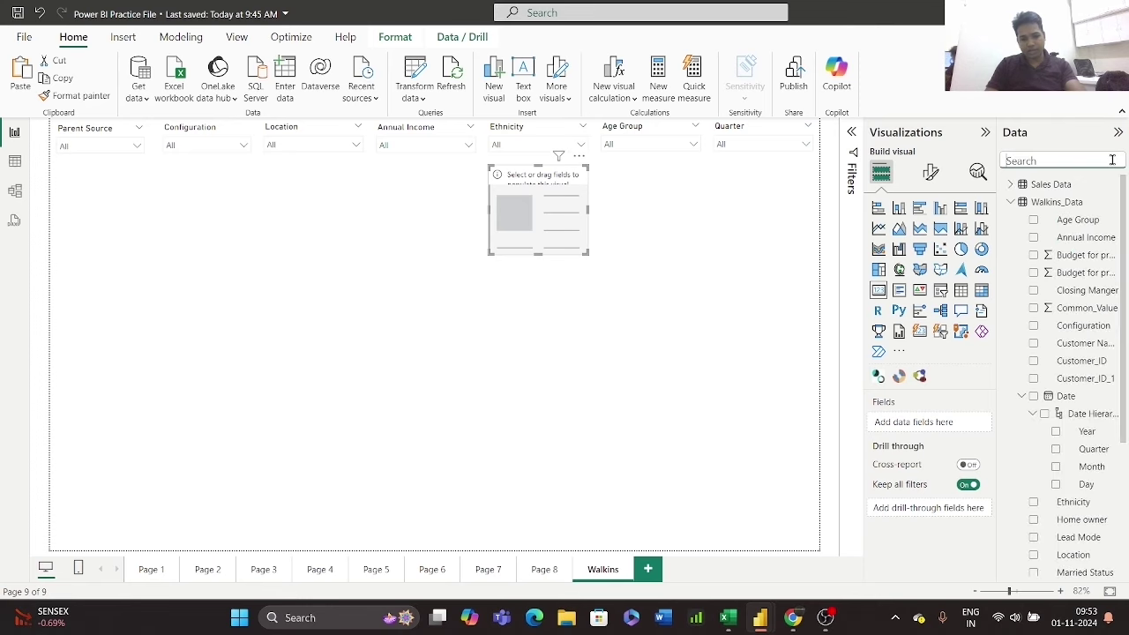
type("cus")
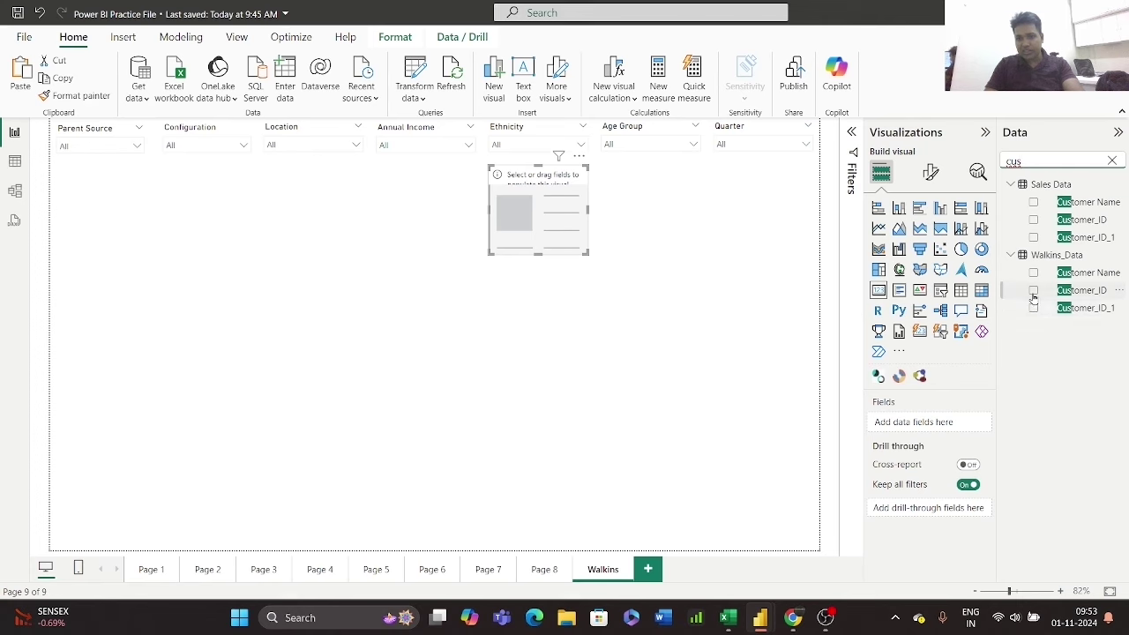
left_click(1034, 291)
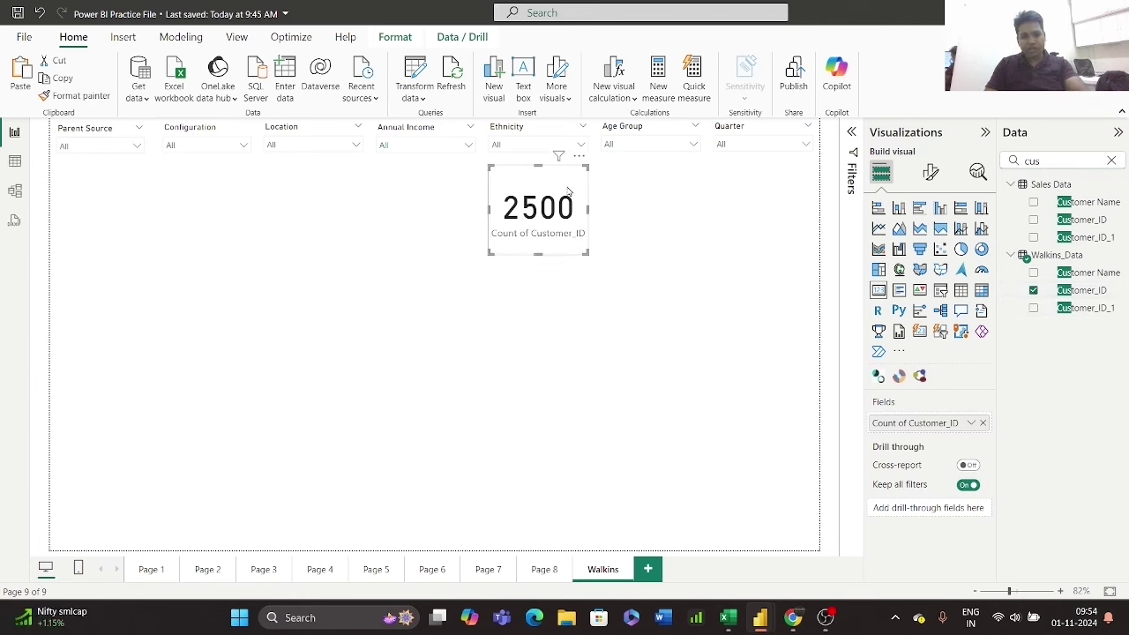
- Duplicate the card to its right and make it count Sales Data Customer_ID (500)
key("ctrl+c")
key("ctrl+v")
left_click_drag(569, 189, 683, 193)
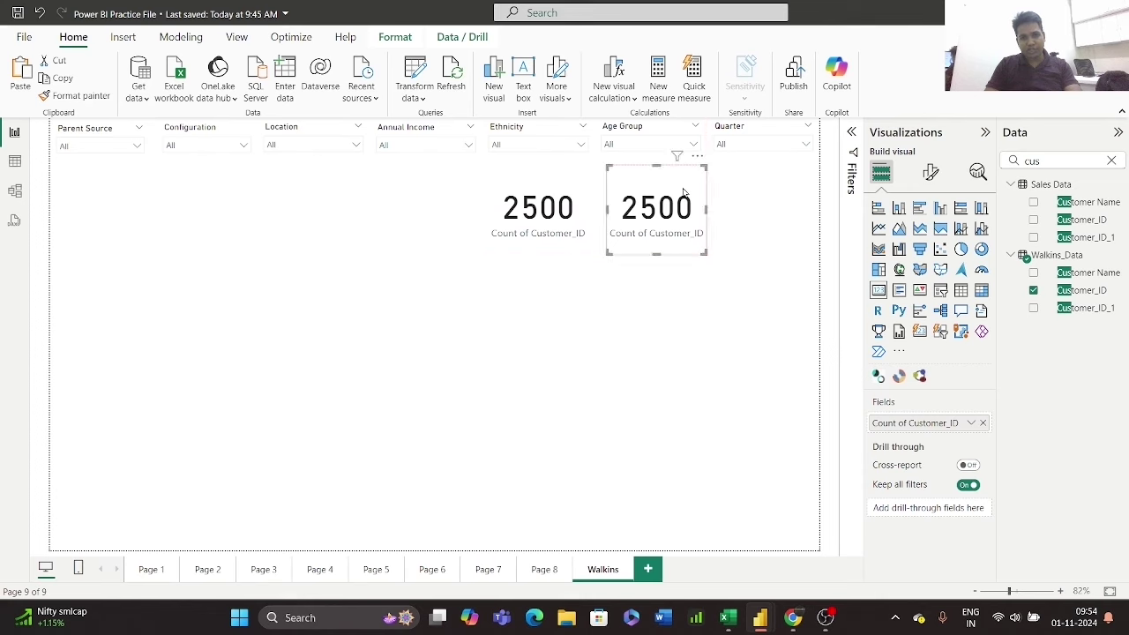
double_click(1050, 162)
key("BackSpace")
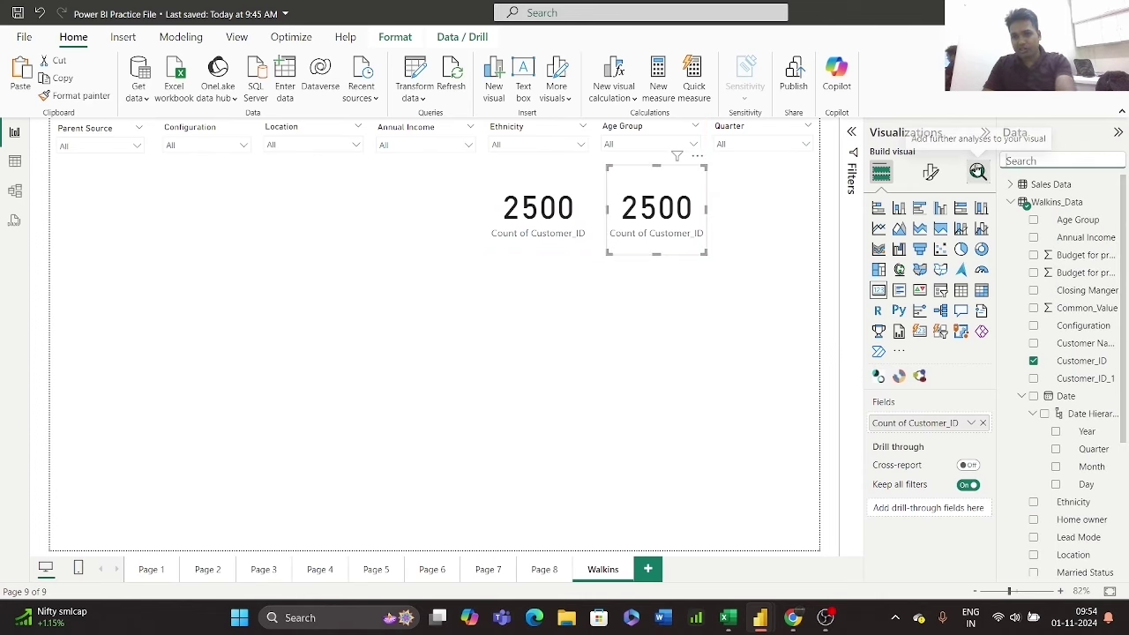
type("cu")
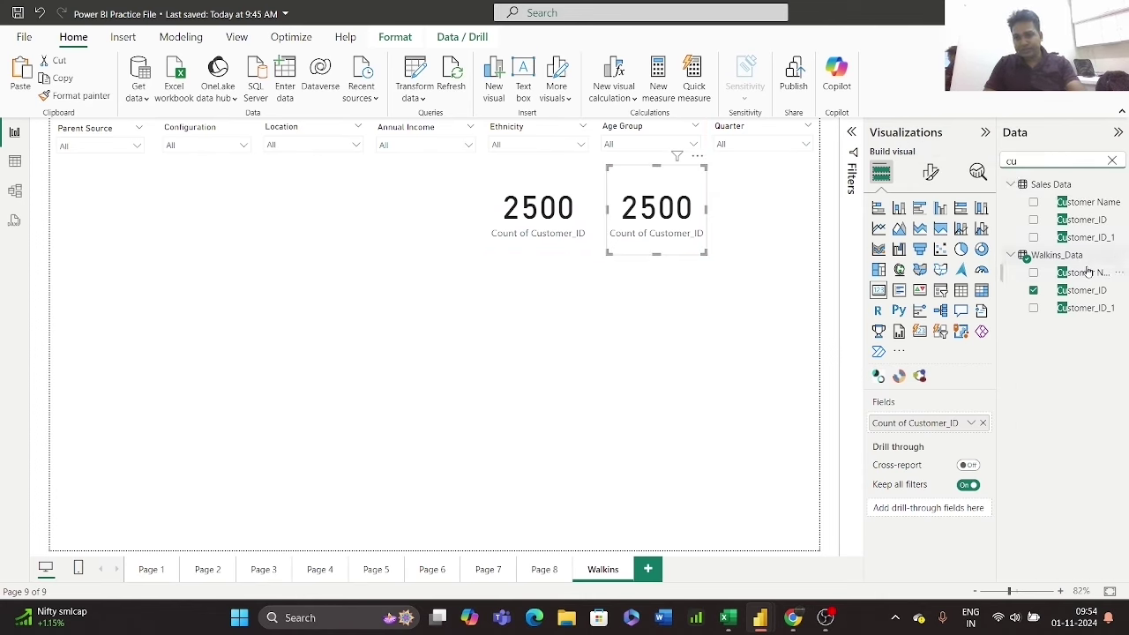
left_click(1034, 223)
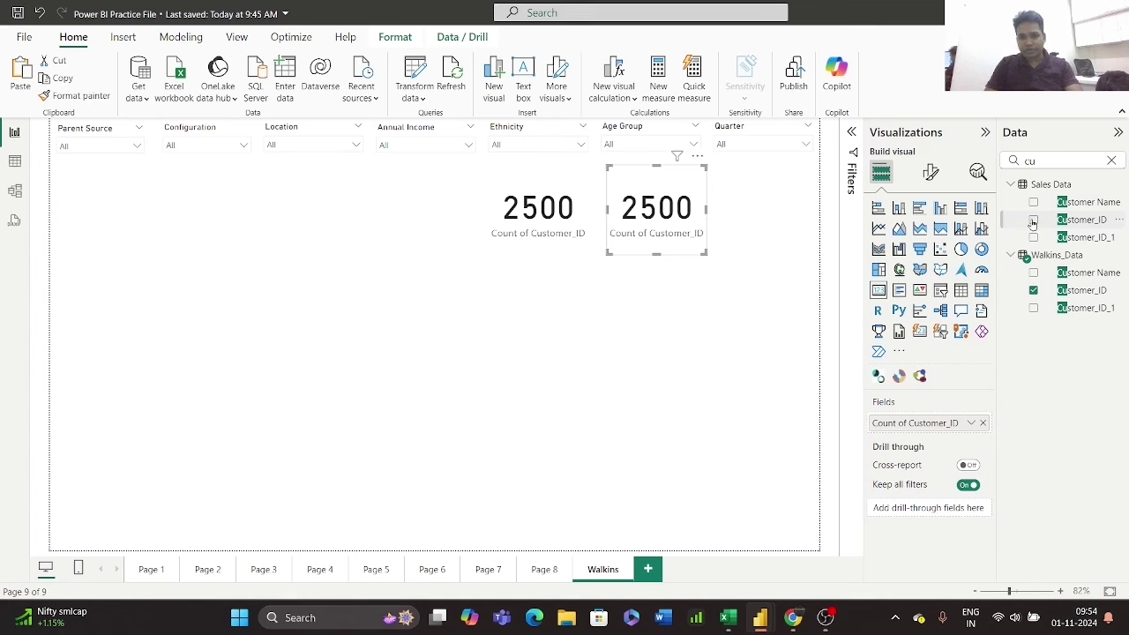
left_click(983, 424)
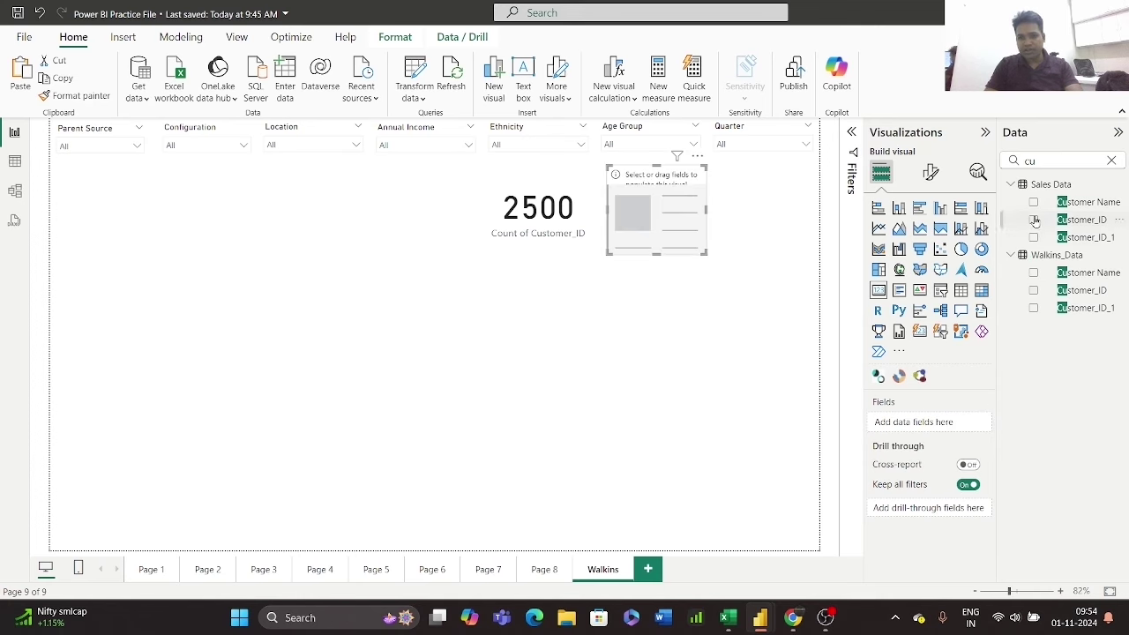
left_click(1034, 220)
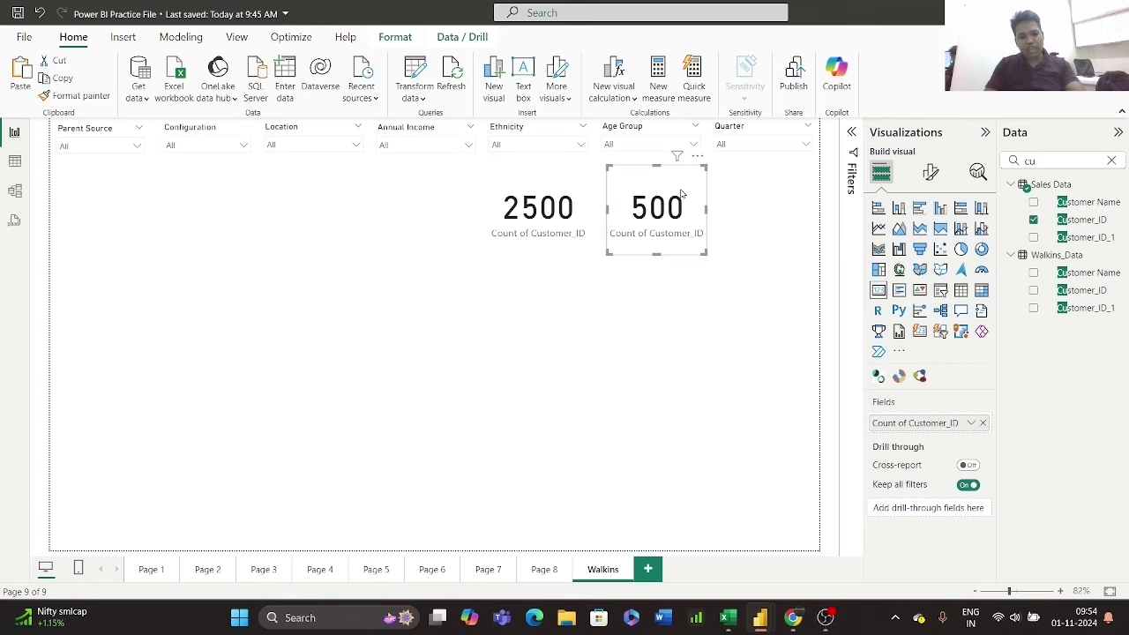
- Copy the 500 card and place the third copy to its right
key("ctrl+c")
key("ctrl+v")
left_click_drag(682, 196, 792, 186)
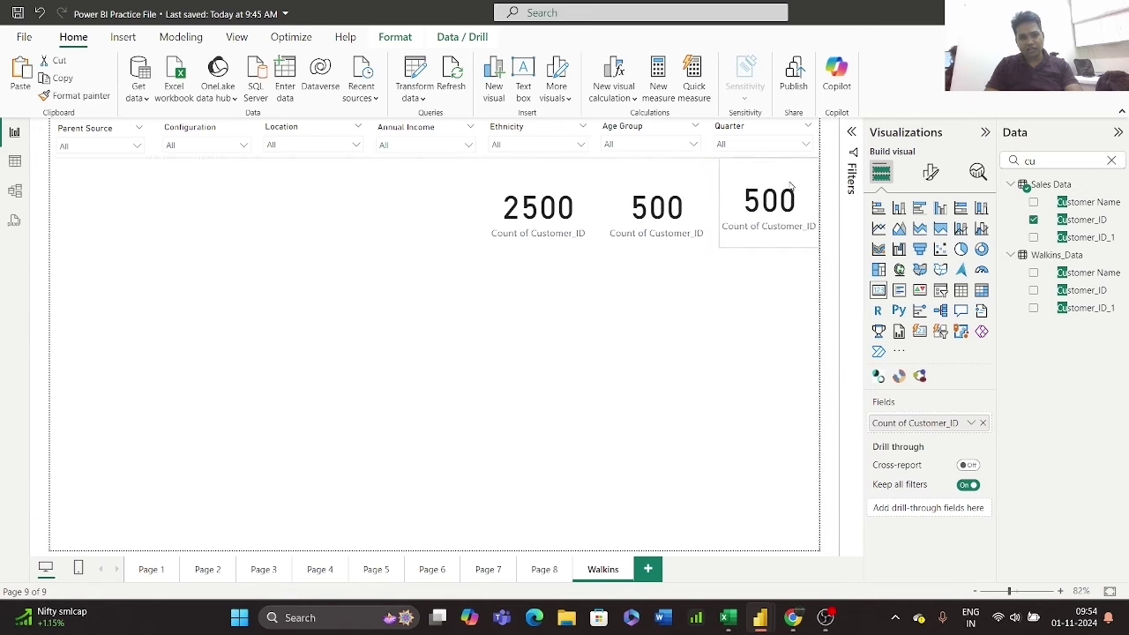
double_click(1011, 160)
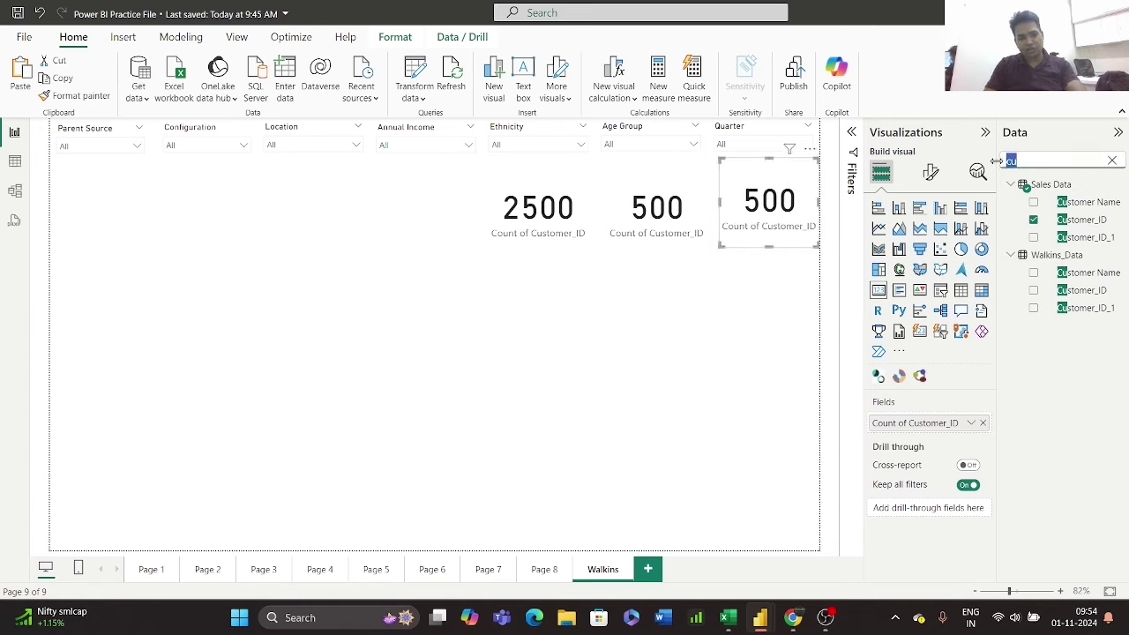
type("con")
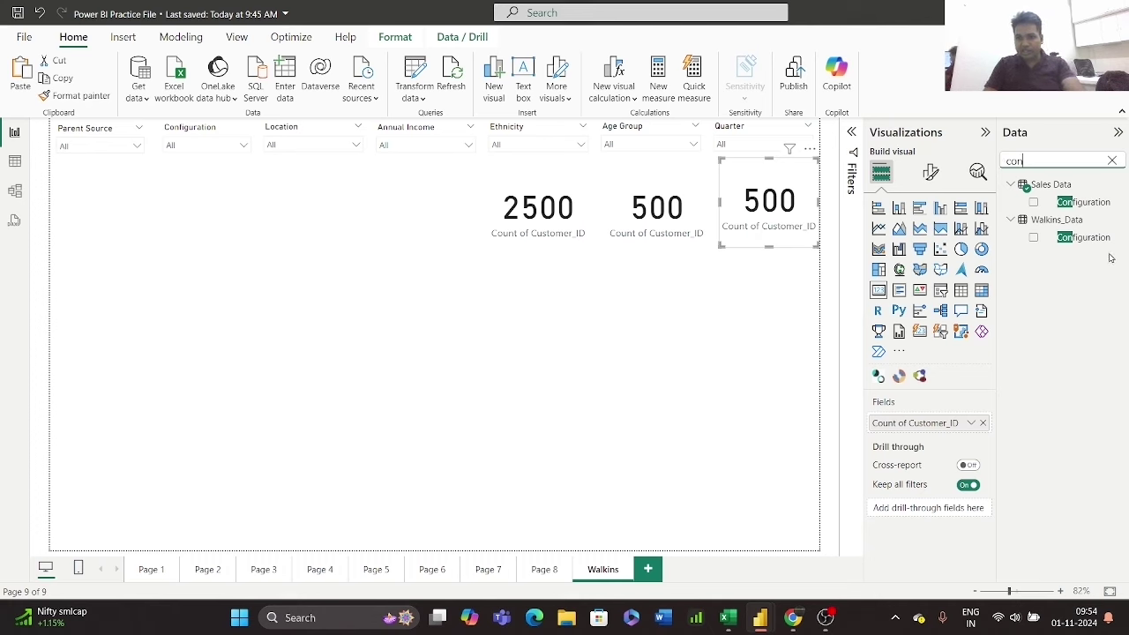
key("BackSpace")
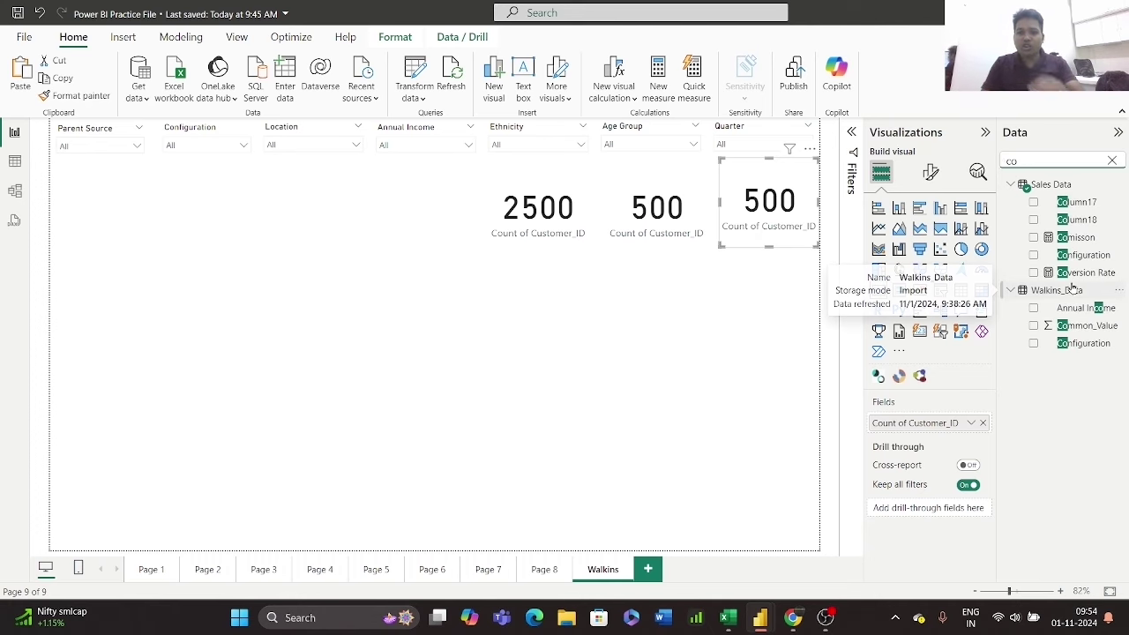
left_click(984, 423)
left_click(1034, 272)
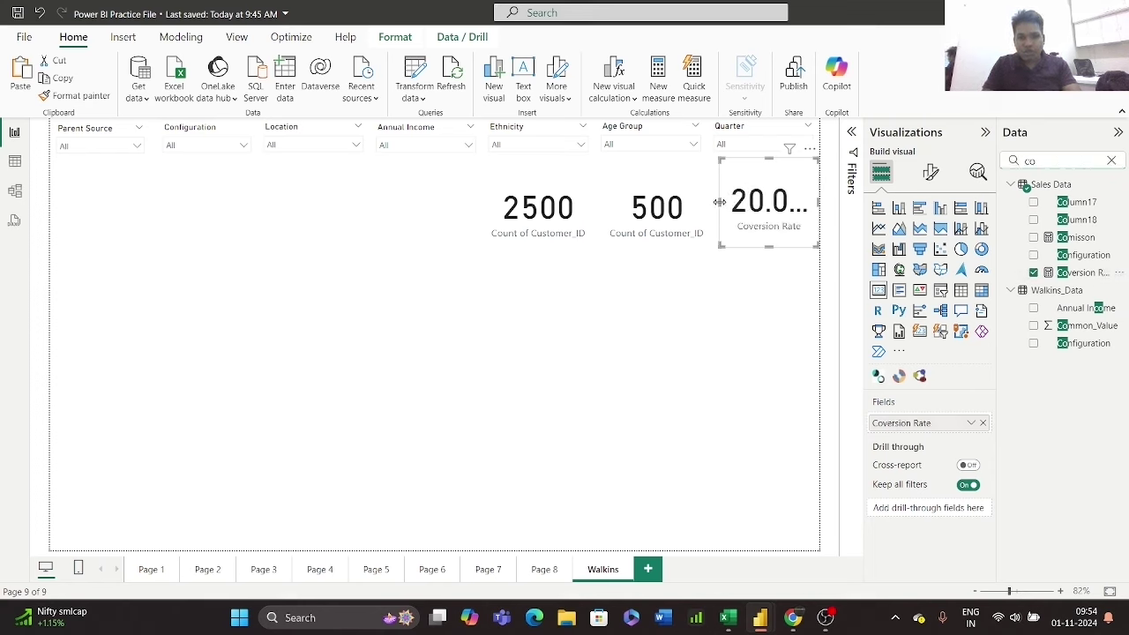
left_click_drag(720, 202, 706, 202)
left_click(636, 196)
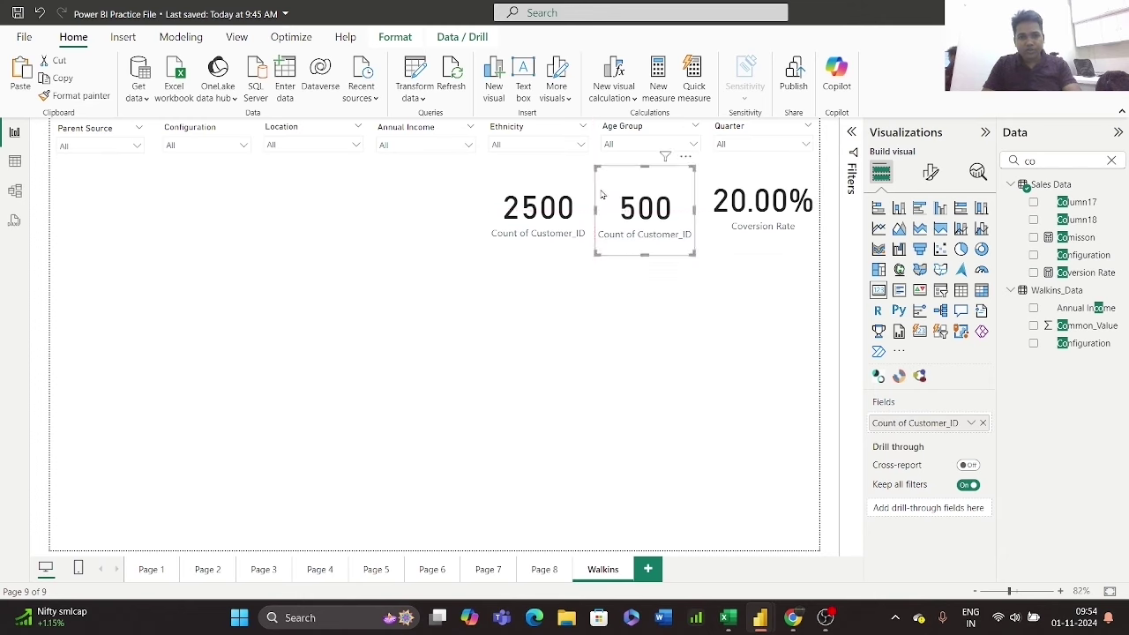
left_click(556, 195)
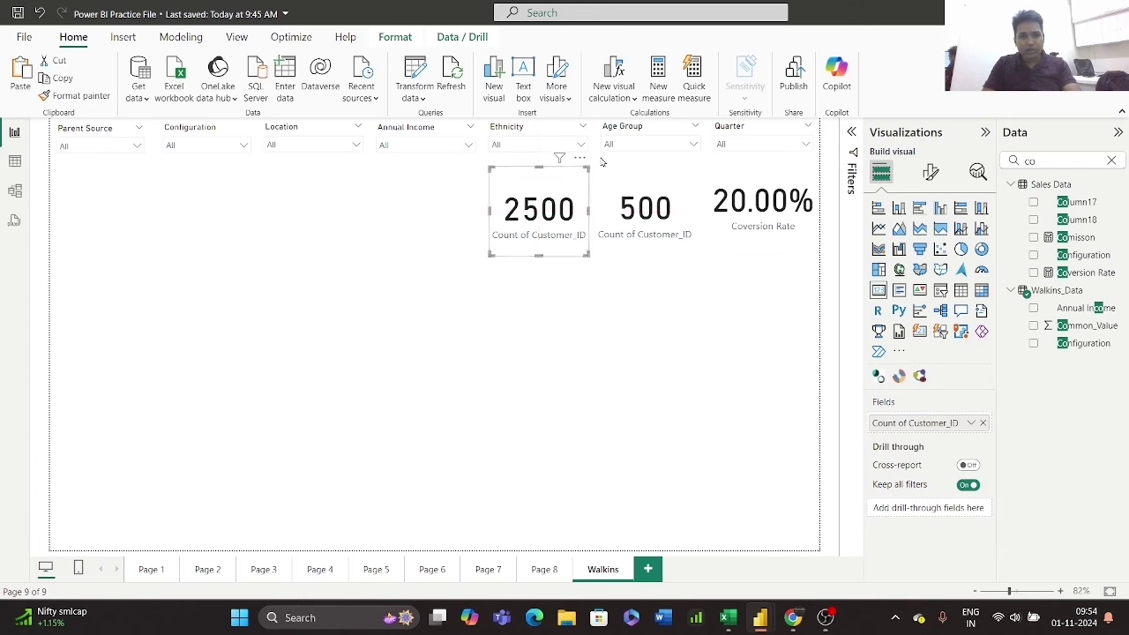
left_click(686, 147)
left_click(644, 179)
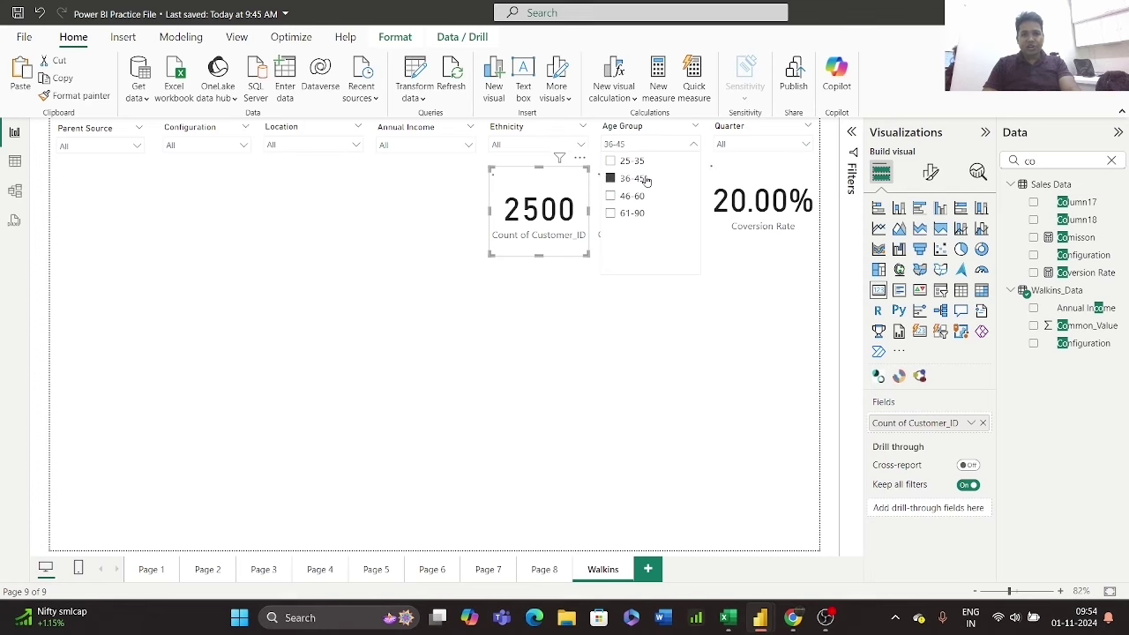
left_click(645, 180)
left_click(642, 196)
left_click(635, 216)
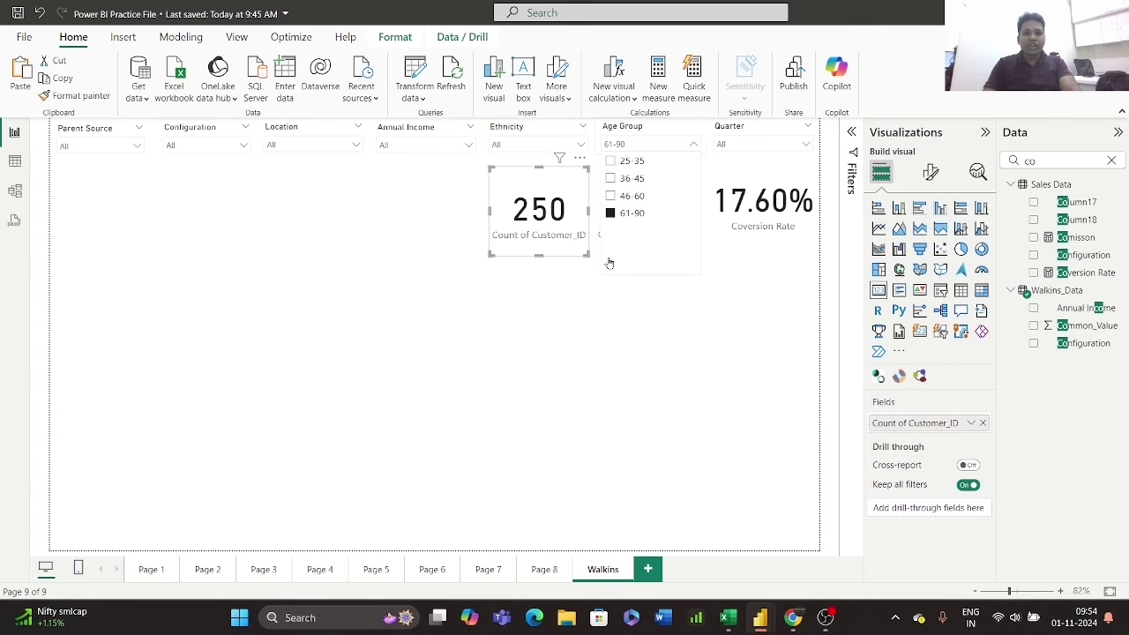
left_click(549, 322)
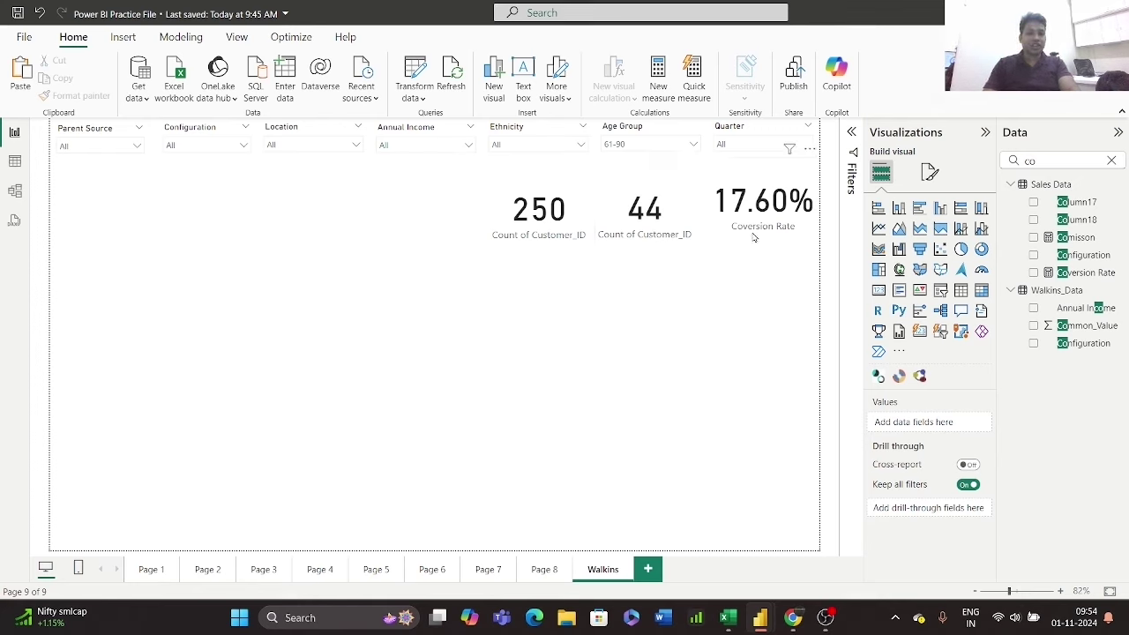
left_click(353, 146)
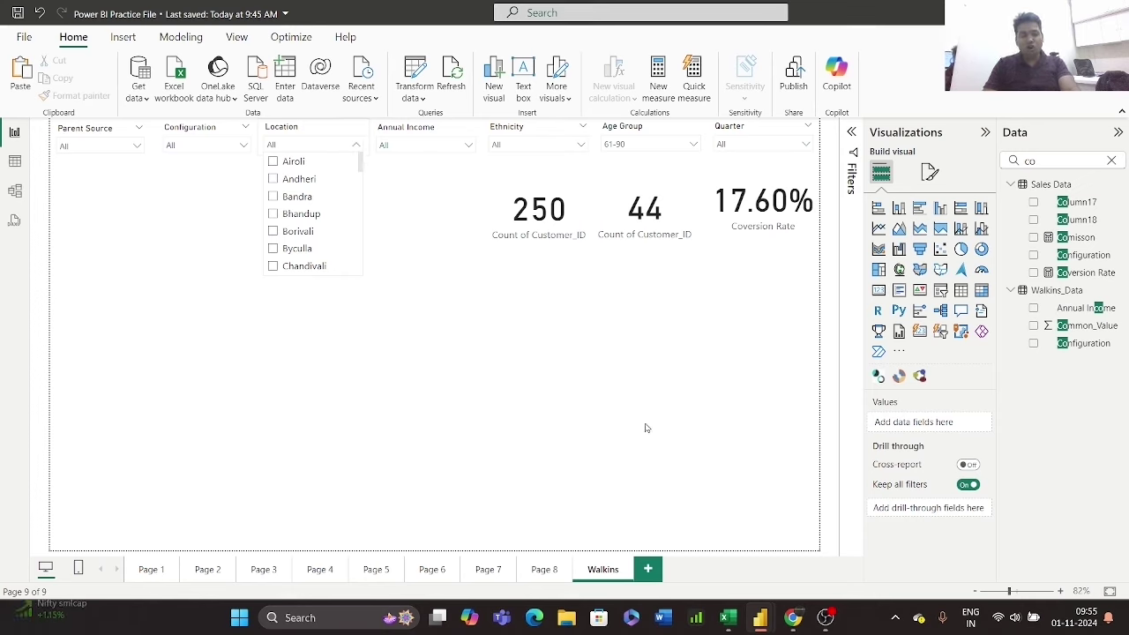
scroll(315, 238, "down", 4)
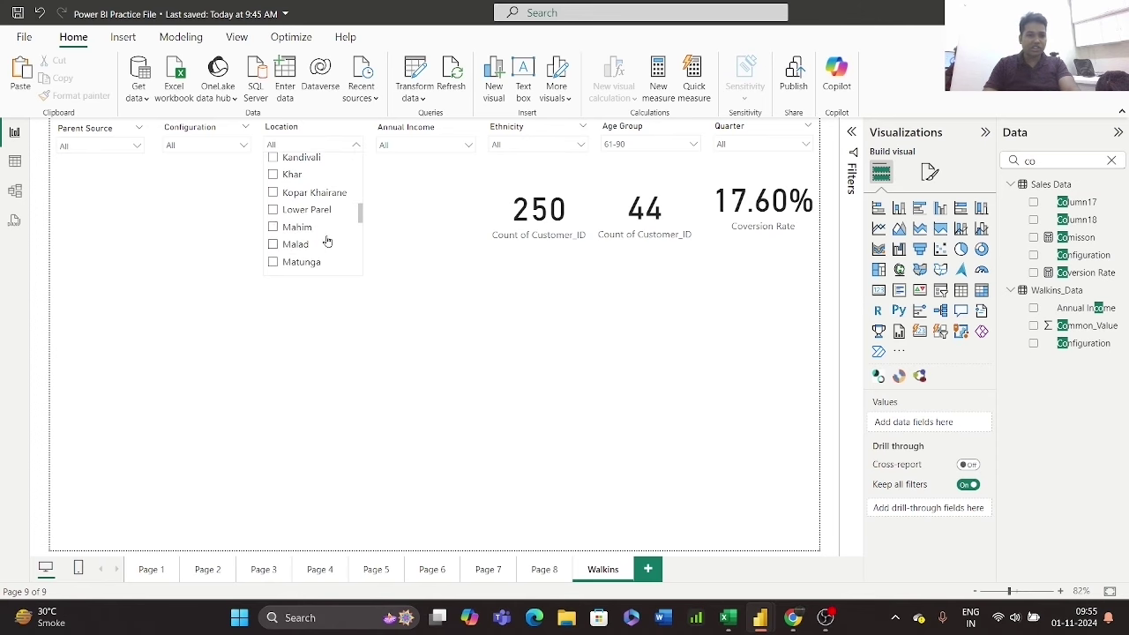
left_click(273, 159)
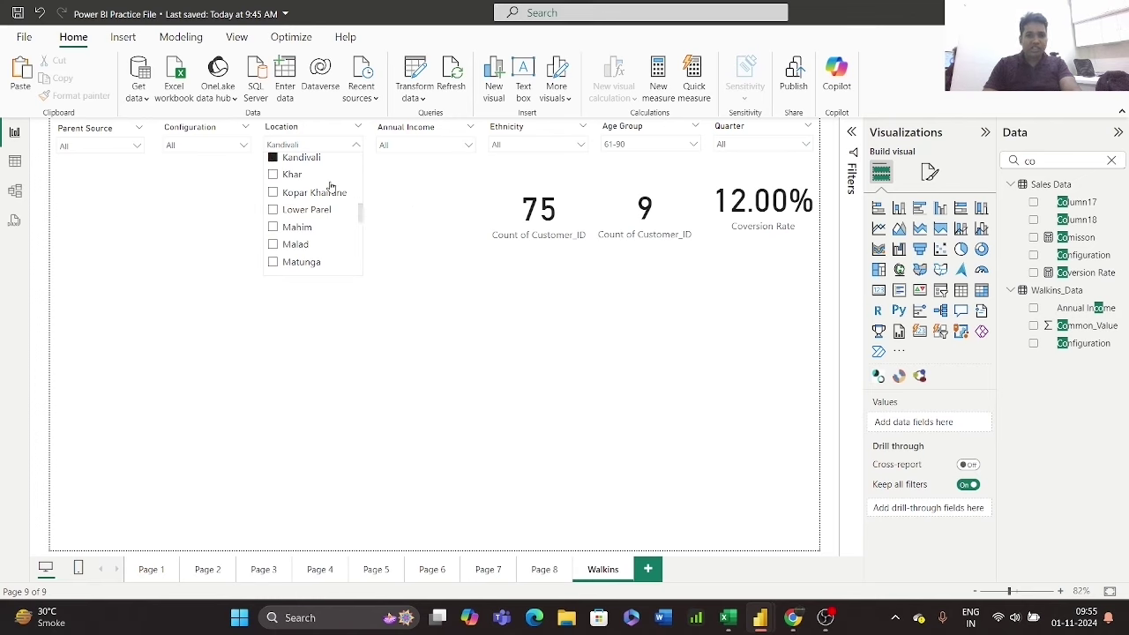
left_click(239, 148)
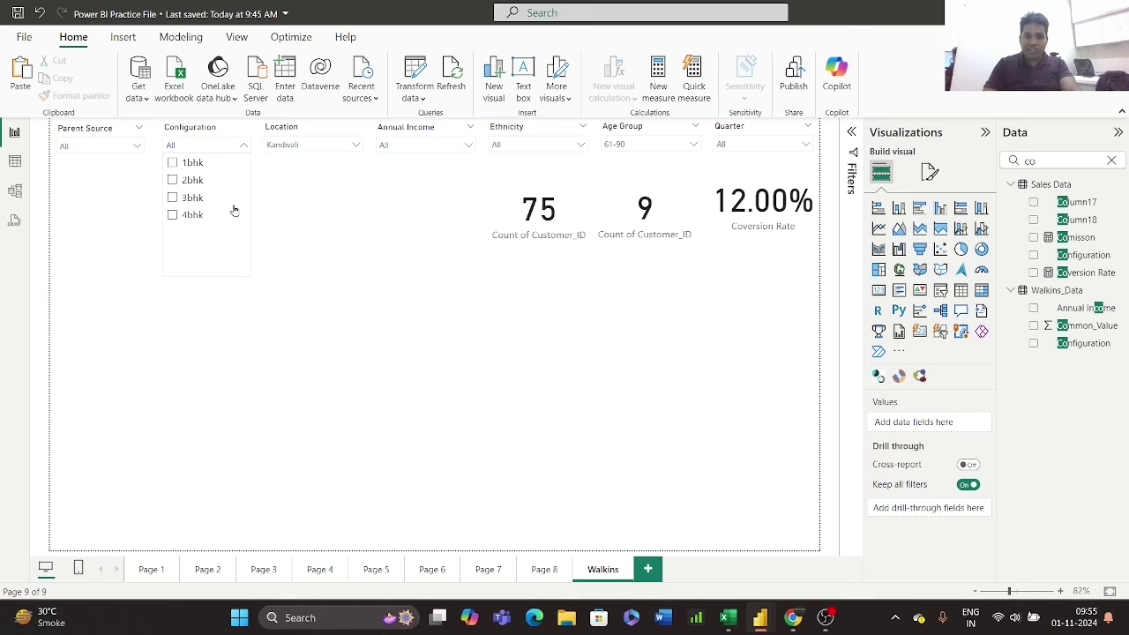
left_click(358, 232)
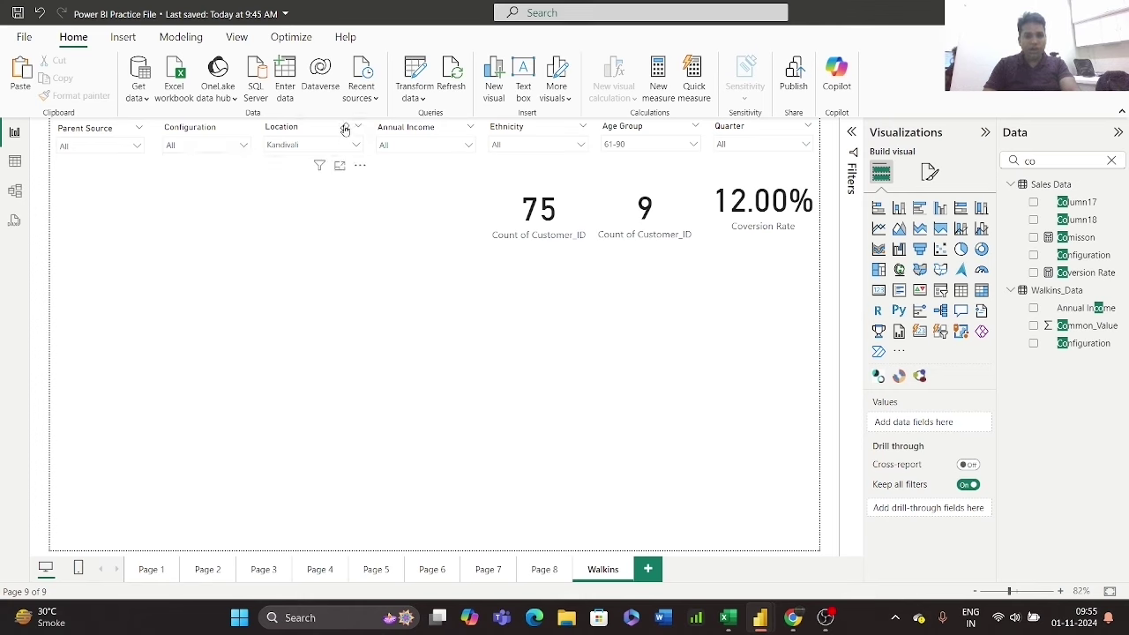
left_click(345, 130)
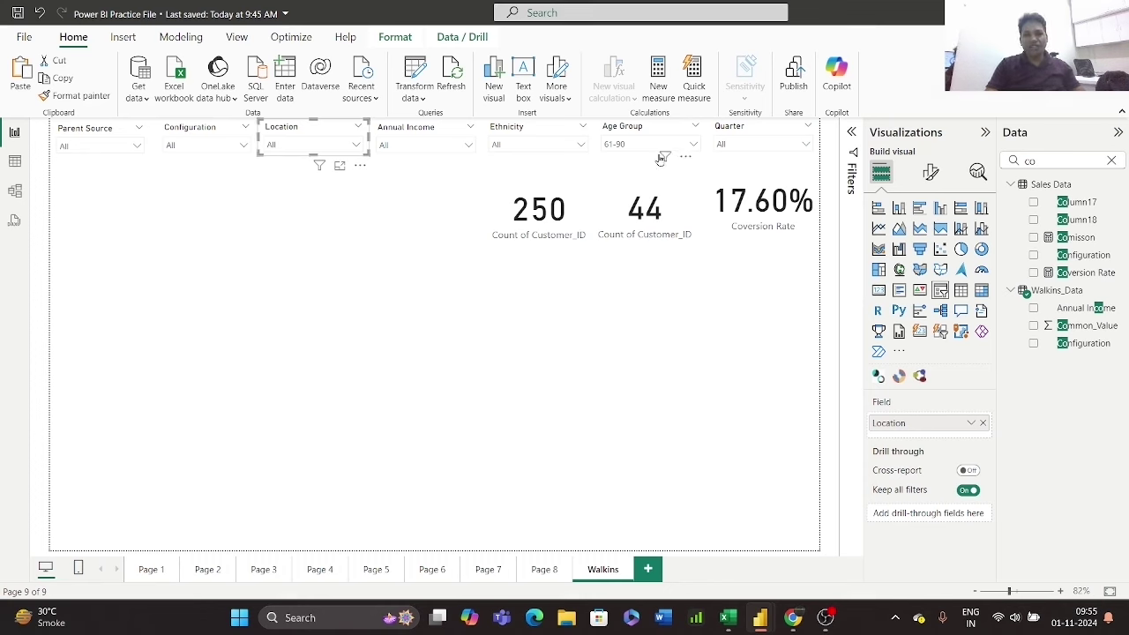
left_click(681, 126)
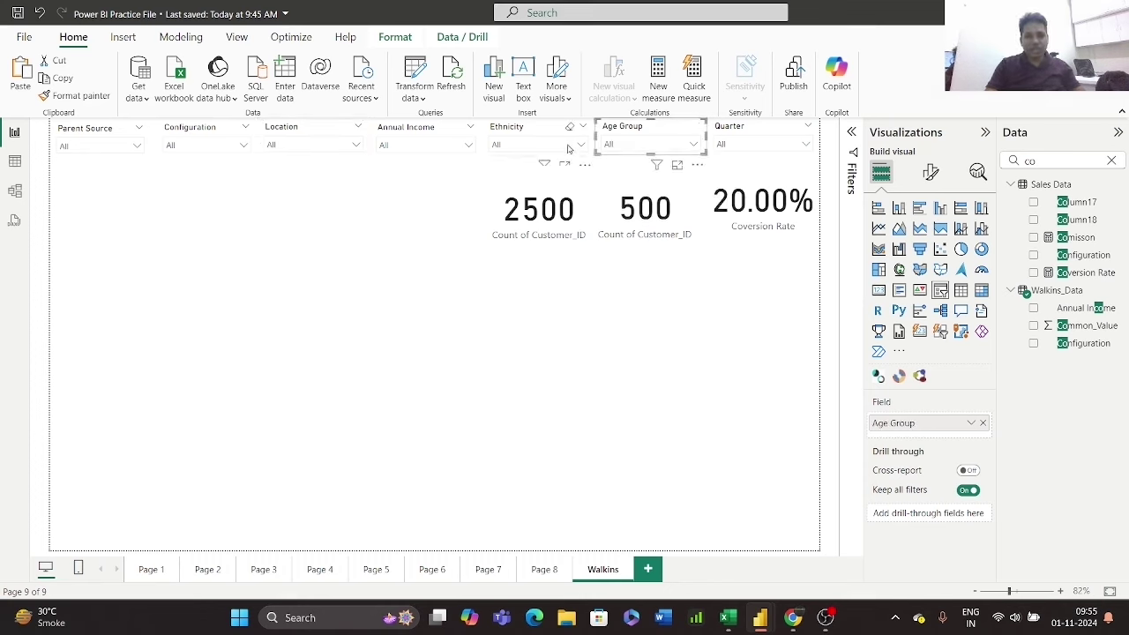
left_click(580, 145)
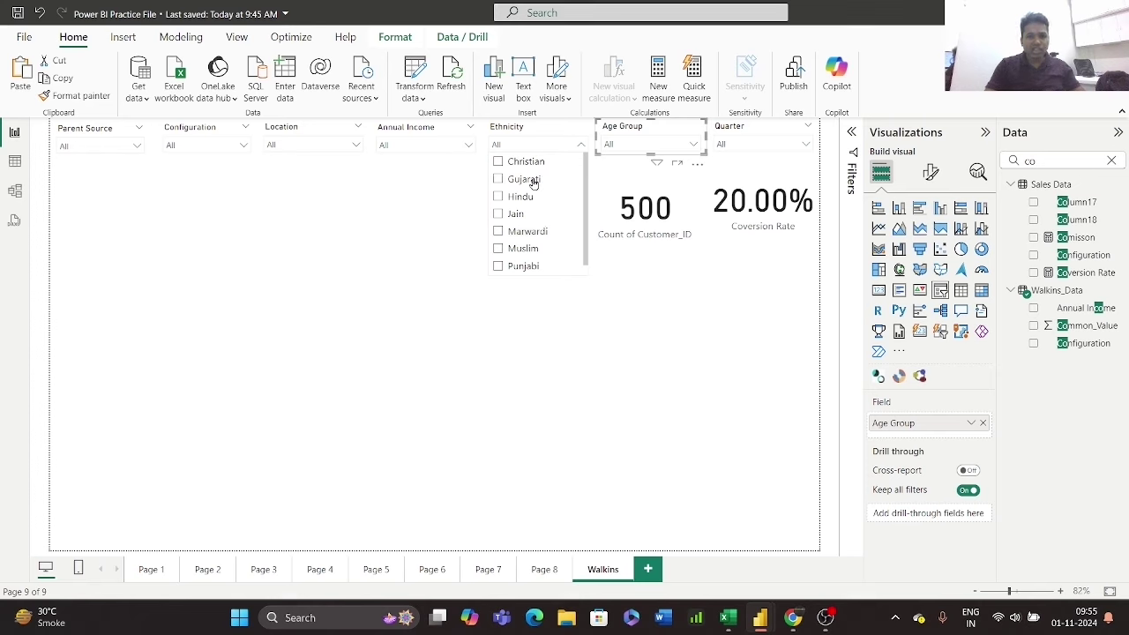
left_click(533, 182)
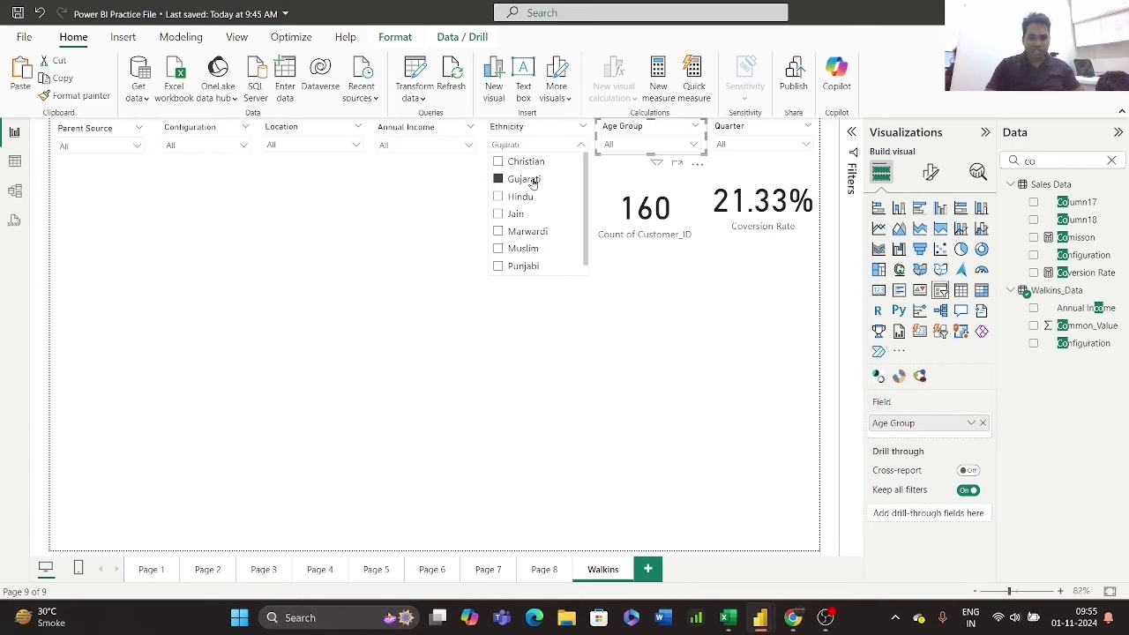
left_click(532, 181)
left_click(523, 269)
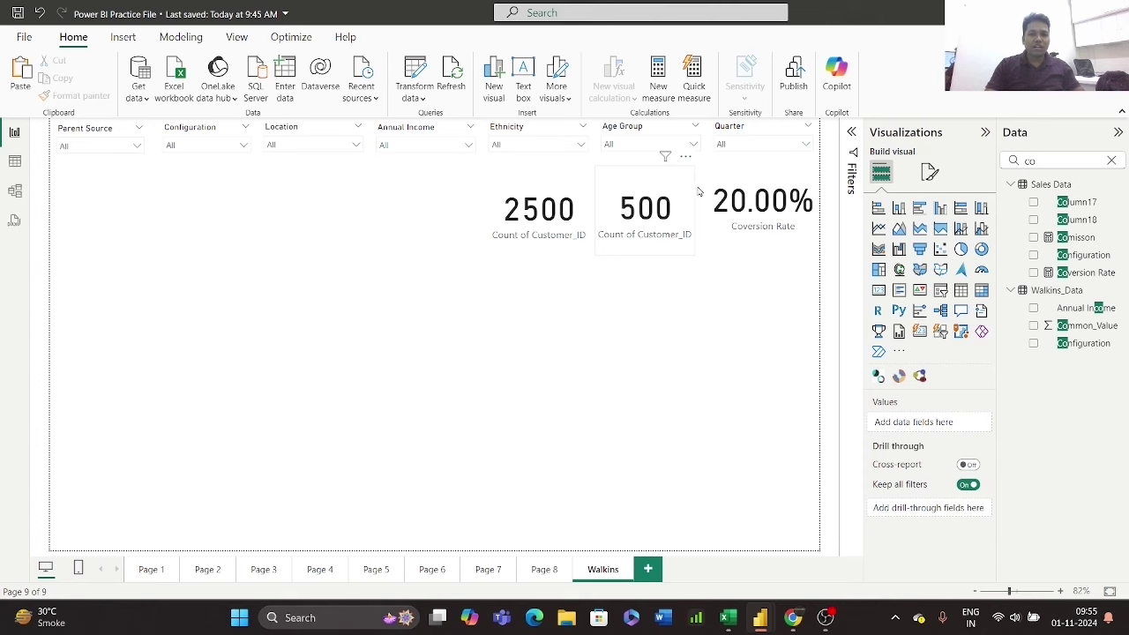
left_click(746, 194)
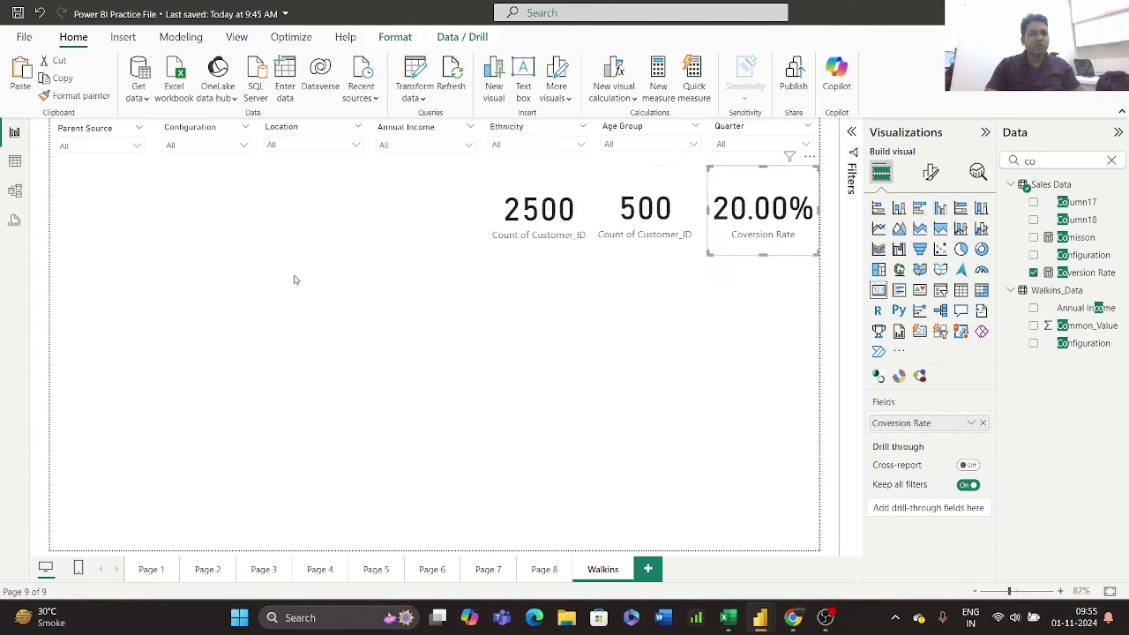
- Place a new pie chart below the slicers, enlarged toward the page centre
left_click(449, 297)
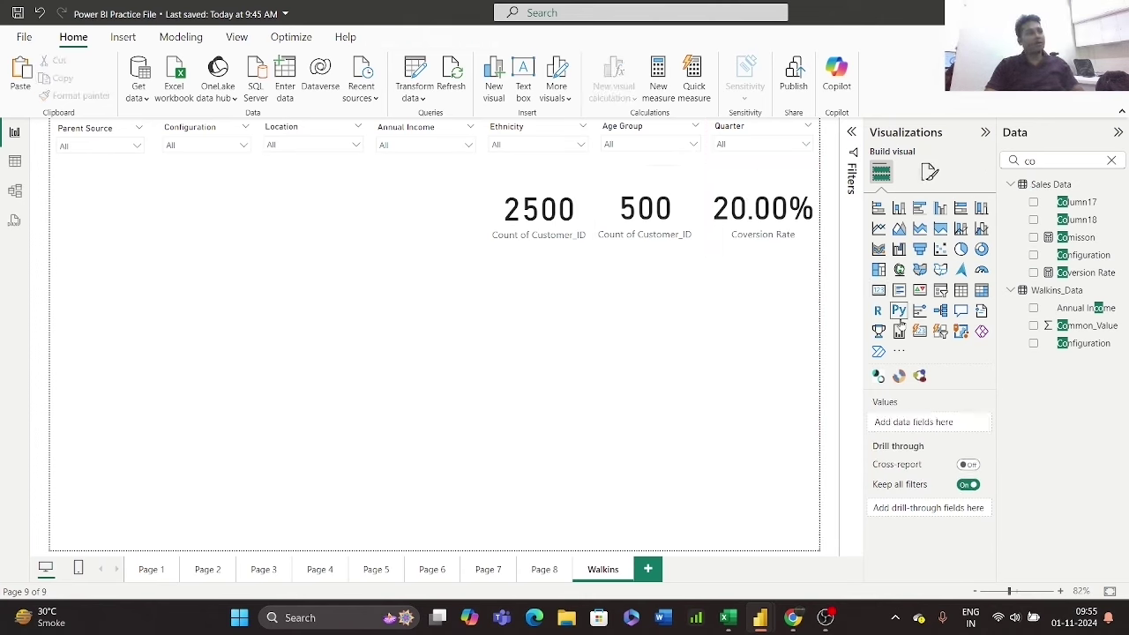
left_click(961, 250)
left_click_drag(147, 409, 390, 540)
left_click_drag(293, 452, 301, 322)
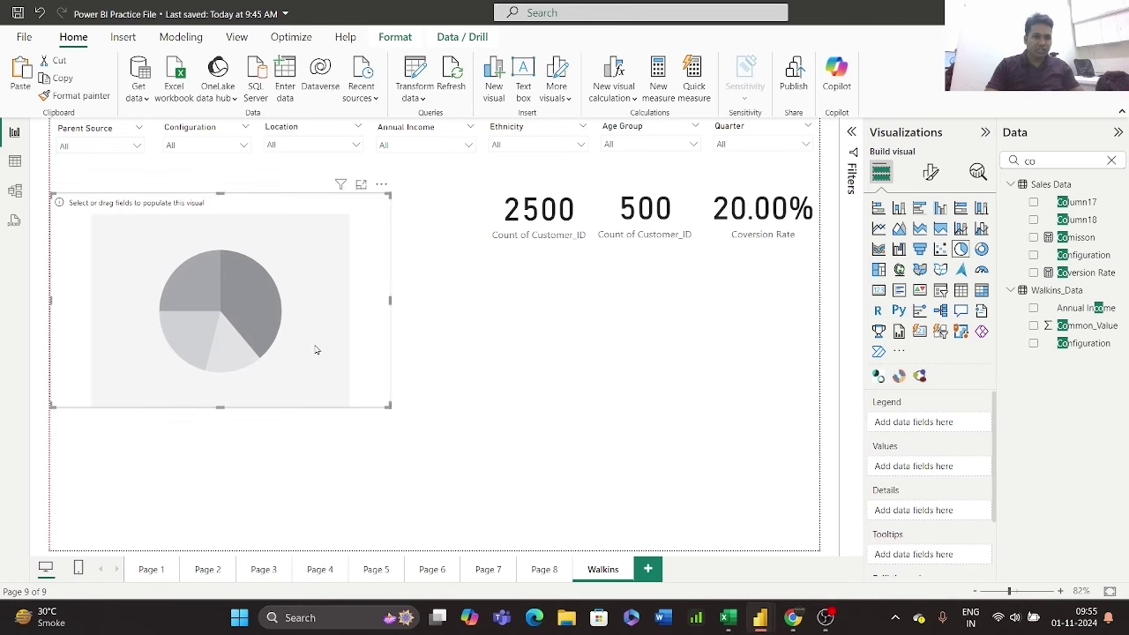
left_click_drag(386, 404, 466, 535)
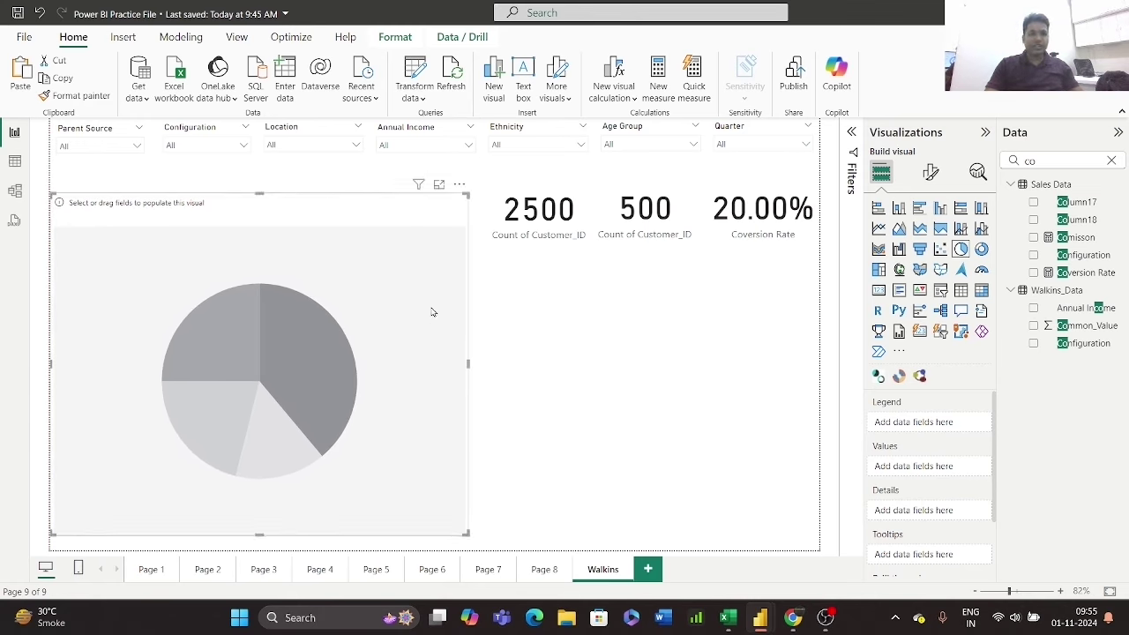
- Search the Data pane for 'lead' to find the Lead Mode fields
double_click(1010, 161)
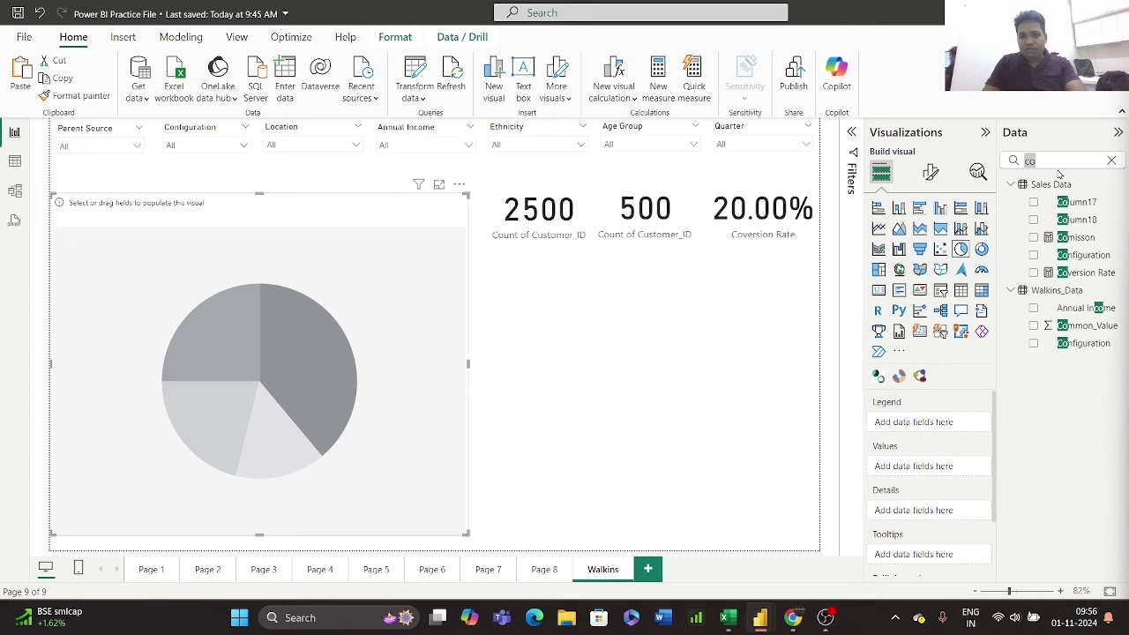
left_click(1111, 160)
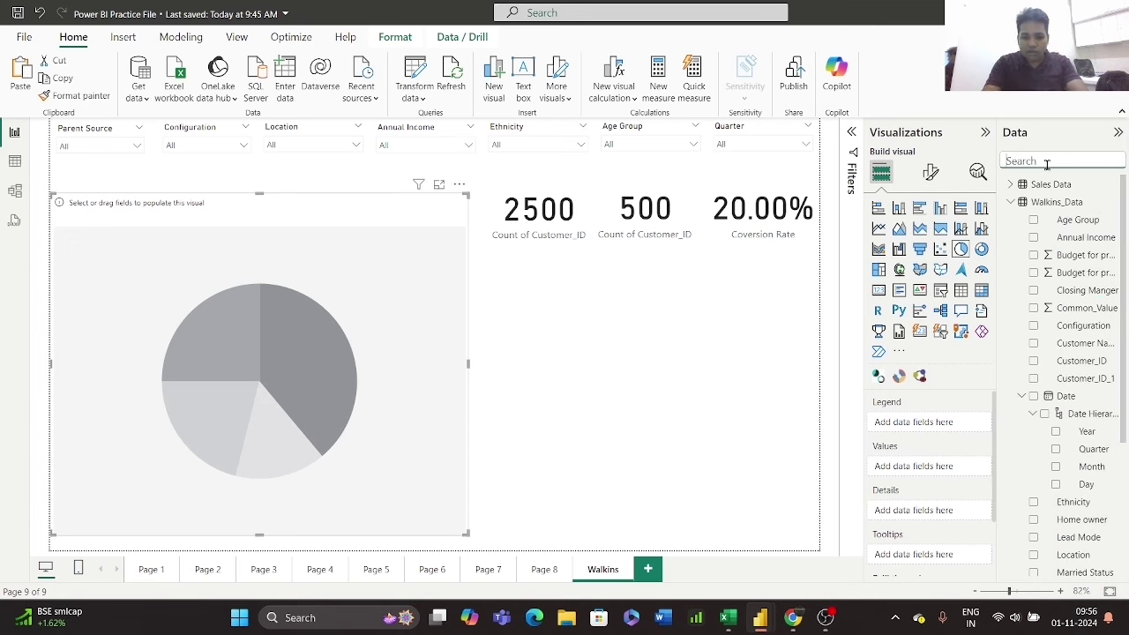
type("lead")
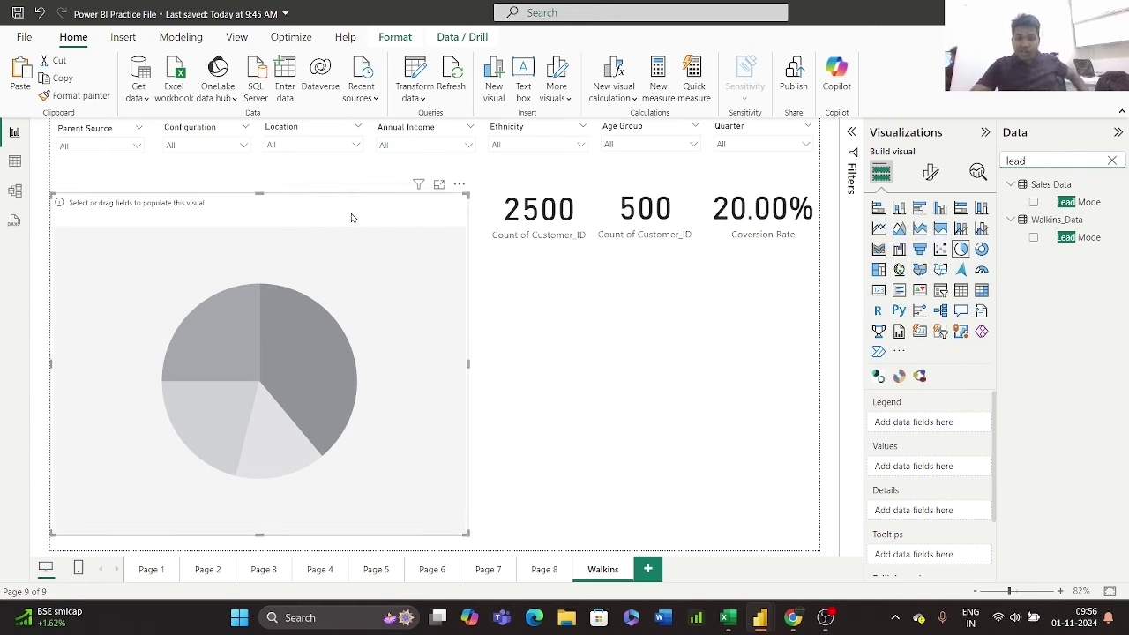
- Chart Count of Walkins_Data Customer_ID by Lead Mode as a Sunburst, then expand the Filters pane
left_click(1034, 239)
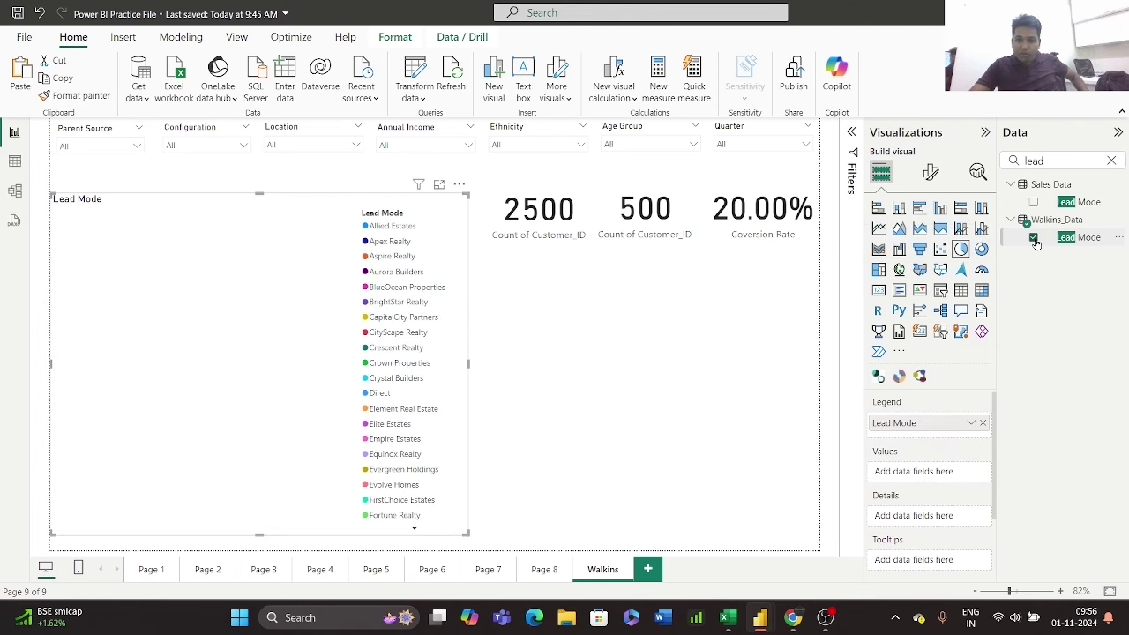
double_click(1035, 162)
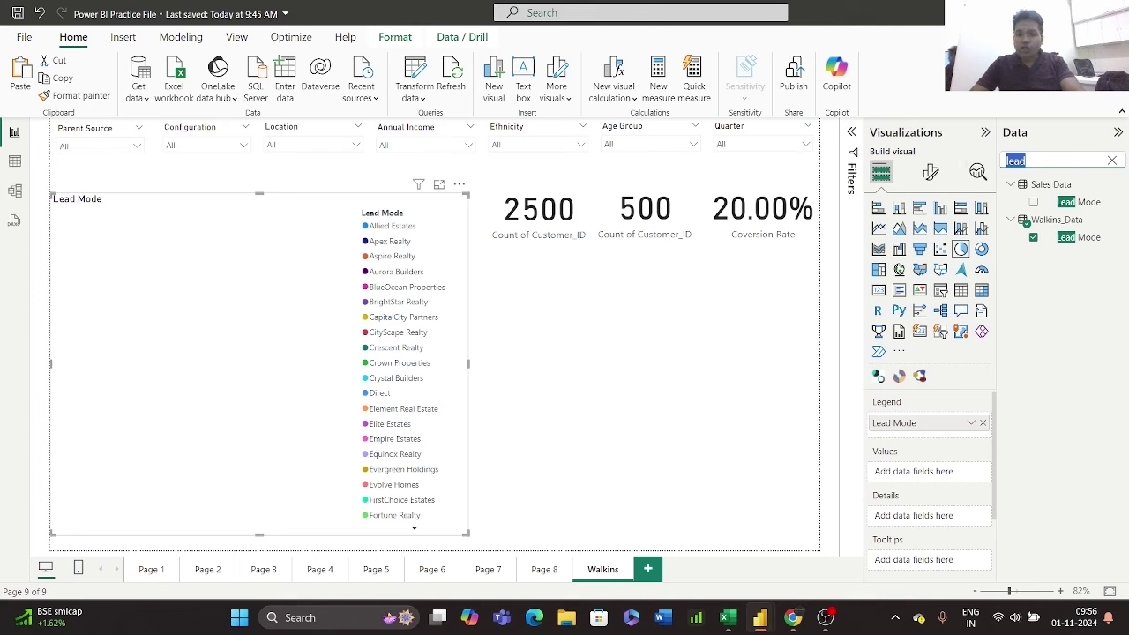
type("cus")
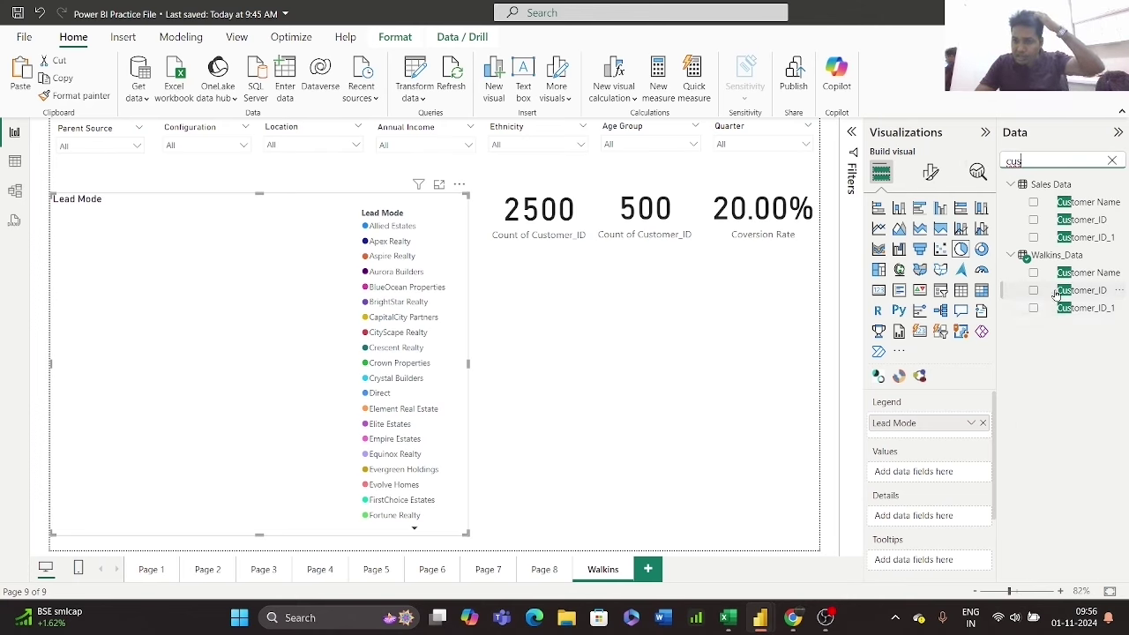
left_click_drag(1062, 290, 926, 474)
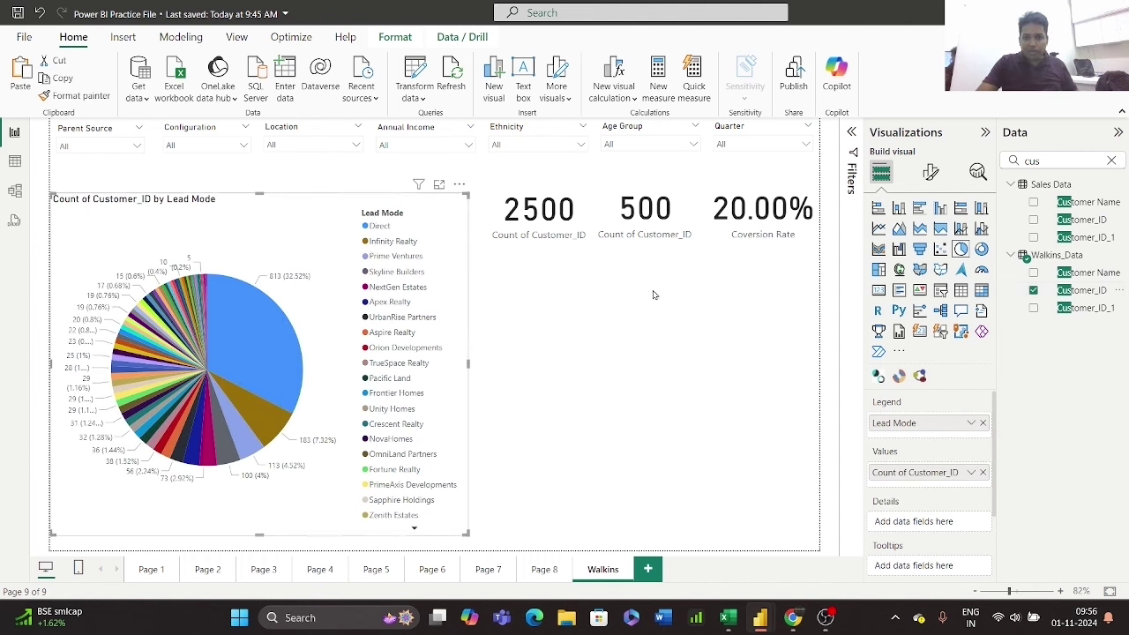
left_click(898, 377)
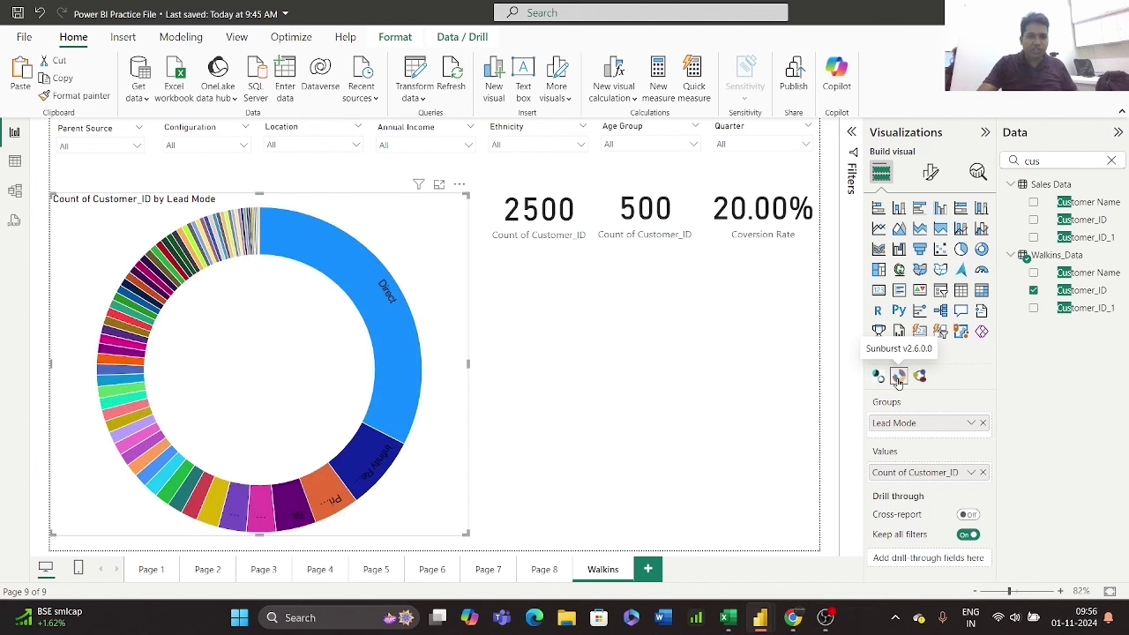
left_click(852, 131)
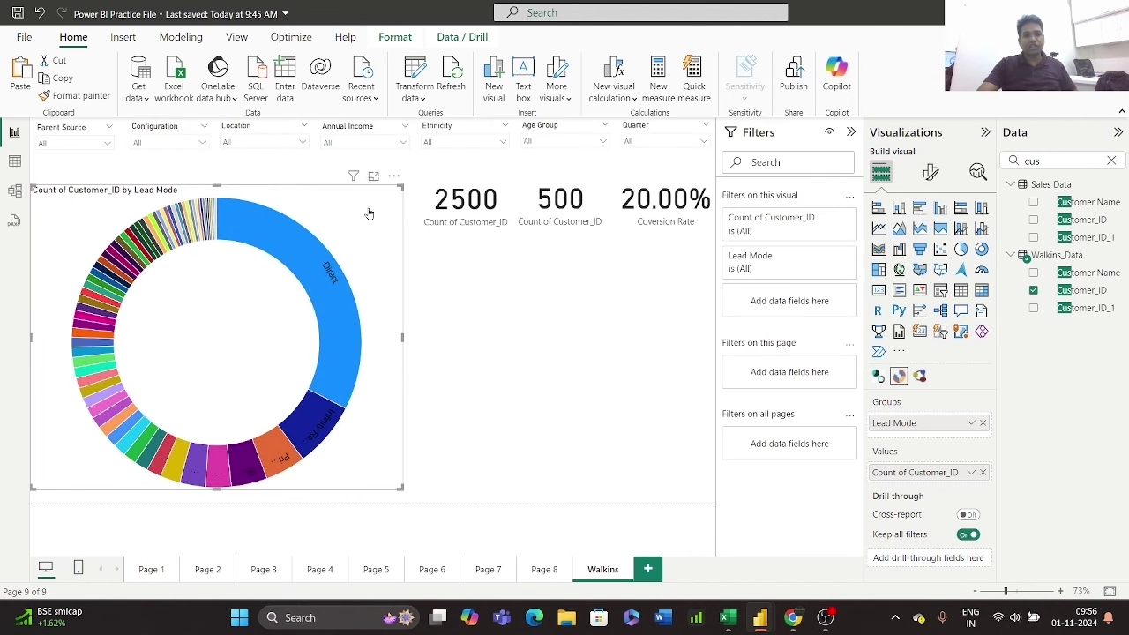
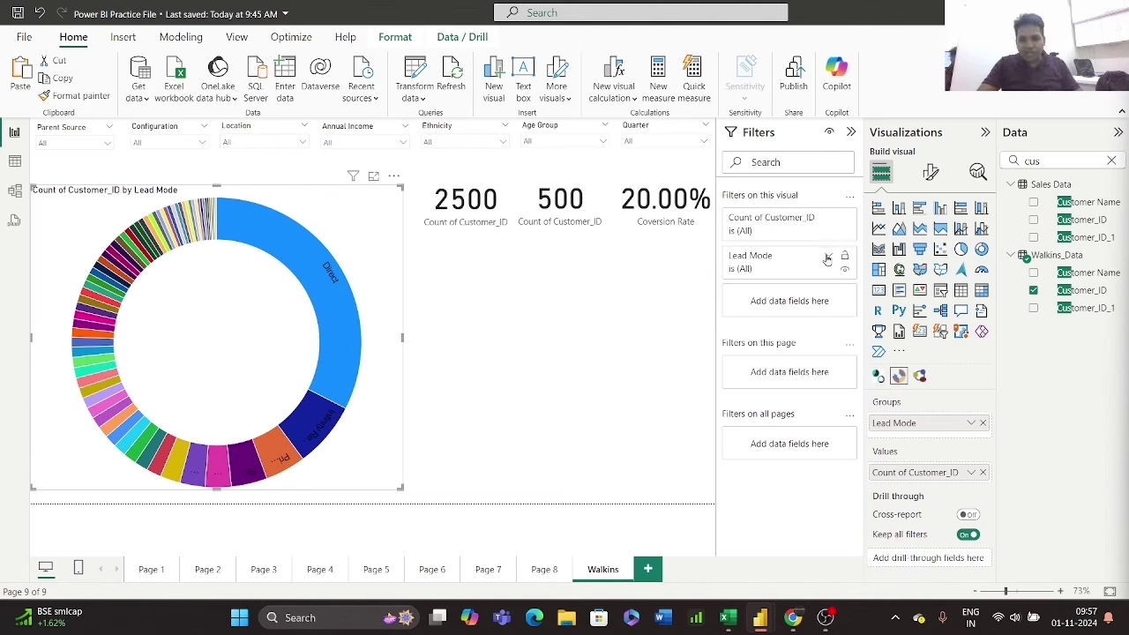
- Try excluding Direct from the donut's Lead Mode filter, then reset it to all values
left_click(828, 258)
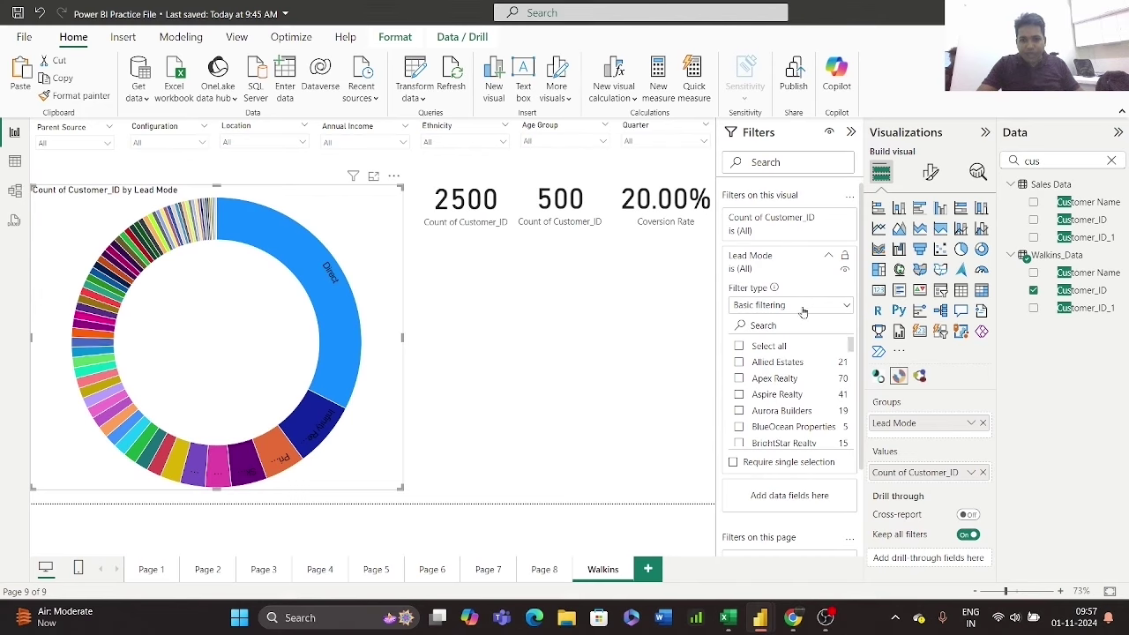
left_click(739, 346)
left_click(765, 324)
type("dire")
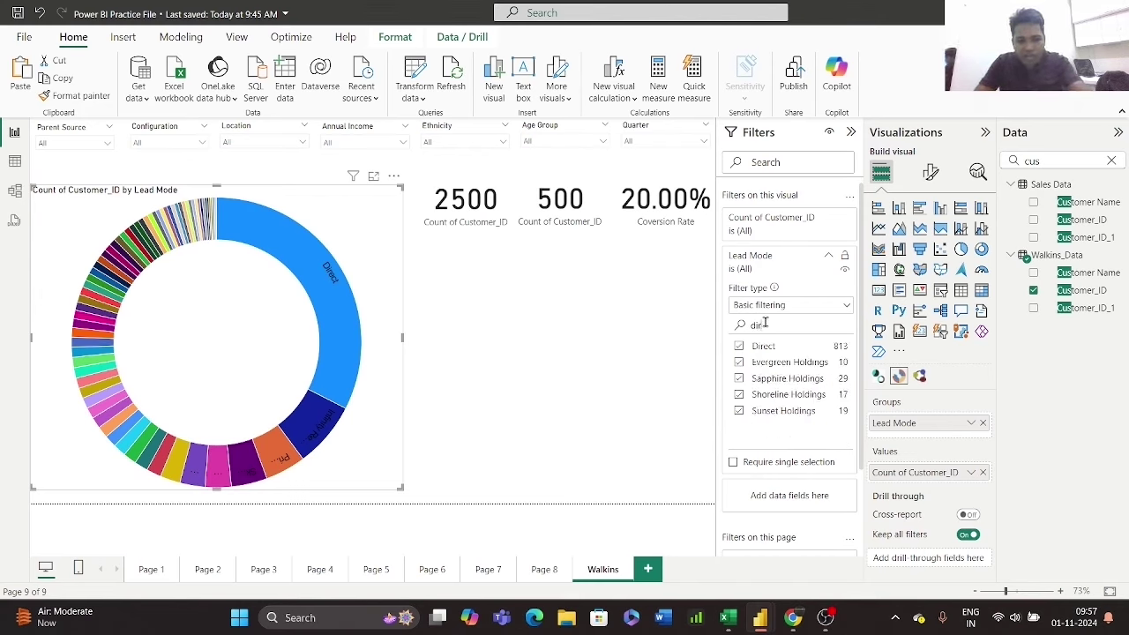
left_click(740, 347)
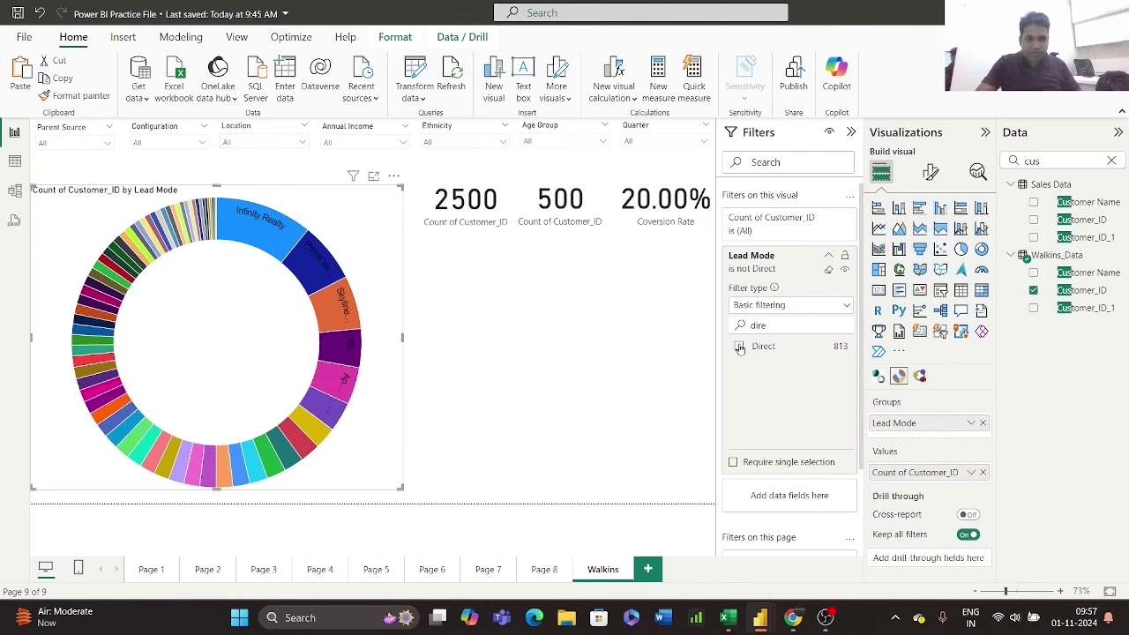
mouse_move(281, 241)
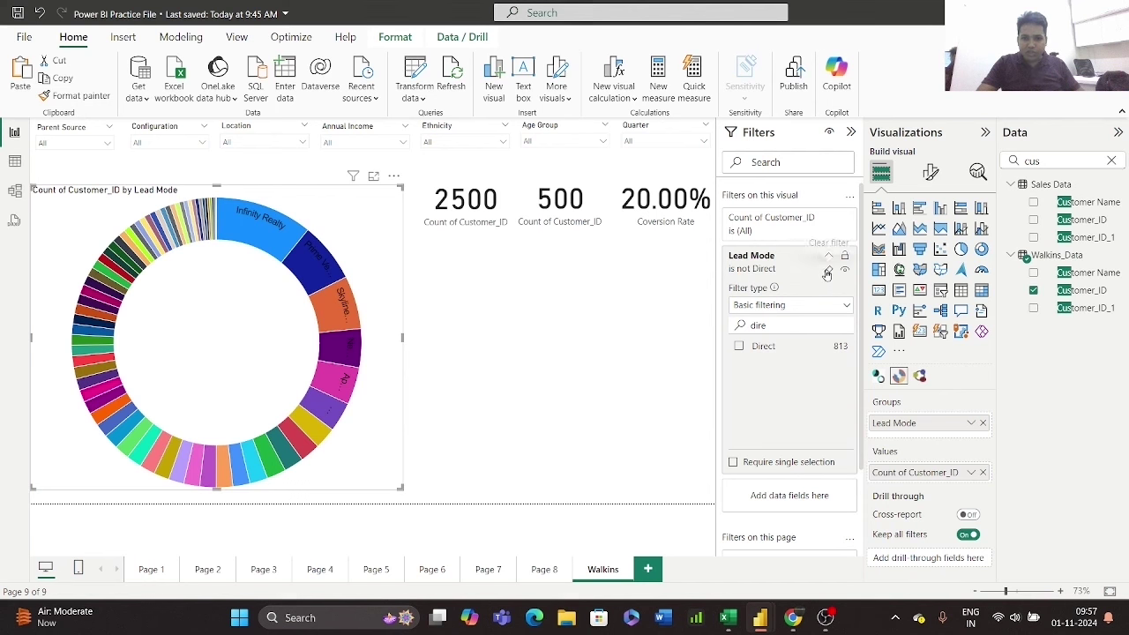
left_click(827, 275)
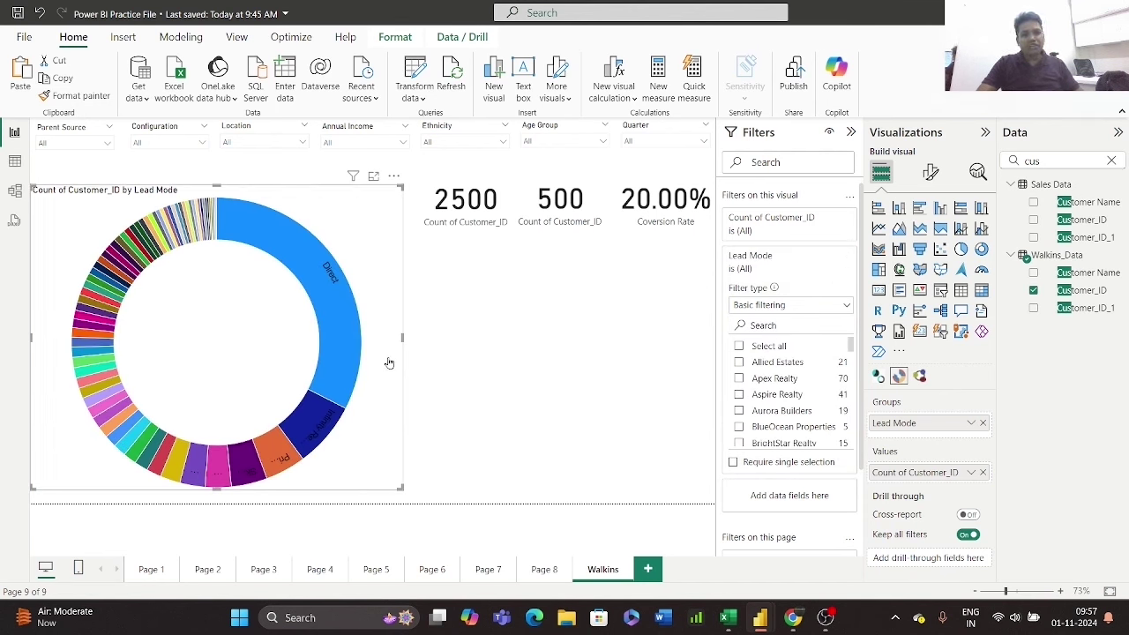
left_click(501, 395)
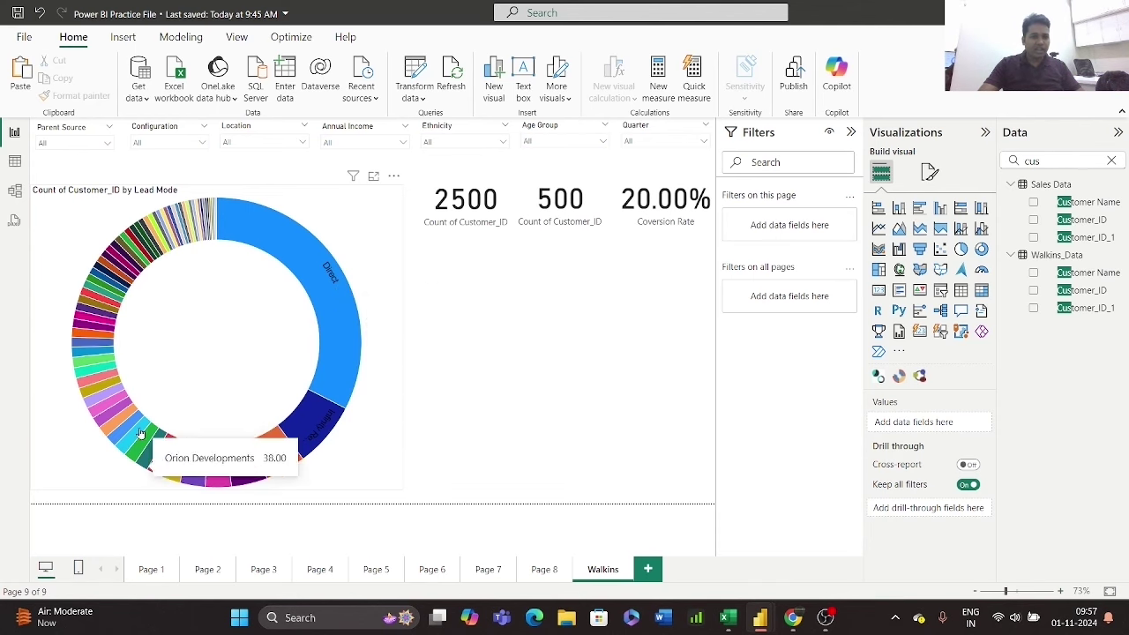
- Select and deselect the existing donut several times, then insert a new donut chart
left_click(388, 464)
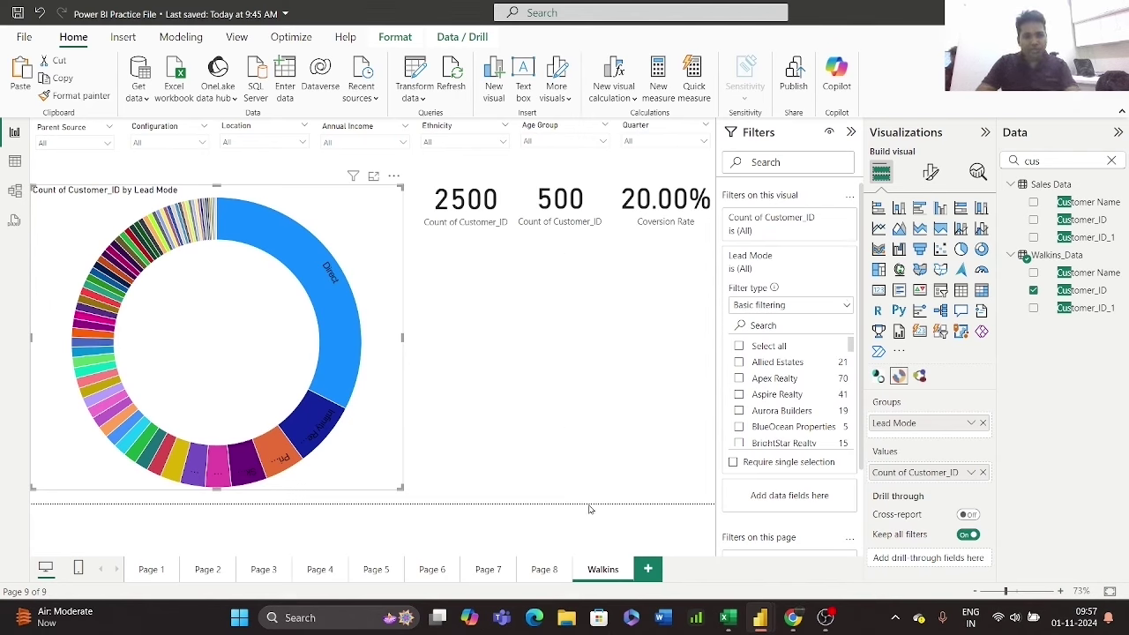
left_click(545, 400)
left_click(353, 261)
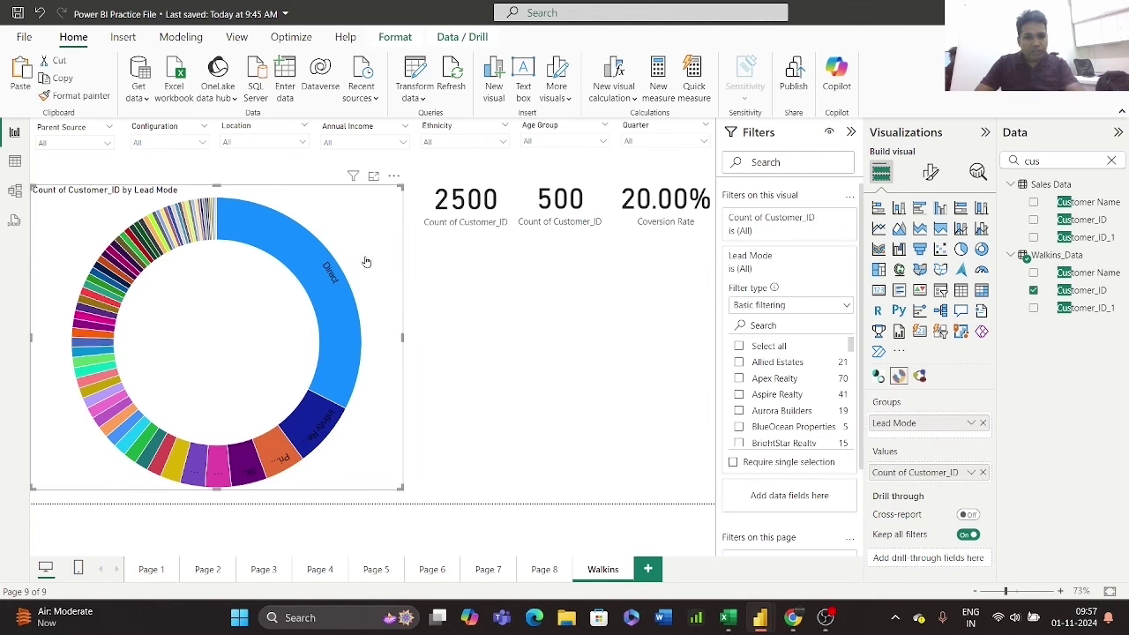
left_click(711, 297)
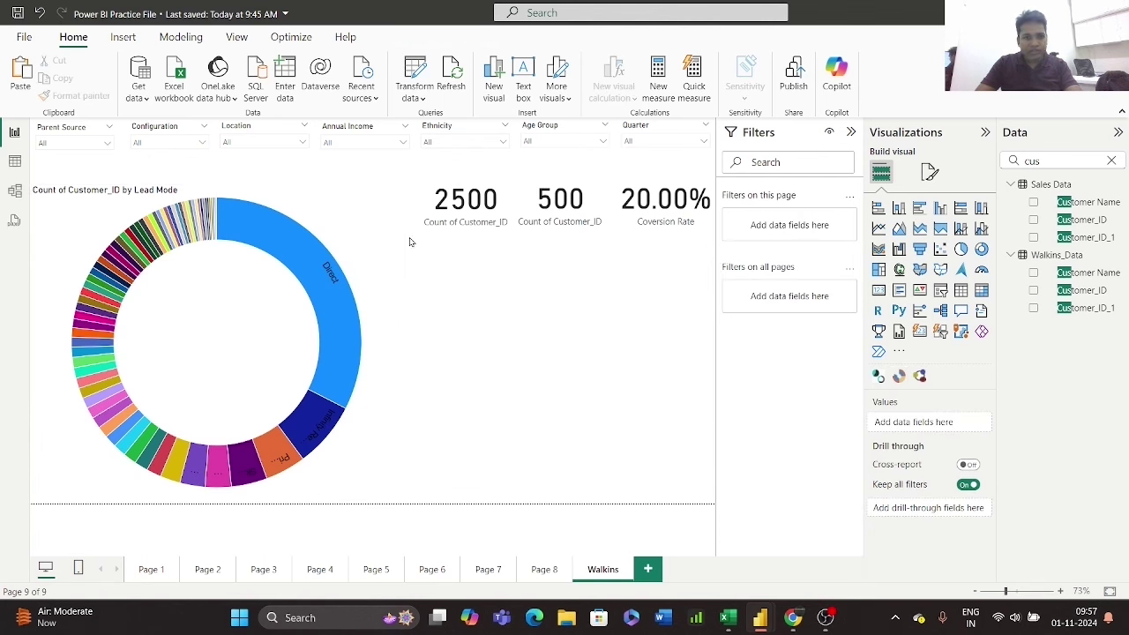
left_click(343, 234)
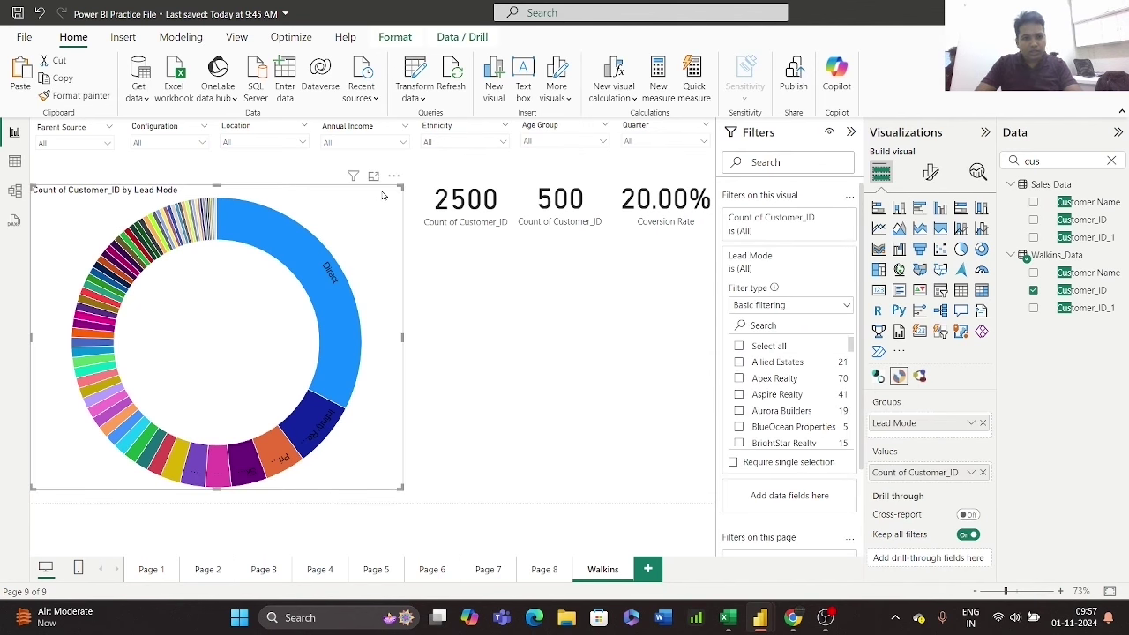
left_click(458, 324)
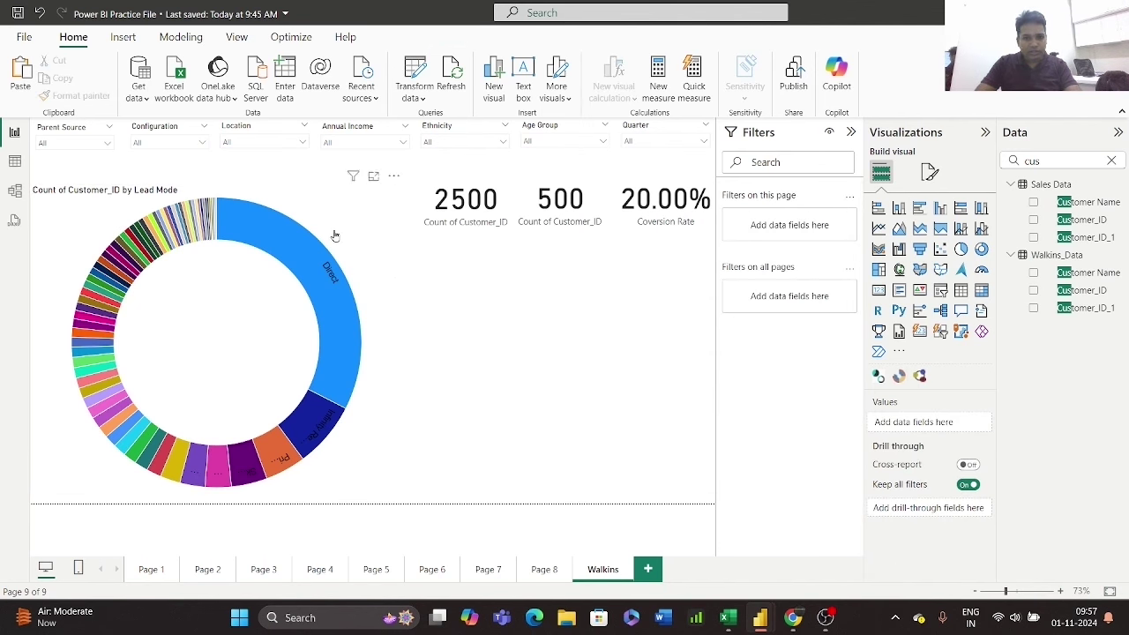
left_click(213, 328)
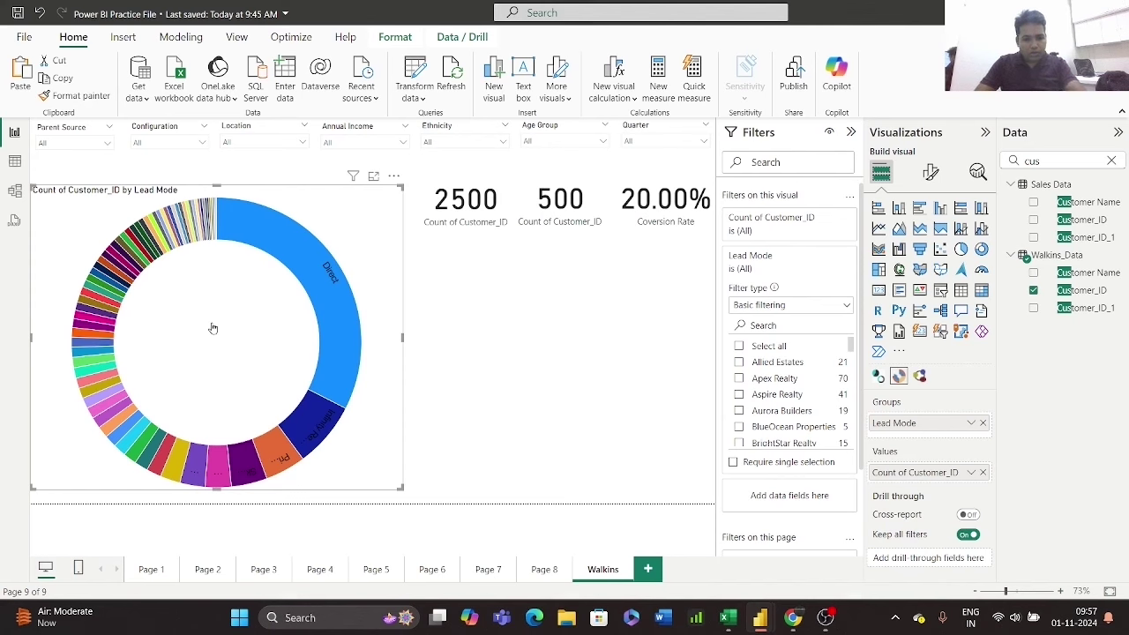
left_click(424, 332)
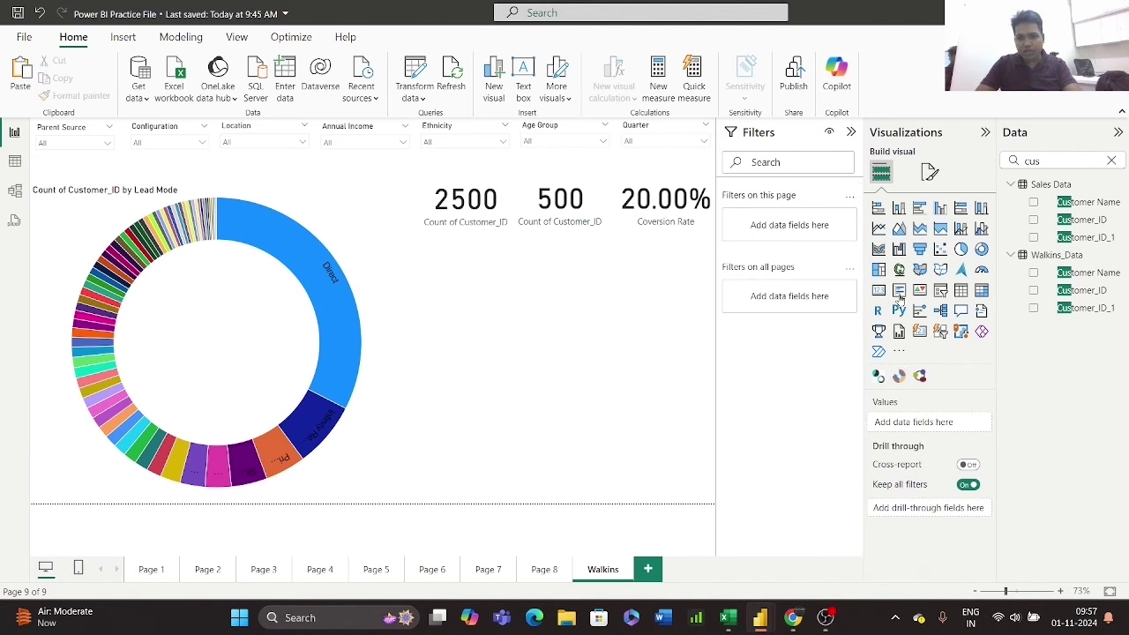
left_click(981, 252)
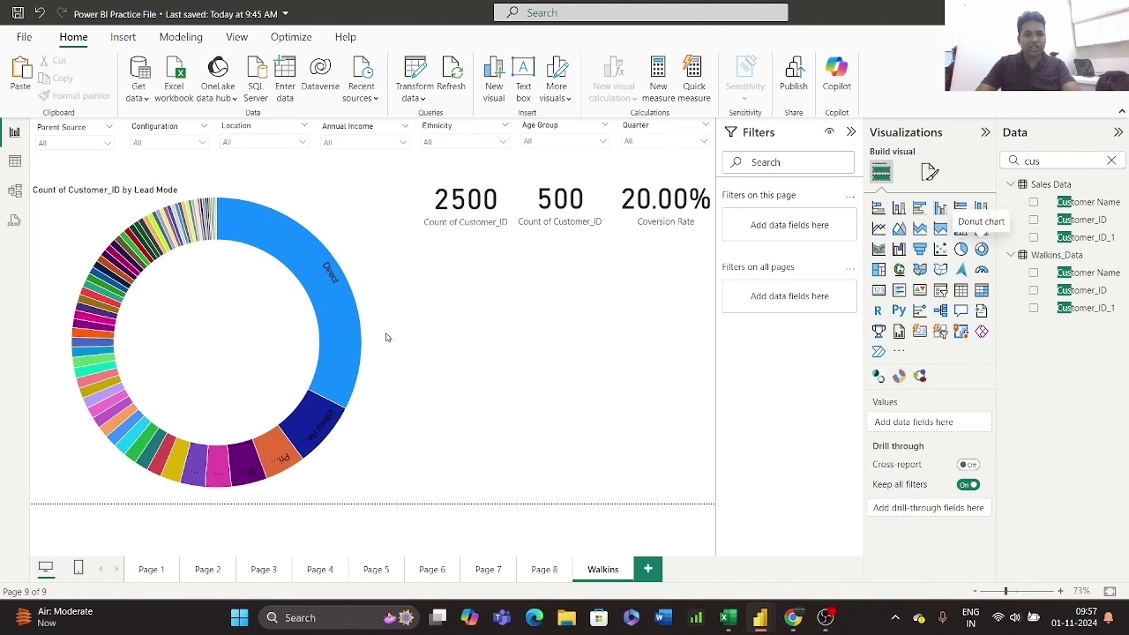
- Widen the new donut and make it show Count of Customer_ID by Lead Mode
left_click_drag(509, 366, 677, 365)
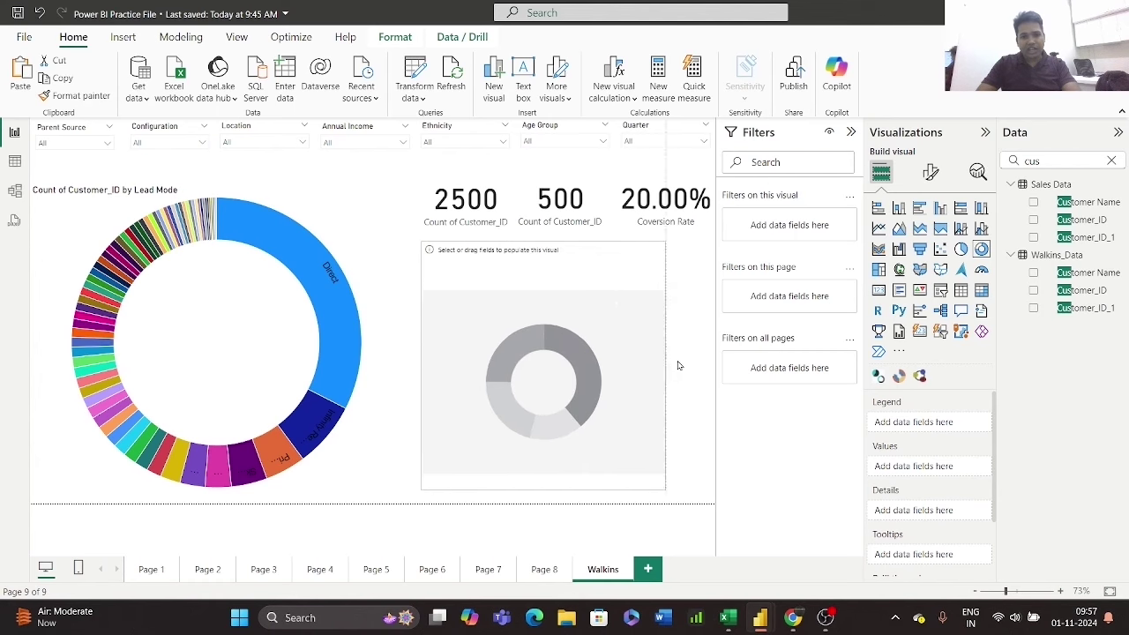
left_click(1034, 220)
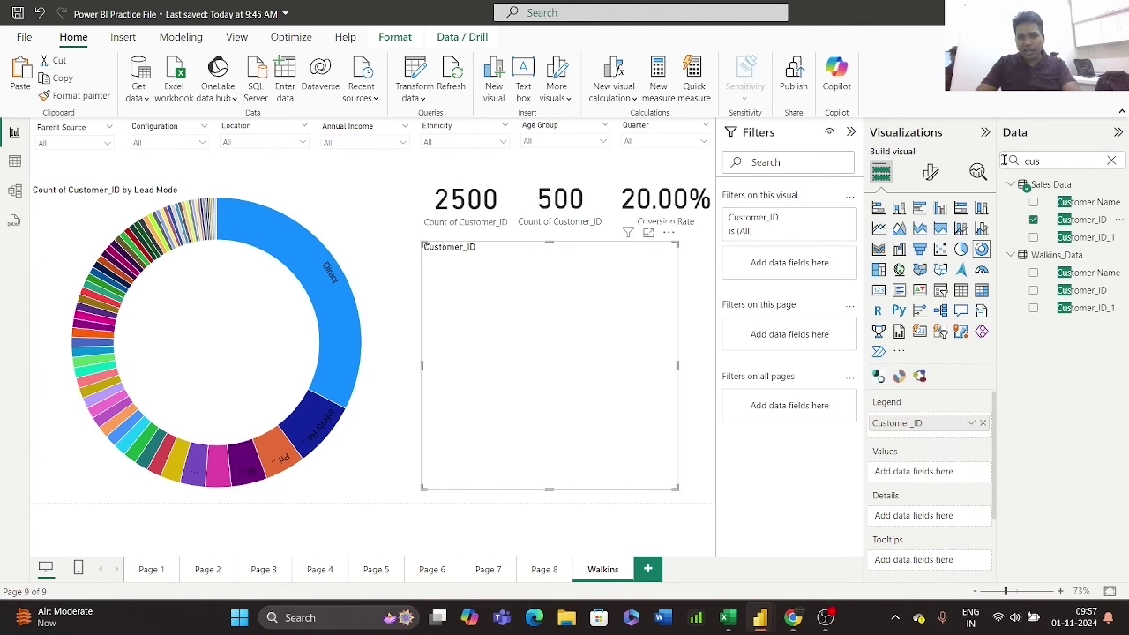
left_click(1004, 160)
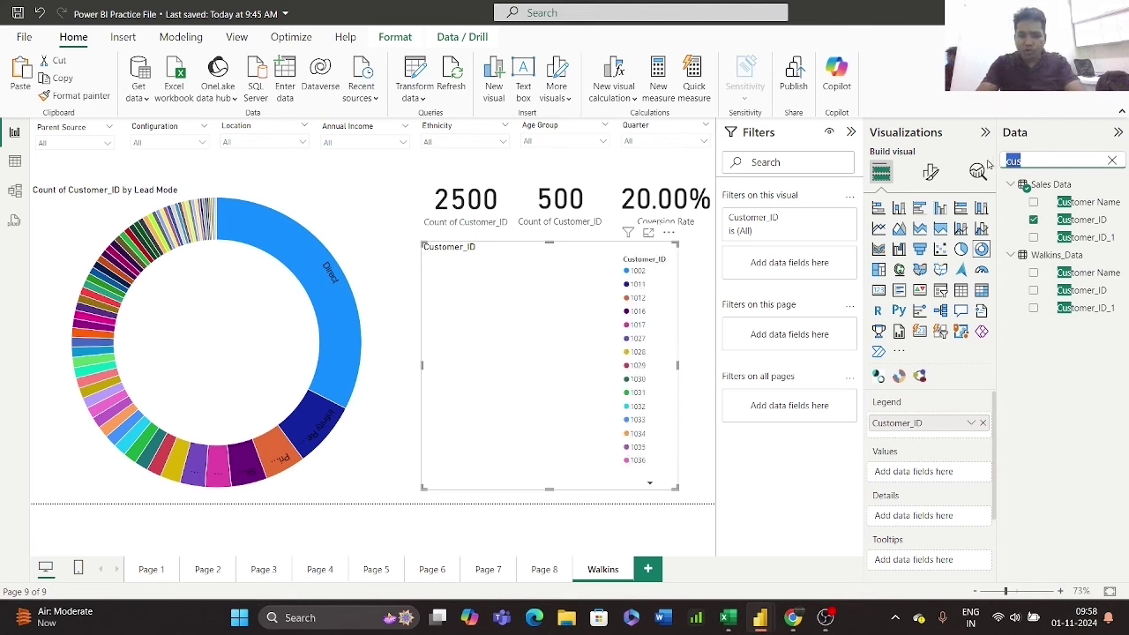
key("BackSpace")
left_click(939, 466)
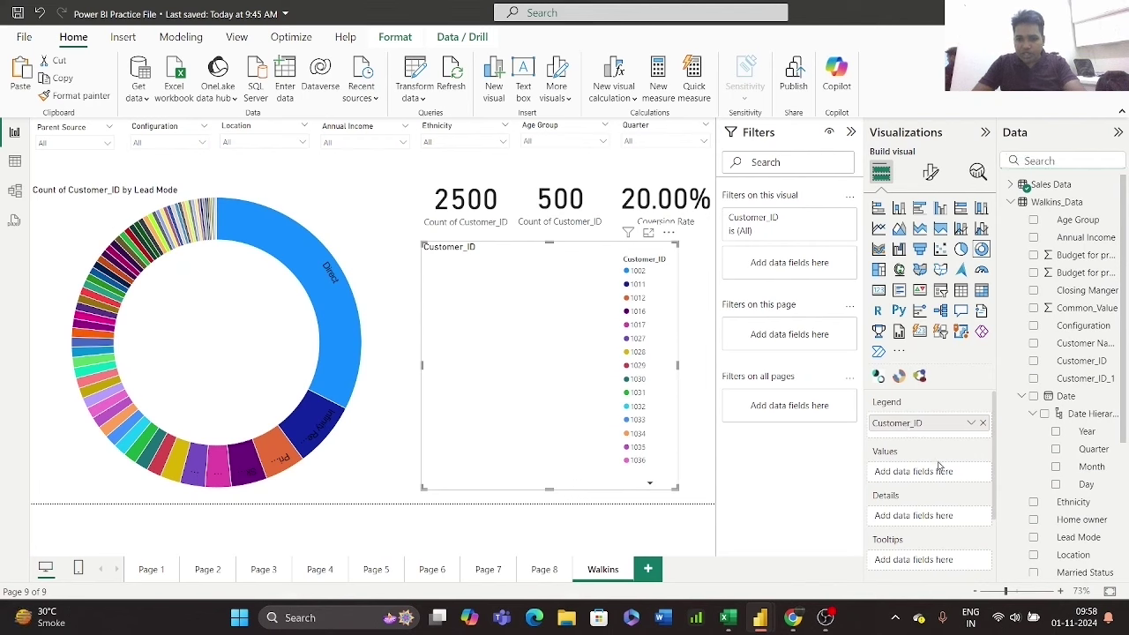
left_click_drag(939, 466, 926, 473)
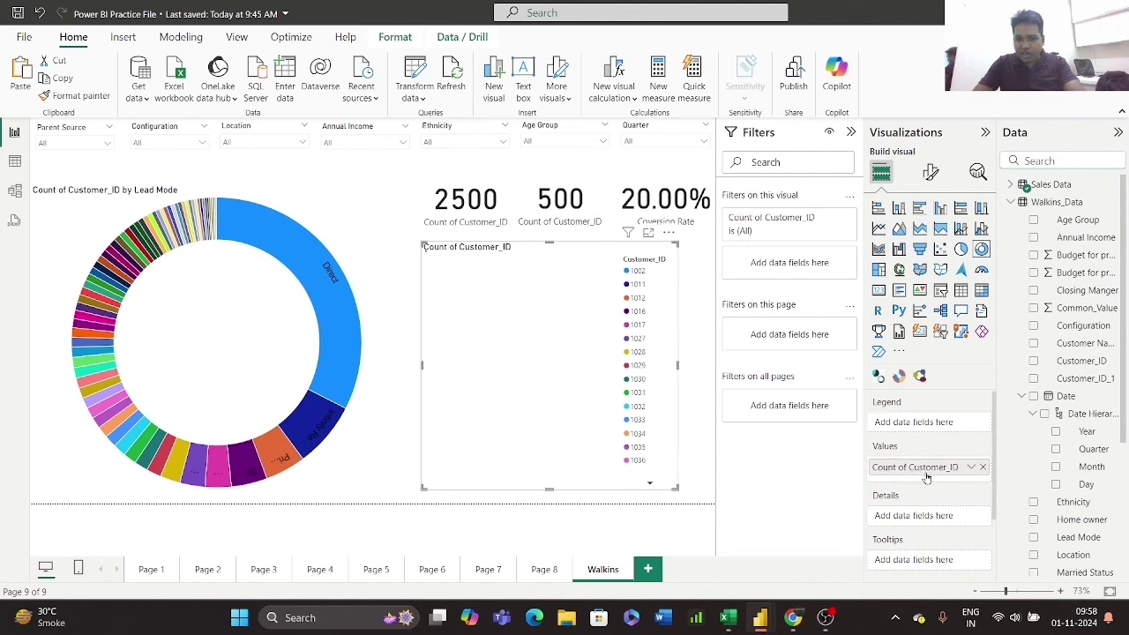
left_click(1059, 161)
type("lead")
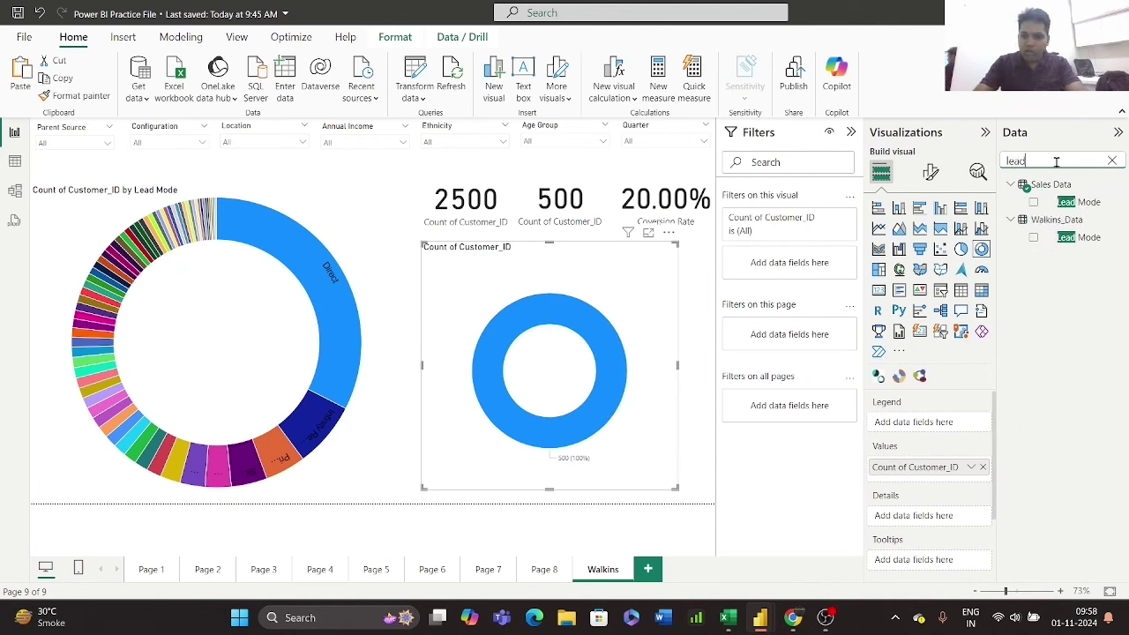
left_click_drag(1078, 202, 944, 431)
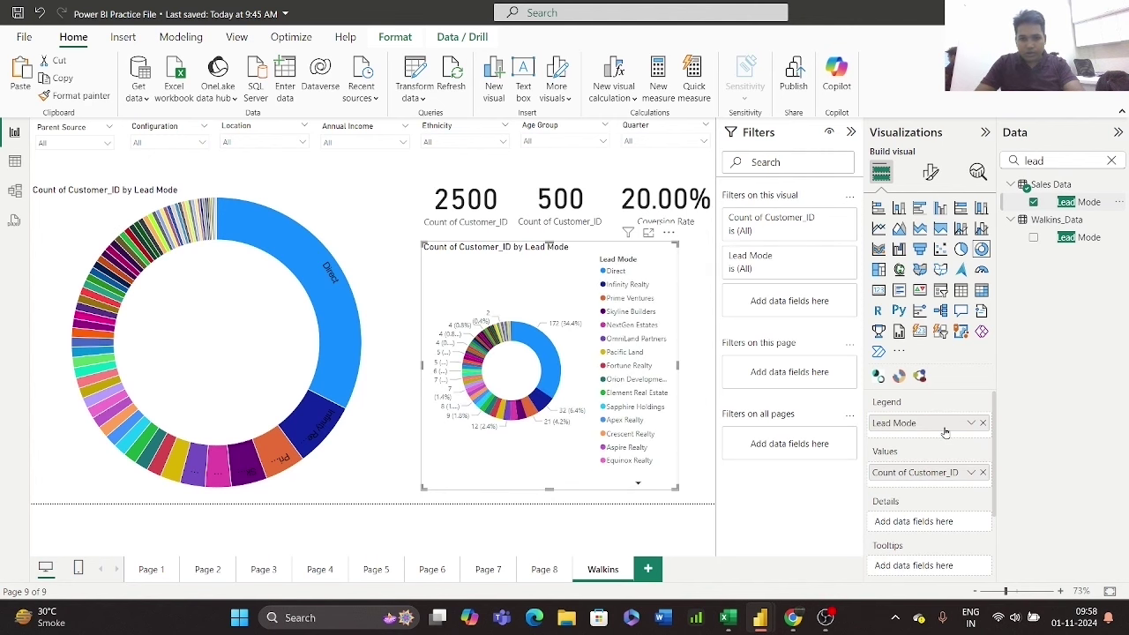
- Hide the new donut's legend, set background transparency to 100%, and centre it in the large donut
left_click(933, 174)
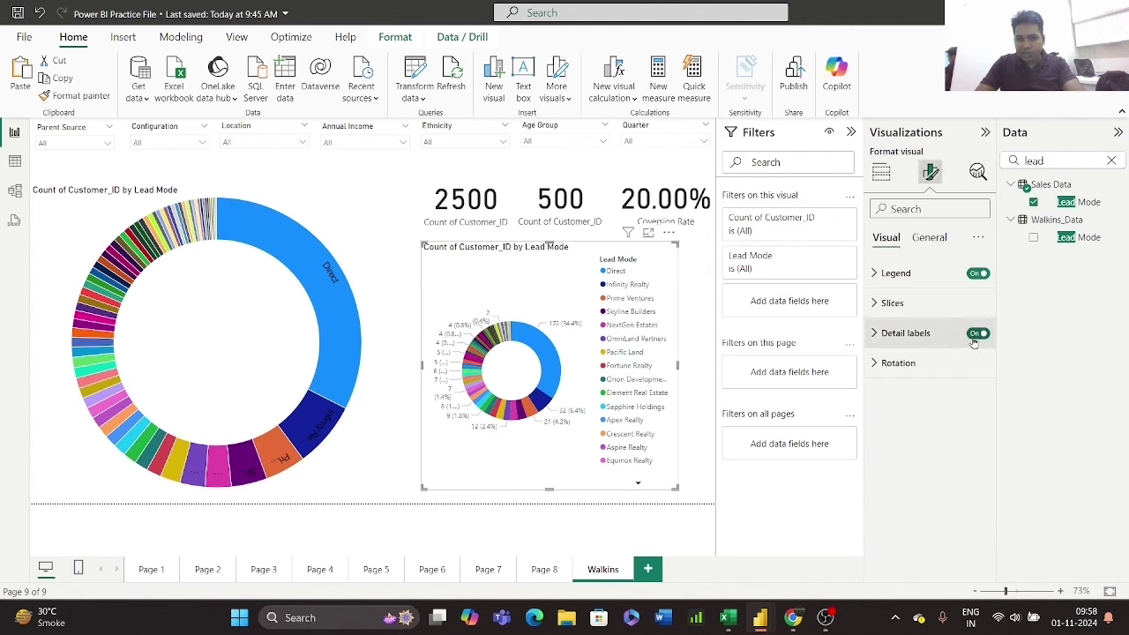
left_click(977, 274)
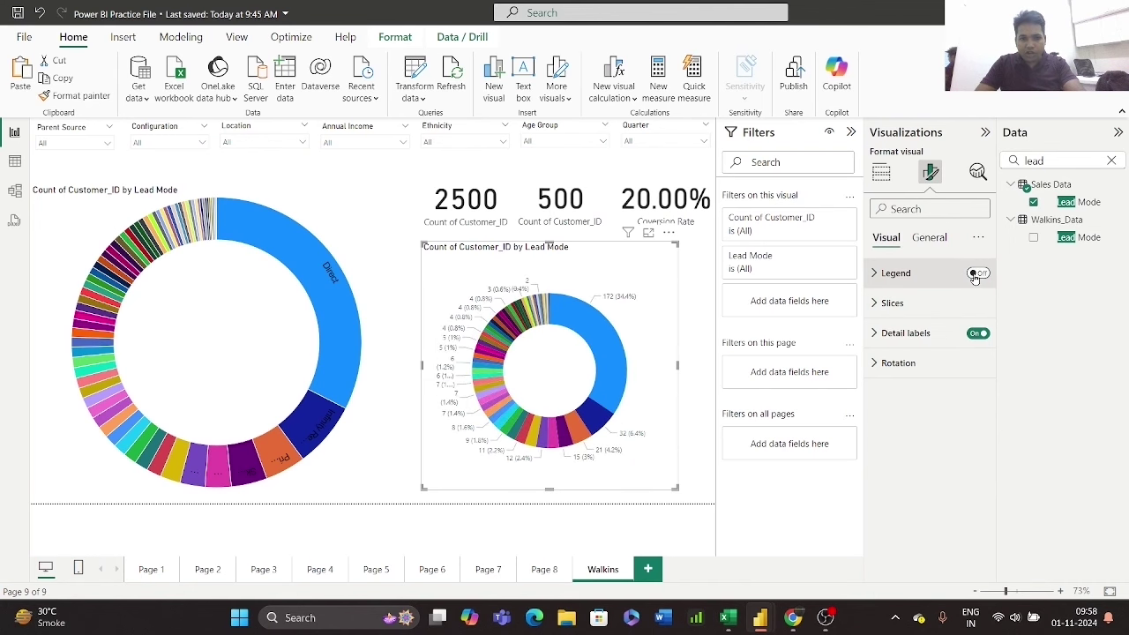
left_click(930, 237)
left_click(889, 332)
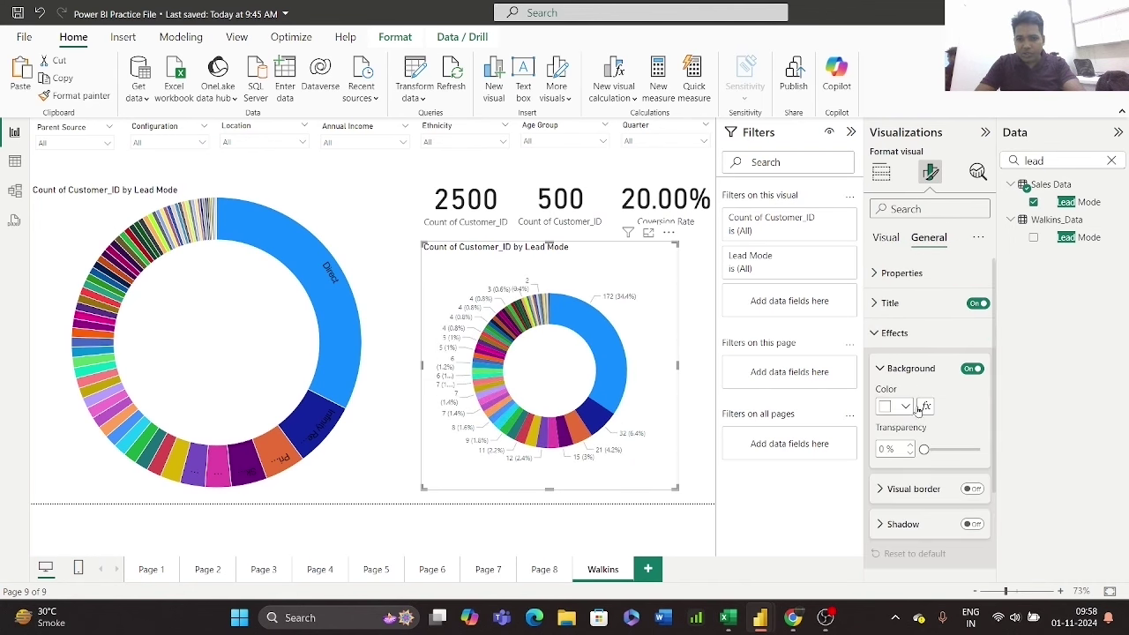
left_click_drag(924, 450, 1000, 453)
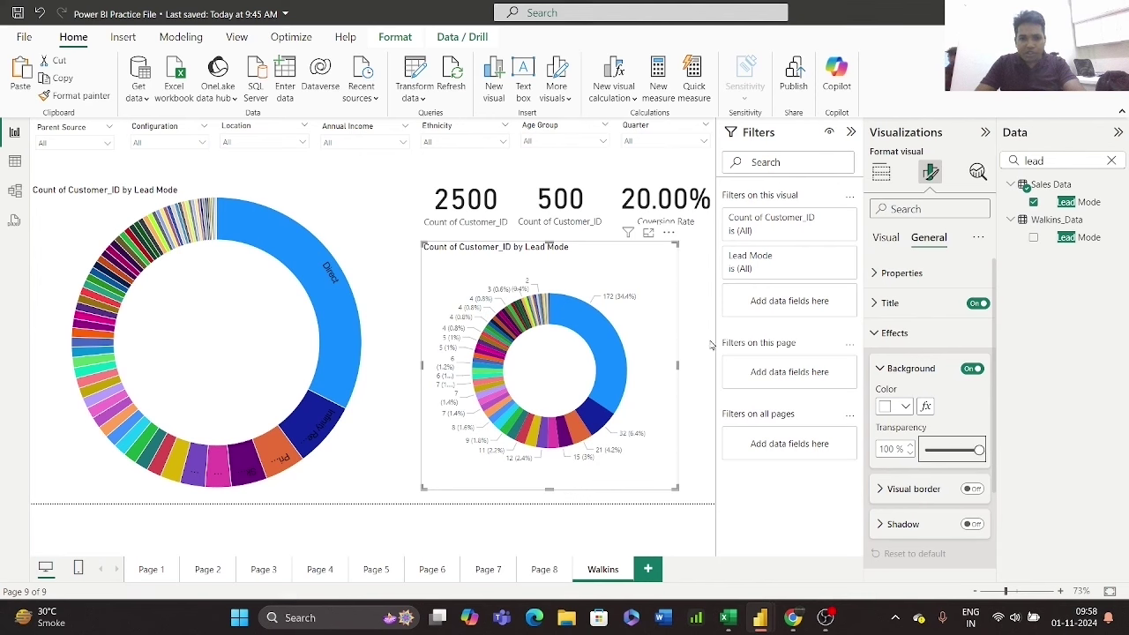
left_click_drag(653, 279, 290, 264)
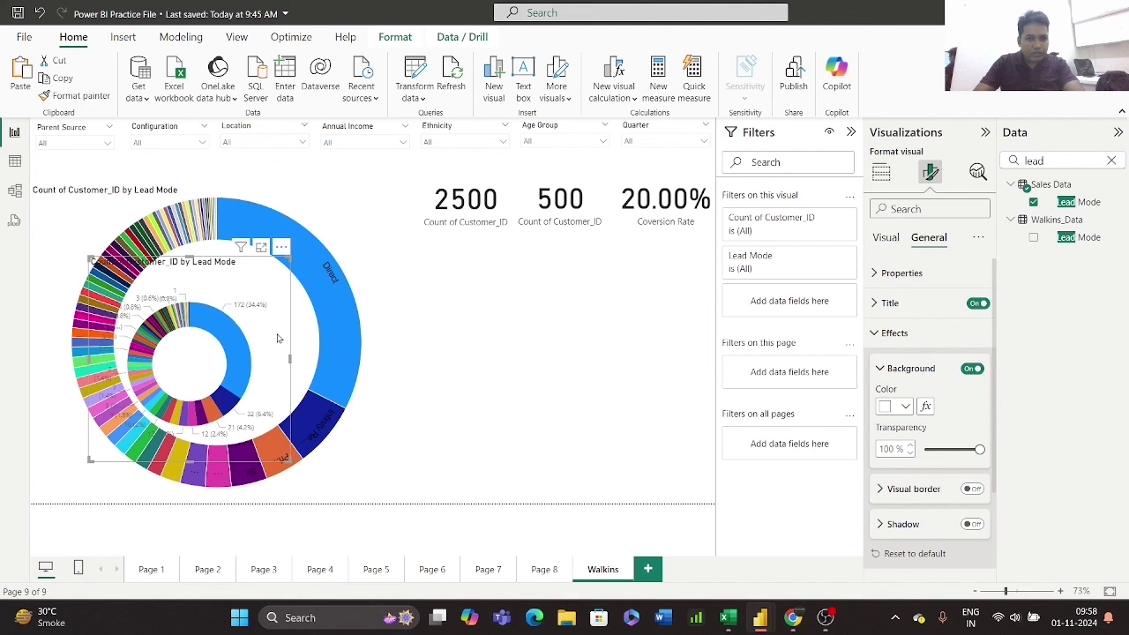
left_click_drag(277, 338, 309, 320)
left_click(557, 326)
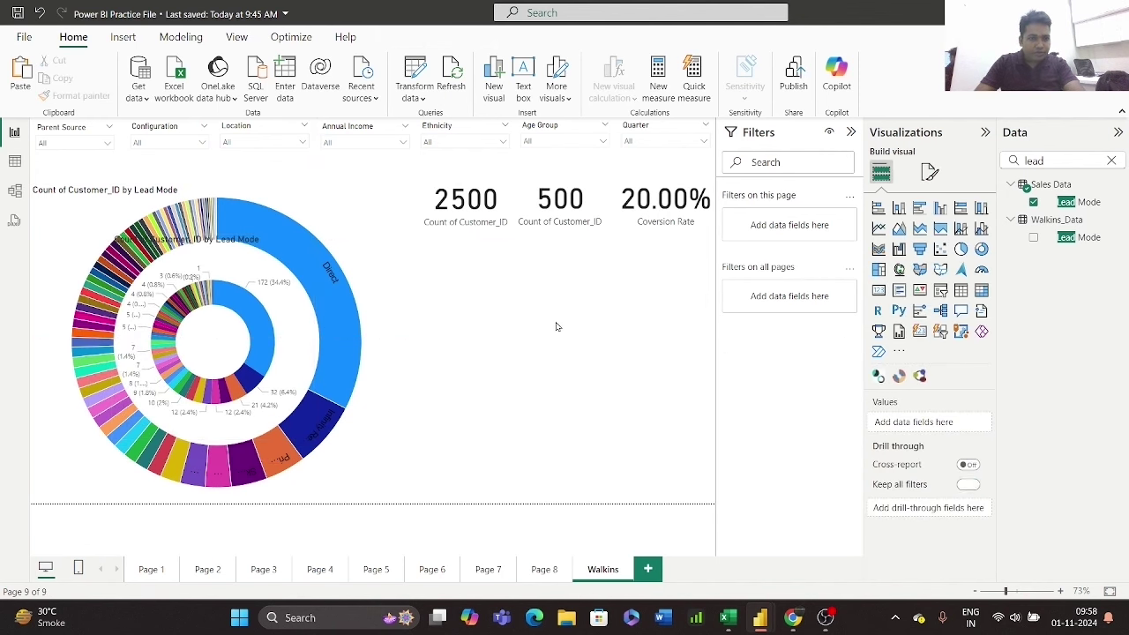
left_click(302, 334)
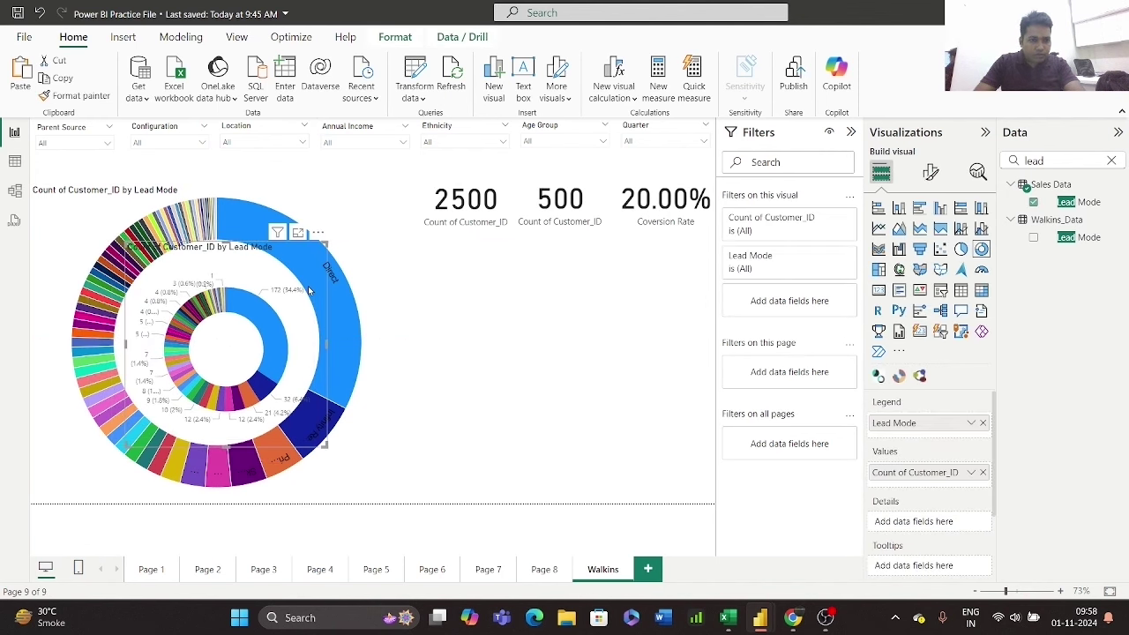
left_click(929, 173)
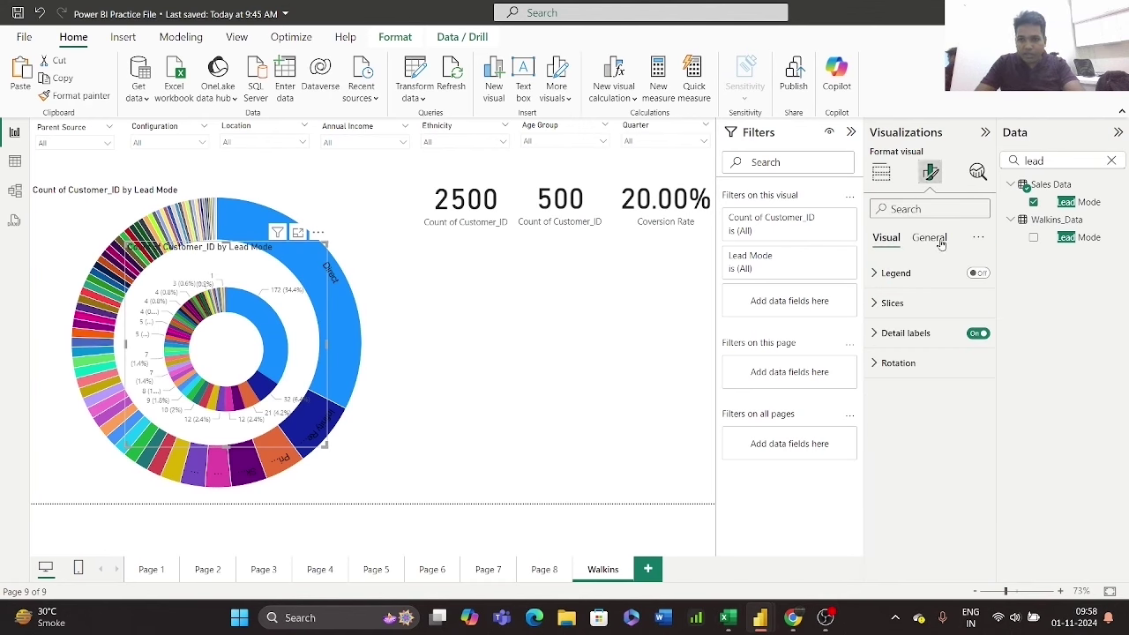
left_click(938, 239)
left_click(979, 302)
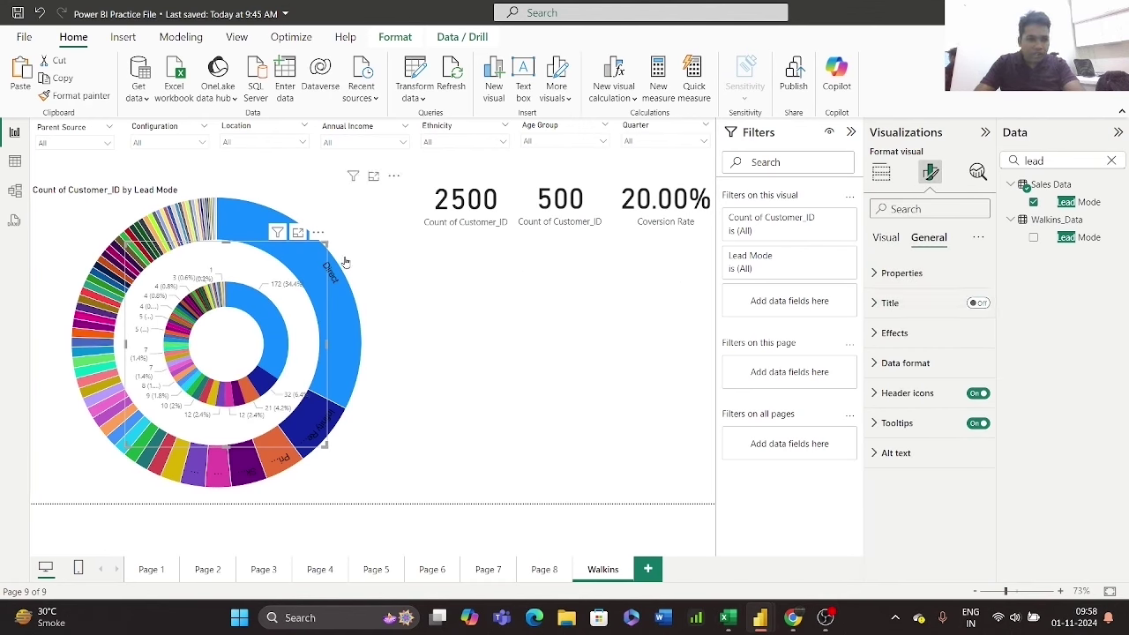
left_click(521, 350)
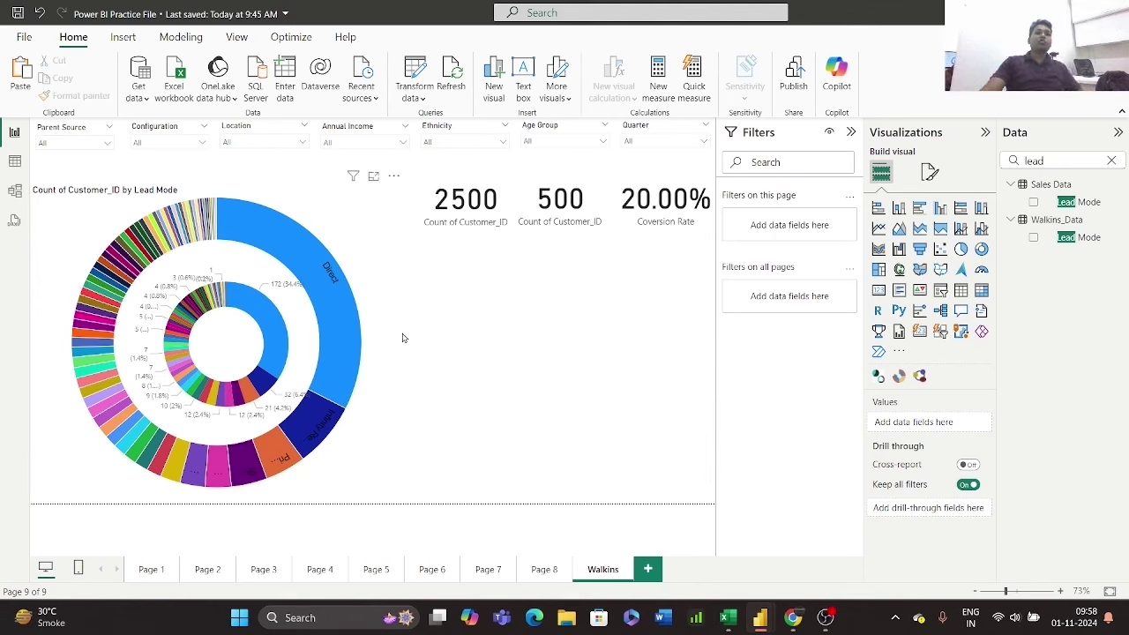
mouse_move(266, 217)
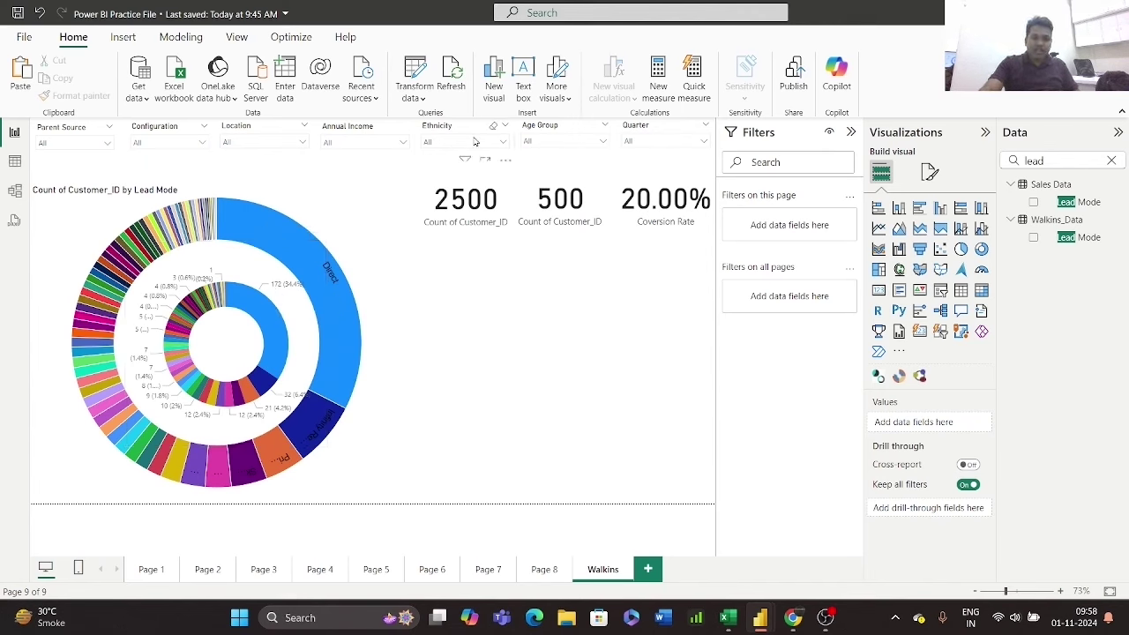
- Try the Ethnicity slicer on Hindu, Jain and Muslim, then reset it to all
left_click(502, 143)
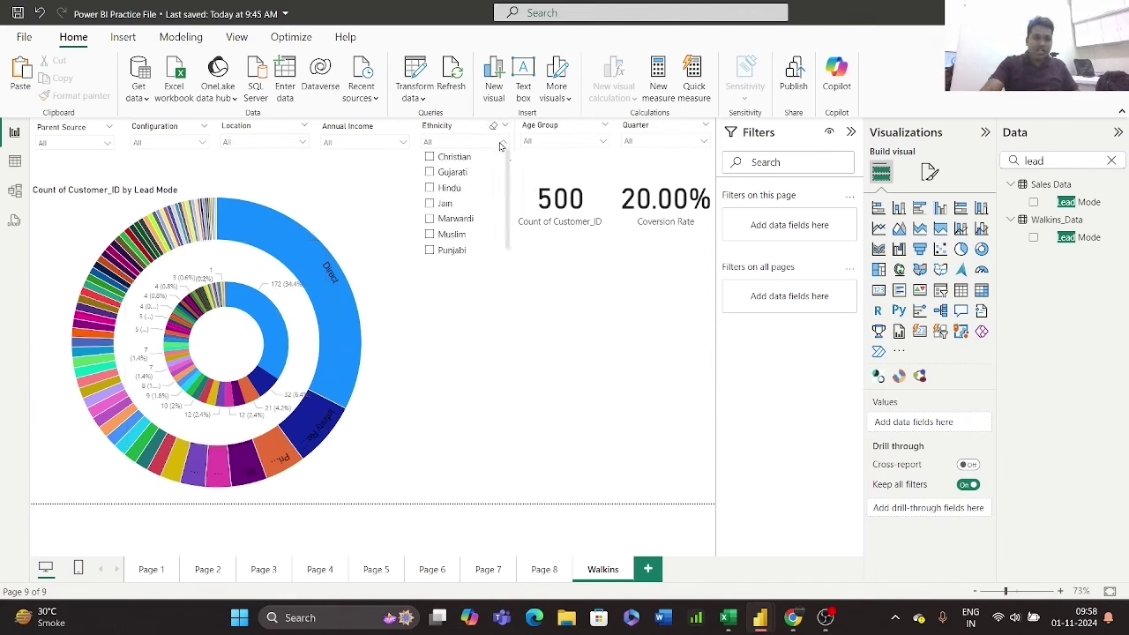
left_click(458, 191)
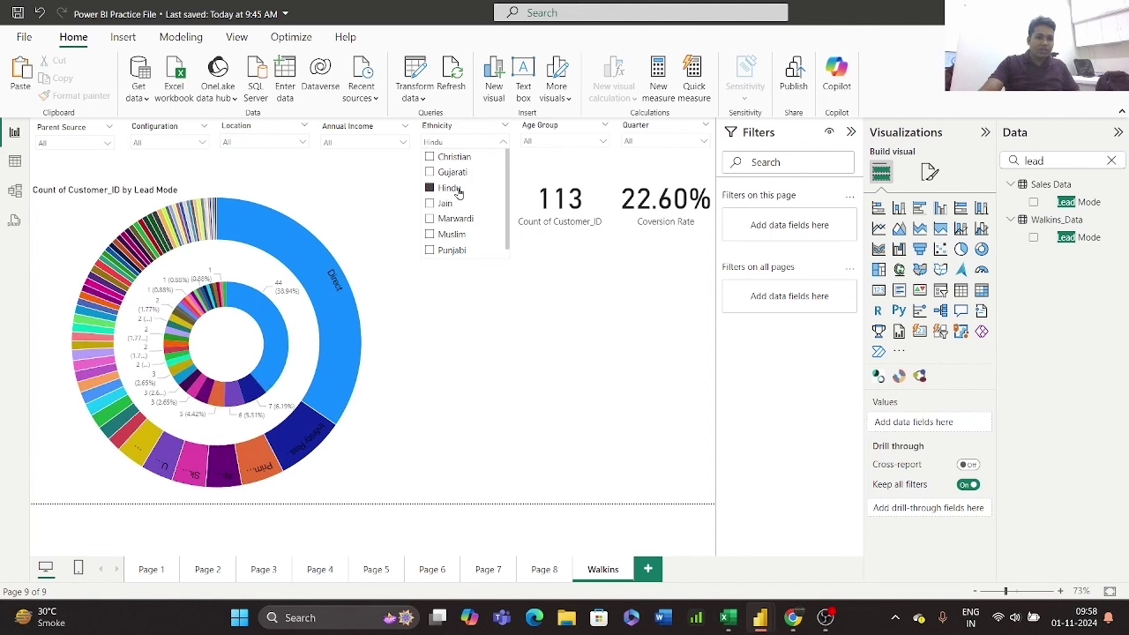
left_click(452, 205)
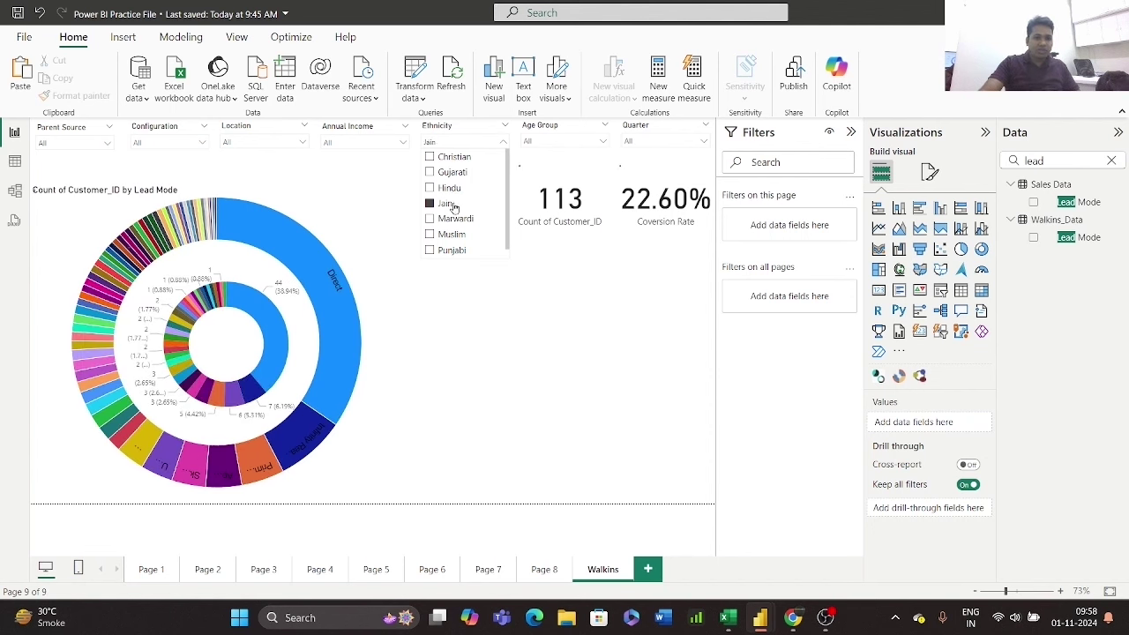
left_click(454, 235)
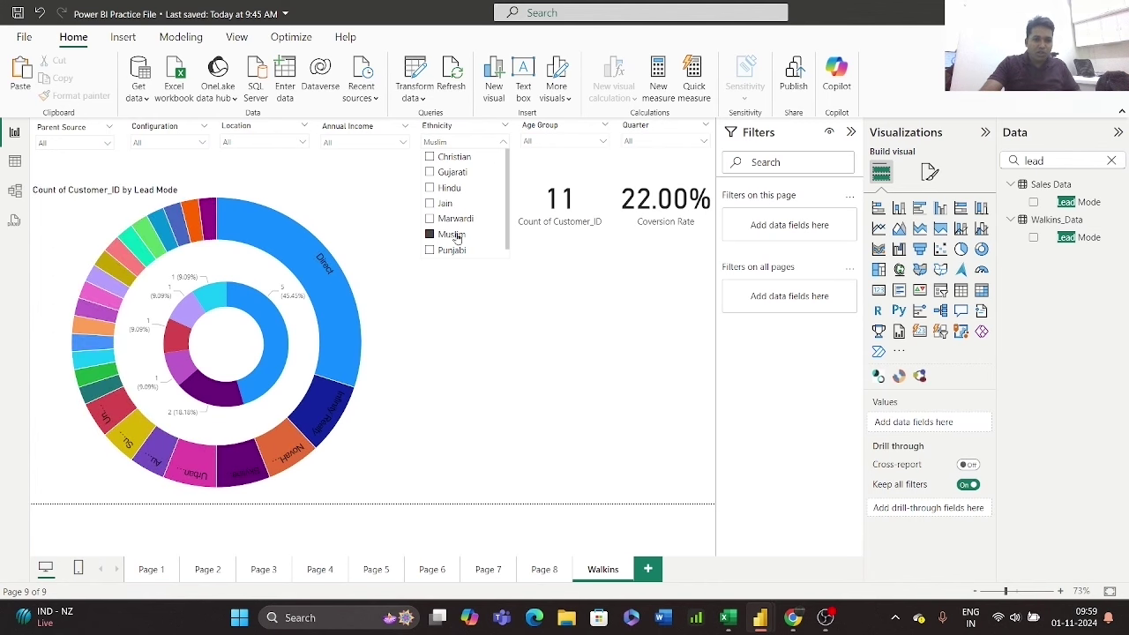
mouse_move(343, 305)
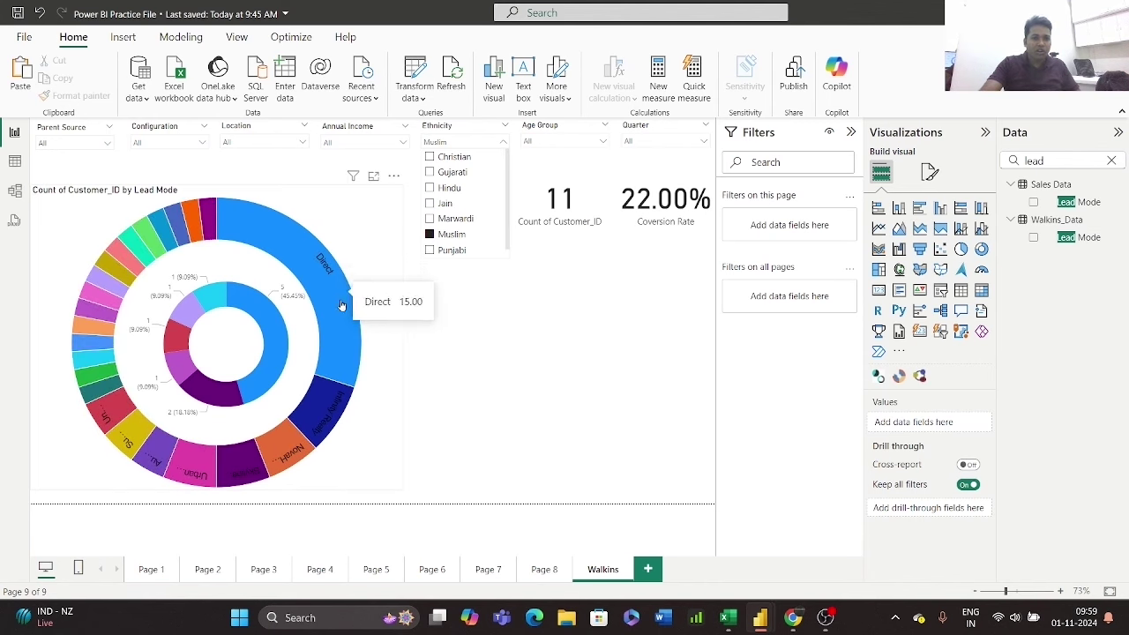
left_click(429, 234)
left_click(605, 320)
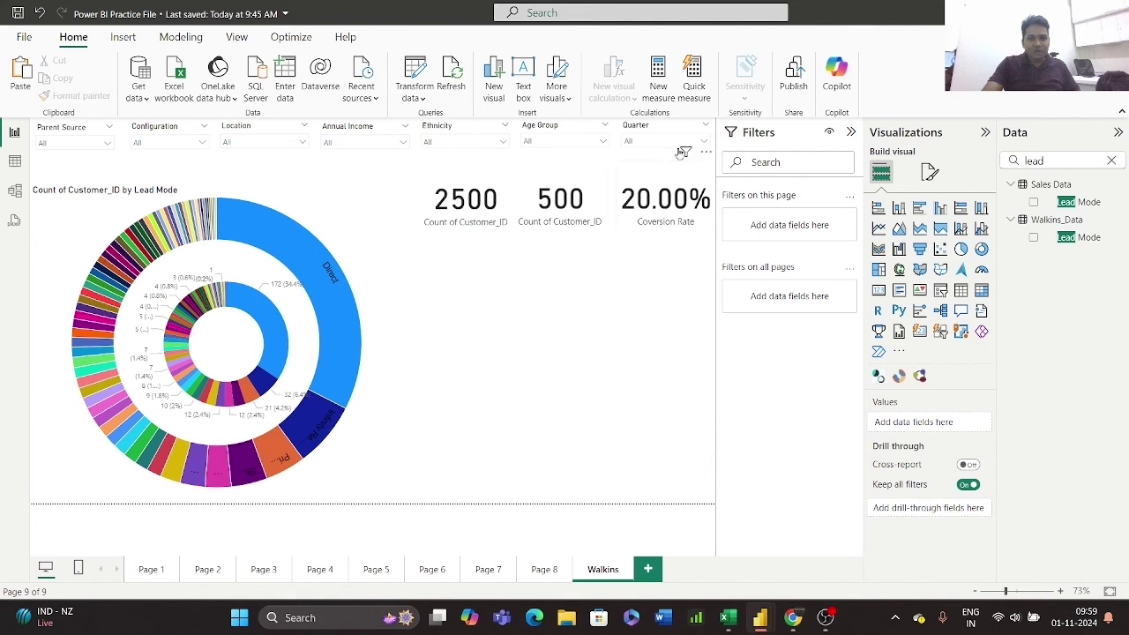
- Slice the page to Qtr 4 so the cards read 1150, 222 and 19.30%
left_click(704, 142)
left_click(653, 204)
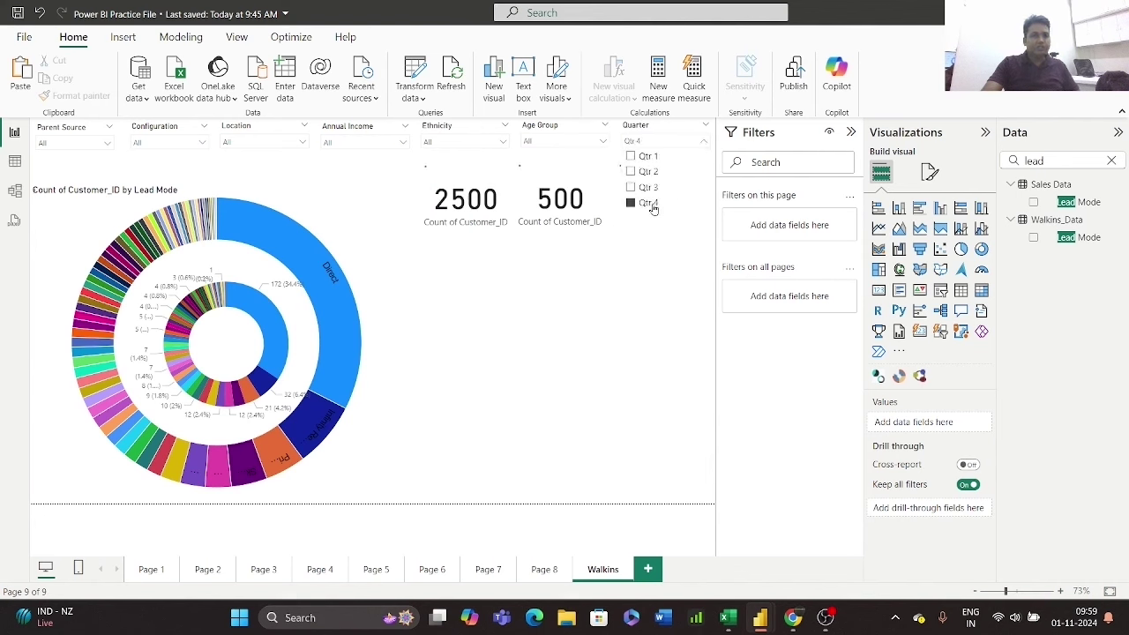
left_click(617, 355)
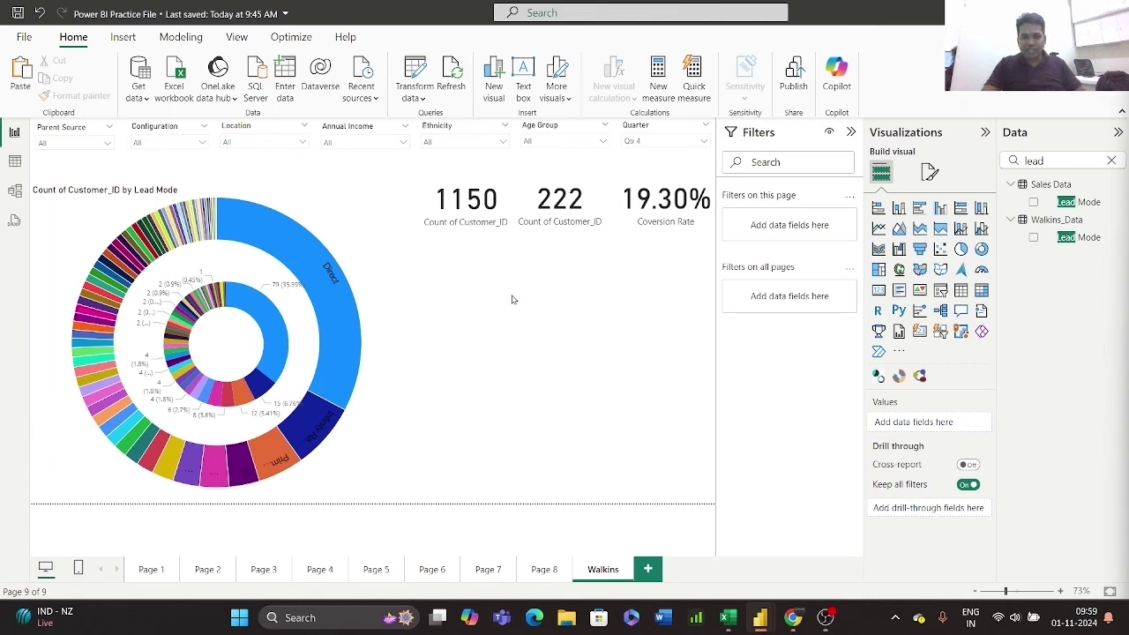
- Insert a new empty visual and resize and position it on the canvas
left_click(877, 291)
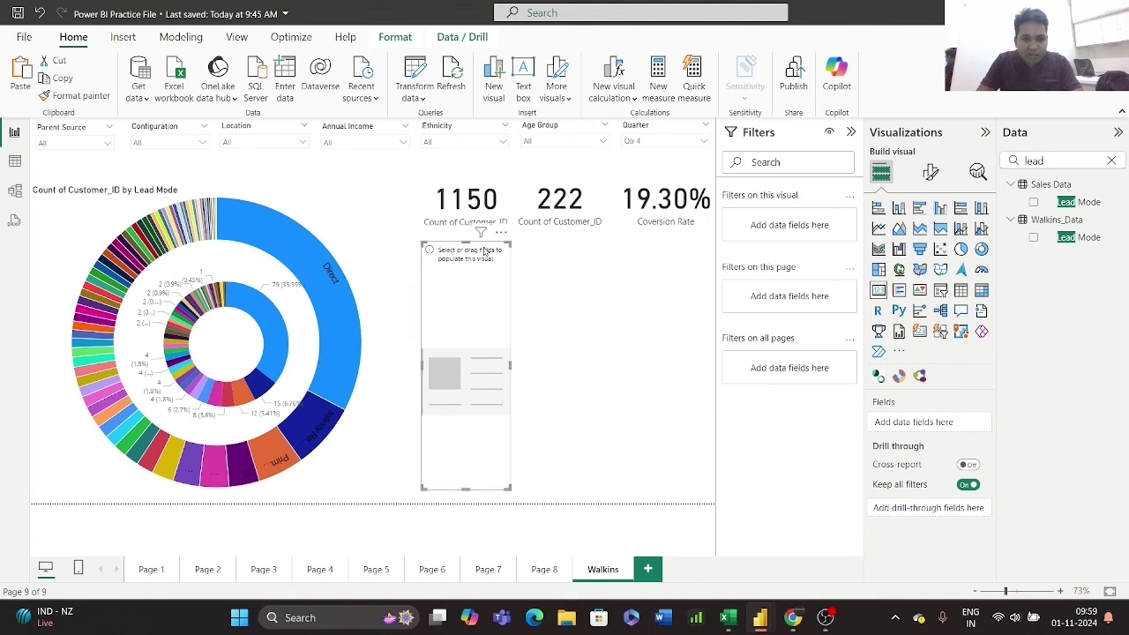
left_click_drag(466, 488, 467, 336)
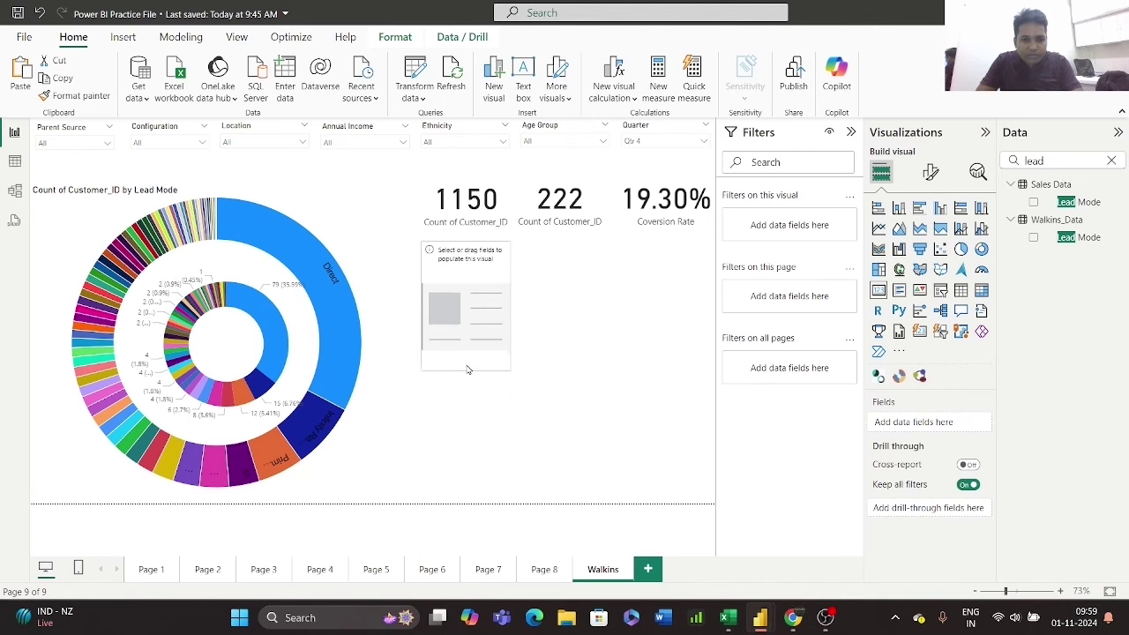
left_click_drag(1054, 161, 999, 164)
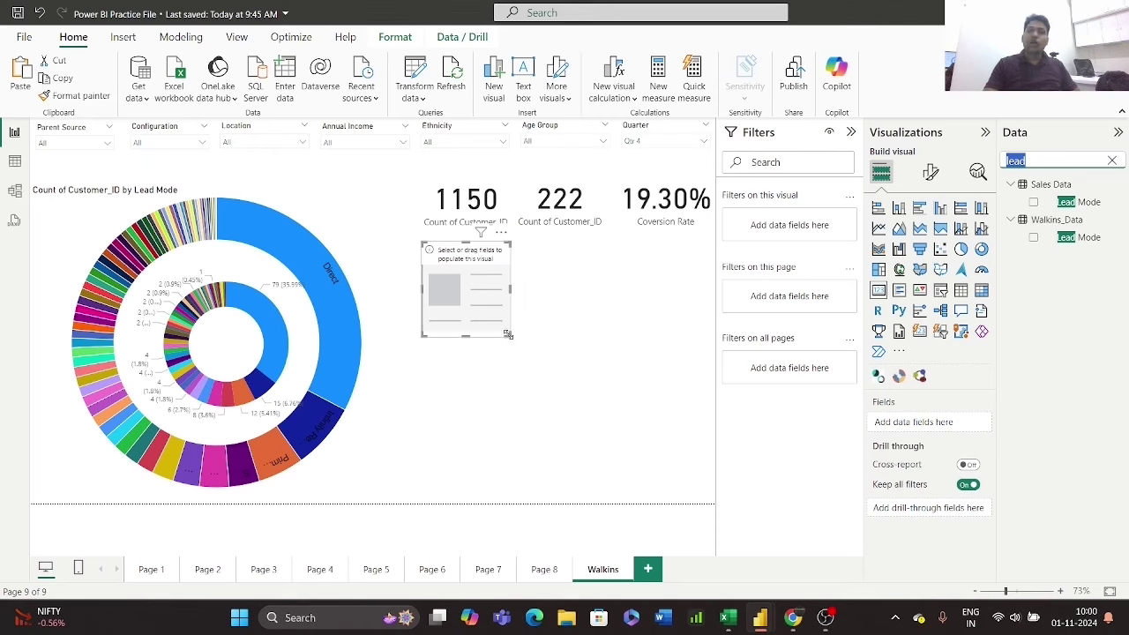
left_click_drag(508, 334, 524, 383)
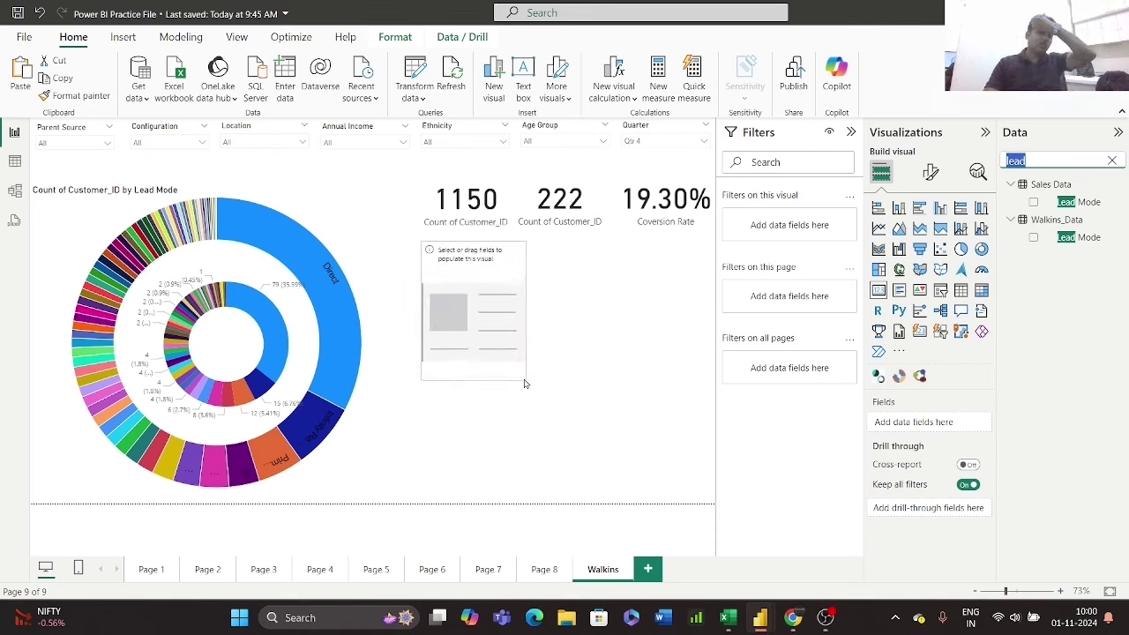
left_click_drag(518, 279, 519, 294)
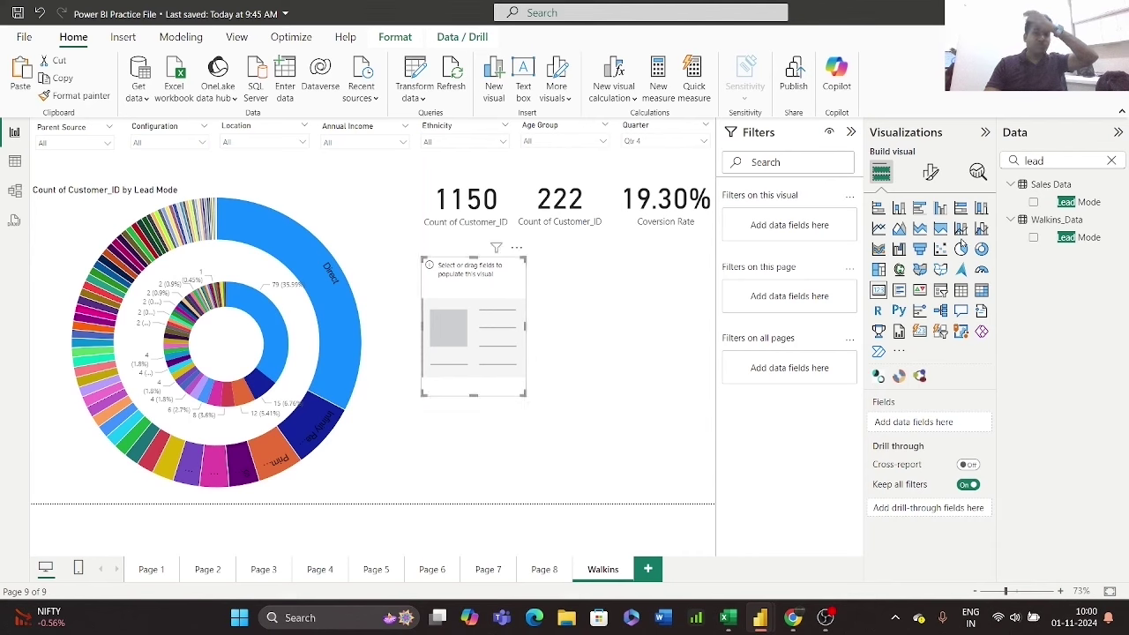
- Search 'bud' and show Budget for property upto in the card, reading 43bn
double_click(1053, 161)
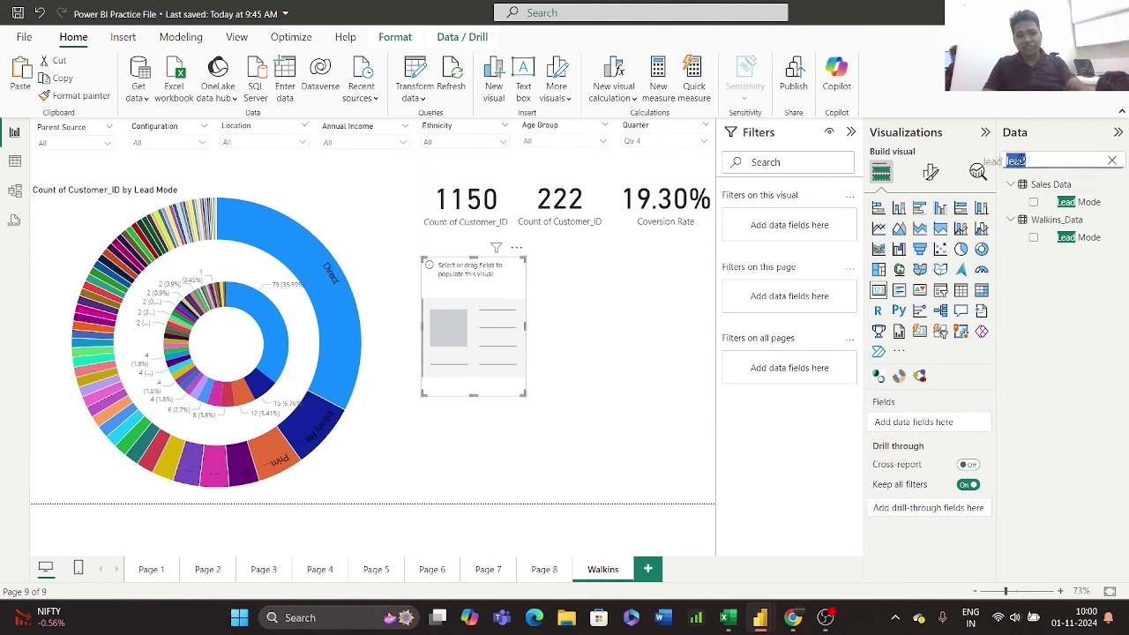
type("b")
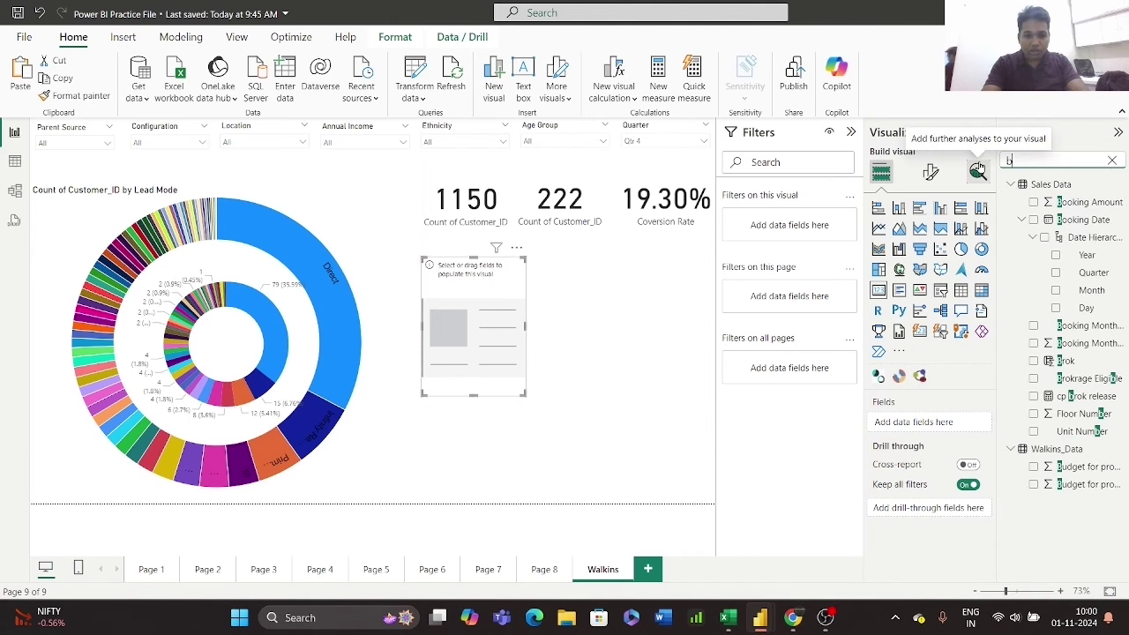
type("ud")
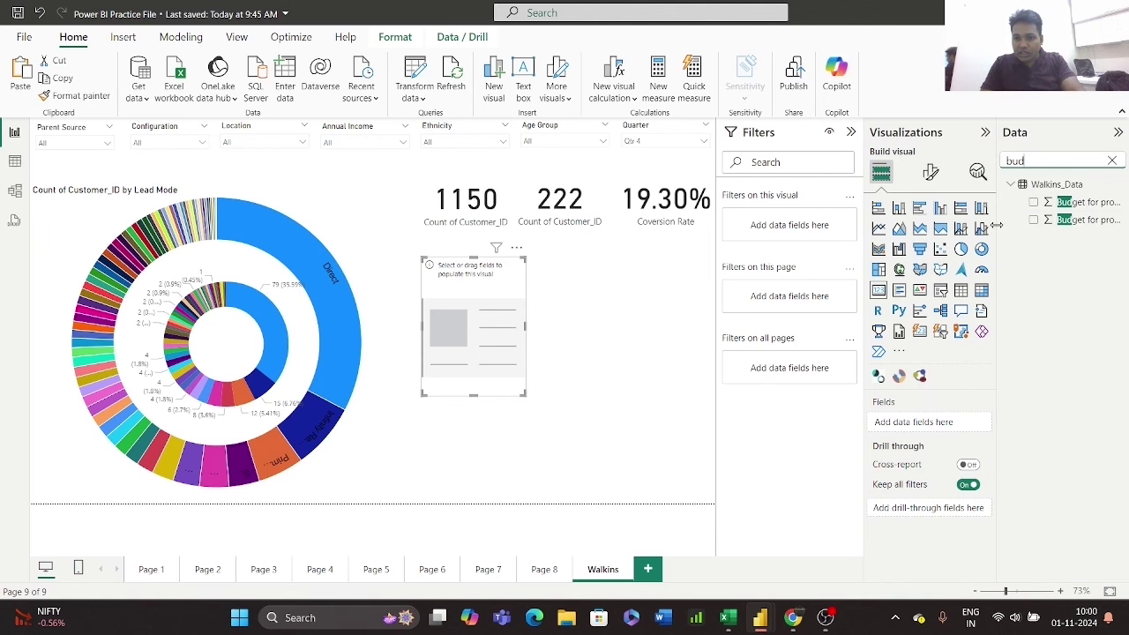
left_click_drag(997, 230, 950, 230)
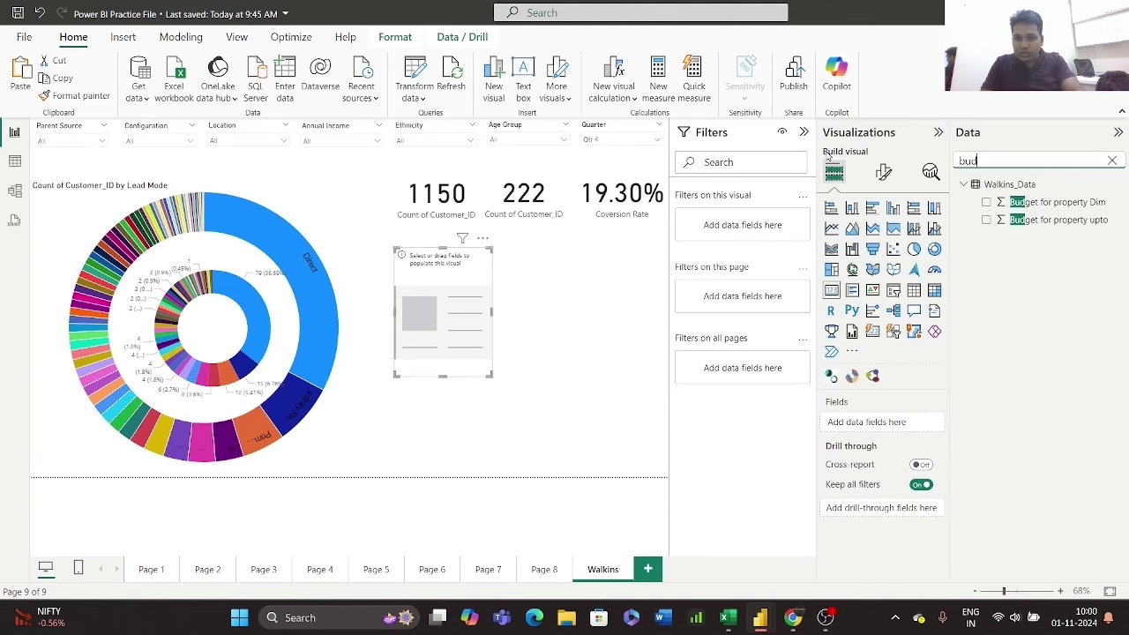
left_click(803, 132)
left_click(986, 219)
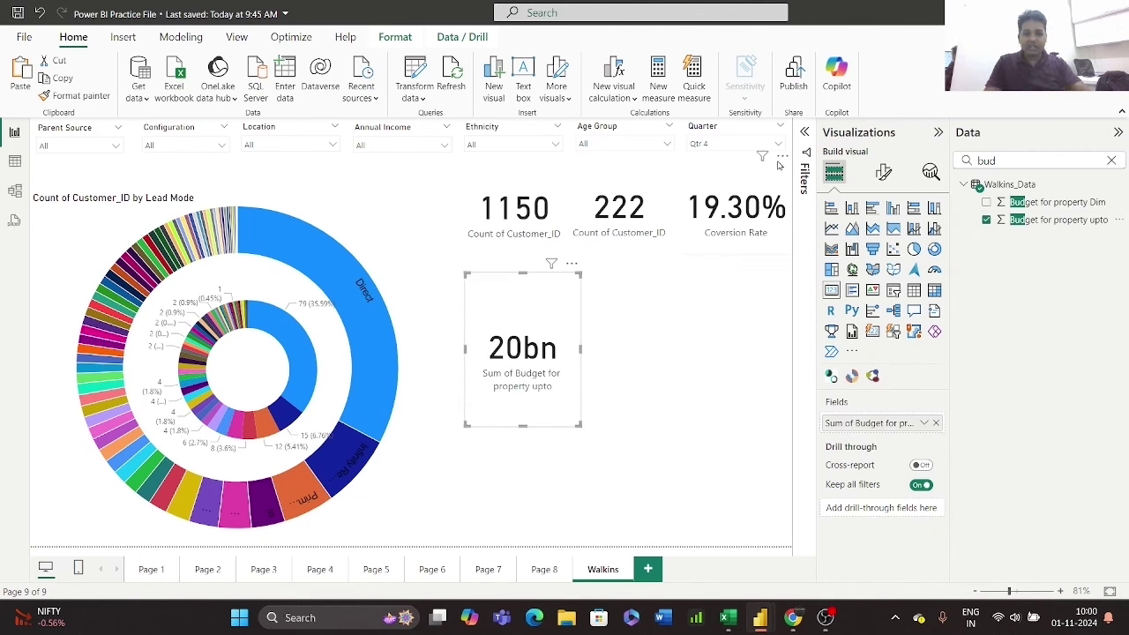
- Clear the Quarter slicer back to All, then widen the 43bn card and nudge it up
left_click(769, 128)
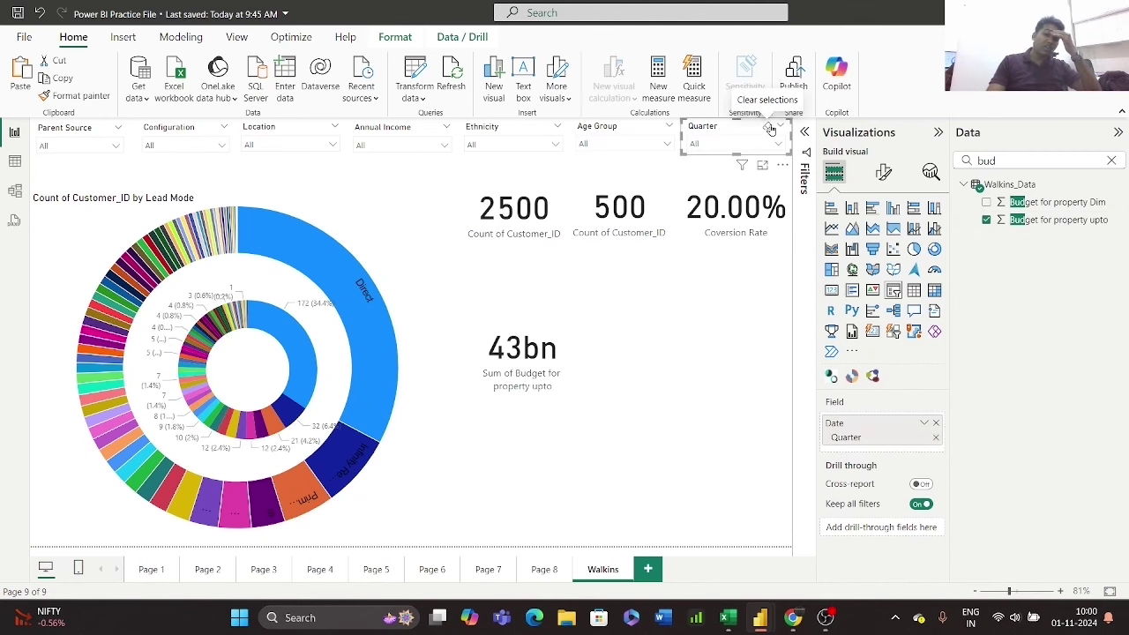
left_click(535, 306)
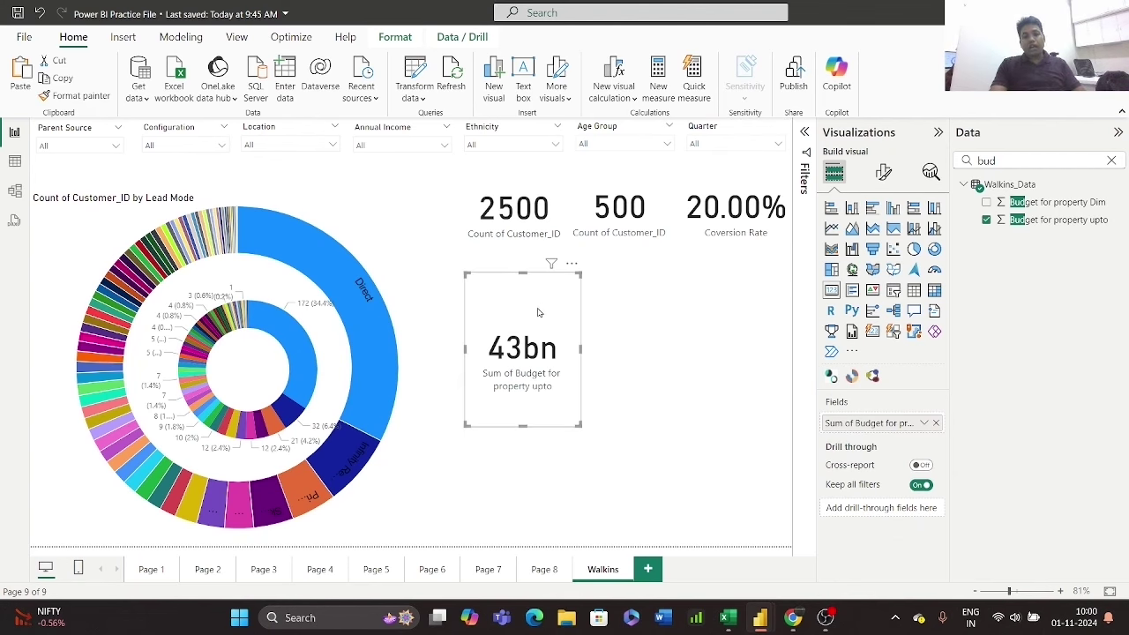
left_click_drag(578, 427, 598, 420)
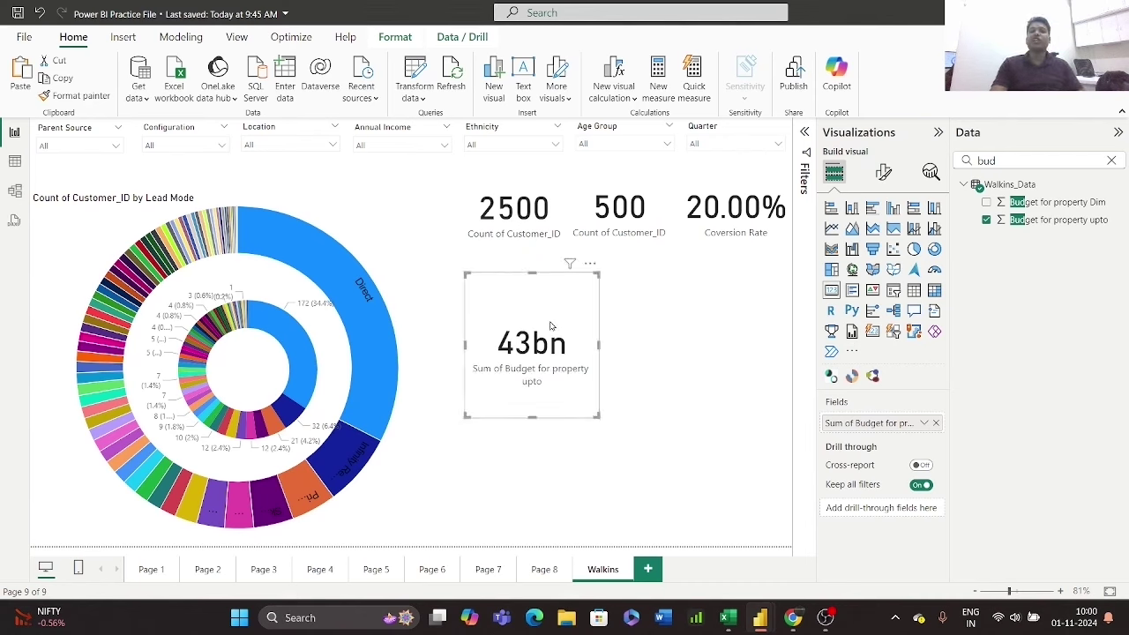
key("Up")
key("Up")
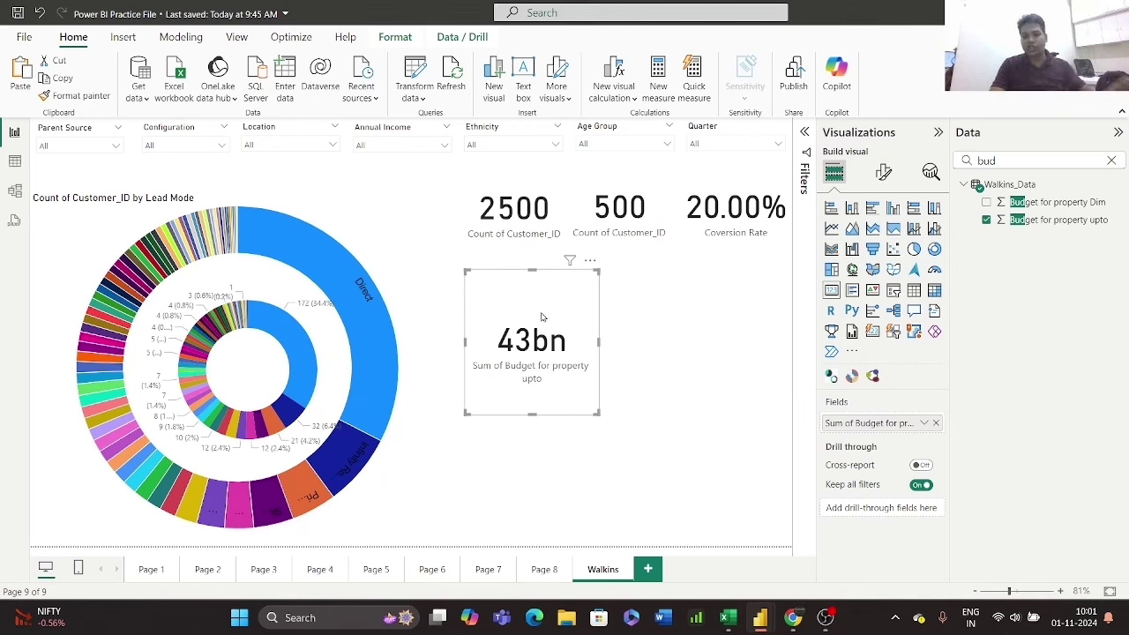
- Paste a duplicate of the 43bn card and place the shortened copy to its right
left_click_drag(540, 315, 534, 305)
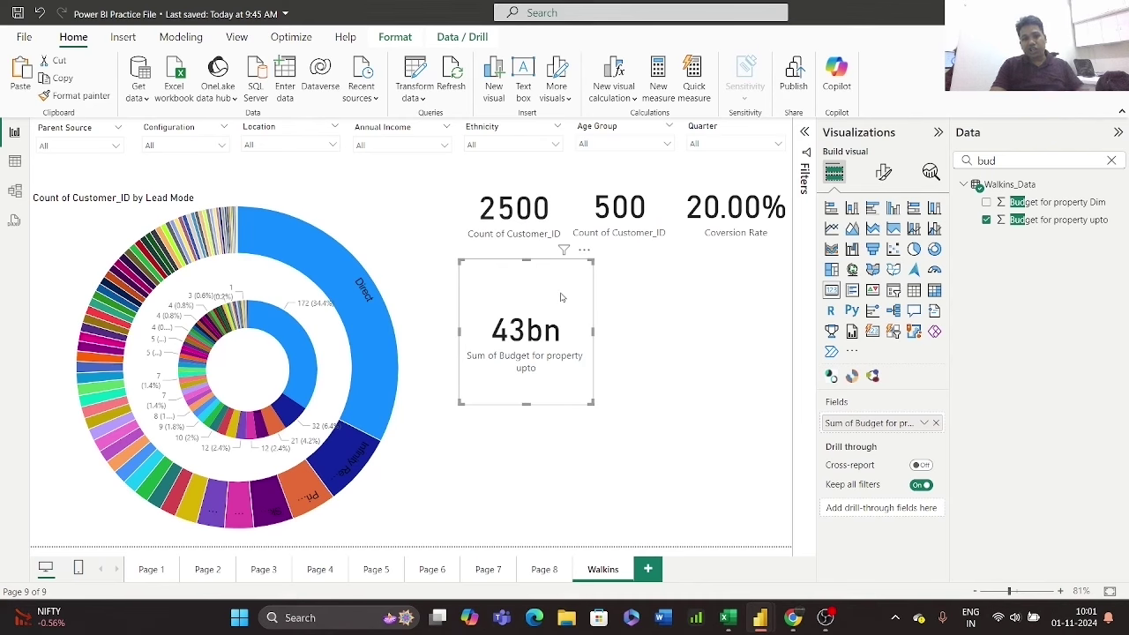
key("ctrl+v")
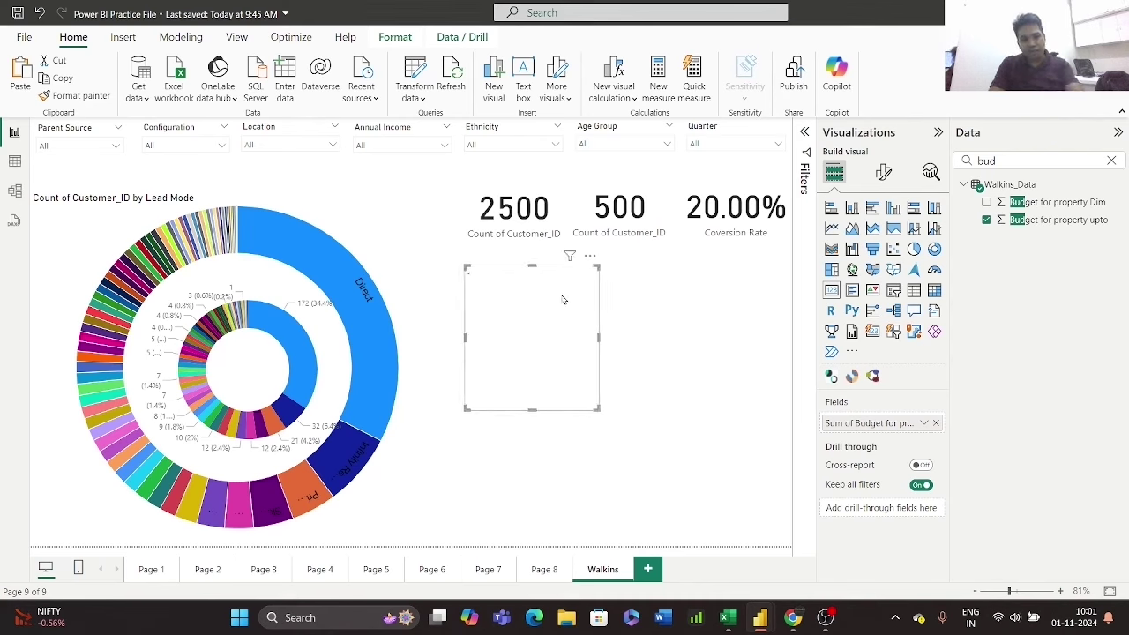
left_click_drag(562, 300, 709, 302)
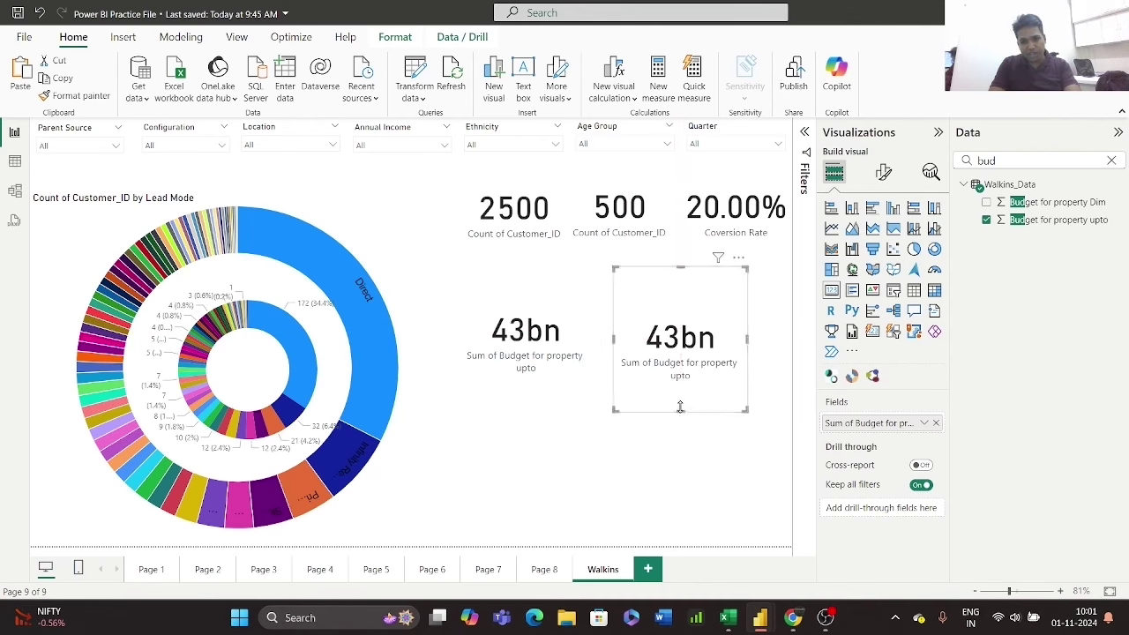
left_click_drag(711, 412, 668, 362)
- Swap the copy's field from Budget to Potential and convert it into a slicer
double_click(979, 161)
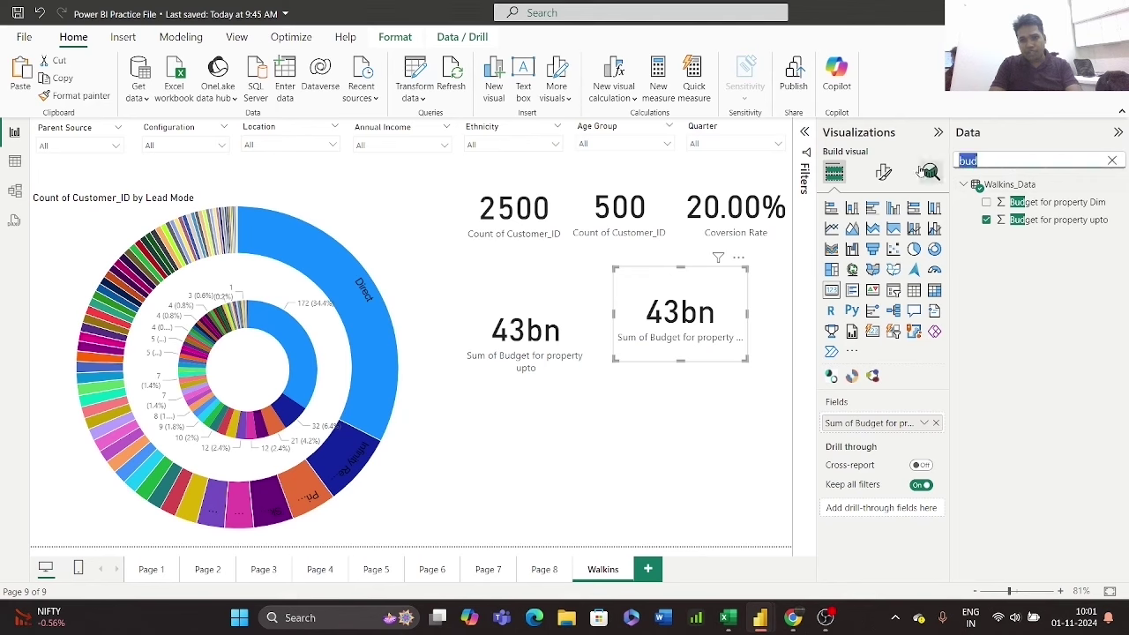
key("BackSpace")
type("pote")
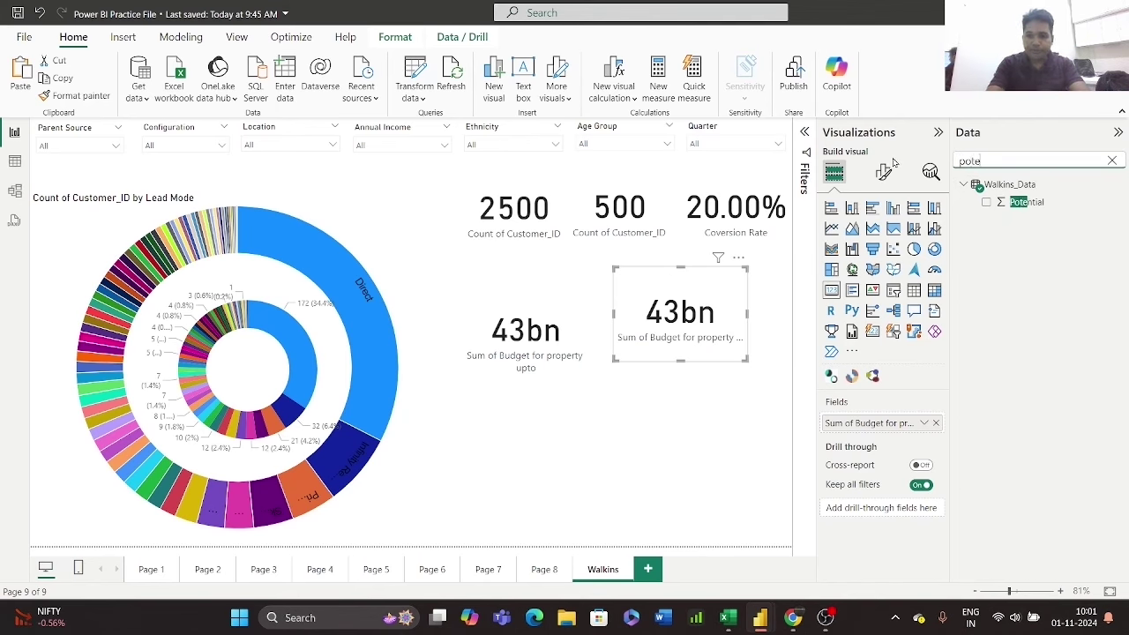
left_click(935, 422)
left_click(987, 203)
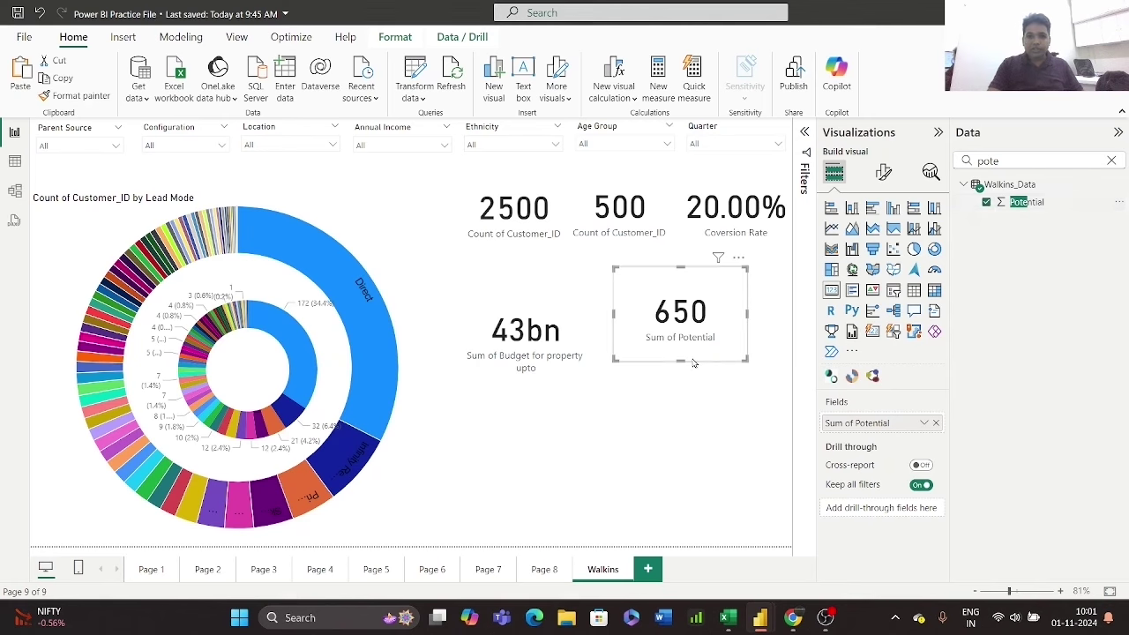
left_click(884, 173)
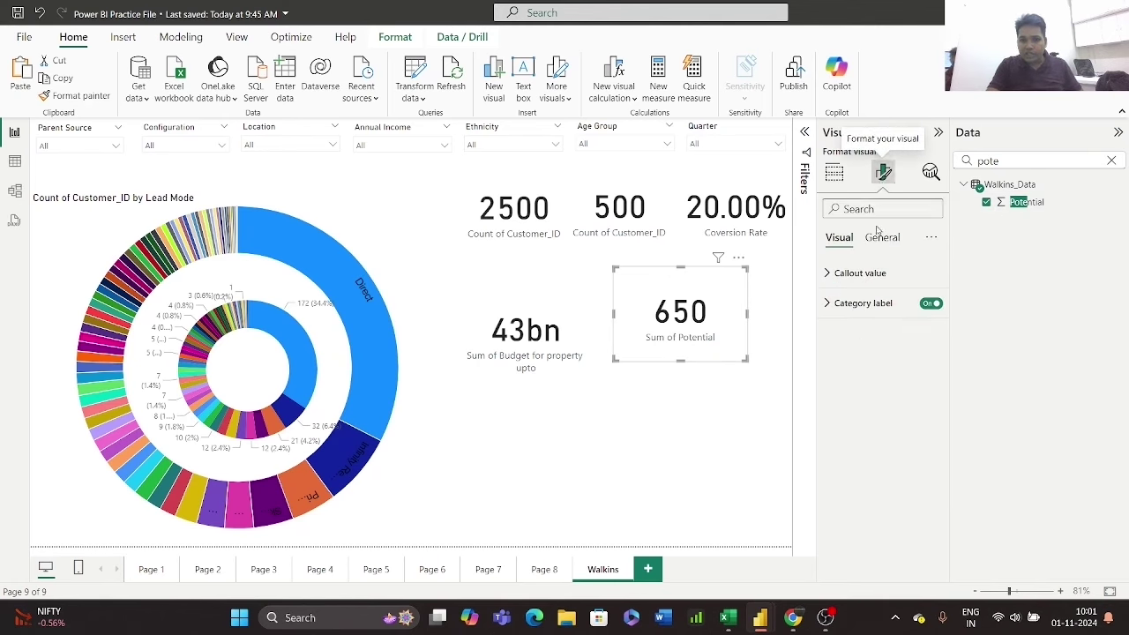
left_click(835, 174)
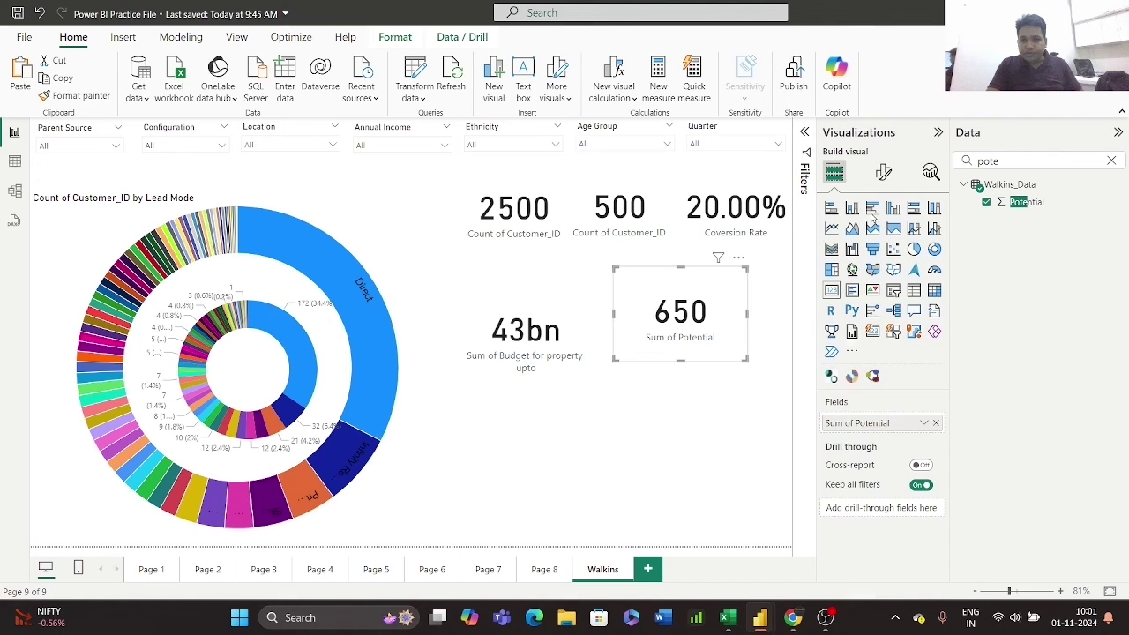
left_click(892, 293)
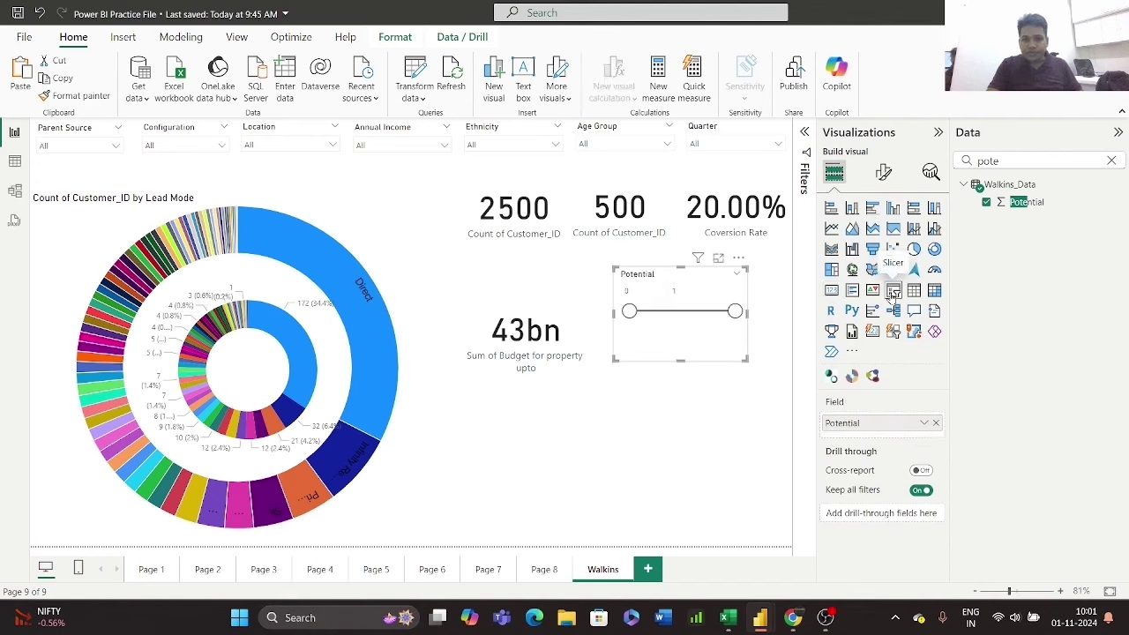
- Set the Potential slicer's style to Tile
left_click(884, 173)
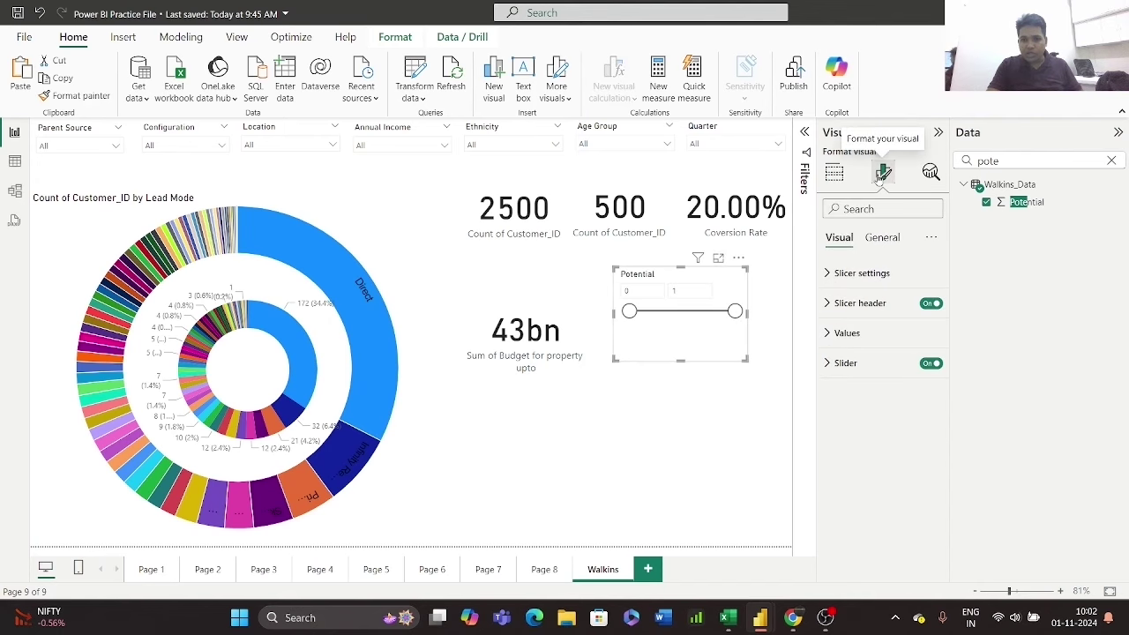
left_click(832, 279)
left_click(870, 346)
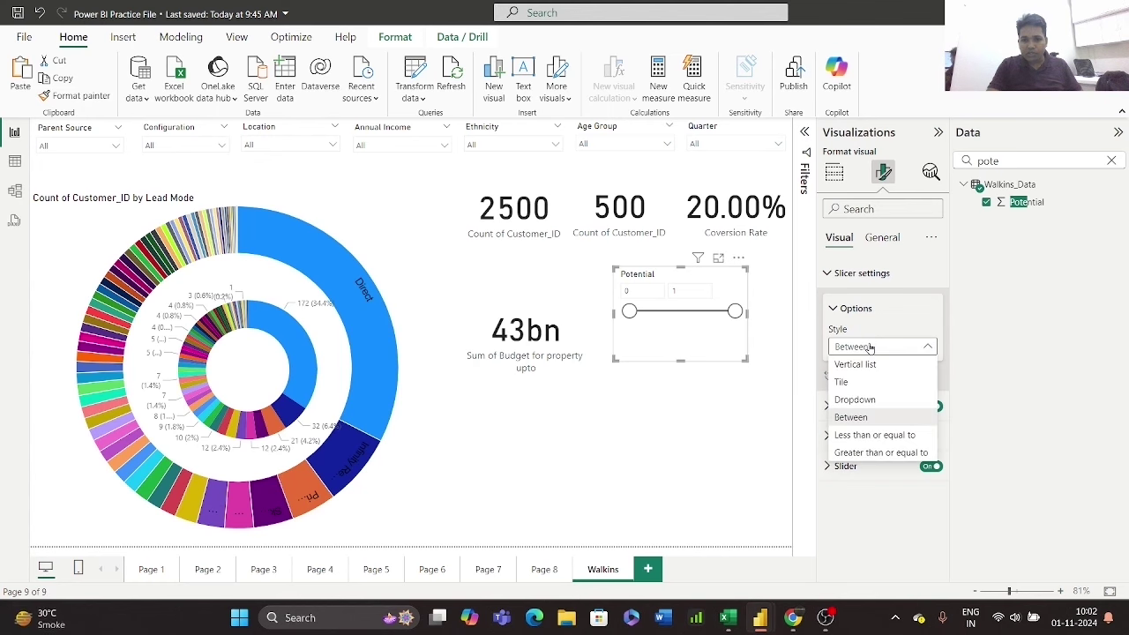
left_click(871, 382)
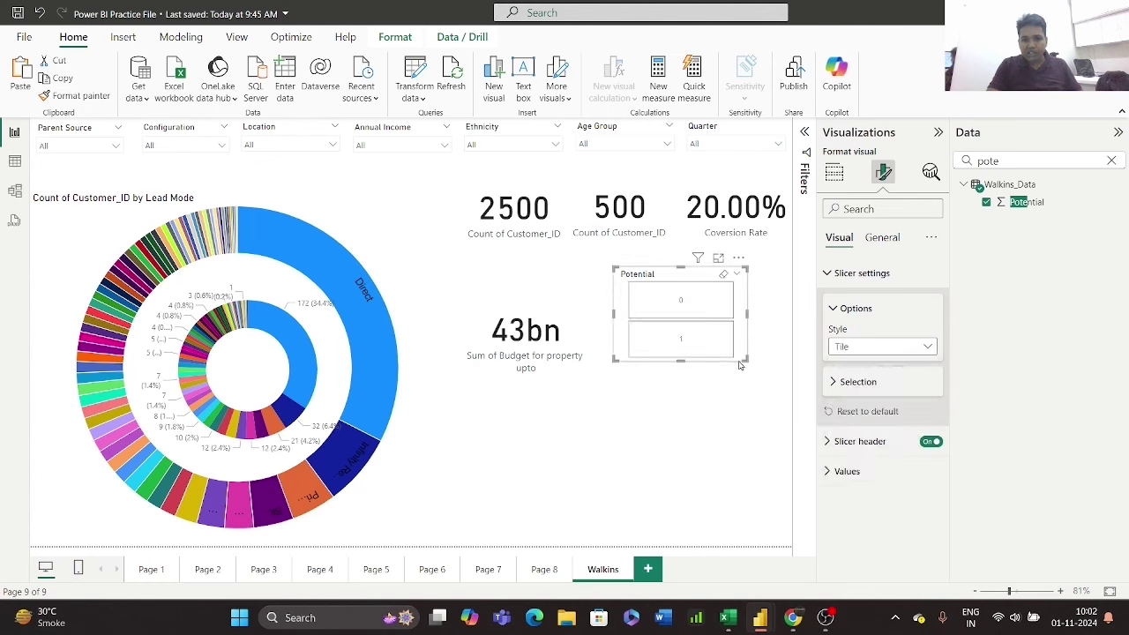
- Resize the slicer into side-by-side 0 and 1 tiles above the 43bn card; test and clear tile 1
left_click_drag(743, 357, 669, 368)
left_click_drag(670, 327, 721, 317)
left_click_drag(670, 378, 674, 319)
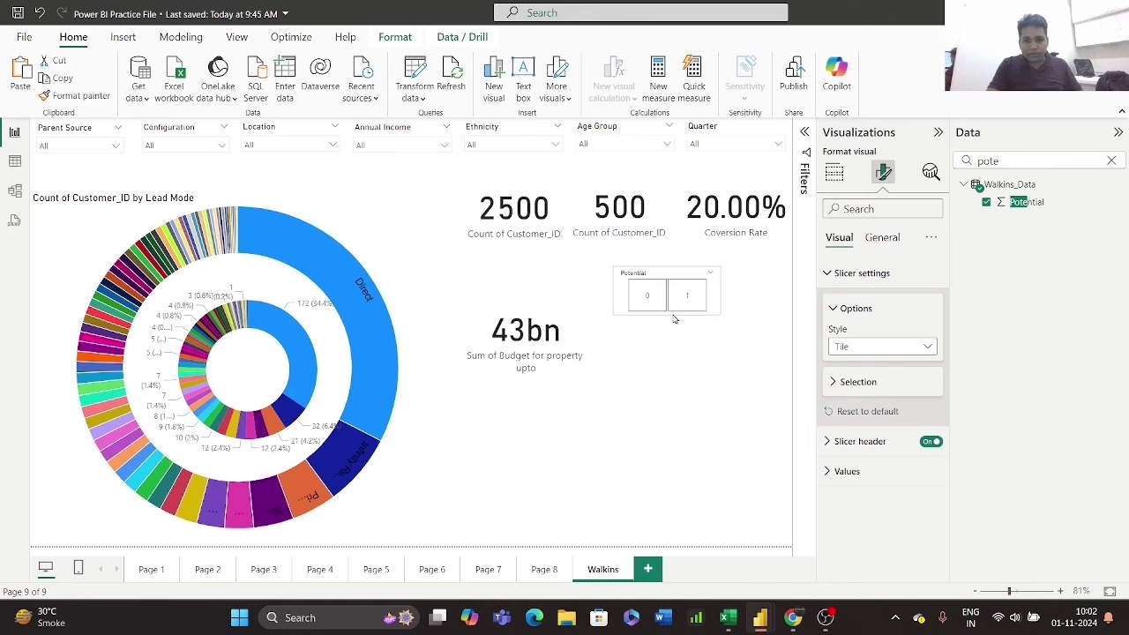
left_click_drag(673, 274, 540, 271)
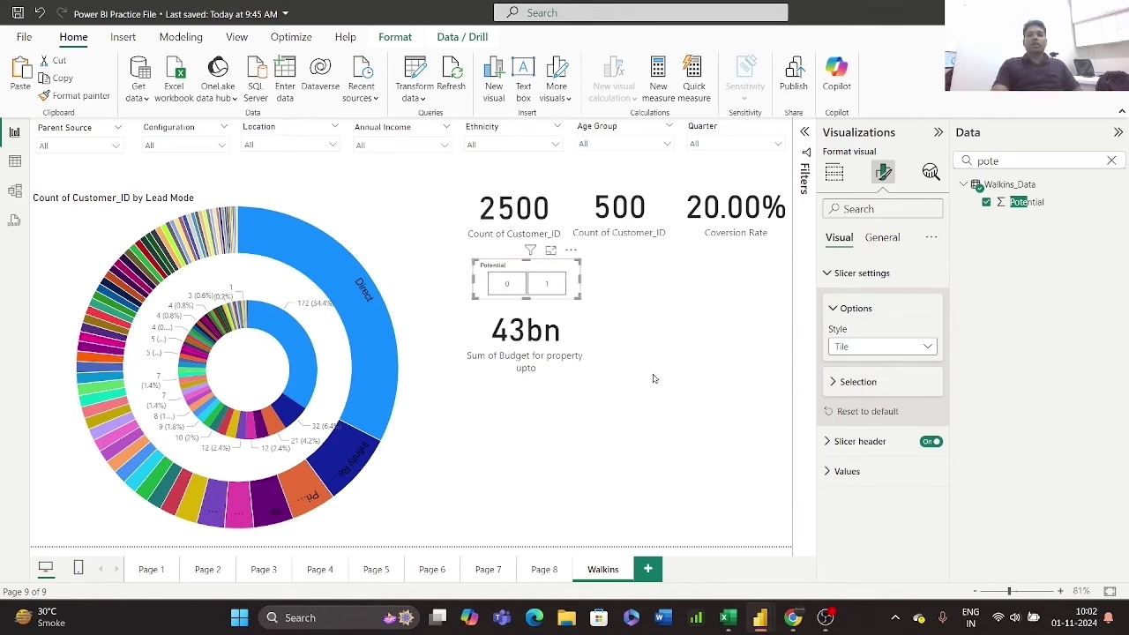
left_click(551, 284)
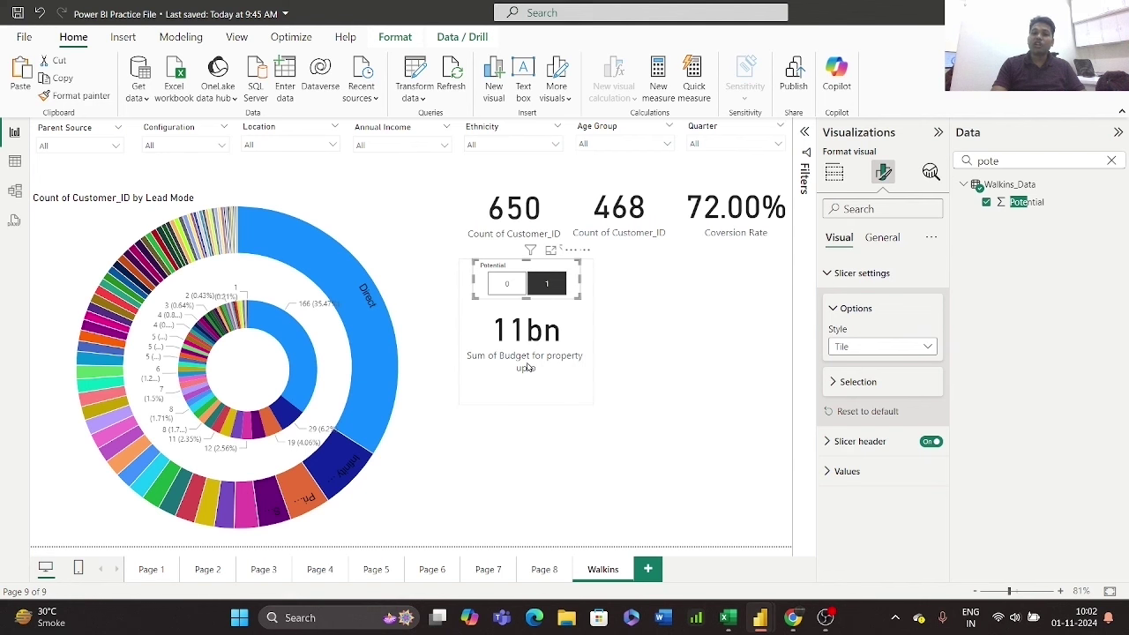
left_click(547, 283)
left_click(667, 303)
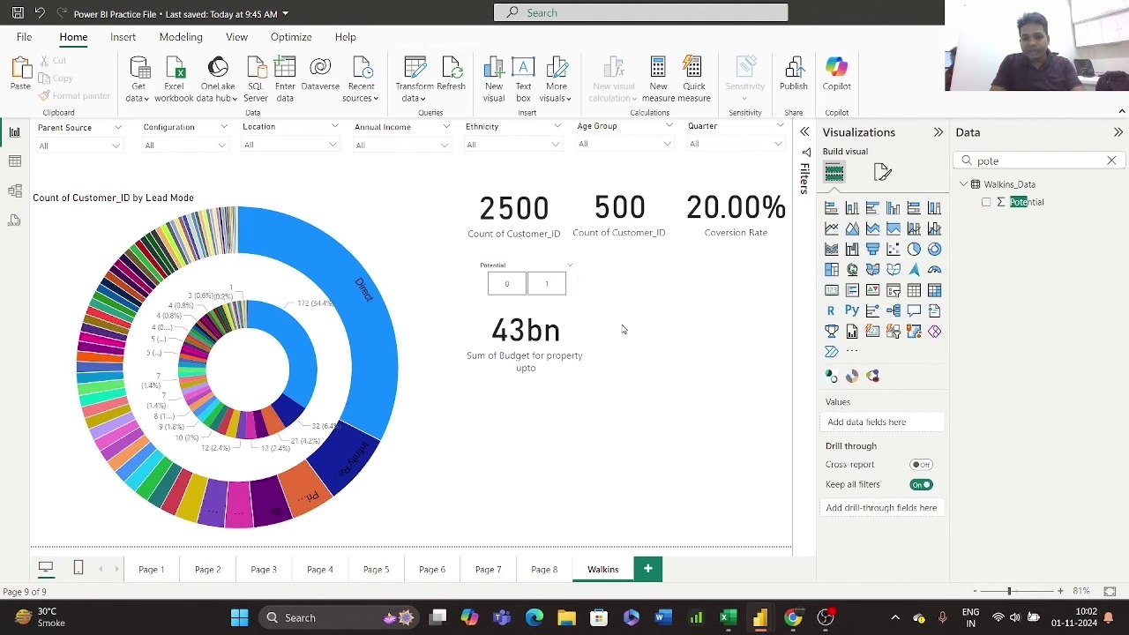
- Place a copy of the 43bn card to its right and swap its field to total sales
left_click(564, 328)
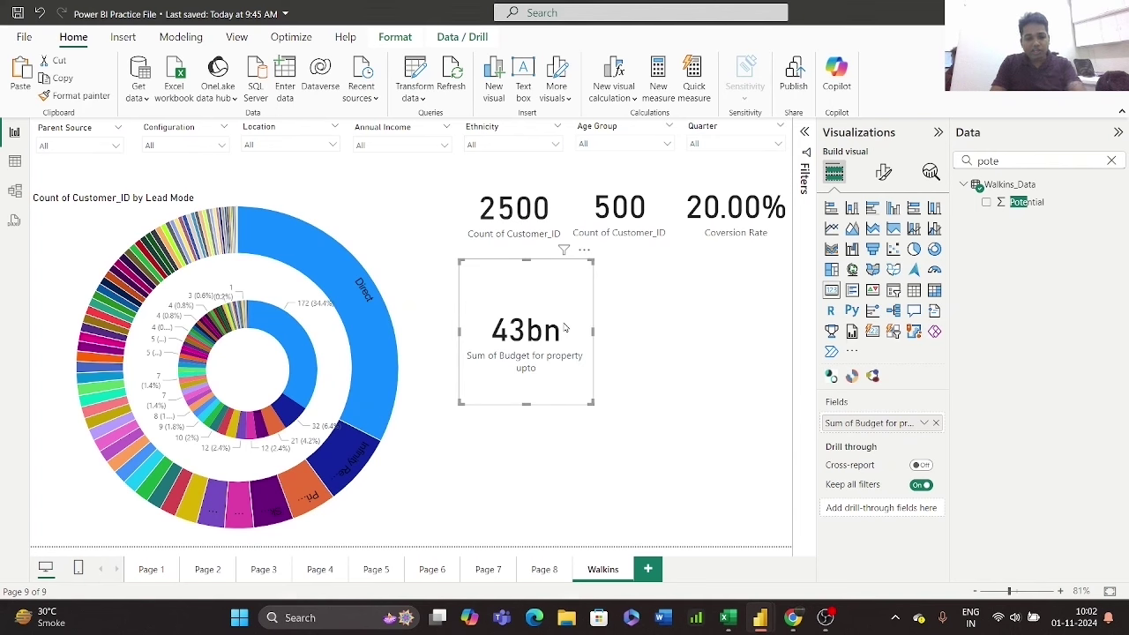
left_click_drag(574, 321, 704, 312)
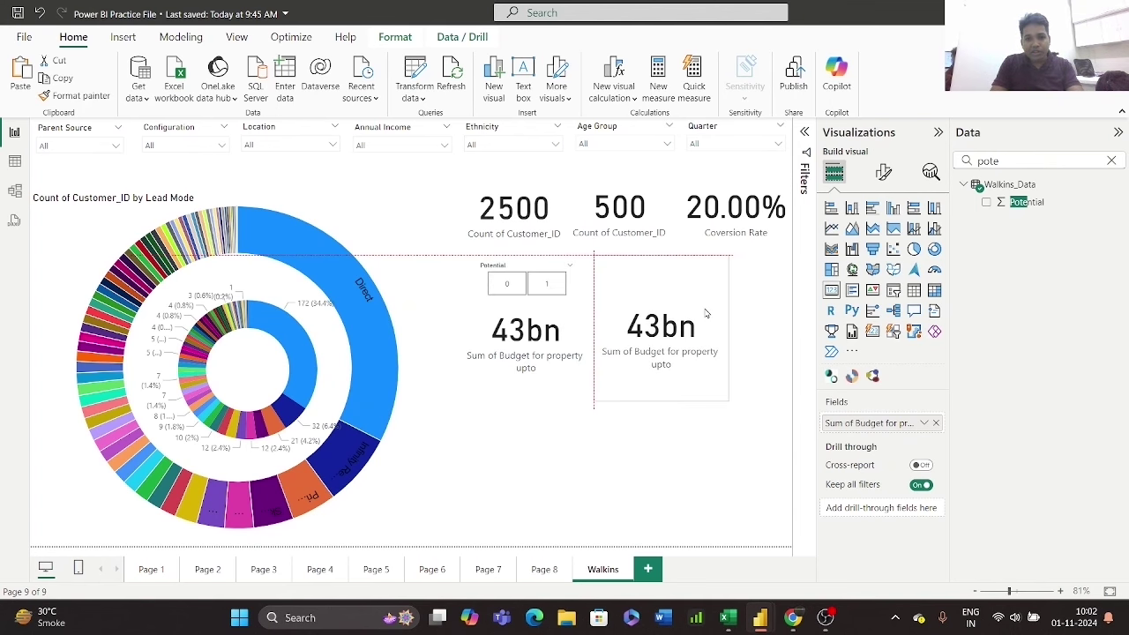
left_click(1112, 160)
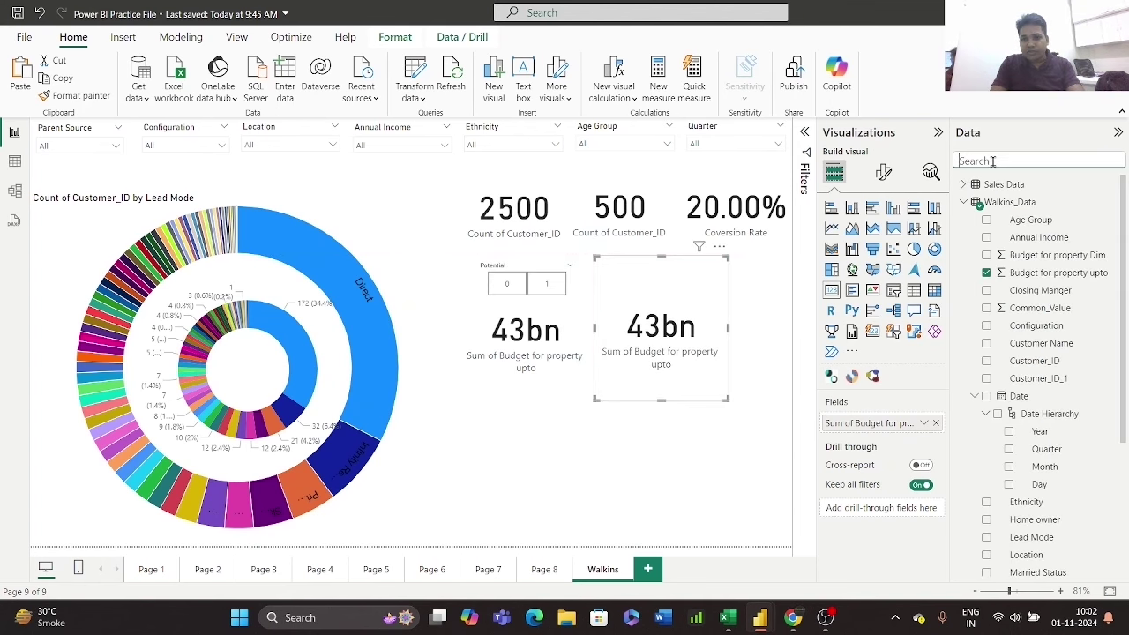
type("tot")
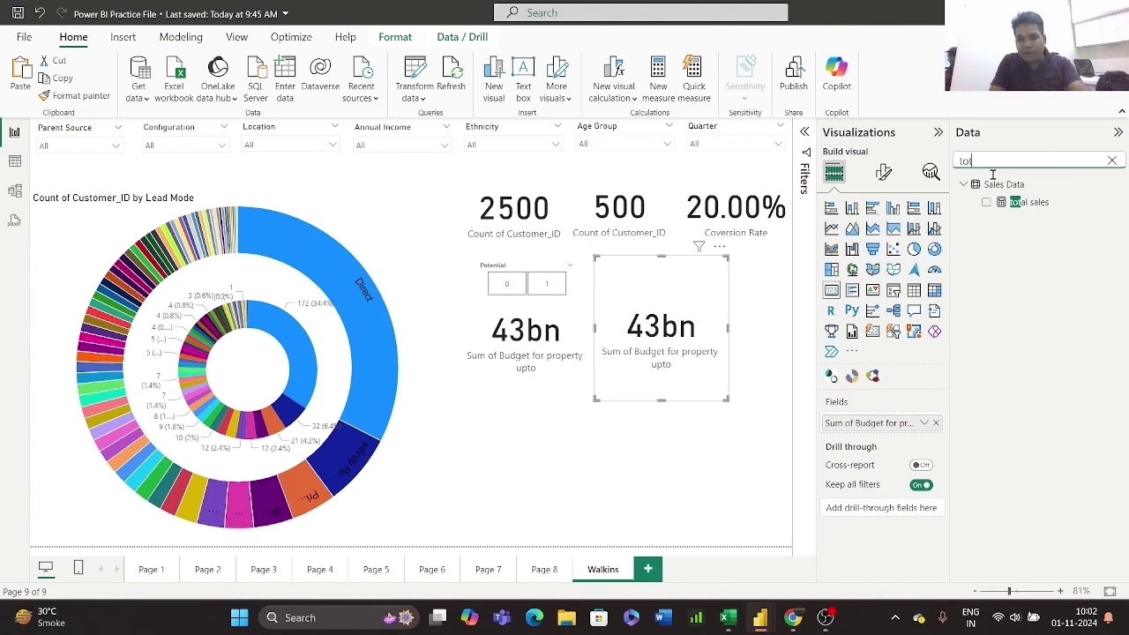
left_click(936, 424)
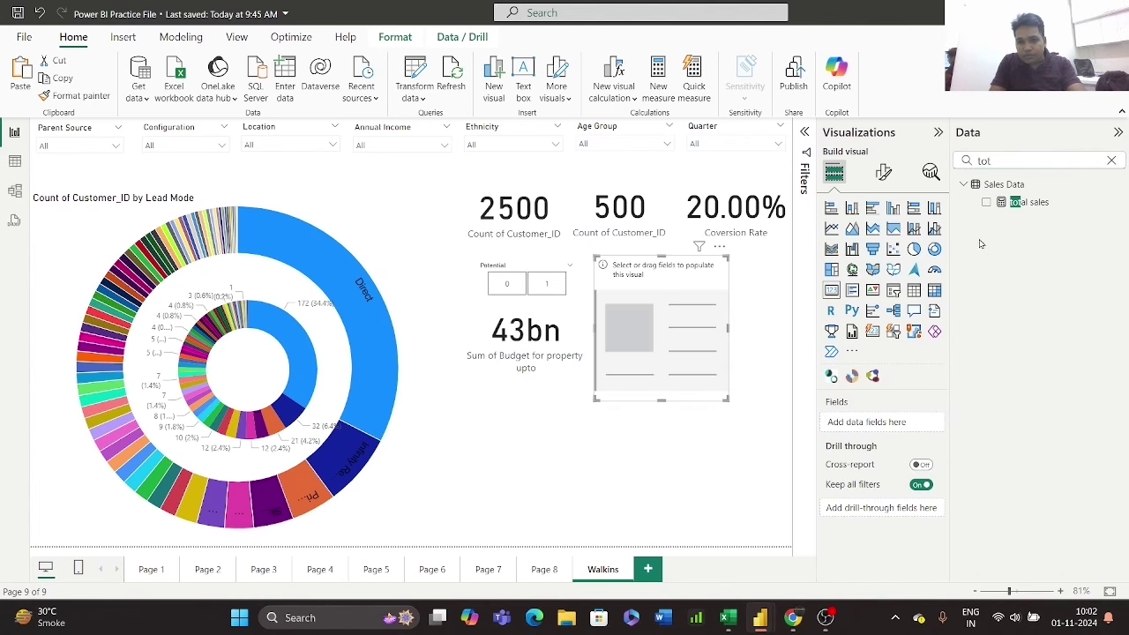
left_click(986, 202)
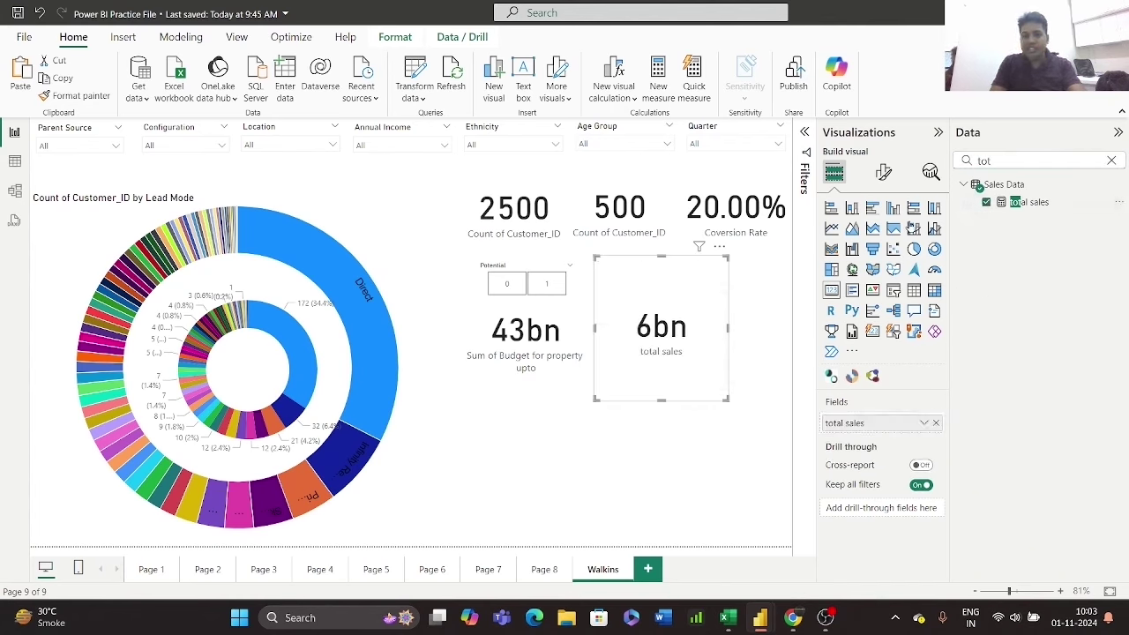
- Format the total sales callout in Millions with 1 decimal place (5647.2M), and shorten the card
left_click(883, 172)
left_click(879, 240)
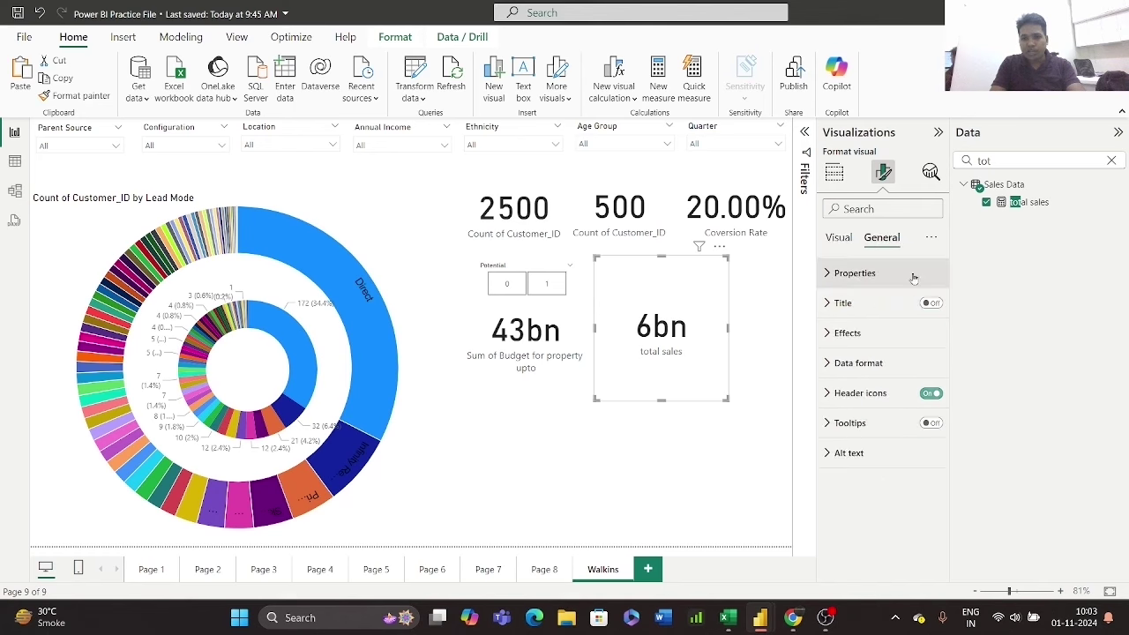
left_click(839, 237)
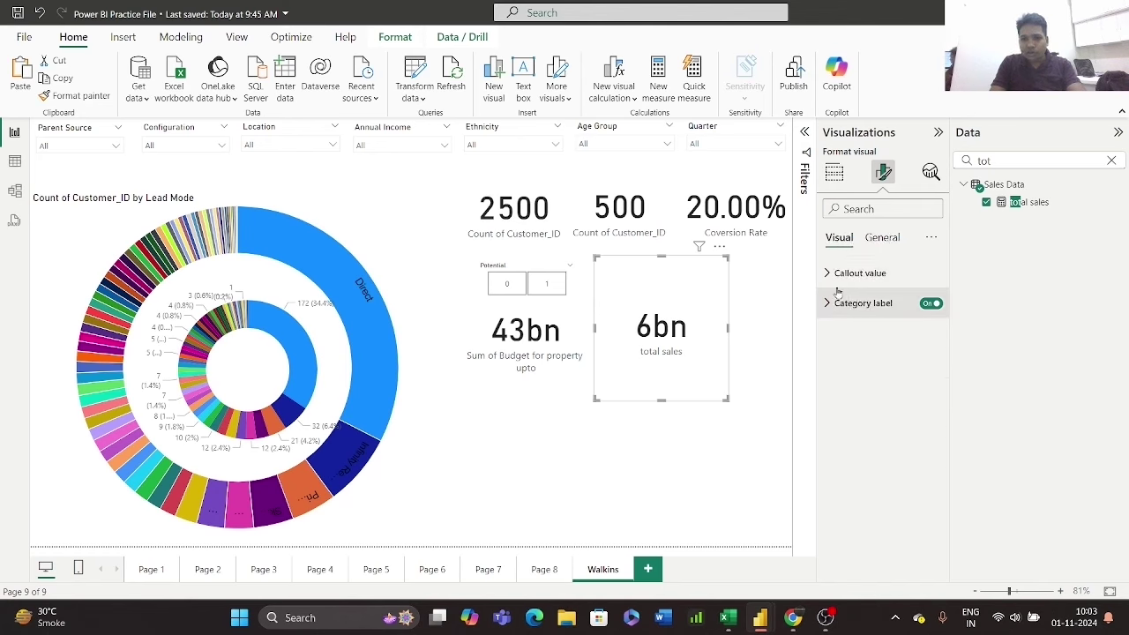
left_click(858, 272)
left_click(883, 427)
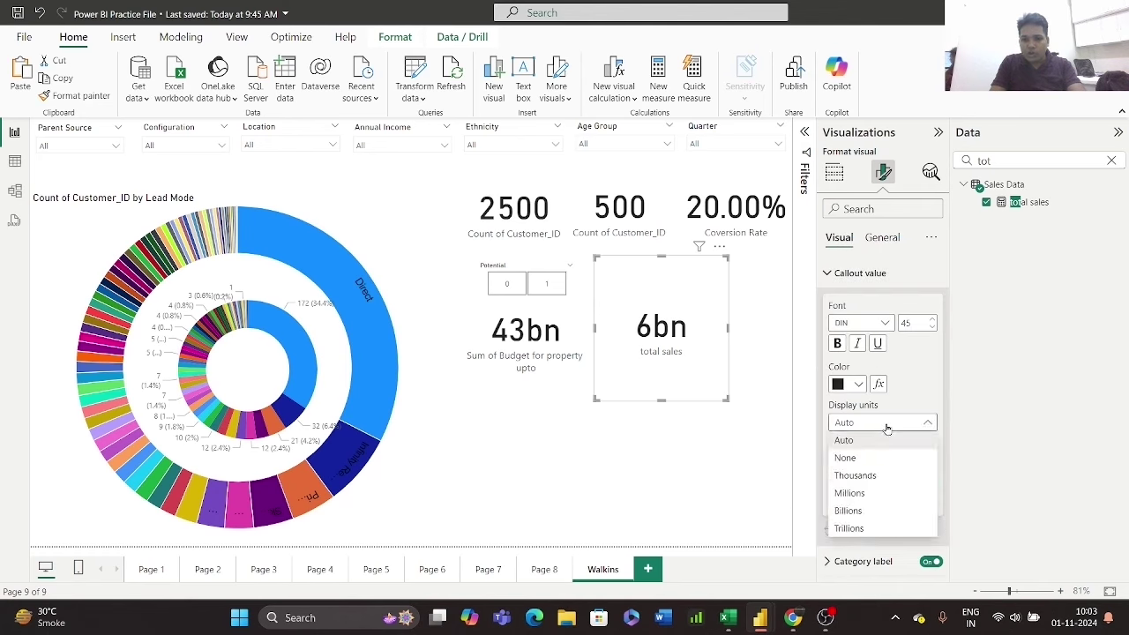
left_click(880, 491)
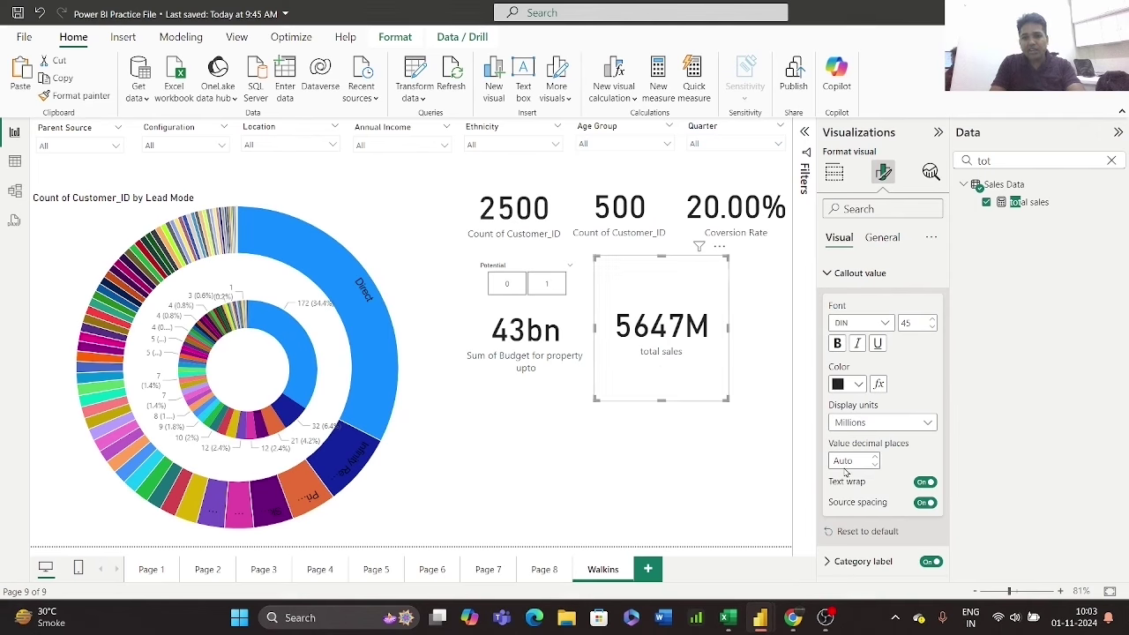
left_click(872, 460)
type("1")
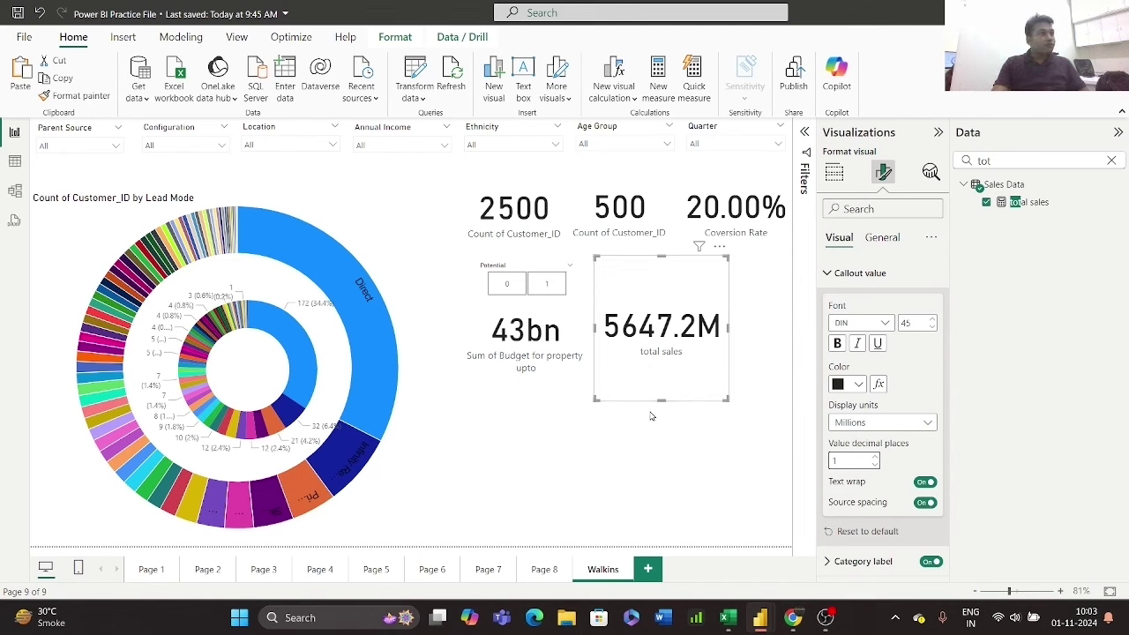
left_click_drag(658, 400, 657, 361)
left_click(564, 455)
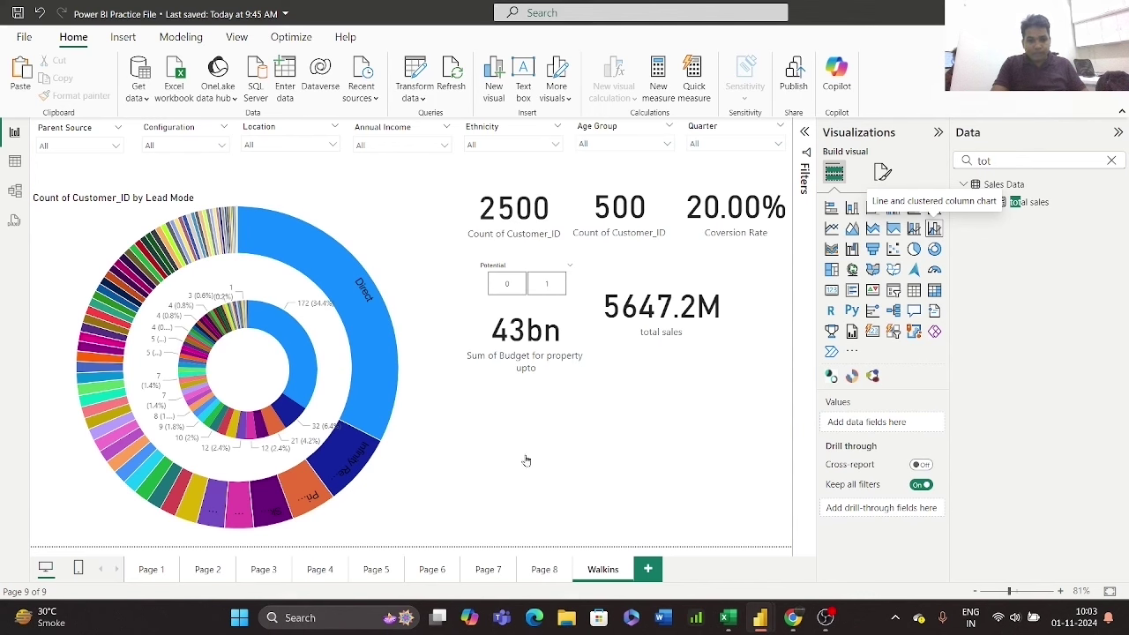
- Insert a wide line and clustered column chart with Walkins_Data Month on the x-axis
left_click_drag(526, 461, 526, 461)
left_click_drag(592, 468, 780, 441)
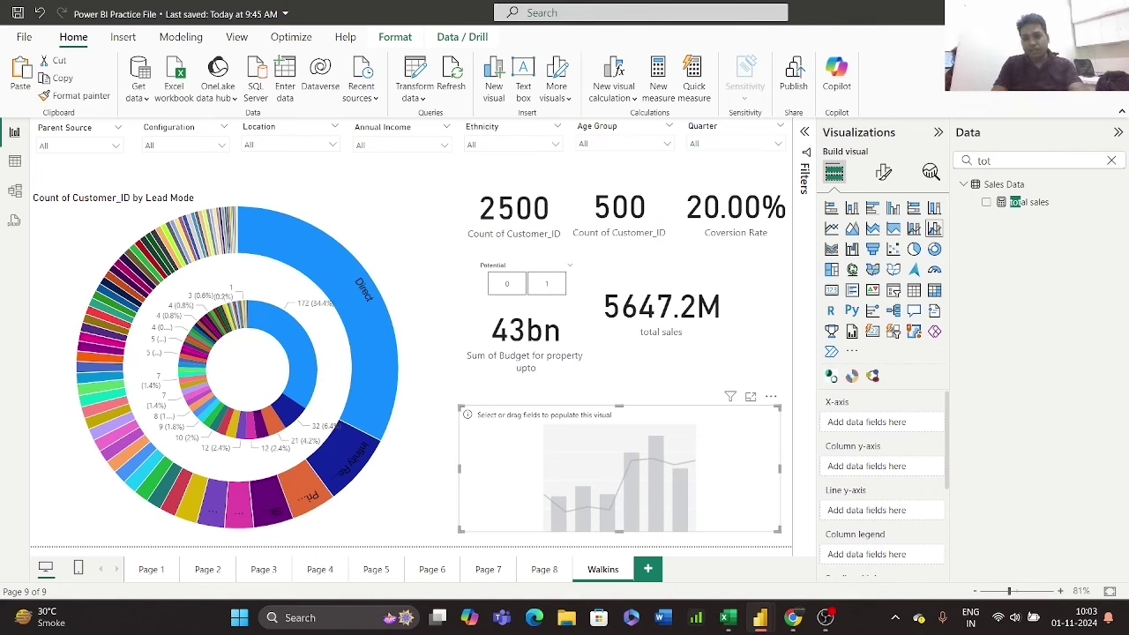
left_click_drag(1011, 159, 934, 164)
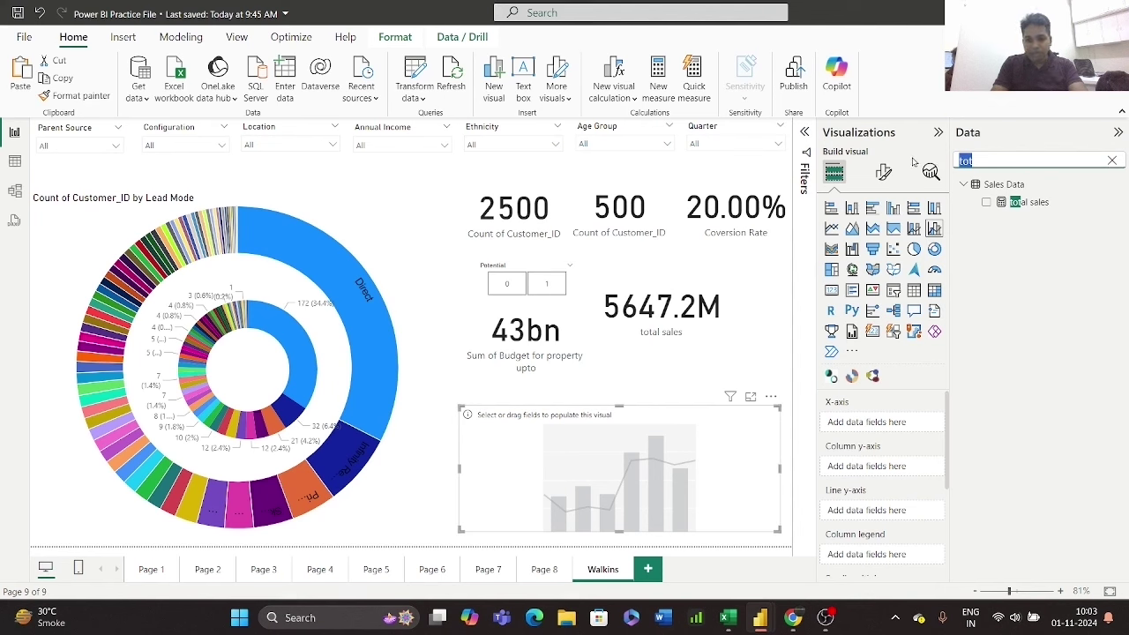
type("mon")
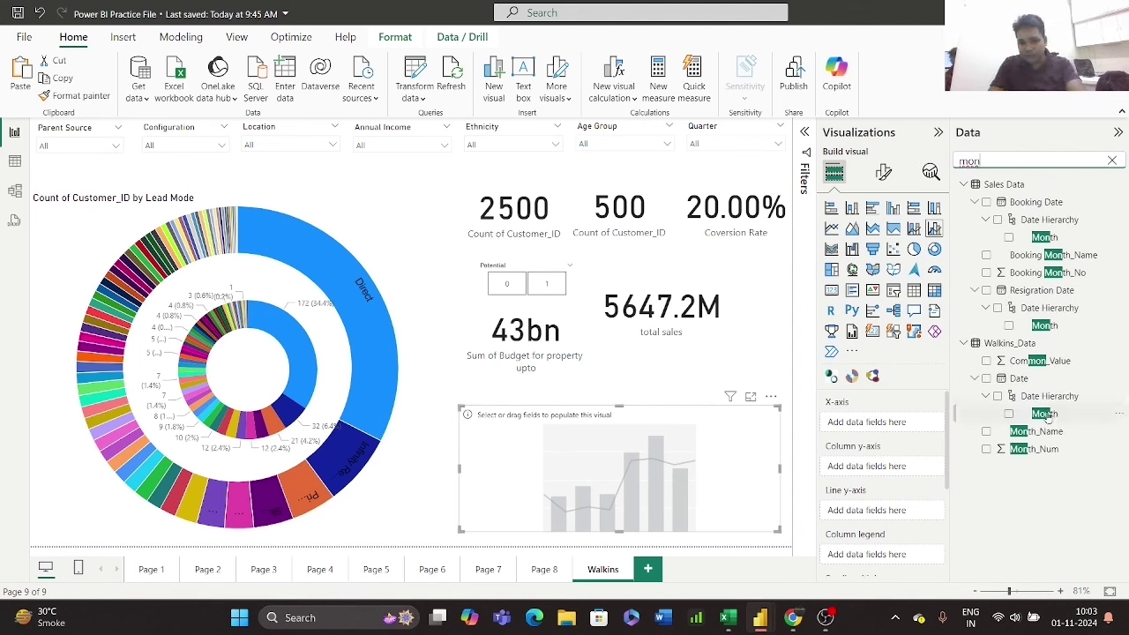
left_click_drag(1046, 417, 885, 413)
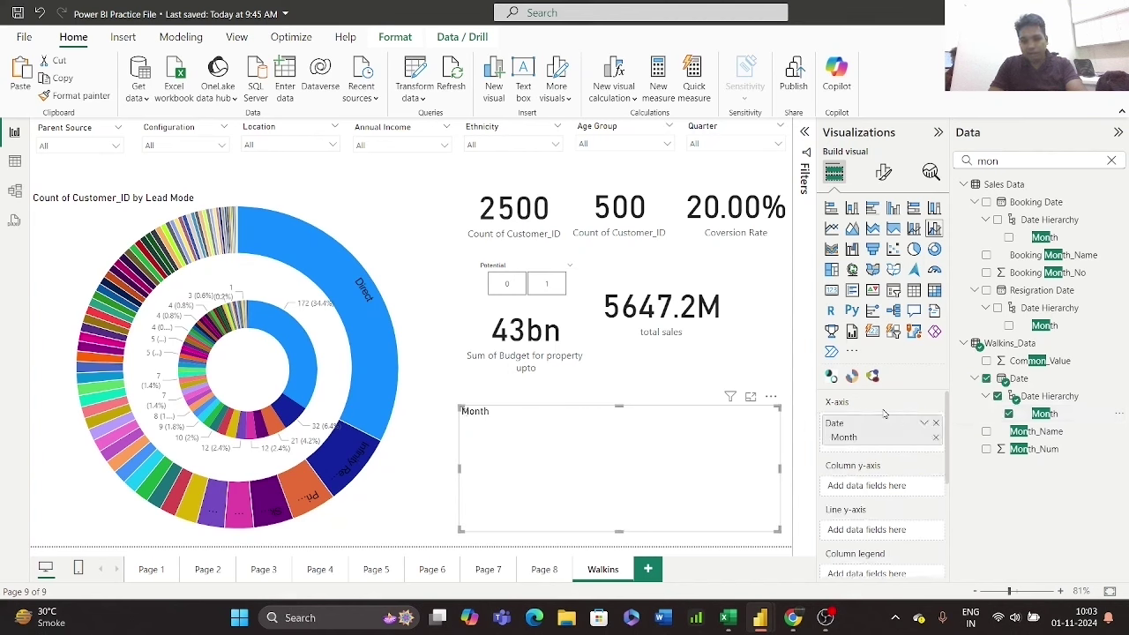
- Add Sales Data and Walkins_Data Customer_ID counts as columns, and enlarge the chart
double_click(1011, 162)
type("cus")
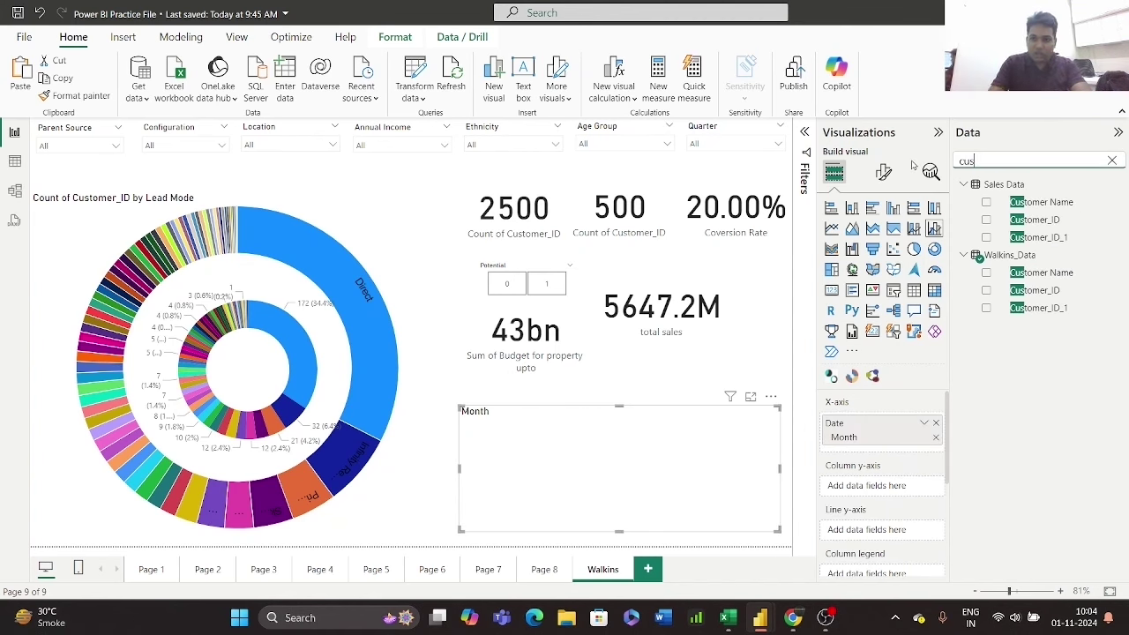
left_click_drag(1059, 221, 873, 487)
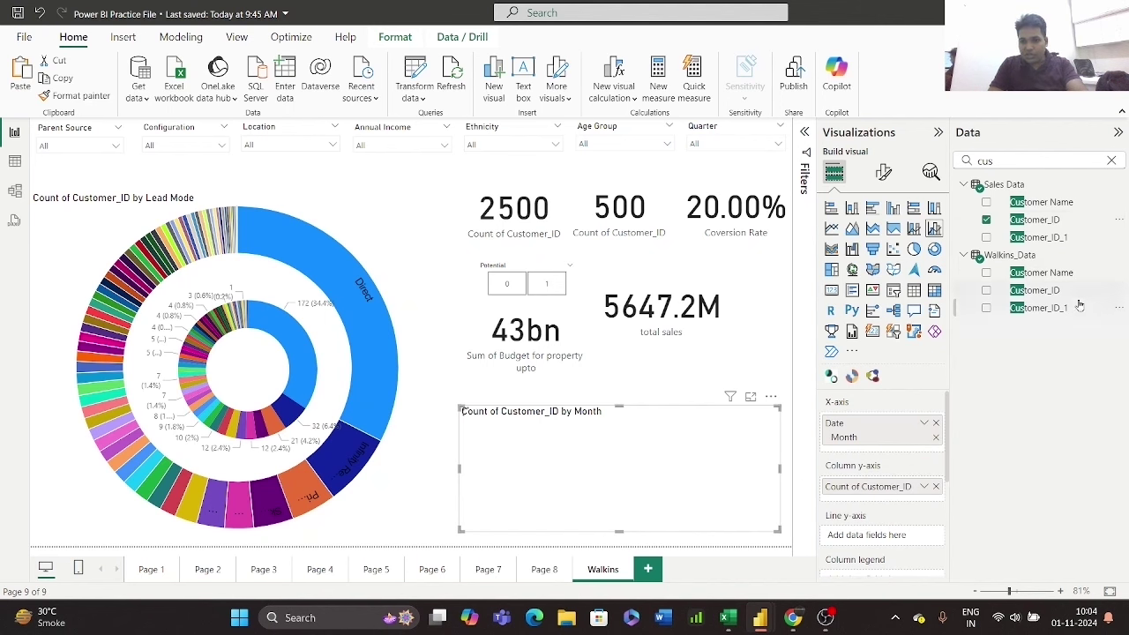
left_click_drag(1071, 298, 873, 499)
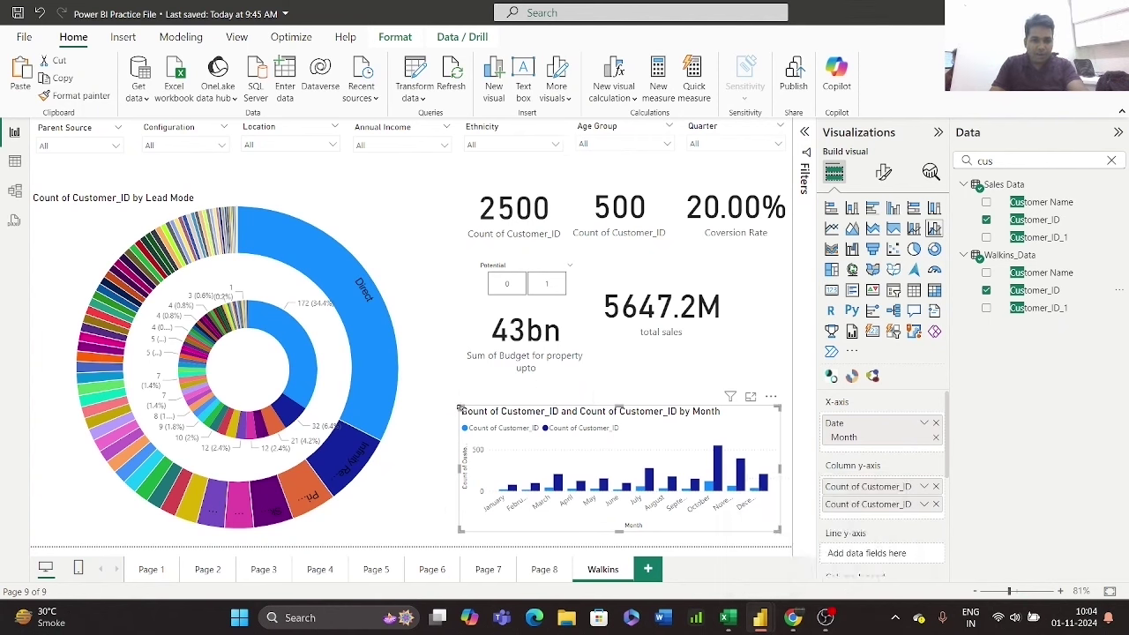
left_click_drag(459, 406, 406, 395)
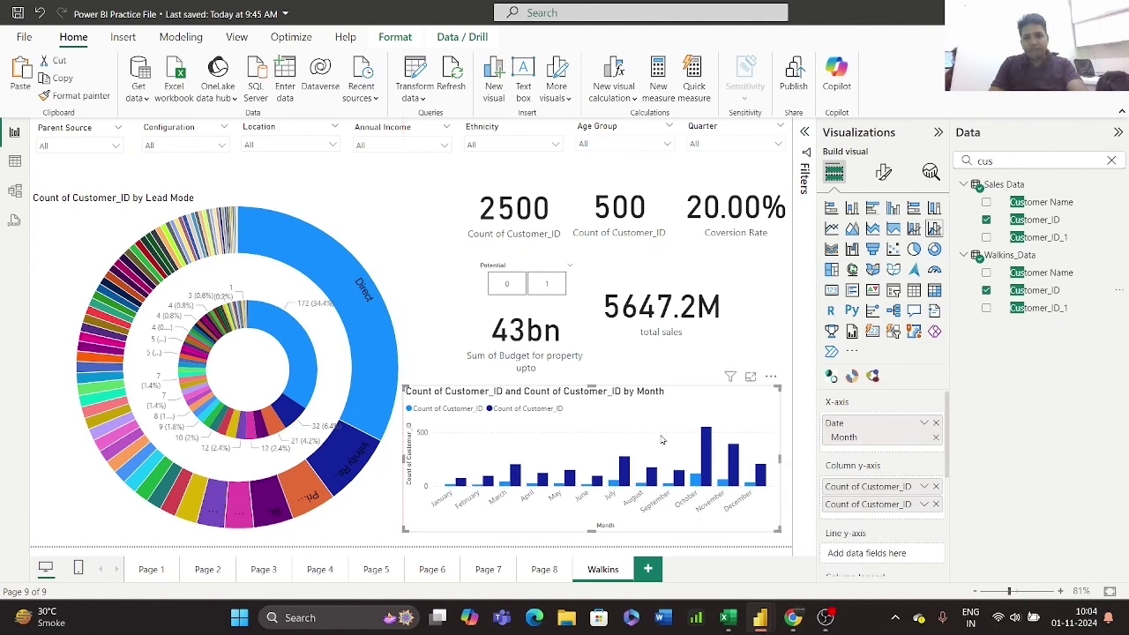
mouse_move(707, 455)
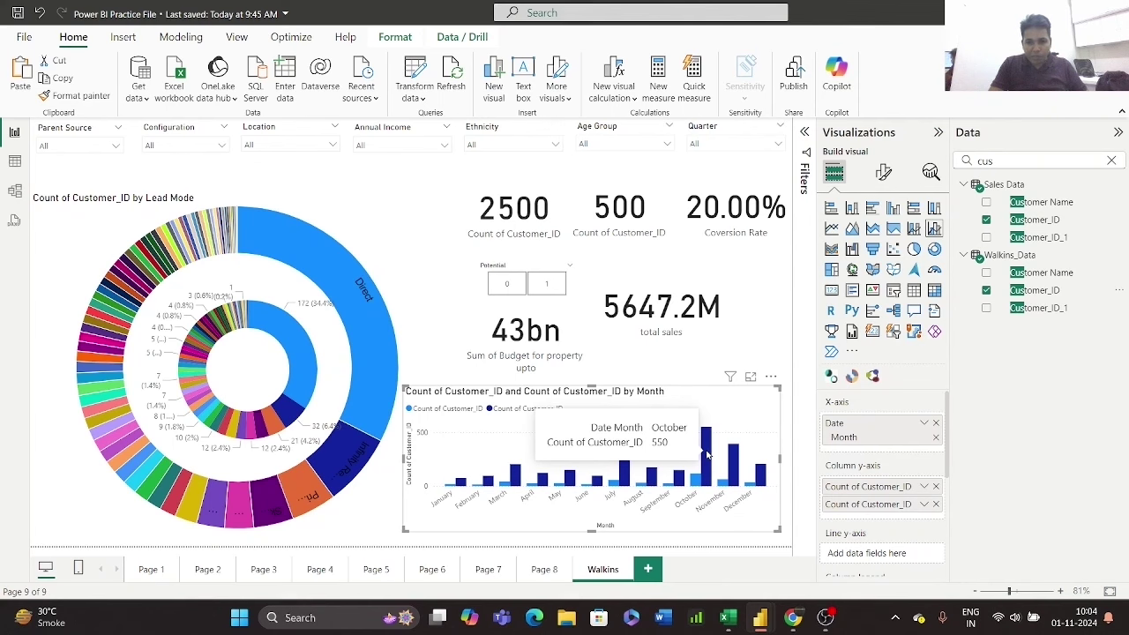
mouse_move(695, 484)
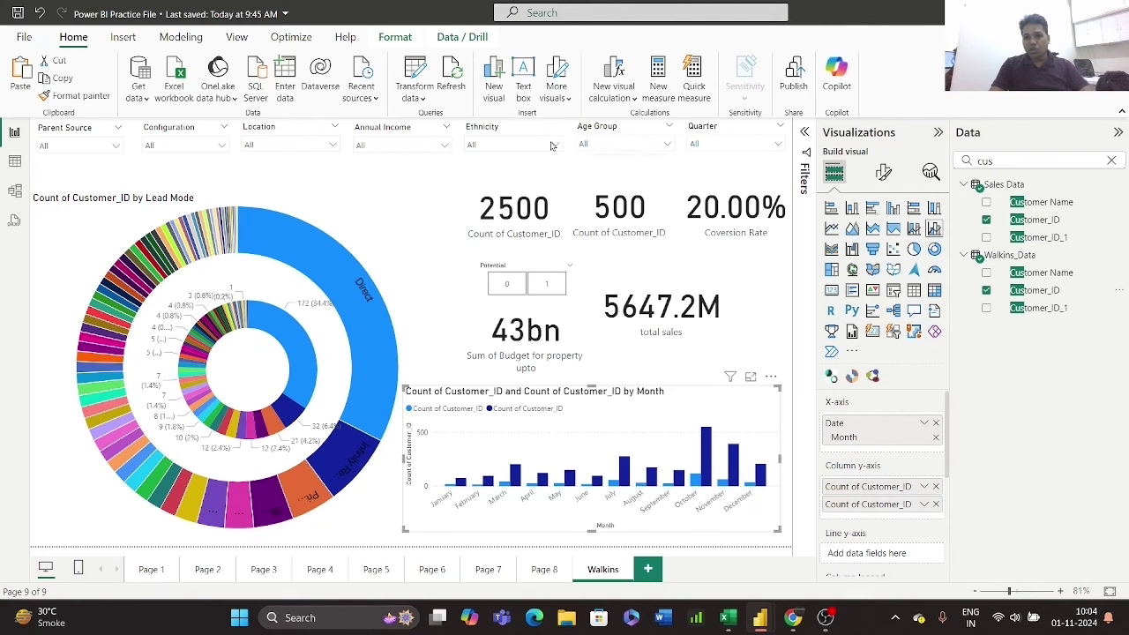
- Plot Coversion Rate as the chart's line and turn on its legend
left_click_drag(1003, 155, 945, 157)
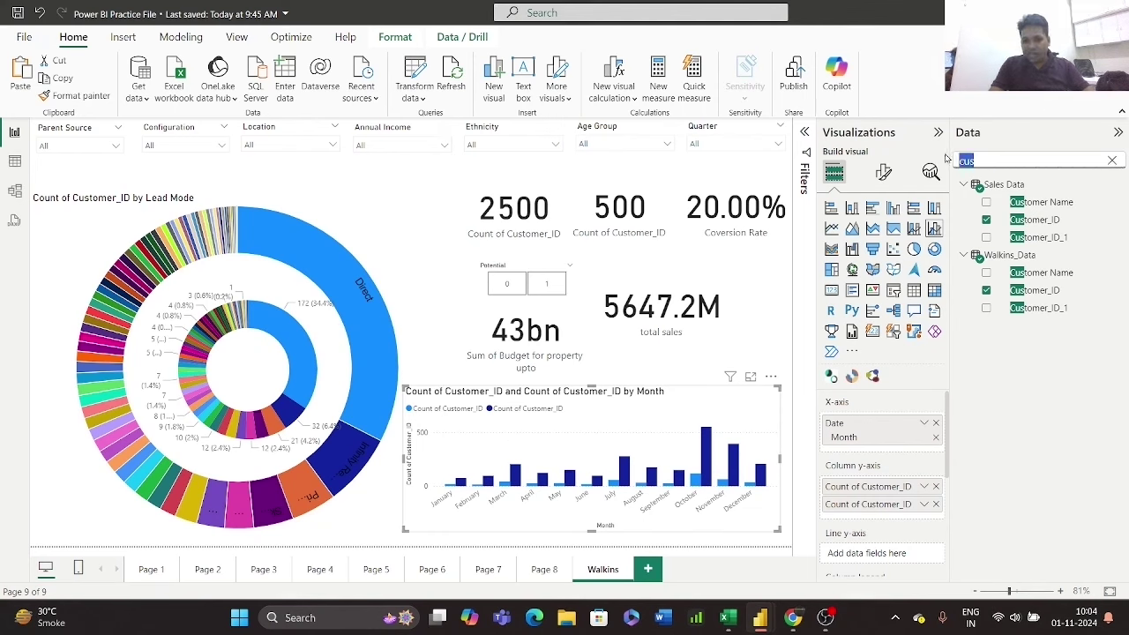
type("cov")
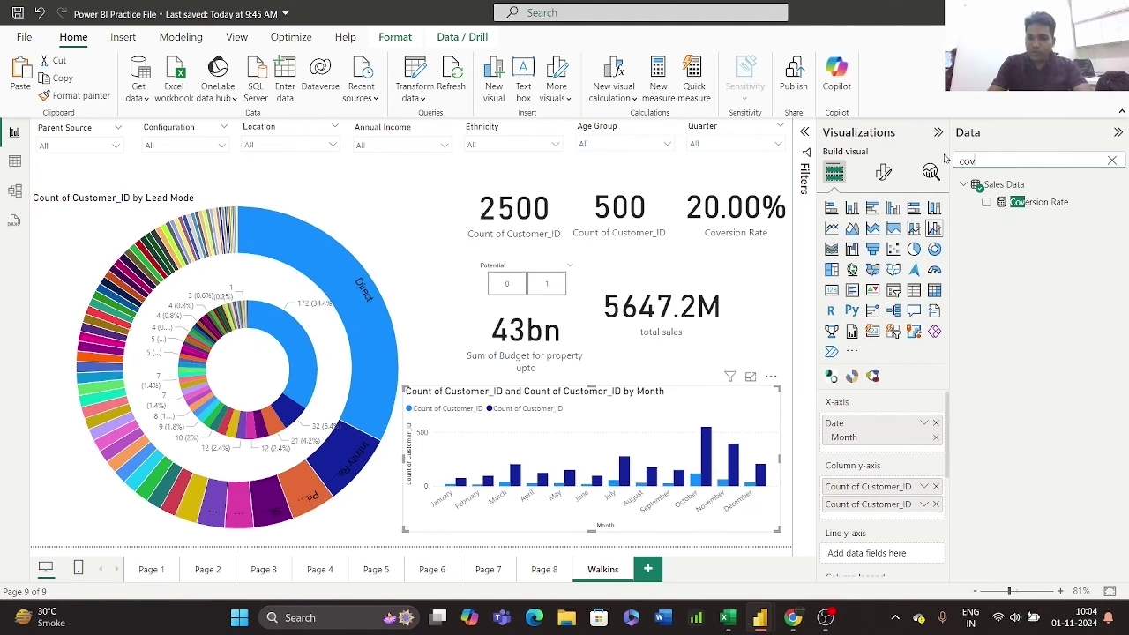
left_click_drag(1034, 205, 904, 556)
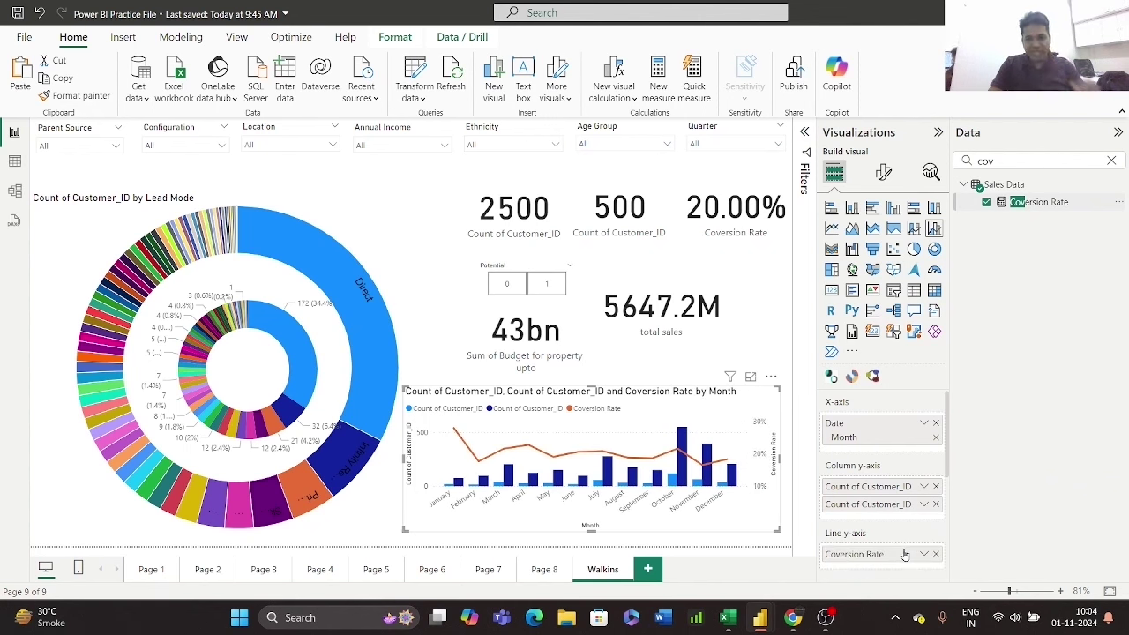
left_click(884, 172)
left_click(931, 362)
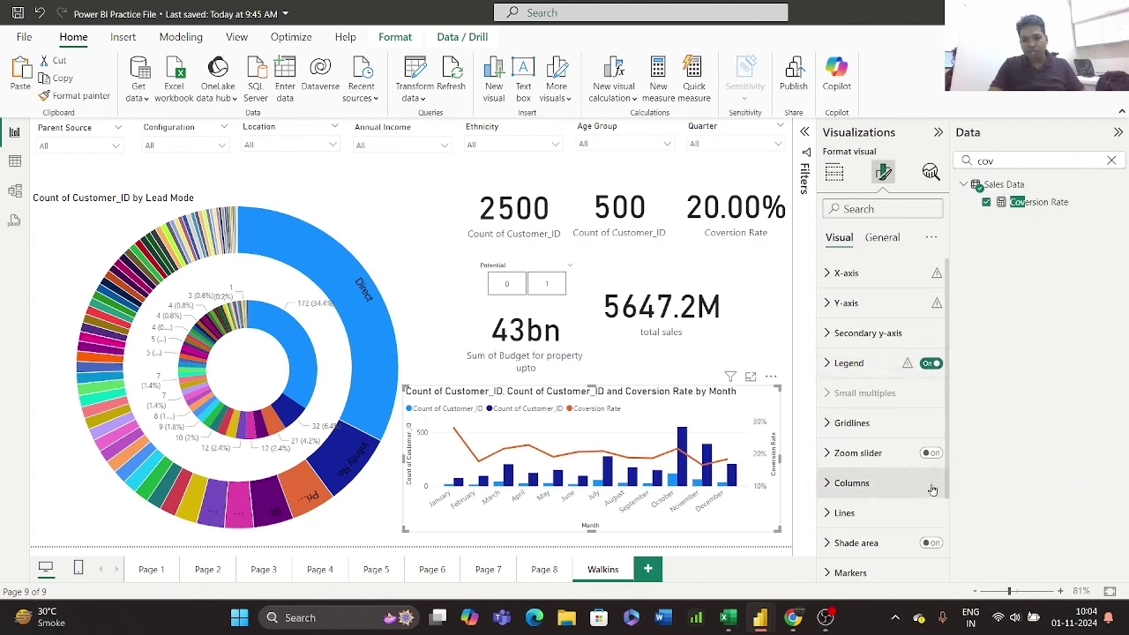
- Turn on the monthly chart's data labels and filter to Potential 1 (cards 650, 468, 72.00%, 11bn)
scroll(892, 408, "down", 2)
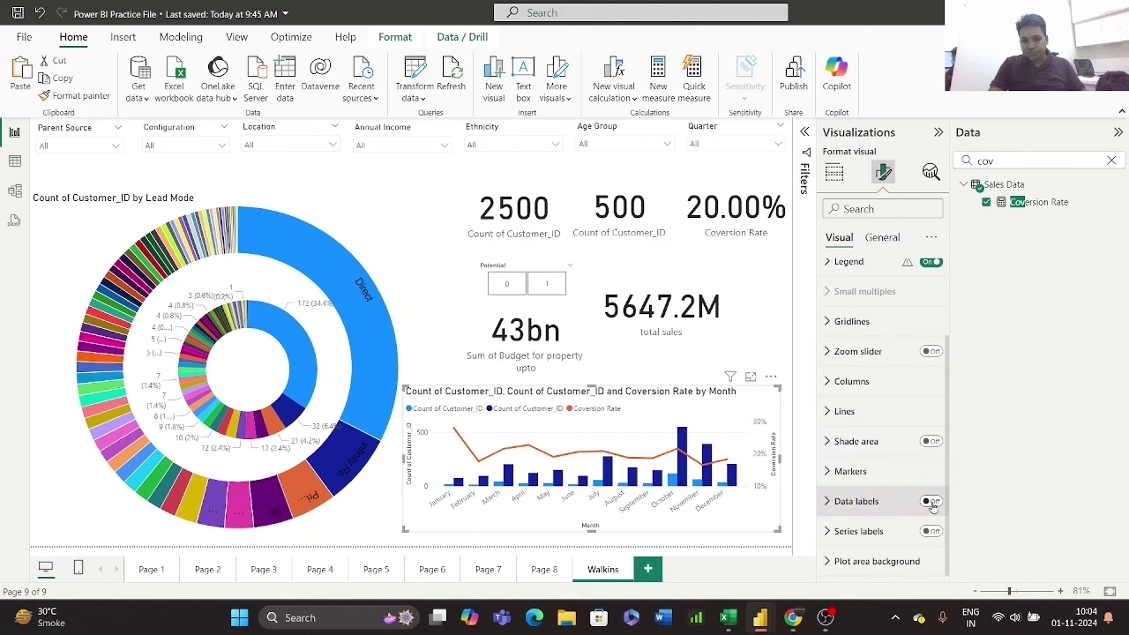
left_click(930, 501)
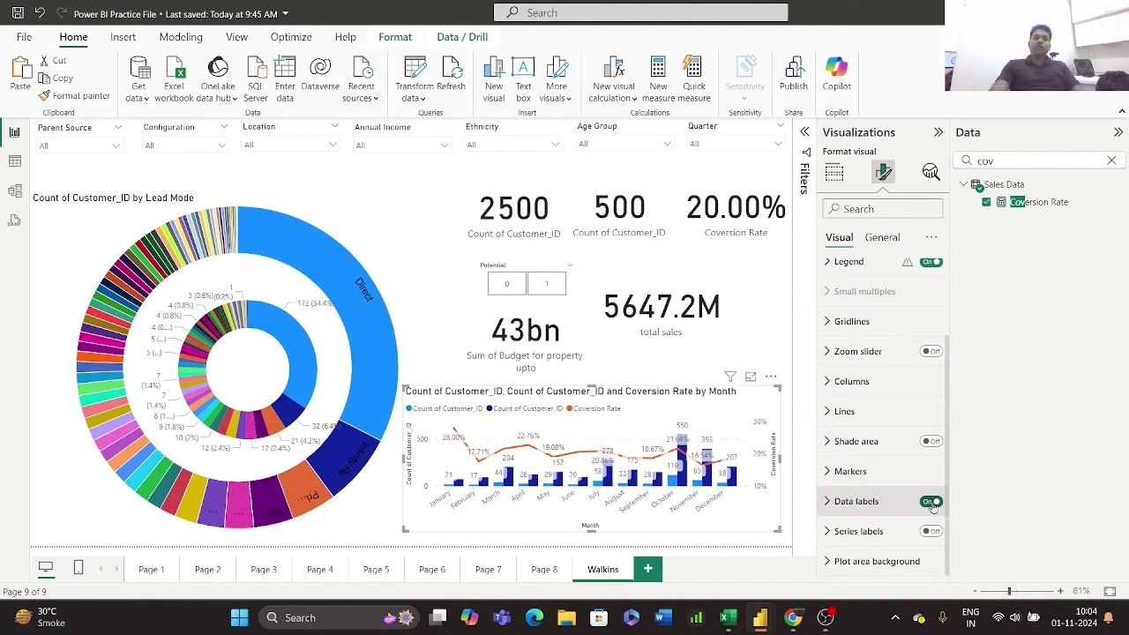
left_click(542, 285)
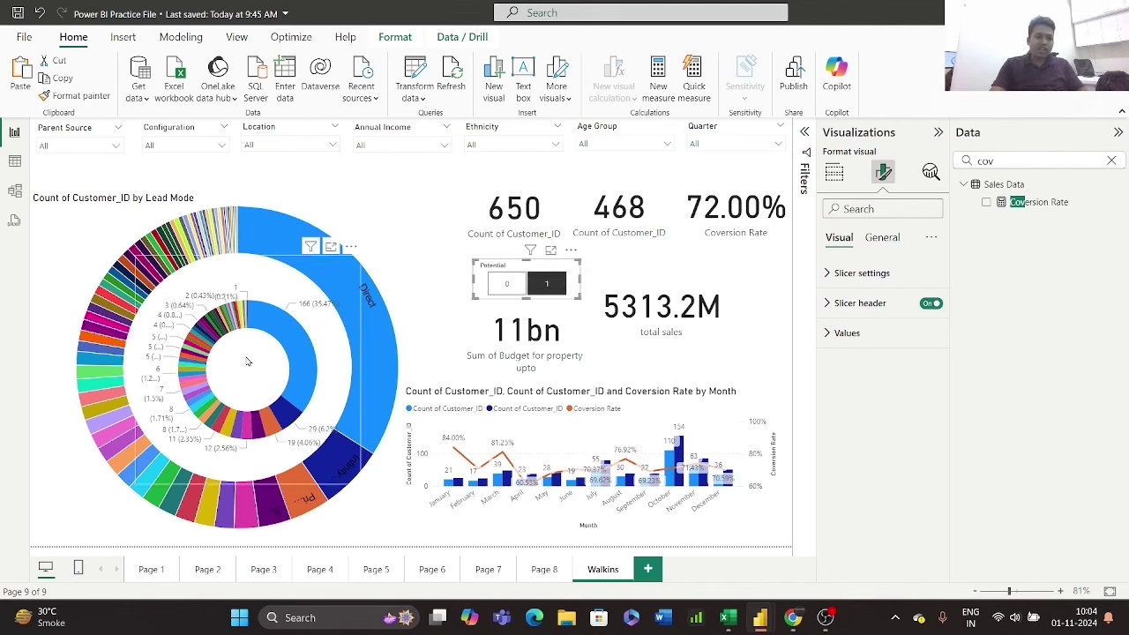
- With the Lead Mode donut selected, expand the Filters pane and set its Lead Mode filter to Top N
left_click(406, 223)
left_click(805, 133)
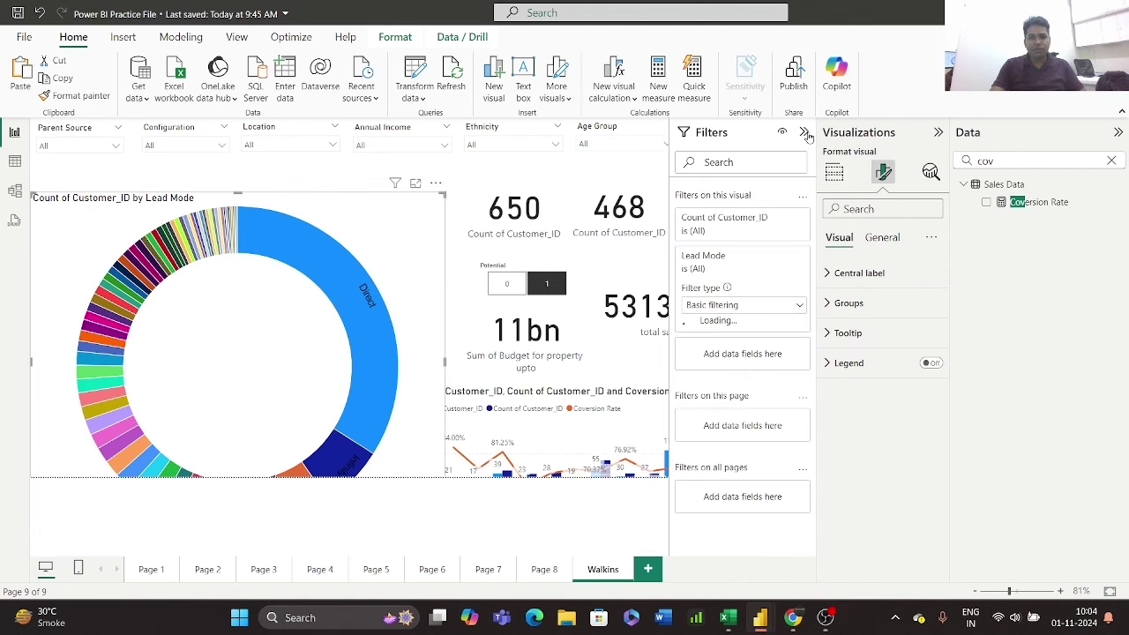
left_click(744, 305)
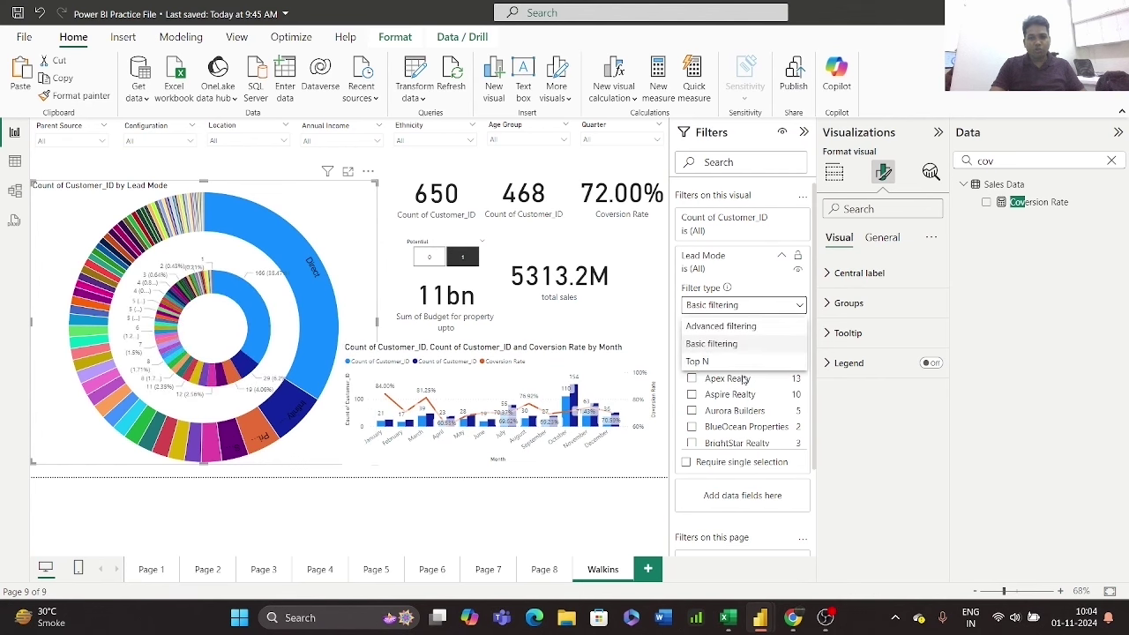
left_click(745, 362)
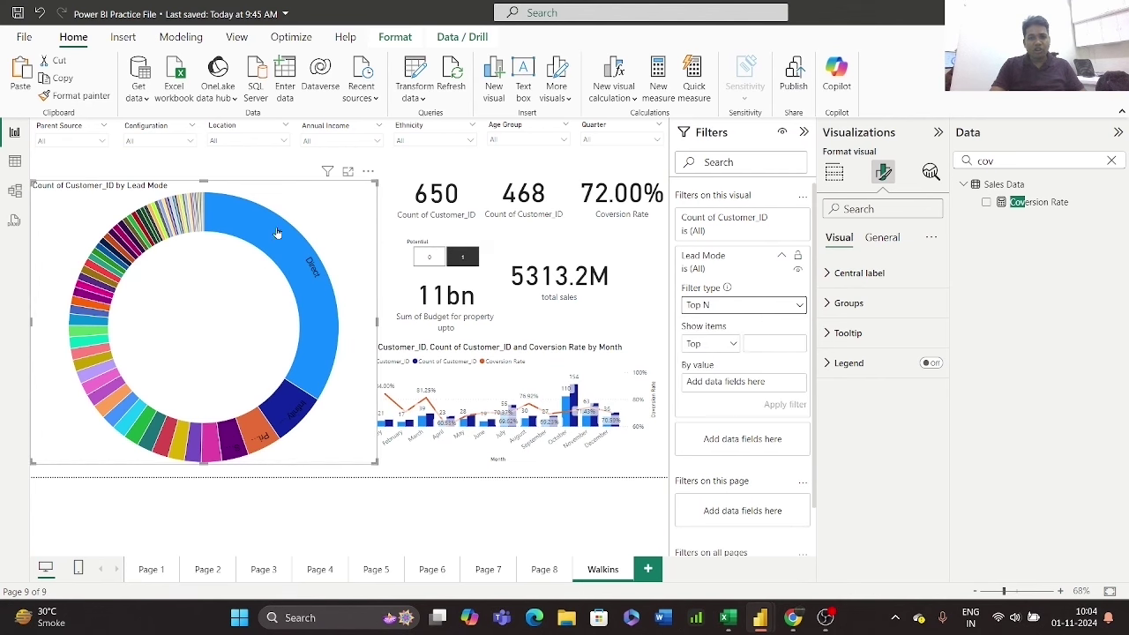
left_click(381, 165)
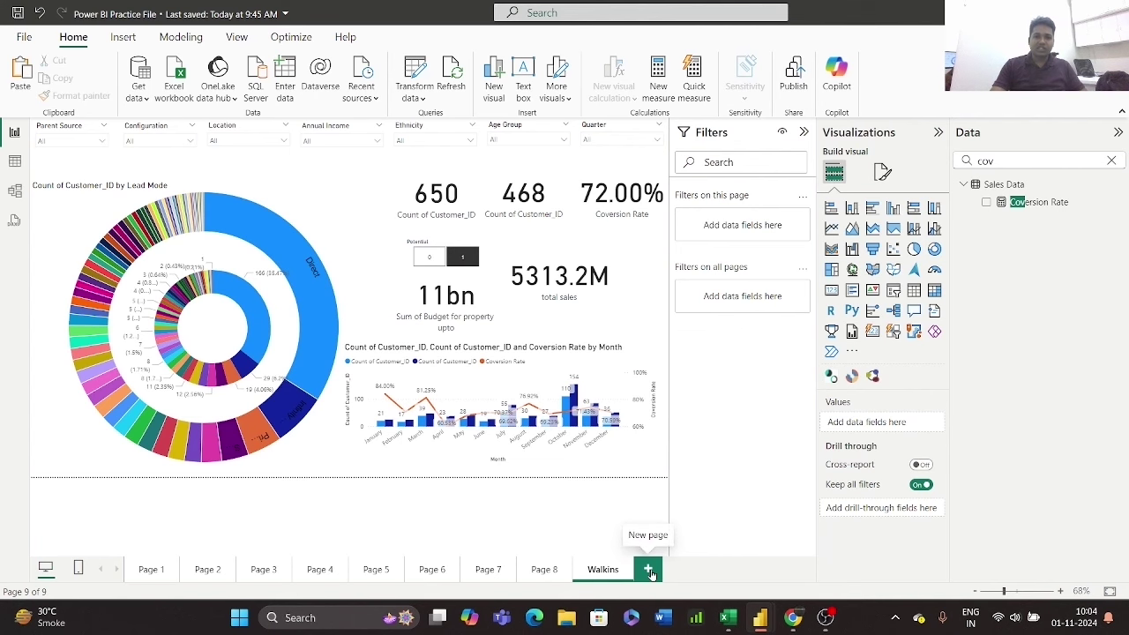
- Add a new page, then select all seven slicers on the Walkins page, from Parent Source to Quarter
left_click(804, 131)
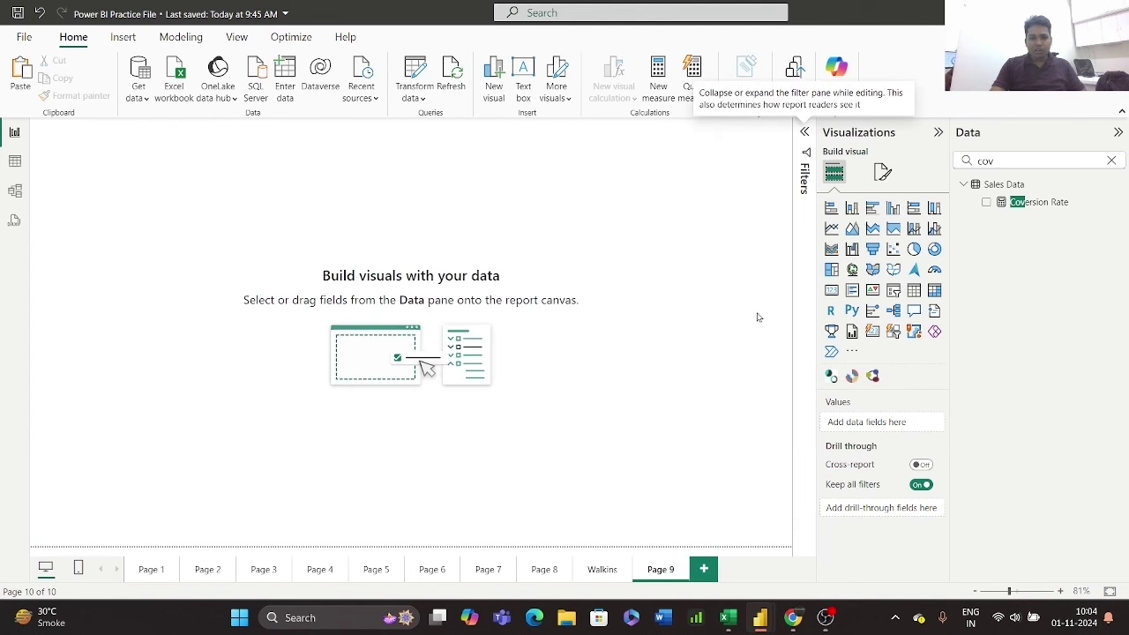
left_click(604, 570)
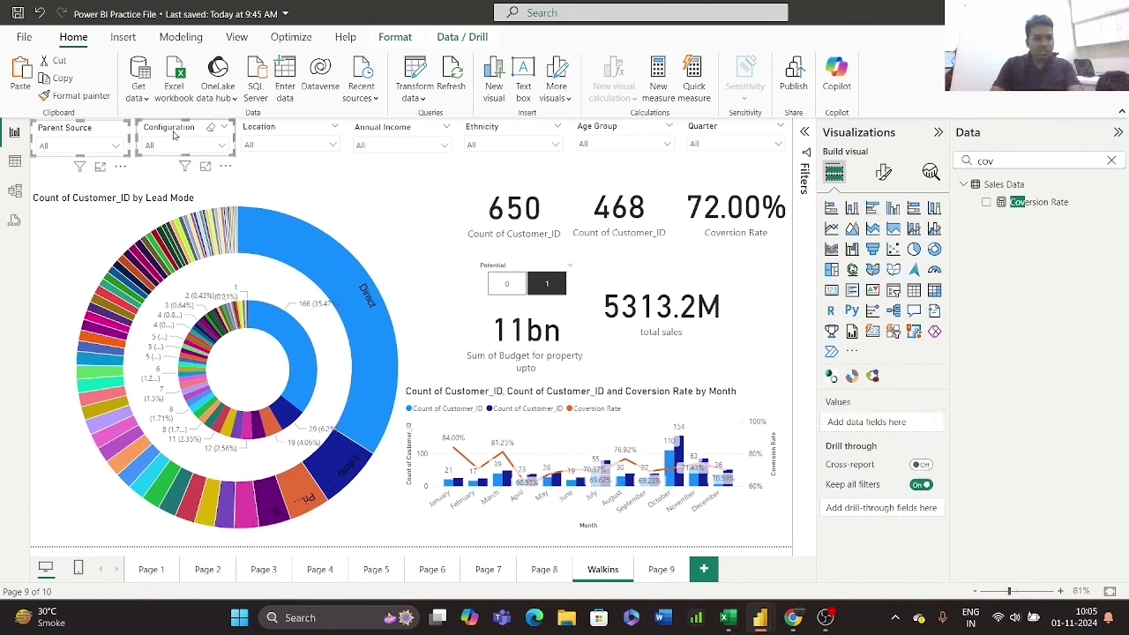
left_click(496, 129, "ctrl")
left_click(591, 134, "ctrl")
left_click(739, 131, "ctrl")
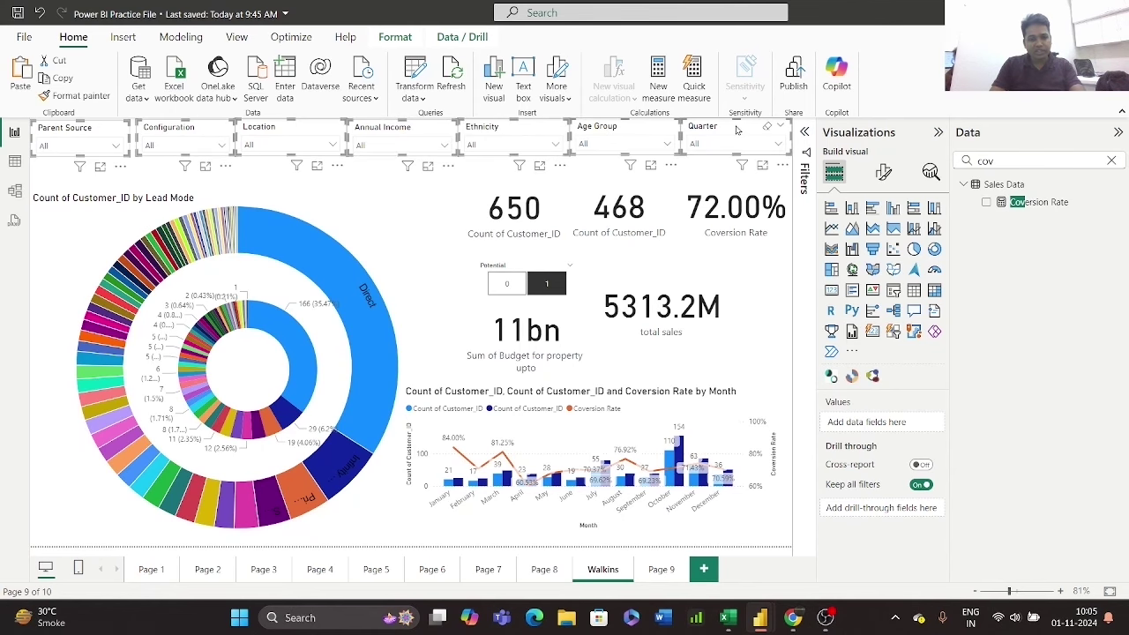
- Paste the slicers onto Page 9, choosing Don't sync so they stay independent
left_click(662, 571)
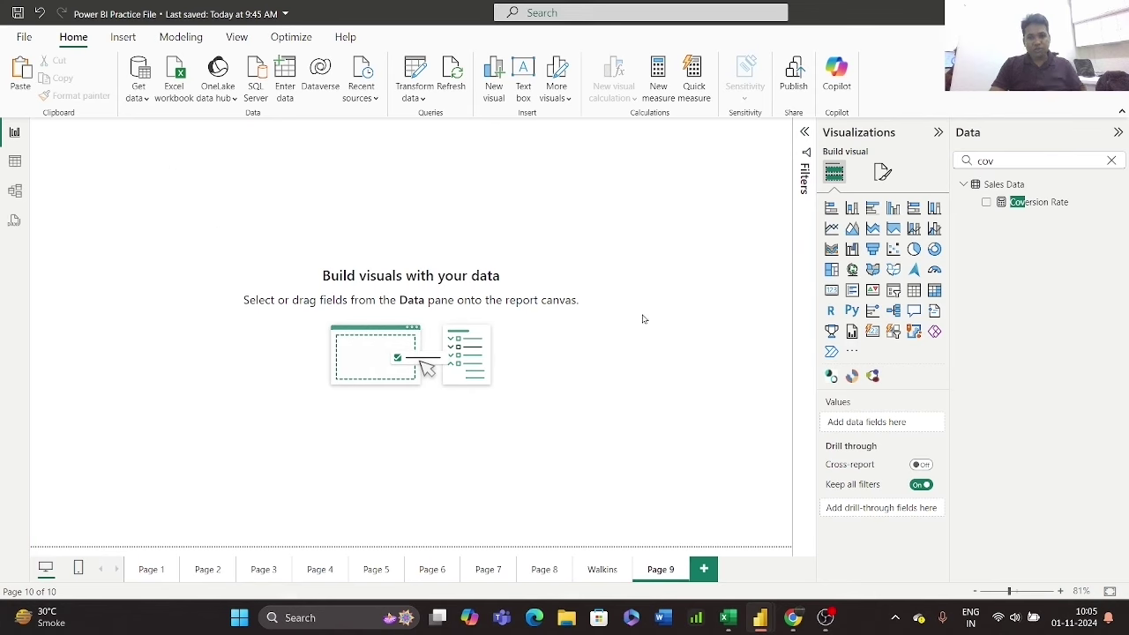
key("ctrl+v")
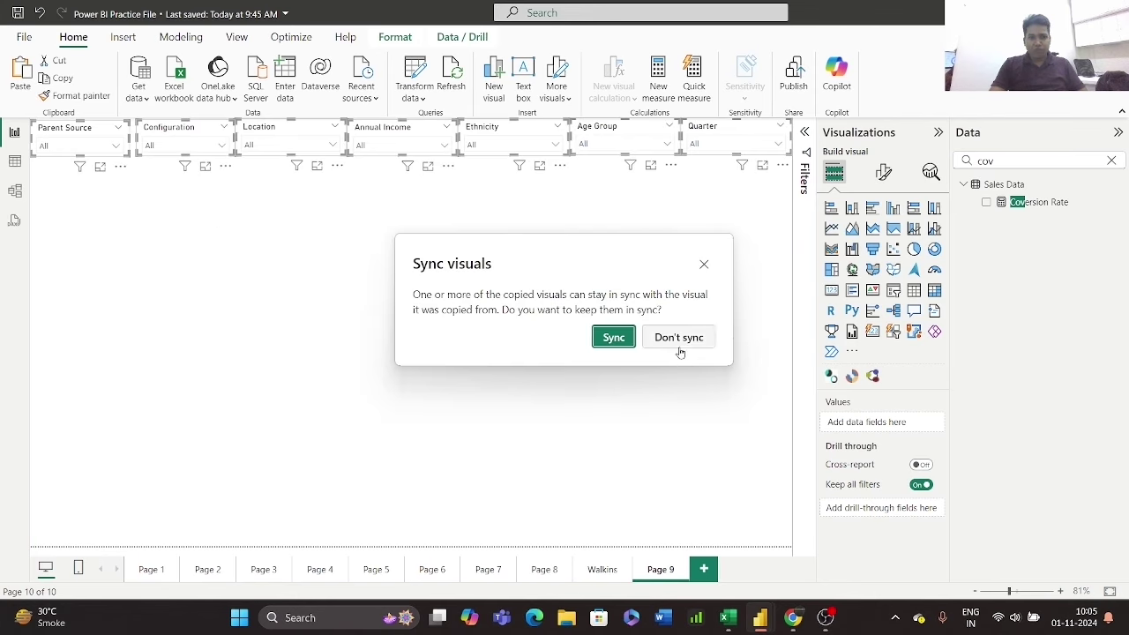
left_click(677, 341)
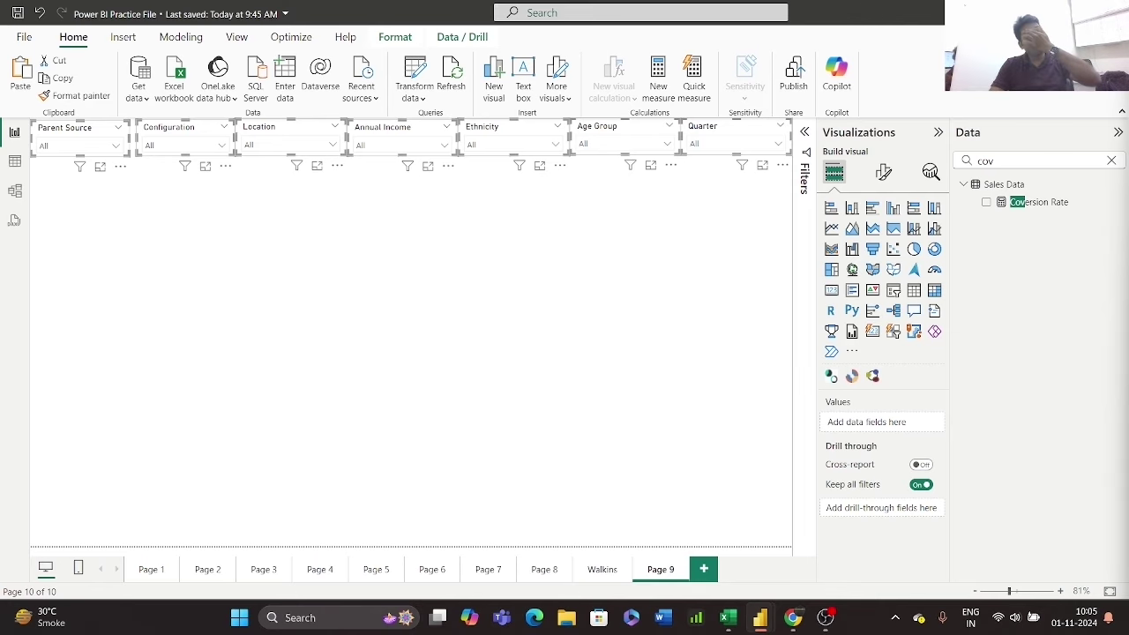
left_click(346, 218)
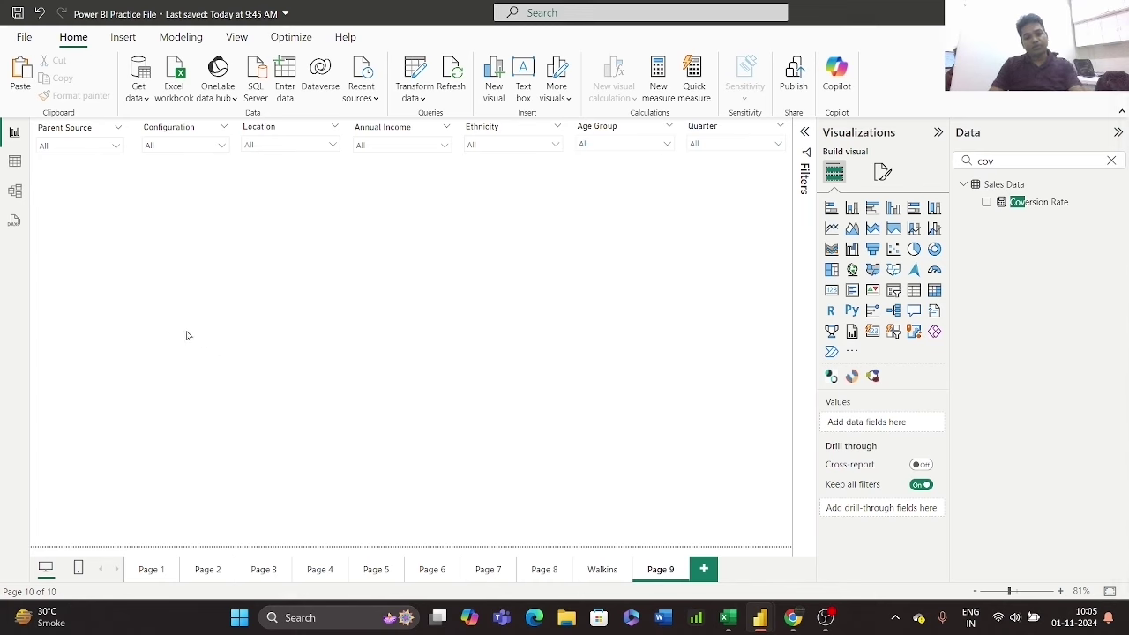
- Paste the Agreement Value by Lead Mode bar chart, widen it, and remove its top 15 limit
key("ctrl+v")
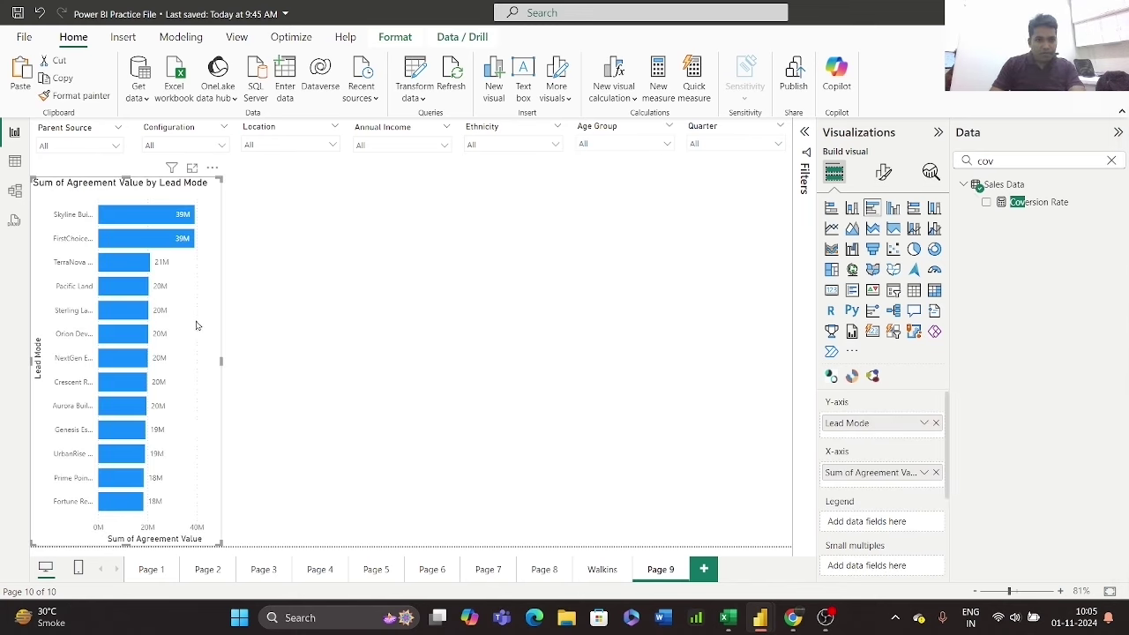
left_click_drag(222, 361, 307, 362)
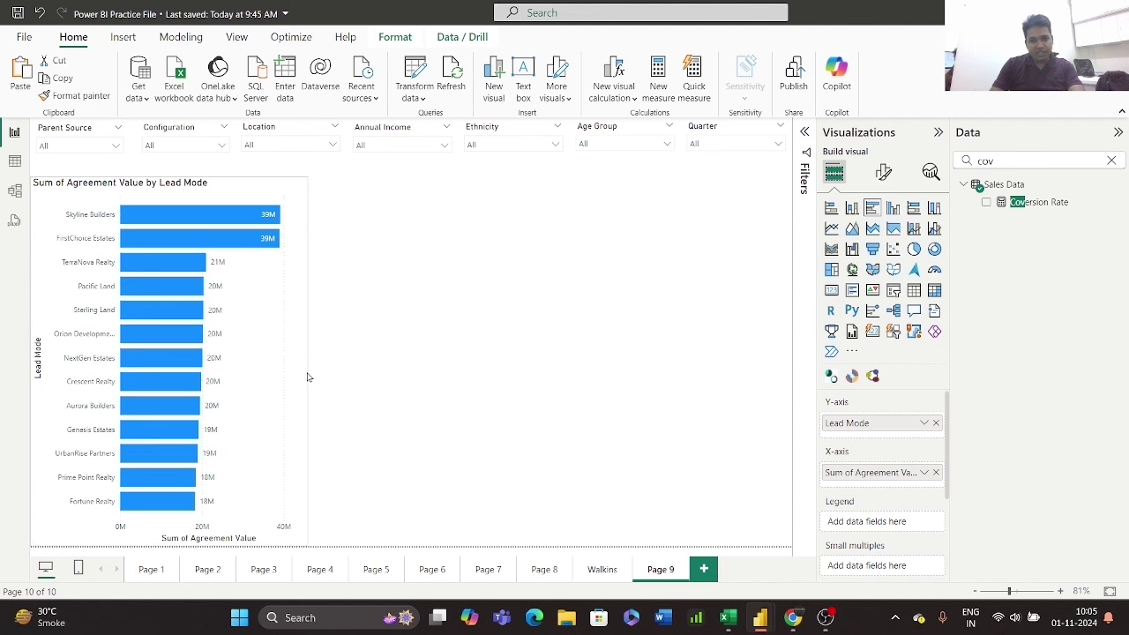
left_click(1111, 160)
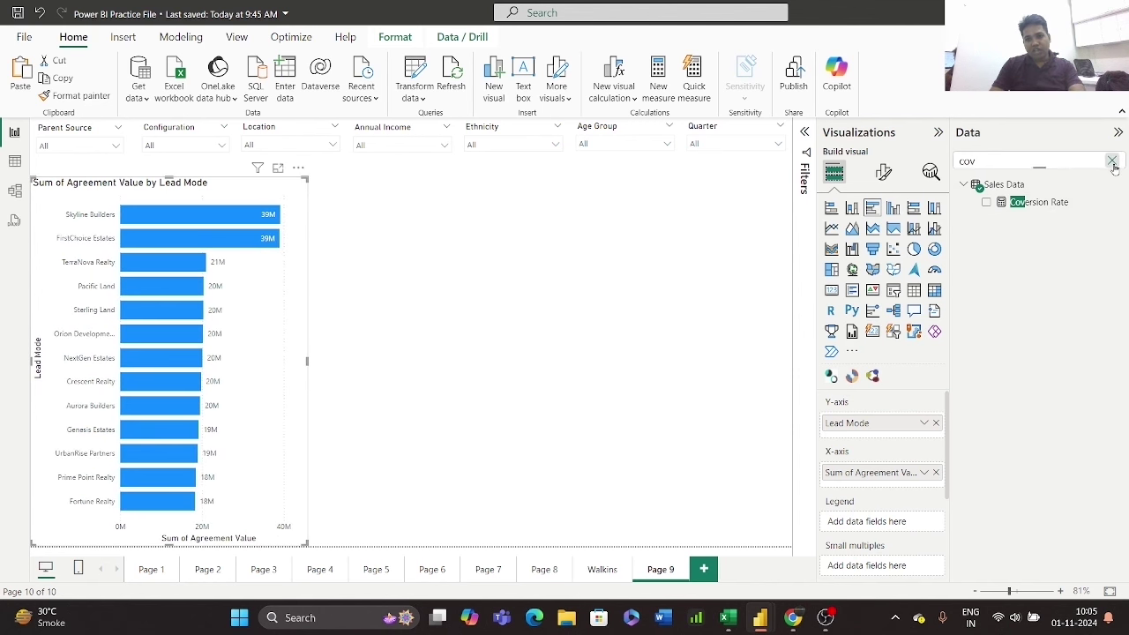
left_click(801, 148)
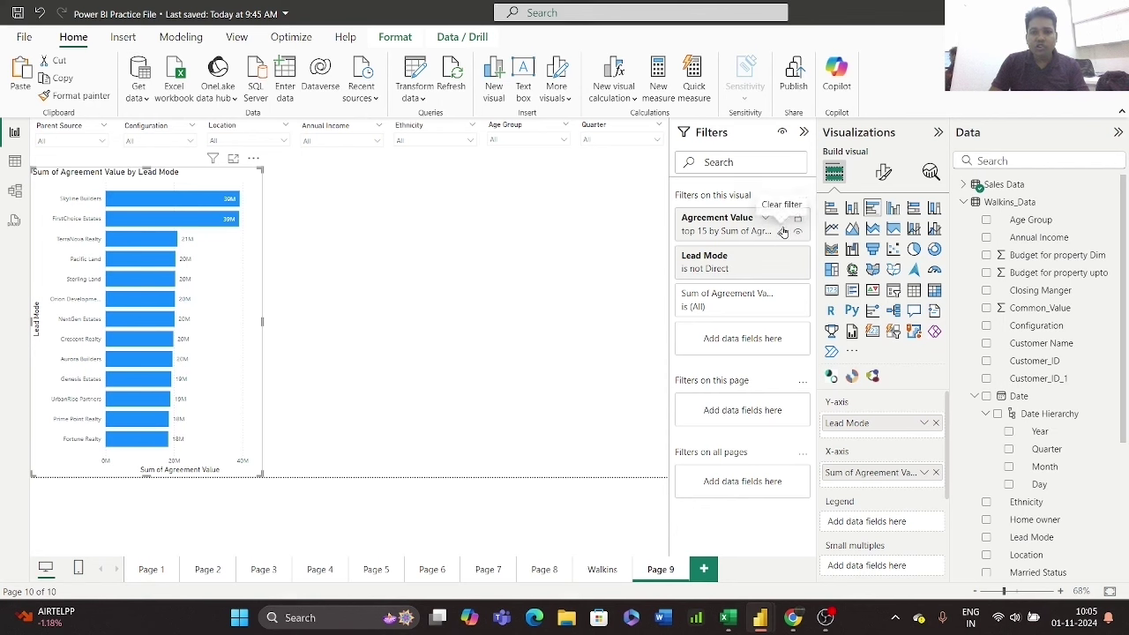
left_click(781, 217)
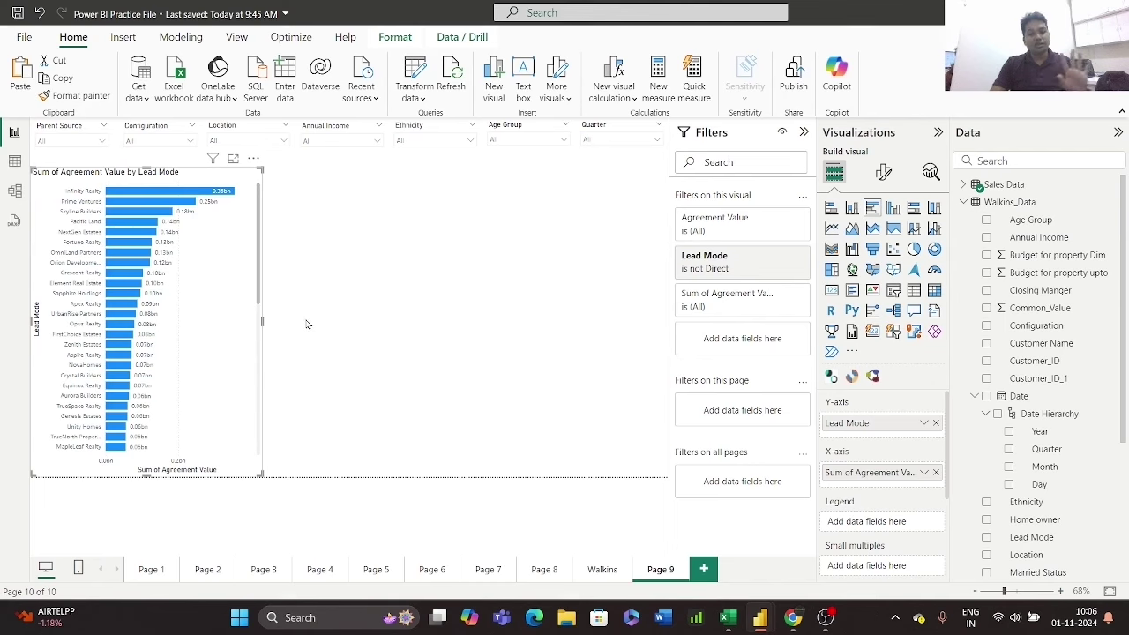
left_click(781, 295)
left_click(775, 346)
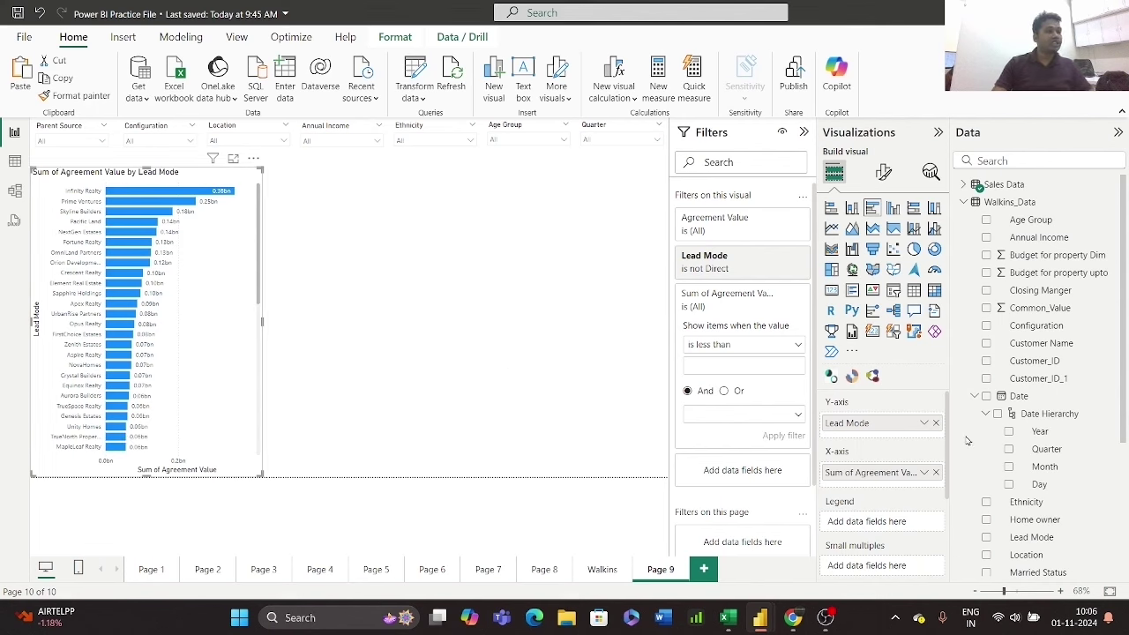
left_click(480, 358)
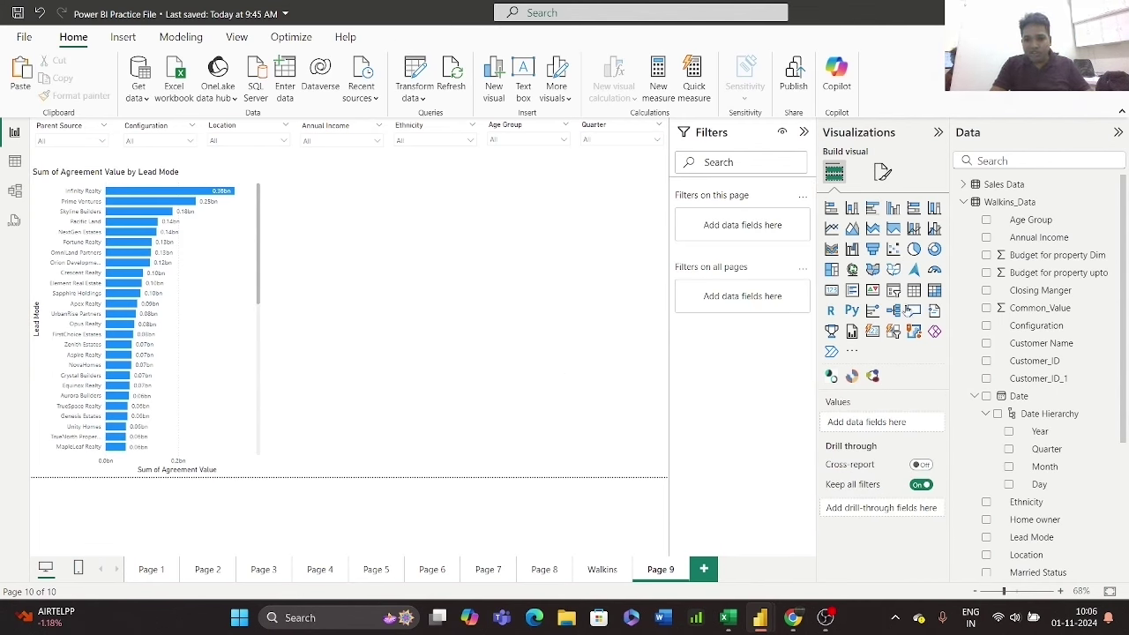
- Insert a decomposition tree and size it to fill the lower right beside the bar chart
left_click(893, 311)
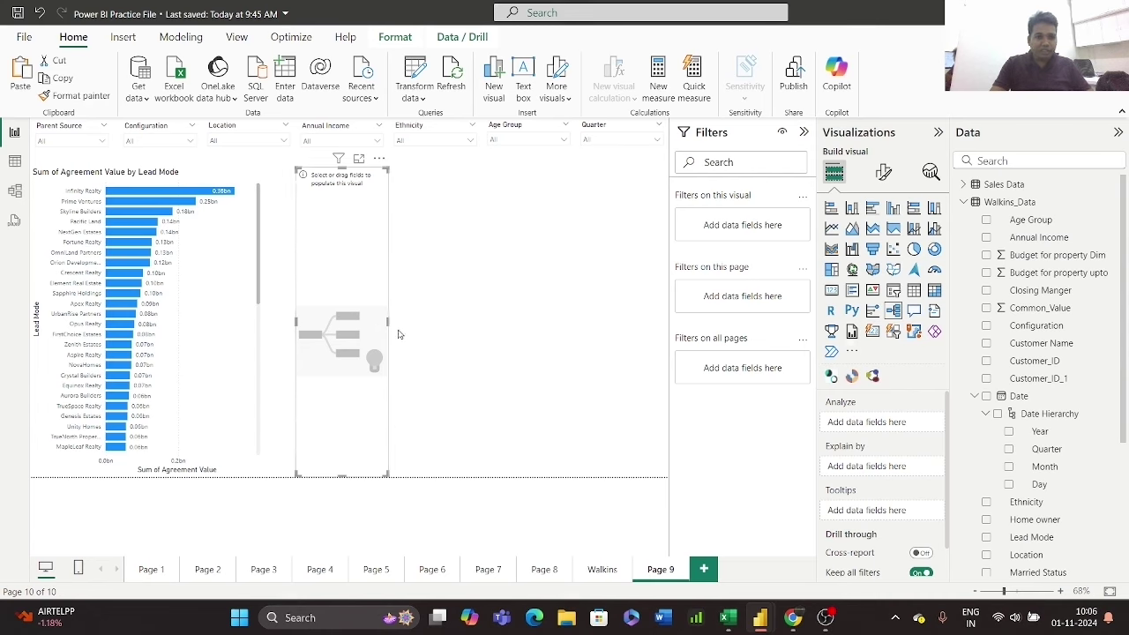
left_click_drag(387, 319, 666, 326)
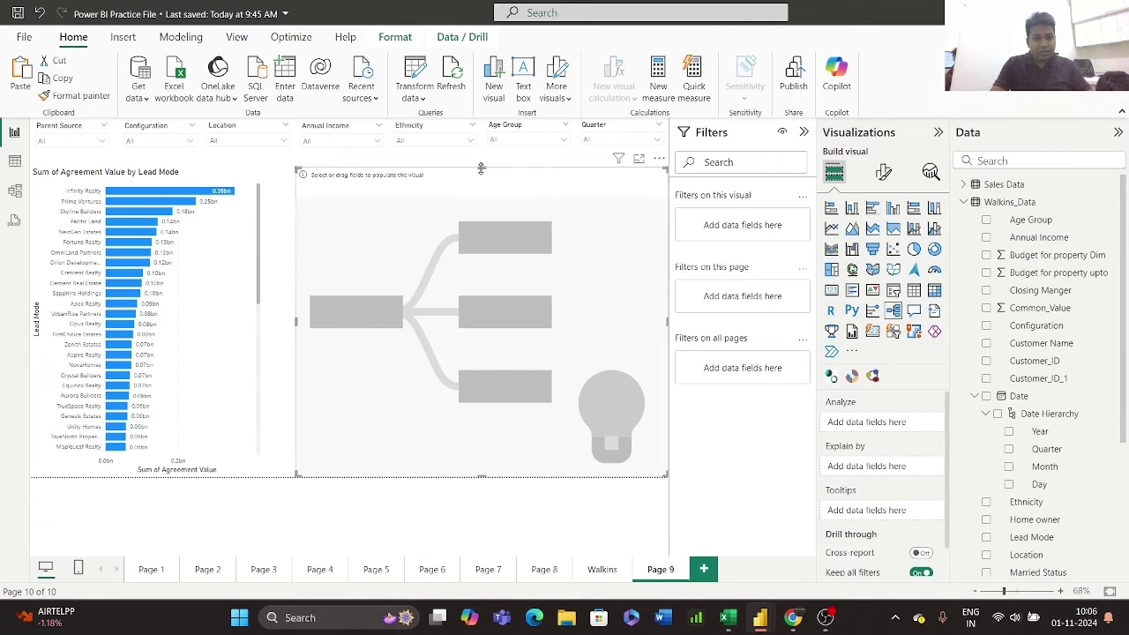
left_click_drag(478, 171, 488, 326)
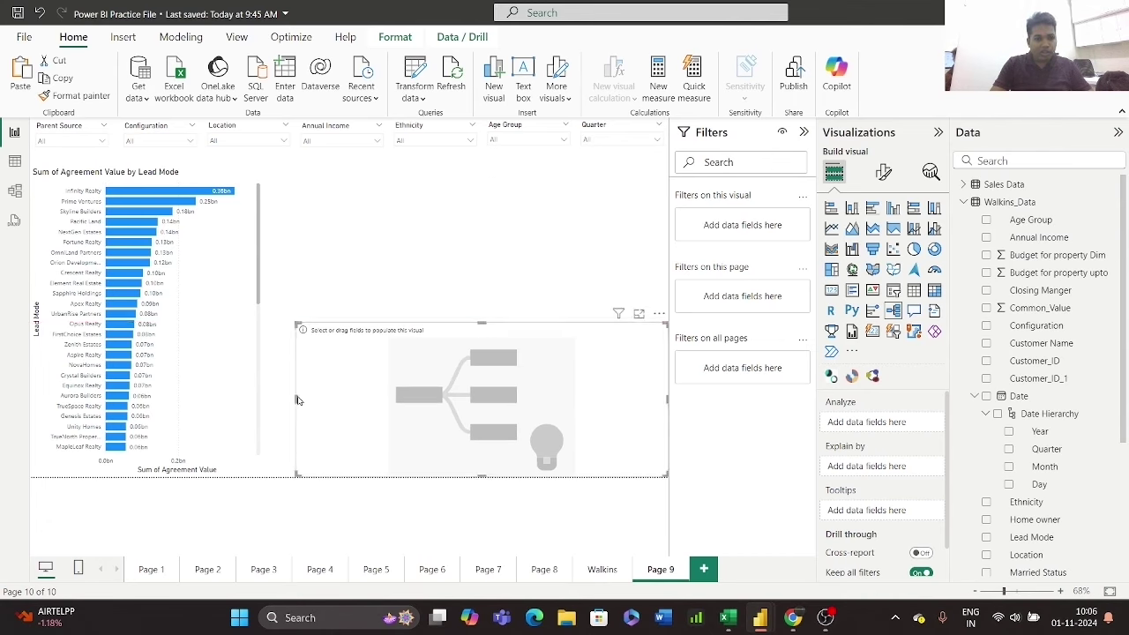
left_click_drag(295, 404, 263, 407)
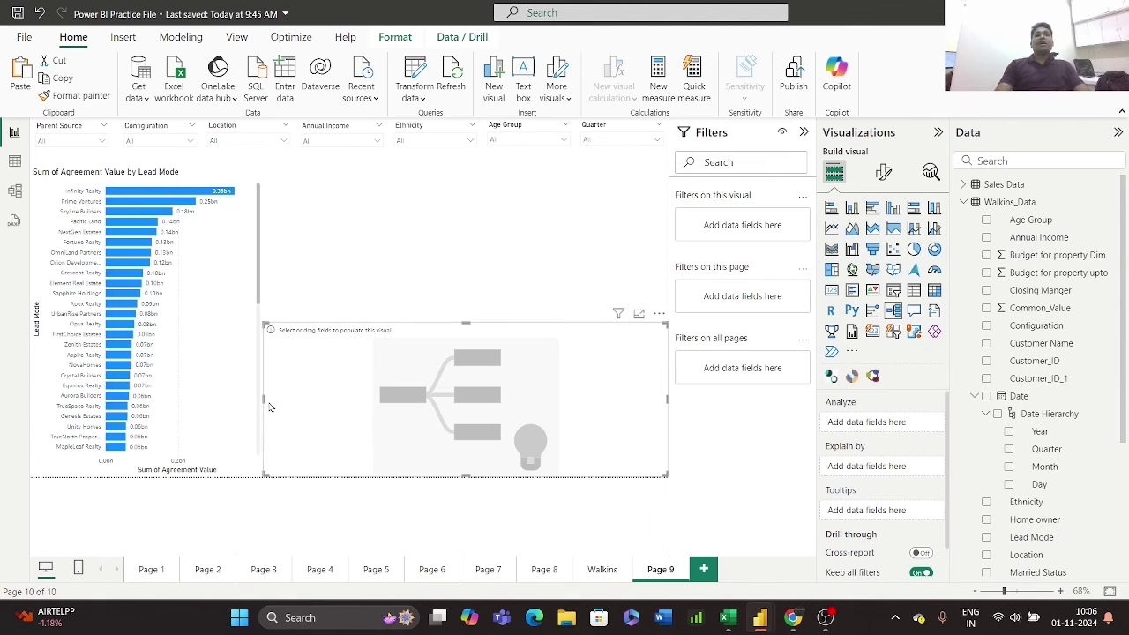
- Set the tree to analyse Count of Sales Data Customer_ID, found by searching 'cus'
left_click(1003, 162)
type("cu")
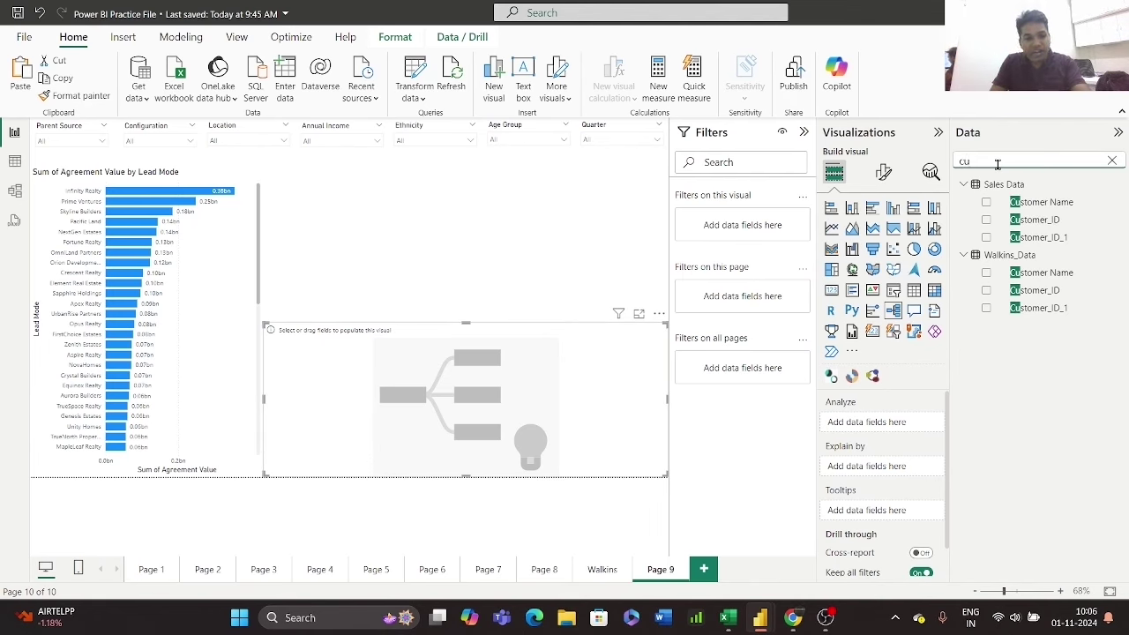
type("s")
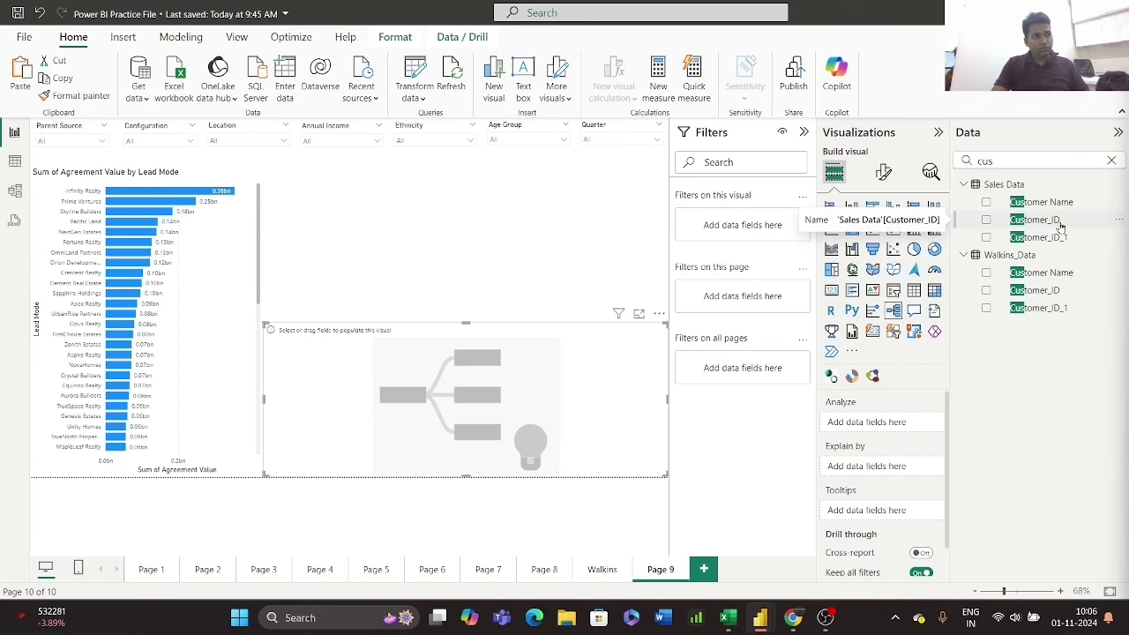
left_click_drag(1060, 222, 904, 429)
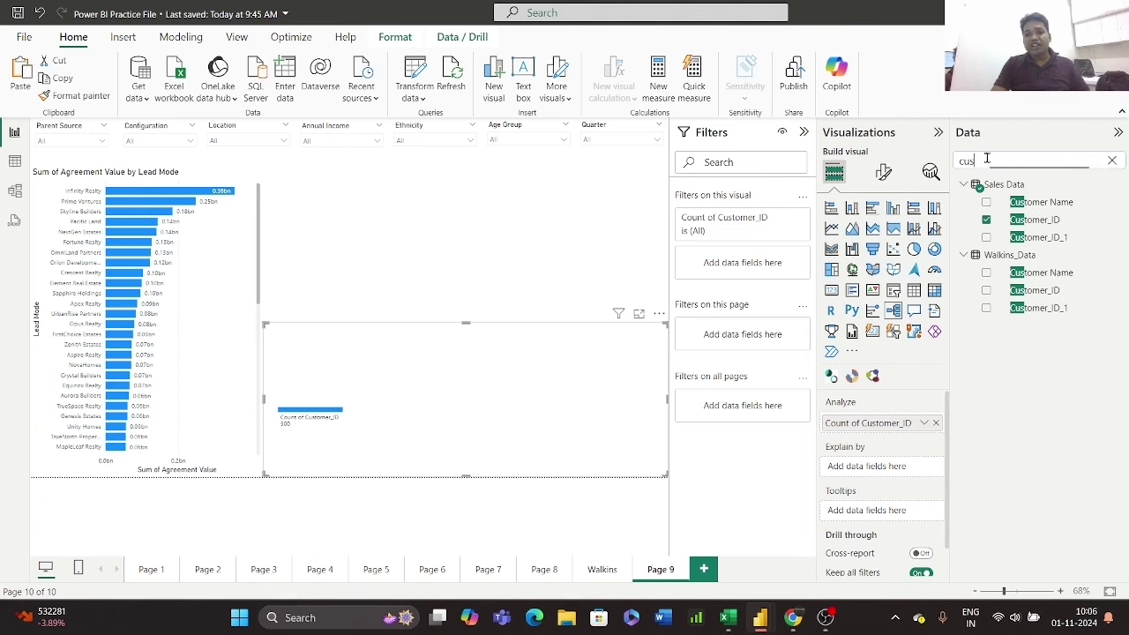
- Add Configuration as the tree's Explain by field and break the customer count down by it
left_click_drag(985, 161, 932, 161)
type("con")
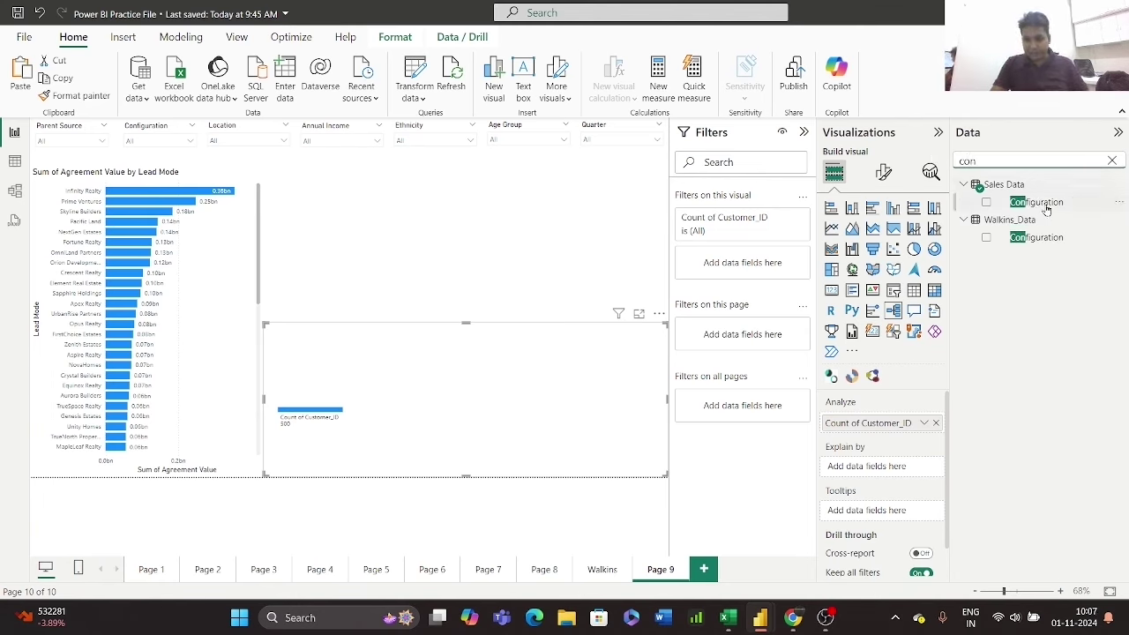
left_click_drag(1041, 209, 901, 470)
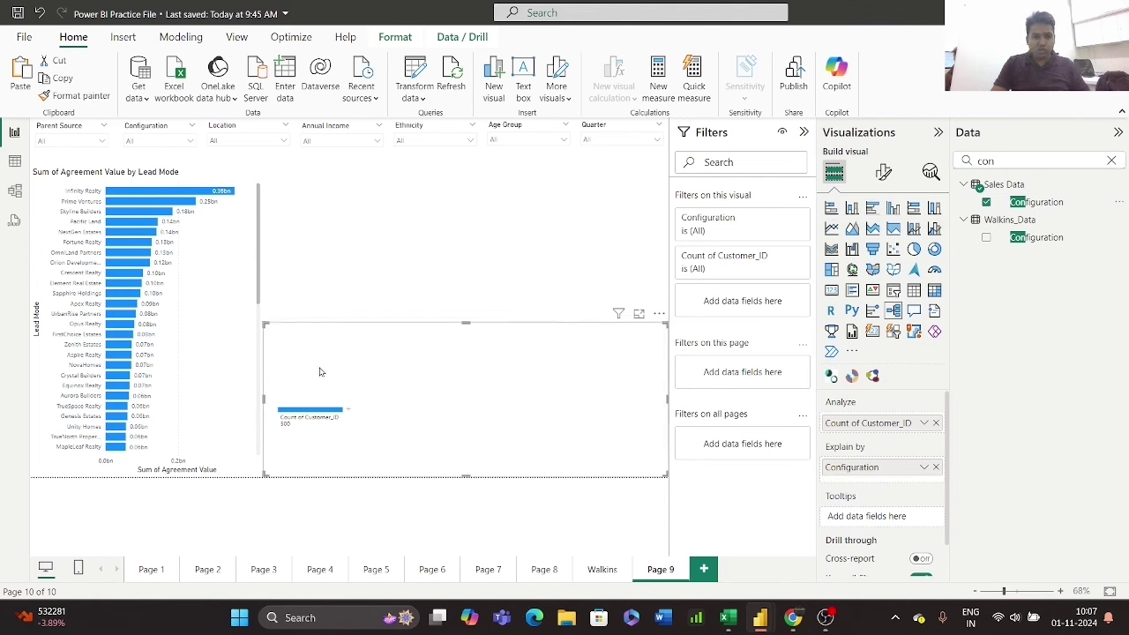
left_click(349, 413)
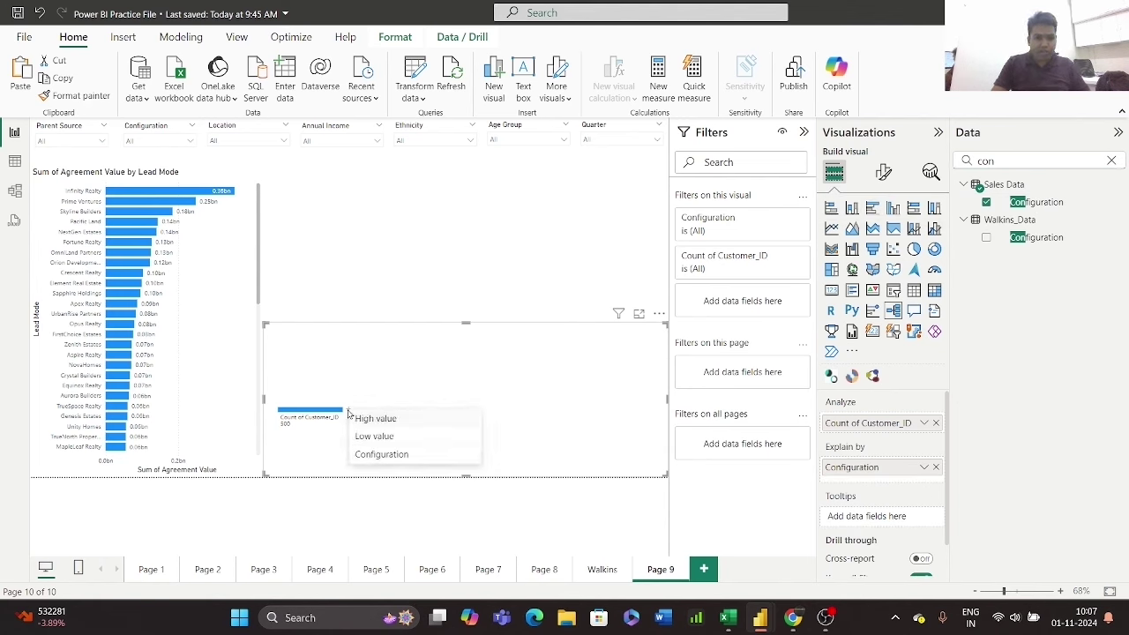
left_click(377, 456)
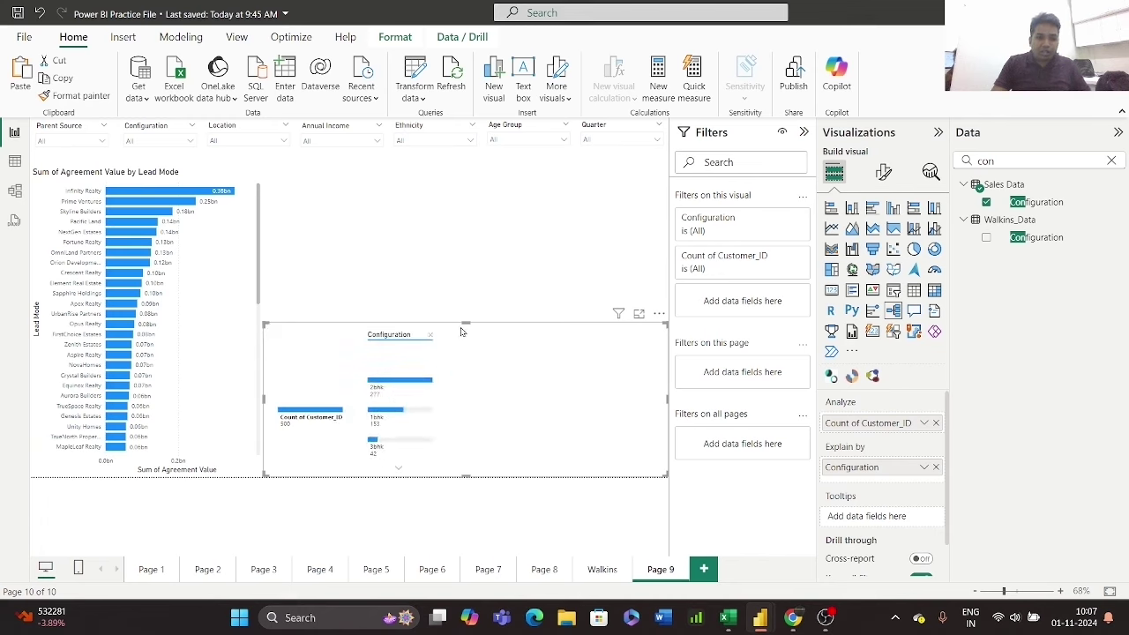
- Readjust the tree's top edge and add Agreement Value to its tooltips
left_click_drag(462, 323, 467, 276)
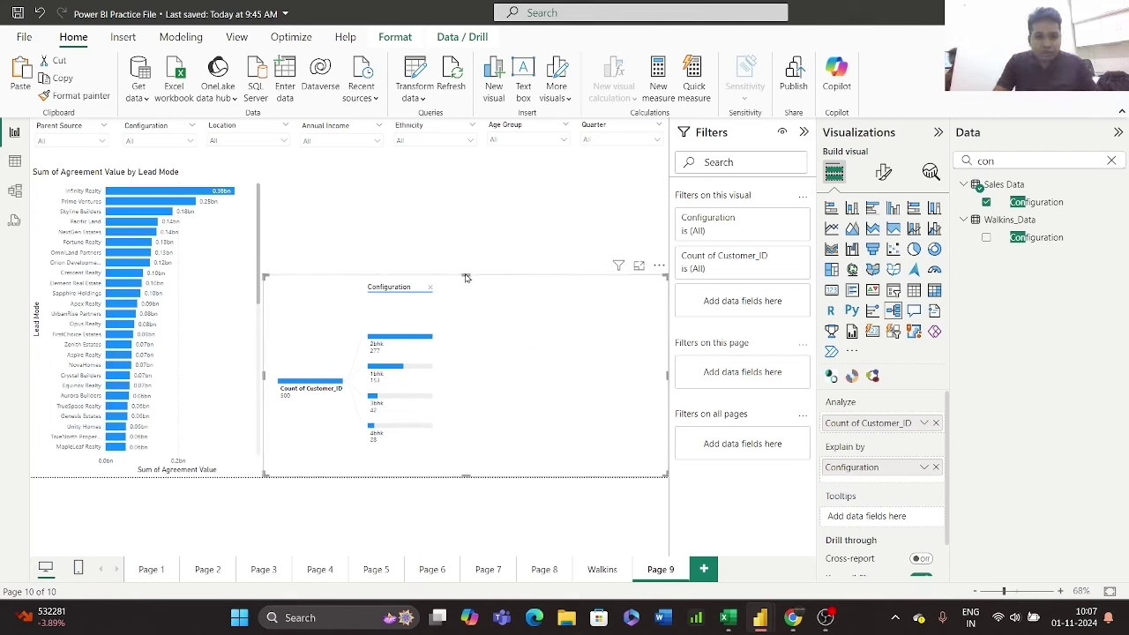
left_click_drag(464, 277, 466, 304)
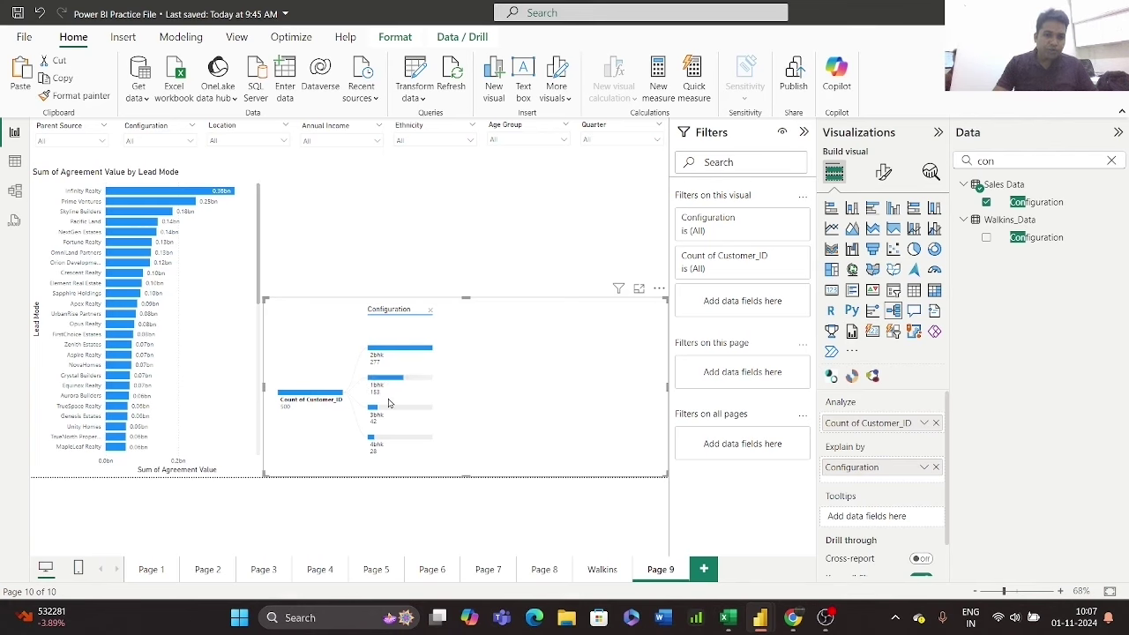
mouse_move(392, 426)
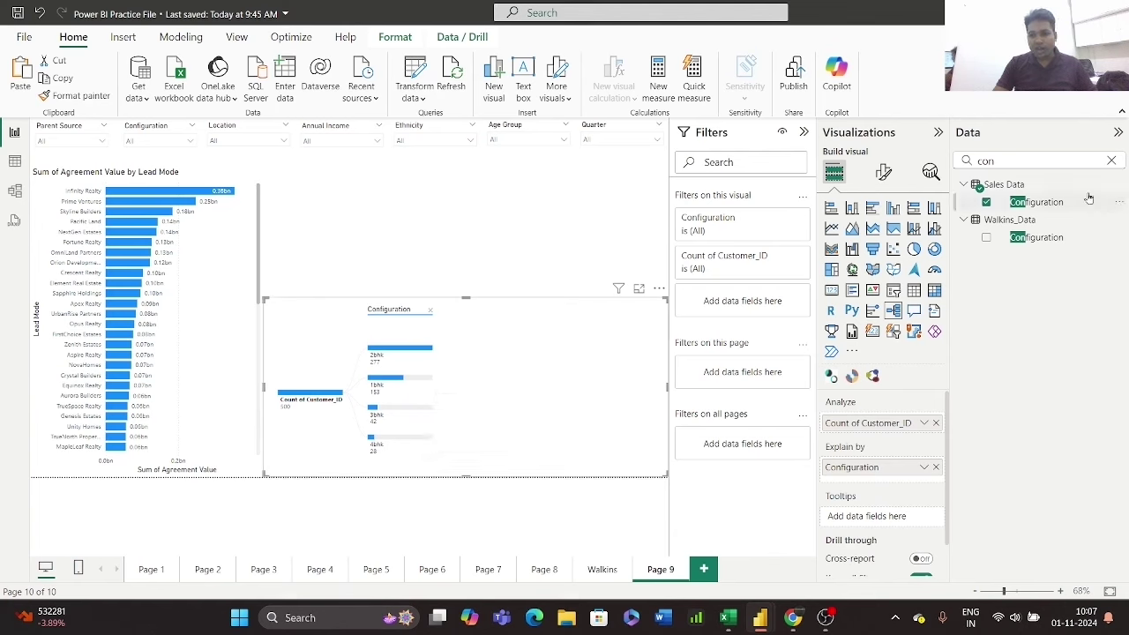
double_click(1009, 160)
type("ag")
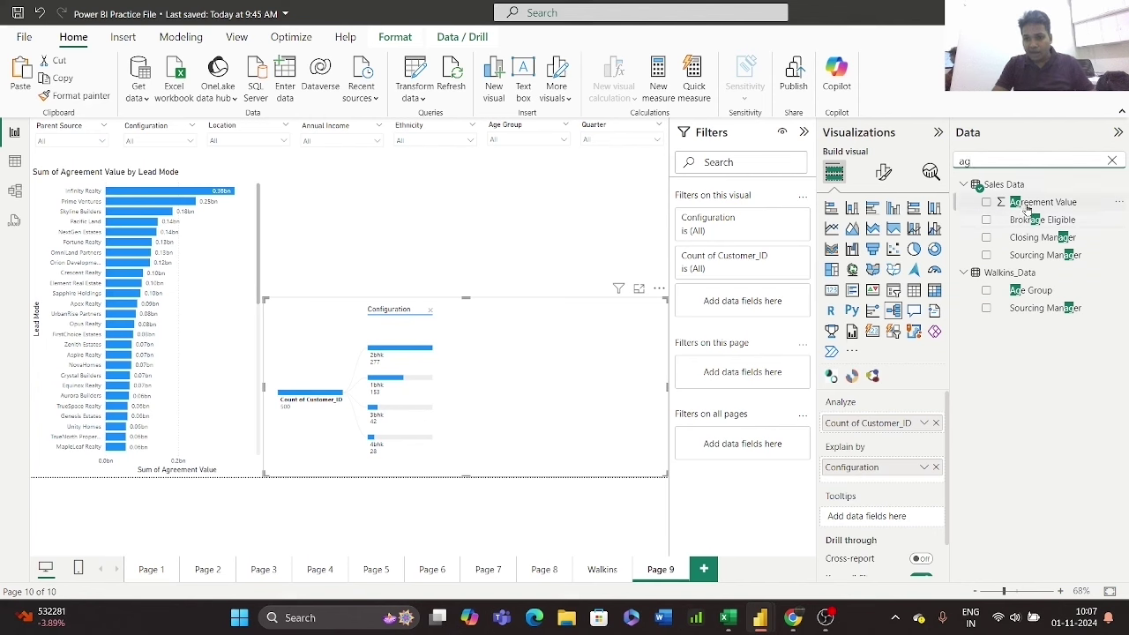
left_click_drag(1041, 202, 895, 521)
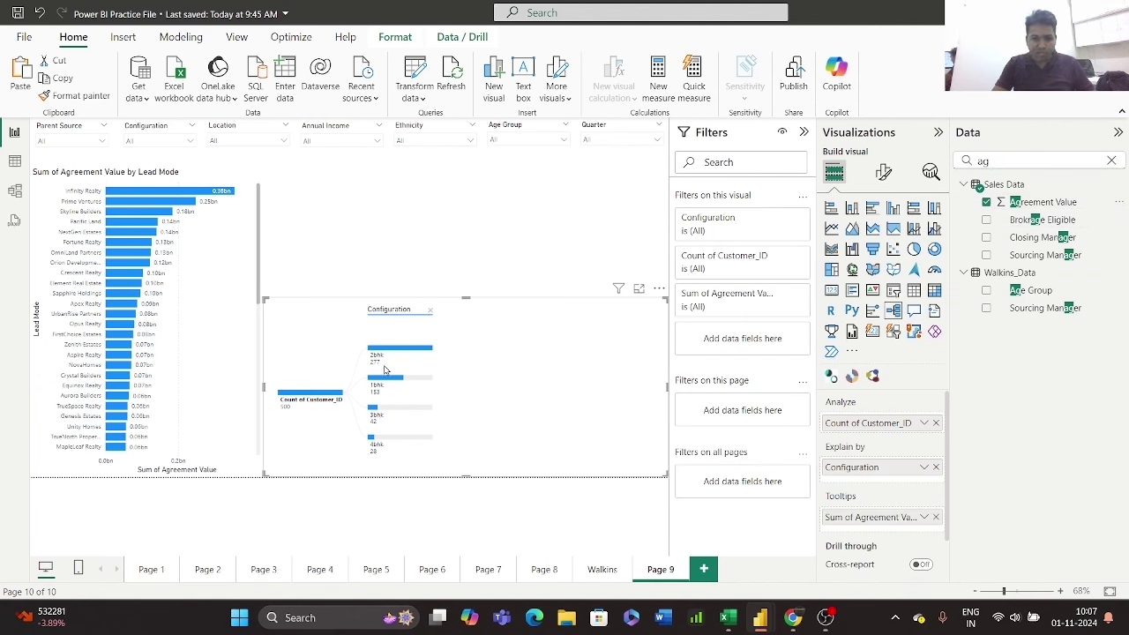
mouse_move(420, 348)
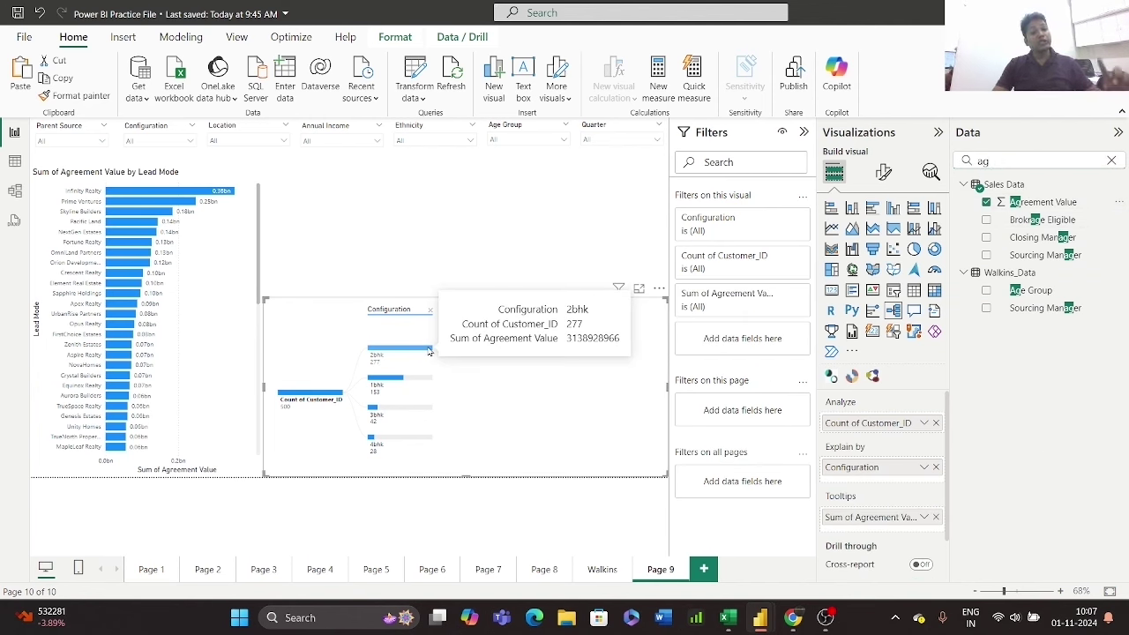
left_click(152, 570)
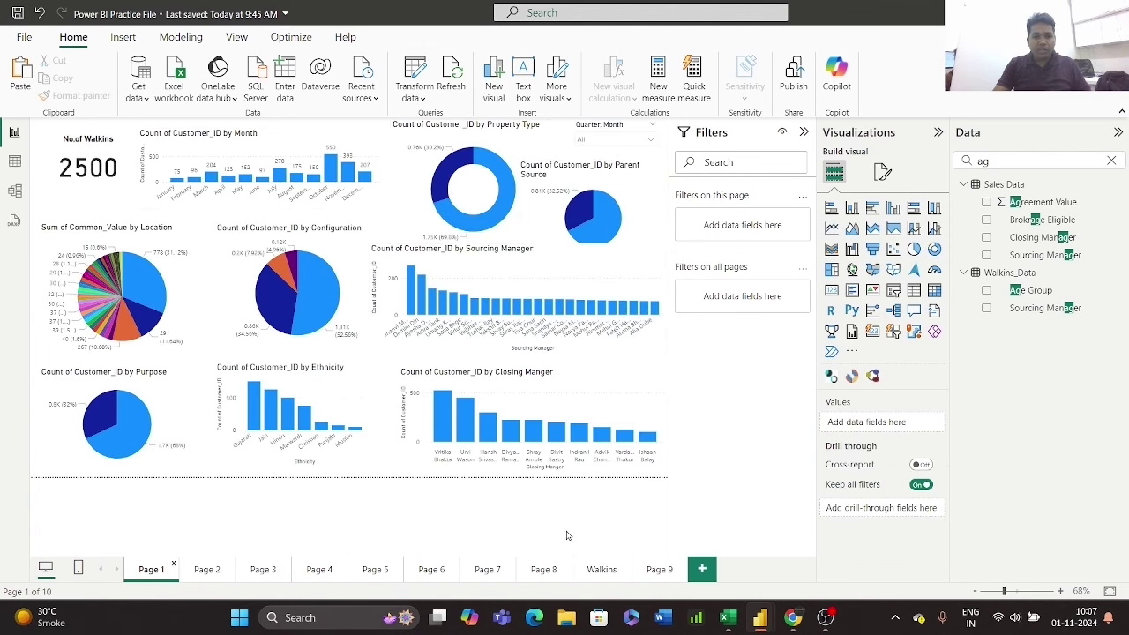
left_click(602, 569)
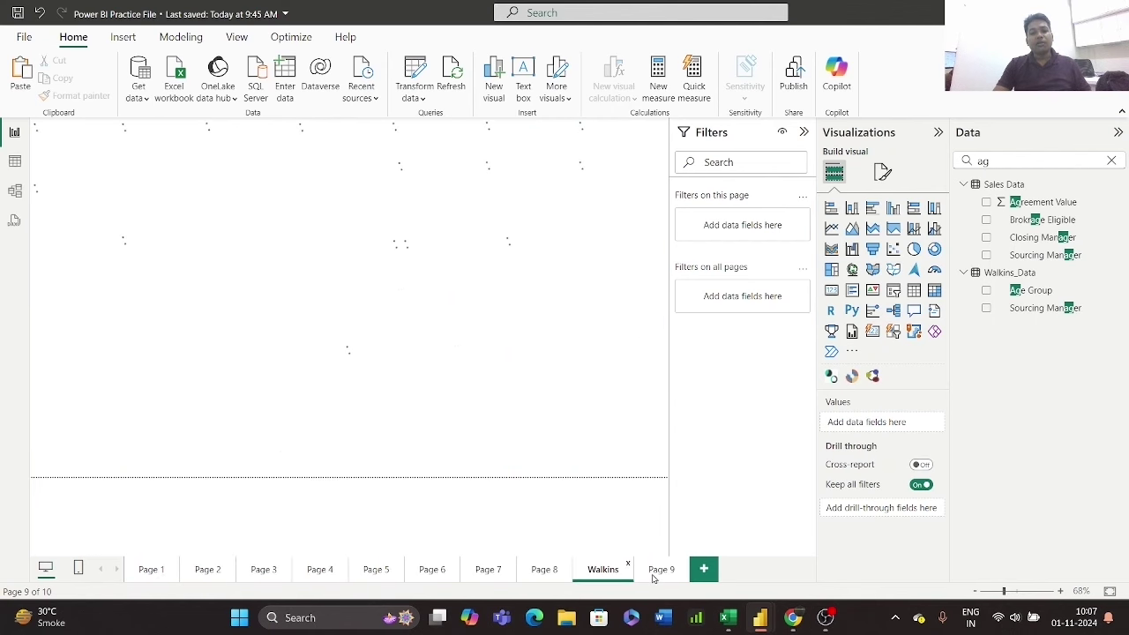
left_click(660, 569)
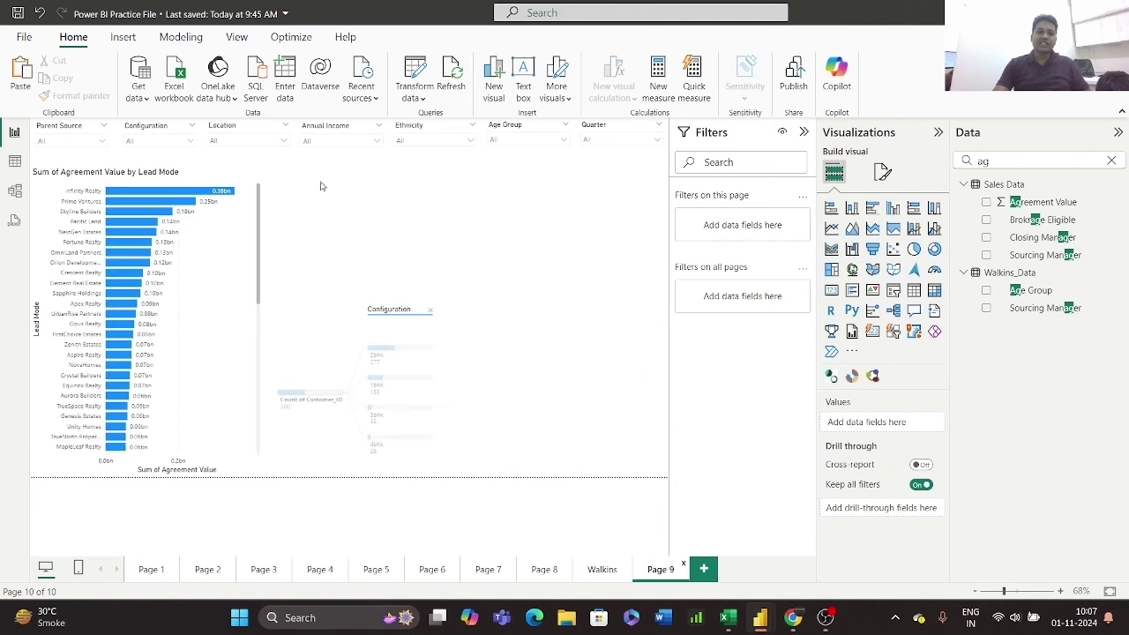
mouse_move(433, 352)
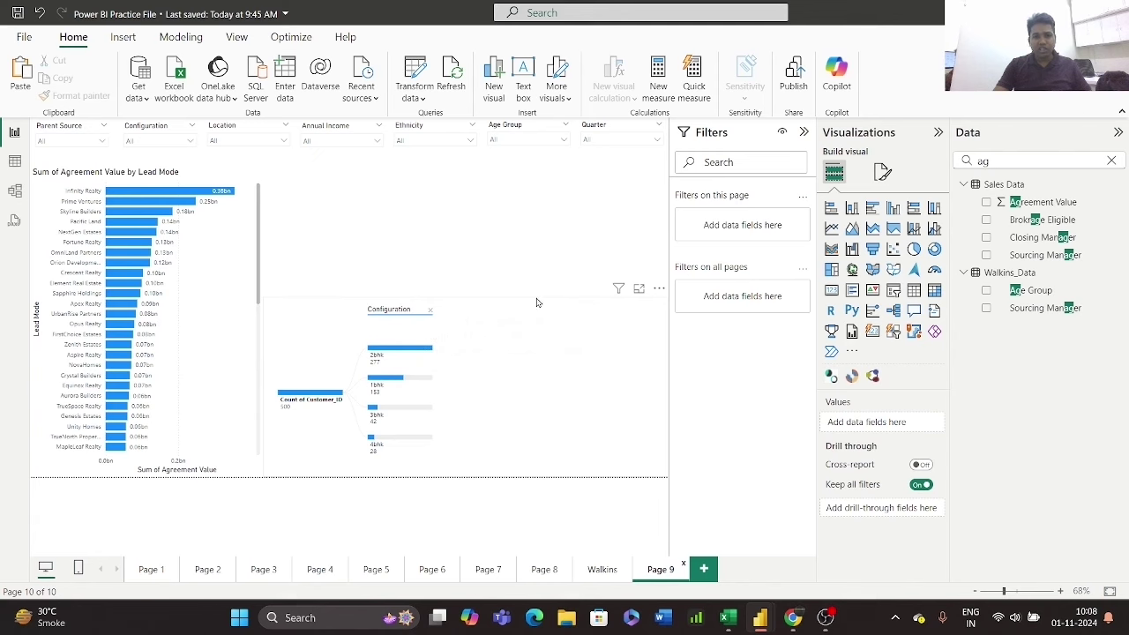
- Narrow the decomposition tree from its right edge, then search the field list for 'age'
left_click(659, 292)
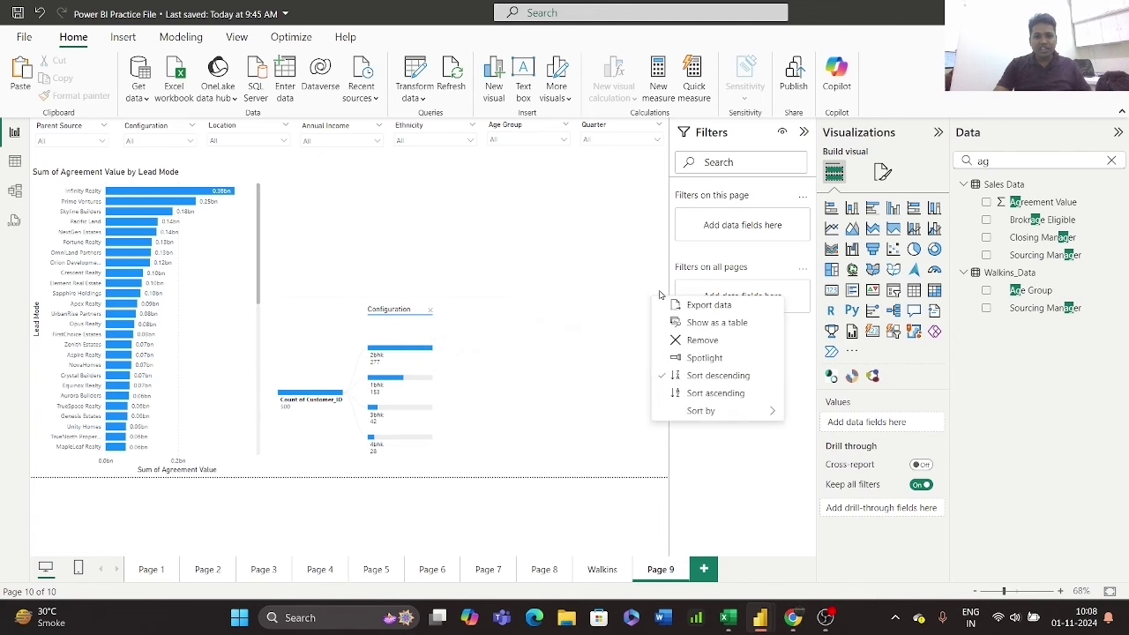
mouse_move(741, 413)
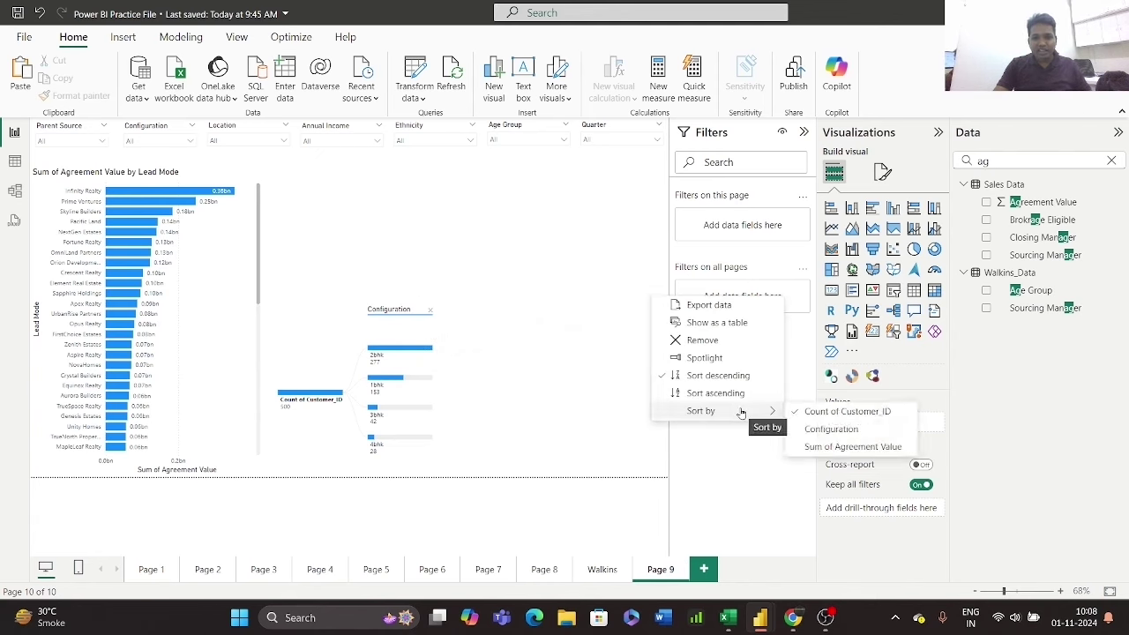
left_click(642, 382)
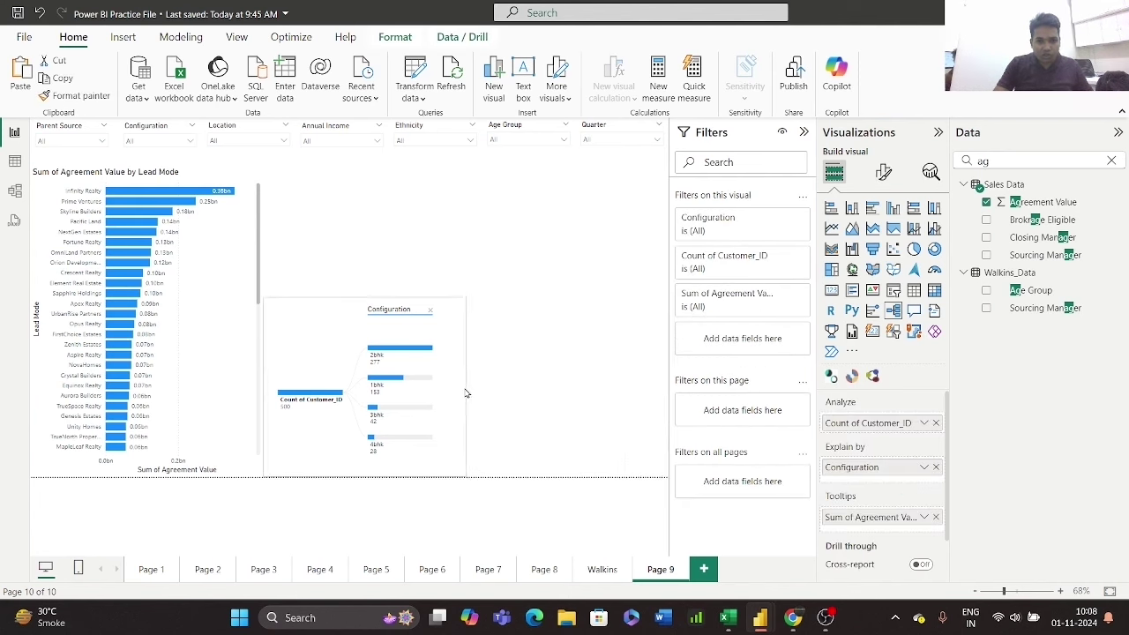
left_click_drag(467, 394, 458, 393)
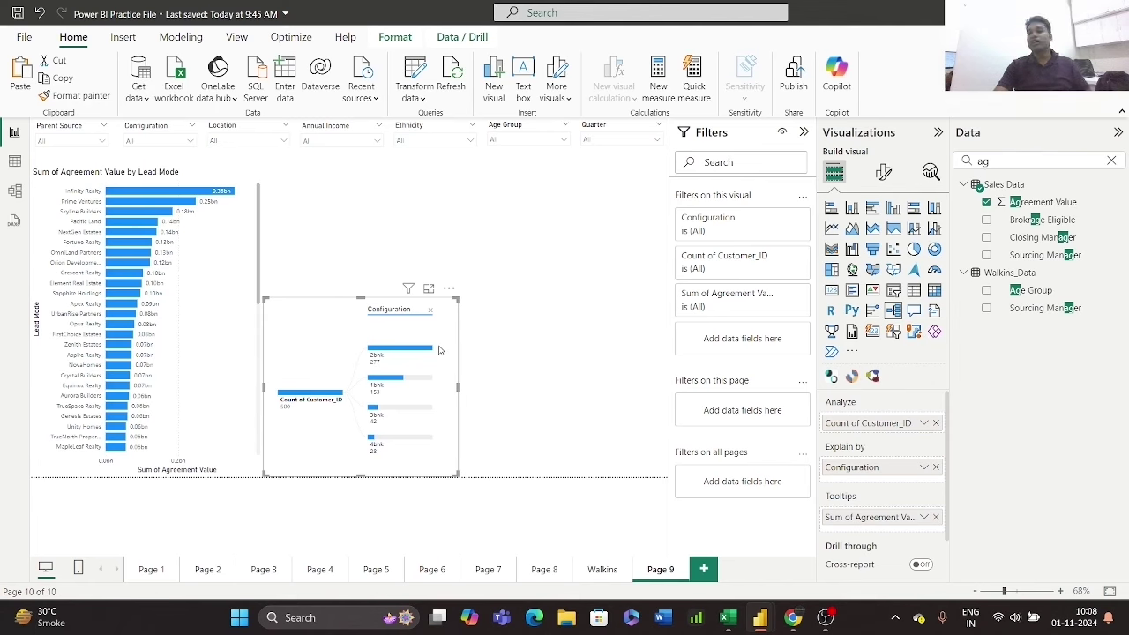
left_click_drag(1015, 160, 928, 161)
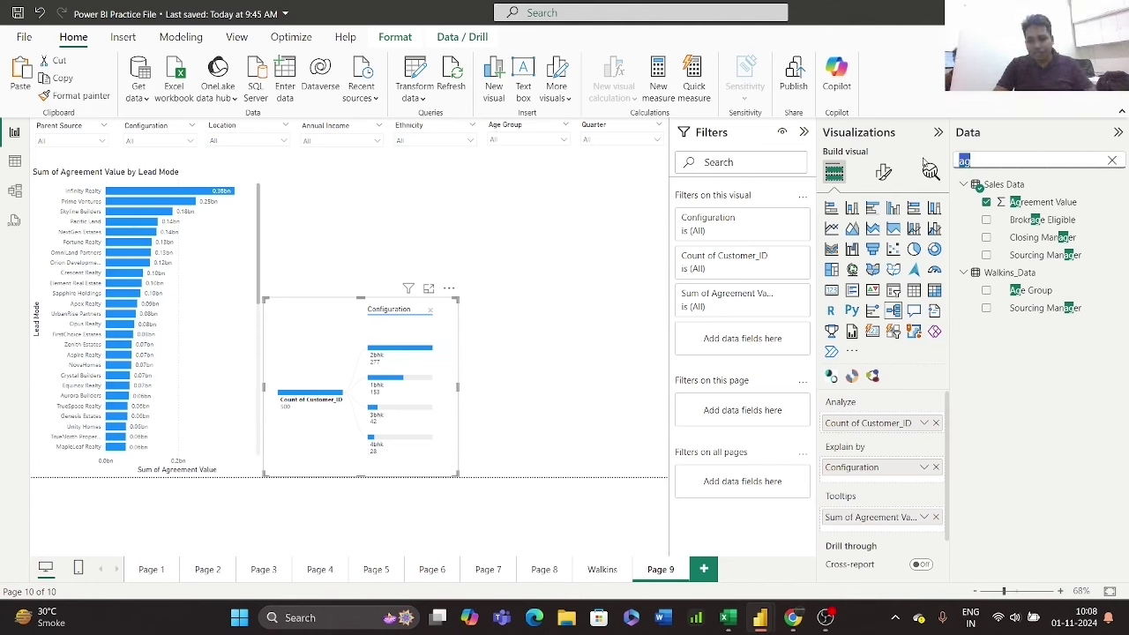
type("a")
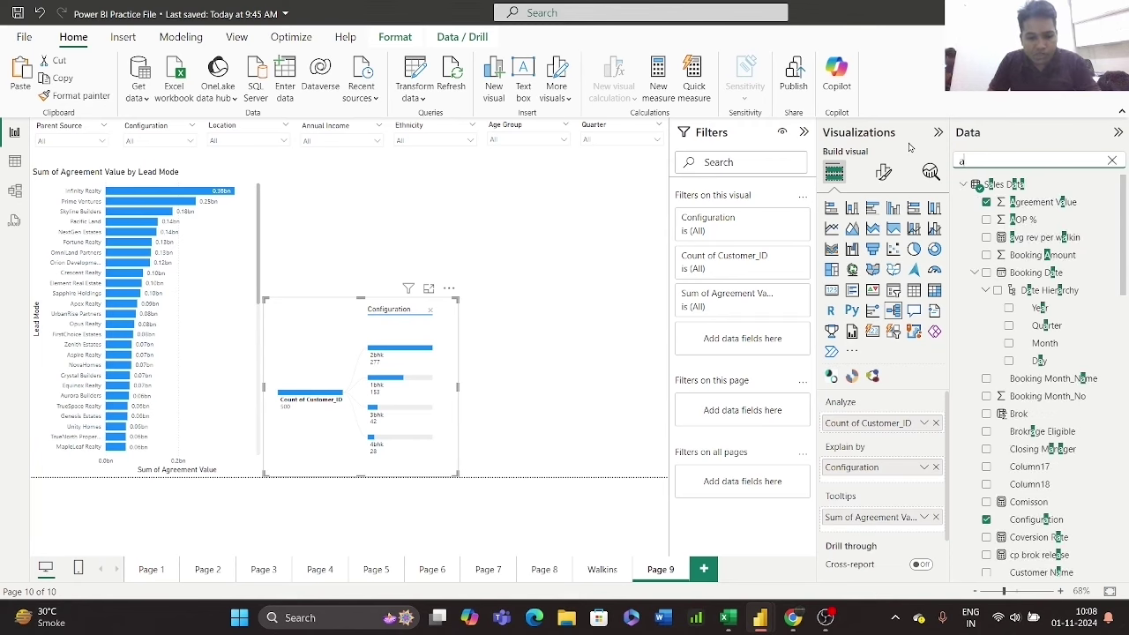
type("ge")
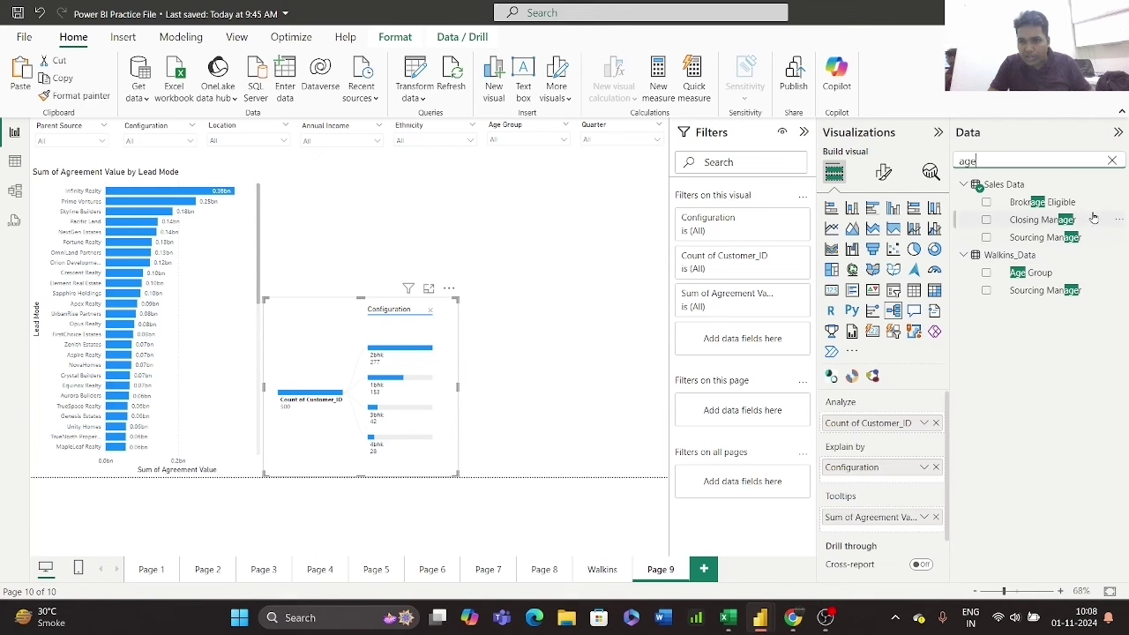
- Add an Age Group level showing 1bhk as 36-45 at 61, 25-35 at 39, 46-60 at 34
left_click_drag(1051, 278, 910, 484)
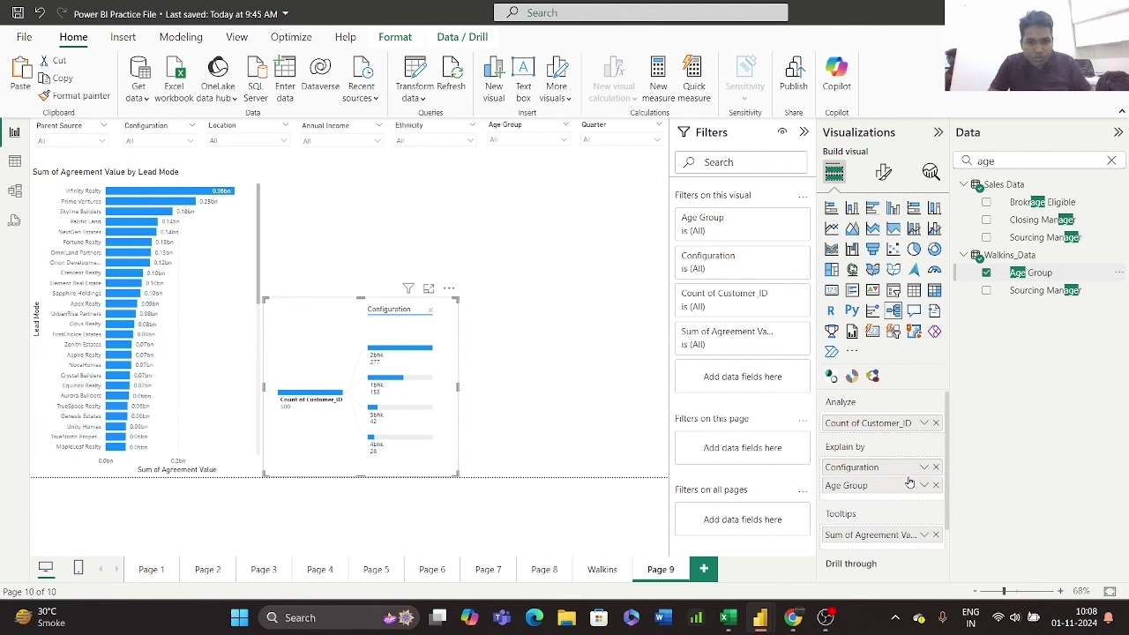
left_click(440, 354)
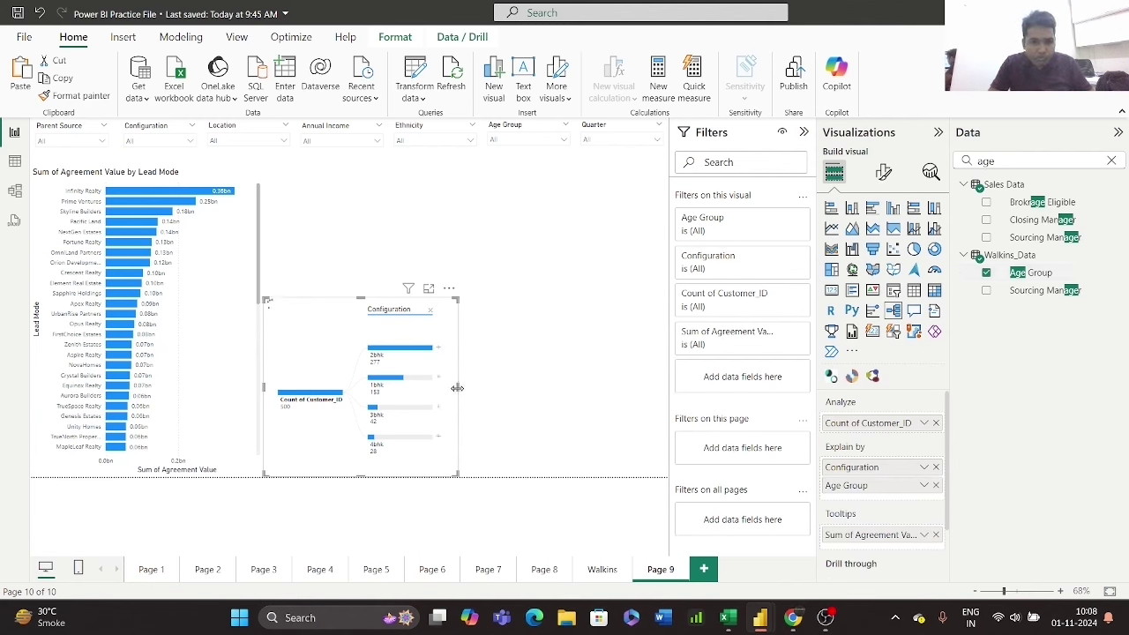
left_click_drag(459, 400, 622, 415)
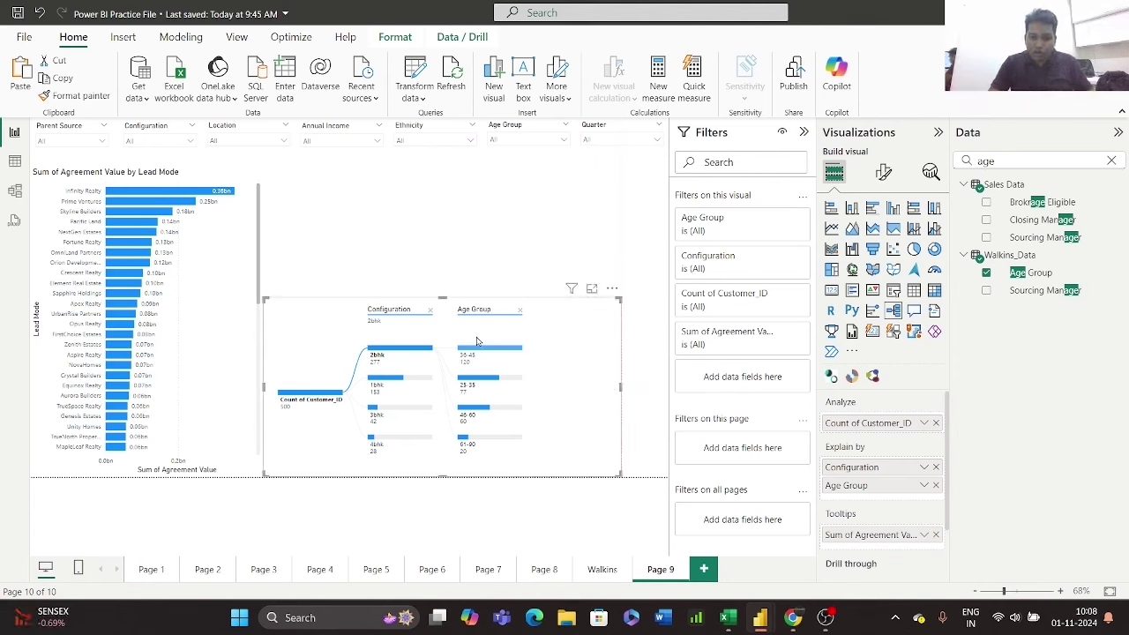
mouse_move(419, 356)
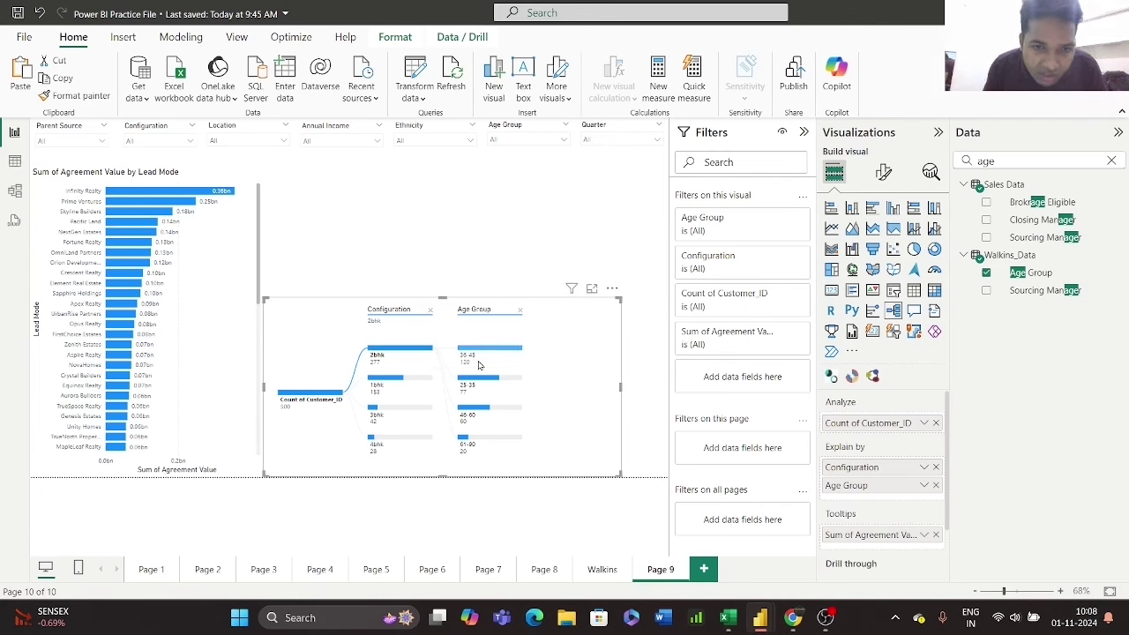
mouse_move(479, 366)
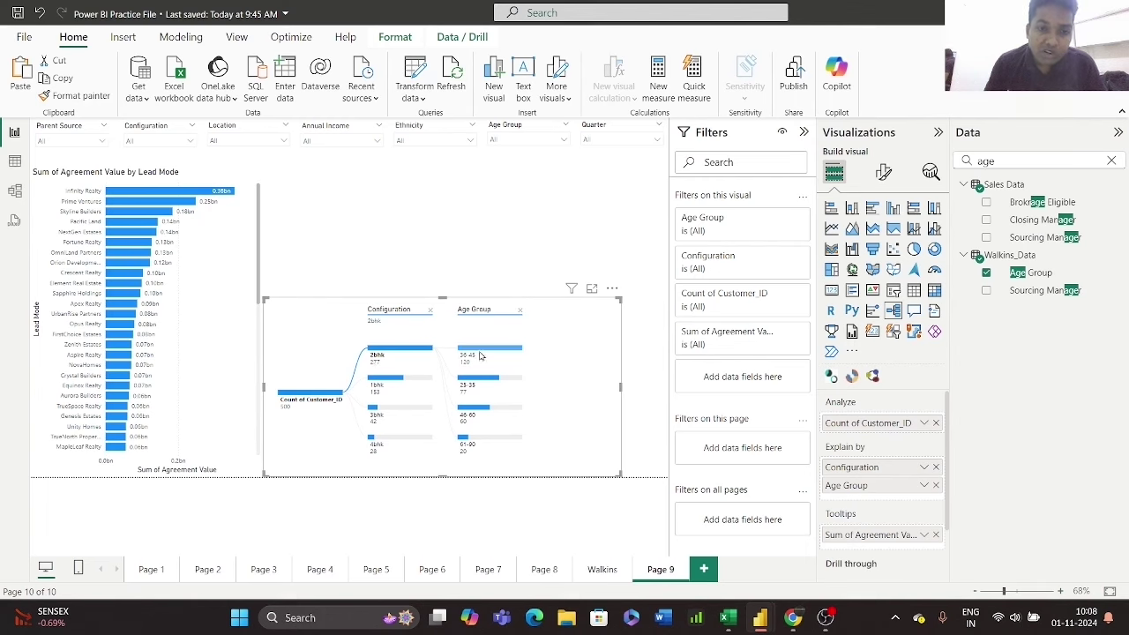
left_click(419, 381)
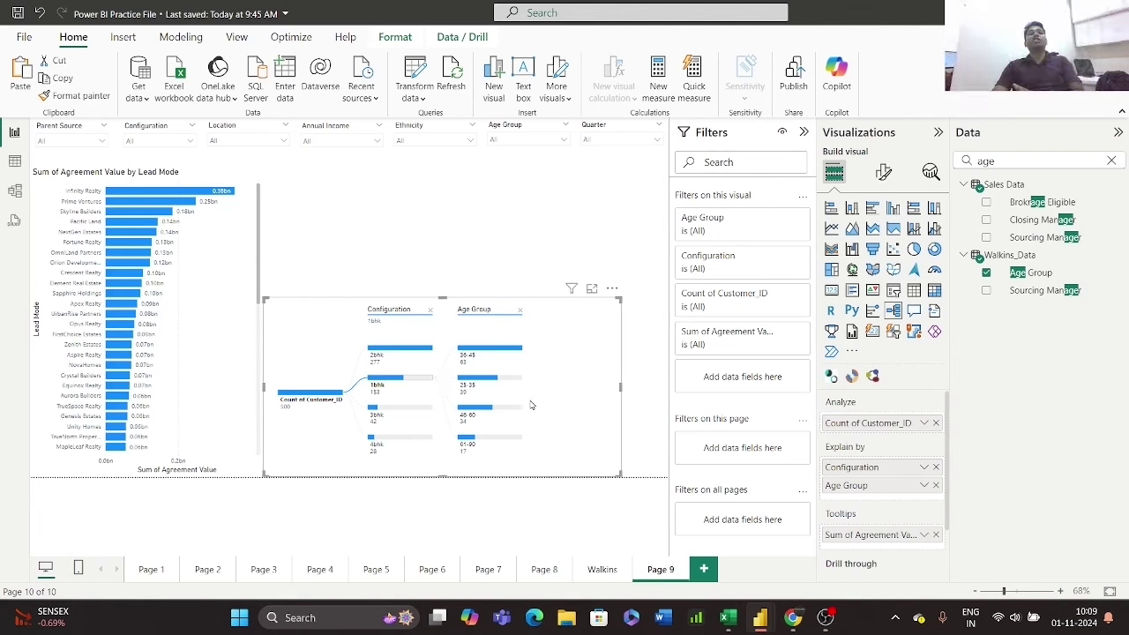
mouse_move(474, 396)
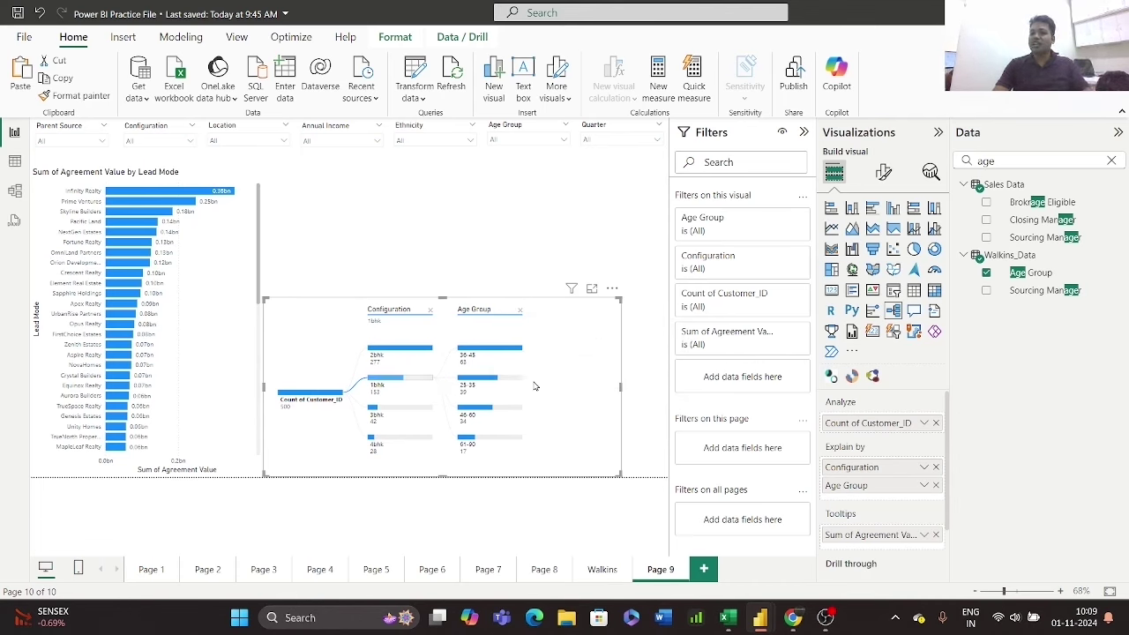
left_click_drag(621, 300, 538, 324)
left_click(449, 237)
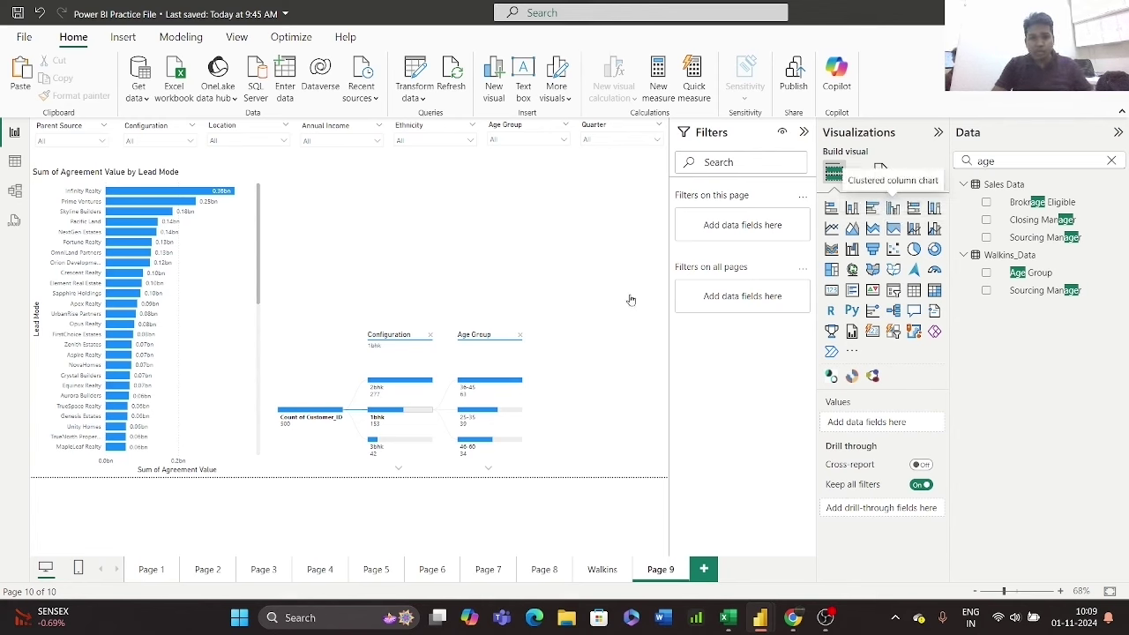
- Add a wide new column chart at the top of the page plotting Agreement Value
left_click_drag(449, 292, 396, 275)
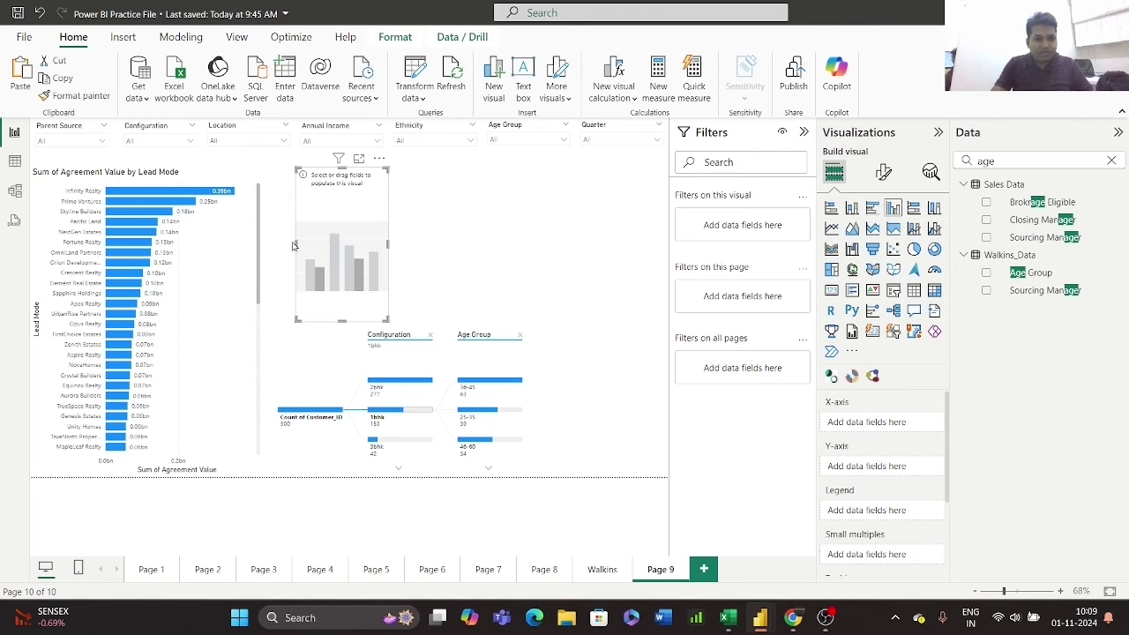
left_click_drag(295, 243, 263, 245)
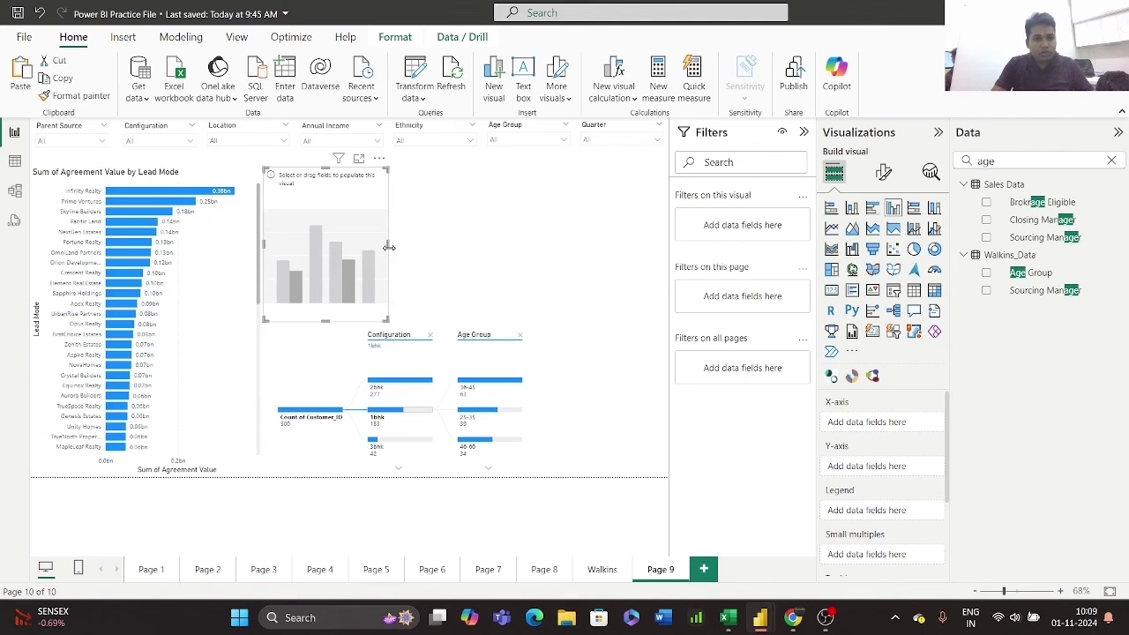
left_click_drag(446, 244, 668, 244)
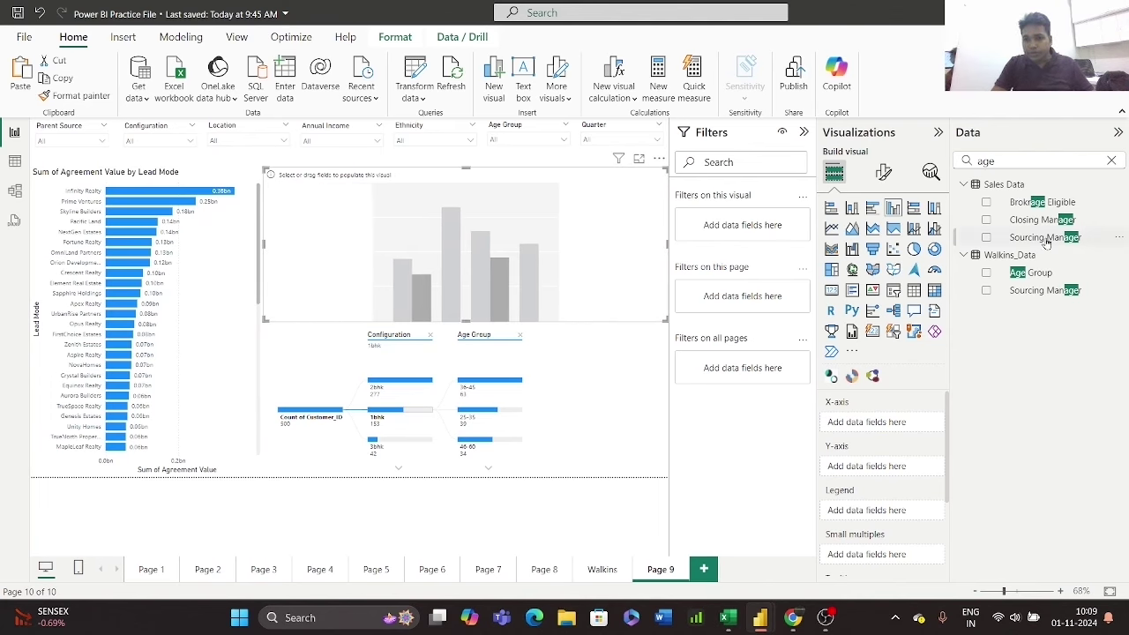
double_click(1006, 160)
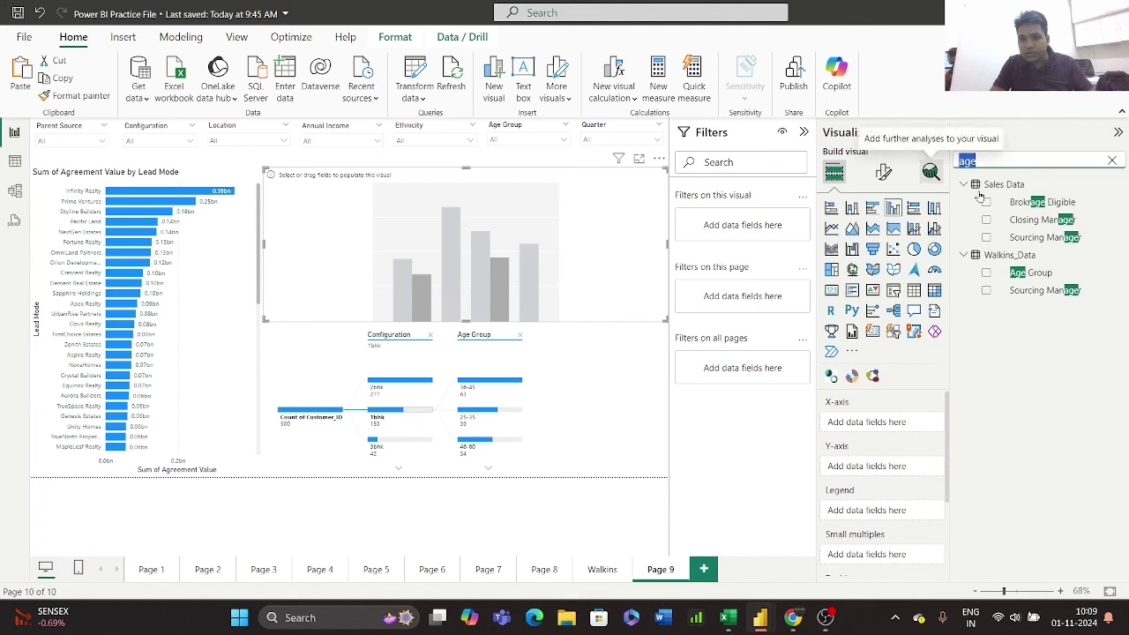
type("sal")
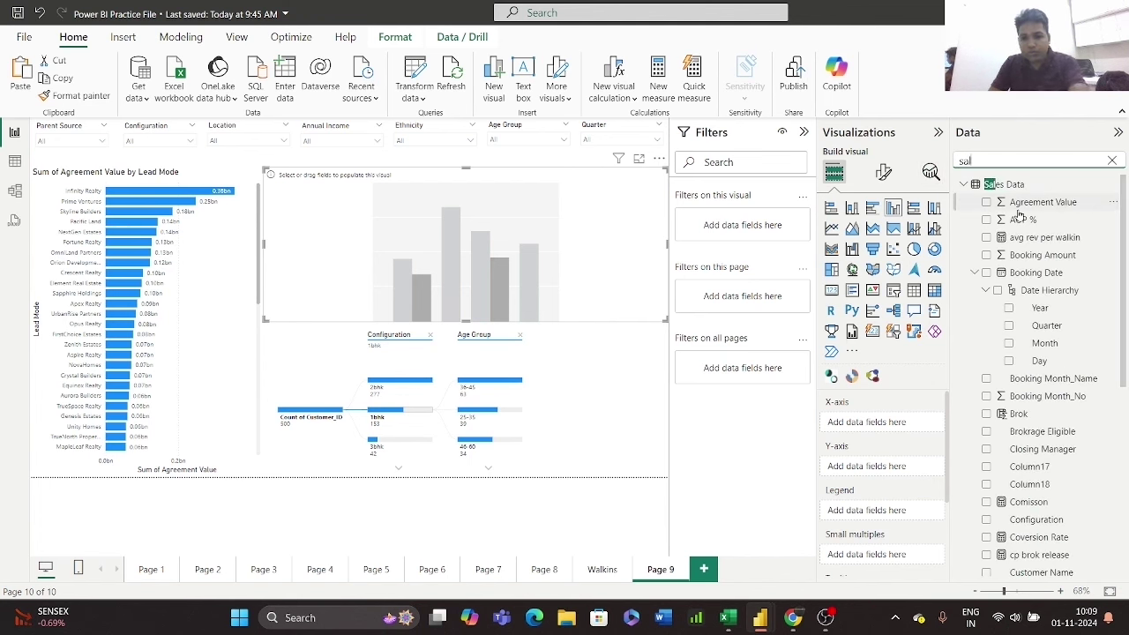
left_click_drag(1049, 203, 908, 464)
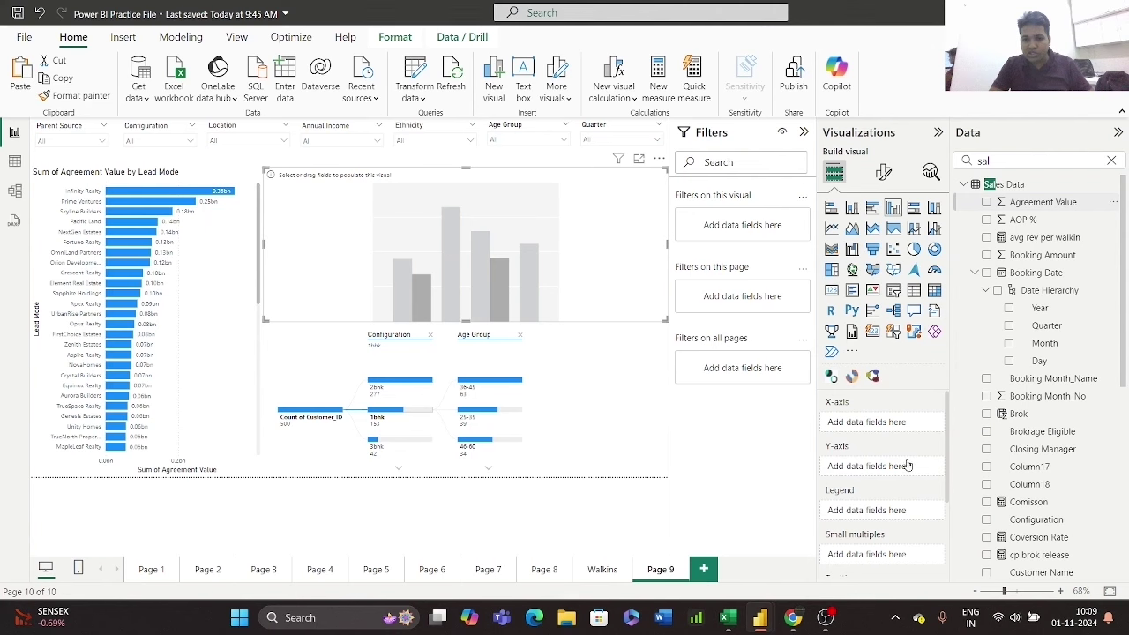
- Put the Booking Date Month on the column chart's x-axis
left_click_drag(1012, 162, 954, 160)
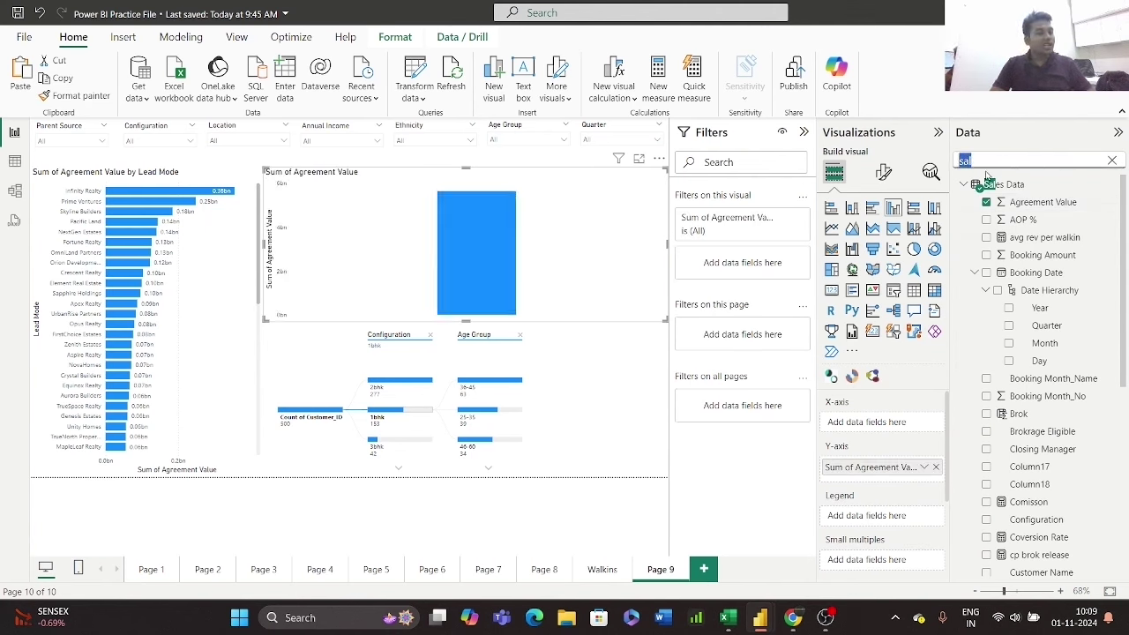
type("mon")
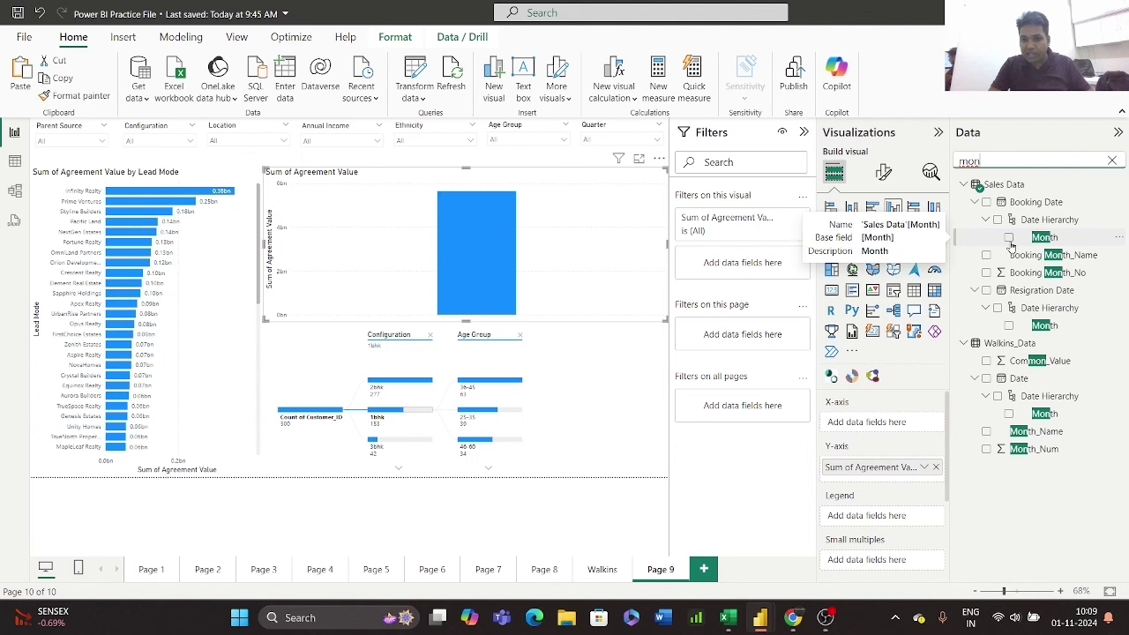
left_click_drag(1050, 239, 902, 425)
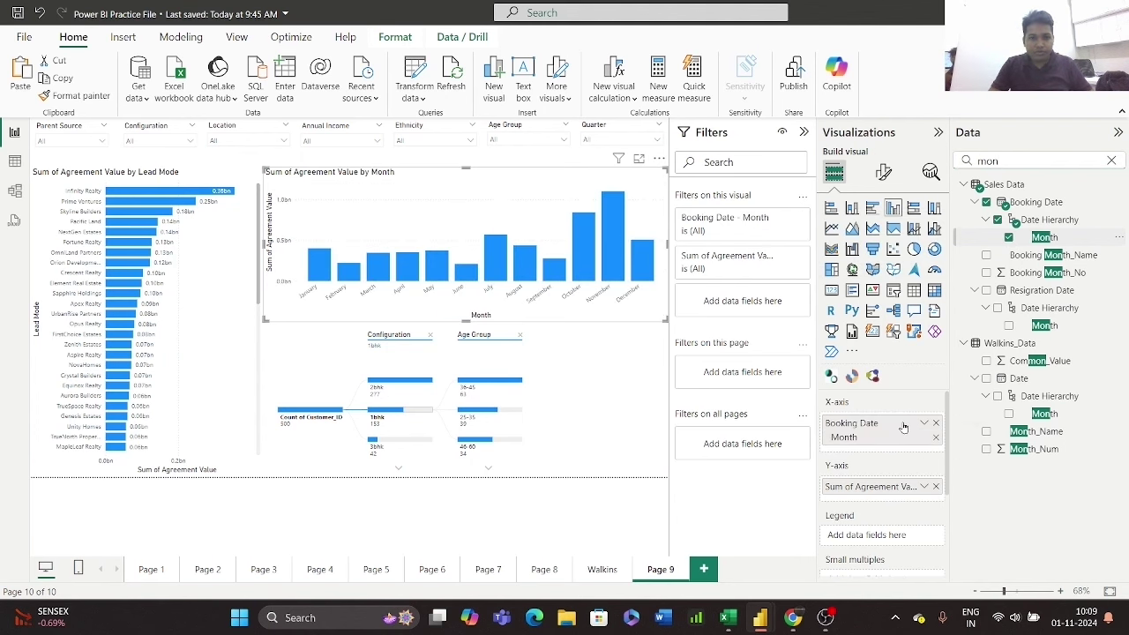
left_click(883, 172)
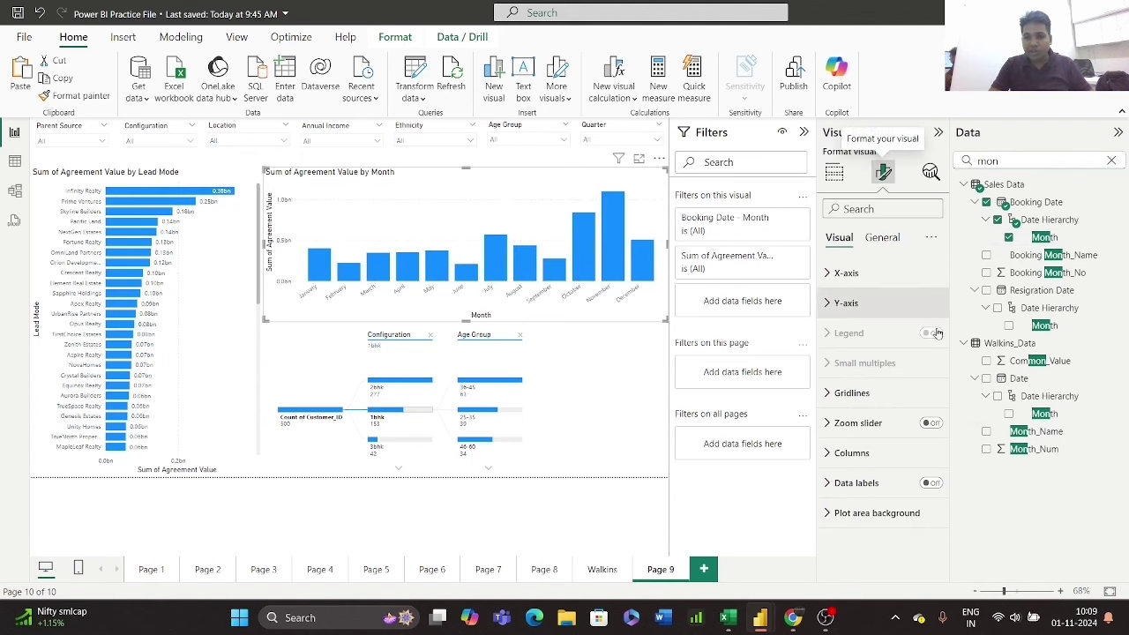
- Turn on data labels, then filter Ethnicity to Hindu, Marwardi, and then Christian
left_click(930, 485)
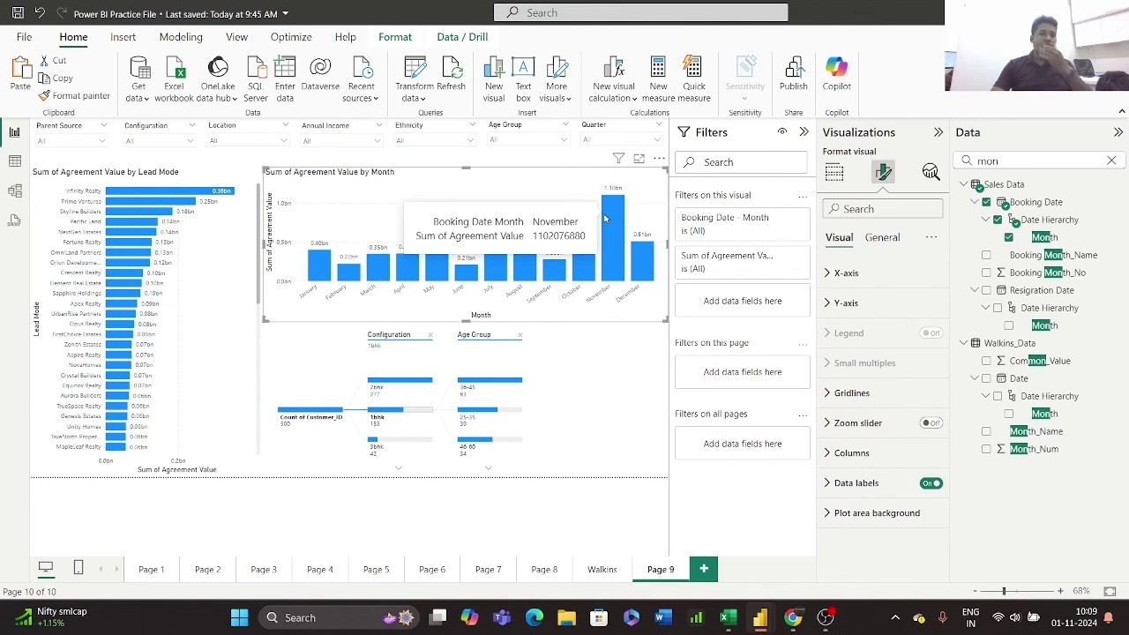
left_click(471, 142)
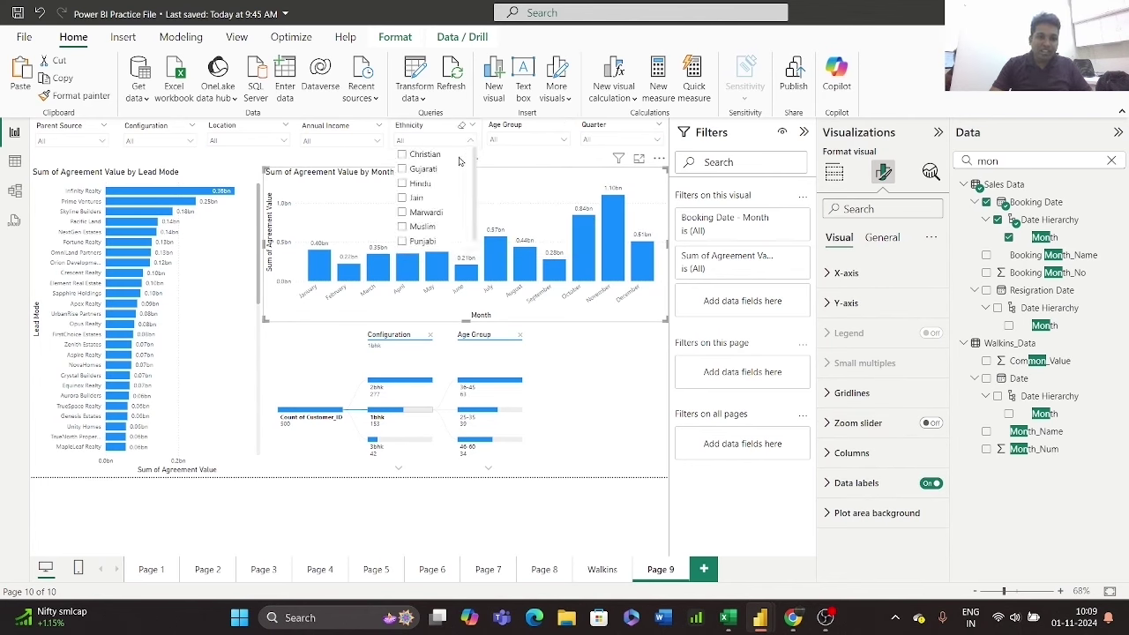
left_click(422, 184)
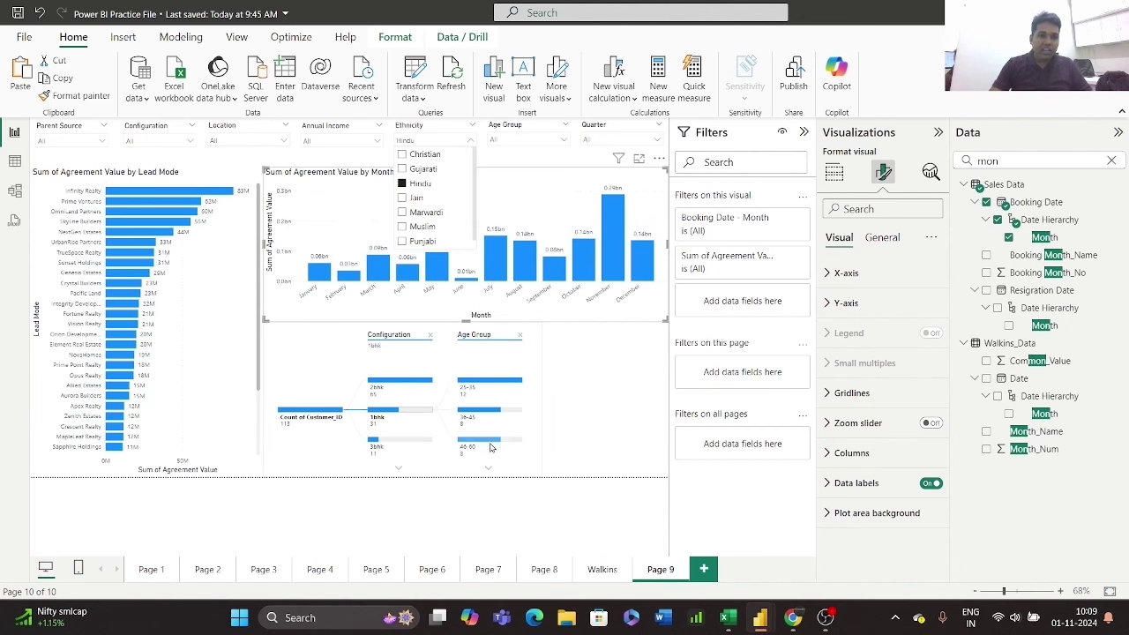
left_click(430, 211)
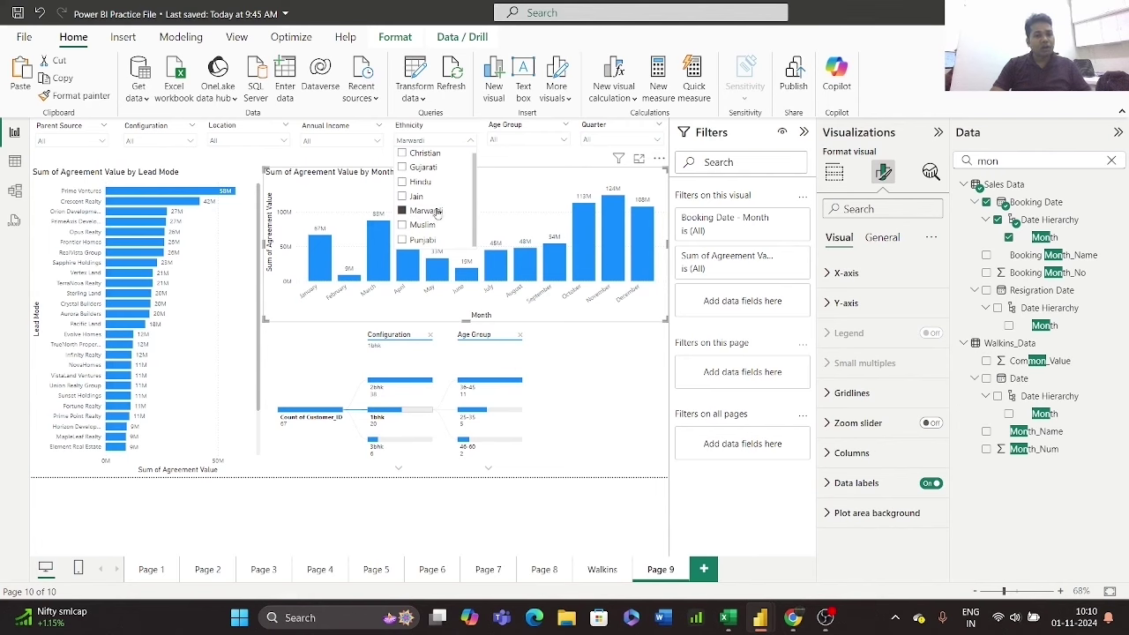
left_click(425, 155)
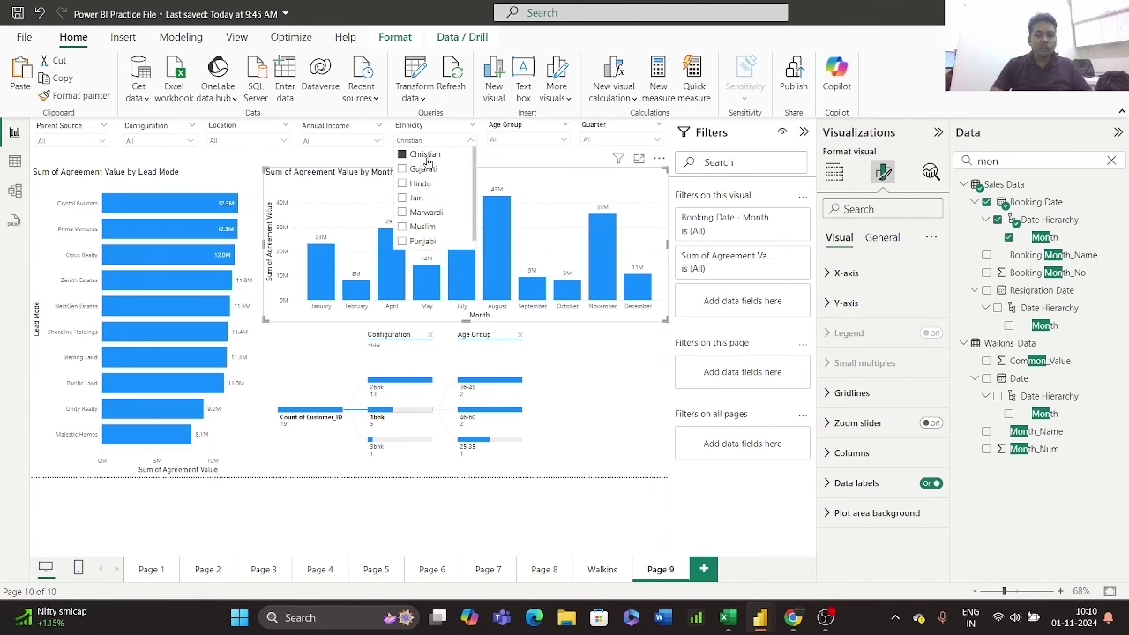
- Clear the Ethnicity slicer back to All and deselect the chart
mouse_move(388, 402)
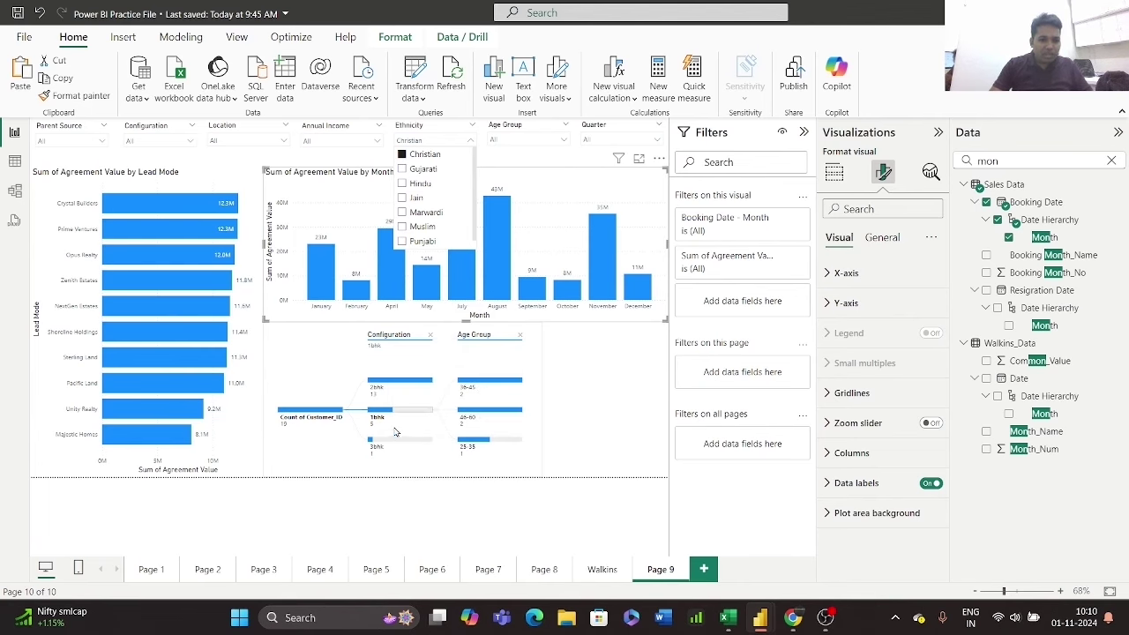
mouse_move(486, 399)
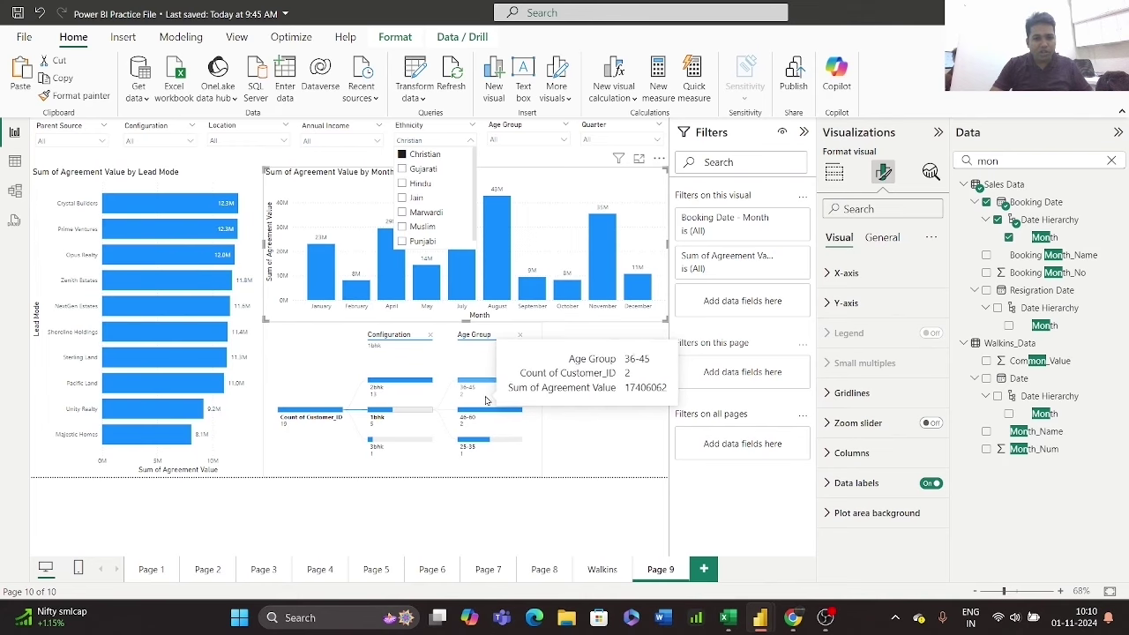
left_click(402, 156)
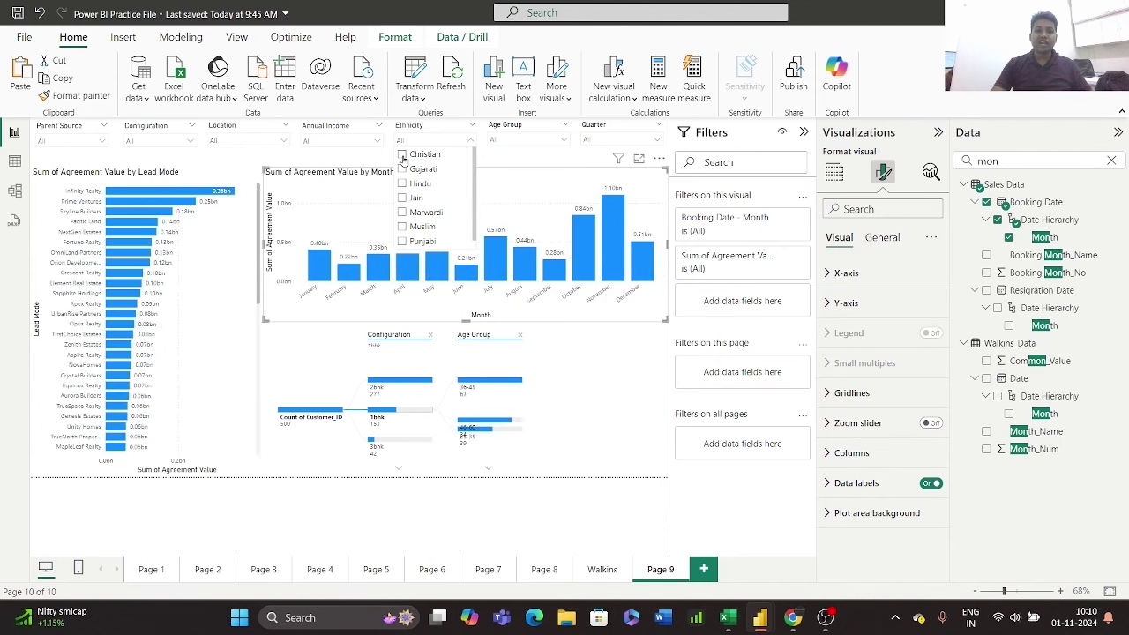
left_click(600, 408)
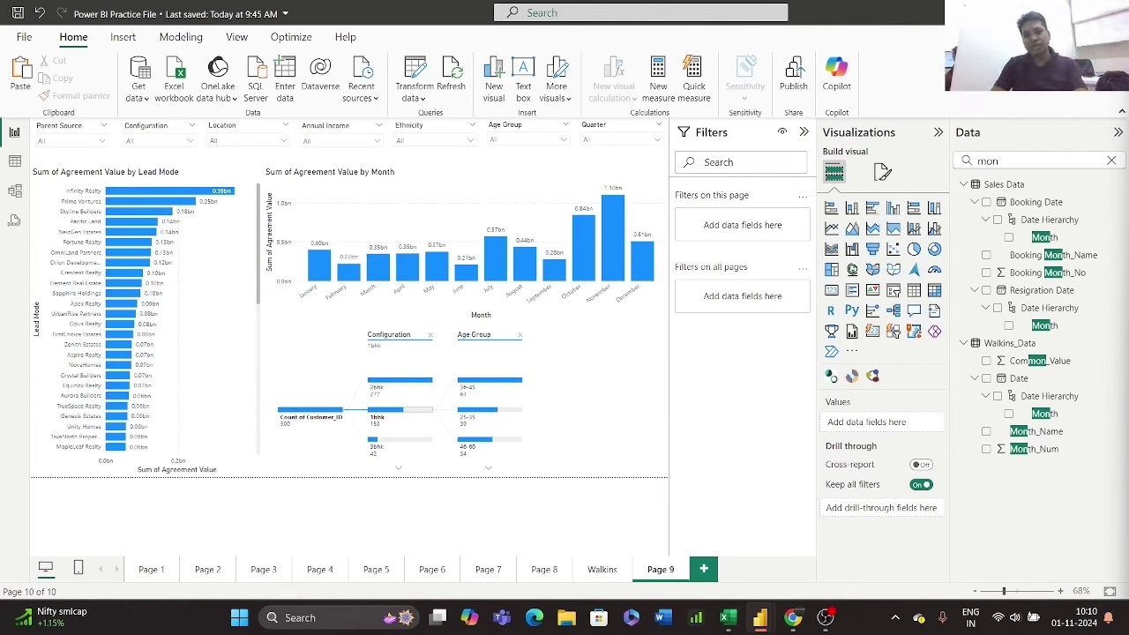
- Paste the total sales and Sum of Brok funnel and shrink it into the bottom-right corner
left_click(804, 133)
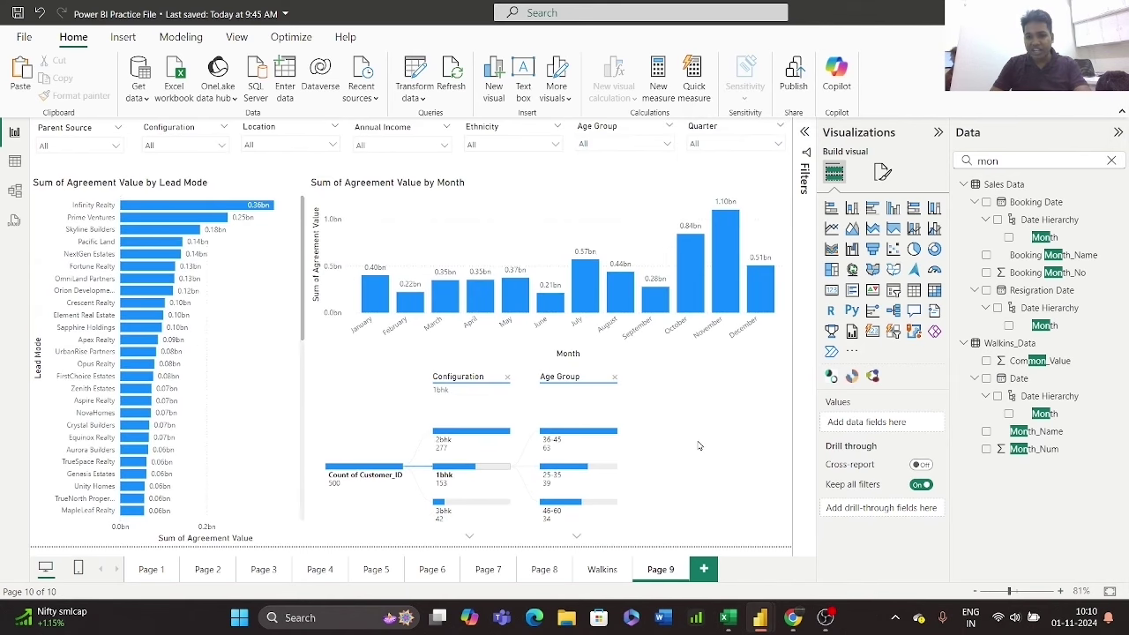
key("ctrl+v")
left_click_drag(337, 260, 789, 336)
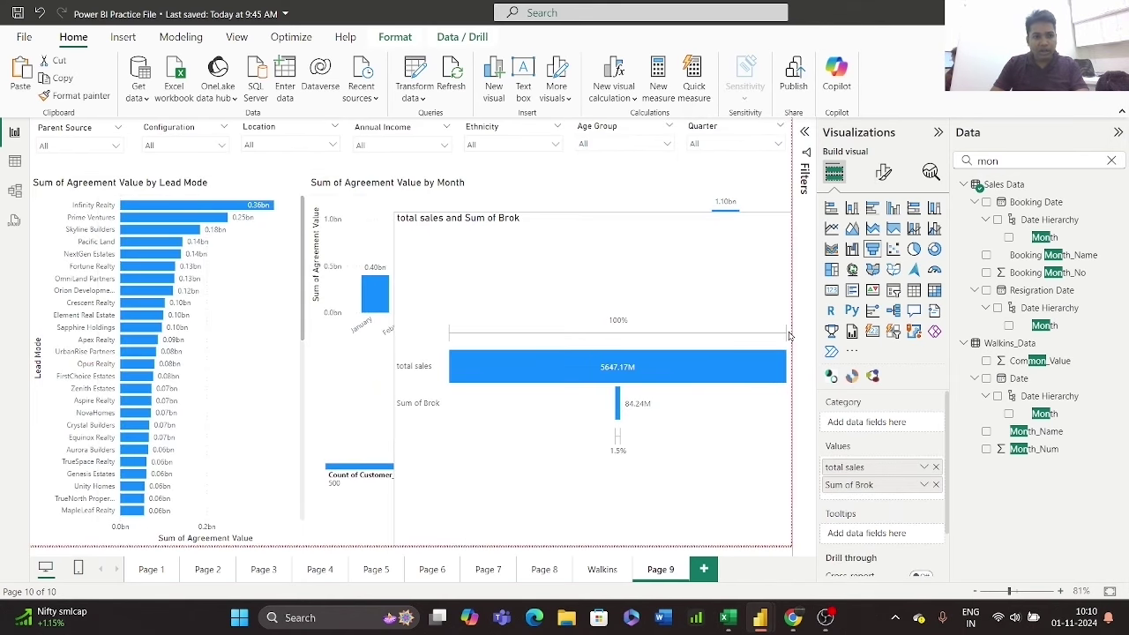
left_click_drag(394, 213, 632, 365)
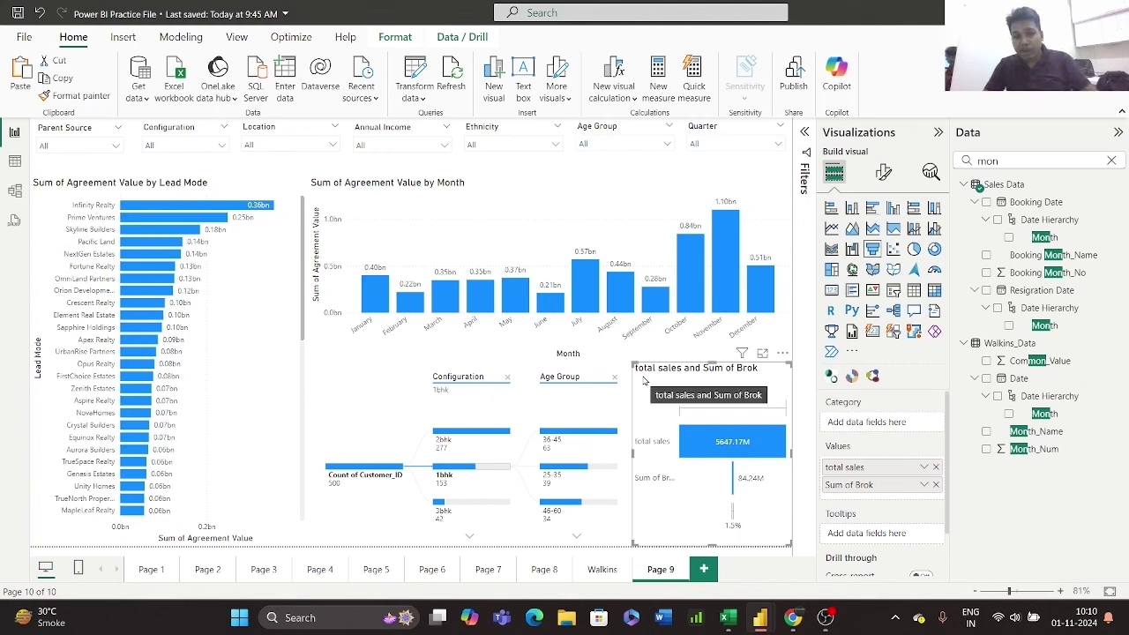
mouse_move(718, 452)
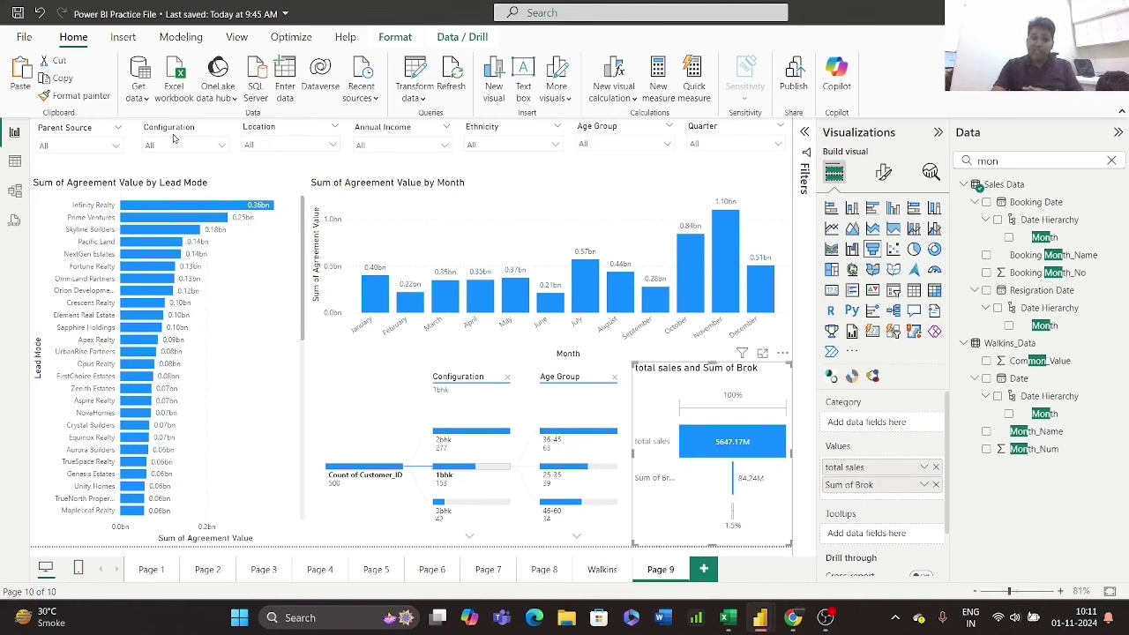
- Set the Parent Source slicer to Channel Partner after briefly trying Direct
left_click(107, 147)
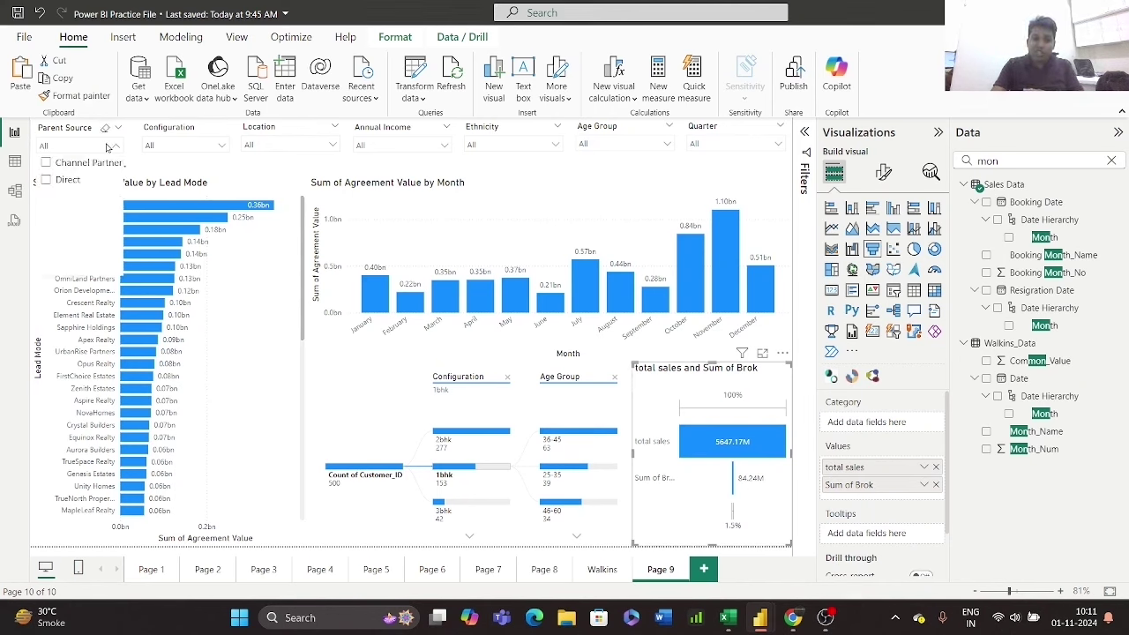
left_click(58, 182)
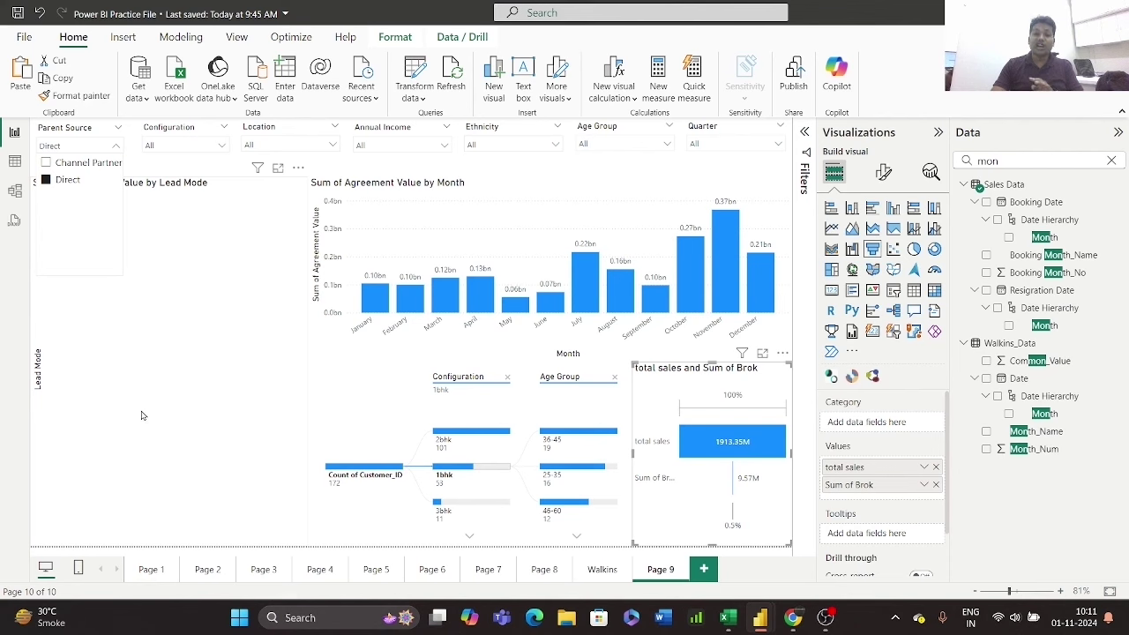
left_click(78, 164)
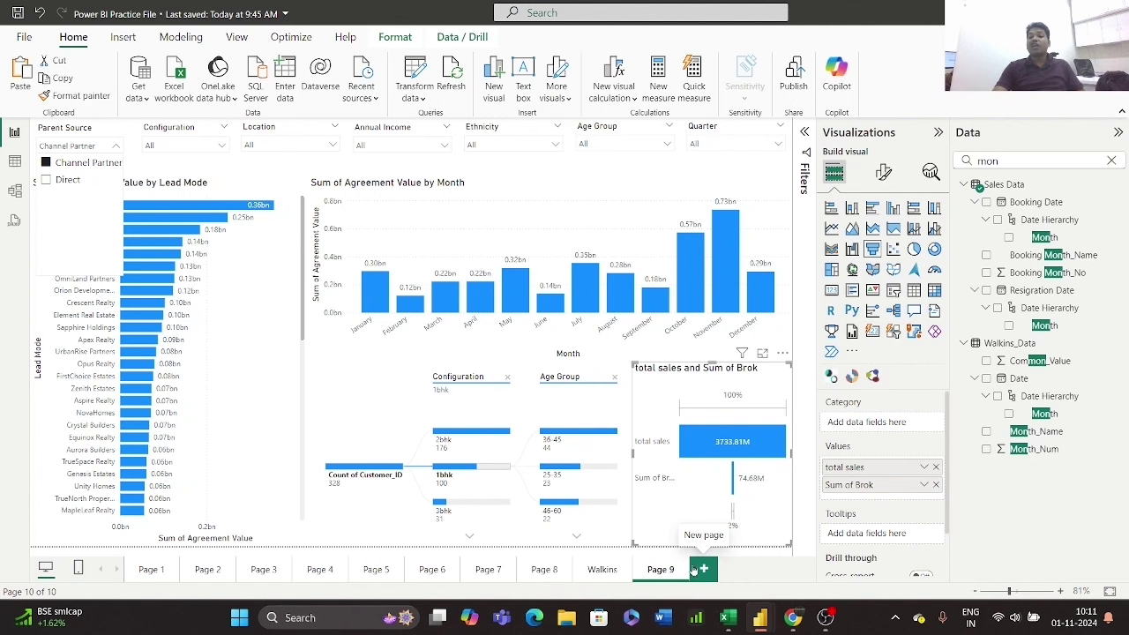
- Go to the Walkins page, check its Quarter slicer options, then bring up the Walkins_Data sheet in Excel
key("Escape")
key("ctrl+Page_Up")
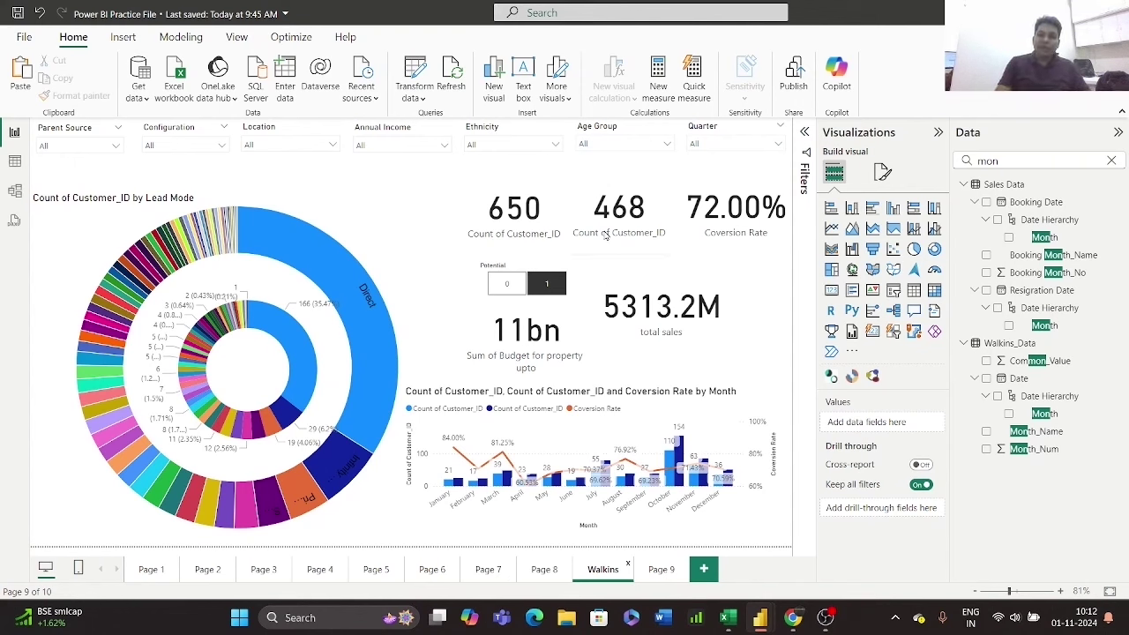
left_click(778, 146)
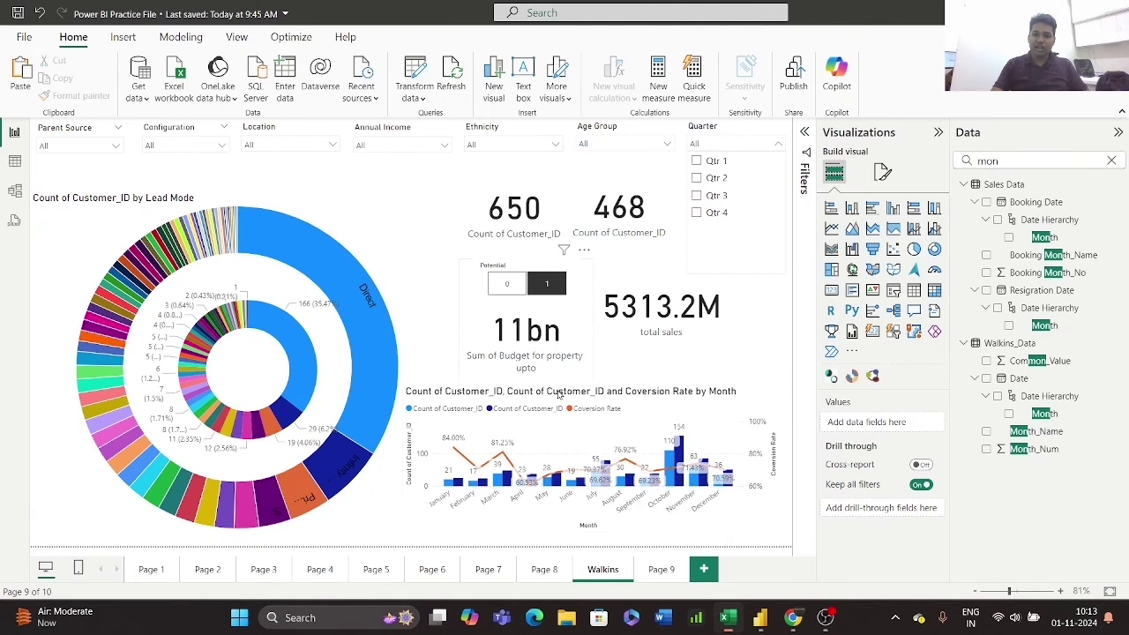
left_click(727, 617)
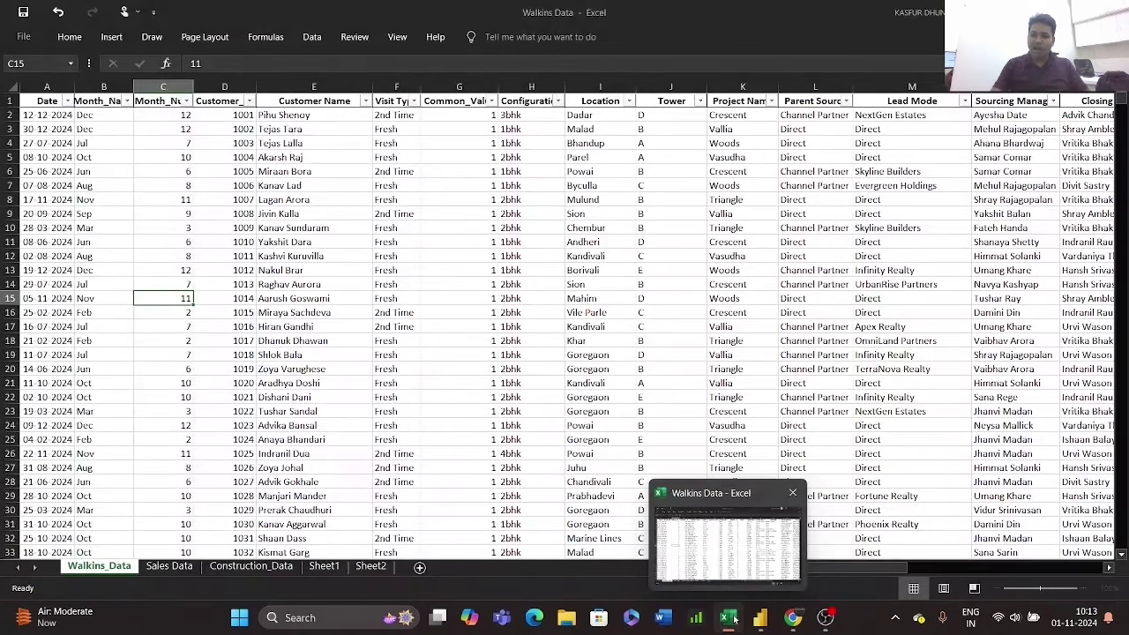
left_click(56, 118)
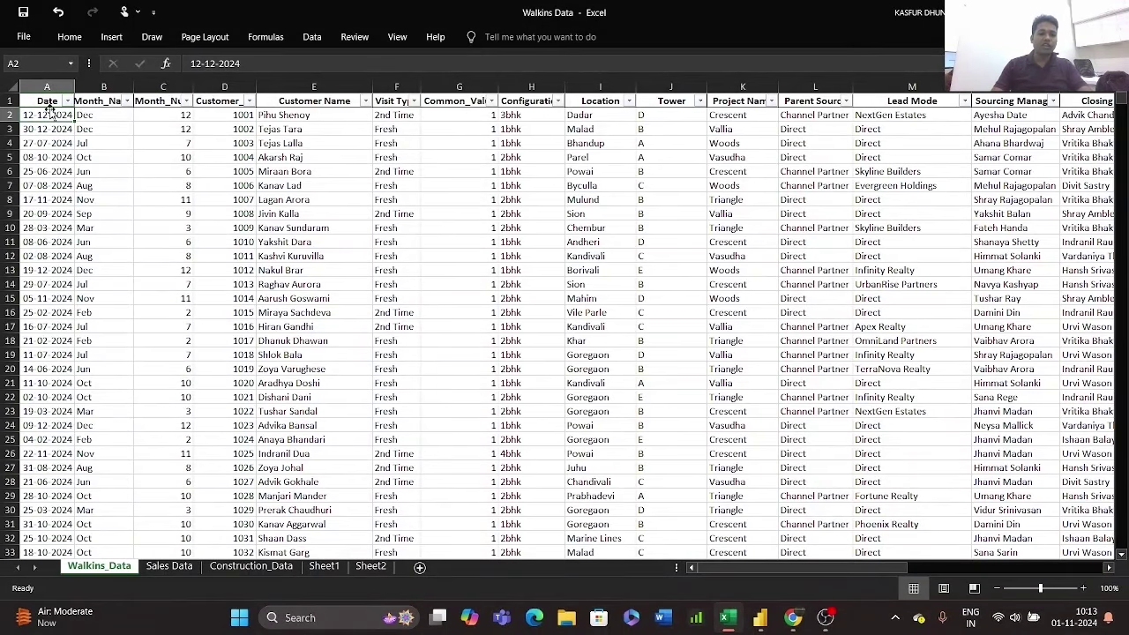
key("ctrl+shift+Down")
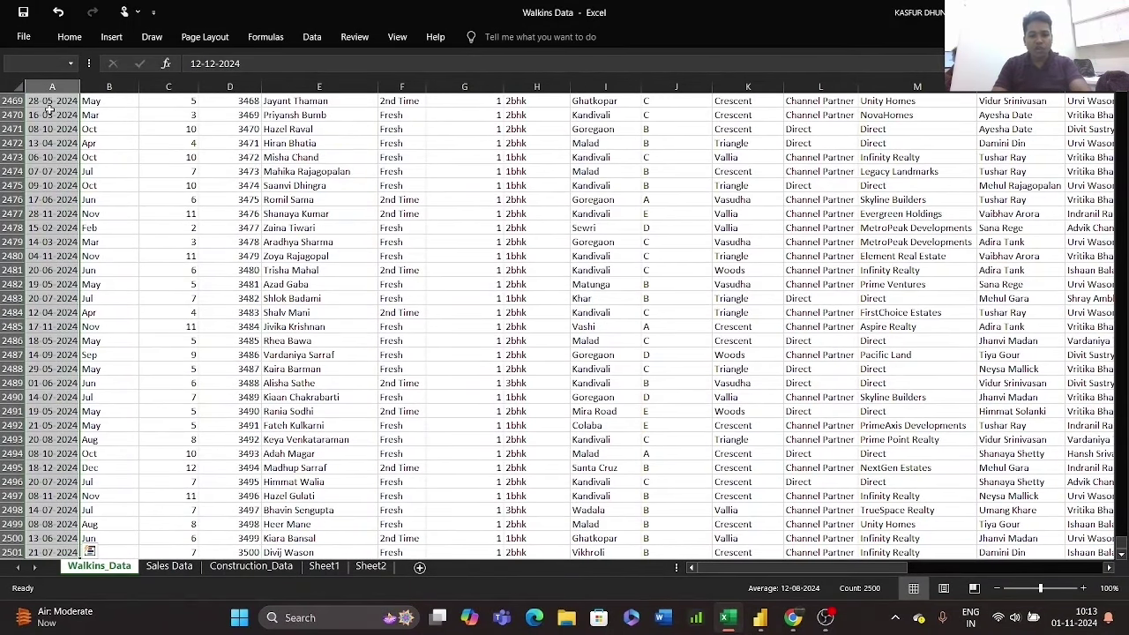
key("ctrl+f")
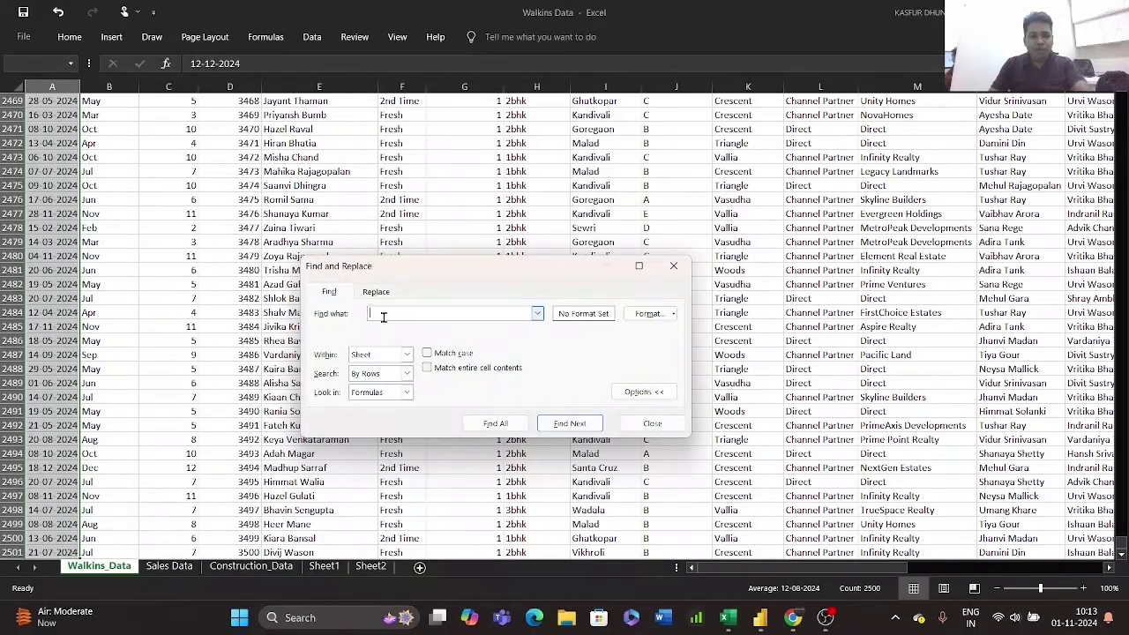
type("2024")
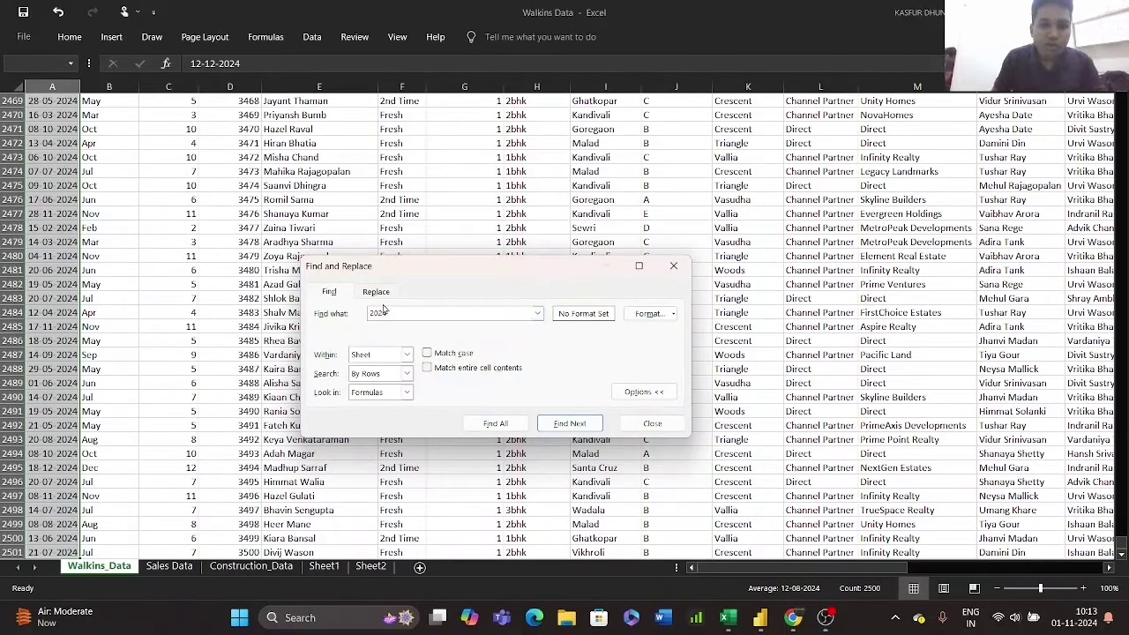
left_click(389, 295)
left_click(398, 326)
type("2023")
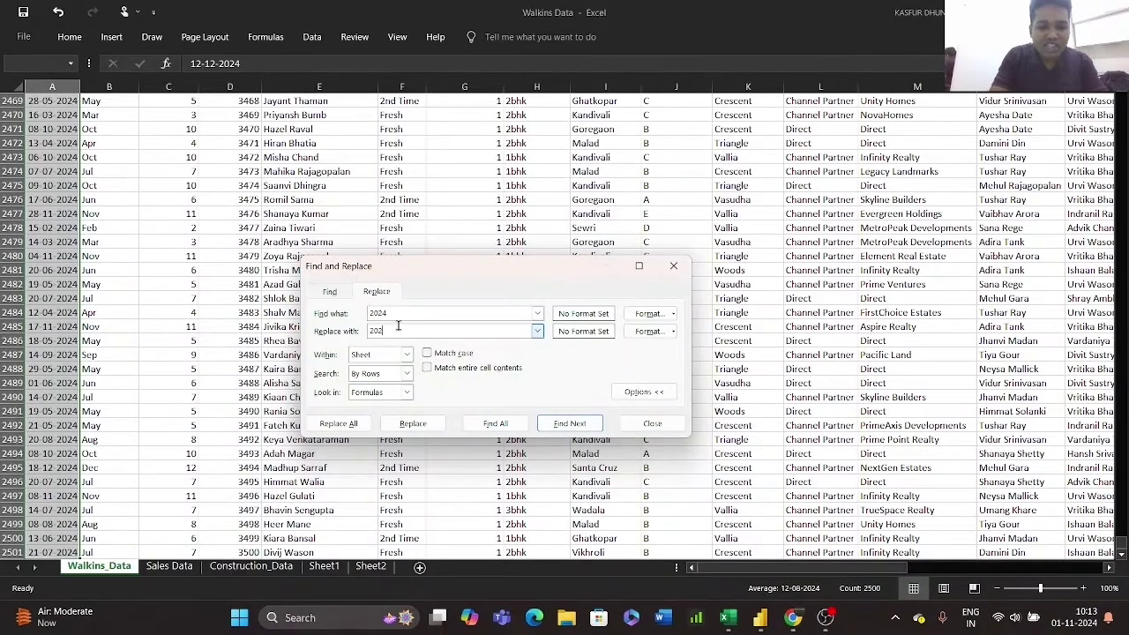
left_click(343, 425)
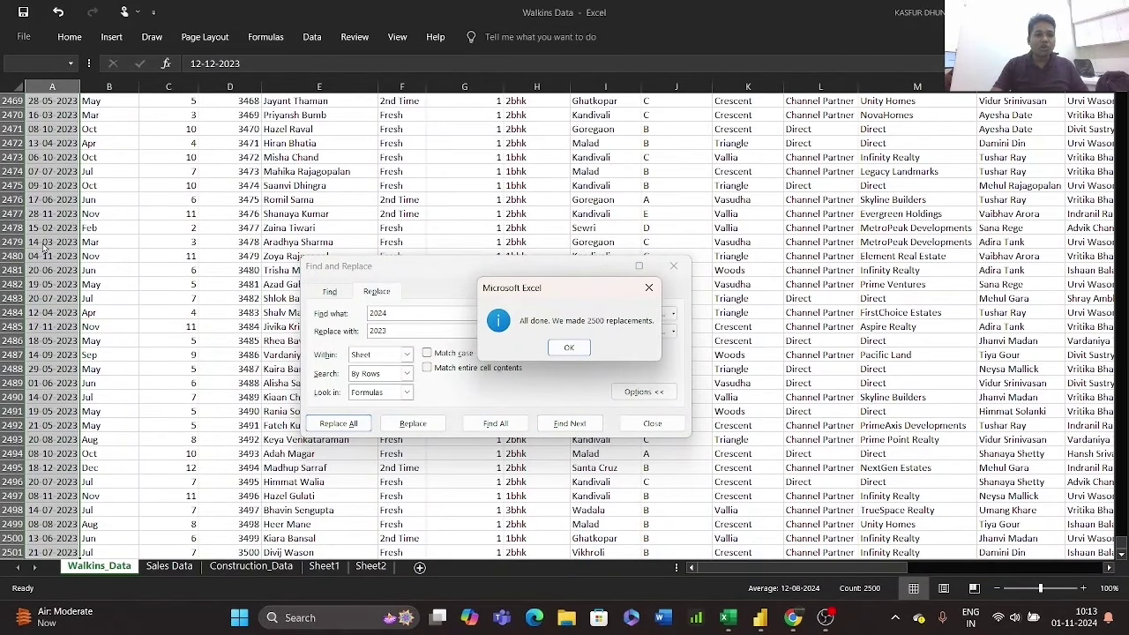
left_click(650, 289)
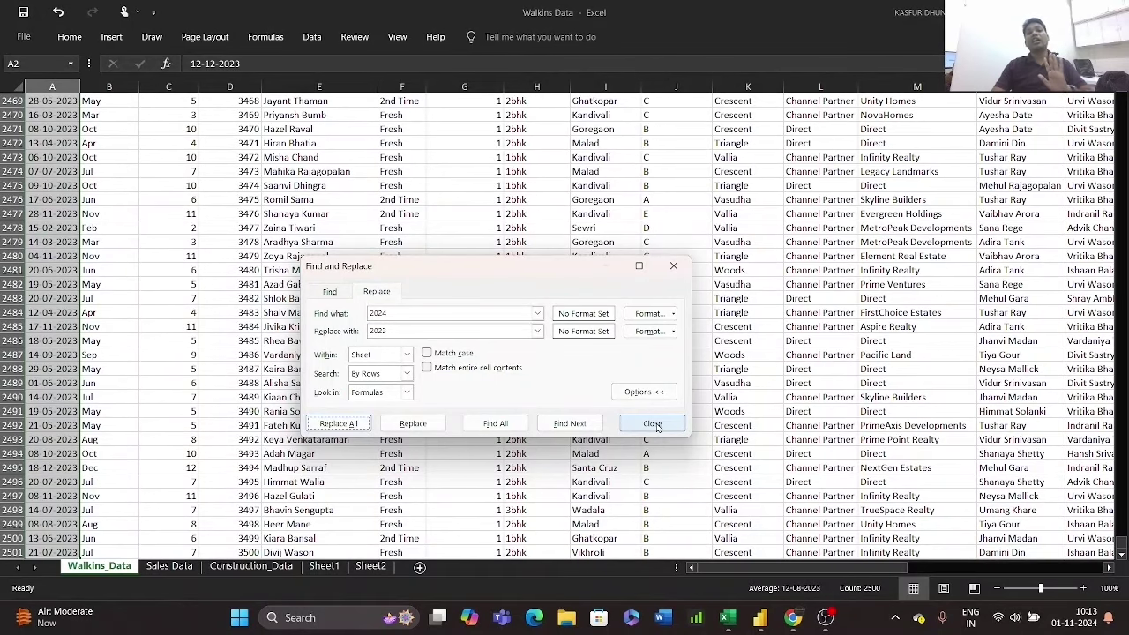
left_click(653, 424)
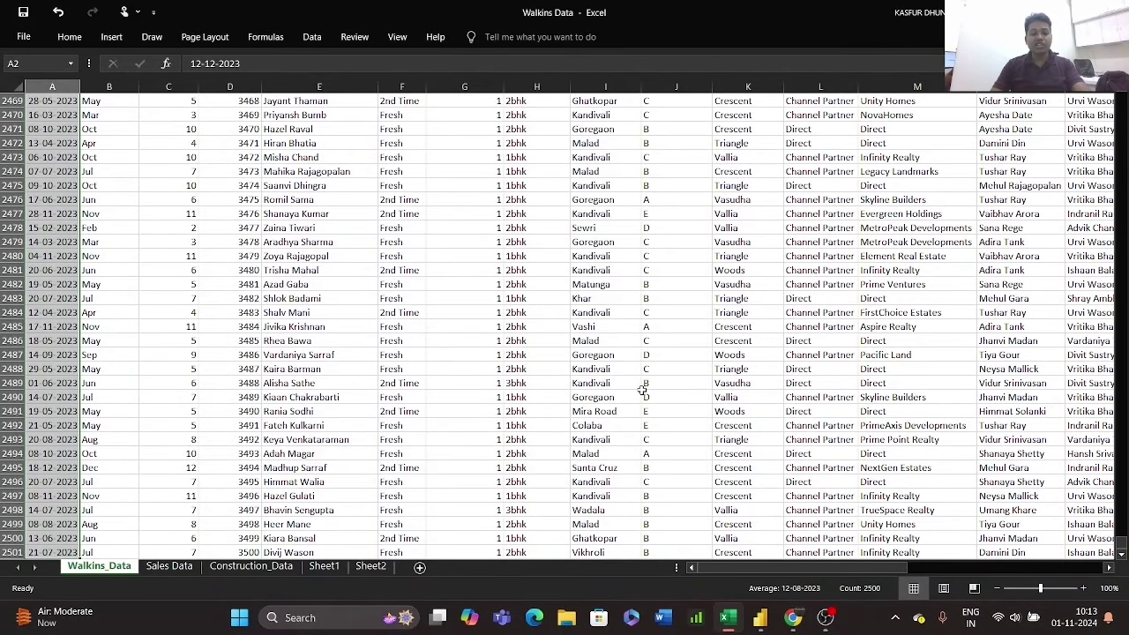
key("ctrl+Home")
left_click(605, 270)
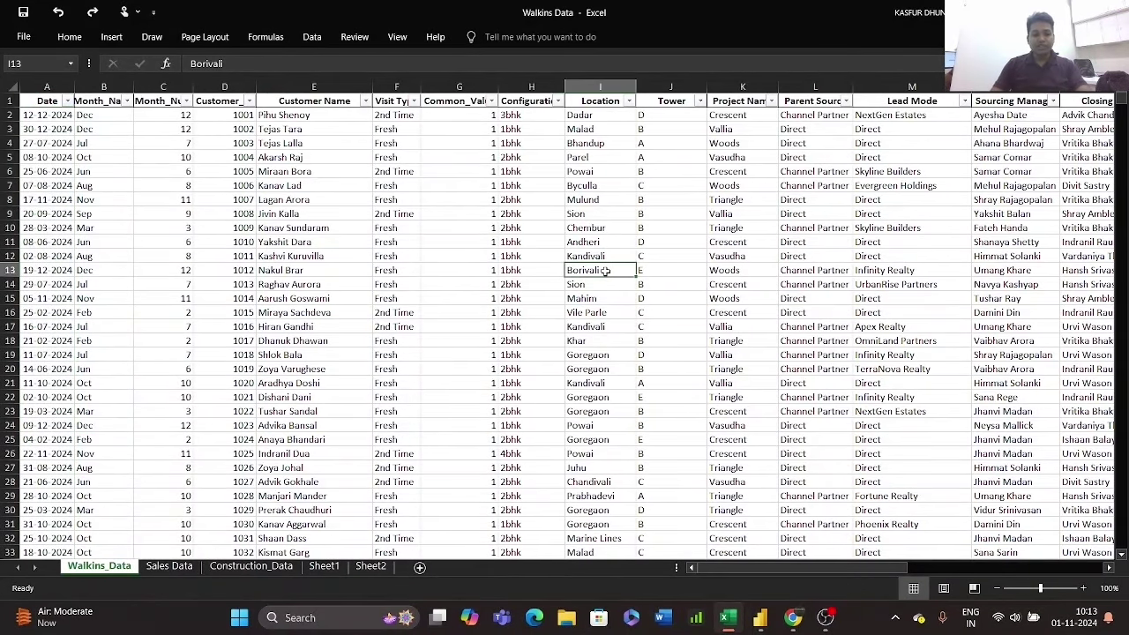